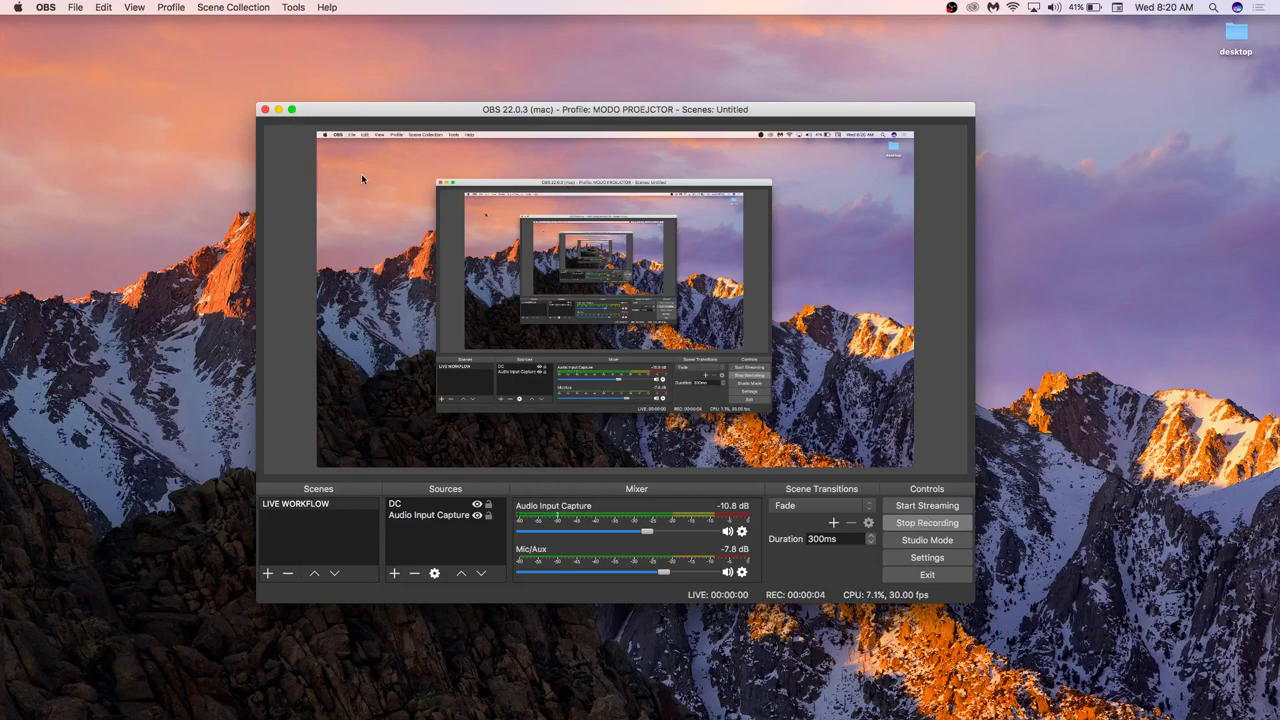
Switch from the OBS desktop to the Chrome space showing the Process Notes 4: Environments doc.
key("ctrl+Right")
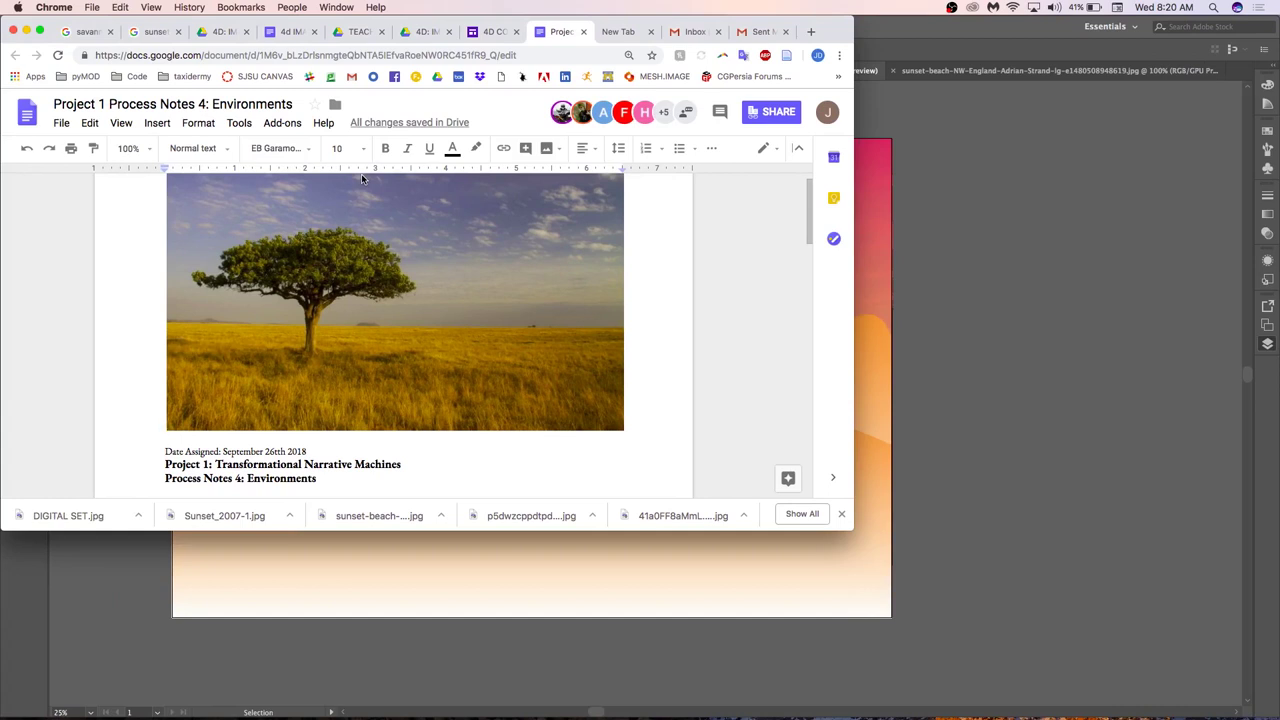
Make Chrome full screen and return to the savanna tree image at the document's top.
left_click(40, 31)
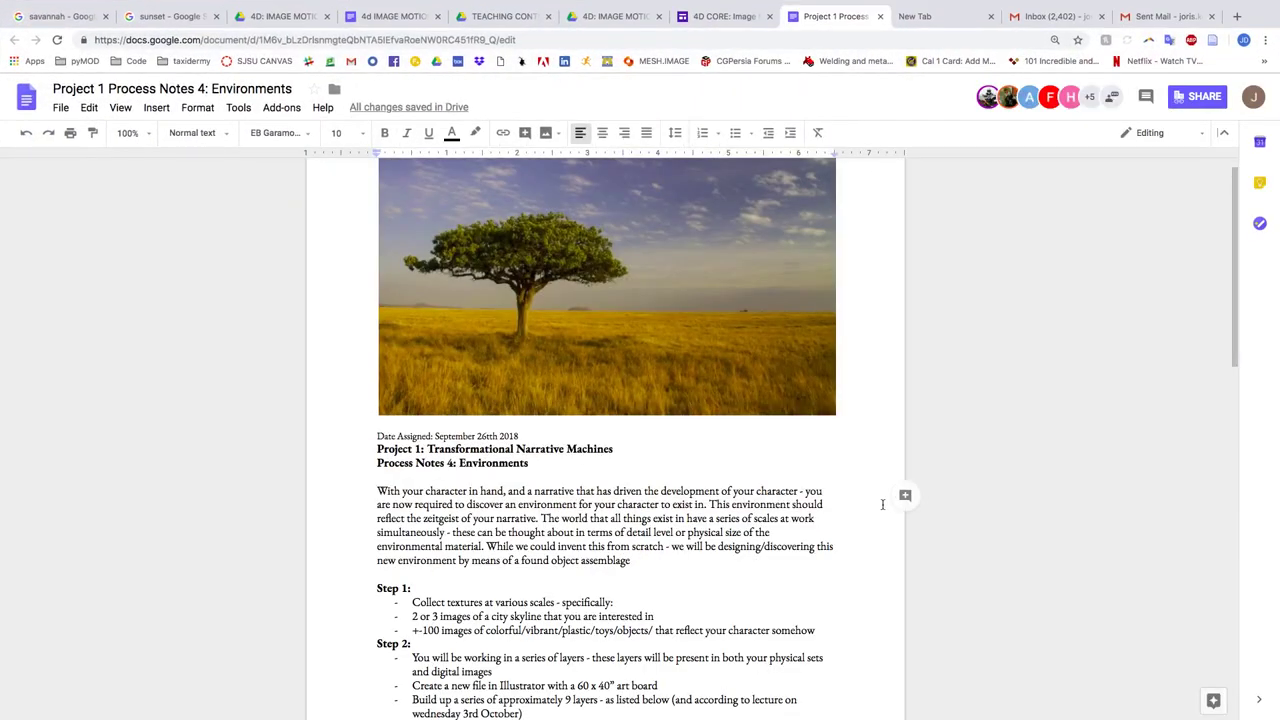
scroll(882, 504, "down", 1)
scroll(655, 470, "up", 5)
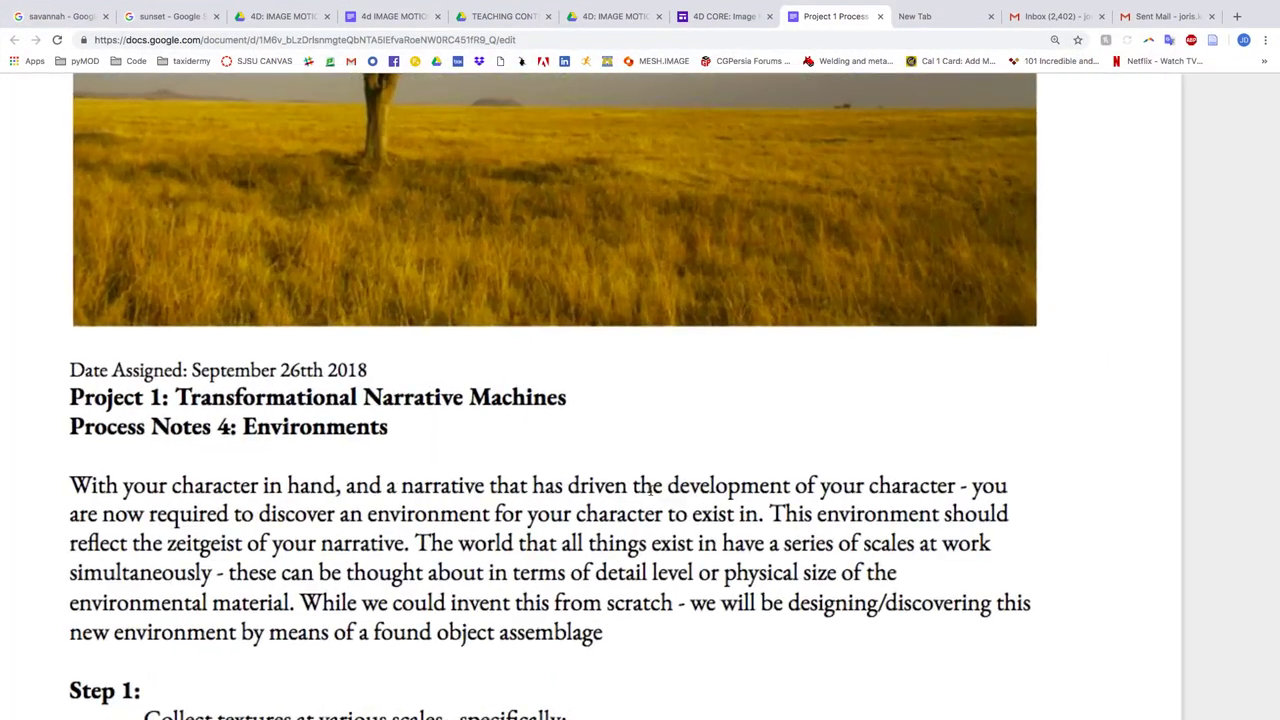
scroll(650, 487, "up", 1)
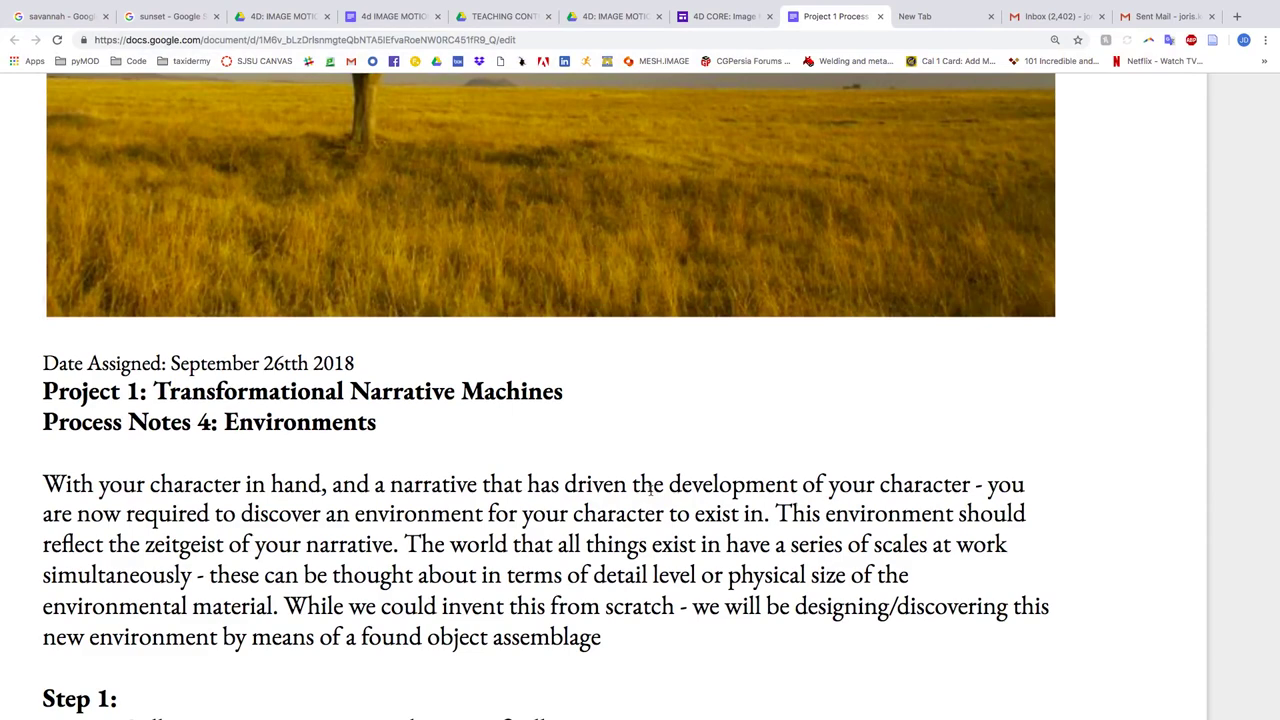
scroll(651, 490, "down", 1)
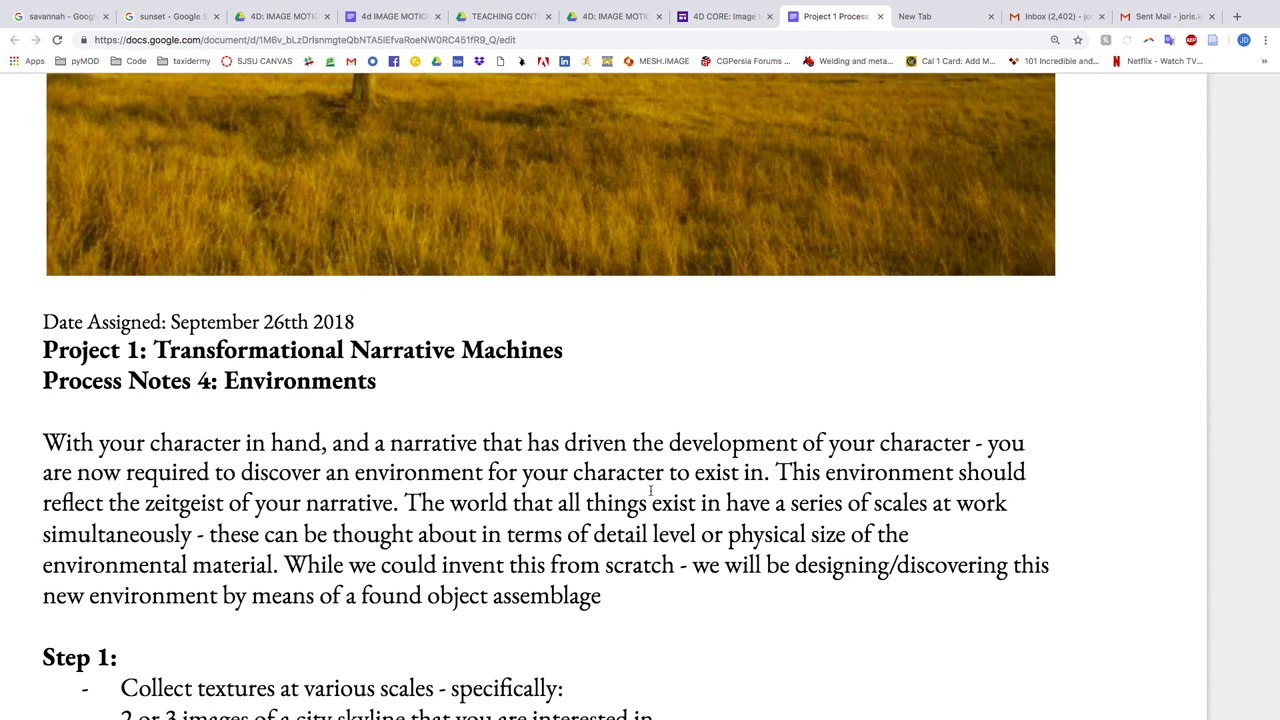
scroll(651, 490, "up", 4)
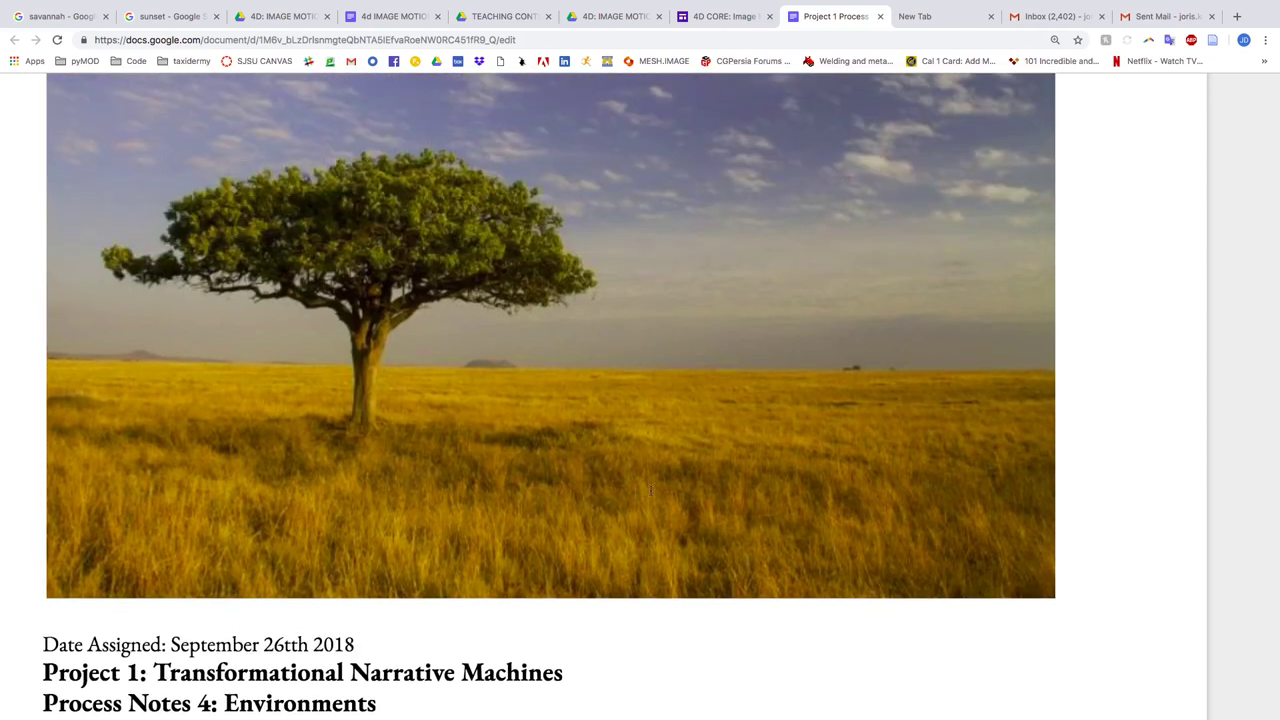
scroll(651, 490, "up", 3)
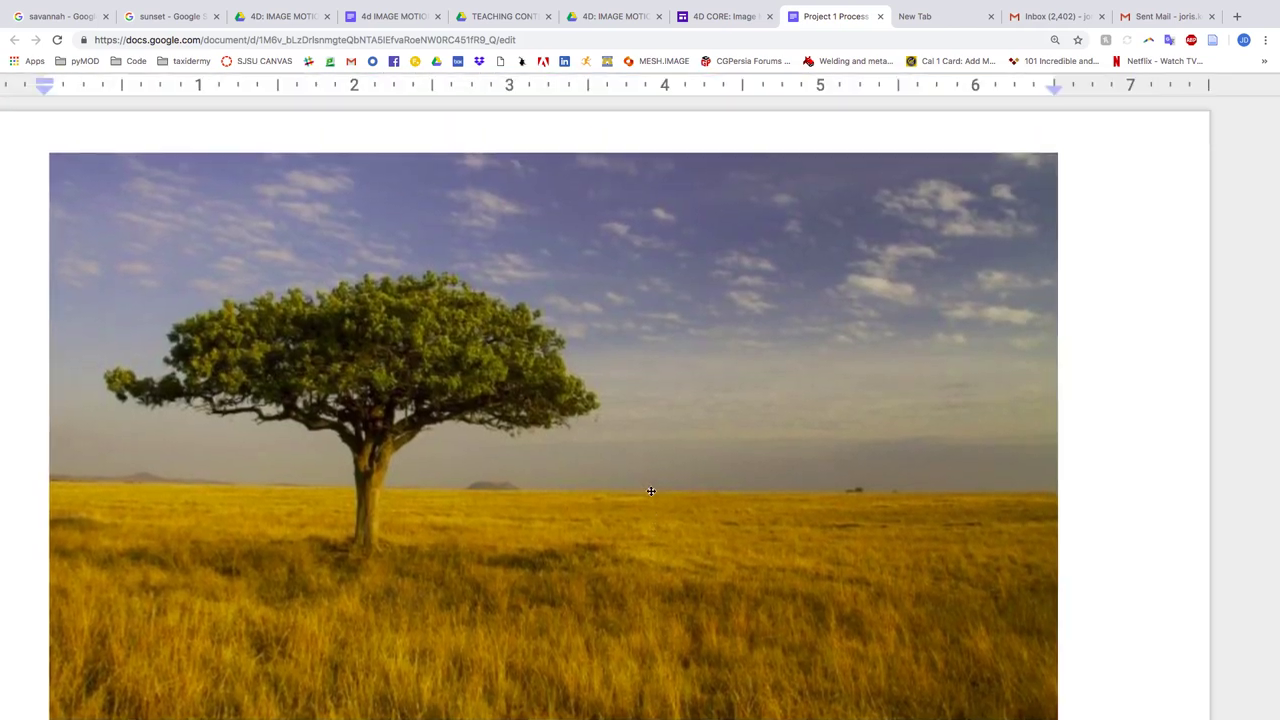
scroll(651, 491, "left", 3)
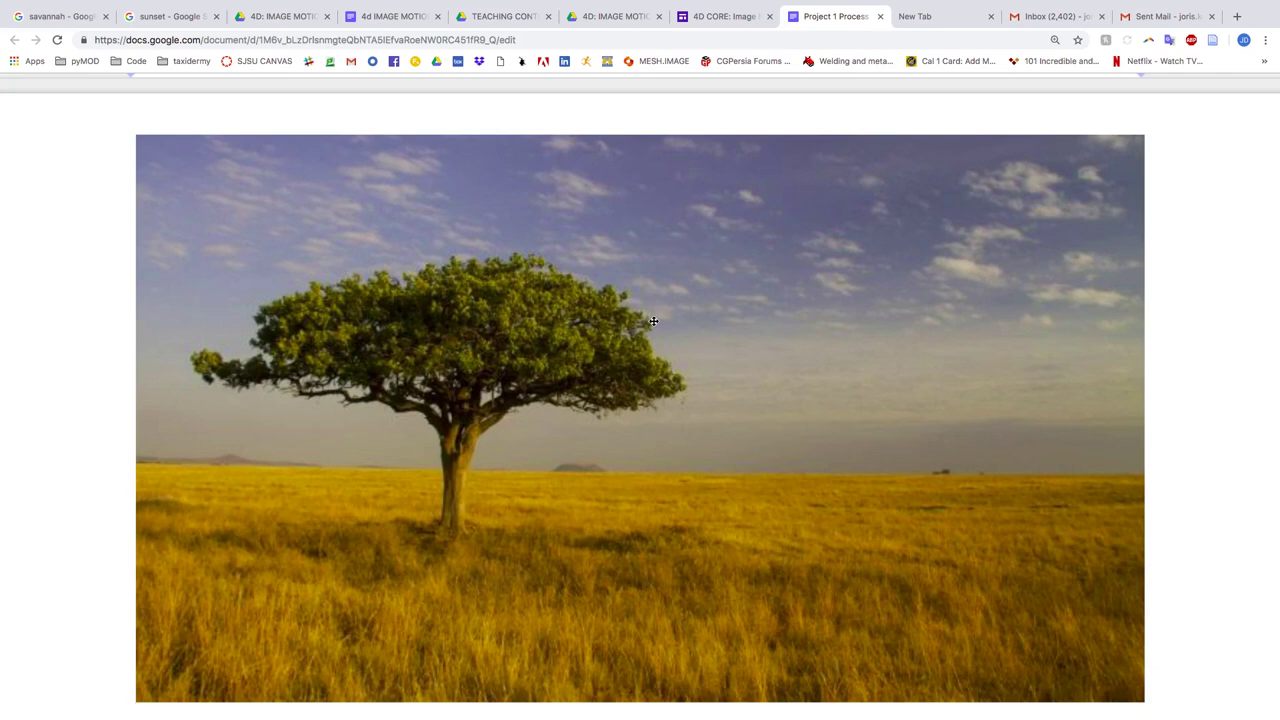
scroll(653, 321, "down", 3)
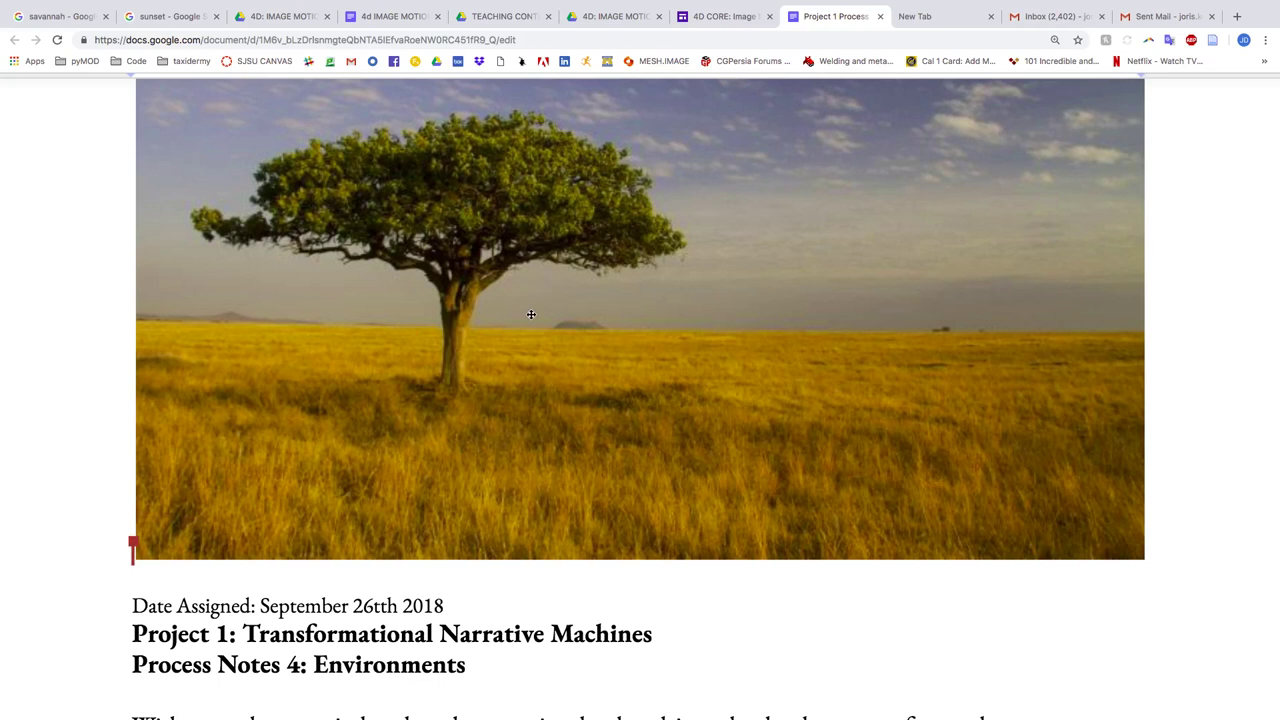
Scroll past the introduction and Step 1 down to Step 2's 60 x 40” art board instruction.
scroll(531, 314, "down", 5)
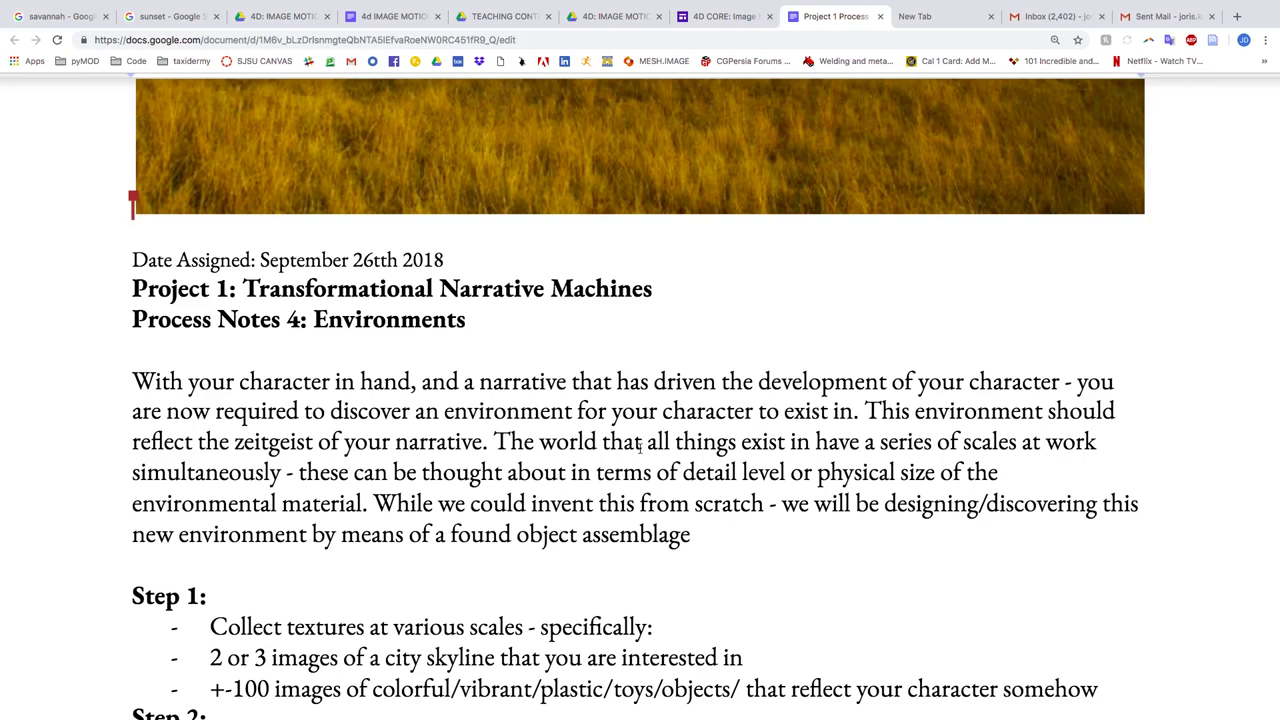
scroll(640, 447, "down", 1)
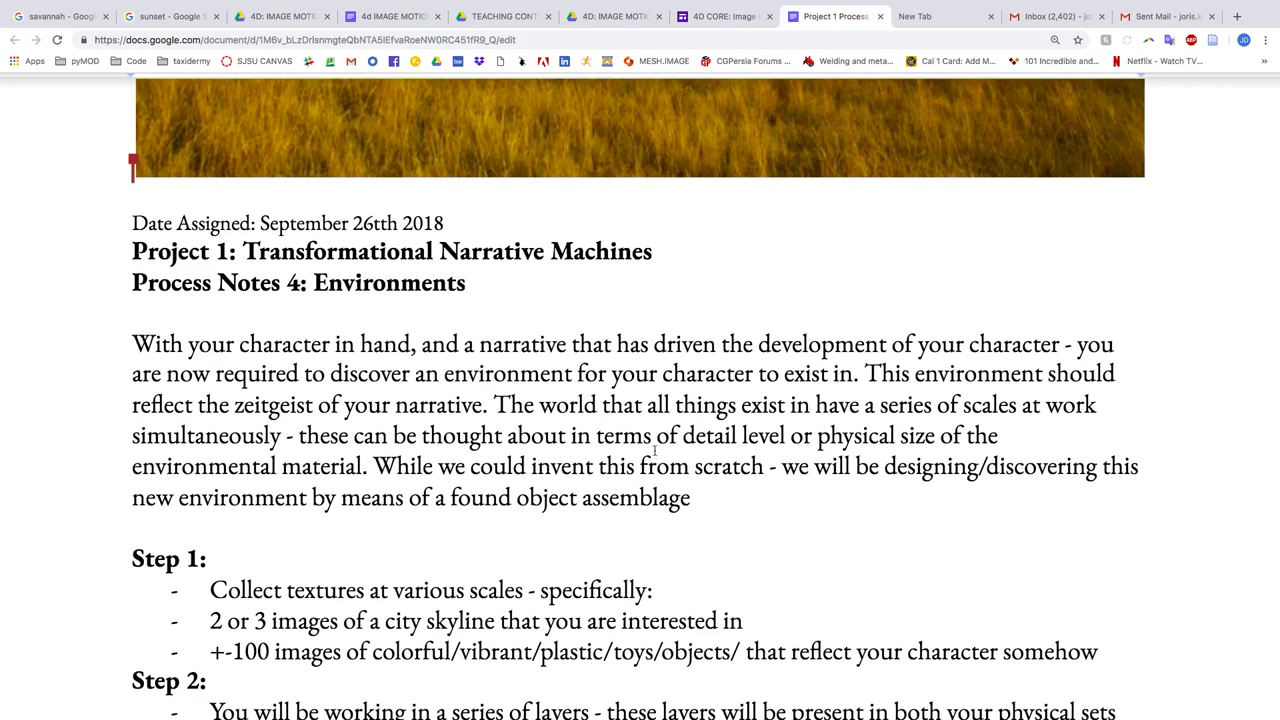
scroll(659, 455, "down", 2)
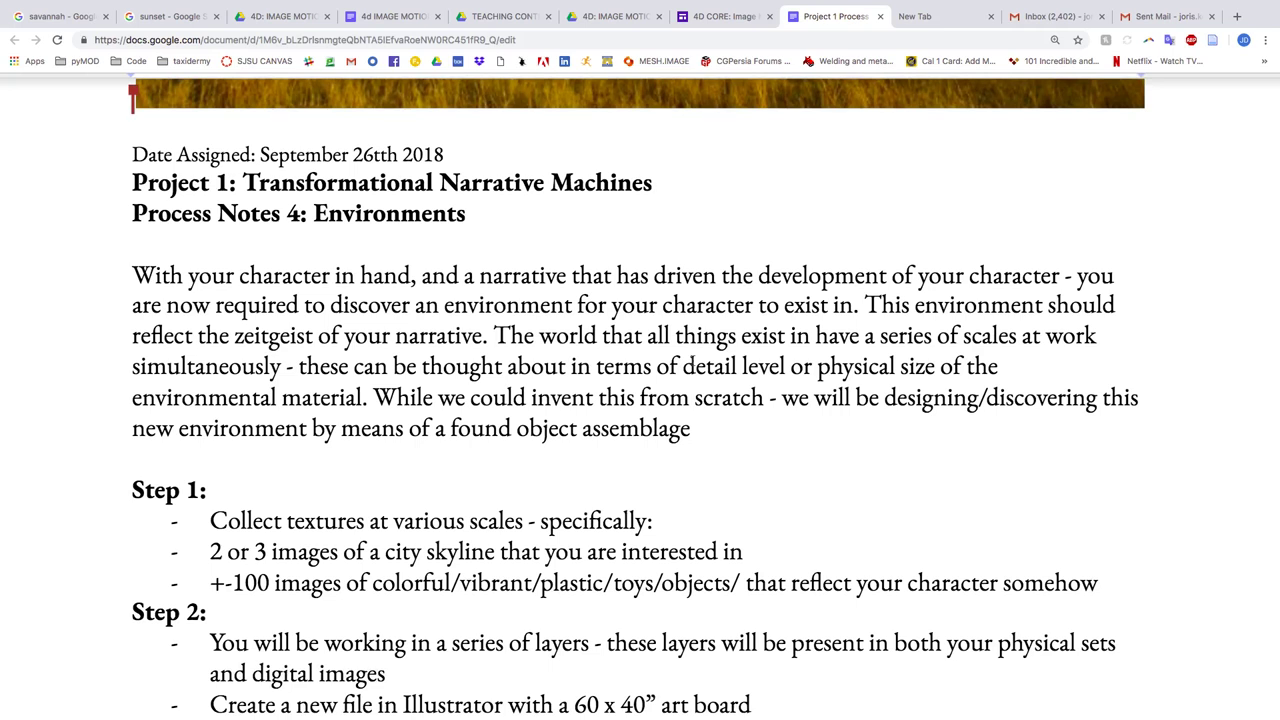
Highlight the '2 or 3 images' text for emphasis, then clear the selection.
scroll(698, 366, "down", 5)
right_click(698, 366)
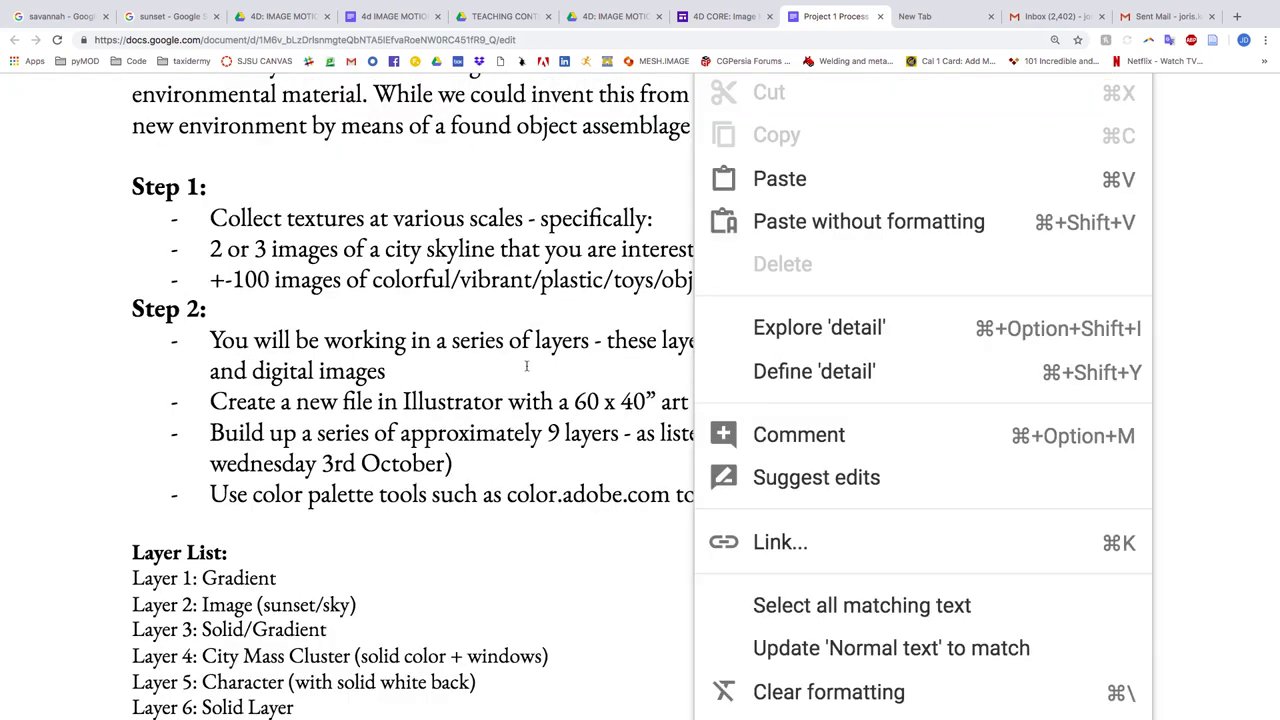
left_click(468, 310)
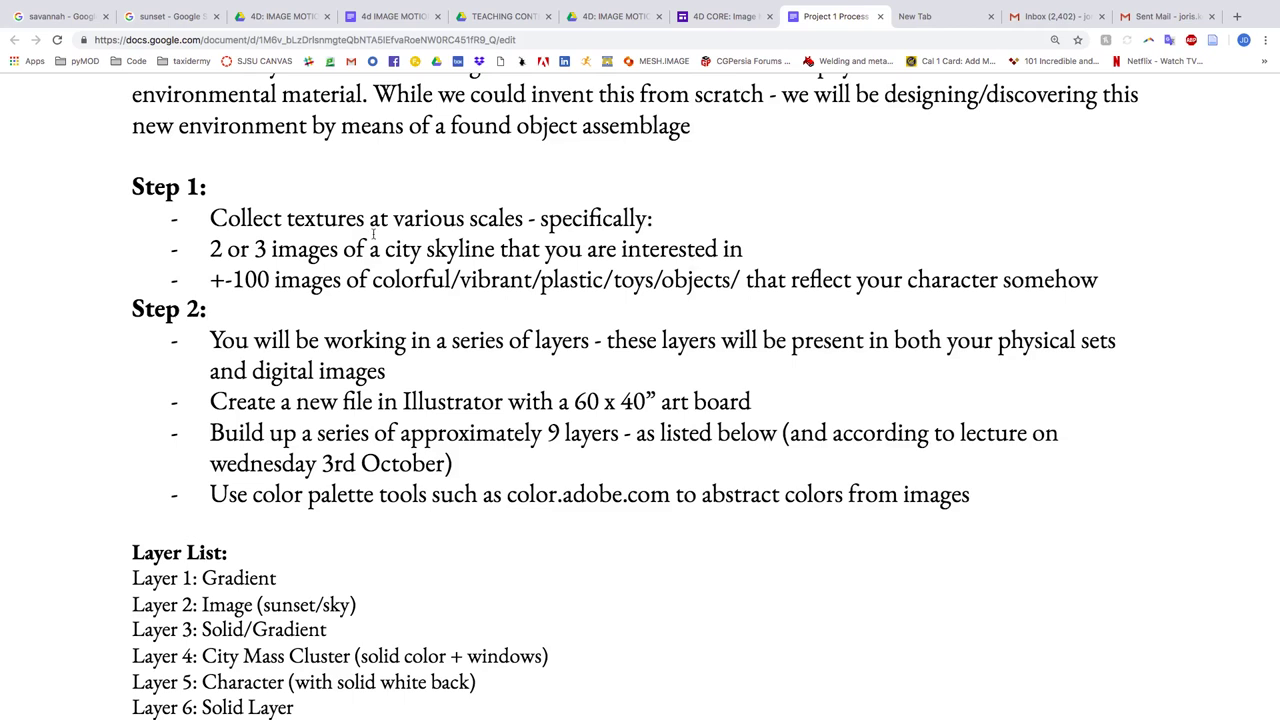
left_click(220, 248)
left_click_drag(222, 248, 330, 248)
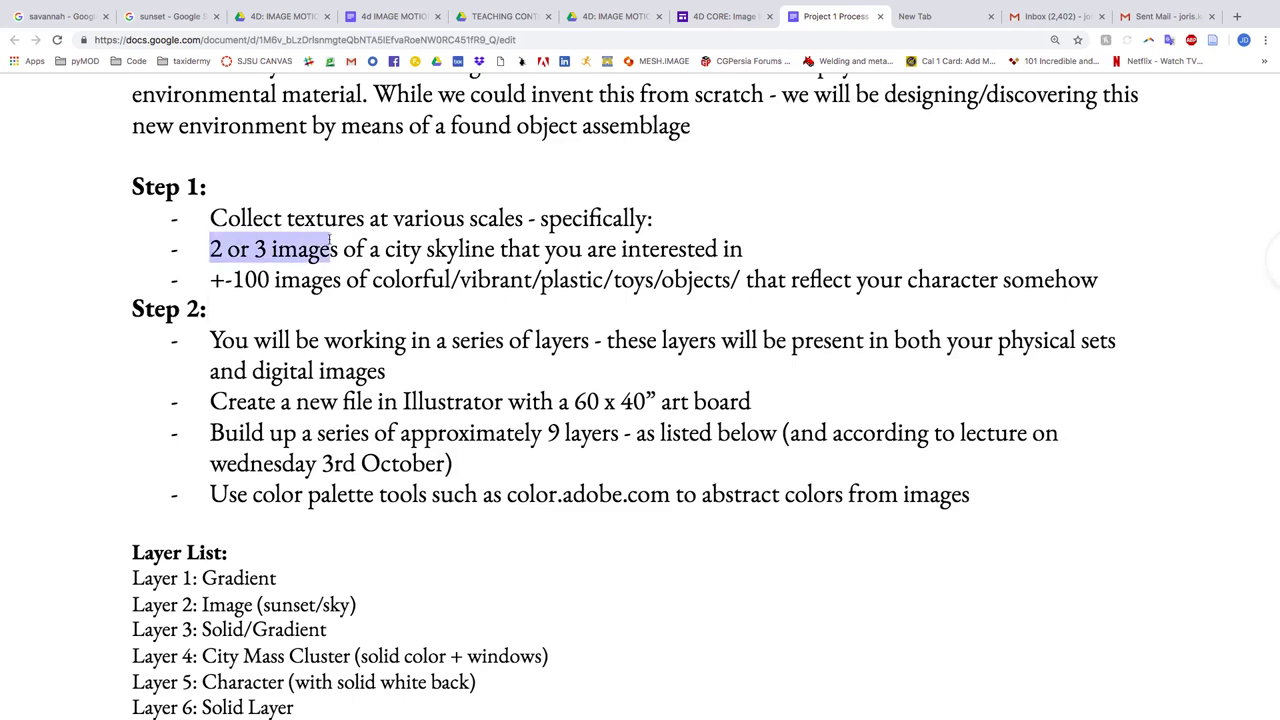
left_click(436, 246)
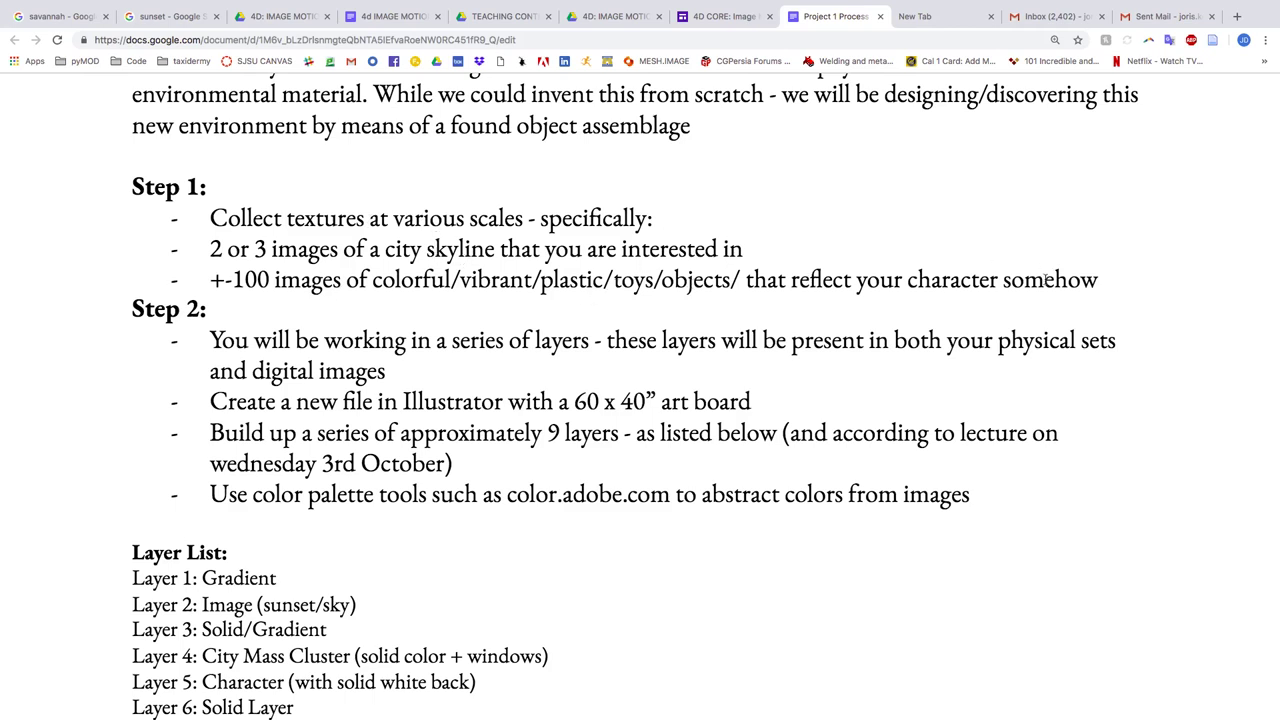
Bold the word 'somehow' at the end of the last Step 1 bullet.
left_click_drag(1098, 279, 1004, 279)
key("ctrl+b")
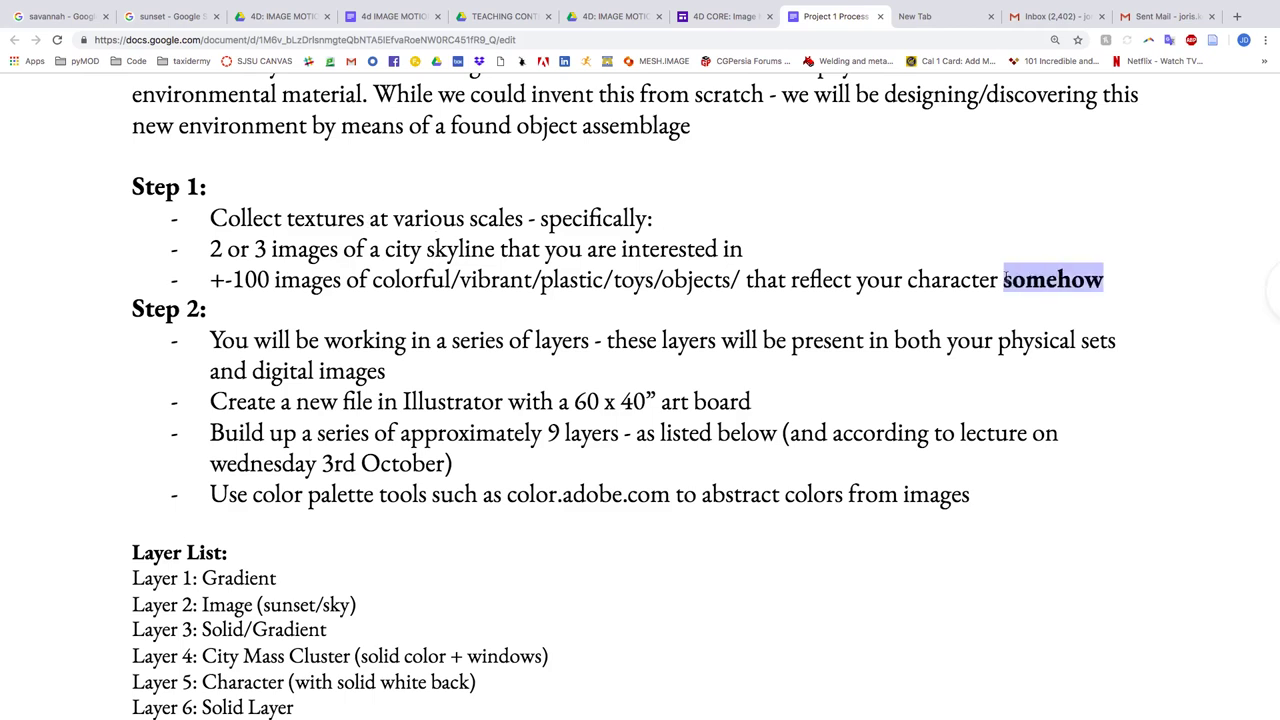
left_click(970, 296)
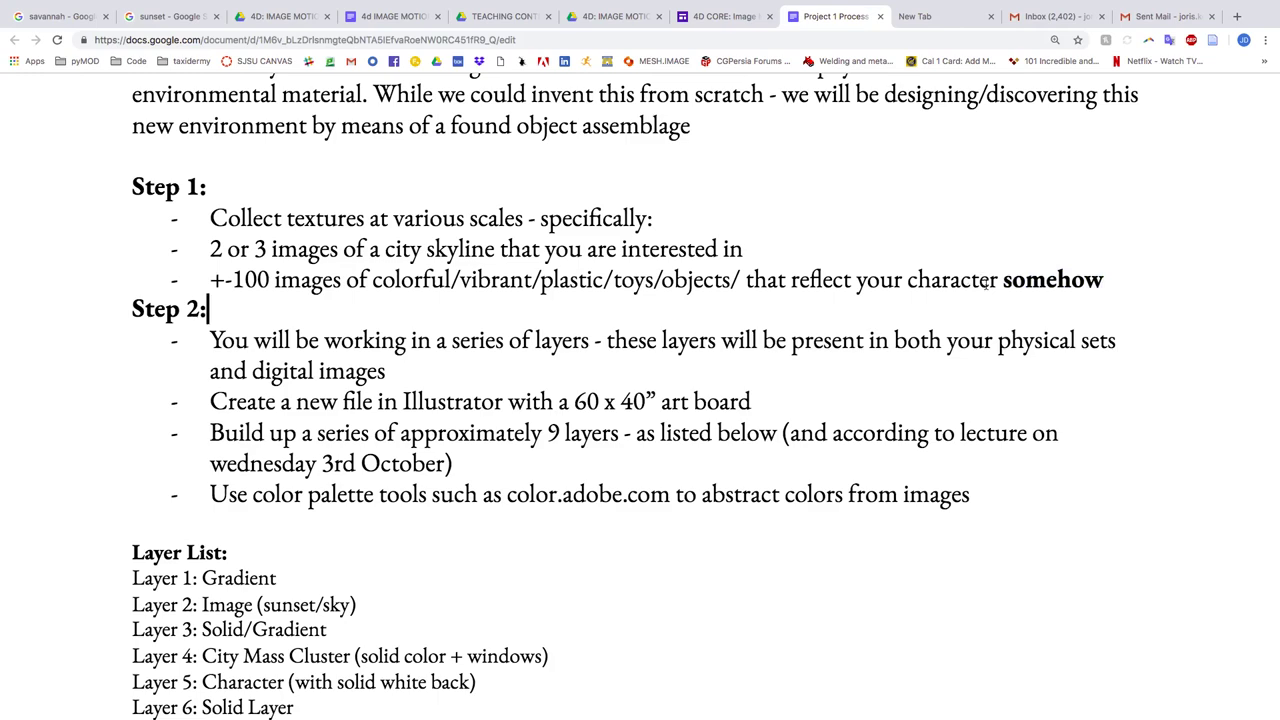
Scroll down and briefly highlight the +-100 image count, then deselect it.
scroll(987, 284, "down", 1)
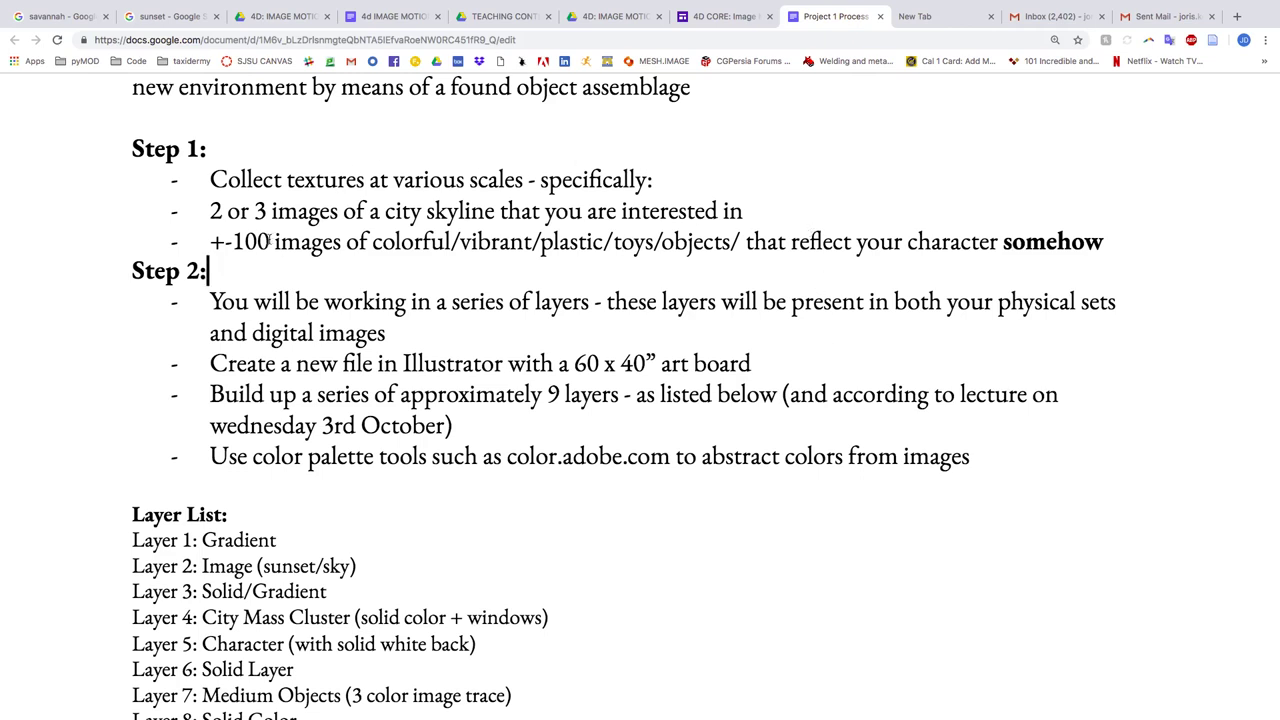
left_click_drag(271, 240, 207, 236)
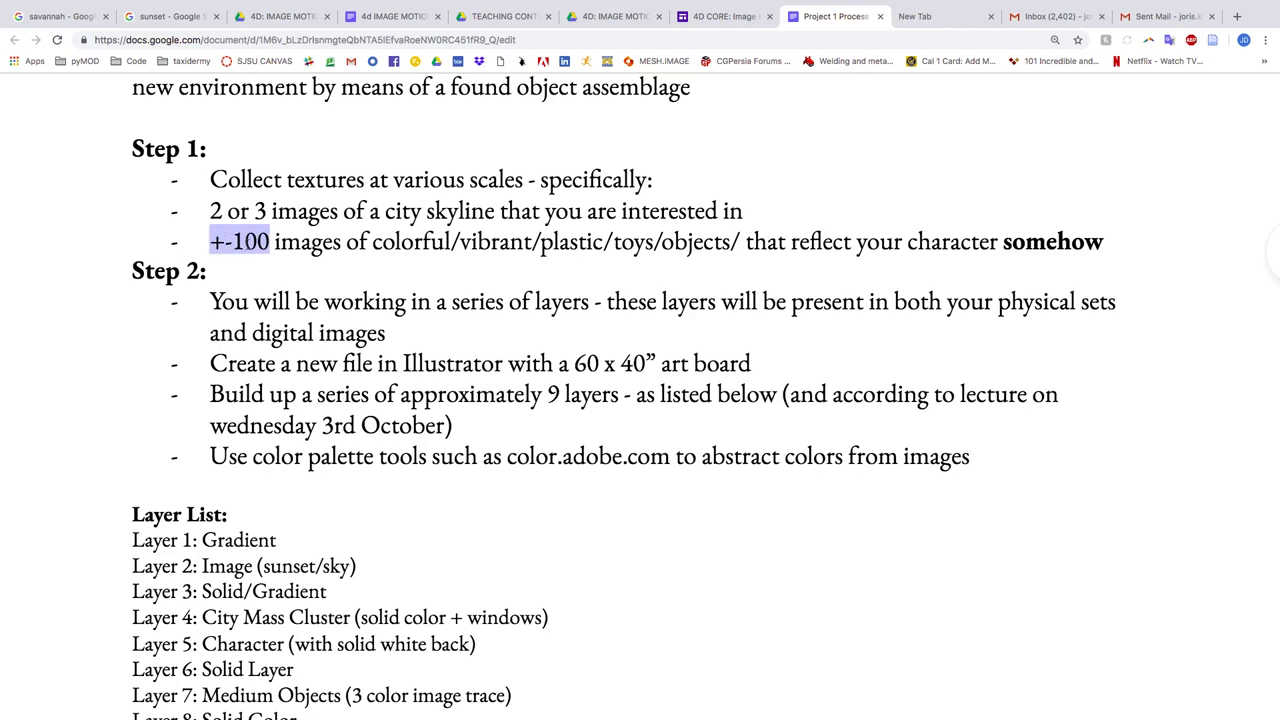
left_click(245, 240)
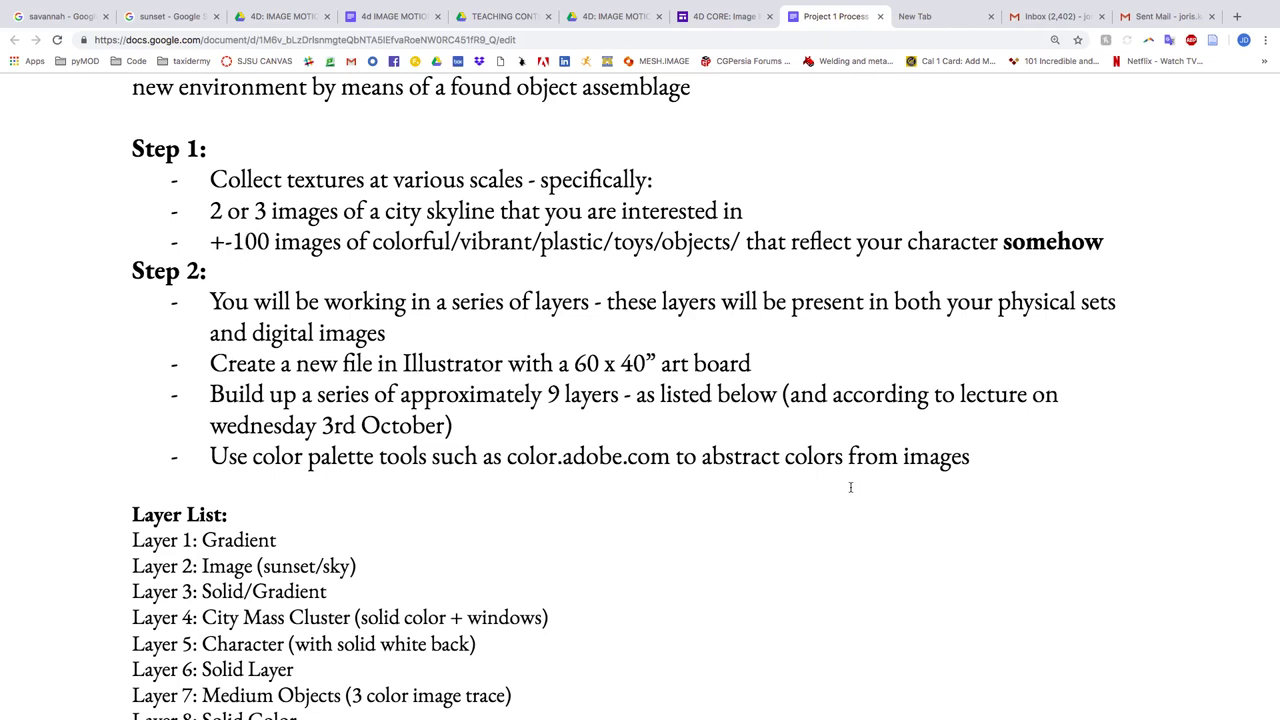
scroll(850, 487, "down", 3)
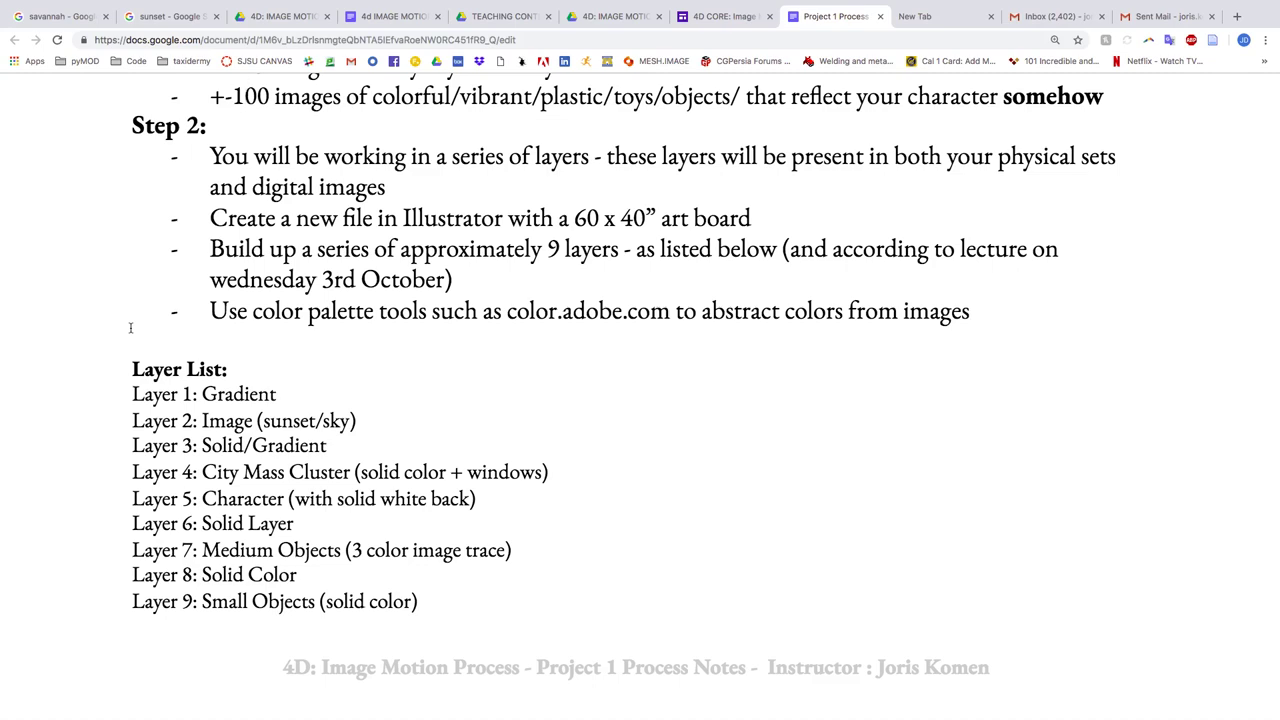
Correct the typo 'itm' to 'it' in the first Step 3 bullet.
scroll(130, 327, "down", 2)
scroll(130, 327, "down", 5)
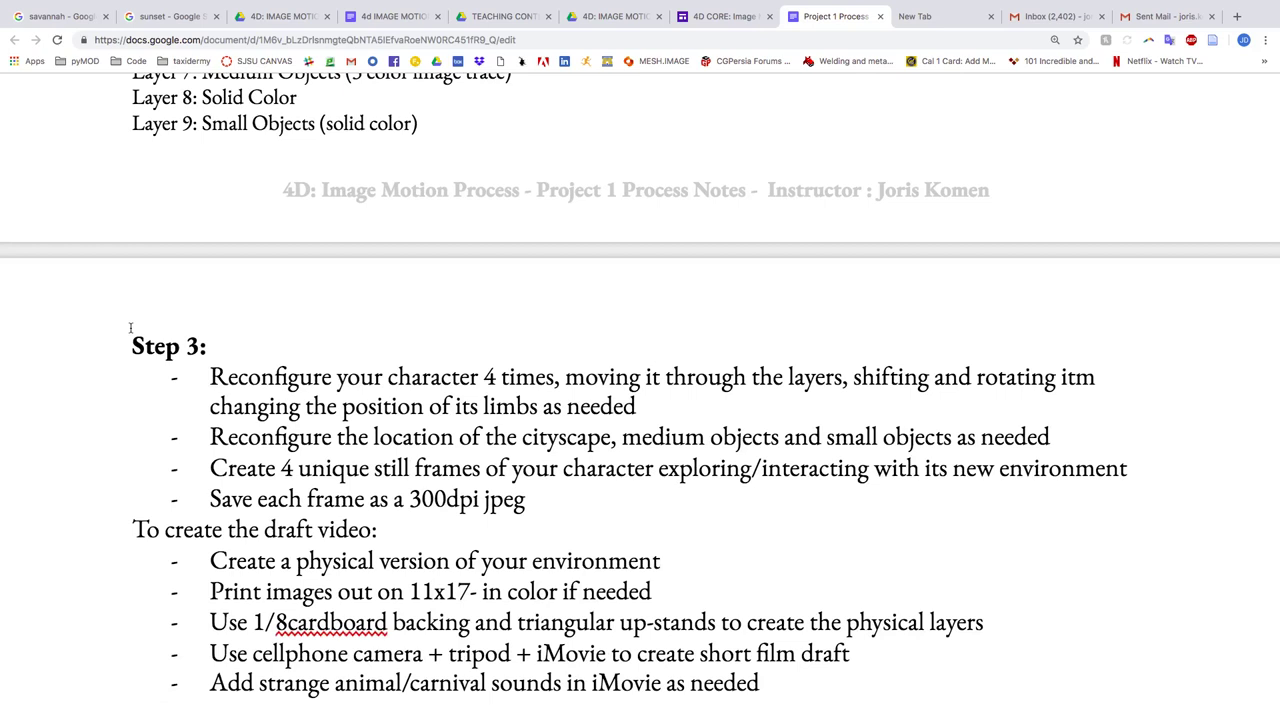
left_click(1090, 373)
key("shift+Left")
key("BackSpace")
Insert a blank line above the 'To create the draft video:' heading.
scroll(580, 345, "down", 3)
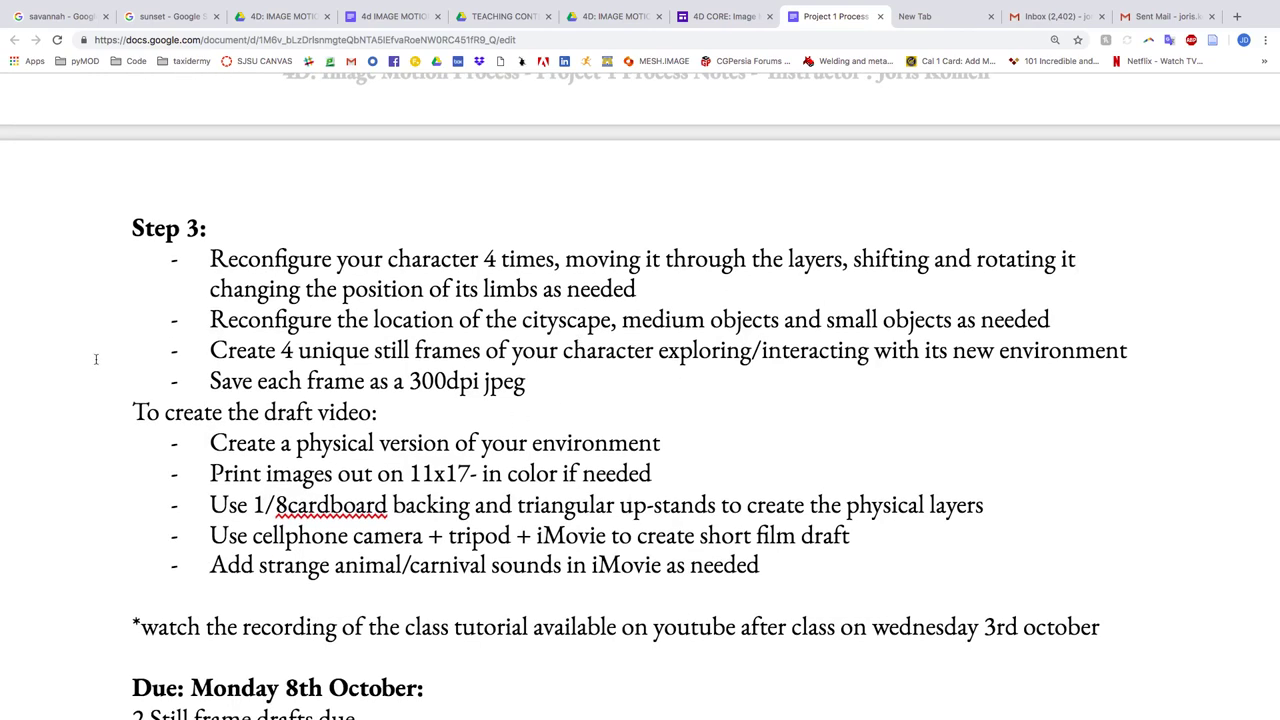
left_click(133, 410)
key("Return")
scroll(640, 400, "down", 5)
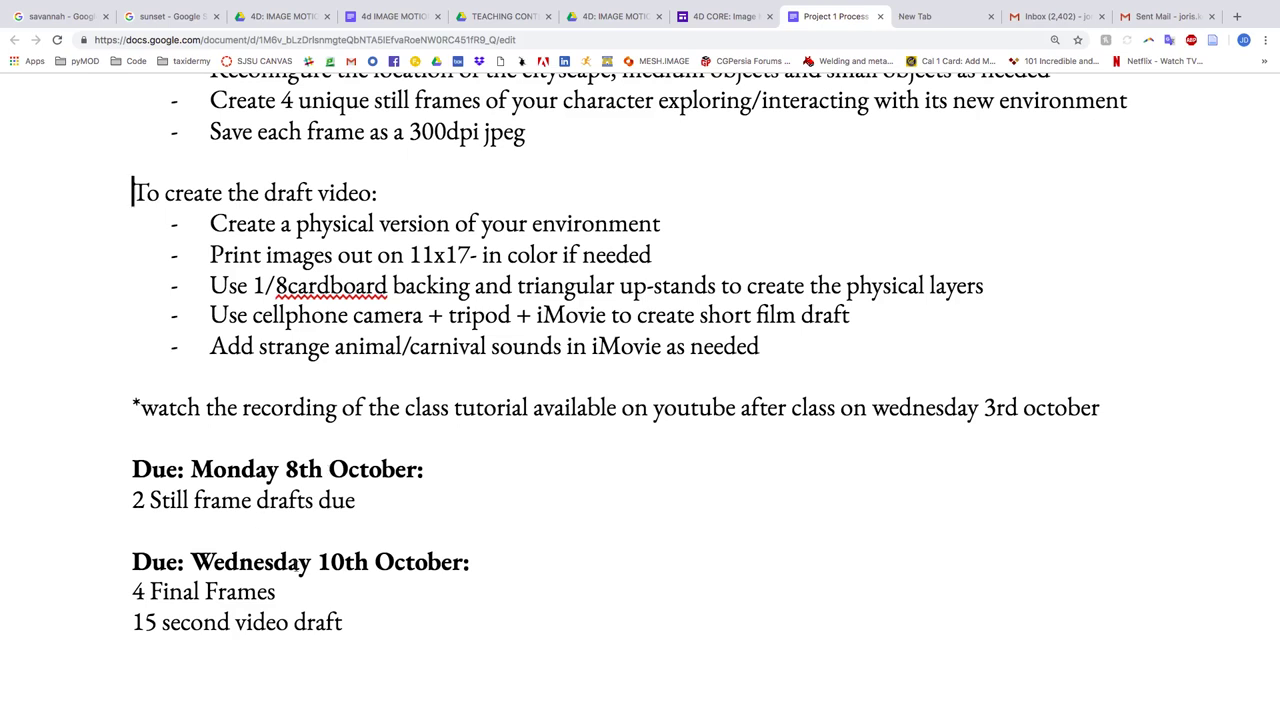
left_click(291, 272)
type("th inch")
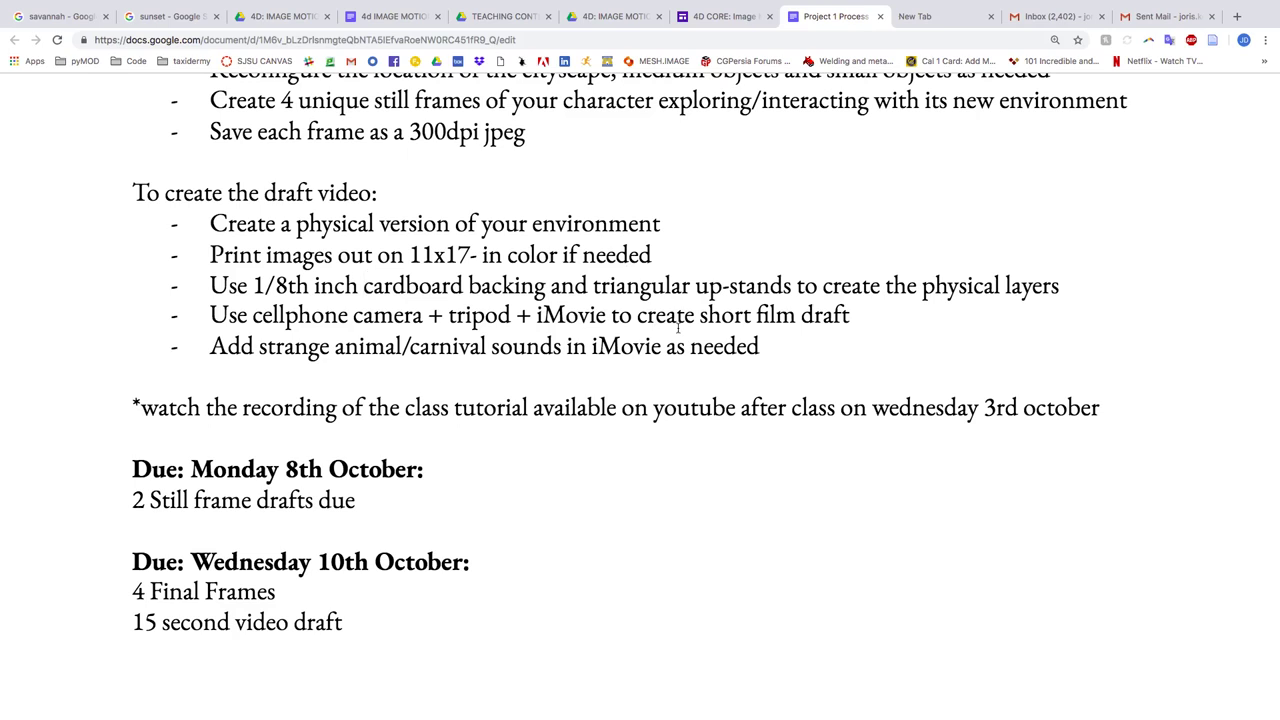
left_click_drag(855, 315, 206, 323)
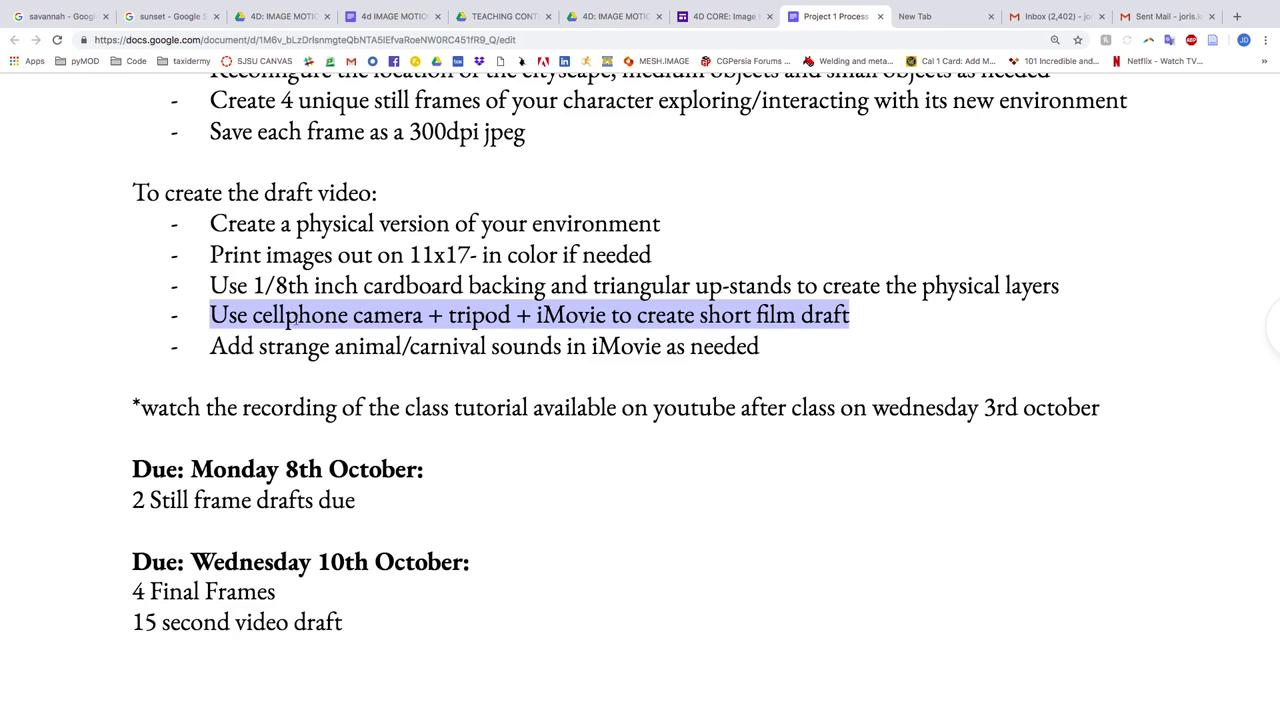
left_click(488, 345)
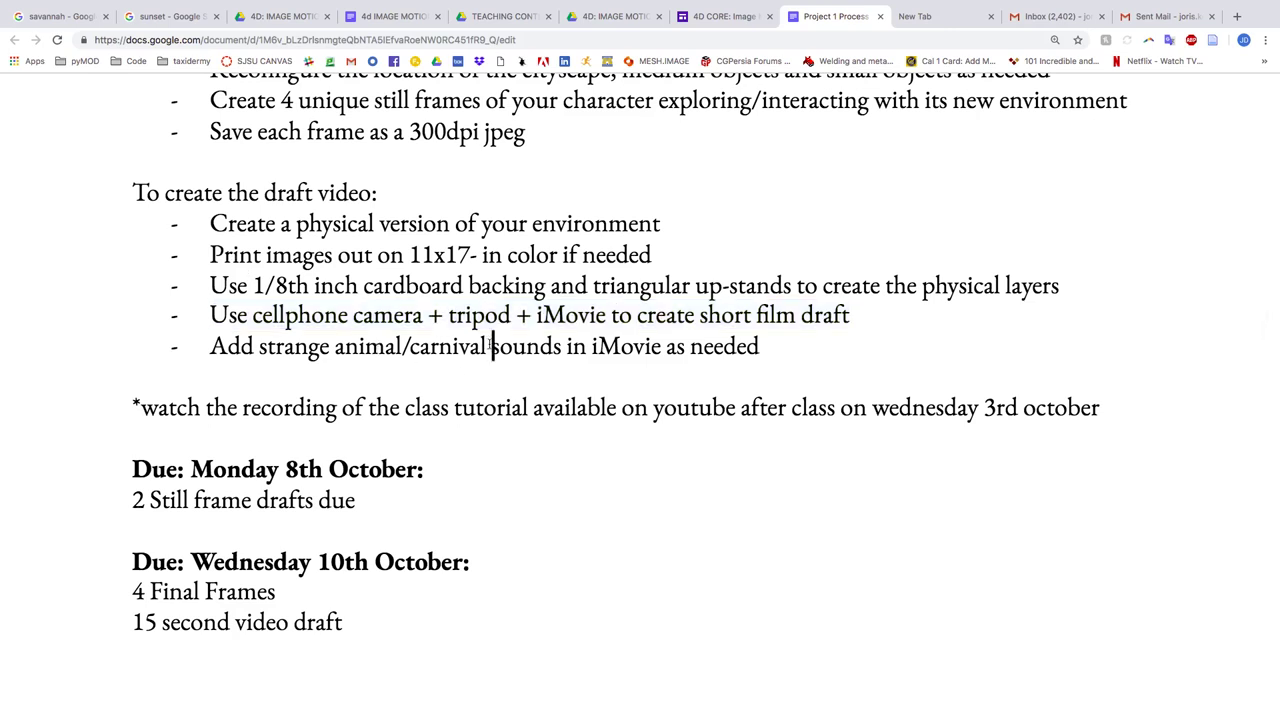
type("/")
key("BackSpace")
left_click_drag(355, 505, 126, 447)
left_click(216, 466)
left_click_drag(360, 677, 119, 568)
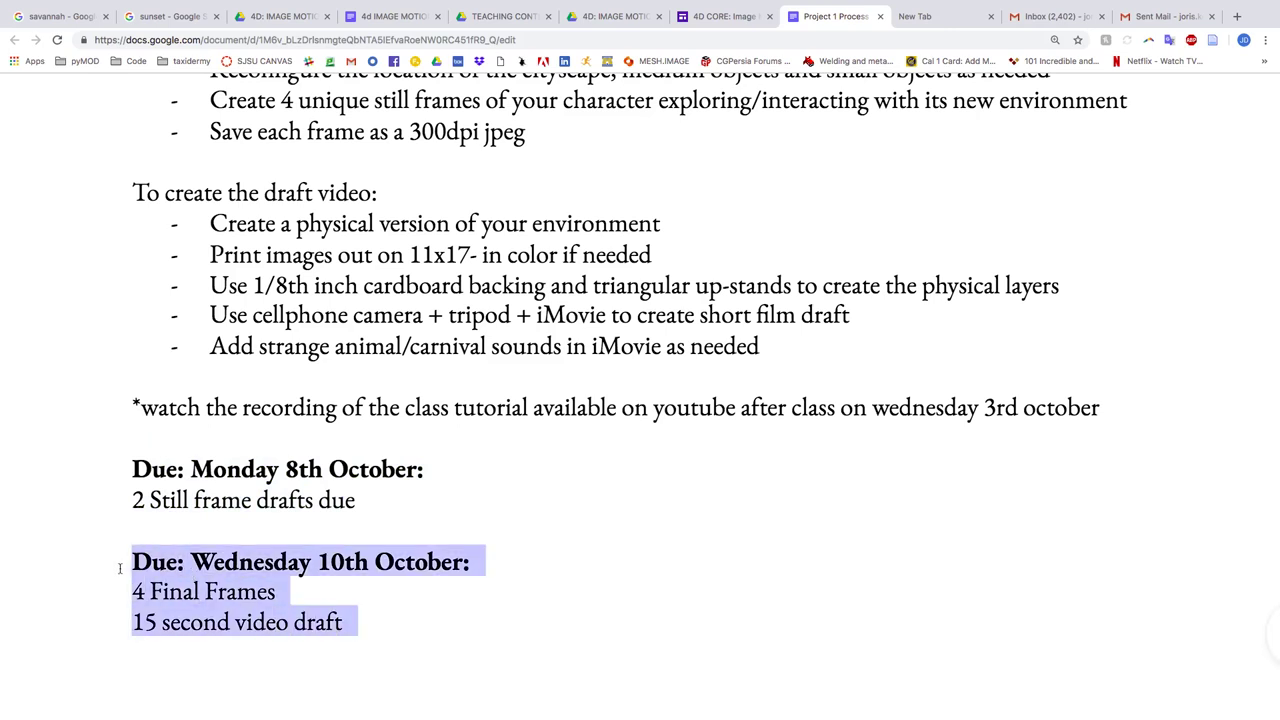
left_click(138, 597)
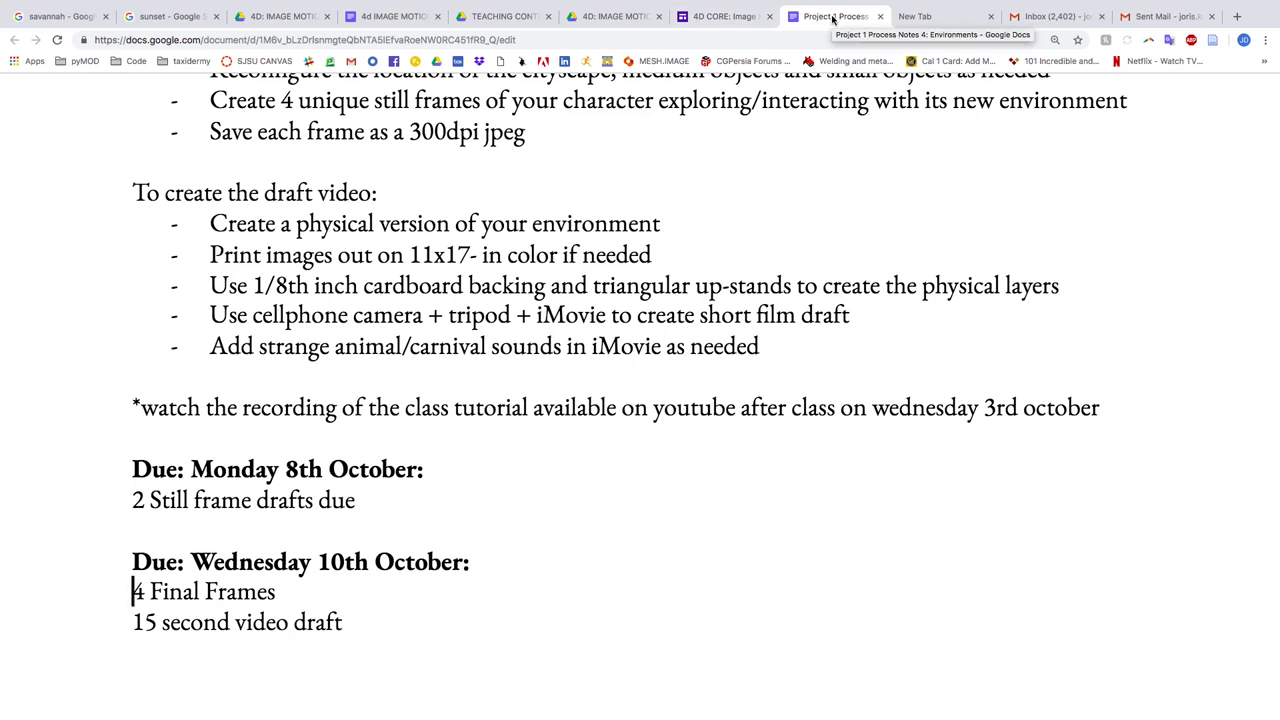
Scroll up to the Layer List, from Layer 1: Gradient to Layer 9: Small Objects.
scroll(603, 214, "up", 3)
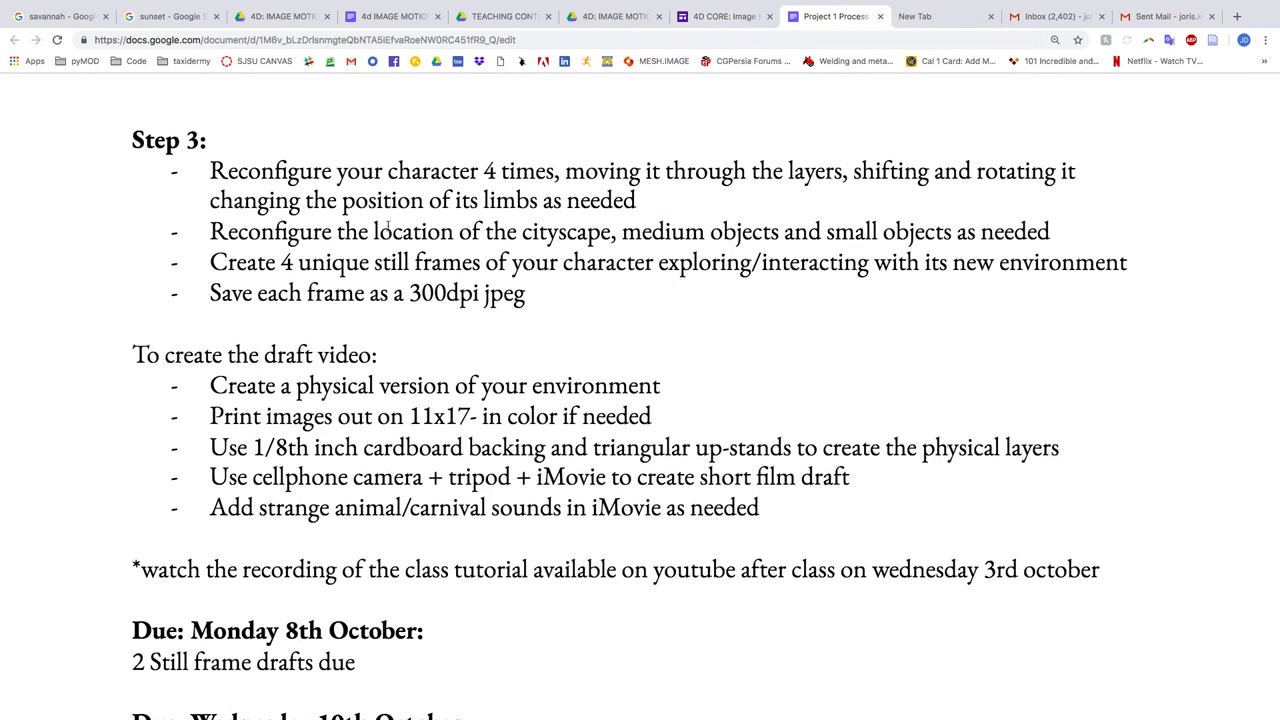
scroll(387, 382, "up", 10)
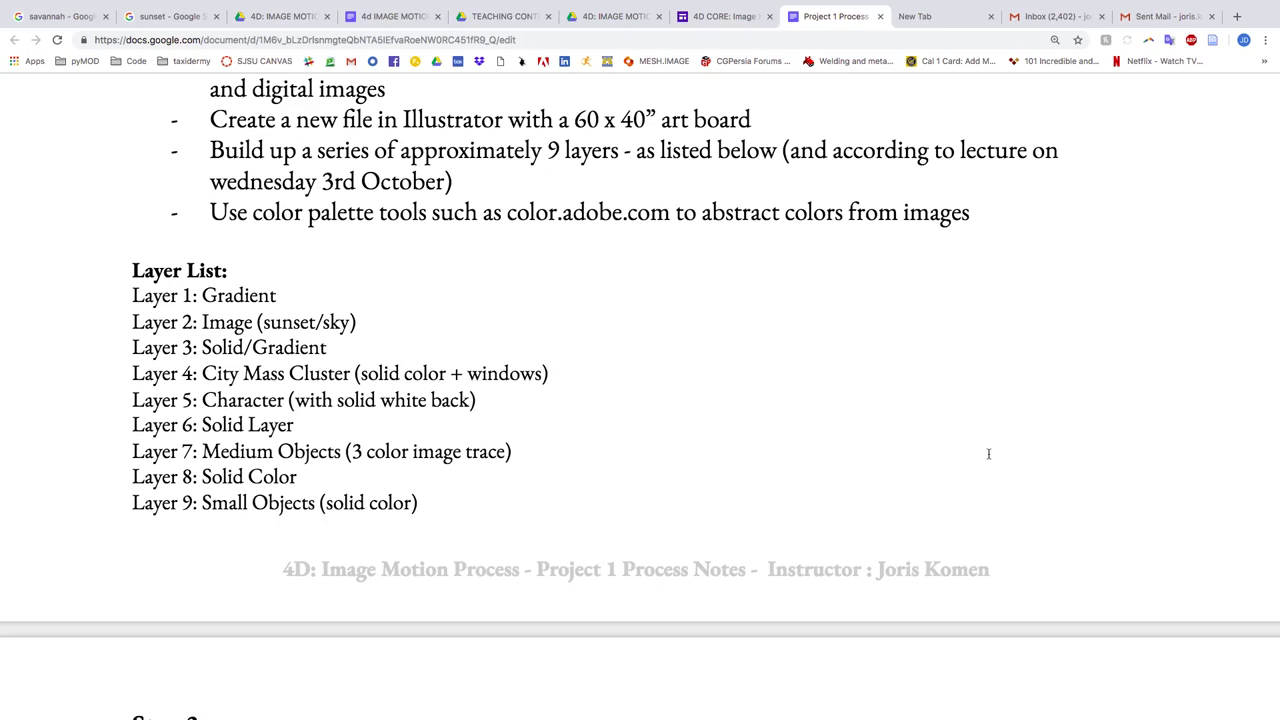
On the 4D CORE site, choose View published site and follow the RESOURCE FOLDER link.
left_click(724, 10)
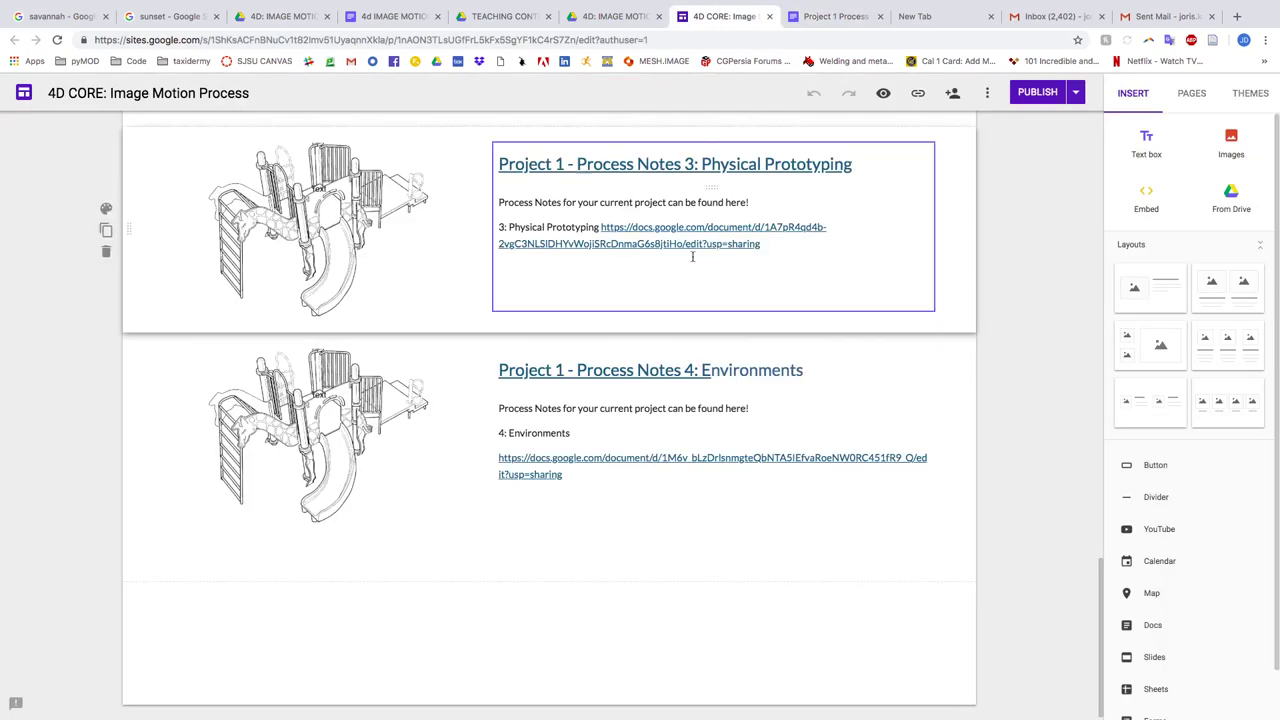
scroll(692, 257, "up", 2)
left_click(595, 182)
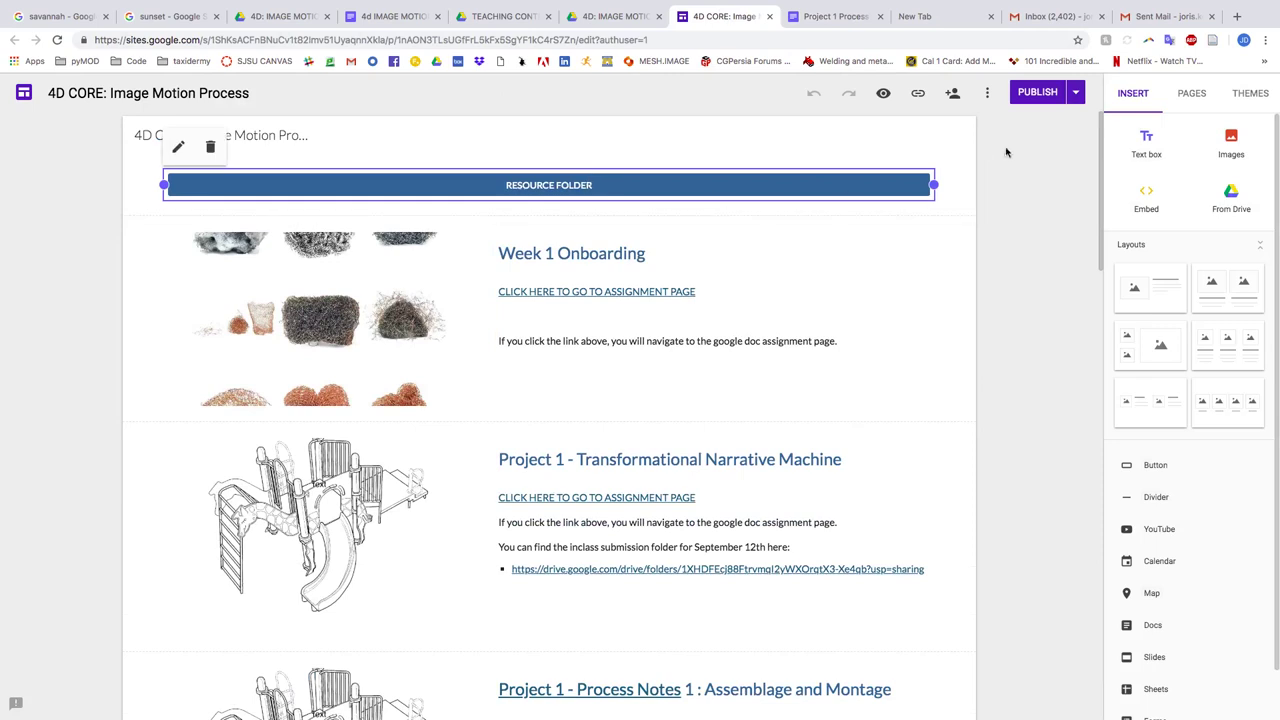
left_click(1076, 92)
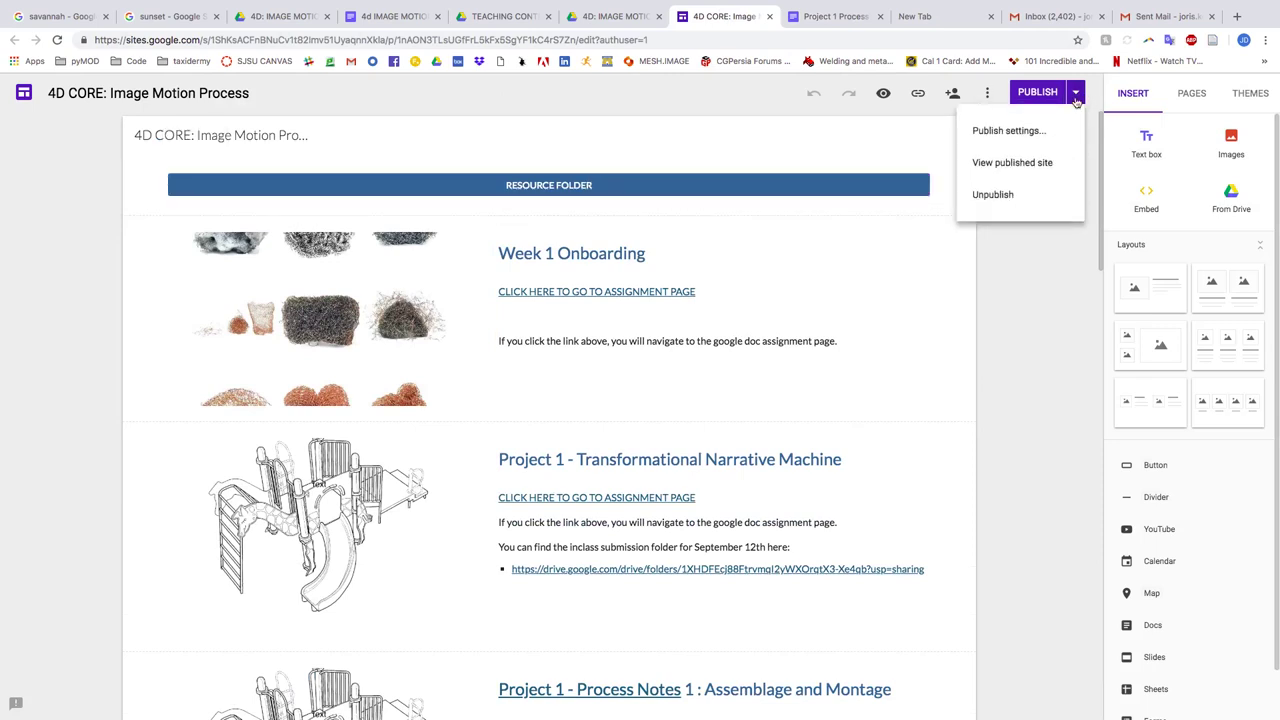
left_click(1020, 162)
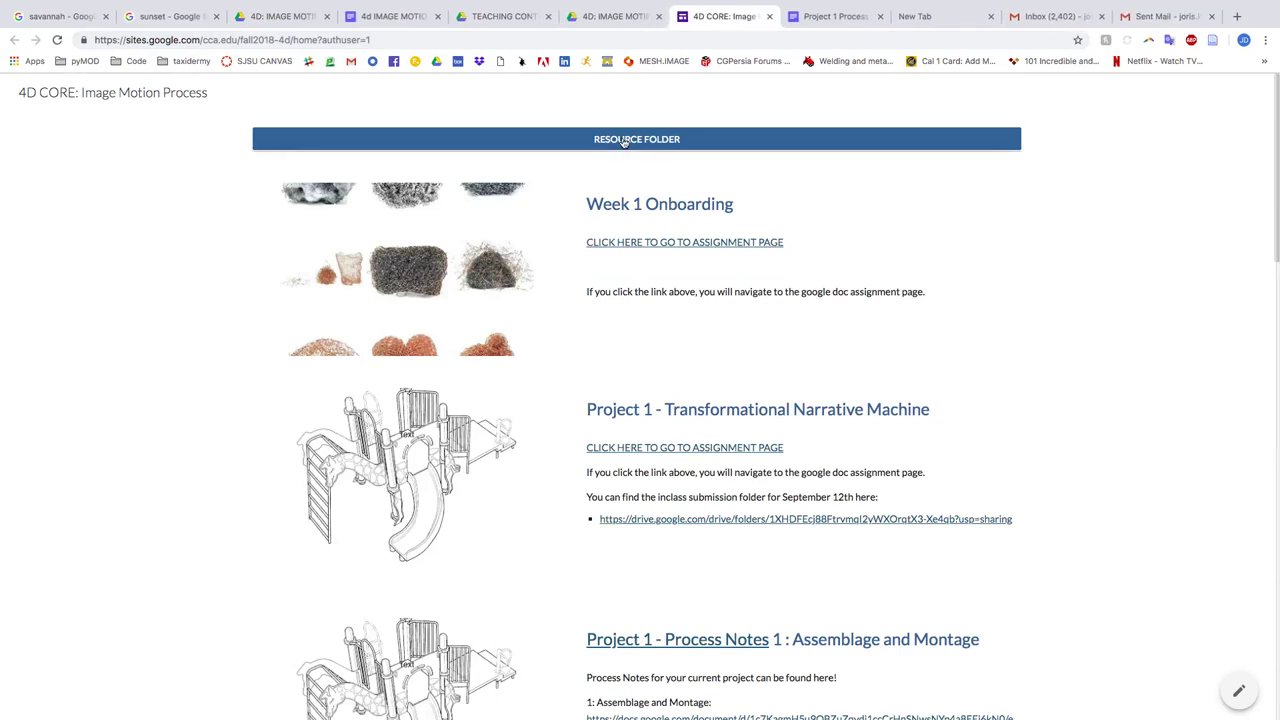
left_click(624, 141)
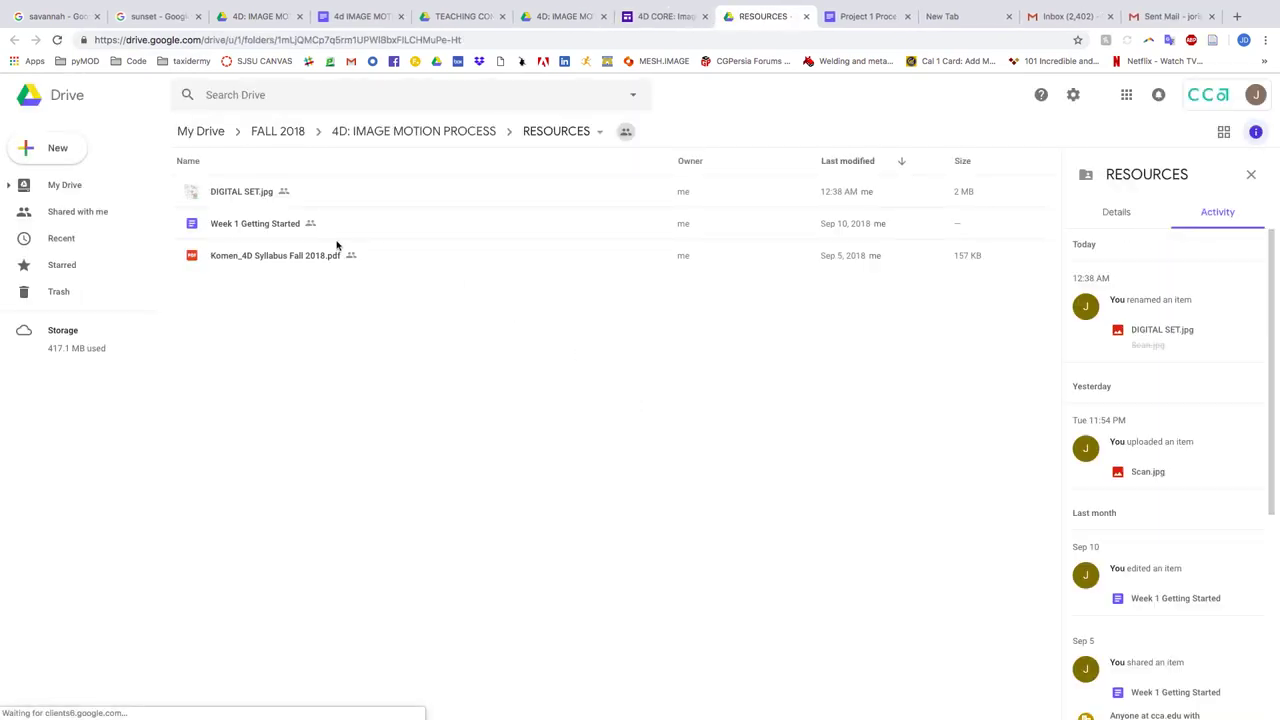
Download DIGITAL SET.jpg from the RESOURCES folder into desktop > CCA Tutorial.
left_click(248, 199)
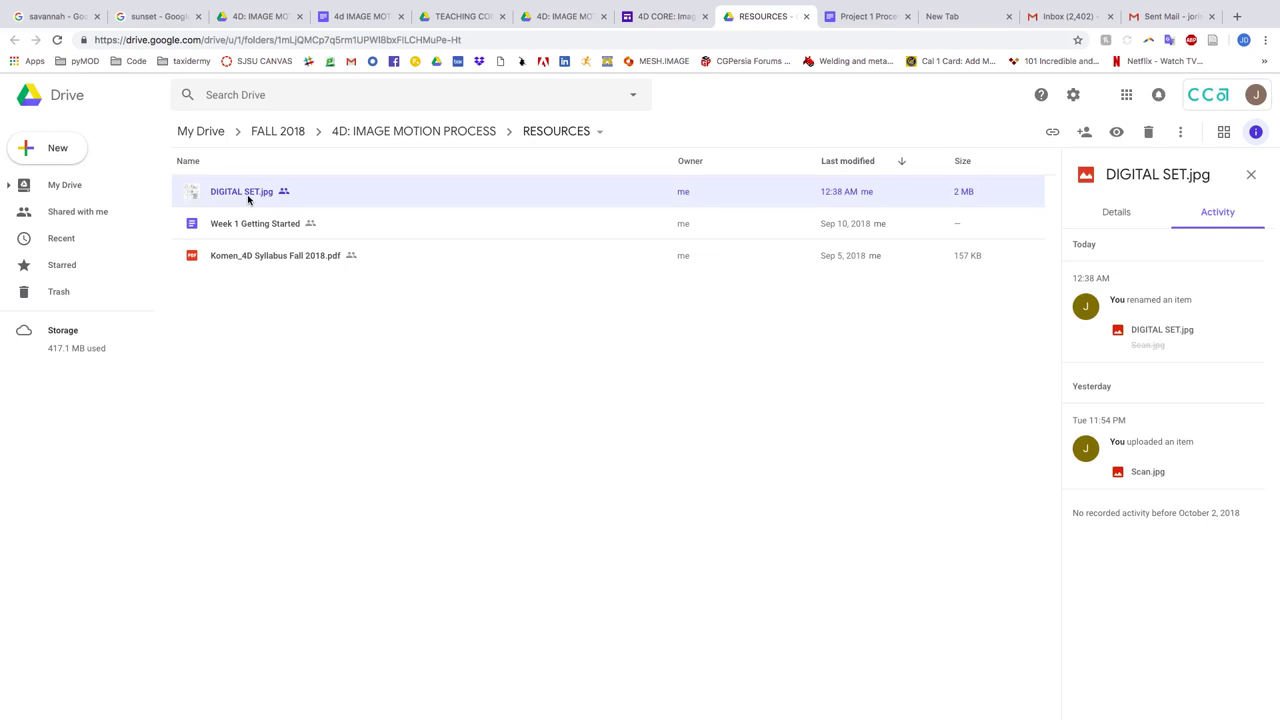
right_click(248, 199)
left_click(314, 432)
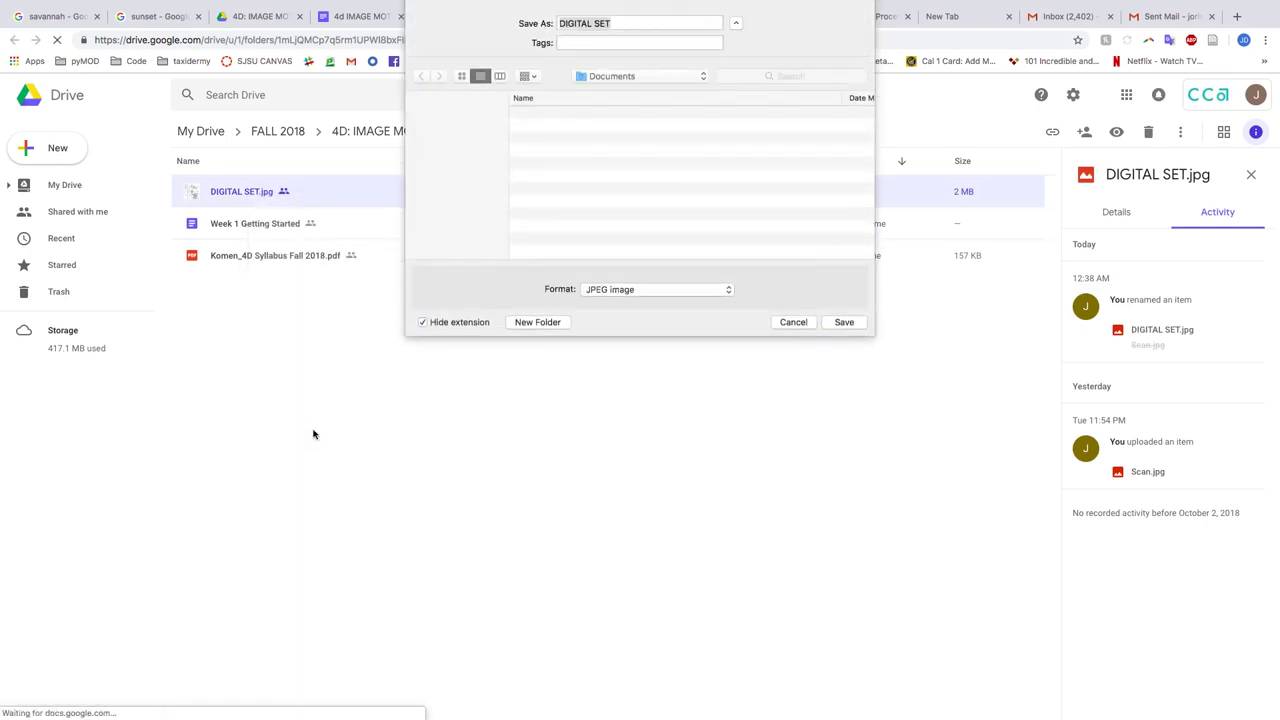
left_click(625, 76)
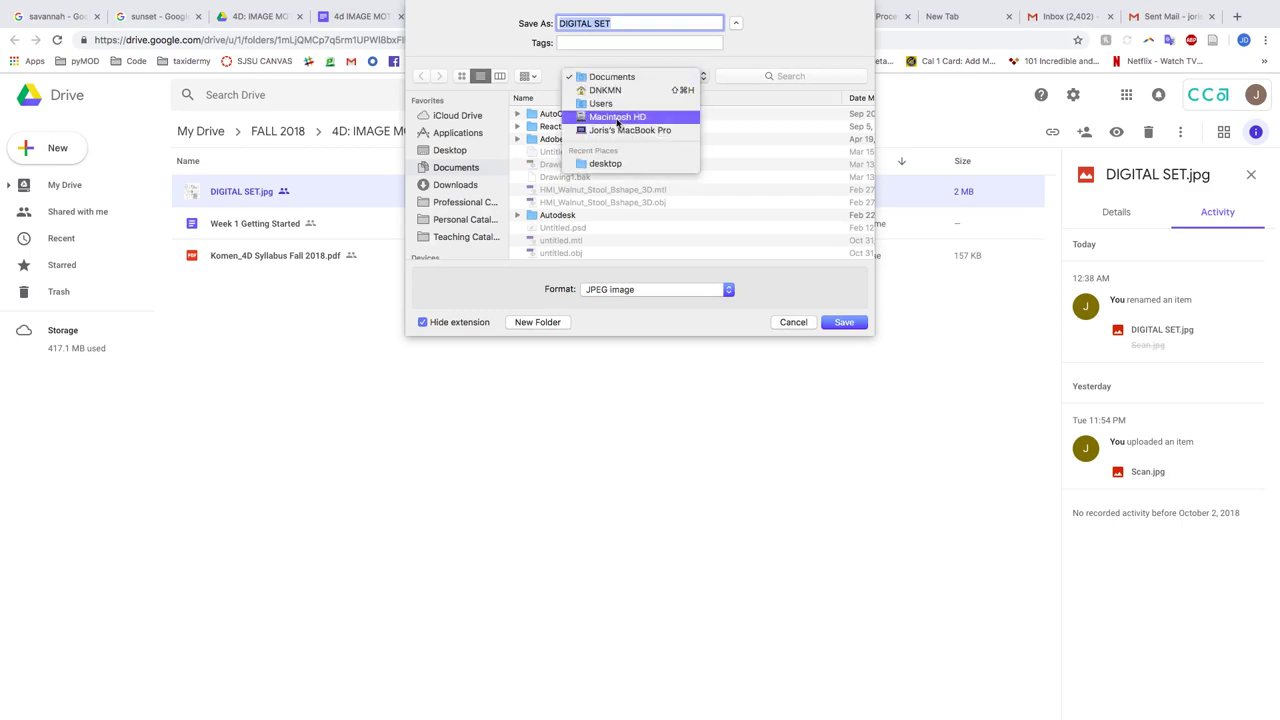
left_click(610, 163)
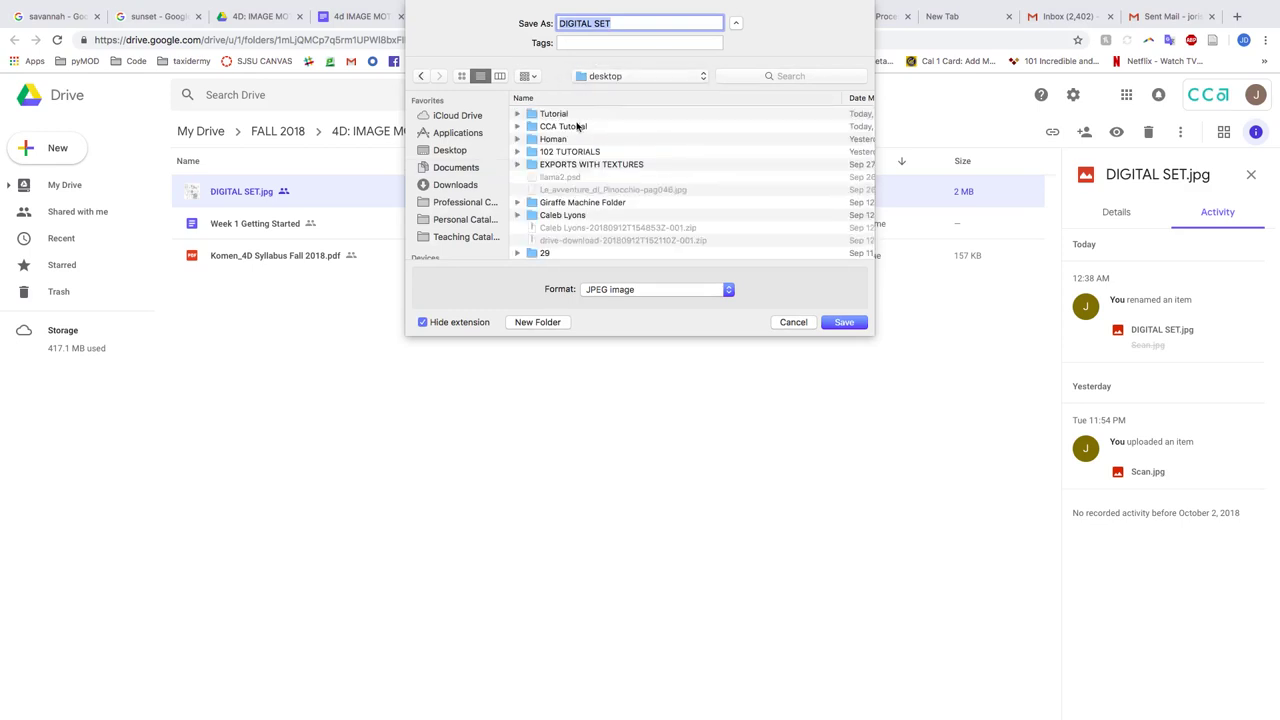
double_click(577, 126)
key("Return")
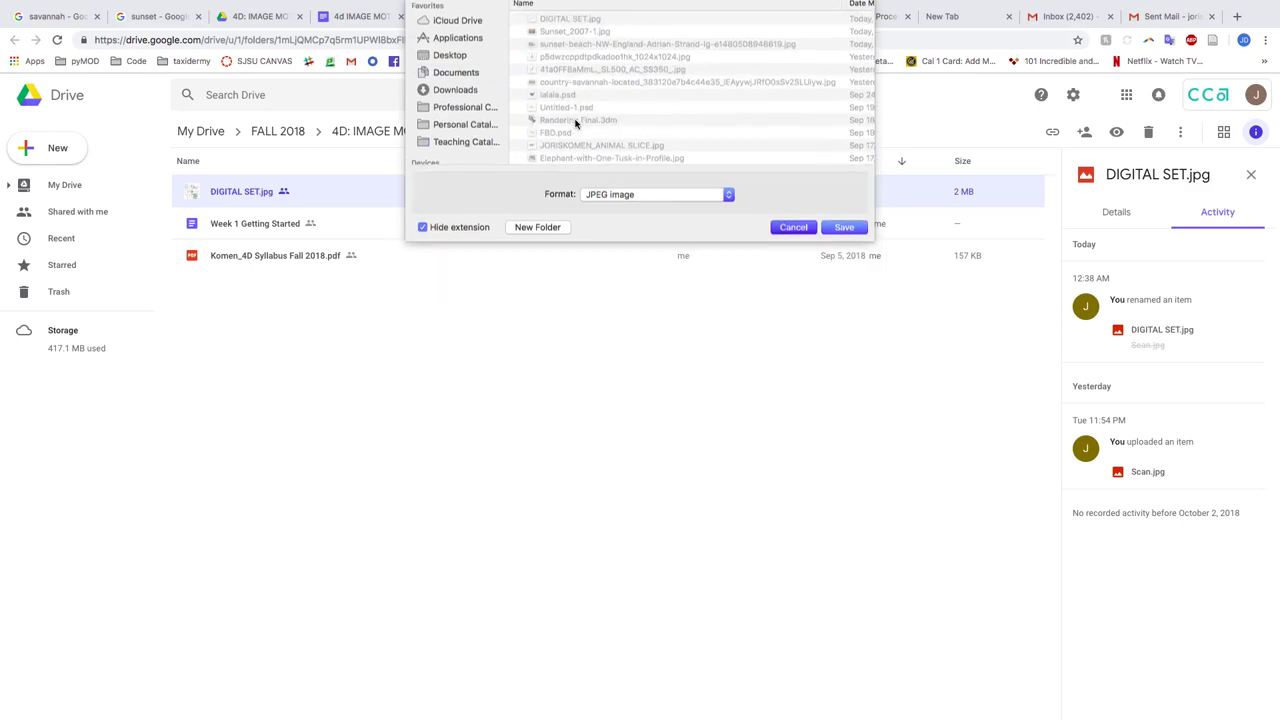
key("super+Tab")
Open DIGITAL SET.jpg from desktop > CCA Tutorial in Preview, full screen.
key("super+Tab")
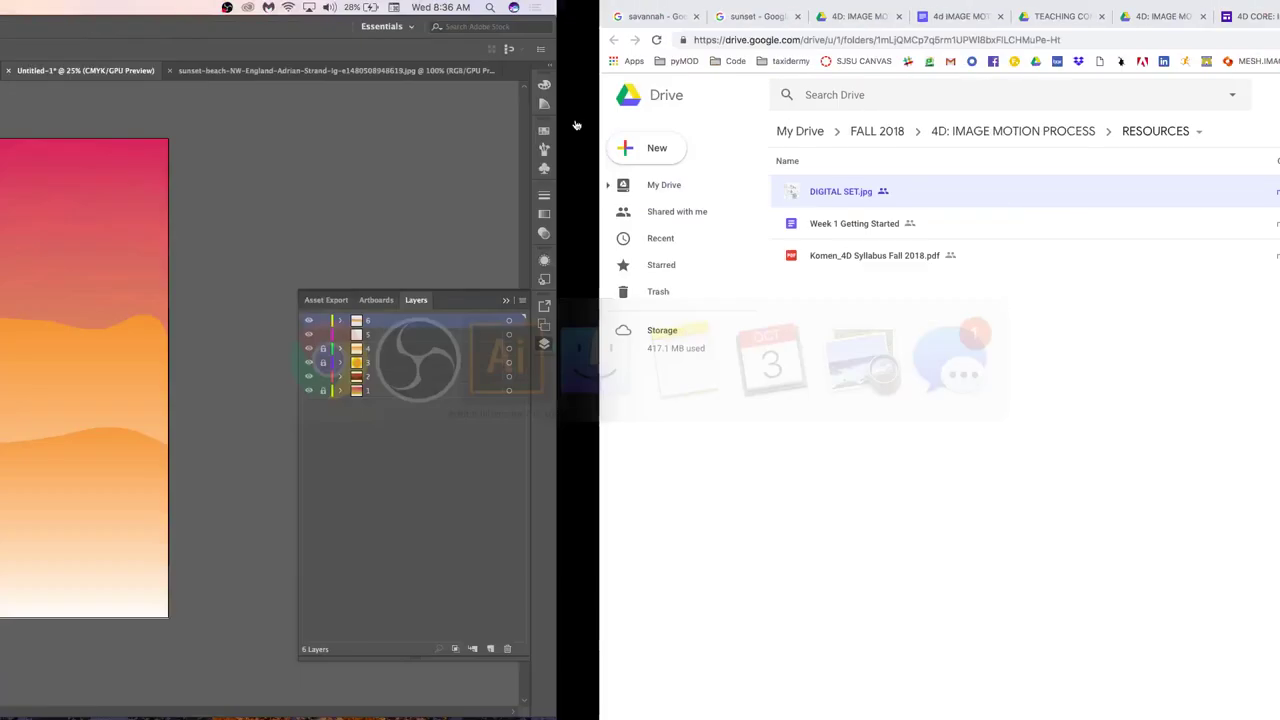
key("super+Tab")
key("super+Tab")
key("super+Tab")
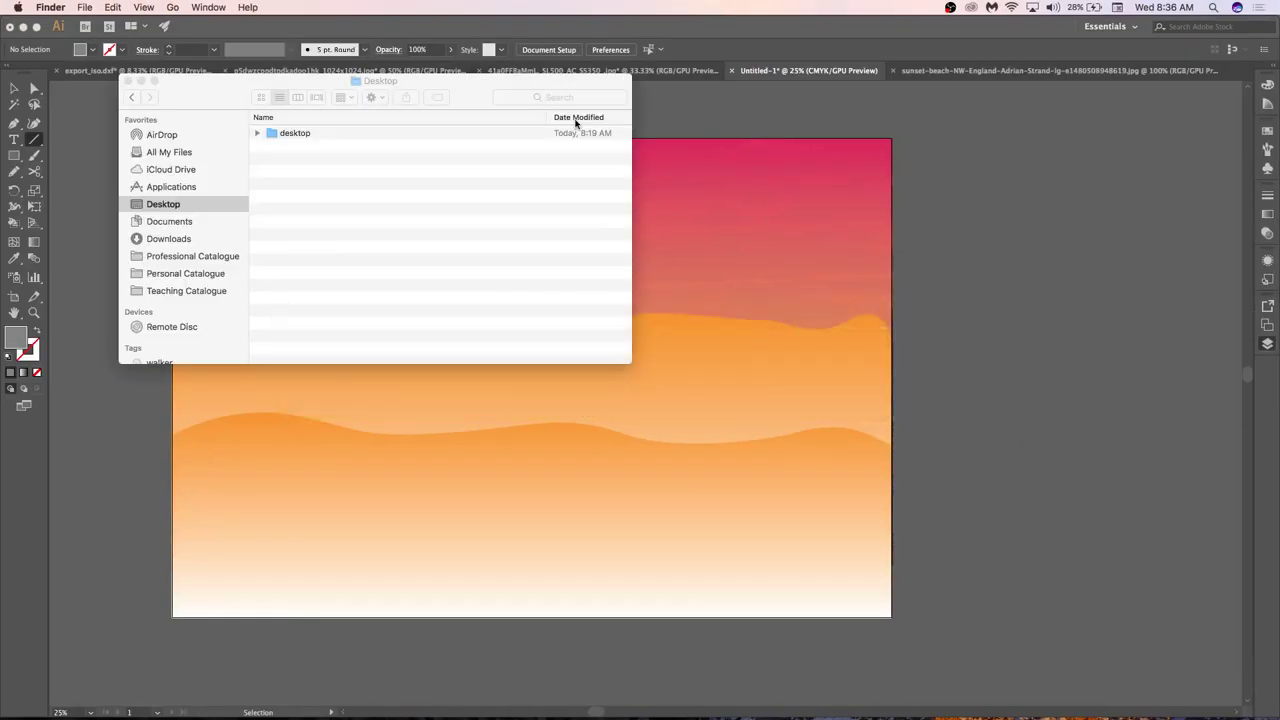
left_click(257, 137)
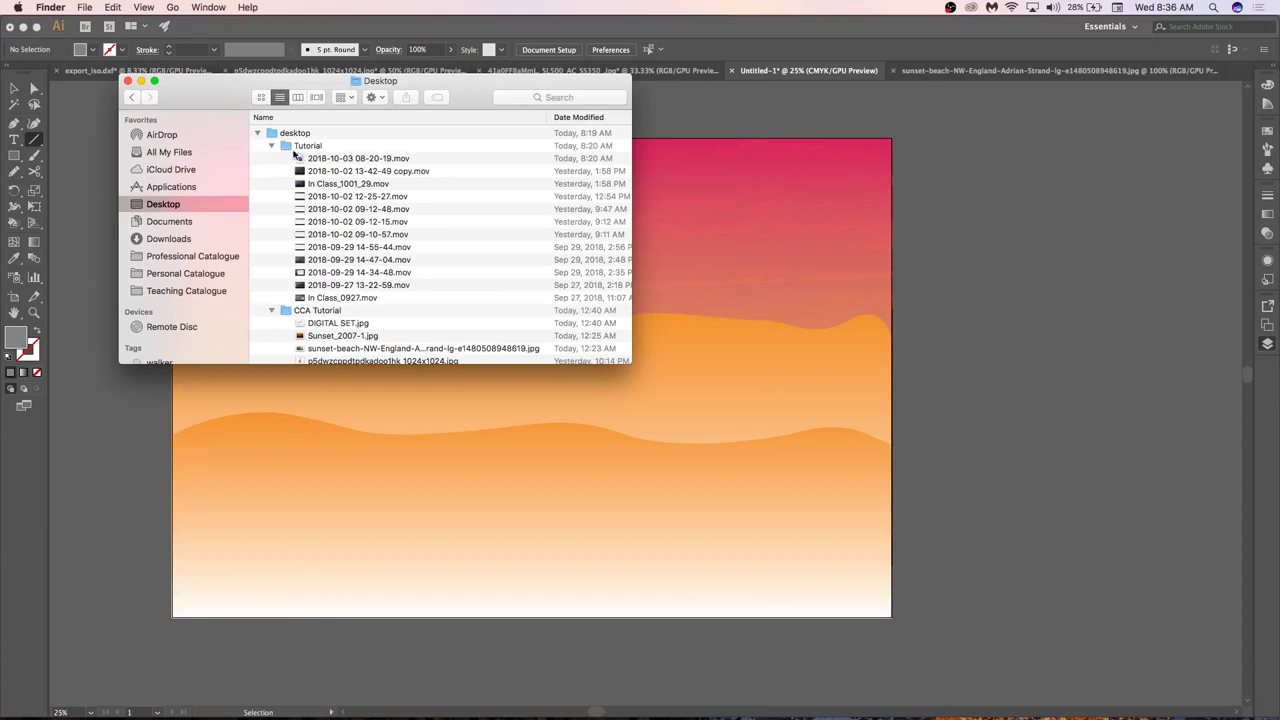
left_click(271, 146)
double_click(297, 160)
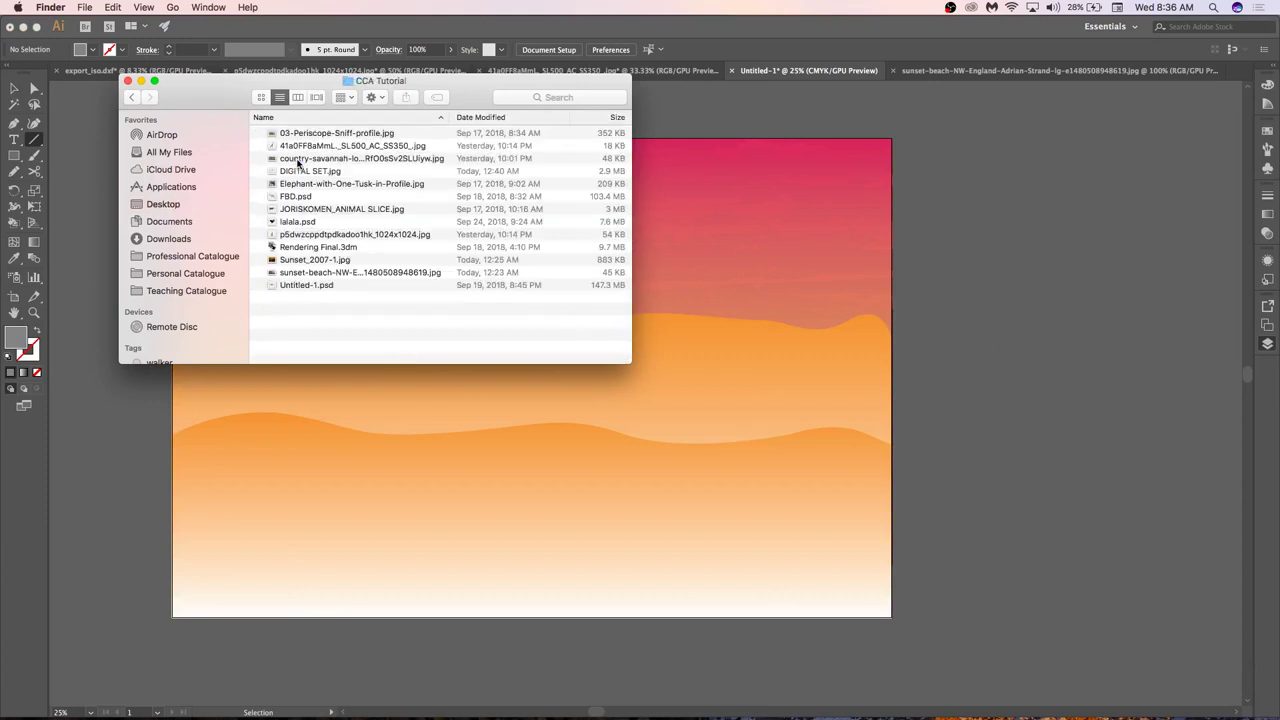
double_click(298, 171)
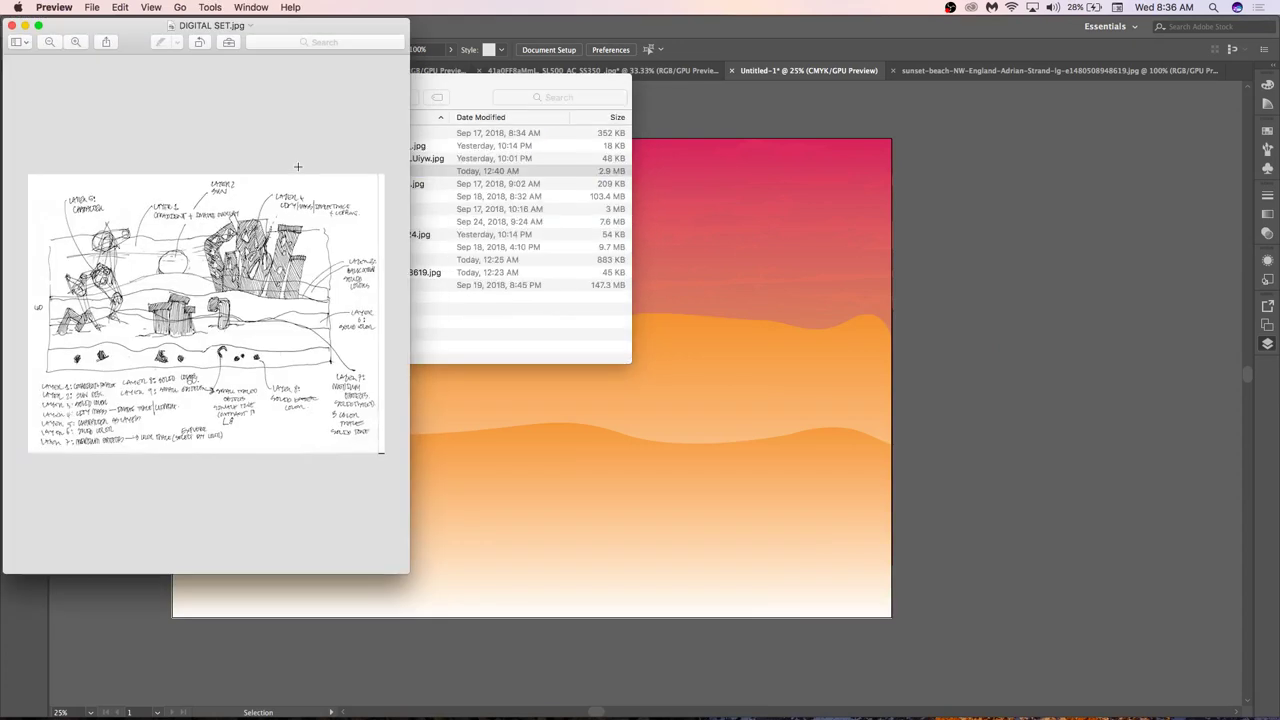
left_click(38, 25)
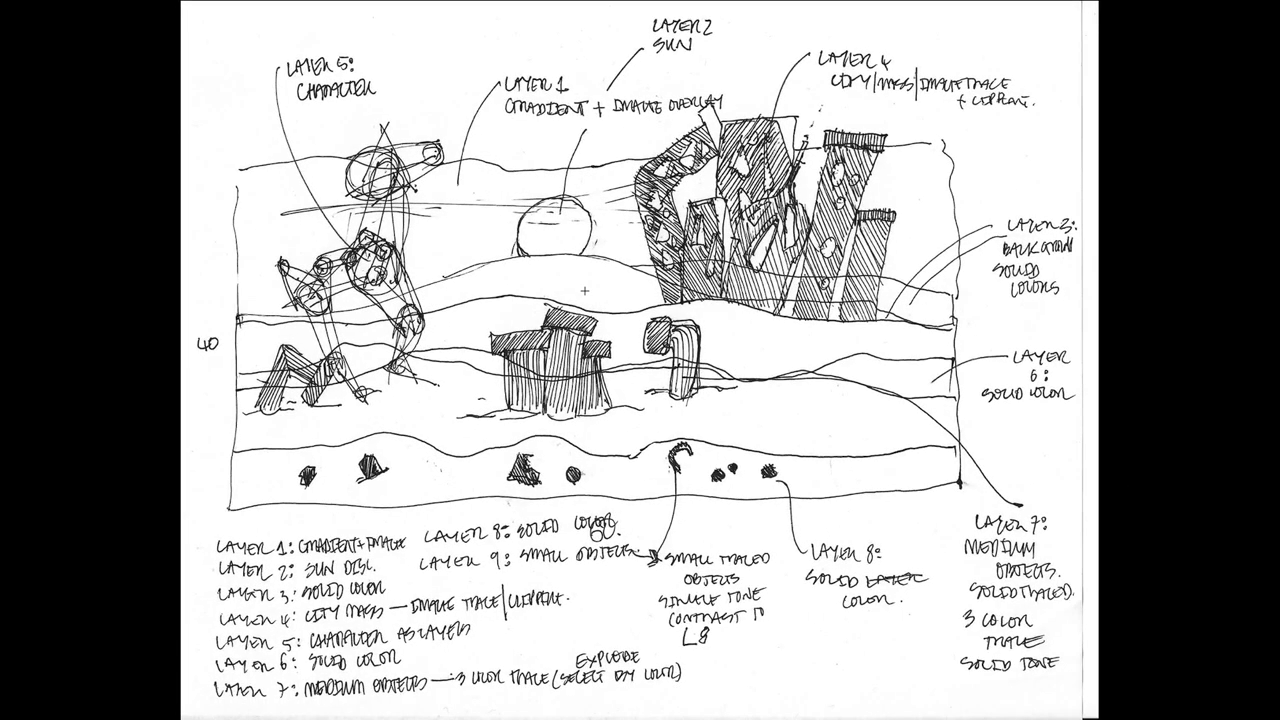
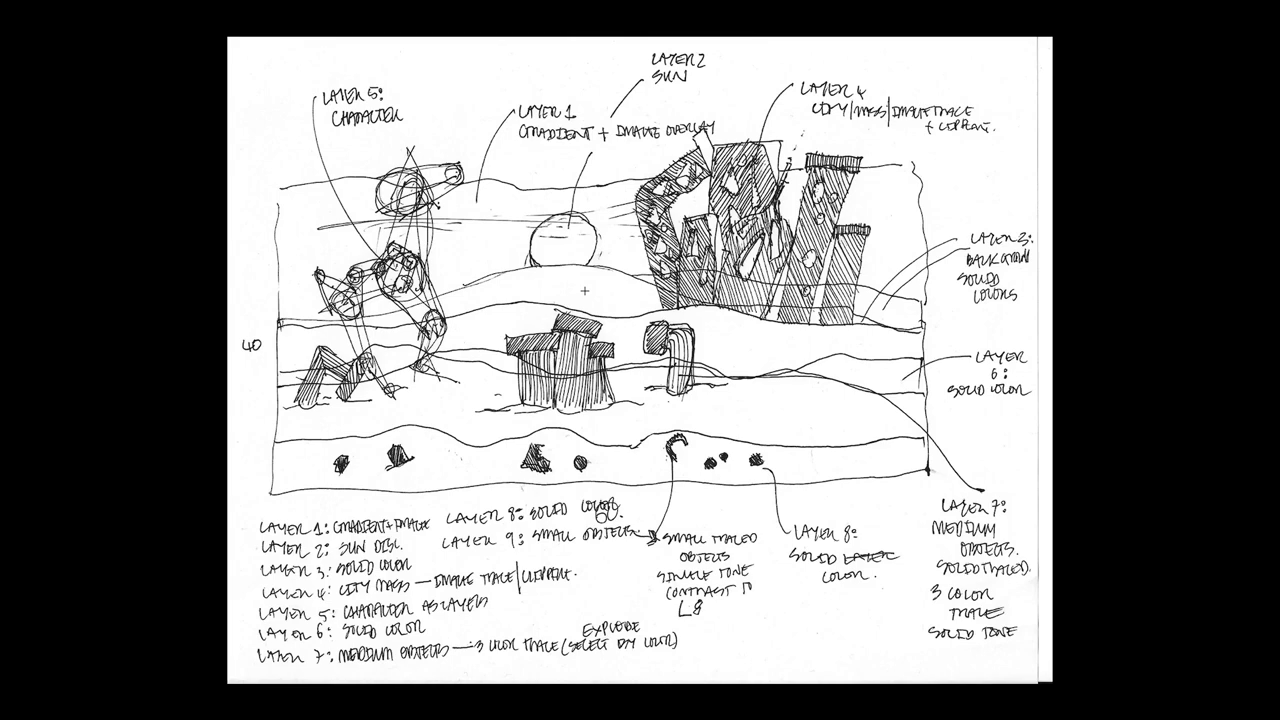
Leave full screen on the DIGITAL SET.jpg sketch and bring the Illustrator sunset document forward.
key("Escape")
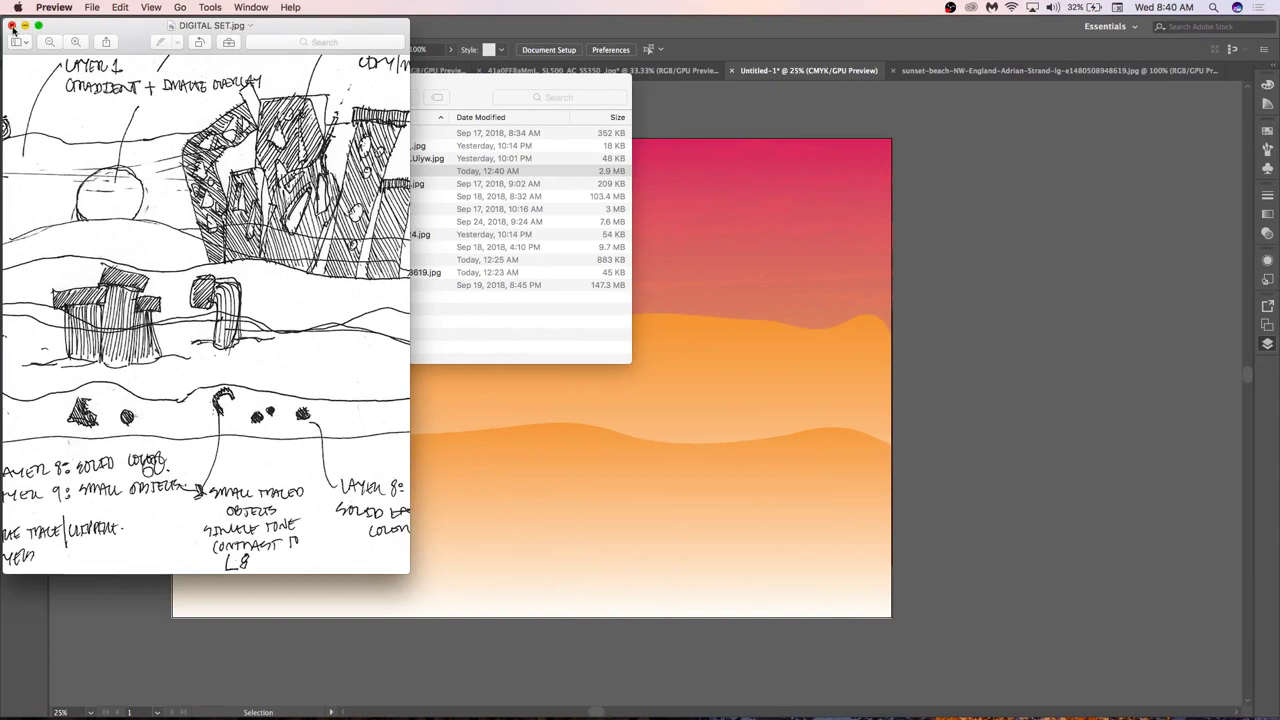
left_click(854, 129)
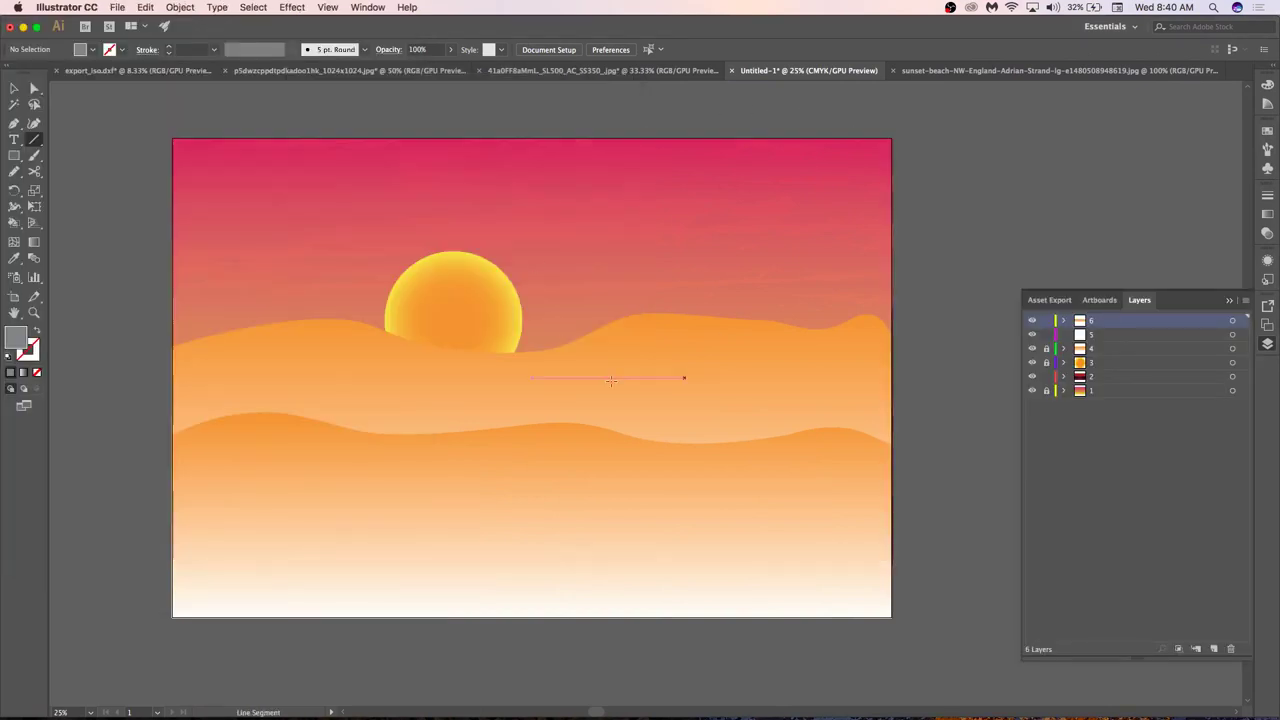
Undo the stray thin line, unlock layers 4, 3 and 1, and show layers 1 and 2.
key("cmd+z")
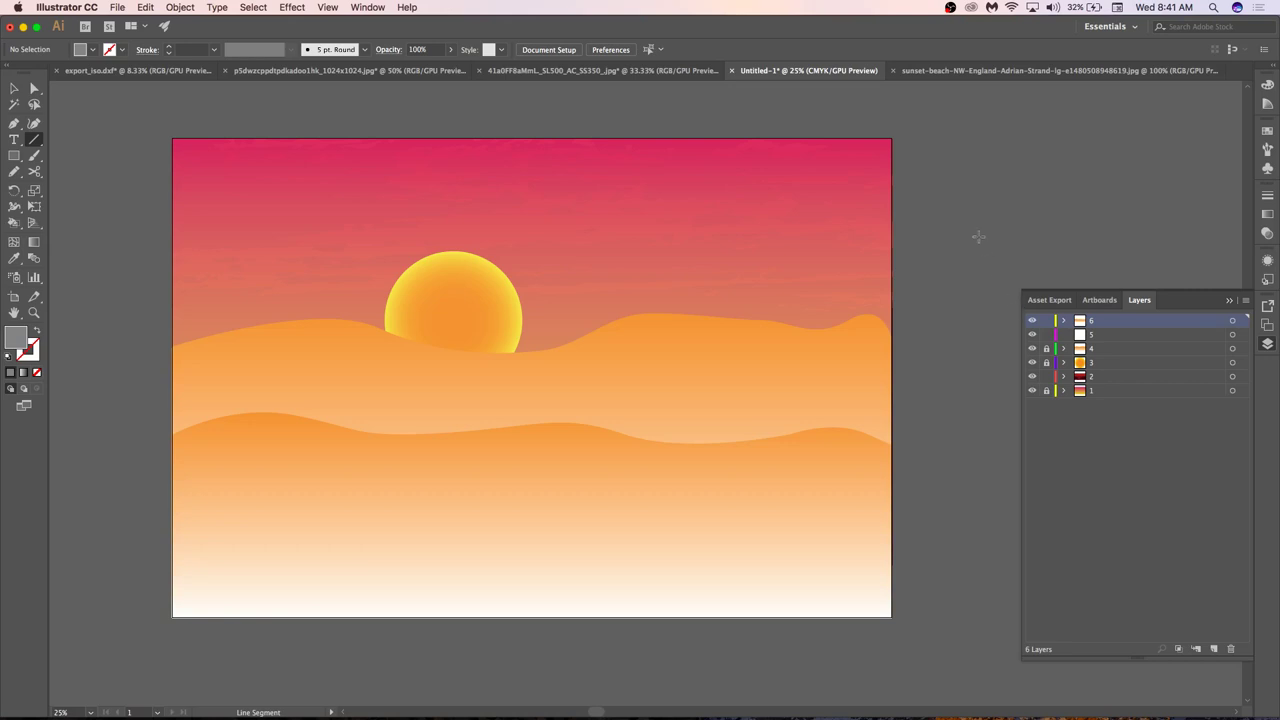
mouse_move(1046, 348)
left_mouse_down()
mouse_move(1047, 392)
mouse_move(1035, 310)
left_mouse_up()
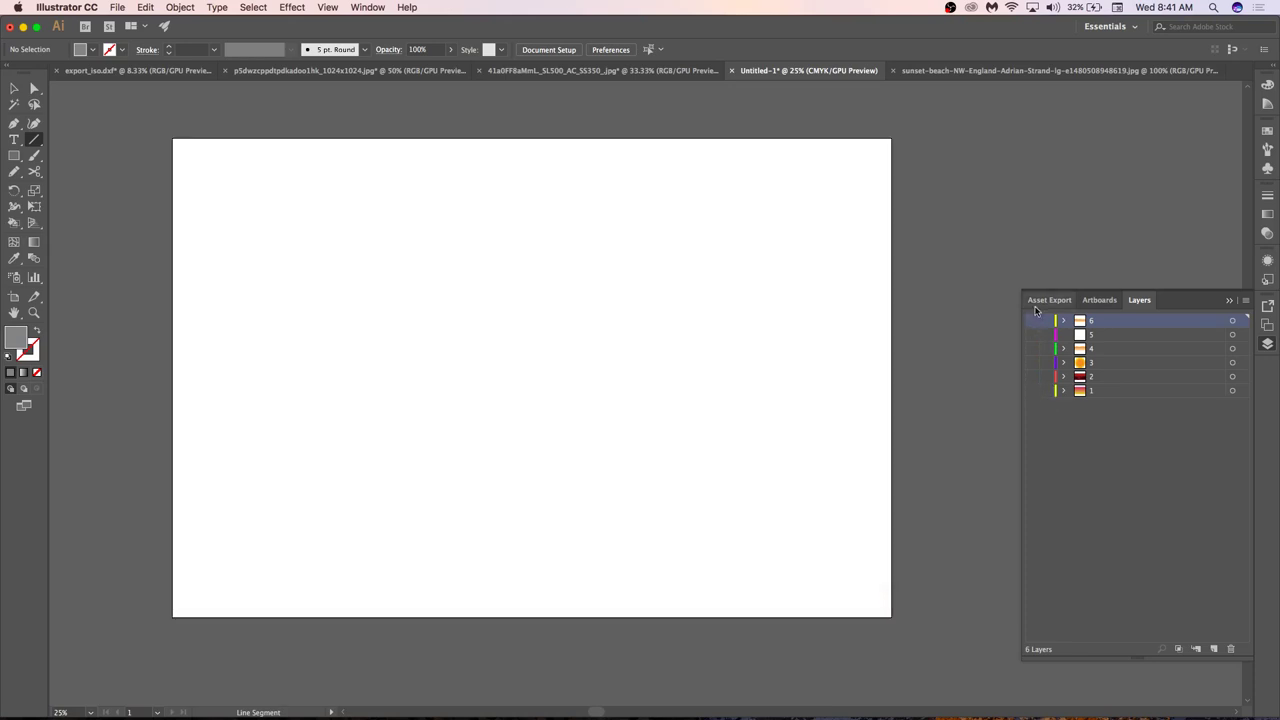
left_click(1031, 390)
left_click(1031, 376)
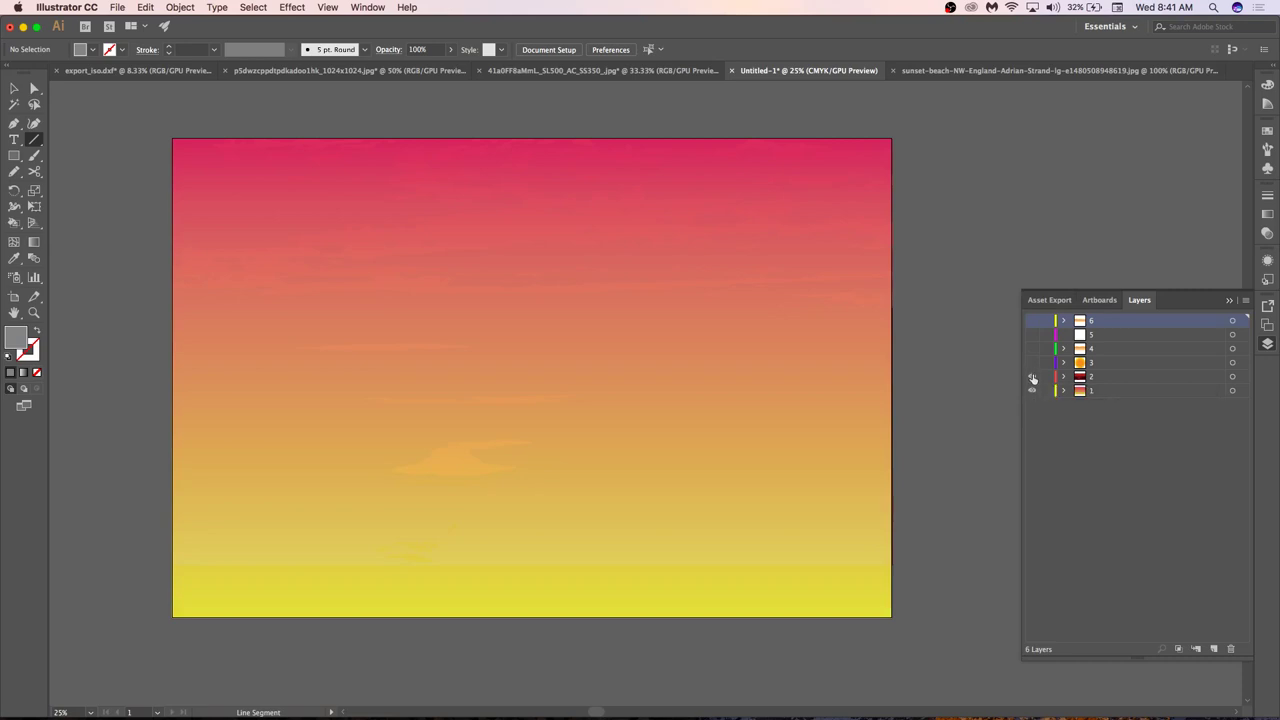
Hide layers 2 and 1 to leave a blank artboard, then switch to Chrome.
left_click(1031, 376)
left_click(1031, 390)
key("super+Tab")
key("super+Tab")
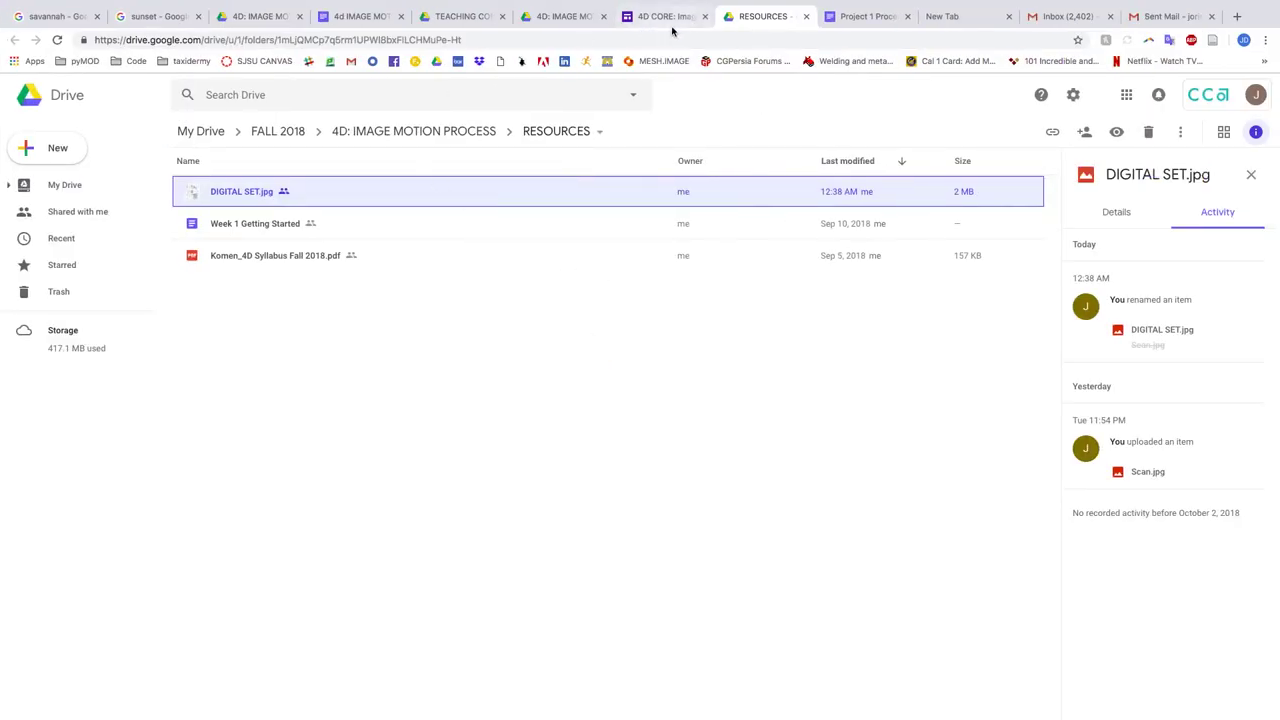
Scroll the Project 1 Process Notes down to the nine-layer Layer List, then return to Illustrator.
left_click(848, 18)
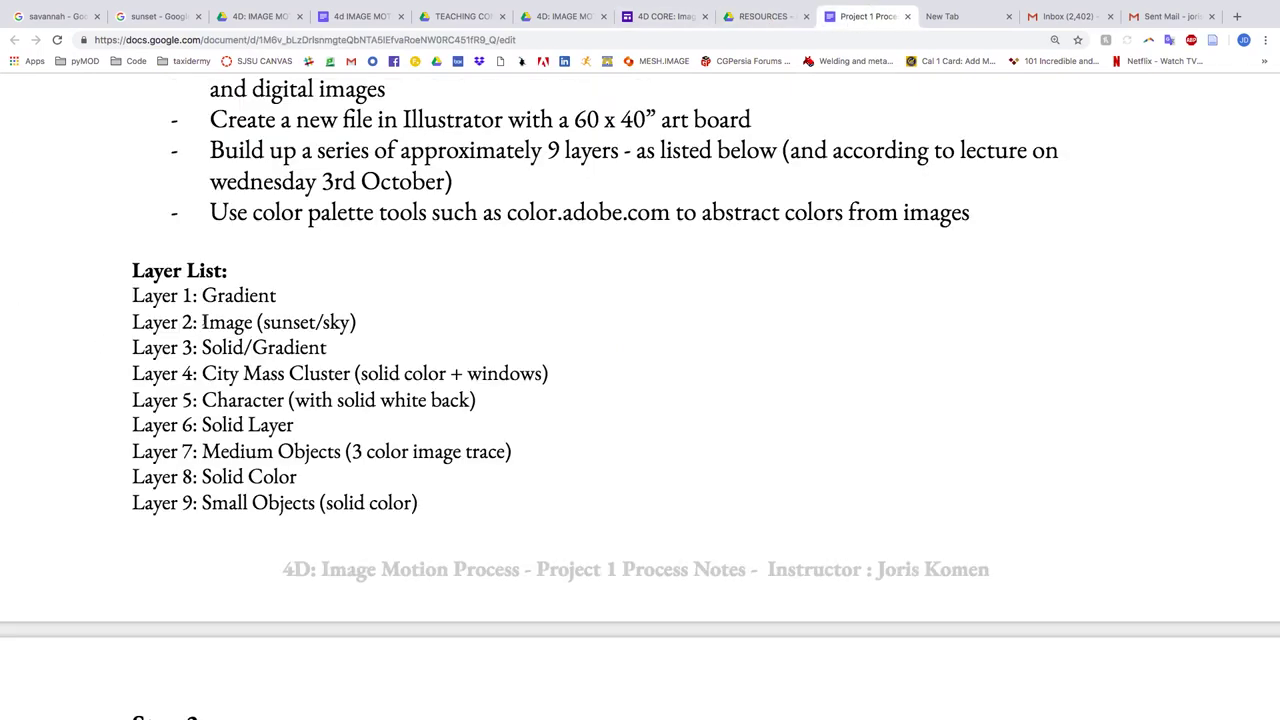
scroll(205, 320, "down", 2)
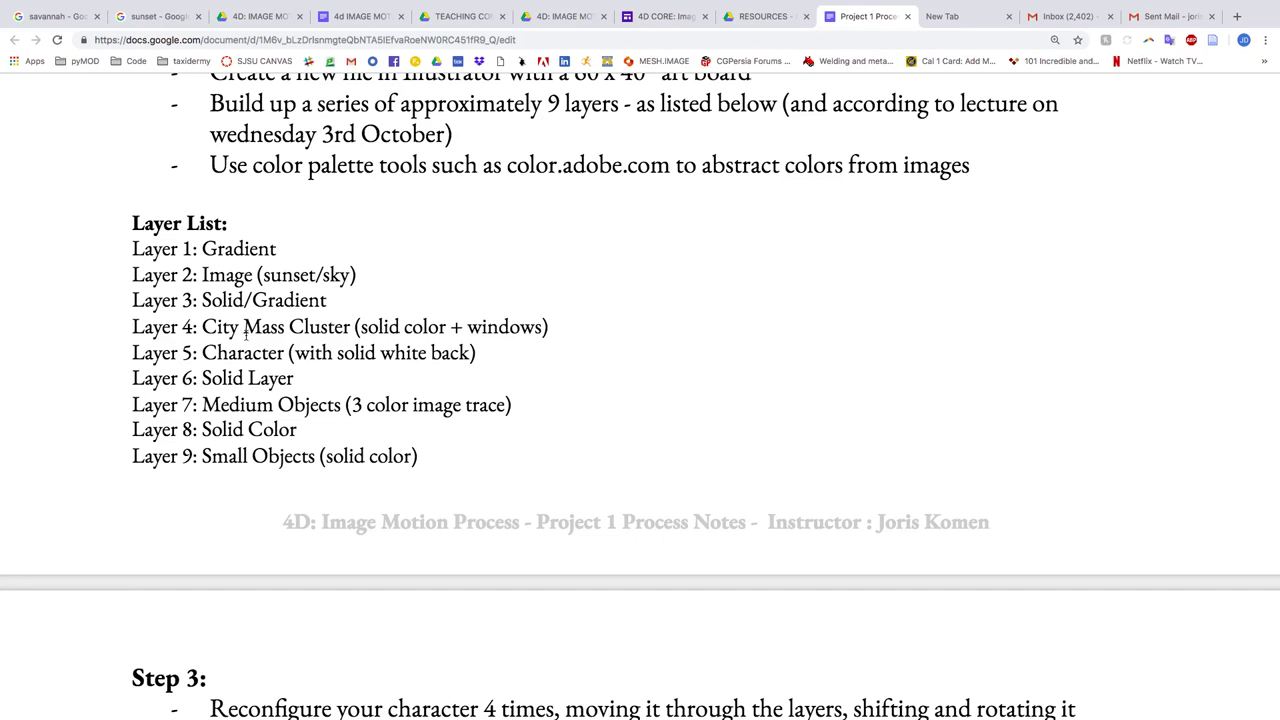
key("super+Tab")
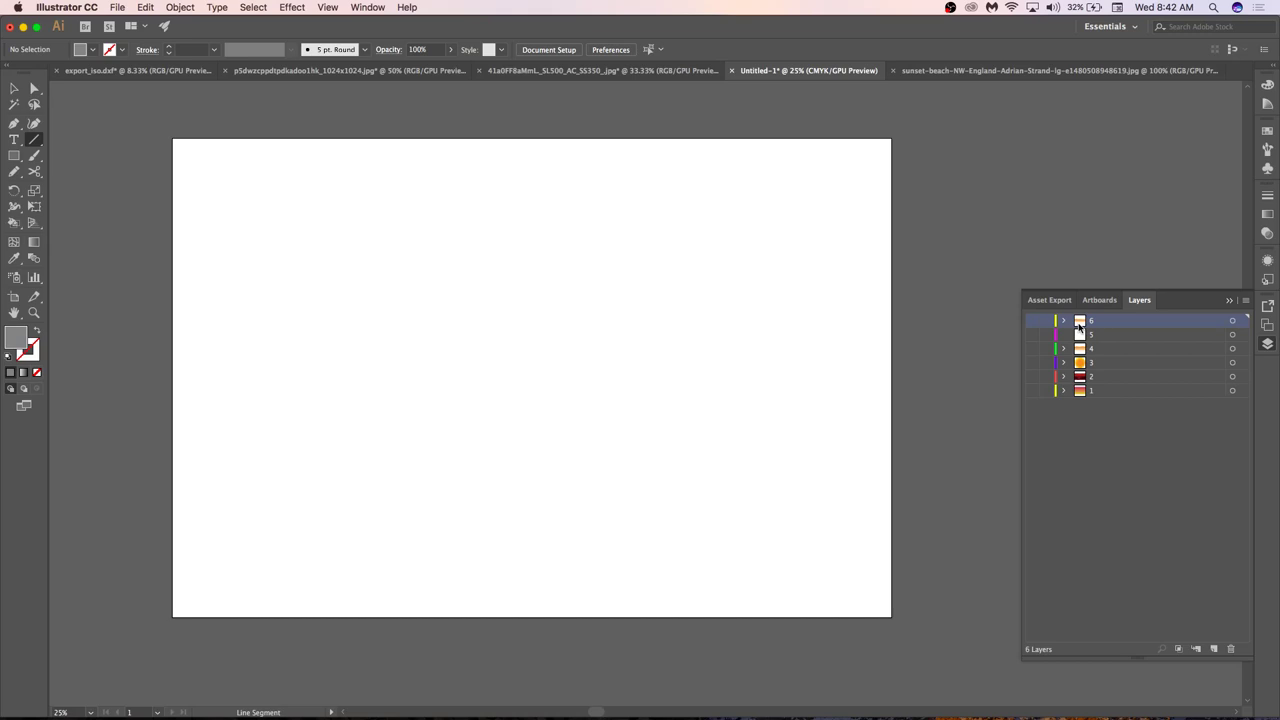
Make layers 1 and 2 visible, target layer 2's Image Tracing object, and show Transparency settings.
left_click(1031, 391)
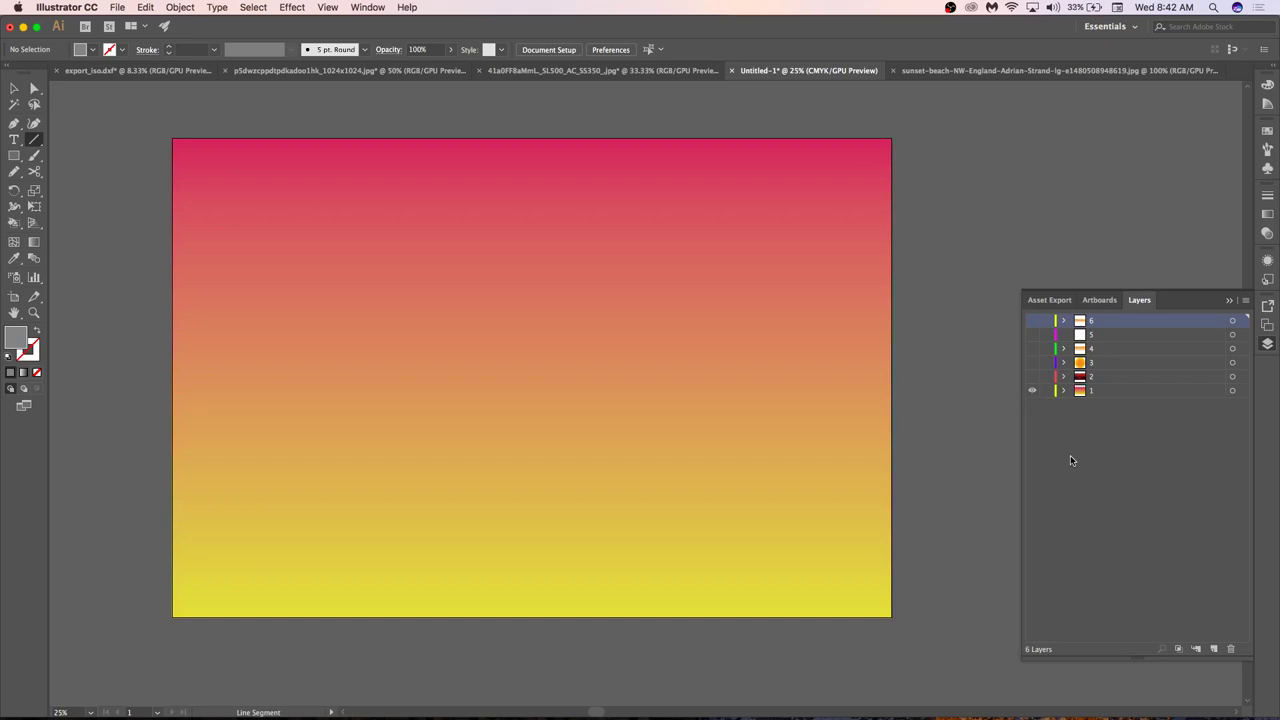
left_click(1033, 379)
left_click_drag(1033, 390, 1033, 376)
left_click(1065, 377)
left_click(1097, 391)
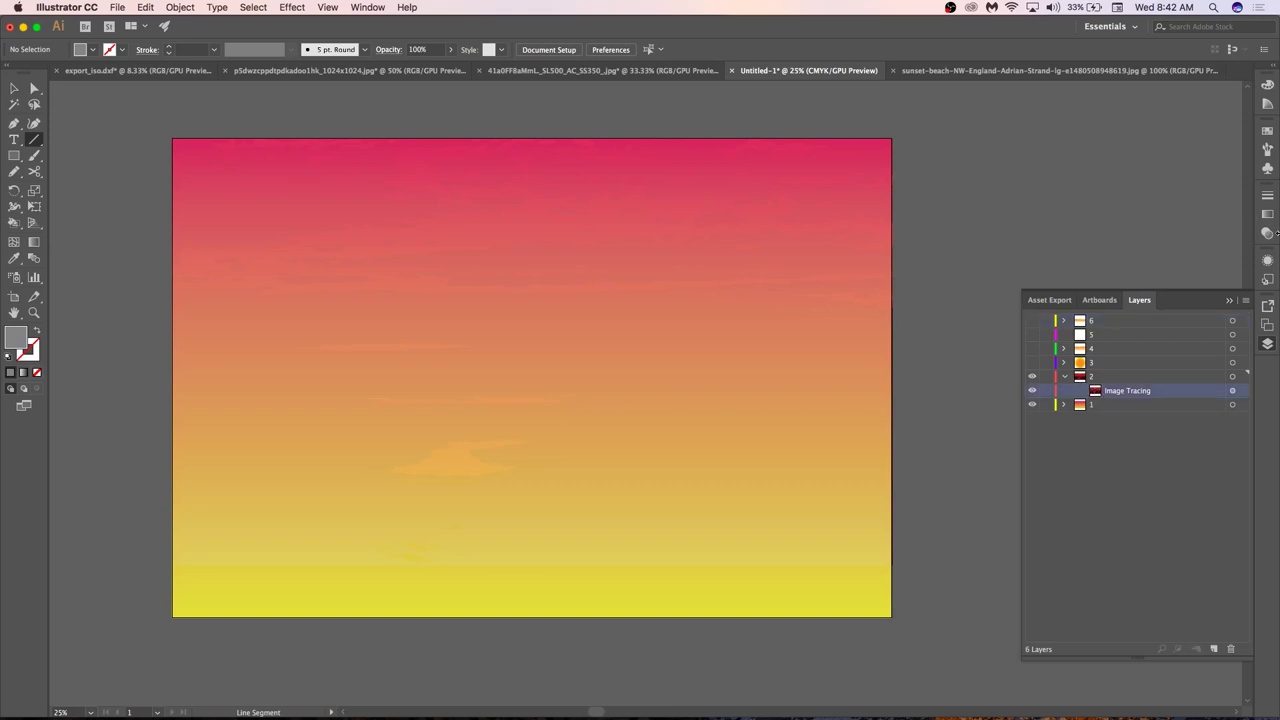
left_click(1268, 233)
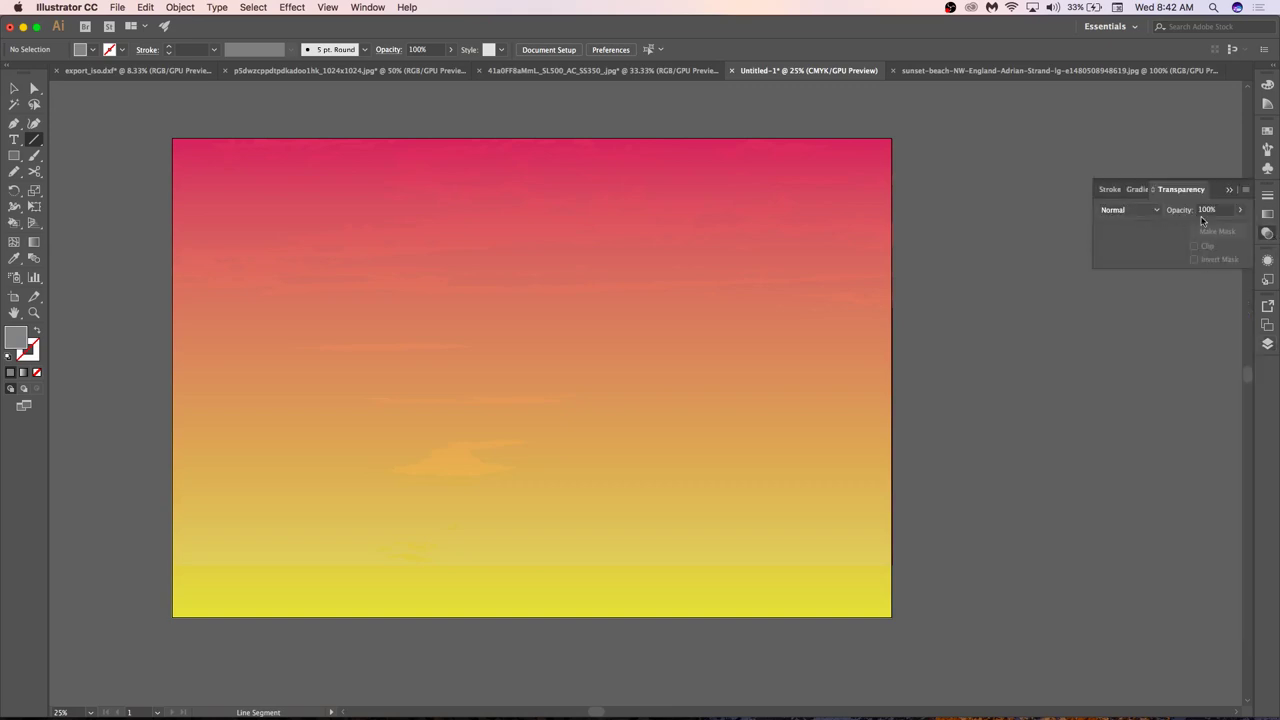
Dismiss the line length settings and select the traced sky image.
left_click(814, 317)
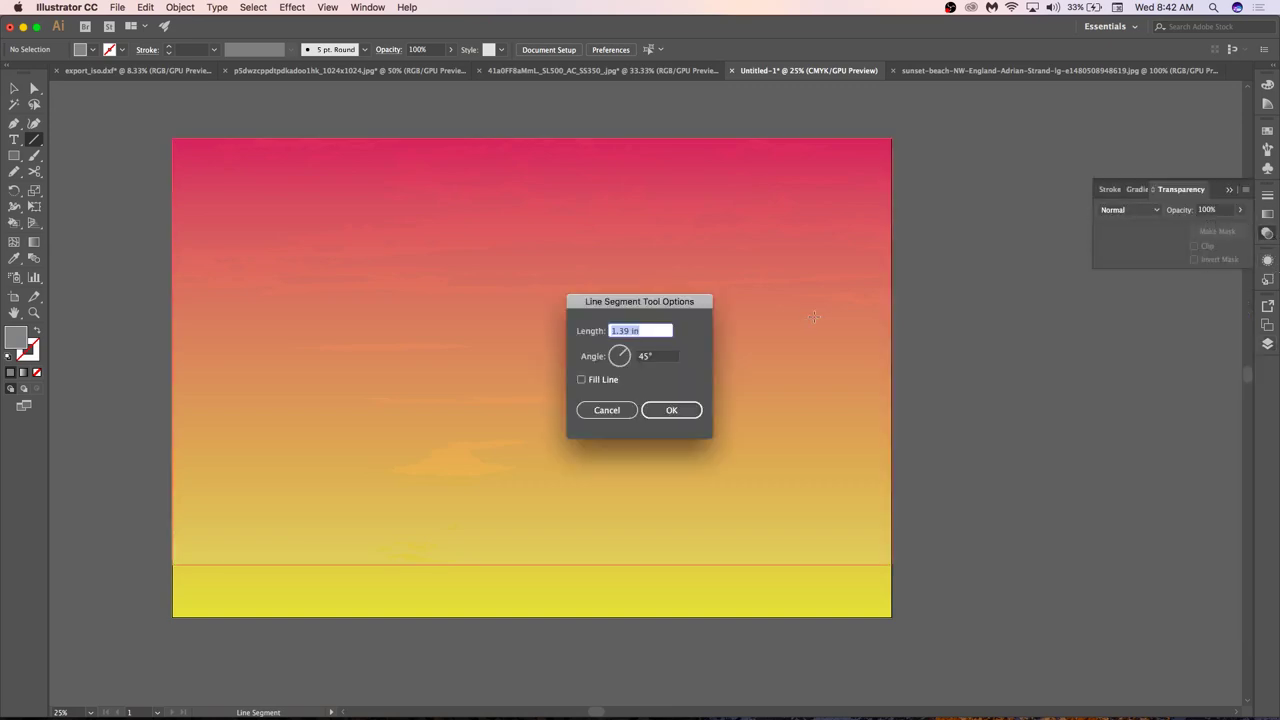
key("Escape")
key("v")
left_click(756, 328)
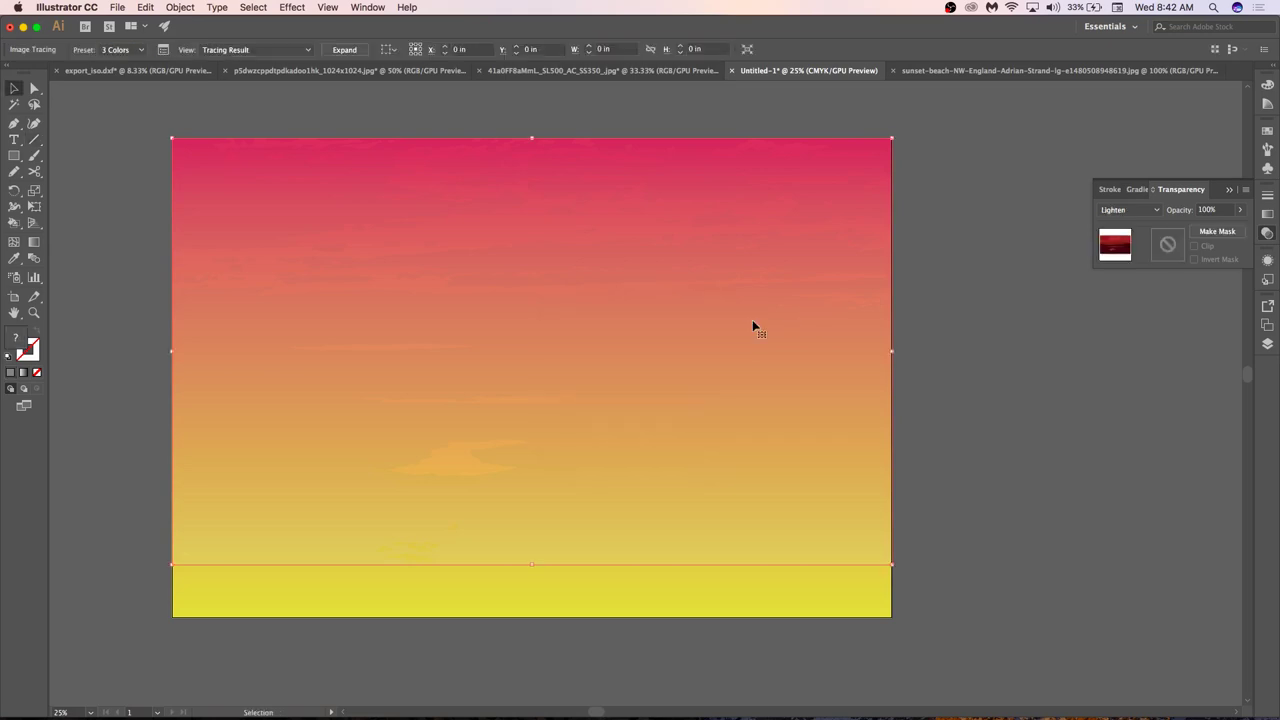
Try Normal, Lighten, Multiply and Color Burn, then set the traced sky to Overlay and deselect.
left_click(1128, 210)
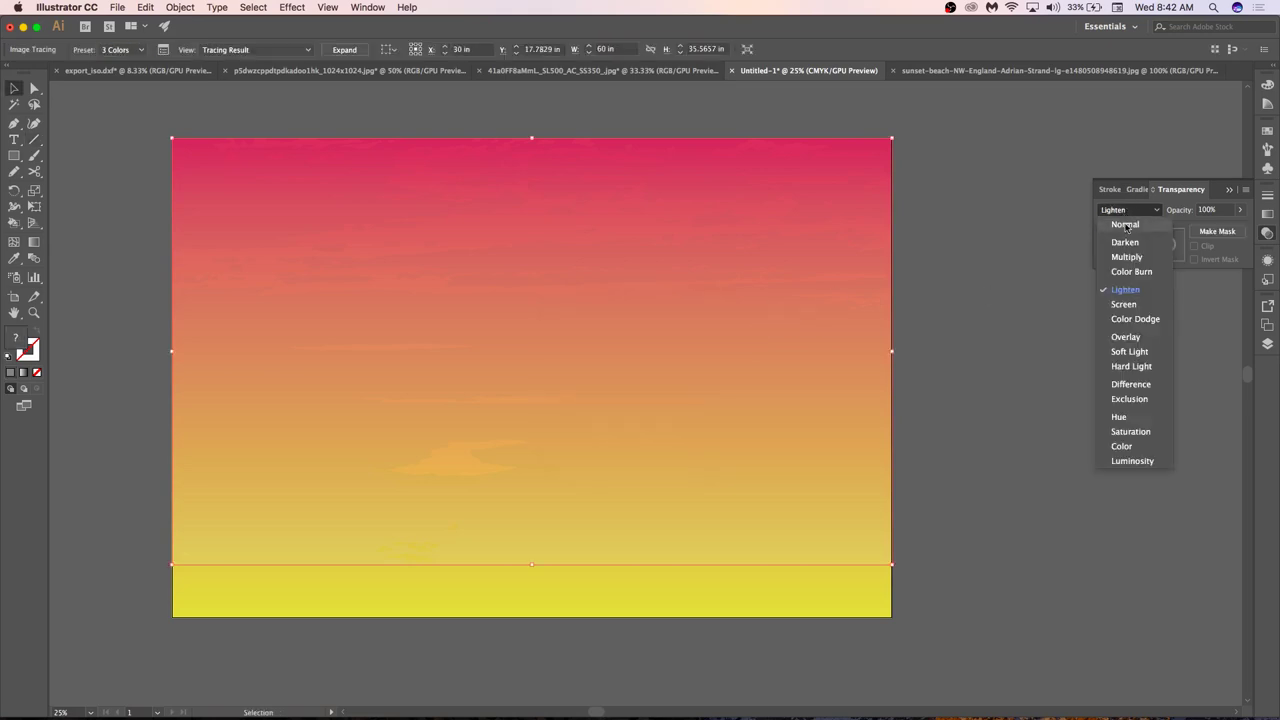
left_click(1115, 223)
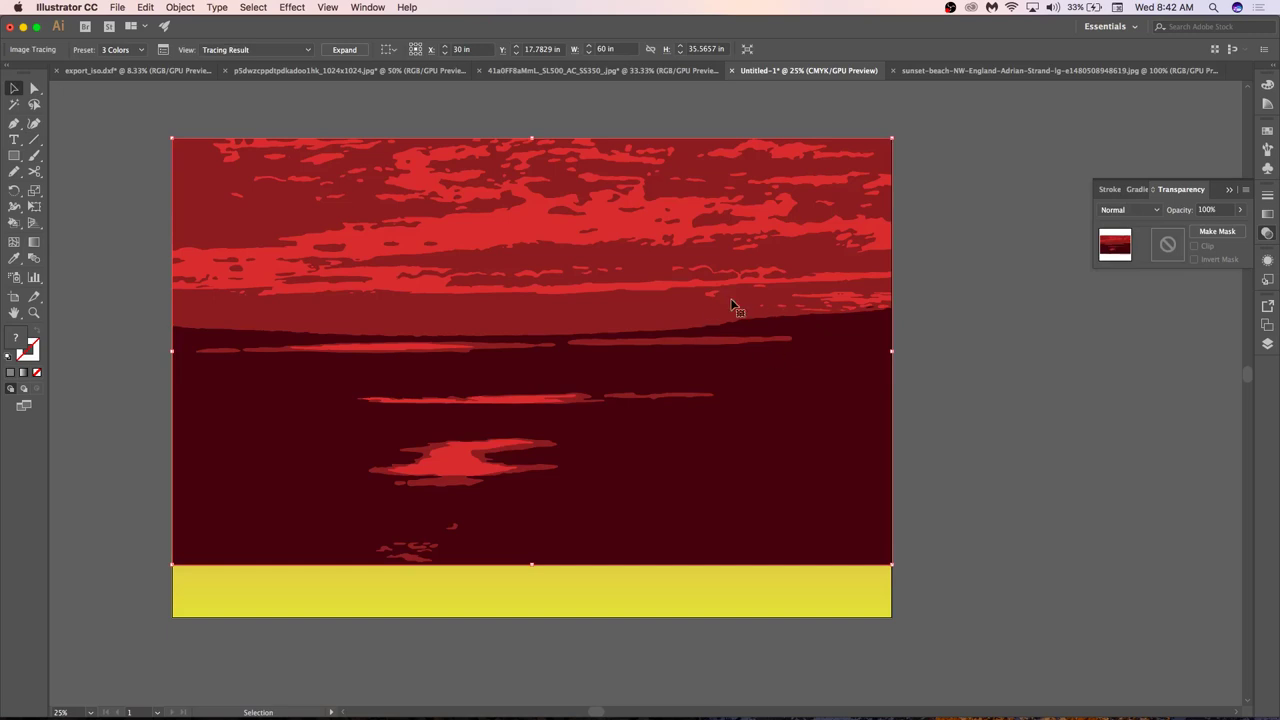
left_click(1128, 210)
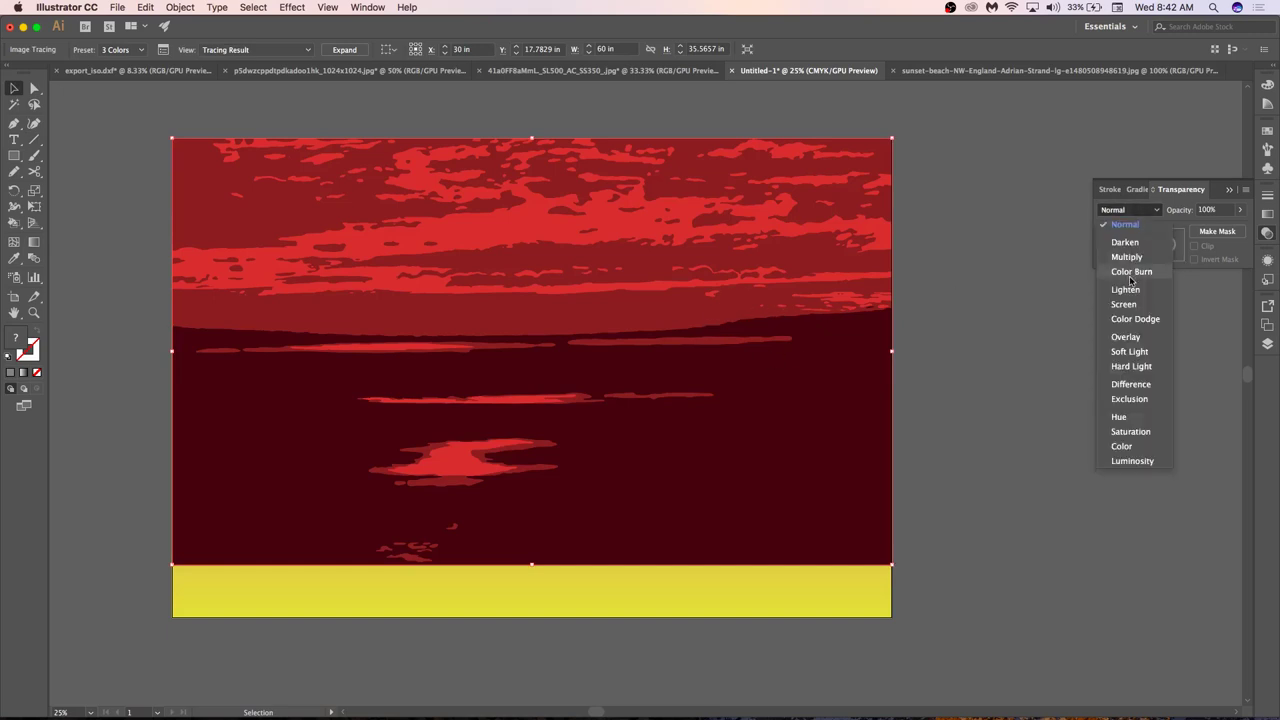
left_click(1125, 289)
left_click(1128, 210)
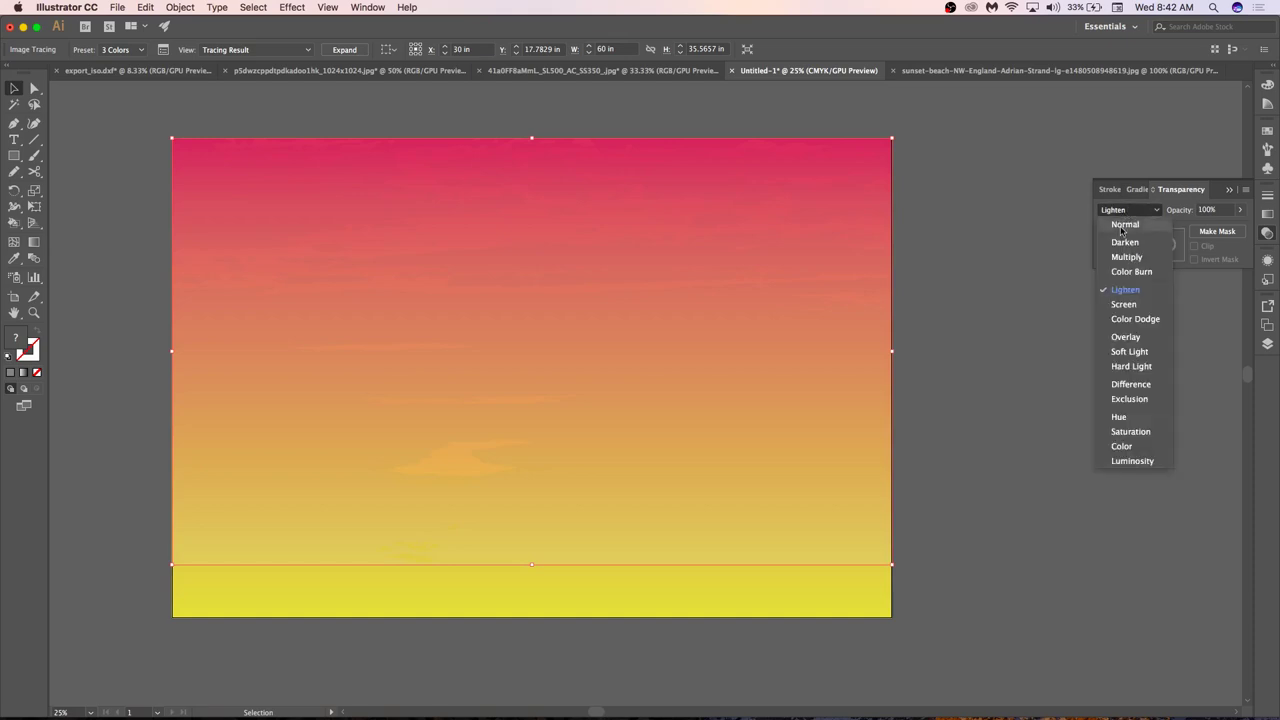
left_click(1126, 257)
left_click(1122, 211)
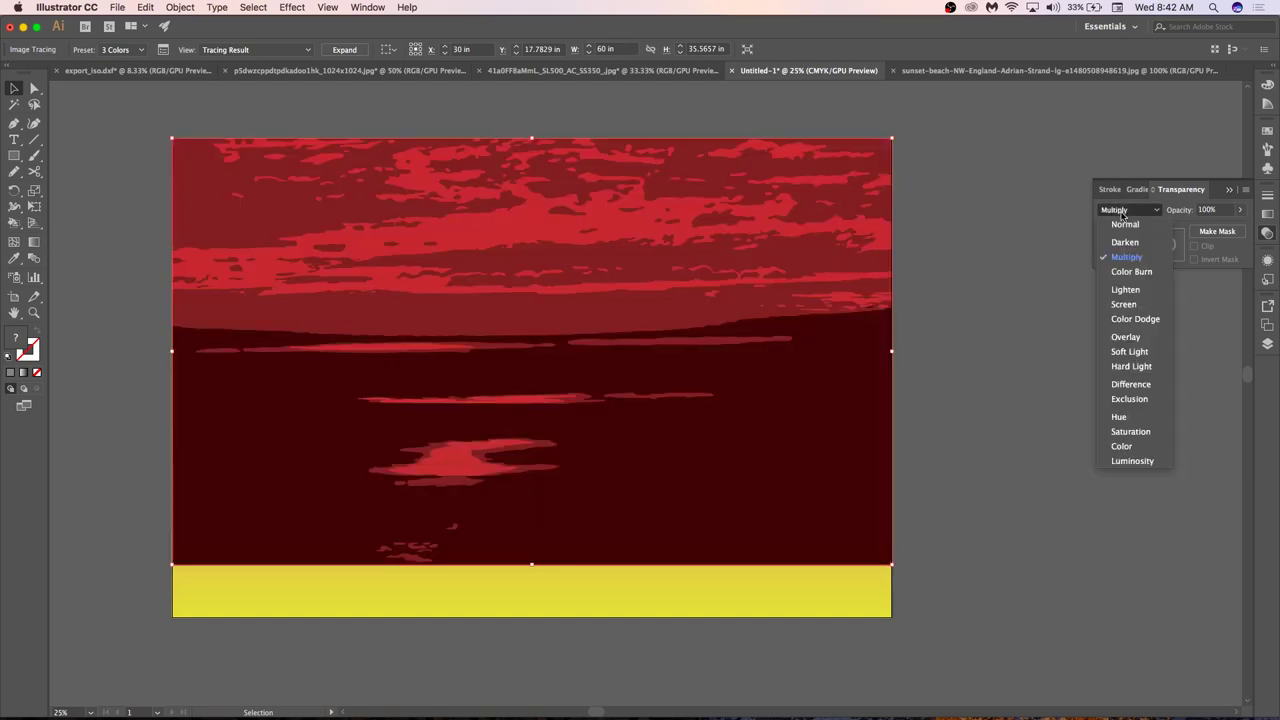
left_click(1127, 271)
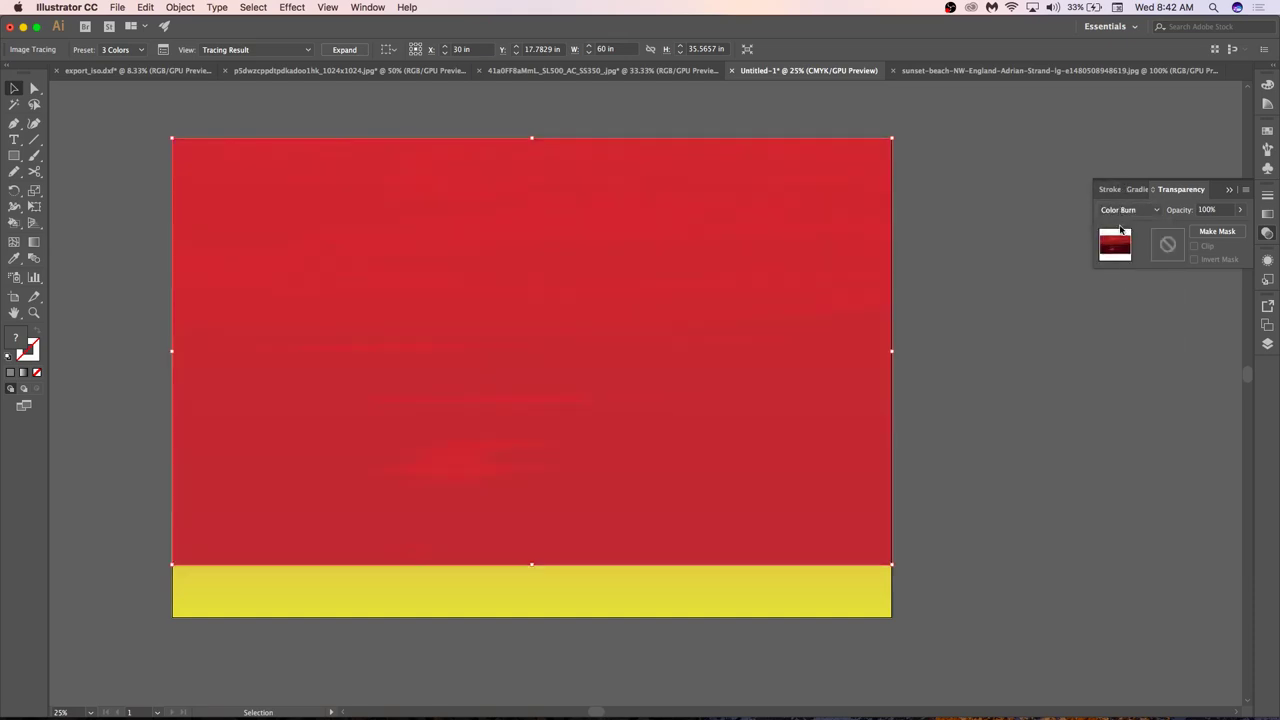
left_click(1124, 210)
left_click(1121, 337)
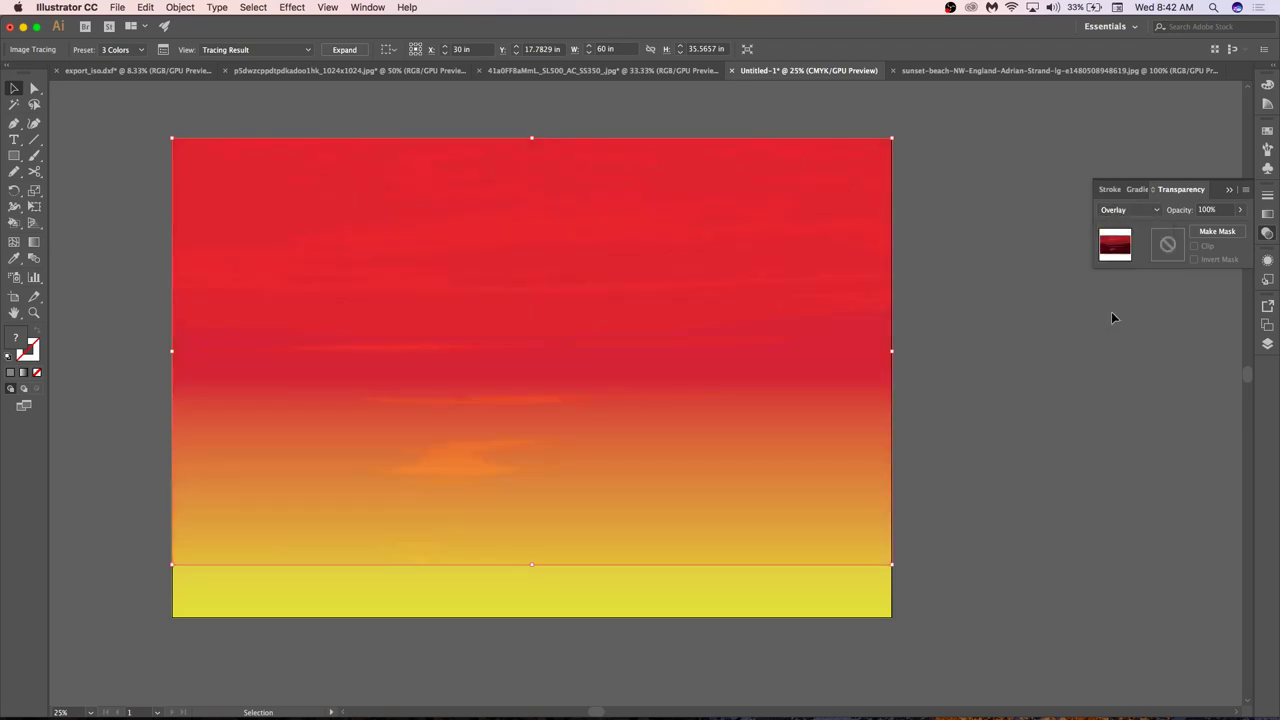
left_click(1065, 444)
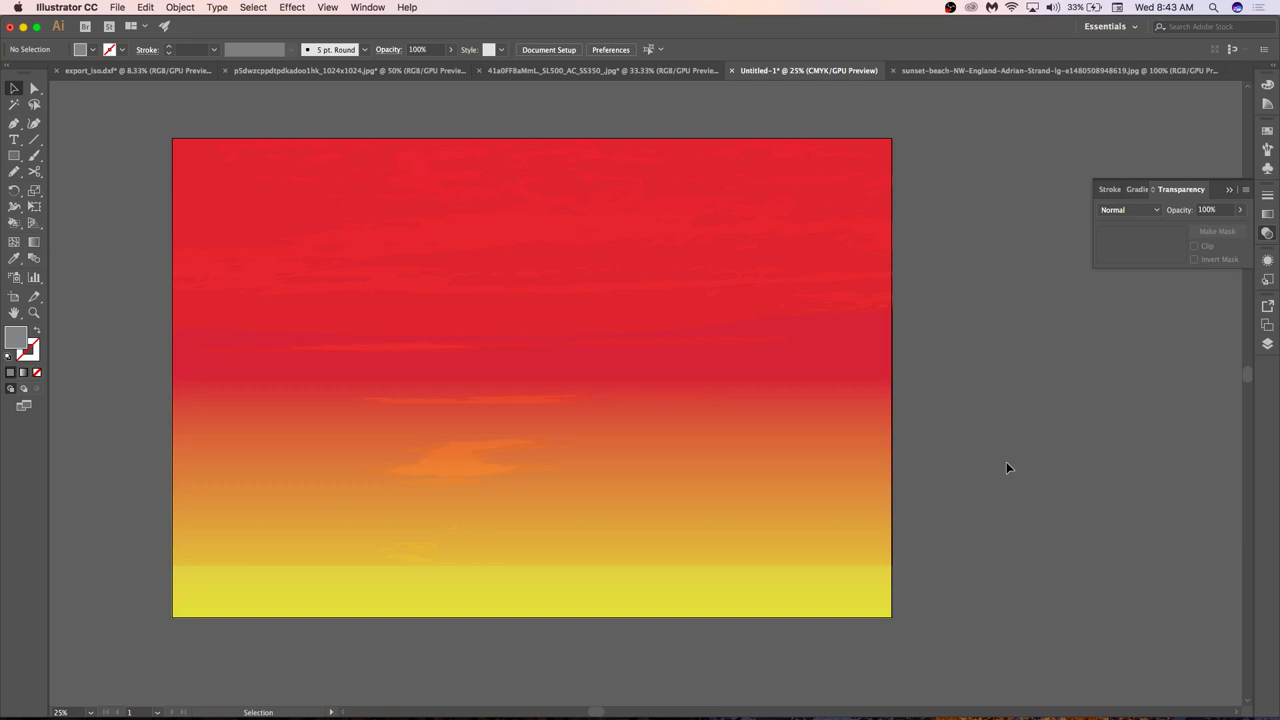
Turn visibility back on for layer 3 (sun), layer 4 (hills), layer 5 and layer 6 (second hill).
left_click(1267, 345)
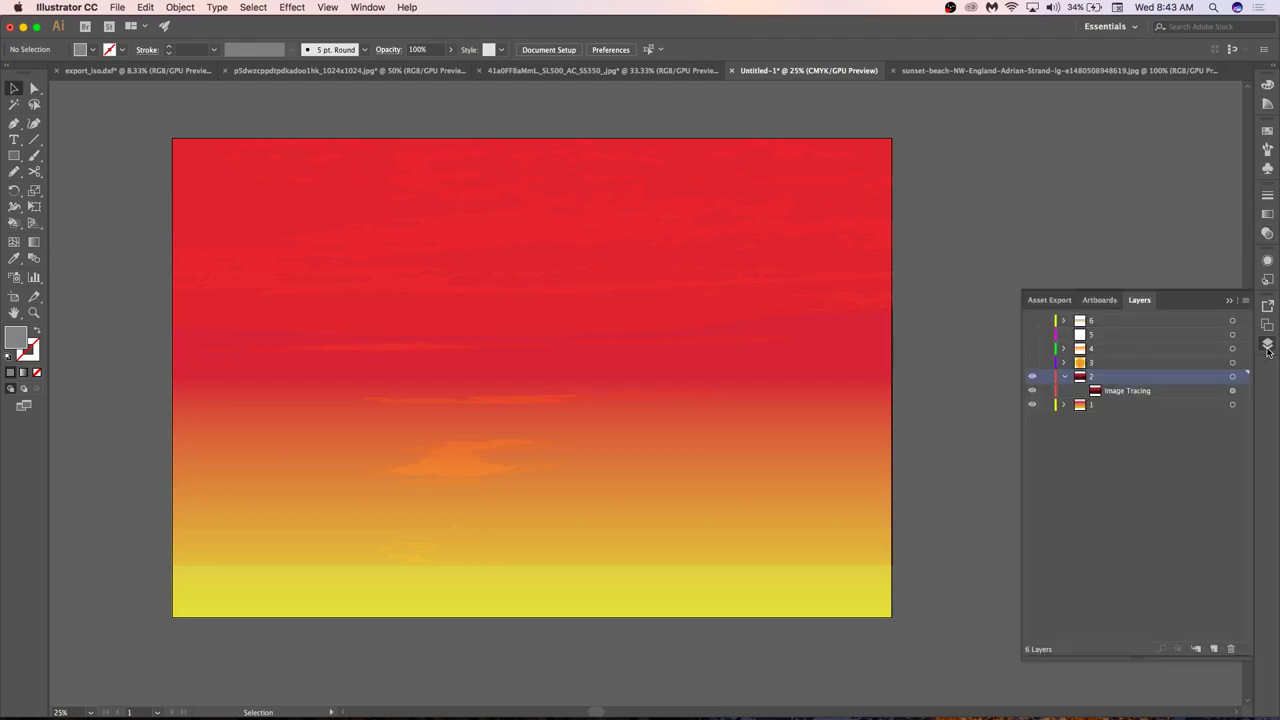
left_click(1032, 362)
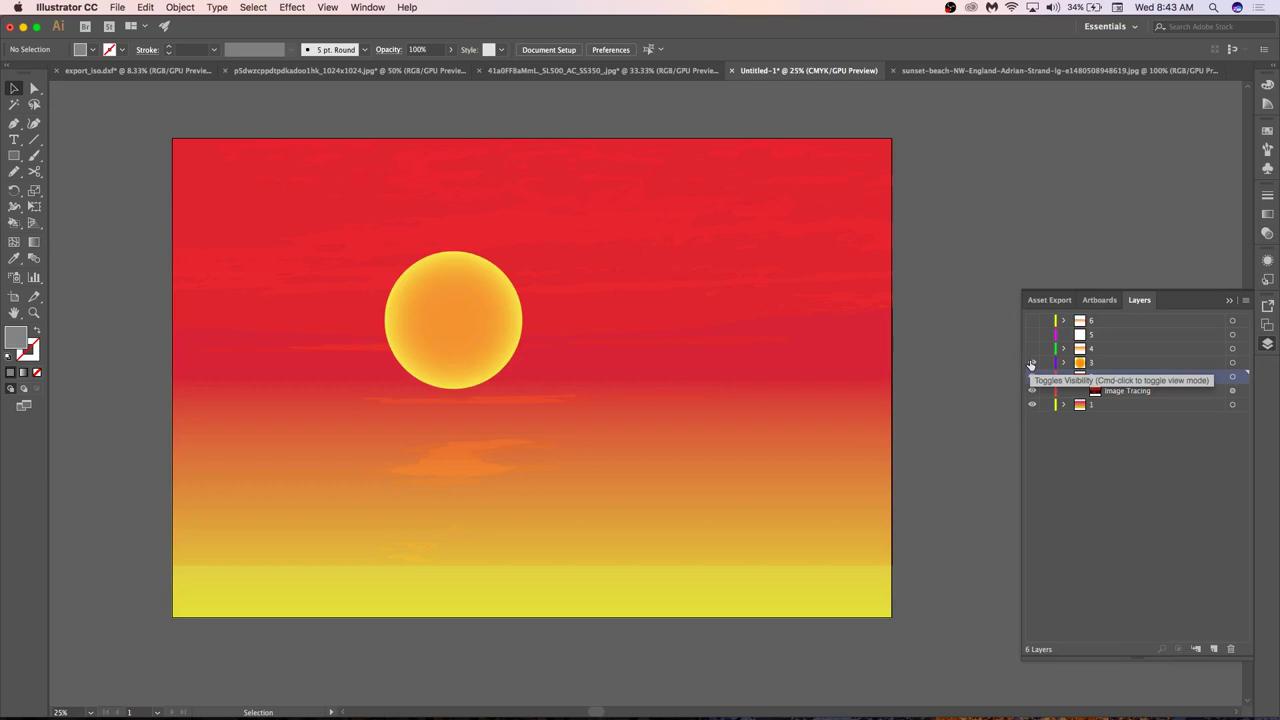
left_click(1032, 349)
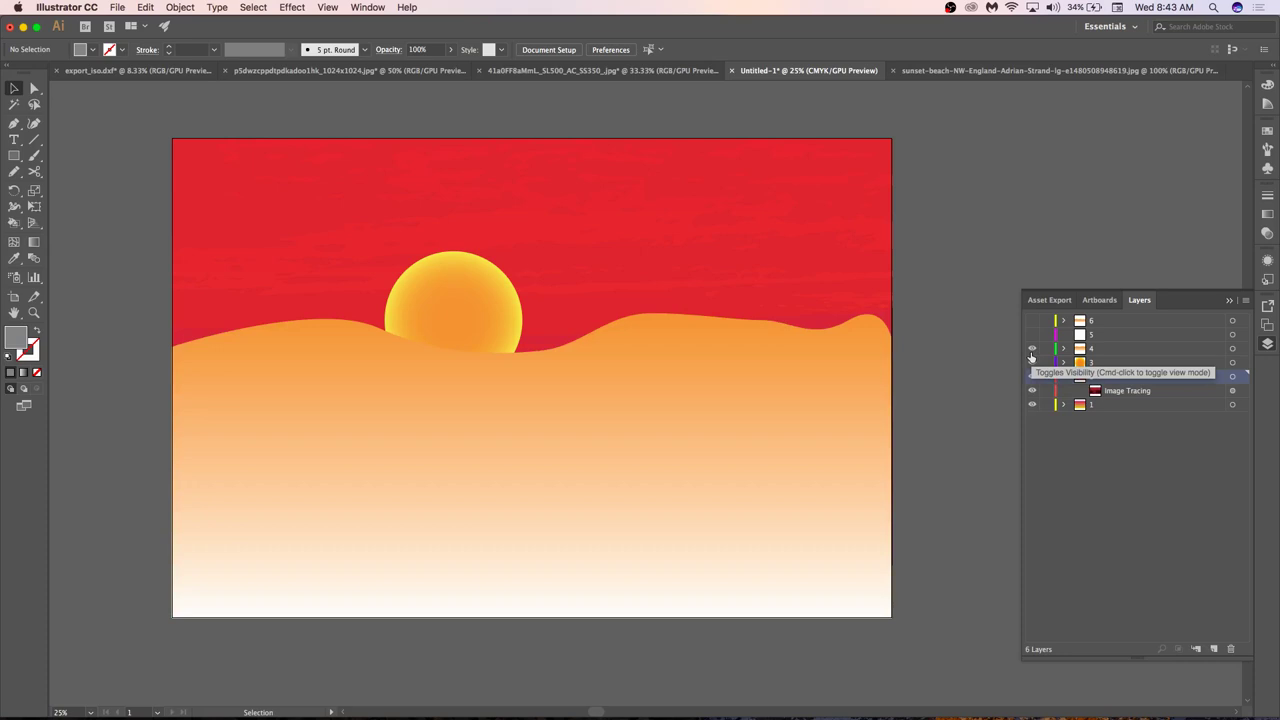
left_click(1032, 335)
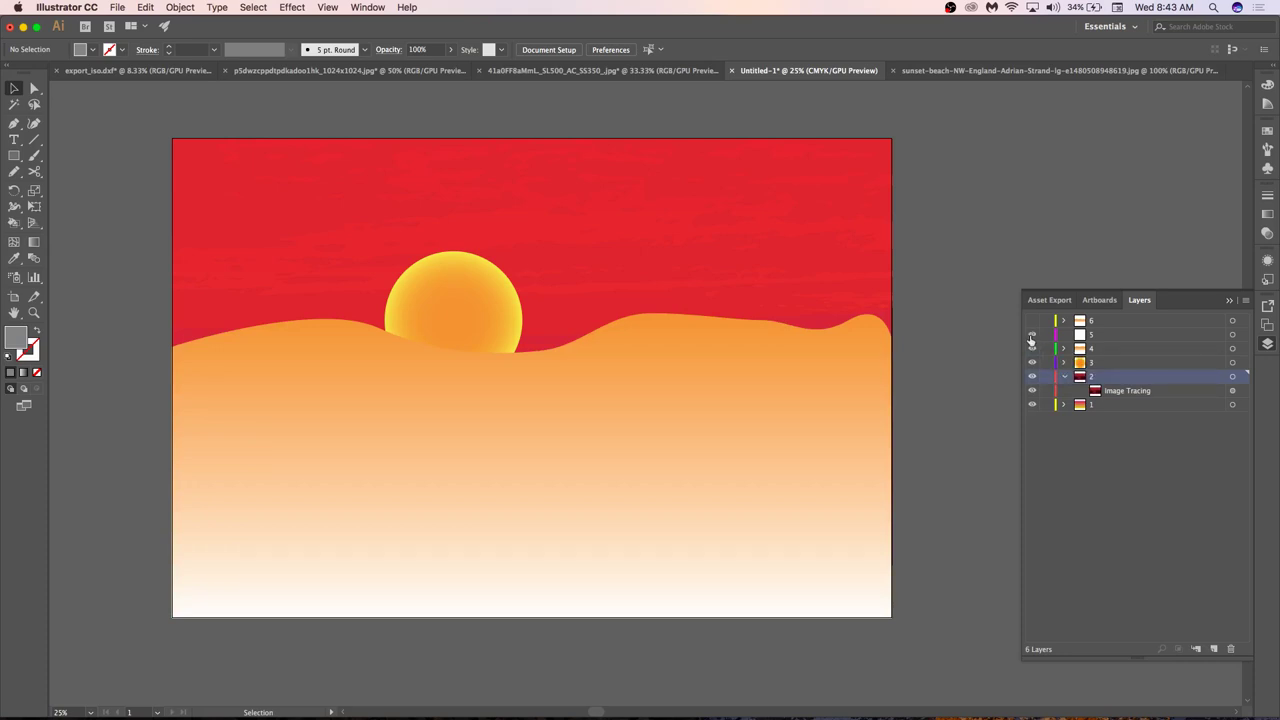
left_click(1032, 321)
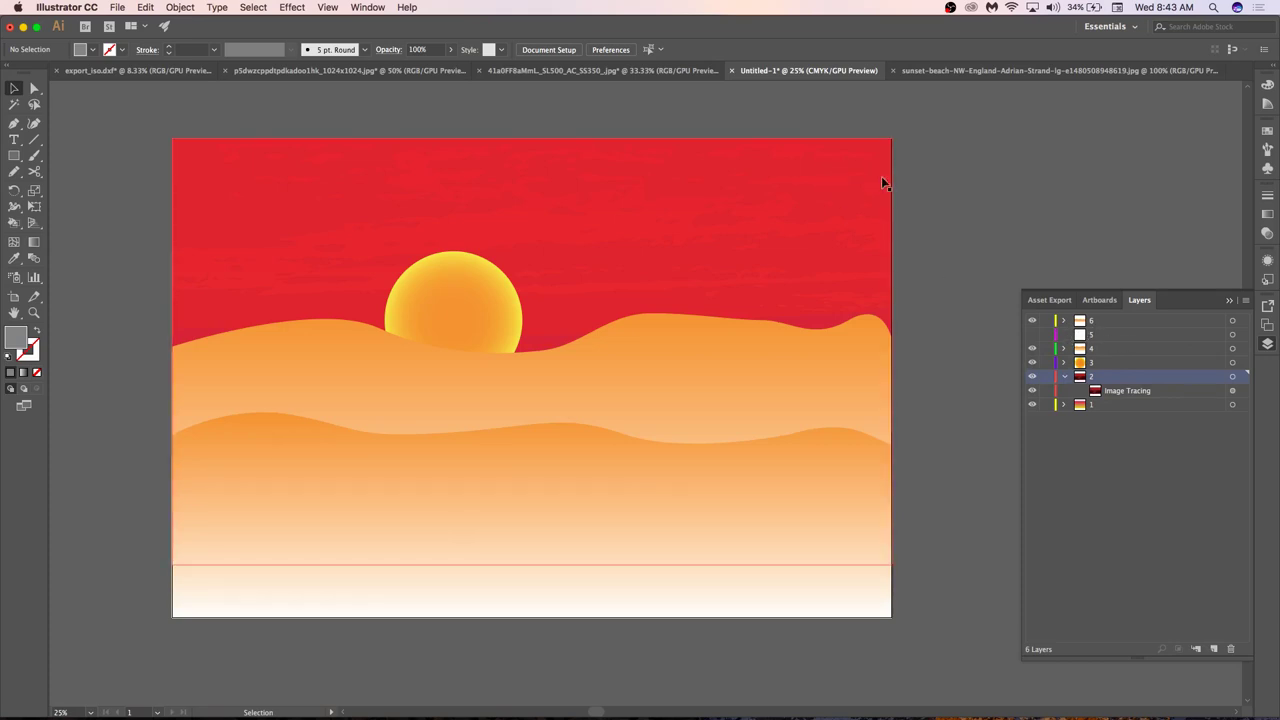
Flip between the sunset beach photo, dark cell-pattern and black-and-white trace documents.
left_click(950, 70)
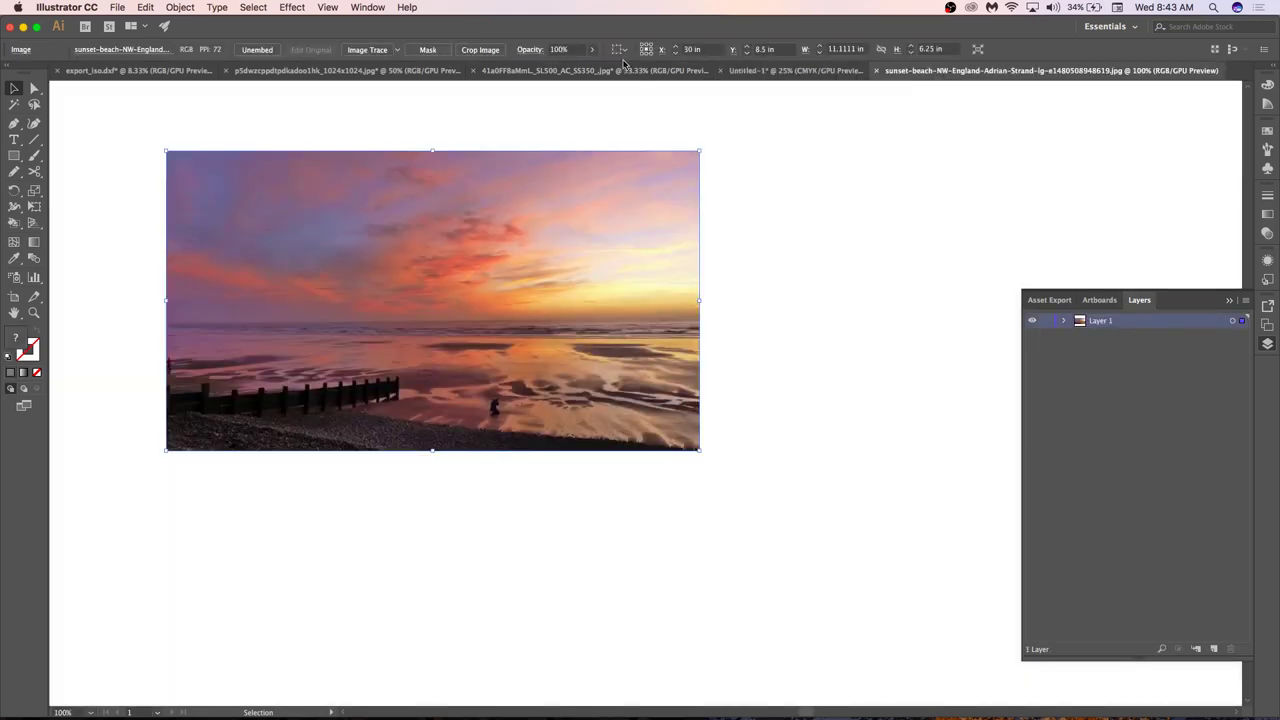
left_click(624, 69)
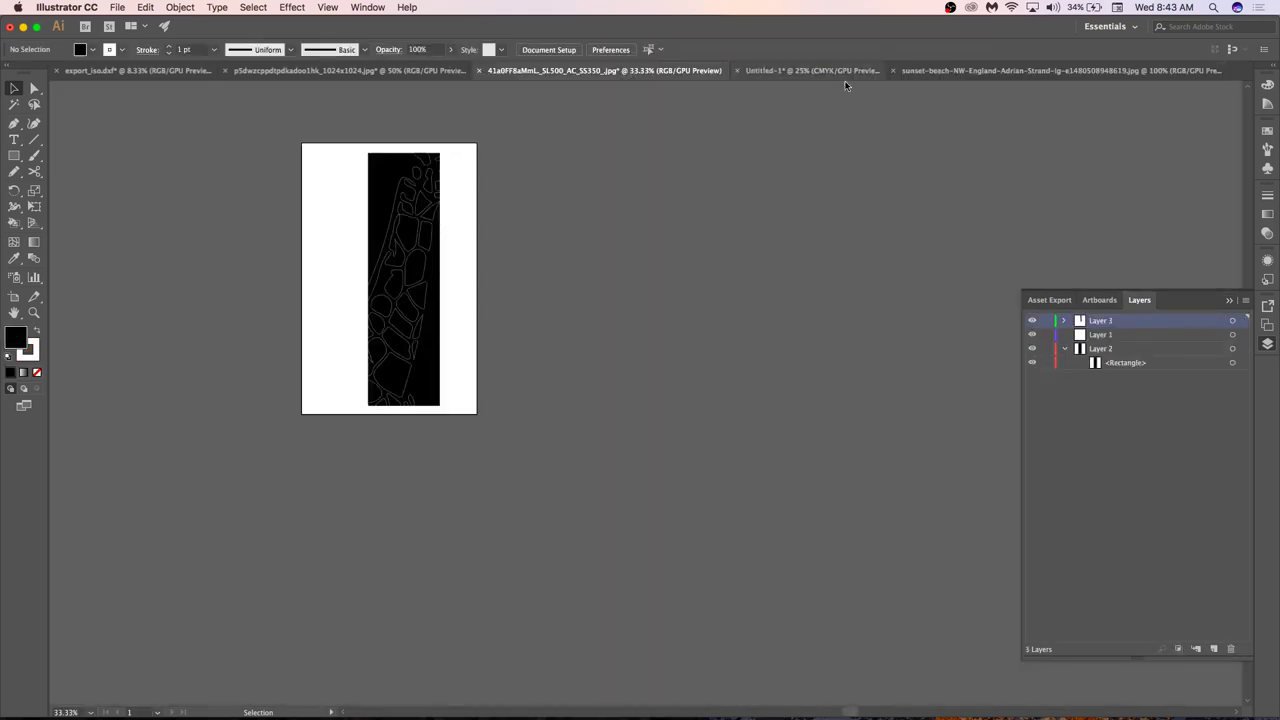
left_click(980, 70)
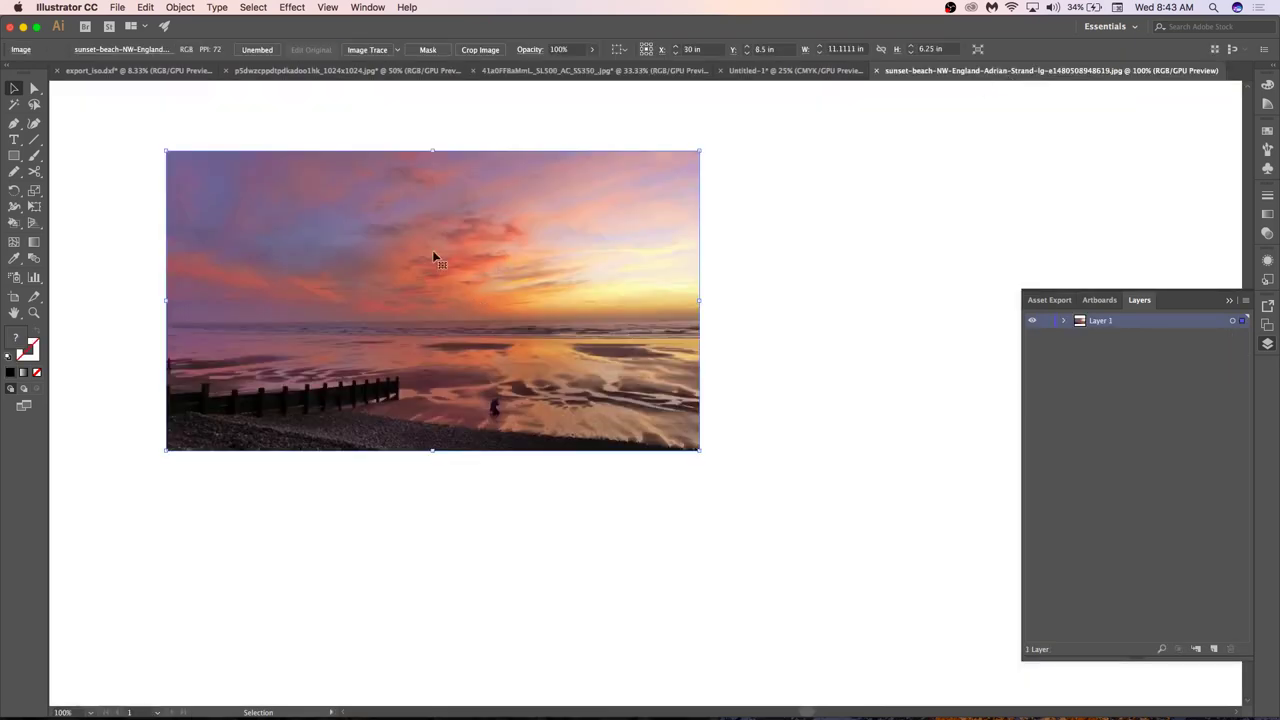
left_click(372, 72)
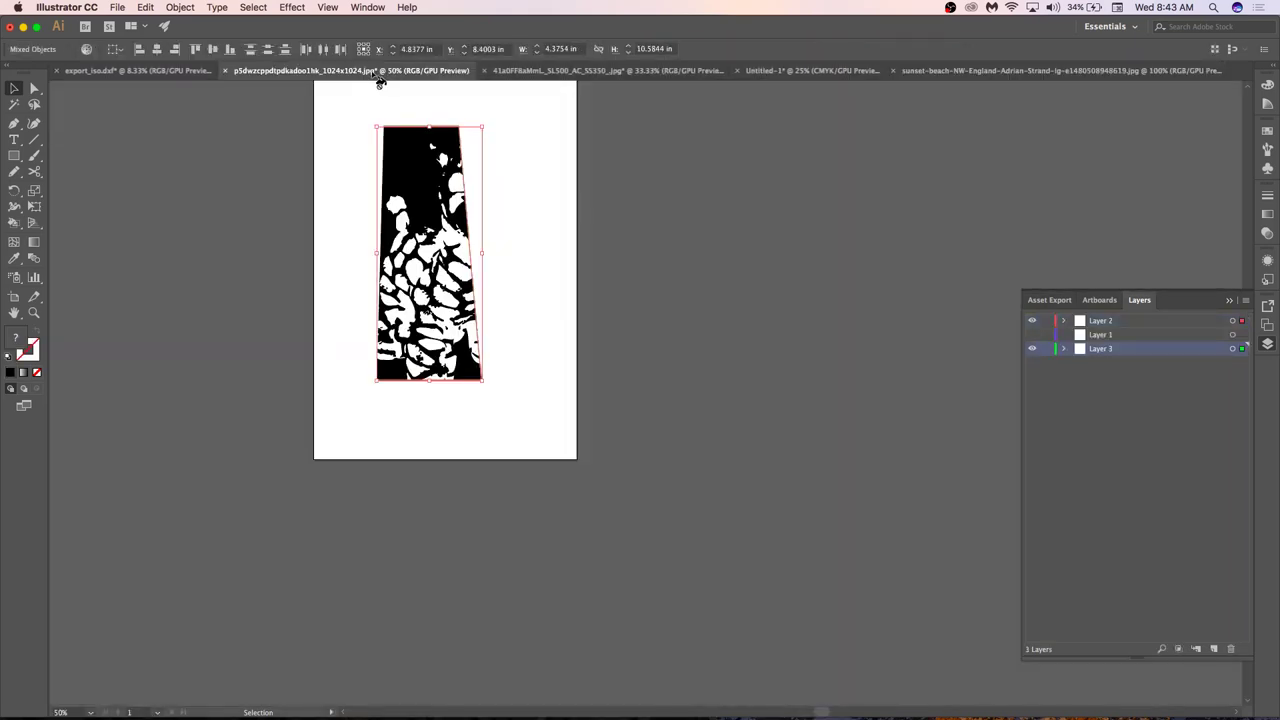
Select and deselect the traced clip group, then move on to the Untitled-1 sunset artwork.
left_click(510, 320)
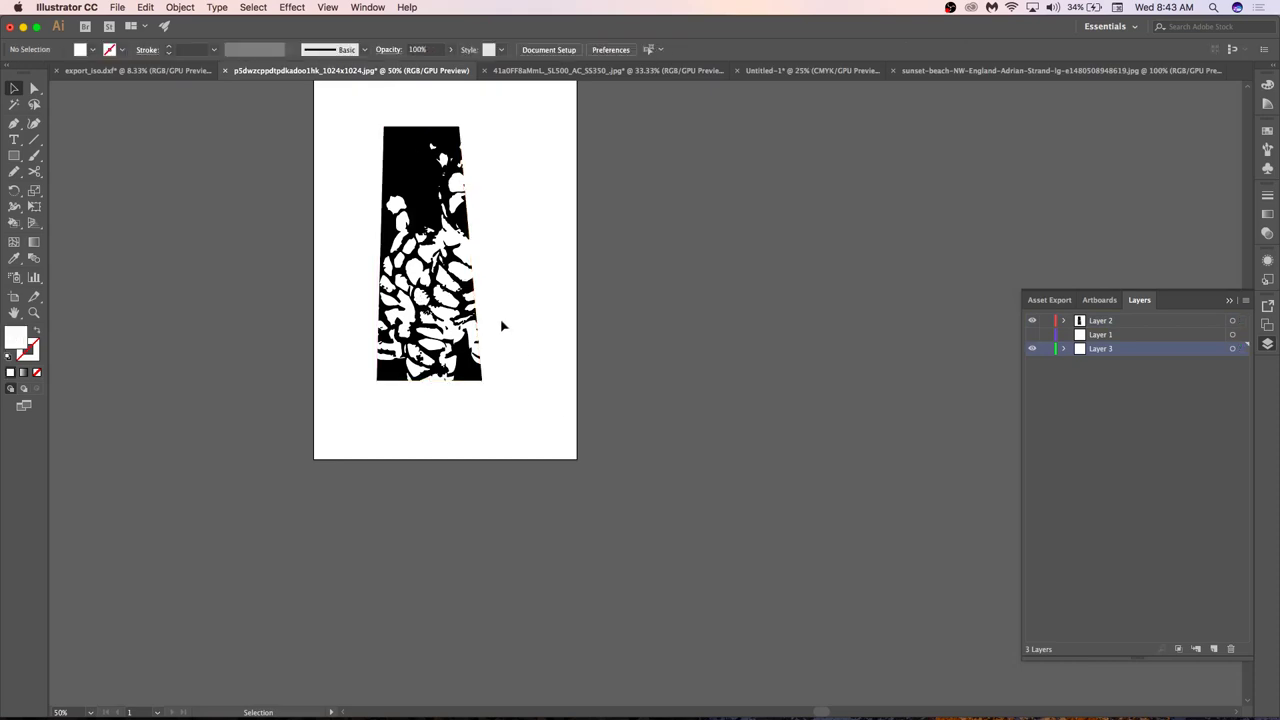
left_click(470, 286)
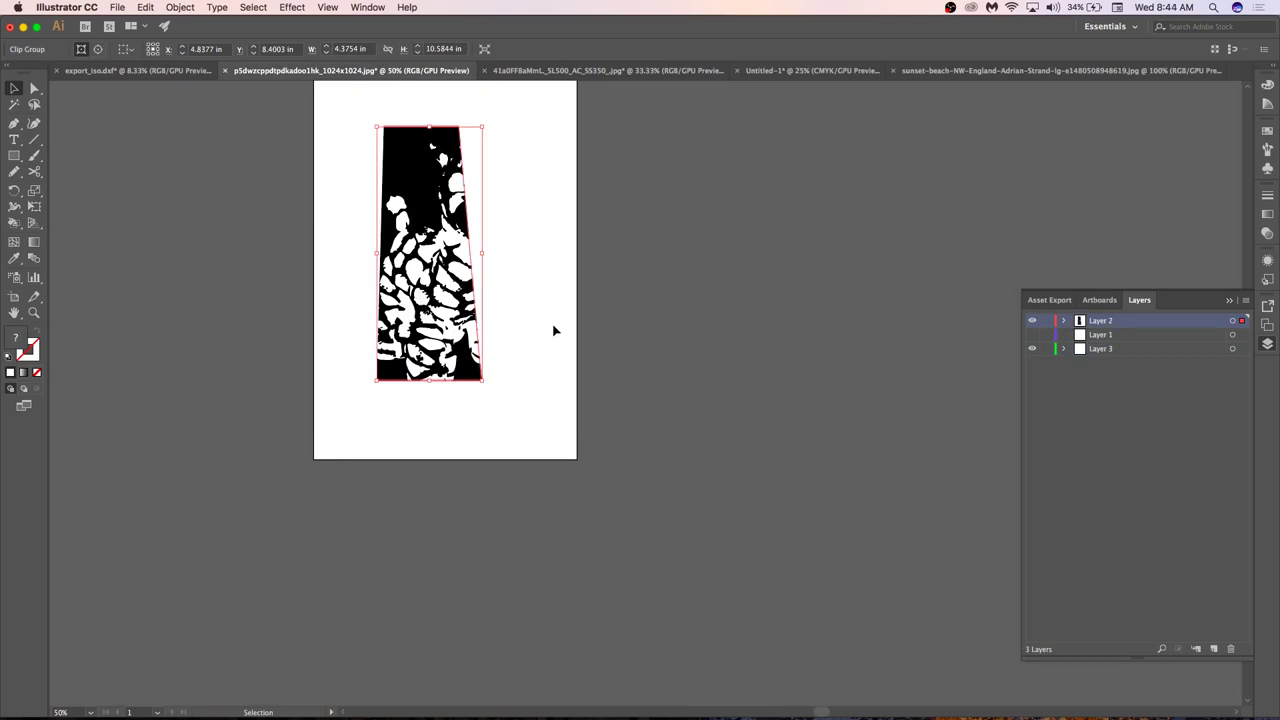
left_click(510, 296)
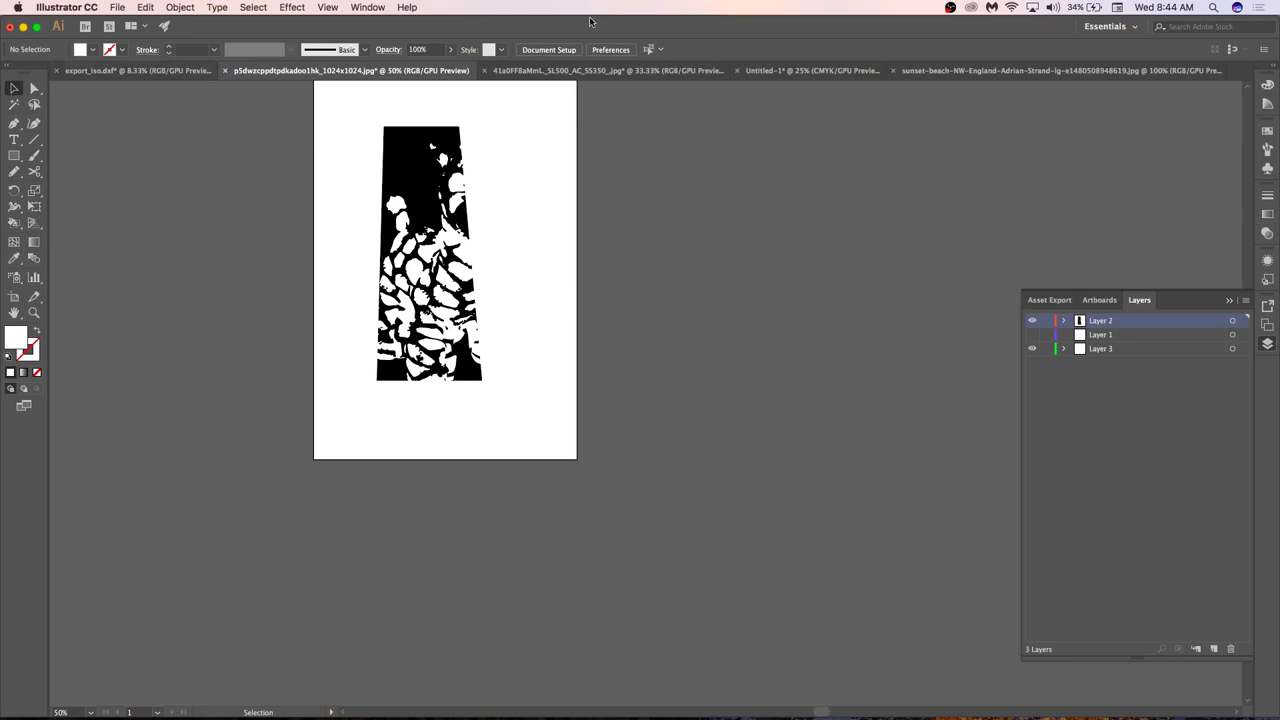
left_click(640, 71)
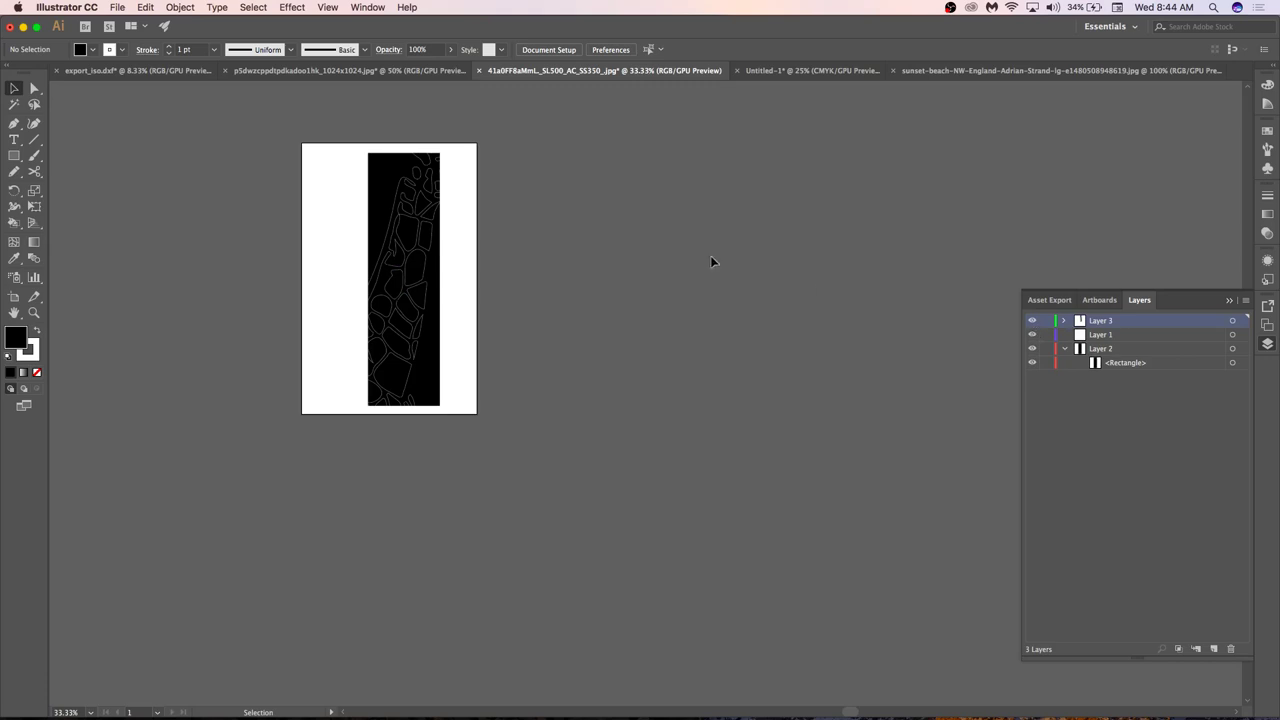
left_click(370, 71)
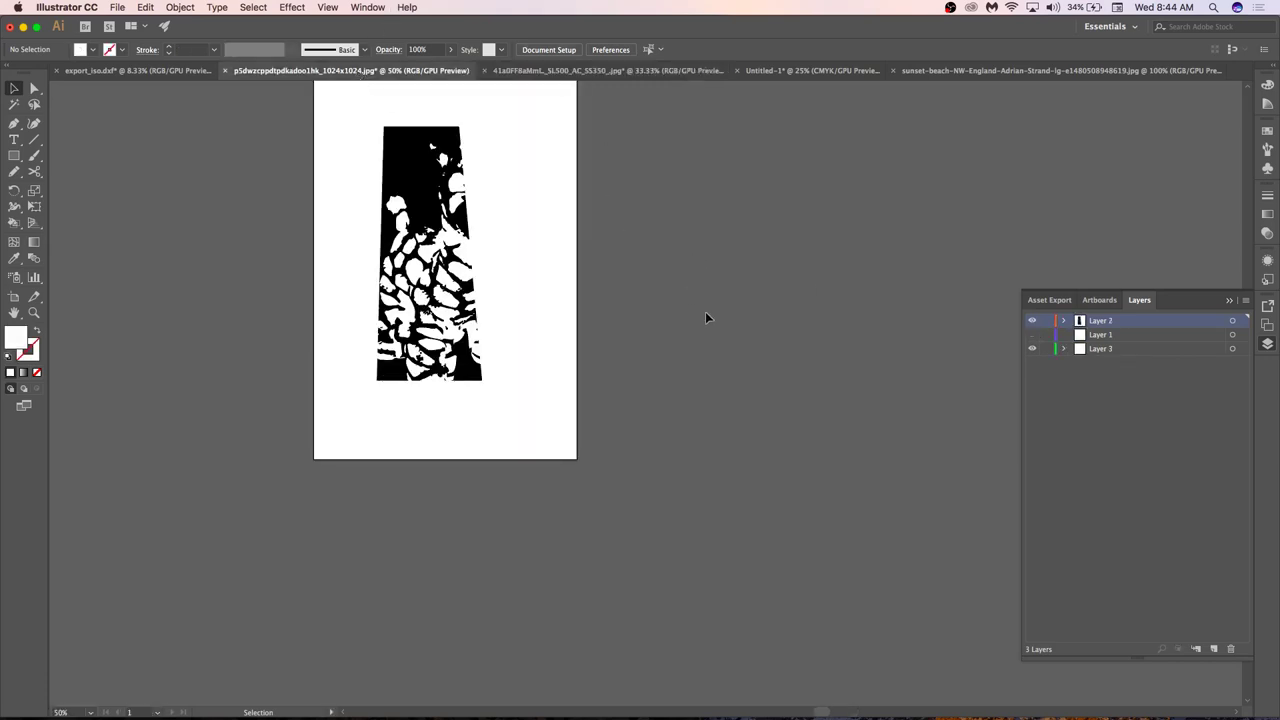
left_click(868, 71)
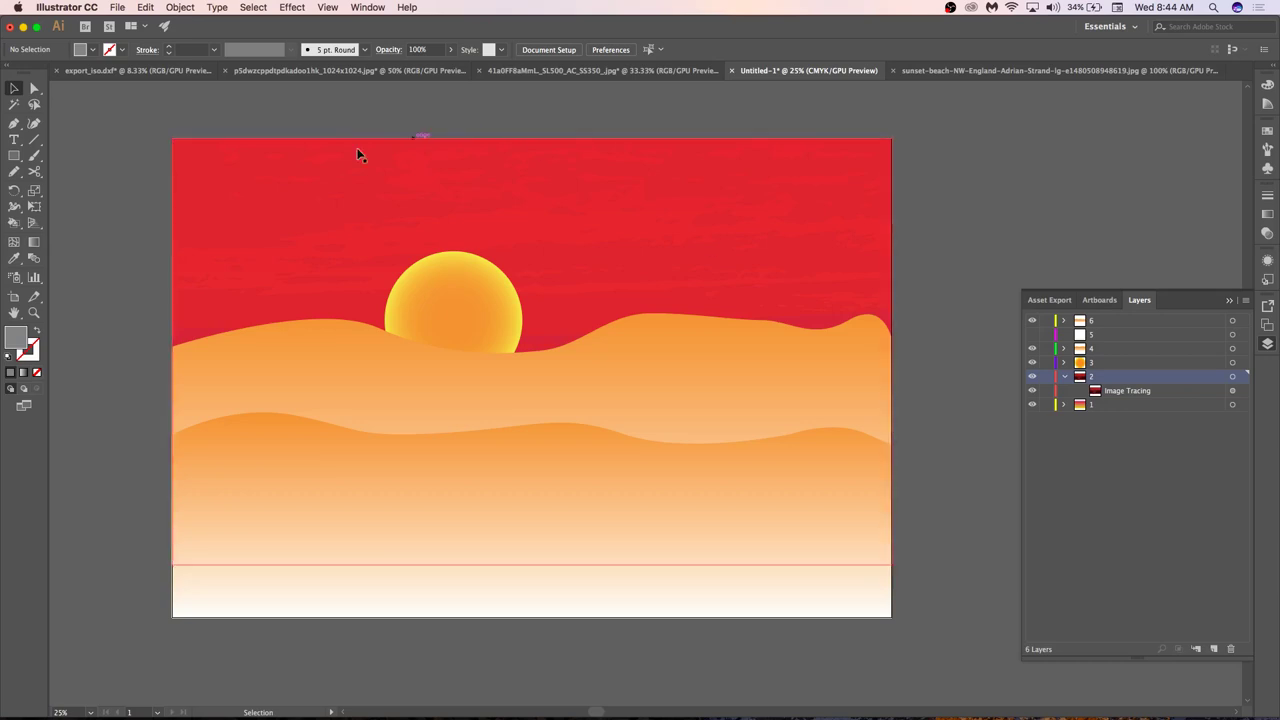
Save the artwork as 'Digital set' in the desktop CCA Tutorial folder with default Illustrator options.
key("super+s")
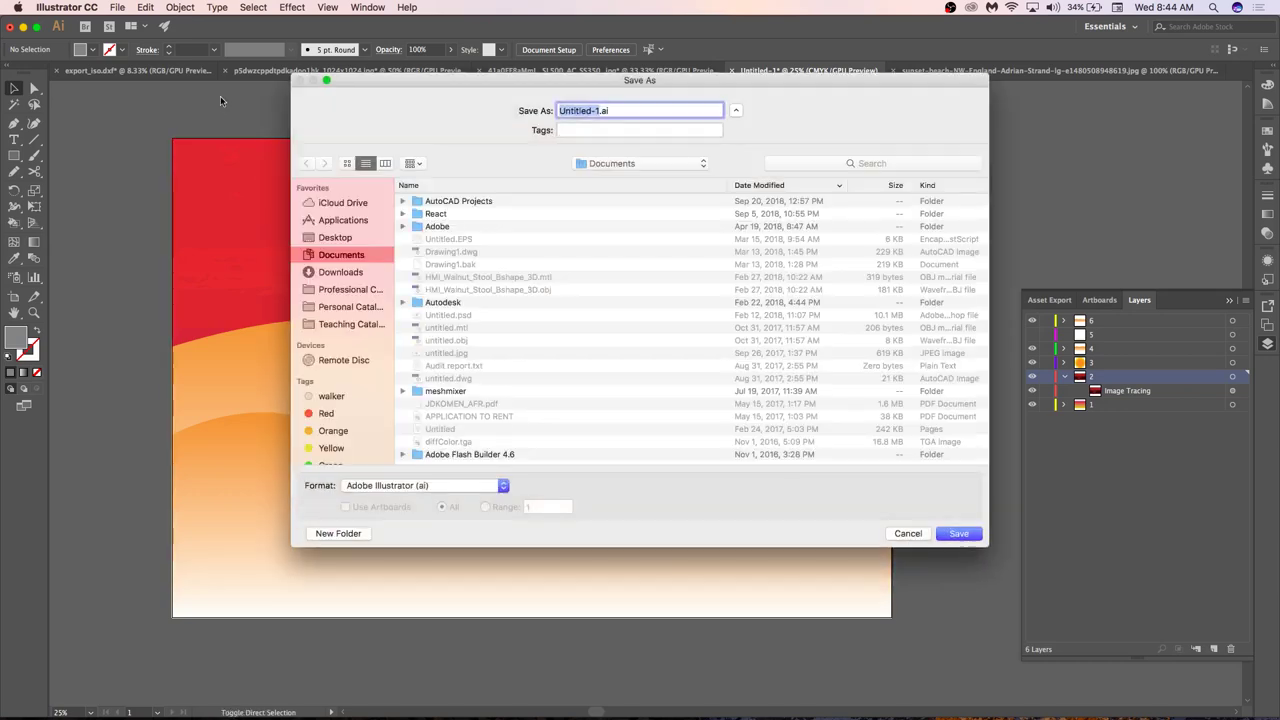
left_click(674, 161)
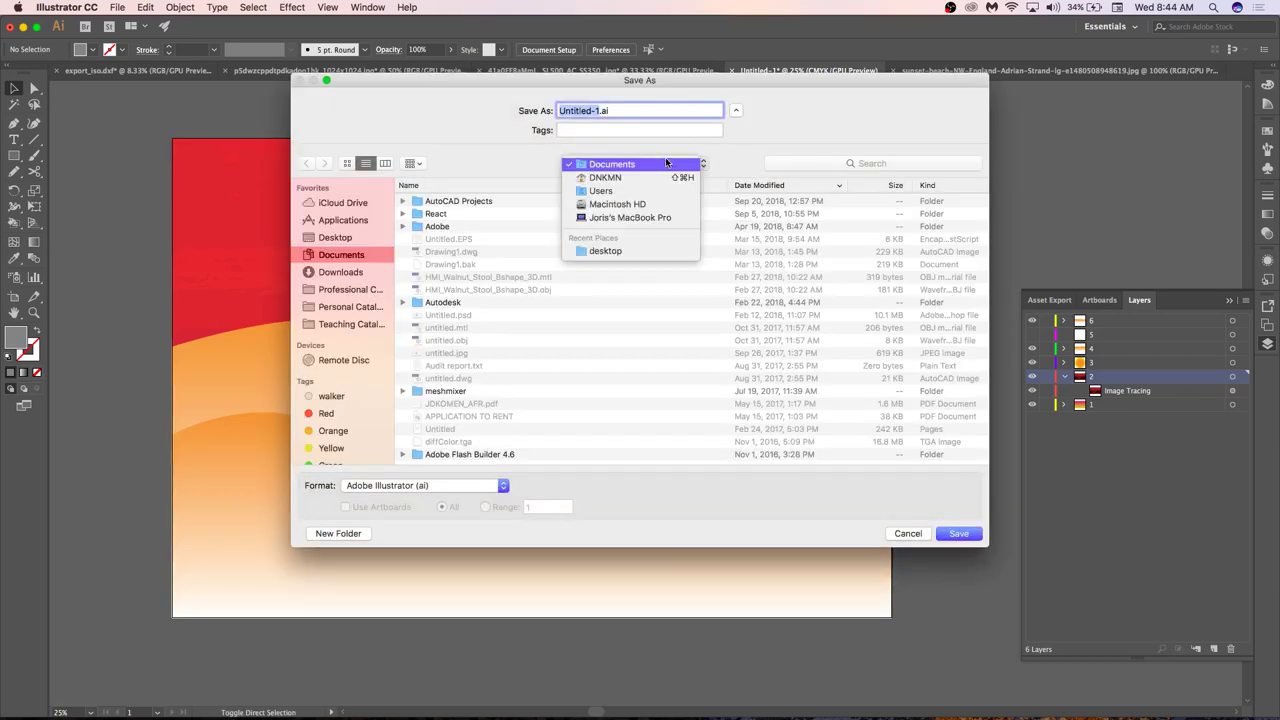
left_click(613, 248)
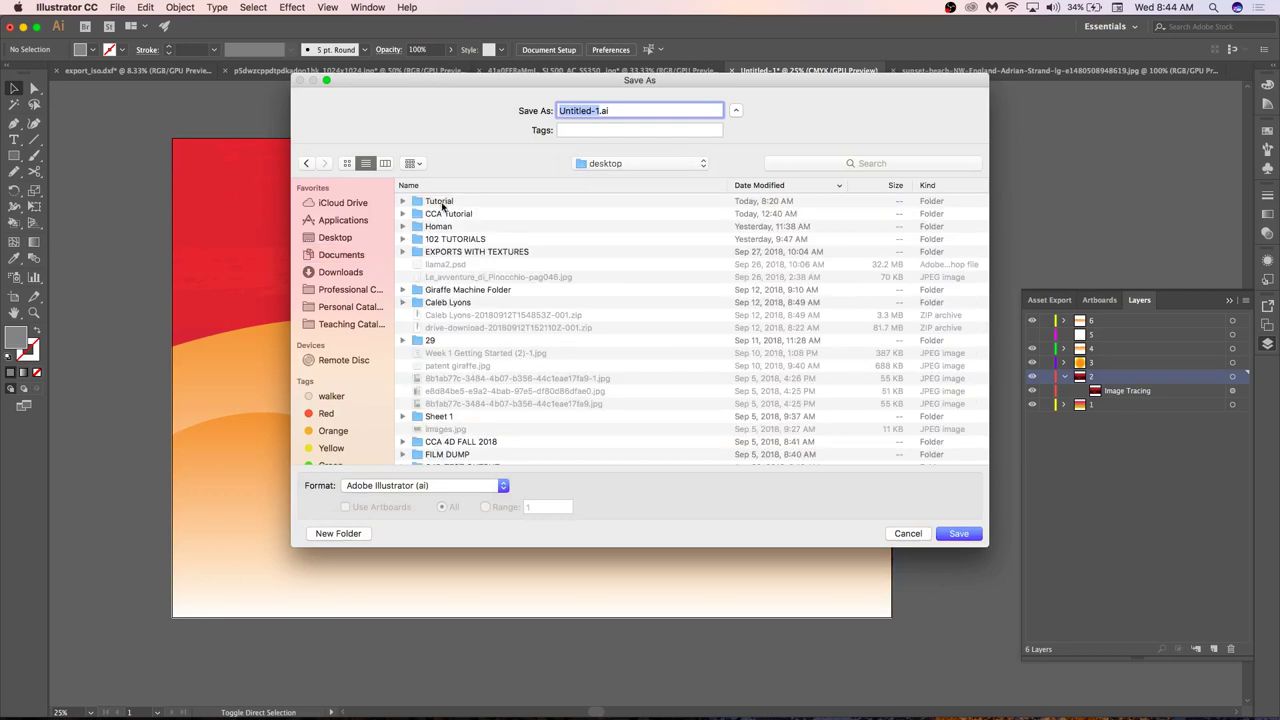
double_click(447, 213)
key("super+a")
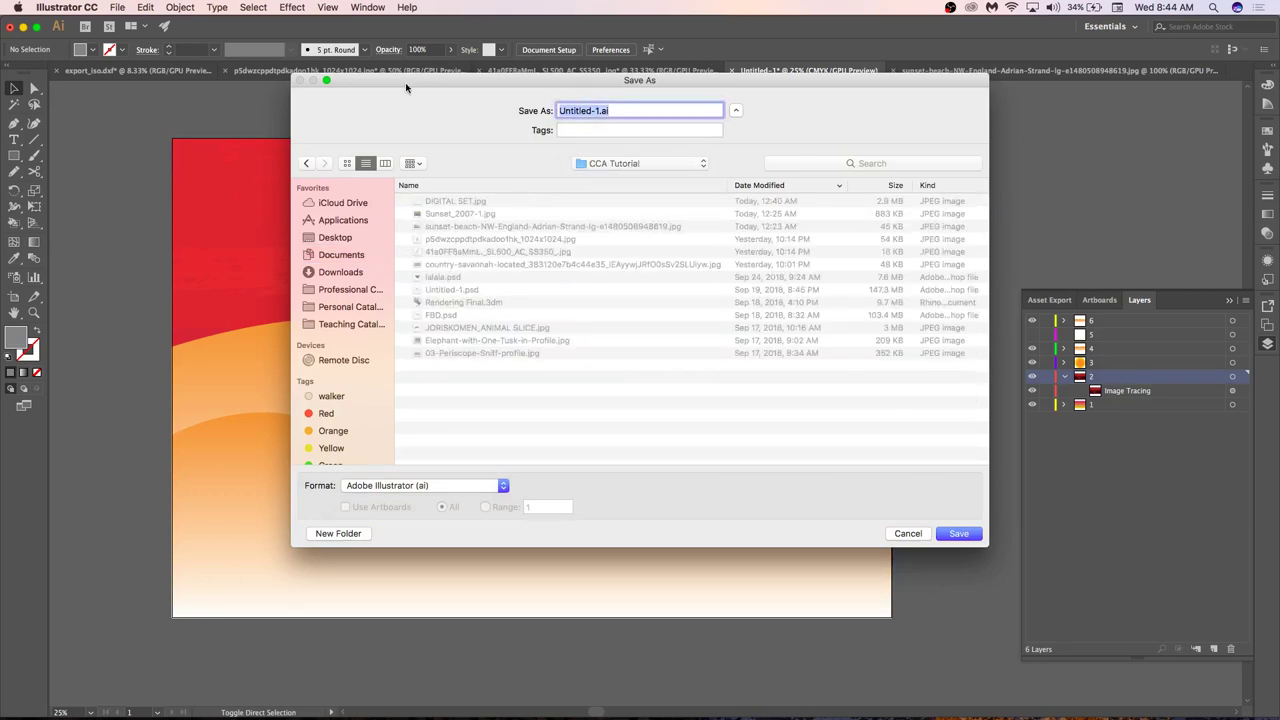
type("Digital set")
key("Return")
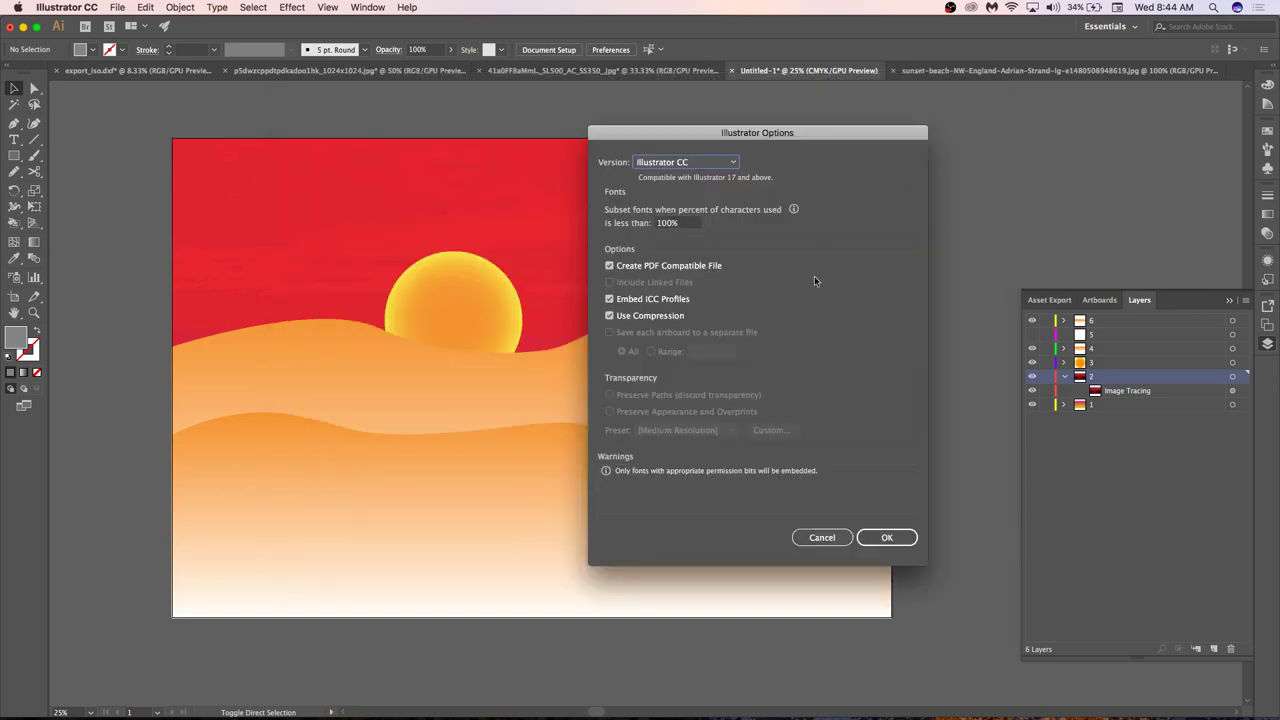
left_click(888, 537)
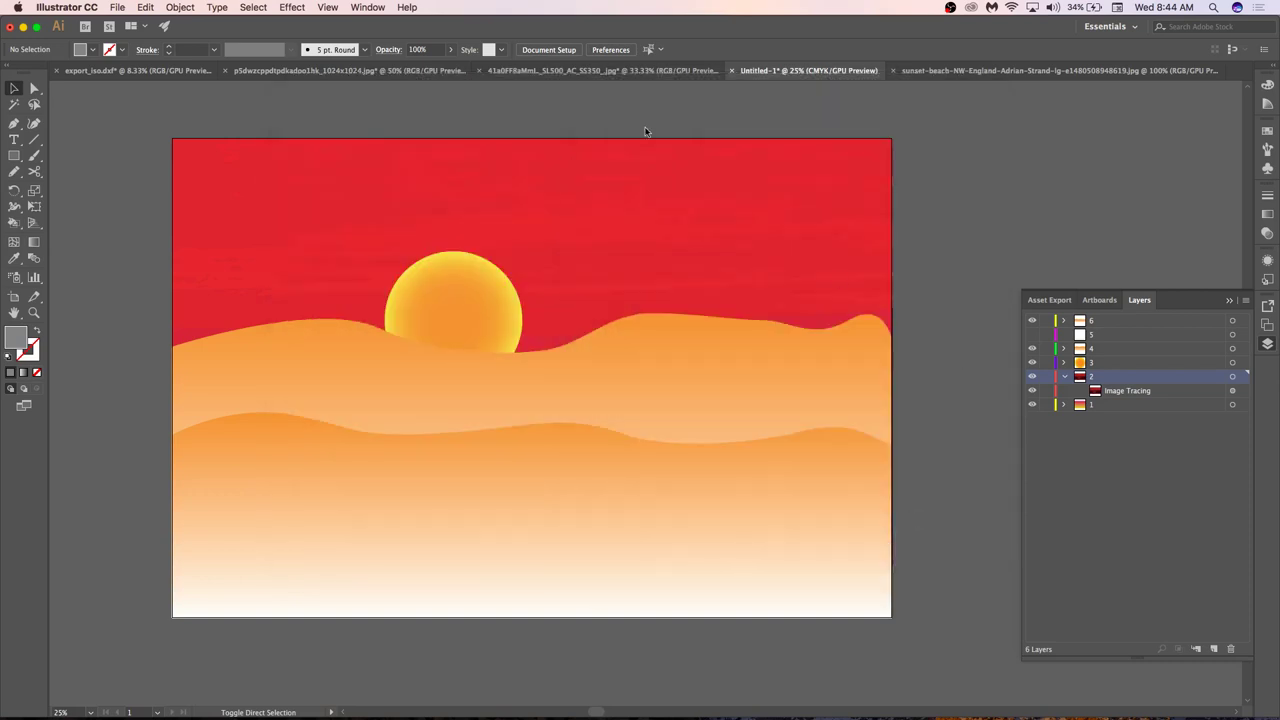
Quit Illustrator, discarding changes to both trace documents but keeping export_iso's changes.
key("super+w")
key("super+w")
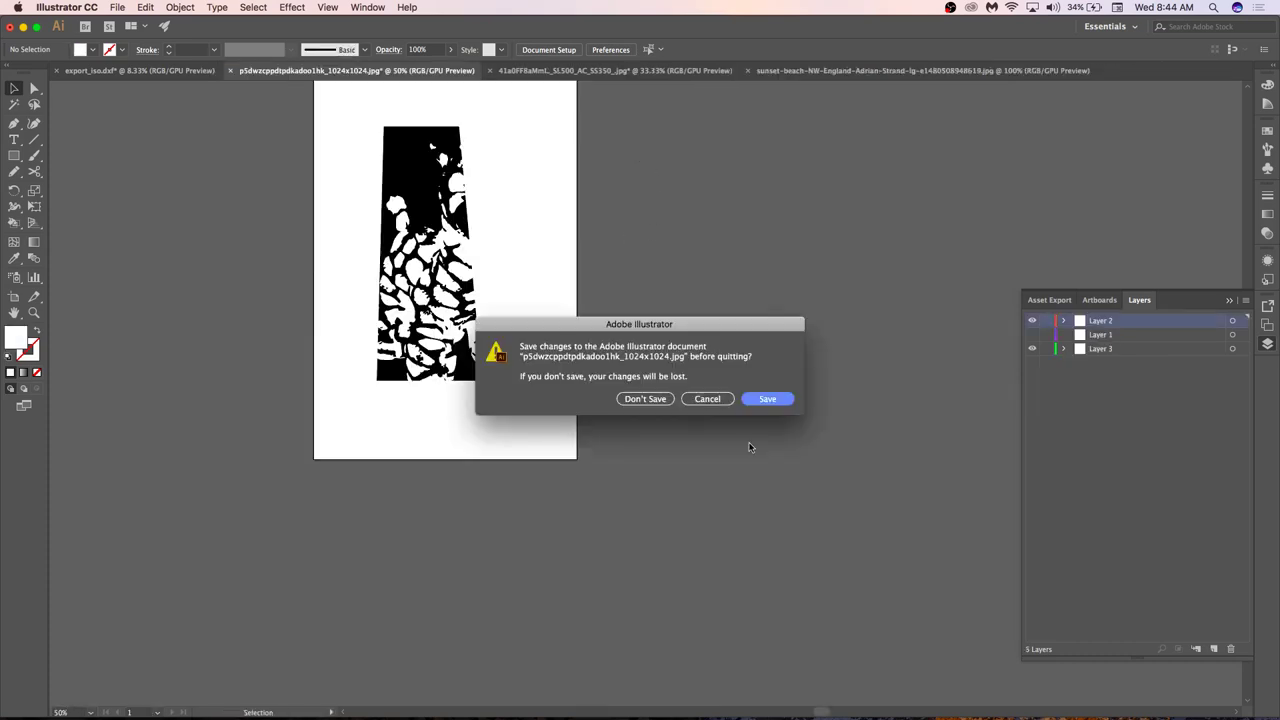
left_click(652, 398)
left_click(654, 399)
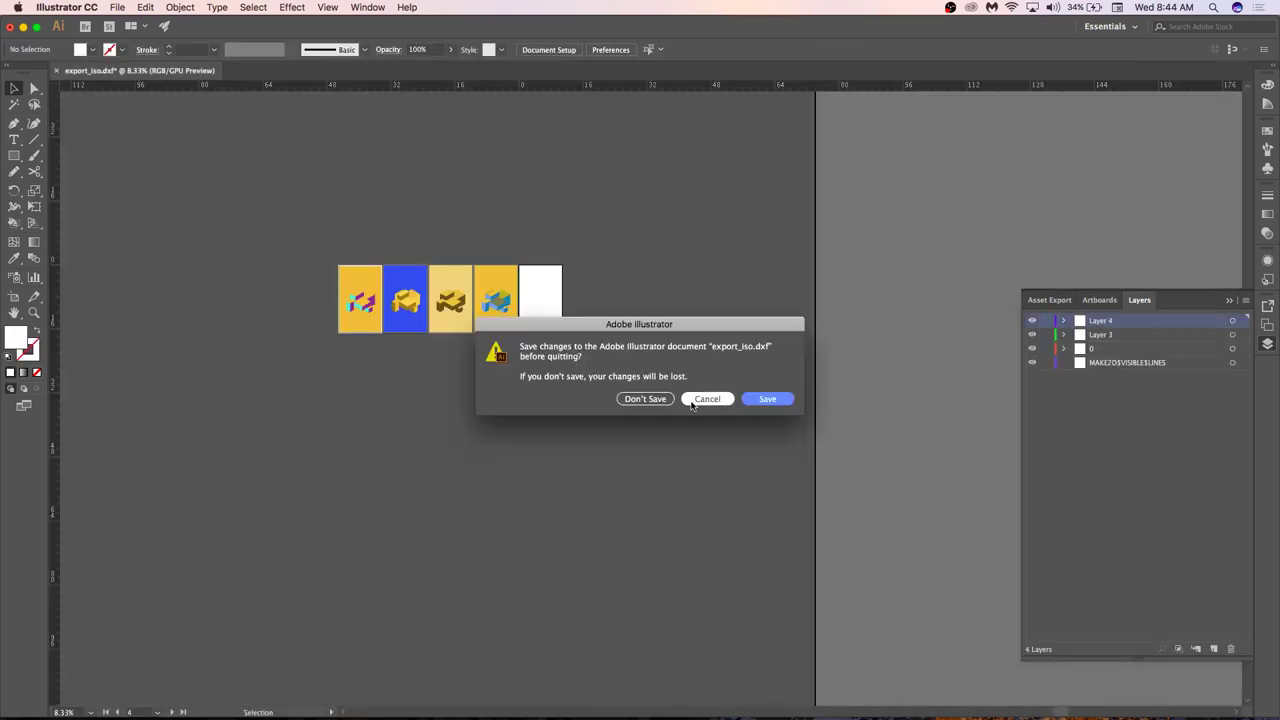
left_click(767, 399)
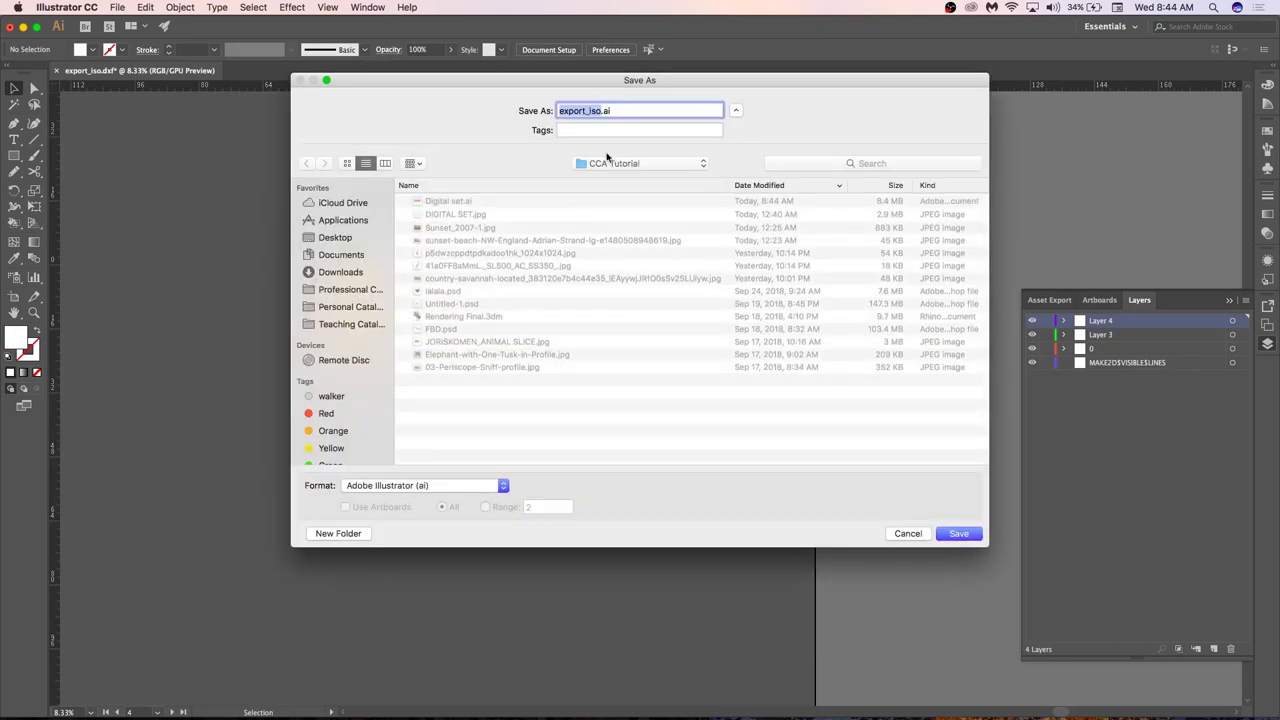
Save export_iso.ai into Teaching Catalogue > SJSU > Fall 2018 > 29, then clear the clipboard.
left_click(606, 163)
left_click(605, 178)
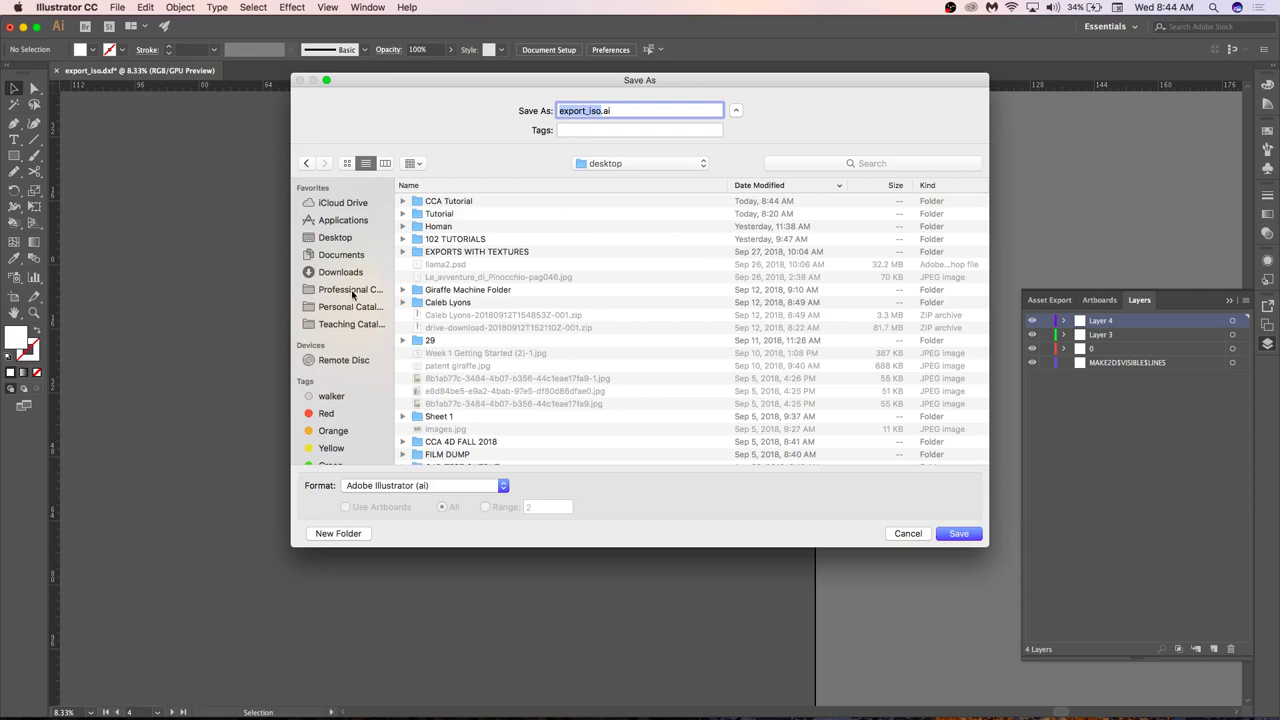
left_click(352, 326)
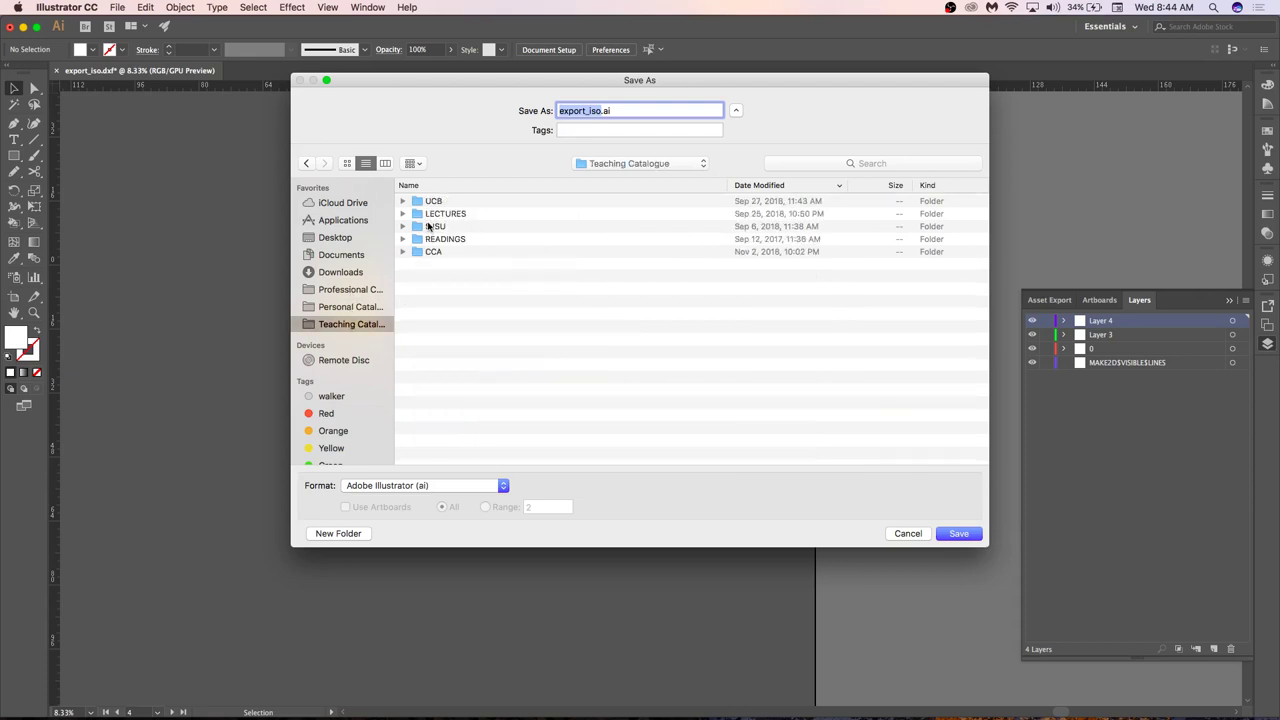
double_click(430, 227)
double_click(440, 204)
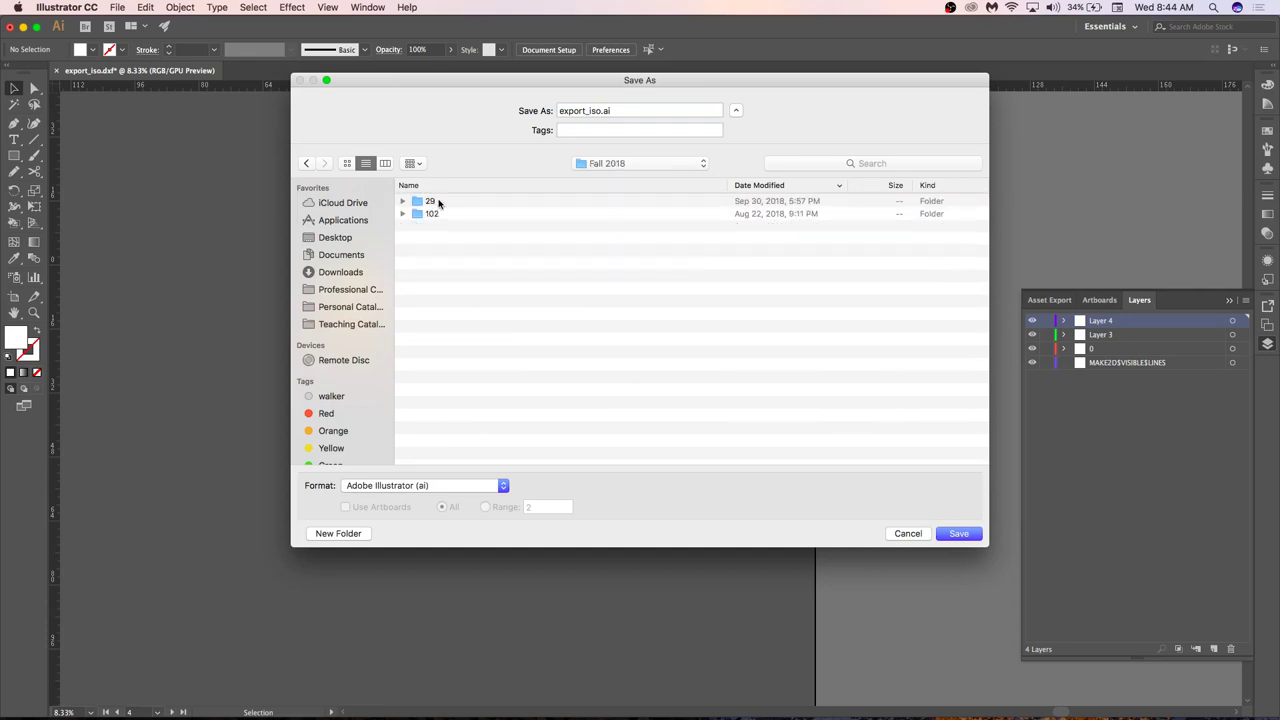
double_click(428, 204)
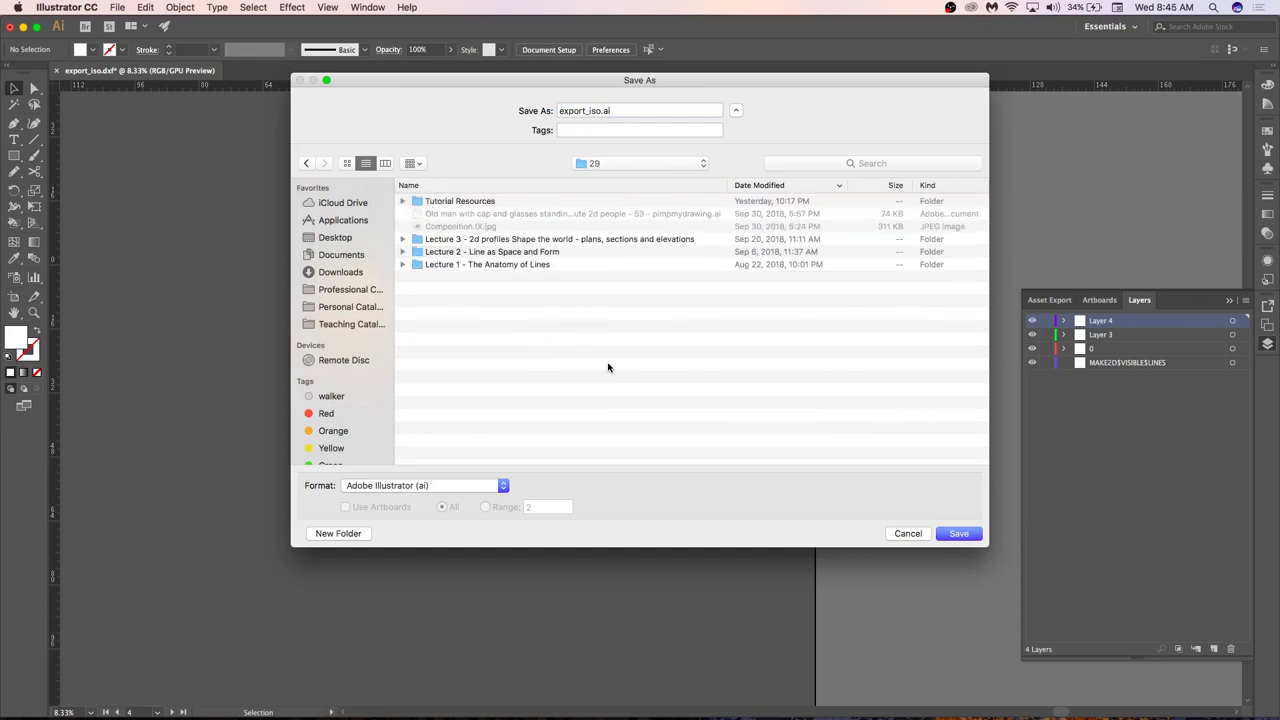
left_click(955, 533)
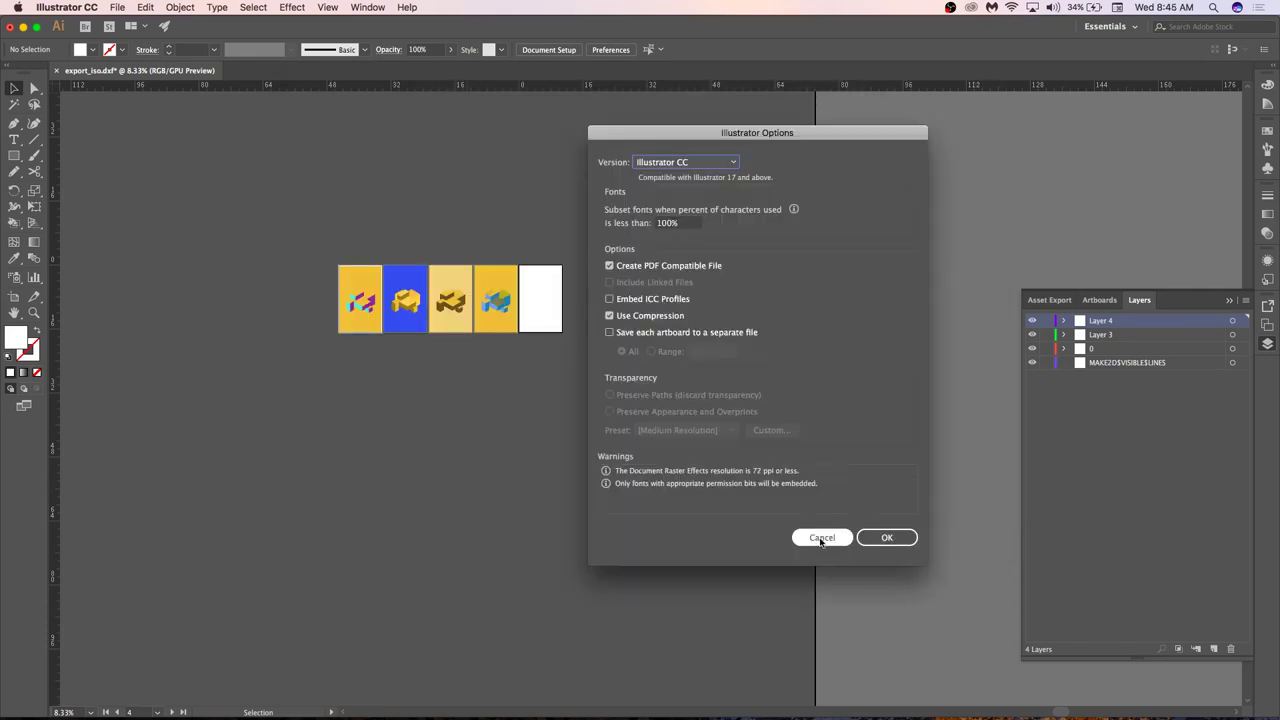
left_click(895, 543)
key("super+q")
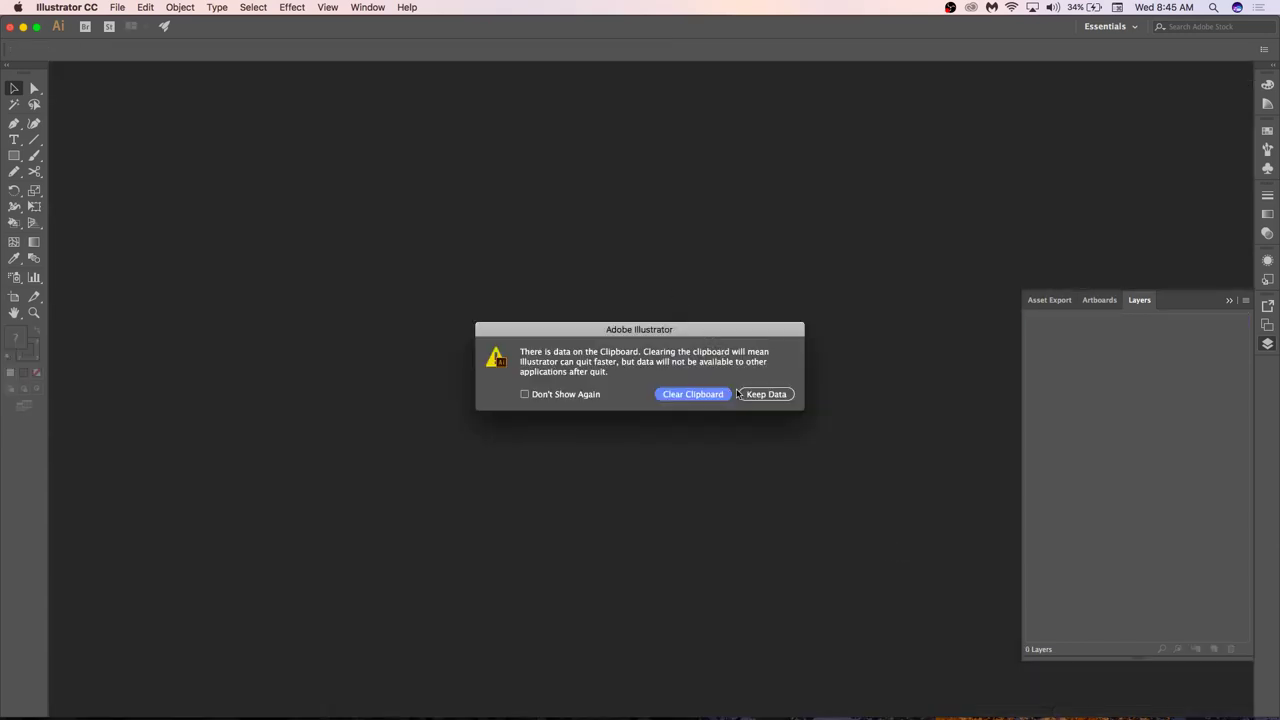
left_click(711, 394)
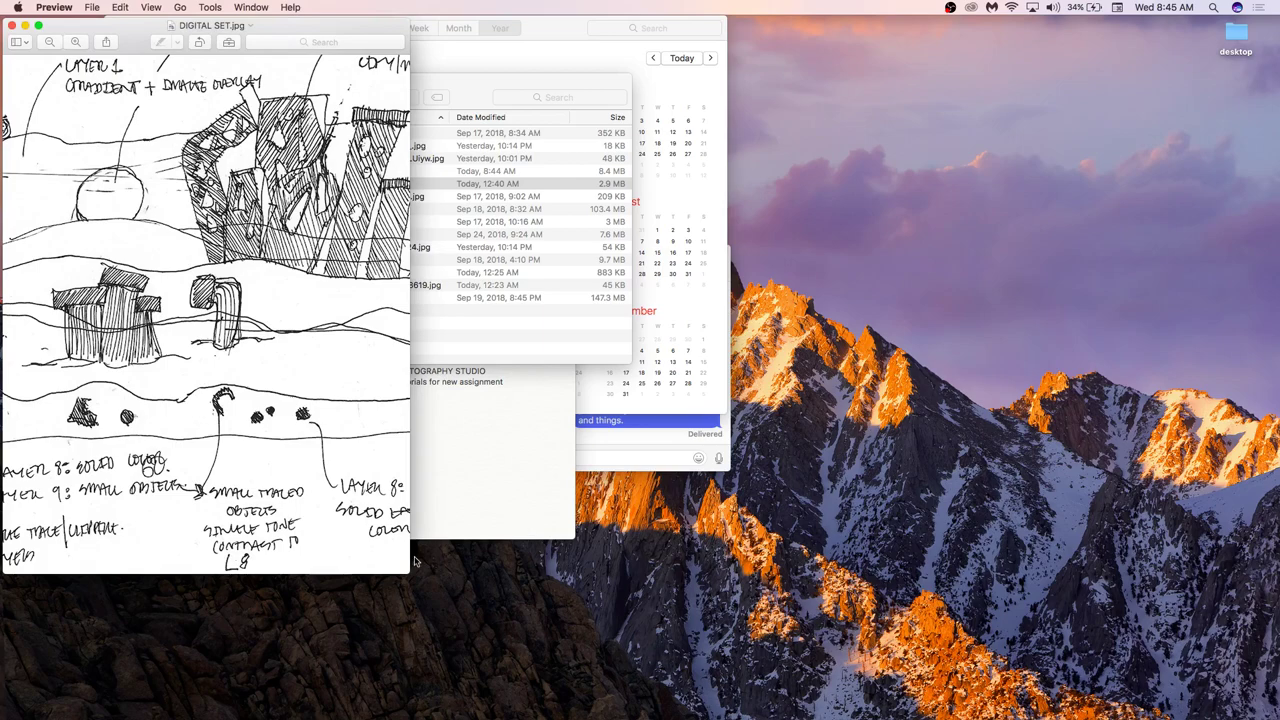
Enlarge the DIGITAL SET.jpg window to nearly full screen and relaunch Illustrator by searching 'ill'.
mouse_move(408, 574)
left_mouse_down()
mouse_move(1255, 698)
mouse_move(1226, 680)
mouse_move(1226, 694)
left_mouse_up()
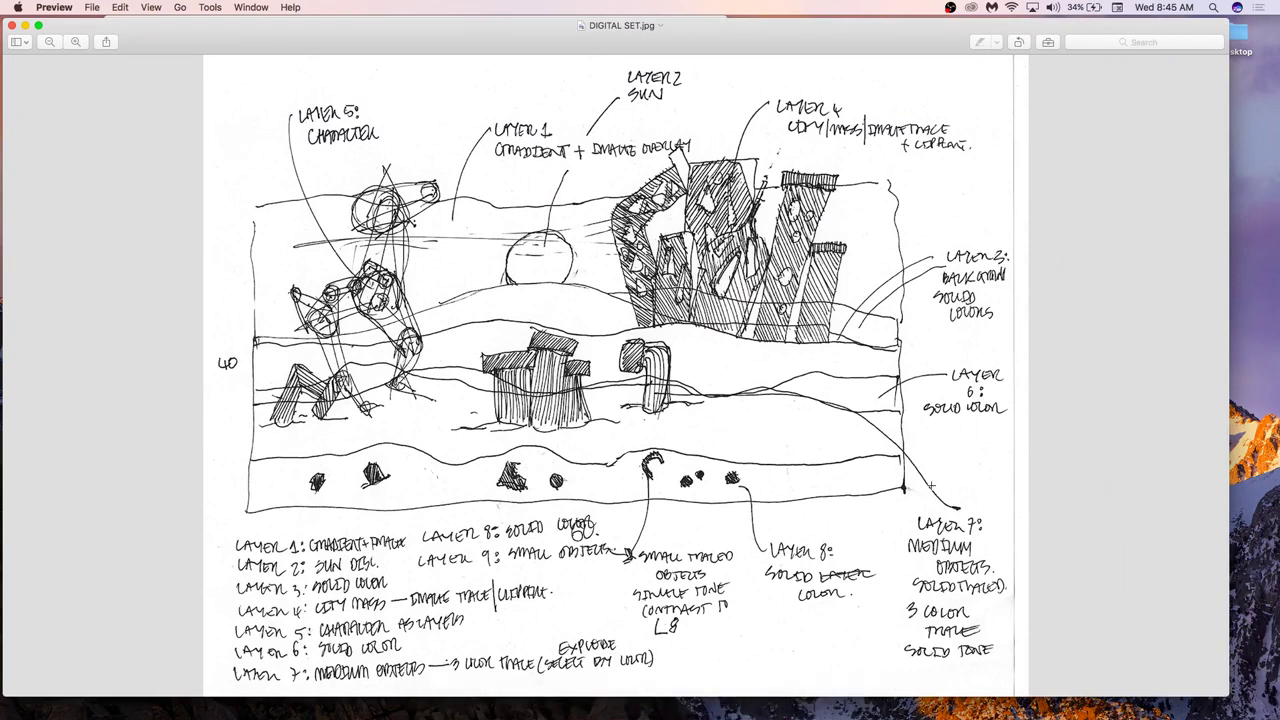
mouse_move(655, 707)
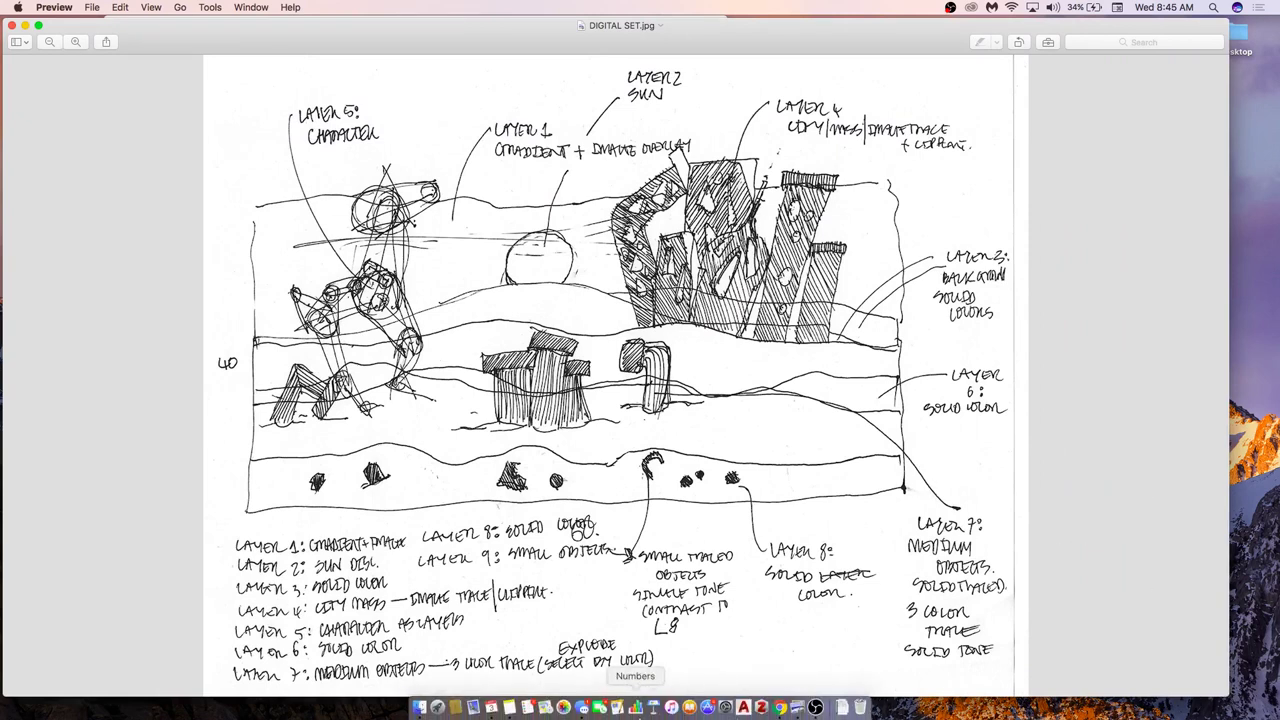
key("super+space")
type("ail")
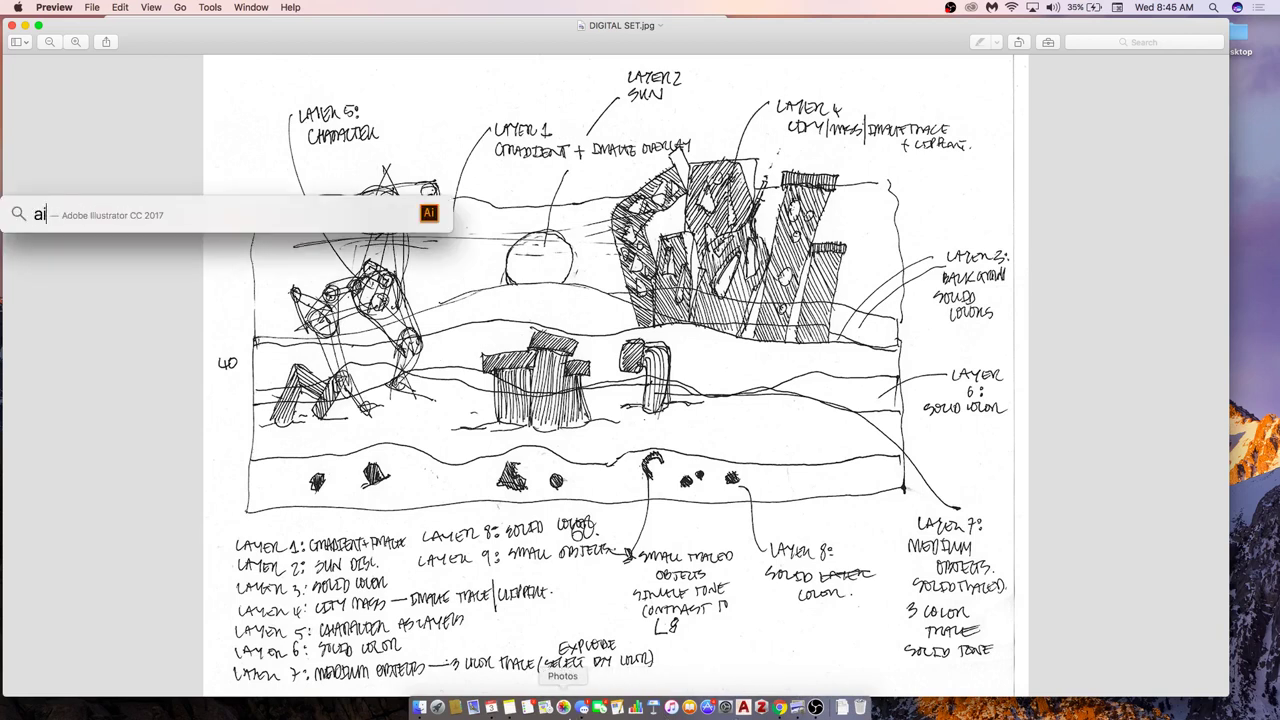
key("BackSpace")
key("BackSpace")
key("BackSpace")
type("ill")
key("Return")
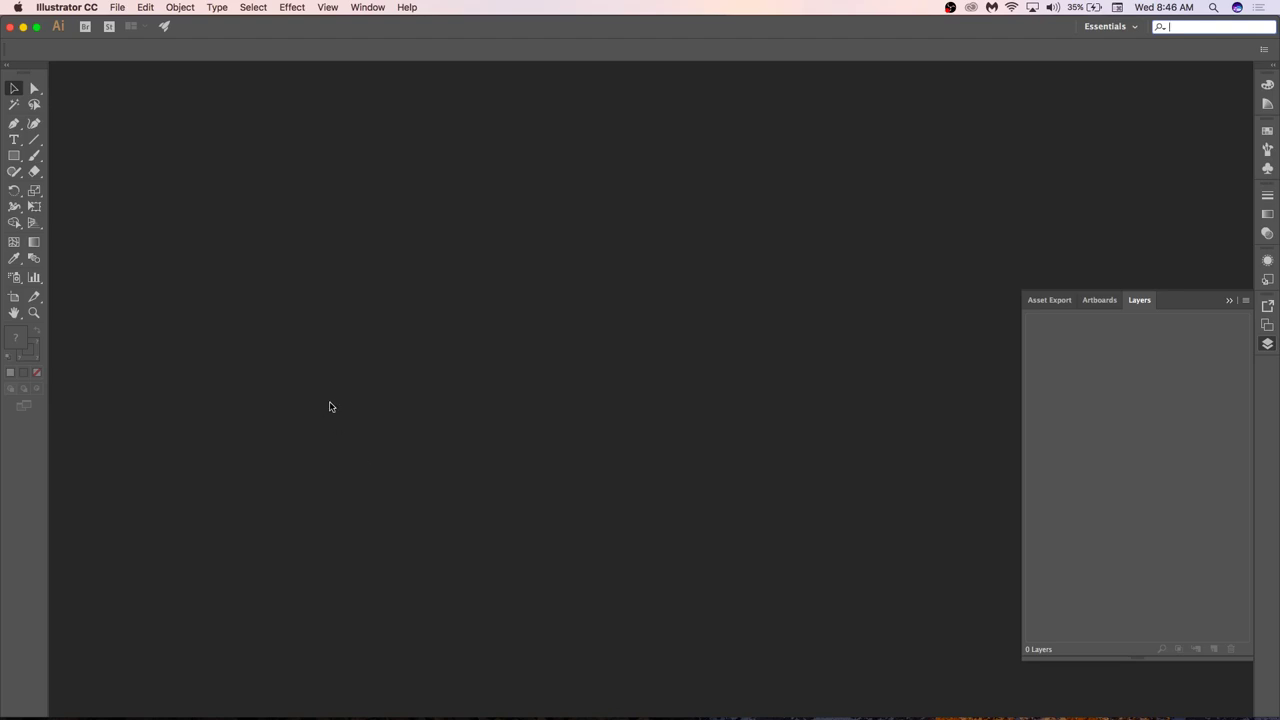
Glance at the workspace list and the application menu without changing anything.
left_click(34, 68)
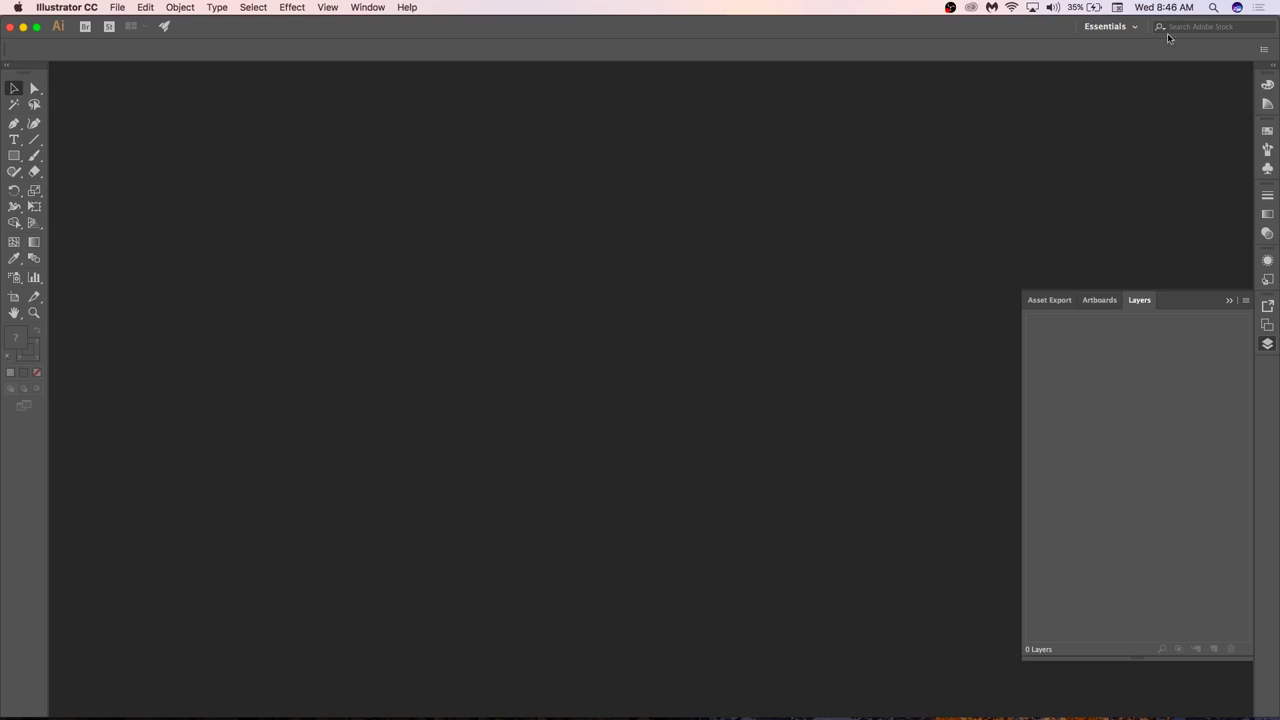
left_click(1106, 26)
left_click(873, 160)
left_click(38, 6)
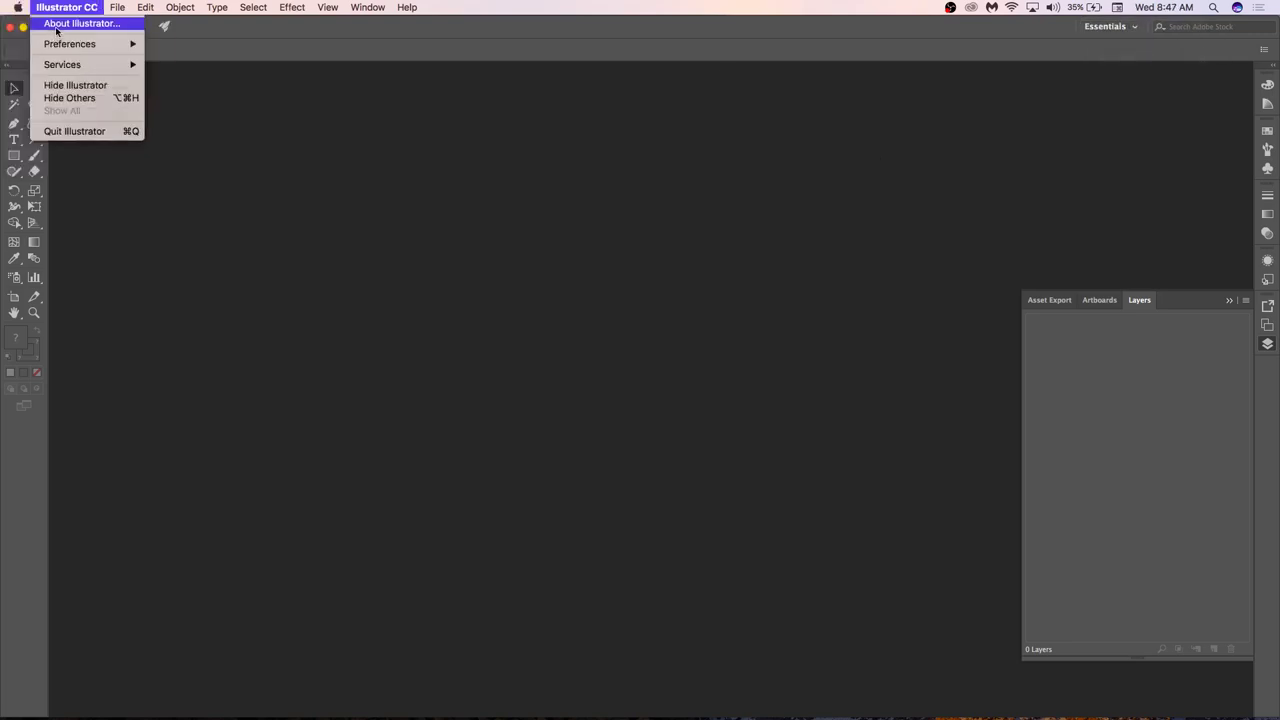
left_click(377, 374)
View this Mac's hardware details in About This Mac, then collapse the floating Layers panel.
left_click(15, 7)
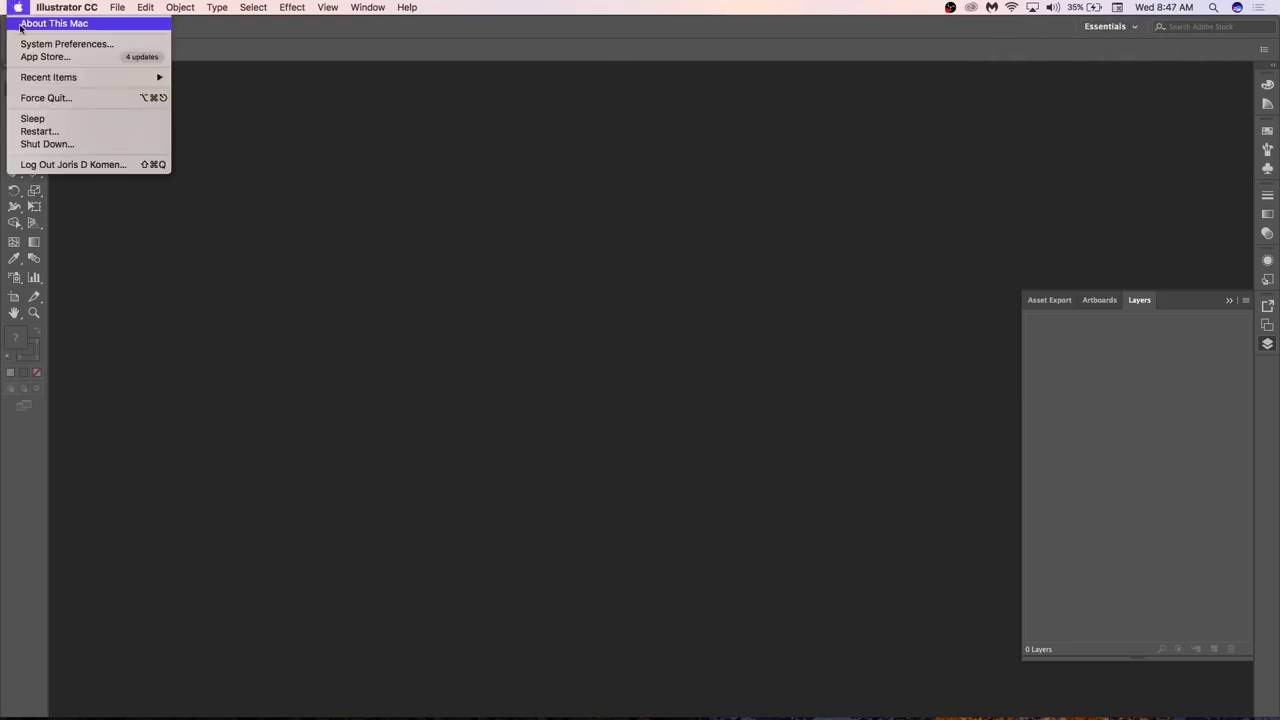
left_click(45, 22)
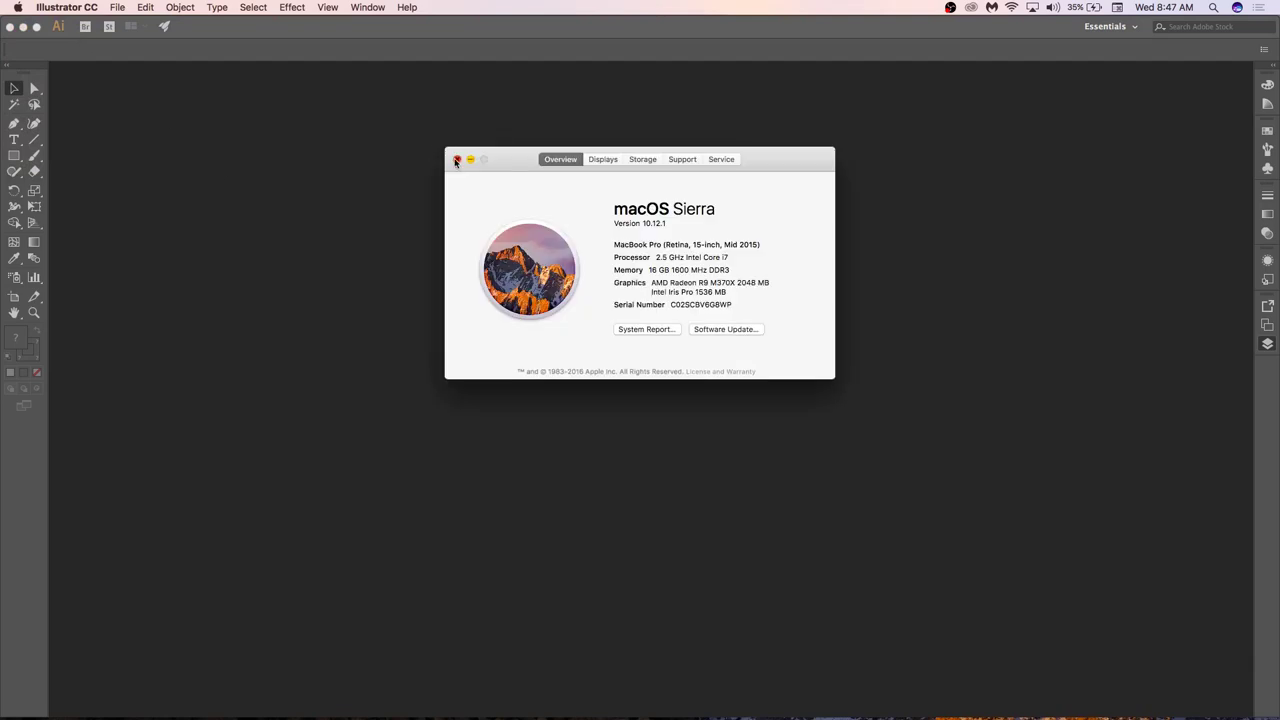
left_click(457, 159)
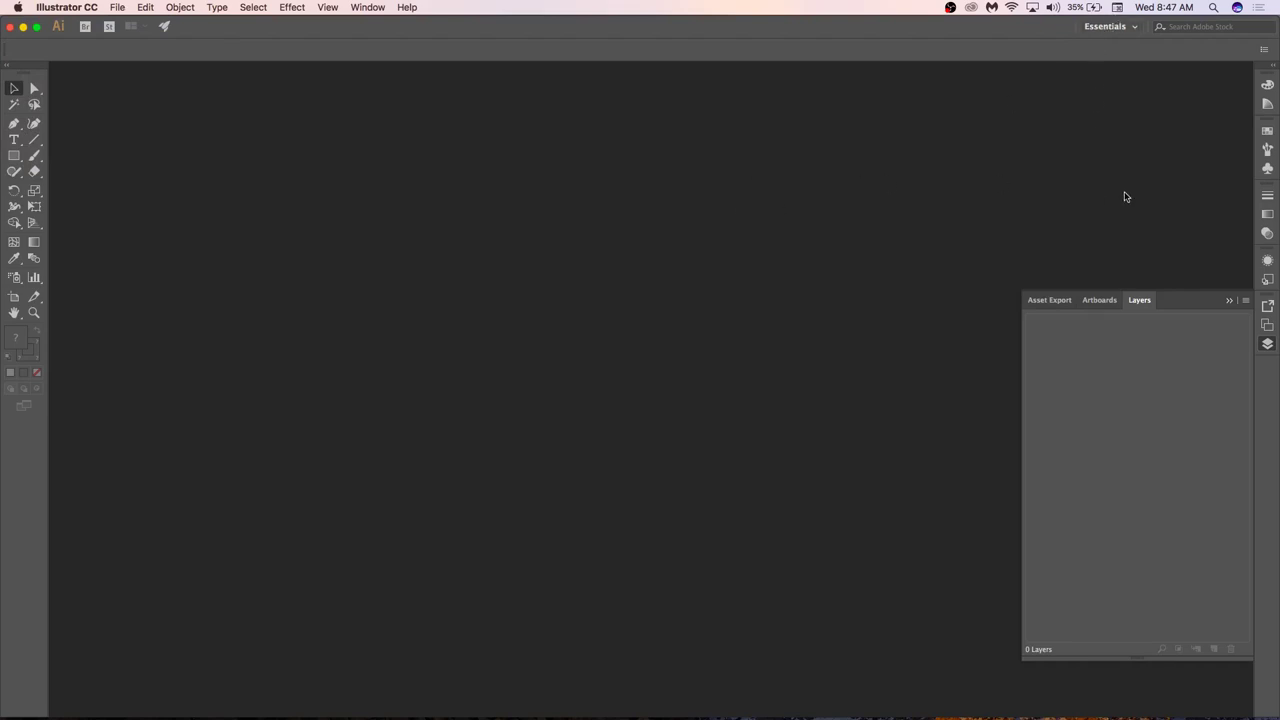
left_click(1229, 300)
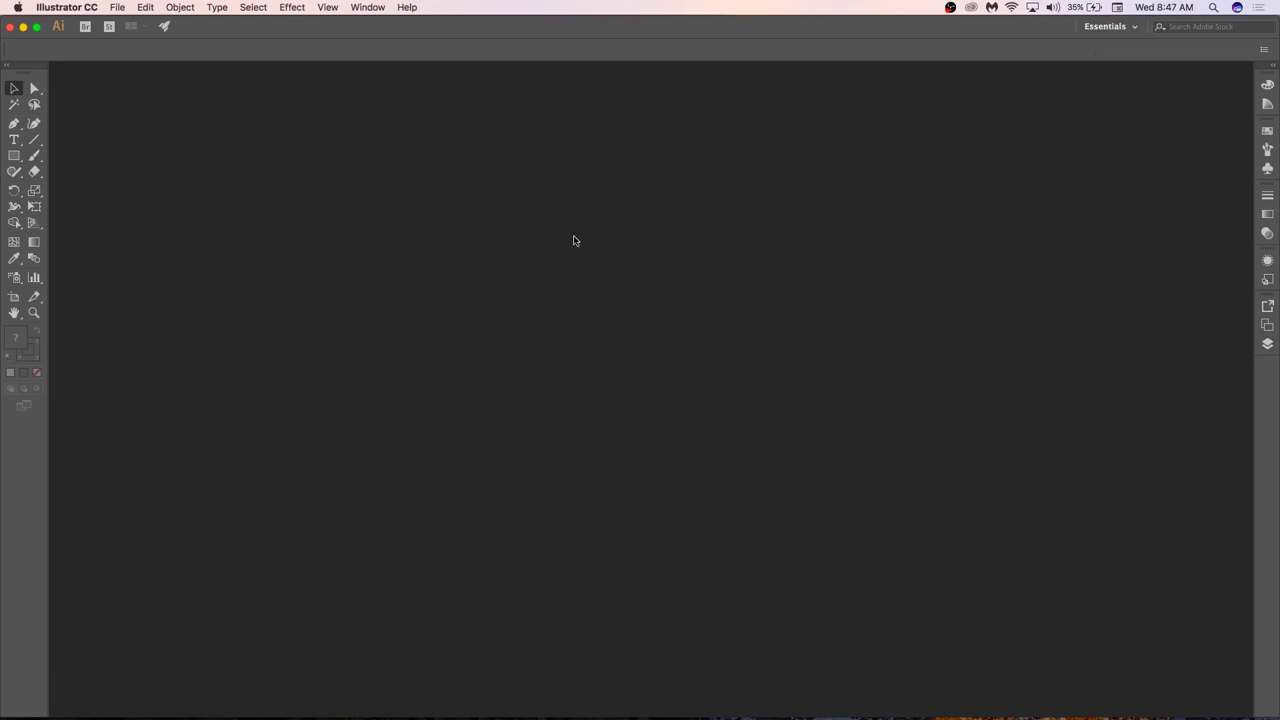
Keep Essentials as the workspace and bring up the File menu.
left_click(1113, 33)
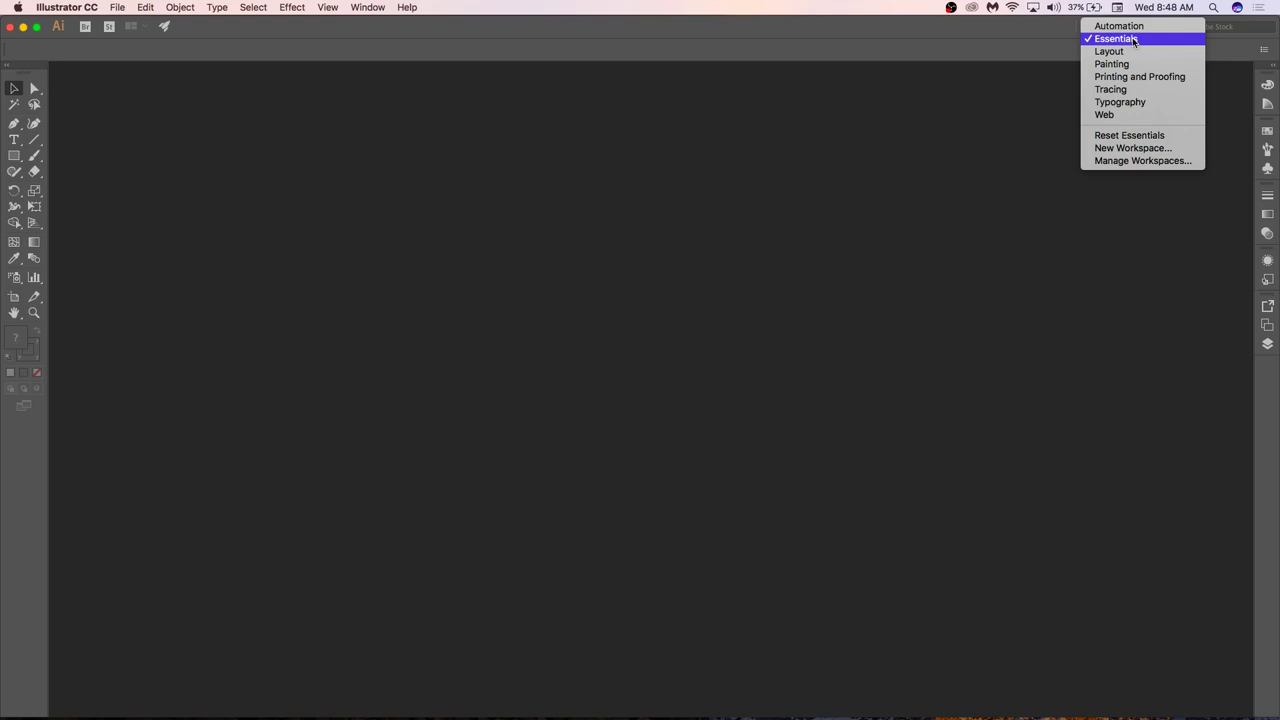
left_click(1133, 40)
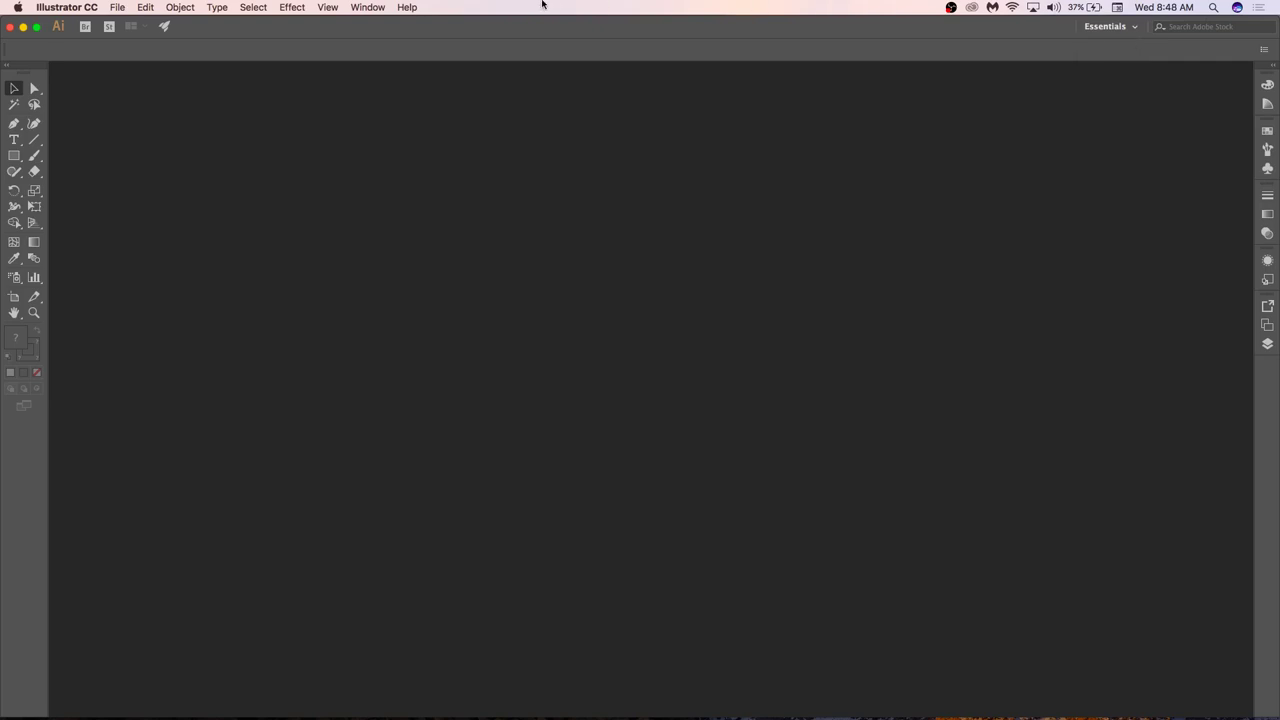
left_click(117, 7)
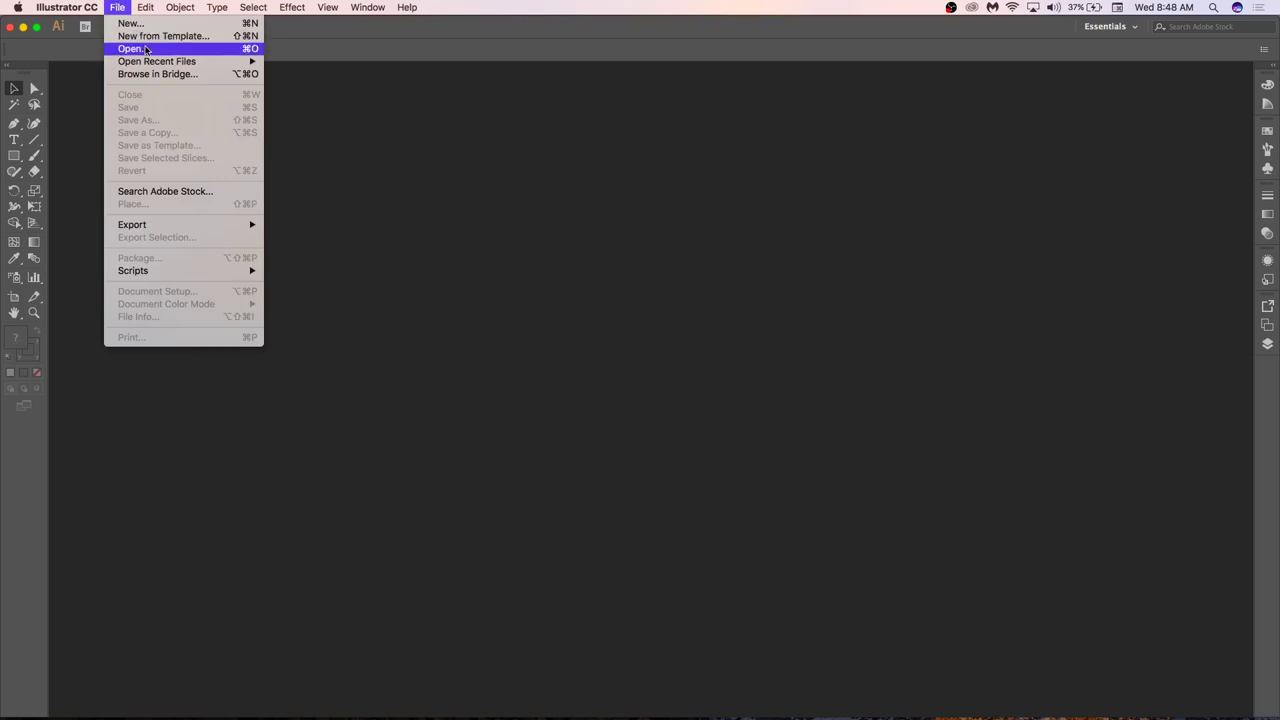
Cancel New from Template and open the New Document dialog instead, moving it into view.
left_click(146, 37)
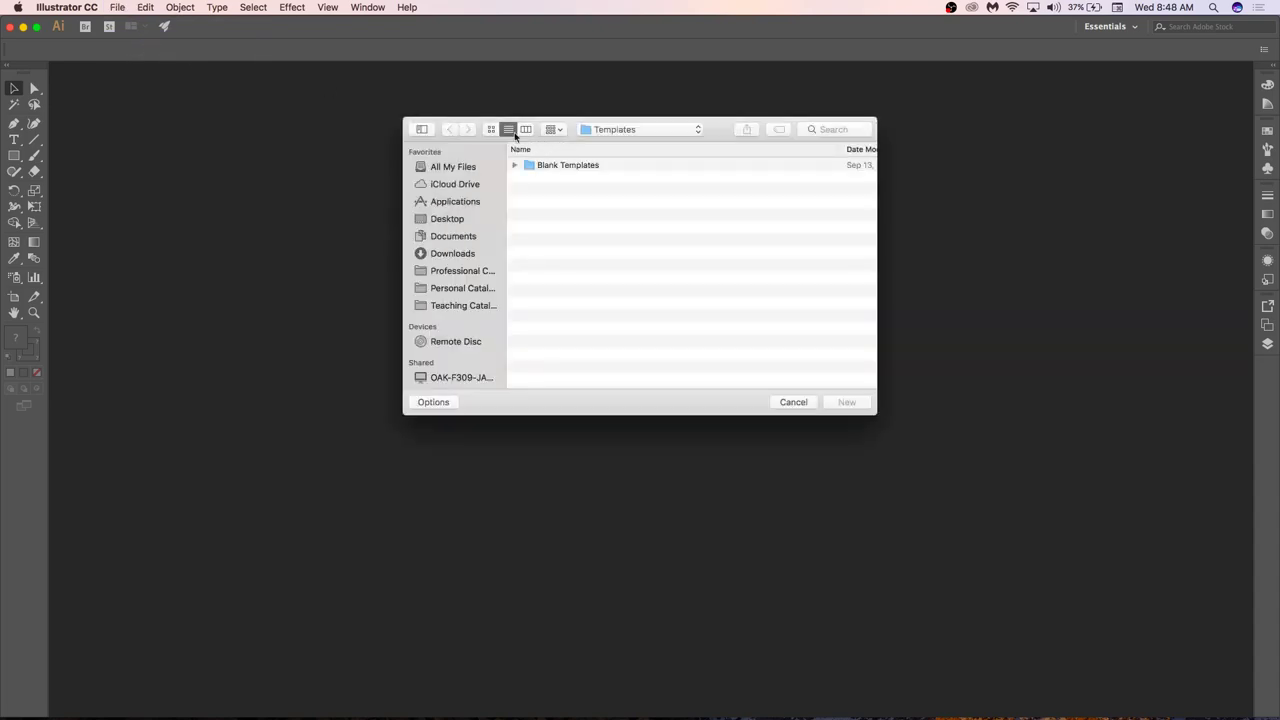
key("Escape")
left_click(117, 7)
left_click(130, 23)
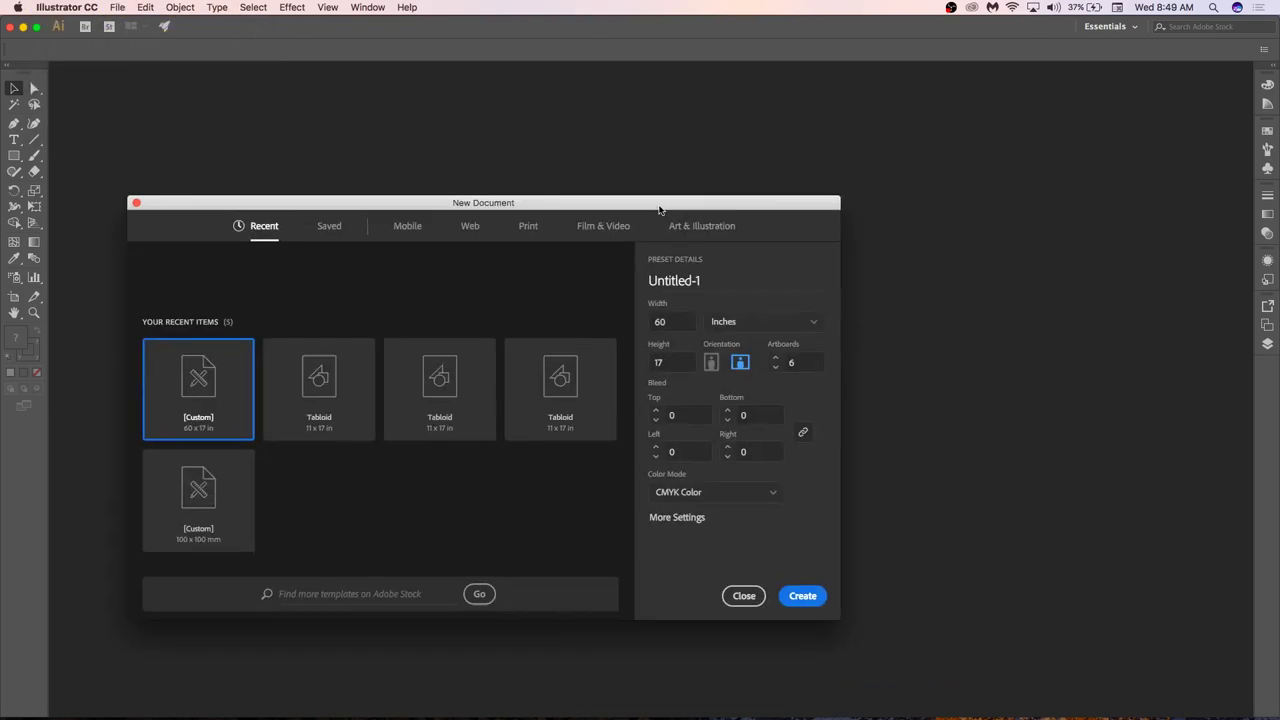
left_click_drag(659, 210, 824, 171)
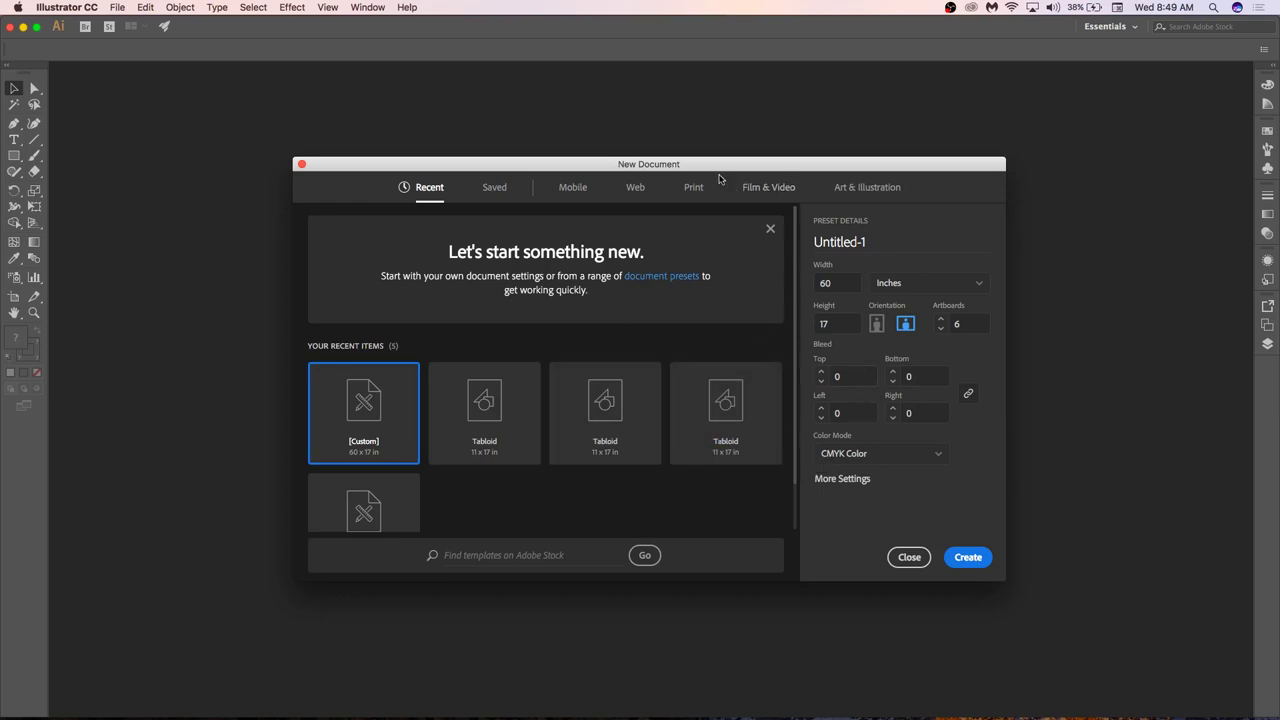
Browse the Mobile, Web, Print and Film & Video presets, settling on Print.
left_click_drag(716, 172, 671, 146)
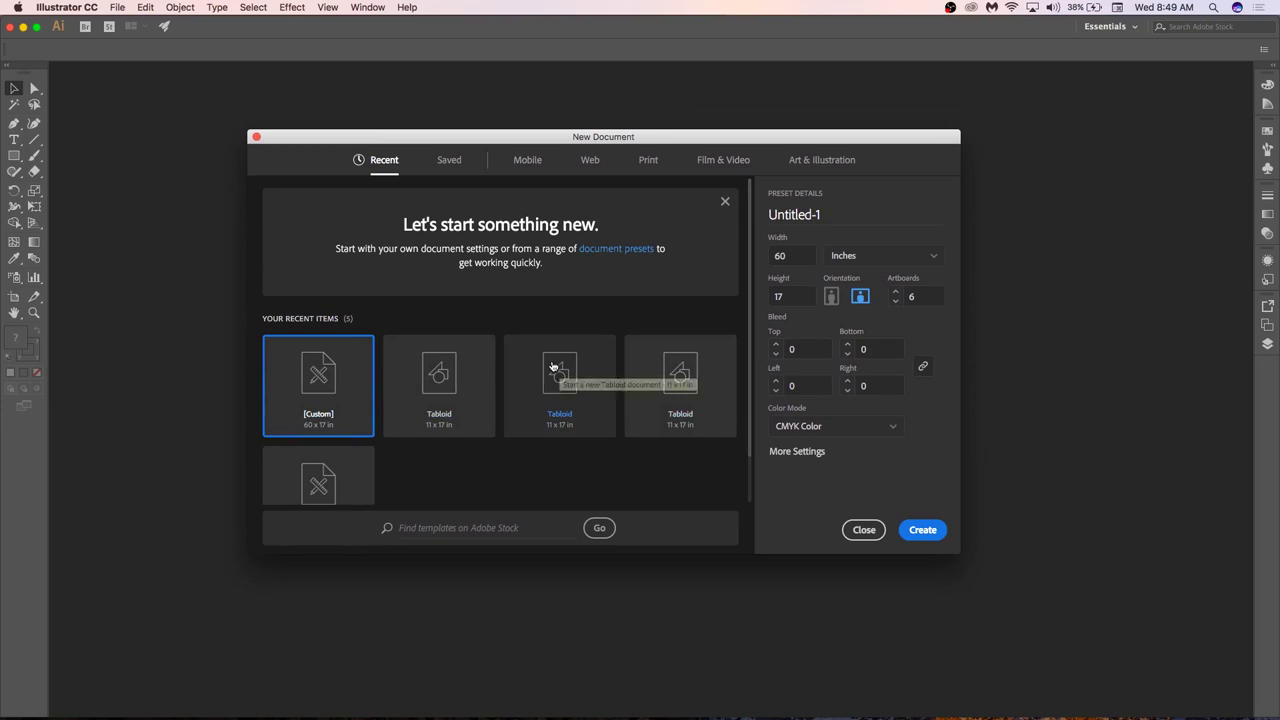
left_click(528, 160)
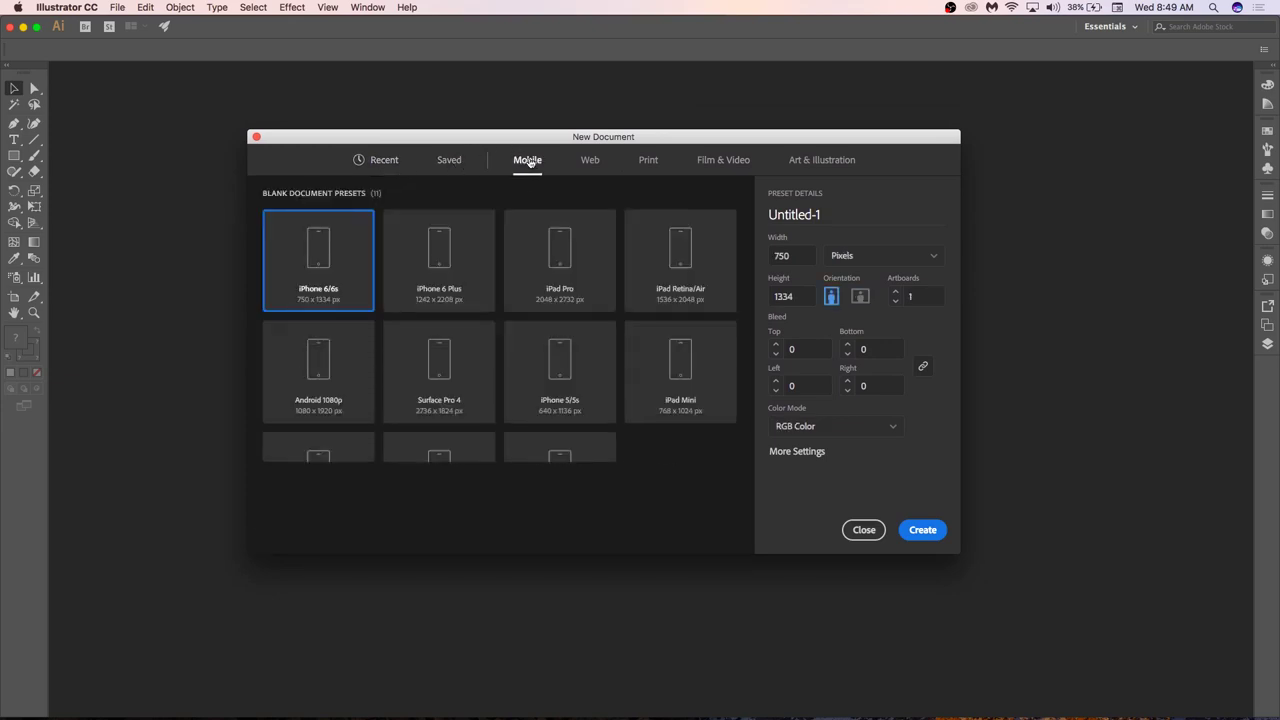
left_click(590, 162)
left_click(648, 161)
left_click(719, 162)
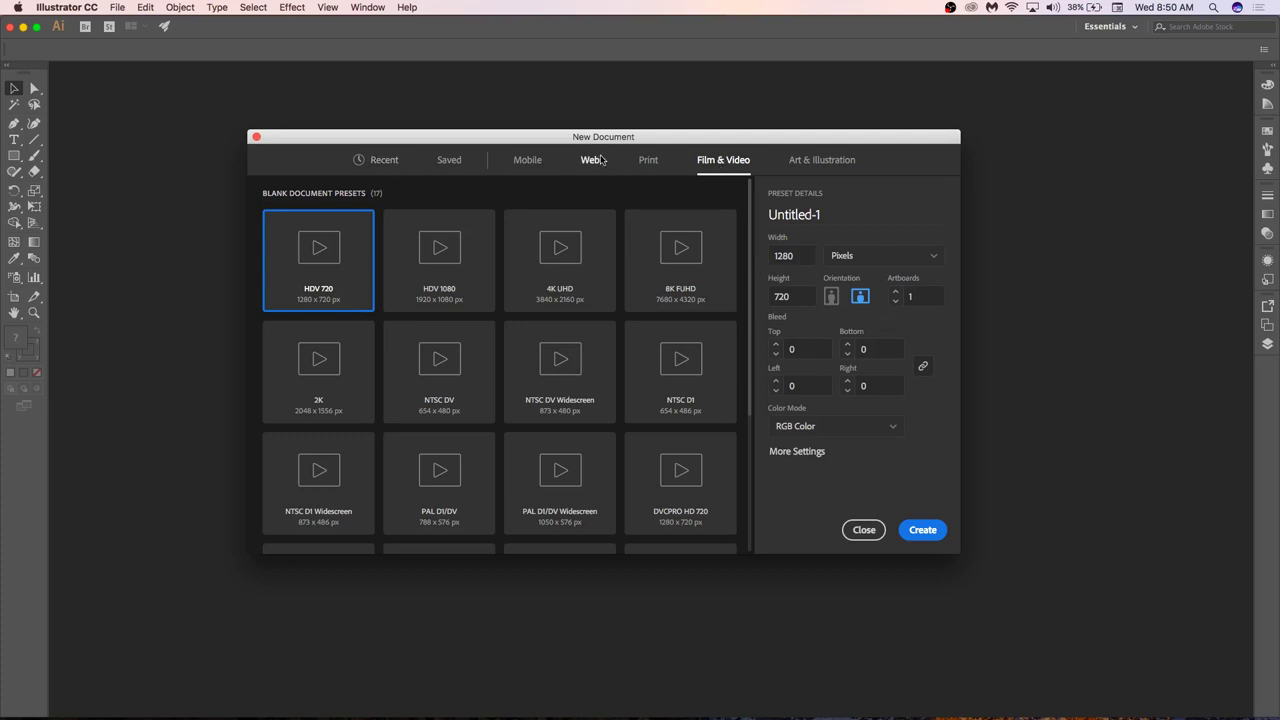
left_click(644, 161)
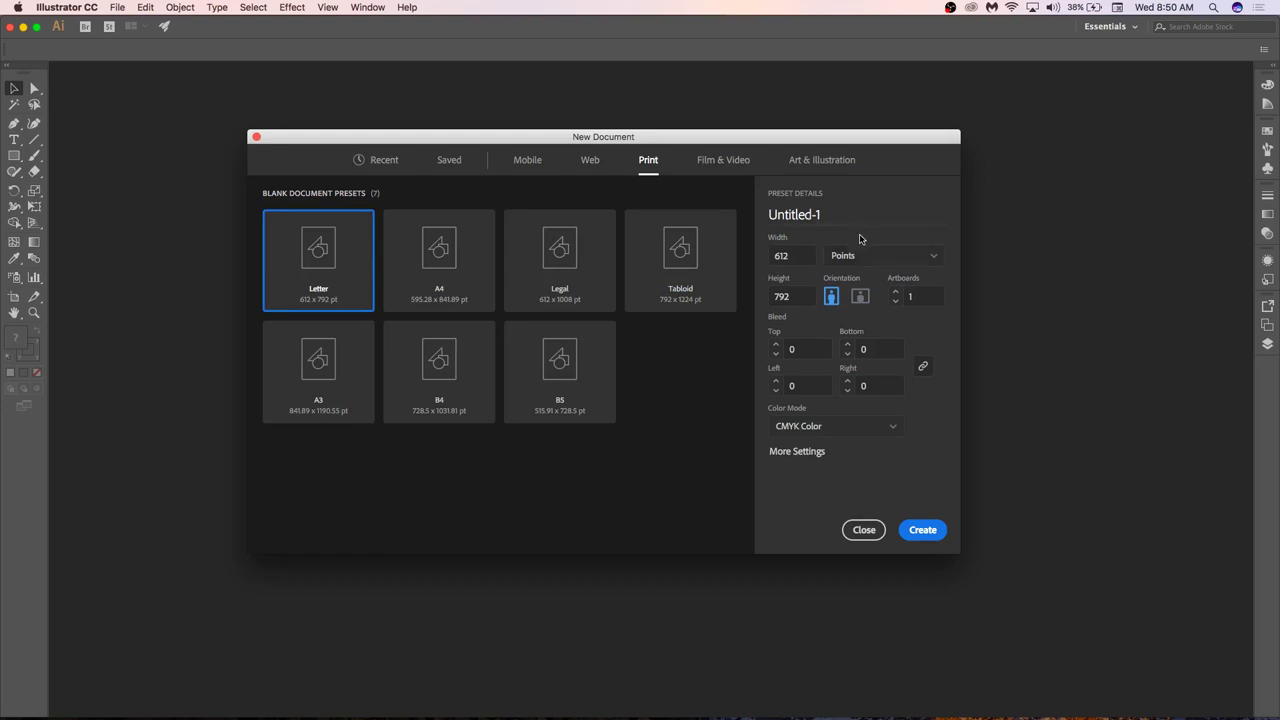
Set the document units to inches with width 60 and height 40.
left_click(858, 264)
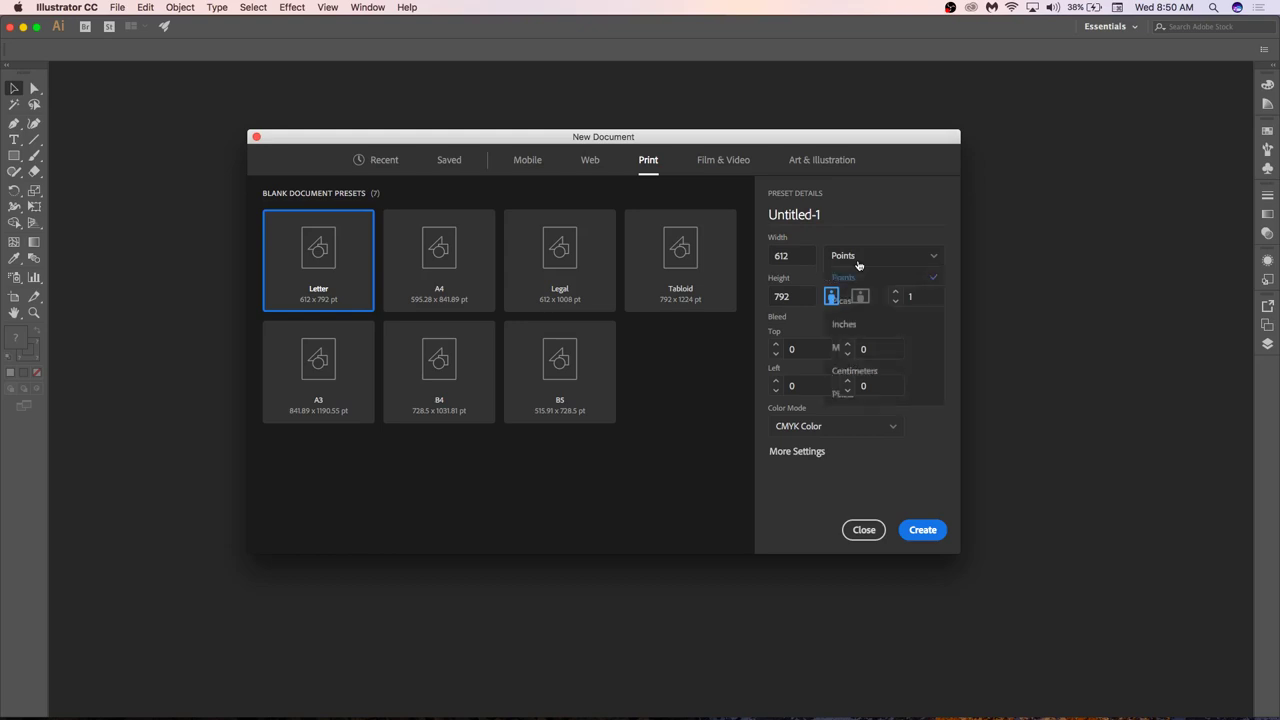
left_click(859, 325)
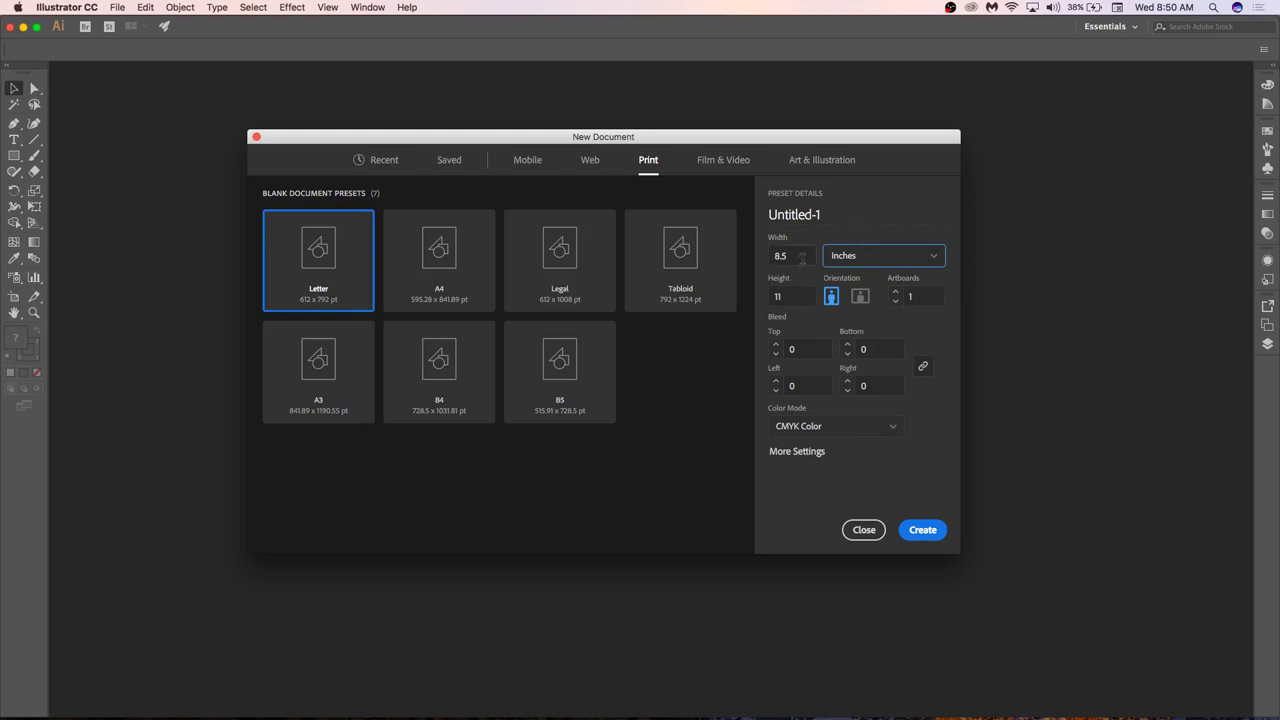
left_click(801, 258)
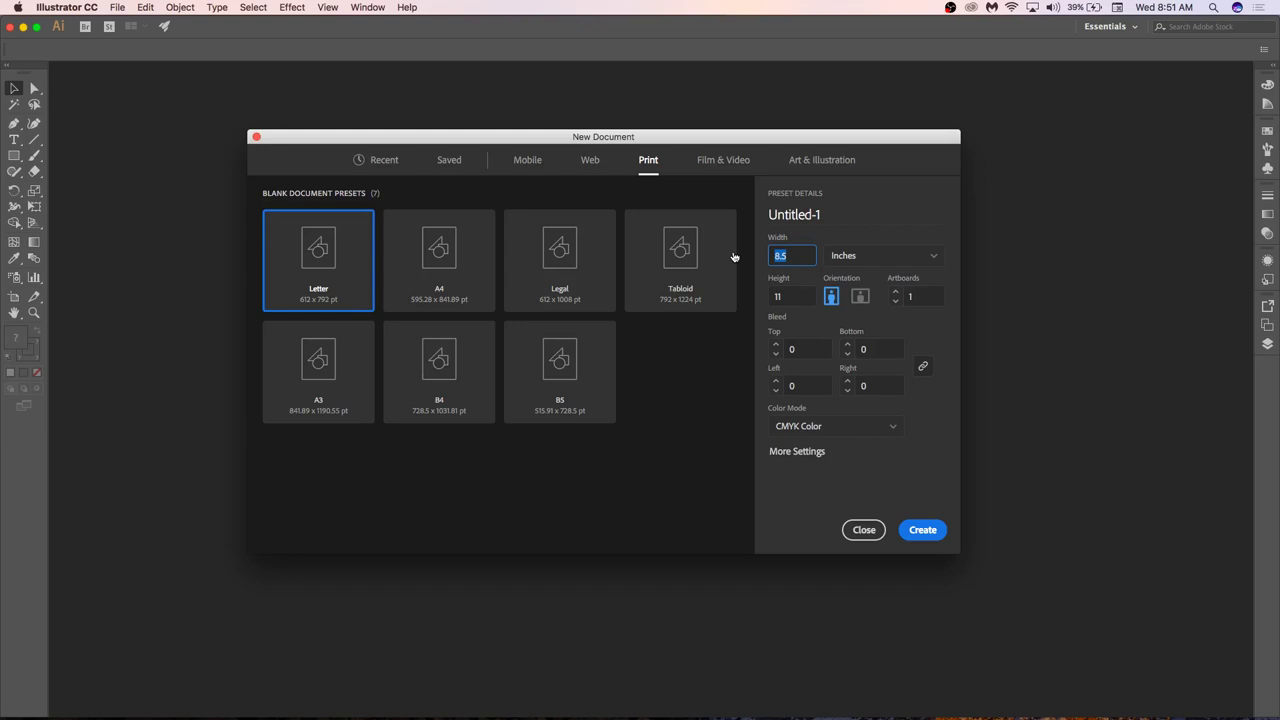
type("60")
key("Tab")
type("40")
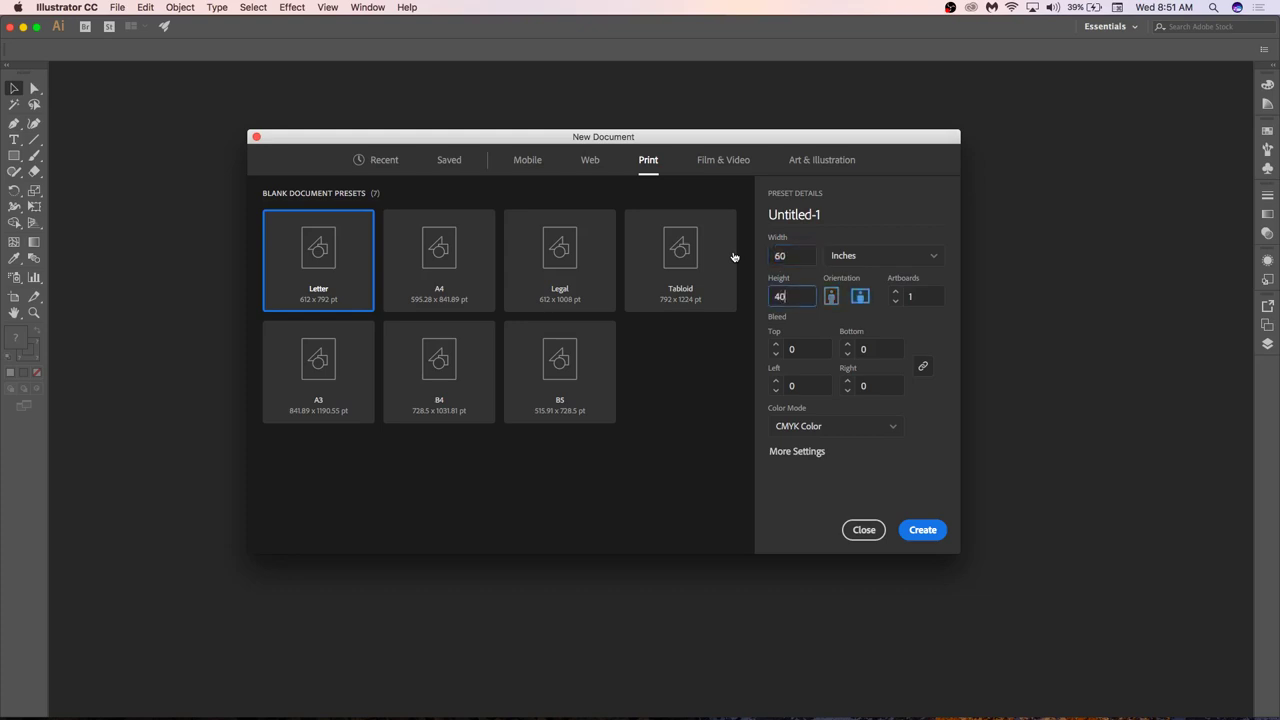
left_click(919, 297)
Keep CMYK colour mode, review More Settings, and create the 60 × 40 inch document.
left_click(834, 436)
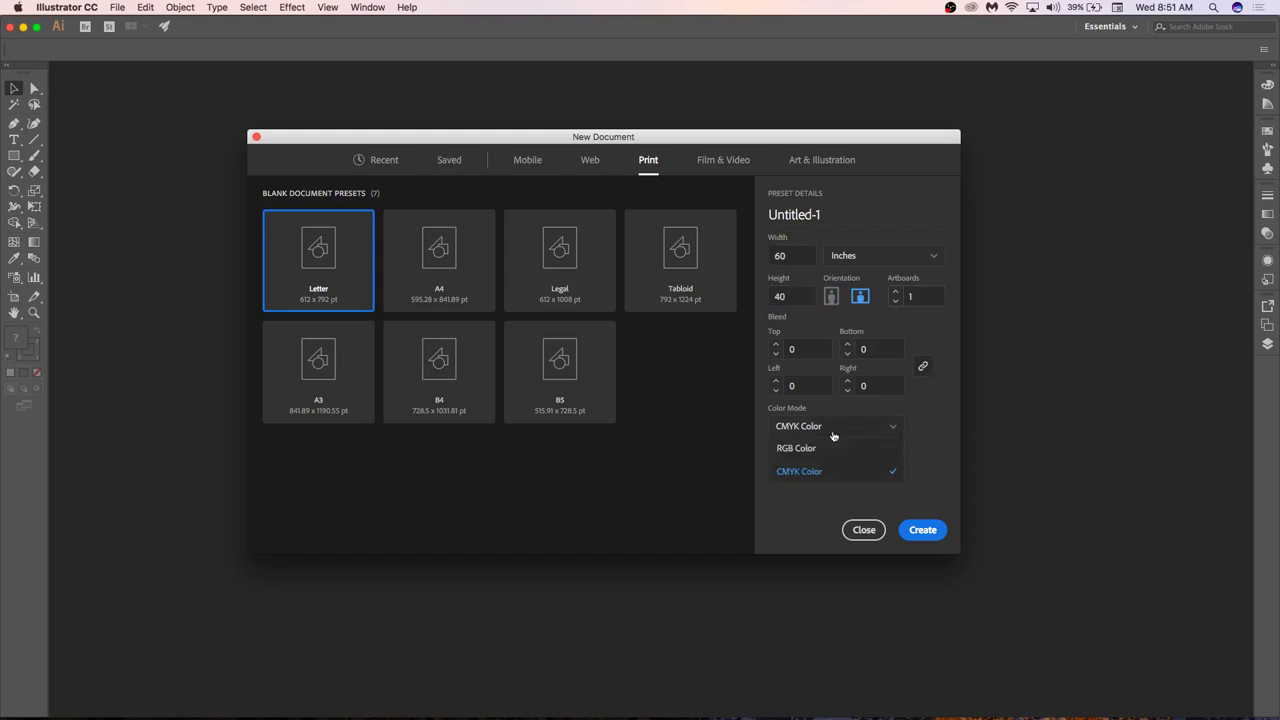
left_click(816, 469)
left_click(805, 452)
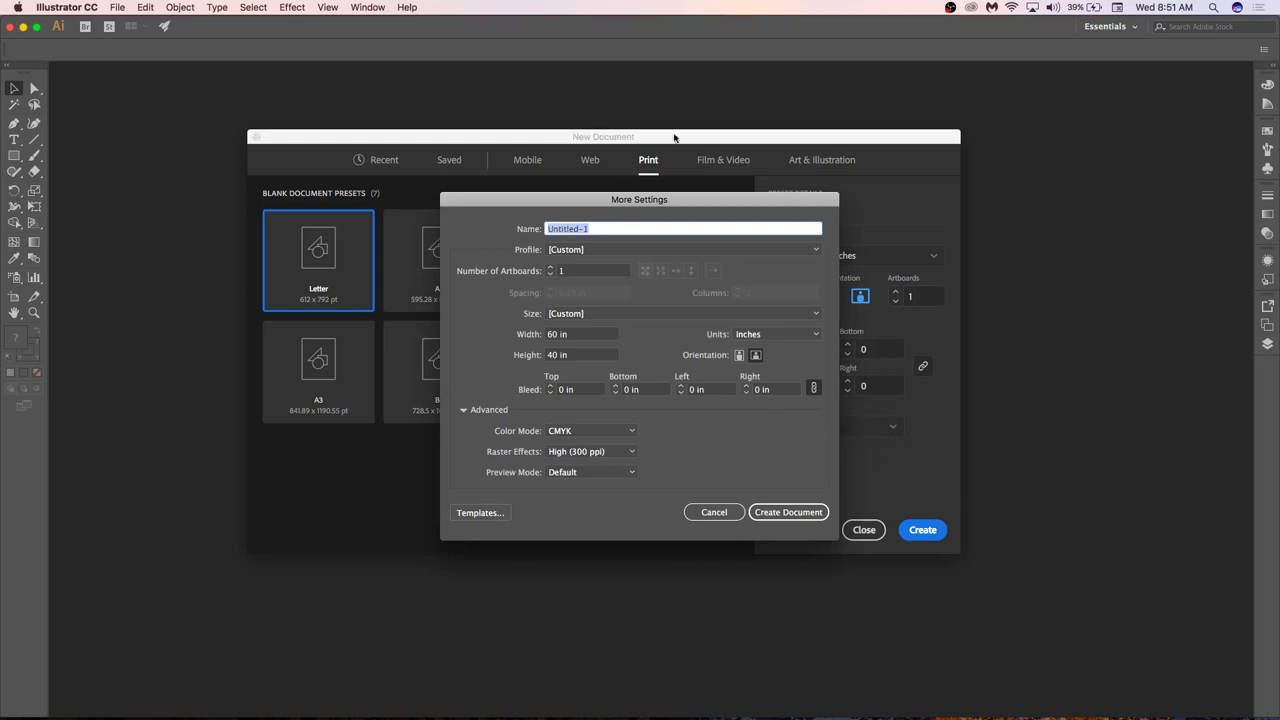
key("Escape")
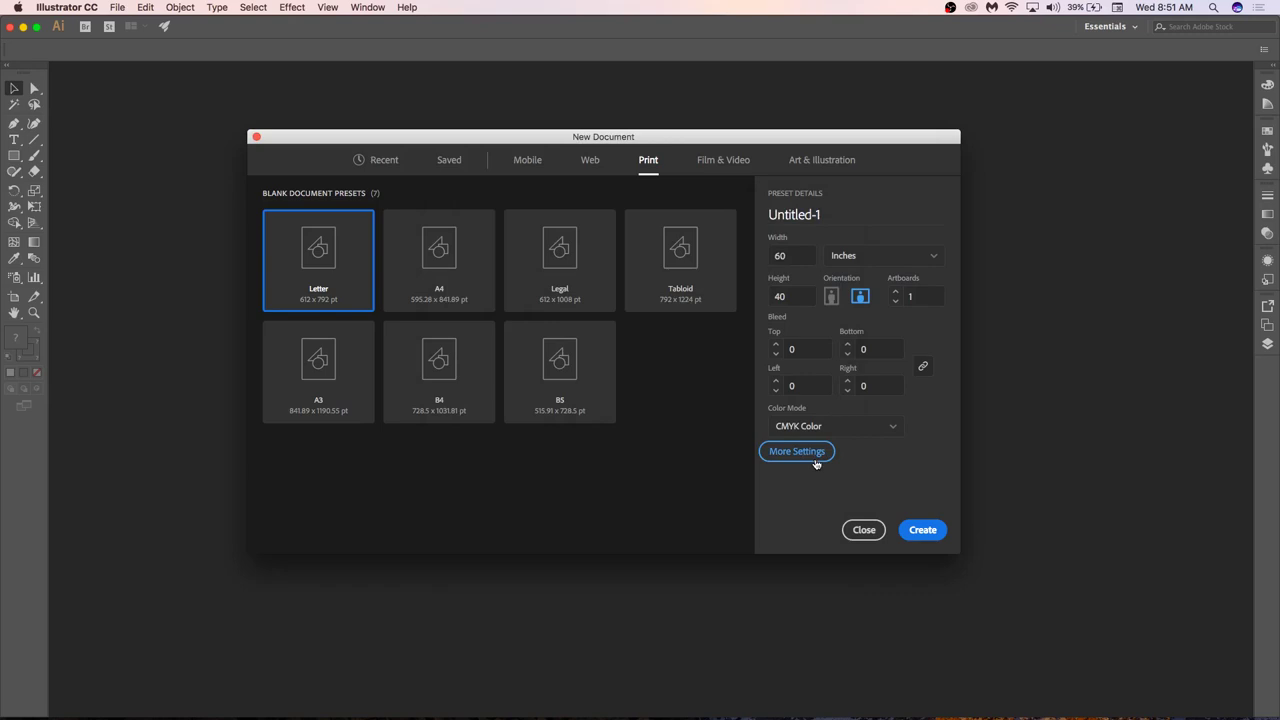
left_click(814, 457)
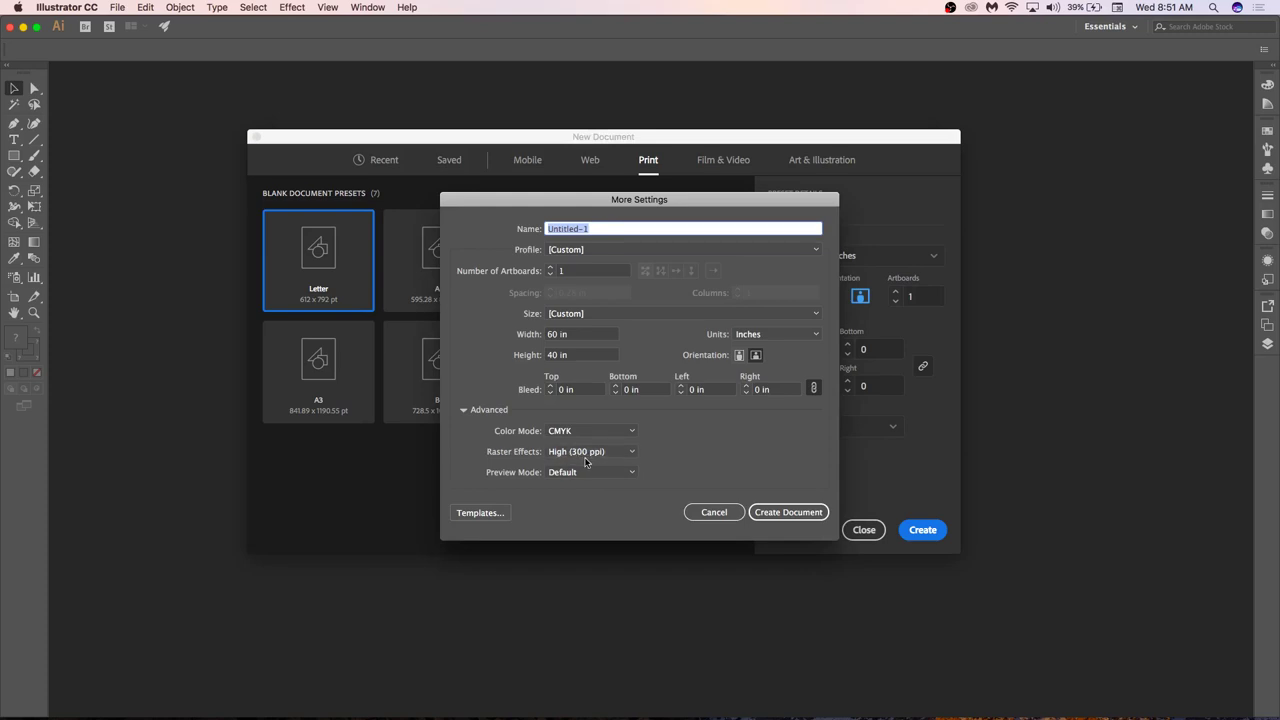
key("Escape")
key("space")
key("Escape")
left_click(922, 530)
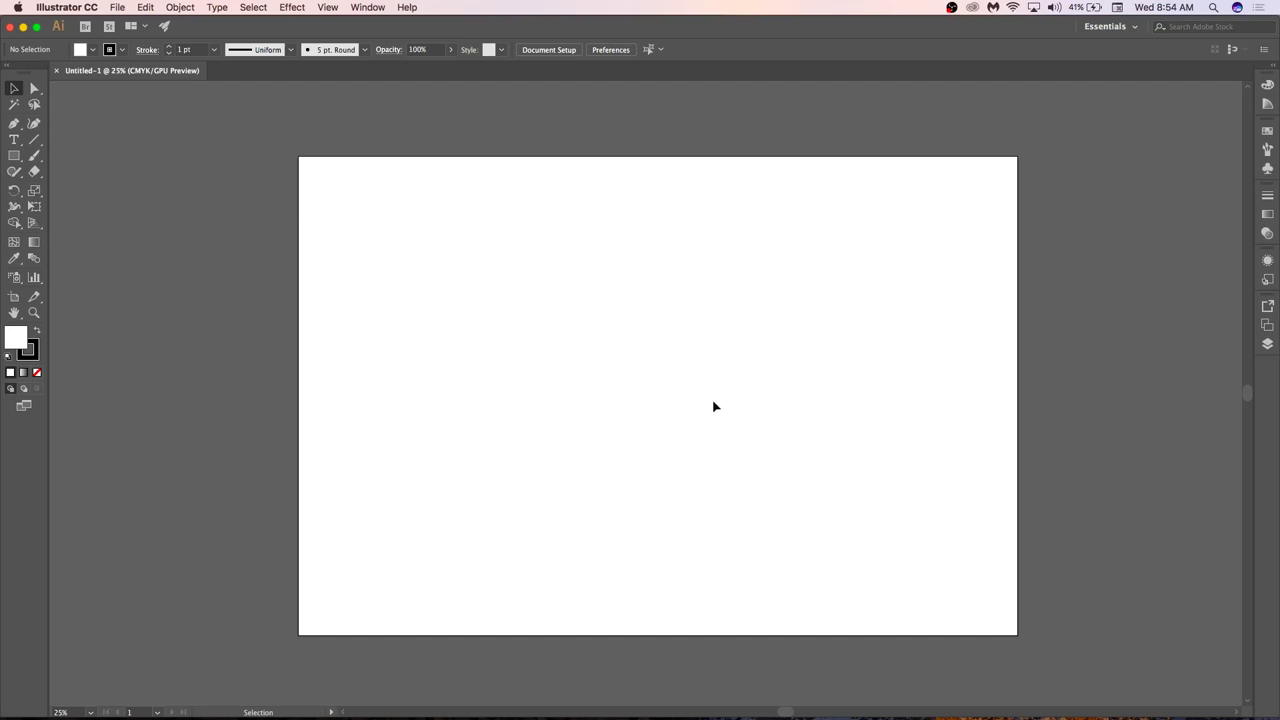
Zoom to frame the artboard and show the Layers list containing only Layer 1.
left_click(1267, 345)
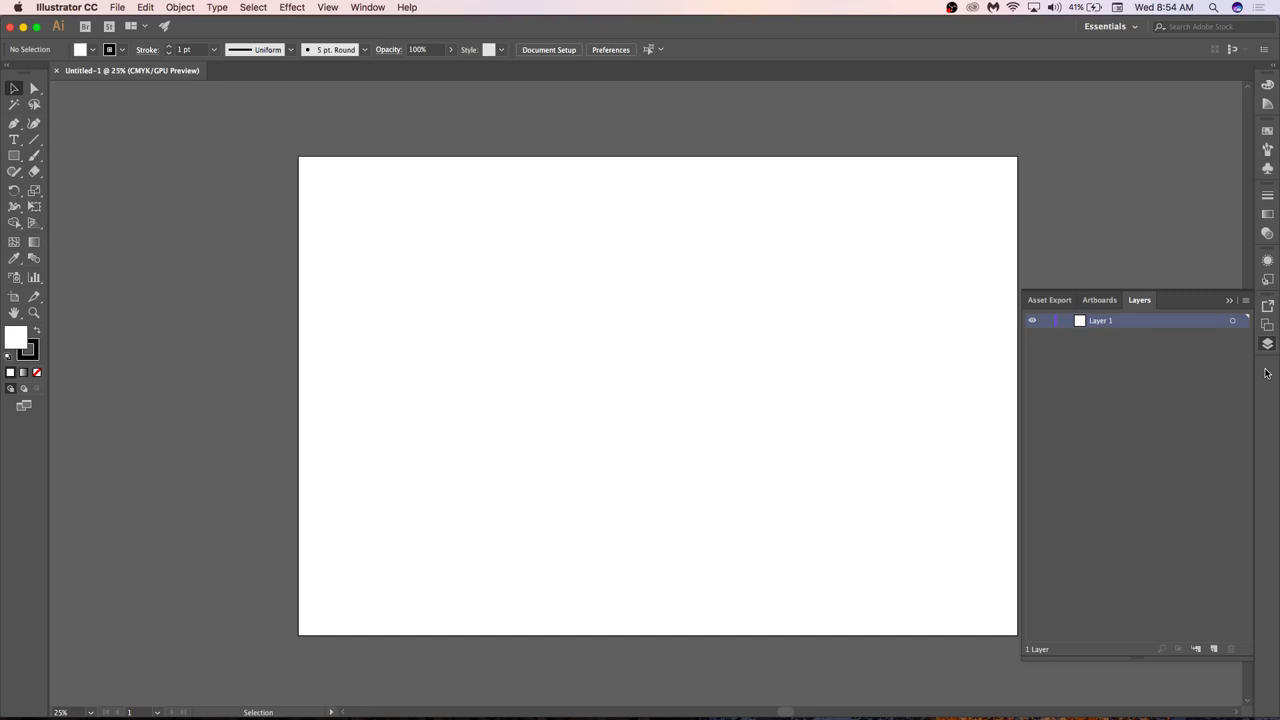
left_click(1267, 325)
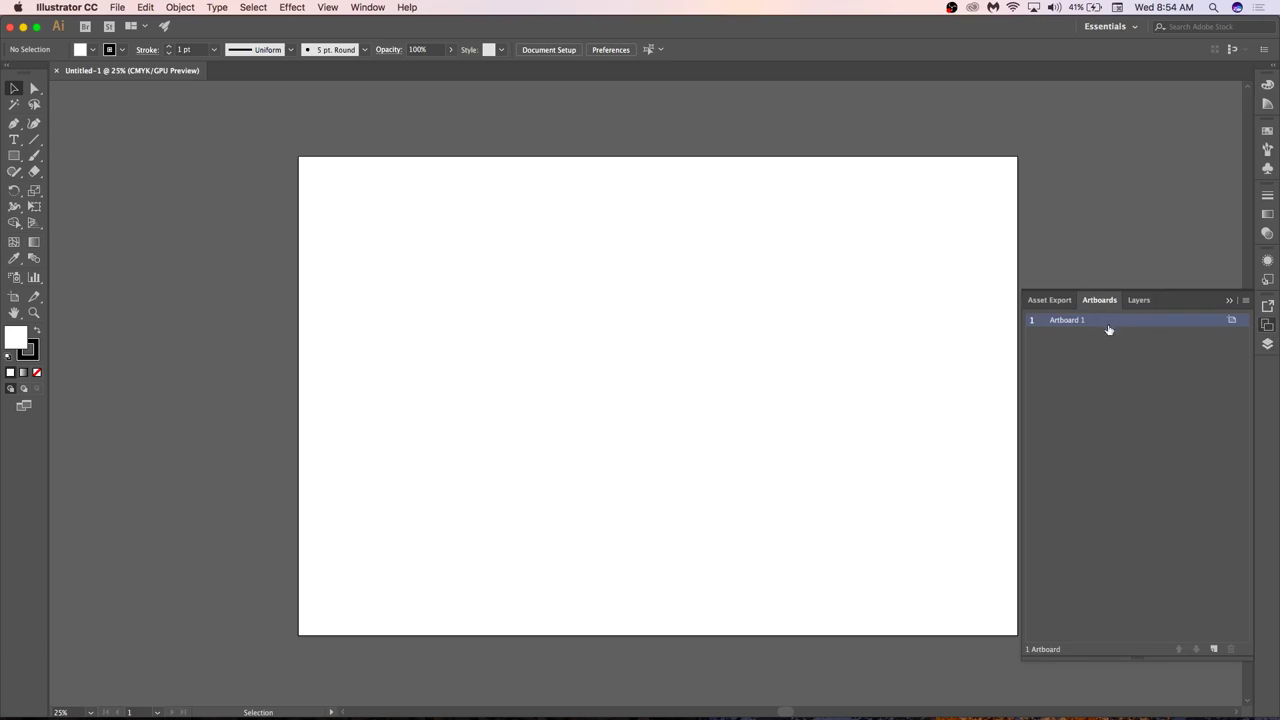
key("super+minus")
key("super+minus")
key("super+minus")
key("super+minus")
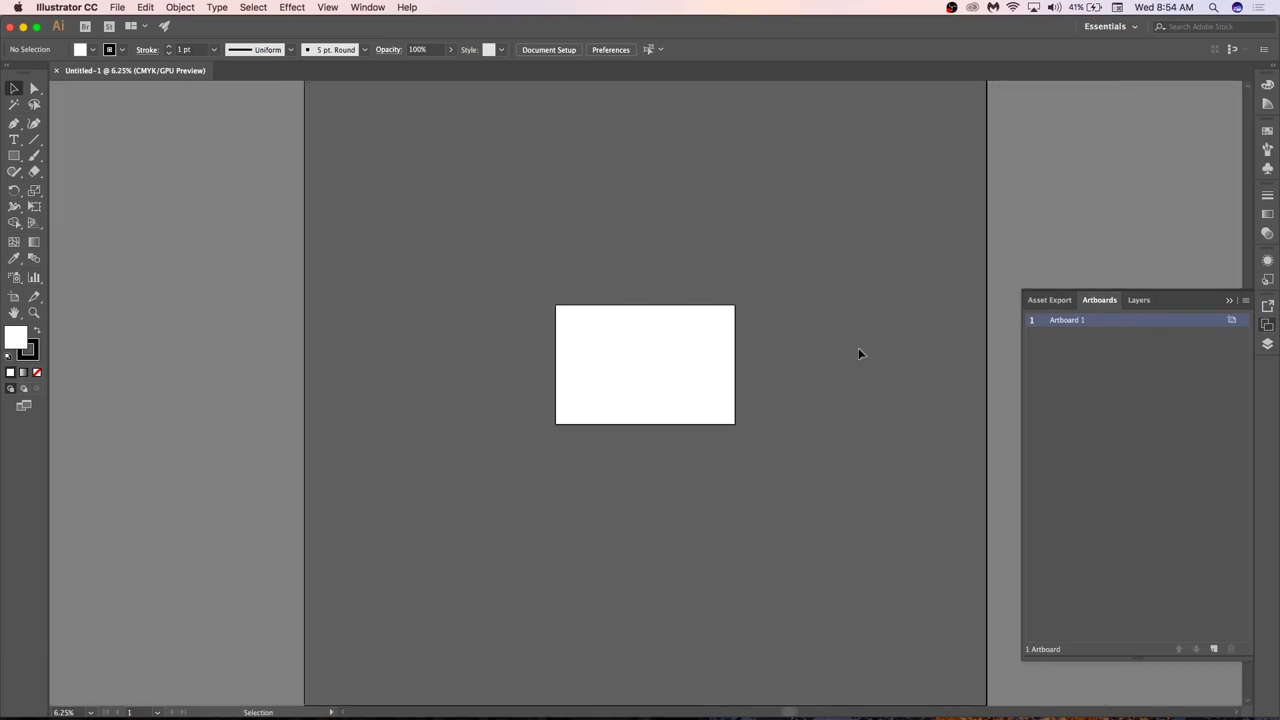
key("super+minus")
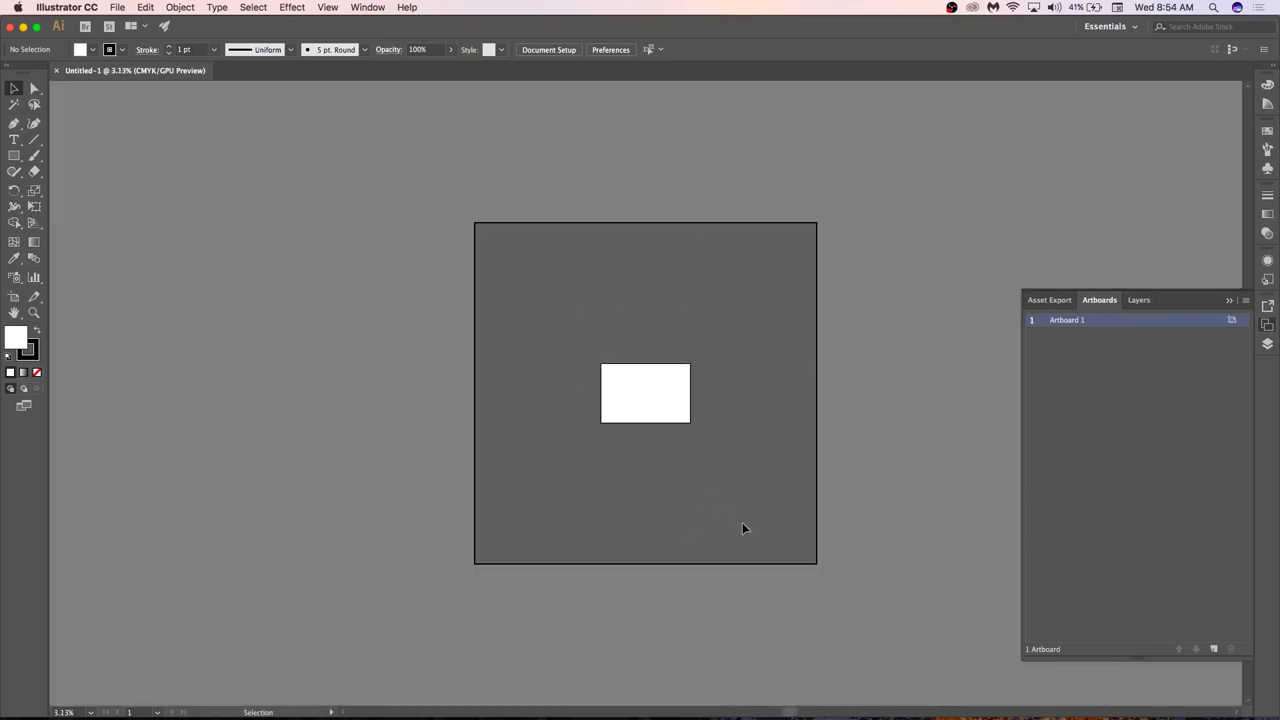
key("super+plus")
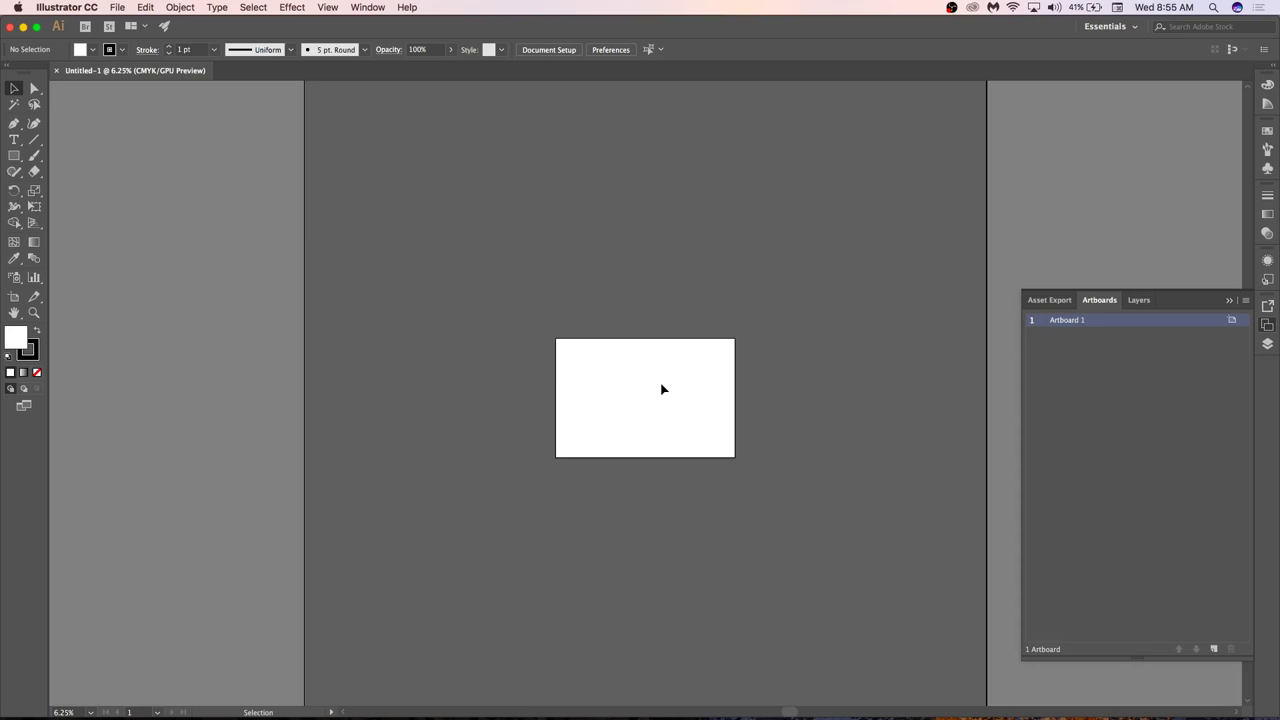
key("super+equal")
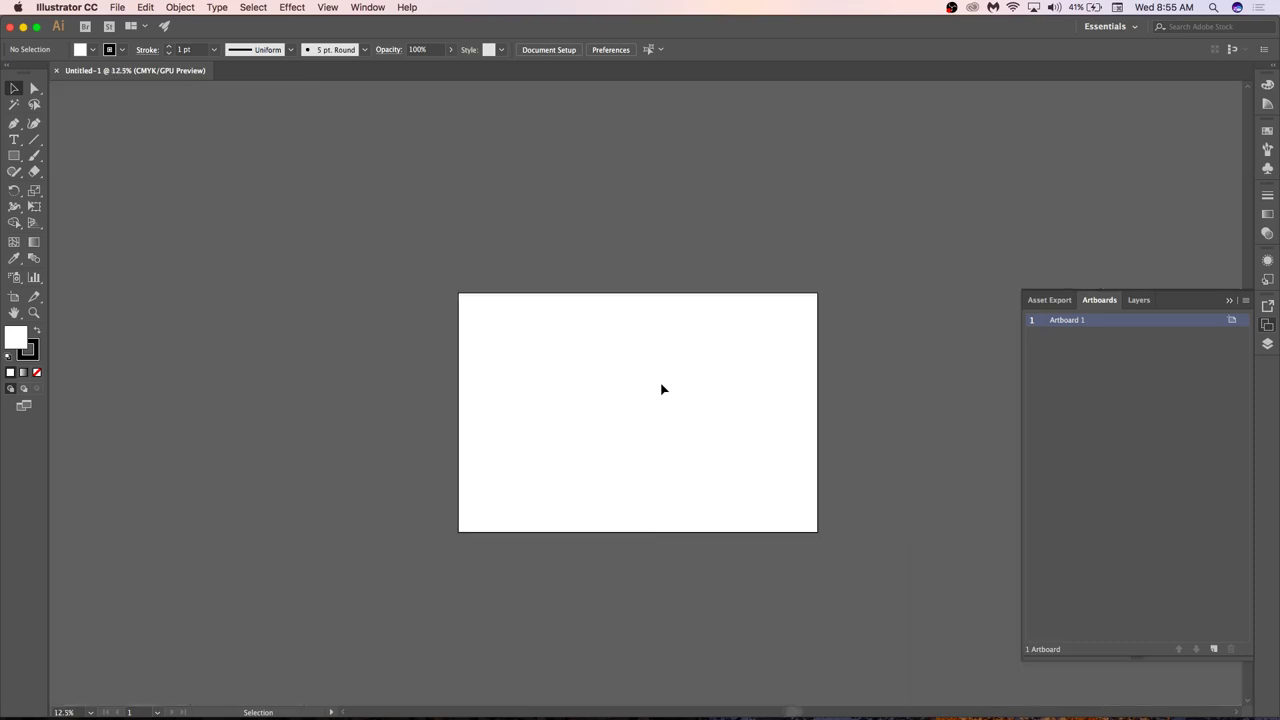
left_click(1139, 300)
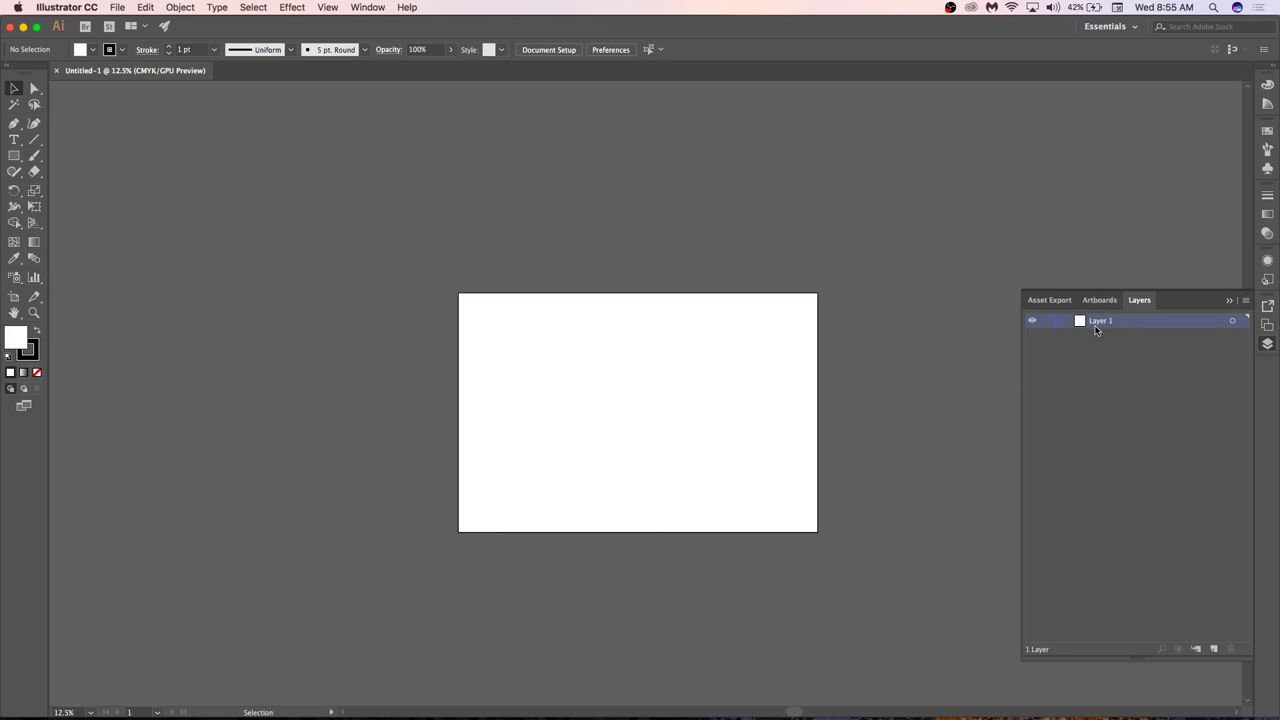
Add new empty layers with Create New Layer until the list reaches Layer 9.
left_click(1215, 650)
left_click(1215, 650)
left_click(1215, 650)
left_click(1215, 650)
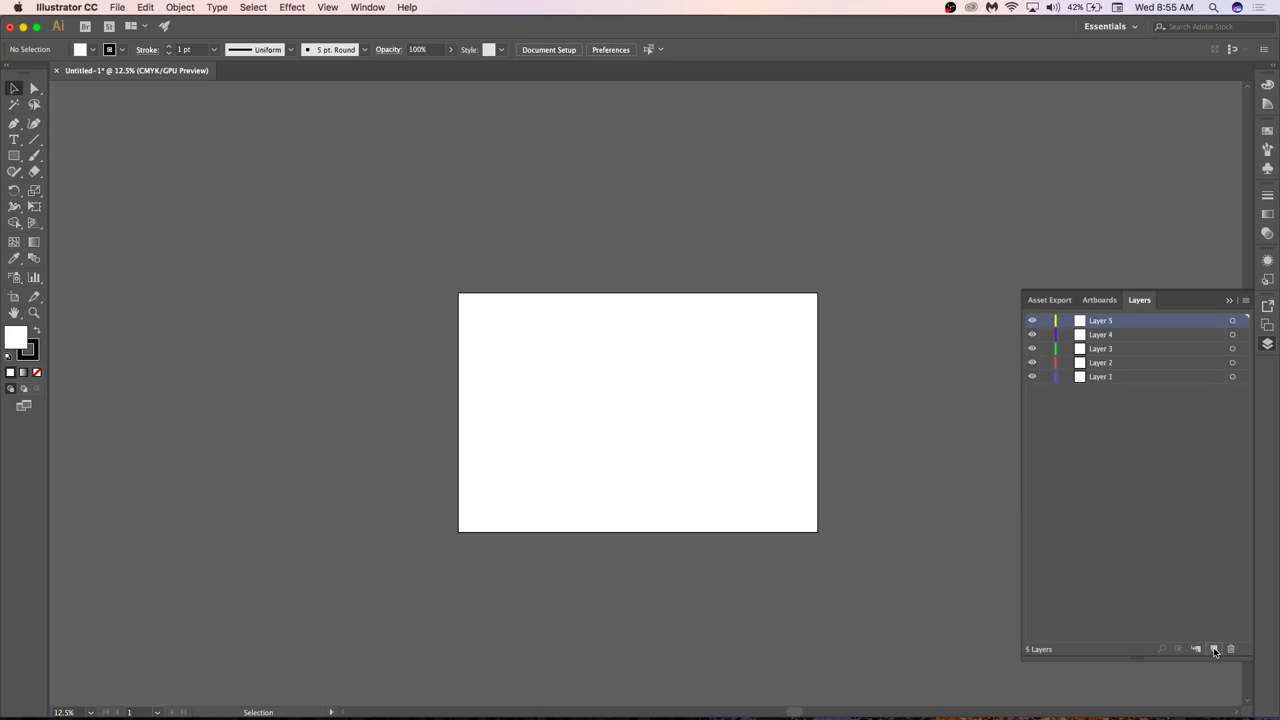
left_click(1215, 650)
left_click(1215, 650)
left_click(1215, 650)
left_click(1215, 650)
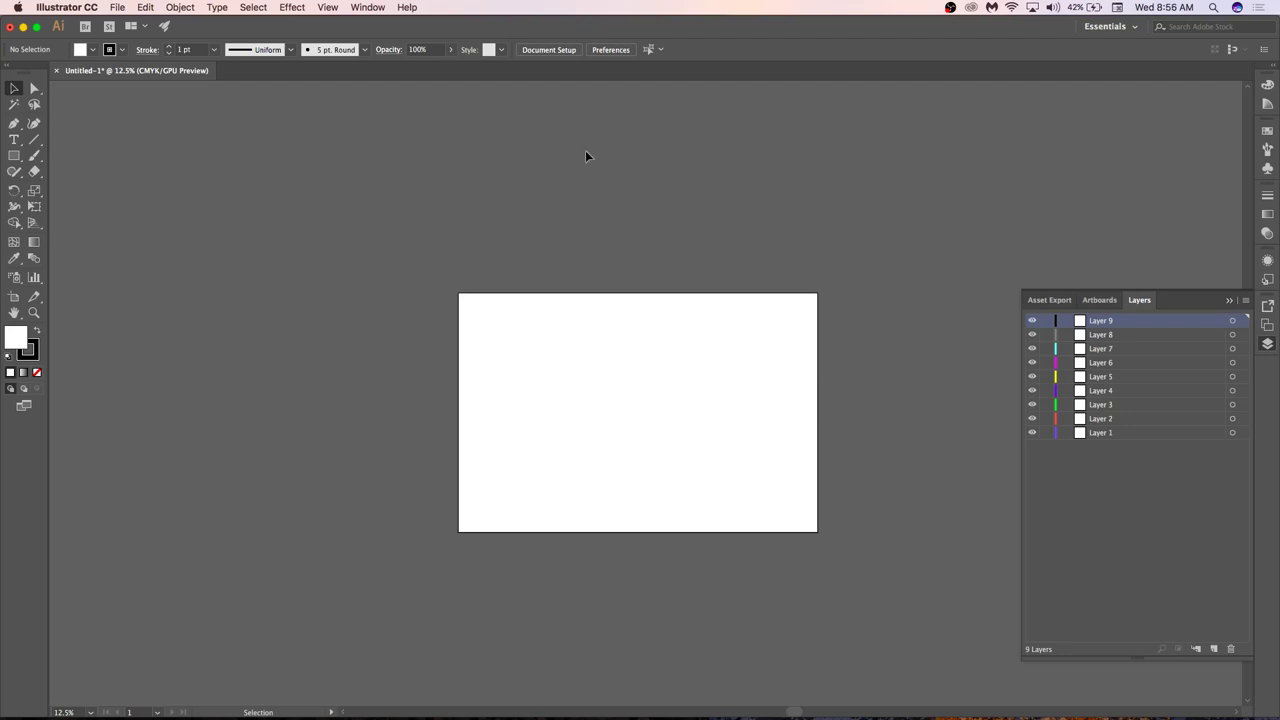
left_click(1122, 429)
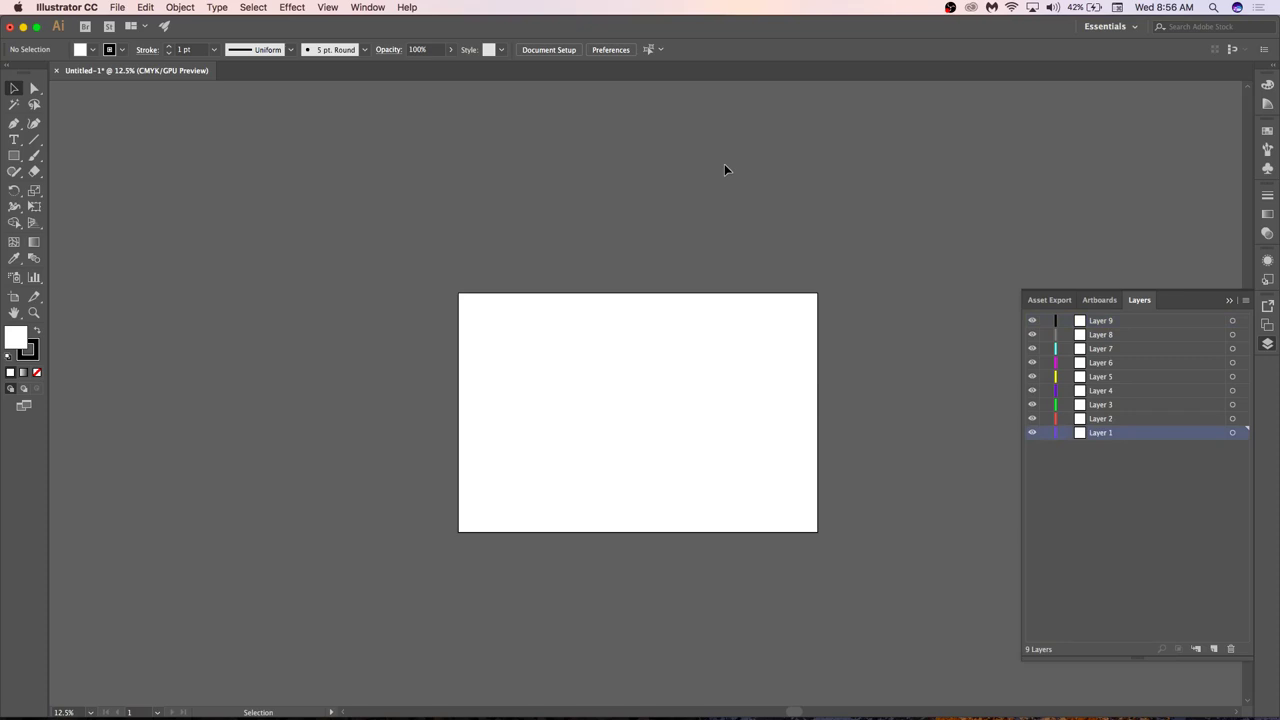
left_click(1121, 403)
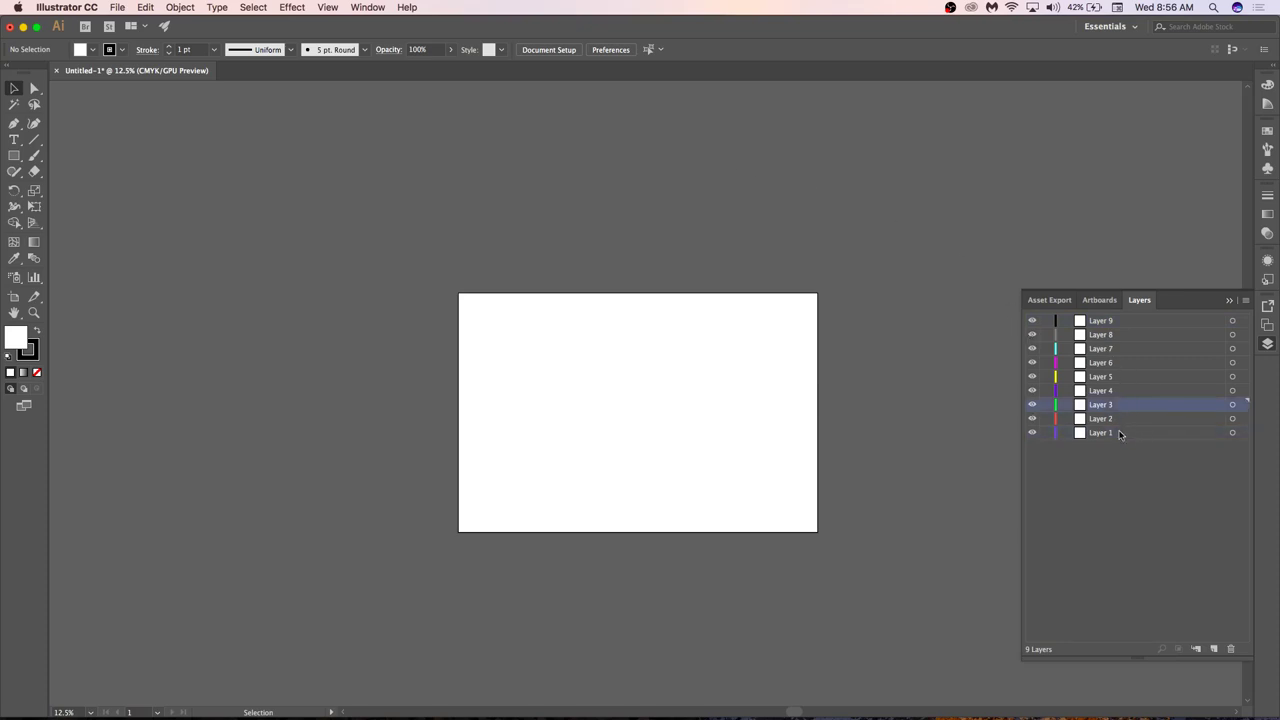
left_click(1120, 433)
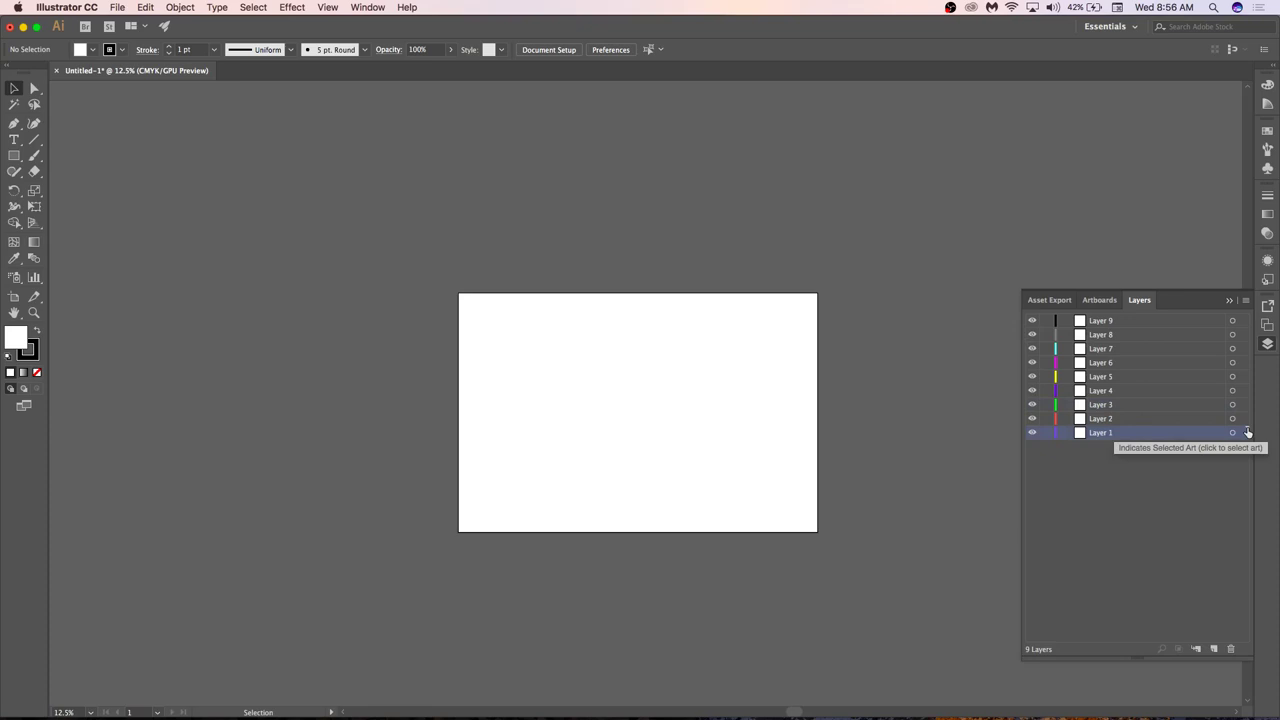
left_click(1095, 419)
left_click(1114, 405)
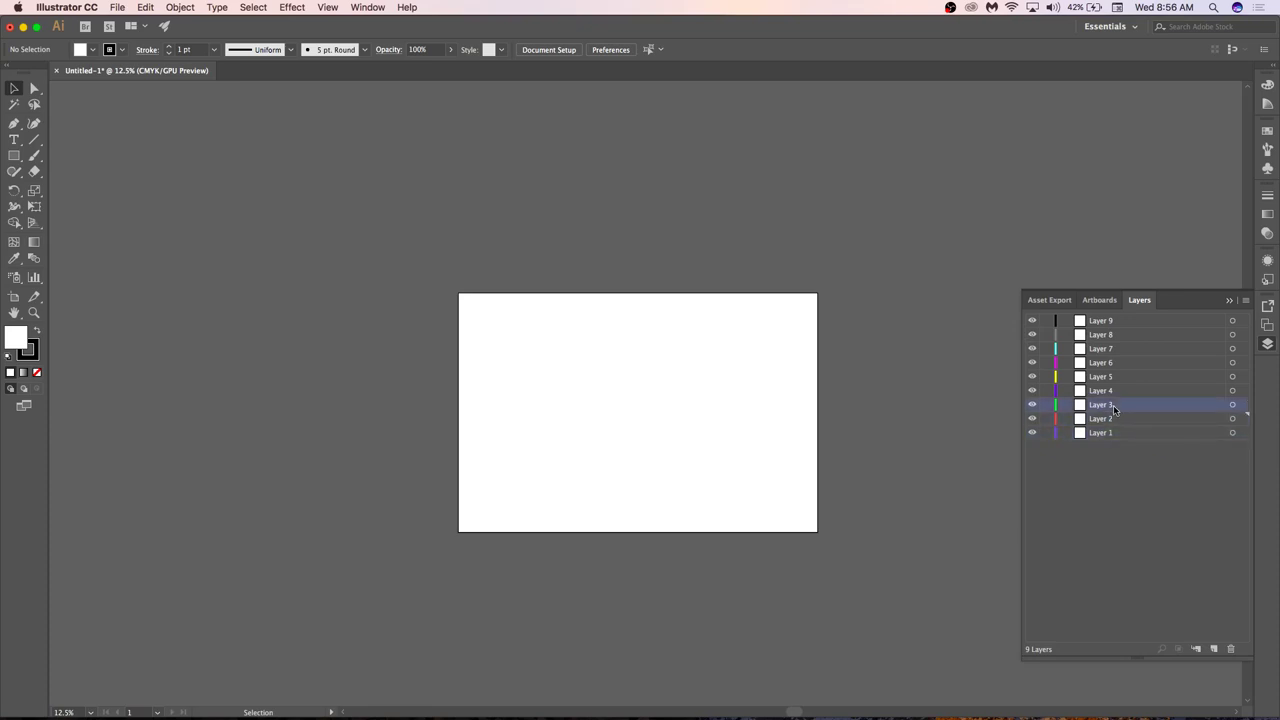
left_click(1132, 393)
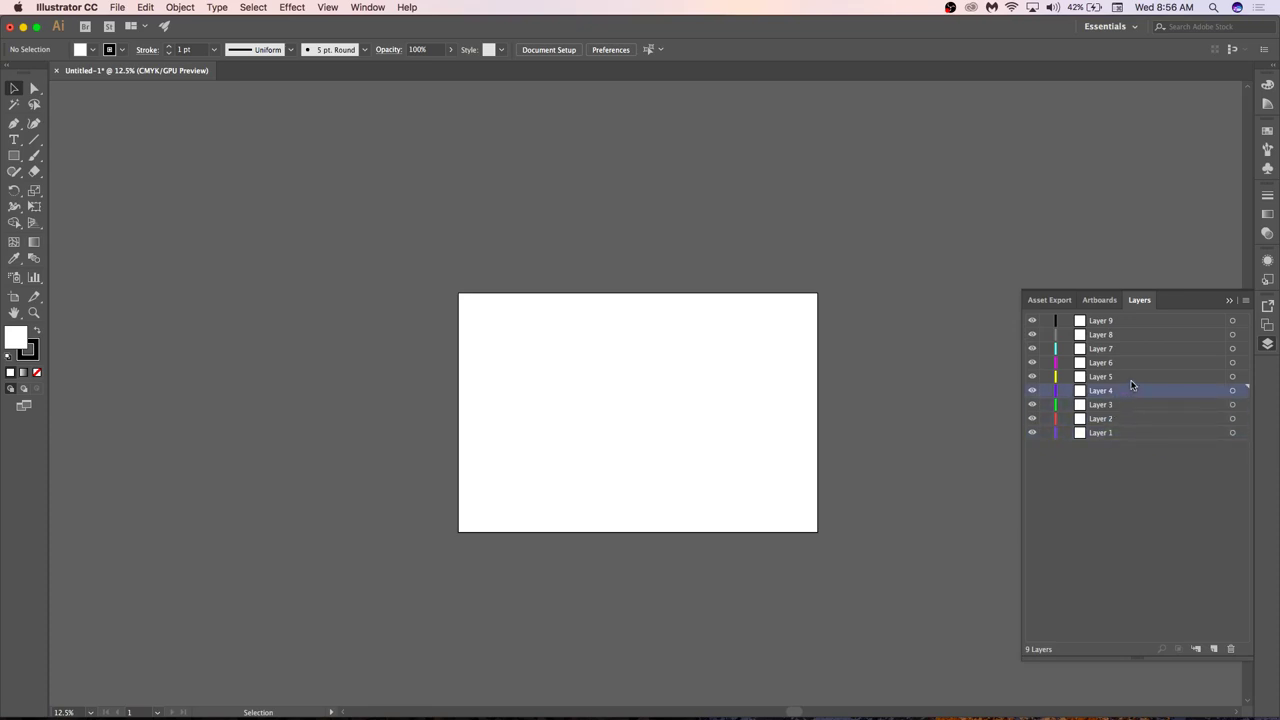
left_click(1125, 375)
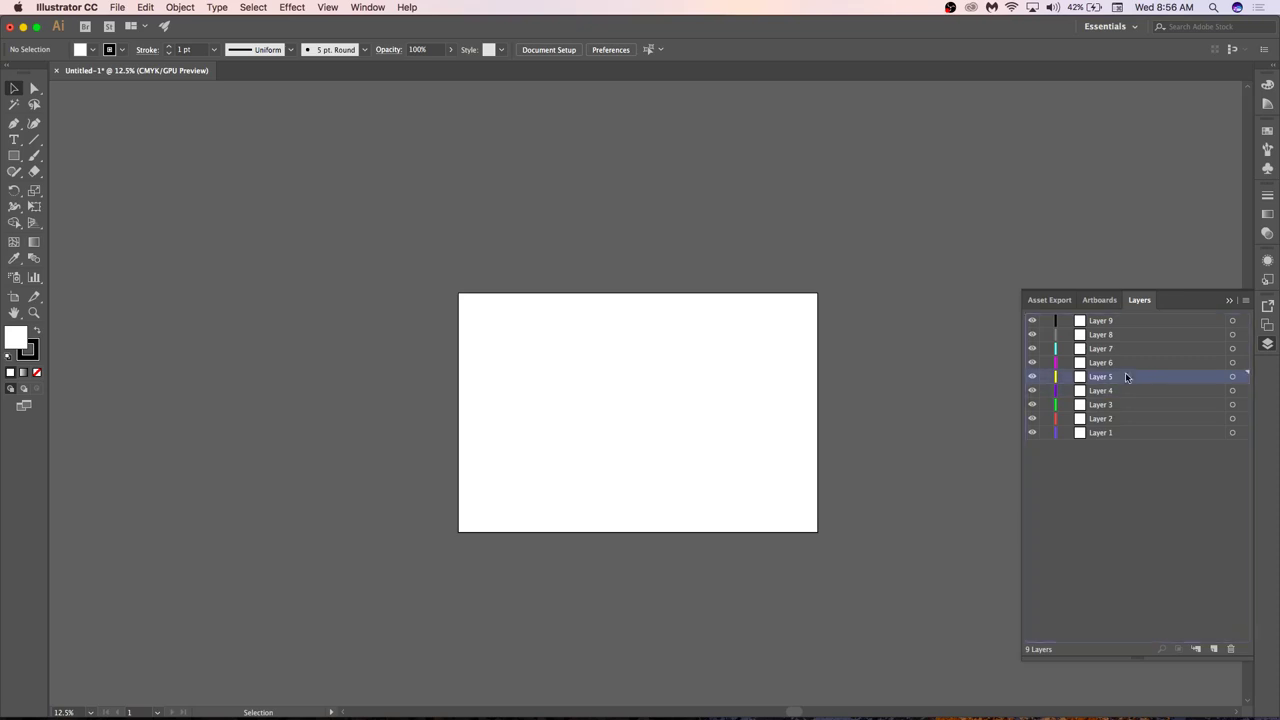
left_click(1117, 433)
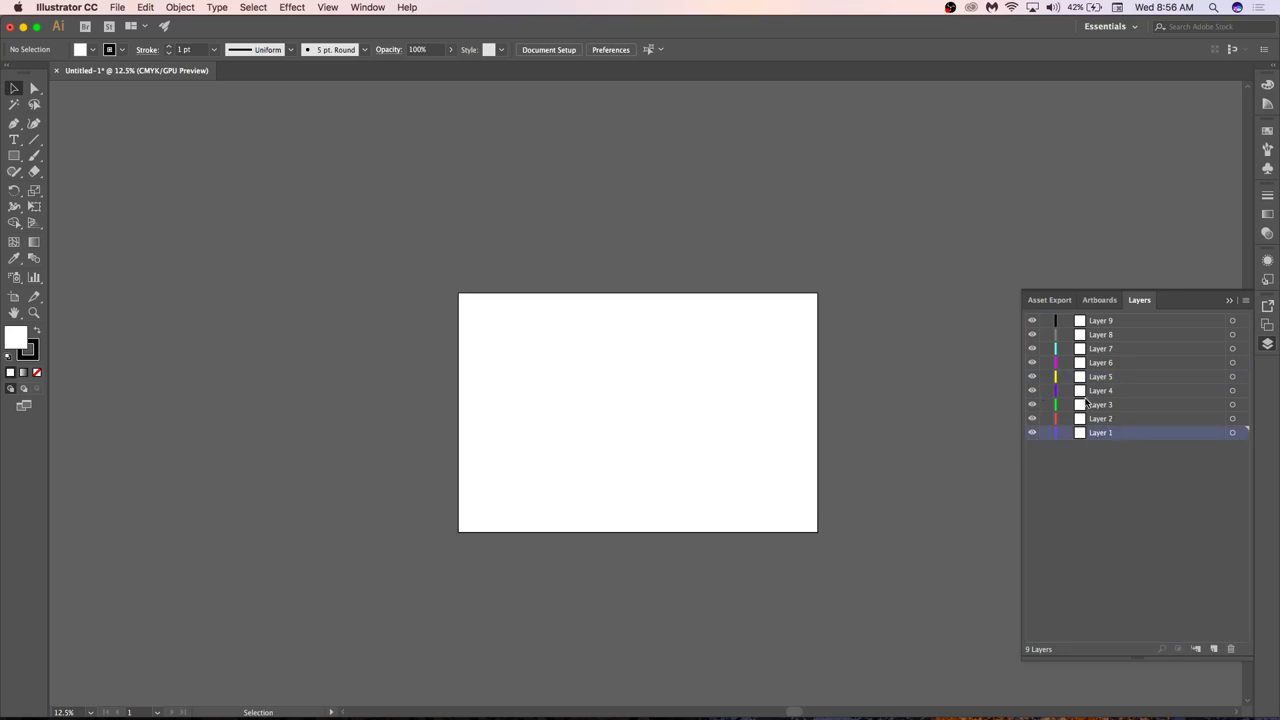
left_click(1109, 322)
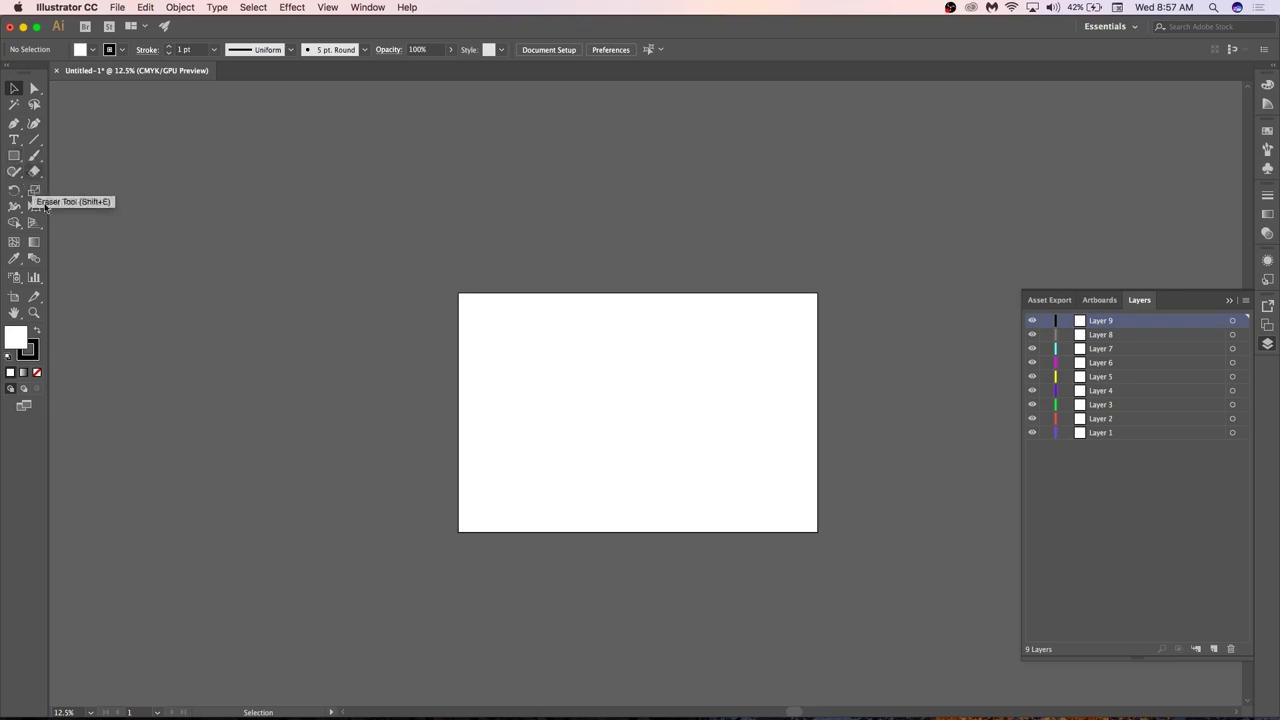
Try the brush, line and rectangle tools, settling on the Line Segment Tool.
left_click(37, 156)
left_click(37, 155)
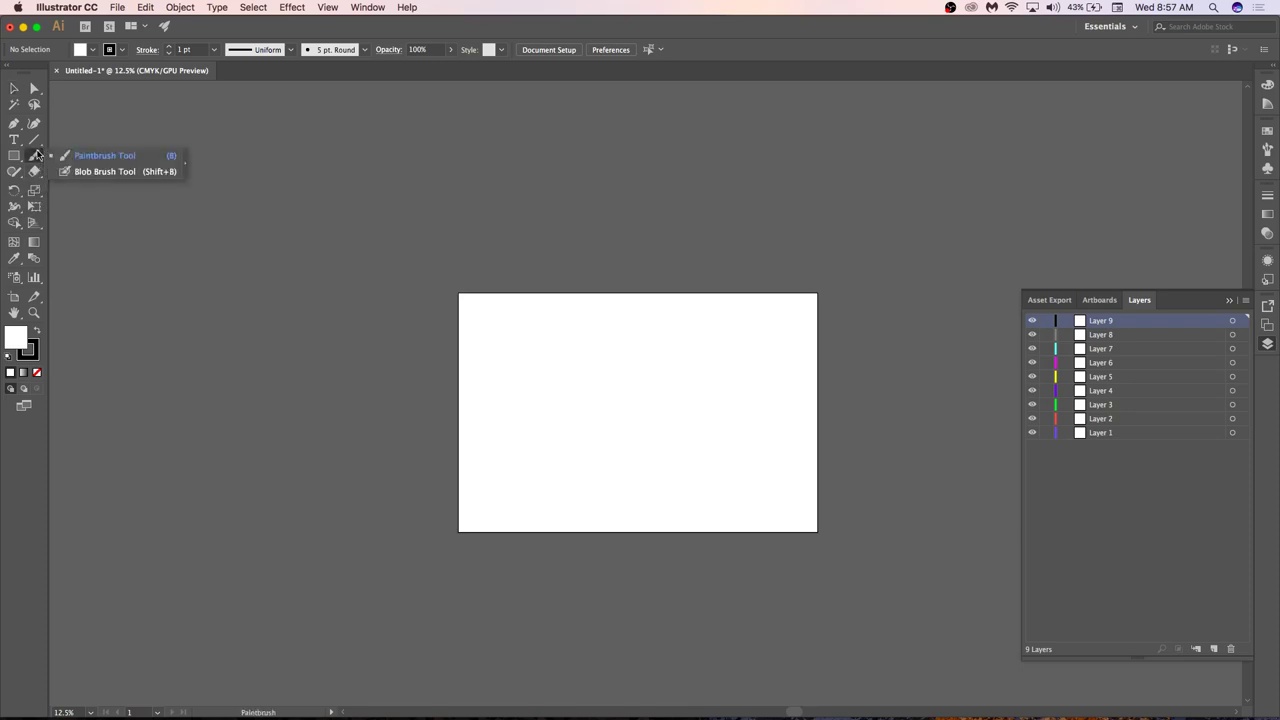
left_click(38, 141)
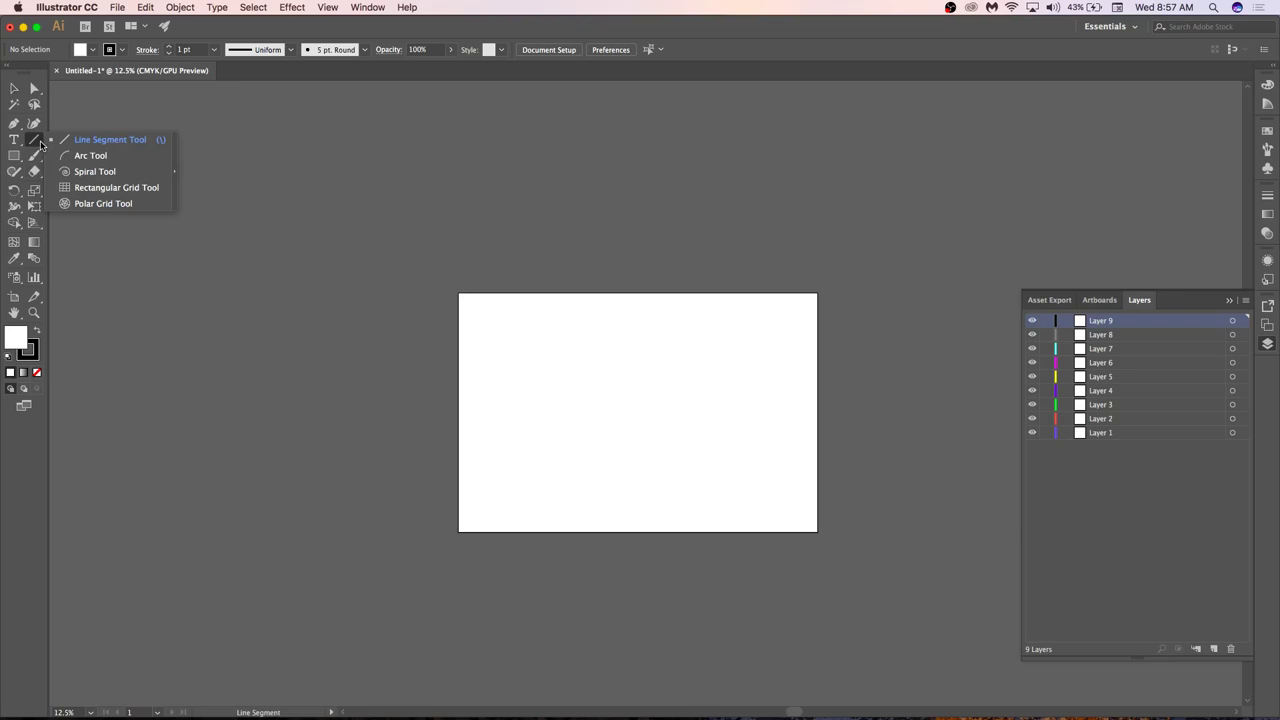
left_click(14, 156)
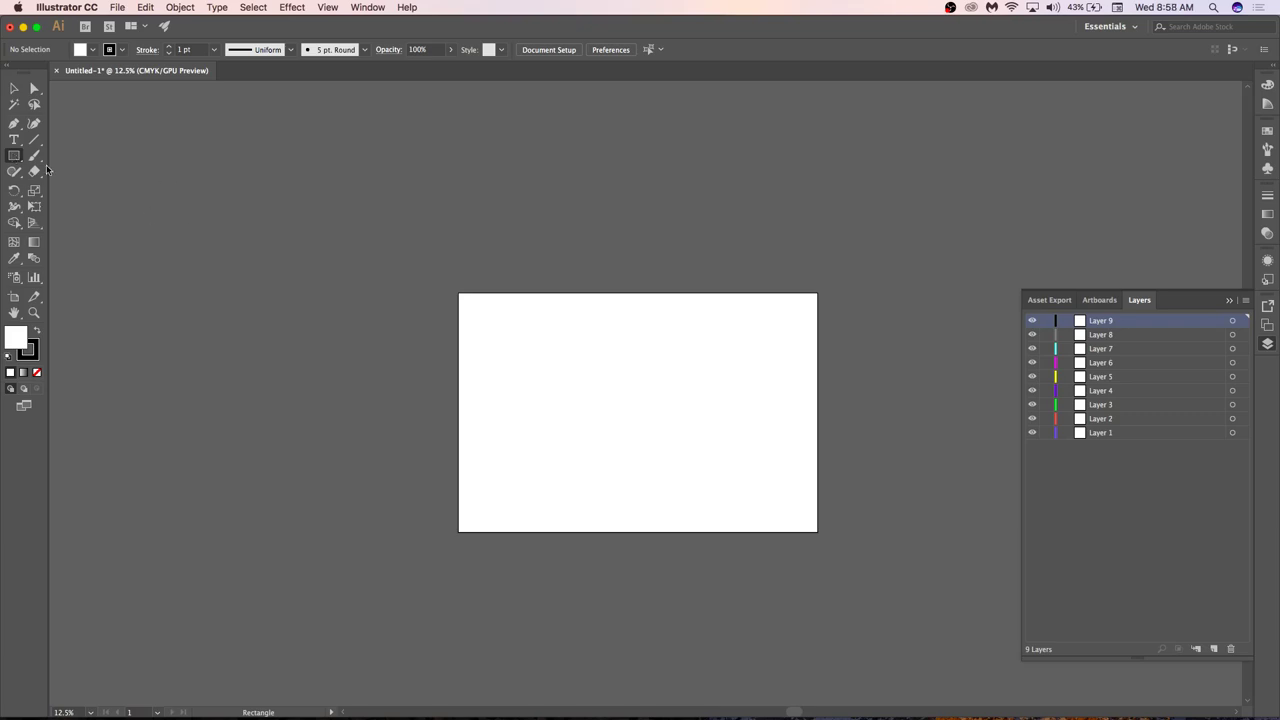
left_click(34, 139)
Draw five slanted lines across the artboard, the last running off its right edge.
left_click_drag(516, 302, 527, 424)
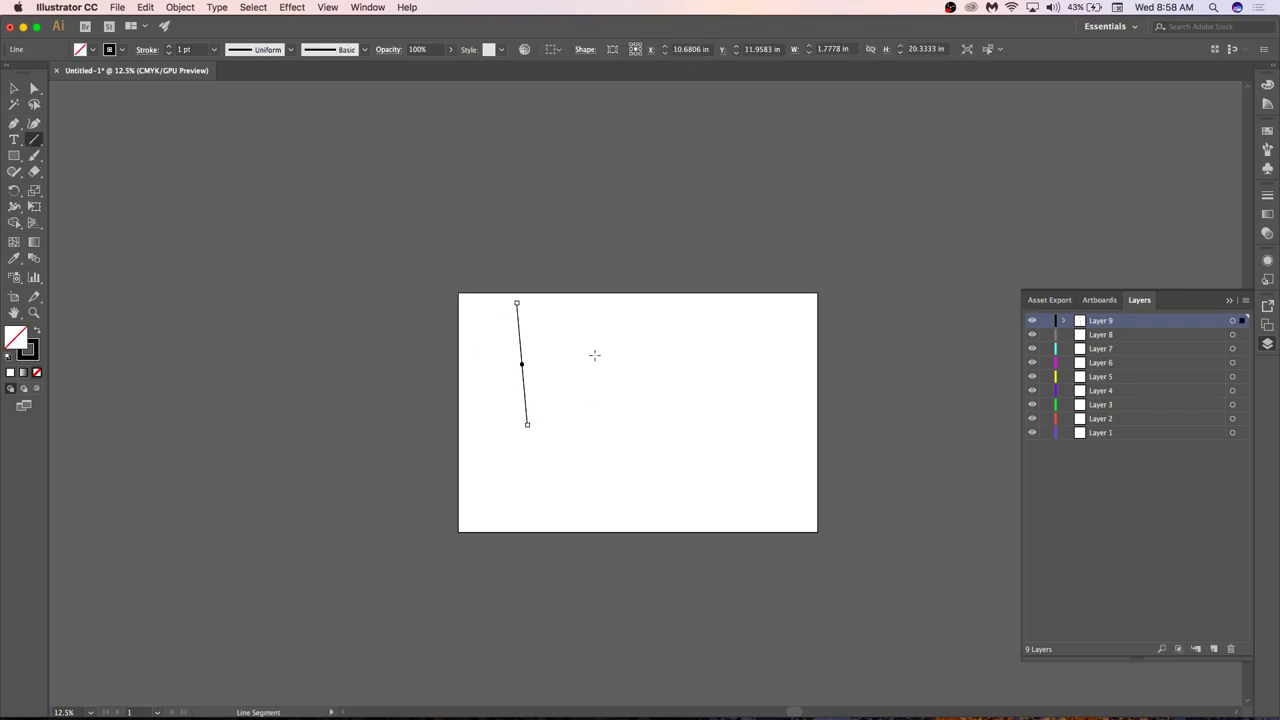
left_click_drag(606, 340, 571, 458)
left_click_drag(684, 352, 710, 486)
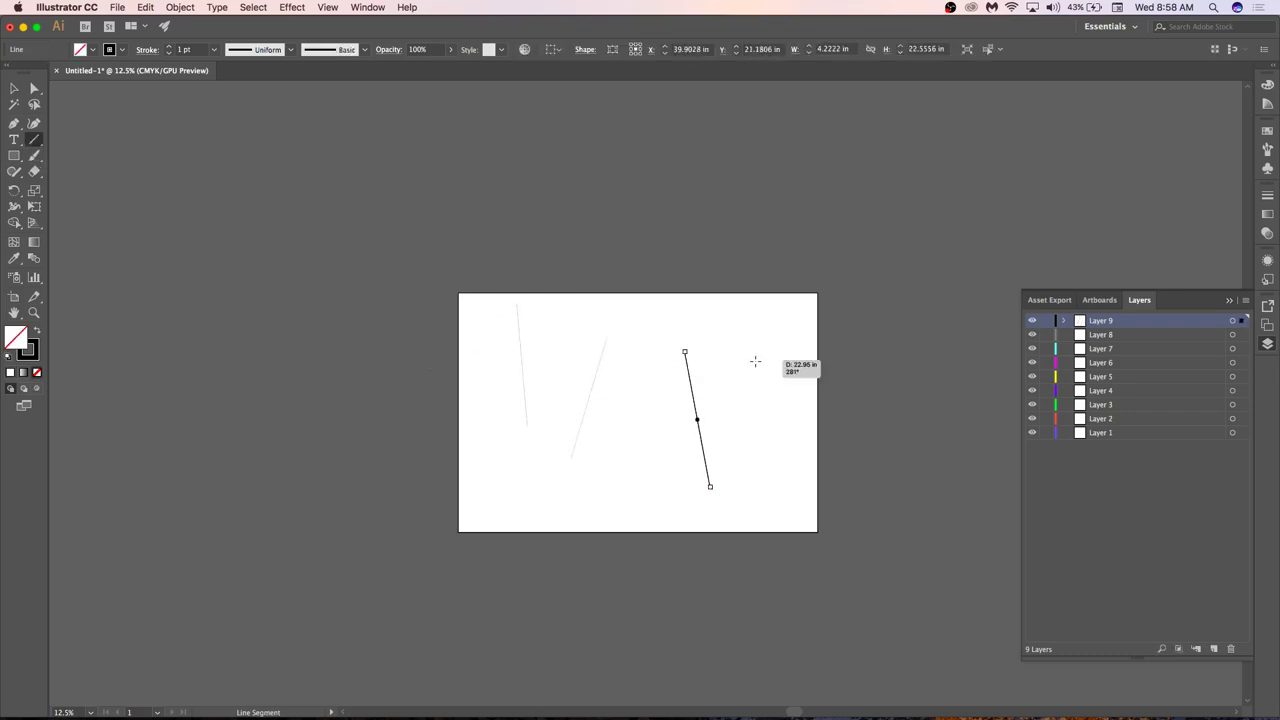
left_click_drag(755, 361, 637, 483)
mouse_move(697, 318)
left_mouse_down()
mouse_move(697, 425)
mouse_move(864, 509)
left_mouse_up()
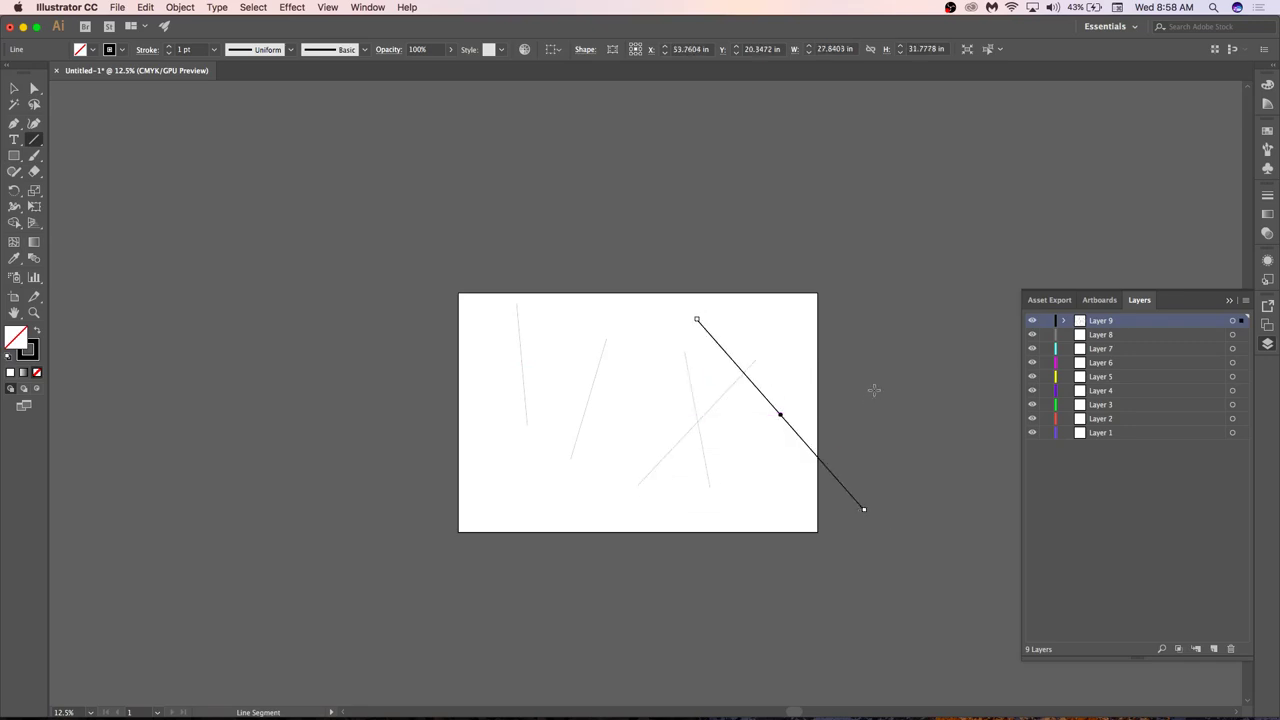
Draw five overlapping rectangles, one crossing the left edge and a large one past the right.
left_click(16, 156)
left_click_drag(488, 364, 682, 449)
left_click_drag(574, 322, 692, 483)
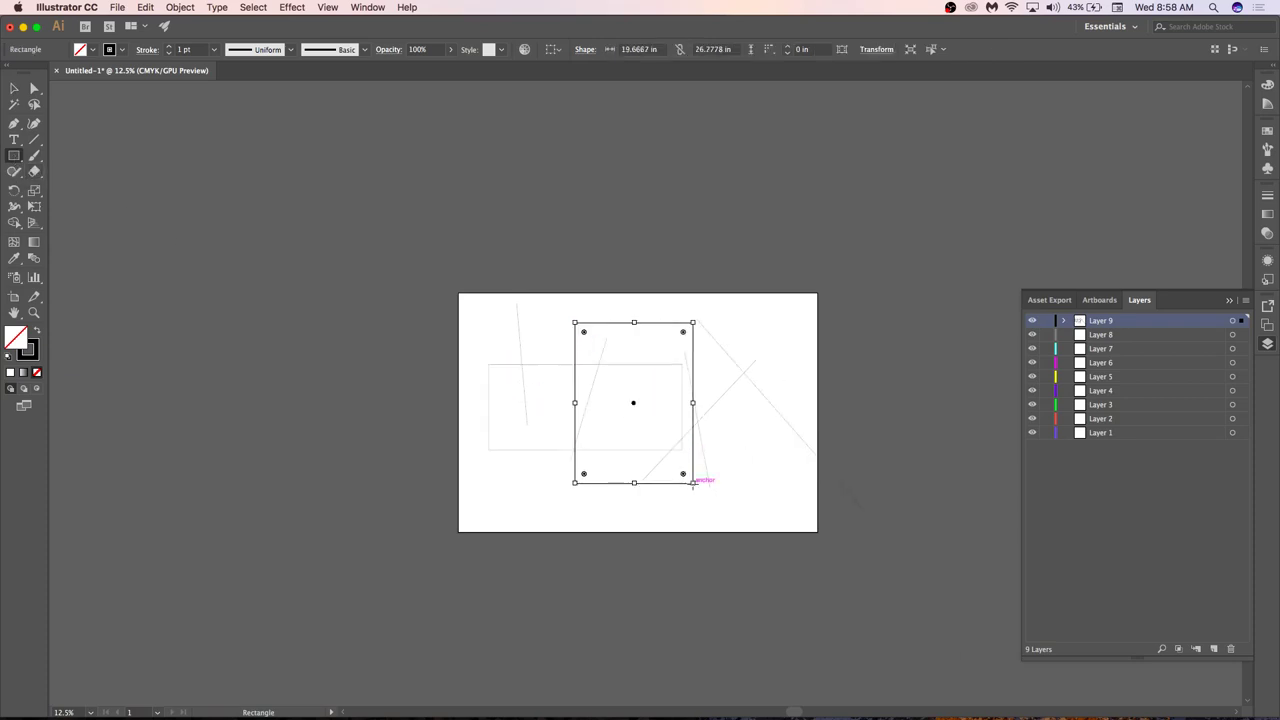
left_click_drag(786, 322, 606, 430)
left_click_drag(906, 532, 690, 382)
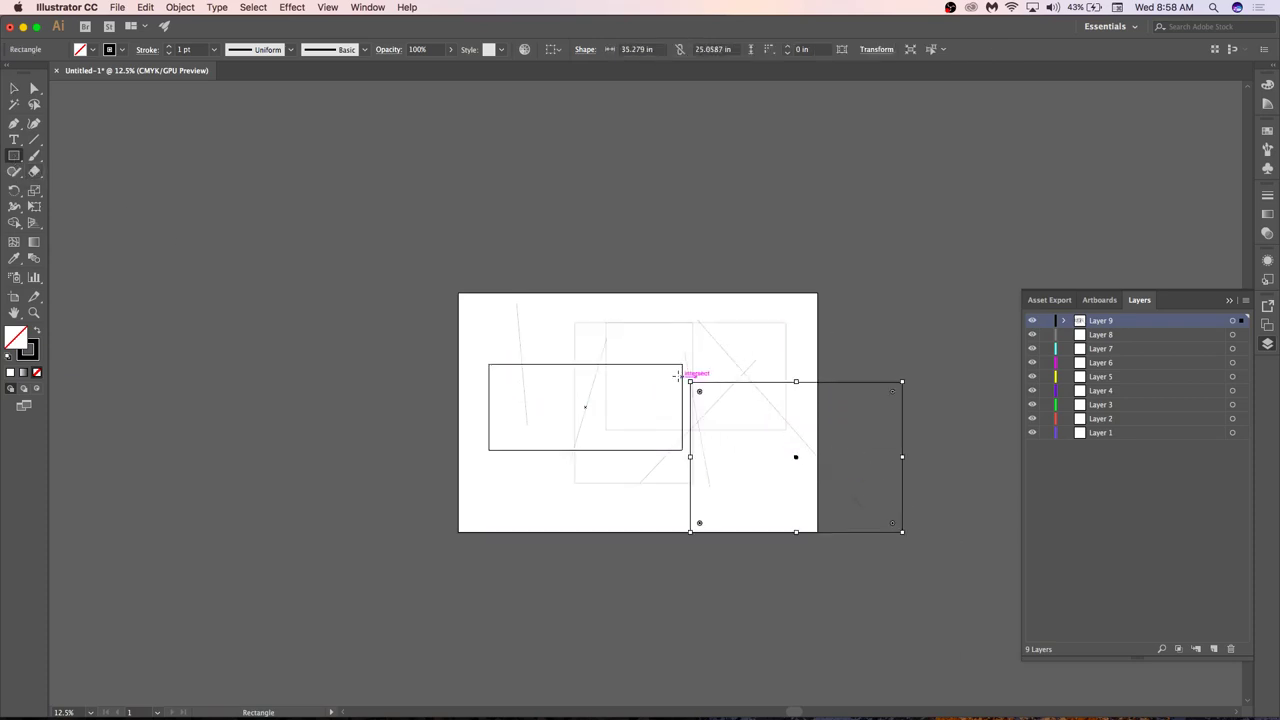
left_click_drag(443, 388, 543, 430)
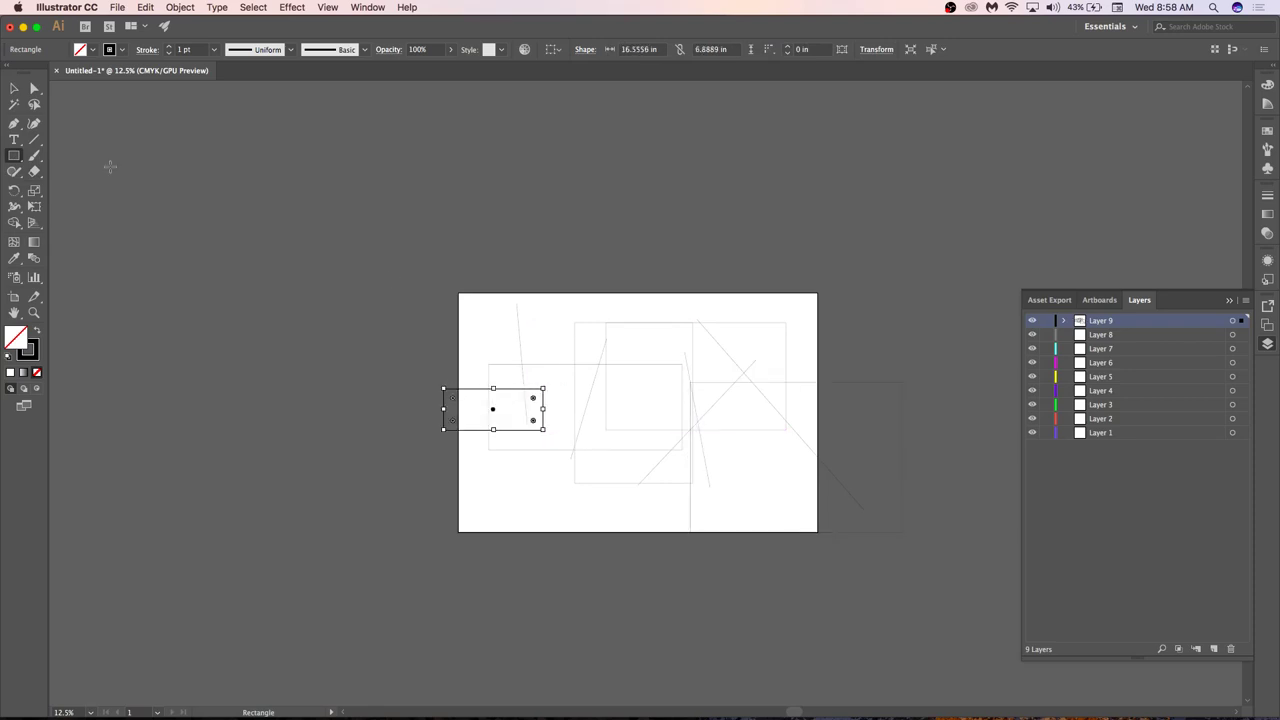
left_click_drag(14, 157, 85, 191)
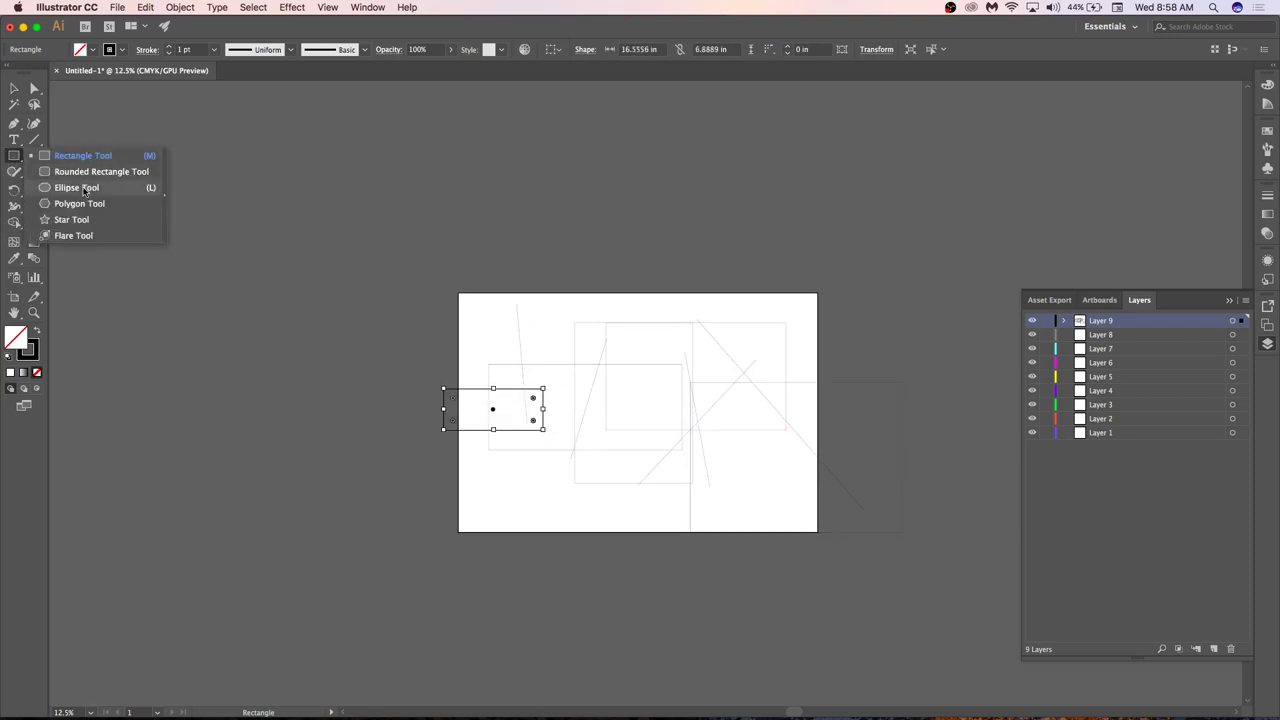
With the Ellipse Tool, draw a large circle top-left, a small central one, and one right of centre.
left_click_drag(85, 191, 85, 191)
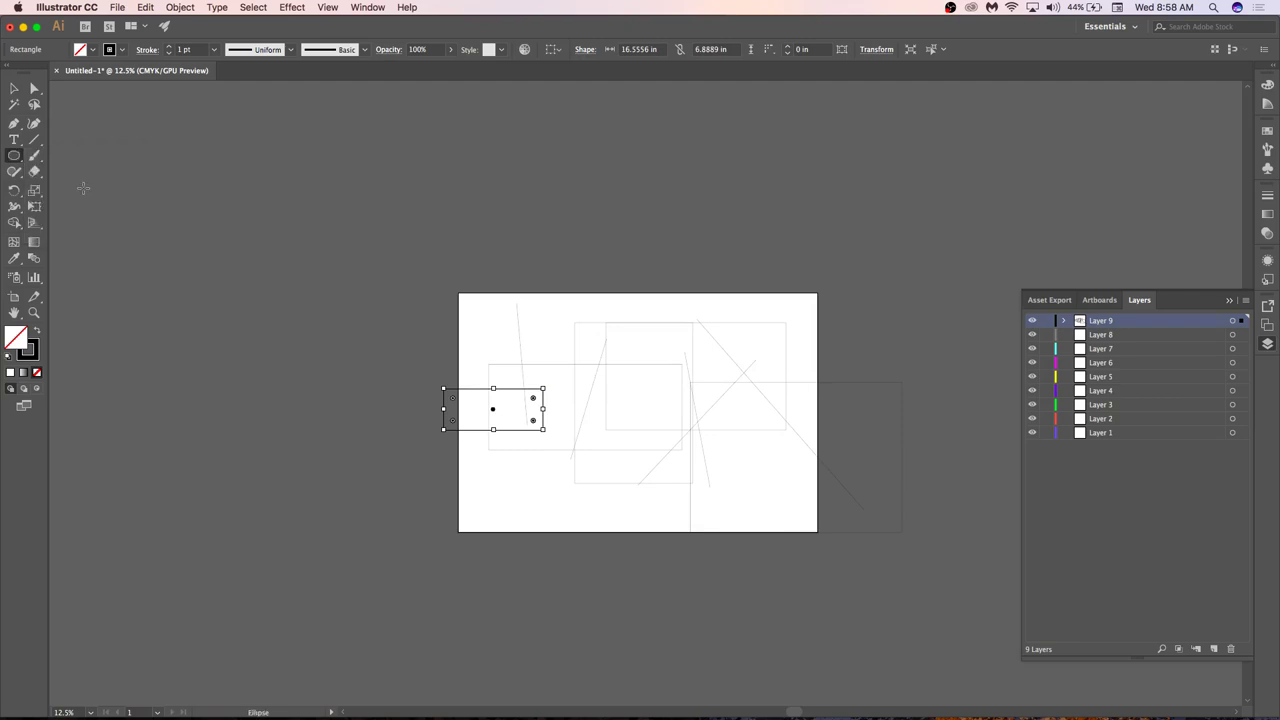
left_click_drag(542, 325, 683, 429)
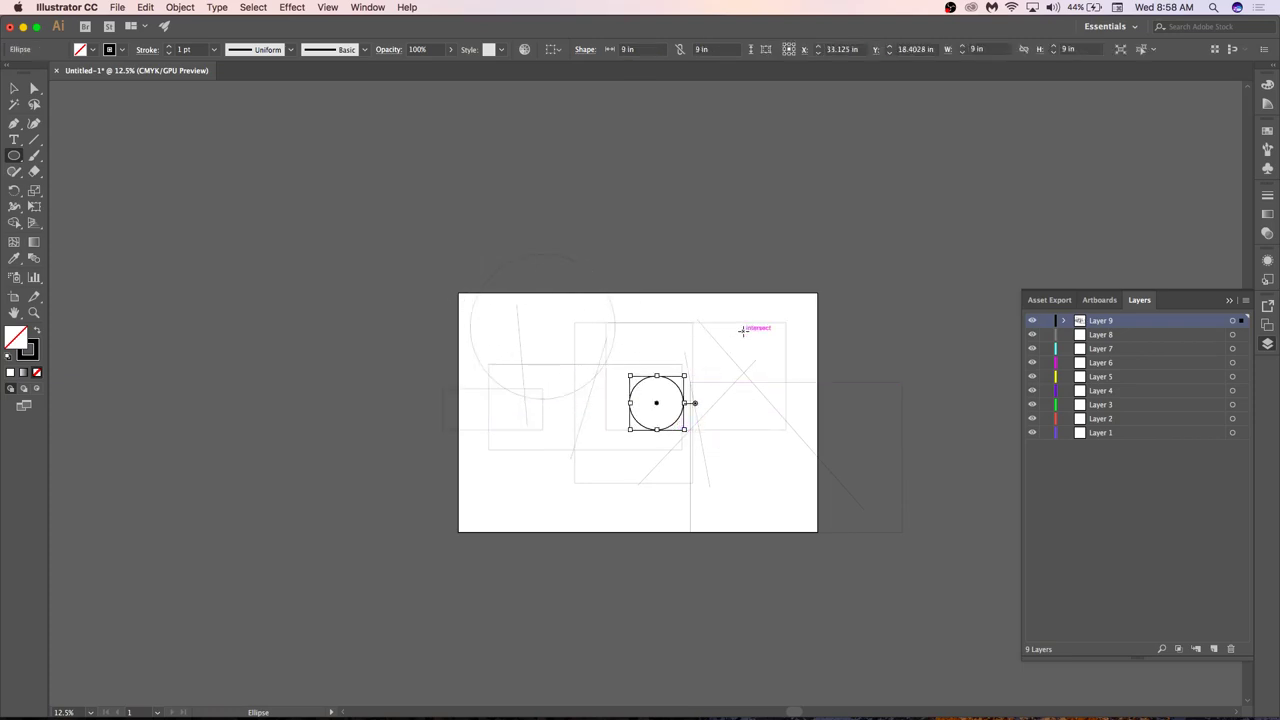
left_click_drag(743, 330, 767, 354)
left_click_drag(732, 420, 796, 482)
key("v")
left_click(801, 515)
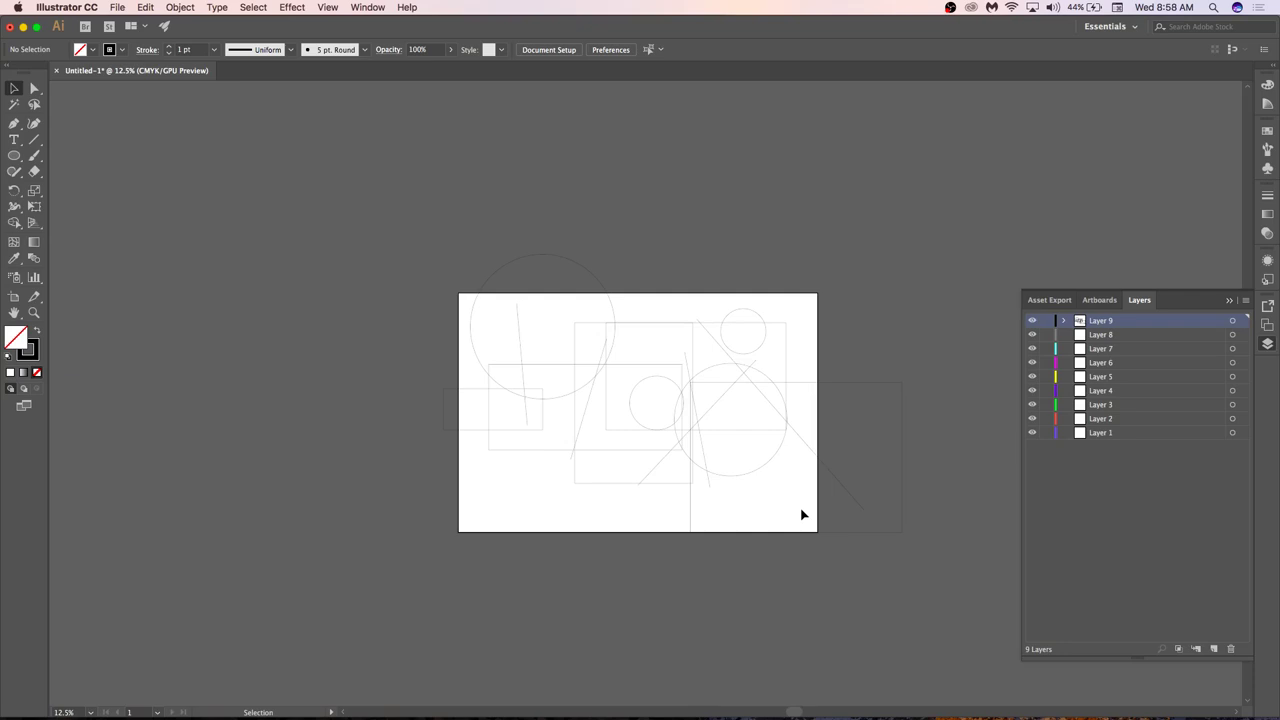
scroll(801, 515, "up", 5)
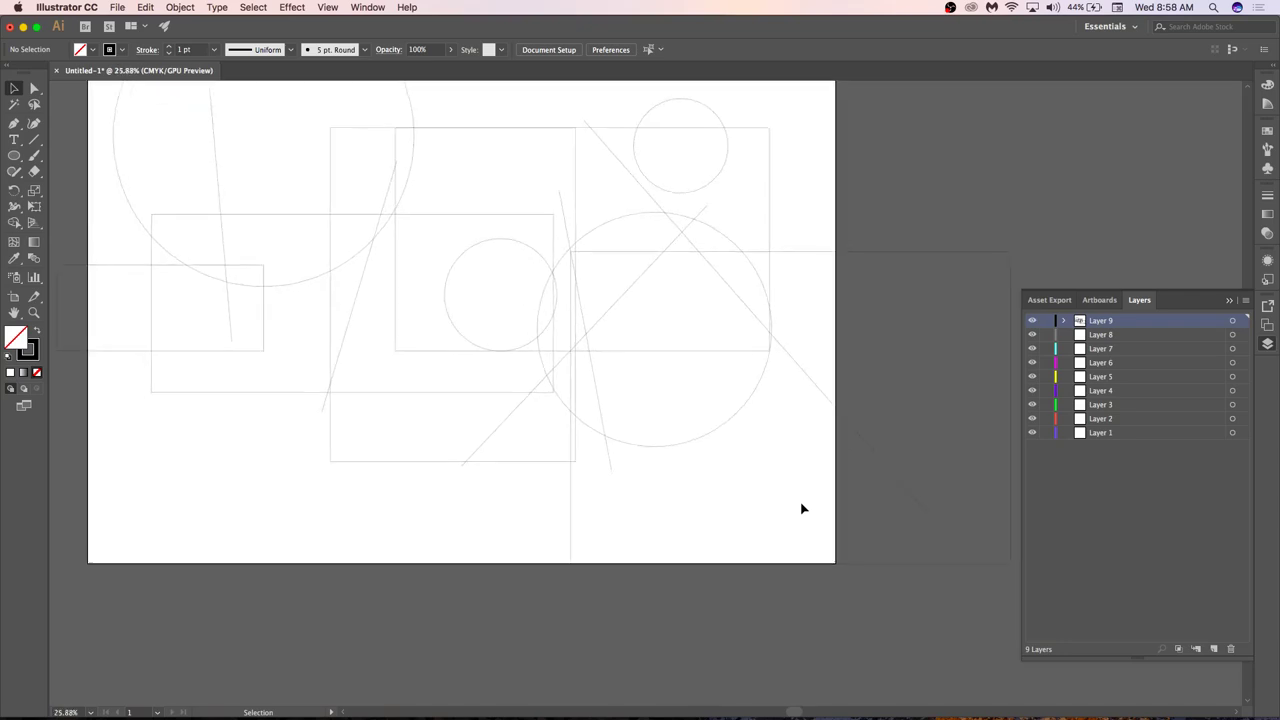
scroll(801, 512, "down", 3)
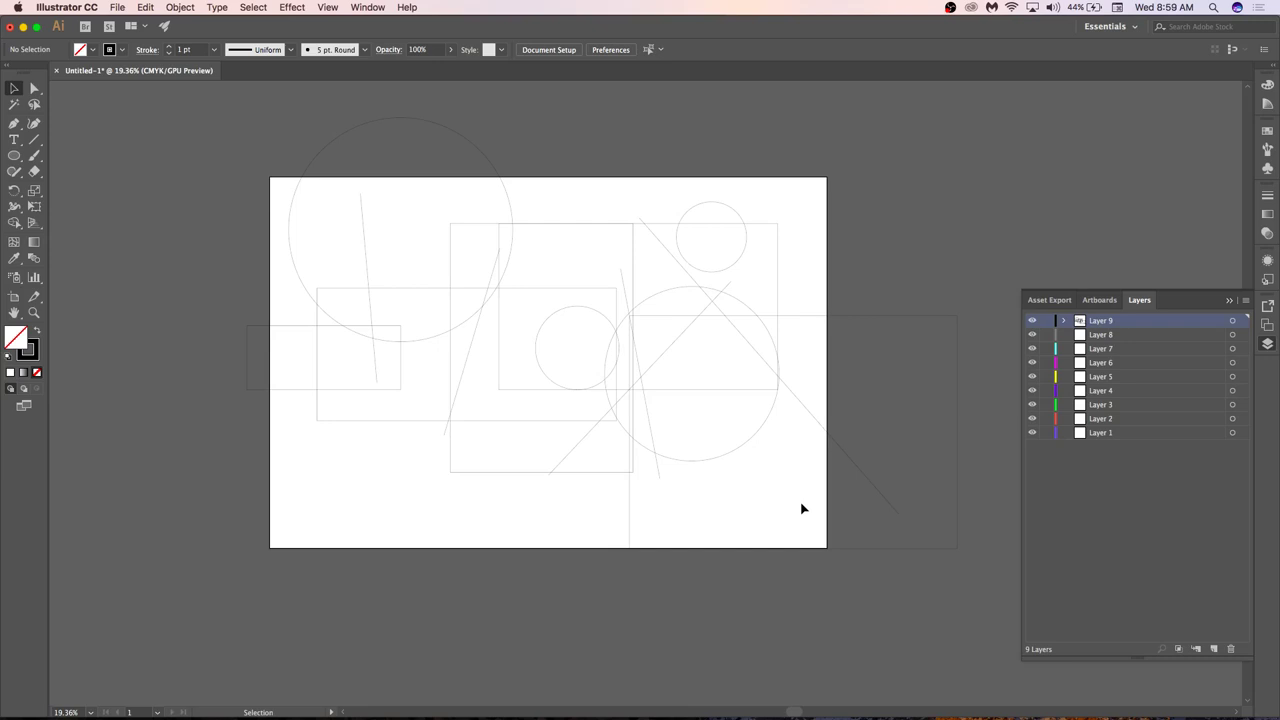
left_click_drag(792, 222, 766, 261)
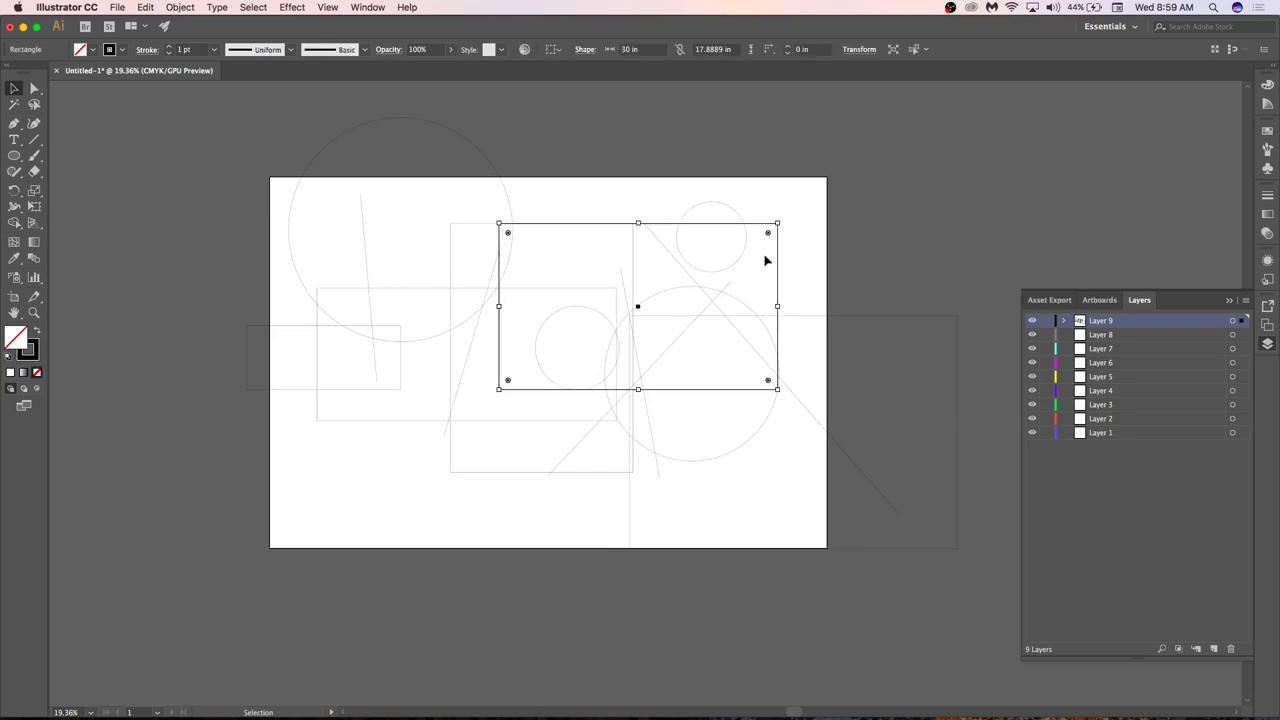
left_click(641, 129)
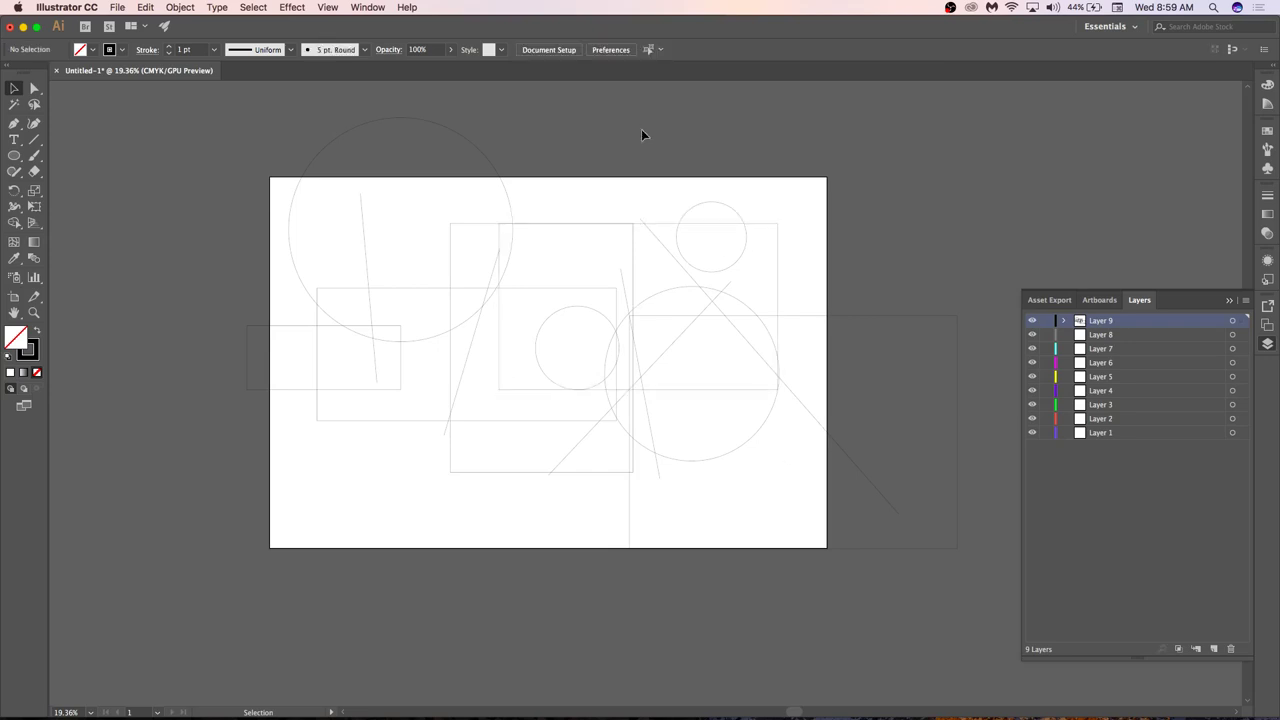
left_click(439, 152)
left_click(713, 150)
key("super+a")
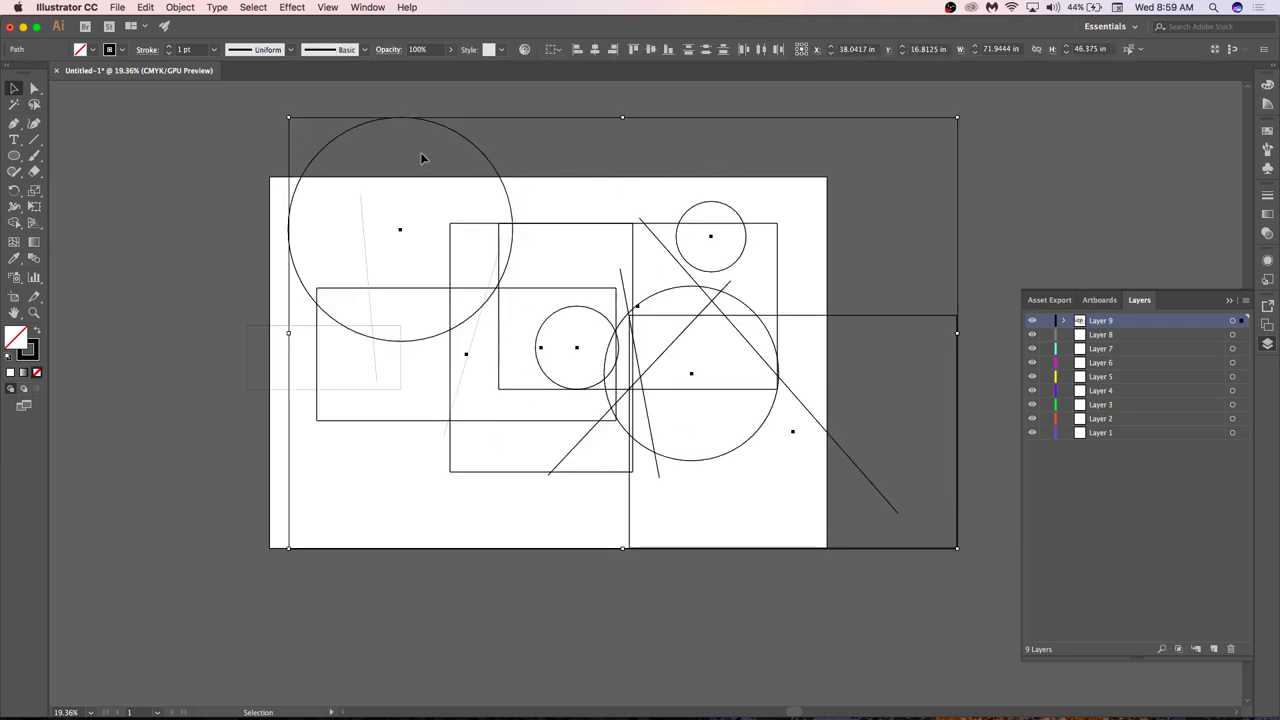
key("super+shift+a")
key("super+a")
key("super+shift+a")
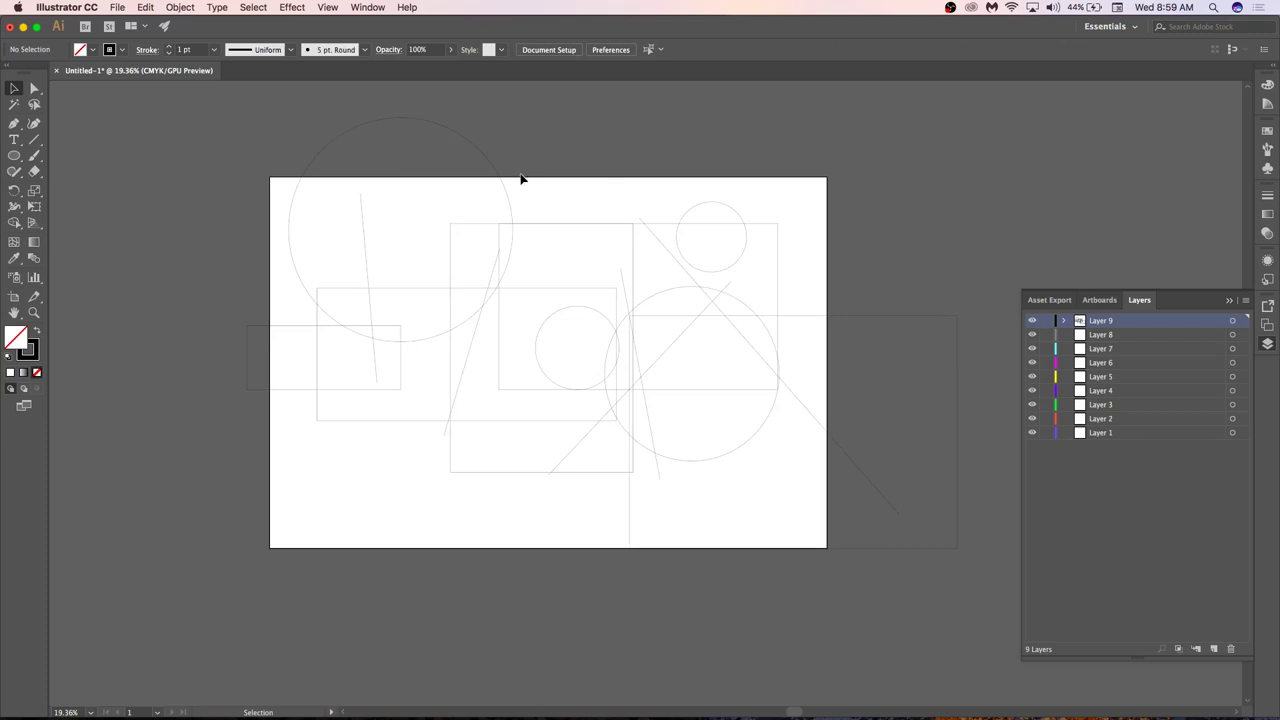
left_click(482, 199)
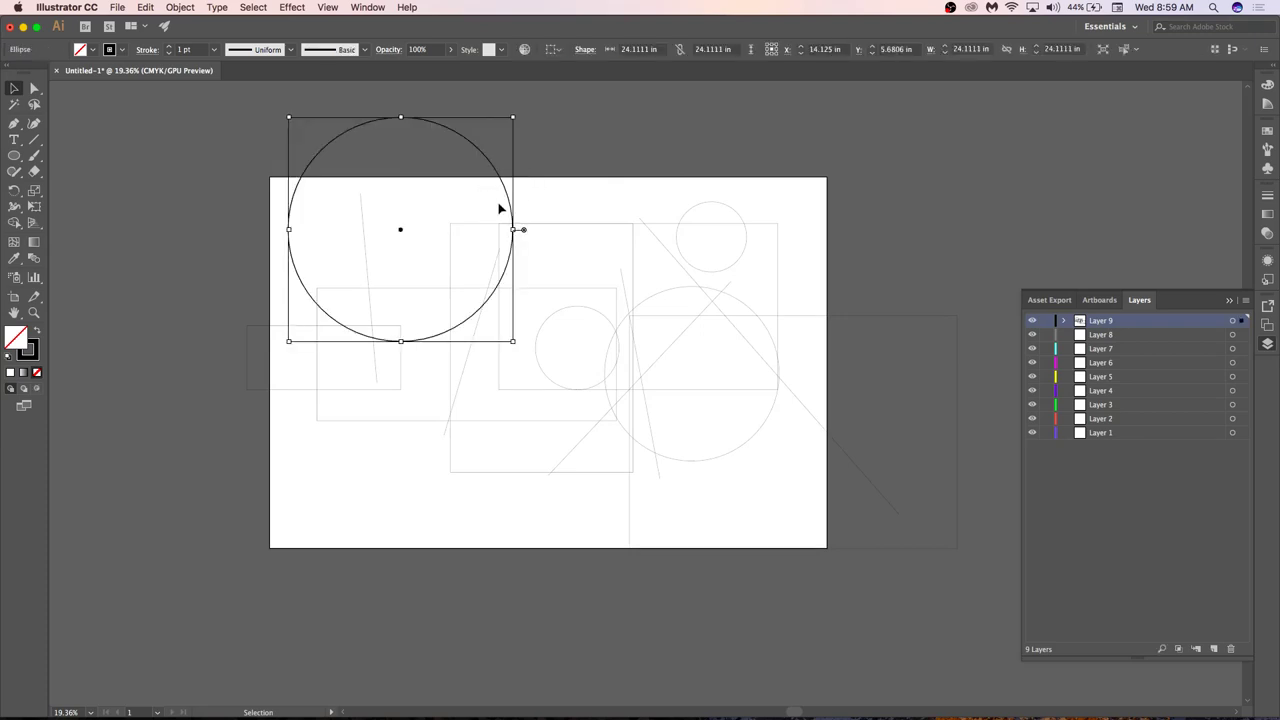
left_click(590, 249)
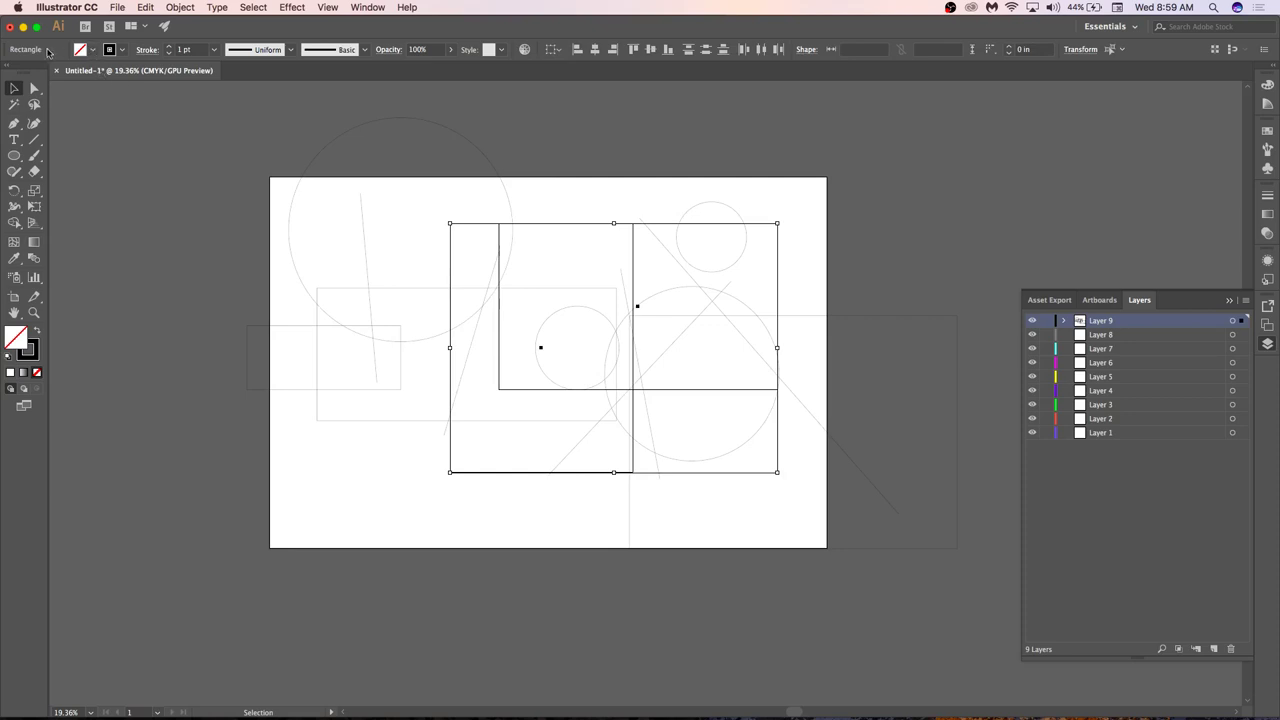
left_click(589, 196)
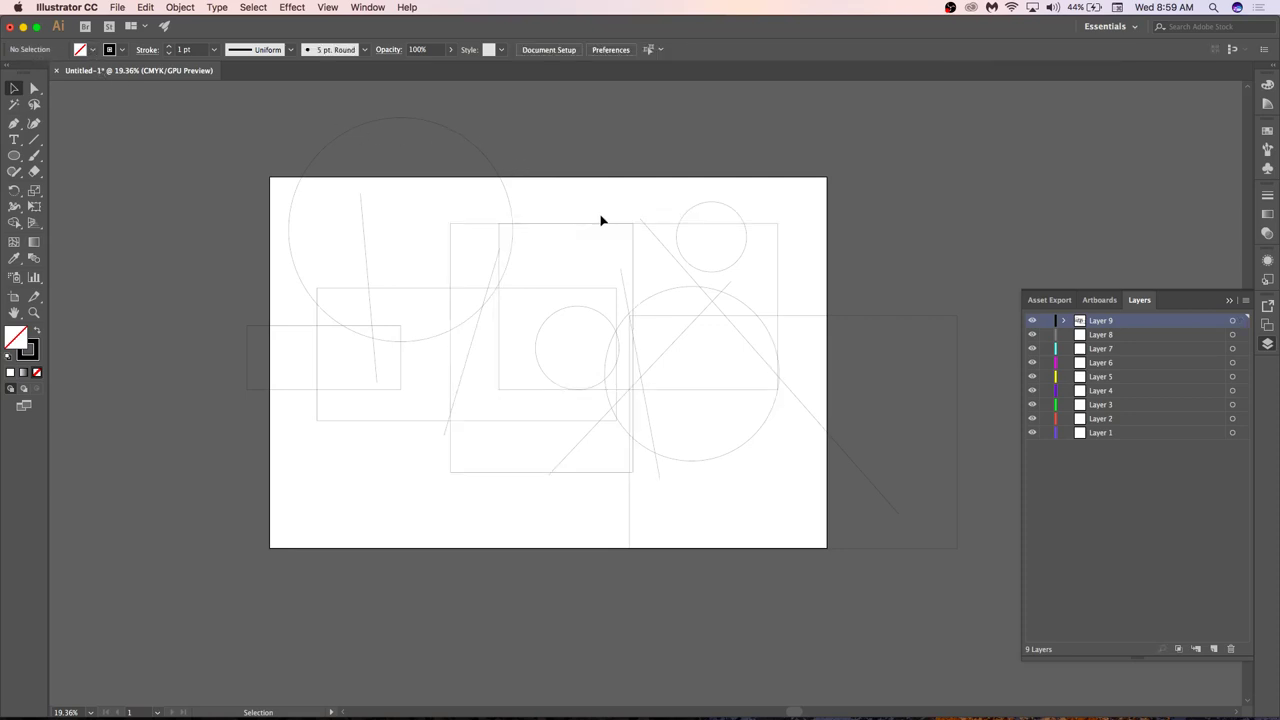
left_click(772, 245)
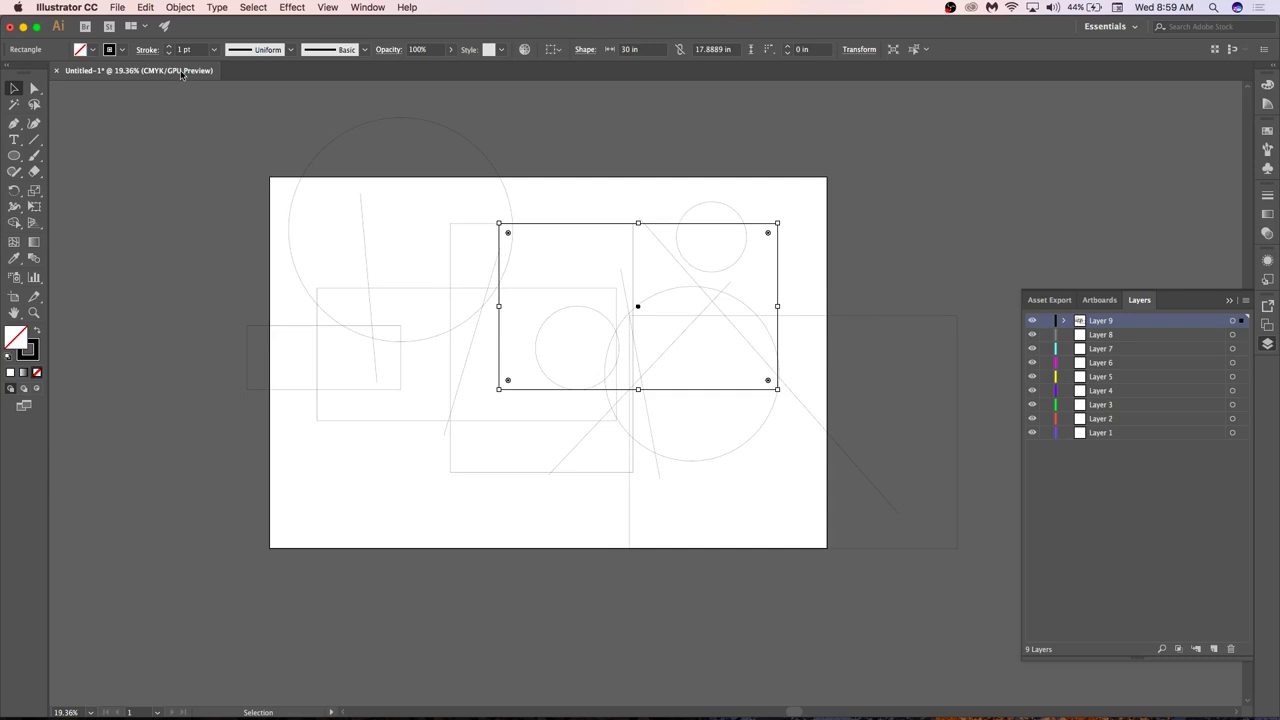
Check the stroke colour swatches, then show the Stroke panel for the selected rectangle's 1 pt outline.
left_click(121, 49)
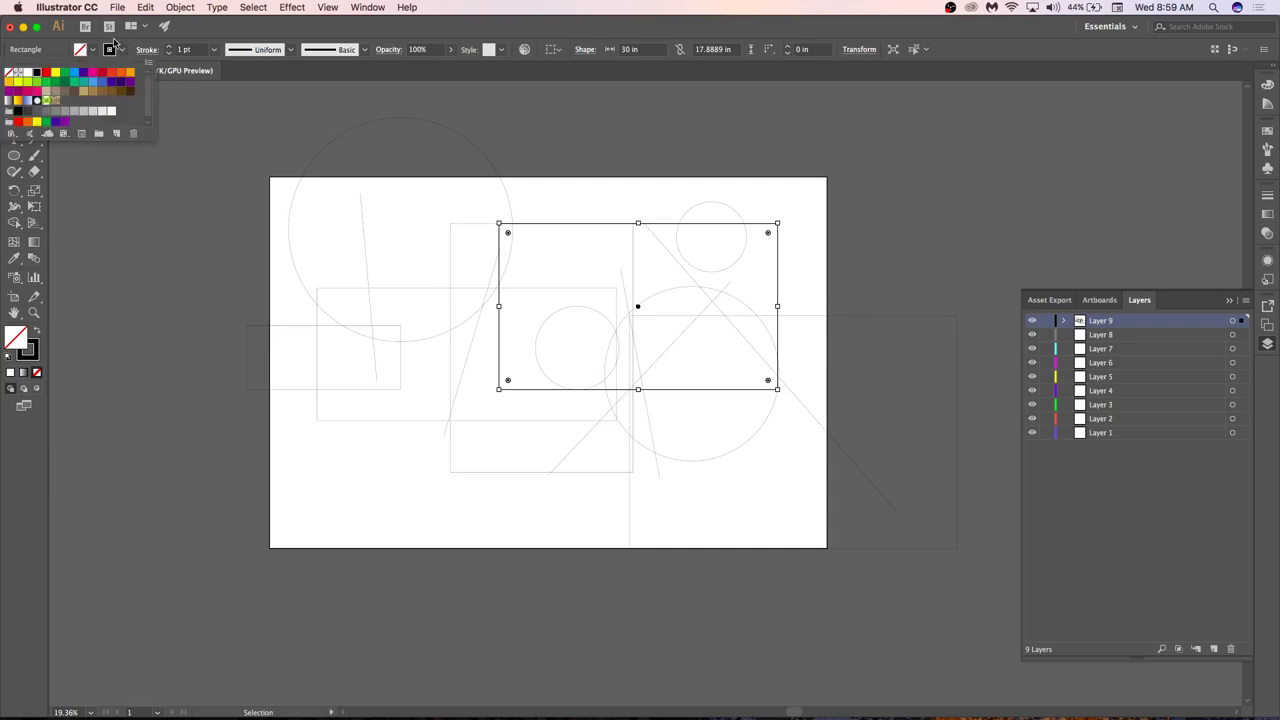
left_click(115, 46)
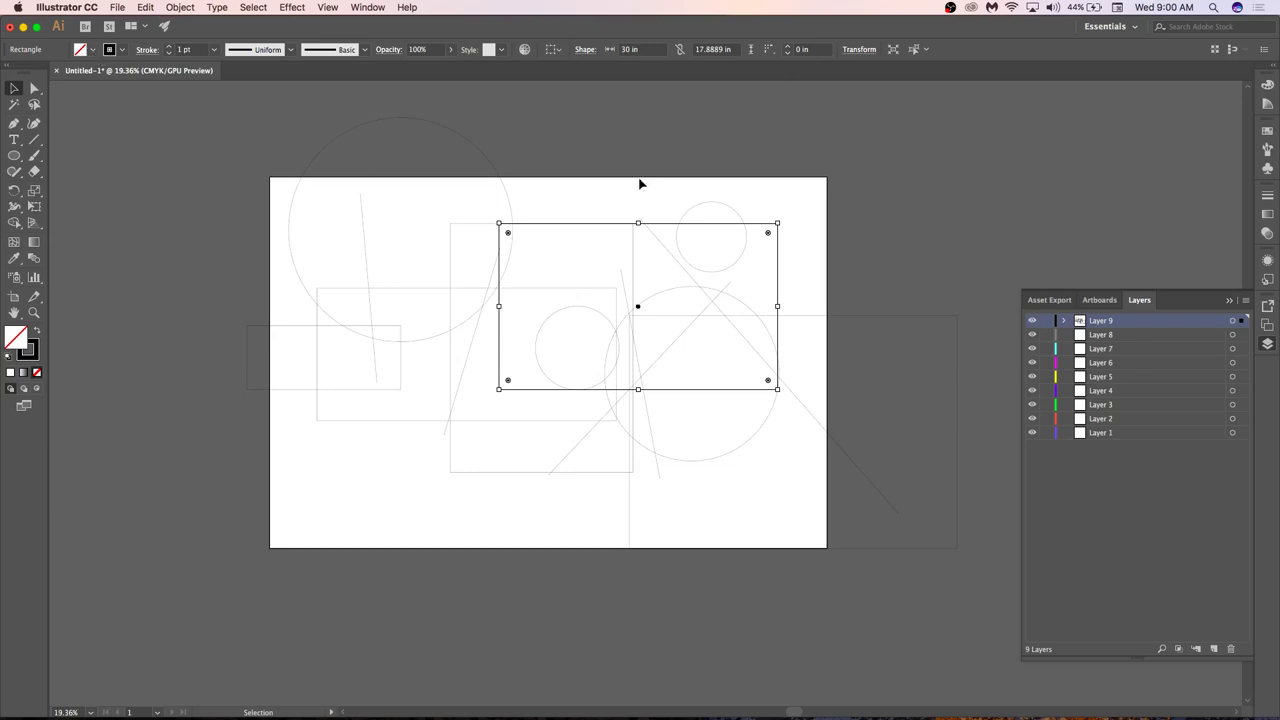
left_click(1266, 199)
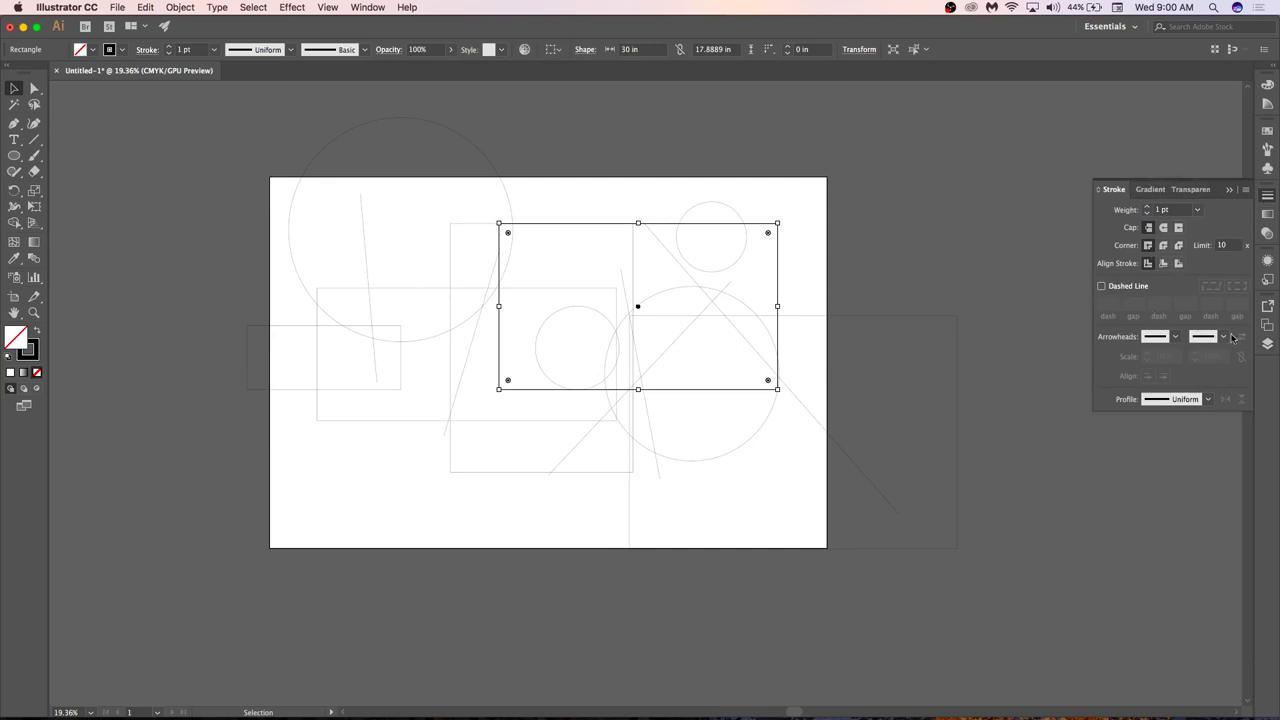
left_click(1246, 191)
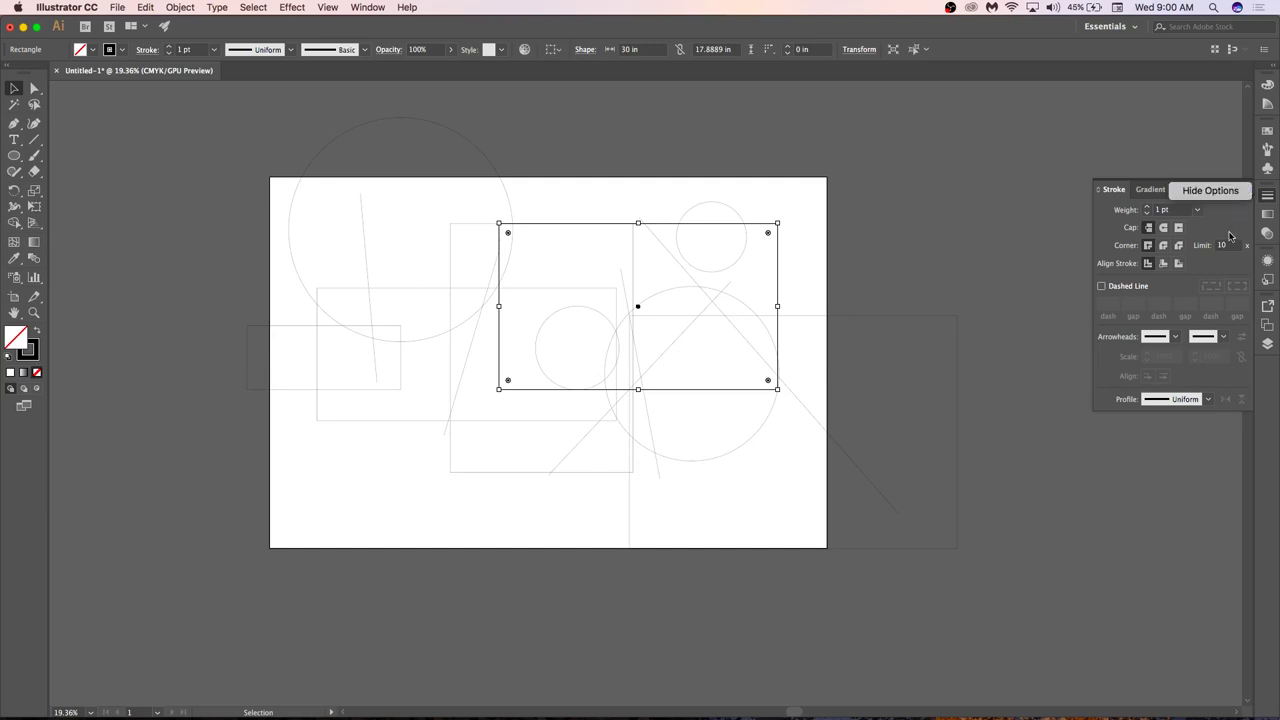
left_click(1251, 203)
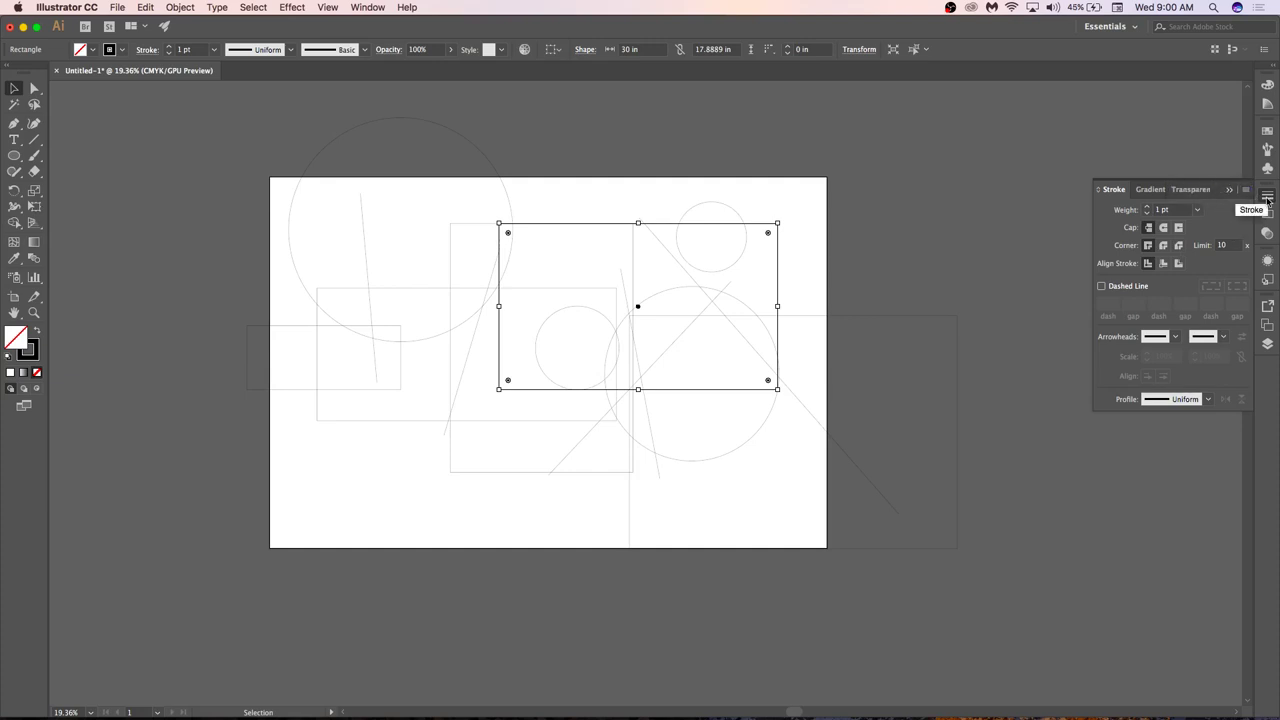
left_click(1246, 191)
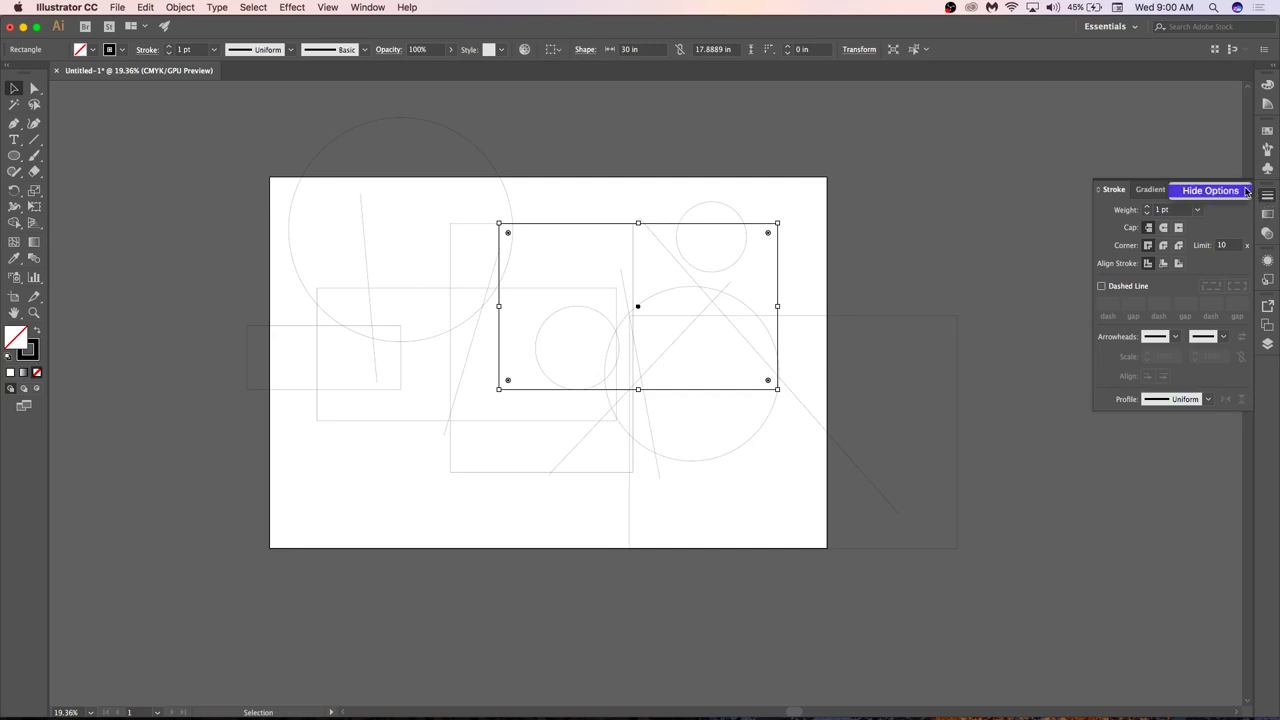
left_click(1246, 192)
left_click(1247, 193)
left_click(1237, 223)
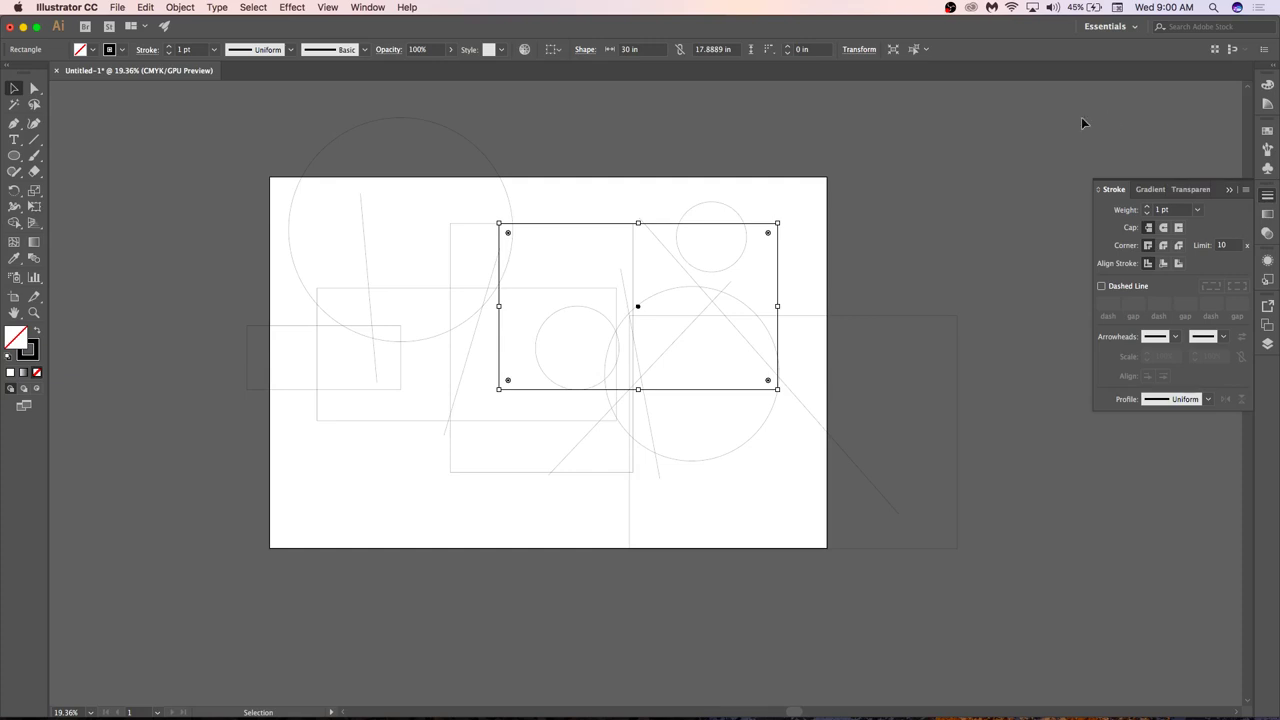
left_click(1167, 97)
left_click(1115, 27)
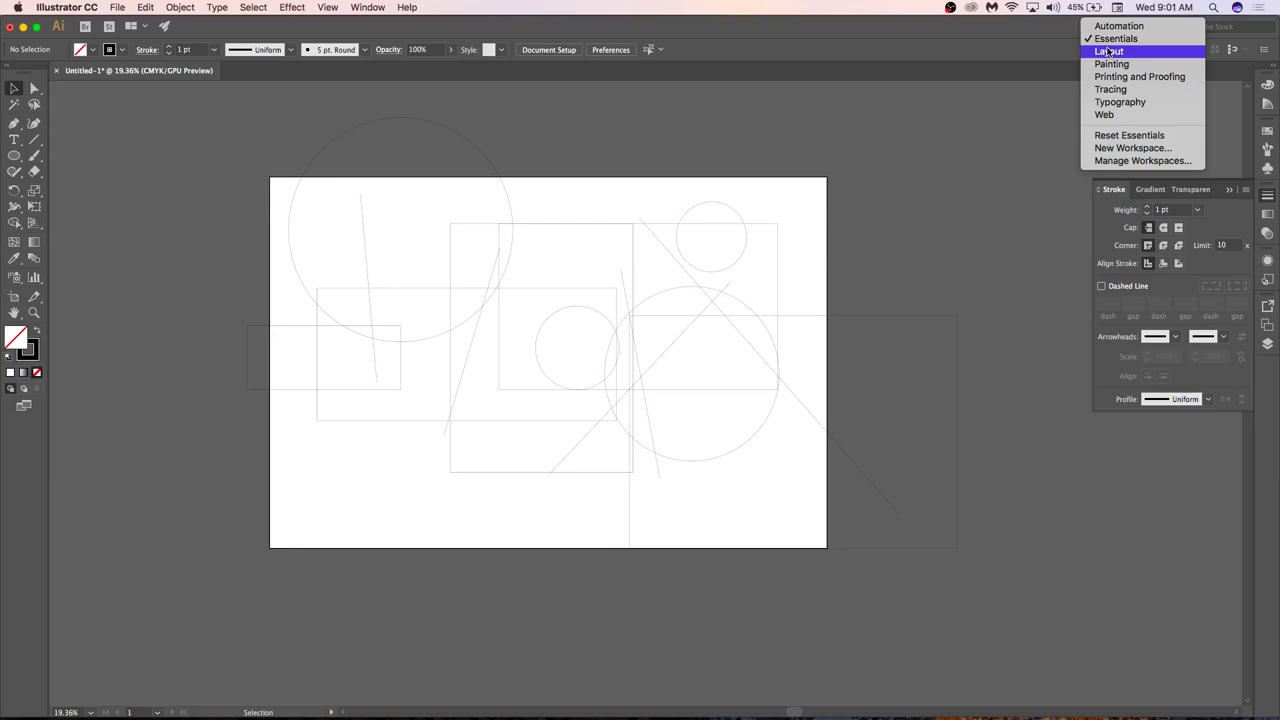
left_click(906, 230)
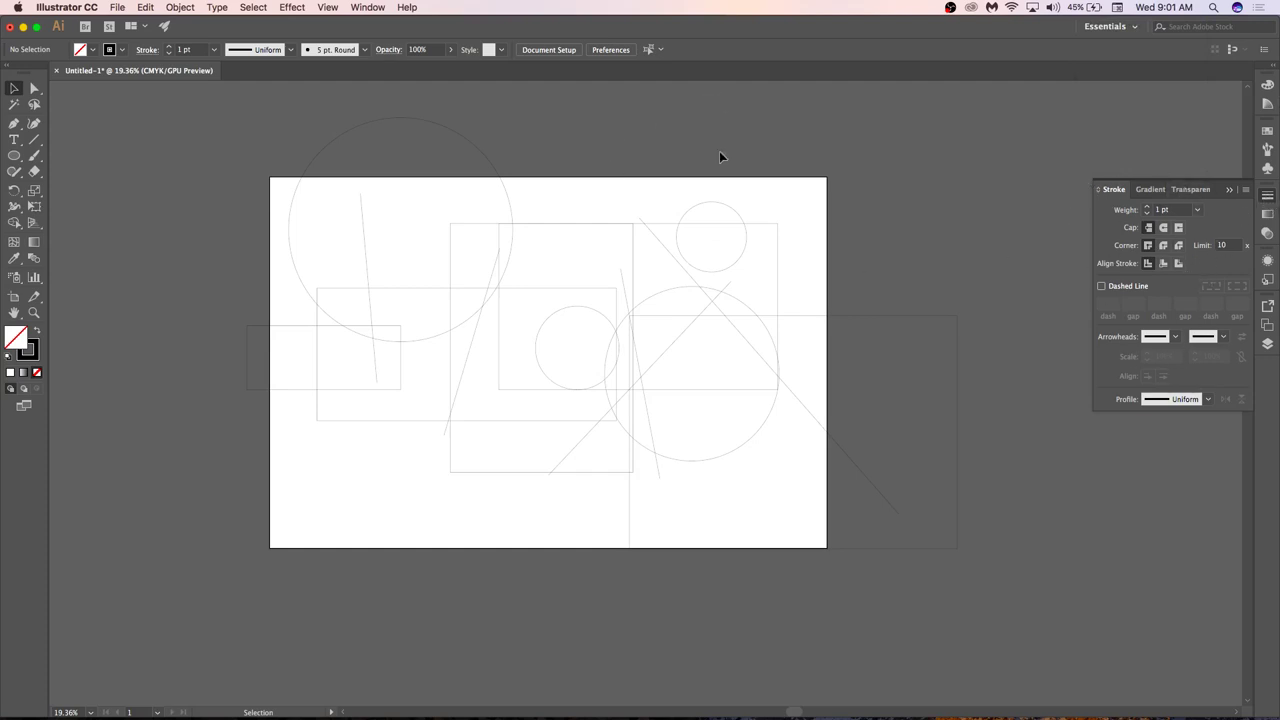
left_click_drag(538, 137, 446, 177)
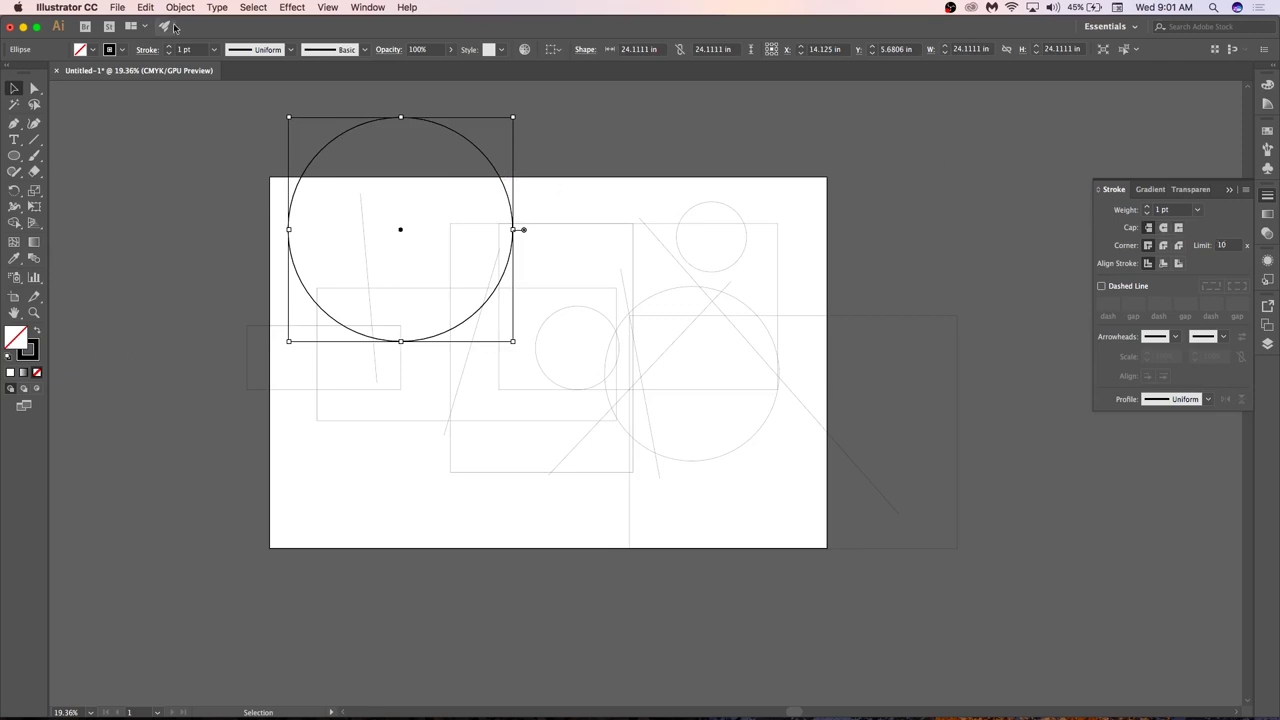
Give the large upper-left circle an 80 pt stroke weight, after briefly trying 9 pt.
left_click(1197, 210)
left_click(1212, 383)
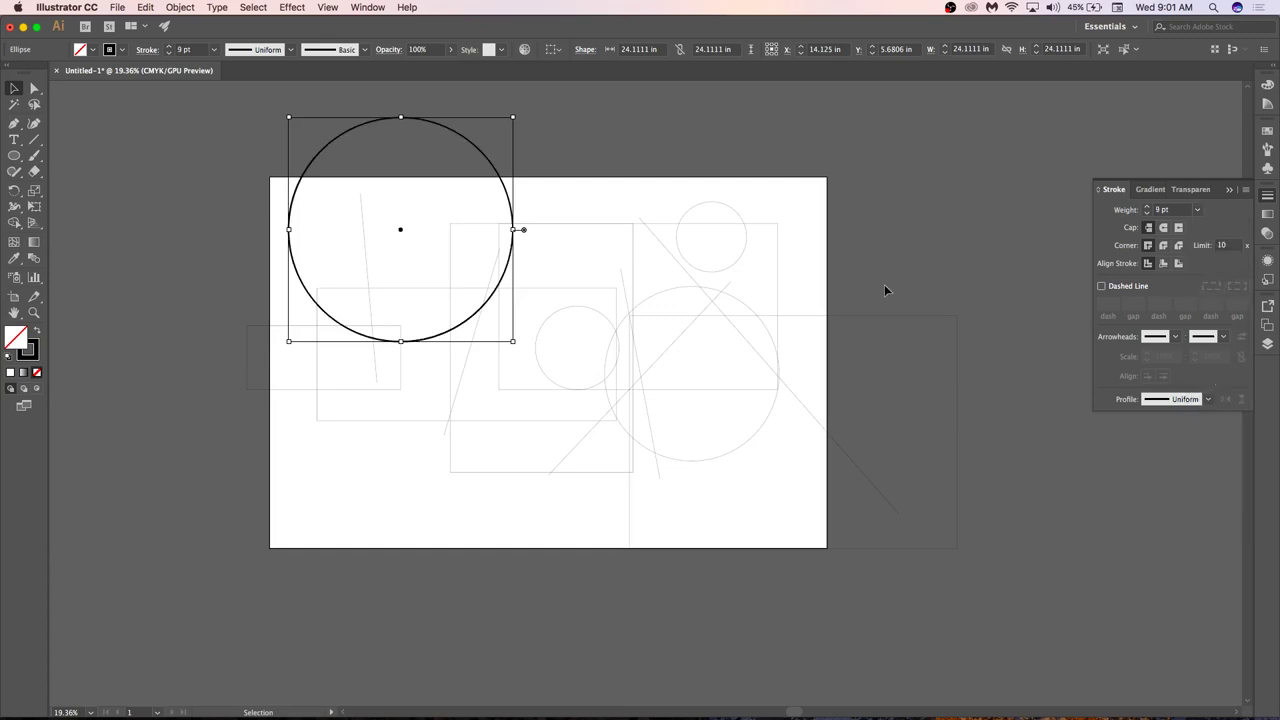
left_click(857, 293)
left_click_drag(534, 133, 434, 189)
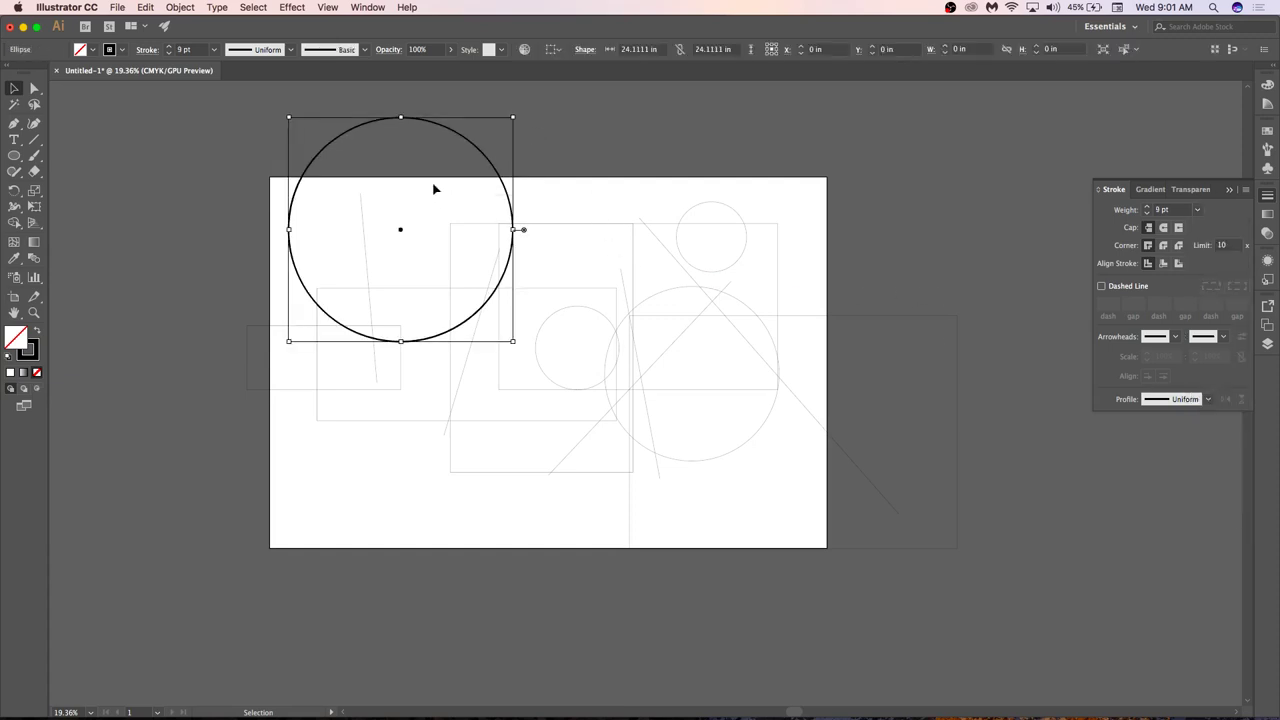
left_click(214, 49)
left_click(236, 356)
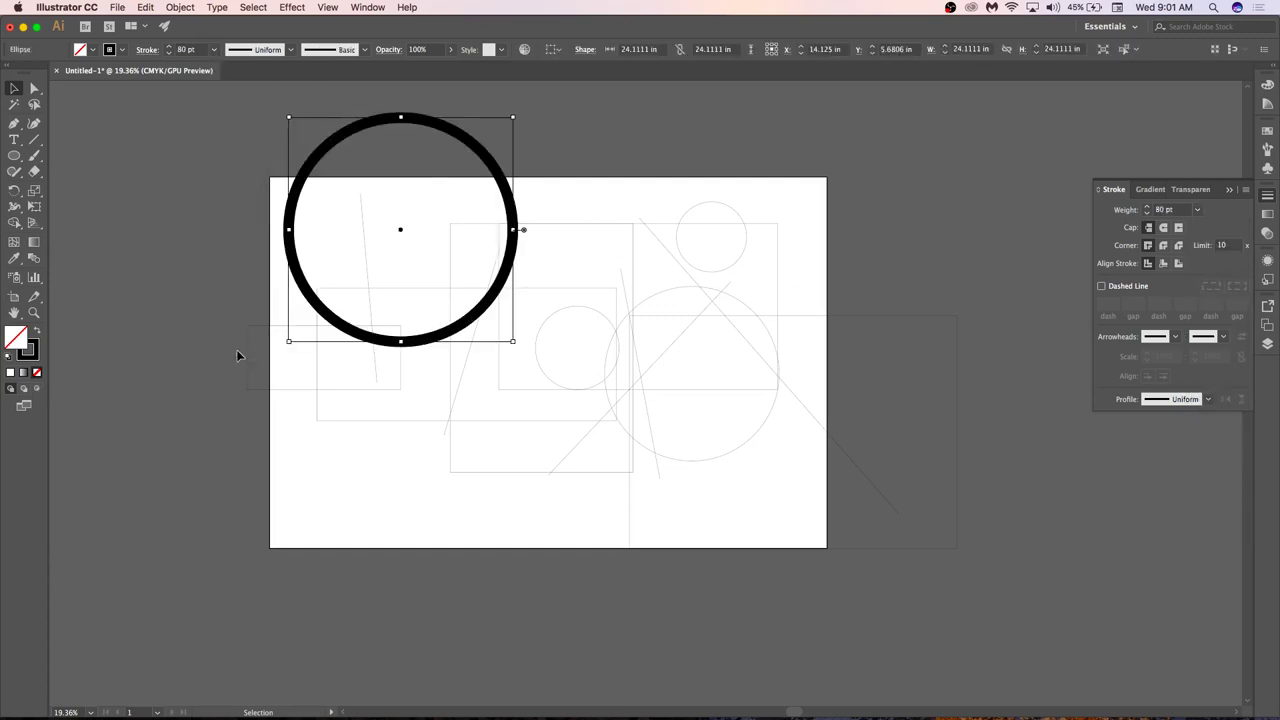
left_click(595, 148)
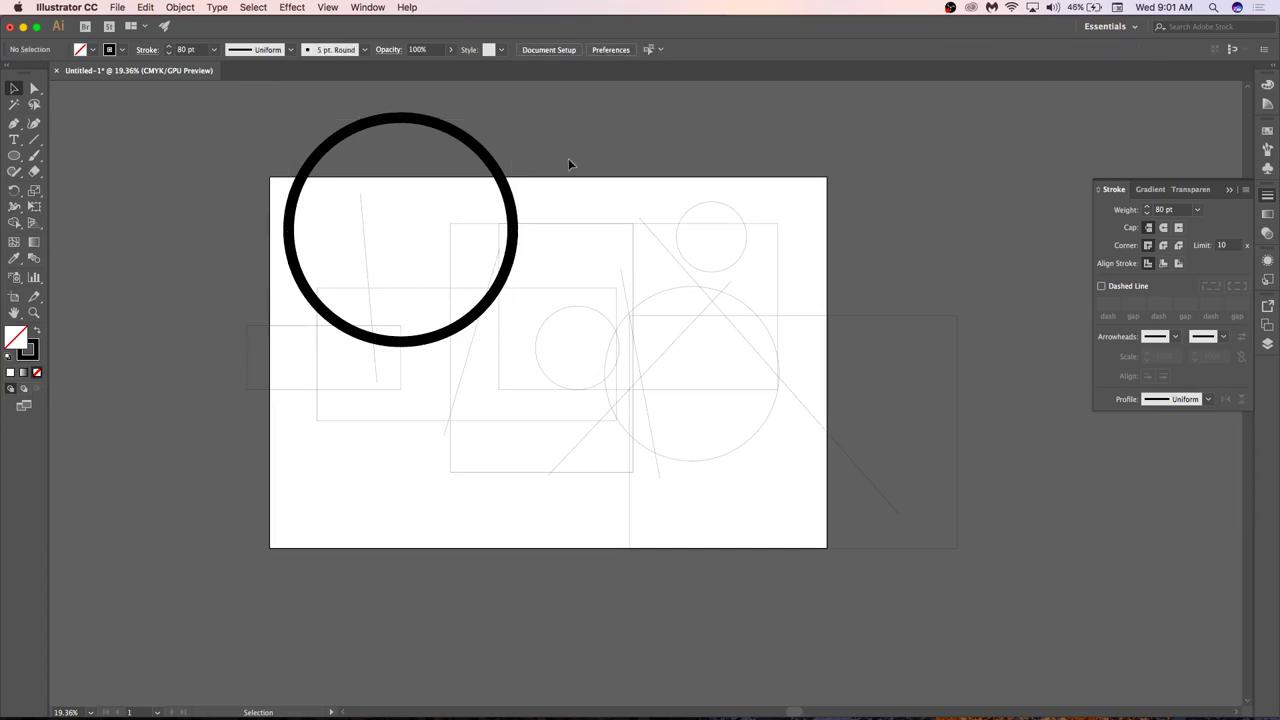
Try aligning the circle's stroke outside, then align it to center and deselect.
left_click_drag(511, 161, 446, 215)
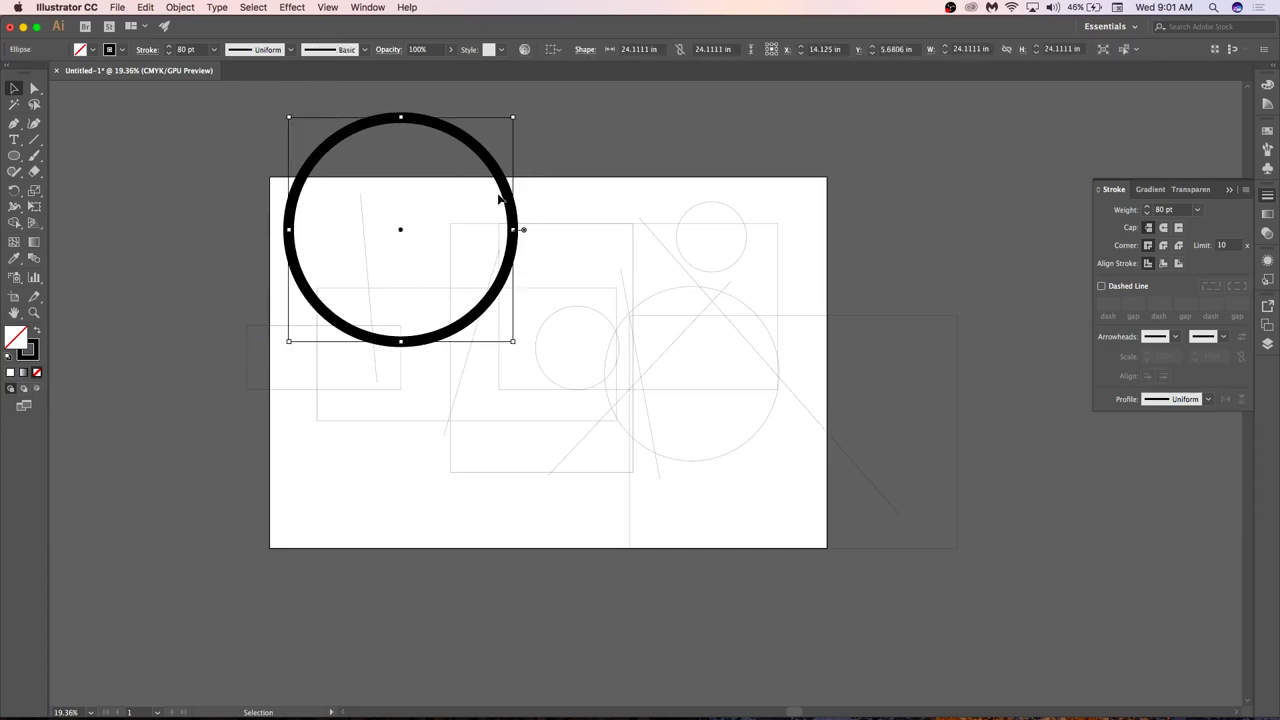
left_click(1177, 264)
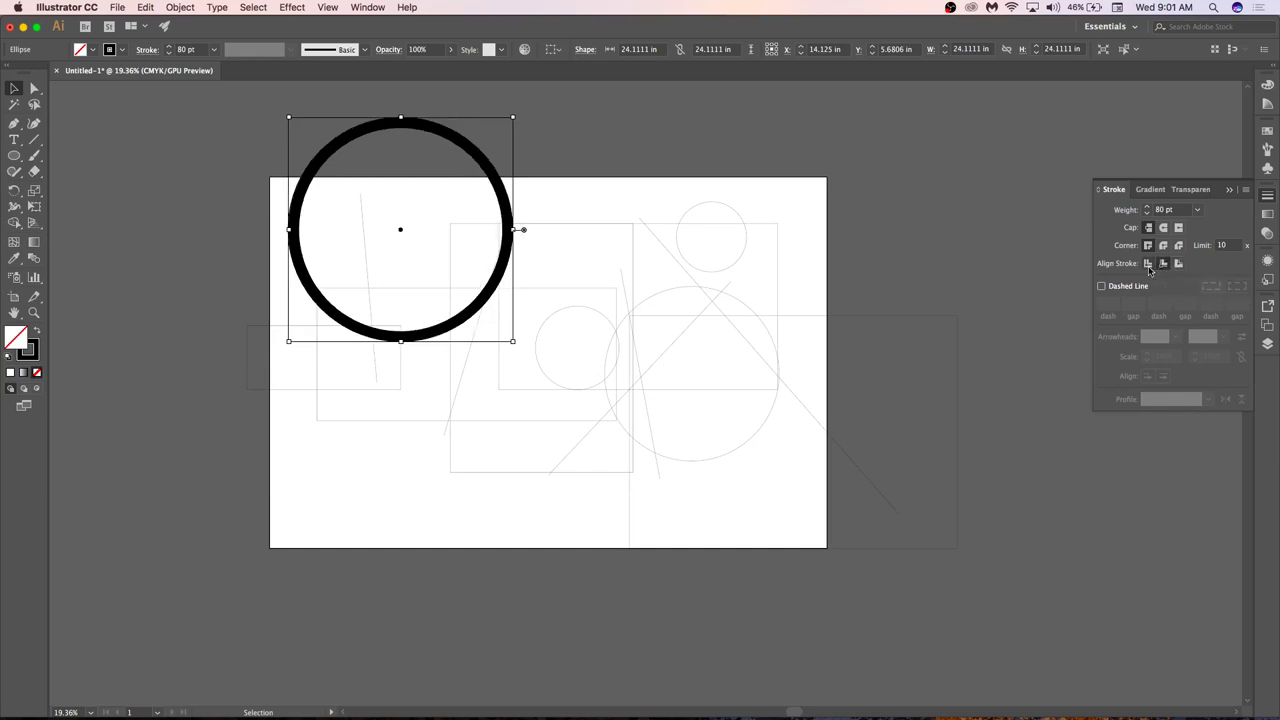
left_click(1148, 266)
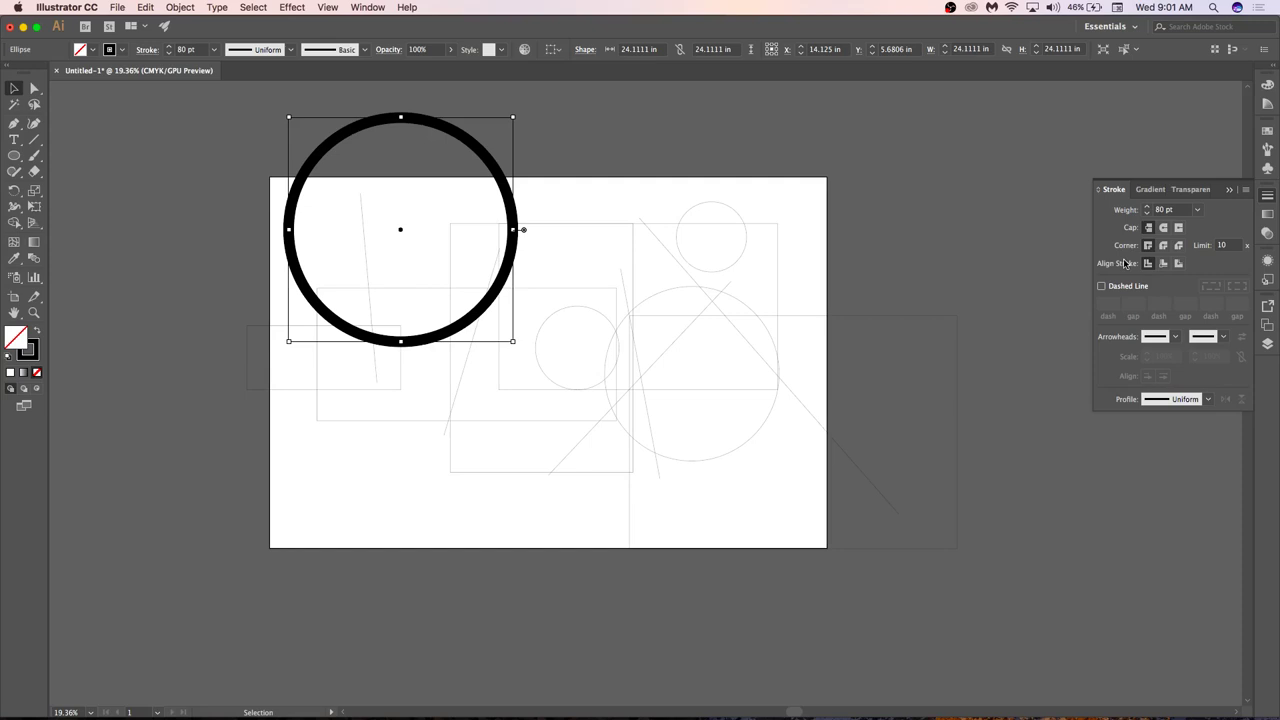
left_click(838, 284)
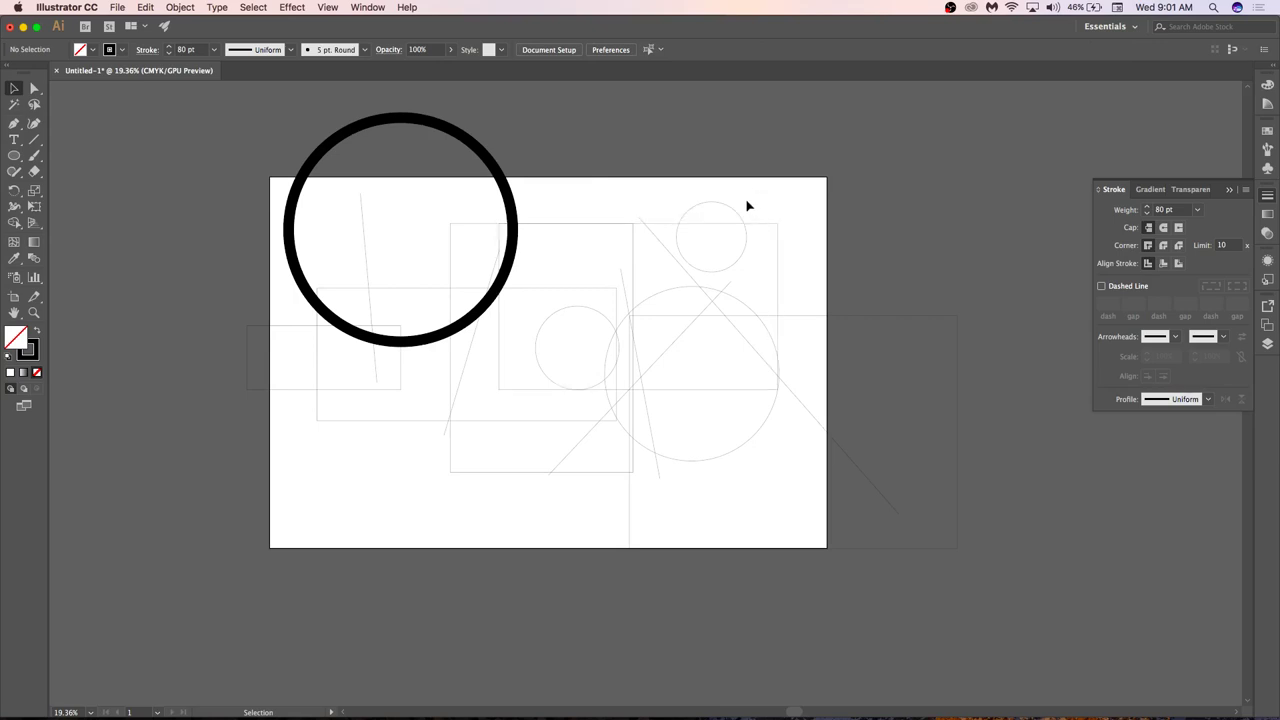
left_click(777, 285)
left_click(862, 316, "shift")
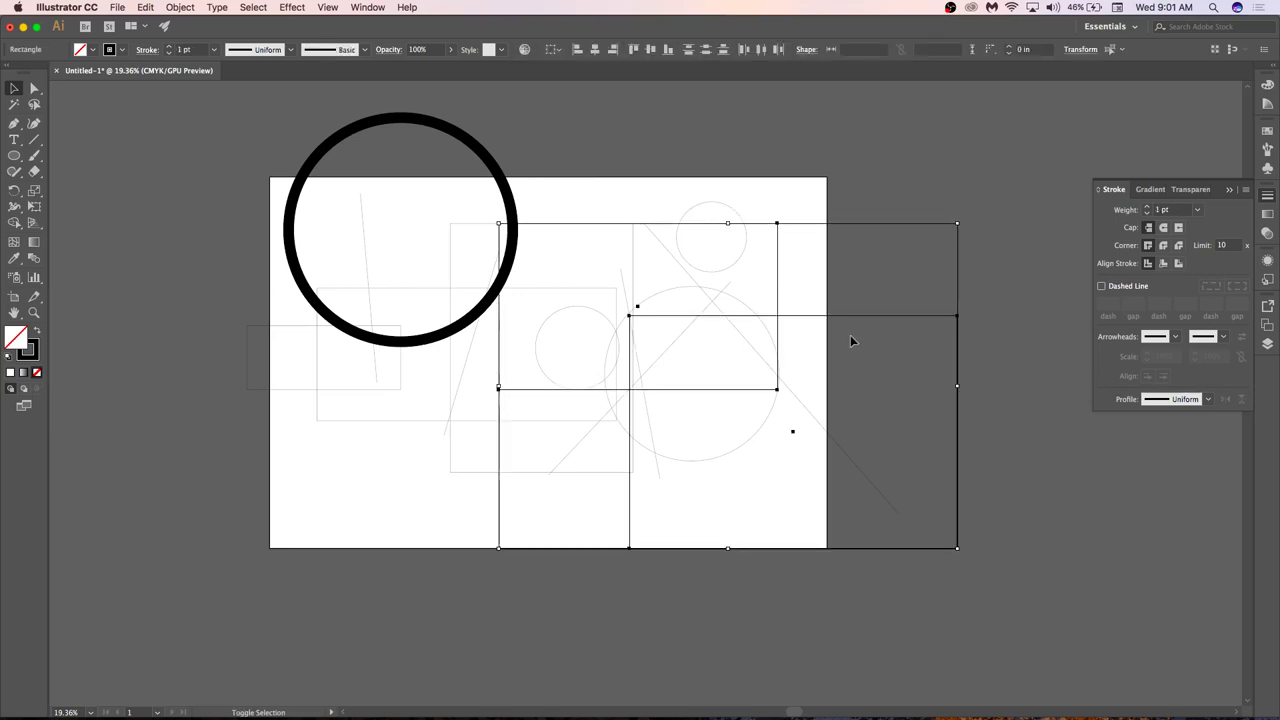
left_click(826, 294)
left_click(776, 285)
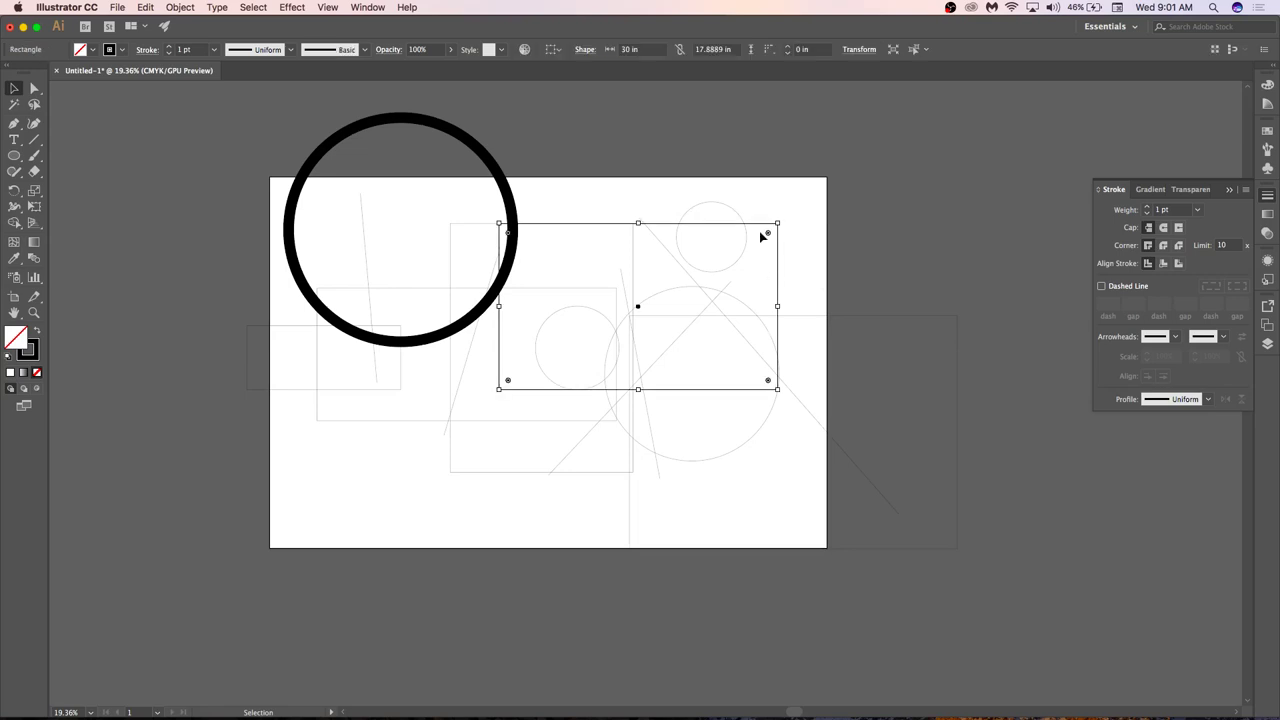
left_click(729, 208, "shift")
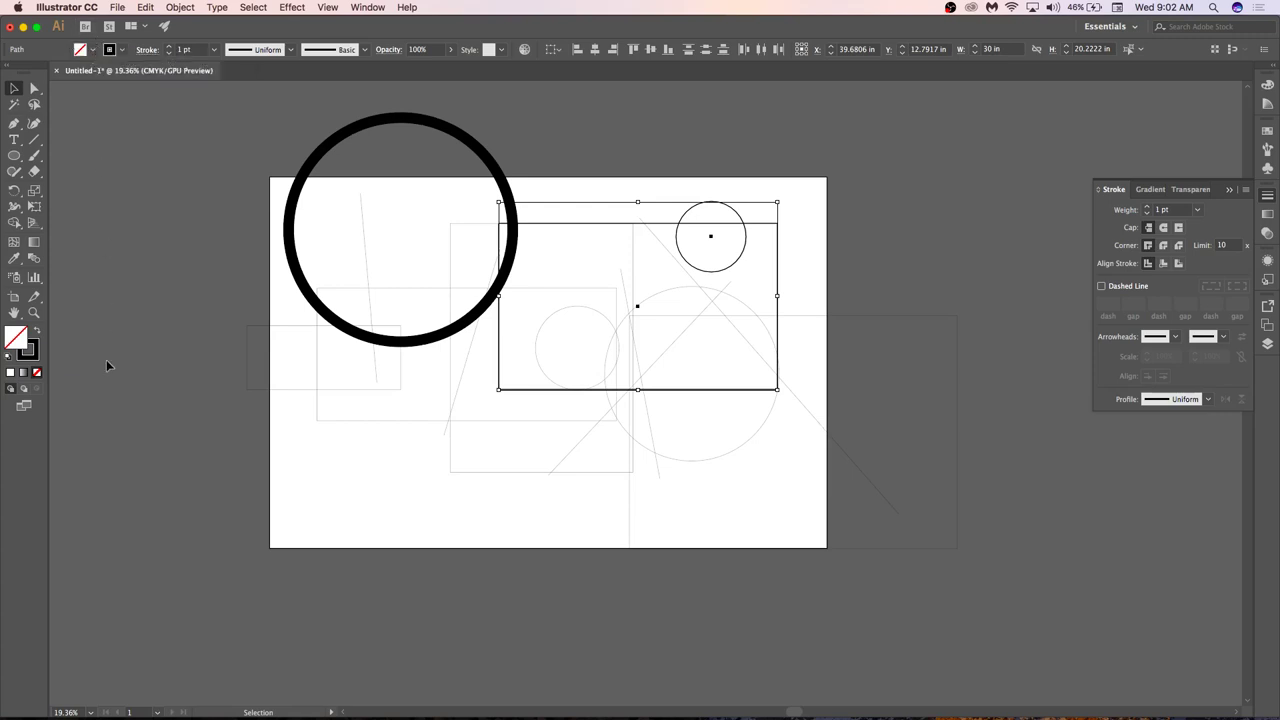
double_click(30, 351)
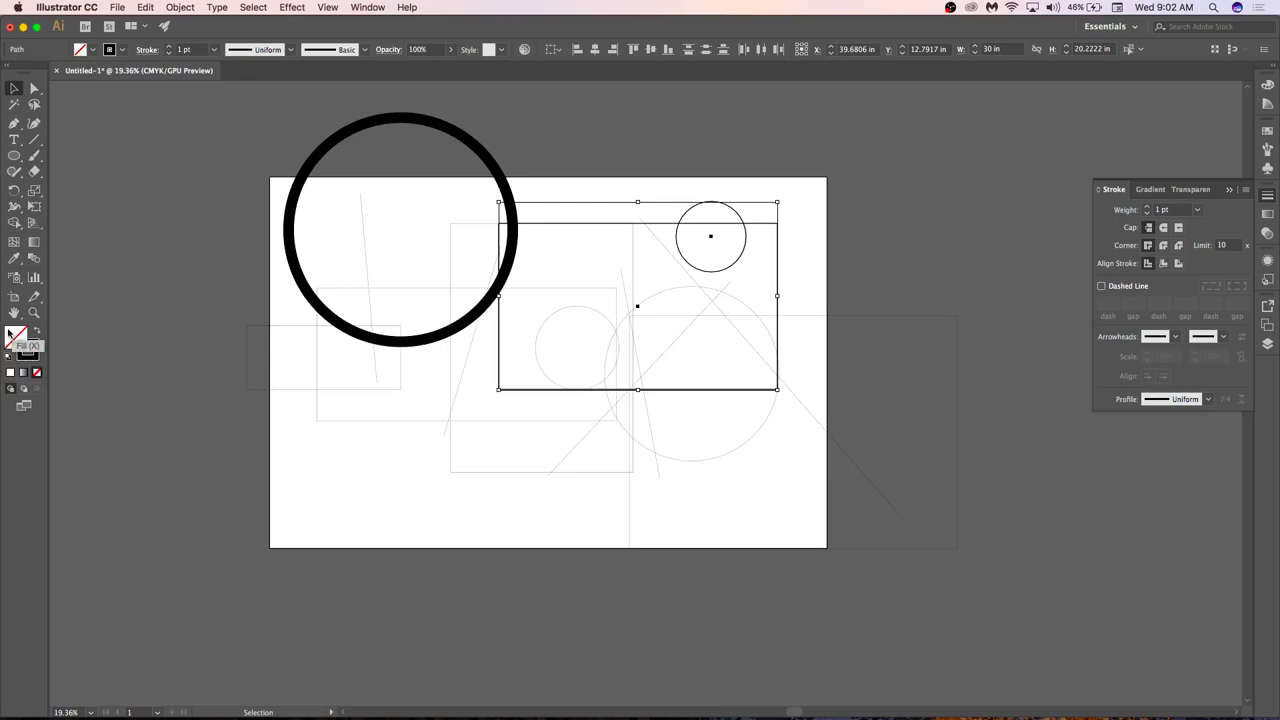
key("Escape")
left_click(96, 49)
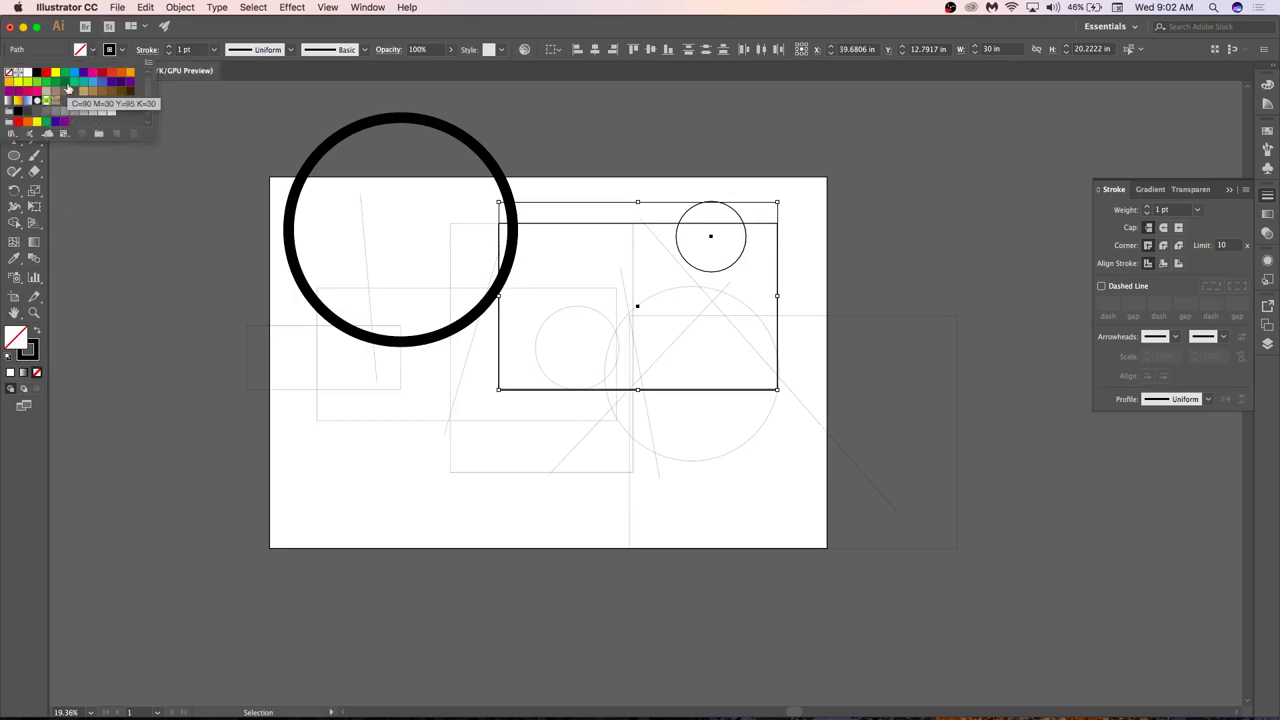
key("Escape")
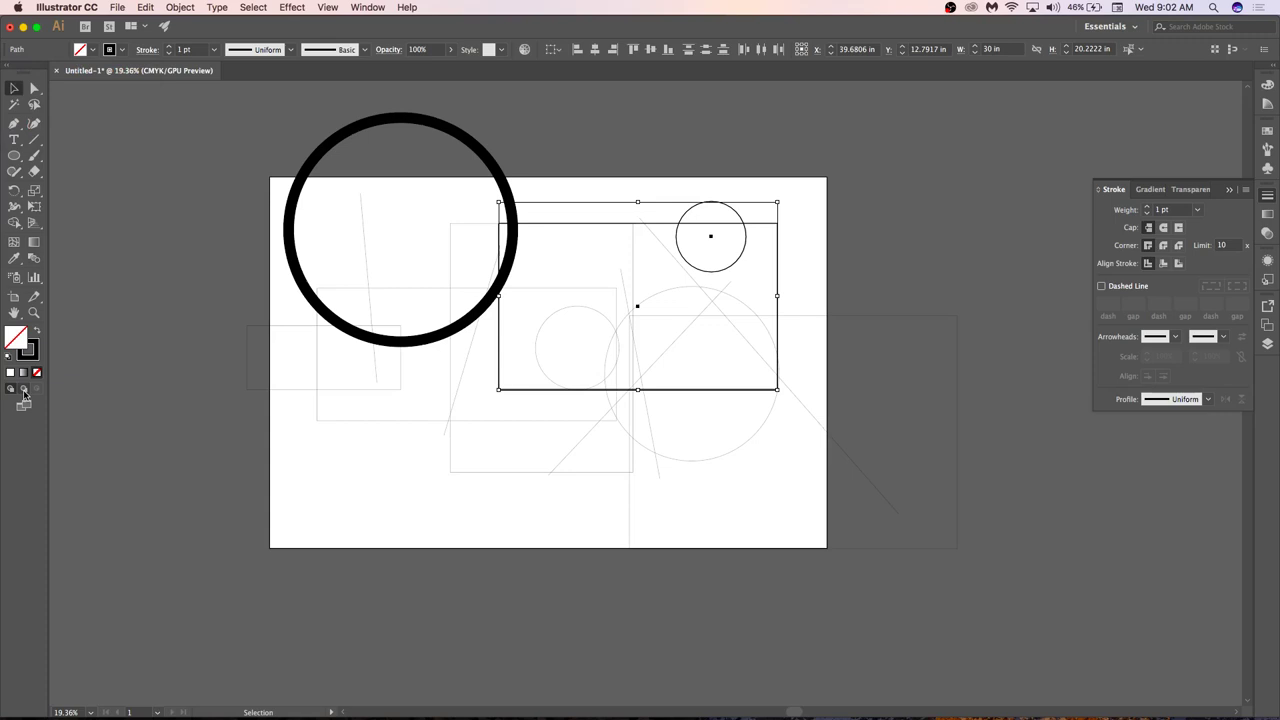
double_click(22, 340)
key("Escape")
Fill the top rectangle and small circle with dark red 682D2D.
double_click(17, 337)
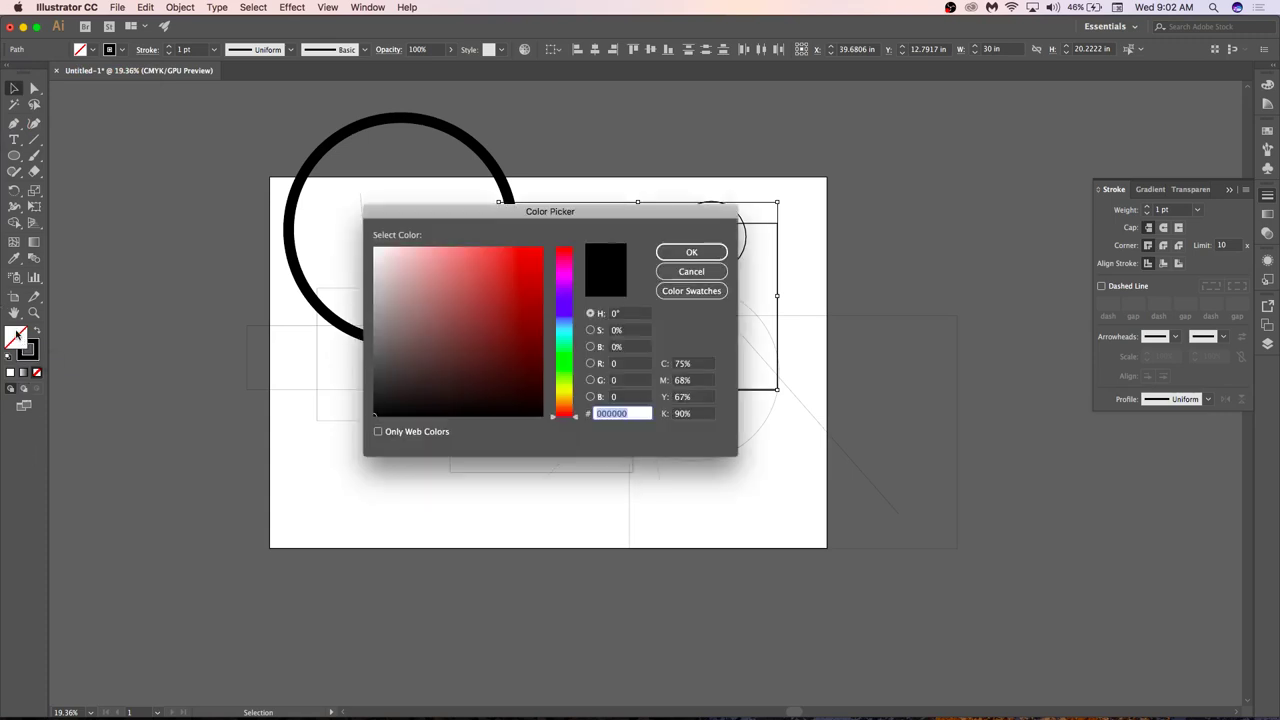
left_click(440, 340)
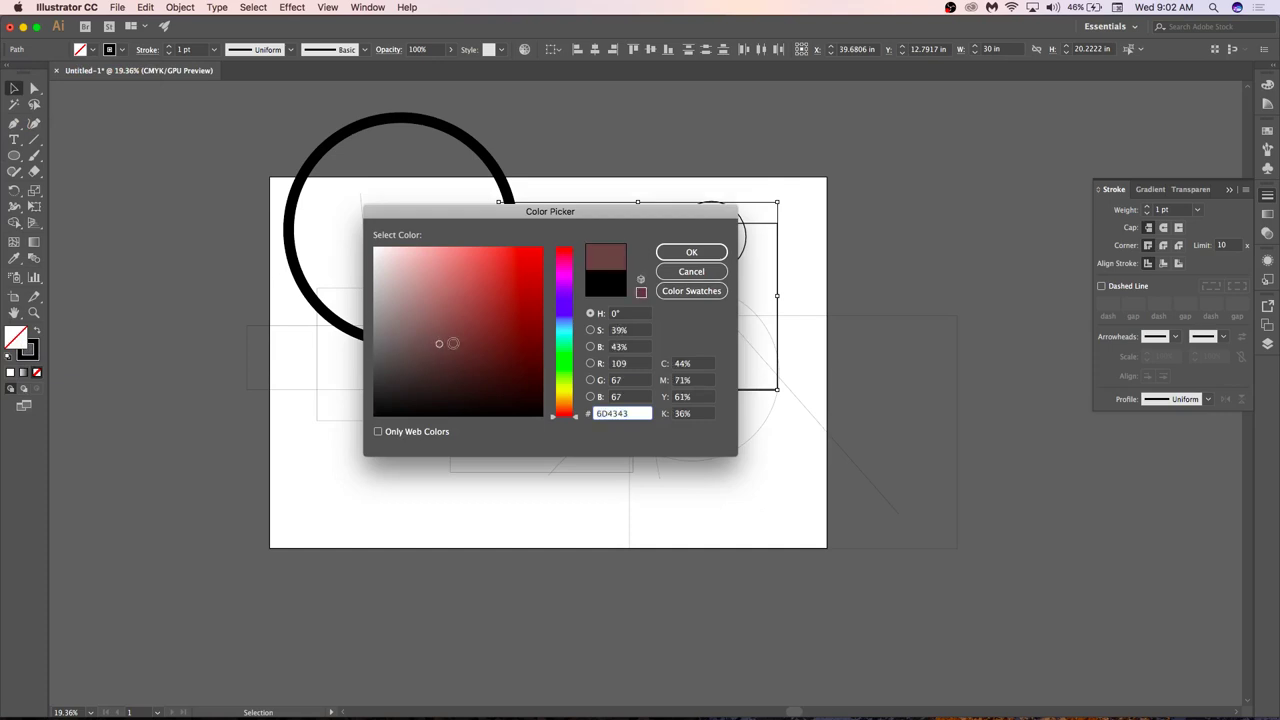
left_click(470, 347)
left_click(680, 252)
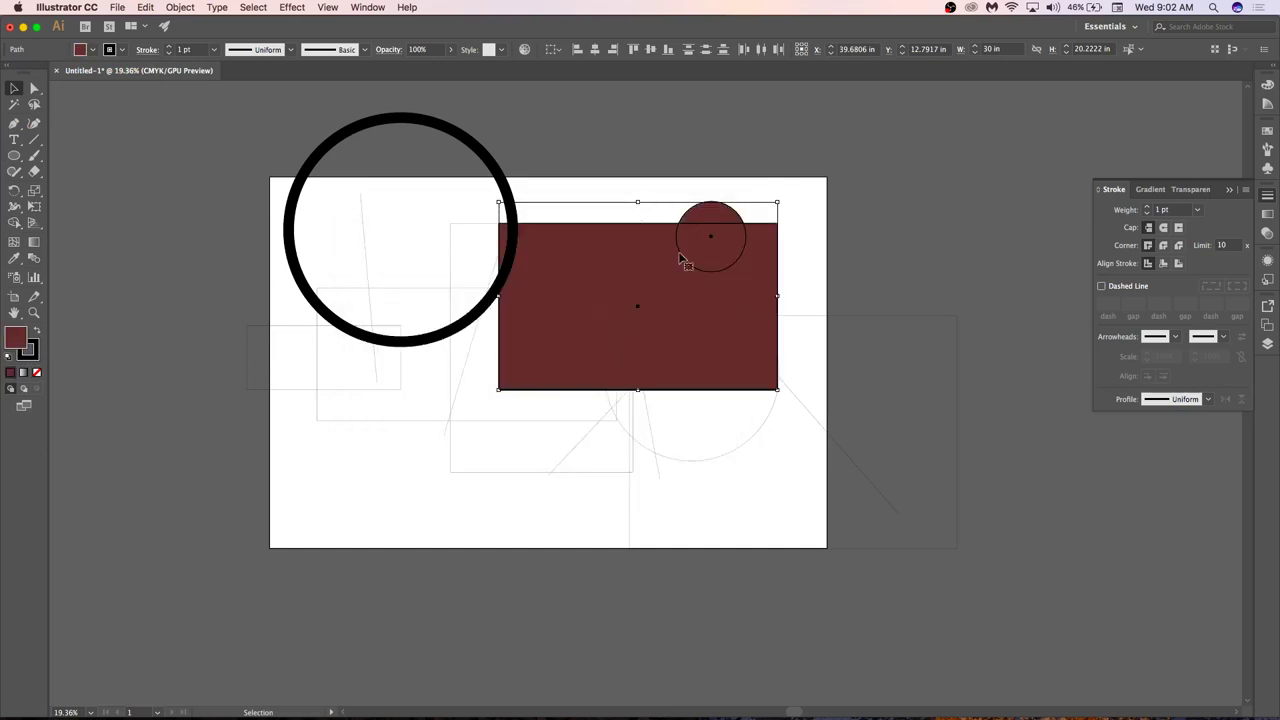
left_click(869, 273)
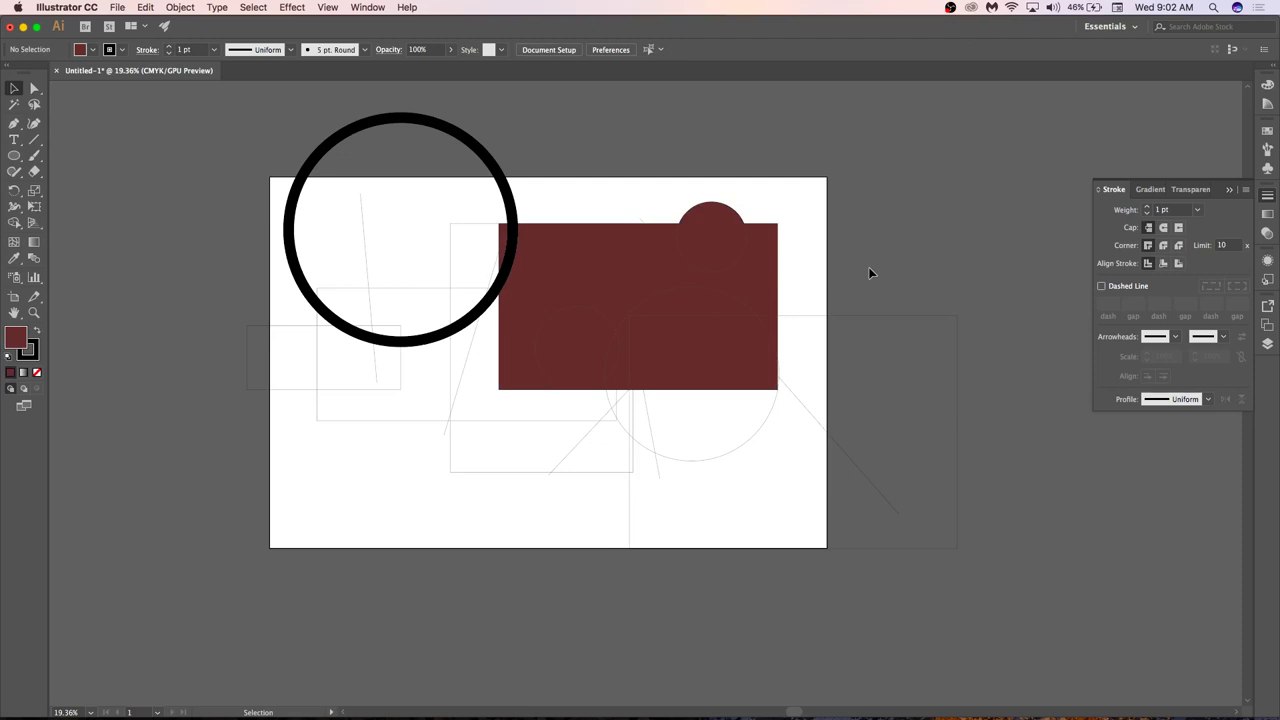
Fill the large faint circle with a blue colour.
left_click(736, 445)
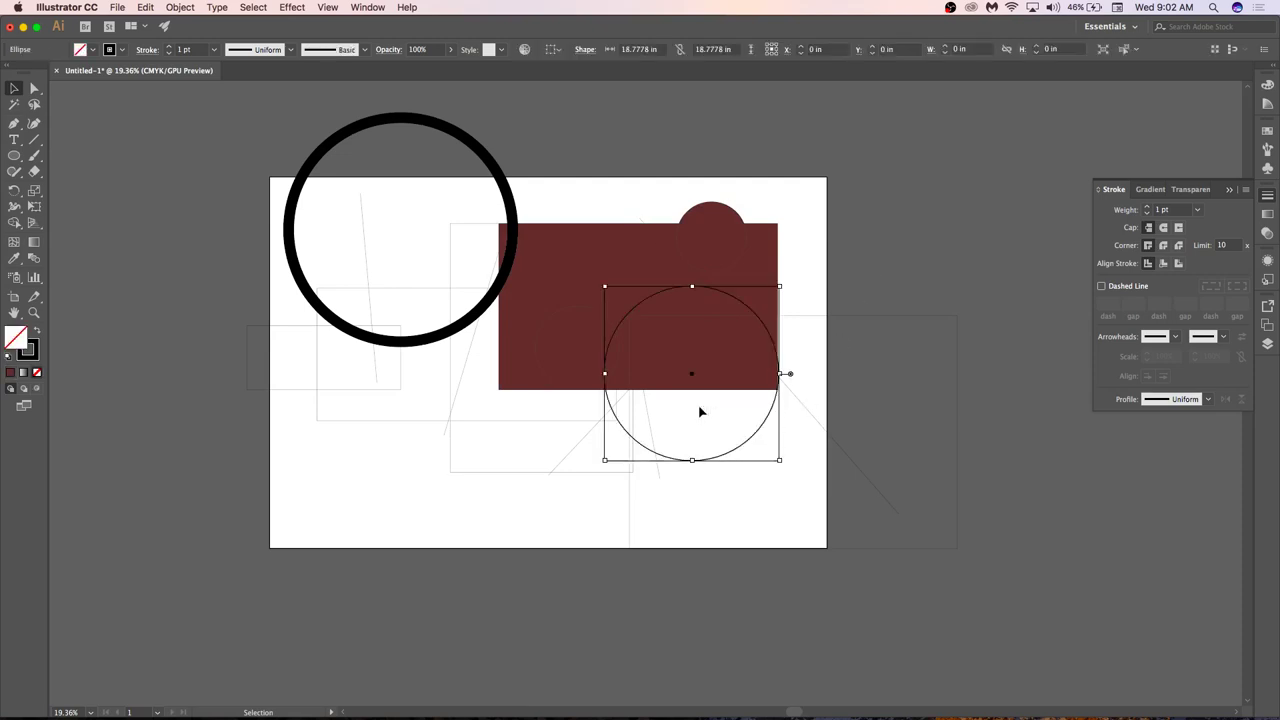
double_click(31, 341)
left_click(560, 316)
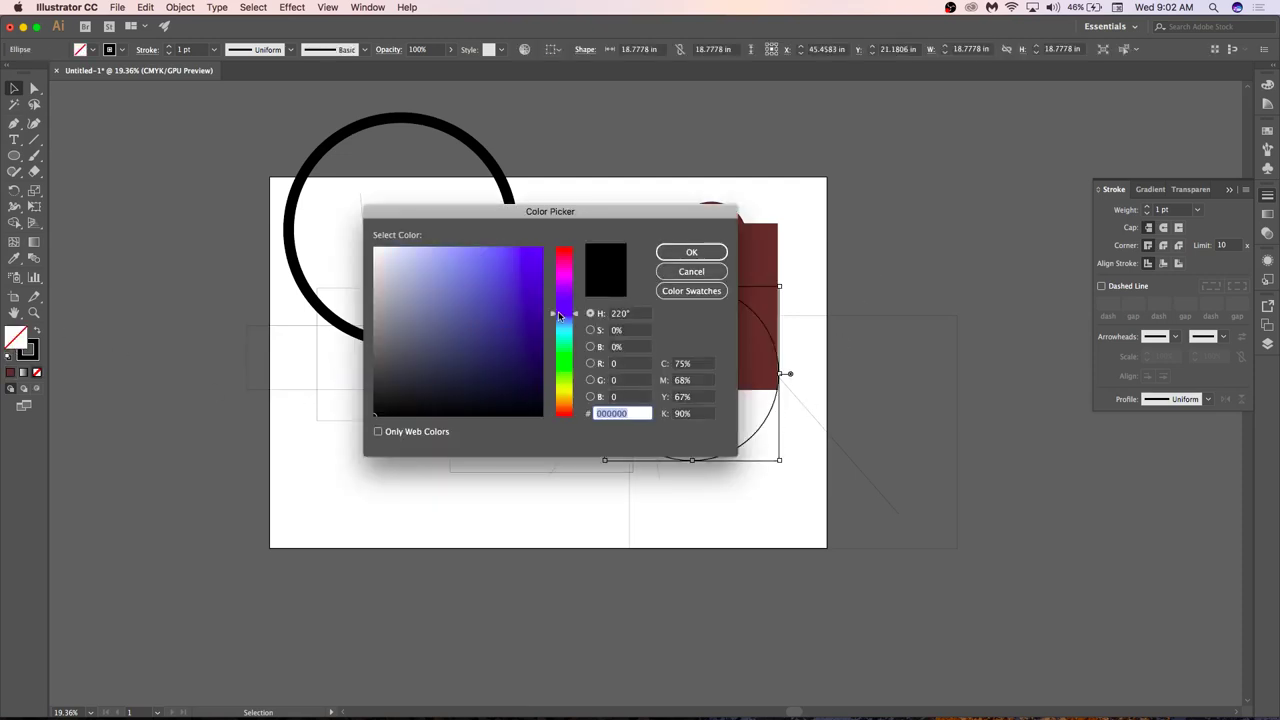
left_click(517, 289)
left_click(691, 252)
left_click(585, 497)
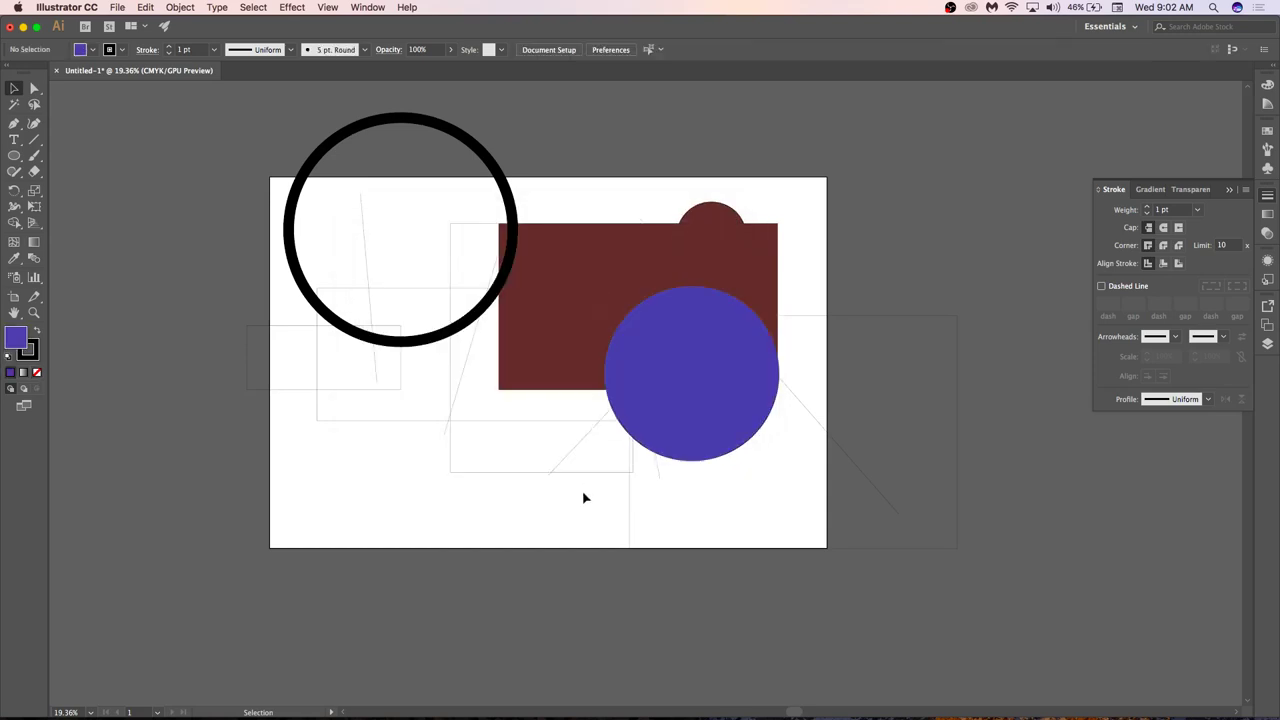
Fill the middle-left rectangle with the diagonal line yellow-green 8C9941.
left_click(533, 471)
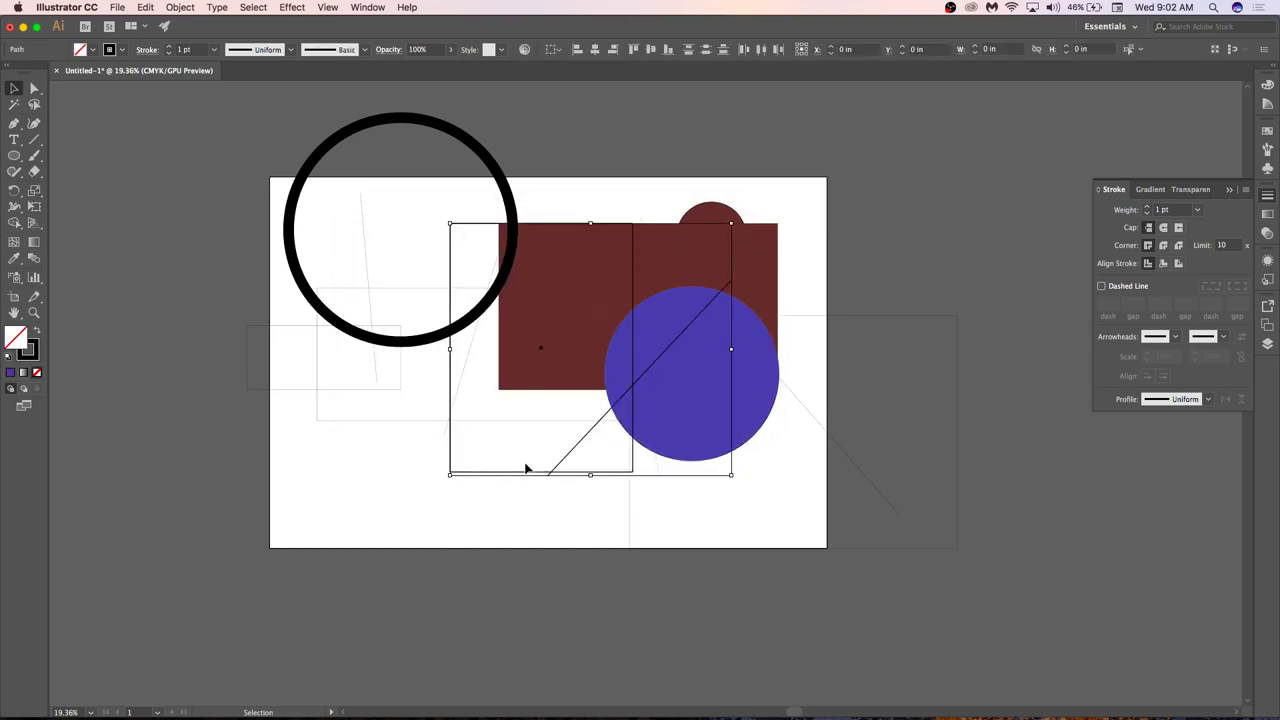
double_click(28, 348)
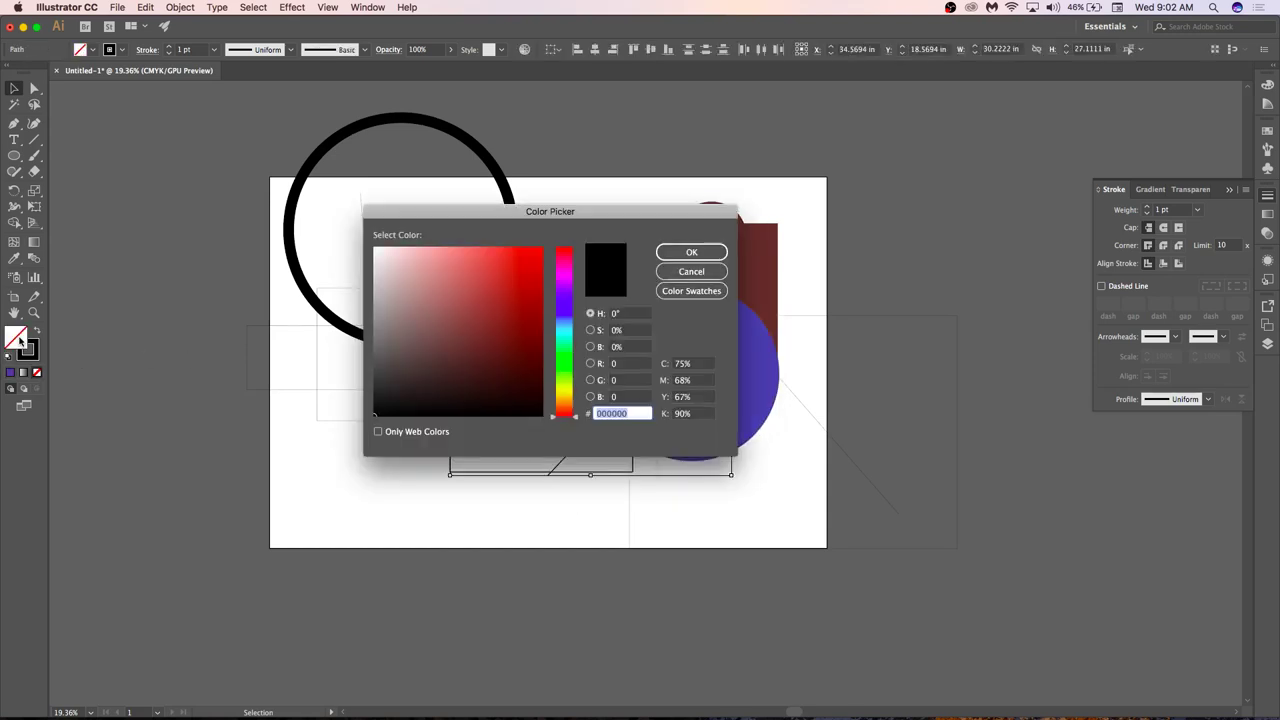
left_click(564, 368)
left_click(471, 315)
left_click(549, 382)
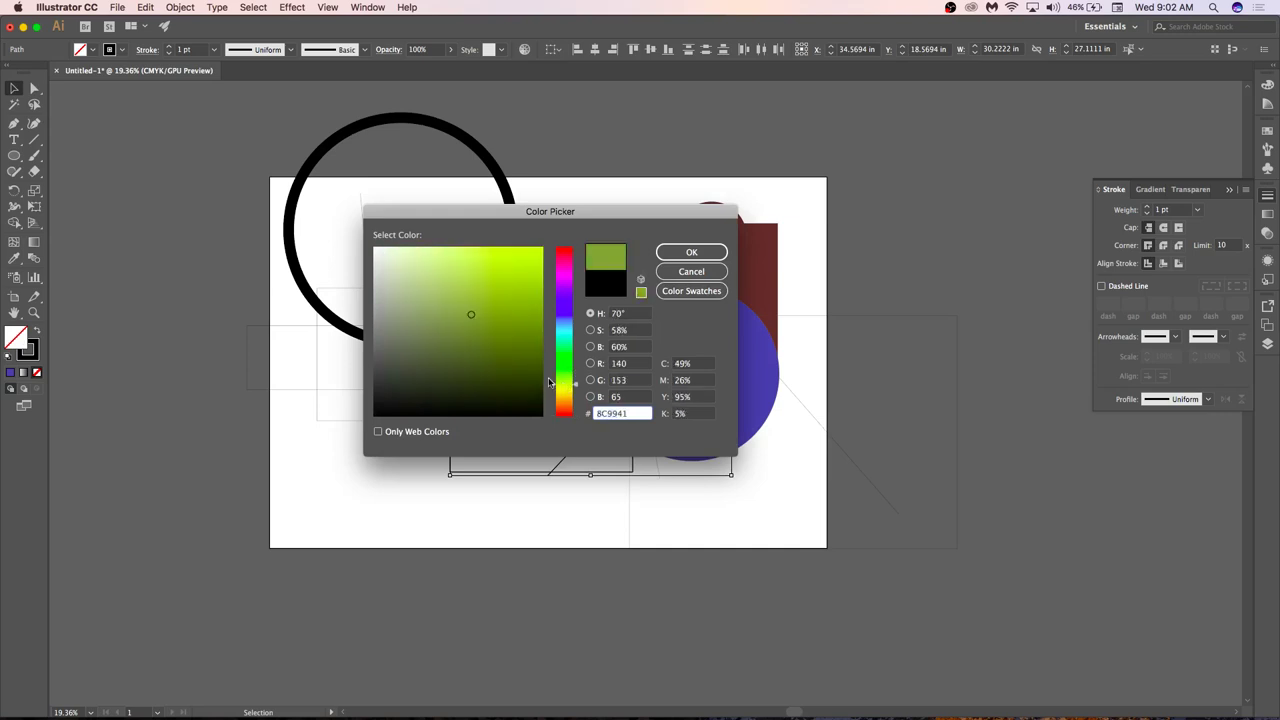
left_click(691, 252)
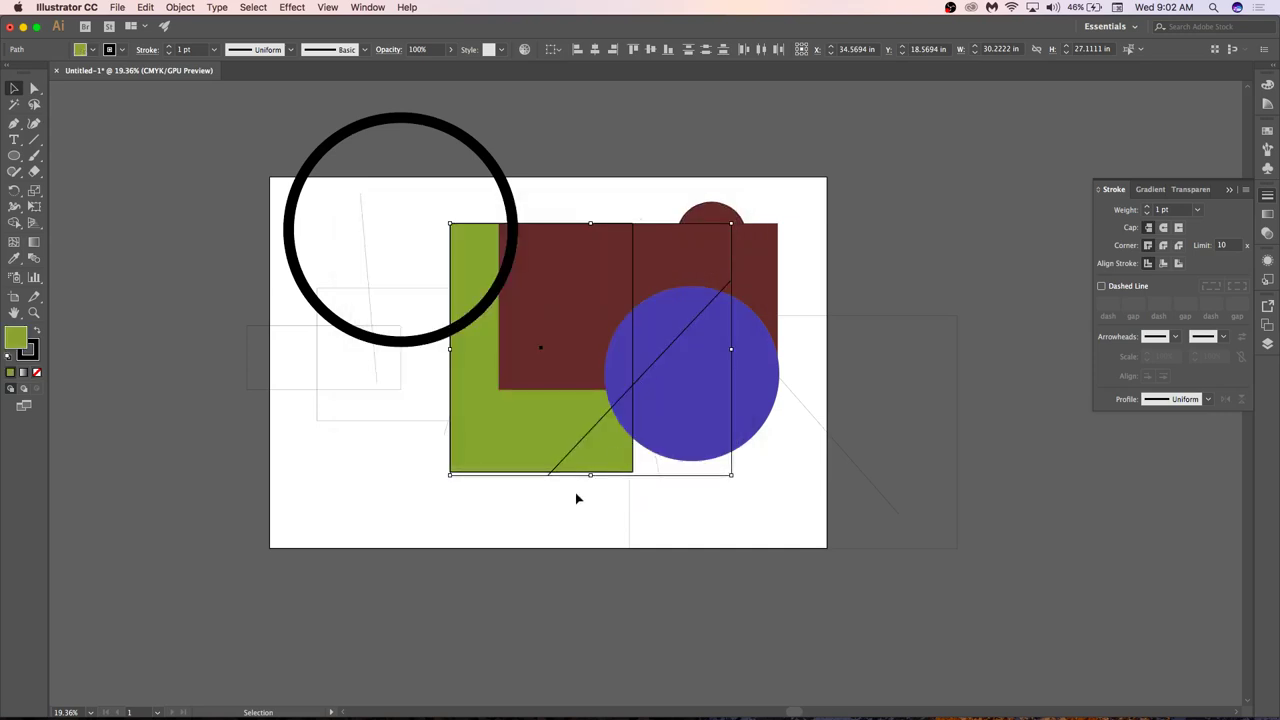
left_click(576, 494)
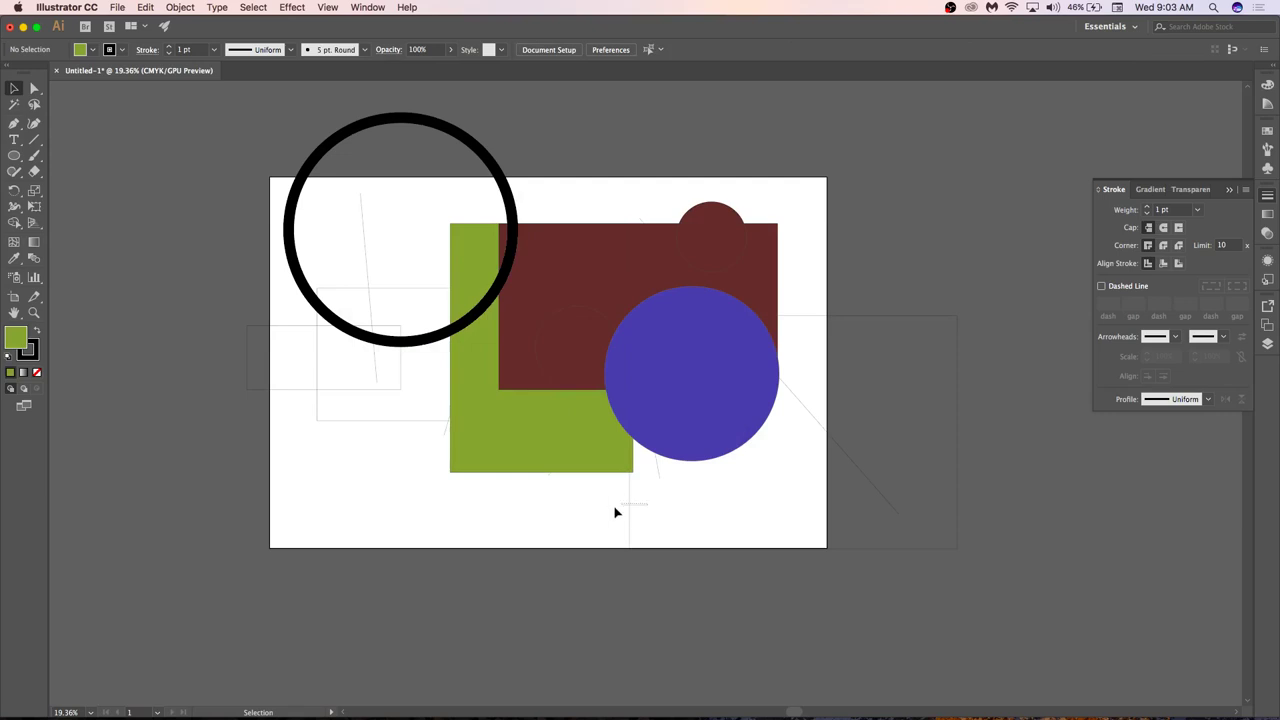
Fill the lower-right rectangle with magenta DB45D1.
left_click(615, 512)
double_click(14, 339)
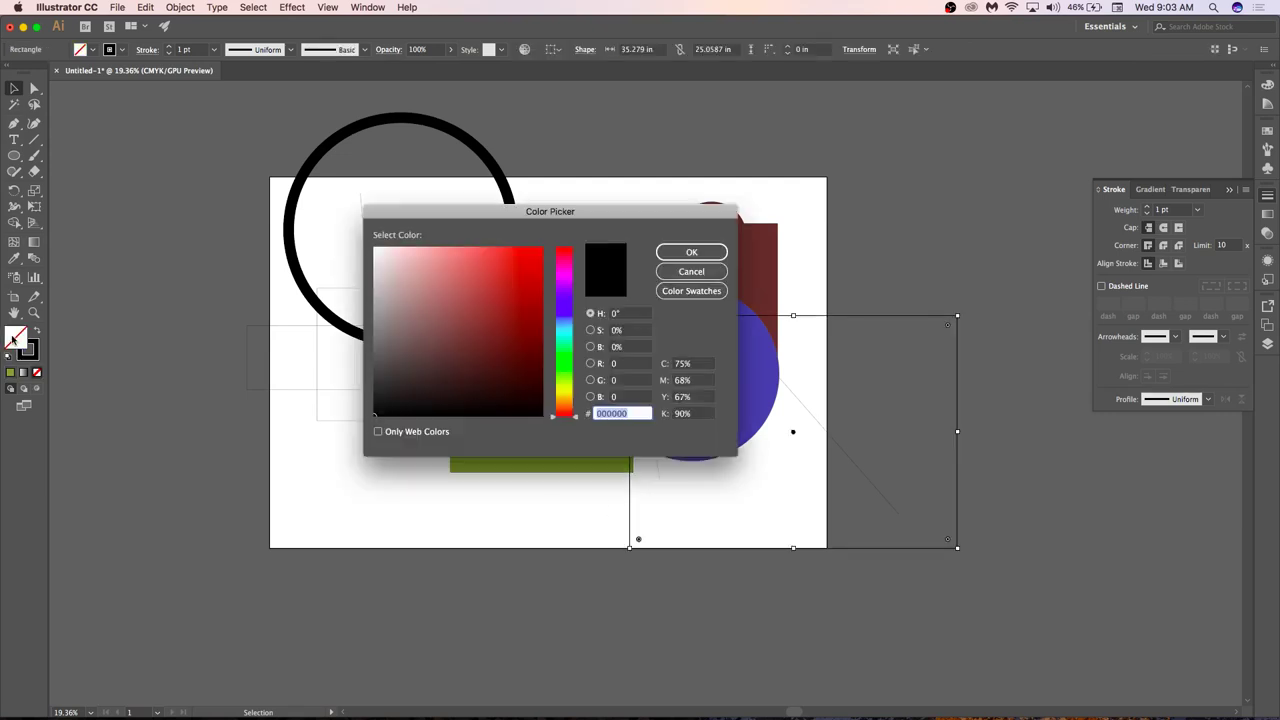
left_click_drag(506, 348, 489, 270)
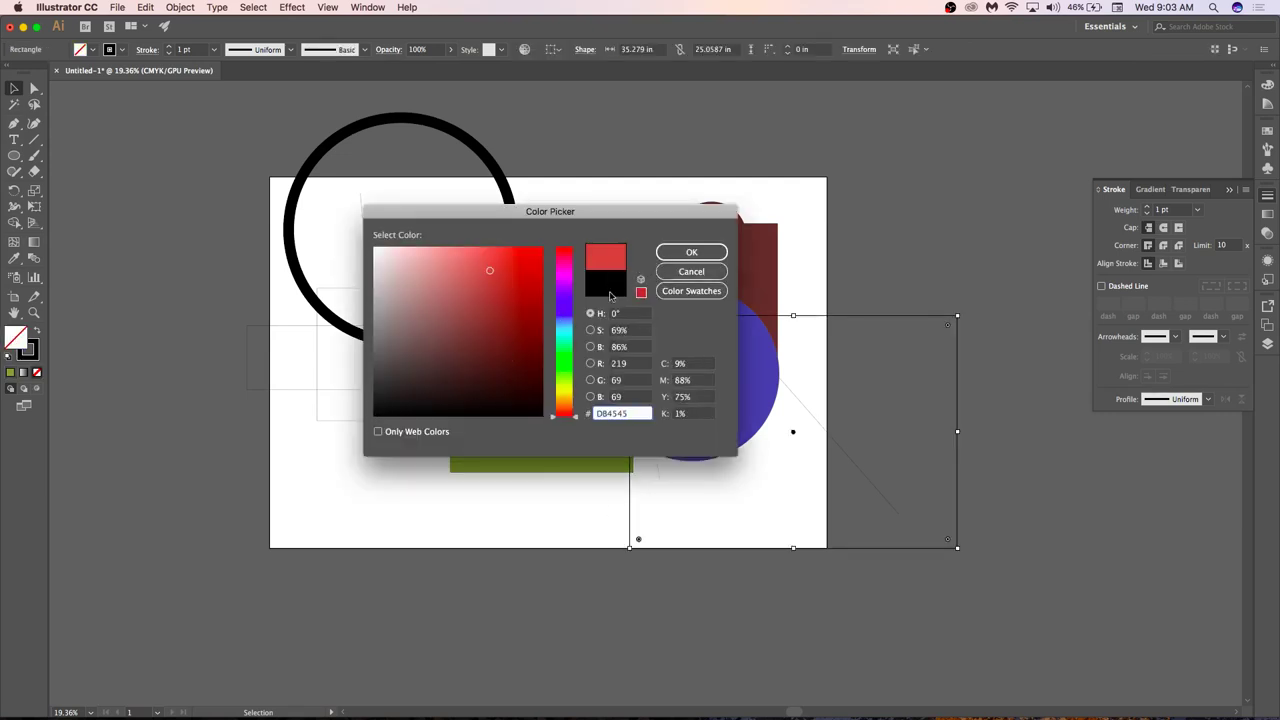
left_click_drag(565, 410, 566, 272)
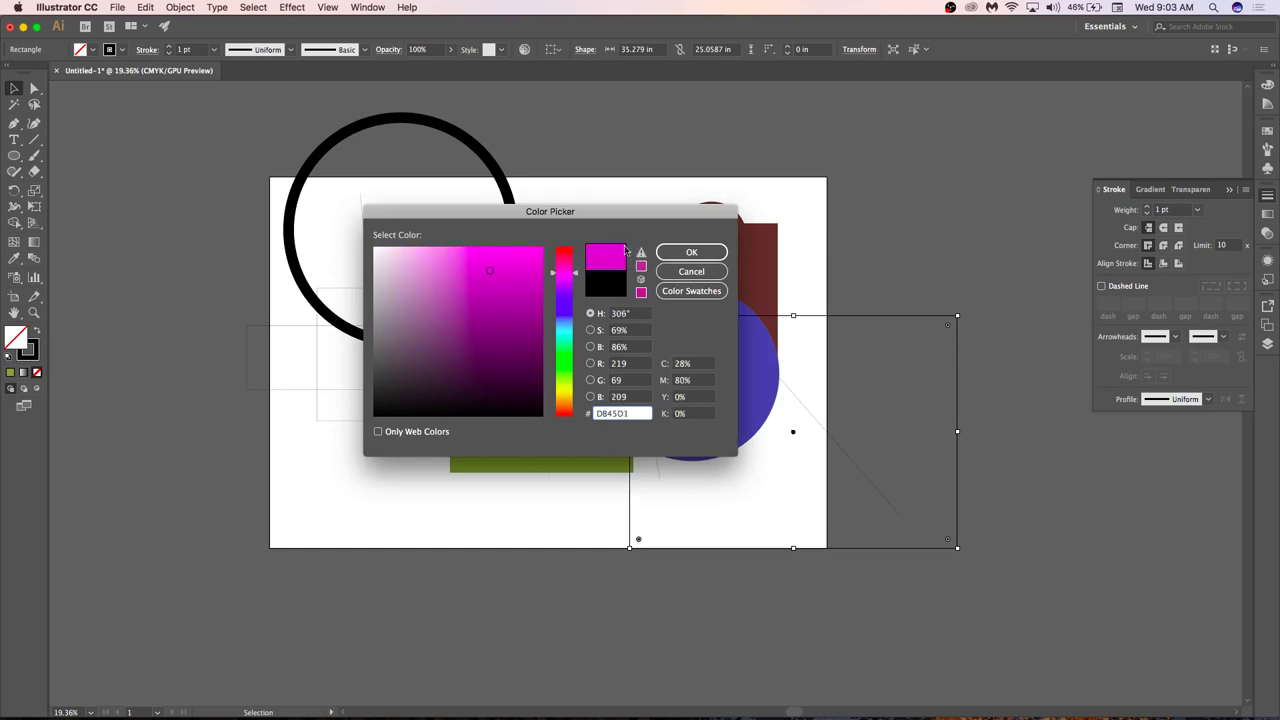
left_click(691, 252)
left_click(490, 544)
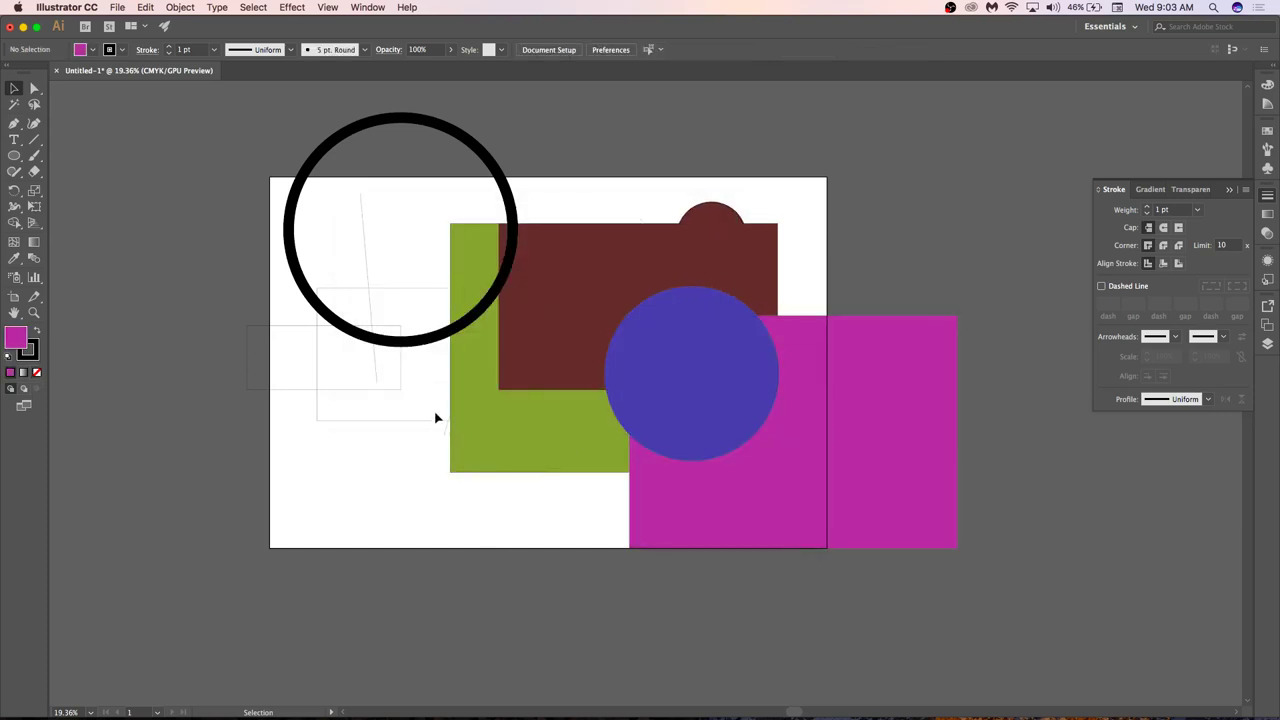
left_click(330, 390)
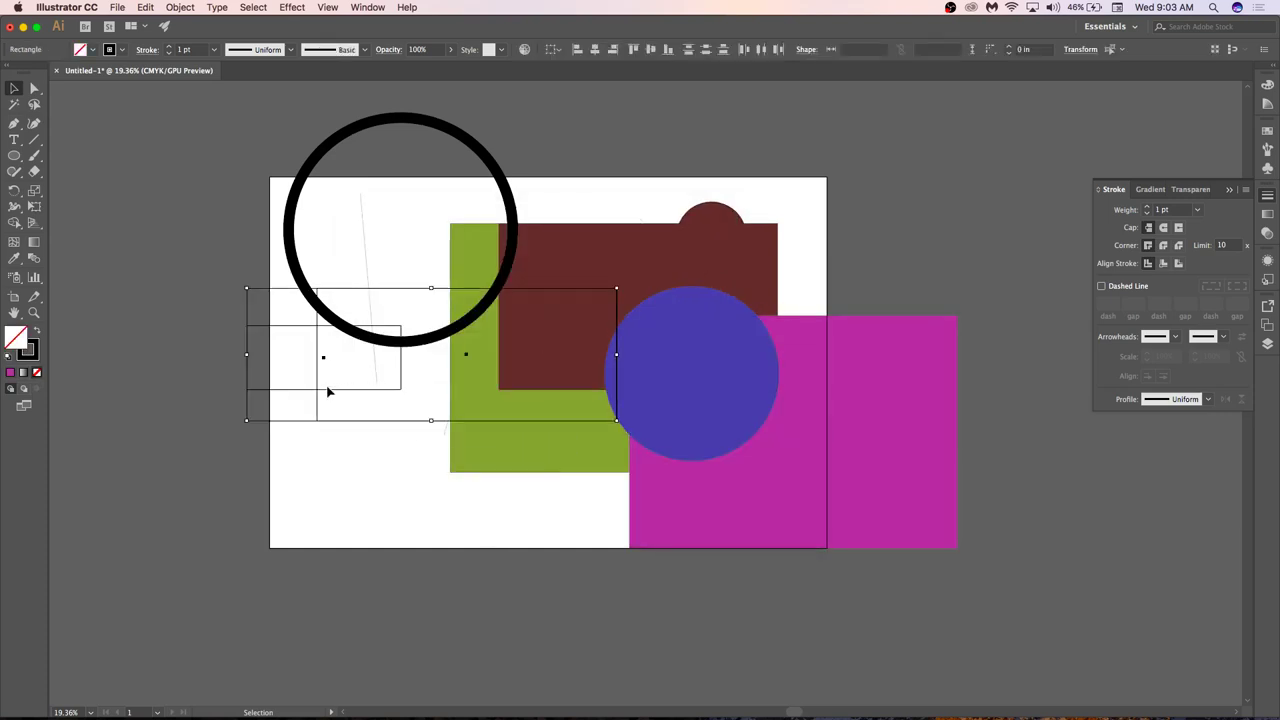
double_click(14, 336)
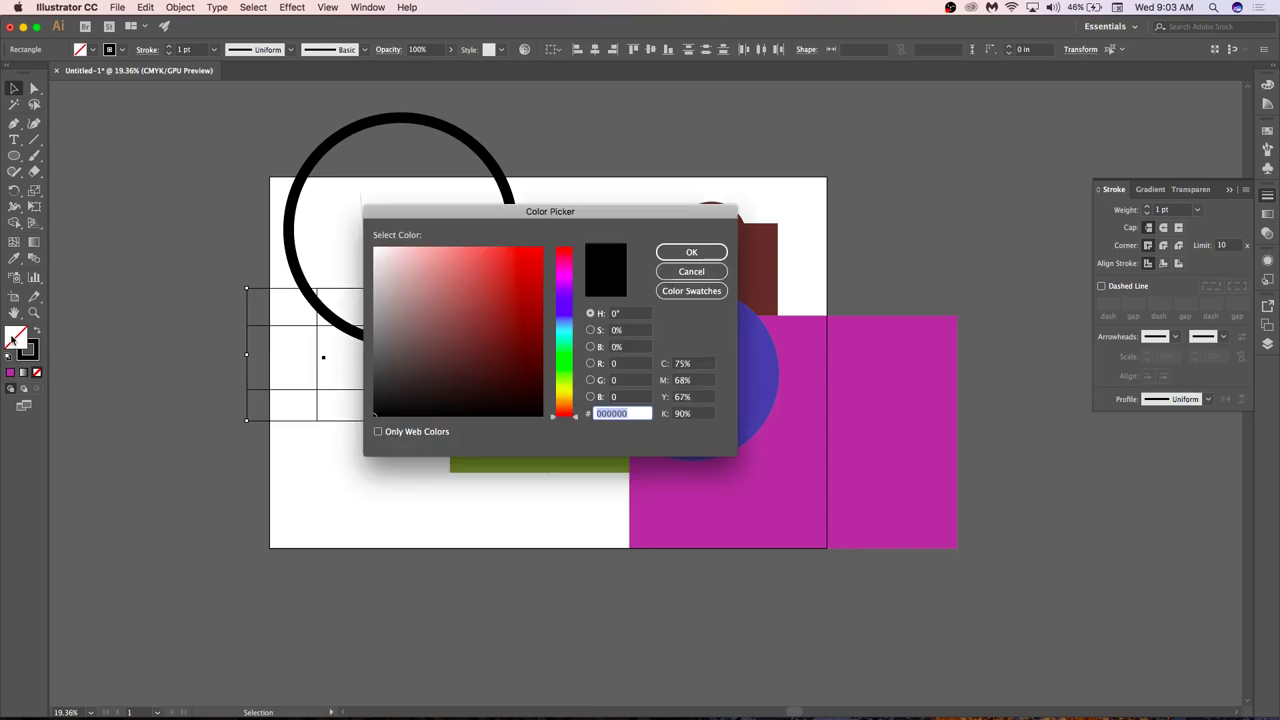
left_click(571, 339)
left_click(501, 287)
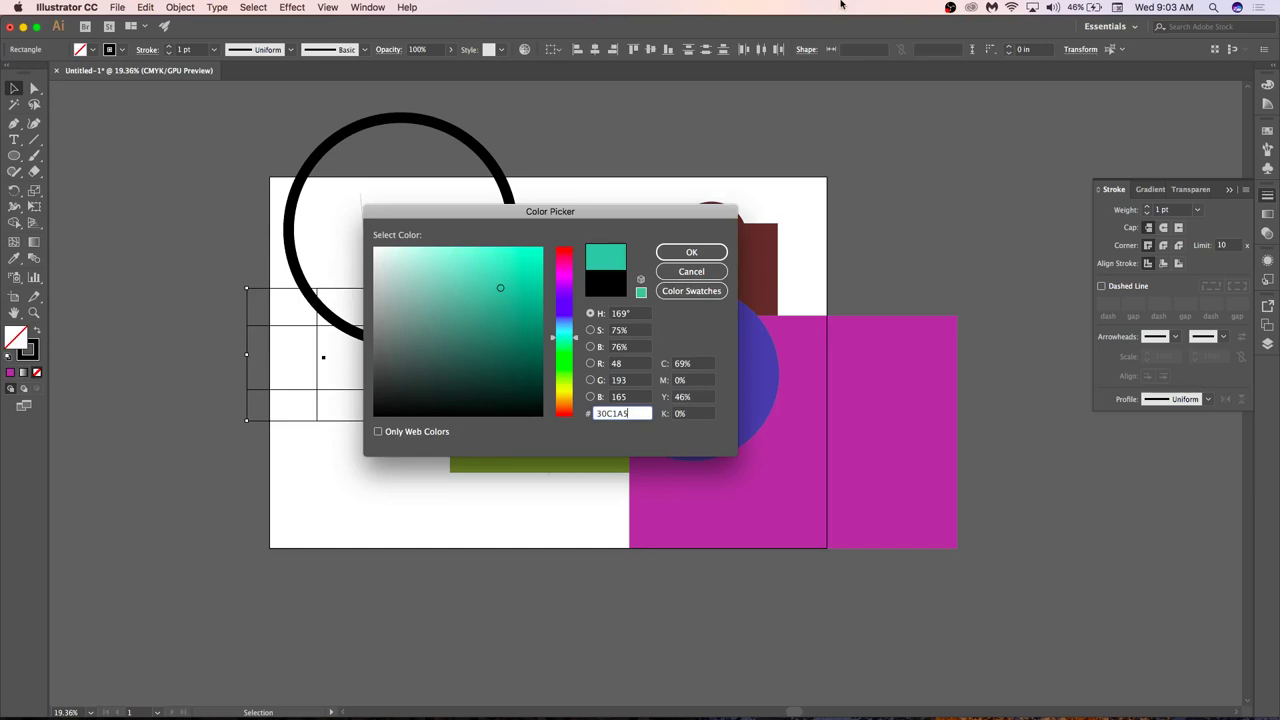
left_click(691, 252)
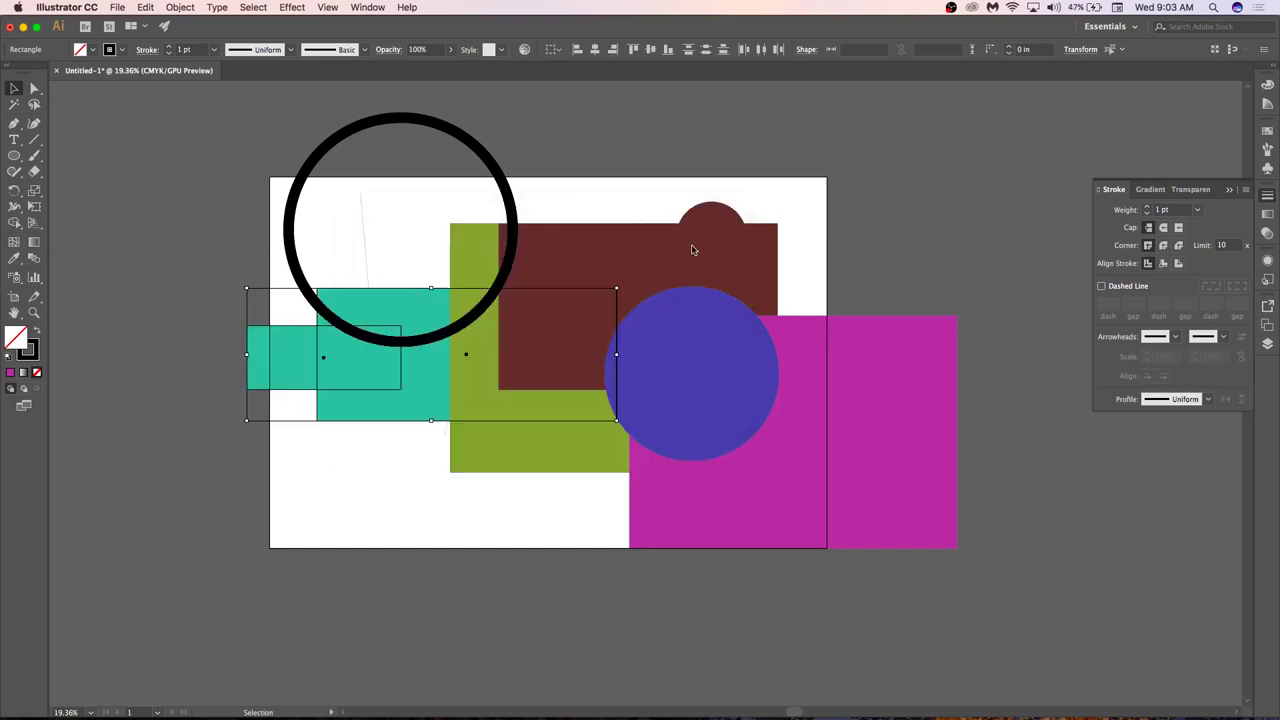
left_click(605, 504)
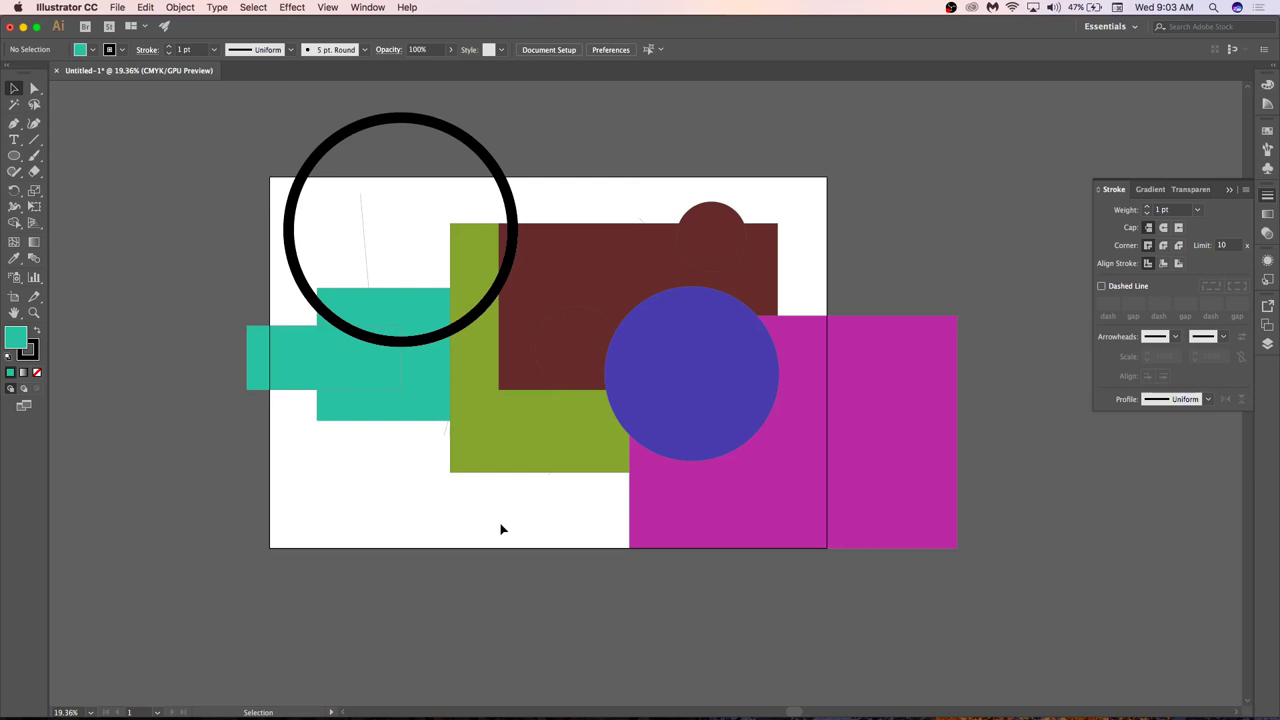
left_click(295, 349)
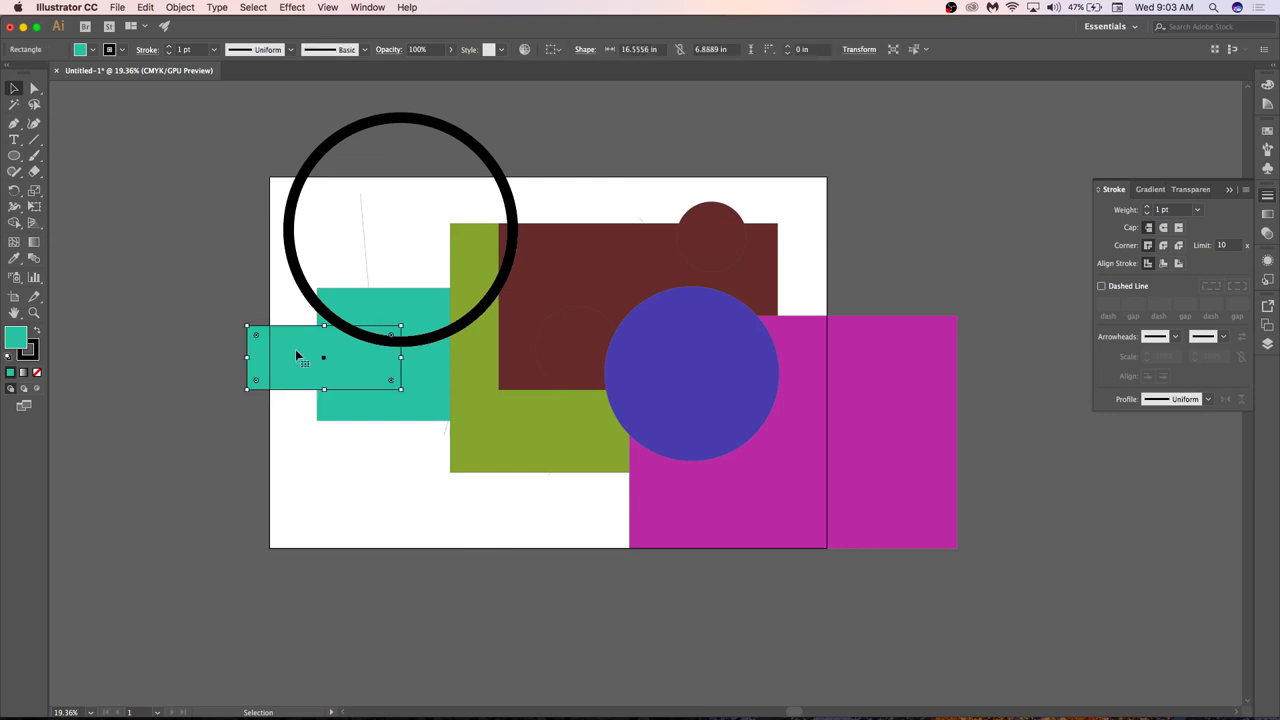
double_click(12, 343)
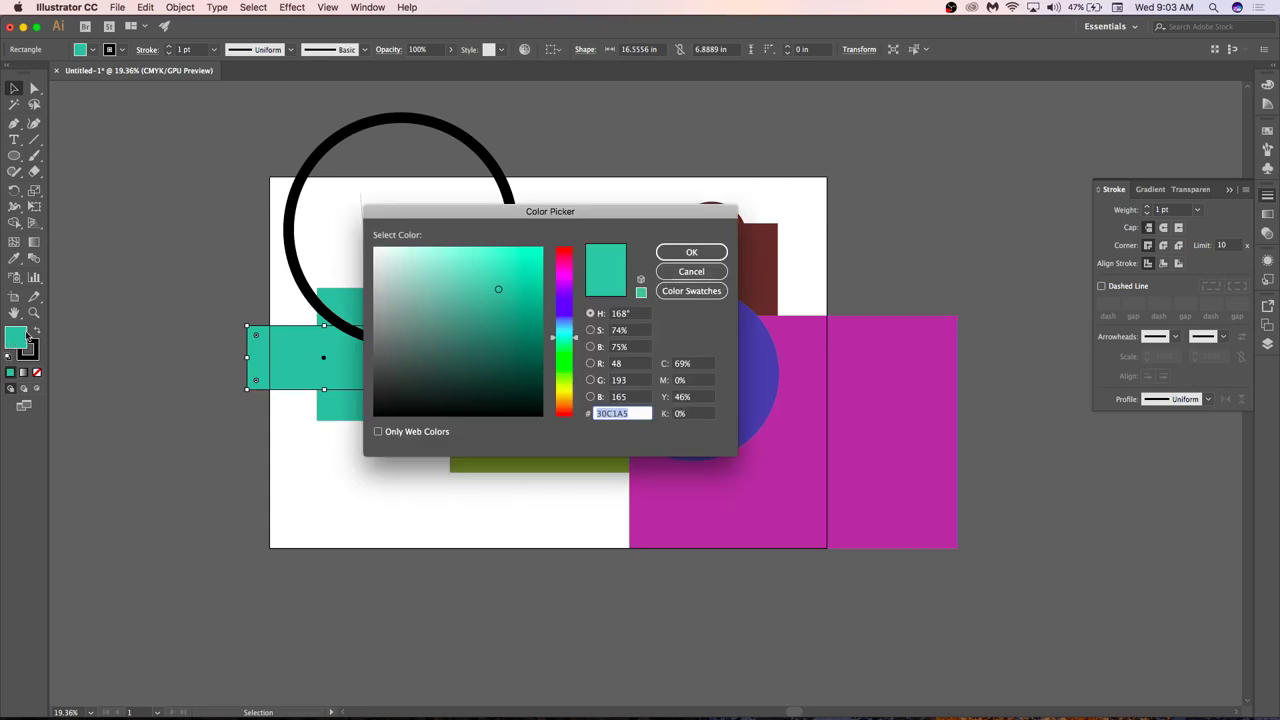
left_click(566, 294)
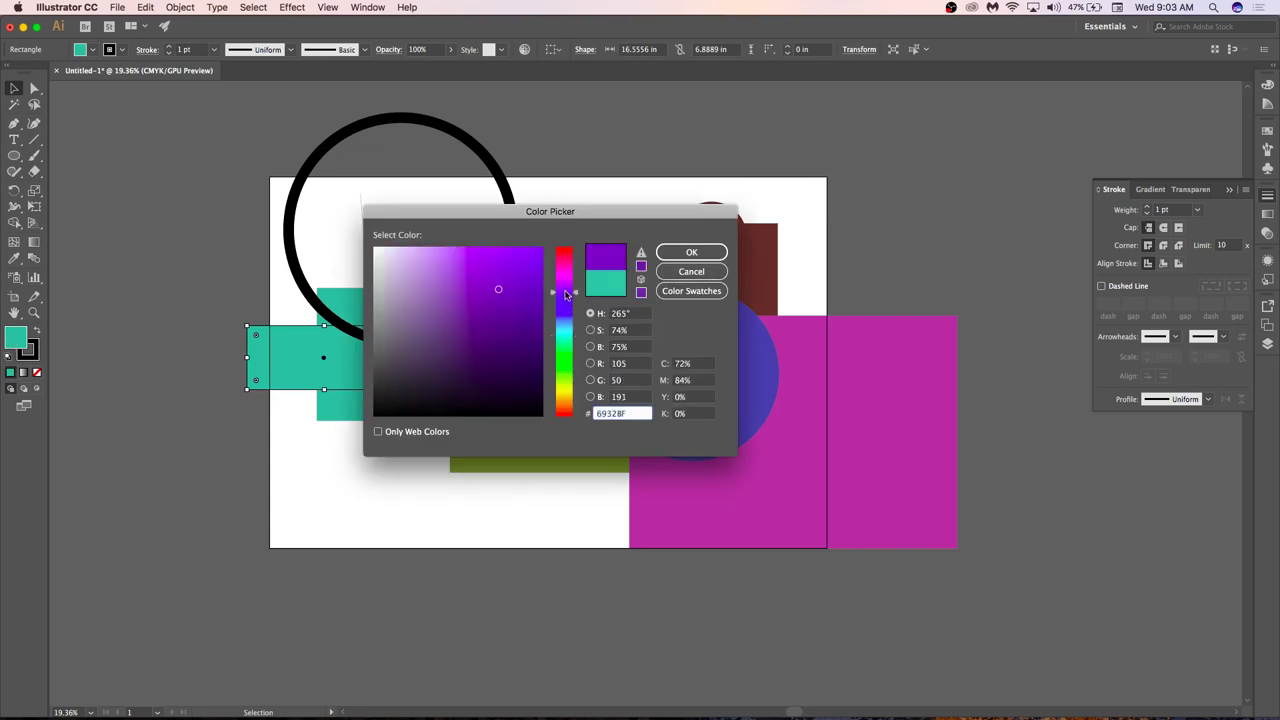
left_click(691, 252)
left_click(491, 508)
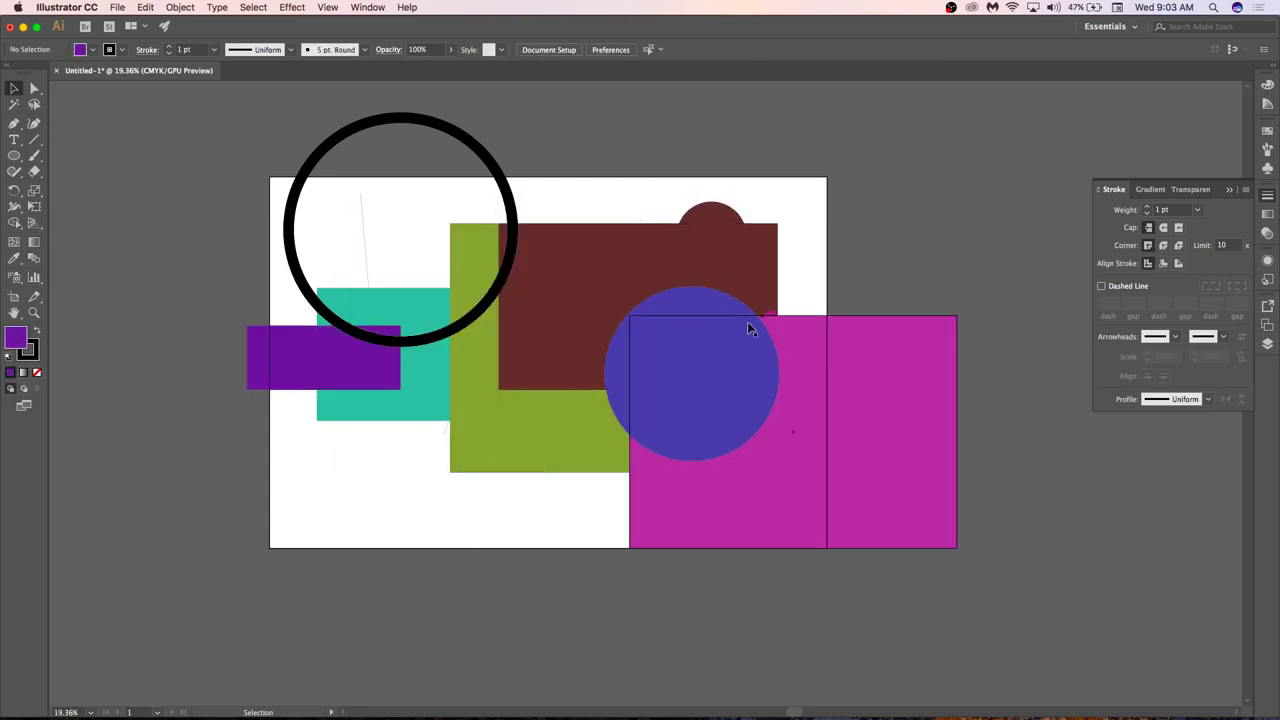
left_click(714, 219)
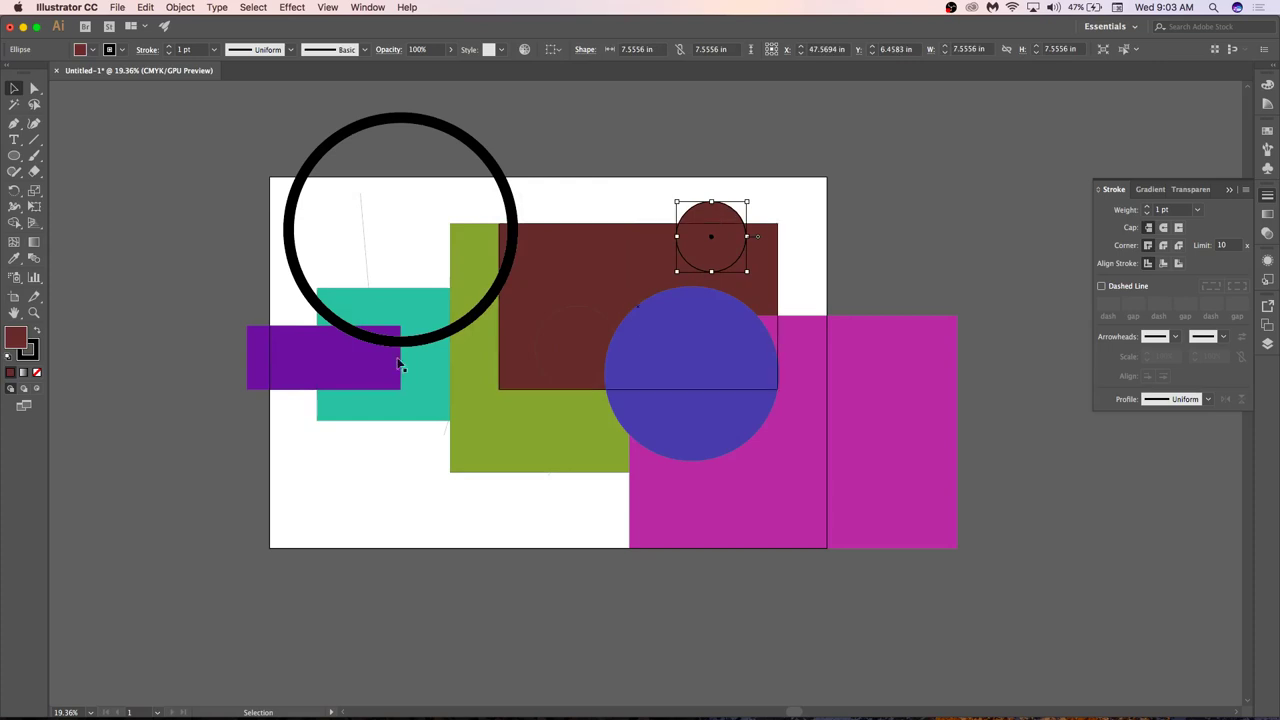
double_click(19, 340)
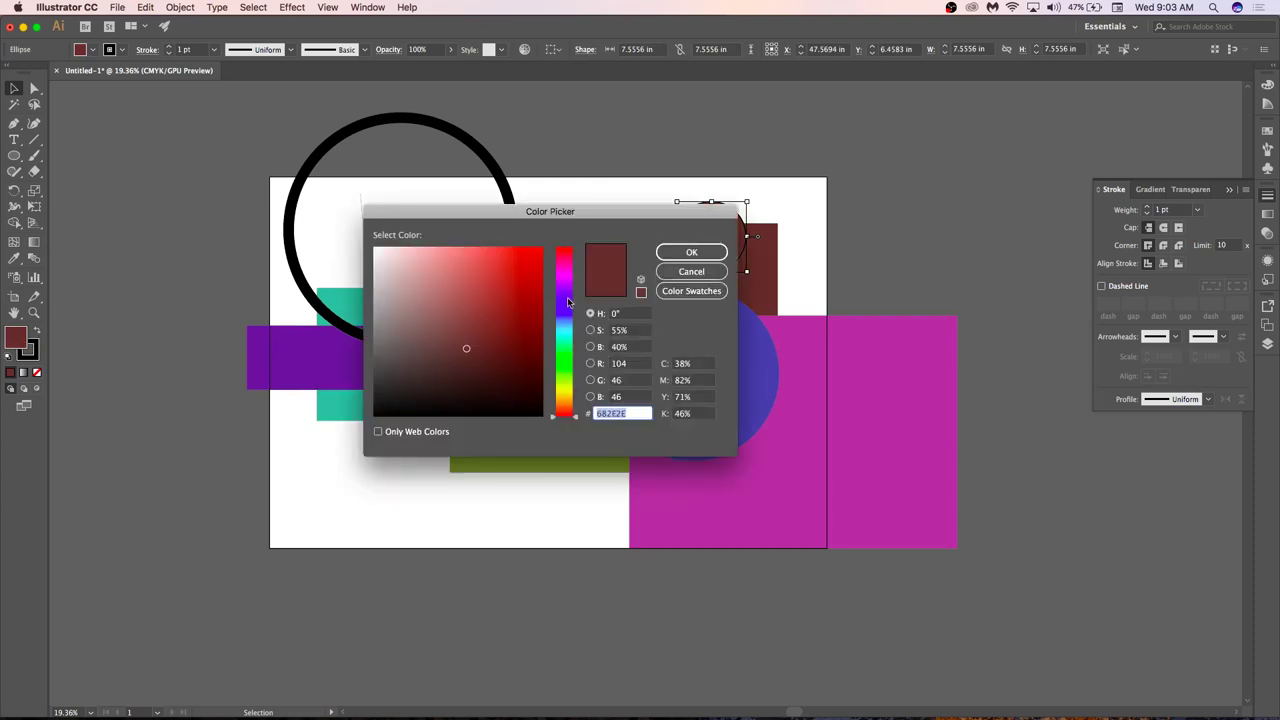
mouse_move(571, 332)
left_mouse_down()
mouse_move(571, 312)
mouse_move(571, 325)
left_mouse_up()
left_click(691, 251)
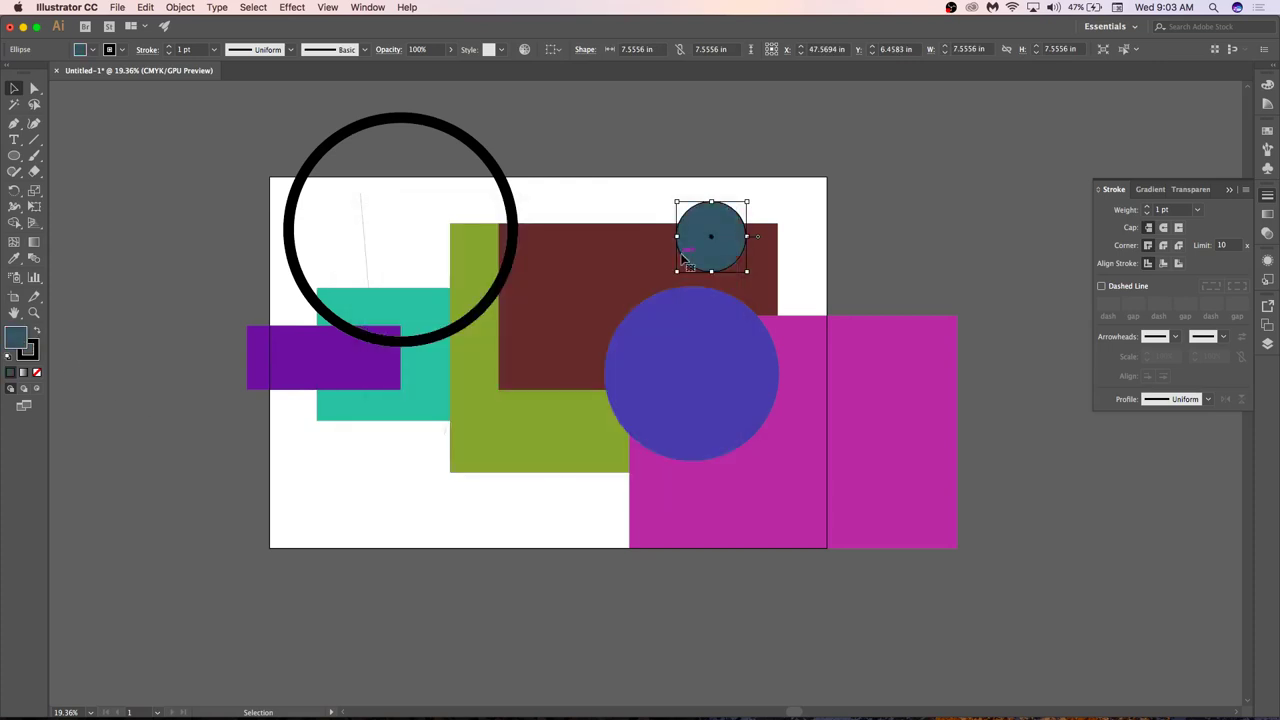
left_click(517, 531)
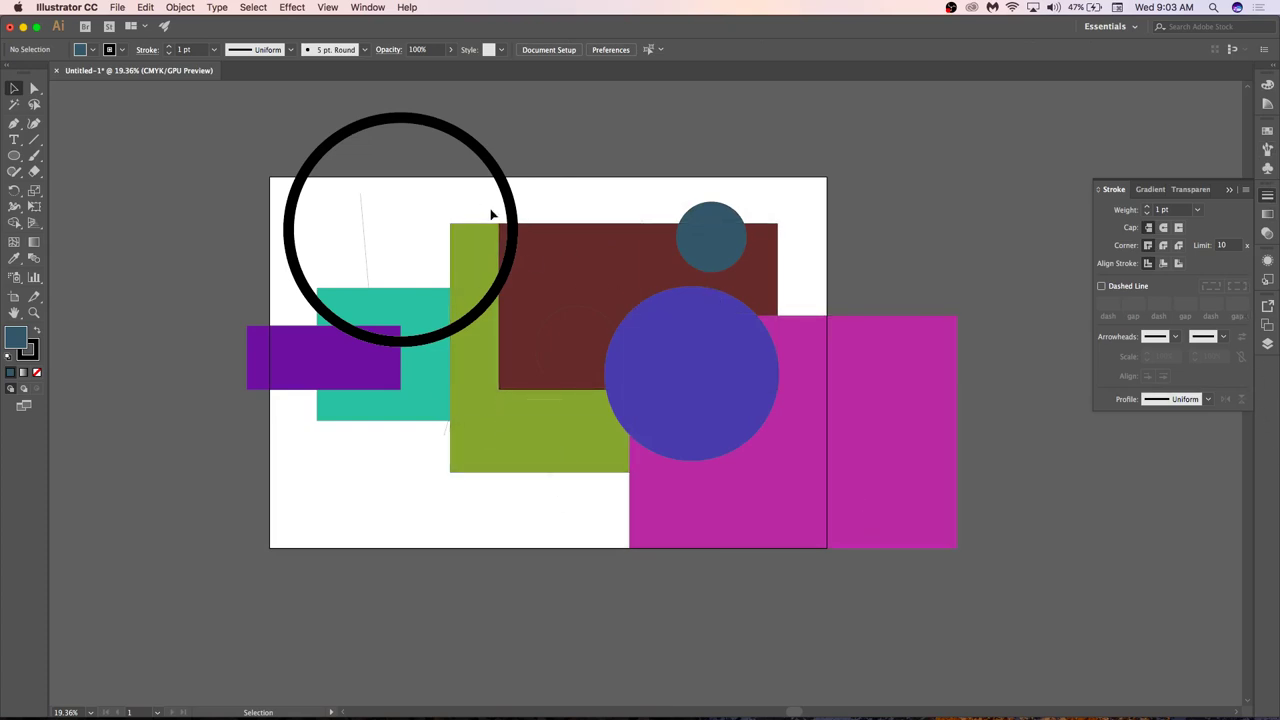
Reset the workspace with Window > Workspace > Reset Essentials.
left_click(366, 7)
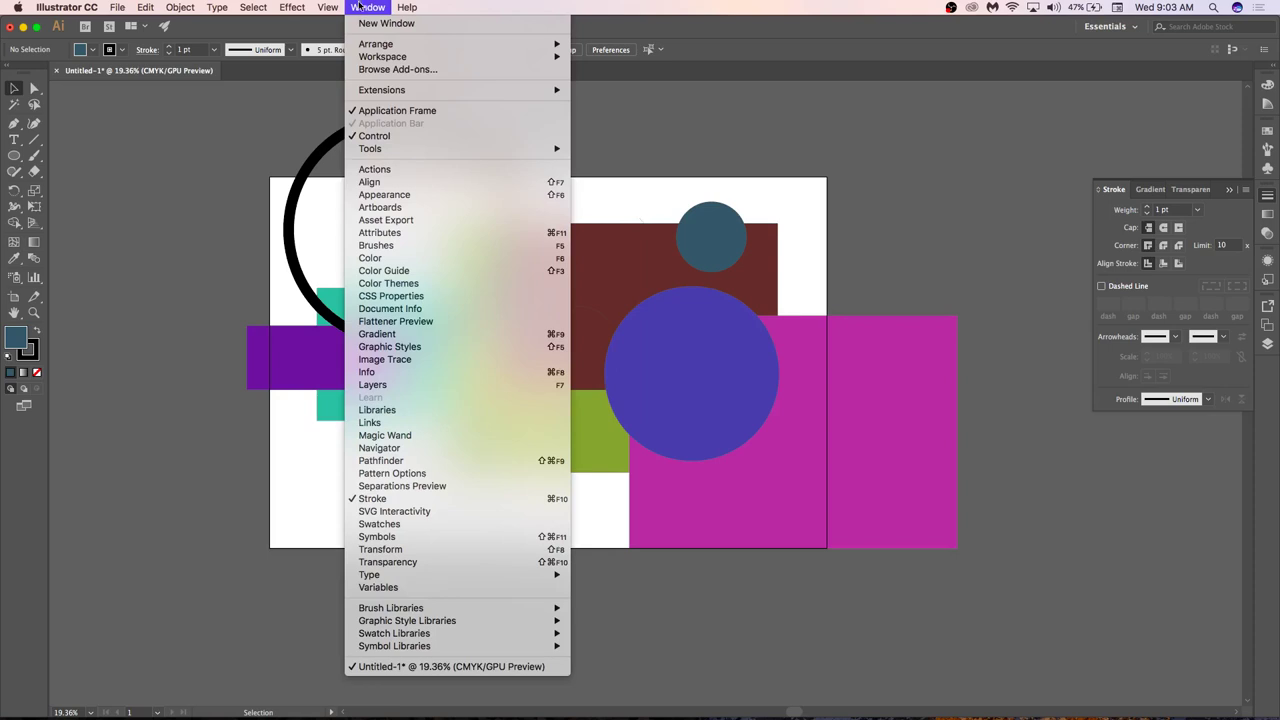
mouse_move(411, 56)
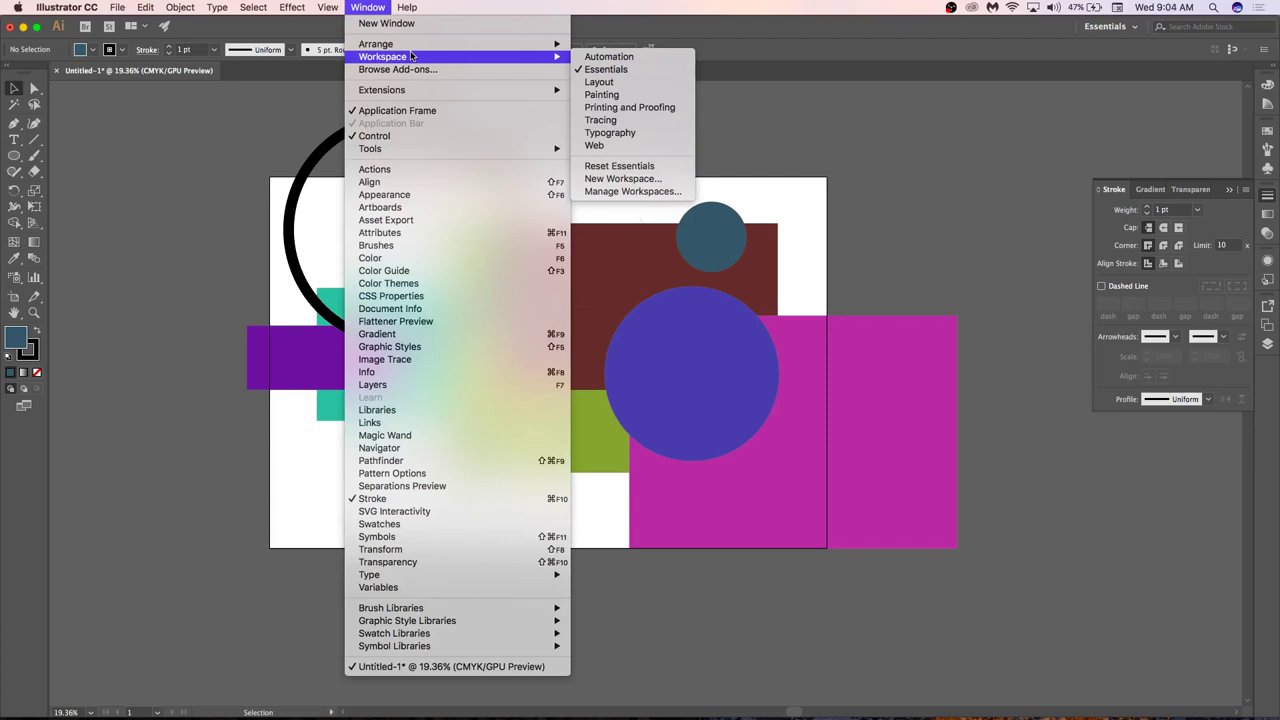
left_click(596, 172)
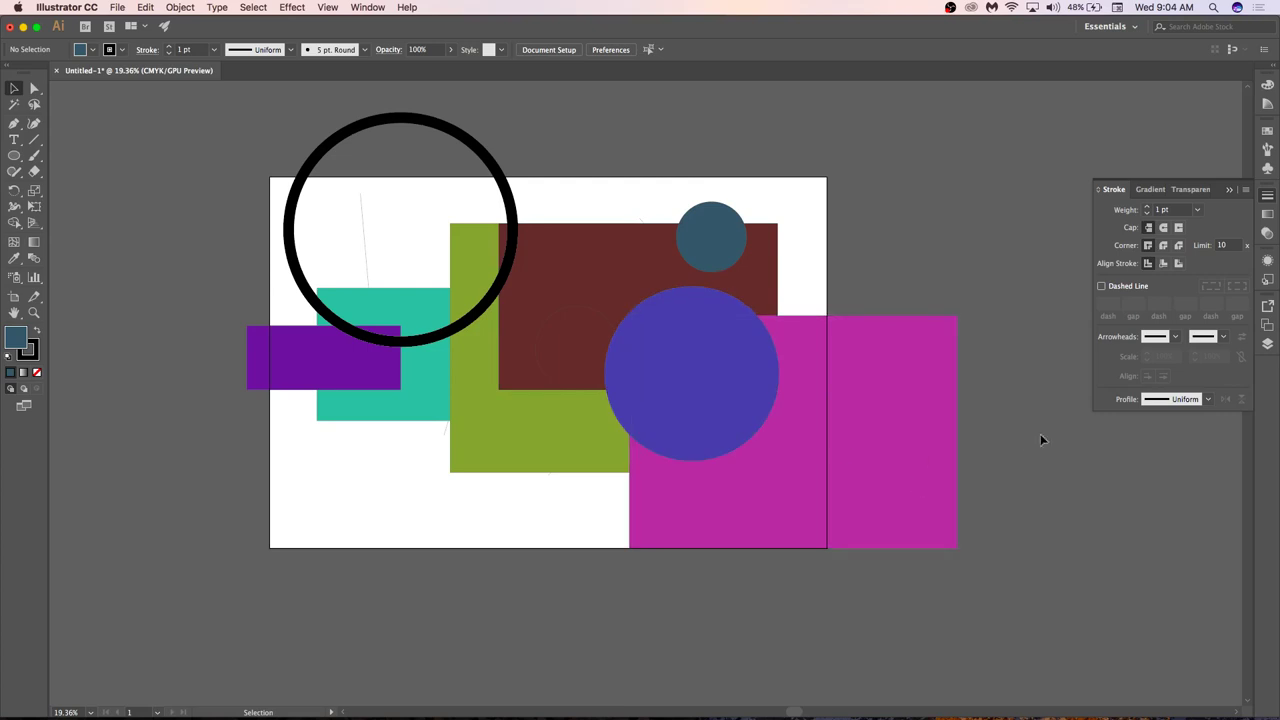
Show the Layers panel and expand Layer 9 to list its ellipses, rectangles and lines.
left_click(1267, 343)
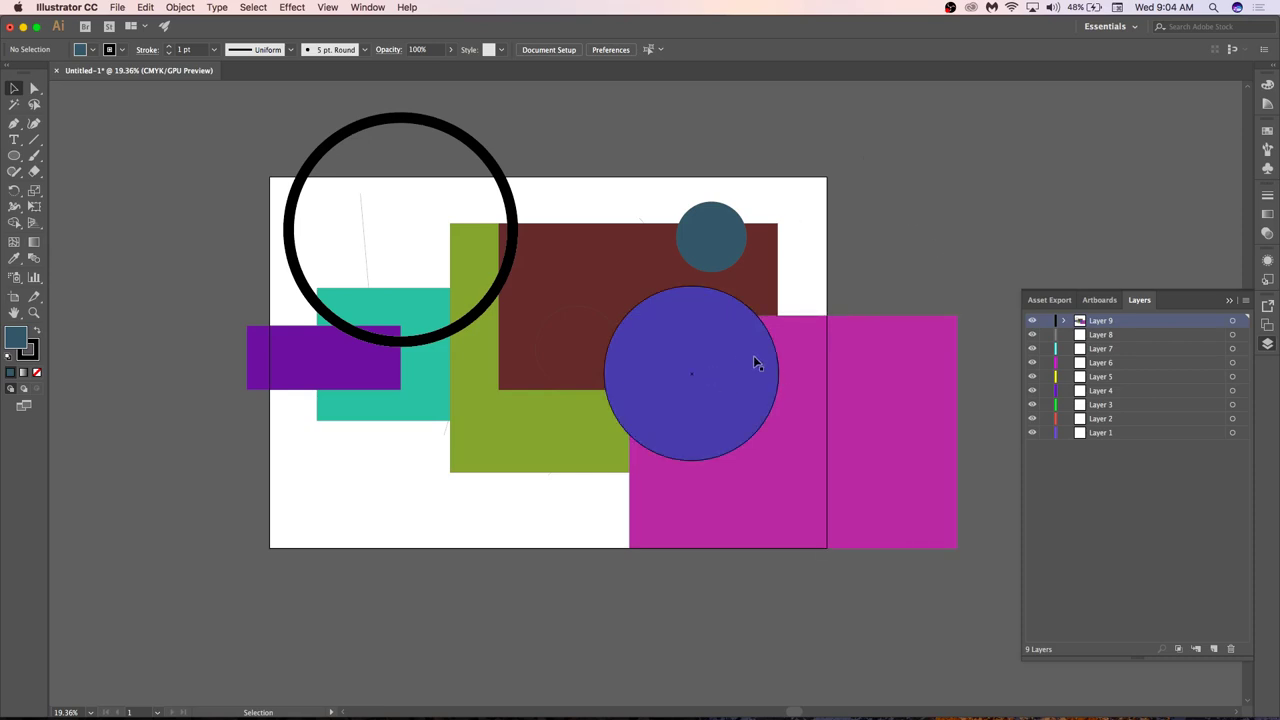
left_click(1065, 322)
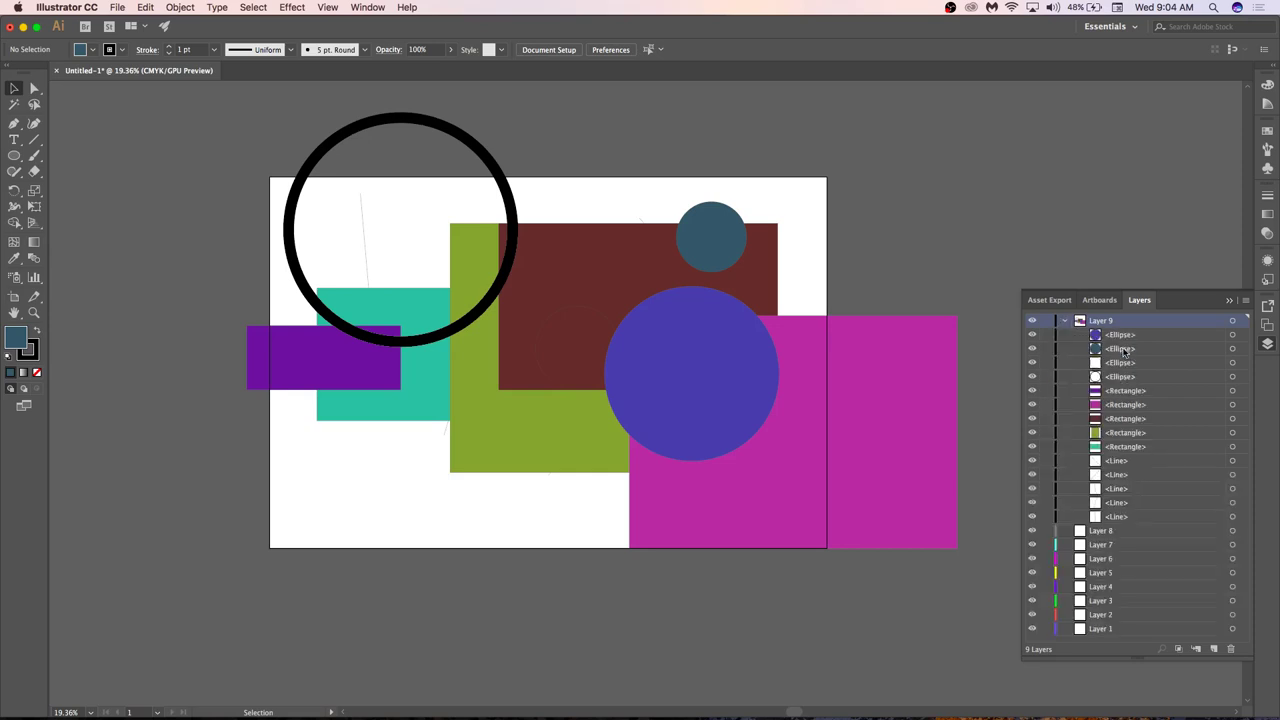
Reorder Layer 9's sublayers: green rectangle and blue circle forward, teal over purple, black ring on top.
left_click(1122, 420)
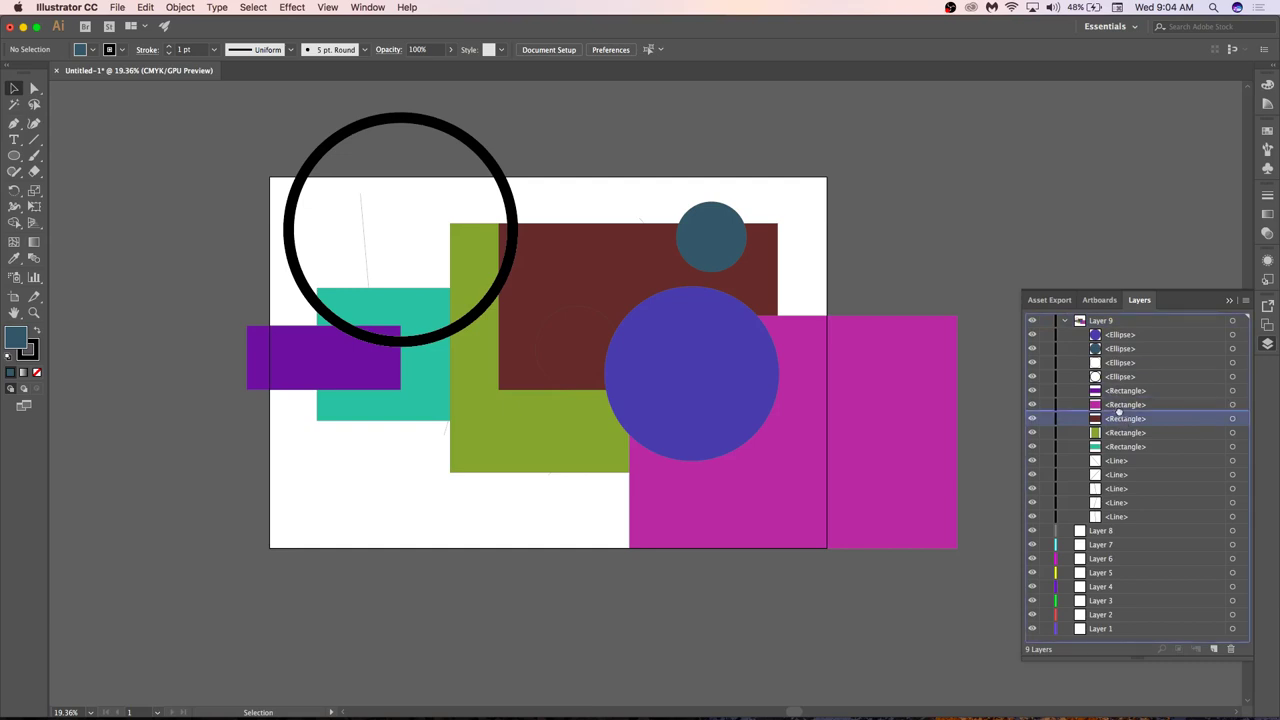
left_click_drag(1124, 407, 1118, 386)
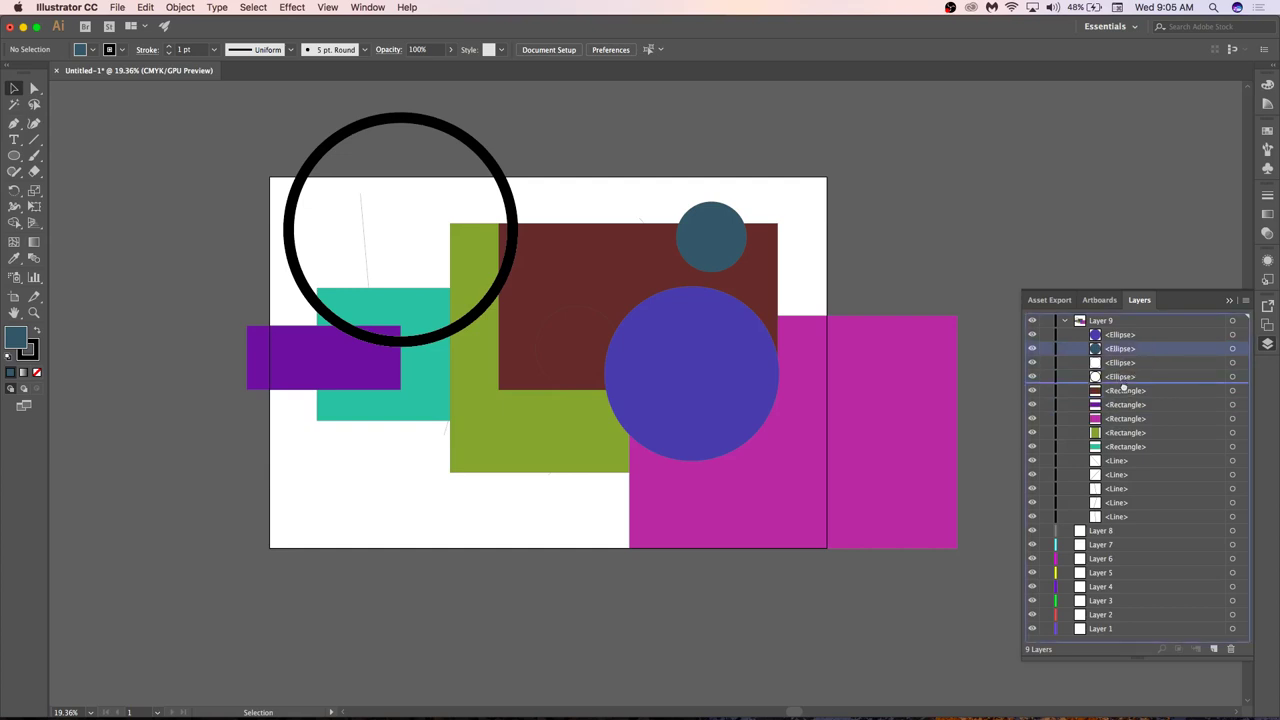
left_click_drag(1114, 336, 1117, 385)
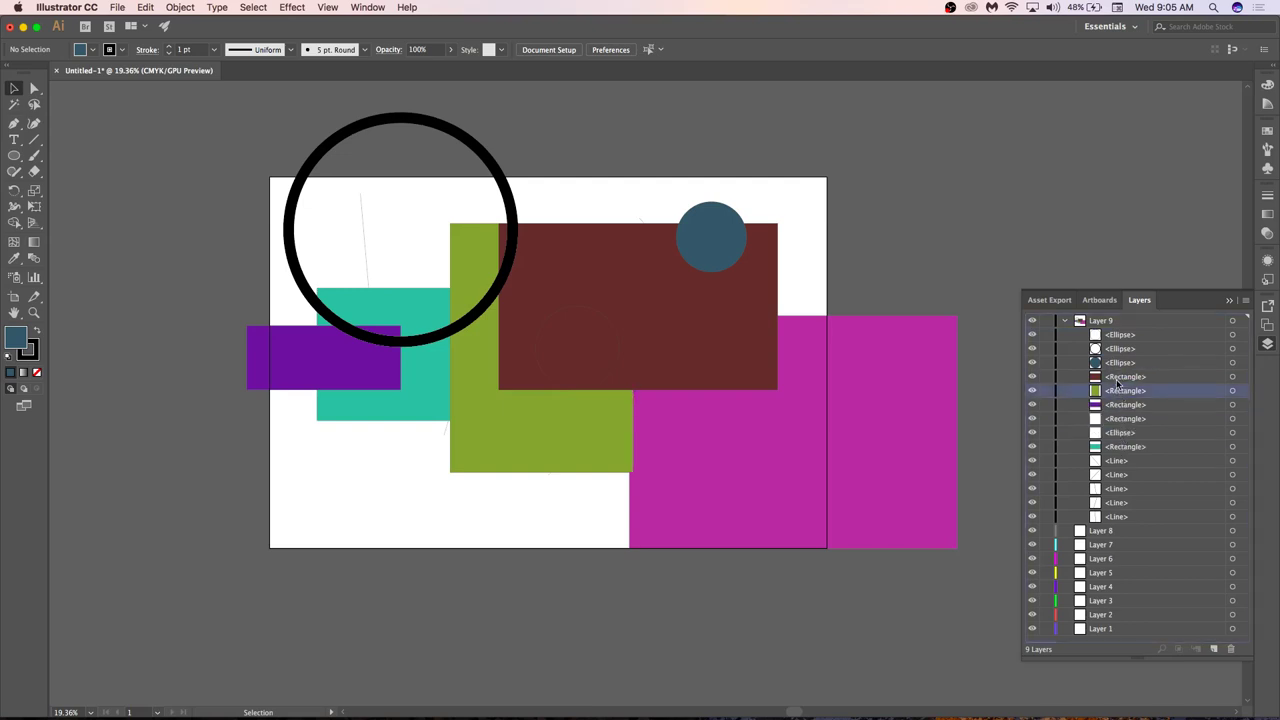
left_click_drag(1108, 328, 1110, 332)
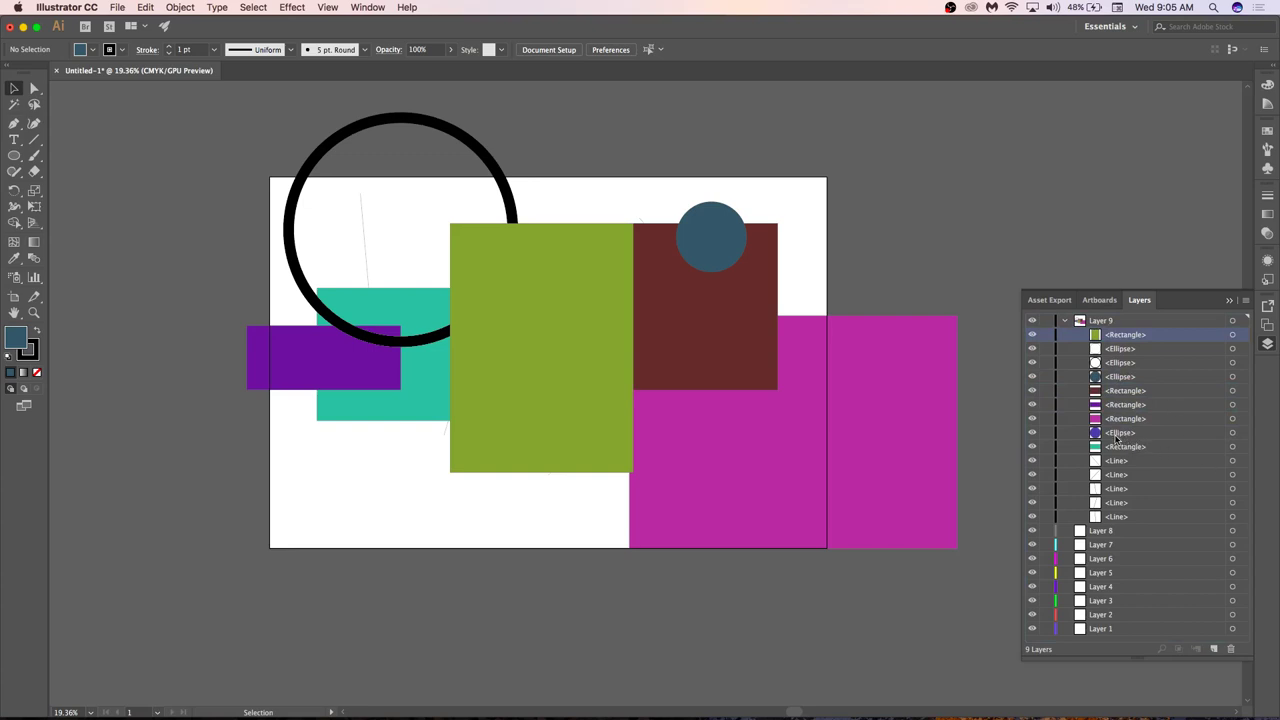
left_click_drag(1120, 434, 1104, 332)
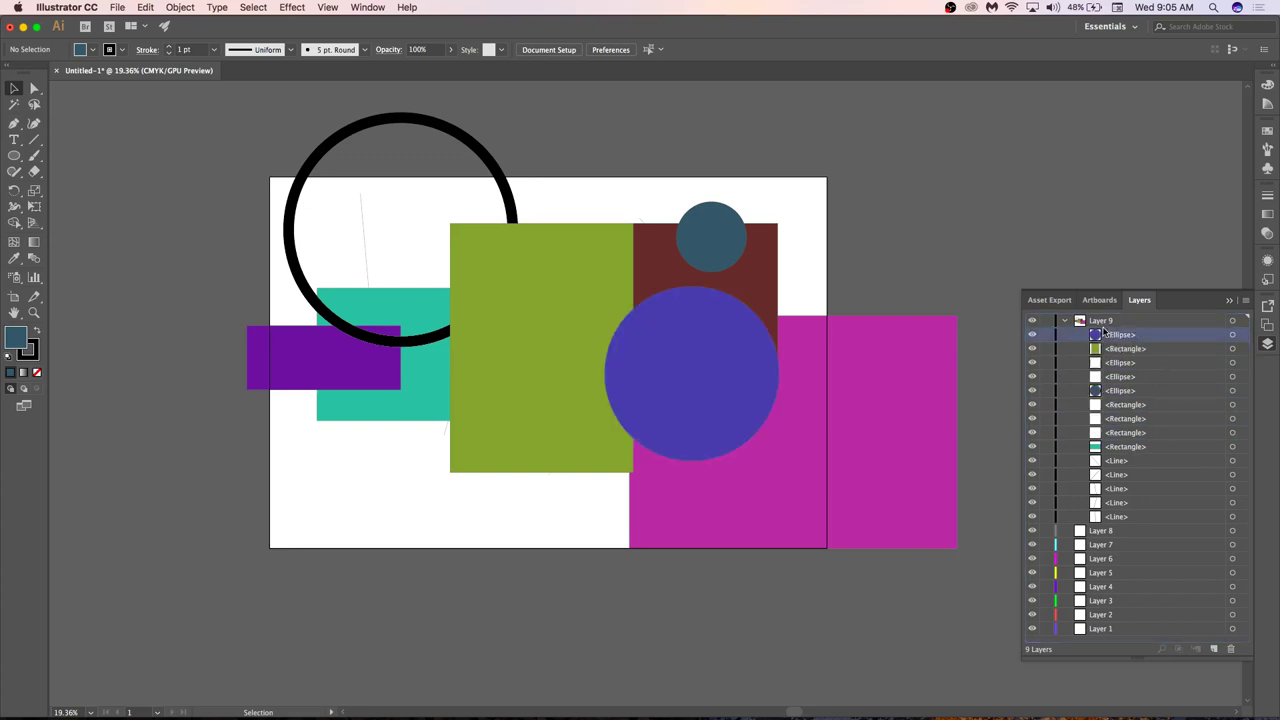
left_click_drag(1115, 420, 1116, 456)
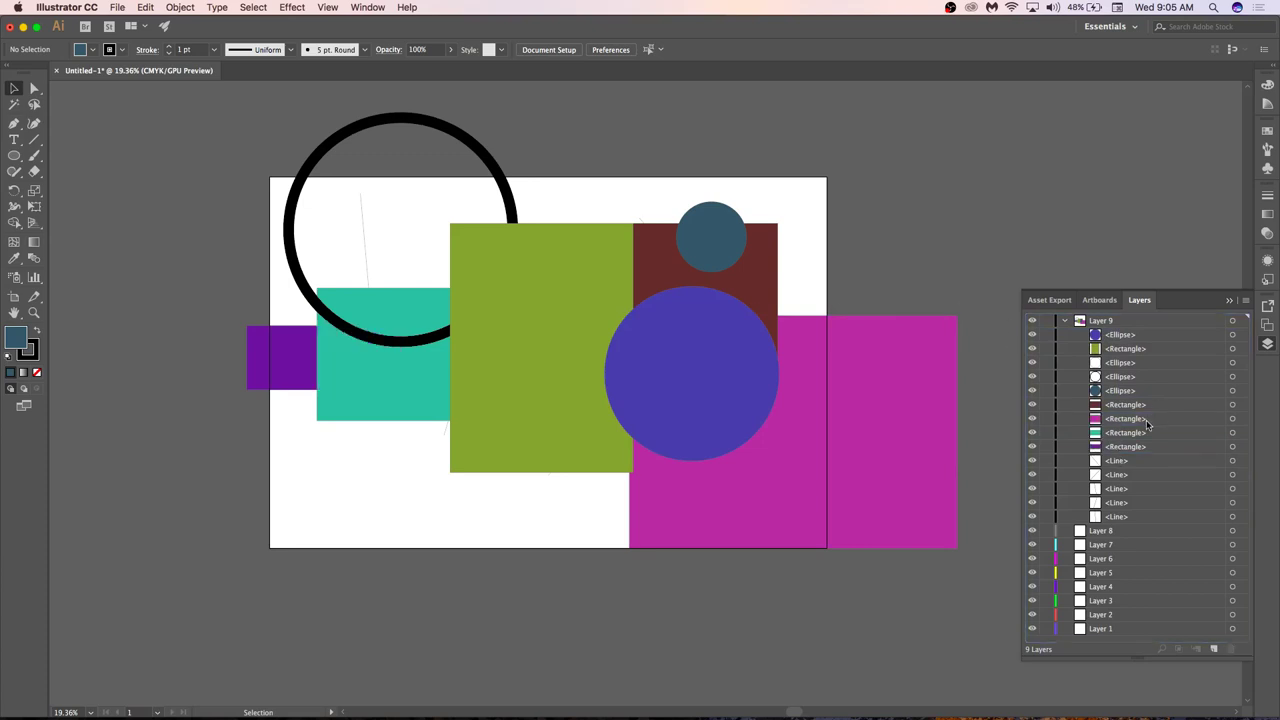
left_click_drag(1122, 378, 1118, 332)
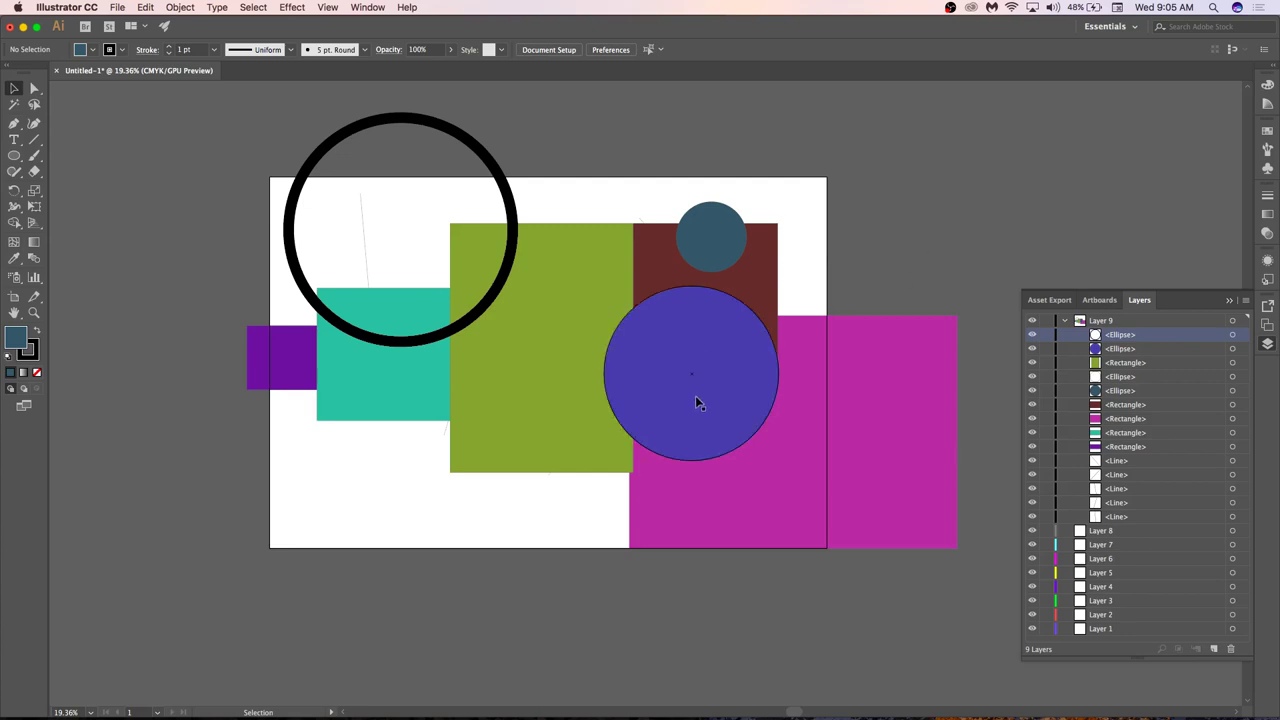
Select the blue circle and collapse Layer 9's sublayer list.
left_click(691, 353)
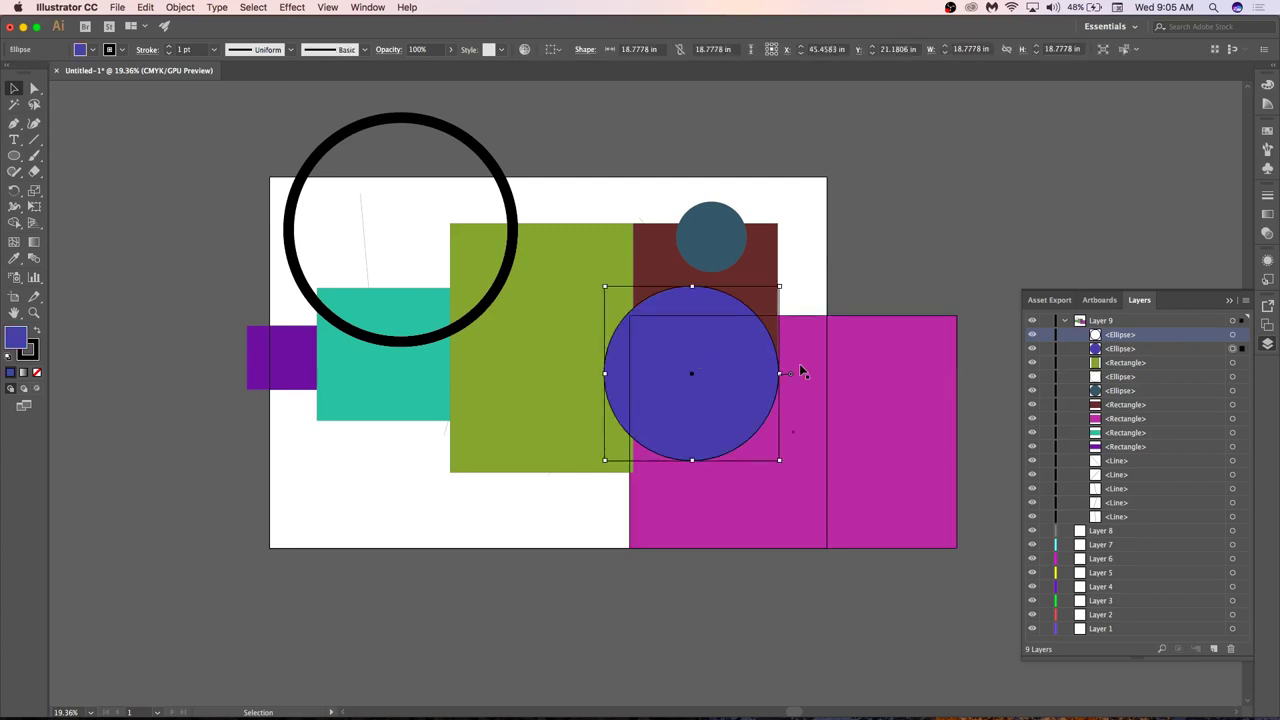
left_click(939, 199)
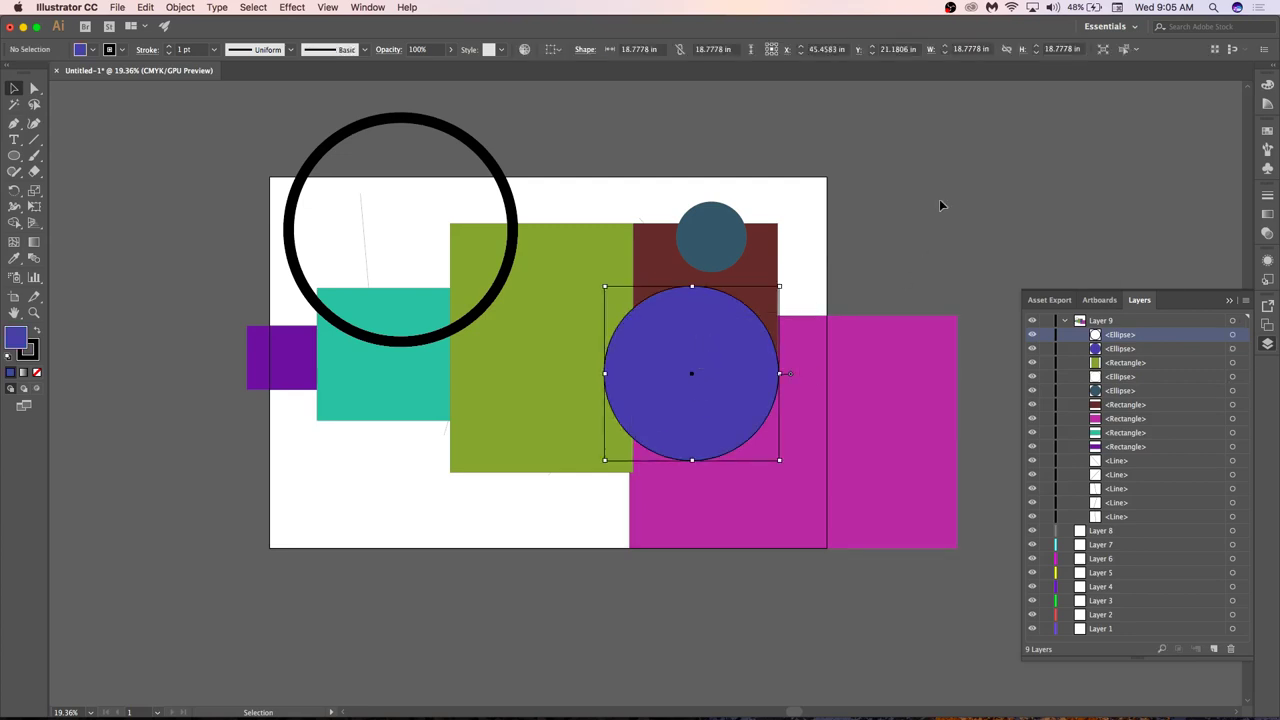
left_click(738, 334)
left_click(1065, 322)
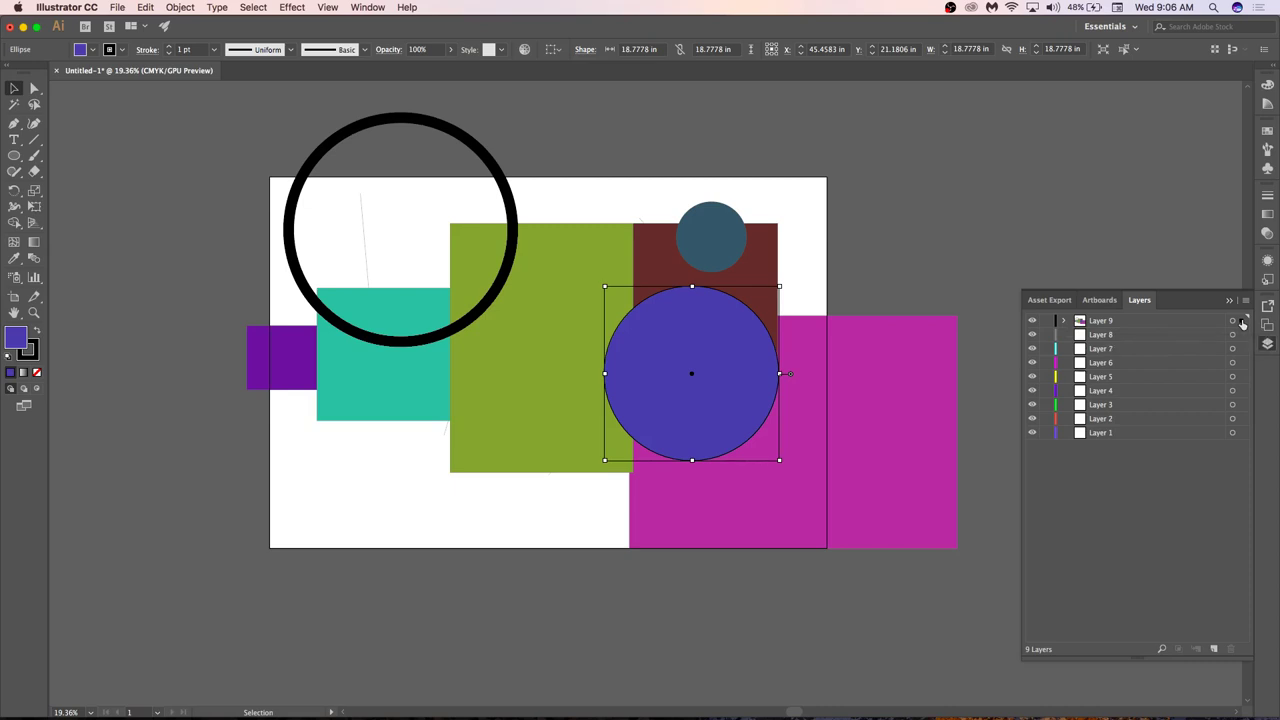
Move the overlapping brown, magenta and blue shapes from Layer 9 to Layer 5, then activate Layer 7.
left_click(890, 191)
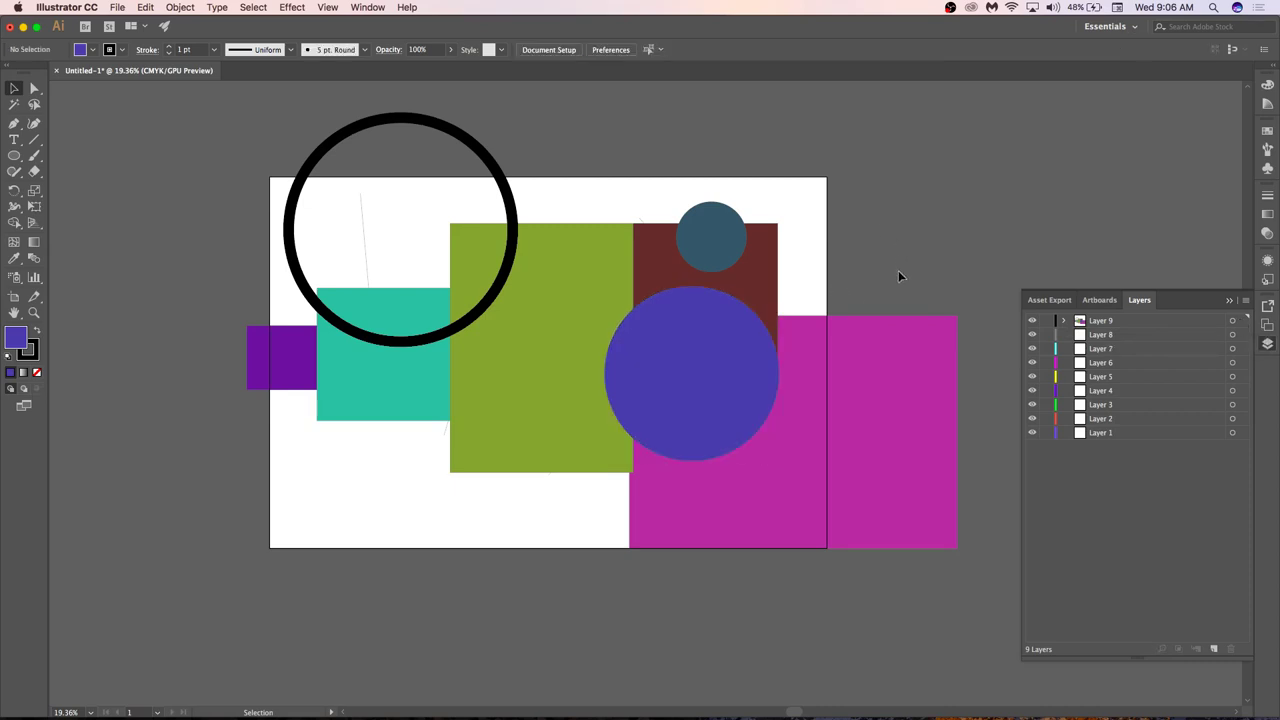
left_click(756, 350)
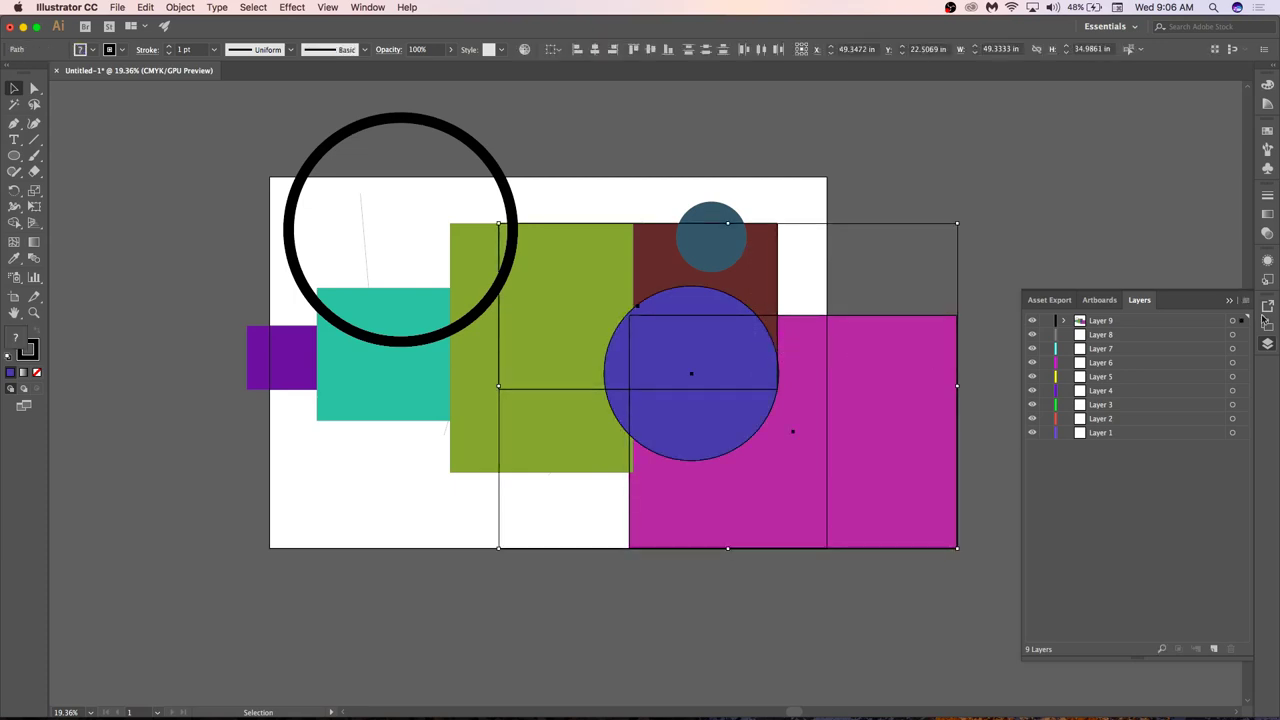
left_click_drag(1242, 322, 1242, 377)
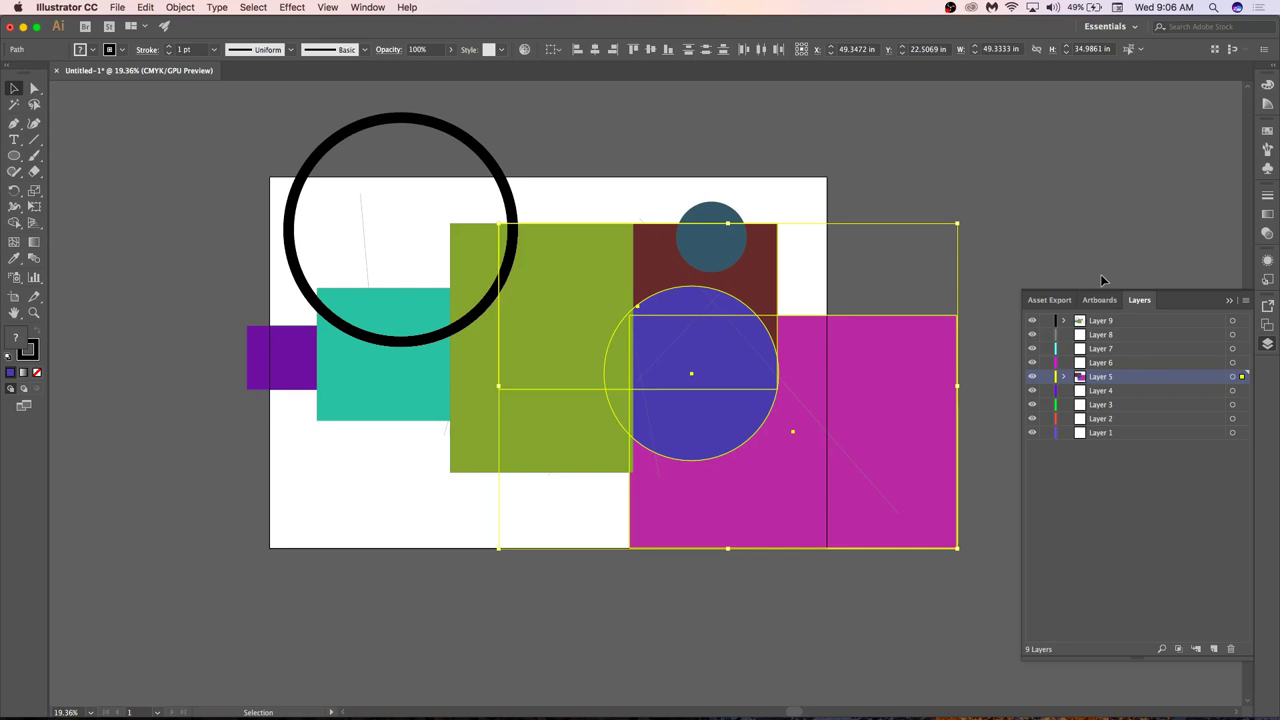
left_click(1075, 166)
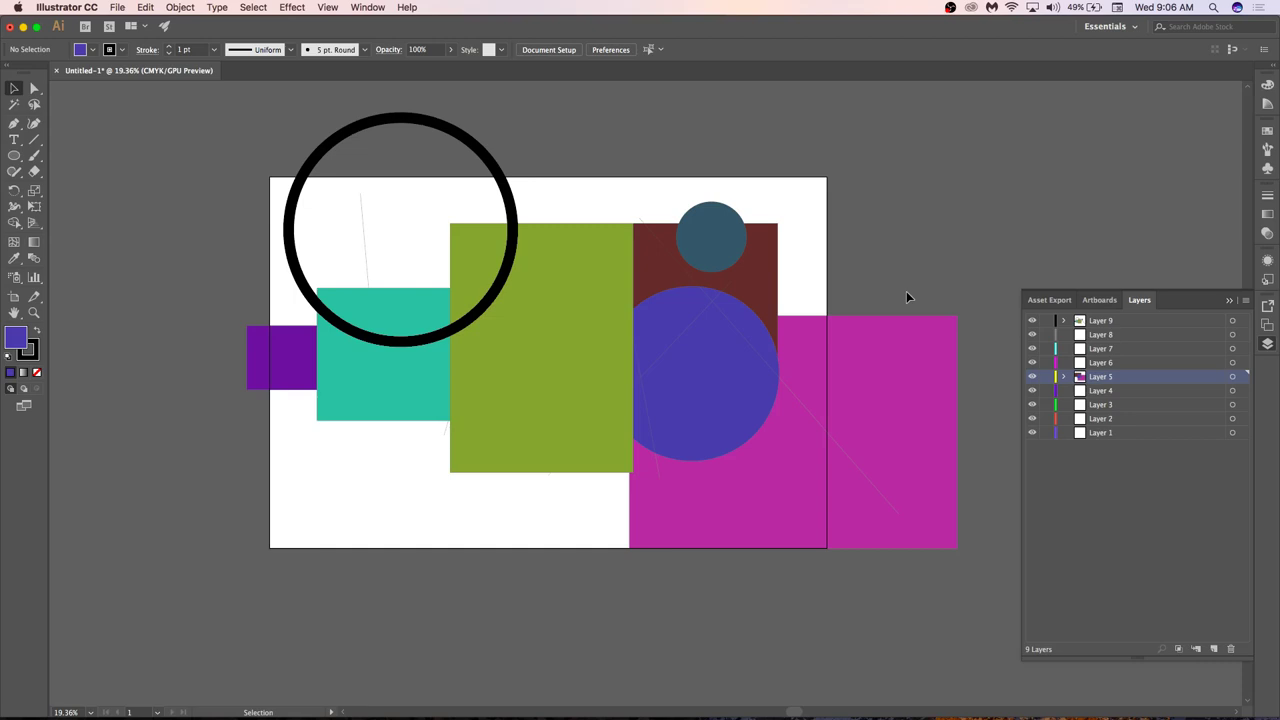
left_click(1126, 349)
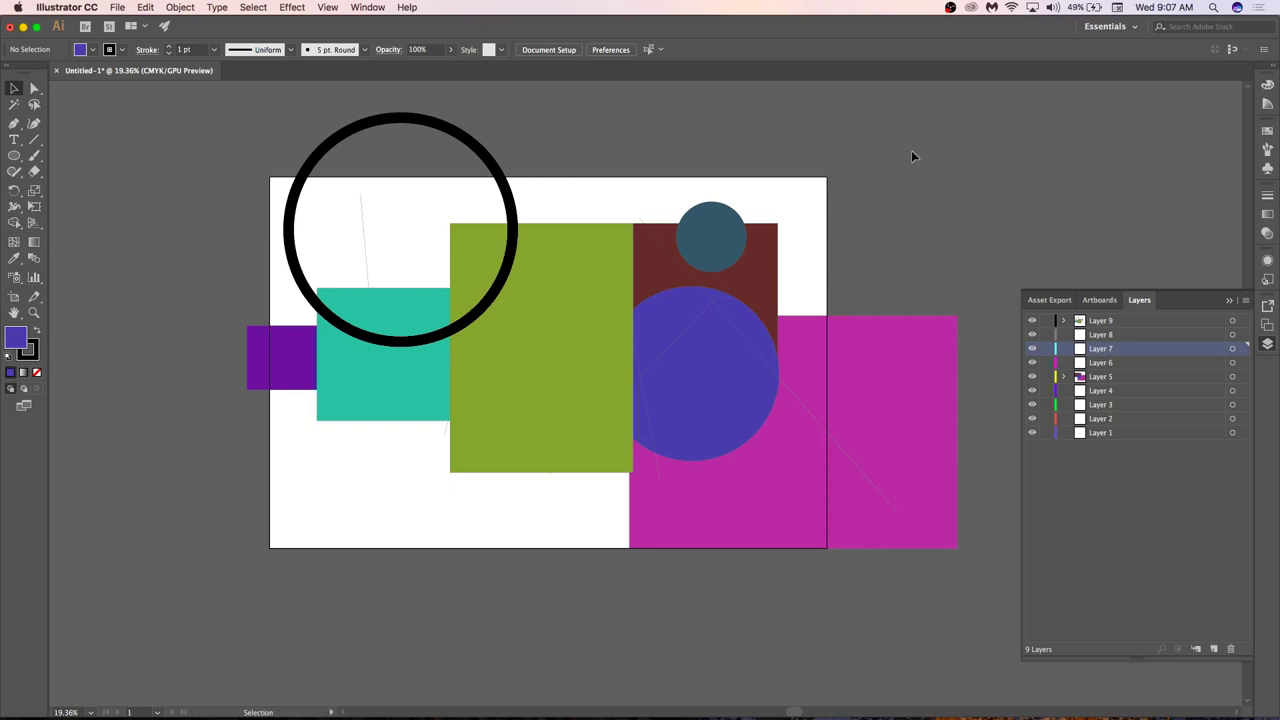
Expand Layer 9, select all five <Line> sublayers, and drag one line to the top.
scroll(610, 310, "up", 3)
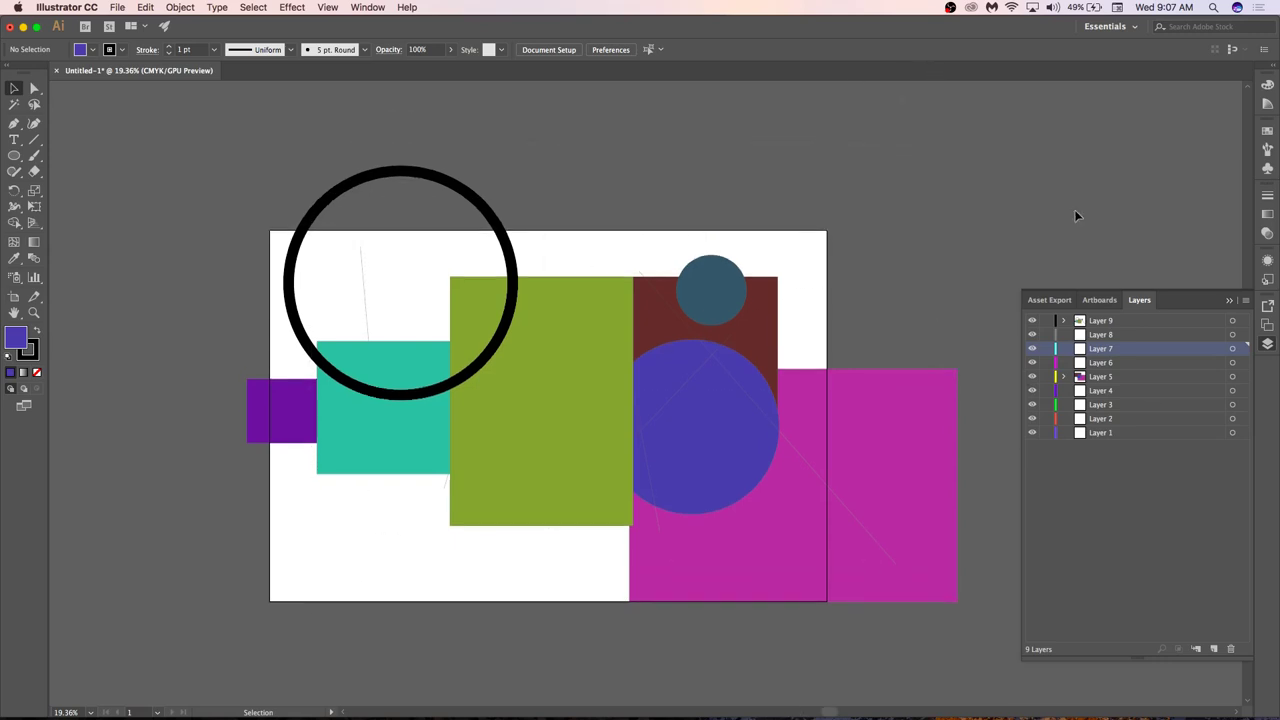
left_click(1064, 320)
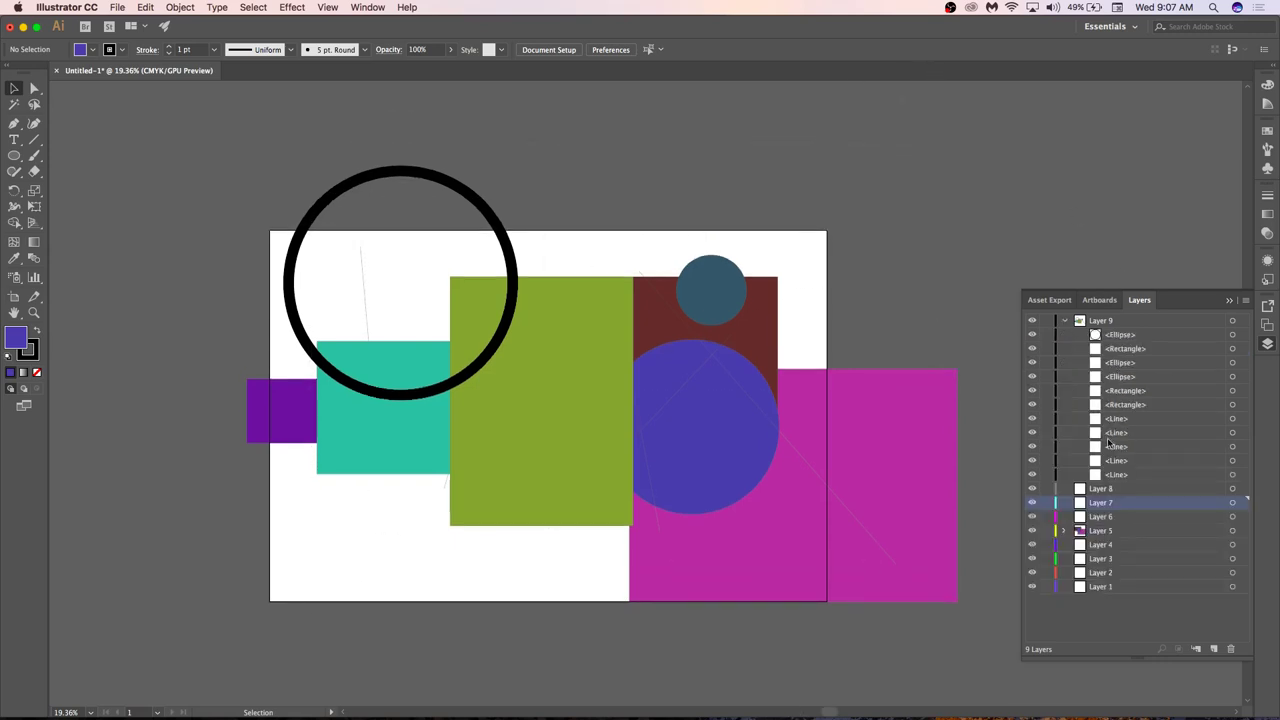
left_click(1233, 432)
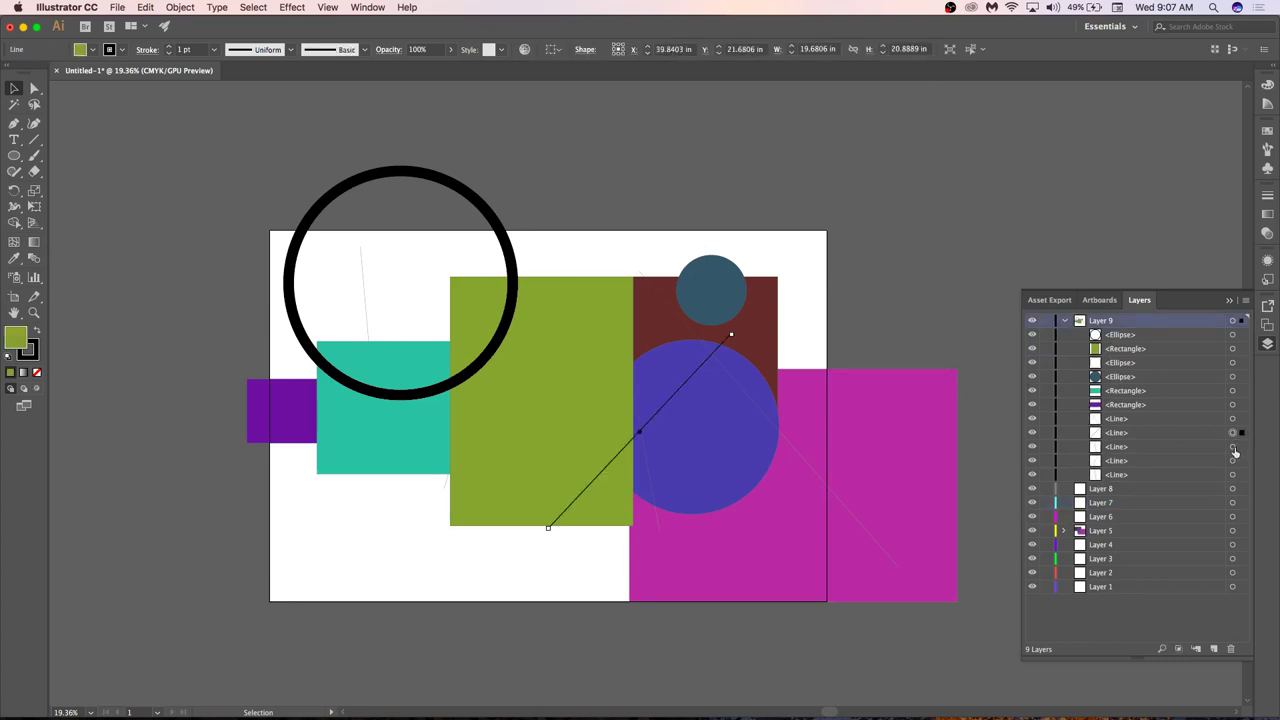
left_click(1233, 475, "shift")
left_click(1233, 460, "shift")
left_click(1233, 446, "shift")
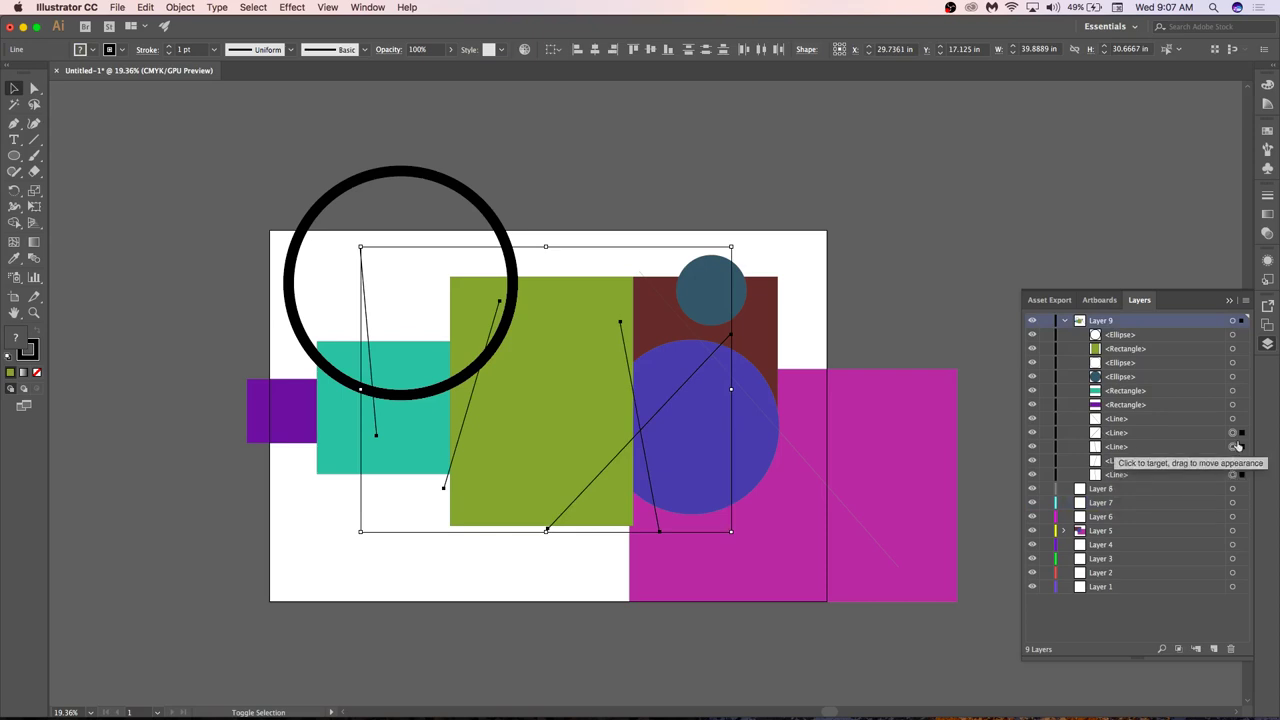
left_click(1233, 418, "shift")
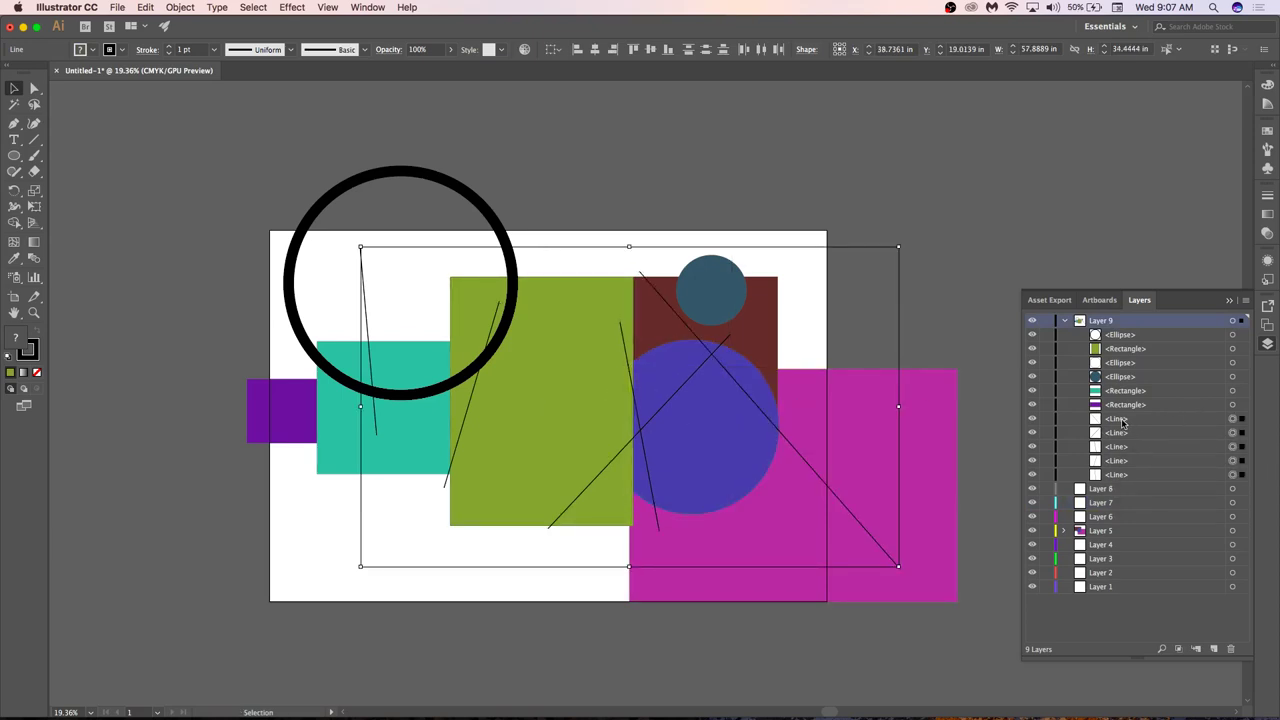
left_click_drag(1121, 422, 1116, 330)
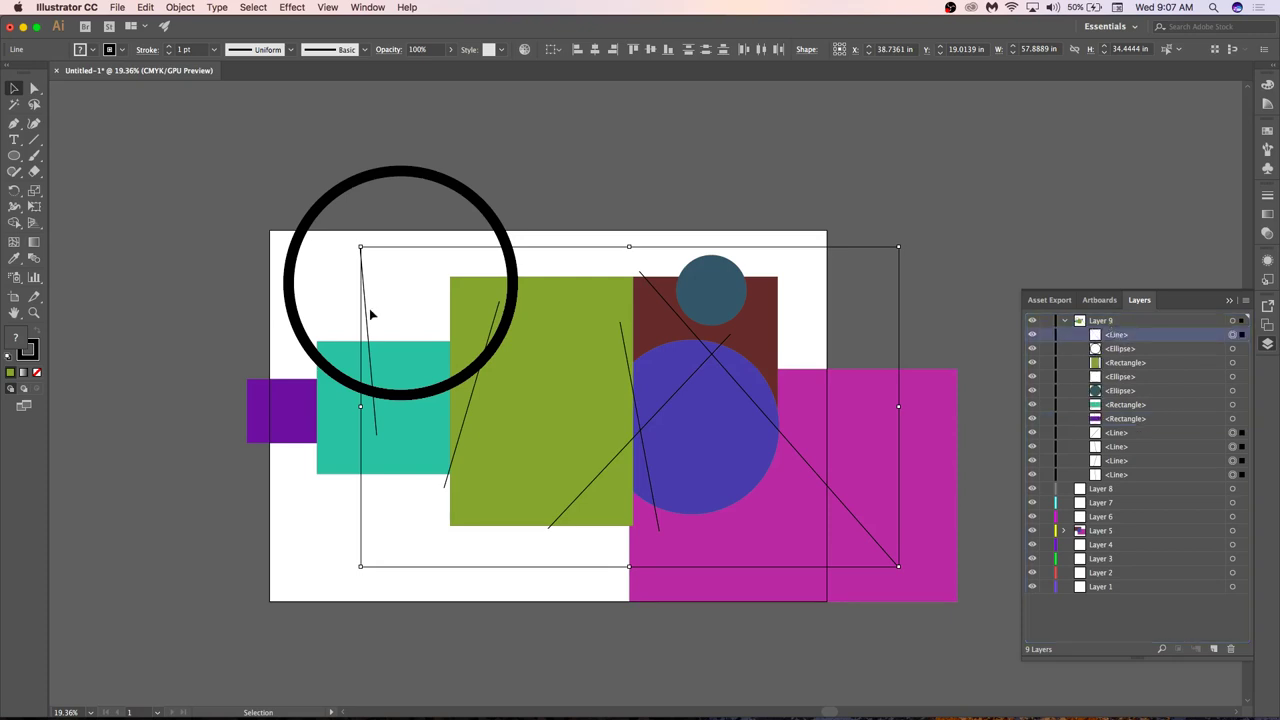
Remove the lines' fill and give them a light pink FF9CB8 stroke.
double_click(20, 344)
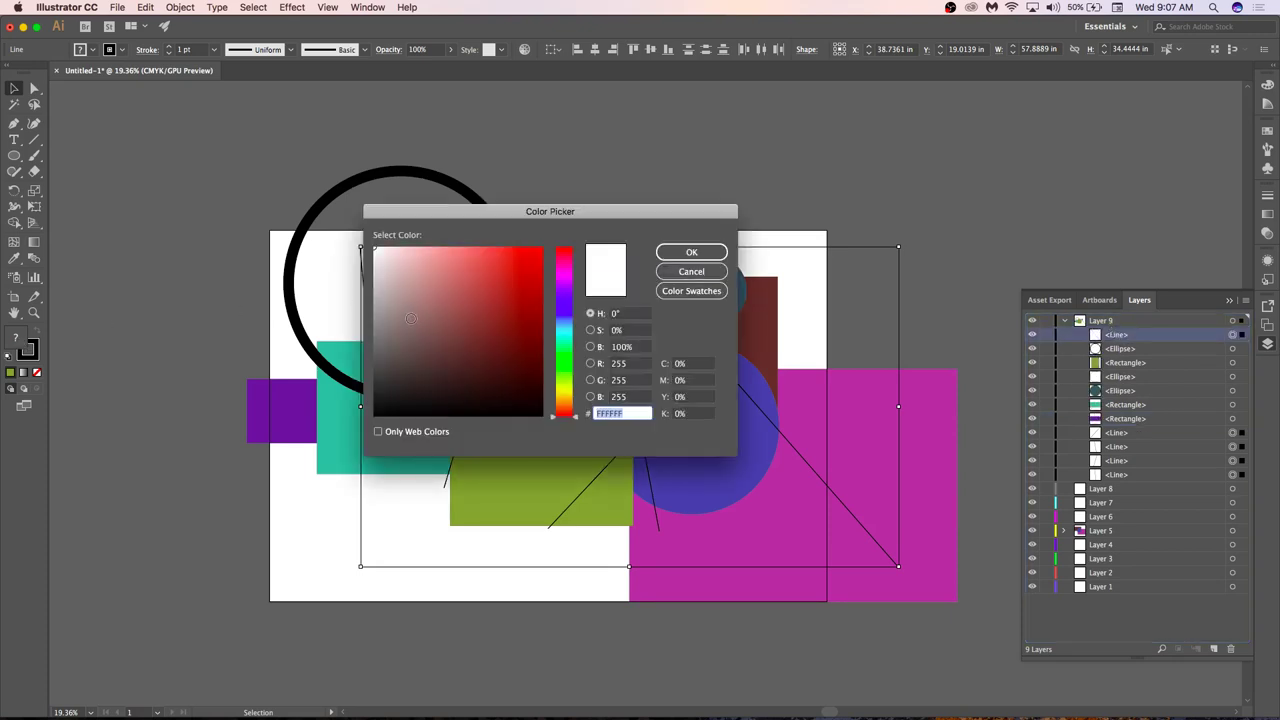
key("Return")
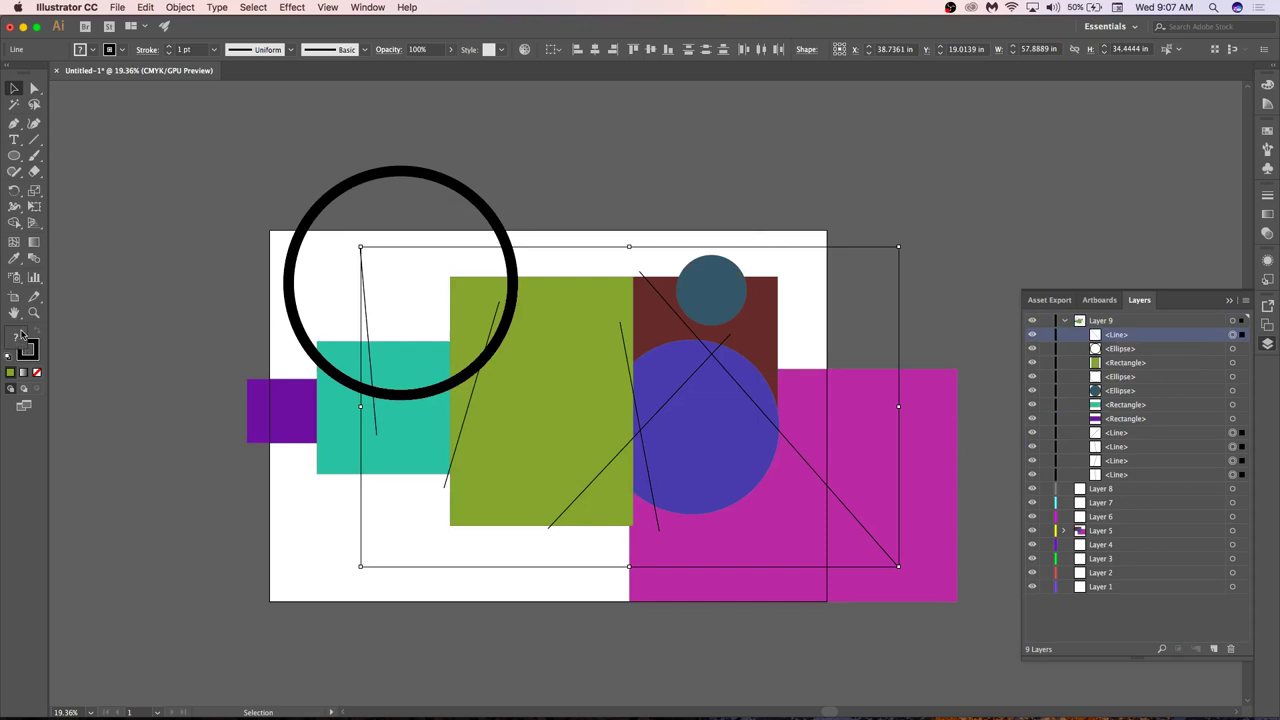
left_click(36, 374)
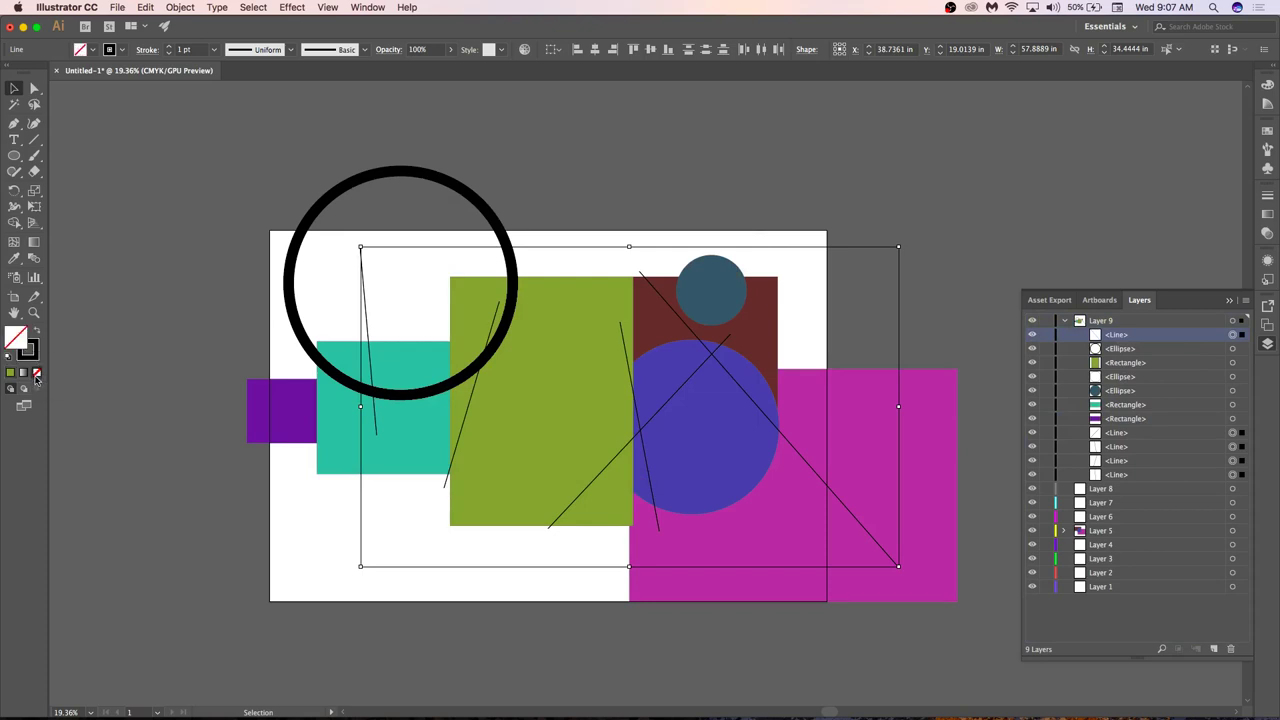
left_click(32, 352)
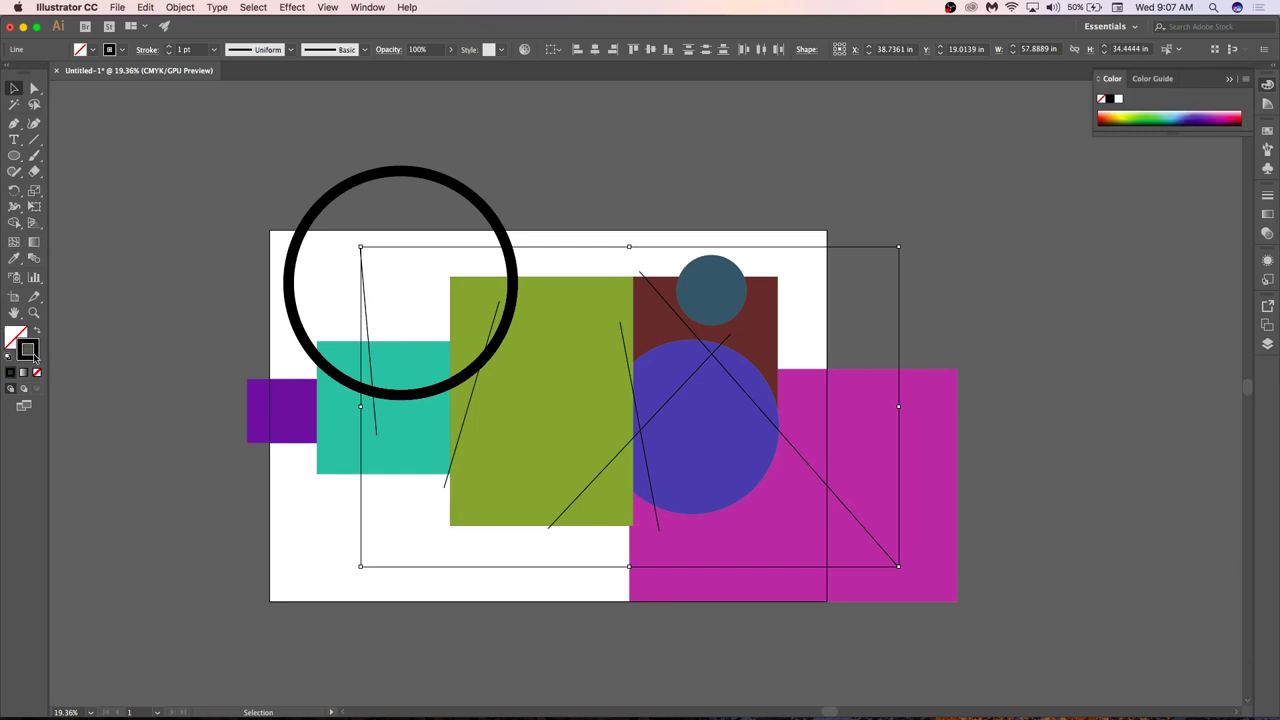
double_click(33, 354)
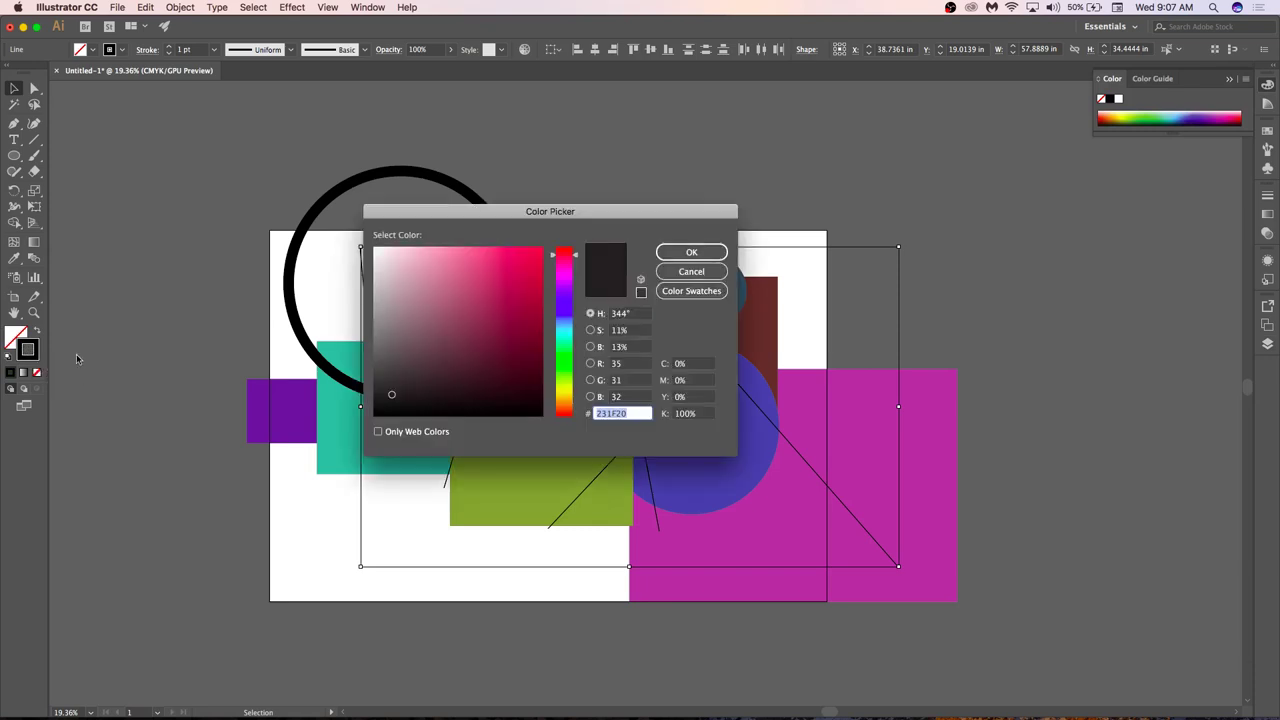
mouse_move(449, 249)
left_mouse_down()
mouse_move(436, 236)
mouse_move(439, 247)
left_mouse_up()
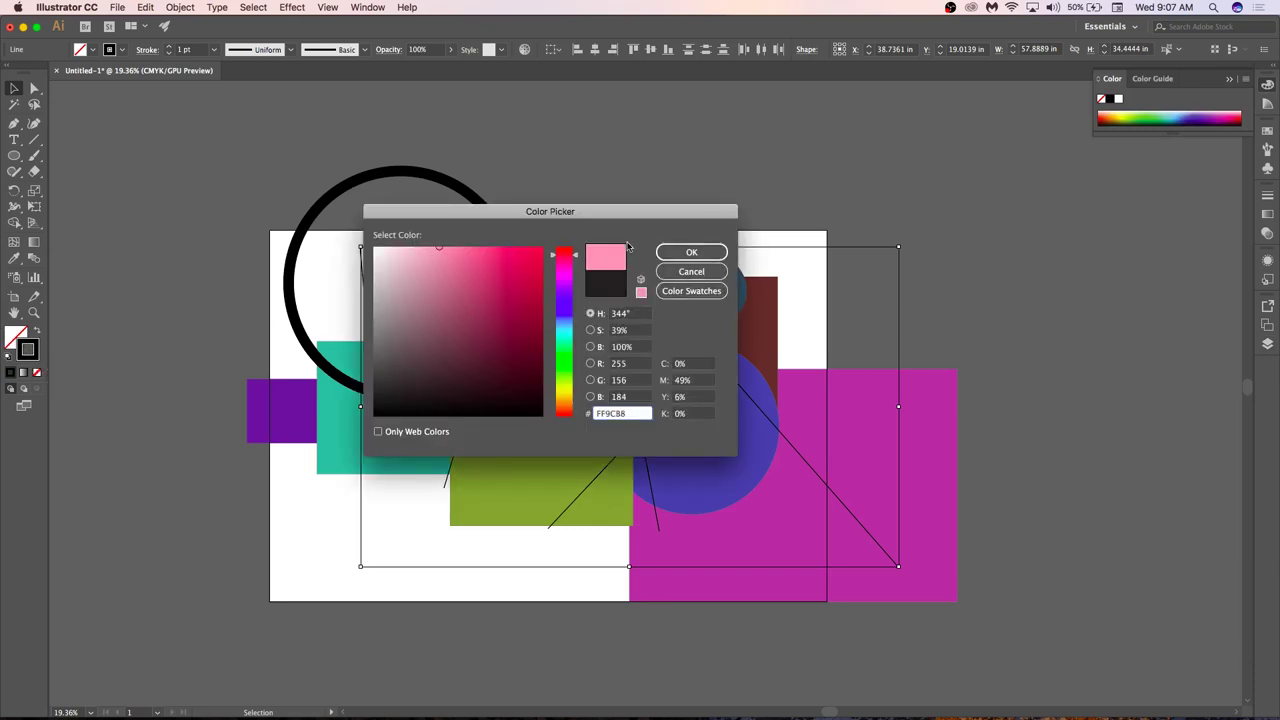
left_click(685, 251)
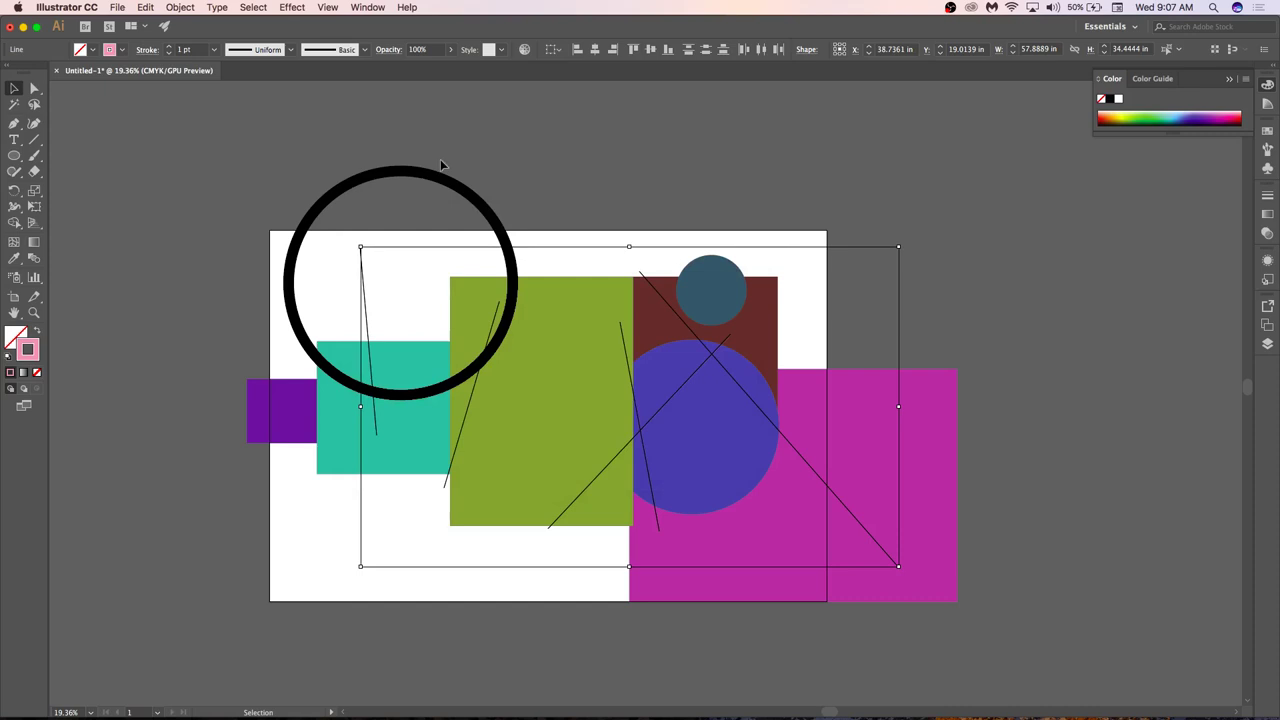
Set the pink lines' stroke weight to 14 pt, after trying 5 pt, and deselect.
left_click(214, 50)
left_click(235, 172)
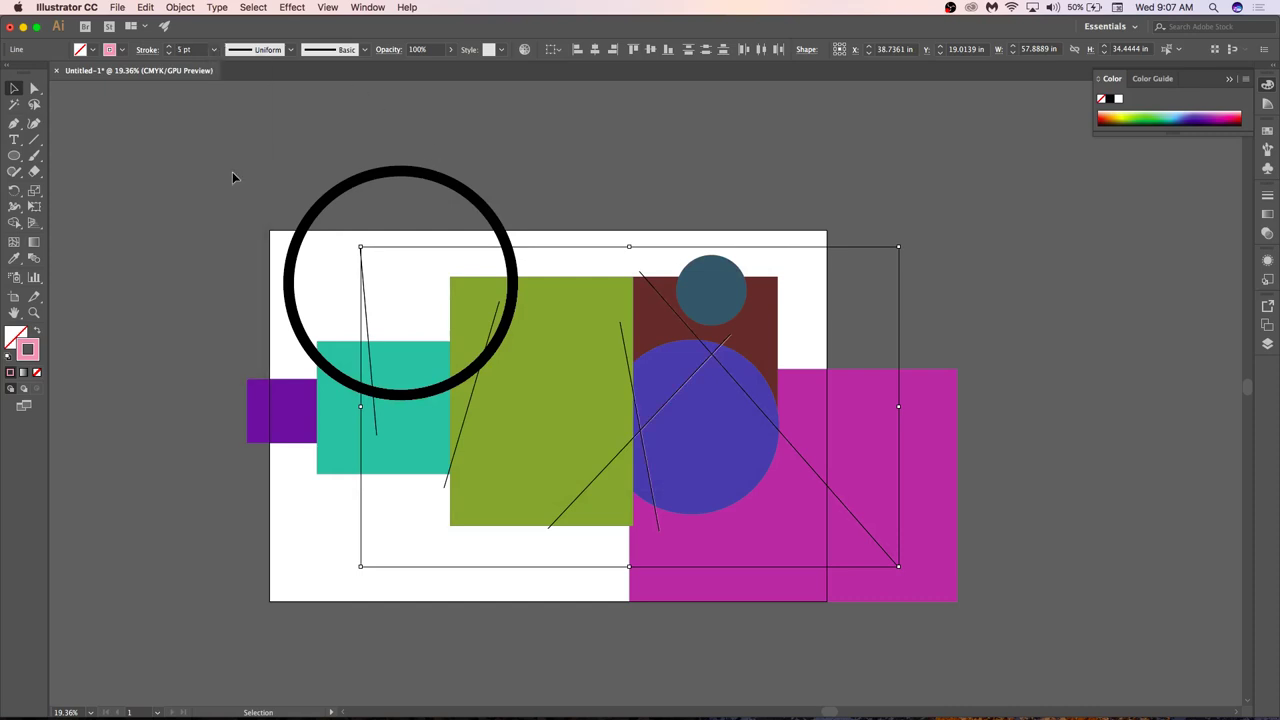
left_click(214, 50)
left_click(230, 254)
left_click(410, 86)
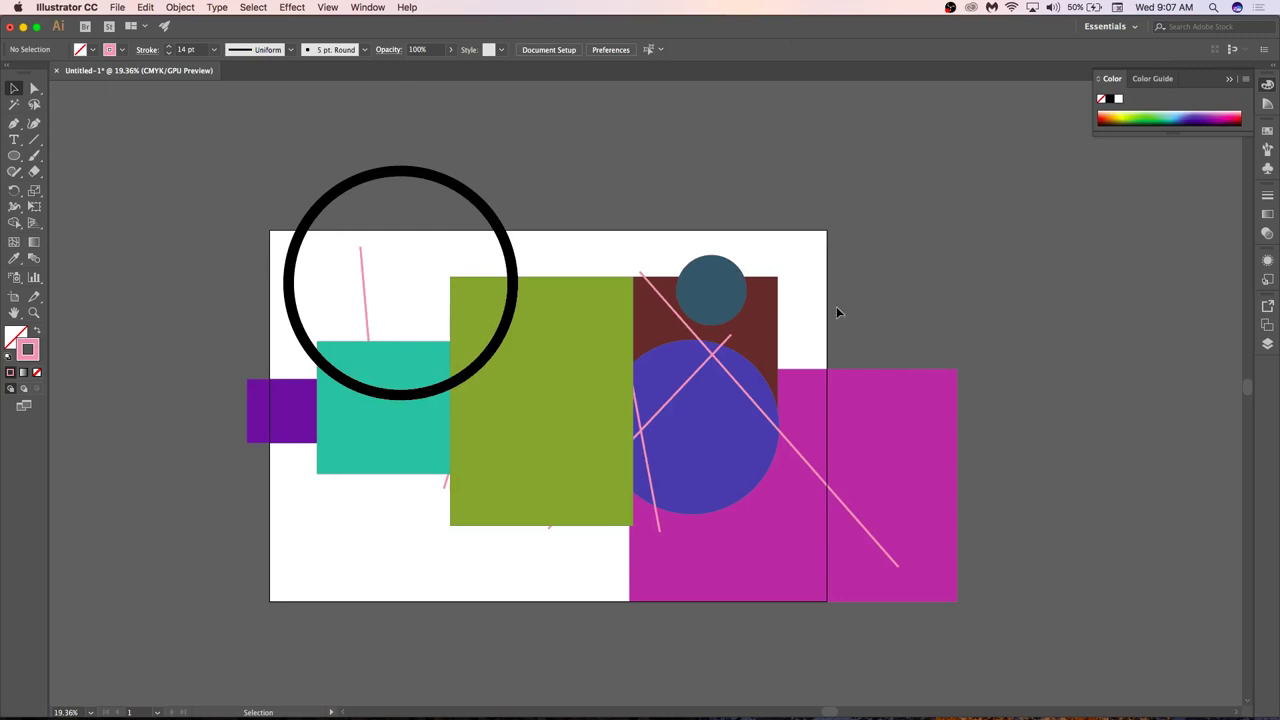
left_click(1267, 324)
In the Layers panel, raise the pink <Line> sublayers above the green rectangle and collapse Layer 9.
left_click(1267, 324)
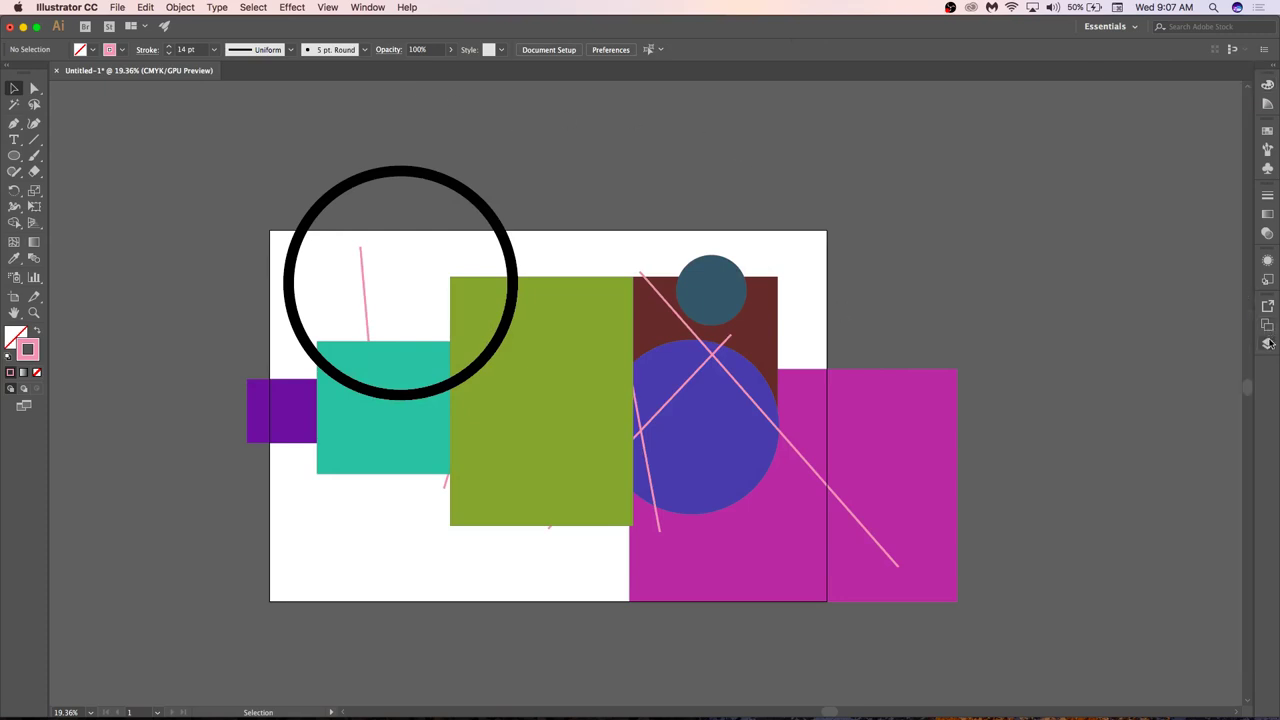
left_click(1267, 343)
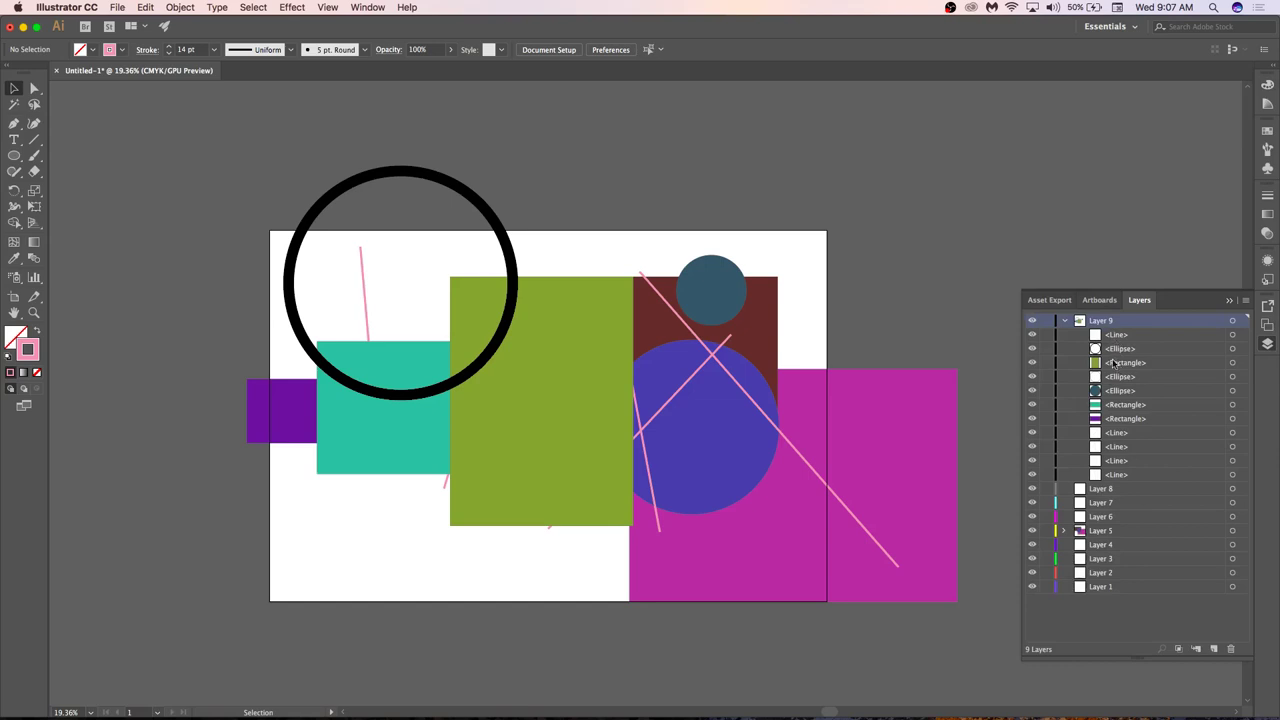
left_click_drag(1113, 451, 1117, 344)
mouse_move(1115, 447)
left_mouse_down()
mouse_move(1111, 358)
mouse_move(1116, 392)
left_mouse_up()
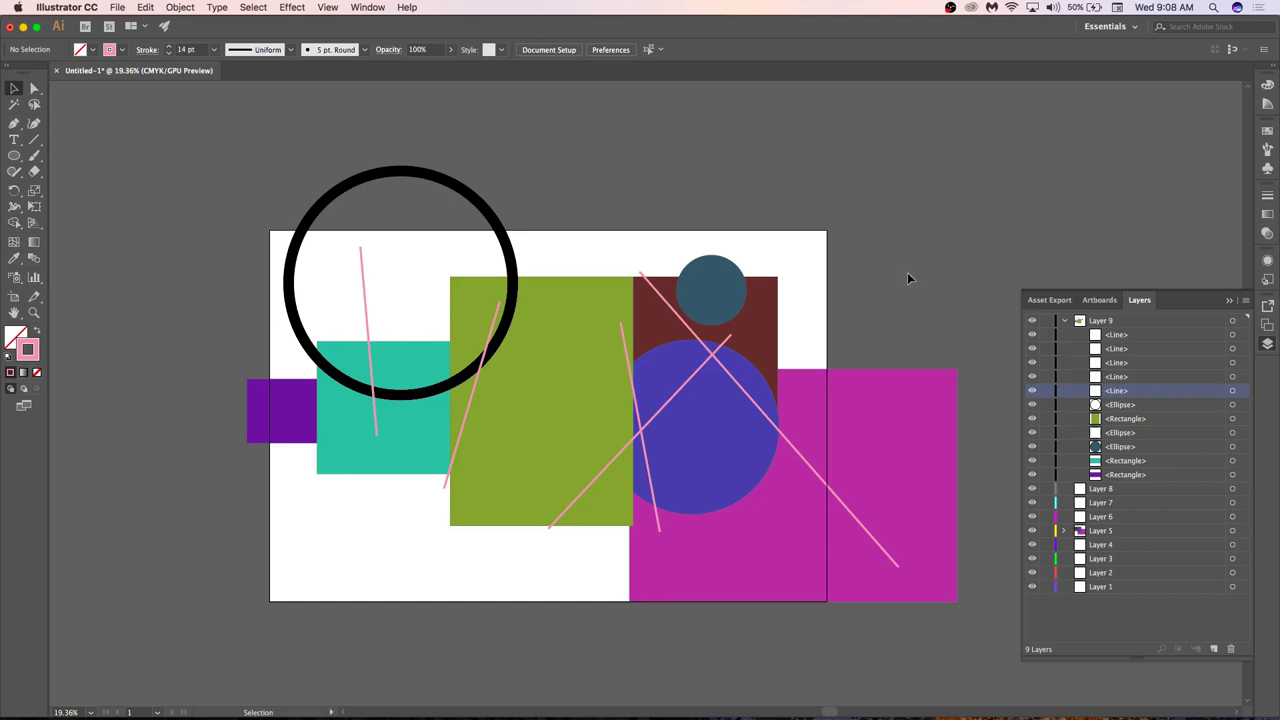
left_click(1065, 320)
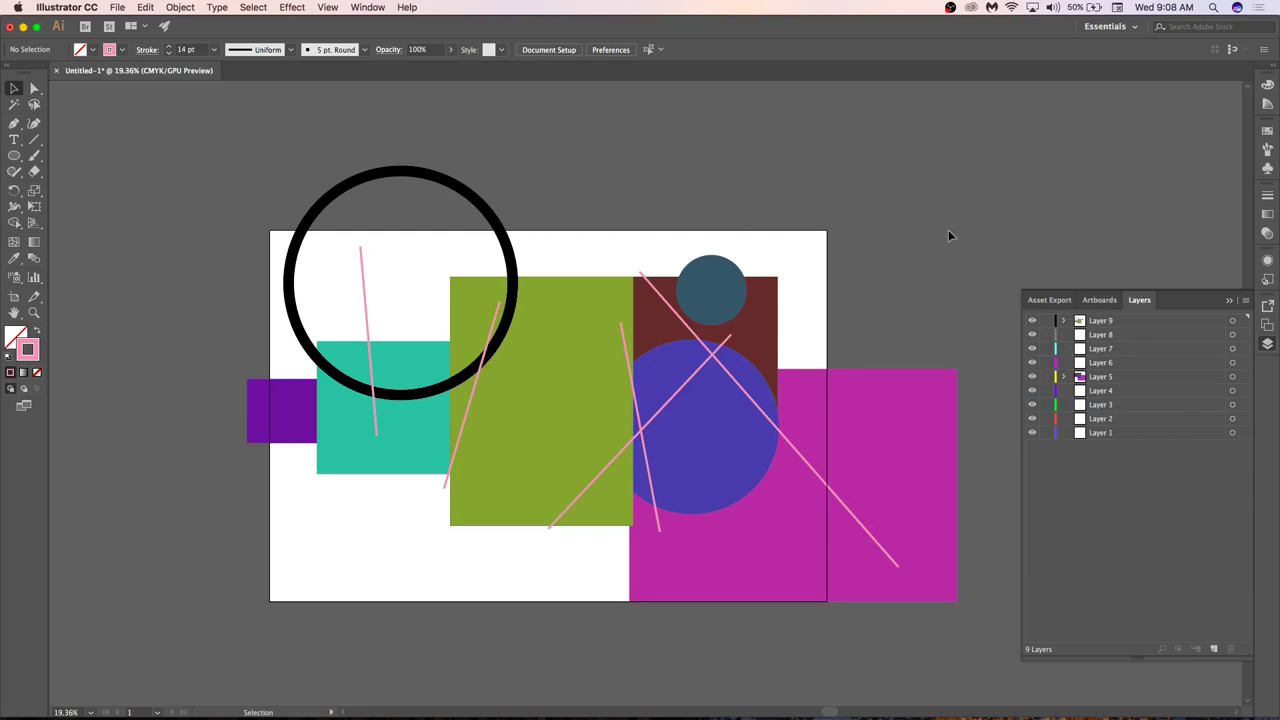
scroll(954, 156, "down", 3)
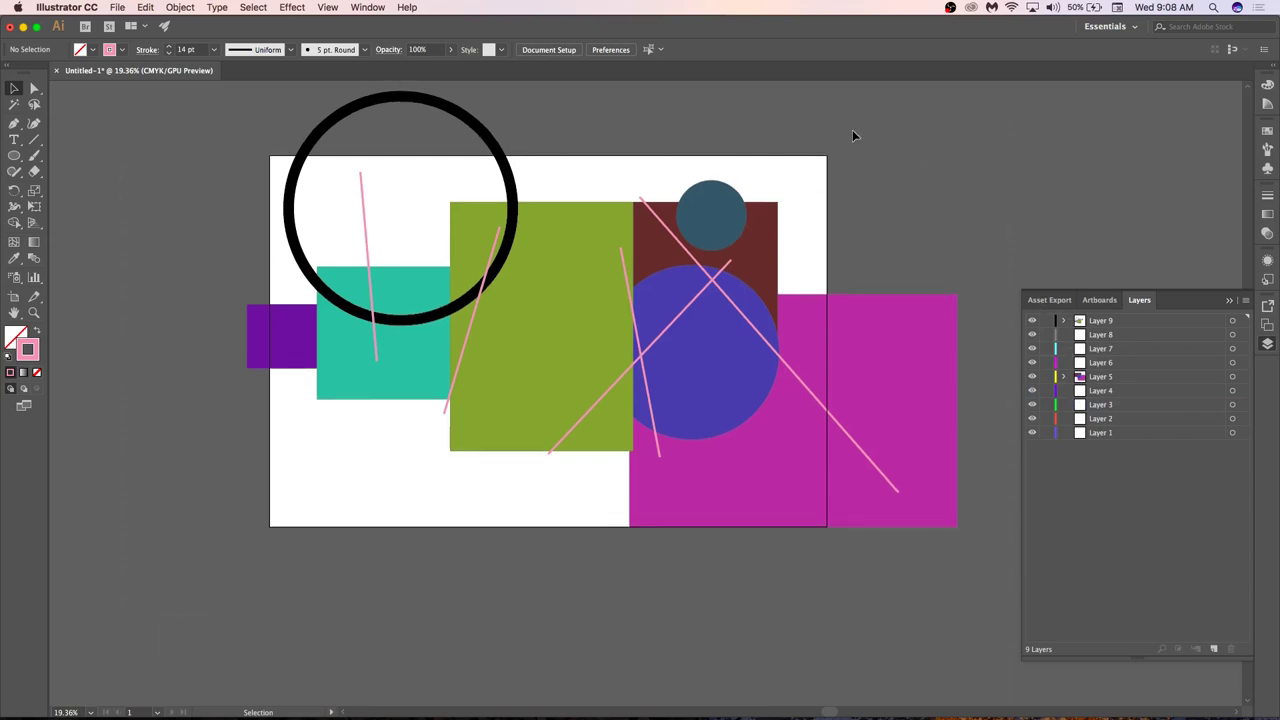
scroll(853, 133, "up", 4)
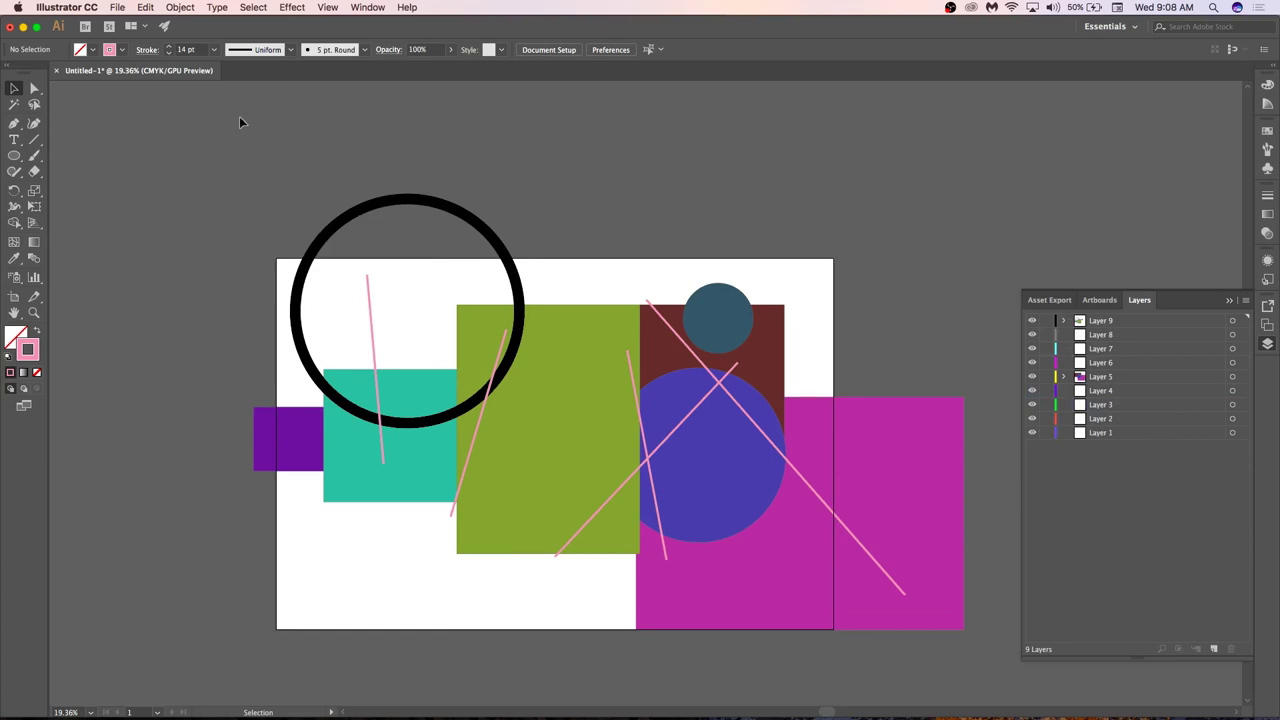
Marquee-select most of the shapes, test-move them up and right, then undo the move.
left_click(34, 89)
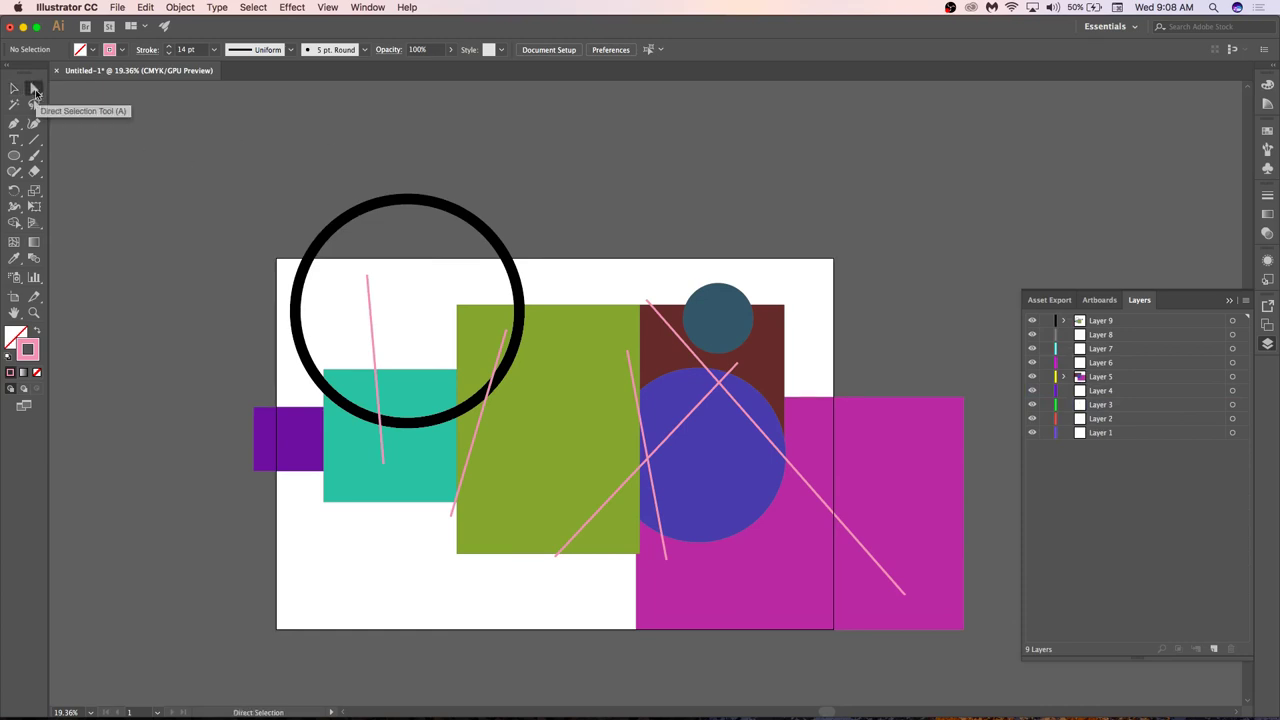
left_click(14, 89)
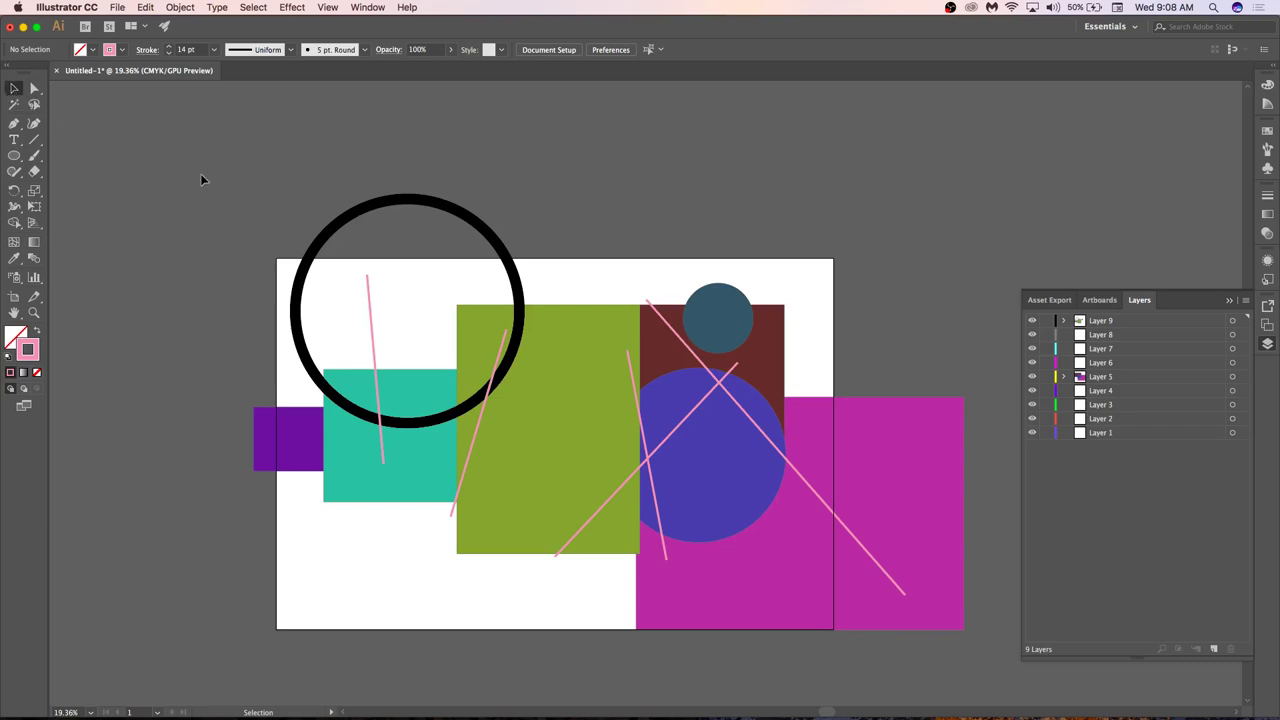
left_click_drag(648, 157, 440, 514)
left_click_drag(554, 407, 600, 207)
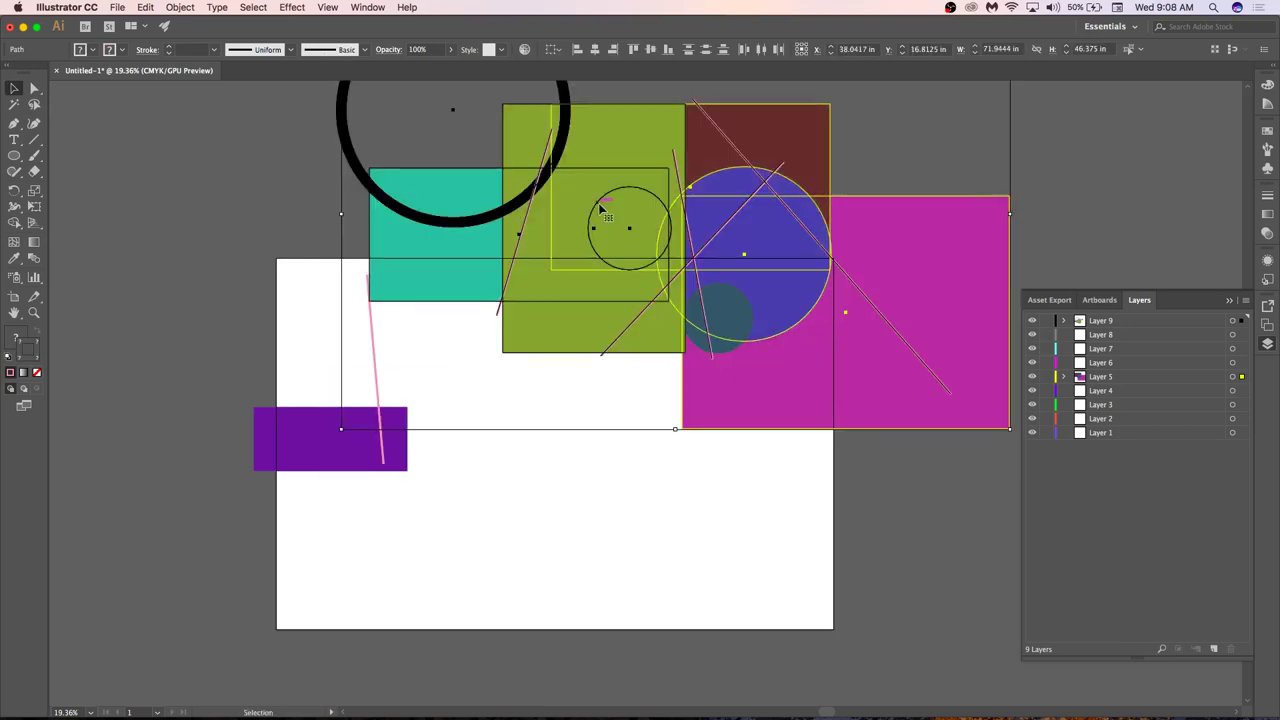
key("super+z")
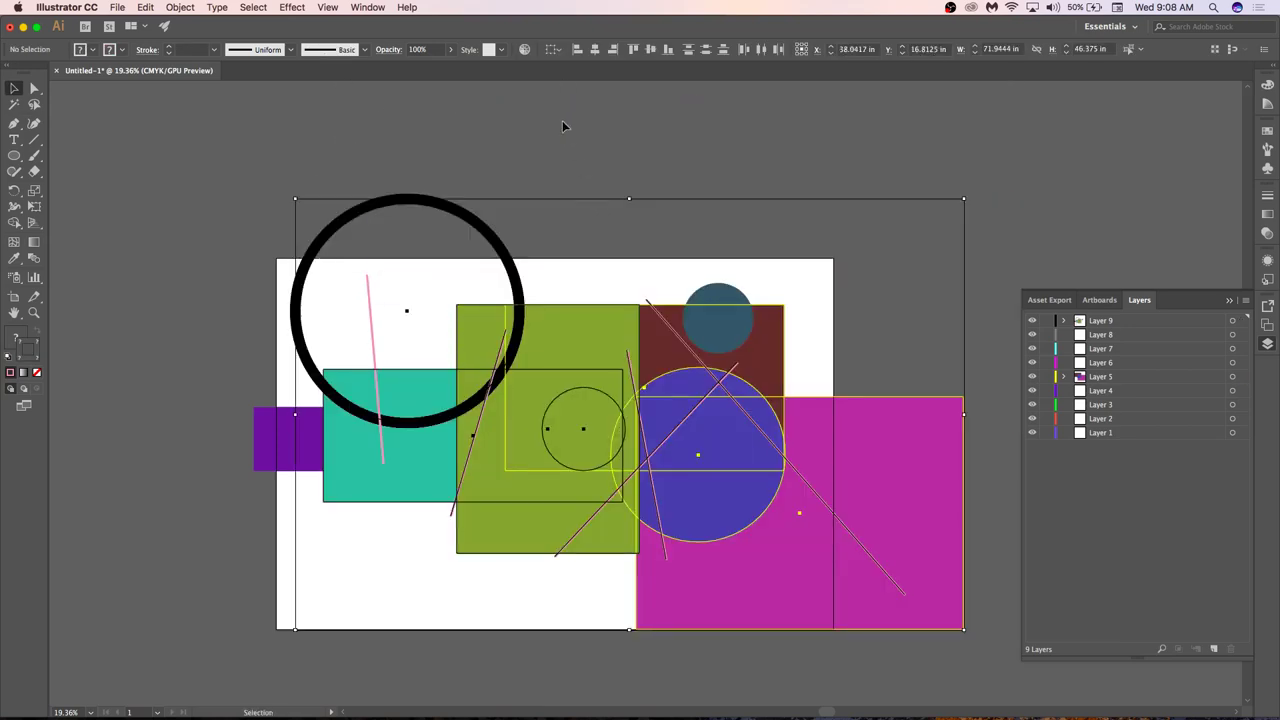
left_click(564, 198)
Test-move the black ring up and right, undo it, then select all artwork with Cmd+A.
left_click(490, 243)
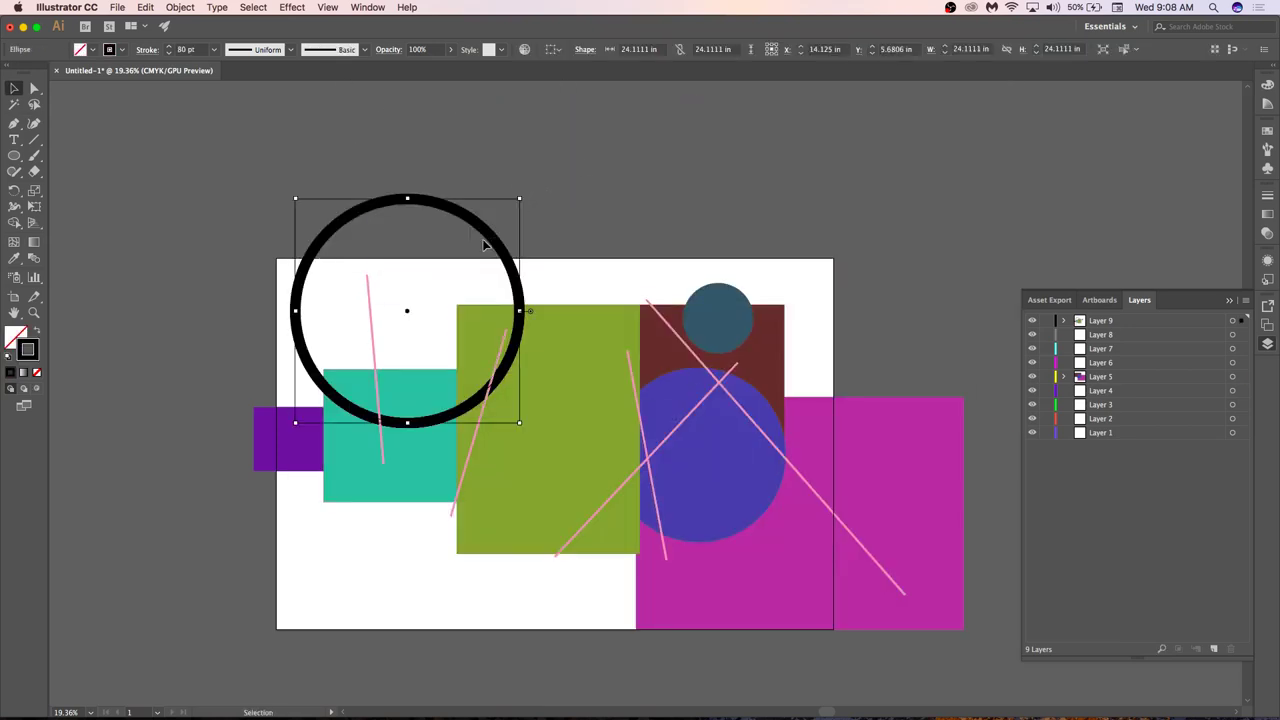
left_click_drag(490, 243, 712, 175)
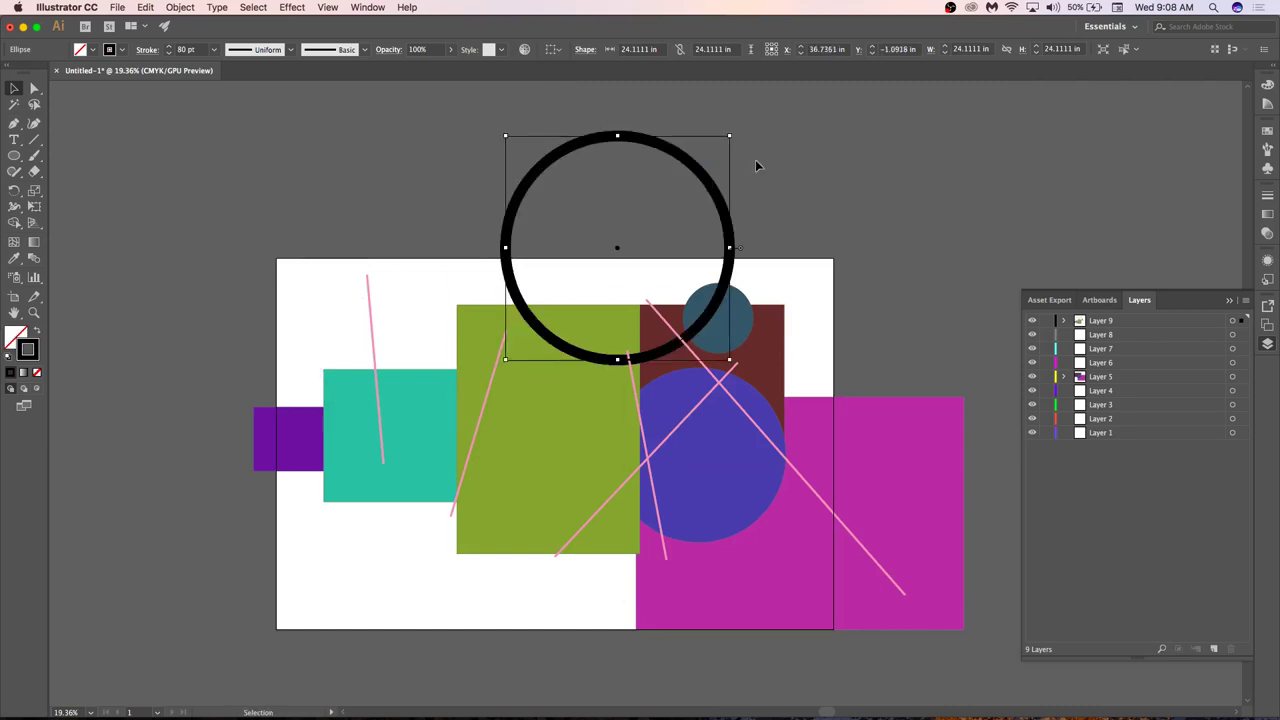
key("super+z")
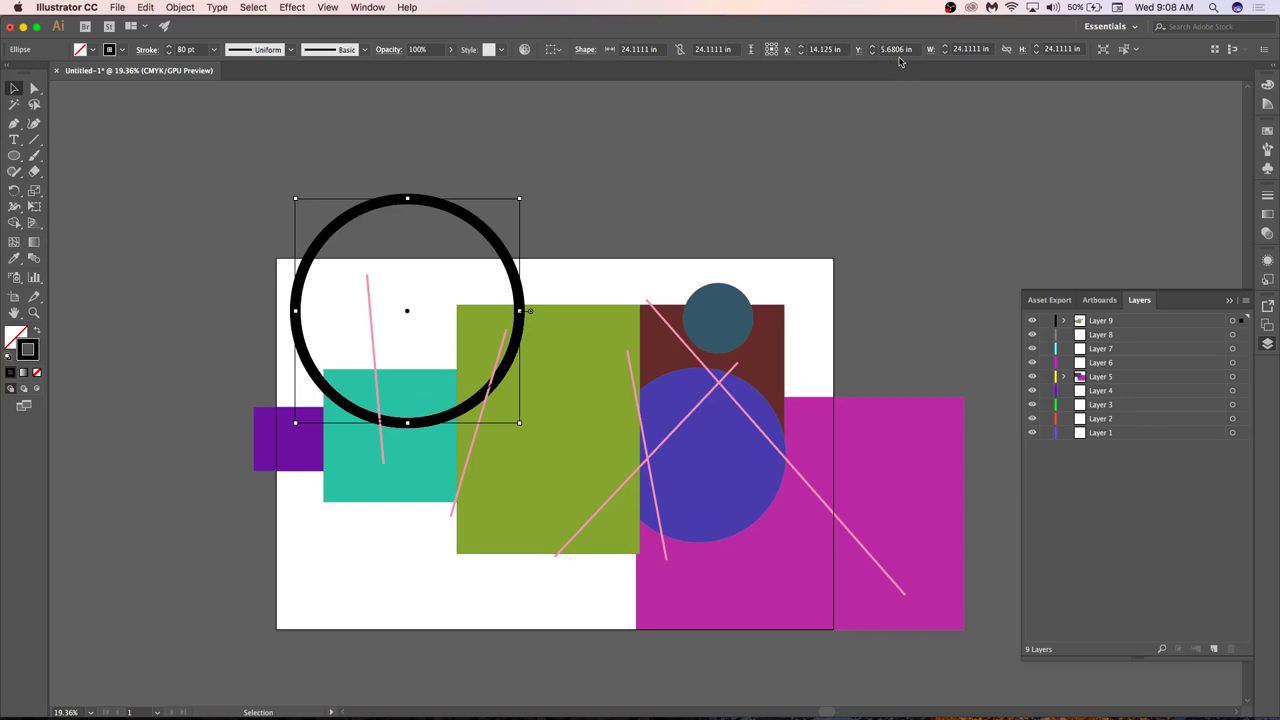
left_click(884, 186)
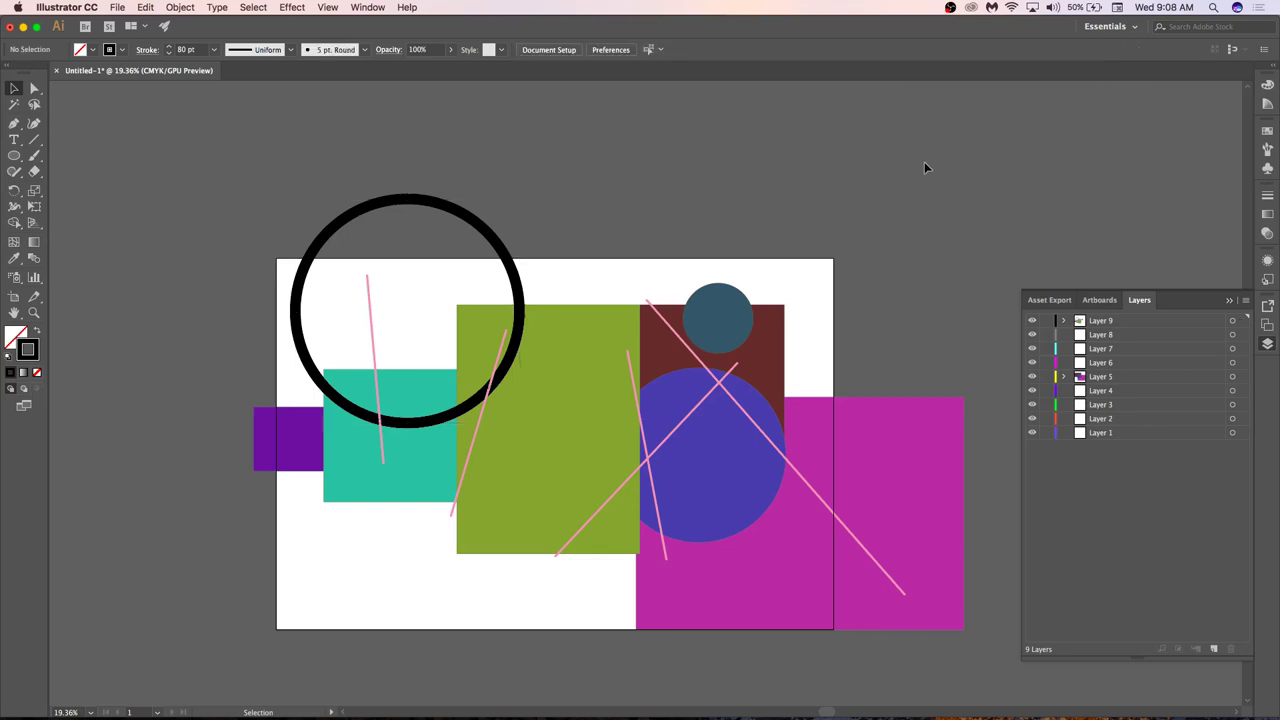
key("super+a")
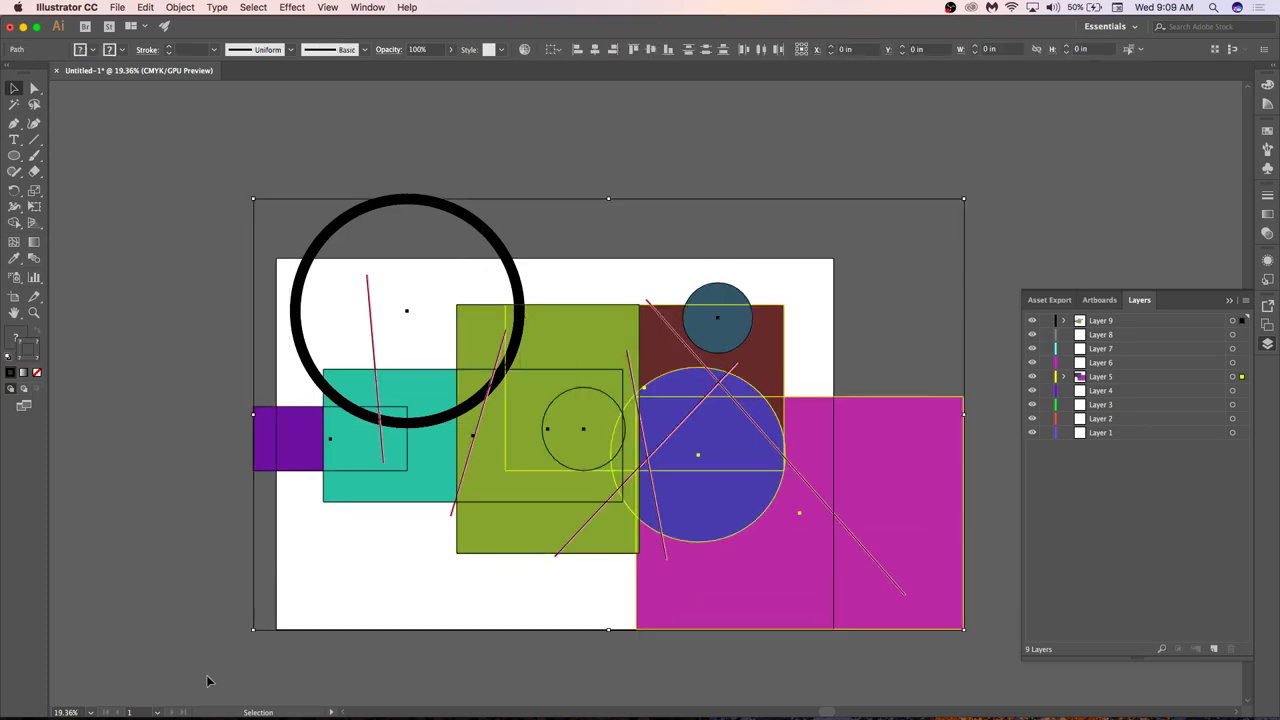
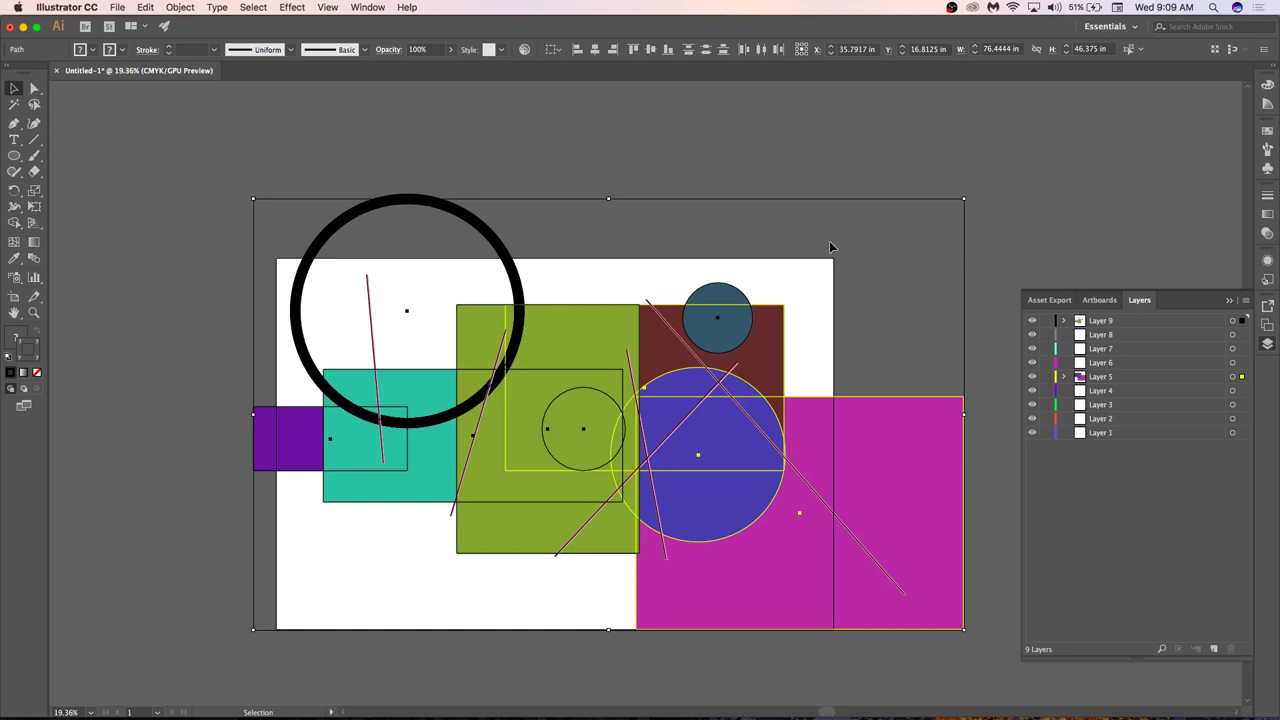
Confirm the rectangle's fill is magenta, then select all artwork and delete it.
left_click(909, 357)
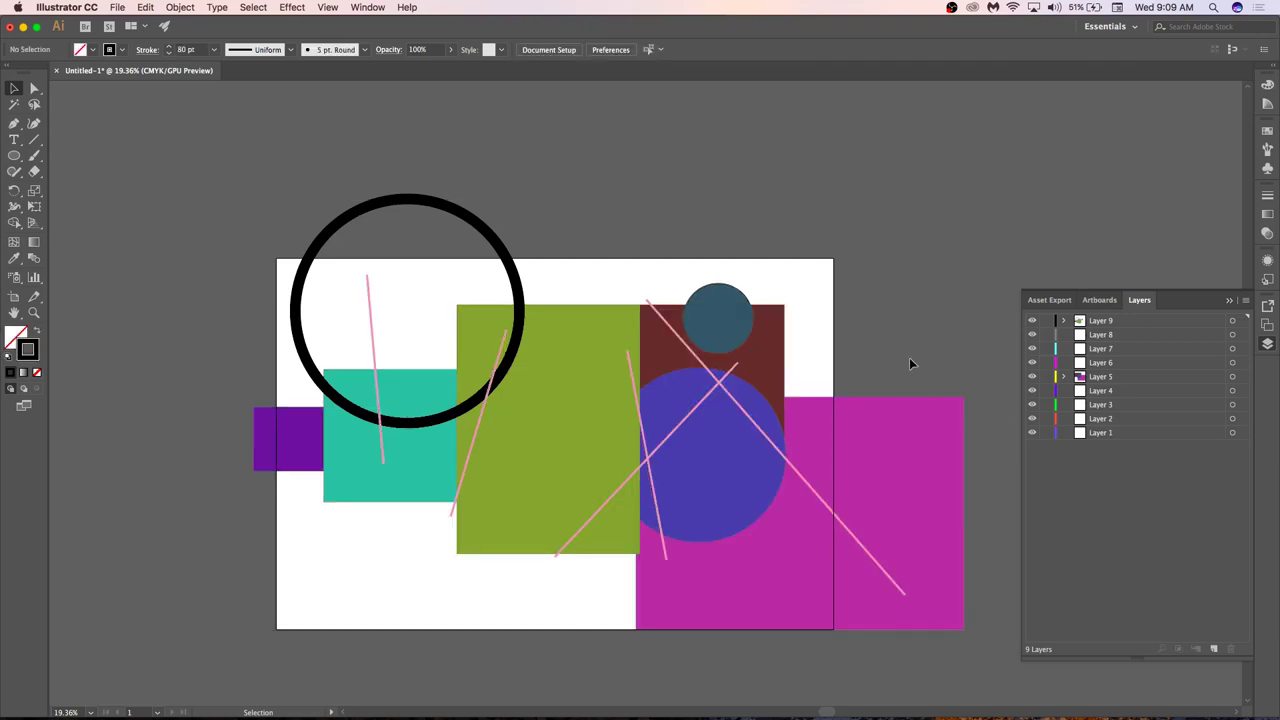
left_click(916, 480)
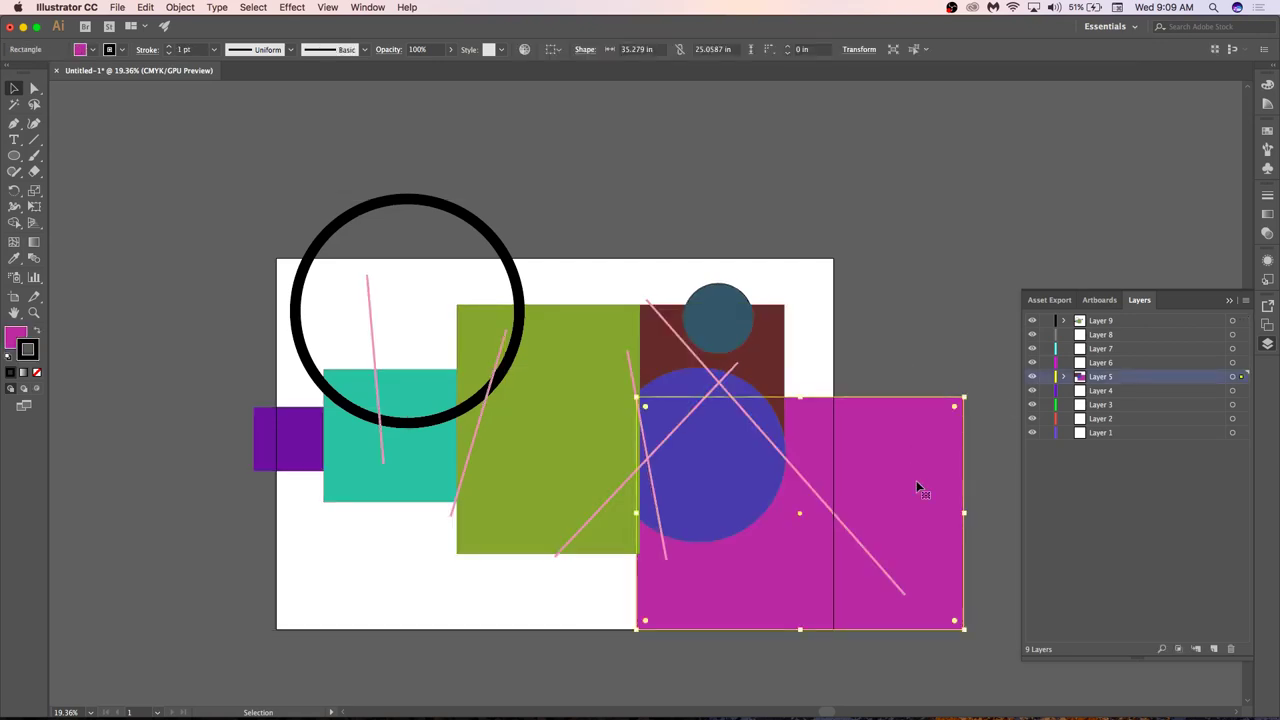
left_click(15, 338)
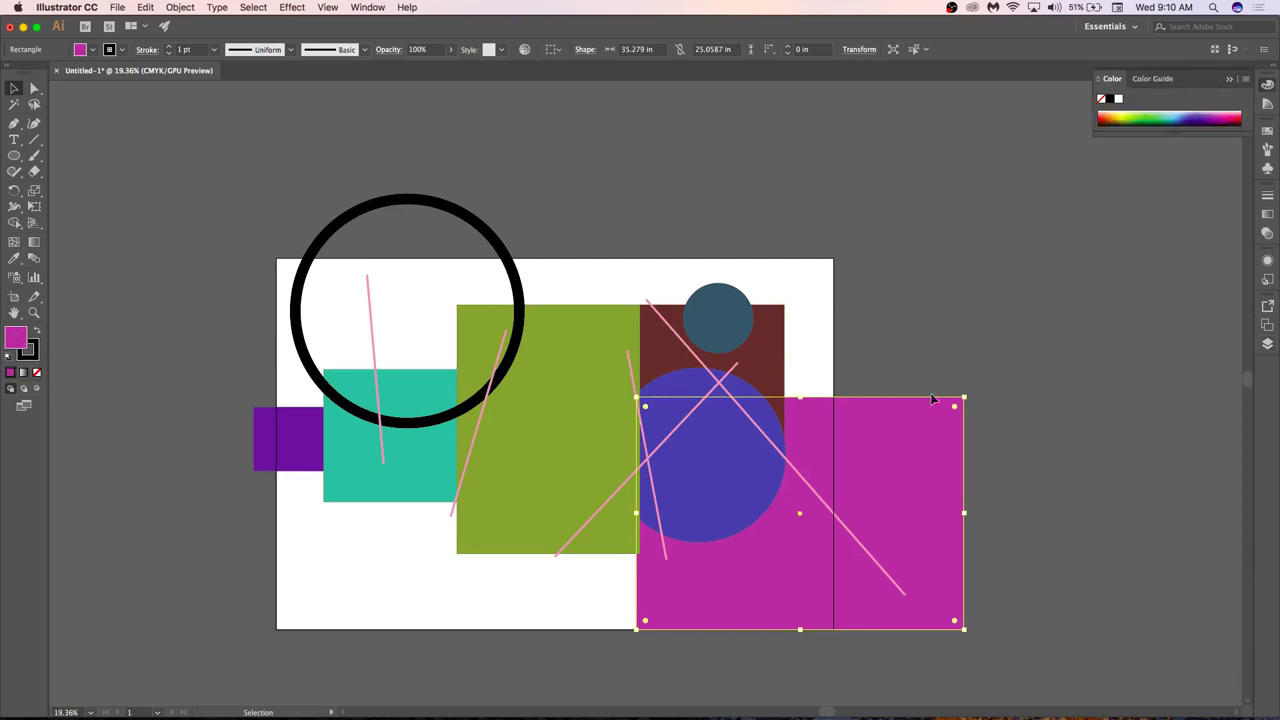
left_click(1267, 343)
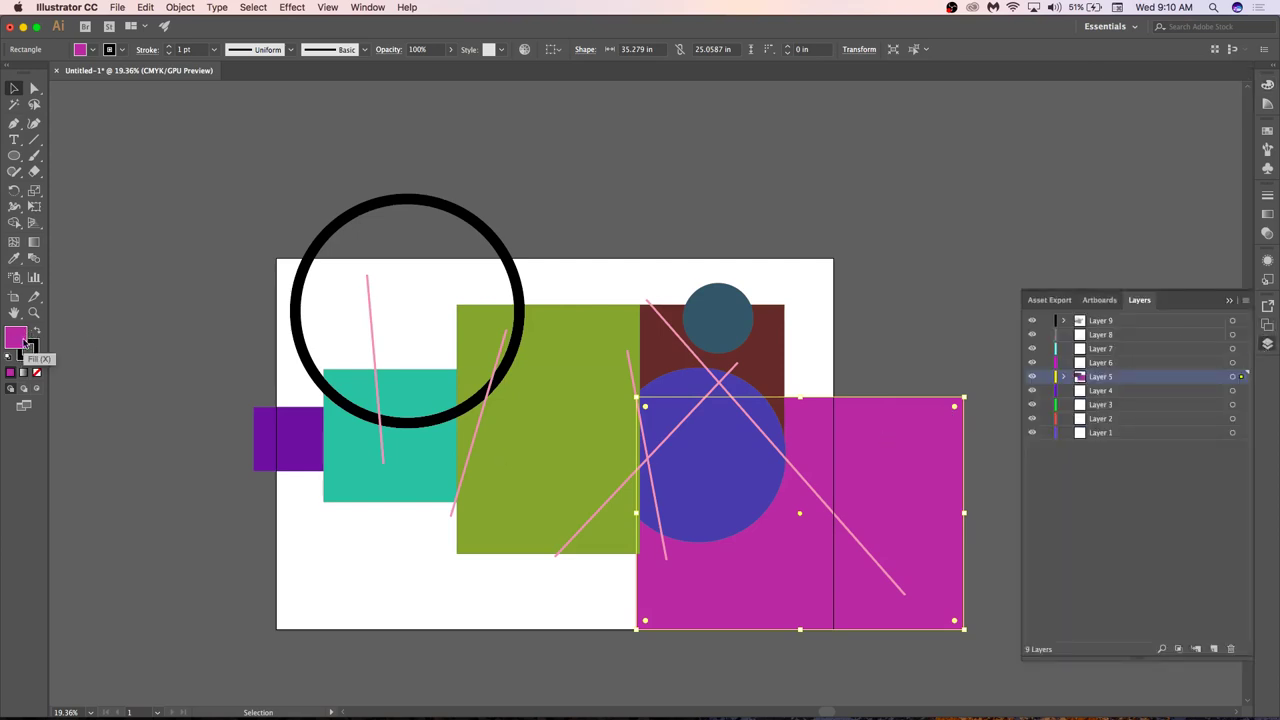
left_click(174, 349)
left_click(868, 466)
double_click(17, 336)
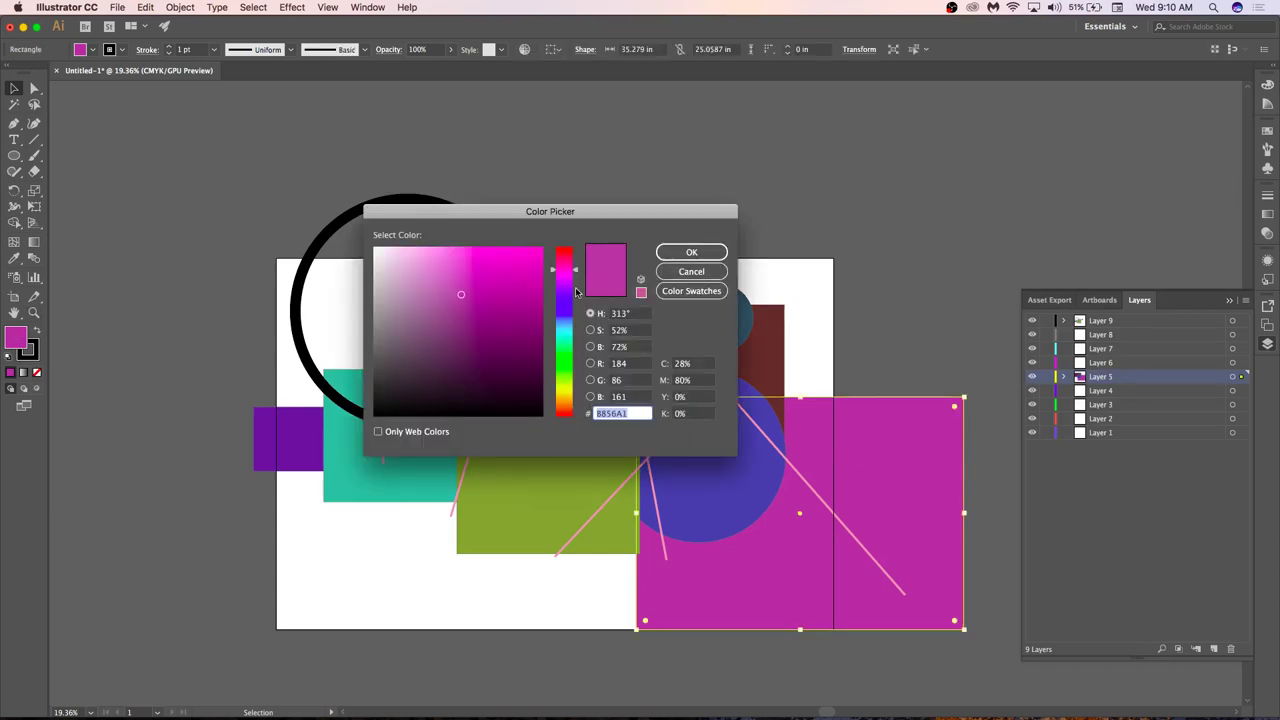
left_click(681, 275)
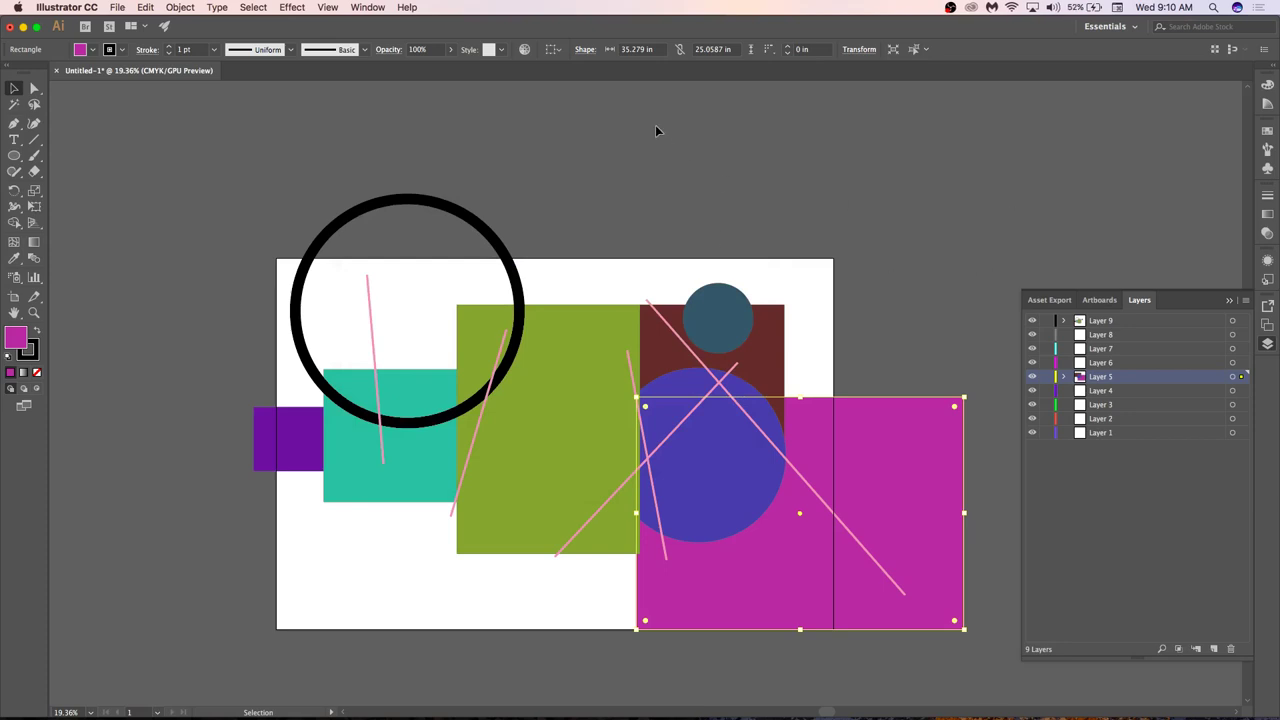
left_click(693, 169)
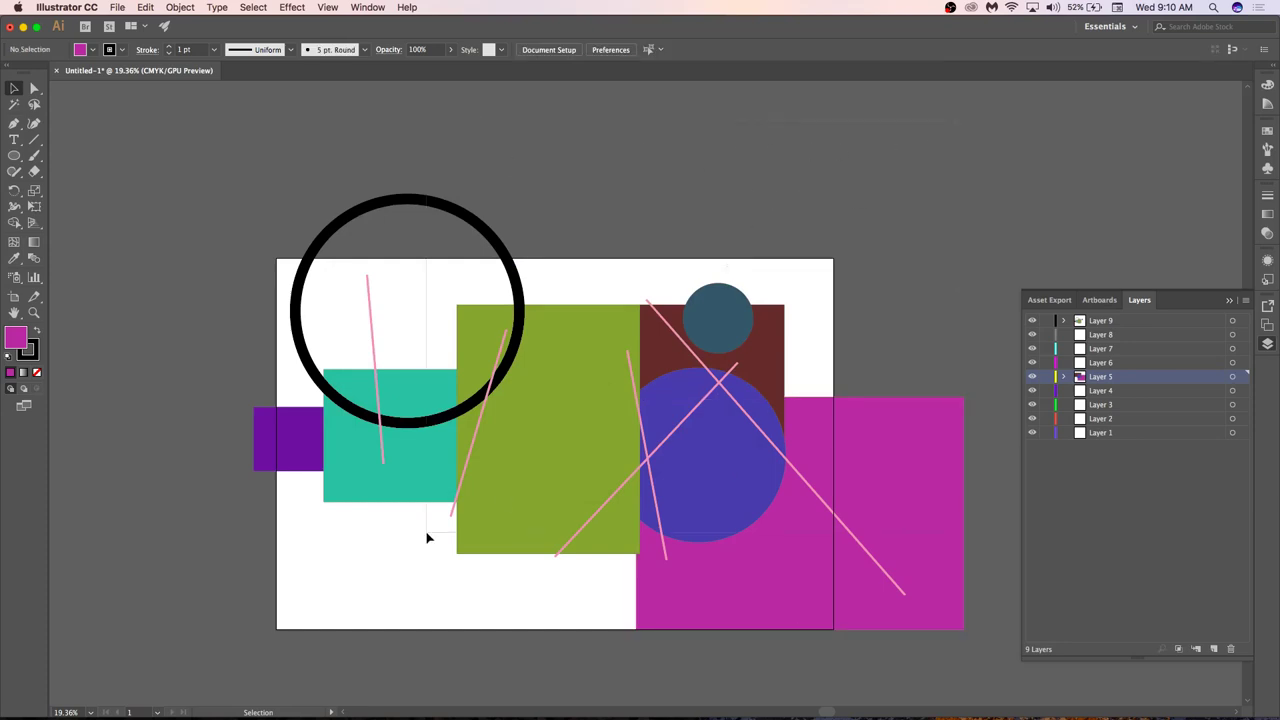
scroll(300, 590, "down", 3)
key("super+a")
key("Delete")
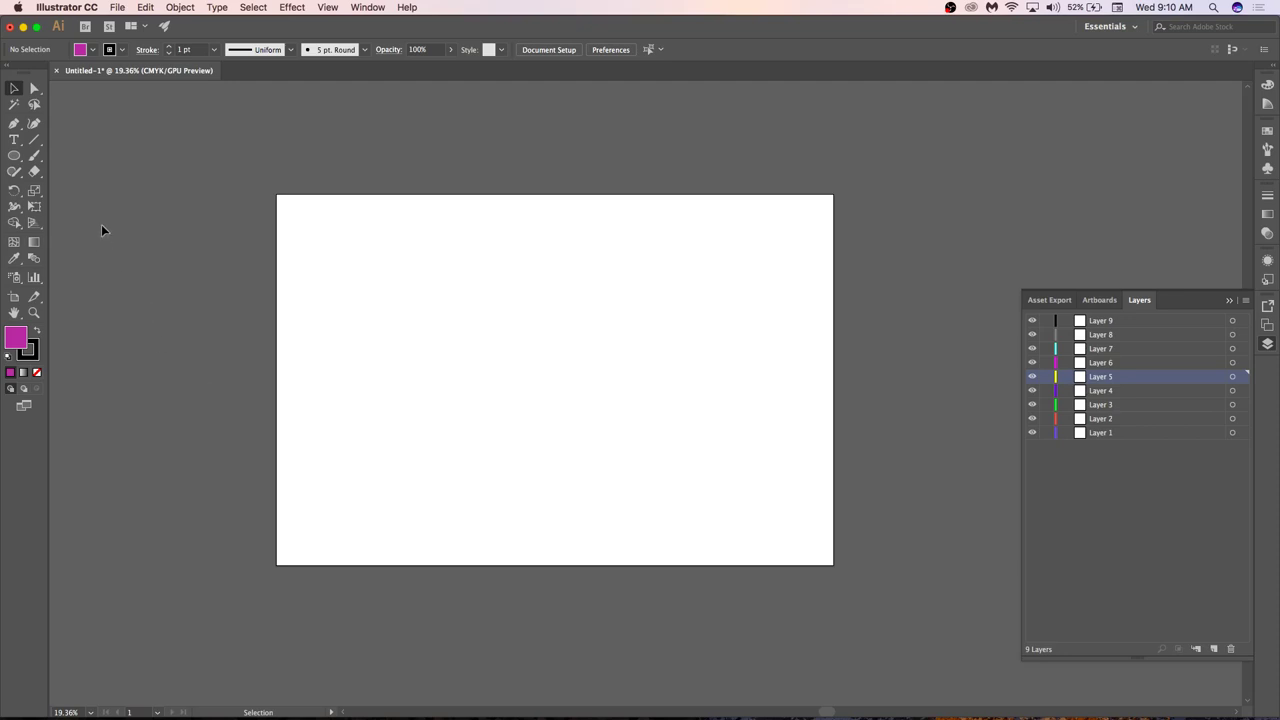
Switch to the Rectangle Tool with magenta fill and the stroke set to None.
left_click(14, 156)
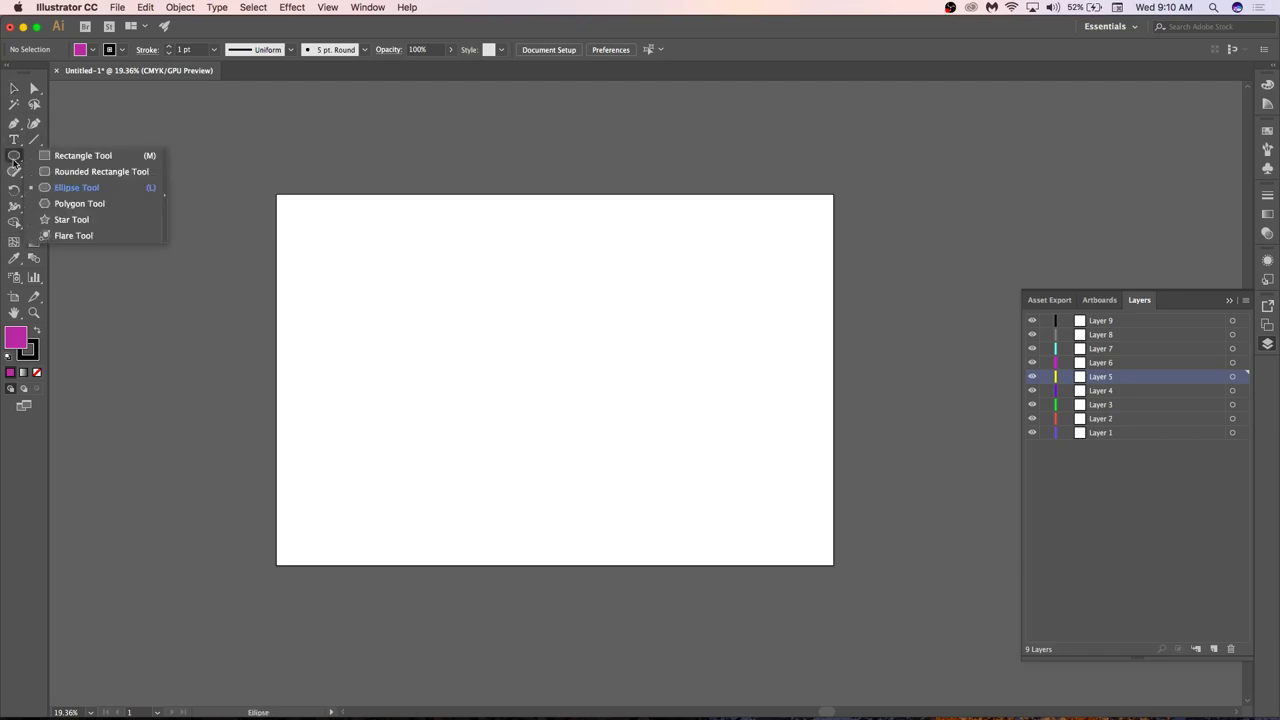
left_click(72, 157)
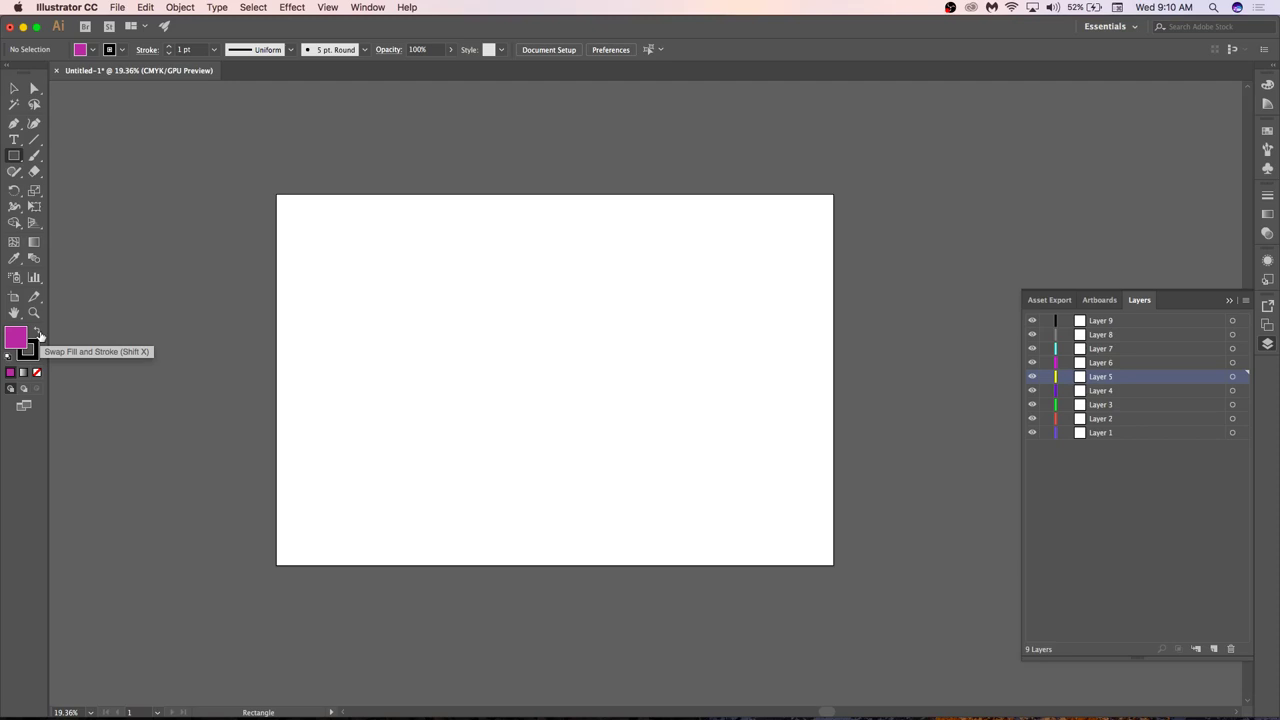
left_click(28, 350)
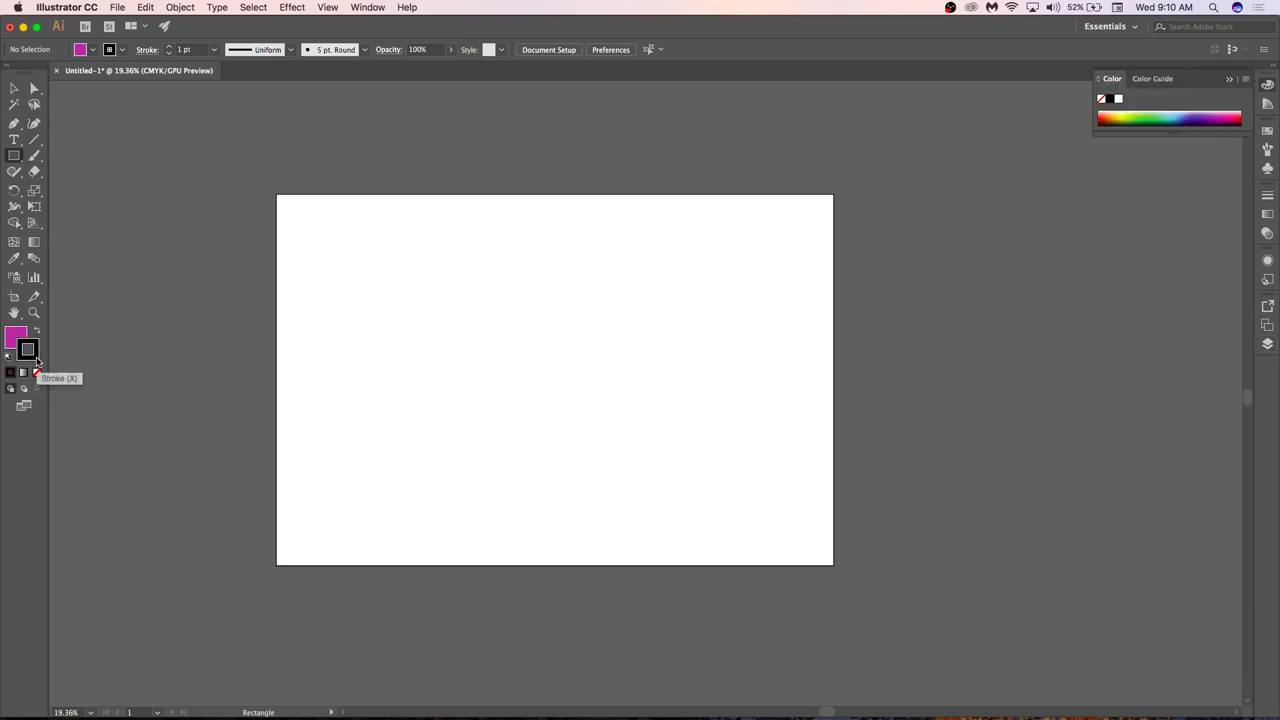
left_click(36, 372)
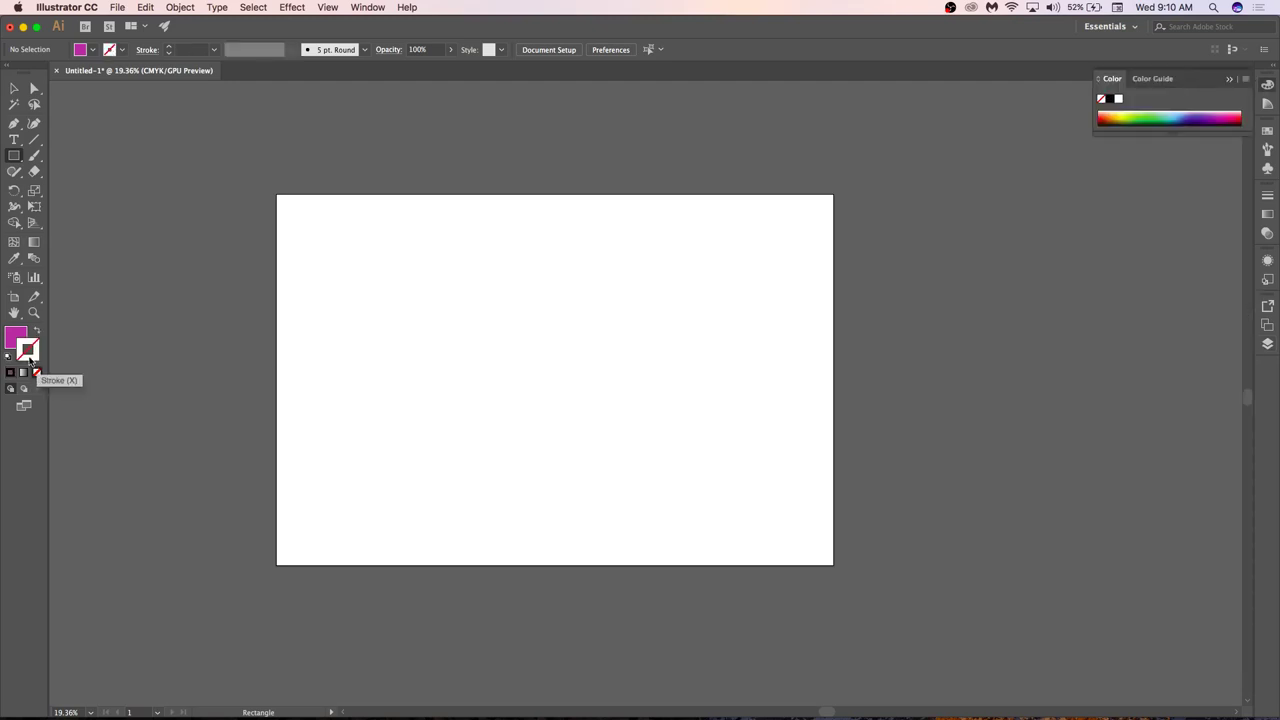
left_click(20, 336)
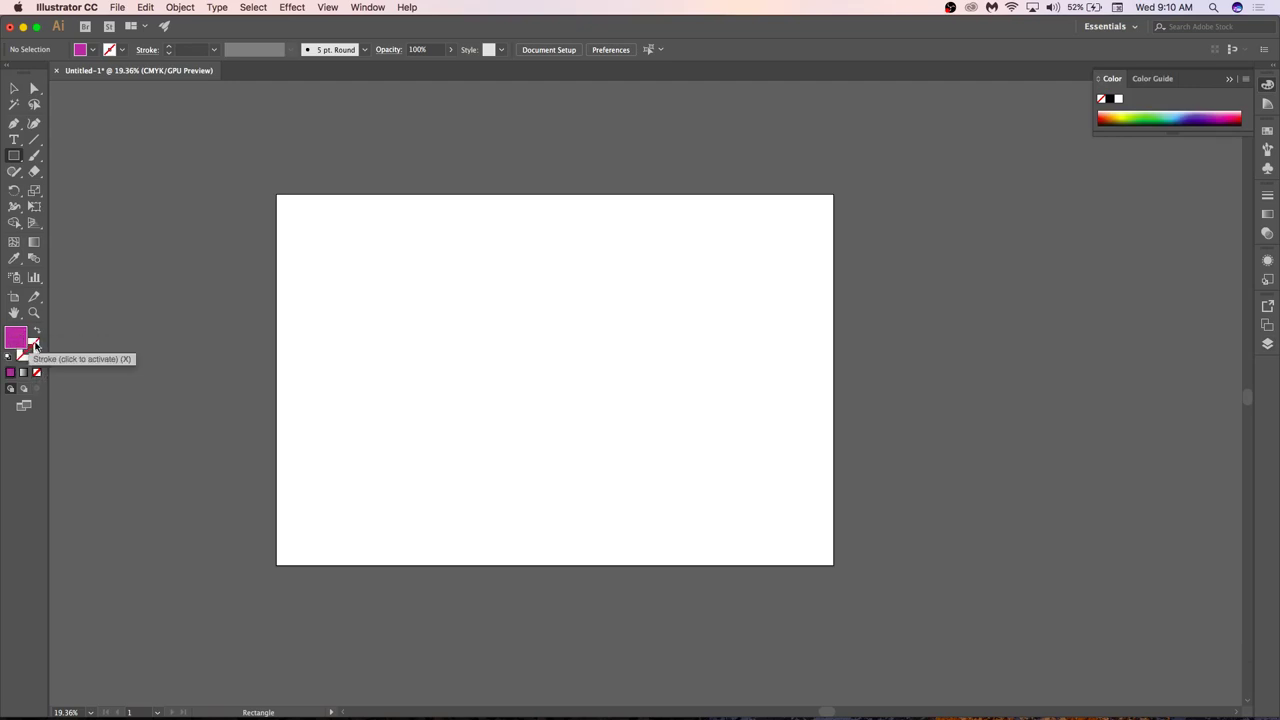
left_click(35, 350)
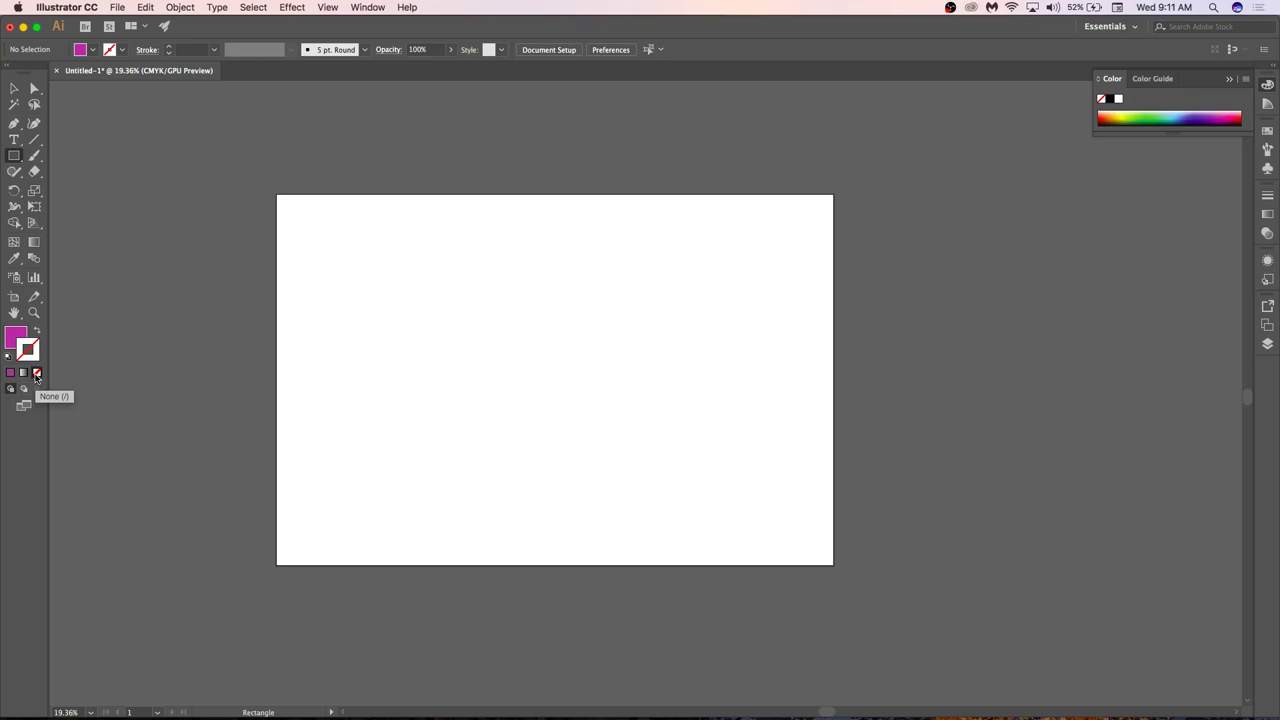
left_click(122, 49)
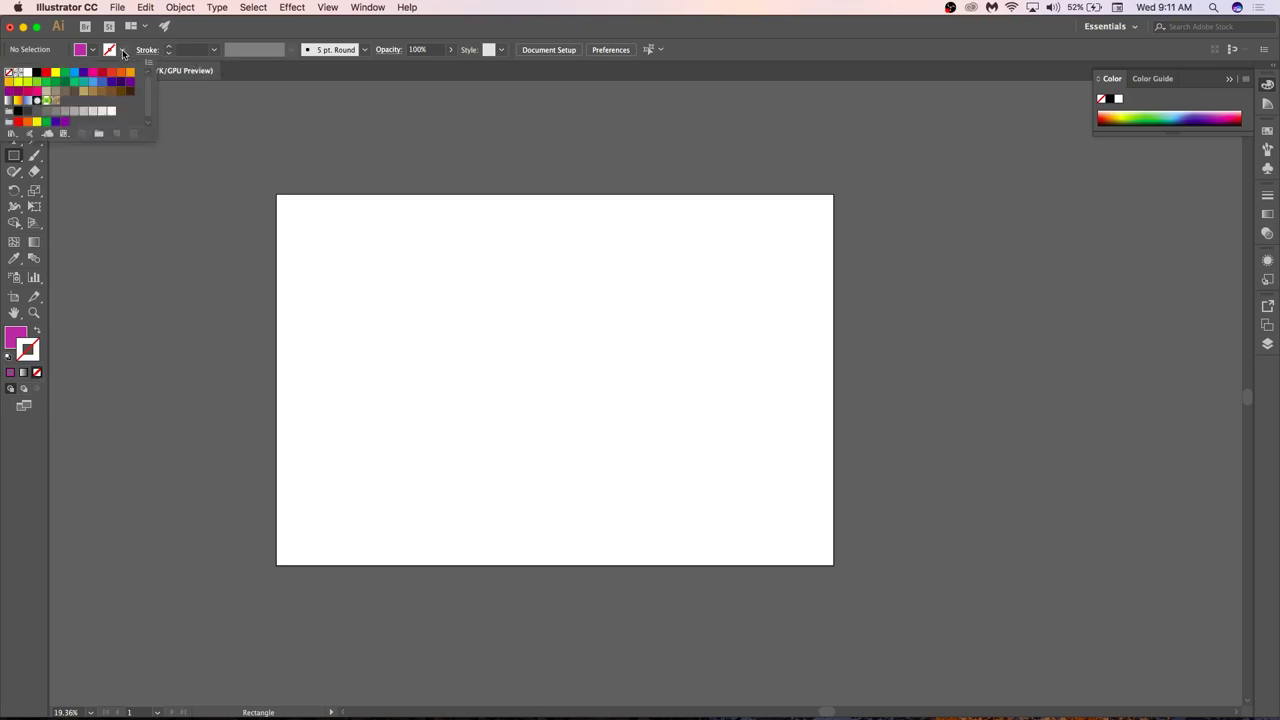
left_click(122, 49)
left_click(122, 49)
left_click(189, 103)
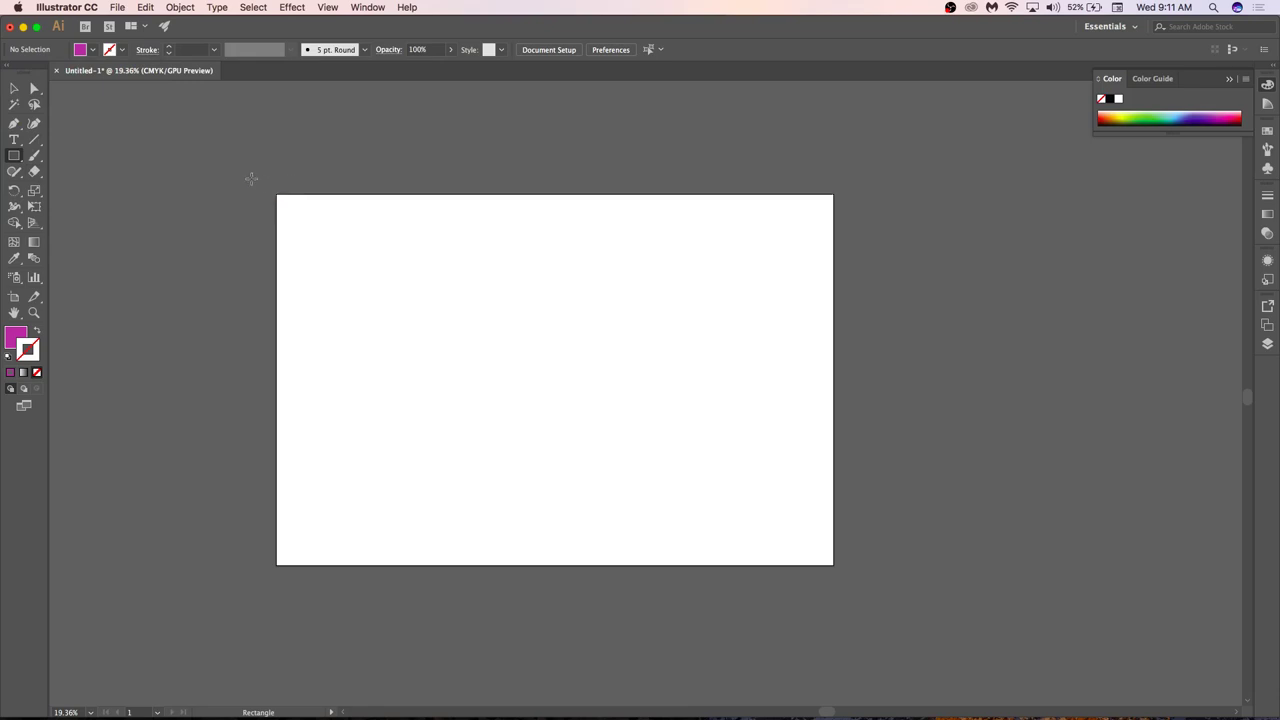
scroll(296, 179, "up", 3)
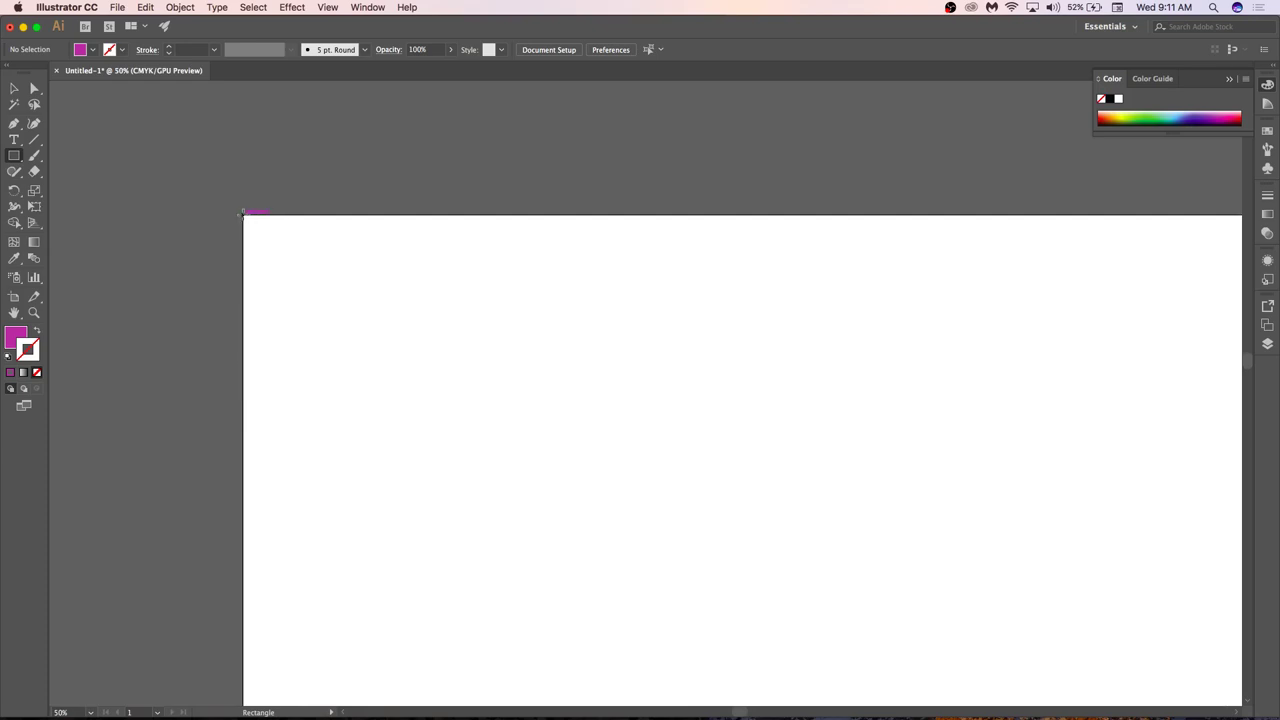
Replace a trial rectangle with a 60 by 40 in magenta rectangle spanning the artboard.
left_click_drag(242, 212, 383, 277)
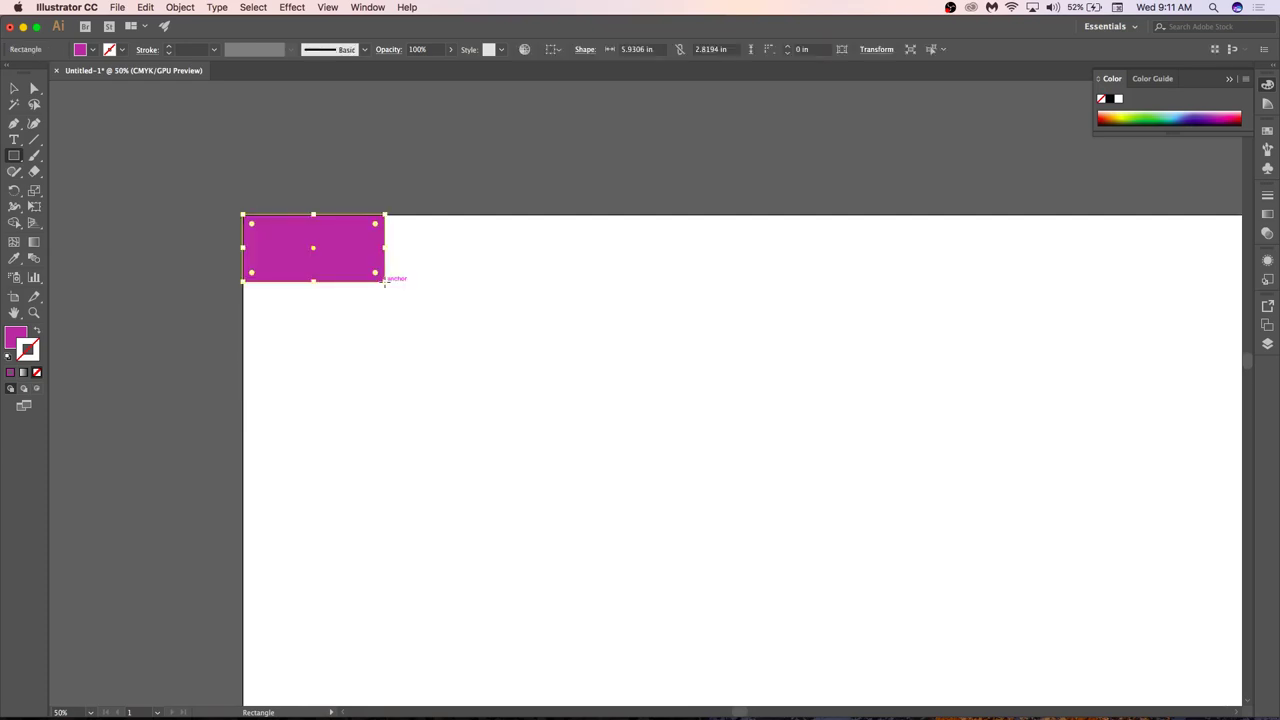
scroll(383, 277, "down", 3)
key("Delete")
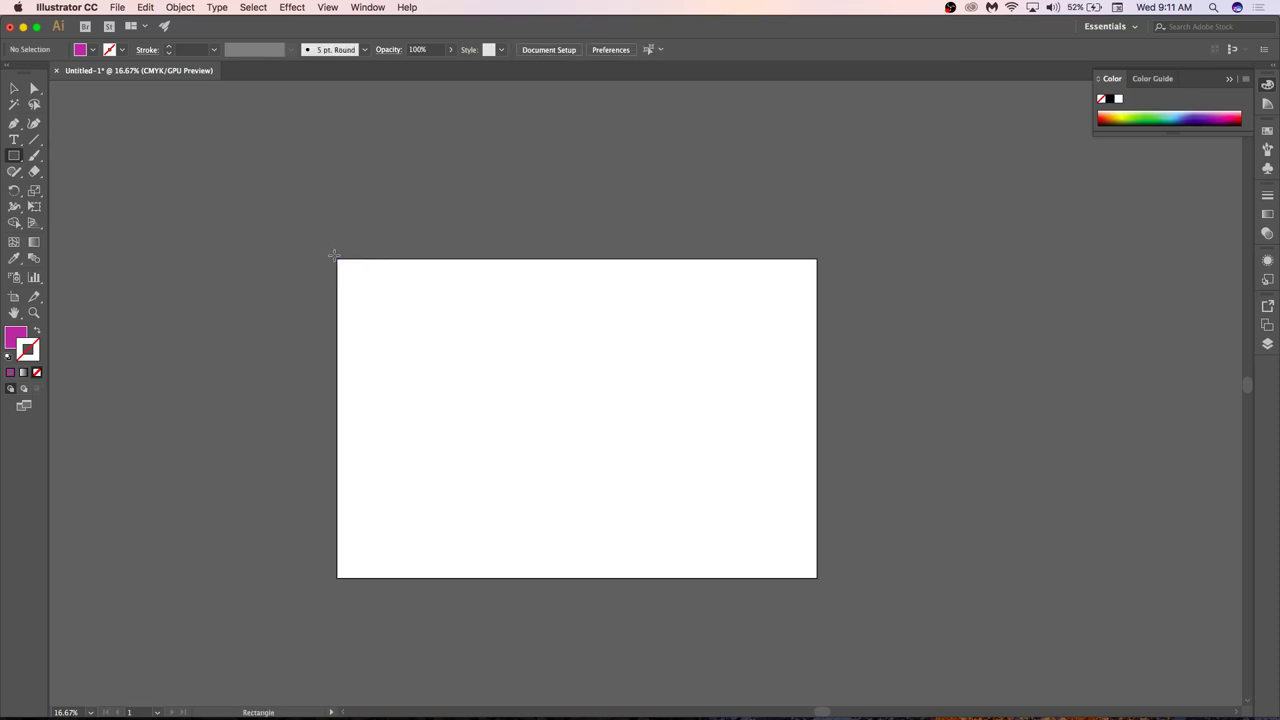
left_click_drag(338, 260, 818, 578)
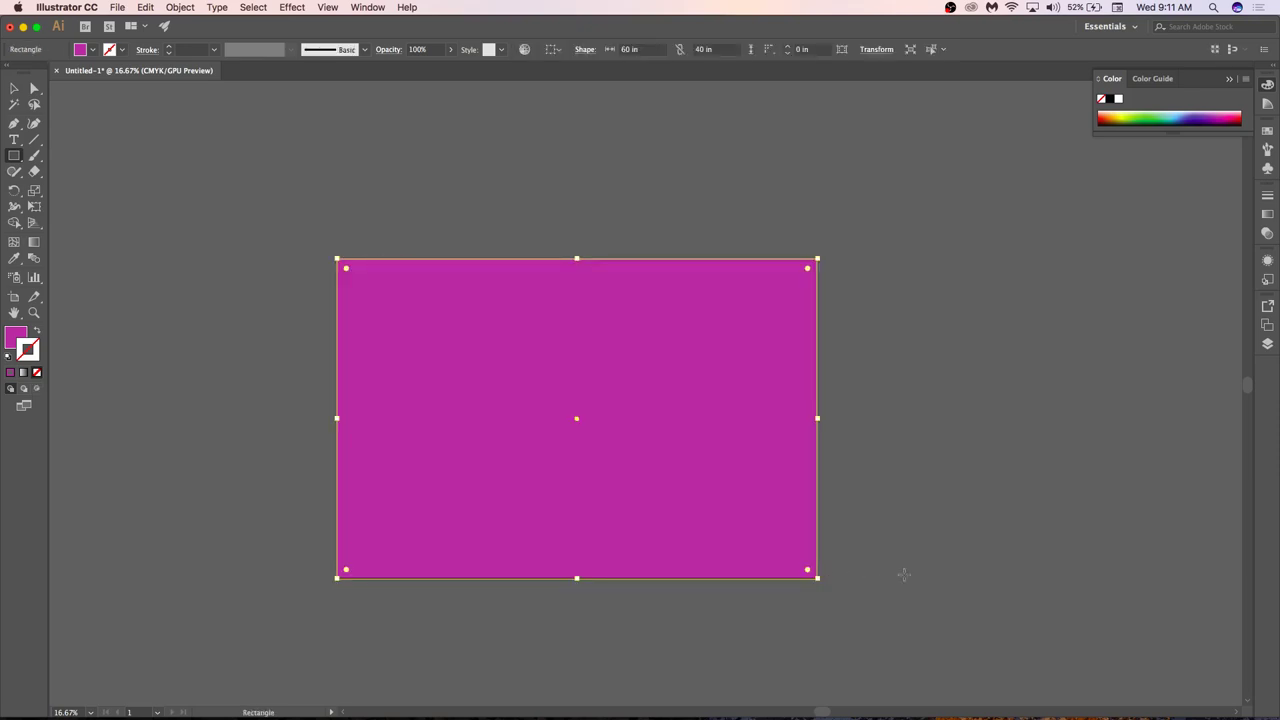
key("v")
left_click(935, 588)
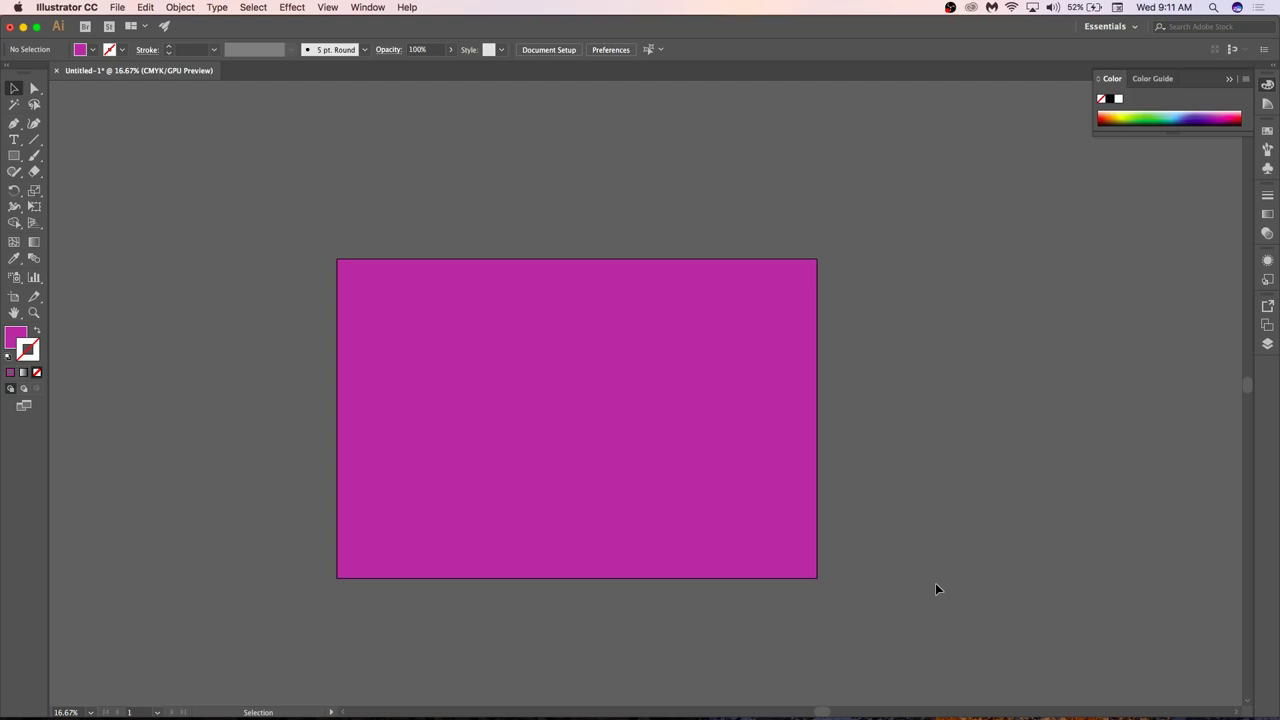
left_click(696, 454)
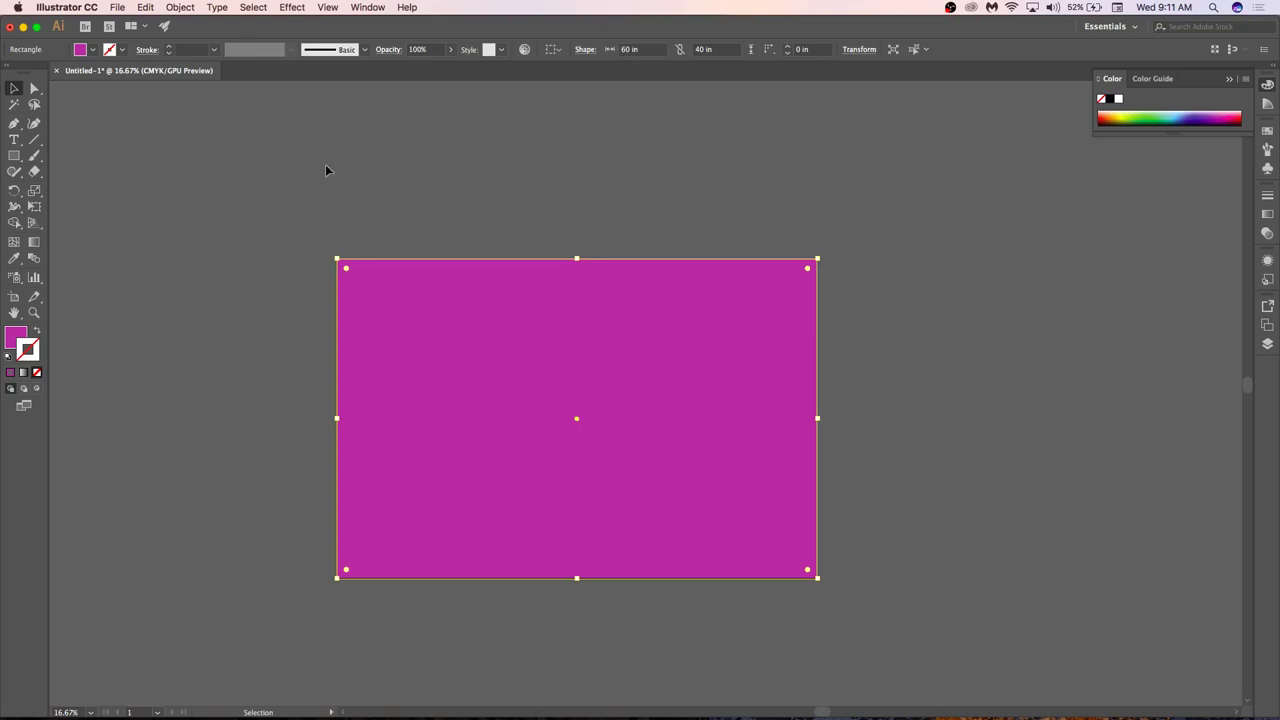
left_click(36, 243)
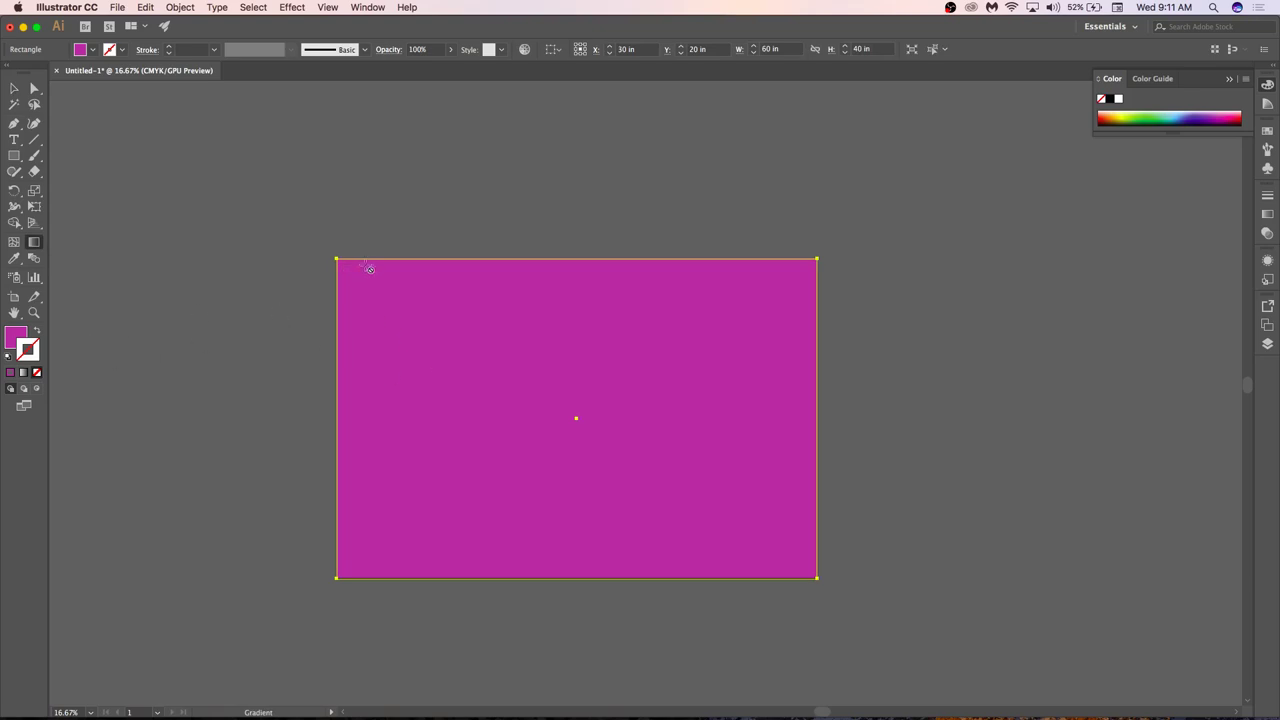
key("v")
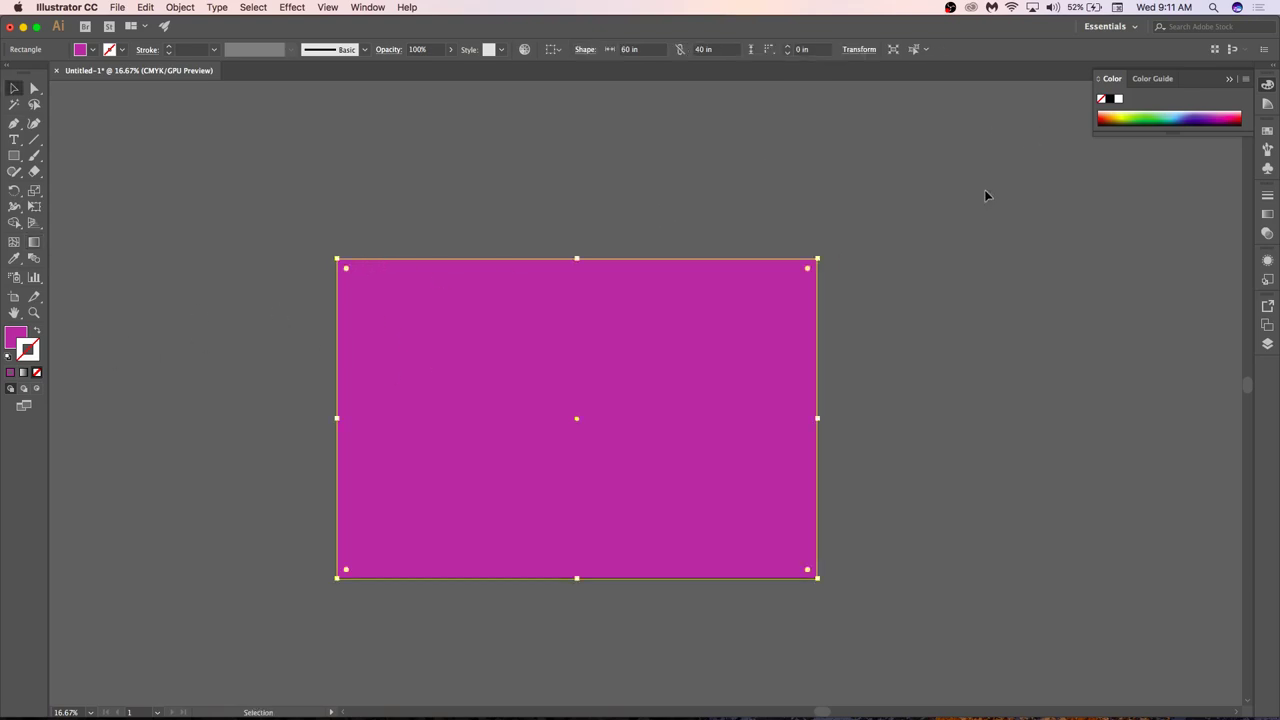
left_click(948, 212)
Give the full-artboard rectangle a 0° white-to-black linear gradient fill with no stroke.
left_click(681, 366)
left_click(25, 373)
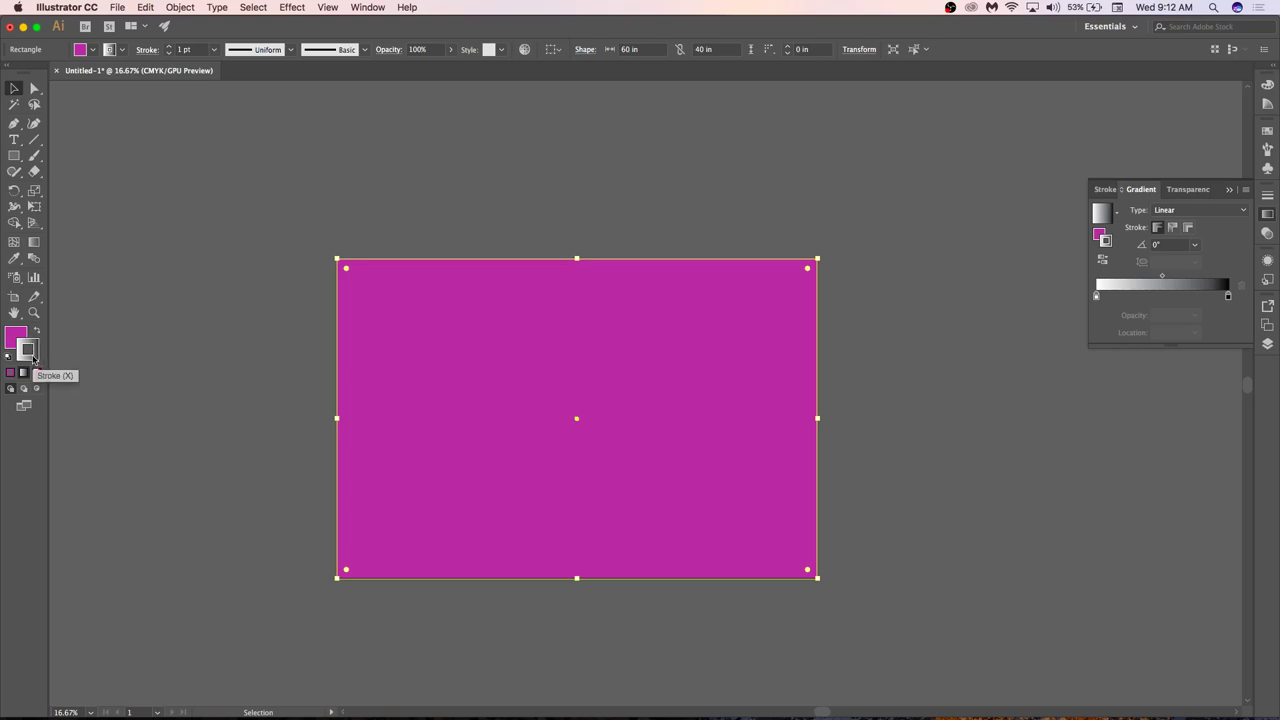
left_click(37, 373)
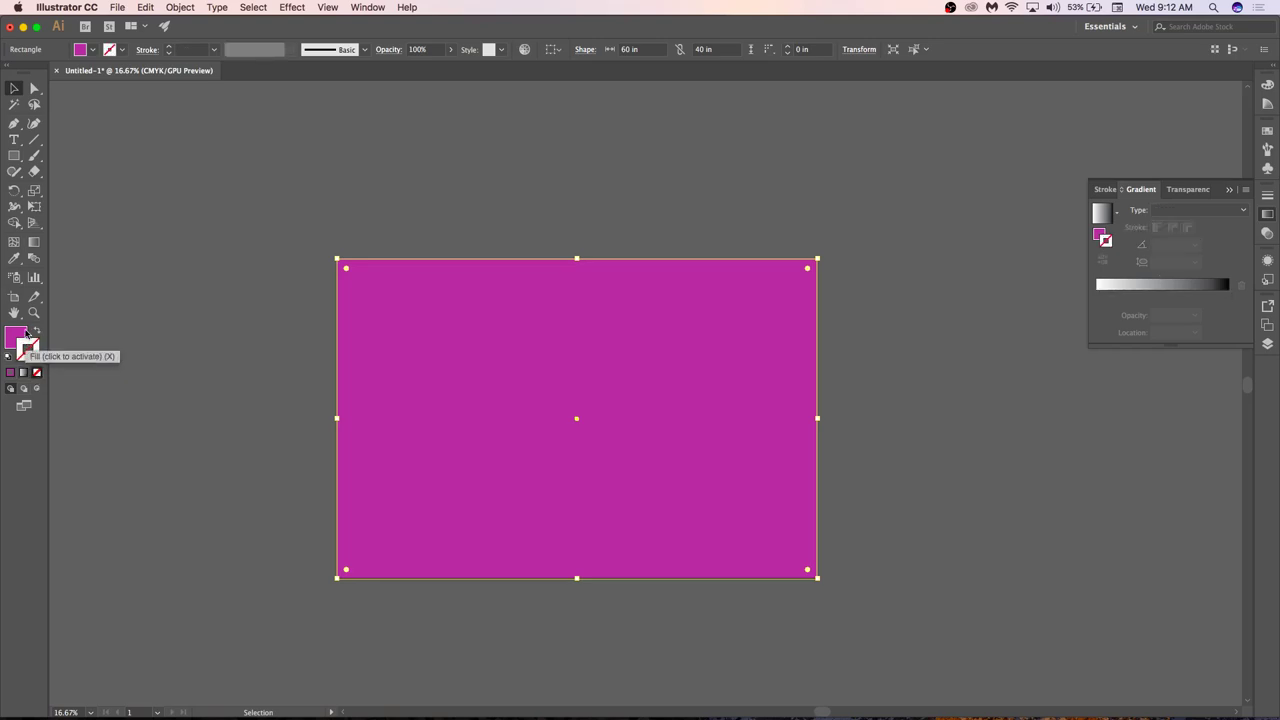
left_click(14, 338)
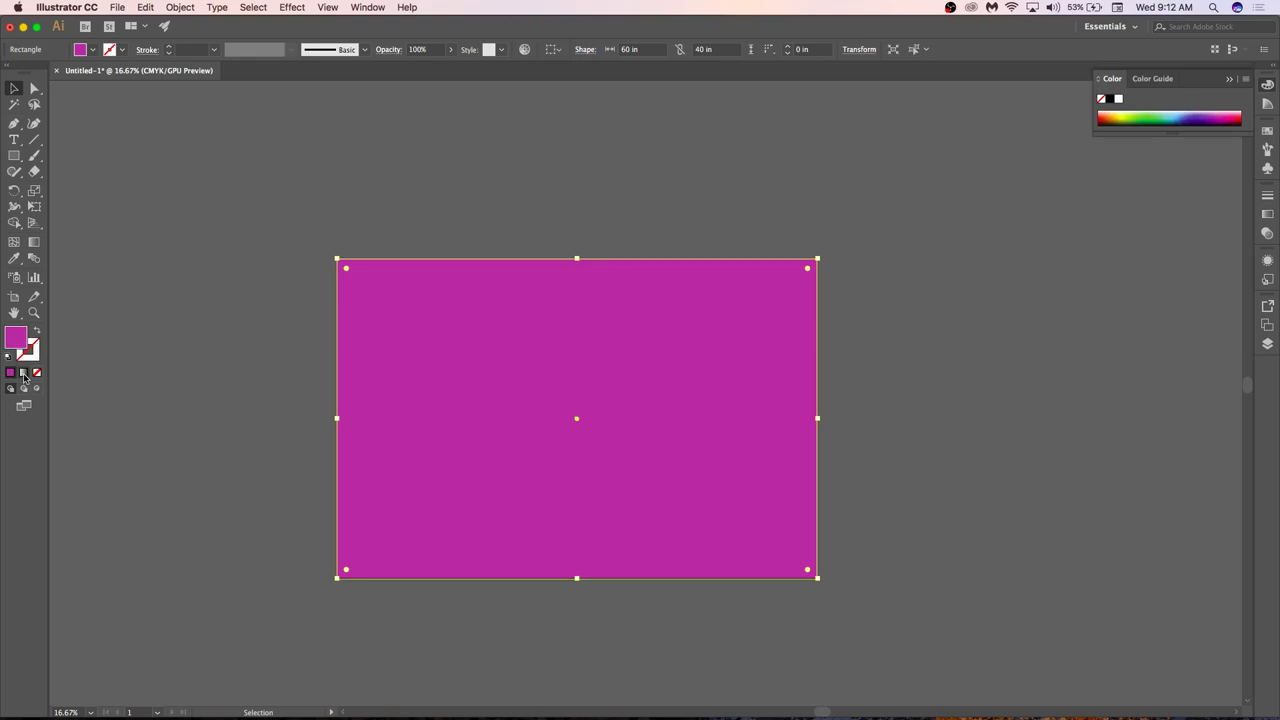
left_click(24, 374)
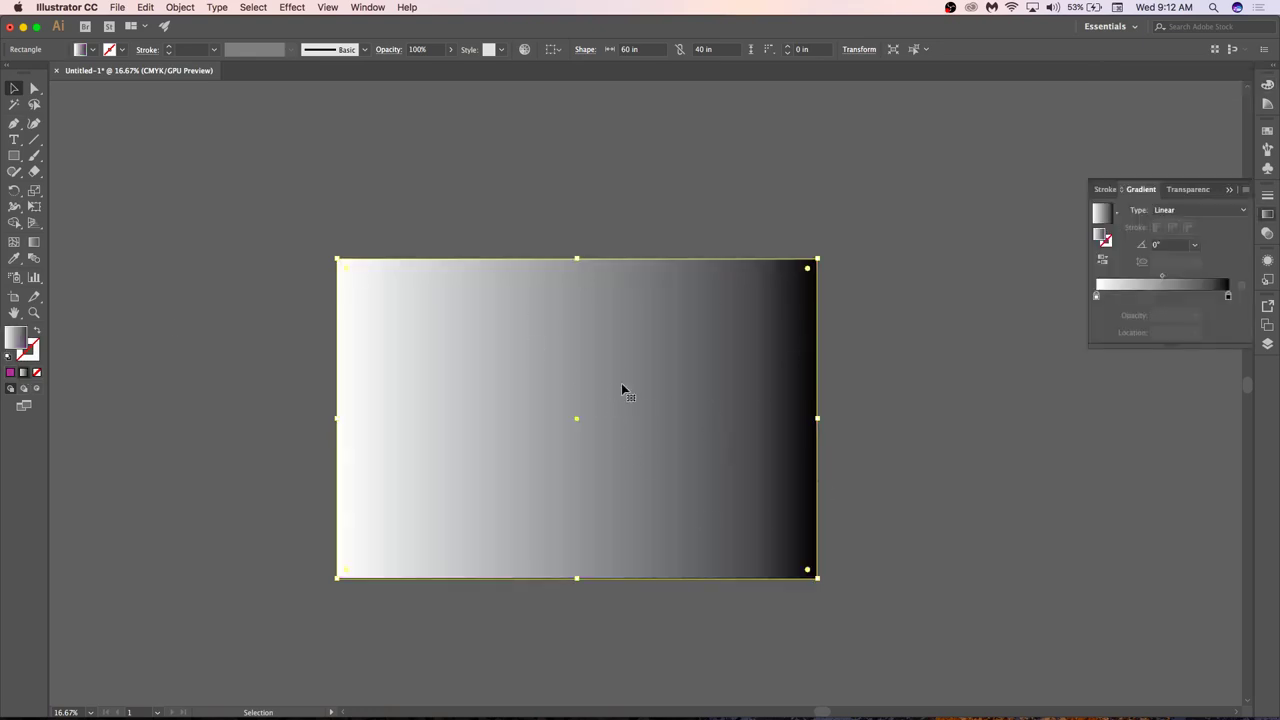
Enlarge the Gradient panel, try the Radial type, then revert to Linear.
left_click(1267, 215)
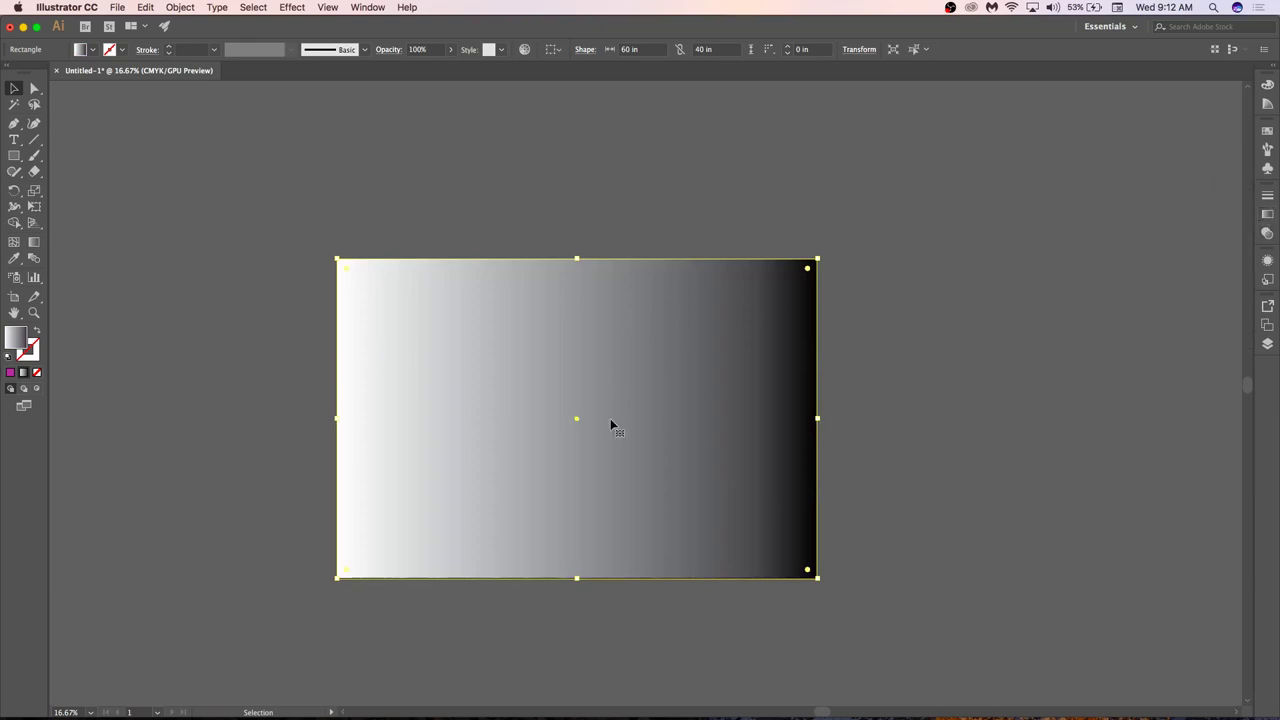
left_click(1268, 215)
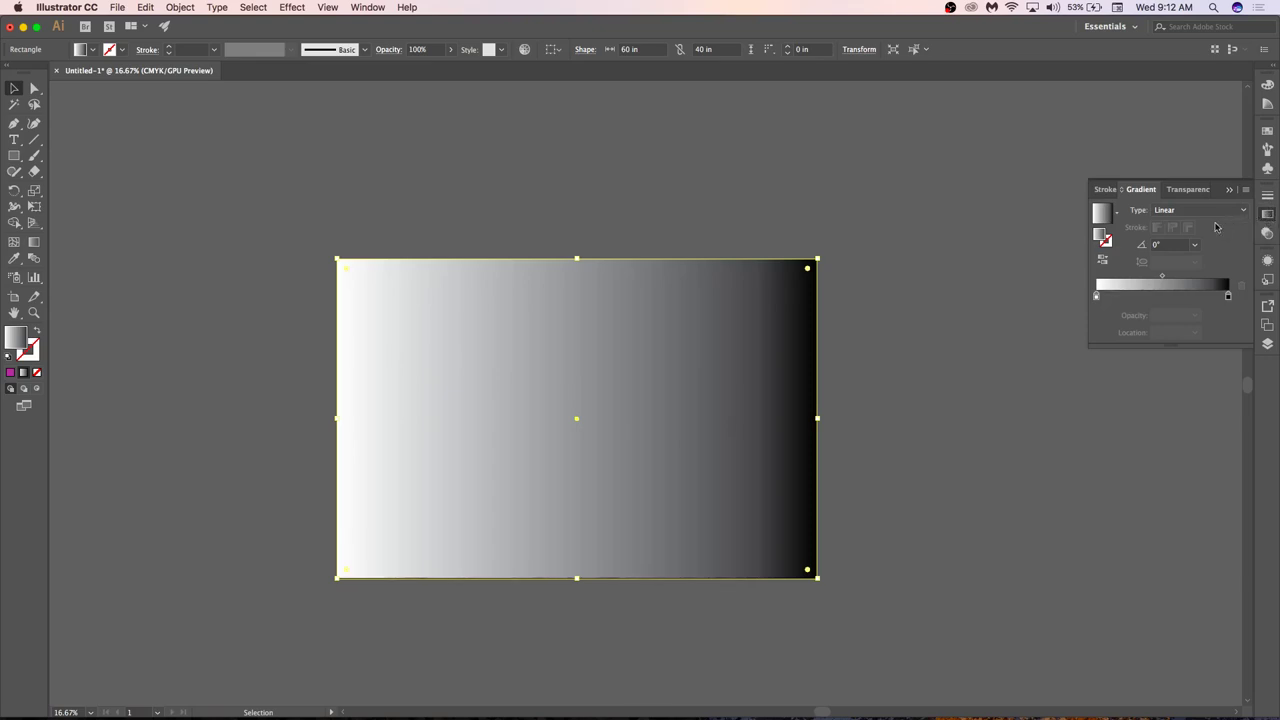
left_click_drag(1094, 348, 1017, 465)
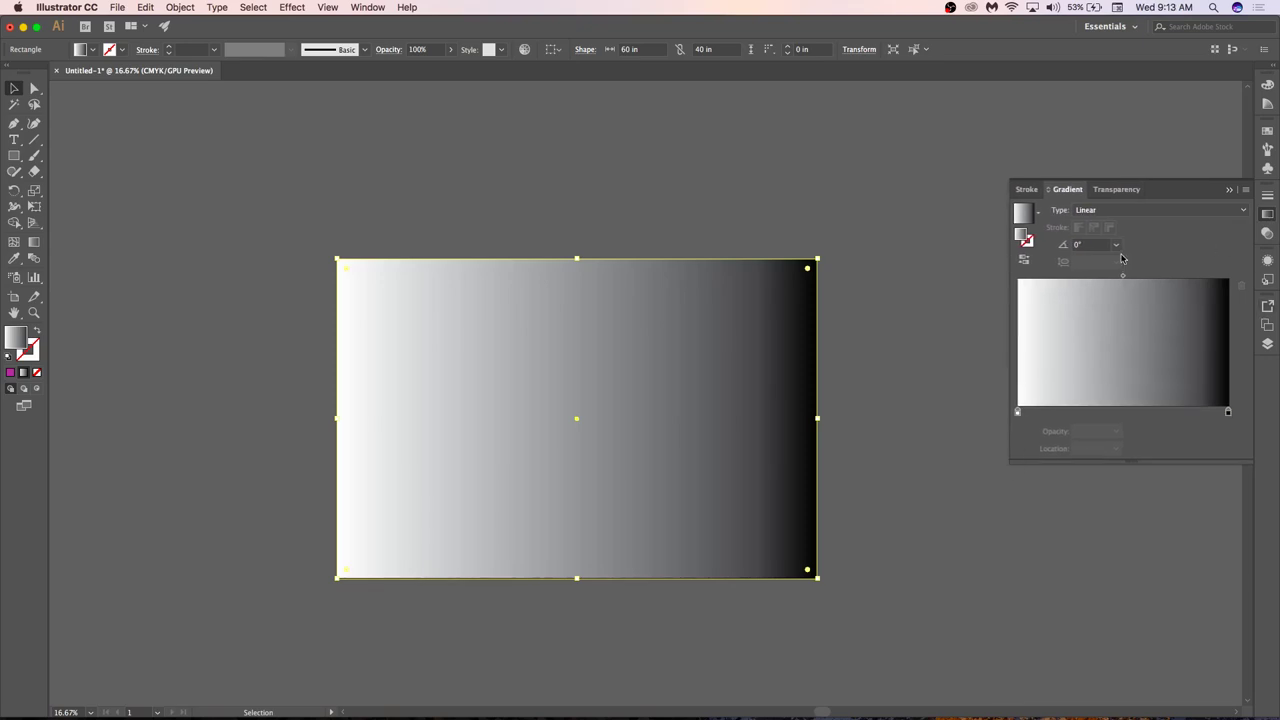
left_click(1119, 211)
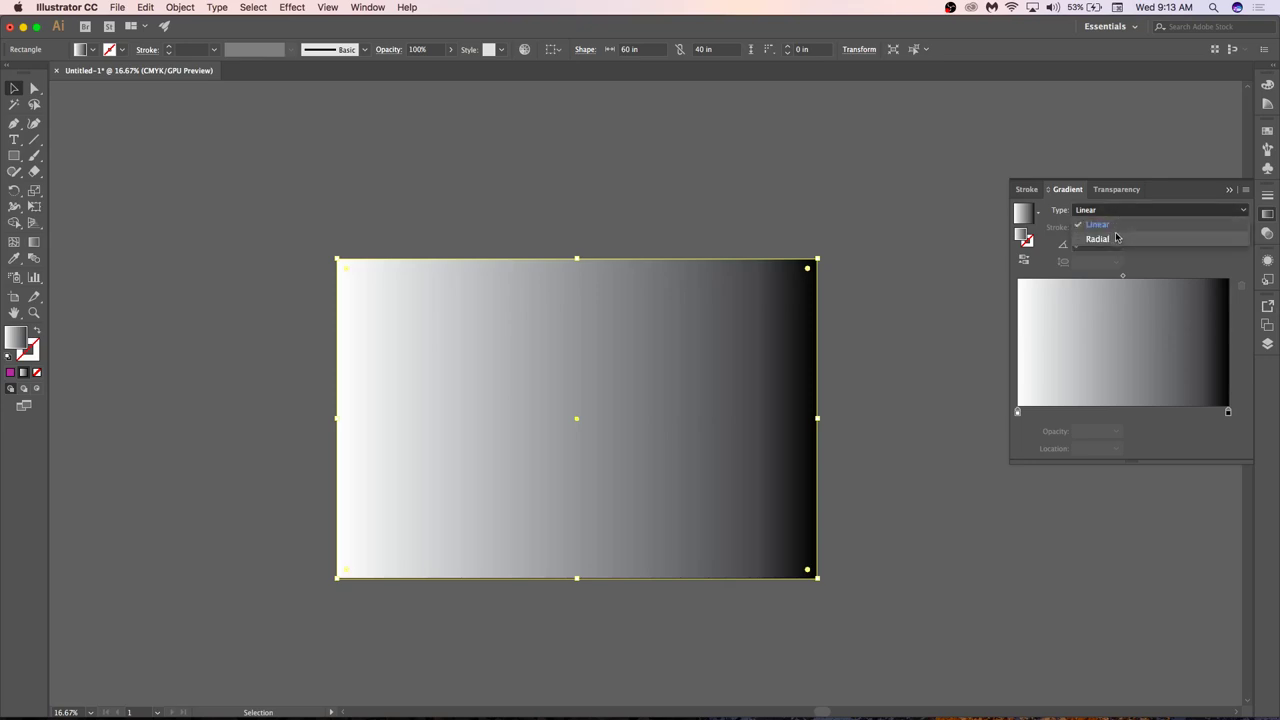
left_click(1116, 237)
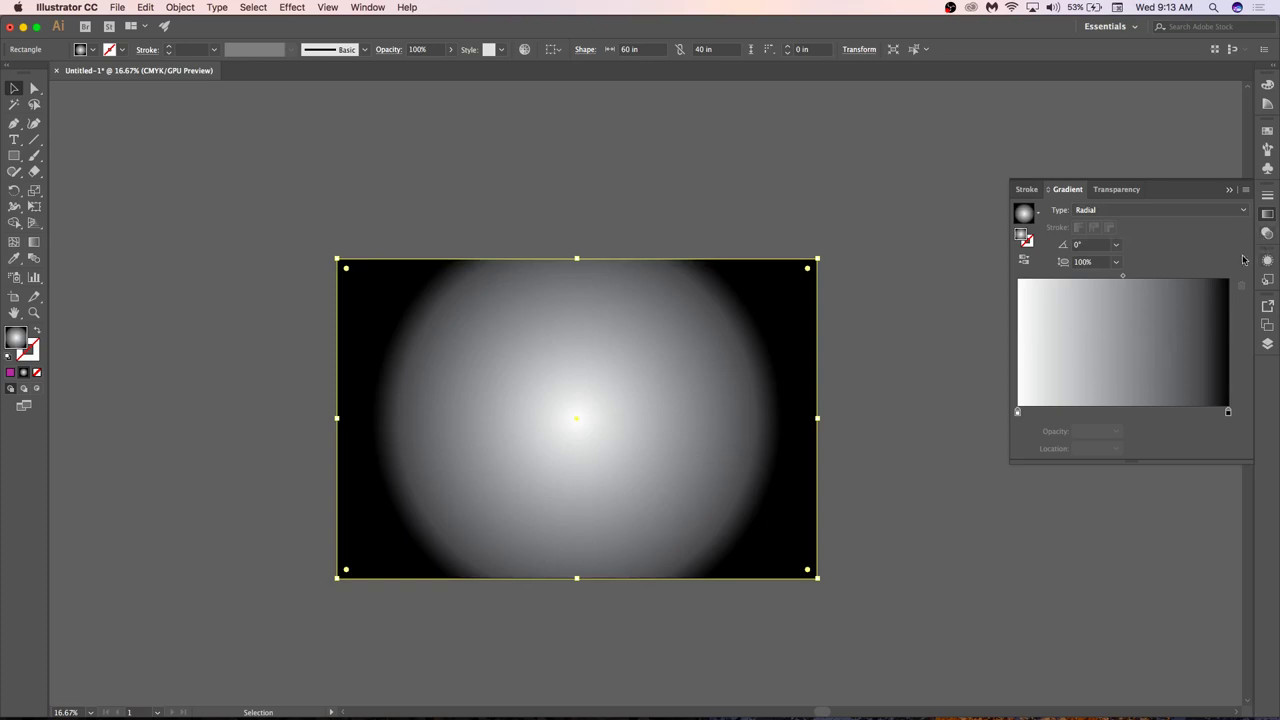
left_click(1110, 212)
left_click(1115, 219)
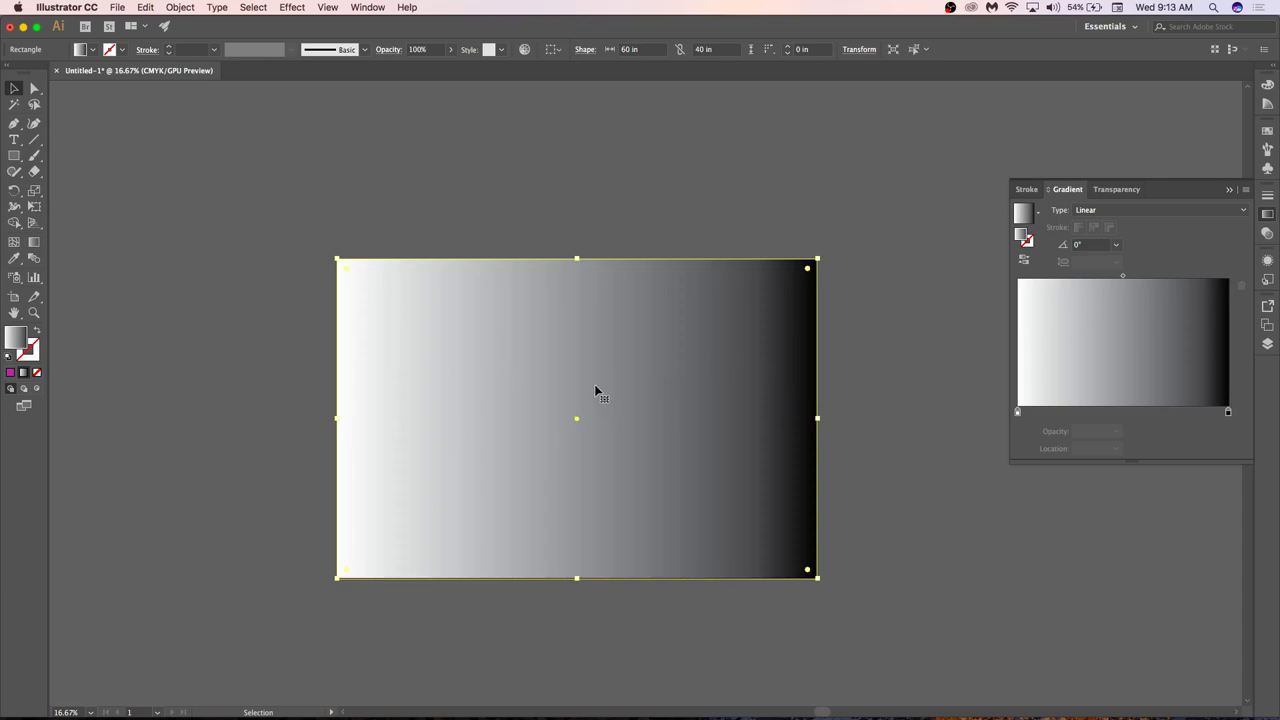
Set the gradient angle to 90° and return the white stop to 0%, opening its colour options.
left_click(1058, 245)
type("90")
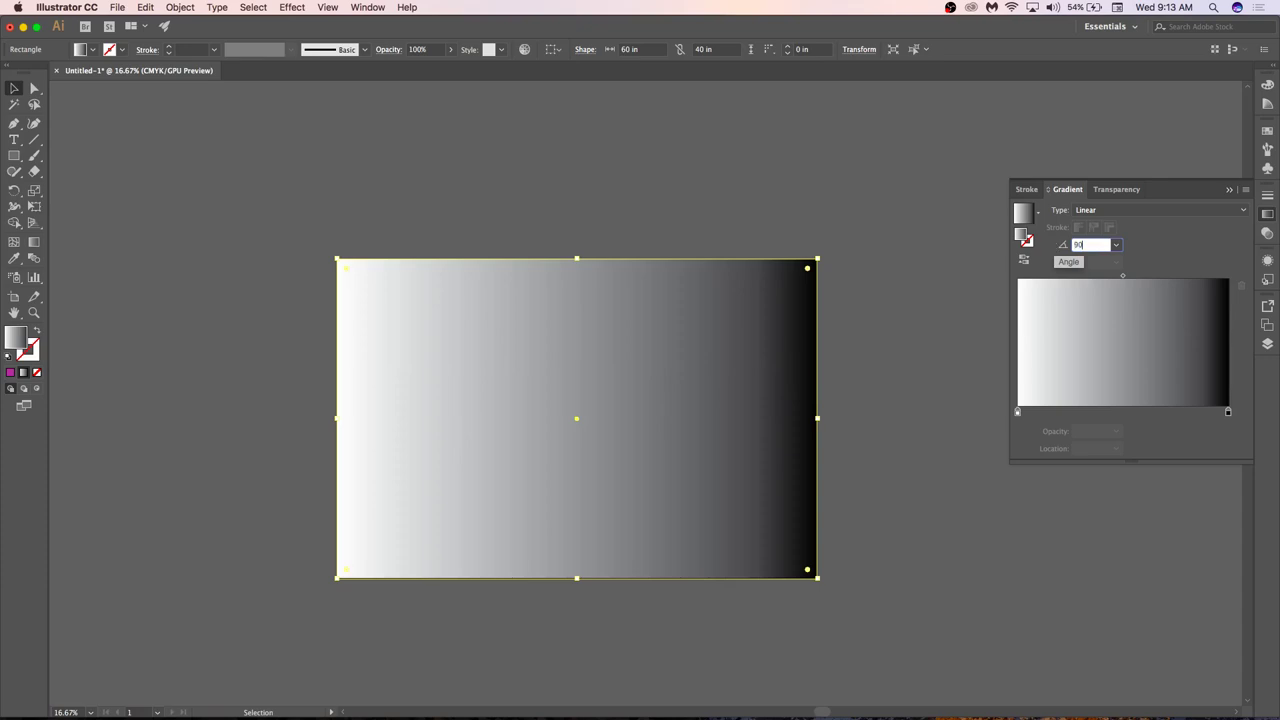
key("Return")
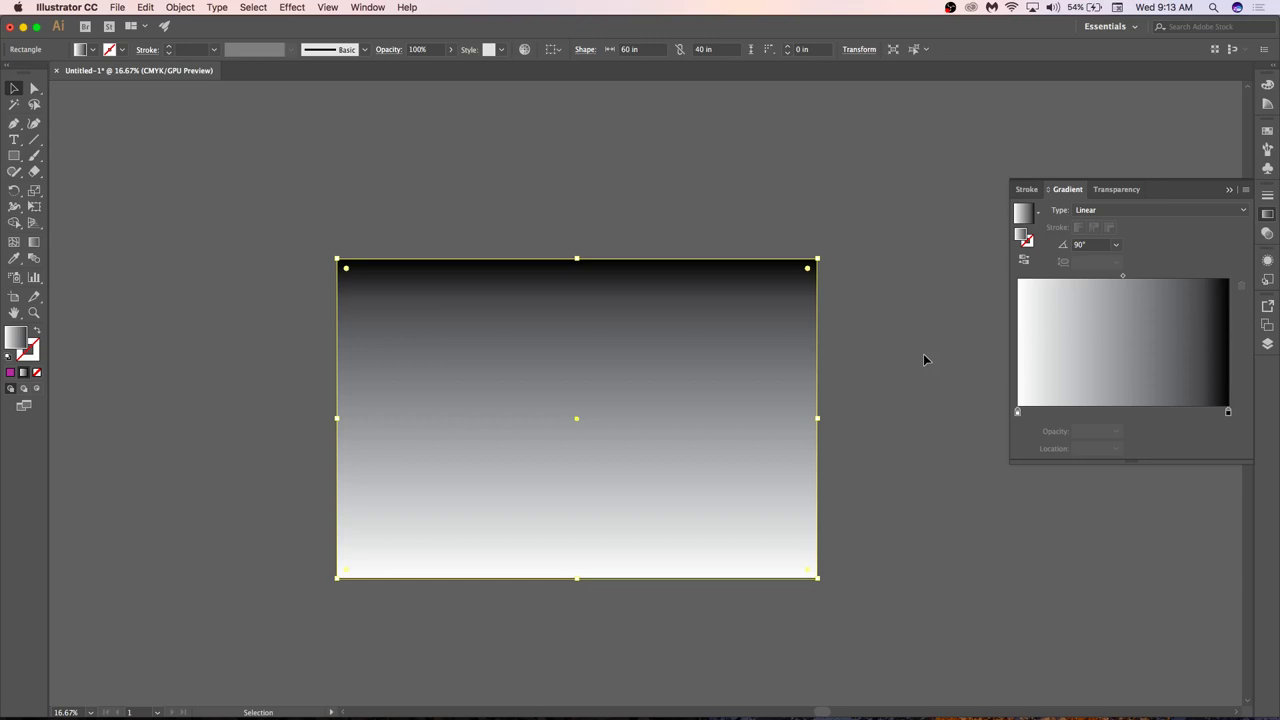
left_click(875, 314)
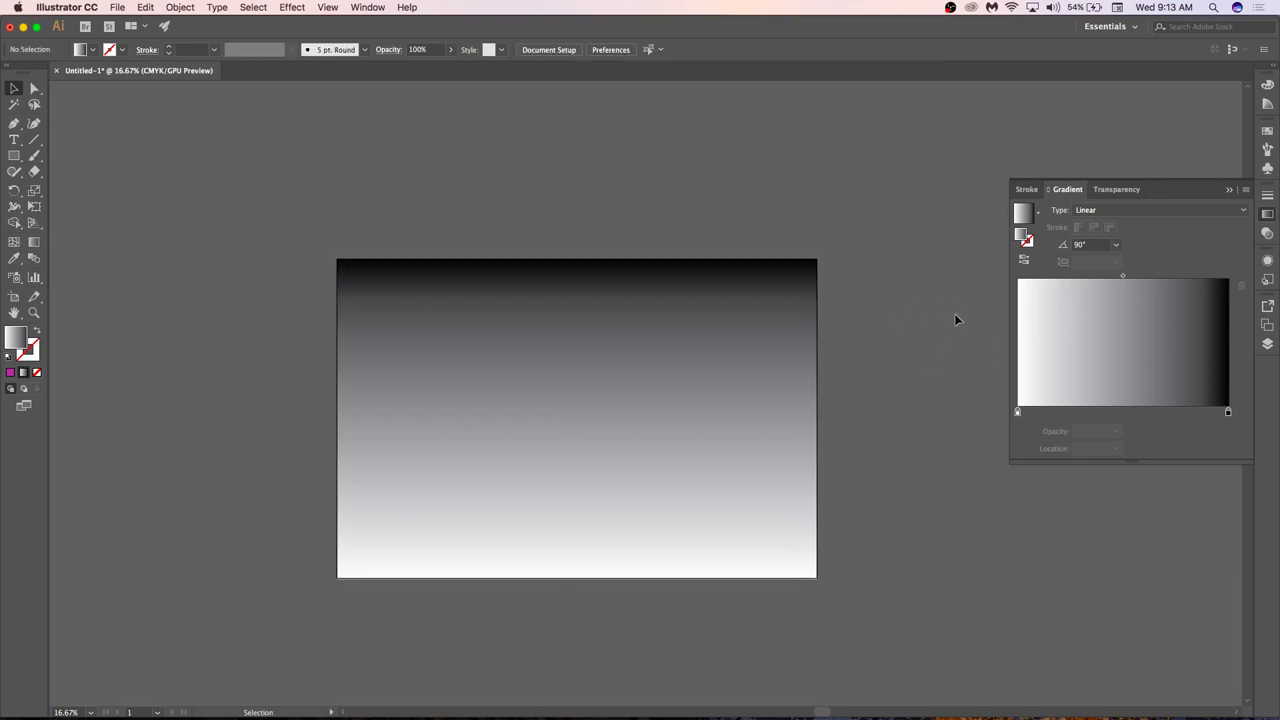
left_click(787, 350)
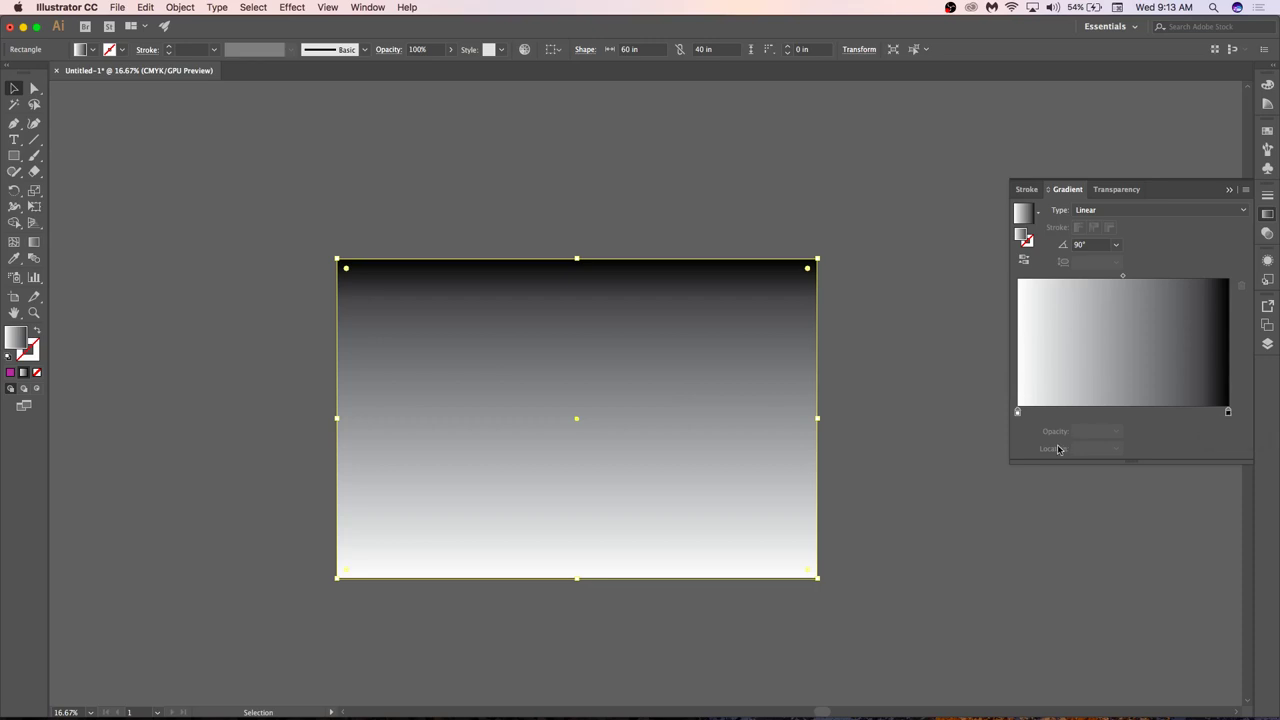
left_click_drag(1018, 412, 1212, 404)
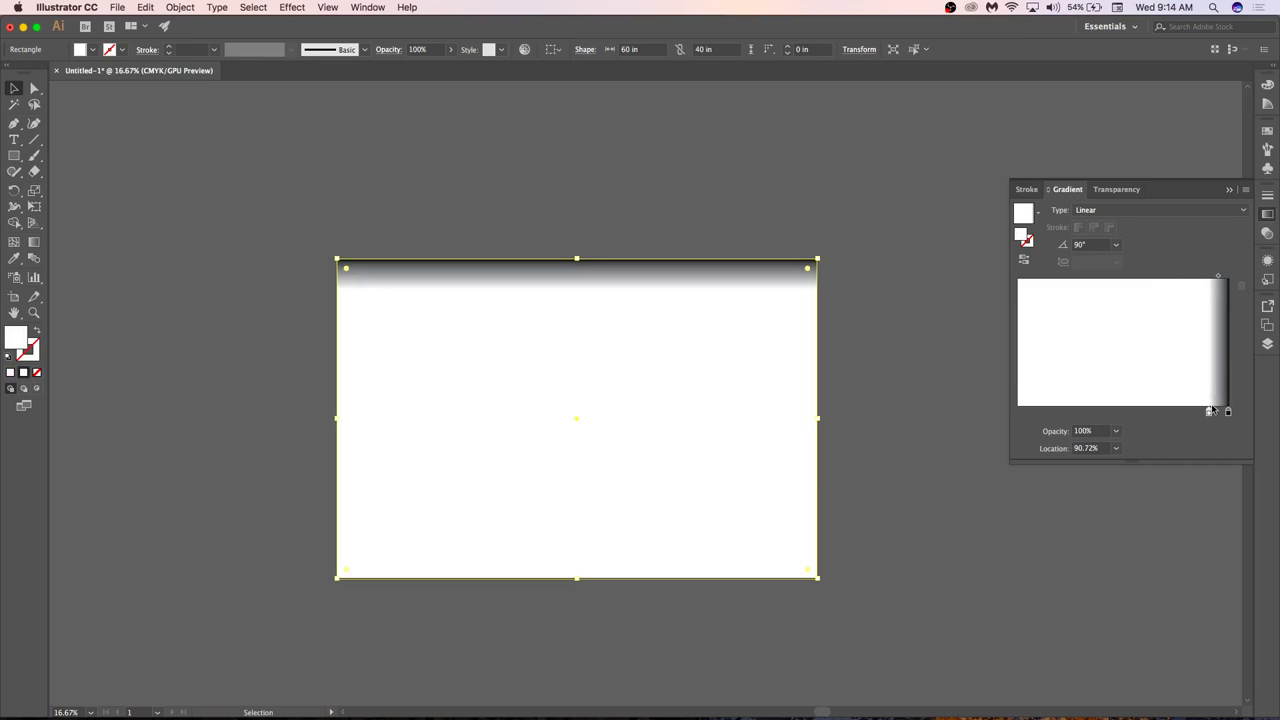
left_click_drag(1212, 411, 1005, 413)
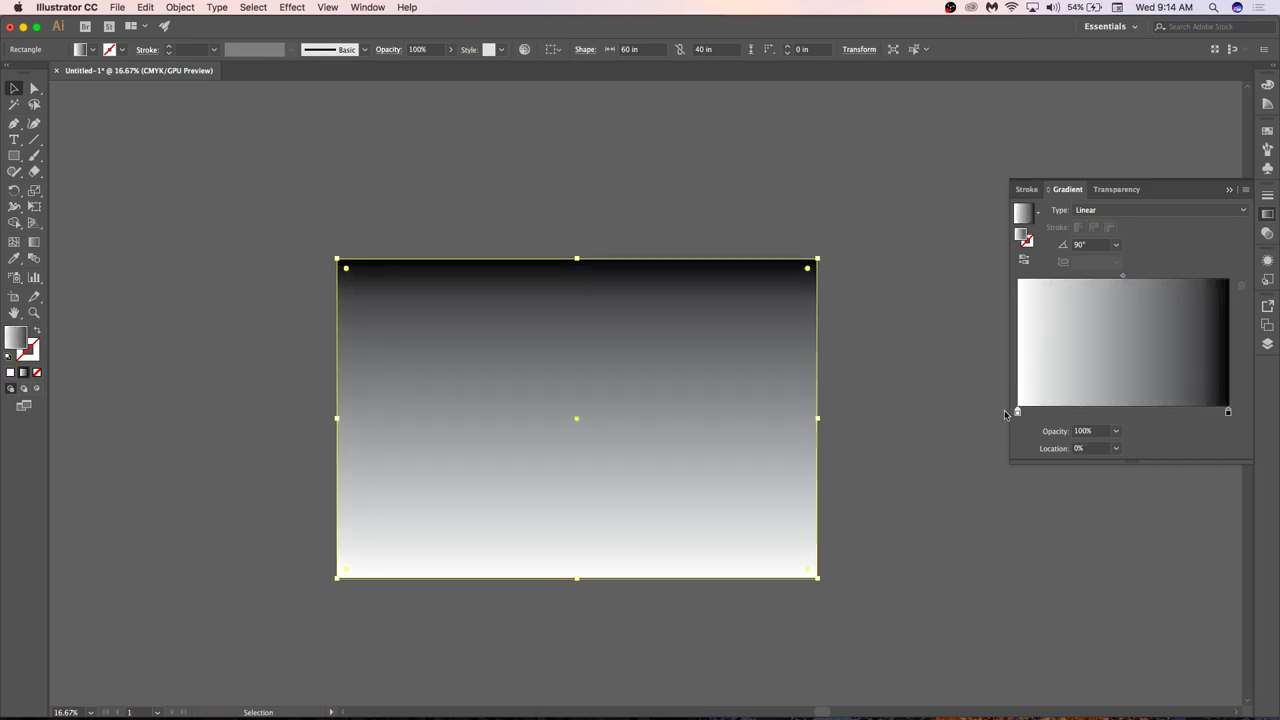
double_click(1017, 412)
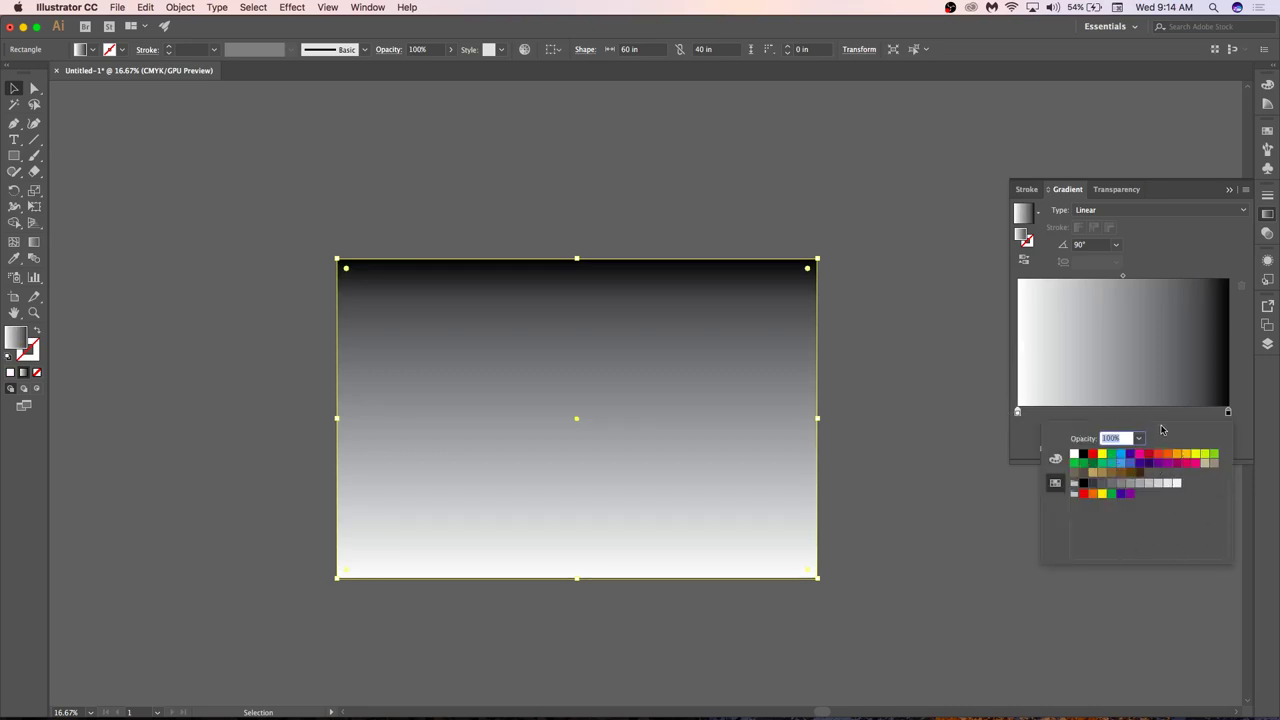
Reopen the white stop's colour options and show its colour sliders.
left_click(1038, 450)
double_click(1019, 413)
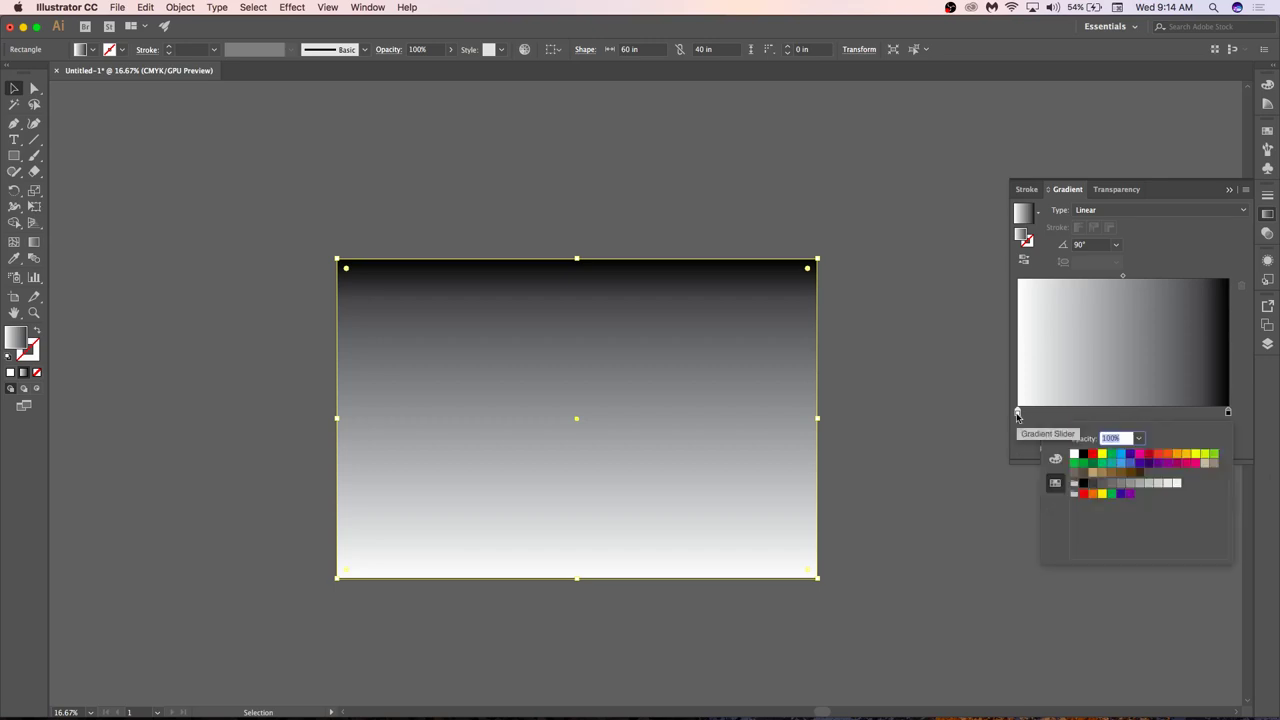
left_click(1090, 422)
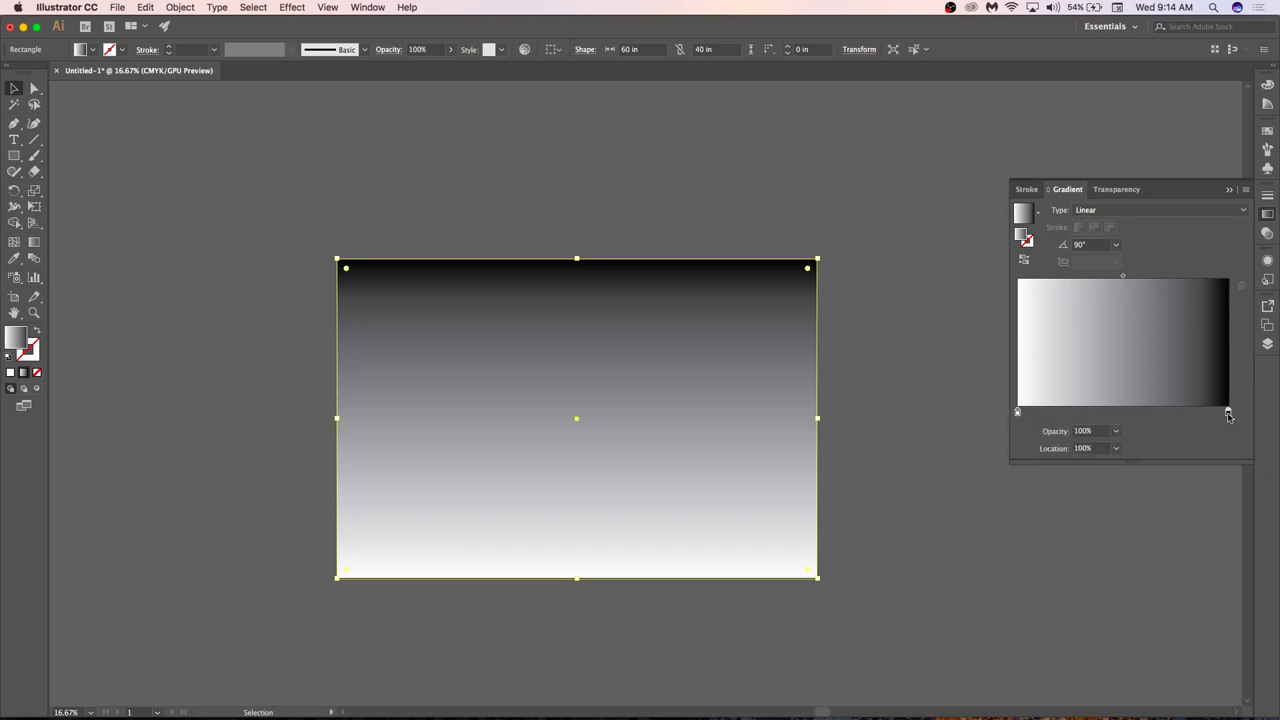
double_click(1228, 413)
left_click(1239, 388)
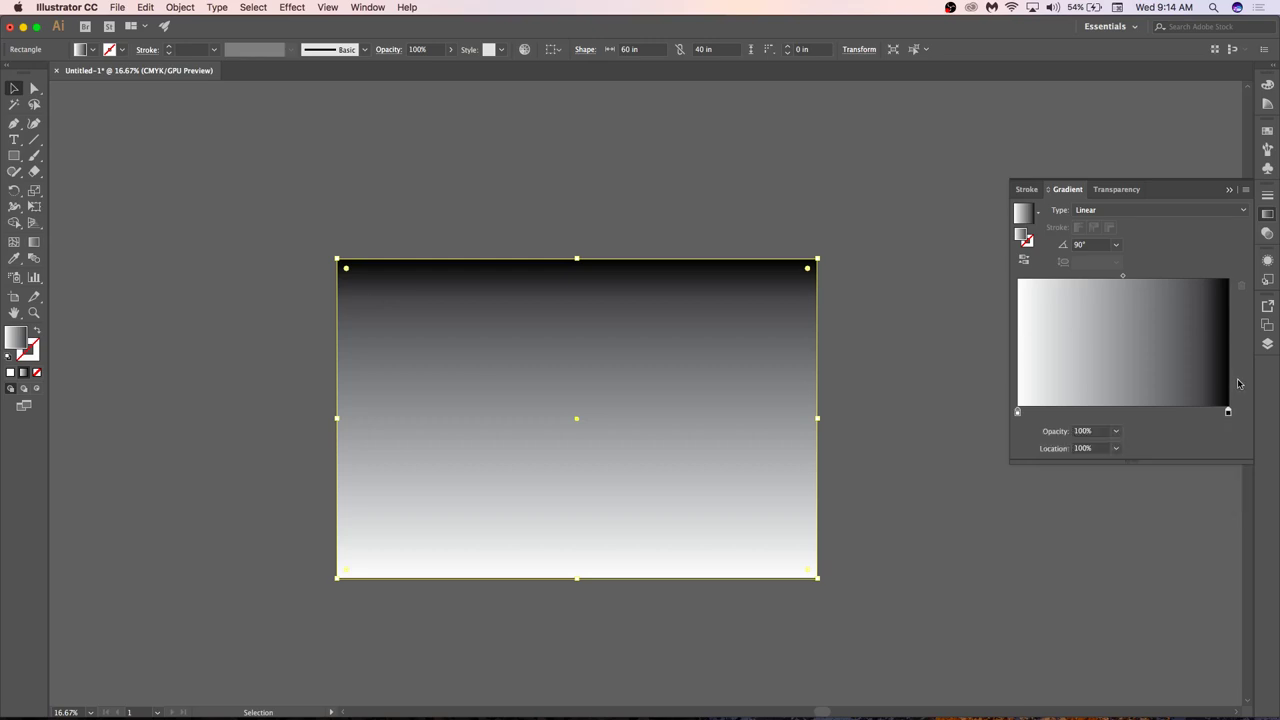
double_click(1019, 415)
left_click(1056, 460)
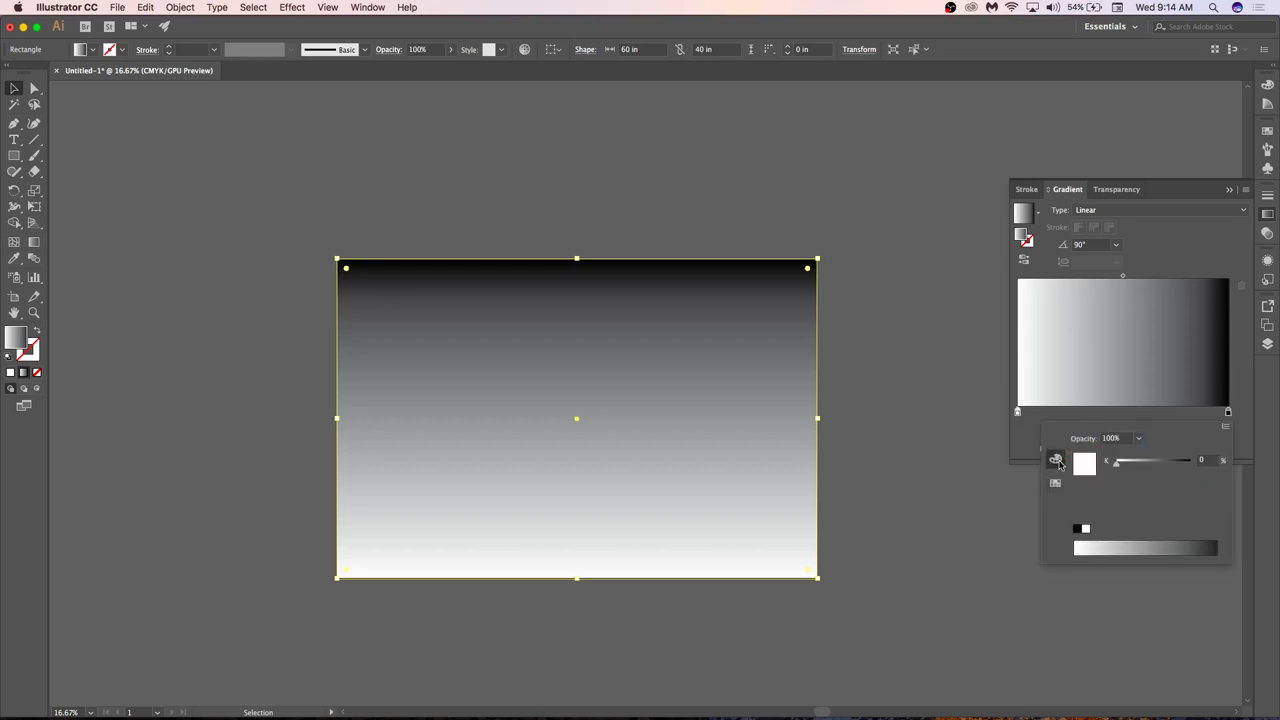
left_click(1057, 484)
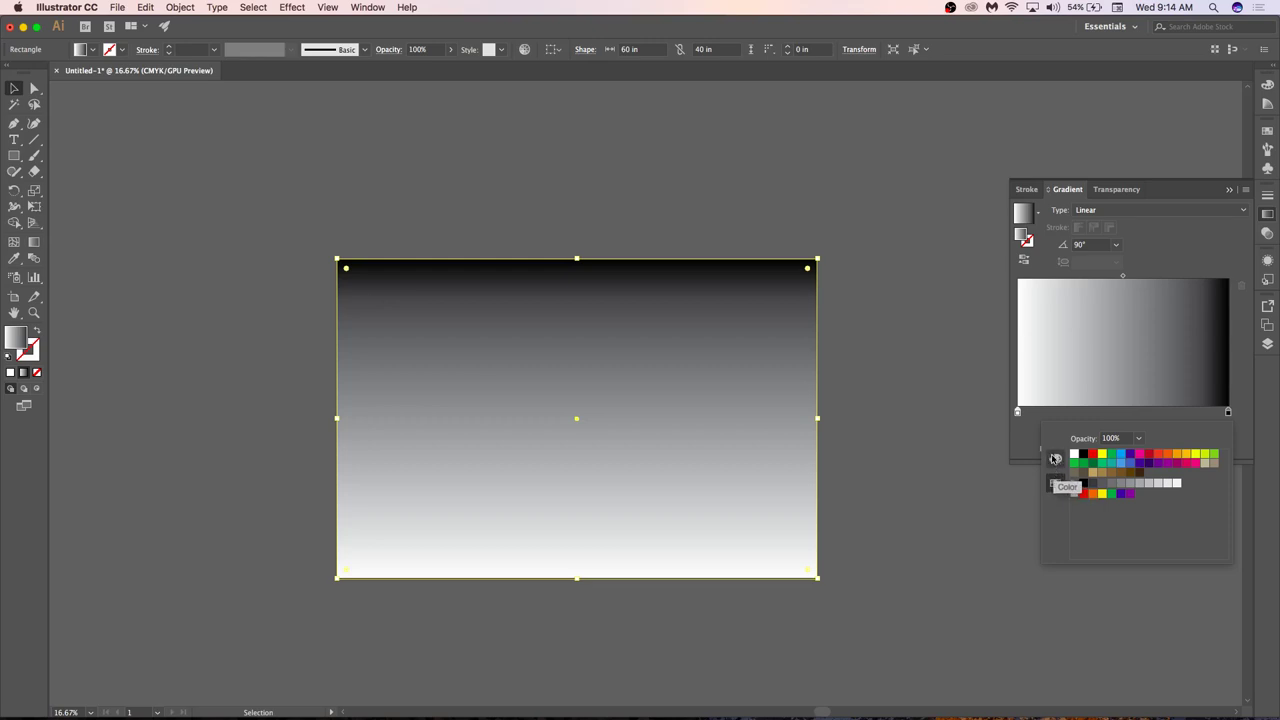
left_click(1056, 460)
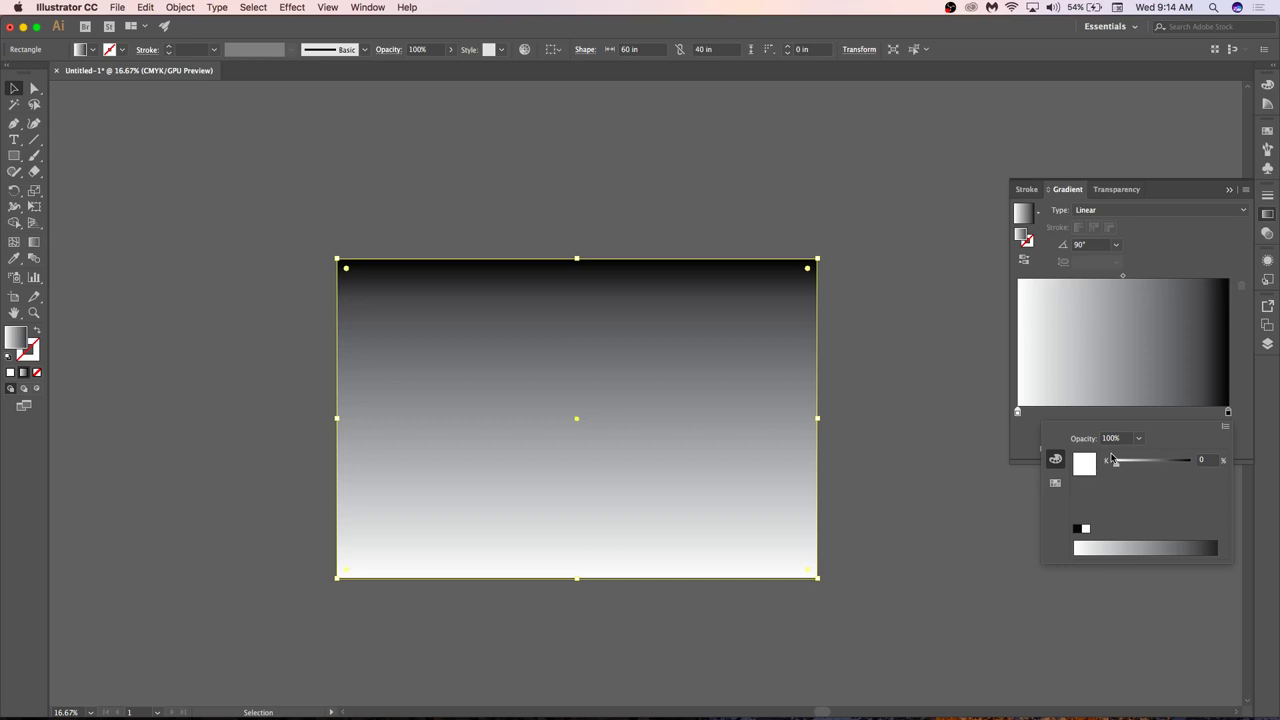
Switch the stop to CMYK and pick a pale yellow on the spectrum.
left_click(1225, 428)
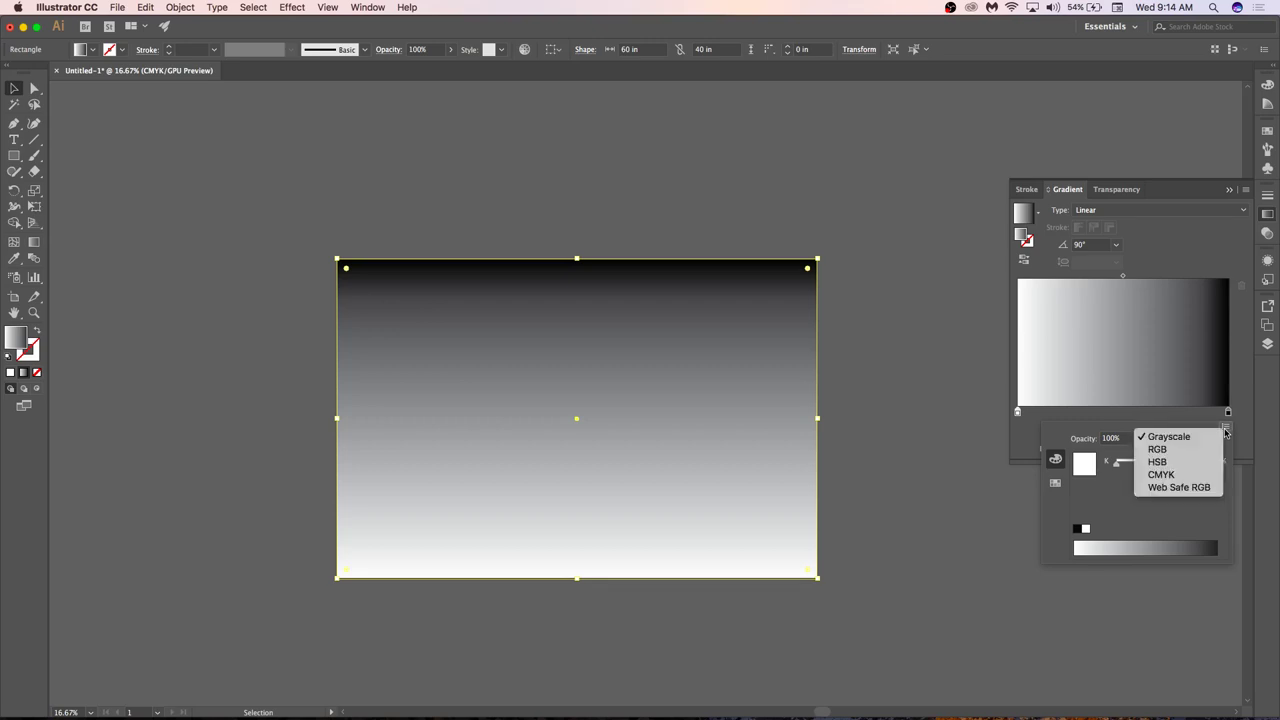
left_click(1168, 475)
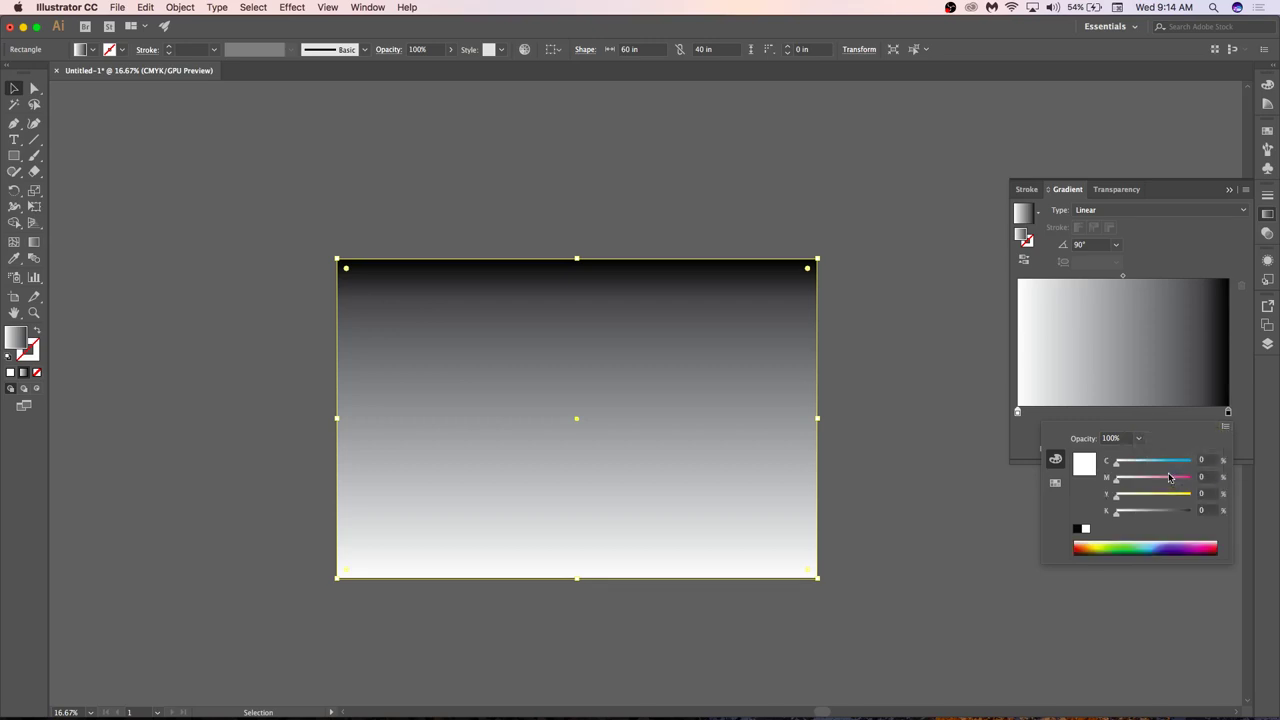
left_click(1118, 546)
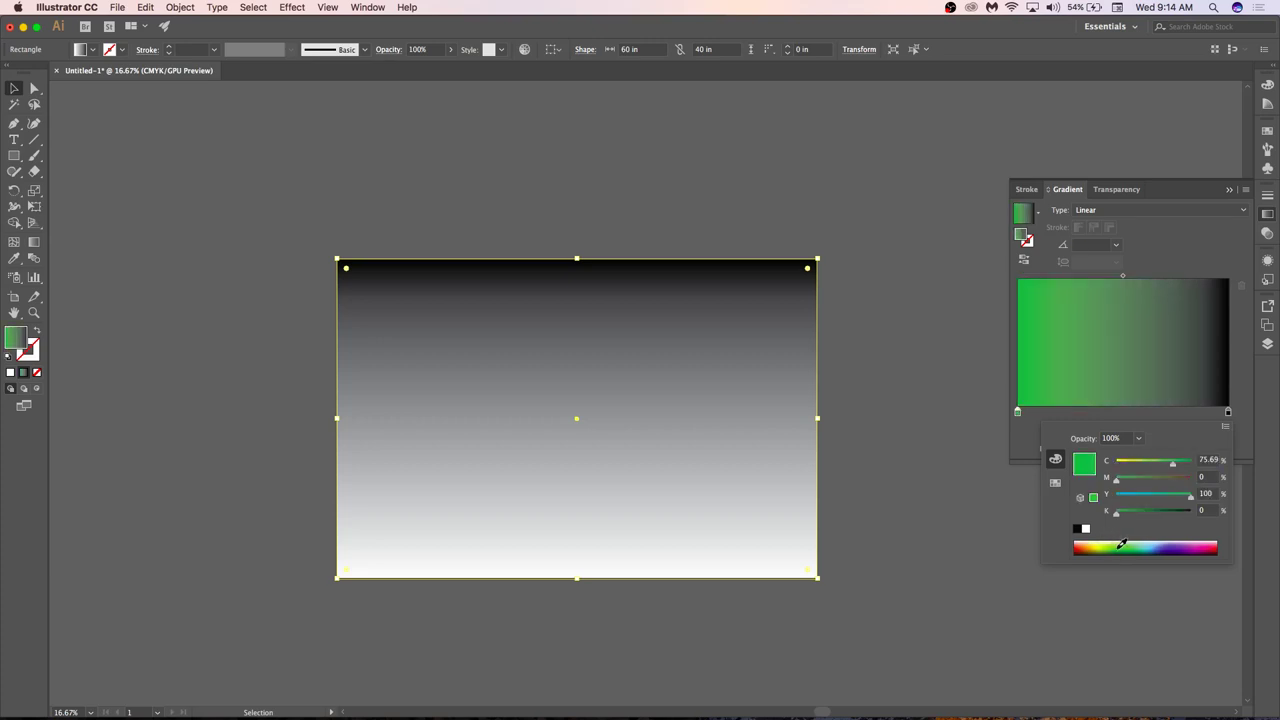
left_click_drag(1120, 545, 1103, 545)
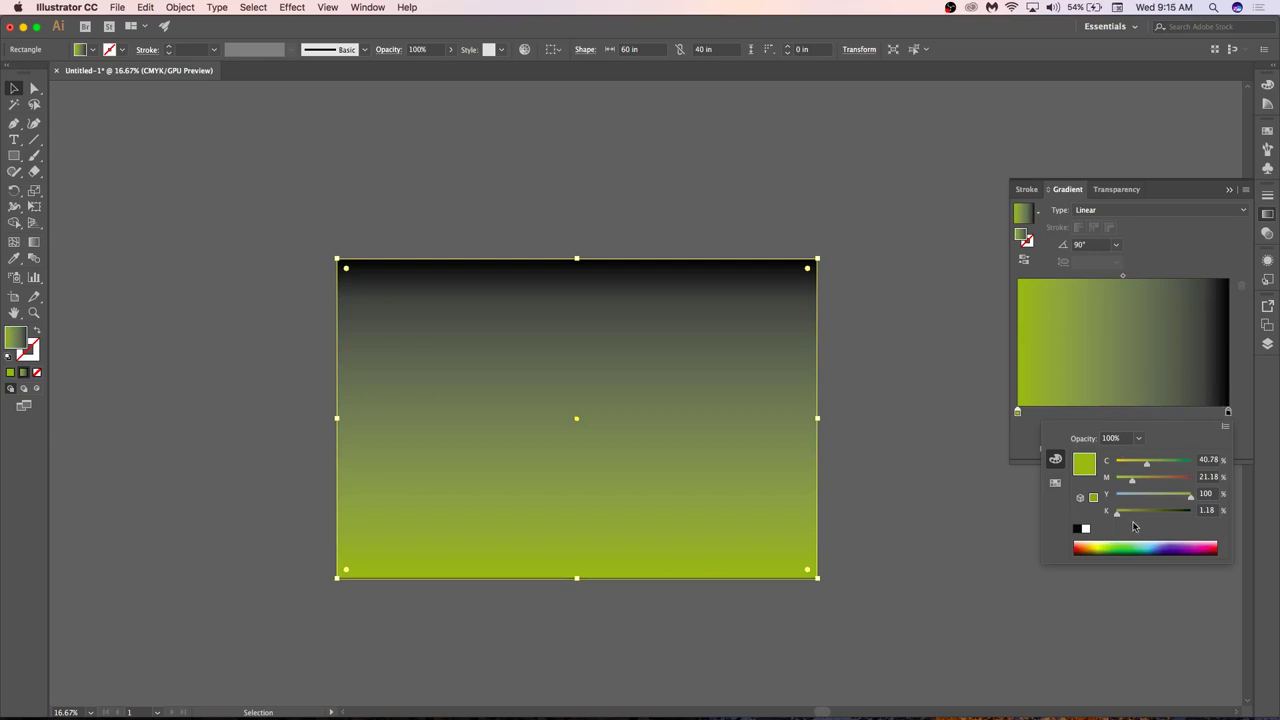
left_click(1100, 545)
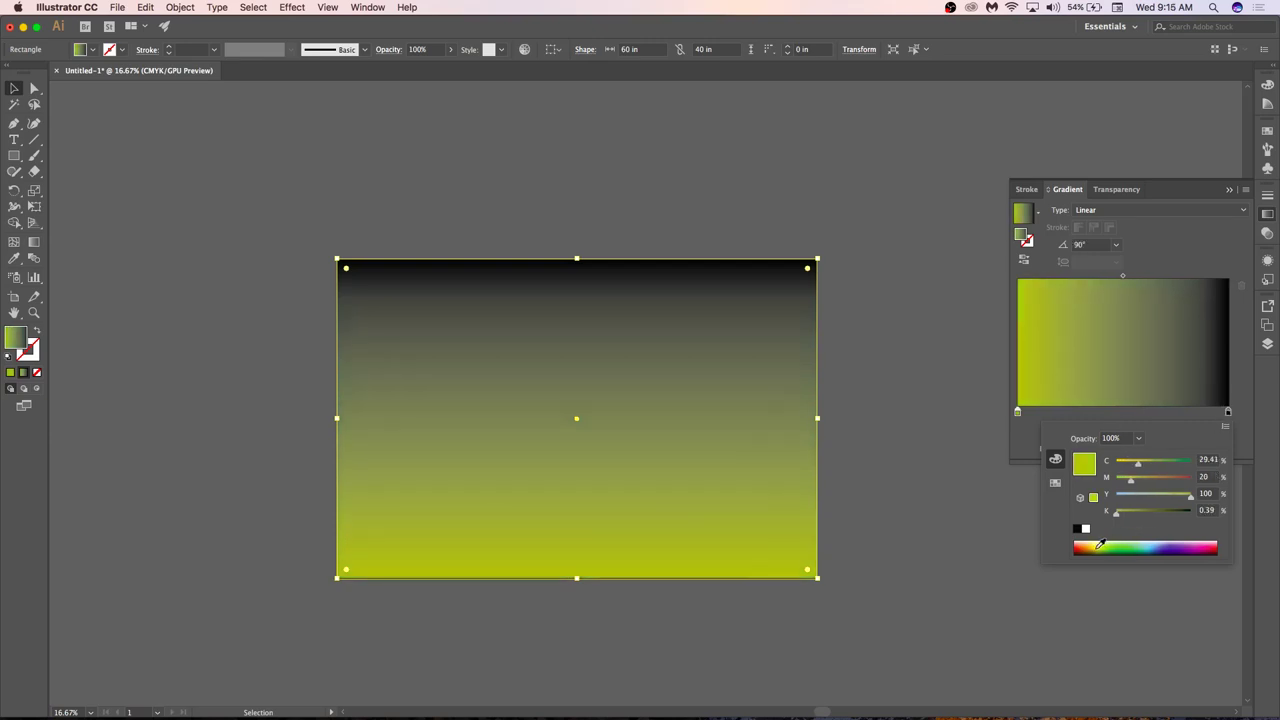
left_click(1095, 541)
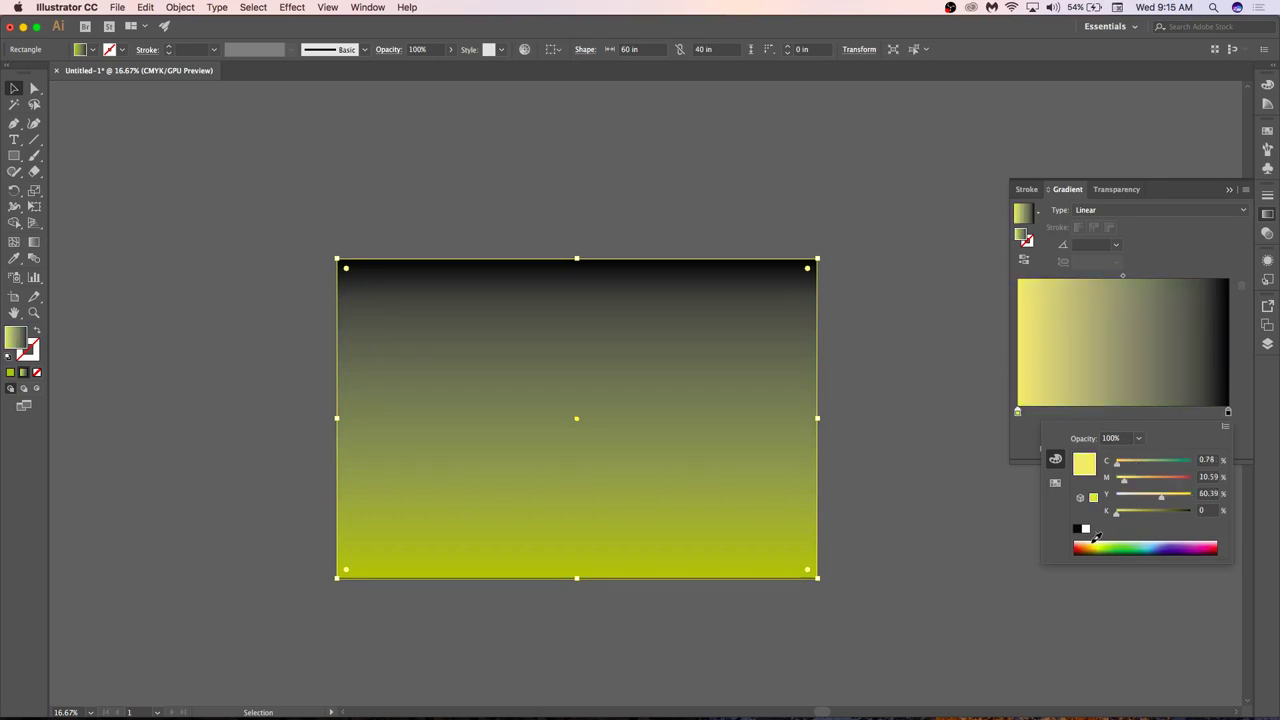
left_click_drag(1096, 539, 1098, 539)
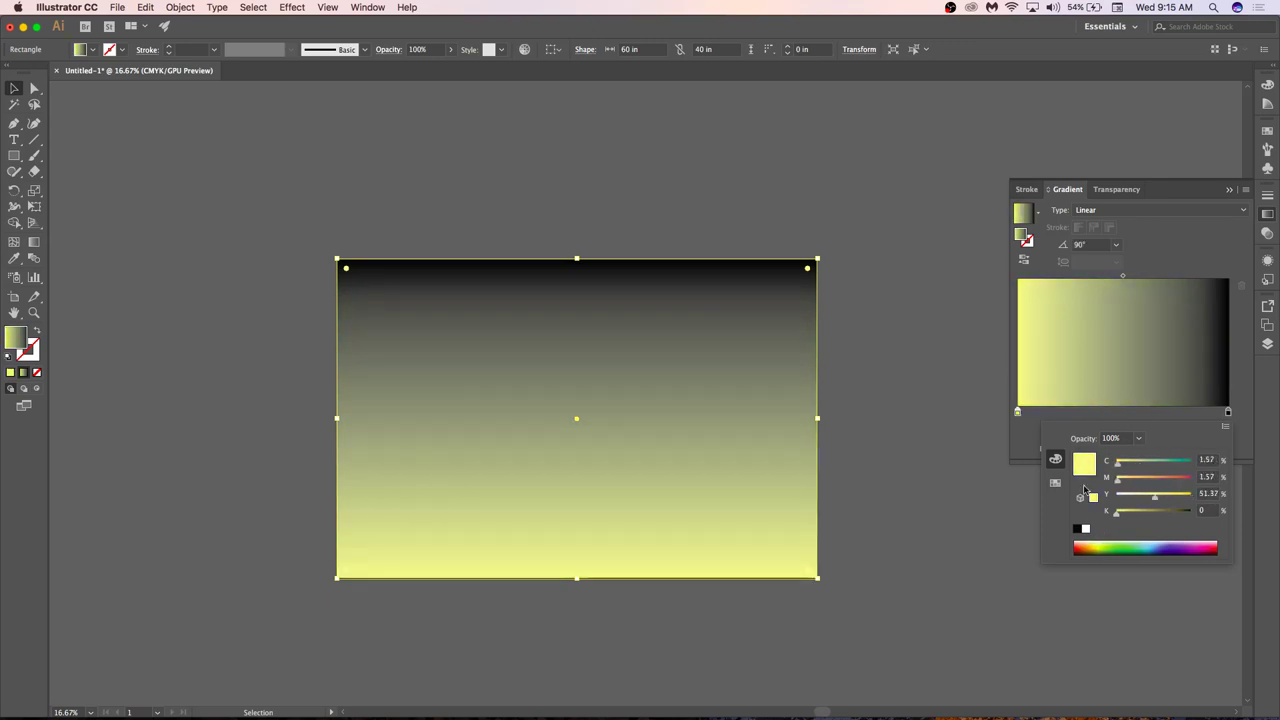
Open the black top stop's colour options and switch it to CMYK.
double_click(1229, 413)
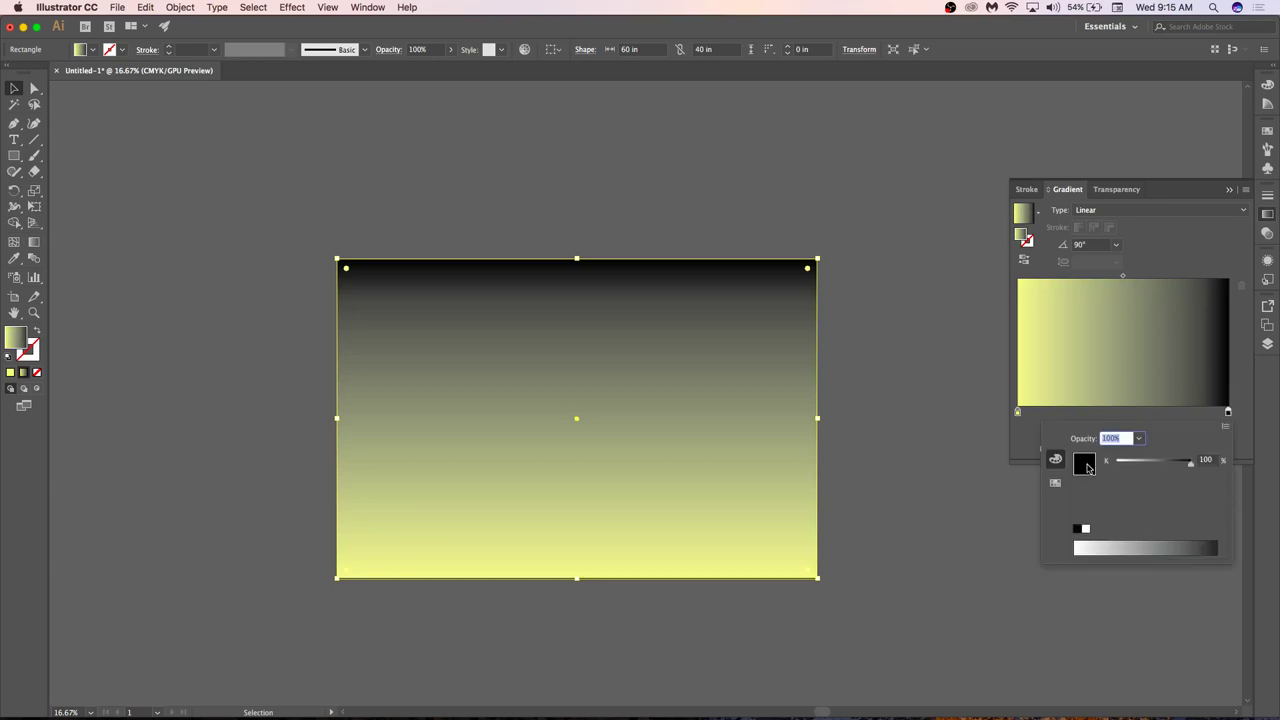
left_click(1226, 429)
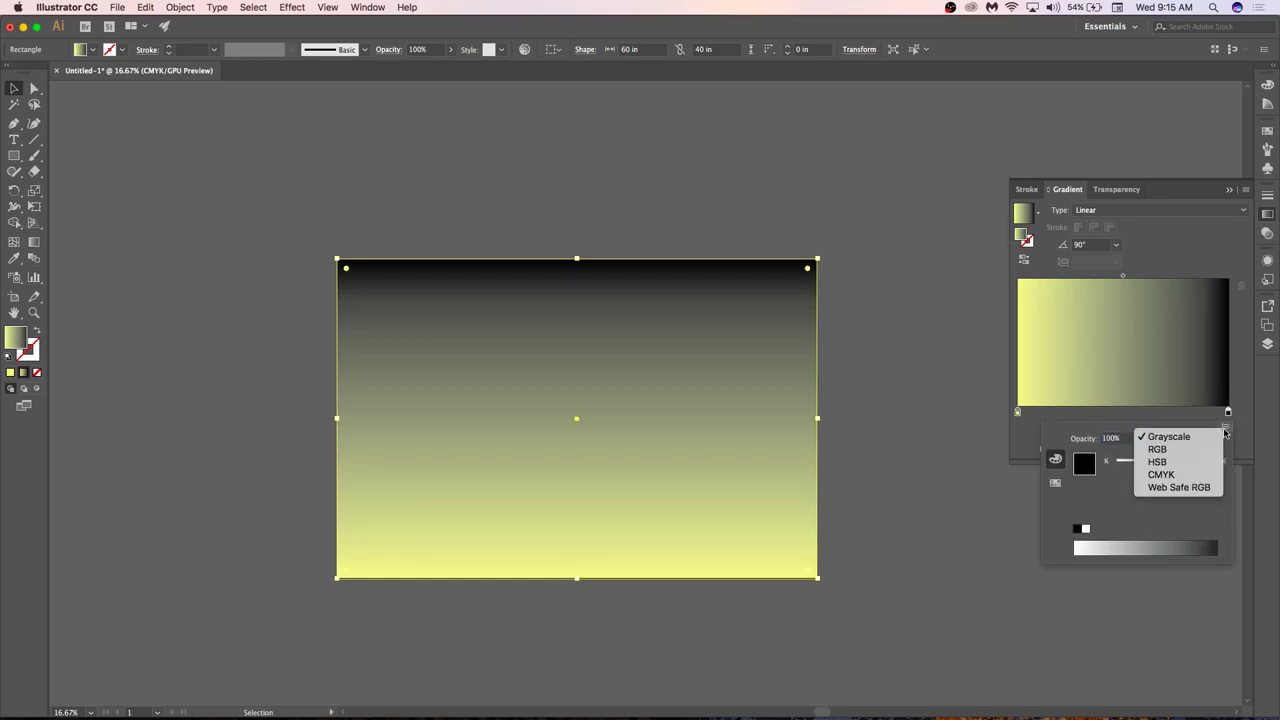
left_click(1226, 430)
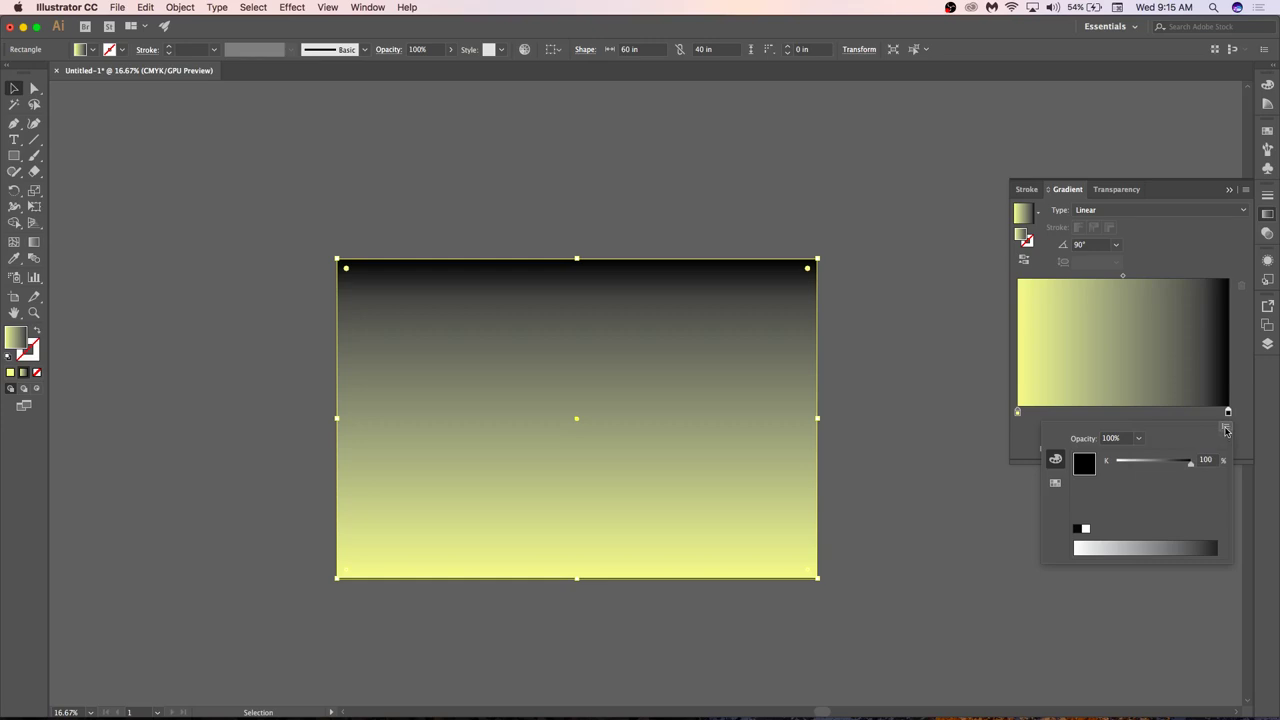
left_click(1243, 410)
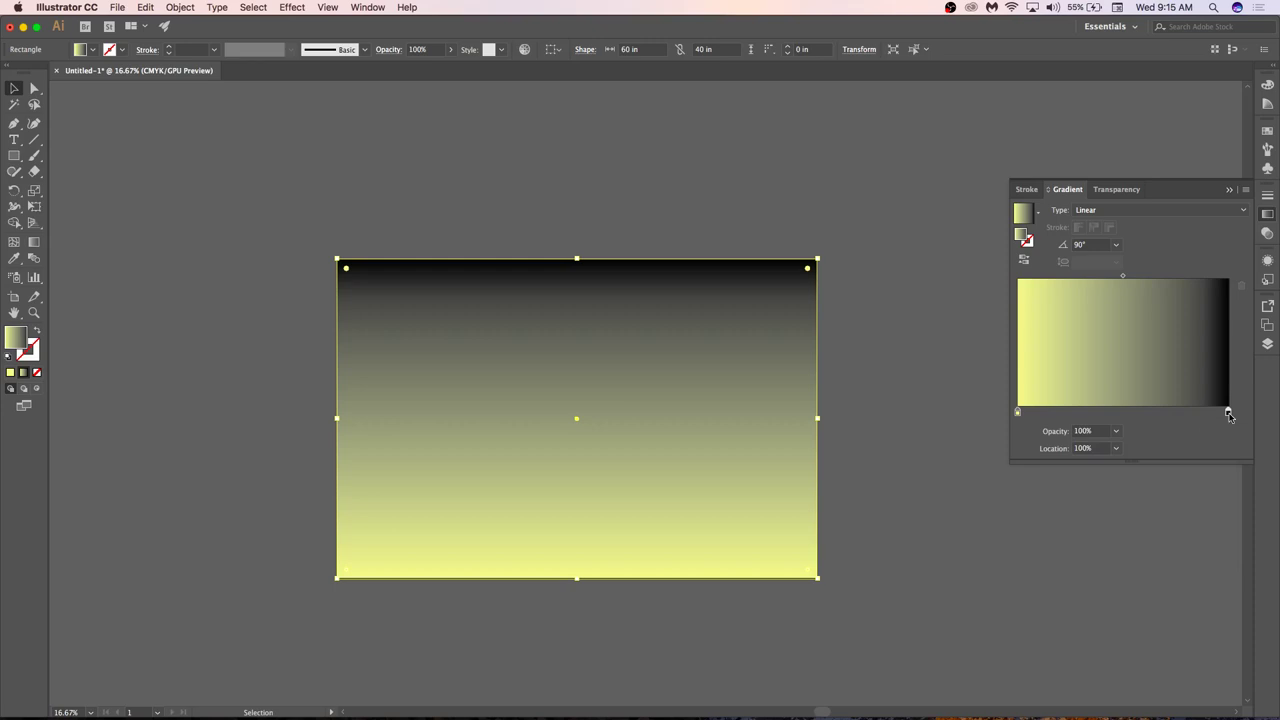
double_click(1228, 413)
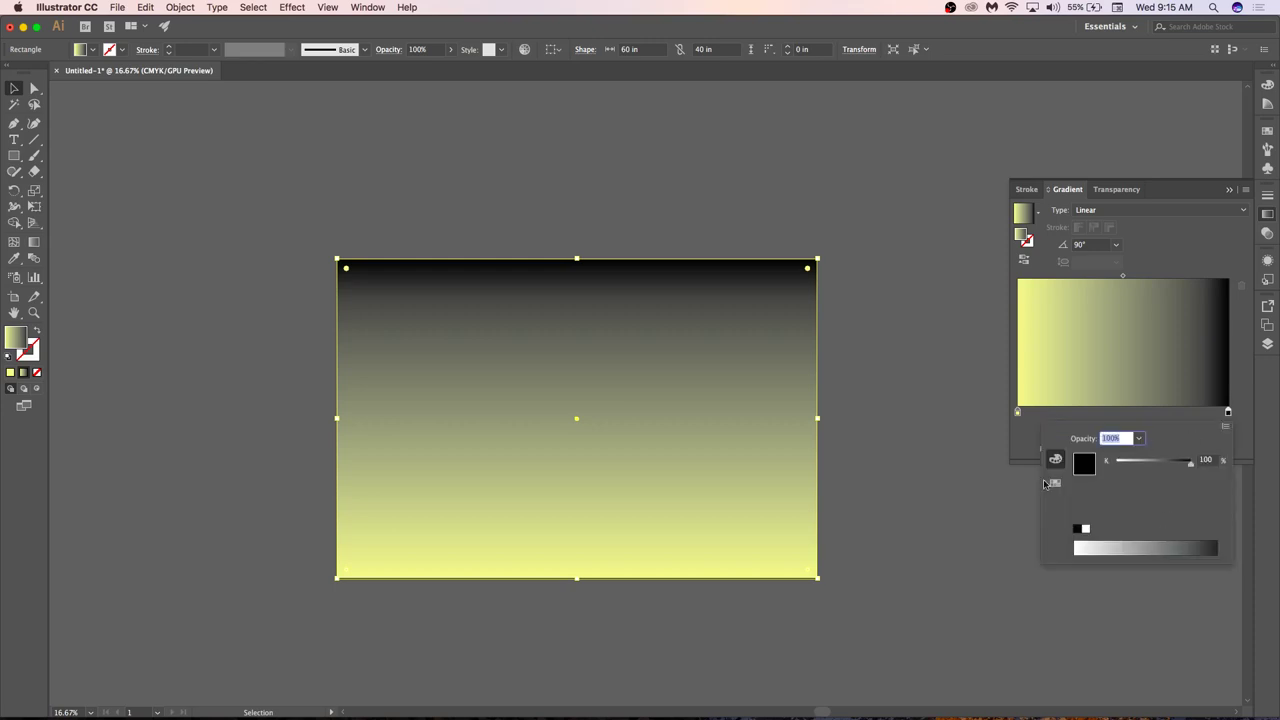
left_click(1227, 429)
left_click(1227, 429)
left_click(1227, 429)
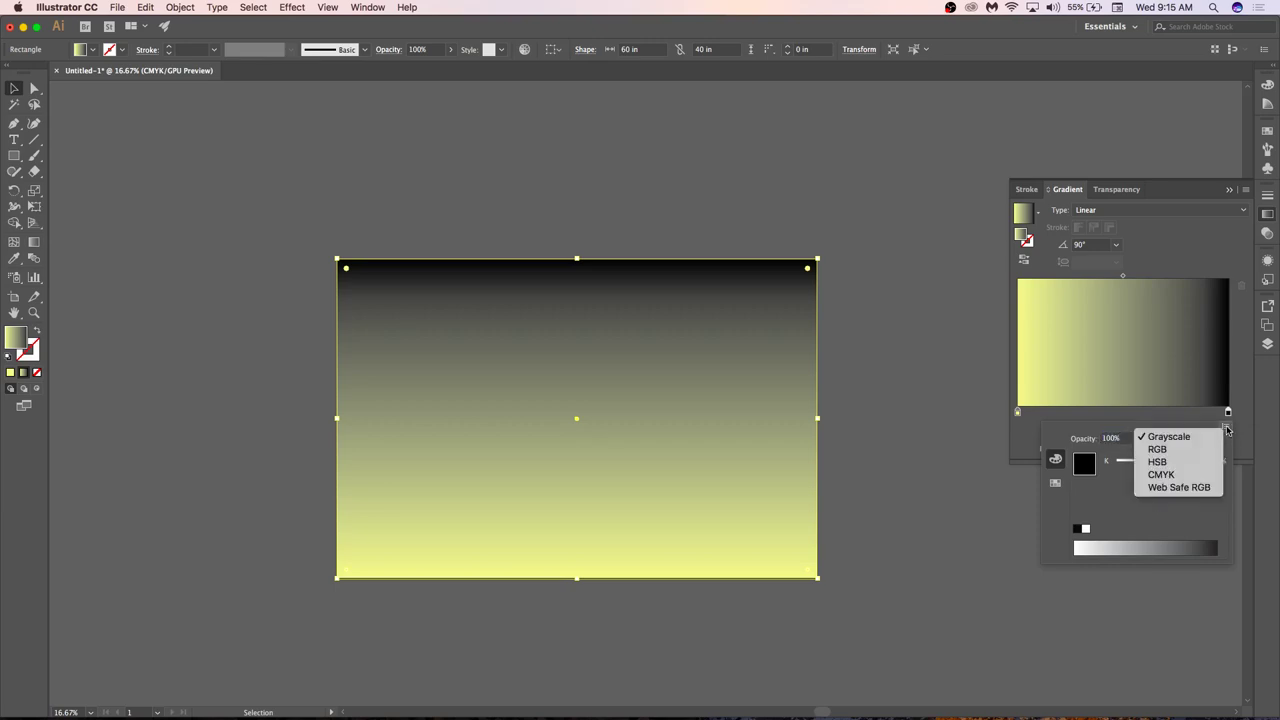
left_click(1178, 478)
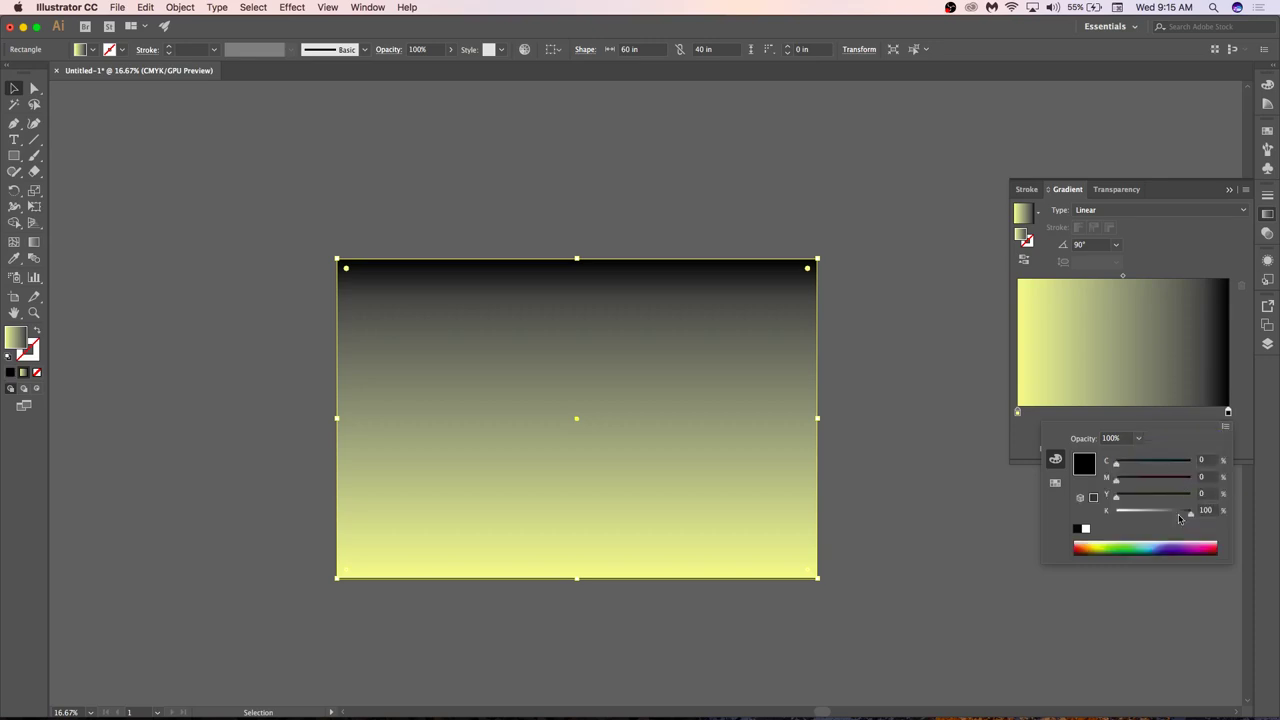
Pick a deep red on the spectrum for the top of the sky.
left_click(1135, 544)
left_click(1165, 543)
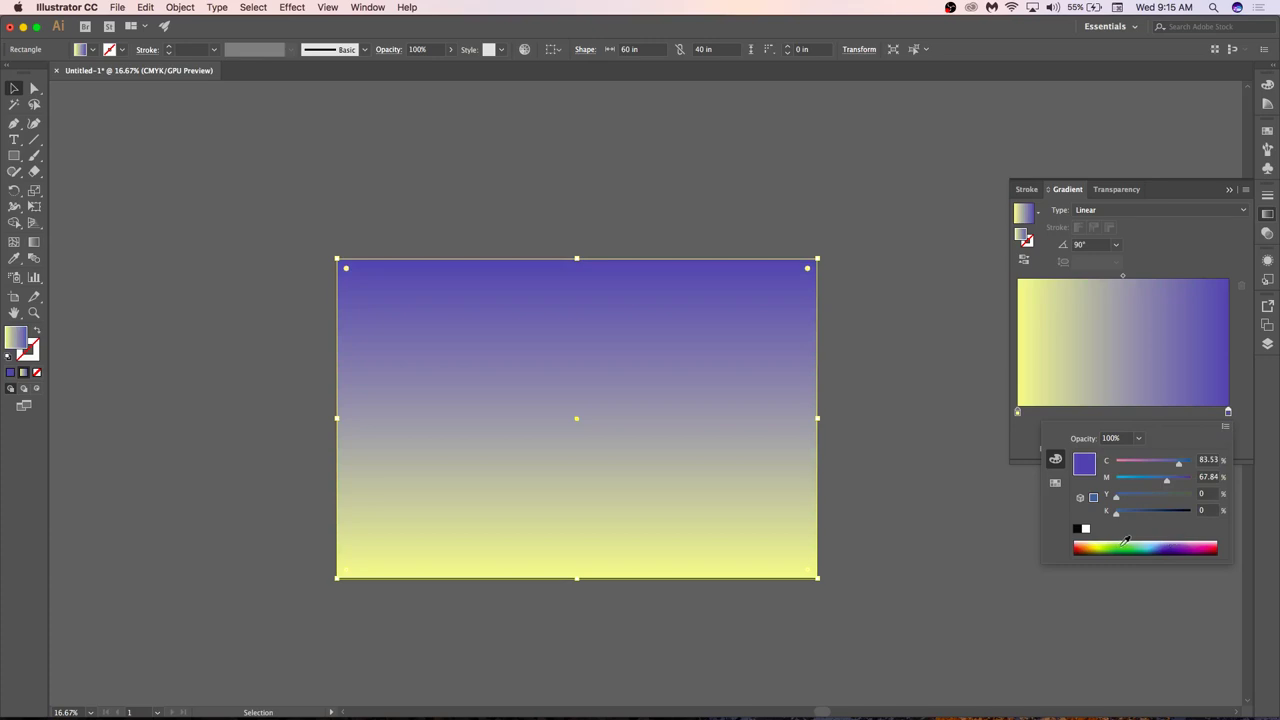
left_click(1082, 544)
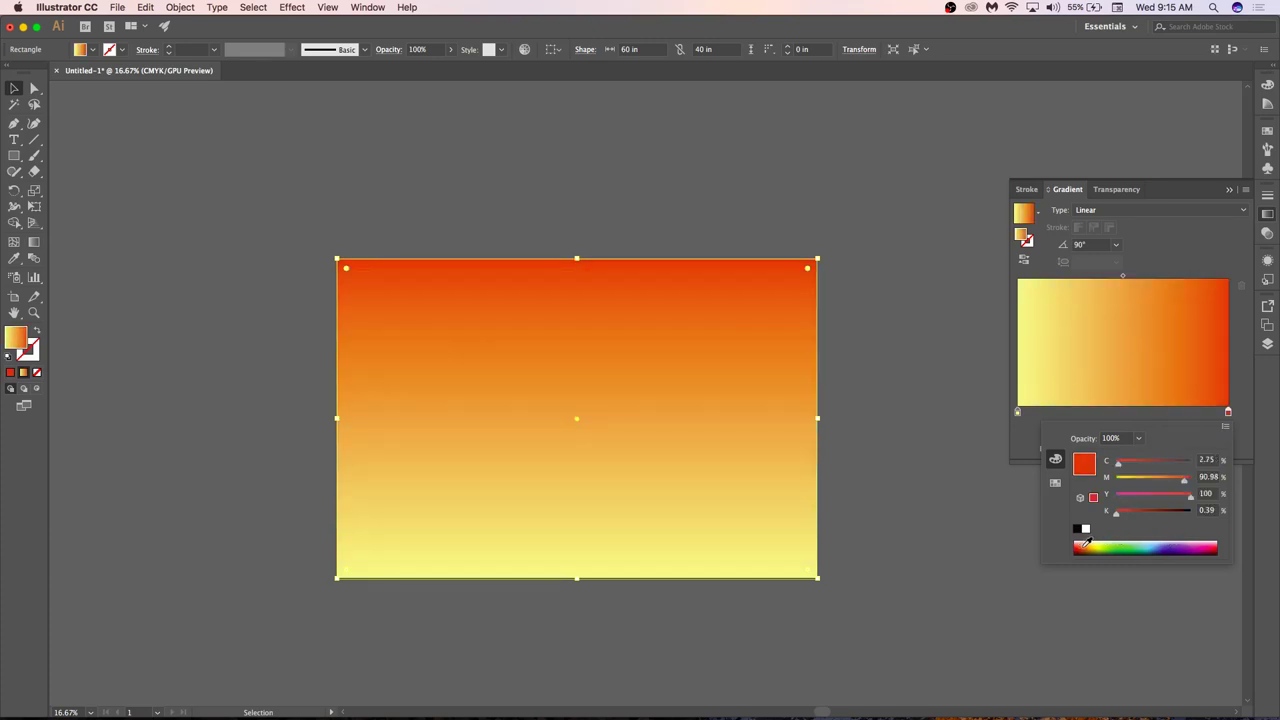
left_click(1084, 543)
left_click(1082, 544)
left_click(1083, 542)
left_click(1080, 541)
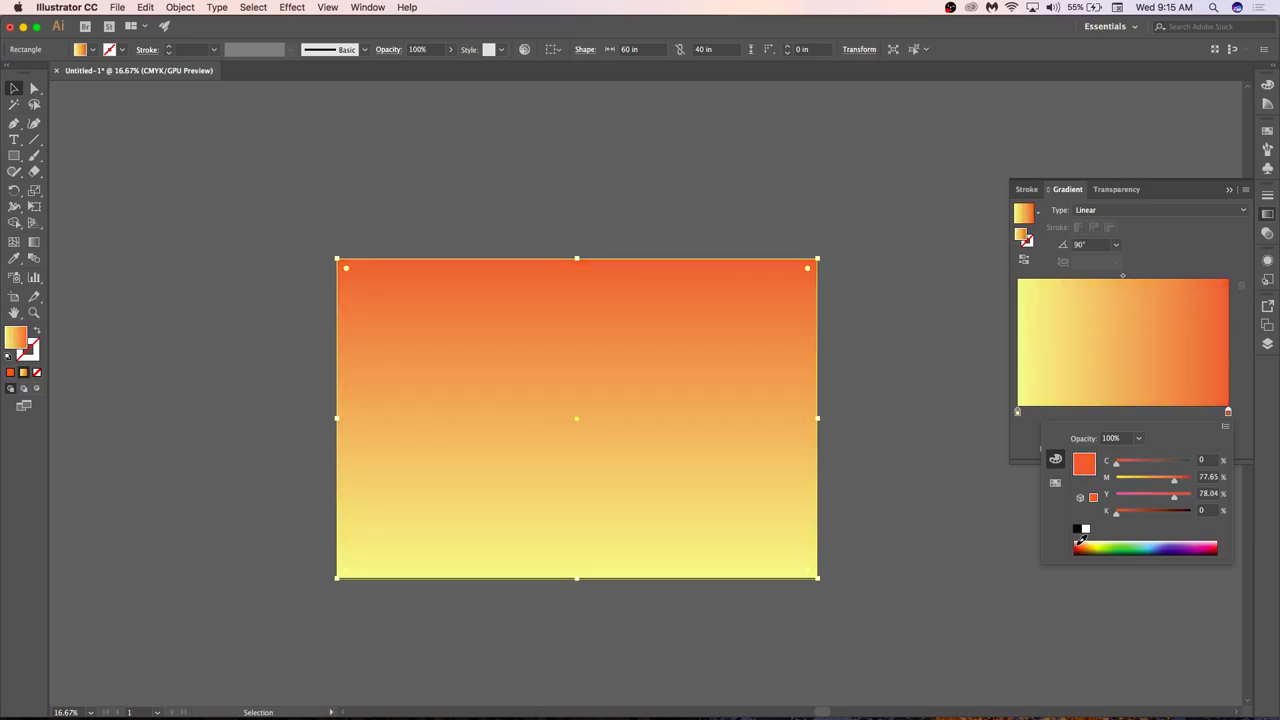
left_click_drag(1080, 541, 1083, 543)
Move the gradient sky rectangle from Layer 5 into Layer 1 and deselect it.
left_click(948, 395)
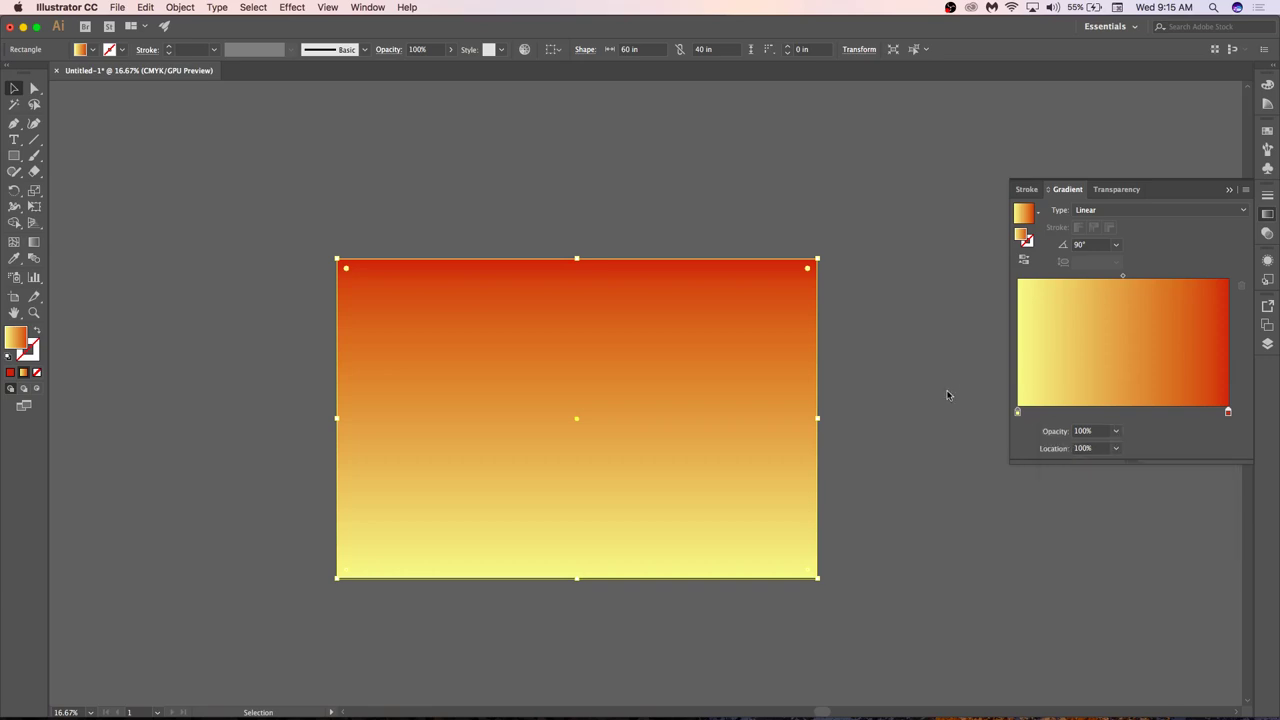
left_click(949, 396)
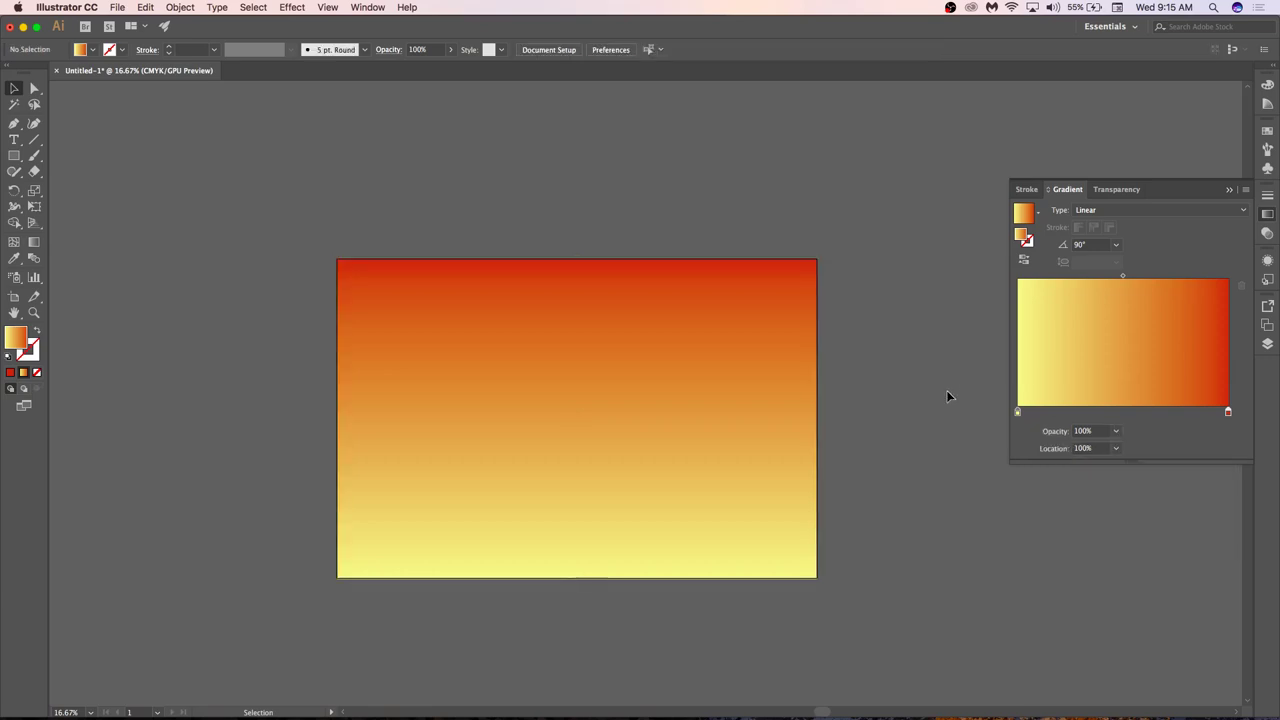
left_click(1267, 343)
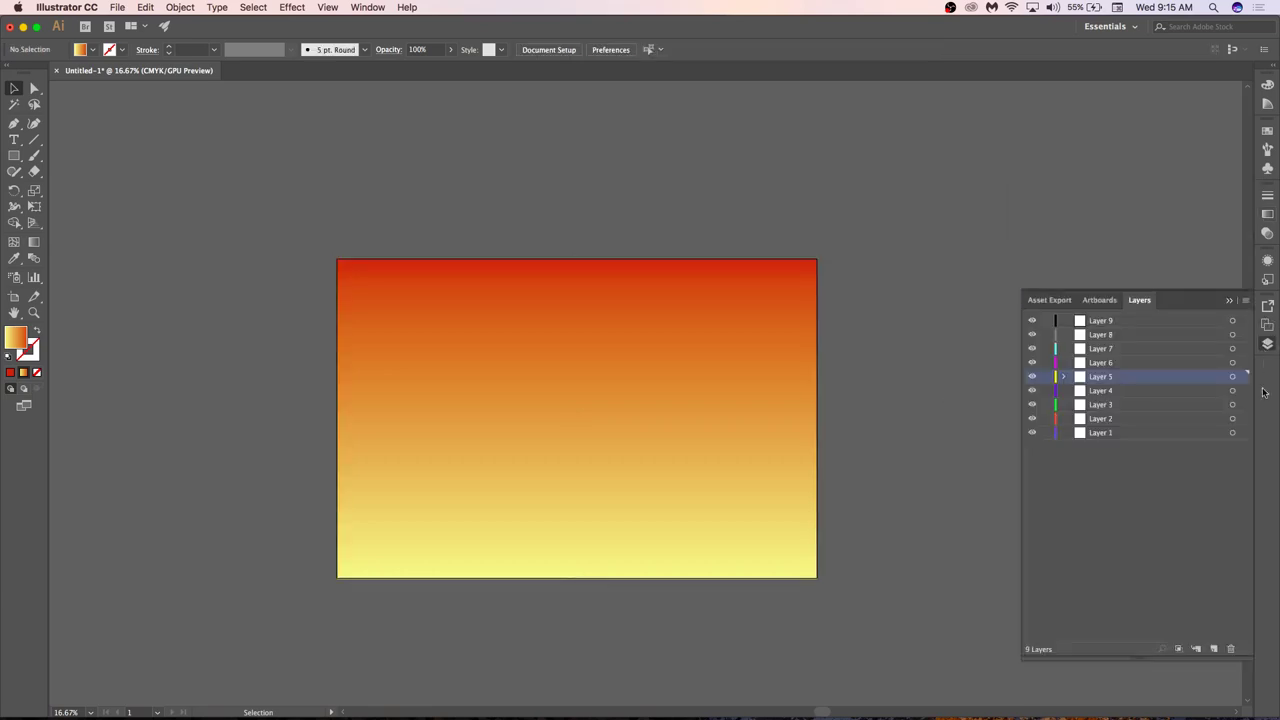
left_click(1182, 496)
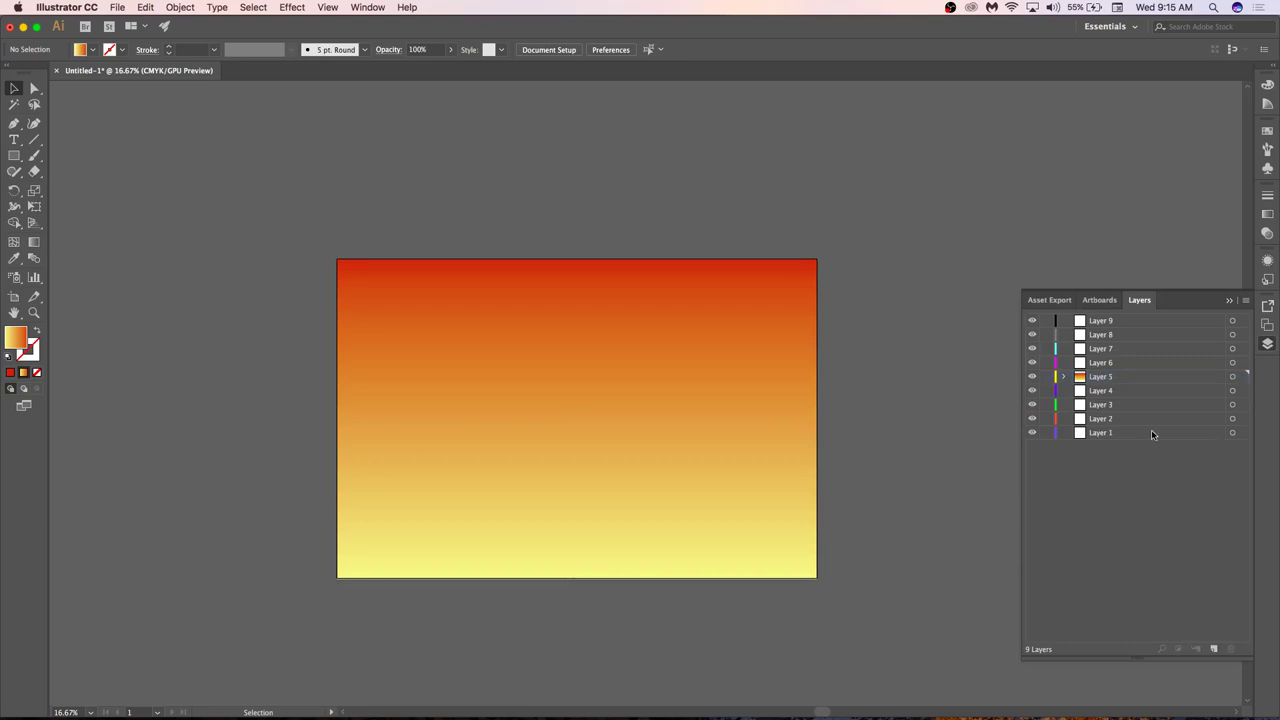
left_click(1130, 391)
left_click(1122, 379)
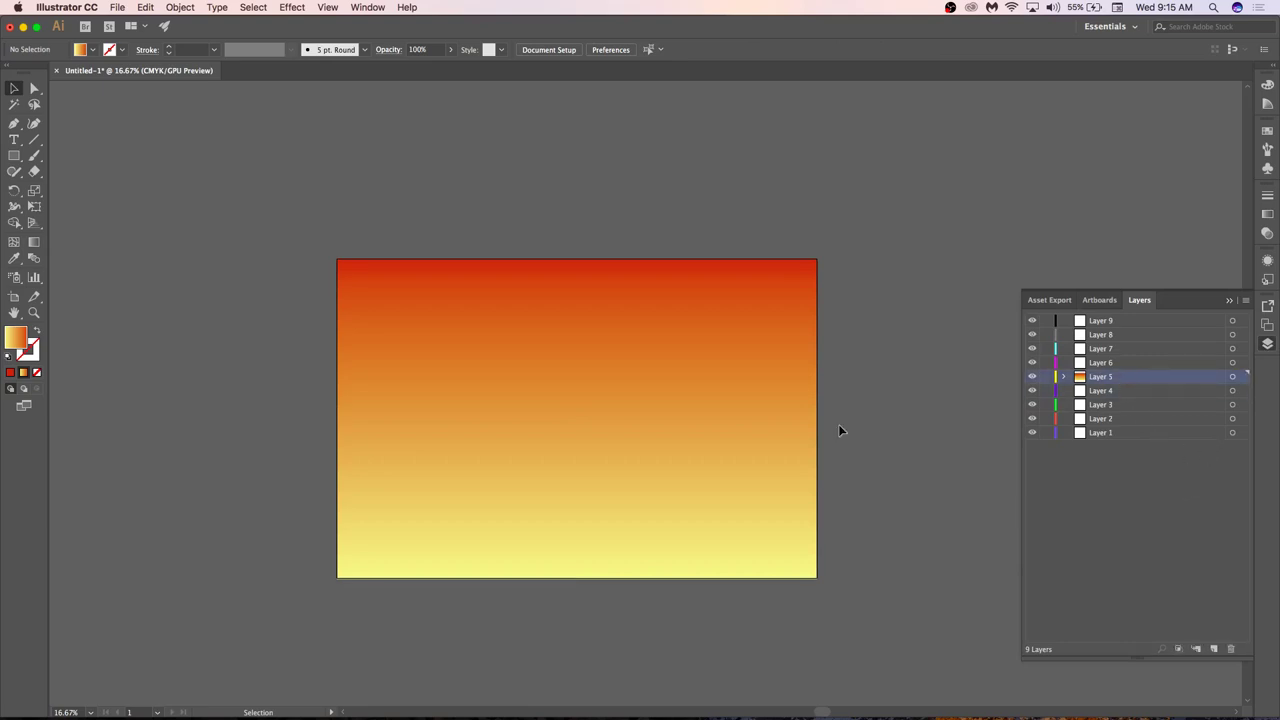
left_click(769, 431)
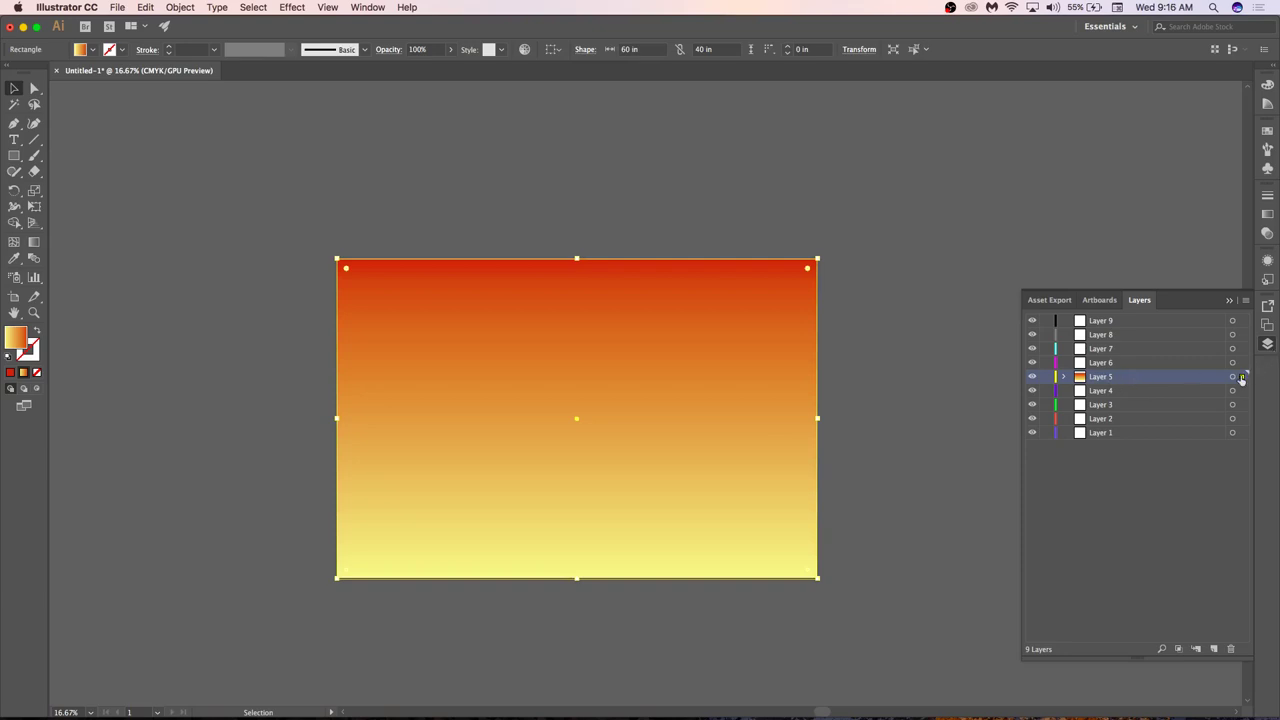
left_click_drag(1242, 377, 1247, 434)
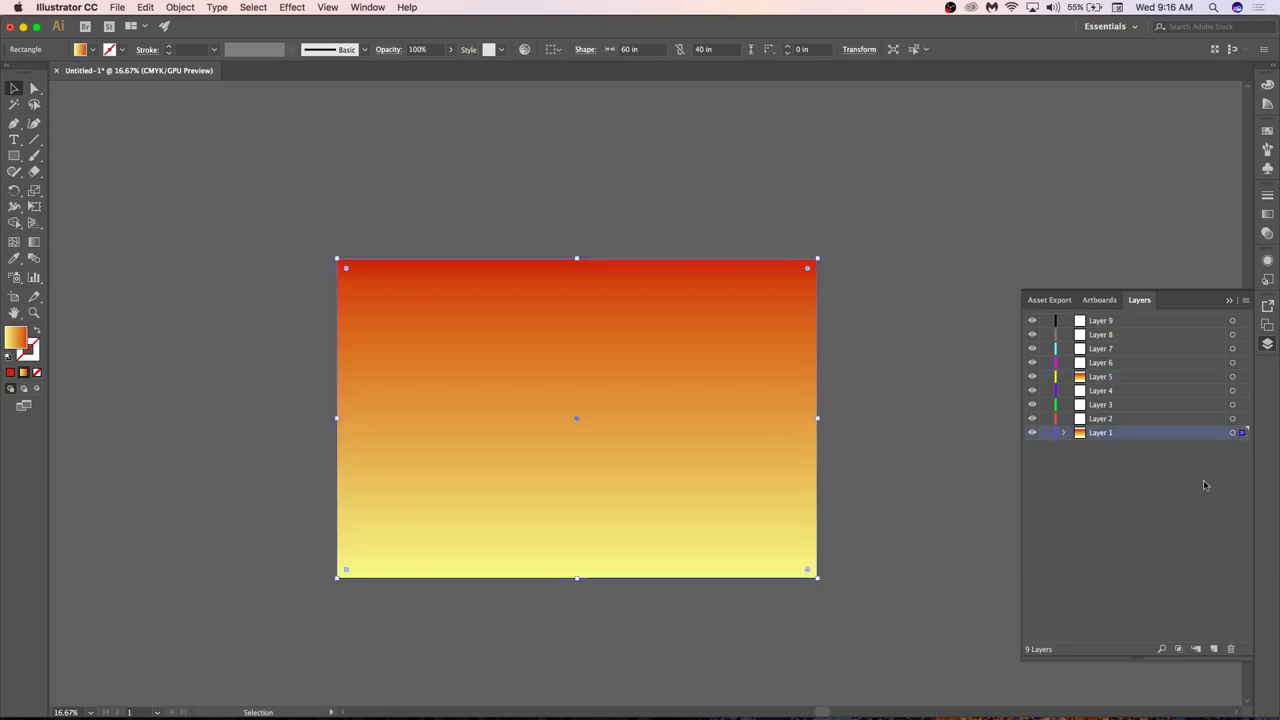
left_click(968, 436)
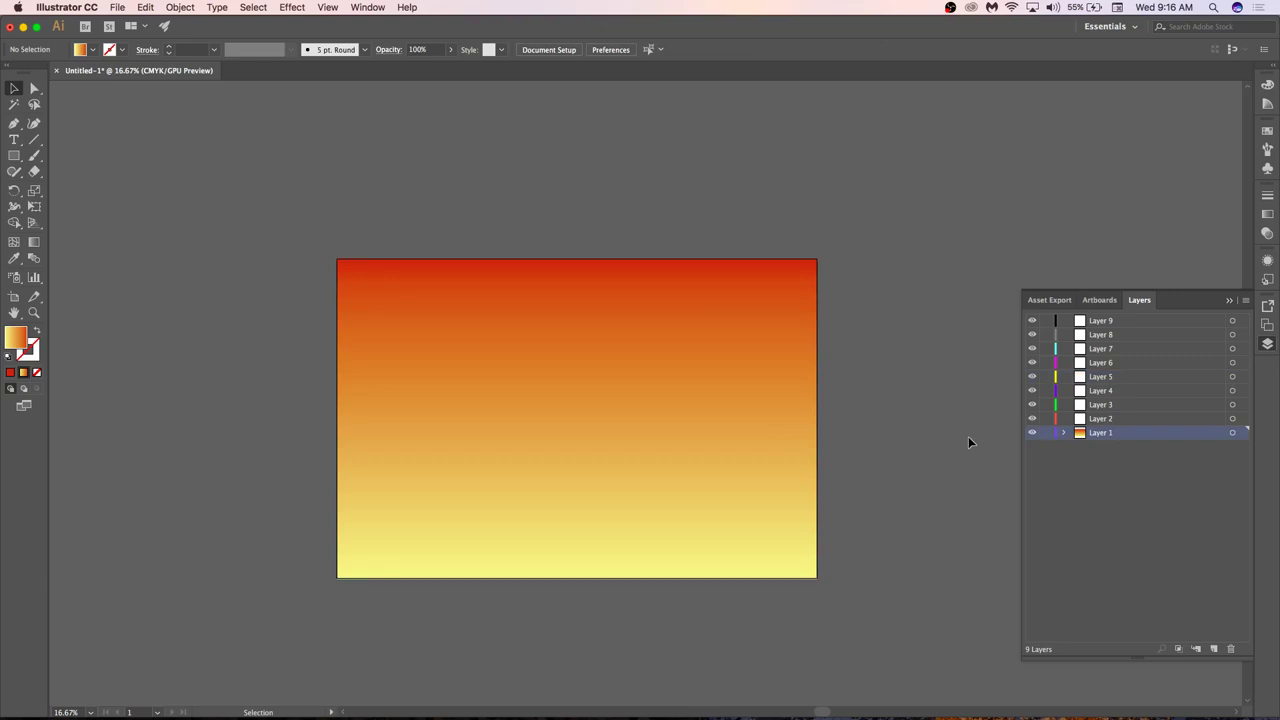
Check the project's layer list in the Chrome notes, then switch to the Finder window.
mouse_move(820, 714)
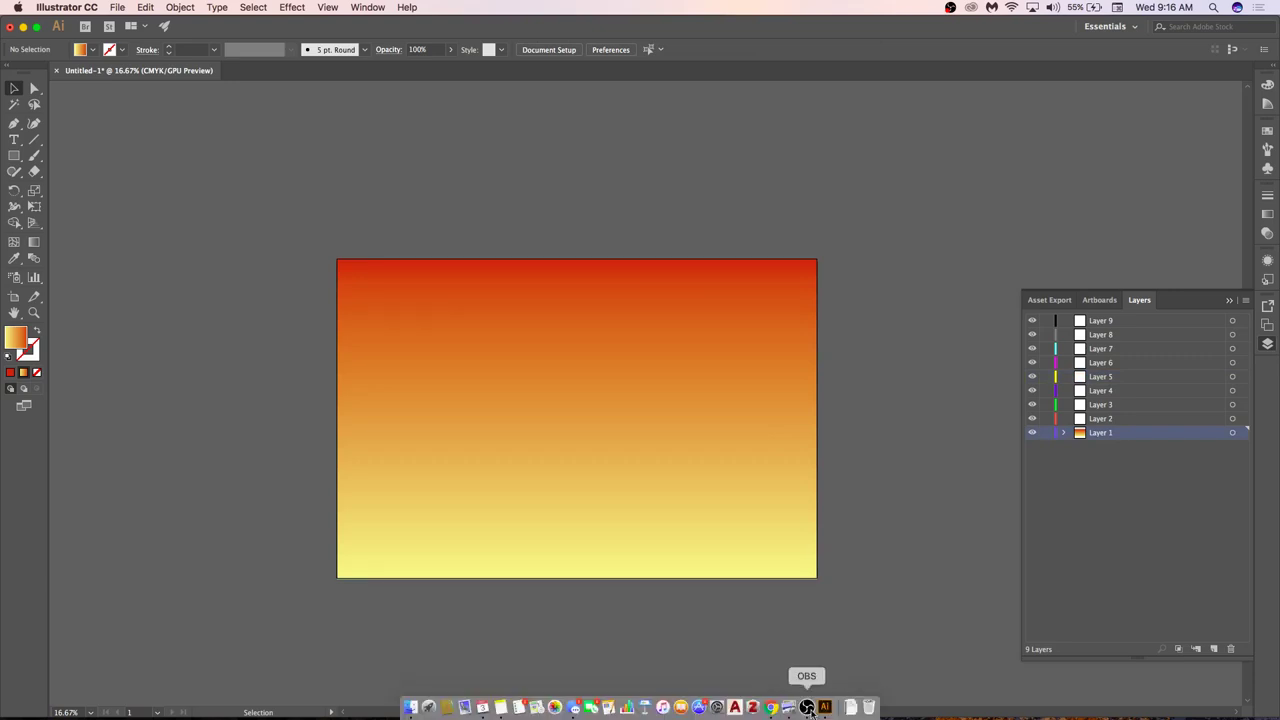
left_click(768, 708)
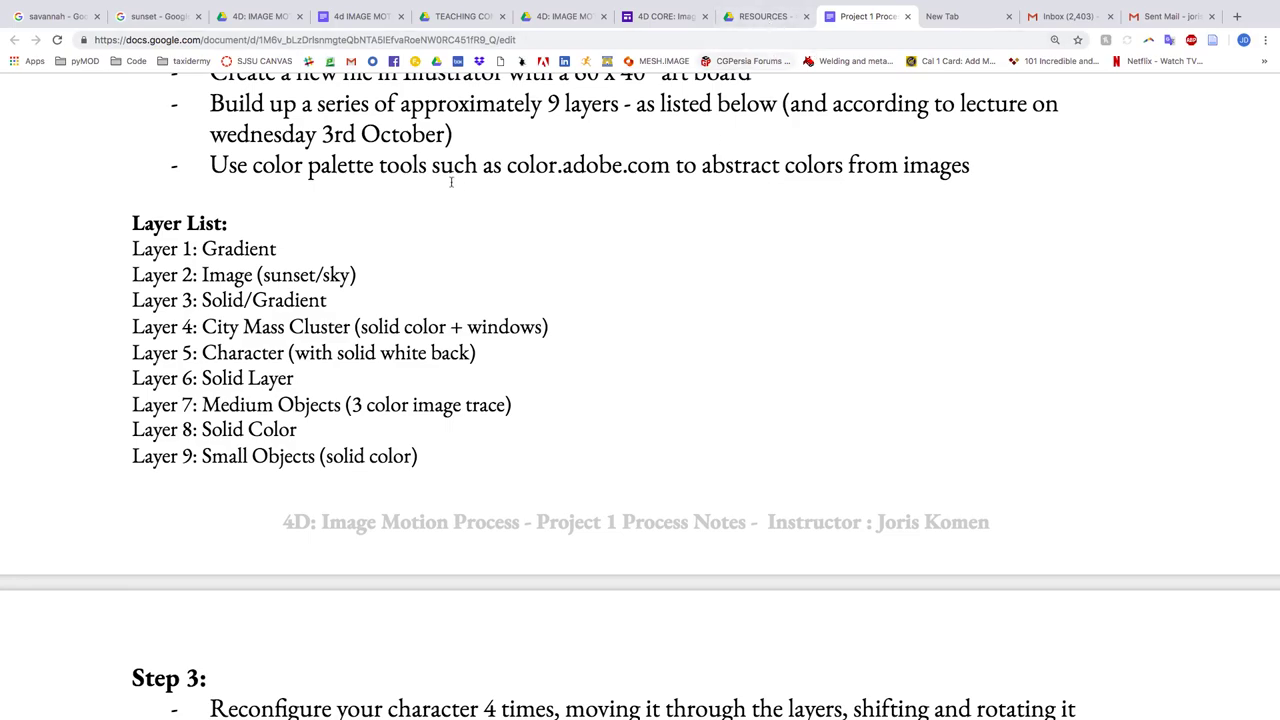
key("super+Tab")
key("super+Tab")
key("super+Tab")
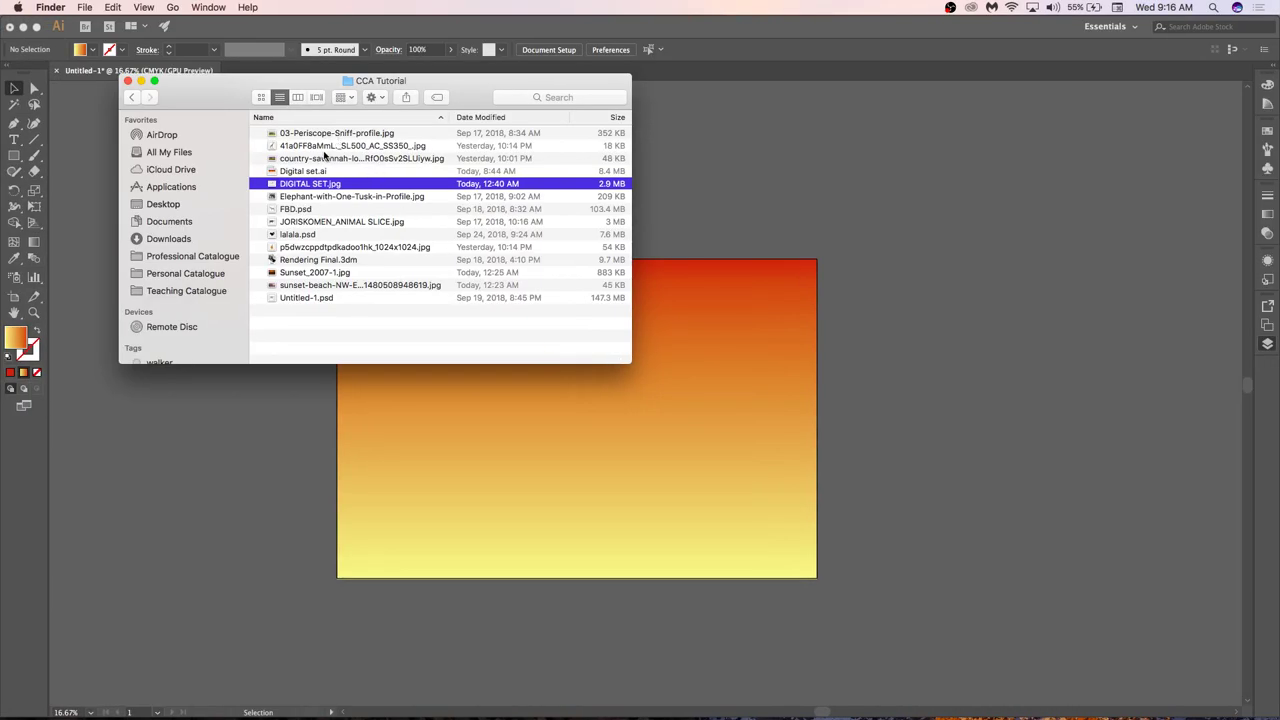
Quick Look the savannah jpg in Finder, then return to the Illustrator artboard.
left_click(326, 157)
key("space")
key("space")
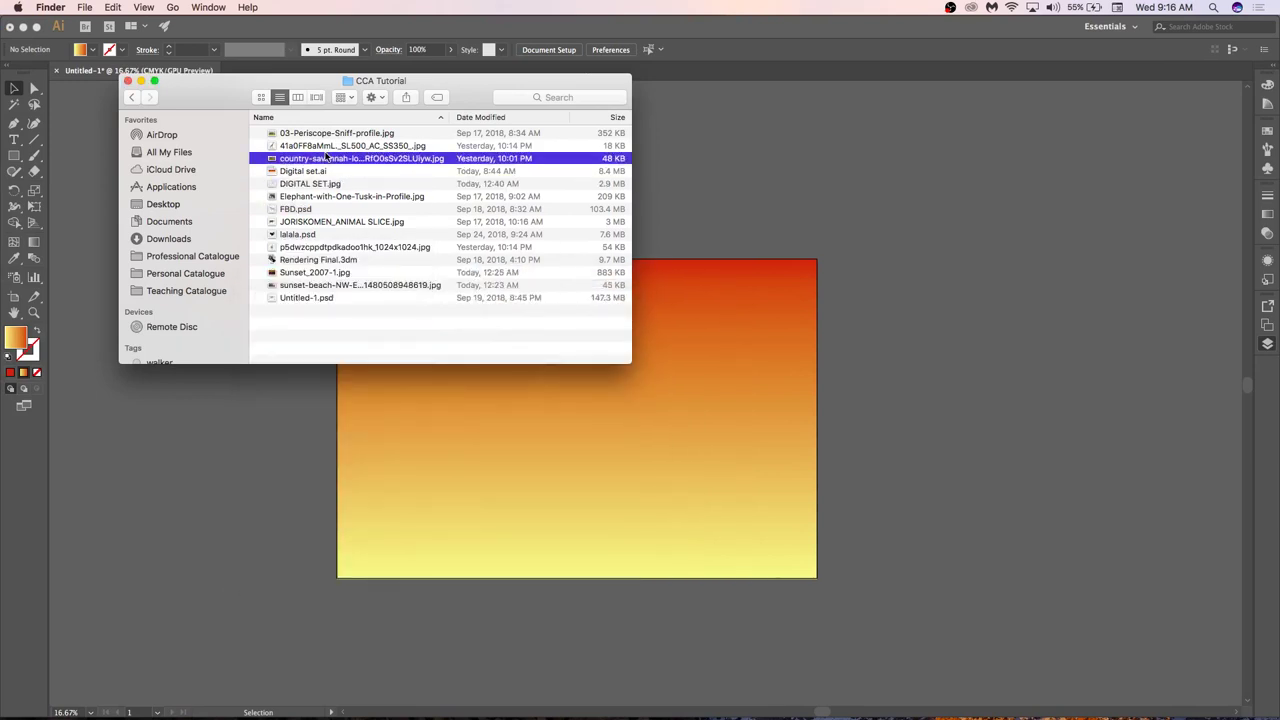
left_click(755, 208)
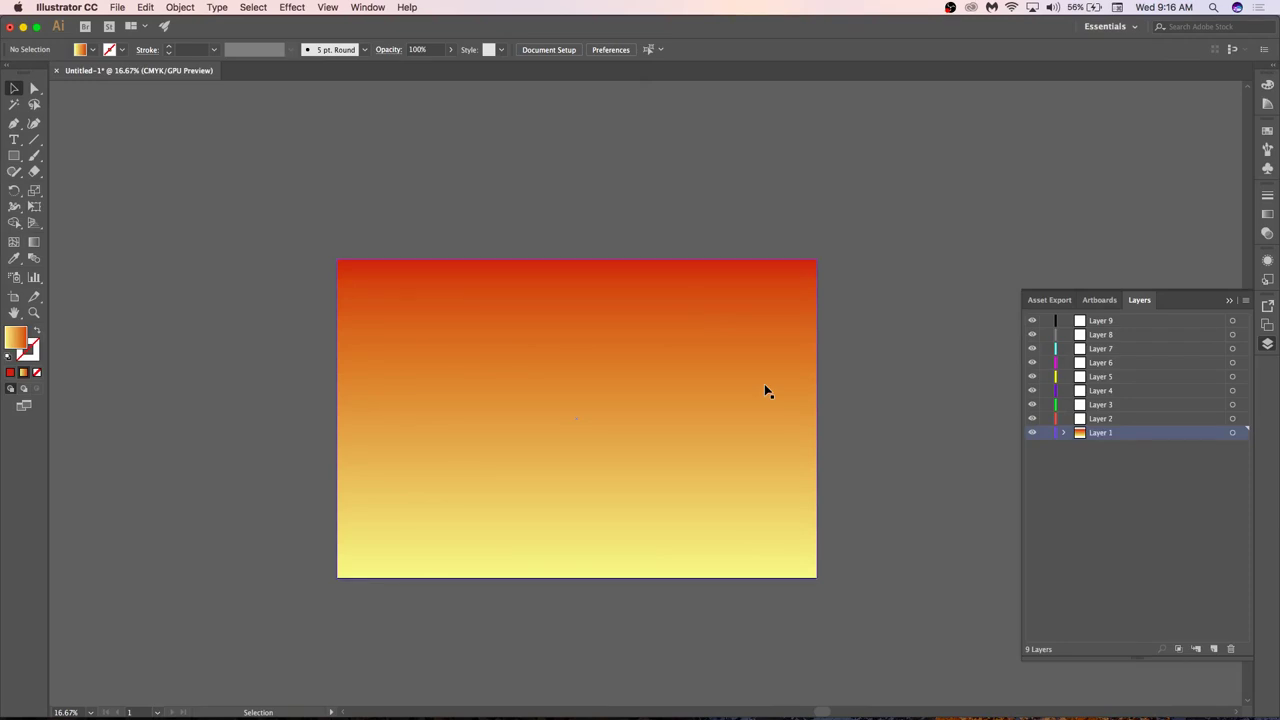
Browse to the CCA Tutorial folder in the Open dialog and preview the sunset-beach photo.
key("super+shift+n")
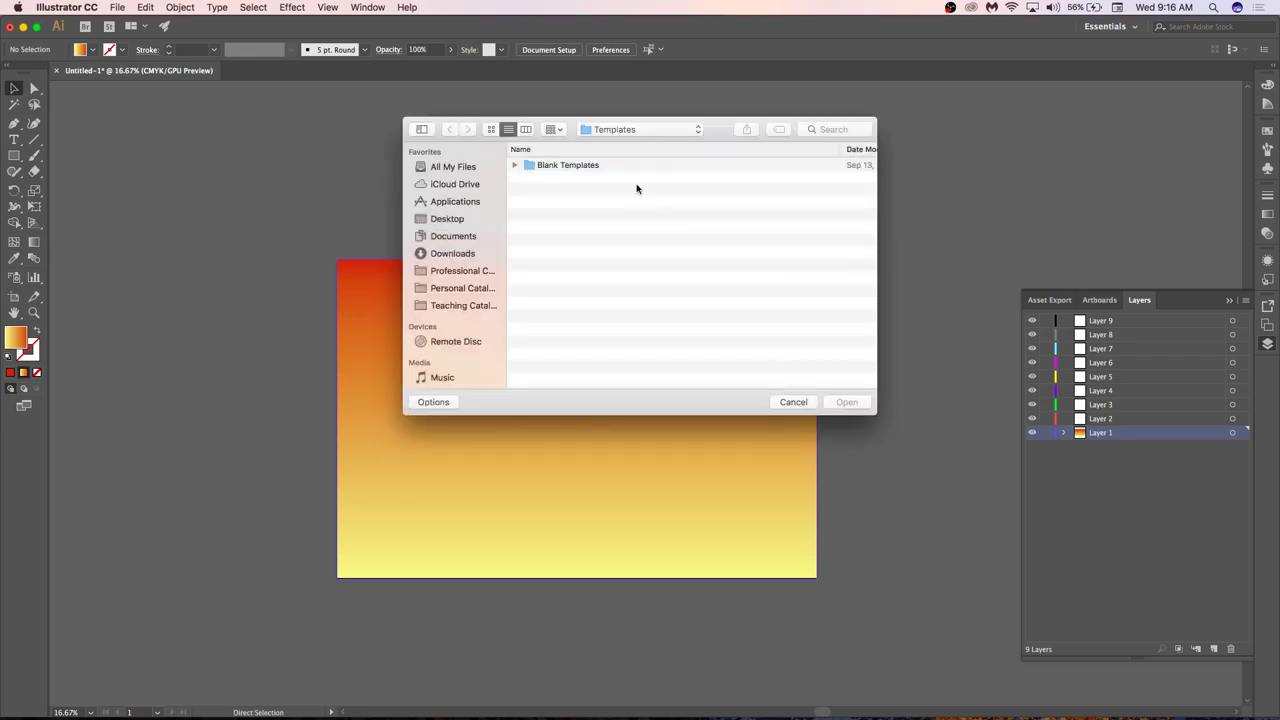
left_click(636, 132)
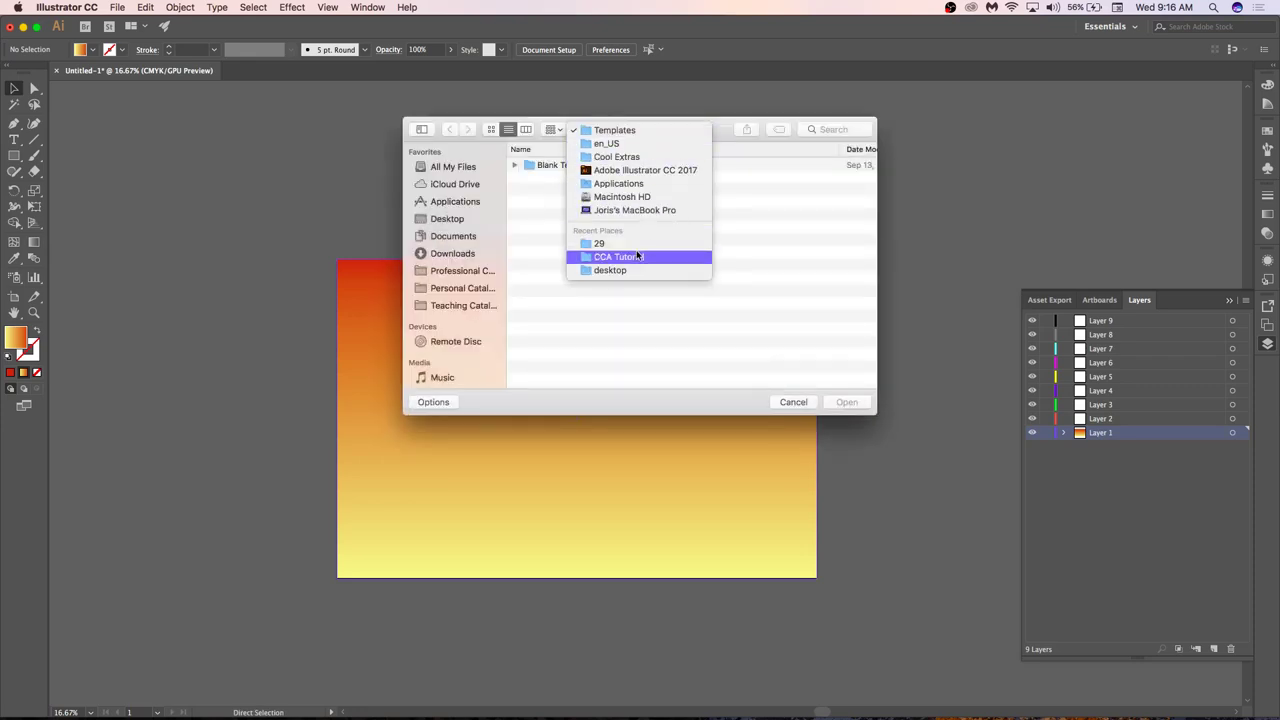
left_click(641, 256)
left_click(597, 203)
key("space")
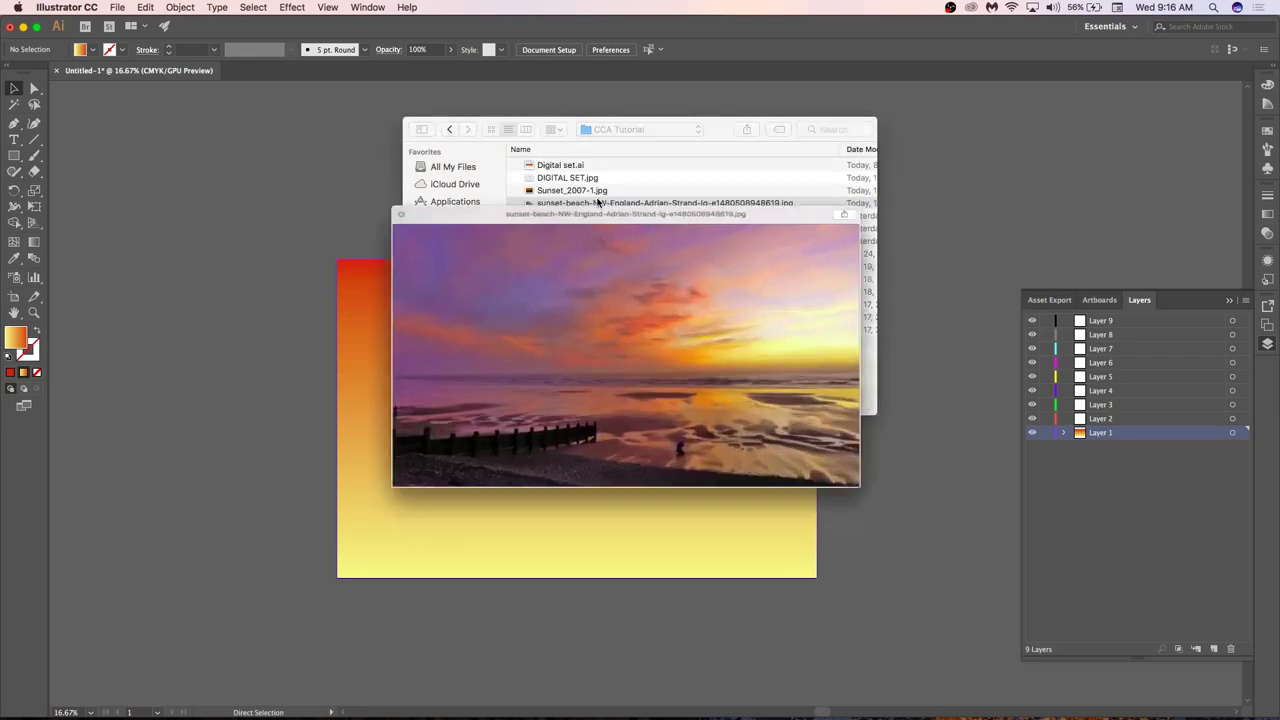
key("space")
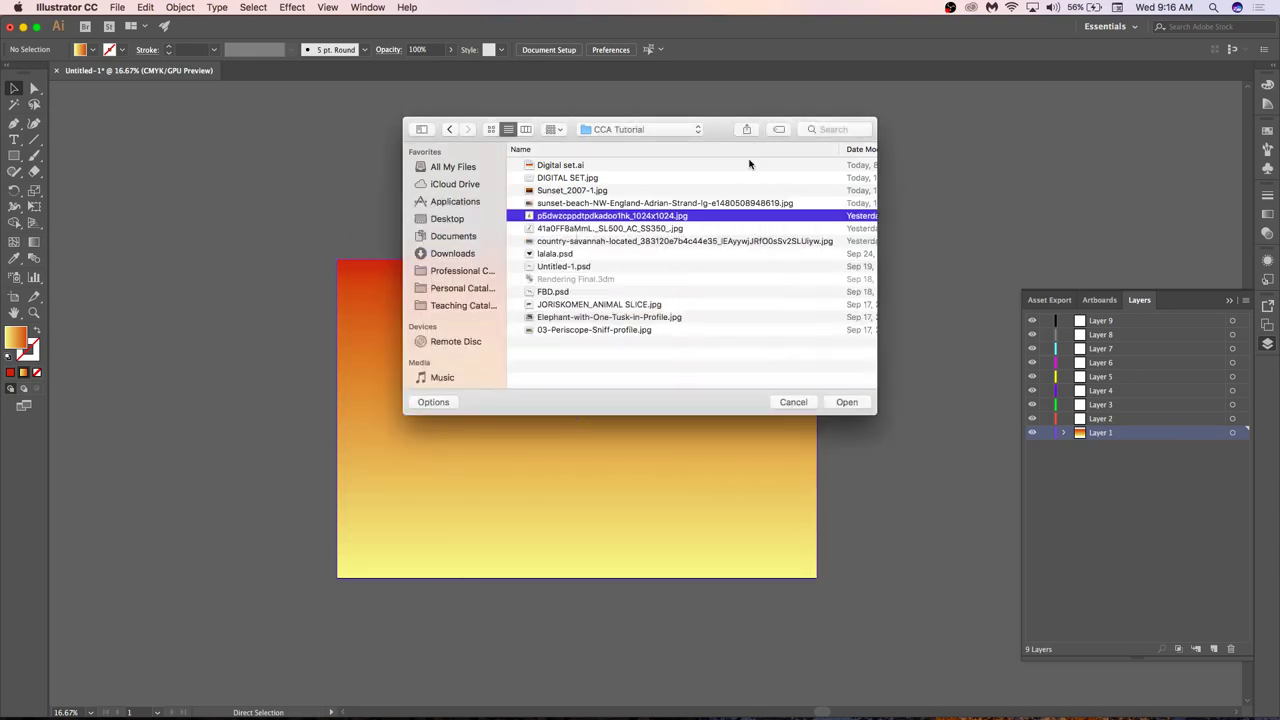
Preview Sunset_2007-1.jpg among the other images, then open it as a new document.
key("Up")
key("space")
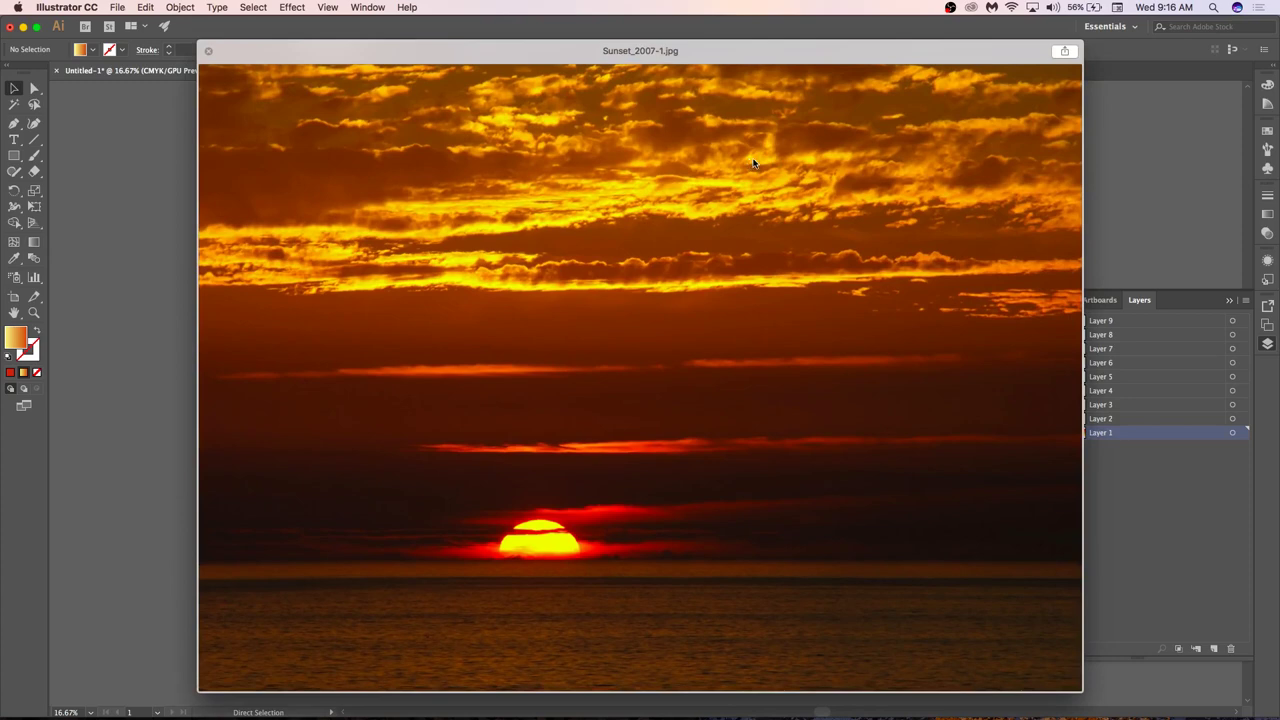
key("Up")
key("Down")
key("Down")
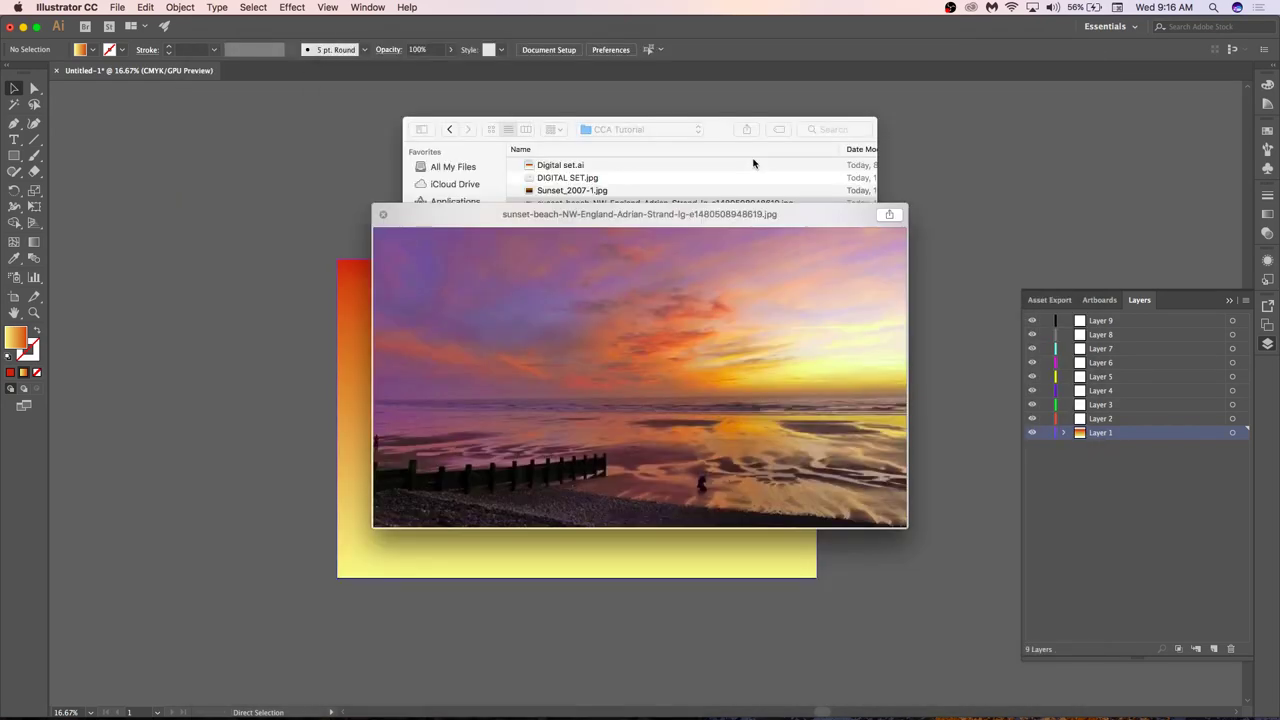
key("Up")
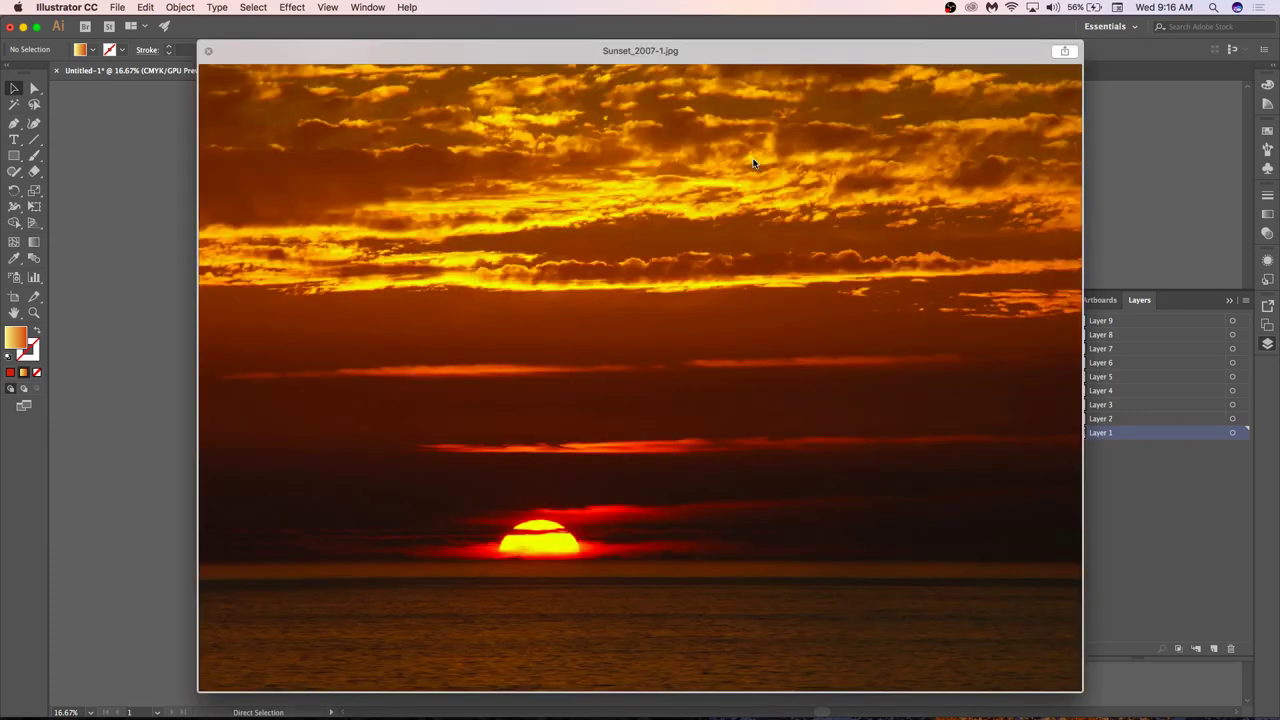
key("space")
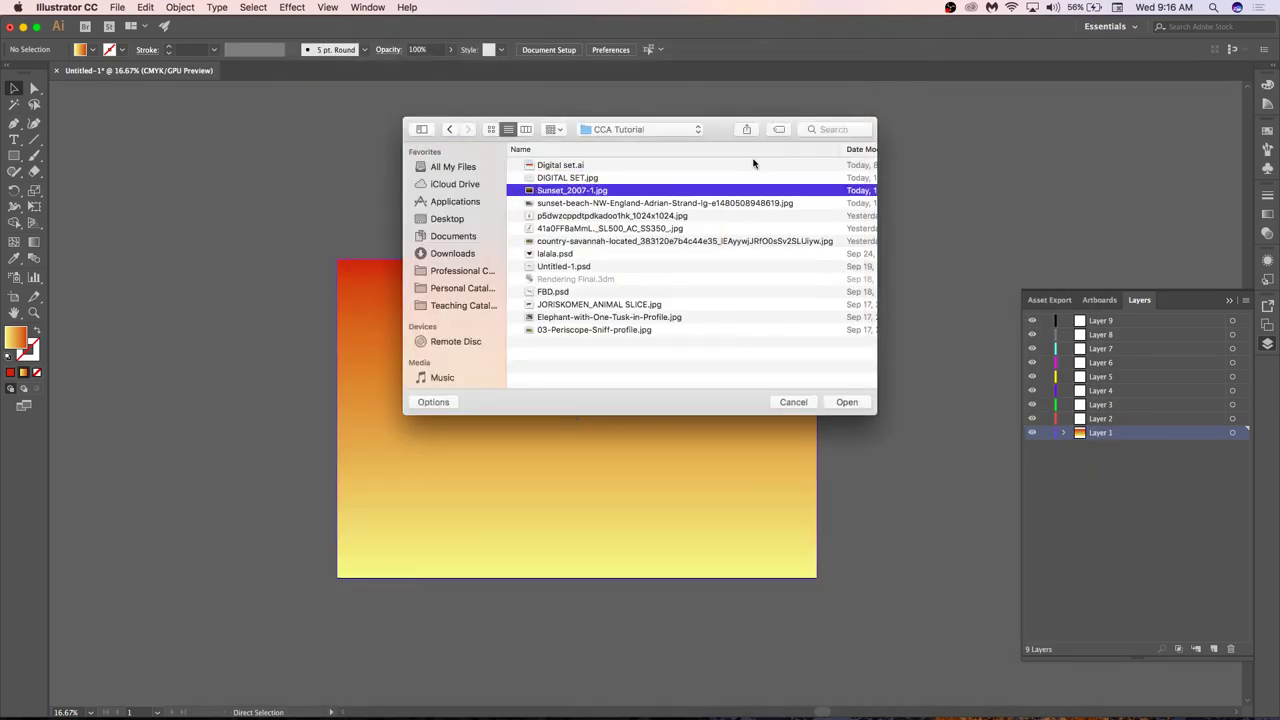
key("Return")
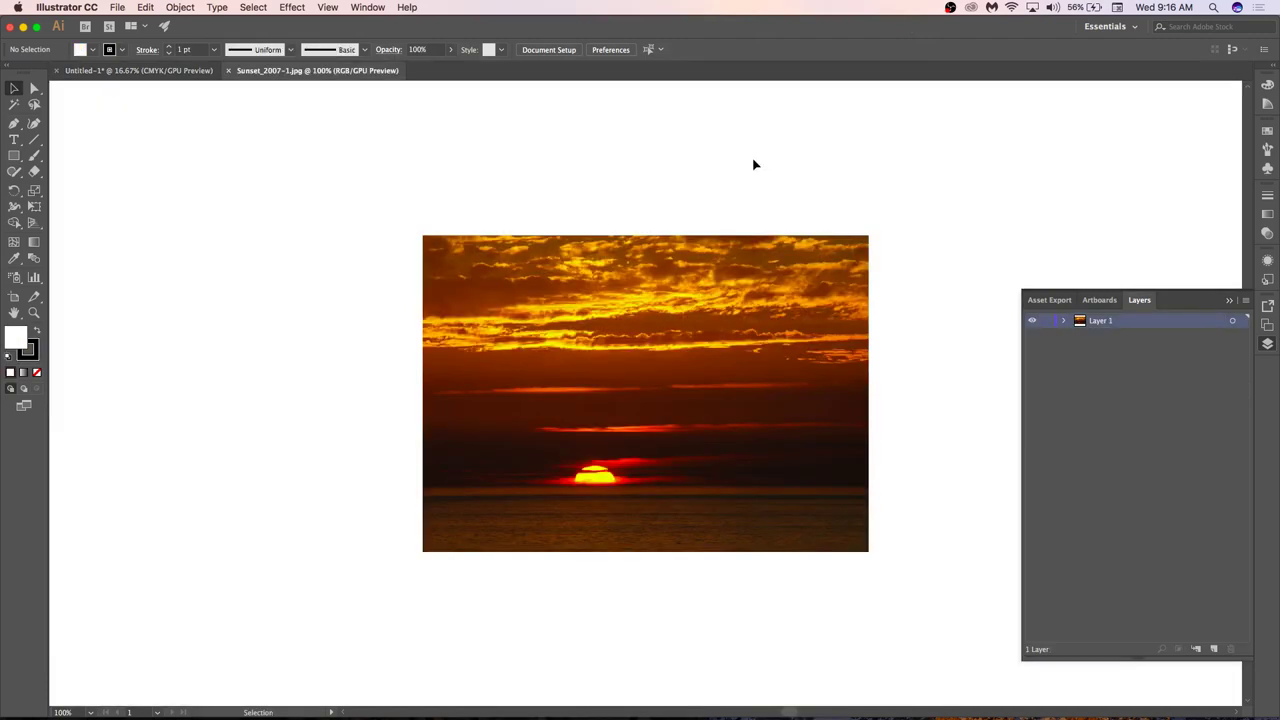
key("super+Tab")
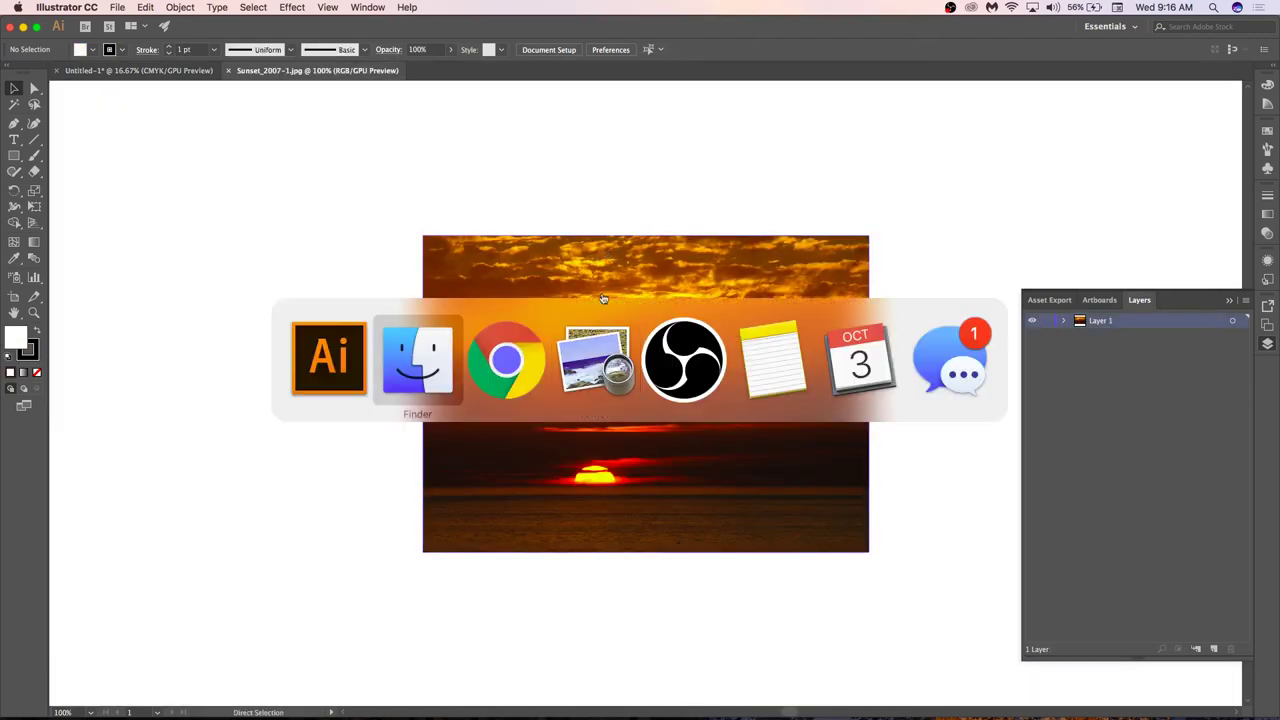
Sort the CCA Tutorial folder by date and drag Sunset_2007-1.jpg and the sunset-beach photo into Drive's RESOURCES folder.
left_click(520, 373)
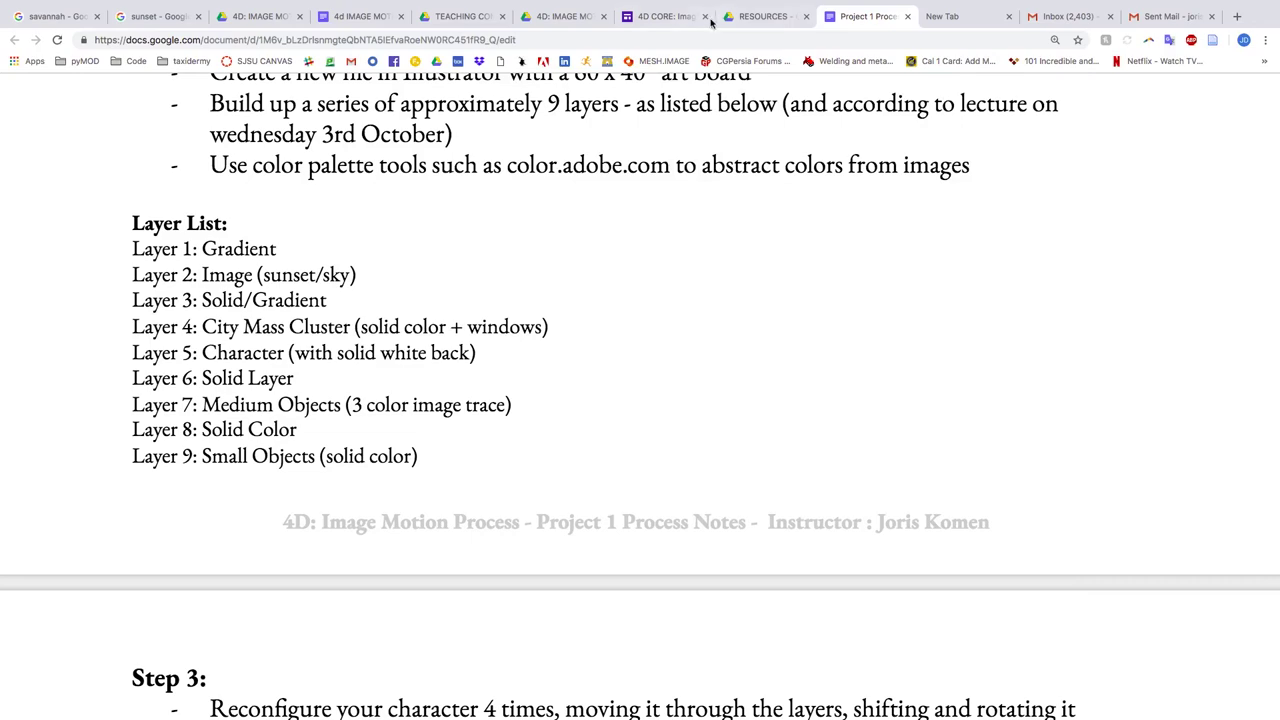
left_click(754, 17)
key("super+Tab")
key("super+Tab")
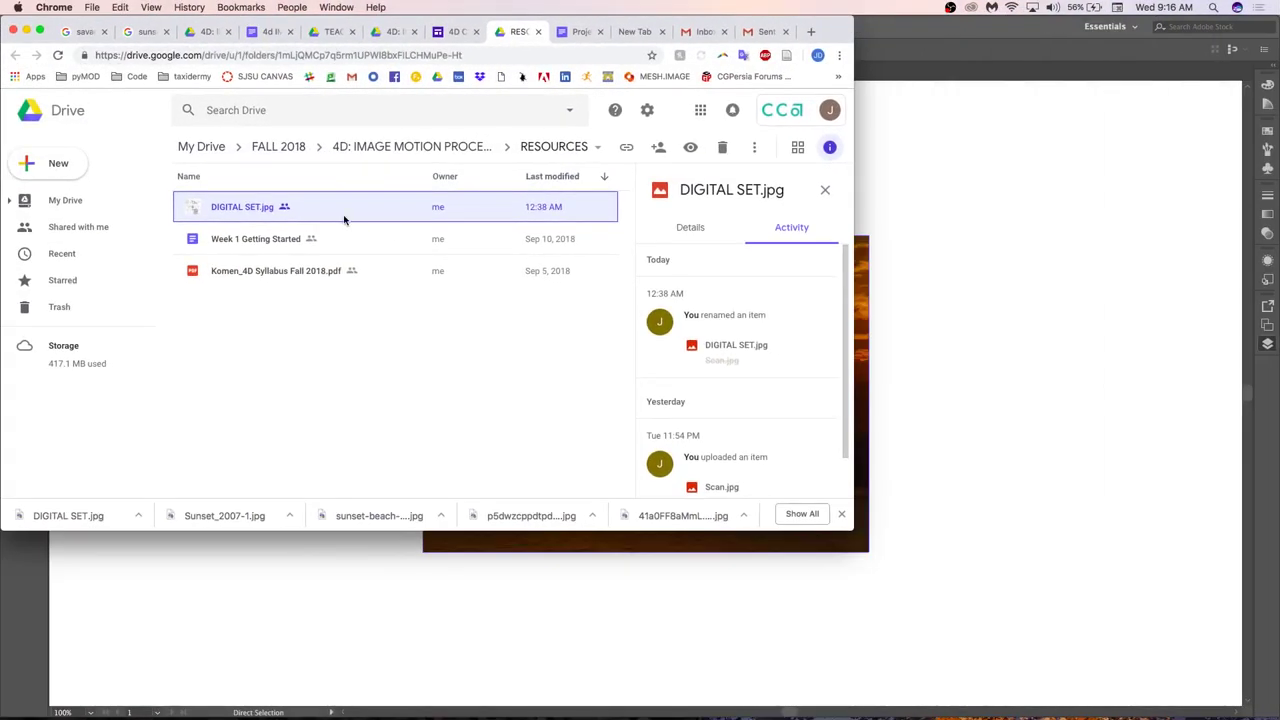
key("super+Tab")
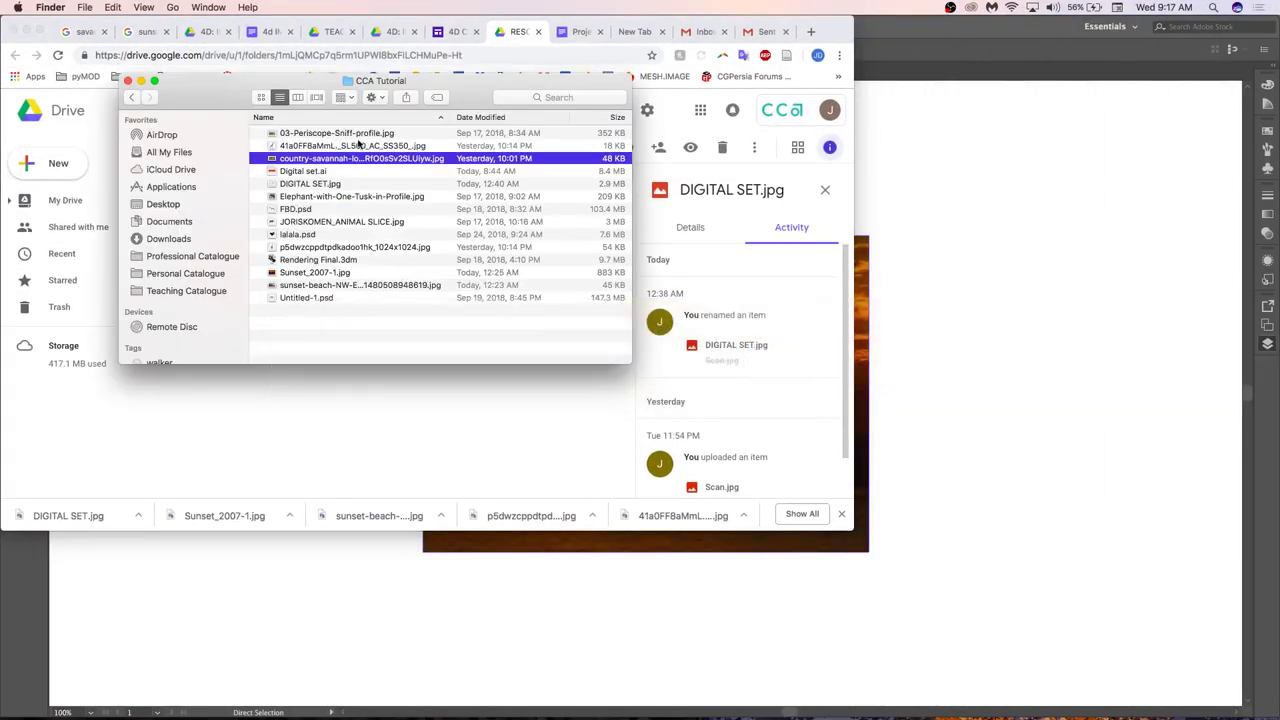
left_click(530, 120)
left_click(313, 160)
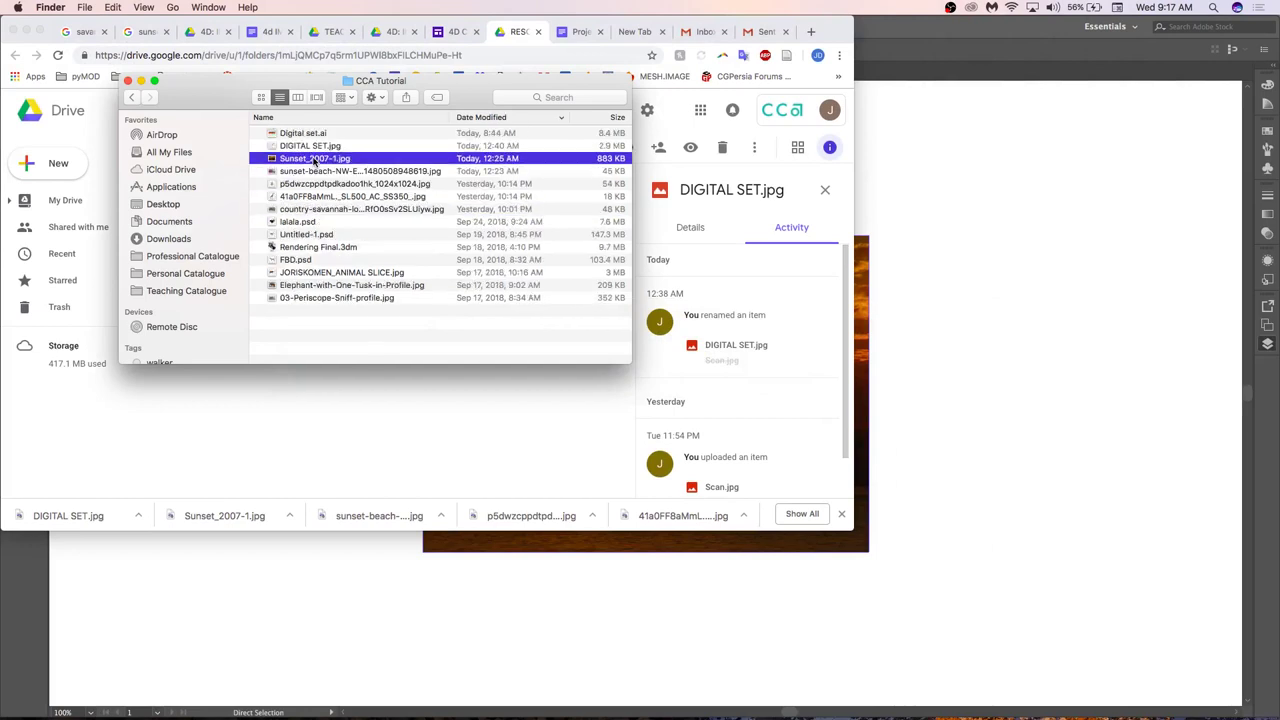
left_click(316, 172, "shift")
left_click_drag(316, 174, 369, 431)
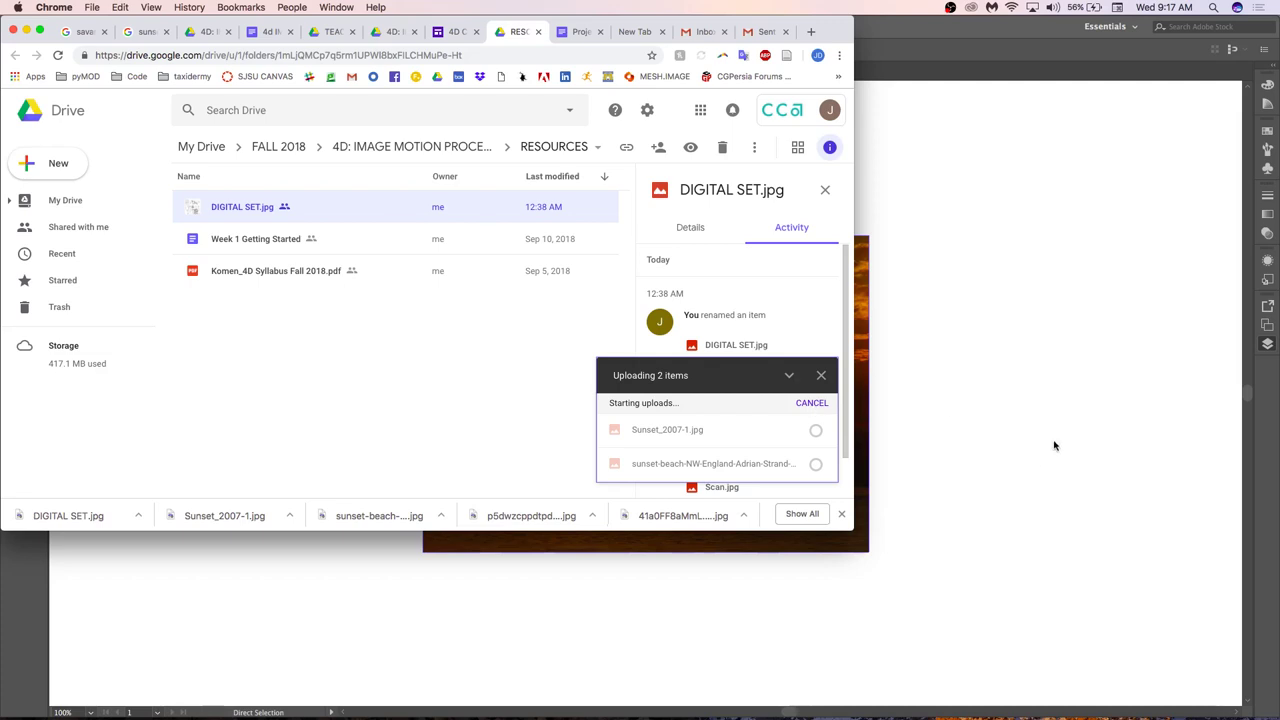
In Untitled-1, inspect the colour of the sky gradient's red stop, then show the Layers panel.
left_click(970, 388)
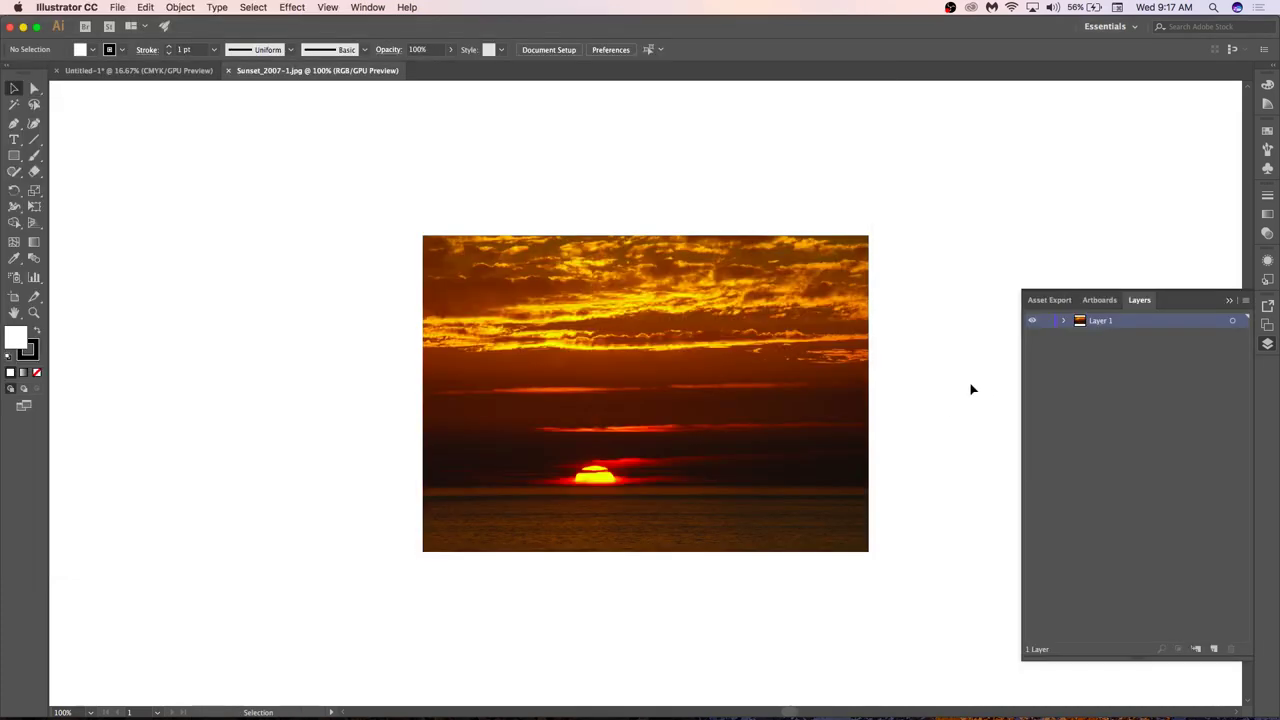
left_click(677, 306)
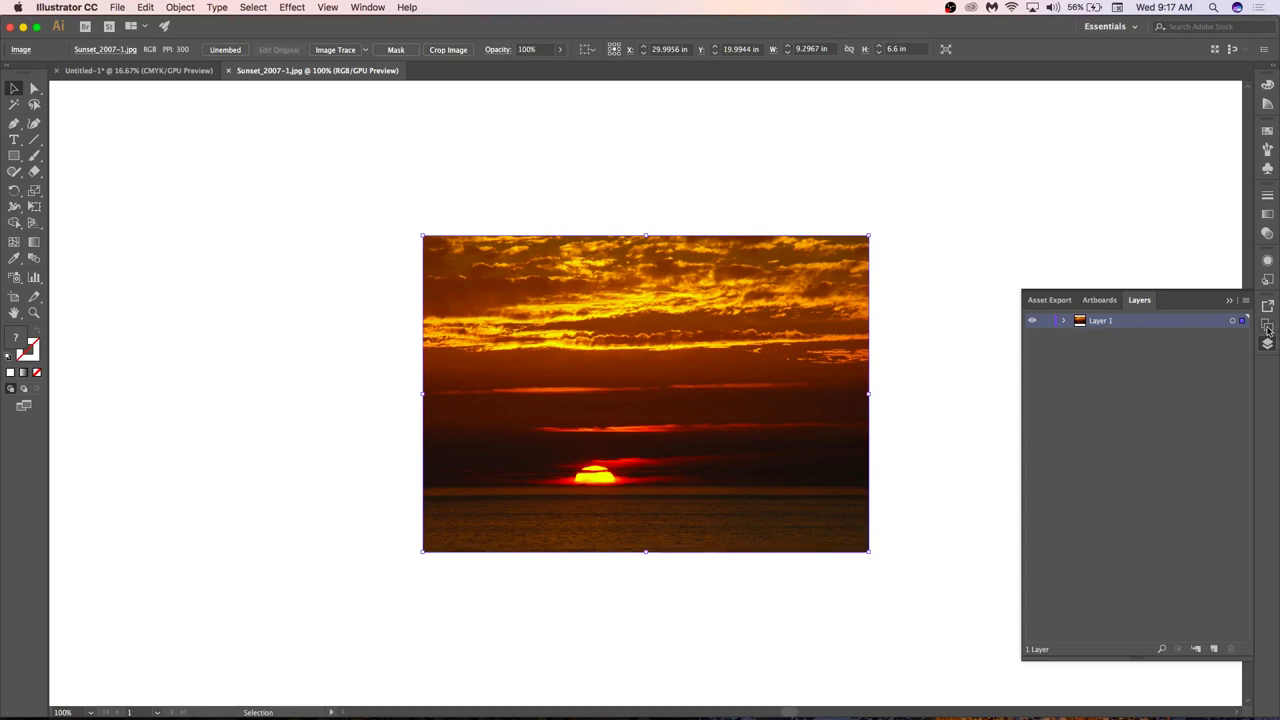
left_click(1266, 218)
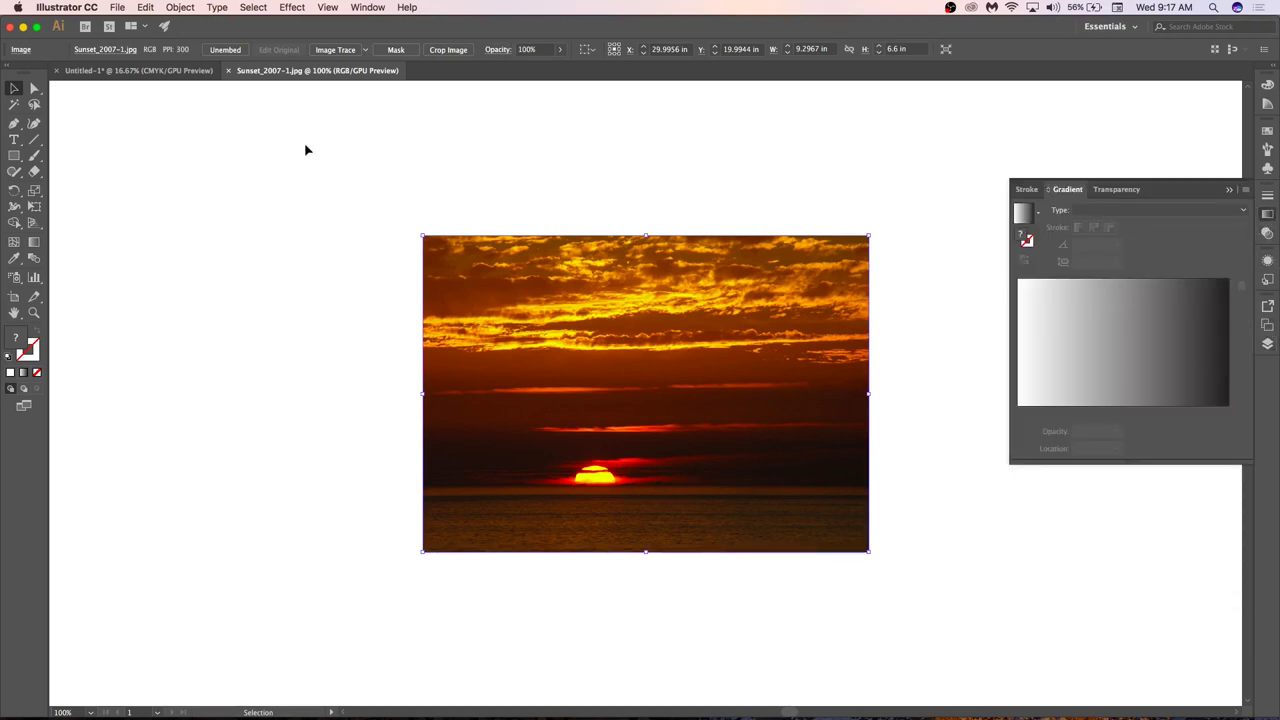
left_click(138, 70)
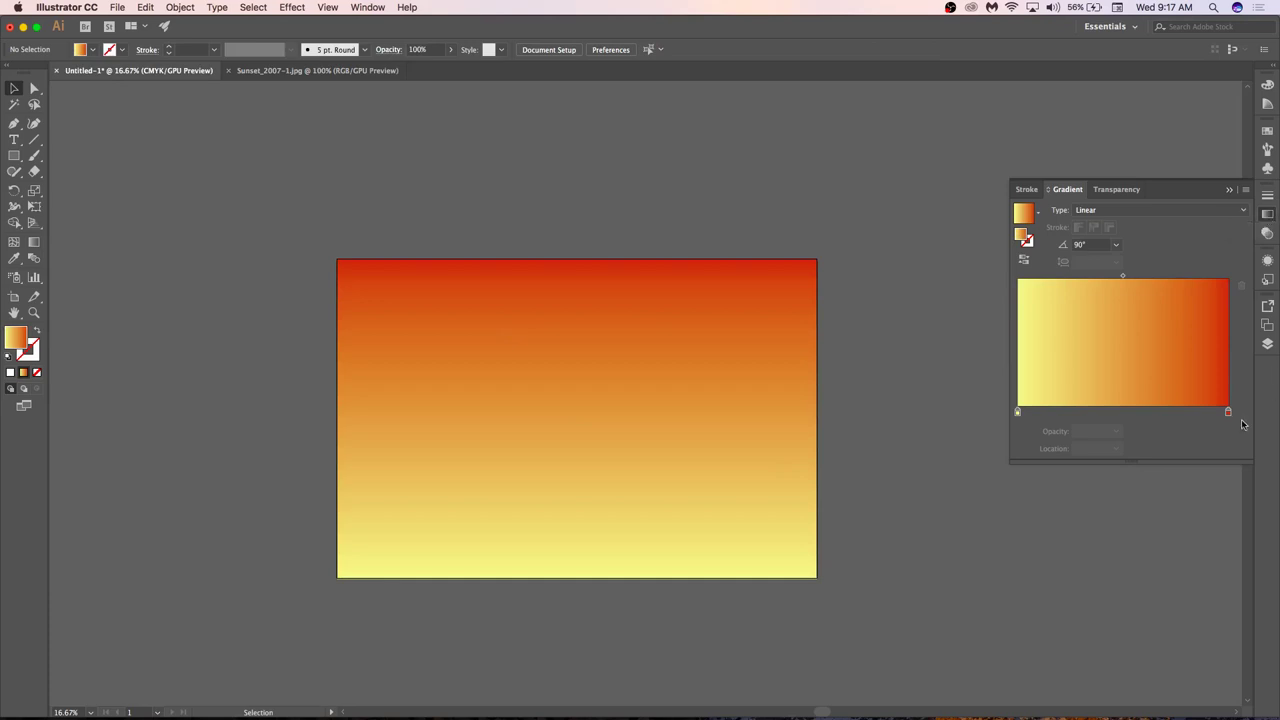
left_click(1229, 413)
double_click(1229, 413)
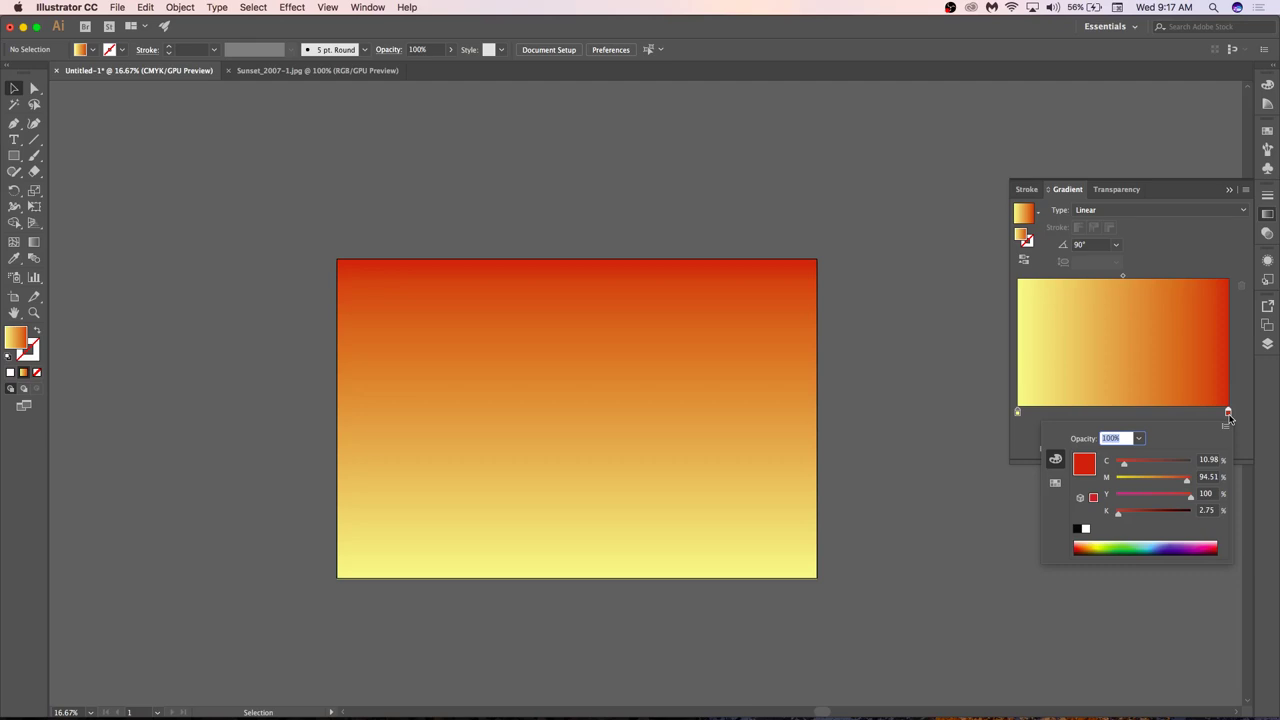
key("Escape")
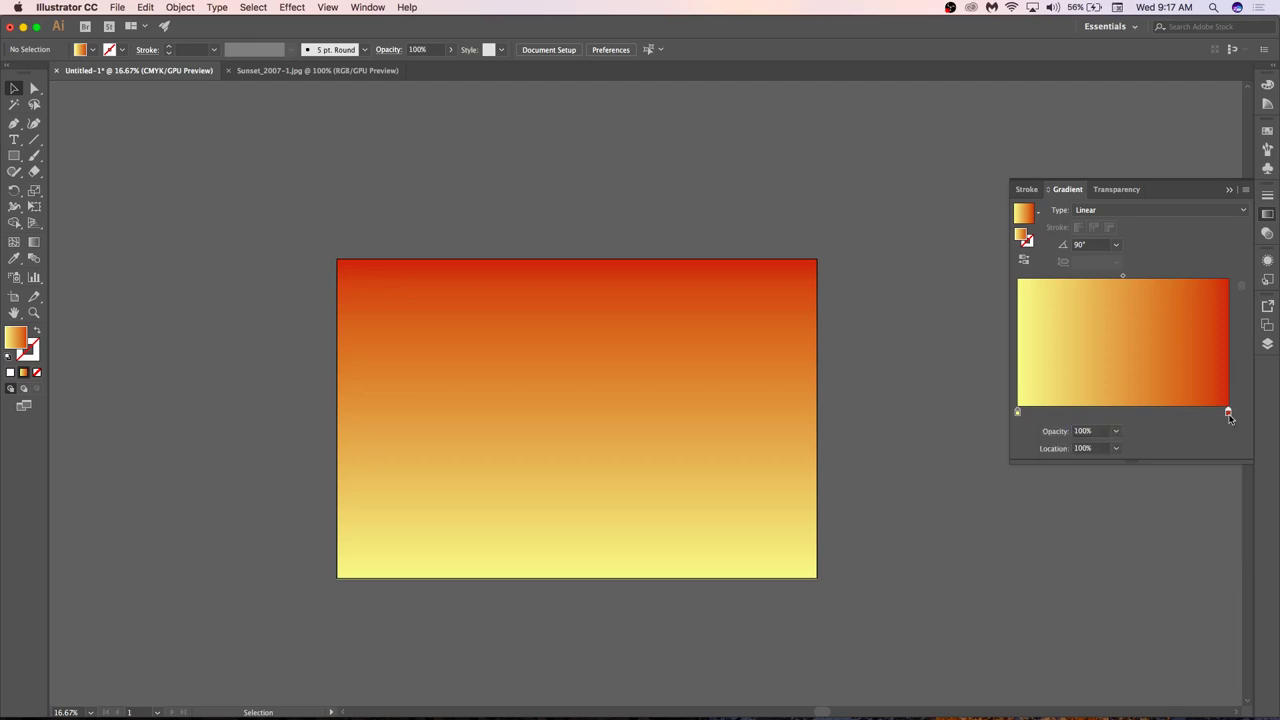
left_click(1268, 343)
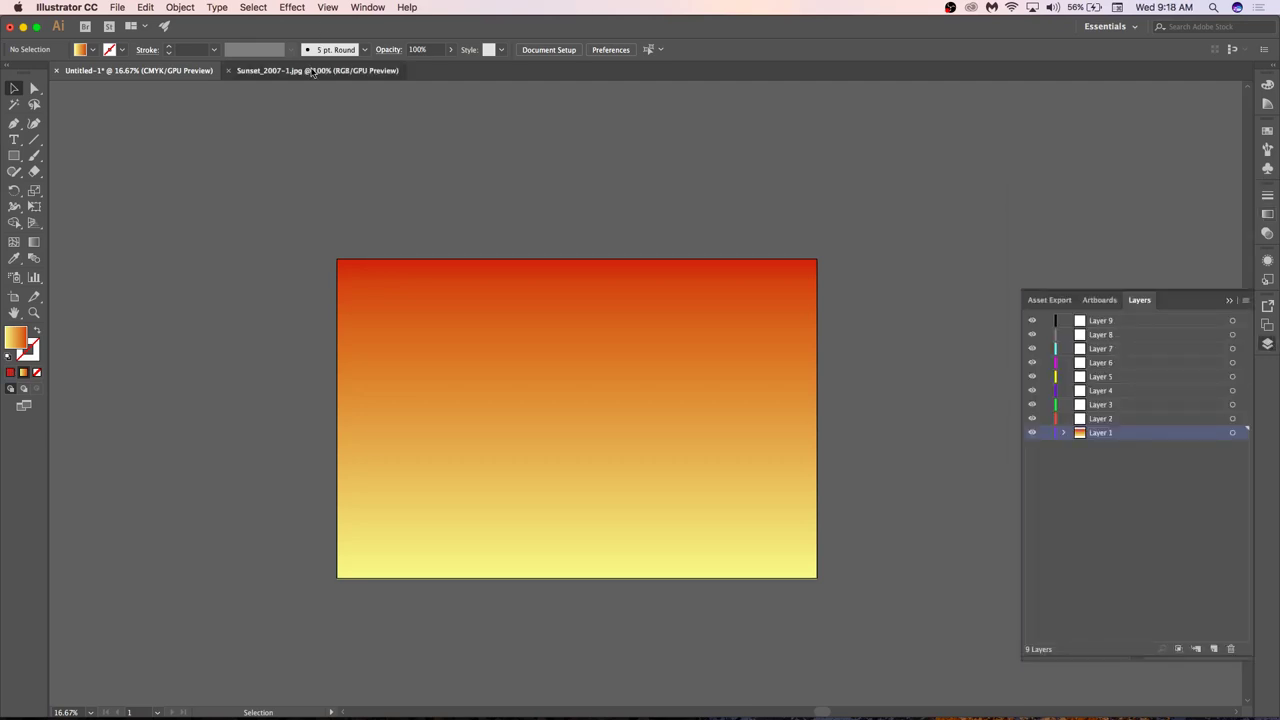
Drag the Sunset_2007-1.jpg photo into Untitled-1 and scale it to about 60 by 42.6 in.
left_click(255, 71)
left_click(742, 107)
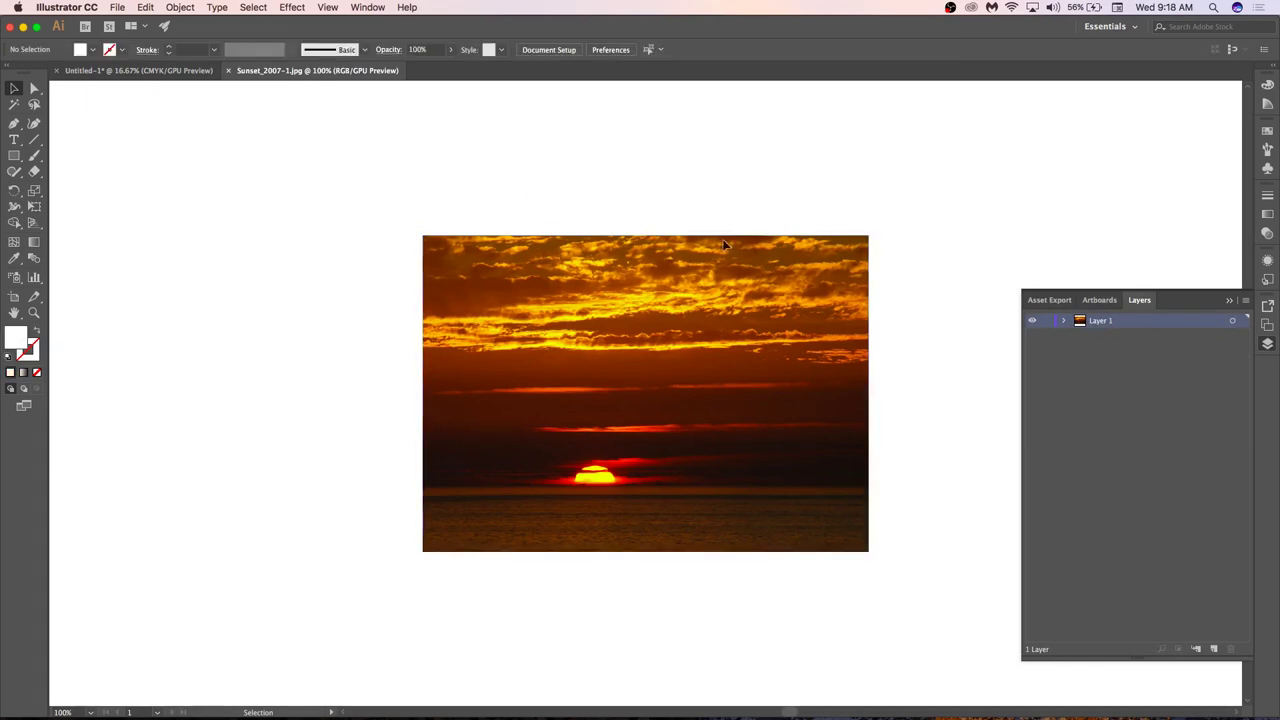
left_click(721, 319)
left_click_drag(210, 55, 386, 277)
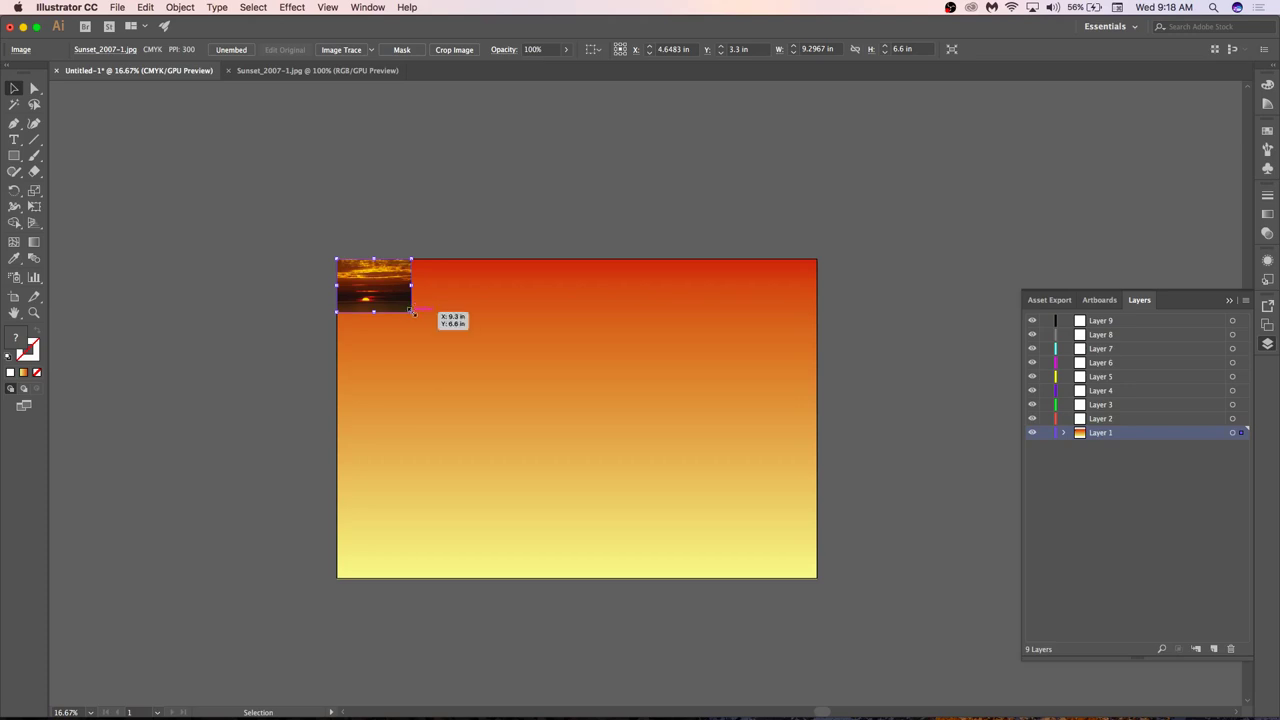
left_click(16, 92)
left_click_drag(412, 312, 885, 604)
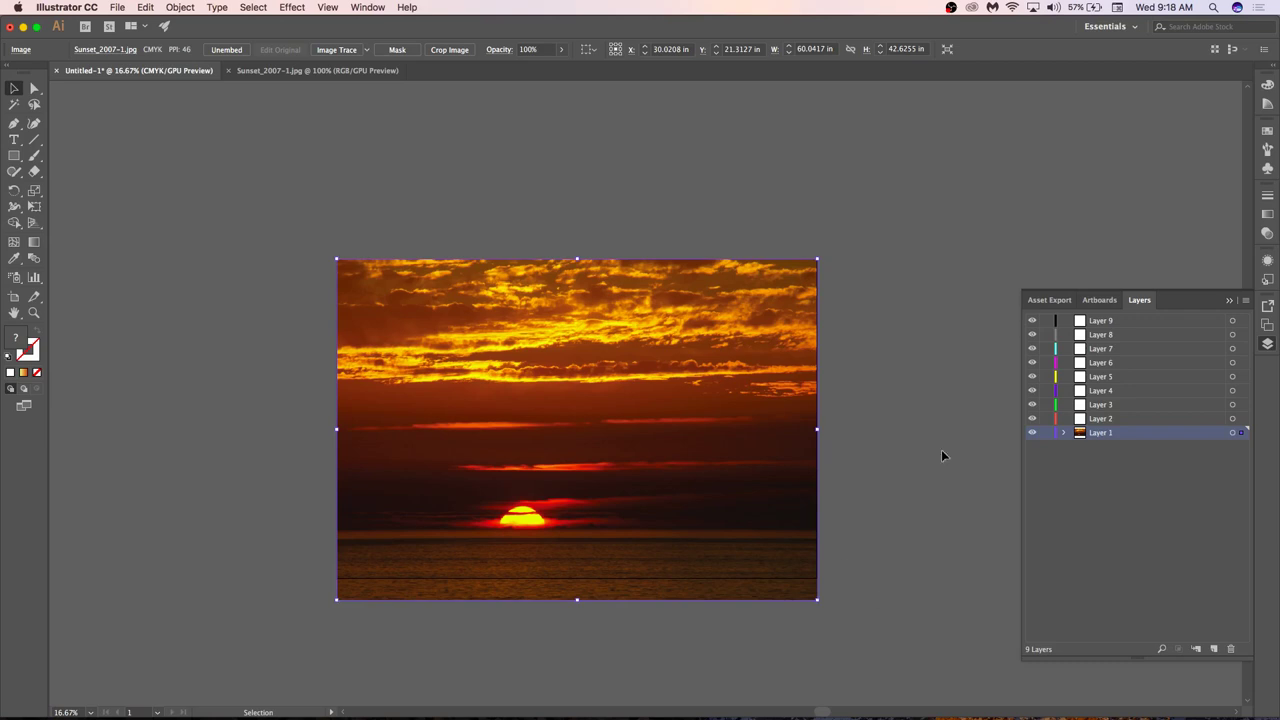
Open the Transparency panel and delete the placed sunset photo from the artboard.
left_click(1267, 233)
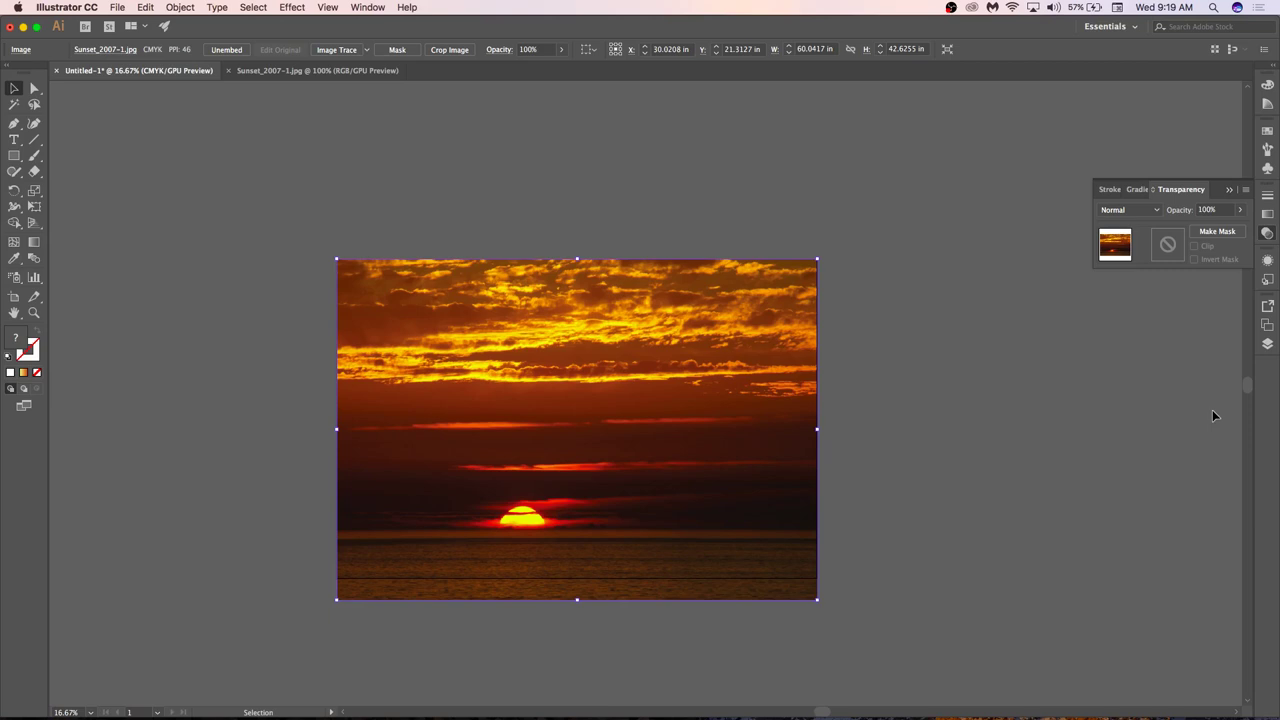
left_click(1047, 387)
left_click(764, 415)
key("Delete")
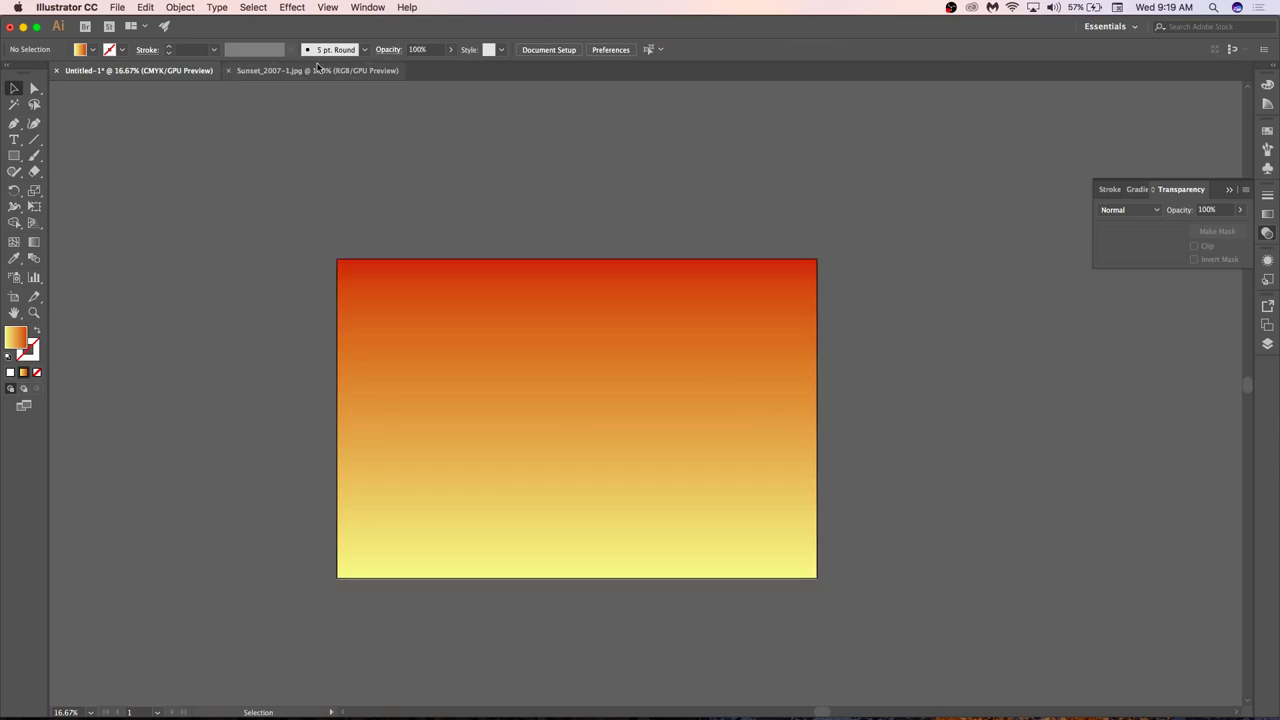
Copy the photo from Sunset_2007-1.jpg and paste it into Untitled-1.
left_click(318, 70)
left_click(695, 205)
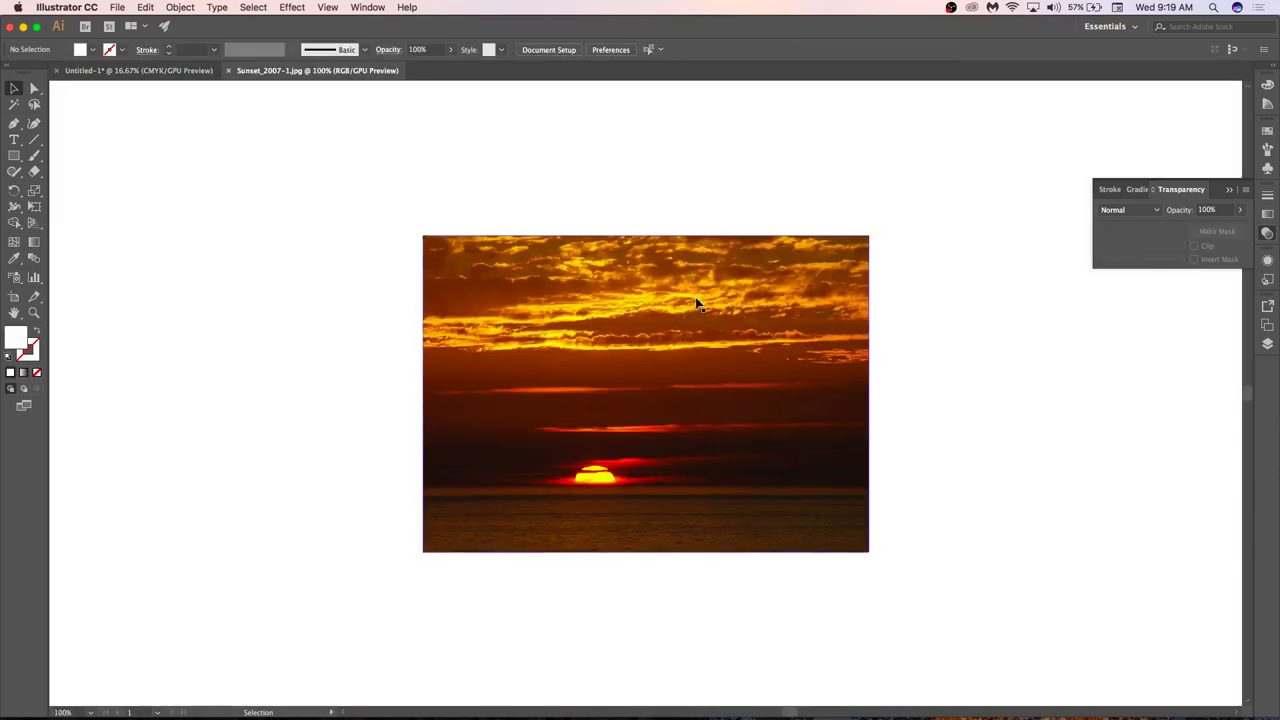
left_click(697, 303)
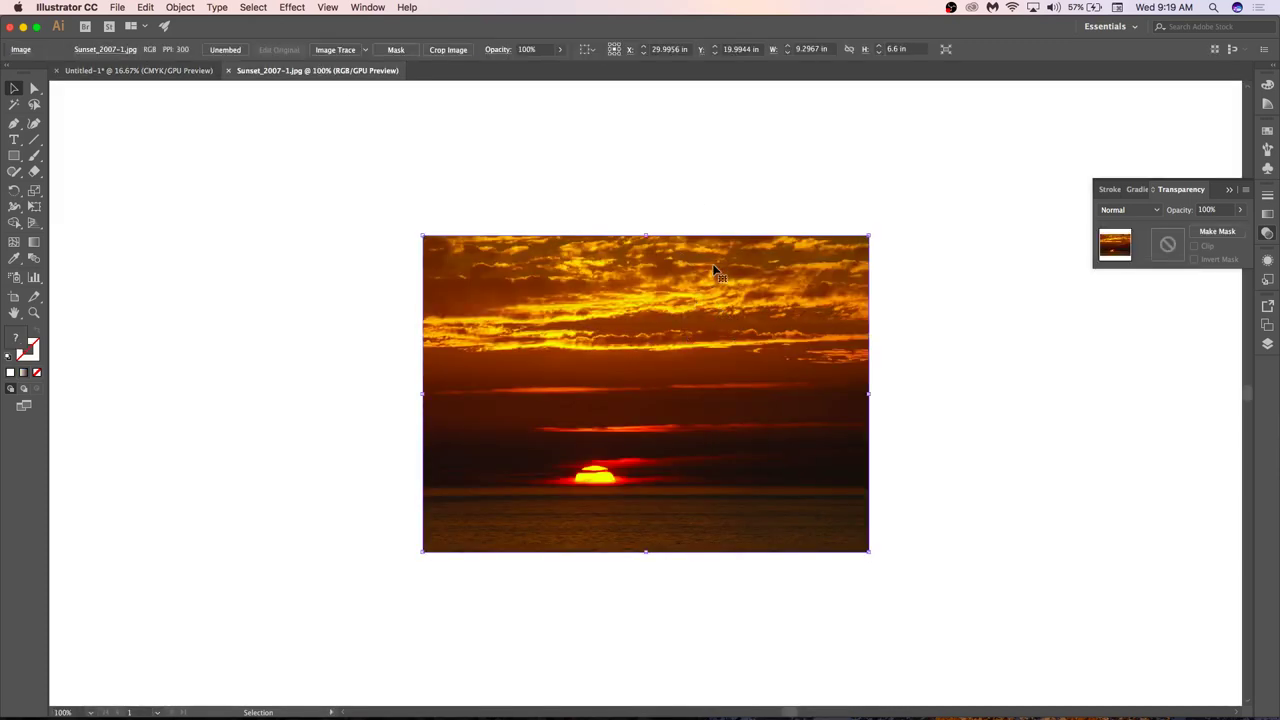
left_click(211, 79)
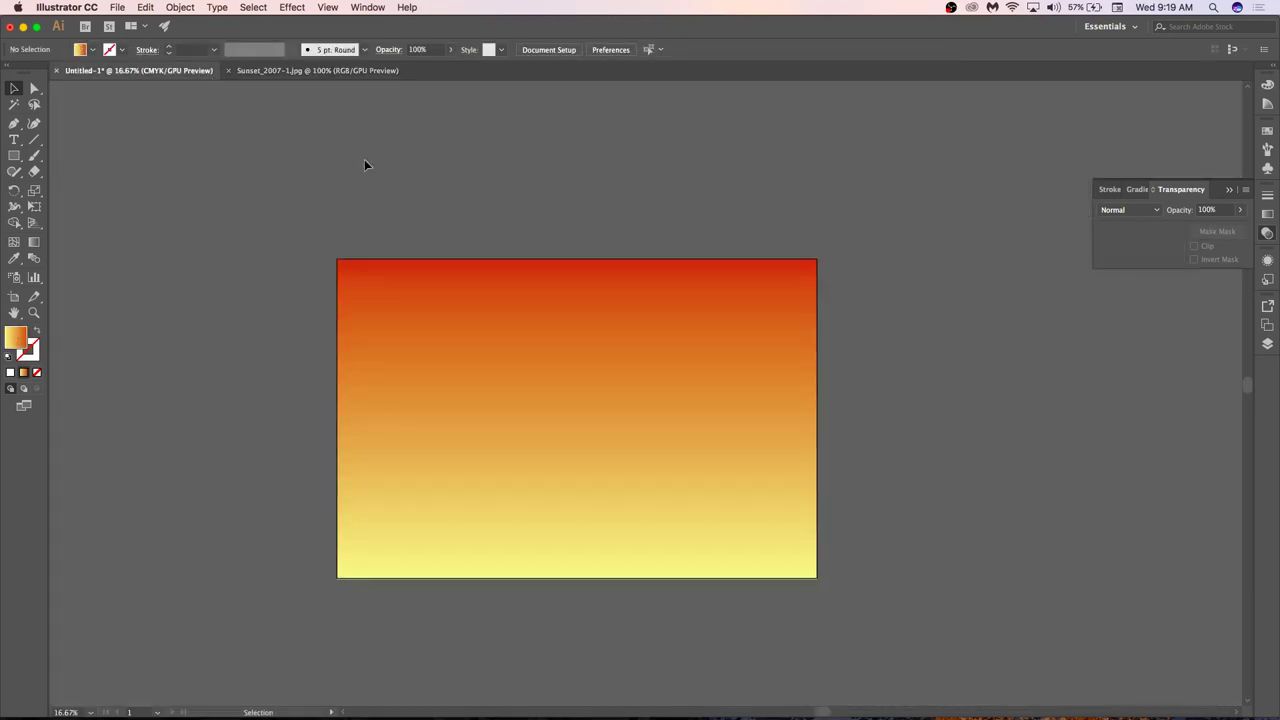
key("super+v")
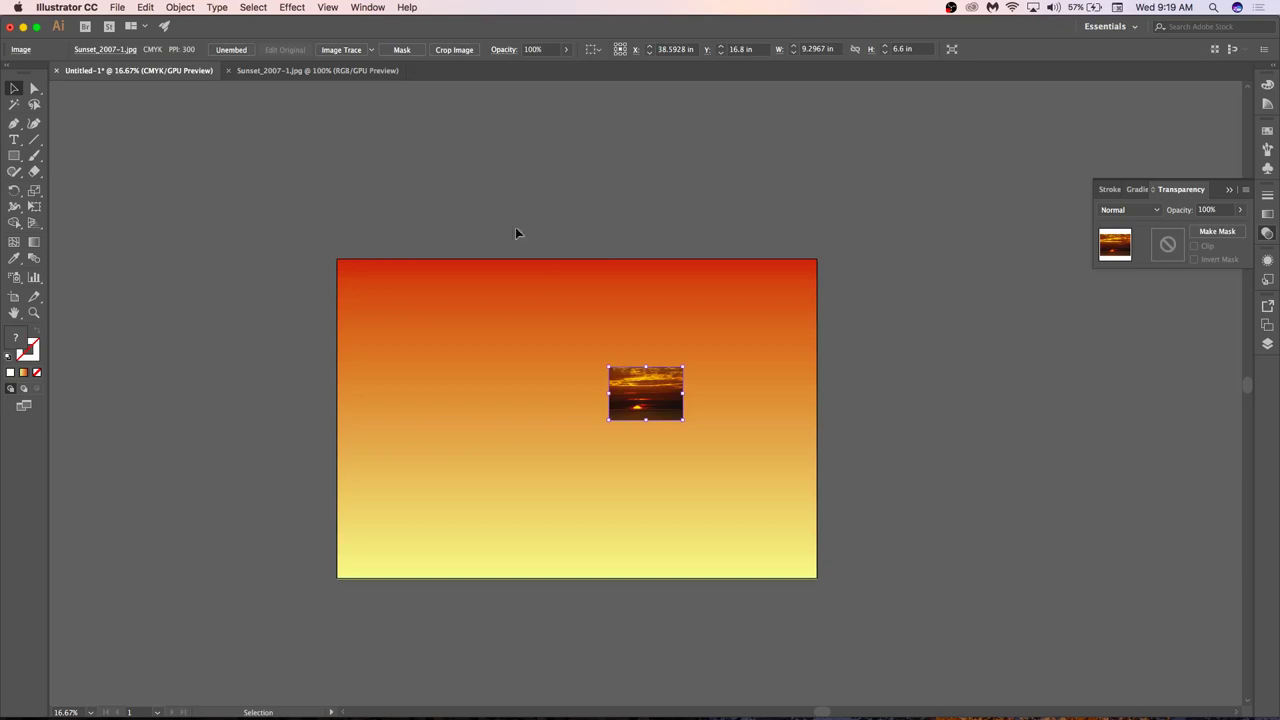
Move the photo to the top-left corner and scale it to 60 by about 42.6 in.
left_click_drag(630, 391, 365, 287)
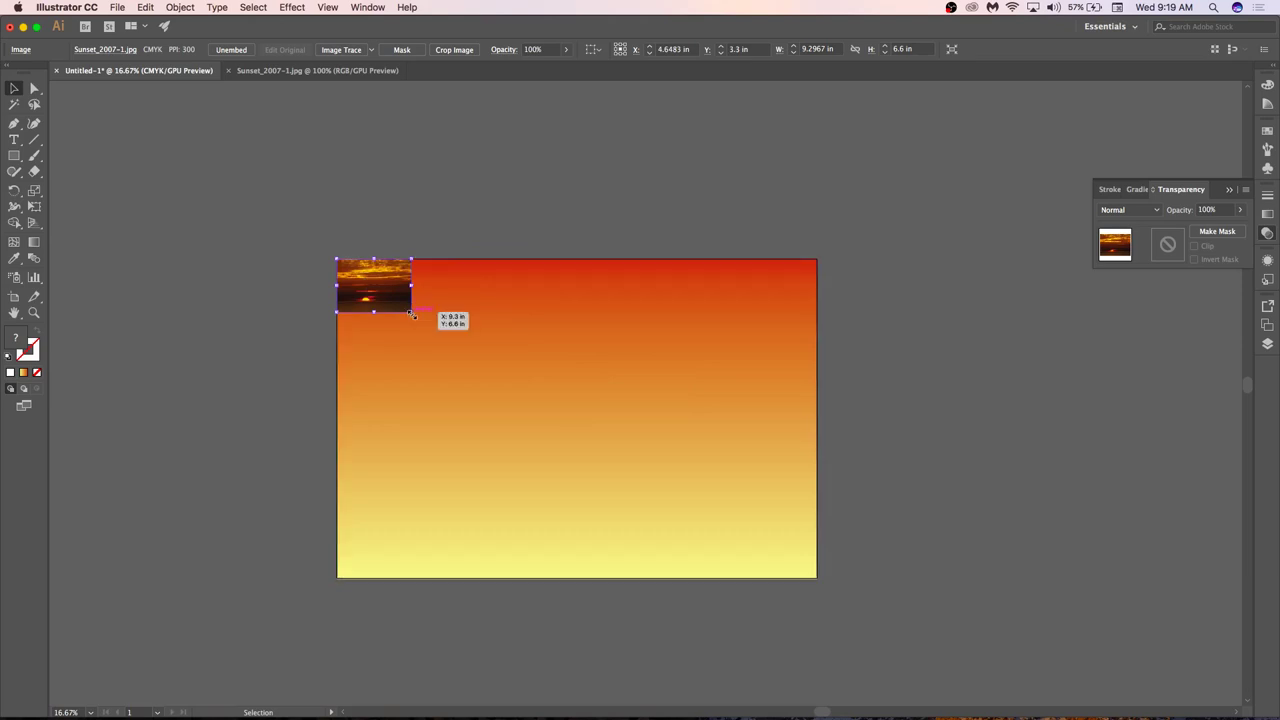
left_click_drag(411, 313, 1020, 522)
left_click_drag(1015, 410, 820, 478)
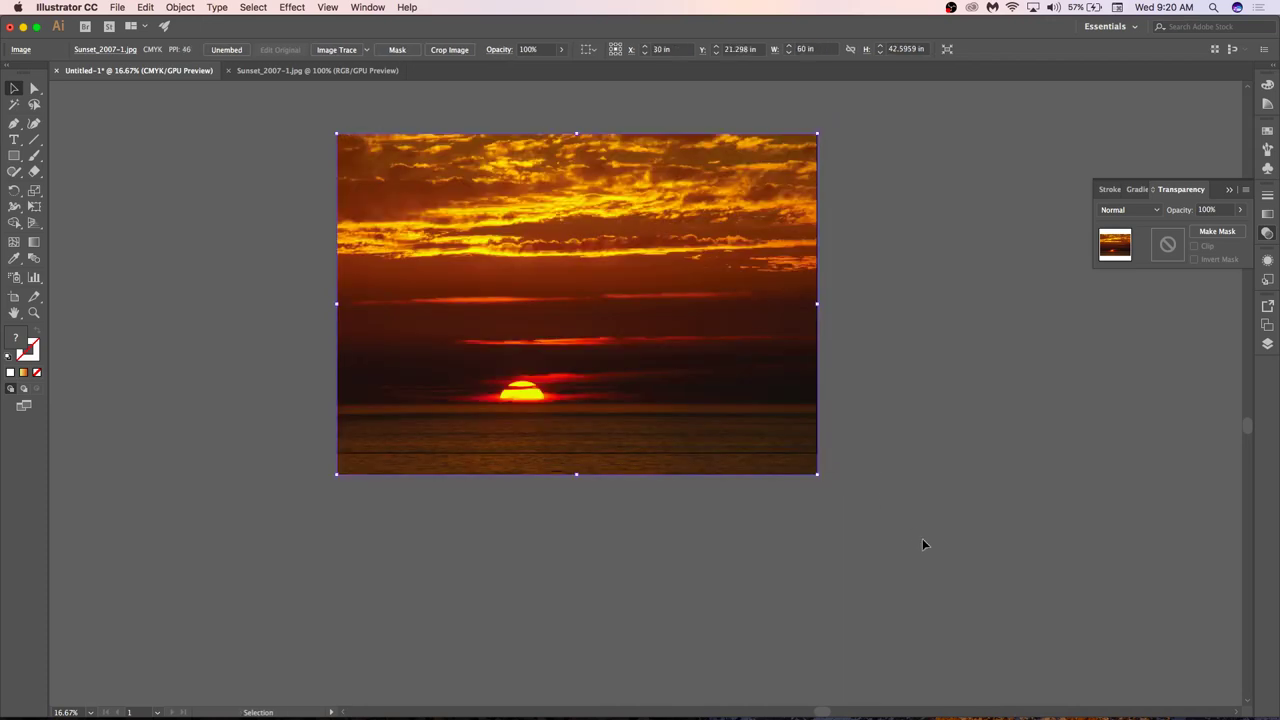
left_click_drag(576, 474, 577, 352)
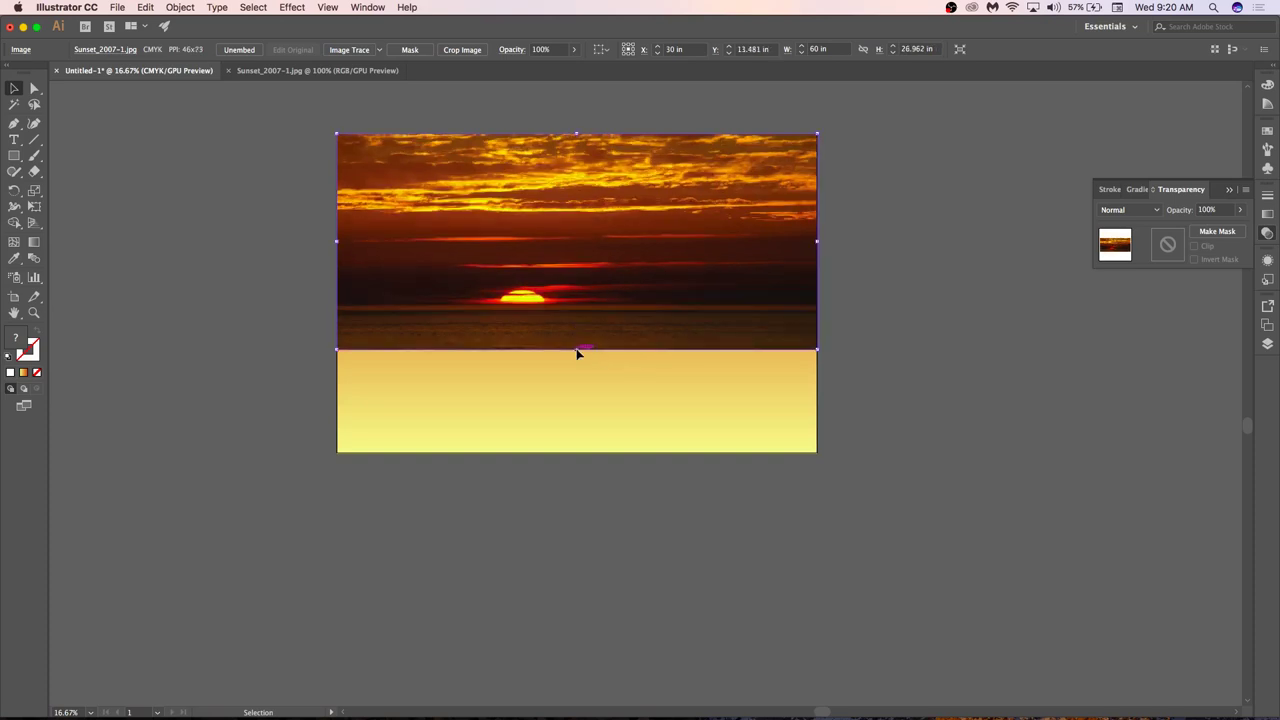
key("super+z")
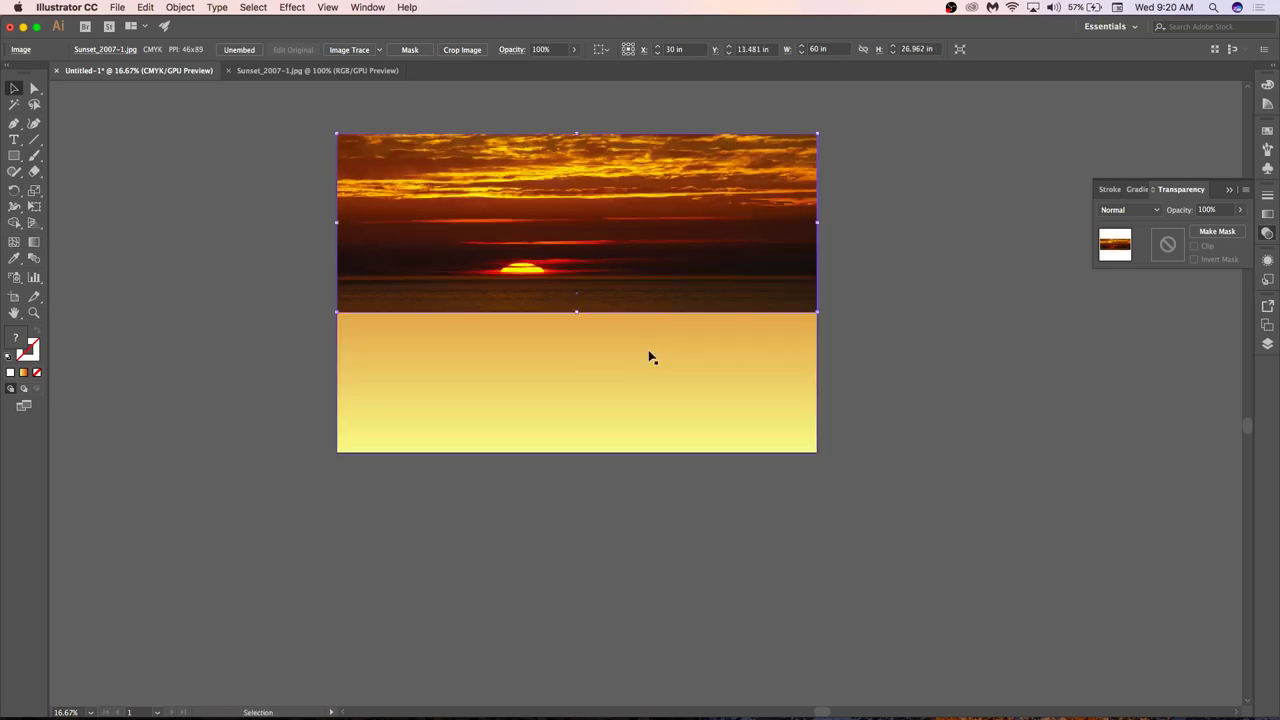
key("super+z")
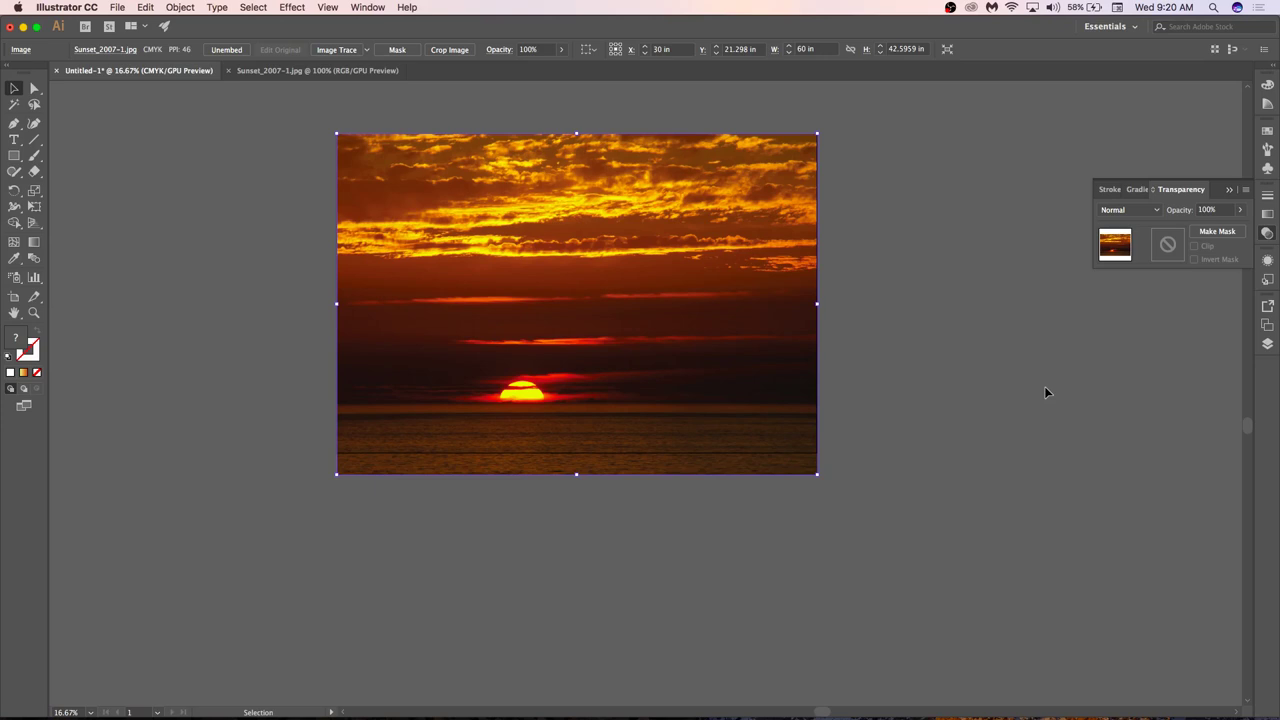
Try Lighten, Color Dodge and Color Burn blending on the photo, settling on Screen.
left_click(1136, 212)
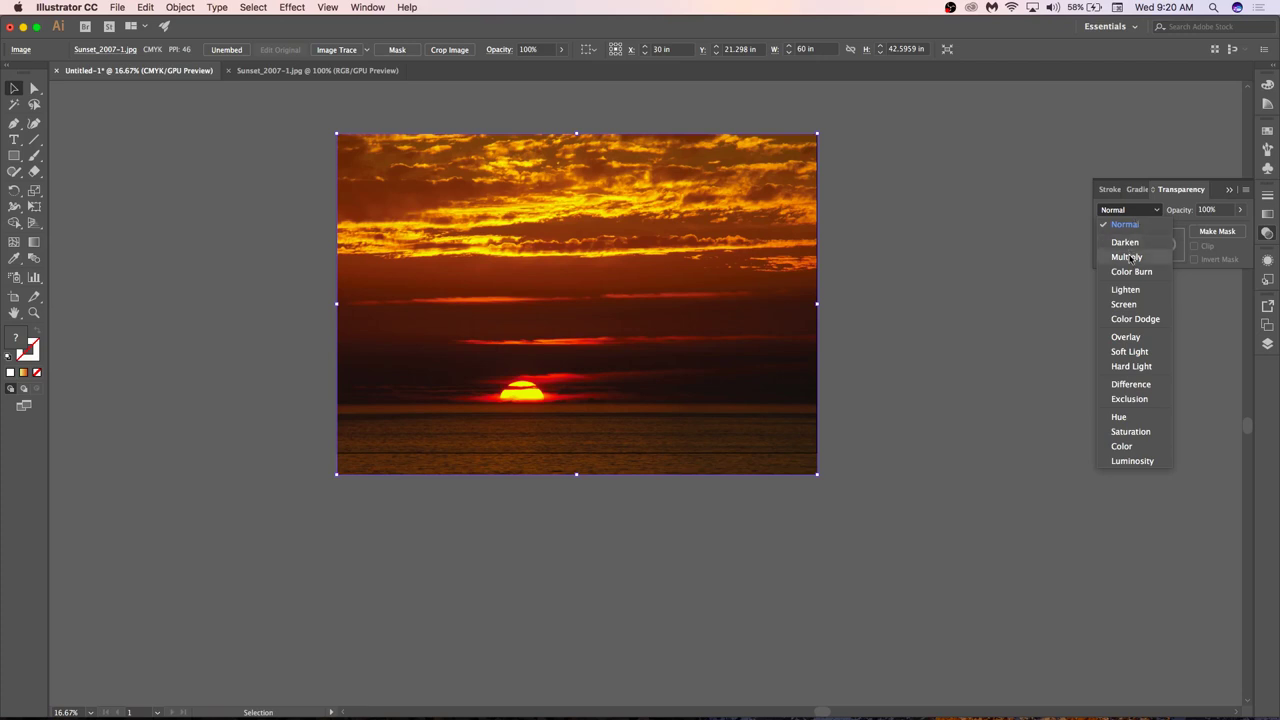
left_click(1129, 289)
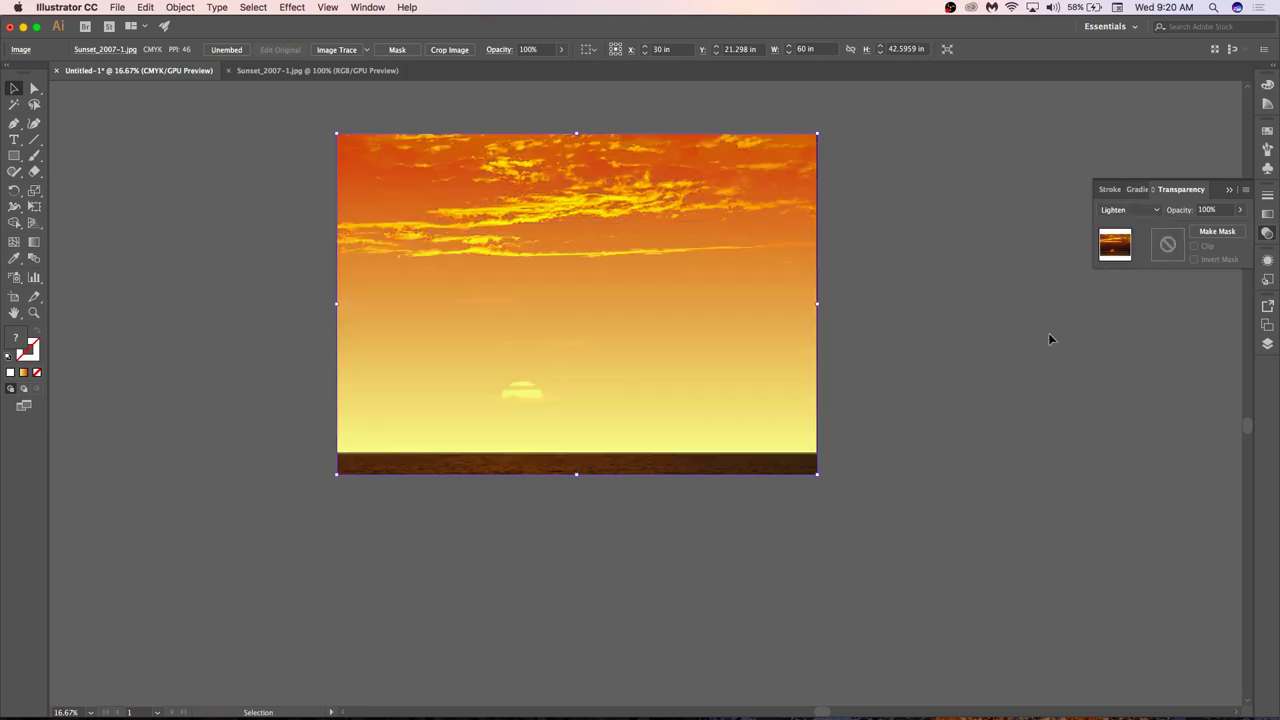
left_click(1129, 210)
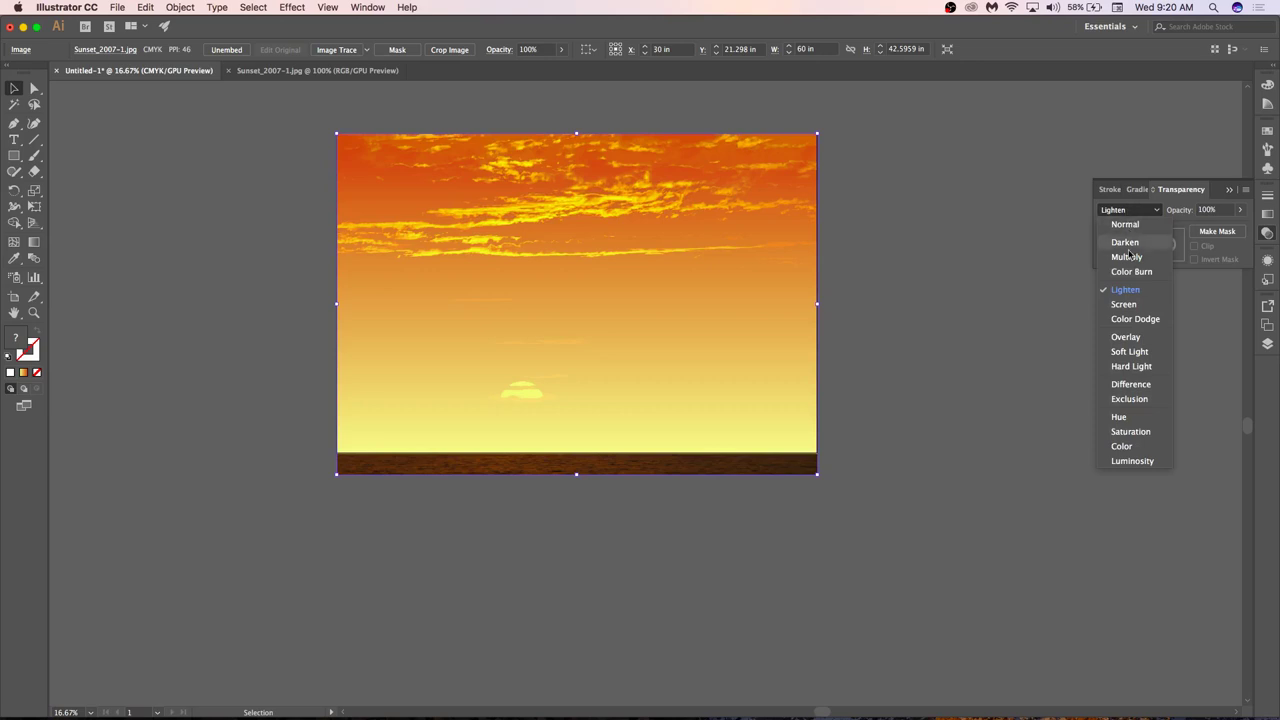
left_click(1126, 304)
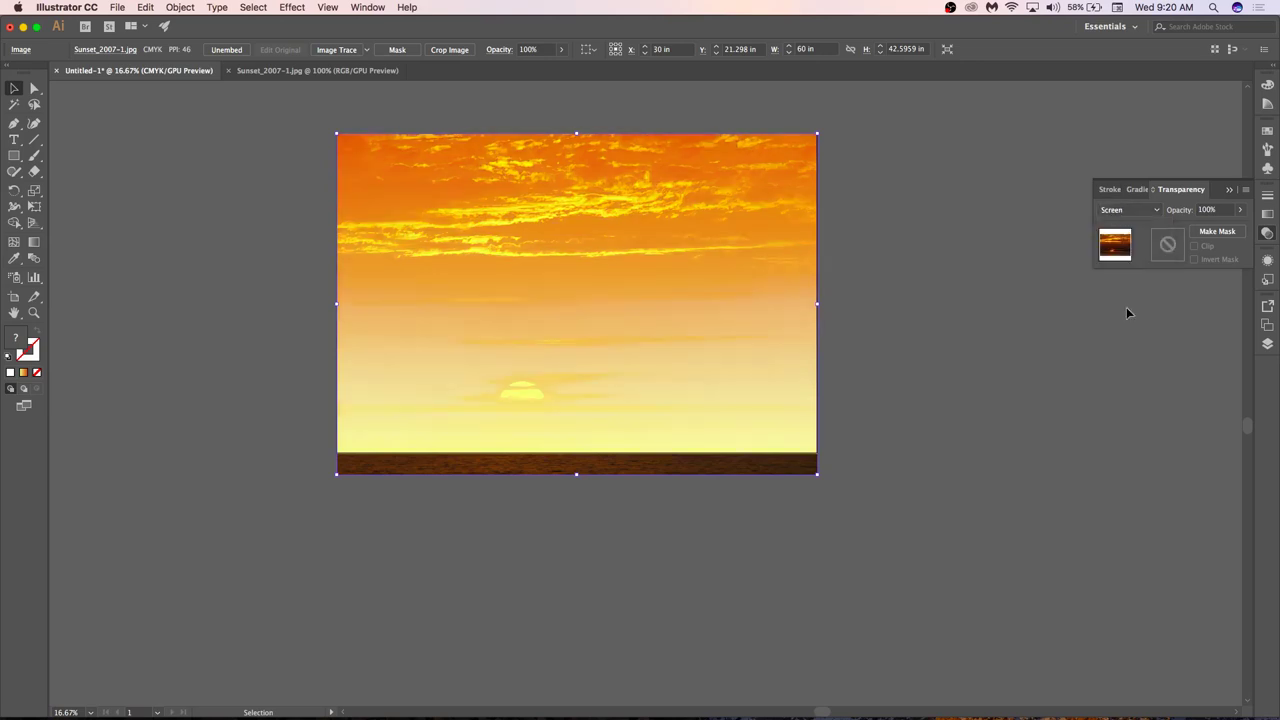
left_click(1131, 209)
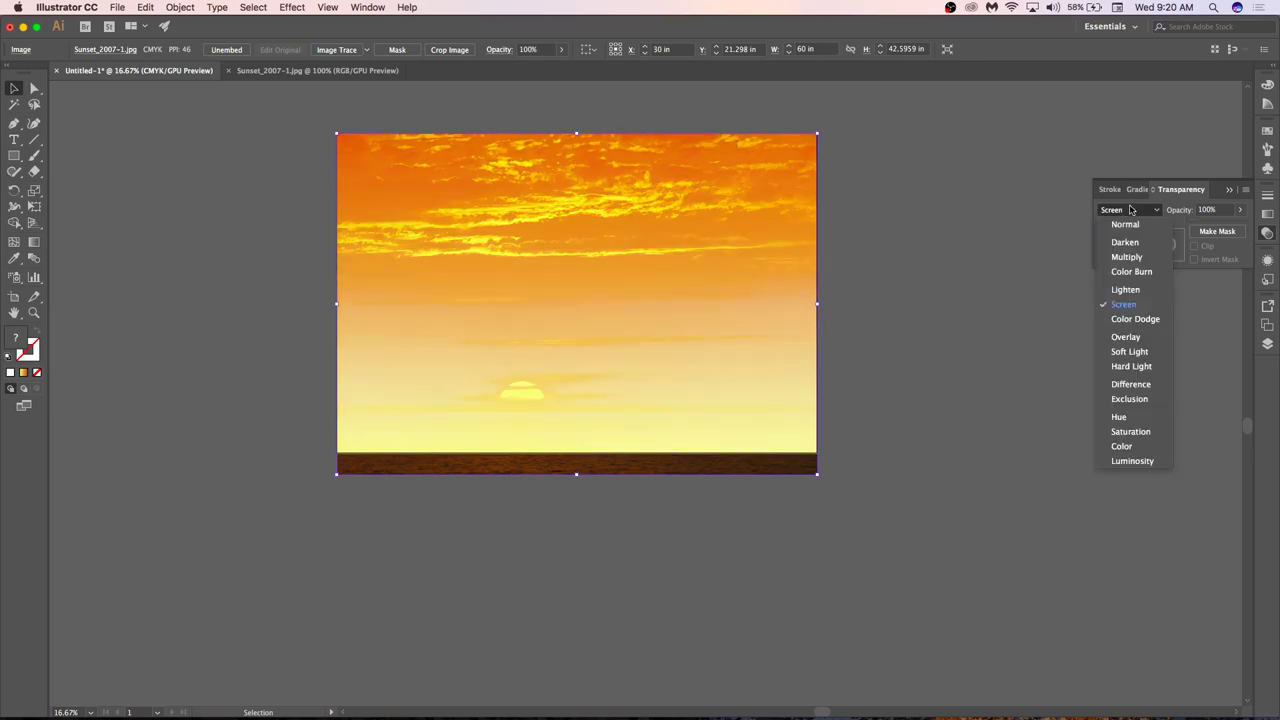
left_click(1136, 318)
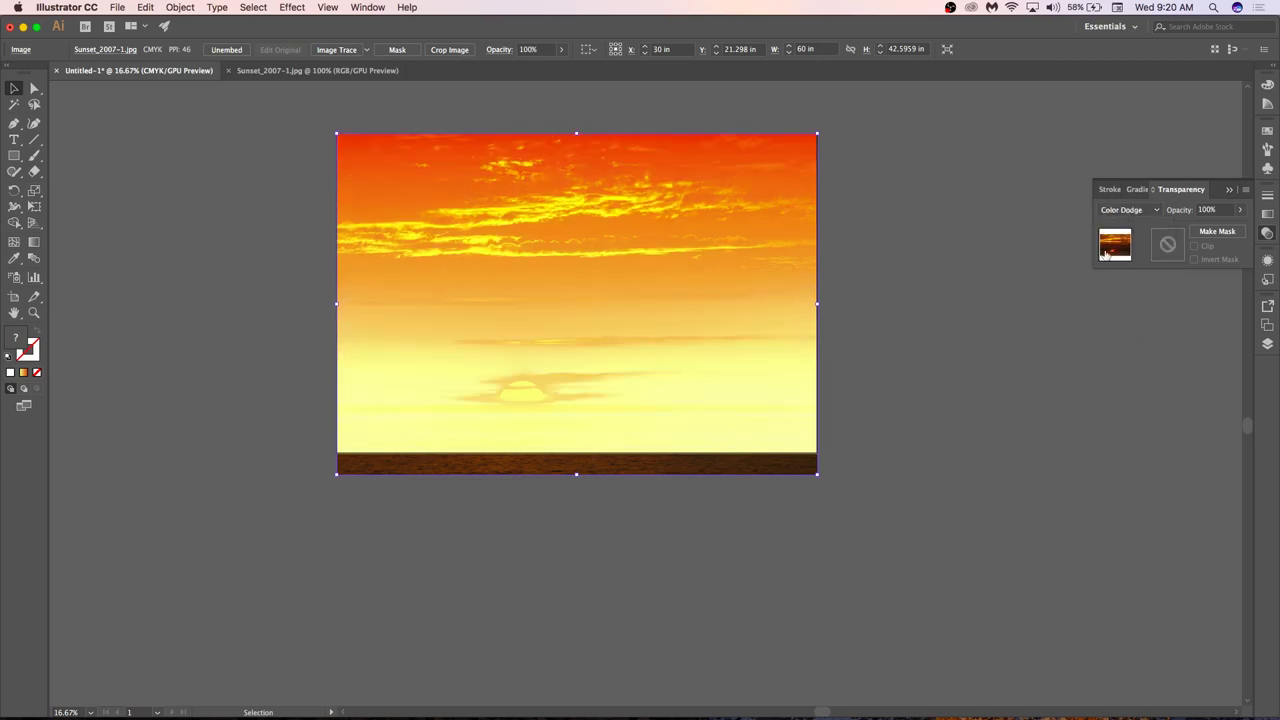
left_click(1131, 209)
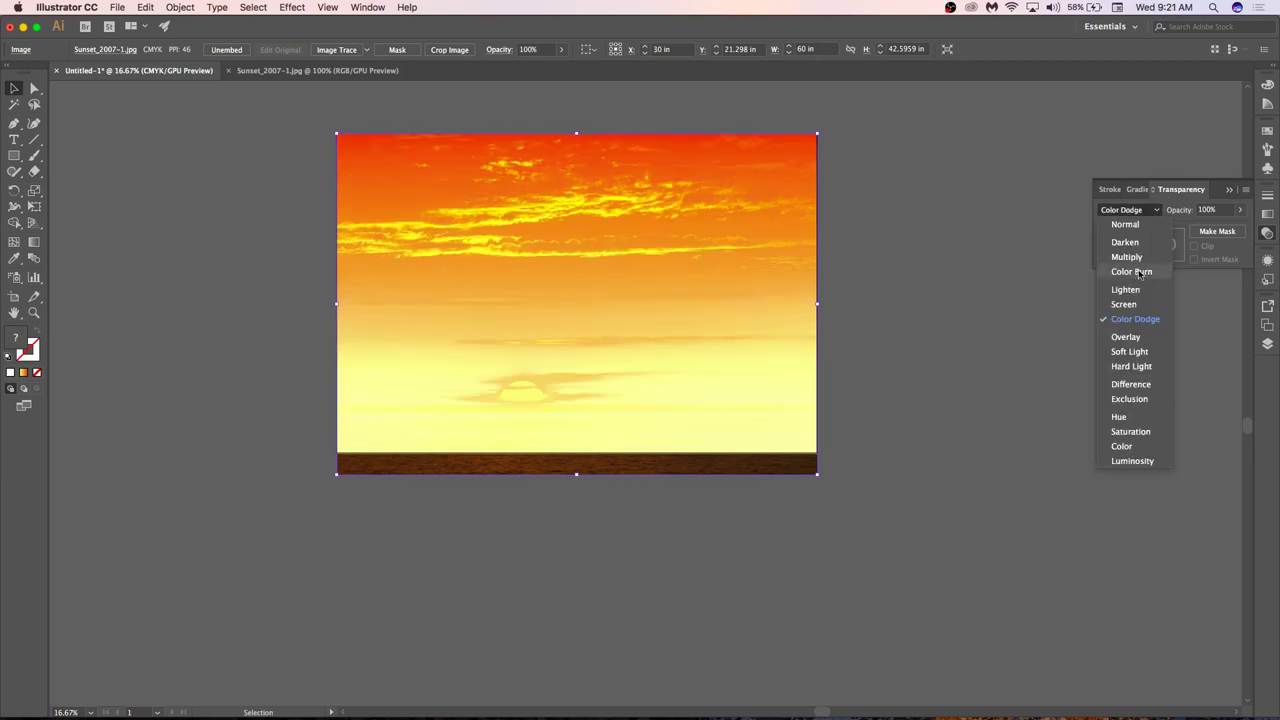
left_click(1136, 274)
left_click(1120, 210)
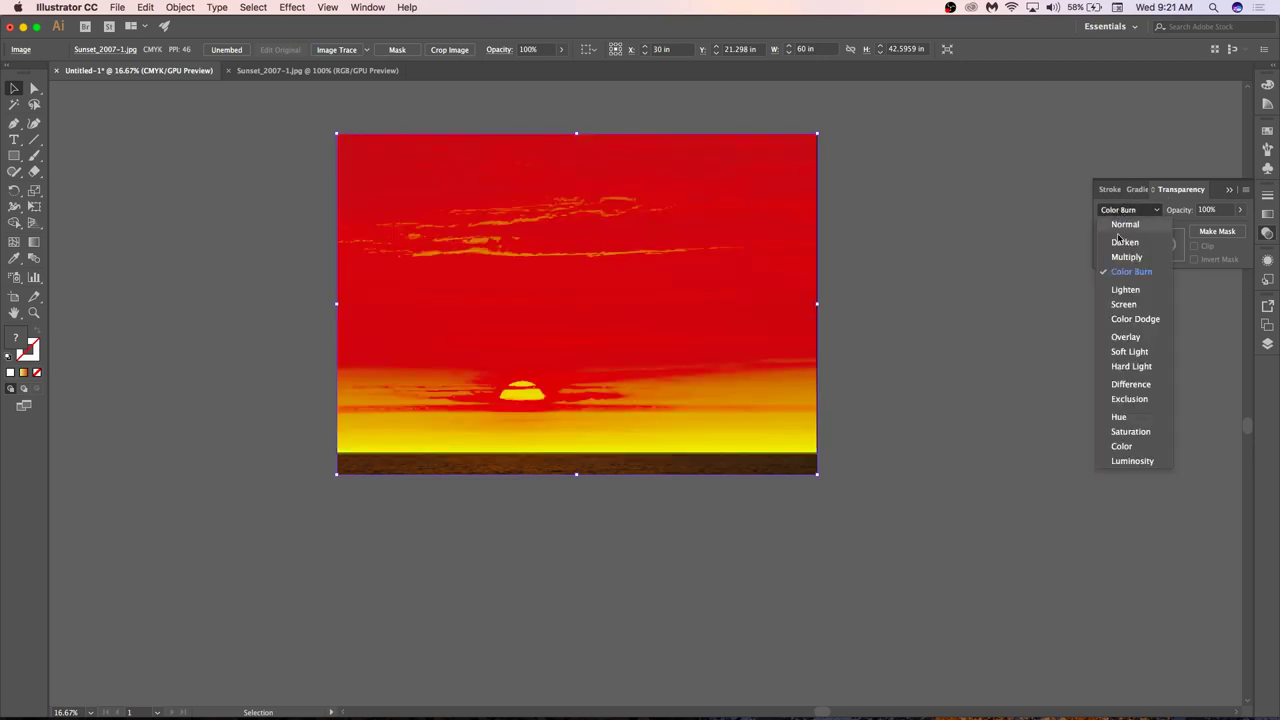
left_click(1129, 304)
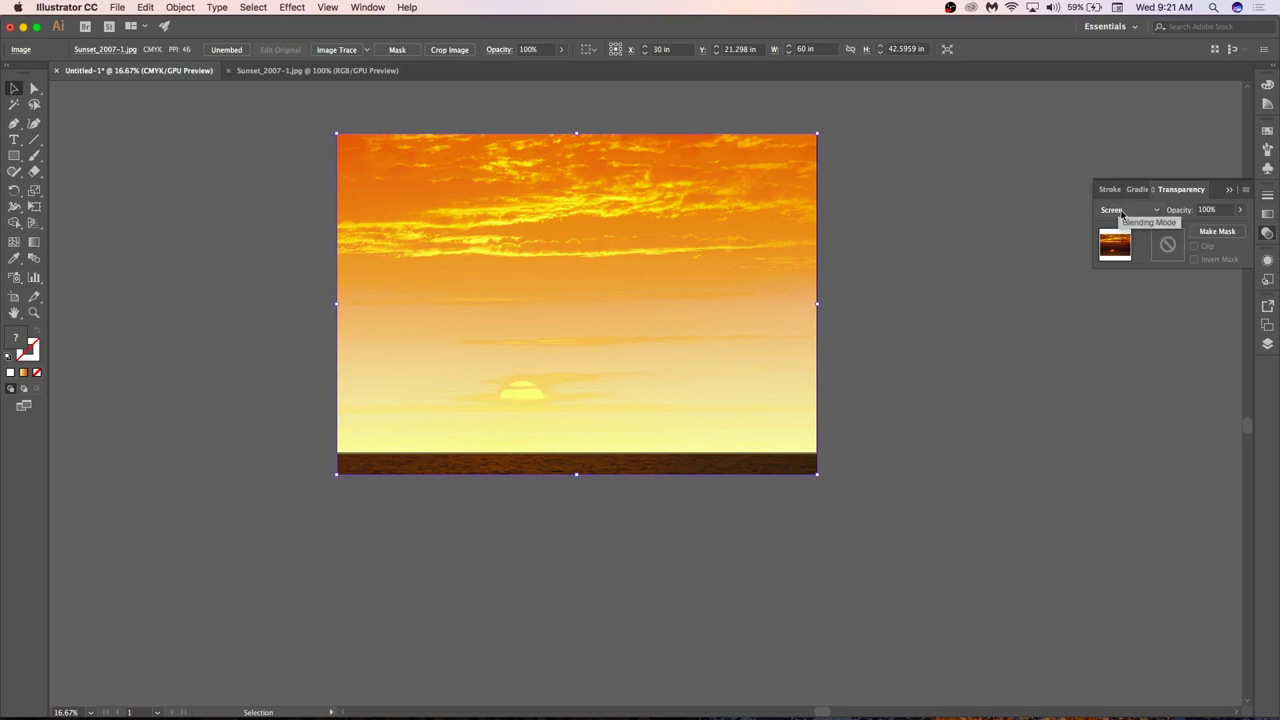
Lower the photo's opacity to 58% and deselect it.
left_click(1240, 210)
left_click_drag(1237, 229, 1216, 229)
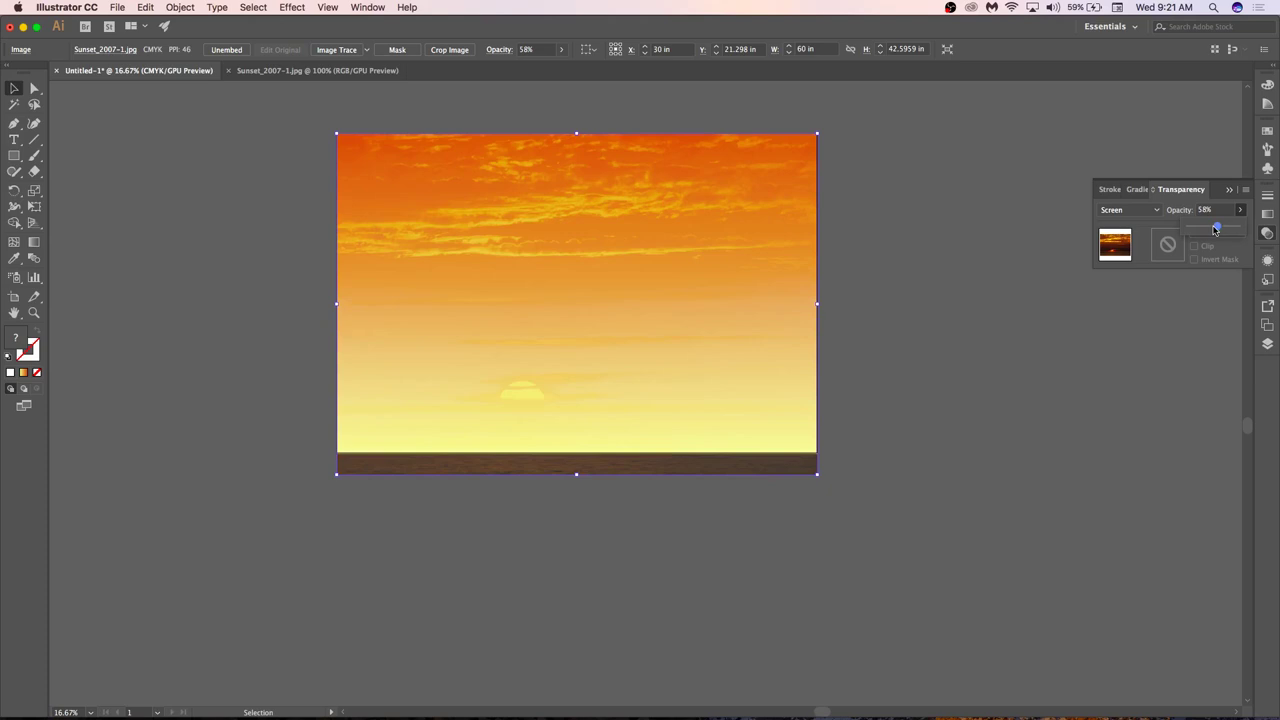
left_click(1147, 500)
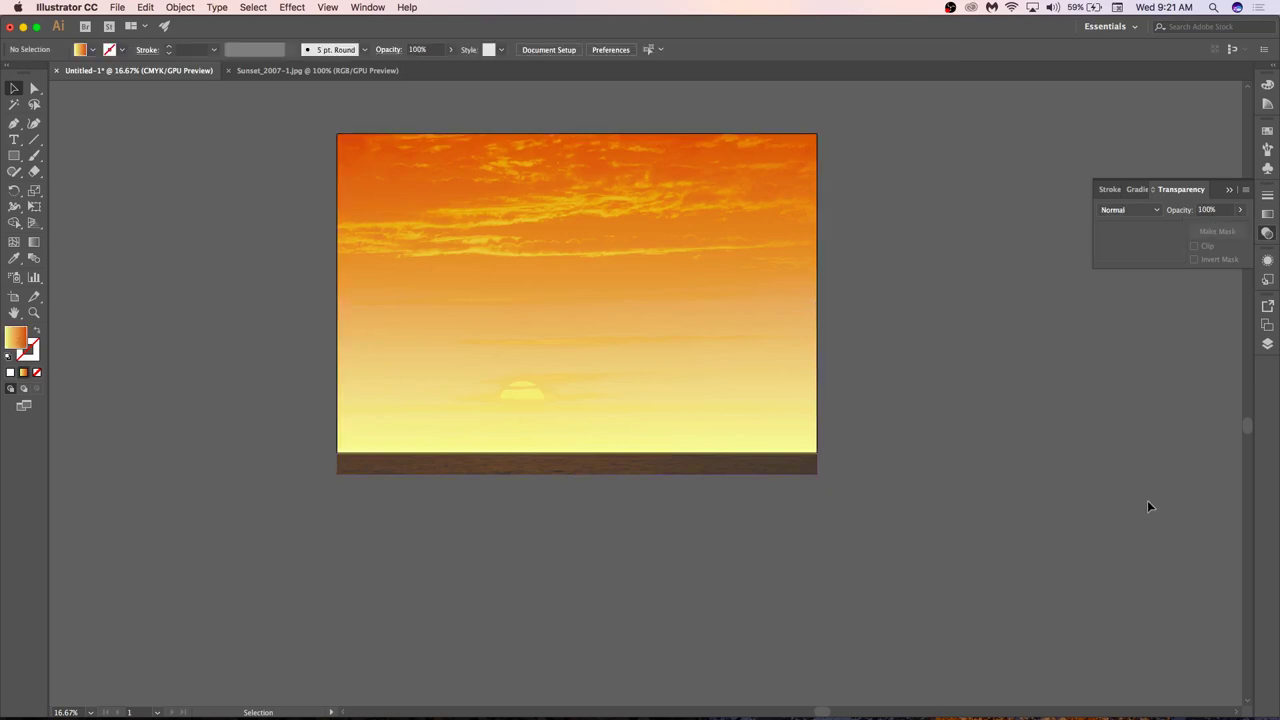
Drag the photo's <Image> entry from Layer 1 into Layer 2, then collapse Layer 1.
left_click(1268, 342)
left_click(1065, 433)
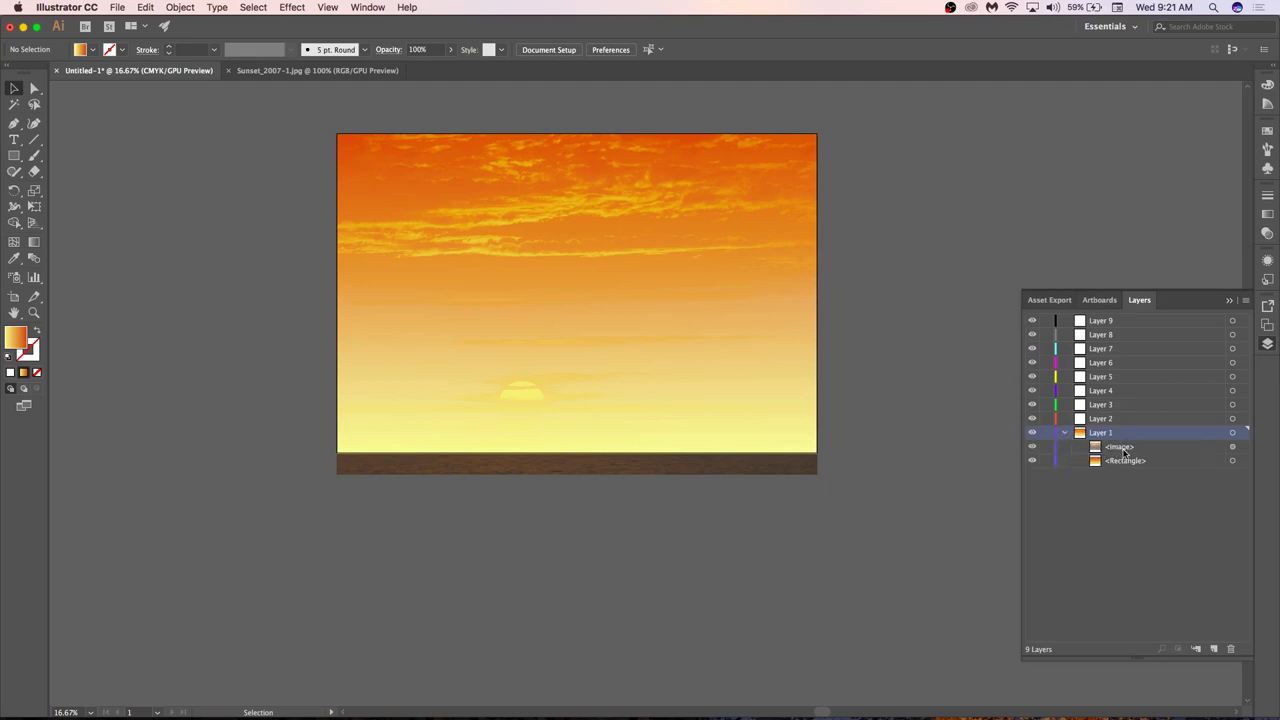
left_click(1194, 450)
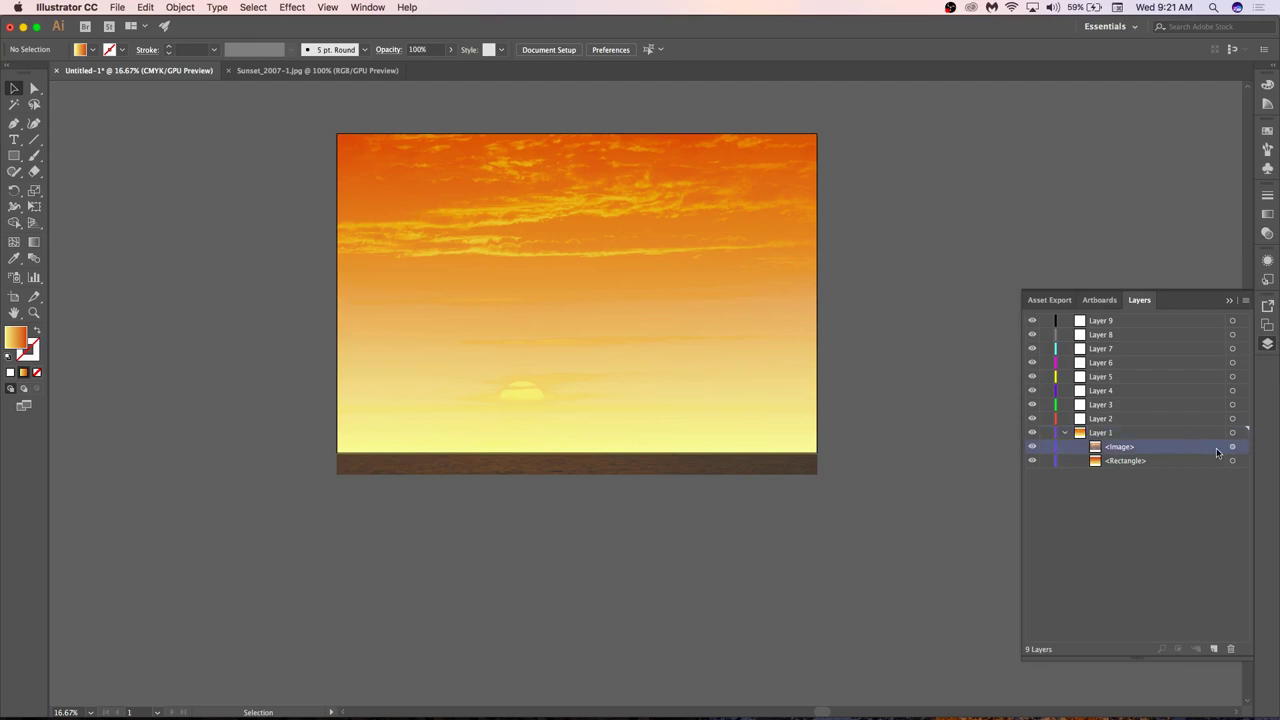
left_click_drag(1100, 447, 1103, 420)
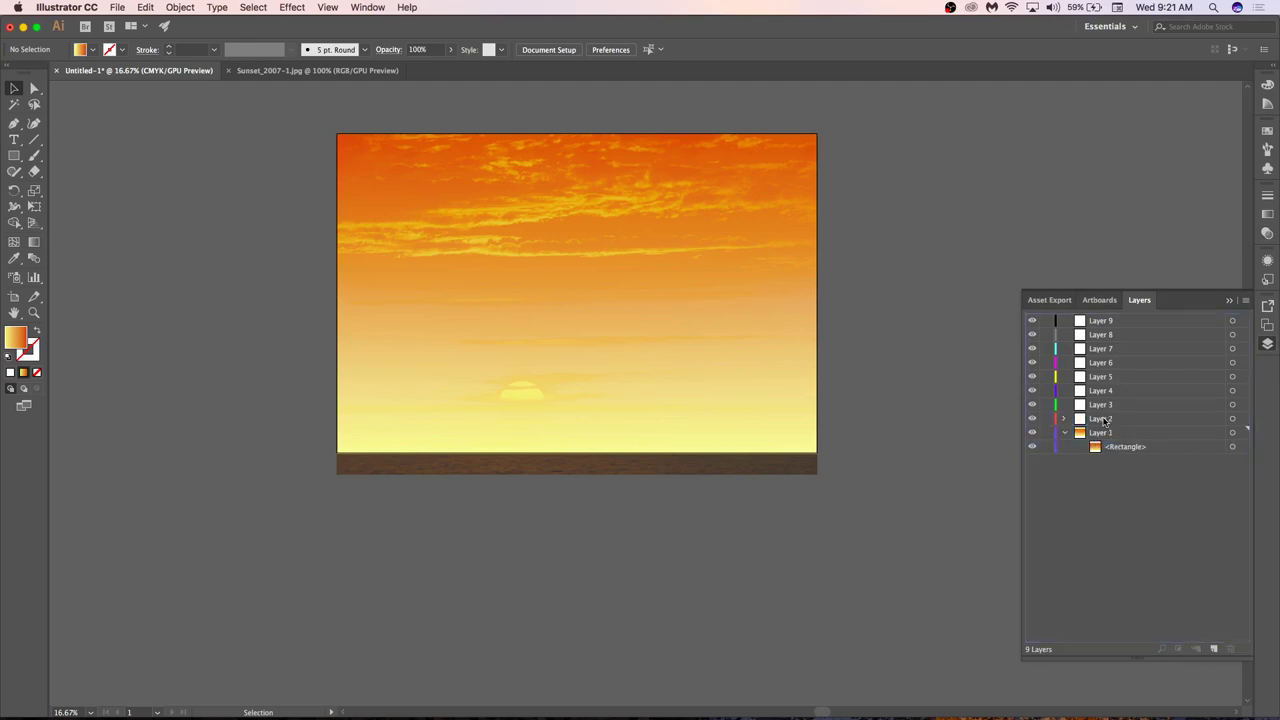
left_click(1065, 433)
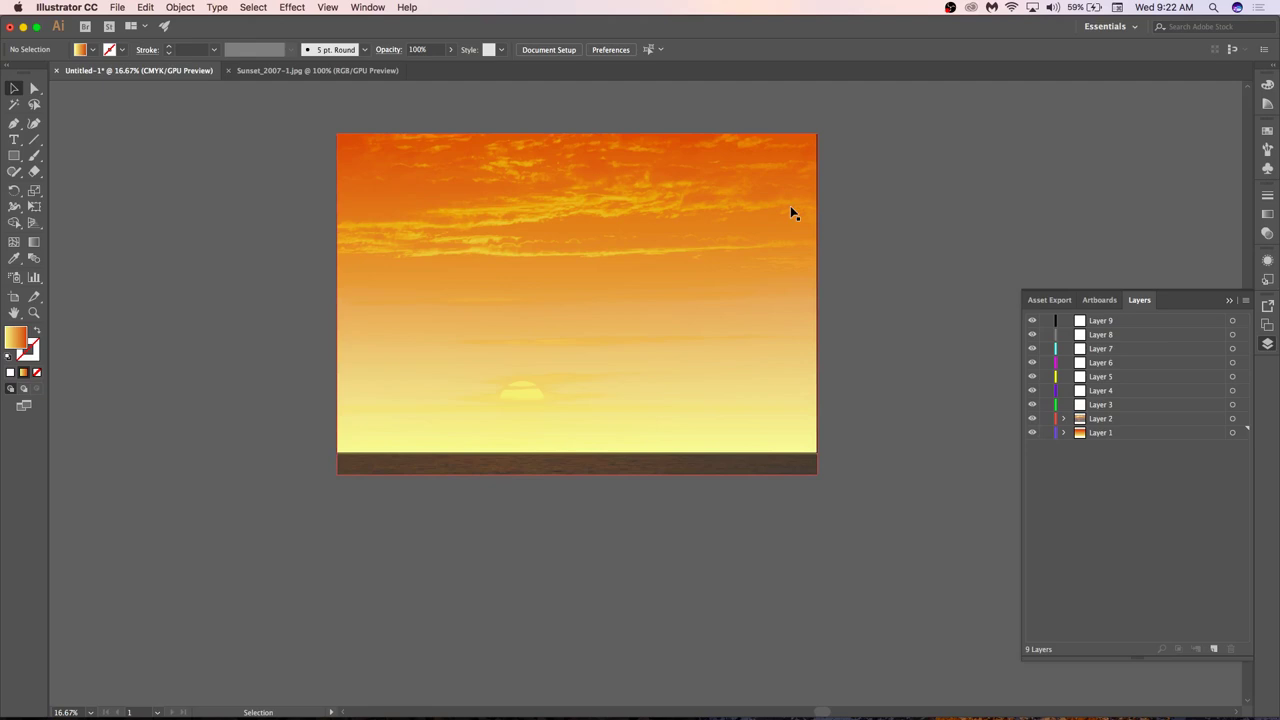
Check the photo's stacking, lock Layers 1 and 2, and make Layer 3 the active layer.
left_click_drag(791, 213, 816, 147)
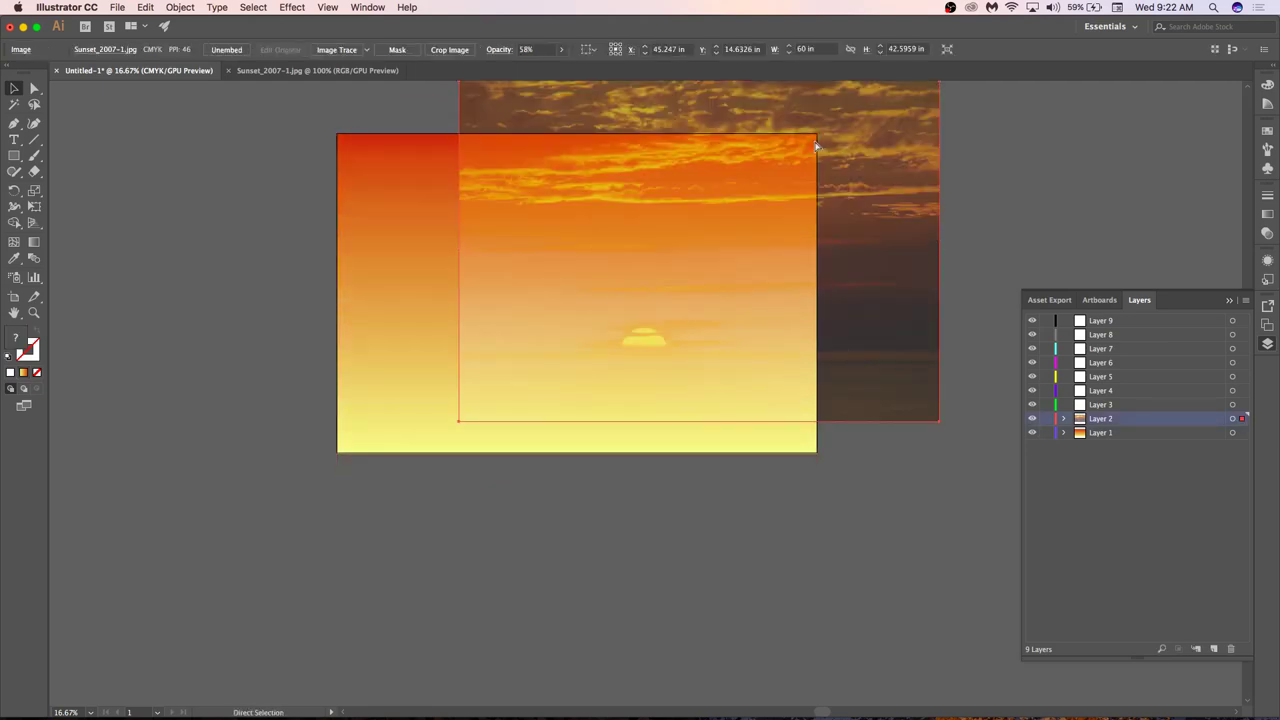
key("super+z")
left_click(1034, 490)
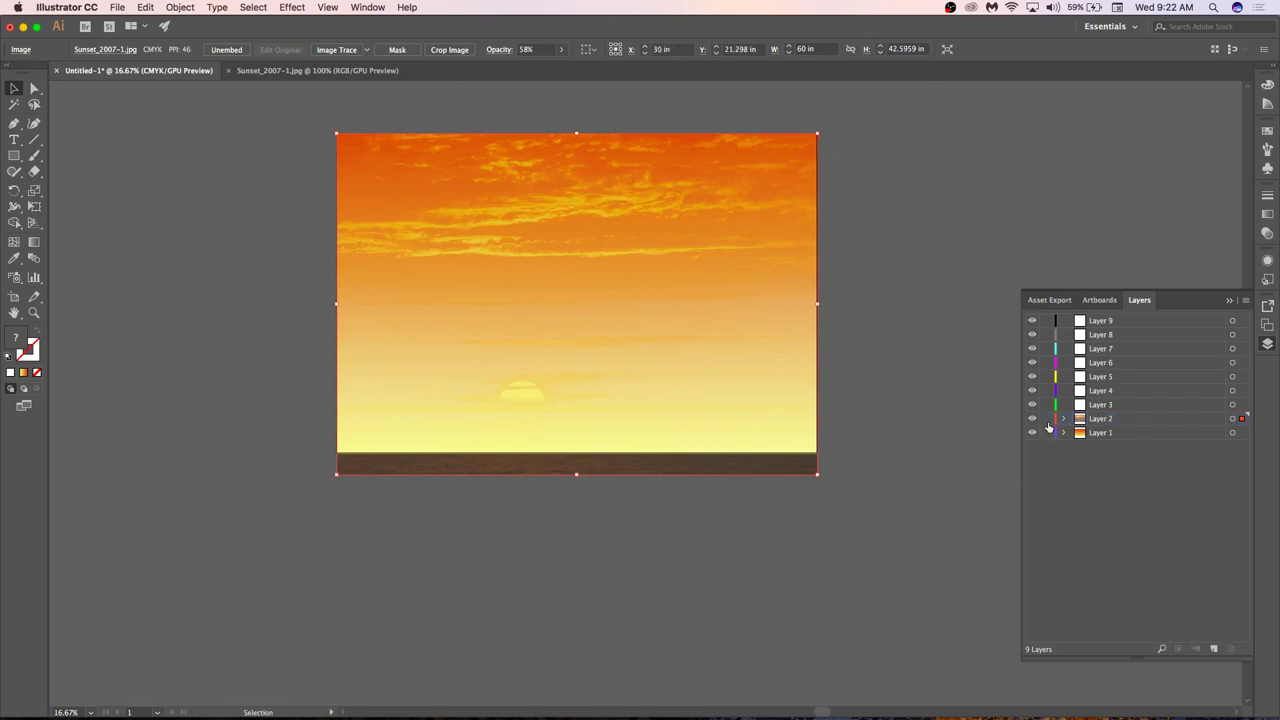
left_click_drag(1032, 419, 1037, 446)
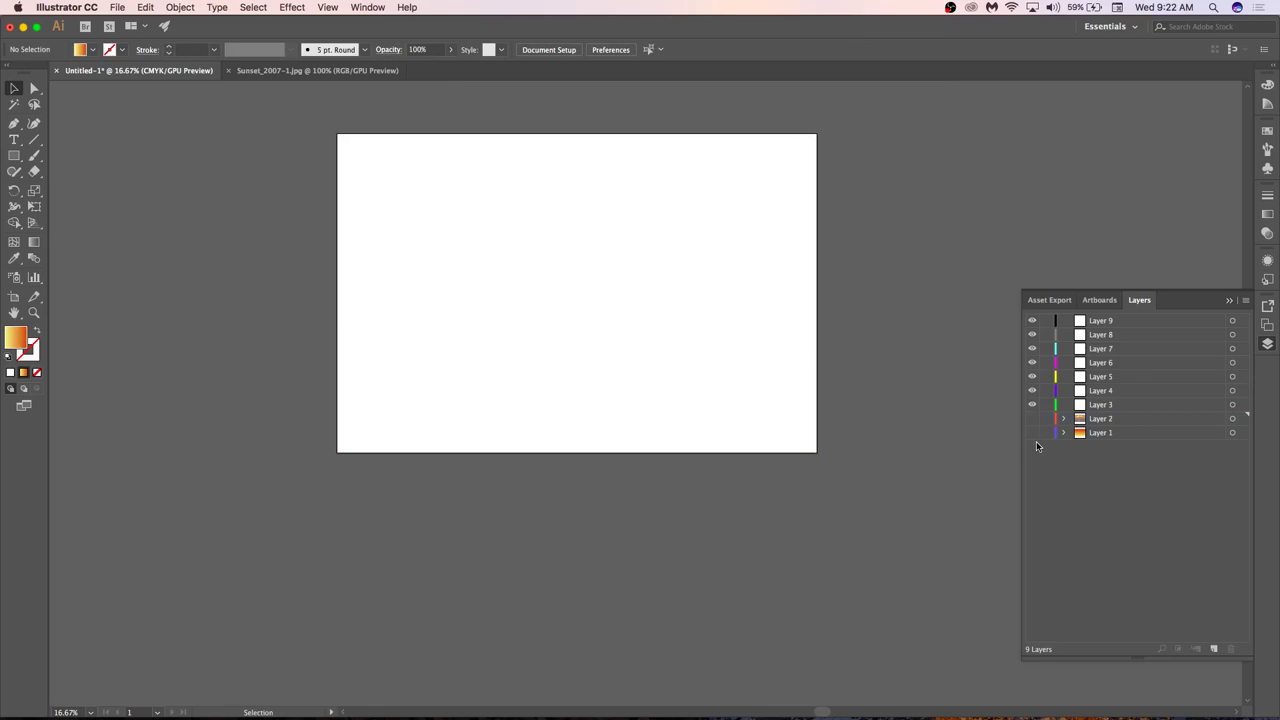
left_click_drag(1032, 420, 1047, 437)
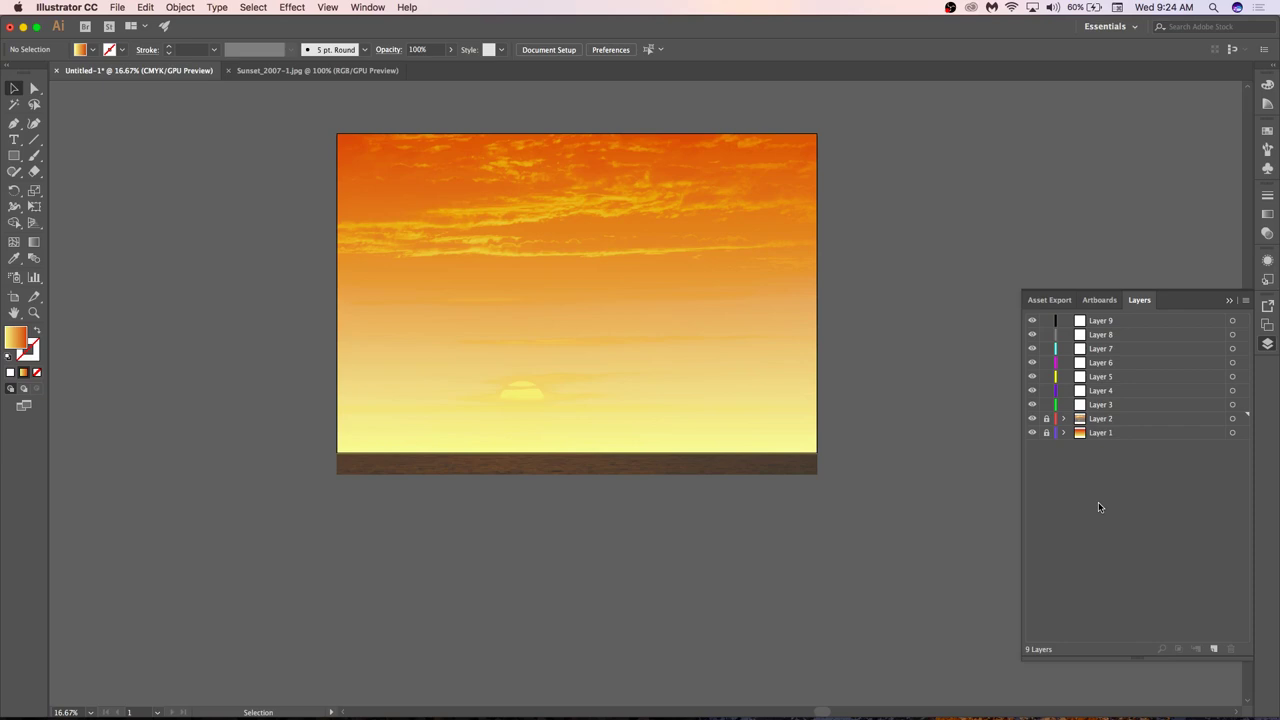
left_click(1108, 405)
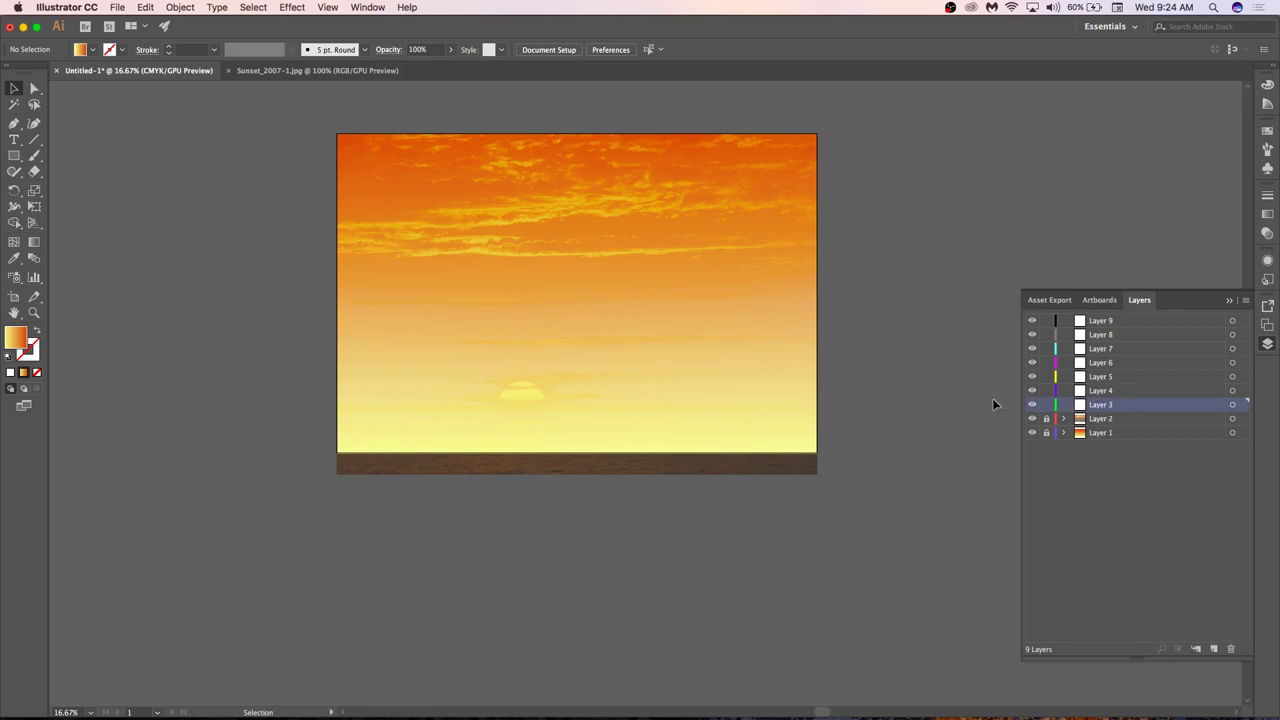
Draw a trial curved dune outline with the Pen tool, then undo it.
left_click(13, 124)
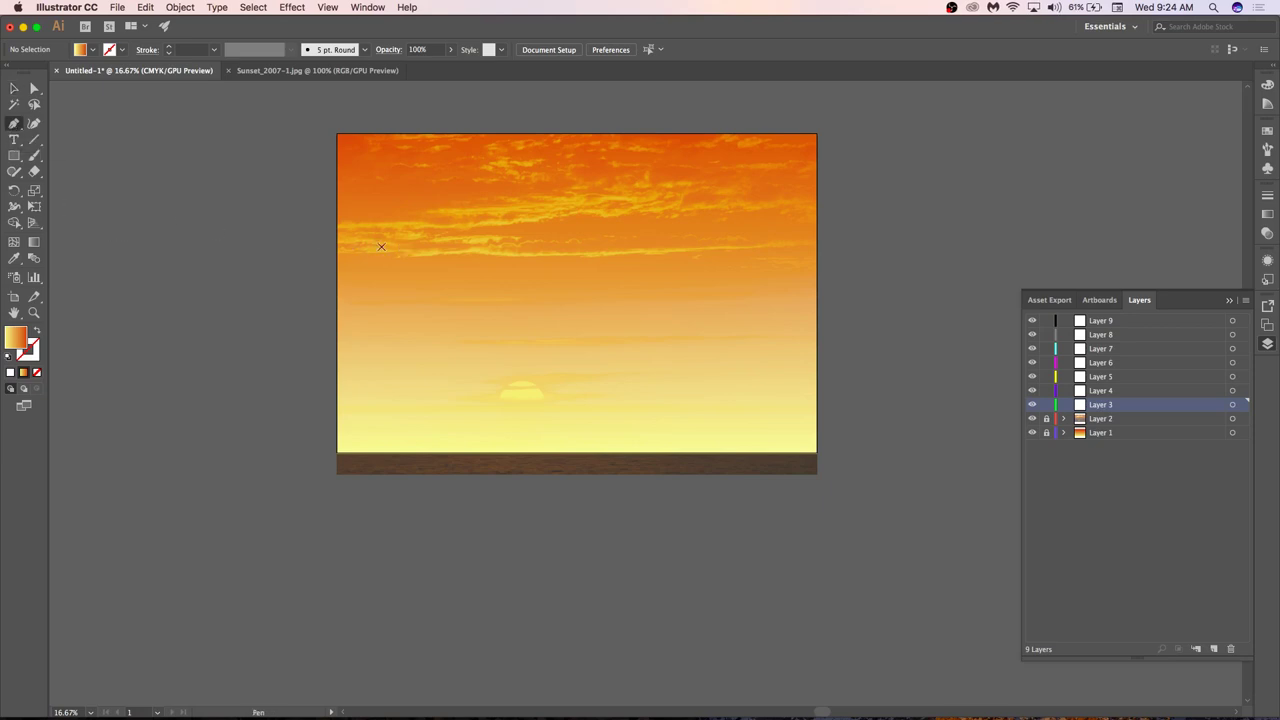
left_click(251, 212)
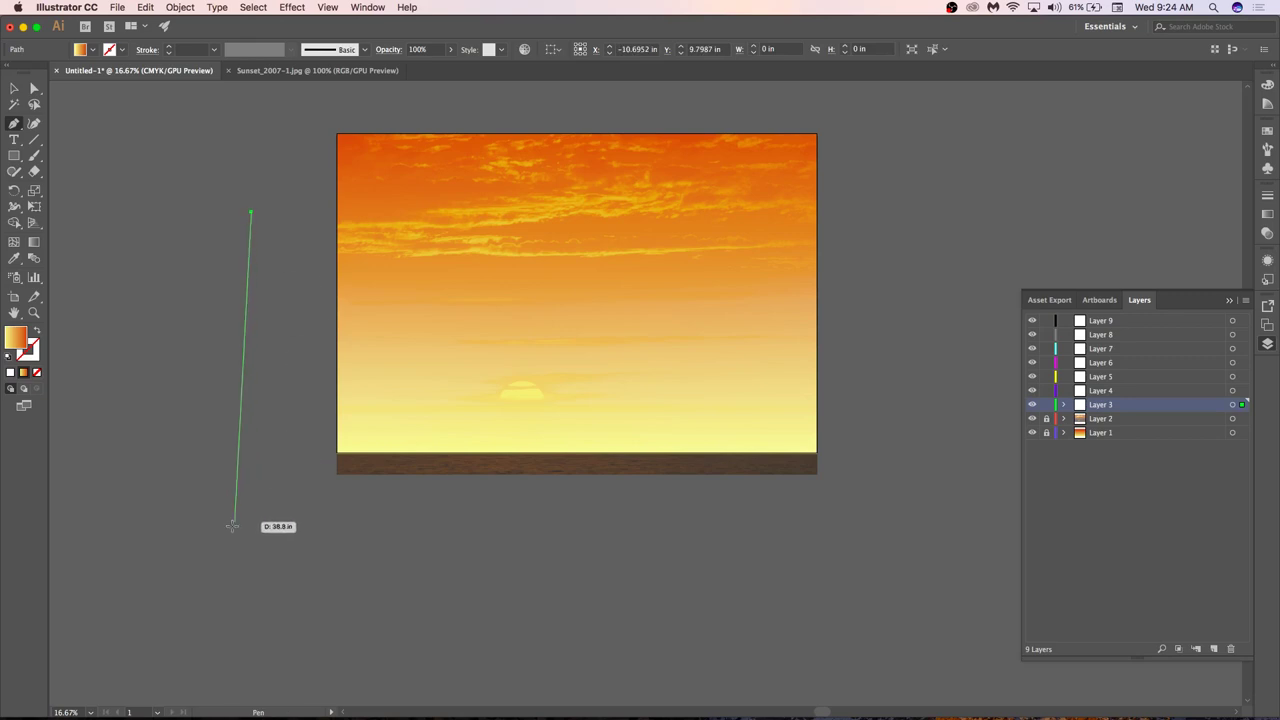
left_click(183, 560)
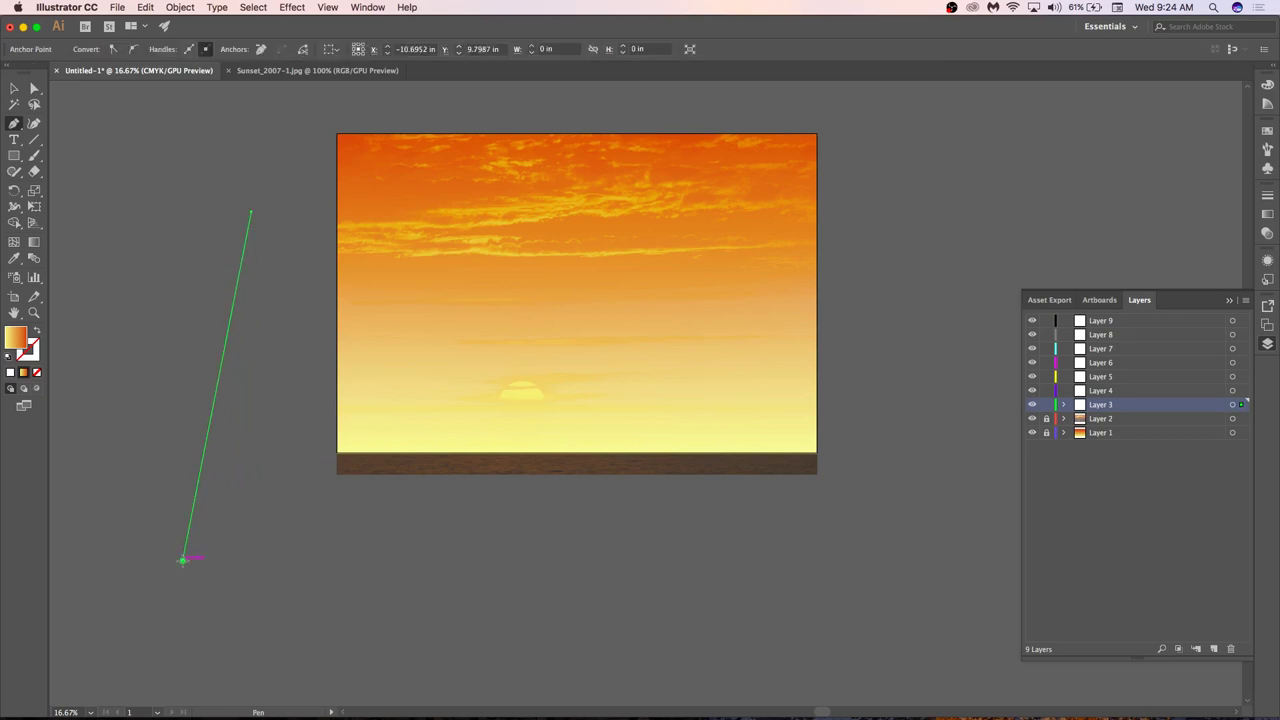
left_click(438, 539)
left_click_drag(588, 511, 652, 560)
left_click_drag(710, 600, 835, 530)
left_click_drag(827, 459, 958, 455)
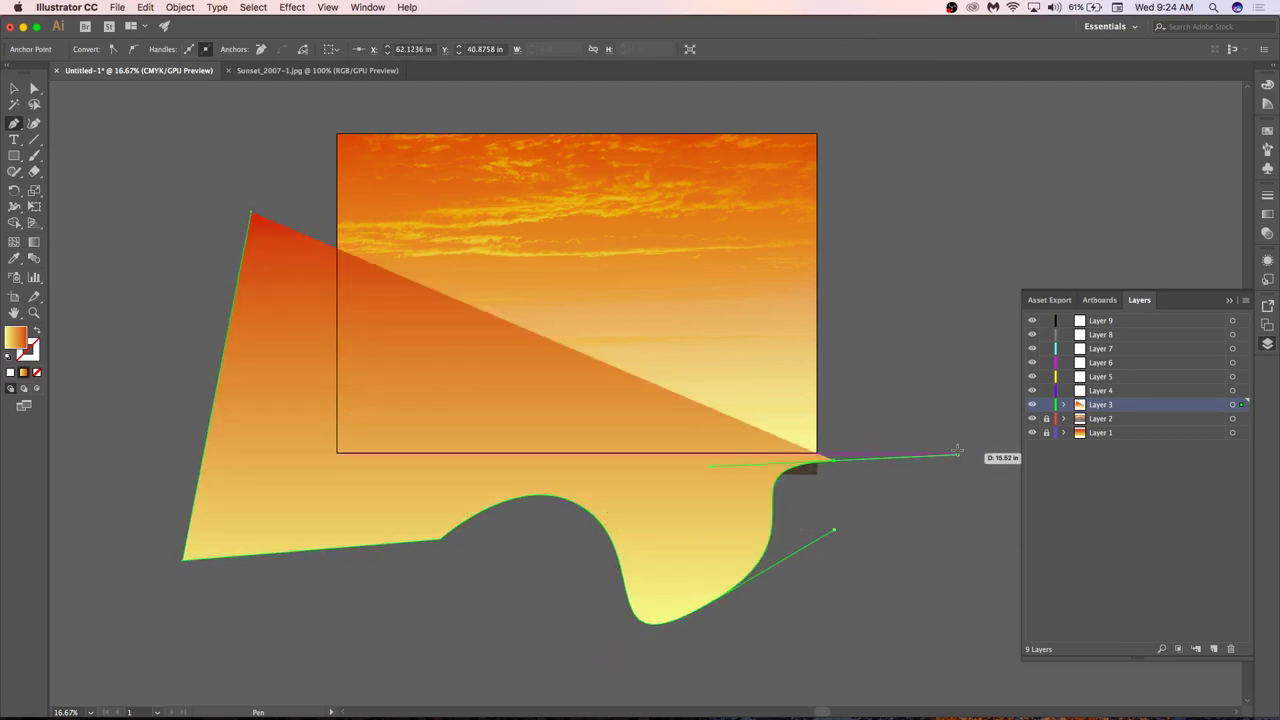
left_click_drag(858, 331, 857, 340)
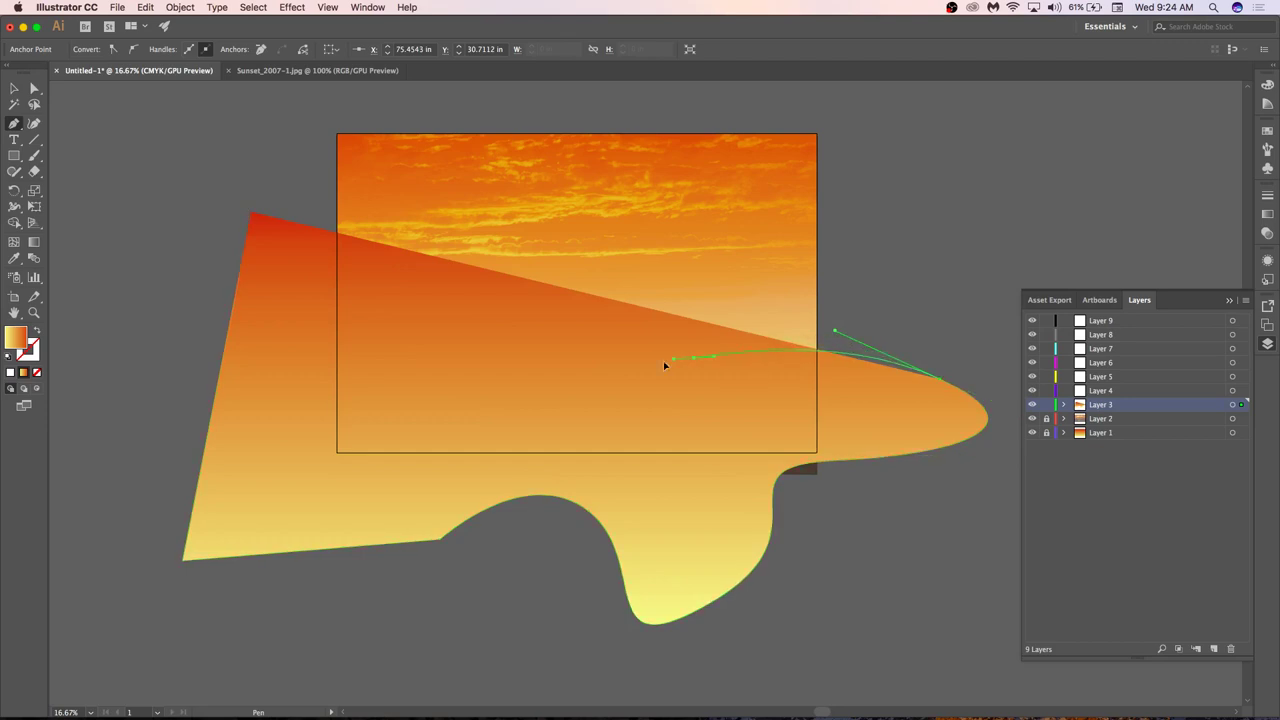
left_click_drag(578, 324, 600, 191)
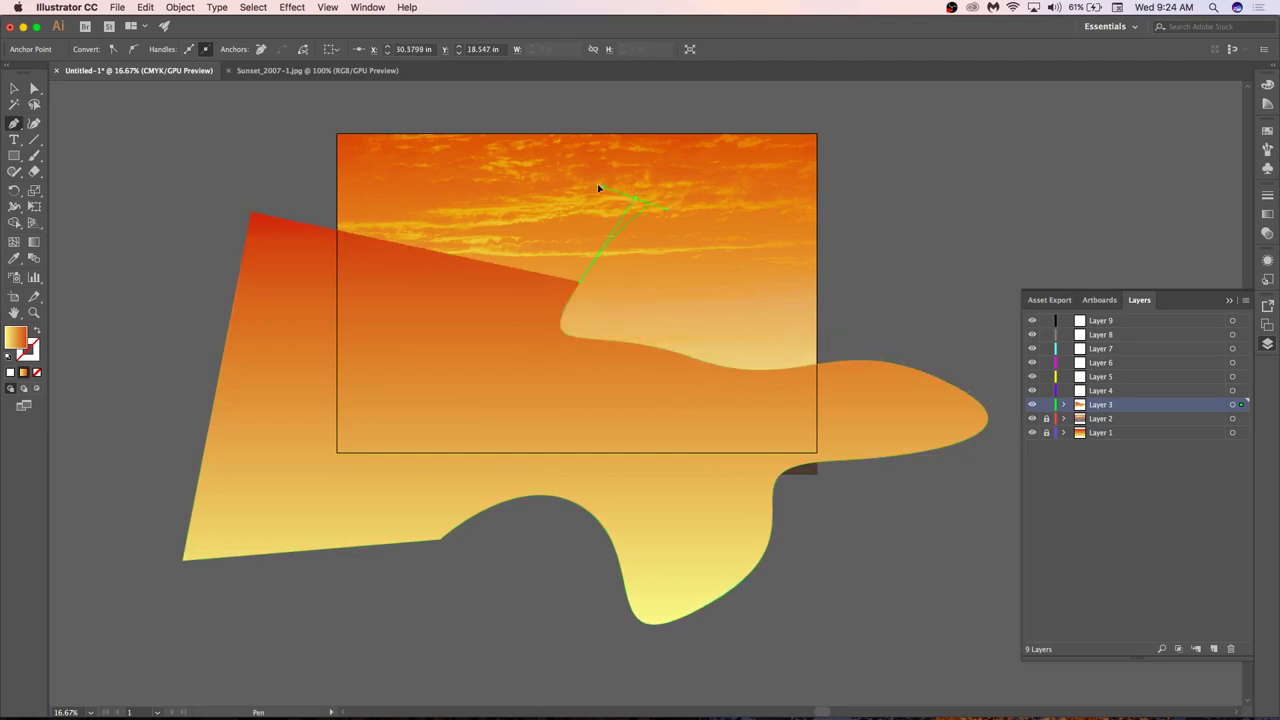
left_click_drag(690, 188, 496, 227)
left_click_drag(409, 419, 314, 416)
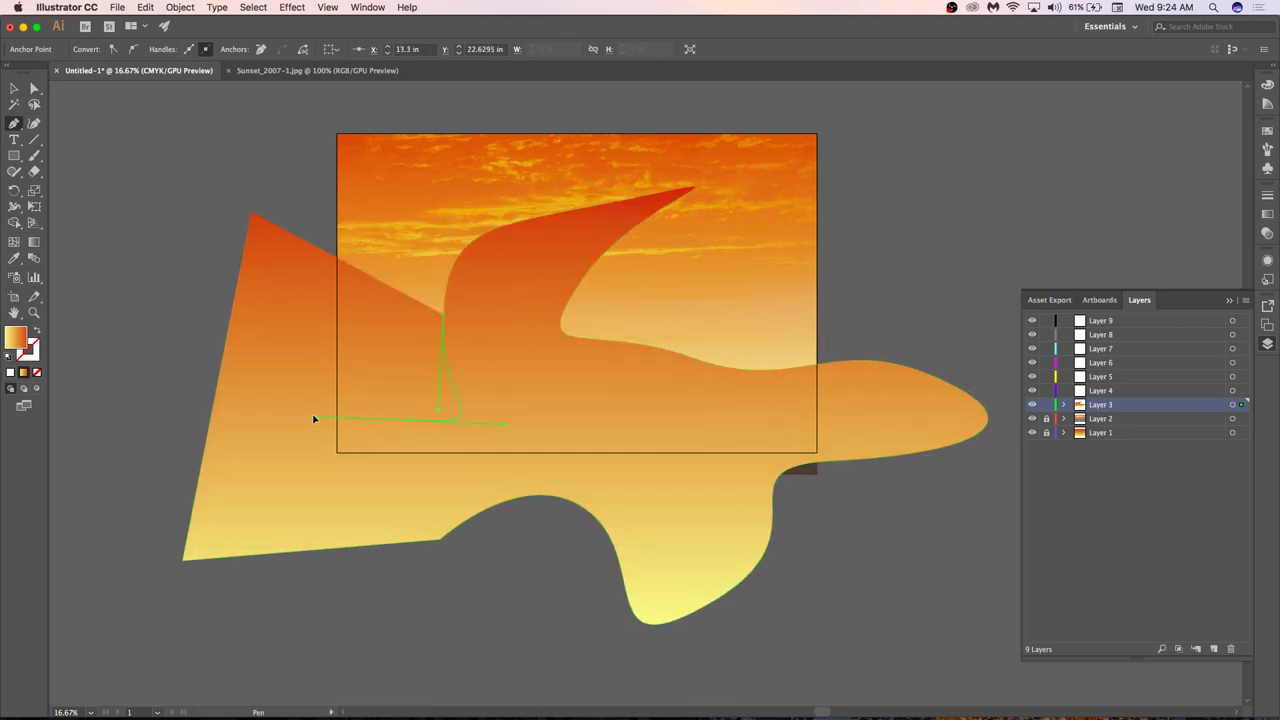
left_click_drag(259, 292, 314, 206)
left_click_drag(316, 141, 276, 152)
left_click_drag(250, 212, 262, 218)
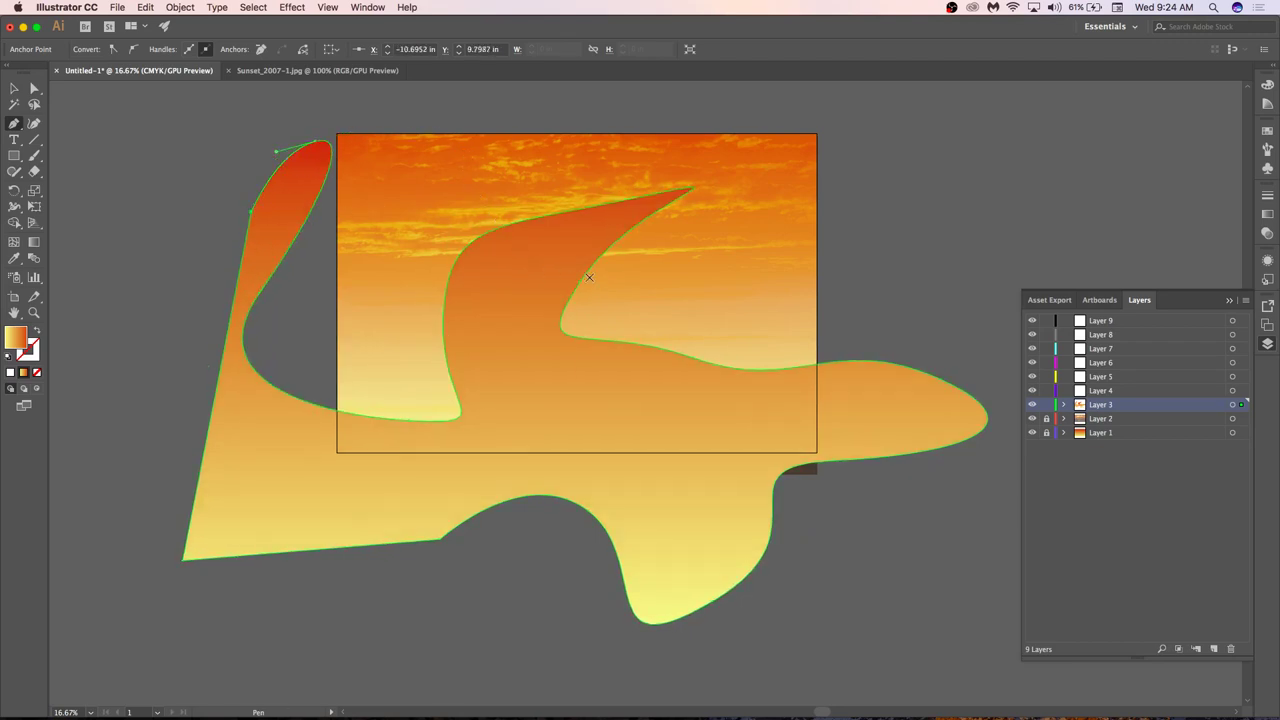
key("ctrl+z")
key("ctrl+z")
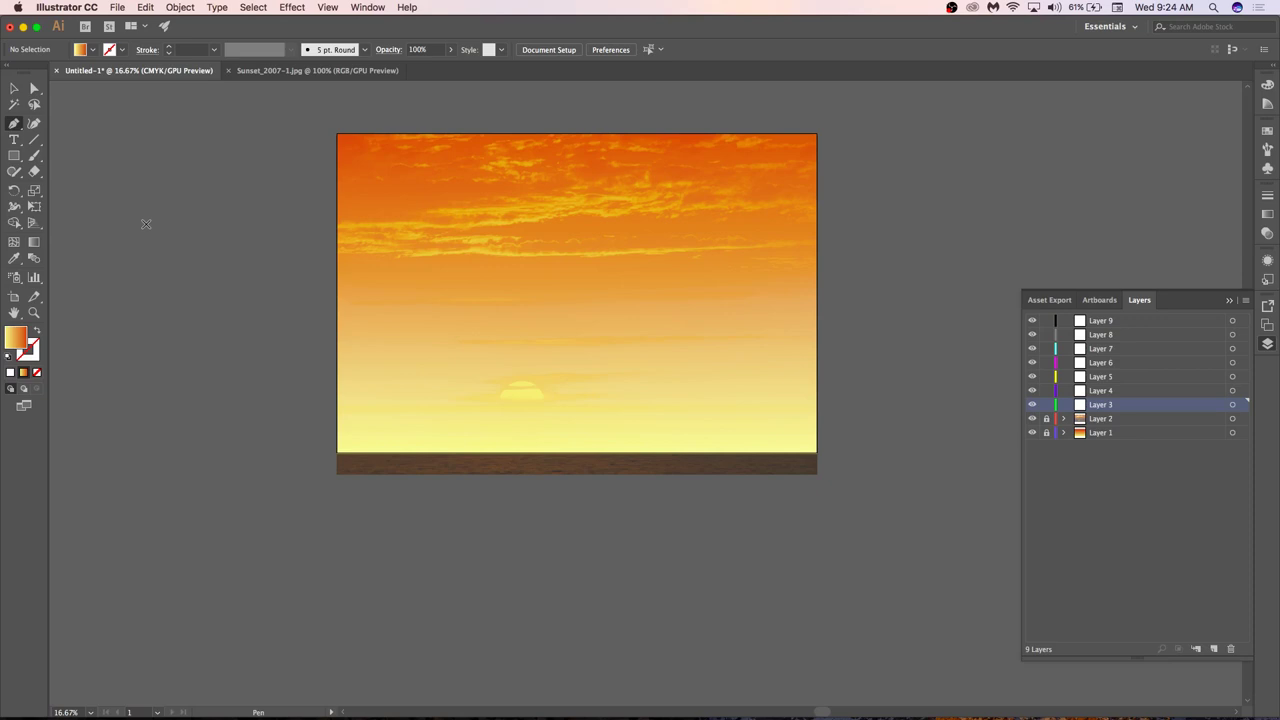
Start a new pen path anchored at the artboard's bottom-left corner.
left_click(333, 474)
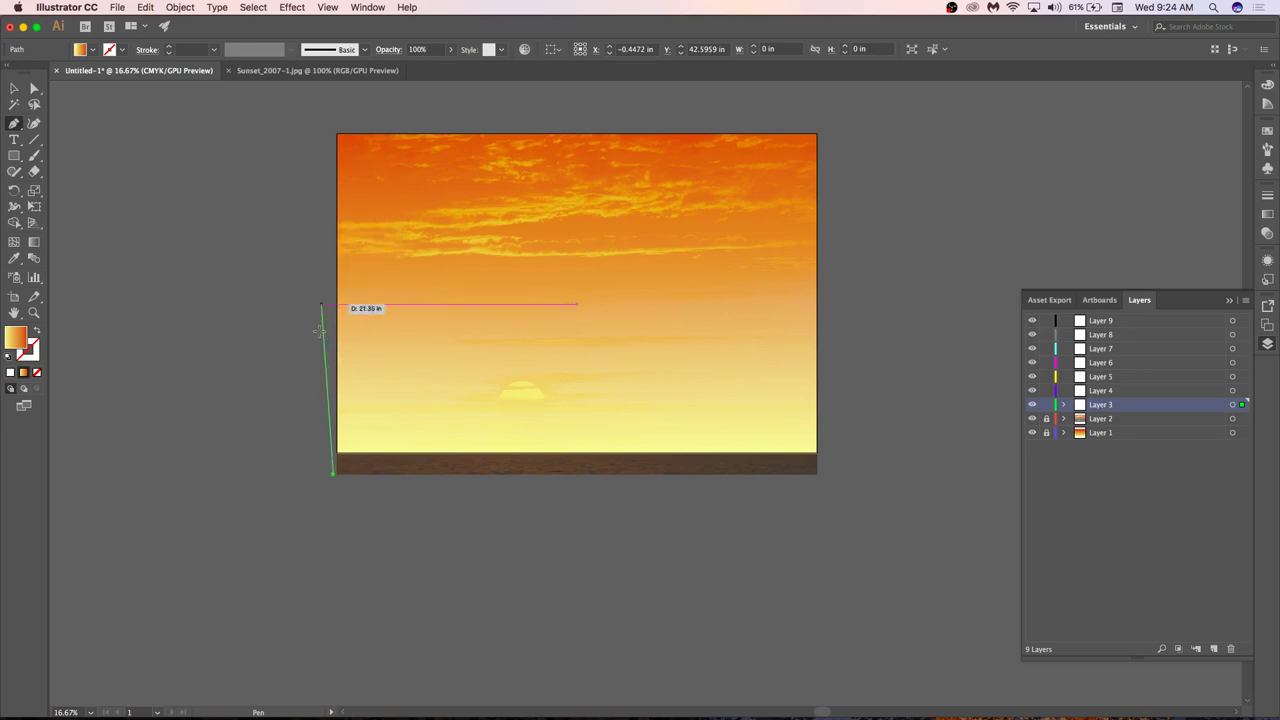
key("c")
left_click(345, 522)
key("Return")
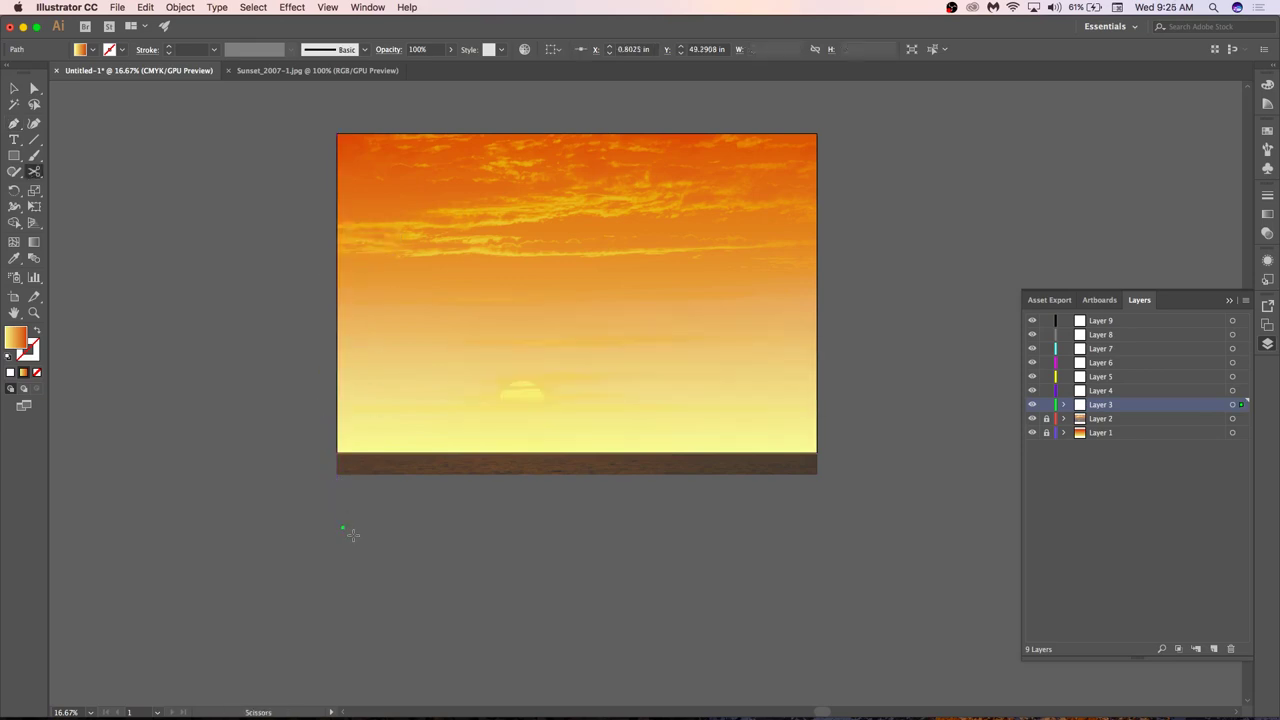
key("p")
left_click(337, 472)
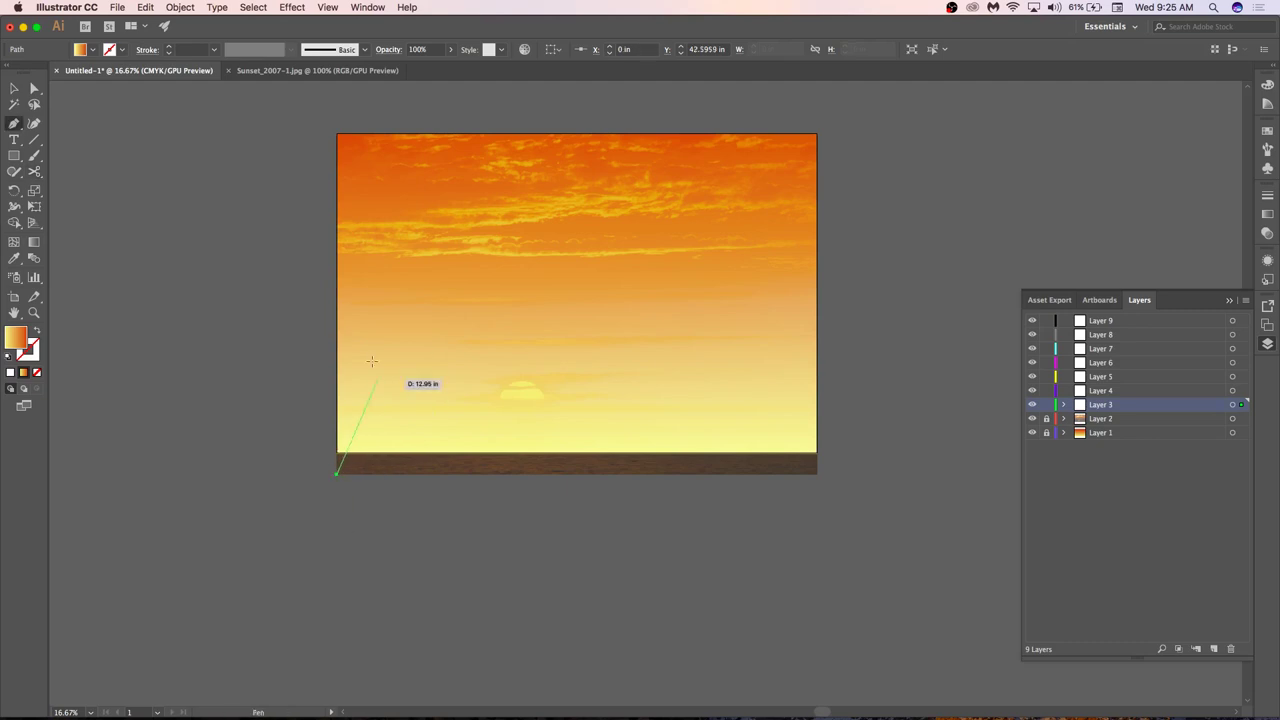
Draw the dune's wavy crest rising from the artboard's left edge.
left_click(340, 268)
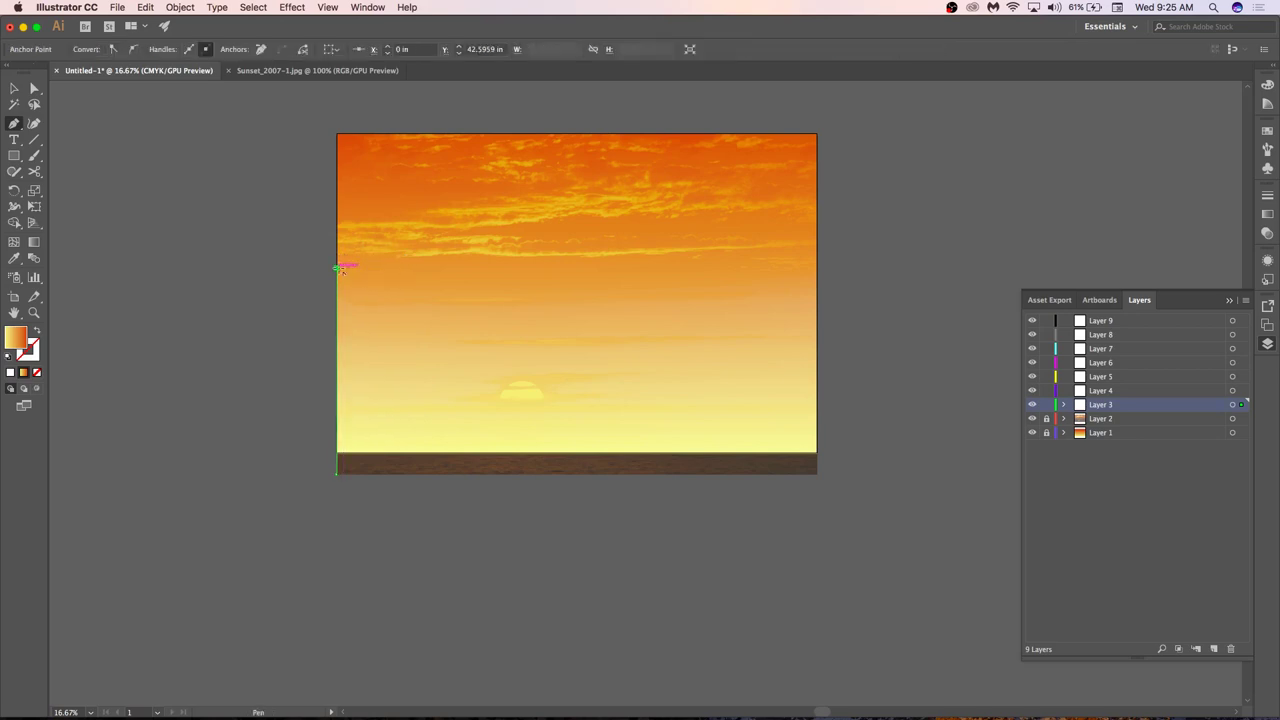
left_click(434, 237)
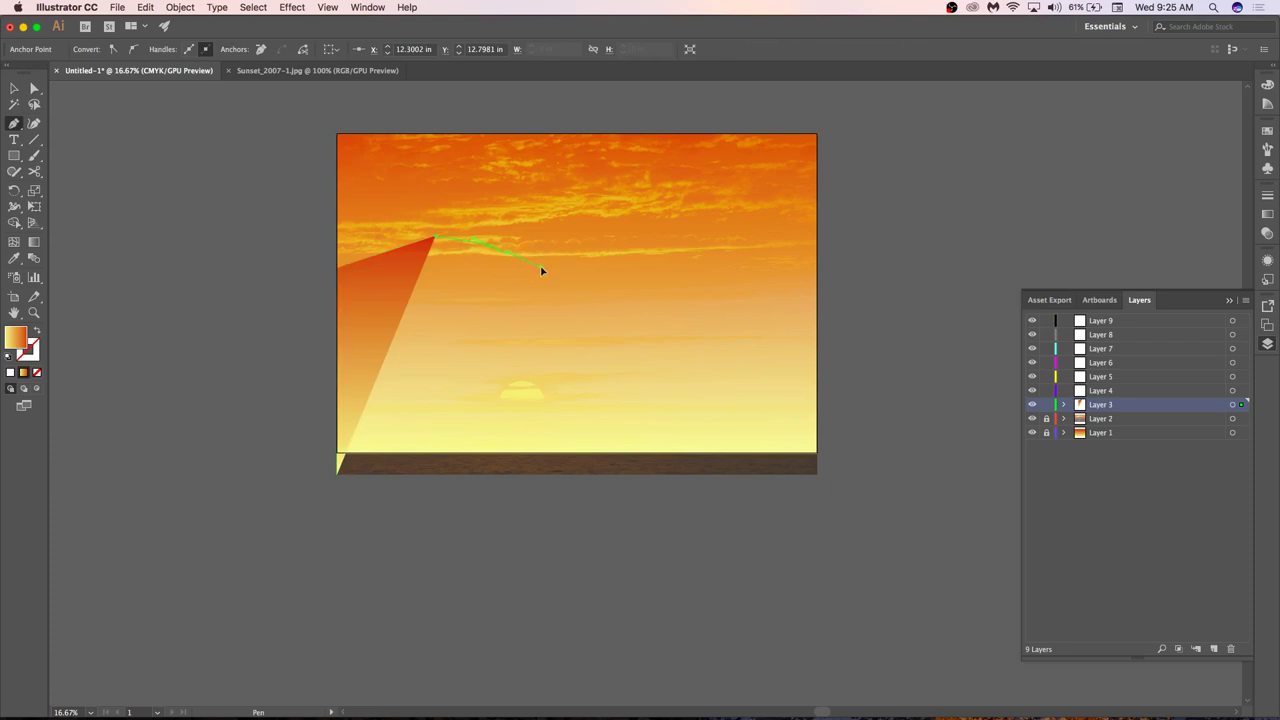
key("super+z")
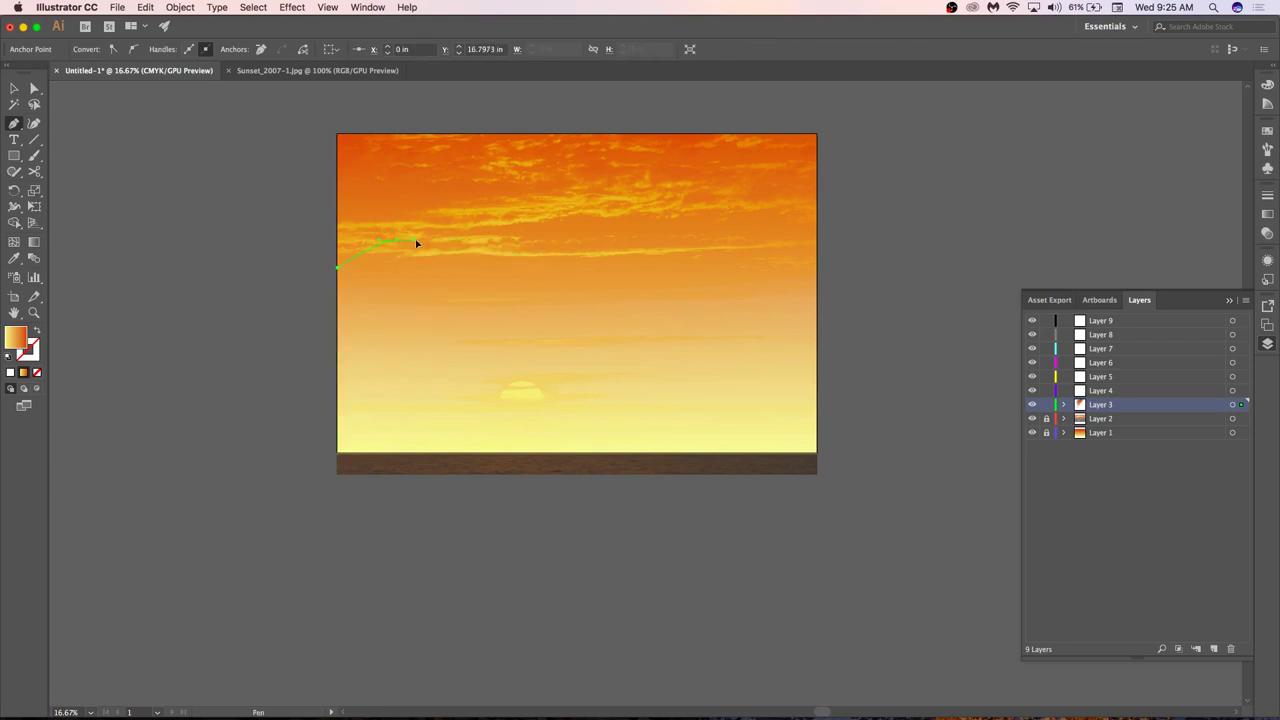
left_click_drag(417, 243, 438, 219)
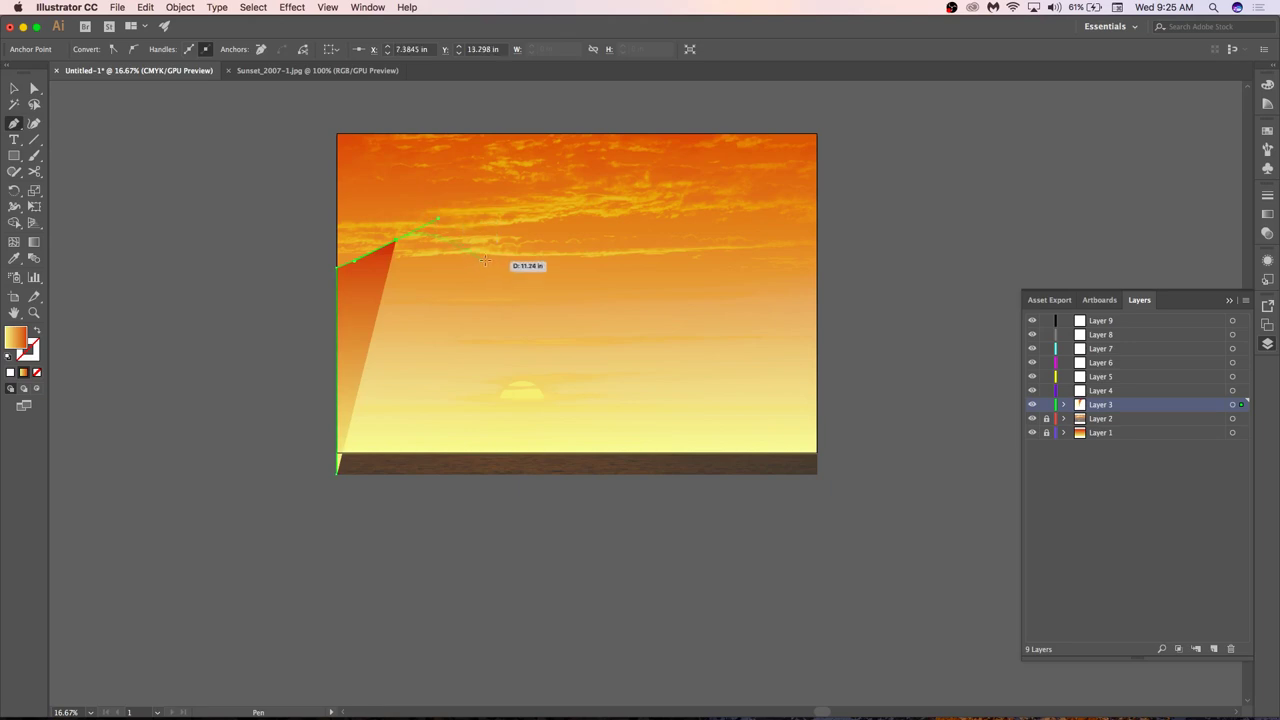
left_click_drag(530, 268, 689, 246)
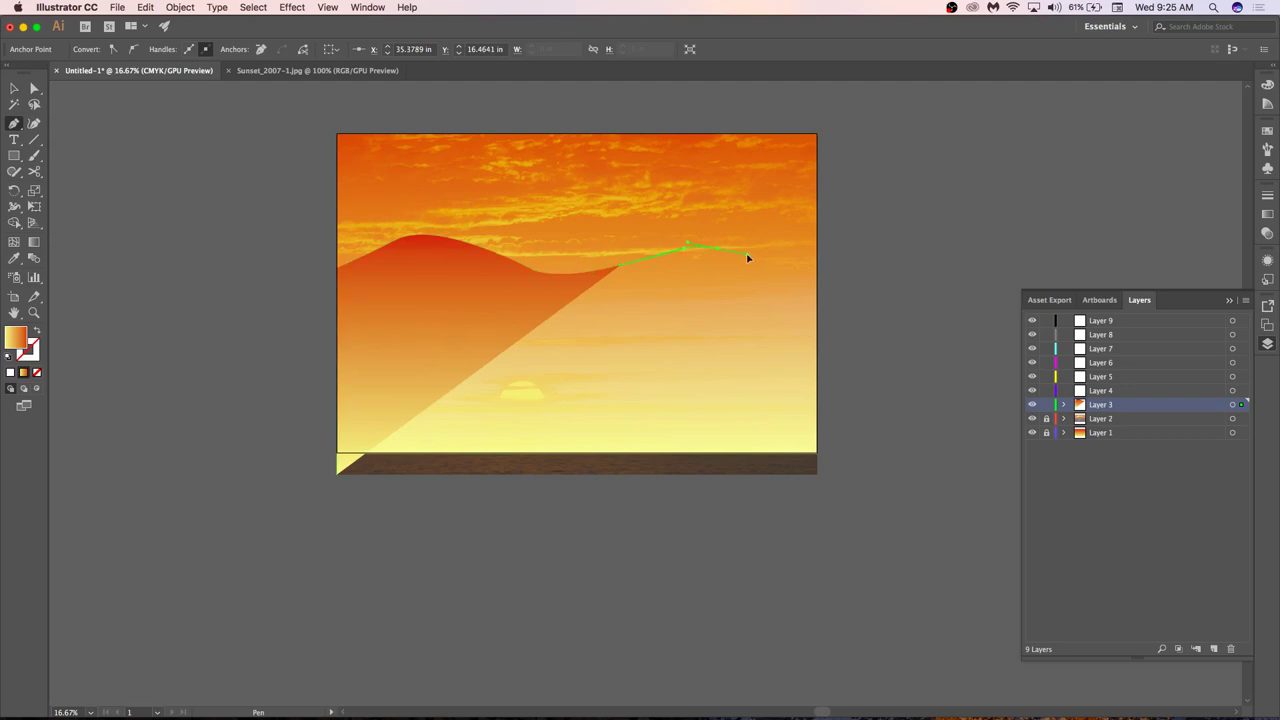
Curve the dune to the right edge, close it at the bottom-right corner, and deselect.
left_click(714, 248)
left_click_drag(793, 273, 823, 270)
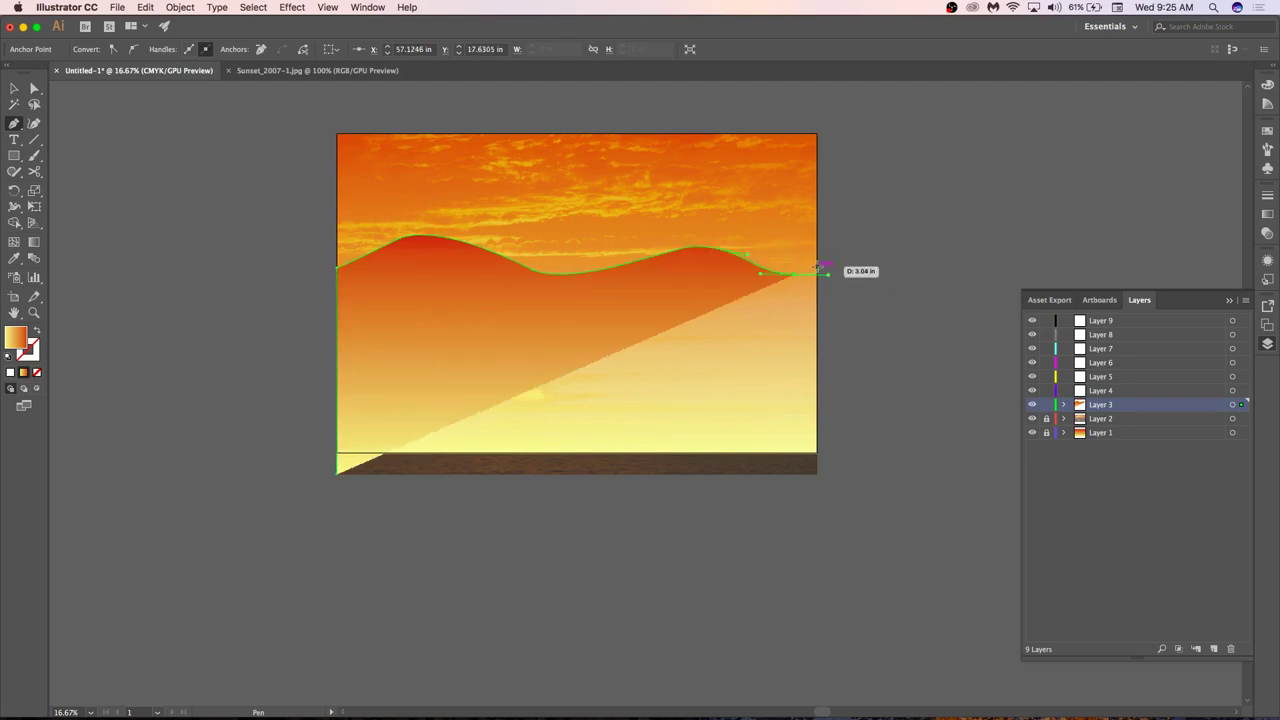
left_click(818, 271)
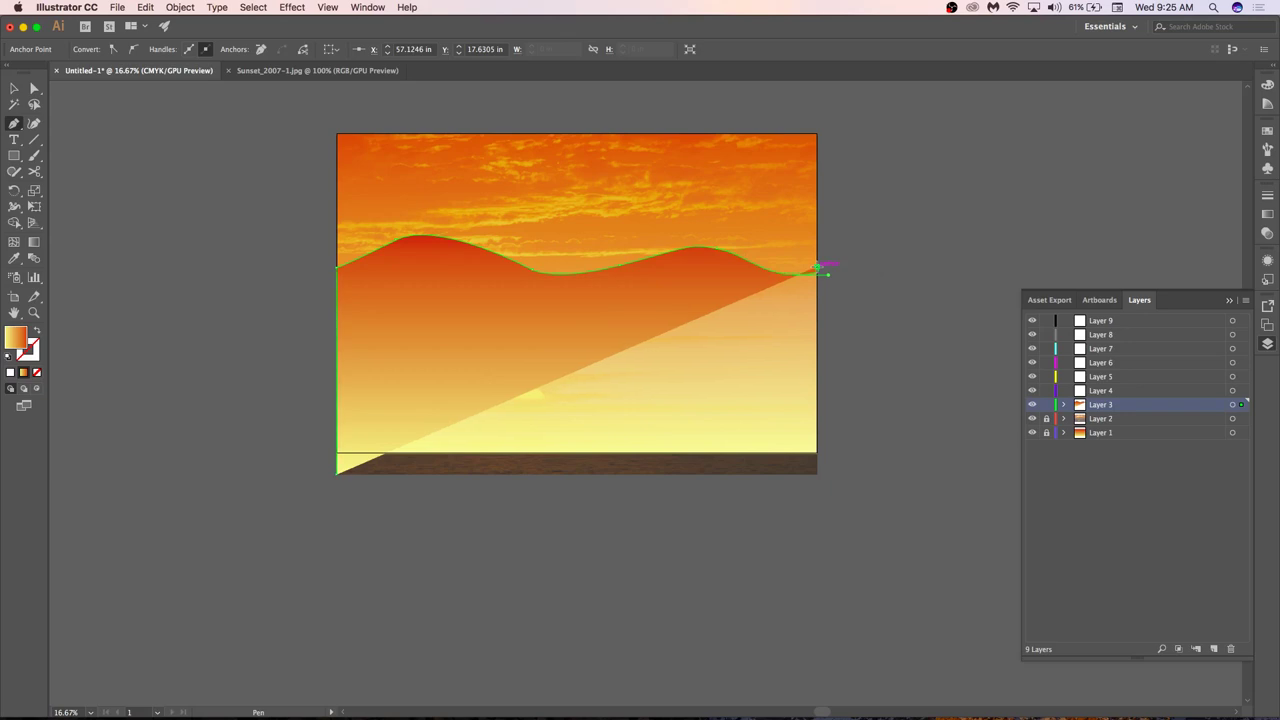
left_click(819, 466)
key("v")
left_click(908, 441)
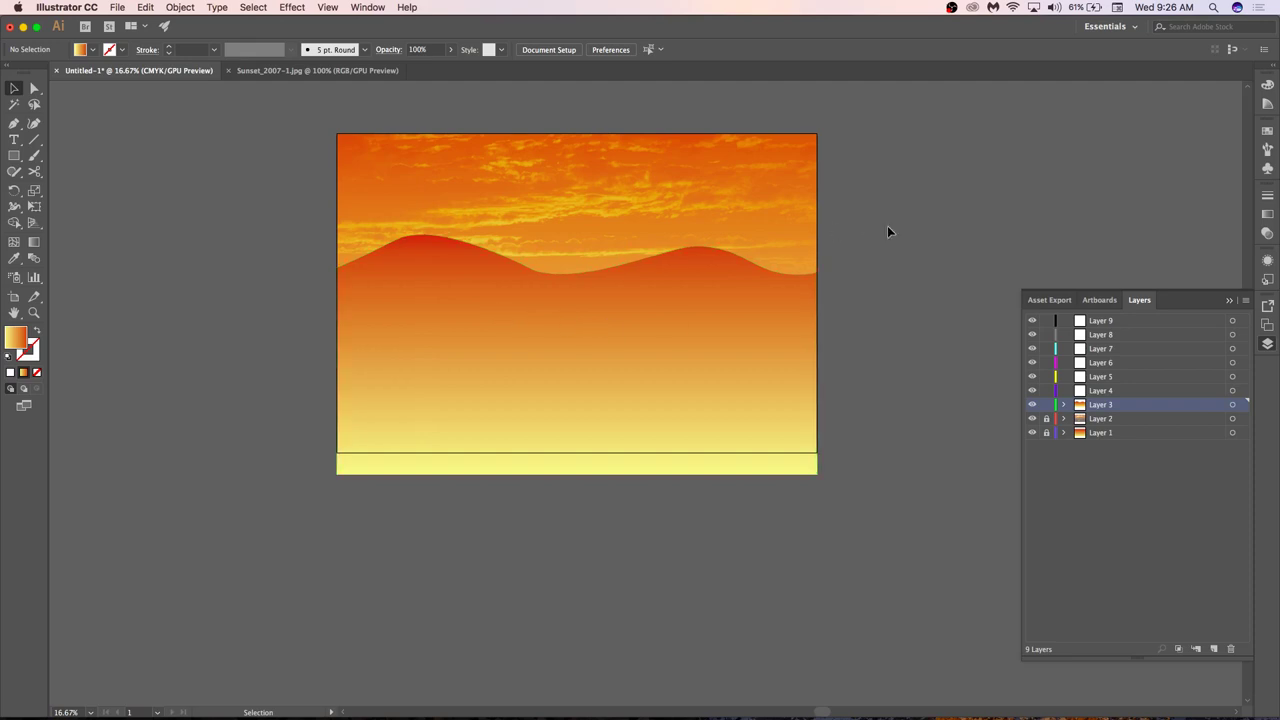
Drag the looped curve at the dune's right end into a smooth edge with the Anchor Point tool.
scroll(843, 260, "up", 10)
left_click(657, 423)
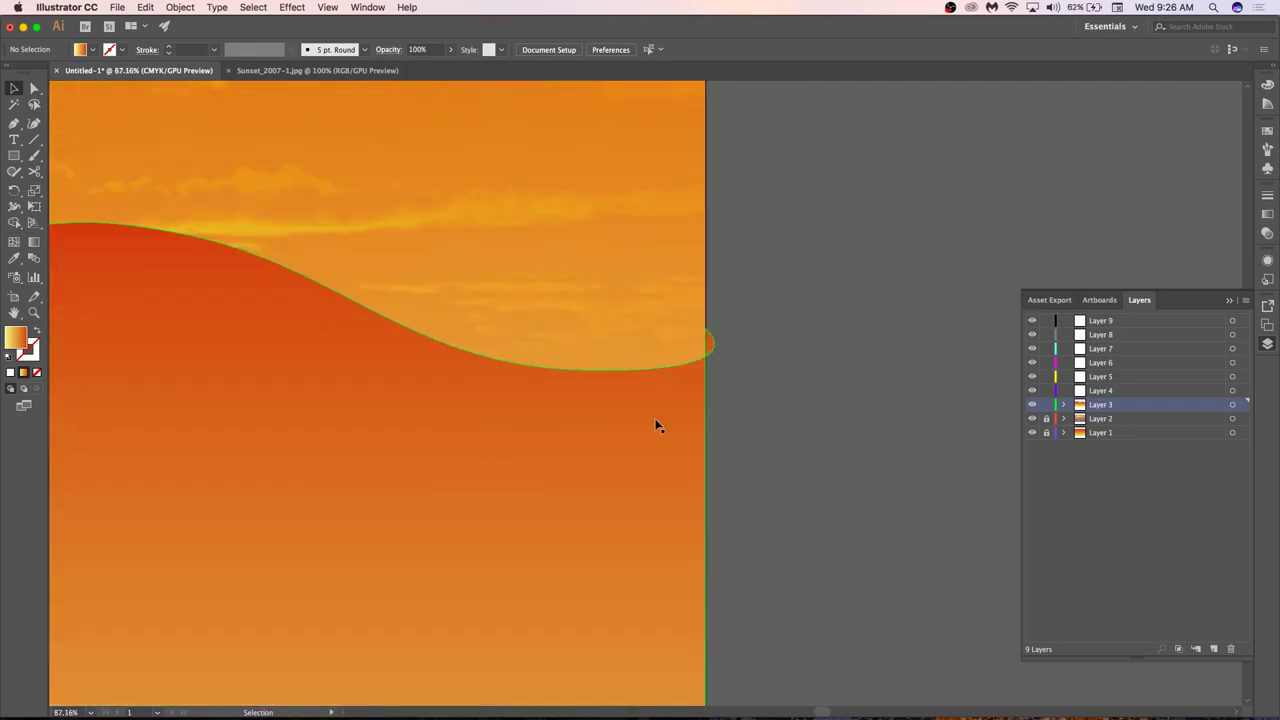
key("shift+c")
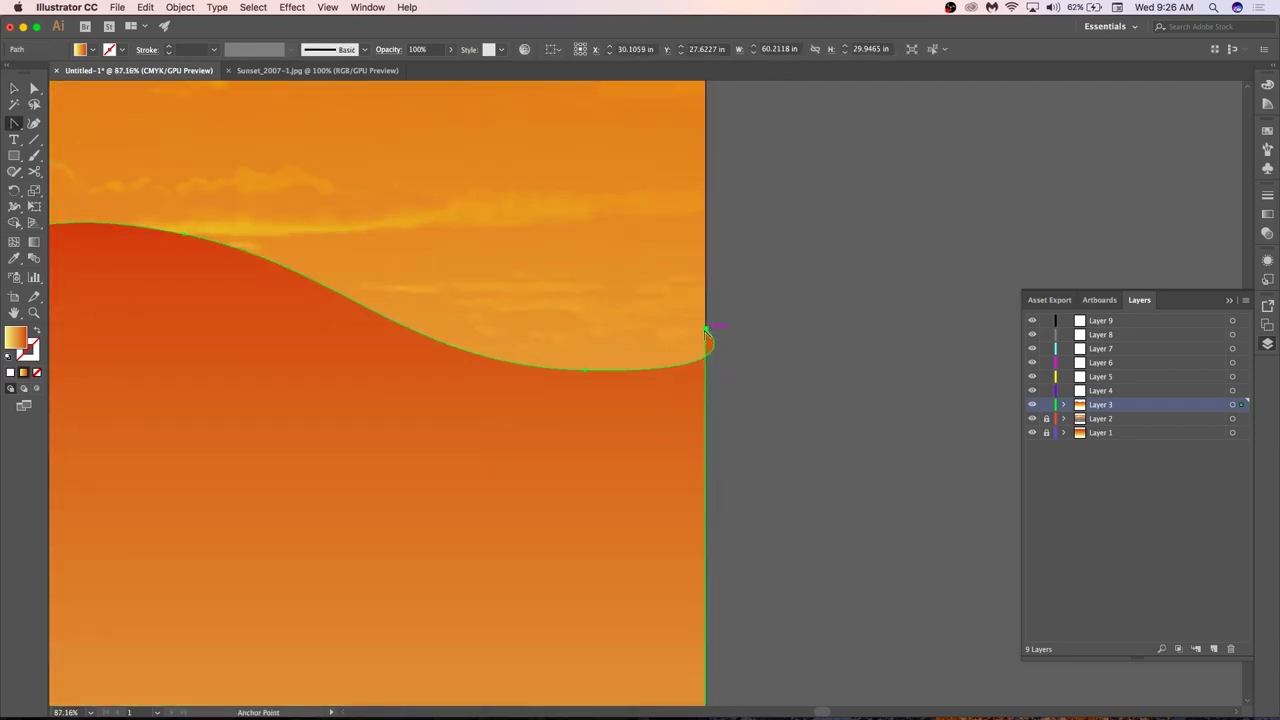
left_click_drag(714, 345, 749, 329)
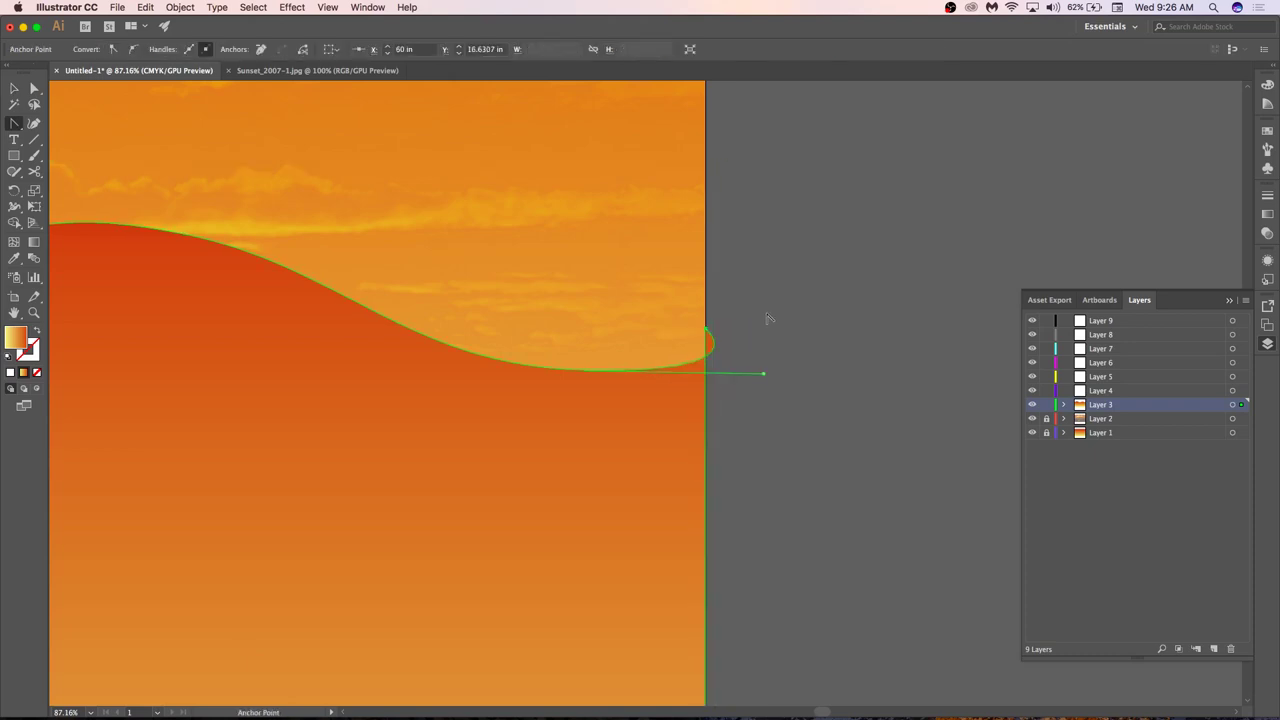
key("v")
left_click(788, 310)
key("super+minus")
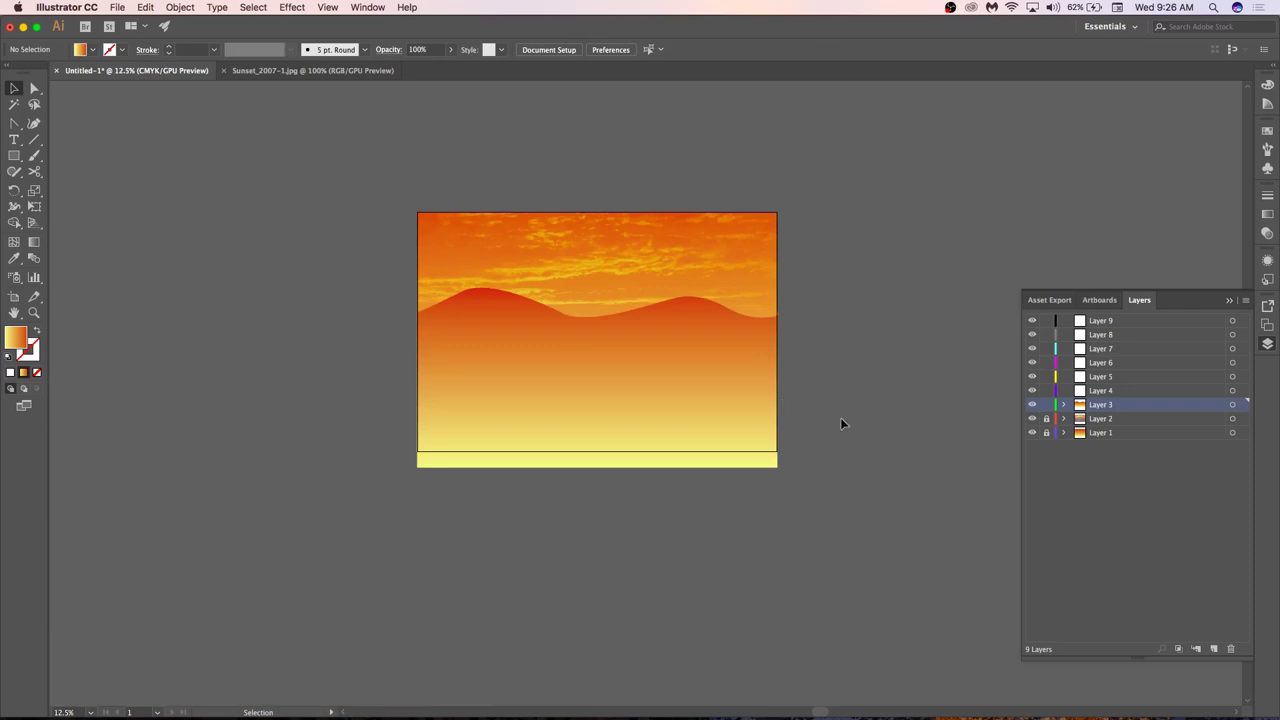
Drag the dune path's selection square from Layer 3 up into Layer 4.
left_click(1111, 393)
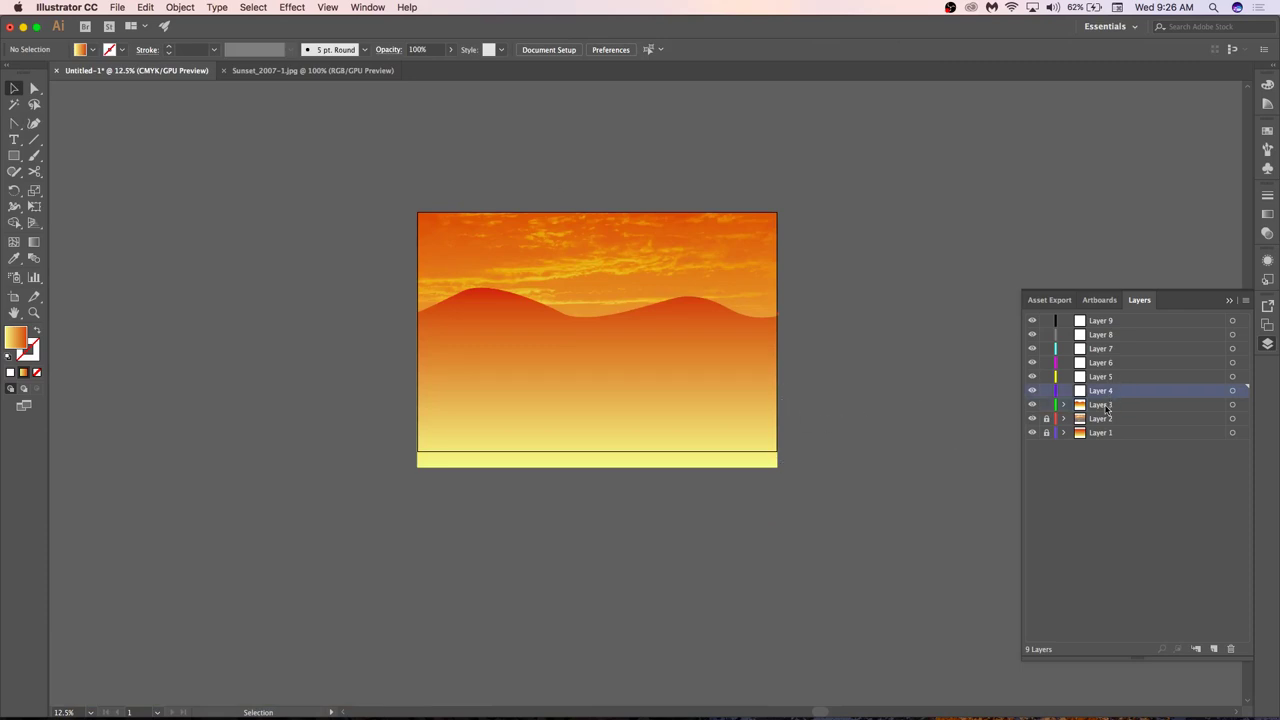
left_click(1107, 407)
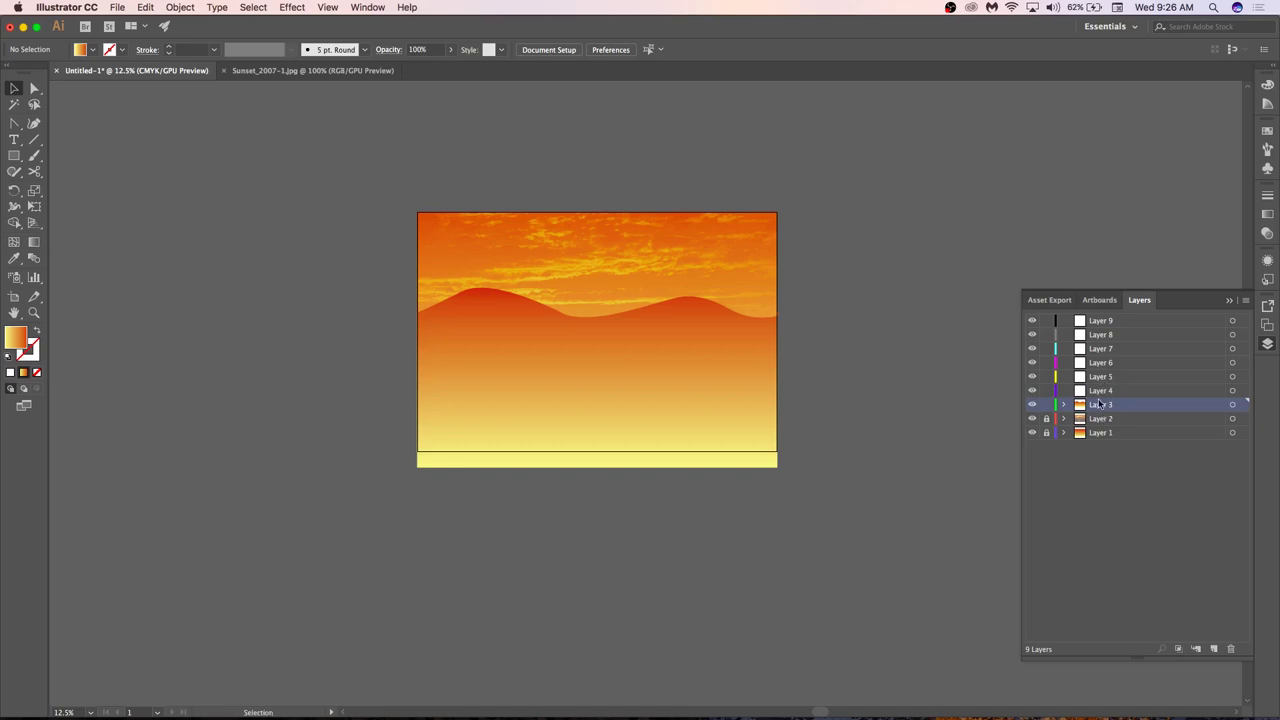
left_click(1115, 393)
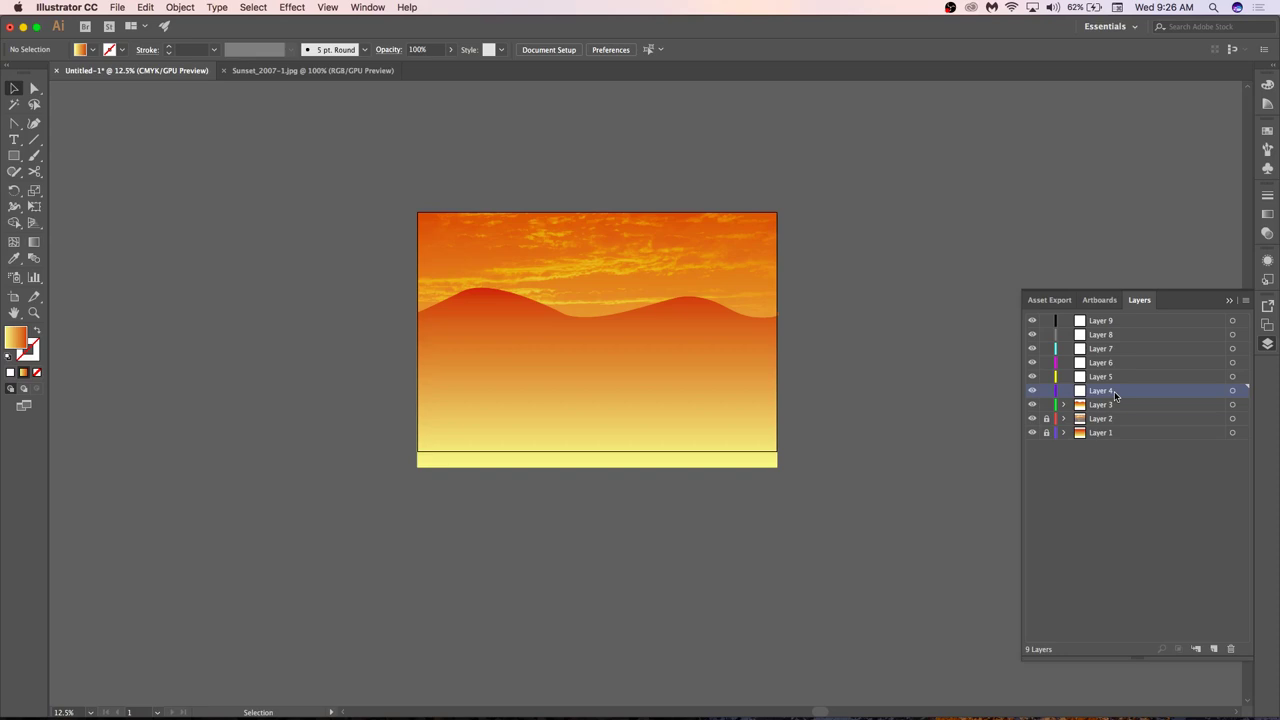
left_click(1085, 407)
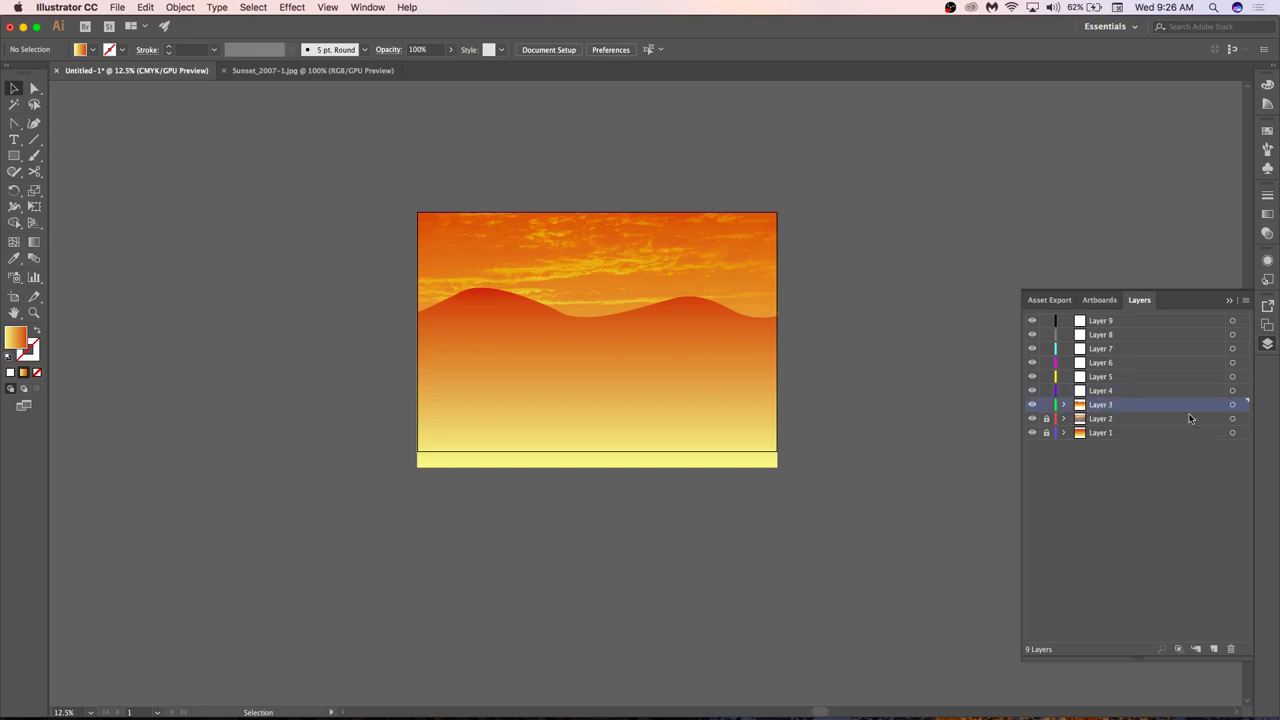
left_click(1244, 404)
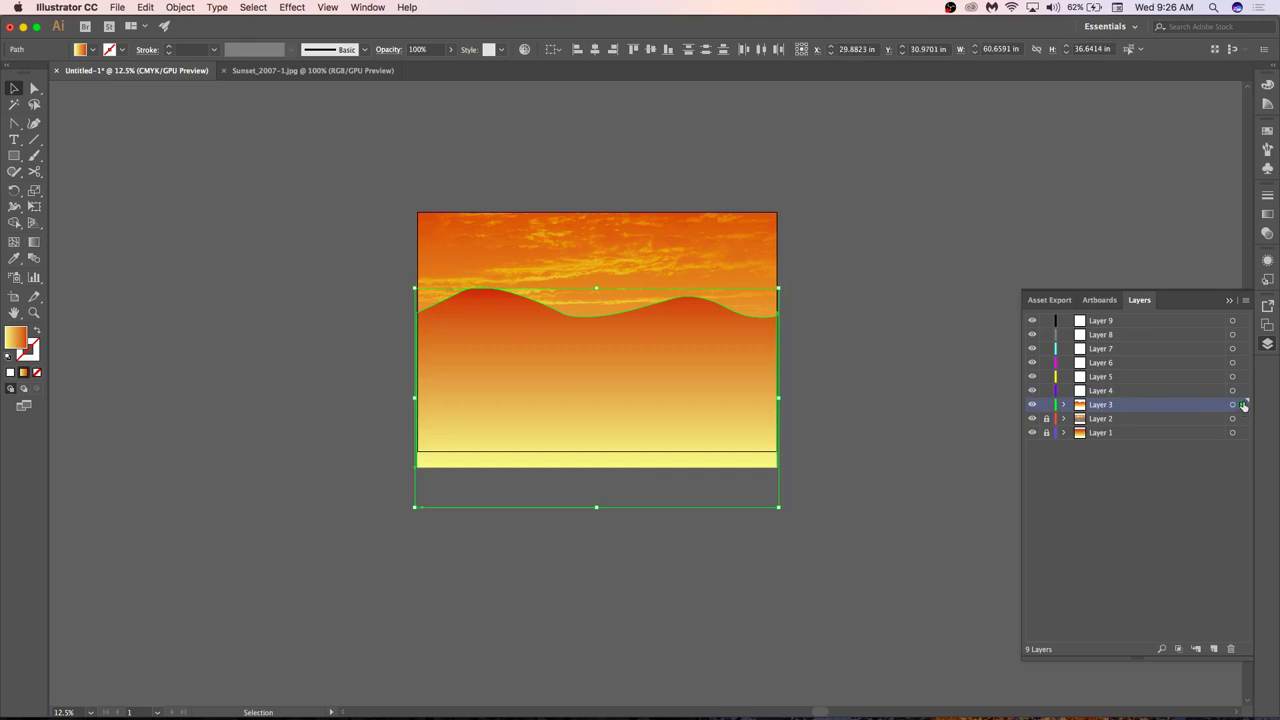
left_click_drag(1244, 404, 1243, 390)
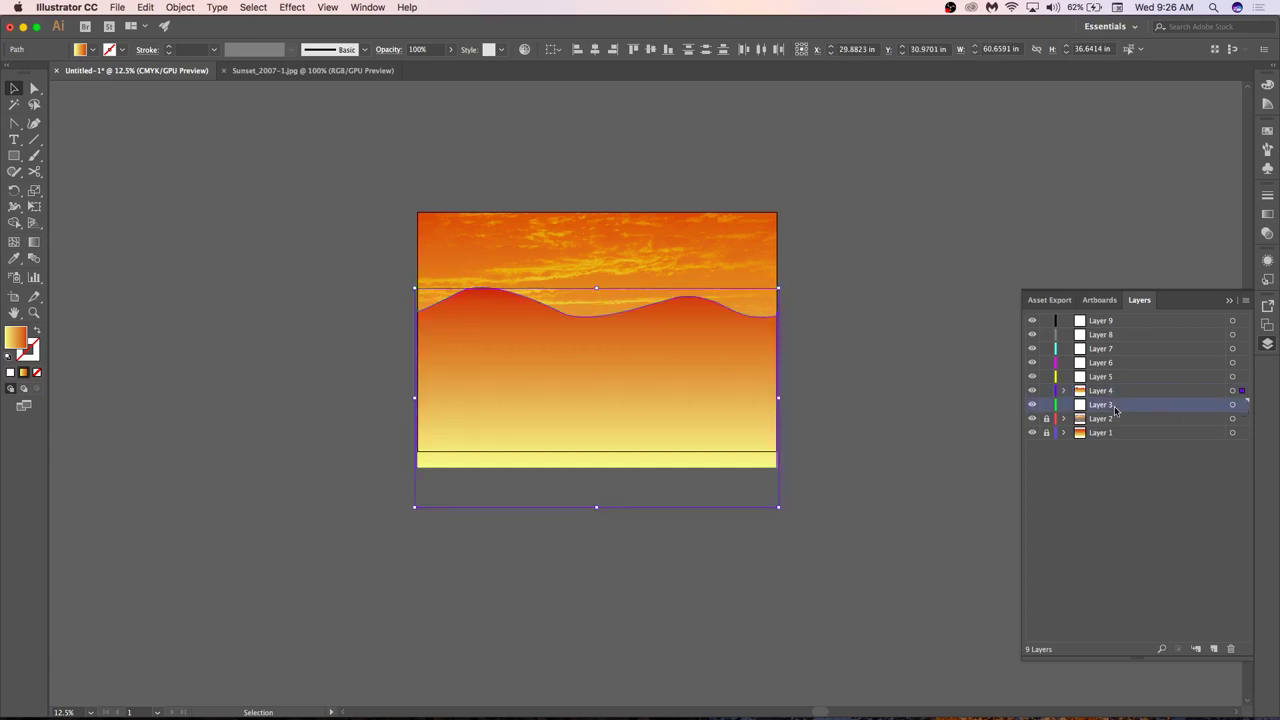
left_click(1142, 392)
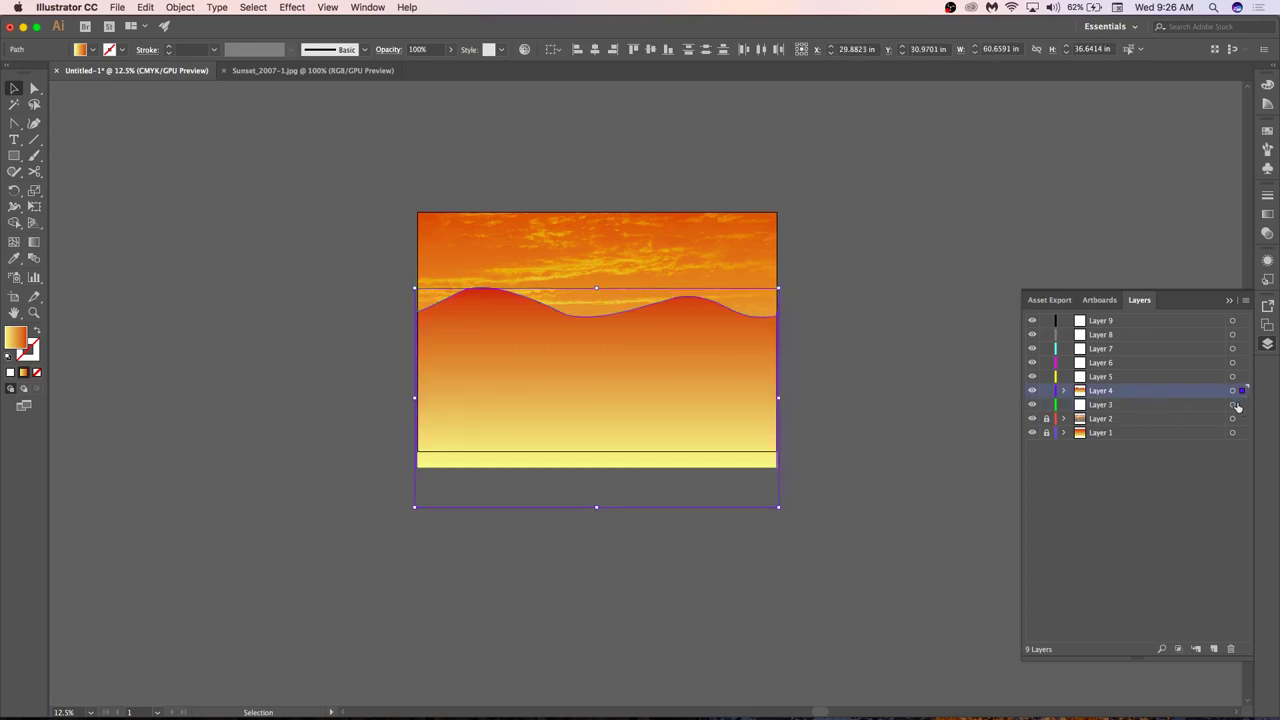
left_click(1168, 405)
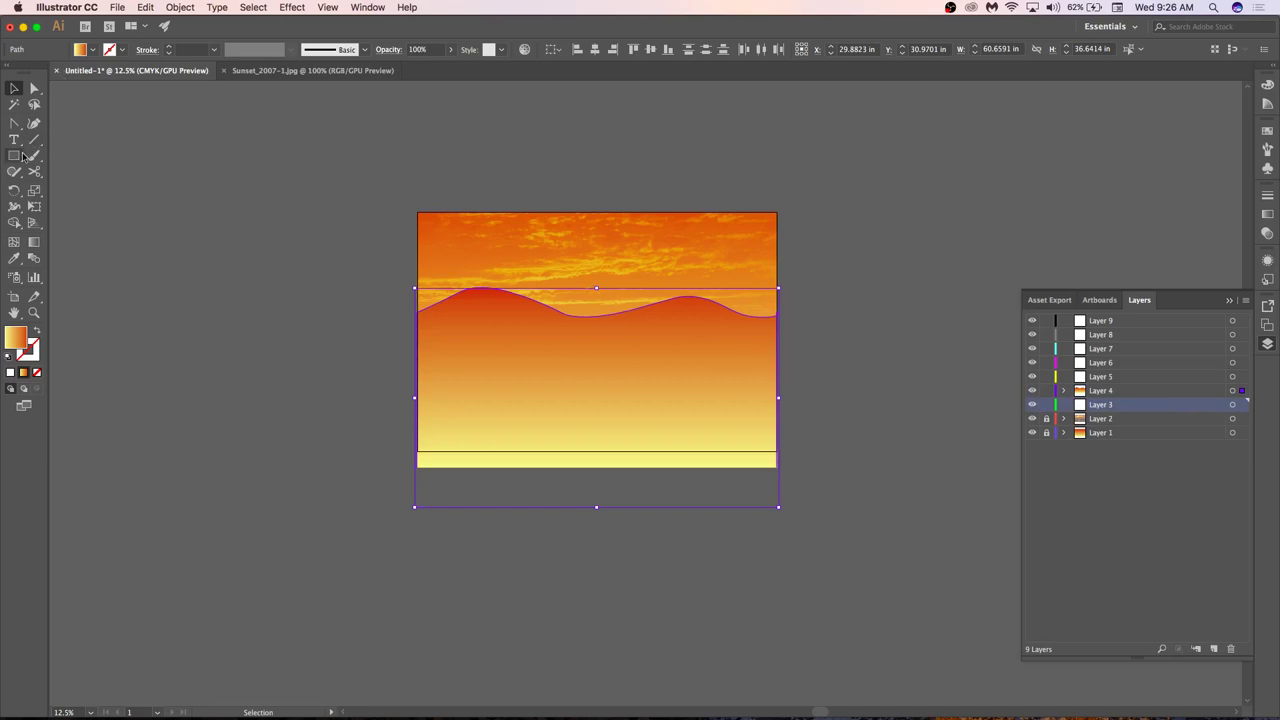
Draw a circle for the sun over the dune hills with the Ellipse tool.
left_click_drag(22, 156, 70, 186)
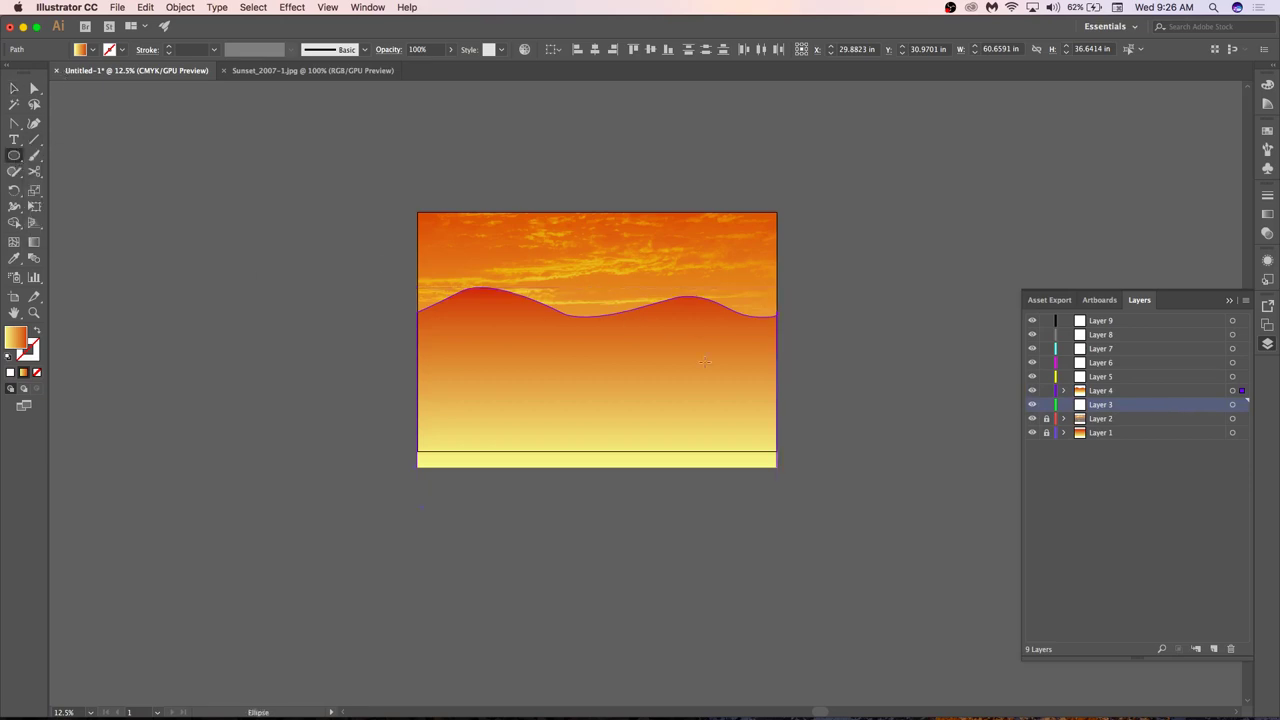
left_click_drag(578, 282, 596, 266)
key("v")
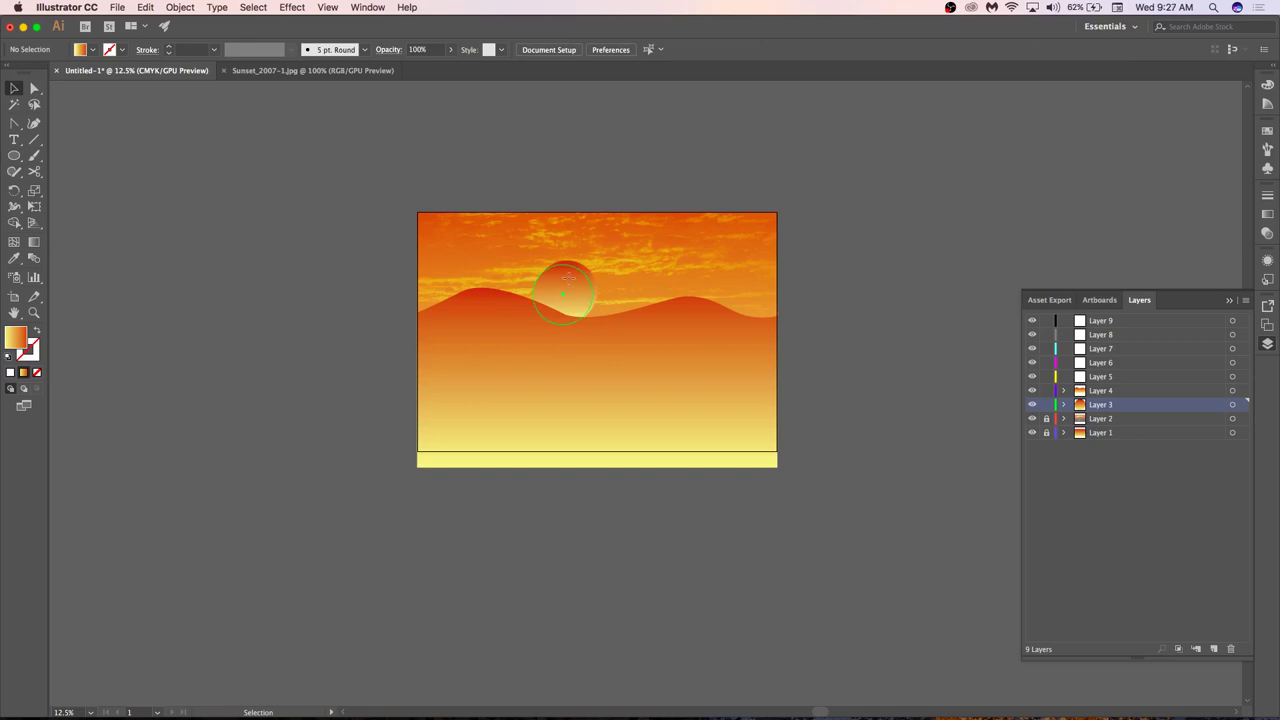
left_click(562, 281)
key("super+x")
left_click(583, 279)
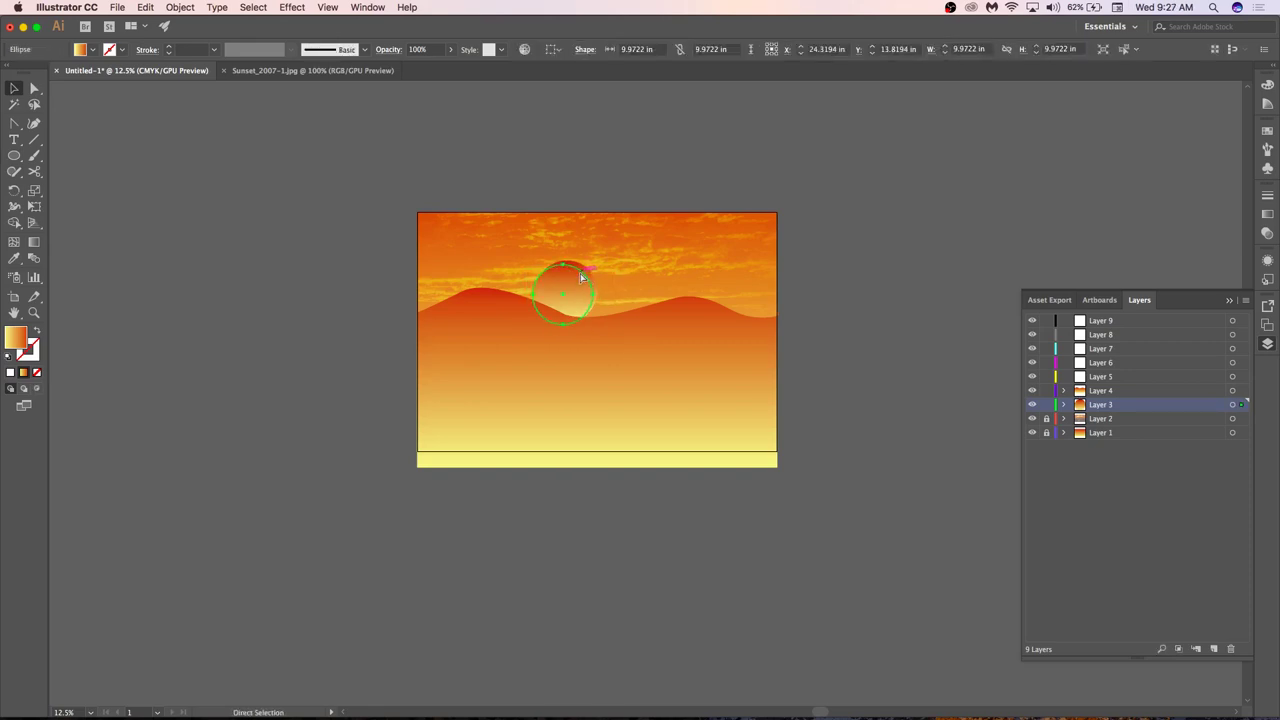
Nudge the sun slightly up and right and send it behind the dunes.
key("Right")
key("Up")
key("super+x")
key("super+b")
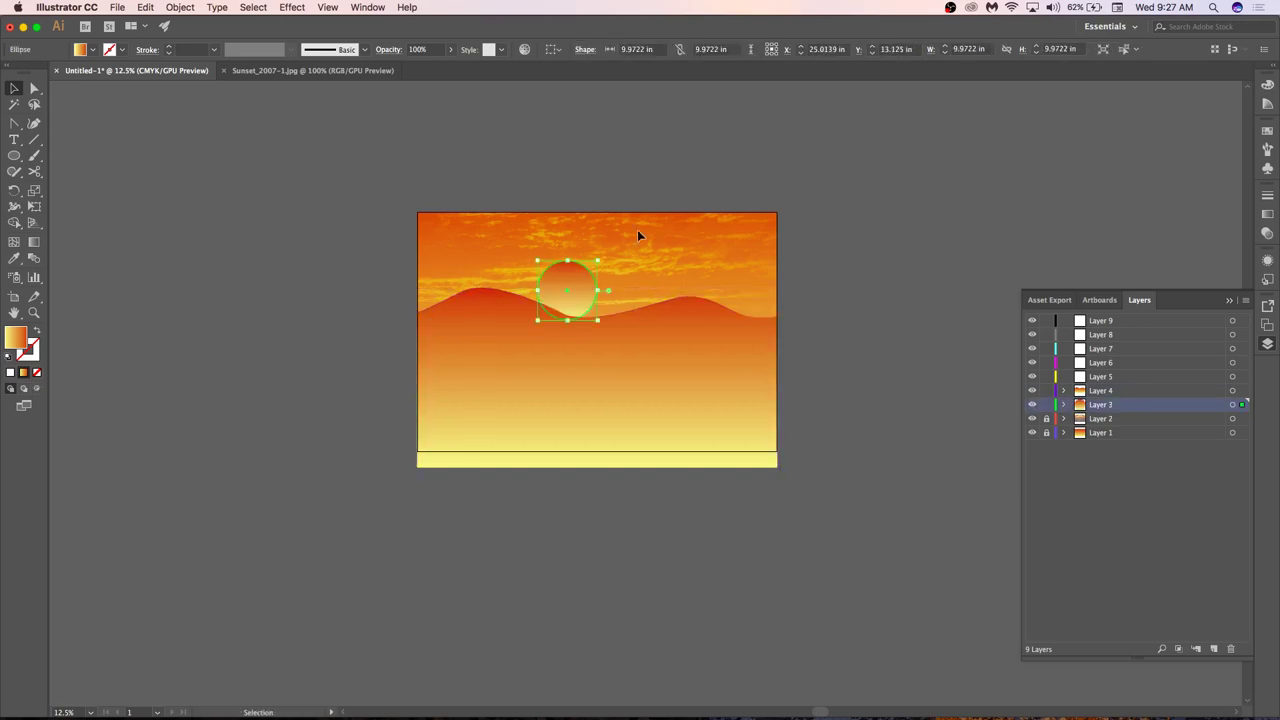
left_click(660, 190)
left_click(557, 284)
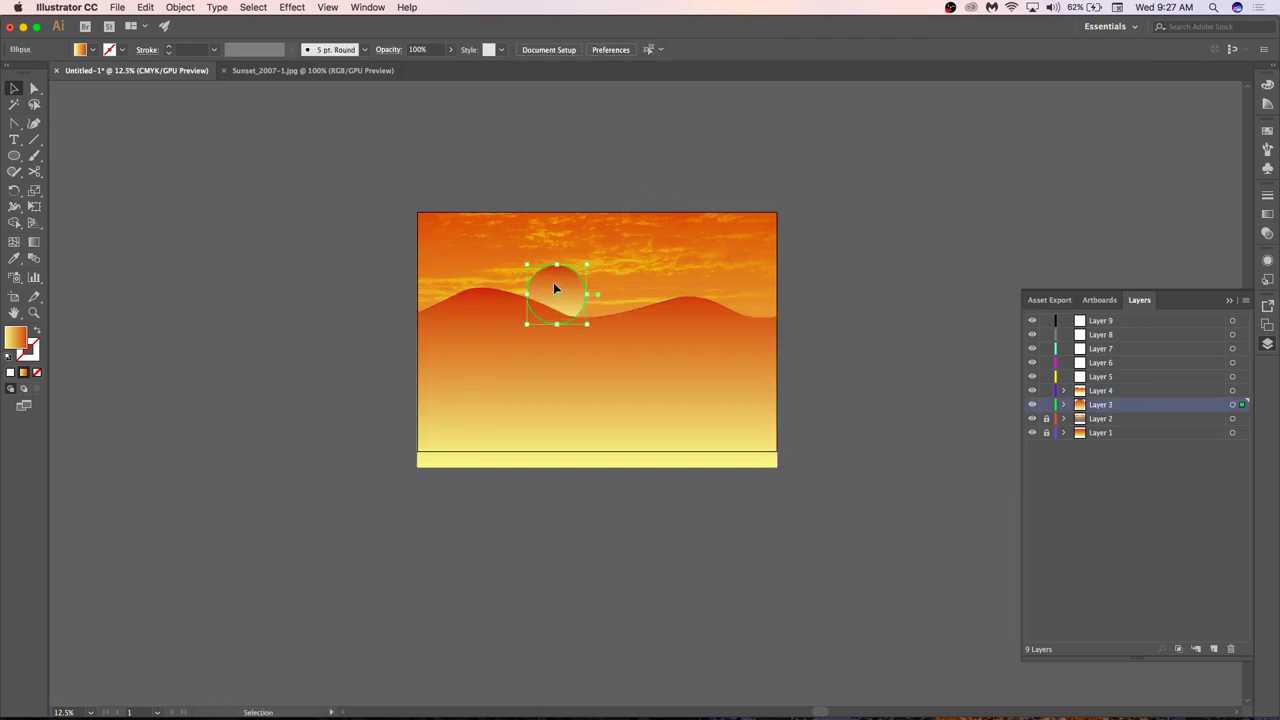
left_click(617, 132)
left_click(570, 291)
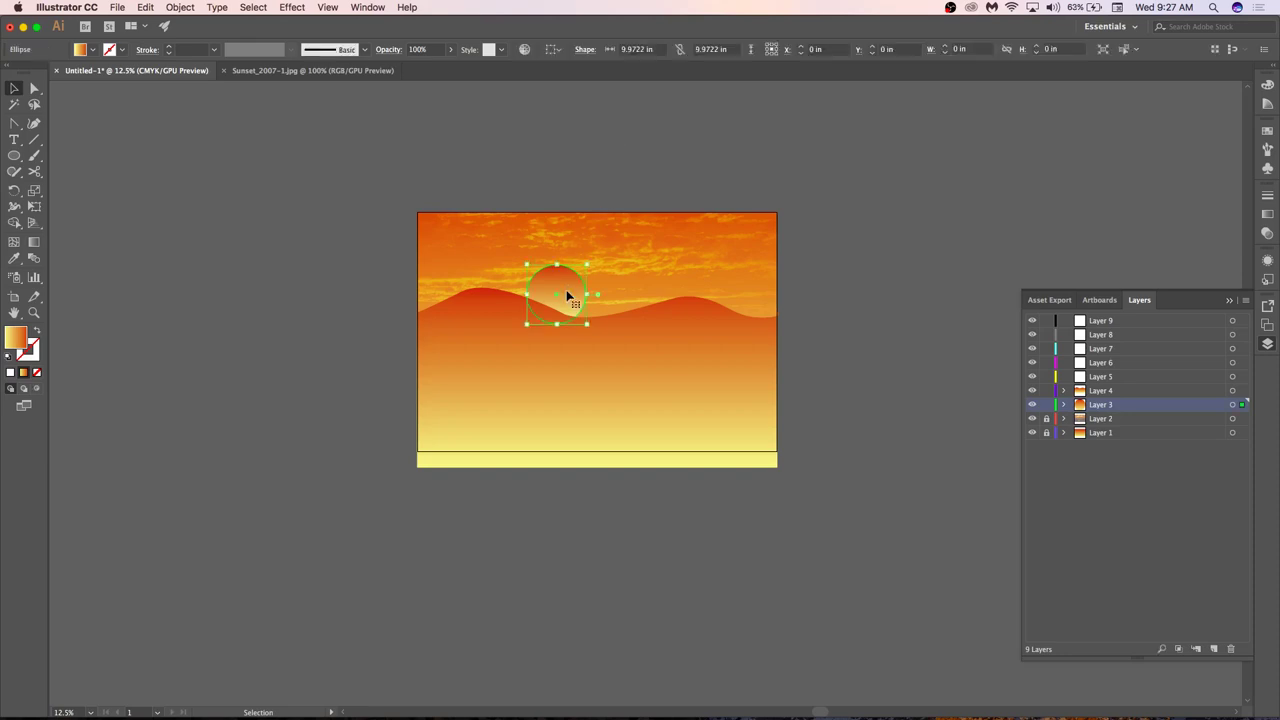
Switch the sun's gradient type to Radial and reverse its red and yellow colours.
left_click(1268, 214)
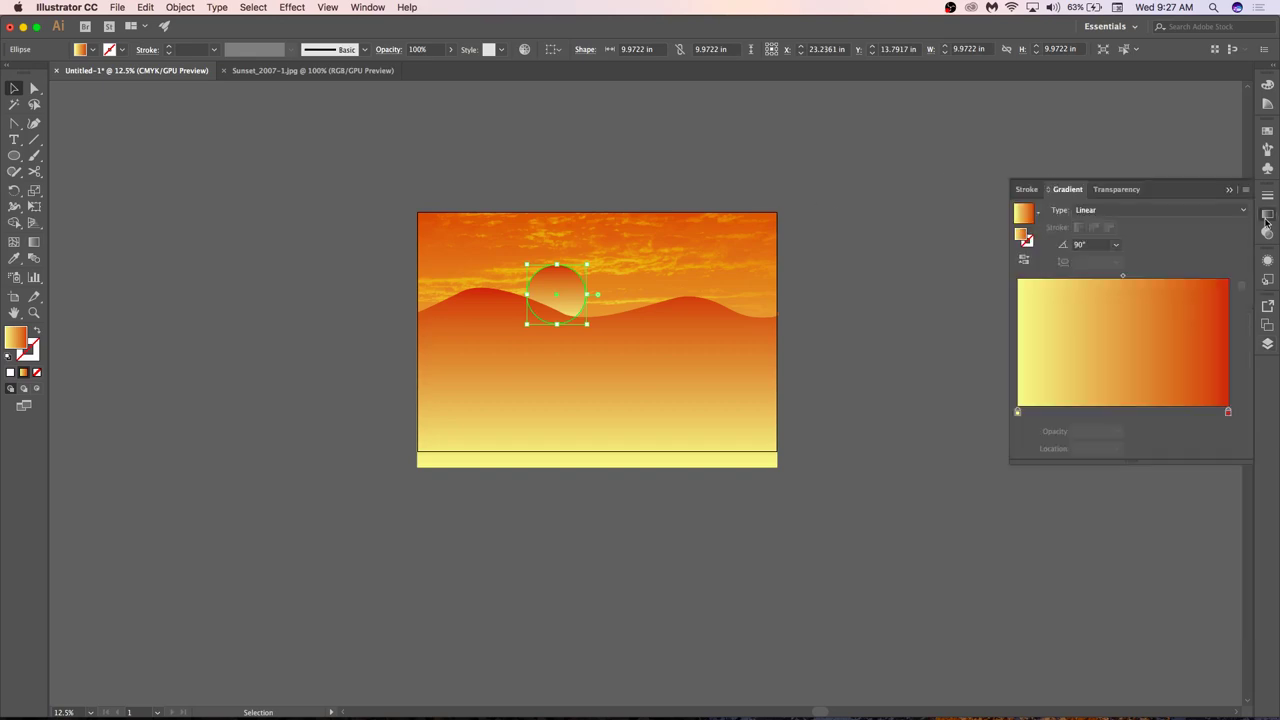
left_click(1146, 209)
left_click(1132, 241)
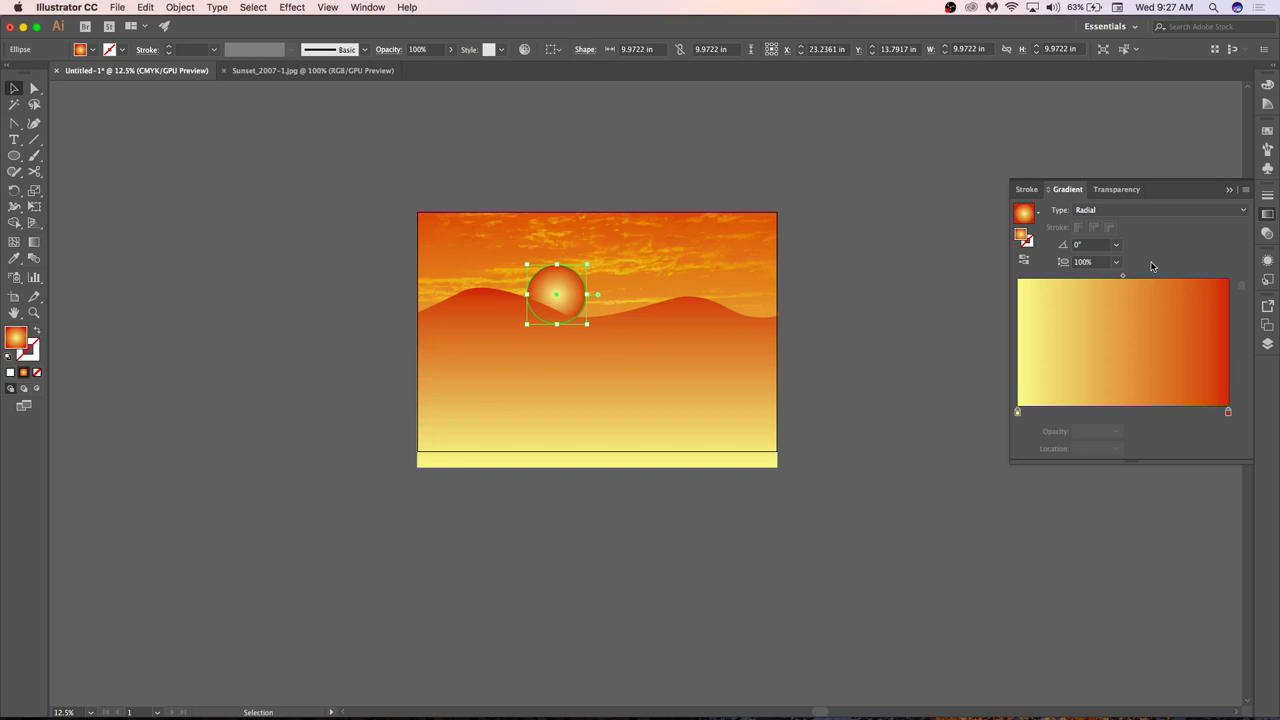
left_click(1024, 261)
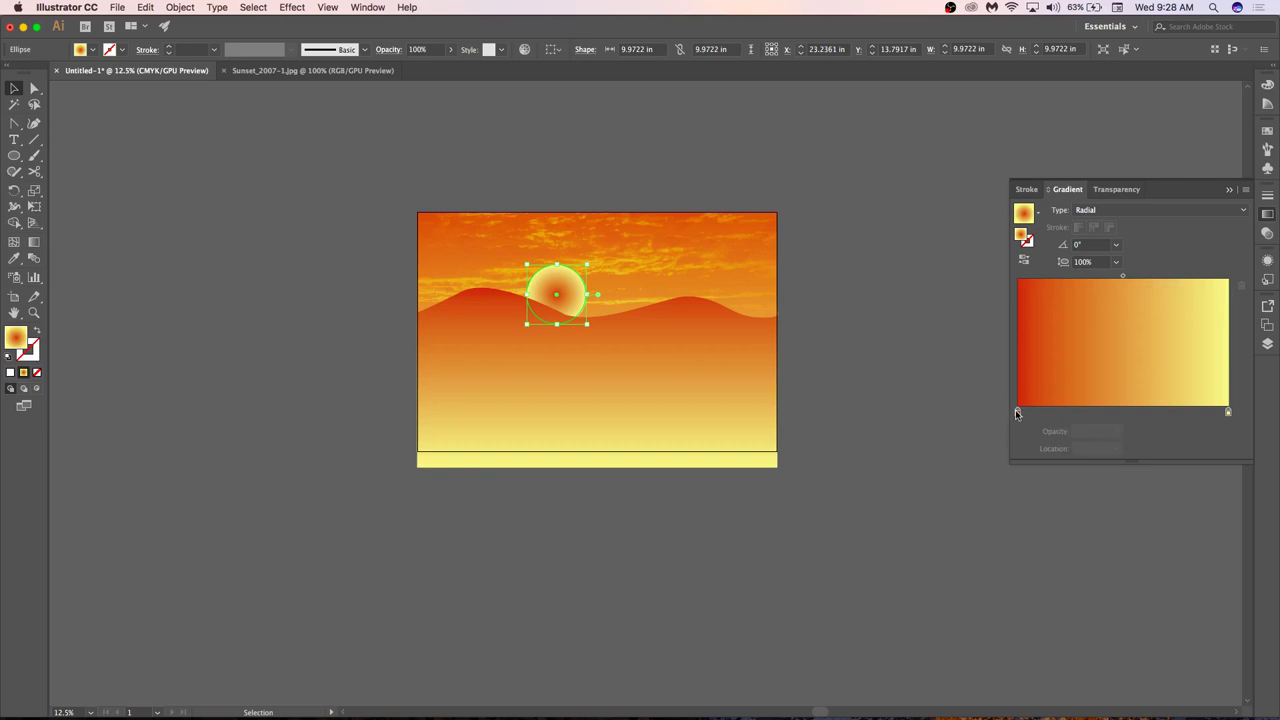
Move the red gradient stop to 25.36% and the colour midpoint to 81.96%.
left_click_drag(1016, 411, 1075, 414)
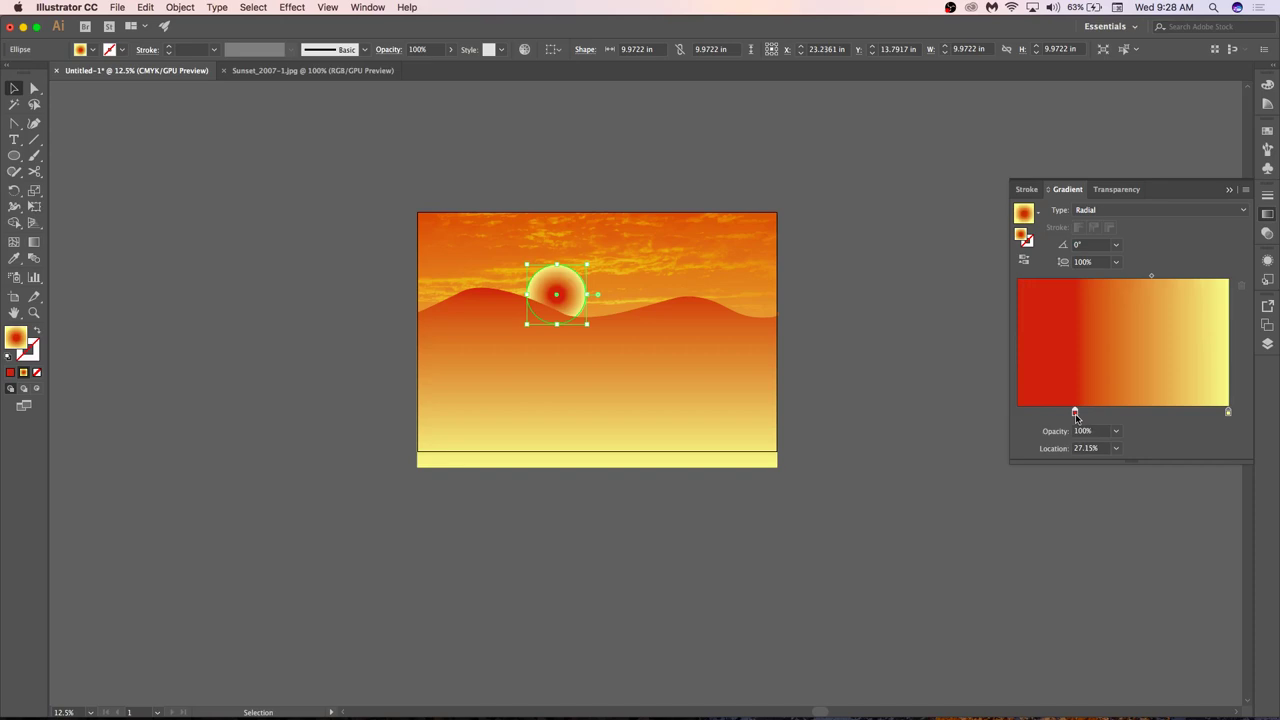
left_click_drag(1075, 416, 1072, 423)
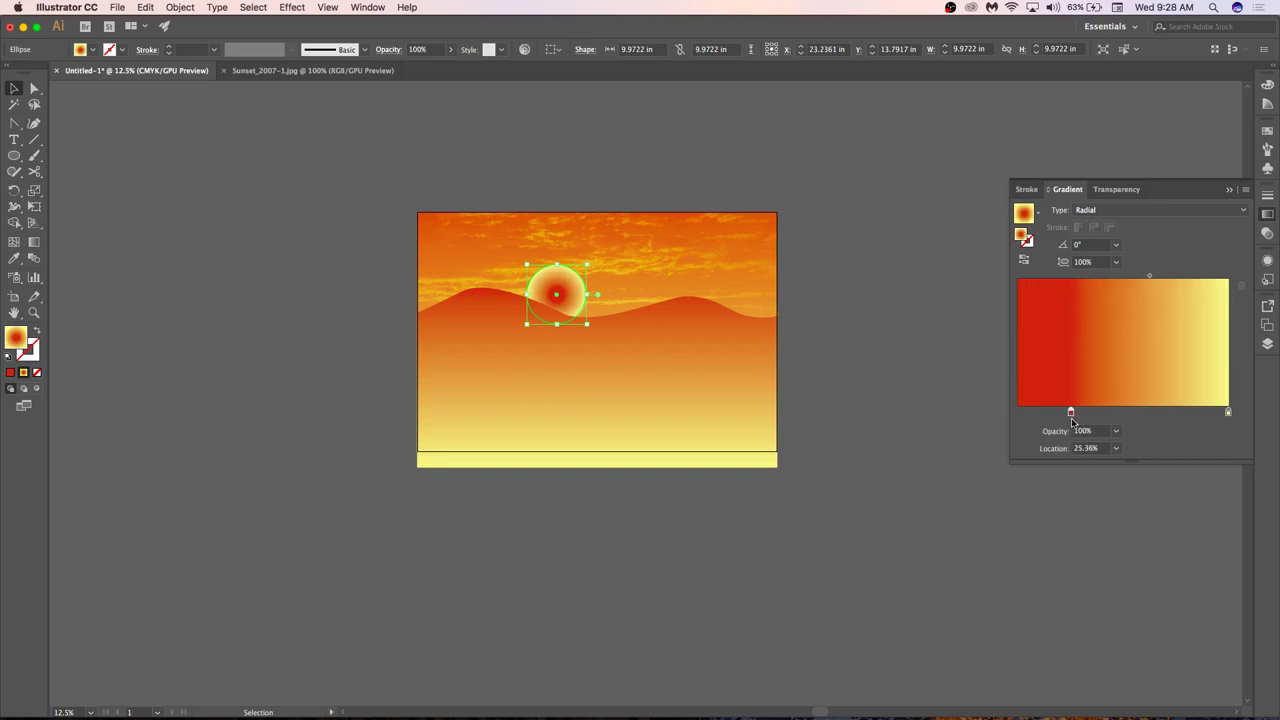
left_click_drag(1150, 280, 1068, 290)
left_click(1146, 273)
left_click_drag(1146, 273, 1208, 279)
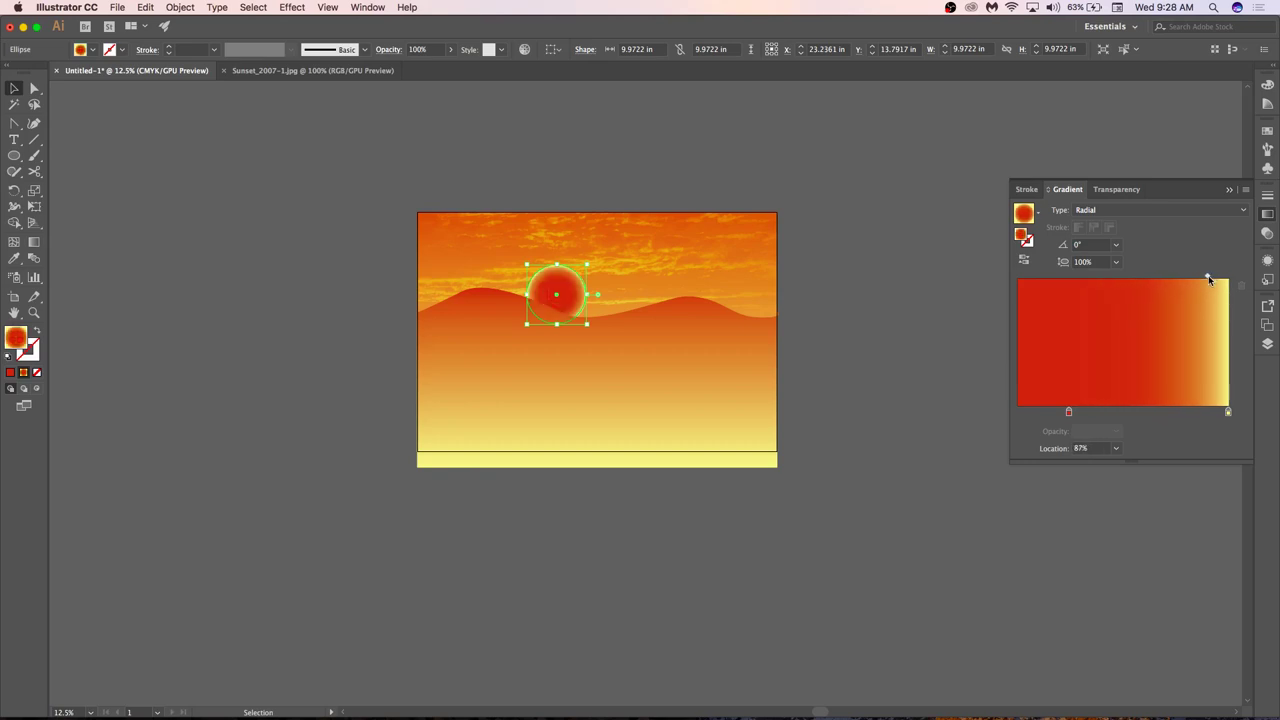
left_click_drag(1208, 277, 1200, 277)
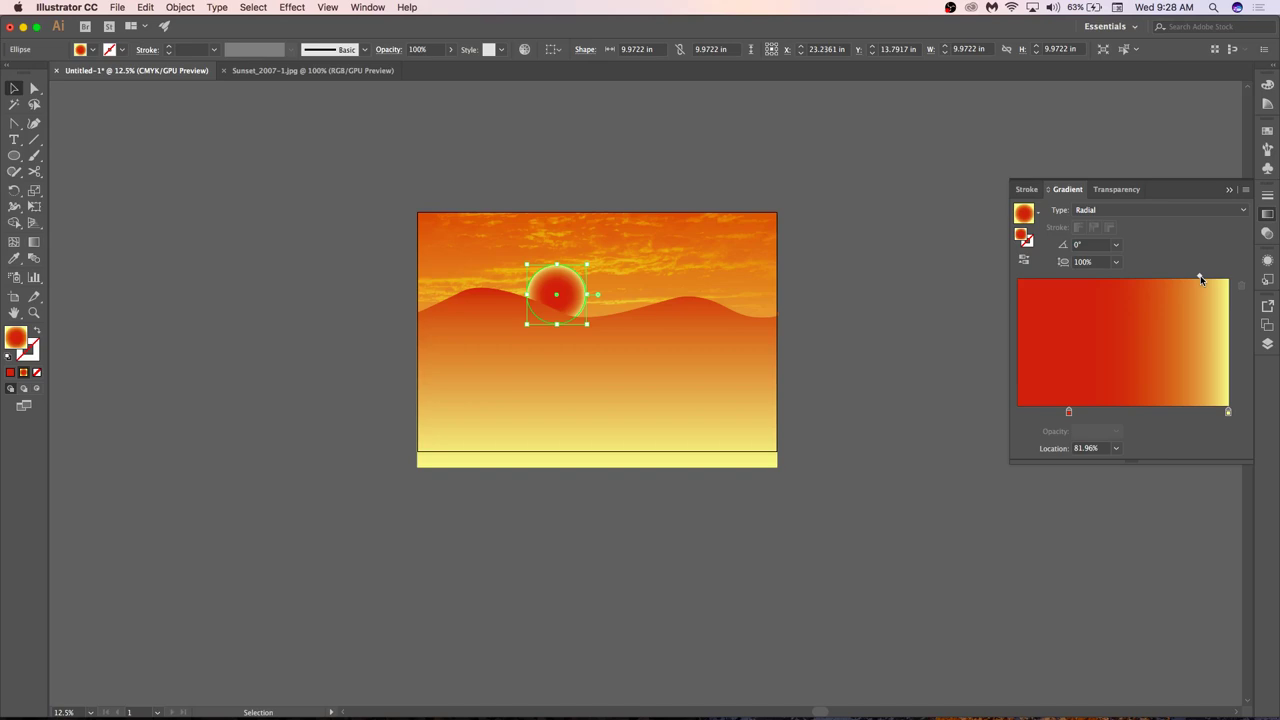
Set the outer gradient stop to bright yellow with cyan at 0.
left_click(1228, 412)
double_click(1229, 414)
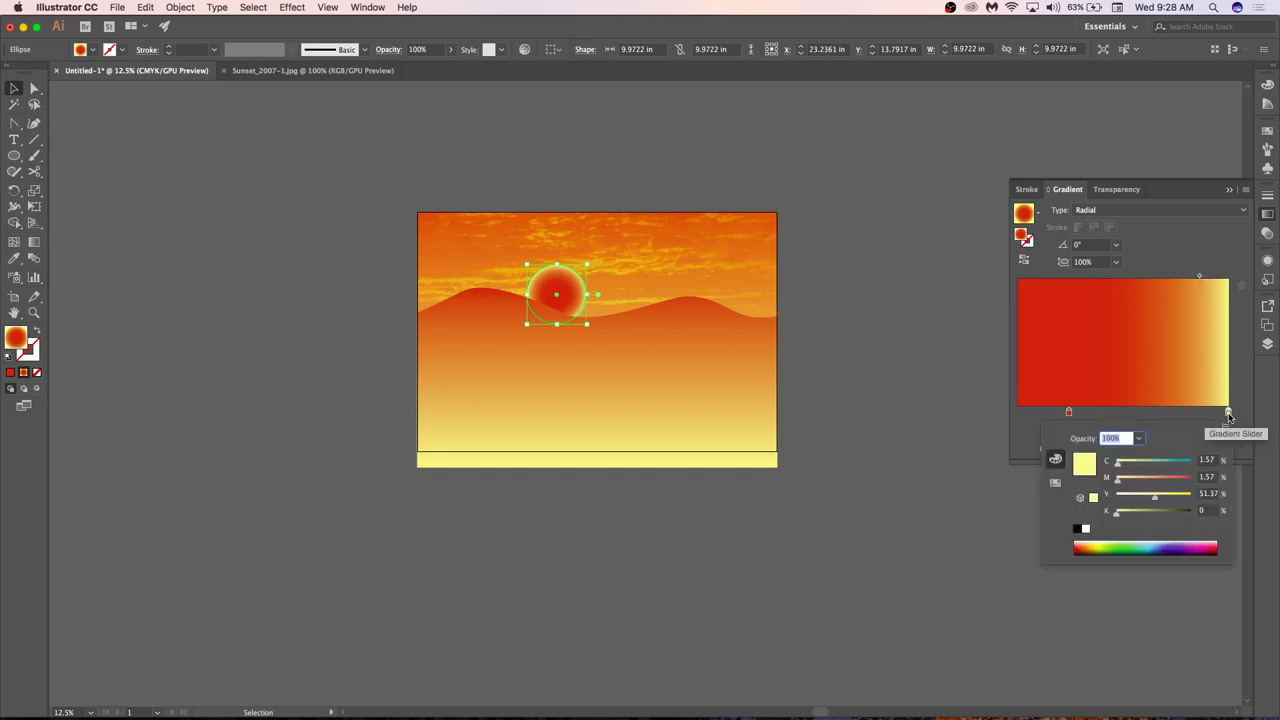
left_click(1100, 544)
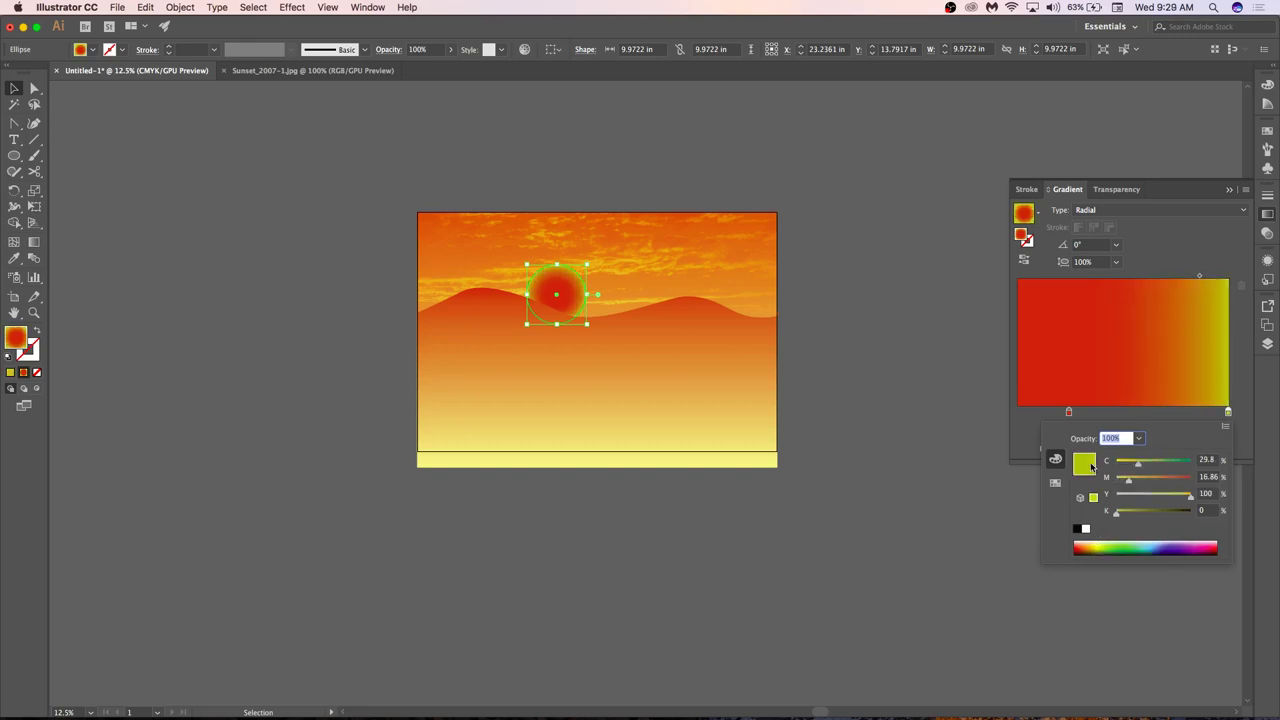
mouse_move(1110, 543)
left_mouse_down()
mouse_move(1097, 548)
mouse_move(1105, 540)
left_mouse_up()
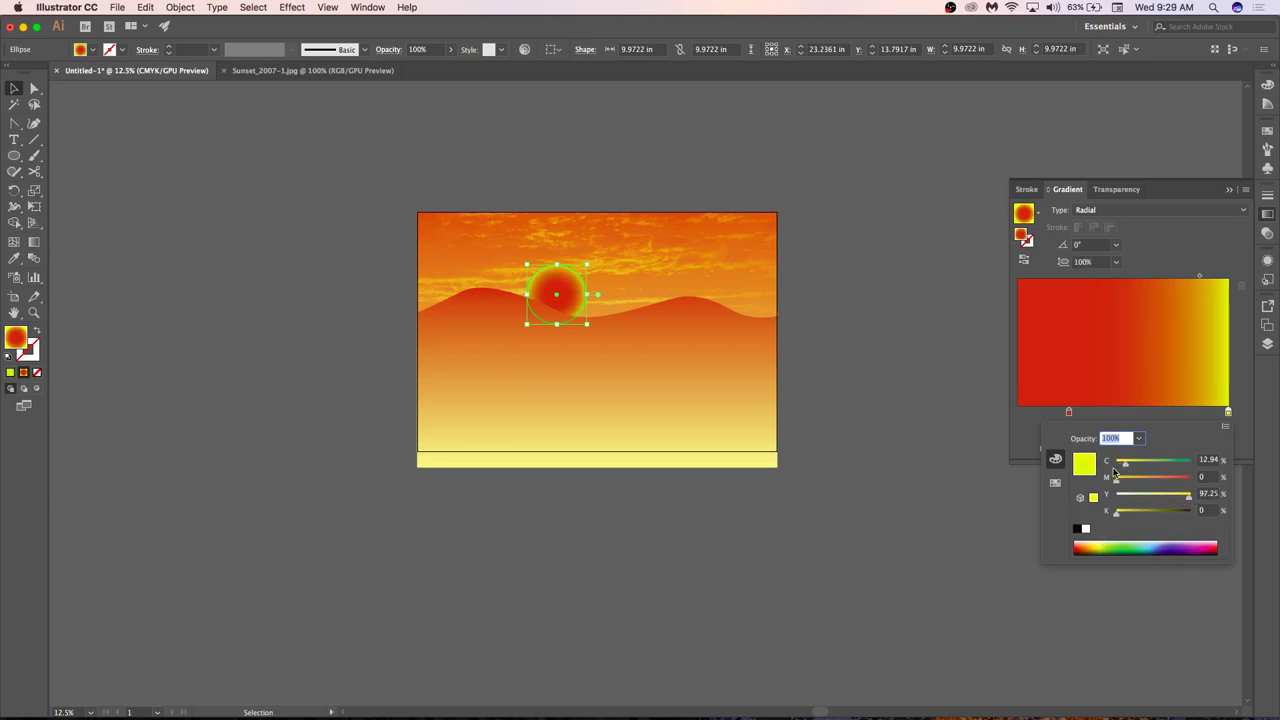
mouse_move(1127, 466)
left_mouse_down()
mouse_move(1115, 466)
mouse_move(1145, 478)
mouse_move(1116, 478)
left_mouse_up()
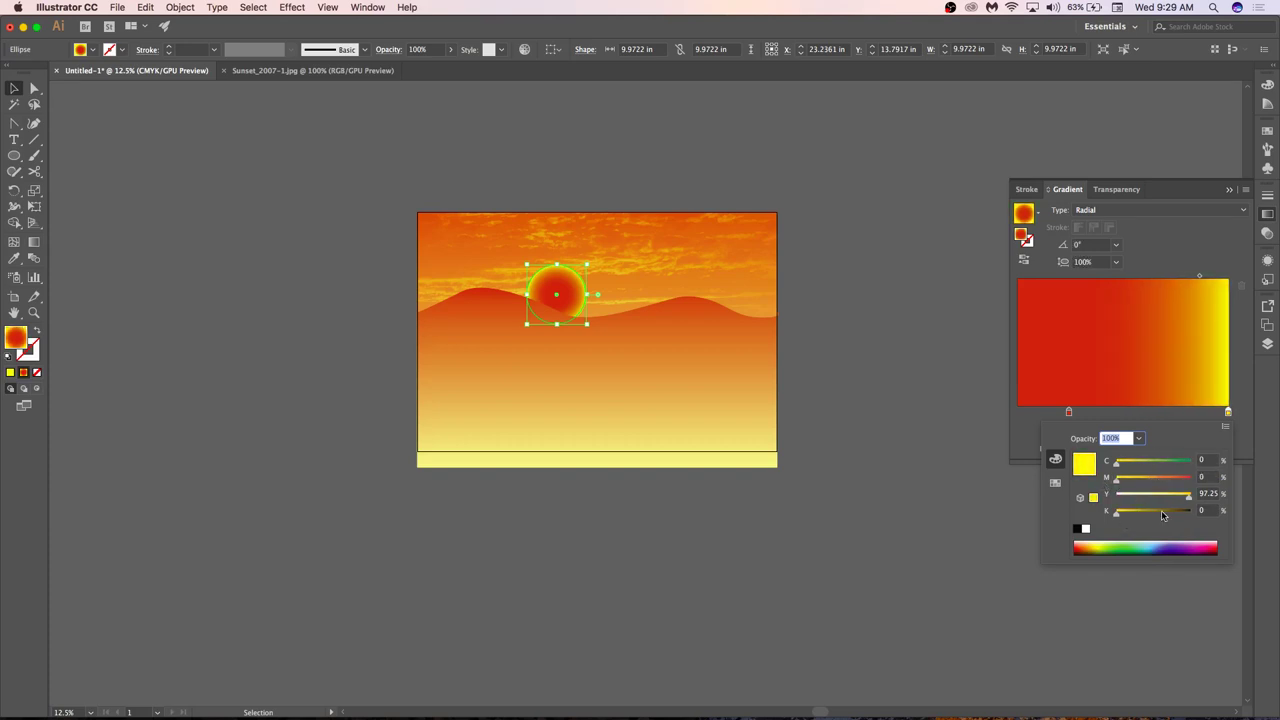
left_click(836, 285)
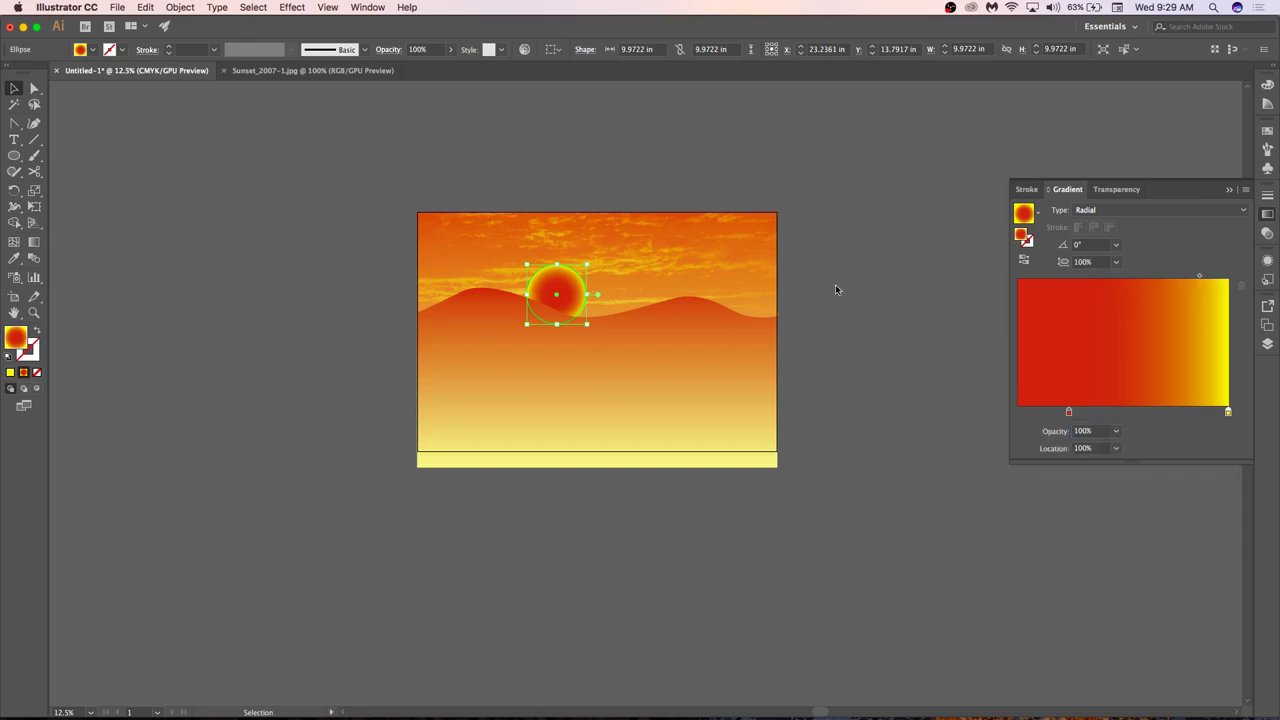
left_click(837, 290)
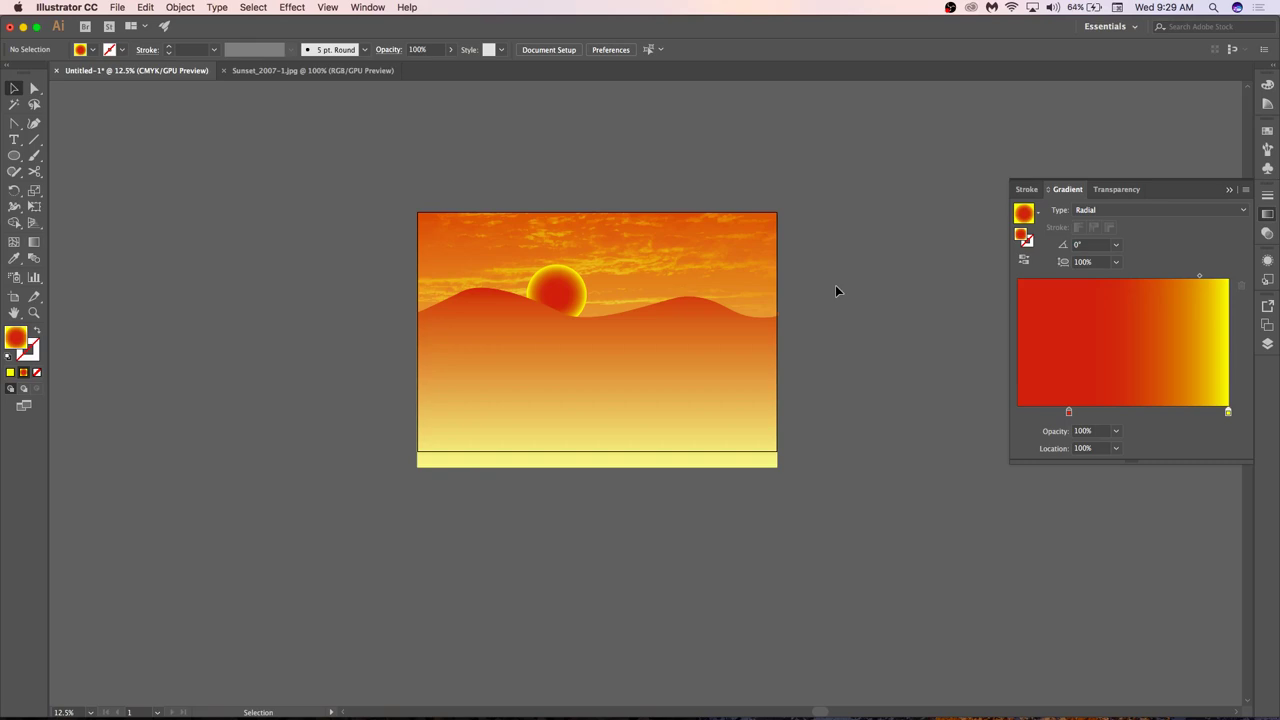
Scale a 7.79 in copy of the sun inward around its centre, undoing a stretched attempt.
left_click(558, 273)
scroll(558, 273, "up", 4)
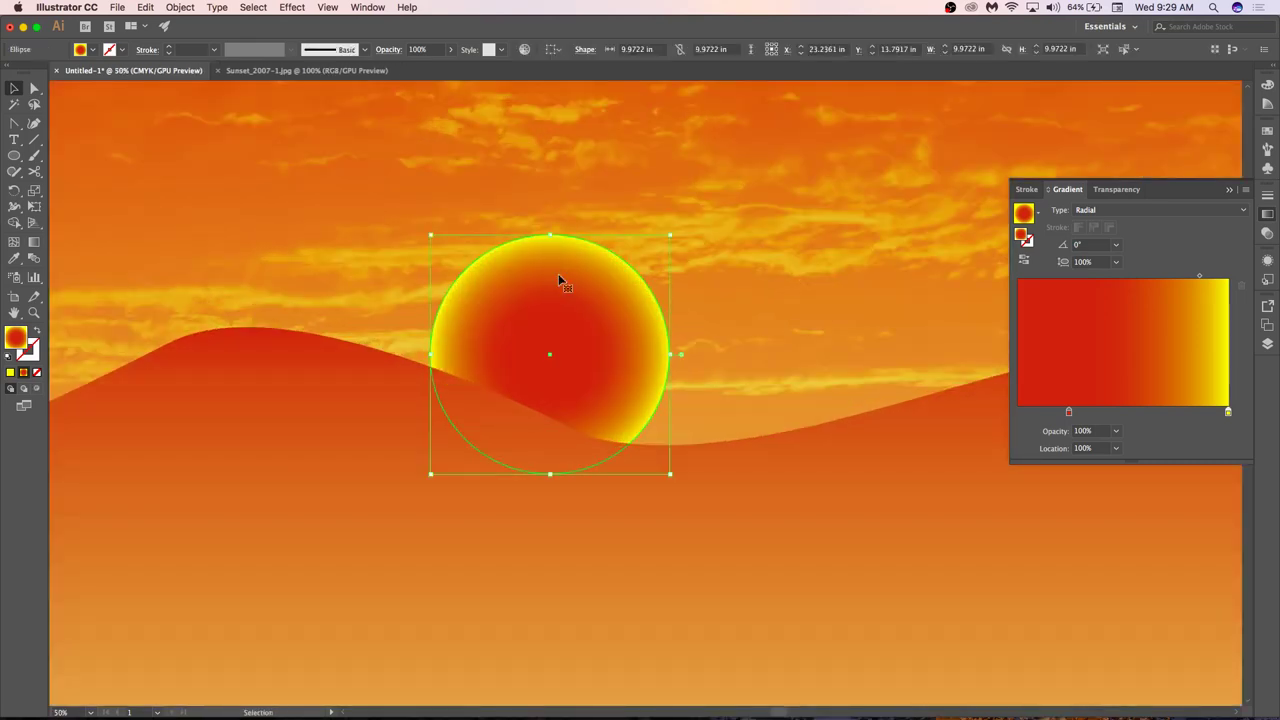
mouse_move(558, 280)
left_mouse_down()
mouse_move(635, 265)
mouse_move(665, 298)
mouse_move(574, 267)
left_mouse_up()
key("s")
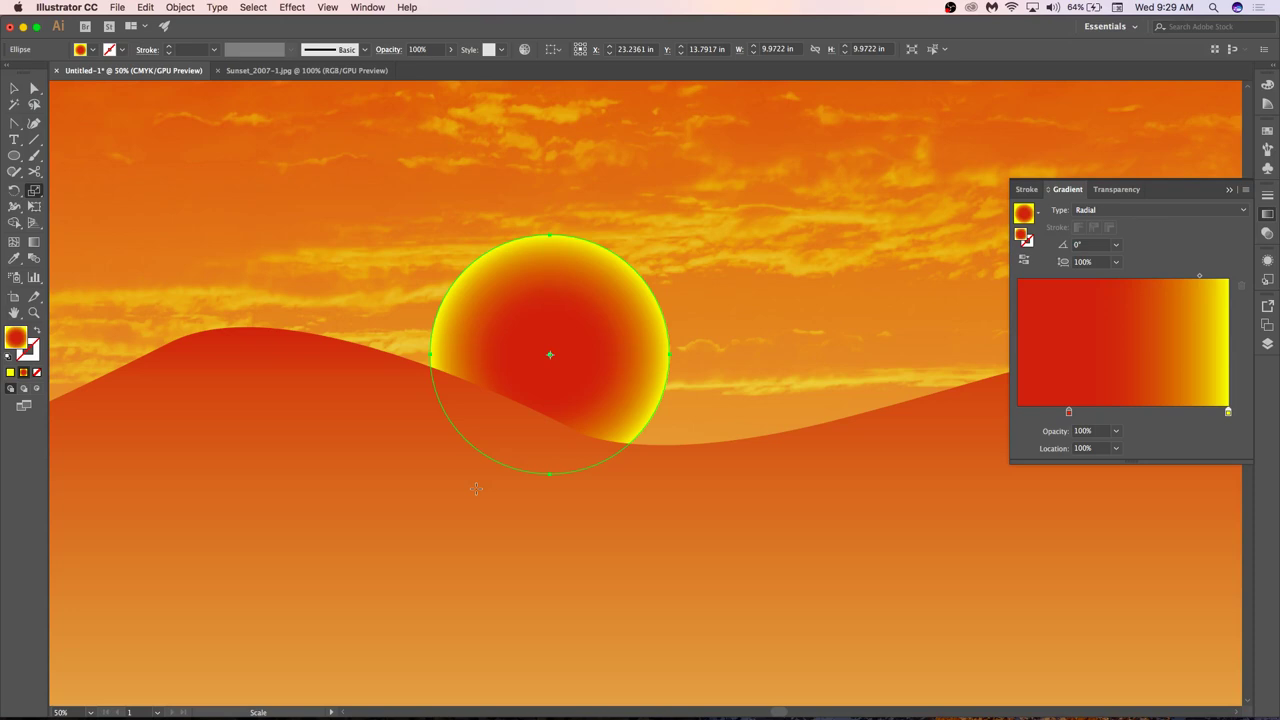
left_click_drag(638, 207, 680, 286)
key("v")
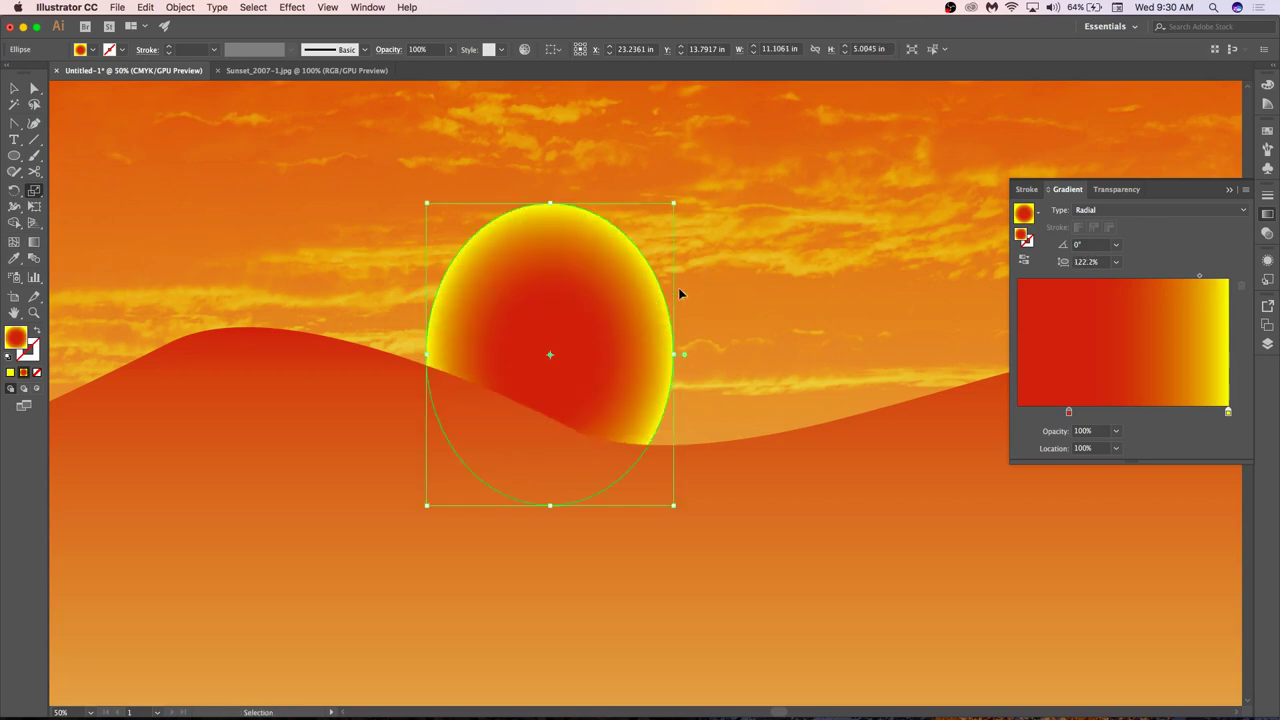
key("ctrl+z")
key("s")
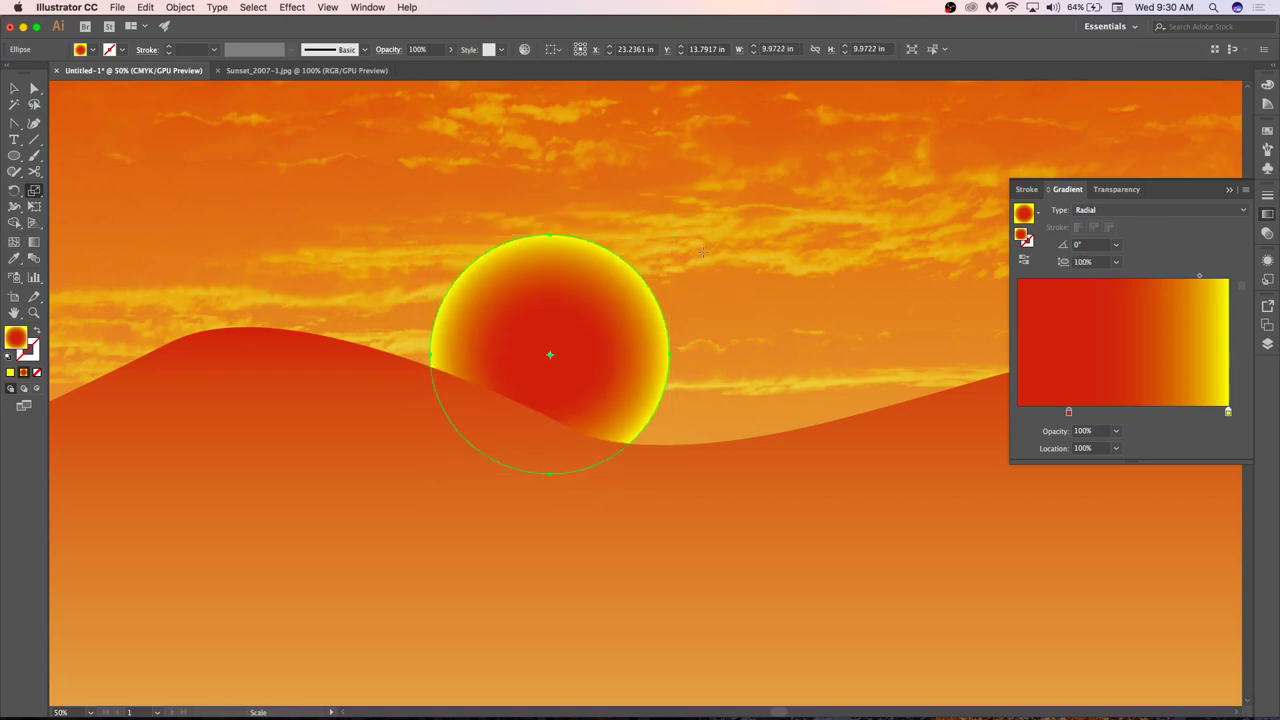
left_click_drag(723, 237, 706, 280)
key("v")
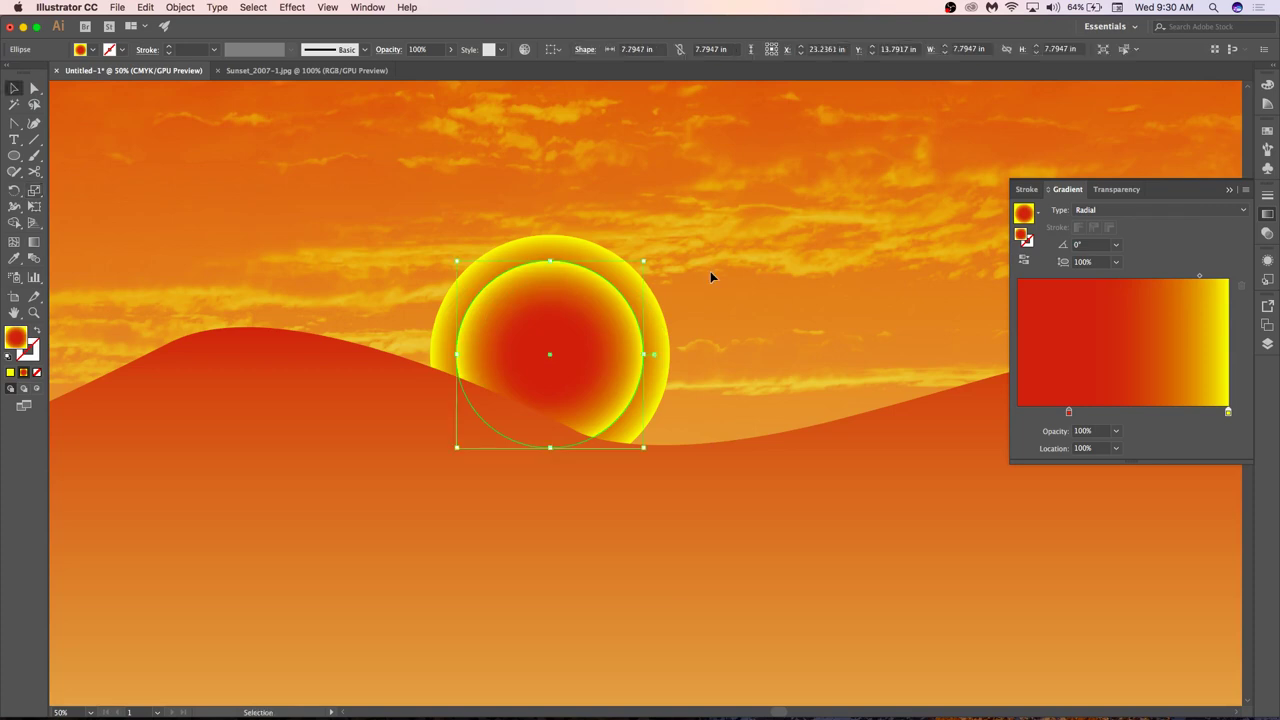
left_click(710, 267)
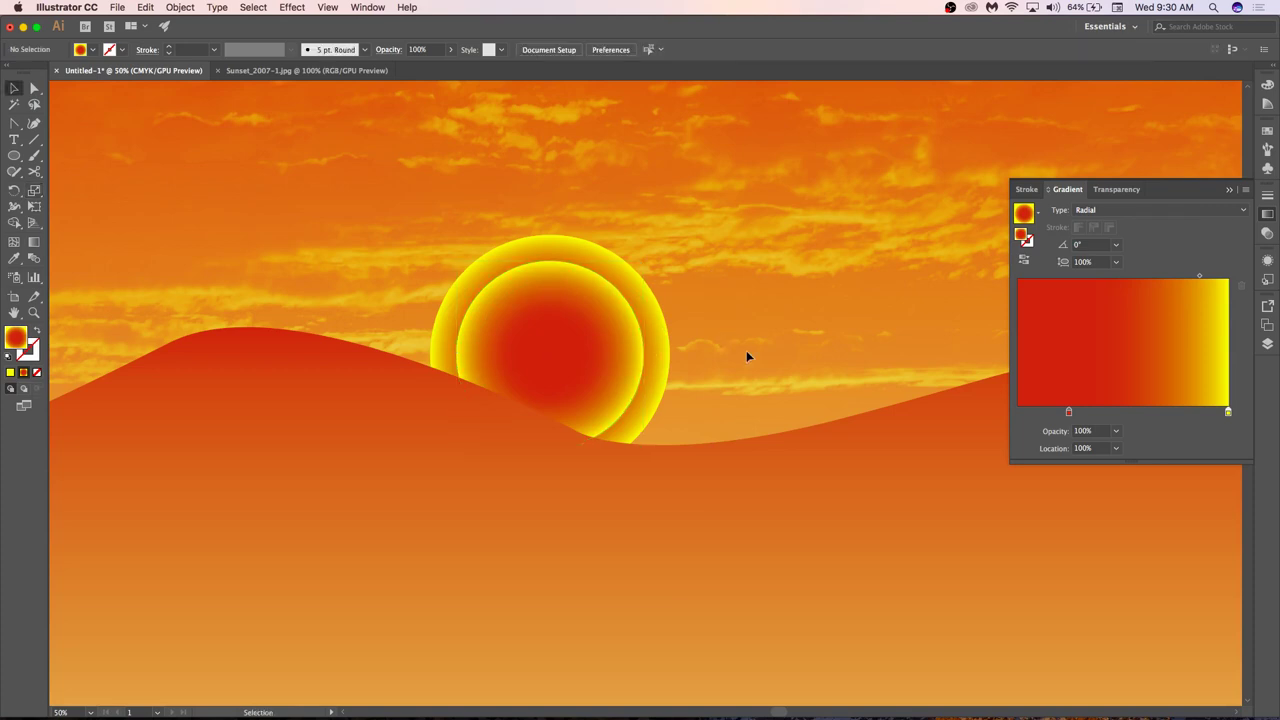
key("super+0")
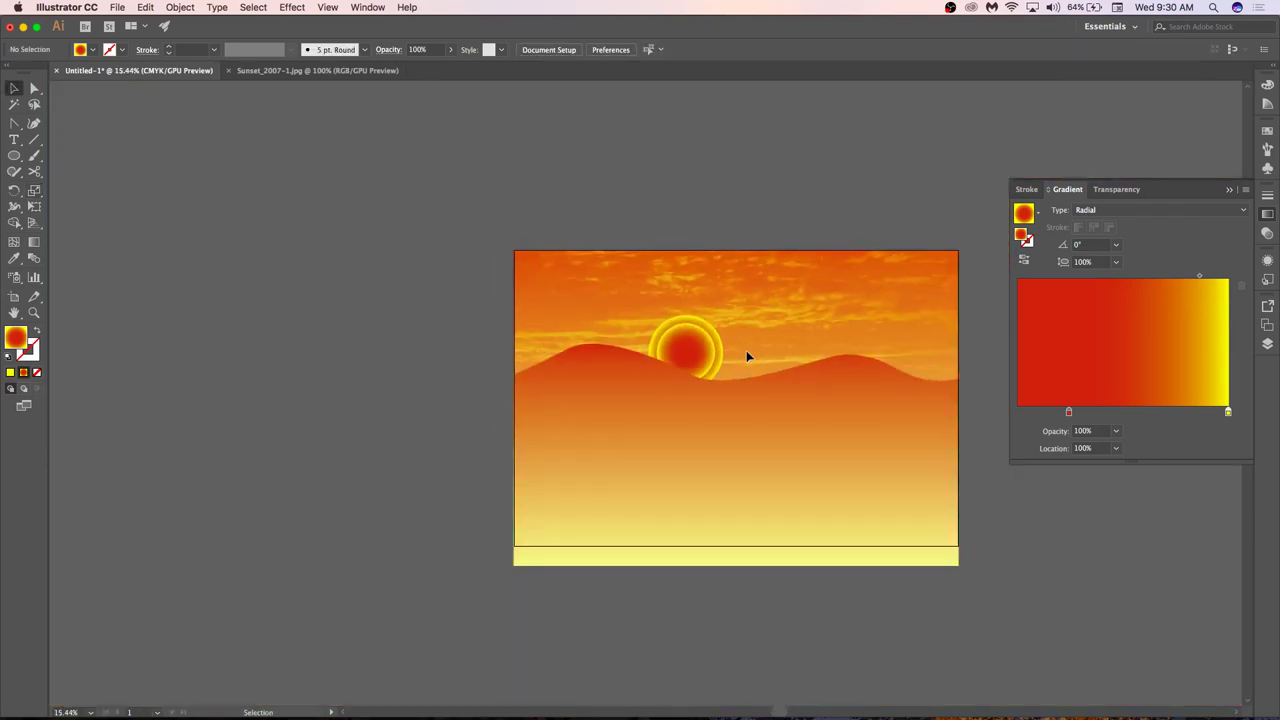
Give the inner circle's gradient an orange centre (magenta 75) and a 67% yellow edge.
left_click(688, 351)
scroll(688, 351, "up", 3)
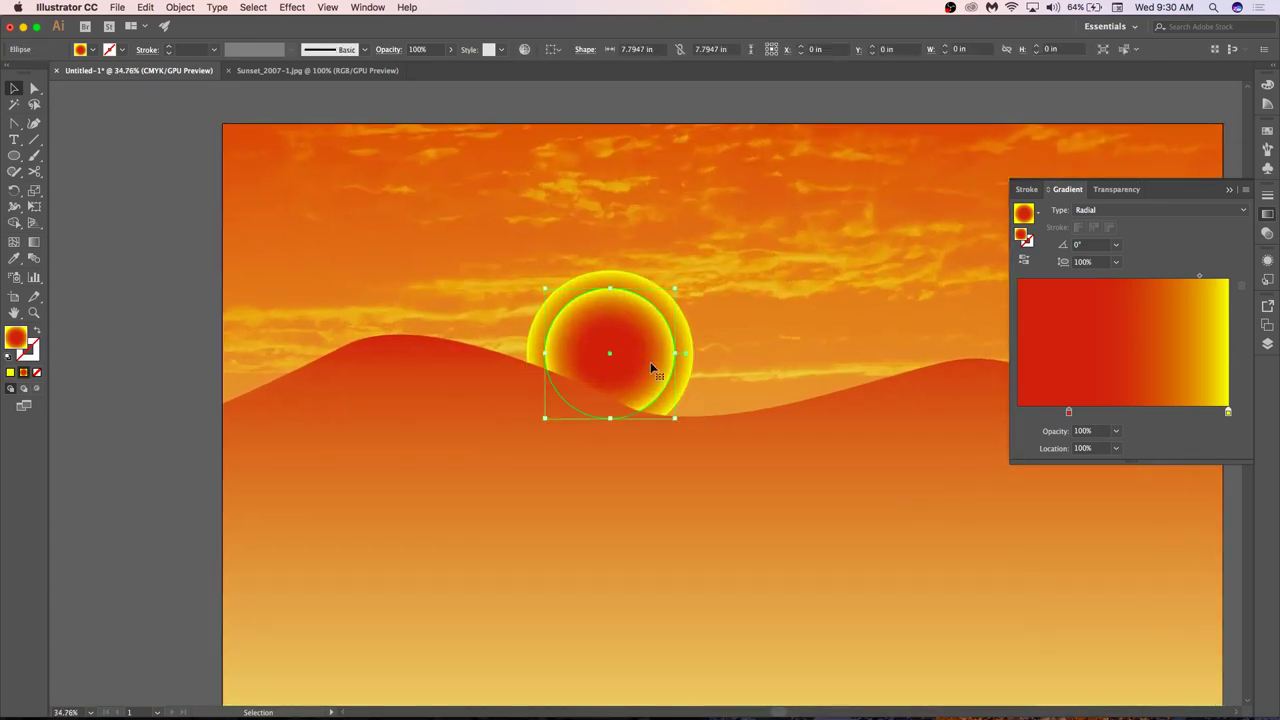
double_click(1069, 412)
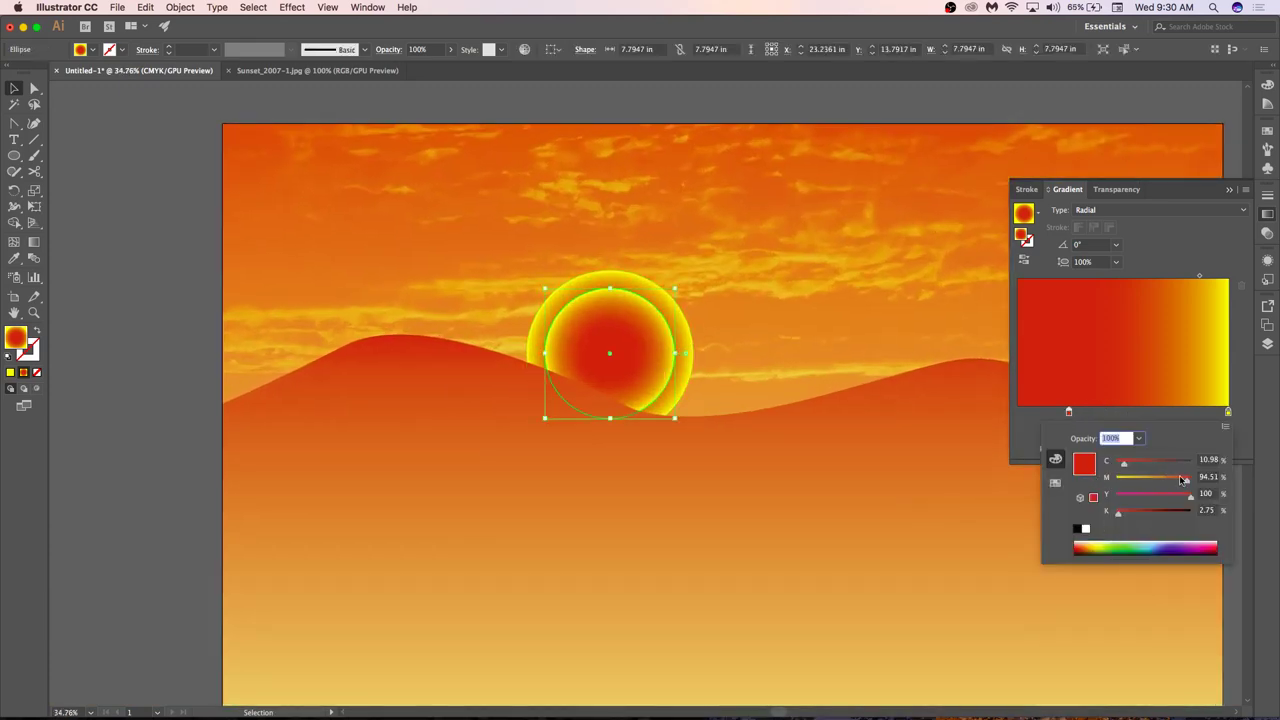
left_click_drag(1187, 481, 1172, 483)
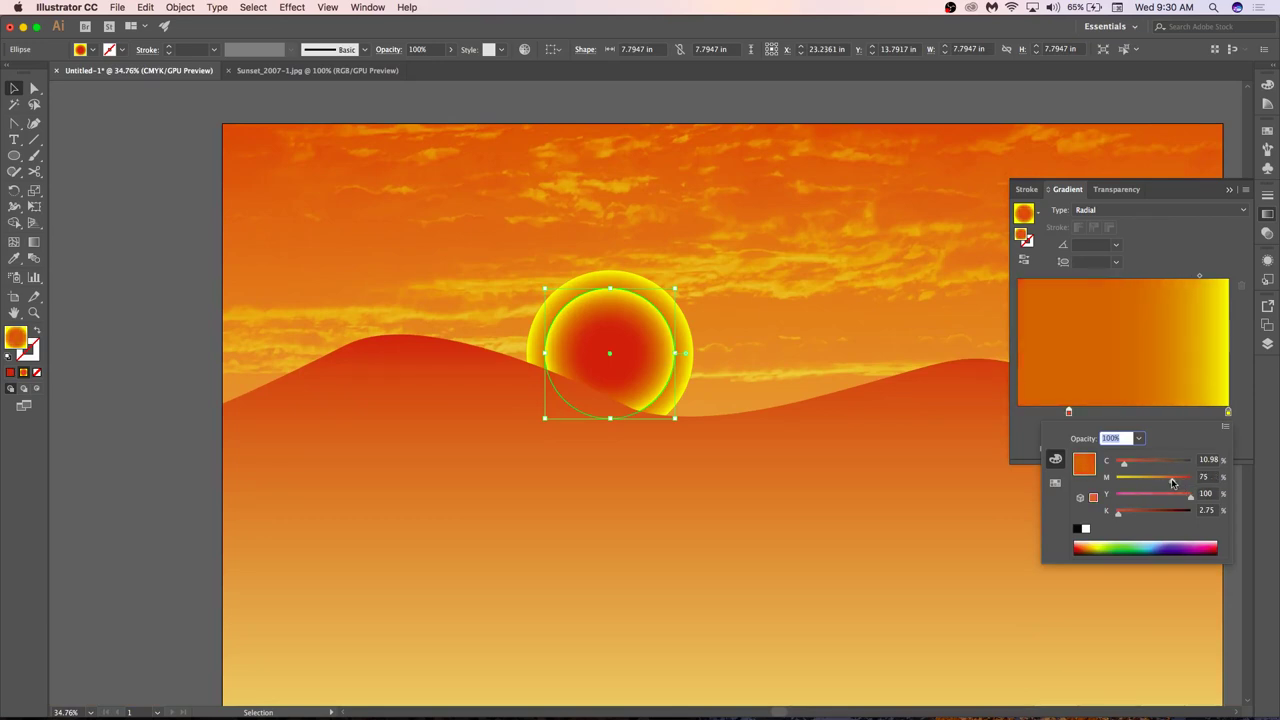
double_click(1228, 413)
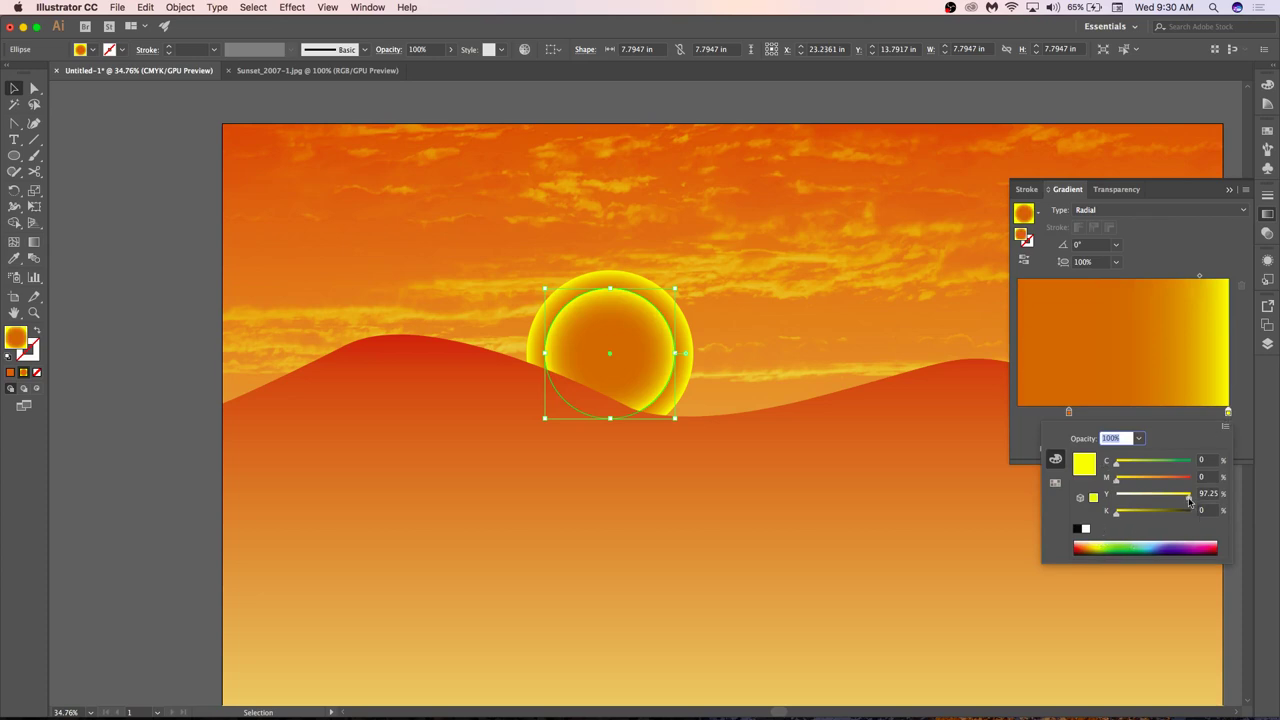
left_click_drag(1189, 499, 1158, 499)
left_click(840, 315)
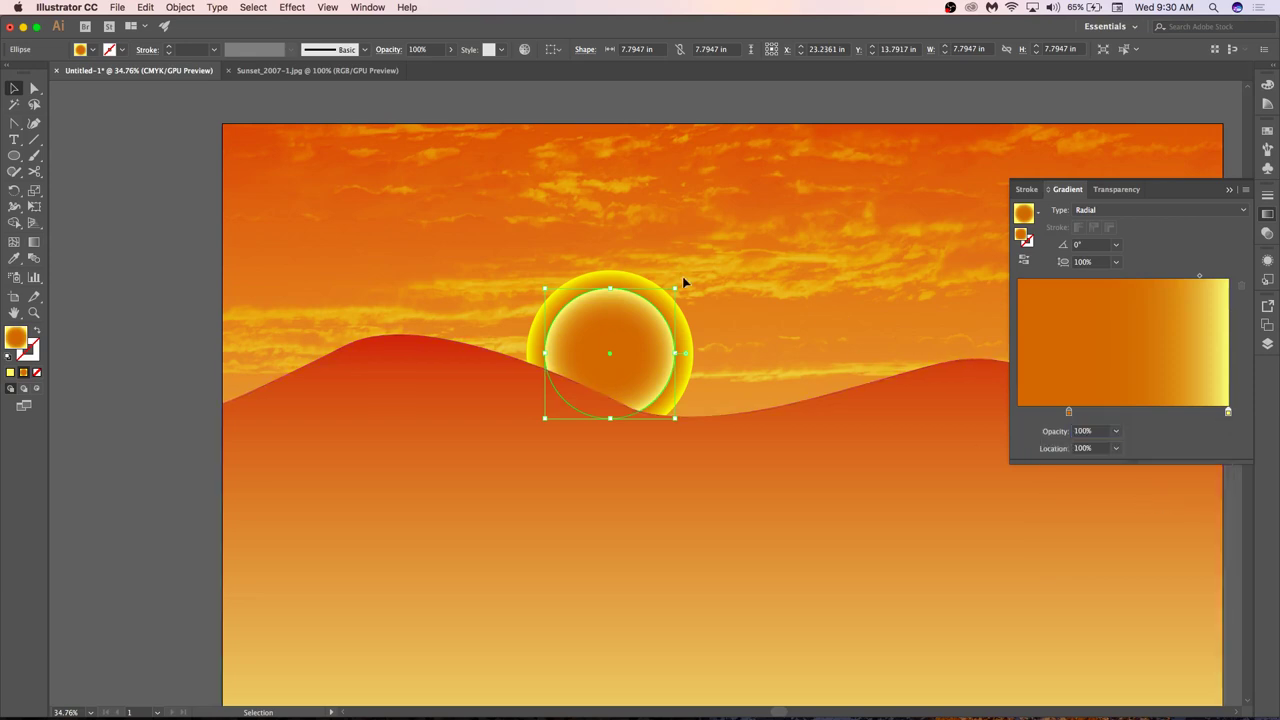
left_click_drag(678, 285, 684, 281)
left_click(901, 117)
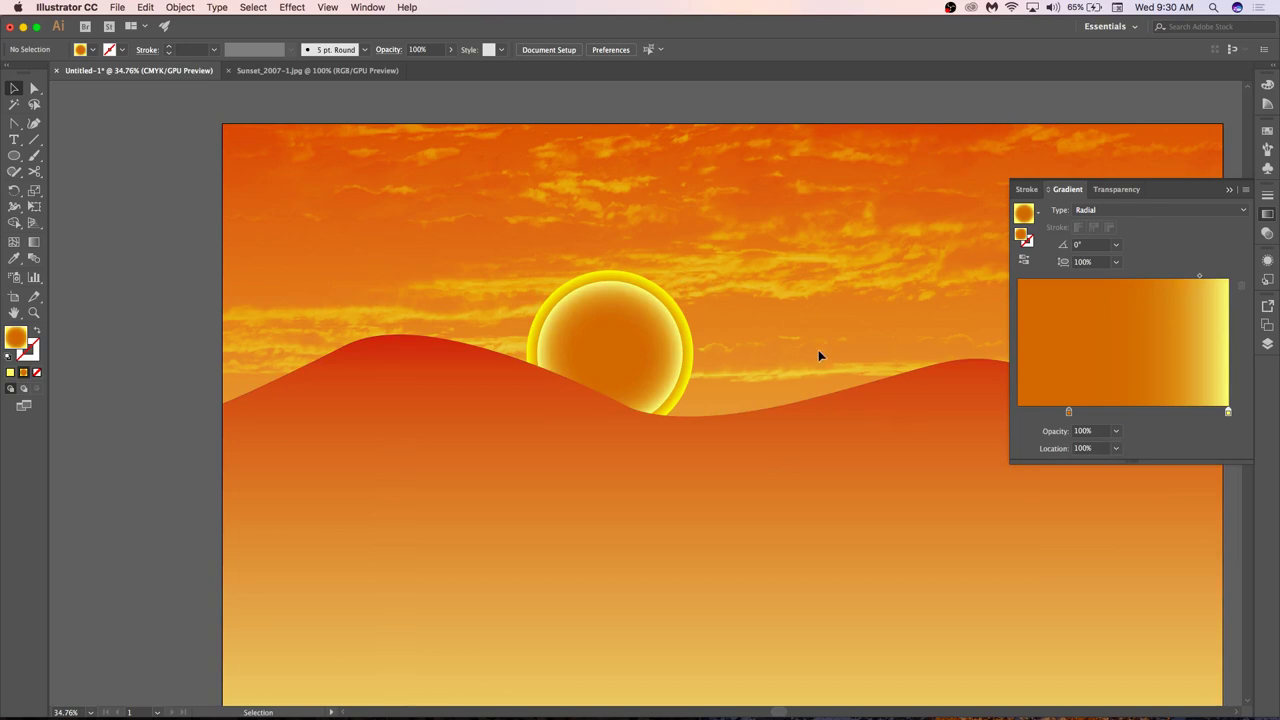
Copy the inner sun circle, undoing an accidental misplaced paste.
key("super+minus")
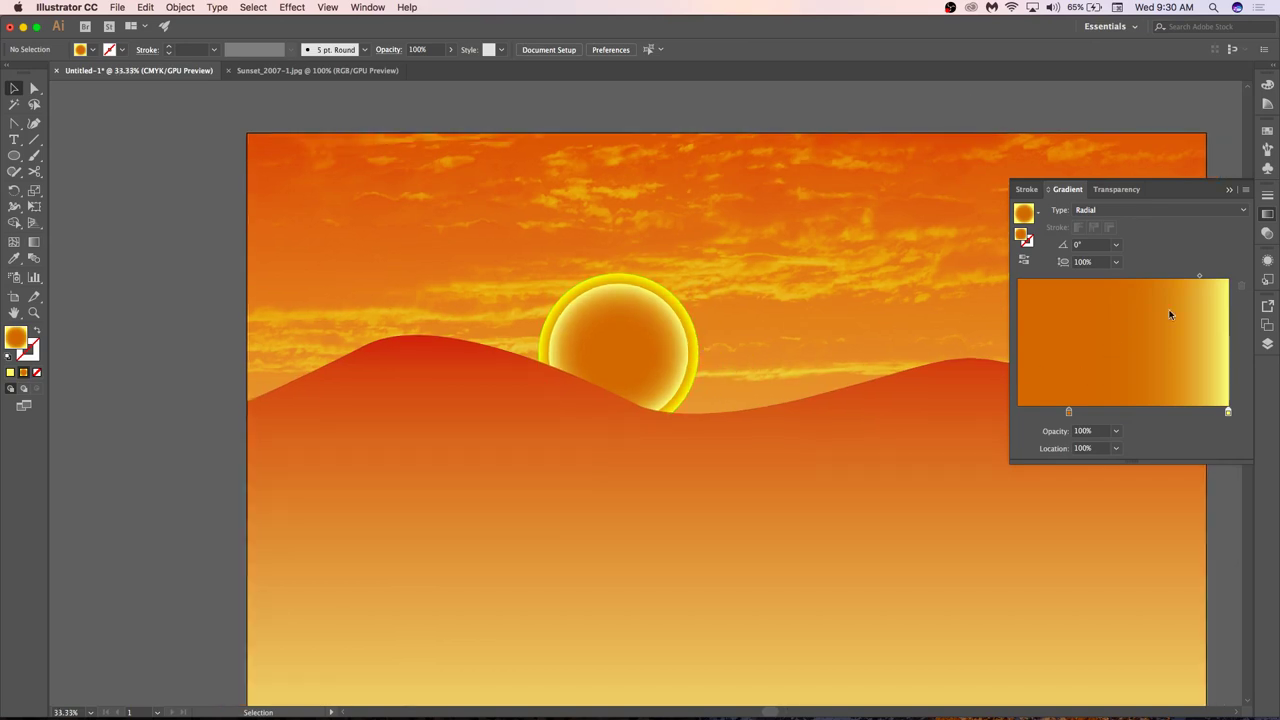
left_click(623, 367)
key("a")
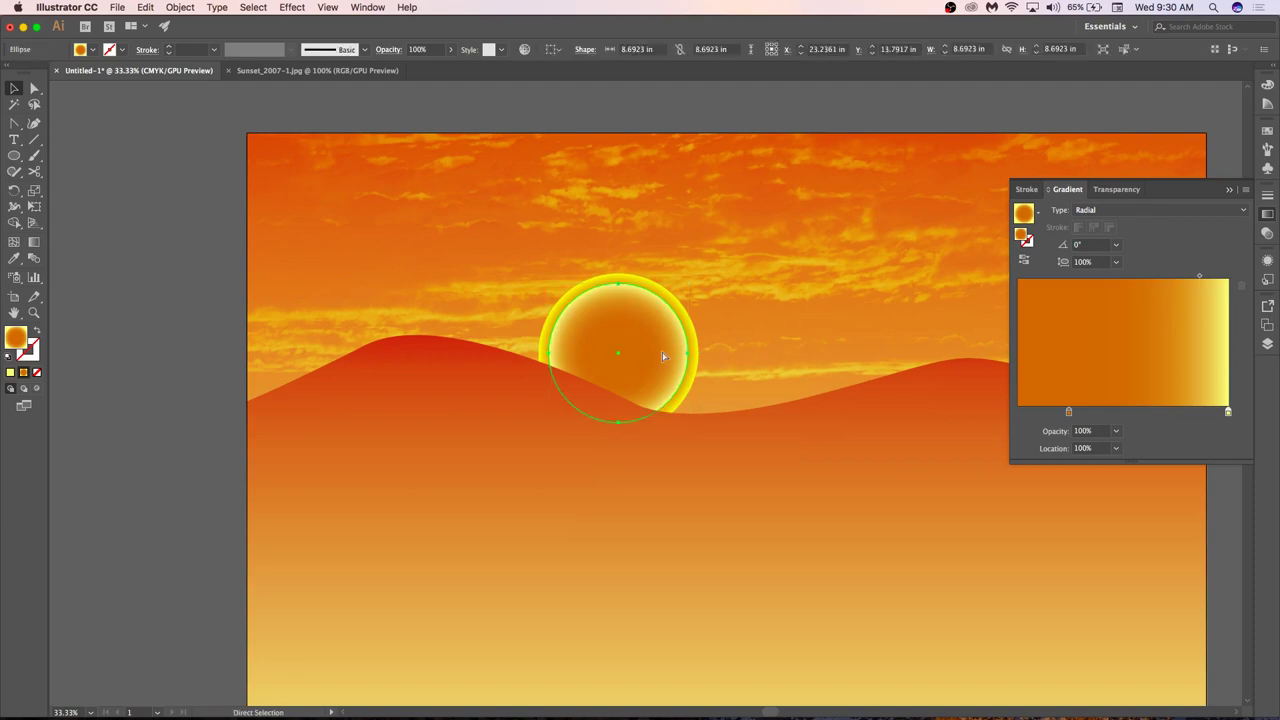
key("v")
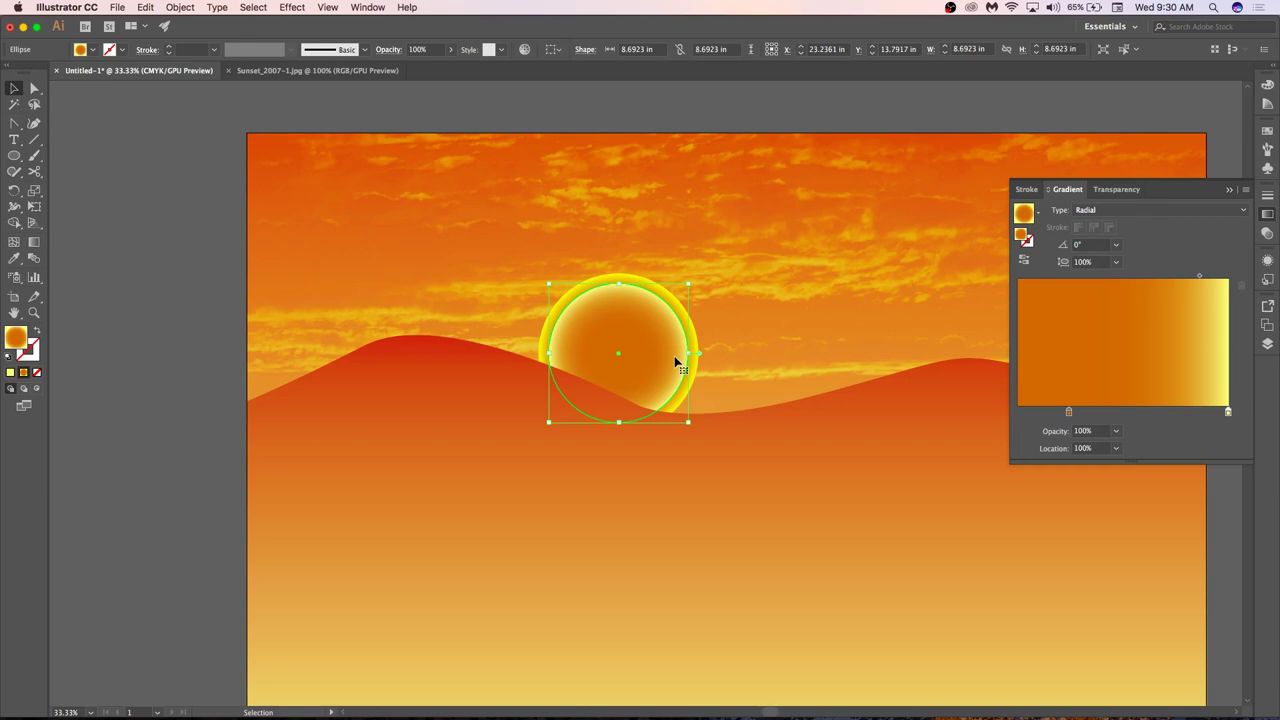
scroll(675, 362, "down", 3)
scroll(675, 362, "right", 3)
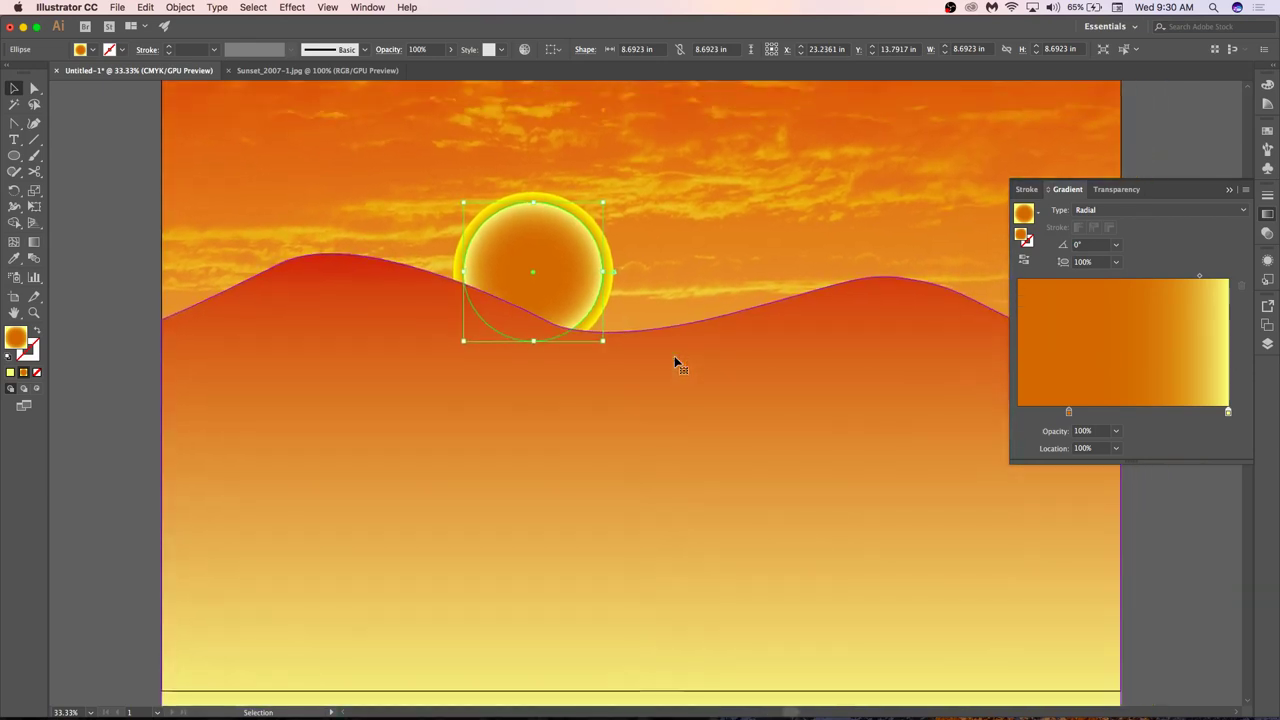
key("super+v")
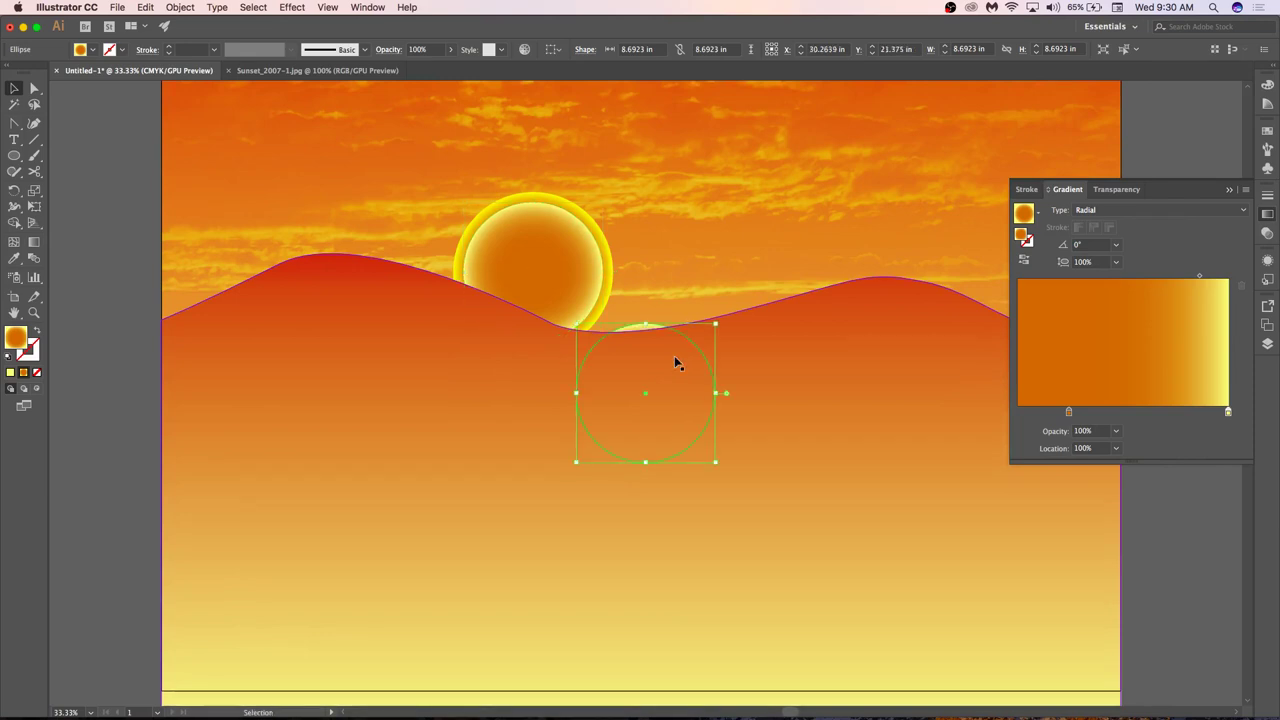
key("super+z")
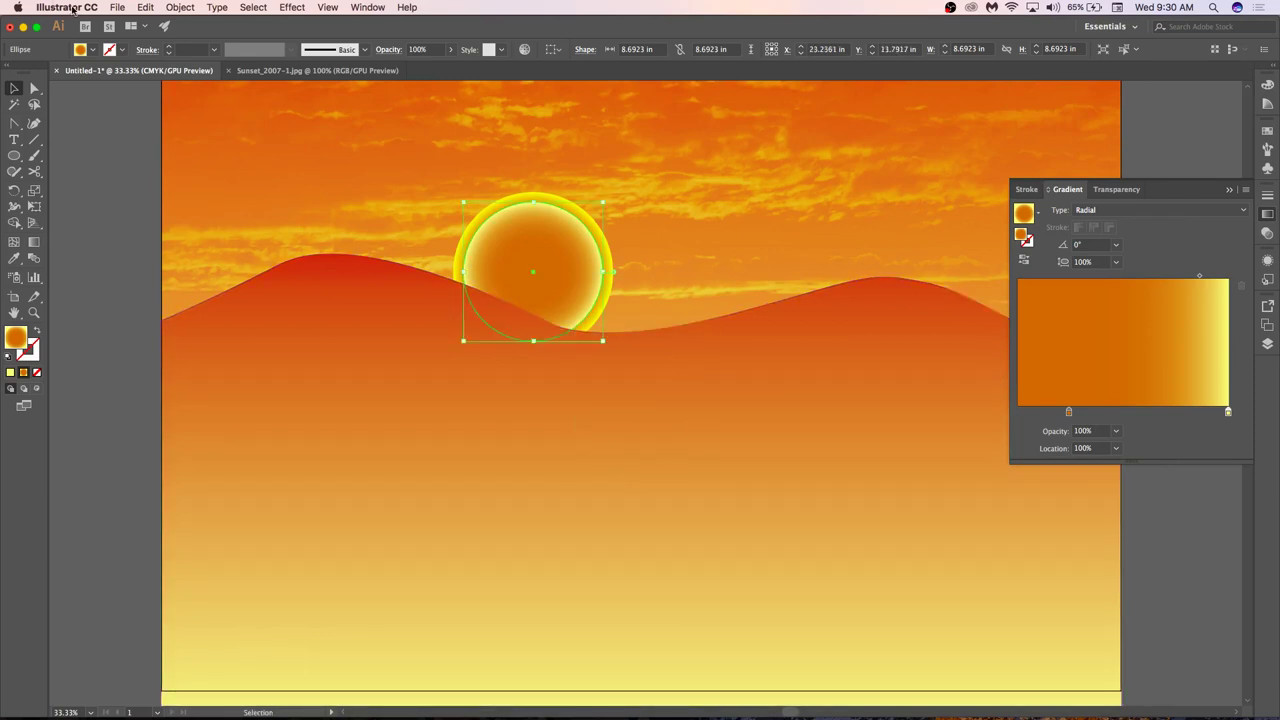
Paste the copy in place over the inner circle and show the Layers panel.
left_click(145, 7)
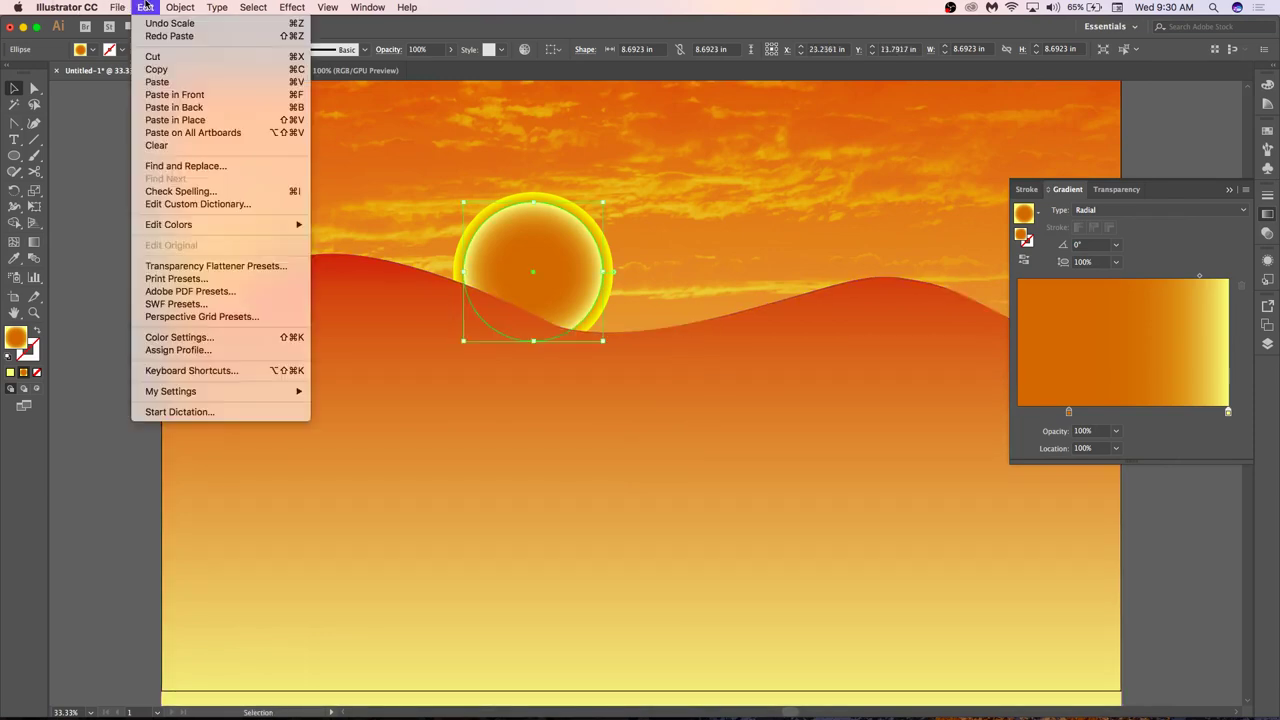
left_click(218, 120)
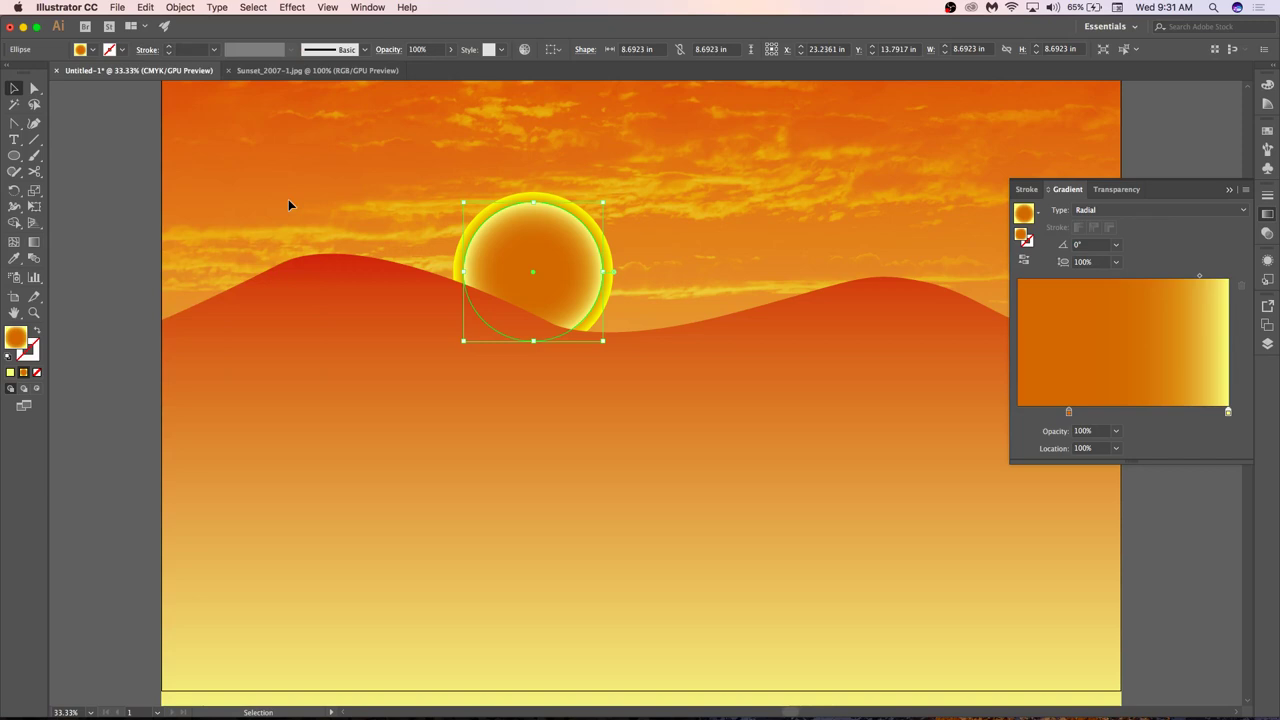
left_click(1267, 343)
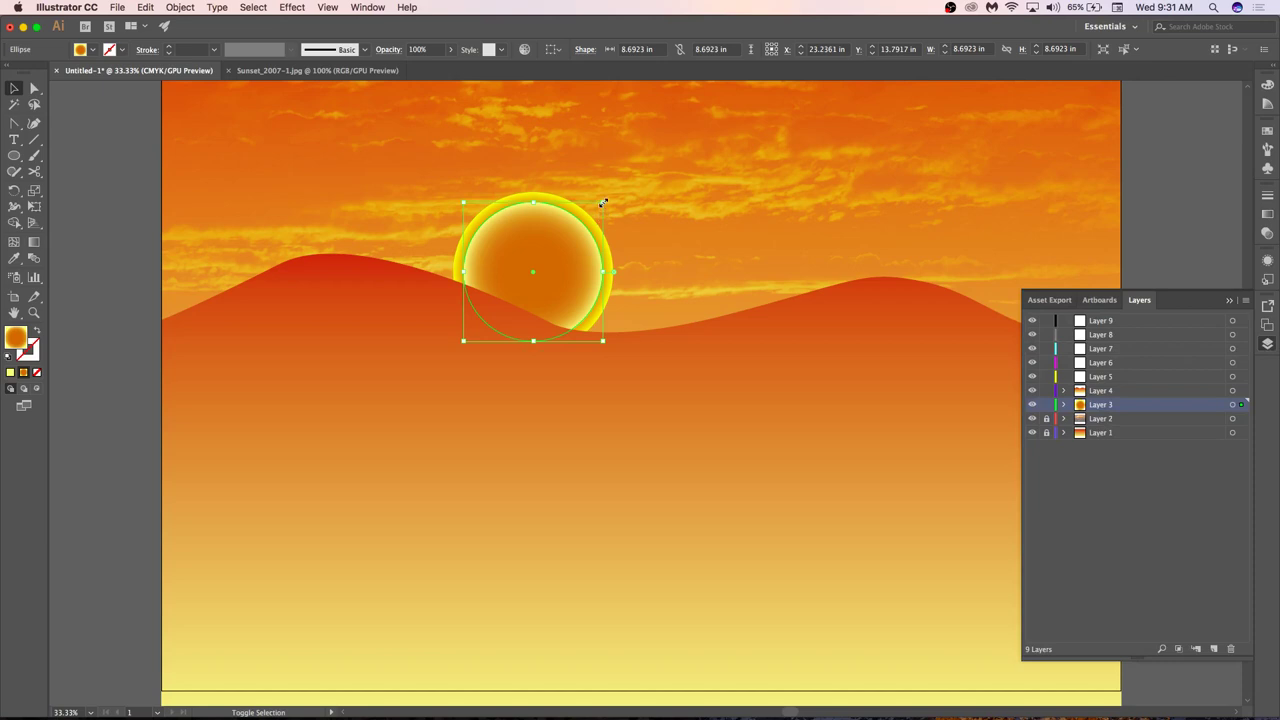
Shrink the pasted circle around the sun's centre into a third inner ring.
left_click_drag(603, 203, 588, 216)
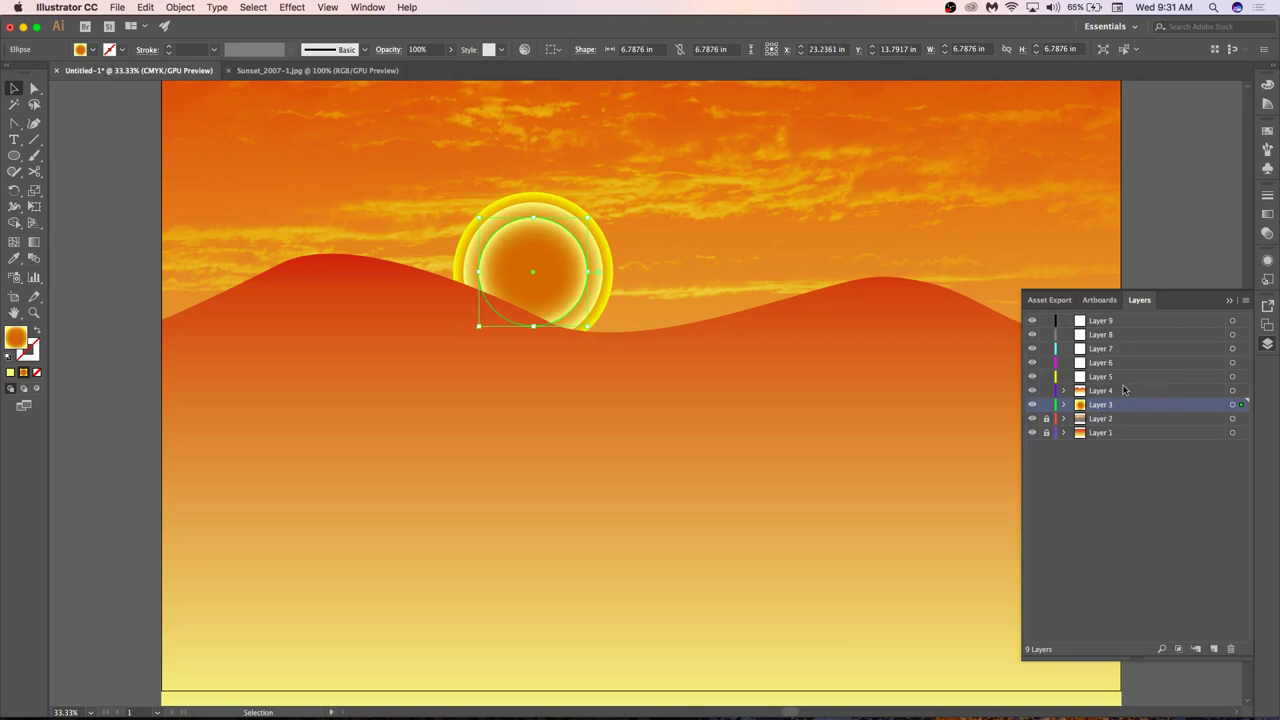
left_click(1155, 213)
scroll(812, 219, "down", 3)
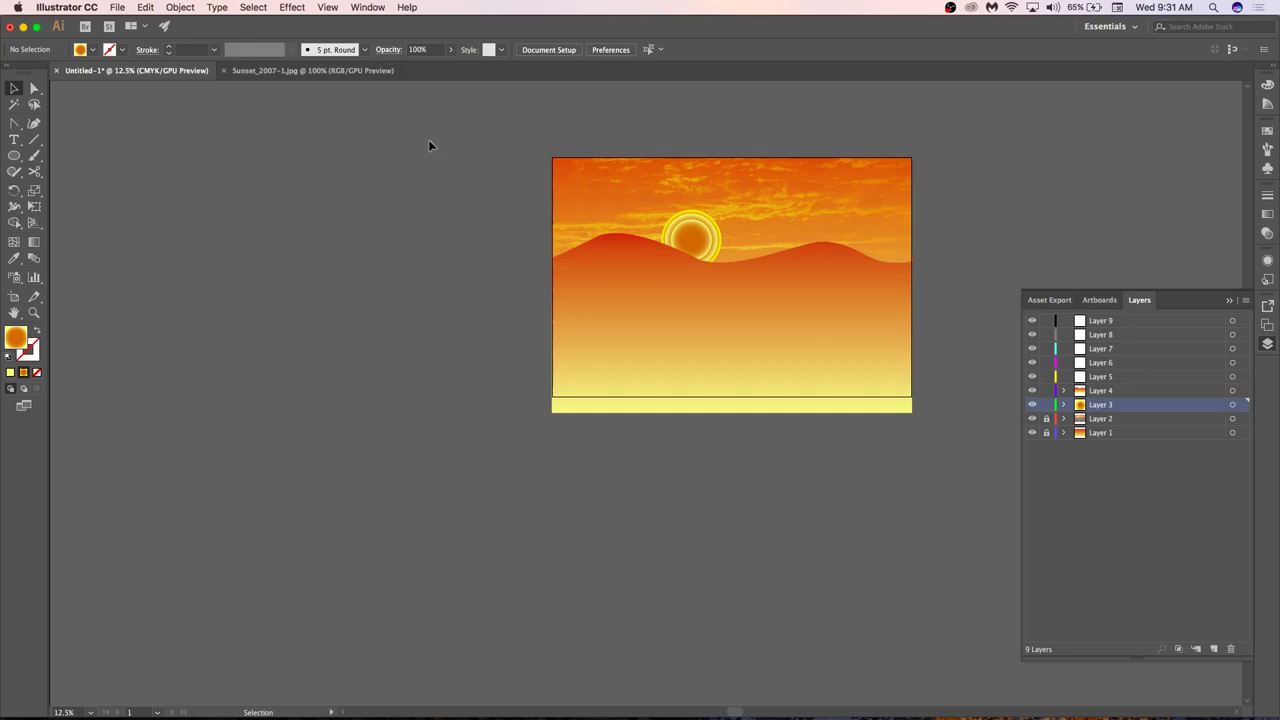
Search Google Images for 'cityscape sf' and open the night San Francisco skyline preview.
key("super+Tab")
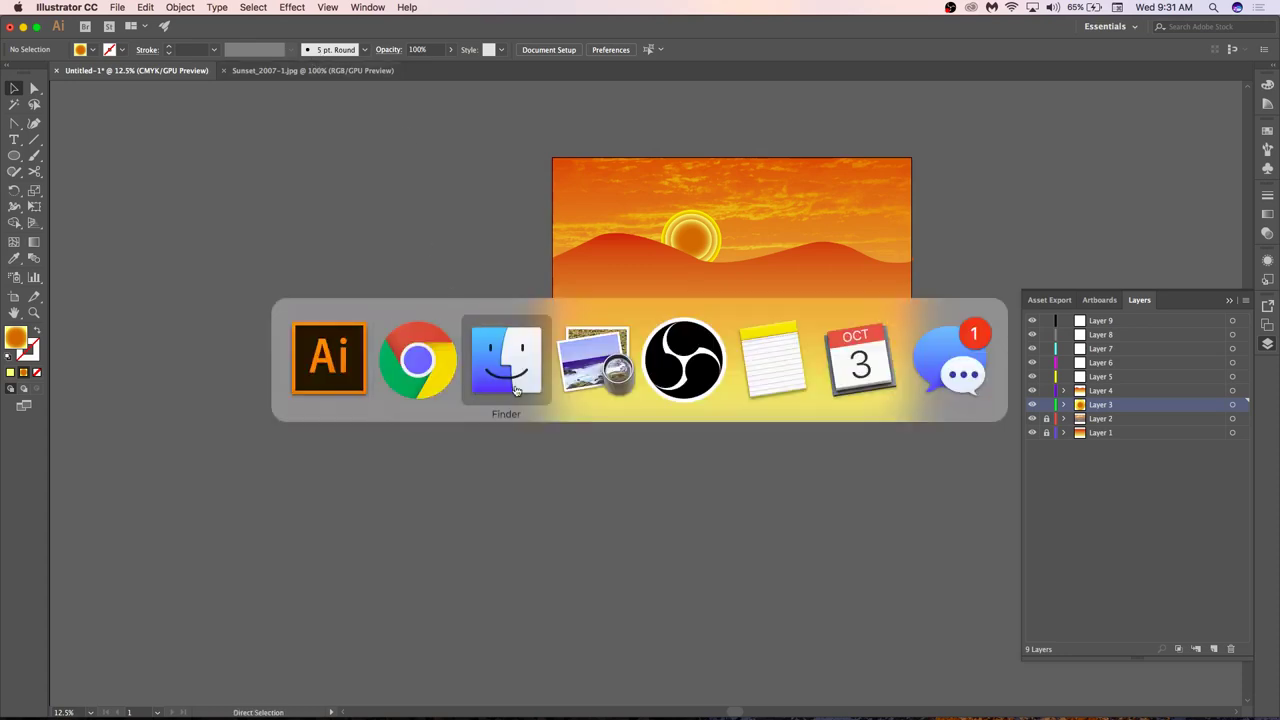
key("super+t")
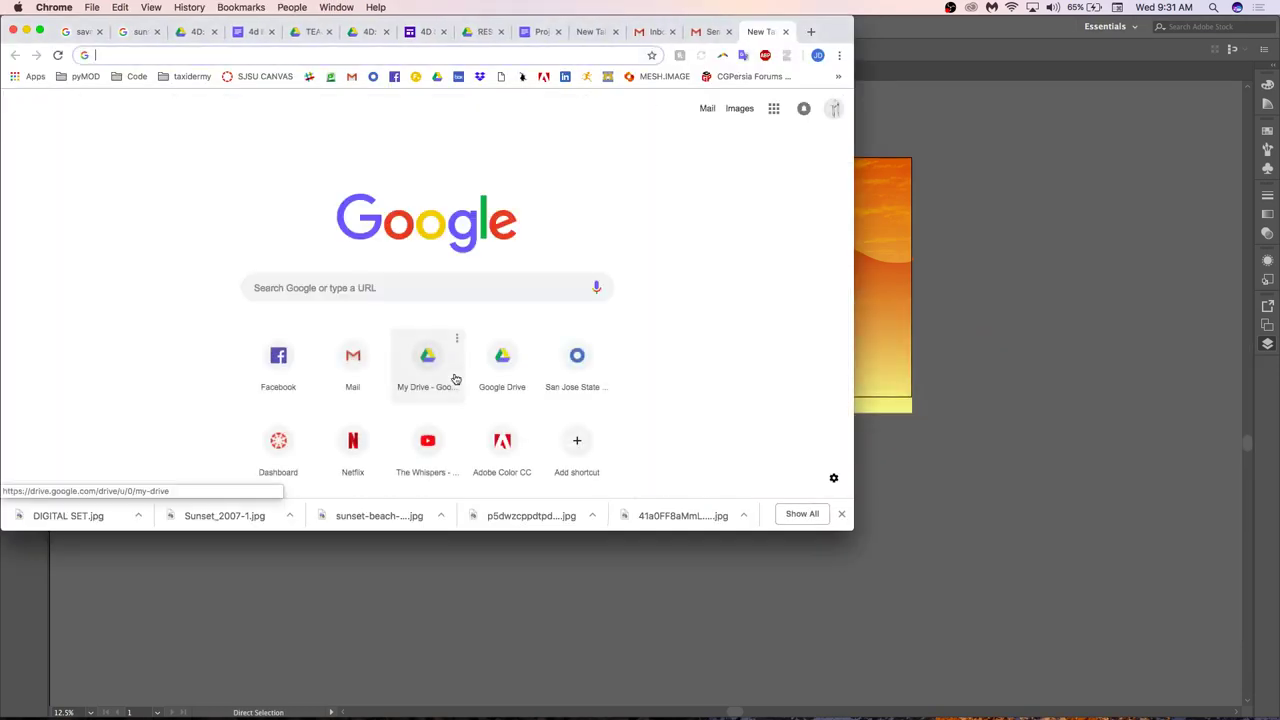
type("CITY SCAPE")
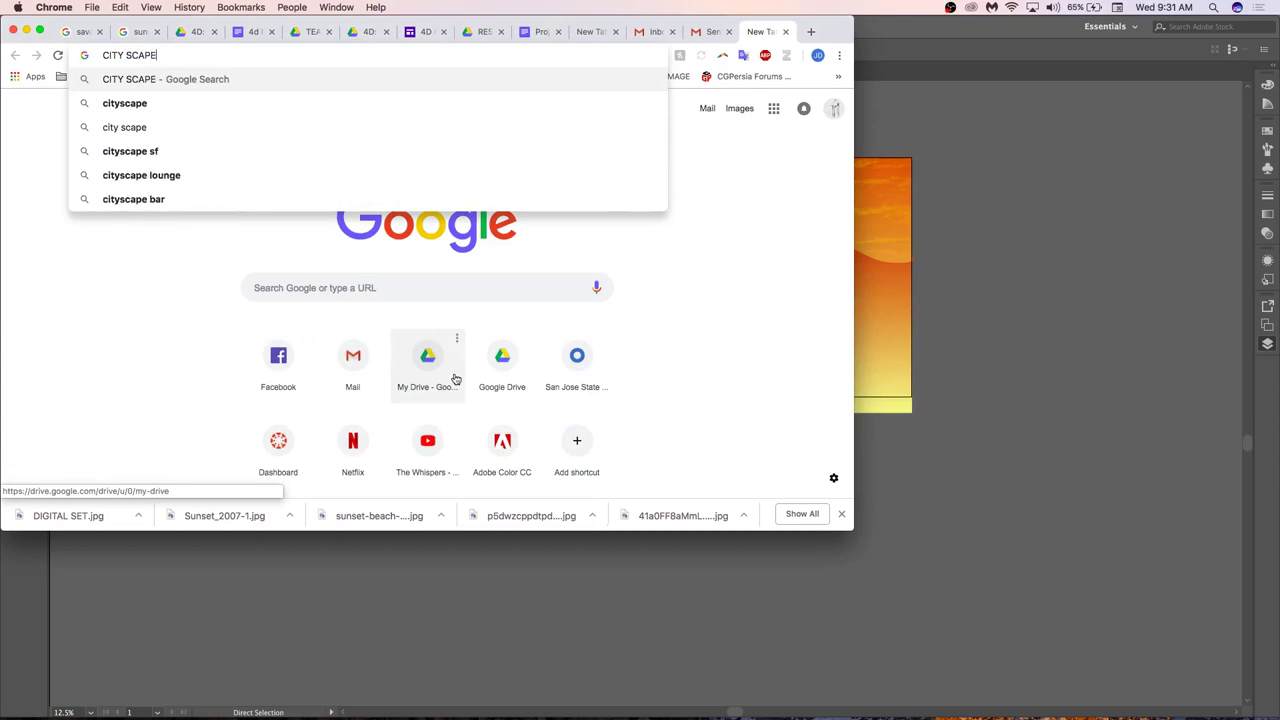
key("Down")
key("Down")
key("Down")
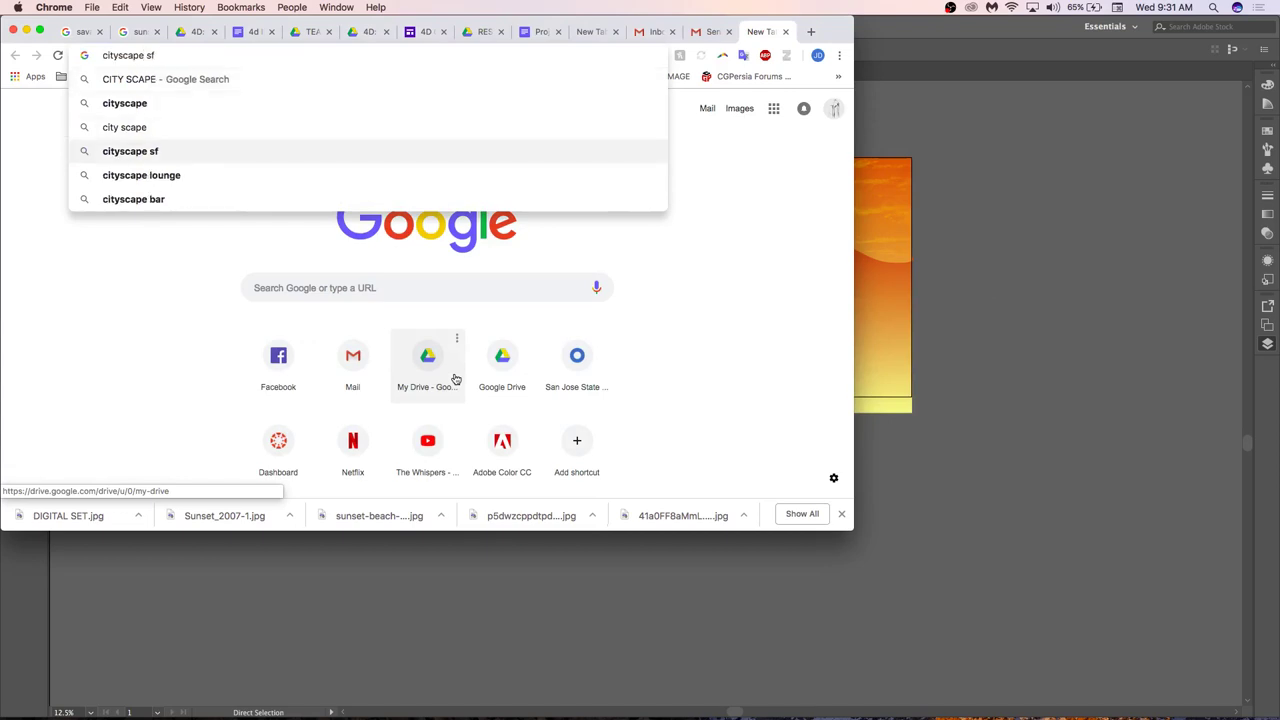
key("Return")
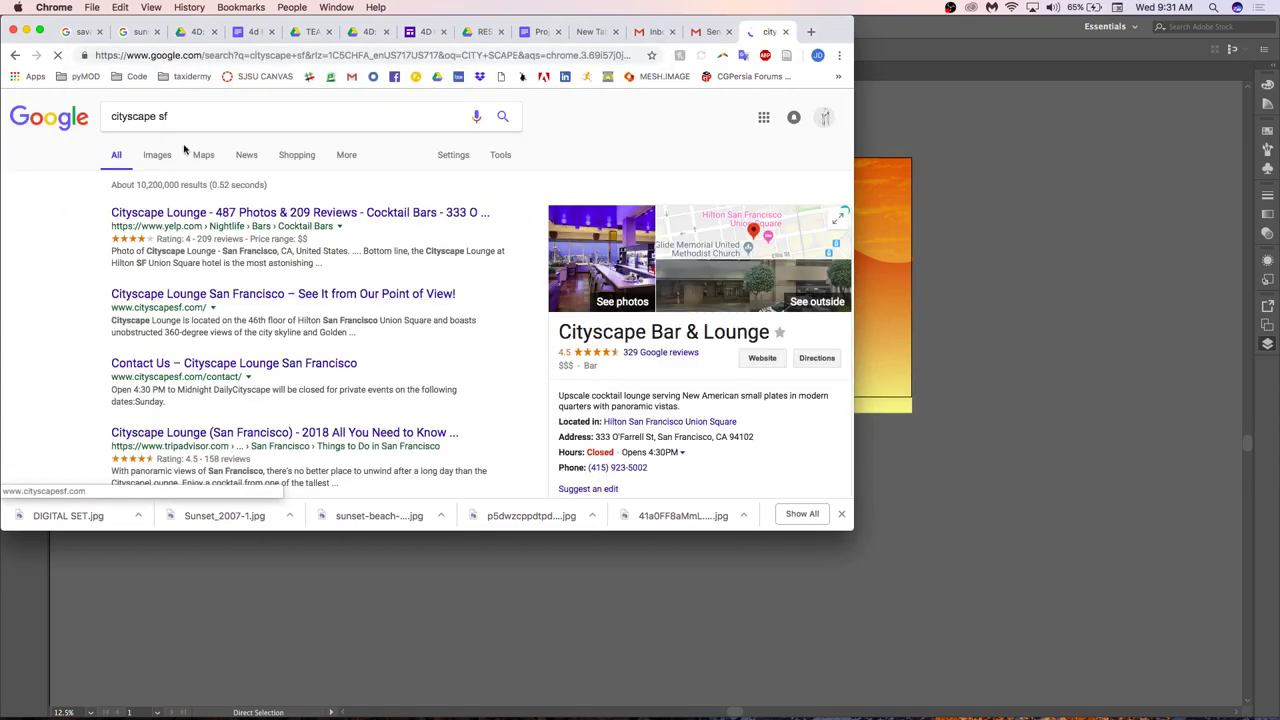
left_click(157, 155)
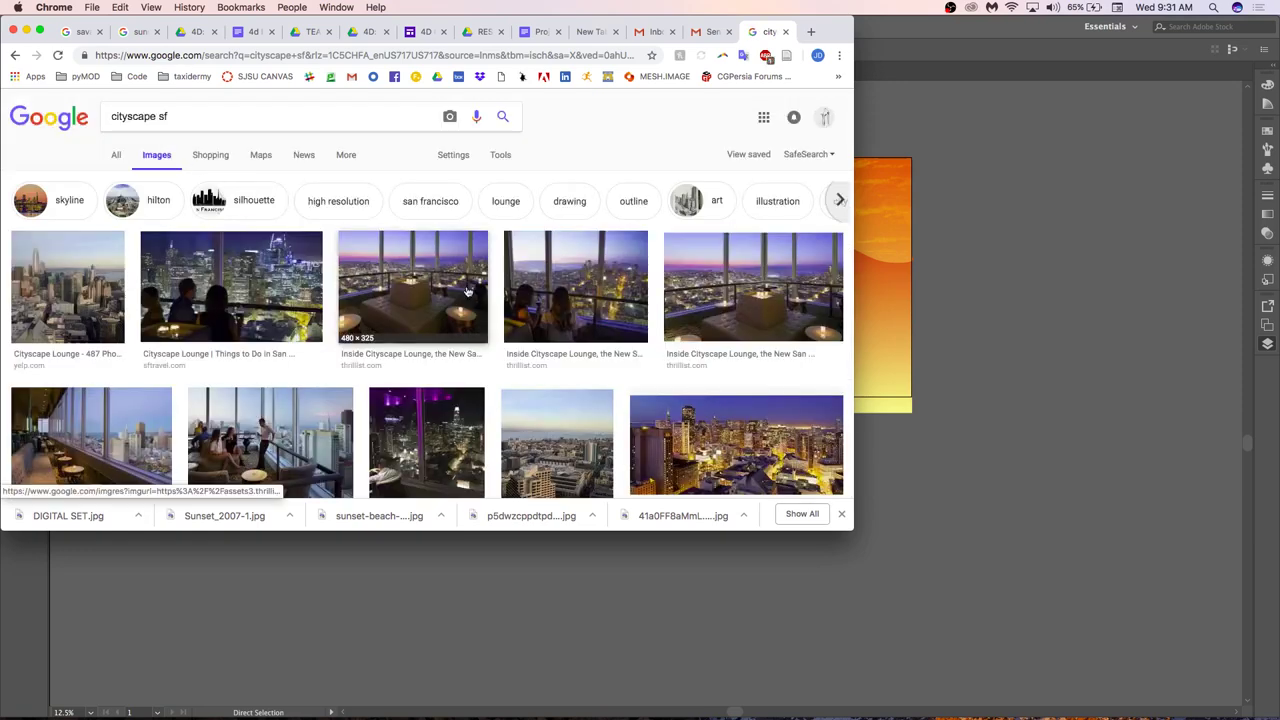
scroll(467, 291, "down", 5)
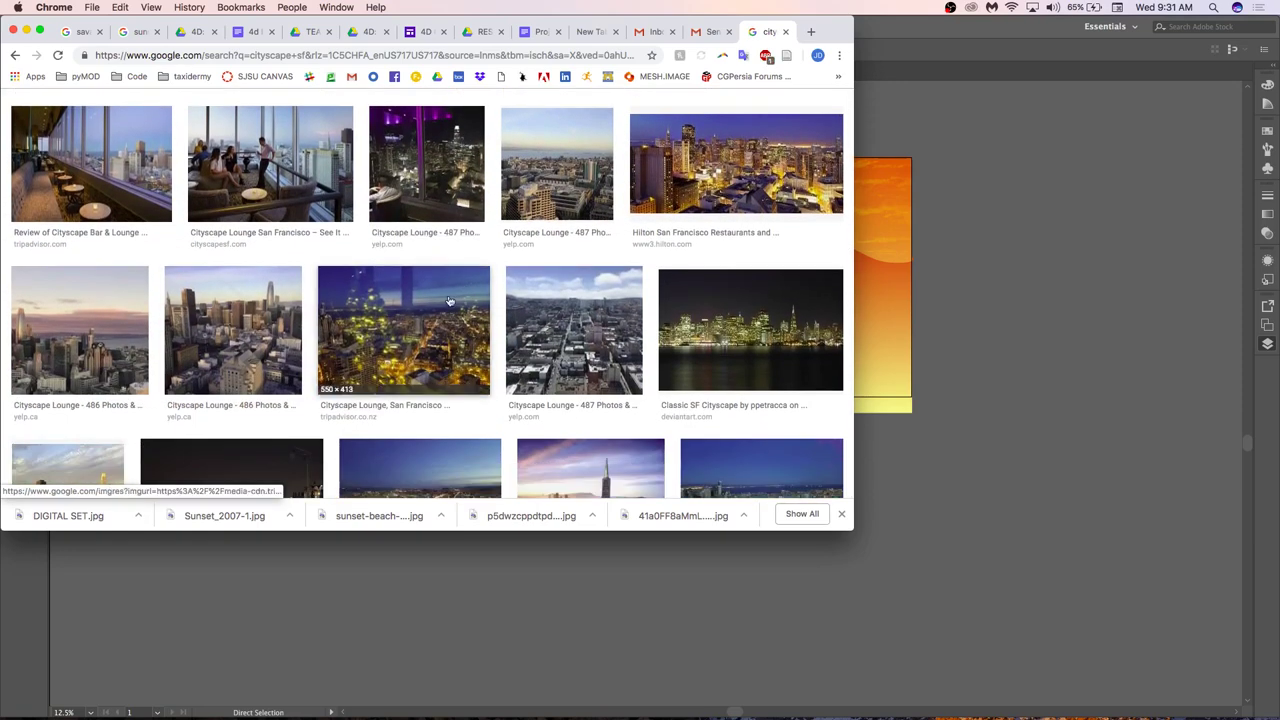
scroll(449, 300, "down", 2)
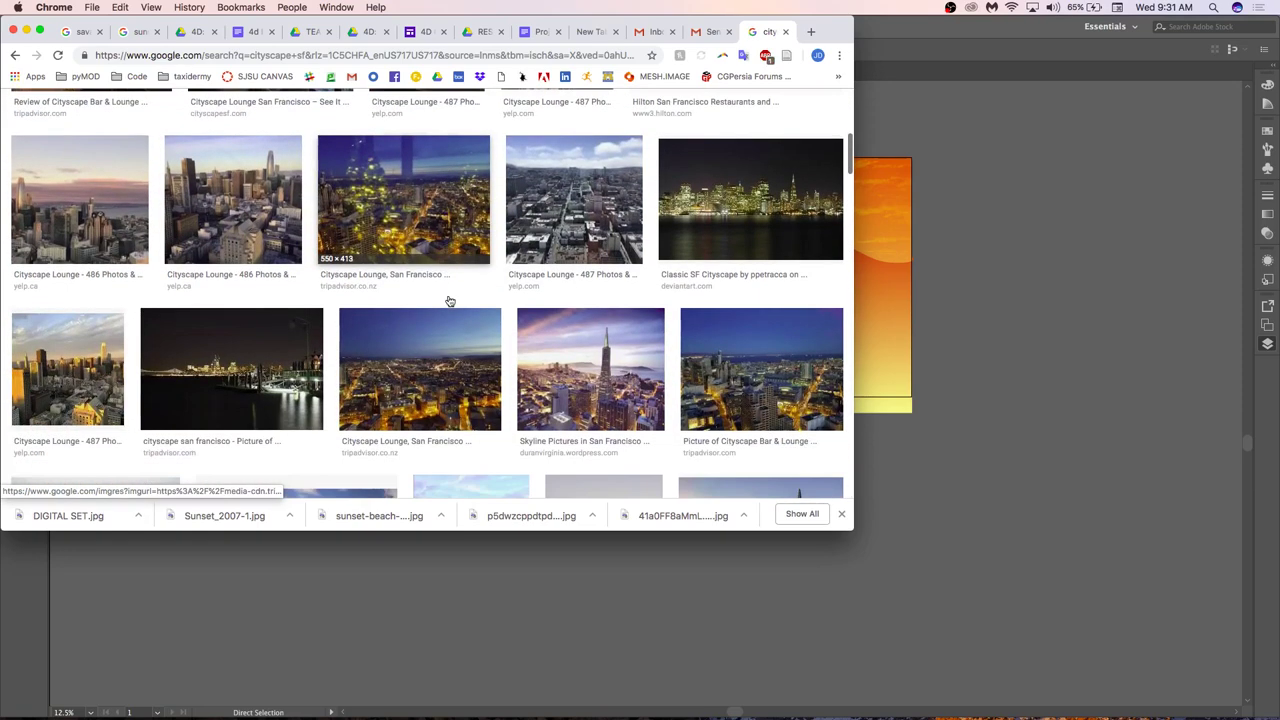
left_click(730, 213)
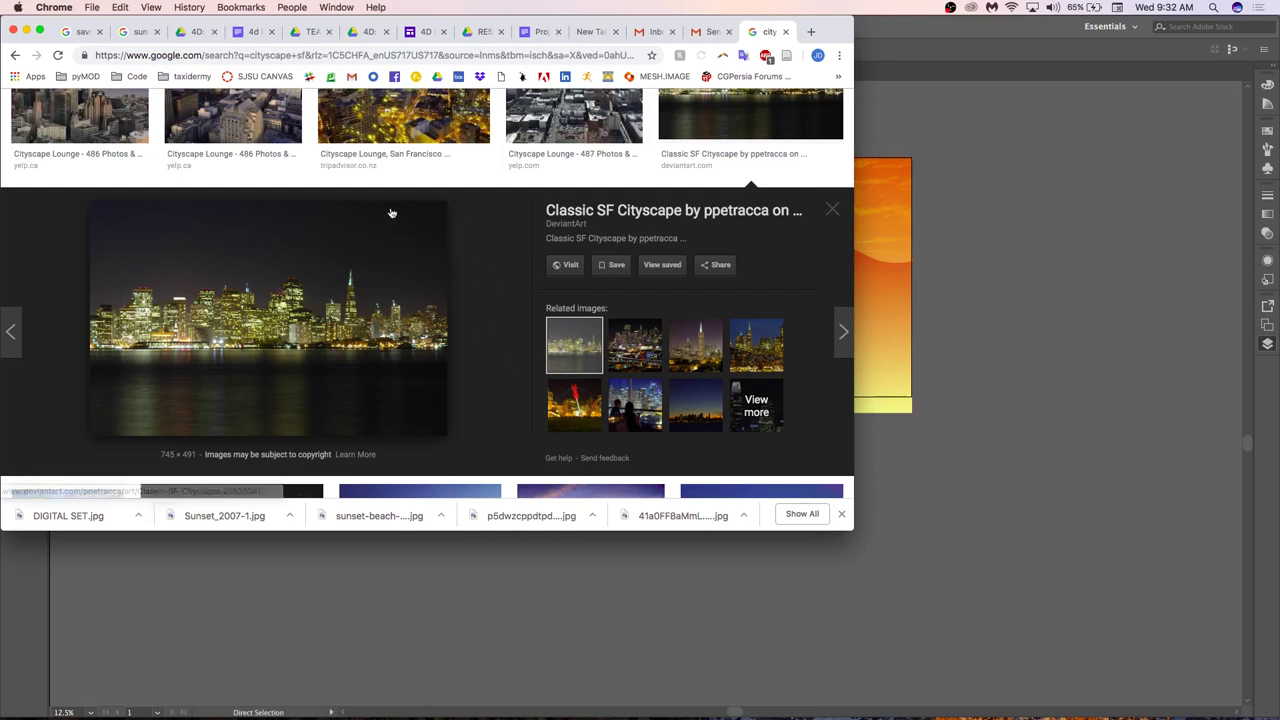
Save the skyline image classic_sf_cityscape_by_ppetracca into the CCA Tutorial folder.
right_click(331, 303)
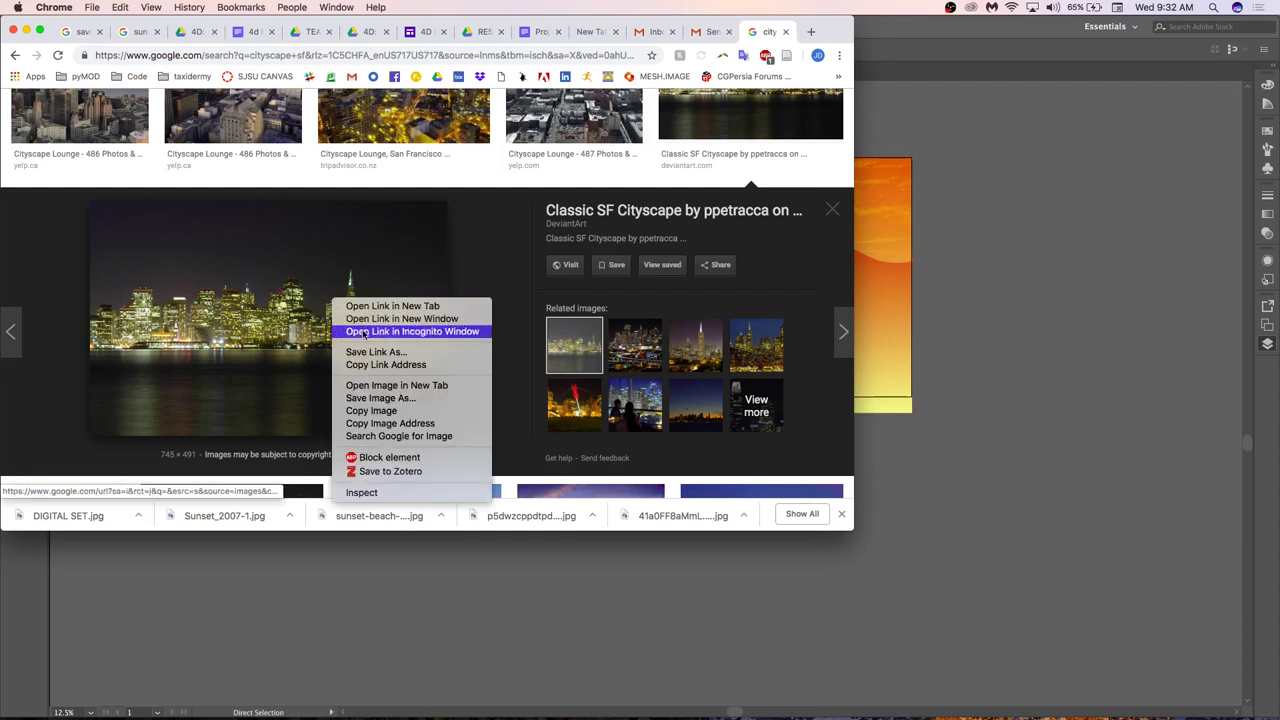
left_click(366, 397)
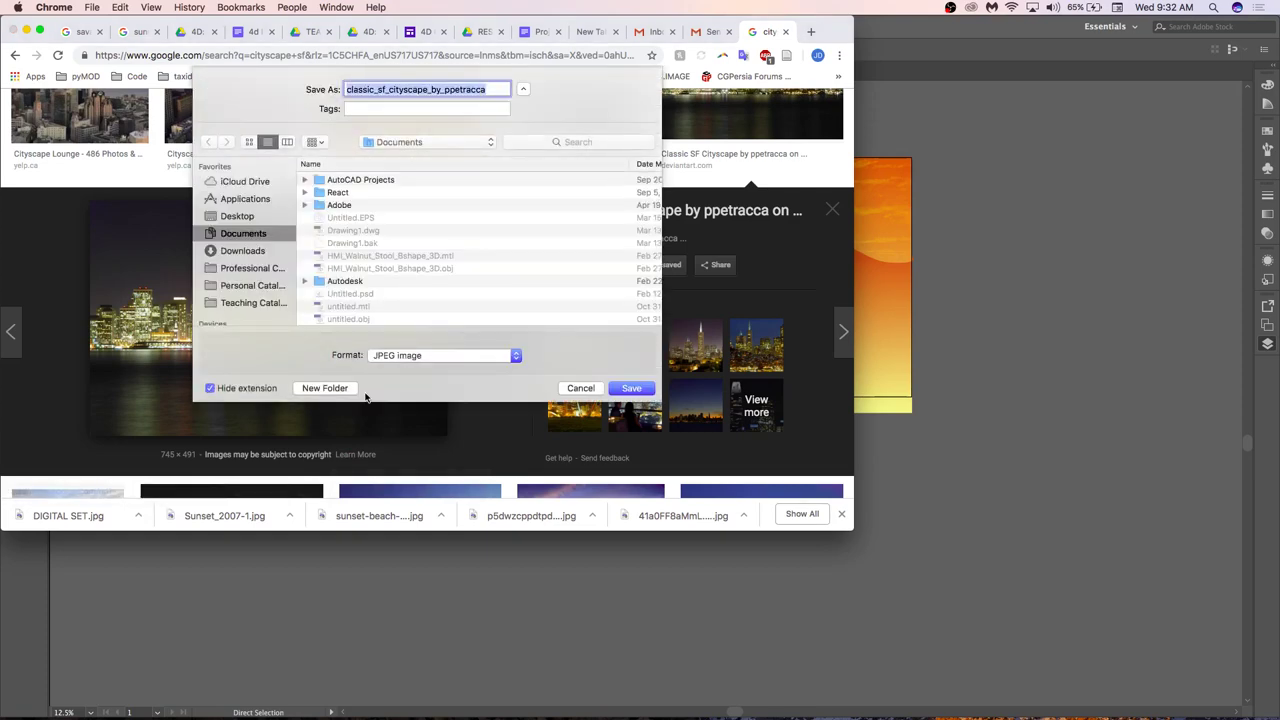
left_click(436, 142)
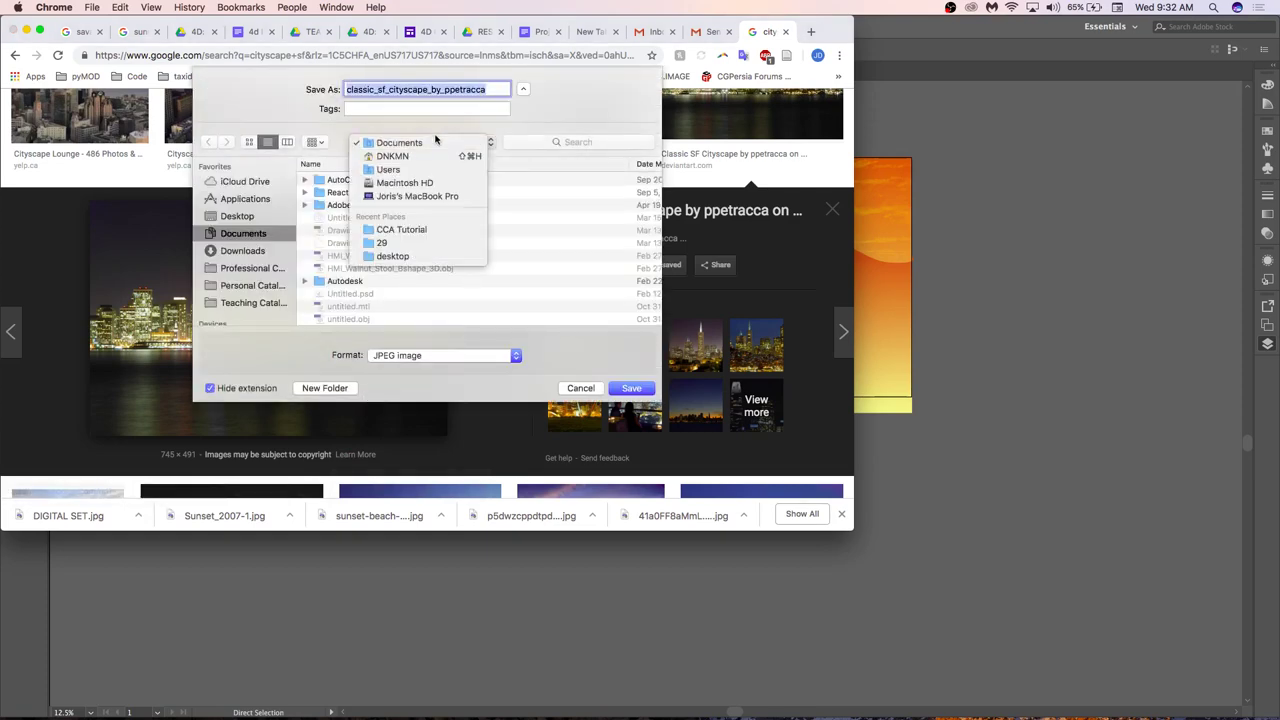
left_click(406, 232)
key("Return")
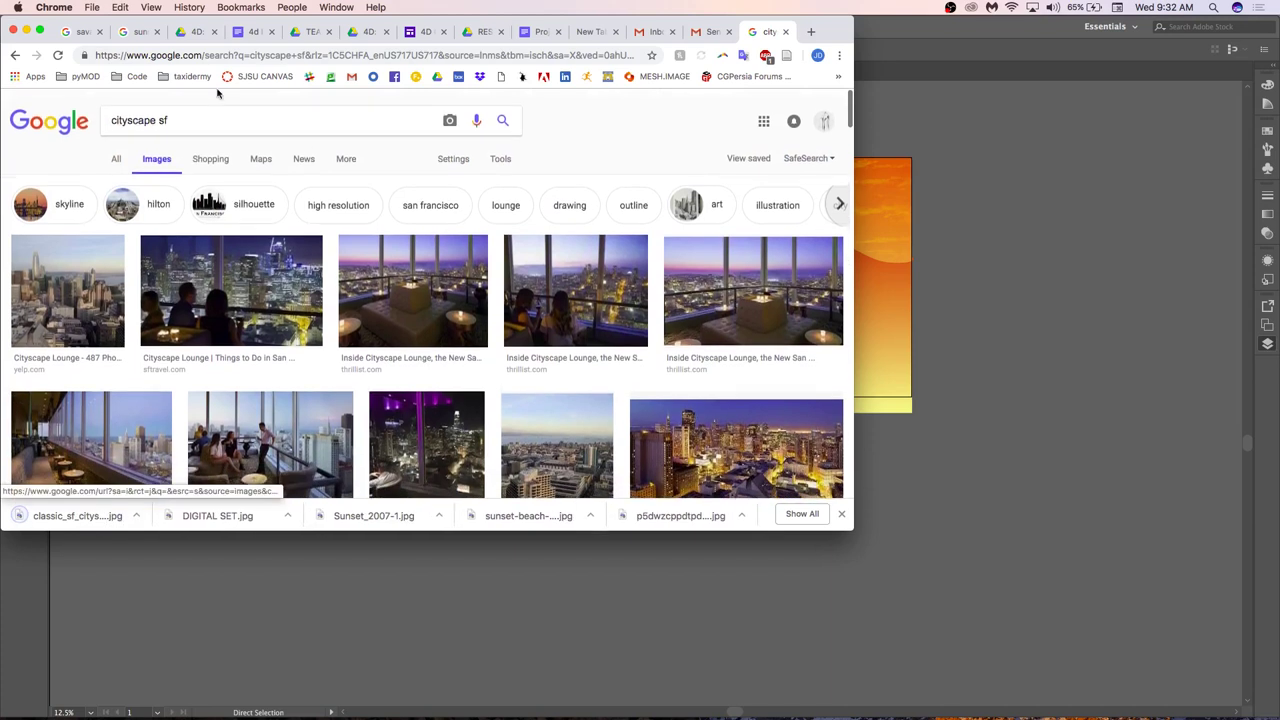
Search Google Images for 'san francisco skyline', dropping the 'at night' suggestion.
triple_click(174, 119)
type("SAN")
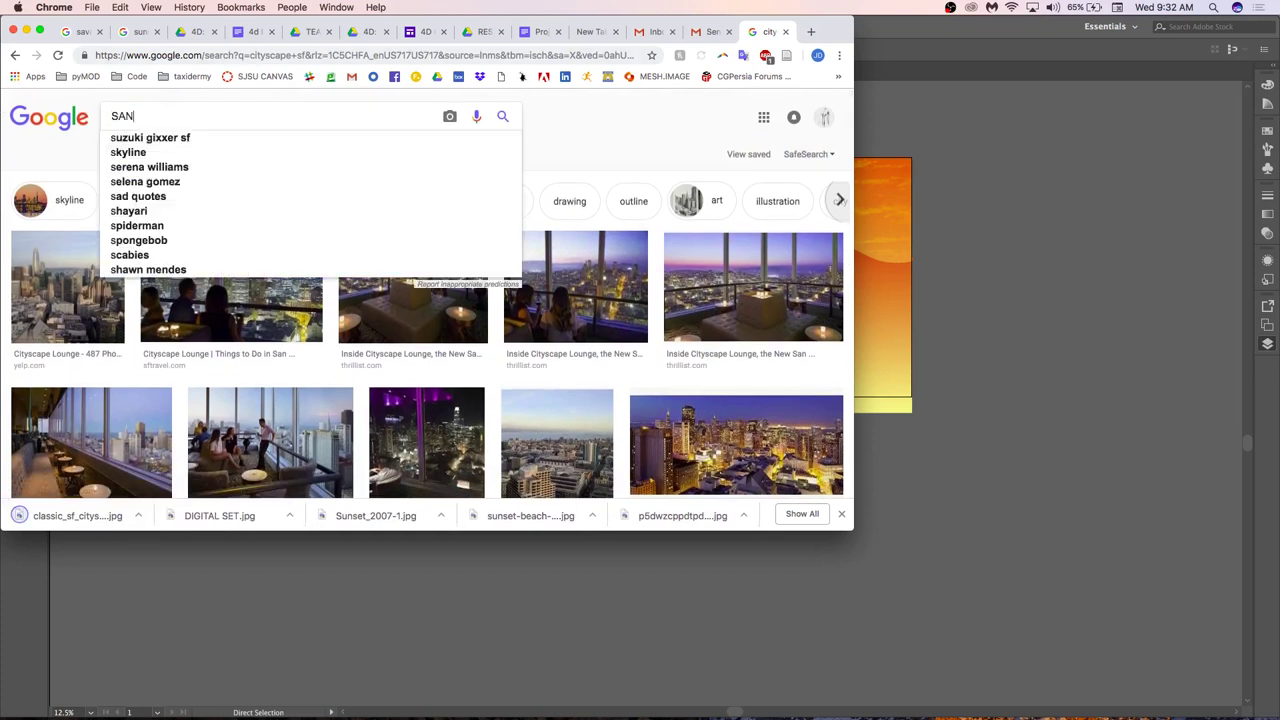
type(" FRANCIS")
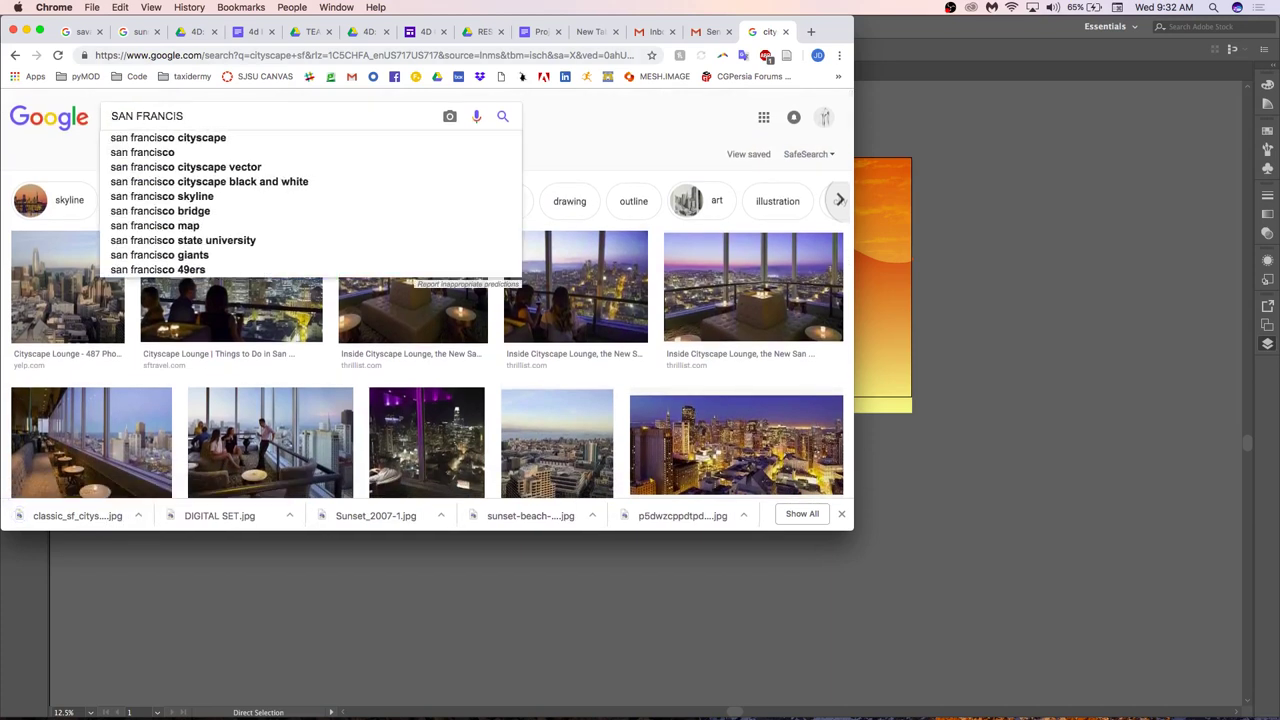
key("Down")
key("Down")
type("SK")
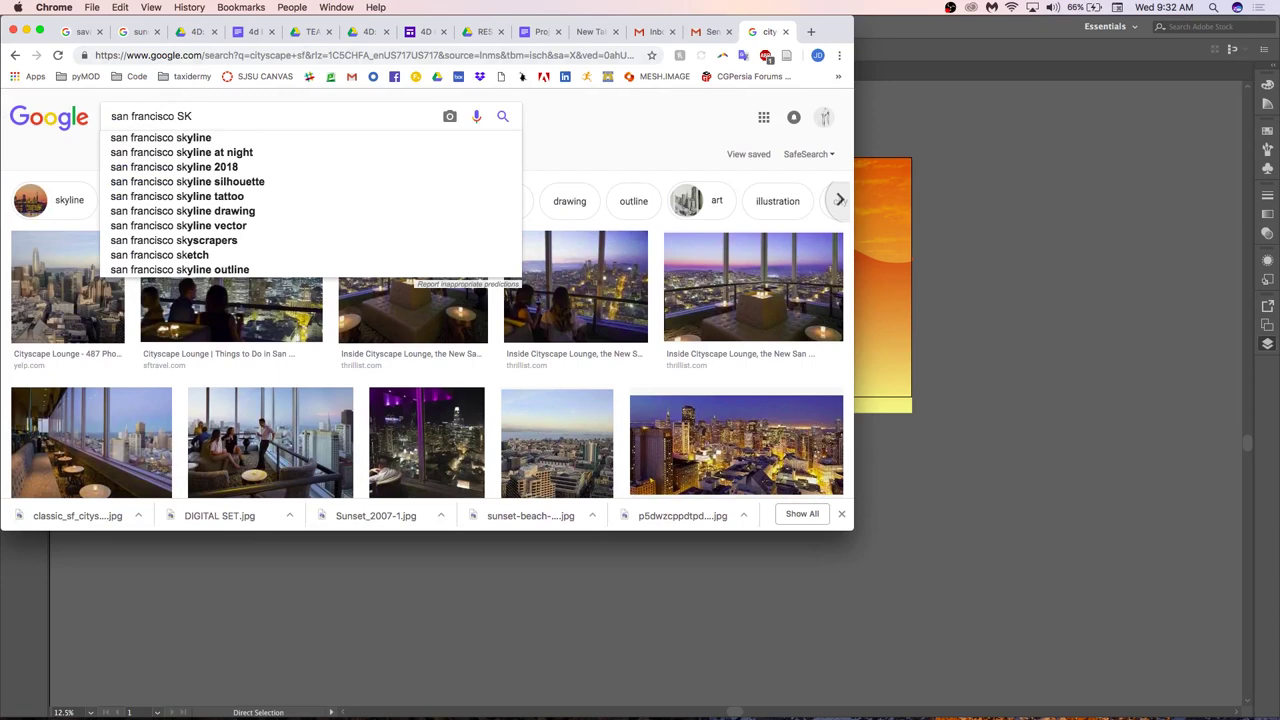
key("Down")
key("Down")
key("Return")
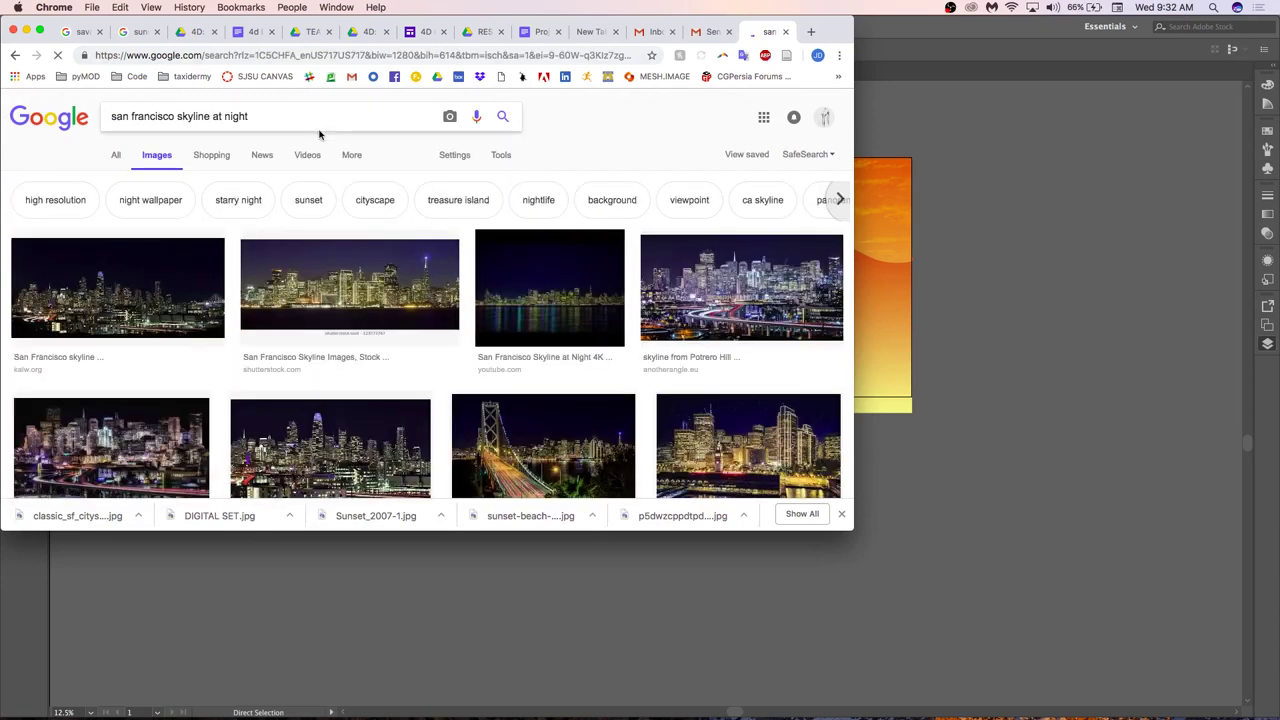
left_click_drag(250, 116, 213, 116)
key("BackSpace")
key("Return")
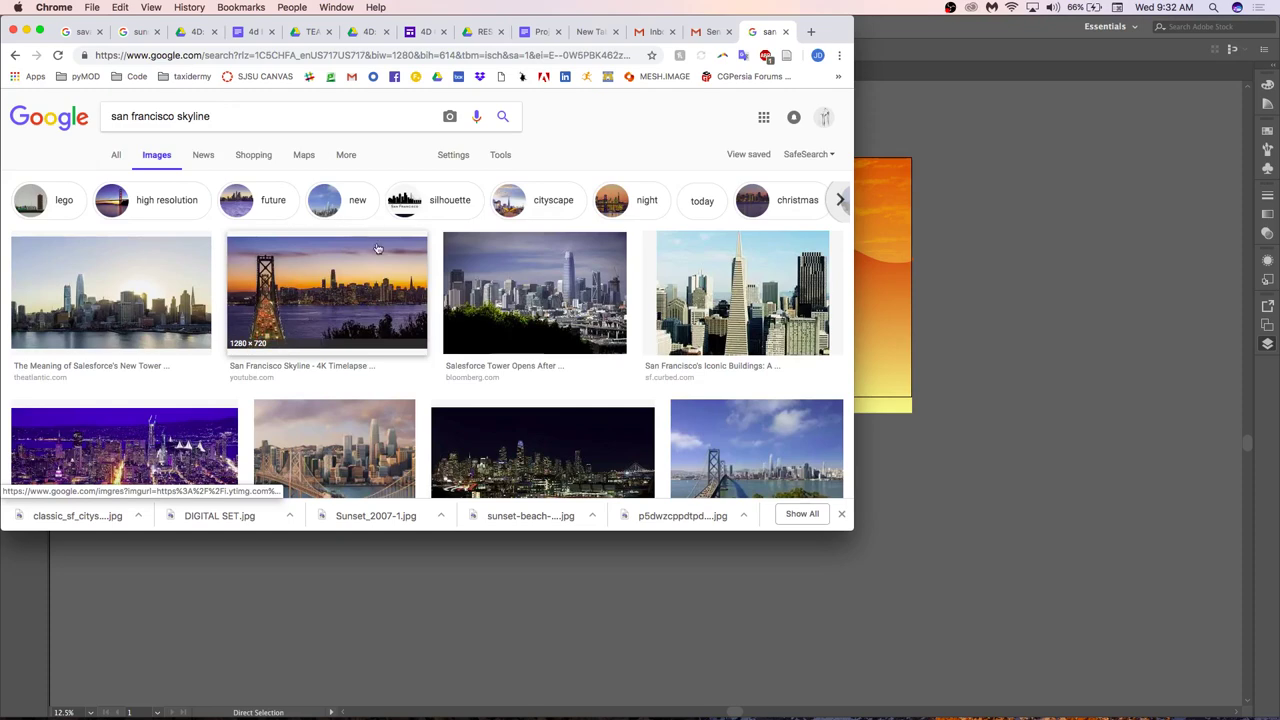
Save the colourful VectorStock skyline illustration as download.jpeg, then return to the Illustrator artboard.
scroll(378, 248, "down", 5)
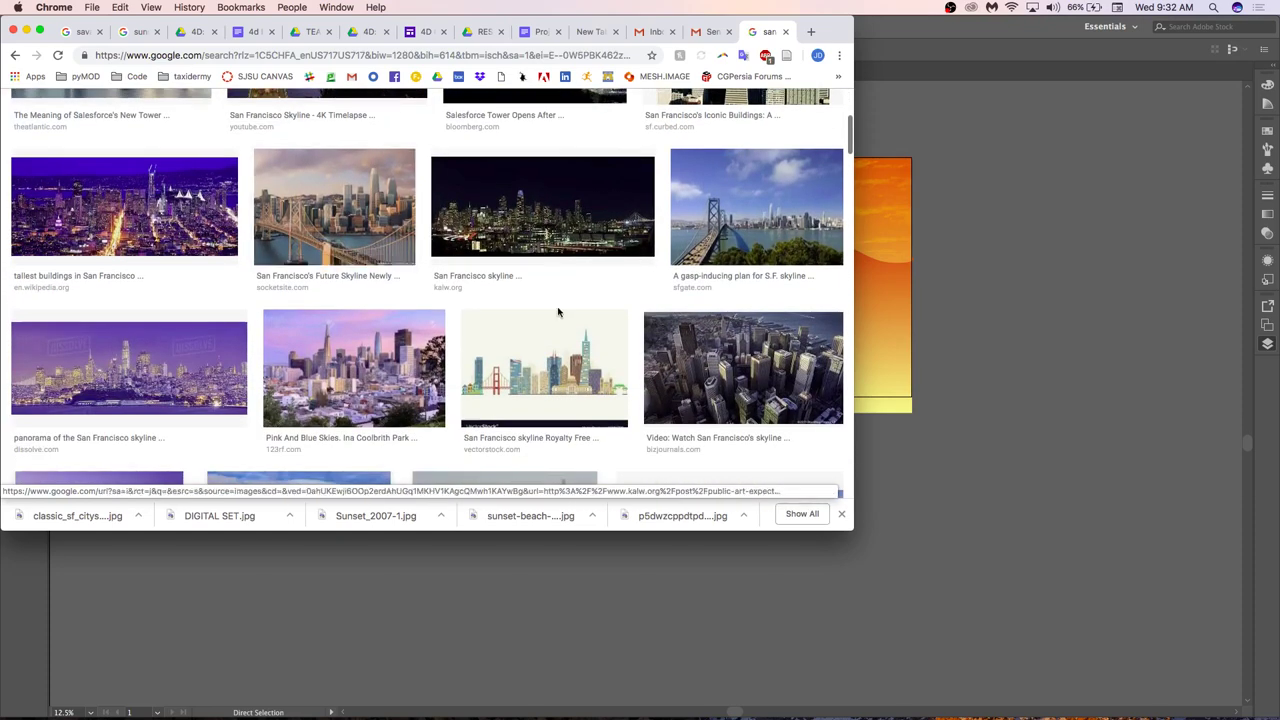
scroll(558, 313, "down", 3)
left_click(552, 230)
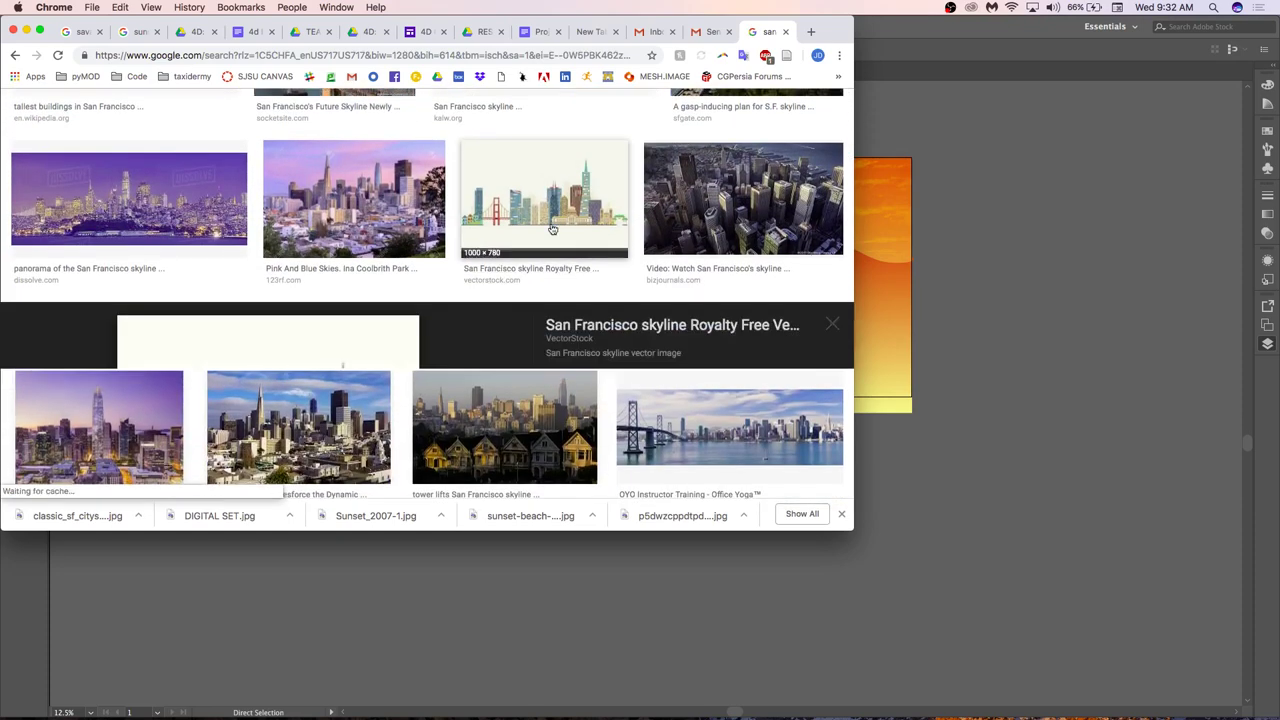
right_click(356, 304)
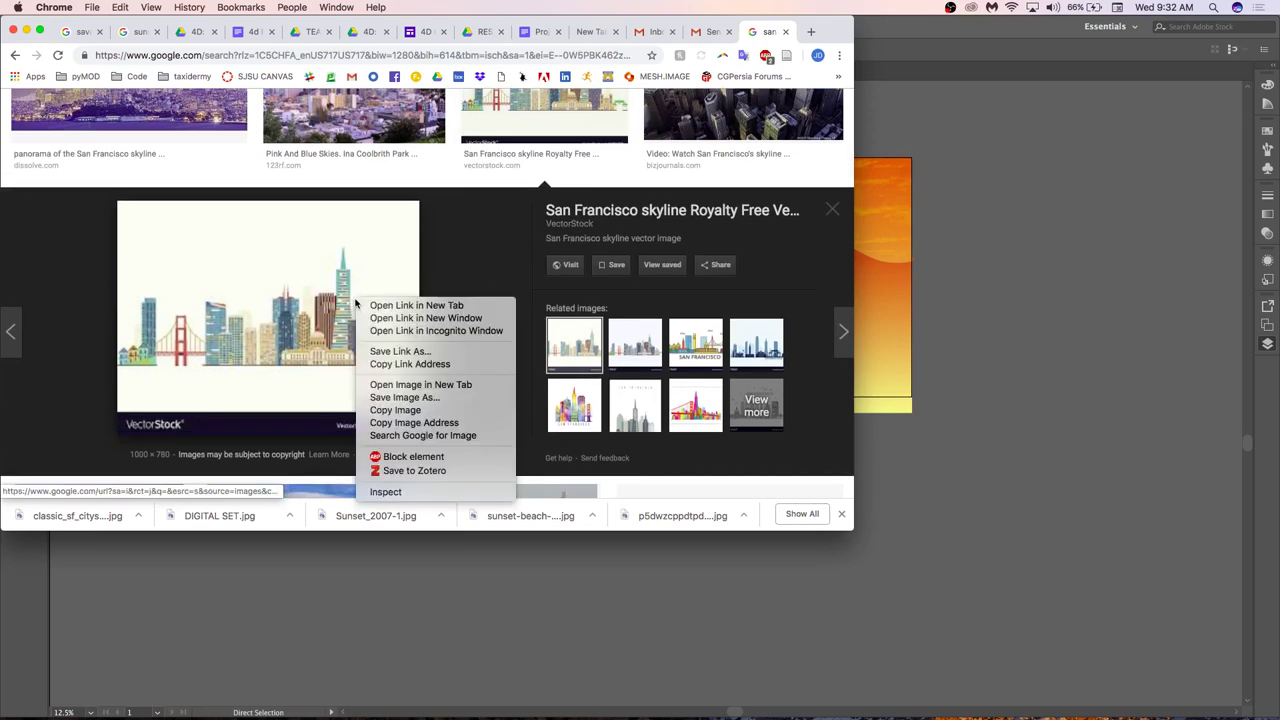
left_click(416, 398)
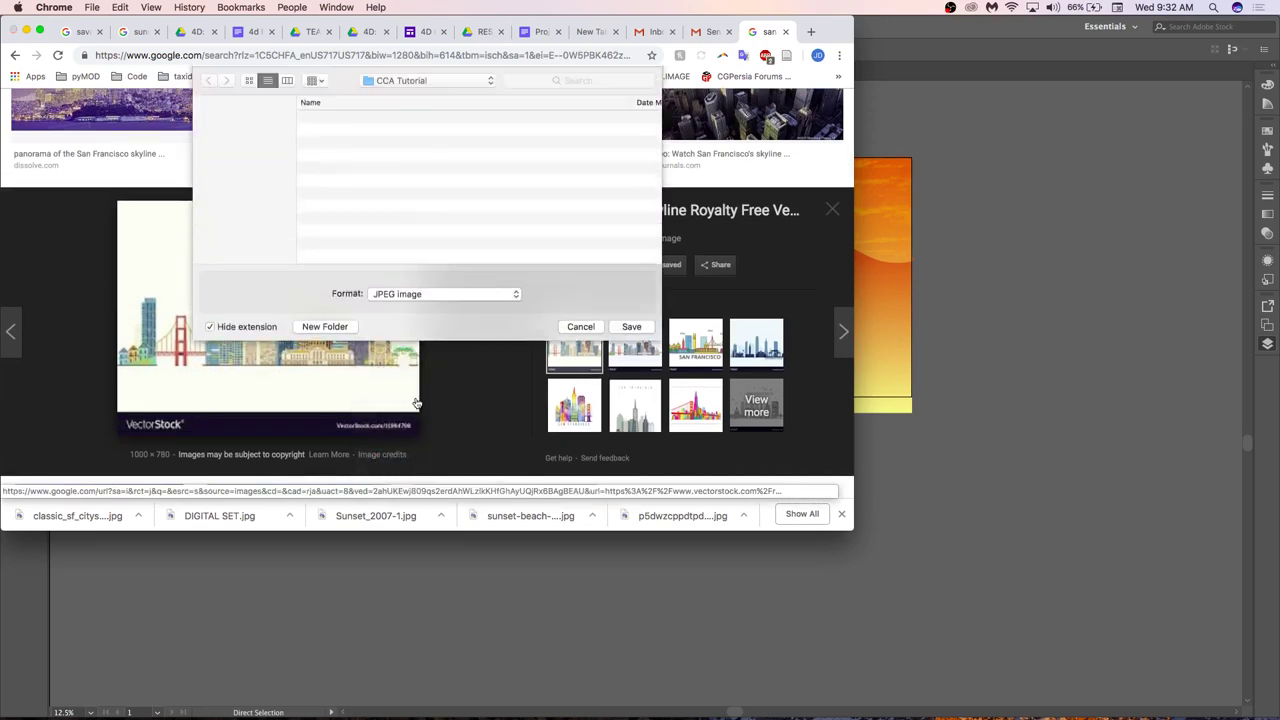
key("Return")
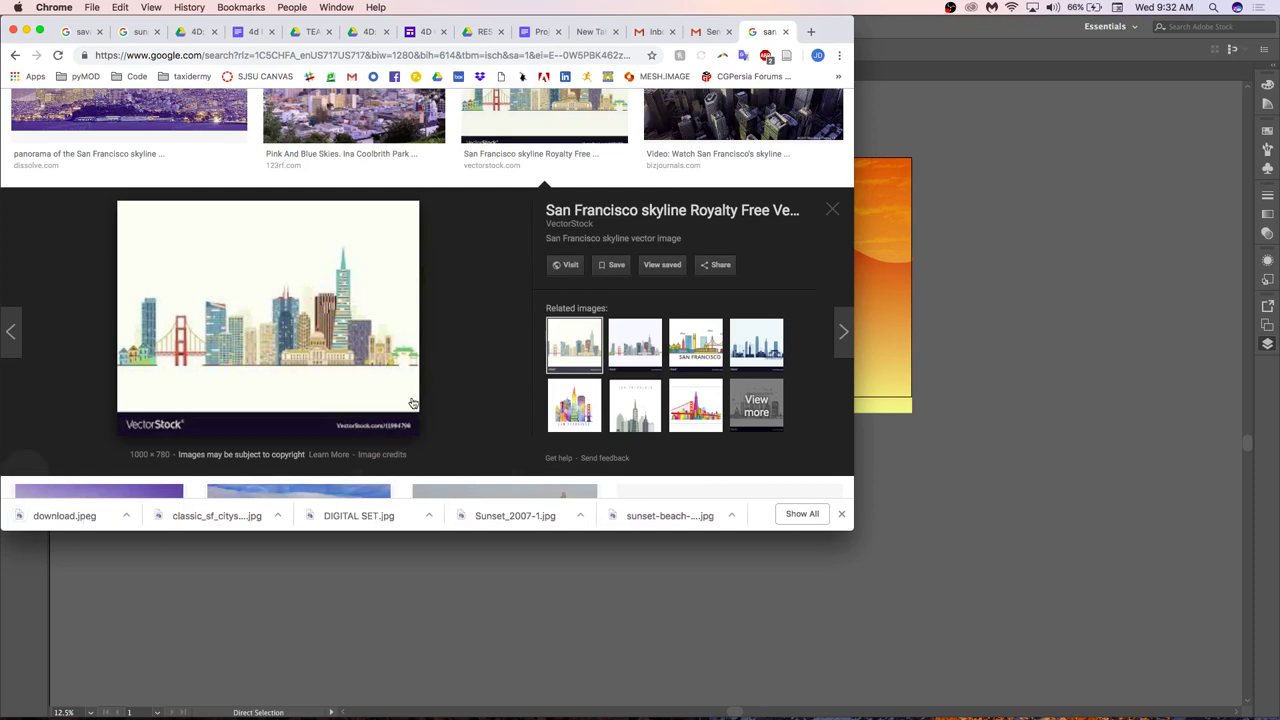
key("Escape")
key("super+Tab")
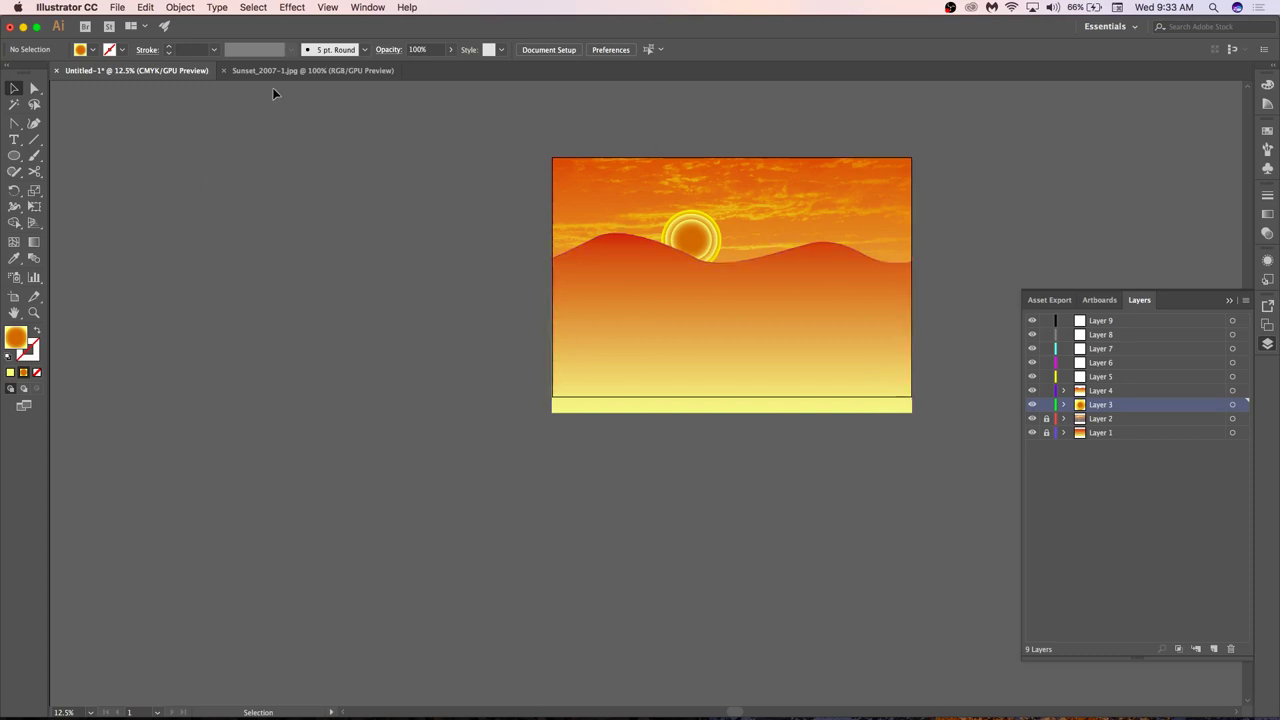
Preview the cityscape, Digital set and elephant images in the Open dialog.
key("super+o")
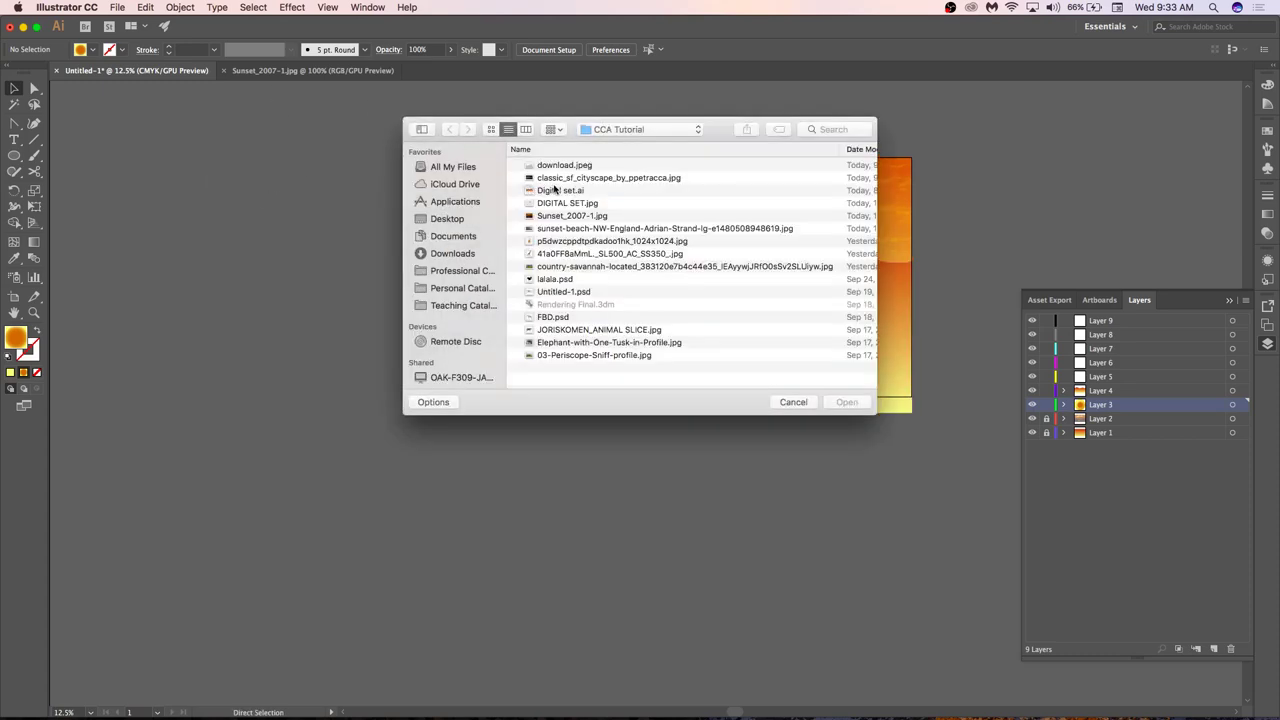
left_click(557, 180)
key("space")
key("Down")
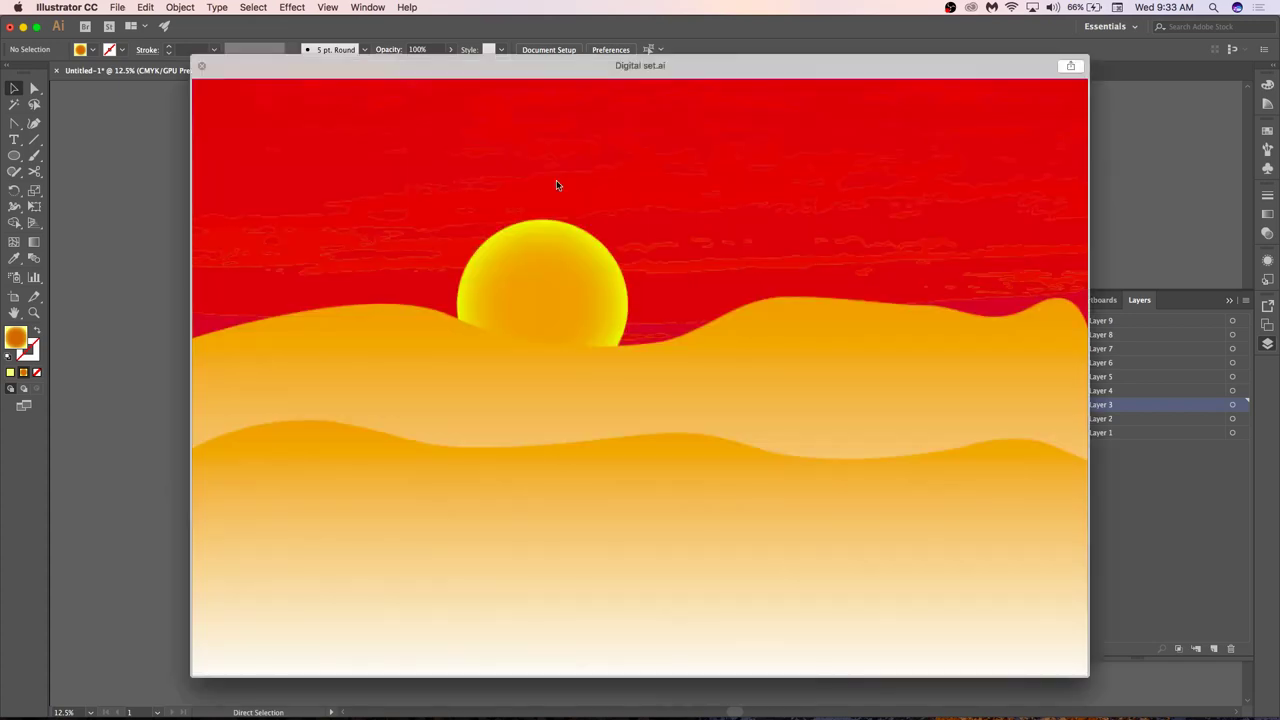
key("Down")
key("space")
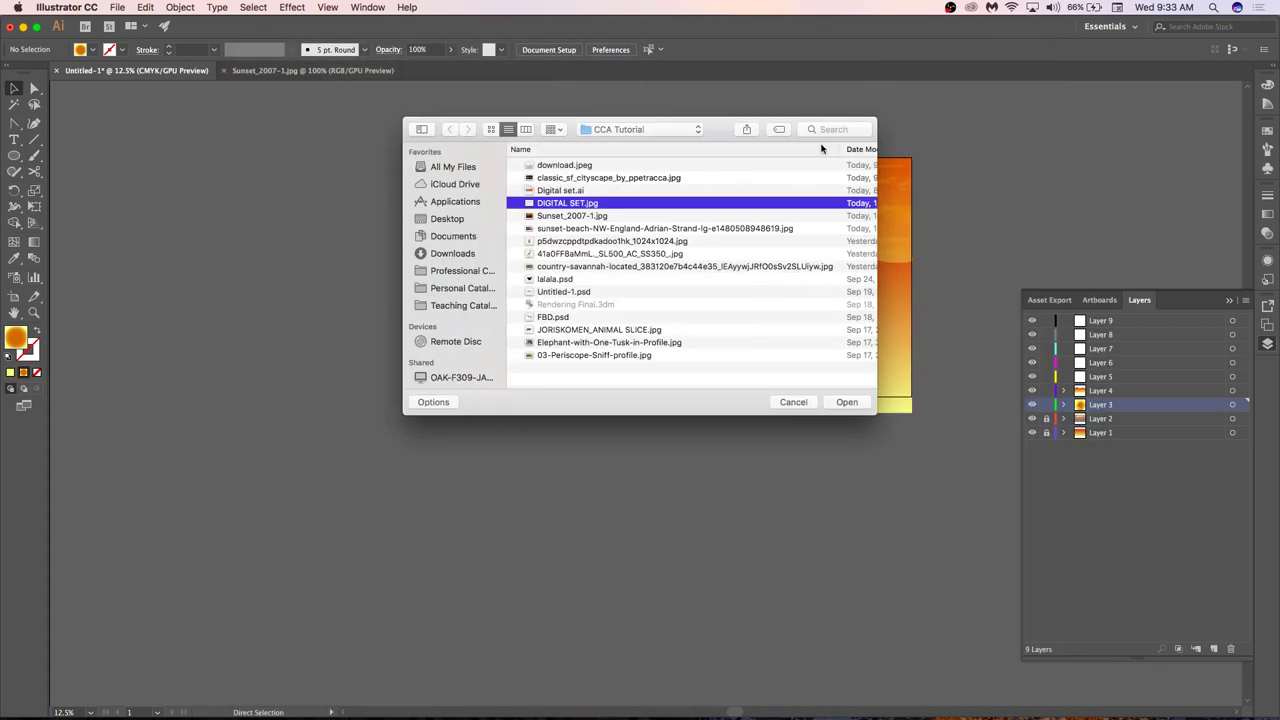
scroll(851, 165, "right", 3)
scroll(851, 165, "left", 3)
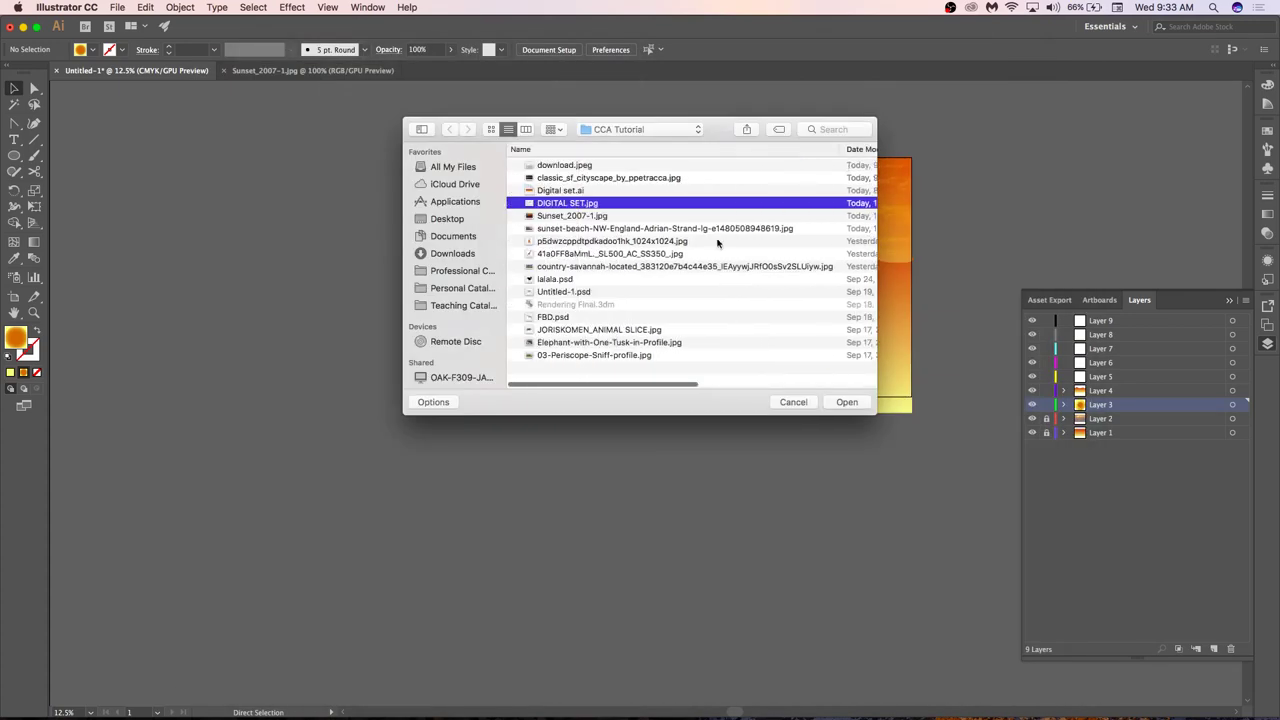
left_click(620, 356)
key("space")
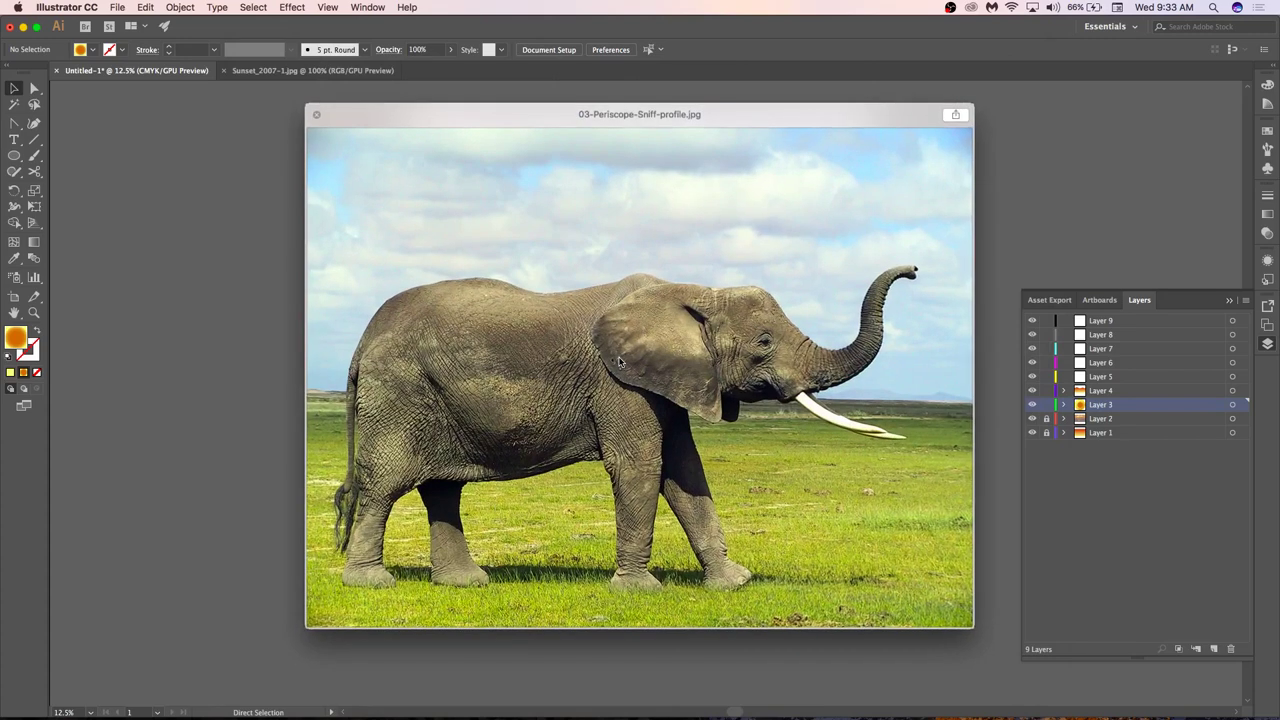
key("Up")
key("Up")
key("Up")
key("space")
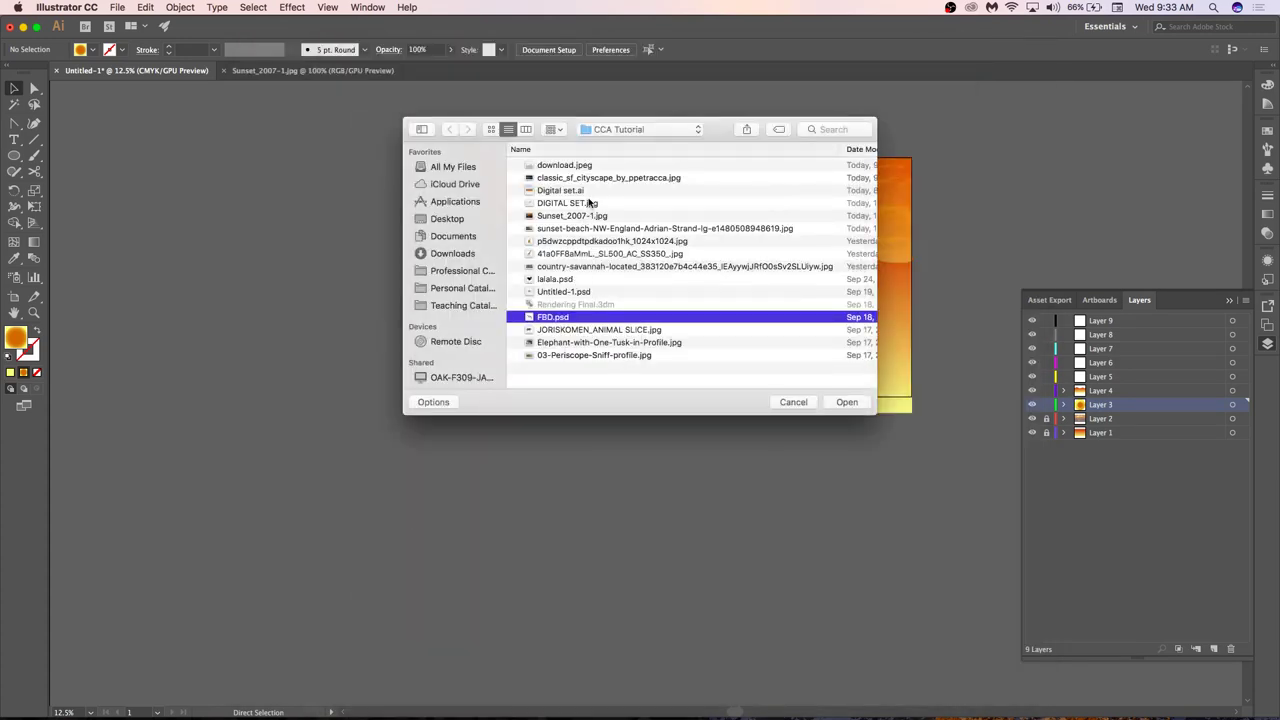
Preview download.jpeg, then open classic_sf_cityscape_by_ppetracca.jpg as a document.
key("super+Tab")
left_click(540, 168)
key("space")
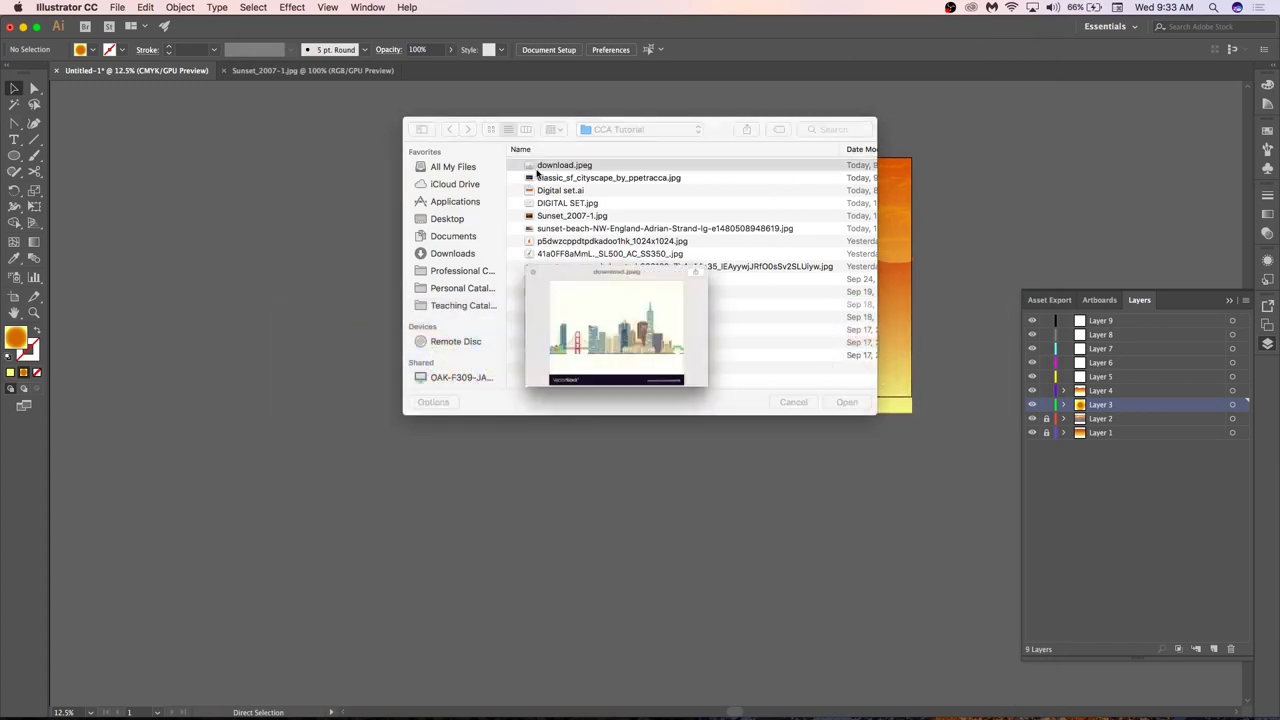
key("space")
key("space")
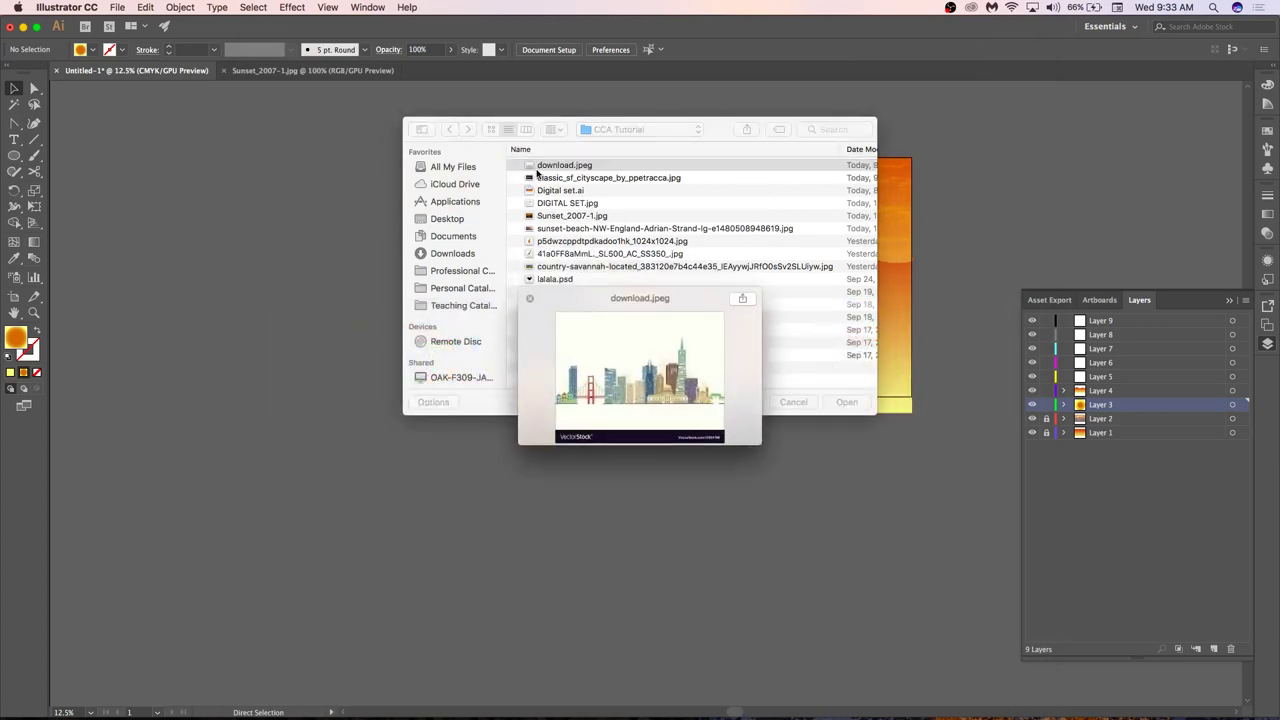
key("space")
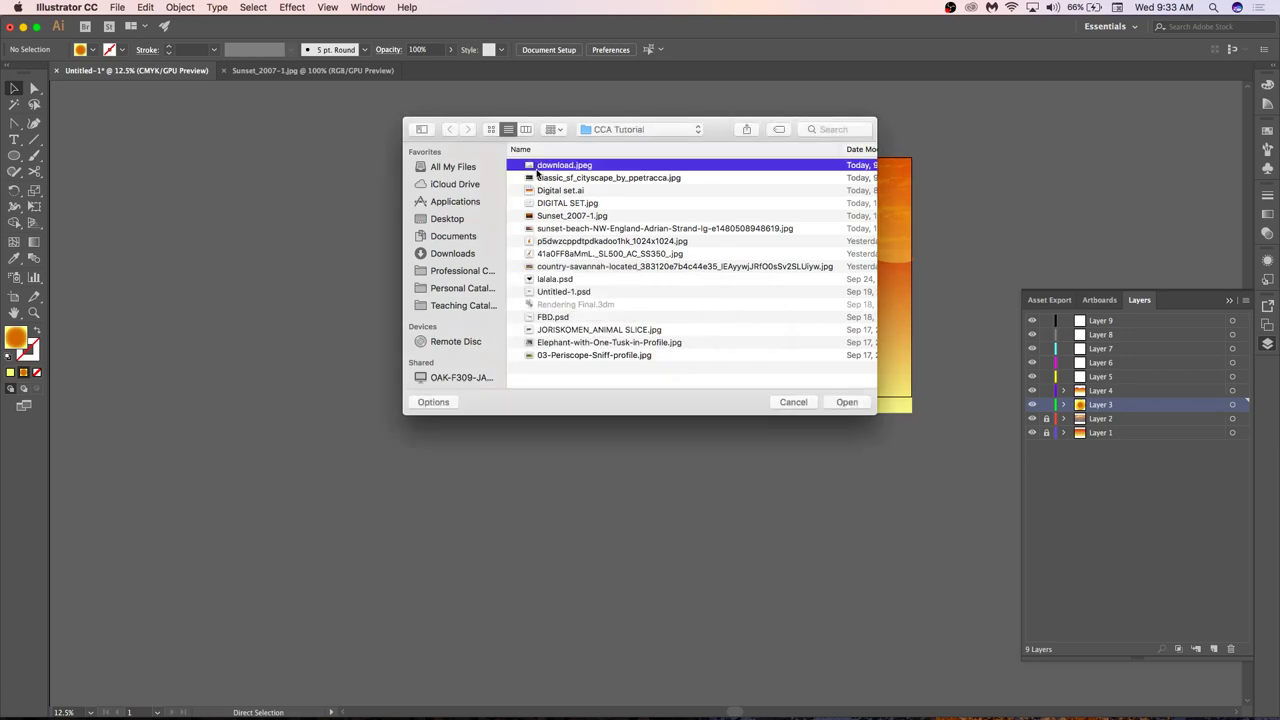
left_click(537, 176)
key("space")
key("space")
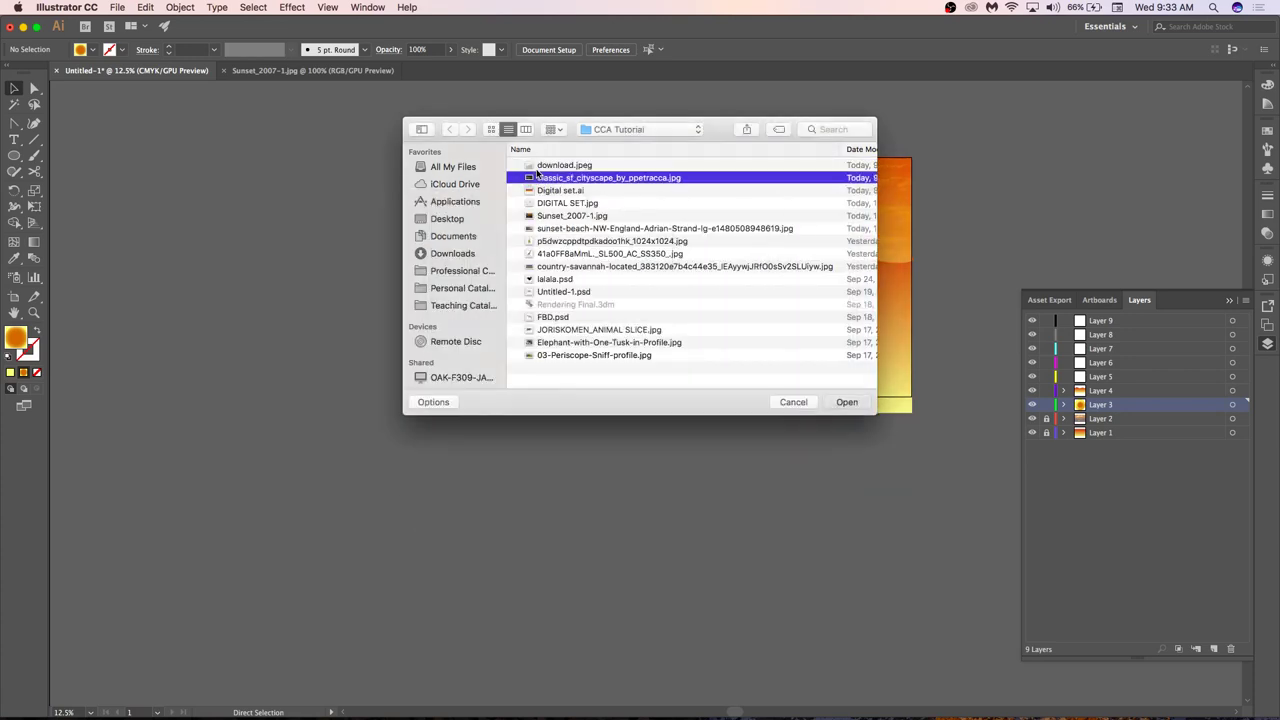
double_click(537, 176)
Fit the artboard in view and scale the cityscape photo up to fill it.
left_click(633, 375)
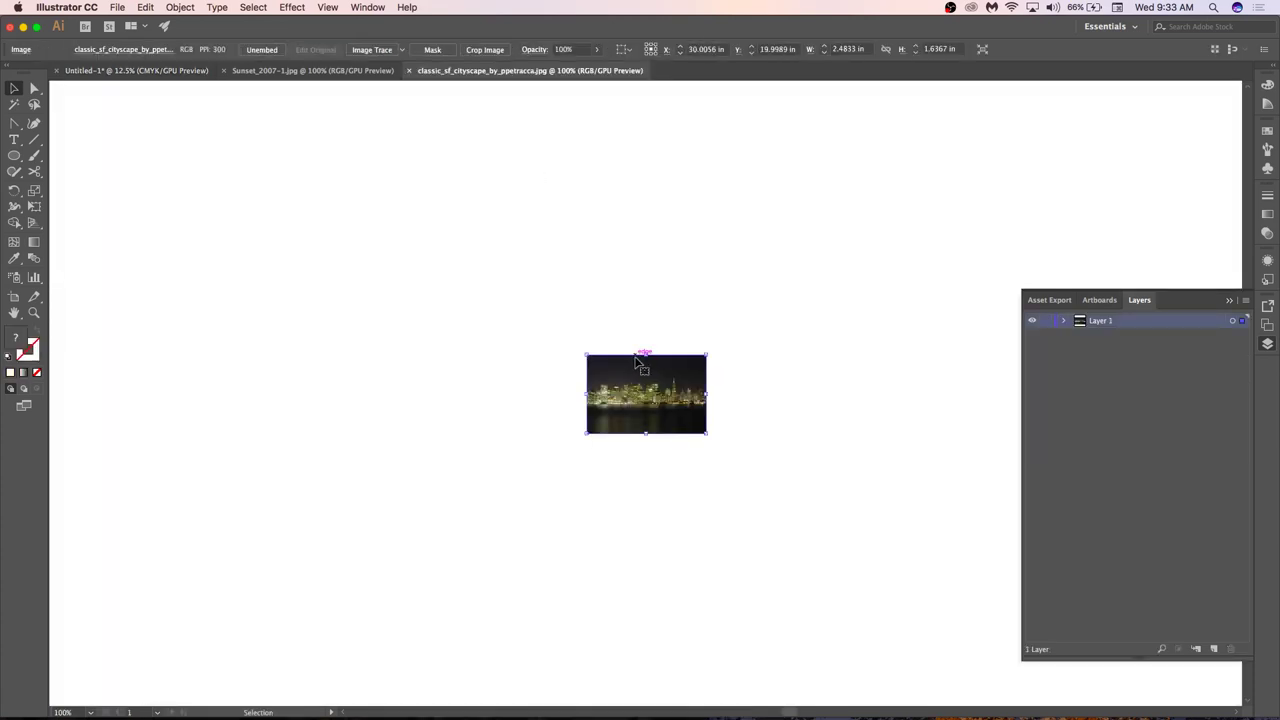
key("super+0")
left_click_drag(645, 372, 876, 559)
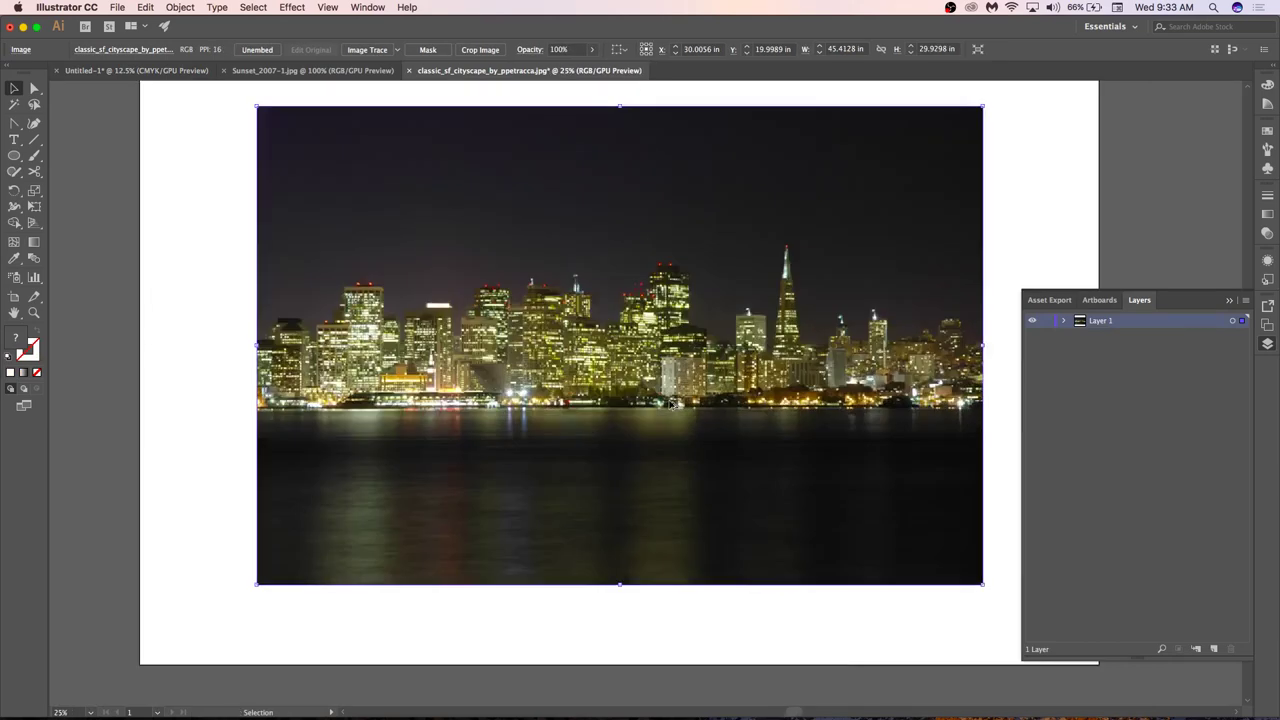
scroll(674, 403, "up", 3)
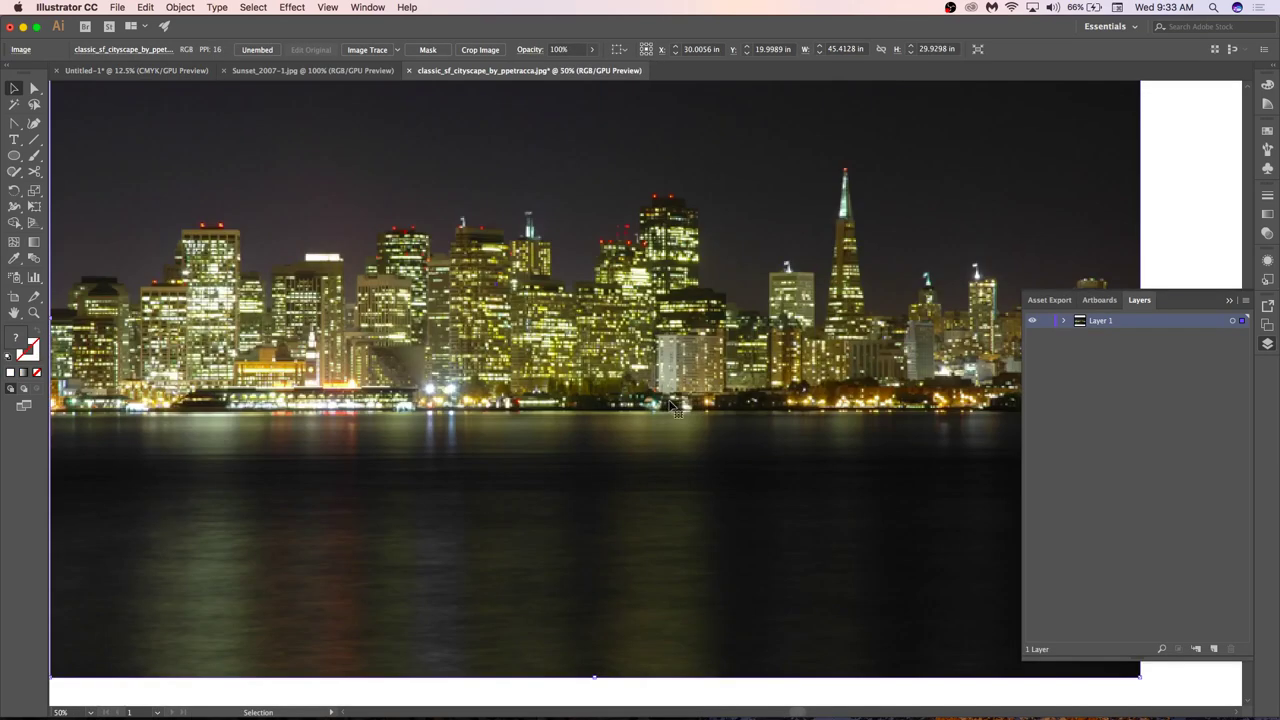
scroll(670, 400, "down", 5)
scroll(645, 381, "up", 5)
scroll(645, 381, "up", 1)
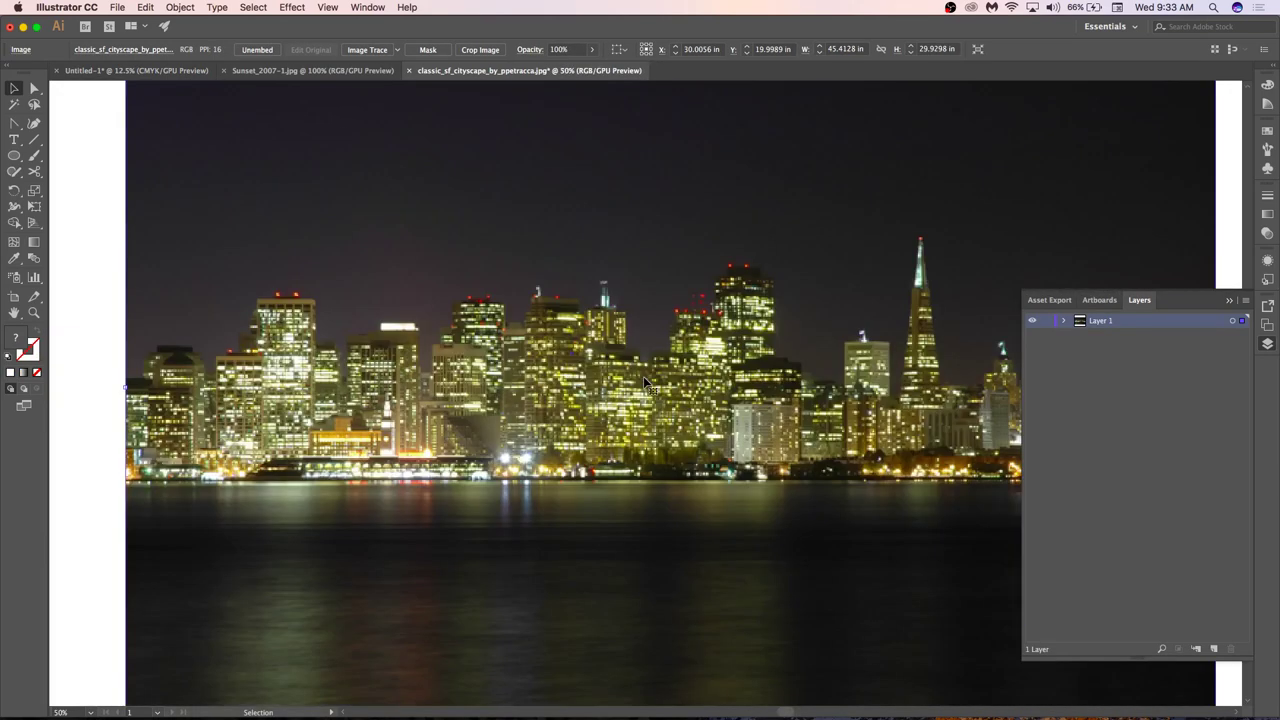
key("super+Tab")
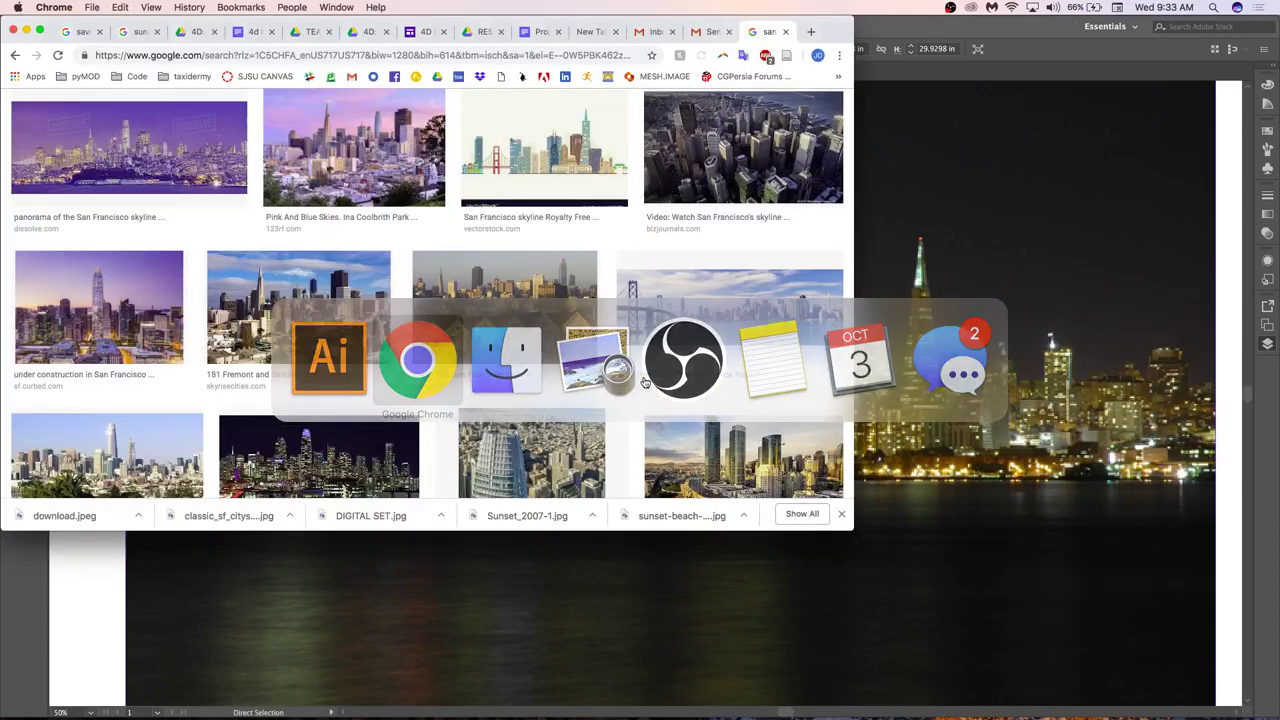
Replace the search query with 'HONG KONG SKYLINE' and run the image search.
scroll(171, 263, "up", 8)
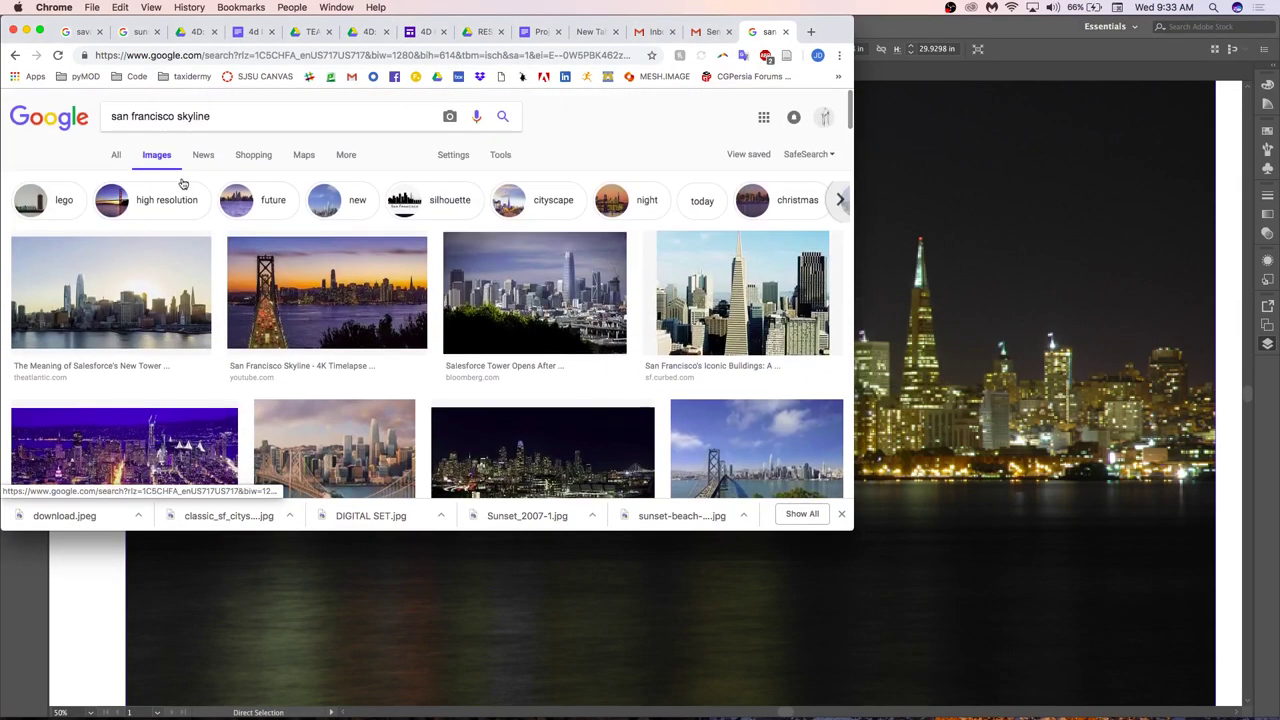
left_click_drag(238, 116, 165, 114)
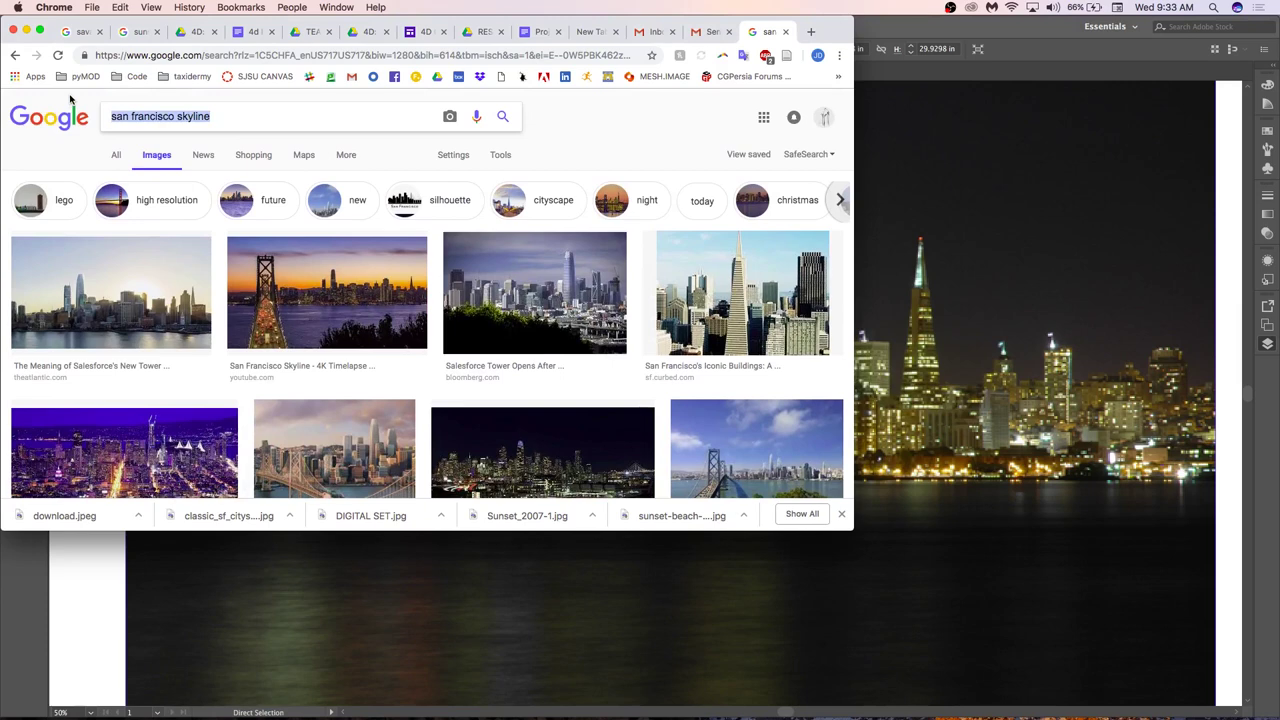
type("HONG KONG SKY")
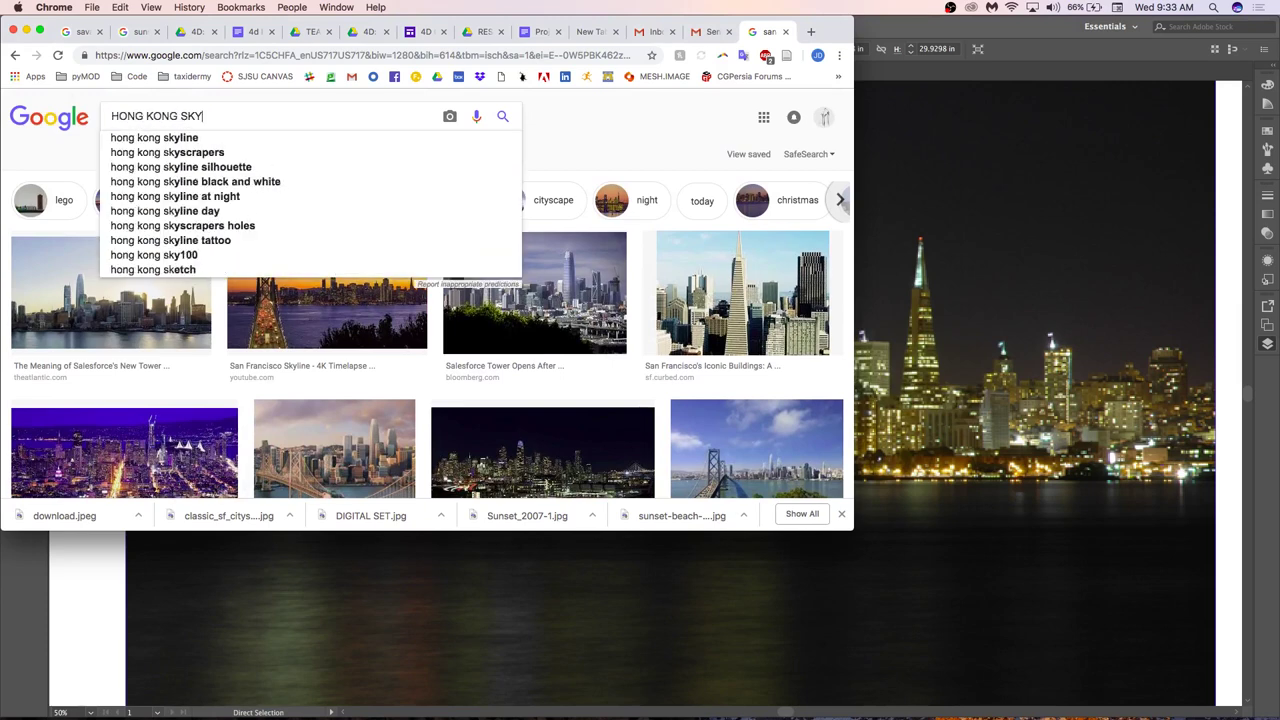
type("LINE")
key("Return")
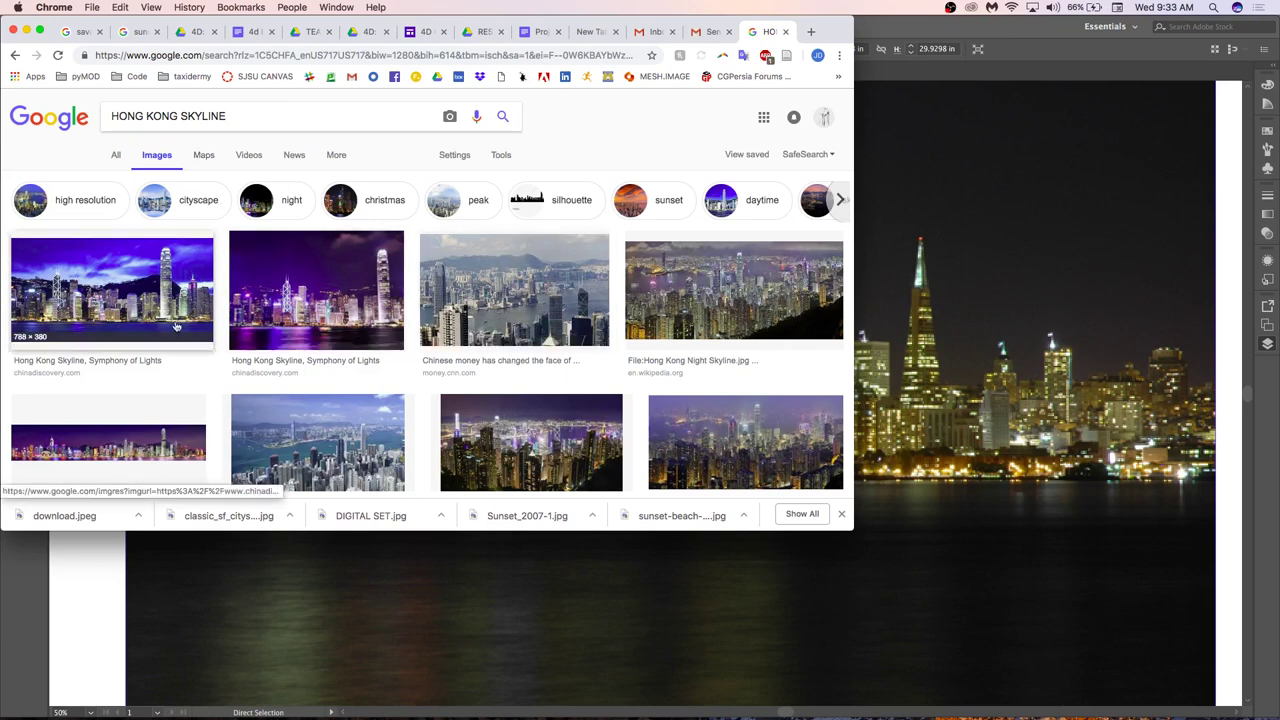
Save the first result's image to disk under its default name.
left_click(130, 326)
right_click(315, 330)
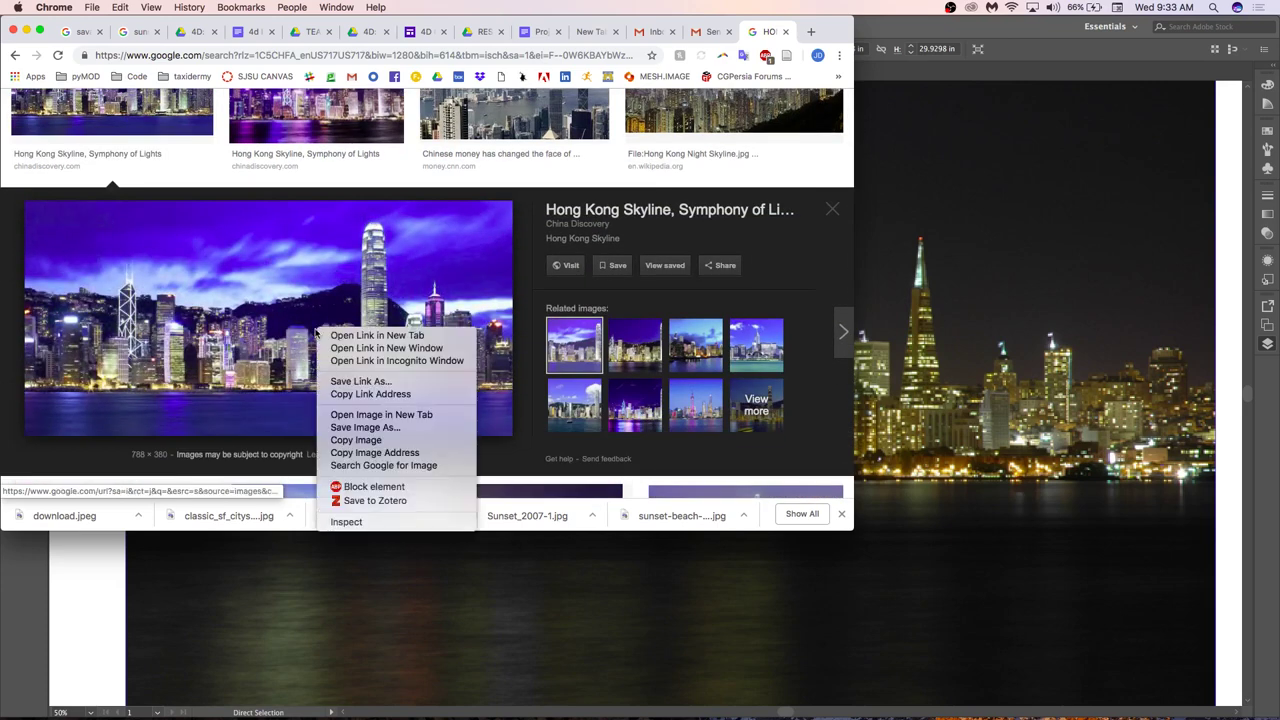
left_click(351, 427)
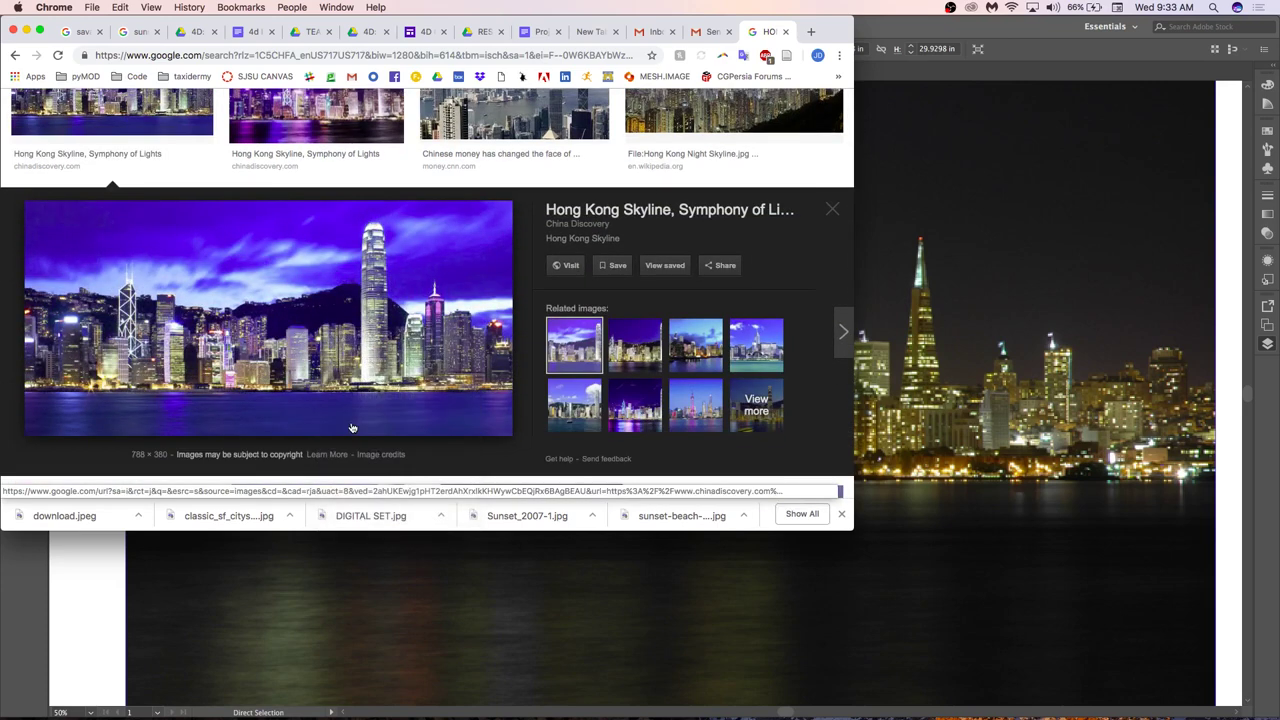
key("Return")
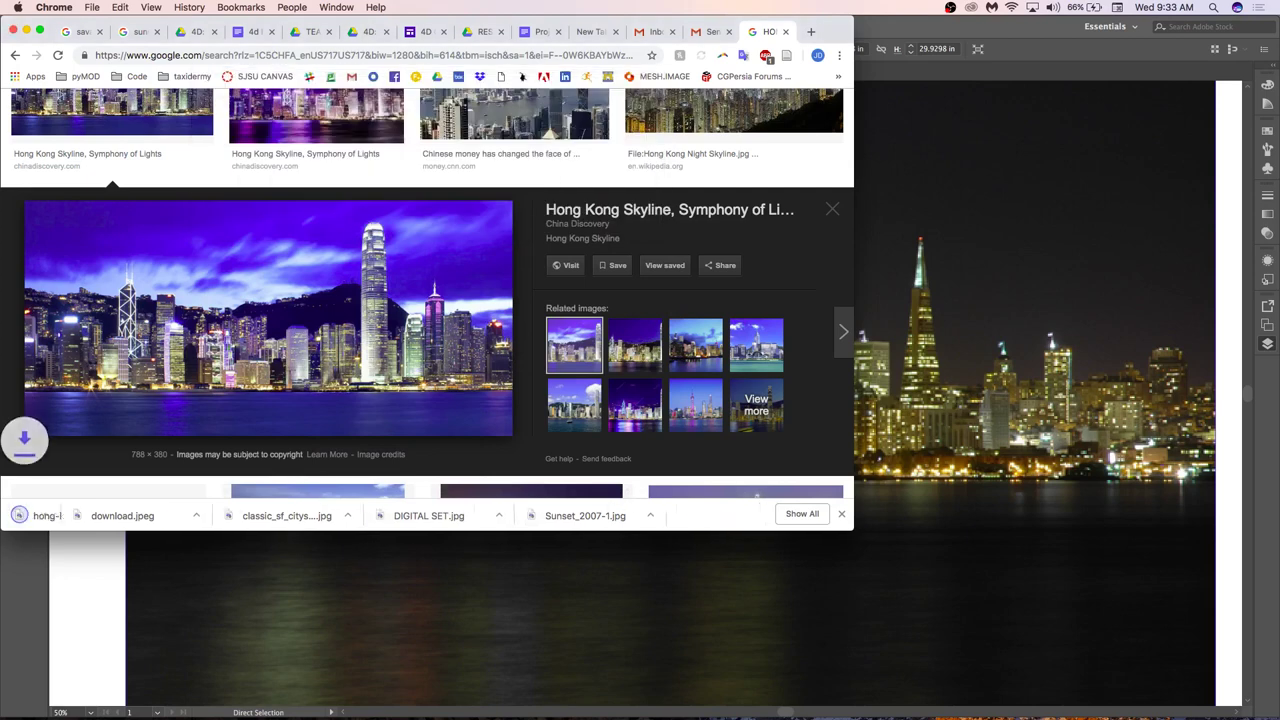
key("super+Tab")
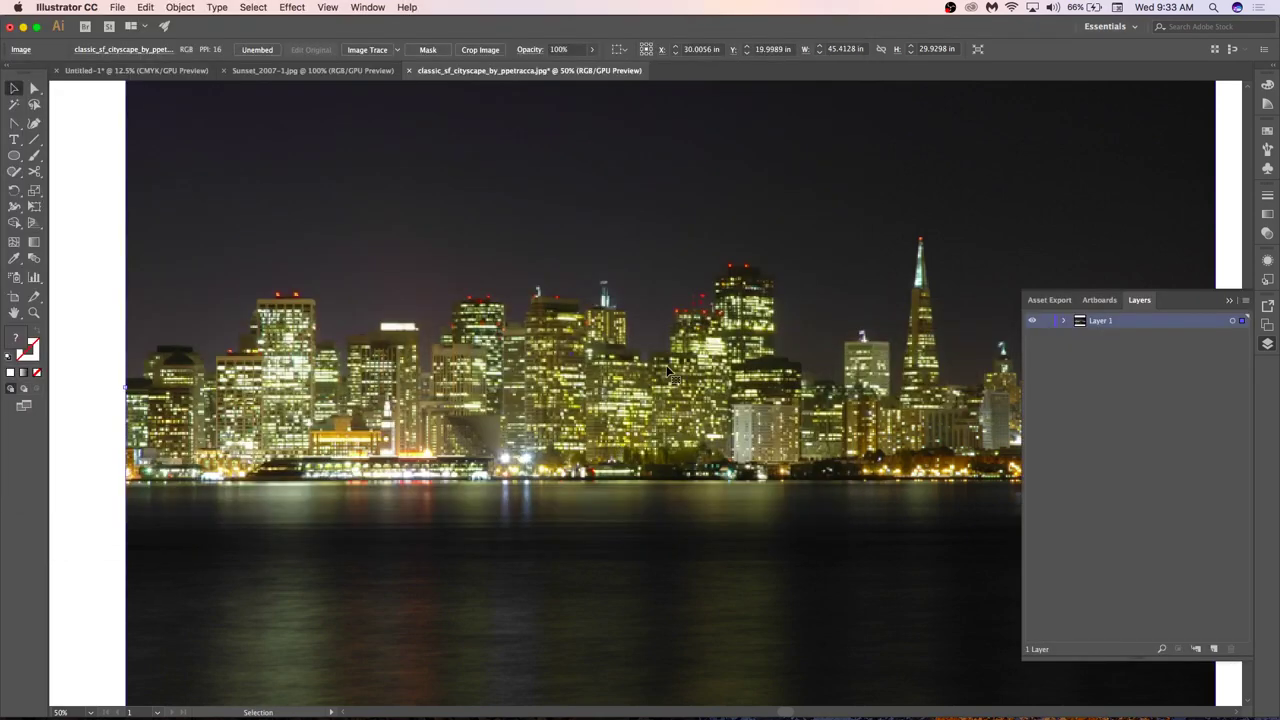
Close the cityscape document without saving and open hong-kong-skyline-788.jpg.
key("Delete")
key("super+w")
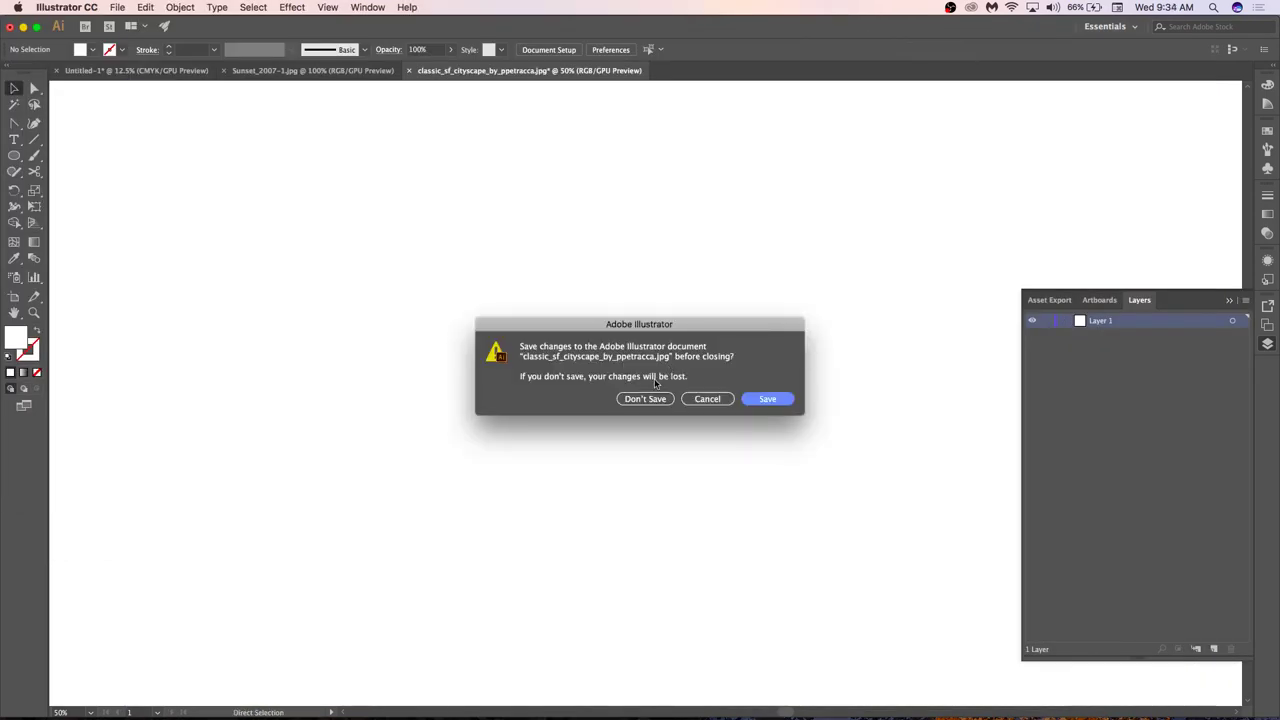
left_click(645, 398)
key("super+o")
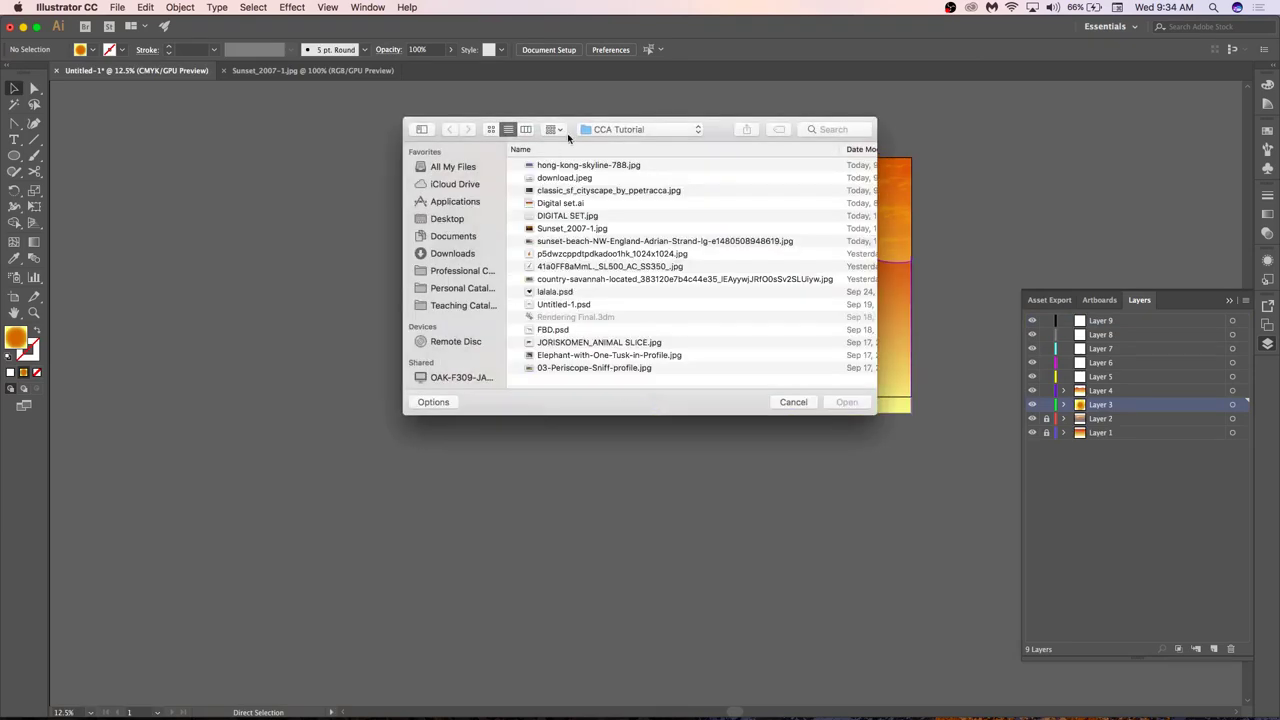
double_click(565, 166)
Scale the Hong Kong photo up to fill the artboard.
key("super+0")
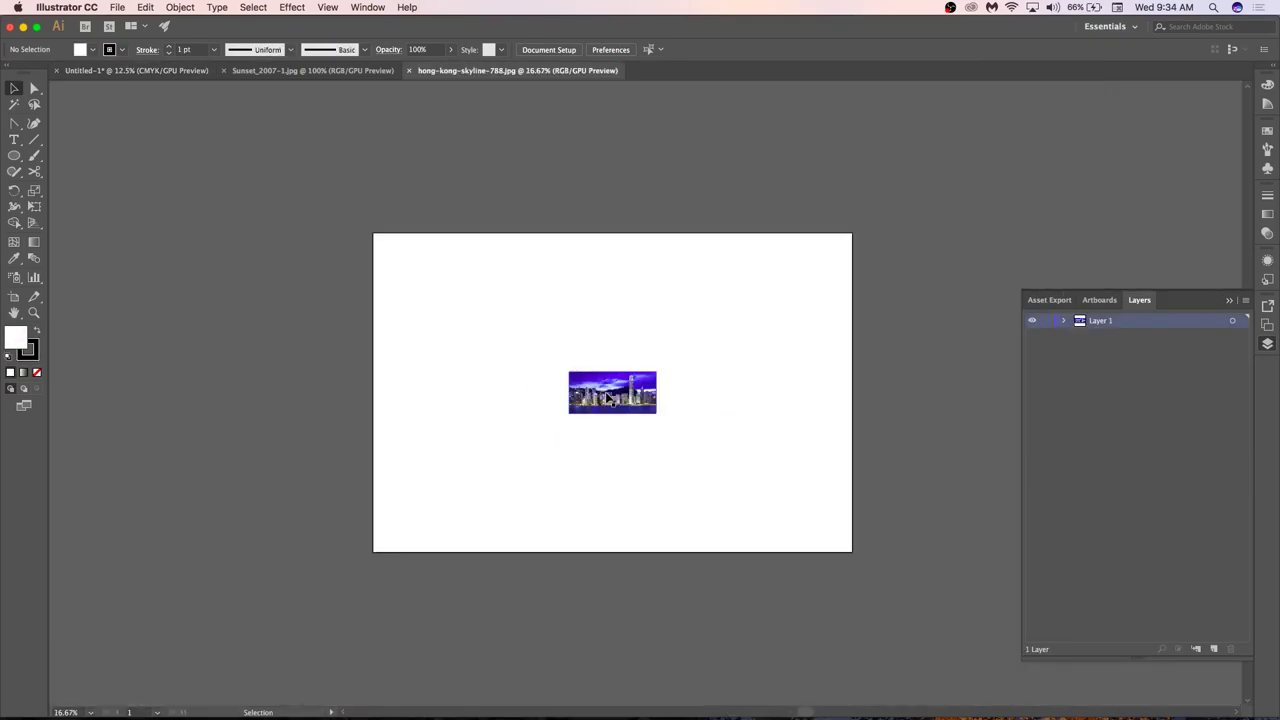
left_click(615, 396)
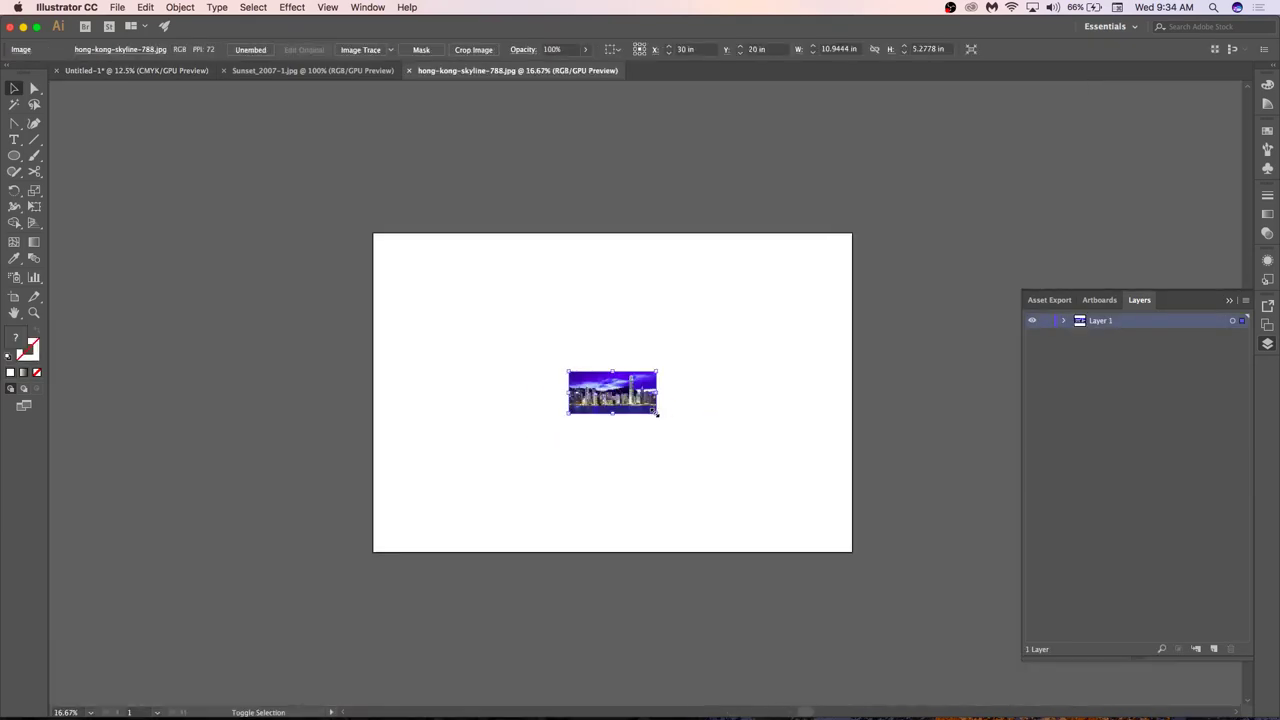
left_click_drag(657, 413, 810, 532)
key("super+equal")
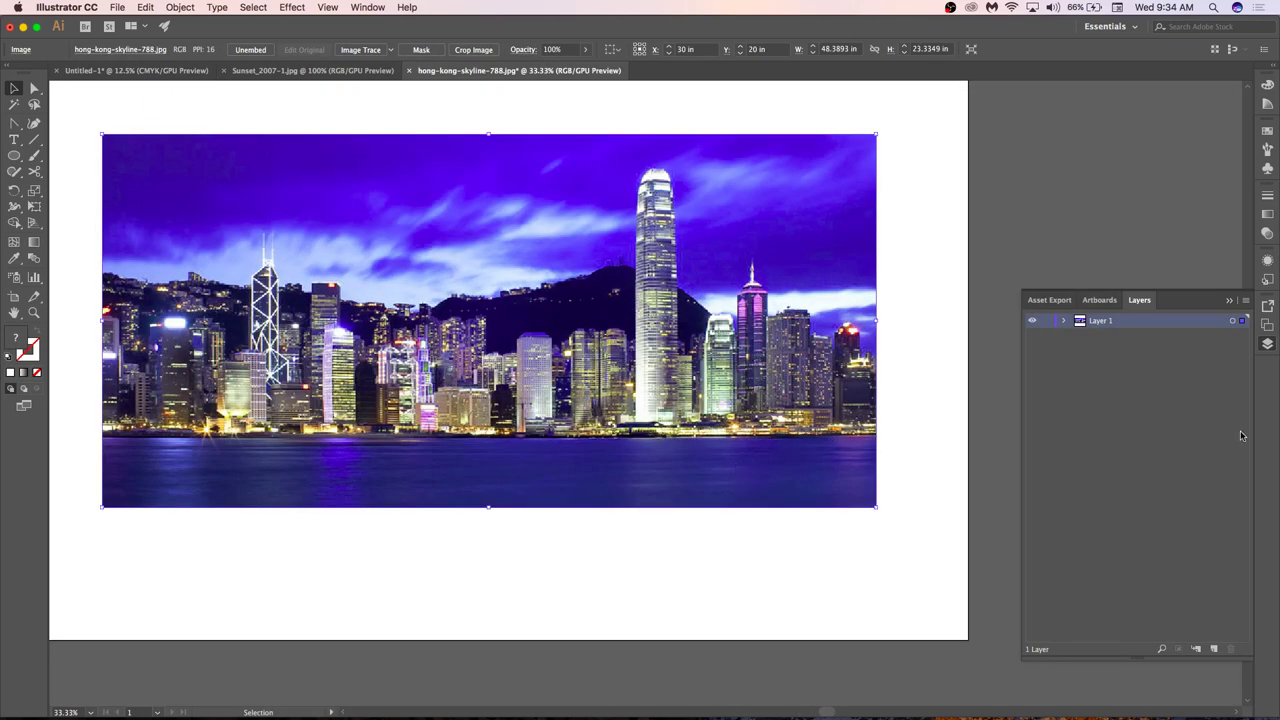
Add Layer 2 above the photo and lock Layer 1.
left_click(1214, 648)
left_click(1046, 335)
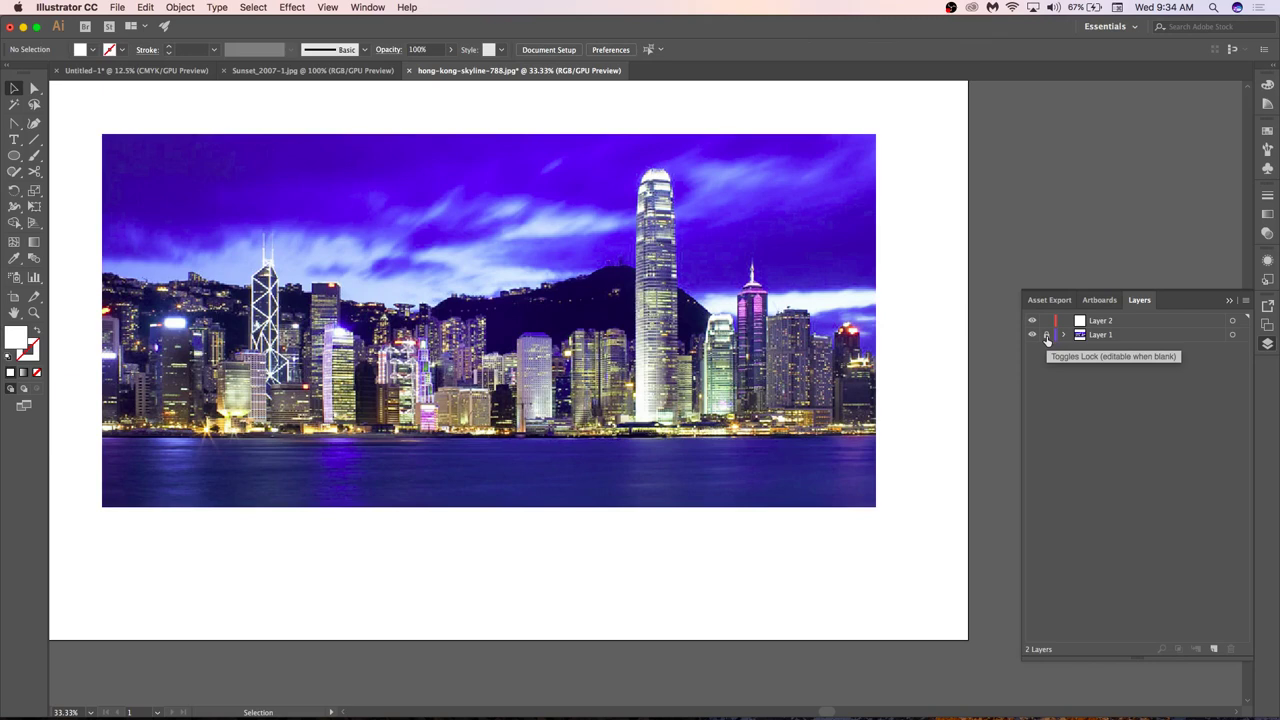
key("p")
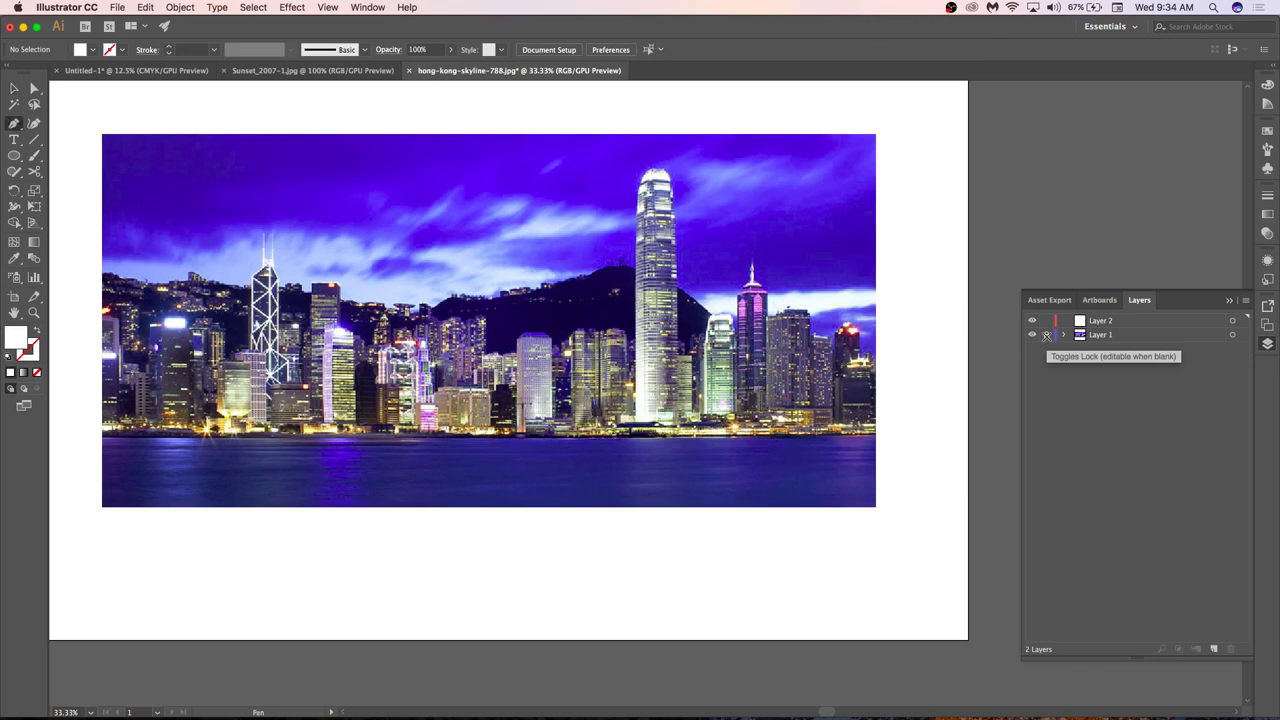
Draw rectangles over the tallest tower's body, base and upper section.
left_click(17, 158)
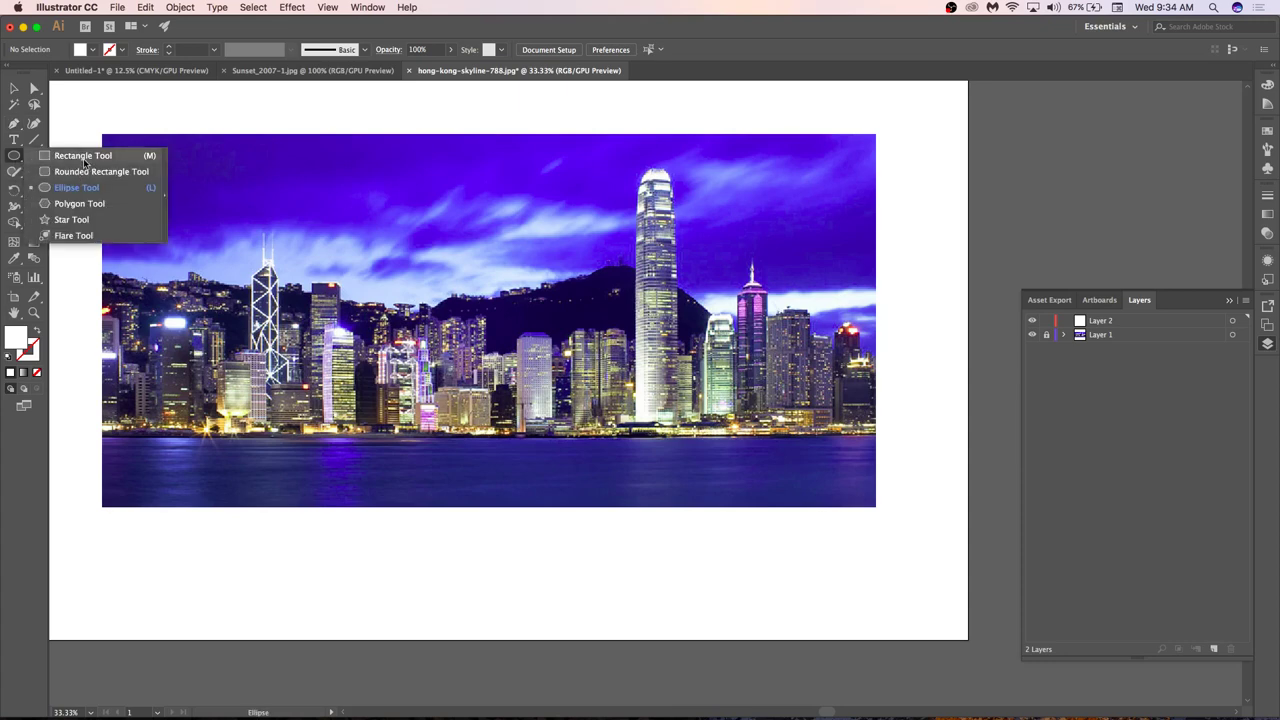
left_click(83, 155)
scroll(636, 249, "up", 1)
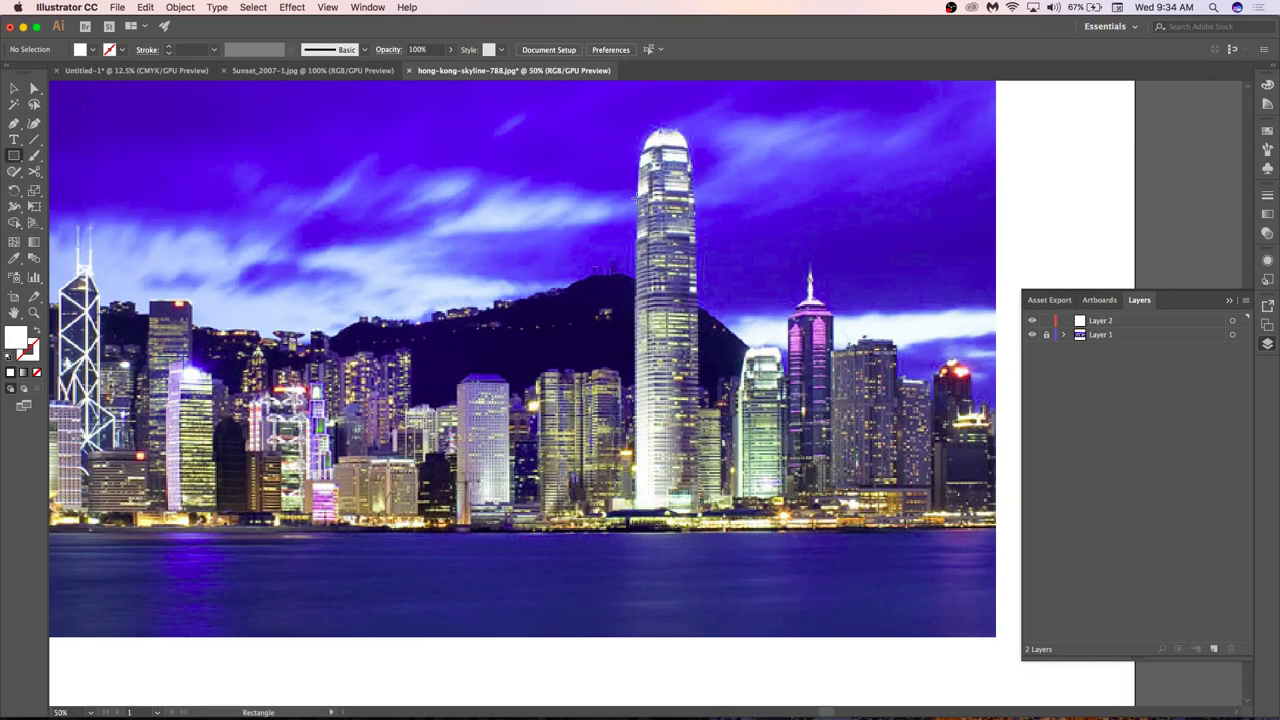
left_click_drag(638, 200, 704, 511)
left_click_drag(610, 498, 721, 516)
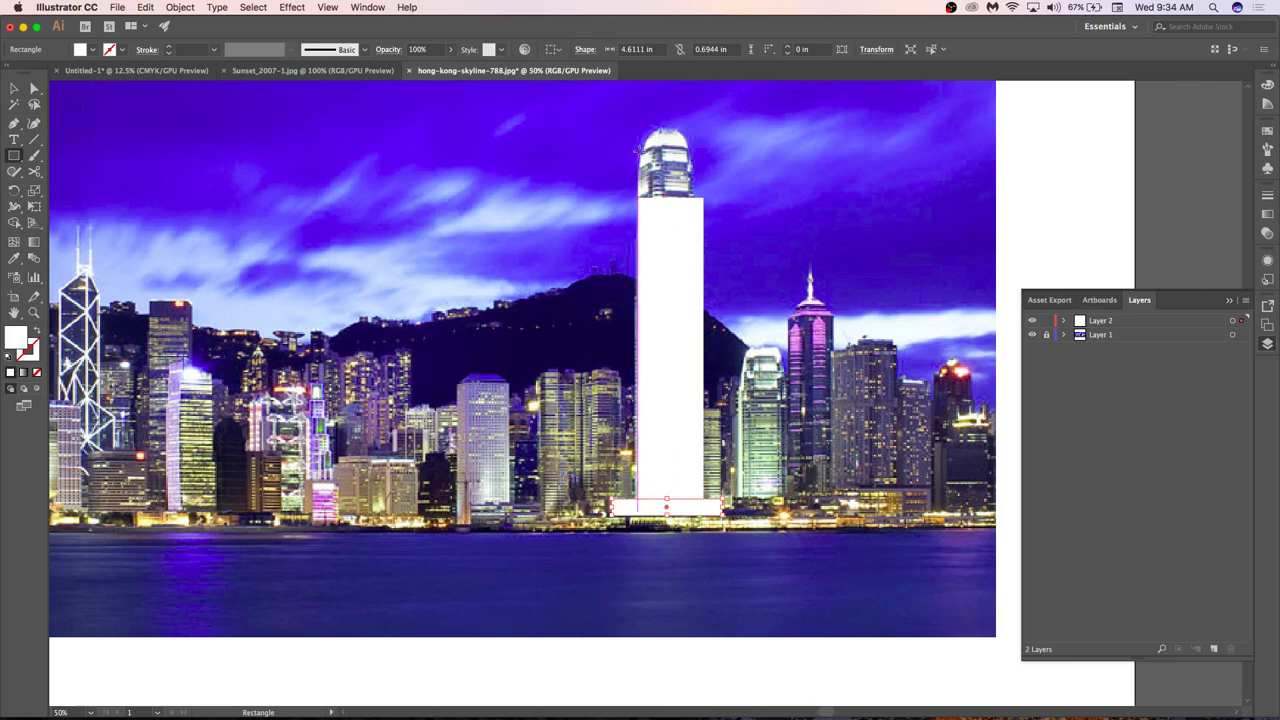
left_click_drag(638, 150, 697, 212)
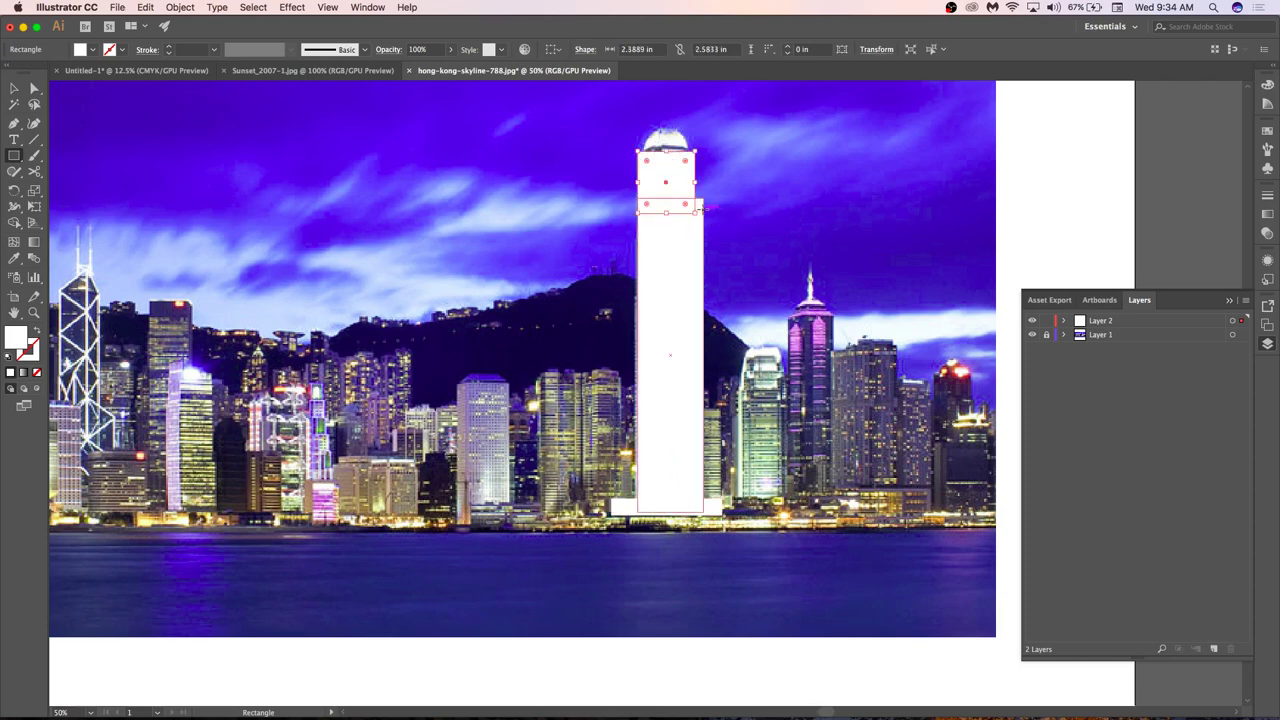
key("c")
key("v")
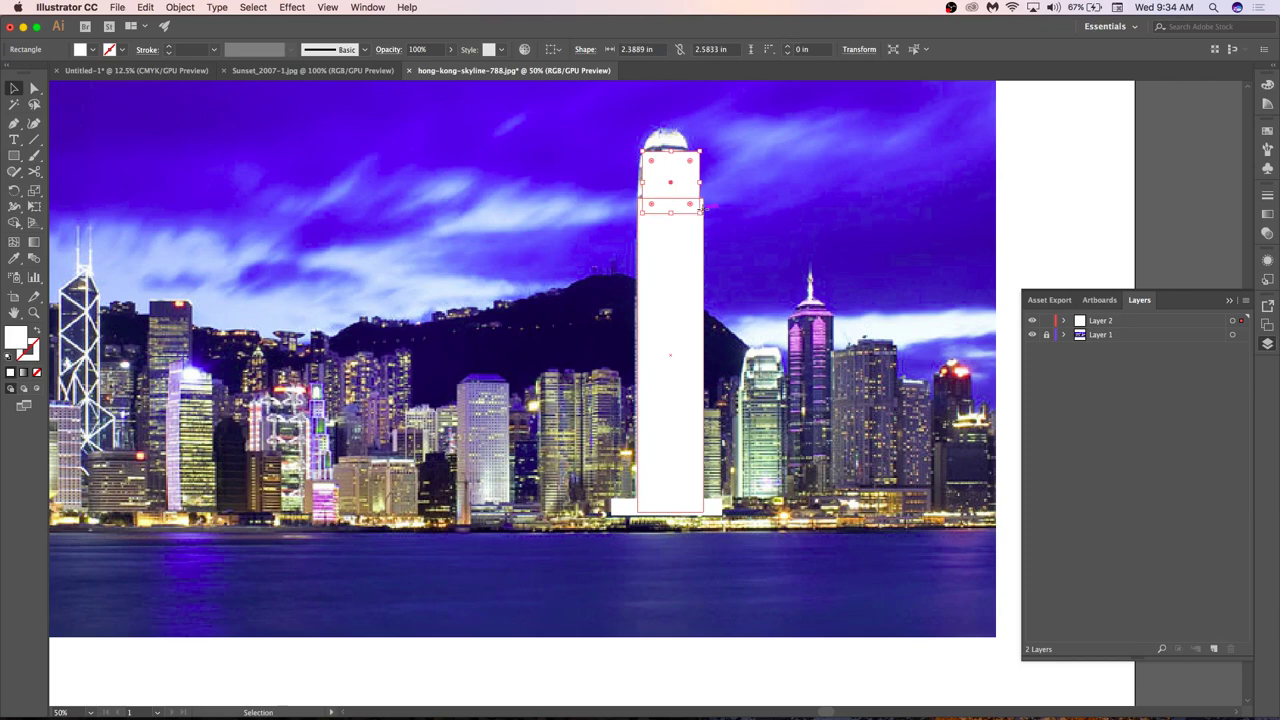
left_click(734, 168)
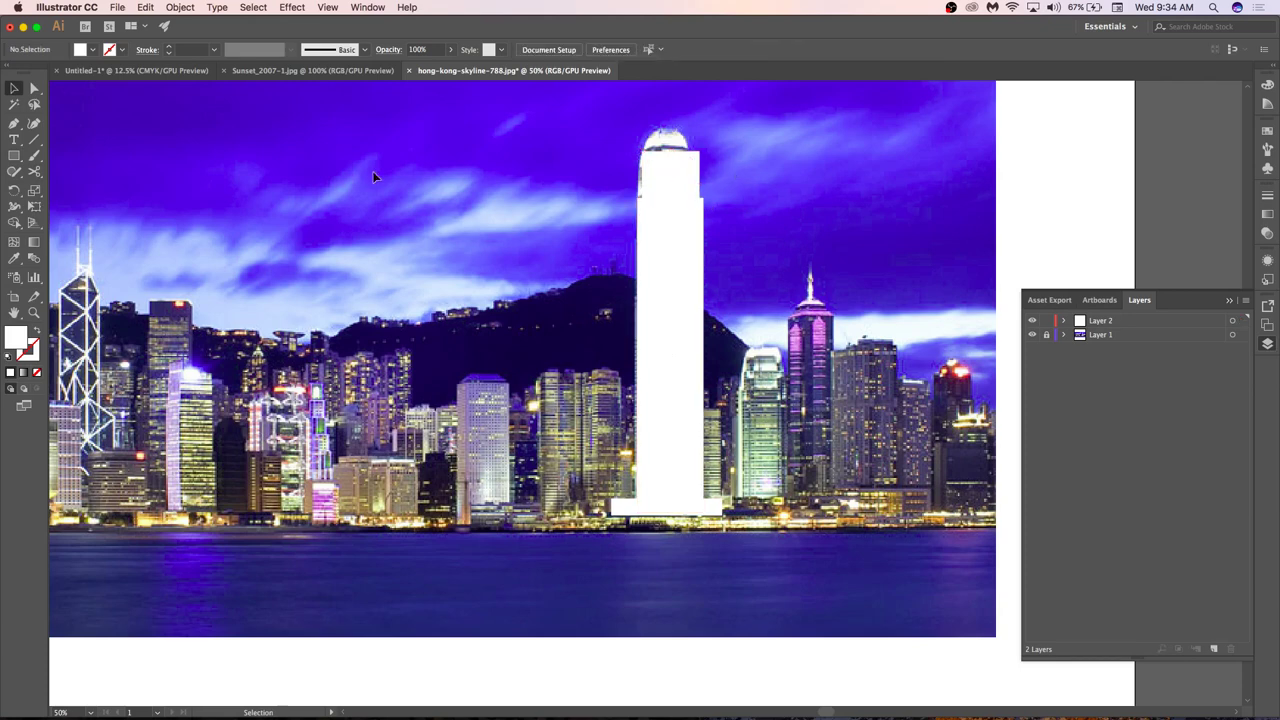
Draw a circle over the tower's rounded top.
left_click(15, 156)
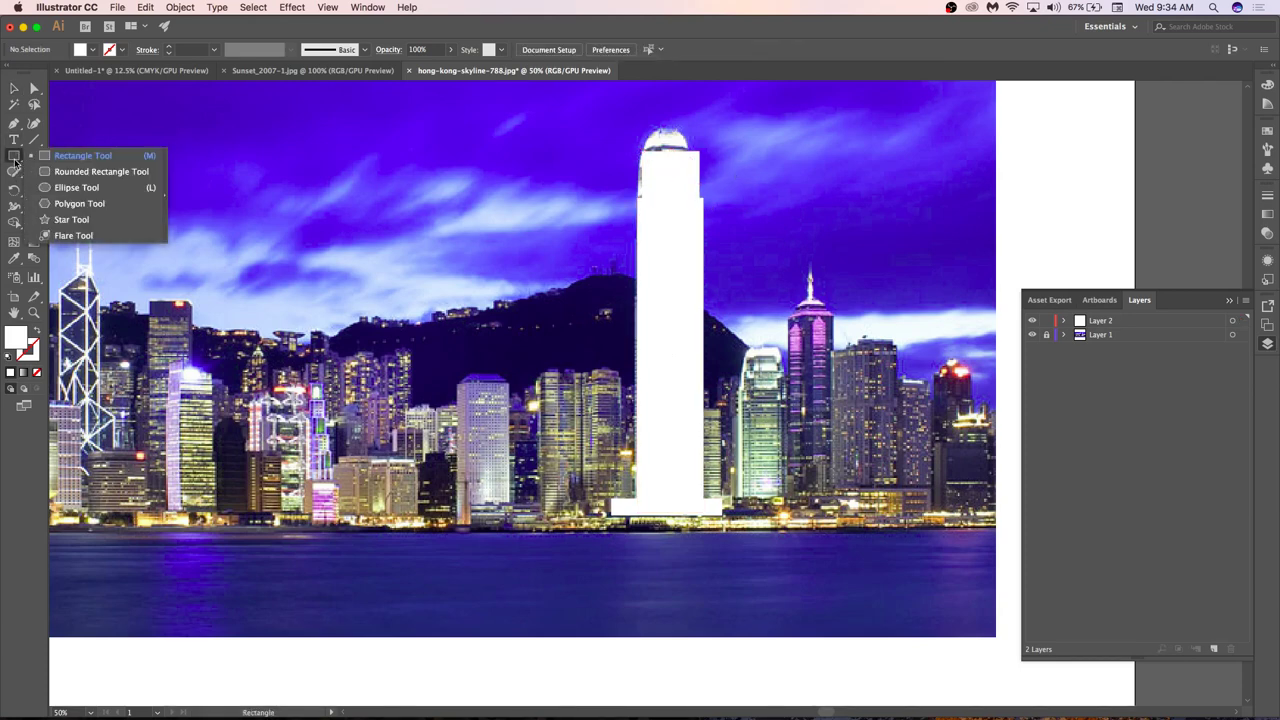
left_click(72, 189)
left_click_drag(641, 150, 700, 213)
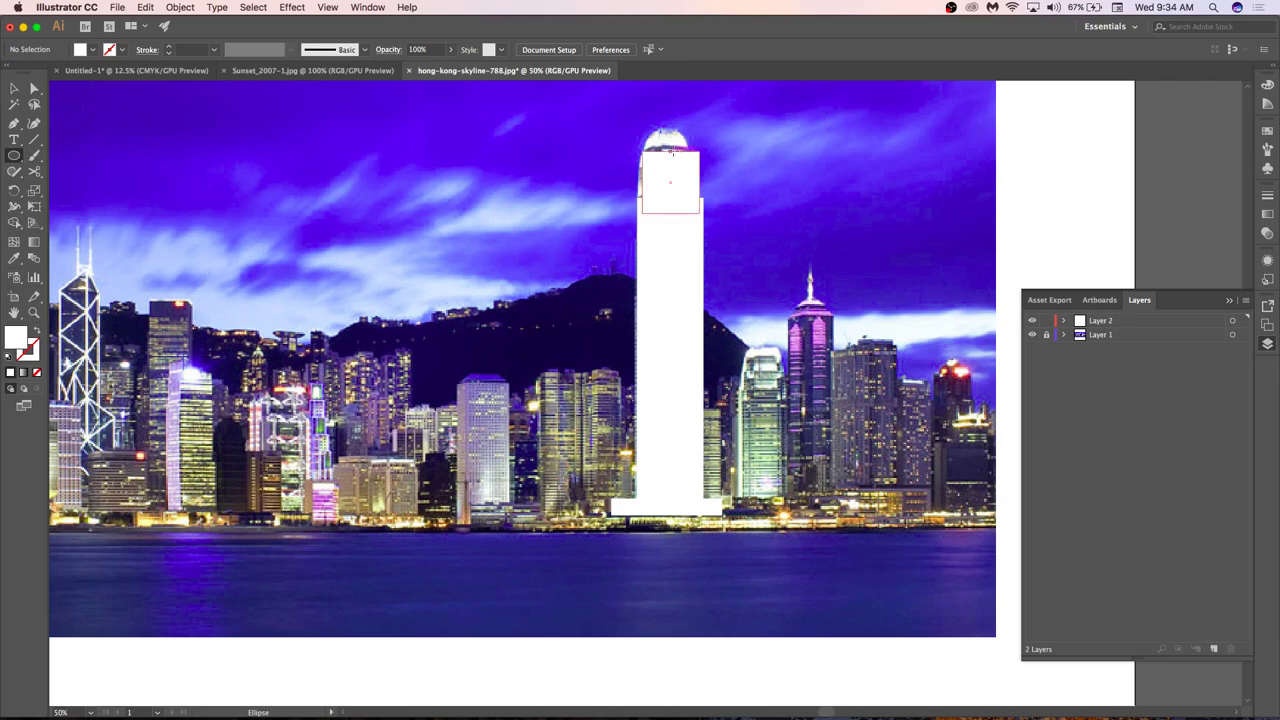
left_click_drag(673, 152, 590, 596)
key("c")
key("v")
left_click(763, 201)
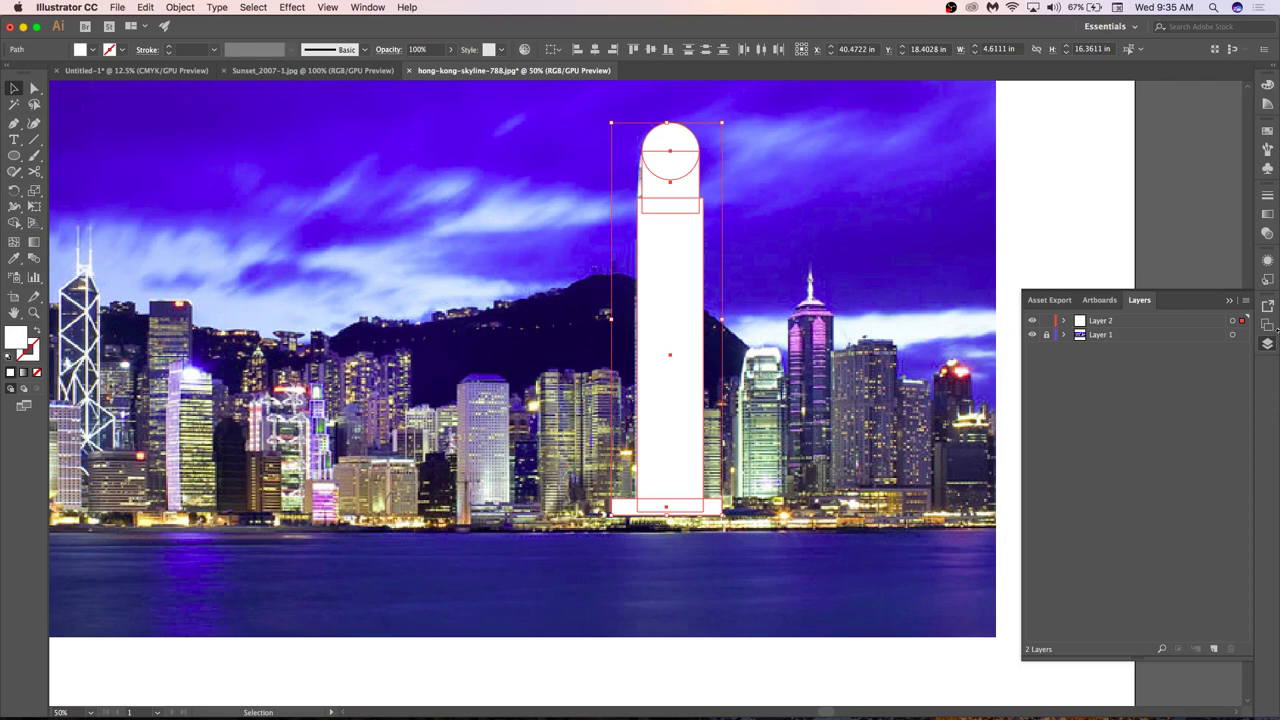
Target Layer 2 and lower its Opacity to about 56%.
left_click(1232, 321)
left_click(1267, 213)
left_click(1116, 189)
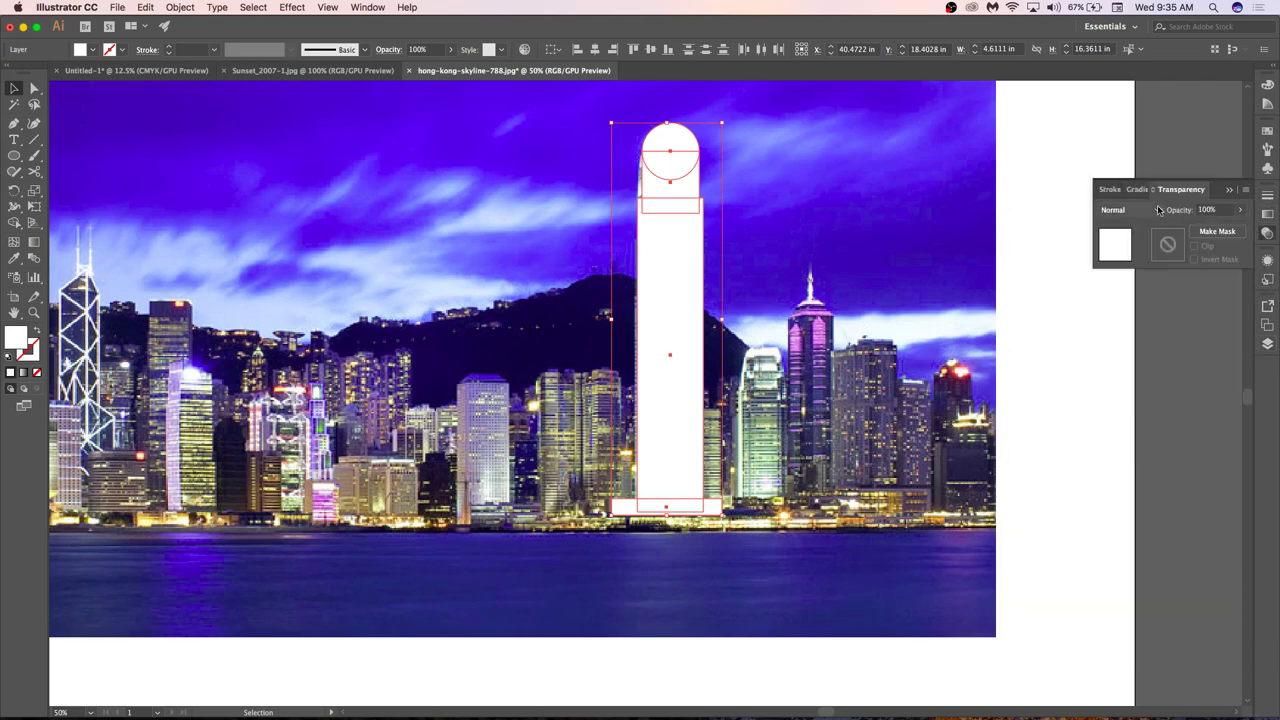
left_click(1236, 210)
left_click(1219, 228)
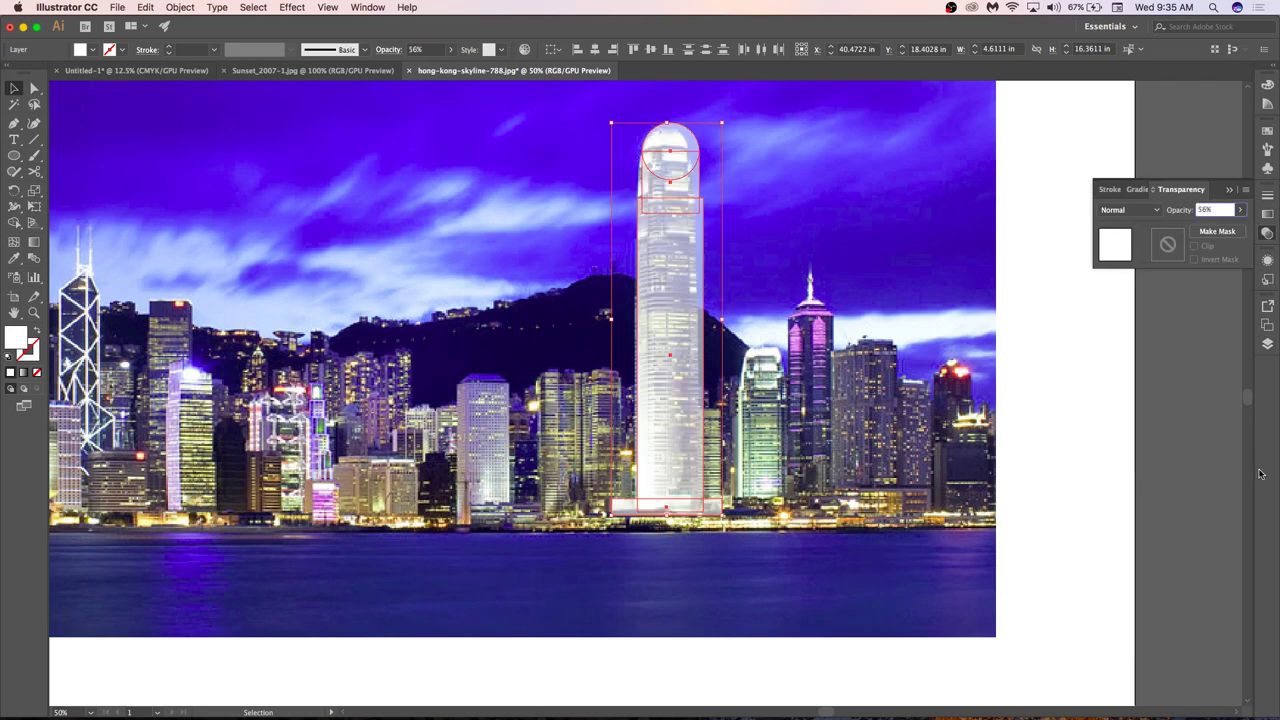
left_click(1218, 482)
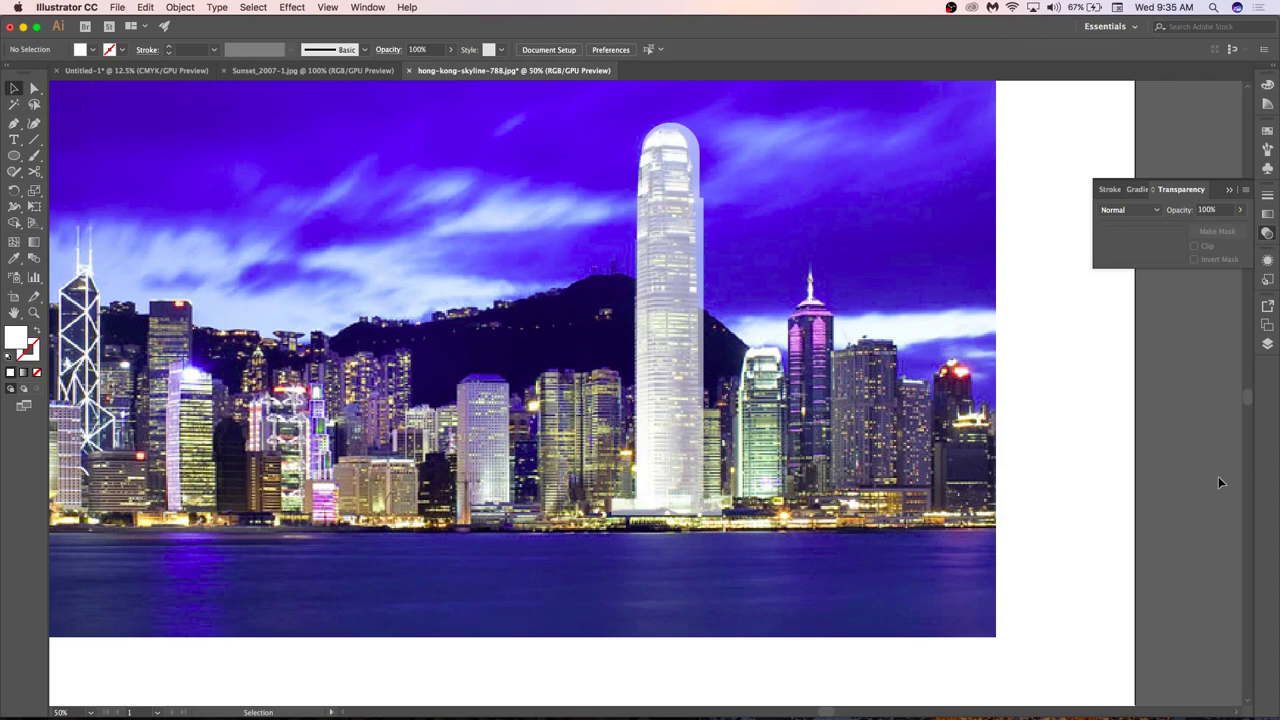
key("m")
Cover the angular left tower with a rectangle and a pen-drawn triangular roof.
left_click_drag(62, 286, 124, 512)
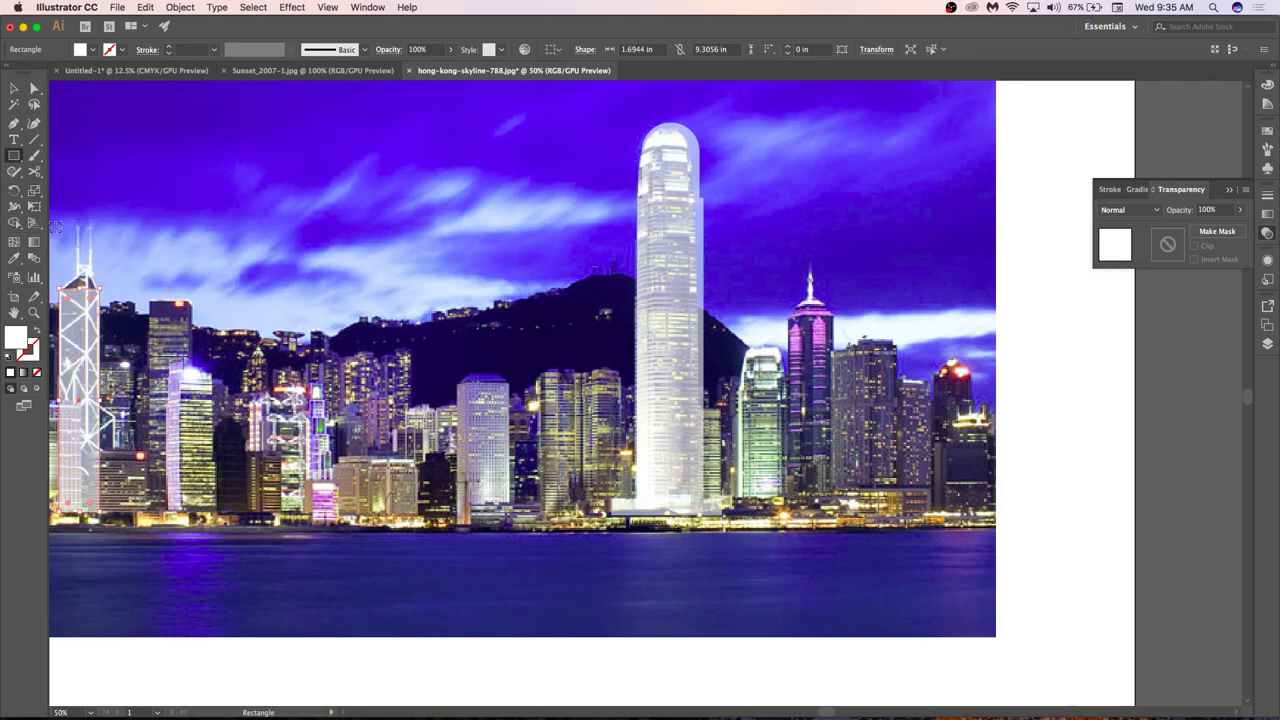
scroll(55, 227, "up", 3)
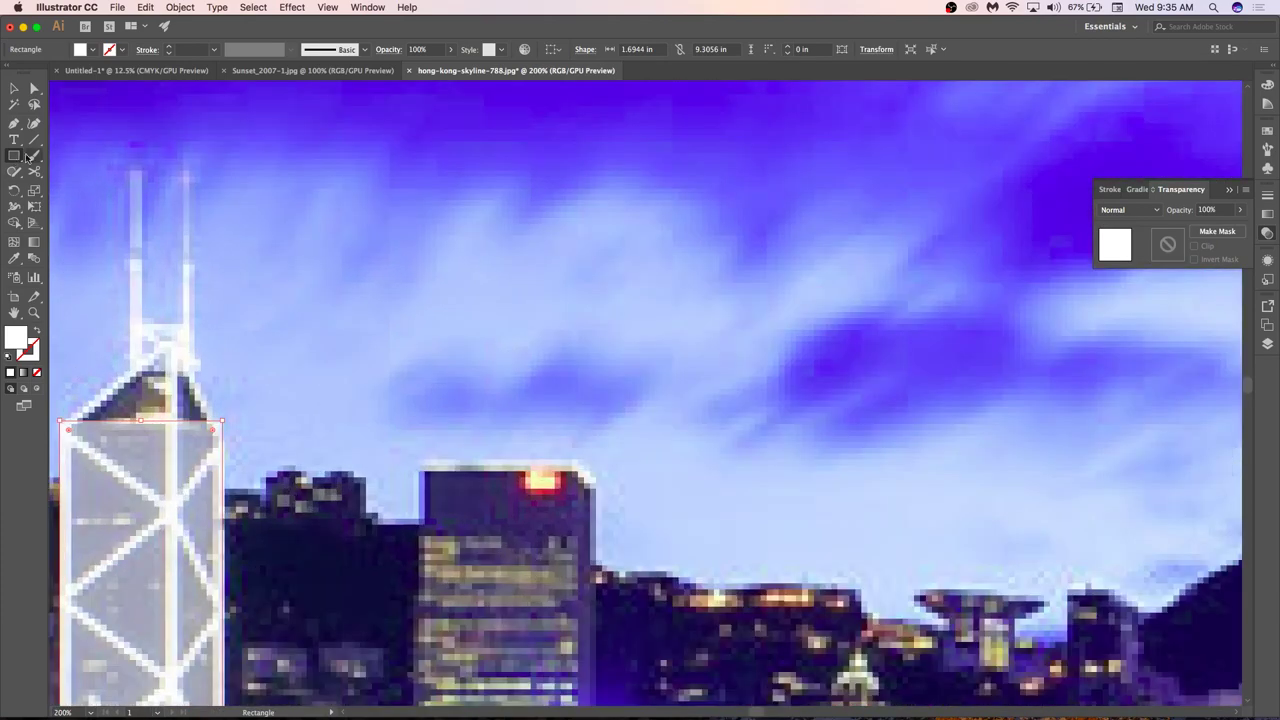
left_click(13, 160)
key("p")
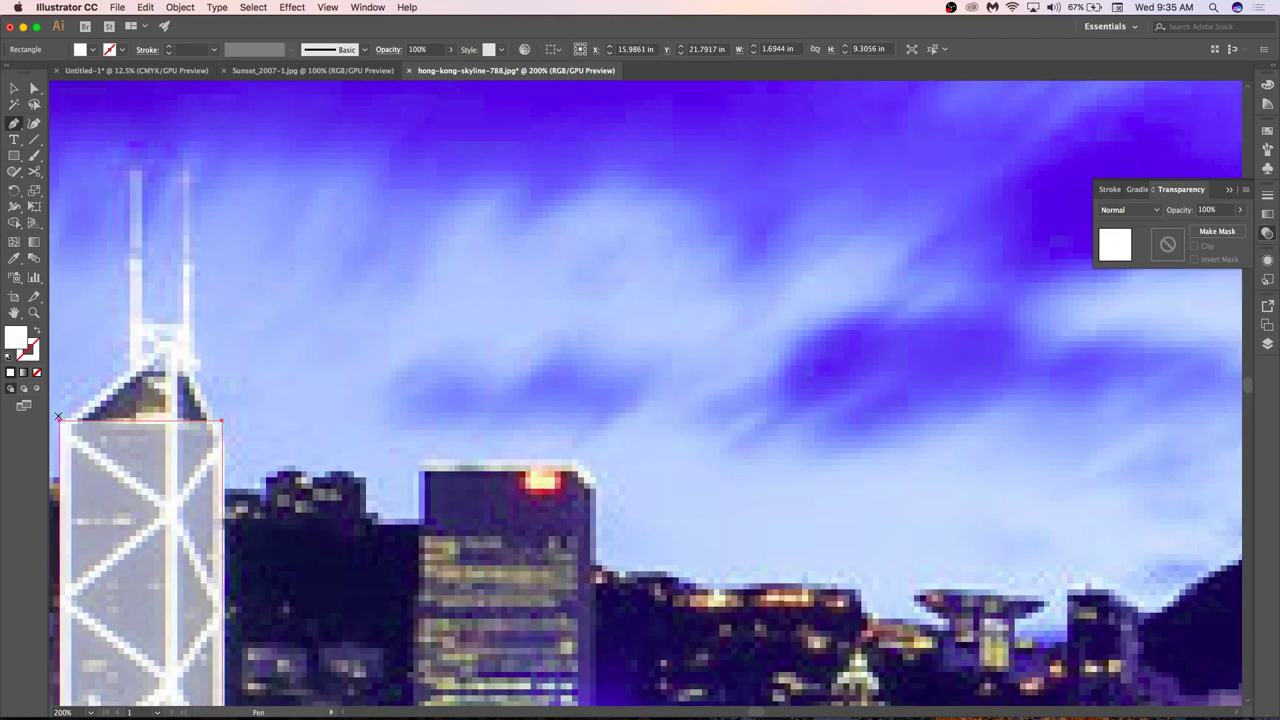
left_click(76, 422)
left_click(72, 426)
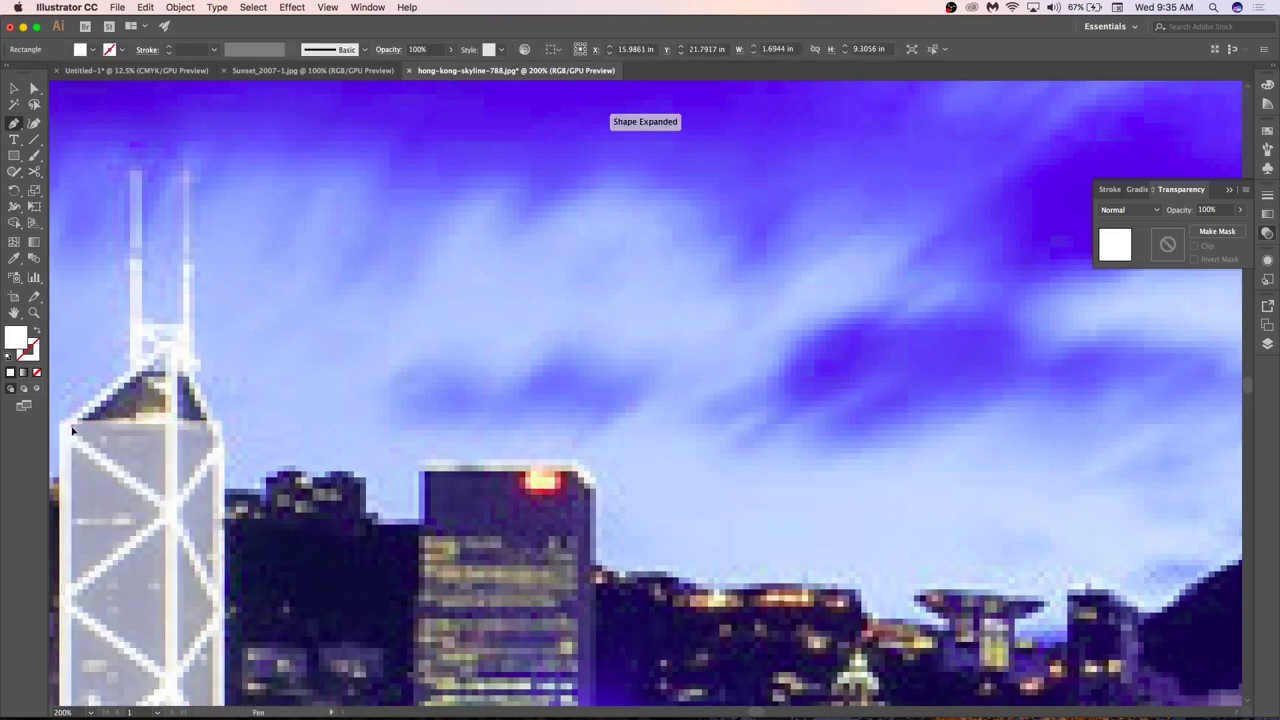
left_click(168, 341)
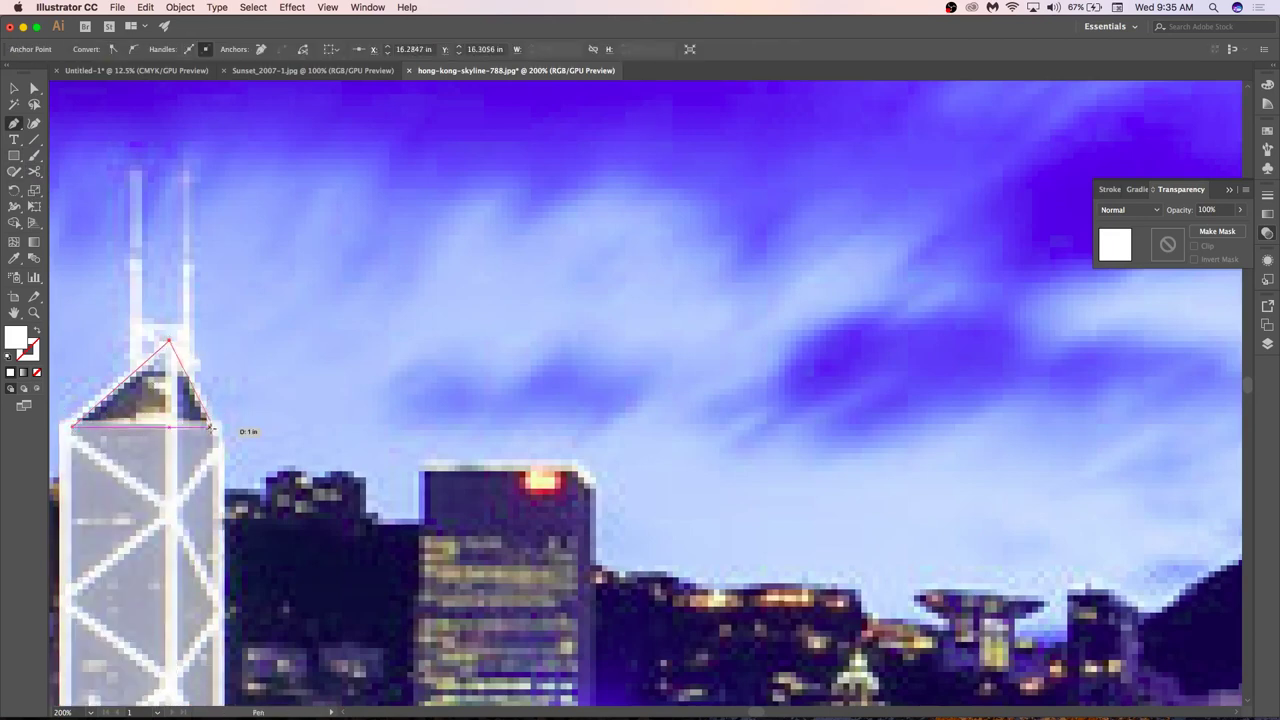
left_click(215, 434)
key("v")
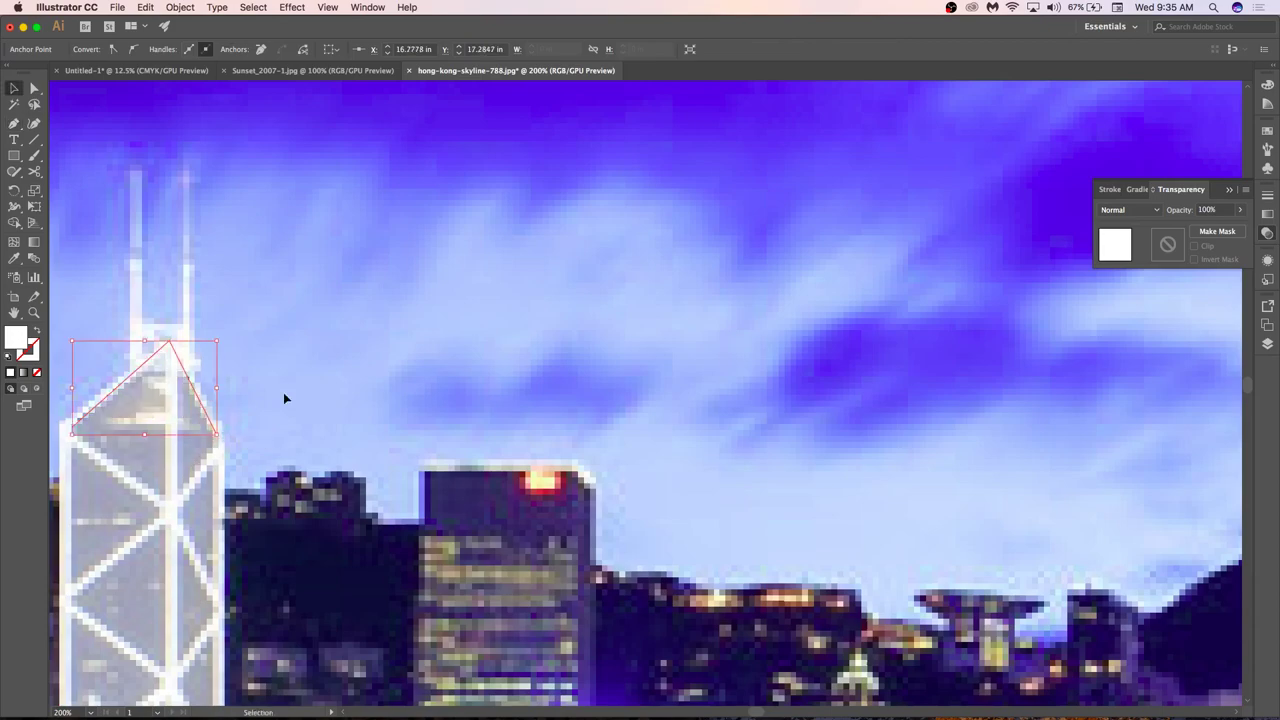
Cover the mid-height white building with a rectangle and a sloped pen-drawn roof.
scroll(273, 385, "down", 2)
scroll(273, 385, "down", 4)
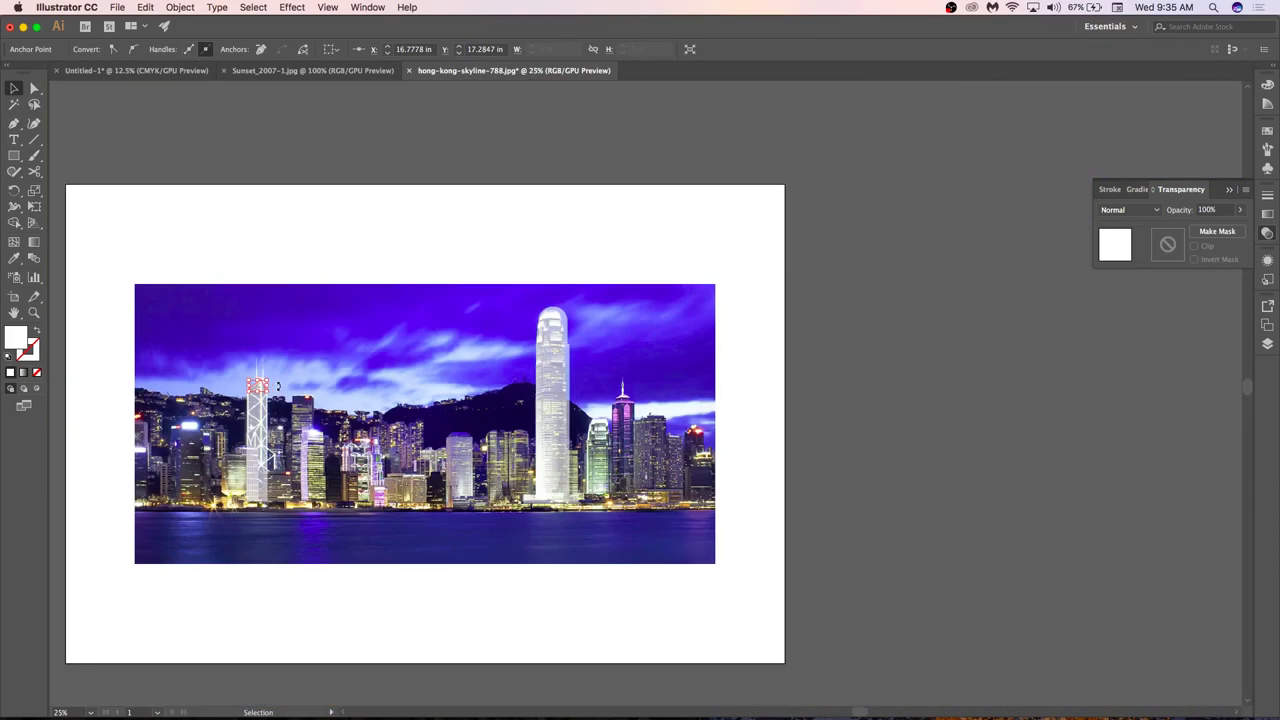
scroll(381, 570, "up", 3)
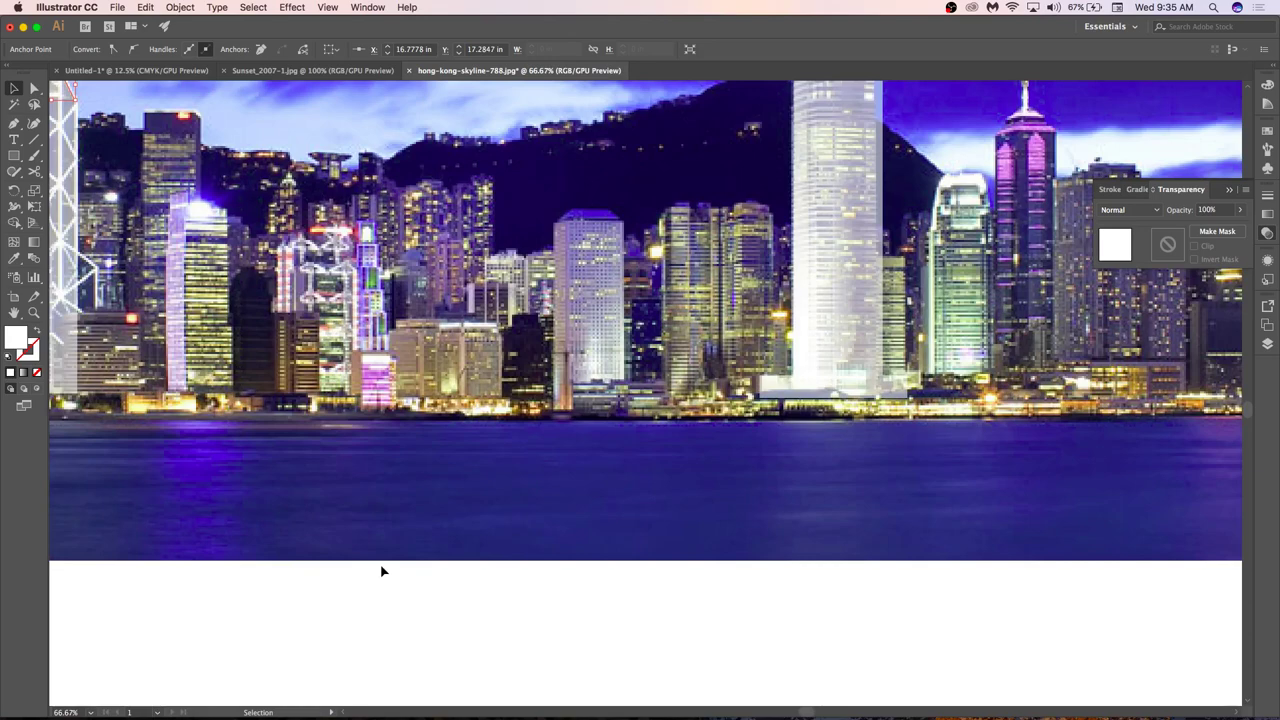
key("m")
left_click_drag(555, 213, 625, 411)
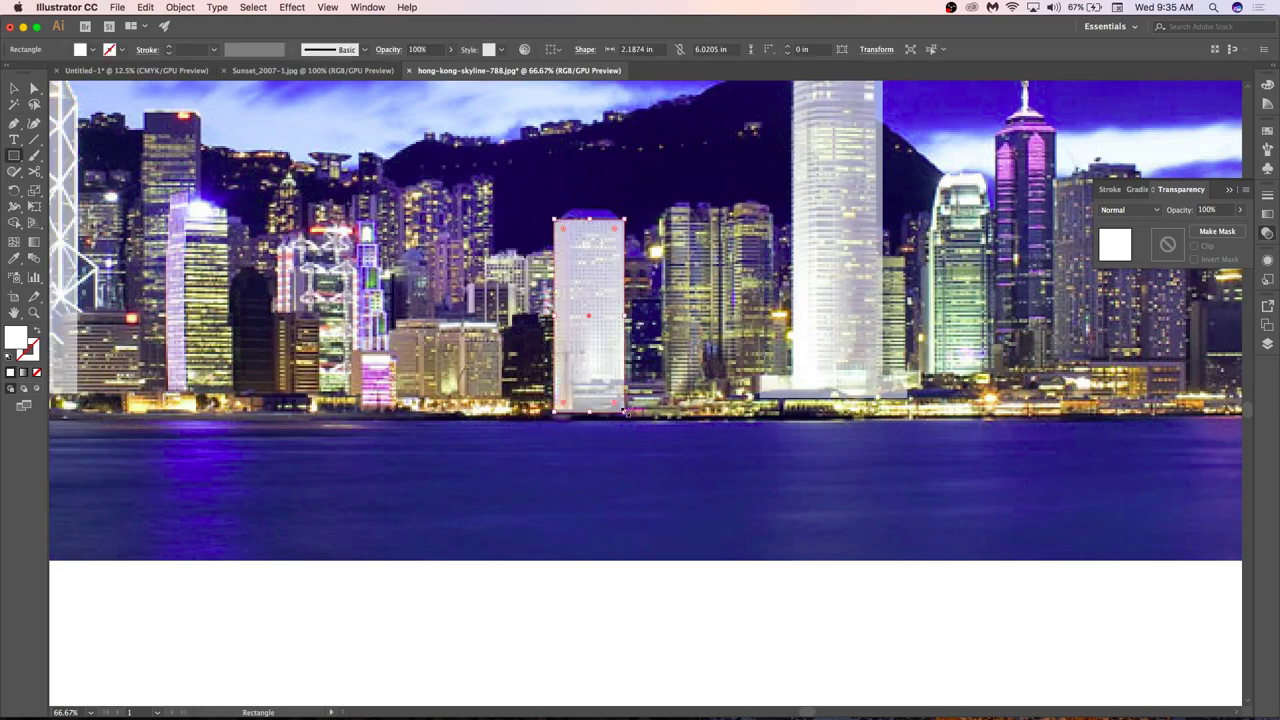
key("p")
scroll(608, 205, "up", 3)
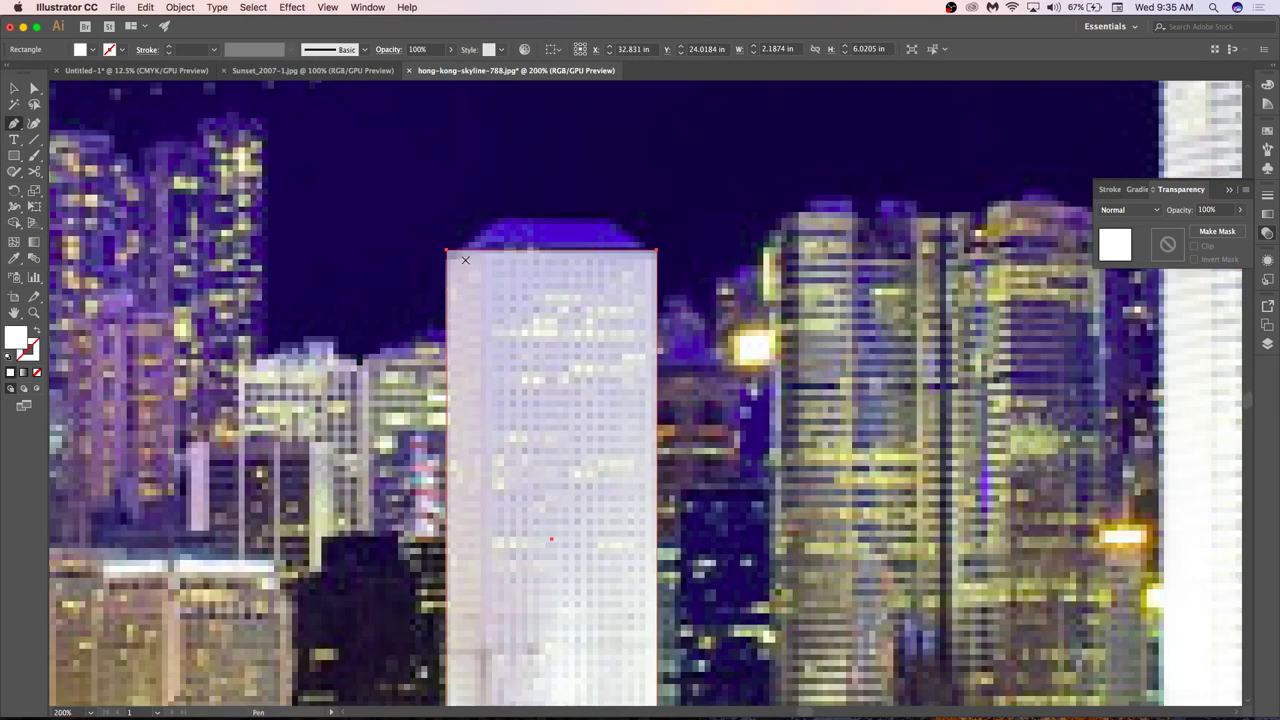
key("ctrl+shift+a")
left_click(501, 218)
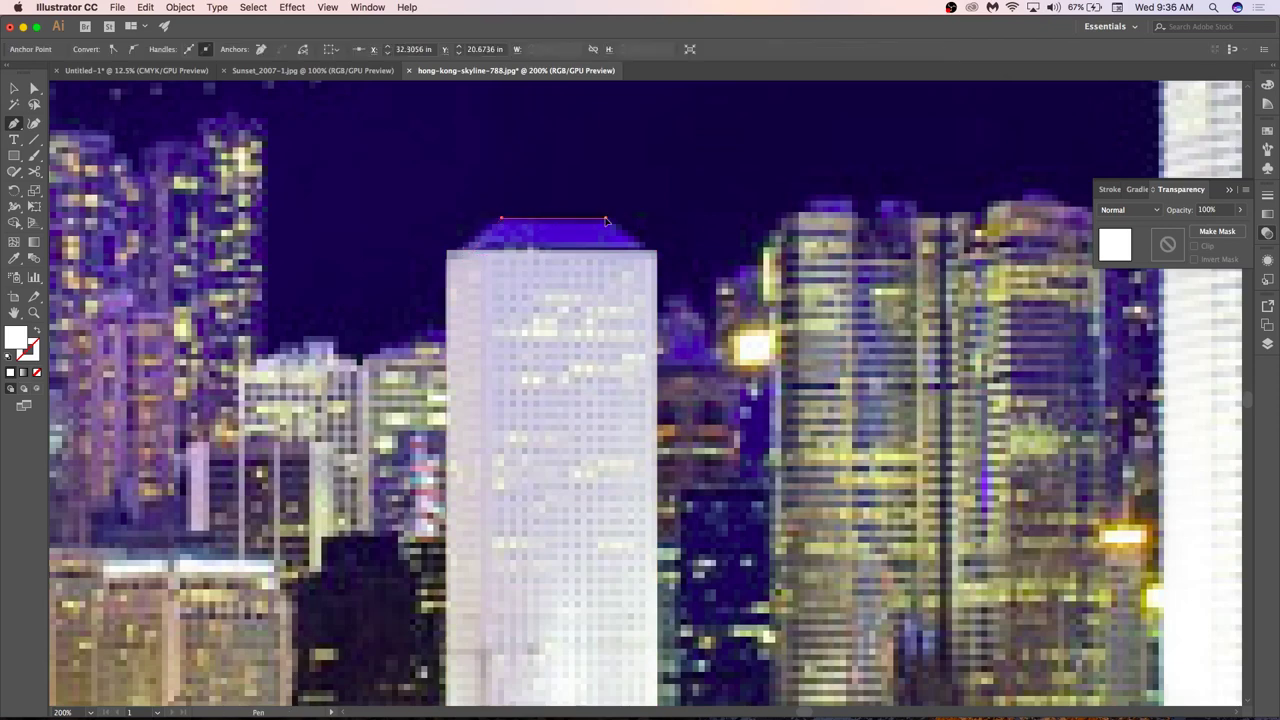
left_click(605, 219)
left_click(641, 260)
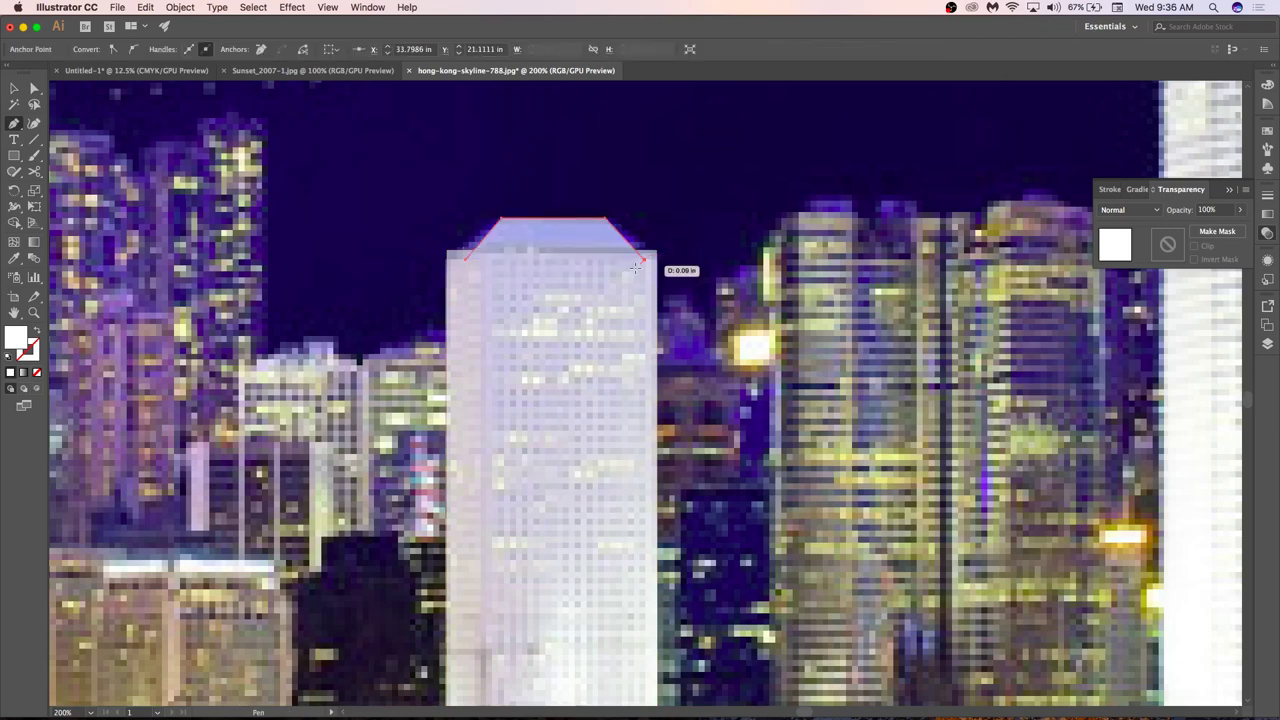
key("ctrl+minus")
key("ctrl+minus")
key("v")
key("ctrl+shift+a")
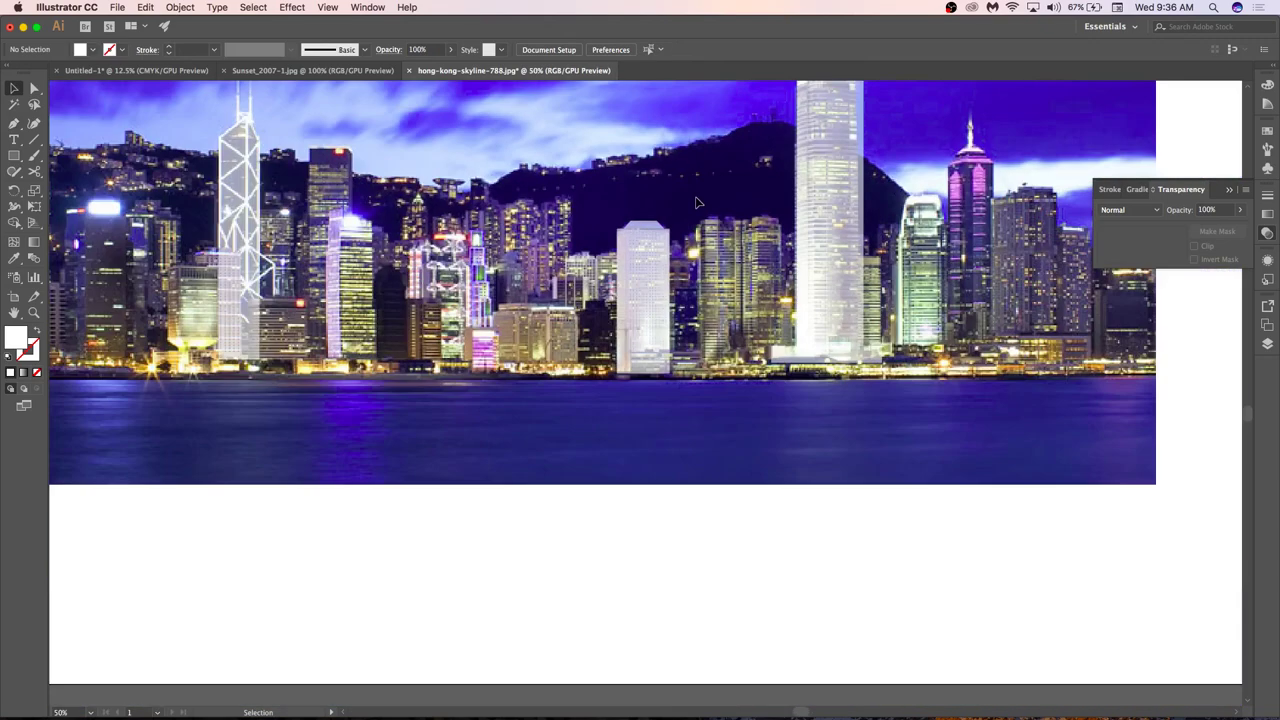
key("ctrl+minus")
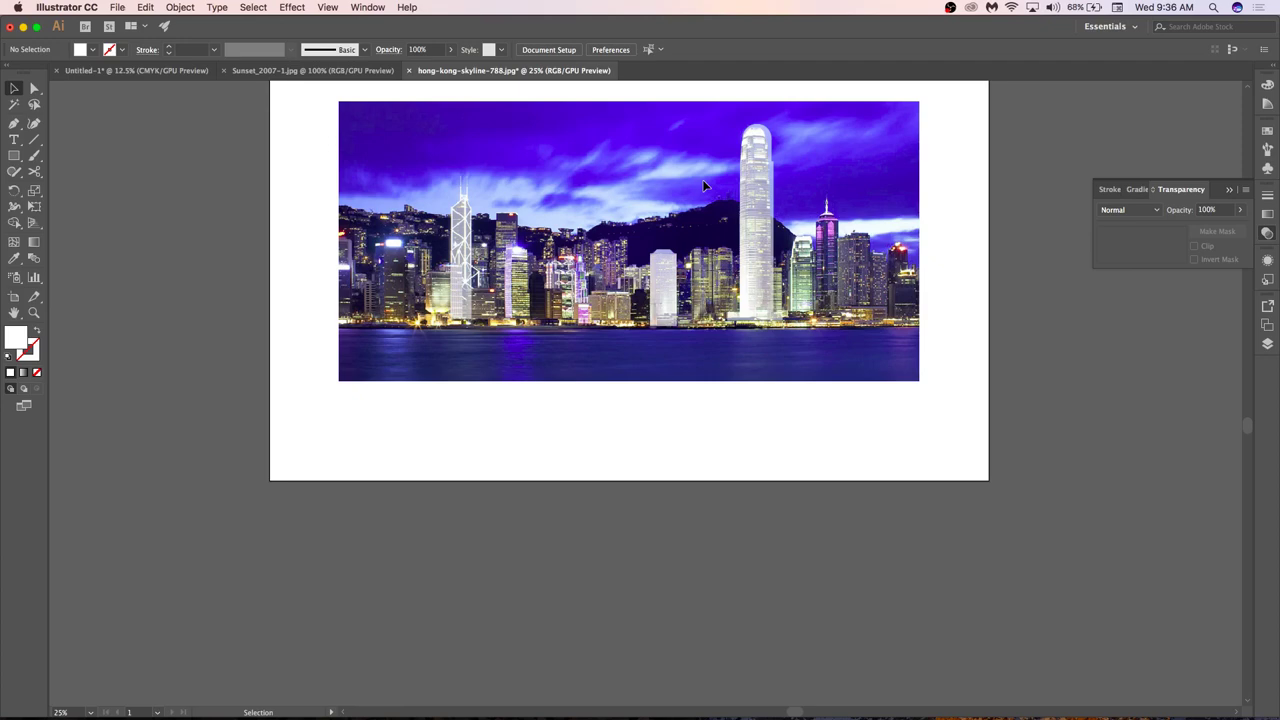
Draw rectangles over several skyline buildings and the pink tower's body.
scroll(561, 380, "up", 2)
scroll(582, 242, "up", 2)
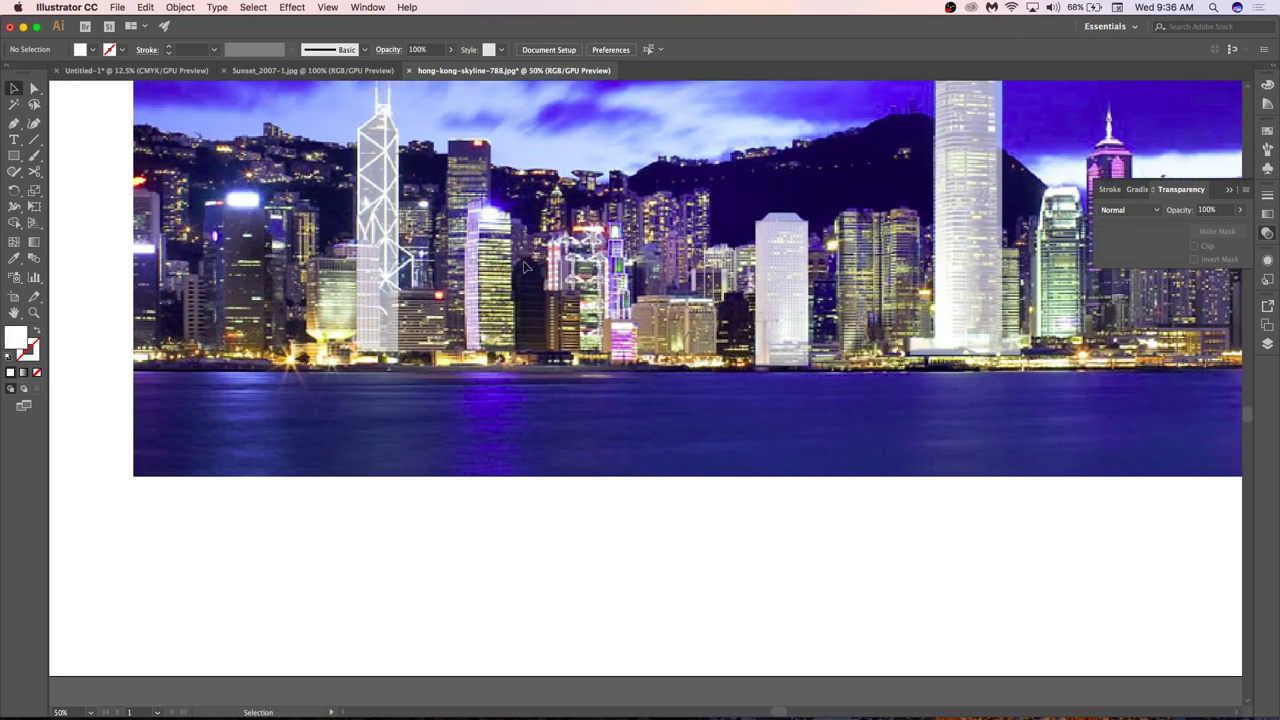
key("m")
left_click_drag(447, 141, 490, 346)
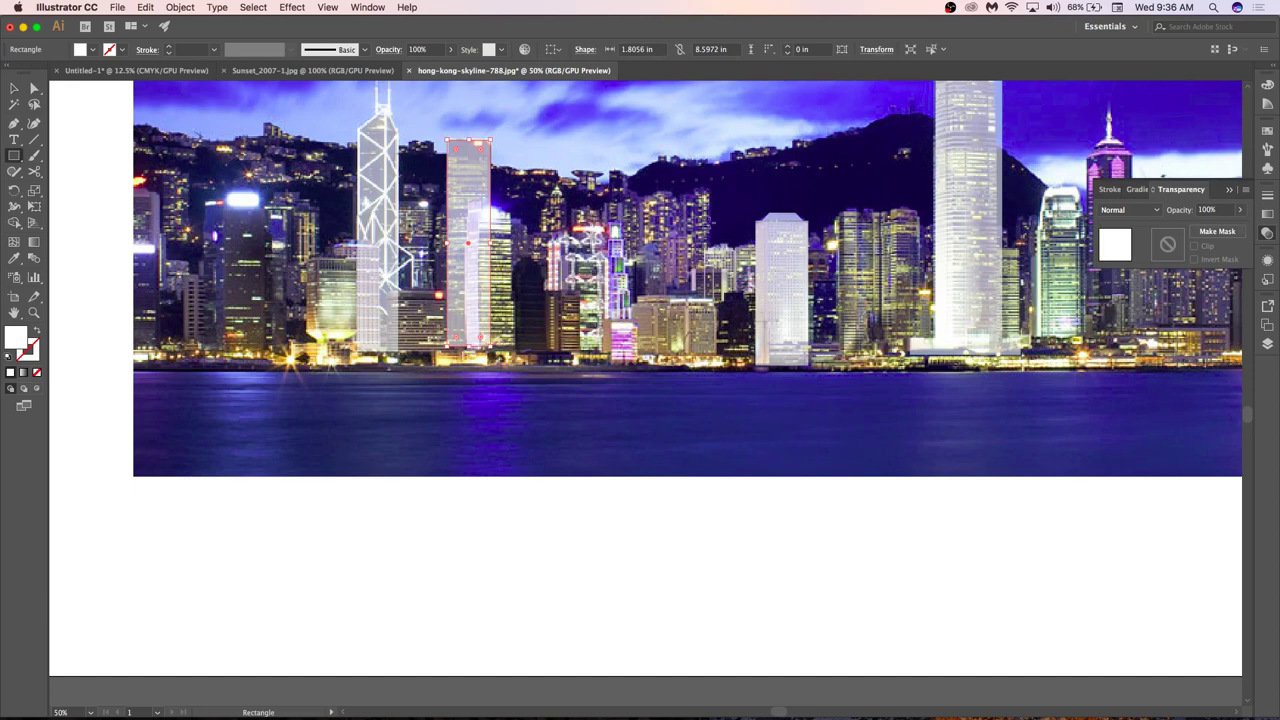
left_click_drag(862, 210, 880, 347)
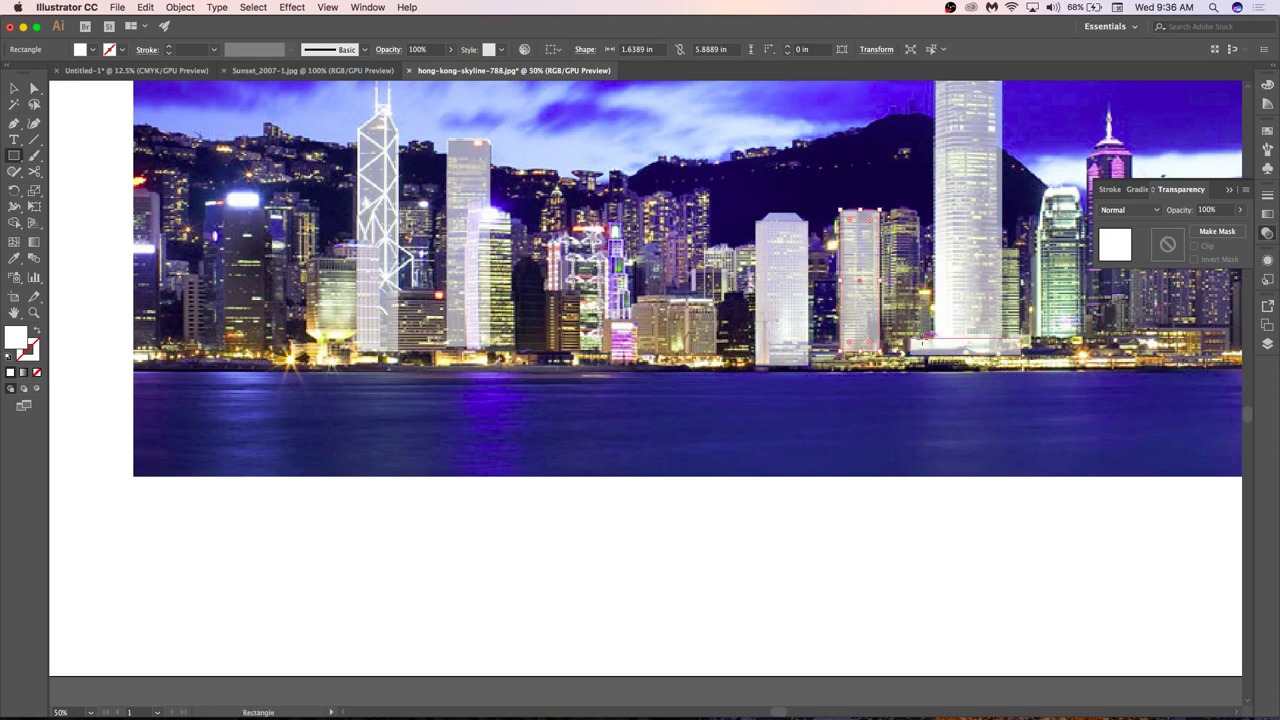
left_click_drag(910, 211, 938, 354)
scroll(938, 354, "right", 5)
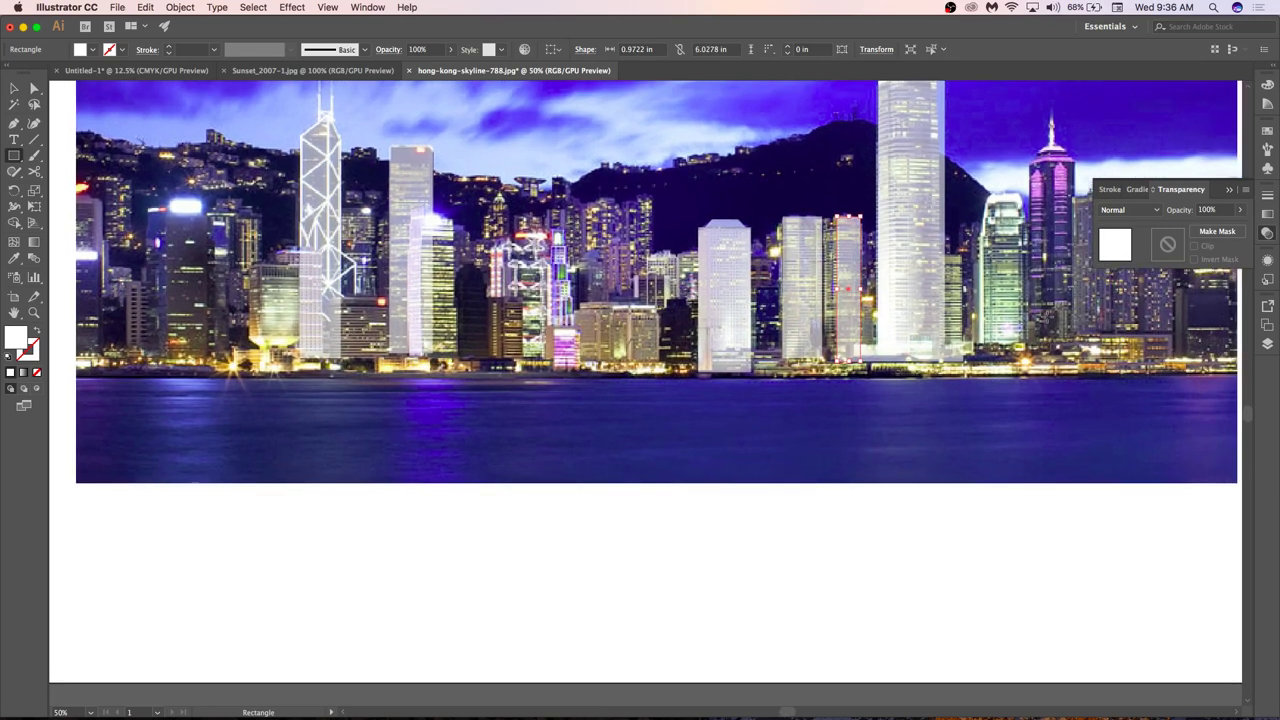
left_click_drag(888, 160, 935, 362)
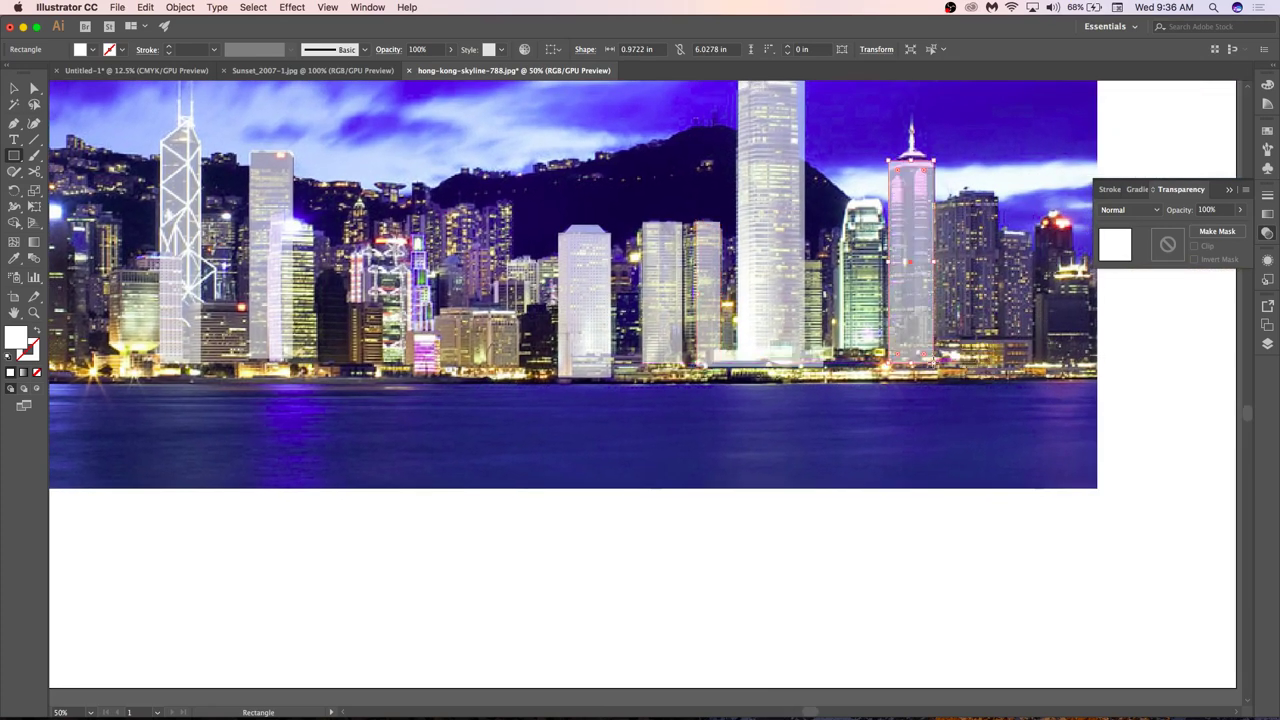
scroll(957, 157, "up", 5)
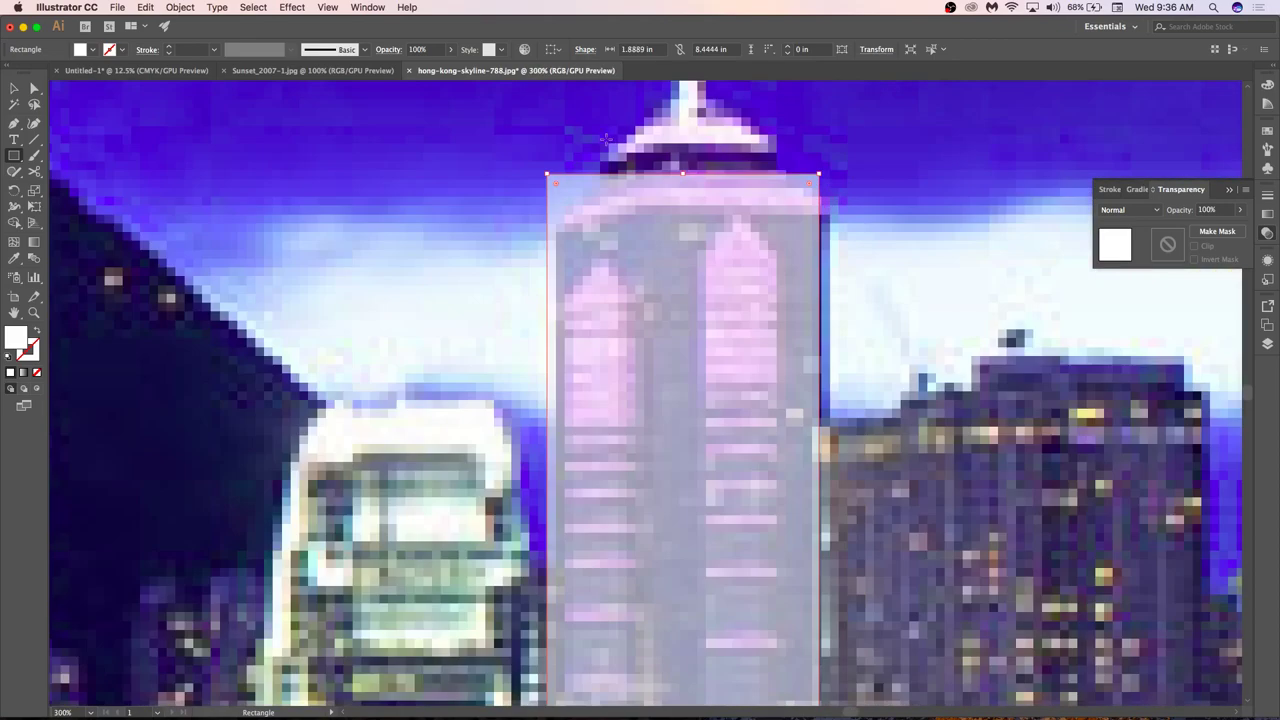
Add a top-tier block, a dome circle and a thin spire rectangle.
left_click_drag(594, 141, 786, 183)
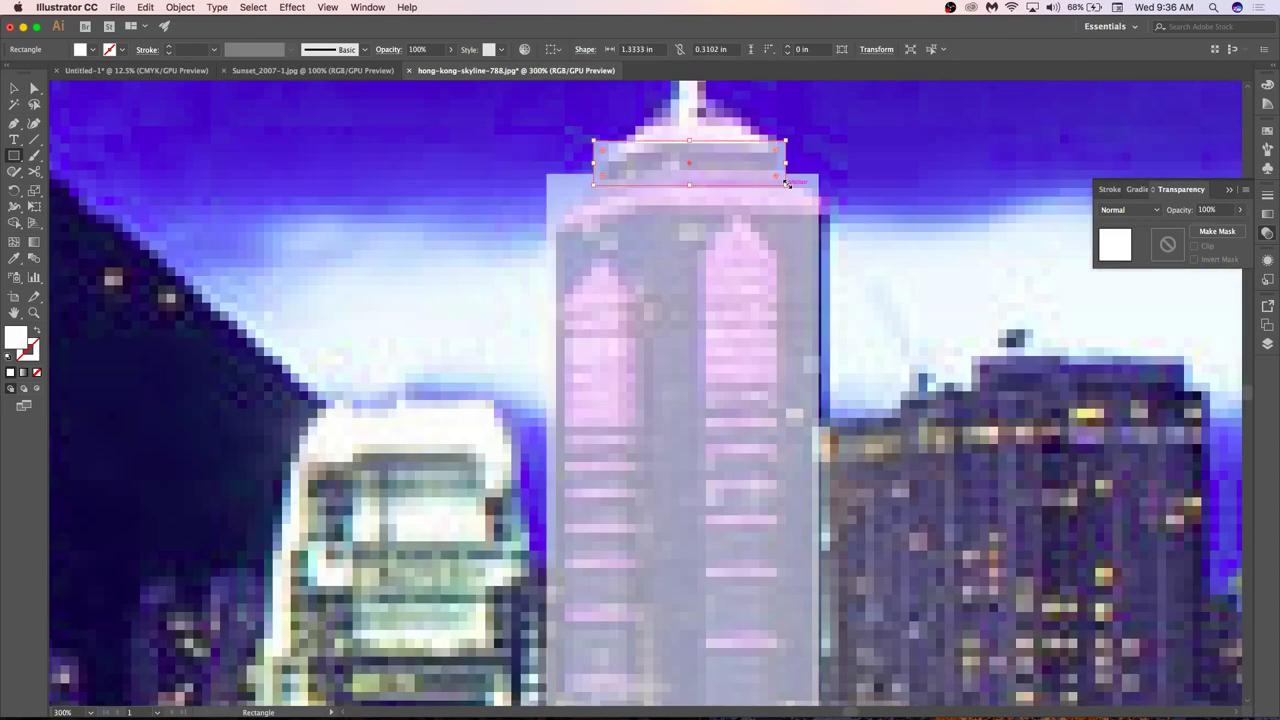
scroll(786, 183, "up", 2)
key("o")
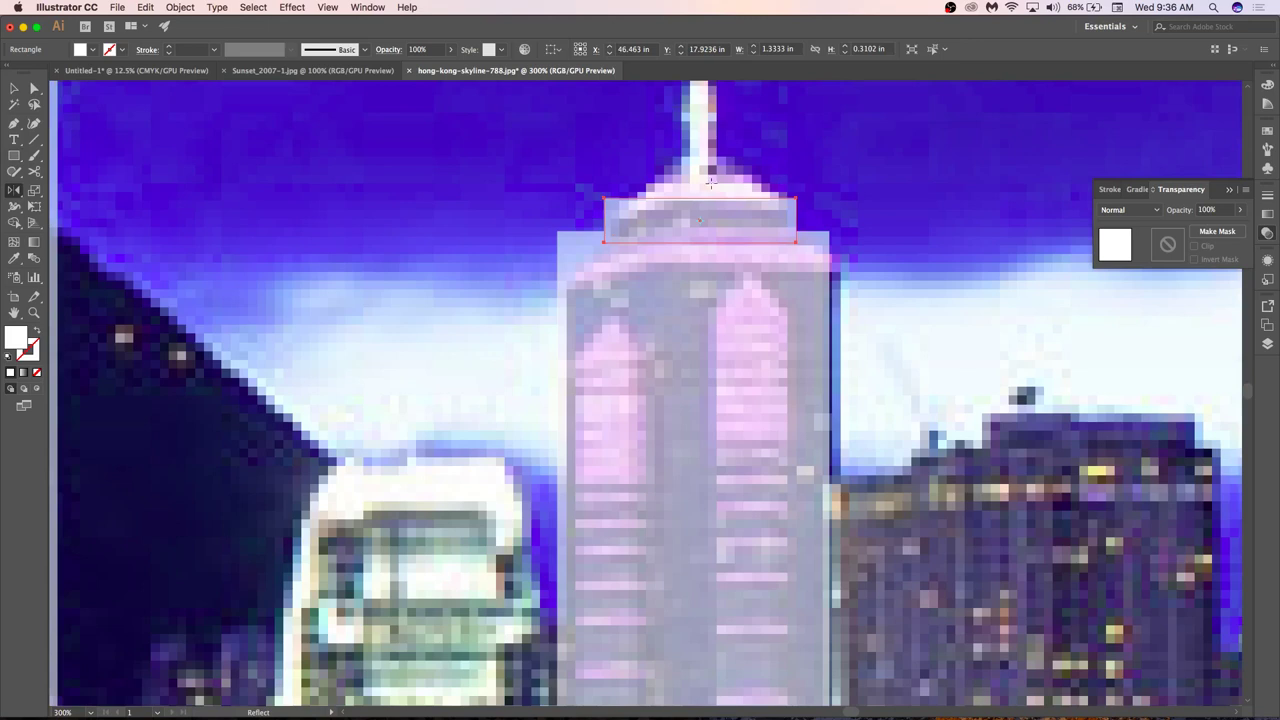
key("l")
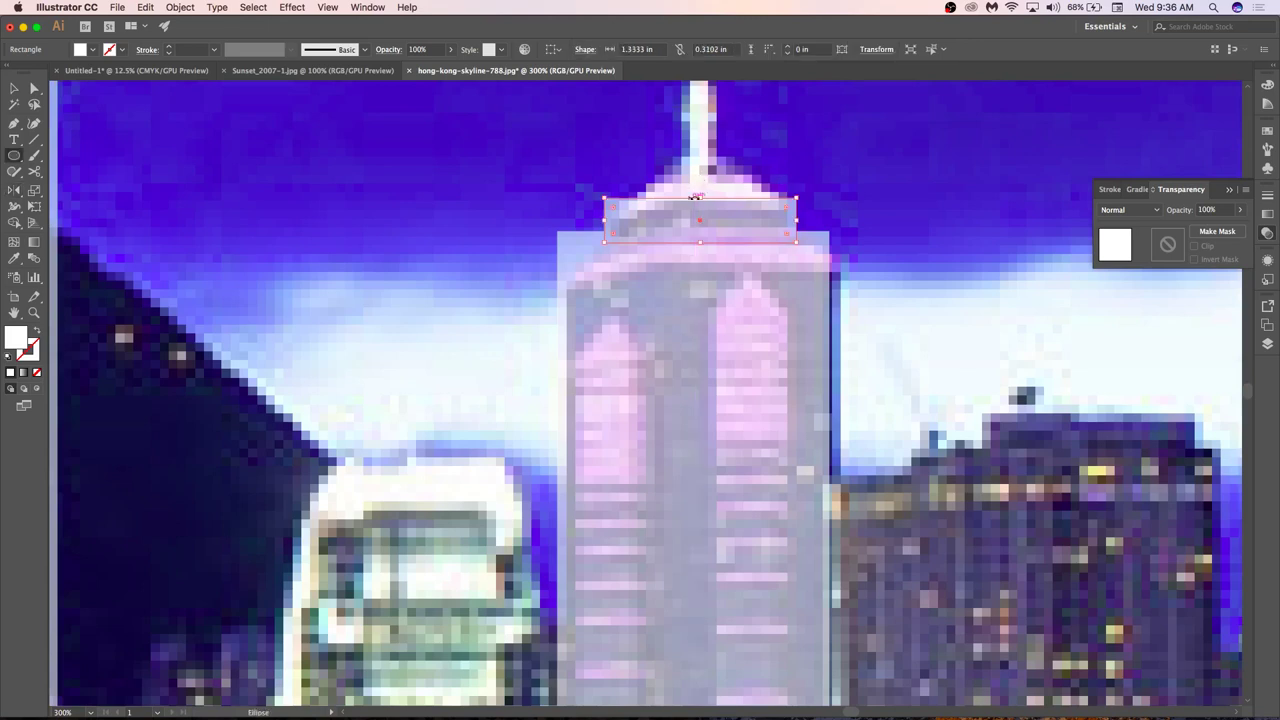
left_click_drag(700, 188, 751, 161)
scroll(720, 160, "up", 5)
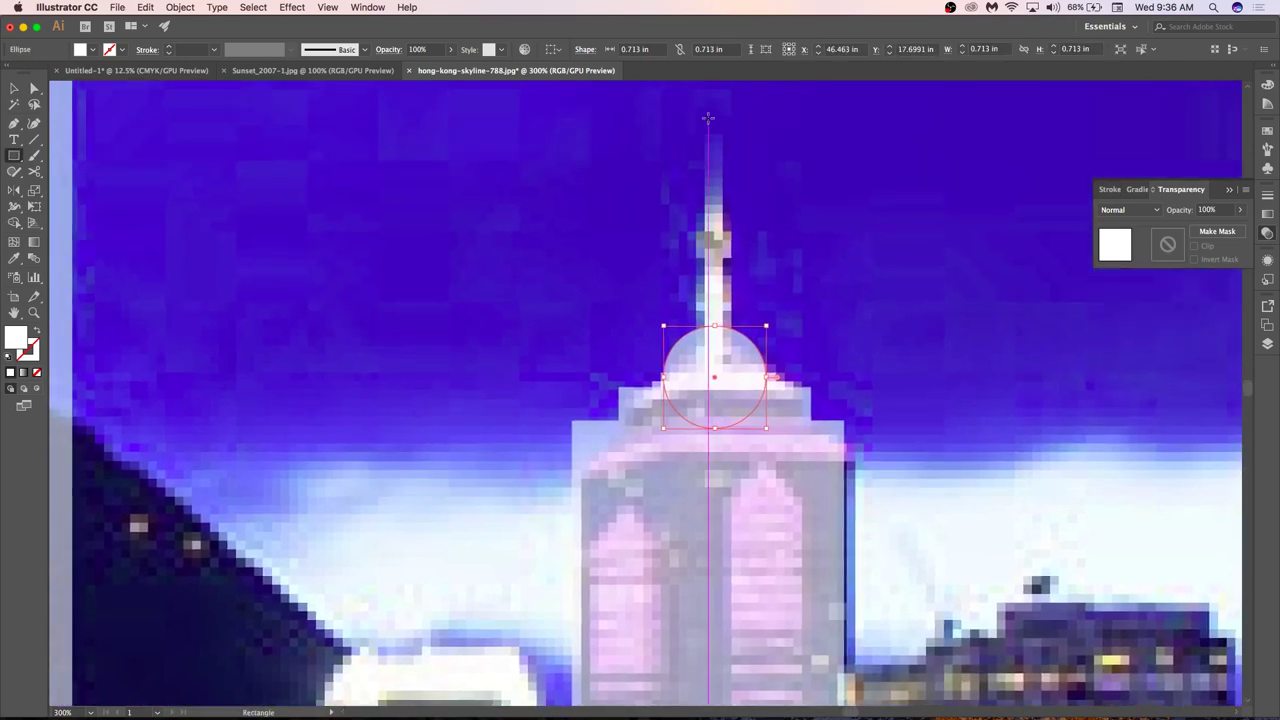
left_click_drag(708, 118, 726, 342)
key("v")
key("super+shift+a")
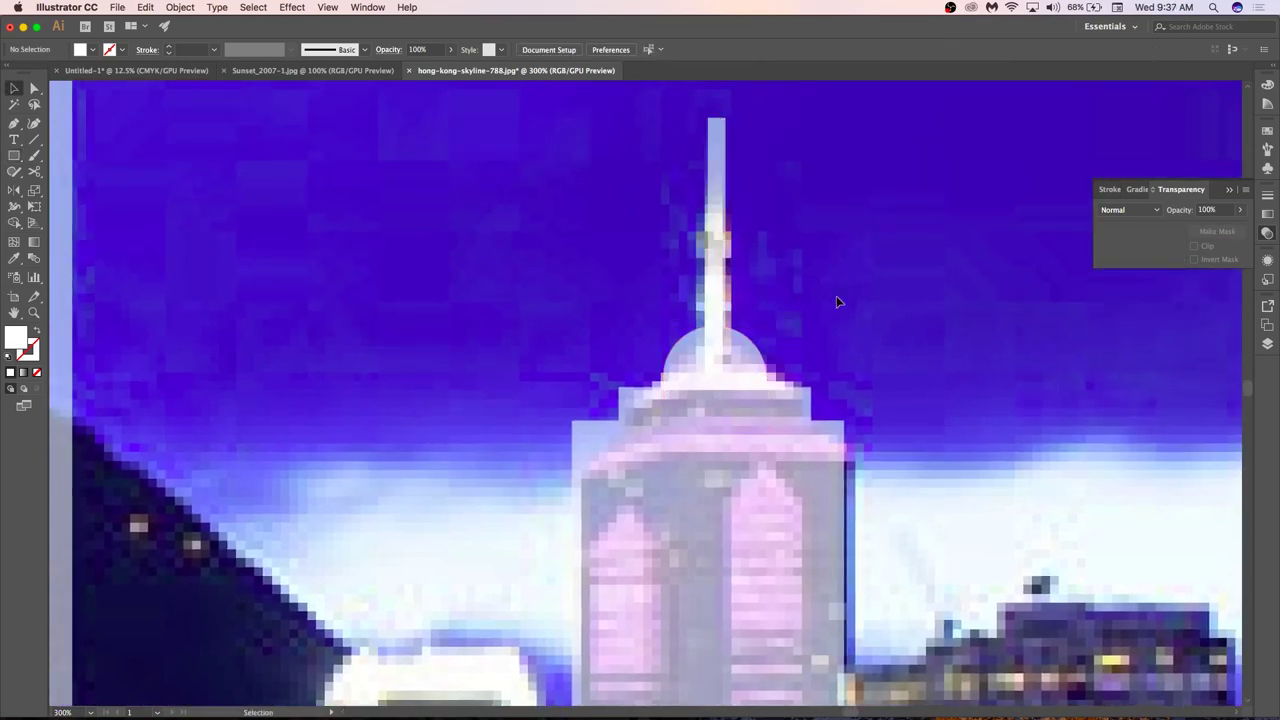
key("super+minus")
key("super+minus")
key("super+minus")
key("super+minus")
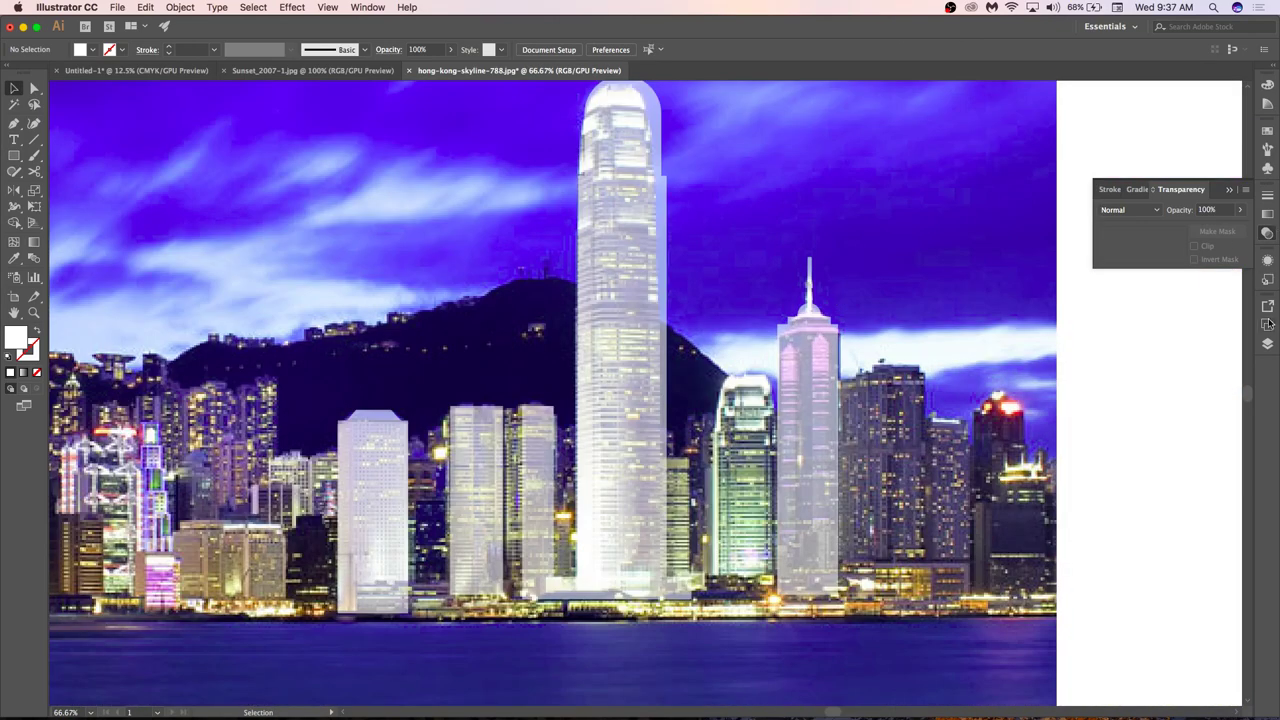
Fill all traced building shapes with light pink FFBBF2.
key("super+a")
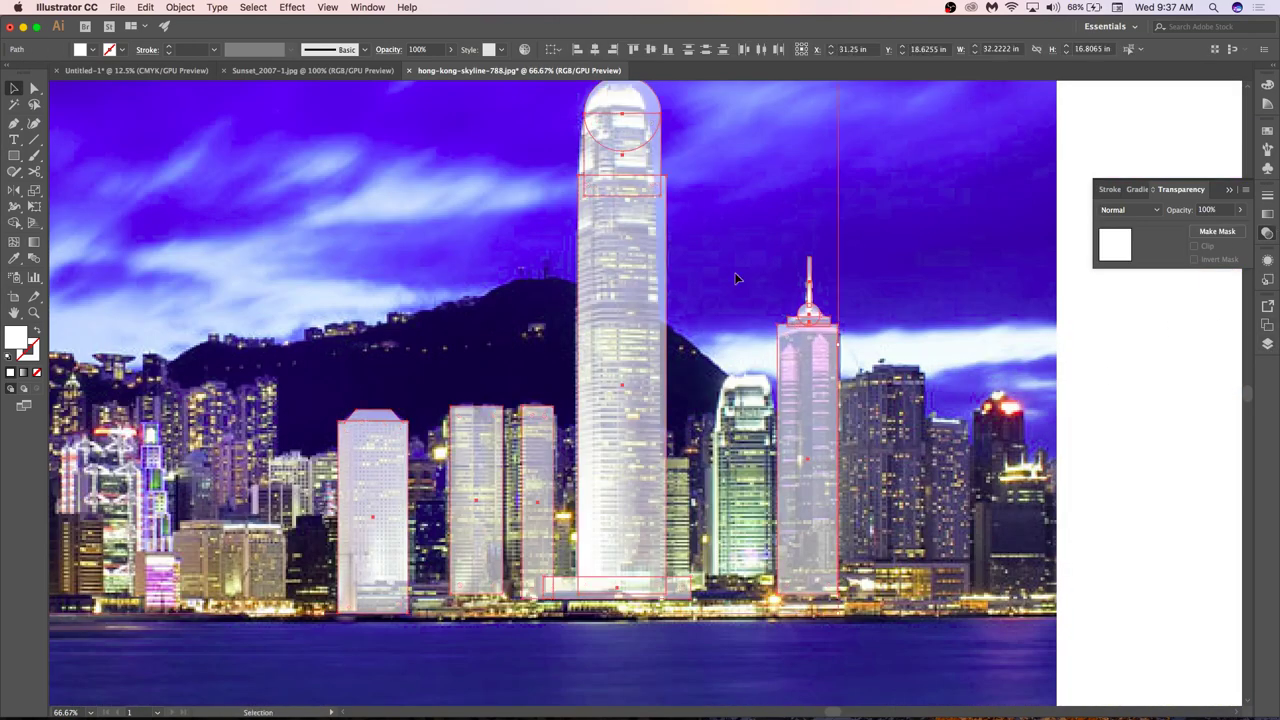
double_click(17, 346)
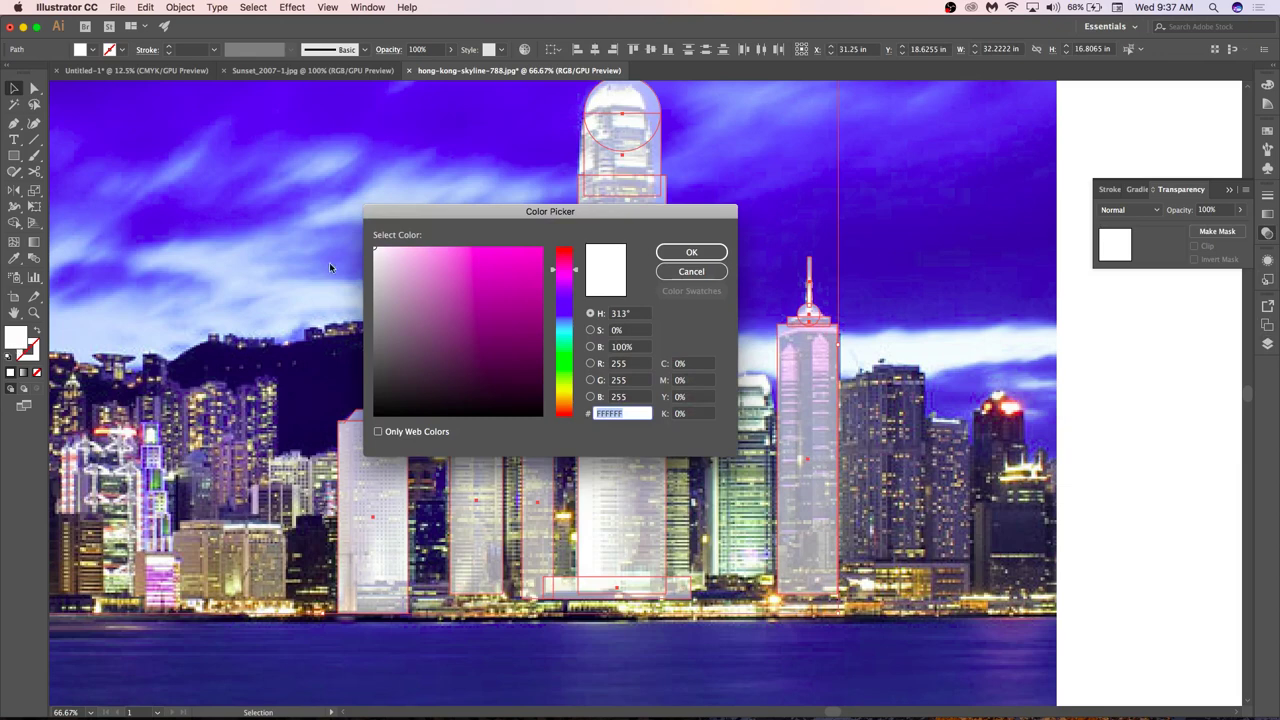
left_click(418, 247)
left_click(700, 252)
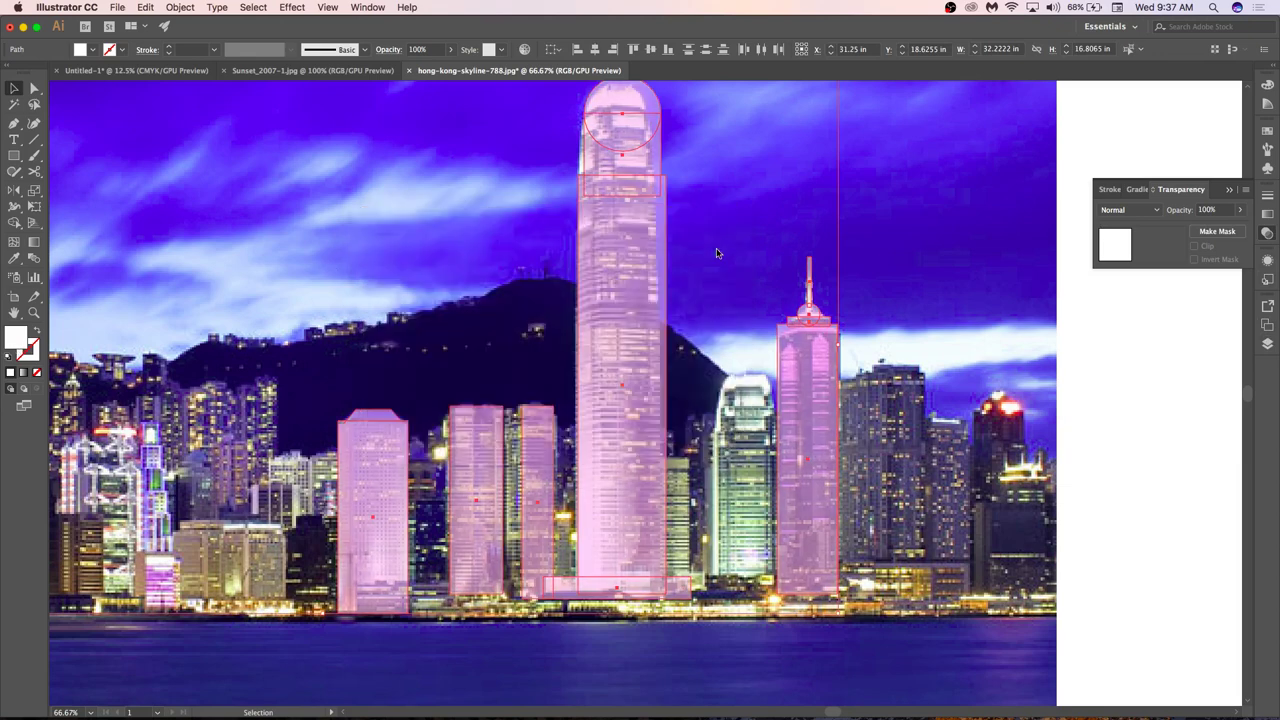
left_click(1131, 395)
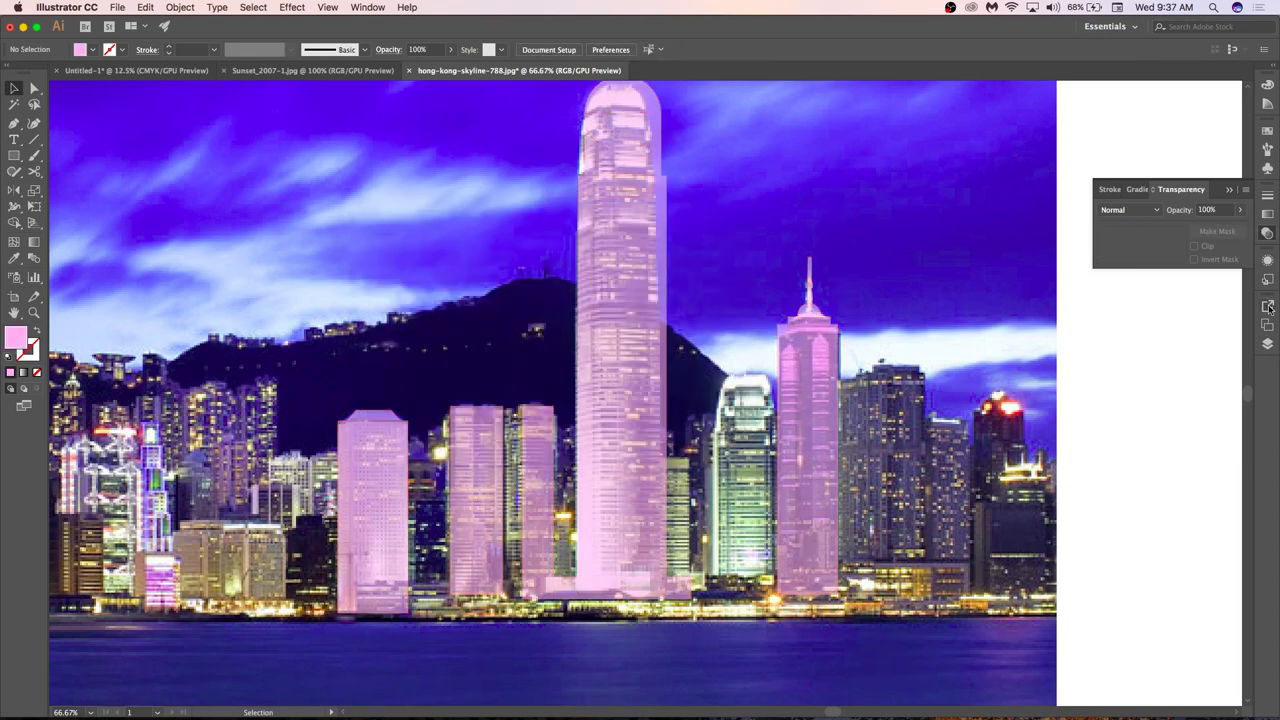
Hide Layer 1's skyline photo in the Layers panel.
left_click(1267, 343)
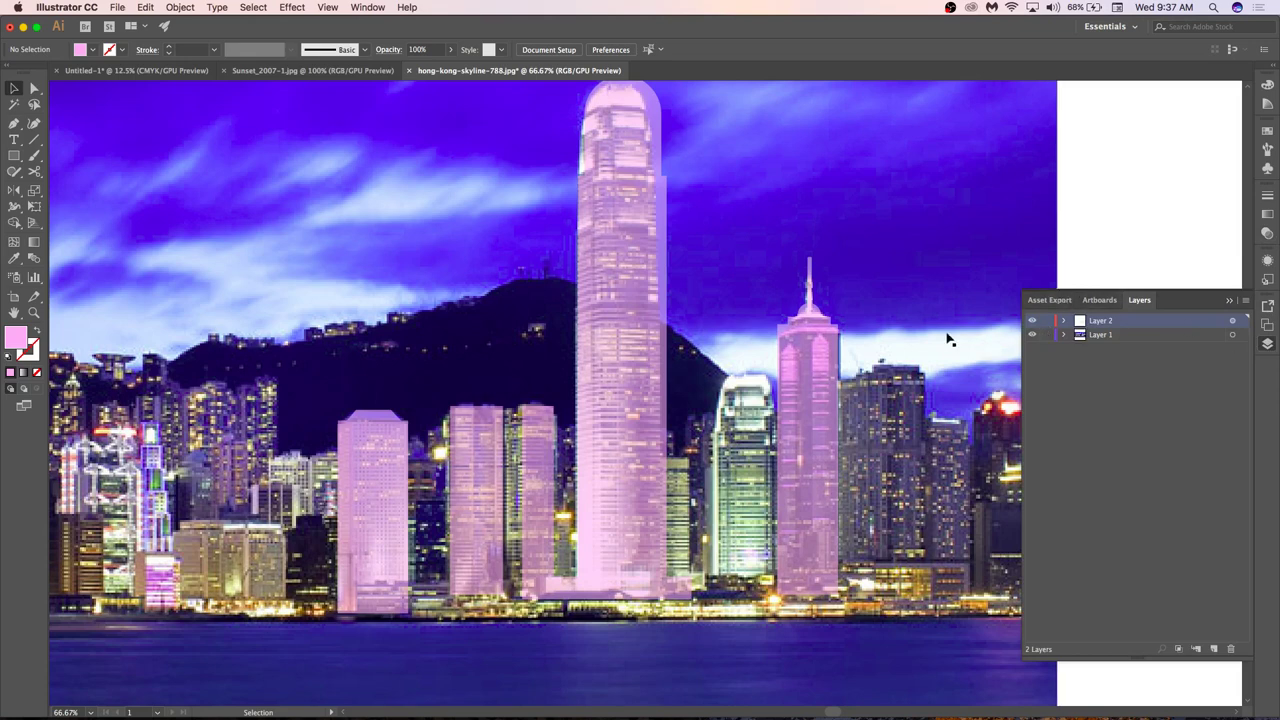
scroll(917, 309, "down", 4)
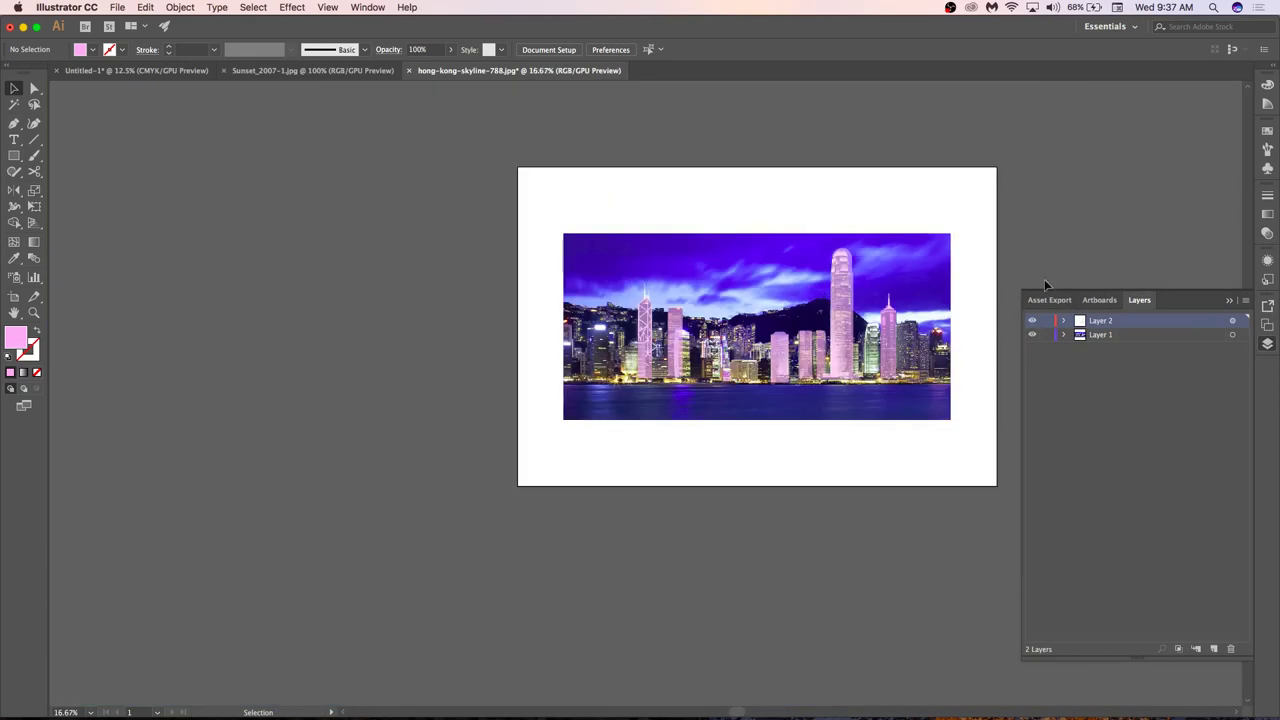
left_click(1064, 335)
left_click(1032, 335)
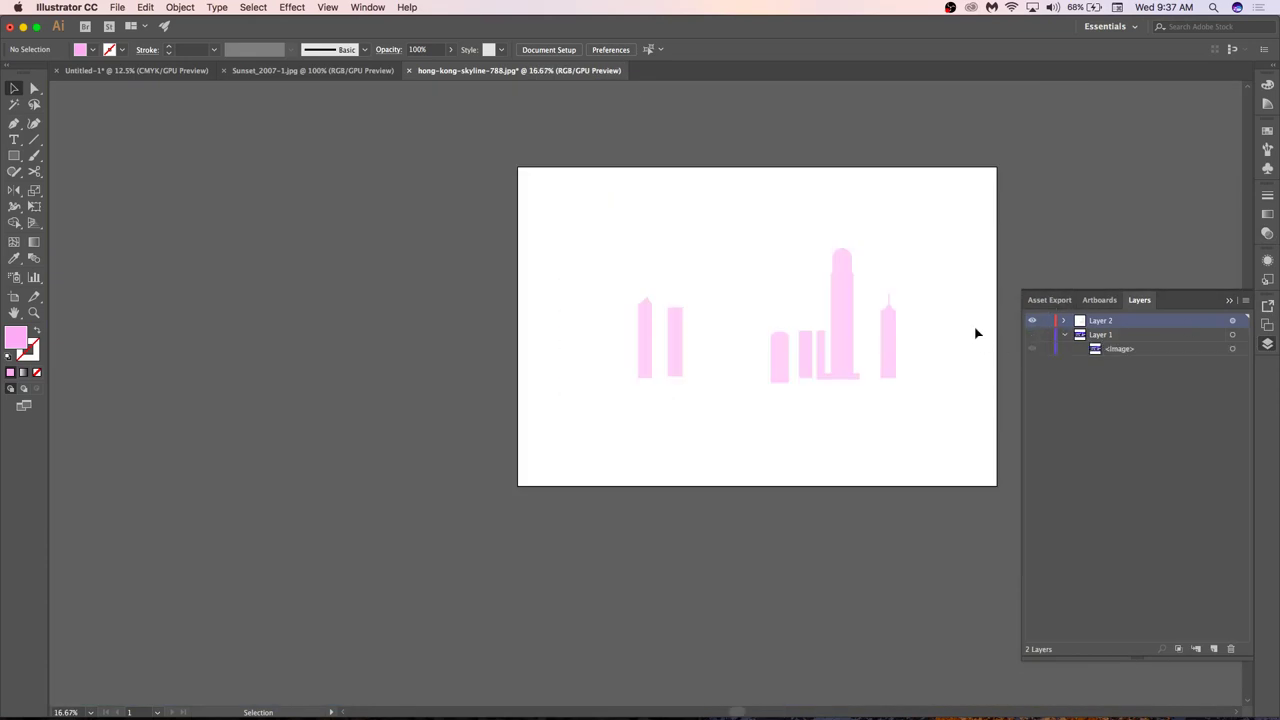
scroll(974, 329, "up", 2)
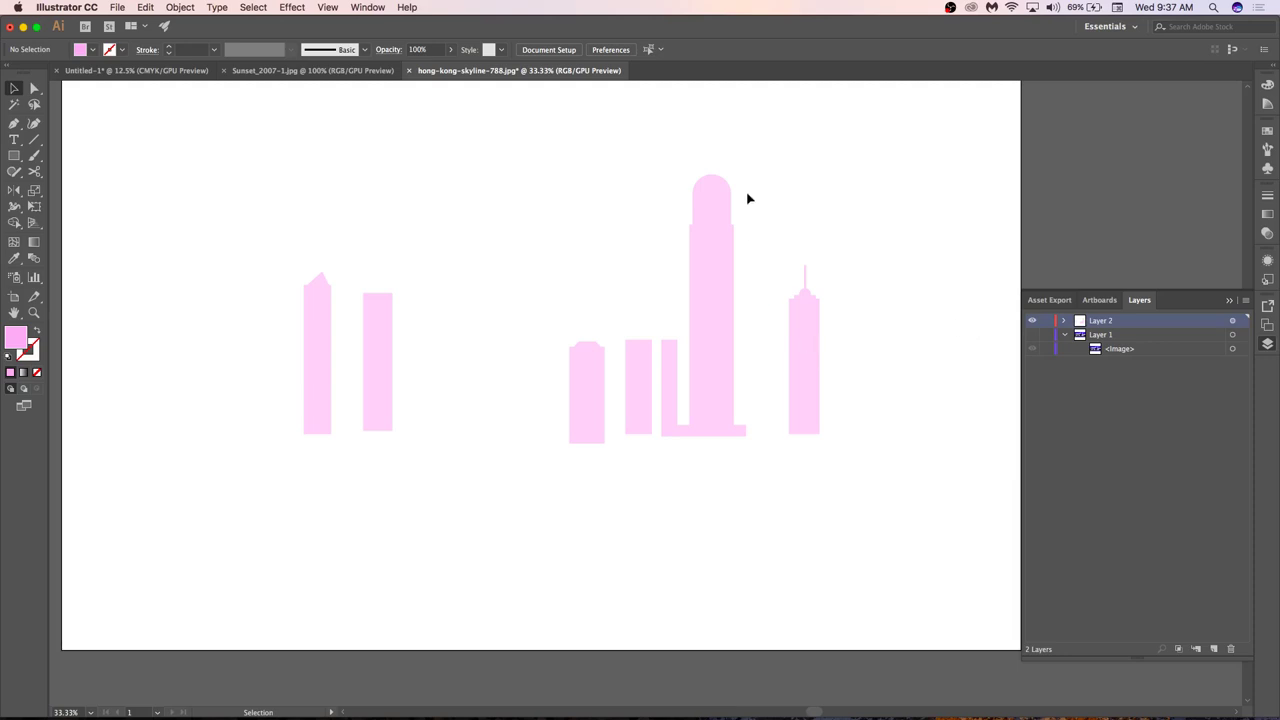
Toggle the photo's visibility and test-select the tall tower's shapes.
left_click(1031, 336)
left_click(1031, 336)
left_click(713, 194)
left_click(713, 240, "shift")
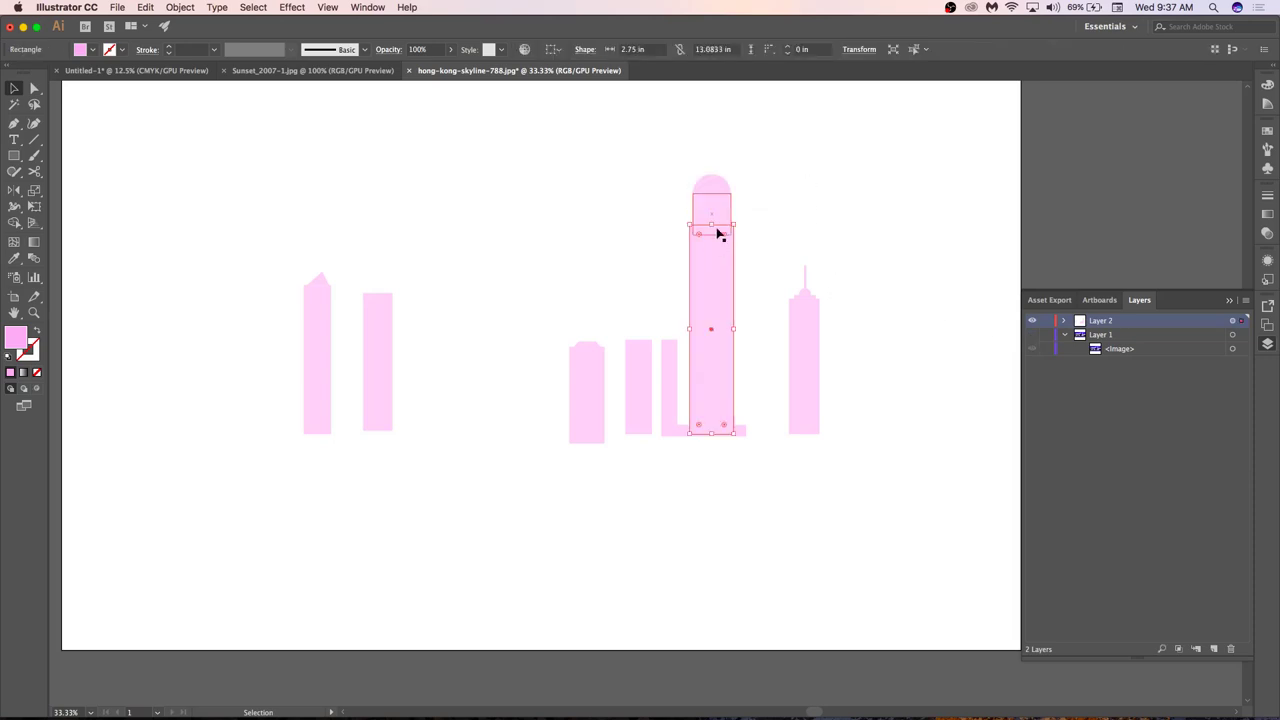
left_click(756, 172)
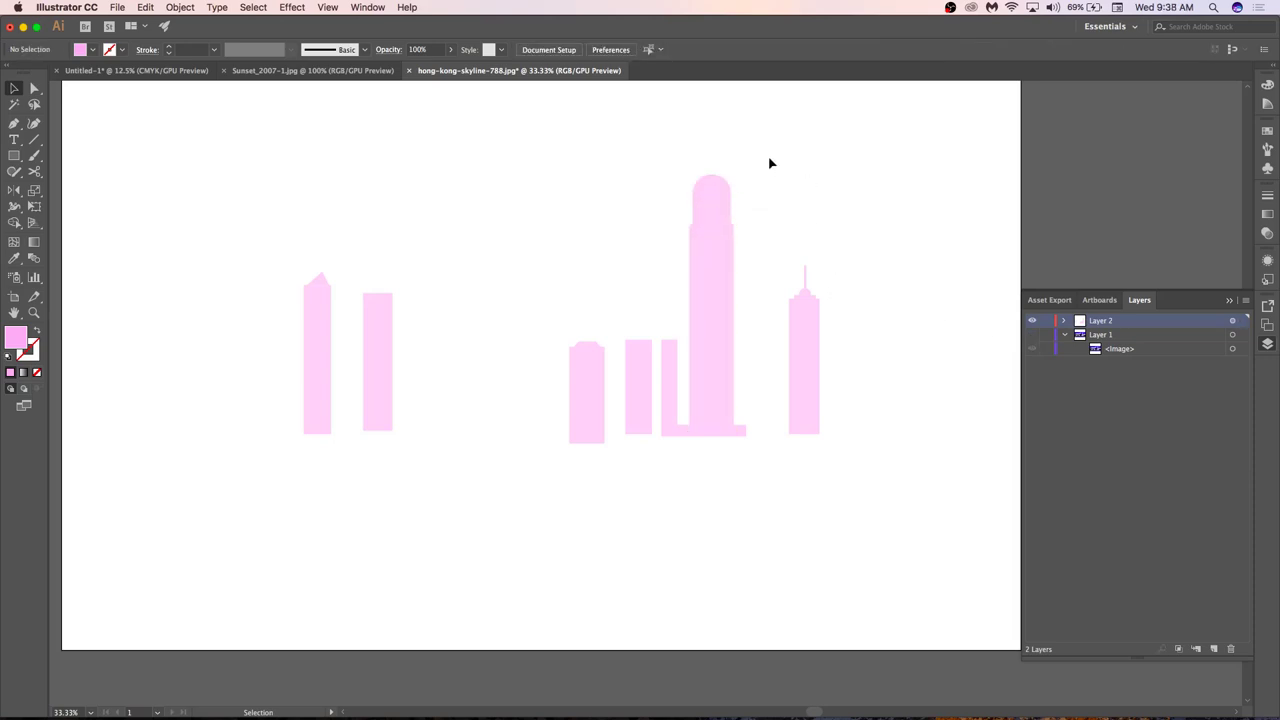
left_click_drag(769, 163, 694, 466)
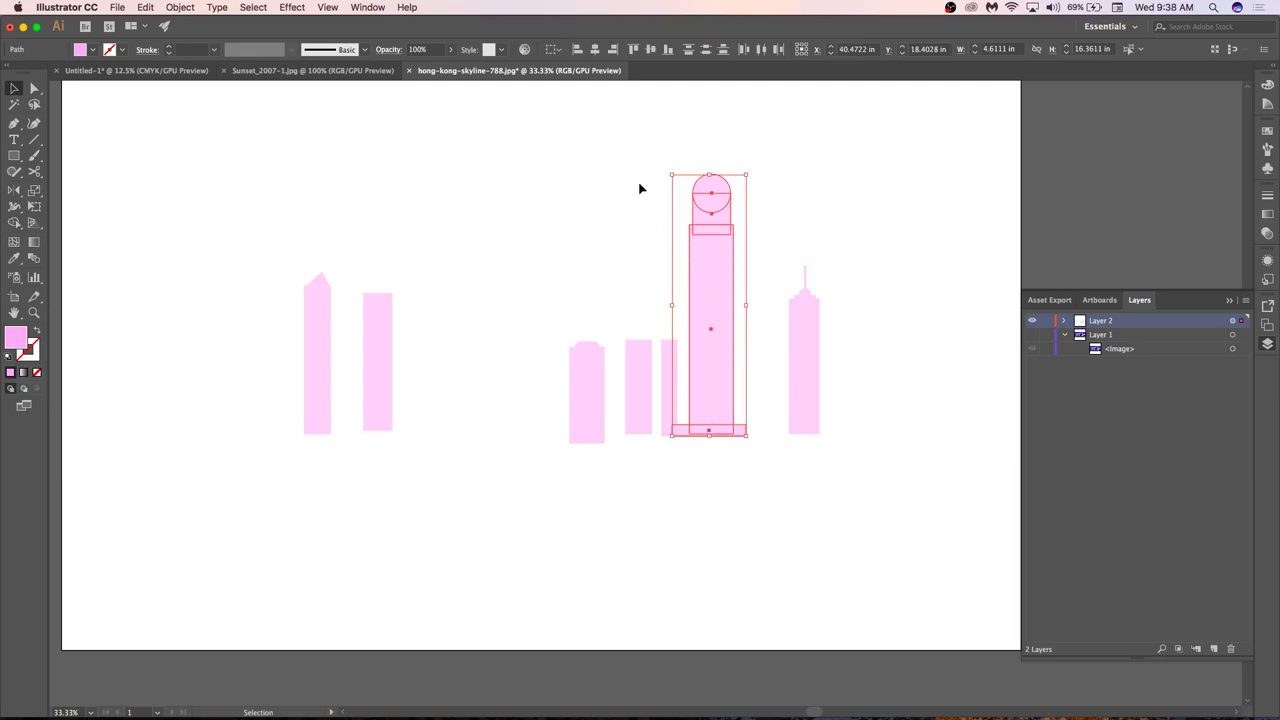
left_click(547, 179)
Show the Pathfinder panel, reposition it, and marquee-select all tall tower pieces.
left_click(366, 7)
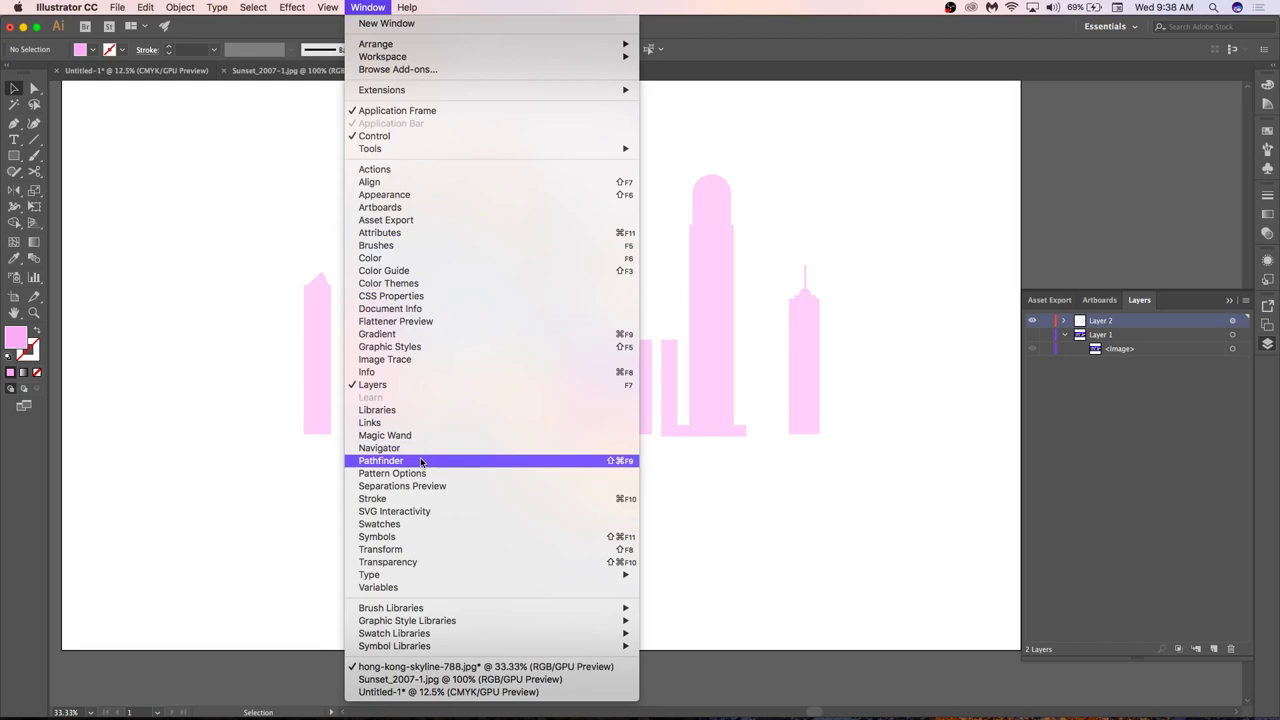
key("Escape")
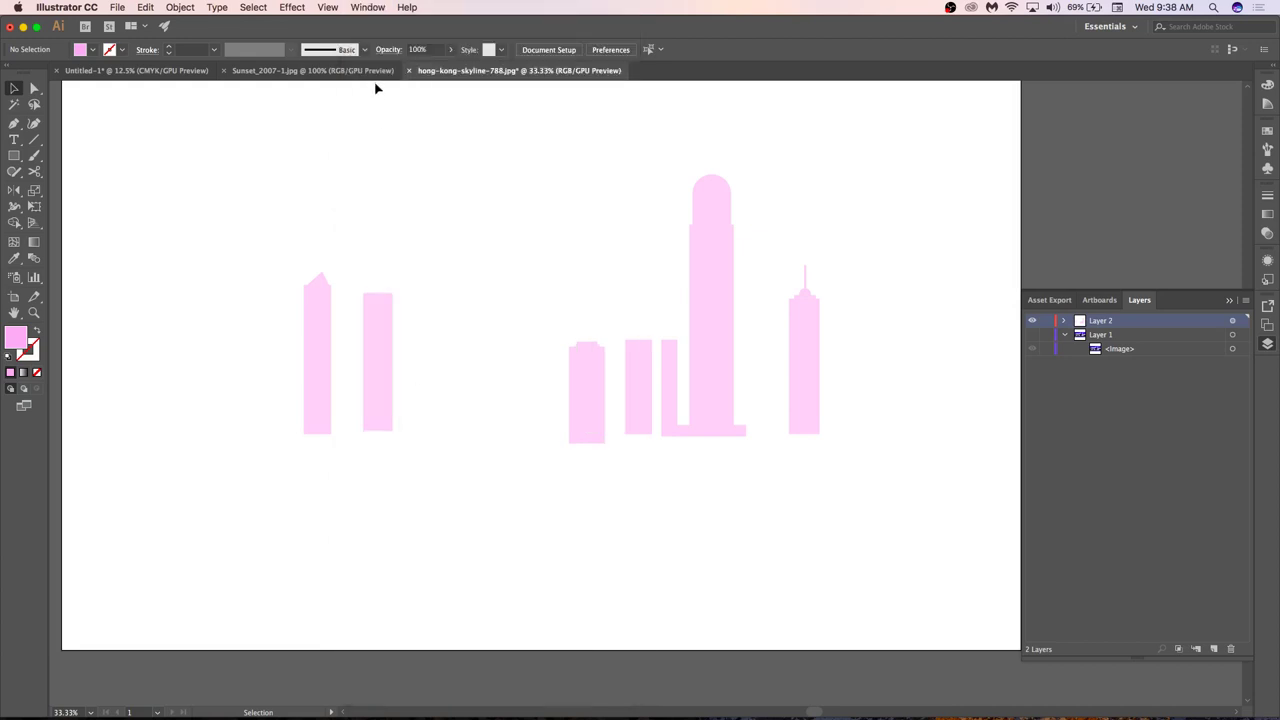
left_click(380, 7)
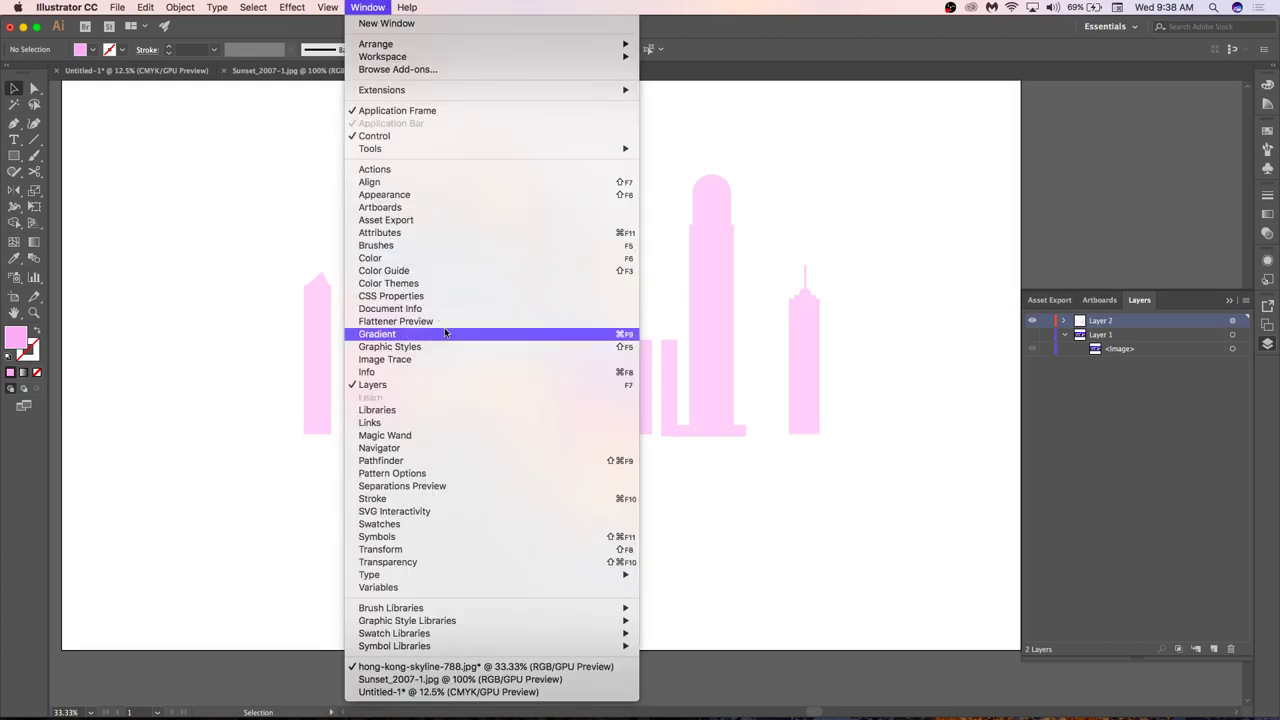
left_click(446, 462)
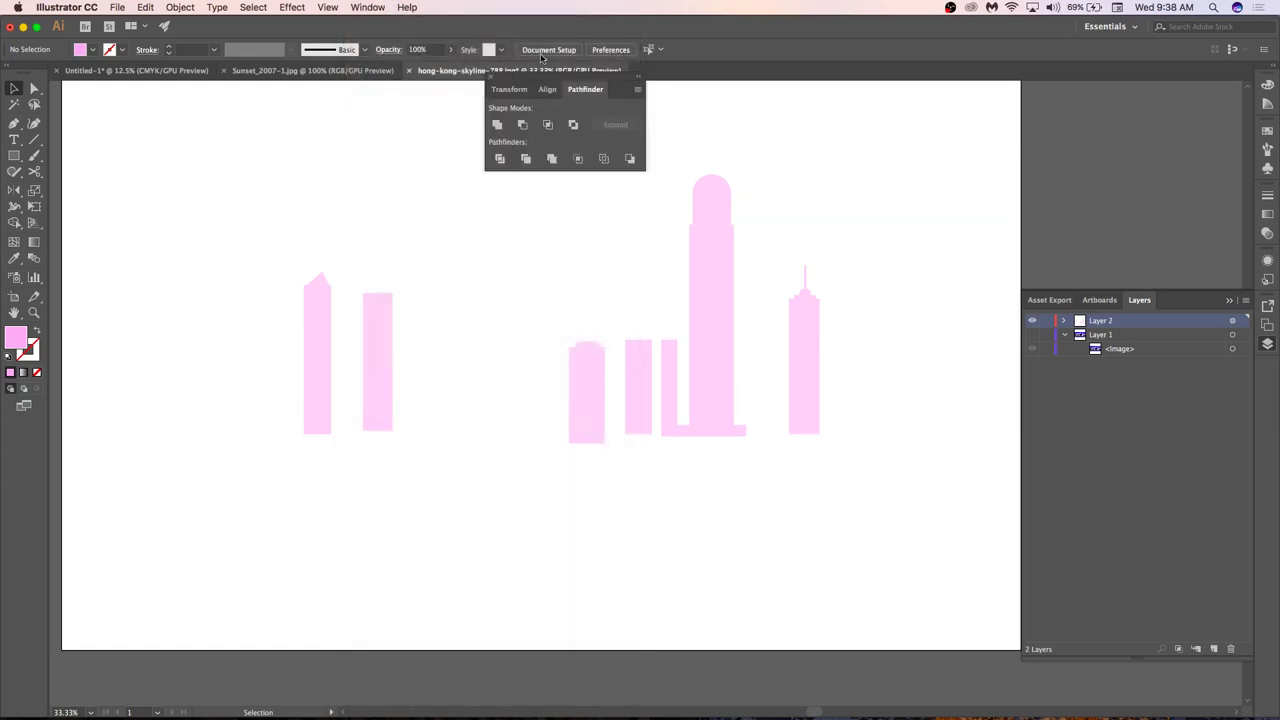
left_click_drag(527, 89, 214, 190)
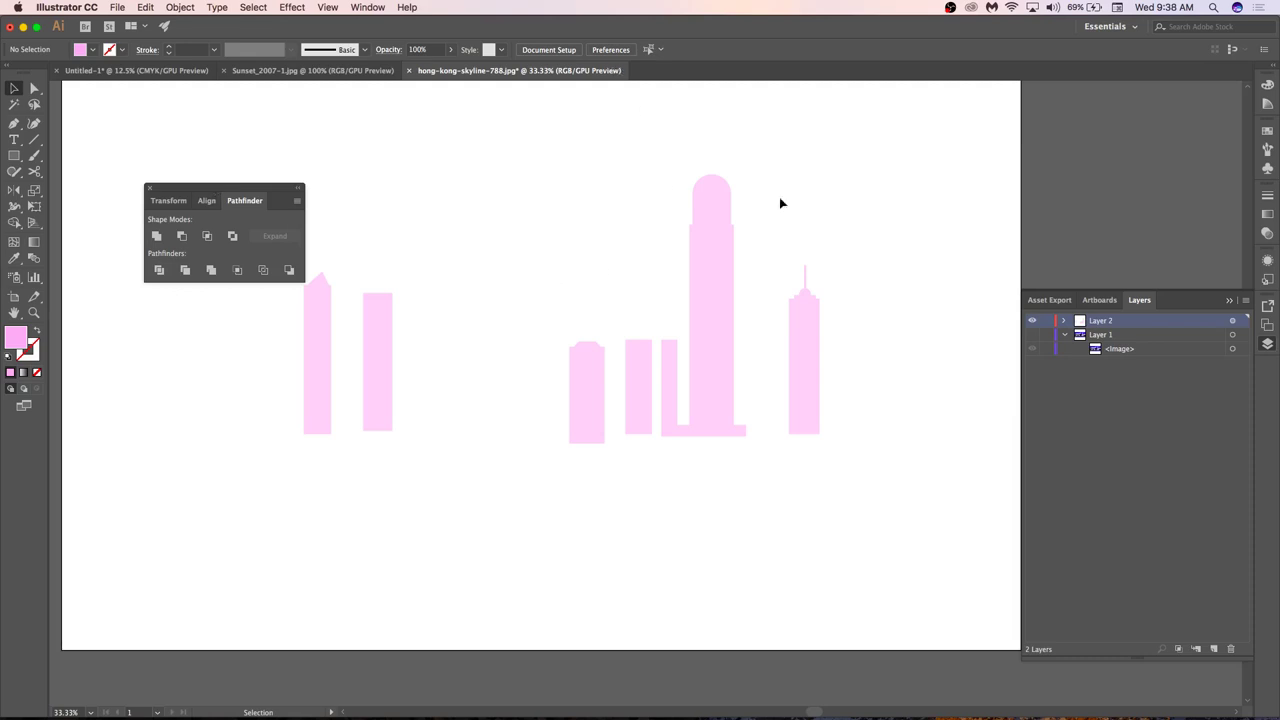
left_click_drag(754, 193, 710, 478)
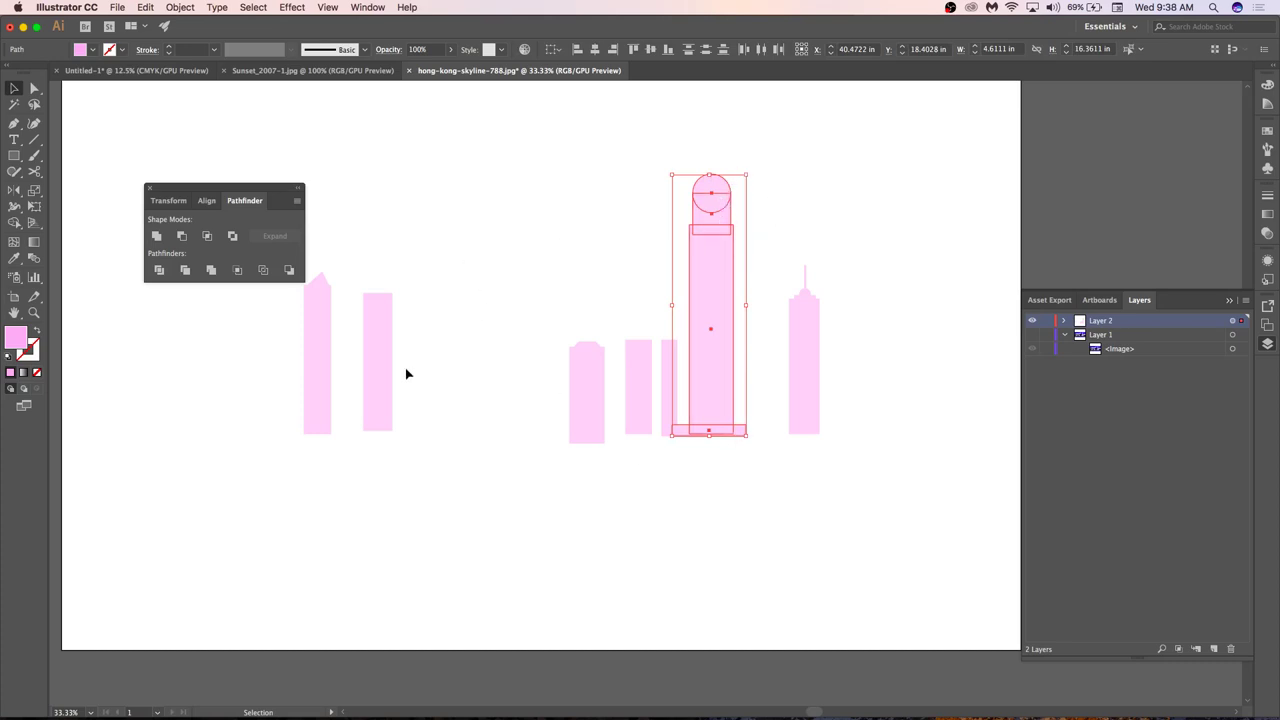
left_click_drag(220, 187, 221, 127)
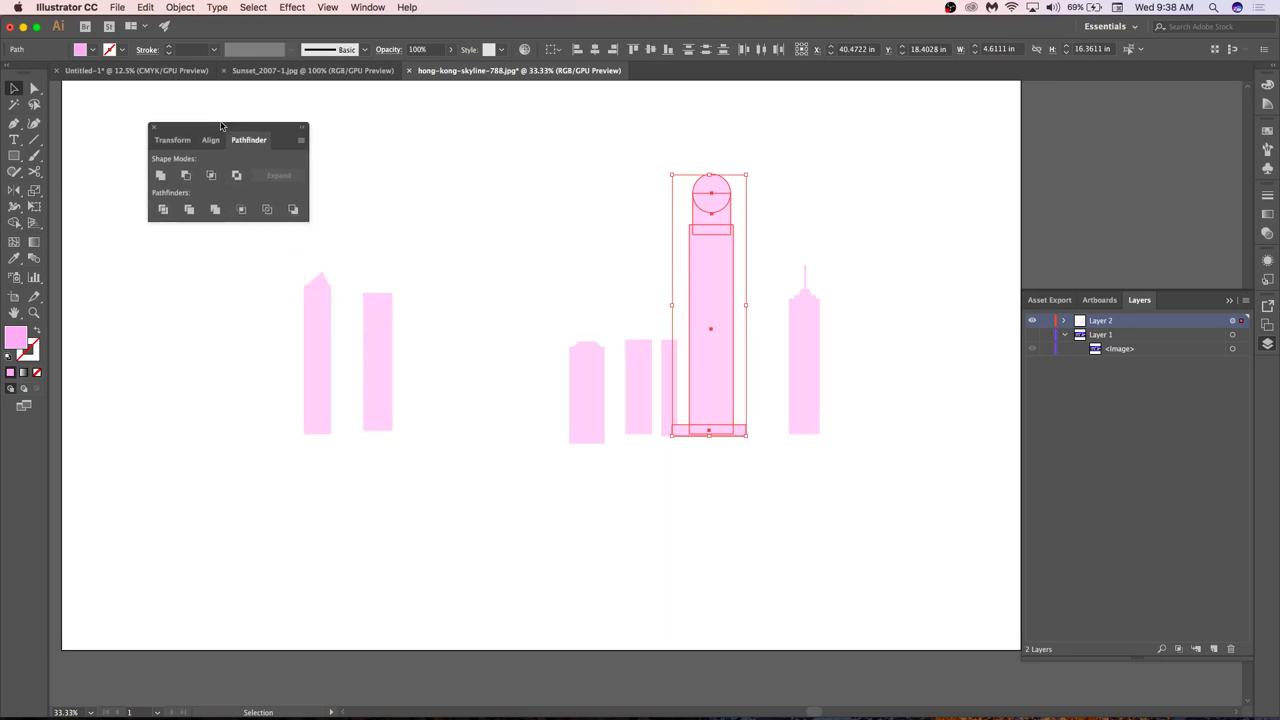
Unite the tall central tower's pieces, then the right spired tower's pieces, into single shapes.
left_click(161, 176)
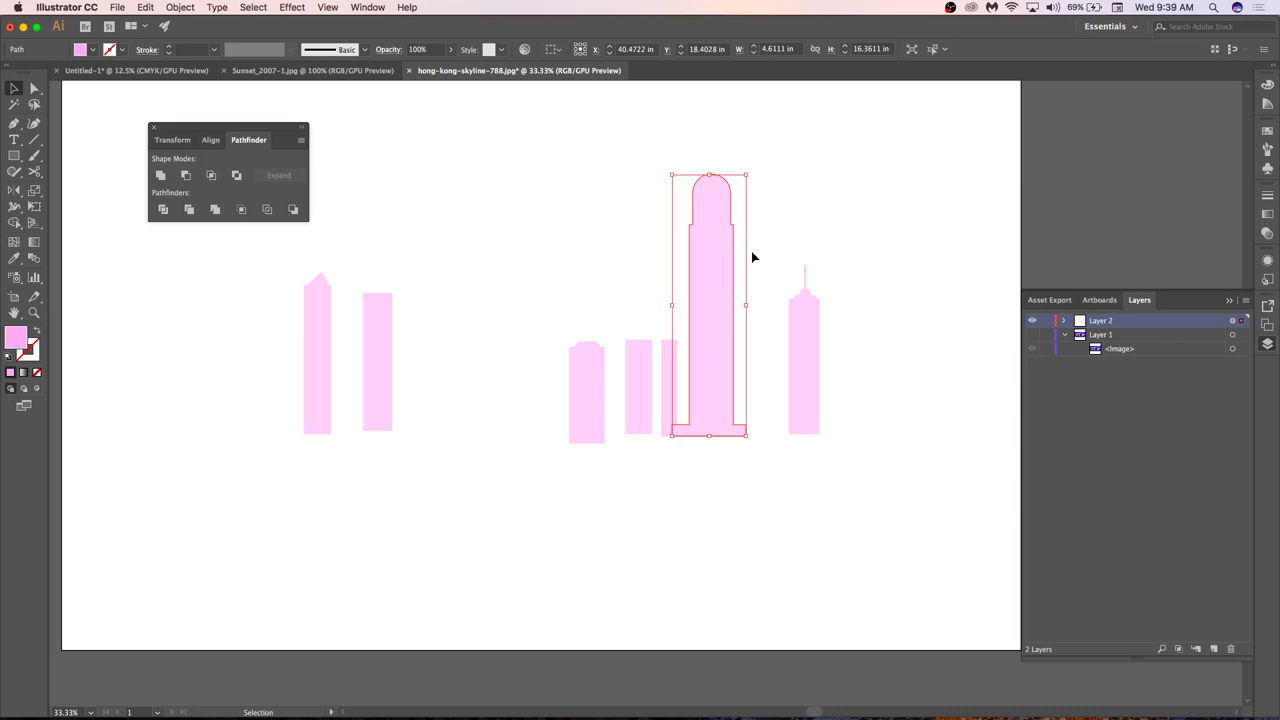
left_click_drag(866, 265, 774, 457)
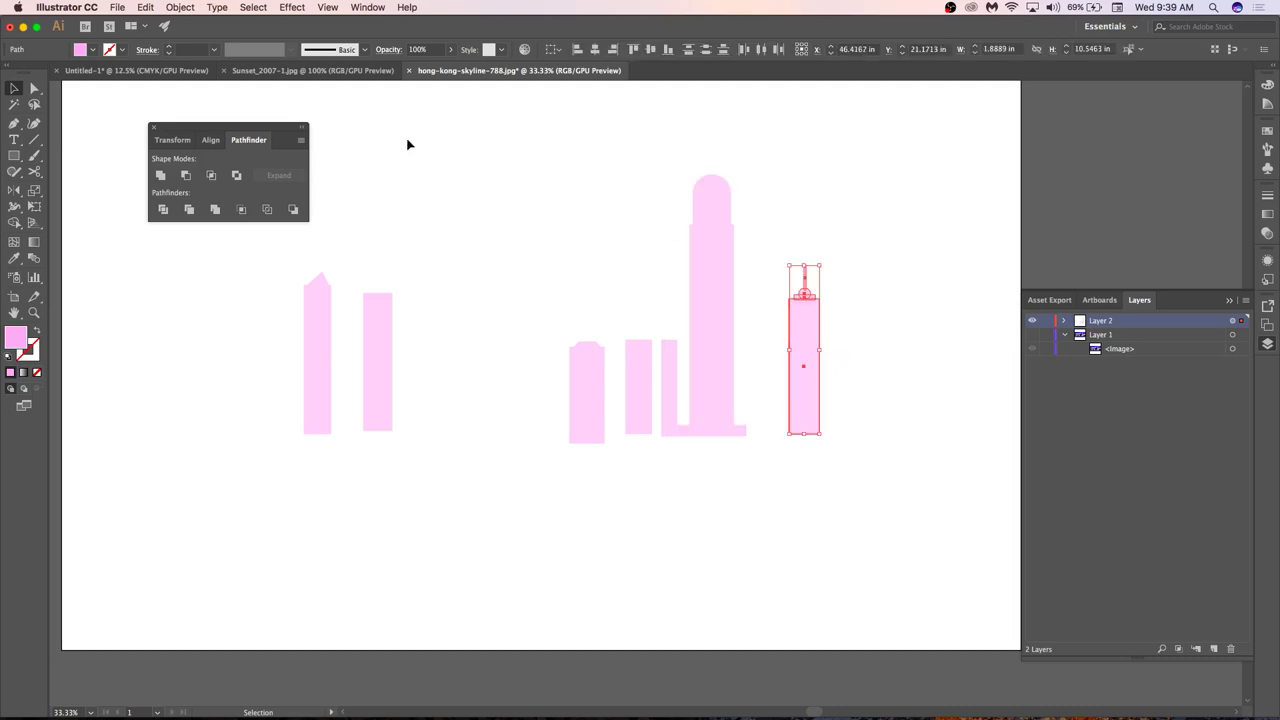
left_click(160, 175)
scroll(826, 343, "up", 2)
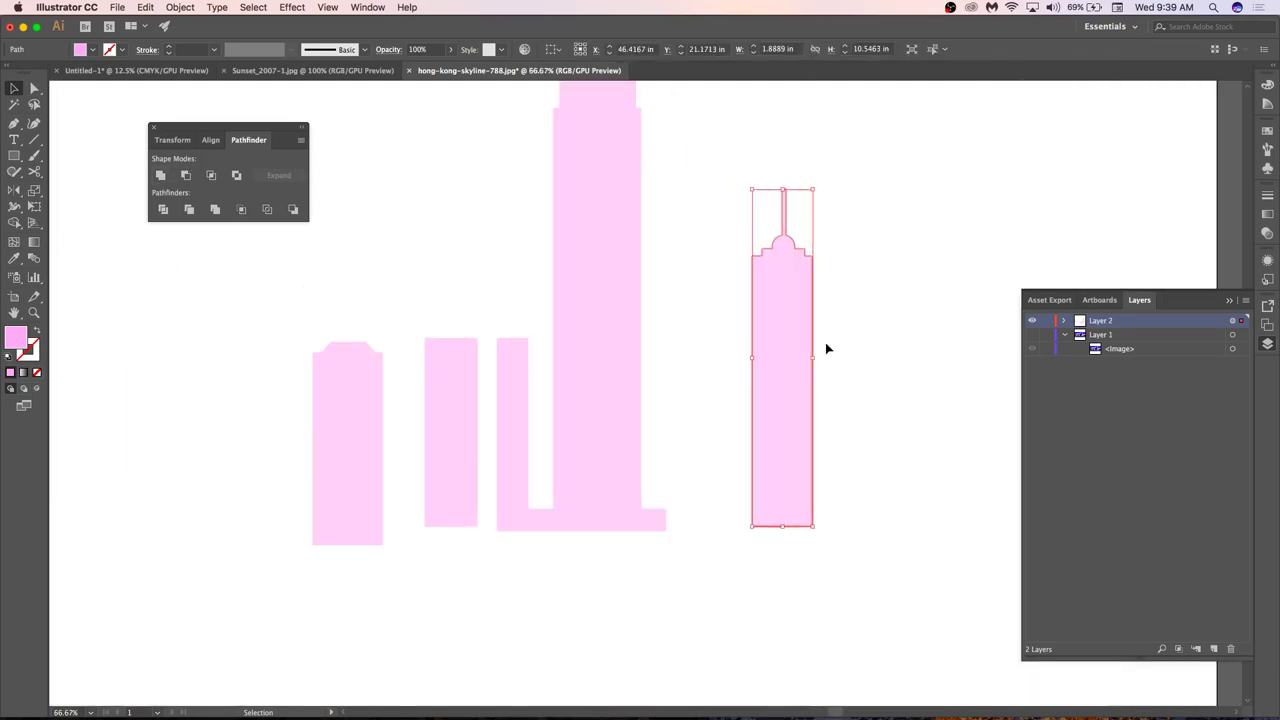
left_click(346, 400)
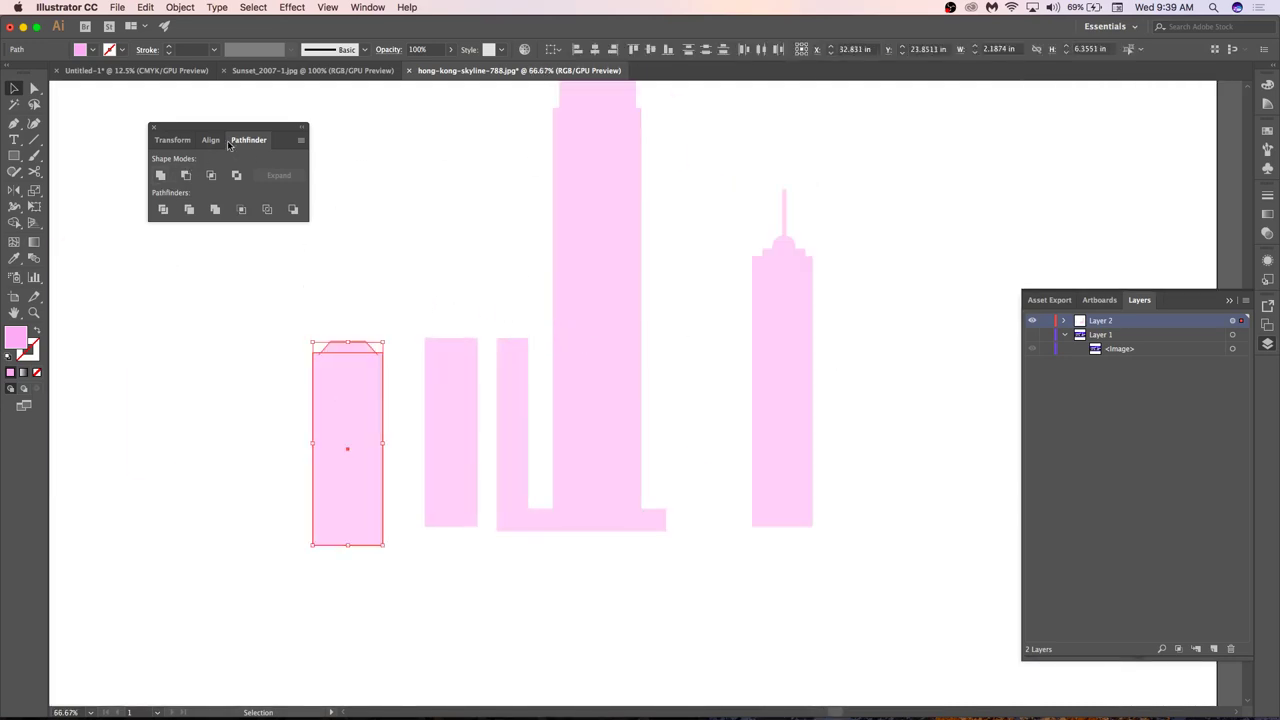
Try widening the second building from the left, then undo the change.
left_click(419, 284)
scroll(419, 284, "left", 5)
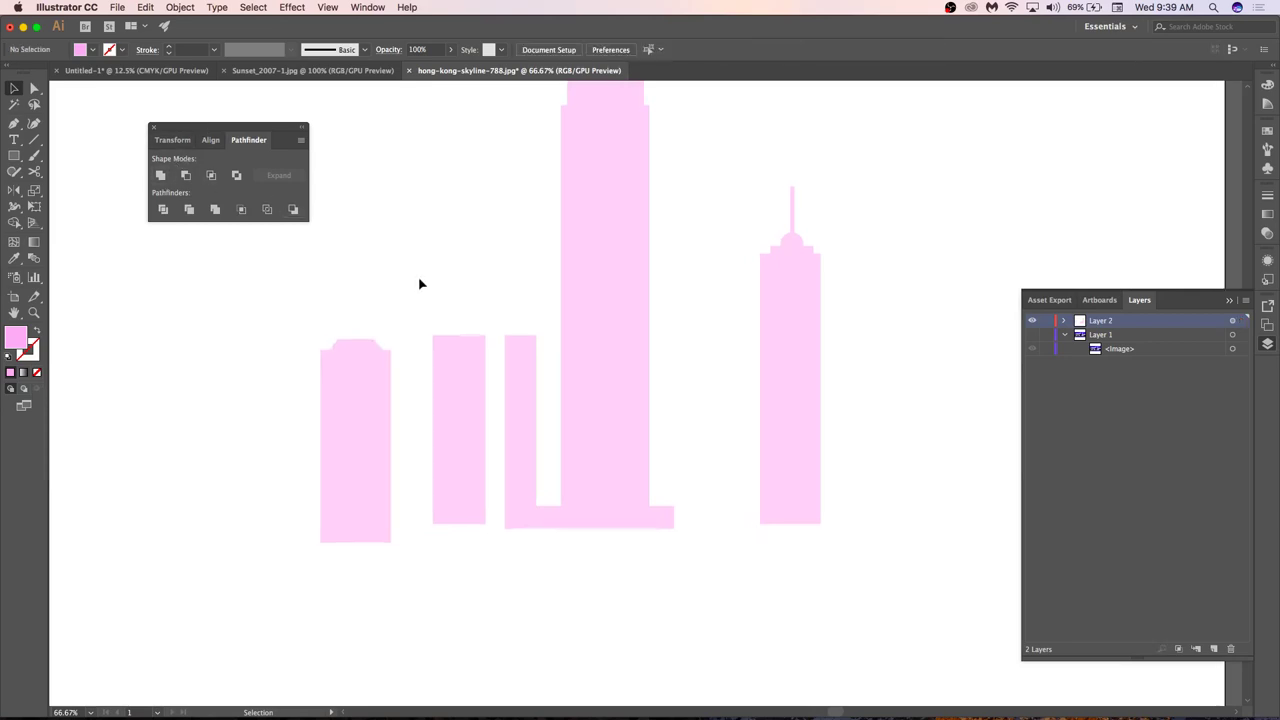
left_click(145, 322)
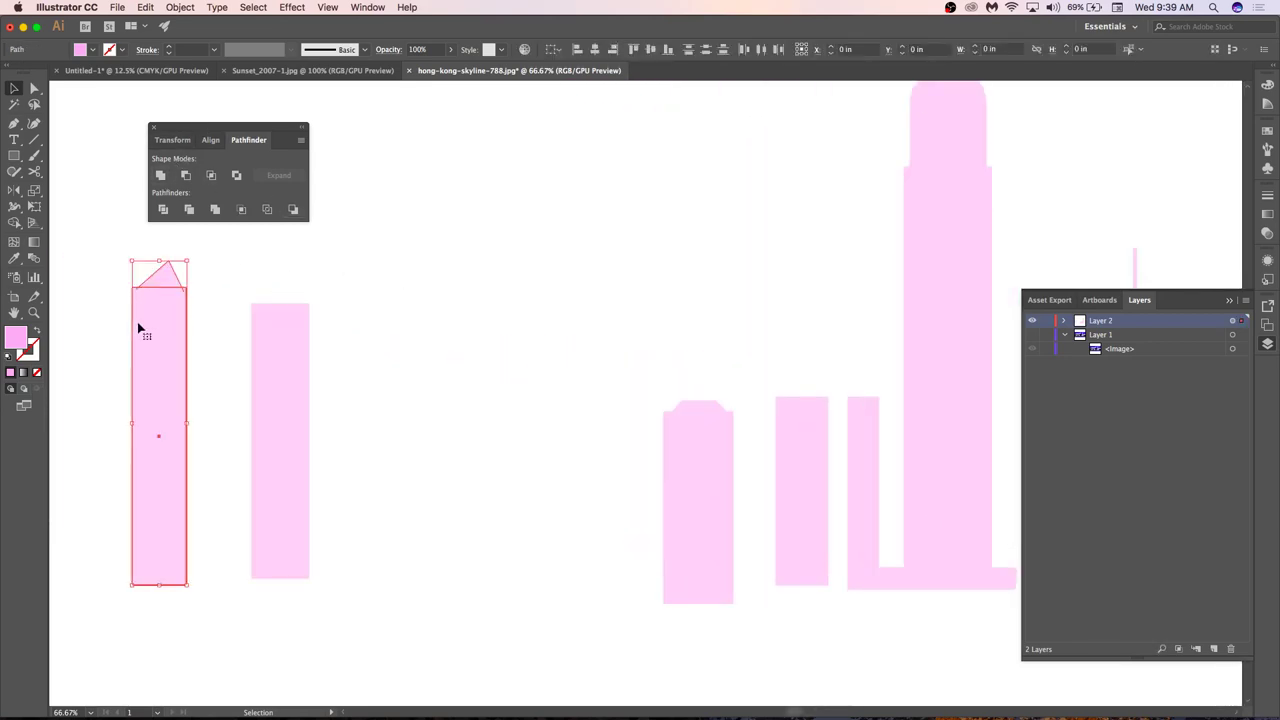
left_click(469, 342)
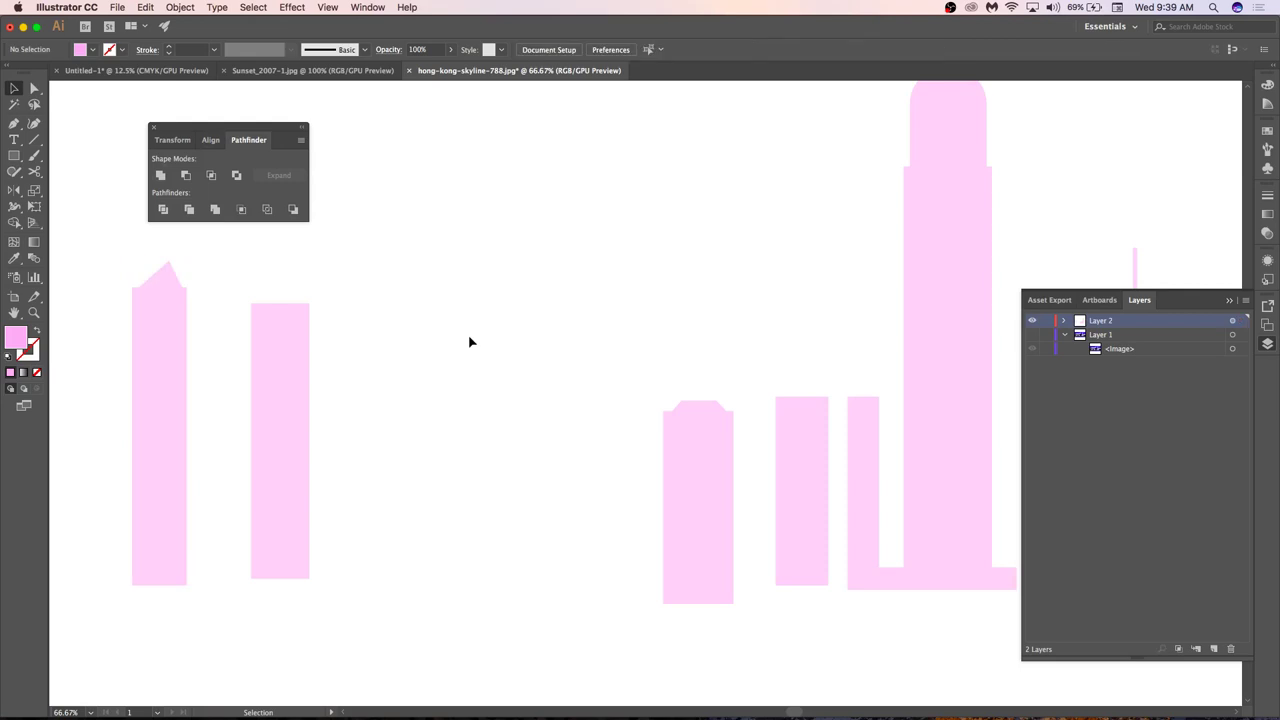
scroll(469, 342, "down", 3, "alt")
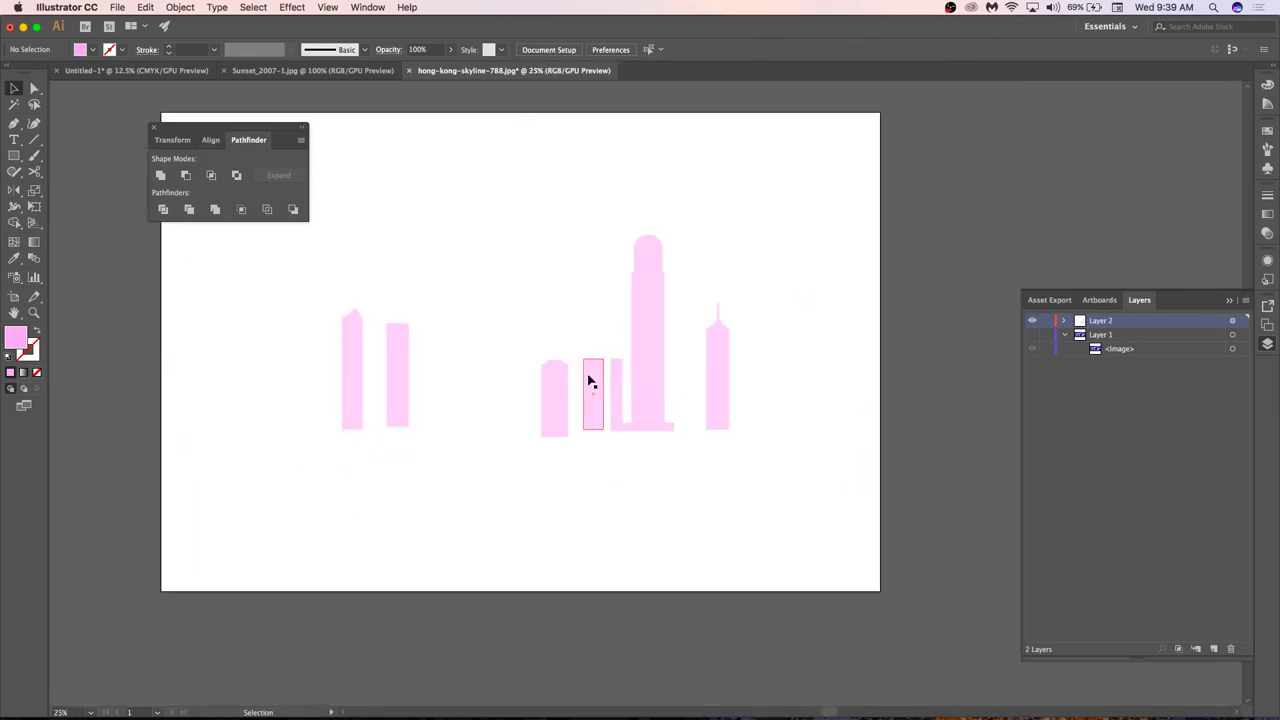
left_click(396, 340)
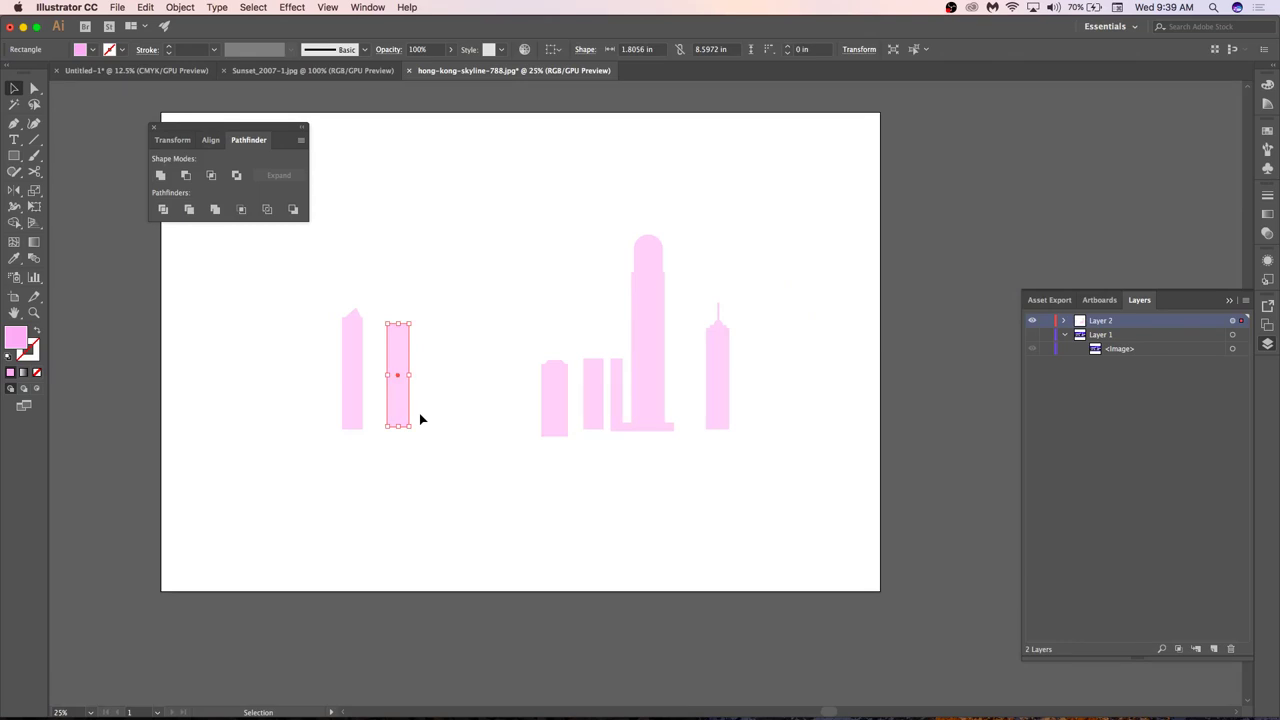
left_click_drag(410, 426, 443, 427)
key("super+z")
key("shift+c")
key("c")
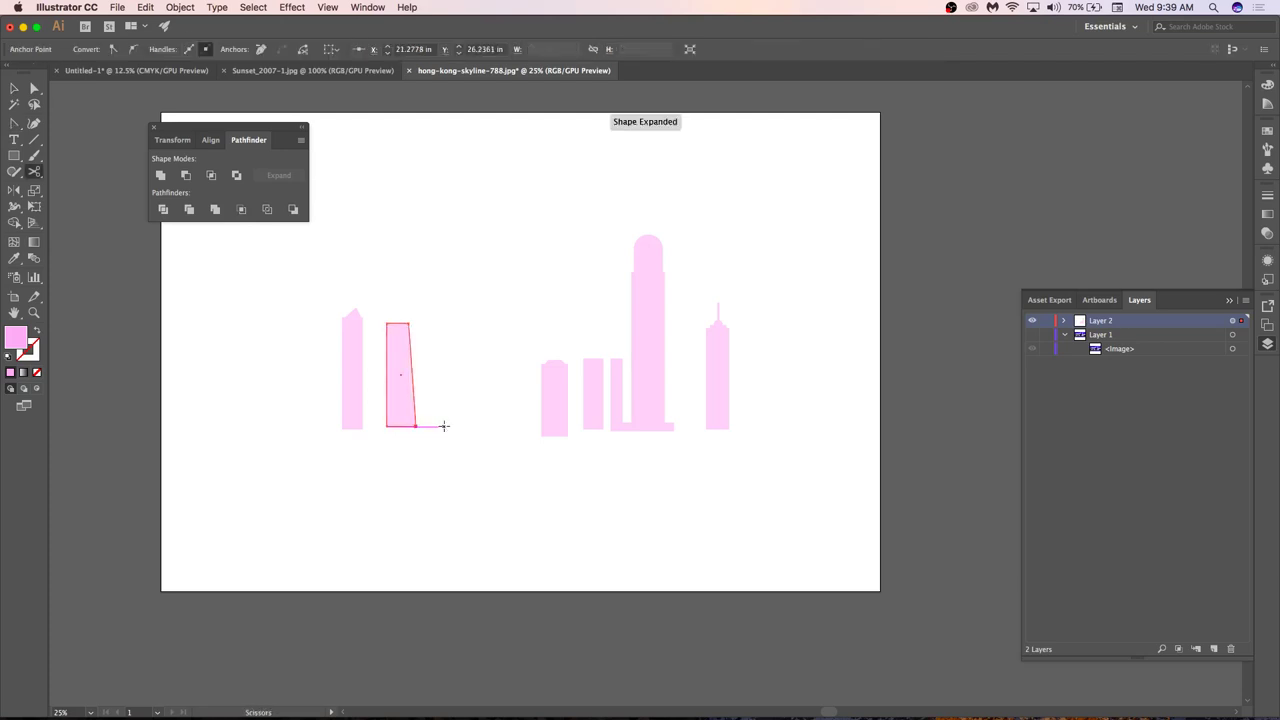
key("v")
left_click(443, 427)
scroll(293, 412, "up", 1)
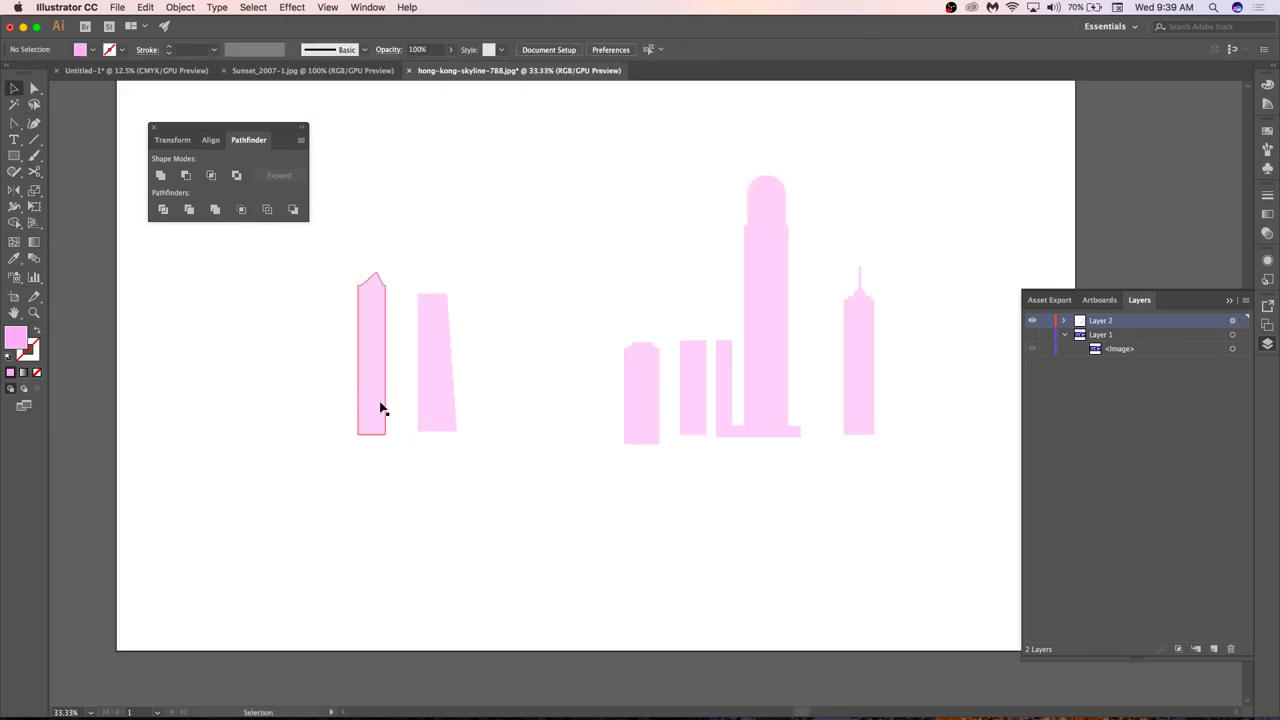
Slant the leftmost building's right edge outward by dragging its bottom anchor.
left_click(380, 408)
key("shift+v")
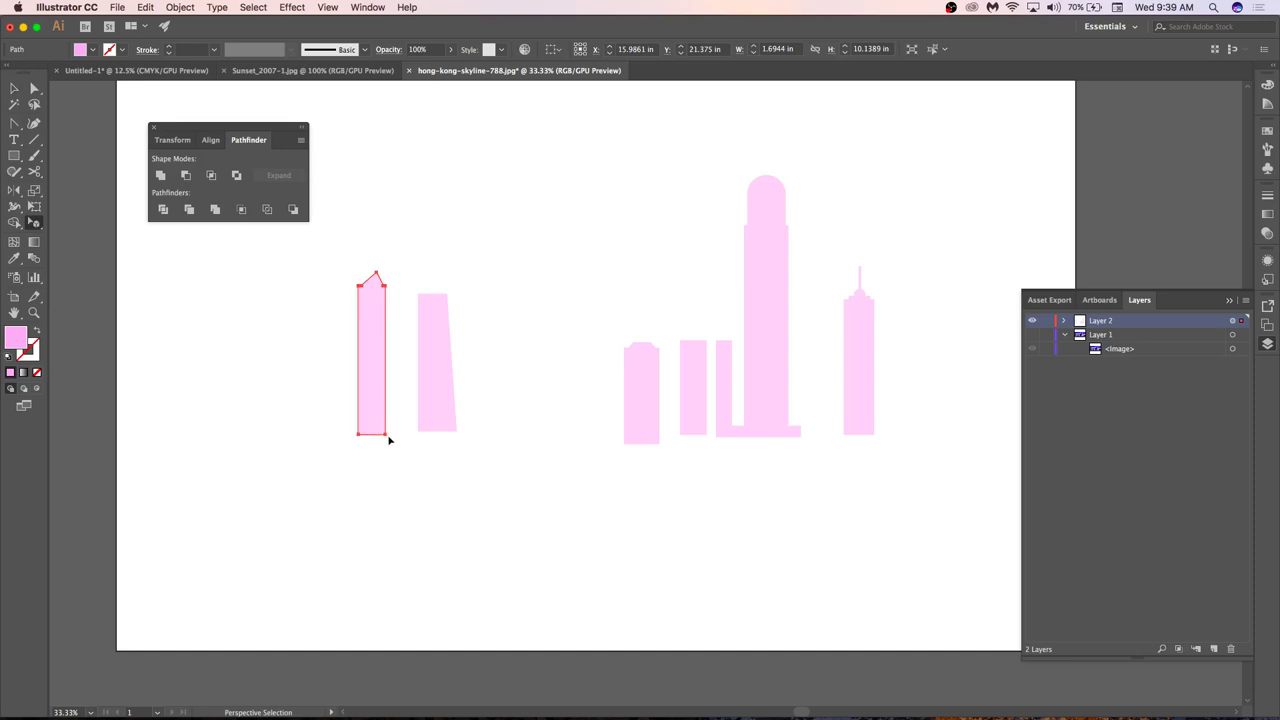
key("shift+c")
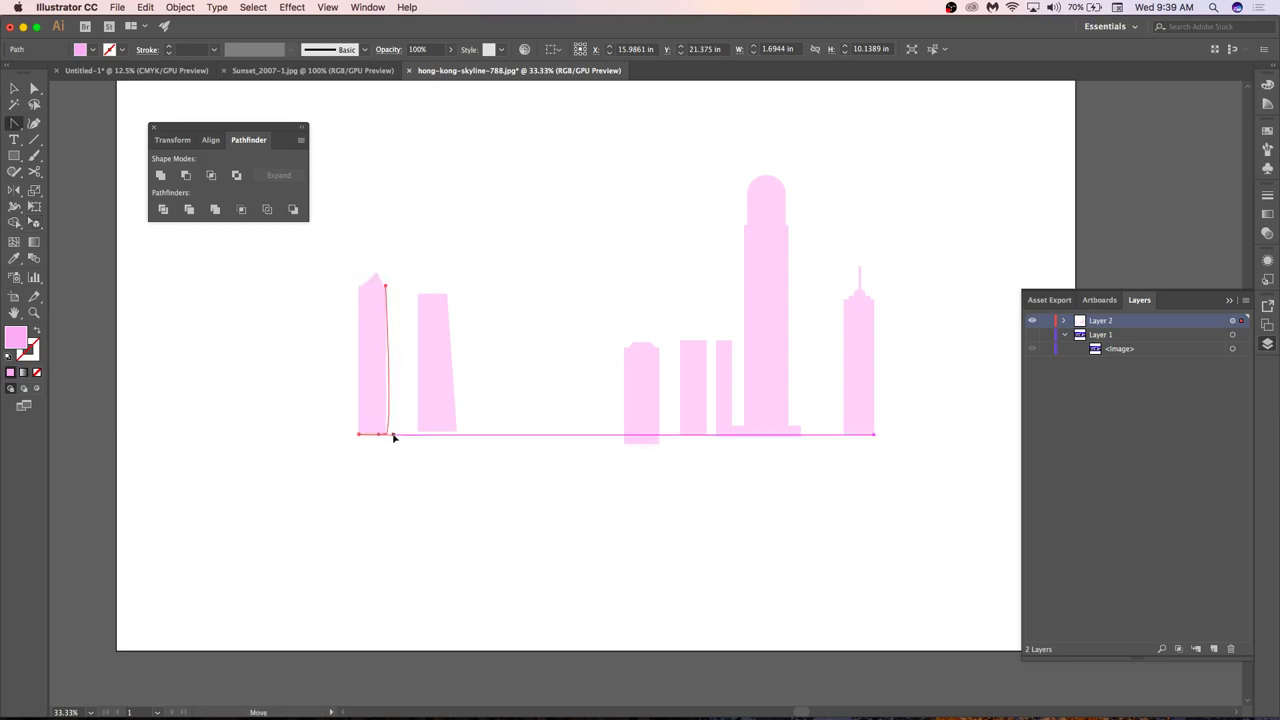
left_click_drag(386, 434, 394, 434)
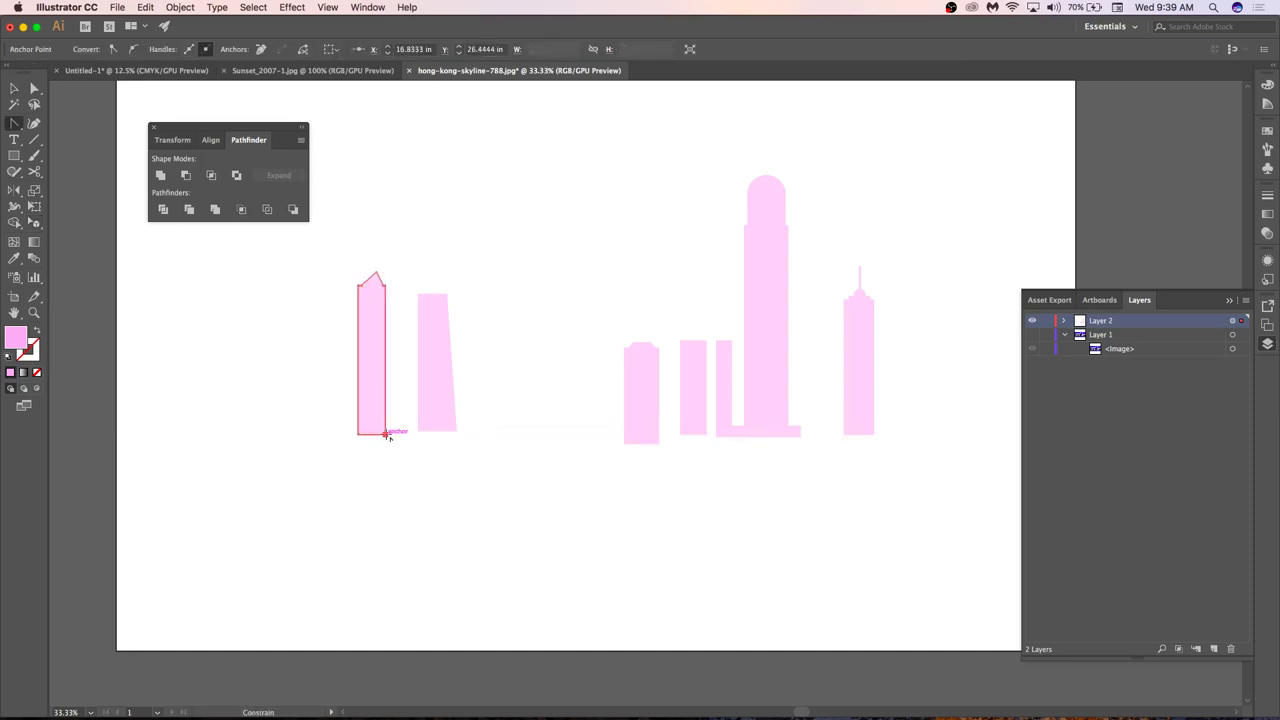
key("v")
left_click(507, 465)
Slant the short building left of centre outward on its left side.
key("a")
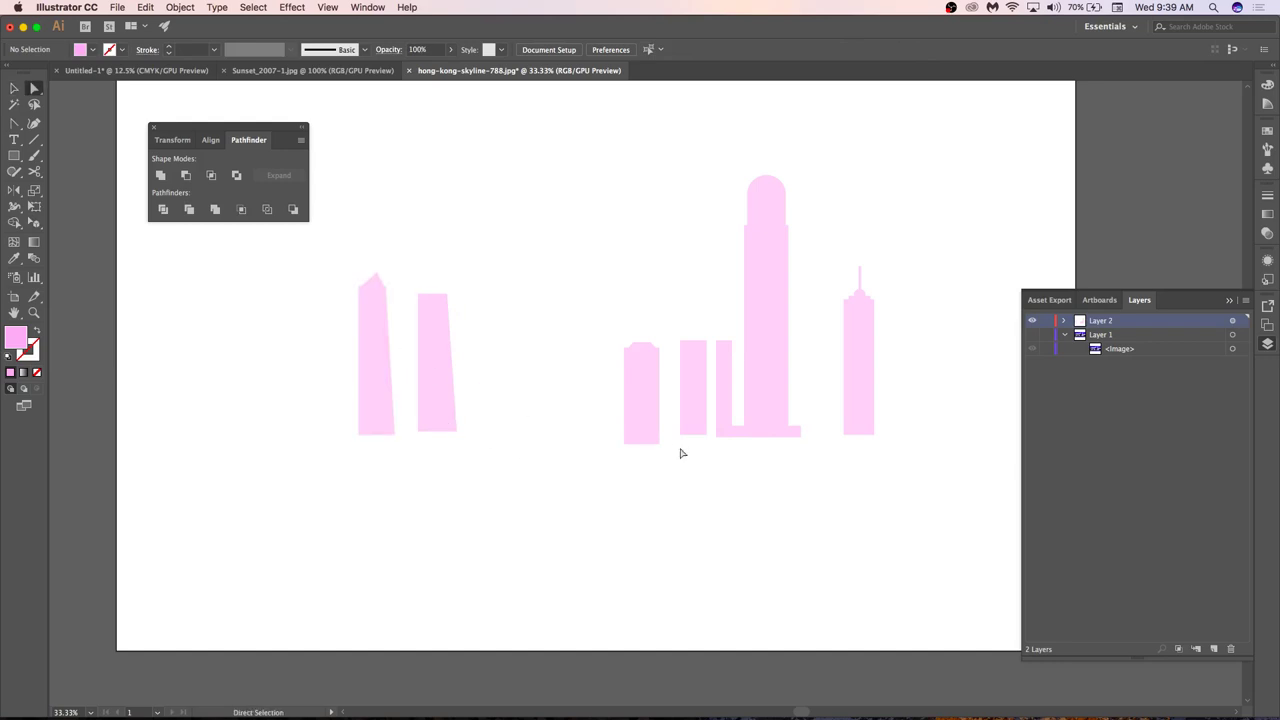
left_click(628, 444)
left_click_drag(628, 446, 599, 443)
left_click(682, 447)
Slant the narrow rectangle's right edge outward into a trapezoid.
left_click(689, 430)
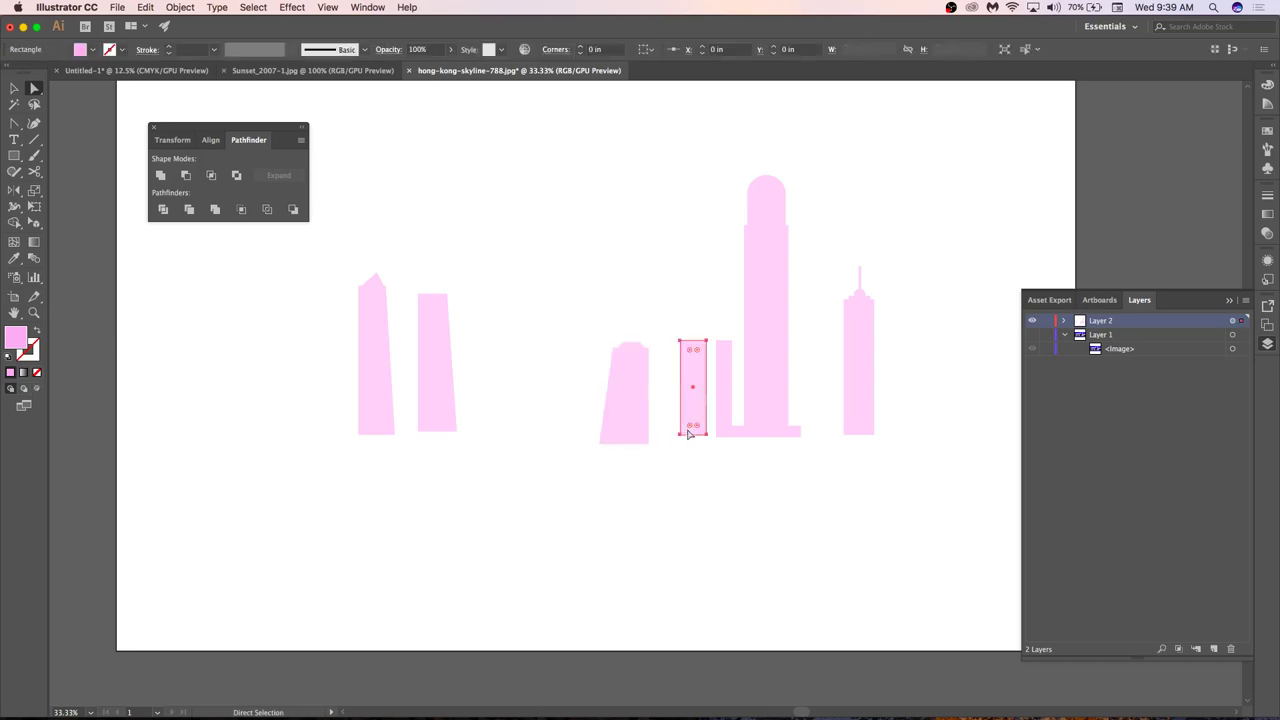
double_click(700, 432)
key("Escape")
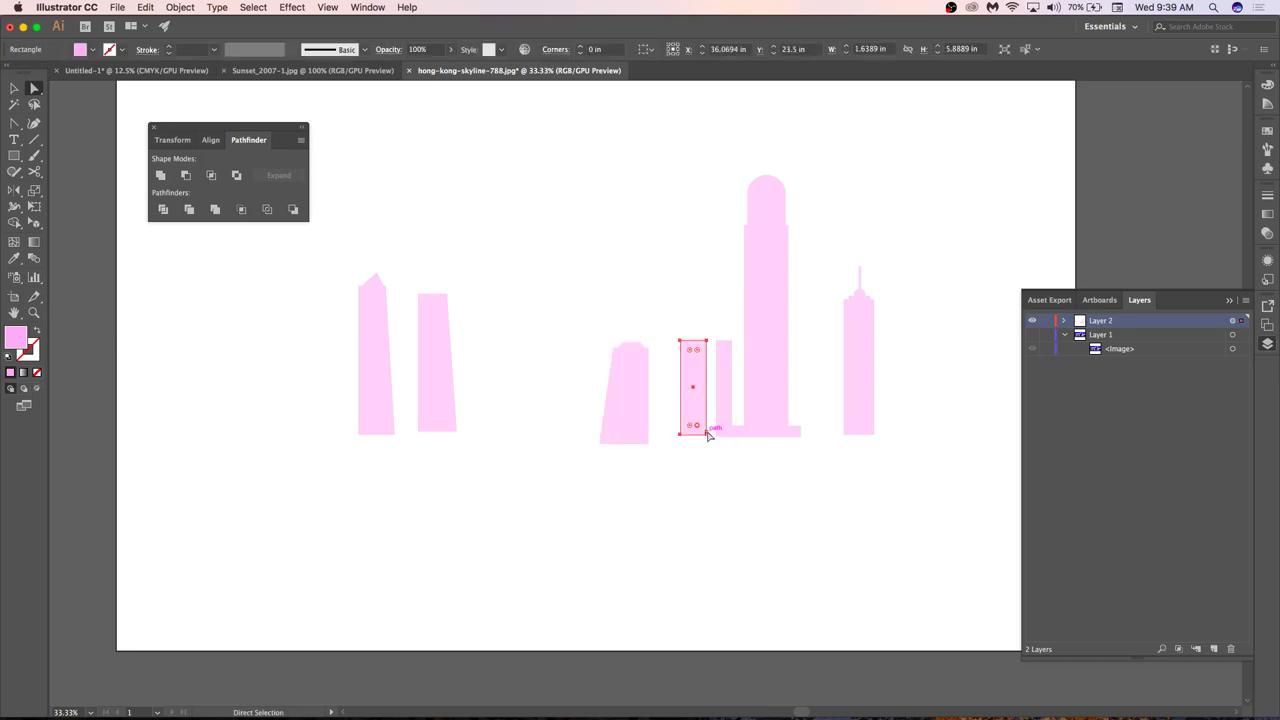
mouse_move(705, 435)
left_mouse_down()
mouse_move(729, 437)
mouse_move(680, 429)
mouse_move(700, 445)
left_mouse_up()
key("v")
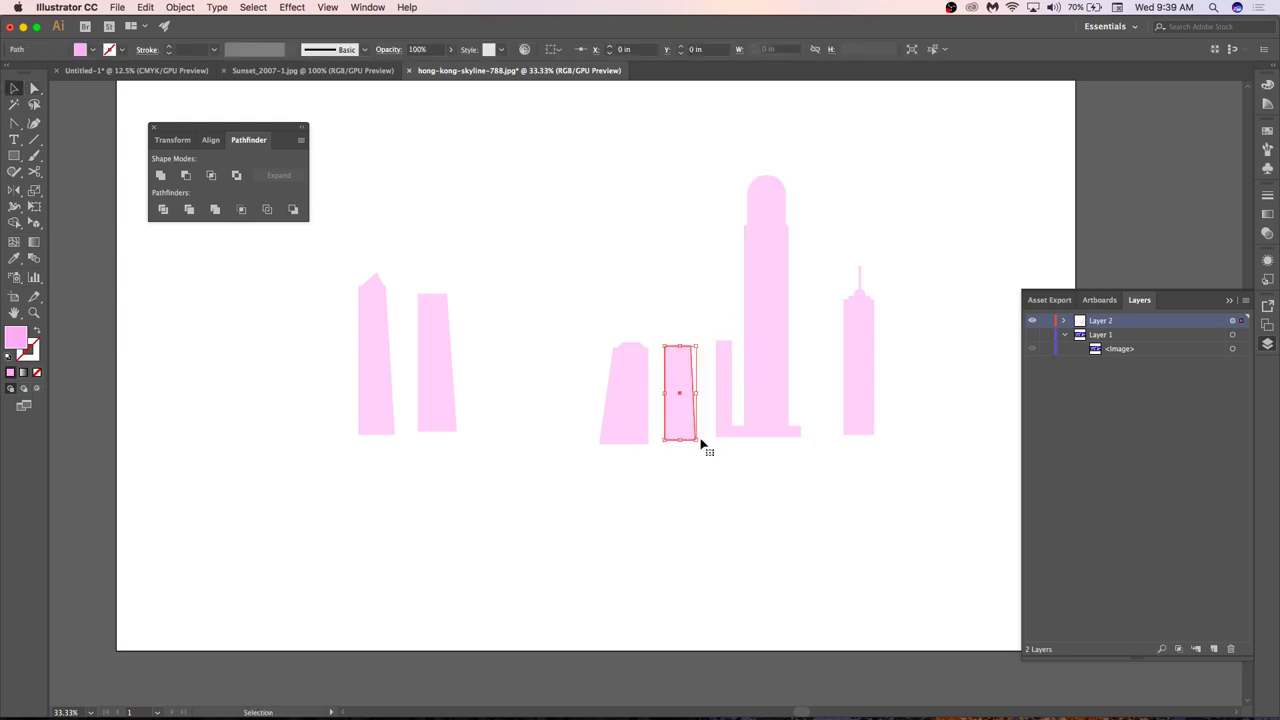
left_click(743, 486)
Isolate the tall central tower and drag its bottom-right anchor to widen its base.
left_click(790, 428)
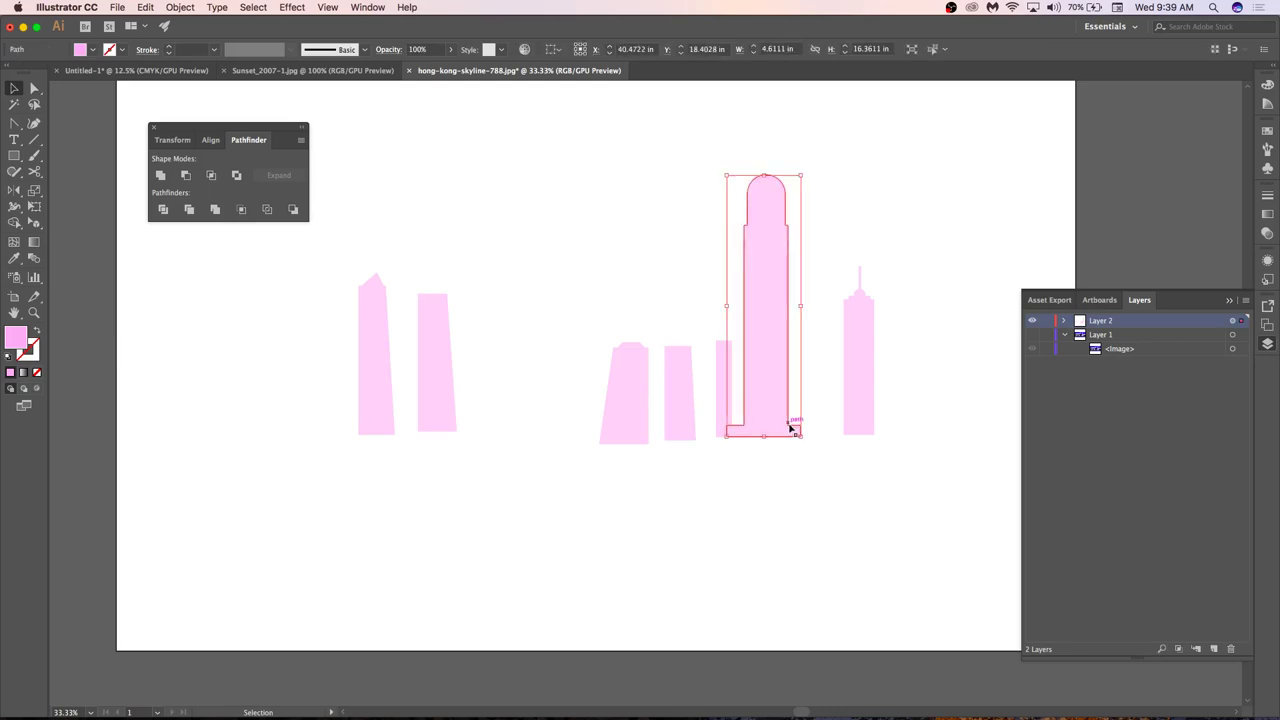
double_click(785, 425)
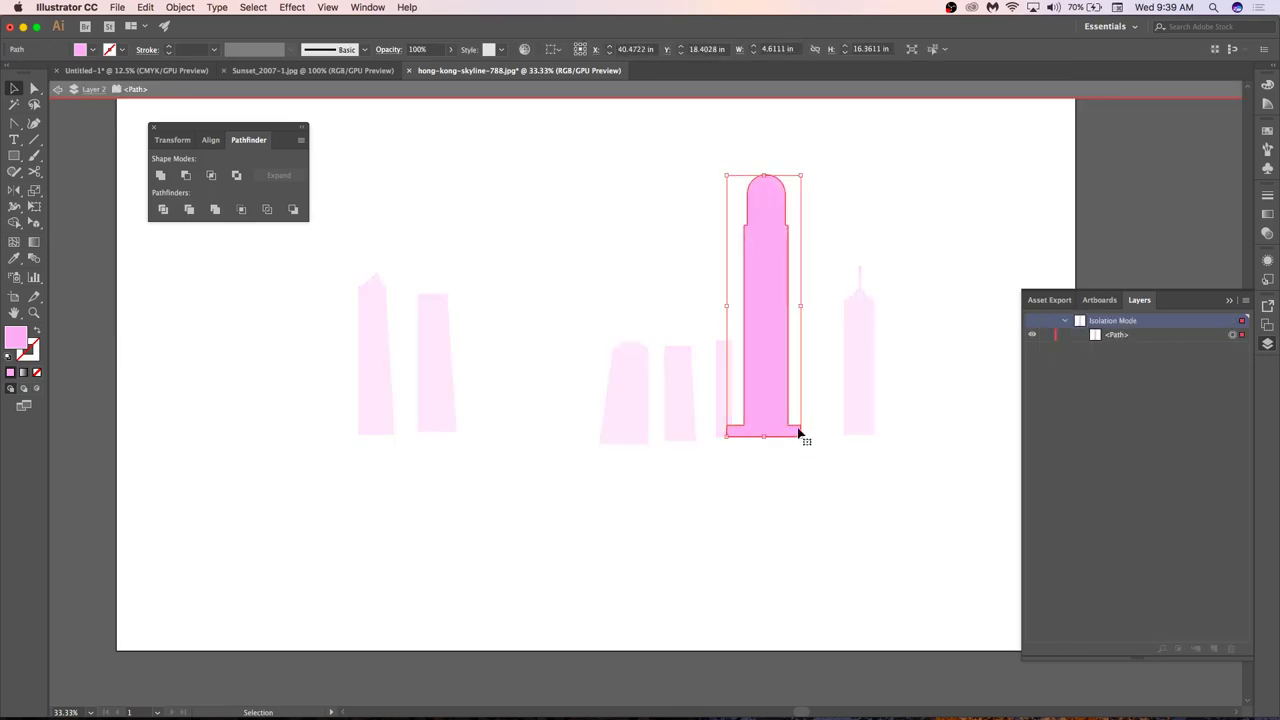
key("a")
left_click(800, 440)
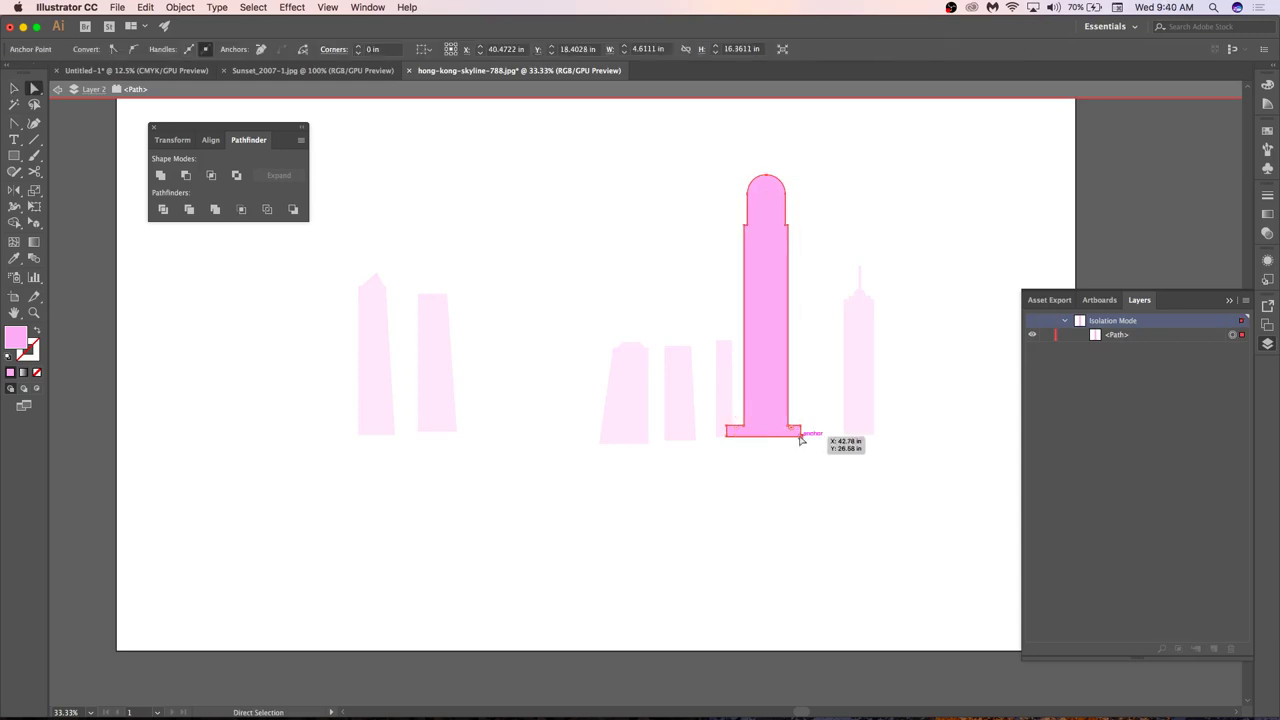
mouse_move(800, 440)
left_mouse_down()
mouse_move(818, 432)
mouse_move(800, 424)
left_mouse_up()
Exit Isolation Mode and move the two left buildings beside the tall tower.
left_click(822, 497)
key("v")
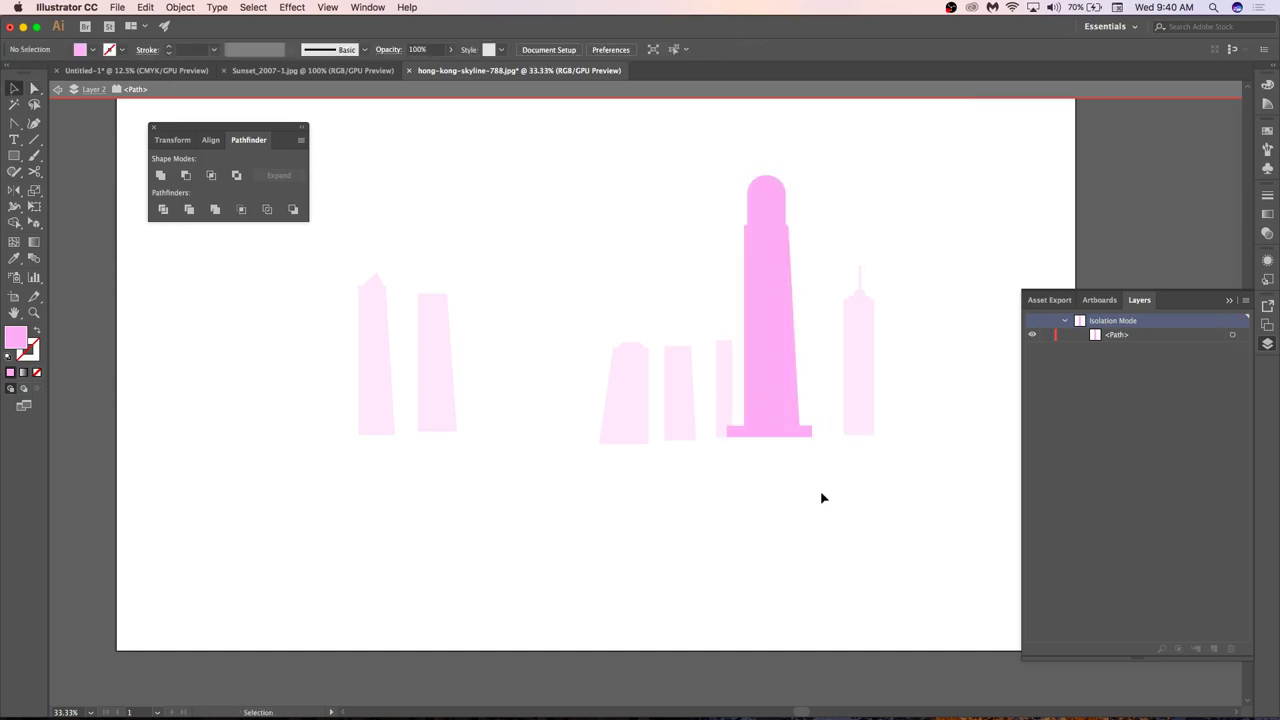
scroll(822, 497, "down", 1)
double_click(822, 497)
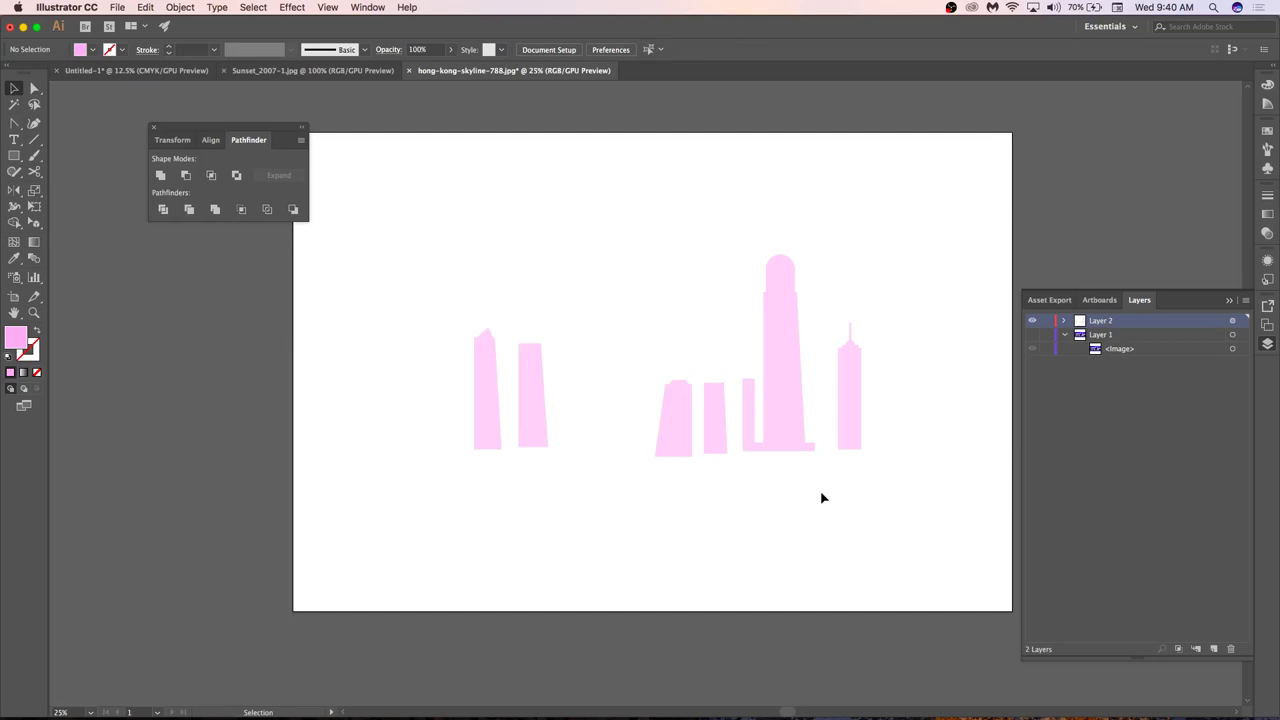
left_click_drag(541, 446, 731, 437)
left_click_drag(500, 369, 834, 374)
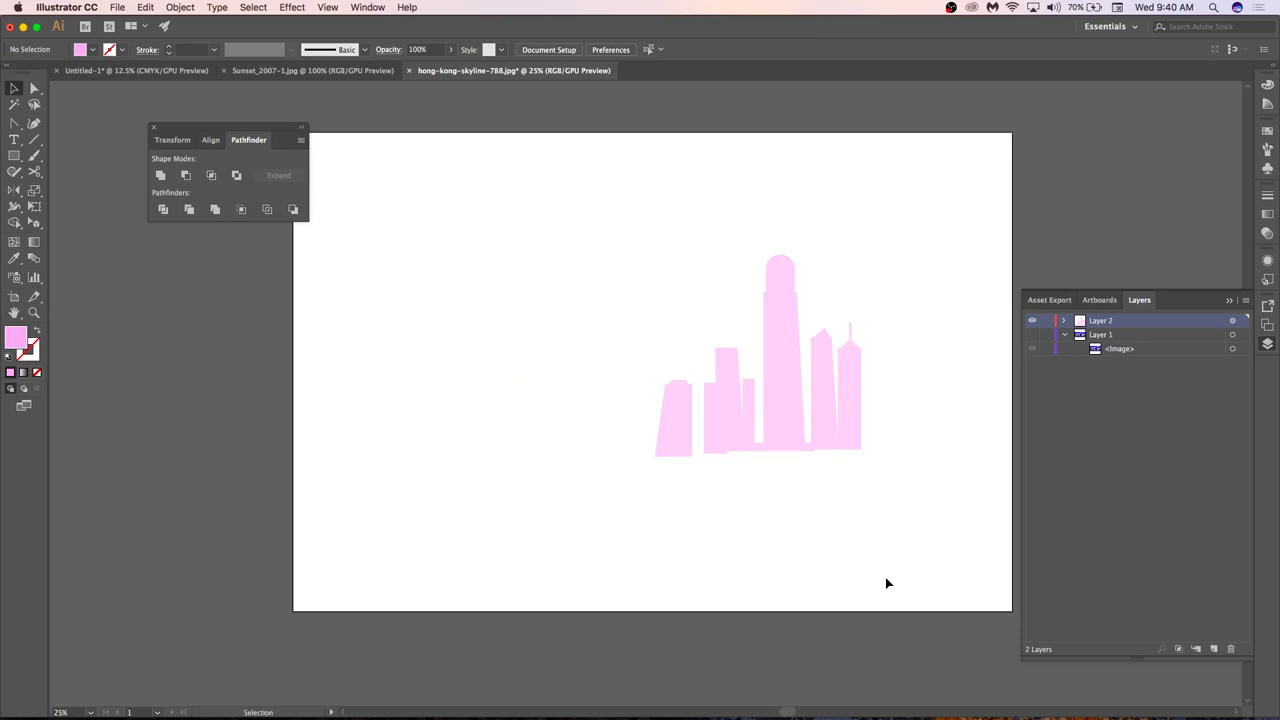
Select the tall central tower and bring up the Open file browser with Cmd+O.
left_click(768, 372)
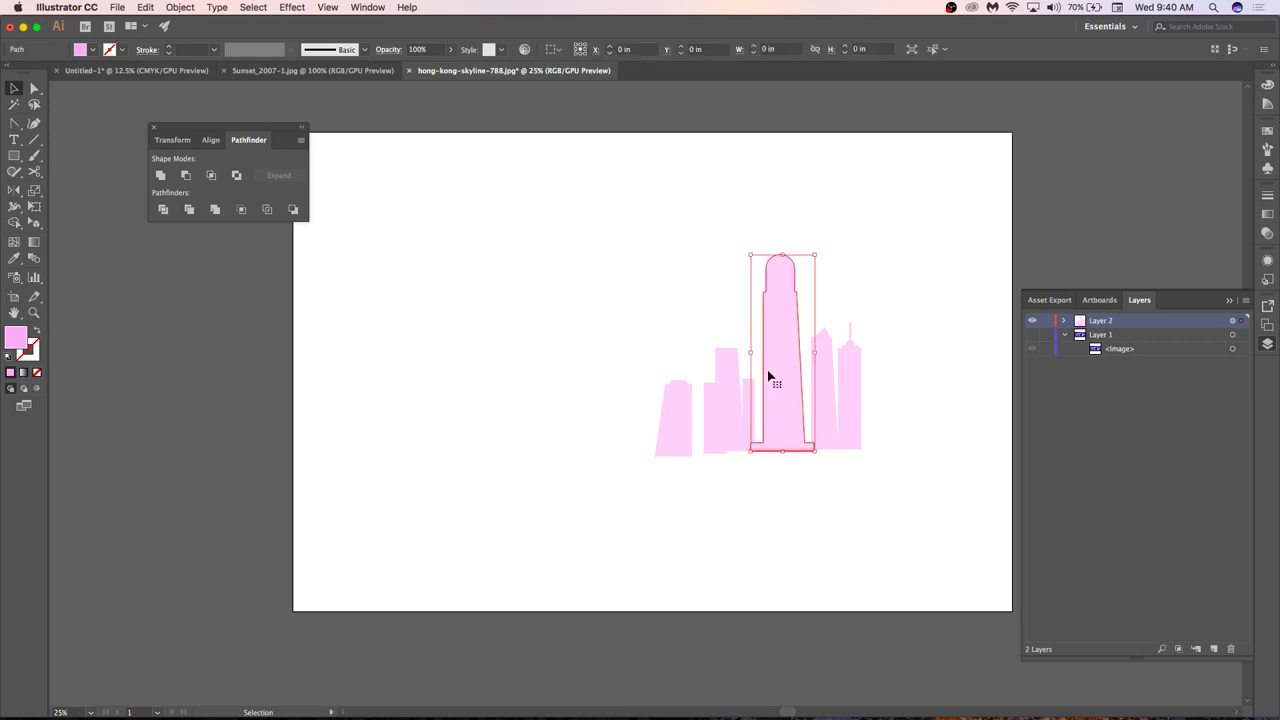
scroll(822, 276, "up", 1)
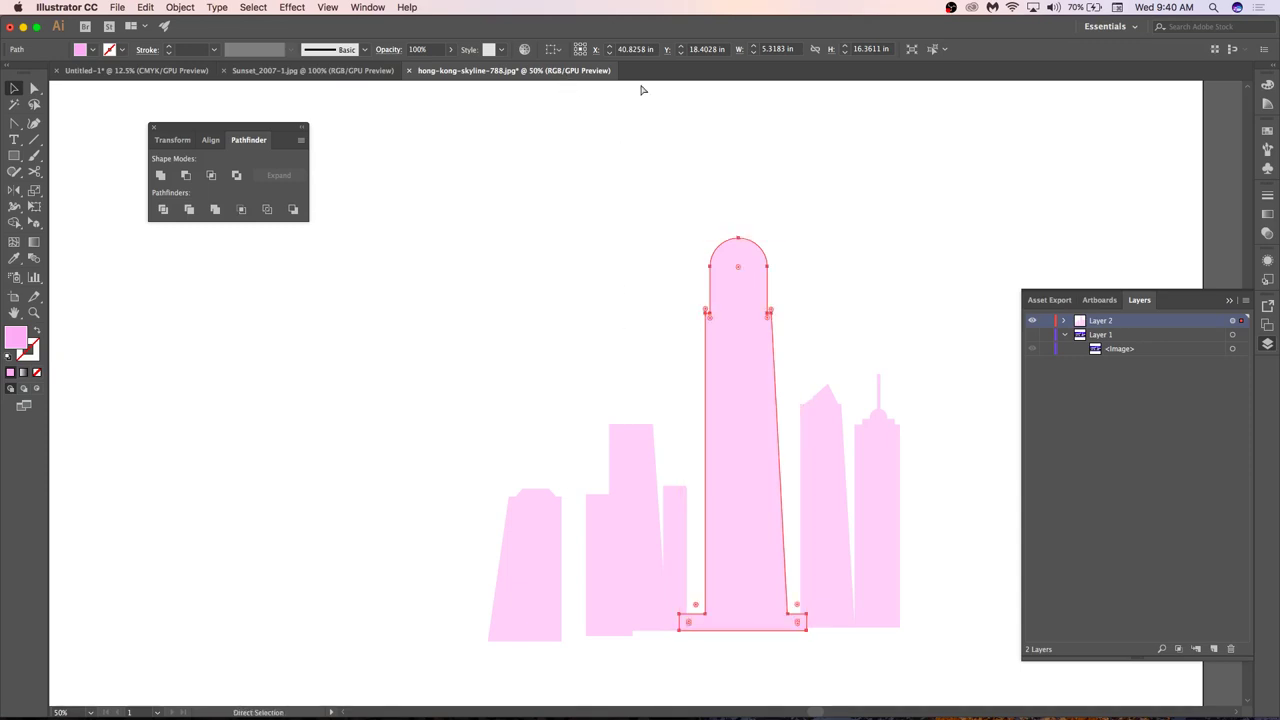
key("super+o")
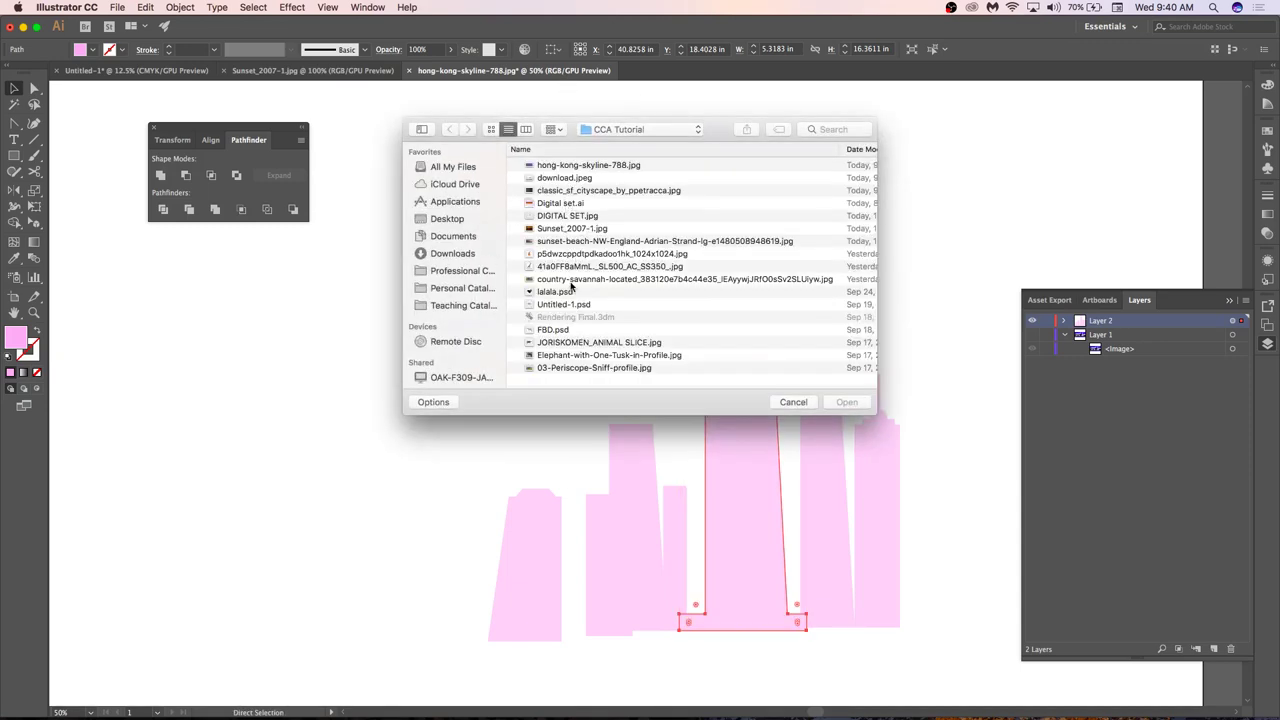
Preview and open the giraffe JPG, then select the giraffe image.
left_click(560, 266)
key("space")
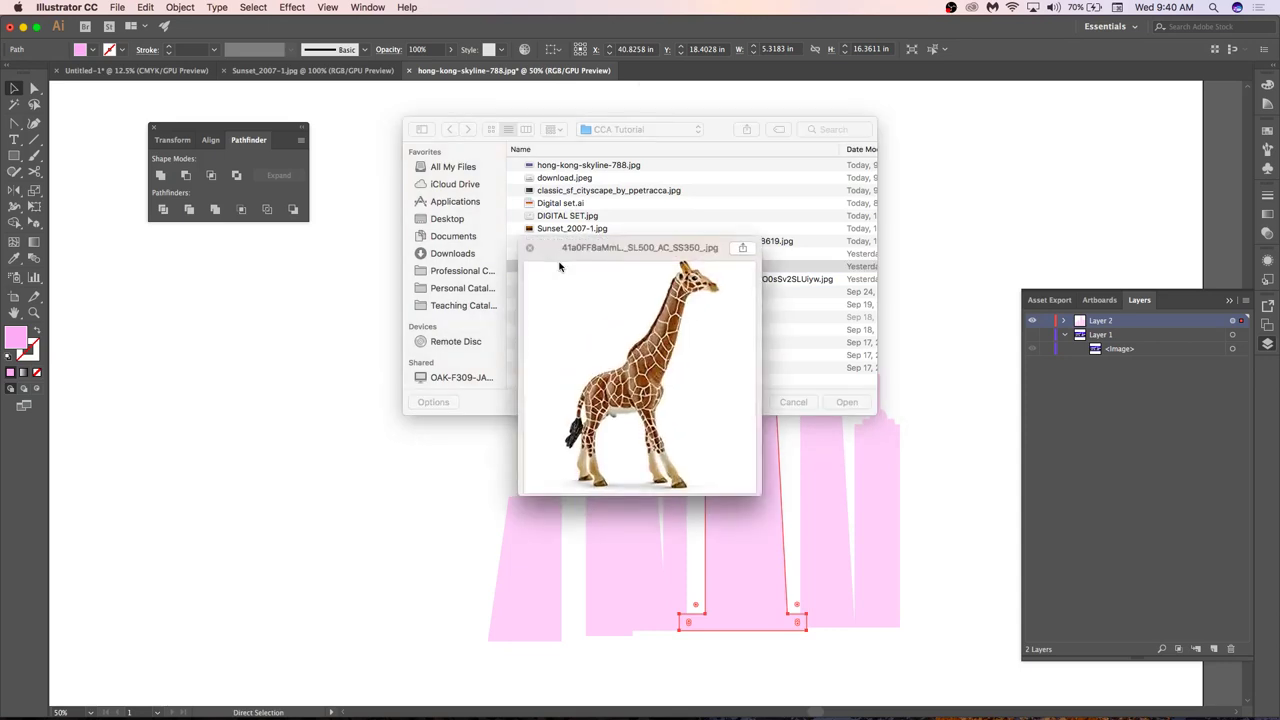
key("space")
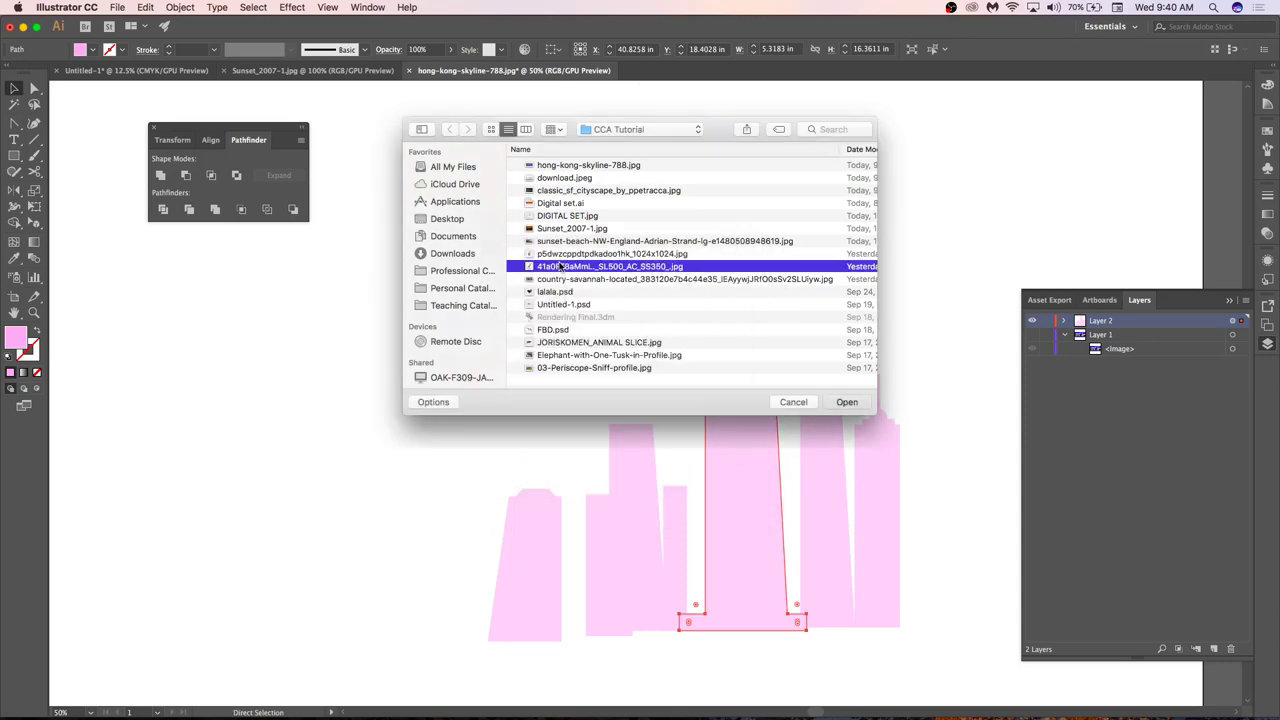
double_click(558, 266)
scroll(681, 455, "down", 4)
left_click(680, 453)
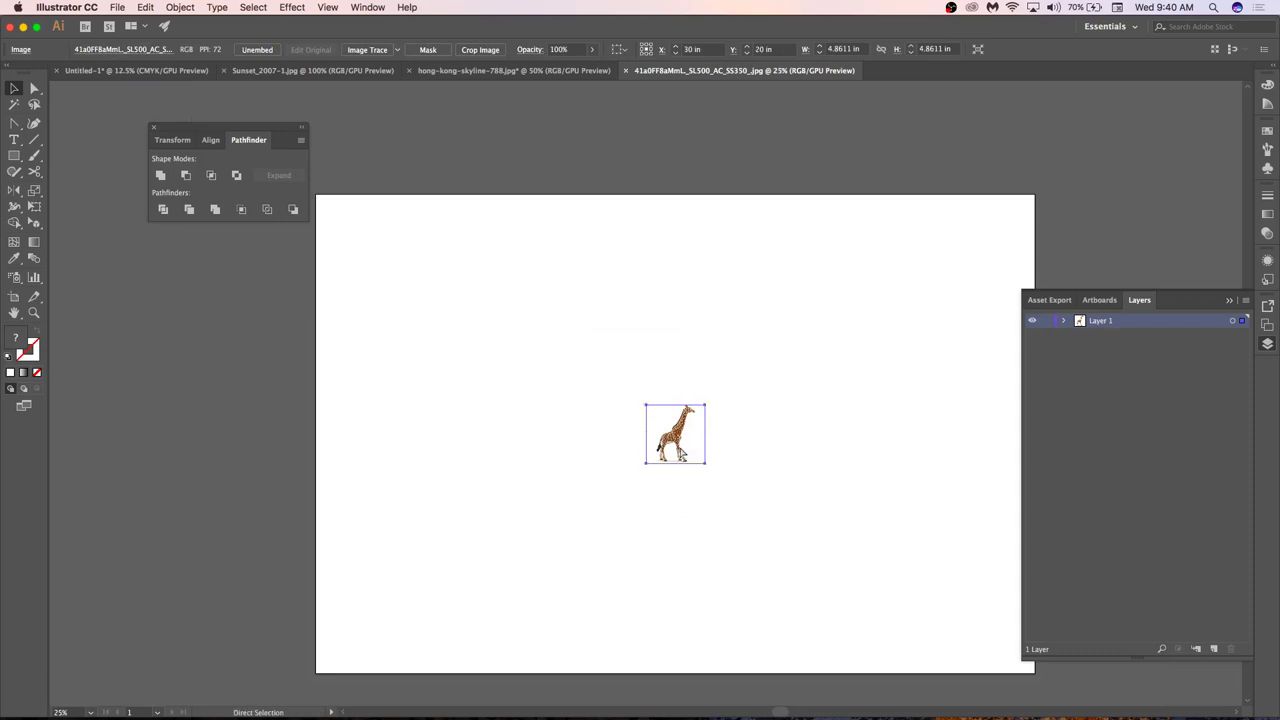
Paste the giraffe into the skyline document, enlarge it and place it left of the buildings.
left_click(513, 70)
key("ctrl+v")
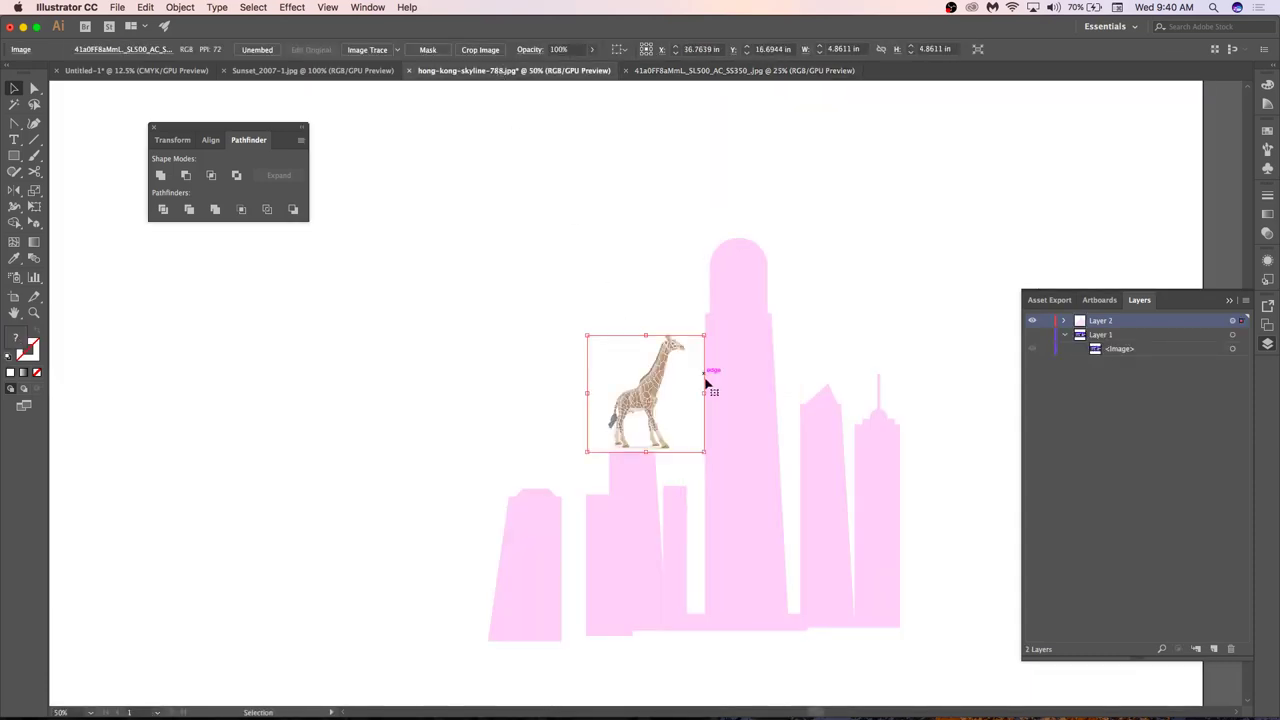
left_click_drag(700, 380, 470, 262)
left_click_drag(557, 349, 831, 613)
left_click_drag(657, 418, 302, 391)
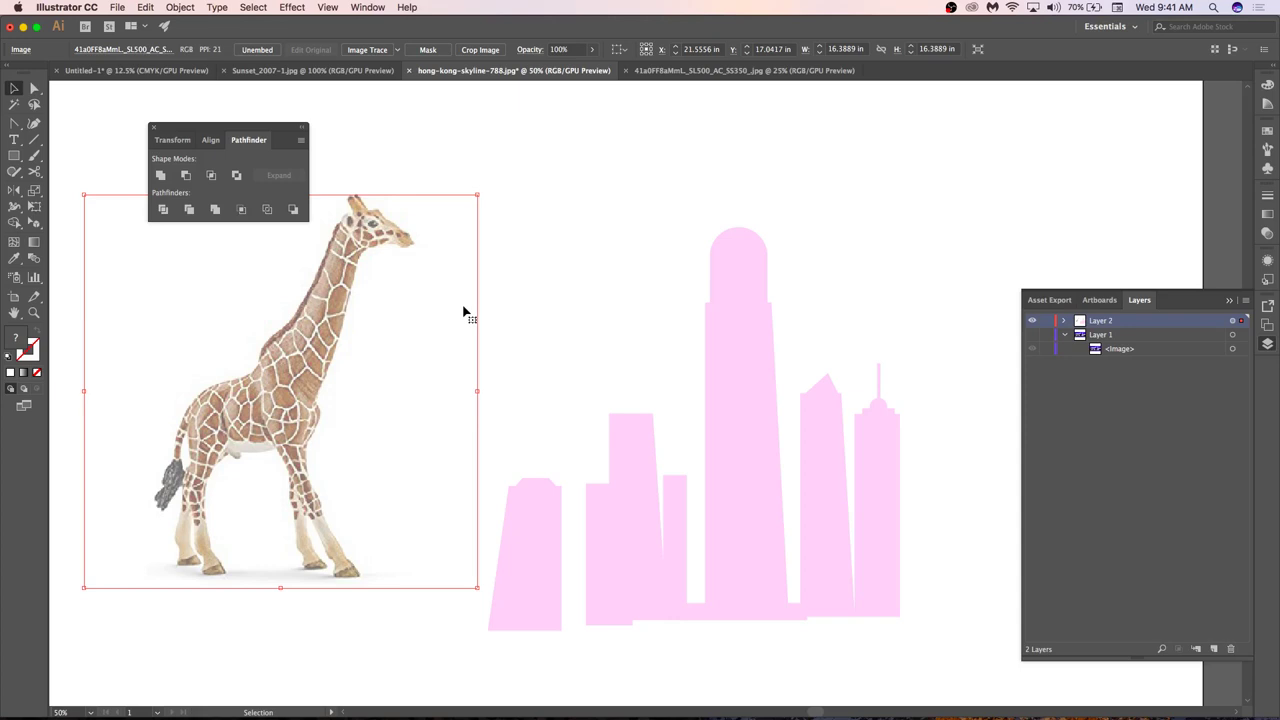
Image Trace the giraffe photo with the Black and White Logo preset.
left_click(566, 271)
left_click(409, 230)
left_click(500, 223)
left_click(390, 225)
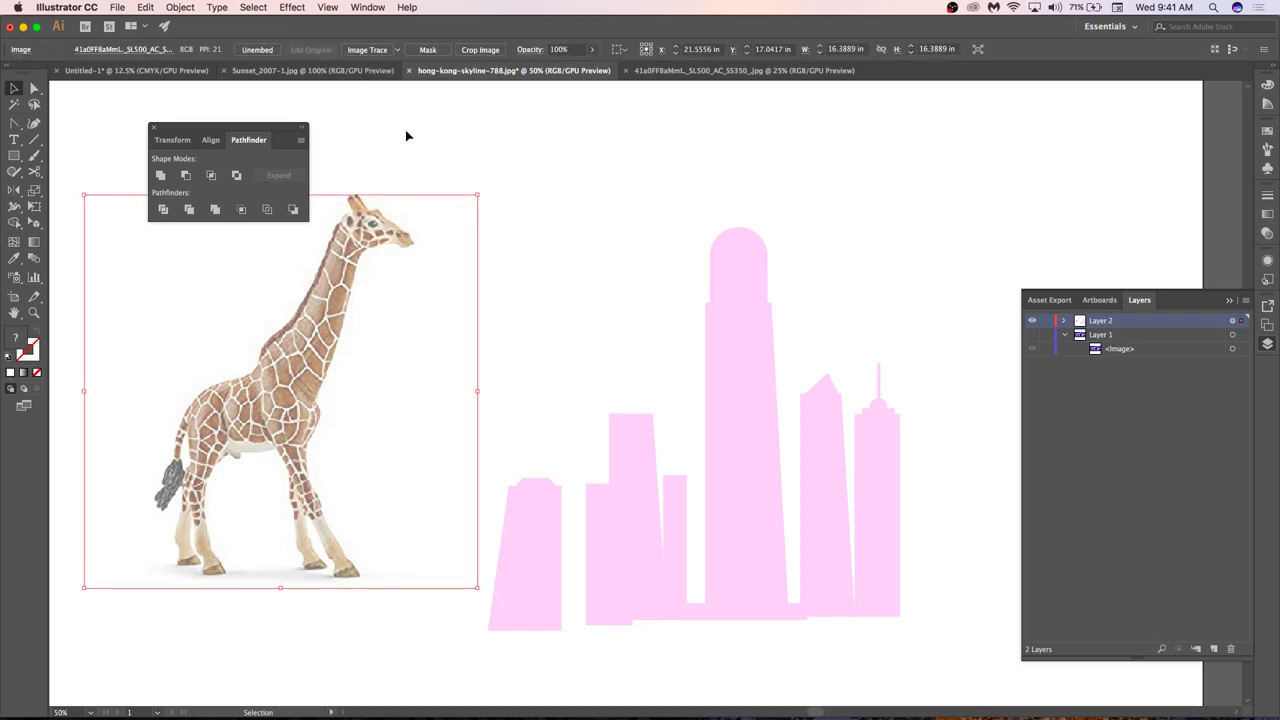
left_click(398, 52)
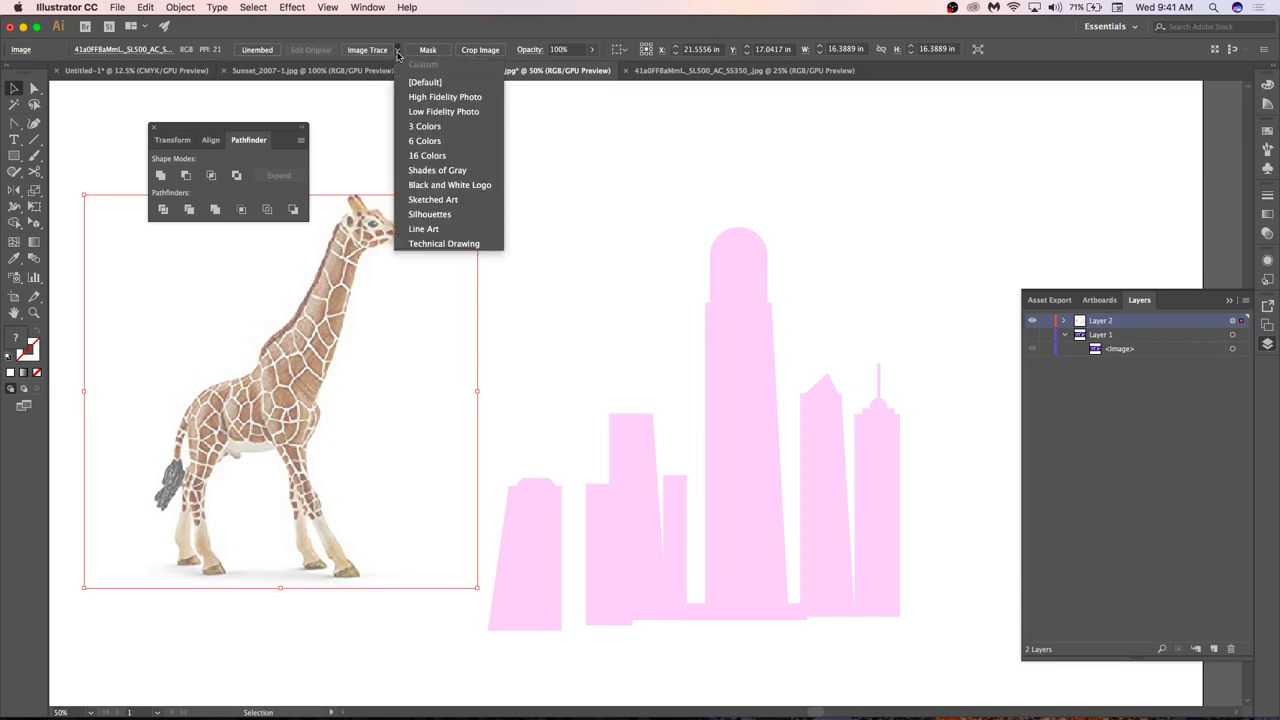
left_click(449, 184)
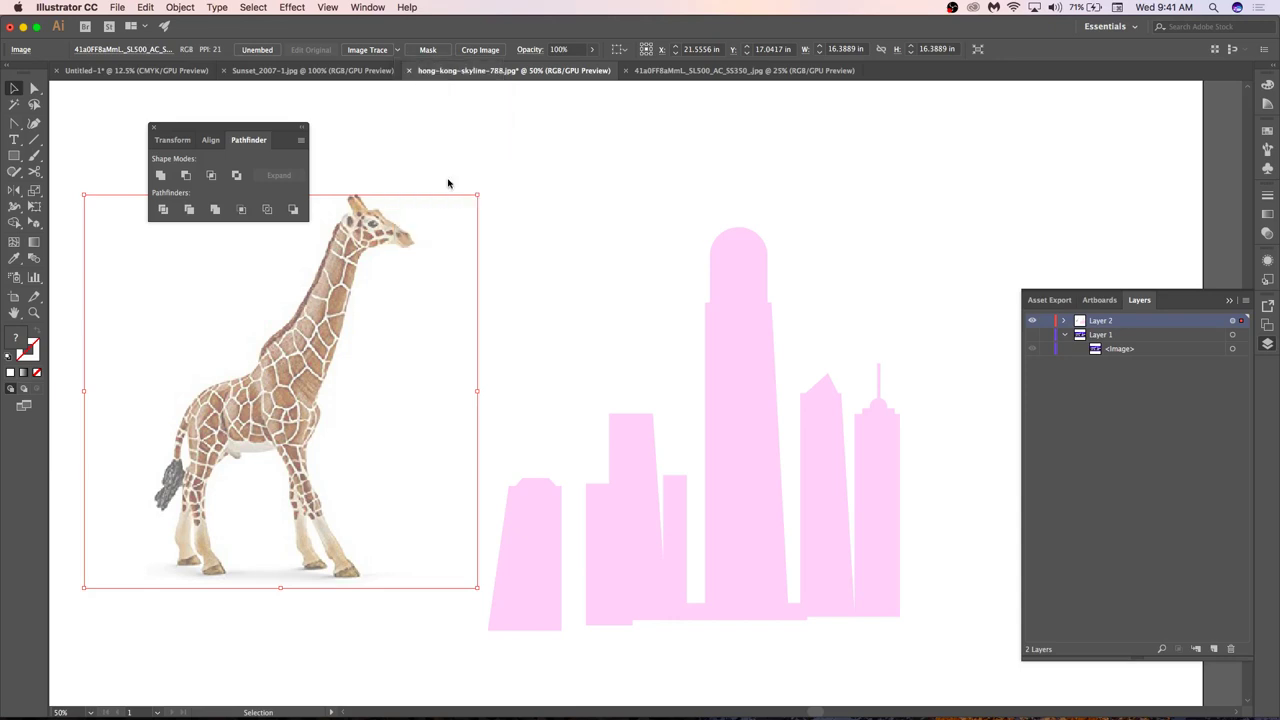
left_click(563, 208)
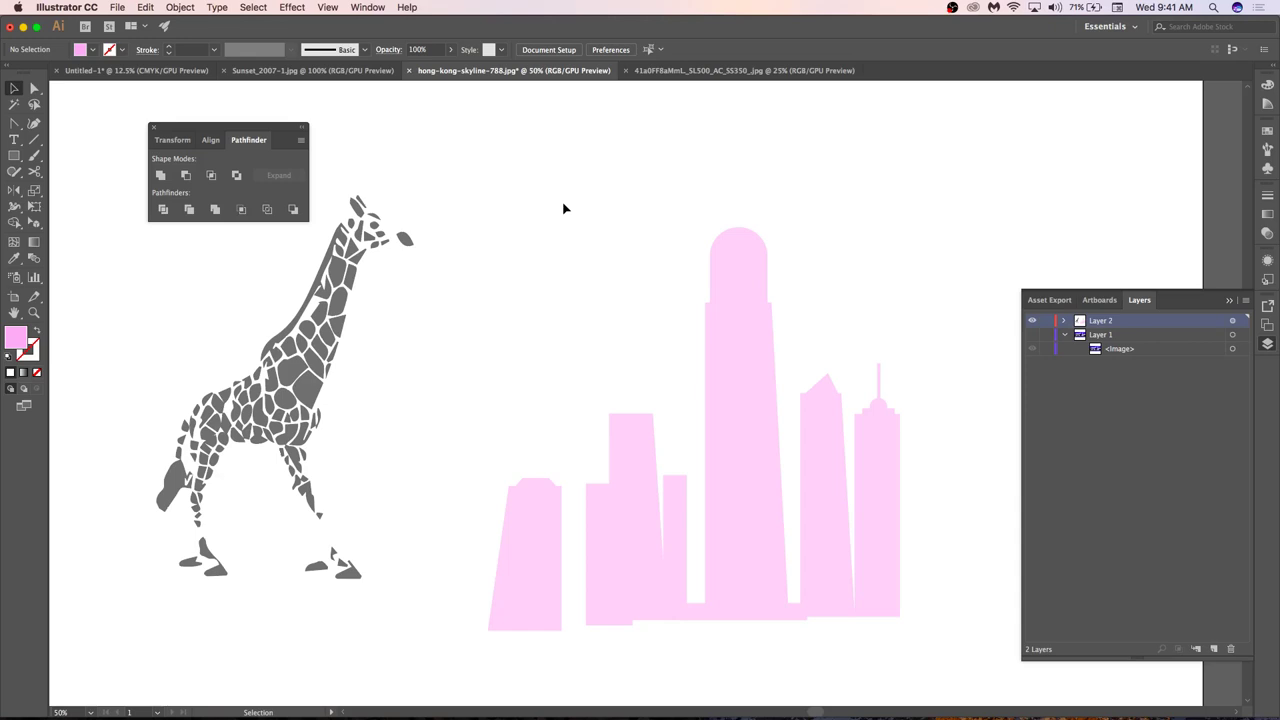
Expand the giraffe trace and ungroup it into separate shapes.
left_click(392, 240)
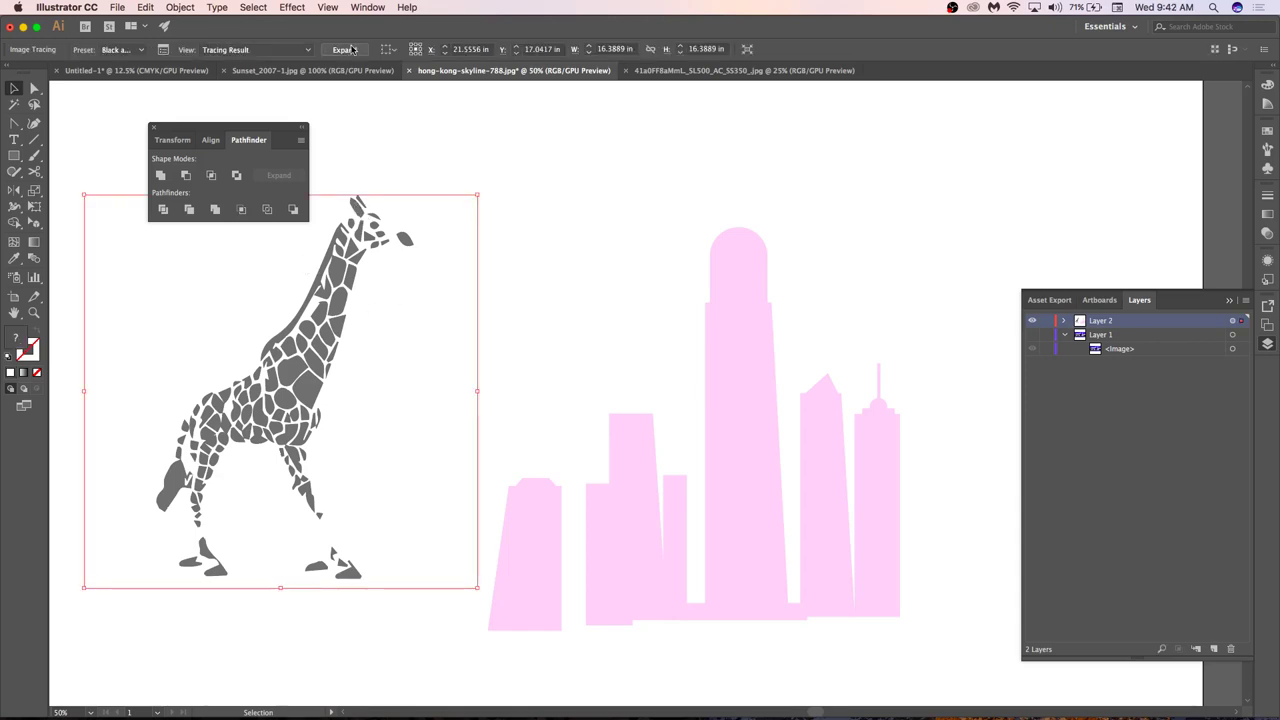
left_click(344, 50)
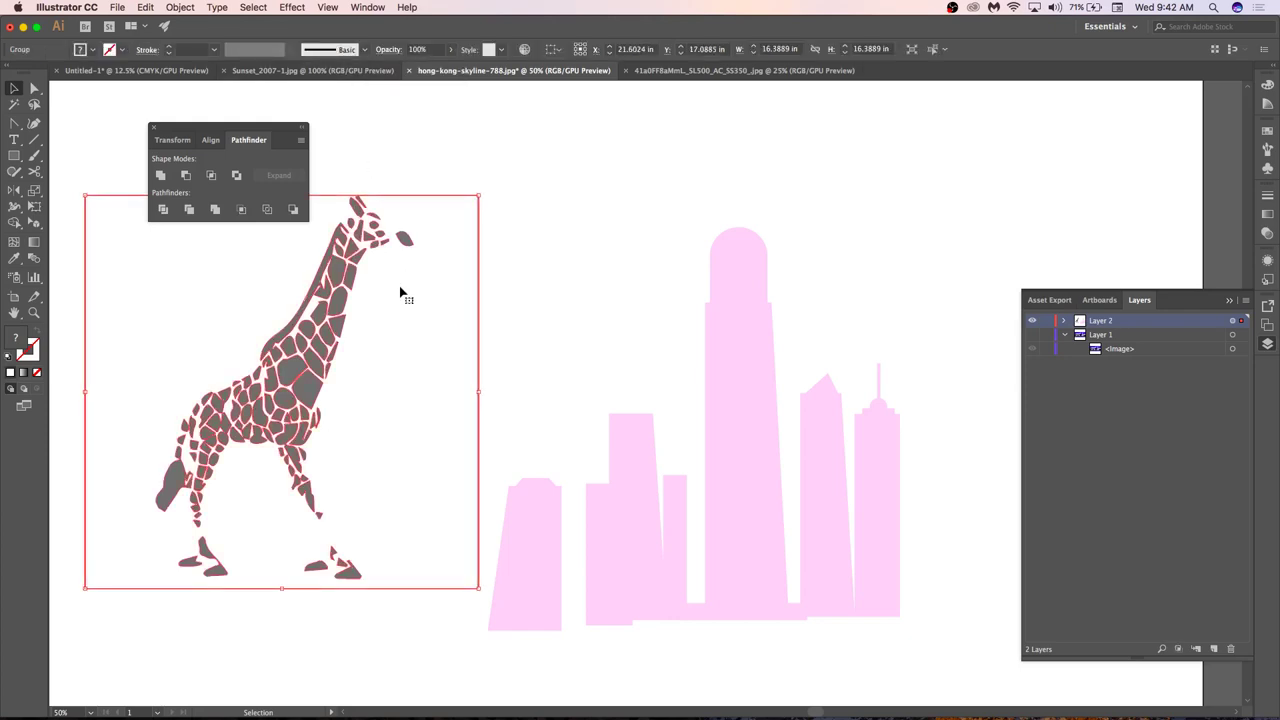
left_click(398, 226)
left_click(378, 228)
right_click(377, 232)
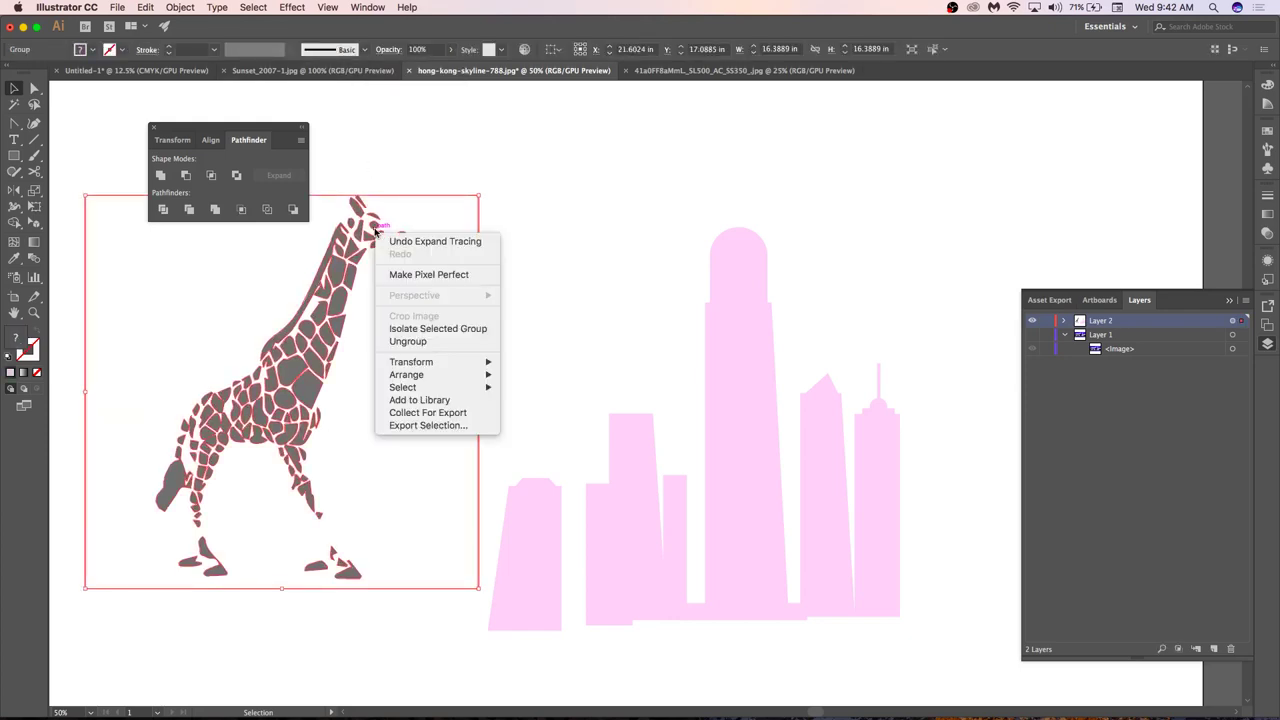
left_click(409, 342)
left_click_drag(497, 167, 446, 250)
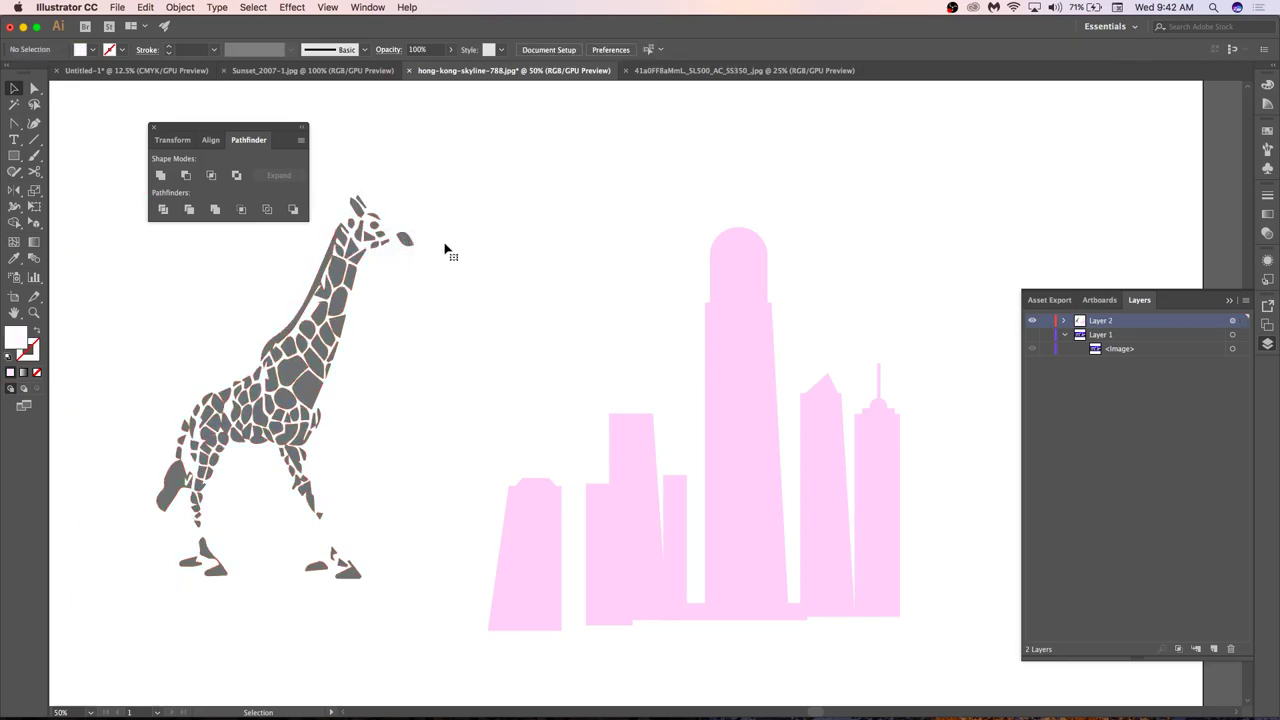
left_click(340, 298)
left_click(394, 309)
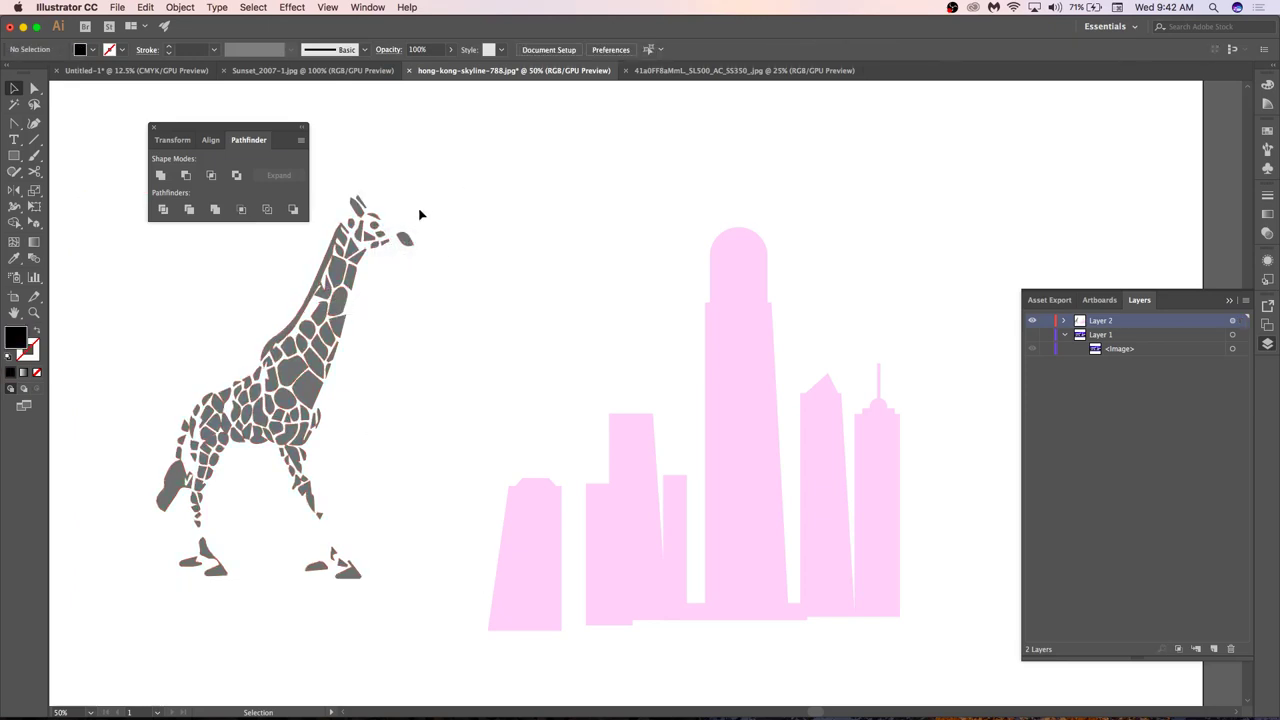
Close the Pathfinder panel and test the tall pink tower over the giraffe before returning it to the skyline.
left_click(153, 127)
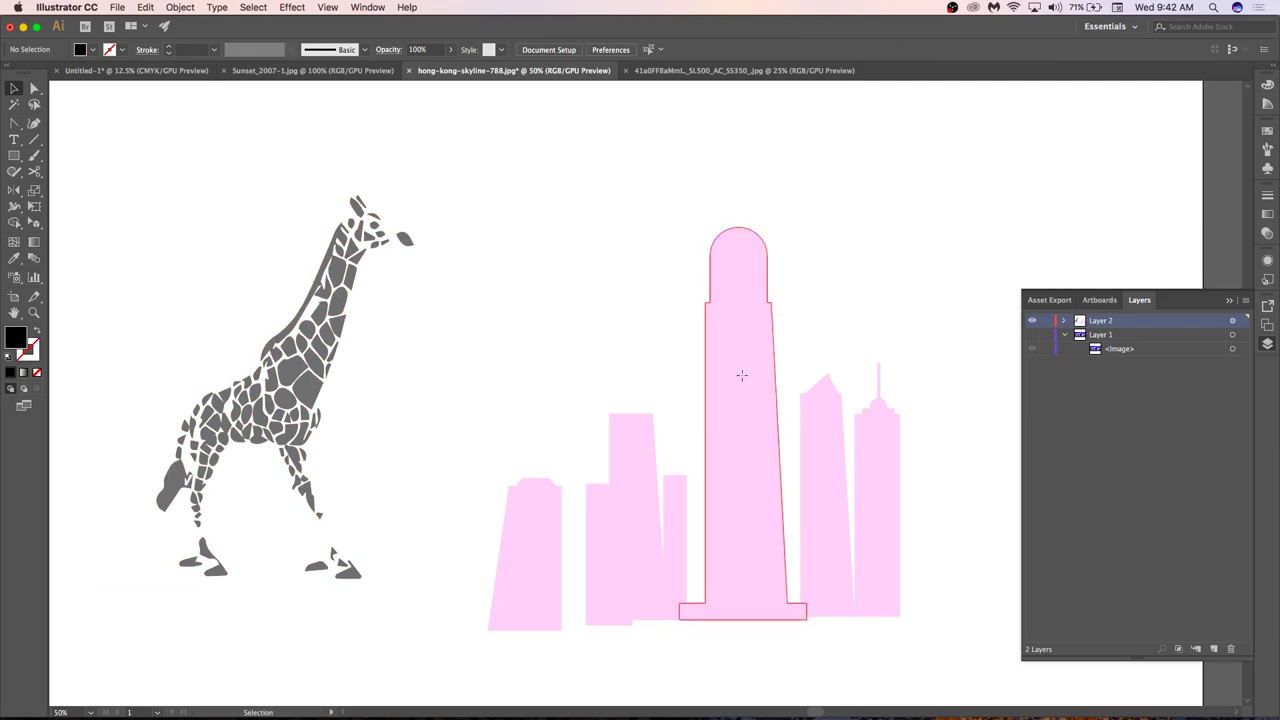
left_click_drag(738, 372, 305, 323)
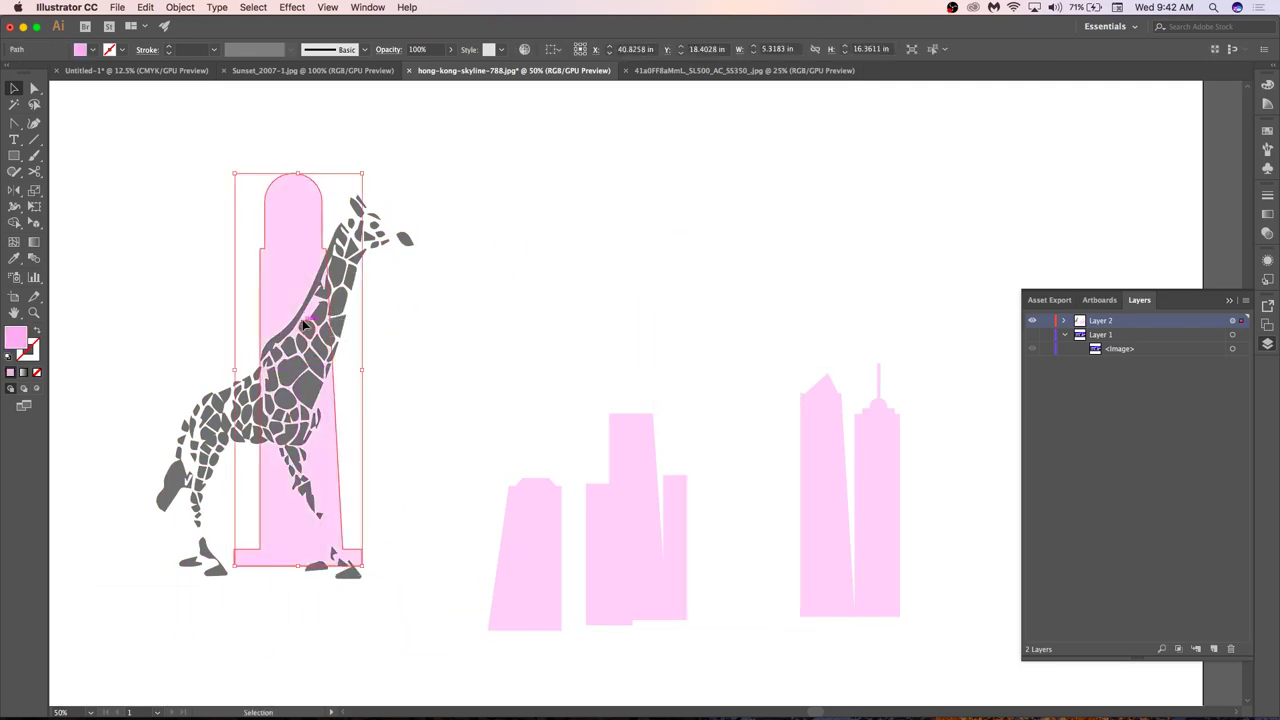
left_click(436, 330)
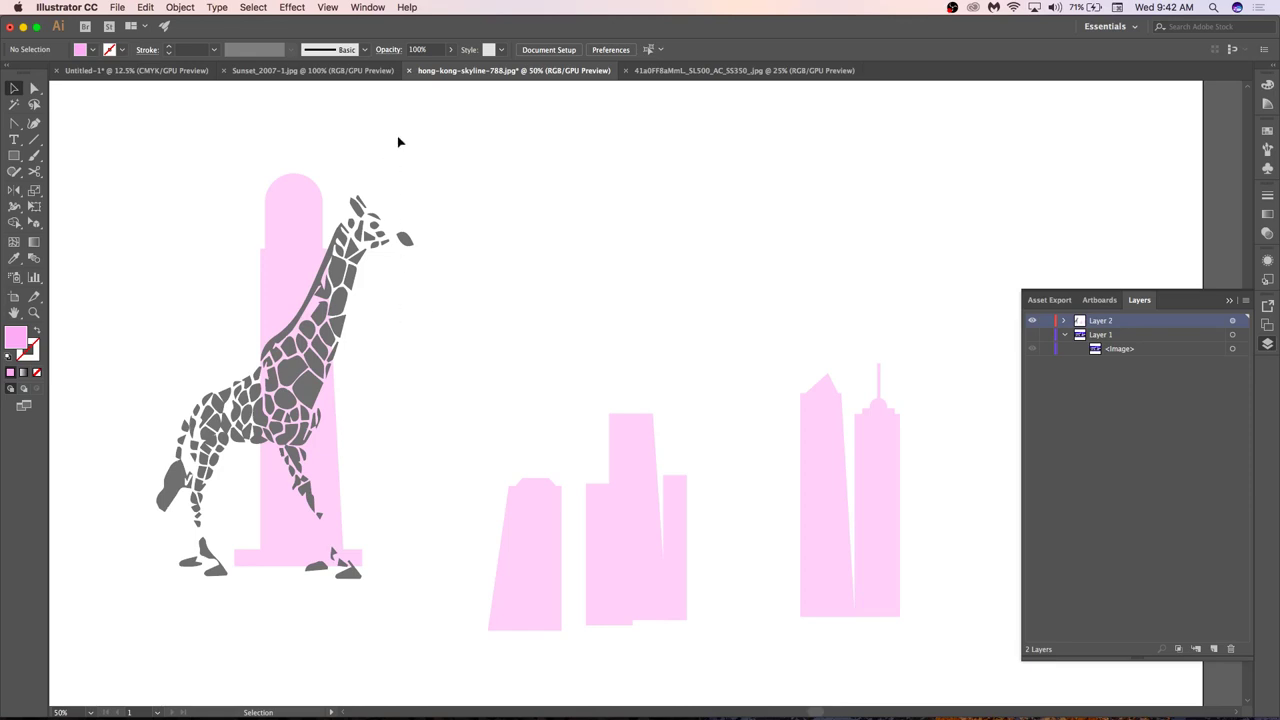
mouse_move(300, 206)
left_mouse_down()
mouse_move(392, 203)
mouse_move(305, 208)
left_mouse_up()
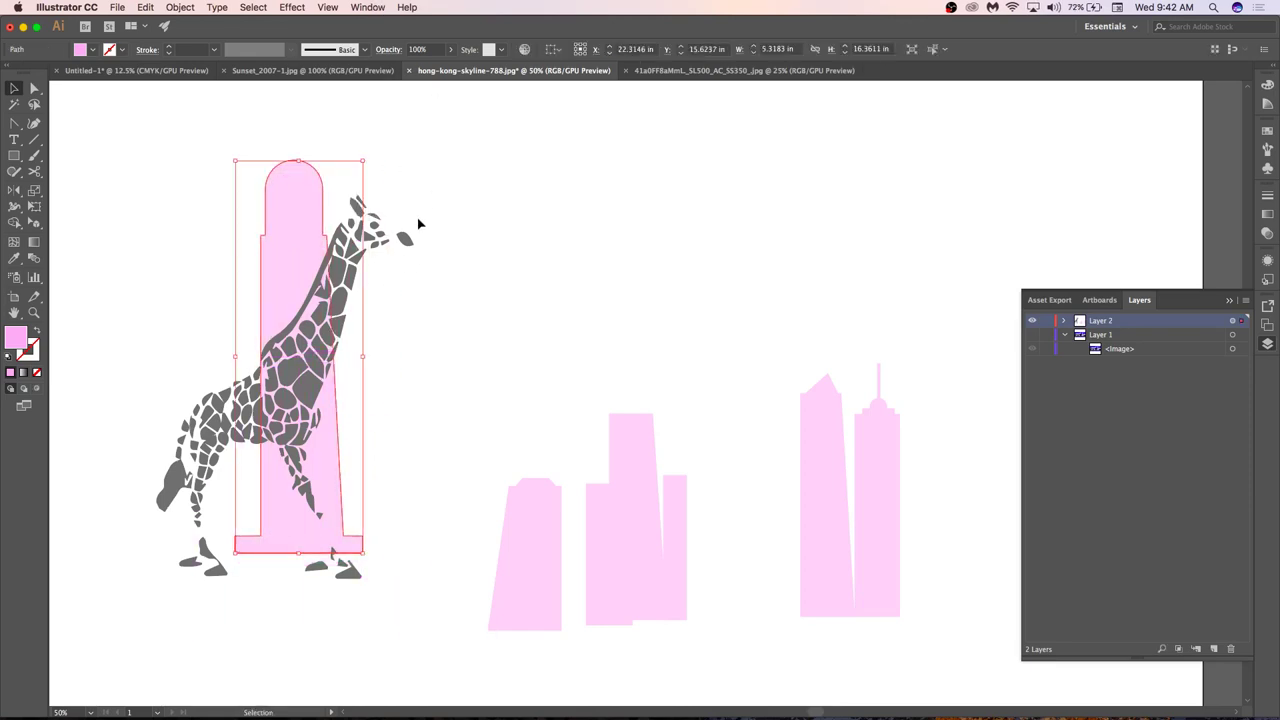
left_click(457, 243)
left_click(297, 209)
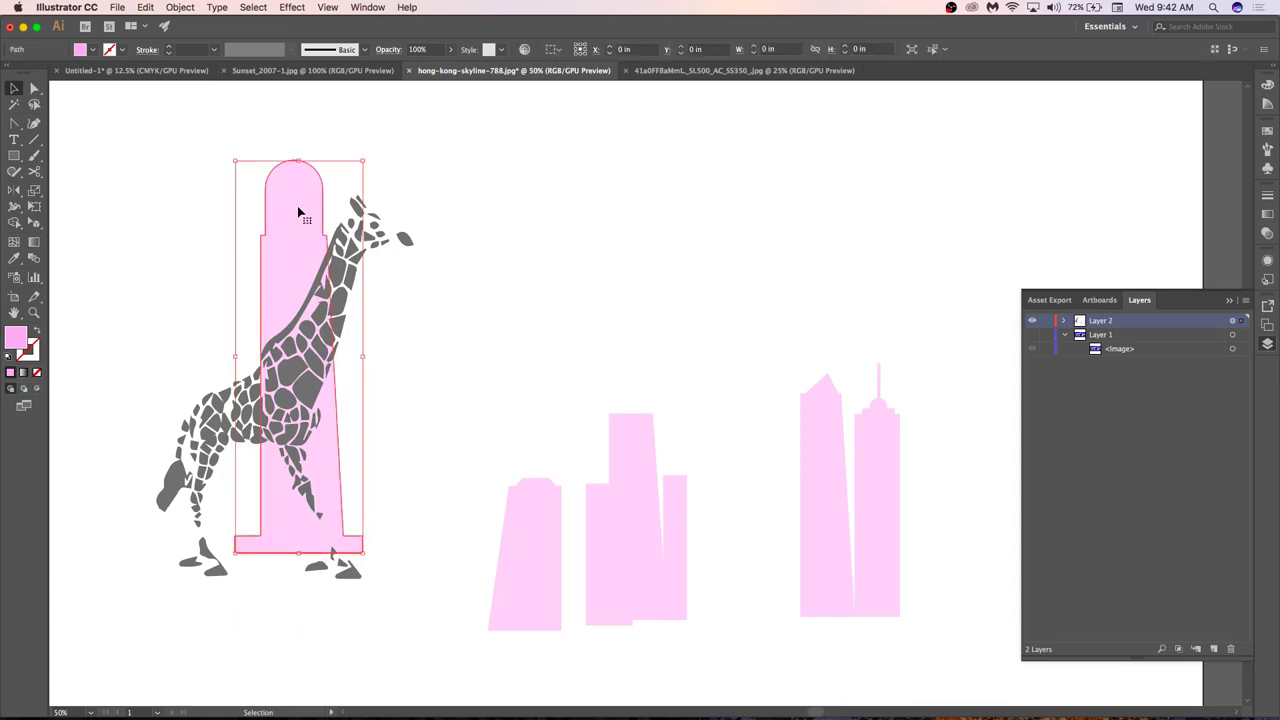
left_click_drag(290, 212, 722, 258)
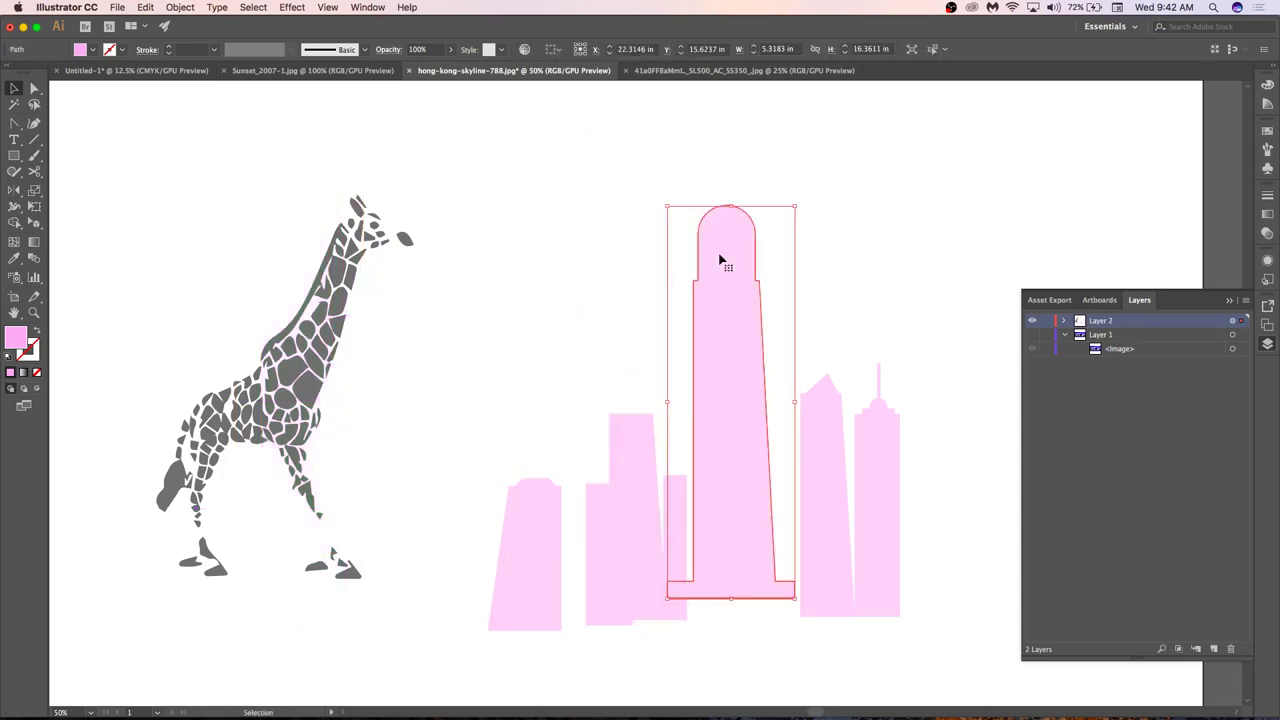
left_click(446, 199)
Select all the giraffe's pieces and rotate the giraffe to lean forward.
left_click_drag(416, 166, 146, 580)
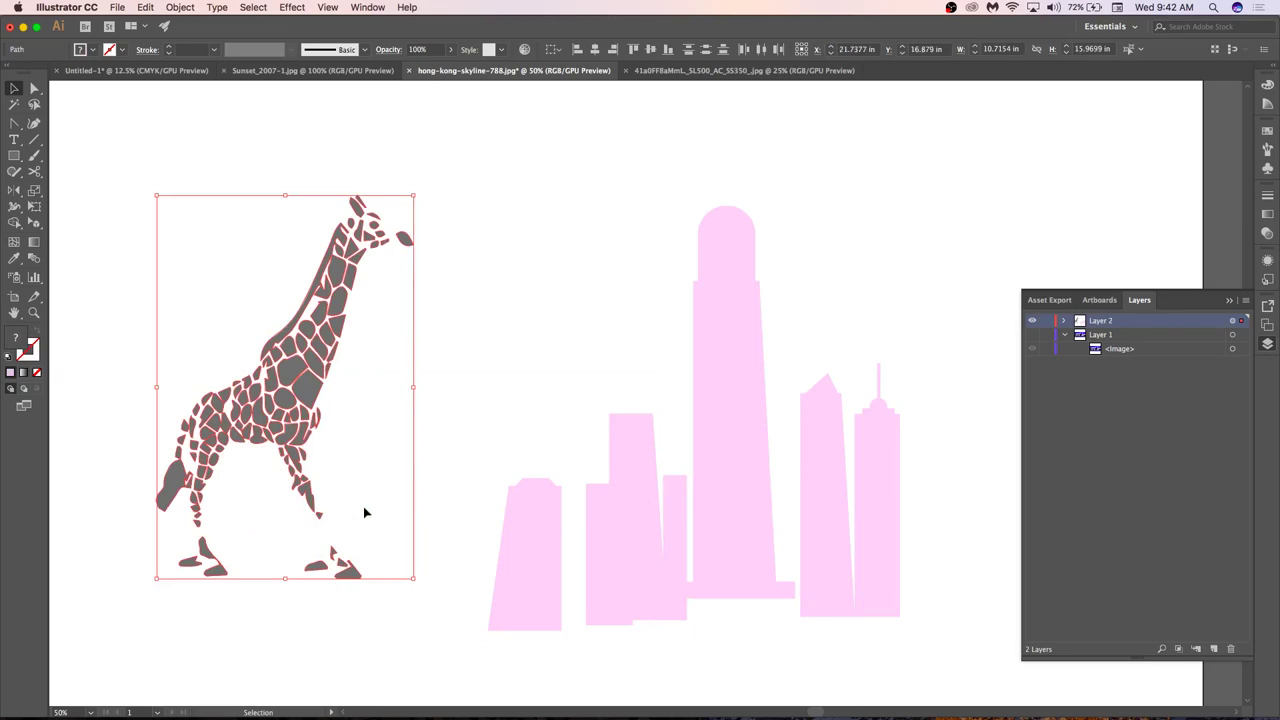
key("r")
left_click_drag(392, 517, 449, 571)
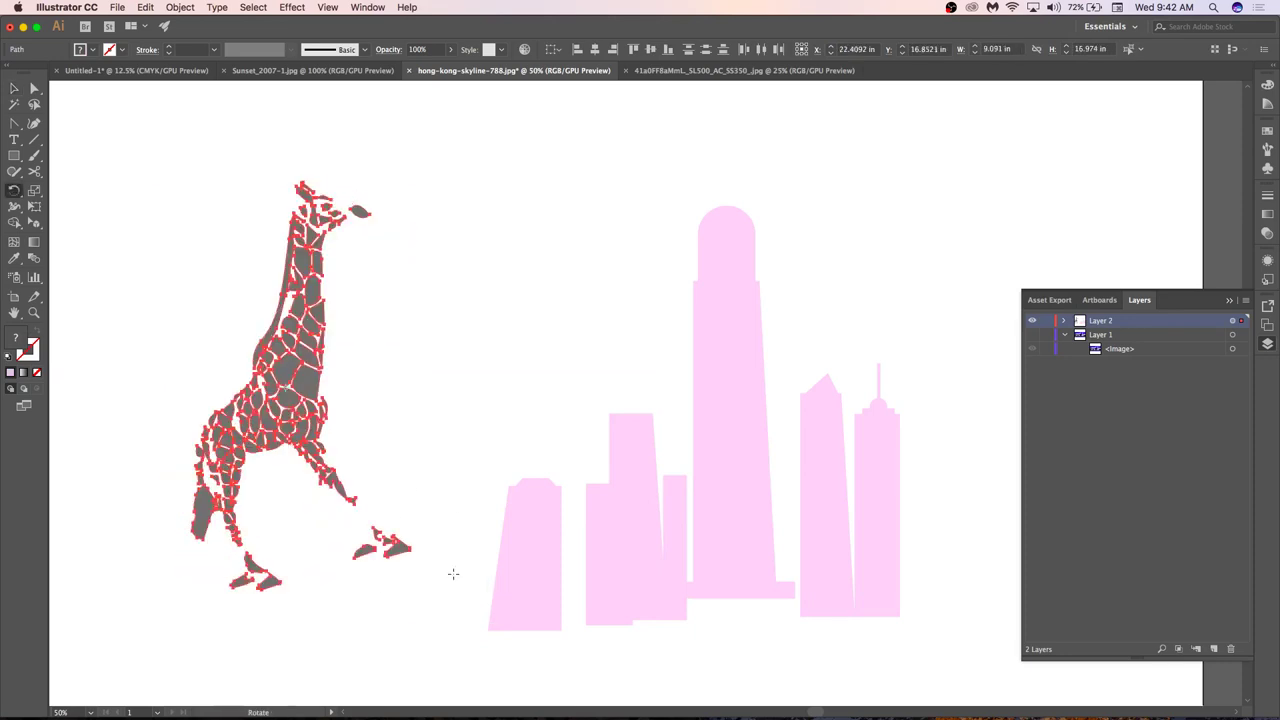
key("v")
left_click(474, 432)
left_click(407, 7)
mouse_move(368, 7)
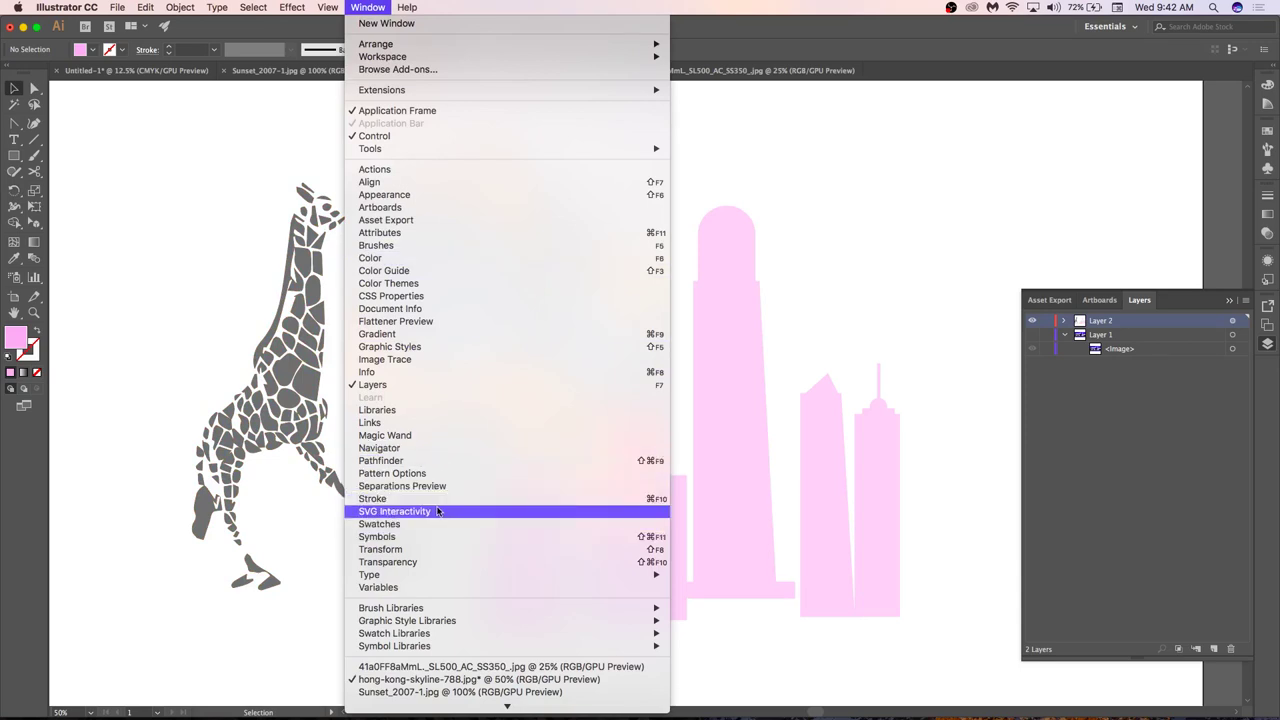
Show the Pathfinder panel via Window > Pathfinder.
left_click(437, 462)
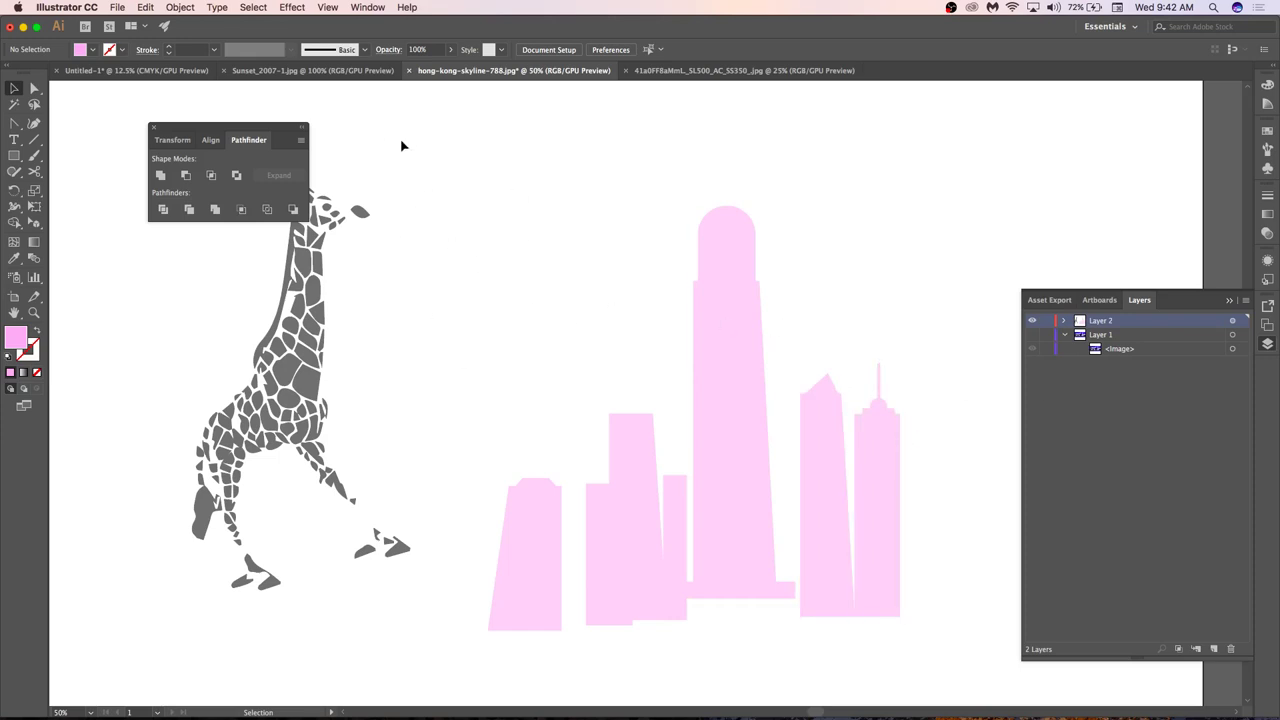
Move the giraffe's neck and upper body onto the tall tower, rotate it upright and enlarge it.
left_click_drag(403, 143, 145, 430)
left_click_drag(315, 355, 749, 432)
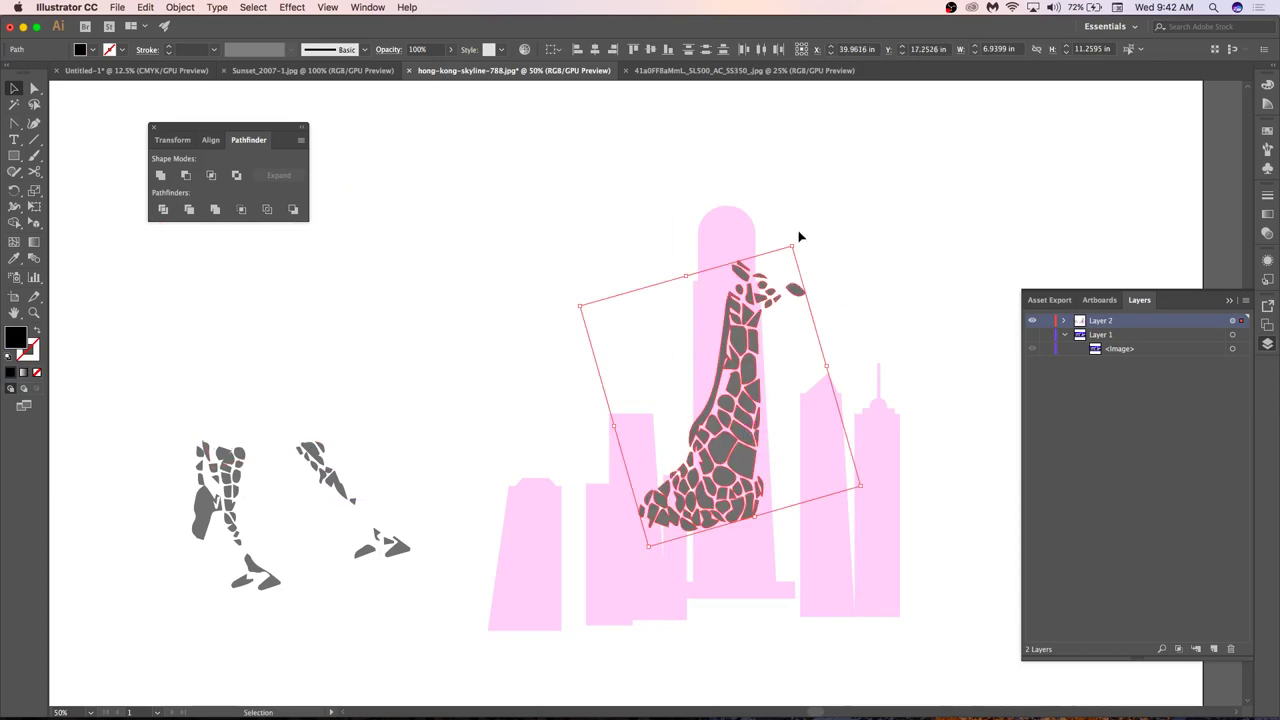
left_click_drag(795, 241, 785, 250)
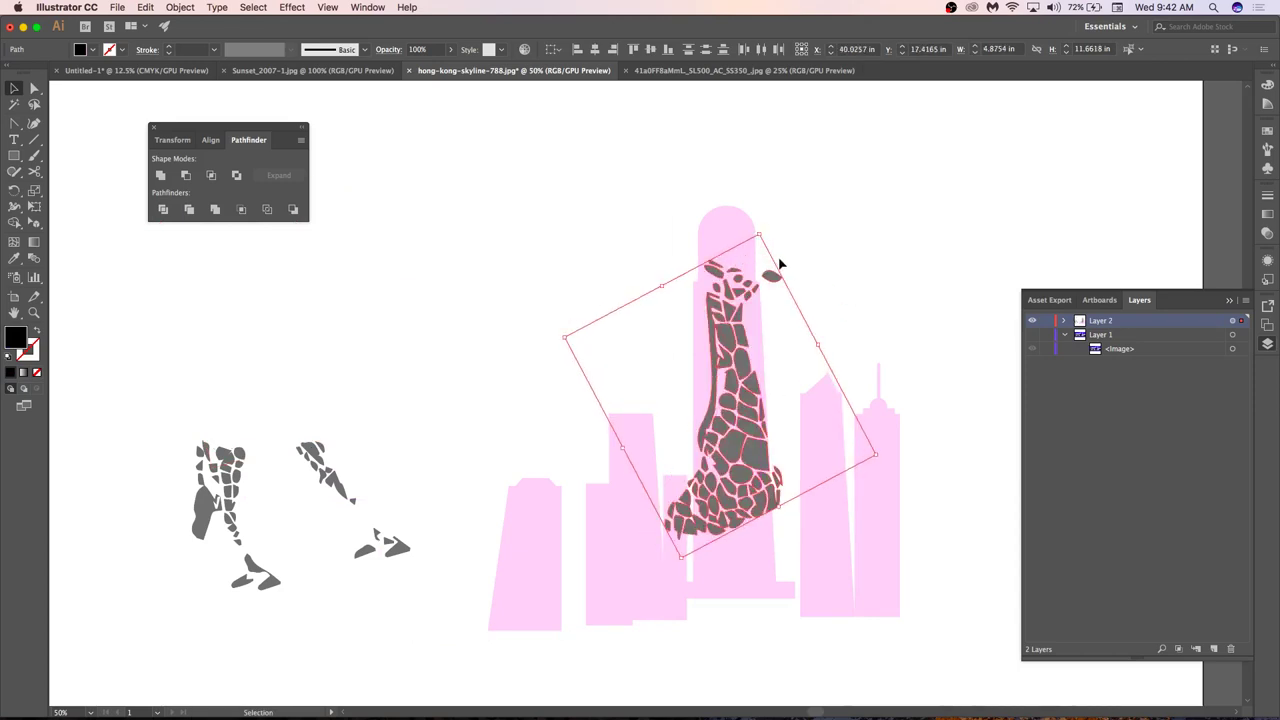
key("s")
left_click_drag(877, 643, 883, 645)
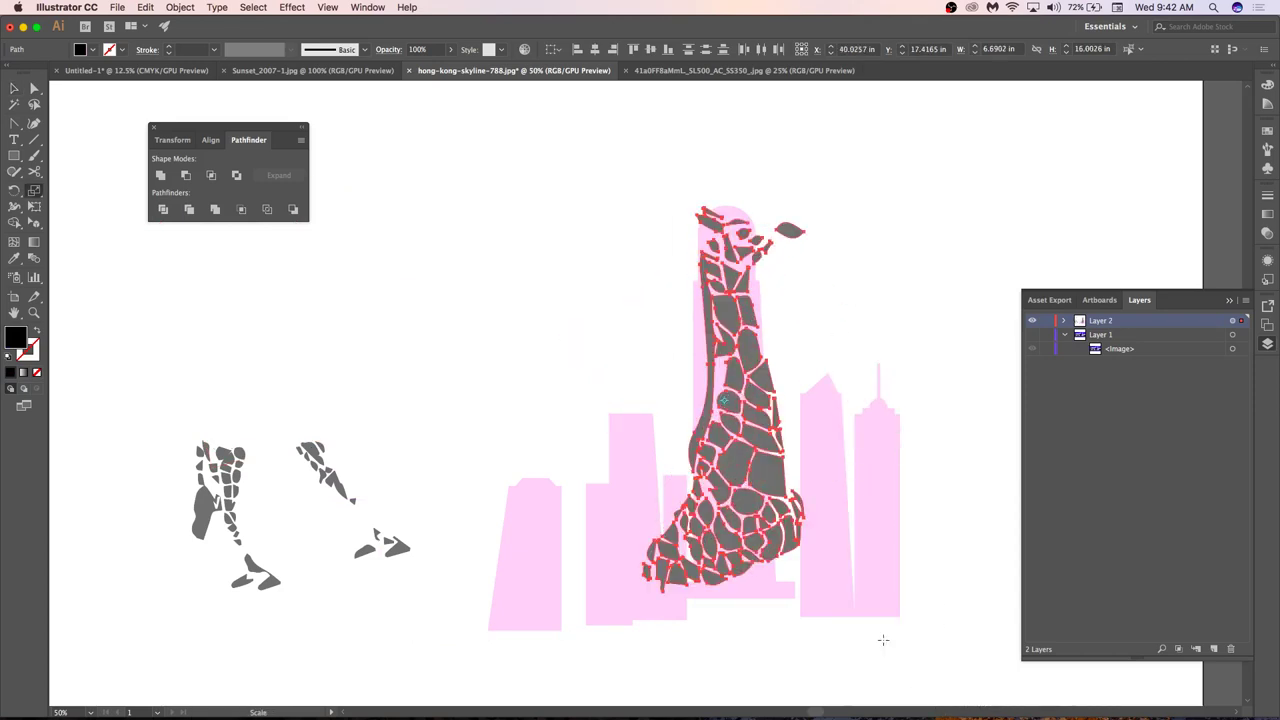
key("v")
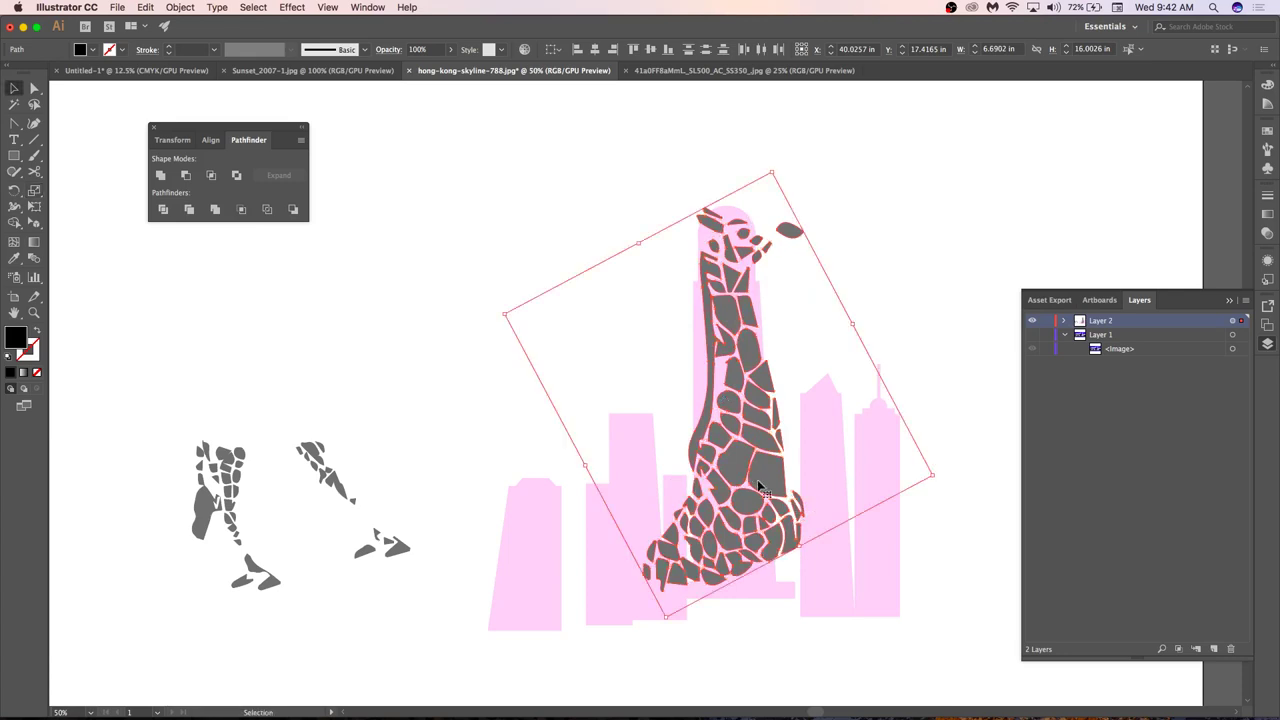
Add the pink tower to the selection and apply Pathfinder Minus Front to cut out the giraffe.
left_click(697, 352)
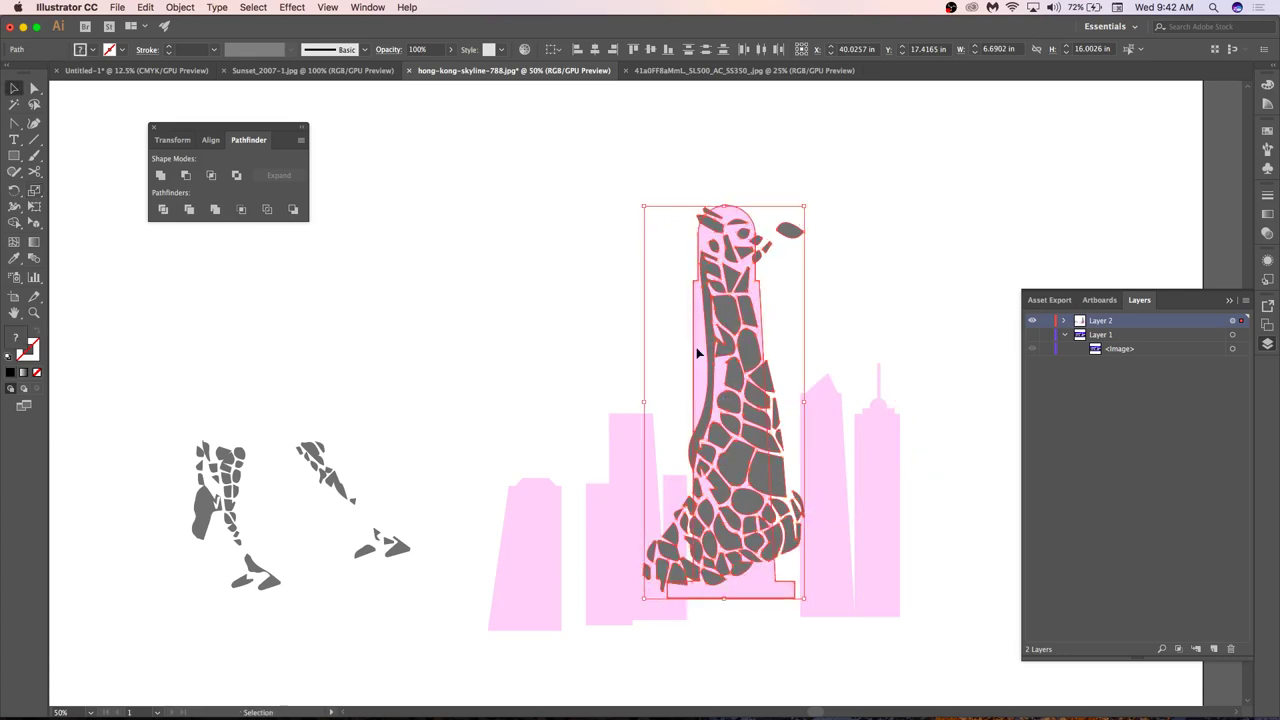
right_click(699, 349)
key("Escape")
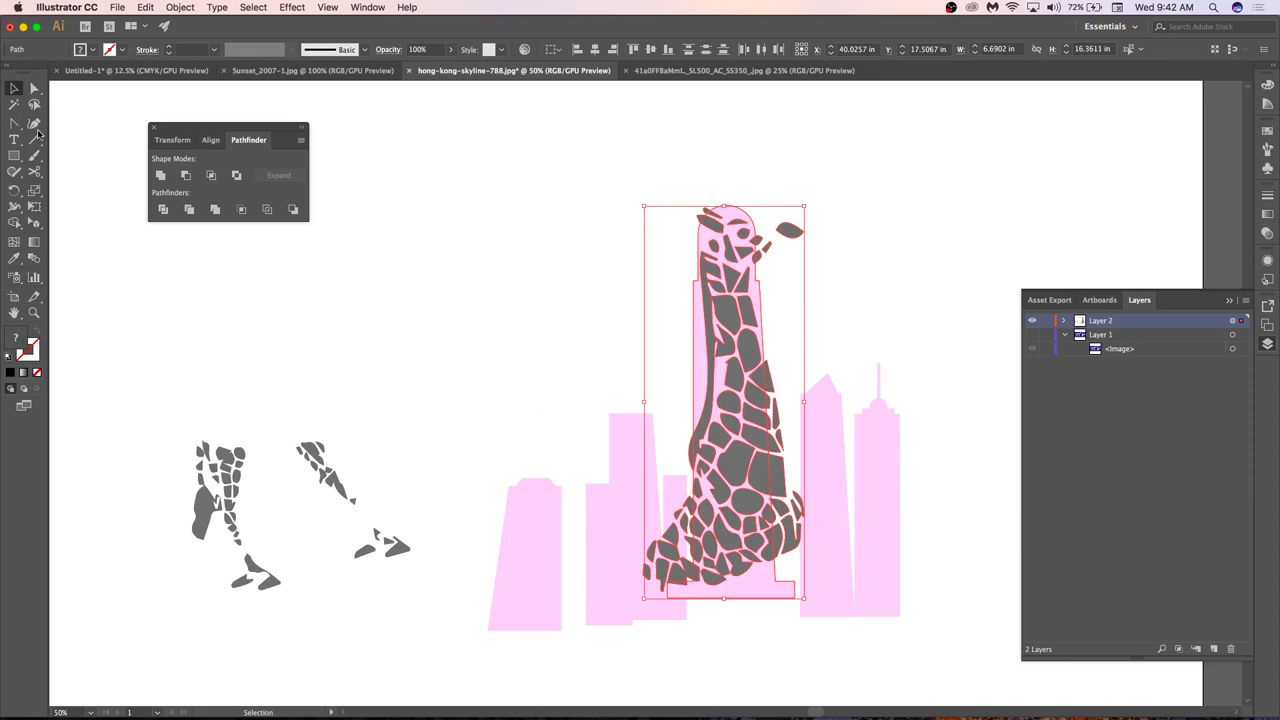
left_click(185, 175)
left_click(840, 238)
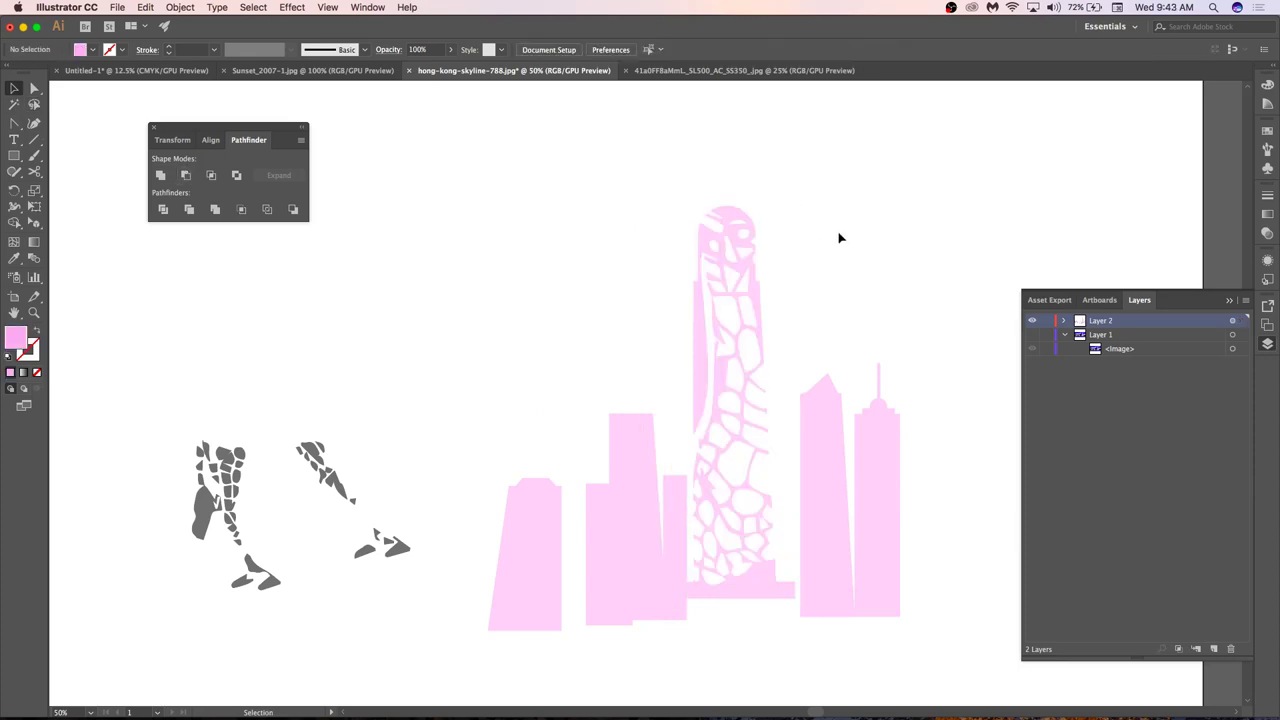
Undo the cut-out and reposition the pink tower behind the giraffe neck pieces.
key("super+z")
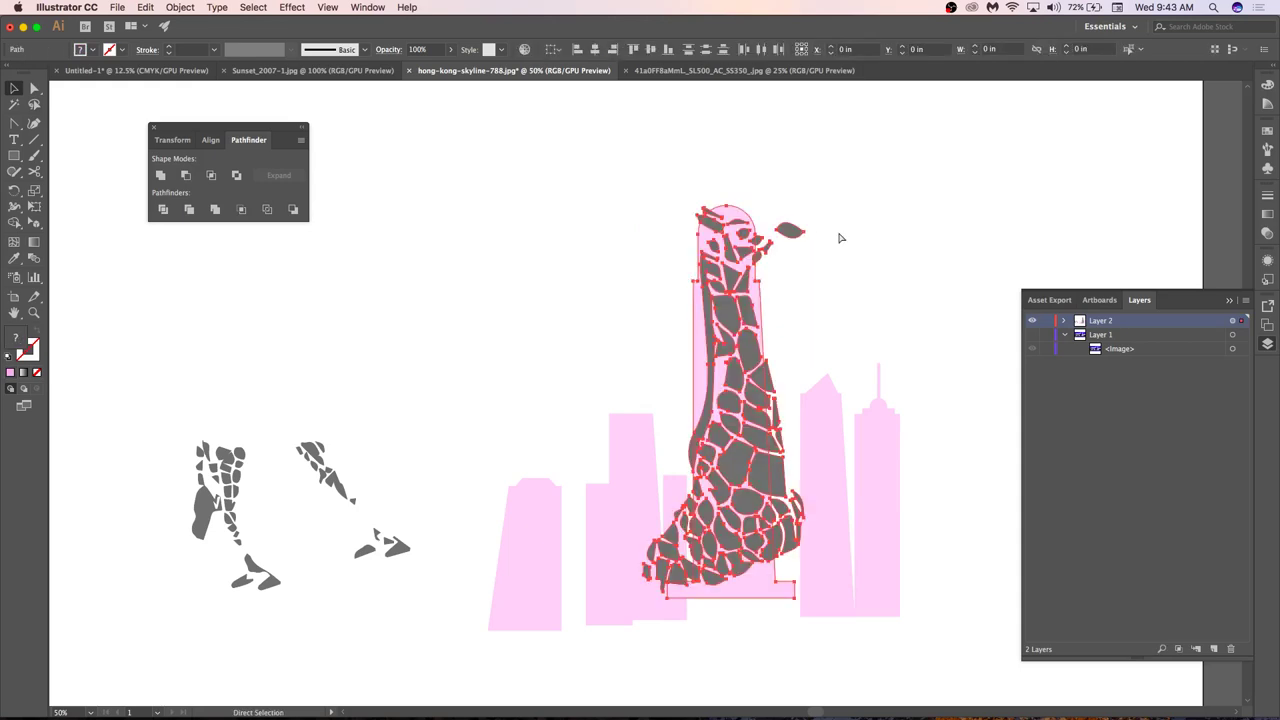
key("super+z")
key("super+z")
left_click_drag(740, 370, 430, 262)
left_click(680, 318)
left_click(745, 340)
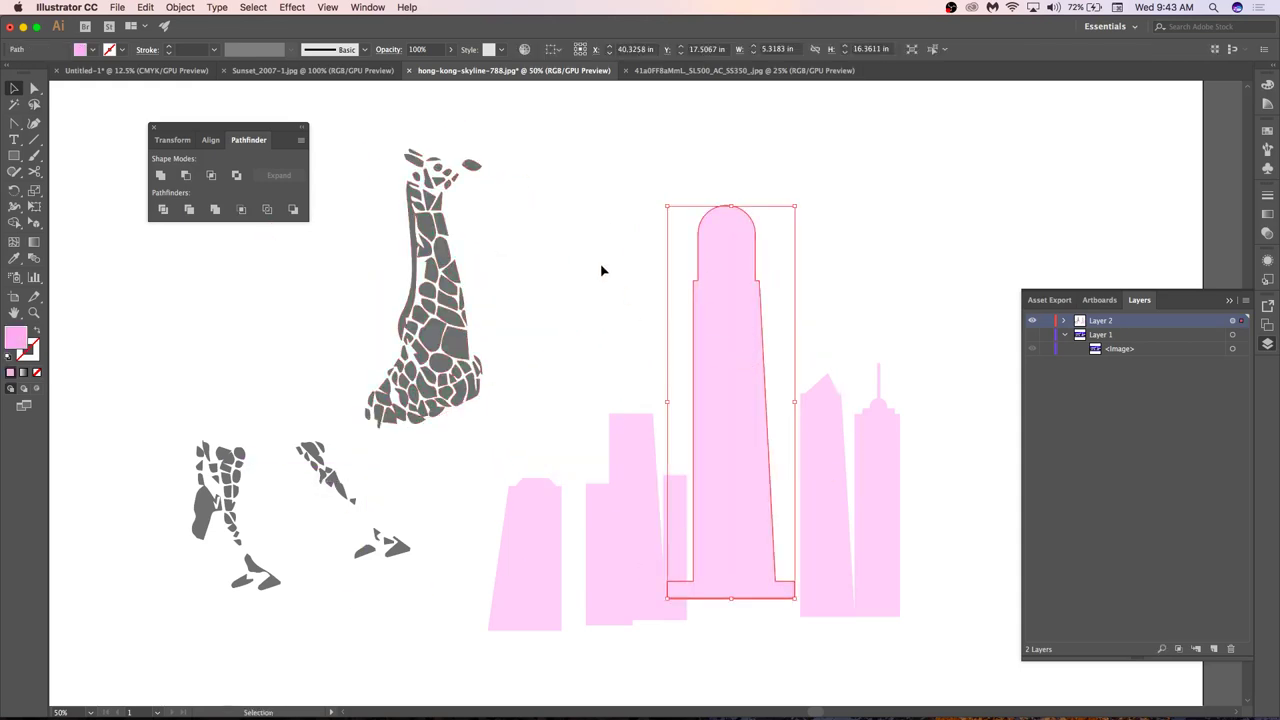
left_click_drag(534, 128, 355, 446)
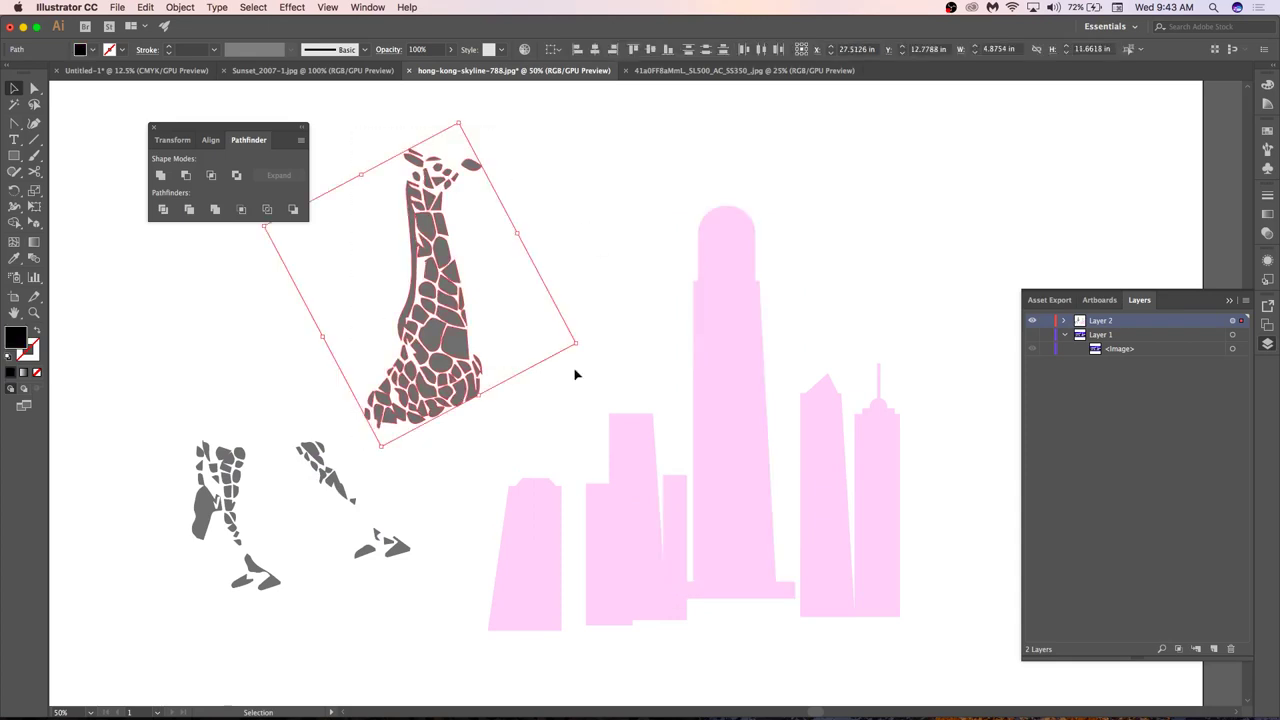
left_click_drag(737, 386, 447, 301)
left_click(573, 271)
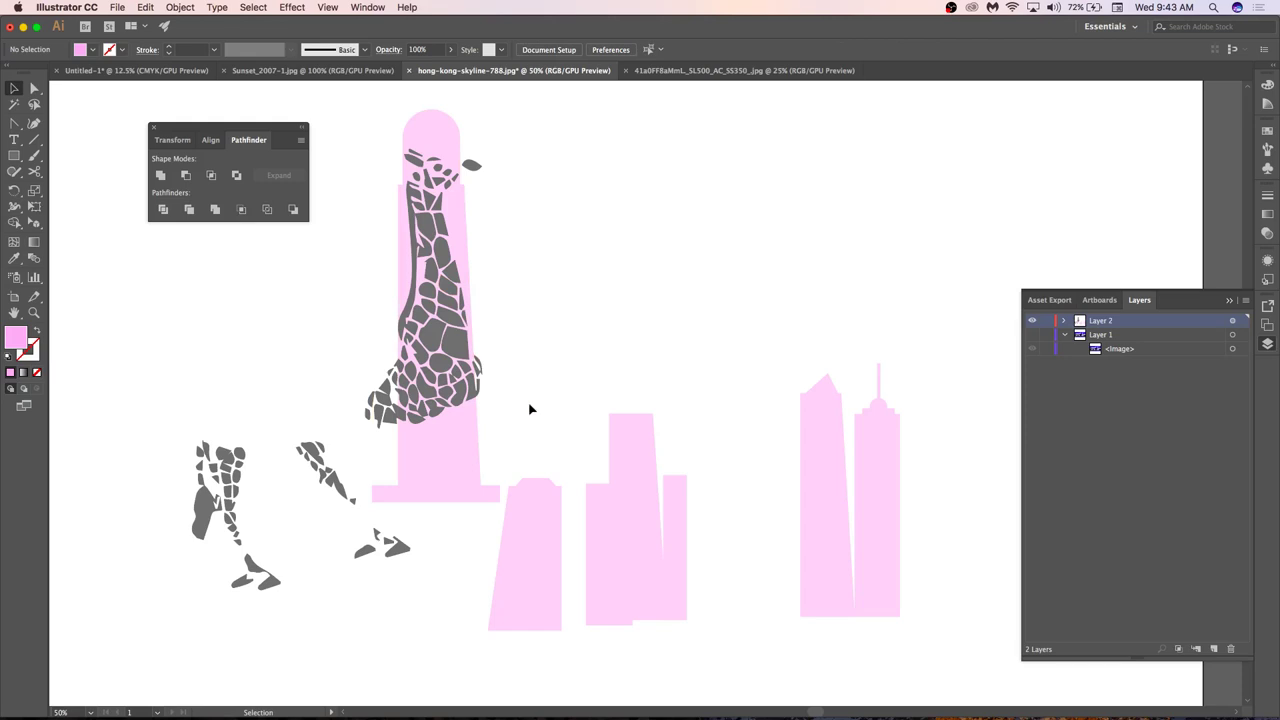
Select the tower and giraffe pieces together and enlarge them with the Scale tool.
left_click_drag(526, 421, 337, 128)
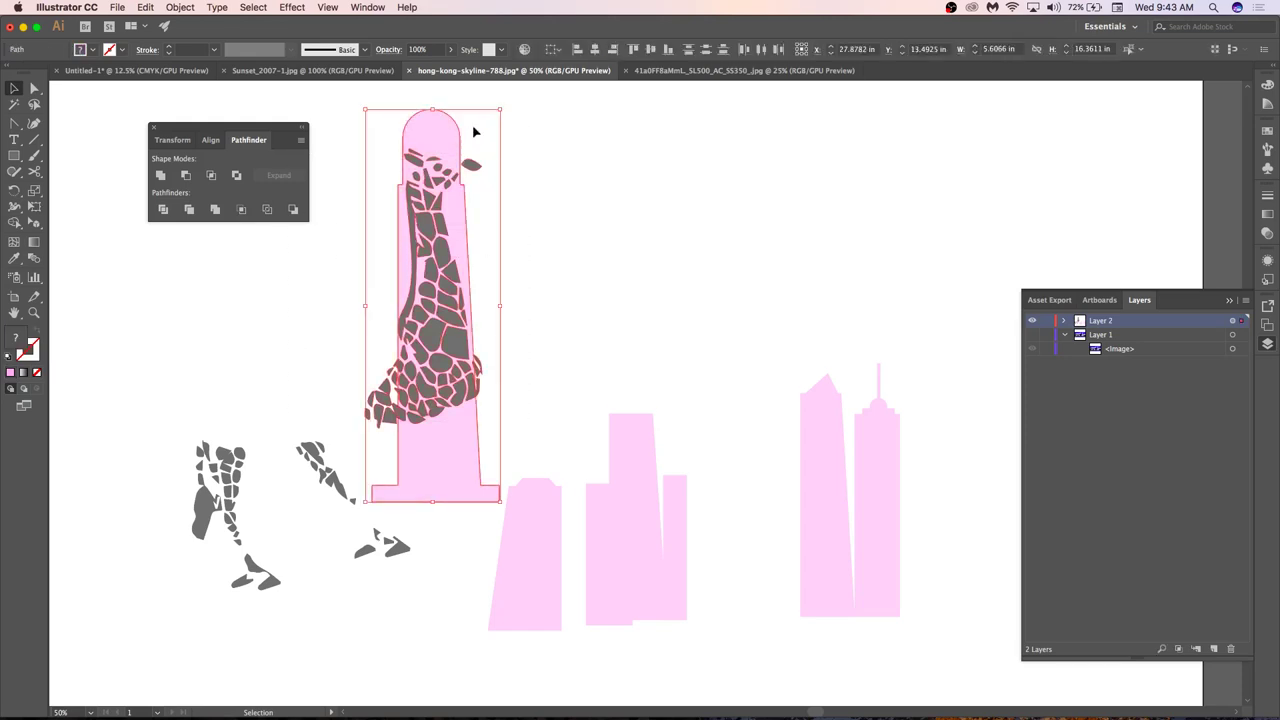
left_click(432, 126)
left_click_drag(518, 410, 357, 123)
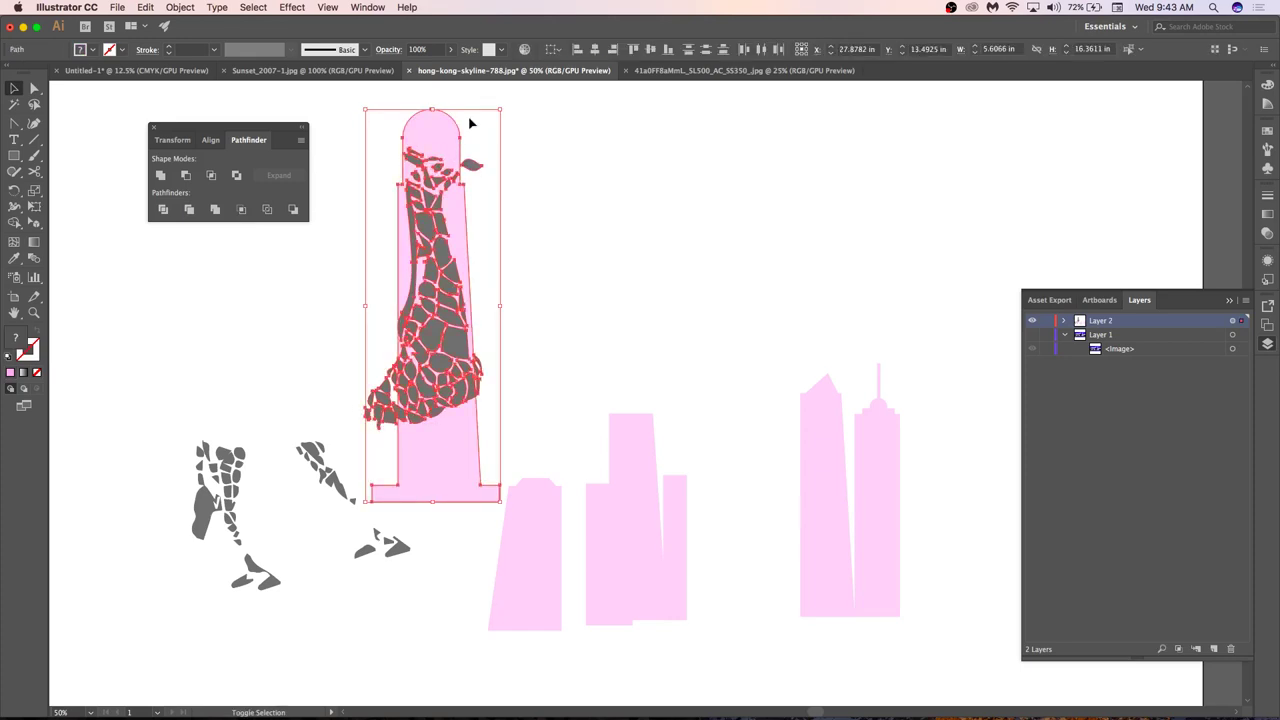
key("s")
left_click_drag(445, 155, 562, 380)
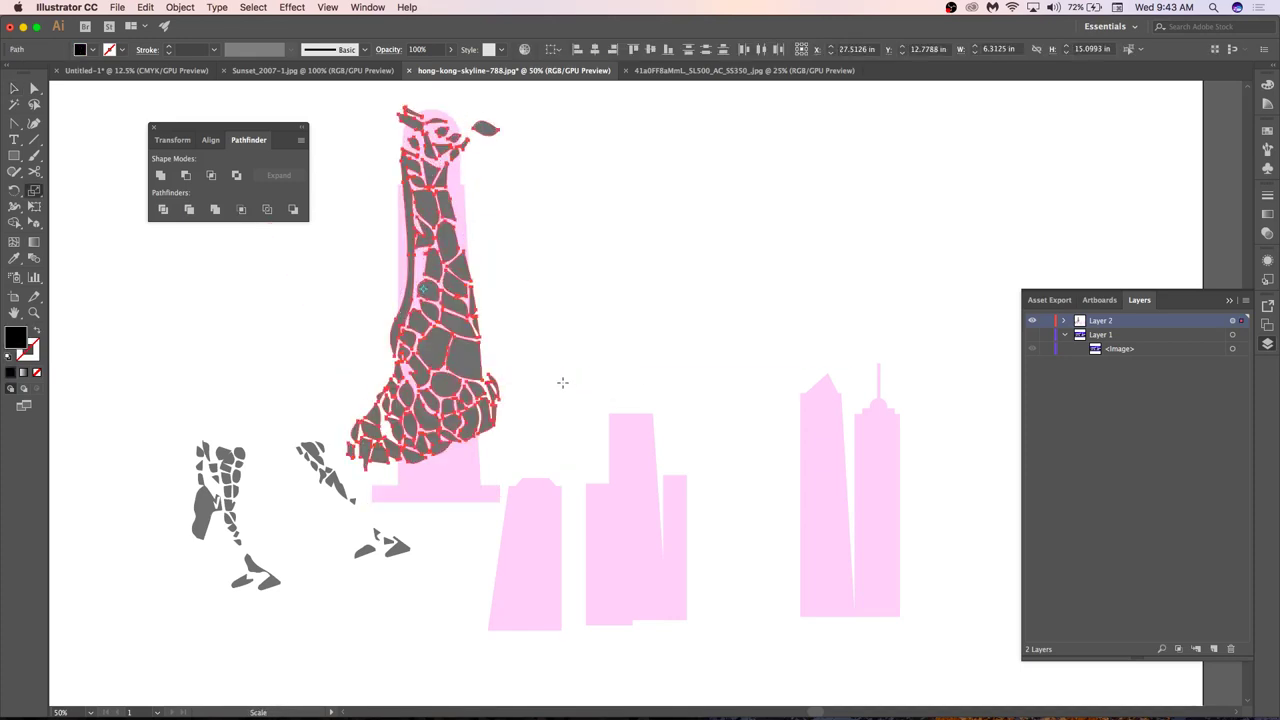
key("v")
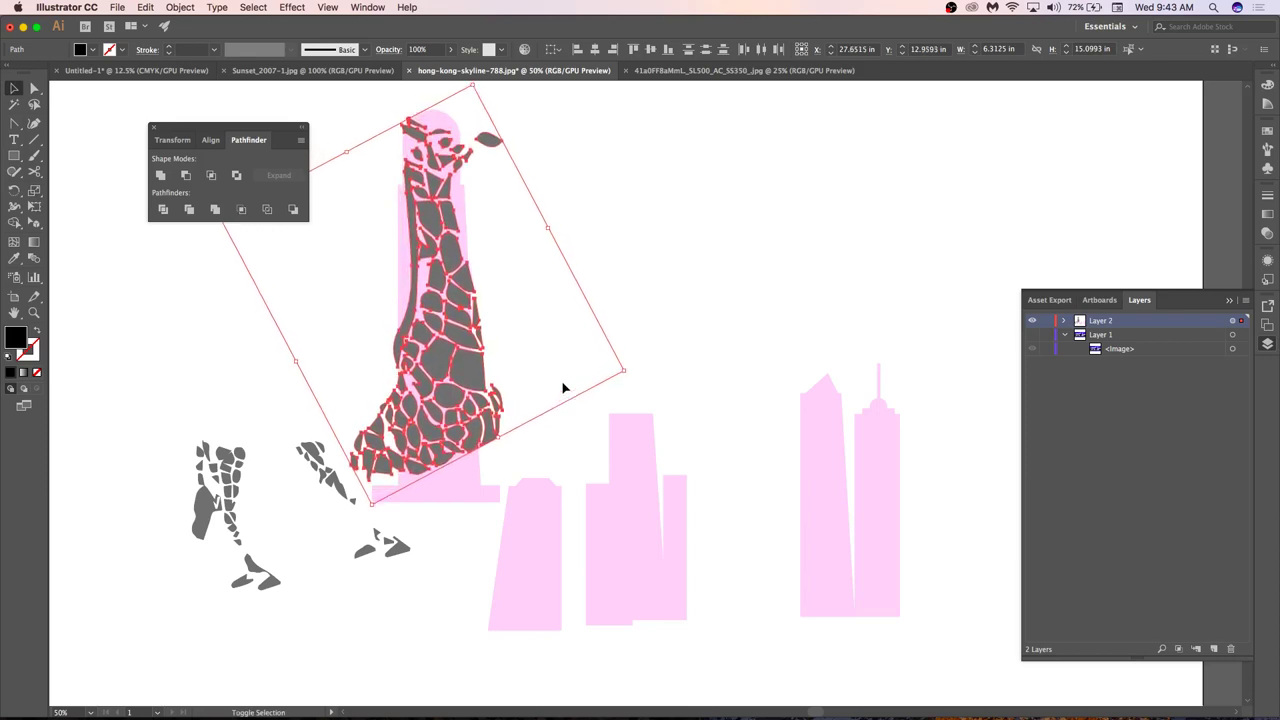
Nudge the giraffe pieces onto the tower and cut them out with Pathfinder Minus Front.
key("shift+Down")
key("shift+Down")
key("shift+Down")
key("shift+Down")
key("shift+Down")
key("shift+Right")
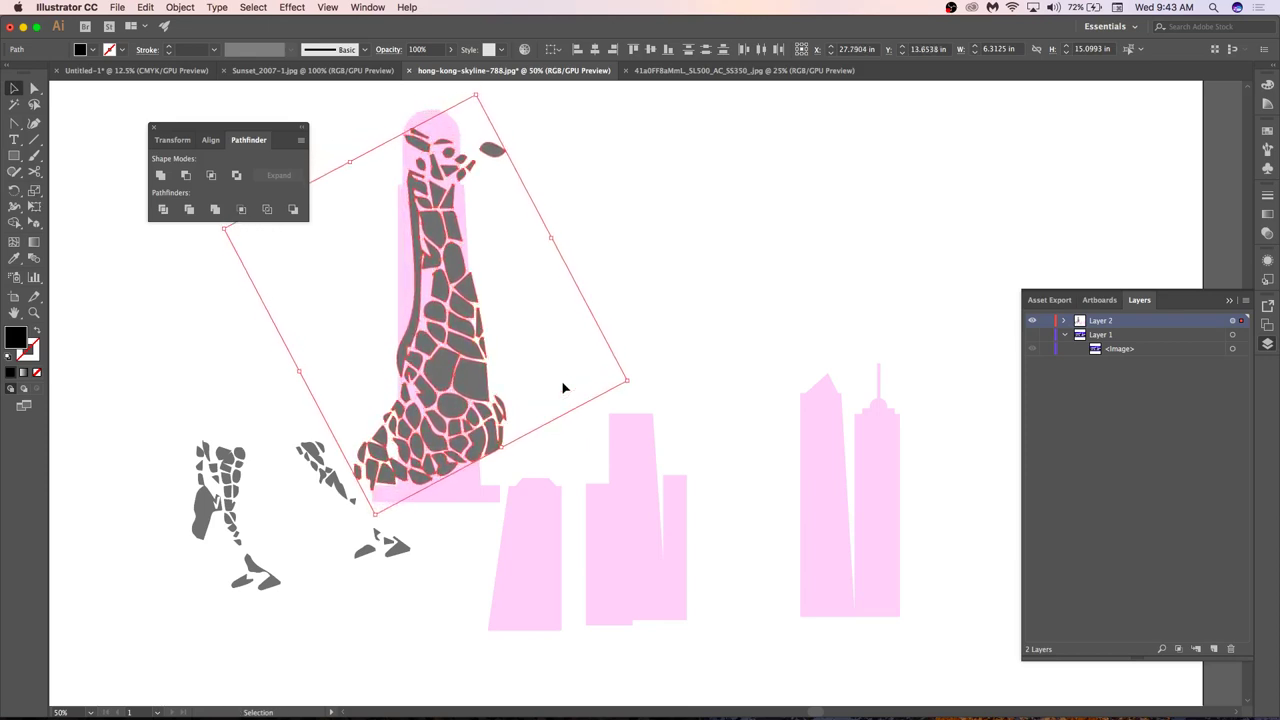
left_click(404, 262, "shift")
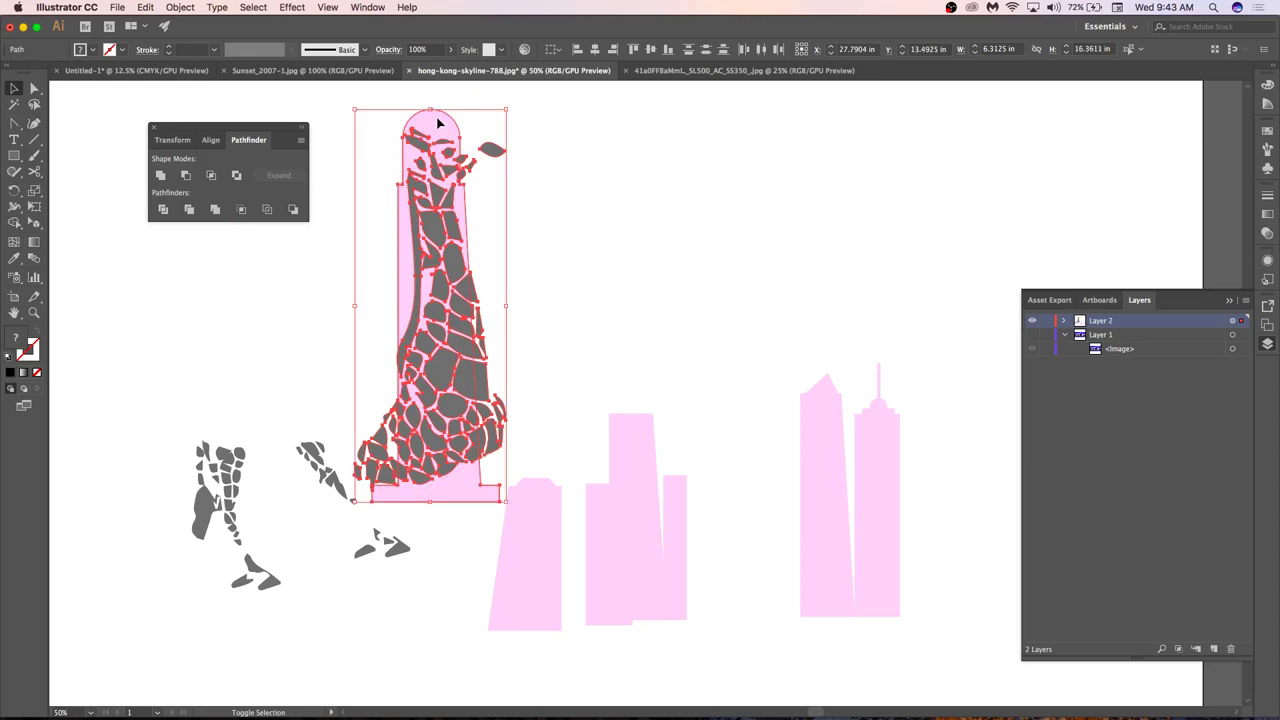
left_click(185, 175)
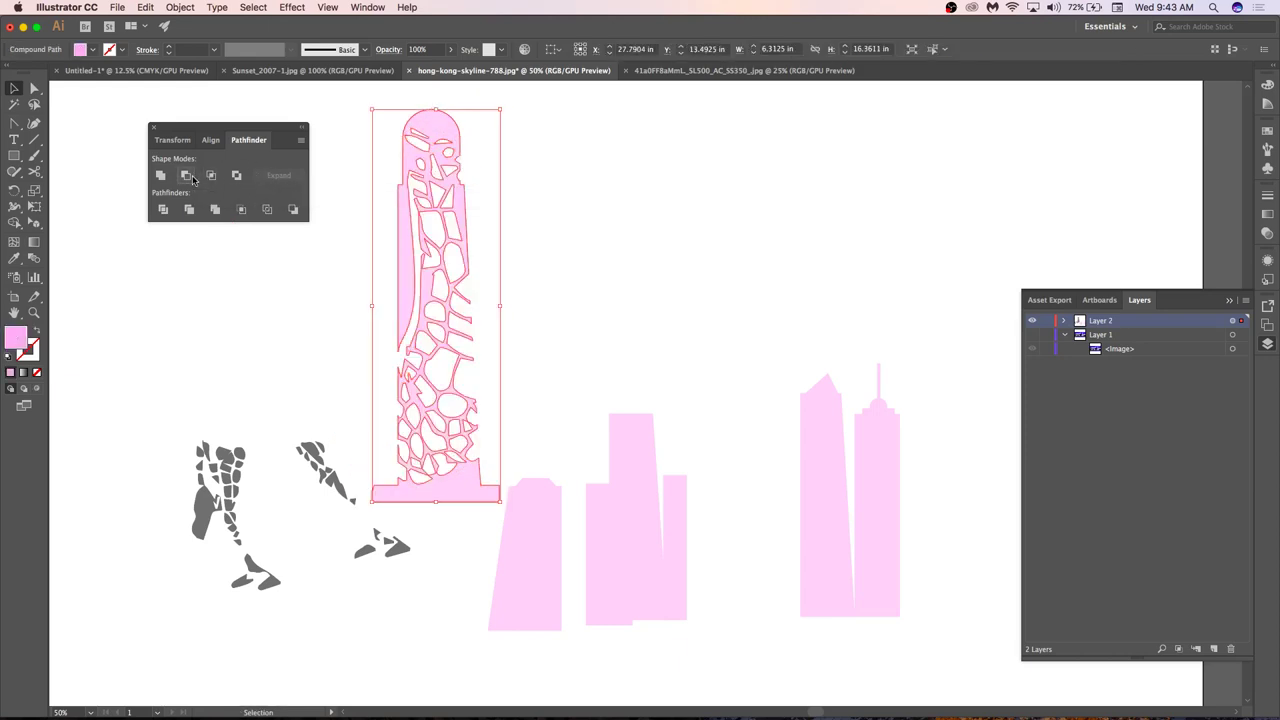
left_click(668, 207)
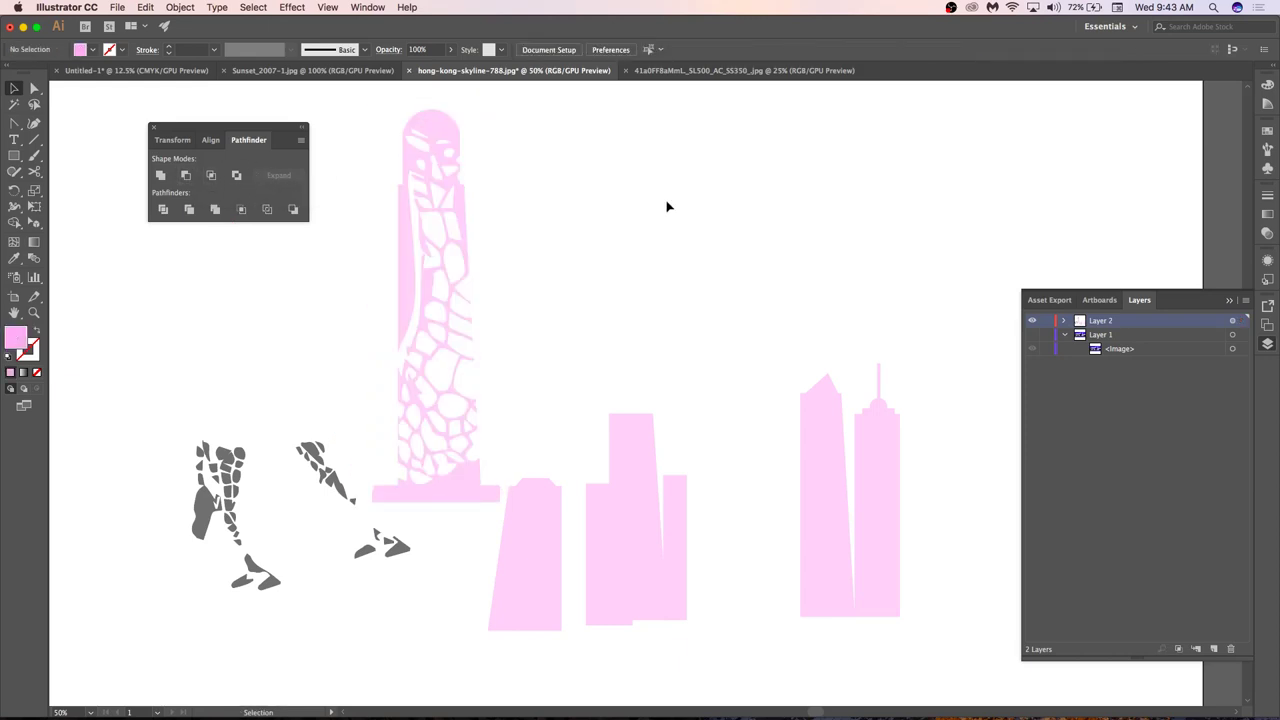
Move the giraffe-patterned tower into the middle of the pink buildings.
left_click(443, 277)
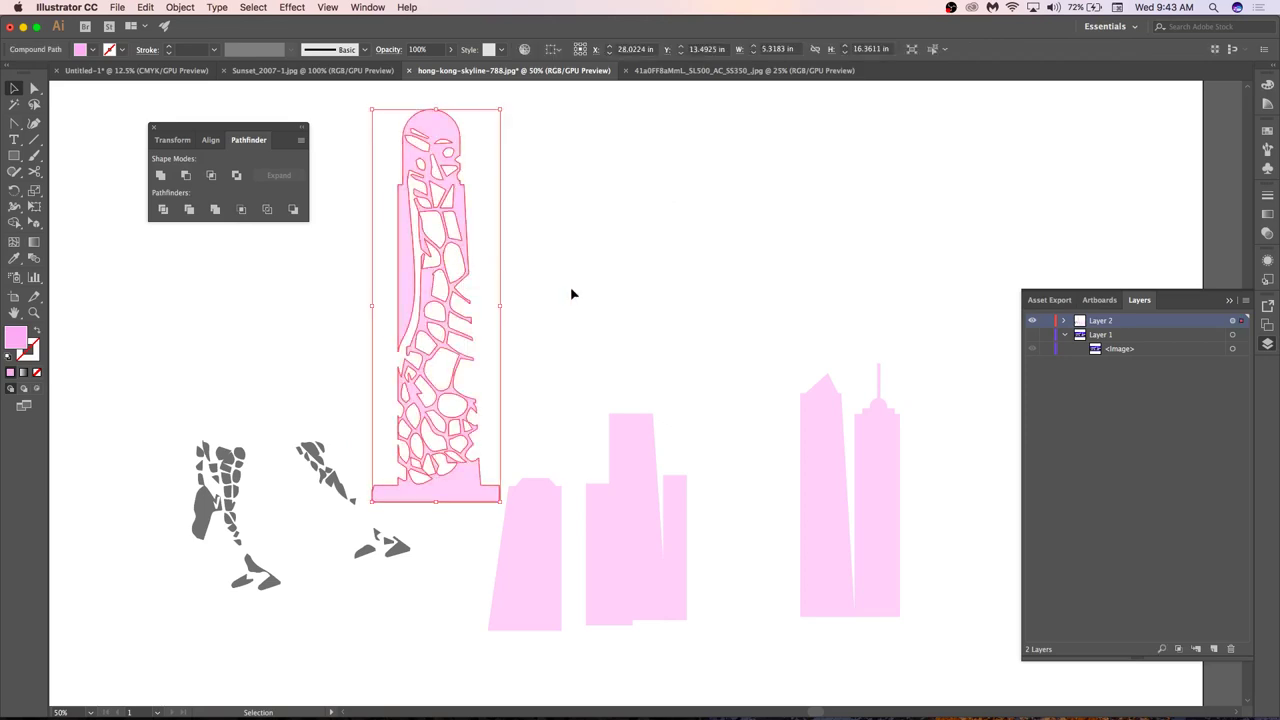
left_click_drag(443, 414, 600, 423)
left_click_drag(735, 500, 737, 523)
left_click(954, 284)
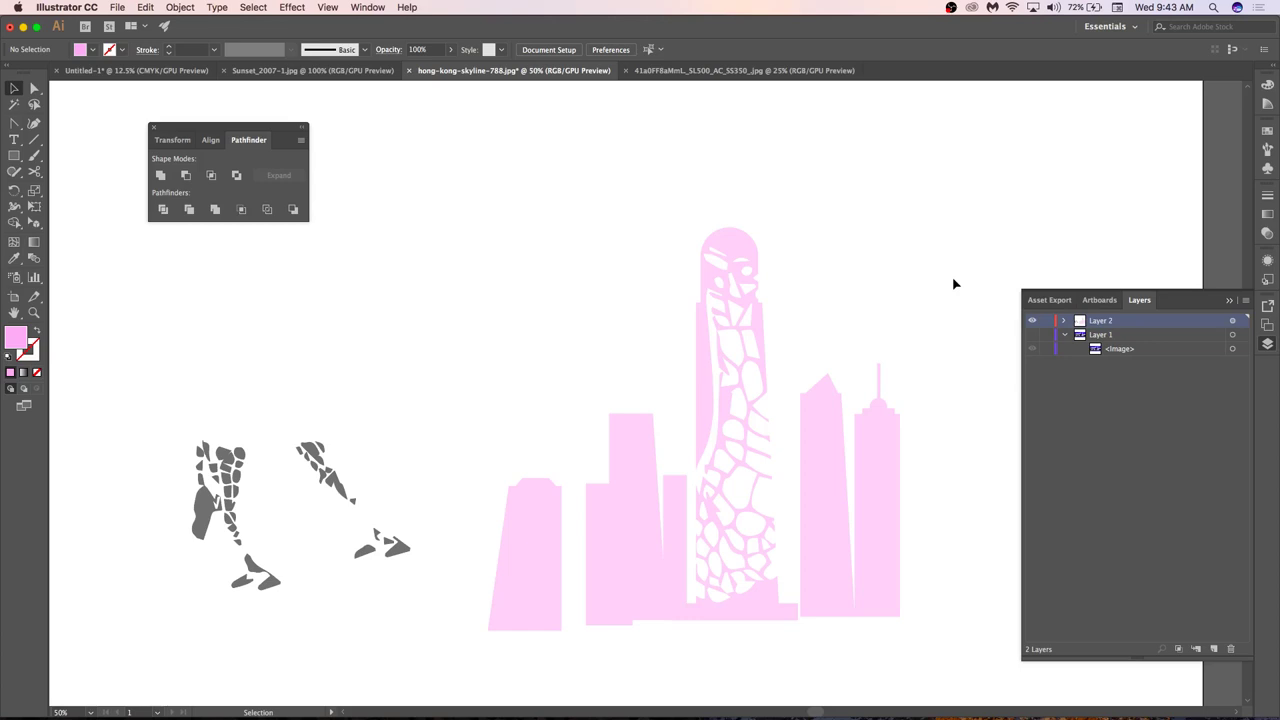
Move the pointed building aside and fit rotated, enlarged grey giraffe pieces over it.
left_click(751, 330)
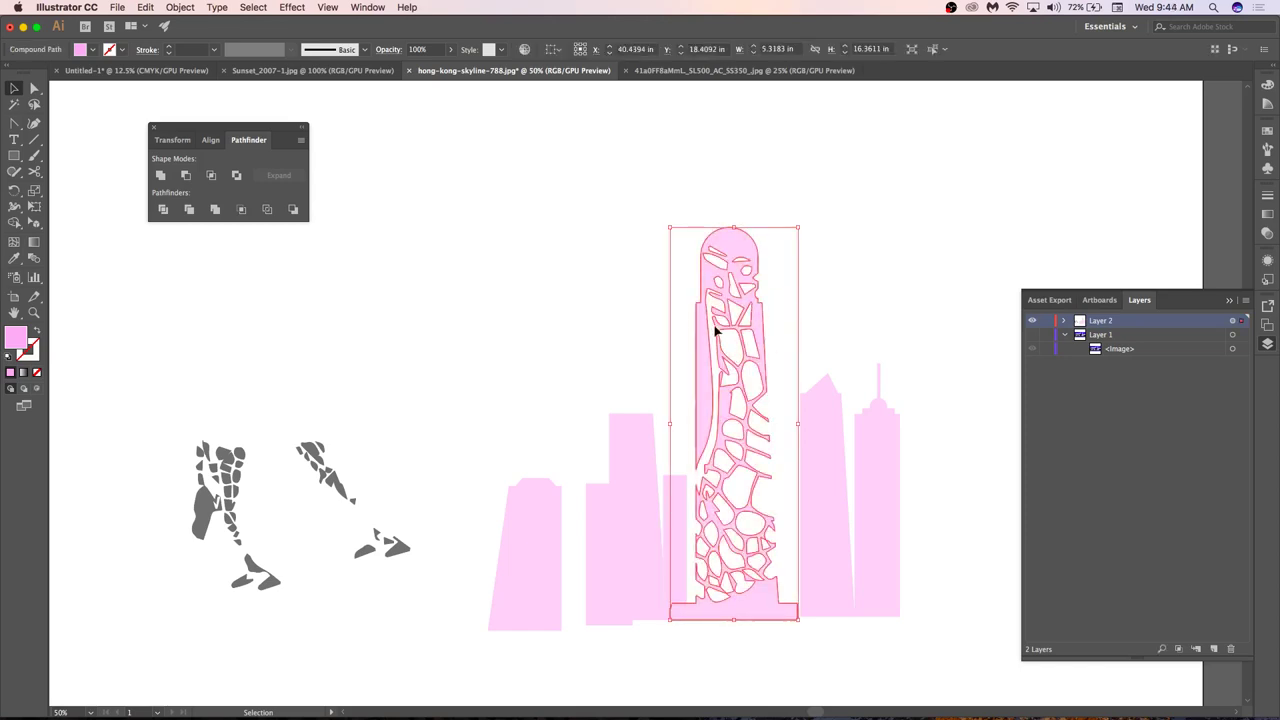
left_click_drag(167, 421, 262, 556)
left_click_drag(852, 549, 466, 350)
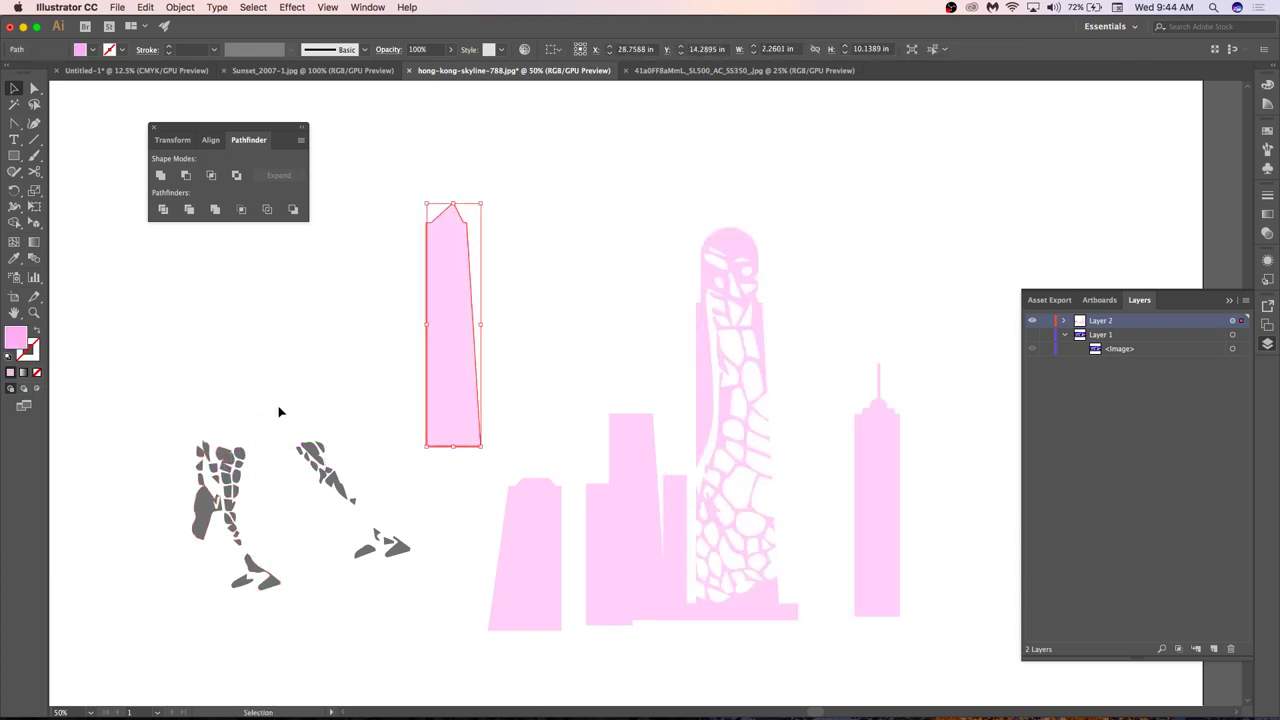
left_click_drag(215, 500, 440, 292)
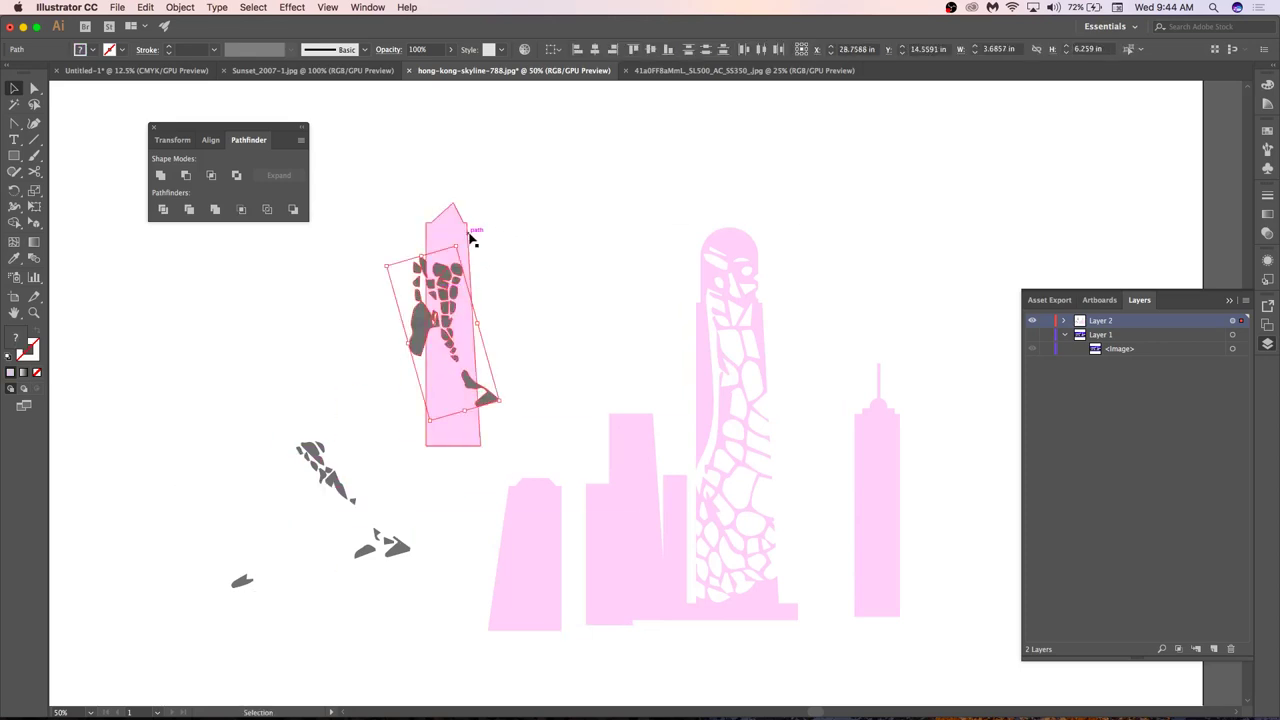
key("r")
left_click_drag(547, 278, 586, 443)
key("s")
key("v")
left_click_drag(465, 462, 450, 502)
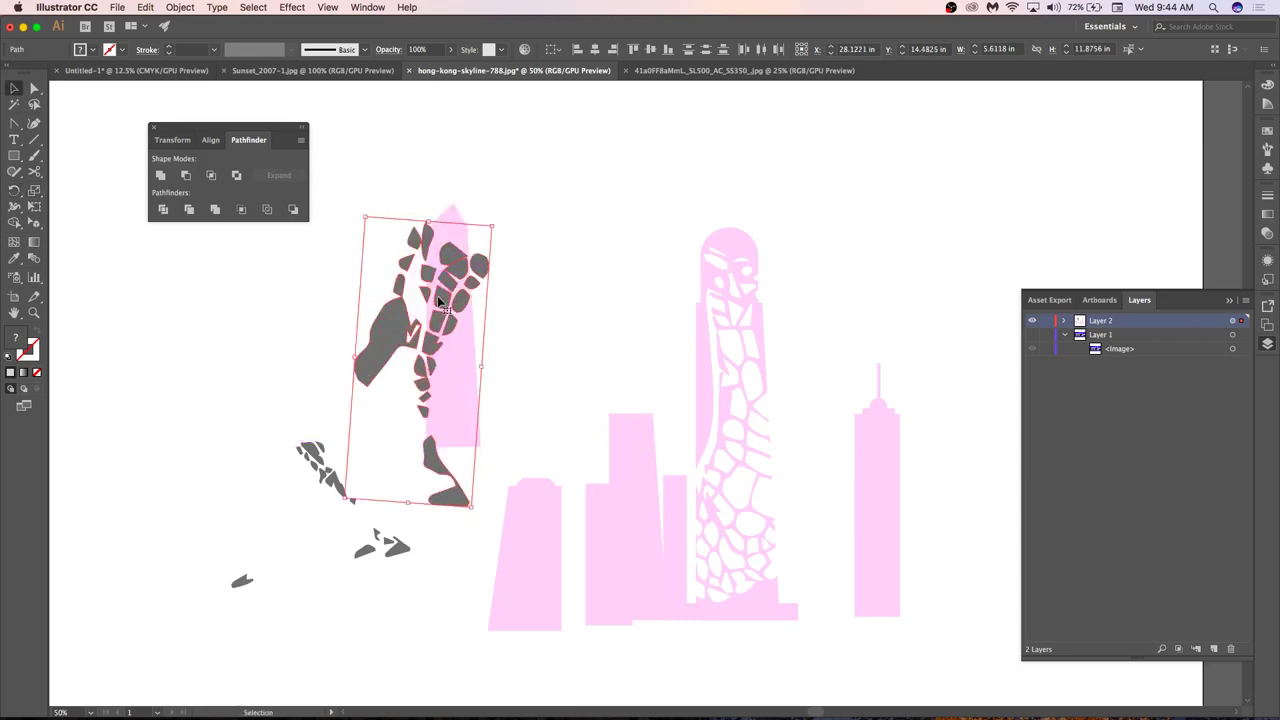
Cut the grey pieces out of the tower with Minus Front and delete the leftover fragments.
left_click(521, 219)
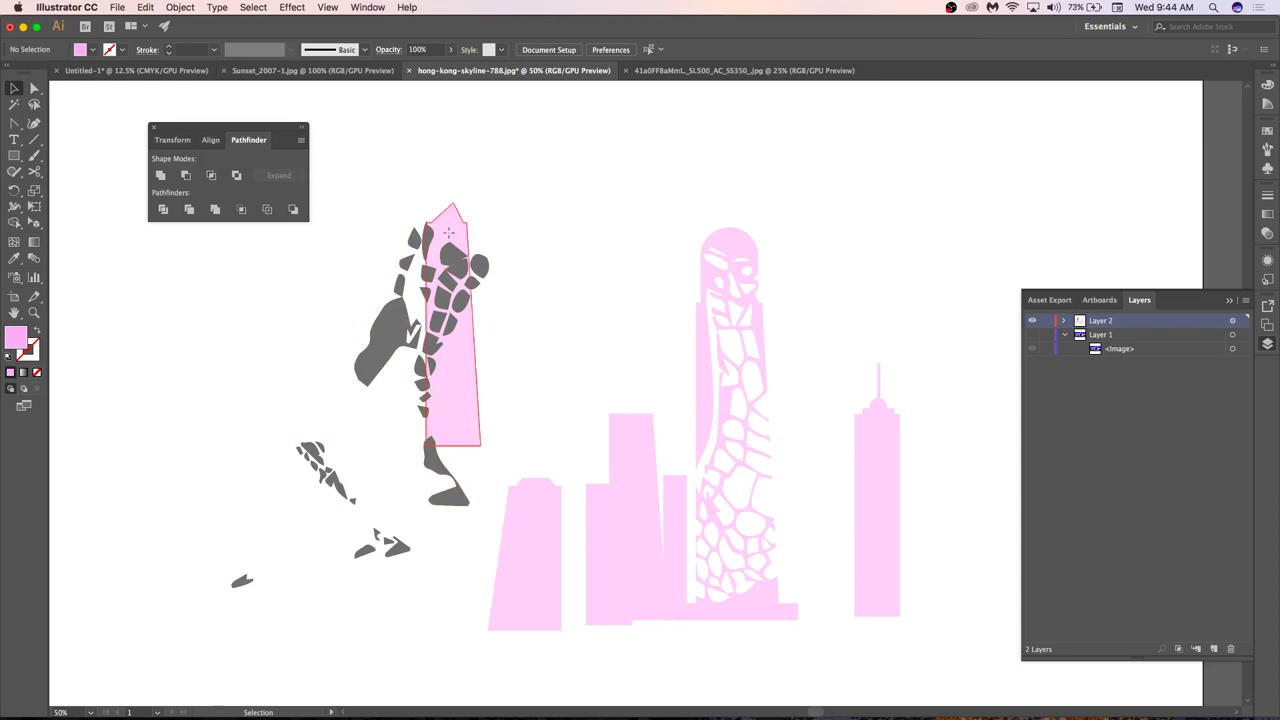
left_click(455, 285)
left_click(351, 205)
left_click(435, 296)
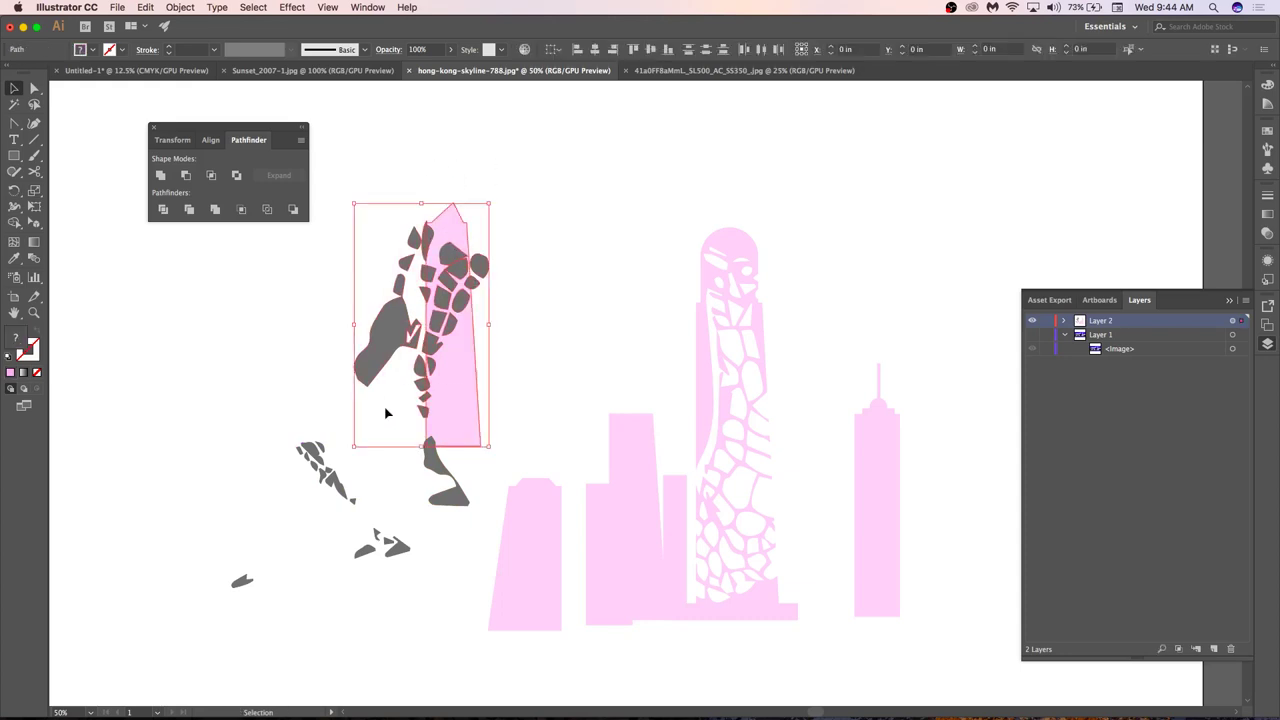
left_click(185, 175)
left_click(494, 270)
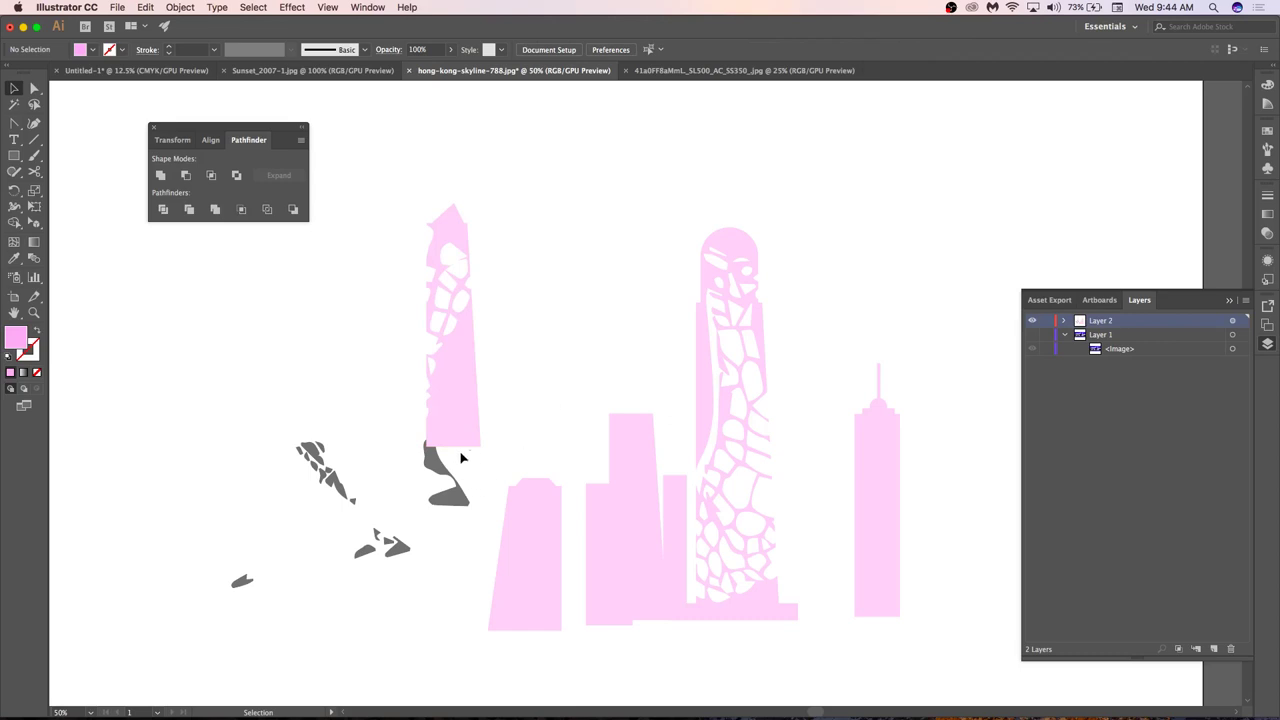
left_click_drag(470, 441, 196, 630)
key("Delete")
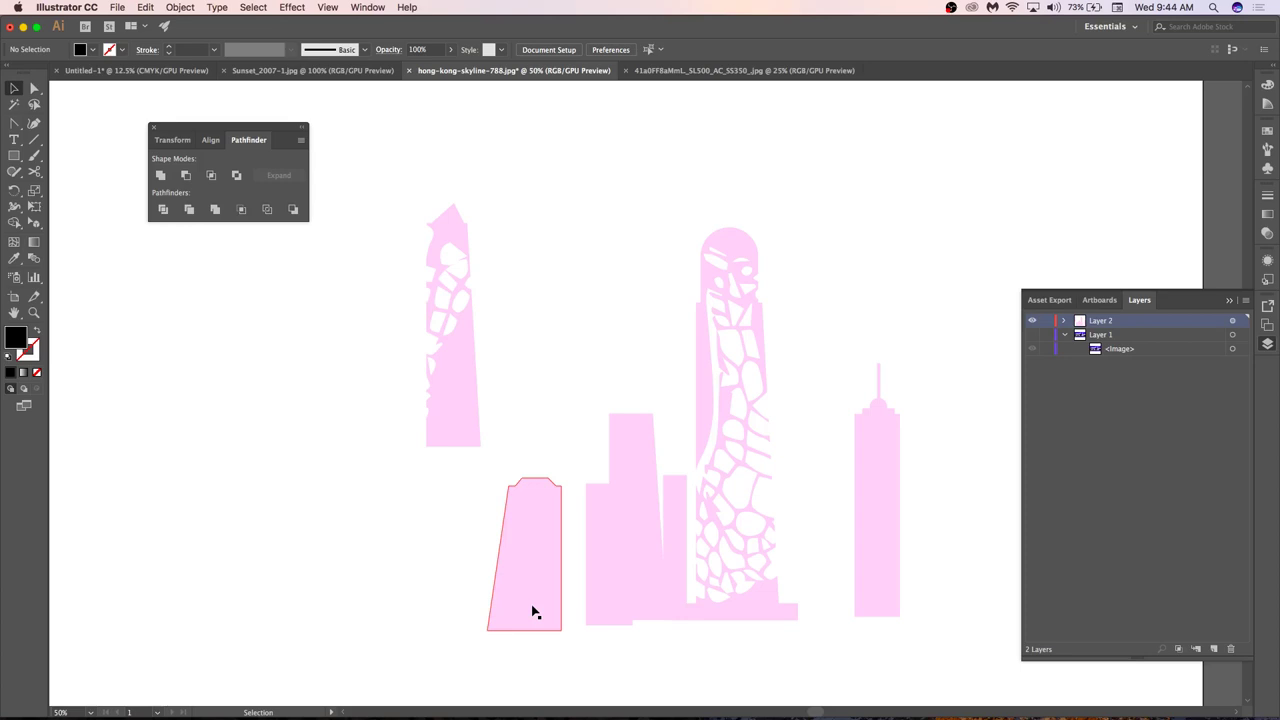
Paste both patterned towers into the sunset artwork and place them above the hills.
left_click(430, 366)
left_click(743, 312, "shift")
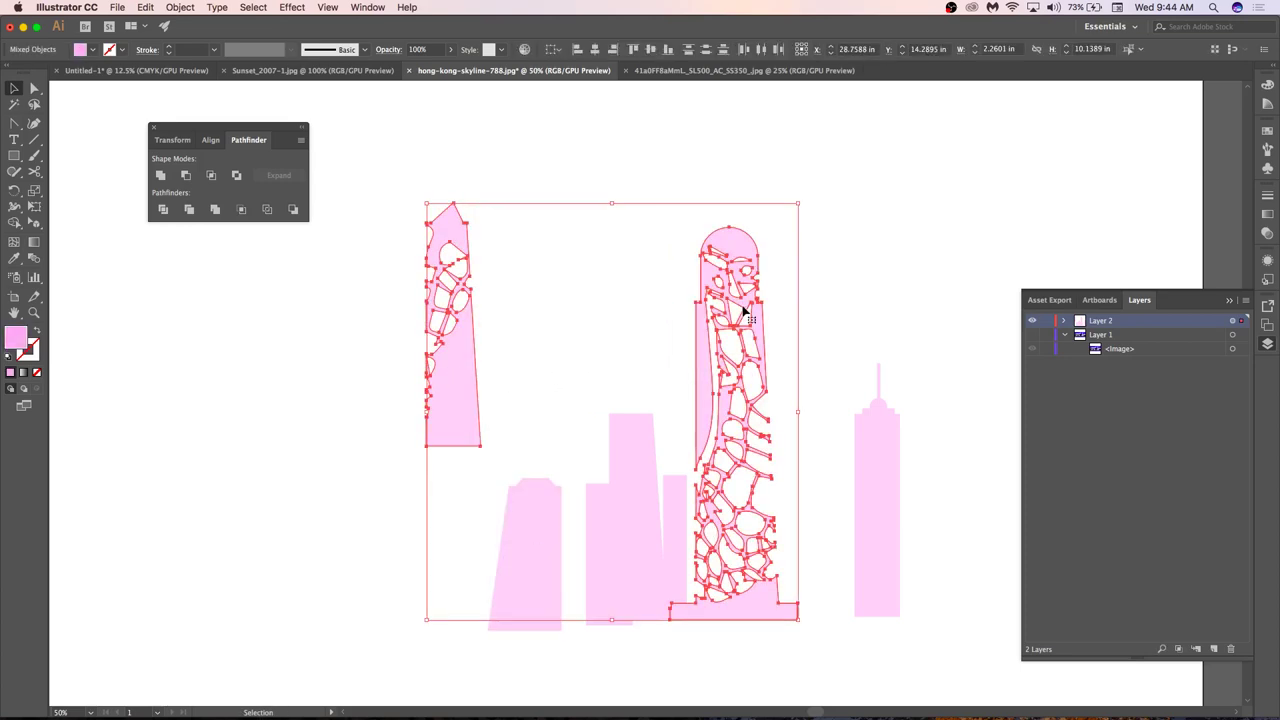
left_click(178, 71)
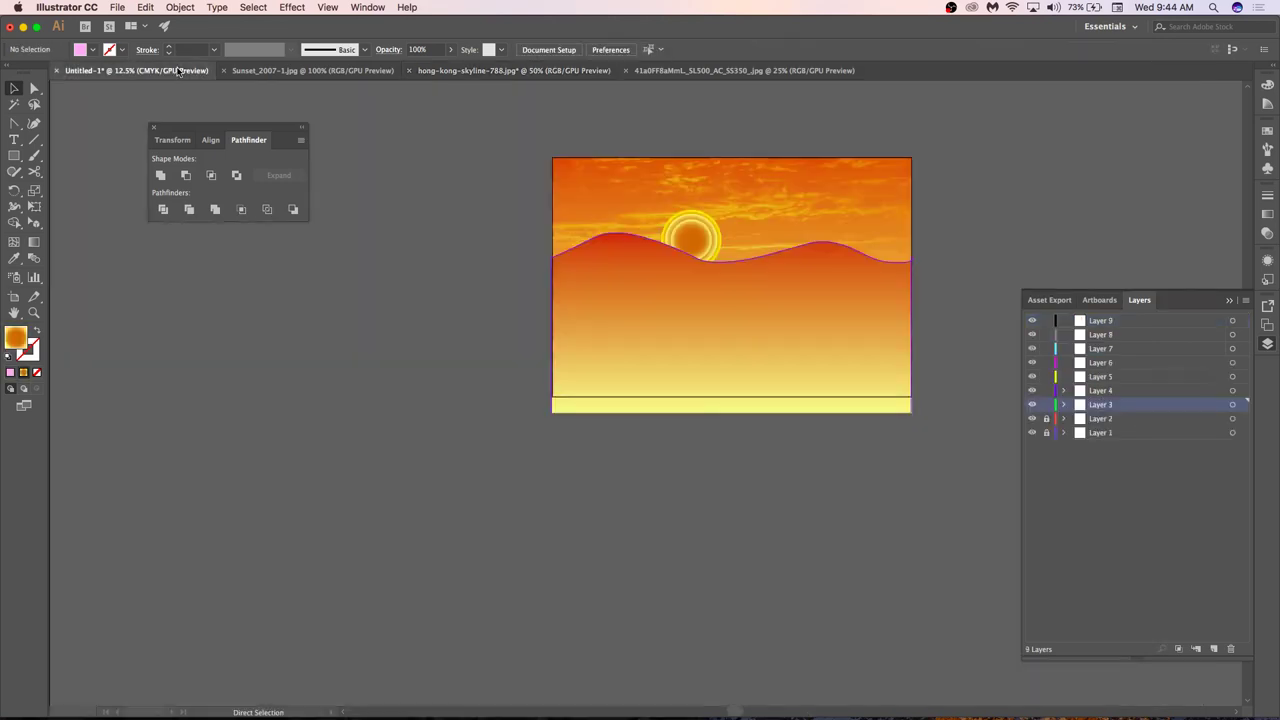
key("ctrl+v")
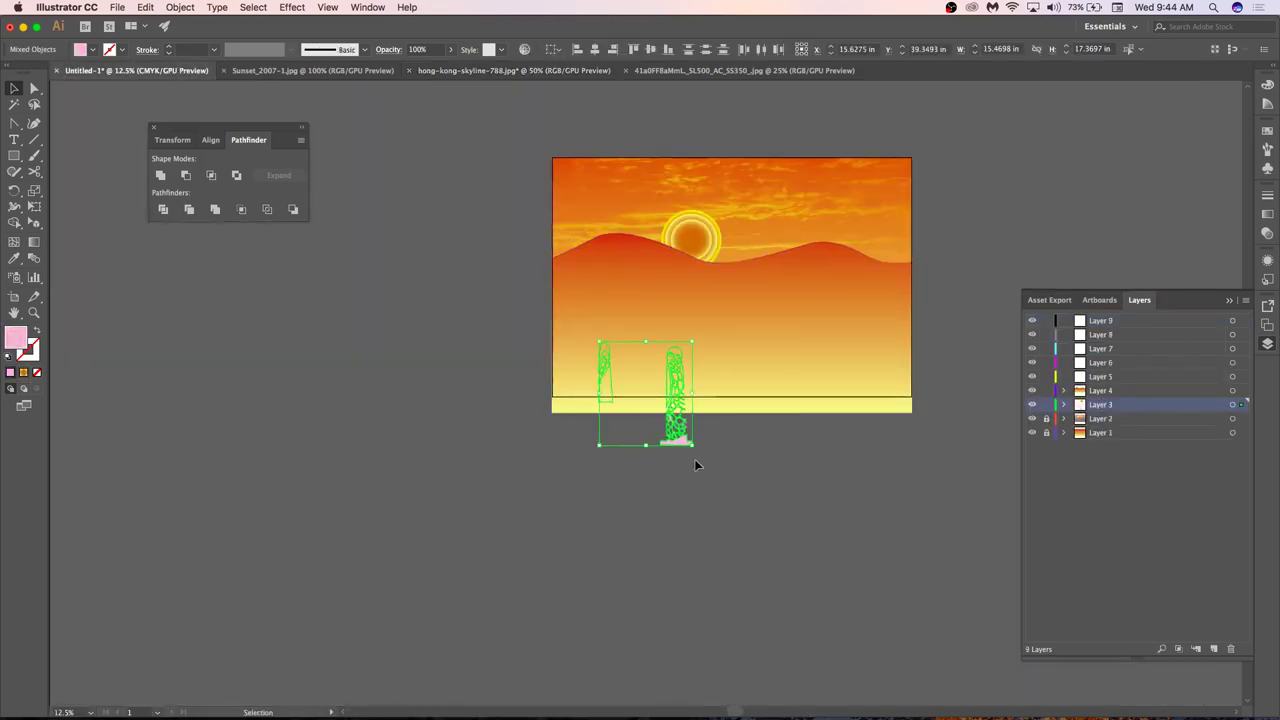
scroll(786, 403, "up", 1)
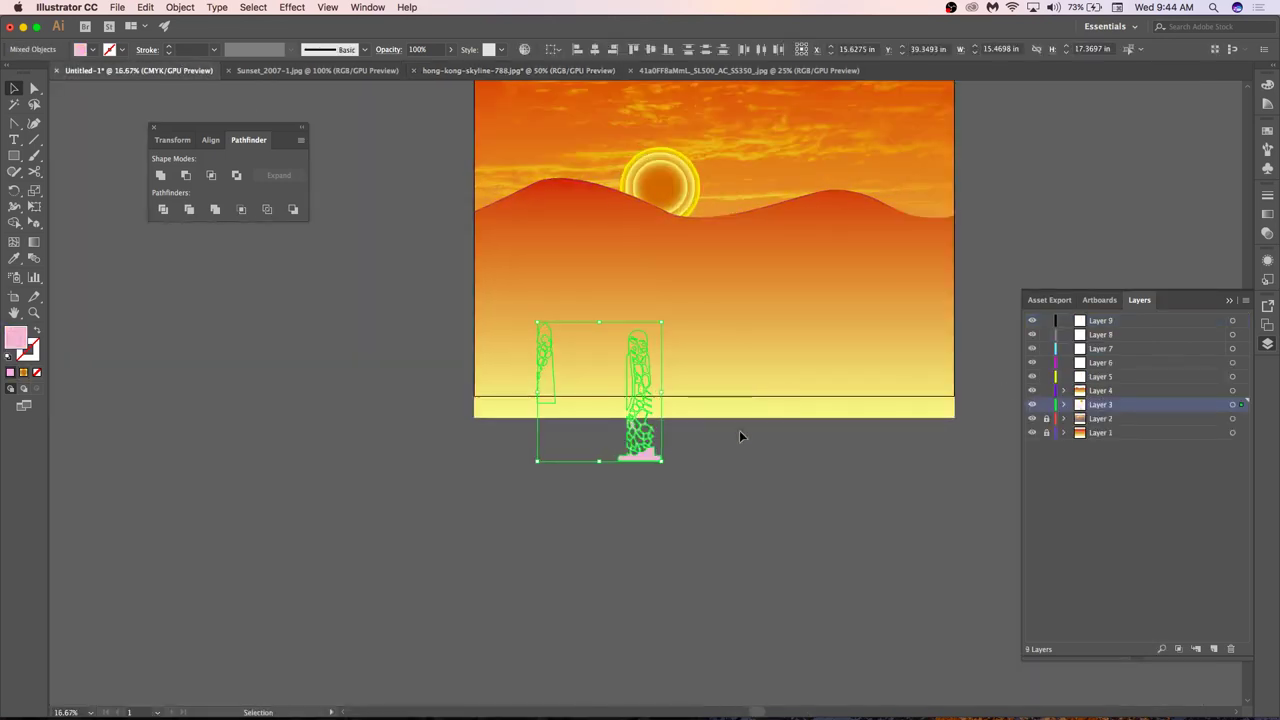
left_click_drag(645, 445, 903, 206)
left_click(1005, 190)
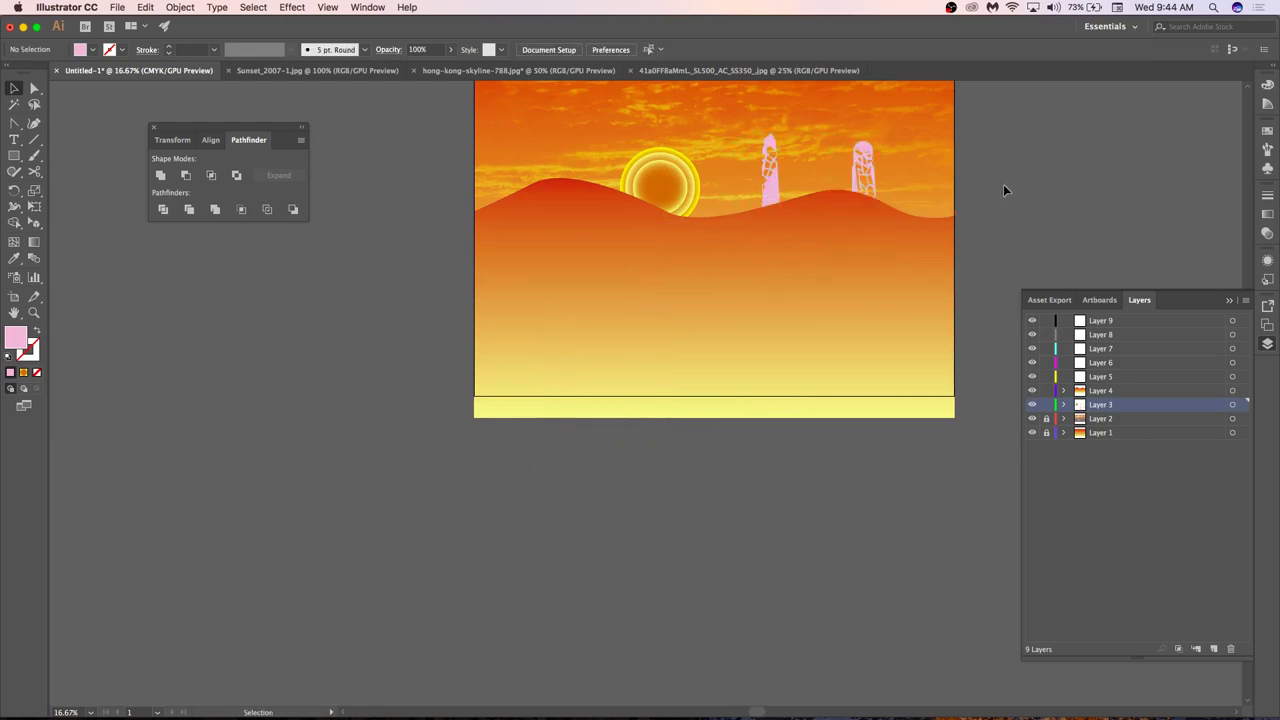
scroll(903, 300, "up", 3)
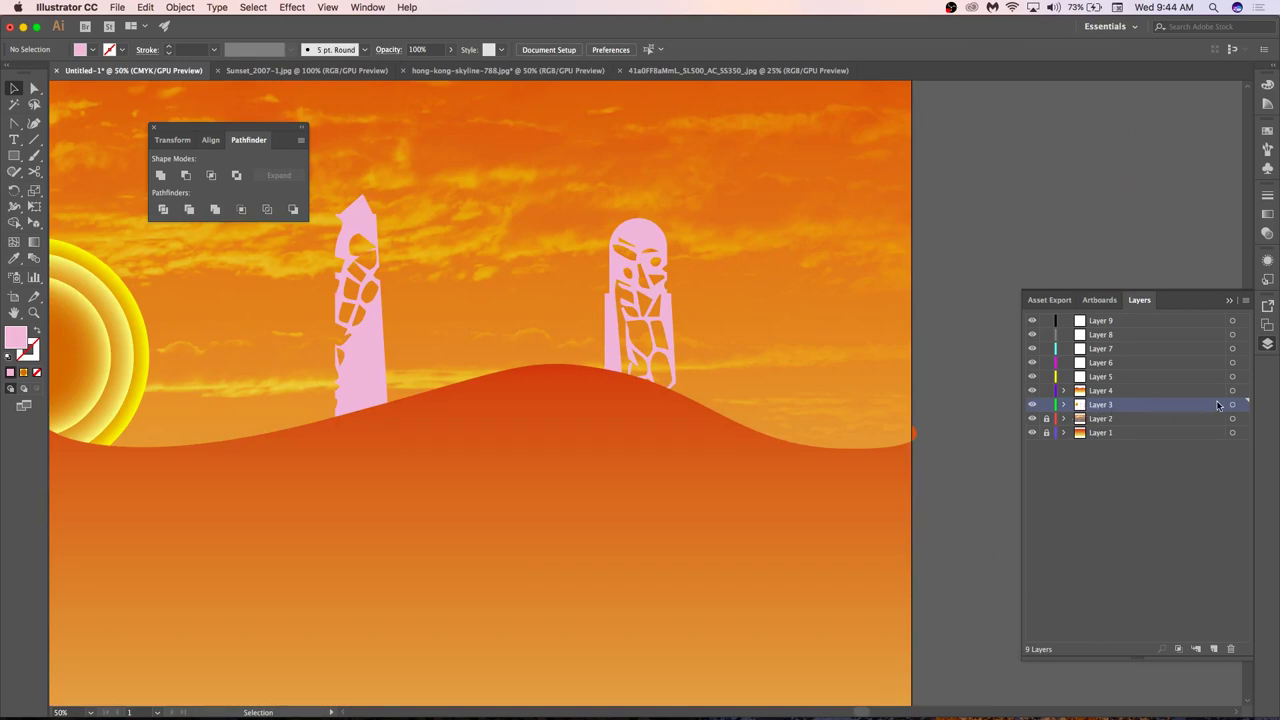
Move both towers onto Layer 5 and lock Layers 1 and 2.
left_click(655, 290)
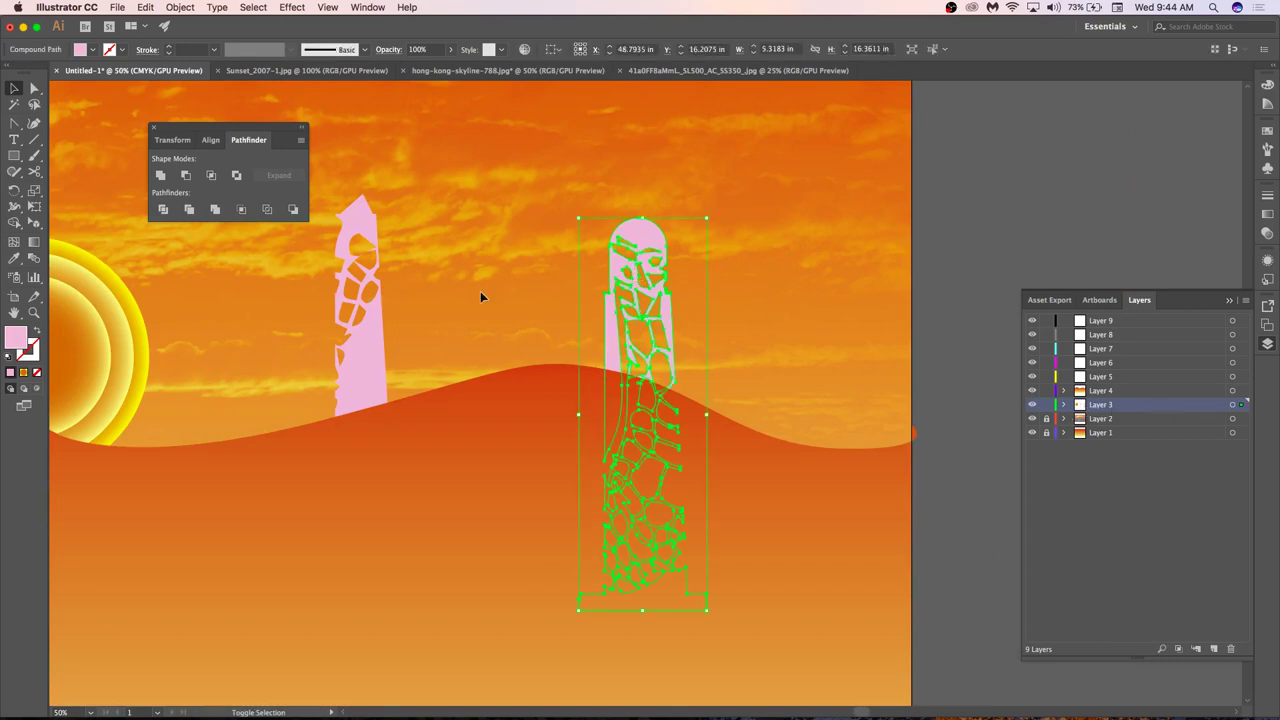
left_click(377, 352, "shift")
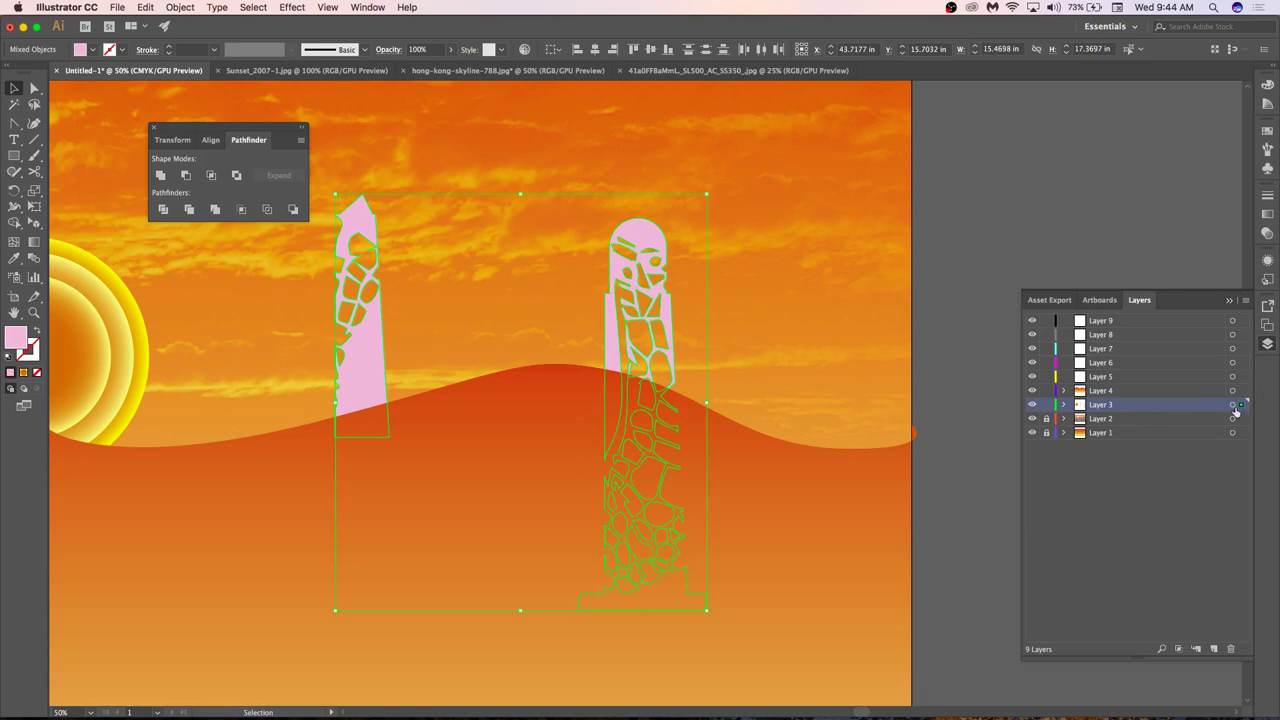
left_click_drag(1240, 386, 1241, 378)
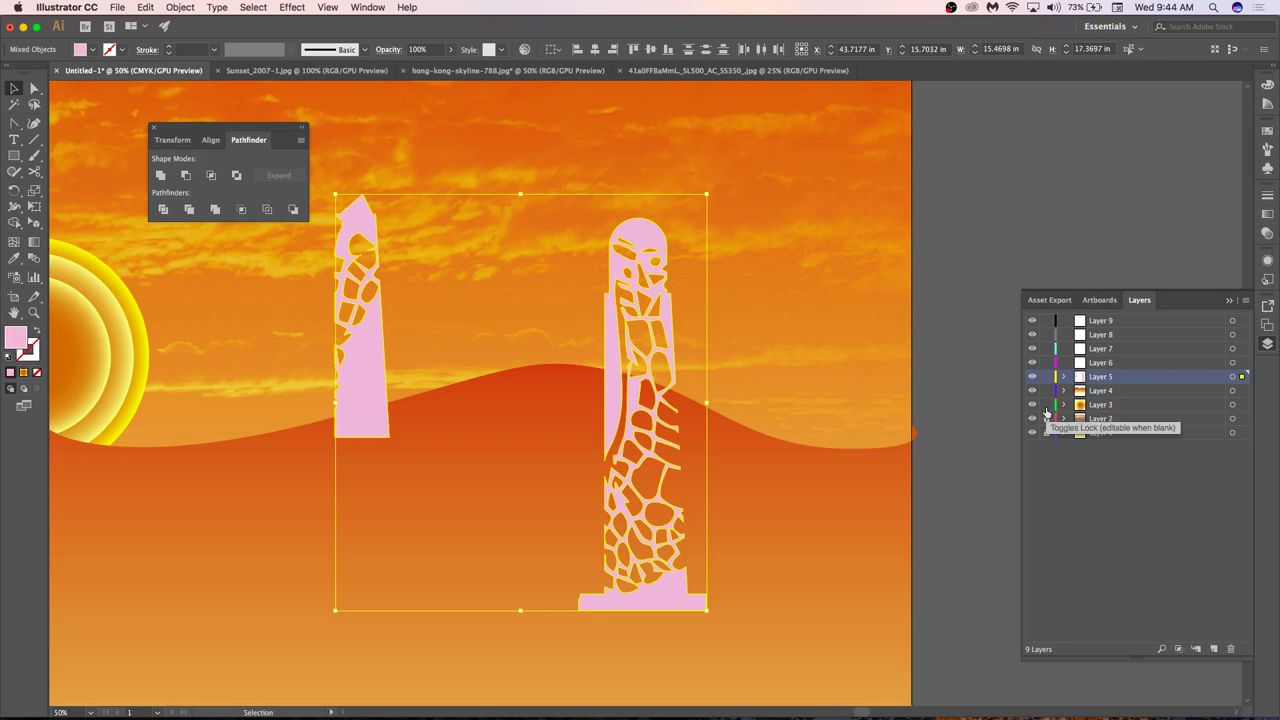
left_click_drag(1046, 416, 1046, 432)
Move the slim tower beside the tall tower and tilt it slightly.
left_click(984, 305)
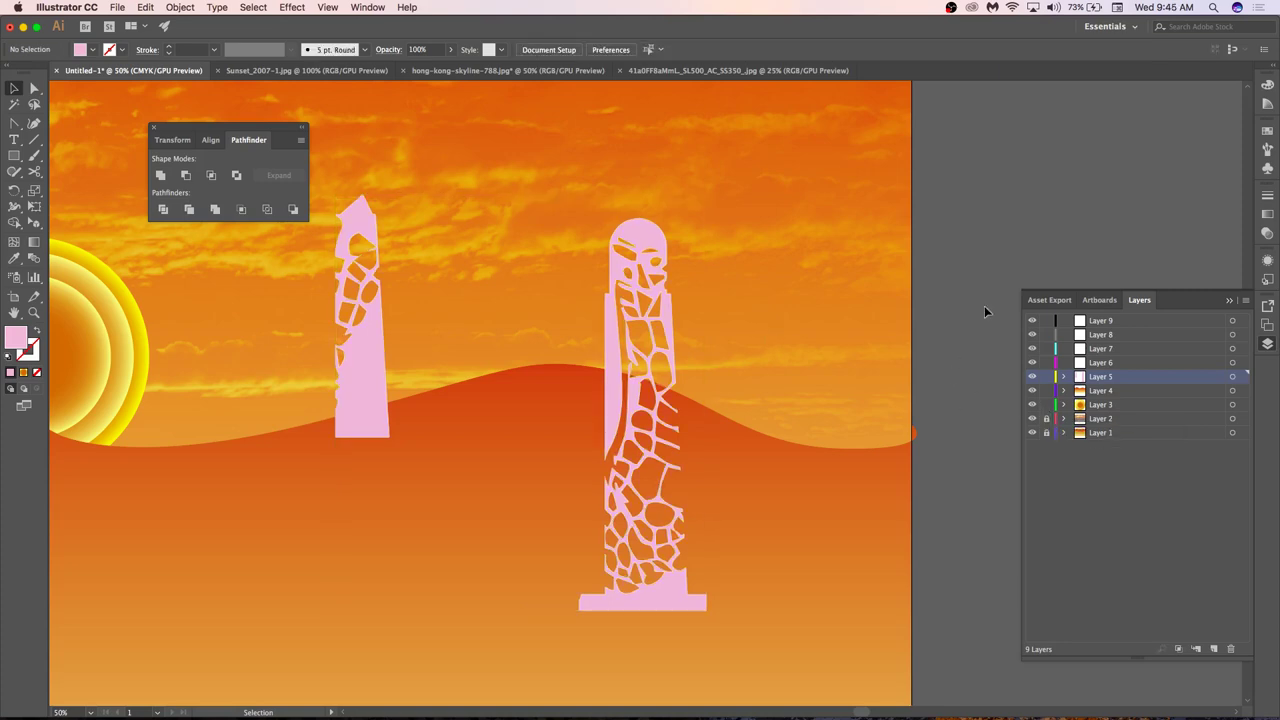
key("super+0")
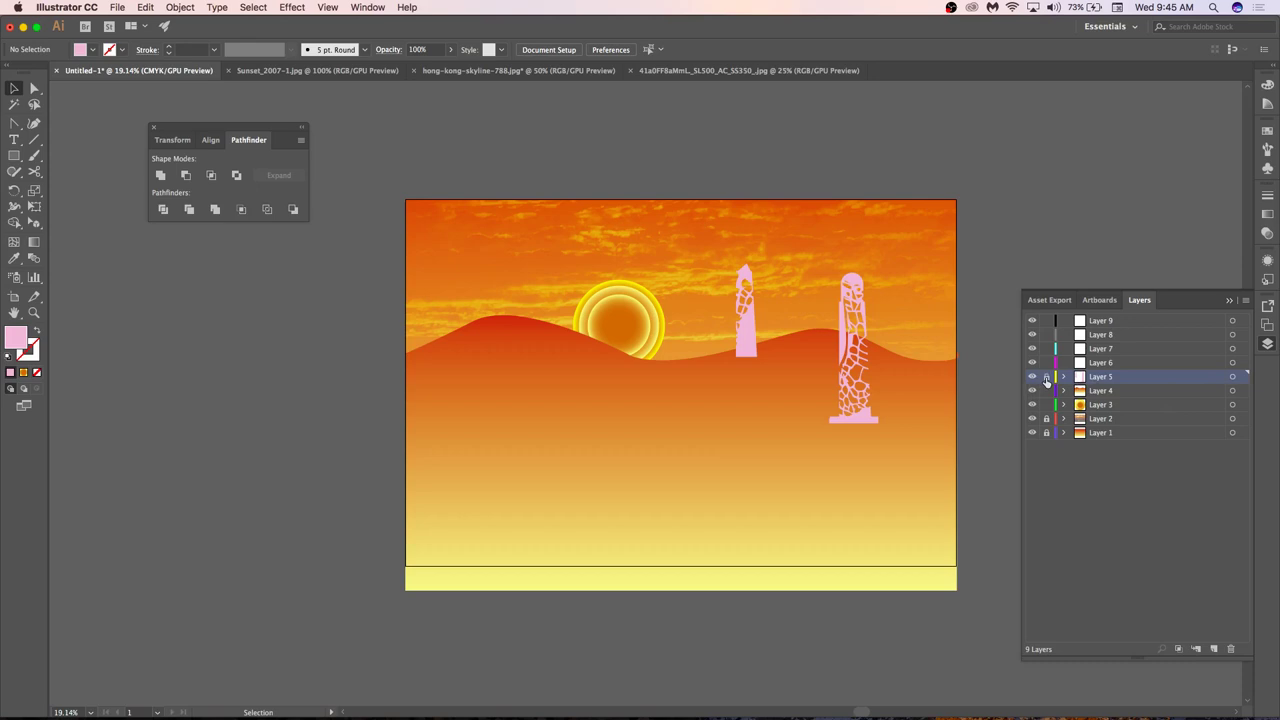
scroll(865, 295, "up", 1)
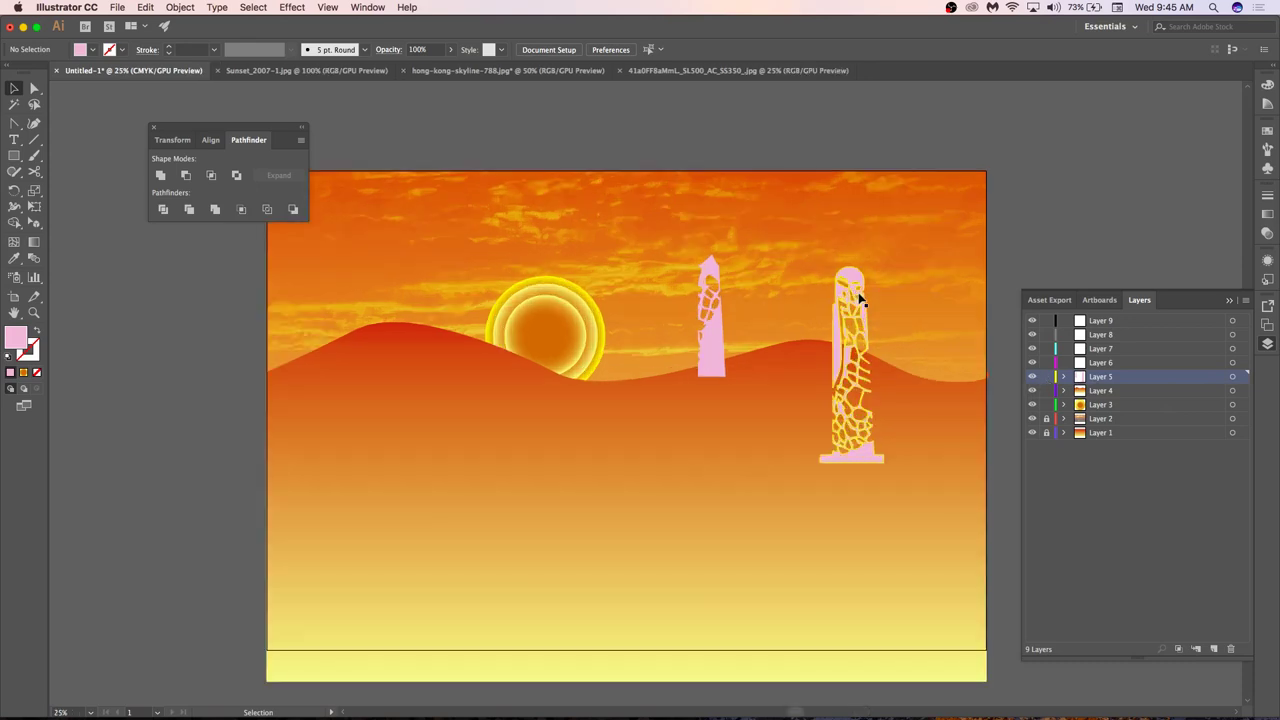
left_click_drag(725, 320, 827, 412)
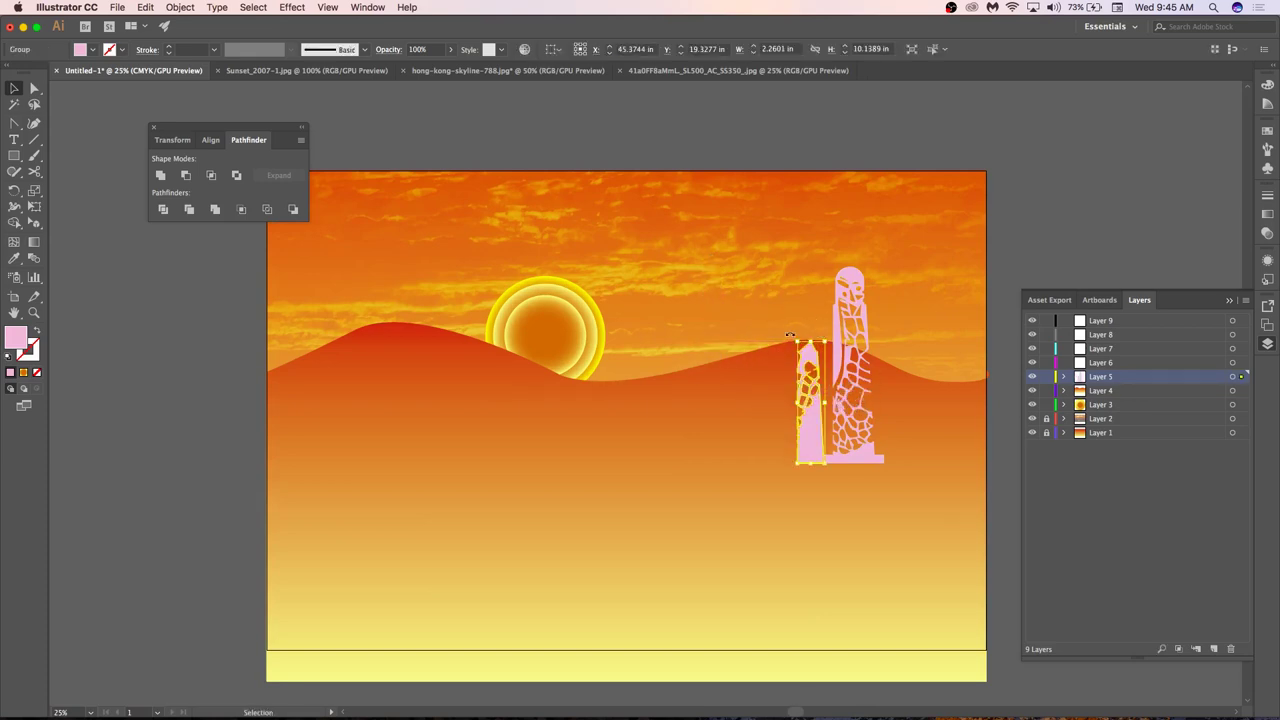
left_click_drag(794, 345, 868, 300)
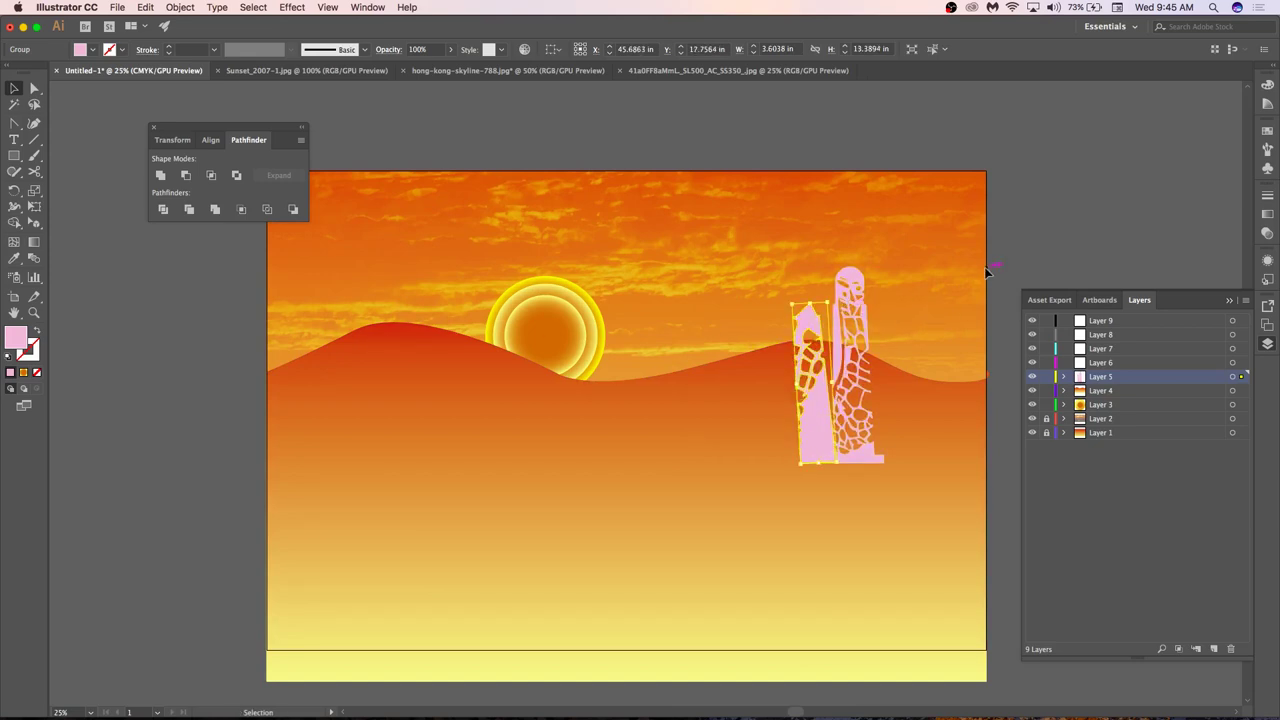
Scale the right tower up, undo the scaling, and reselect the whole tower.
left_click(1057, 207)
left_click(848, 350)
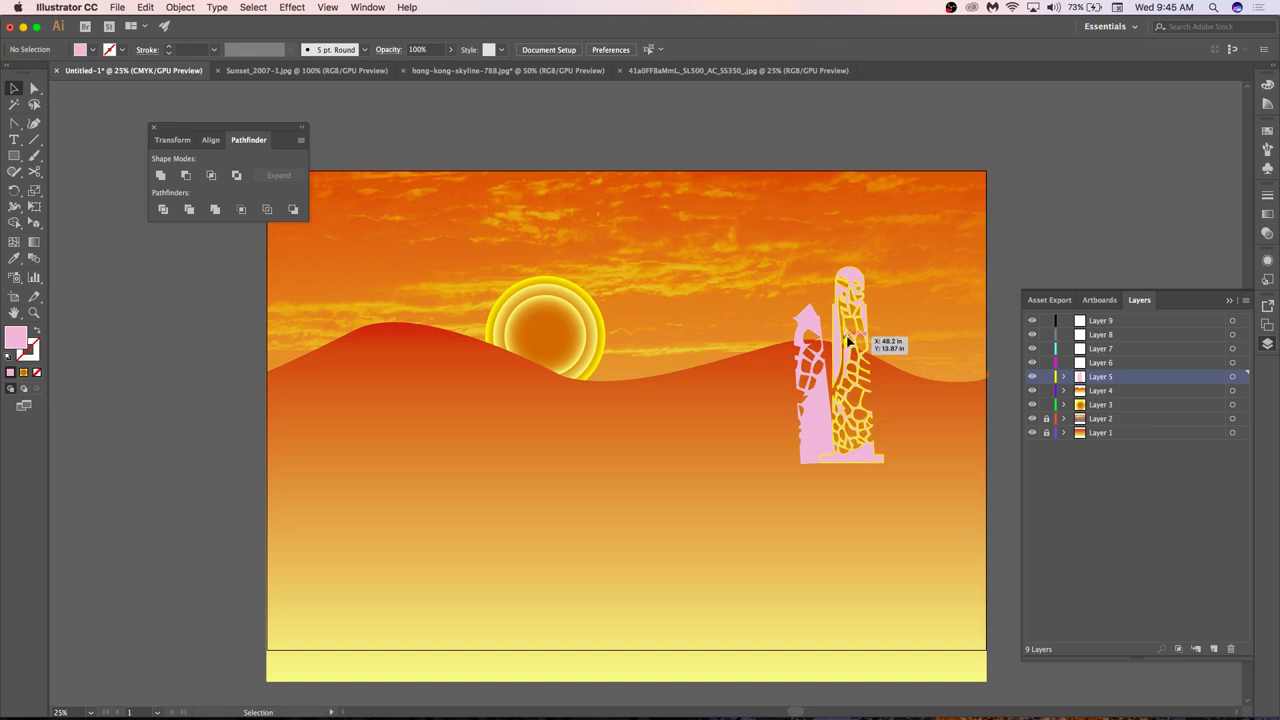
key("s")
left_click_drag(935, 272, 925, 251)
key("super+z")
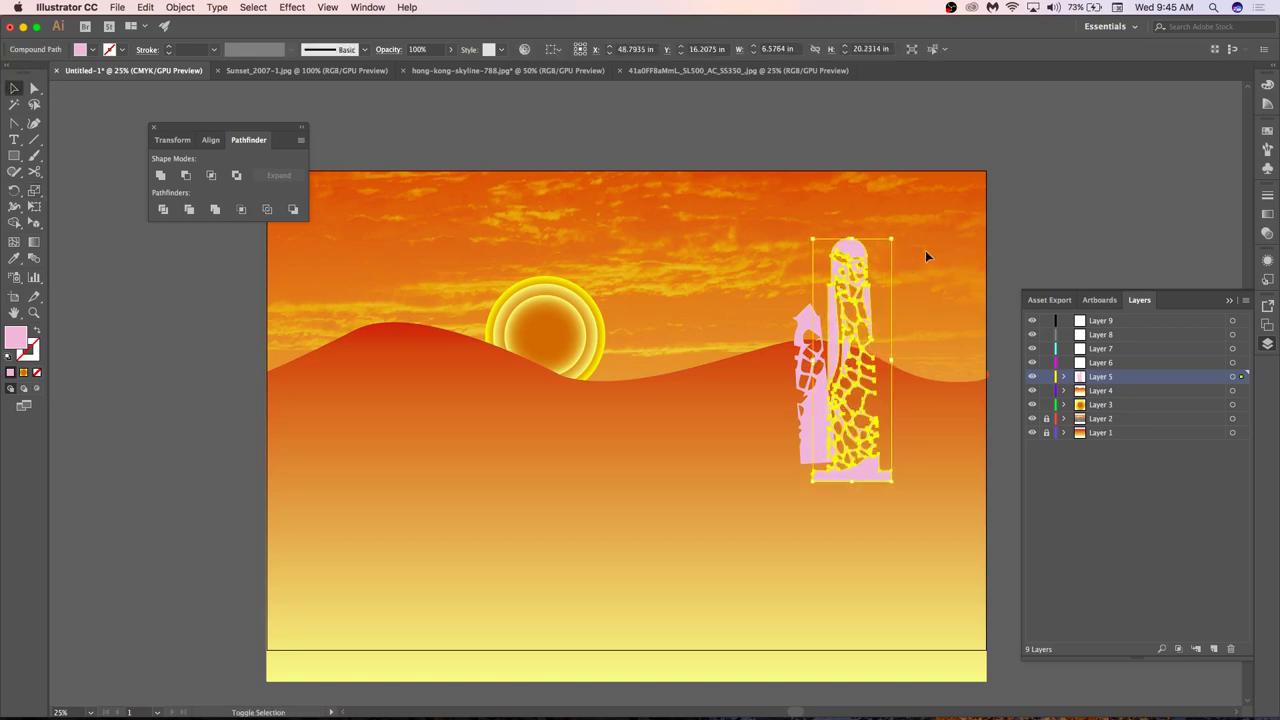
key("super+z")
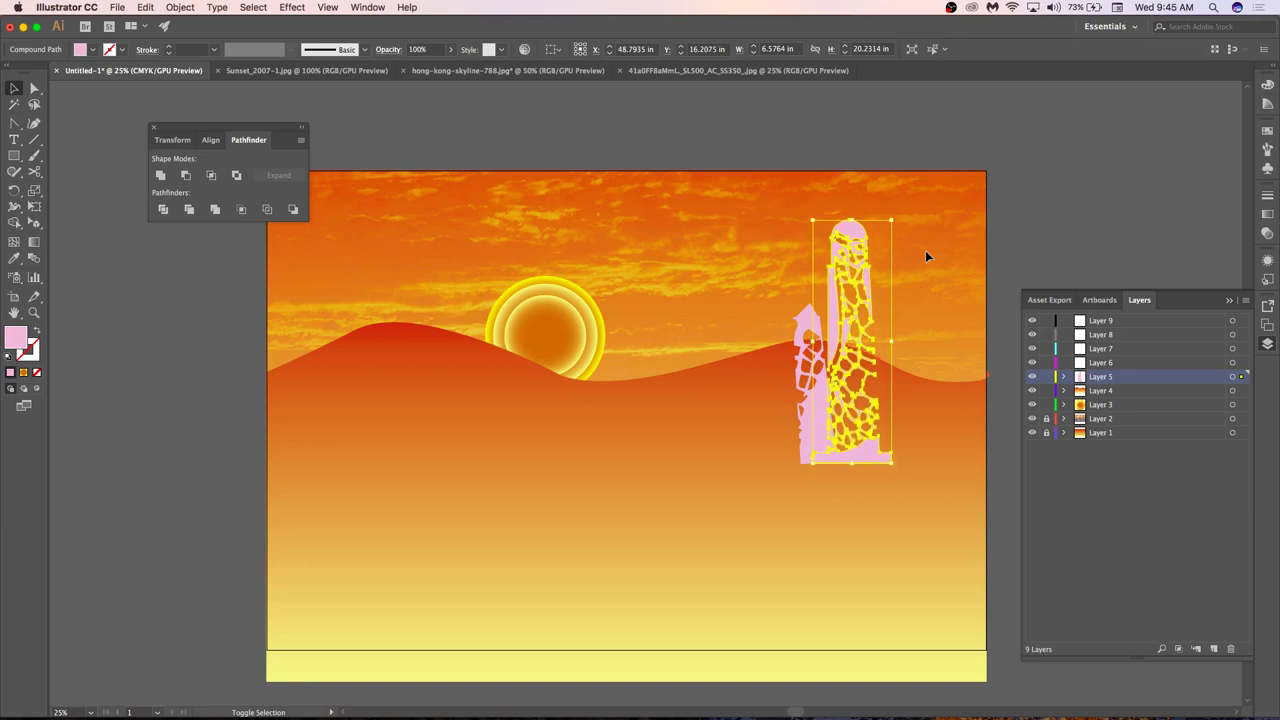
left_click(1047, 212)
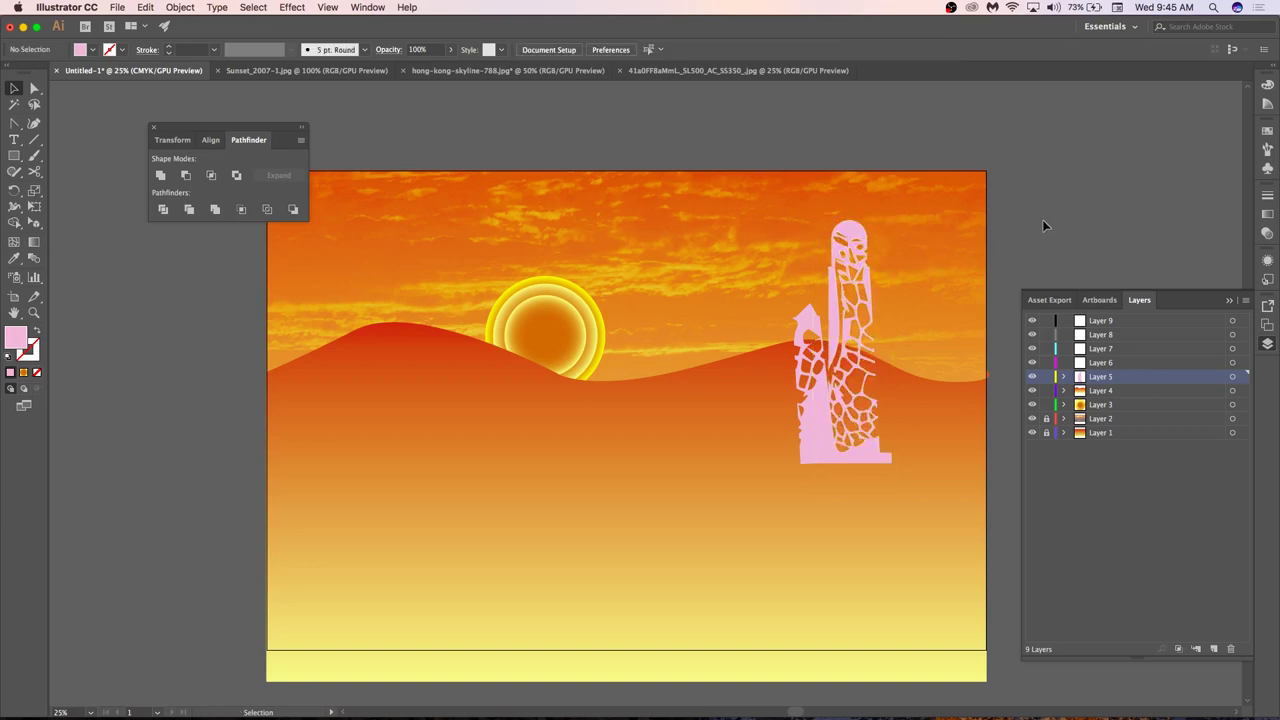
left_click(848, 302)
key("super+z")
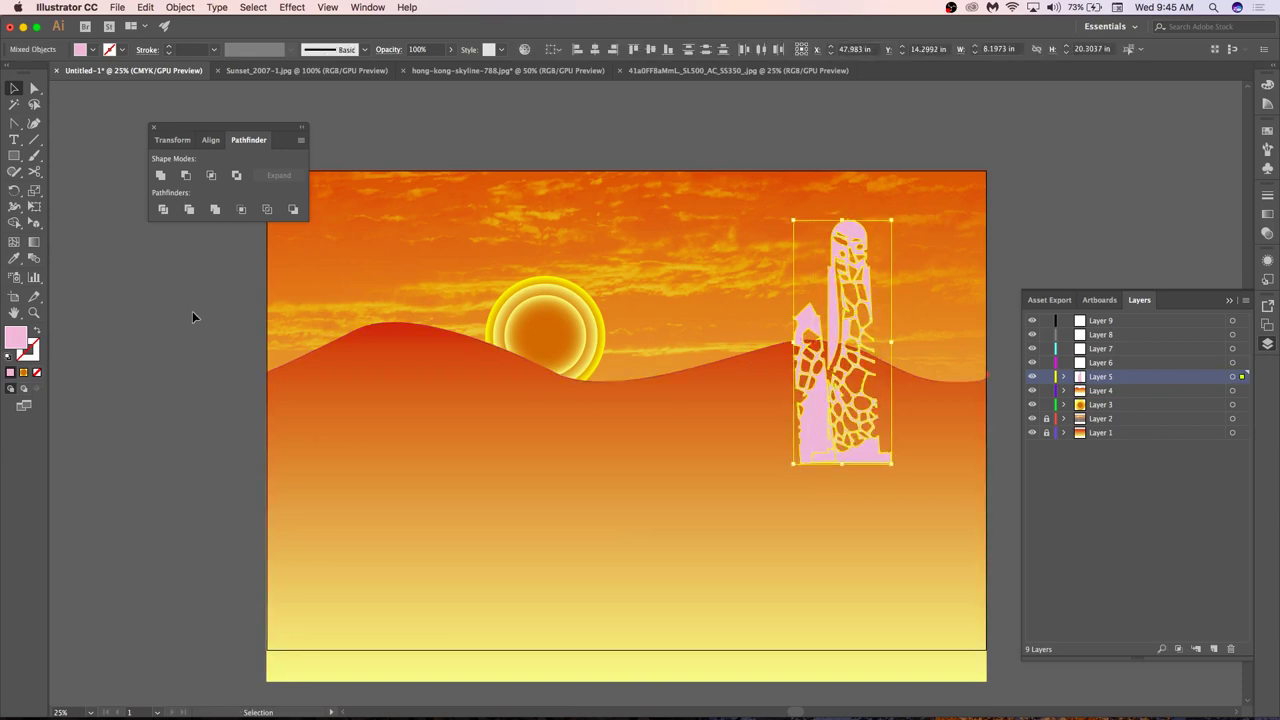
Fill the selected tower with dark purple 683F59 using the Color Picker.
double_click(9, 341)
left_click(445, 263)
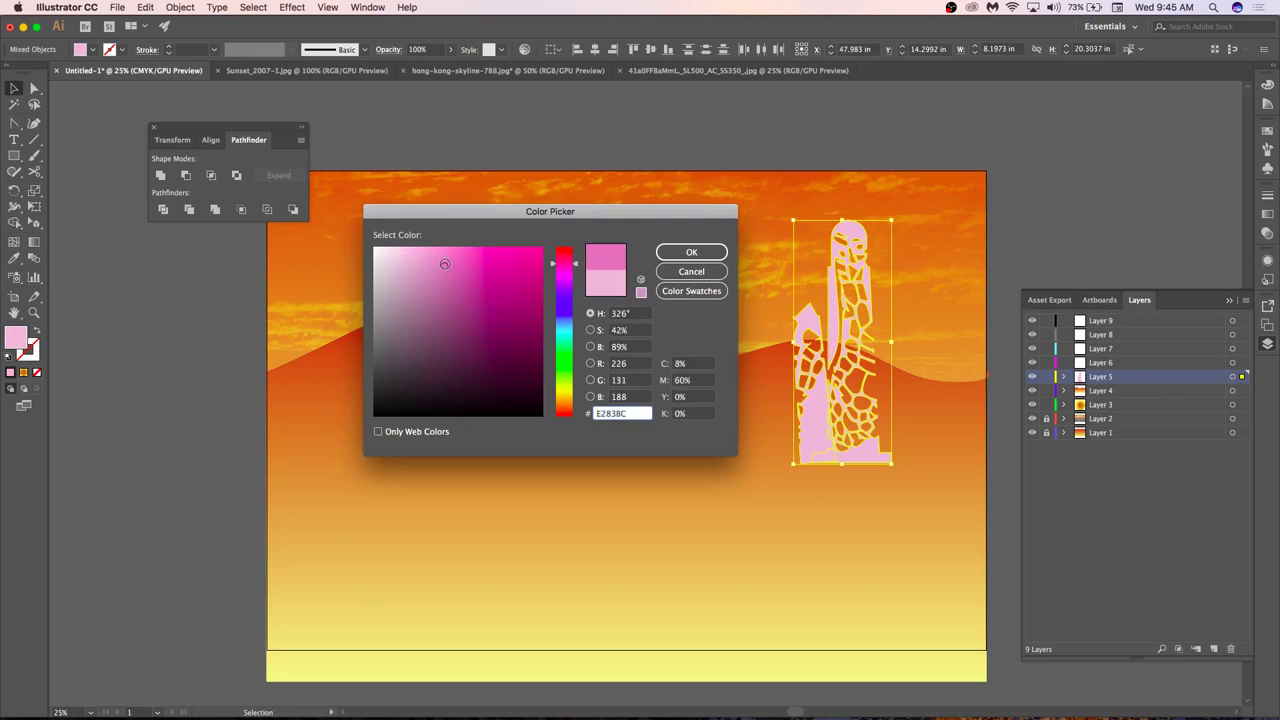
left_click_drag(416, 365, 442, 345)
left_click(692, 253)
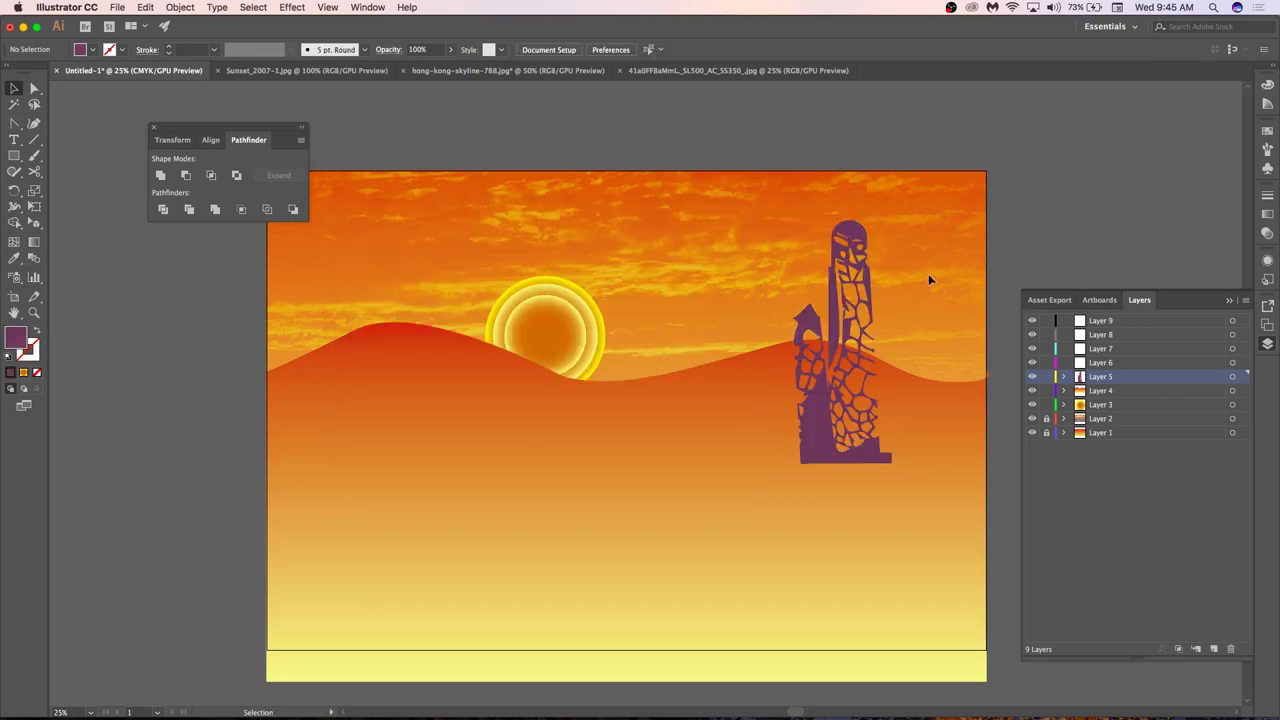
scroll(928, 283, "up", 5)
scroll(928, 283, "down", 8)
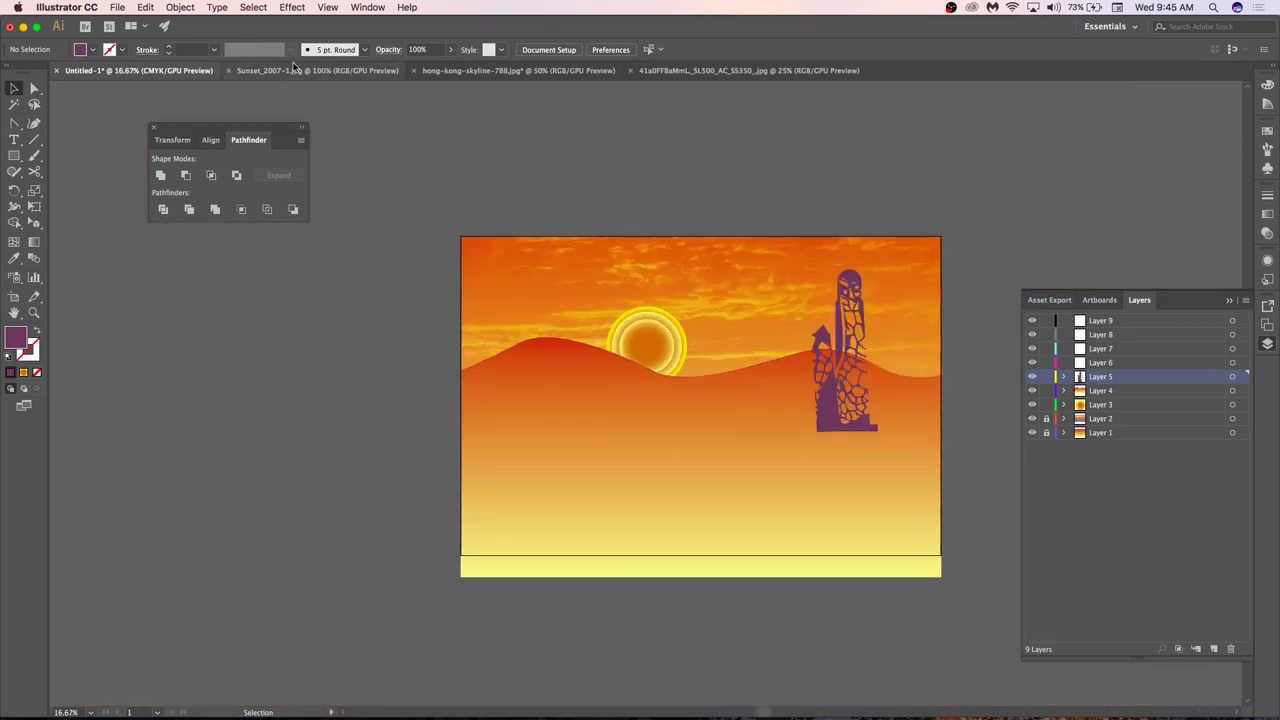
Copy five pink buildings from the hong-kong-skyline file into the desert scene.
left_click(545, 72)
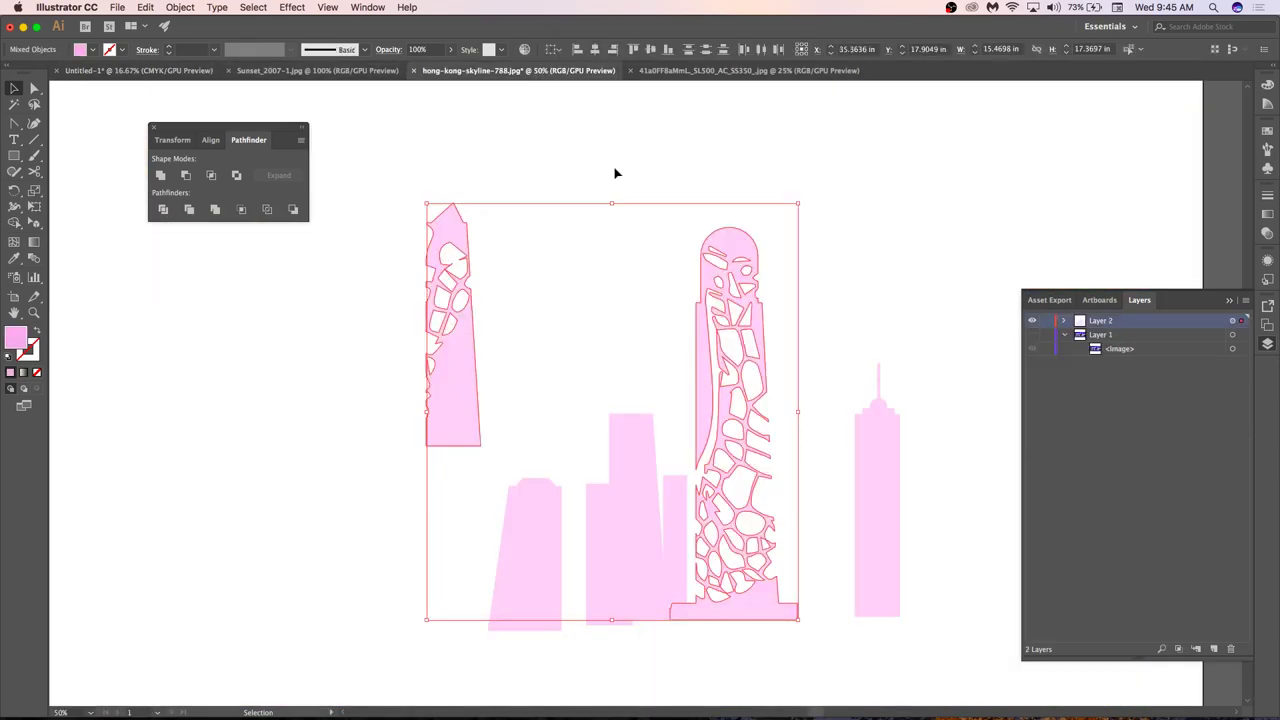
left_click(645, 493)
left_click(675, 490, "shift")
left_click(605, 545, "shift")
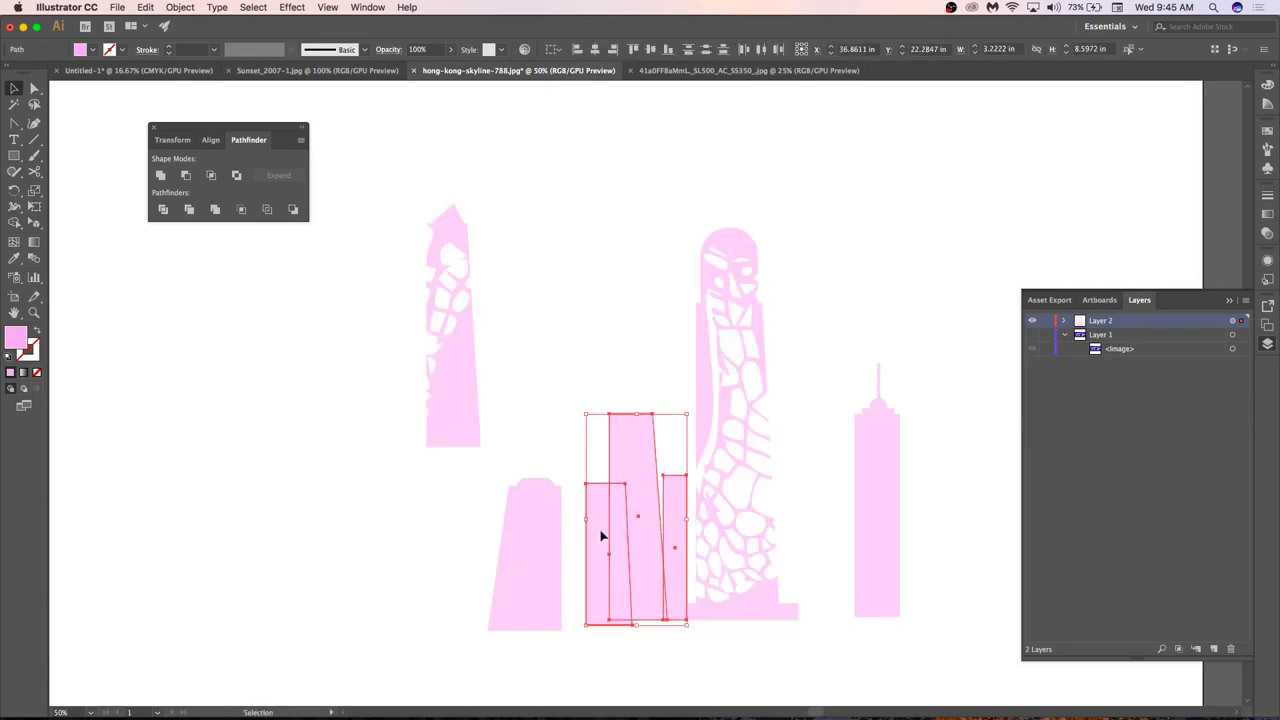
left_click(529, 529, "shift")
left_click(869, 510, "shift")
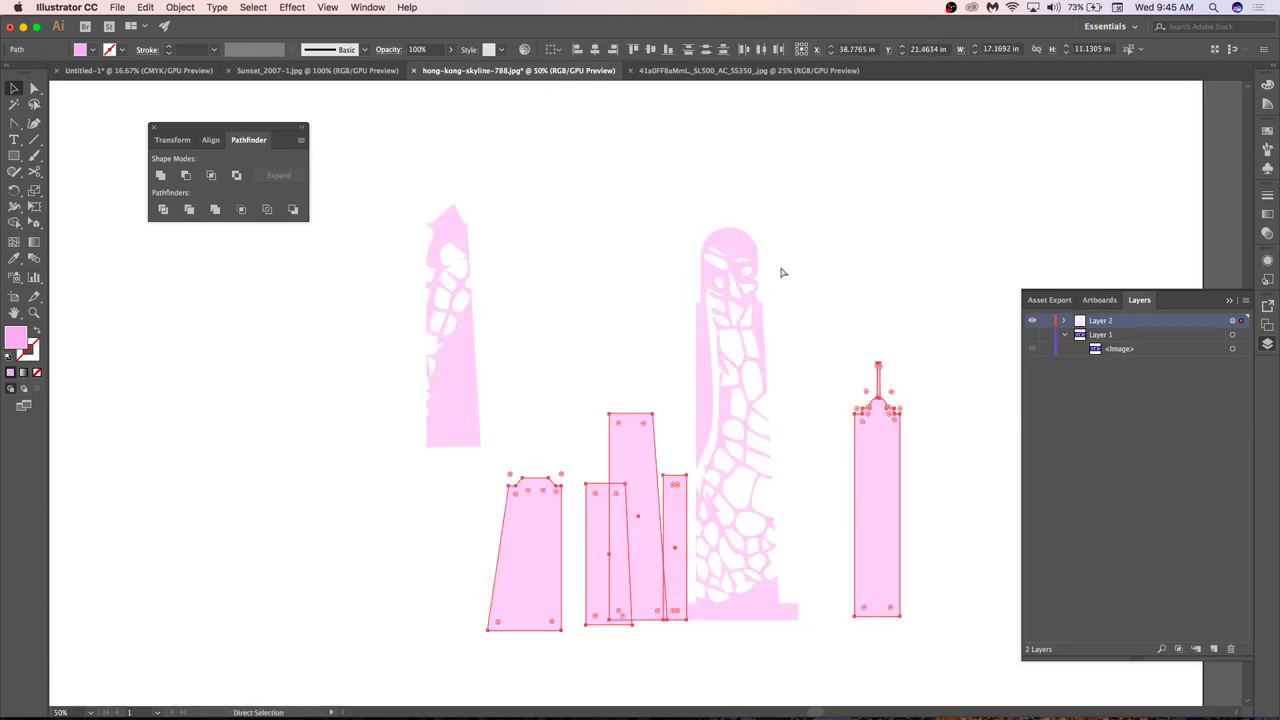
left_click(126, 72)
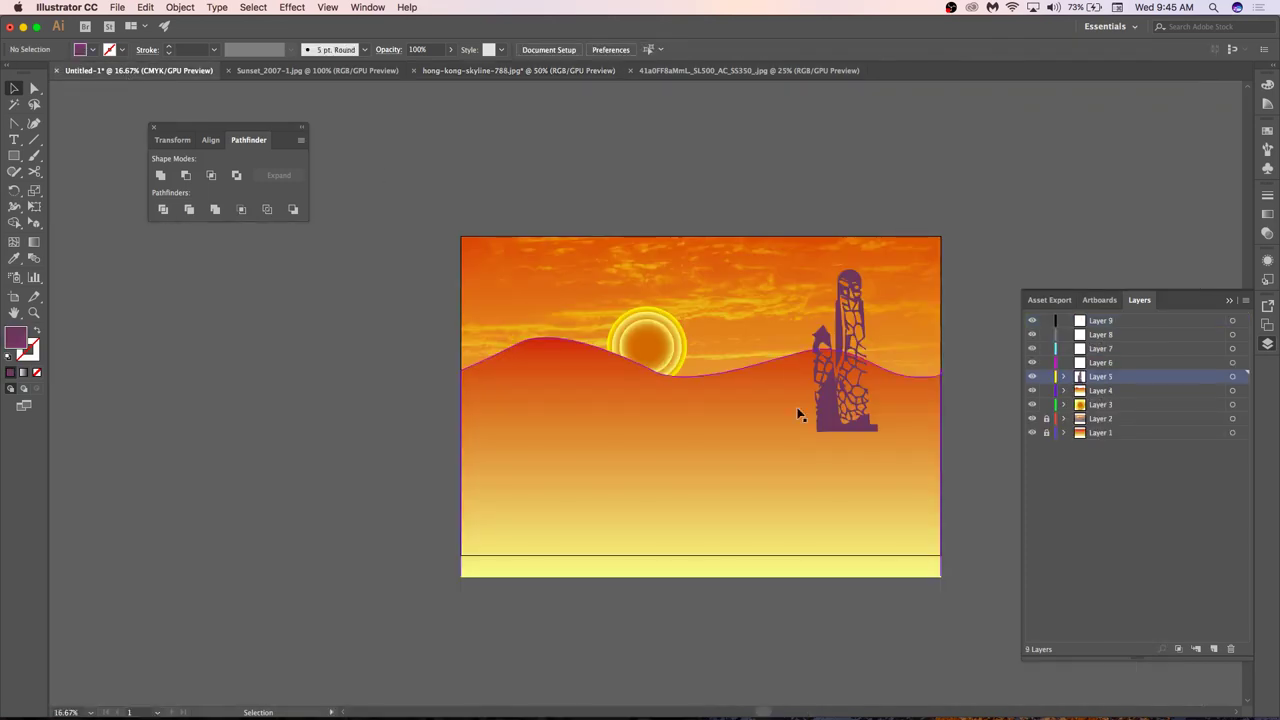
key("ctrl+v")
Arrange the pasted pink buildings around the base of the purple tower.
left_click_drag(712, 404, 893, 384)
scroll(991, 267, "up", 2)
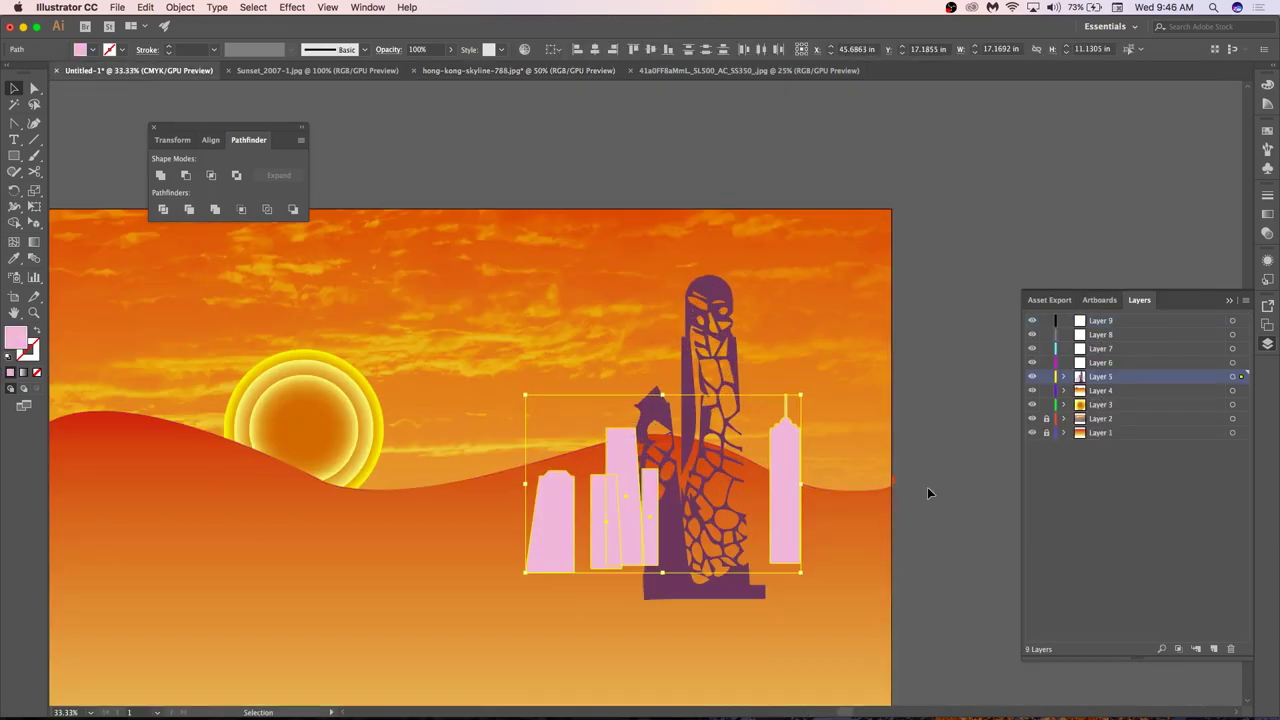
left_click(826, 491)
left_click_drag(796, 505, 771, 543)
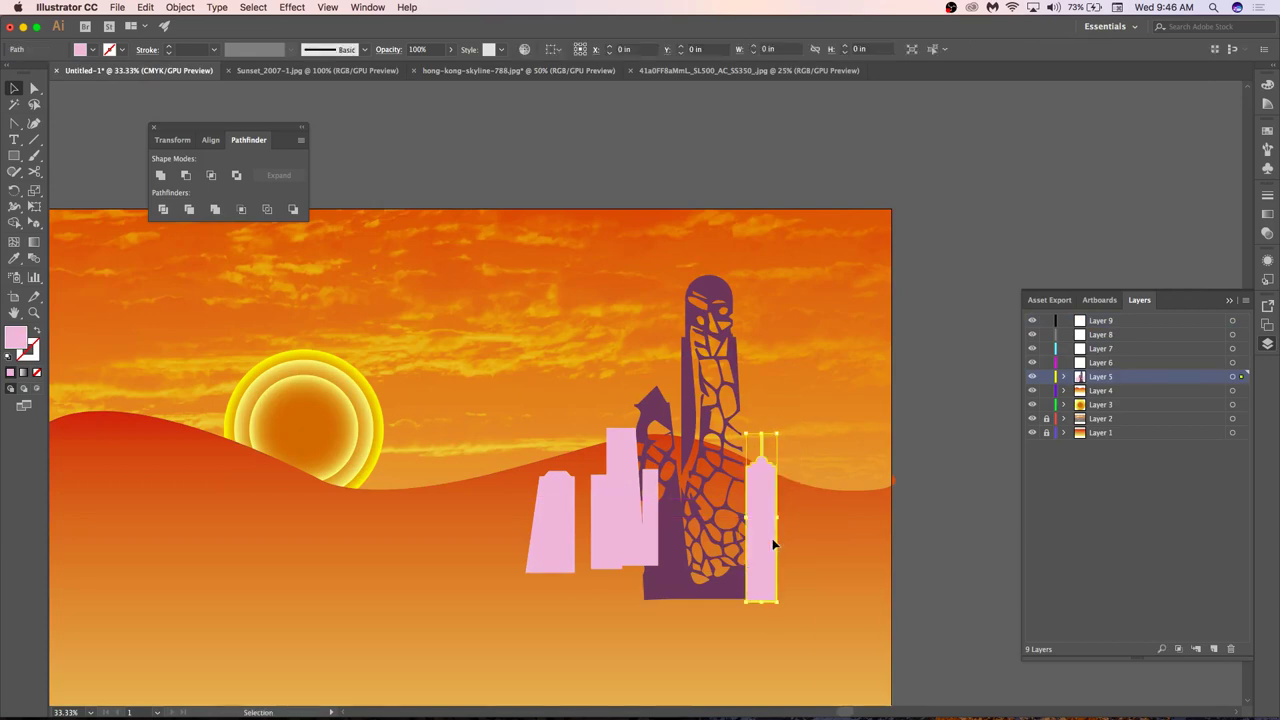
left_click_drag(632, 516, 590, 567)
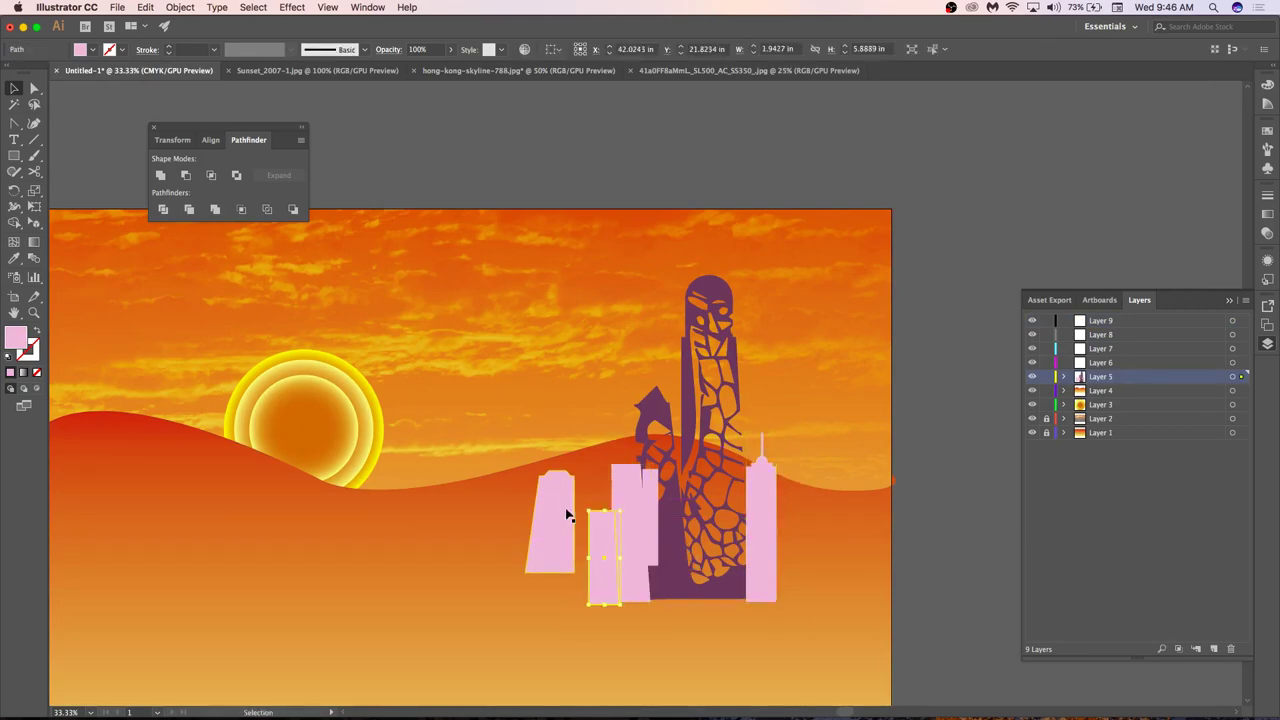
left_click_drag(566, 517, 564, 544)
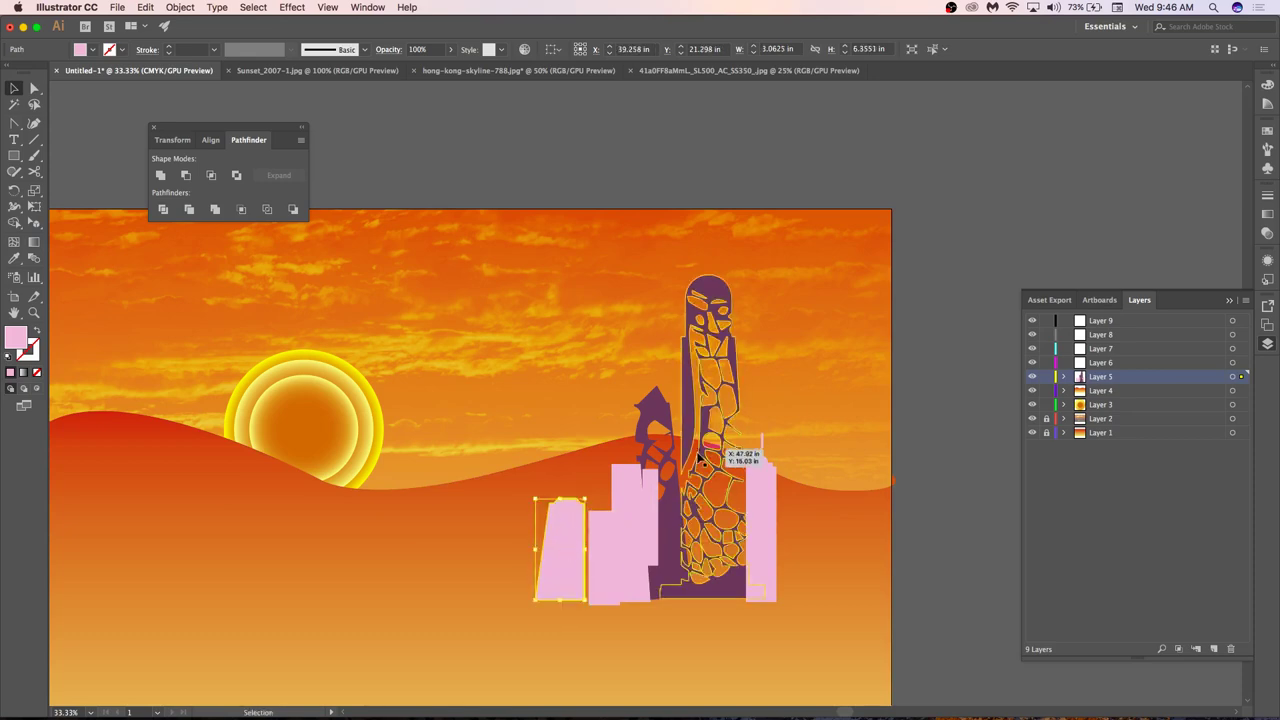
left_click_drag(768, 512, 790, 543)
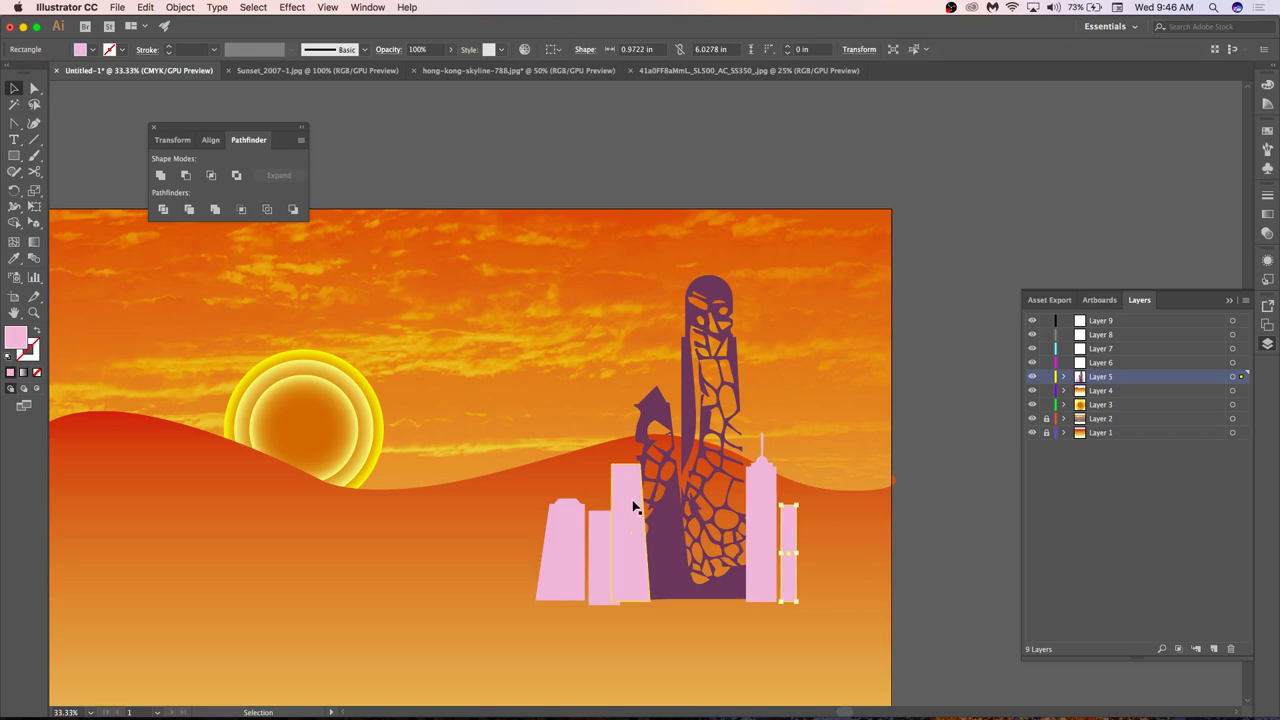
left_click_drag(634, 503, 700, 503)
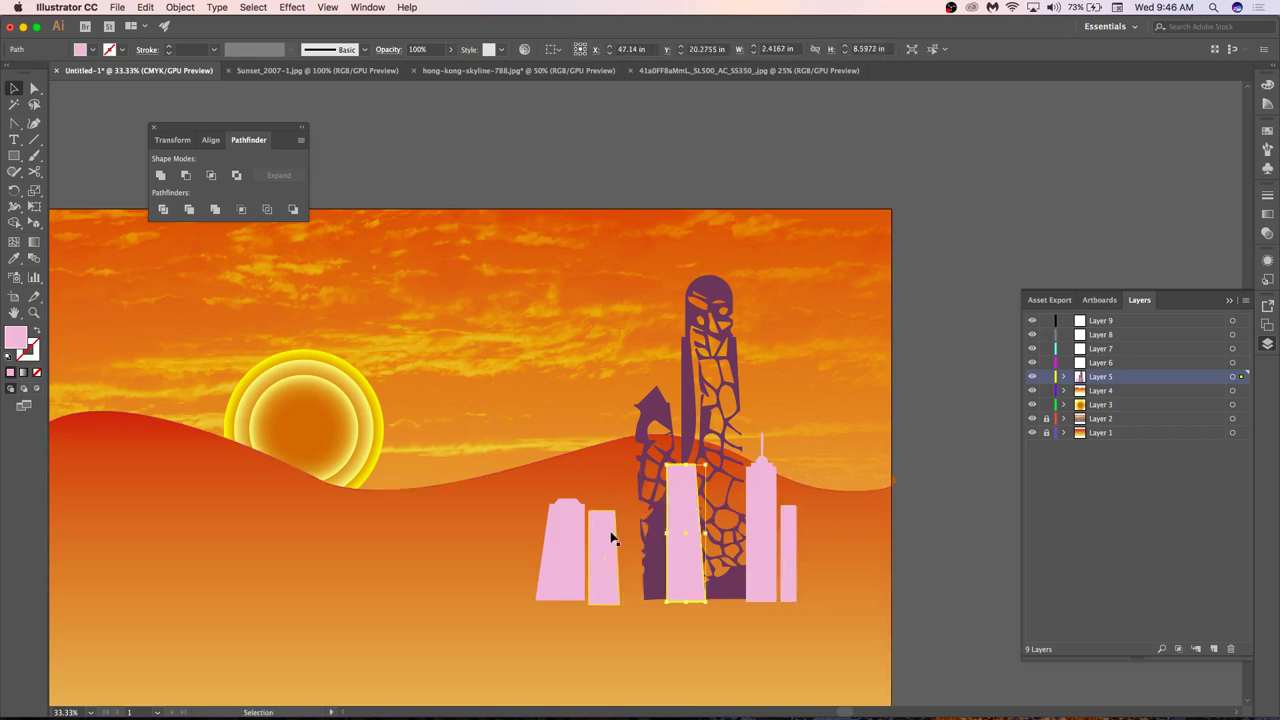
mouse_move(611, 534)
left_mouse_down()
mouse_move(633, 536)
mouse_move(593, 542)
left_mouse_up()
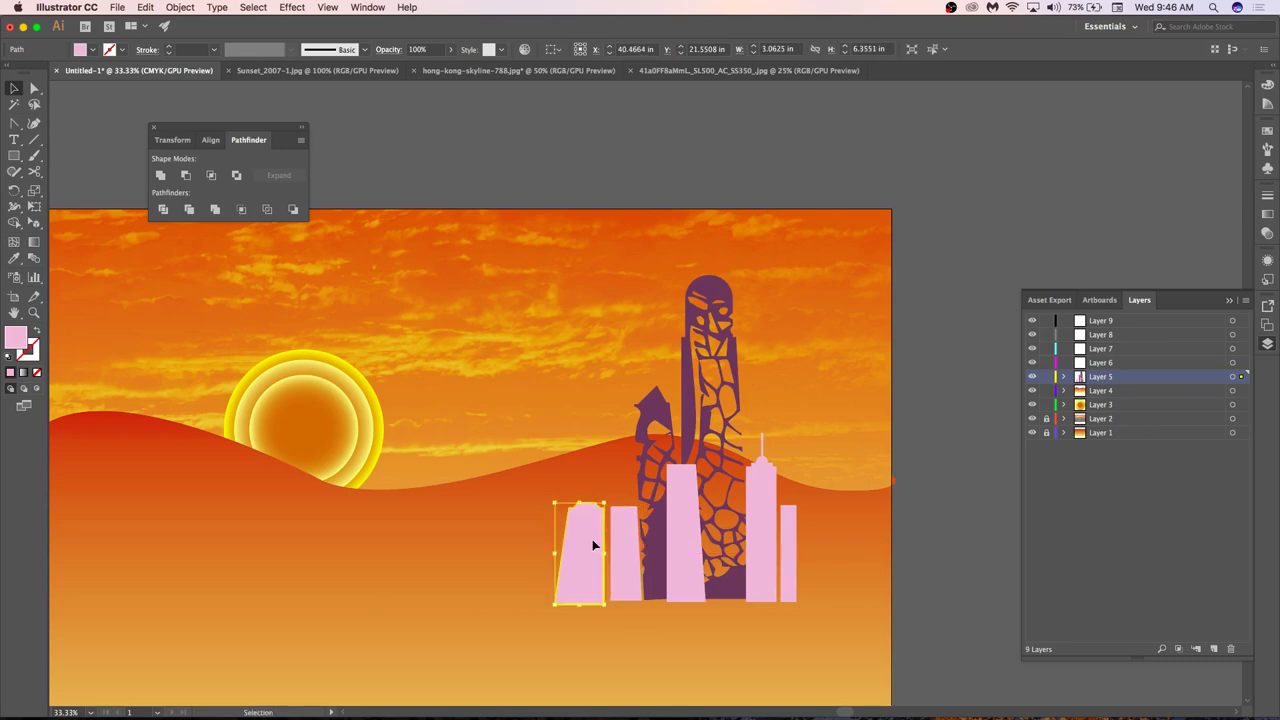
Paste the grey giraffe pattern shapes into the skyline document and position them.
left_click(728, 373)
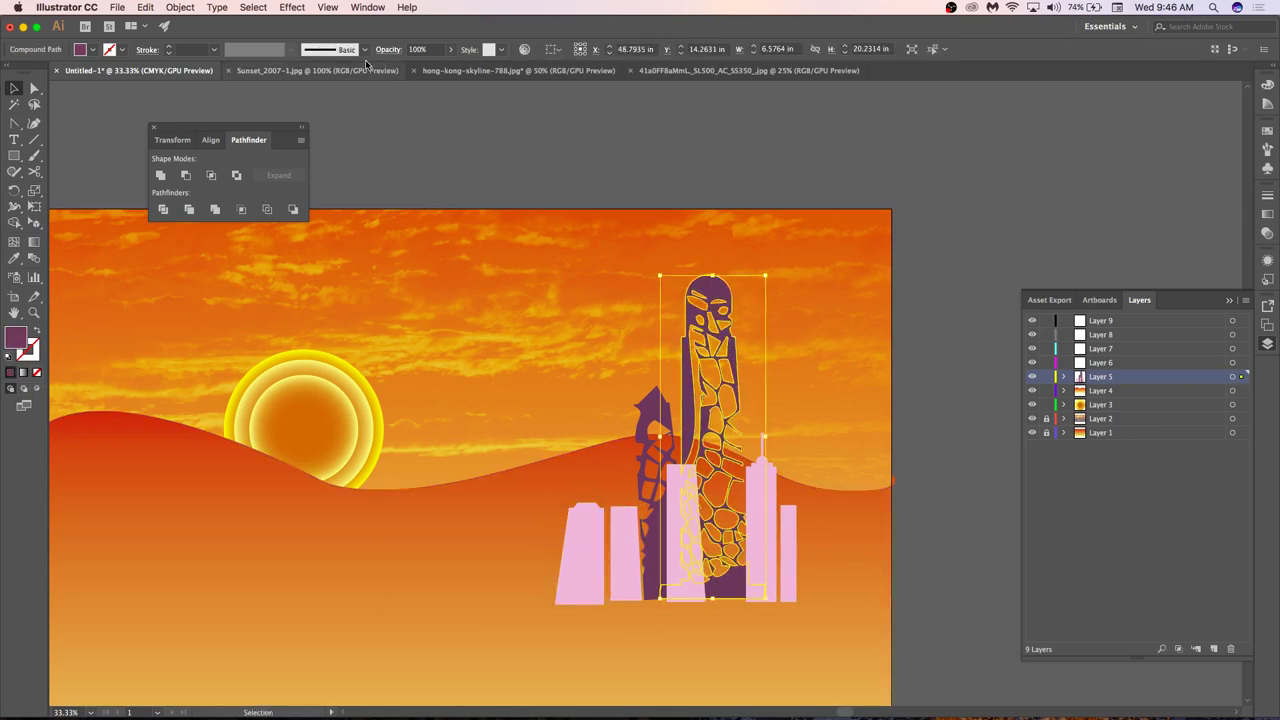
left_click(700, 70)
left_click(540, 71)
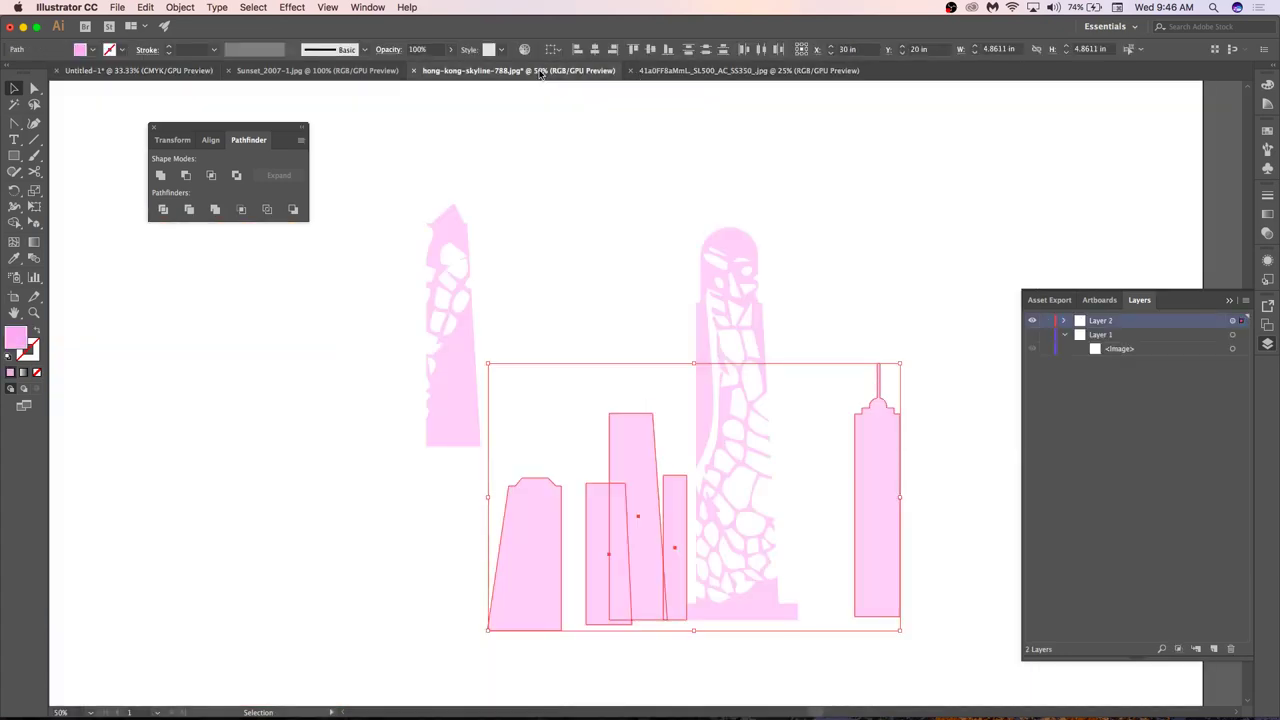
left_click(791, 297)
key("a")
key("super+v")
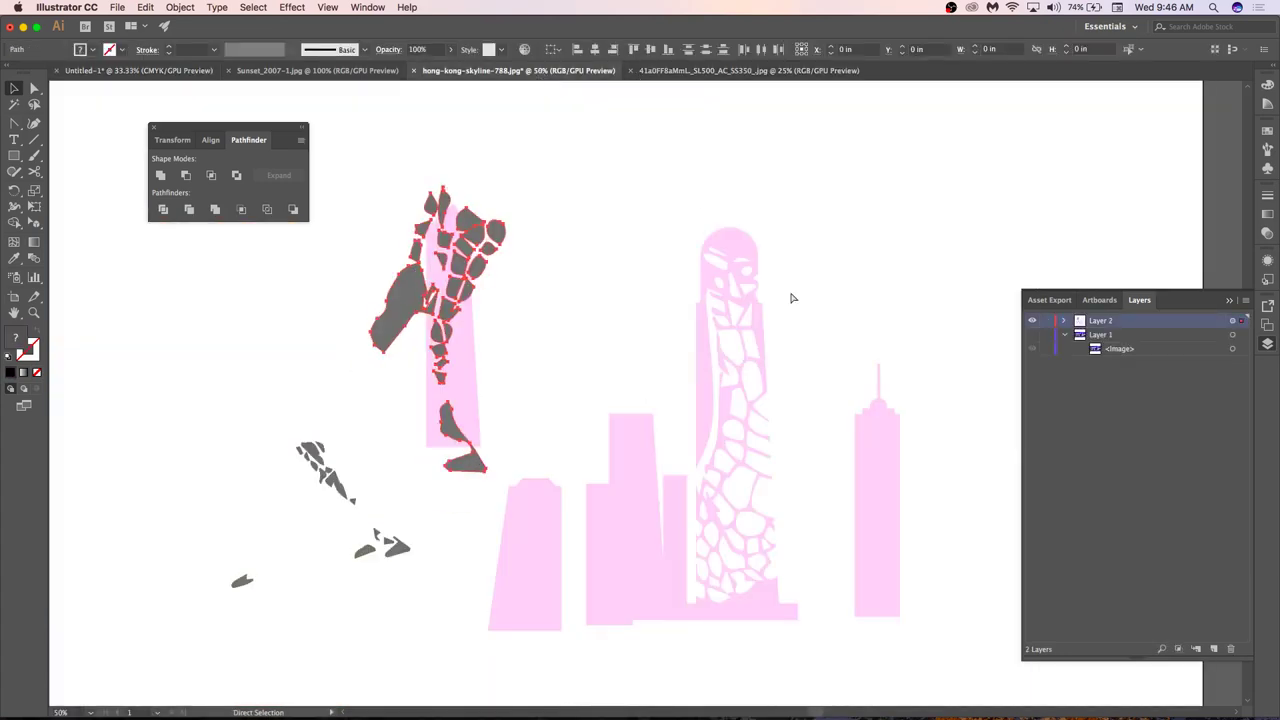
key("v")
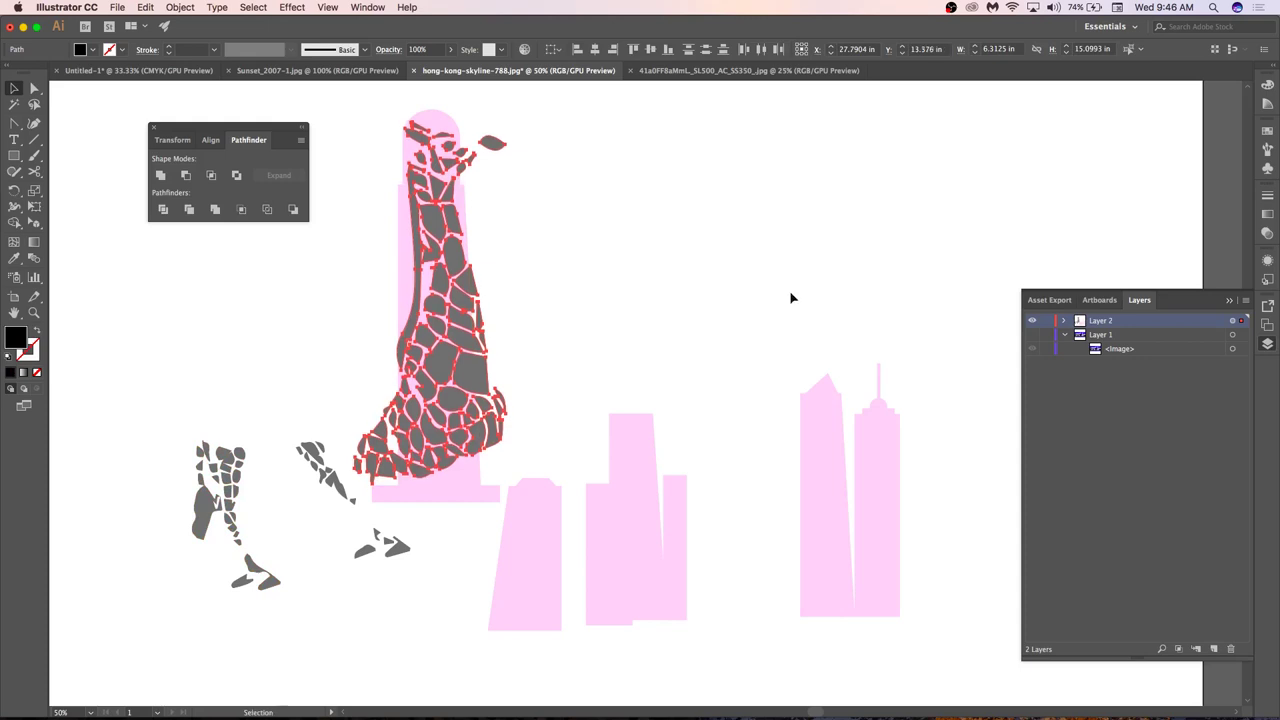
left_click_drag(791, 297, 657, 221)
key("a")
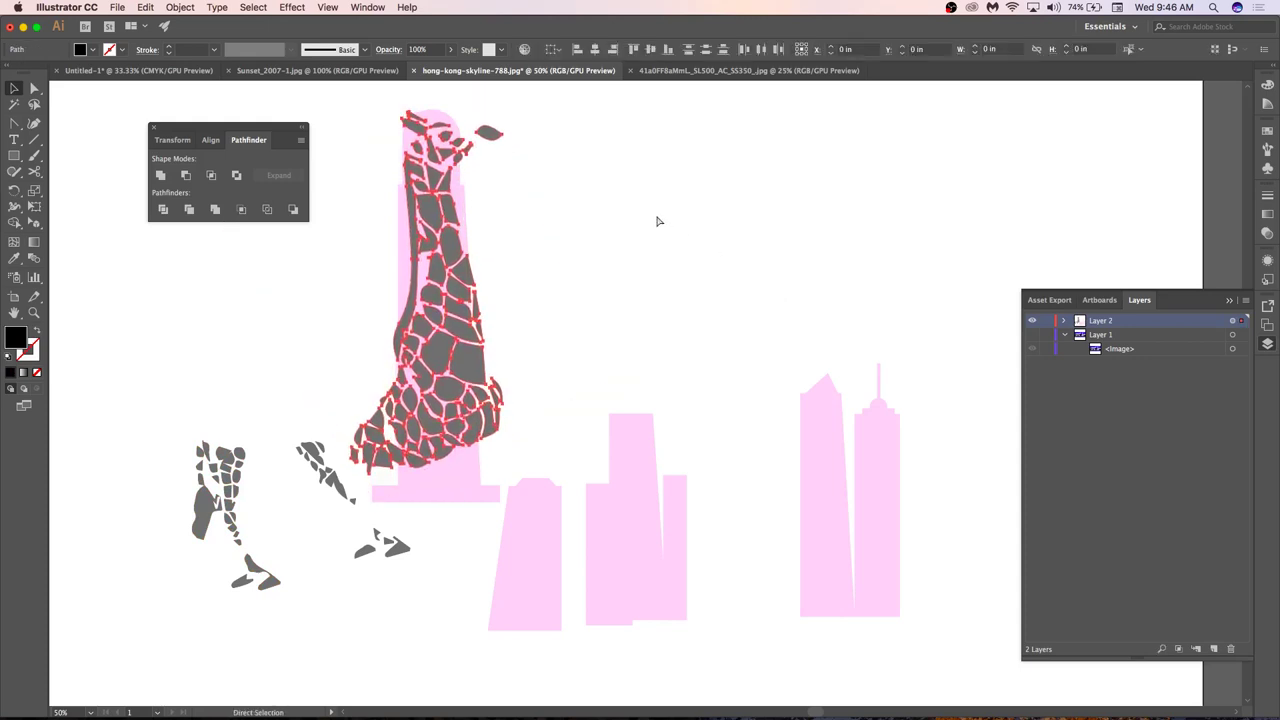
key("v")
left_click_drag(497, 252, 808, 244)
key("super+minus")
key("super+equal")
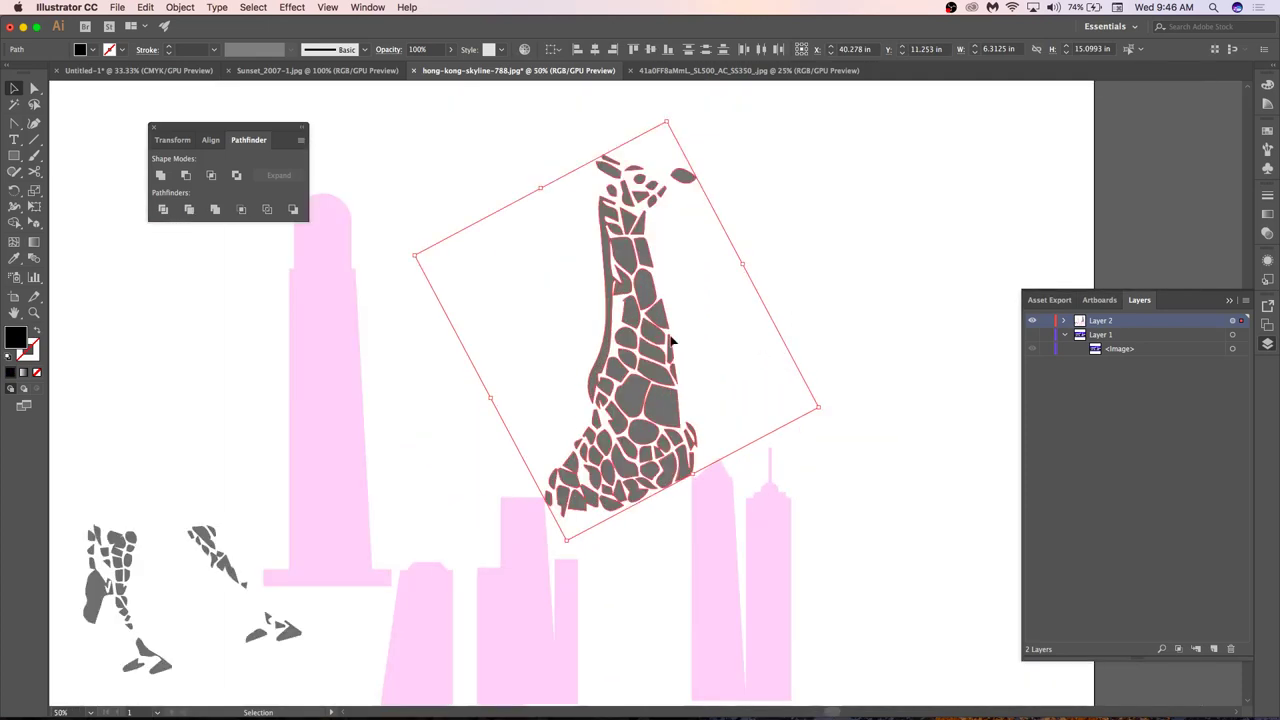
left_click_drag(672, 342, 684, 262)
left_click(367, 311)
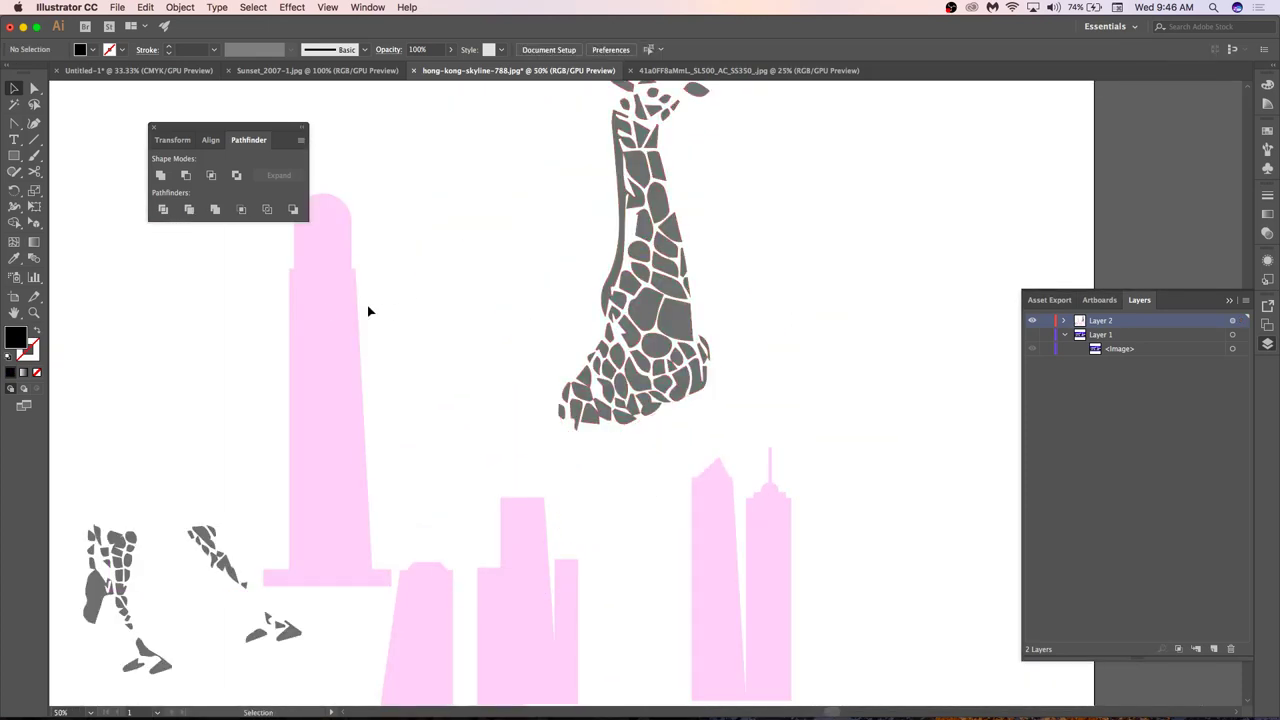
Place the giraffe pattern over the pink tower and cut it out with Minus Front.
left_click(329, 306)
key("a")
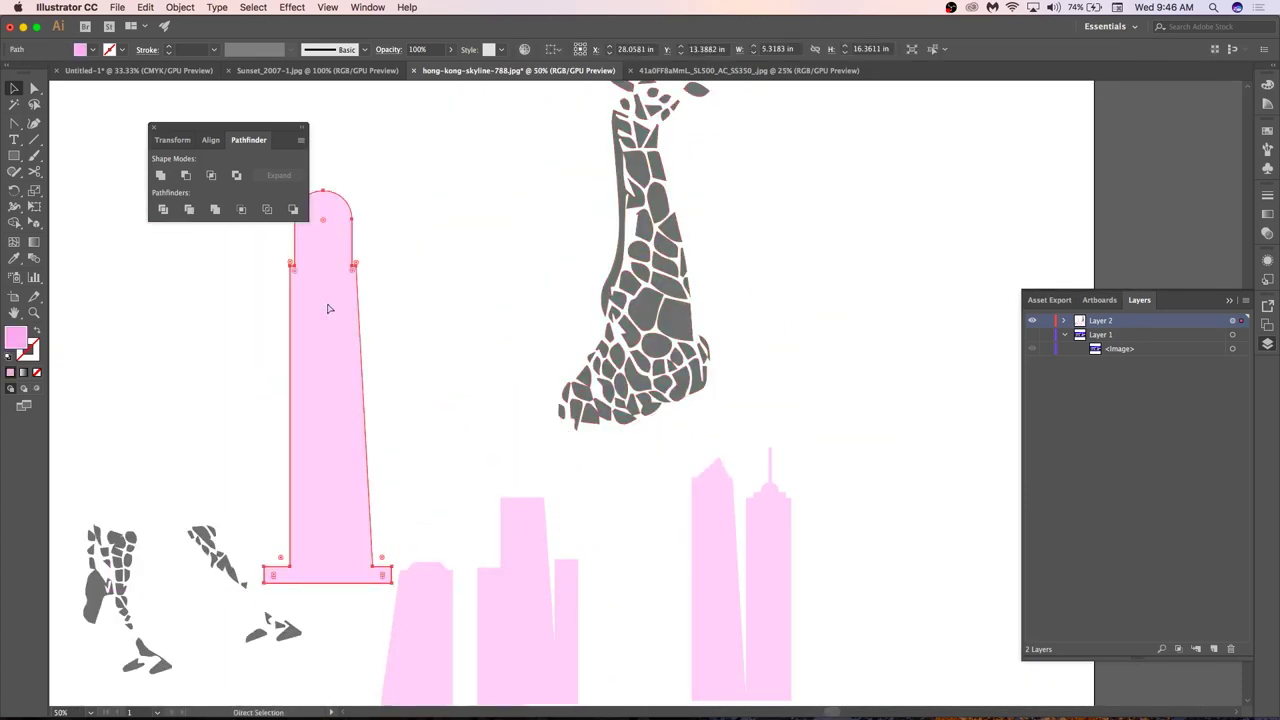
key("v")
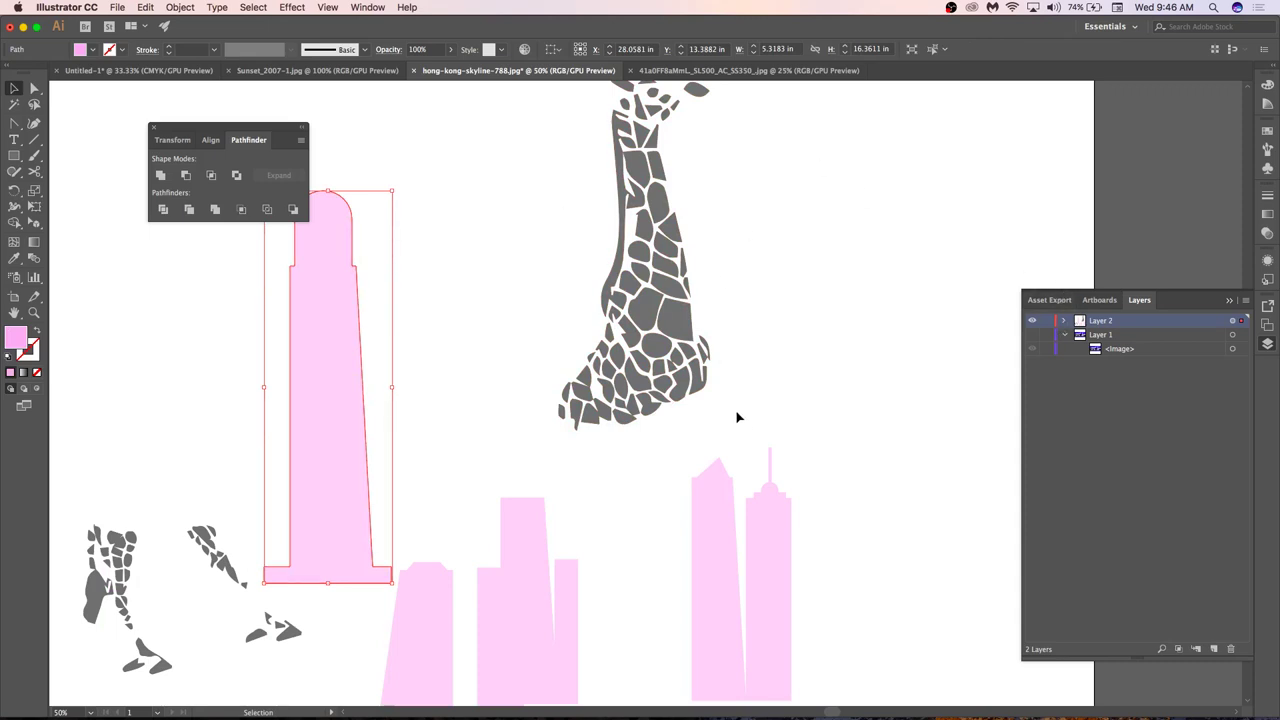
scroll(737, 417, "up", 2)
left_click(647, 287)
left_click_drag(652, 287, 336, 409)
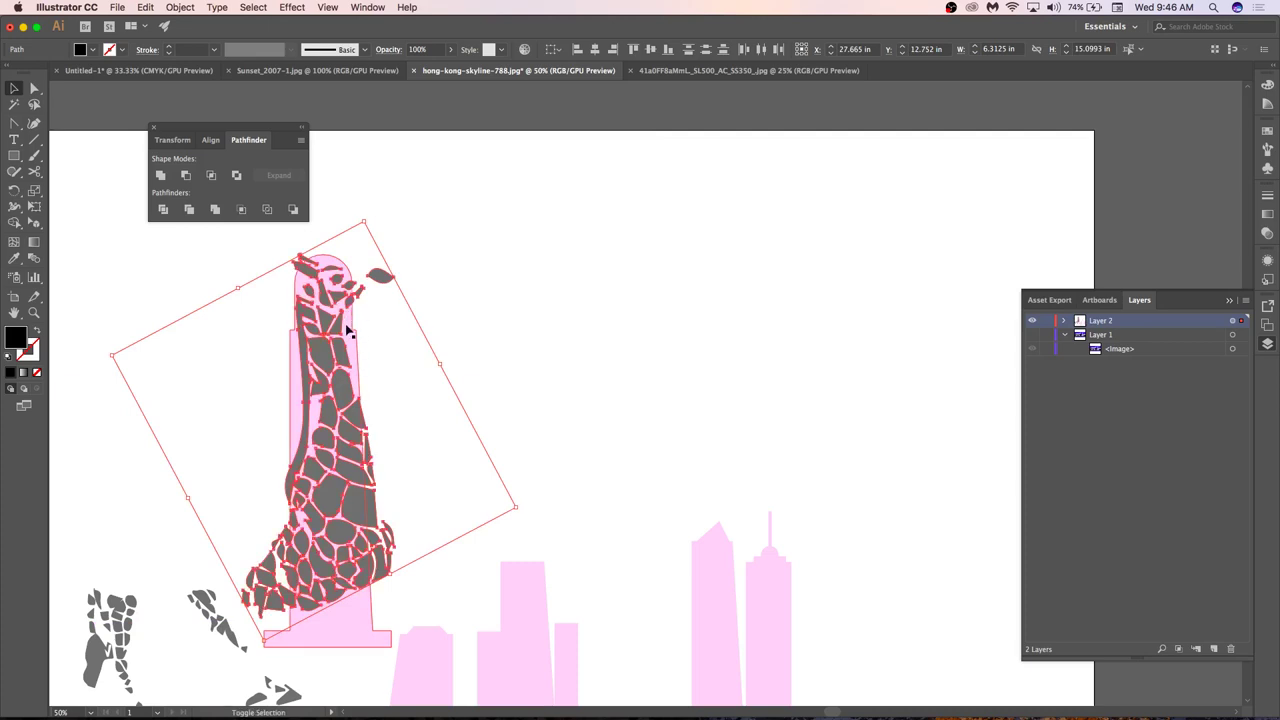
left_click(352, 347, "shift")
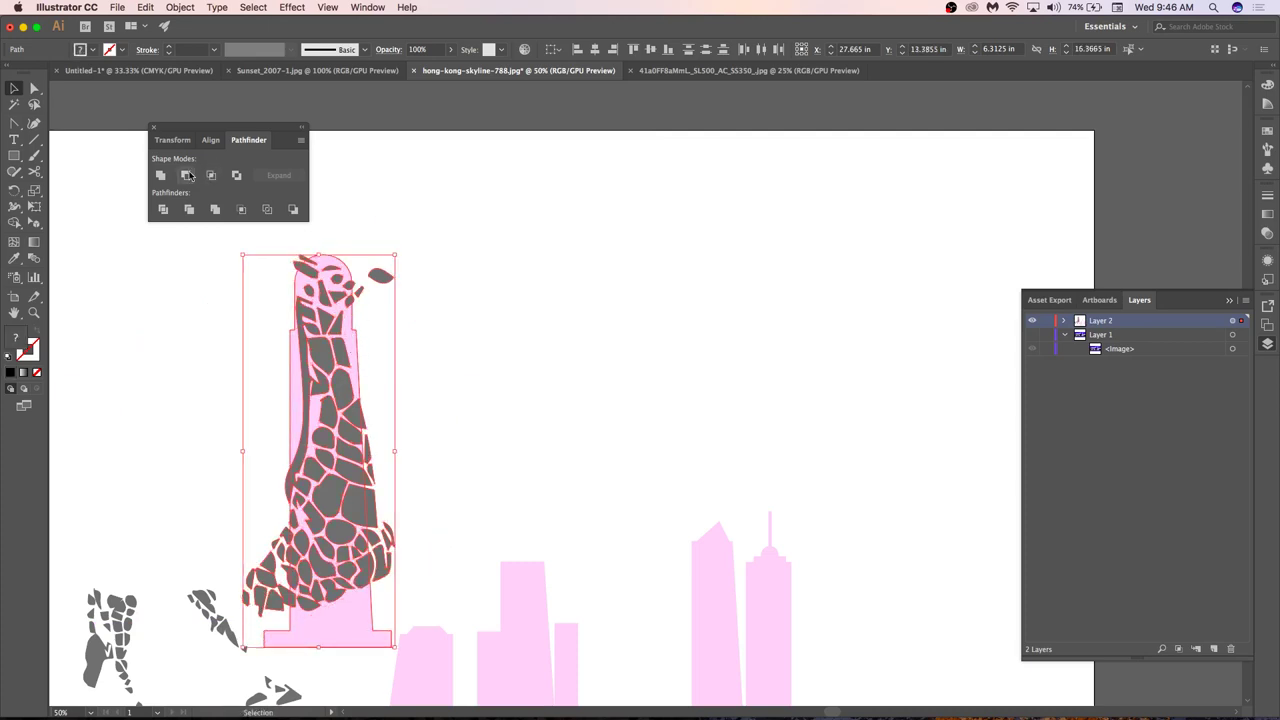
left_click(185, 175)
left_click(386, 309)
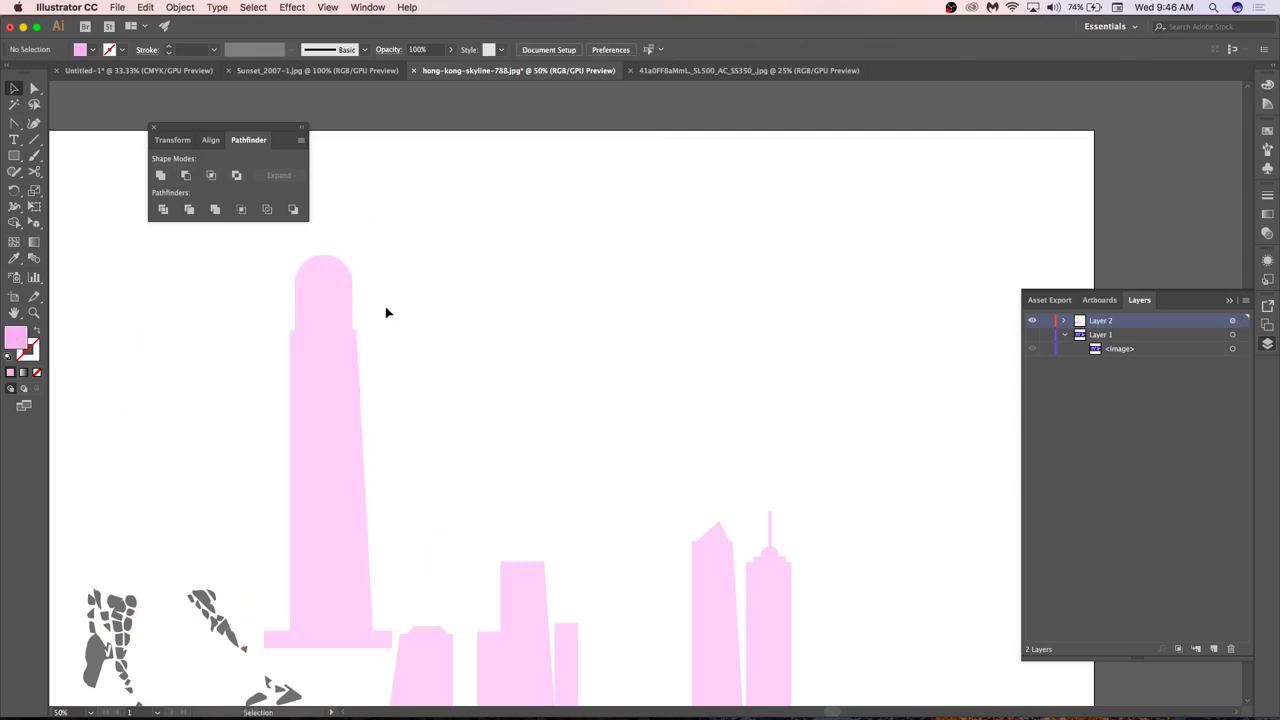
Fill the cut-out tower black and reselect its compound path.
left_click(323, 358)
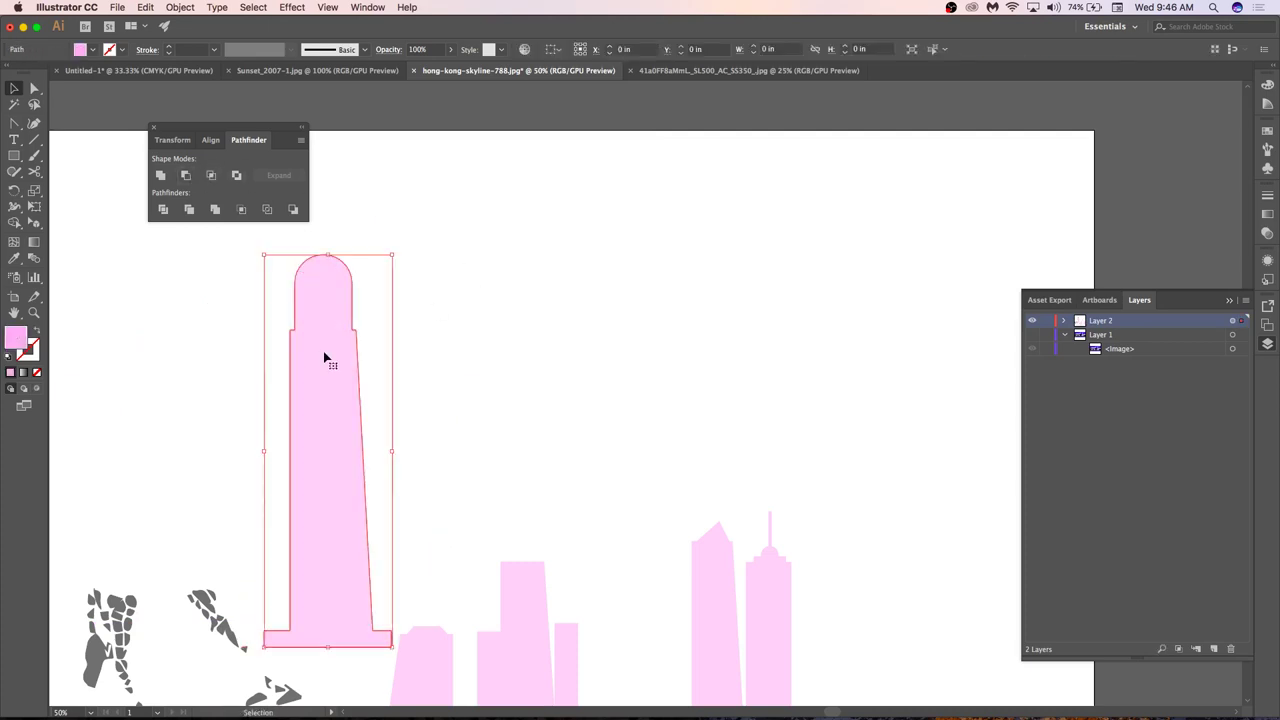
double_click(16, 345)
mouse_move(457, 299)
left_mouse_down()
mouse_move(397, 346)
mouse_move(328, 486)
mouse_move(376, 420)
left_mouse_up()
left_click(690, 251)
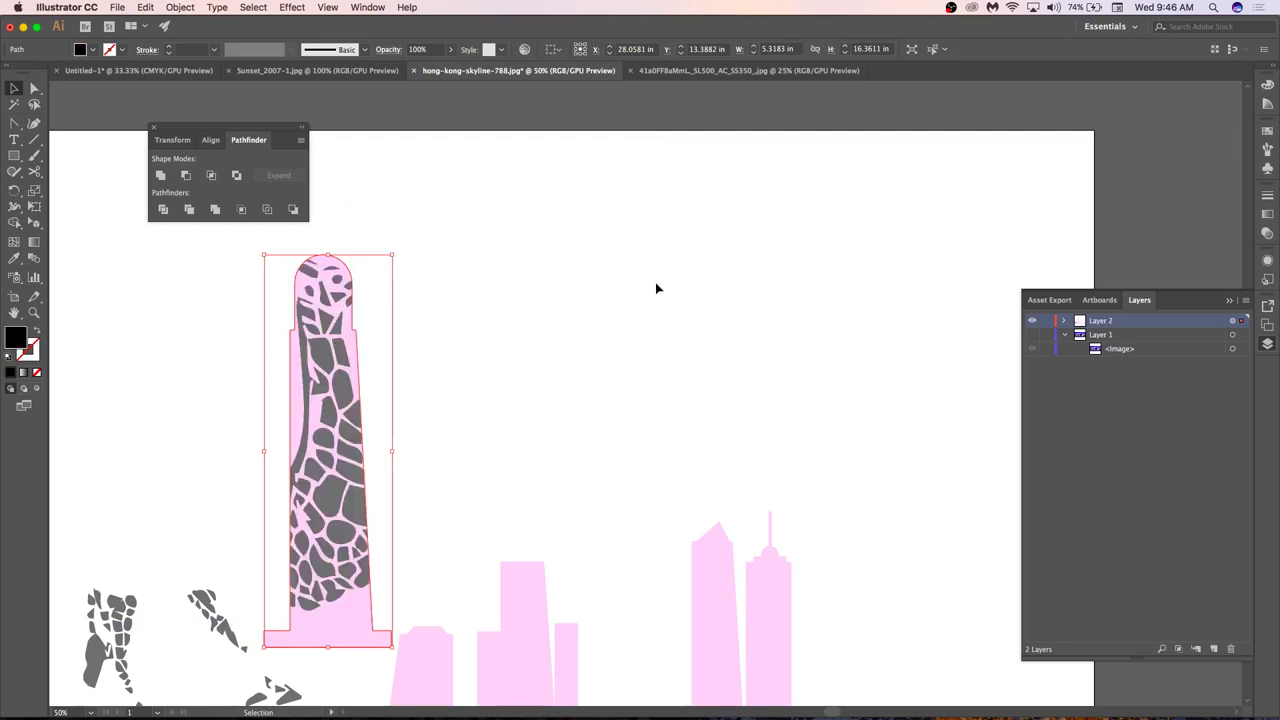
left_click(604, 356)
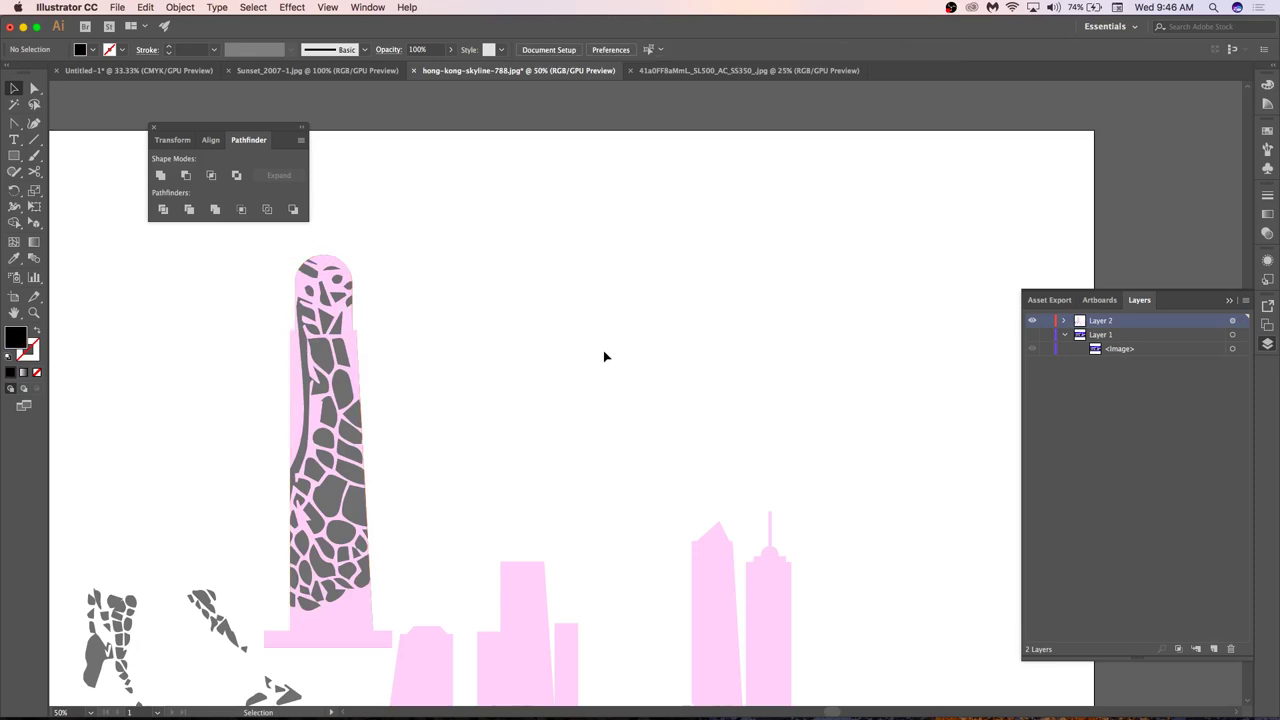
left_click(333, 366)
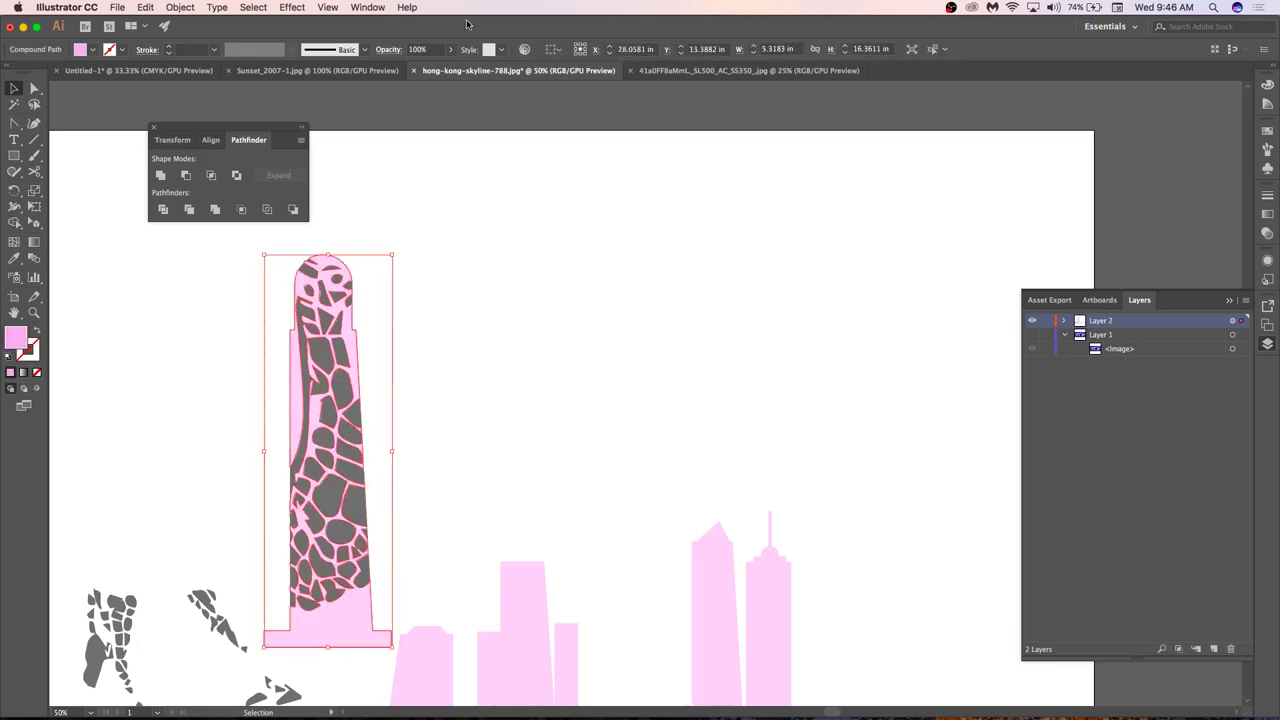
View the Gradient and Transparency panels, then enter and exit isolation mode on the tower.
left_click(1268, 215)
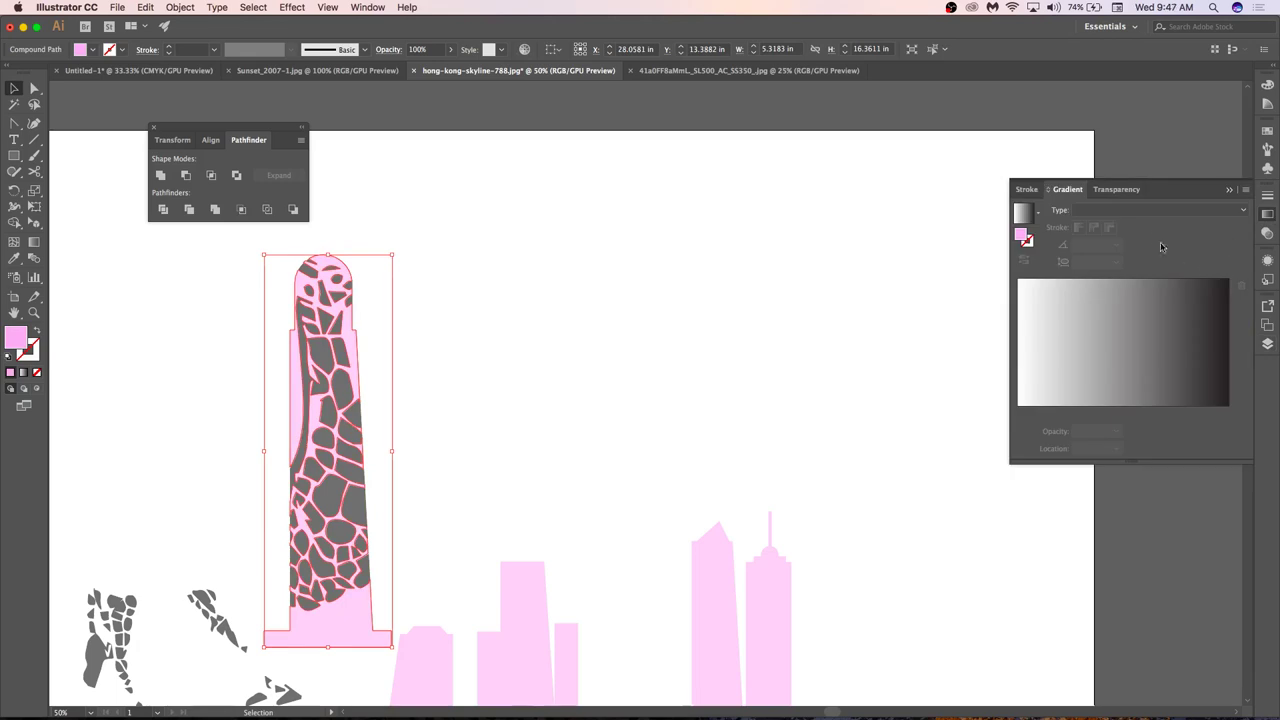
left_click(1123, 194)
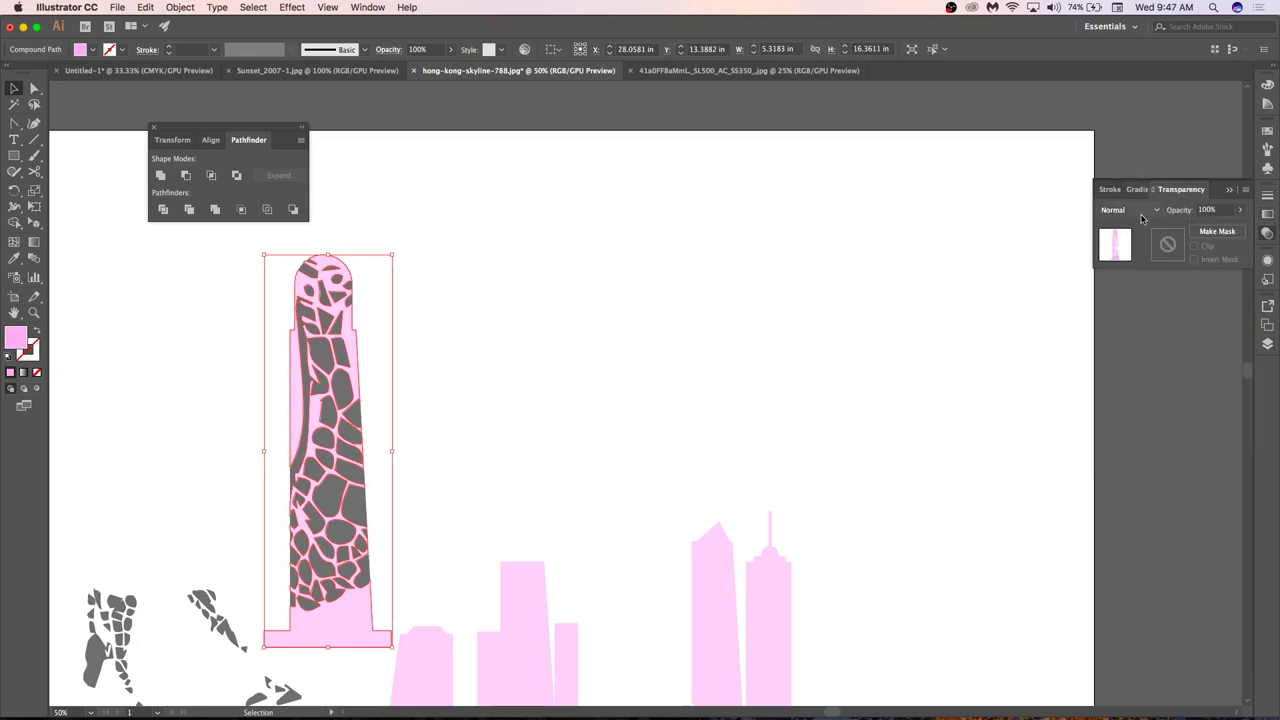
double_click(346, 358)
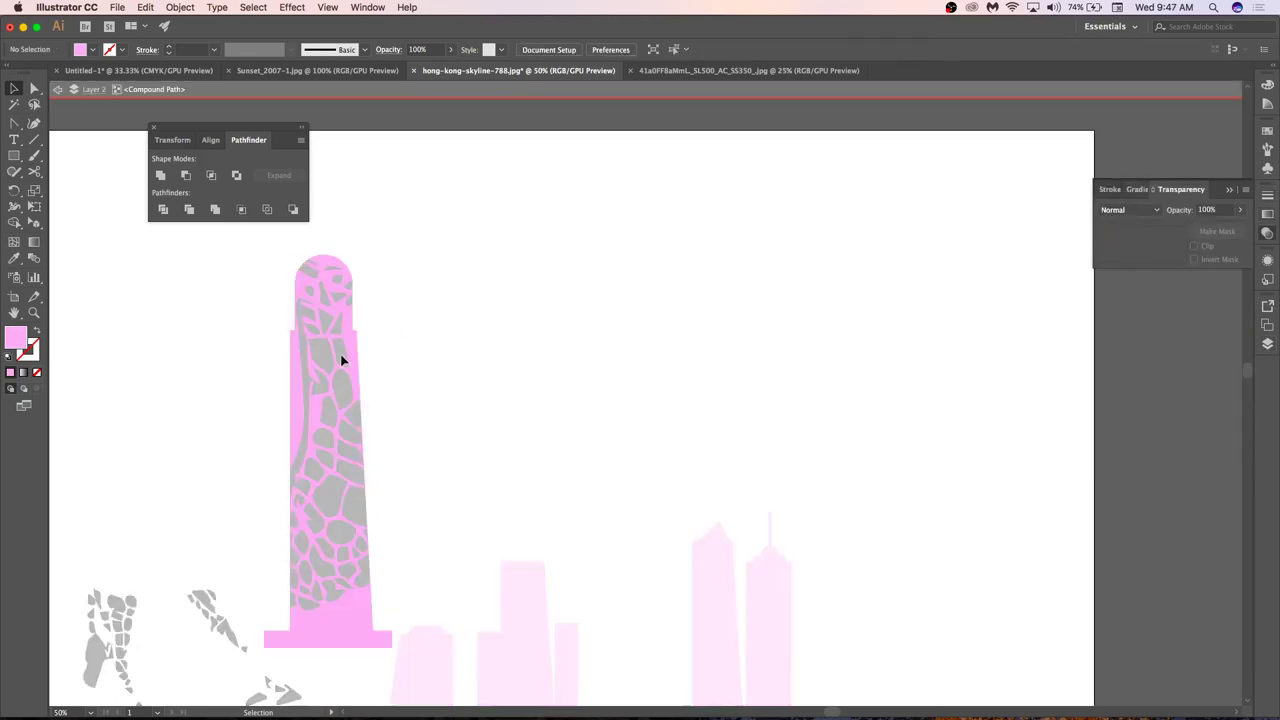
double_click(513, 348)
Undo the pattern's move onto the tower and return to the Untitled-1 sunset document.
key("super+z")
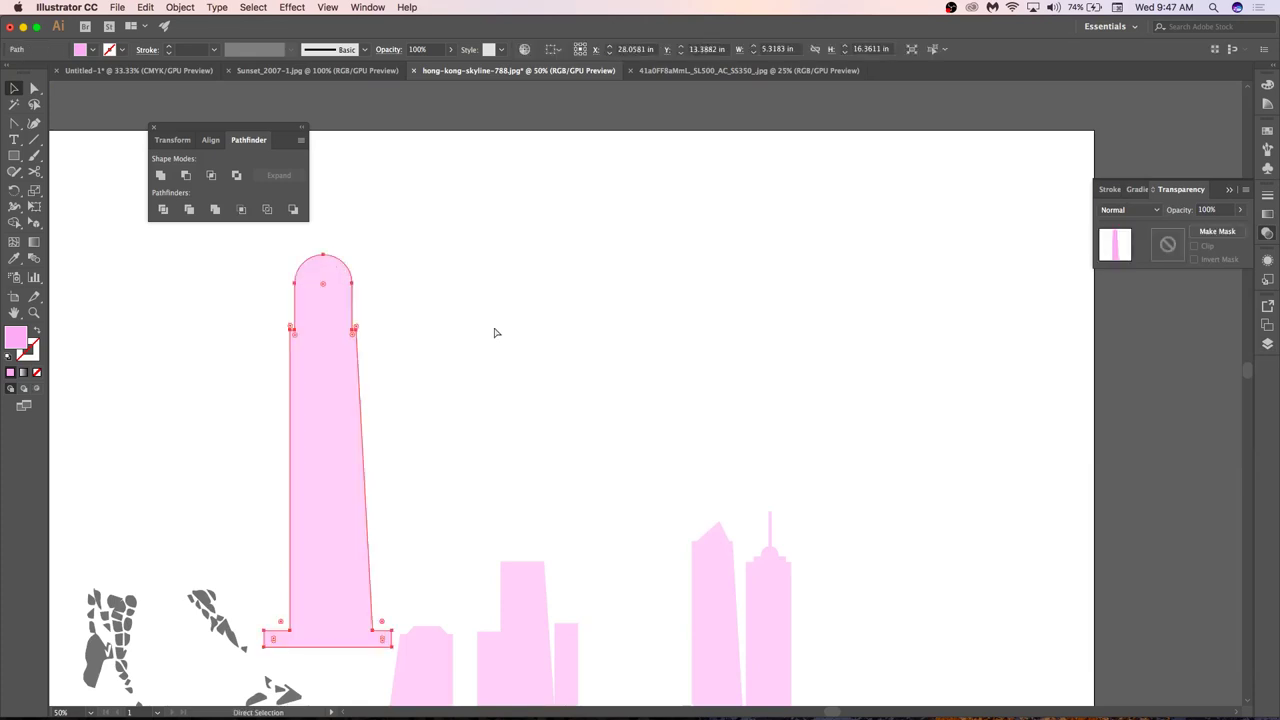
key("super+z")
key("super+z")
key("super+z")
key("super+z")
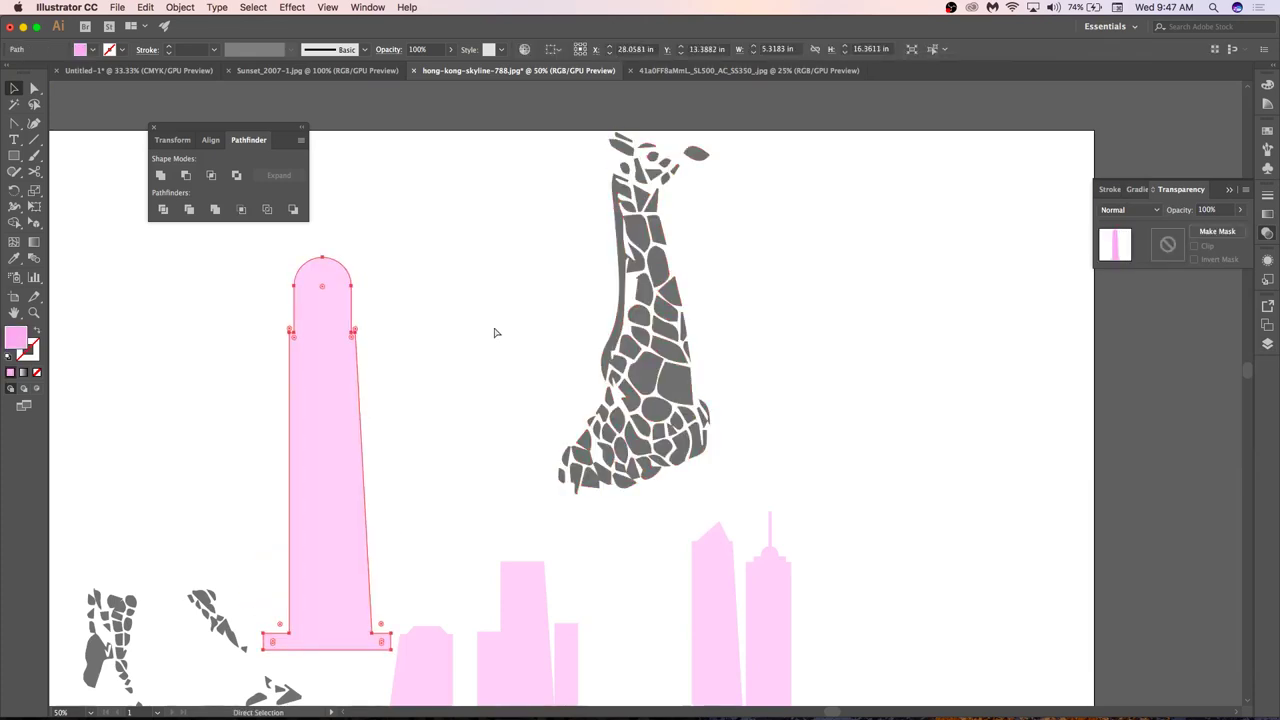
key("shift+super+z")
key("shift+super+z")
key("super+z")
key("super+z")
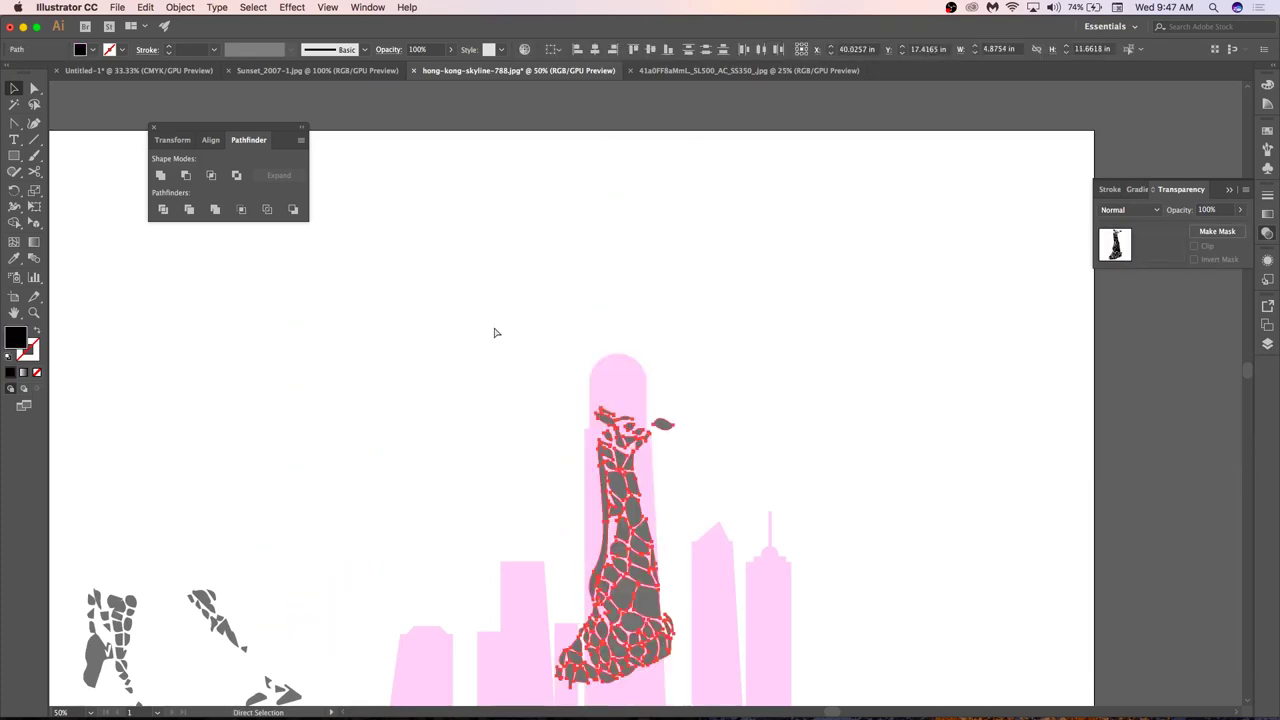
key("v")
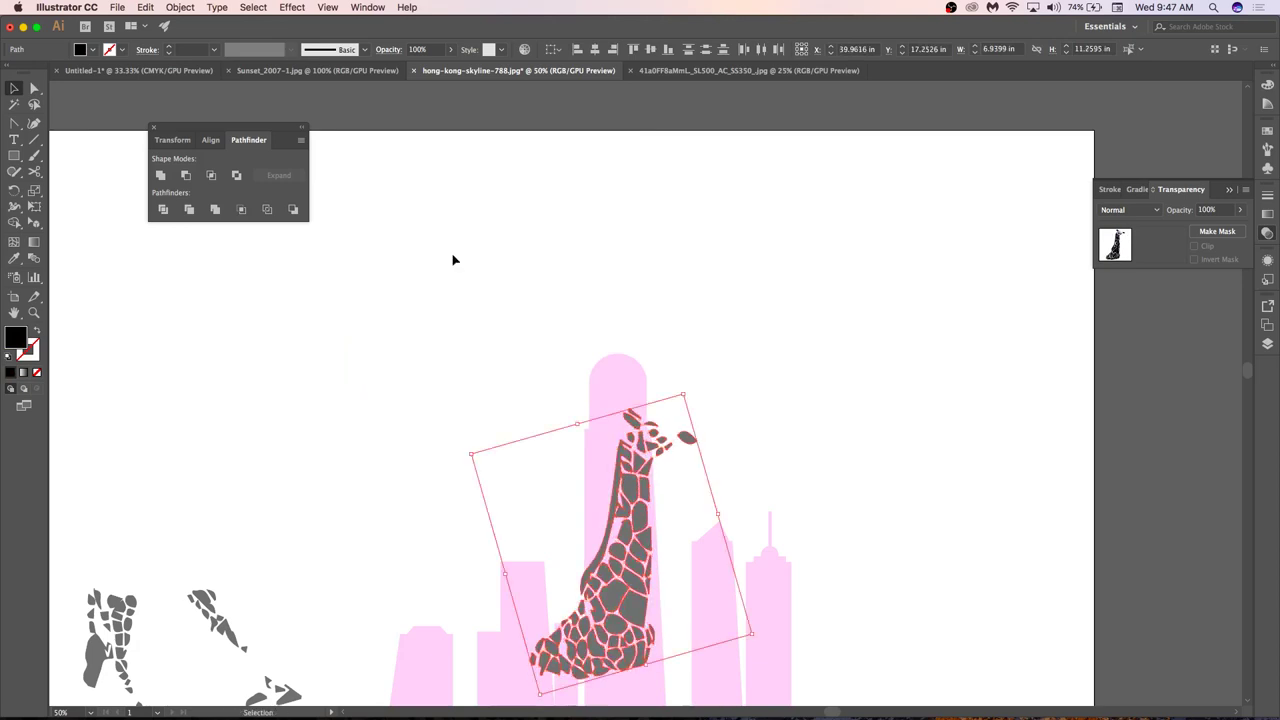
left_click(180, 70)
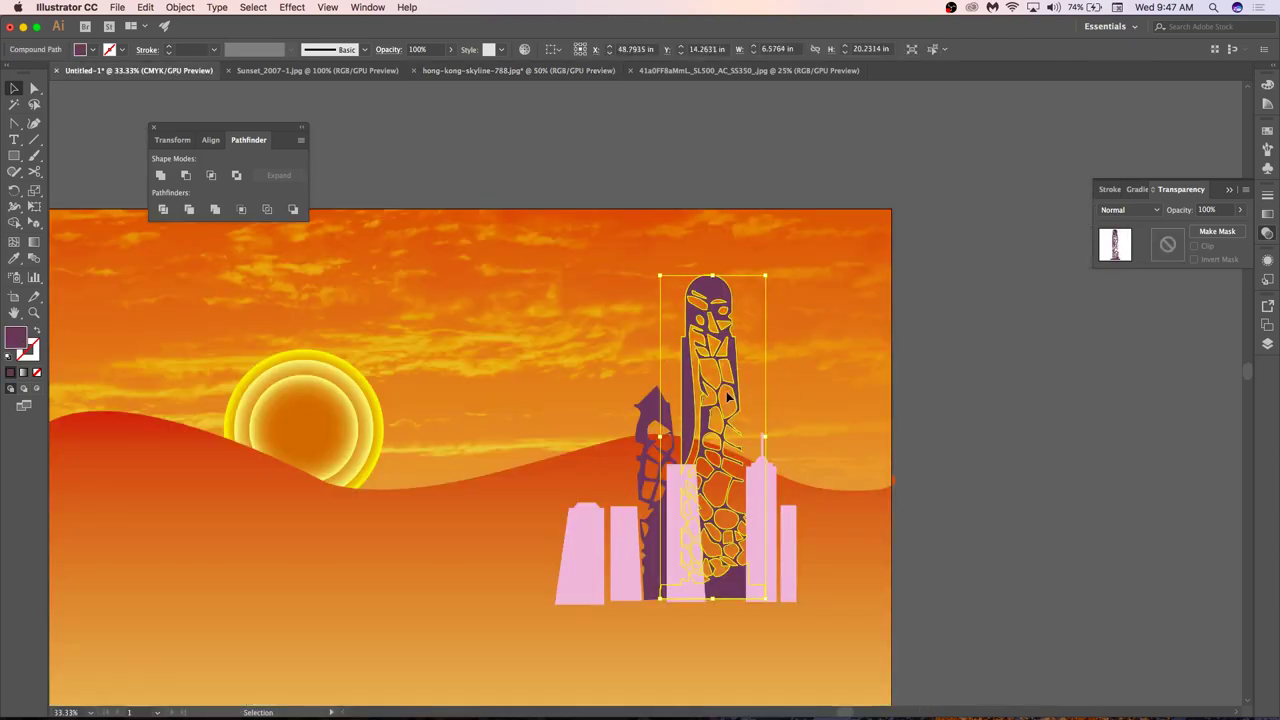
Zoom to 100% and back to 33.33% to inspect the tower and buildings.
key("super+1")
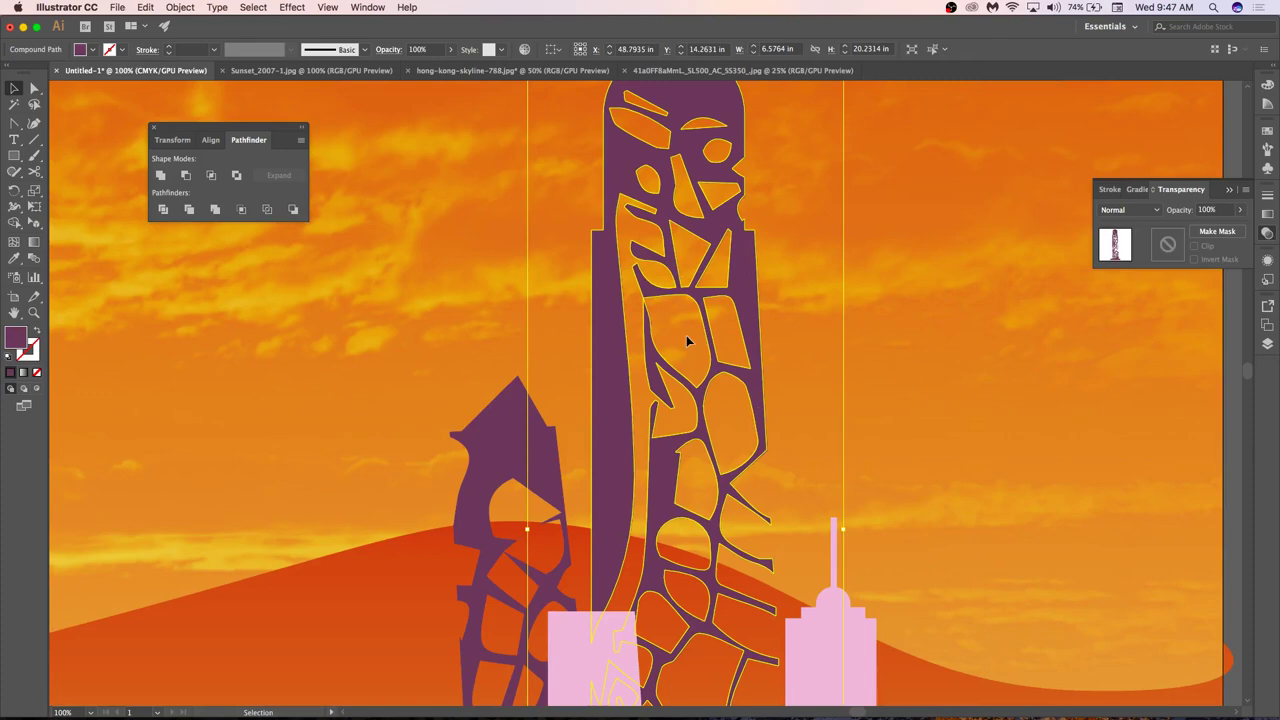
key("super+minus")
key("super+minus")
key("super+minus")
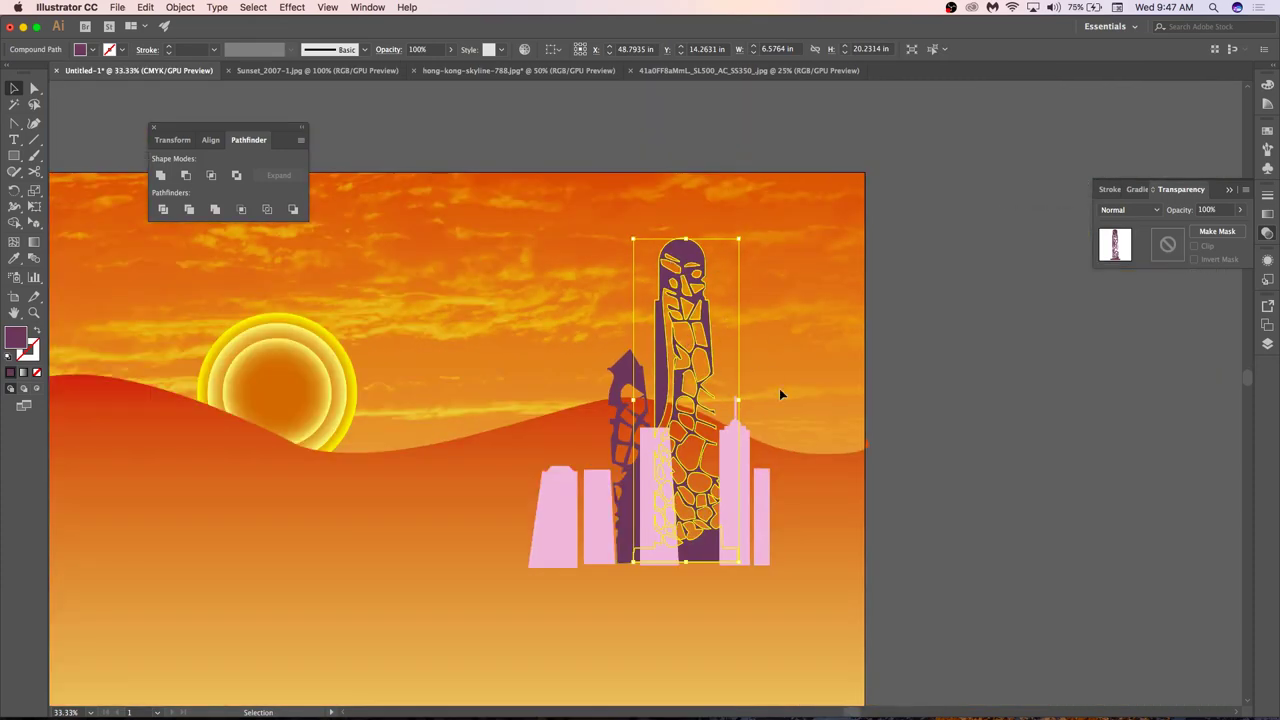
left_click(990, 515)
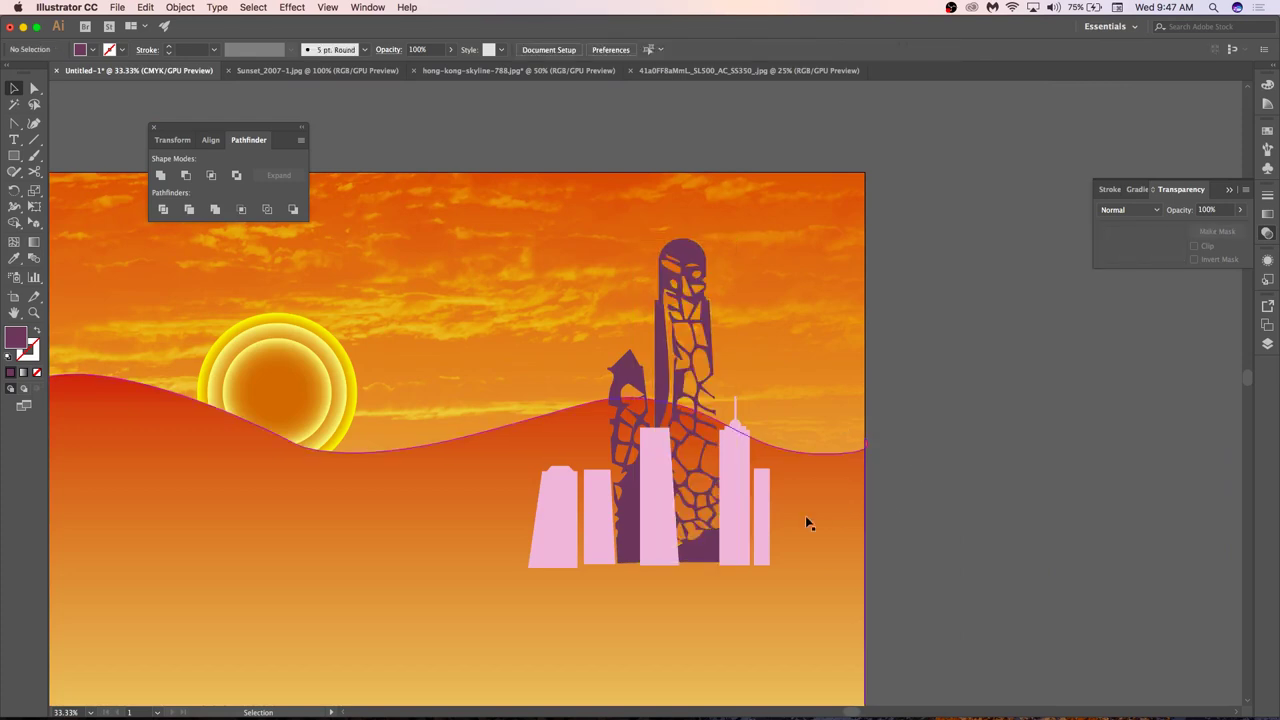
left_click(656, 526)
left_click(938, 419)
scroll(938, 419, "down", 5)
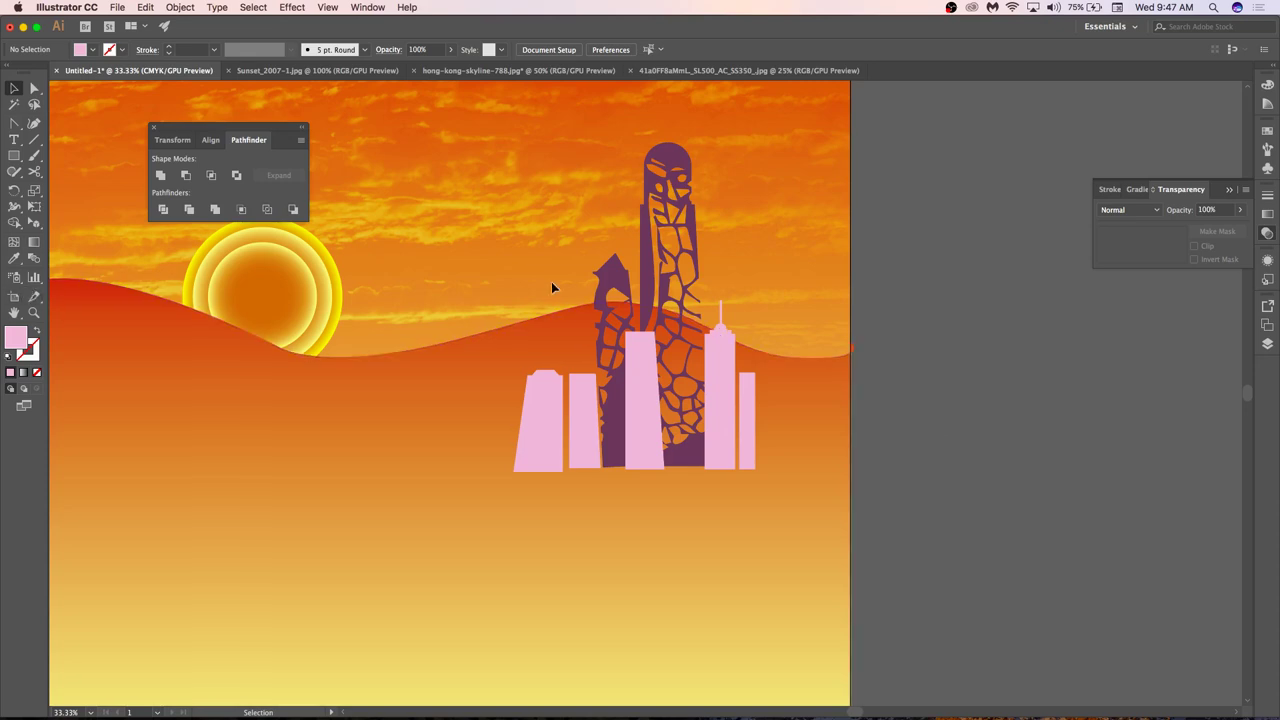
Show the nine-layer list and target Layer 6 for new artwork.
left_click(1267, 343)
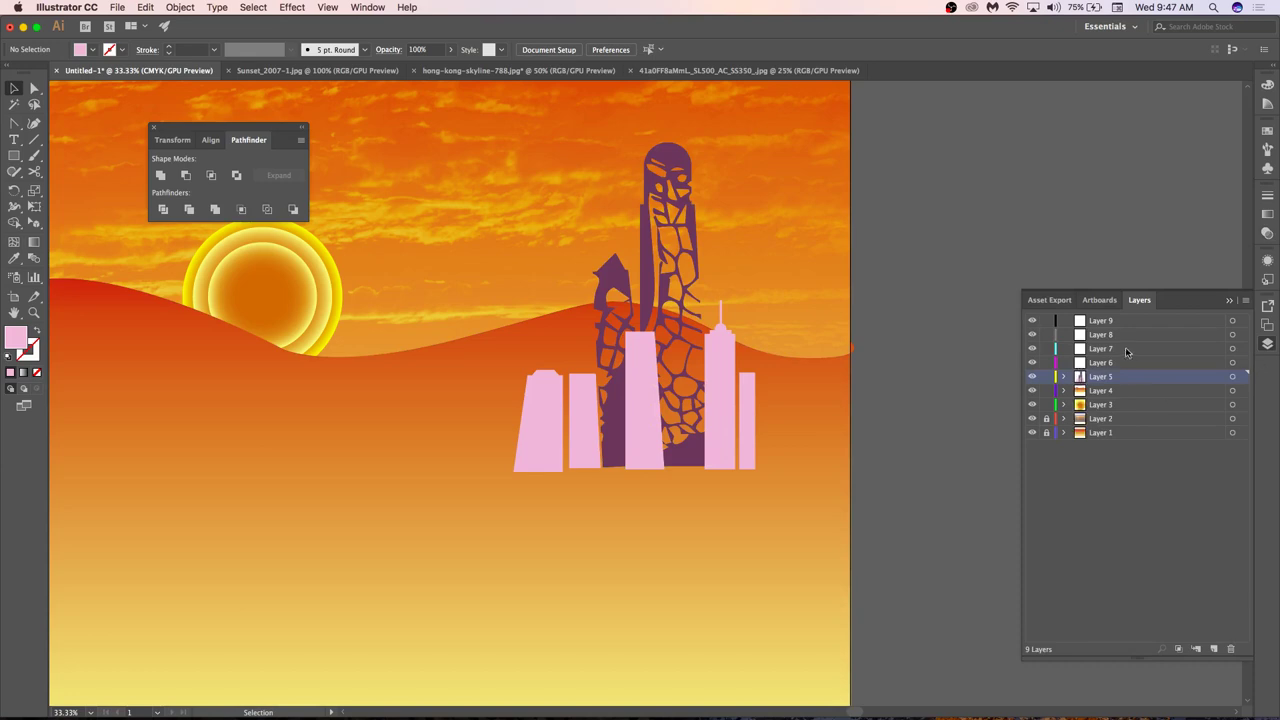
left_click(1125, 363)
left_click(1232, 362)
scroll(814, 259, "down", 3)
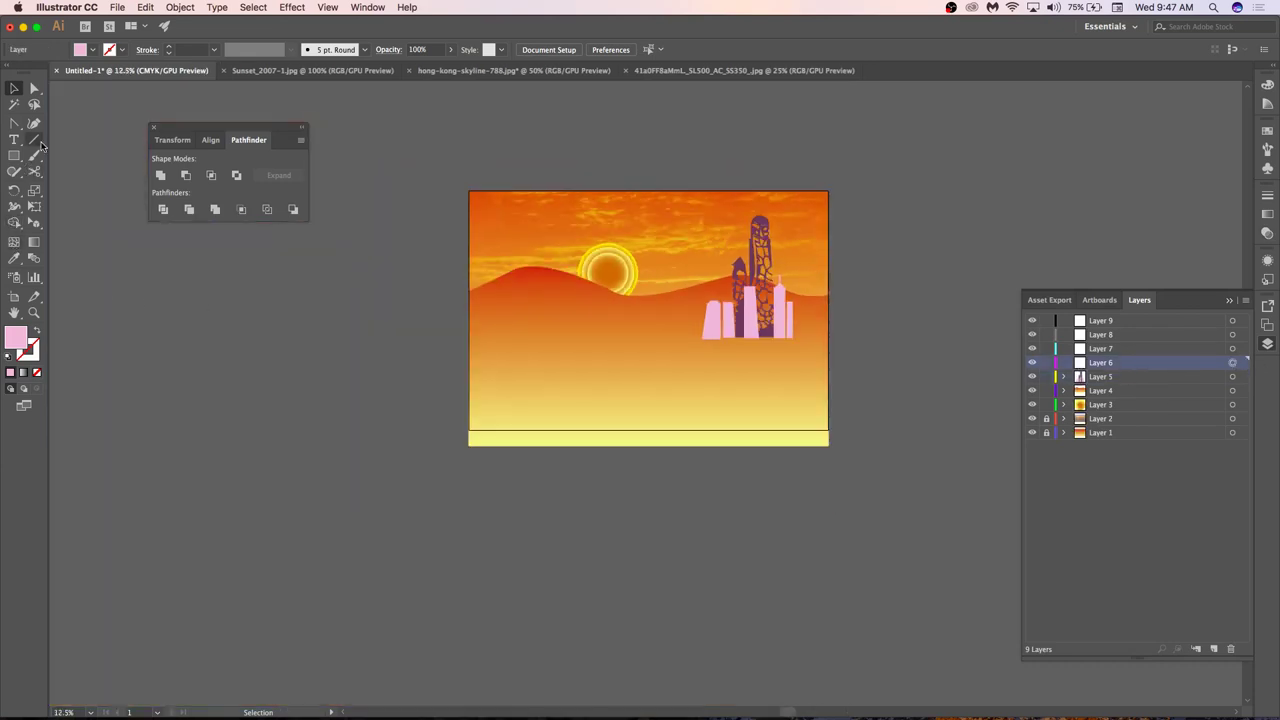
left_click(14, 122)
Lock Layers 5, 4 and 3 in the Layers panel.
left_click(649, 204)
left_click(649, 355)
scroll(657, 389, "up", 3)
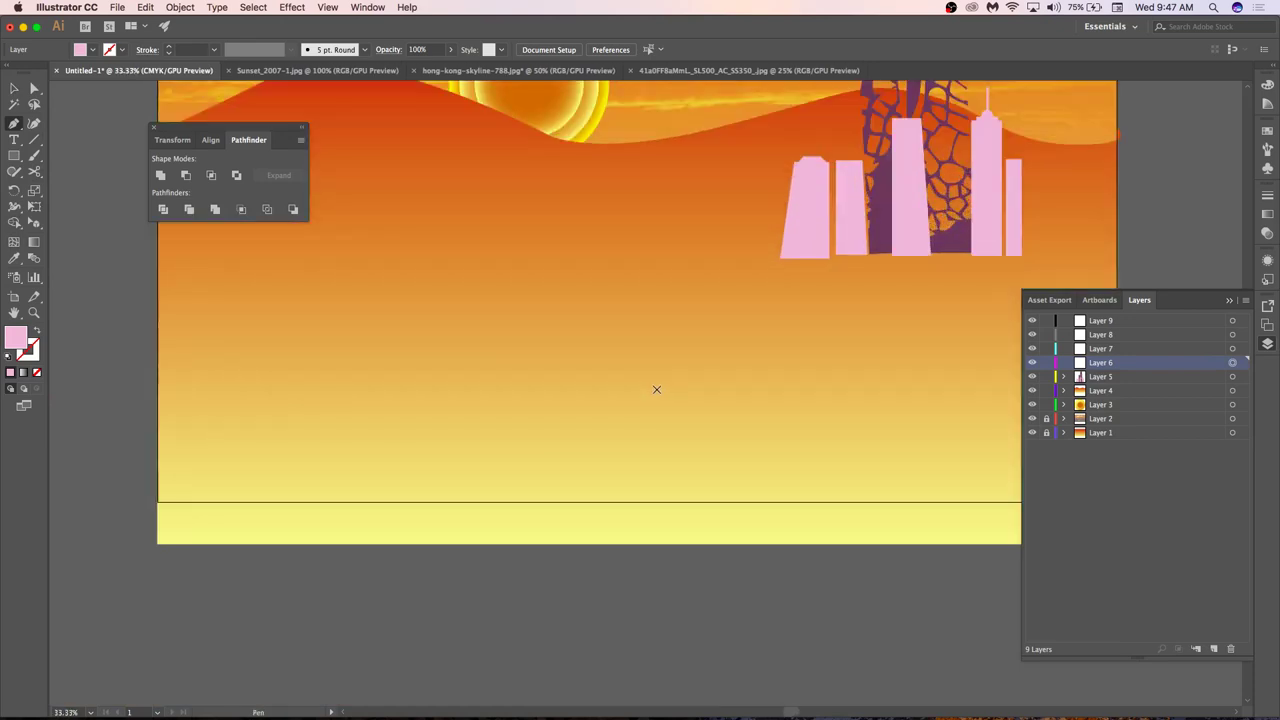
left_click_drag(1050, 376, 1047, 406)
scroll(573, 354, "up", 2)
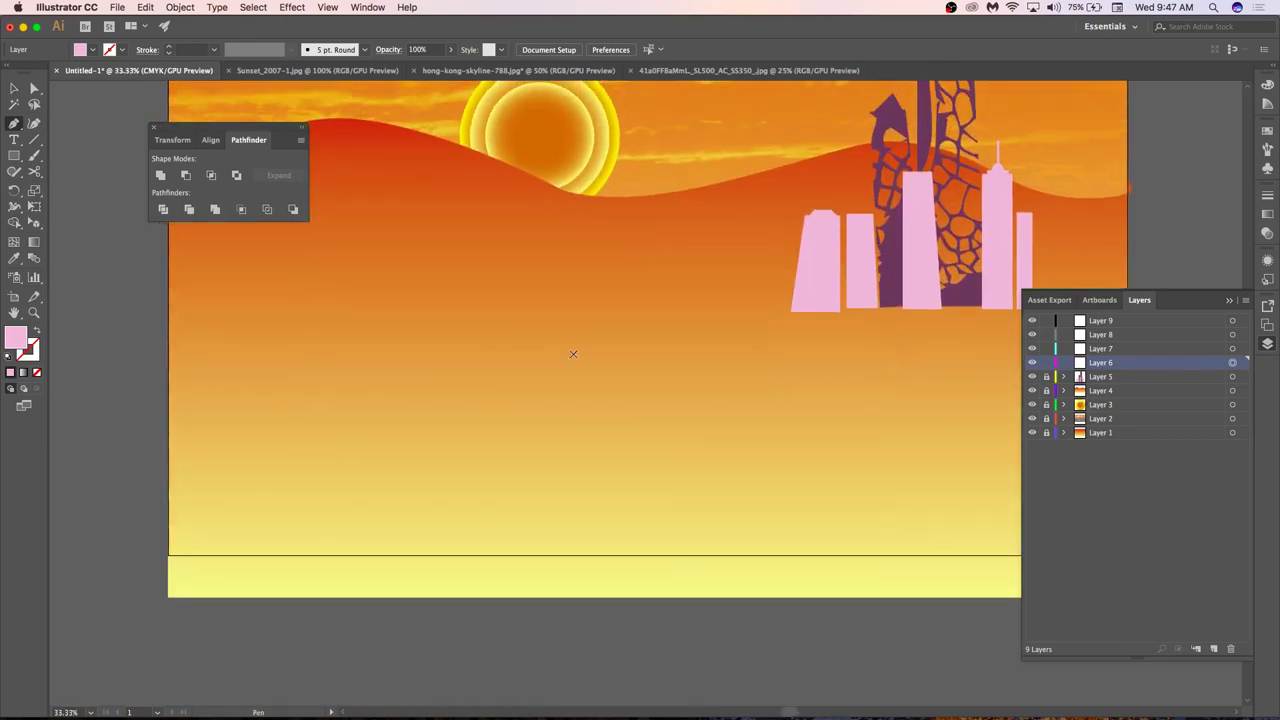
Start the pink dune path with curved points along a wavy top from the left edge.
left_click(169, 258)
left_click(275, 268)
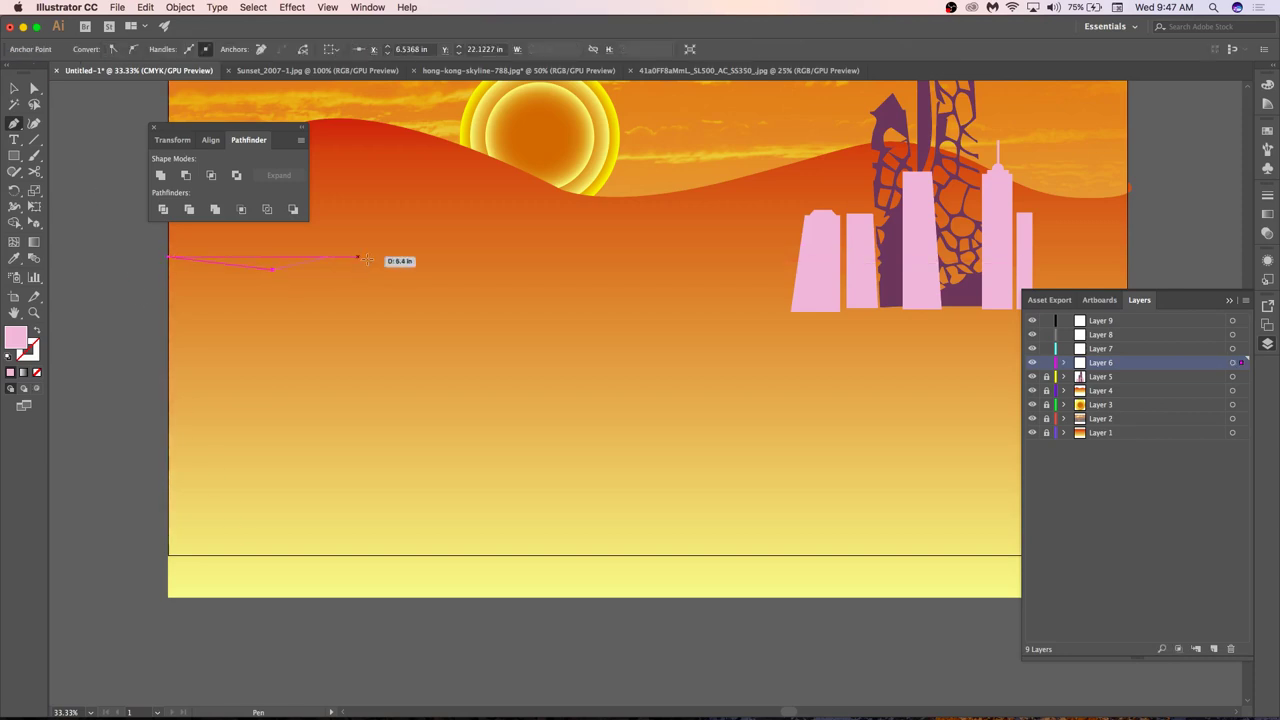
left_click(400, 252)
left_click(440, 247)
key("super+z")
key("super+z")
key("super+z")
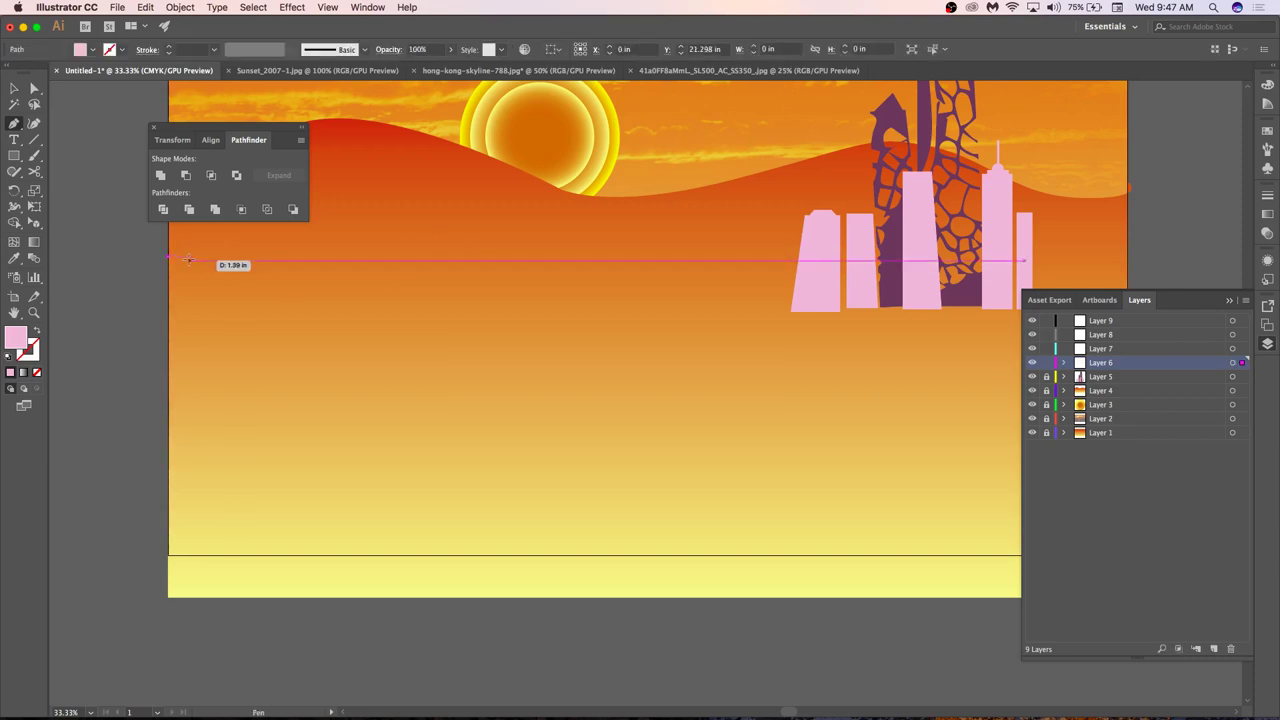
left_click_drag(250, 275, 325, 275)
left_click_drag(440, 266, 504, 280)
left_click_drag(672, 290, 840, 297)
Carry the wave to the right edge and close the dune through both bottom corners.
scroll(912, 290, "right", 5)
scroll(912, 290, "up", 3)
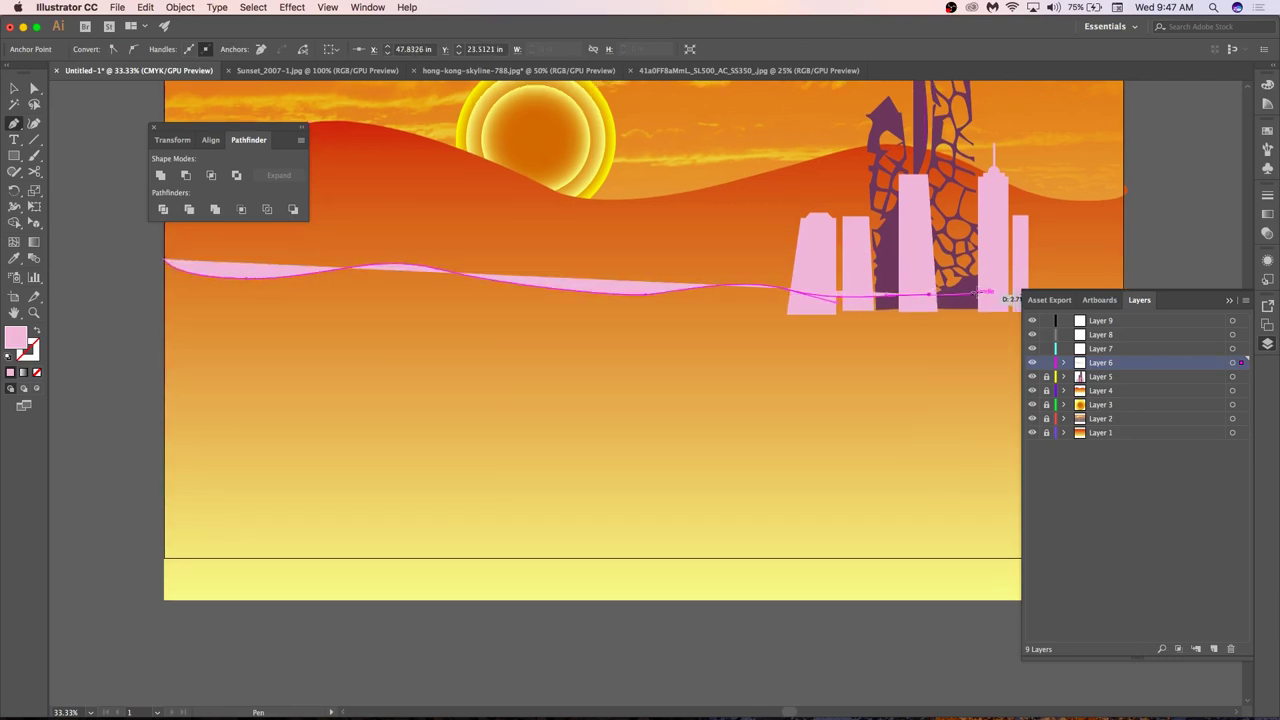
left_click_drag(969, 334, 1005, 340)
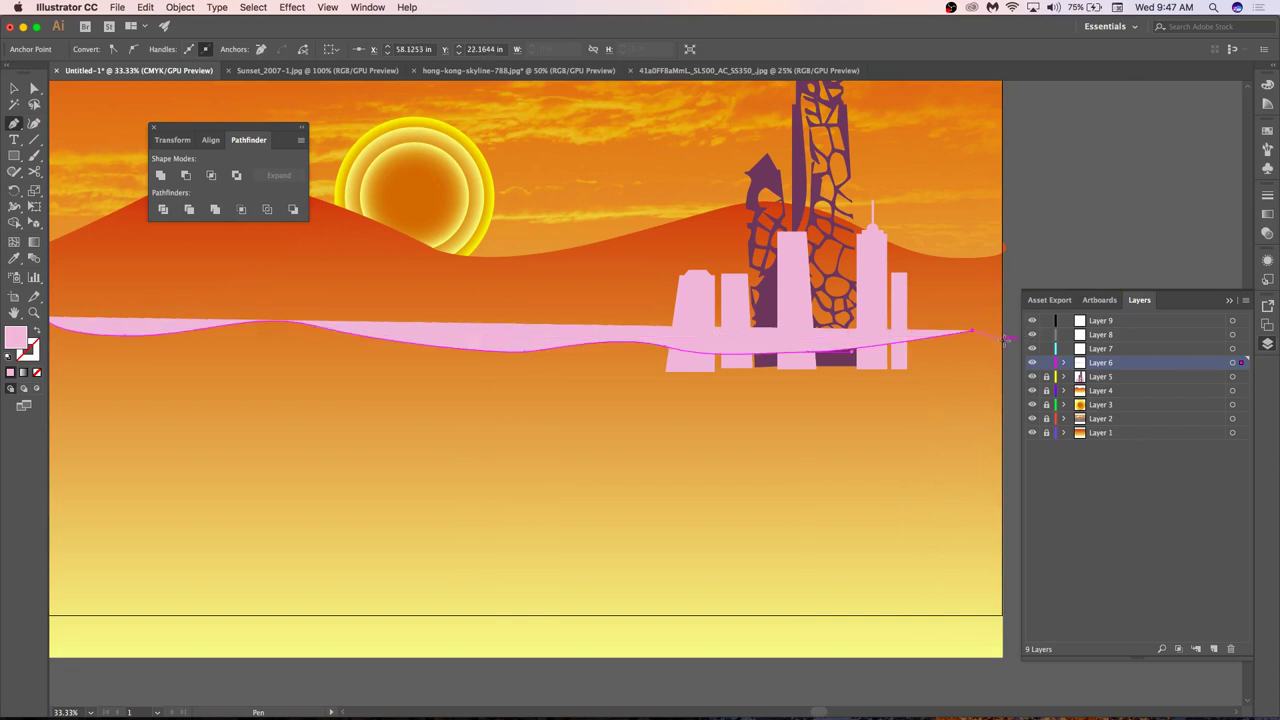
left_click(1003, 617)
scroll(1003, 617, "down", 3)
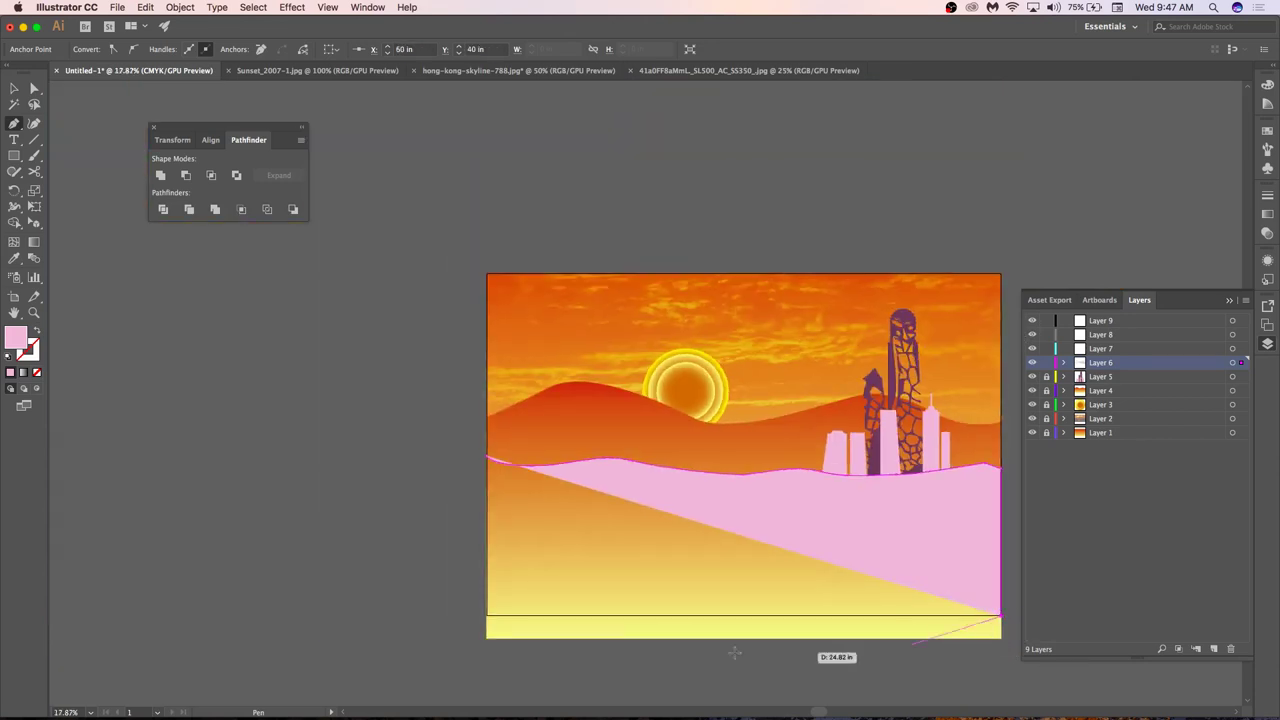
left_click(486, 617)
key("v")
left_click(434, 594)
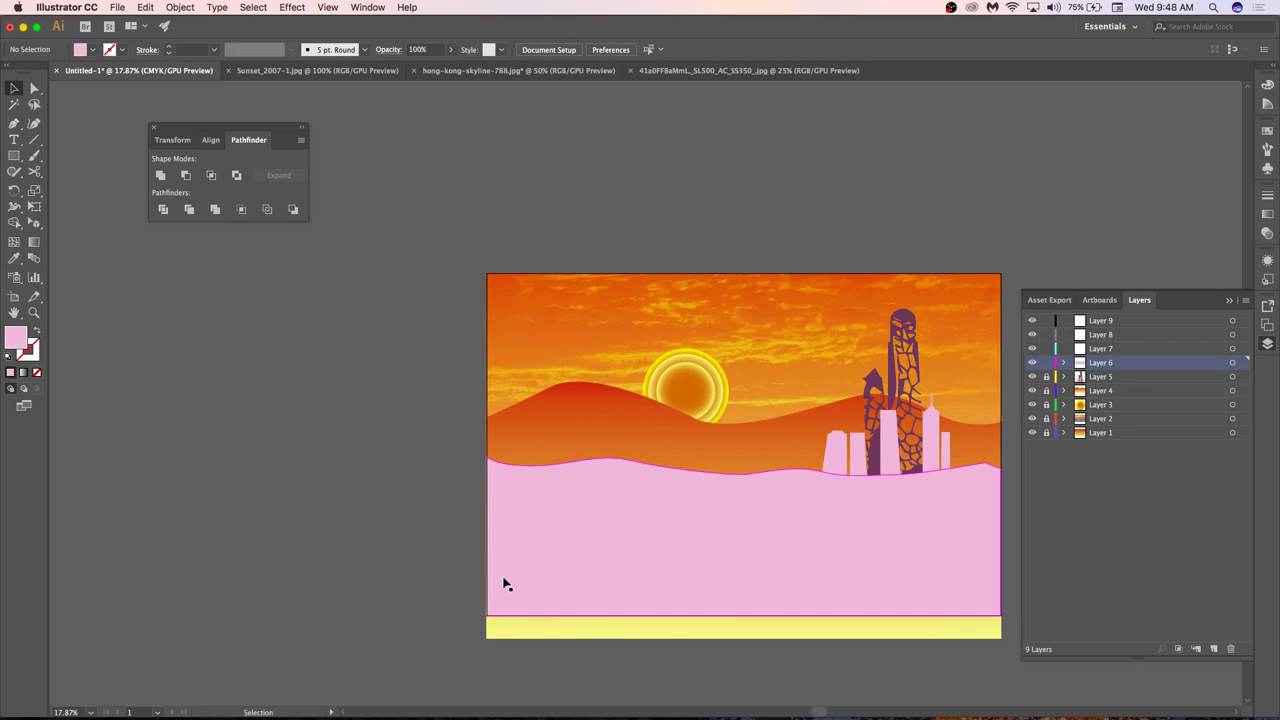
Sample the orange hill's gradient onto the pink dune shape with the Eyedropper.
left_click(666, 580)
key("i")
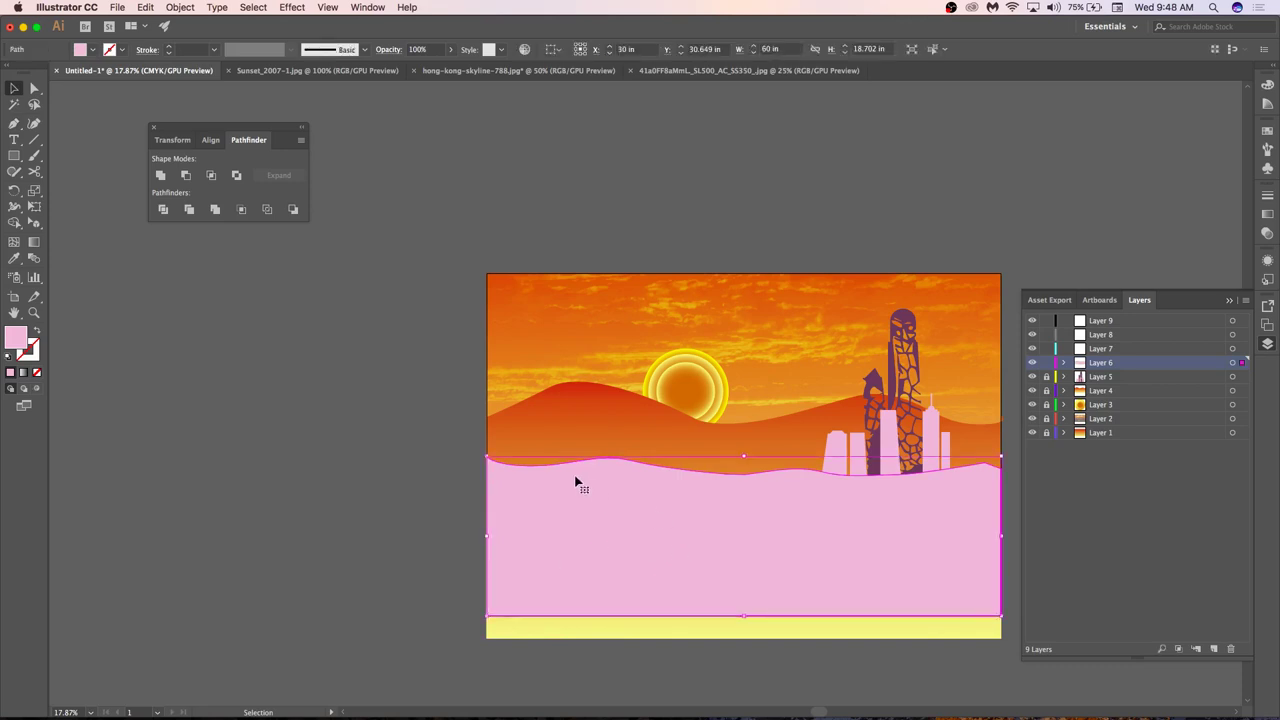
left_click(600, 446)
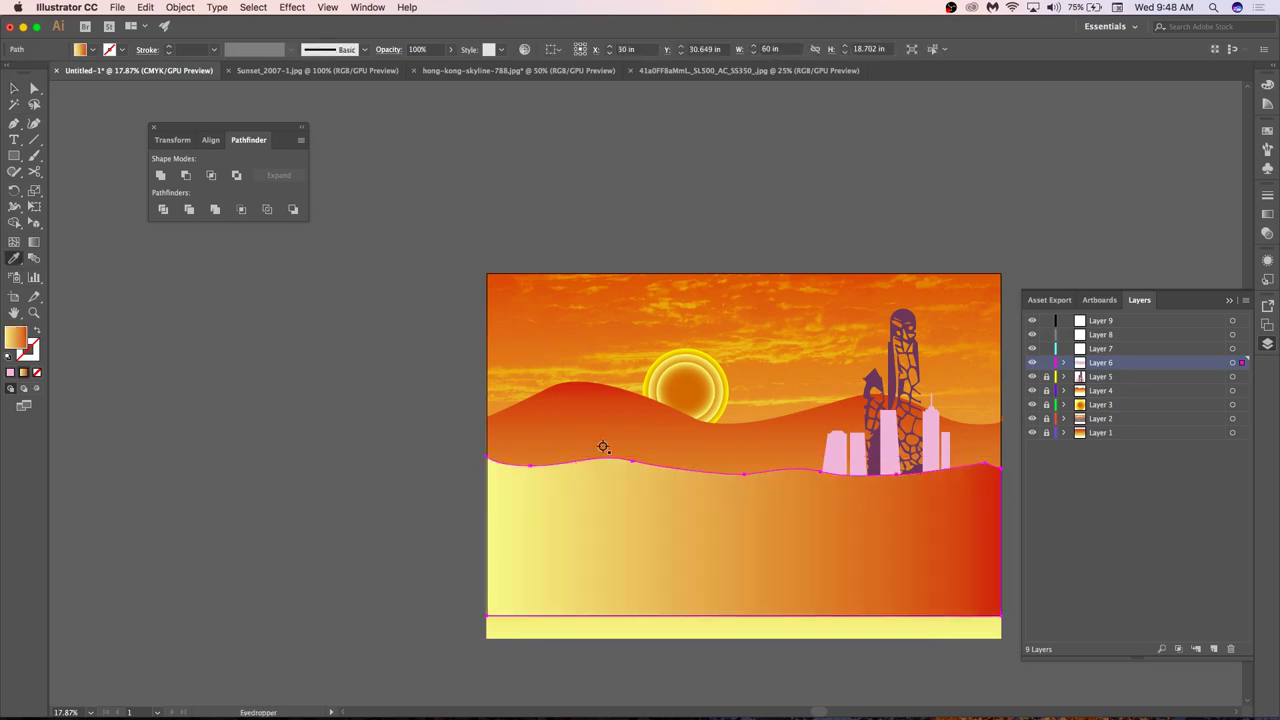
Set the dune's fill to pale yellow FFD37B in the Color Picker.
double_click(17, 342)
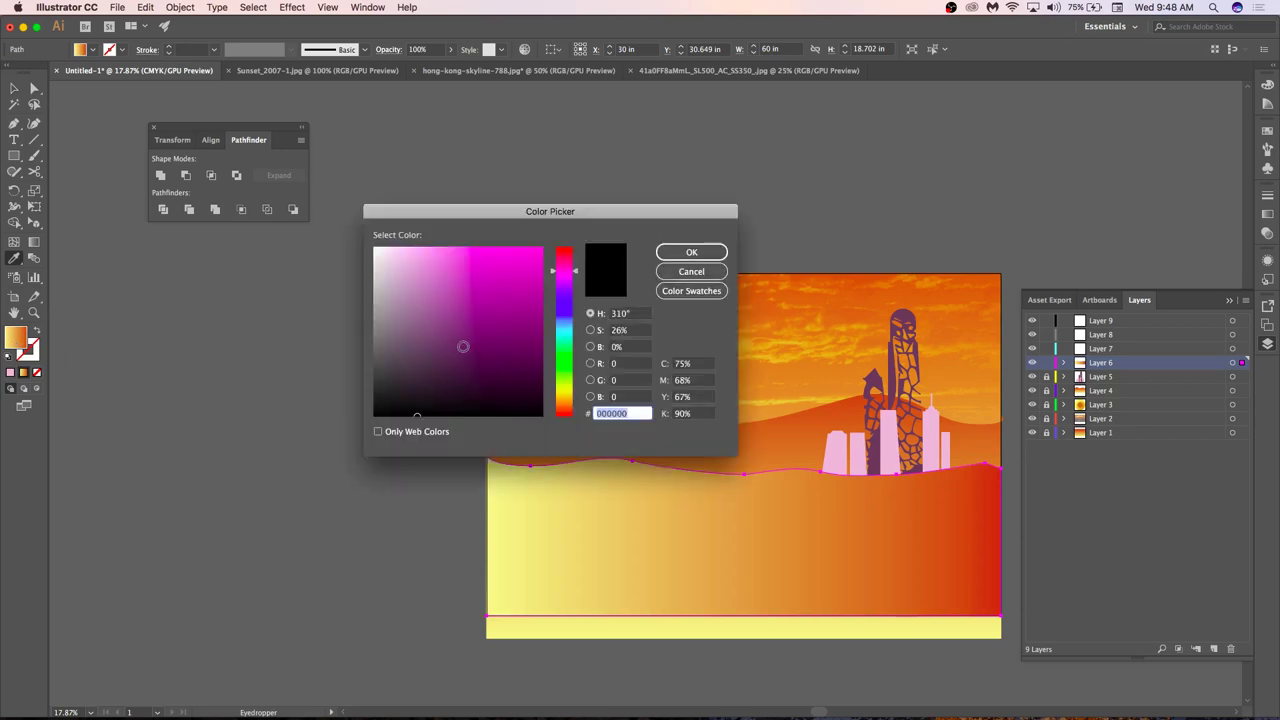
mouse_move(473, 334)
left_mouse_down()
mouse_move(473, 250)
mouse_move(441, 249)
mouse_move(461, 240)
left_mouse_up()
left_click(560, 400)
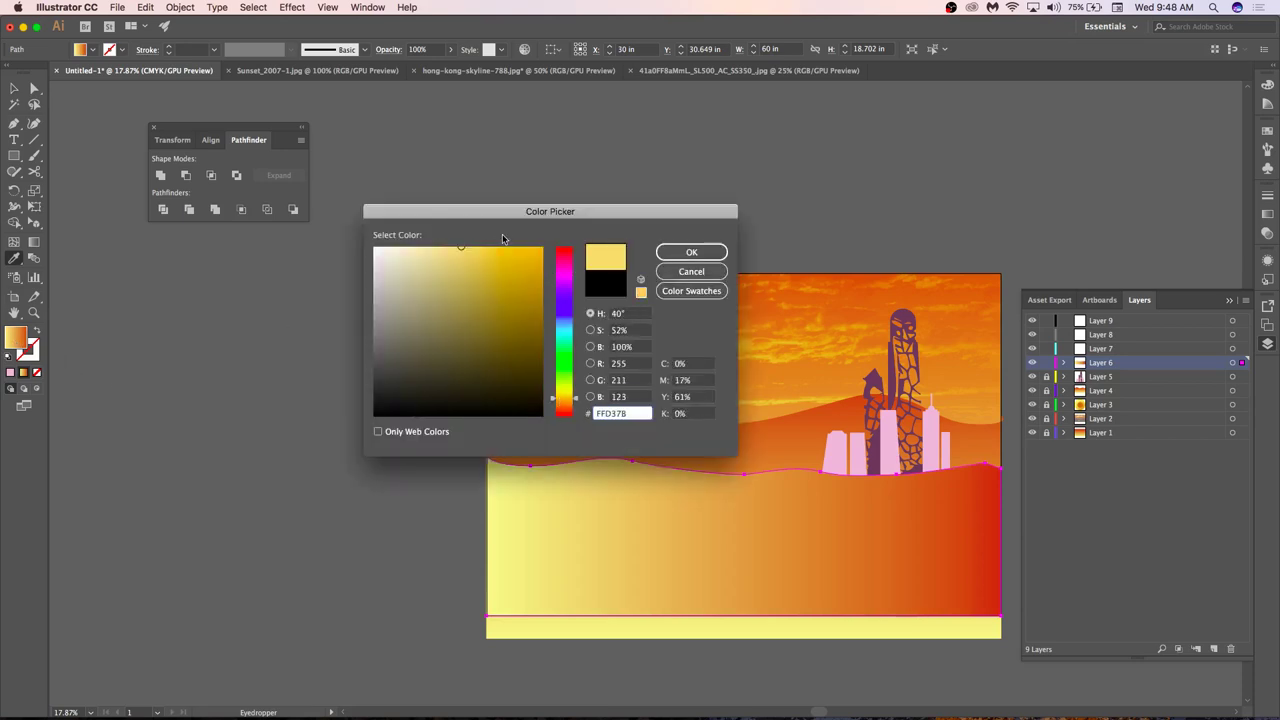
left_click(691, 253)
Undo the accidental grey eyedropper fill and deselect the sand shape.
left_click(371, 457)
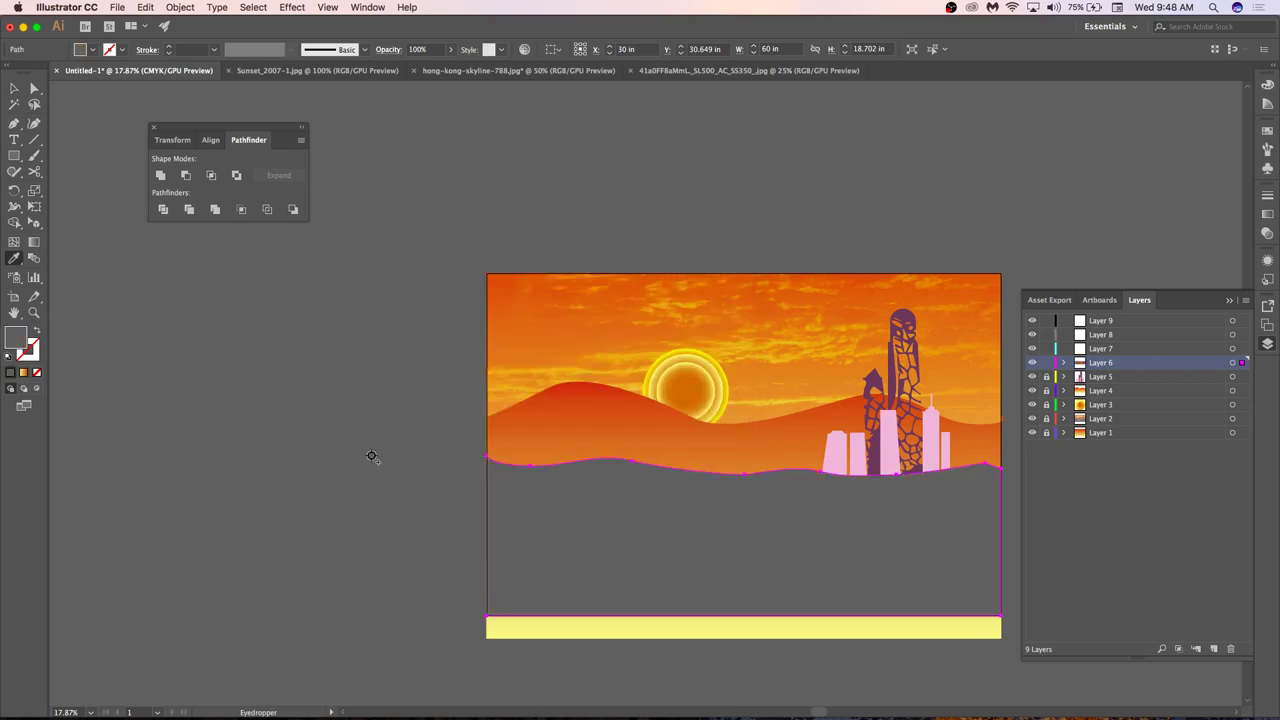
key("super+z")
key("v")
left_click(370, 454)
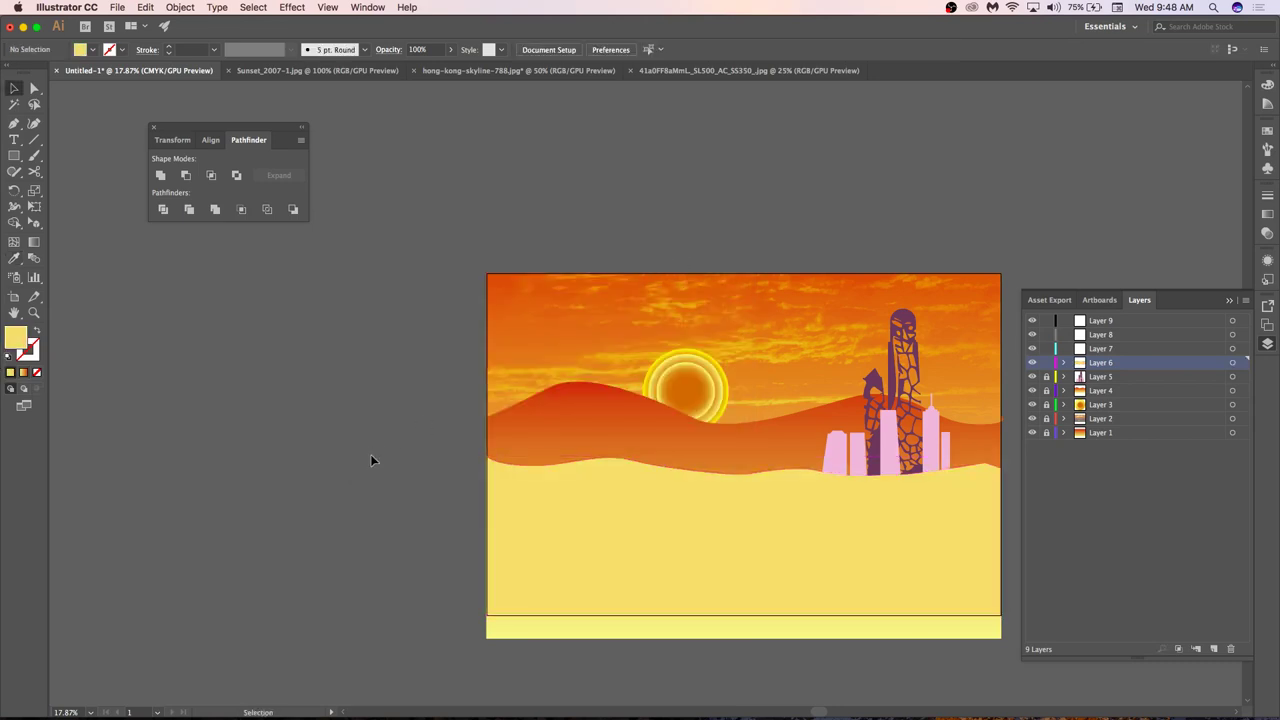
scroll(370, 454, "right", 5)
scroll(700, 455, "up", 5)
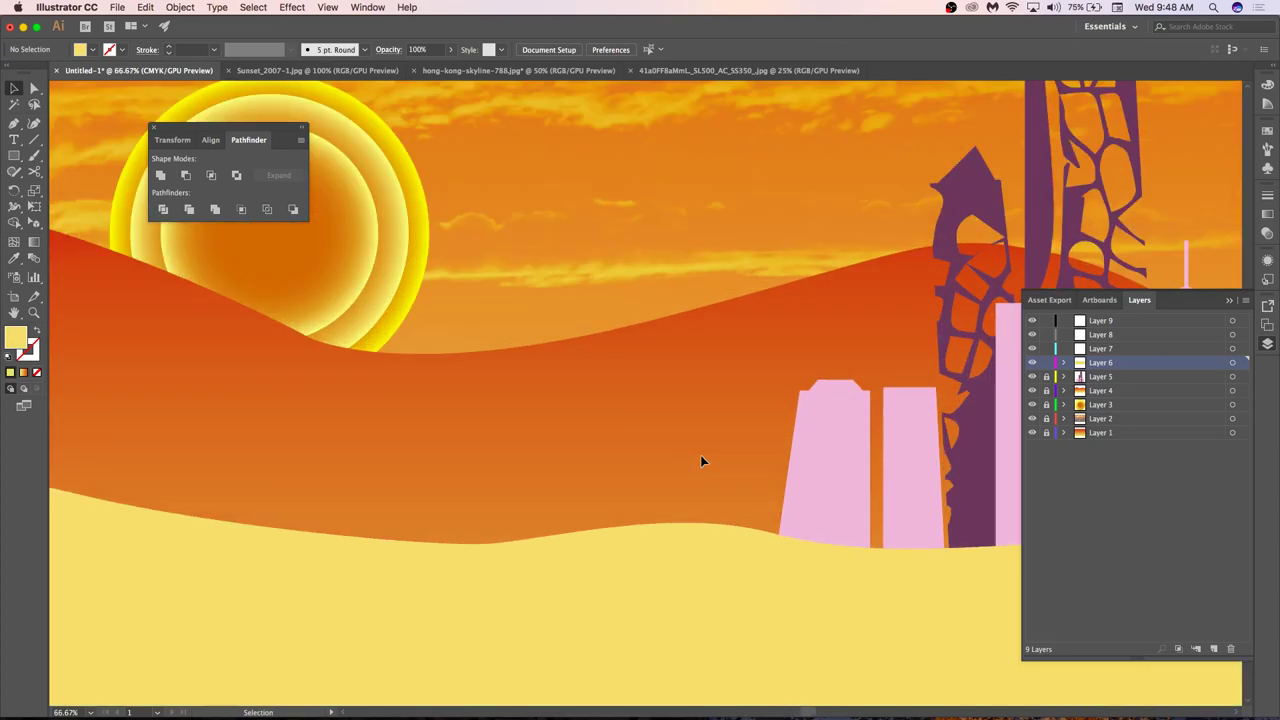
scroll(700, 455, "down", 6)
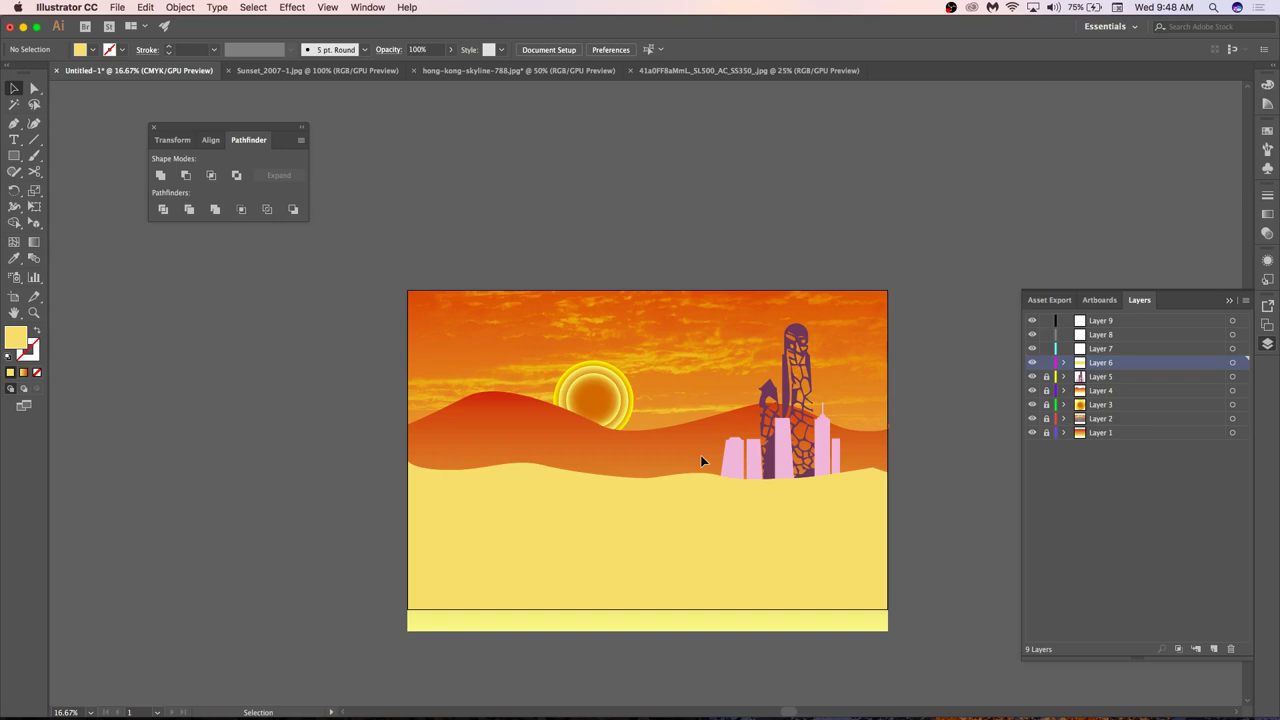
Duplicate the pale sand shape slightly lower and fill the copy golden yellow F9B946.
left_click(634, 502)
scroll(634, 502, "up", 3)
scroll(634, 502, "down", 3)
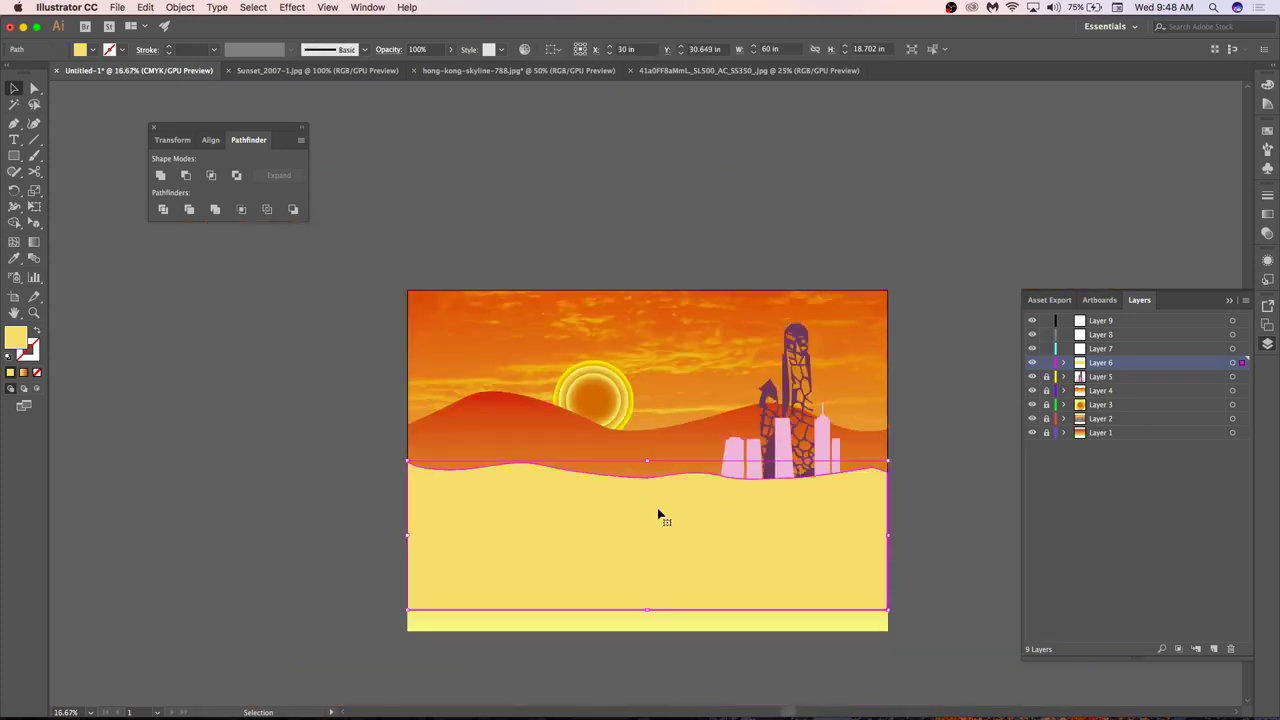
left_click_drag(660, 514, 663, 522)
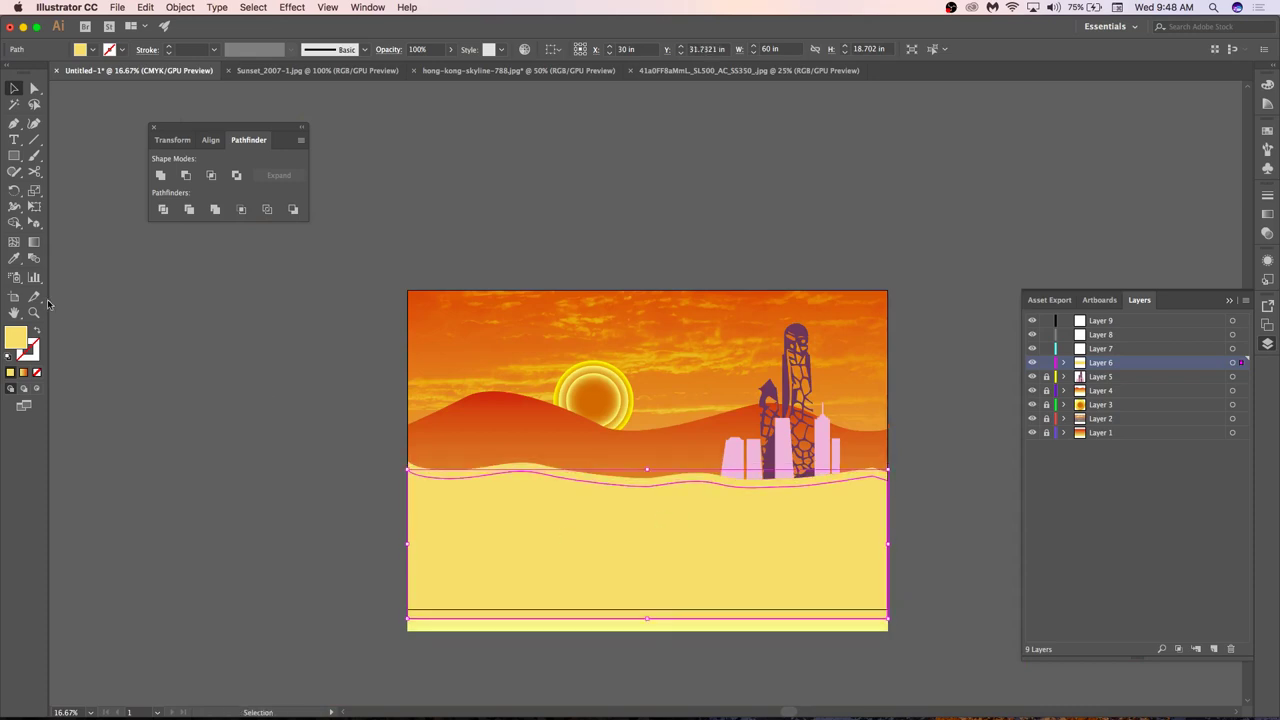
double_click(16, 341)
left_click_drag(482, 258, 494, 250)
left_click(706, 251)
Scale the front dune wider and taller, shifting it left past the artboard edges.
left_click(920, 450)
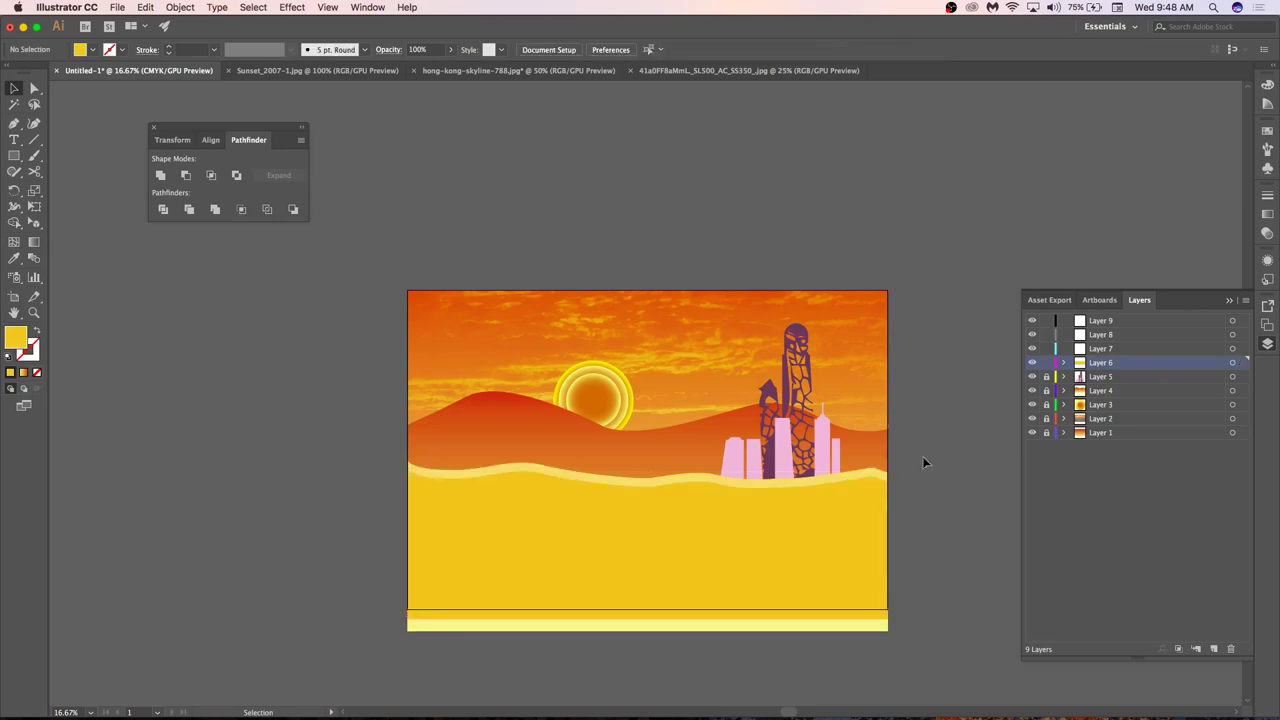
left_click(784, 603)
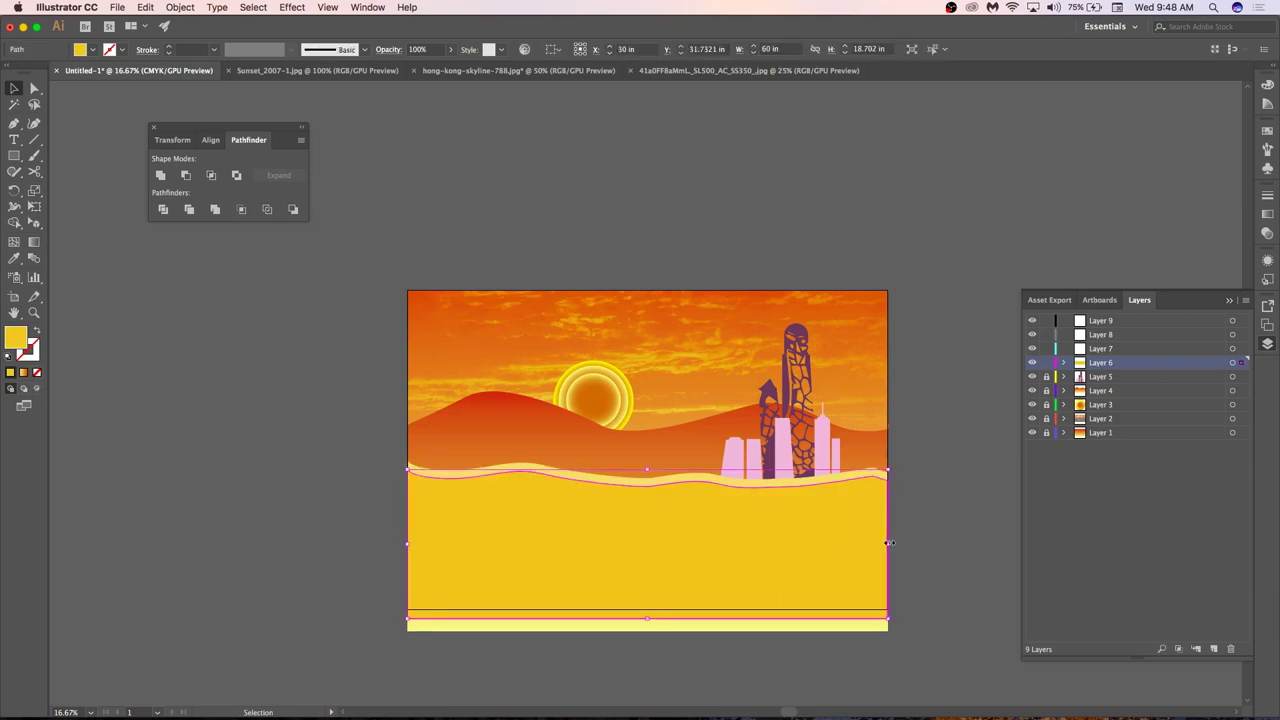
left_click_drag(889, 543, 837, 540)
left_click(940, 397)
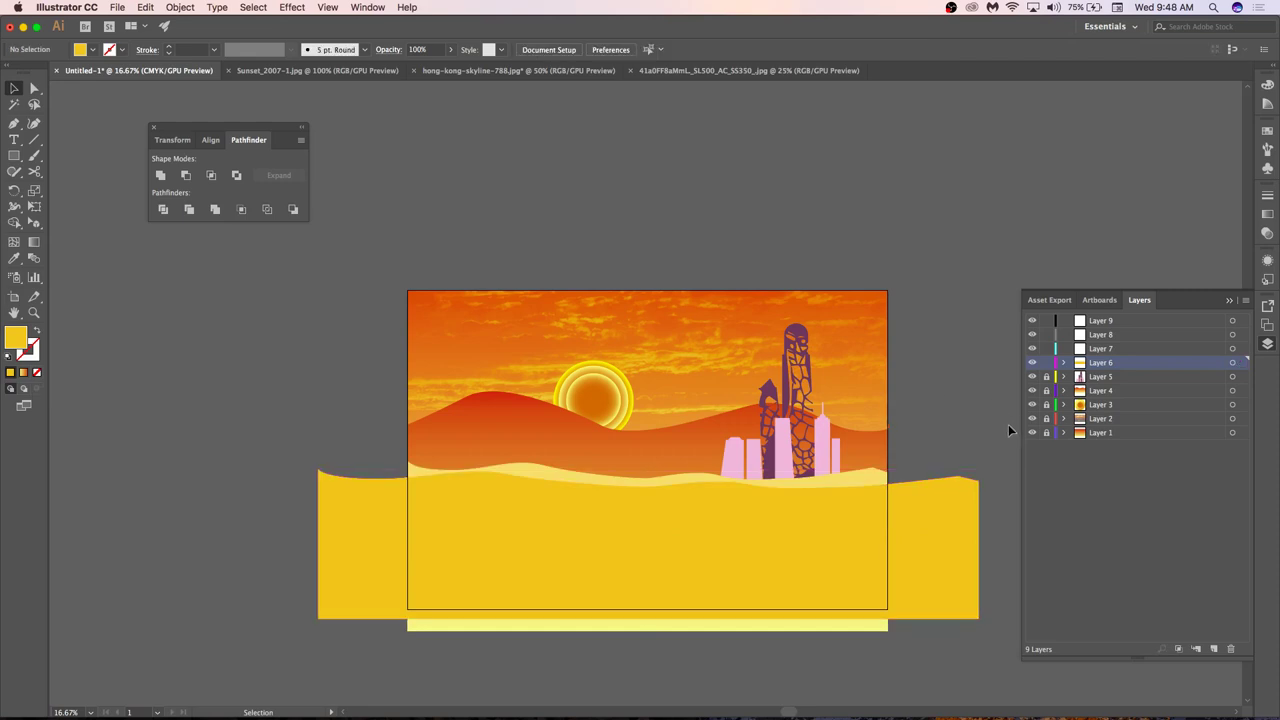
left_click(835, 493)
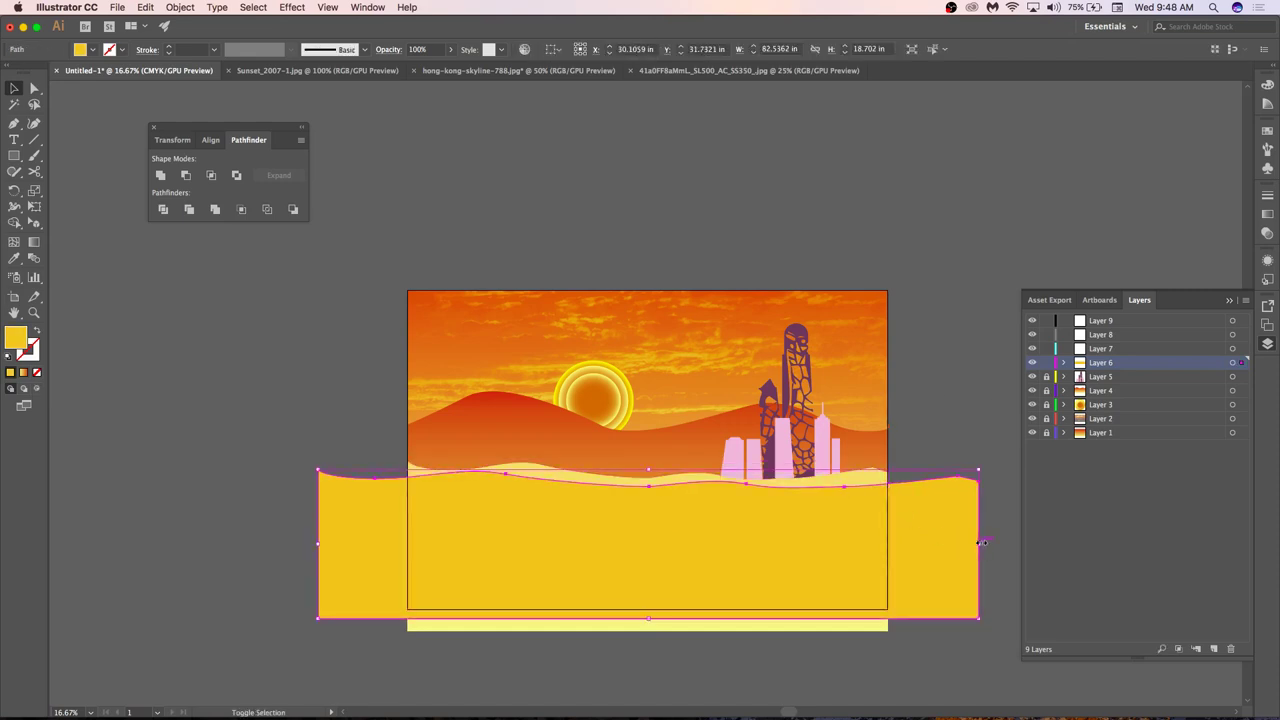
left_click_drag(982, 543, 1031, 535)
left_click_drag(943, 543, 903, 537)
left_click(932, 371)
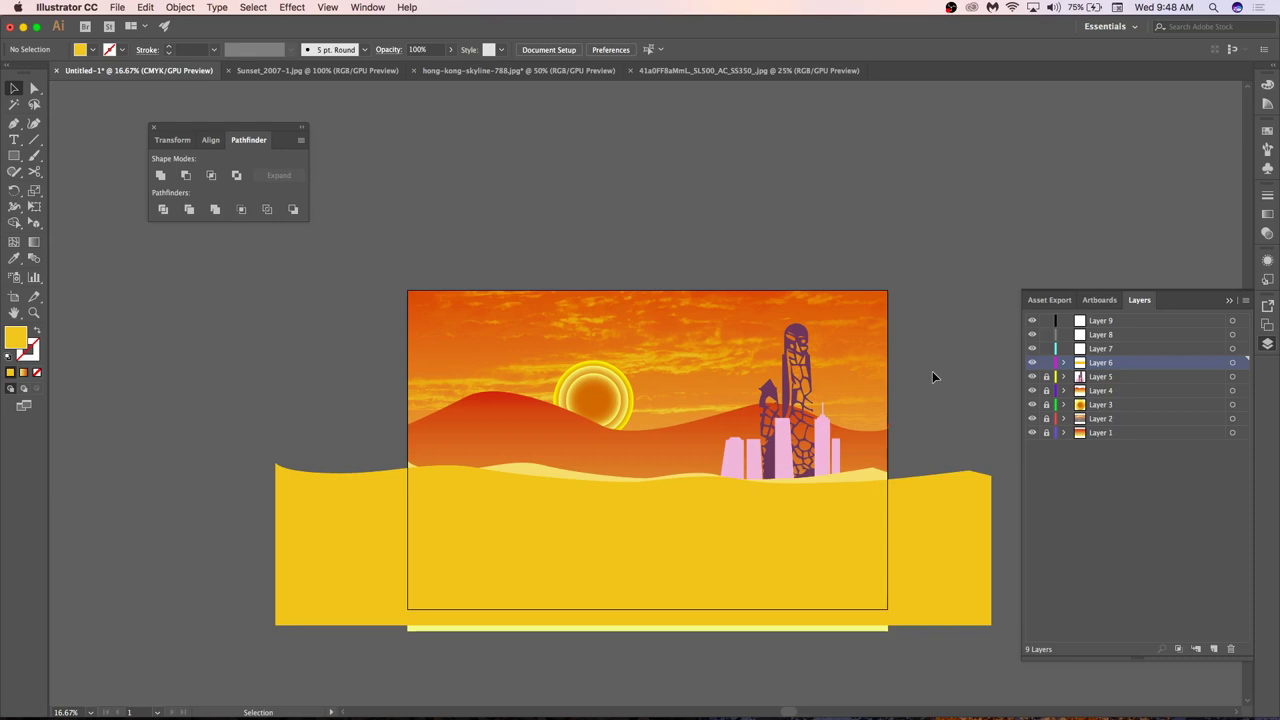
Select the front dune, briefly pick the Rectangle tool, then return to Selection and deselect.
scroll(932, 377, "down", 3)
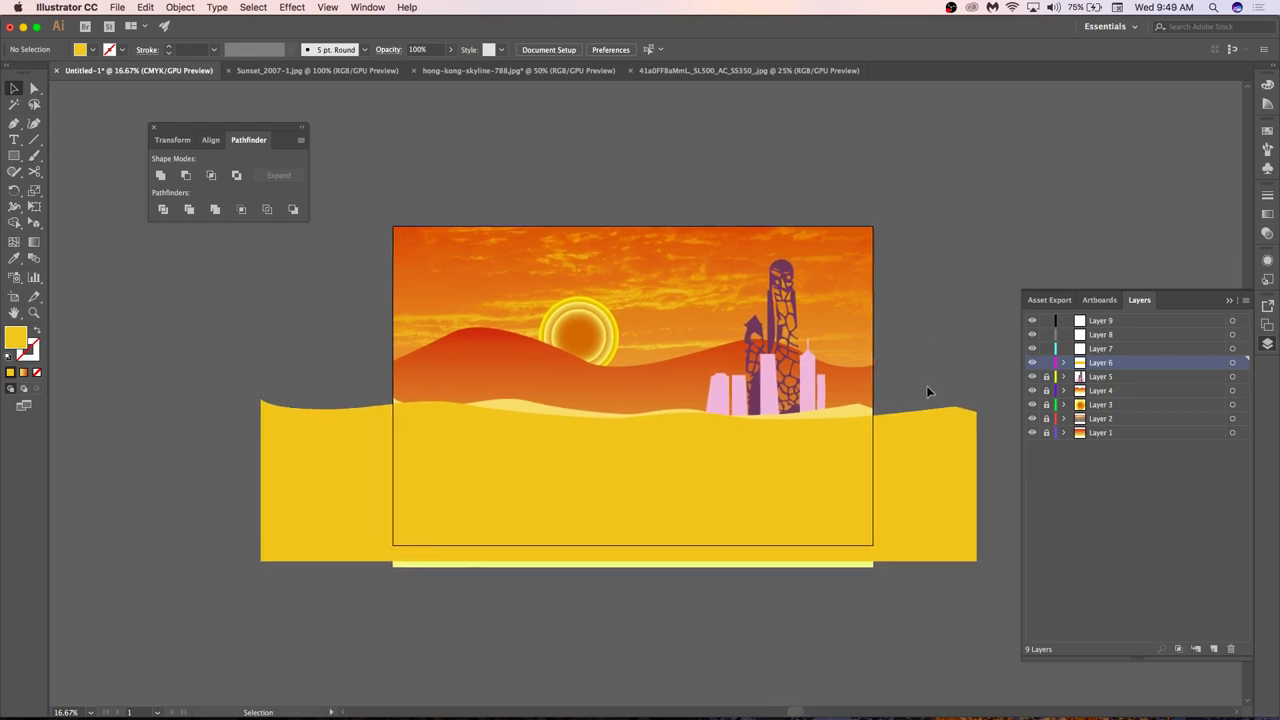
left_click(309, 481)
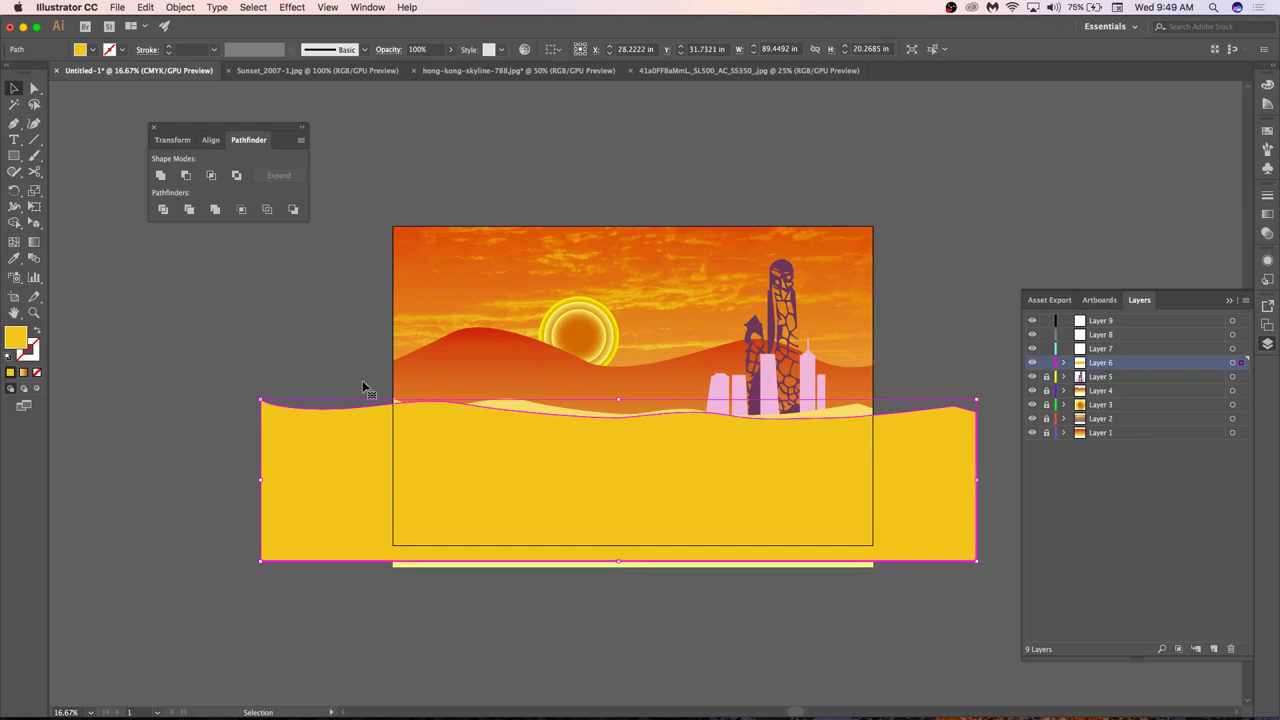
left_click(16, 156)
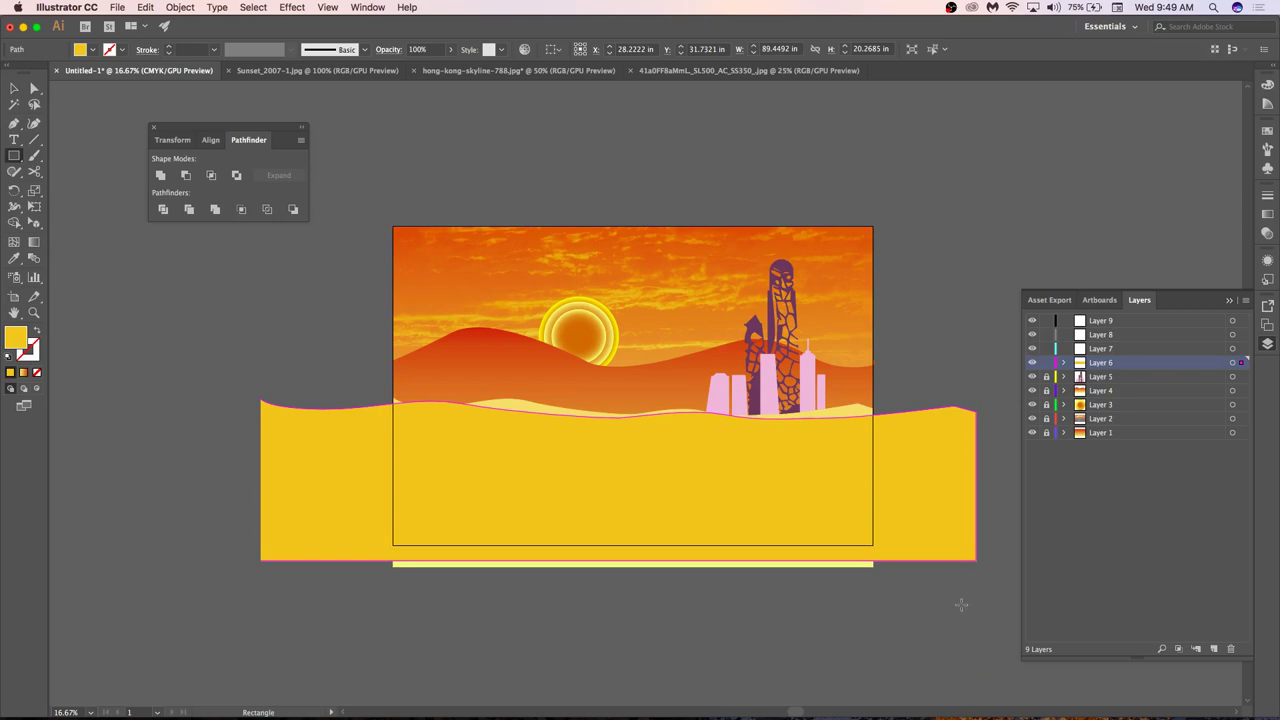
key("v")
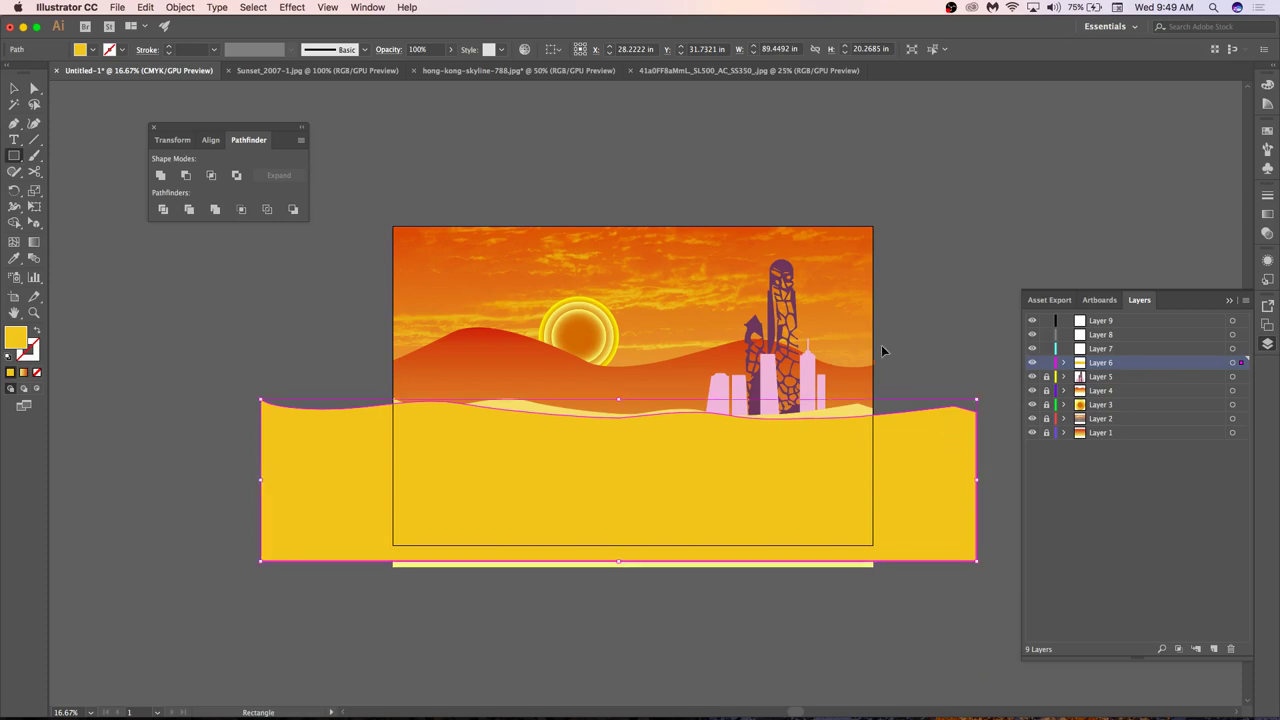
left_click(686, 375)
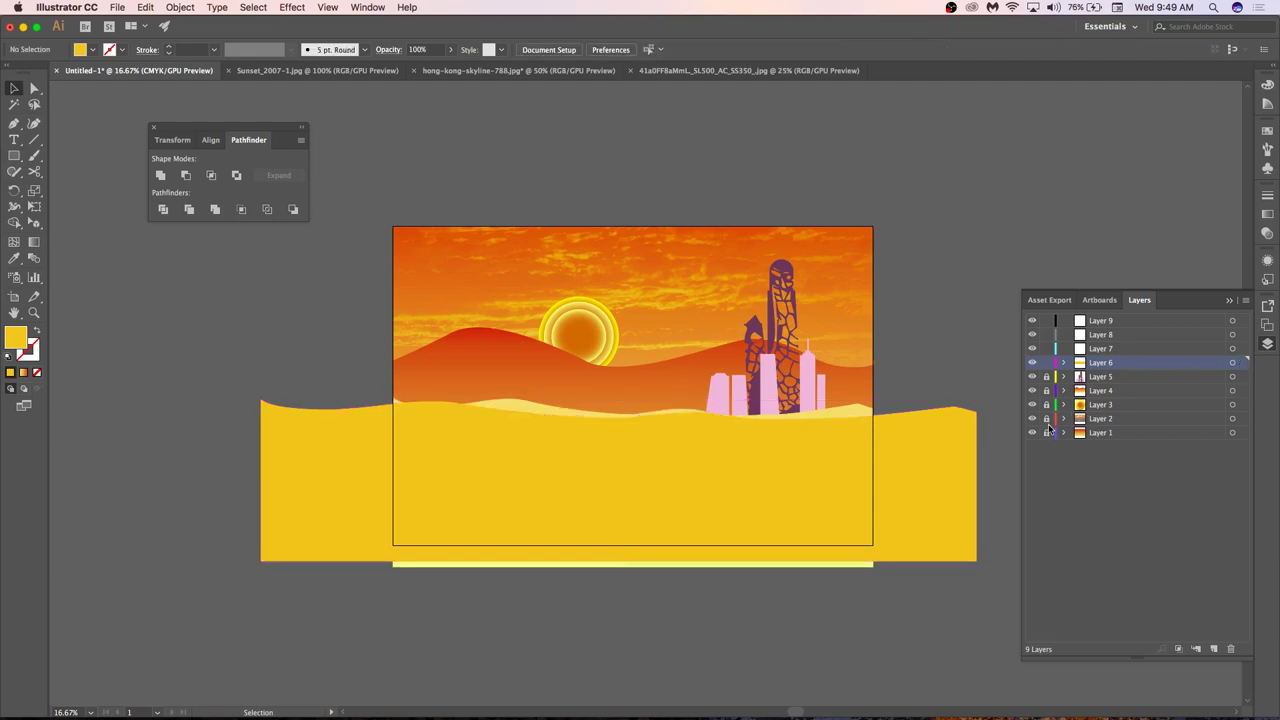
Stretch the back hill wider to the right beyond the artboard.
left_click(580, 378)
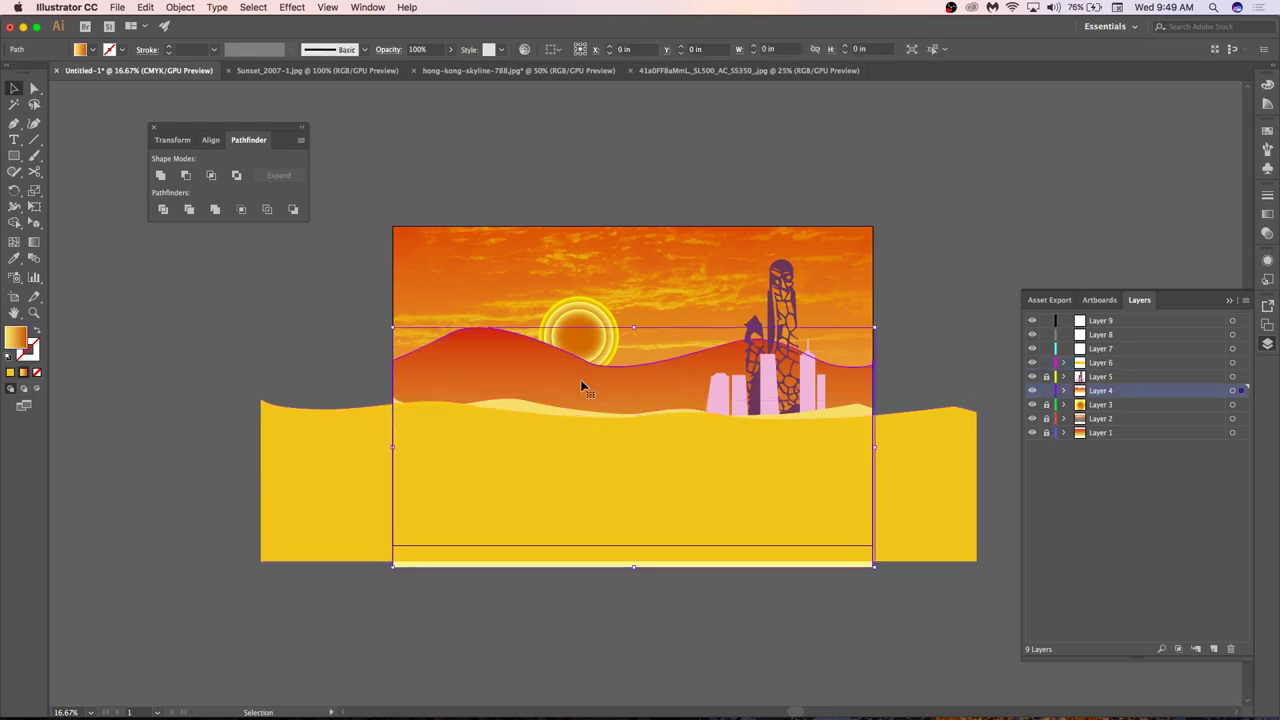
key("a")
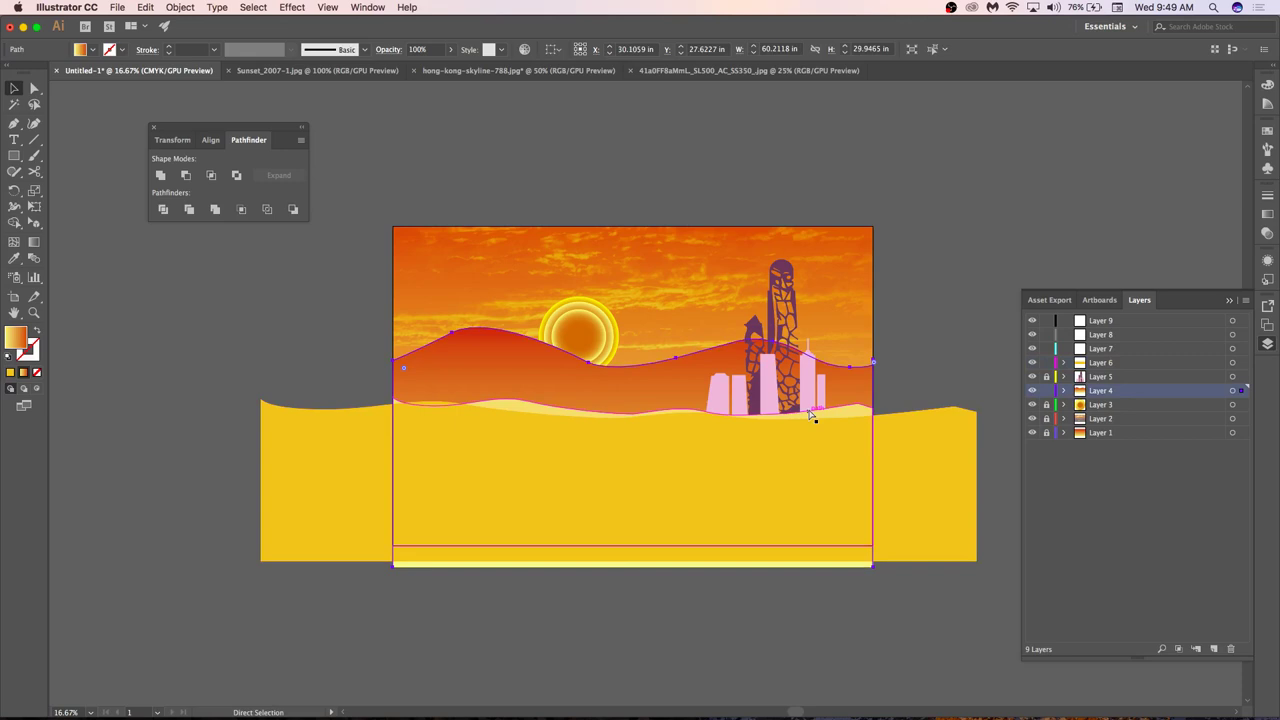
key("v")
left_click_drag(874, 446, 977, 446)
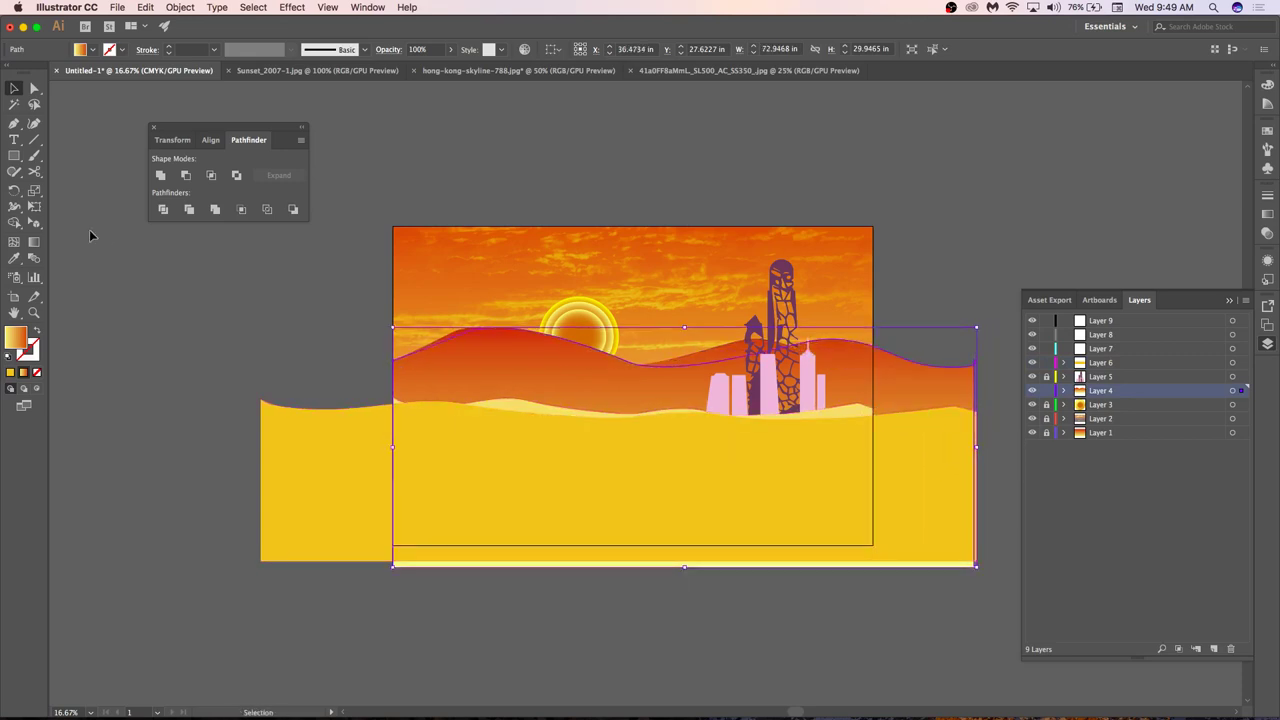
Shift the hill gradient's red end stop to pinkish red (Y about 57), then deselect.
left_click(1268, 213)
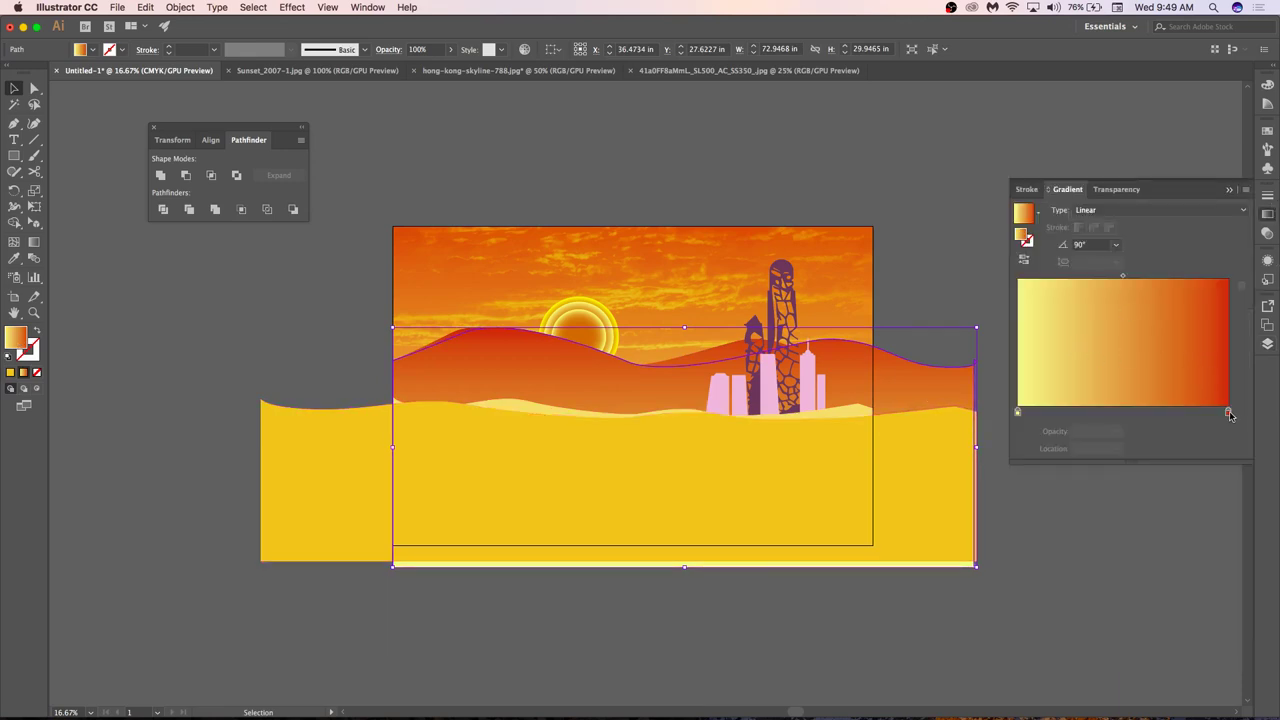
double_click(1229, 413)
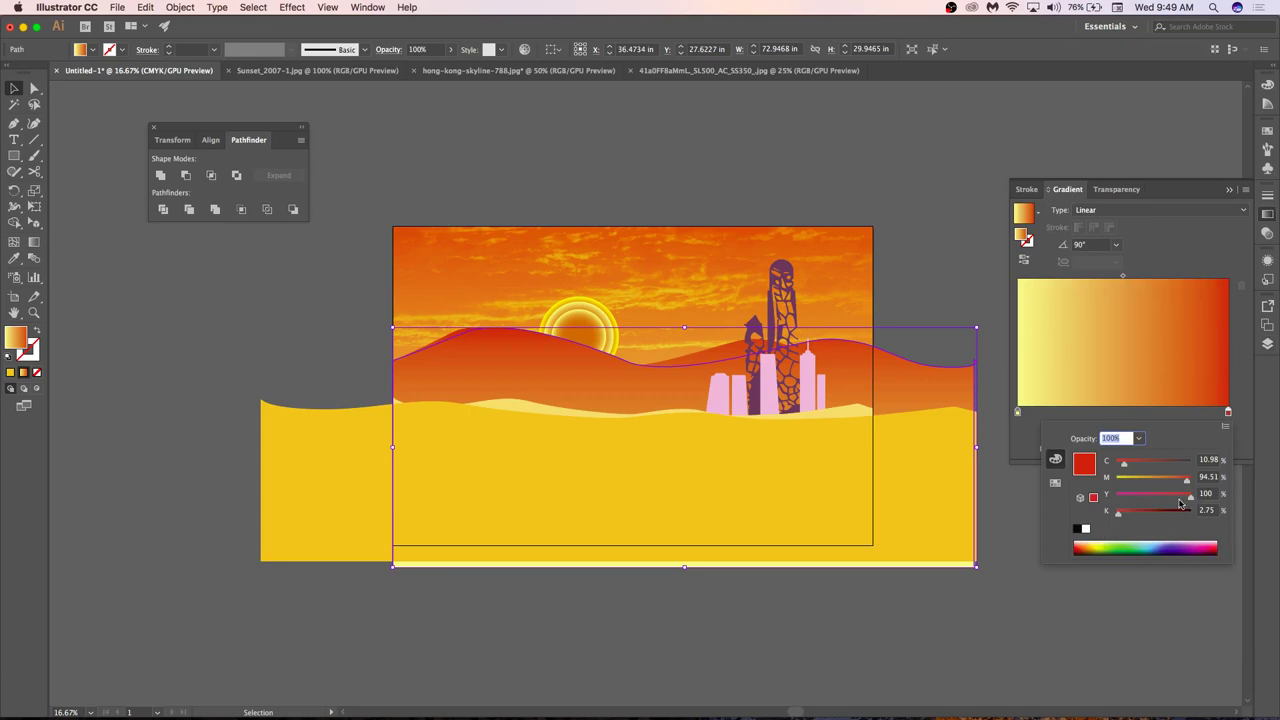
left_click_drag(1180, 503, 1160, 501)
left_click(956, 275)
left_click(956, 275)
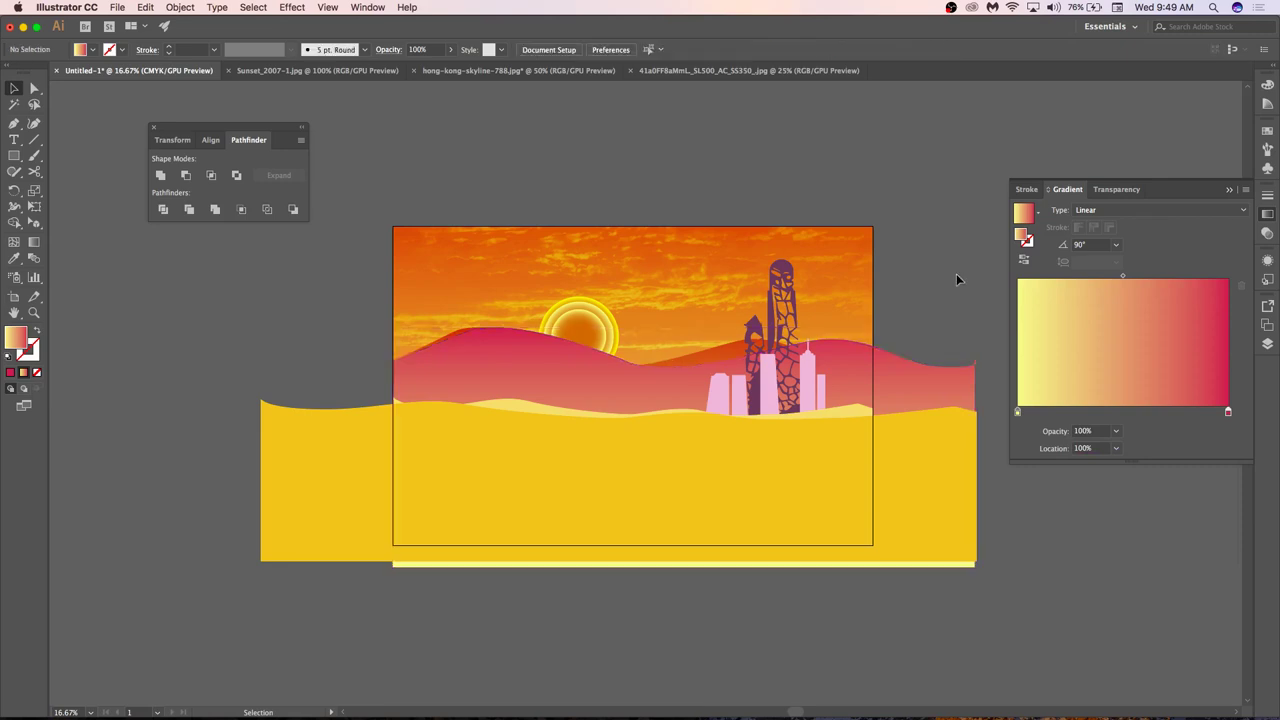
left_click(1267, 343)
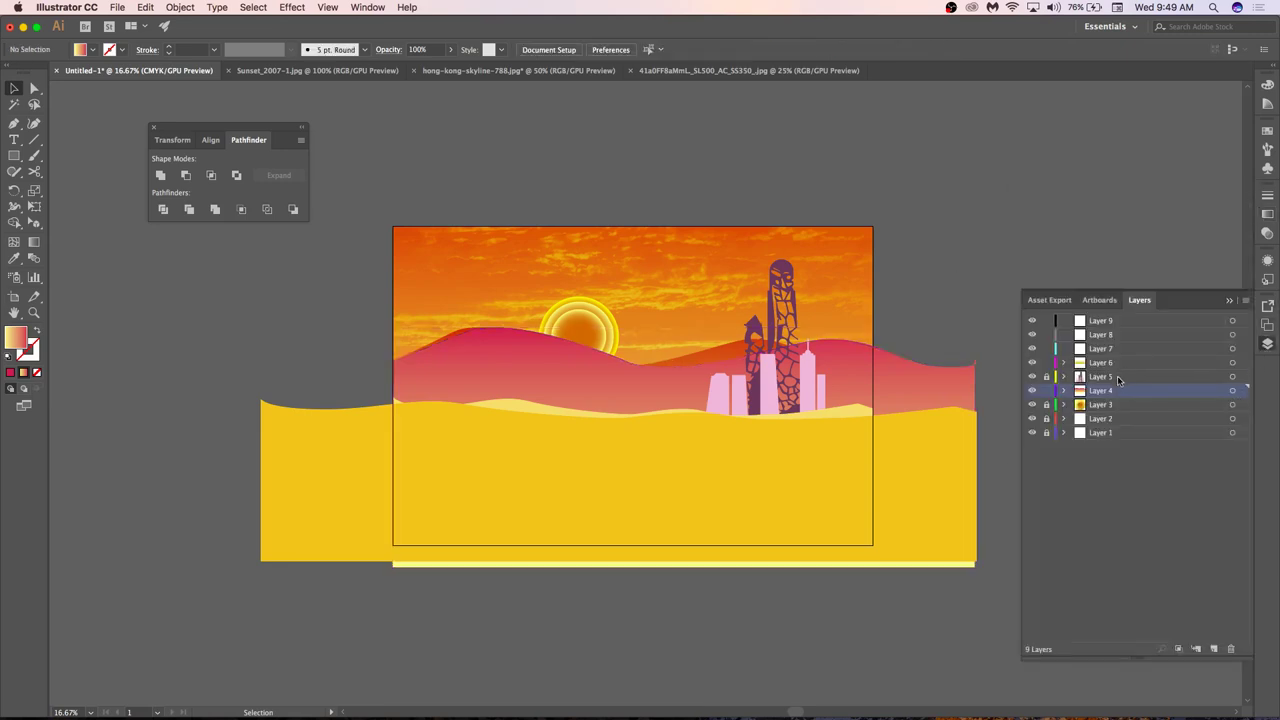
Move Layer 4's second path above the first, then preview full screen and return.
left_click(1064, 390)
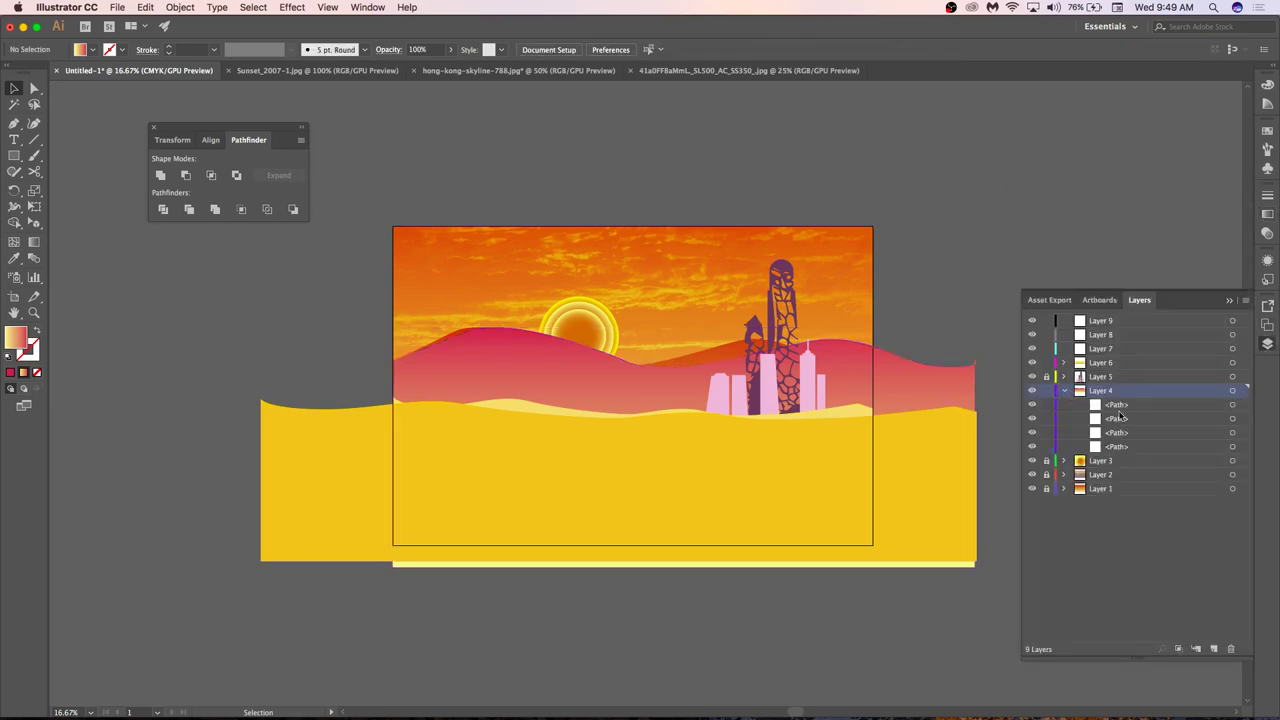
left_click(1120, 418)
left_click_drag(1120, 418, 1054, 404)
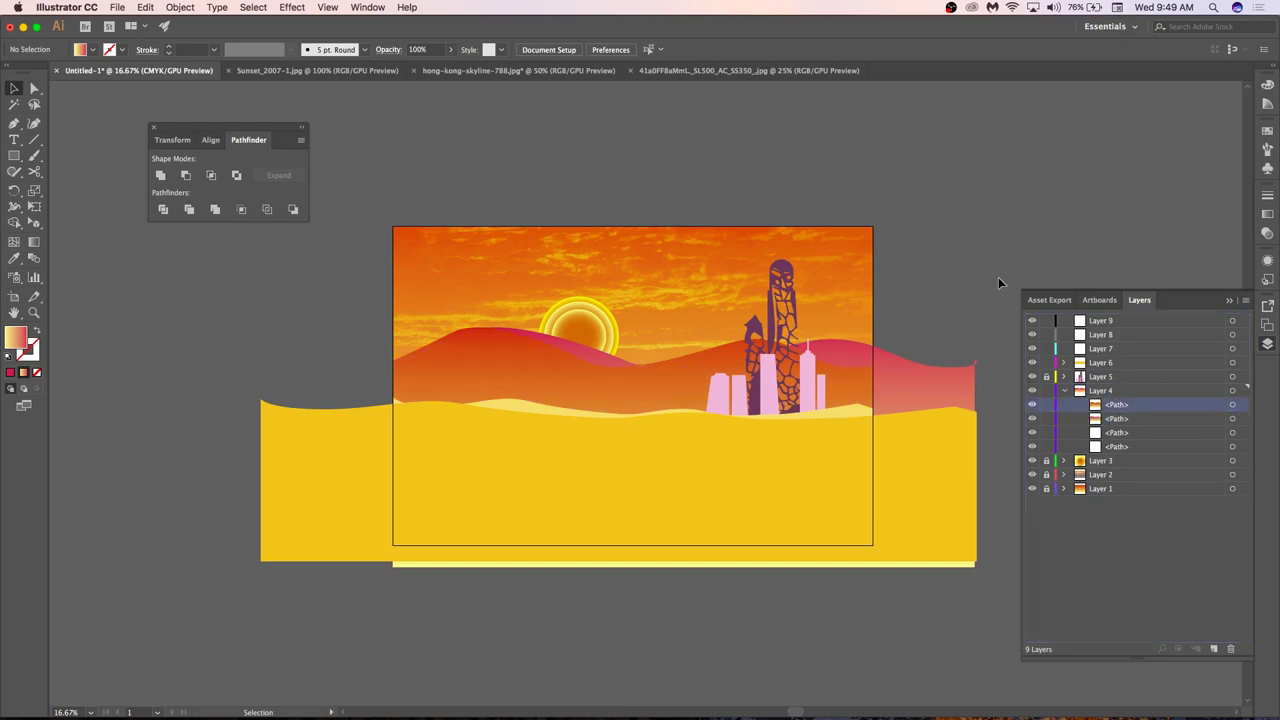
key("f")
key("f")
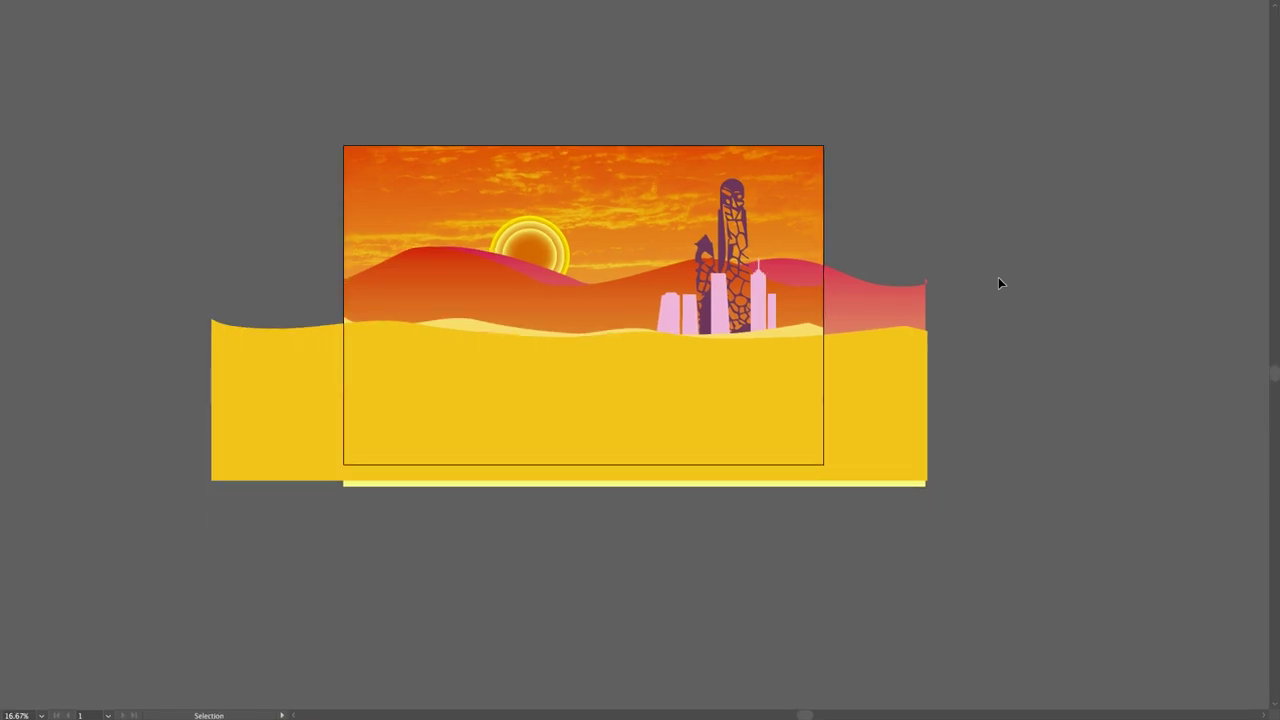
key("f")
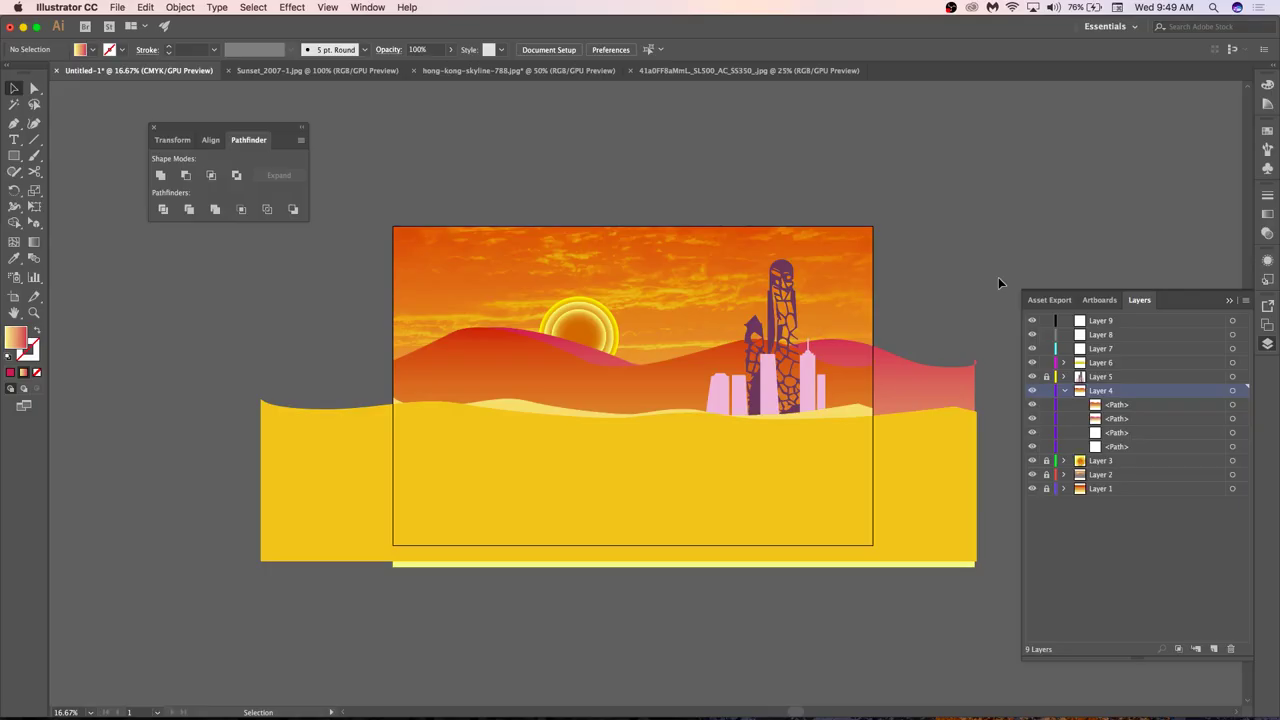
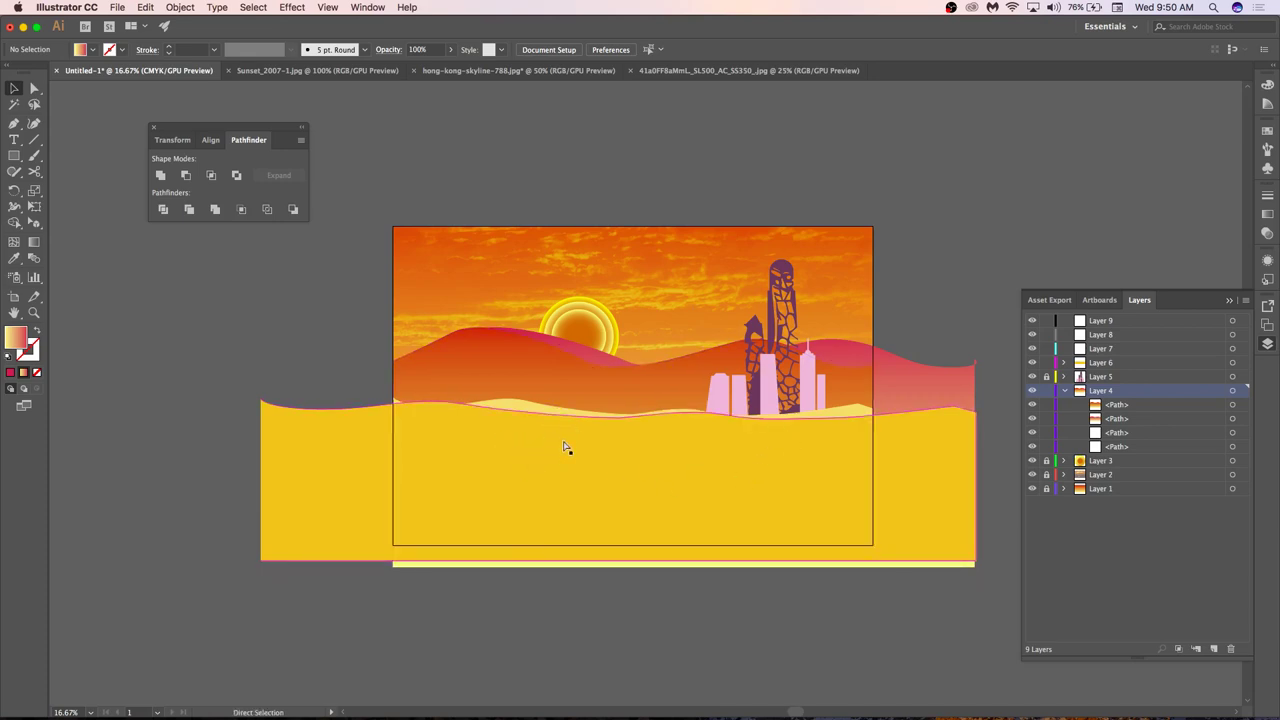
Open the Saved Photo note and try dragging the bull drawing into Illustrator, undoing the stray object.
key("super+Tab")
key("super+Tab")
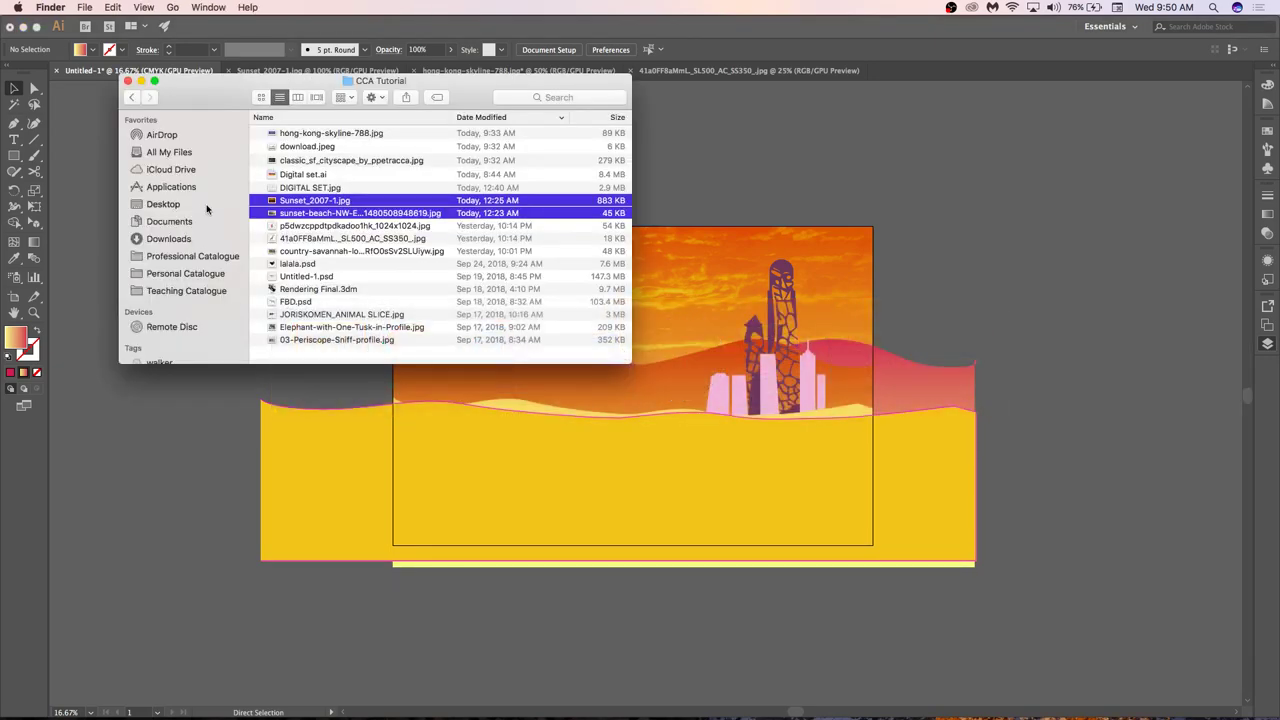
key("super+Tab")
key("super+Tab")
key("super+Tab")
key("super+Tab")
key("super+Tab")
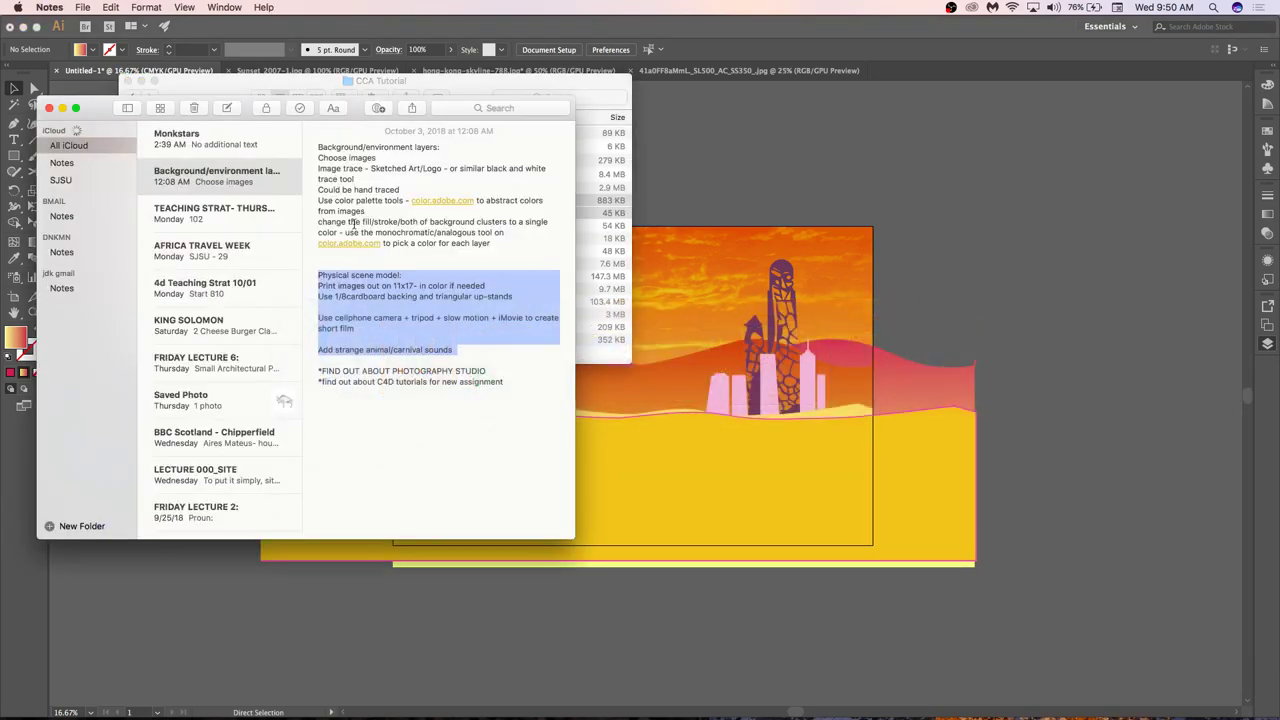
left_click(204, 402)
left_click(438, 335)
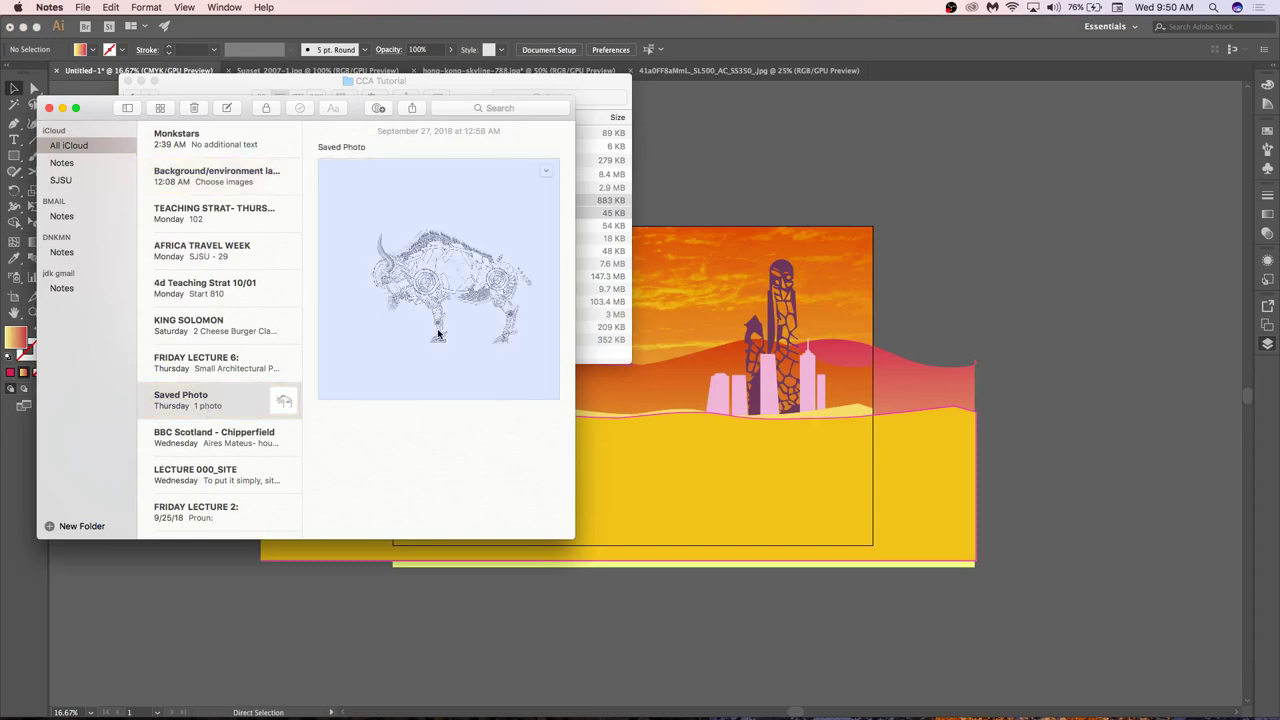
left_click_drag(438, 335, 660, 390)
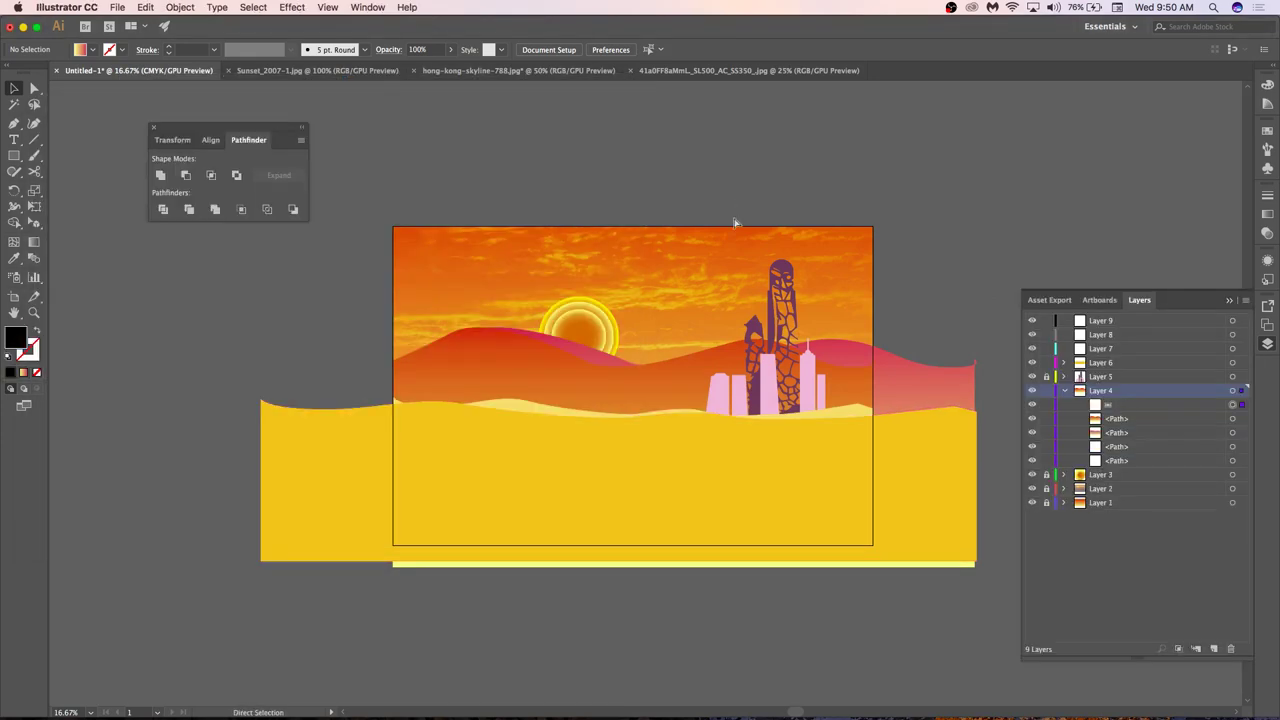
left_click(663, 386)
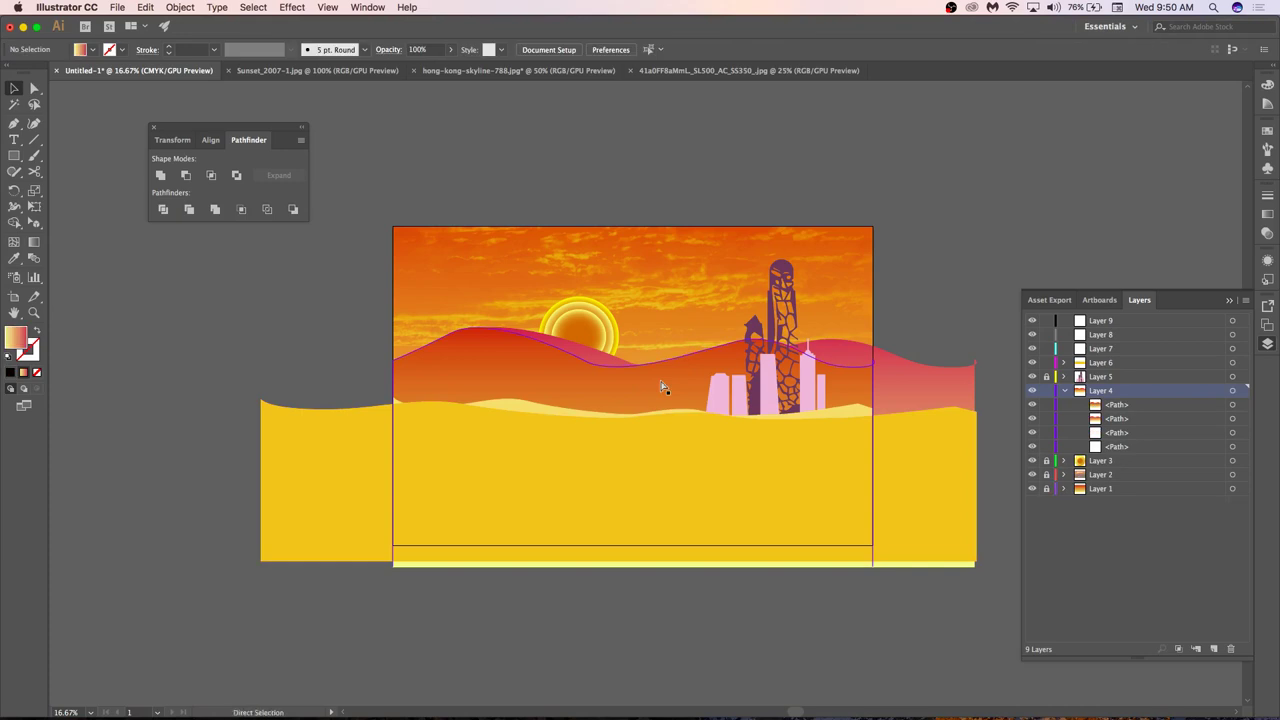
key("super+Tab")
key("super+Tab")
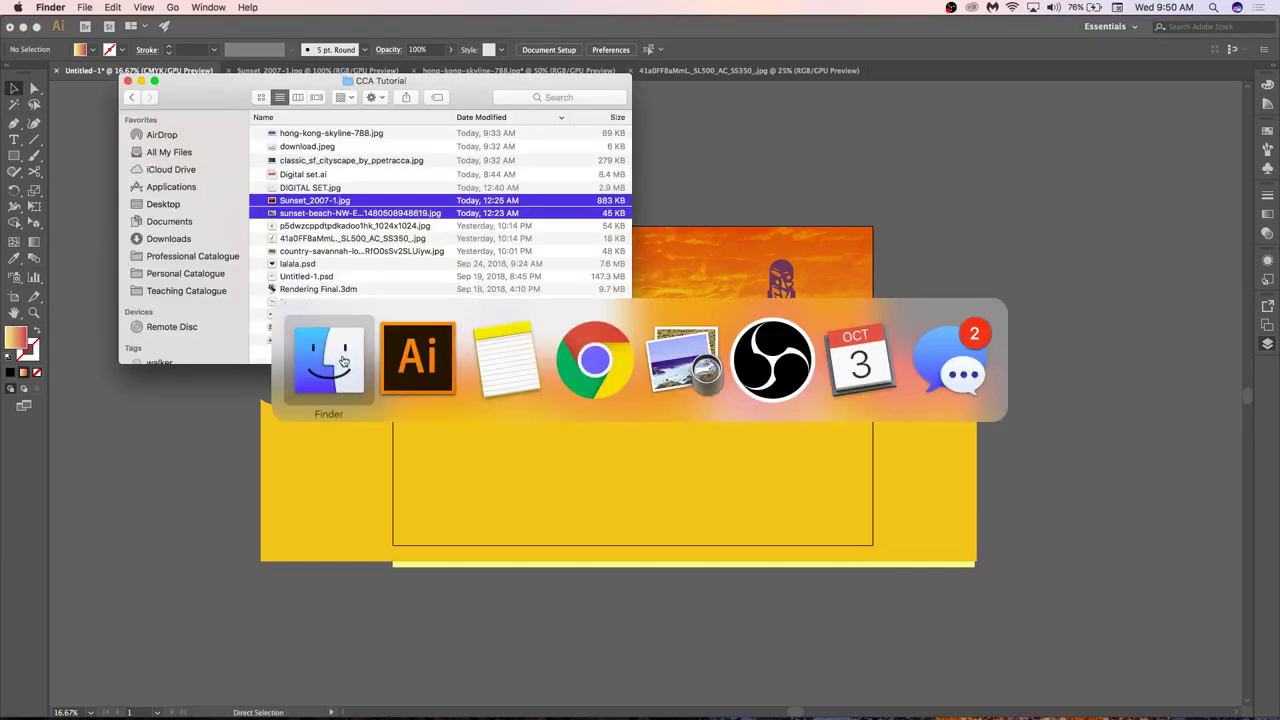
Open the bison photo from the Saved Photo note in Preview.
left_click(503, 345)
left_click(425, 431)
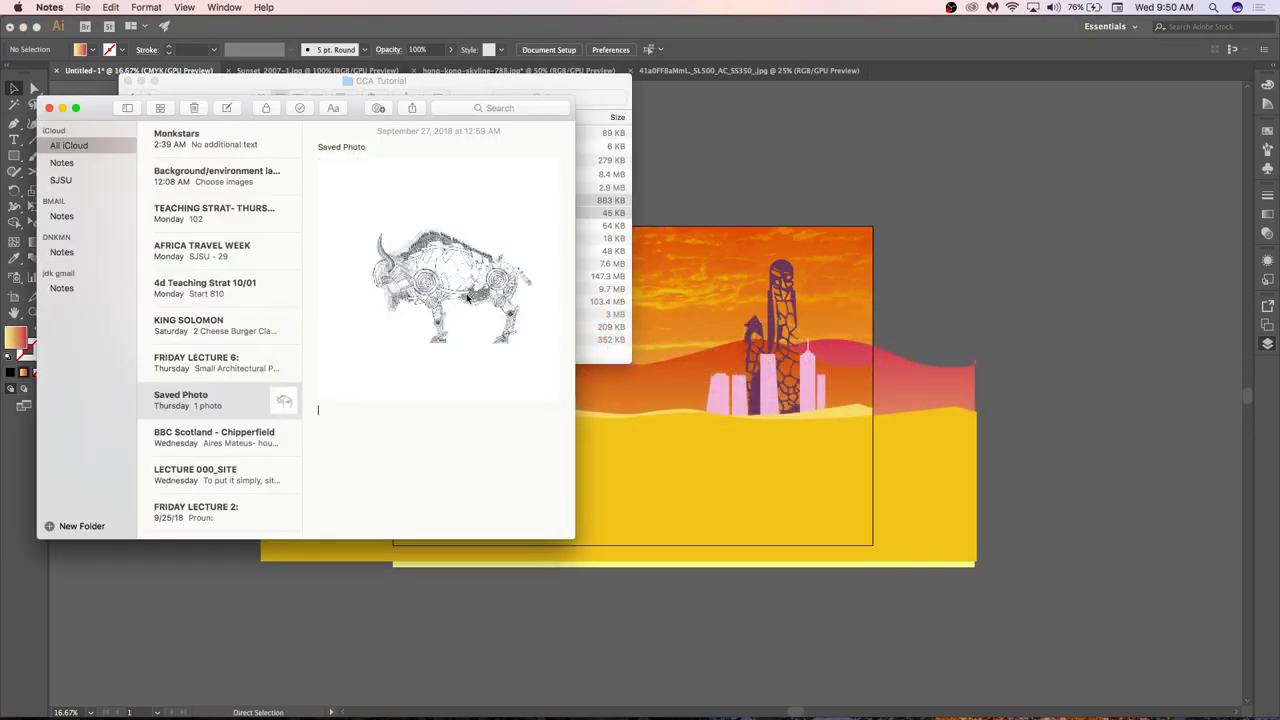
double_click(469, 299)
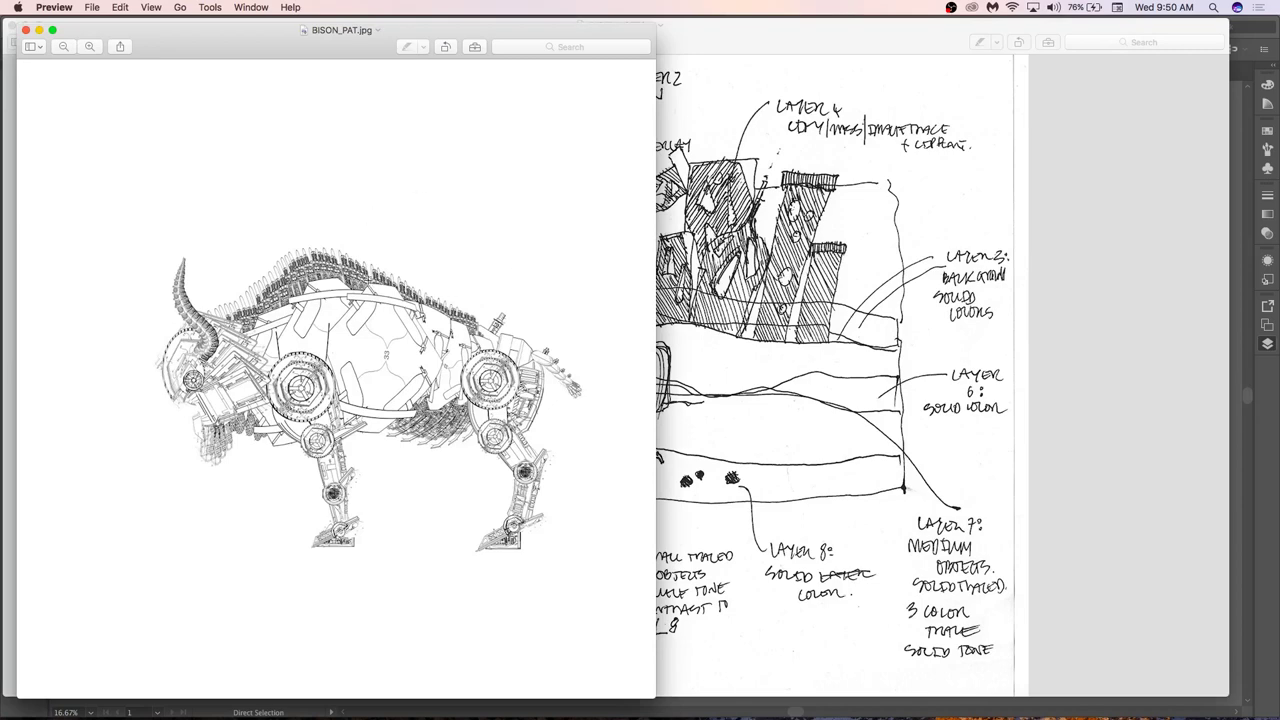
Copy the whole bison drawing in Preview and paste it into the Illustrator artwork.
left_click_drag(110, 171, 622, 628)
key("super+Tab")
key("super+Tab")
key("super+Tab")
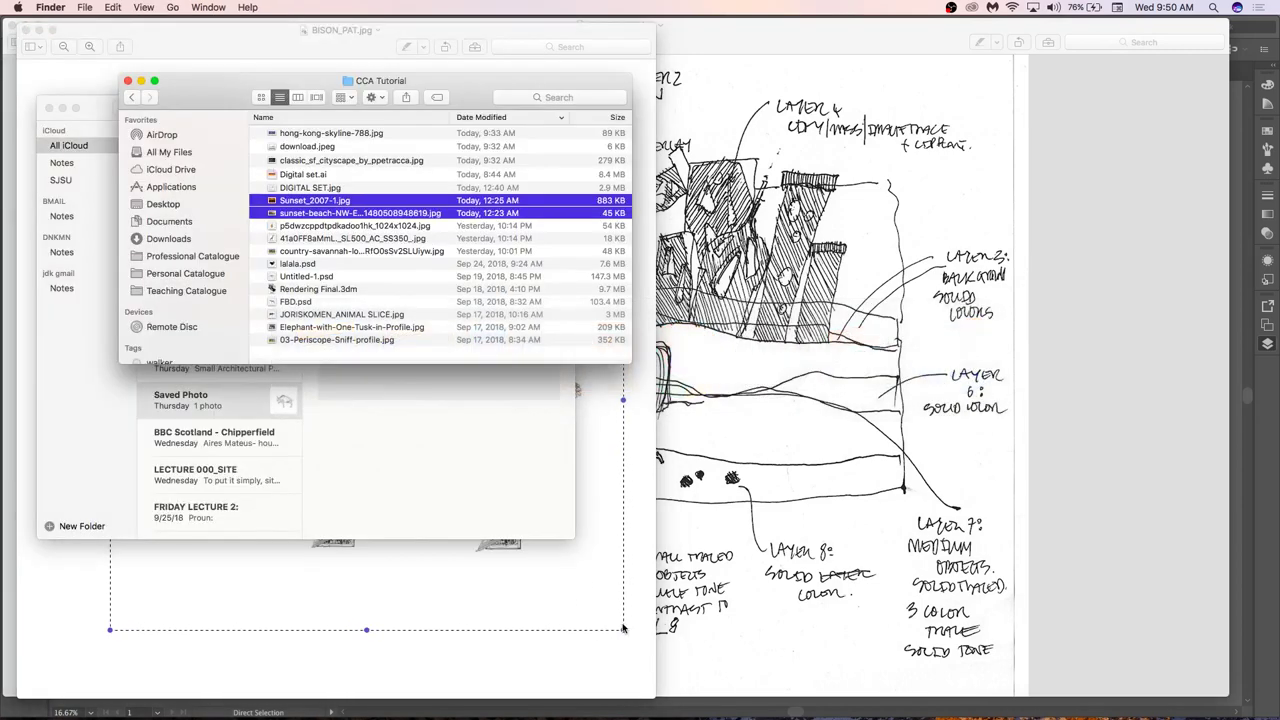
key("super+Tab")
key("super+Tab")
key("super+Tab")
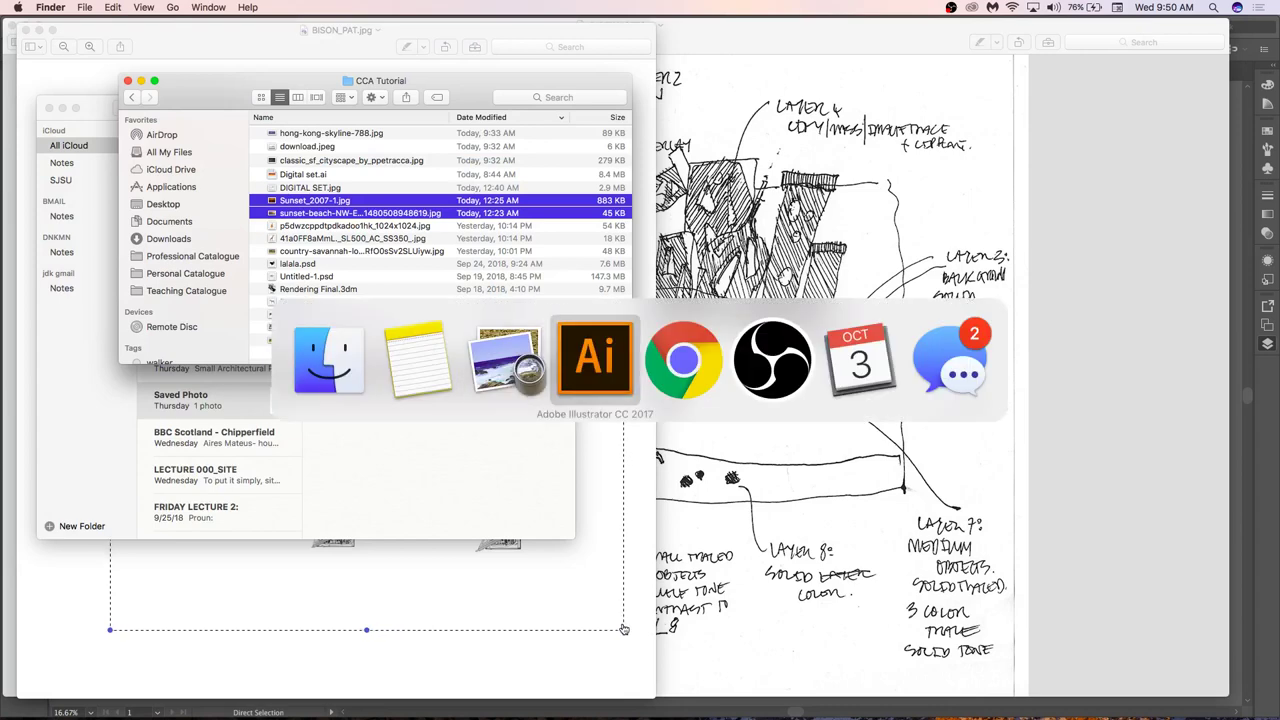
left_click(614, 389)
key("super+v")
Move the pasted bison image near the sun, then delete it.
left_click_drag(655, 395, 519, 342)
scroll(475, 383, "up", 3)
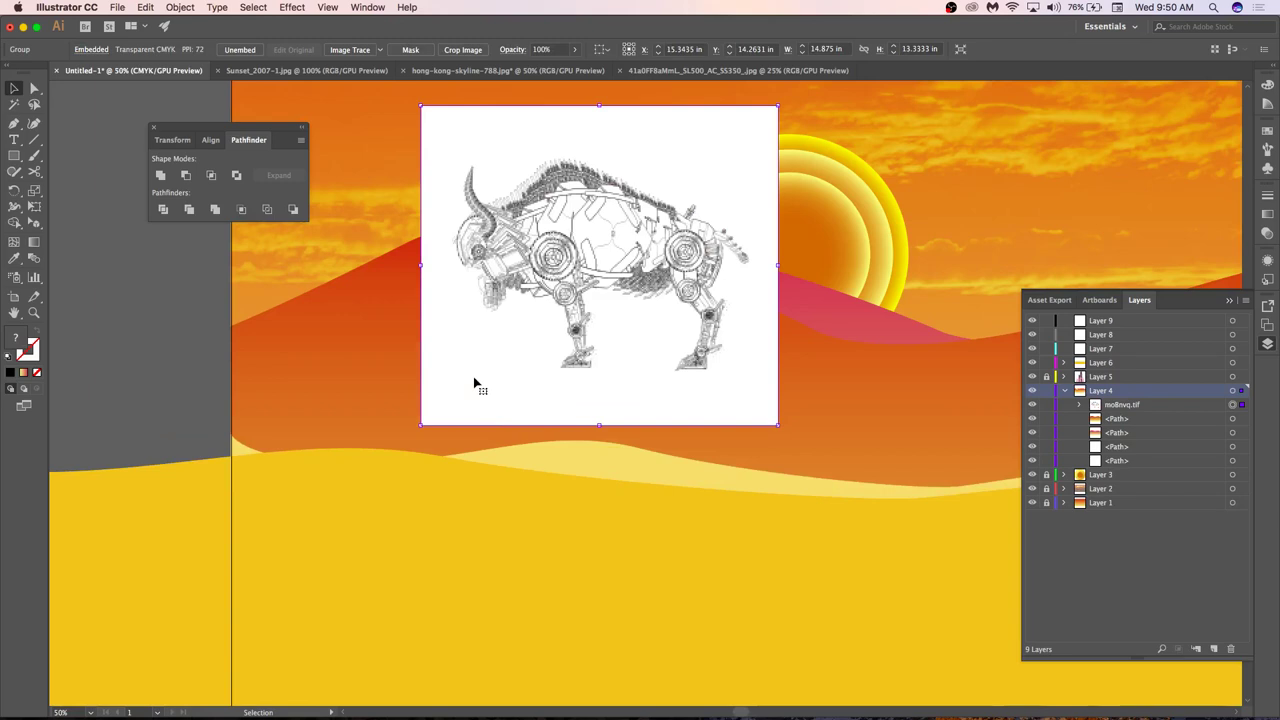
key("Delete")
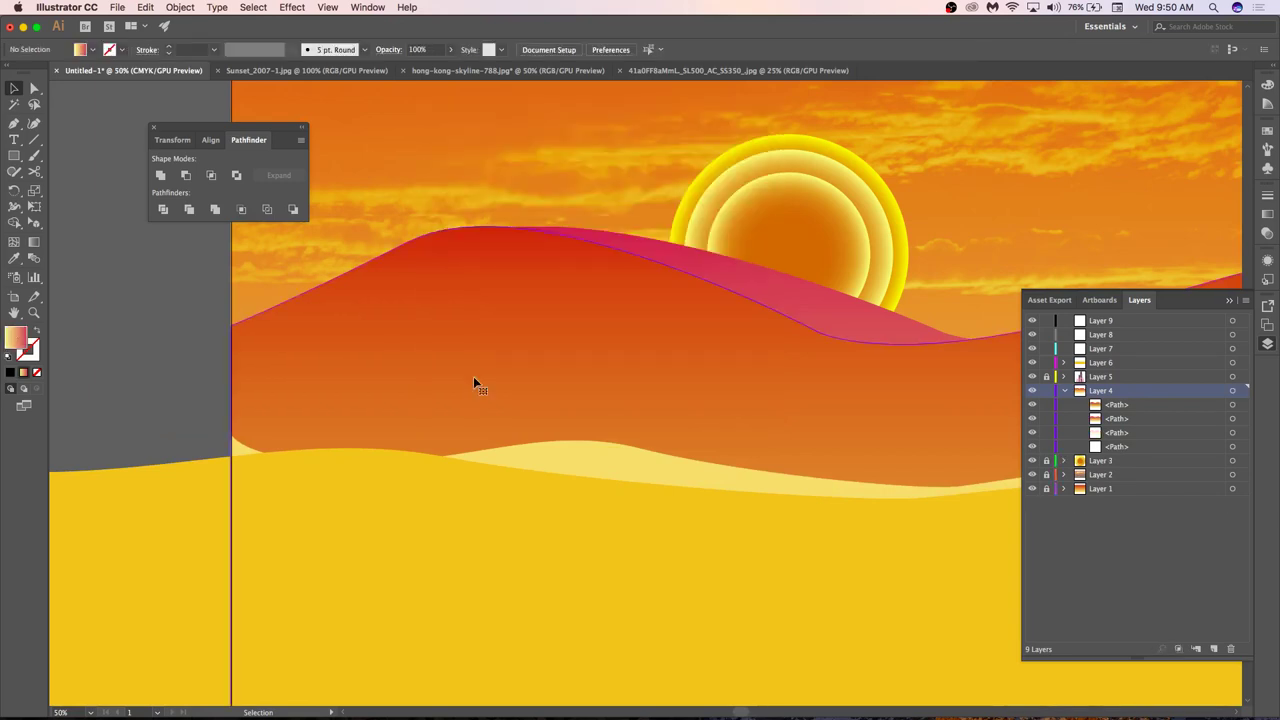
Open FBD.psd from the CCA Tutorial folder in Photoshop.
key("super+Tab")
key("Tab")
key("Tab")
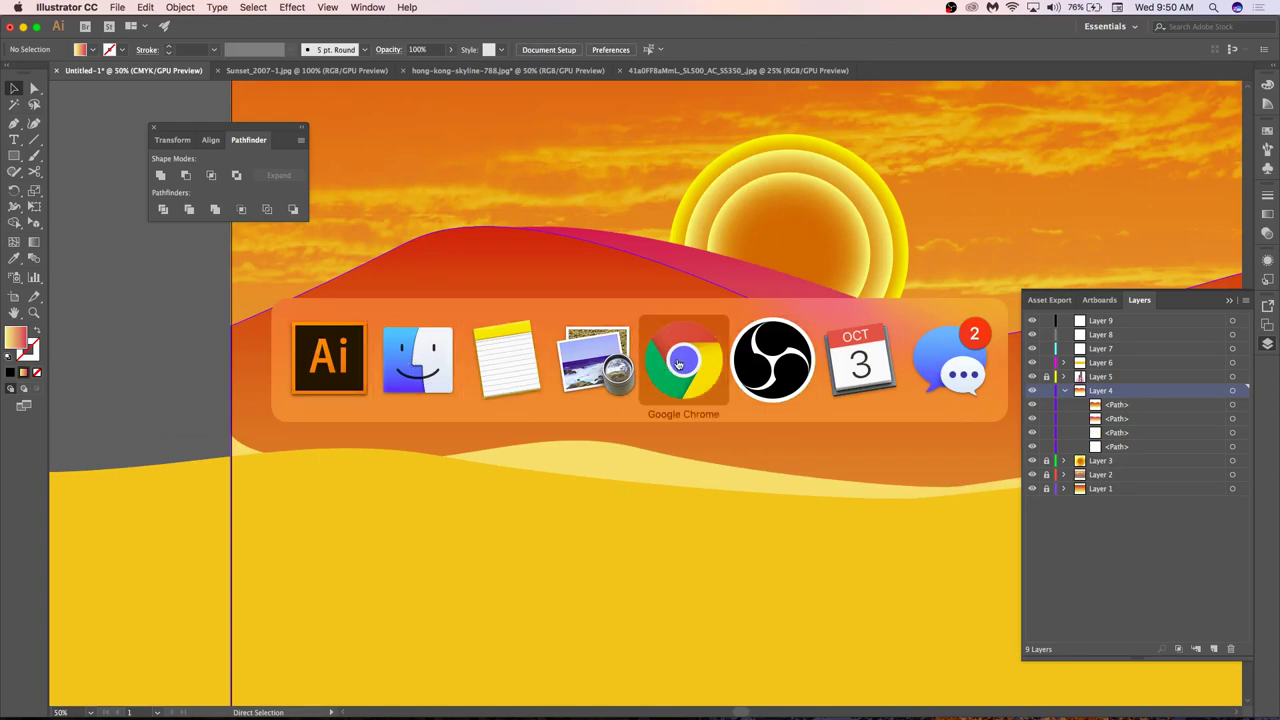
left_click(384, 392)
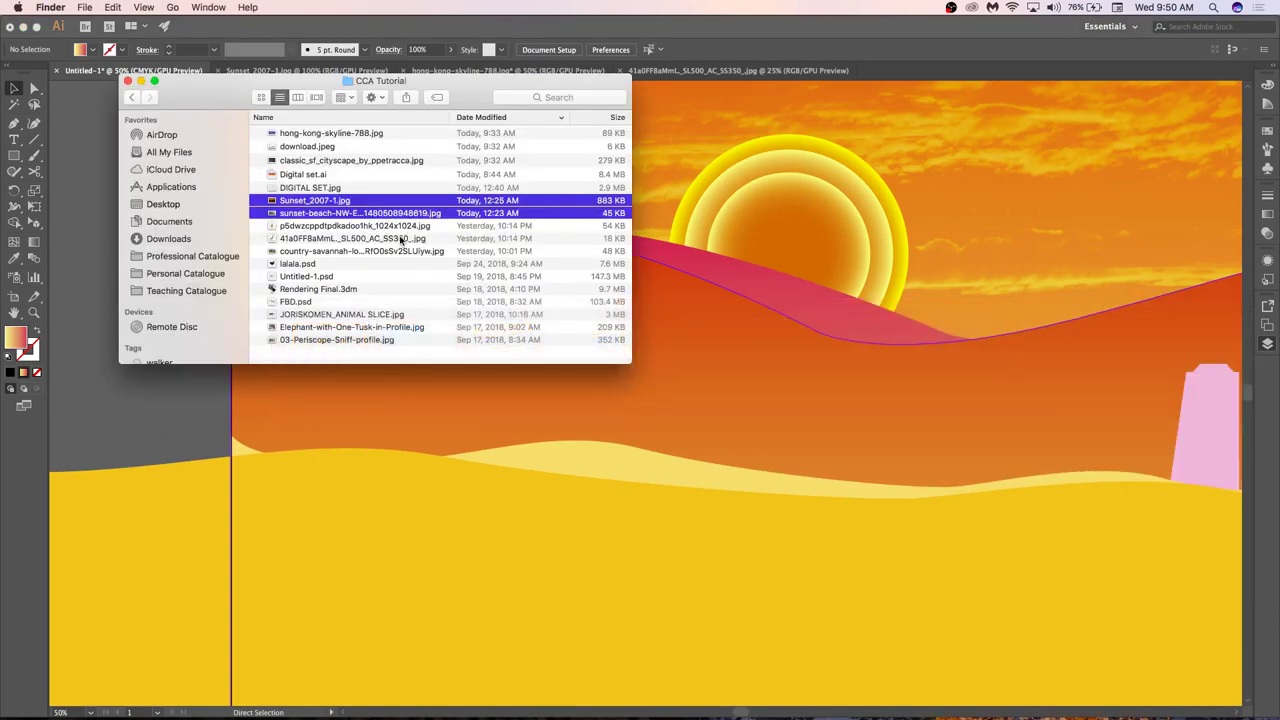
double_click(295, 300)
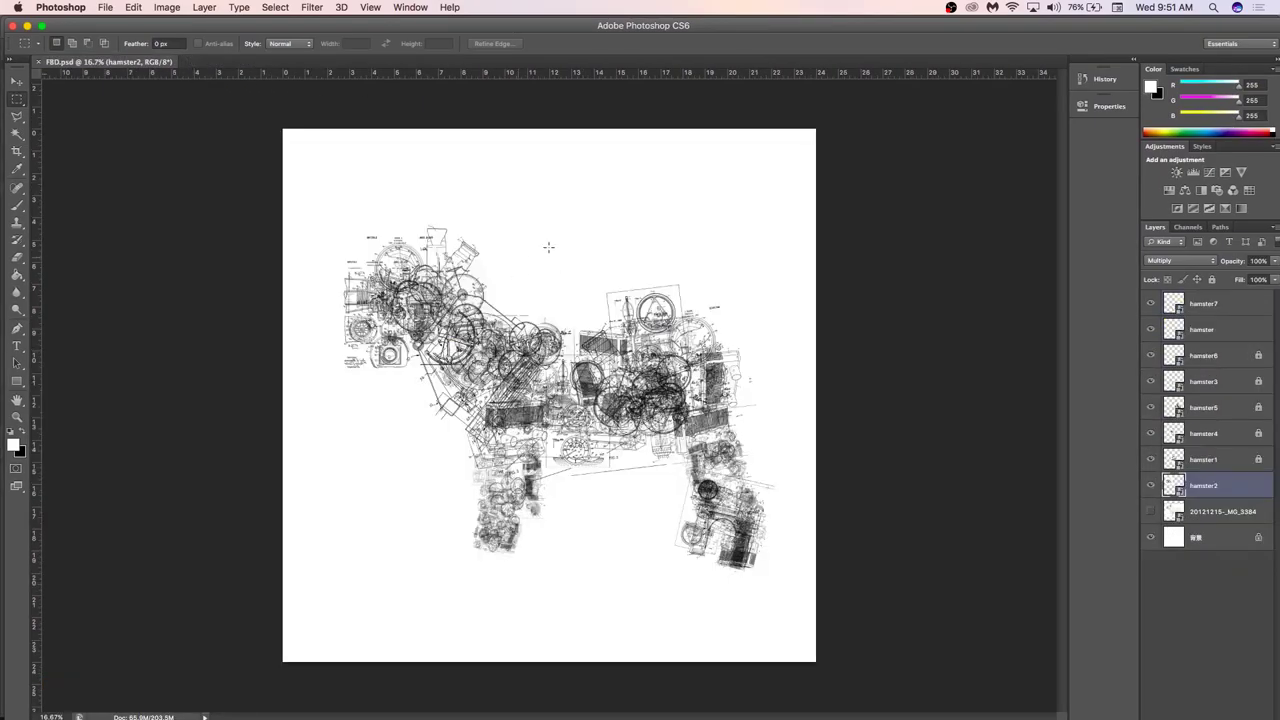
Solo the leg layer and restore all, then unlock layers hamster7 through hamster2.
scroll(548, 247, "up", 6)
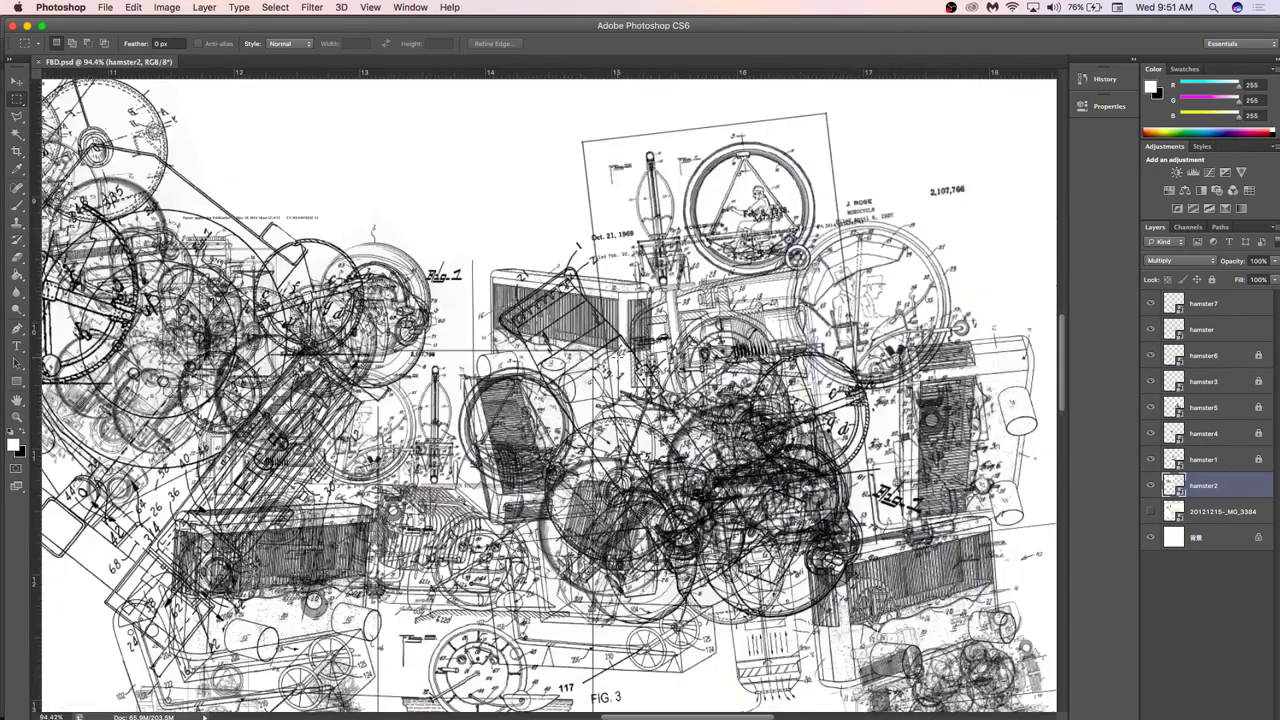
scroll(618, 357, "down", 4)
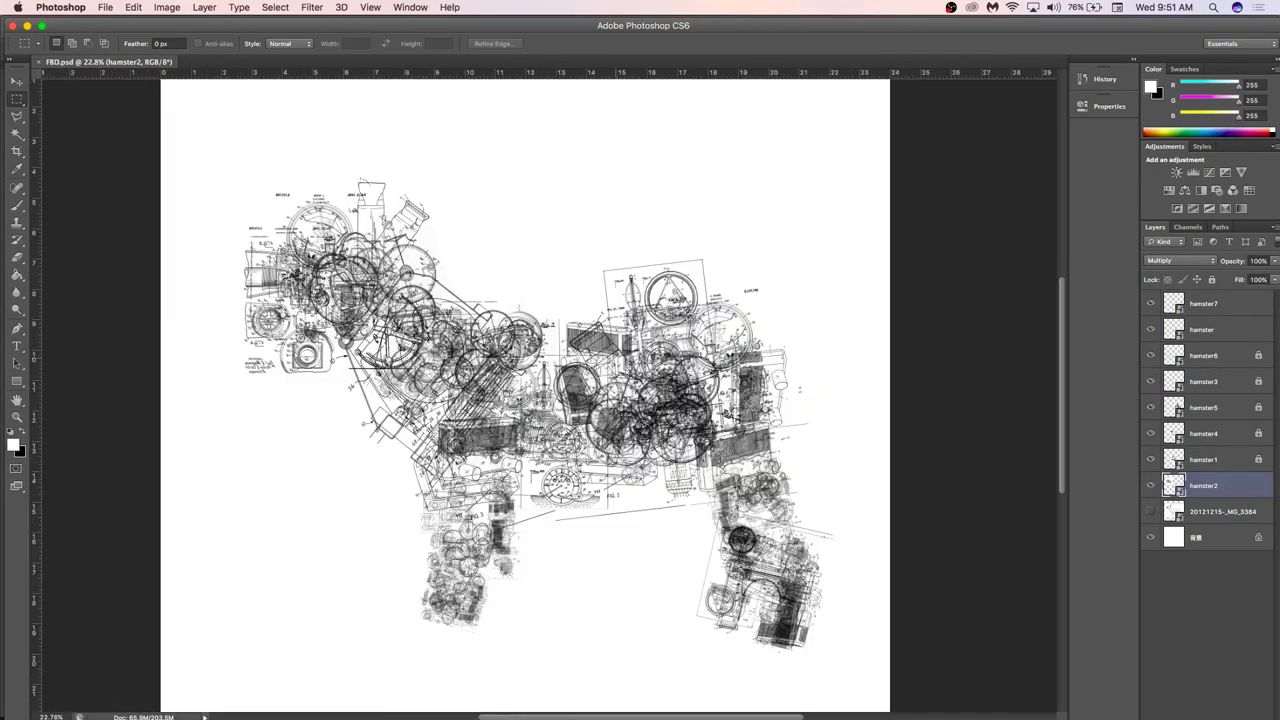
left_click(1150, 430, "alt")
left_click(1149, 485, "alt")
left_click(1236, 308, "shift")
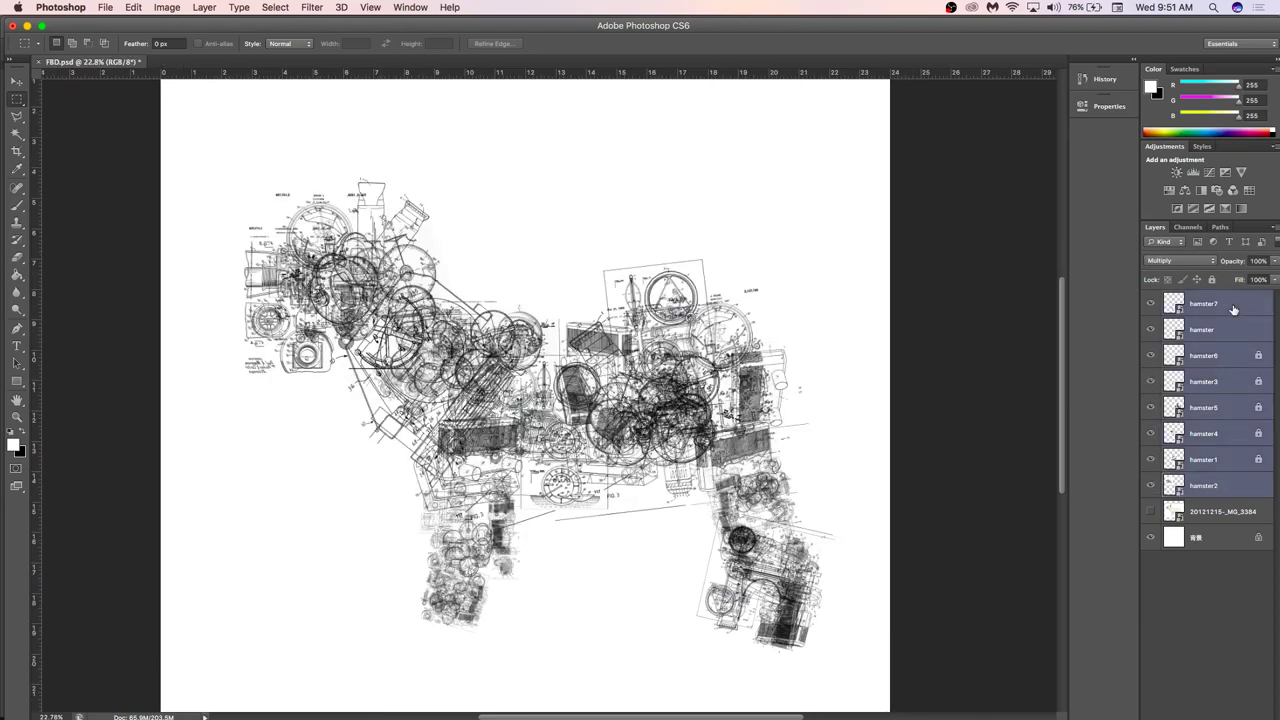
left_click(1212, 280)
left_click(1212, 280)
Toggle the dog photo layer, then rearrange the Photoshop and Illustrator windows to show the full canvas.
left_click(1151, 512)
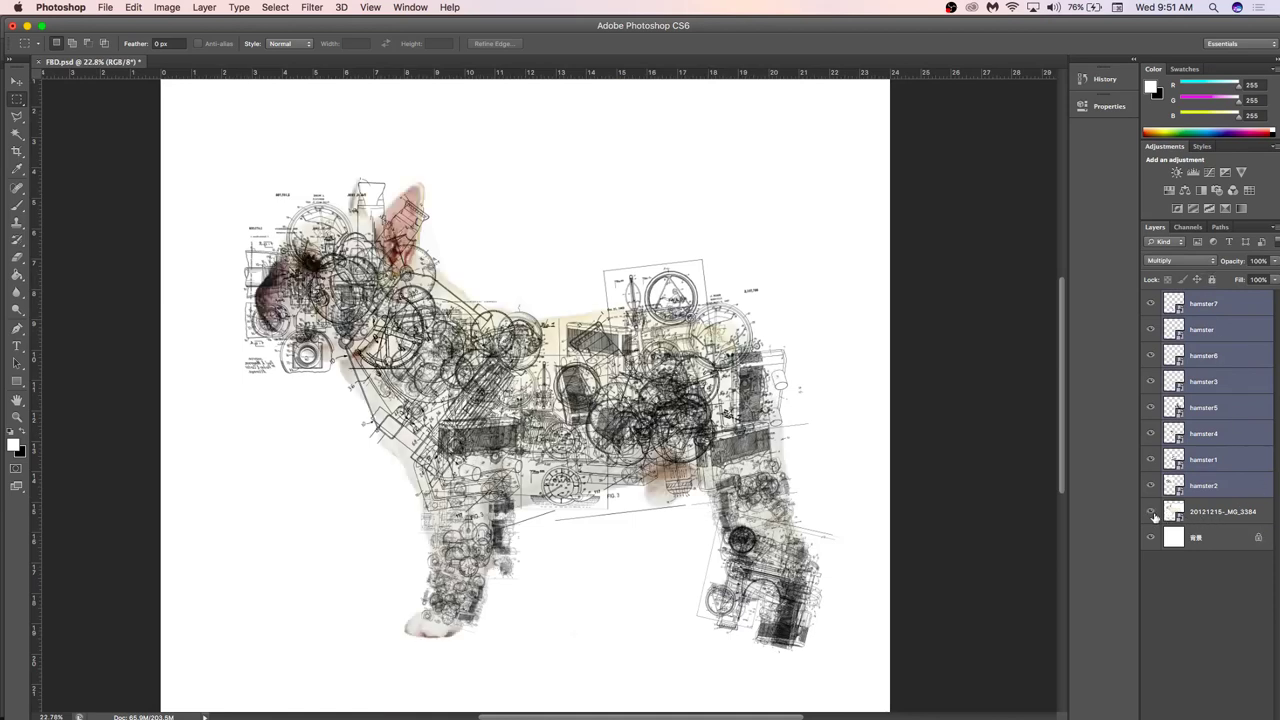
left_click(1151, 512)
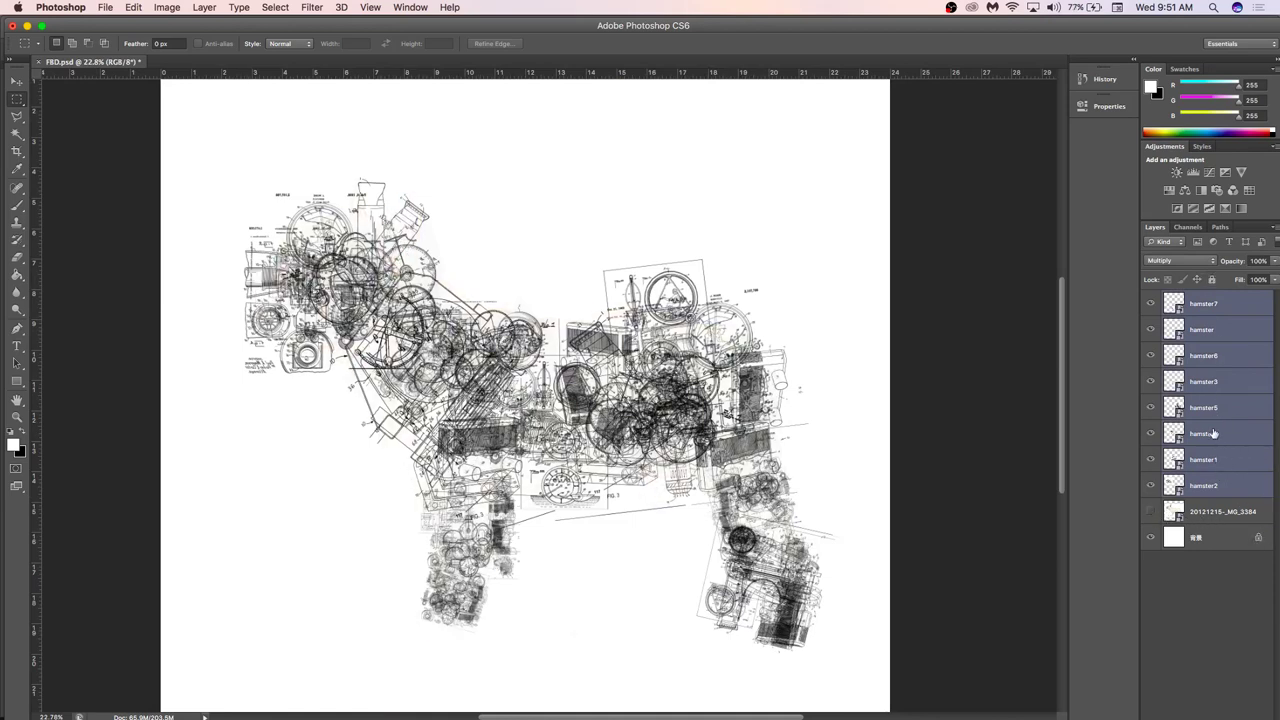
left_click_drag(678, 25, 357, 128)
left_click_drag(881, 419, 1050, 384)
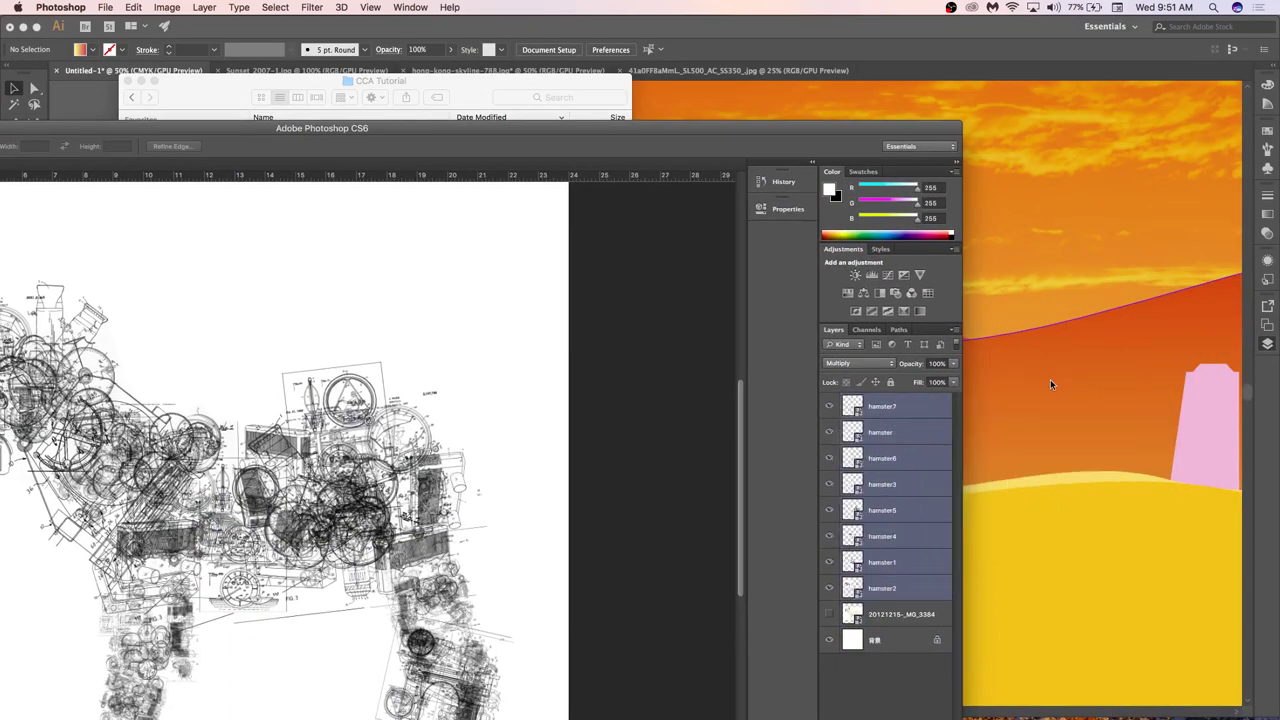
left_click_drag(839, 133, 846, 257)
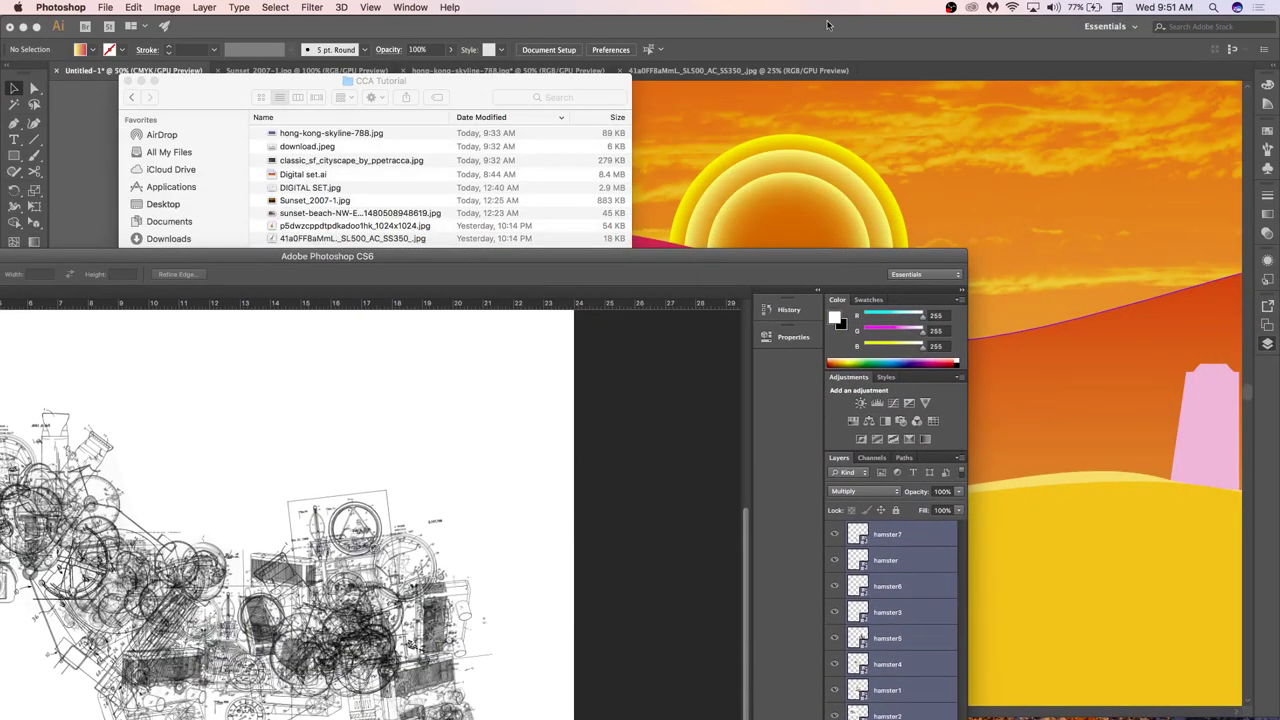
left_click(1016, 367)
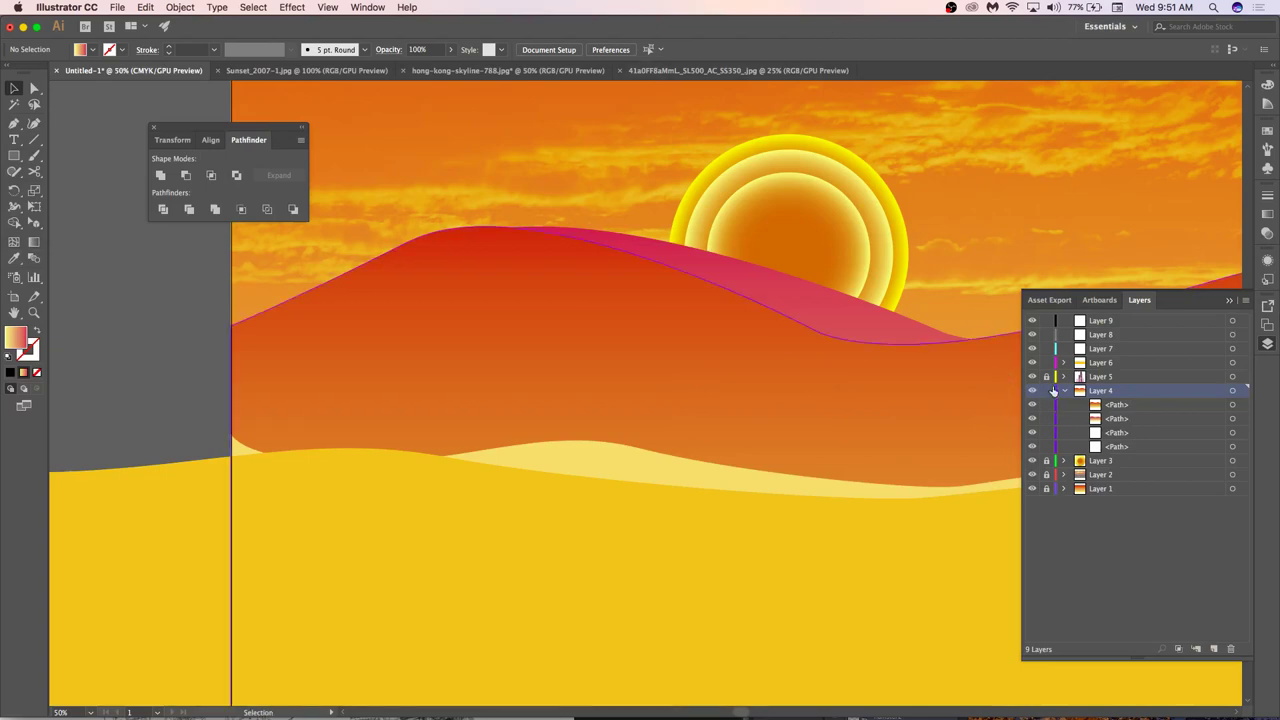
key("super+Tab")
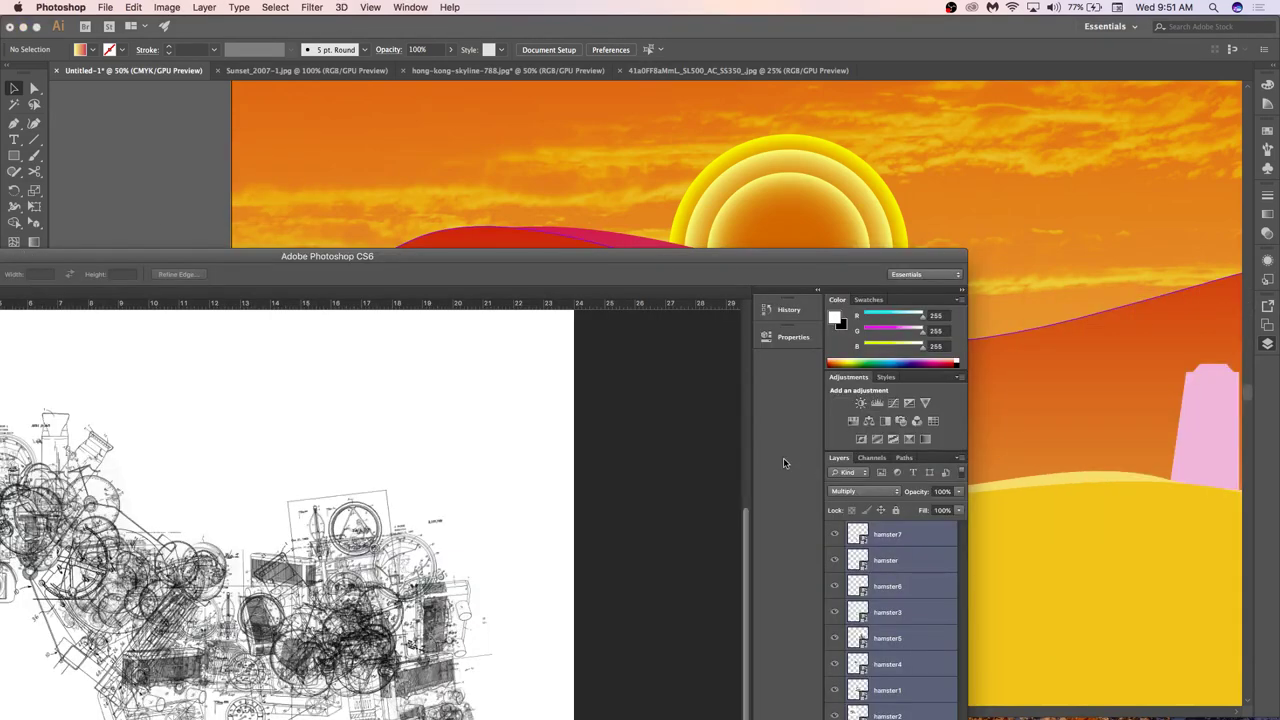
left_click_drag(566, 252, 812, 53)
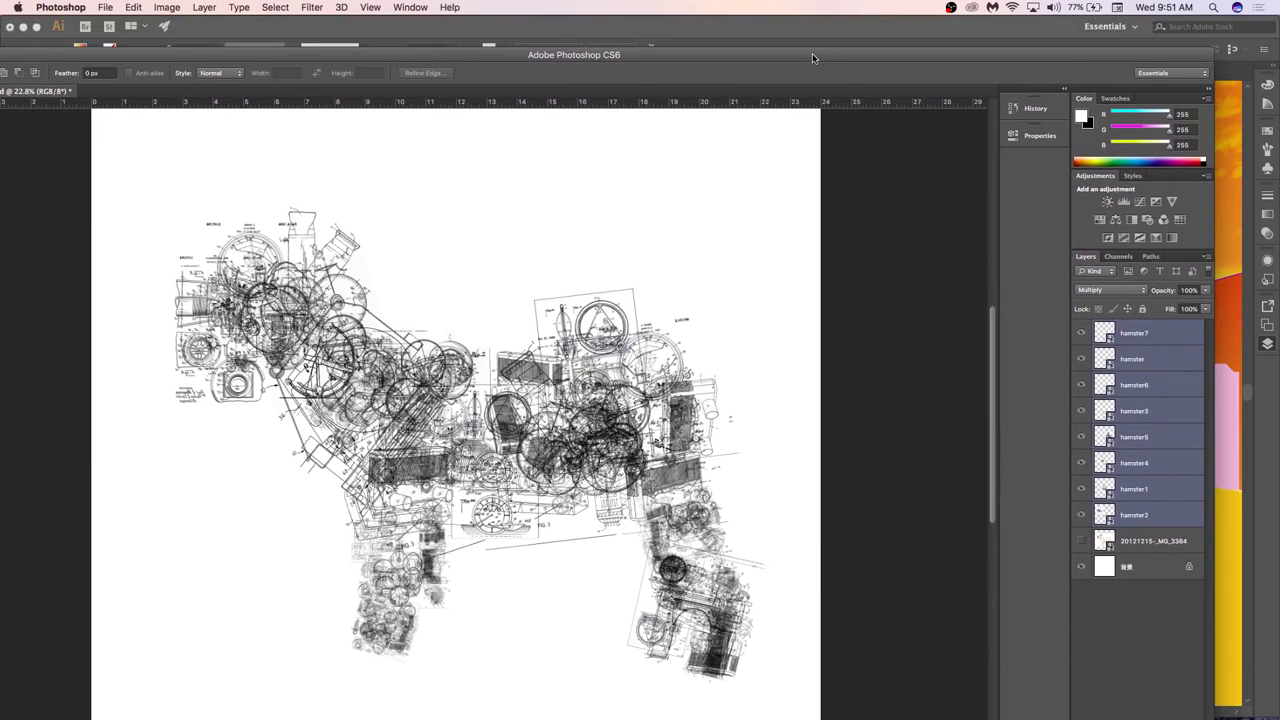
Adjust hamster layer visibility, hide the dog photo, and switch to the Move tool.
left_click(1081, 360)
left_click(1080, 490)
key("v")
left_click(943, 486)
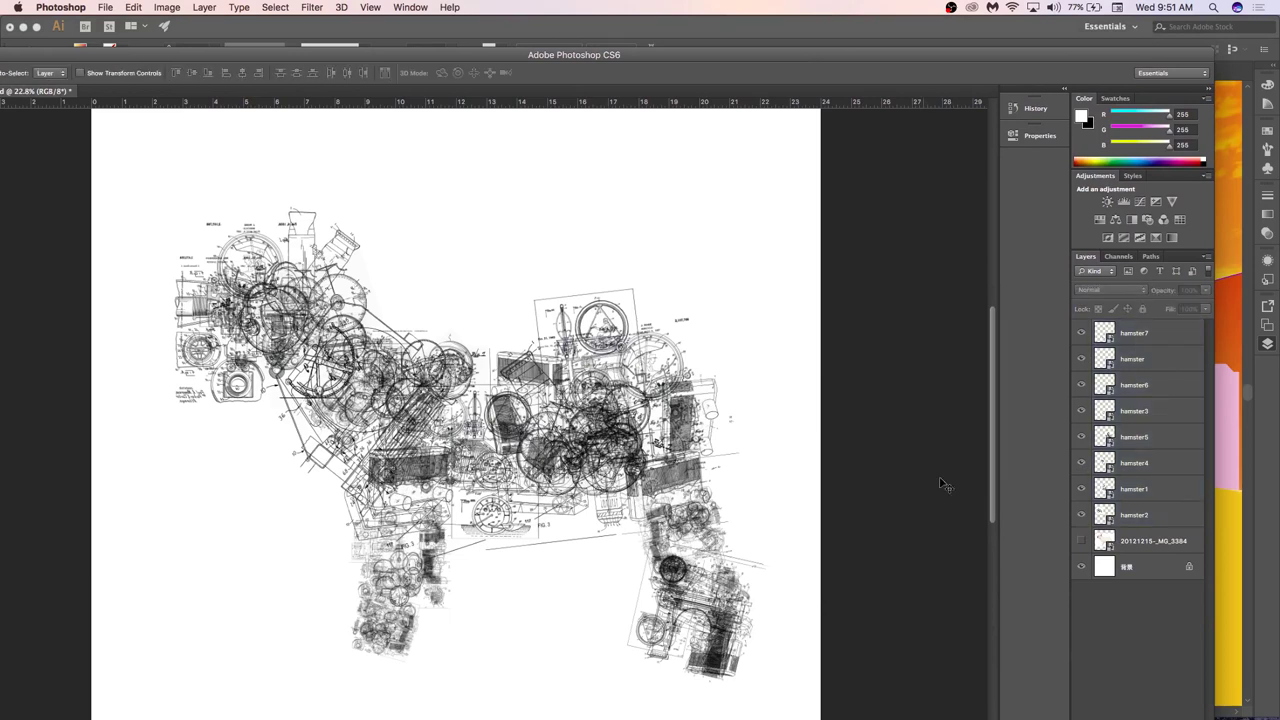
mouse_move(1085, 514)
left_mouse_down()
mouse_move(1068, 434)
mouse_move(1081, 368)
mouse_move(1081, 541)
left_mouse_up()
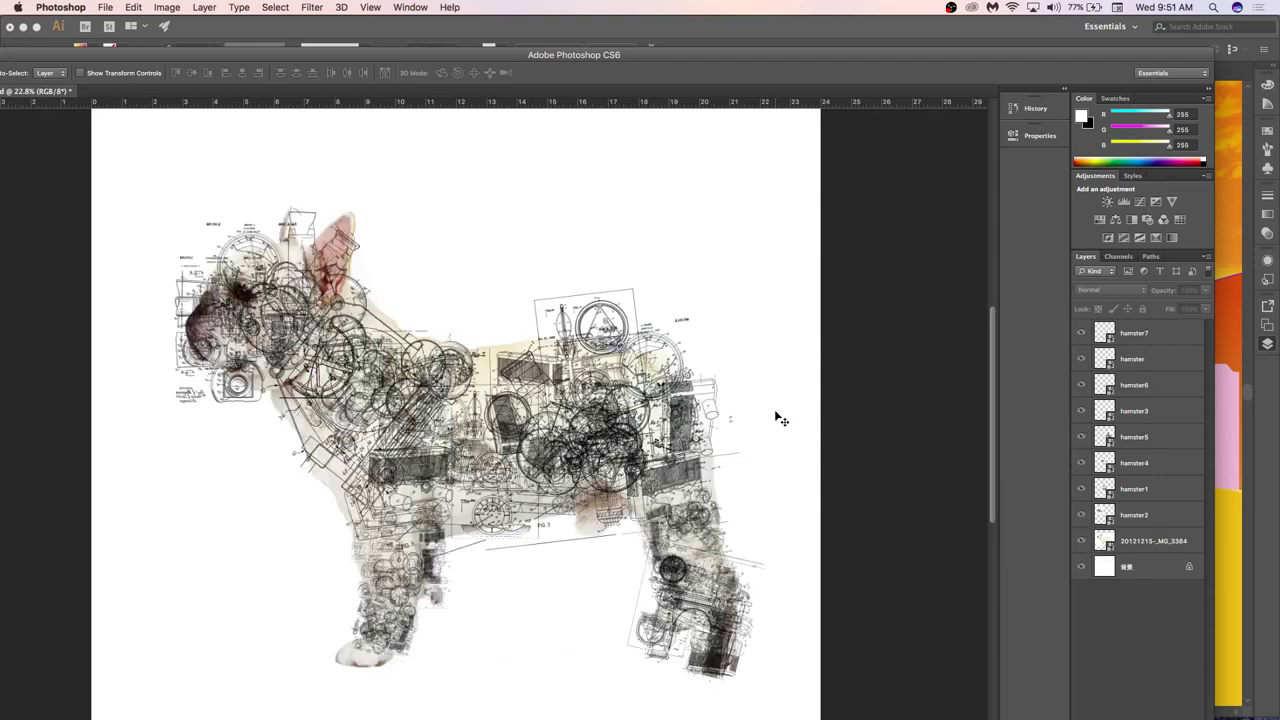
left_click(1081, 542)
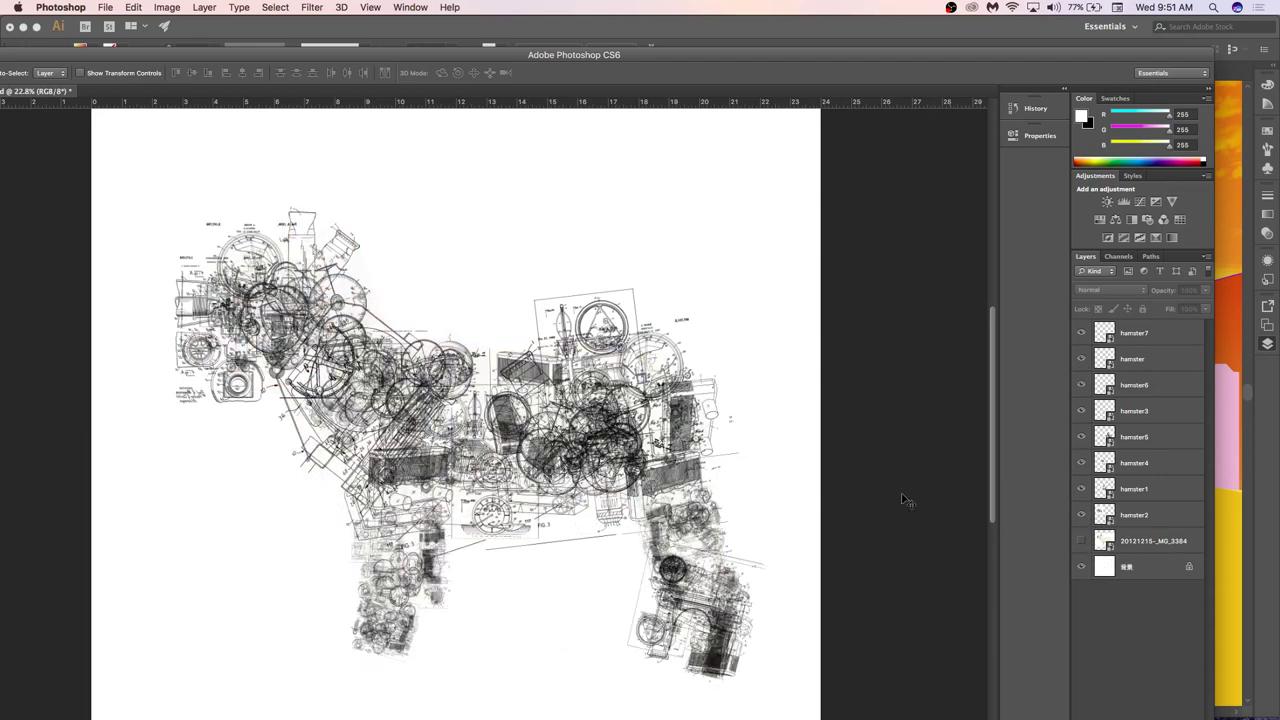
left_click(654, 413, "super")
key("super+t")
key("Escape")
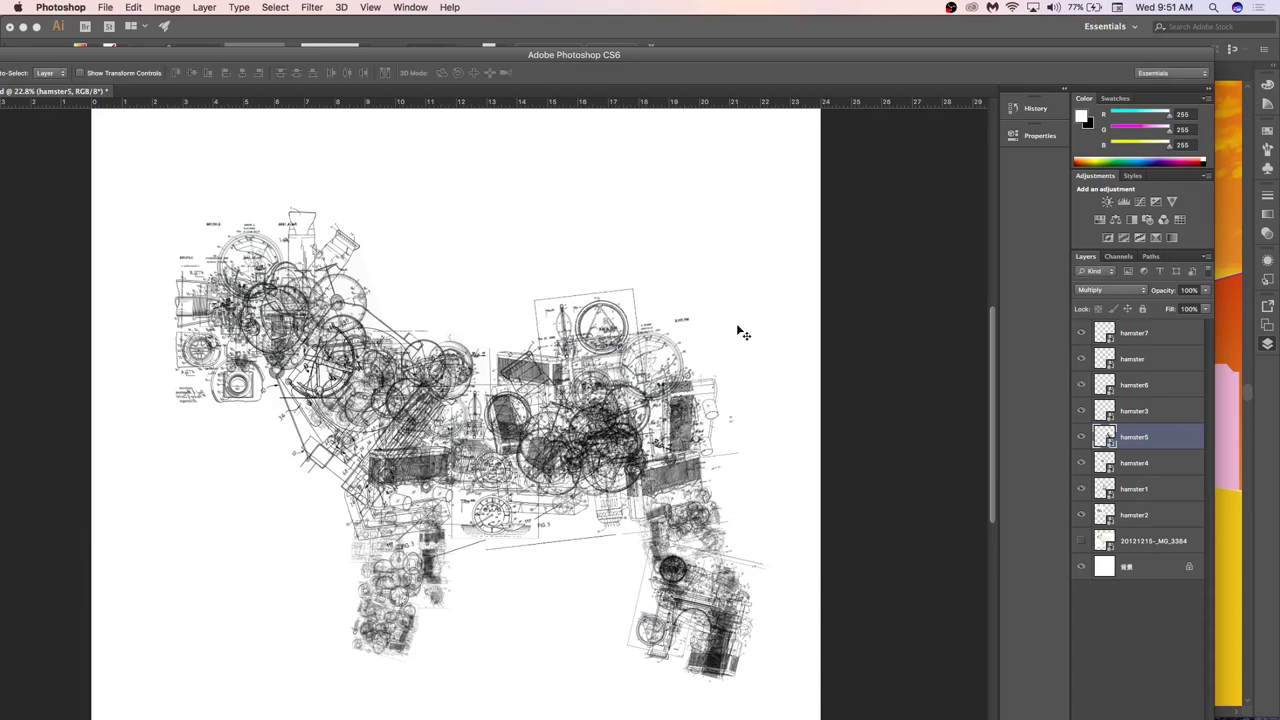
Rotate the five upper-body parts about 12° clockwise and shift them up and right.
left_click(431, 430, "super")
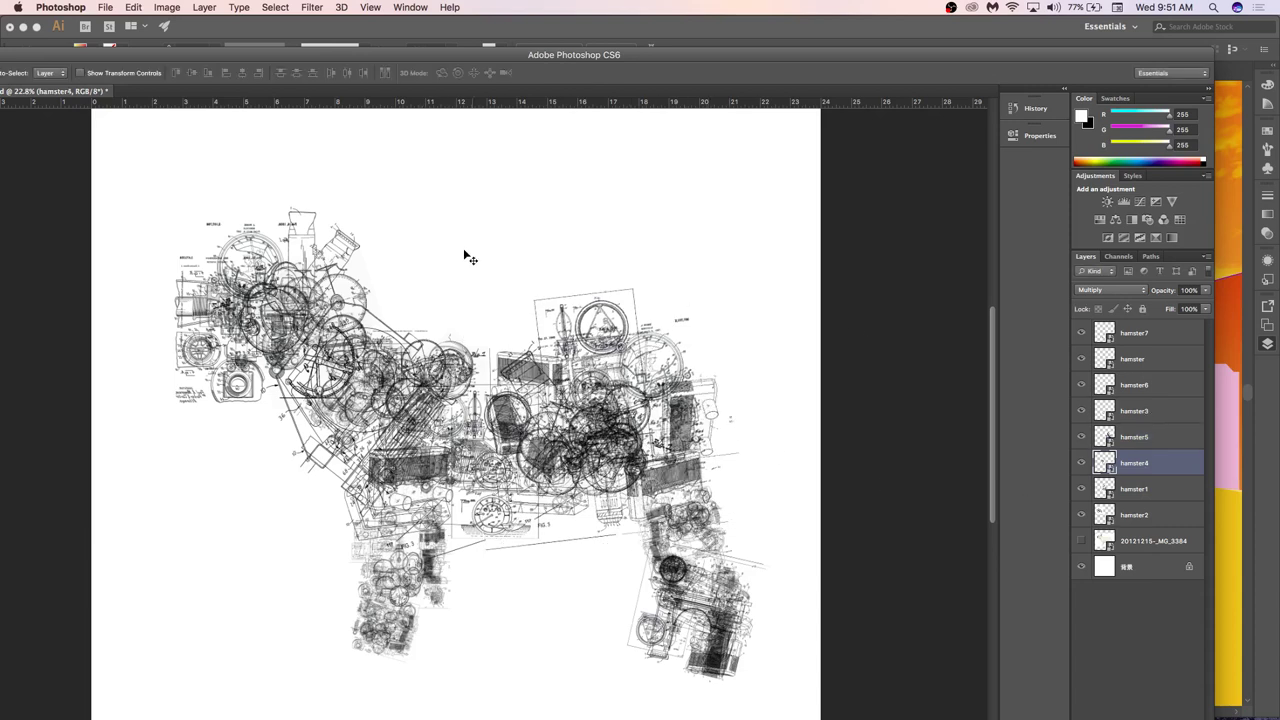
left_click_drag(400, 182, 249, 654)
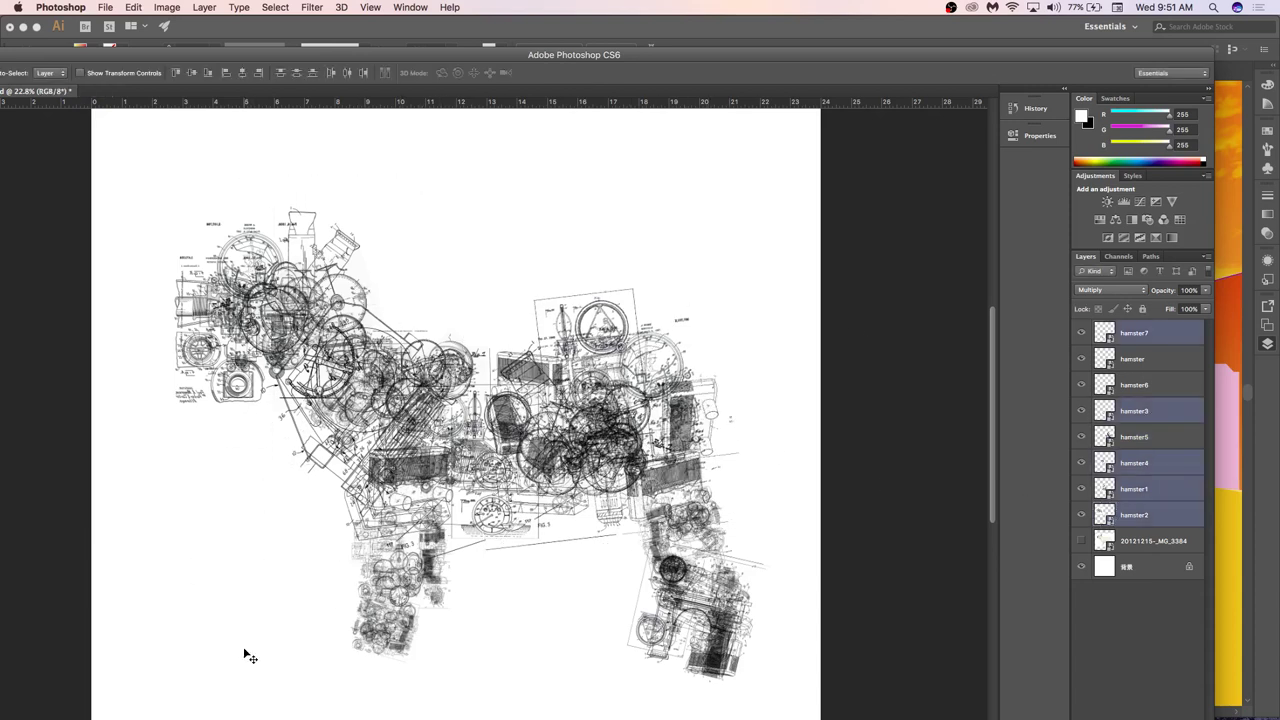
key("super+t")
left_click_drag(611, 180, 663, 231)
left_click_drag(362, 425, 608, 221)
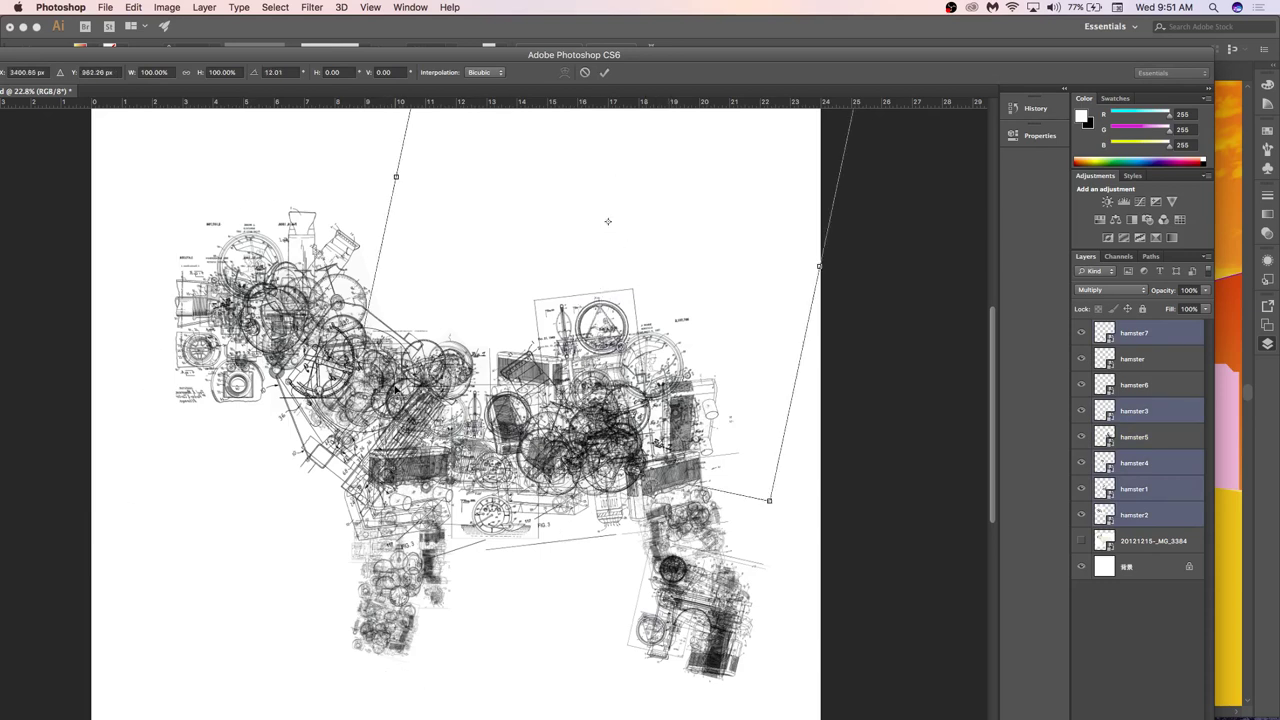
Rotate the body parts a further 8.68° clockwise and move them upward.
key("Return")
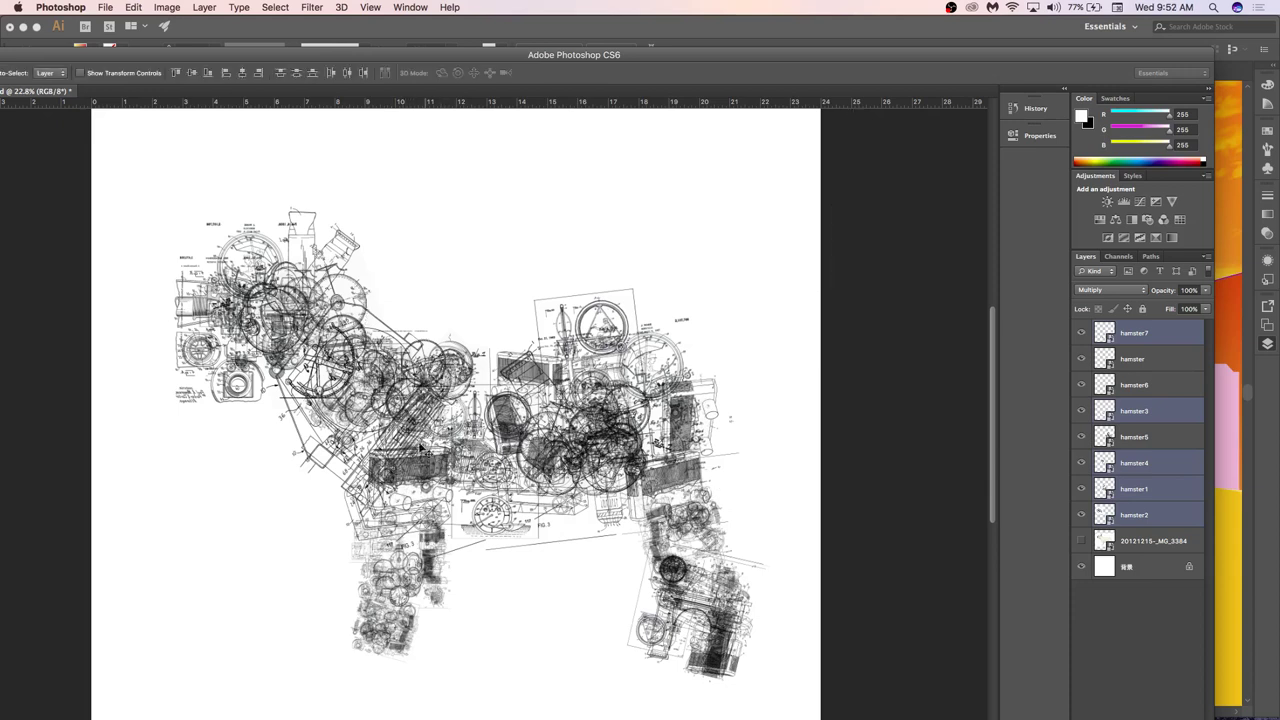
key("super+t")
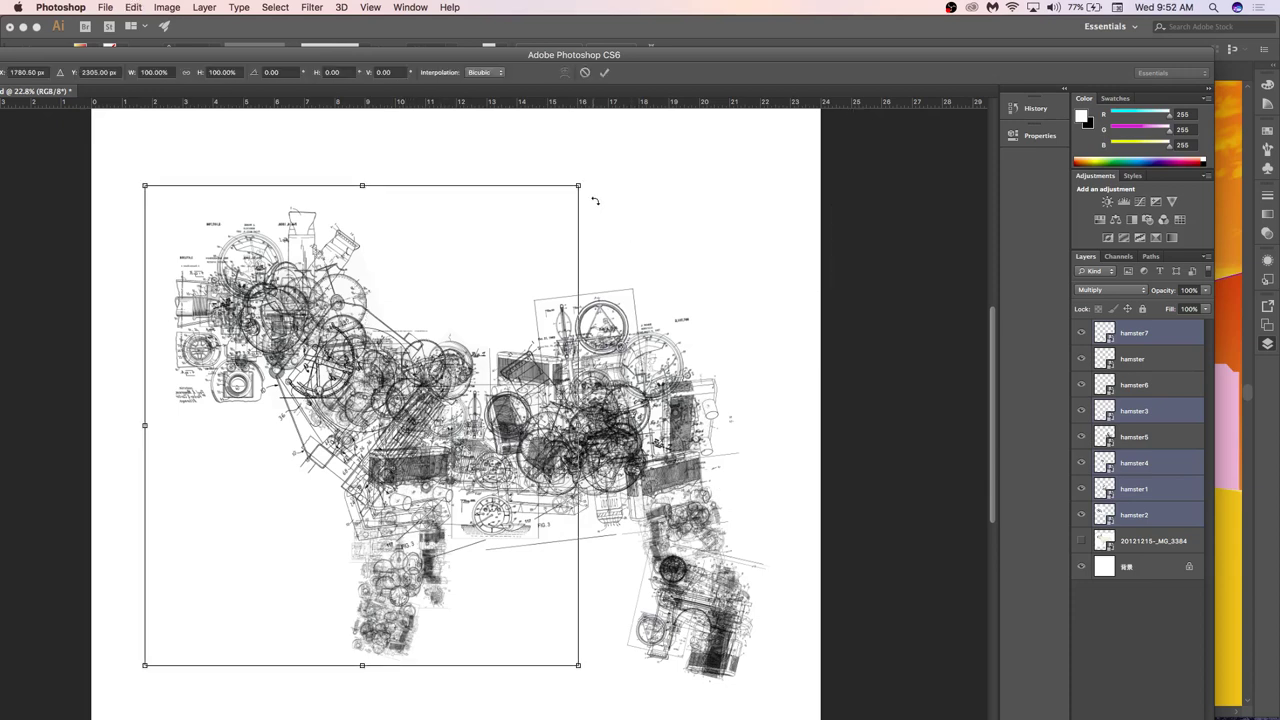
left_click_drag(595, 201, 632, 216)
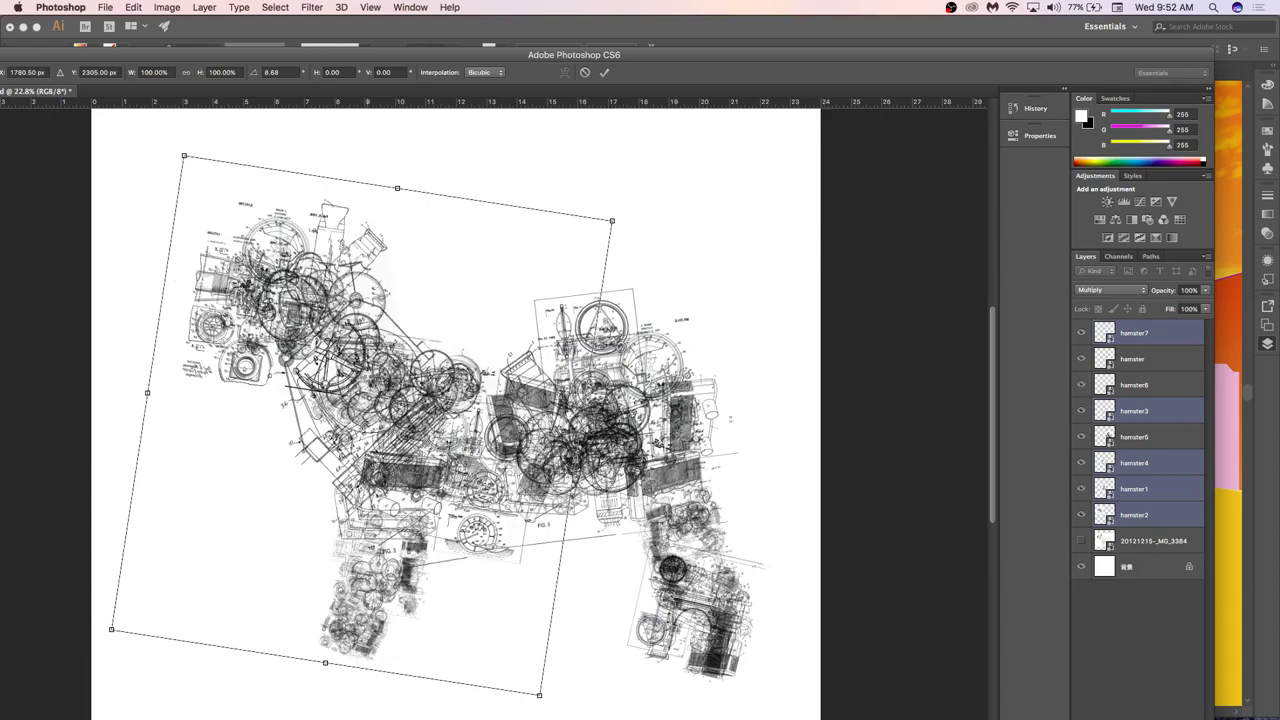
key("Return")
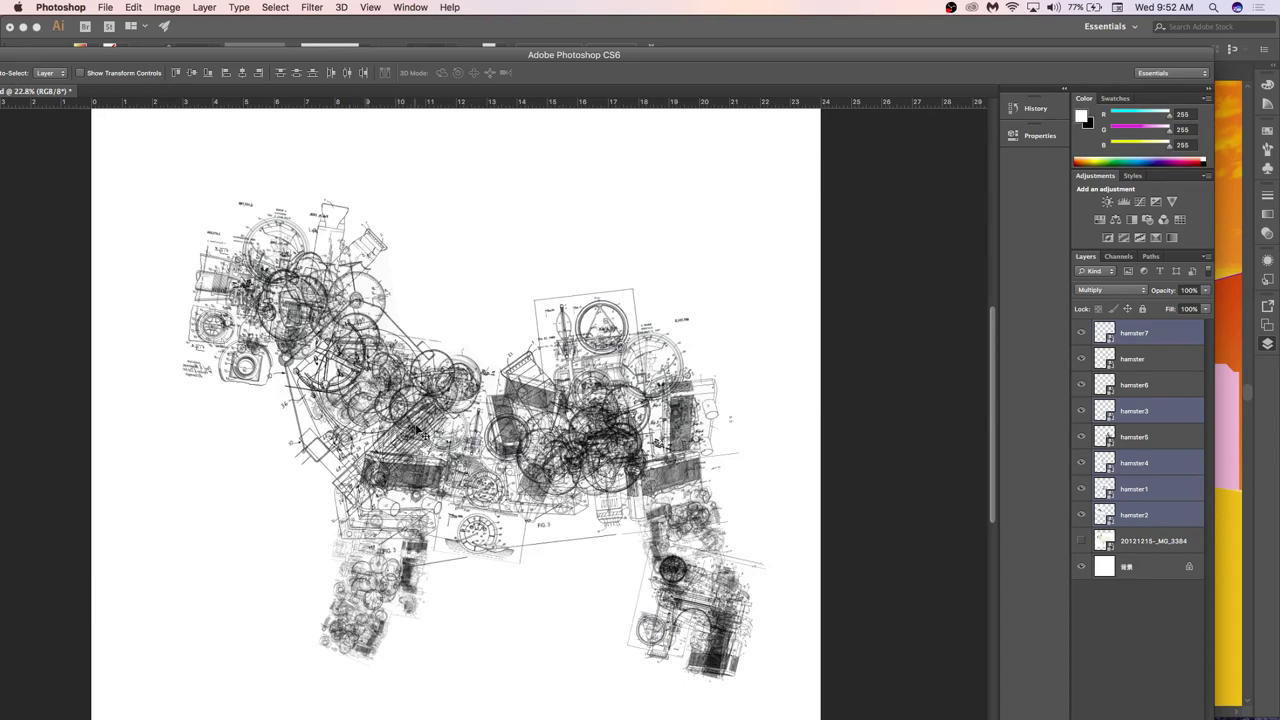
left_click_drag(422, 432, 441, 340)
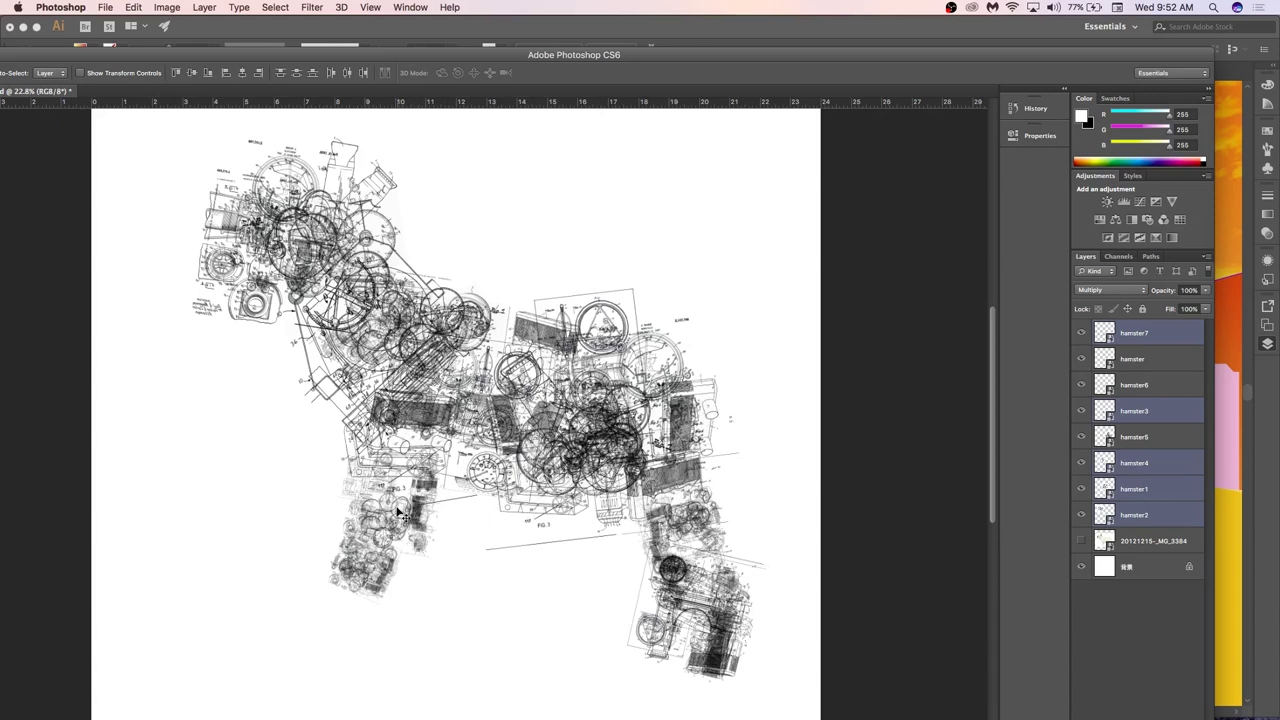
Rotate the lower-left leg about 43° and move it up and left.
key("super+alt+z")
key("super+alt+z")
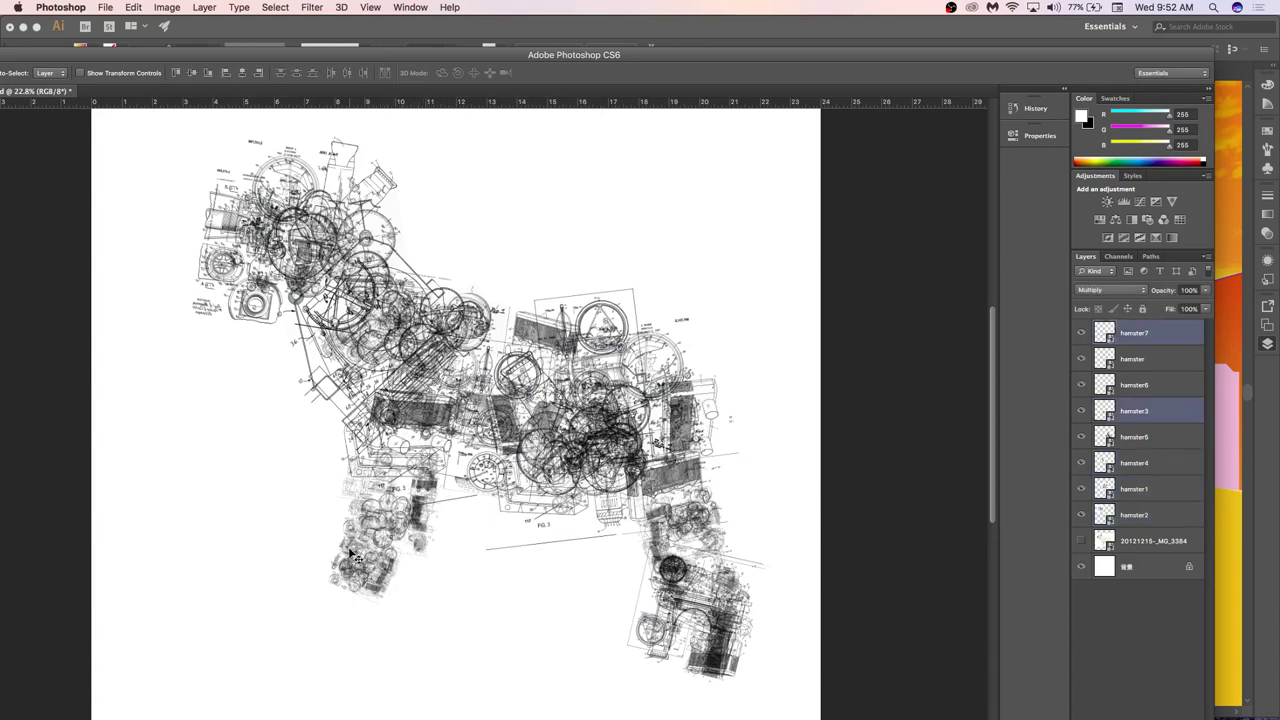
key("super+alt+z")
key("super+t")
left_click_drag(507, 585, 420, 612)
left_click_drag(386, 558, 334, 514)
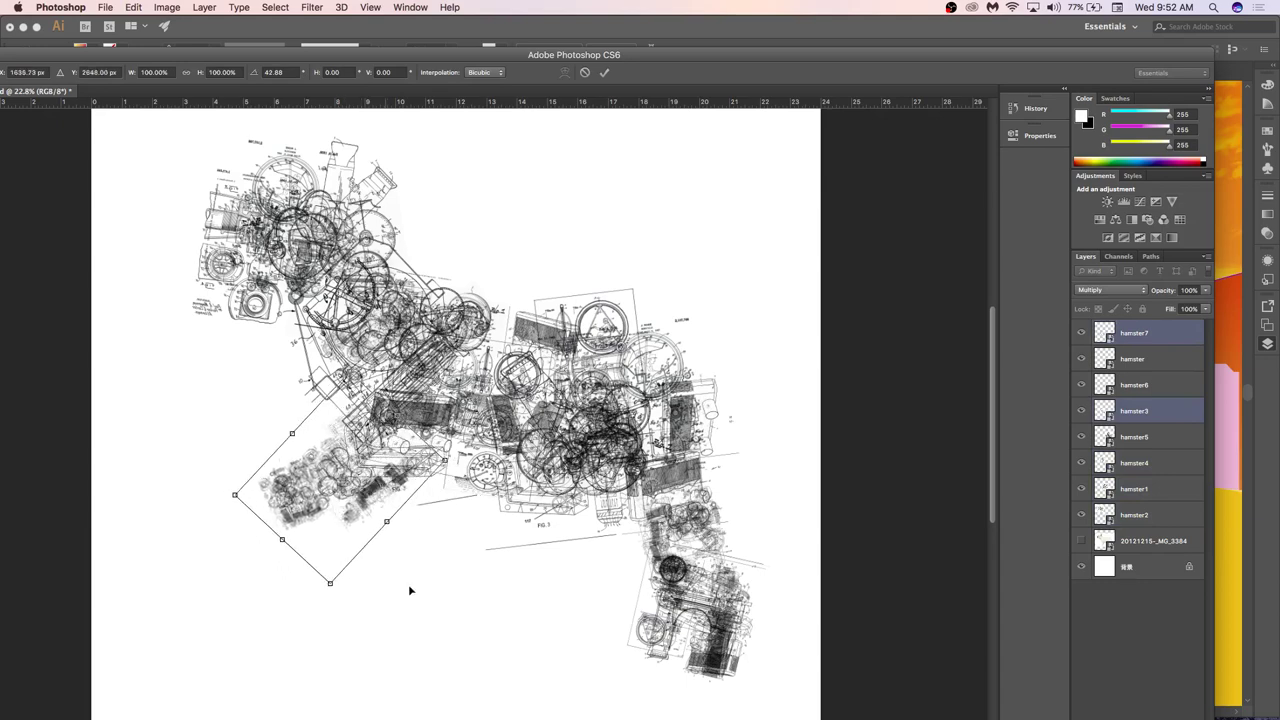
key("Return")
Swing the lower-right leg layer and move it up-left.
left_click(703, 600, "super")
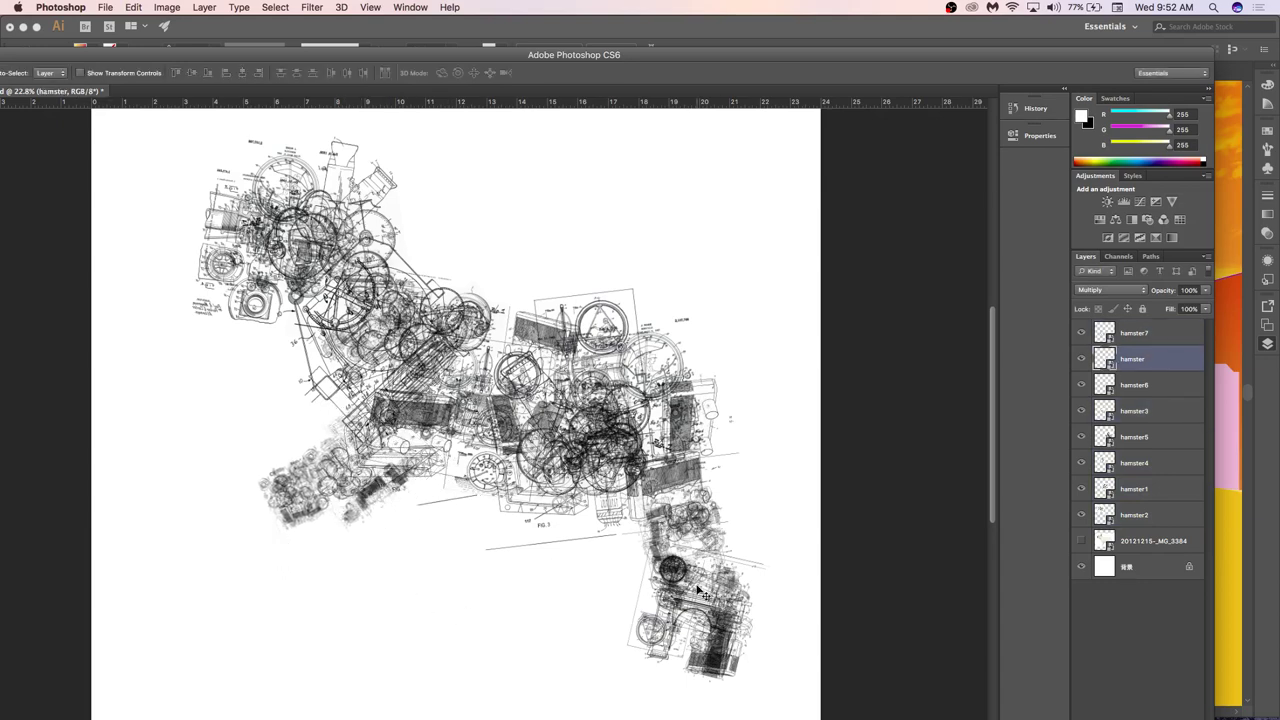
key("super+t")
left_click_drag(778, 651, 712, 622)
key("Return")
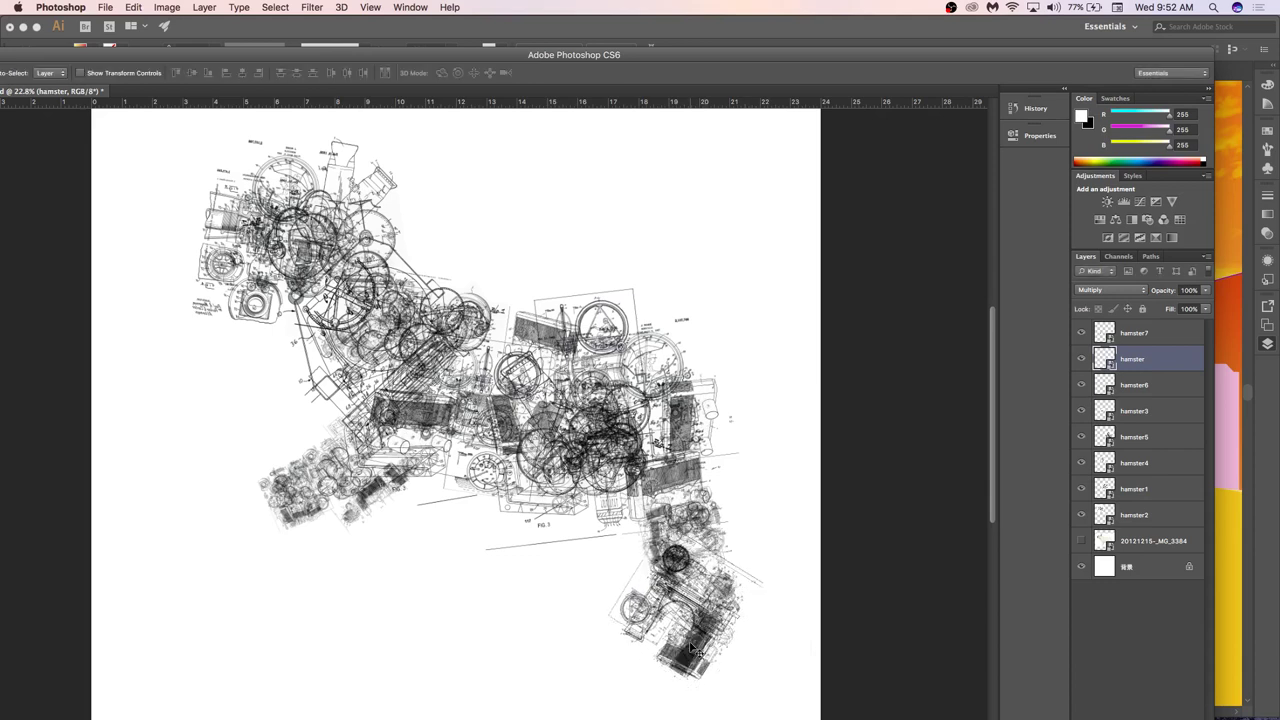
Select all hamster part layers, rotate the whole animal about 8° clockwise, and move it up-right.
left_click_drag(725, 254, 292, 445)
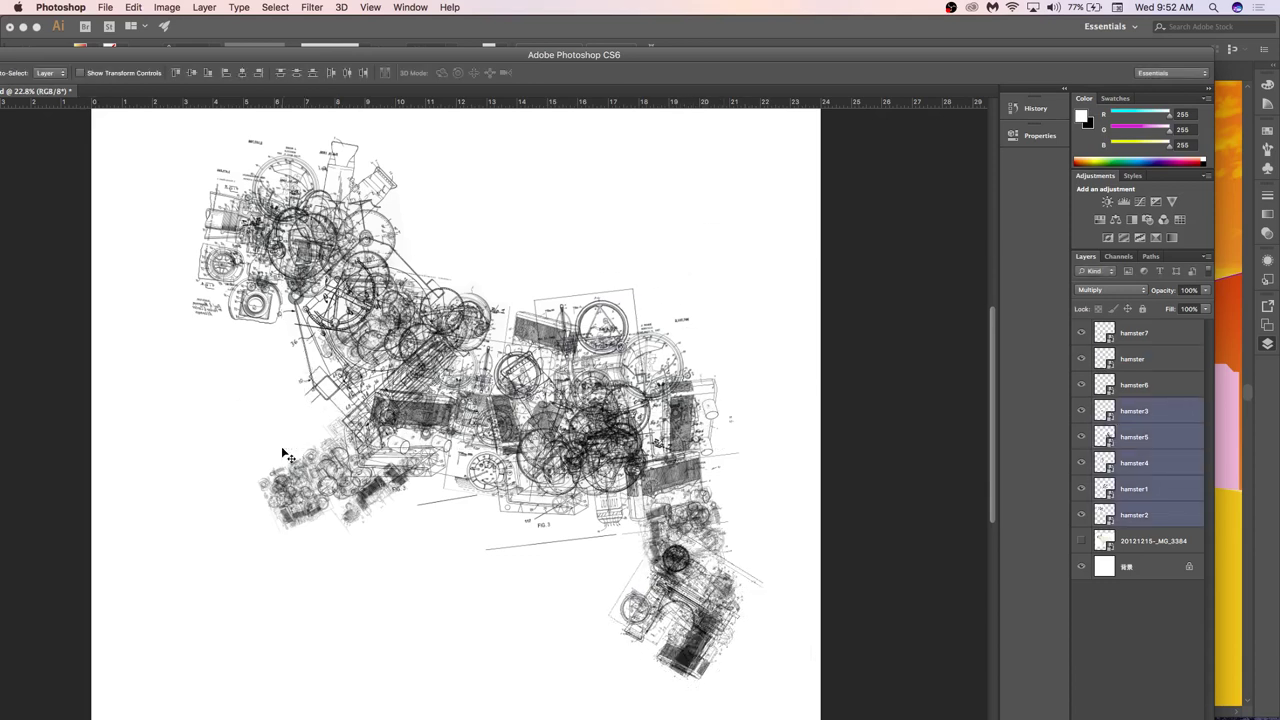
left_click_drag(451, 196, 306, 233)
left_click_drag(773, 148, 194, 507)
key("super+t")
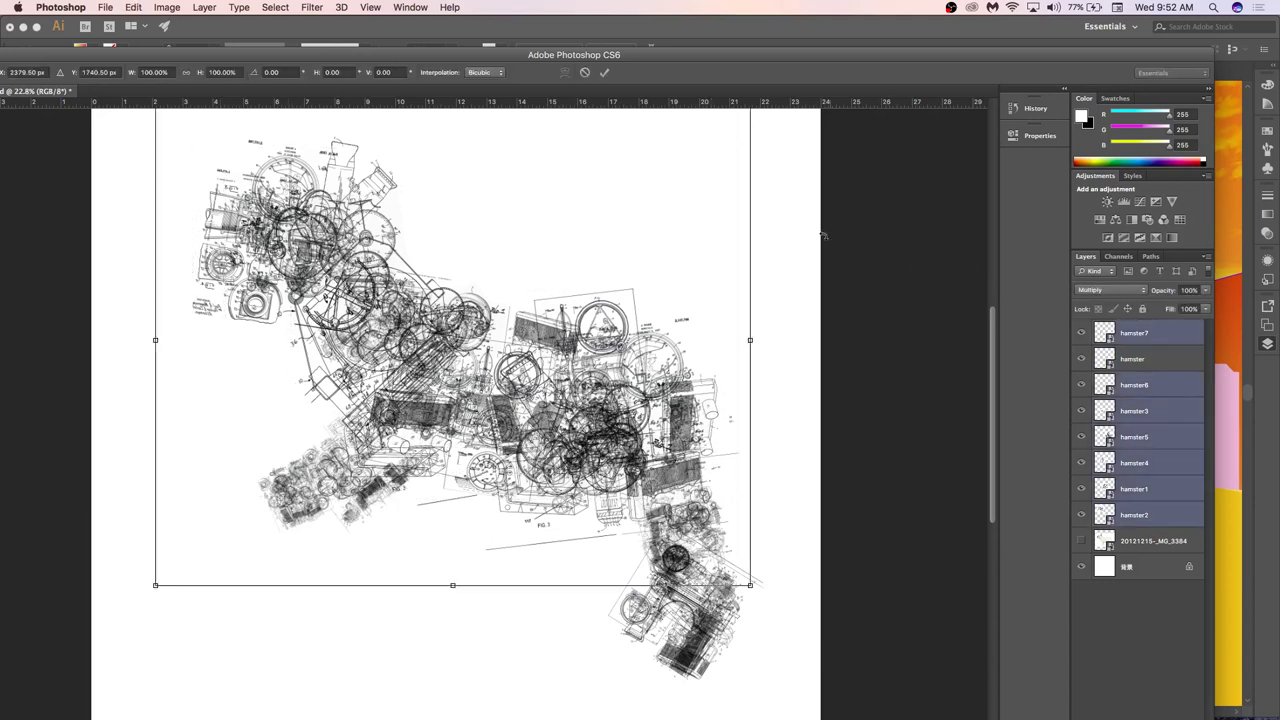
left_click_drag(810, 224, 859, 272)
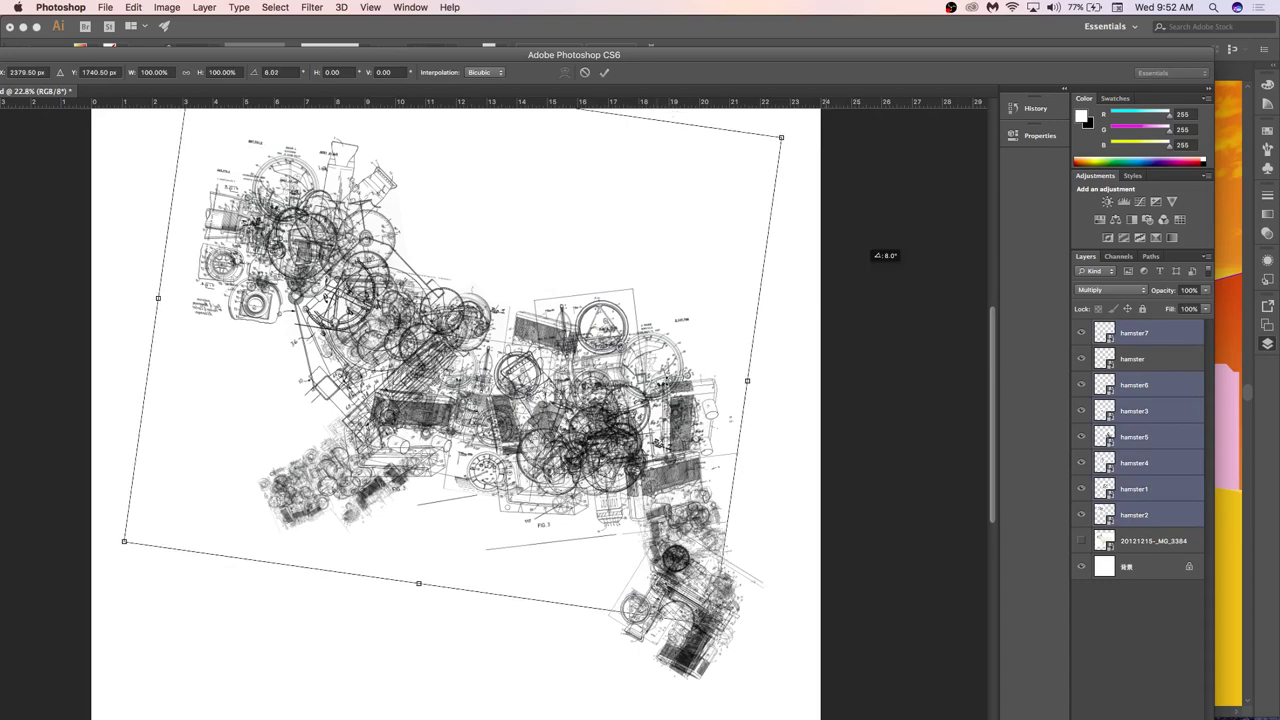
left_click_drag(634, 402, 672, 370)
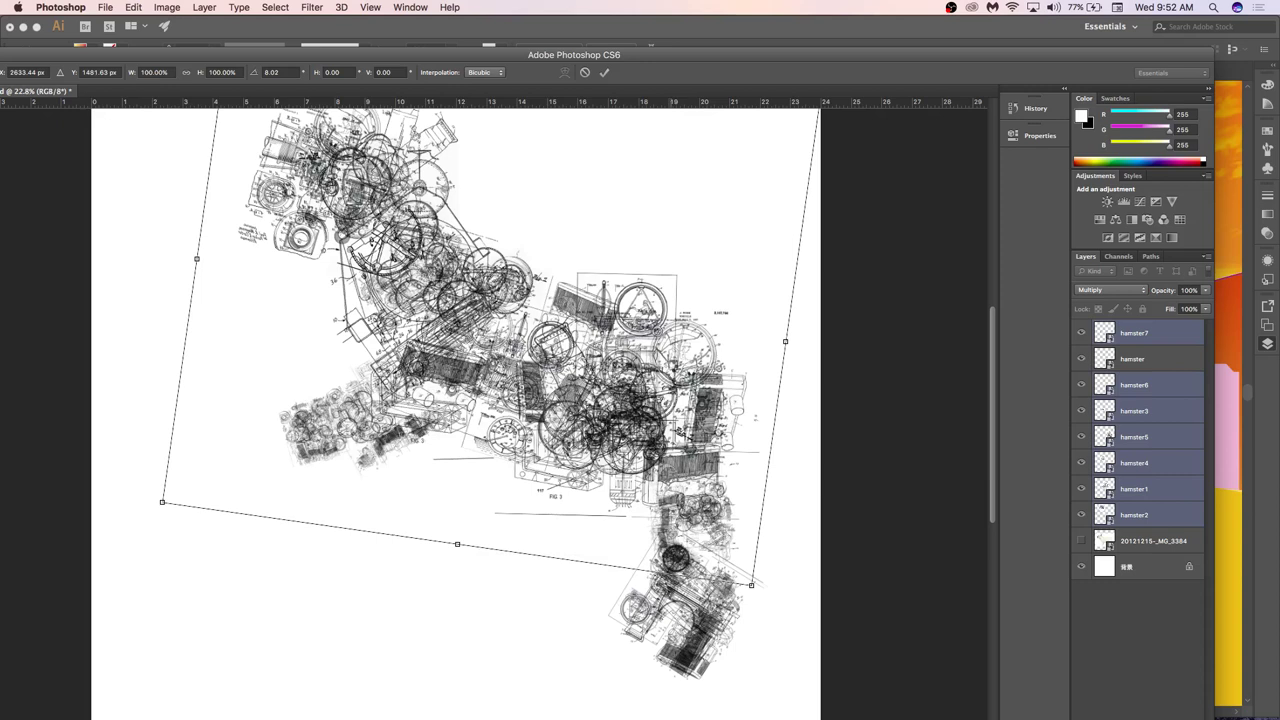
key("Return")
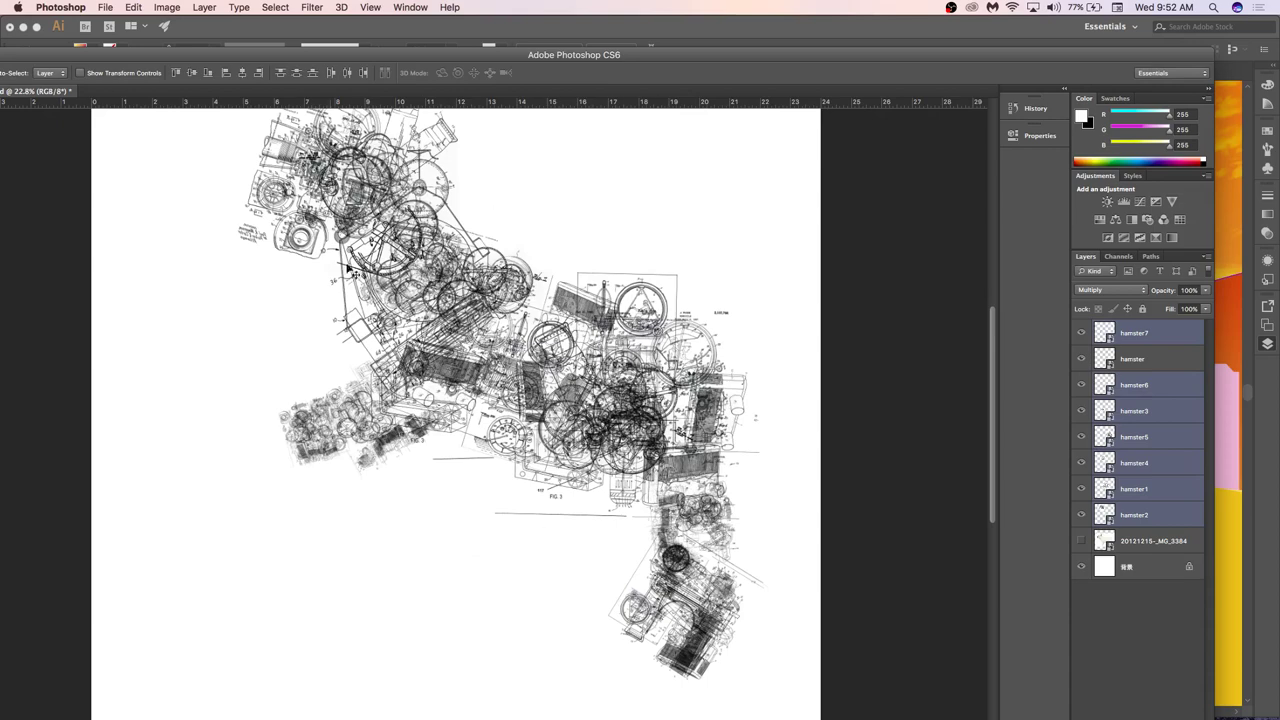
Select only the hamster7 layer in the Layers panel.
scroll(450, 343, "down", 5)
scroll(475, 385, "up", 5)
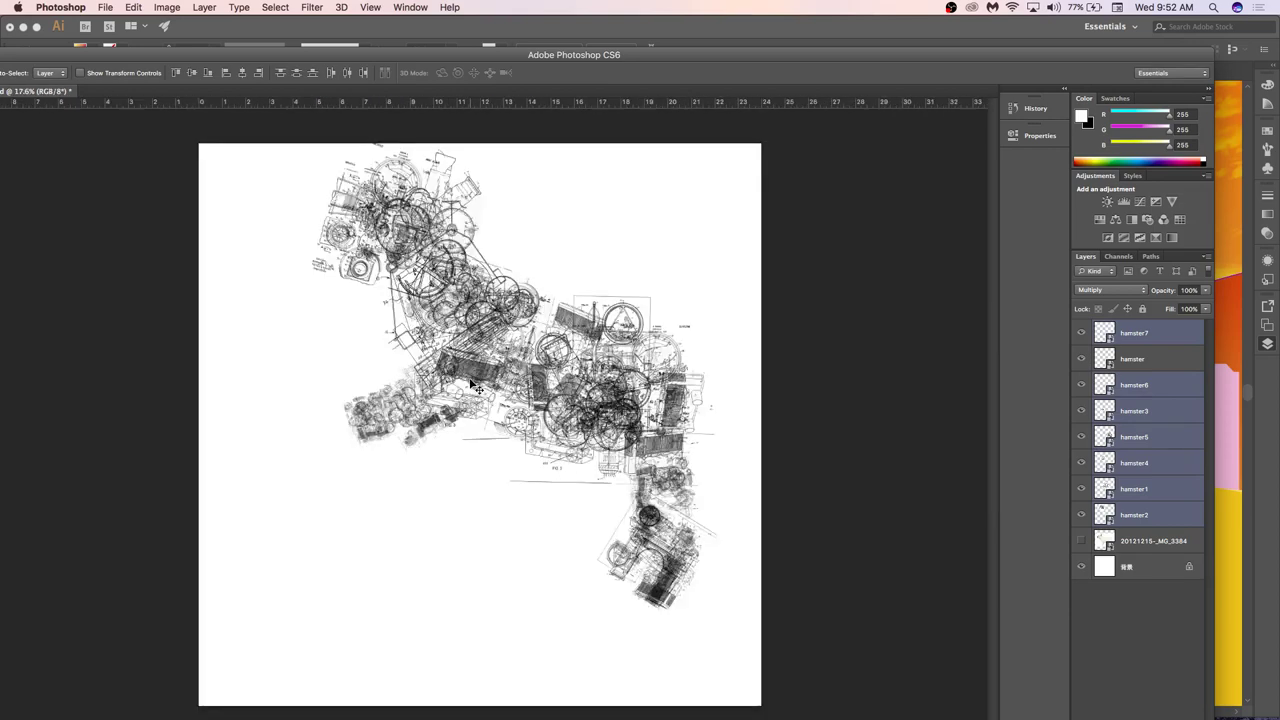
scroll(556, 392, "up", 3)
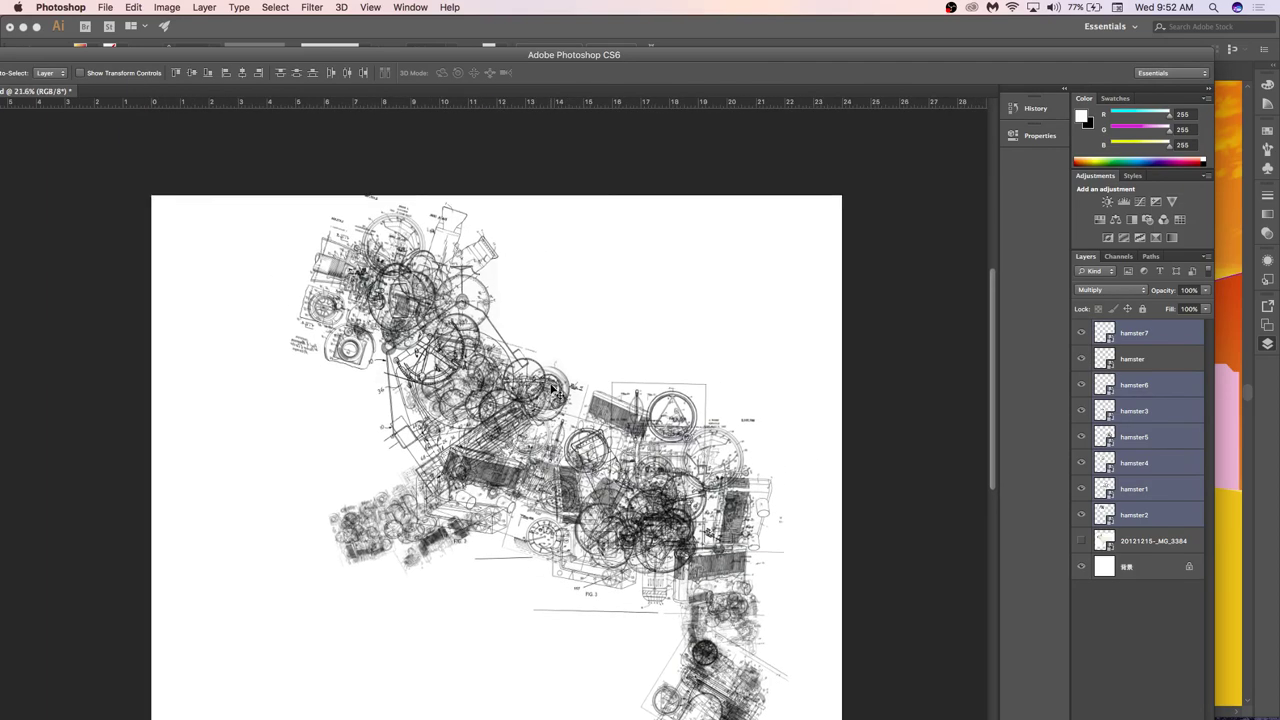
scroll(556, 392, "down", 4)
left_click(1130, 360)
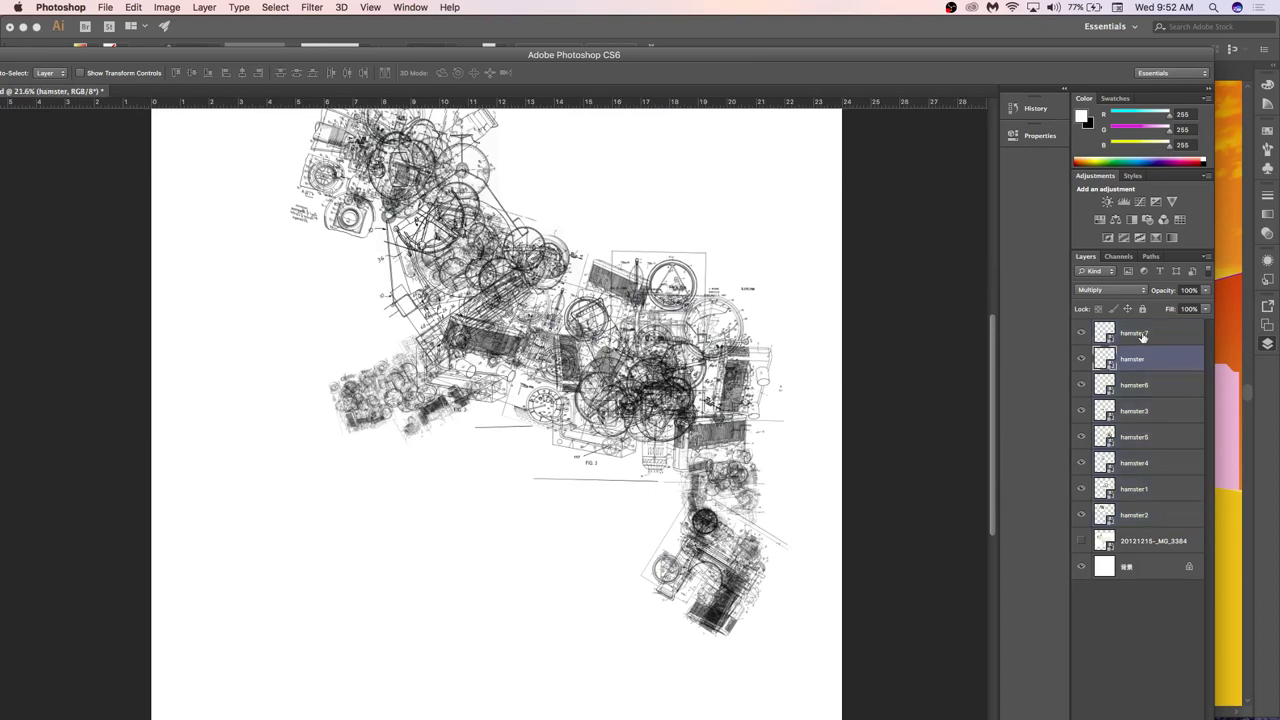
left_click(1140, 336)
Save a copy as FBD.jpg in JPEG format at maximum quality 12.
key("super+shift+s")
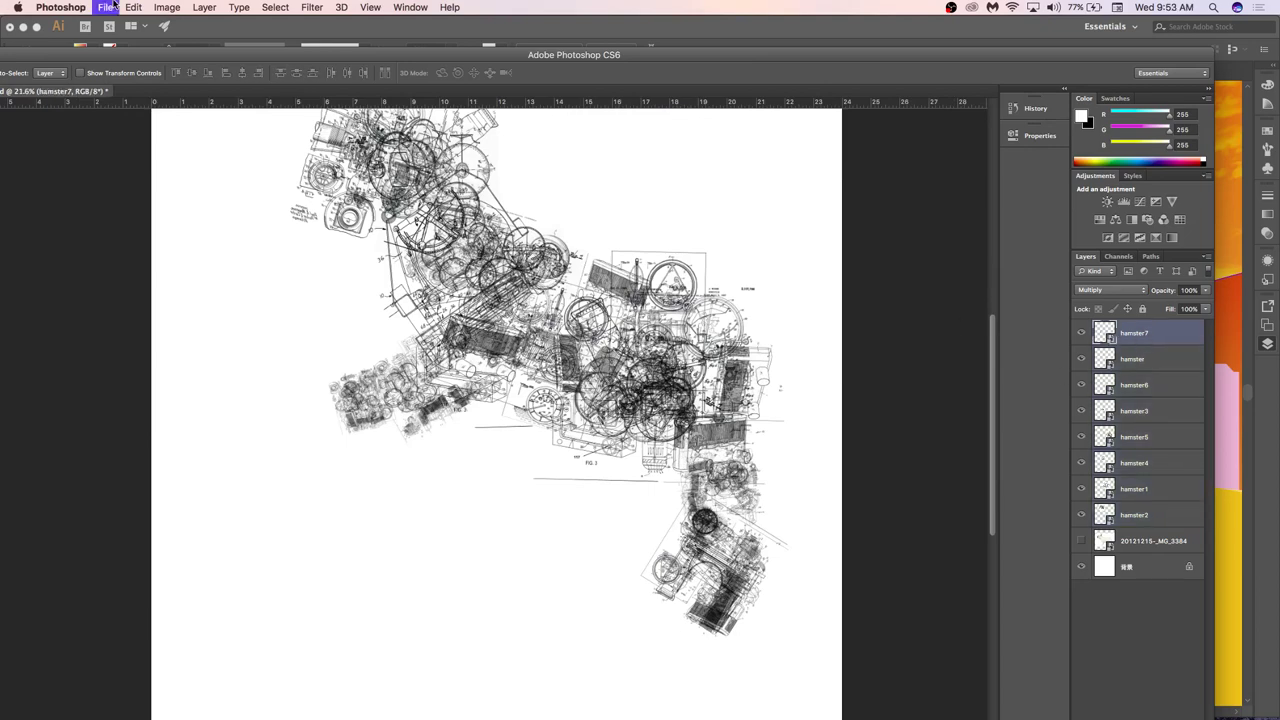
left_click(535, 450)
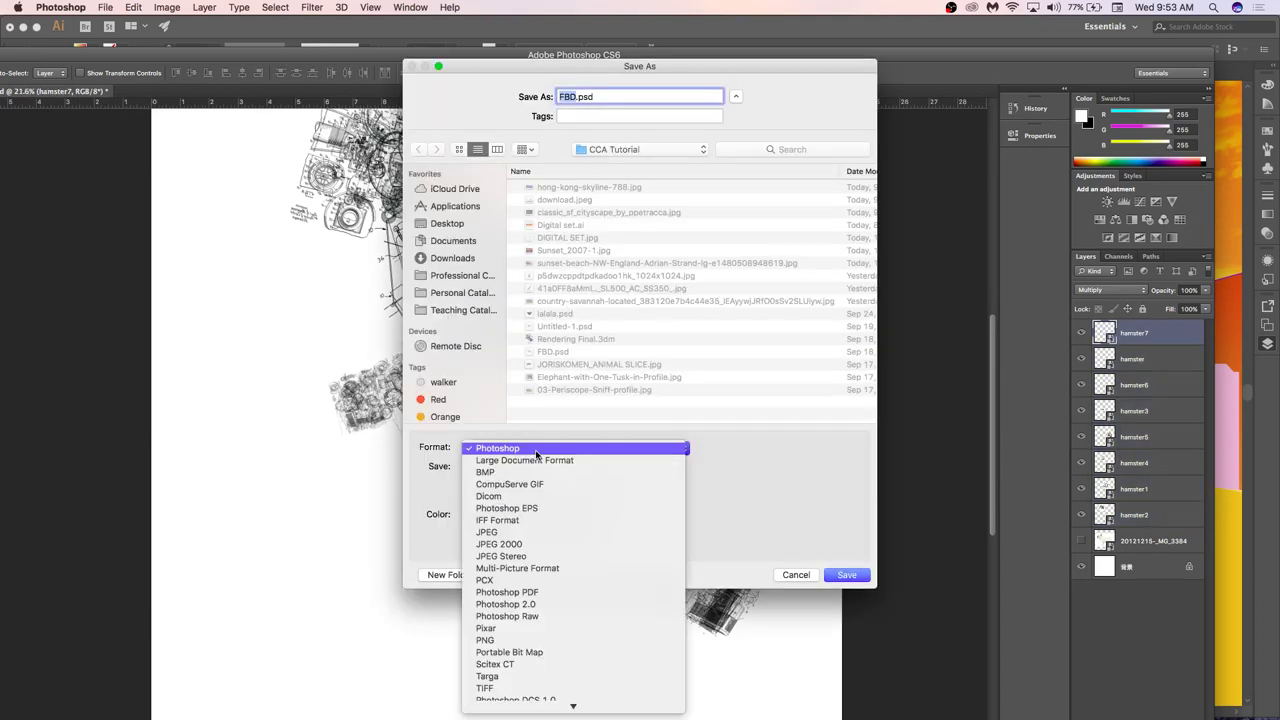
left_click(551, 536)
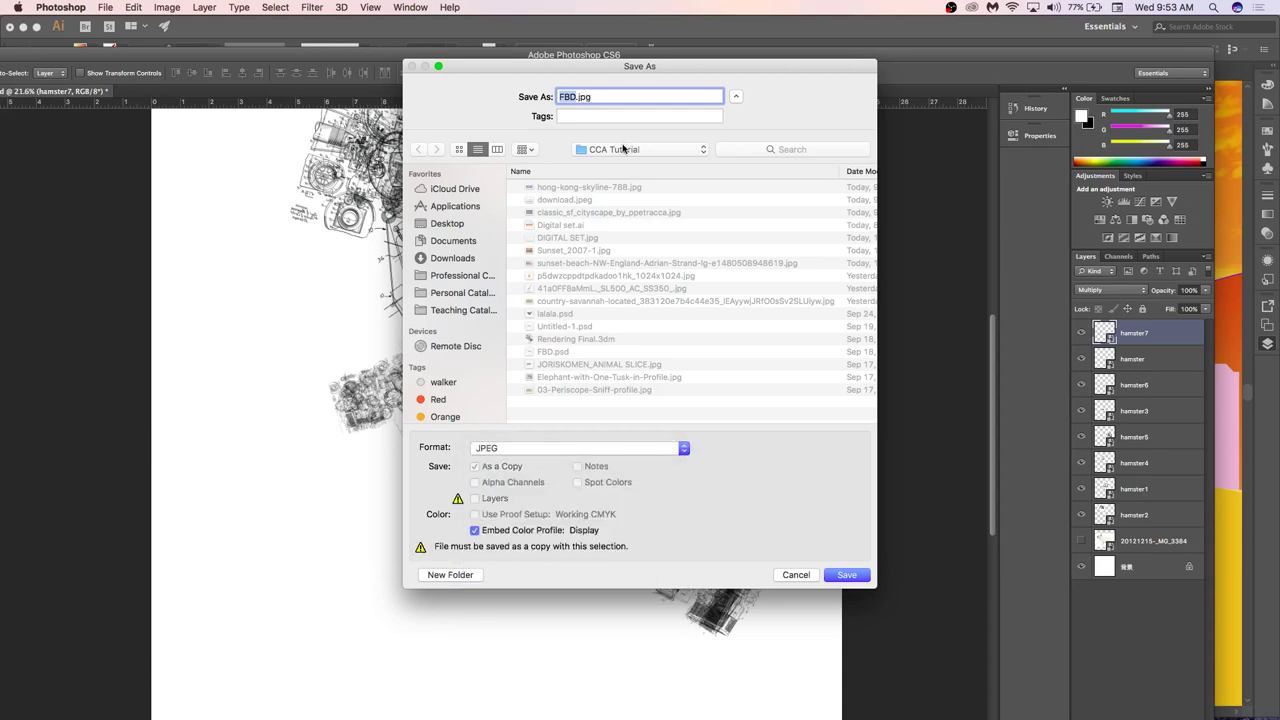
key("Return")
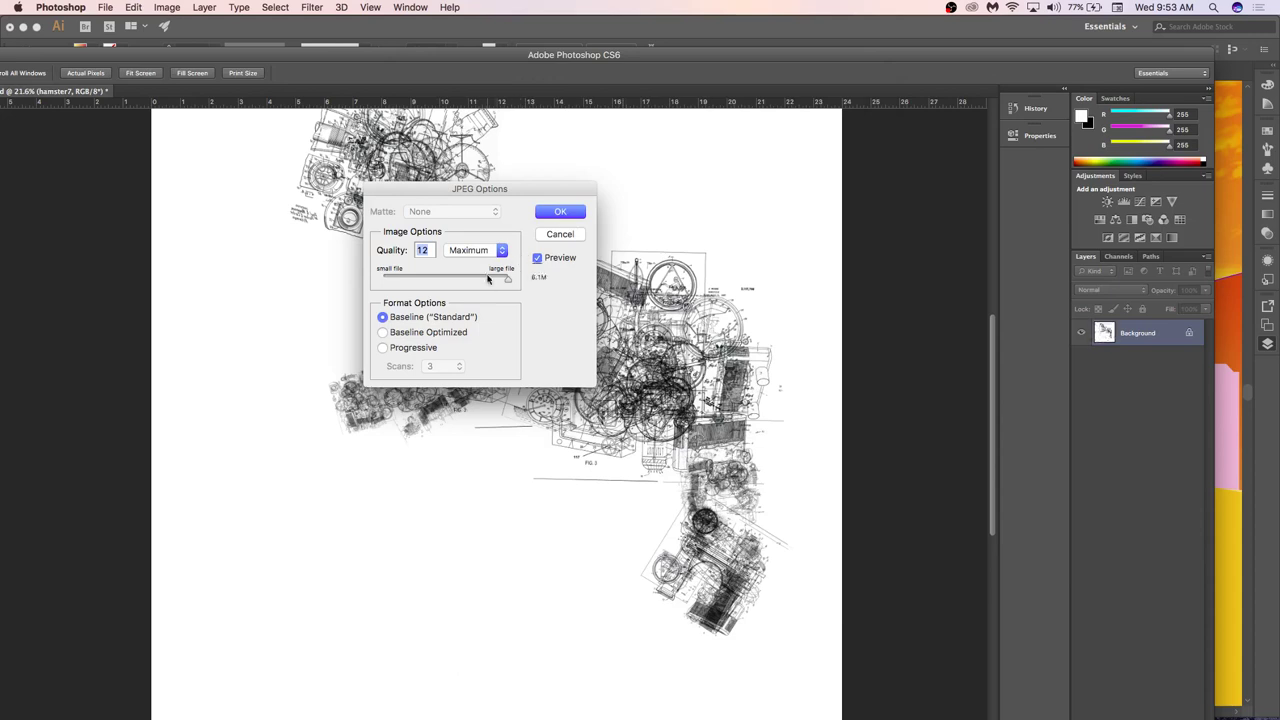
left_click(561, 213)
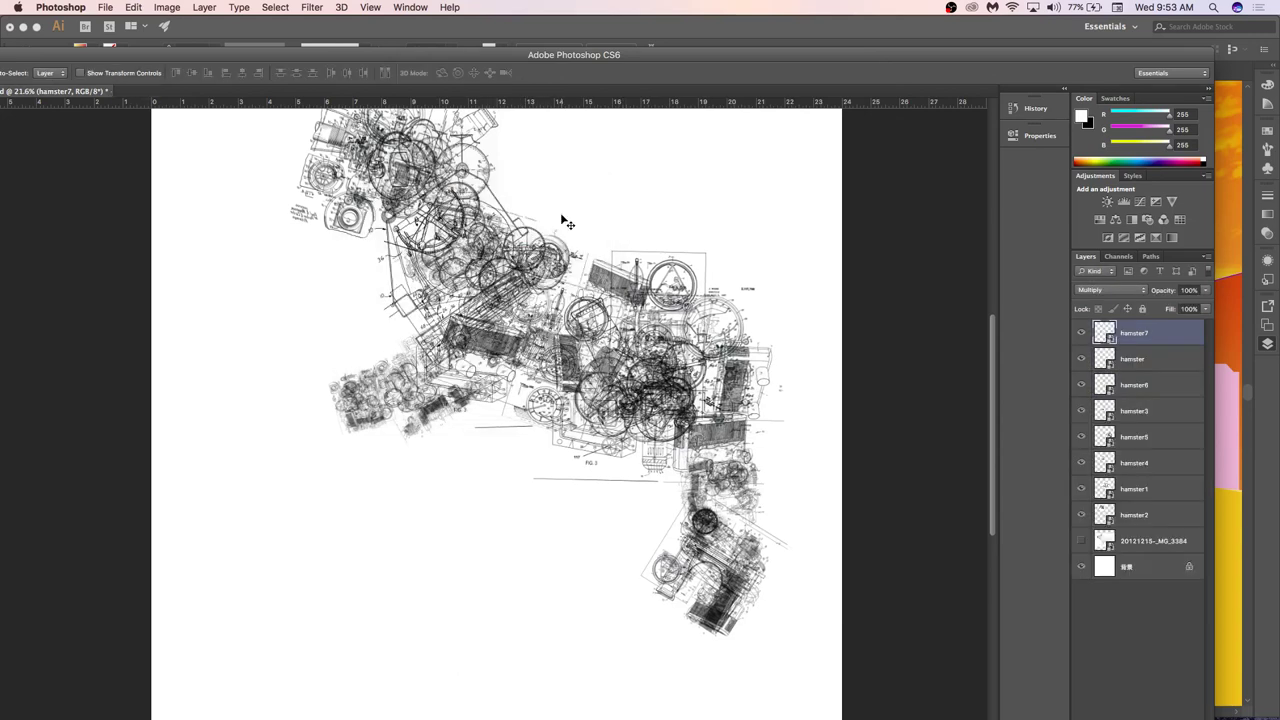
Open FBD.jpg in Illustrator, select the image, and return to the sunset artwork document.
key("super+Tab")
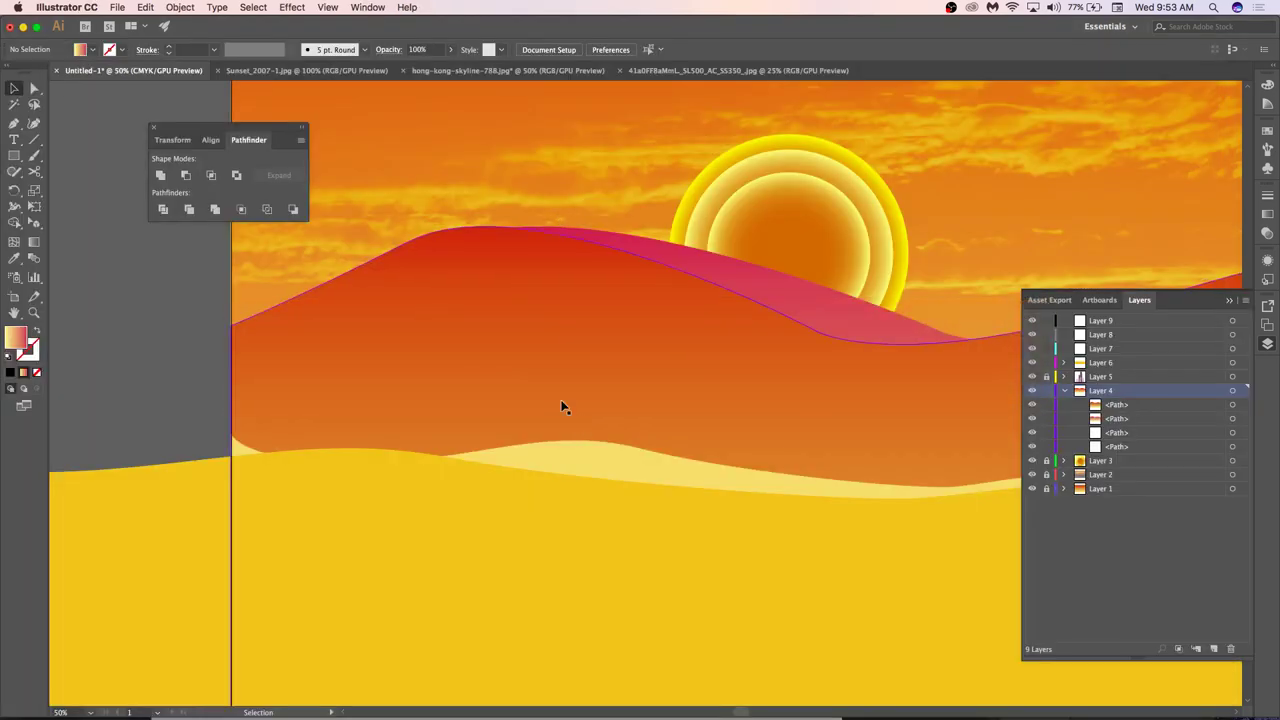
scroll(562, 407, "up", 3)
scroll(562, 407, "right", 2)
key("a")
key("super+o")
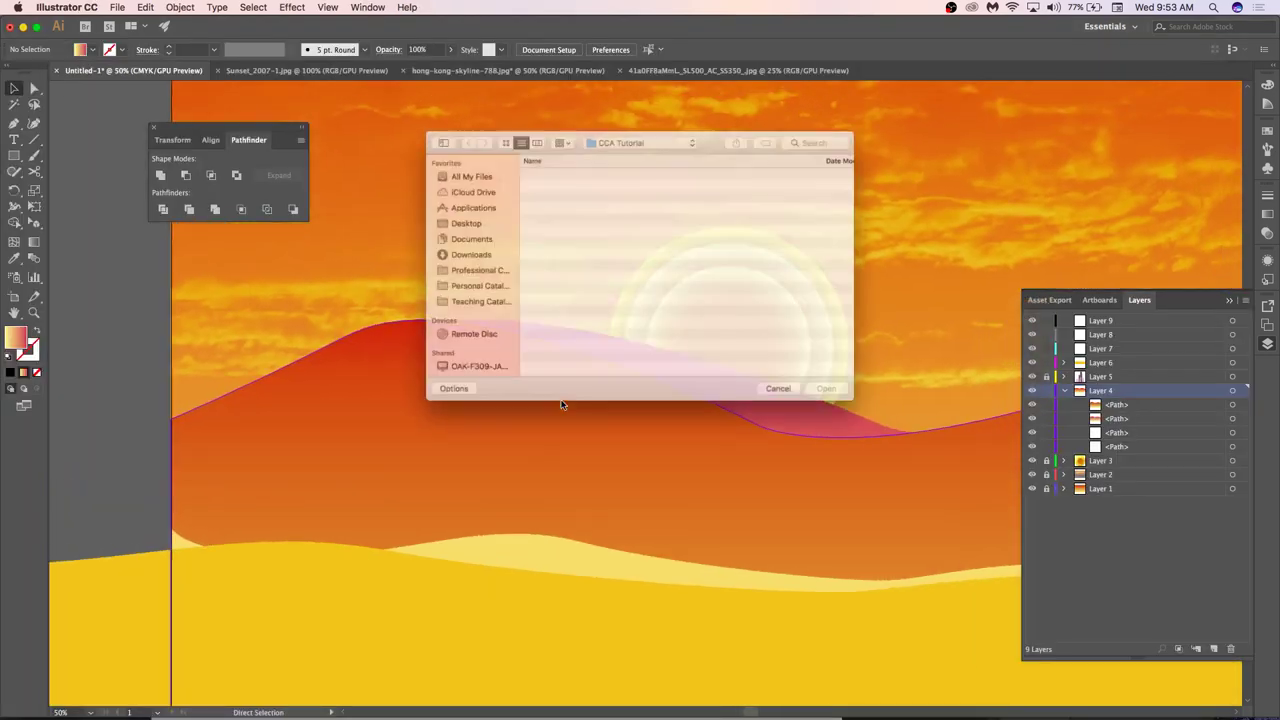
double_click(563, 168)
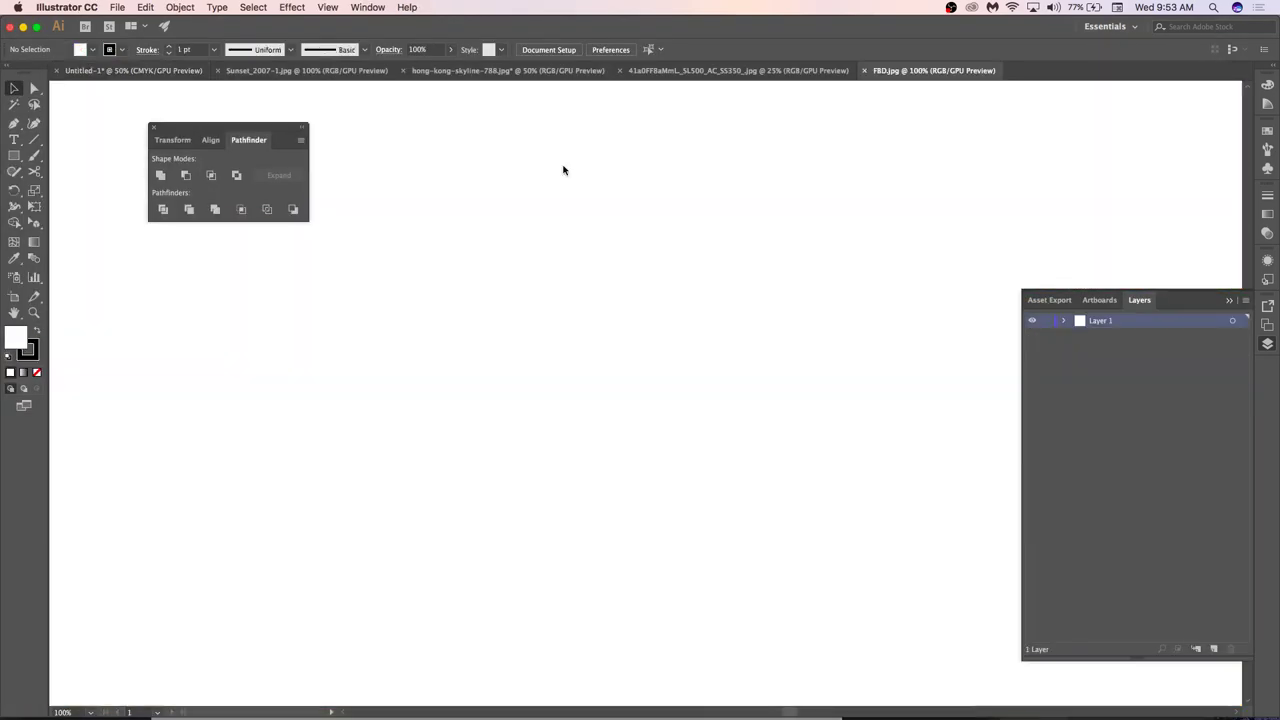
left_click(620, 410)
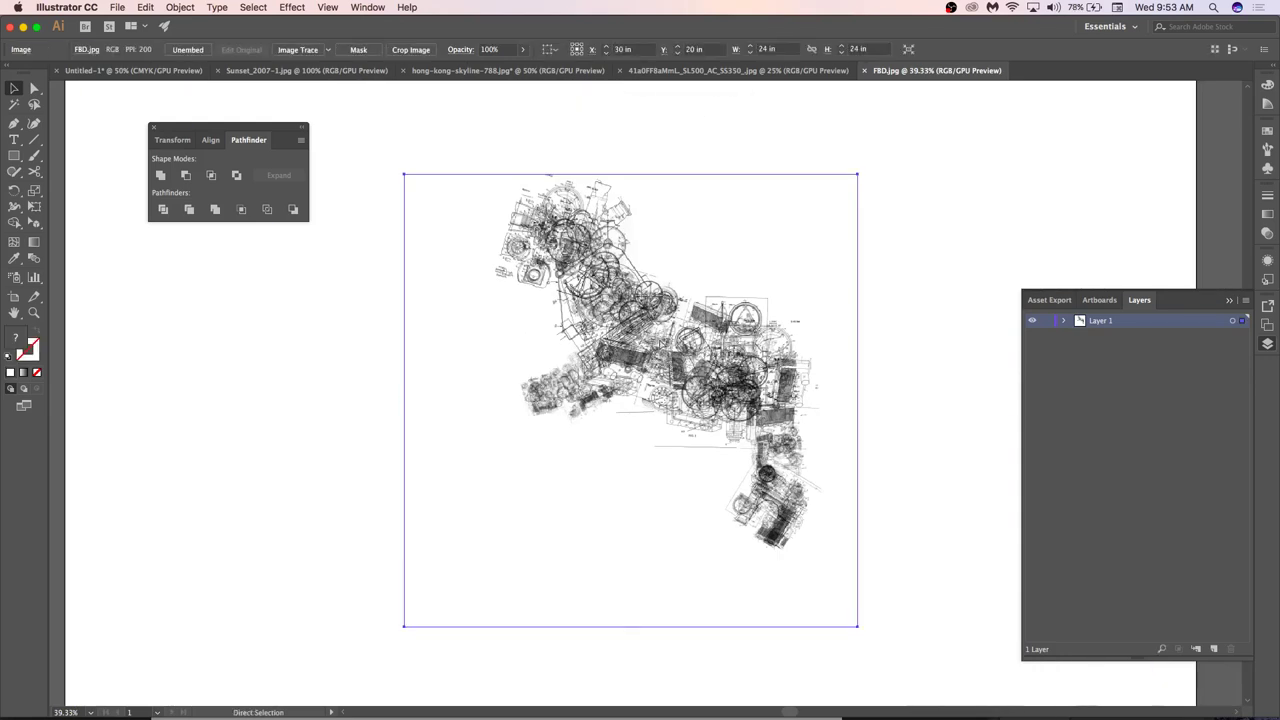
left_click(183, 70)
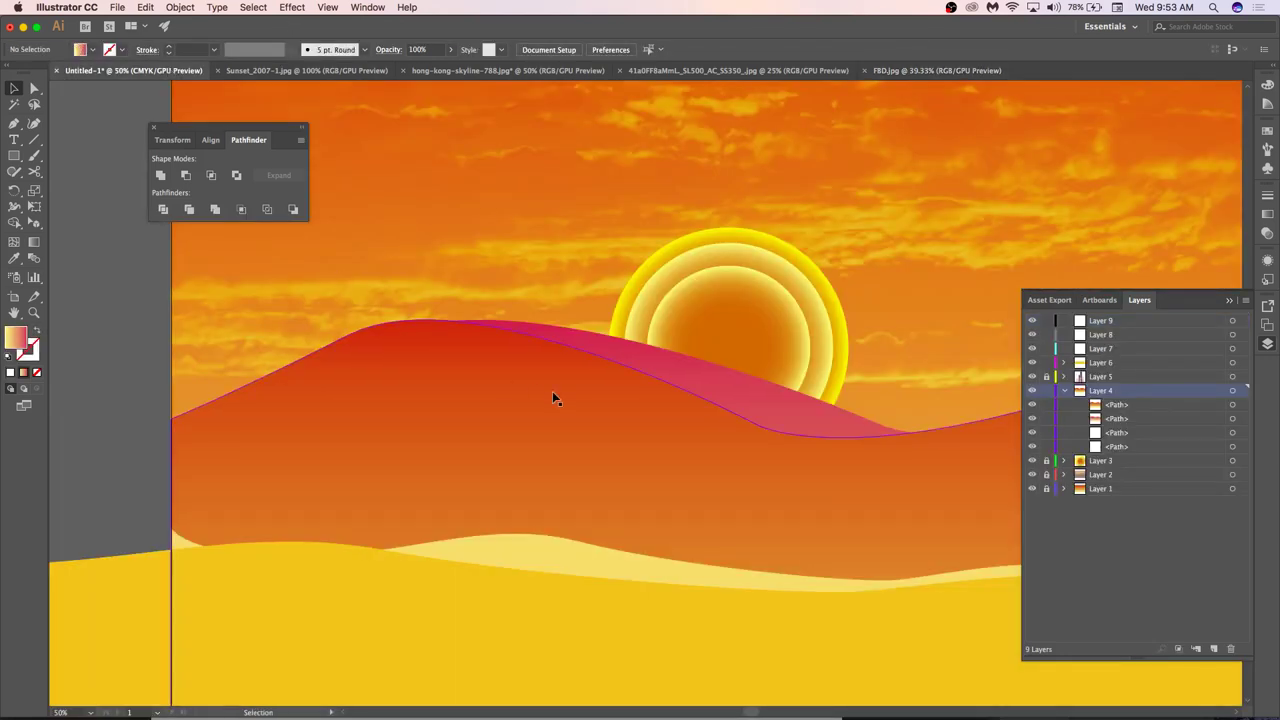
Paste the FBD image into the sunset artwork and set its blend mode to Multiply.
key("super+v")
scroll(508, 403, "down", 1)
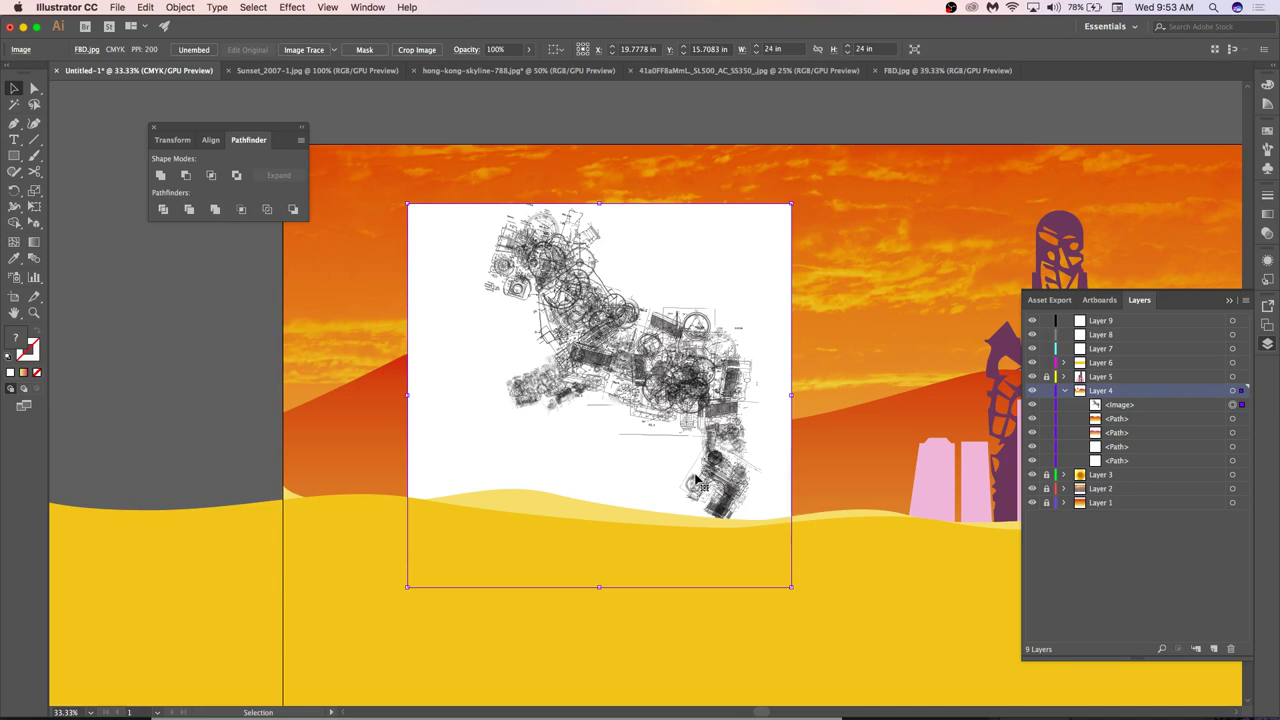
left_click(1267, 233)
left_click(1132, 211)
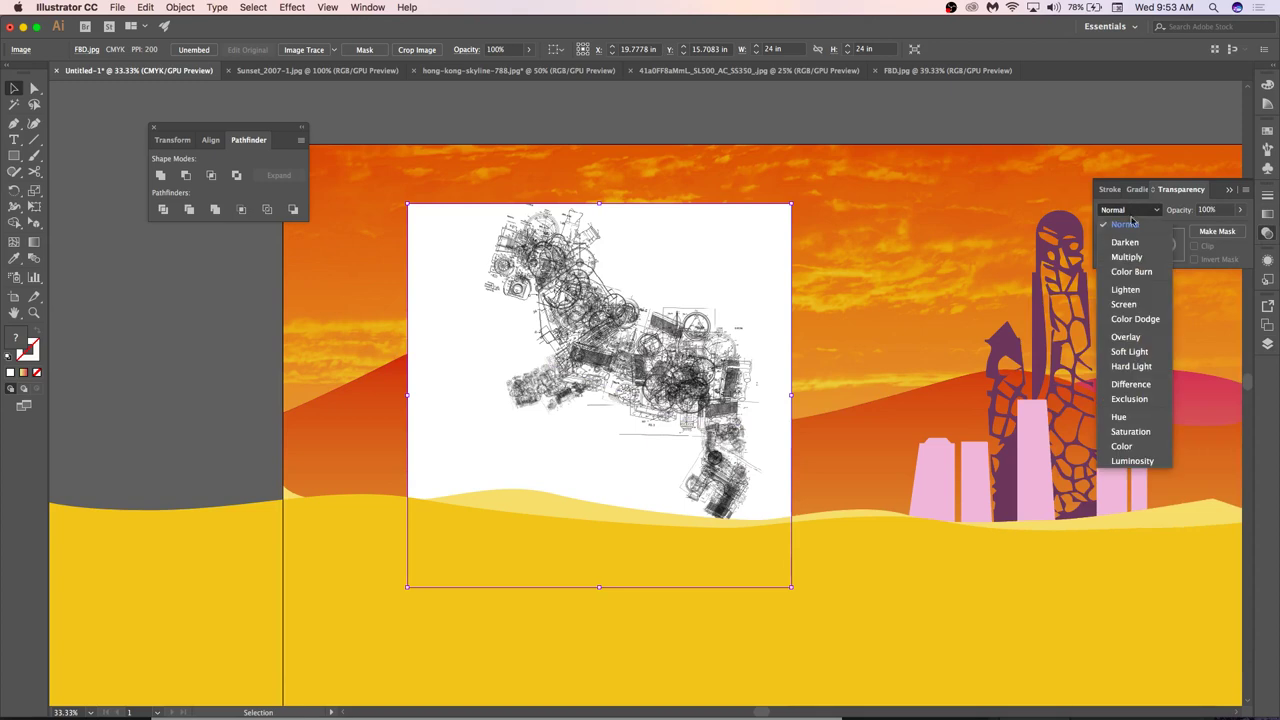
left_click(1122, 243)
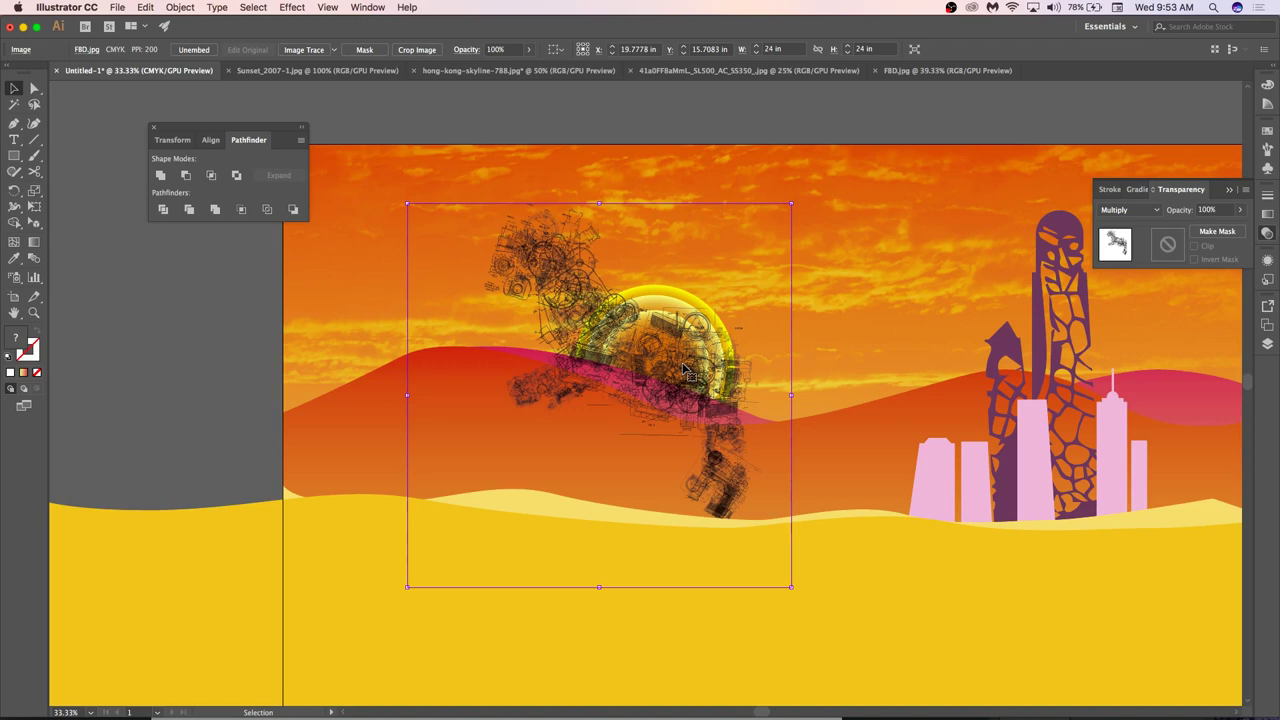
Scale the machine image to 27.7083 in square and position it over the dunes on the sun.
left_click_drag(400, 206, 345, 147)
left_click_drag(540, 268, 516, 321)
scroll(695, 345, "down", 2)
scroll(723, 414, "up", 2)
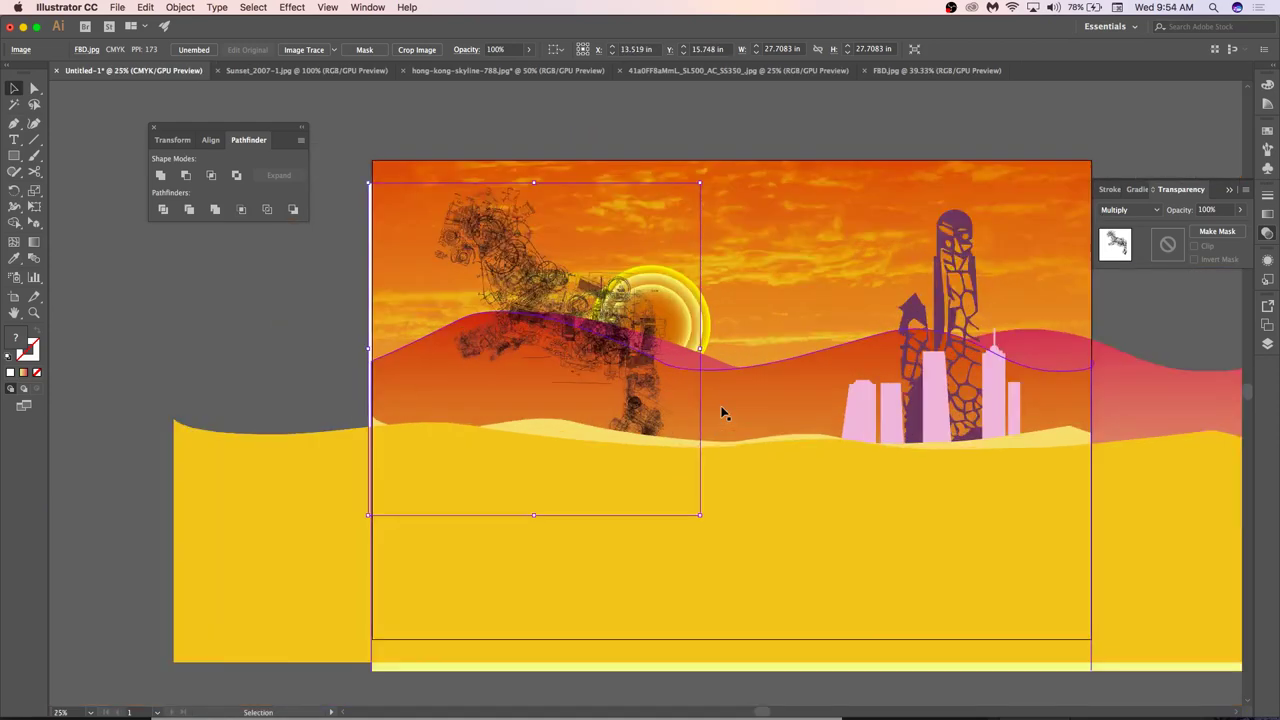
left_click_drag(552, 285, 705, 331)
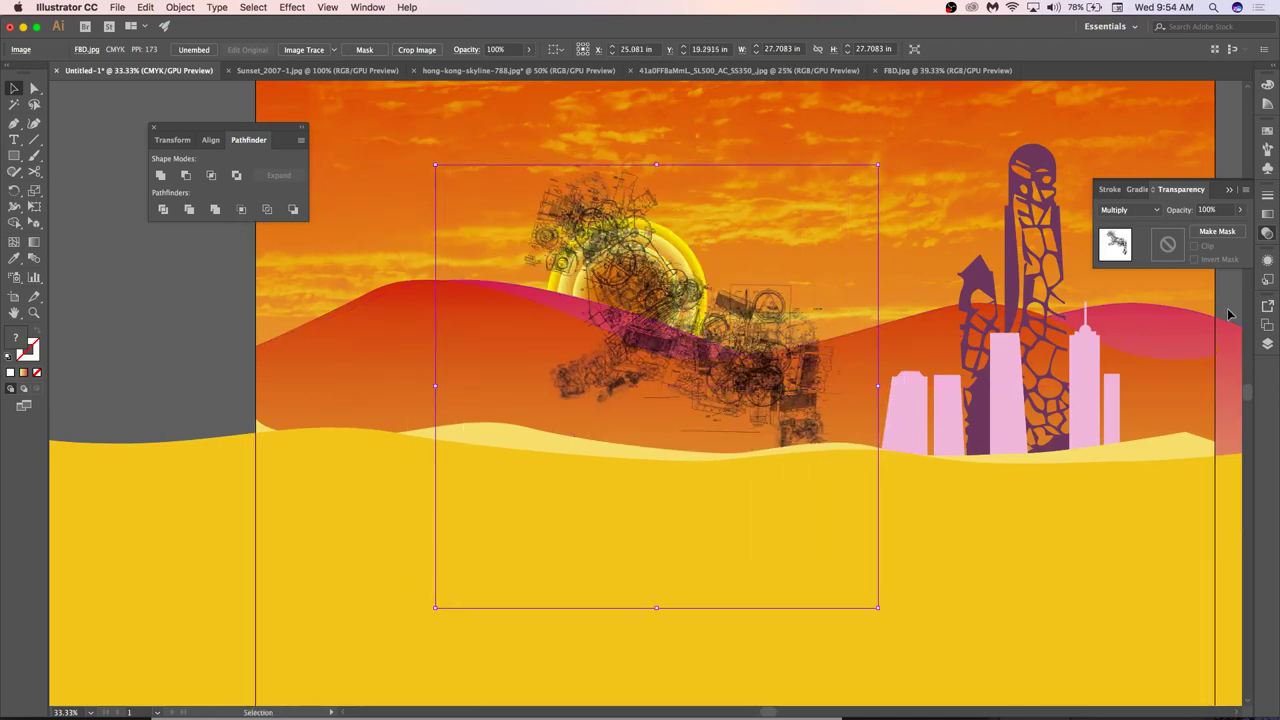
left_click(1246, 335)
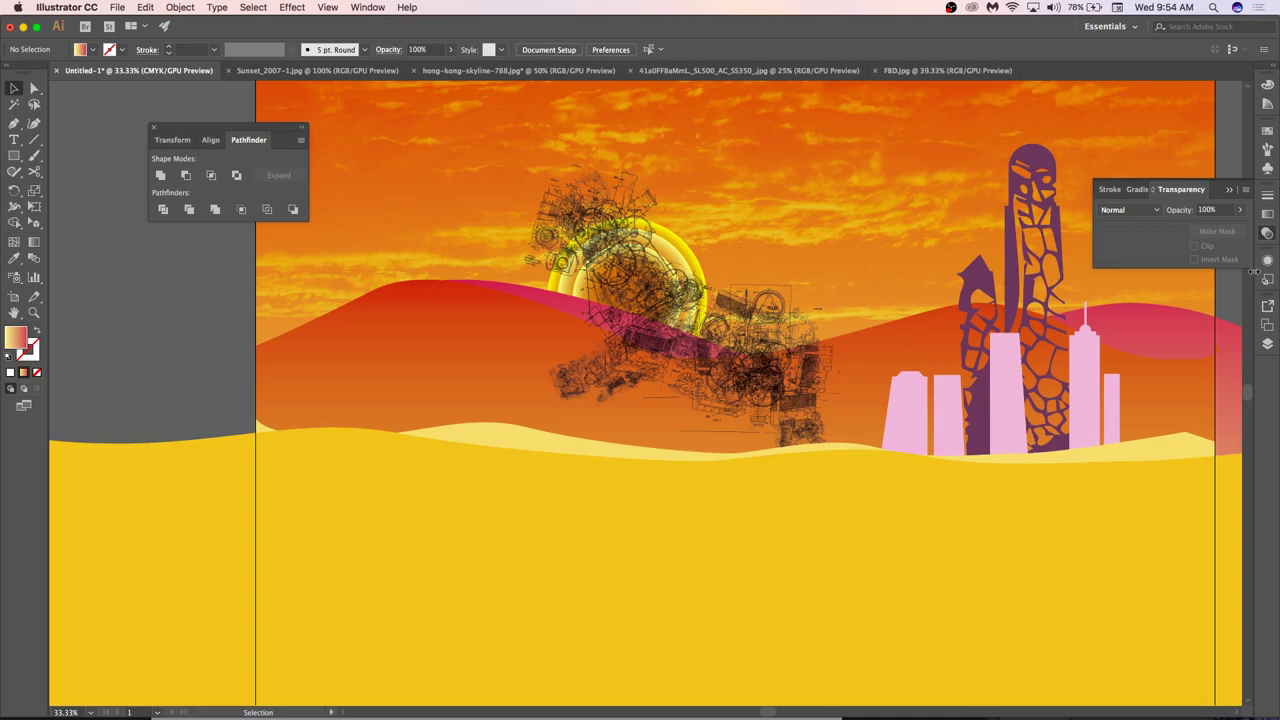
scroll(662, 177, "up", 5)
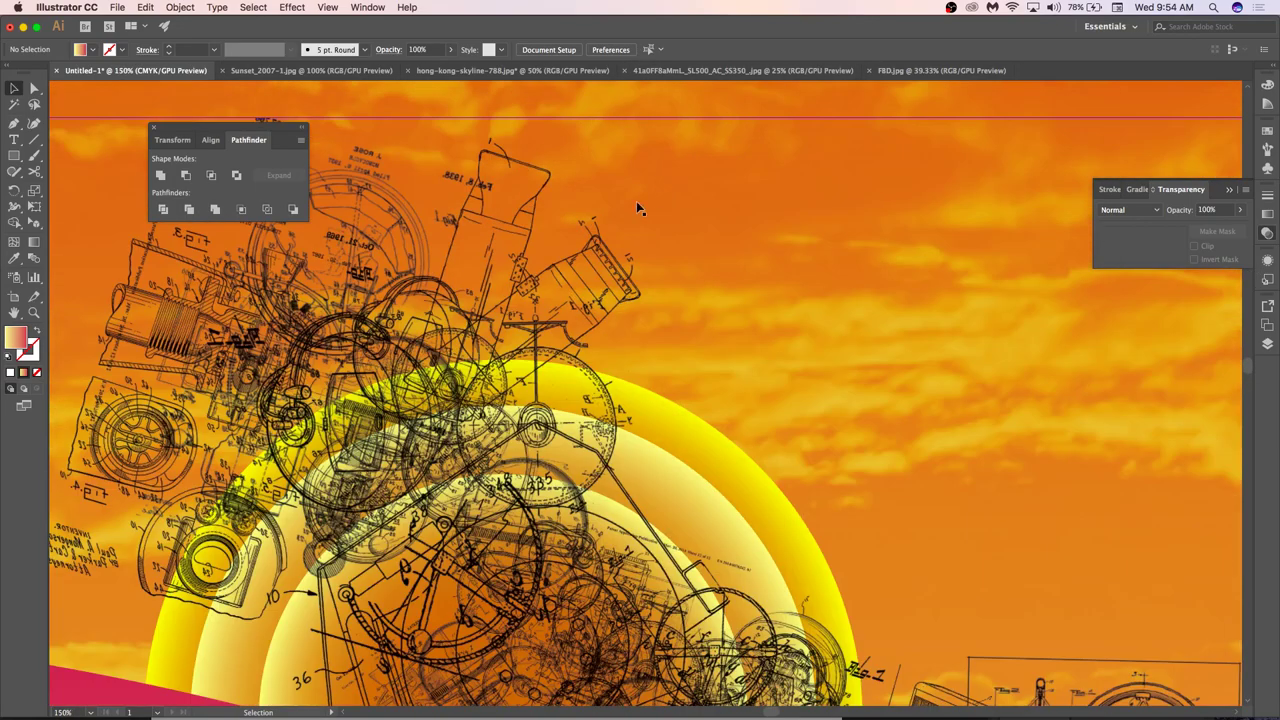
scroll(636, 201, "down", 4)
Hide Layers 5 through 1, keep Layer 4 visible, and select the machine image.
left_click(562, 233)
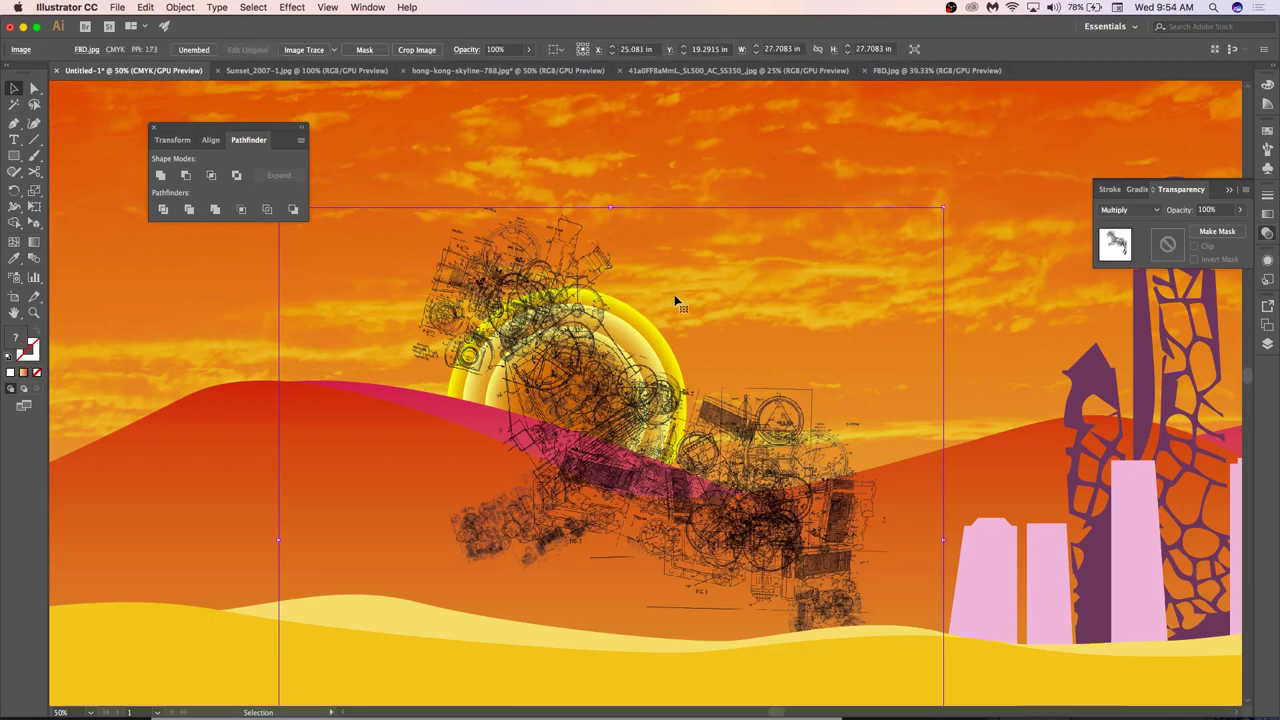
left_click(1268, 341)
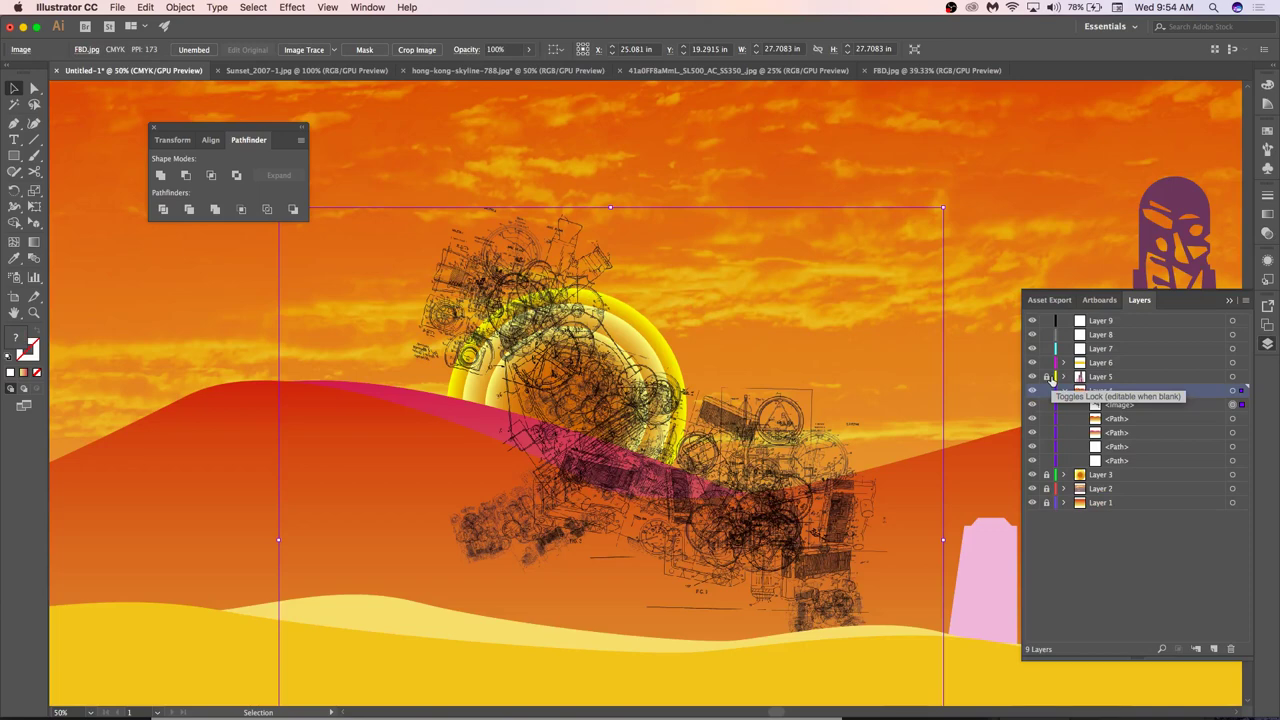
left_click(1064, 391)
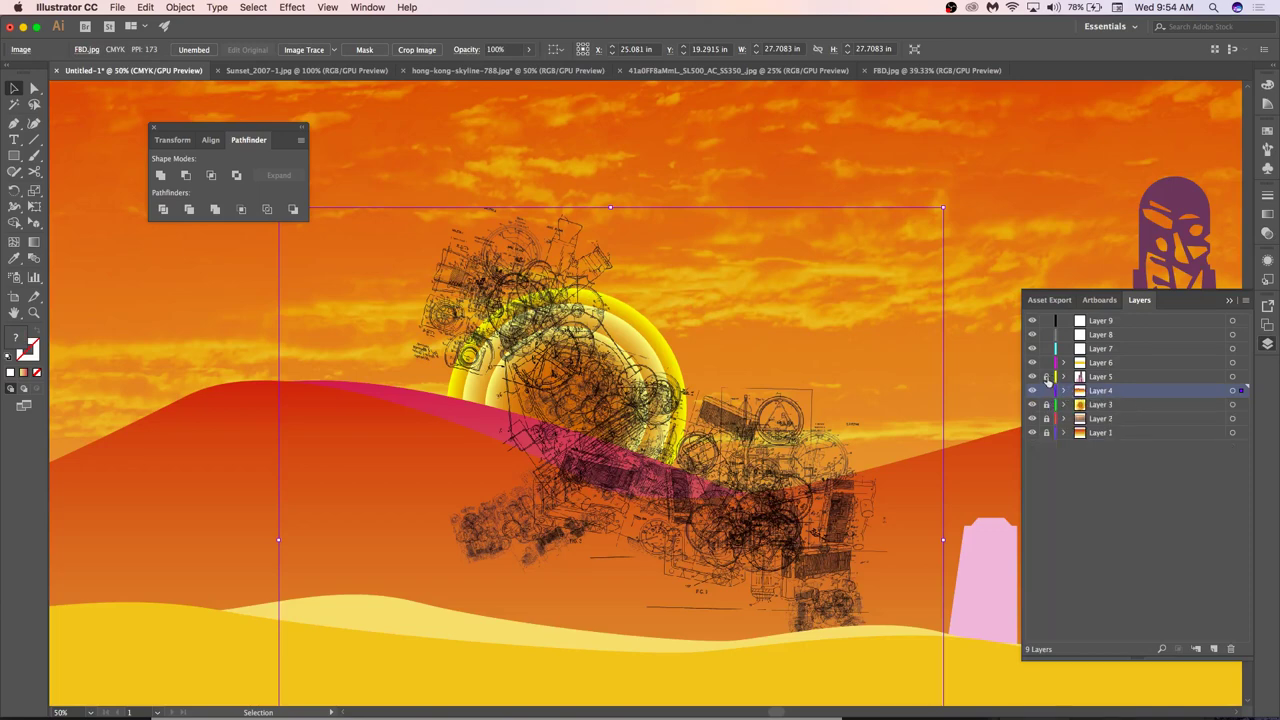
left_click_drag(1032, 377, 1034, 438)
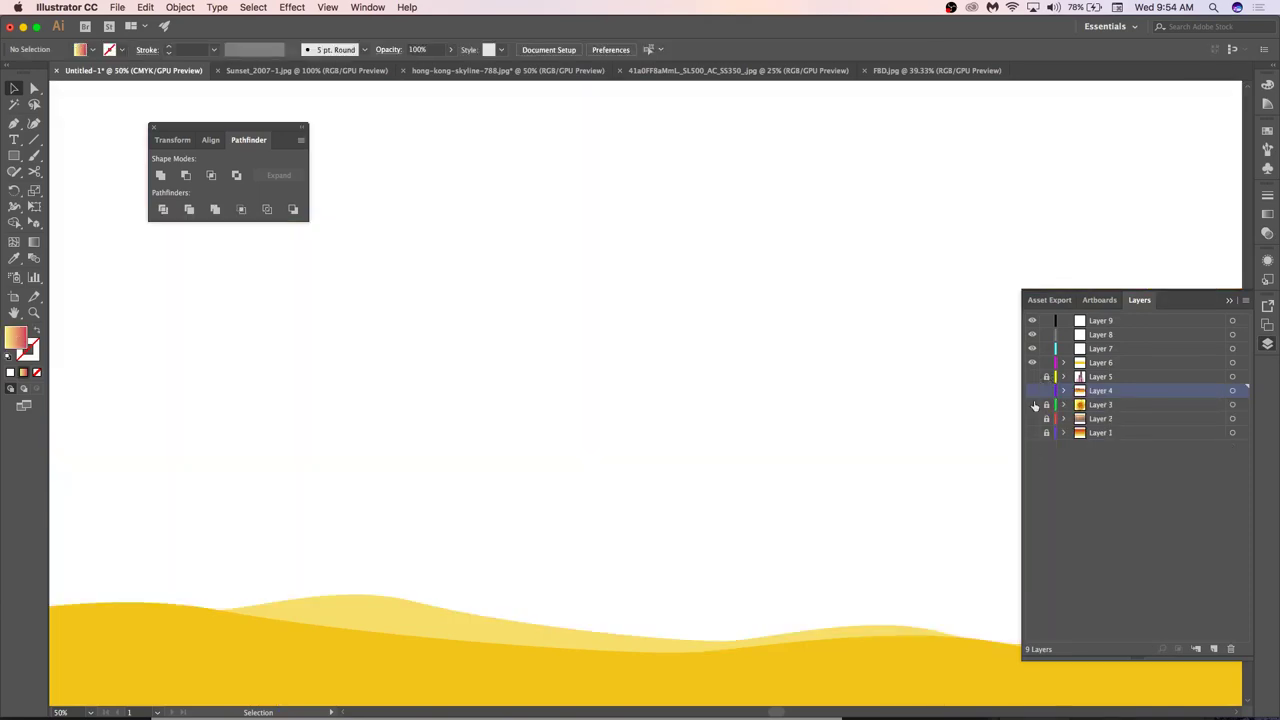
left_click(1033, 391)
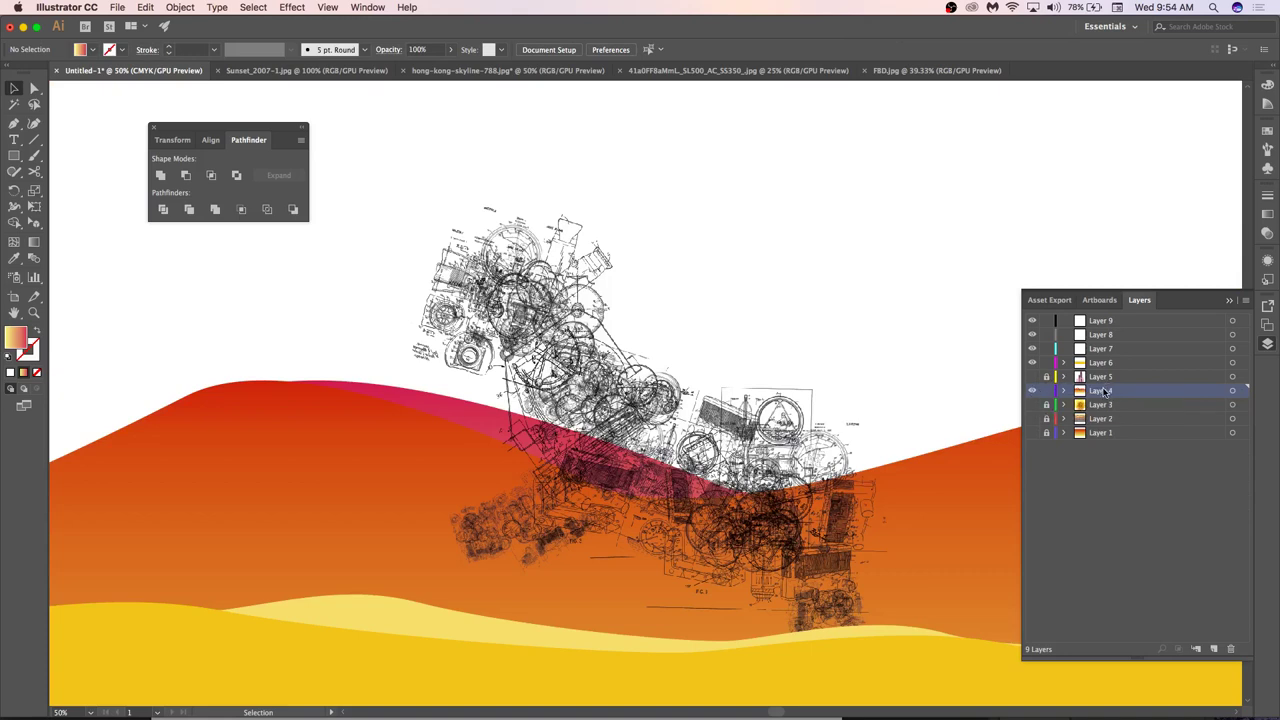
left_click(1241, 390)
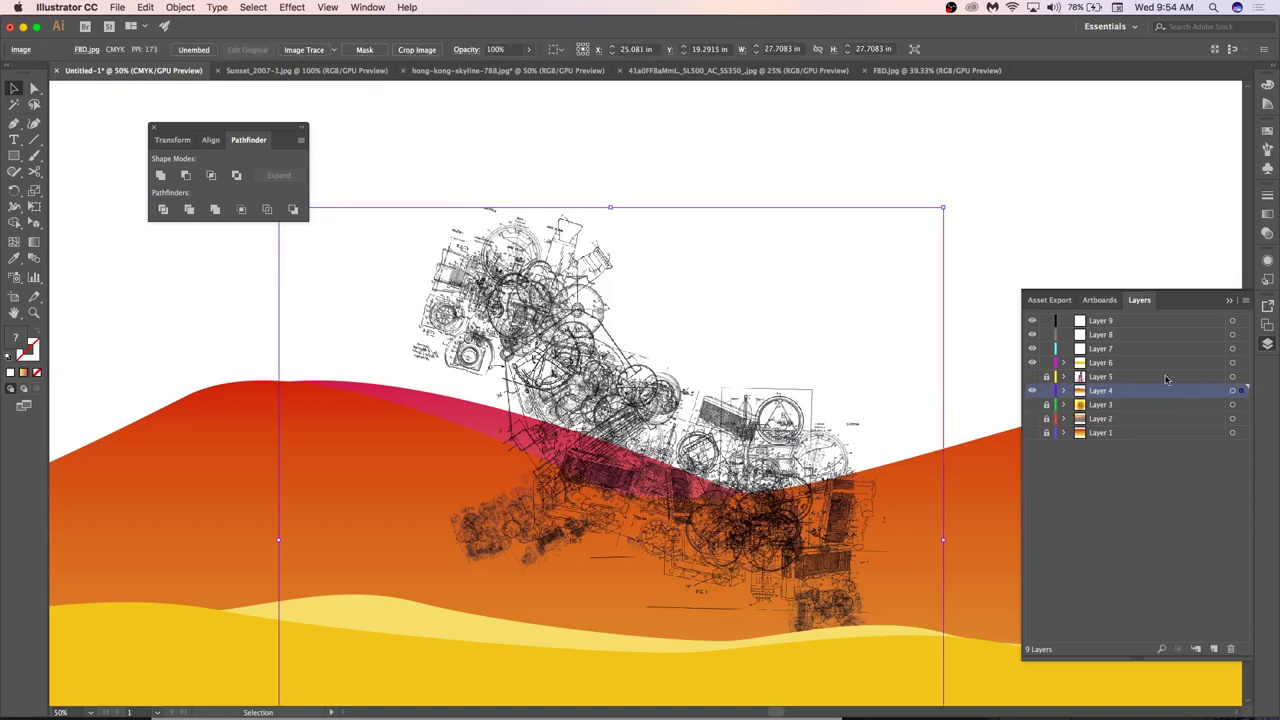
Move the machine image onto Layer 7 and restack Layer 7 below Layer 6.
left_click_drag(1243, 395, 1242, 348)
scroll(791, 357, "down", 5)
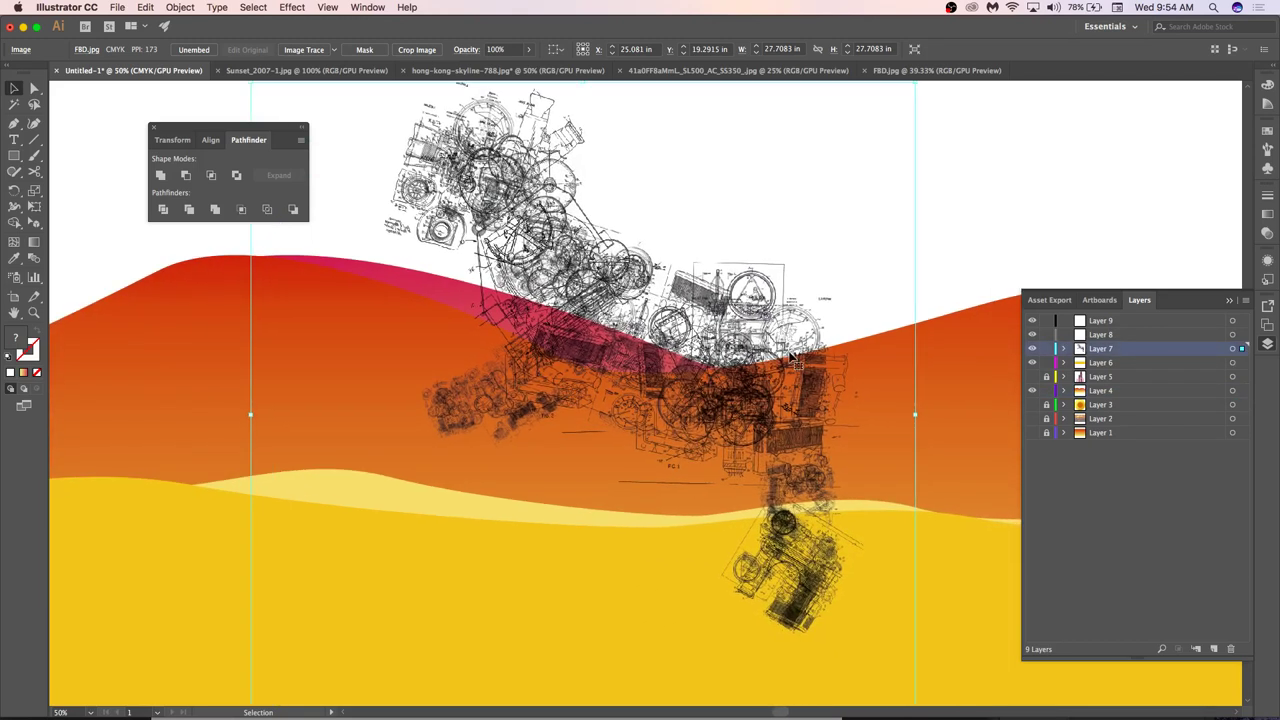
left_click_drag(1124, 347, 1105, 370)
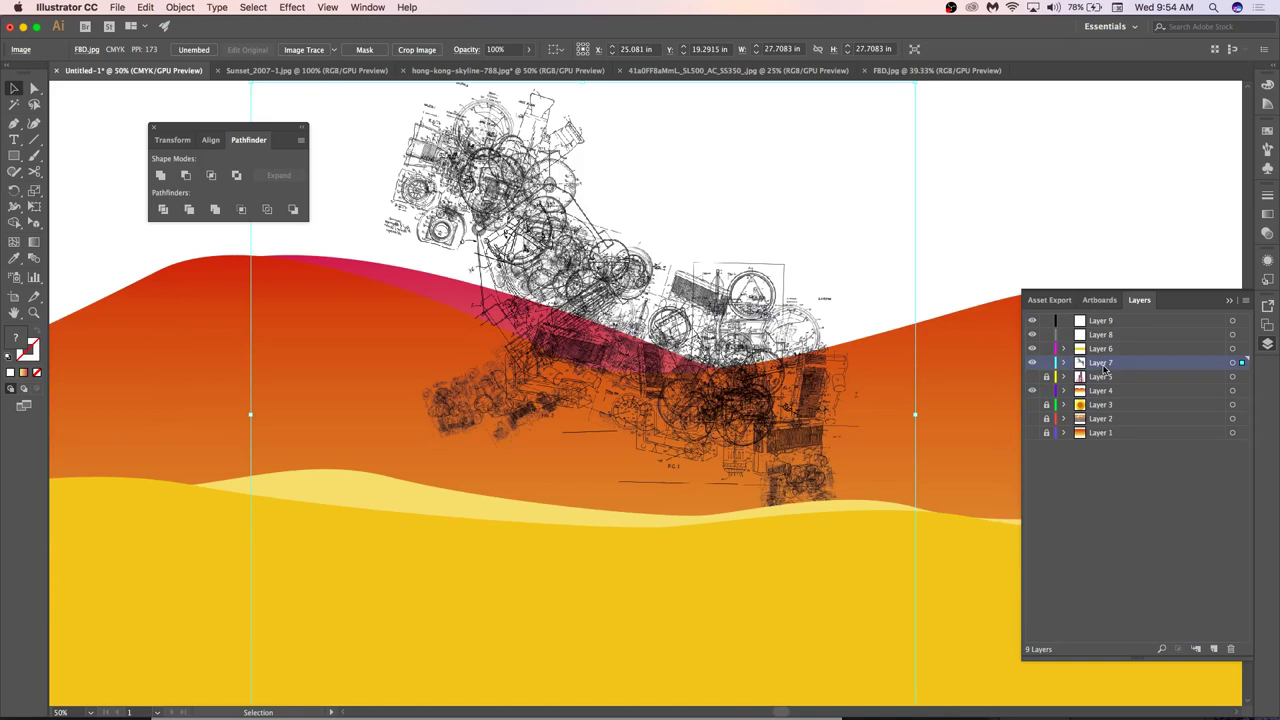
left_click(1060, 288)
scroll(566, 247, "up", 2)
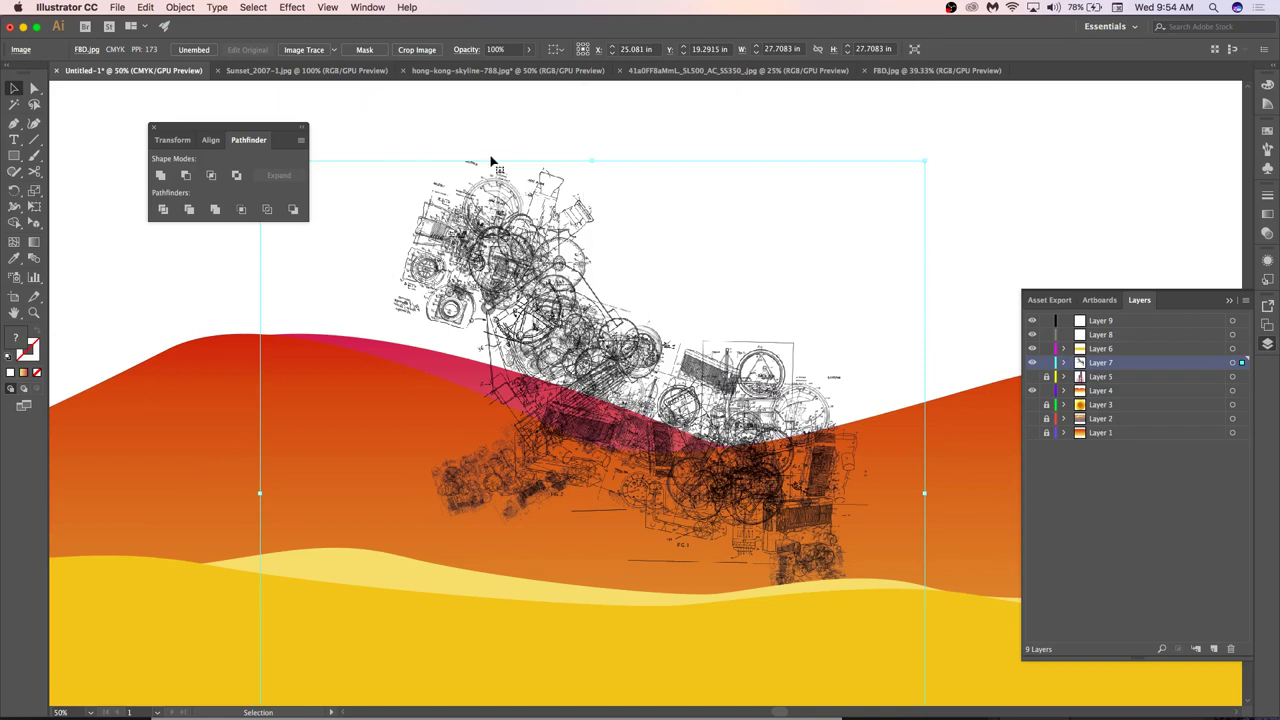
Switch between Direct Selection and Selection tools, paste a copy of the image, then undo it.
key("a")
key("v")
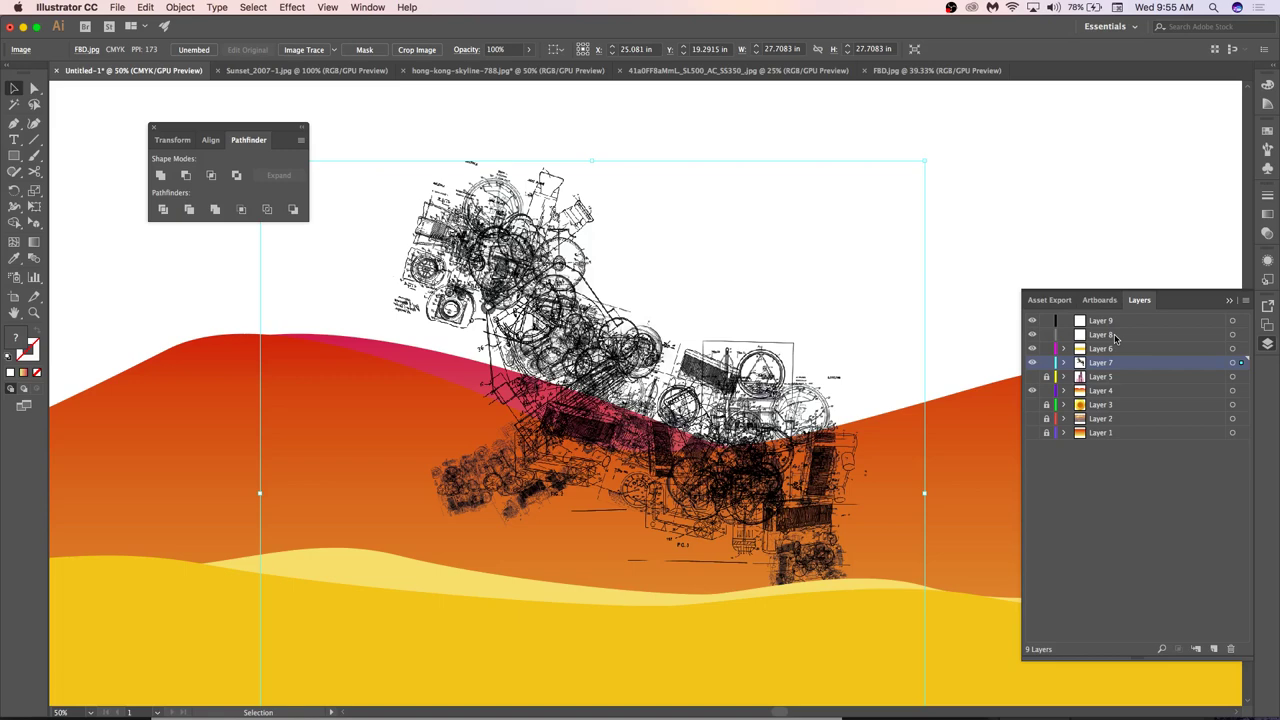
key("ctrl+v")
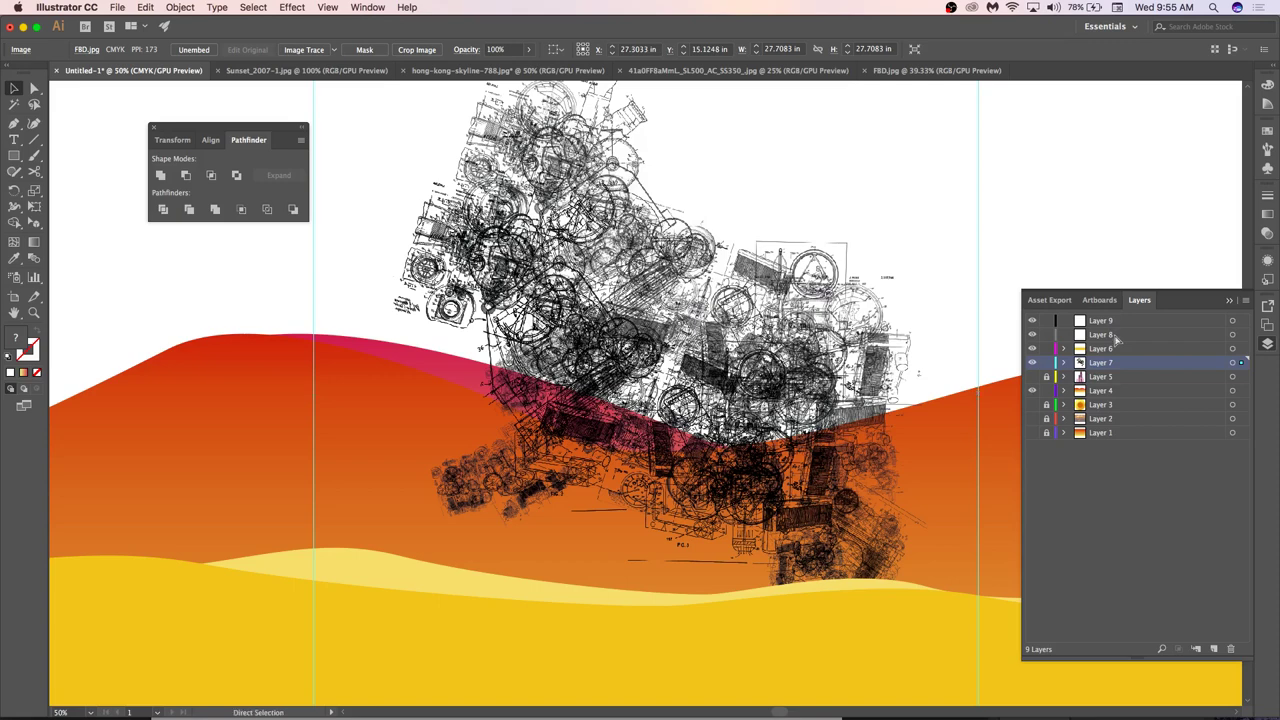
key("ctrl+z")
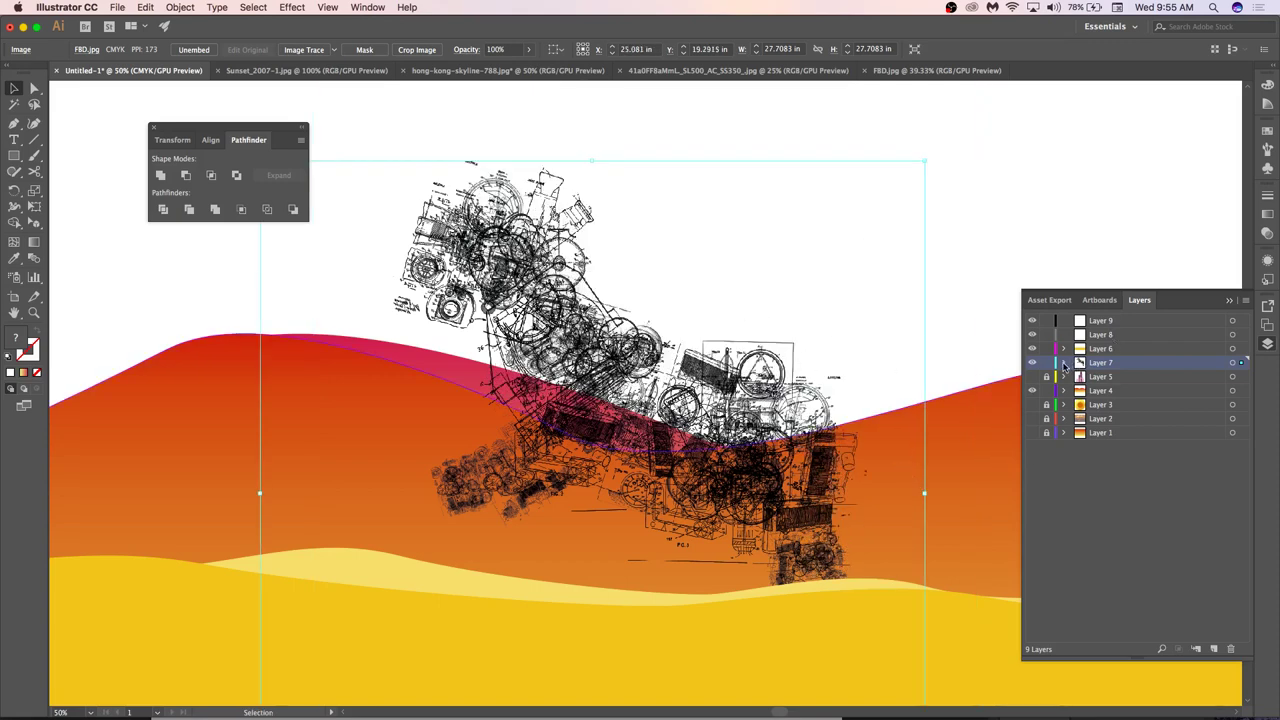
Trace the first image in Layer 7 with the Low Fidelity Photo preset, accepting the warning.
left_click(1063, 363)
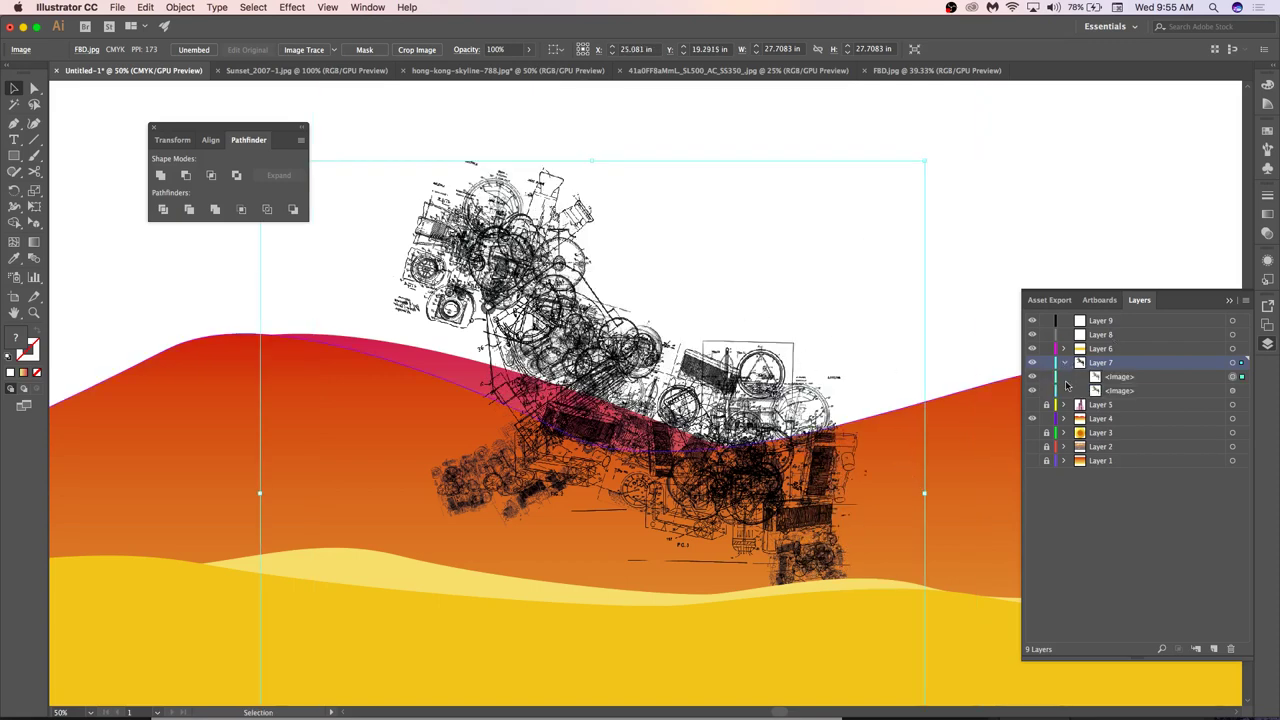
left_click(1122, 377)
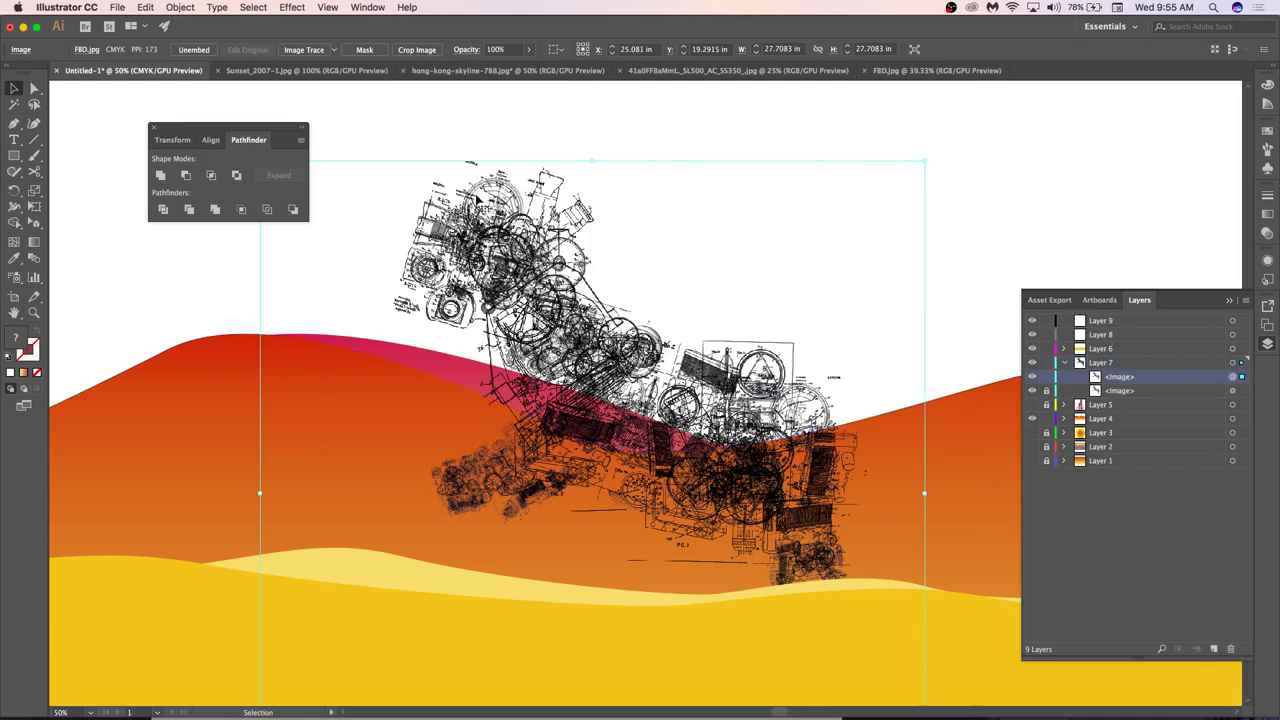
left_click(333, 49)
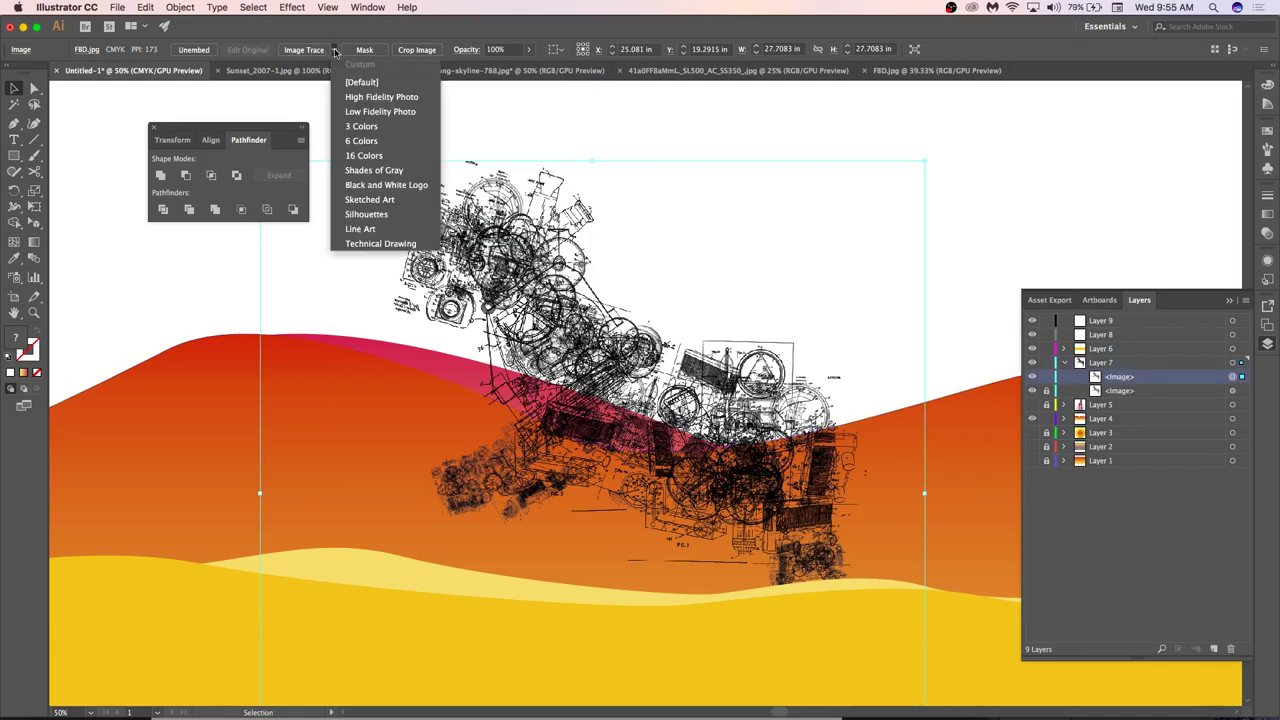
left_click(383, 112)
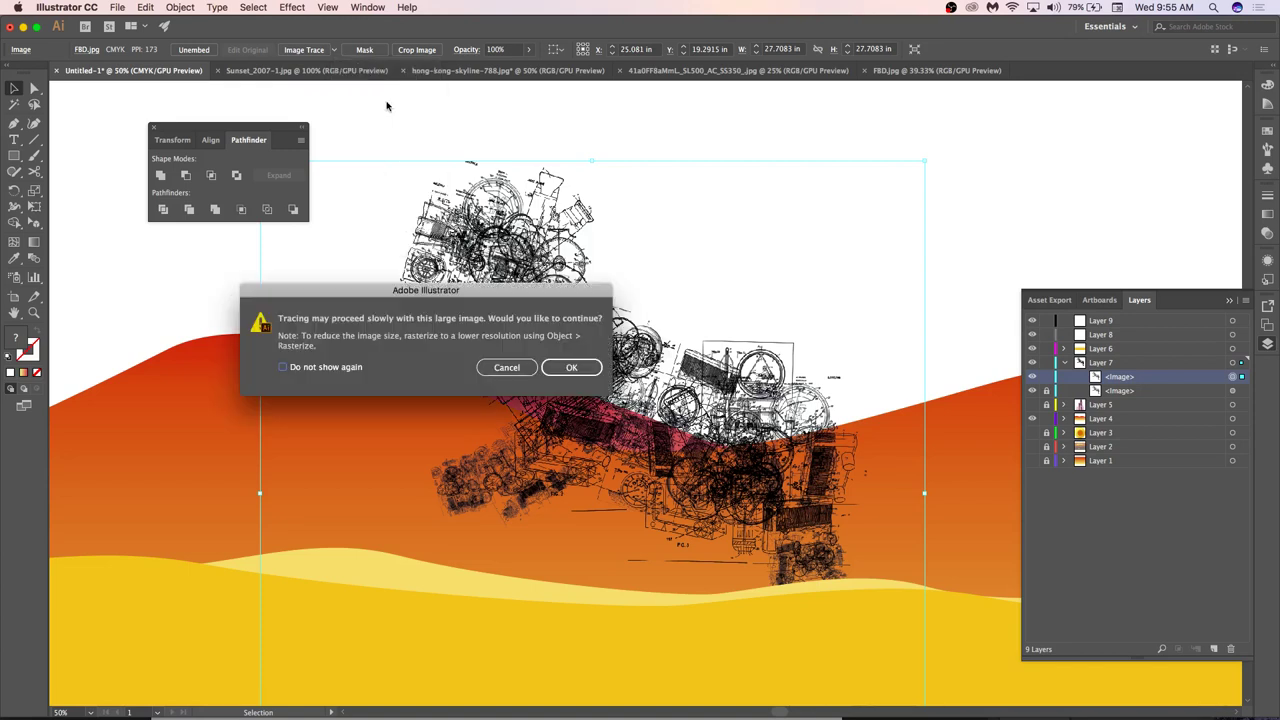
left_click(545, 367)
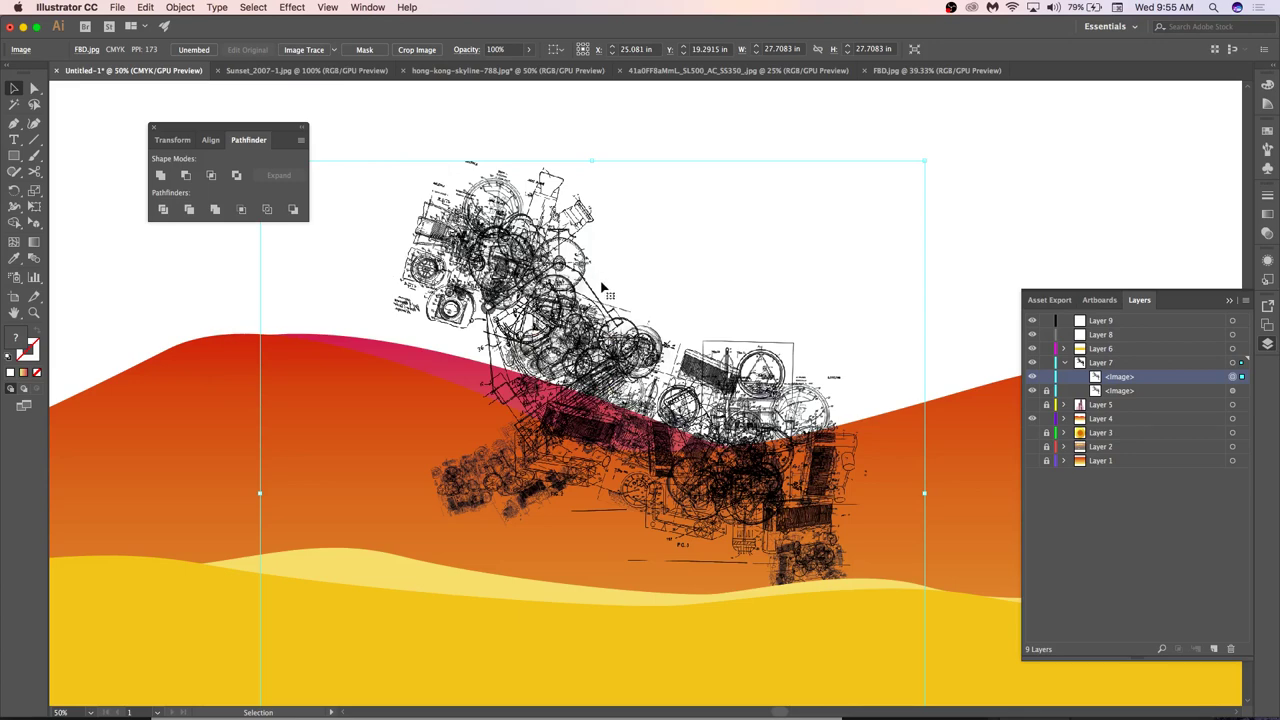
scroll(566, 226, "up", 3)
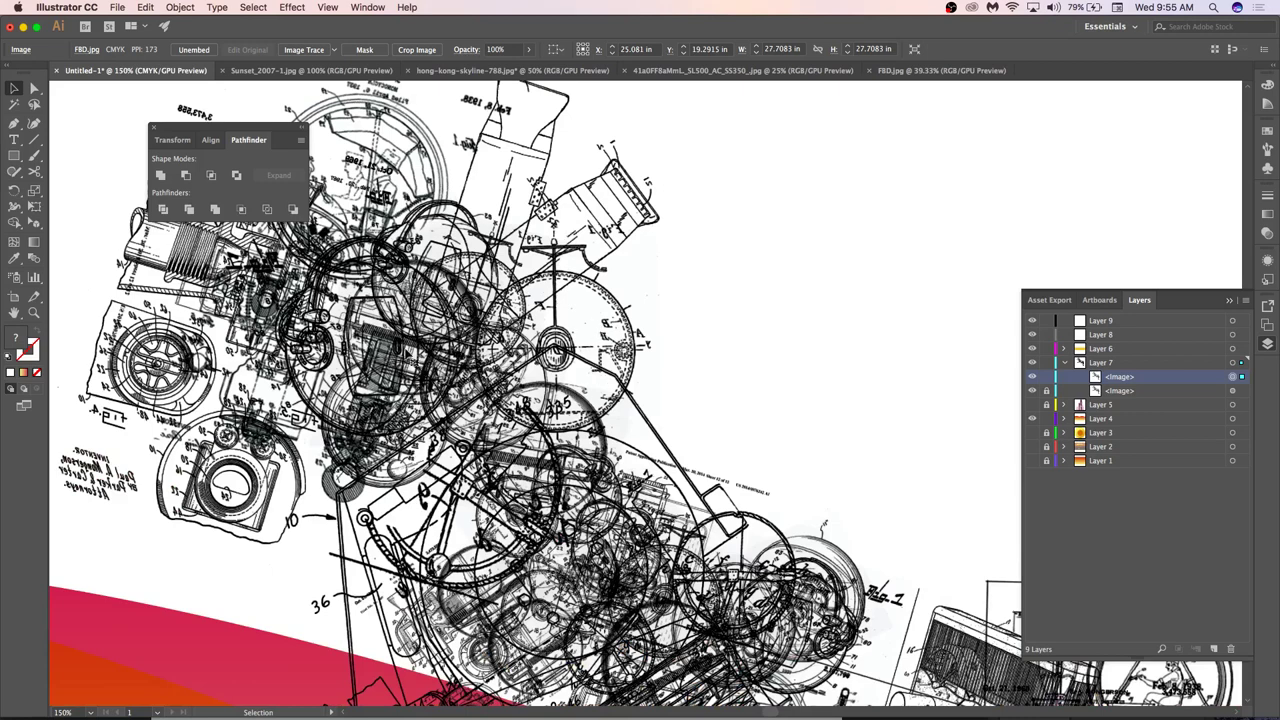
Zoom to 150% and draw a 3.037 in circle with the Ellipse Tool over the machine's top.
scroll(448, 350, "down", 3)
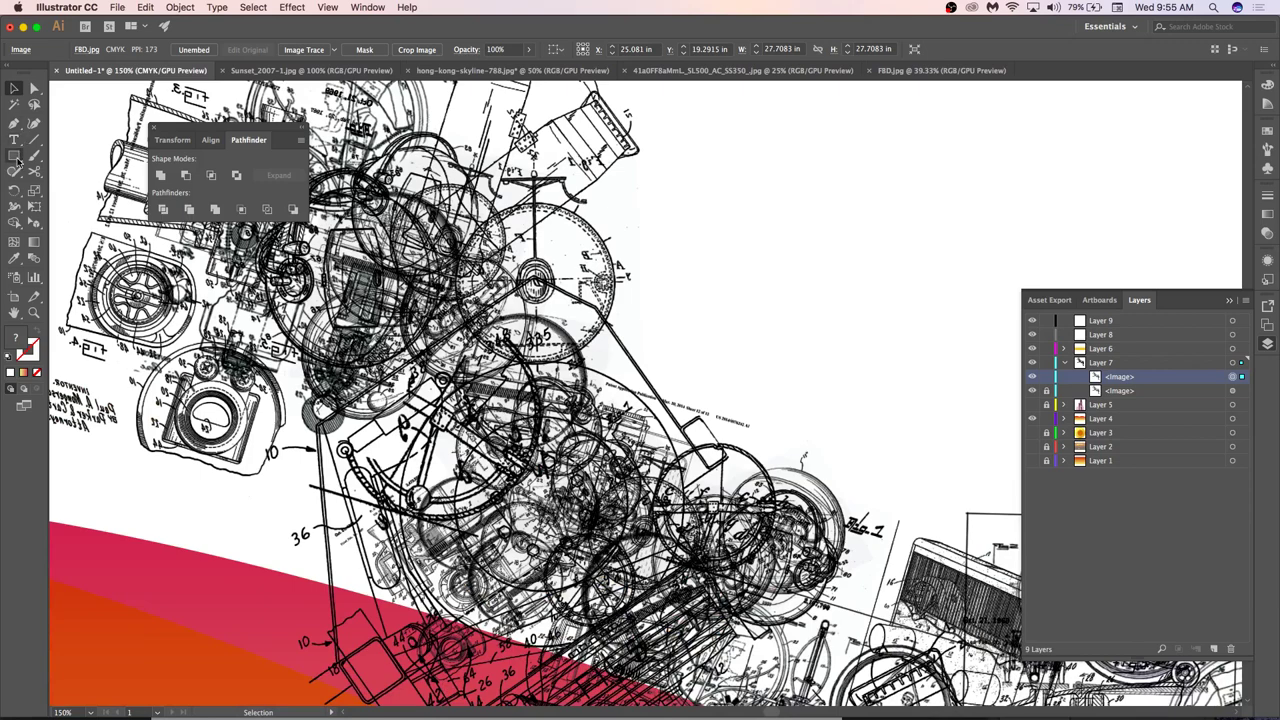
left_click(14, 155)
key("super+minus")
key("super+minus")
key("super+minus")
key("super+minus")
key("super+equal")
key("super+equal")
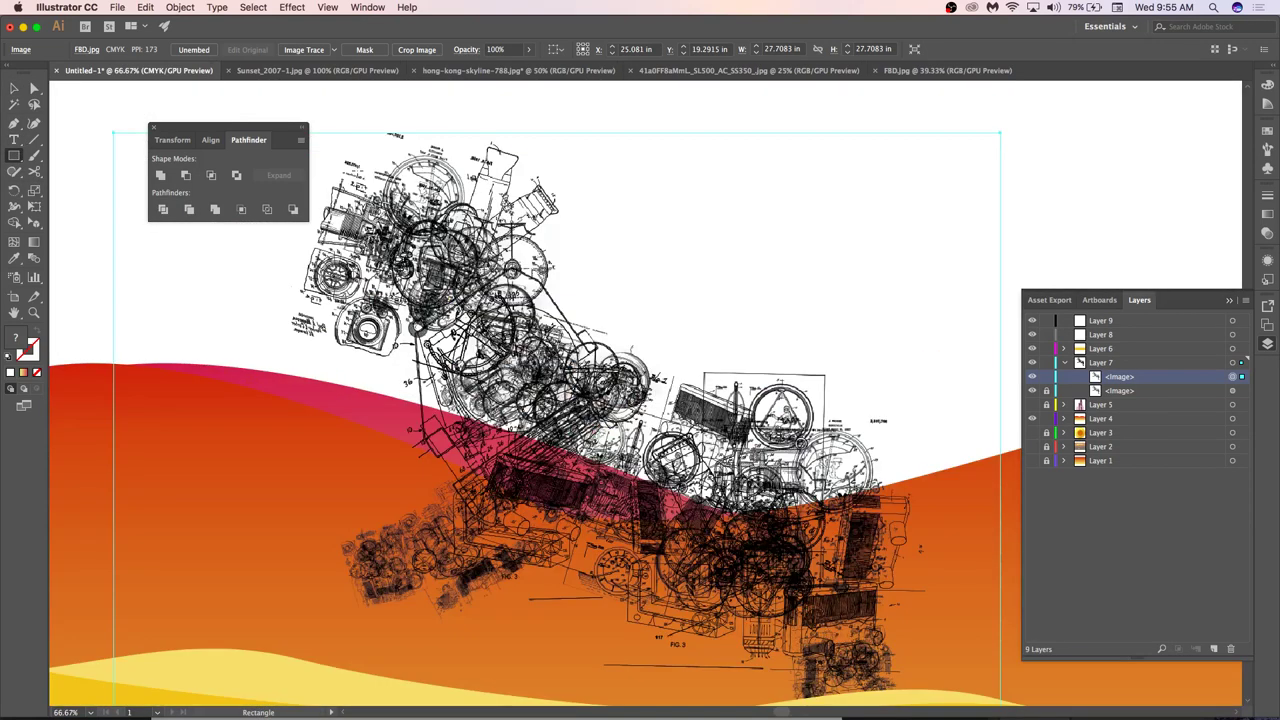
left_click(14, 155)
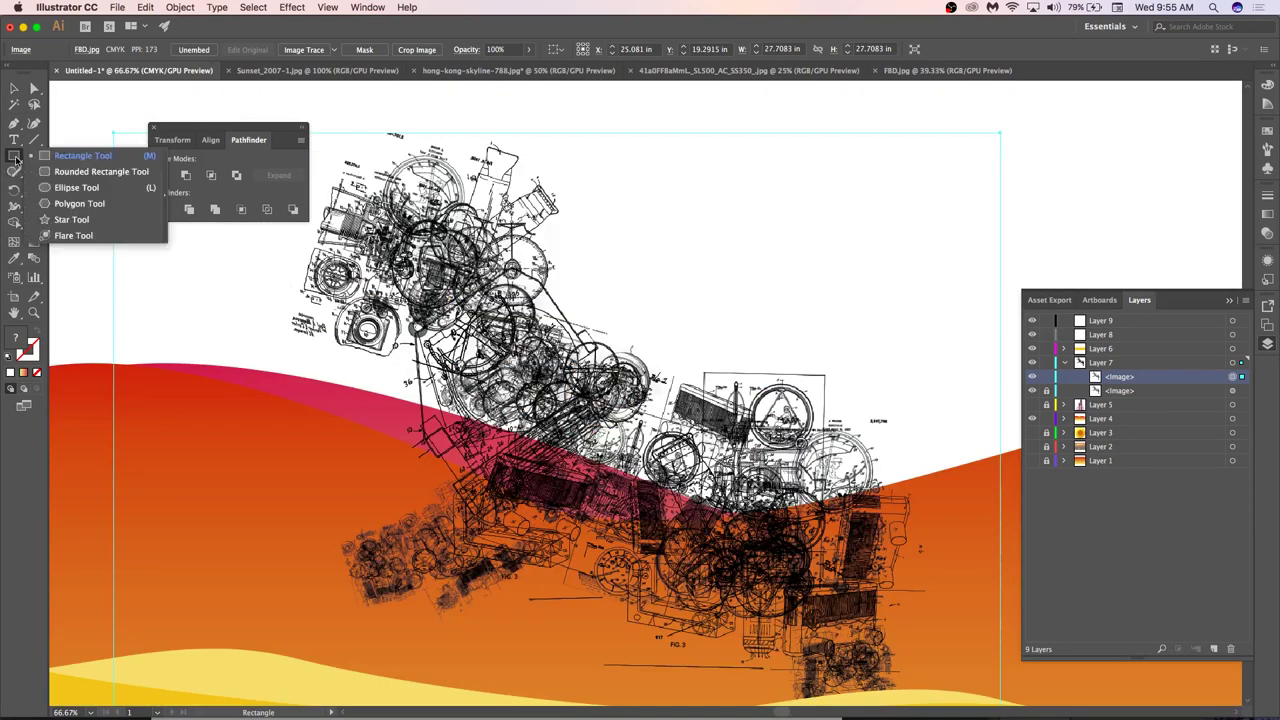
left_click(57, 189)
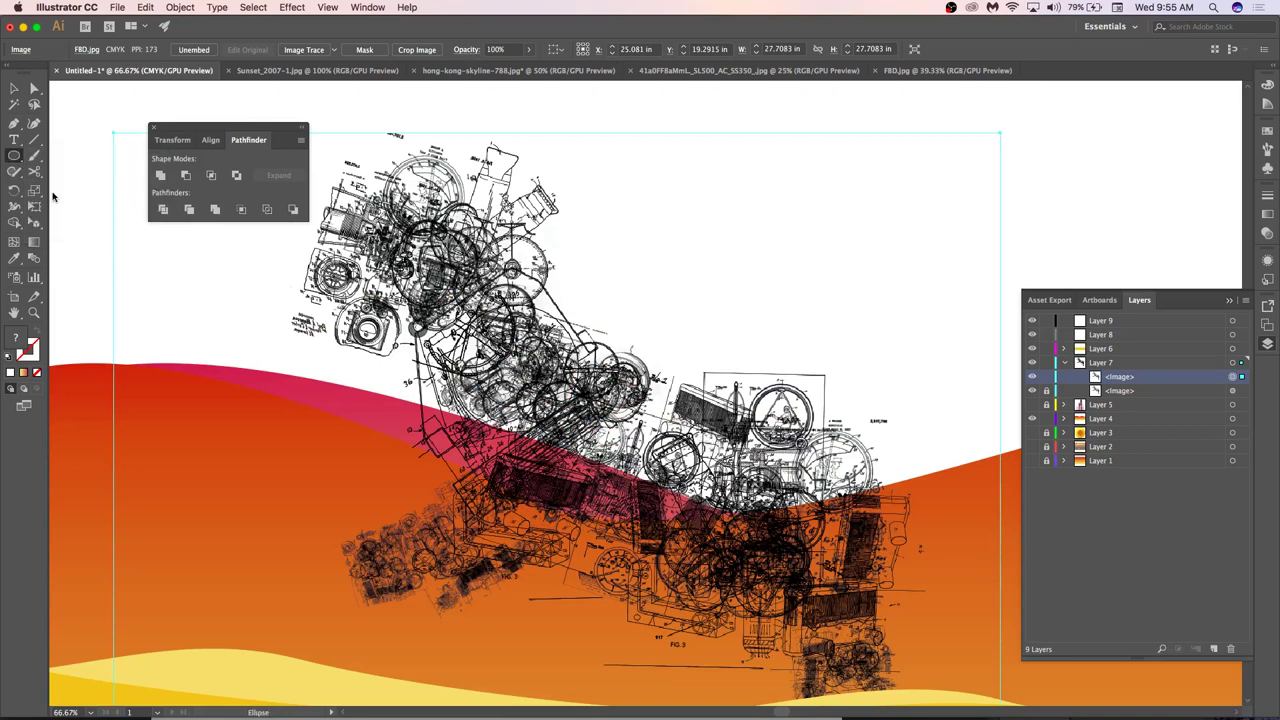
key("super+equal")
key("super+equal")
left_click_drag(497, 217, 601, 114)
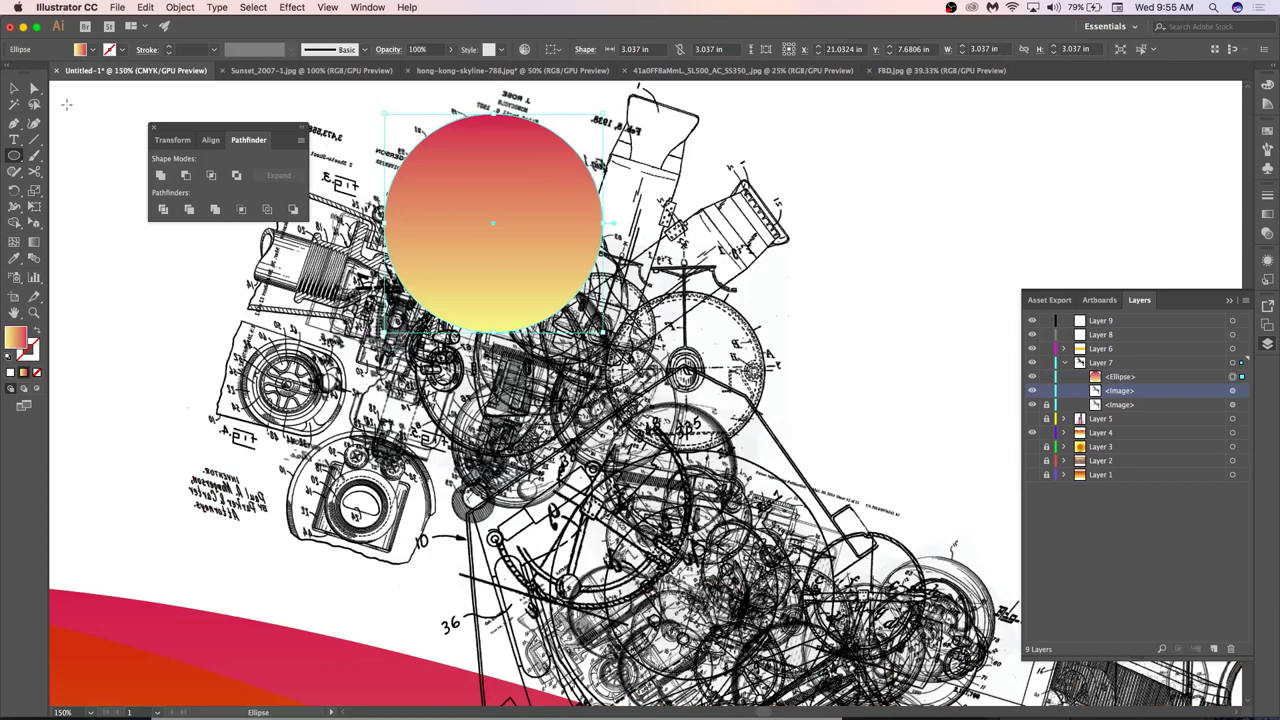
Start a Pen path at the circle's edge and trace the silhouette's lower edge down the machine.
left_click(24, 130)
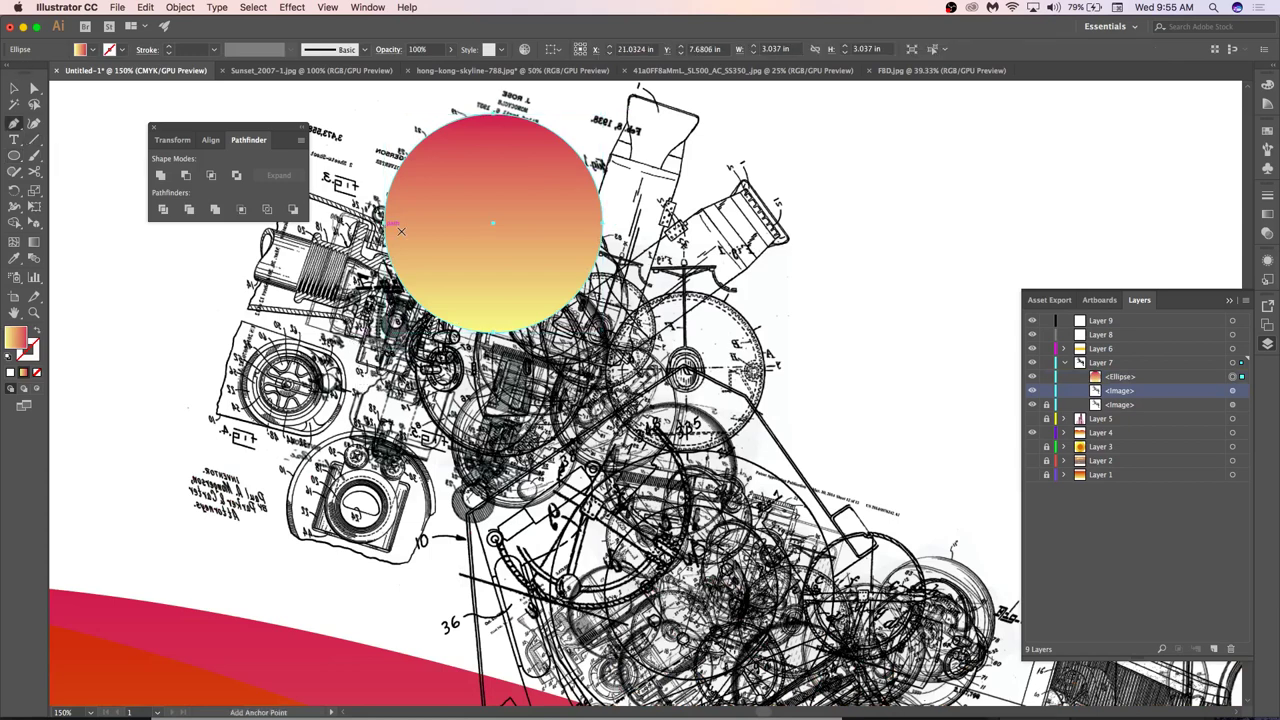
left_click_drag(401, 231, 439, 255)
left_click(439, 241)
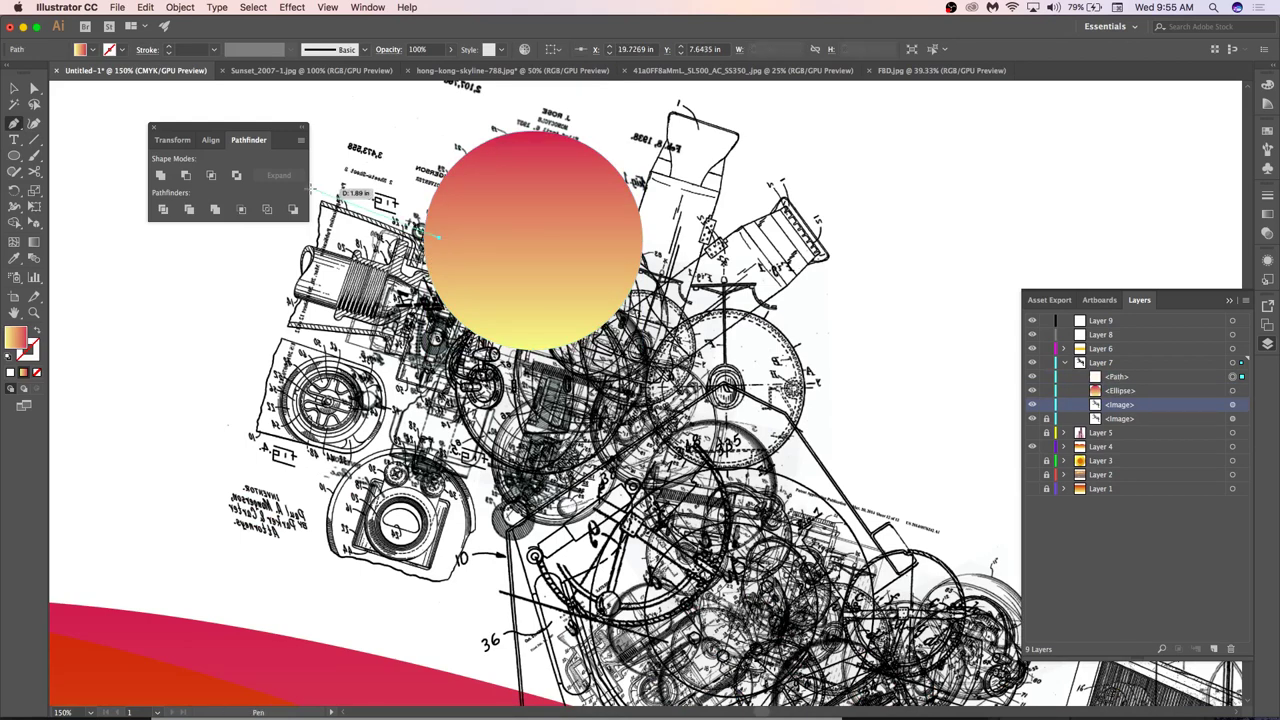
left_click(305, 239)
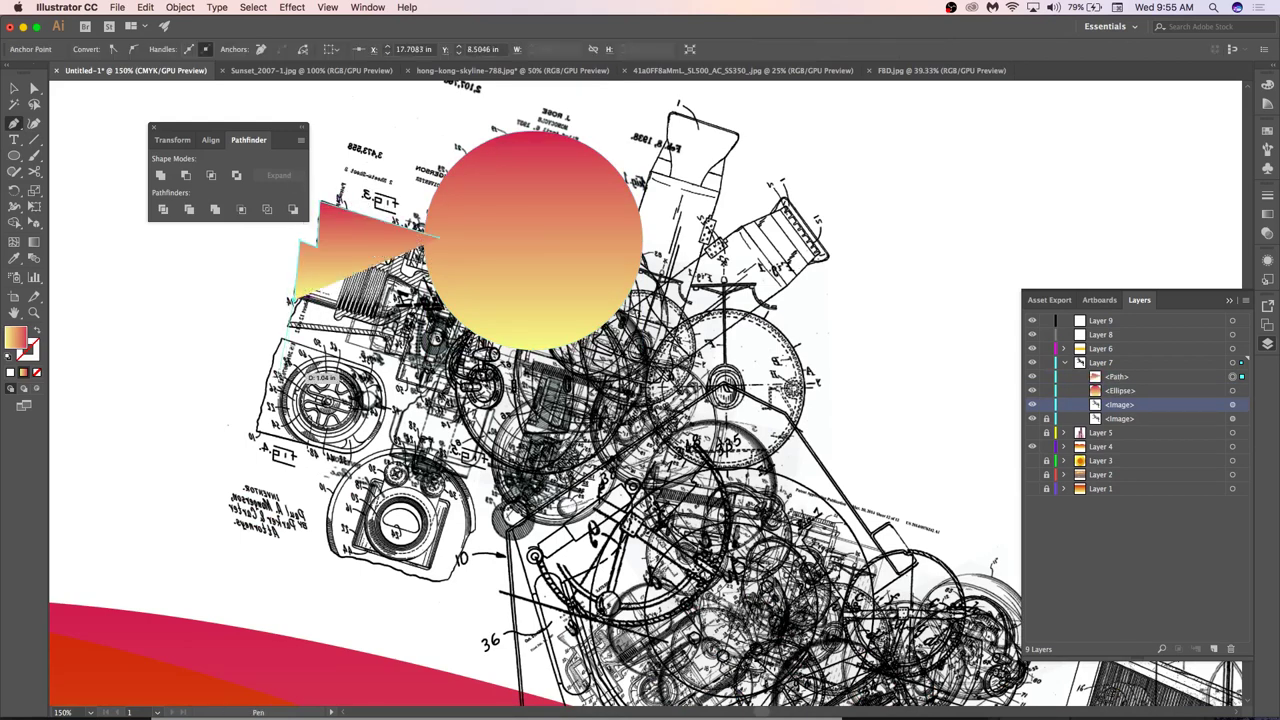
left_click(257, 435)
left_click(355, 460)
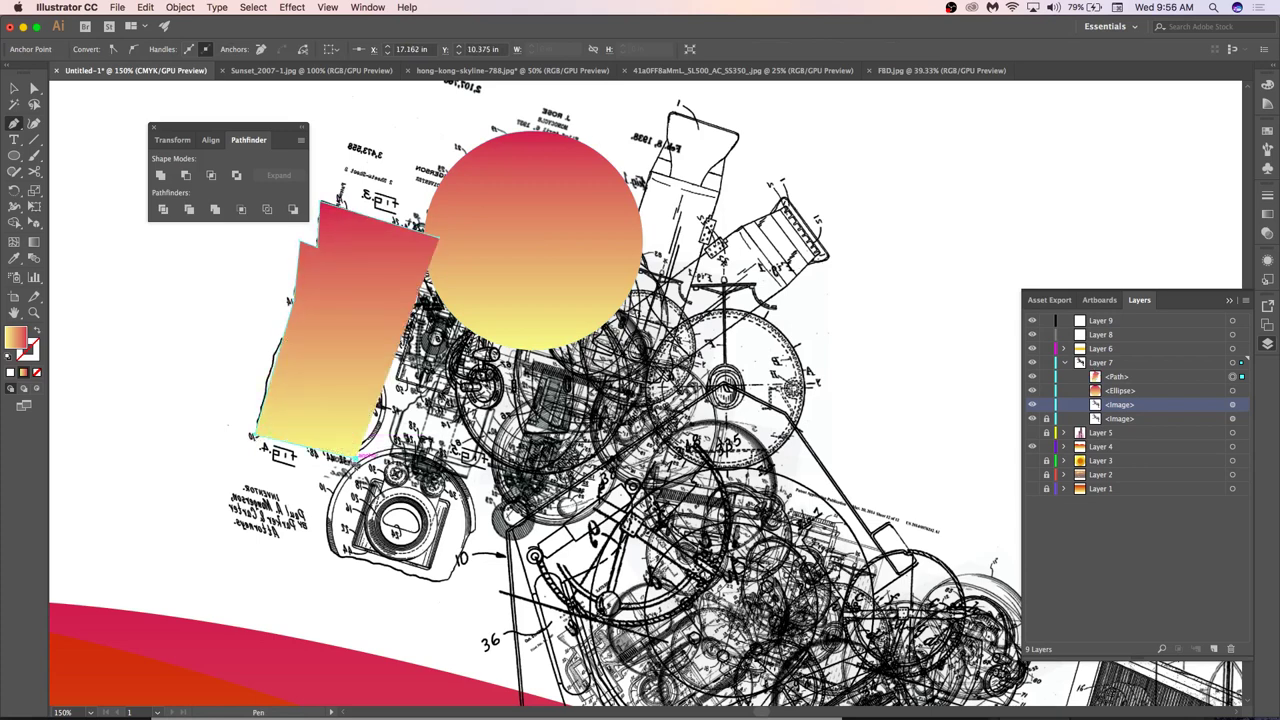
left_click(324, 511)
left_click(330, 548)
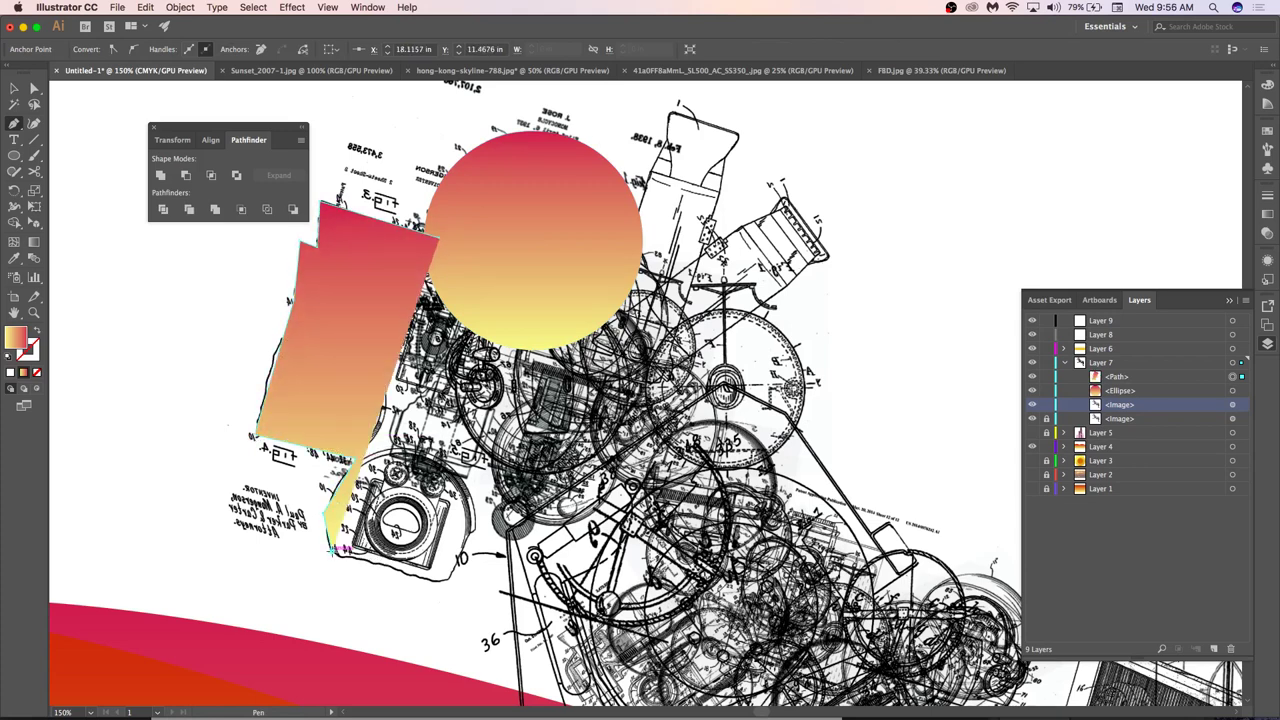
left_click(440, 580)
left_click(512, 522)
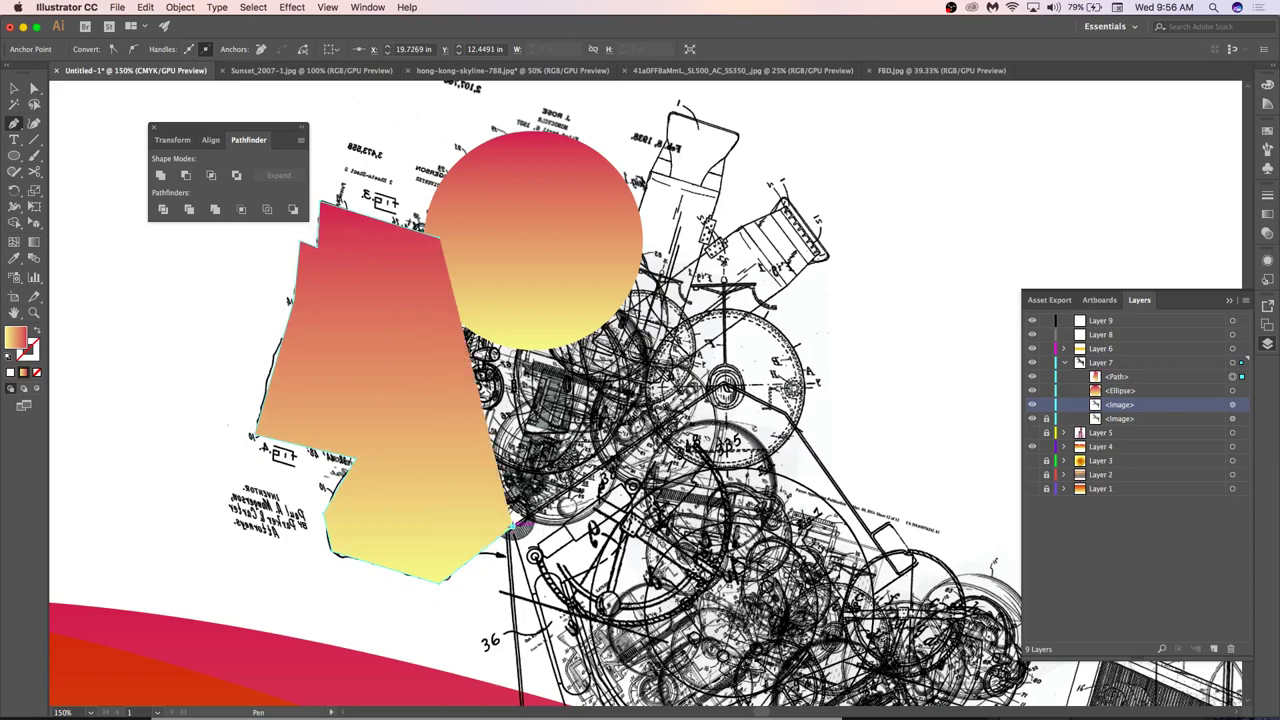
Carry the silhouette down the machine's leg, then stretch it up-right across the body.
scroll(512, 522, "down", 5)
left_click(505, 632)
scroll(505, 632, "down", 5)
scroll(505, 632, "right", 2)
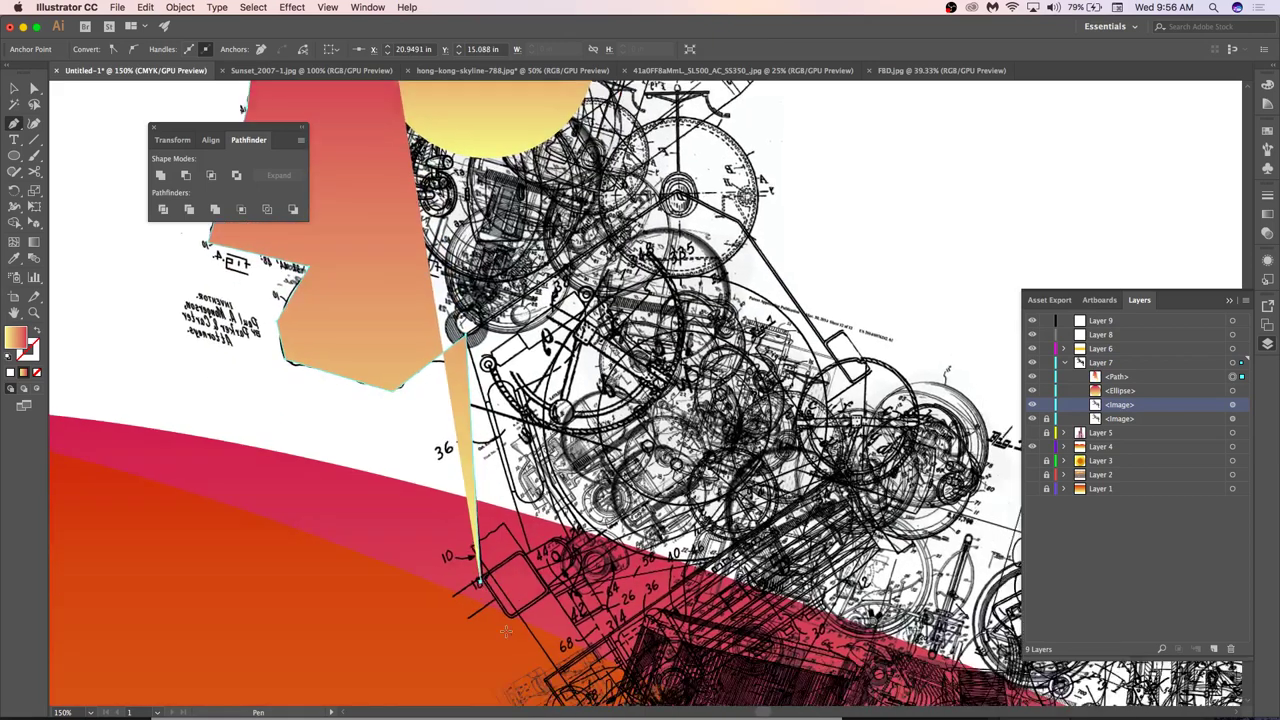
scroll(495, 568, "down", 5)
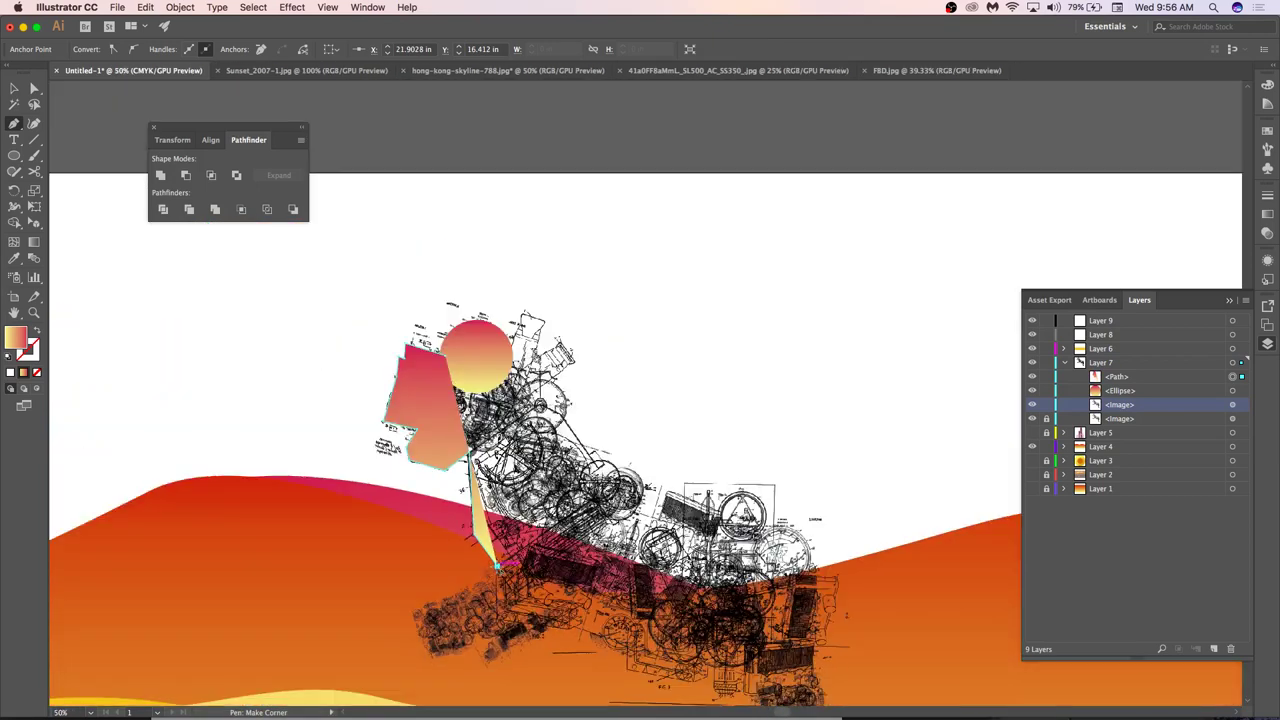
scroll(545, 628, "up", 5)
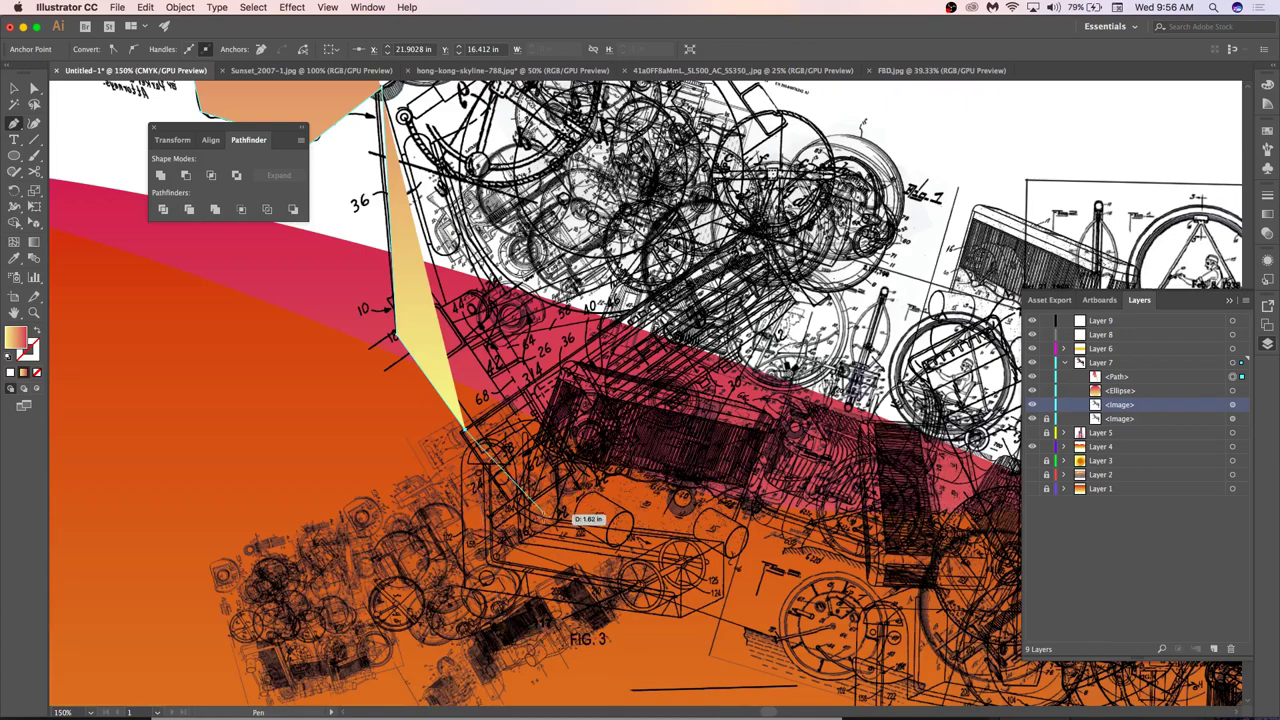
left_click(538, 518)
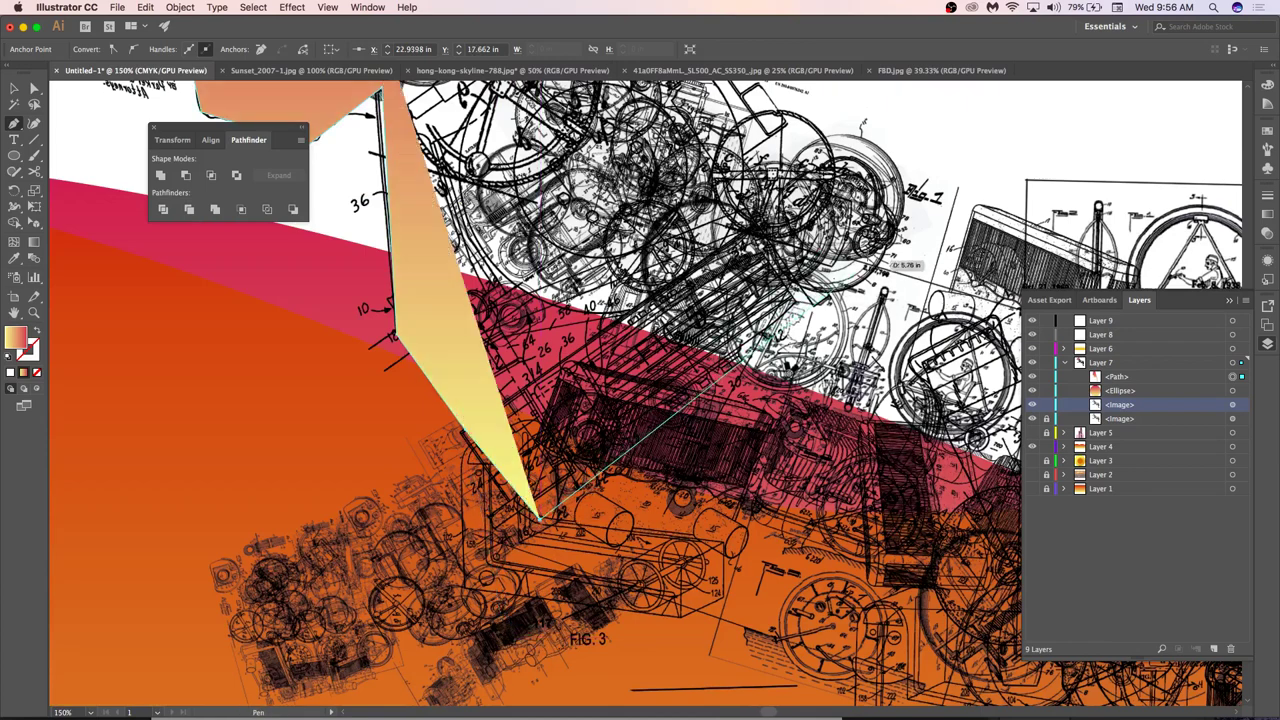
left_click(882, 246)
scroll(860, 224, "up", 4)
scroll(860, 224, "up", 5)
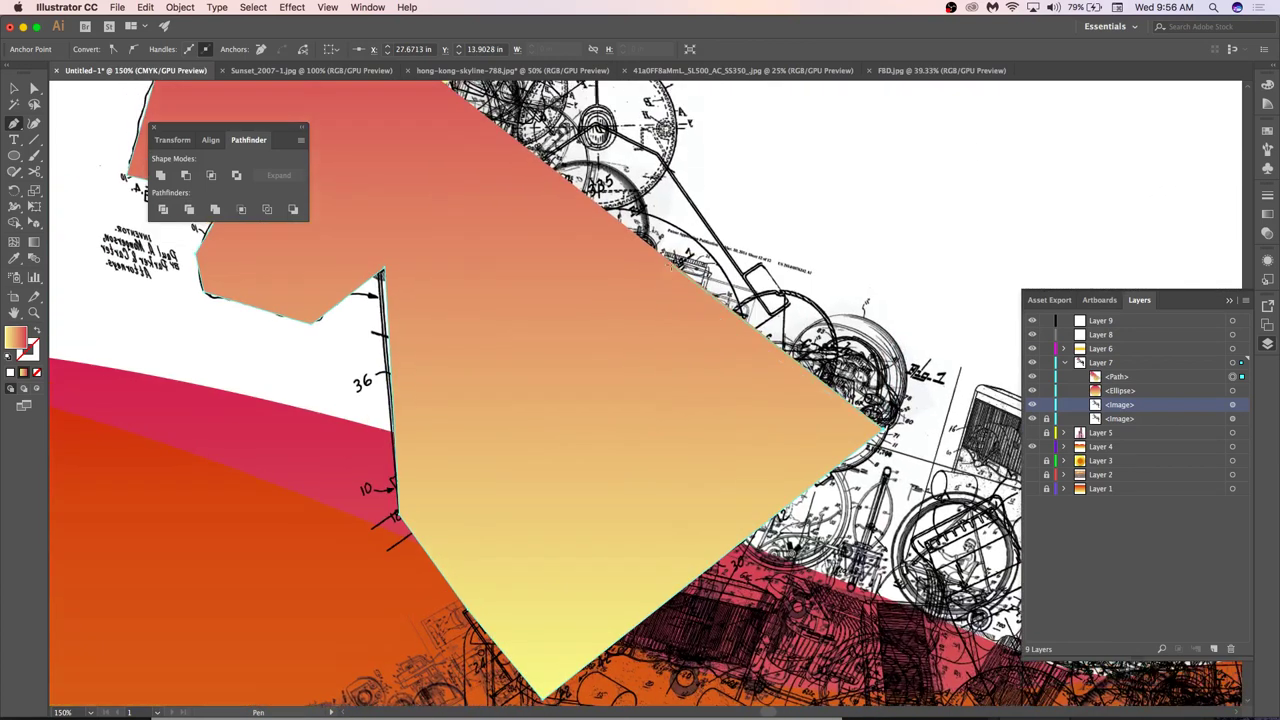
scroll(645, 394, "up", 4)
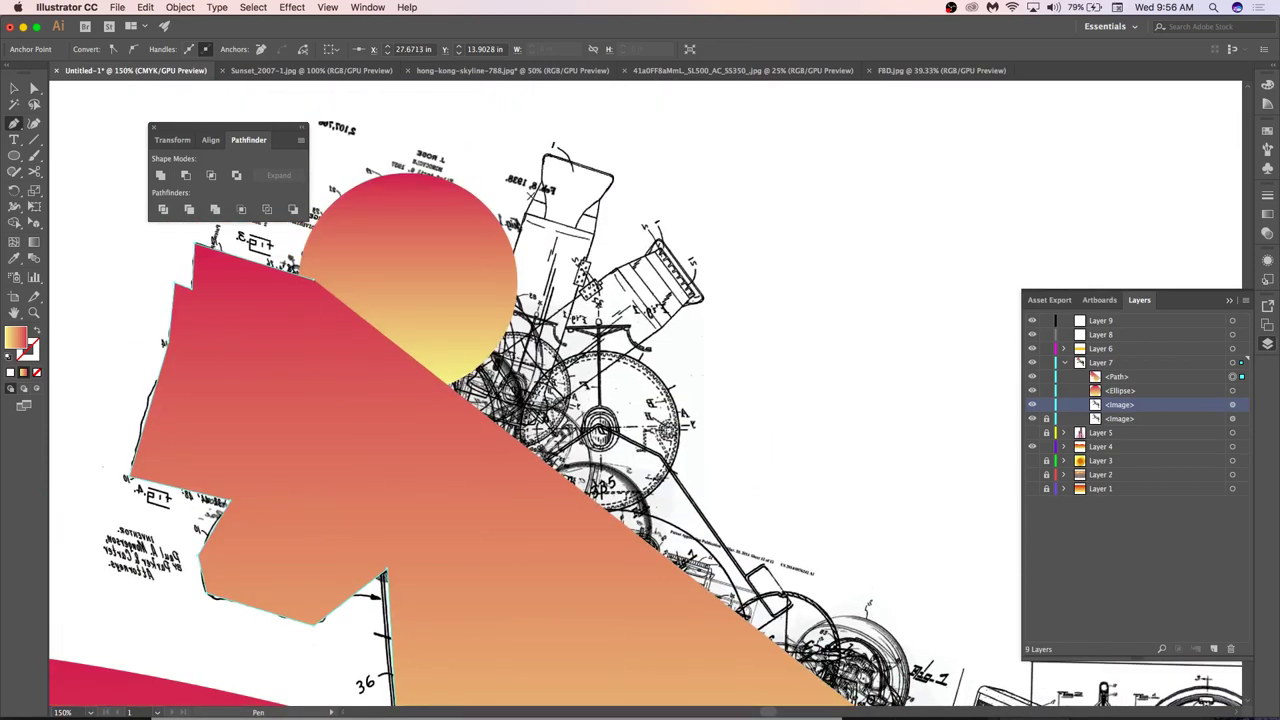
Draw a closed four-sided angled gradient band near the machine's top.
left_click(541, 185)
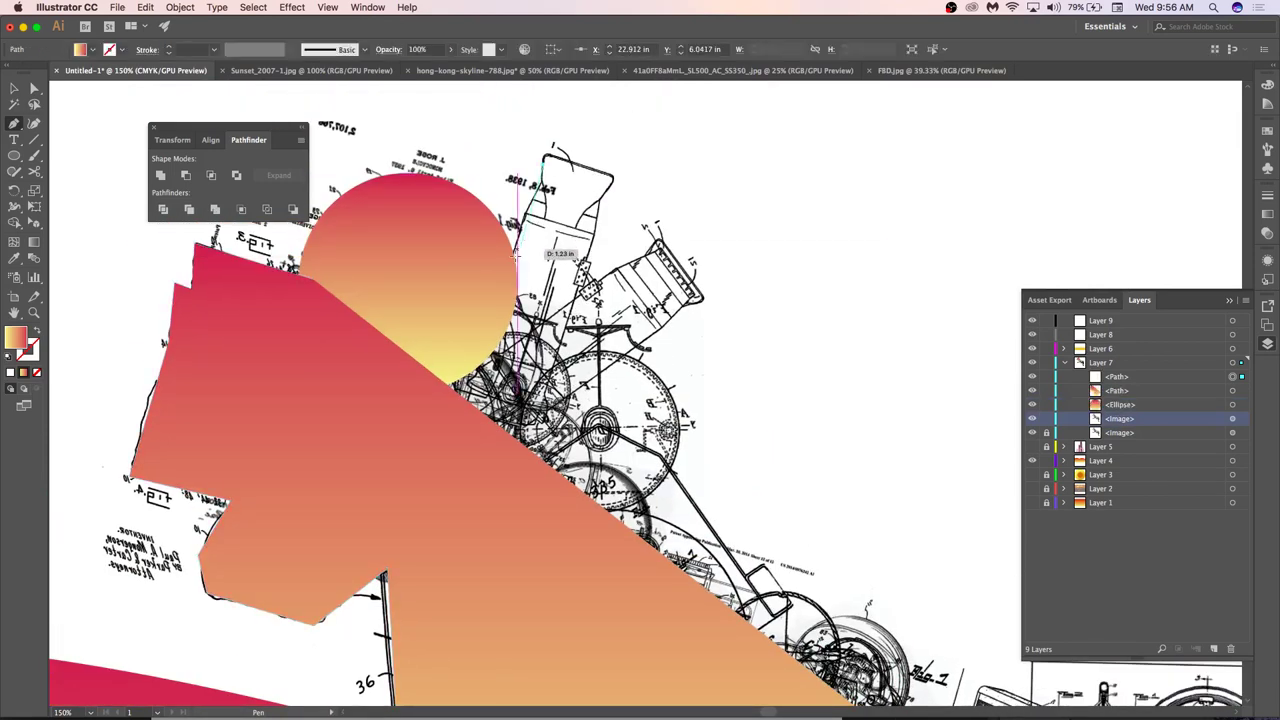
left_click(440, 441)
left_click(533, 466)
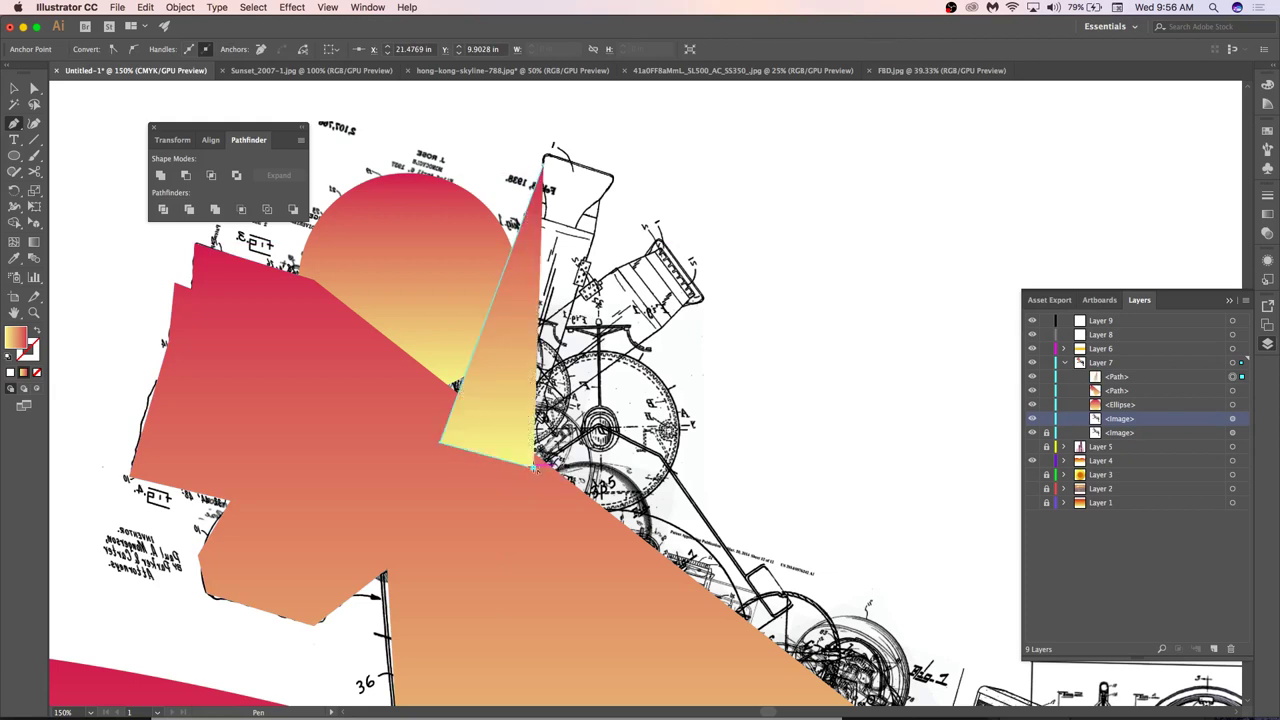
left_click(608, 177)
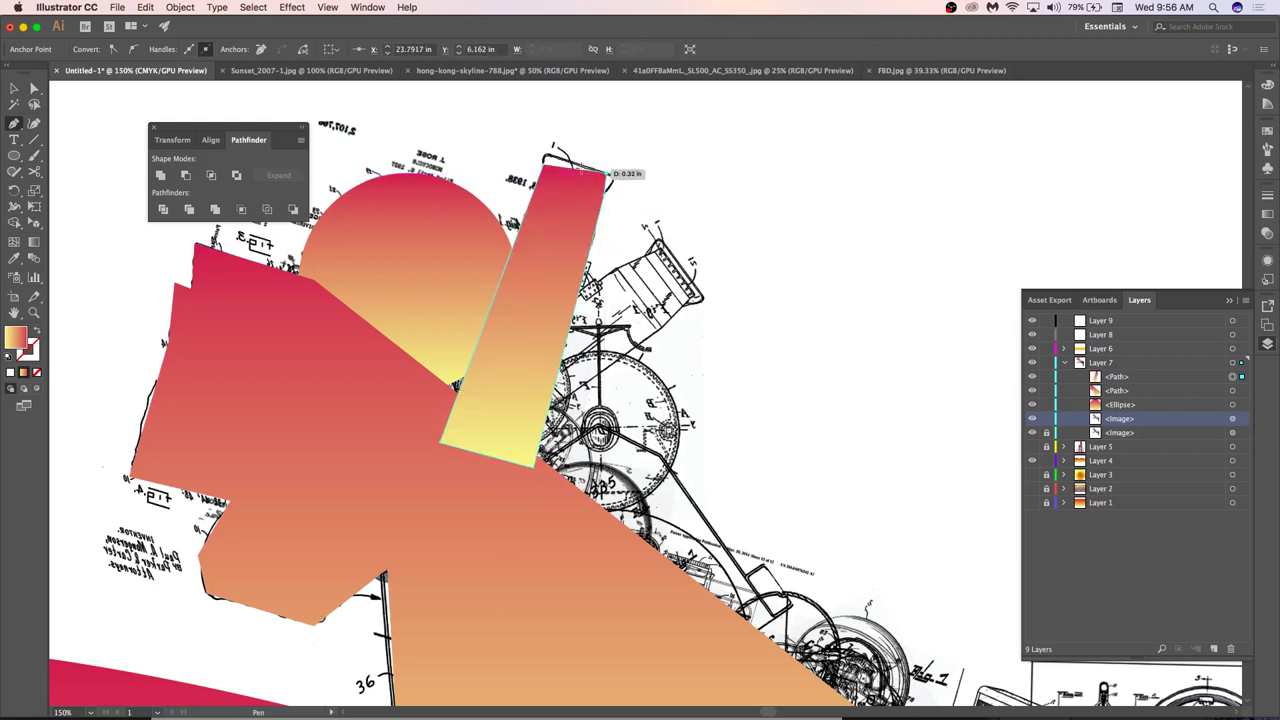
left_click(543, 163)
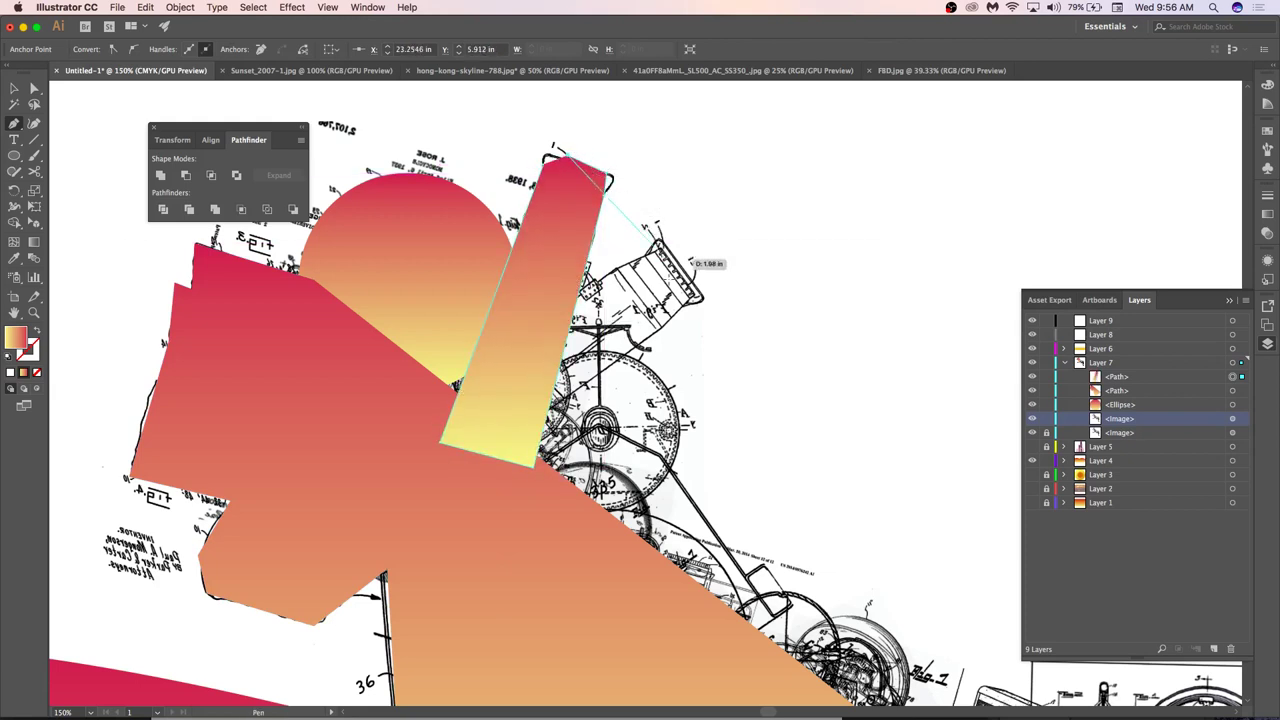
Draw a second four-point angled gradient band across the silhouette's middle.
left_click(404, 403)
left_click(655, 243)
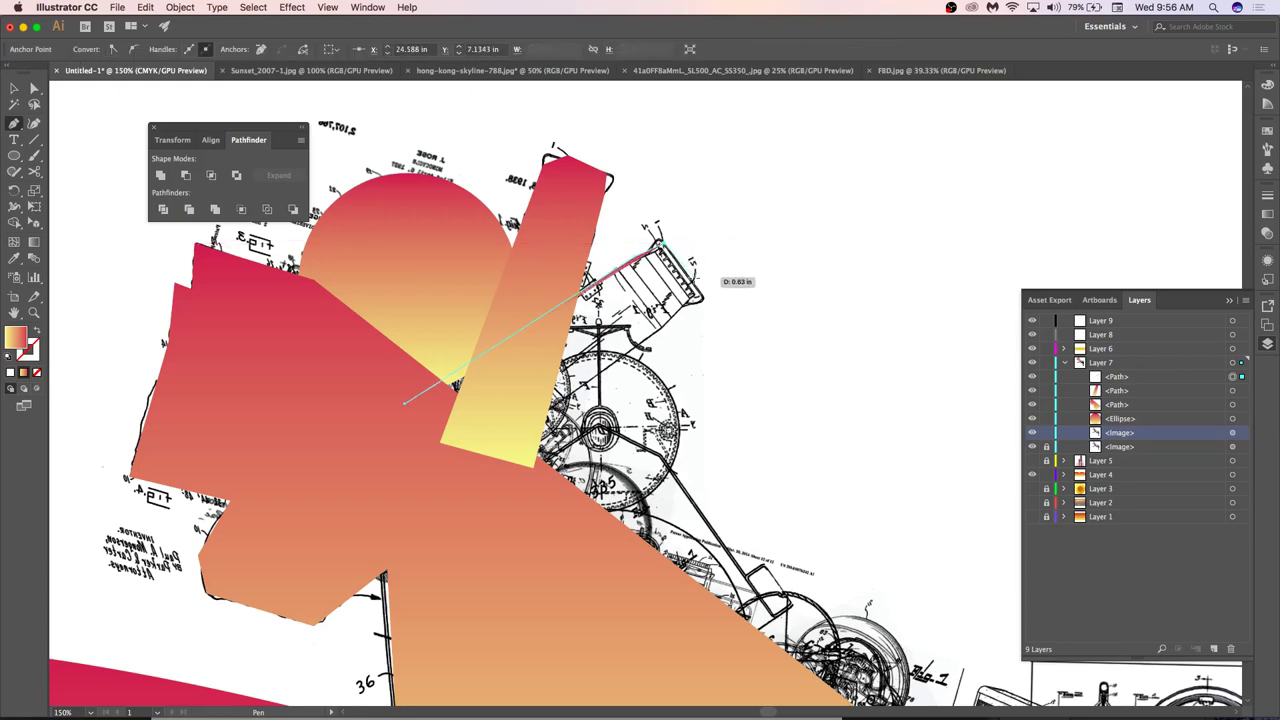
left_click(700, 298)
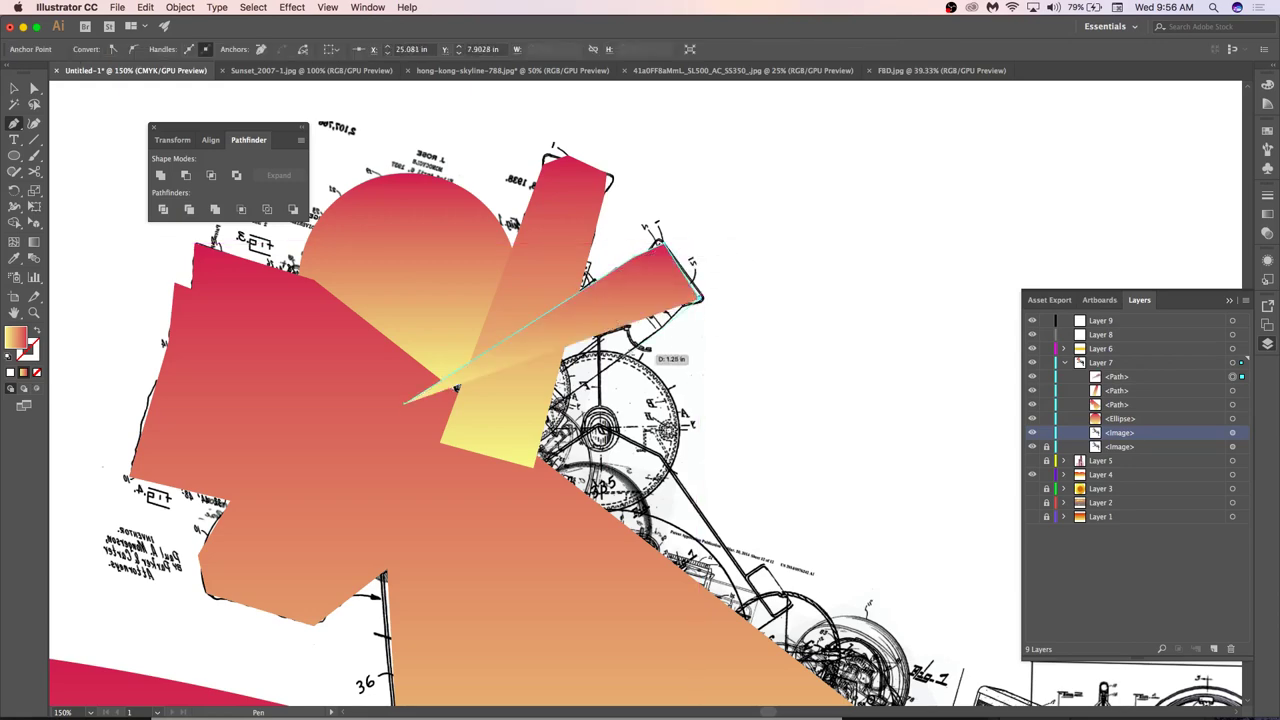
left_click(466, 488)
scroll(600, 440, "down", 5)
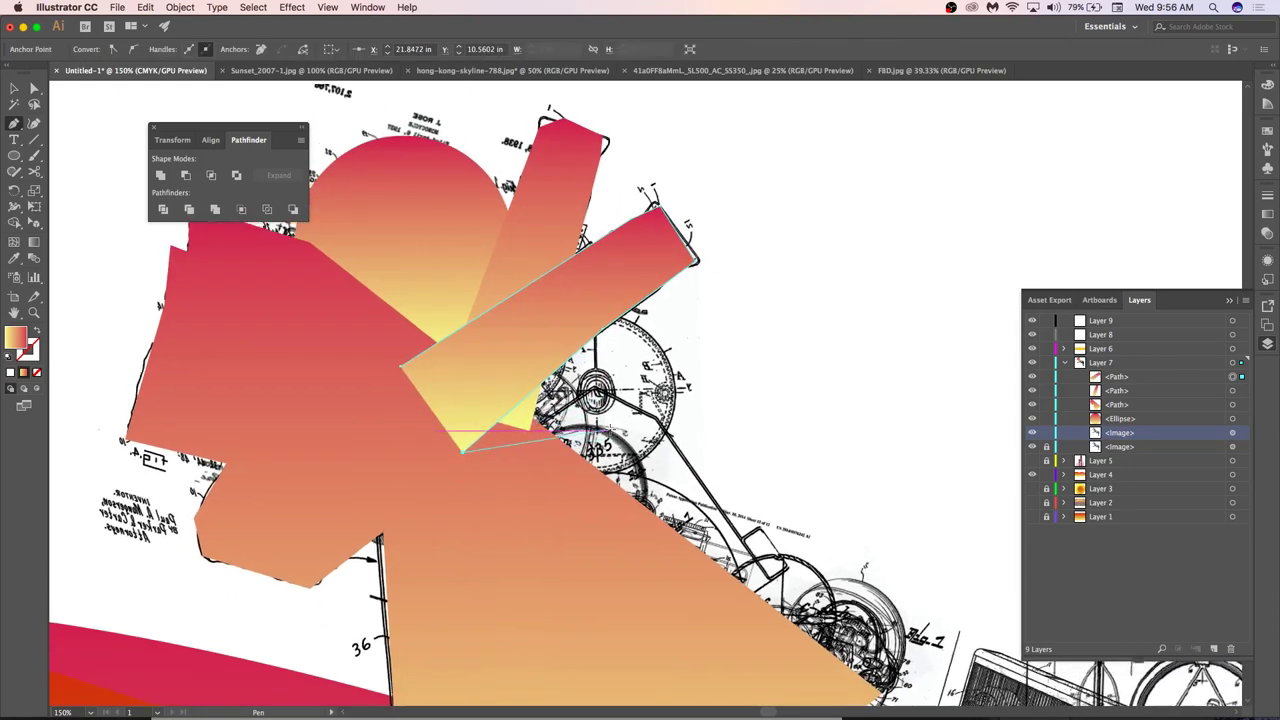
Draw small gradient circles with the Ellipse tool across the machine's front and upper body.
key("o")
key("l")
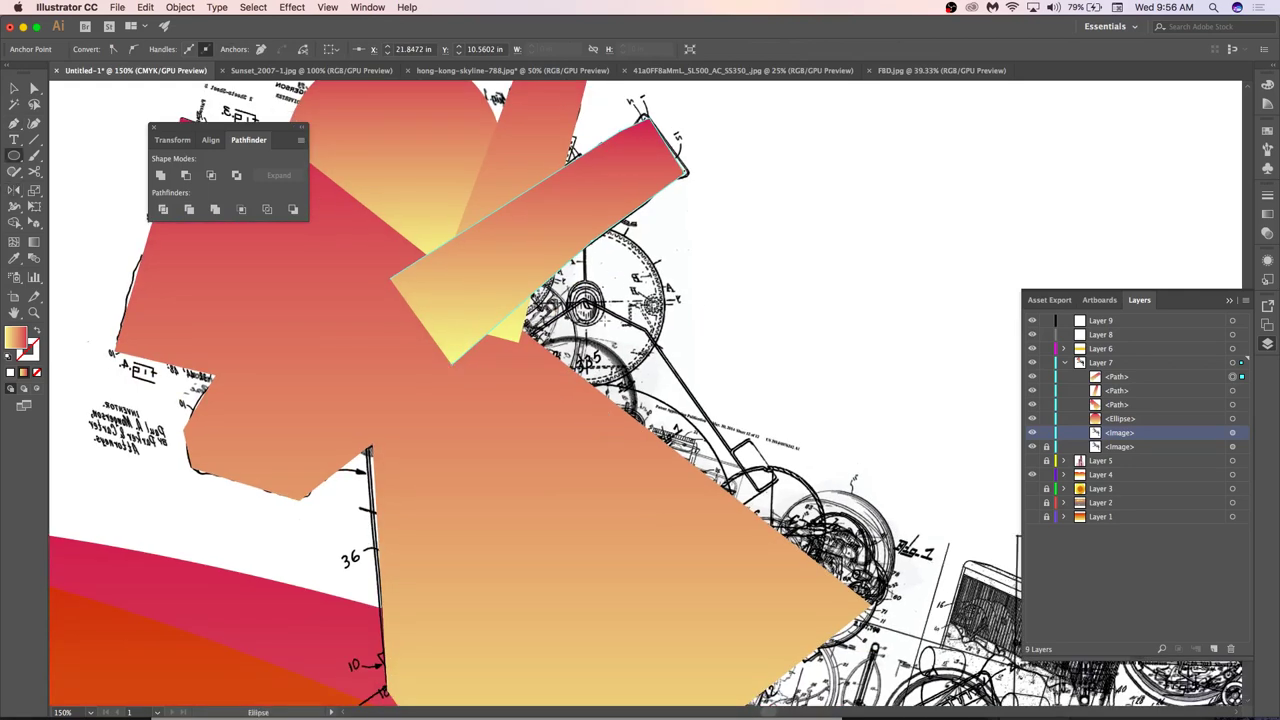
left_click_drag(586, 305, 680, 265)
scroll(666, 264, "down", 2)
scroll(666, 264, "right", 2)
left_click_drag(688, 455, 745, 421)
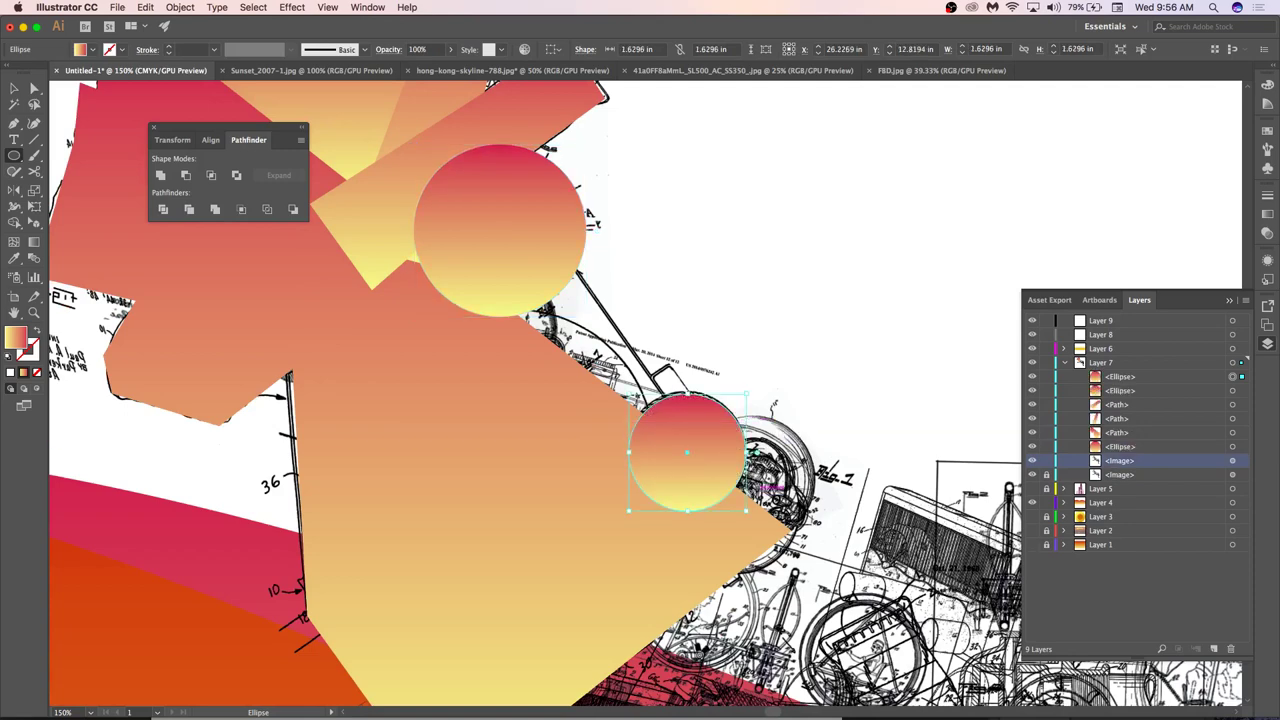
left_click_drag(756, 490, 822, 424)
scroll(796, 340, "down", 3)
scroll(796, 340, "right", 1)
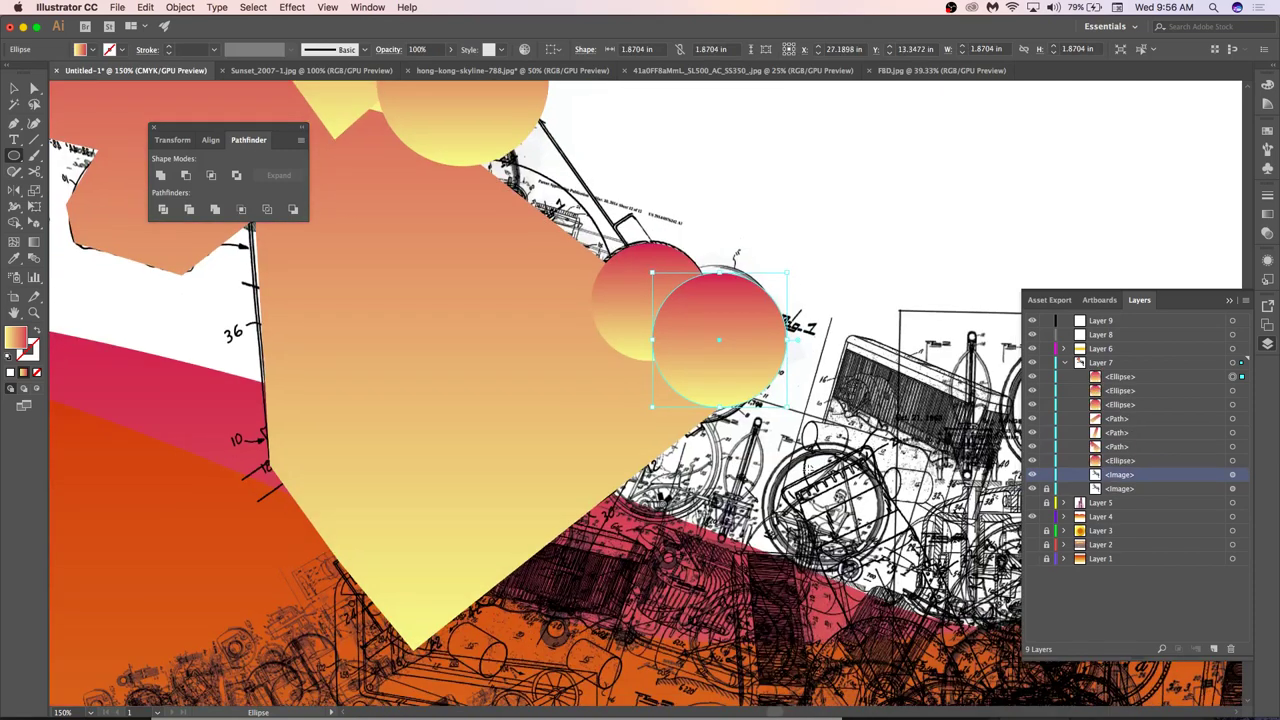
scroll(790, 488, "down", 3)
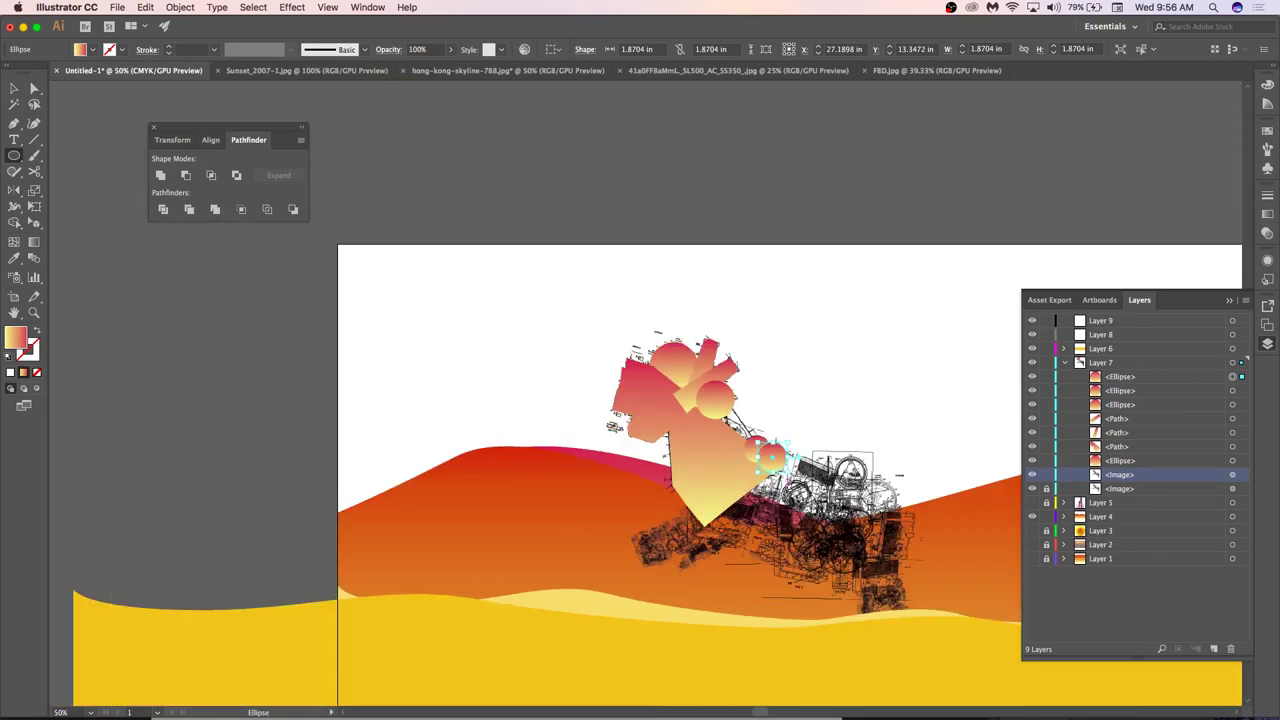
scroll(790, 490, "down", 2)
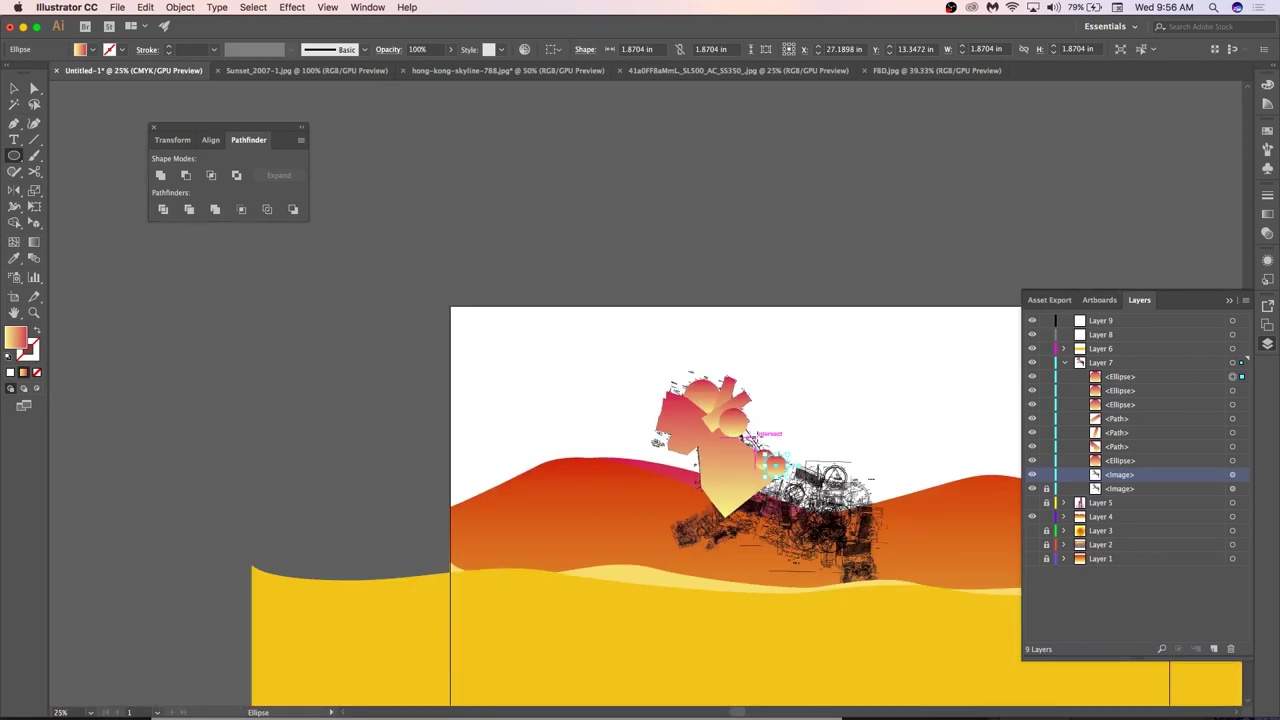
scroll(760, 435, "up", 1)
Lock the upper blueprint <Image> in Layers and select the gradient pieces.
left_click(1118, 460)
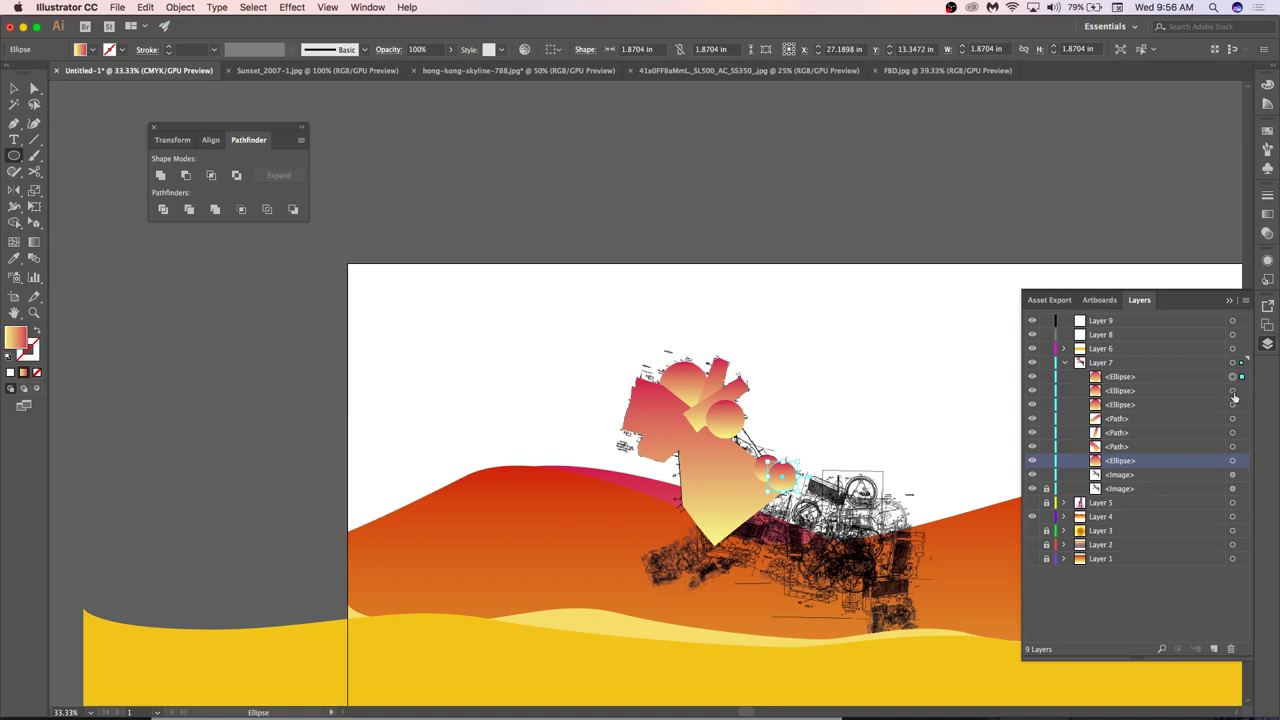
left_click(1046, 475)
key("v")
left_click(600, 517)
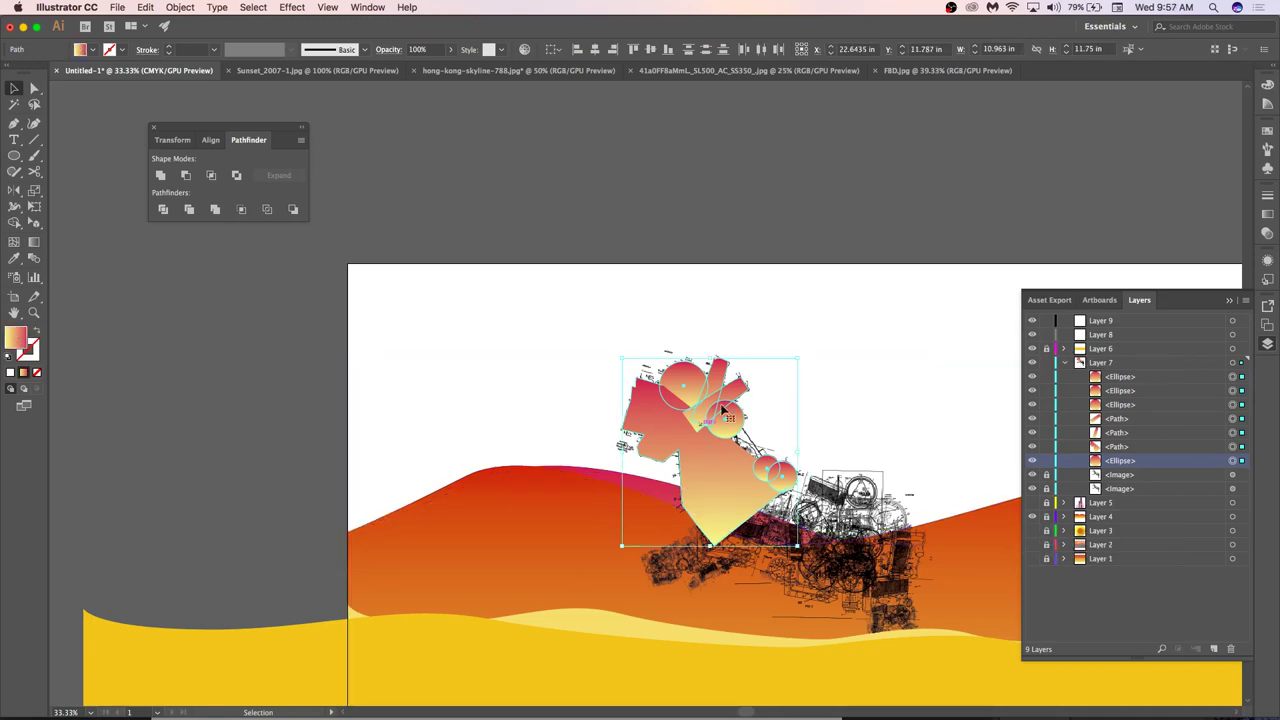
Unite the circles and paths with Pathfinder, then give the result a white fill and no stroke.
left_click(160, 175)
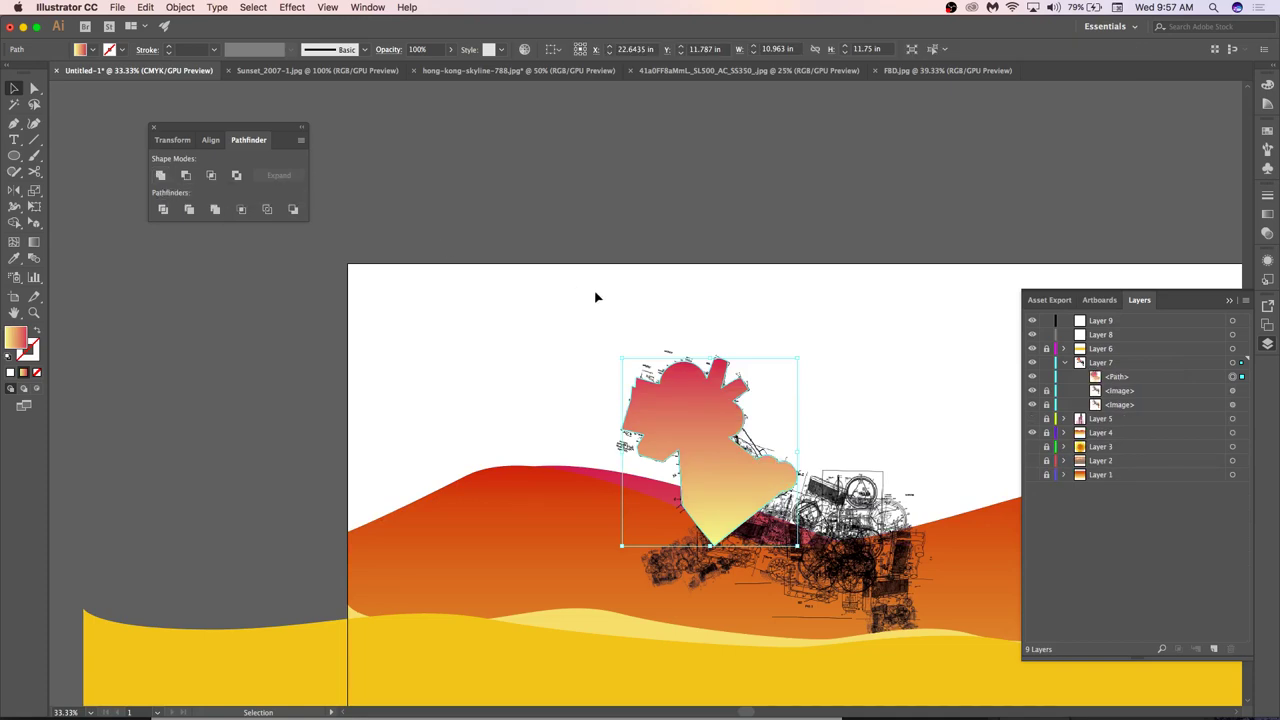
left_click(10, 359)
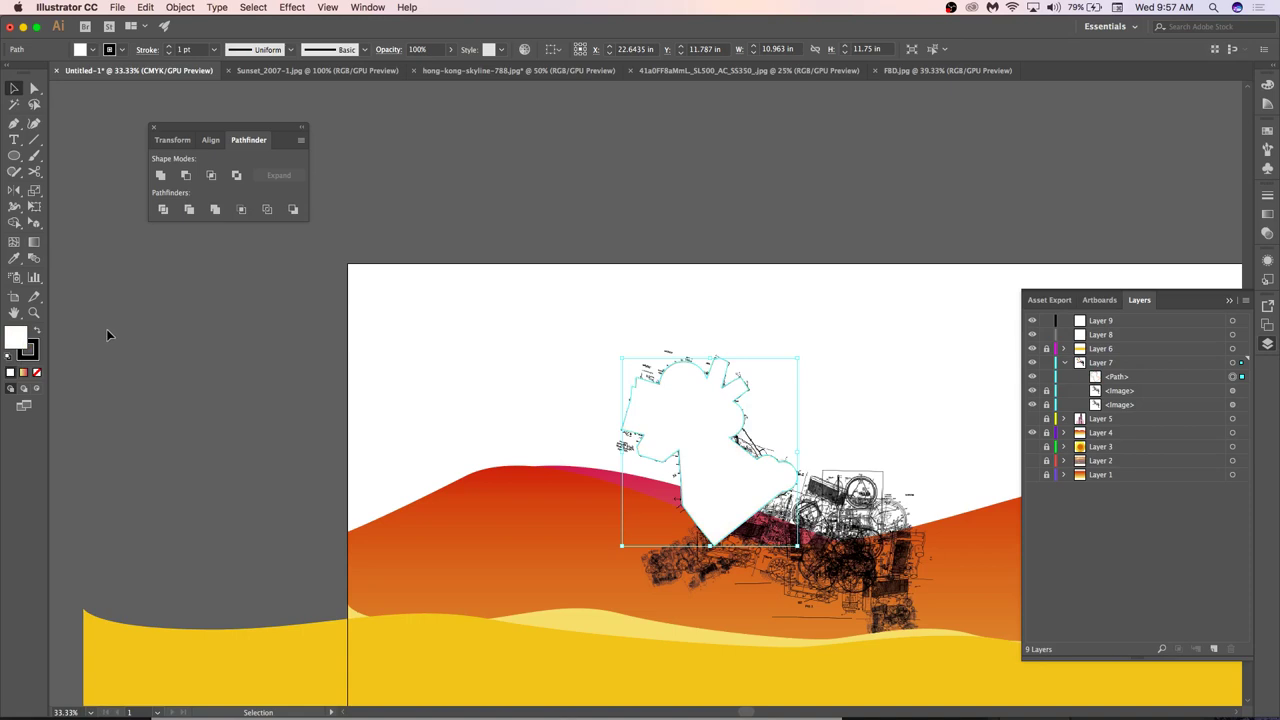
left_click(30, 352)
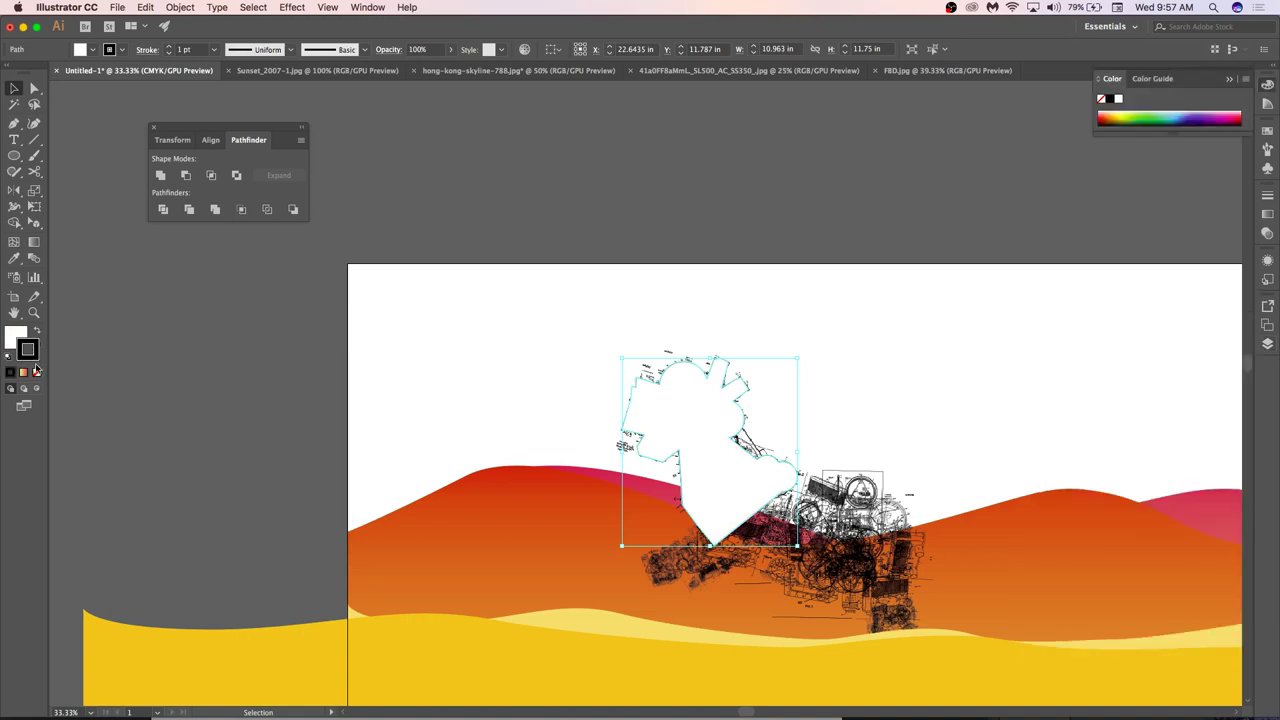
left_click(37, 373)
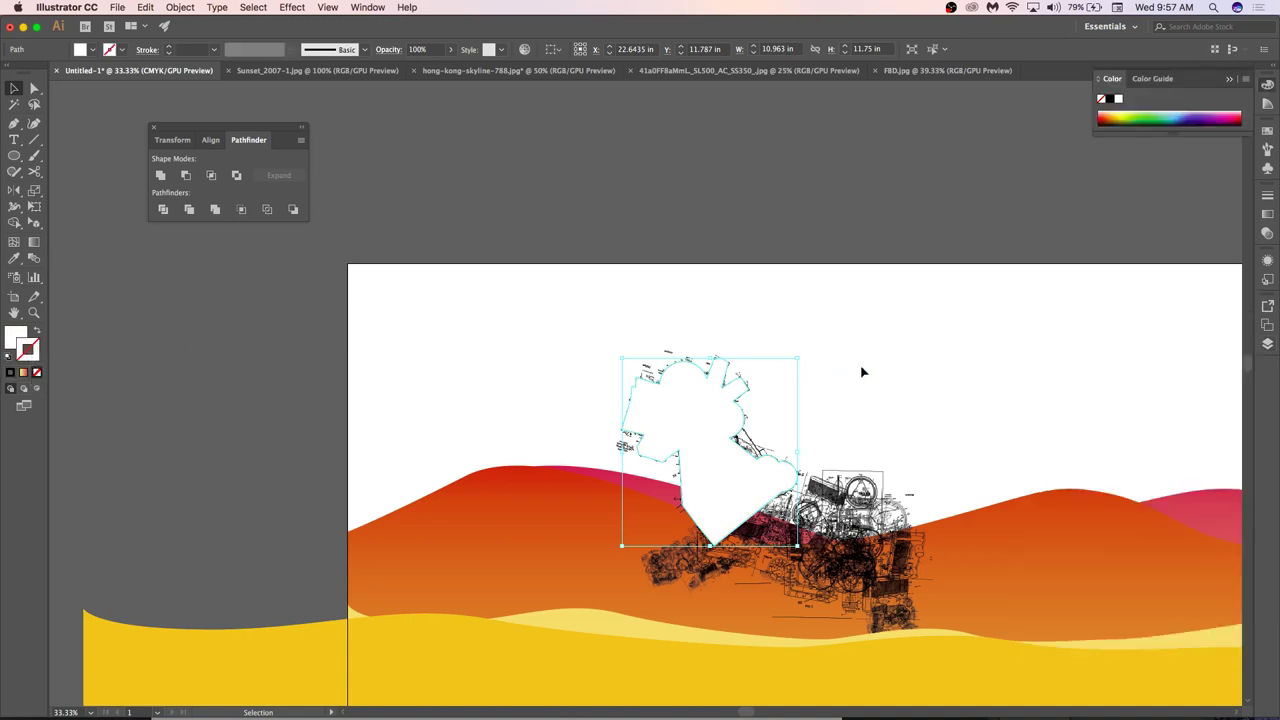
Move the merged silhouette below the first blueprint image in the Layers panel.
left_click(1267, 343)
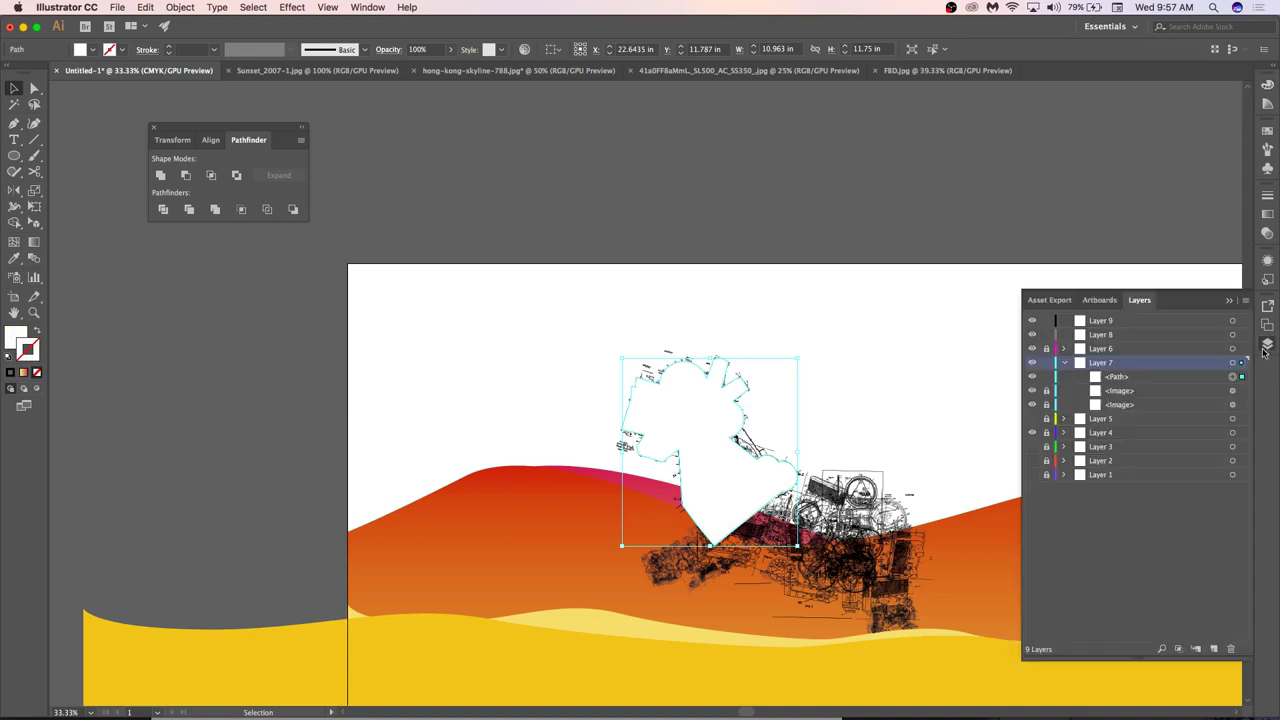
left_click_drag(1115, 377, 1114, 403)
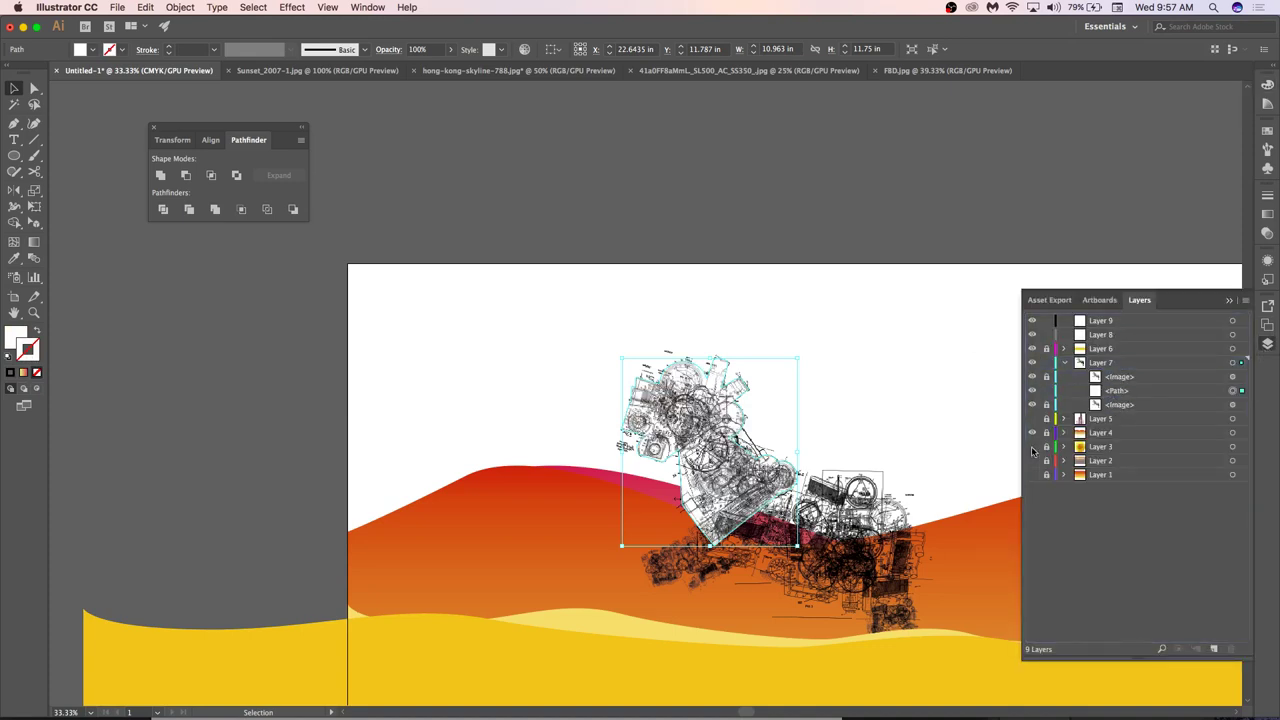
scroll(758, 447, "up", 5)
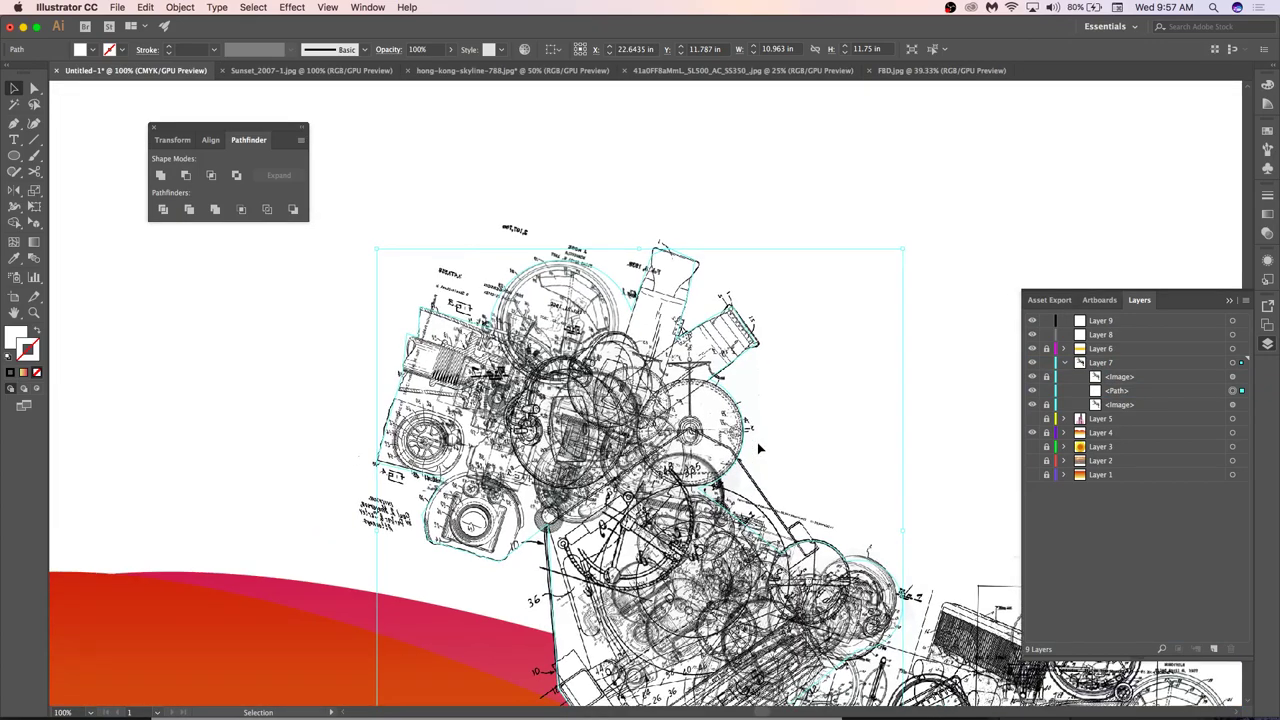
scroll(586, 508, "down", 4)
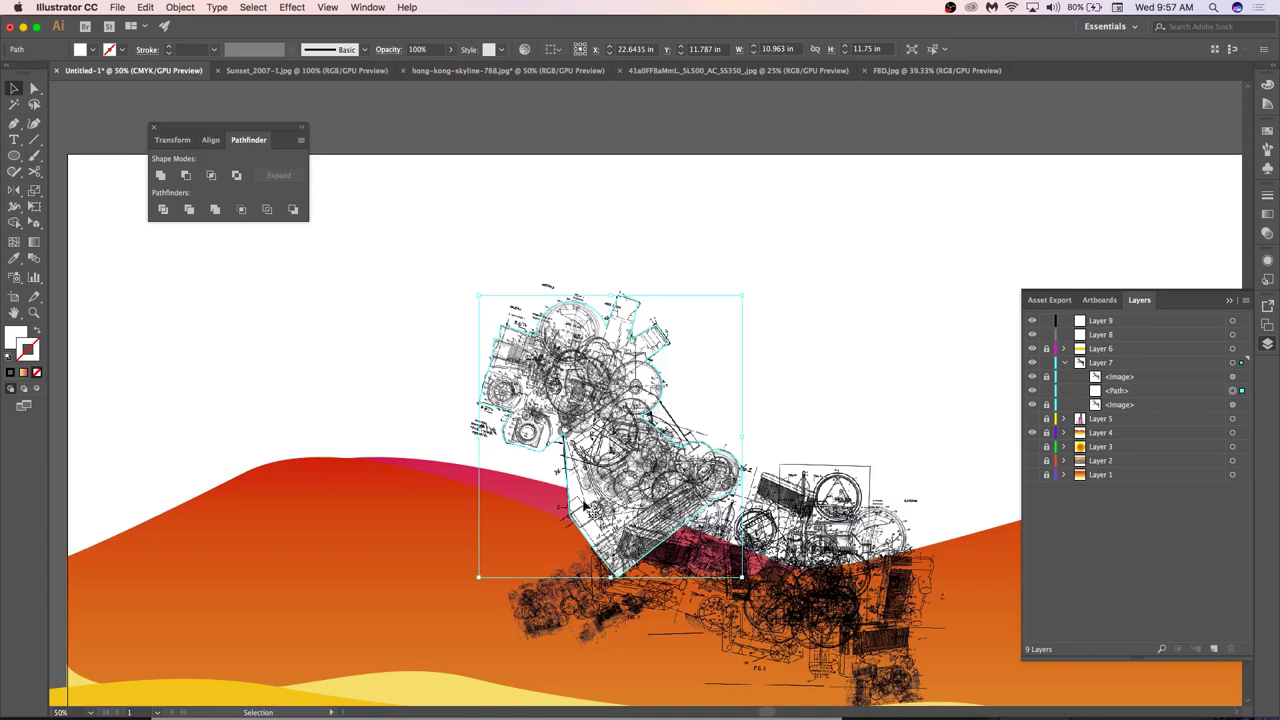
Hide the lower blueprint image and select all artwork on Layer 7.
left_click(1032, 404)
scroll(835, 468, "down", 2)
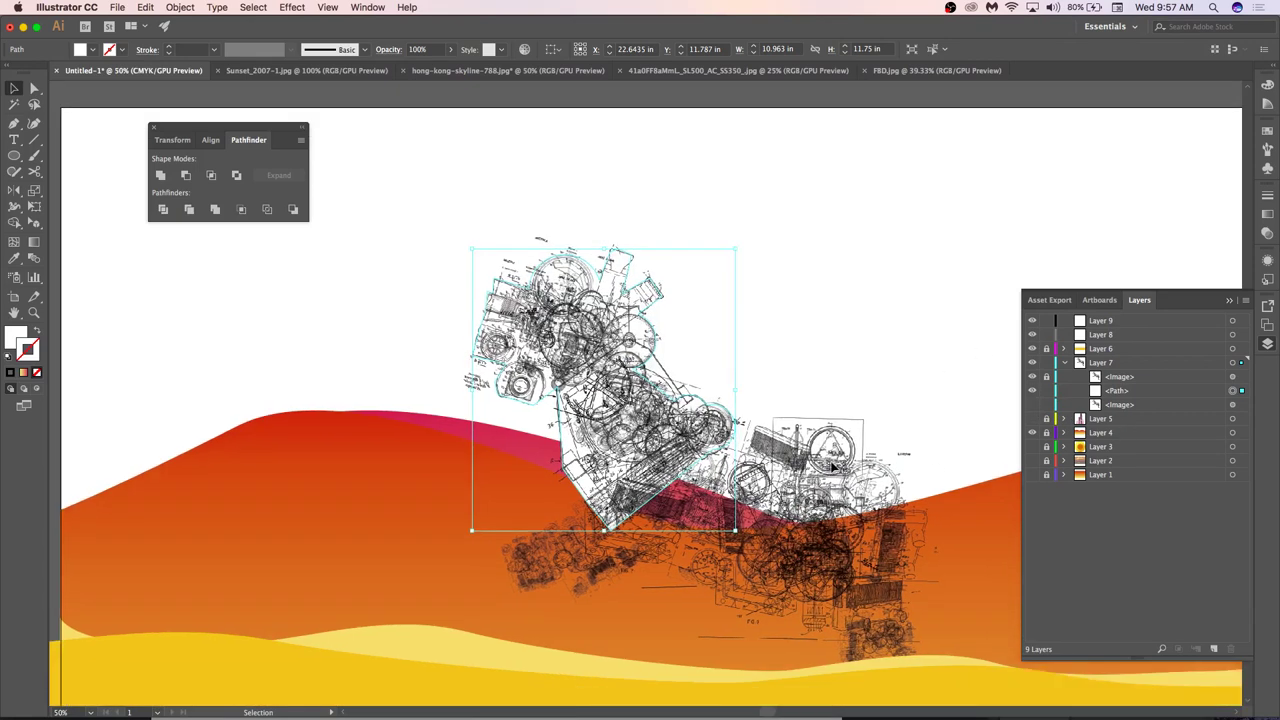
scroll(835, 468, "down", 1)
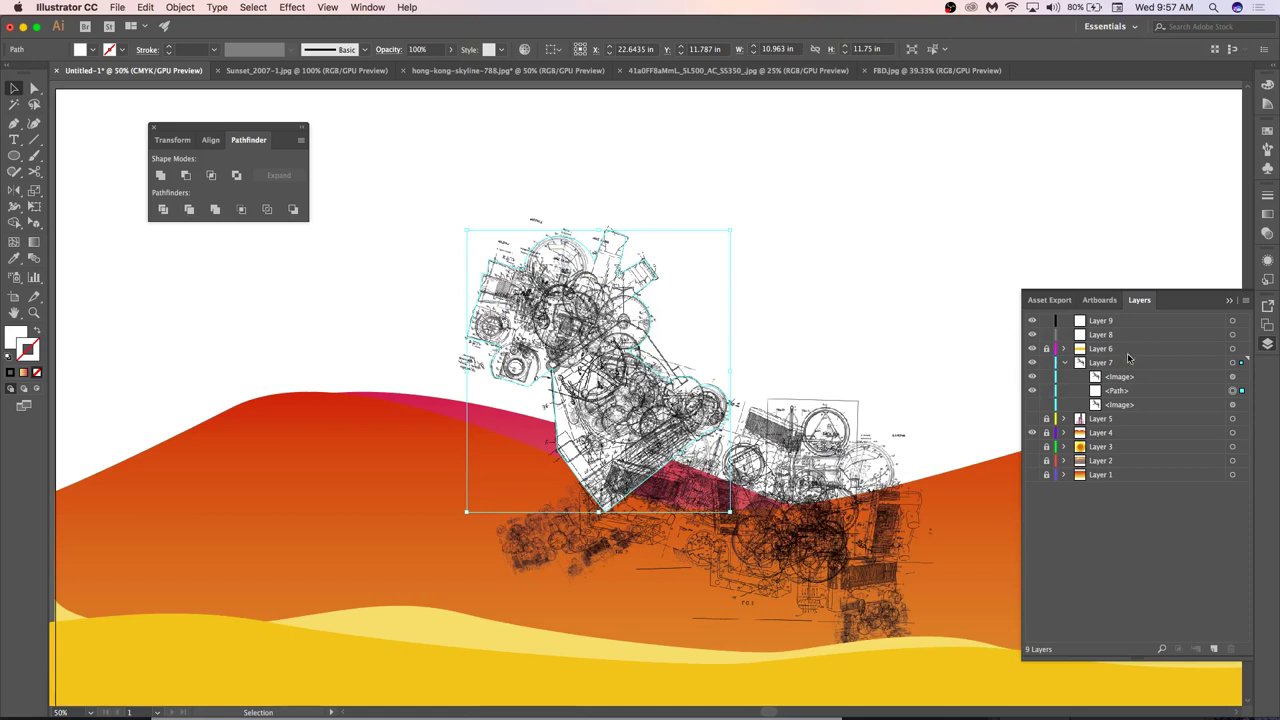
left_click(1233, 362)
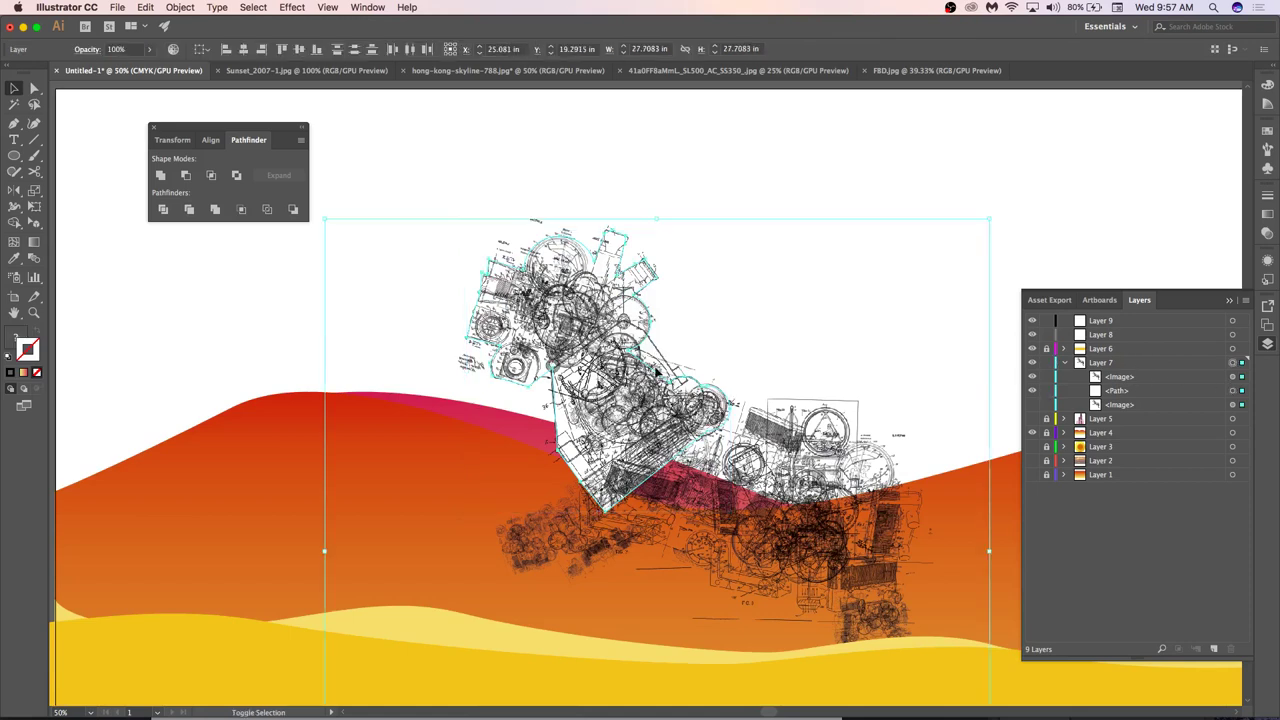
Nudge the machine artwork down into the dunes, then slightly up and right.
key("Down")
key("Down")
key("Down")
key("Down")
key("Down")
key("Down")
key("Down")
key("Down")
key("Down")
key("Down")
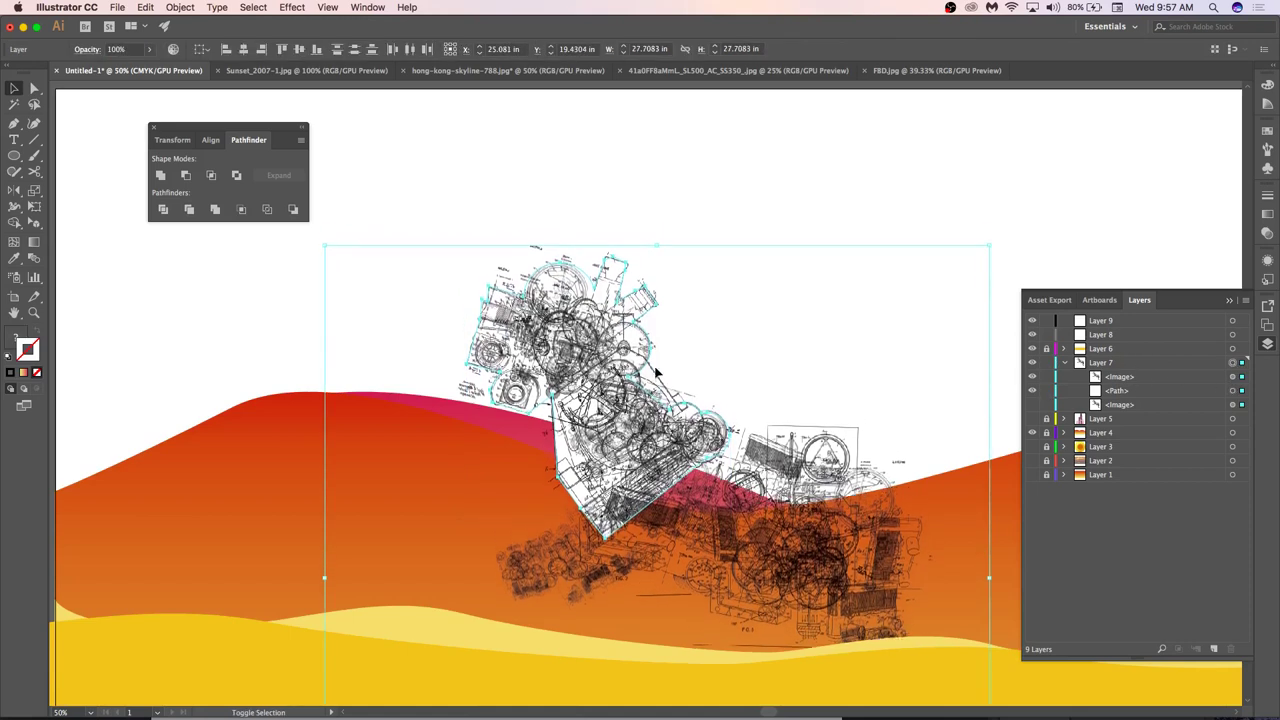
key("Down")
key("Down")
key("Down")
key("Down")
key("Down")
key("Down")
key("Down")
key("Down")
key("Down")
key("Down")
key("Down")
key("Down")
key("Down")
key("Down")
key("Down")
key("Down")
key("Down")
key("Down")
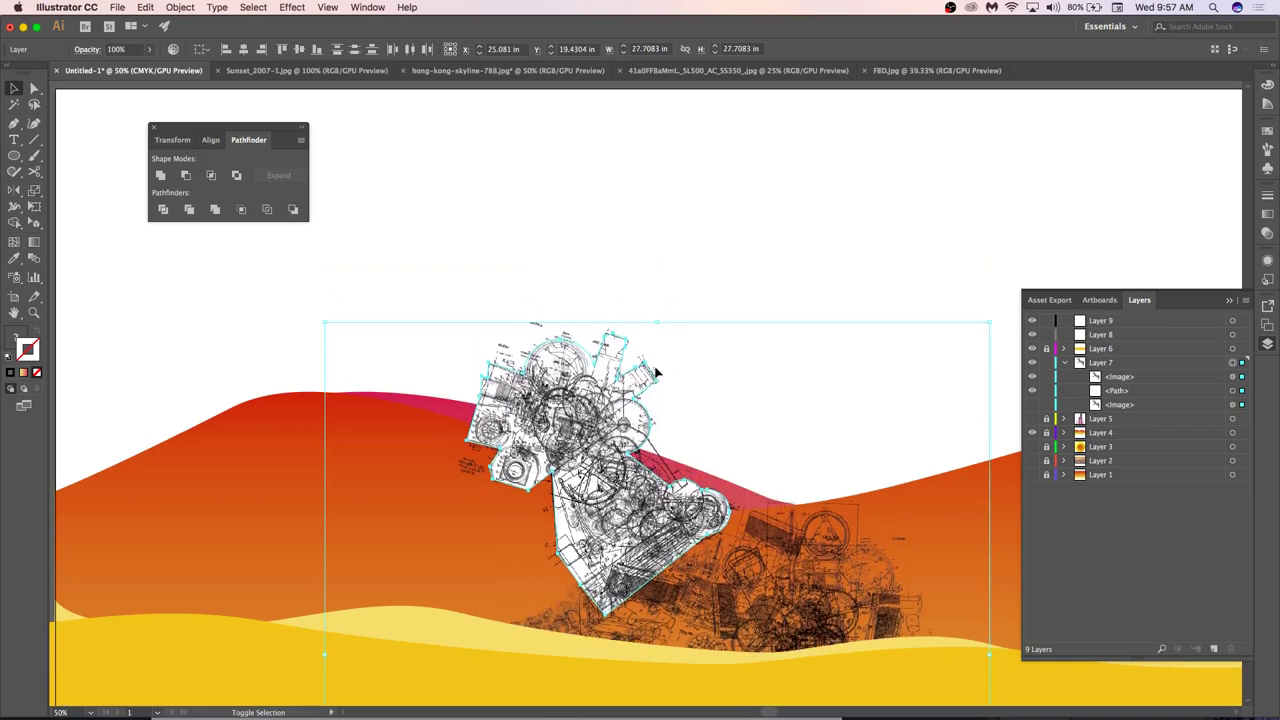
key("Down")
key("Down")
key("Down")
key("Down")
key("Down")
key("Down")
key("Down")
key("Down")
key("Down")
key("Down")
key("Down")
key("Down")
key("Down")
key("Down")
key("Down")
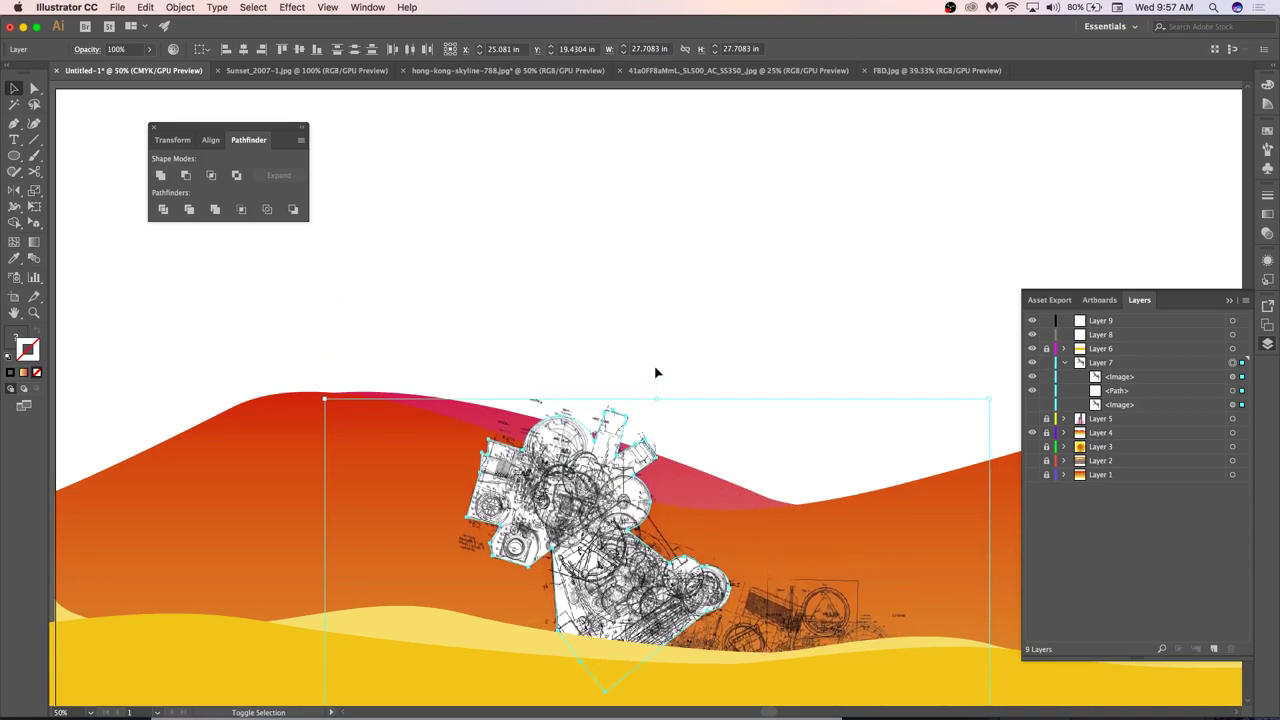
key("Right")
key("Right")
key("Right")
key("Right")
key("Right")
key("Right")
key("Up")
key("Up")
key("Up")
key("Up")
key("Up")
key("Up")
key("Up")
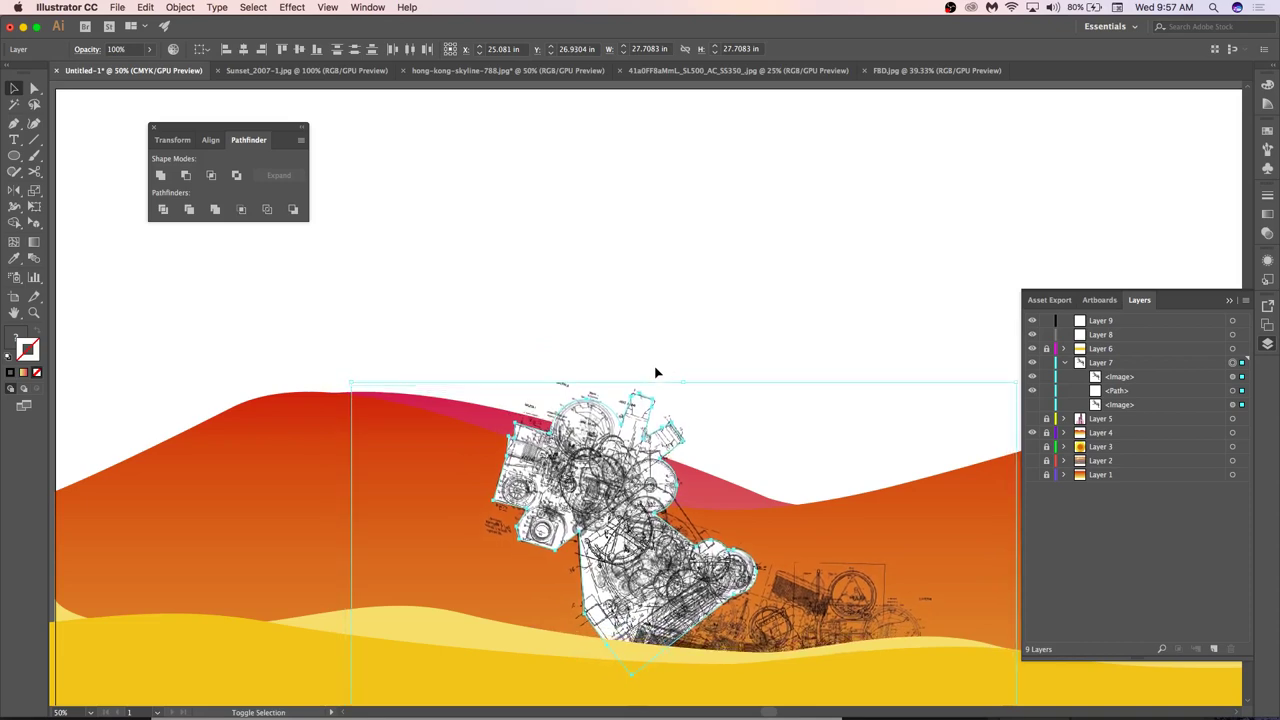
key("Right")
key("Right")
key("Right")
key("Right")
key("Right")
key("Right")
key("Right")
key("Right")
key("Right")
key("Right")
key("Right")
key("Right")
key("Right")
key("Up")
key("Up")
key("Up")
key("Up")
key("Up")
key("Up")
key("Up")
key("Up")
key("Up")
key("Up")
key("Up")
key("Up")
key("Up")
key("Up")
key("Up")
key("Up")
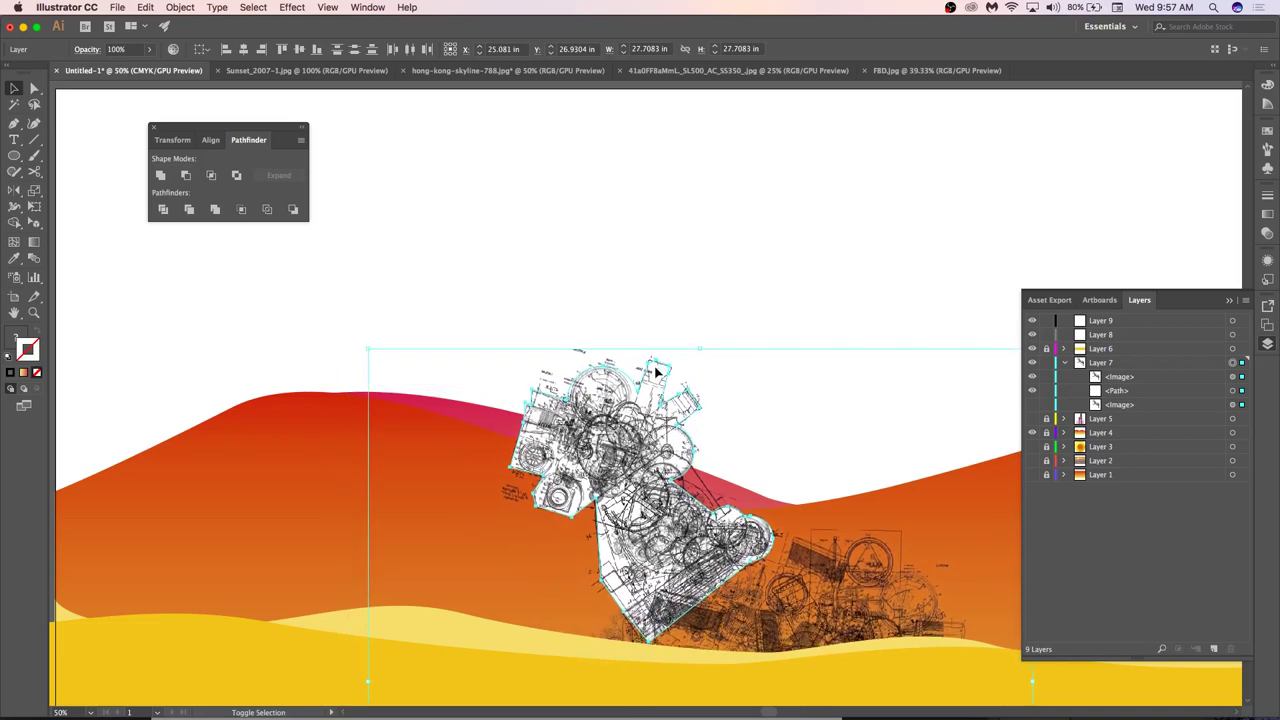
key("shift+Right")
key("shift+Up")
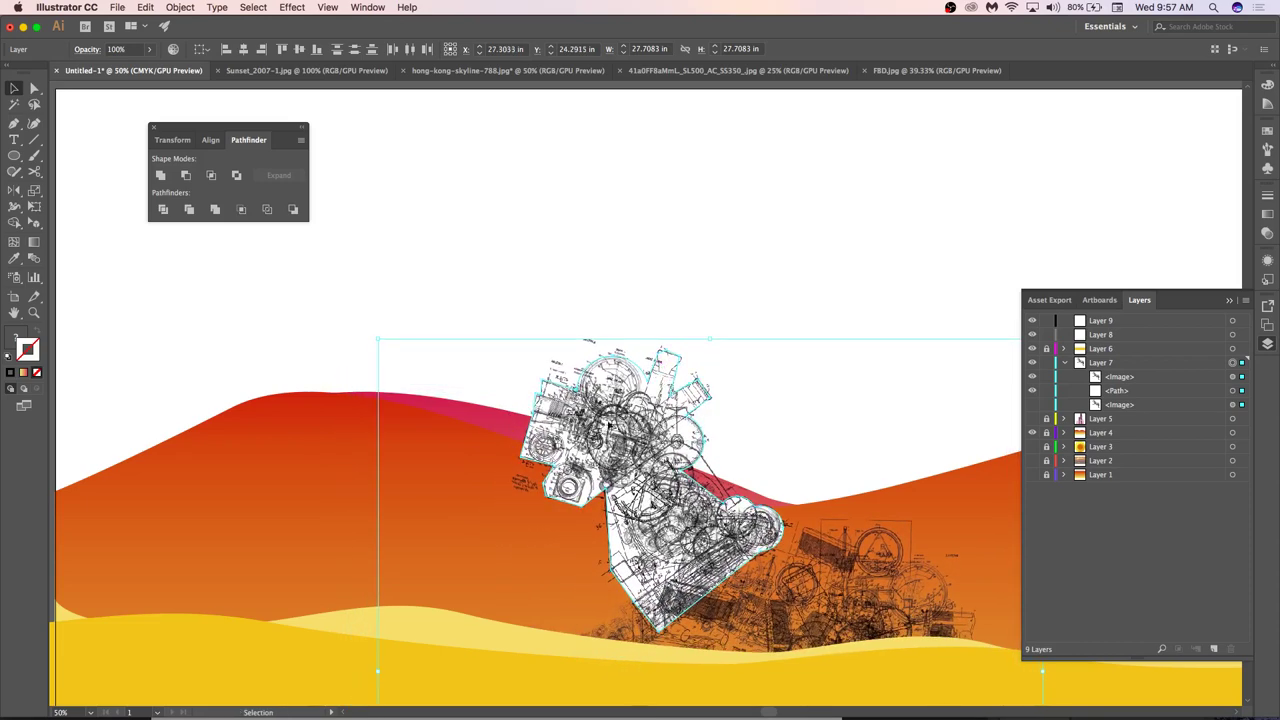
Show Layers 4 through 1 again to reveal the sky, sun and towers.
scroll(628, 495, "up", 5)
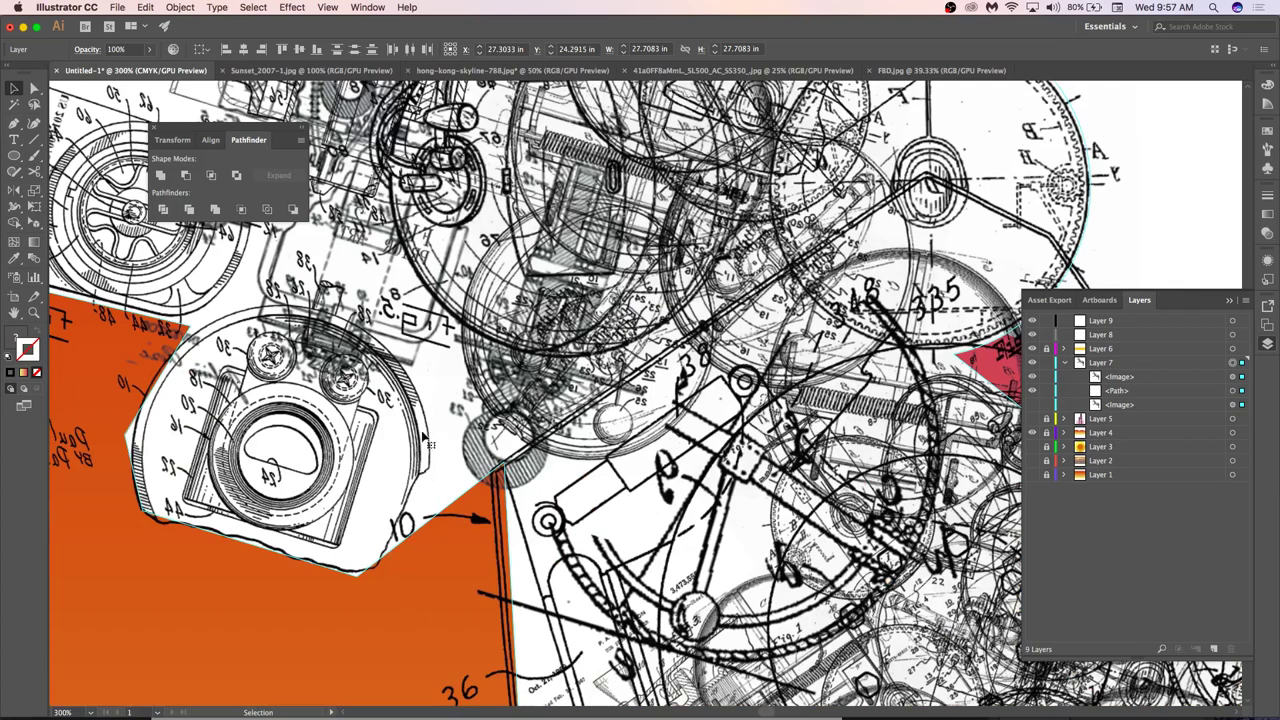
scroll(484, 474, "down", 5)
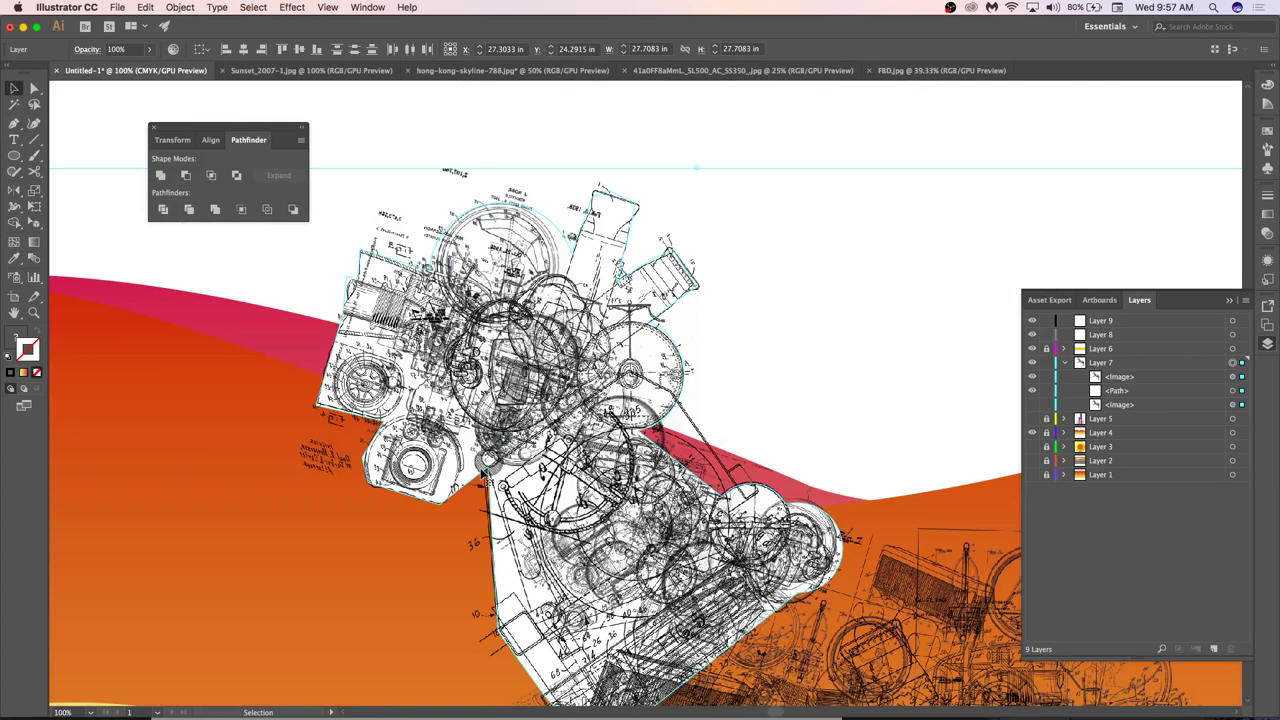
scroll(484, 474, "down", 1)
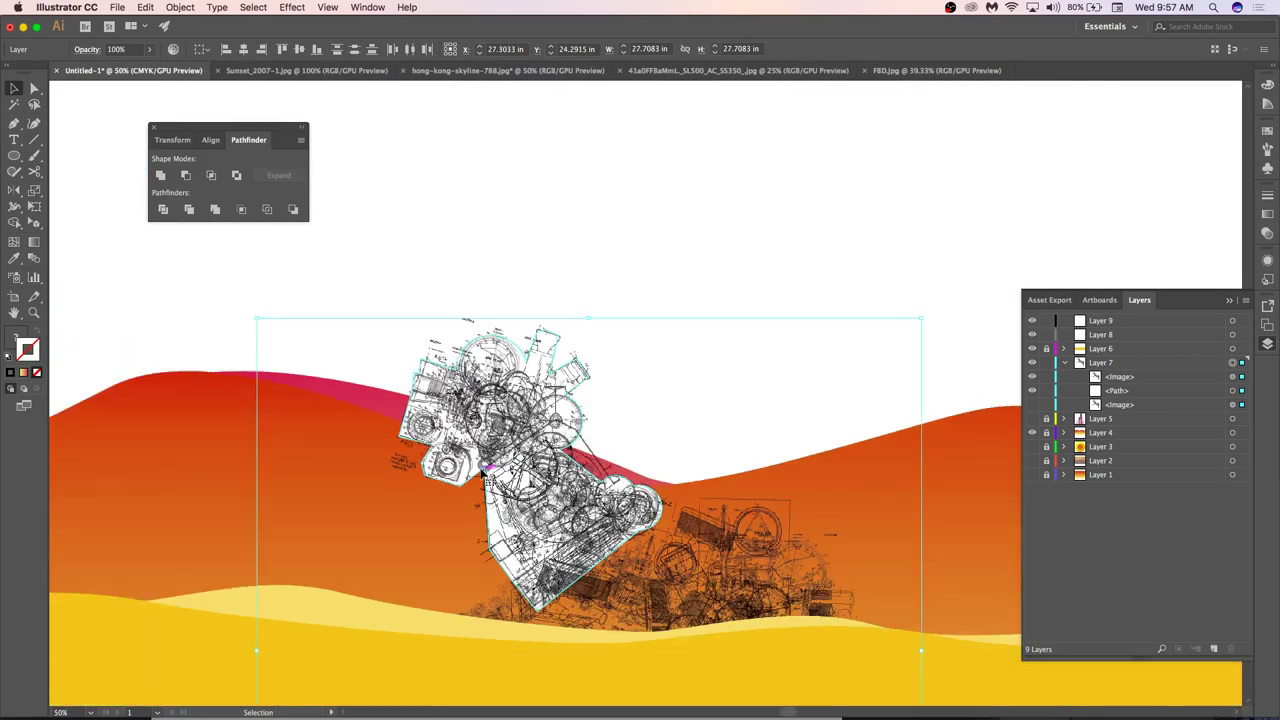
scroll(570, 486, "down", 3)
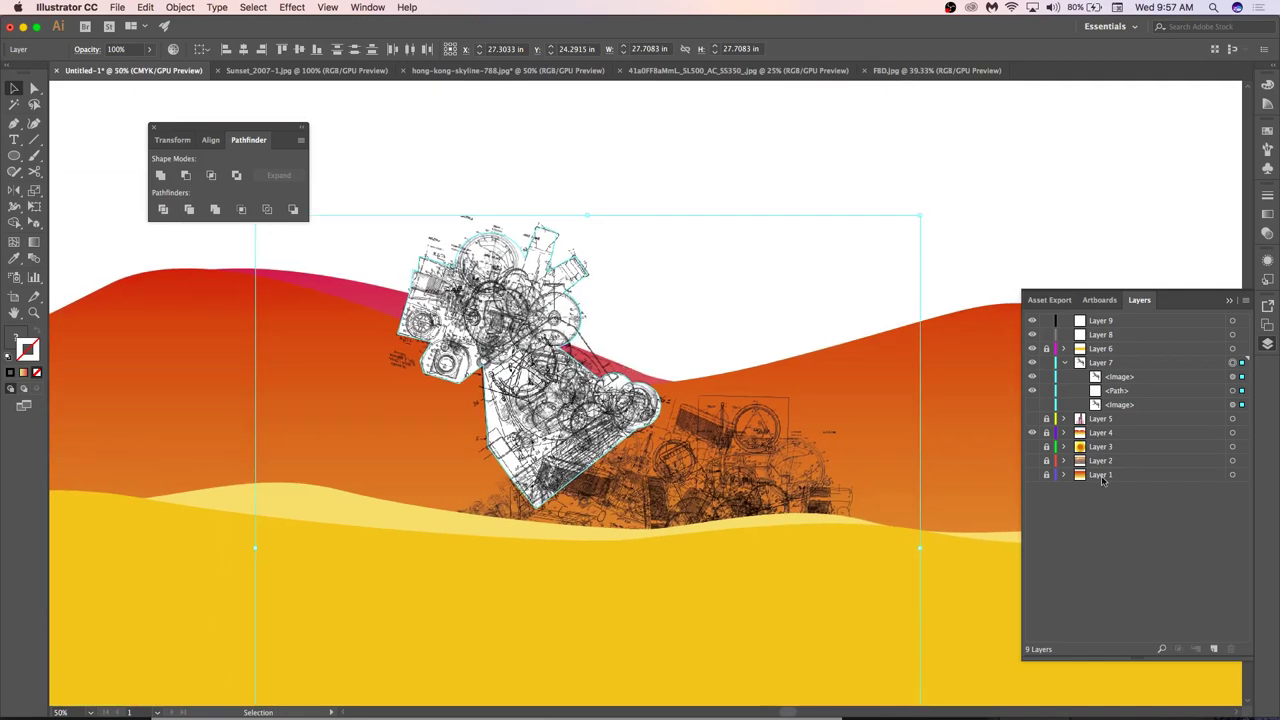
left_click_drag(1032, 425, 1030, 508)
scroll(686, 306, "up", 2)
scroll(563, 384, "down", 4)
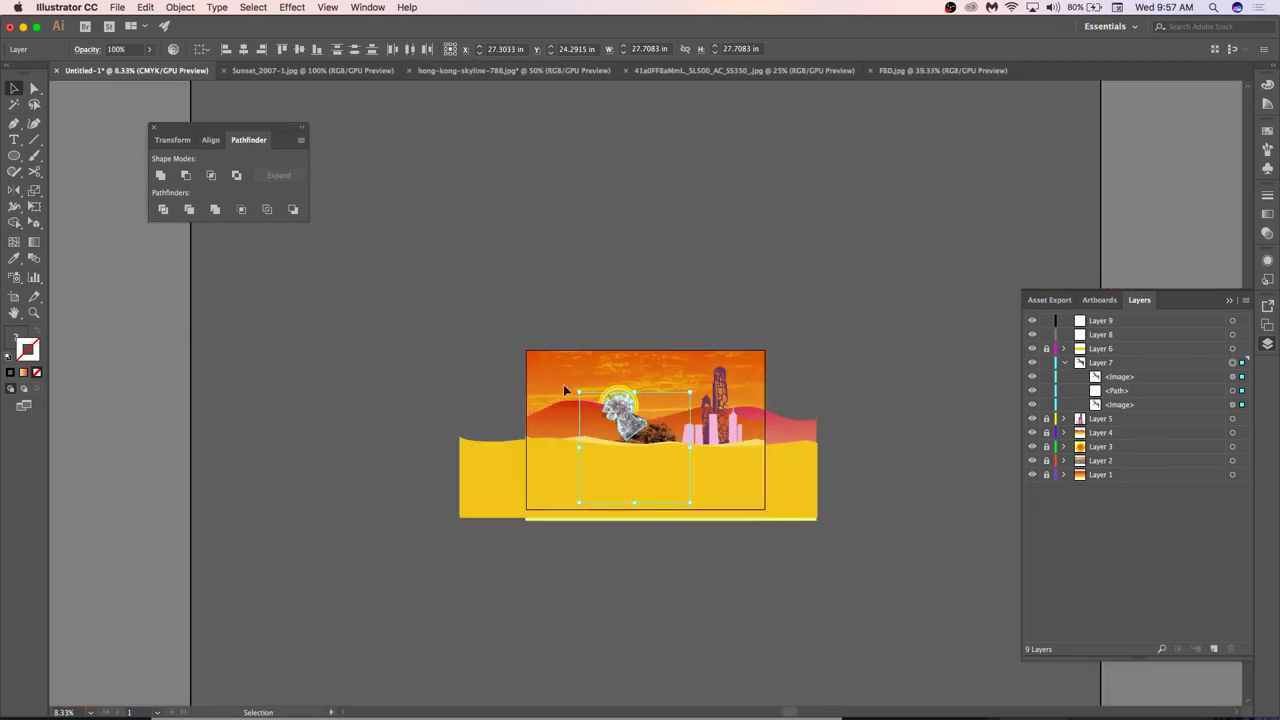
left_click(872, 289)
scroll(654, 471, "up", 2)
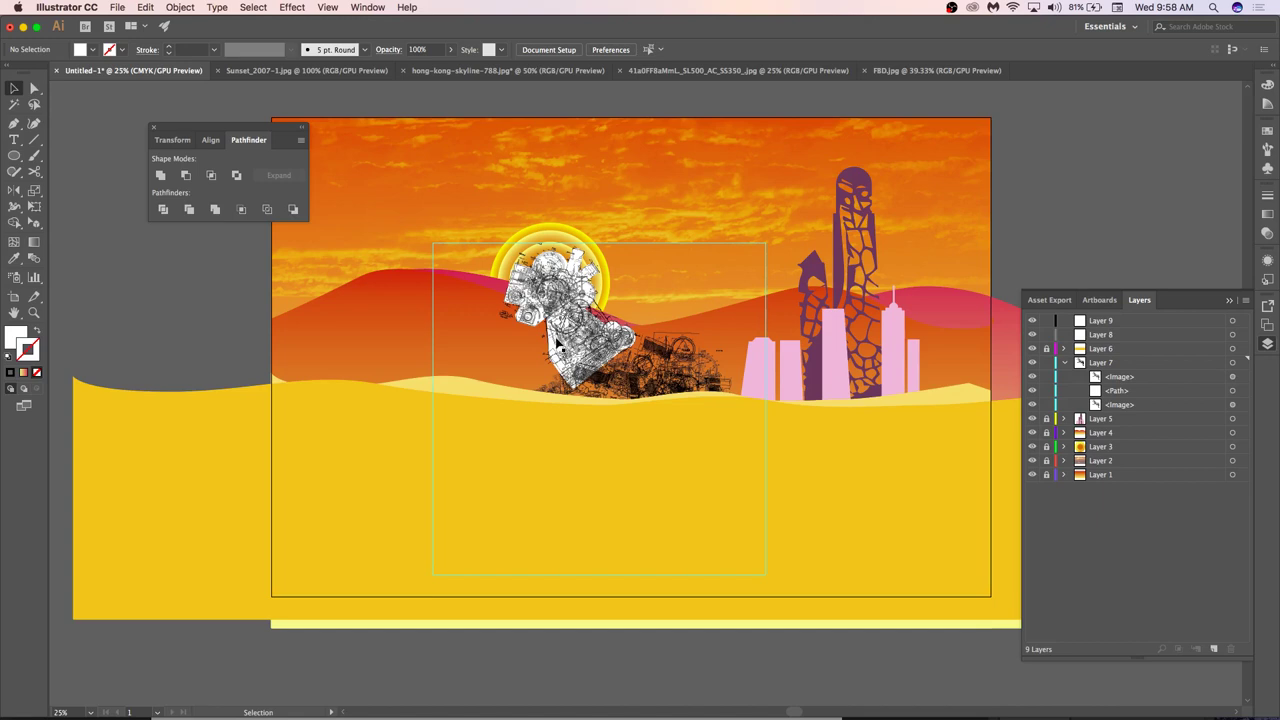
Select FBD.jpg, hide Layer 7's white-filled <Path> sublayer, and deselect.
left_click(558, 343)
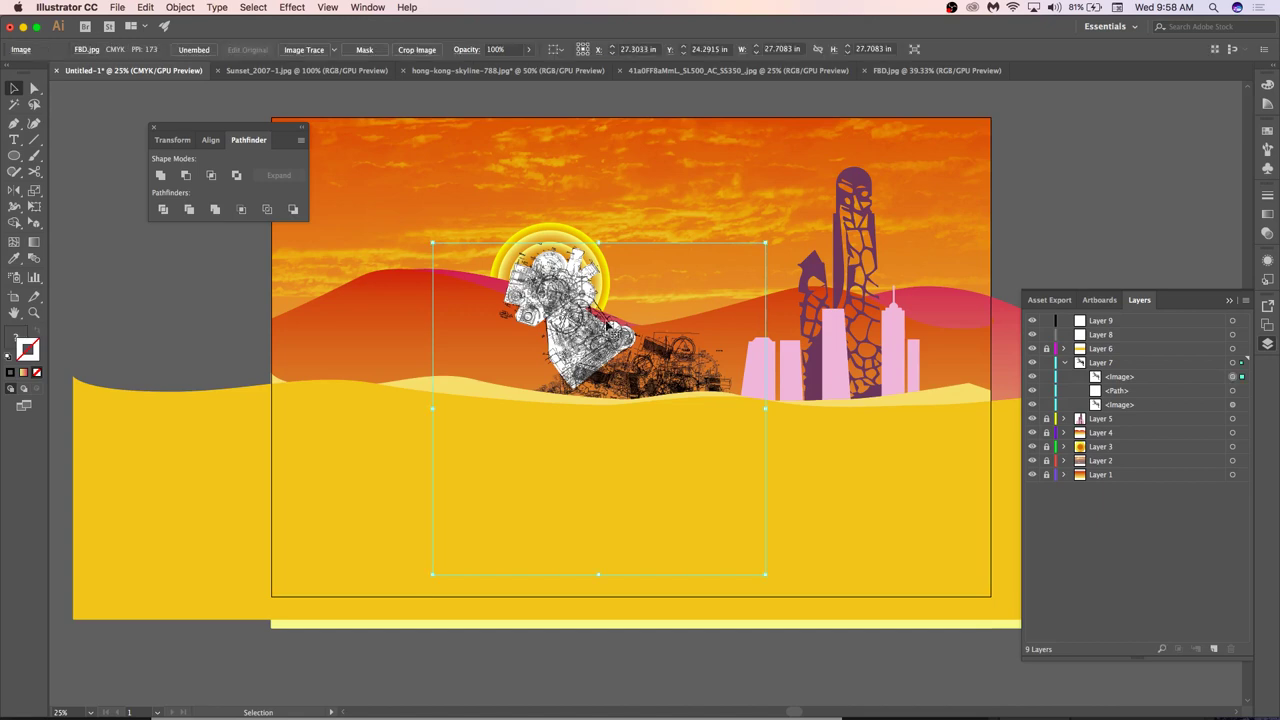
left_click(1033, 390)
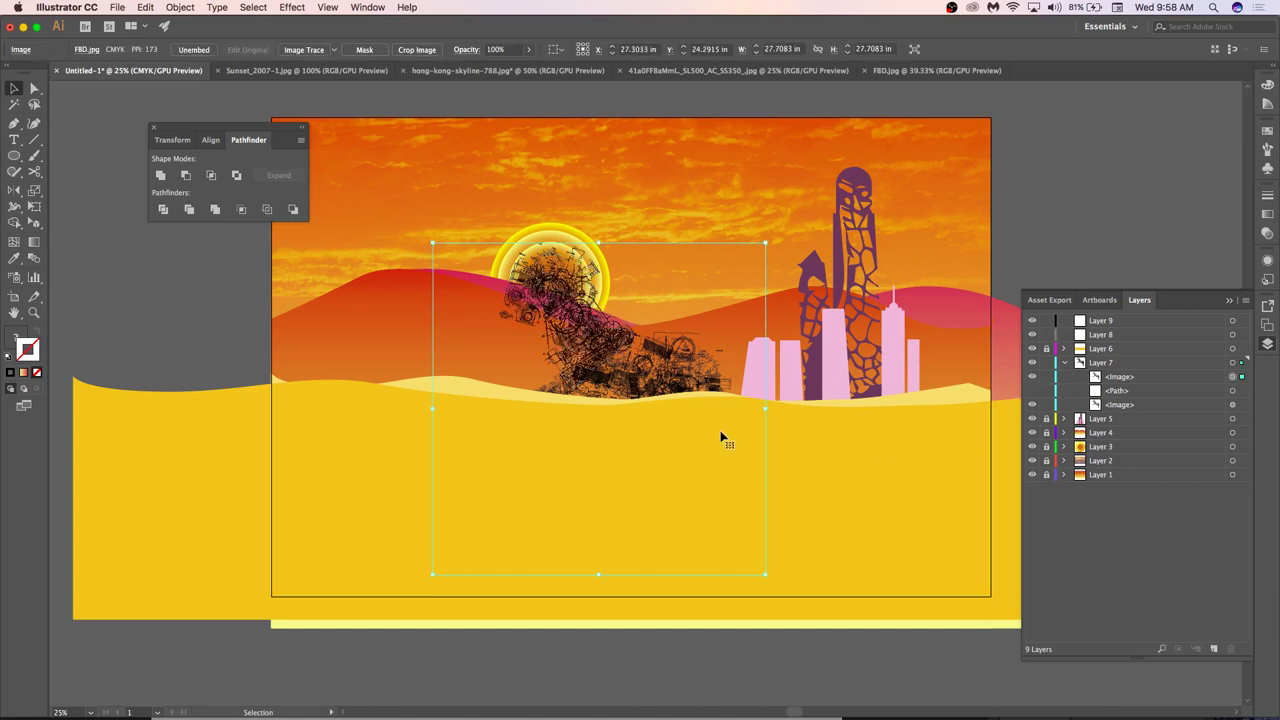
left_click(1092, 188)
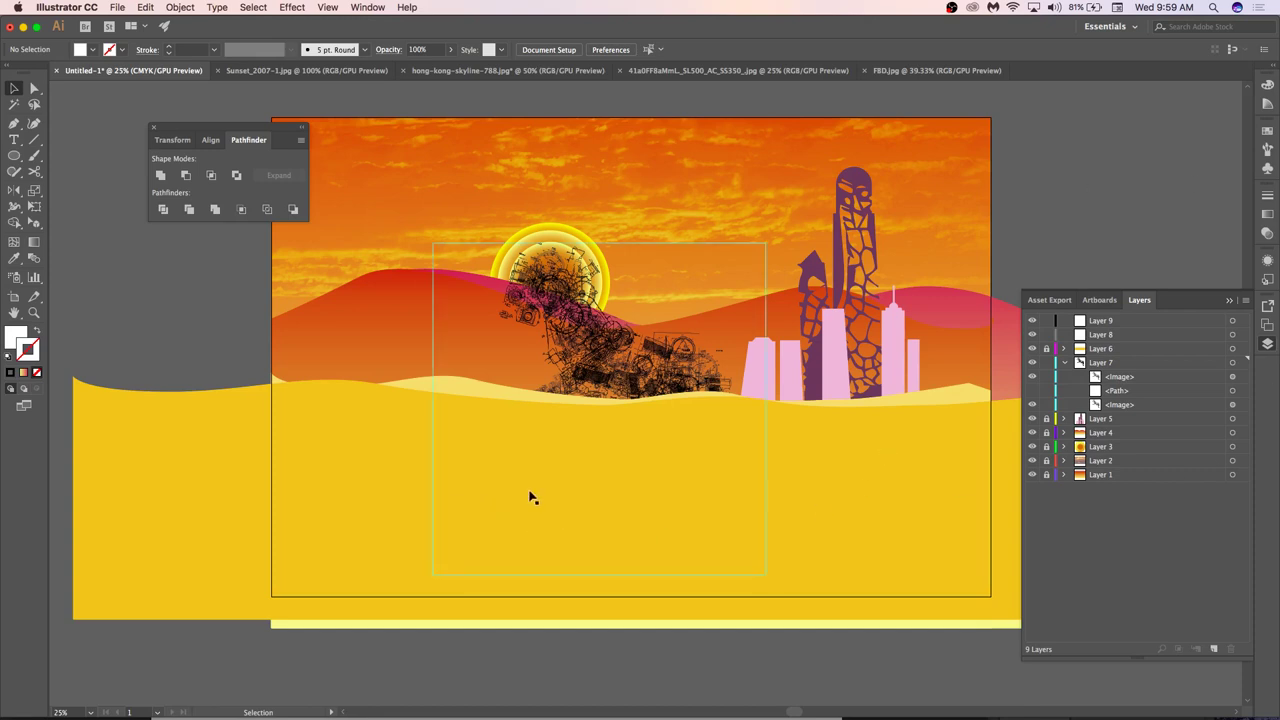
scroll(568, 497, "down", 2)
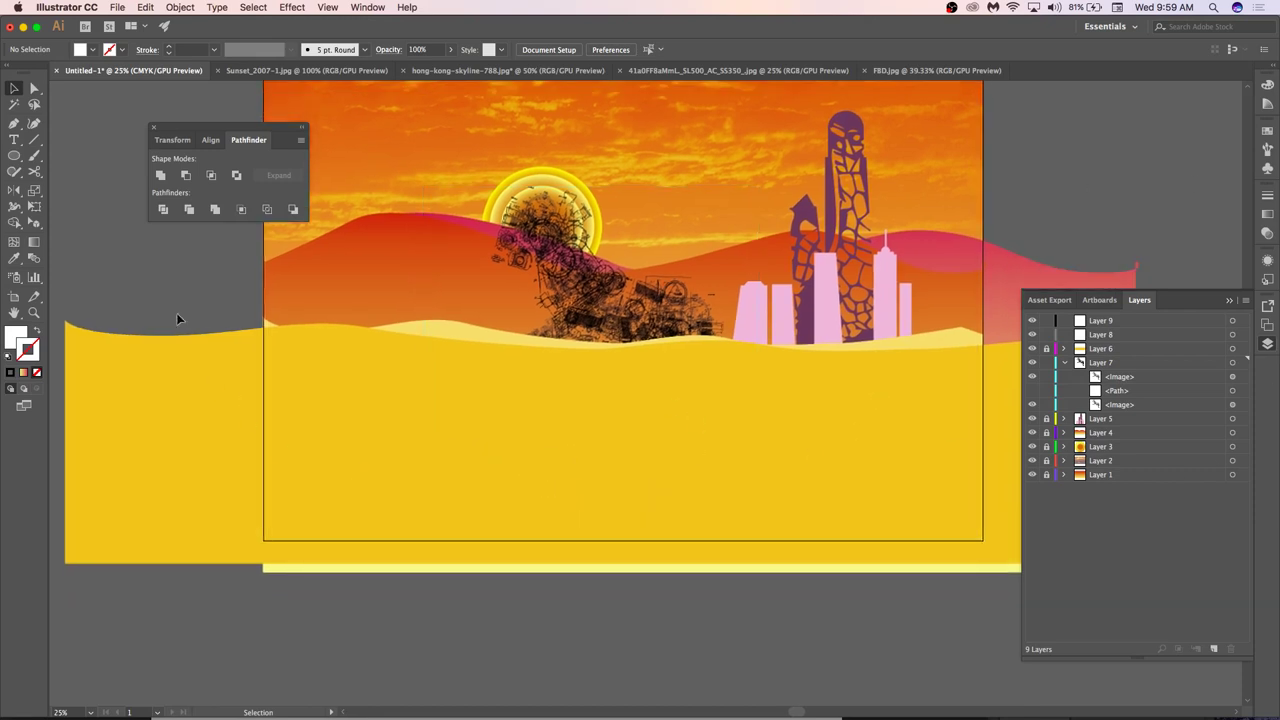
Collapse Layers 6 and 7, target Layer 8, and switch to the Pen tool.
left_click(1064, 349)
left_click(1064, 349)
left_click(1064, 362)
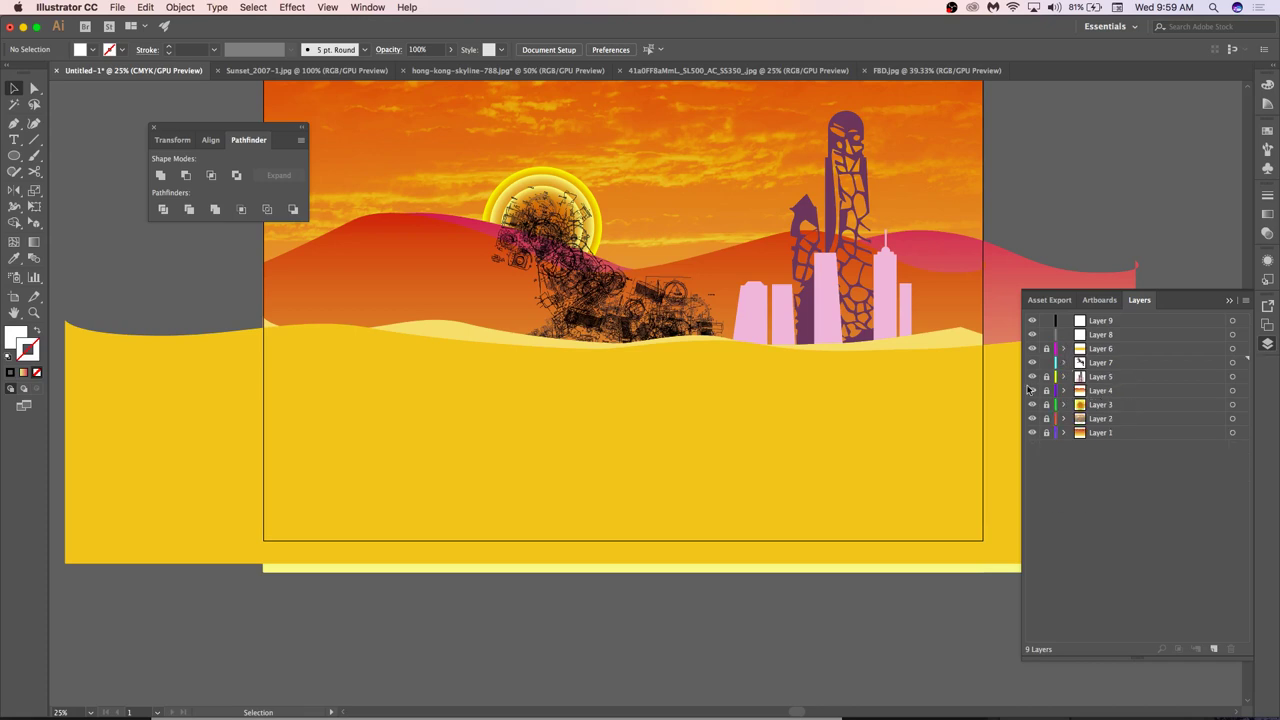
left_click(1166, 336)
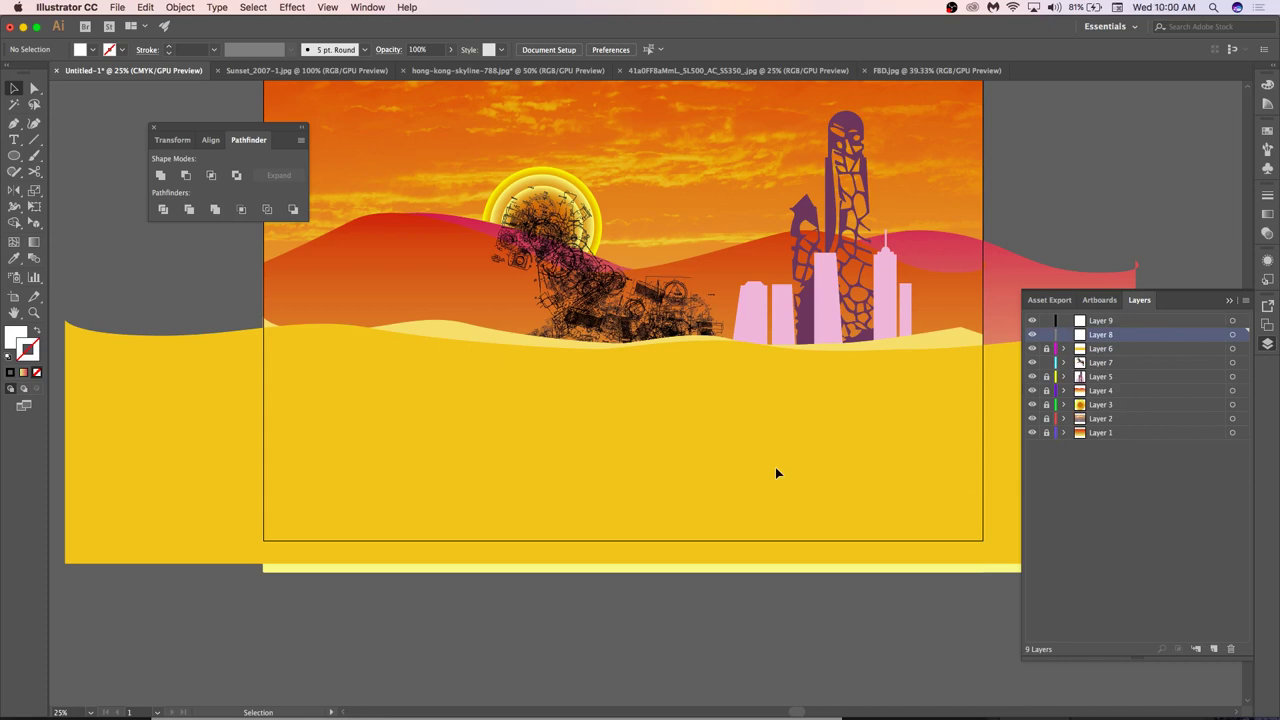
scroll(907, 427, "up", 3)
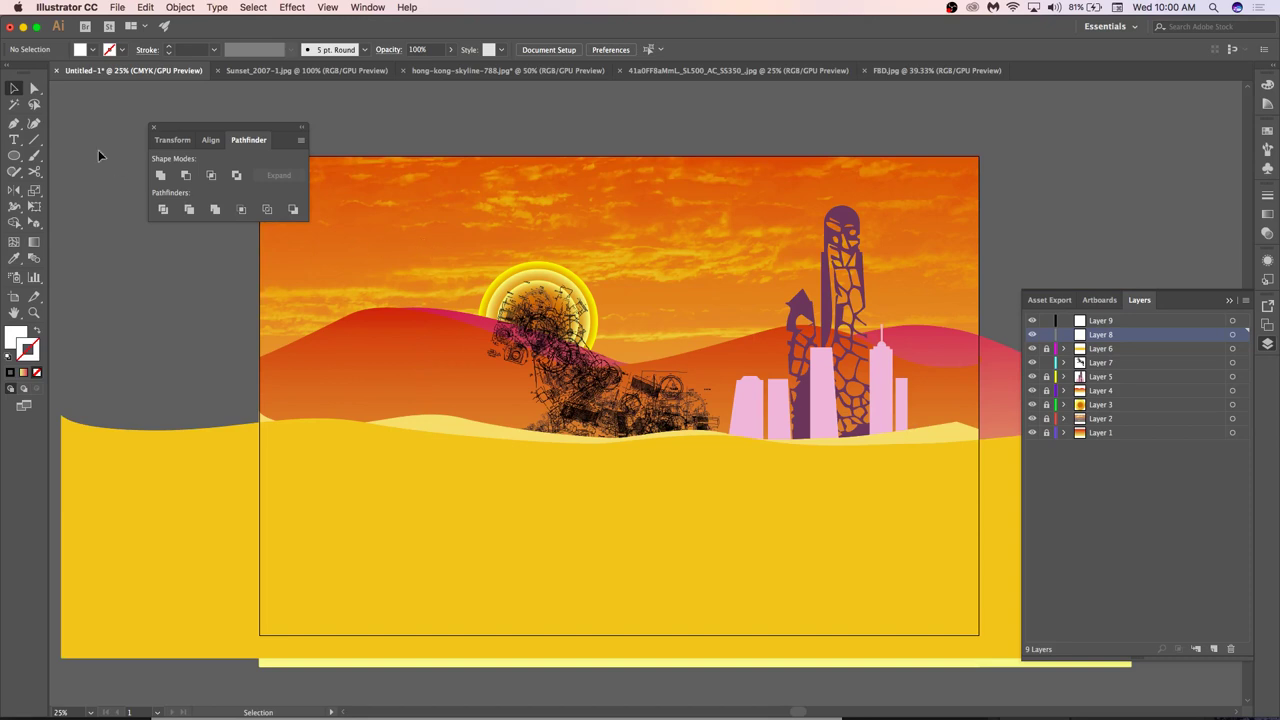
key("p")
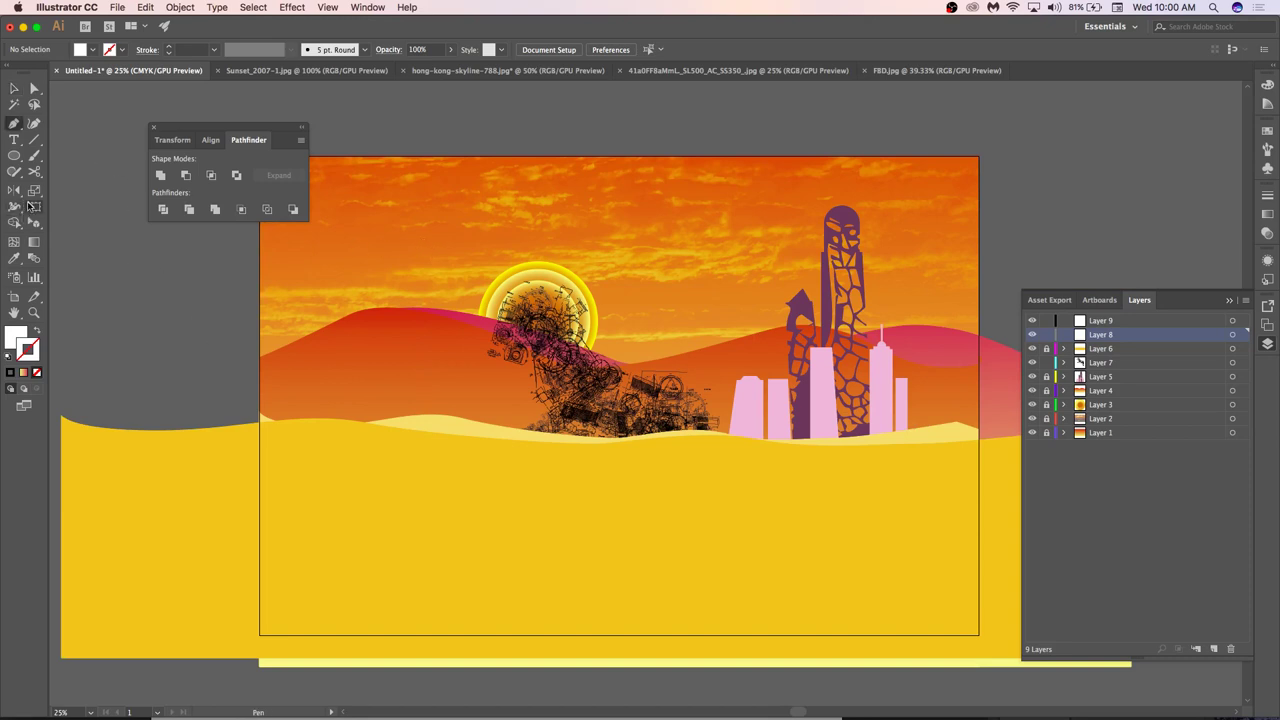
scroll(238, 512, "down", 2)
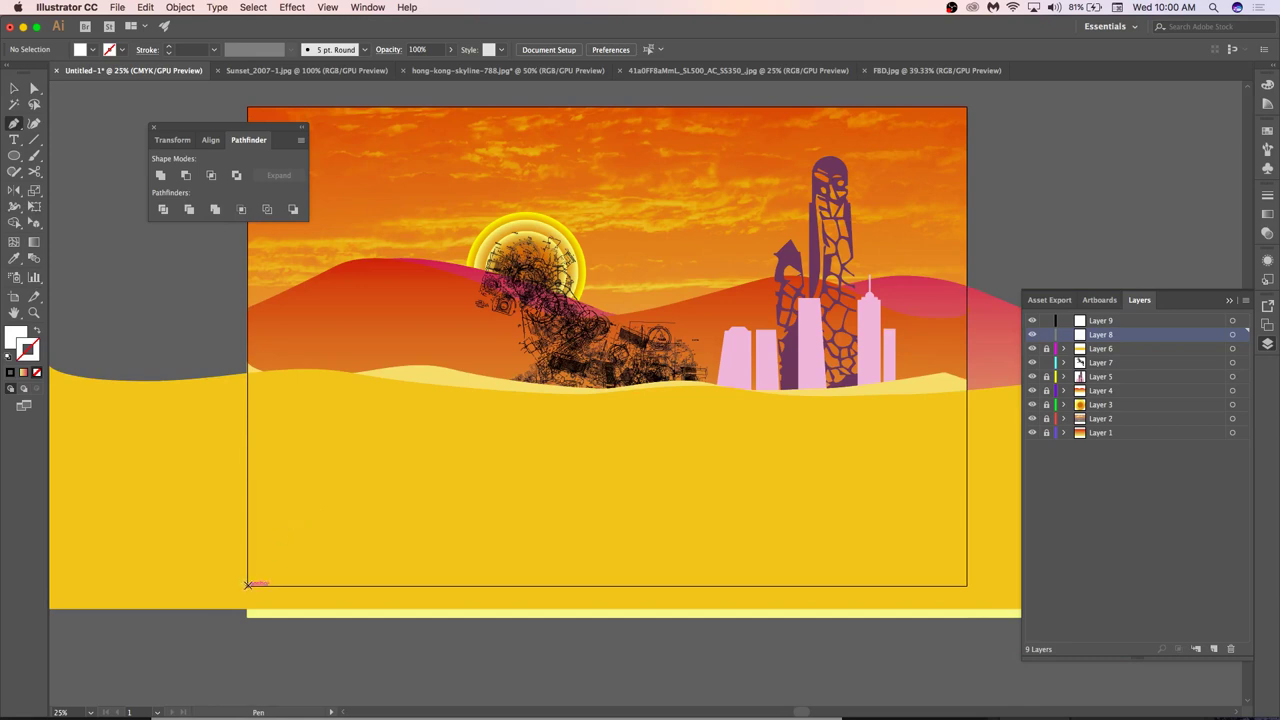
Pen-draw a wavy dune shape spanning the artboard from the lower-left to the lower-right corner.
left_click(243, 608)
left_click(248, 447)
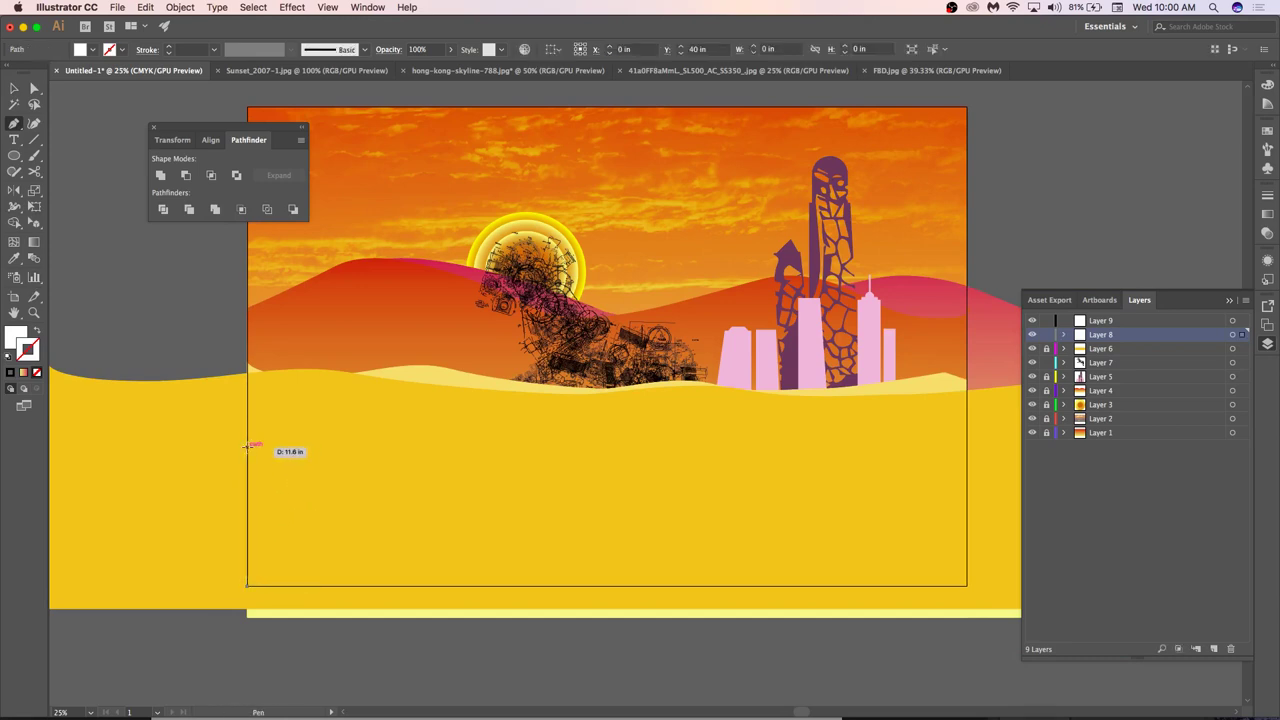
left_click(350, 453)
left_click(443, 436)
key("ctrl+z")
key("ctrl+z")
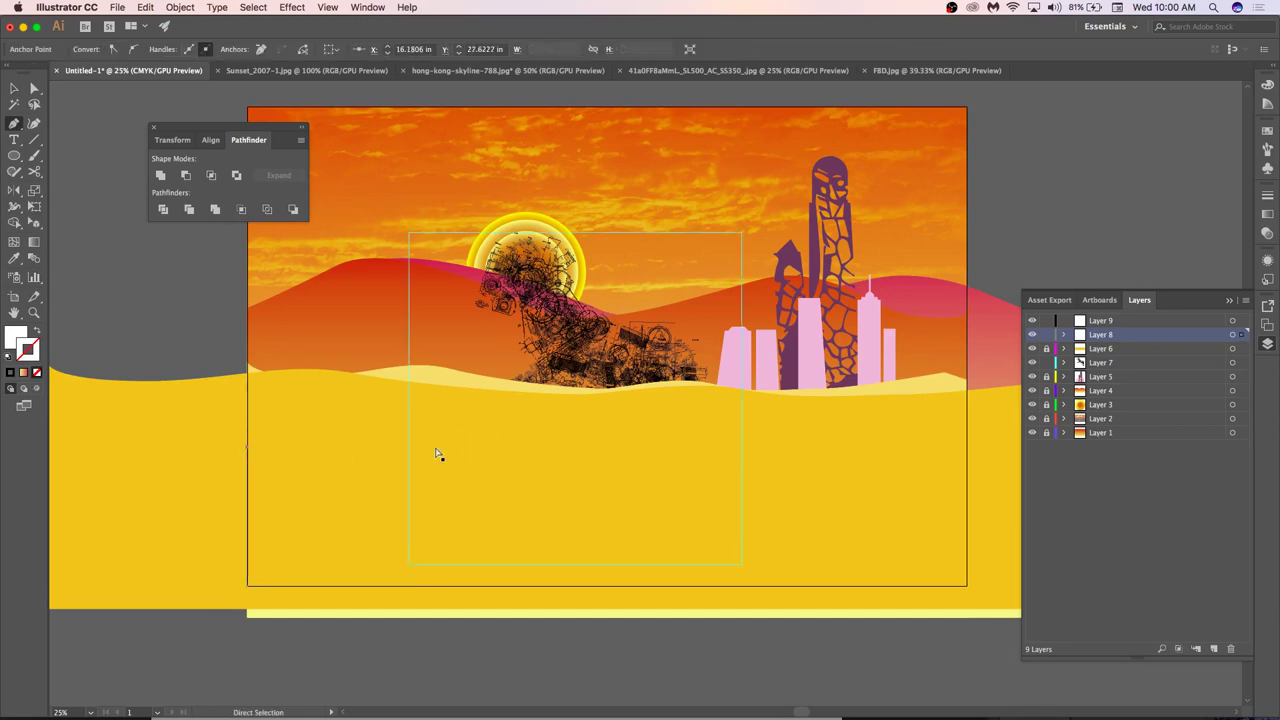
left_click_drag(360, 457, 395, 459)
left_click_drag(483, 432, 547, 436)
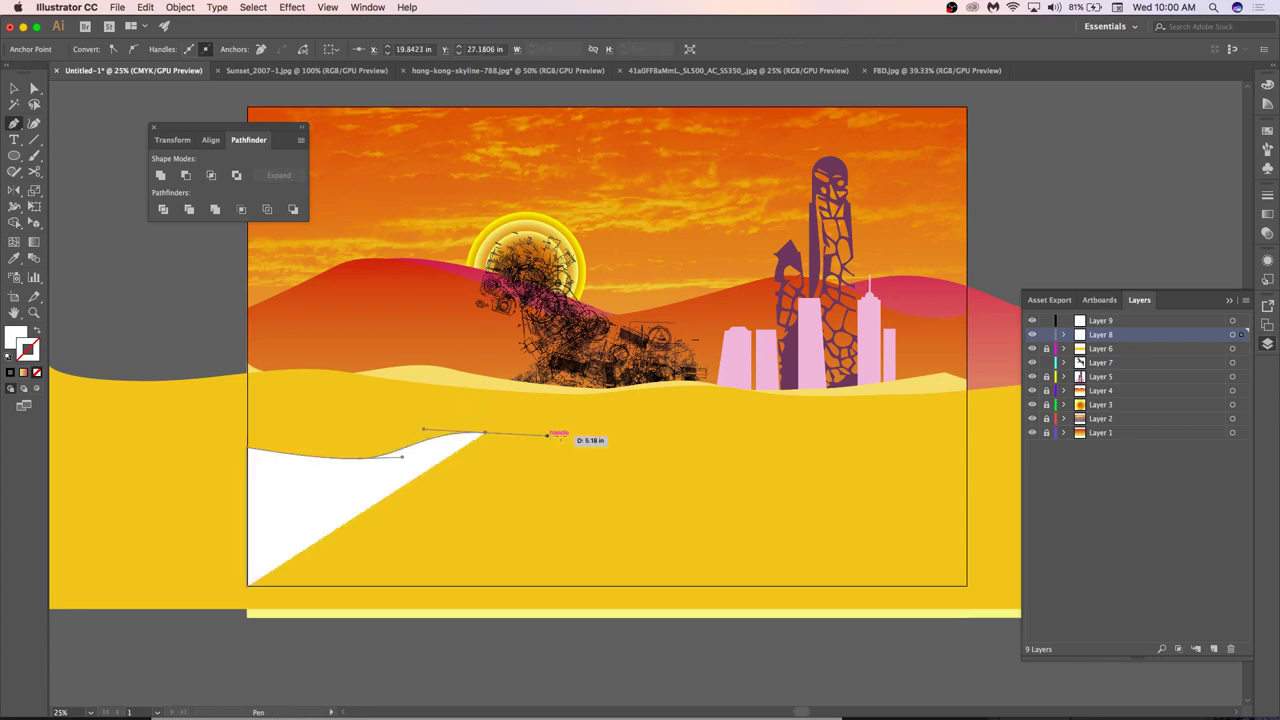
left_click_drag(658, 477, 937, 472)
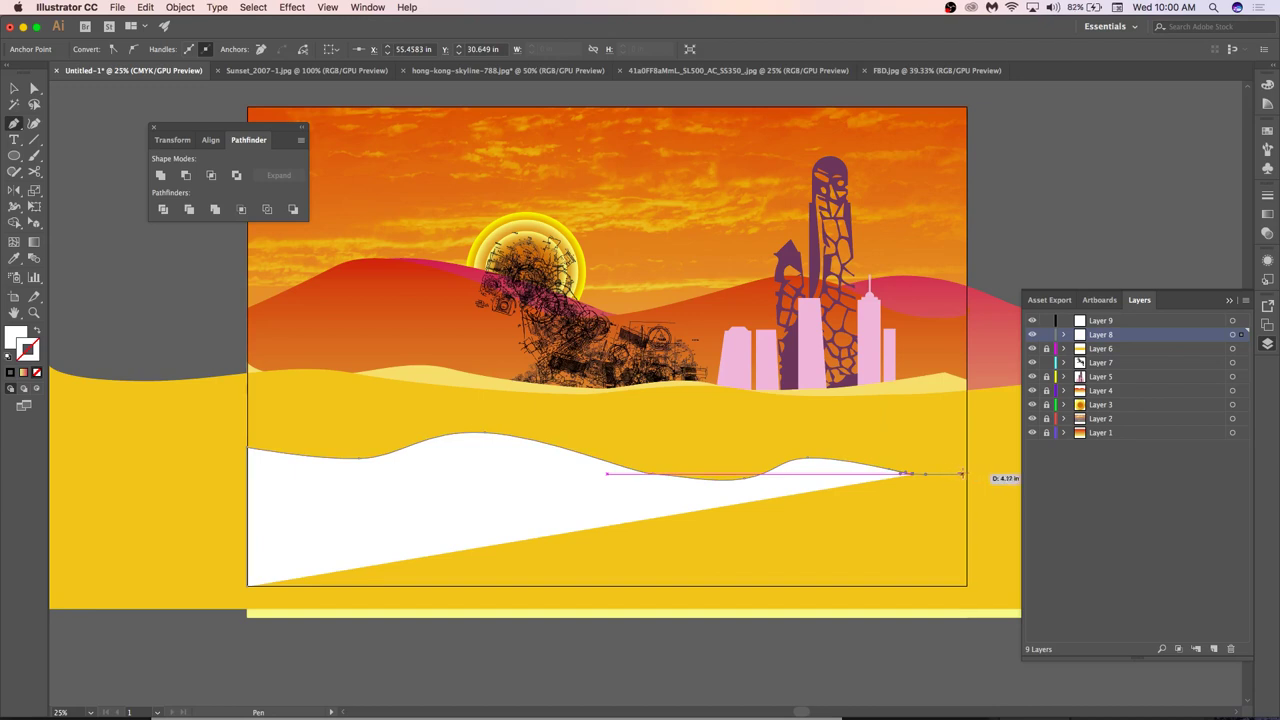
left_click(966, 474)
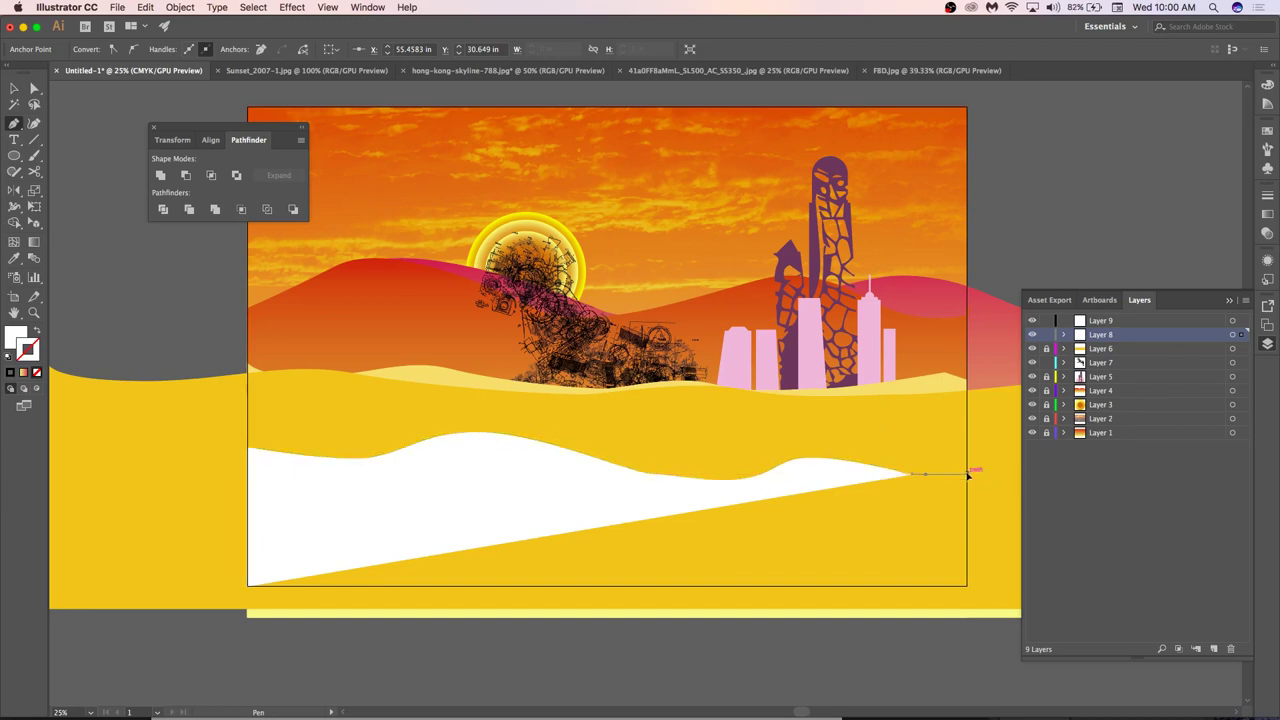
left_click(966, 586)
Eyedrop the pale yellow dune ridge colour into the wave, then deselect.
key("v")
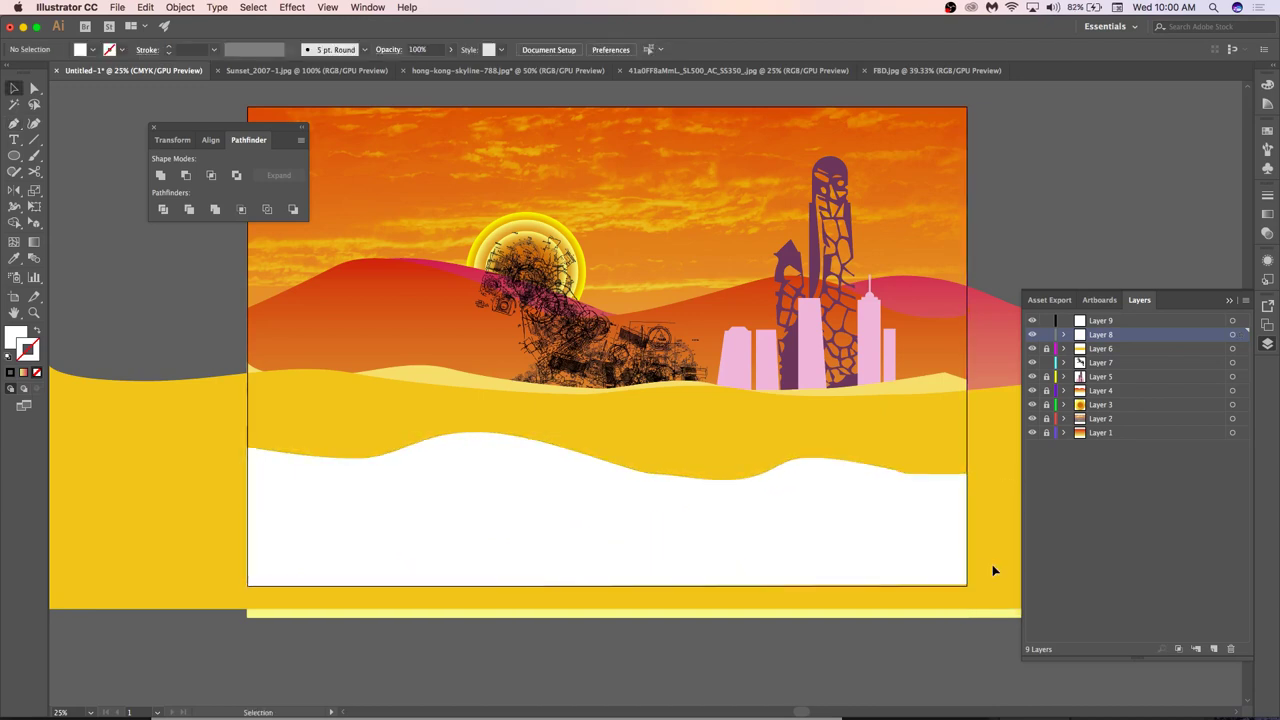
left_click(844, 495)
key("i")
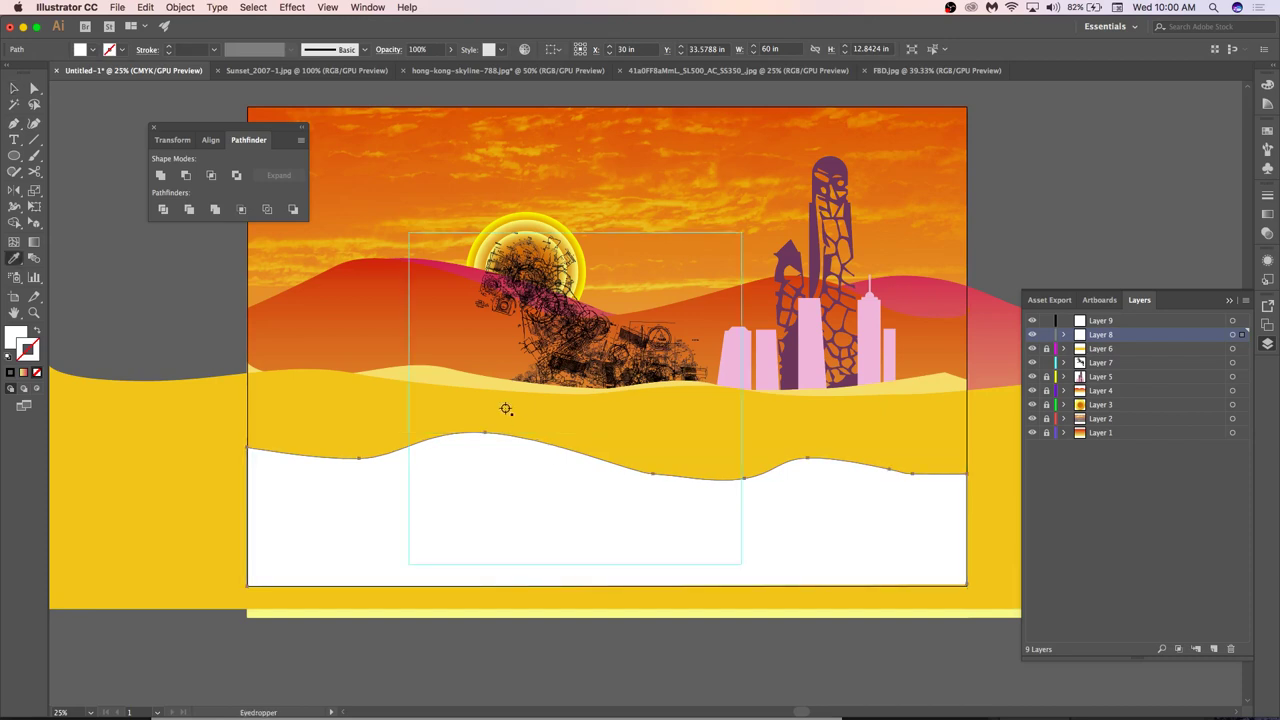
left_click(475, 380)
key("v")
left_click(1009, 478)
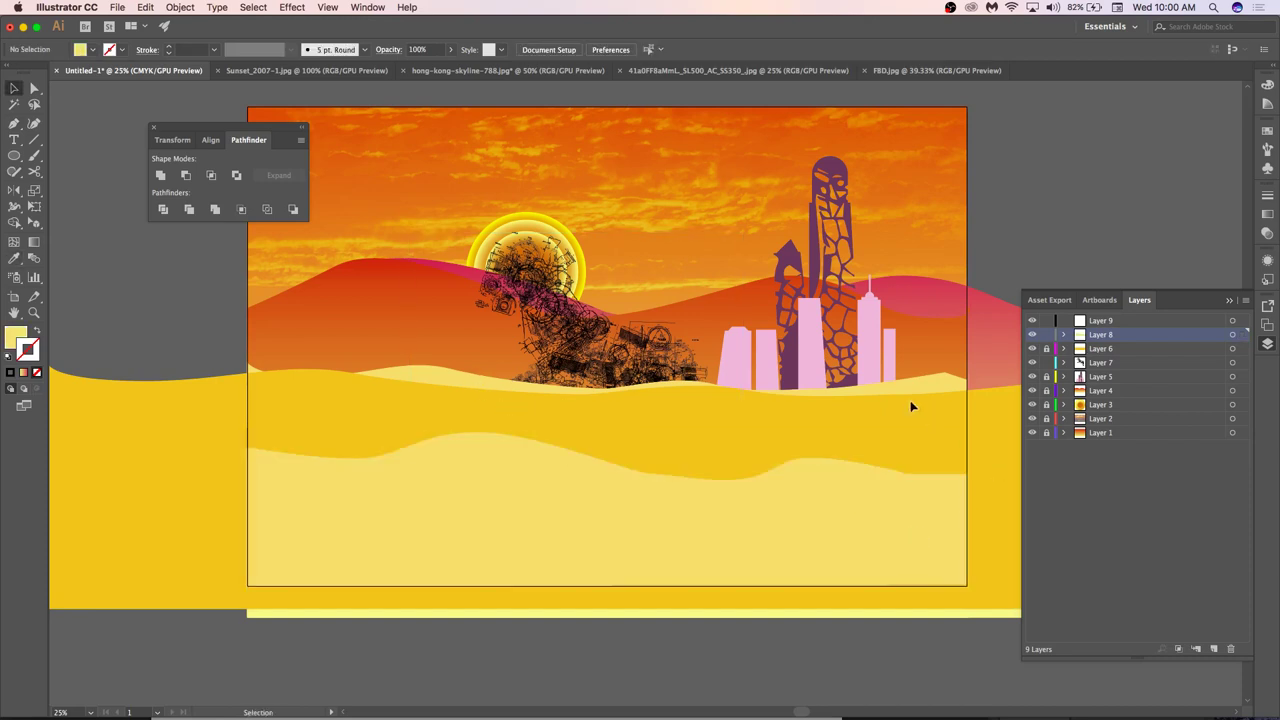
scroll(907, 385, "right", 2)
scroll(907, 385, "down", 3)
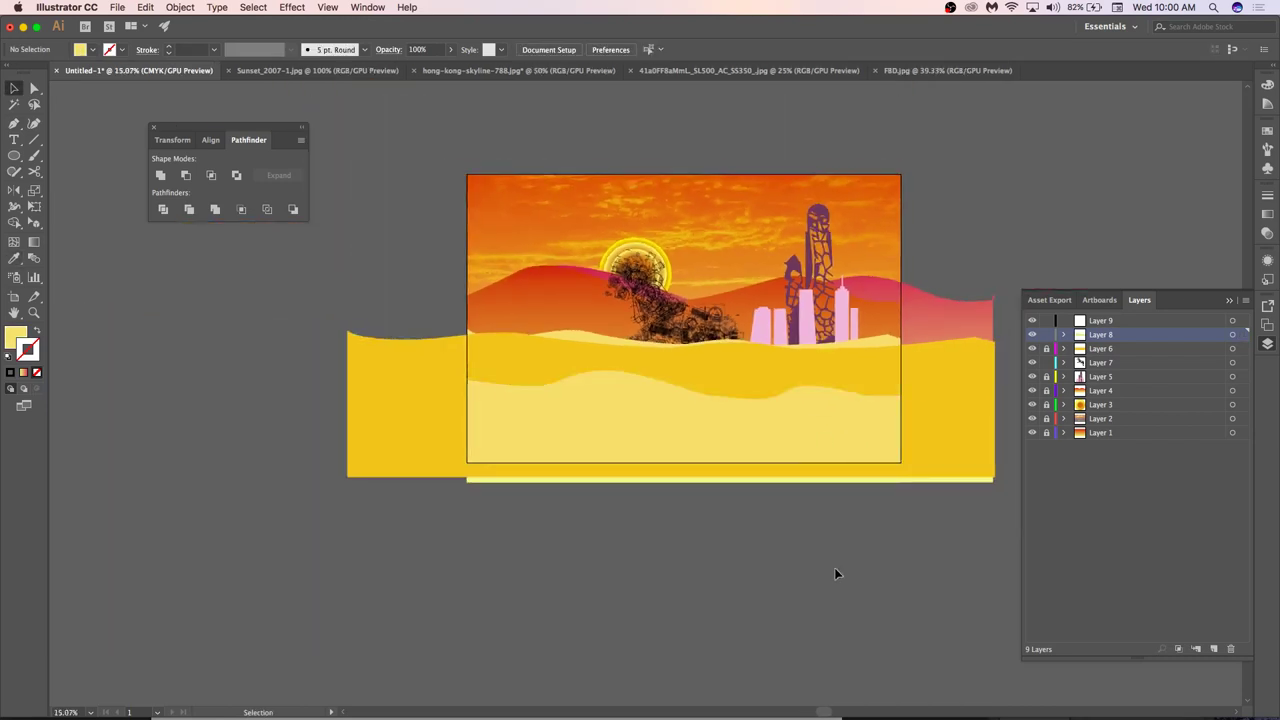
Drag the pale dune's left corner point downward and dismiss the Scissors warning.
left_click(502, 427)
scroll(500, 425, "up", 3)
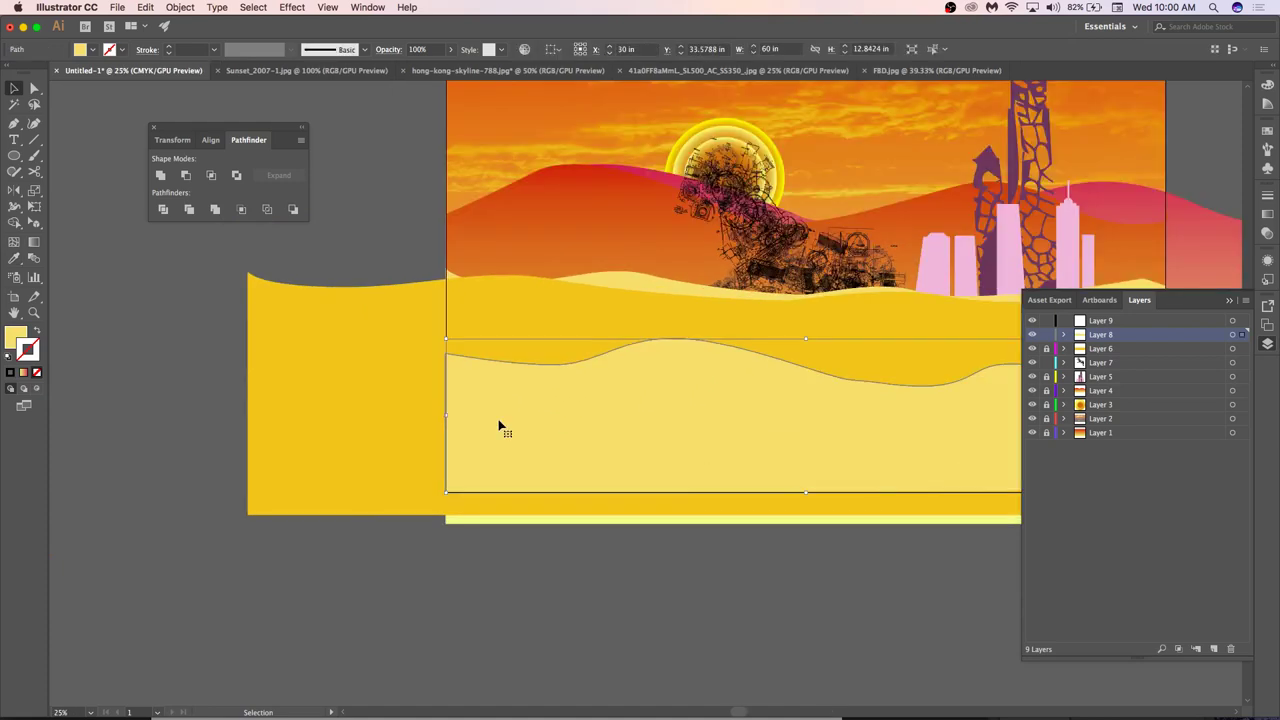
key("shift+c")
left_click_drag(449, 360, 447, 407)
key("c")
left_click(533, 575)
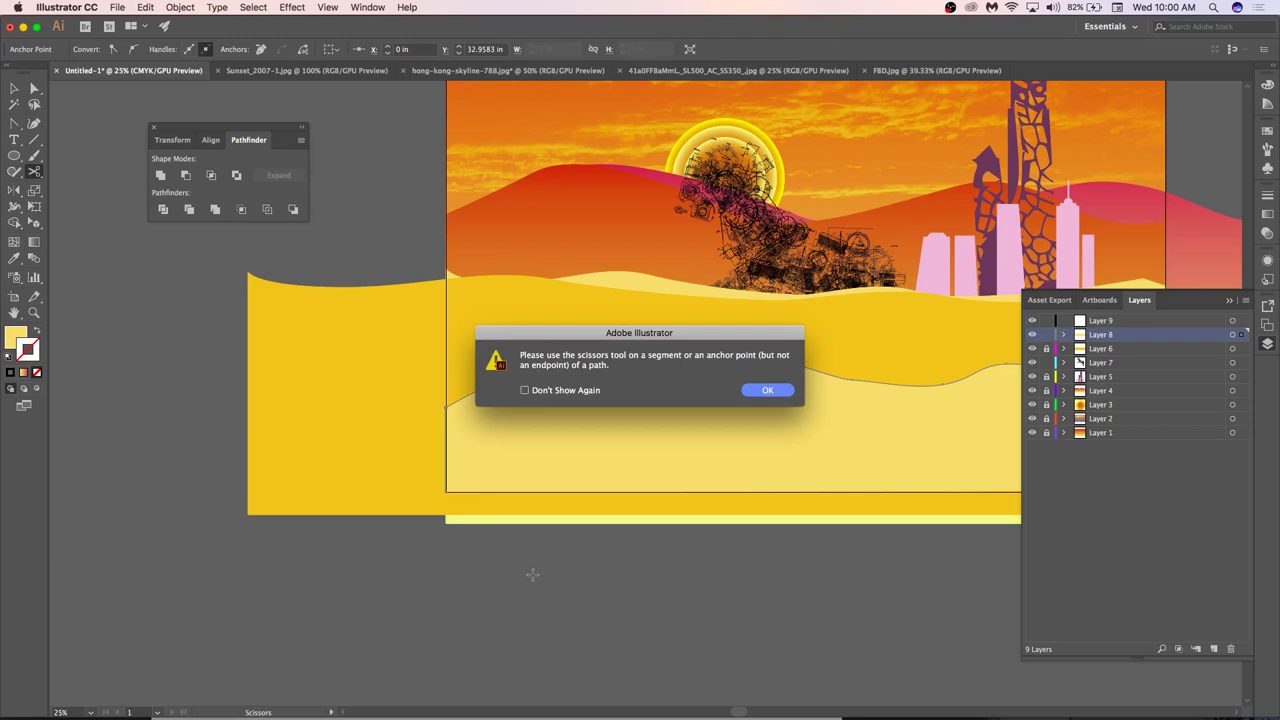
key("Return")
key("v")
left_click(532, 573)
Alt-drag a copy of the pale dune about 6 inches to the left.
scroll(532, 573, "down", 2)
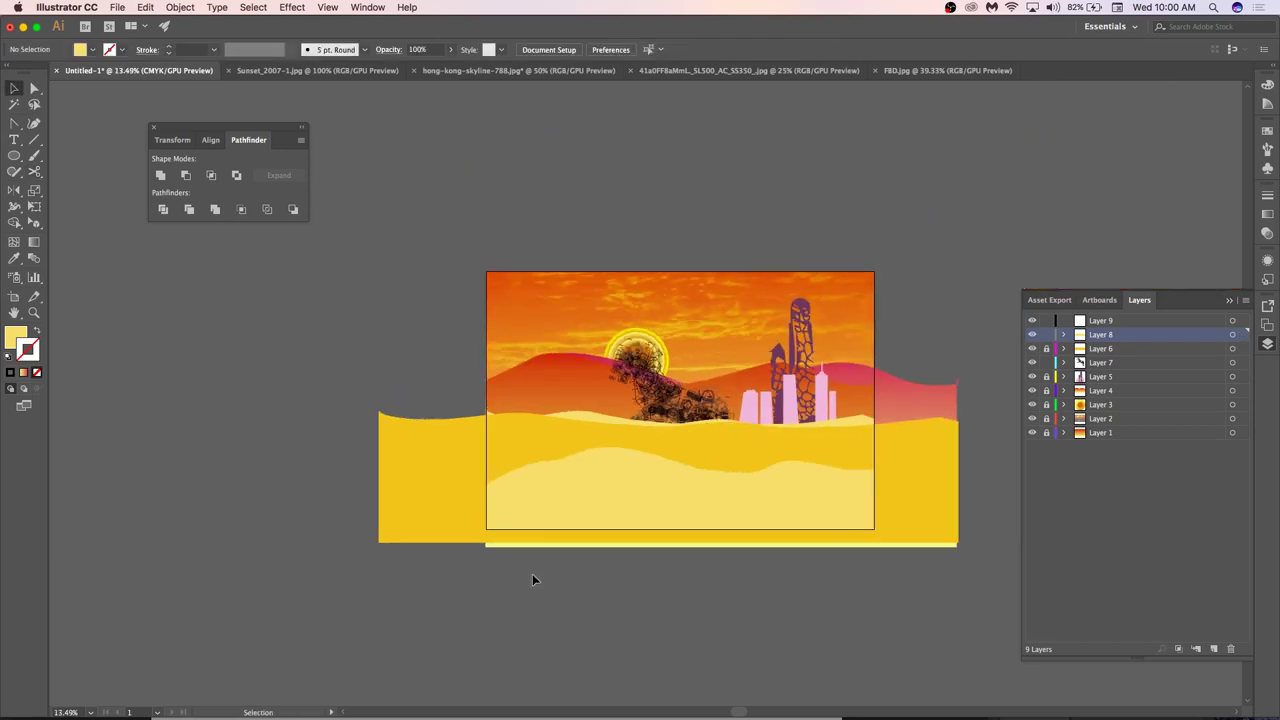
scroll(743, 514, "up", 2)
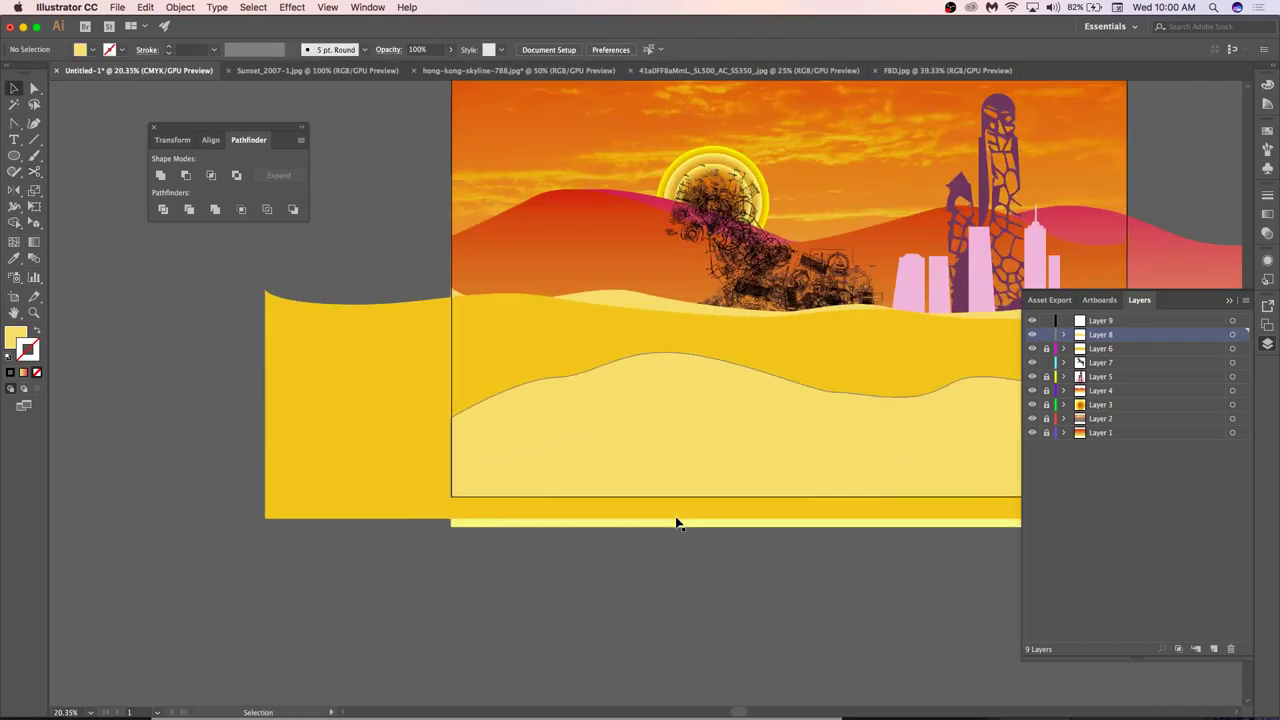
scroll(679, 401, "right", 5)
left_click(589, 443)
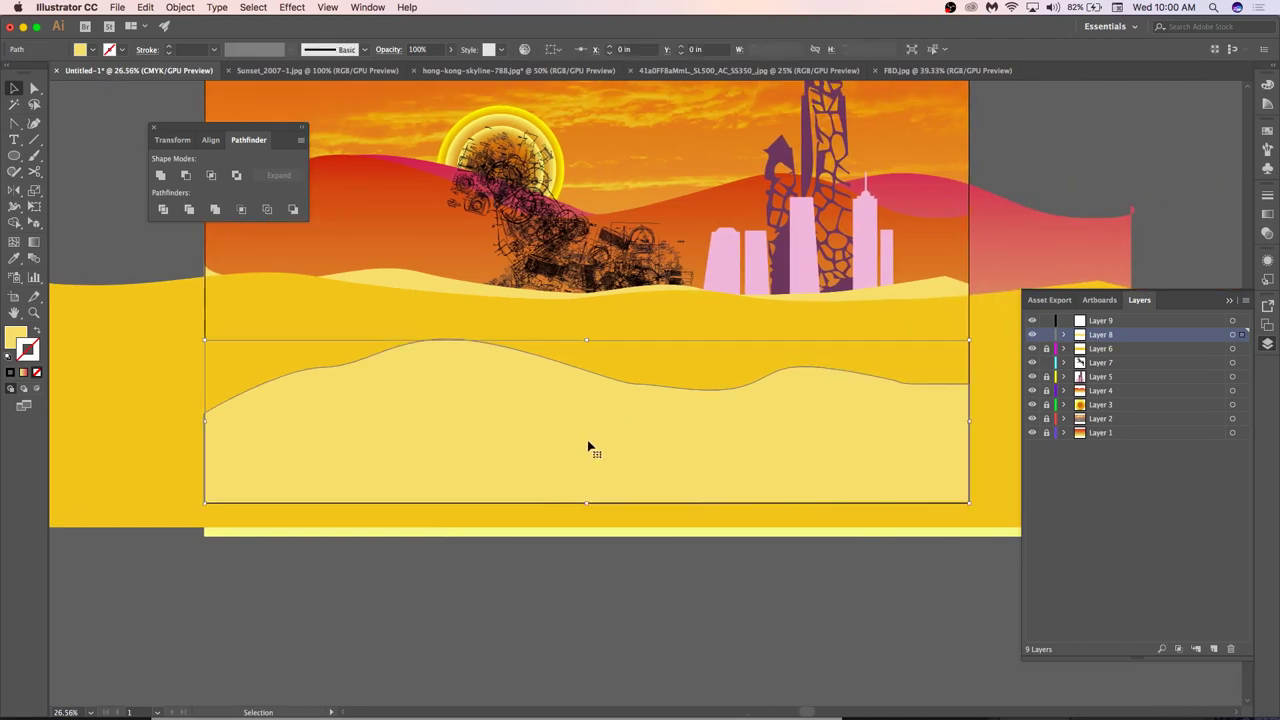
left_click_drag(589, 443, 580, 432)
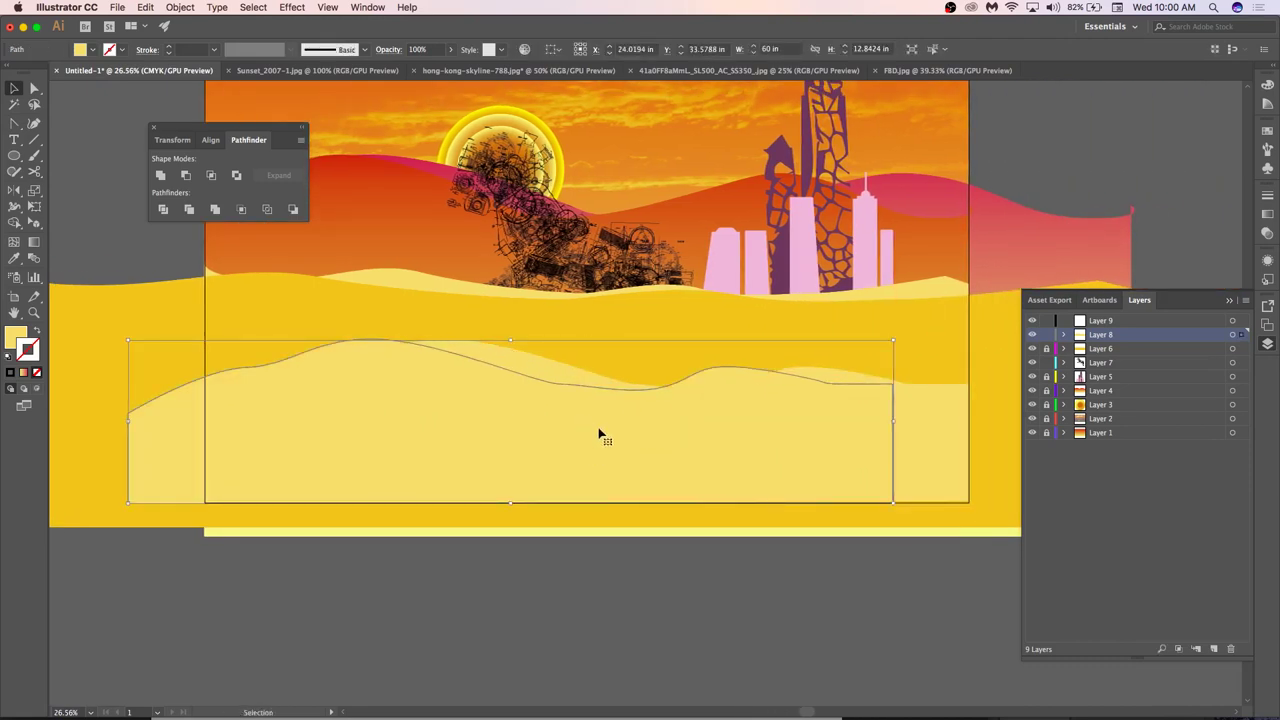
Fill the copied dune with red-orange DB5B42 and set its opacity to 100%.
key("i")
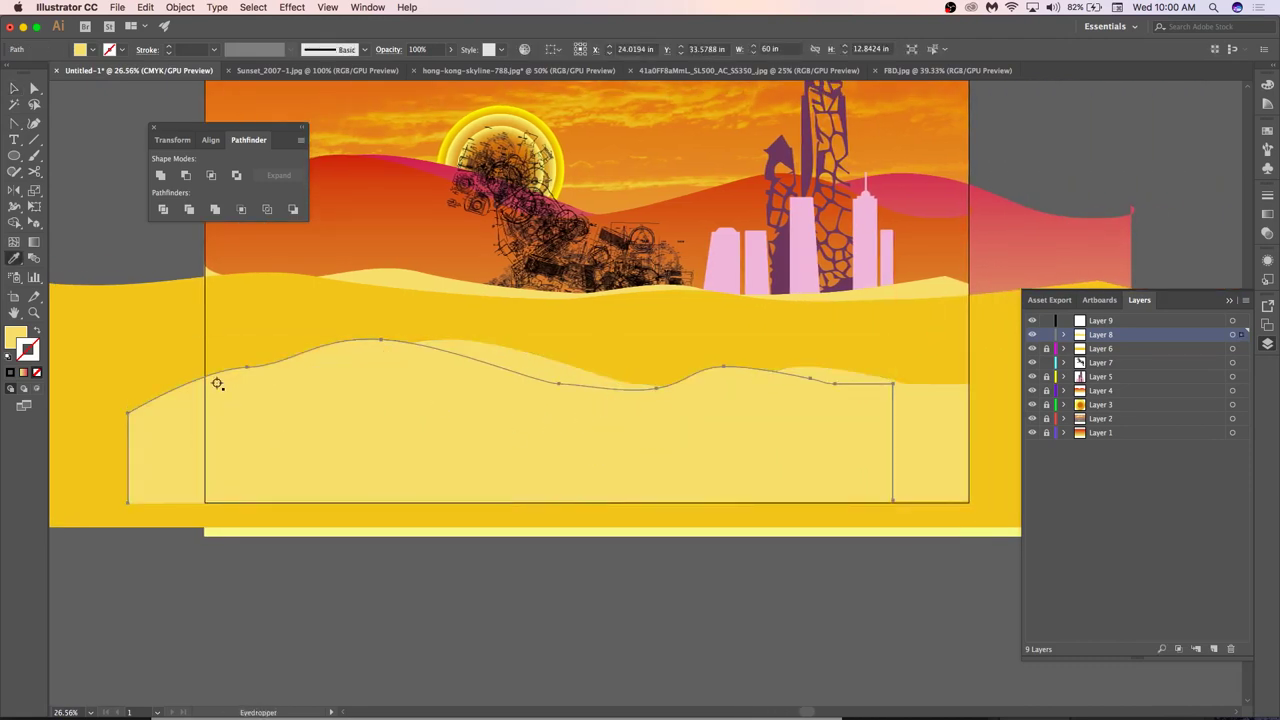
left_click(330, 105)
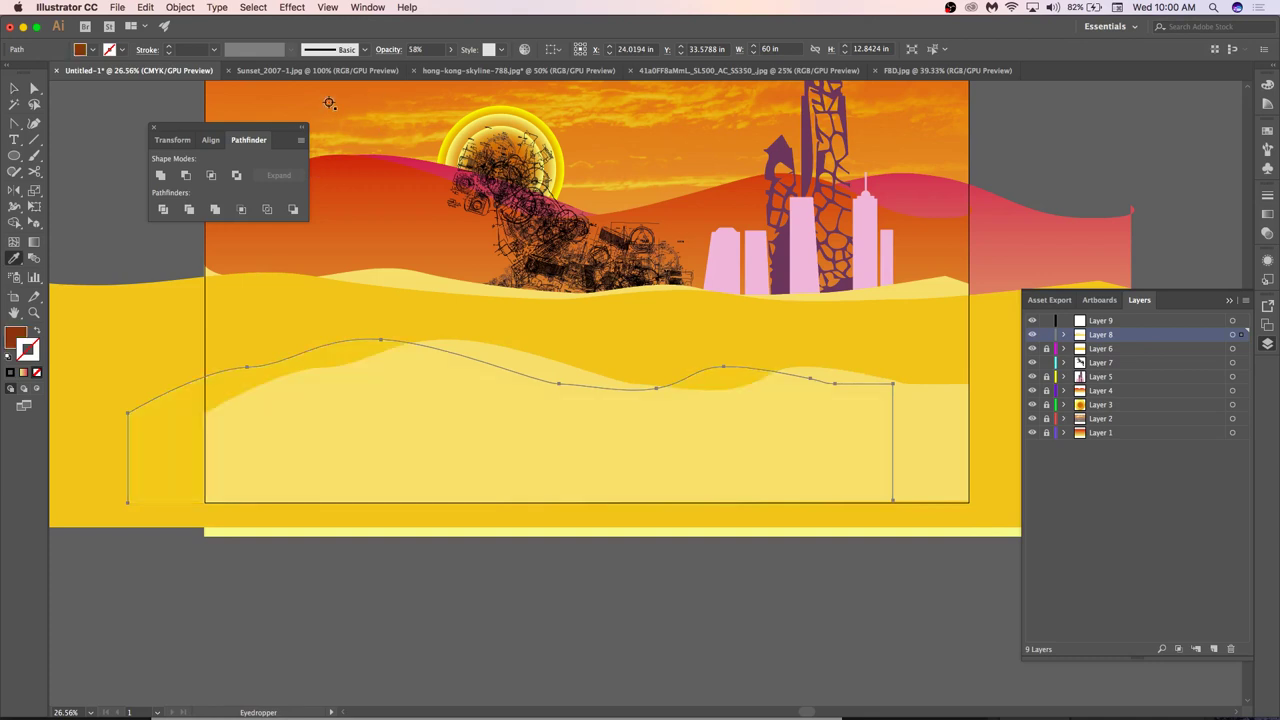
double_click(16, 340)
left_click(491, 289)
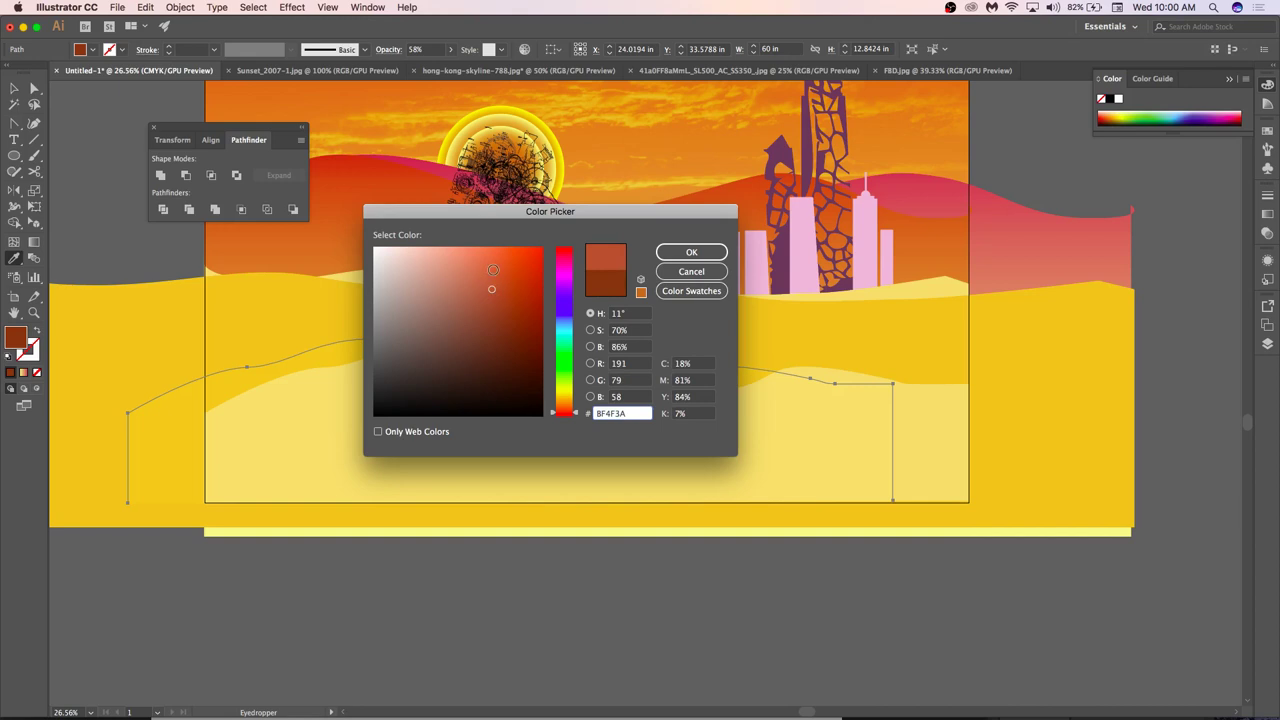
left_click(493, 269)
left_click(686, 253)
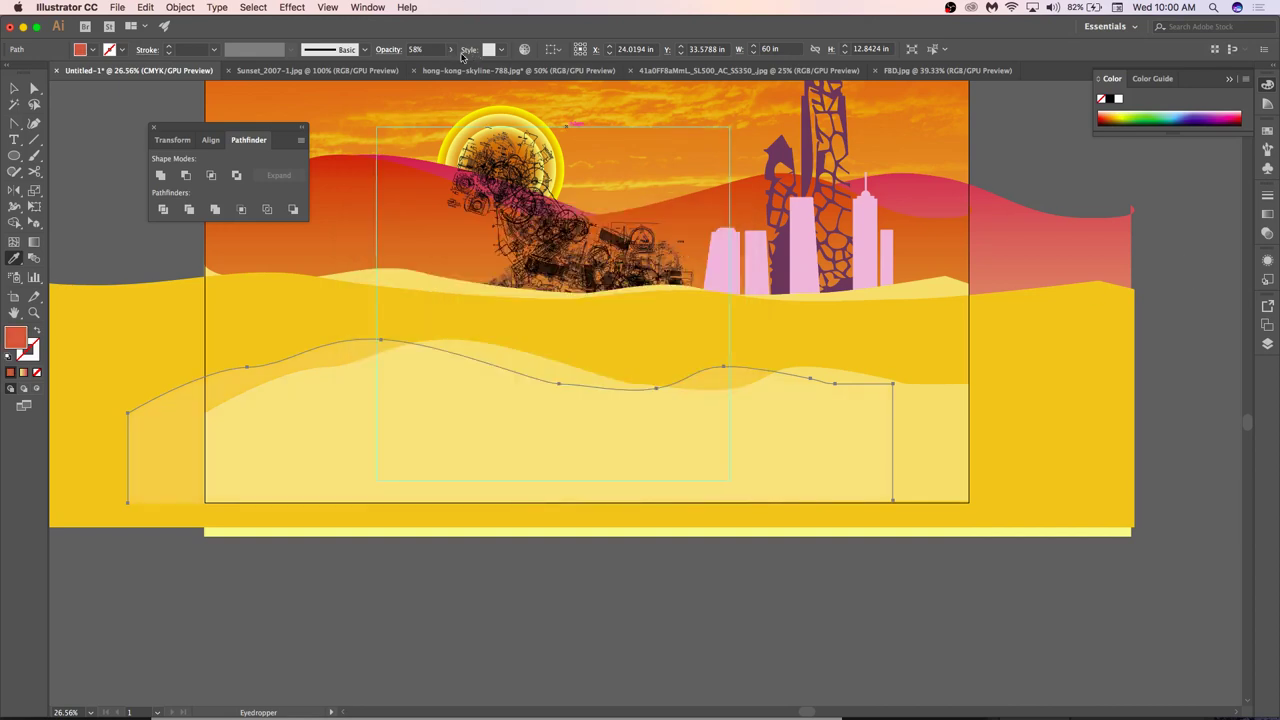
left_click(450, 50)
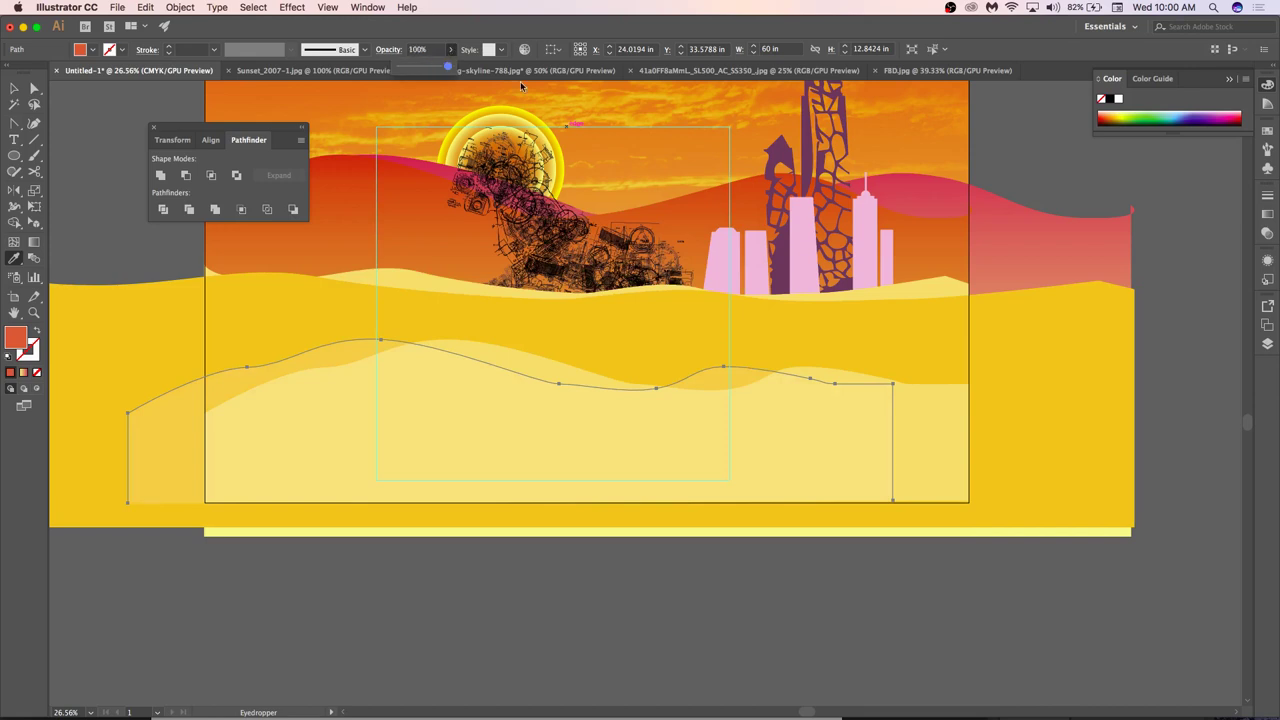
left_click(520, 602)
Set the copied dune's blend mode to Normal and fill it with brown #B77062.
scroll(518, 603, "down", 2)
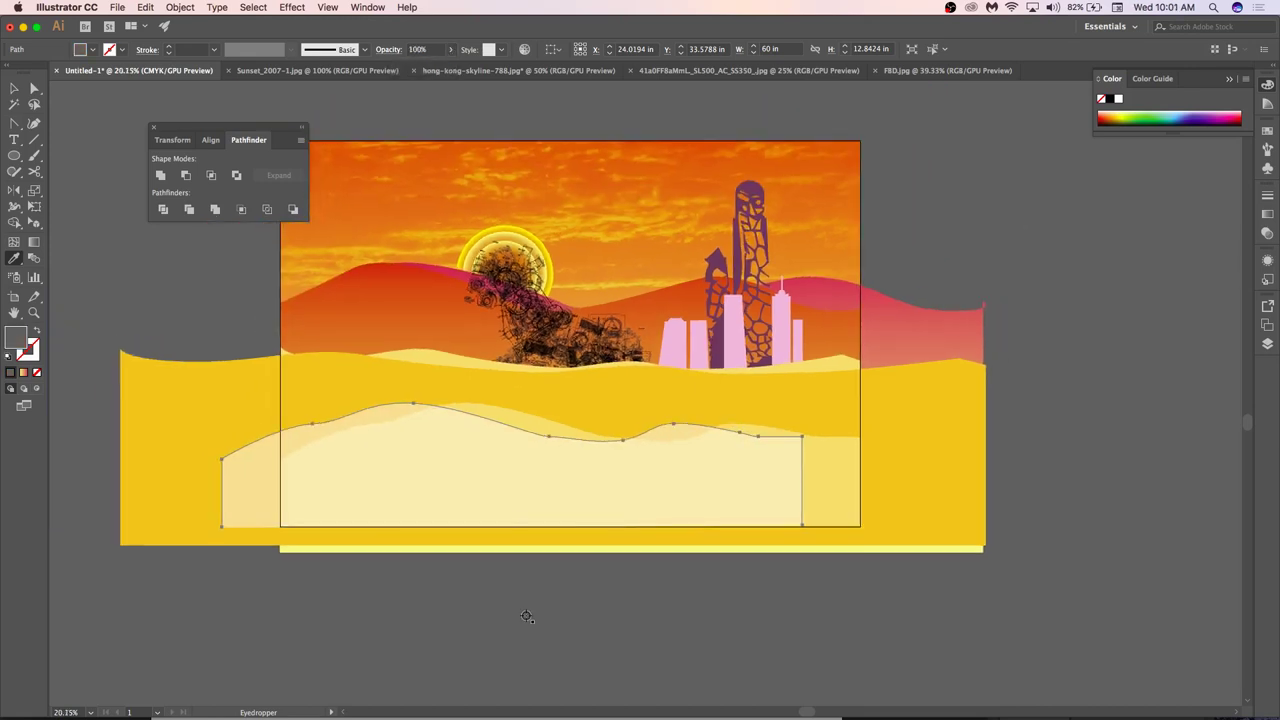
key("v")
left_click(465, 600)
left_click(376, 448)
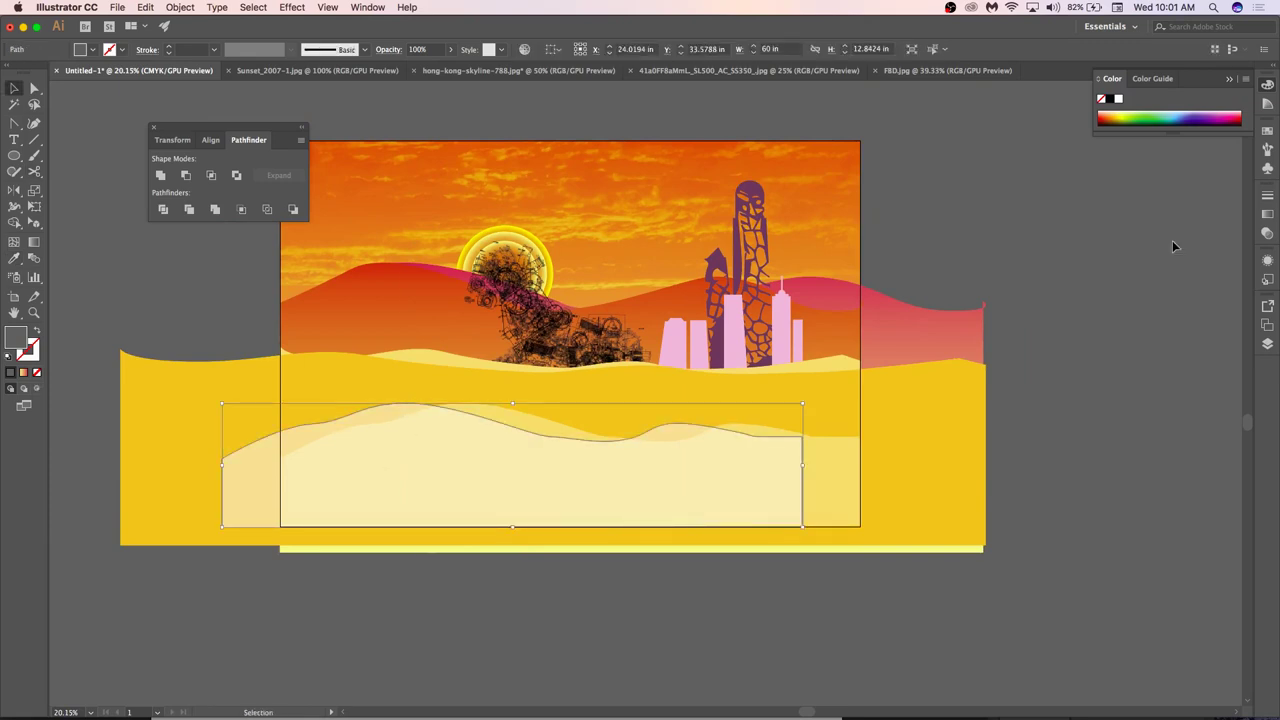
left_click(1268, 234)
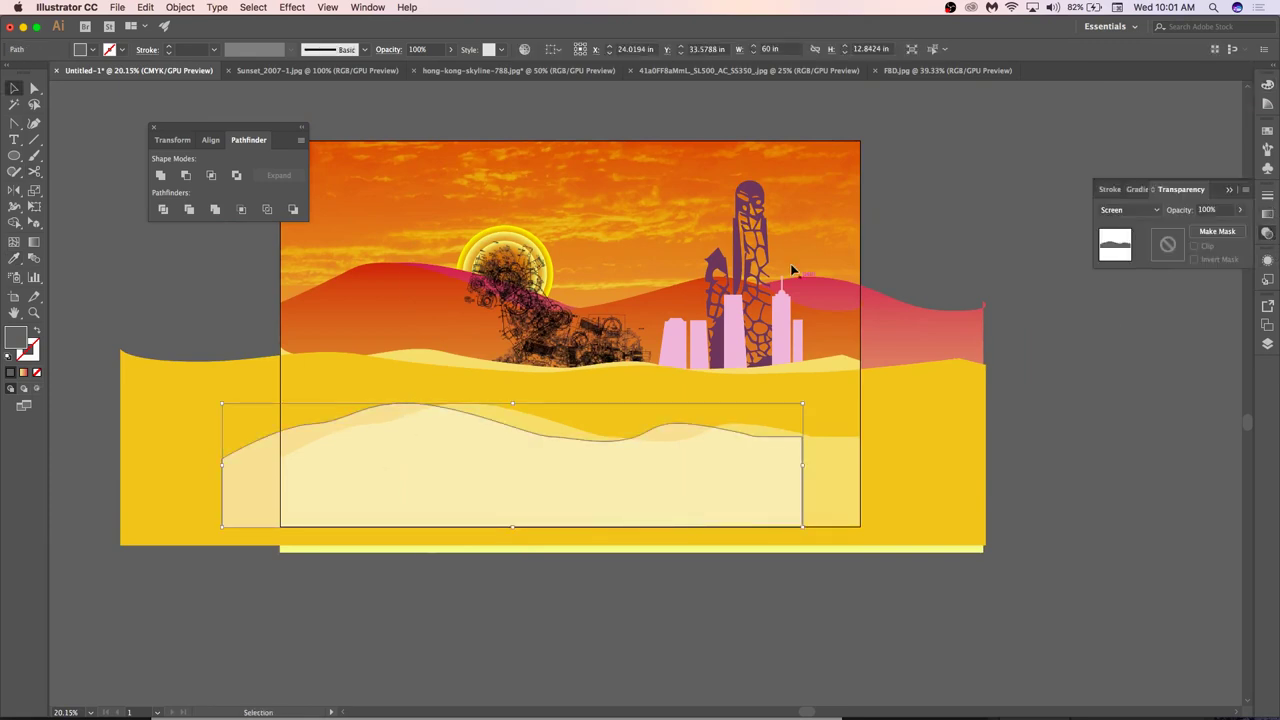
left_click(1140, 212)
left_click(1125, 224)
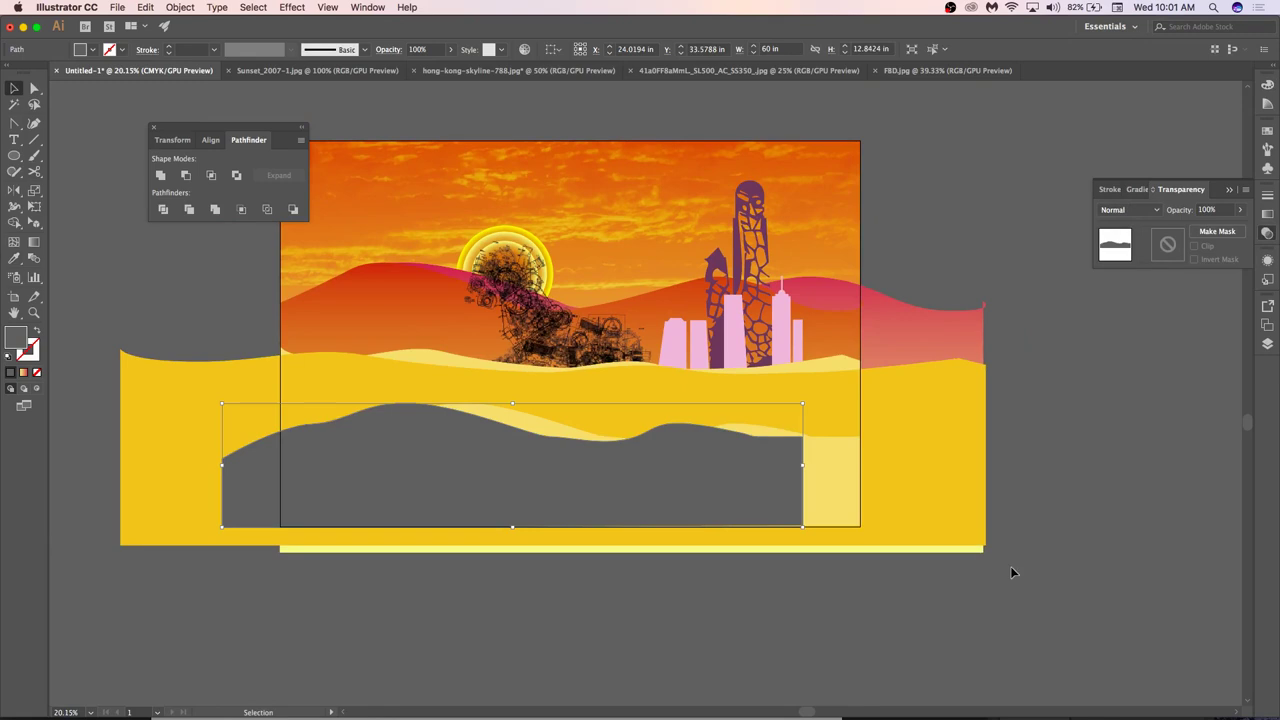
double_click(14, 338)
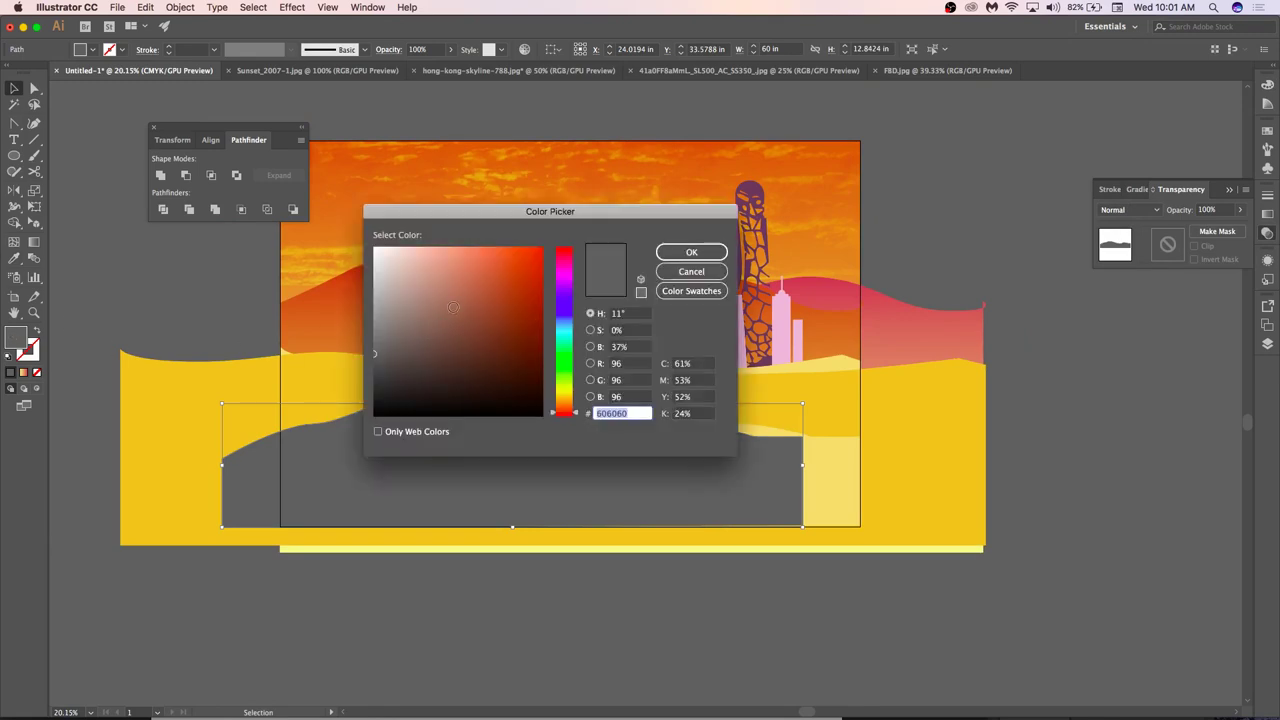
left_click(454, 292)
left_click(680, 256)
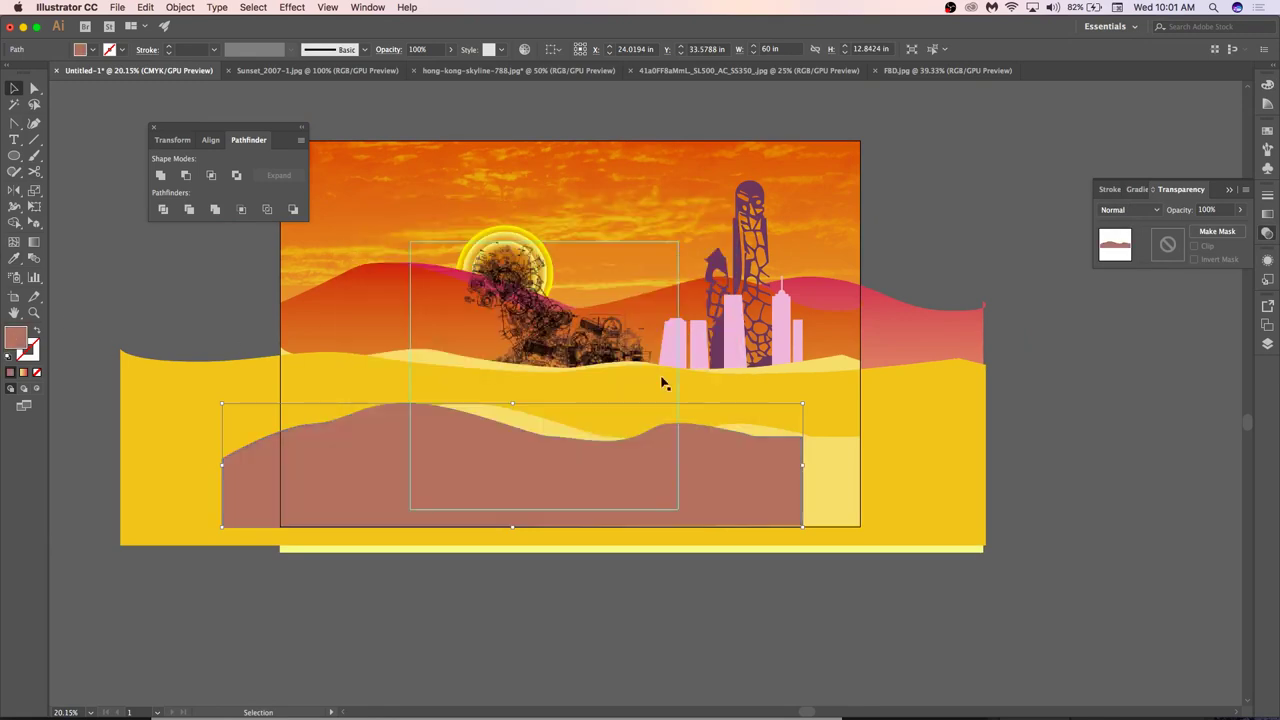
left_click(749, 540)
Bring the pale yellow dune forward over the brown one and stretch its left edge outward.
left_click(840, 498)
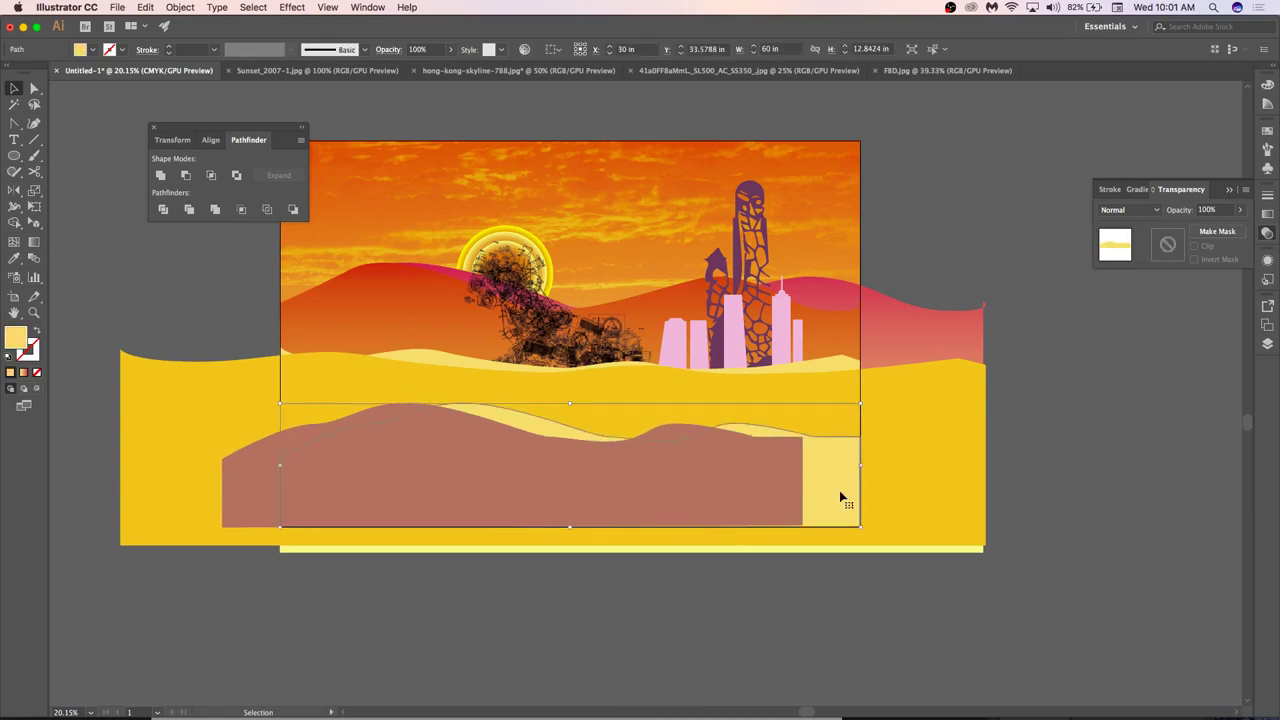
right_click(840, 498)
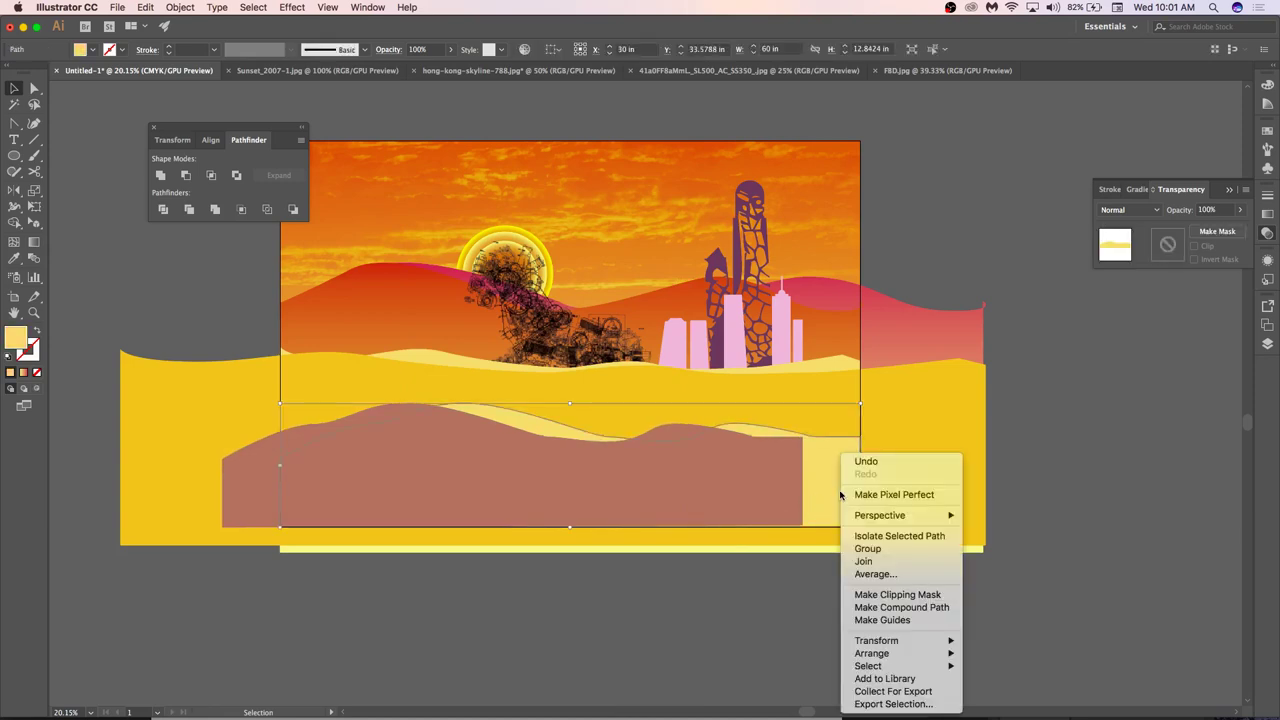
mouse_move(897, 653)
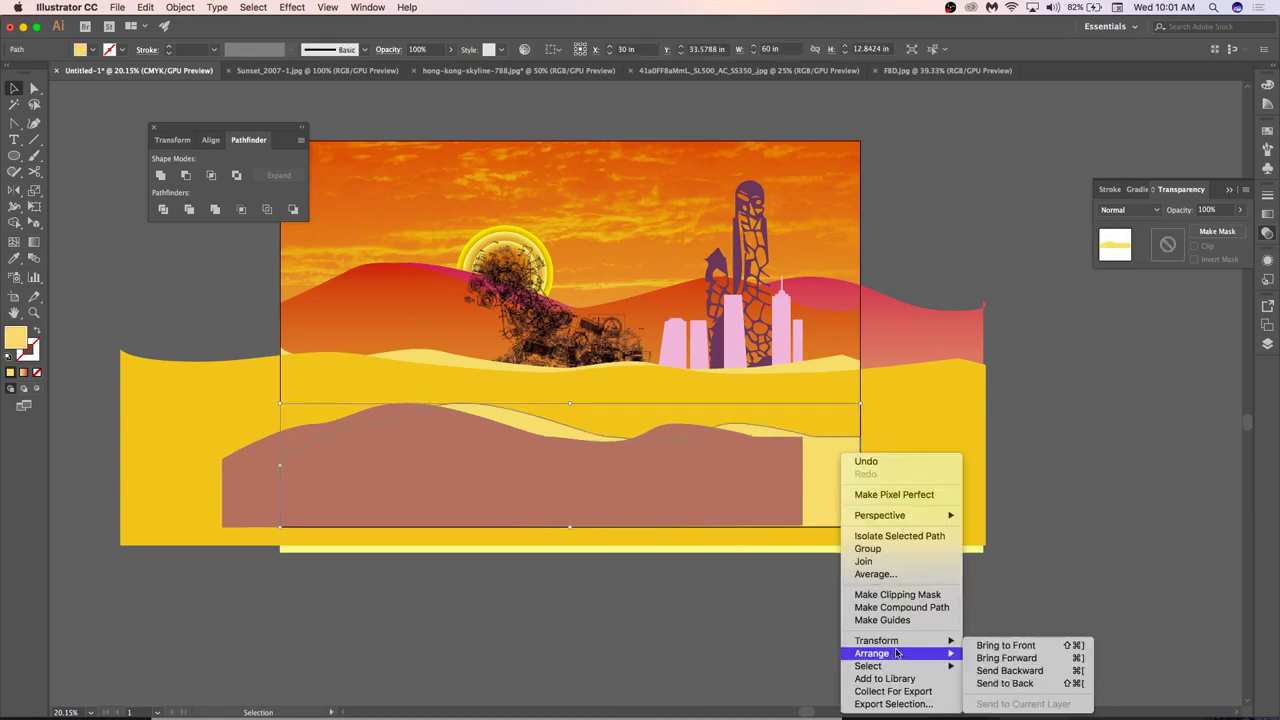
left_click(1005, 658)
left_click(1014, 553)
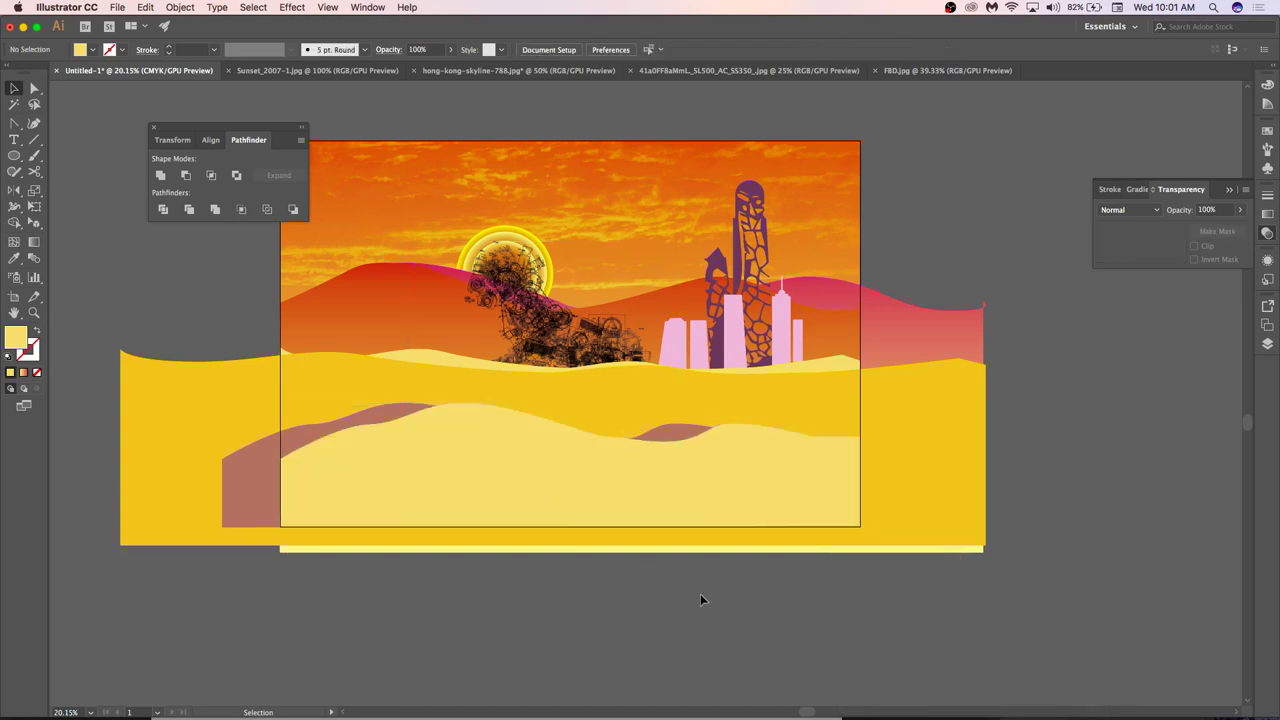
left_click(549, 481)
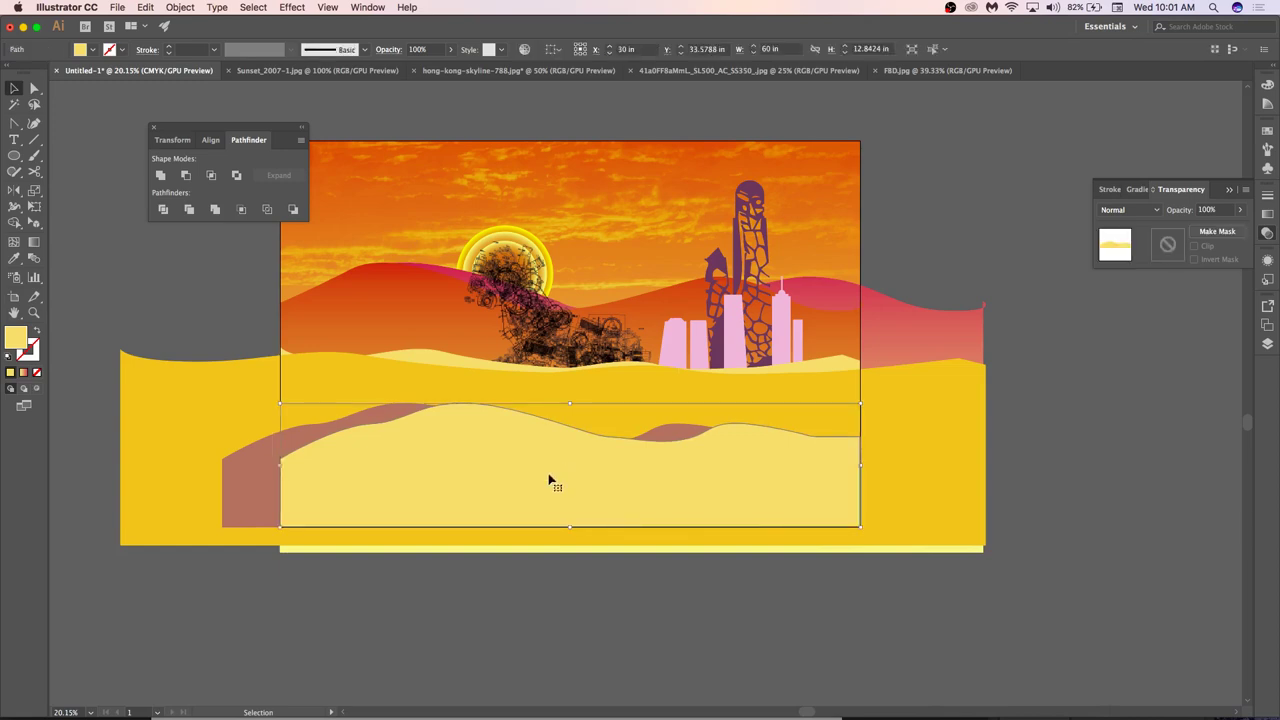
left_click_drag(280, 466, 235, 466)
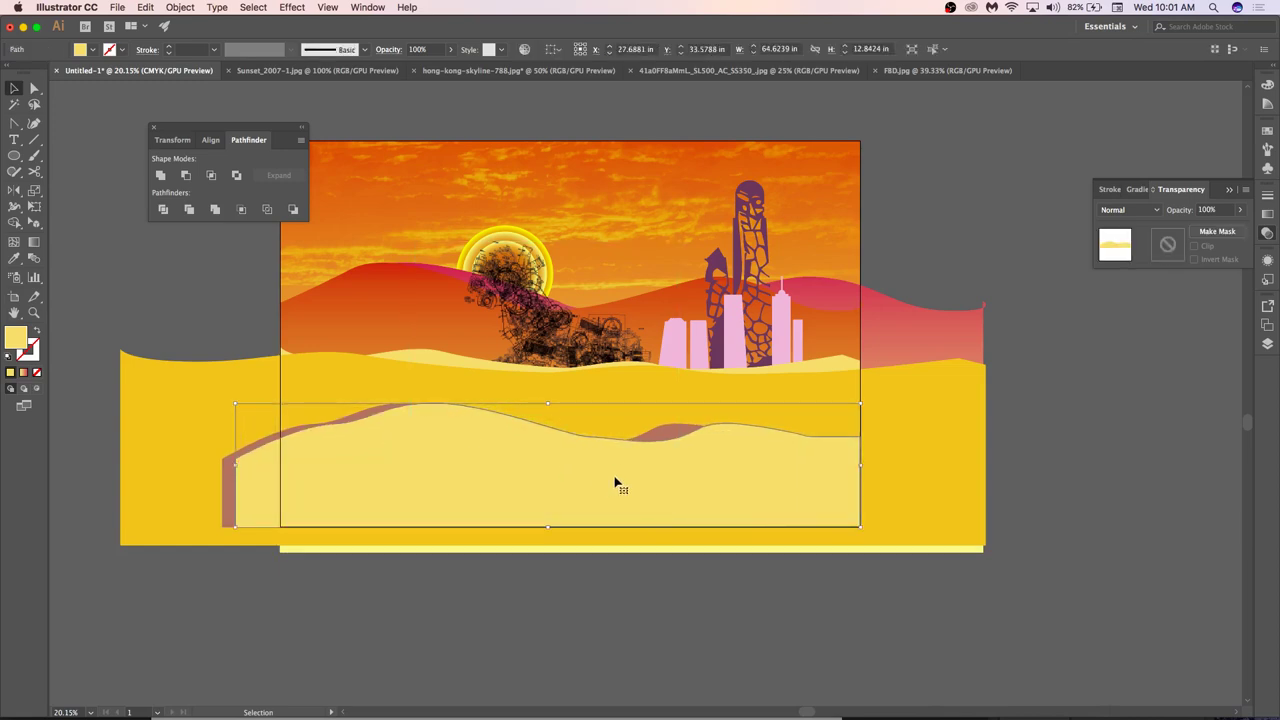
left_click(1117, 599)
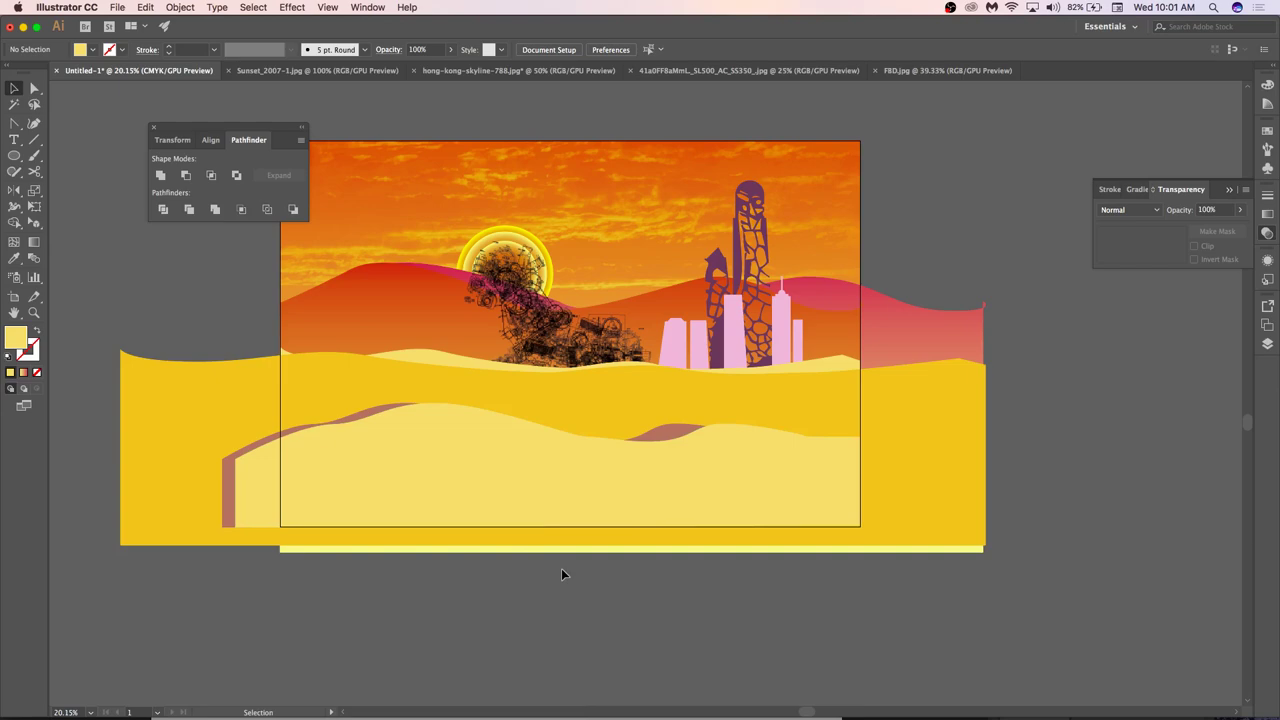
Search Google Images in a new Chrome tab for 'COCA COLA CAN'.
key("super+Tab")
key("super+Tab")
key("super+Tab")
key("super+Tab")
key("super+Tab")
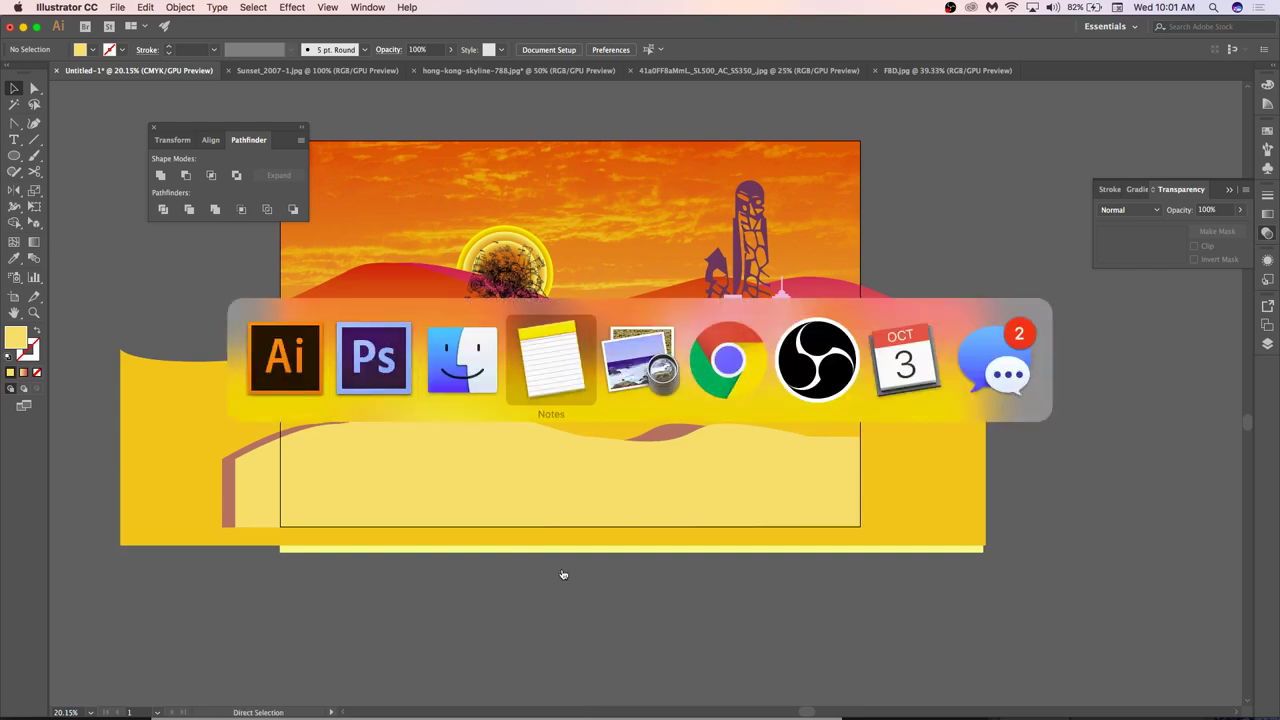
key("super+t")
type("COCOA")
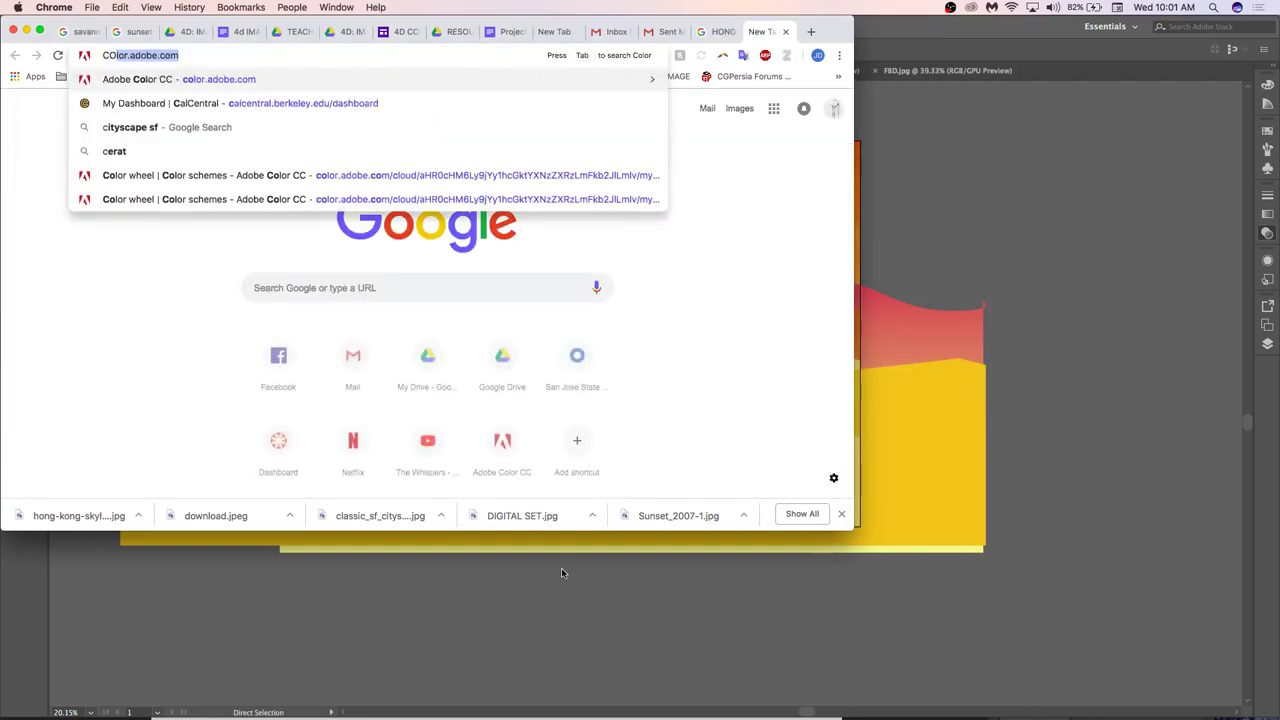
key("BackSpace")
key("BackSpace")
type("A")
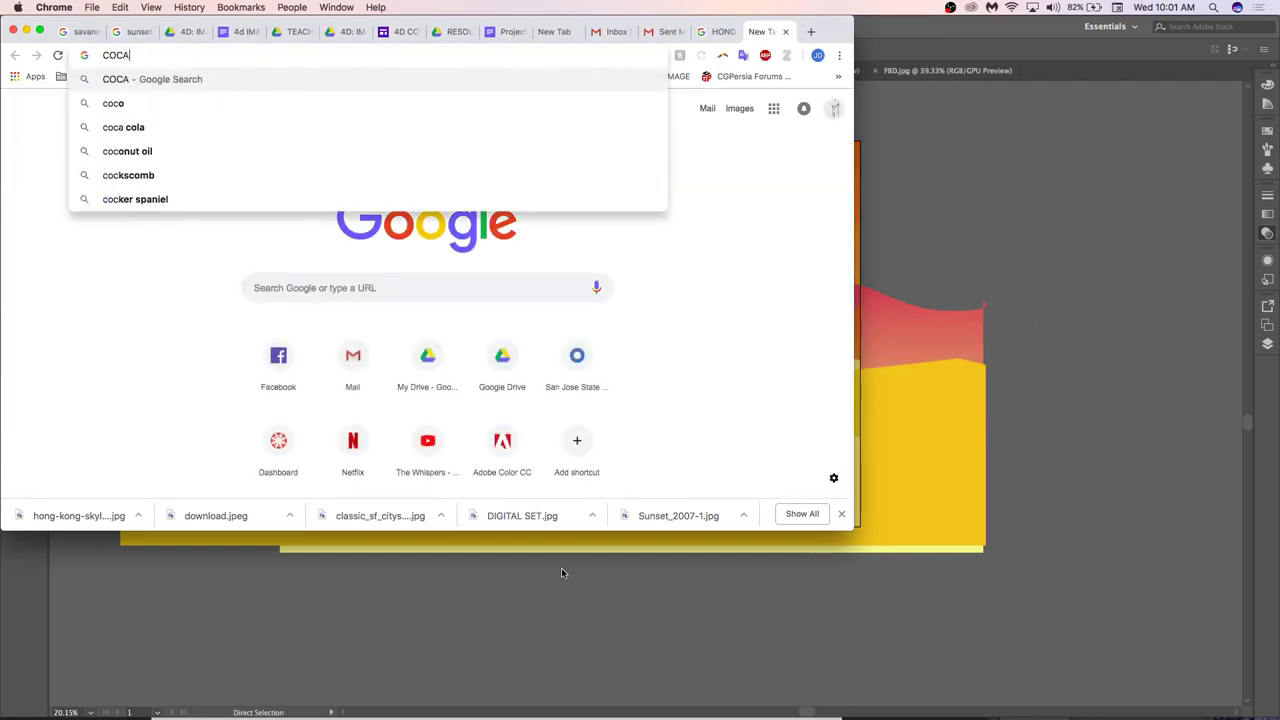
type(" COLA CAN")
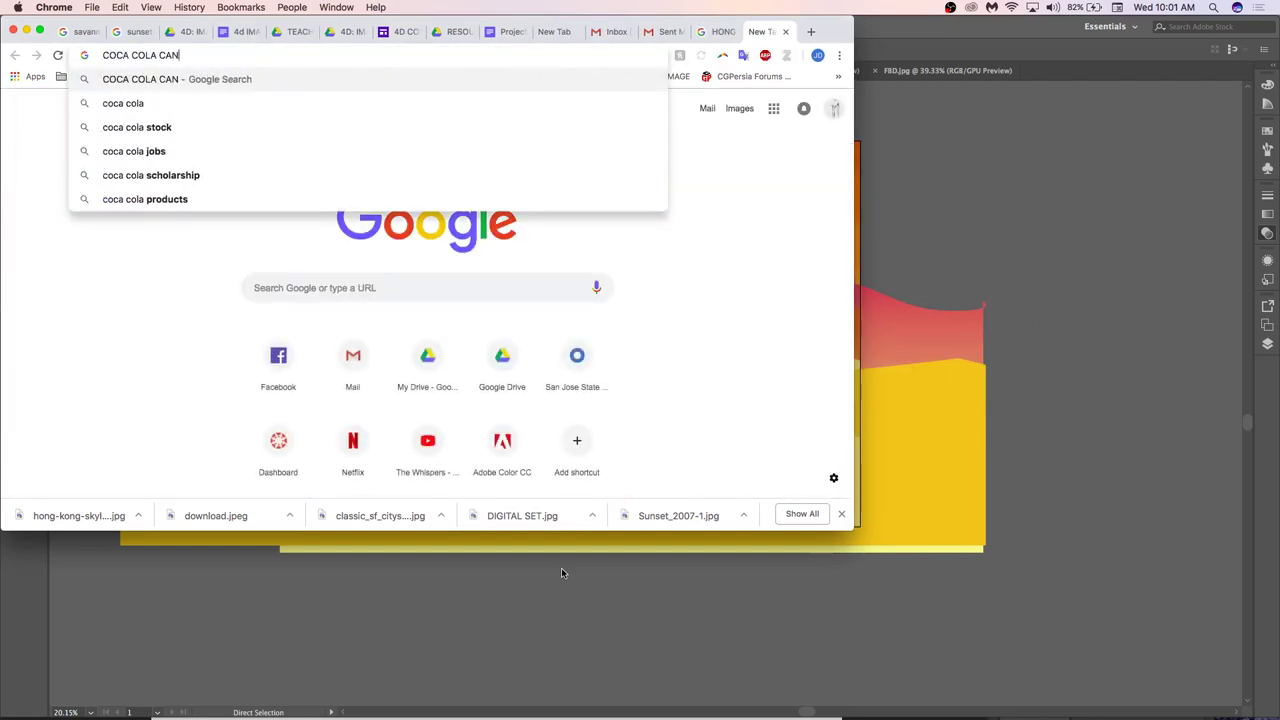
key("Return")
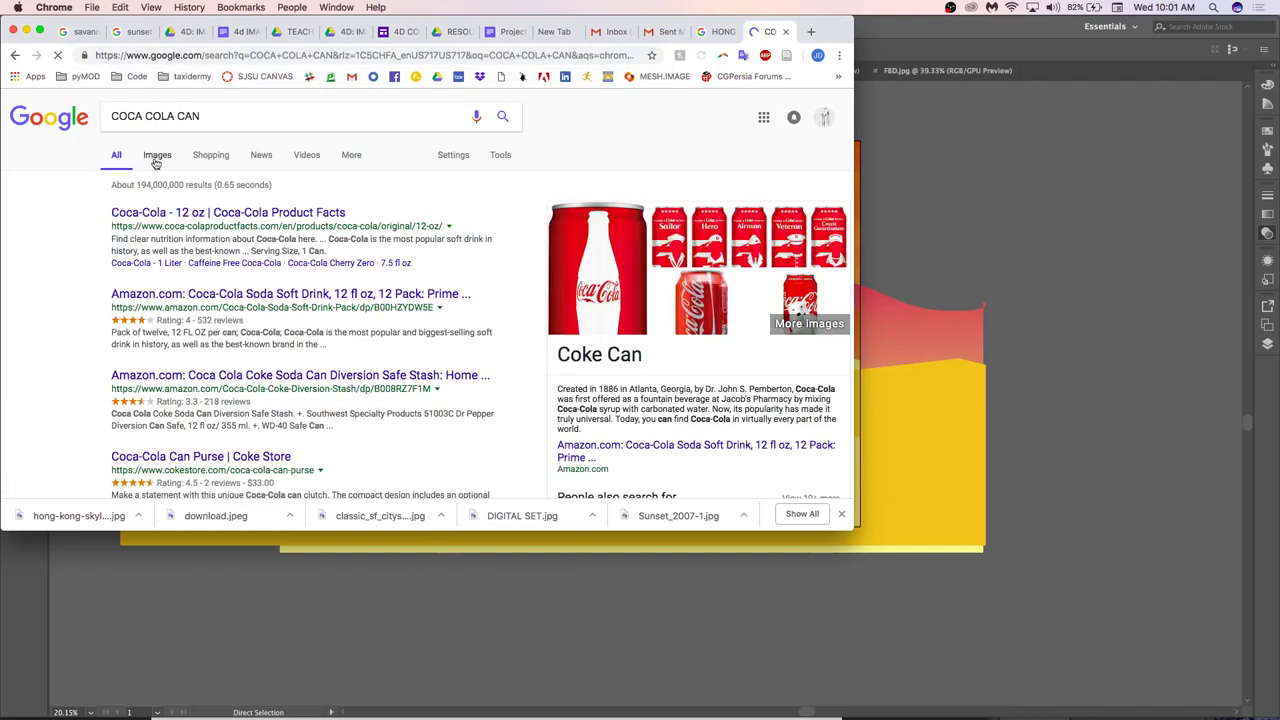
left_click(156, 157)
scroll(403, 229, "down", 5)
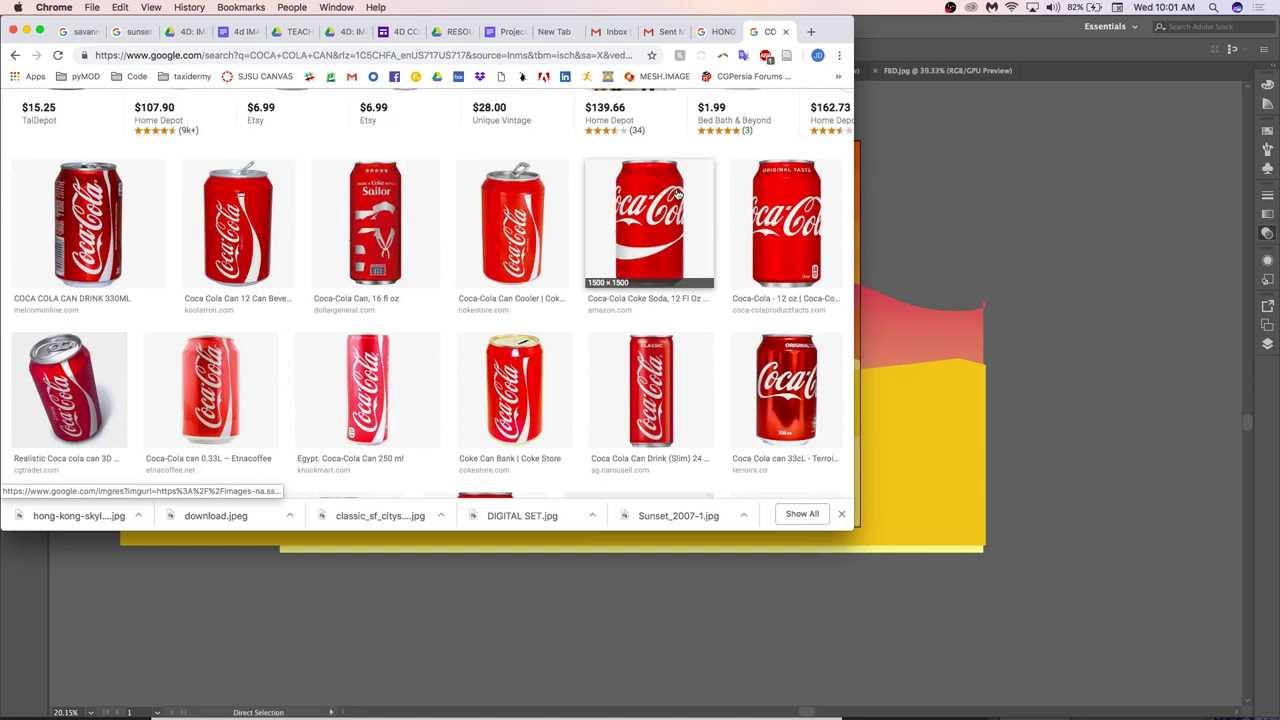
Save the Amazon Coca-Cola can image, then bring up Illustrator's Open window.
left_click(620, 238)
right_click(290, 227)
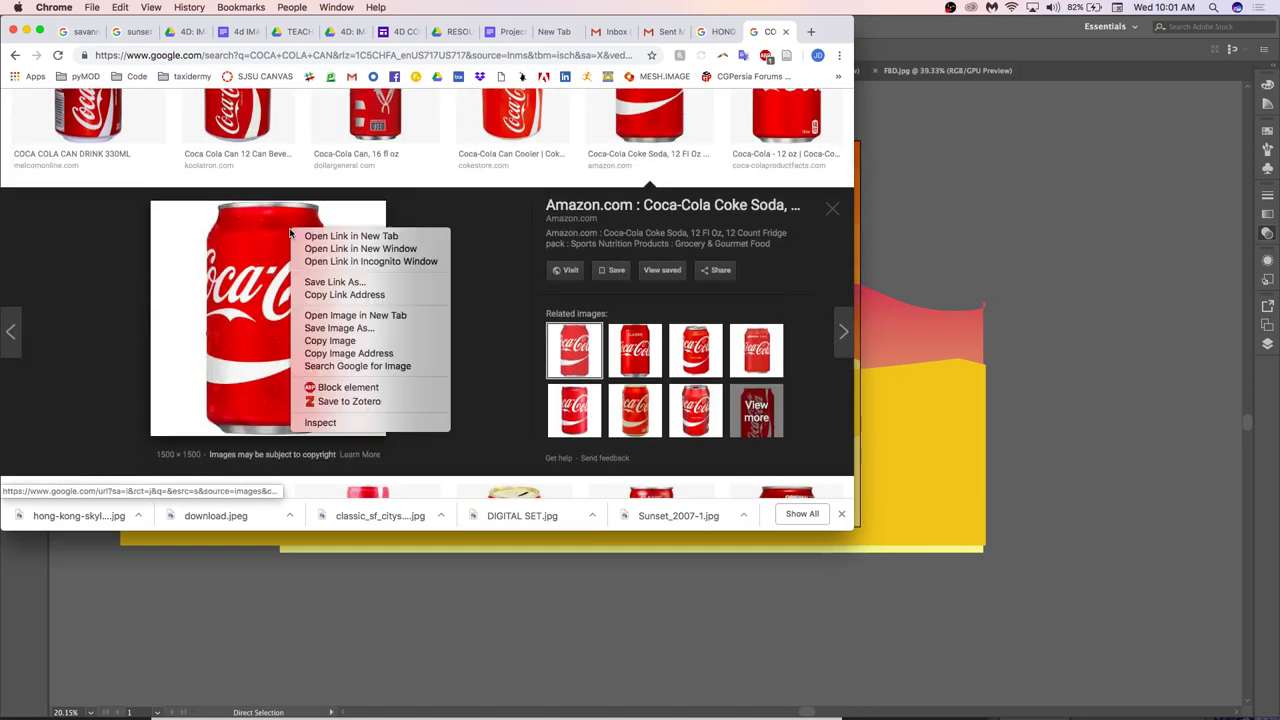
left_click(342, 332)
key("Return")
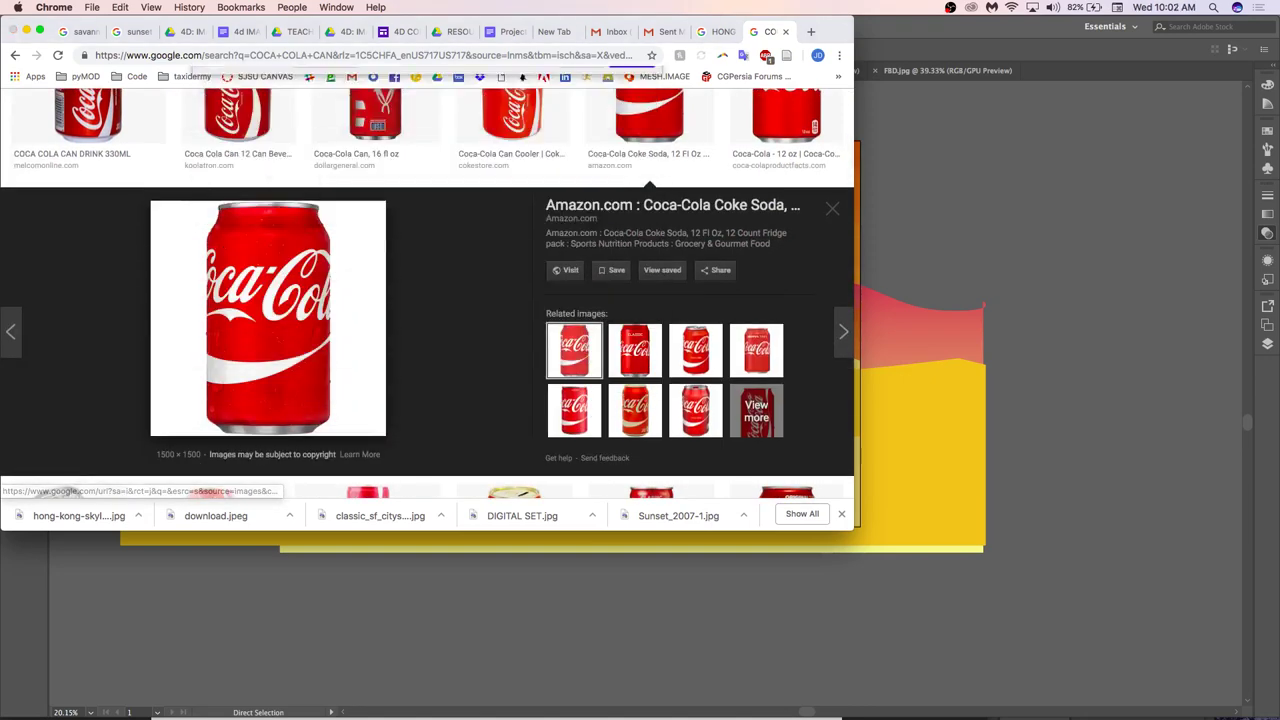
left_click(1077, 315)
key("super+o")
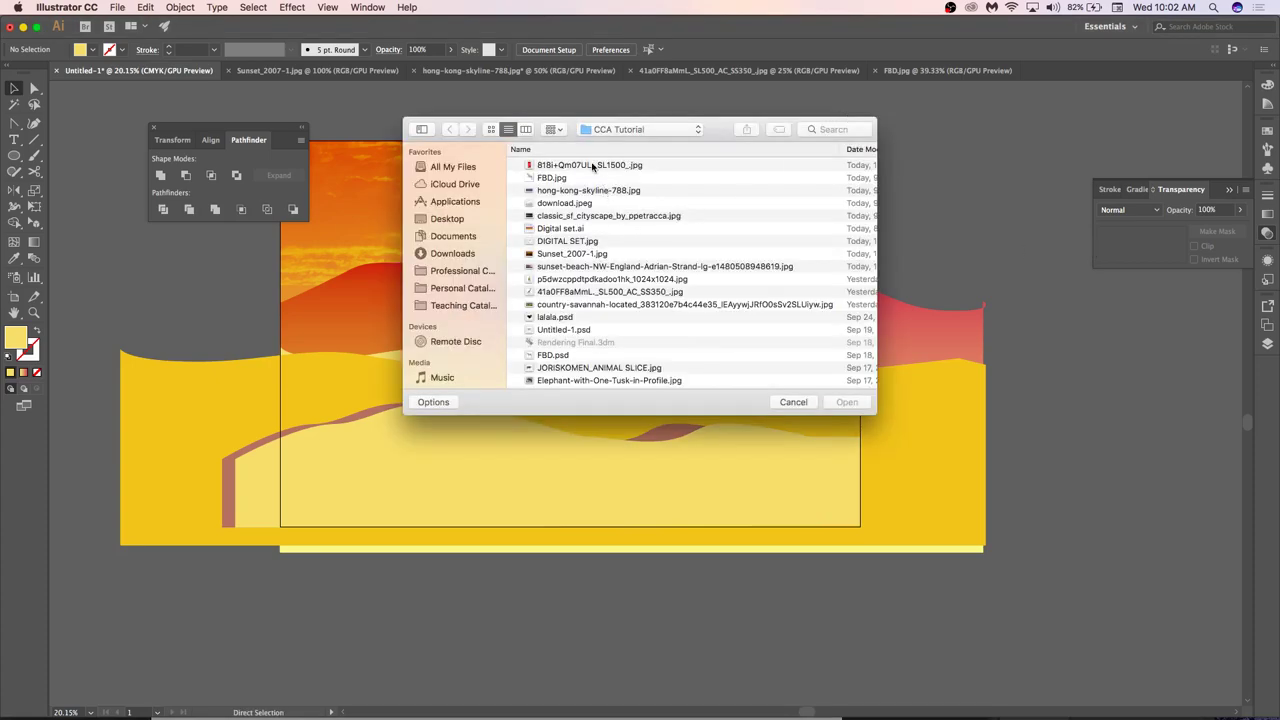
Open the downloaded Coca-Cola can jpg, fit it to the window, and trace it with 3 Colors.
left_click(592, 165)
key("Return")
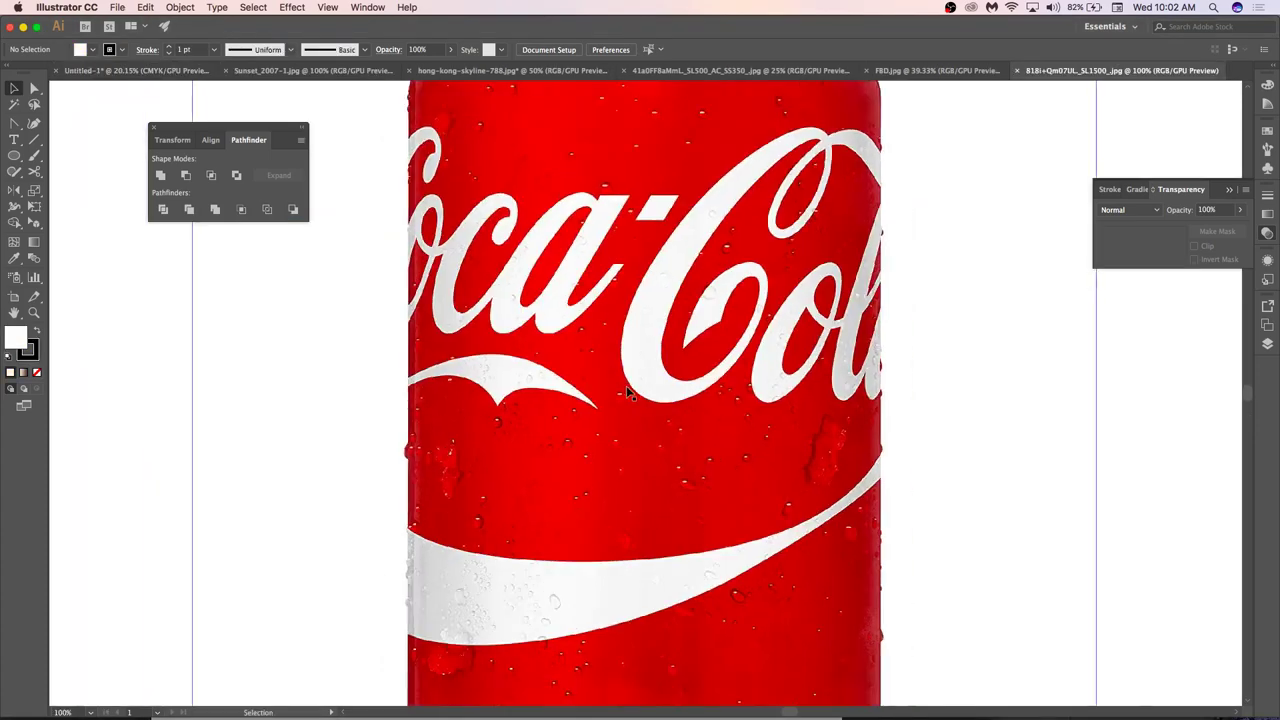
key("super+0")
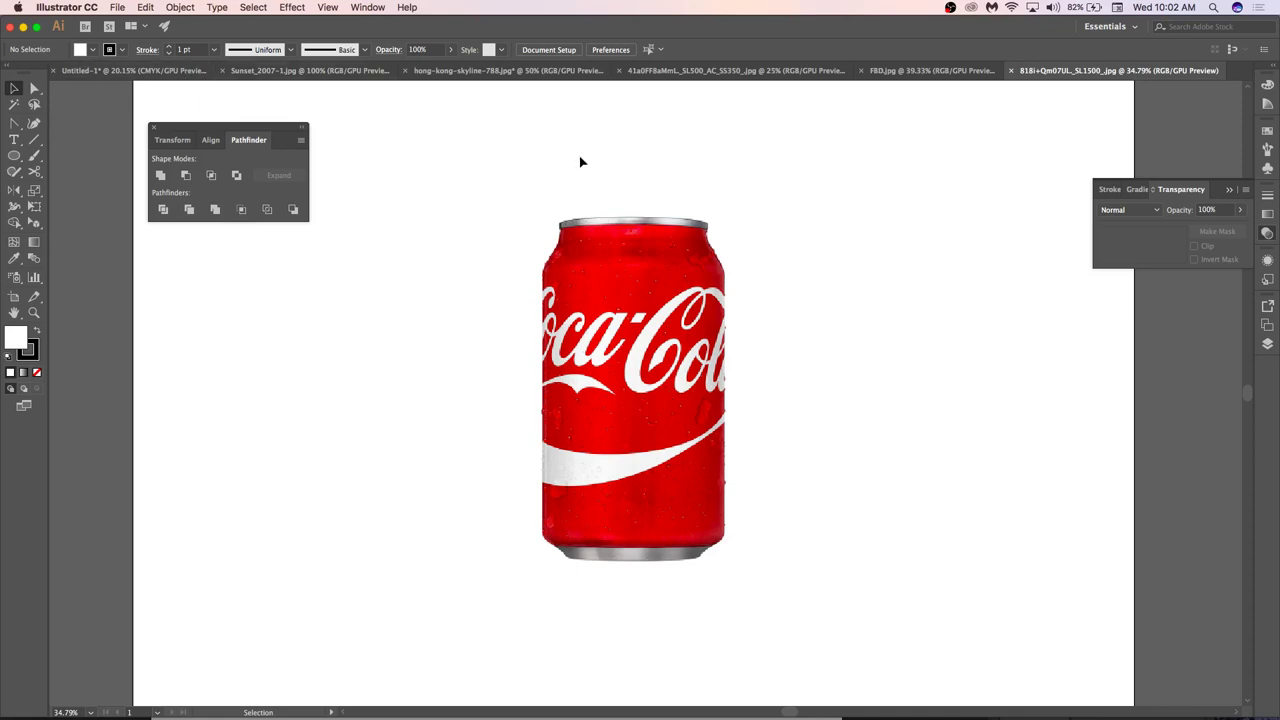
left_click(598, 230)
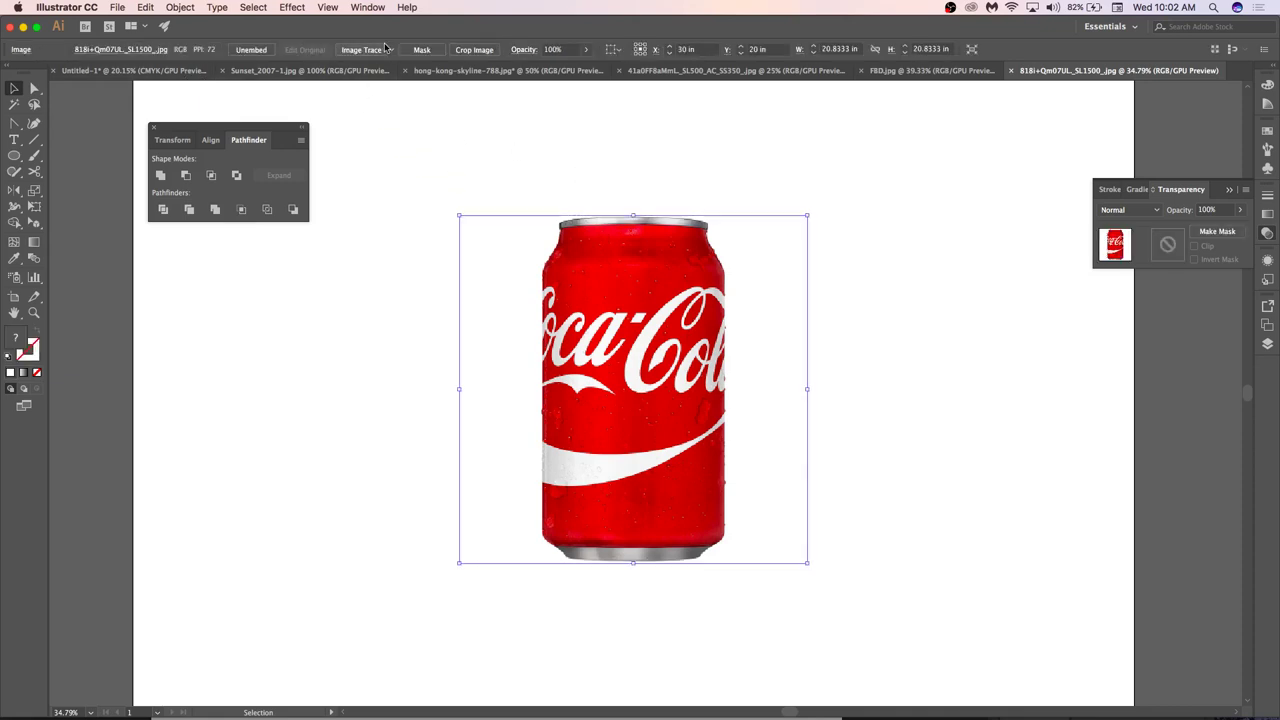
left_click(394, 50)
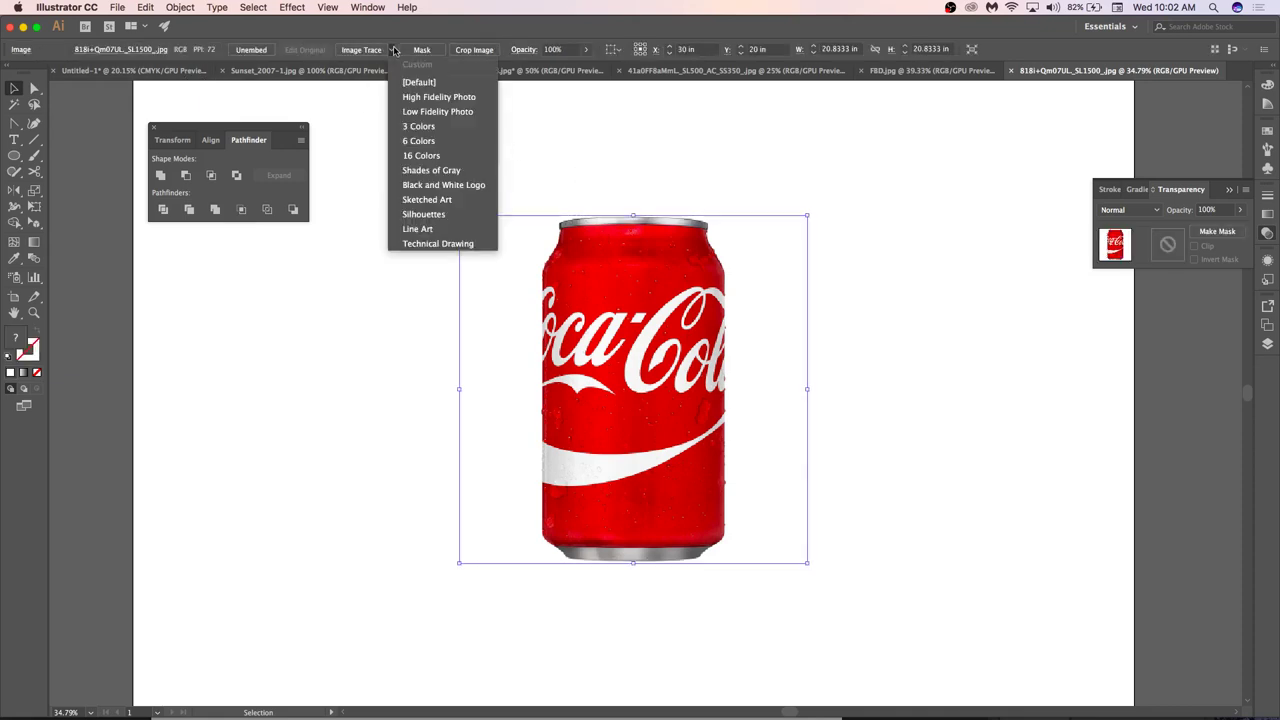
left_click(426, 127)
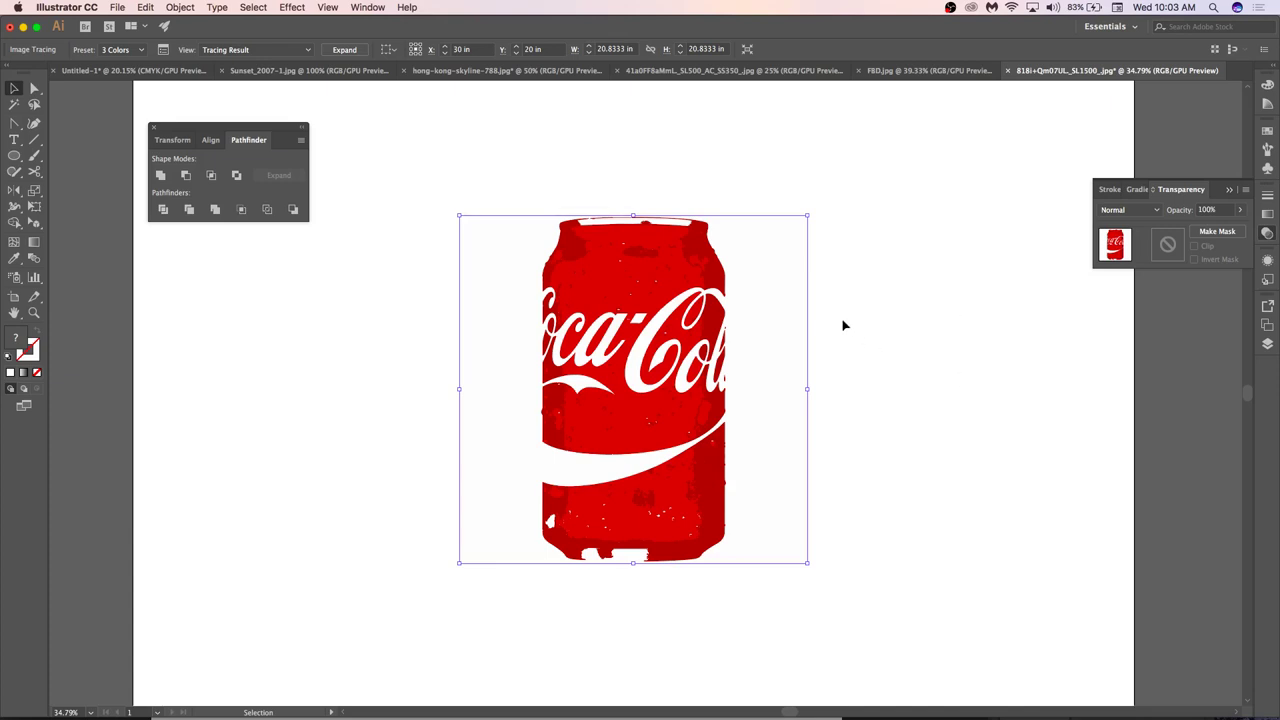
Expand the 3-colour can tracing into paths and marquee-select the traced can shapes.
scroll(733, 346, "up", 5)
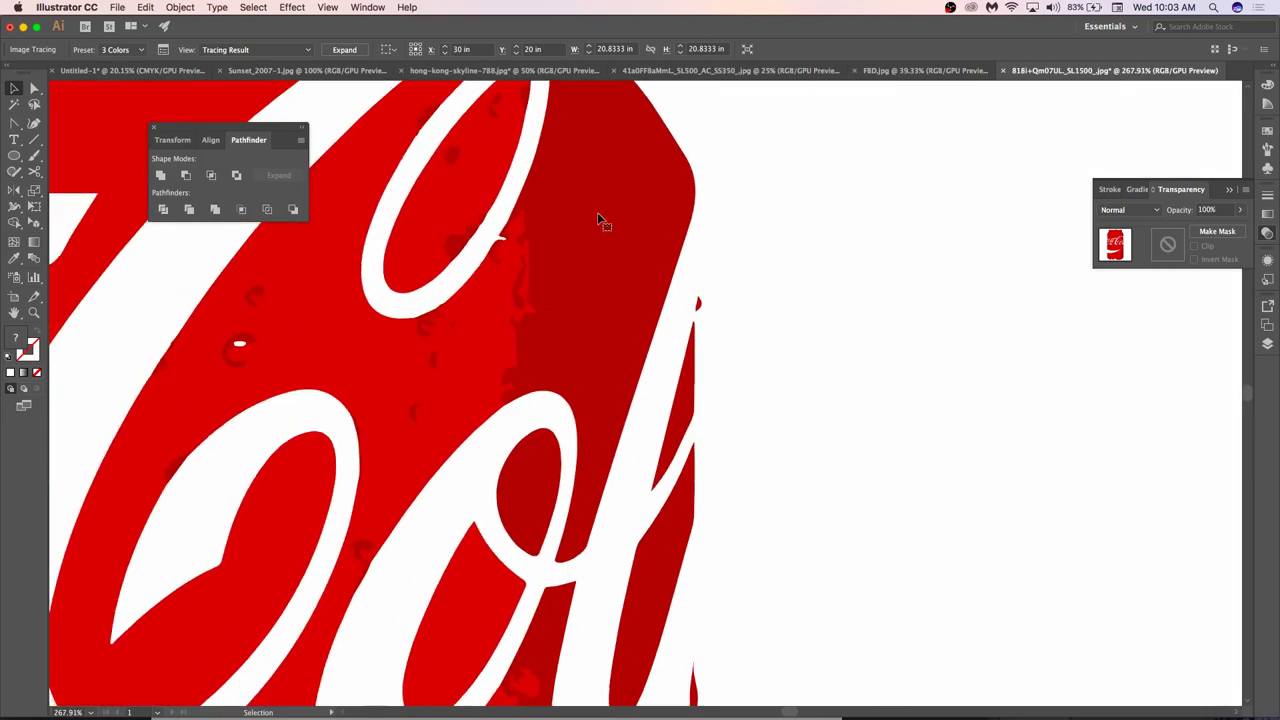
scroll(597, 212, "down", 3)
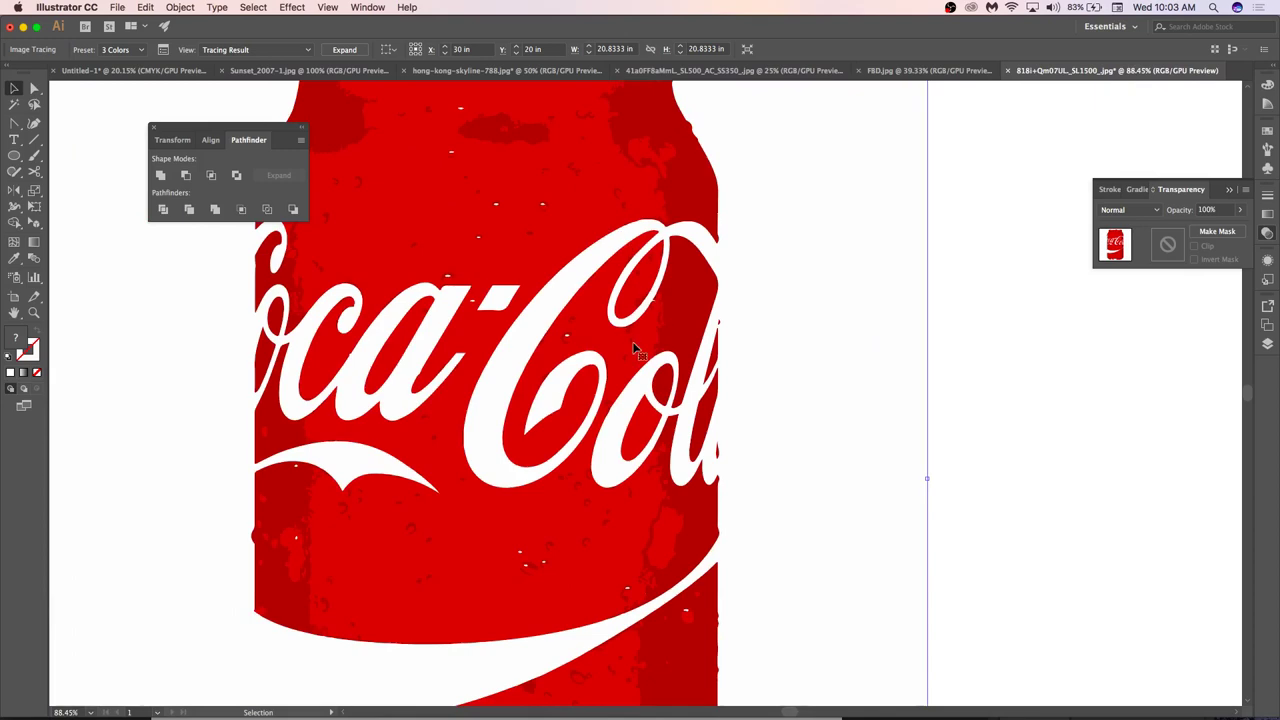
scroll(628, 240, "up", 2)
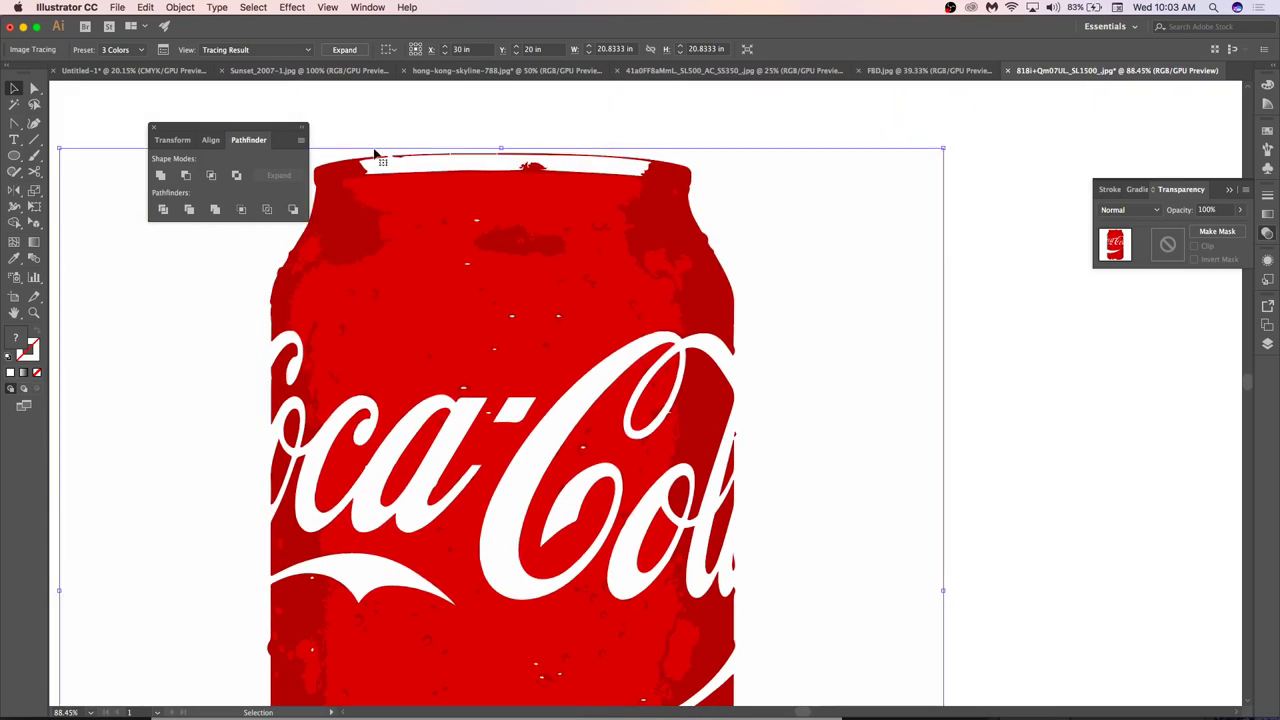
left_click(344, 52)
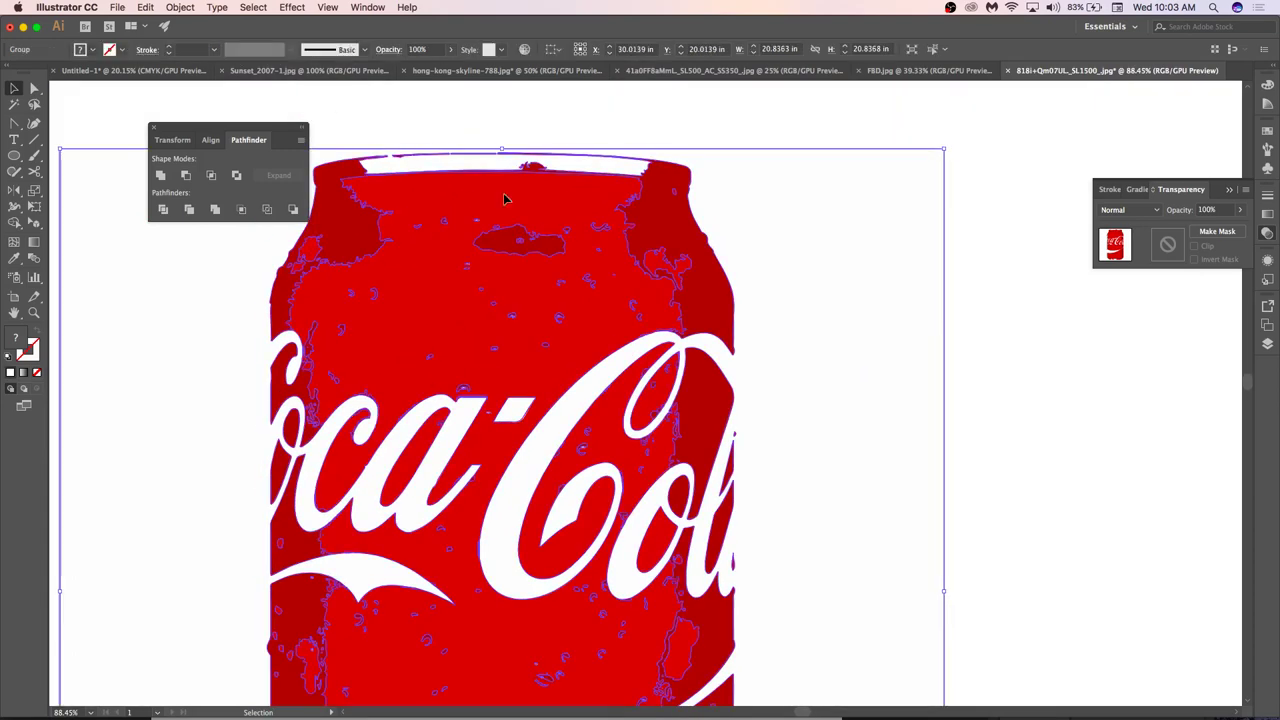
scroll(580, 263, "down", 3, "alt")
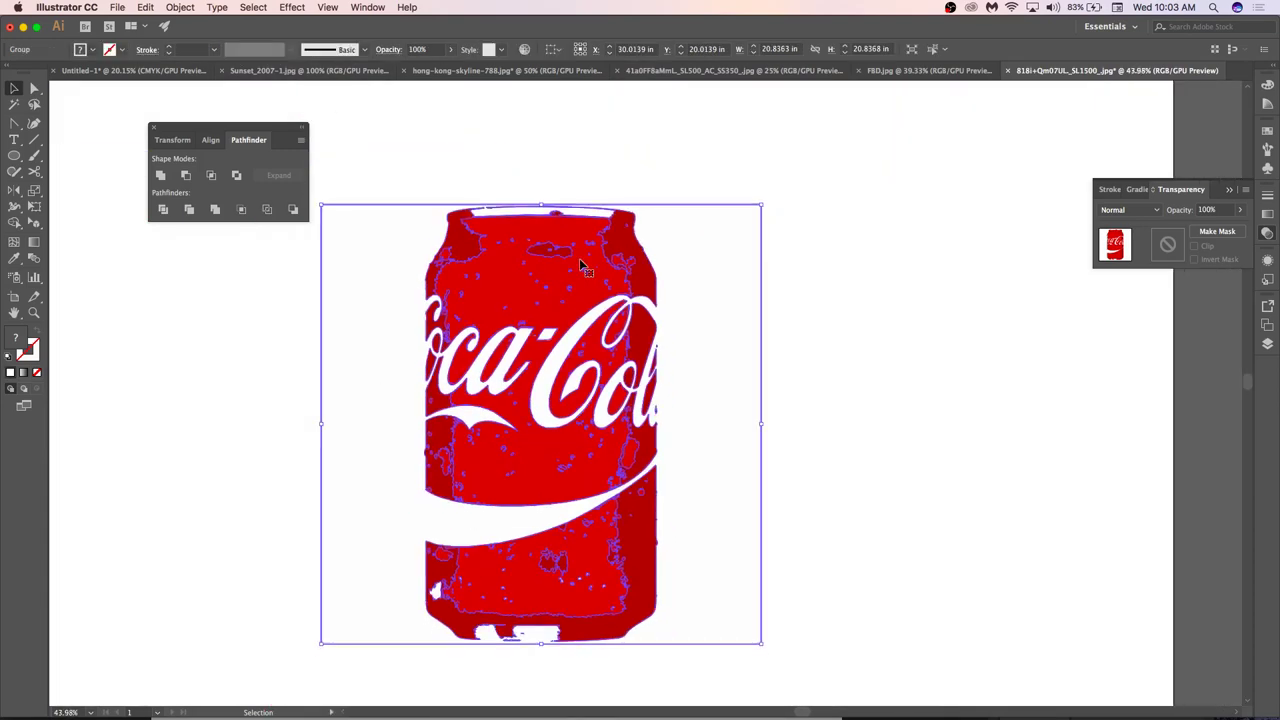
left_click(874, 544)
mouse_move(741, 670)
left_mouse_down()
mouse_move(470, 348)
mouse_move(380, 194)
left_mouse_up()
Try pasting the traced can into the desert sunset artwork, then undo it.
left_click(140, 72)
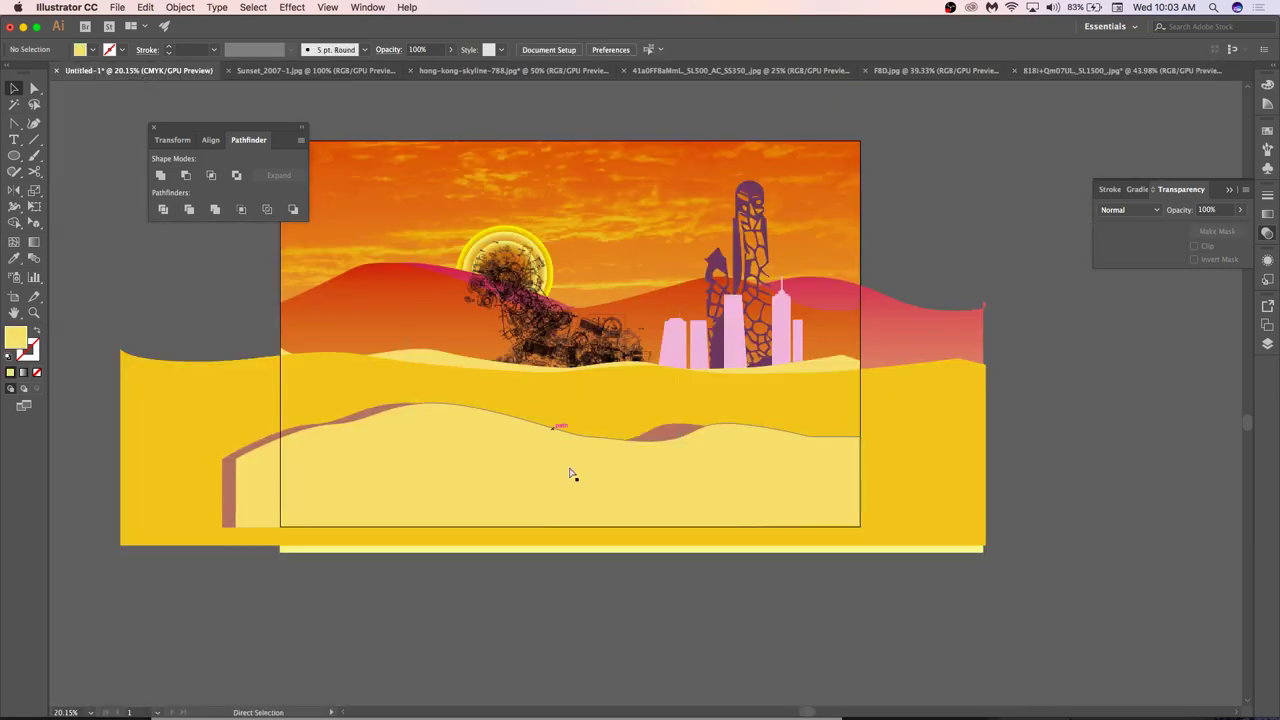
key("super+v")
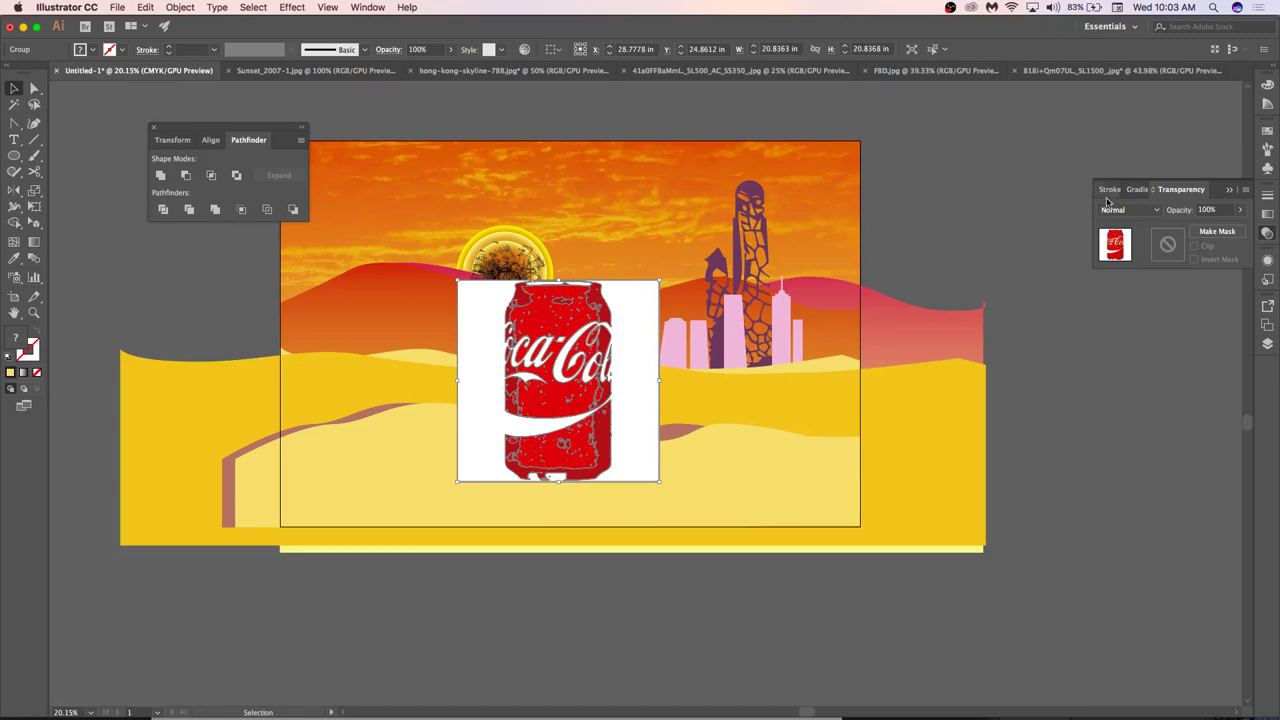
key("super+z")
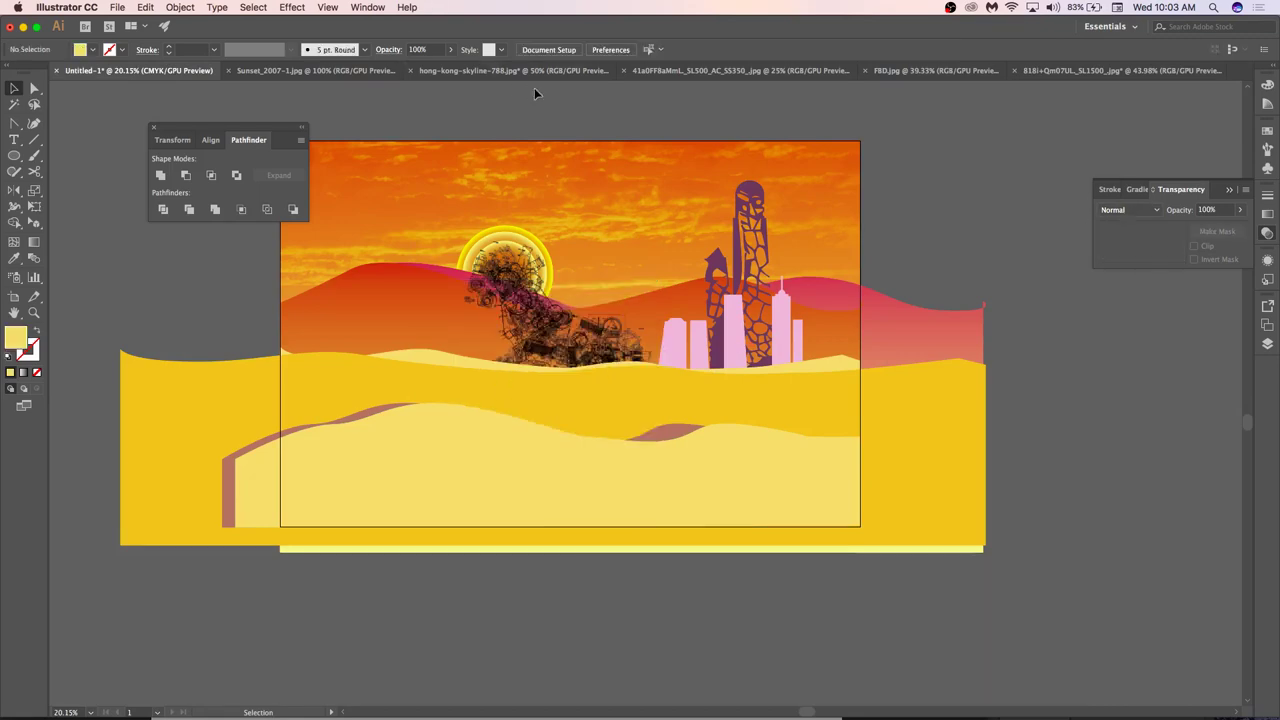
Ungroup the traced can, remove its white background shape, and select the remaining can shapes.
left_click(1075, 71)
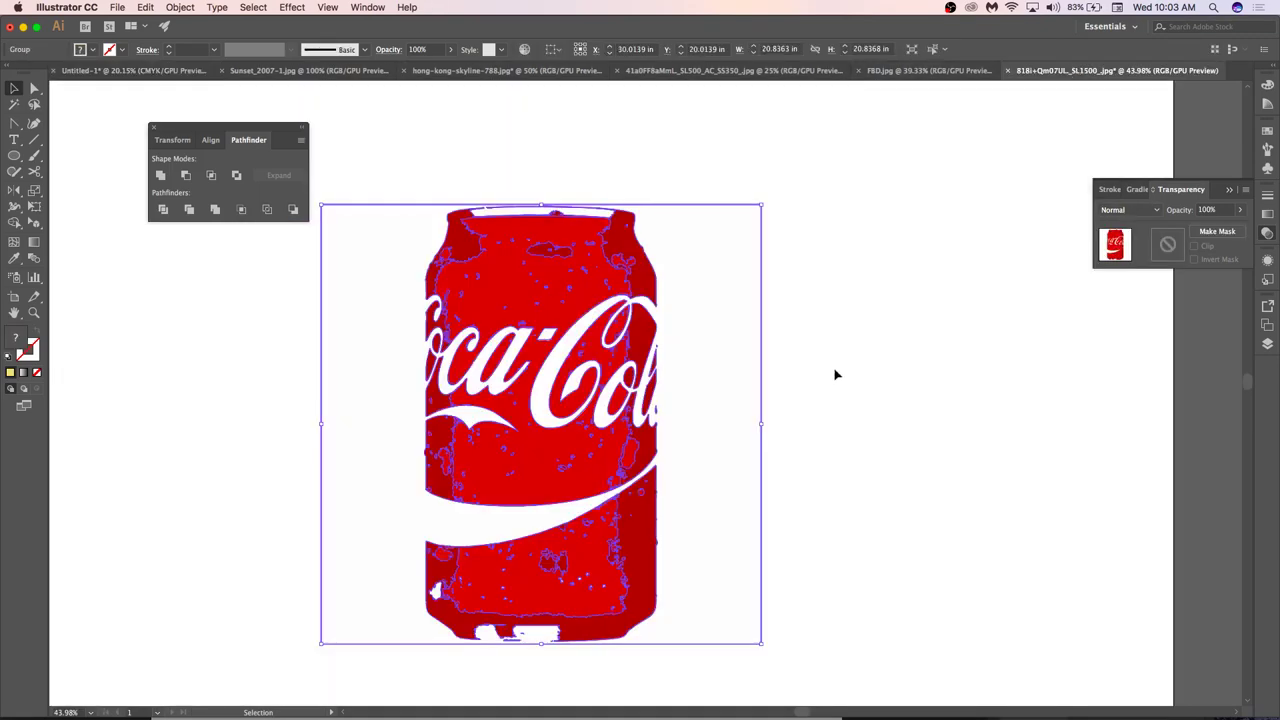
right_click(673, 331)
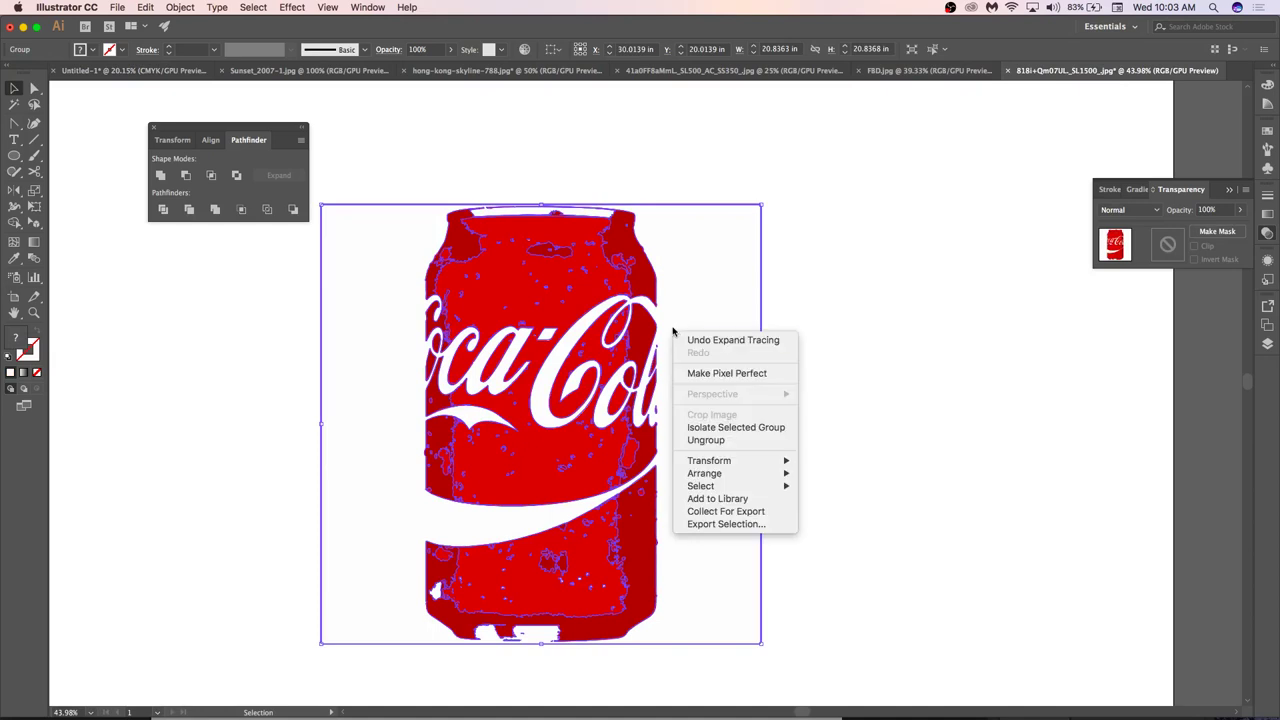
left_click(708, 440)
left_click_drag(740, 262, 731, 274)
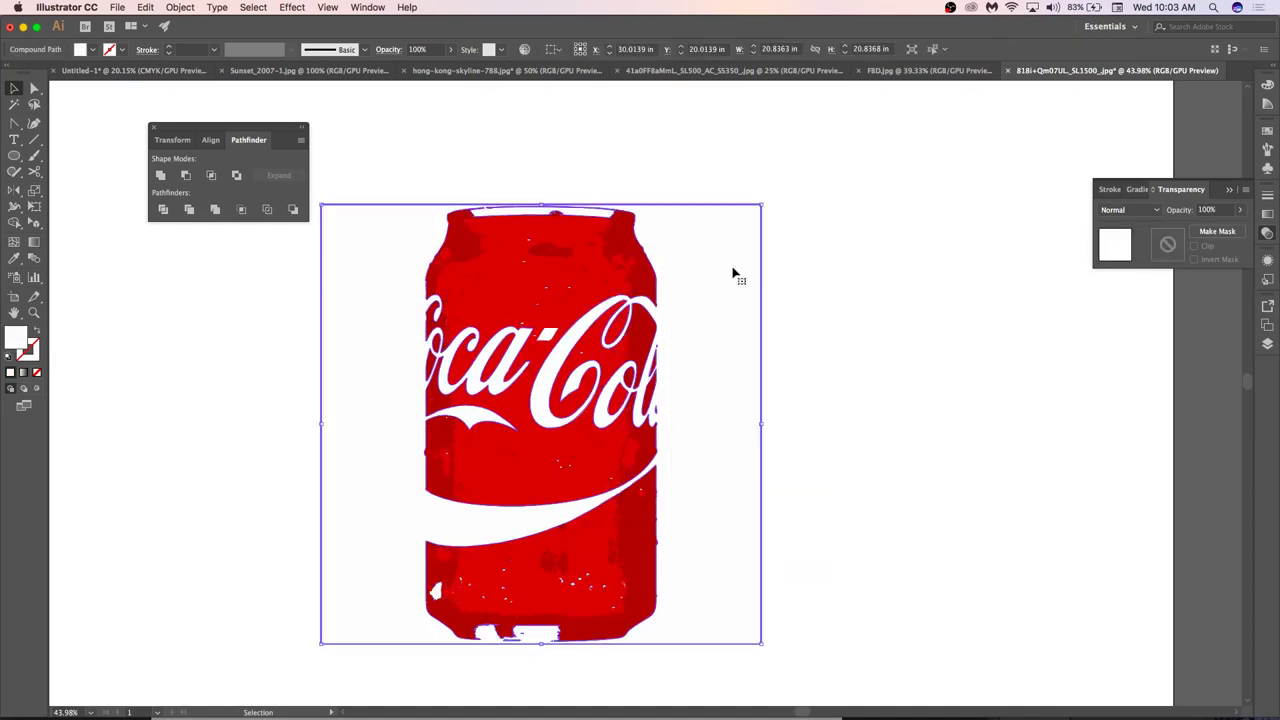
key("super+shift+a")
left_click_drag(715, 155, 298, 684)
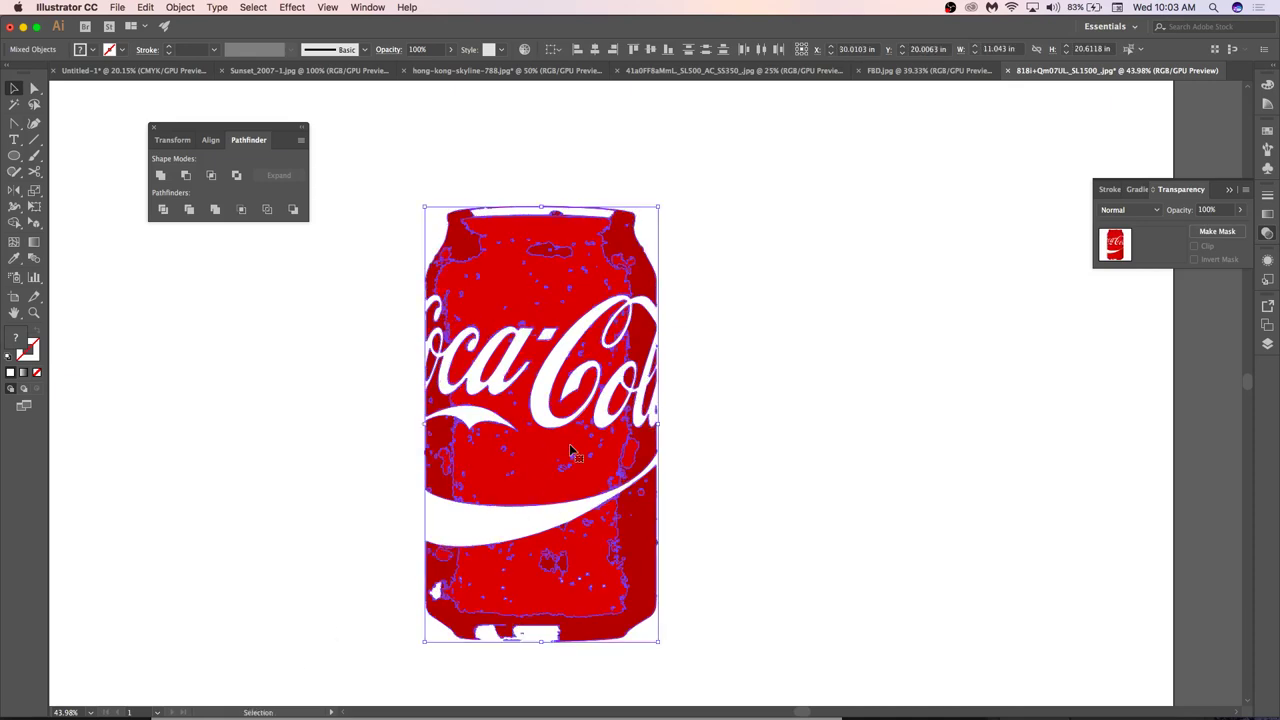
Drag the traced can into the desert scene and shrink it to sit among the dunes.
left_click_drag(163, 82, 560, 440)
key("super+equal")
key("super+equal")
key("super+equal")
key("super+minus")
key("super+minus")
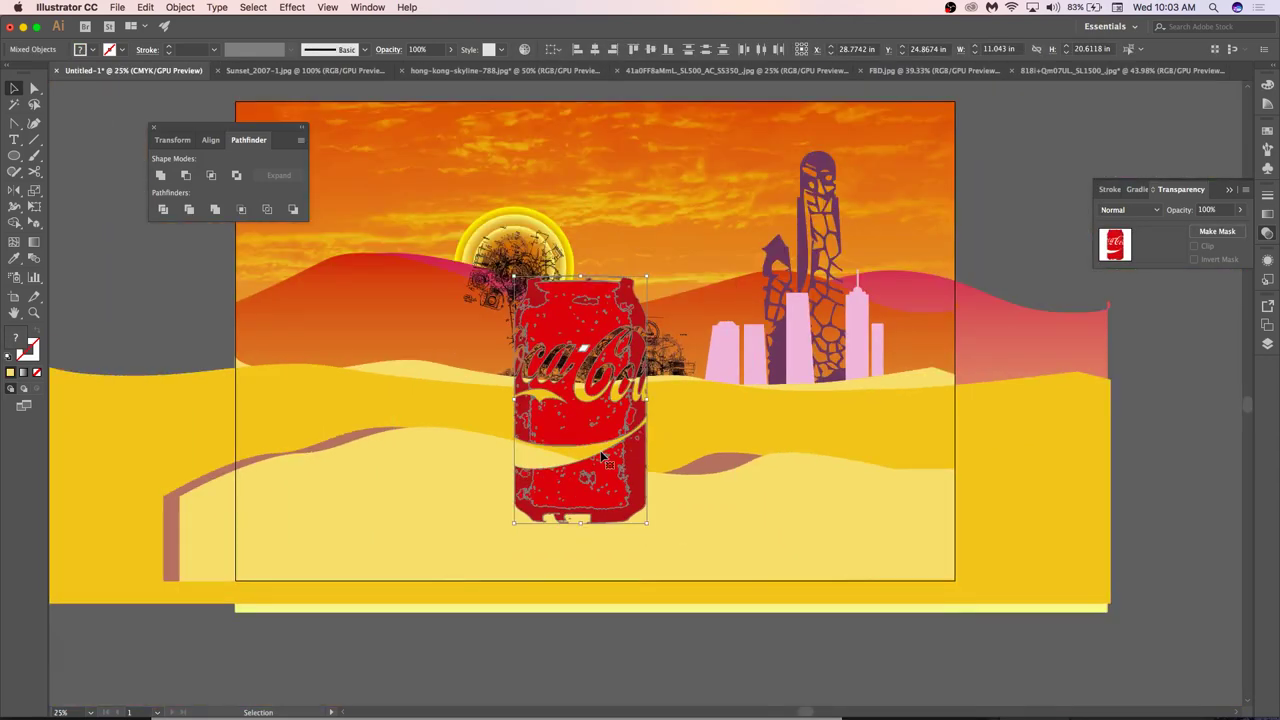
left_click_drag(645, 275, 600, 364)
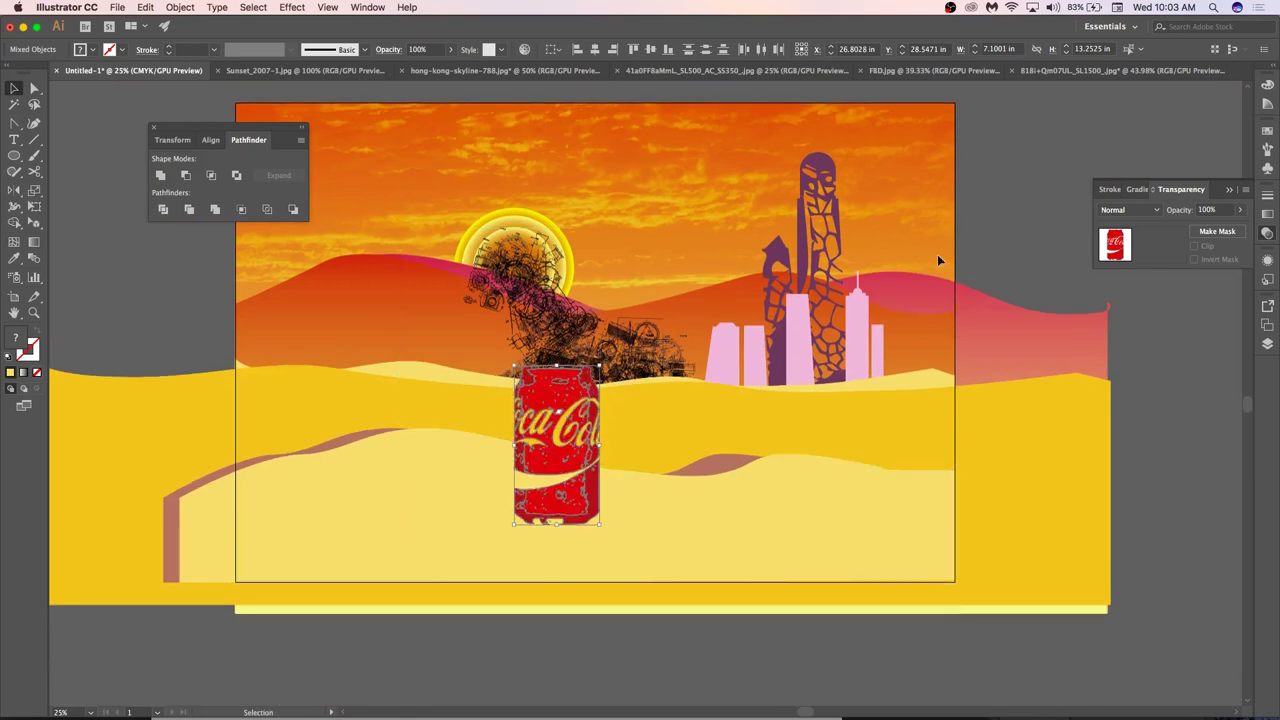
Move the pale front dune from Layer 8 up to Layer 9, then select the can.
left_click(1267, 343)
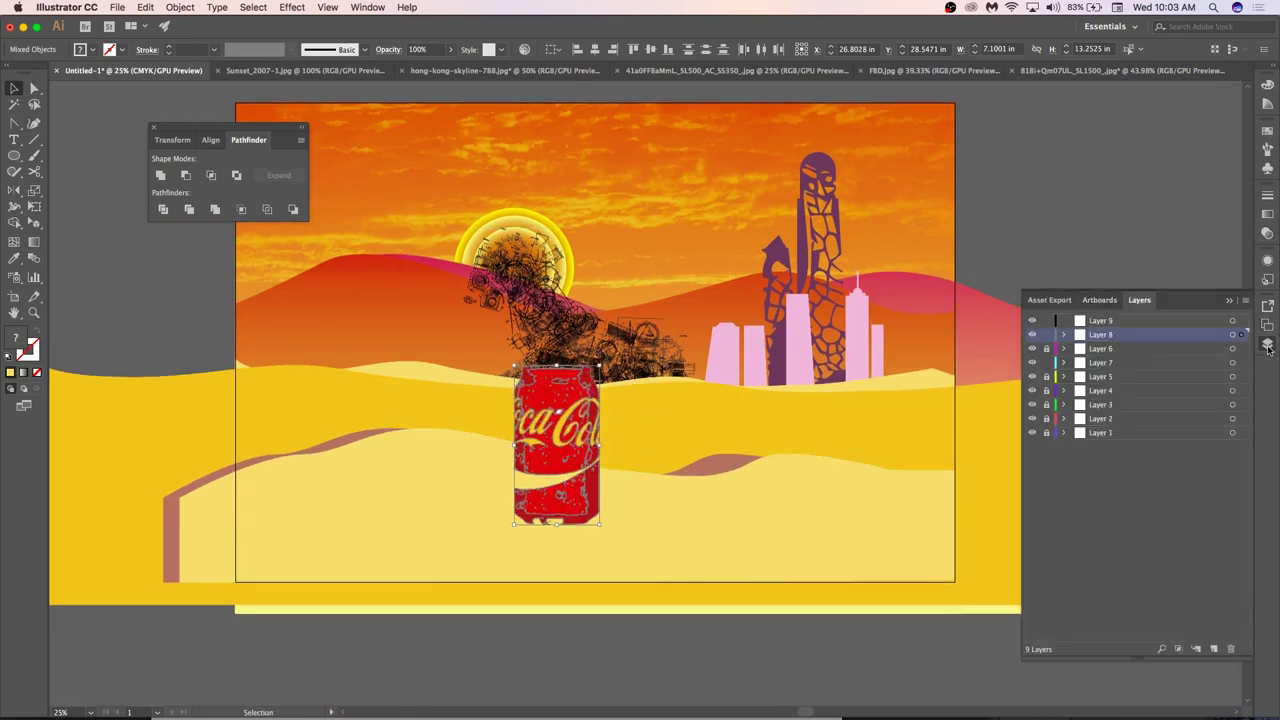
left_click(1063, 336)
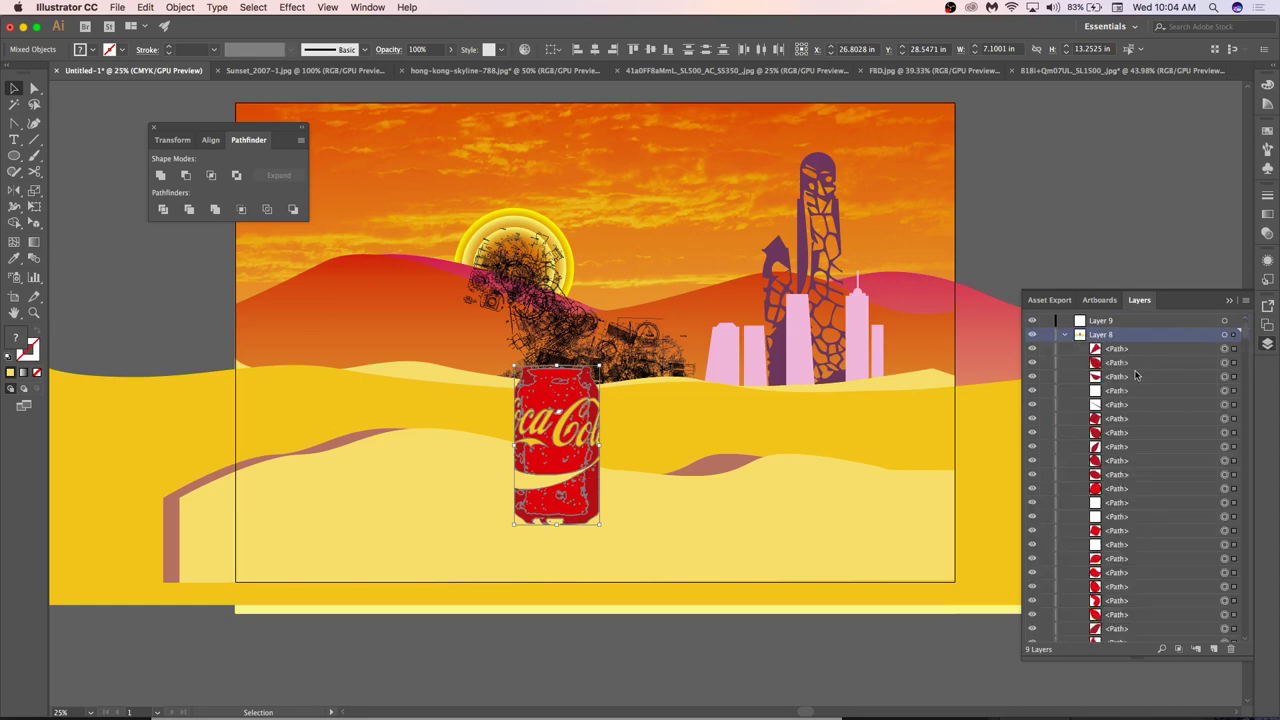
scroll(1135, 373, "down", 15)
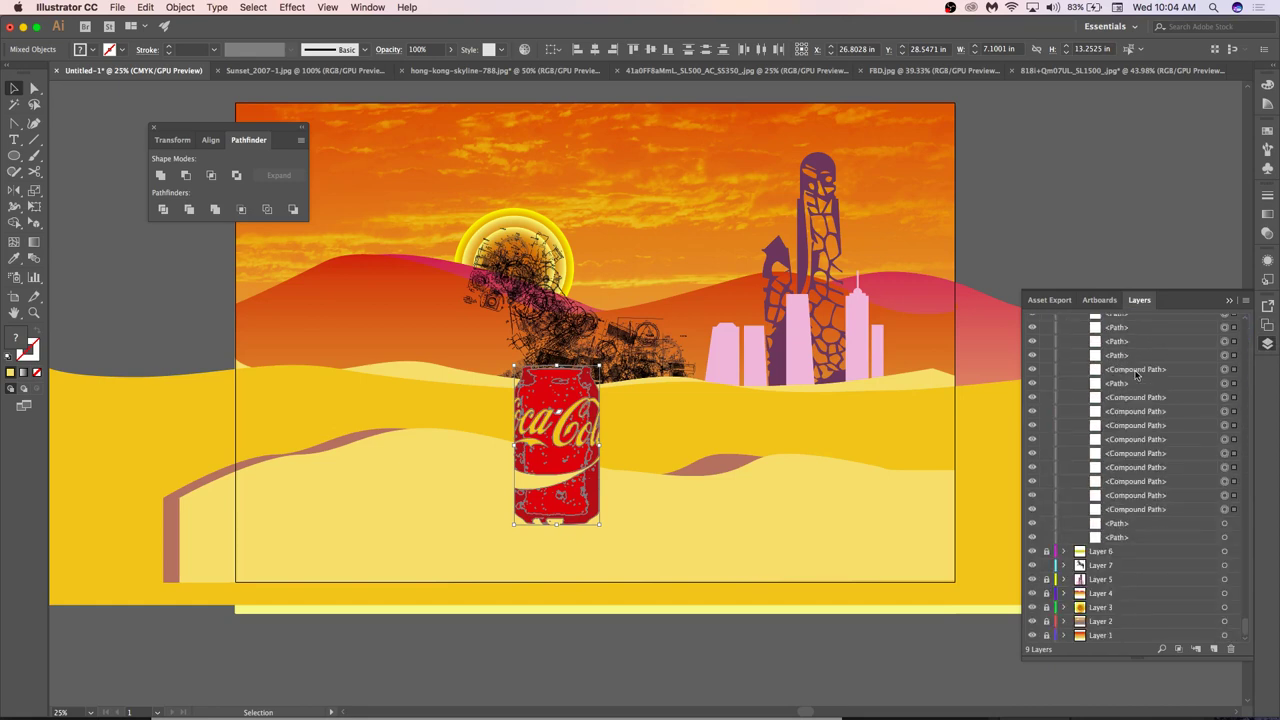
left_click(1118, 524)
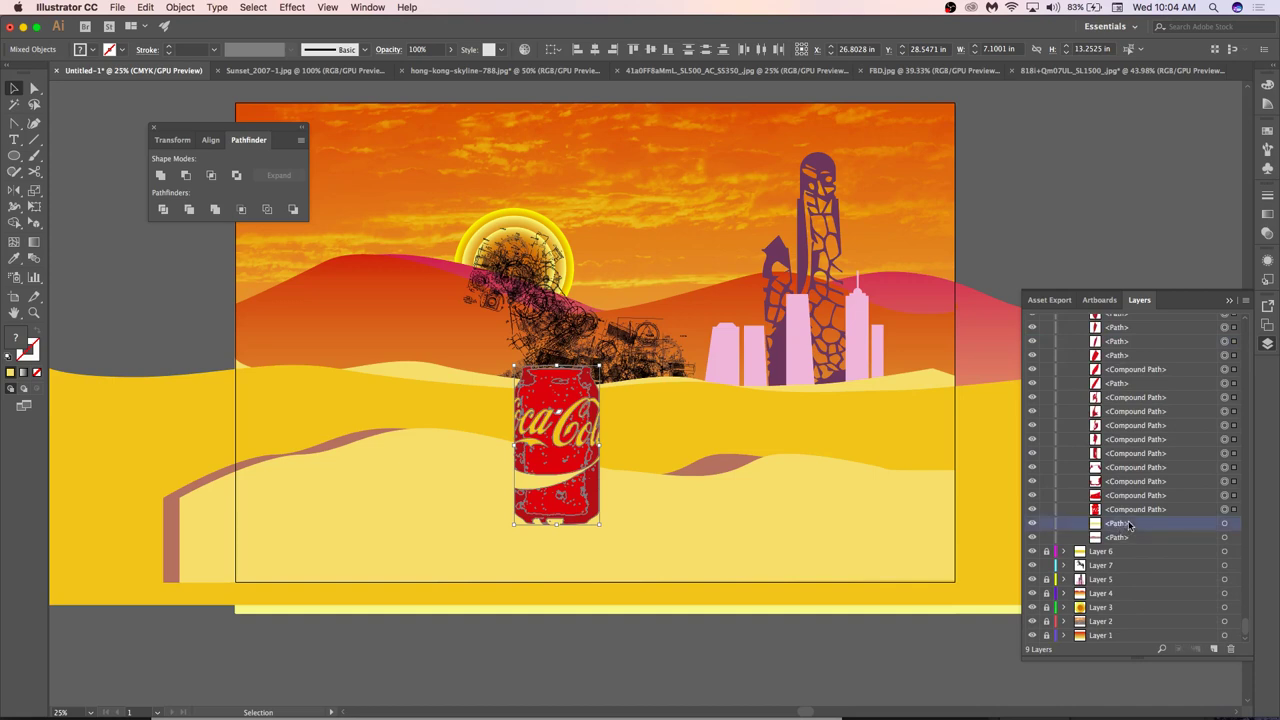
left_click(1226, 537, "shift")
left_click(1226, 537, "shift")
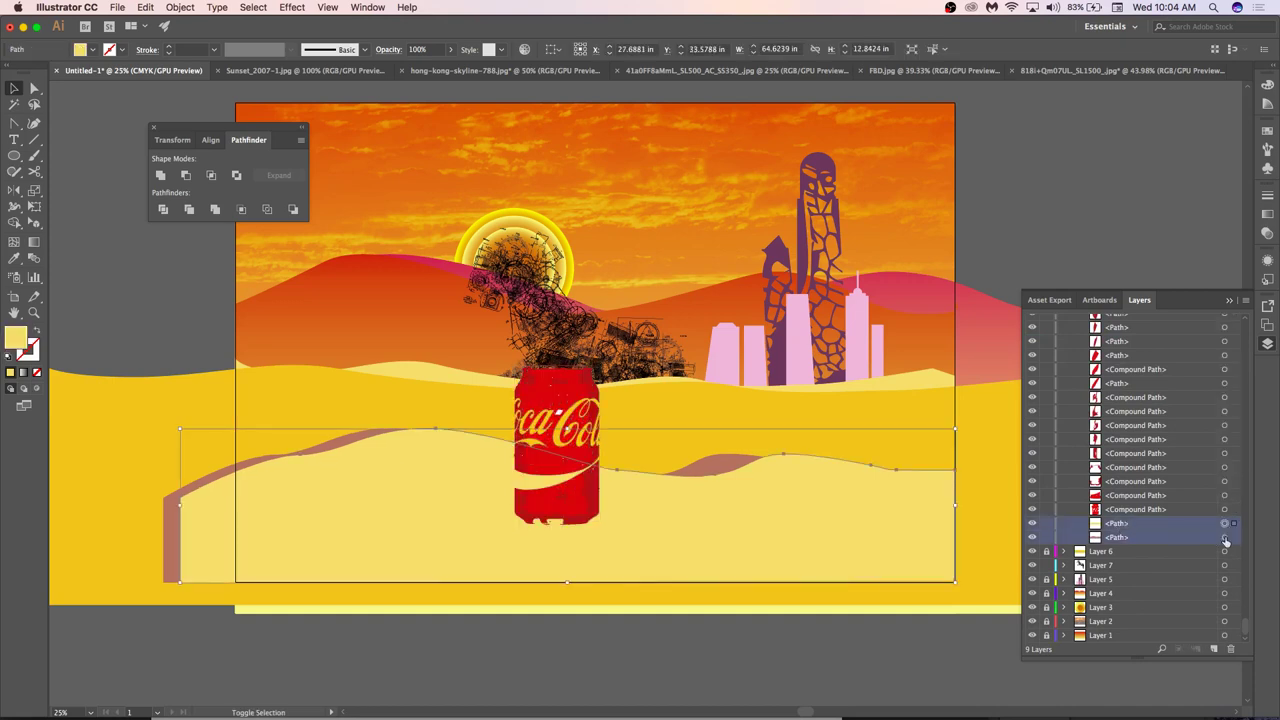
scroll(1233, 426, "up", 6)
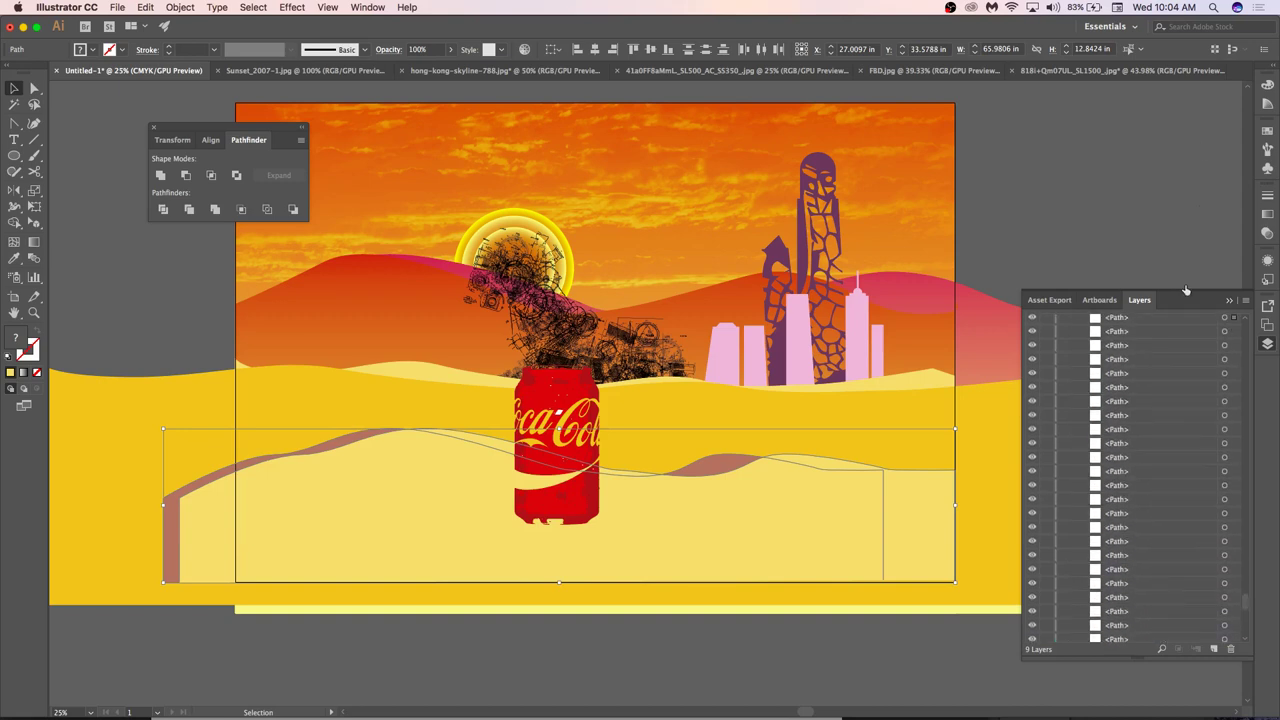
scroll(1246, 597, "down", 1)
left_click_drag(1246, 597, 1245, 330)
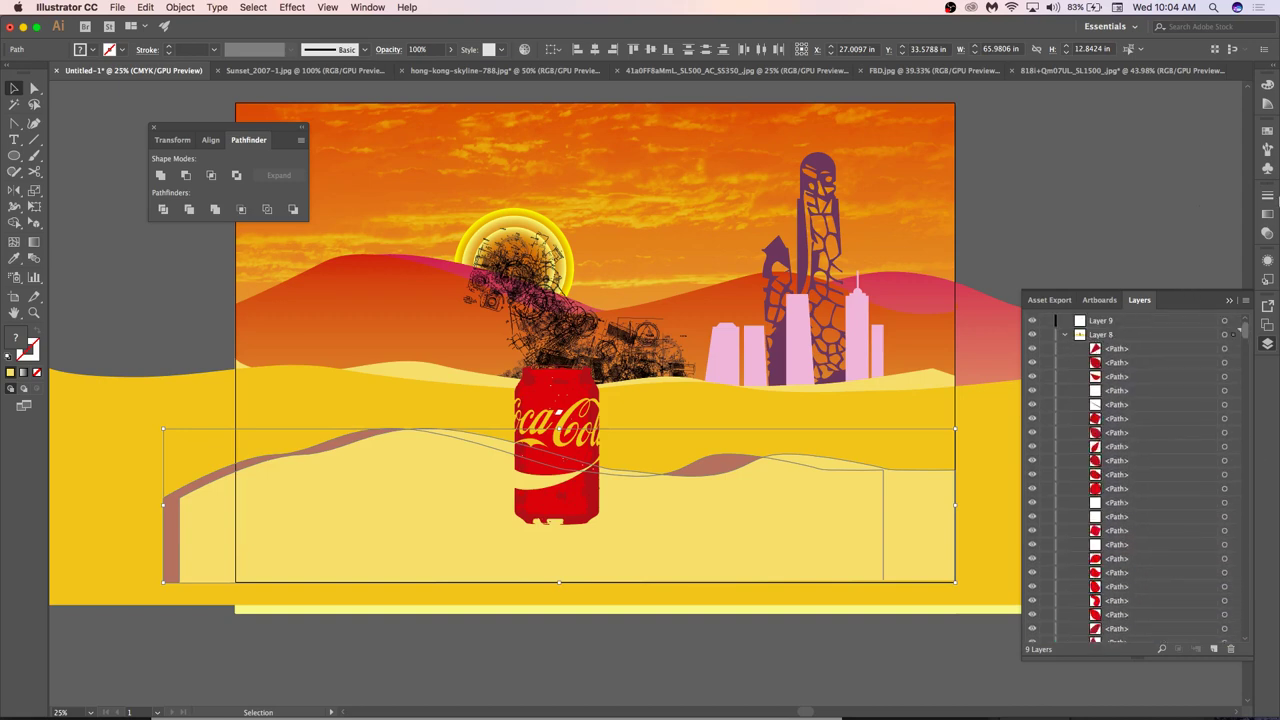
left_click(1066, 335)
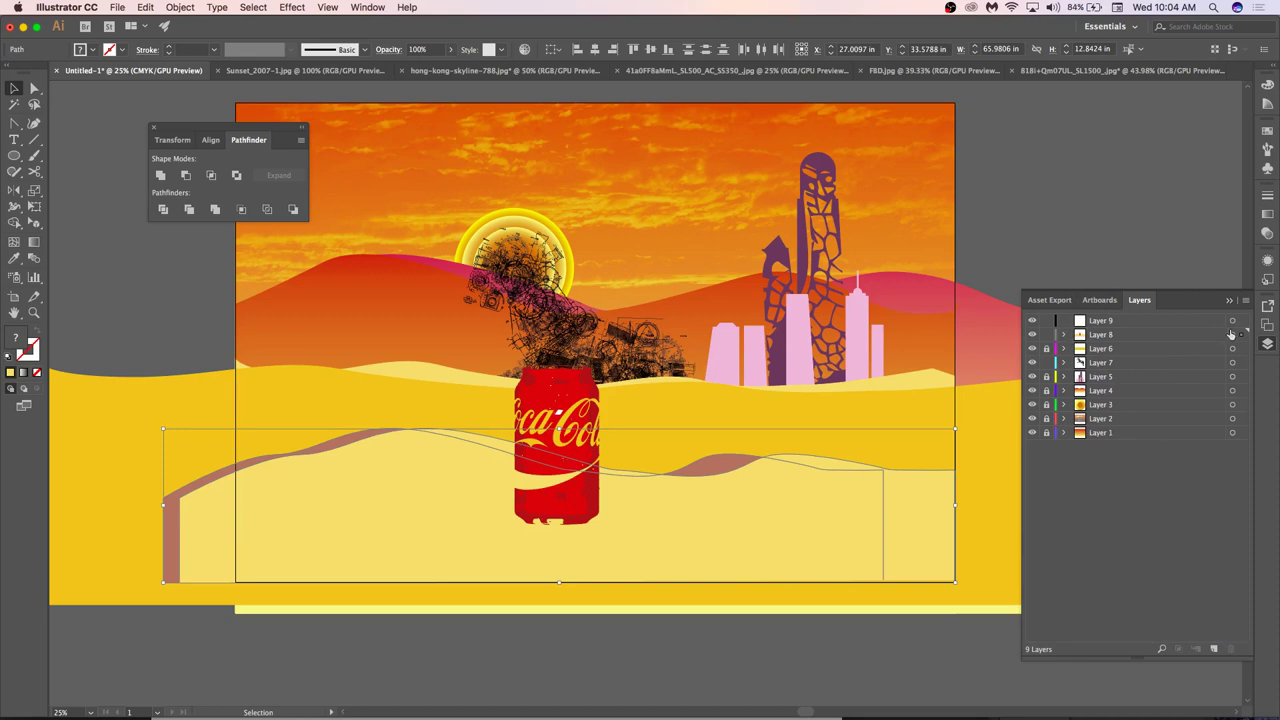
left_click_drag(1242, 335, 1243, 325)
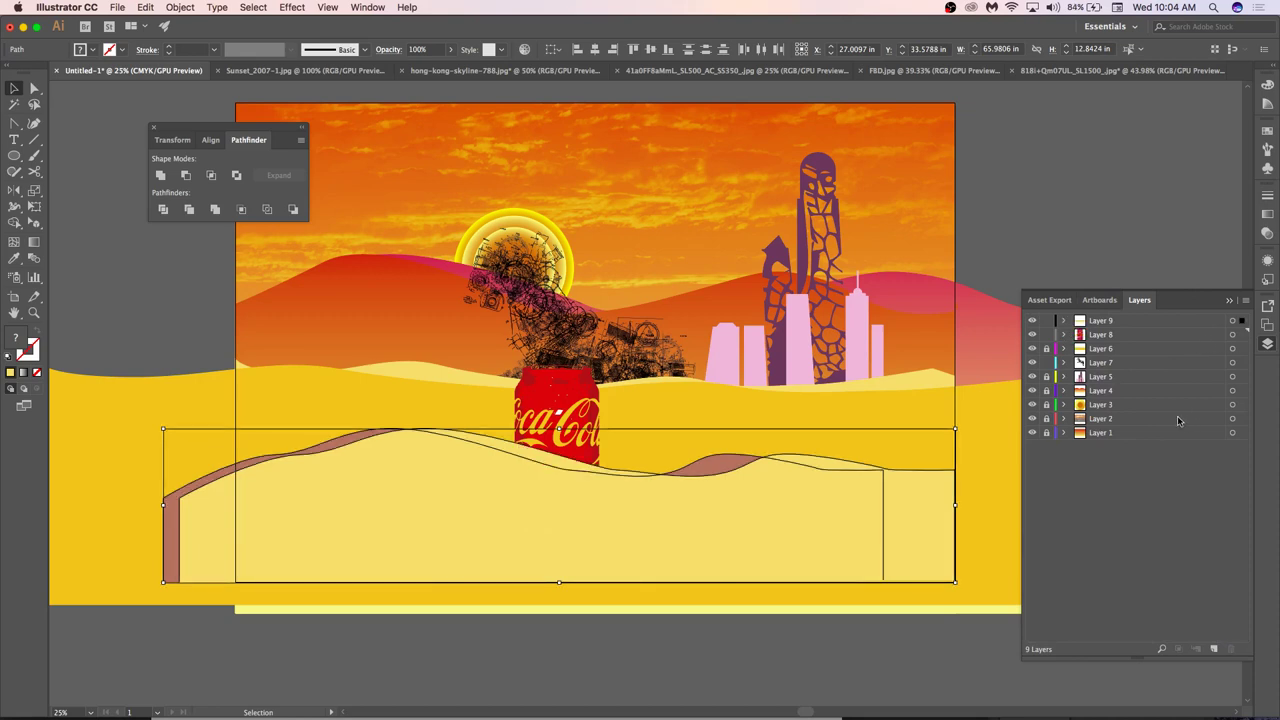
left_click(618, 377)
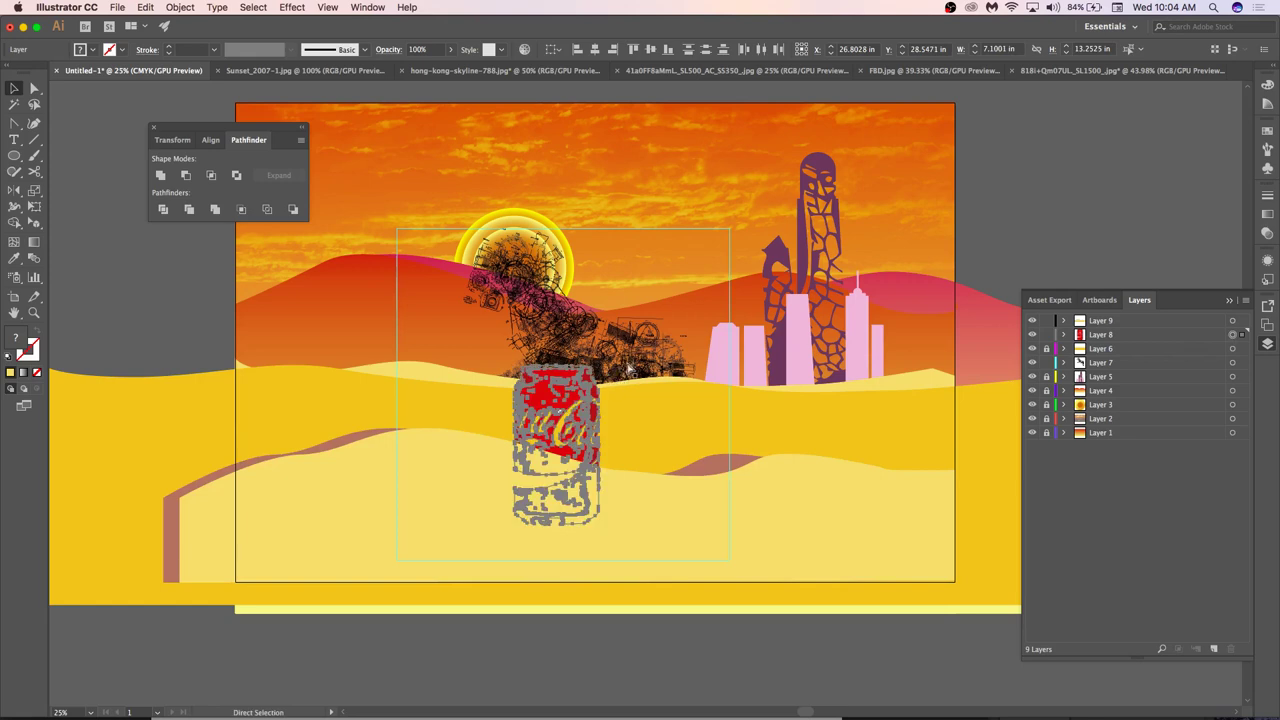
Tilt the first can slightly counter-clockwise and shift it right along the dune.
key("v")
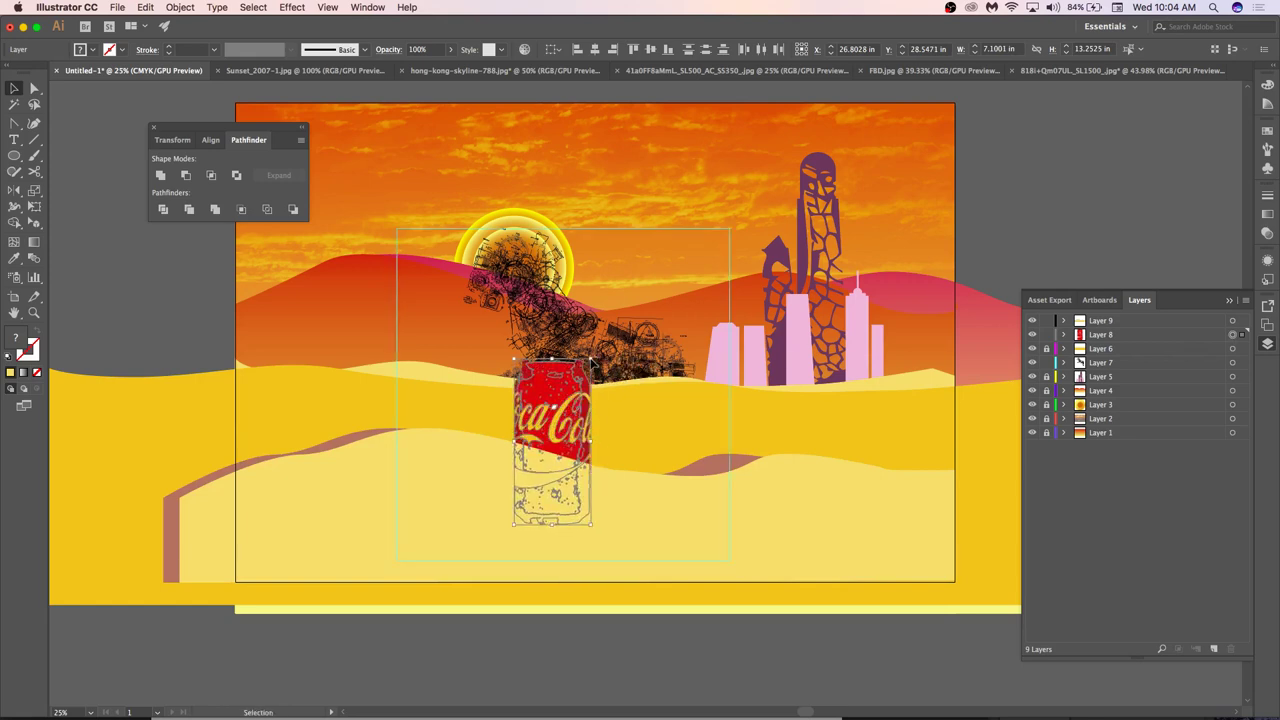
left_click_drag(616, 357, 600, 352)
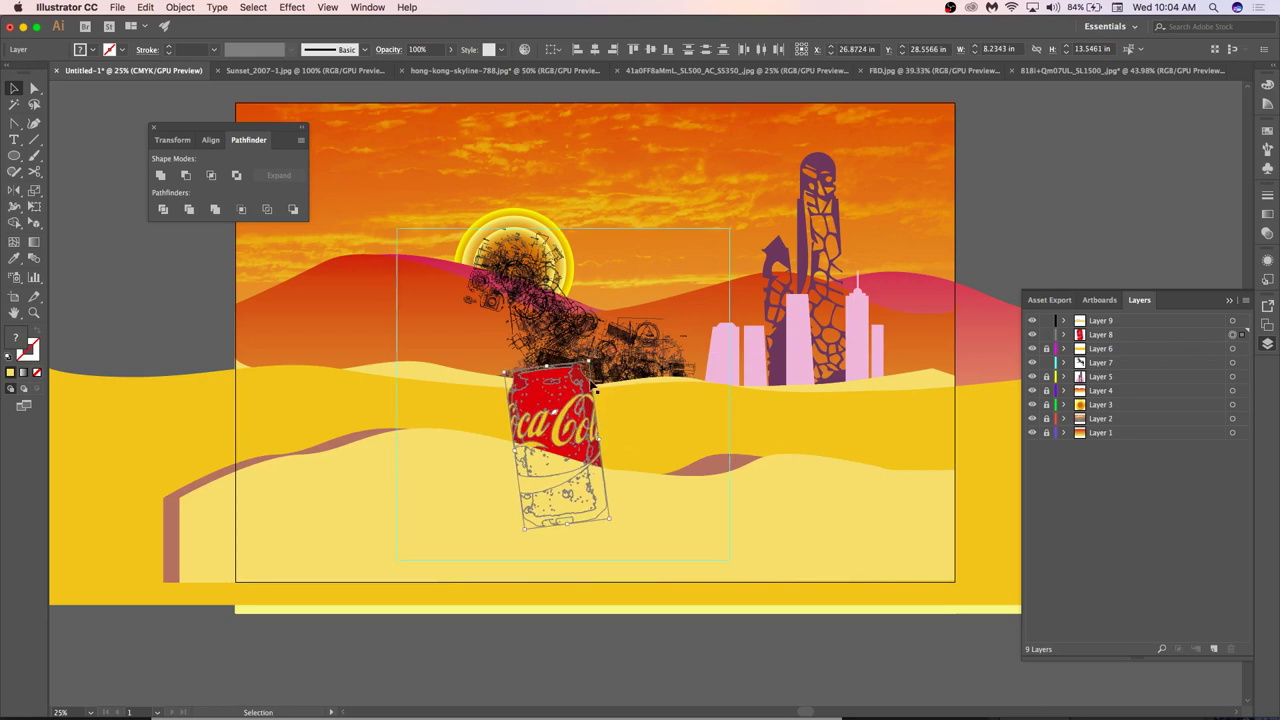
left_click(600, 430, "shift")
left_click_drag(600, 430, 634, 398)
Paste a second can, tilt it clockwise, stretch it taller, and sink it into the sand.
key("a")
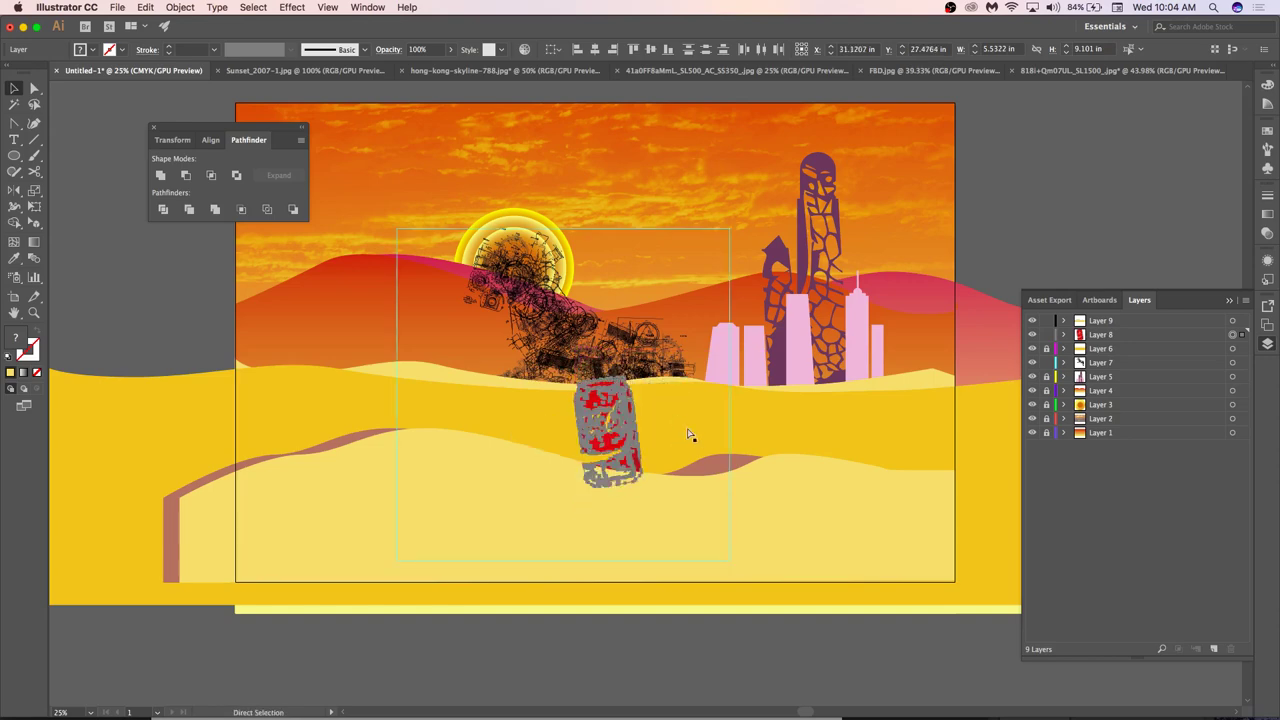
key("super+equal")
key("super+equal")
key("super+equal")
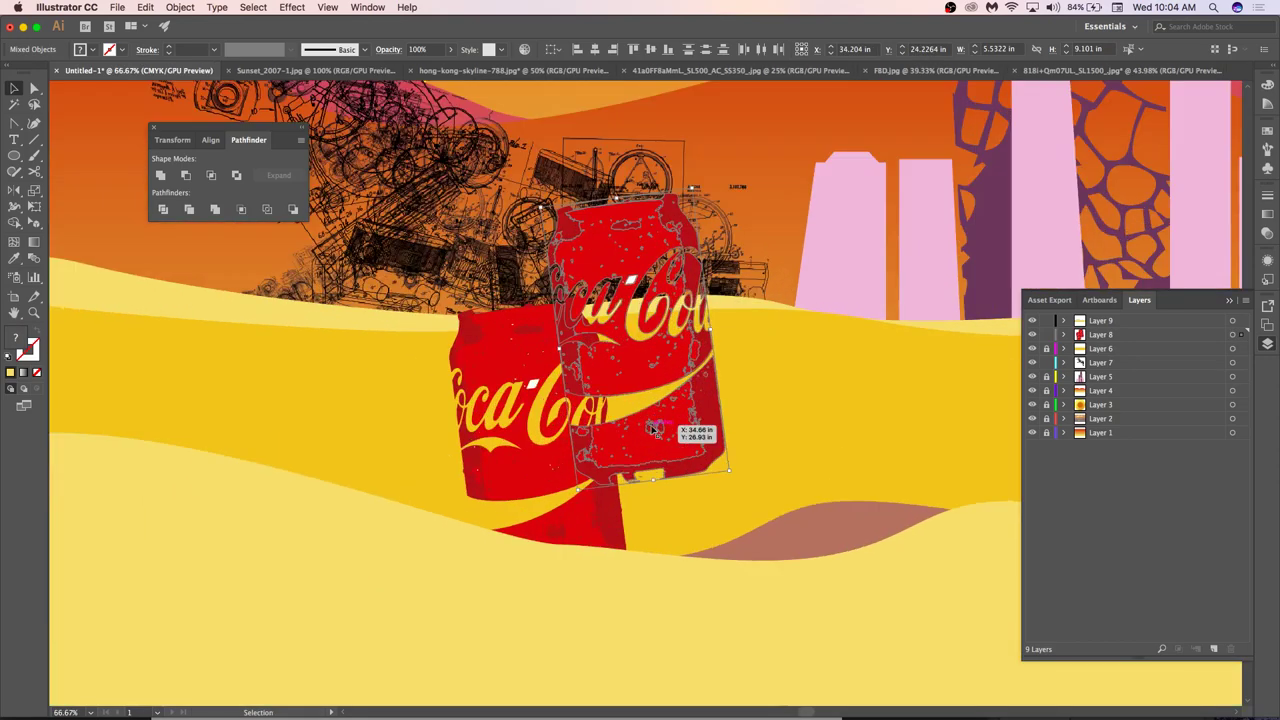
key("super+minus")
key("super+minus")
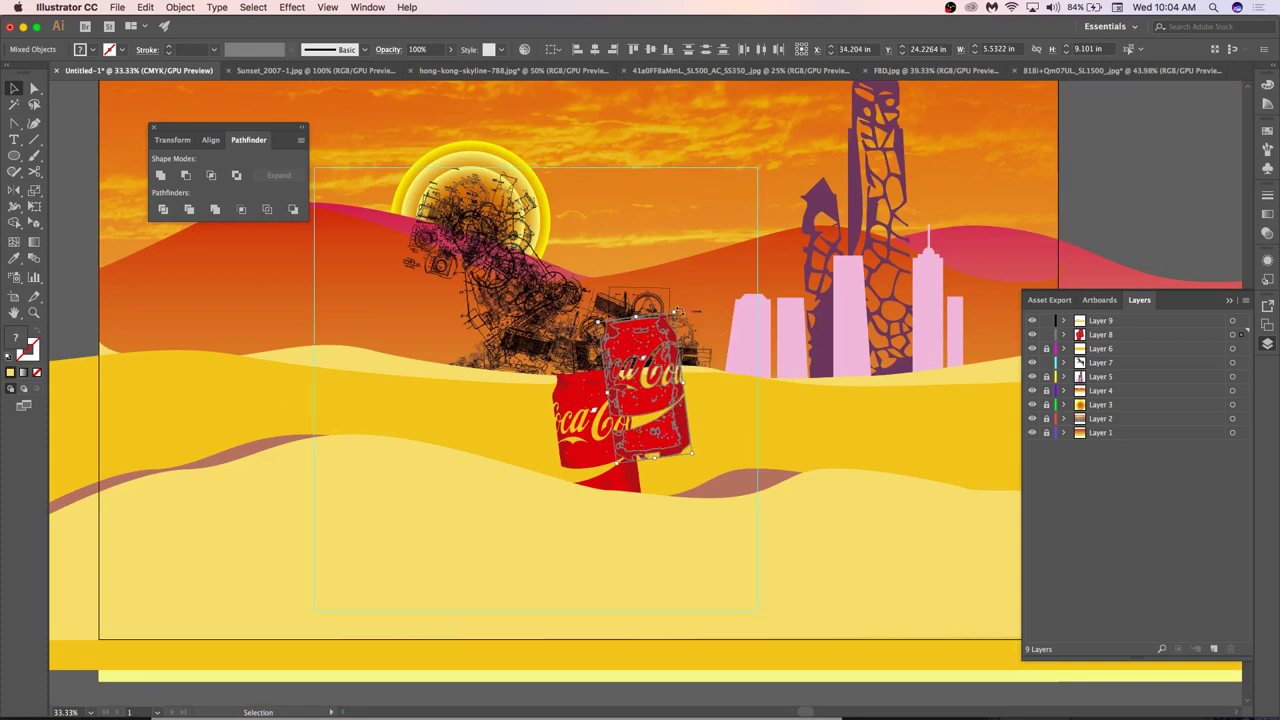
left_click_drag(676, 311, 706, 350)
left_click_drag(629, 313, 641, 283)
left_click_drag(655, 427, 712, 492)
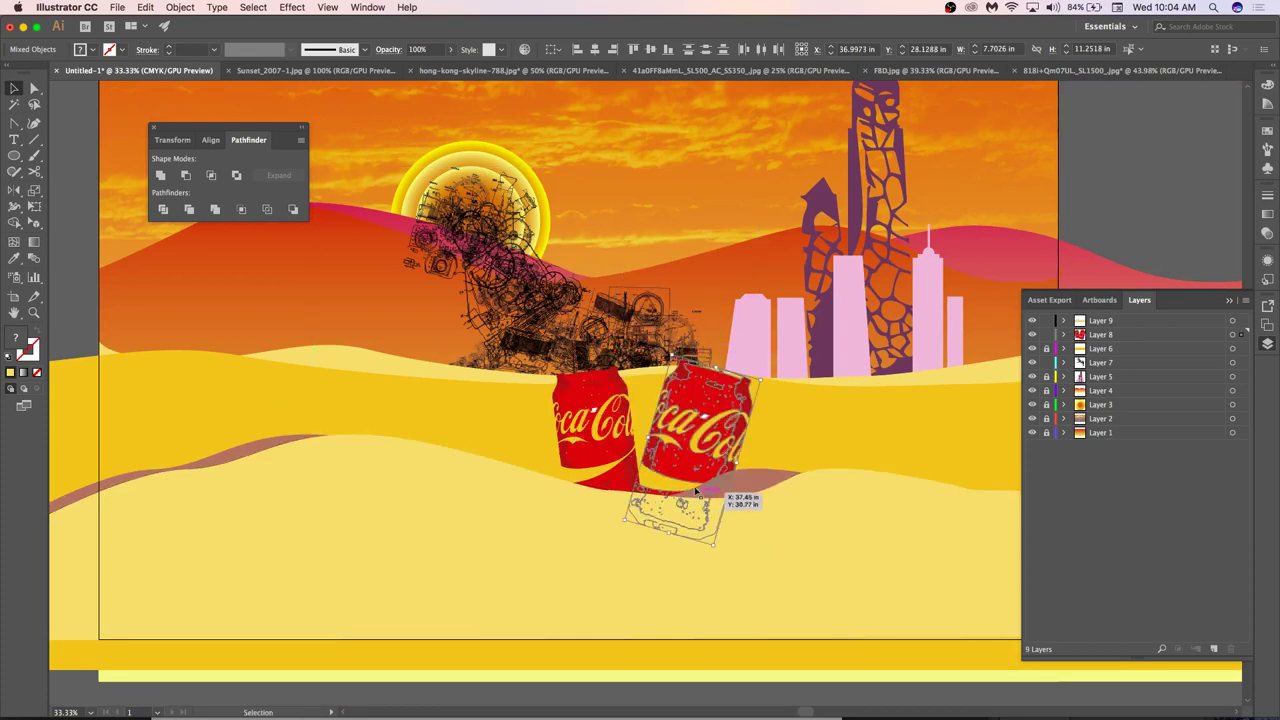
left_click_drag(704, 443, 689, 439)
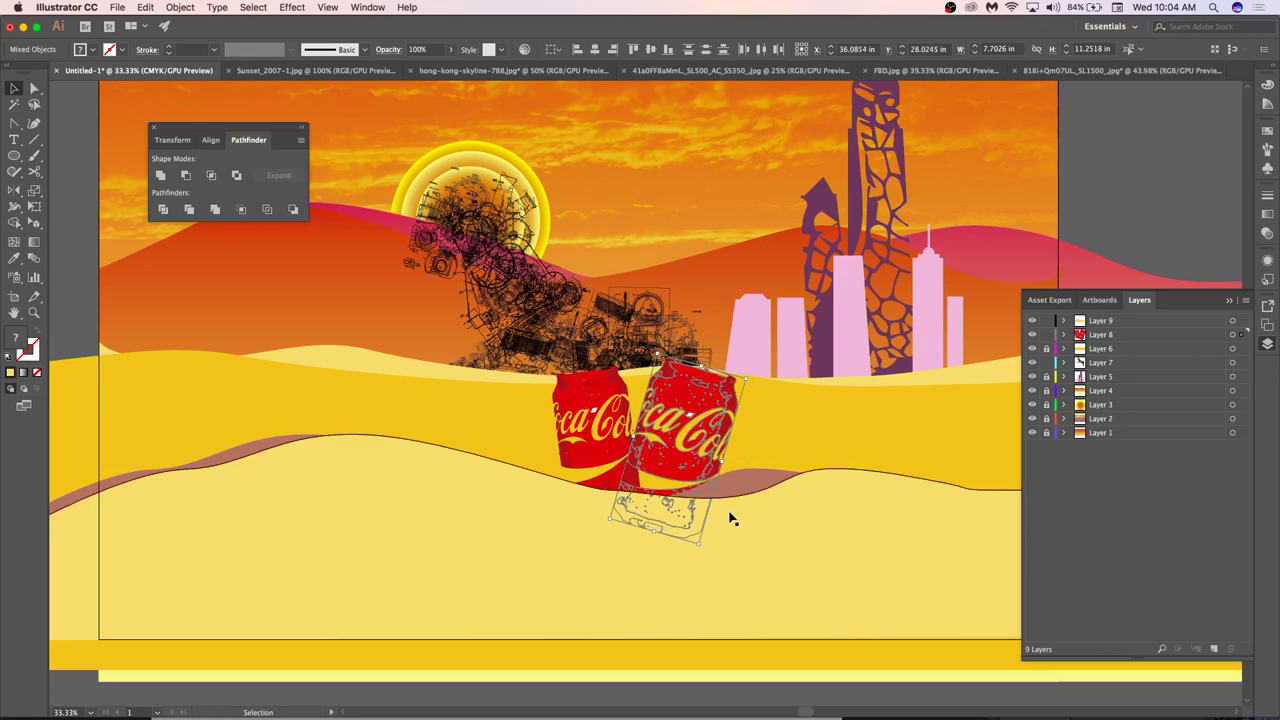
Undo the copied can's tilt, rotate it upright, enlarge it and shift it left.
left_click(734, 606)
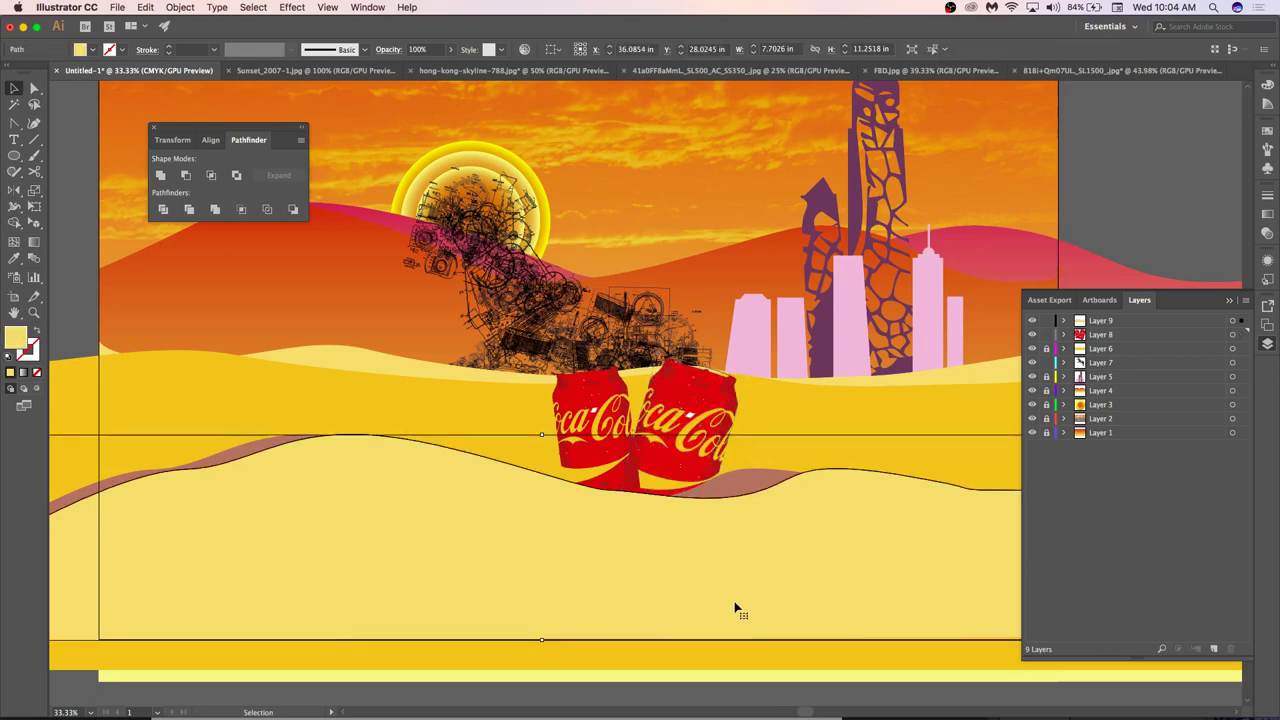
scroll(557, 472, "down", 2)
scroll(677, 457, "up", 1)
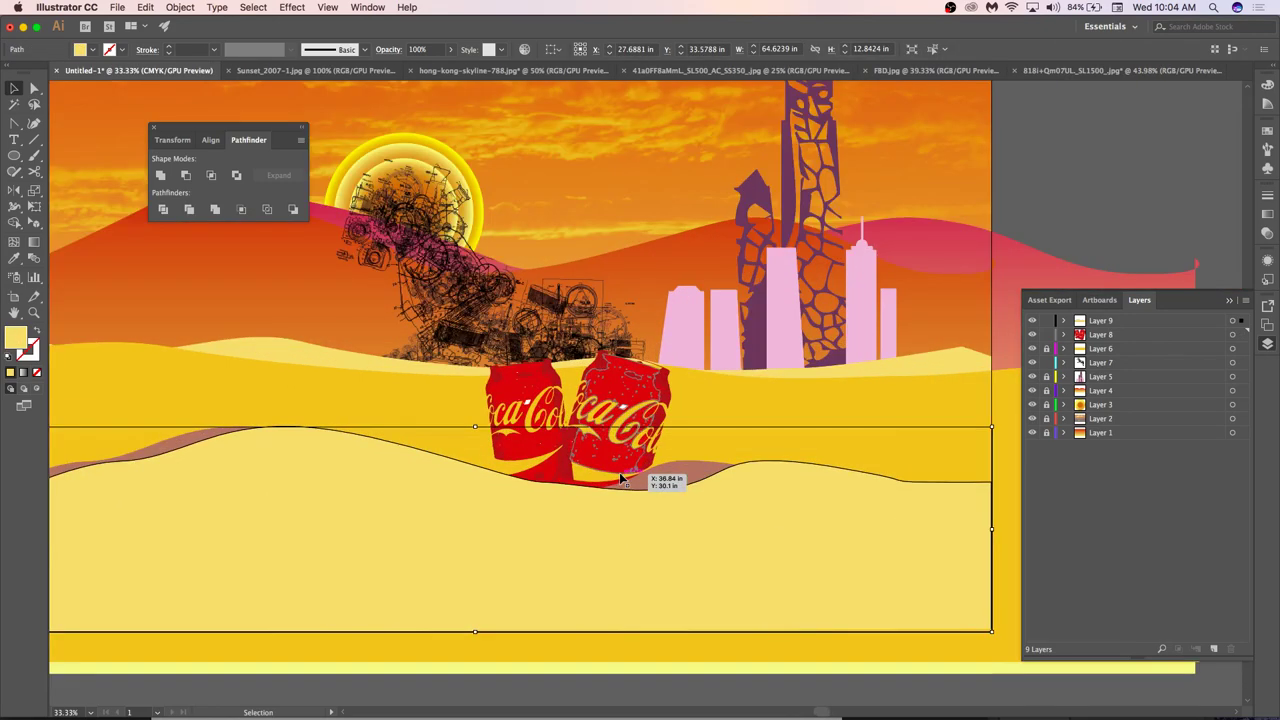
left_click(608, 430)
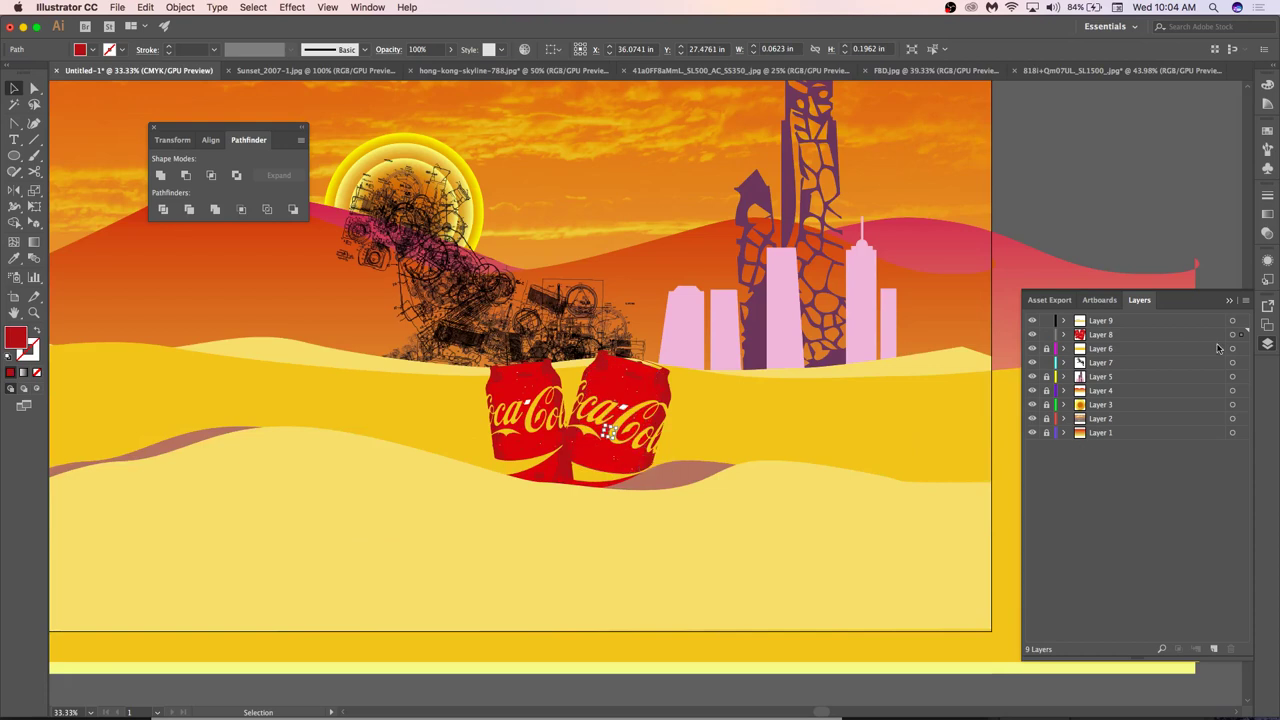
key("a")
left_click(774, 463, "shift")
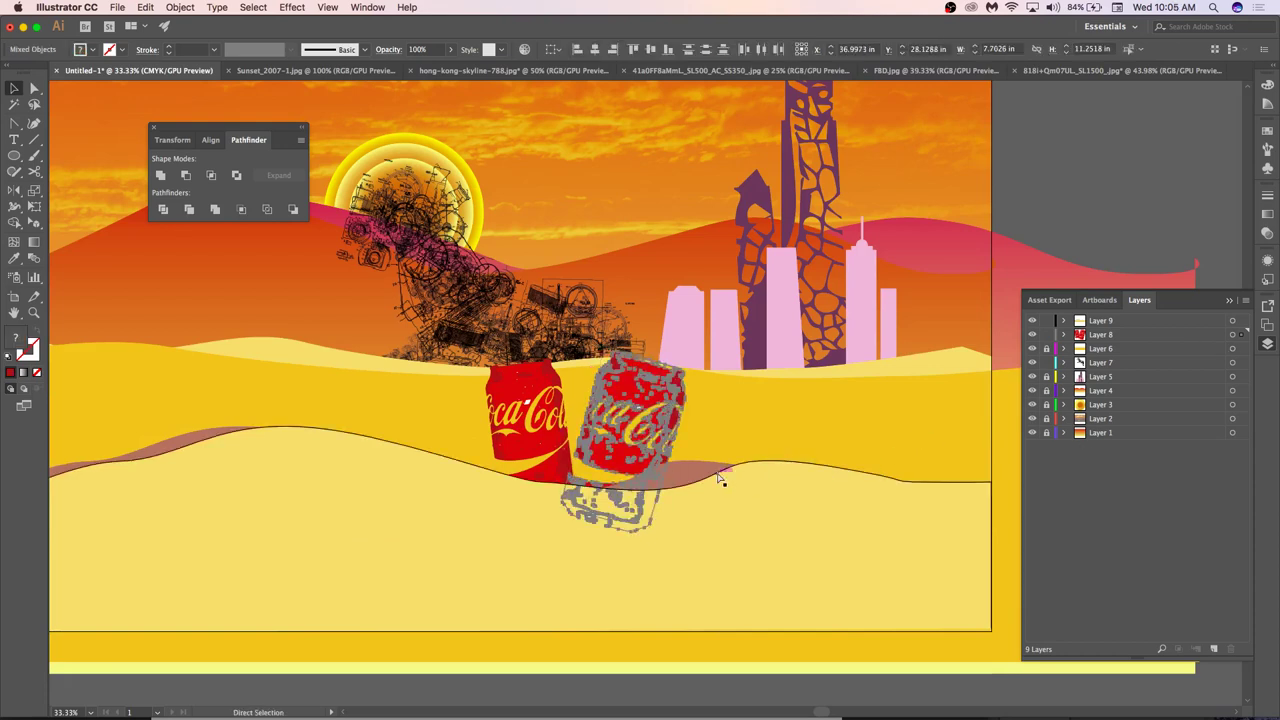
key("ctrl+z")
key("ctrl+z")
key("ctrl+z")
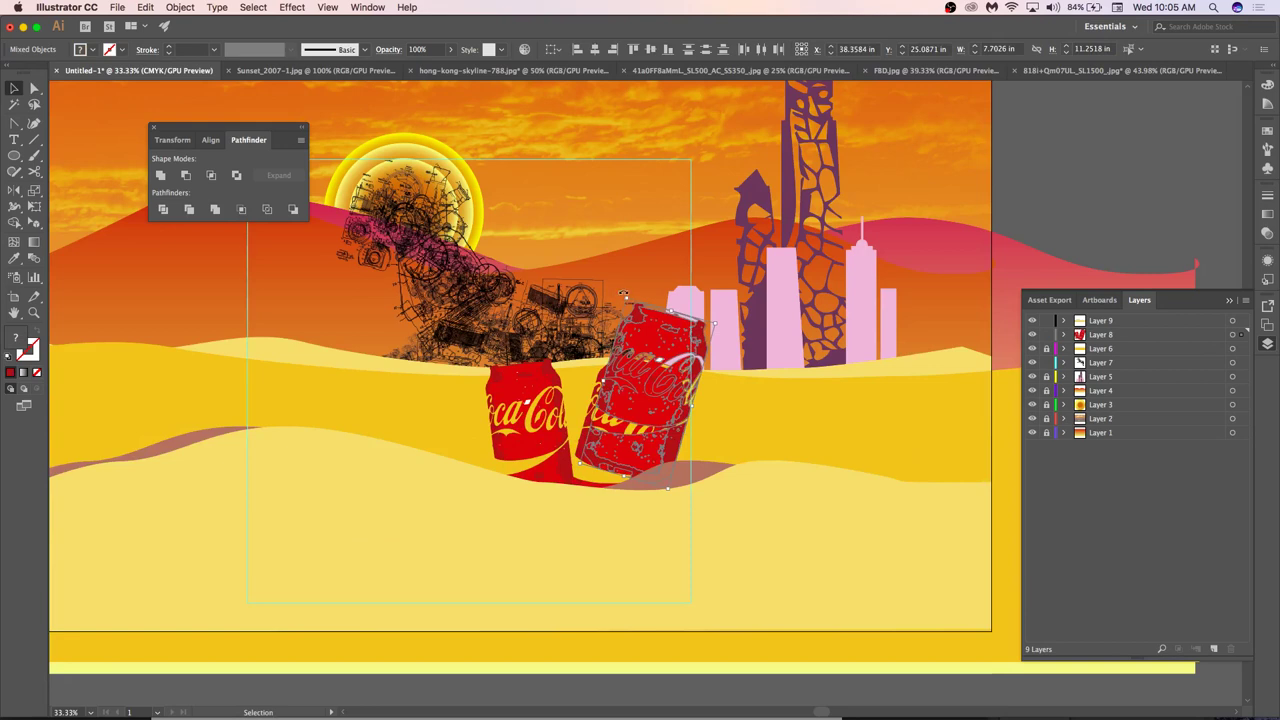
left_click_drag(622, 292, 570, 270)
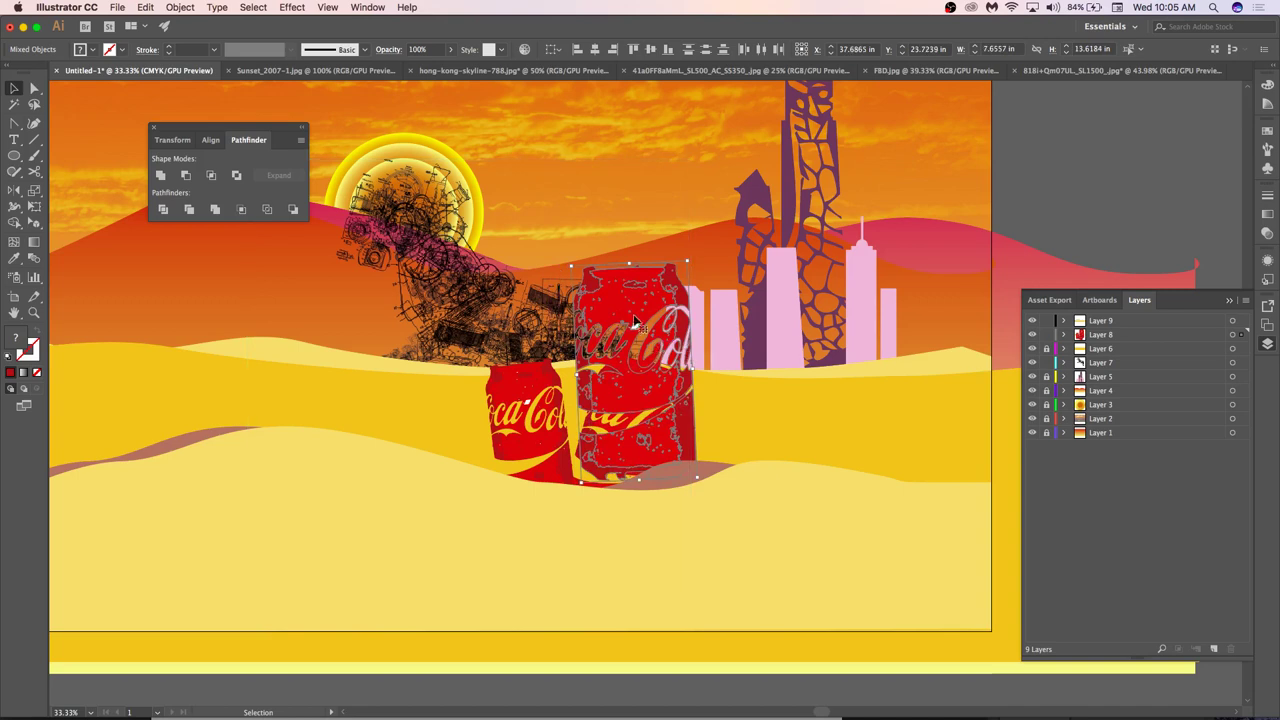
left_click_drag(640, 320, 588, 320)
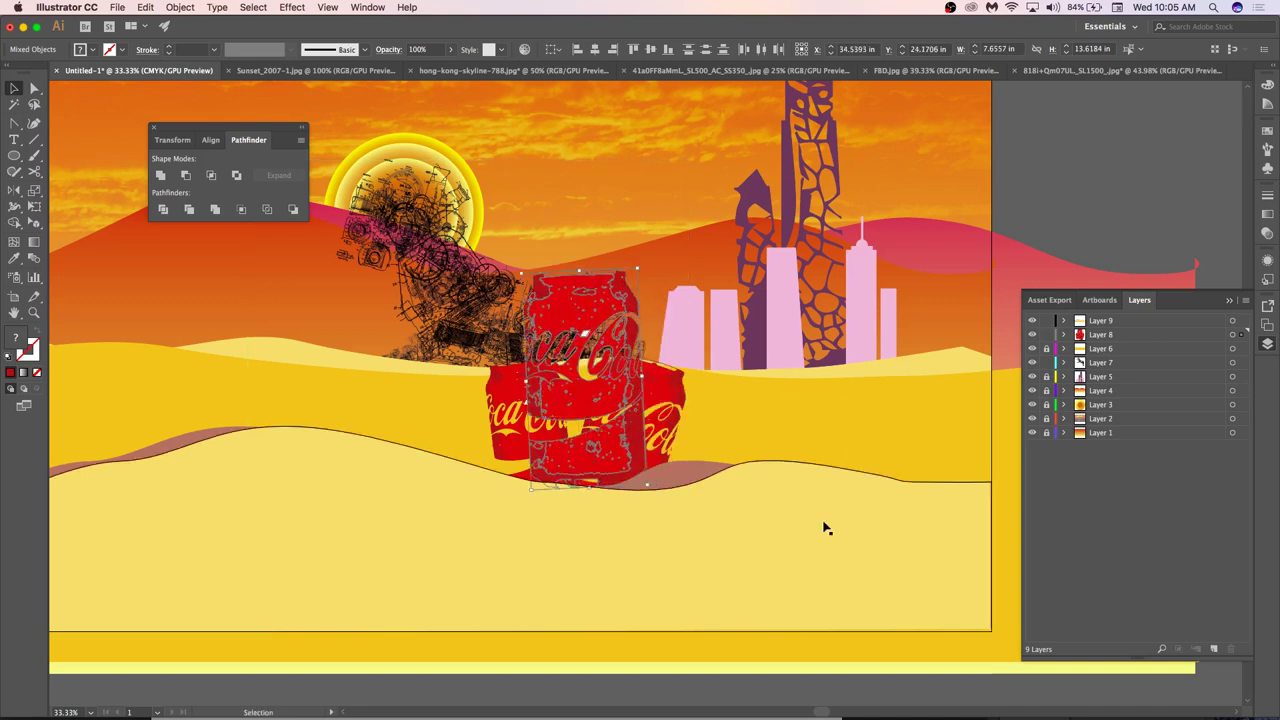
Group the upright can's traced paths in Layer 8 into one object.
left_click(1064, 334)
key("super+g")
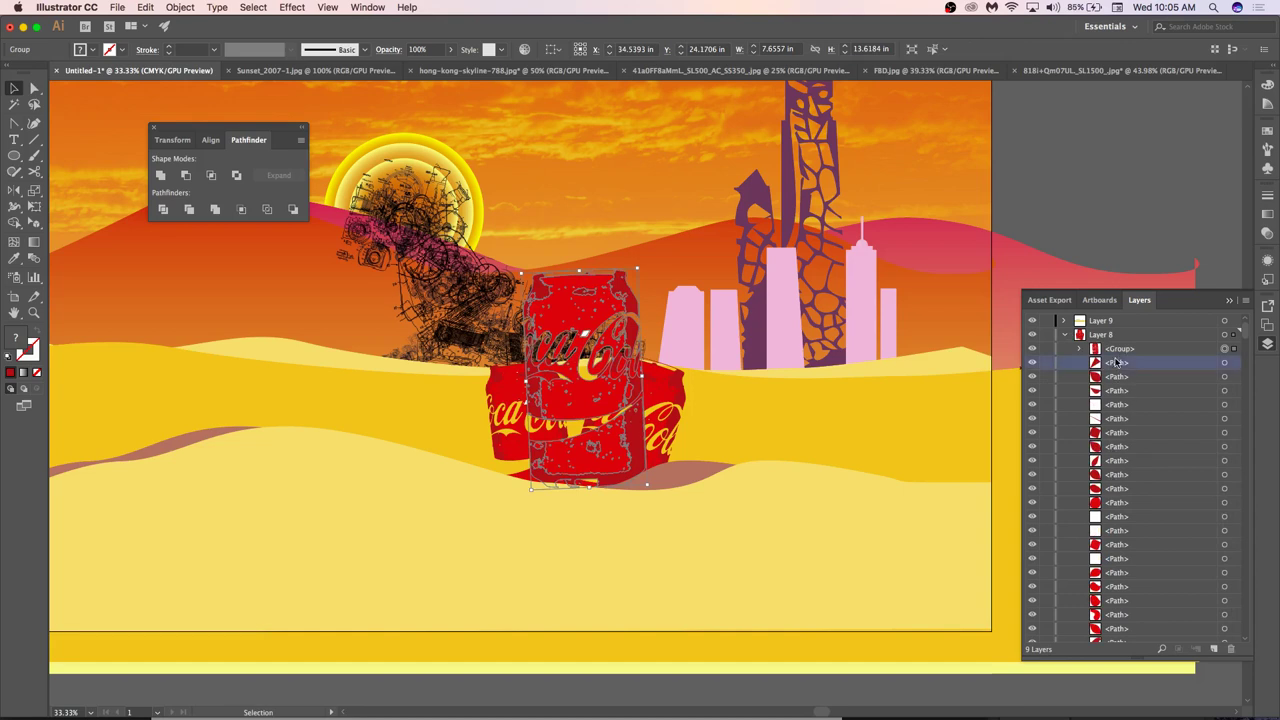
scroll(1117, 362, "down", 10)
scroll(1117, 362, "up", 10)
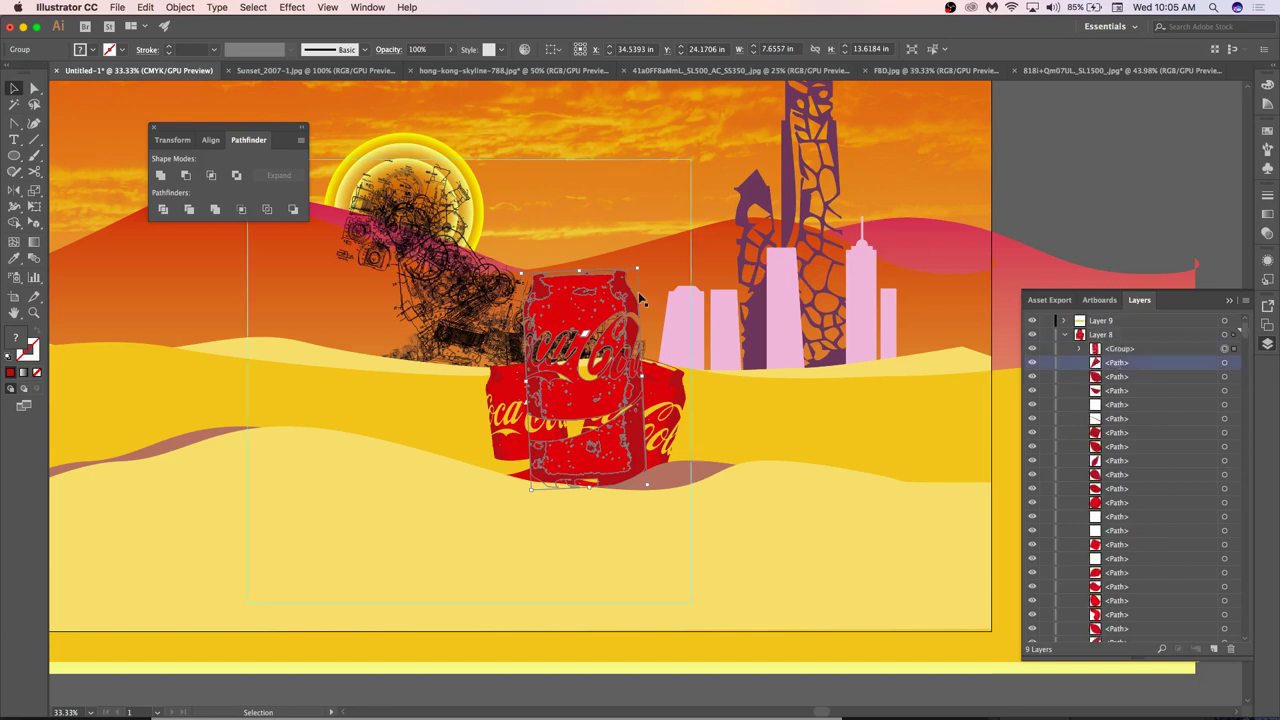
Send the grouped upright can to the back behind the other cans, then deselect.
right_click(678, 258)
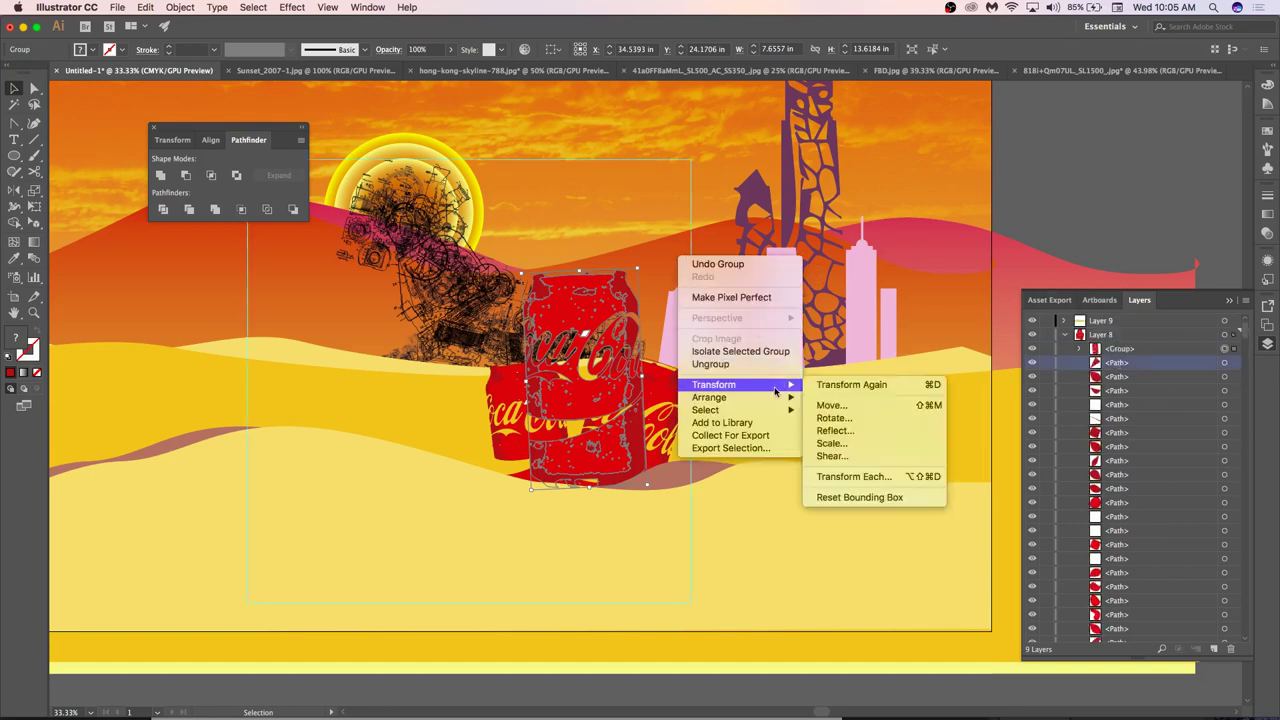
mouse_move(740, 397)
left_click(856, 436)
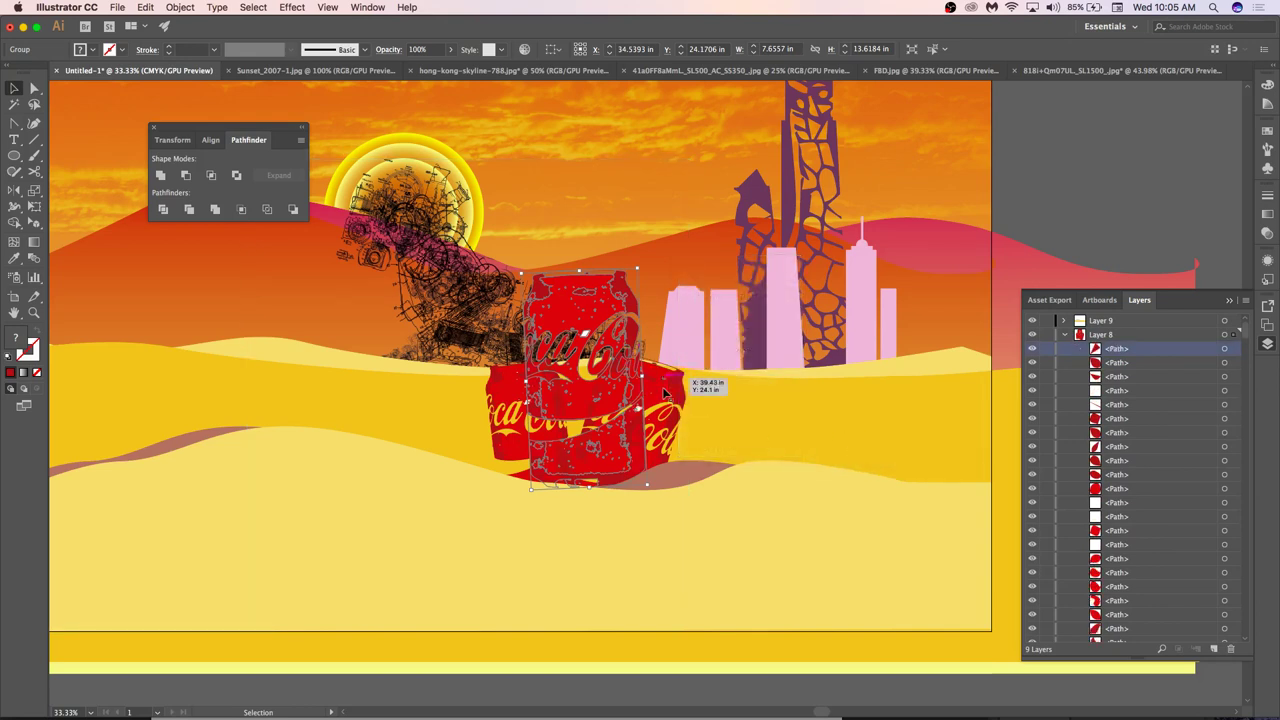
left_click(1107, 175)
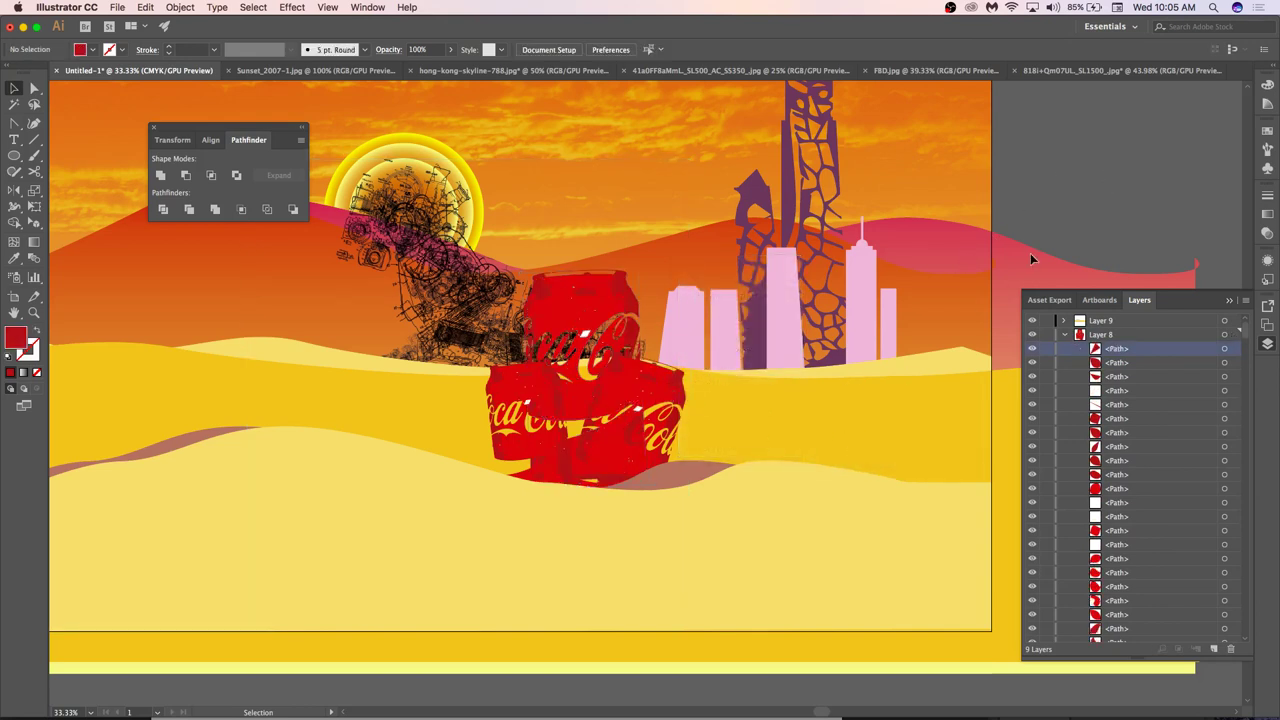
scroll(1032, 259, "down", 2)
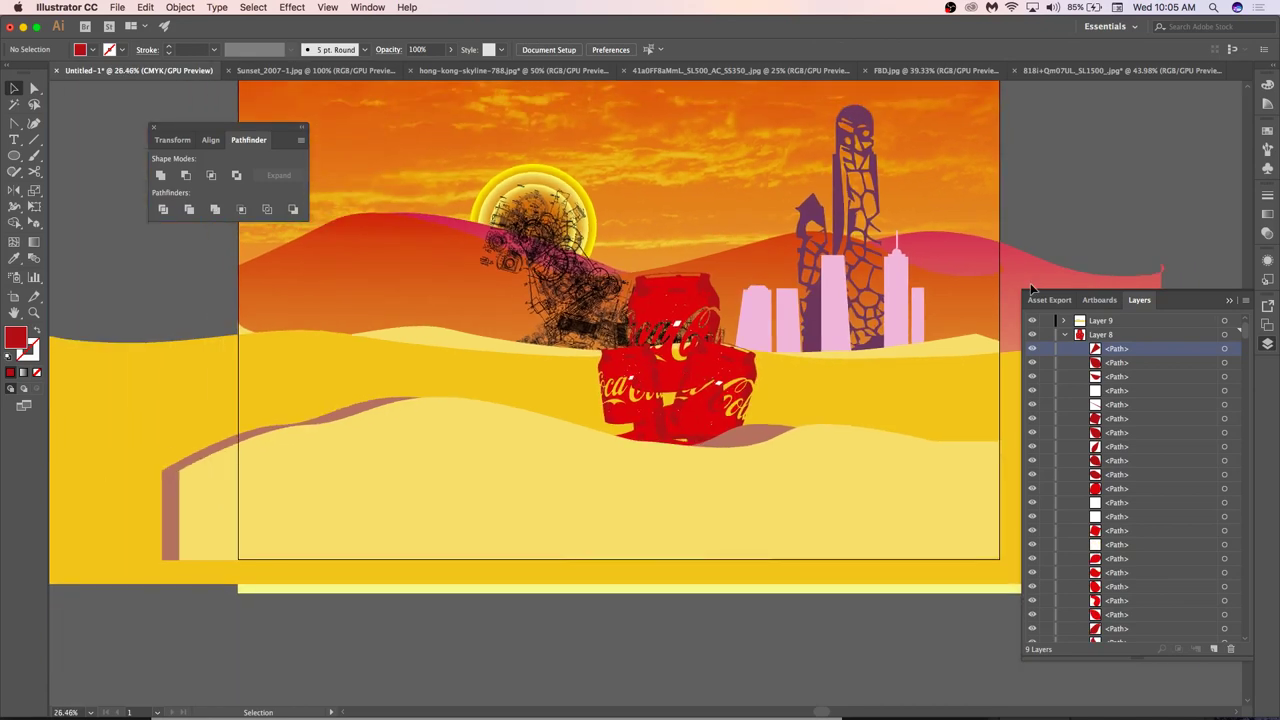
Glance at the Coca-Cola image results in Chrome, then switch to the 818i+Qm07UL_SL1500_.jpg document.
key("super+Tab")
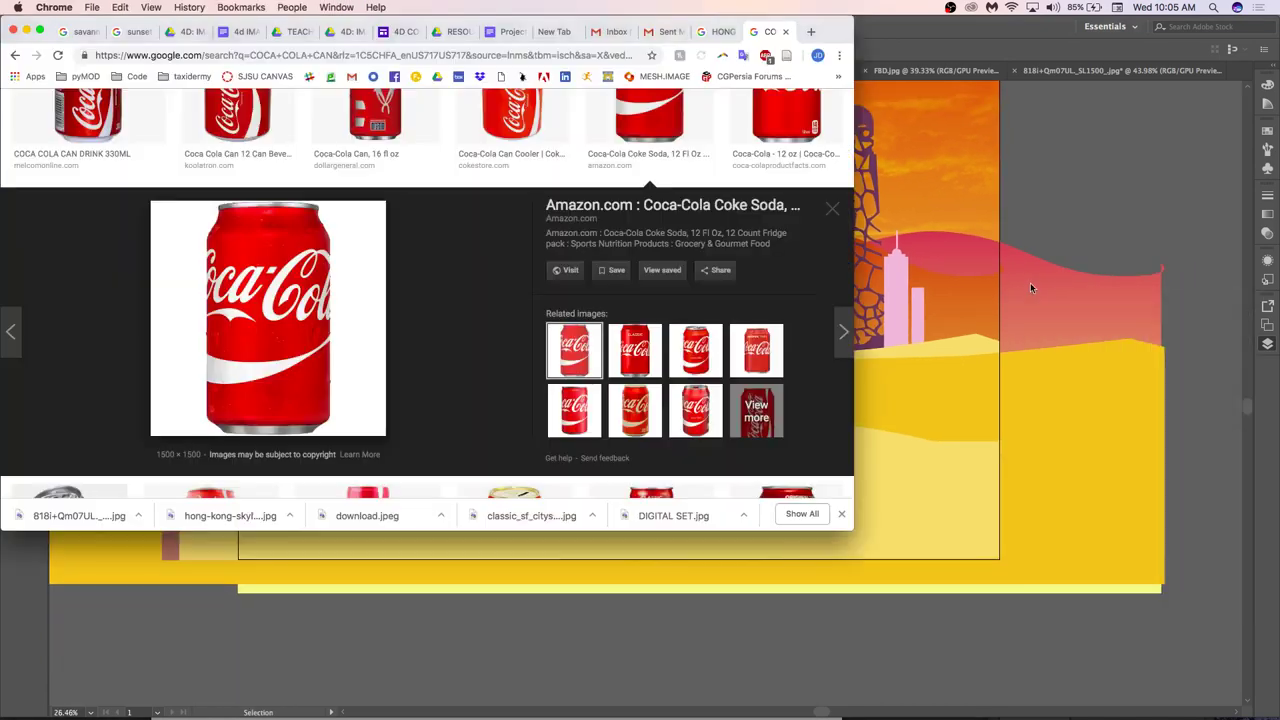
left_click(1030, 282)
left_click(1090, 69)
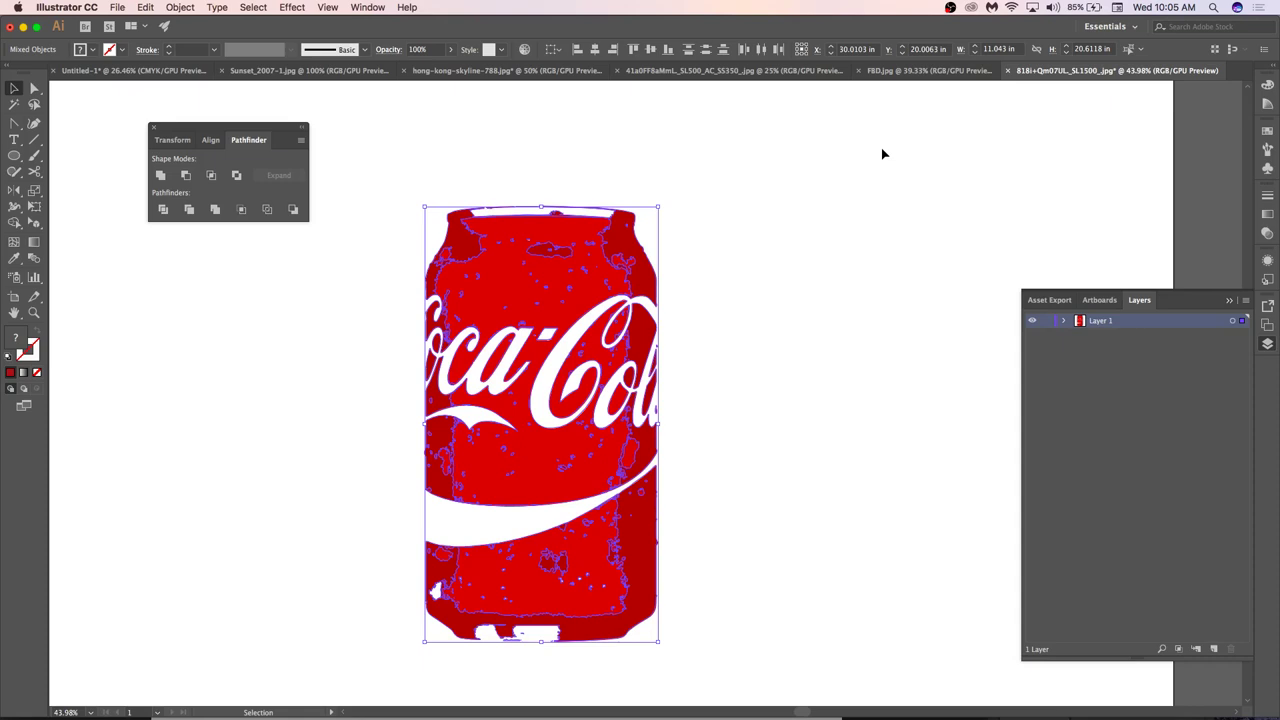
Undo the expanded trace until the can is back to its original photo.
key("super+z")
key("super+z")
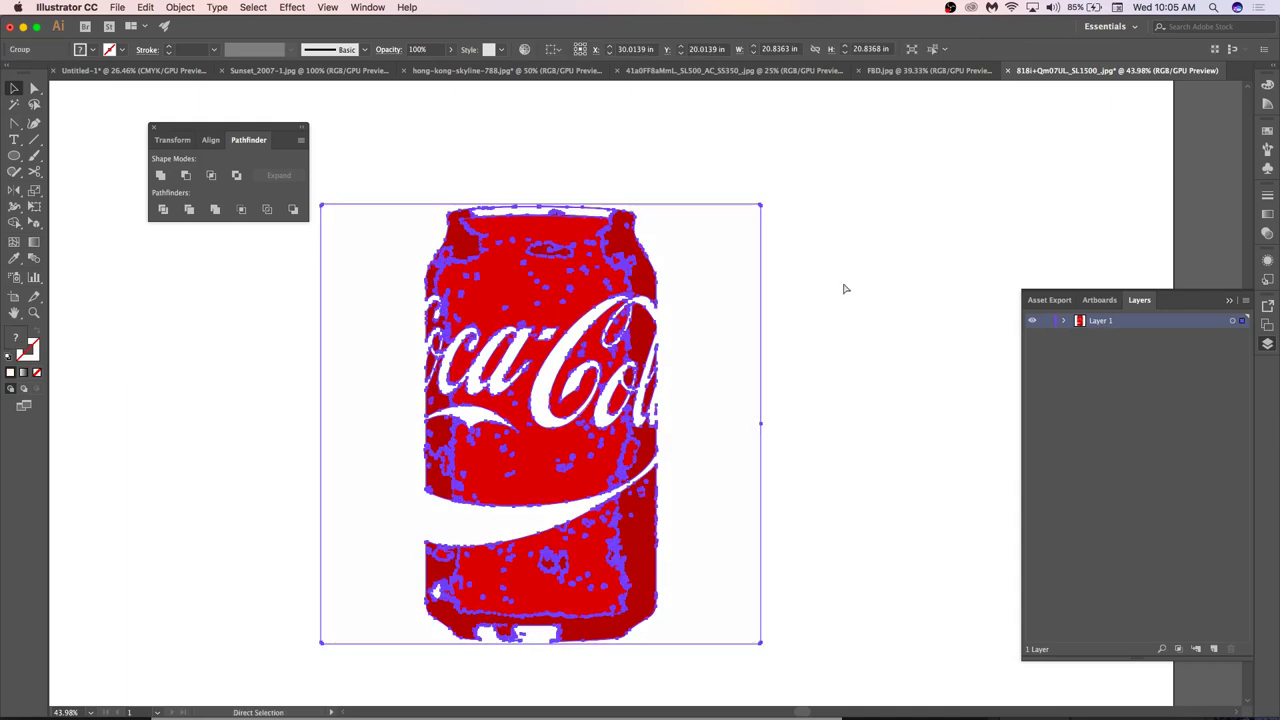
key("super+z")
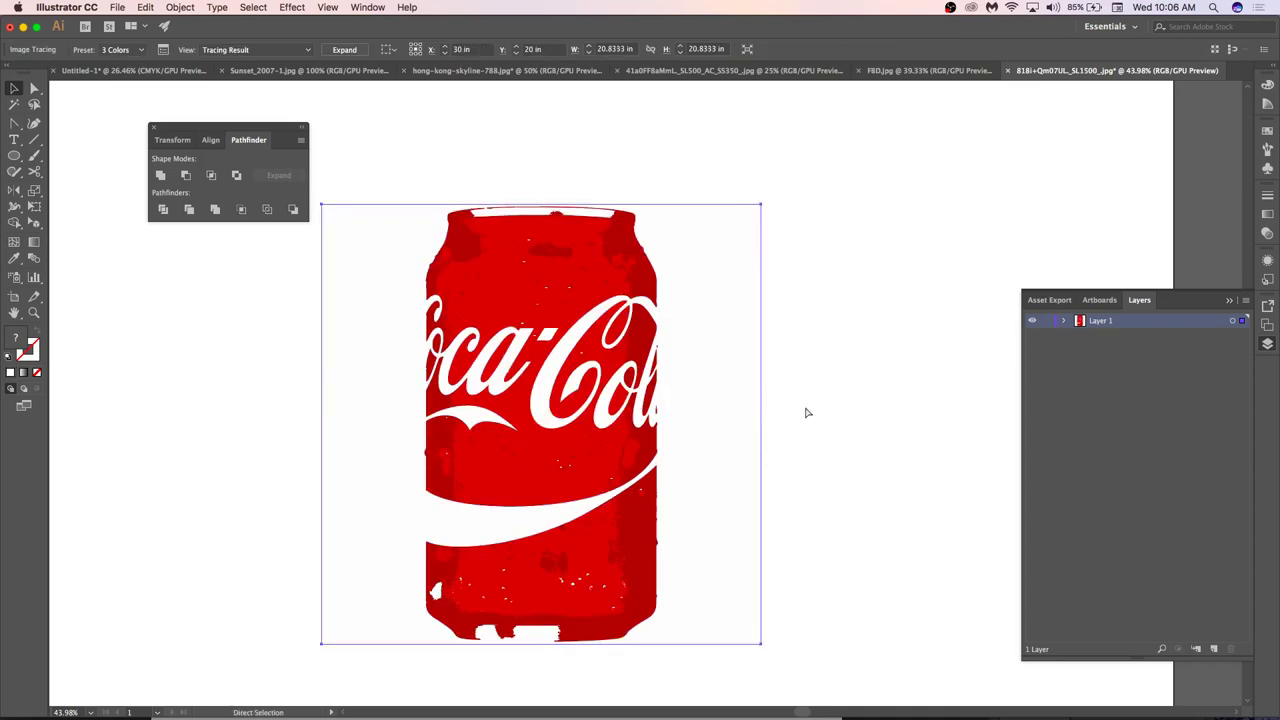
key("super+z")
Reselect the can photo and retrace it with a limited-colour Image Trace preset.
left_click(835, 391)
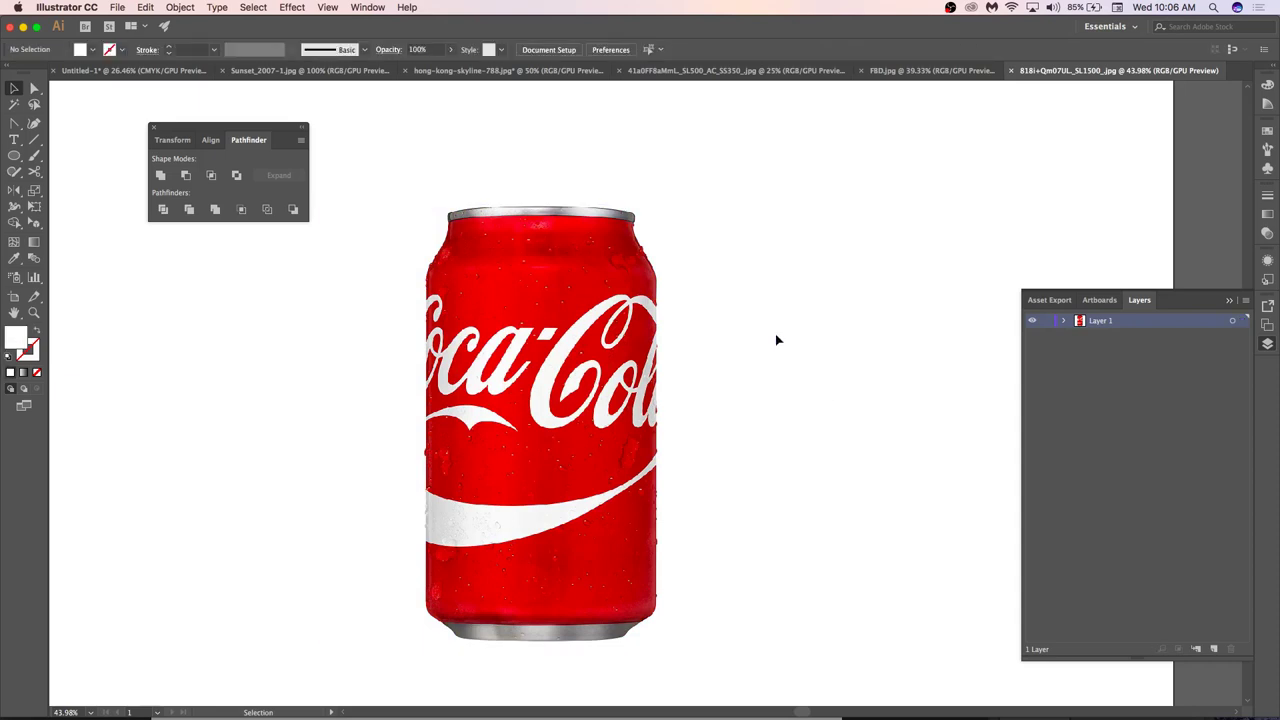
left_click(650, 386)
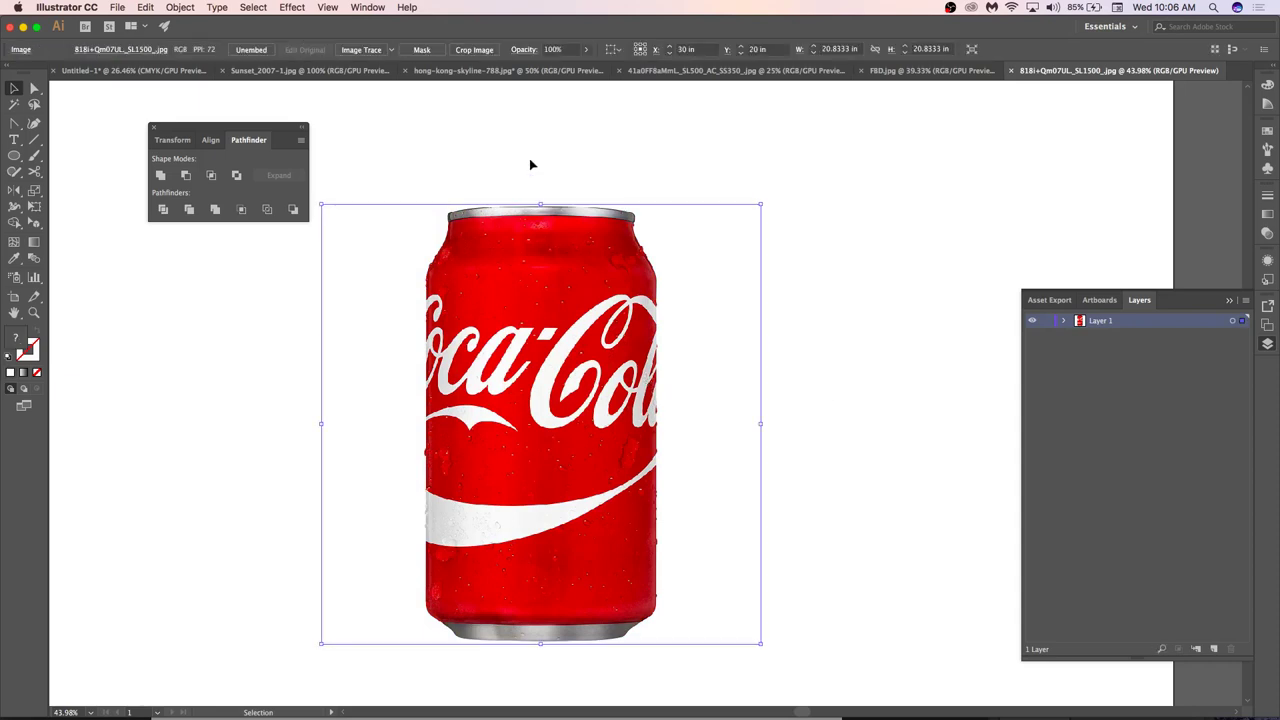
left_click(393, 52)
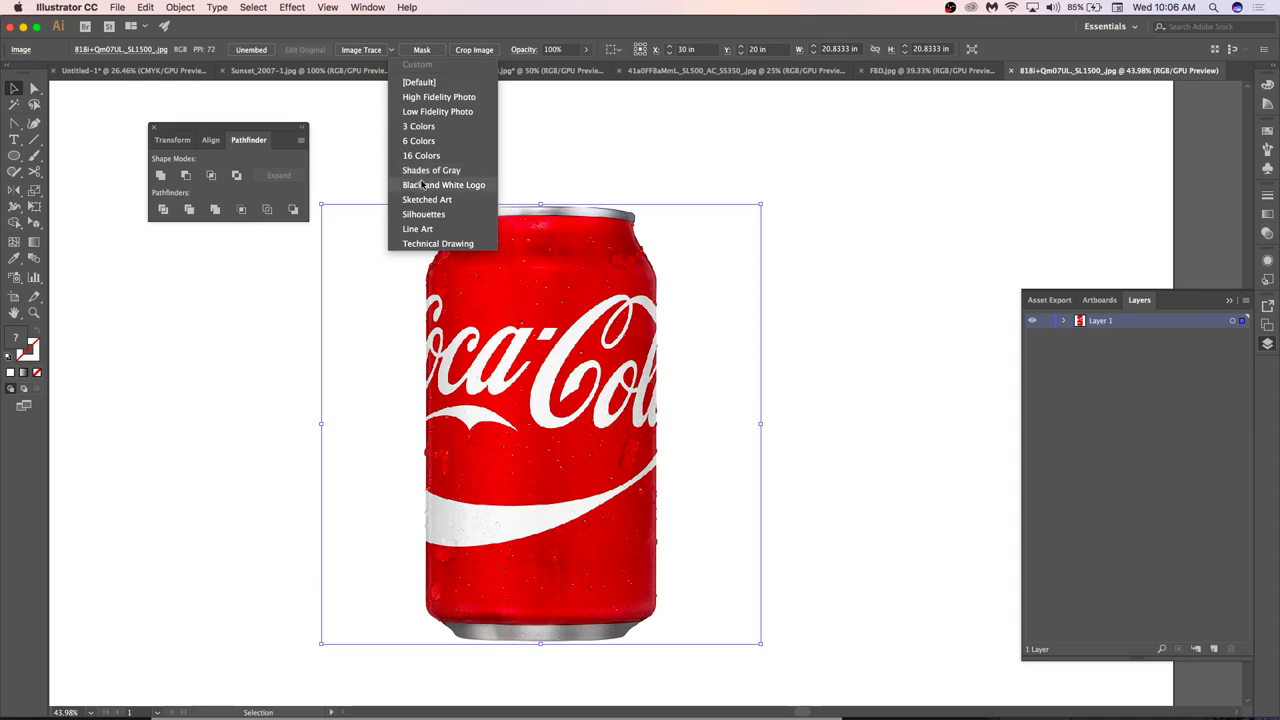
left_click(446, 132)
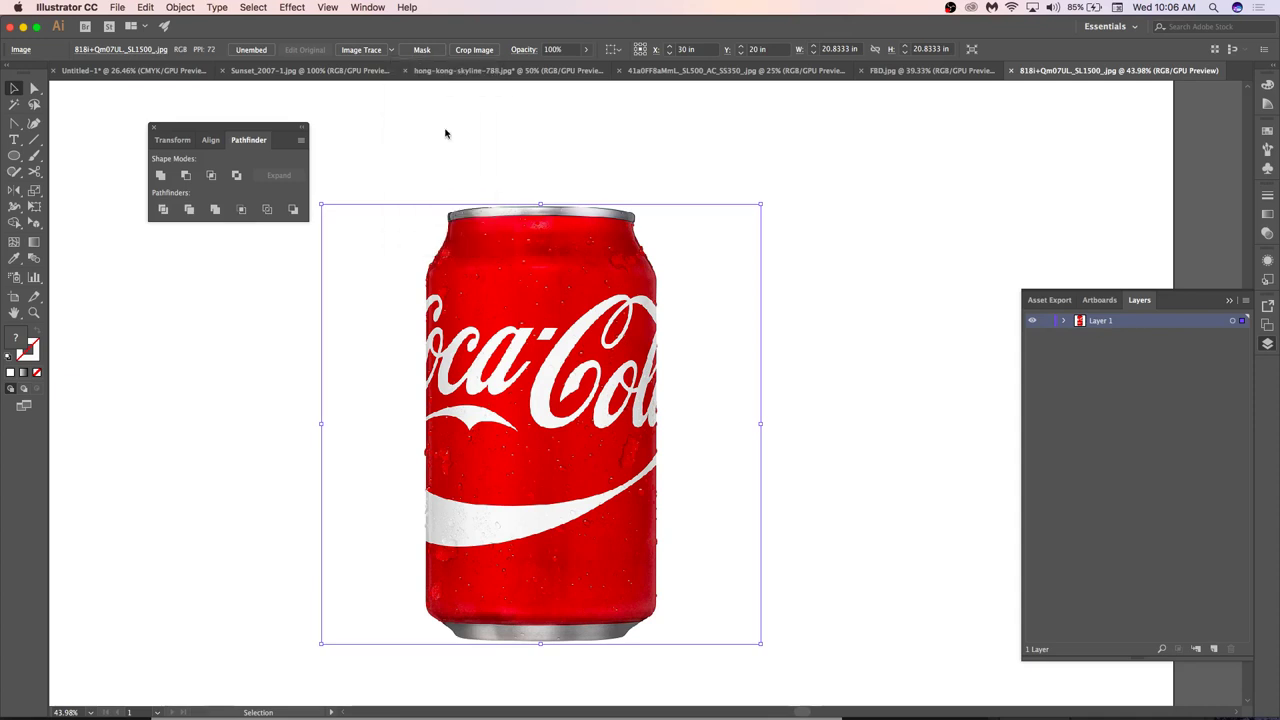
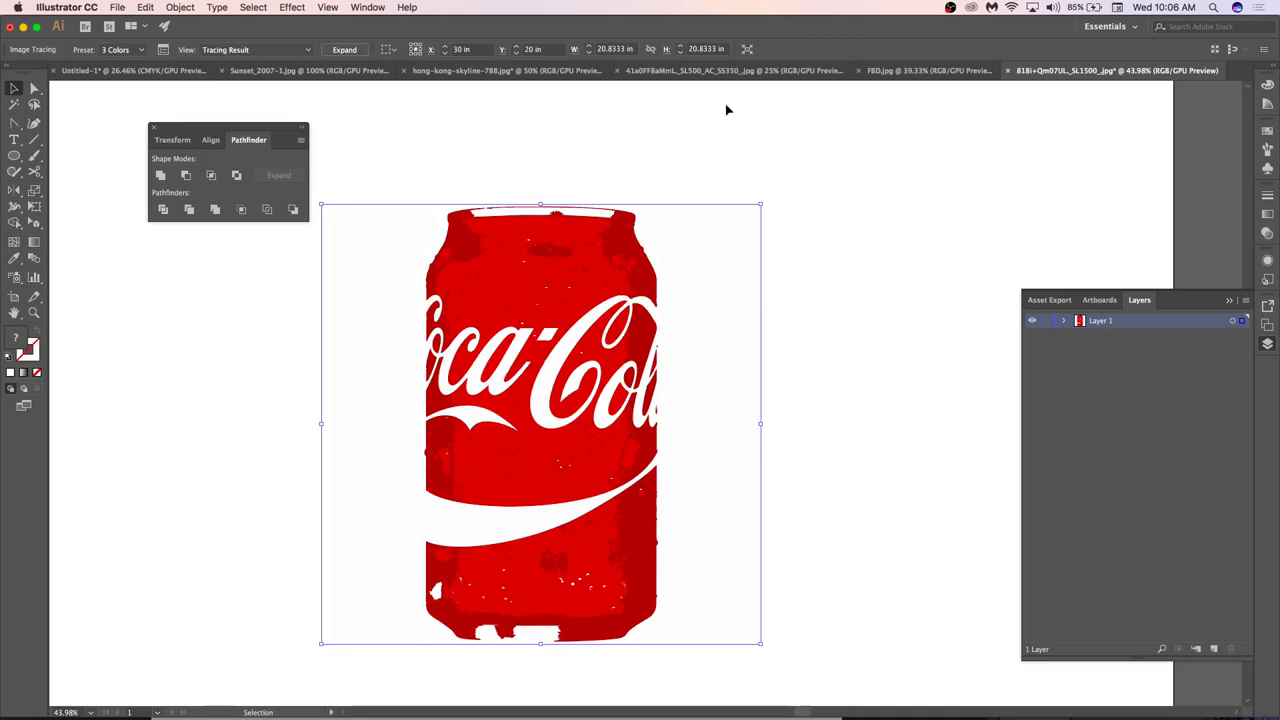
Expand the traced Coca-Cola can and ungroup it into separate paths.
left_click(774, 277)
left_click(645, 279)
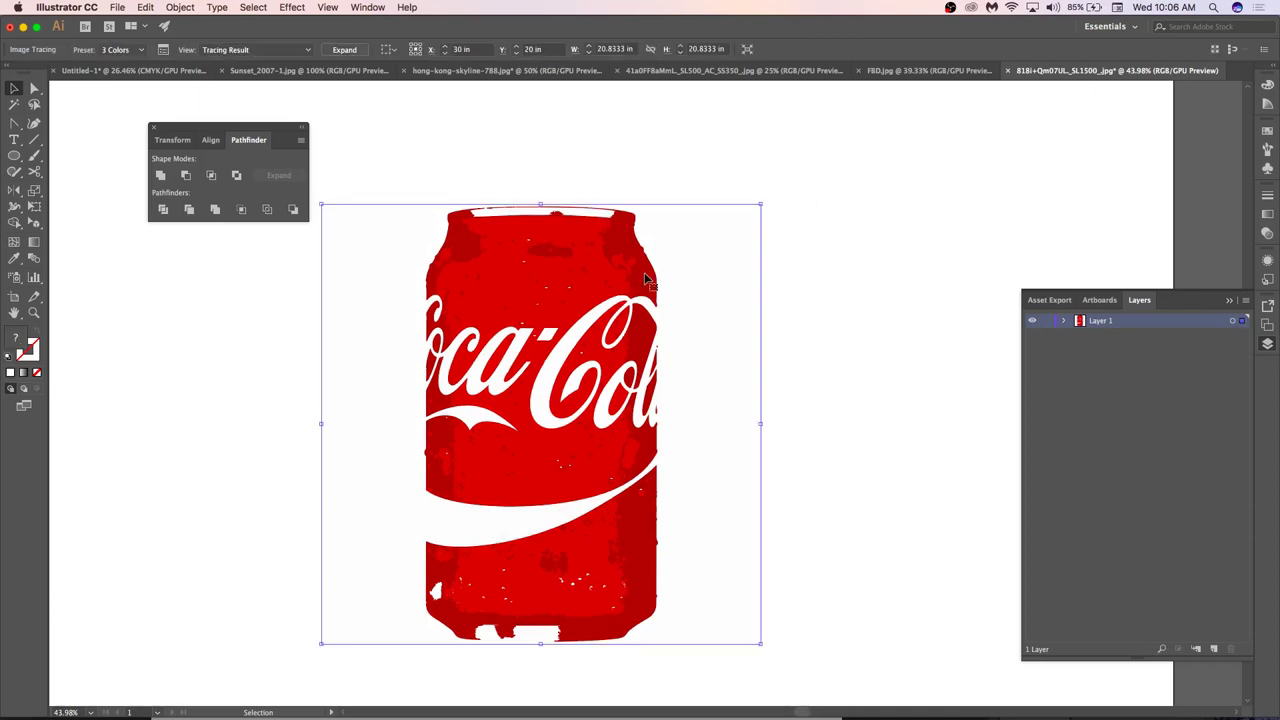
left_click(345, 50)
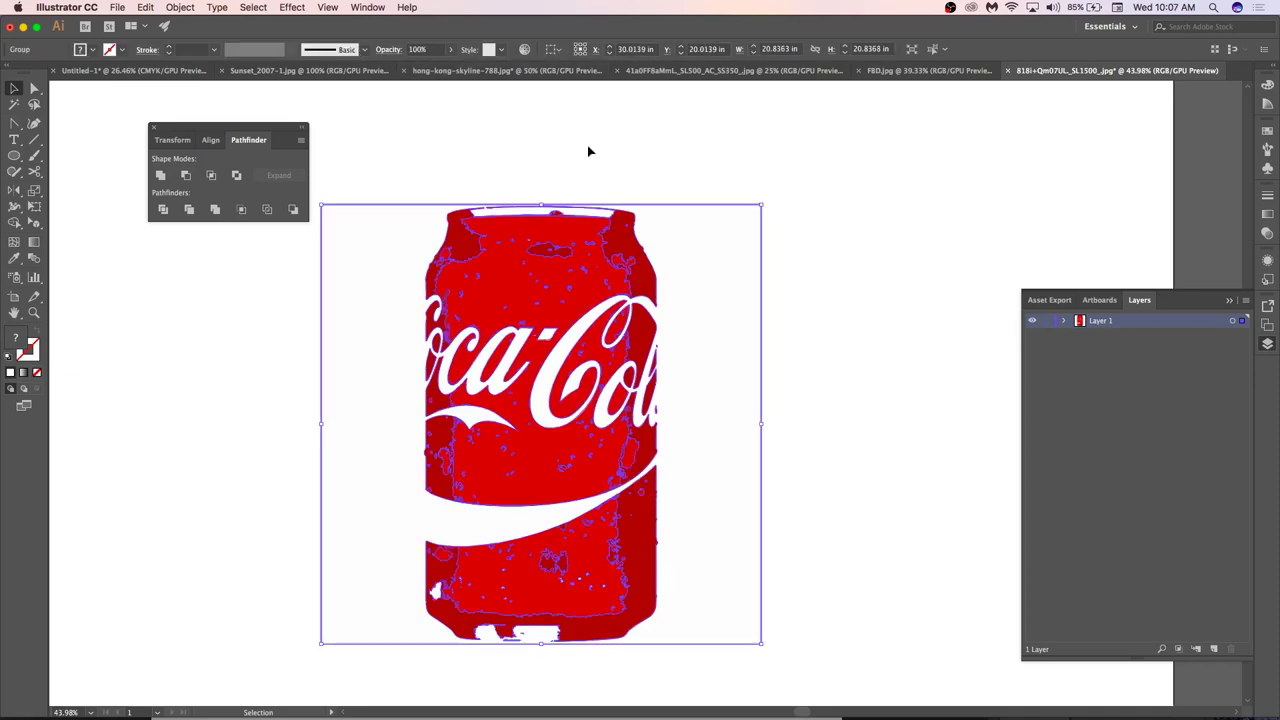
right_click(675, 287)
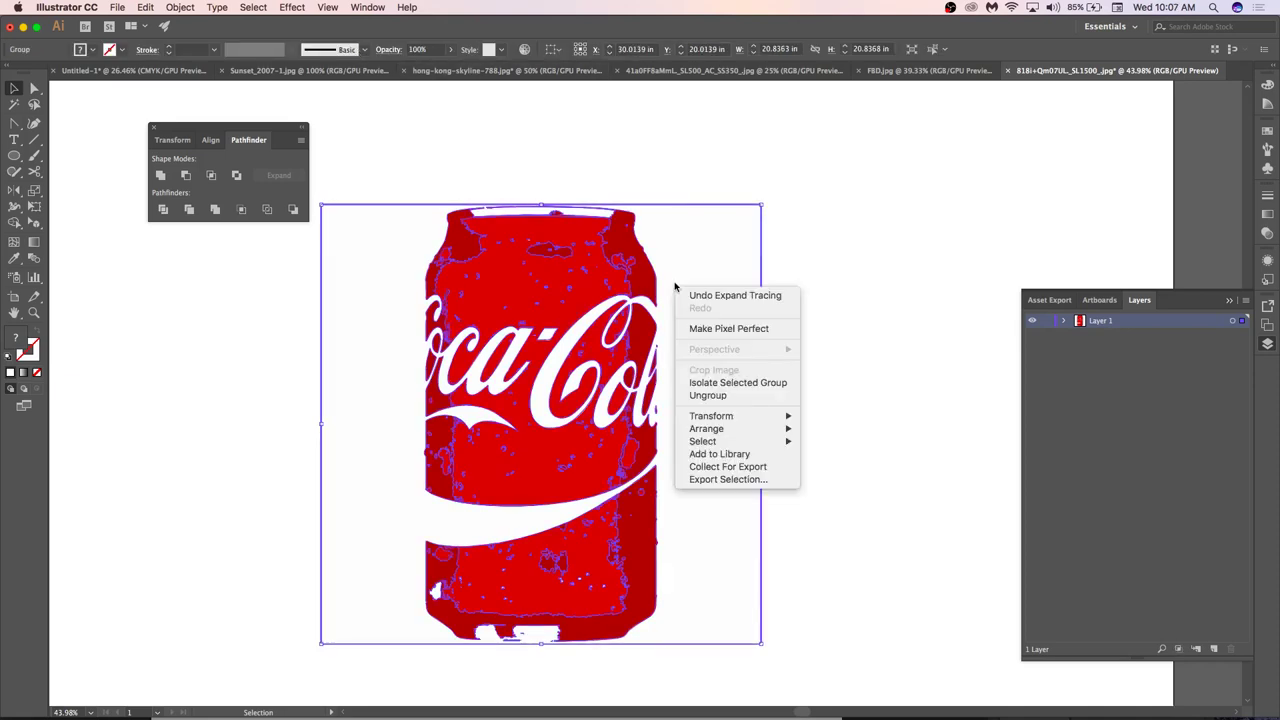
left_click(705, 396)
Marquee-select the white background shape around the can and delete it.
left_click(798, 254)
left_click_drag(810, 142, 691, 312)
key("Delete")
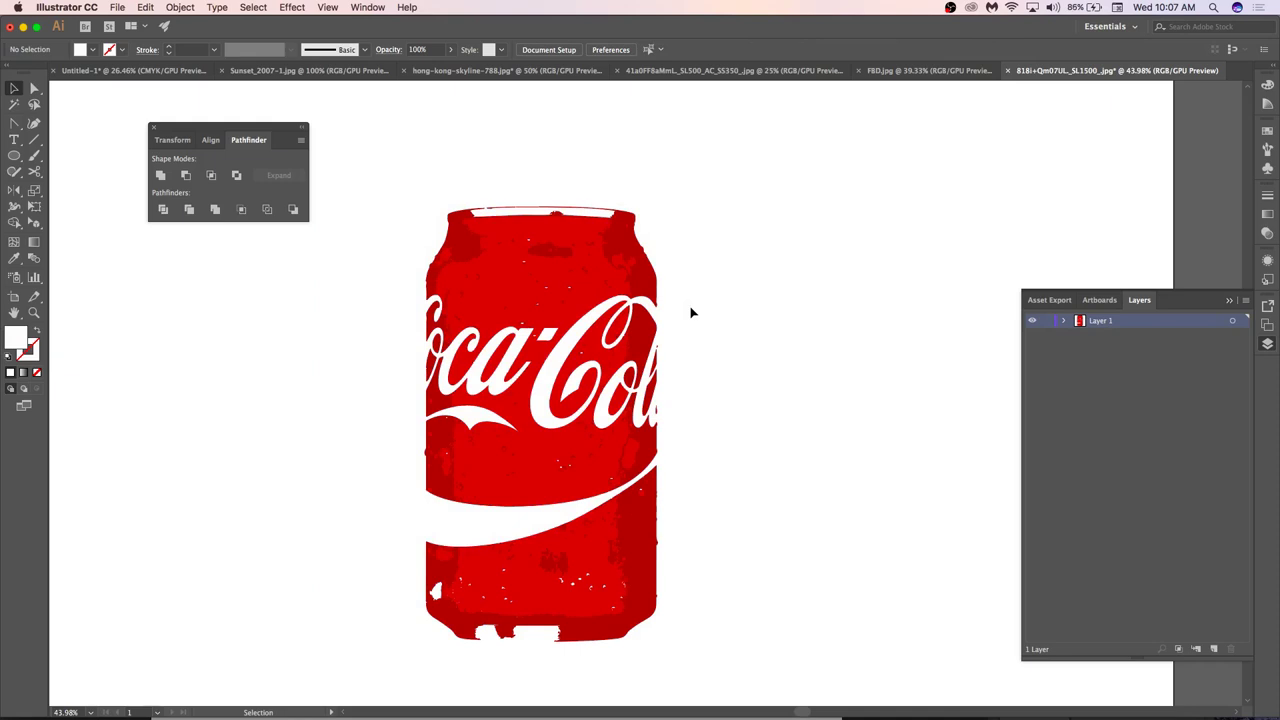
In Untitled-1, group the Layer 8 can paths, shrink them, and tilt them onto the left dune.
left_click(130, 70)
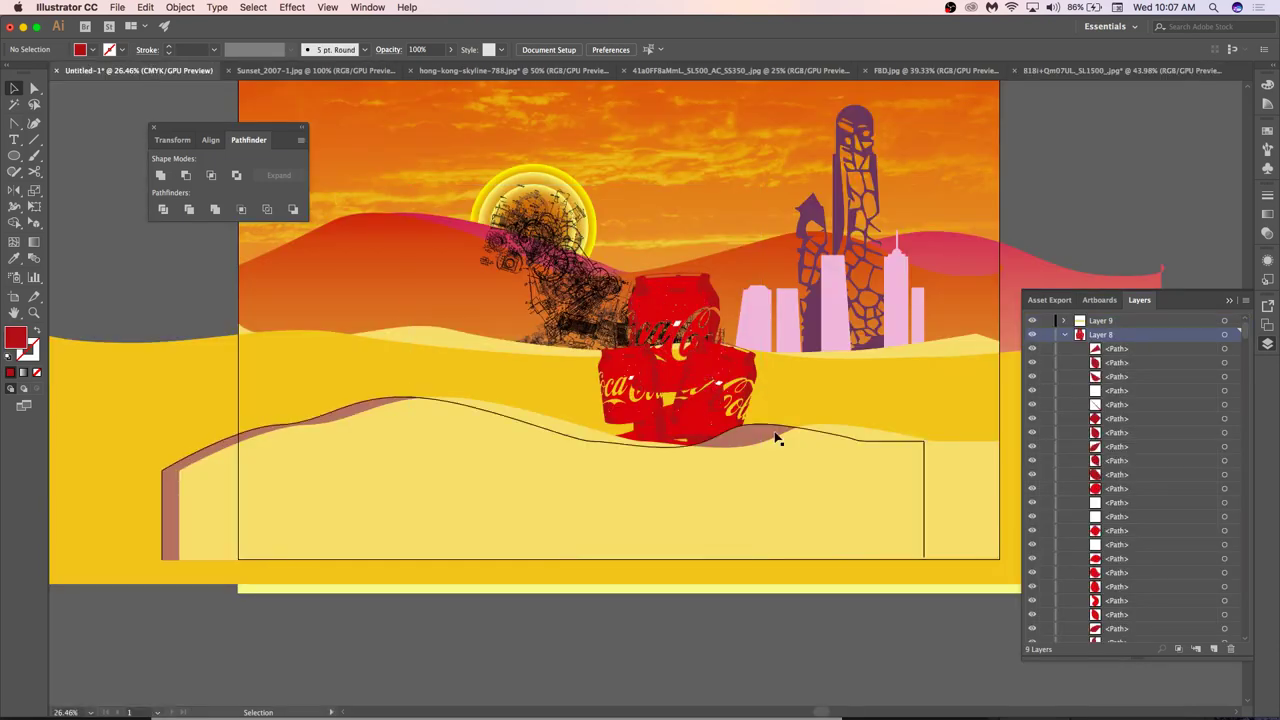
left_click(1226, 337)
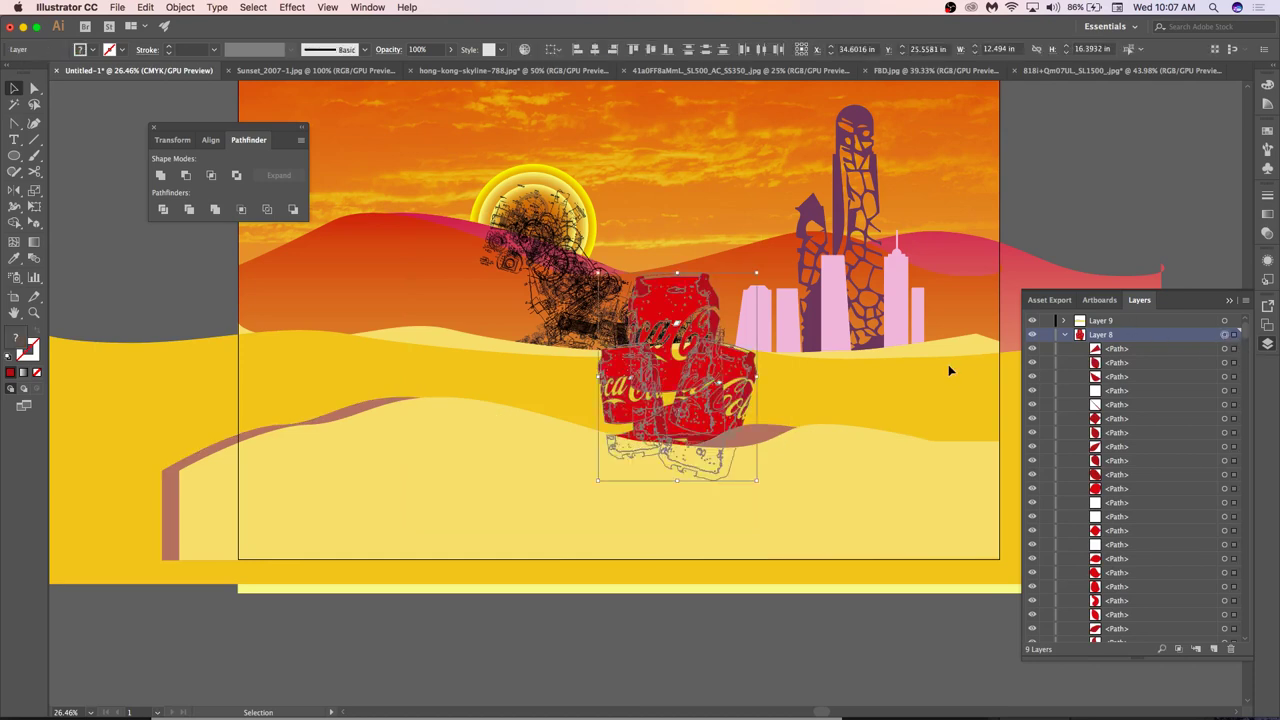
key("ctrl+g")
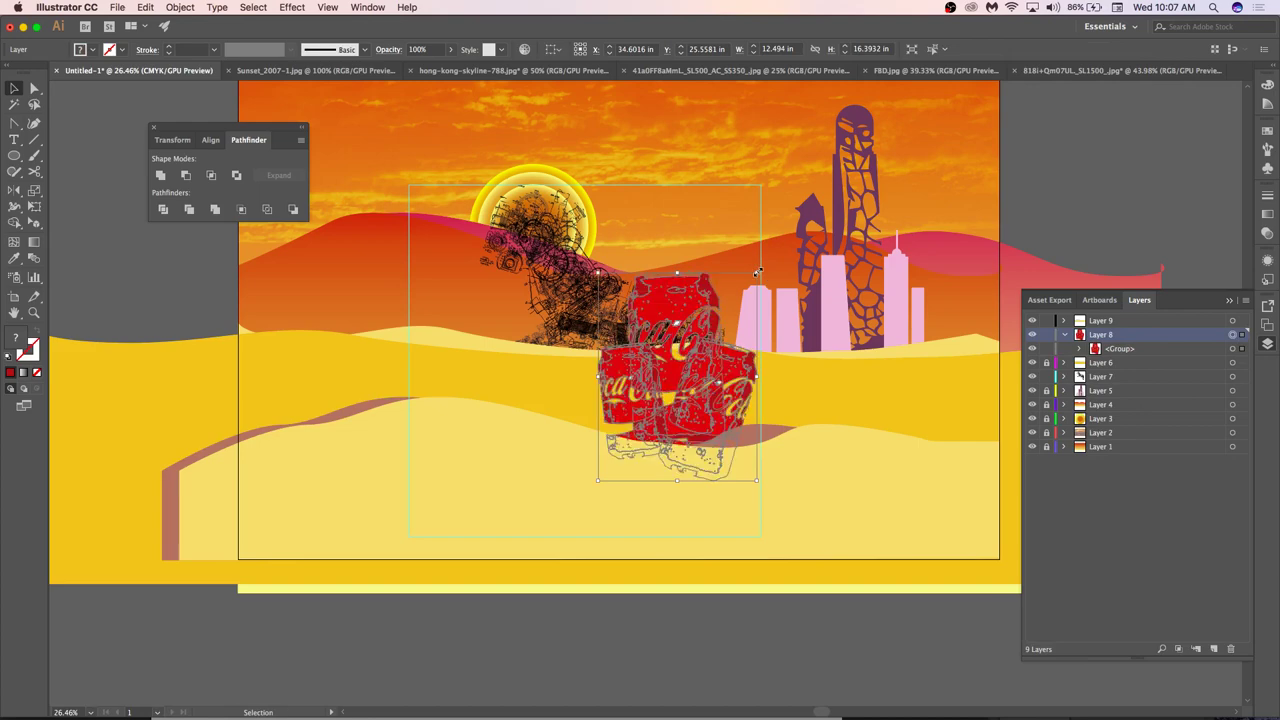
left_click_drag(757, 272, 722, 318)
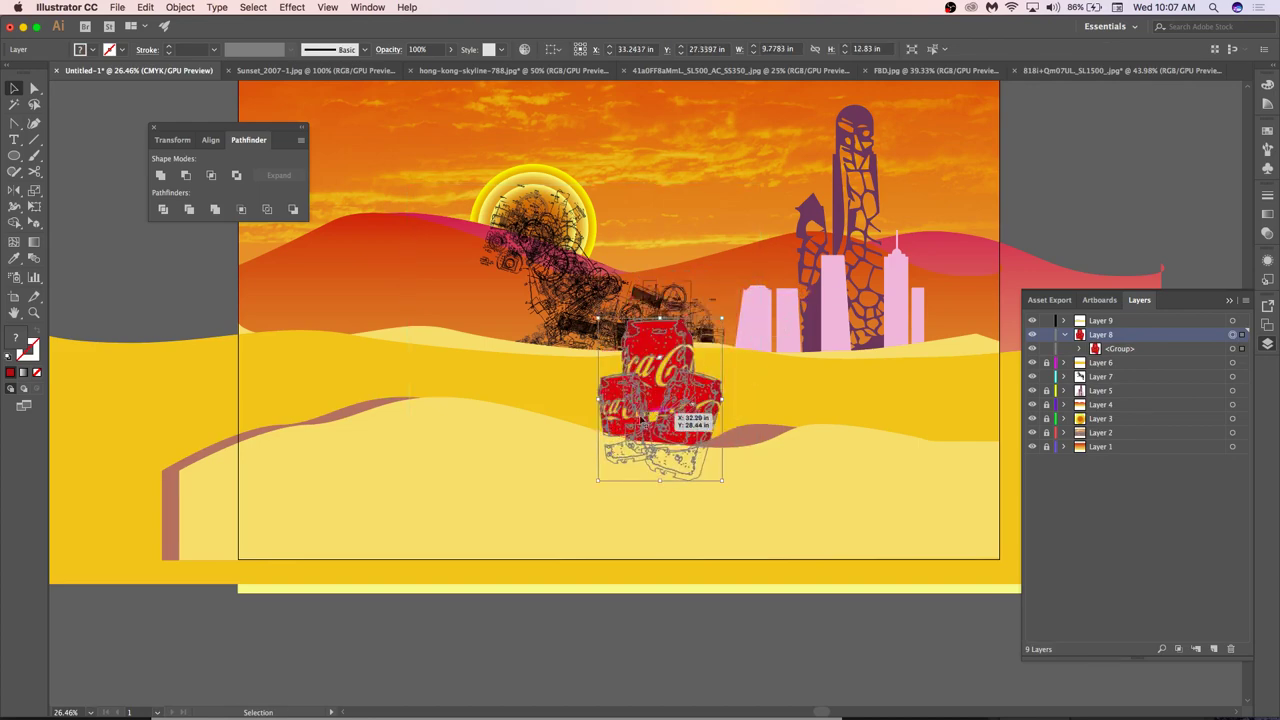
left_click_drag(643, 422, 342, 400)
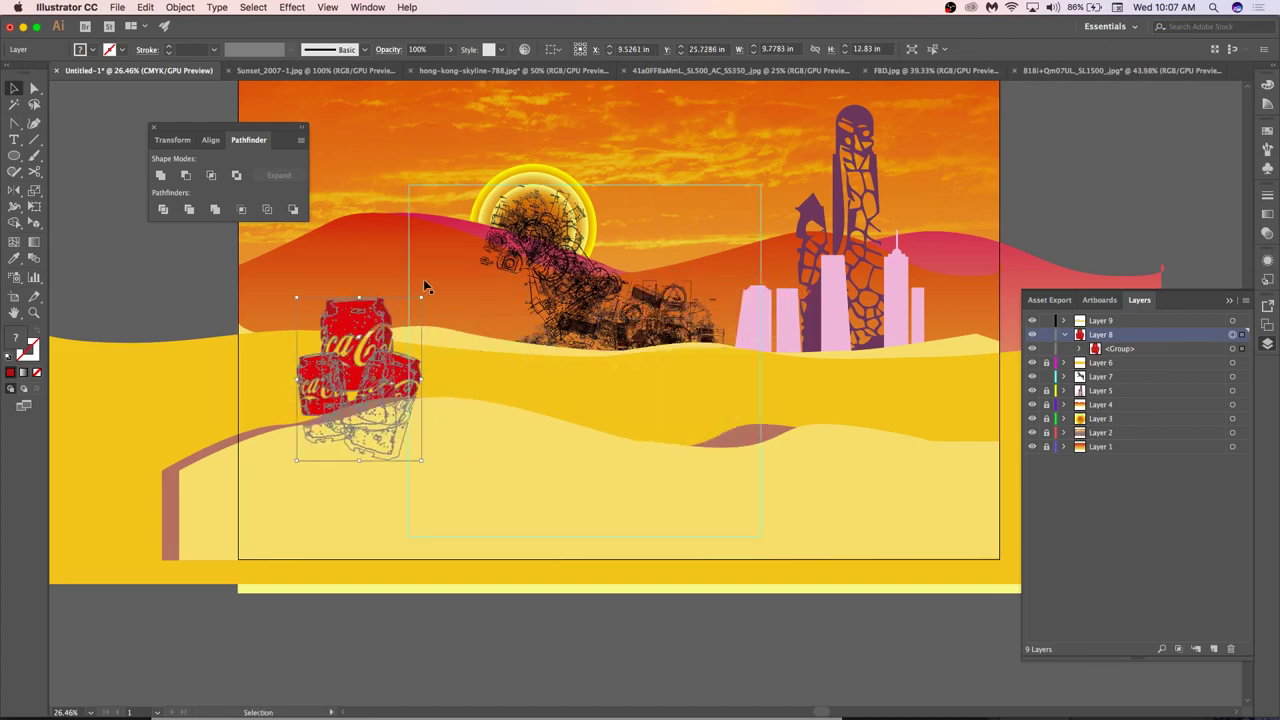
left_click_drag(424, 290, 400, 283)
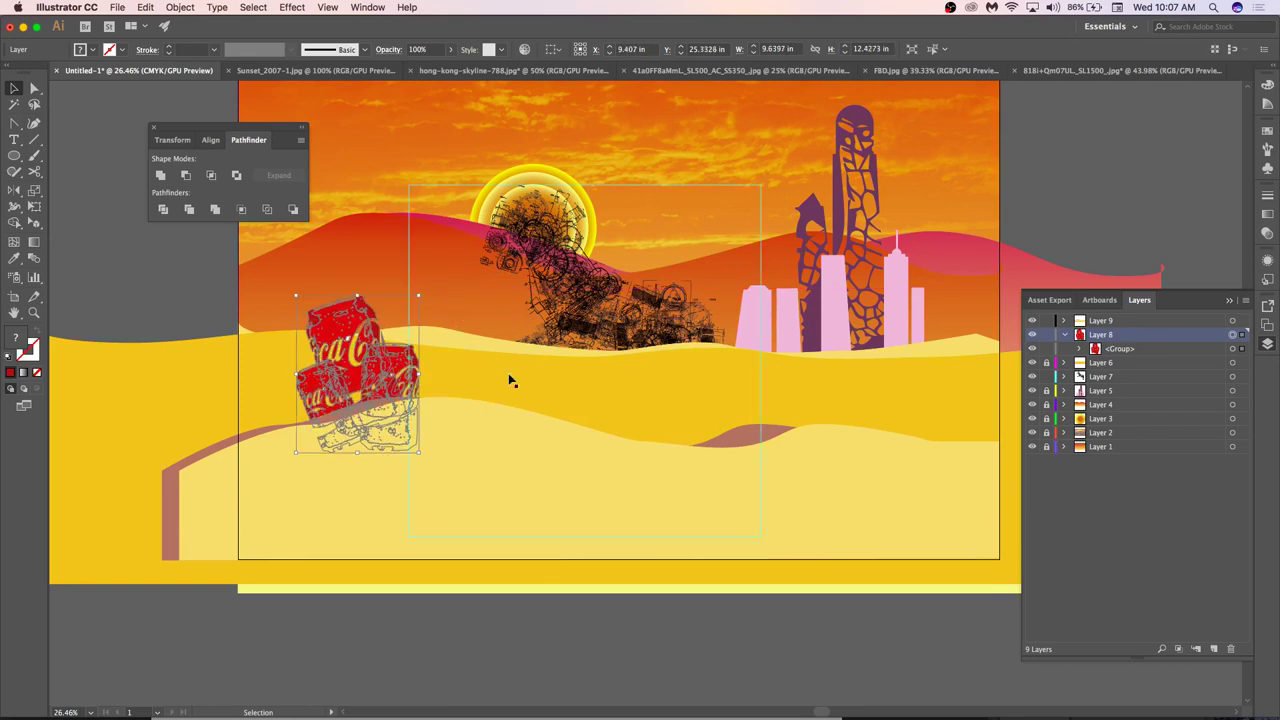
Paste a tilted copy of the can group beside the pink towers.
key("a")
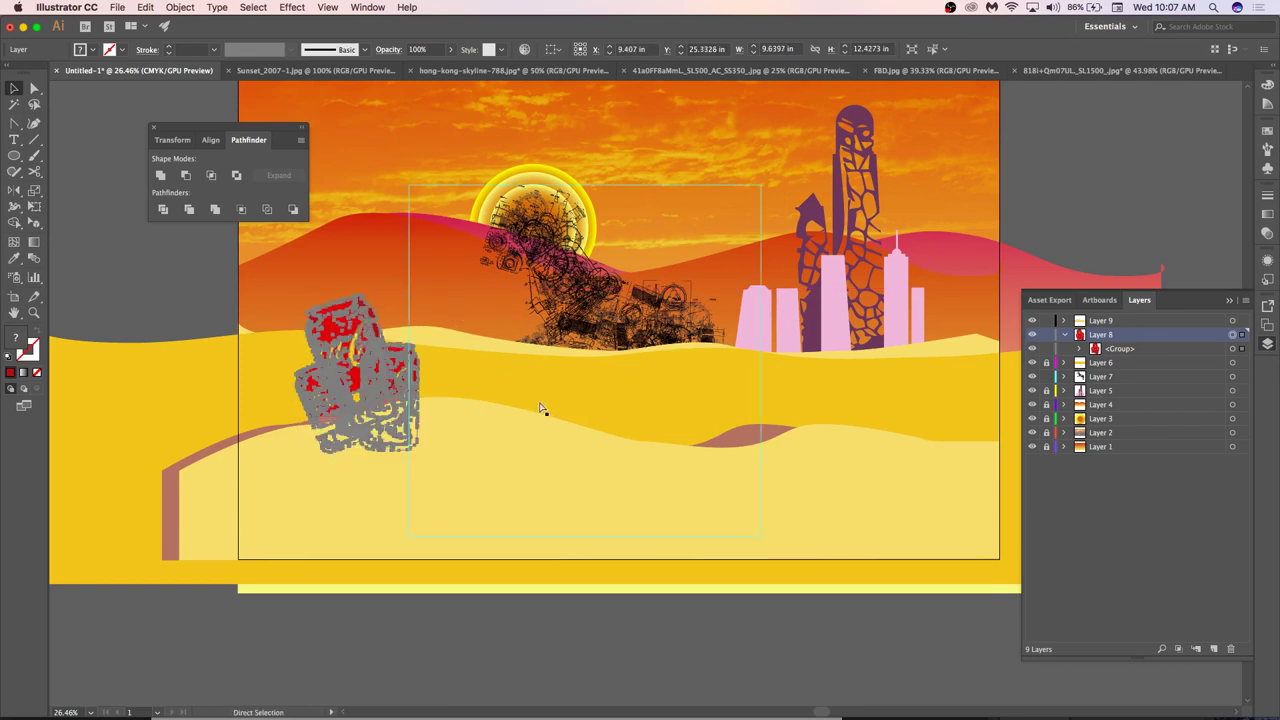
key("super+v")
key("v")
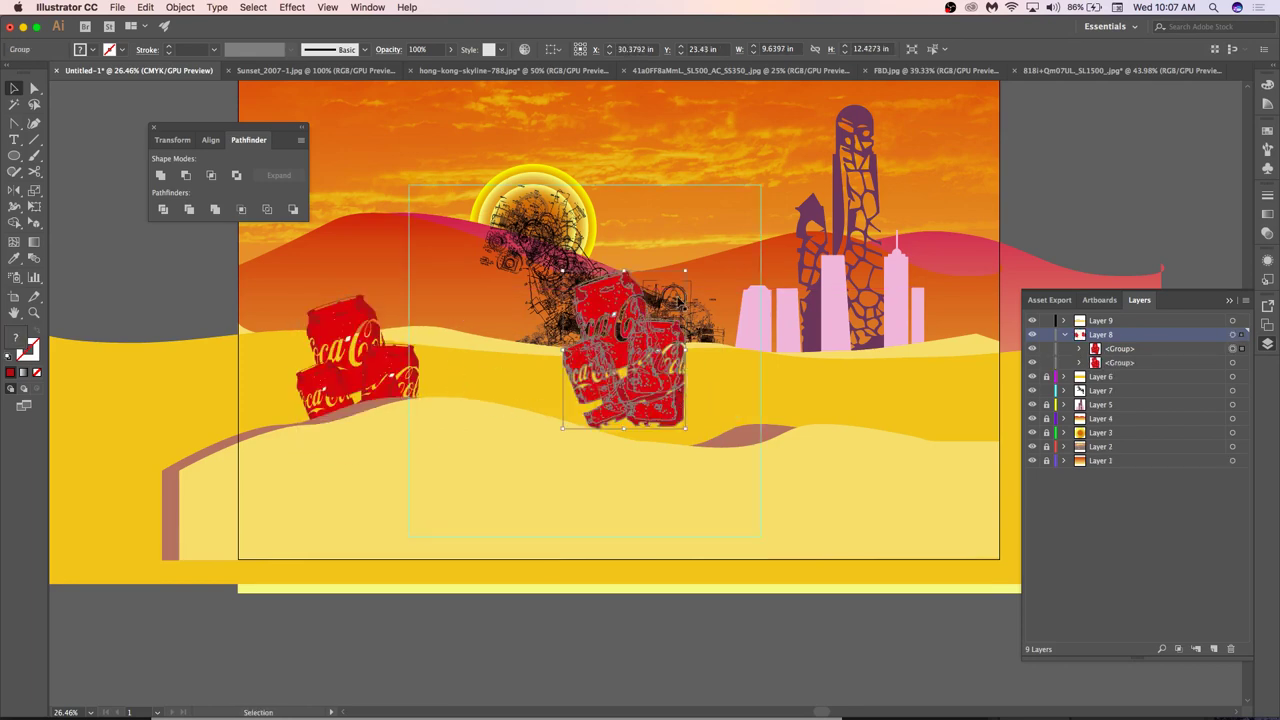
left_click_drag(684, 263, 722, 268)
left_click_drag(640, 368, 963, 403)
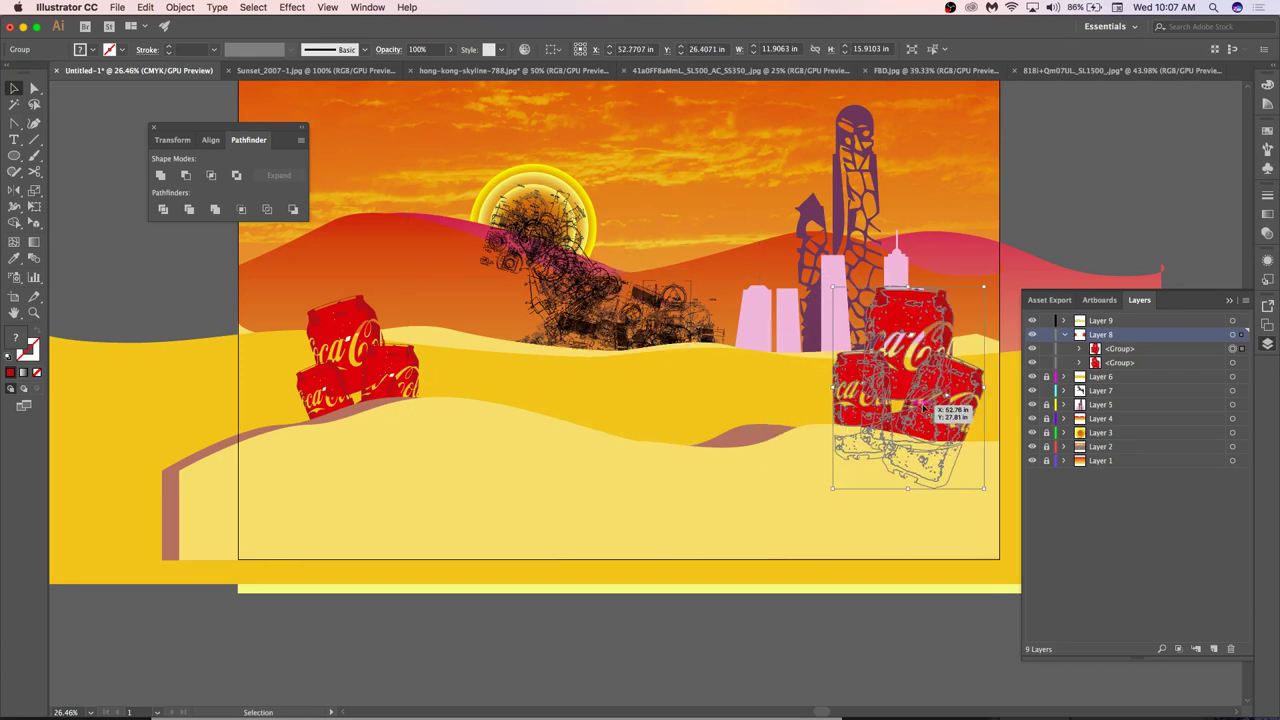
left_click(1068, 205)
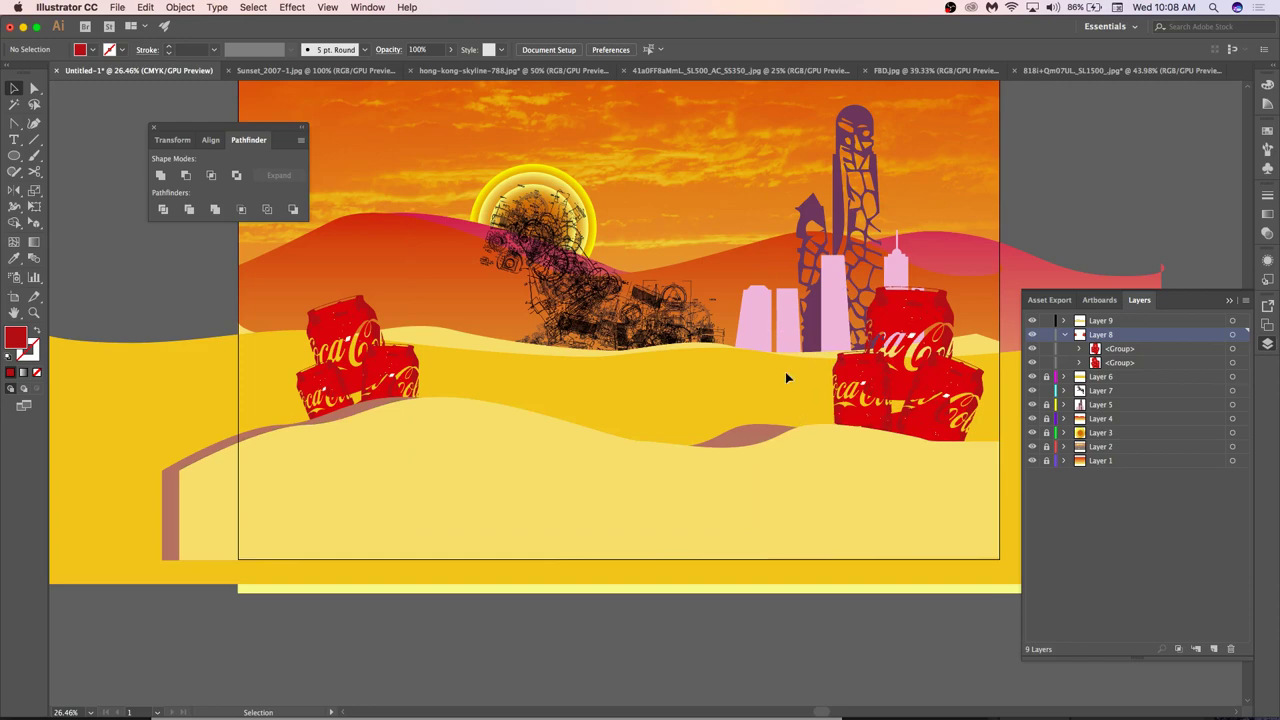
In Chrome, replace the image search query with FAUCET and run it.
key("super+Tab")
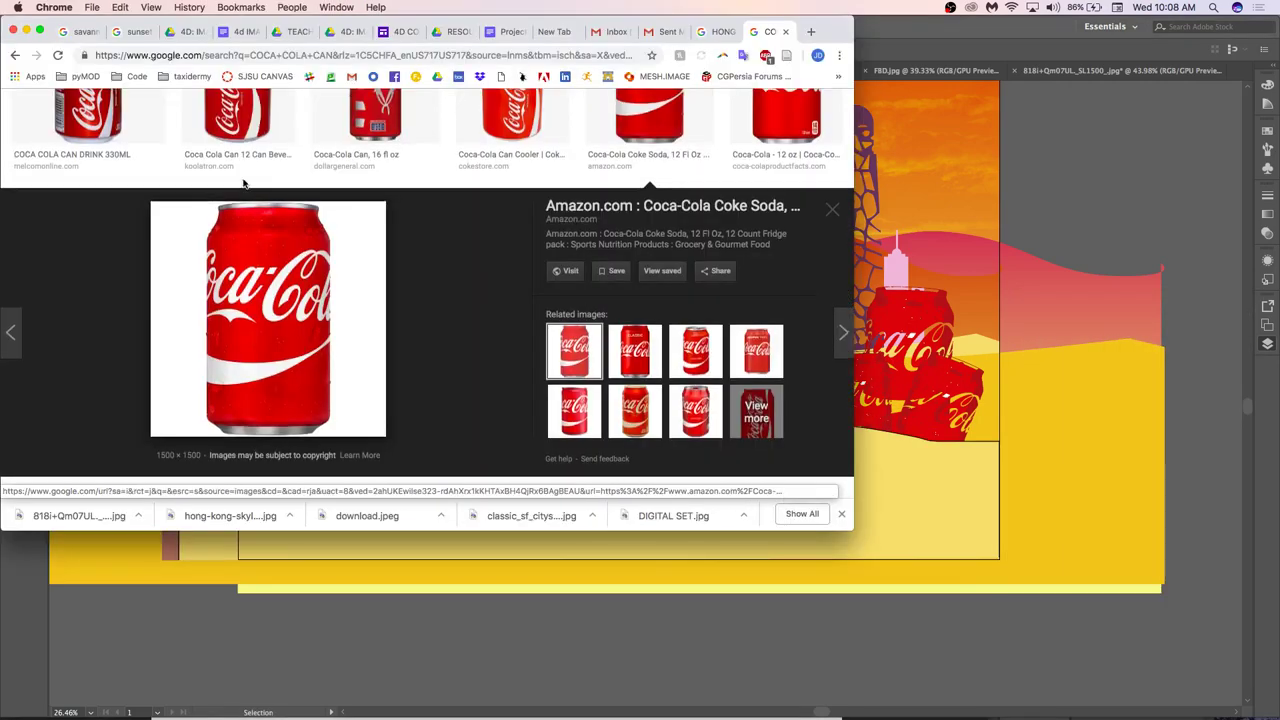
left_click(678, 133)
scroll(194, 149, "up", 4)
triple_click(238, 118)
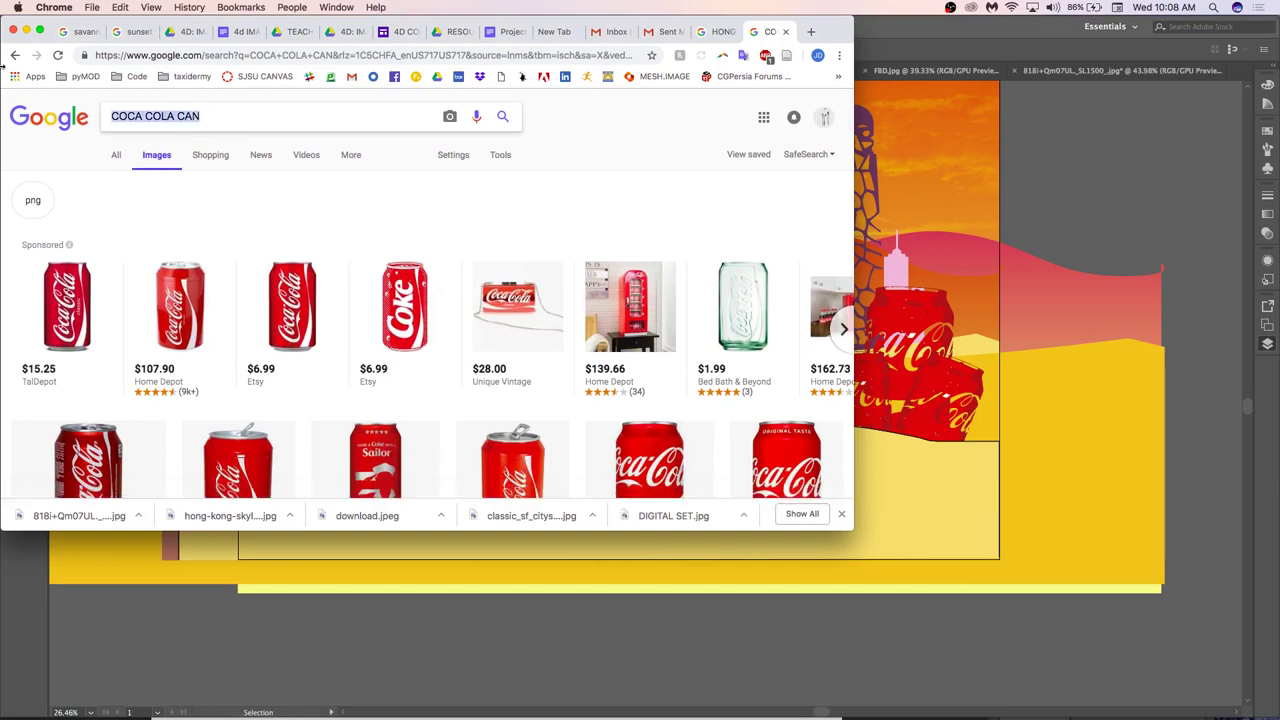
type("FAUCET")
key("Return")
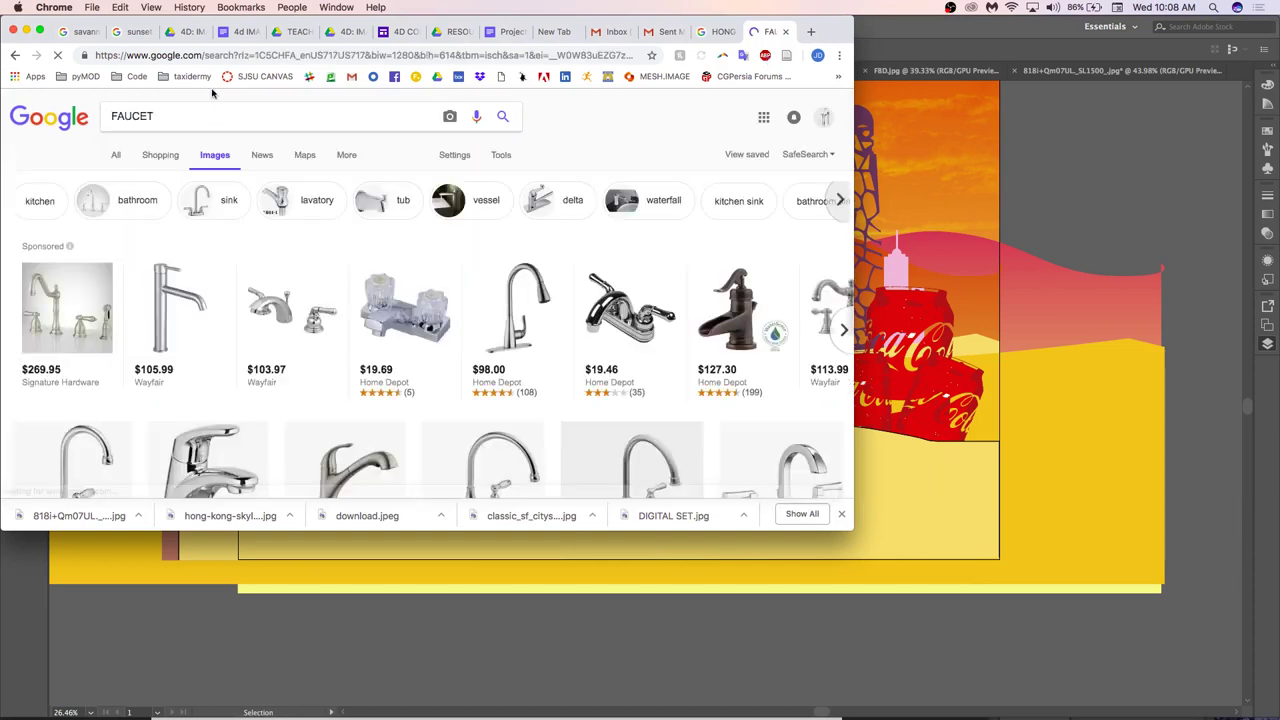
Browse the faucet results and preview the Garden Faucet image.
scroll(443, 328, "down", 3)
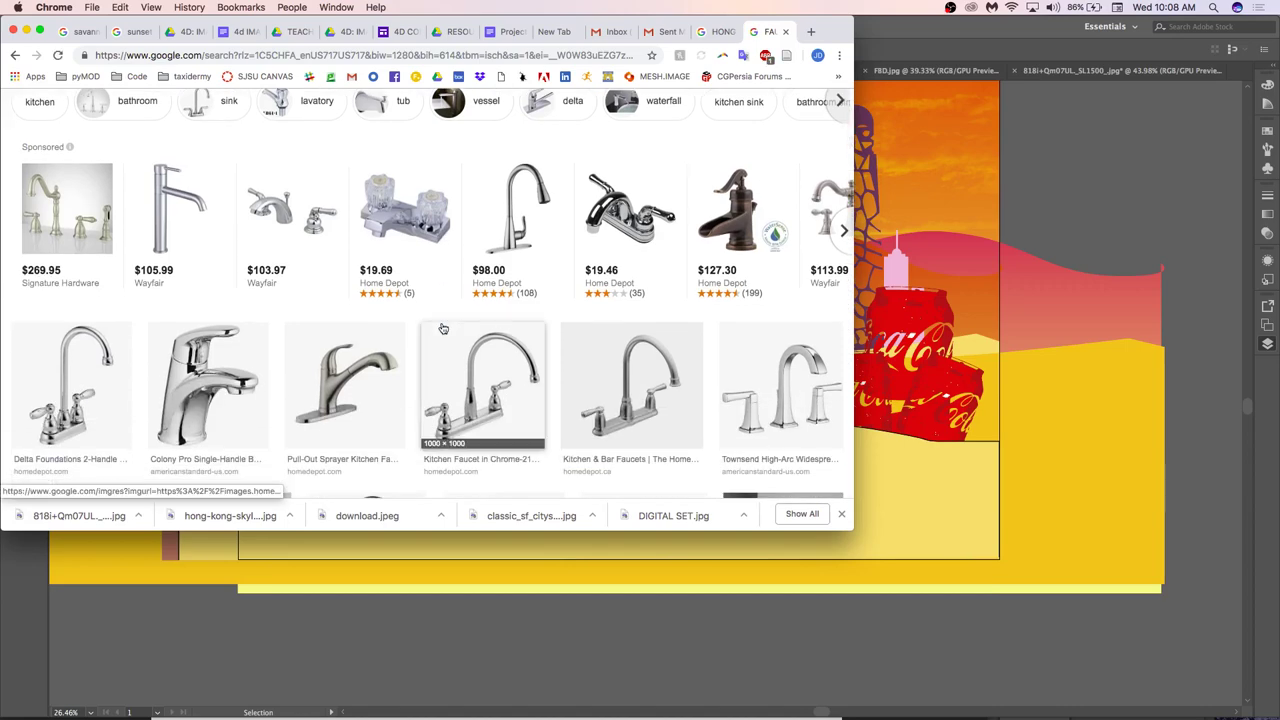
mouse_move(736, 222)
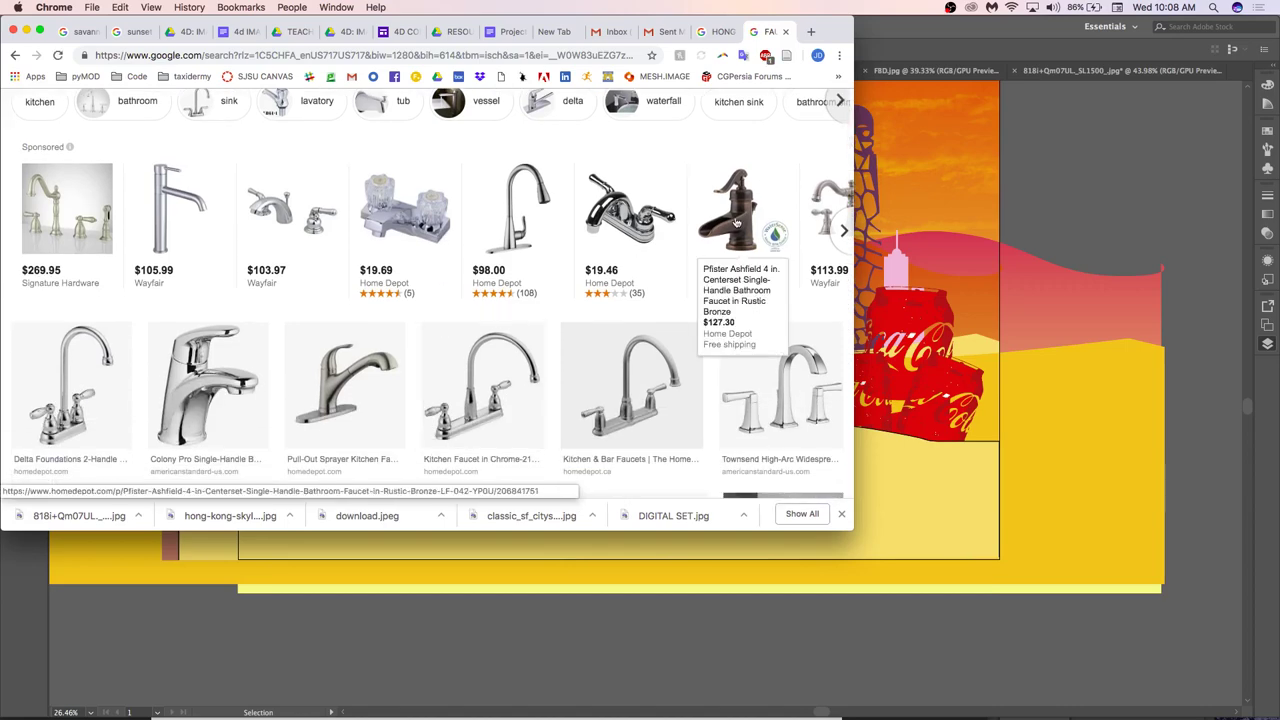
scroll(736, 222, "down", 15)
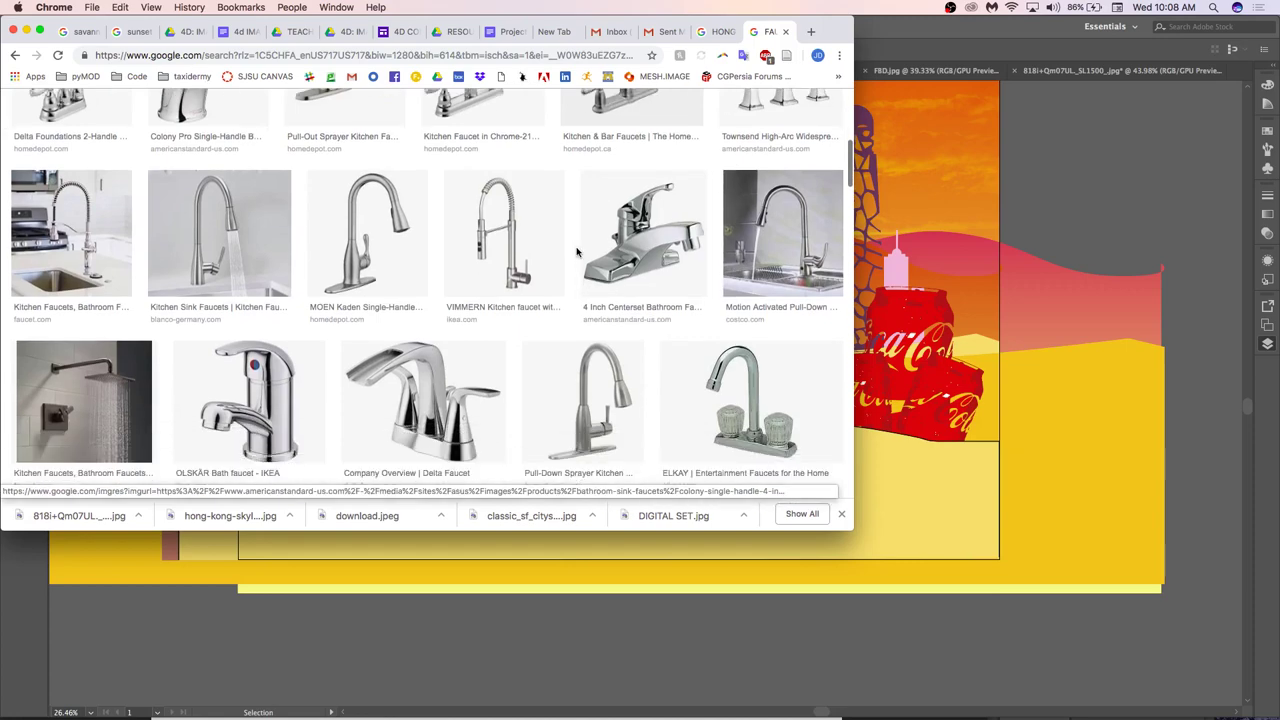
scroll(577, 252, "down", 8)
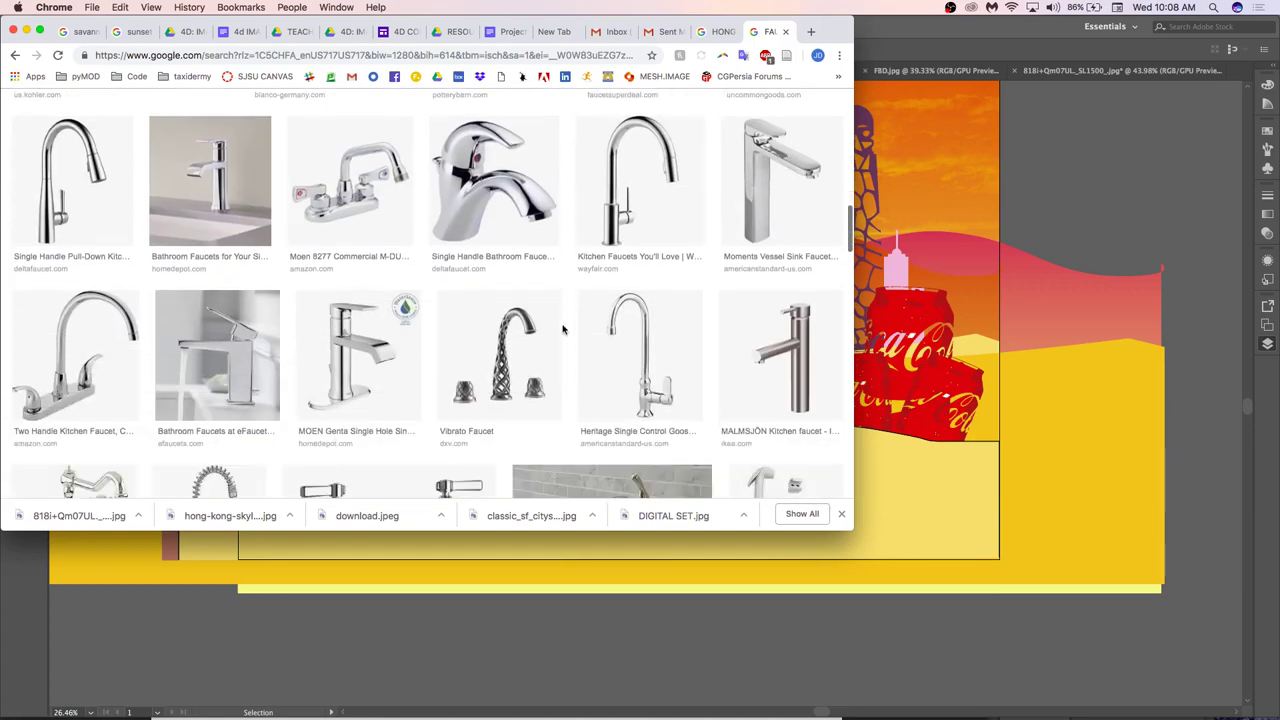
scroll(562, 328, "down", 6)
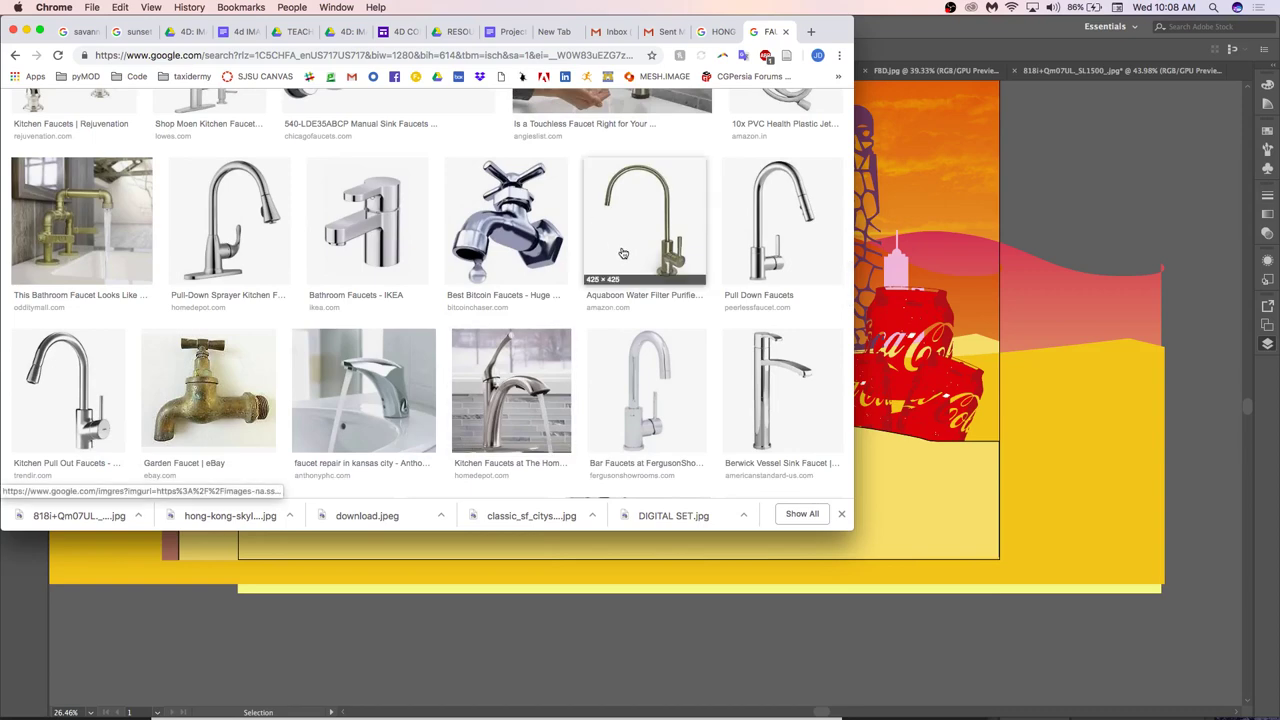
left_click(231, 388)
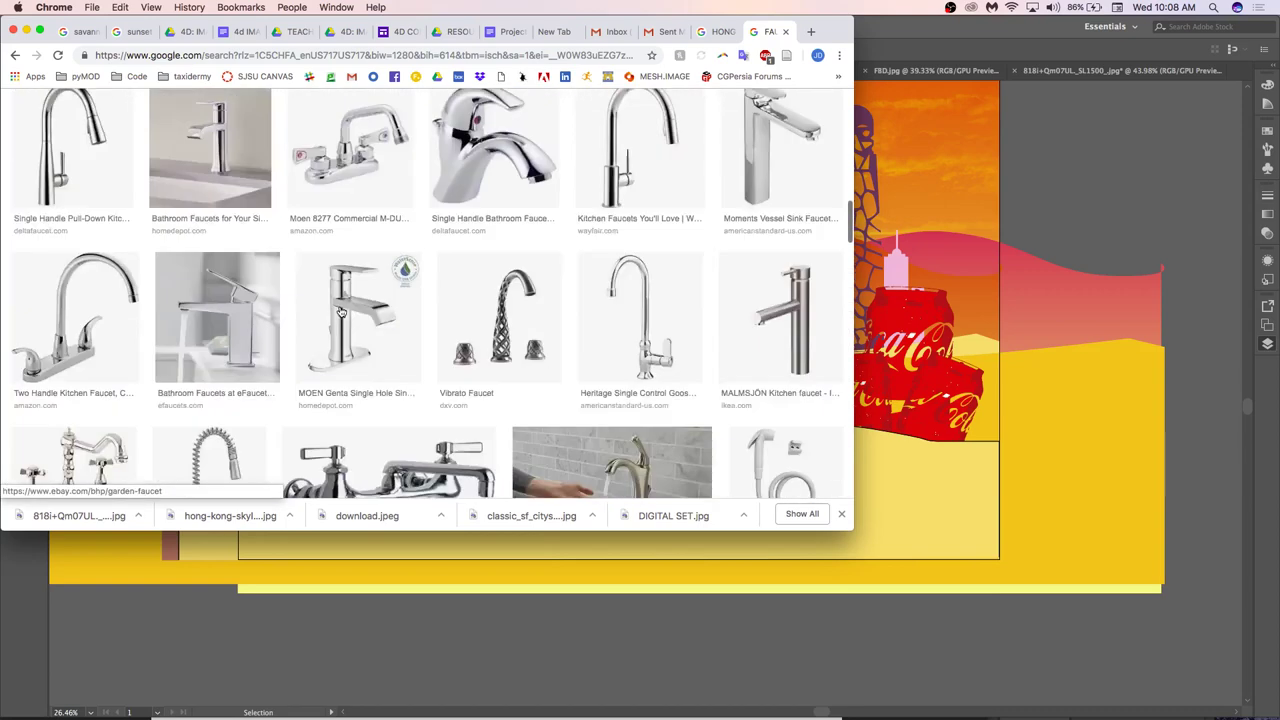
left_click(194, 138)
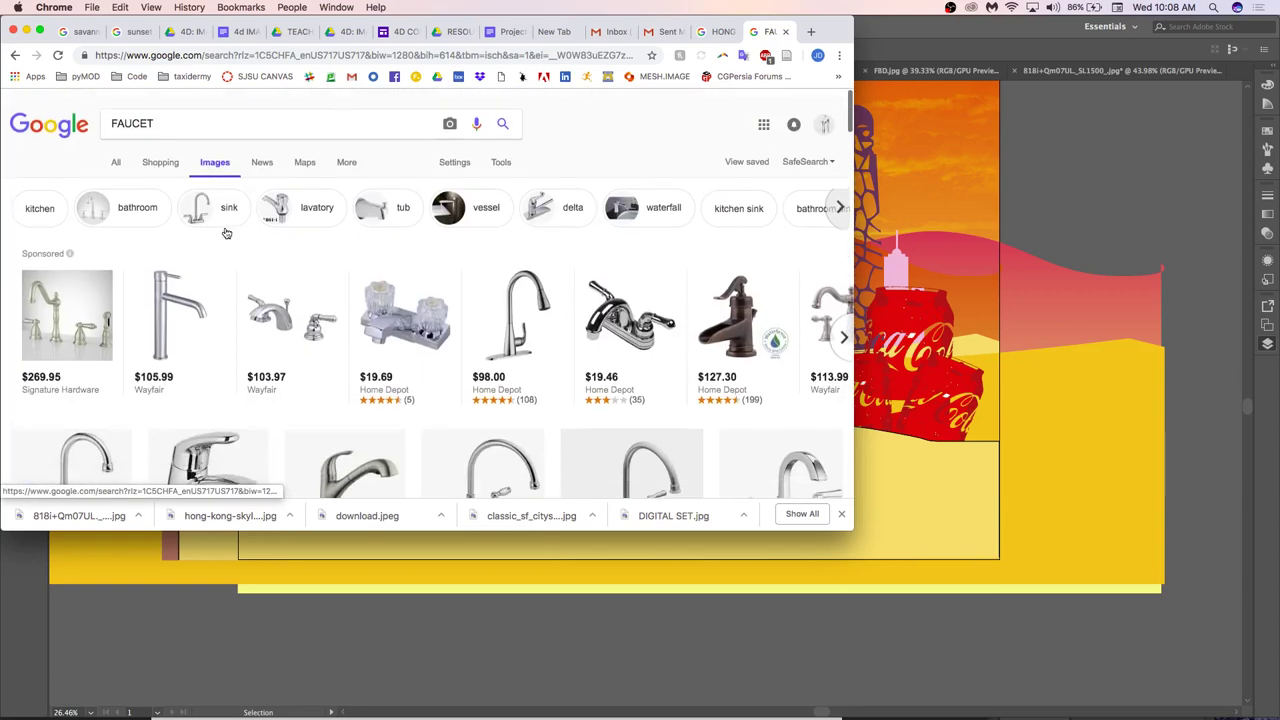
Search images for TAP and open the brass hose tap preview.
scroll(194, 138, "up", 6)
double_click(203, 120)
type("TAP")
key("Return")
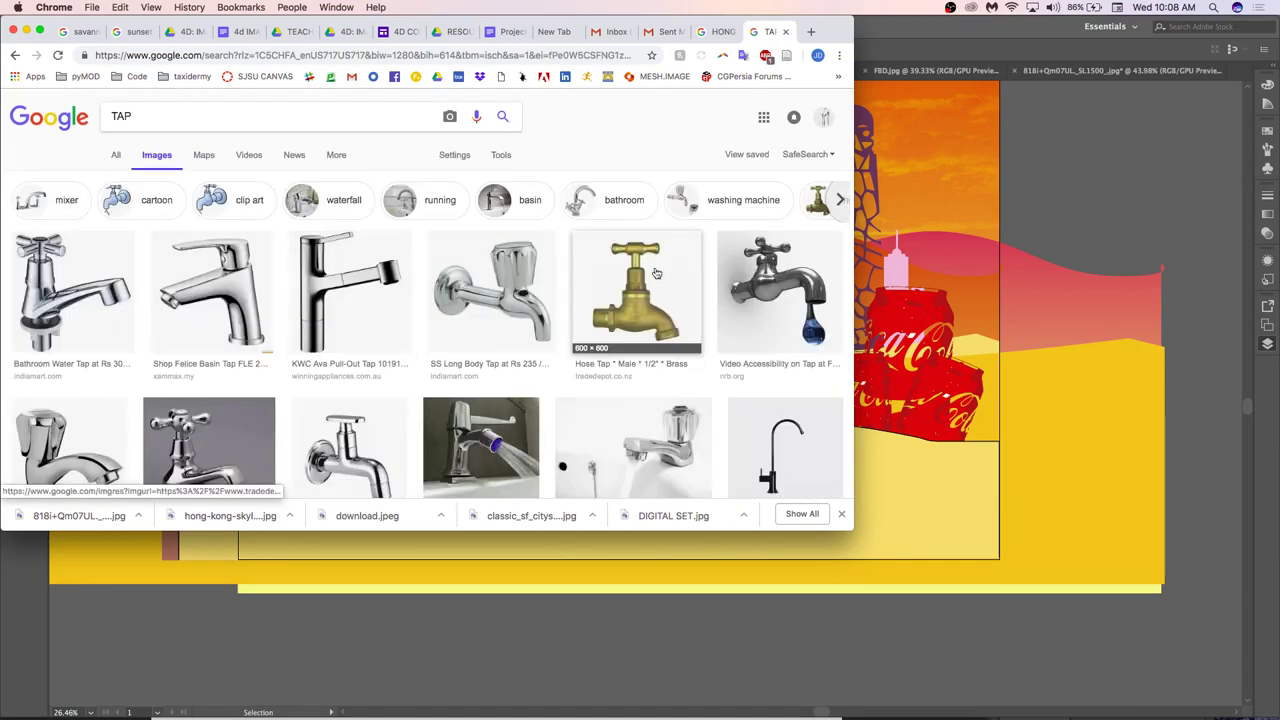
left_click(641, 296)
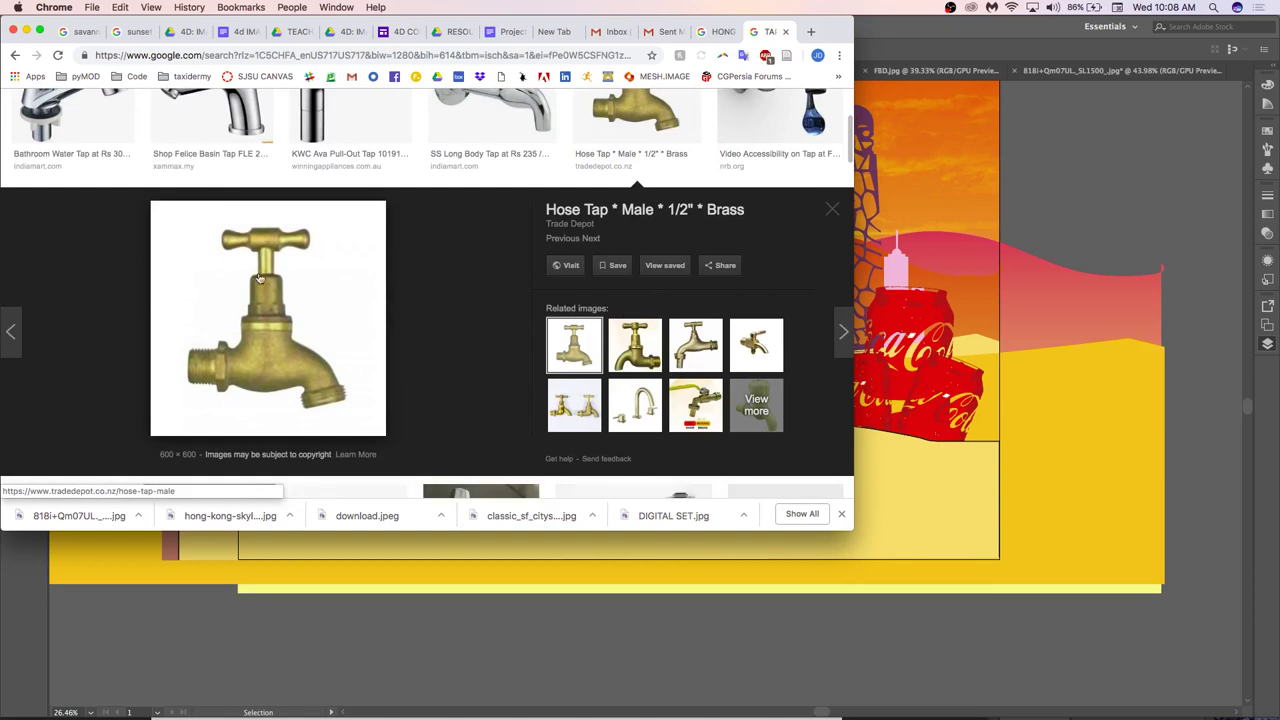
Save the brass tap image as rf01.jpg.
right_click(283, 340)
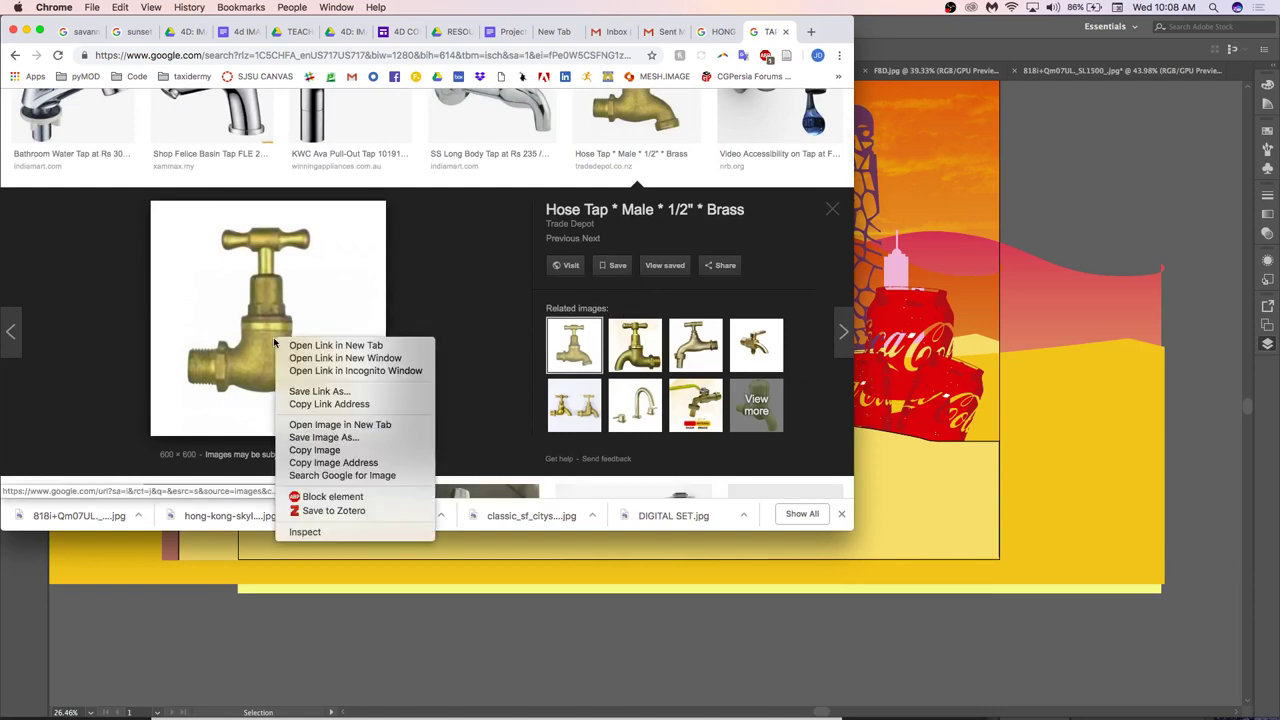
left_click(324, 438)
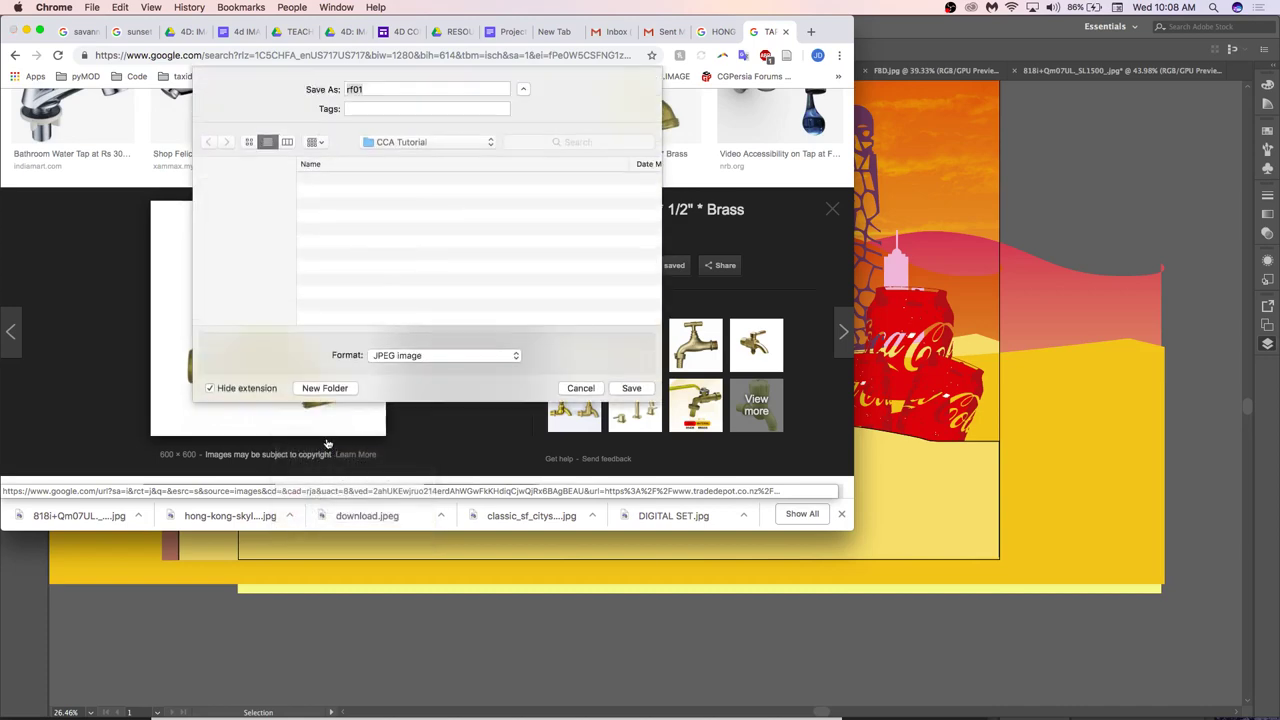
key("Return")
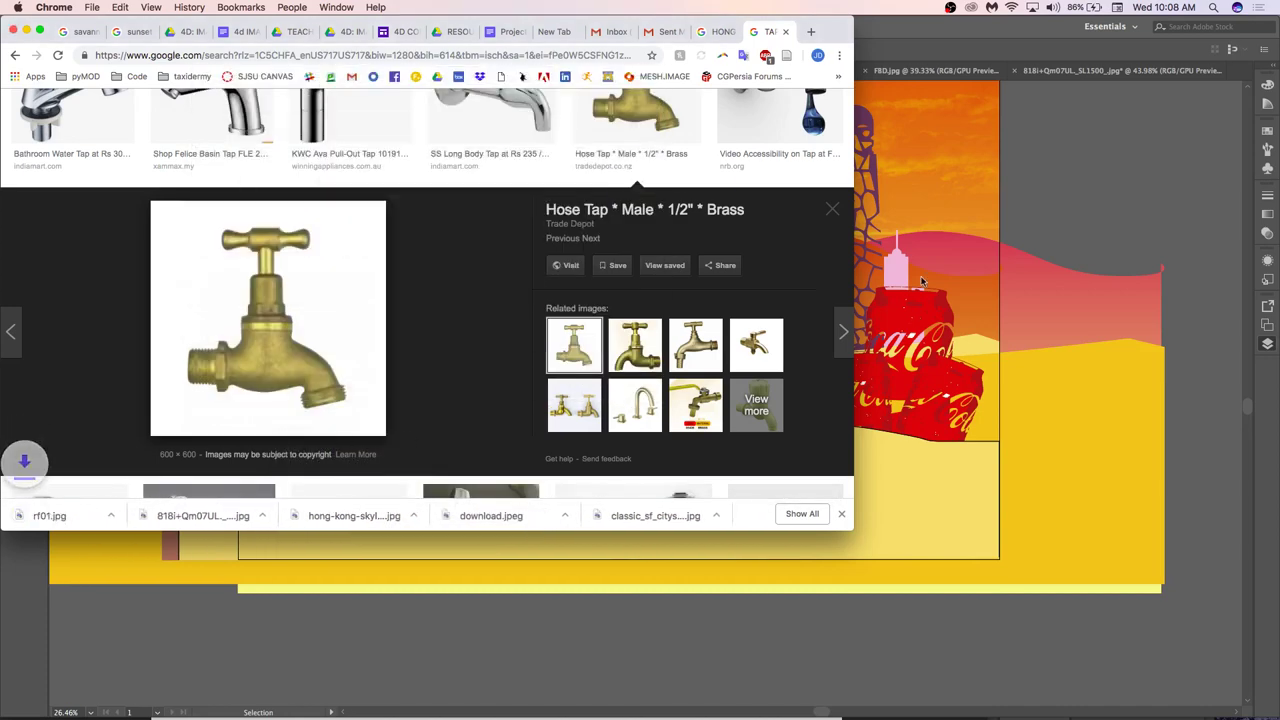
left_click(1103, 155)
Open rf01.jpg and trace it with the High Fidelity Photo preset.
key("super+o")
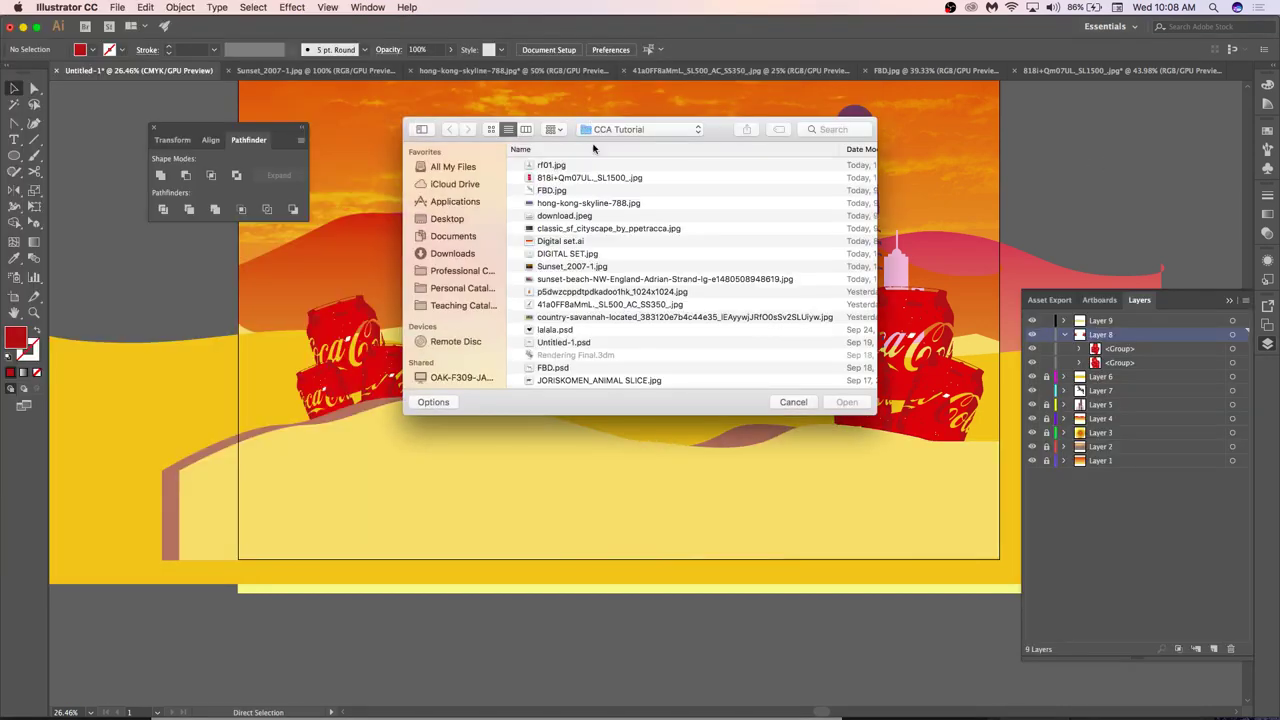
double_click(563, 168)
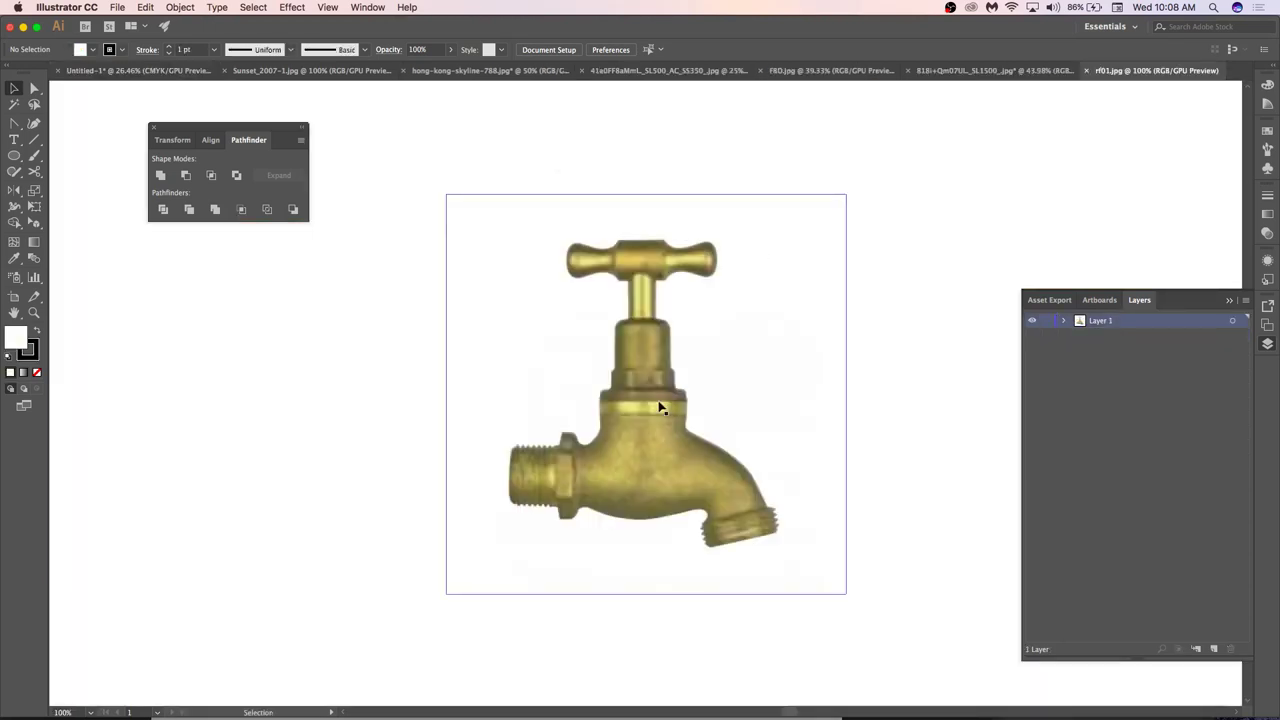
left_click(650, 410)
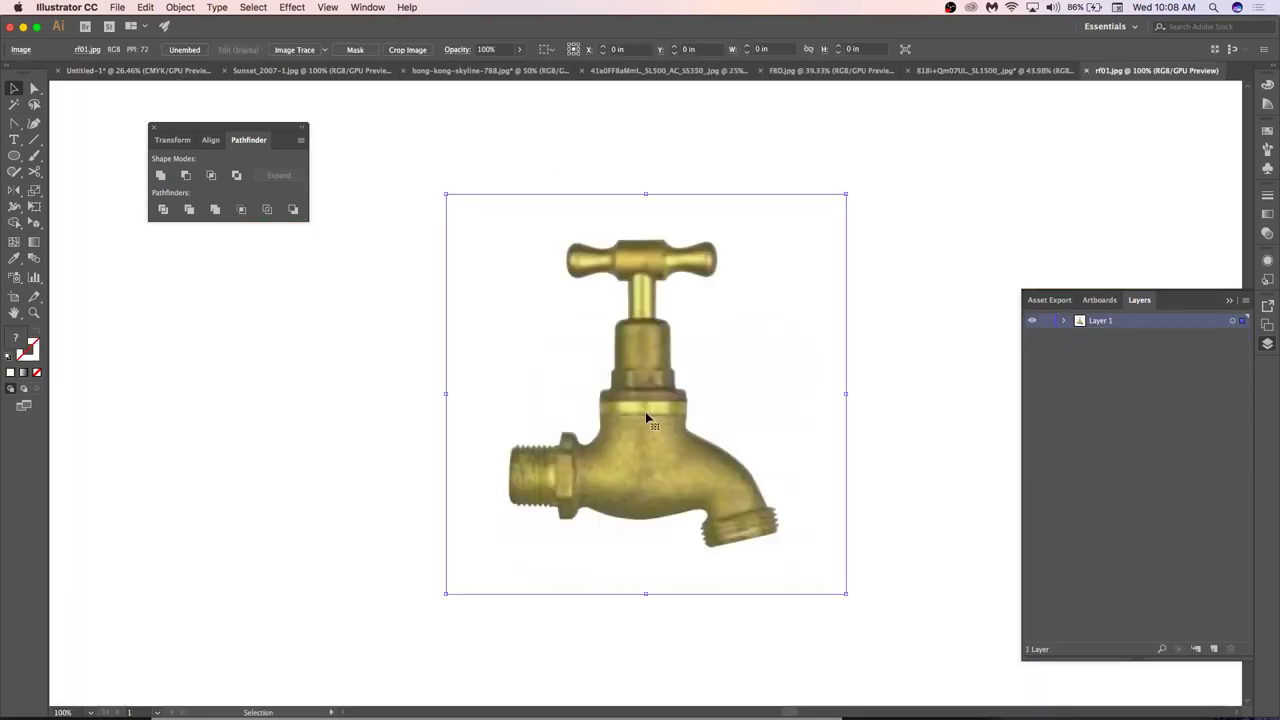
left_click(324, 49)
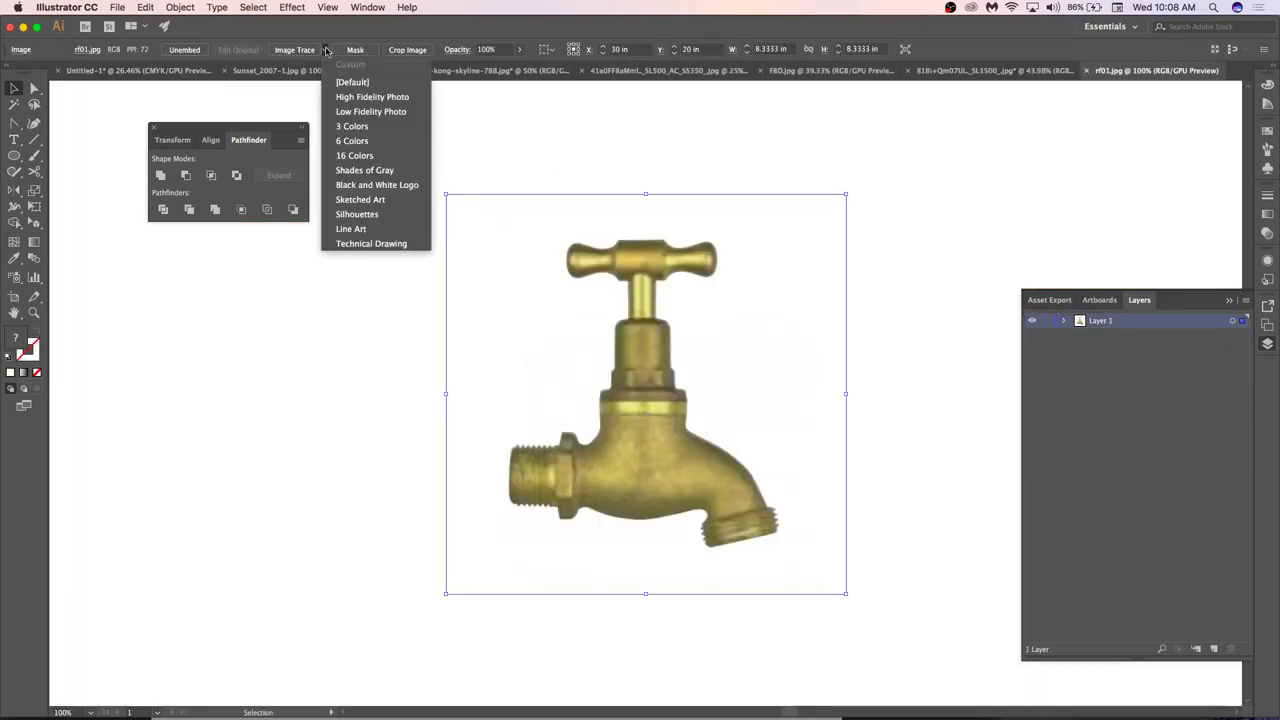
left_click(378, 97)
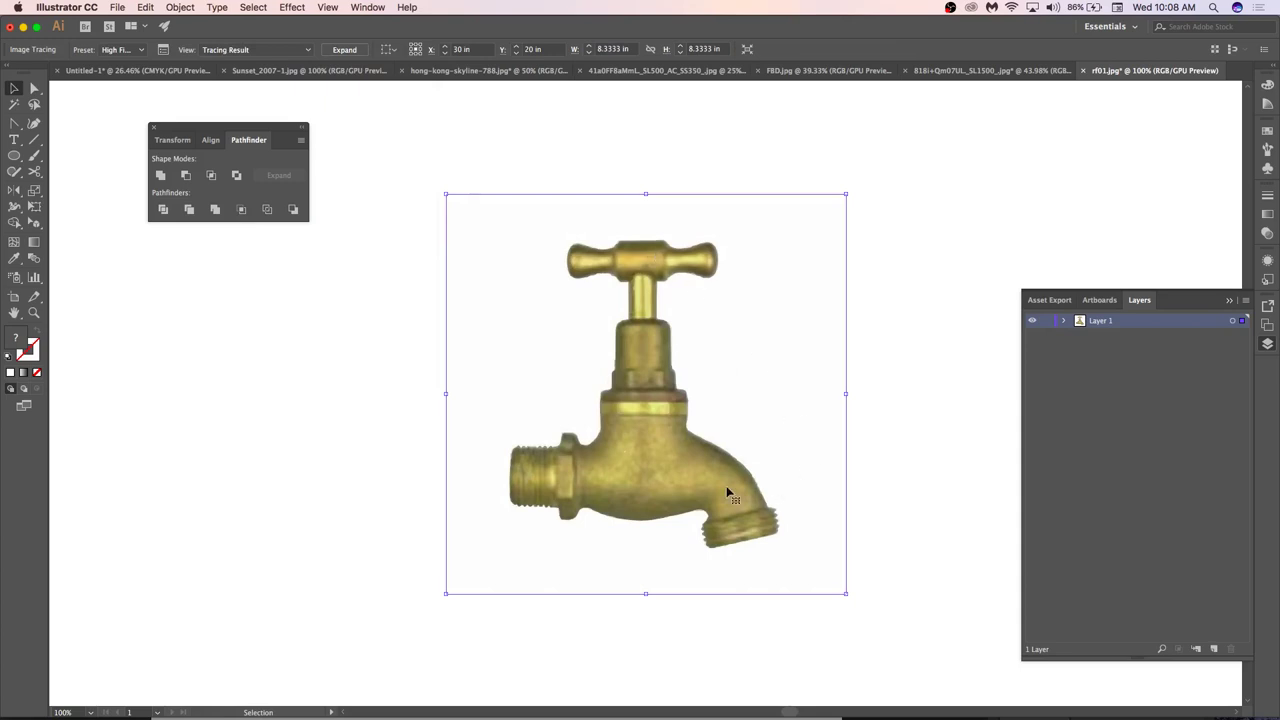
scroll(727, 495, "up", 5)
scroll(655, 385, "up", 4)
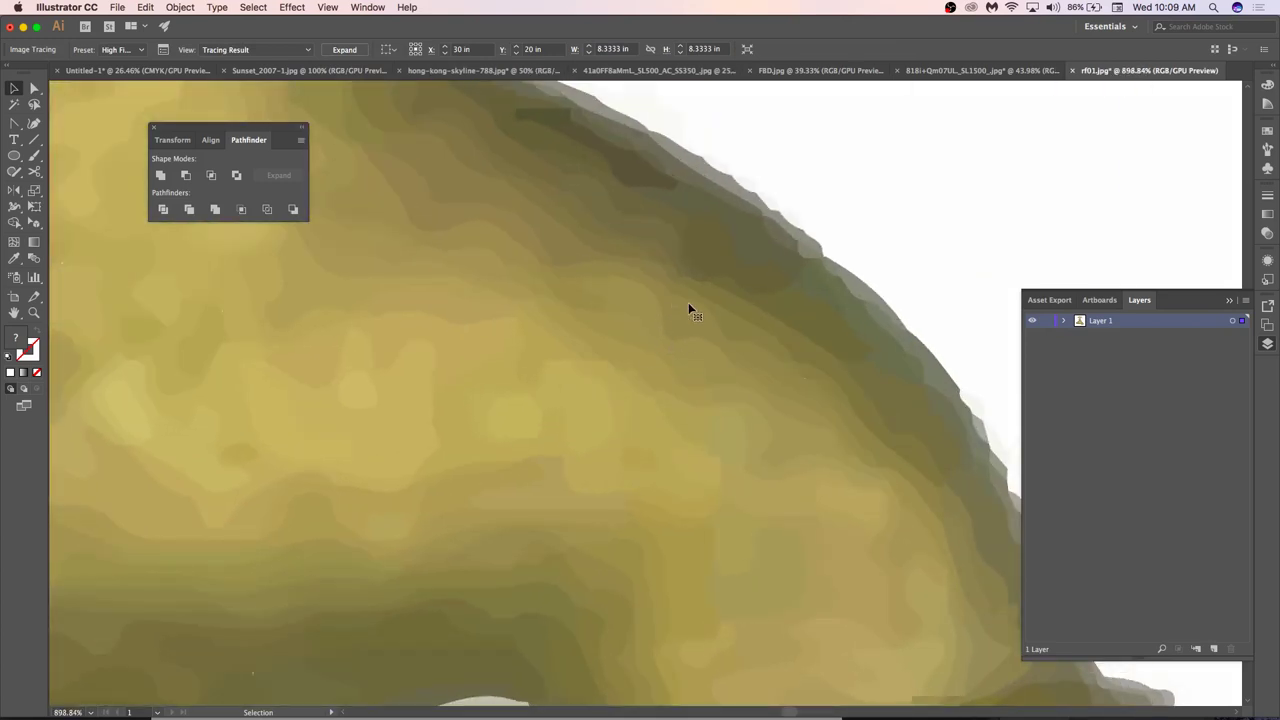
key("super+0")
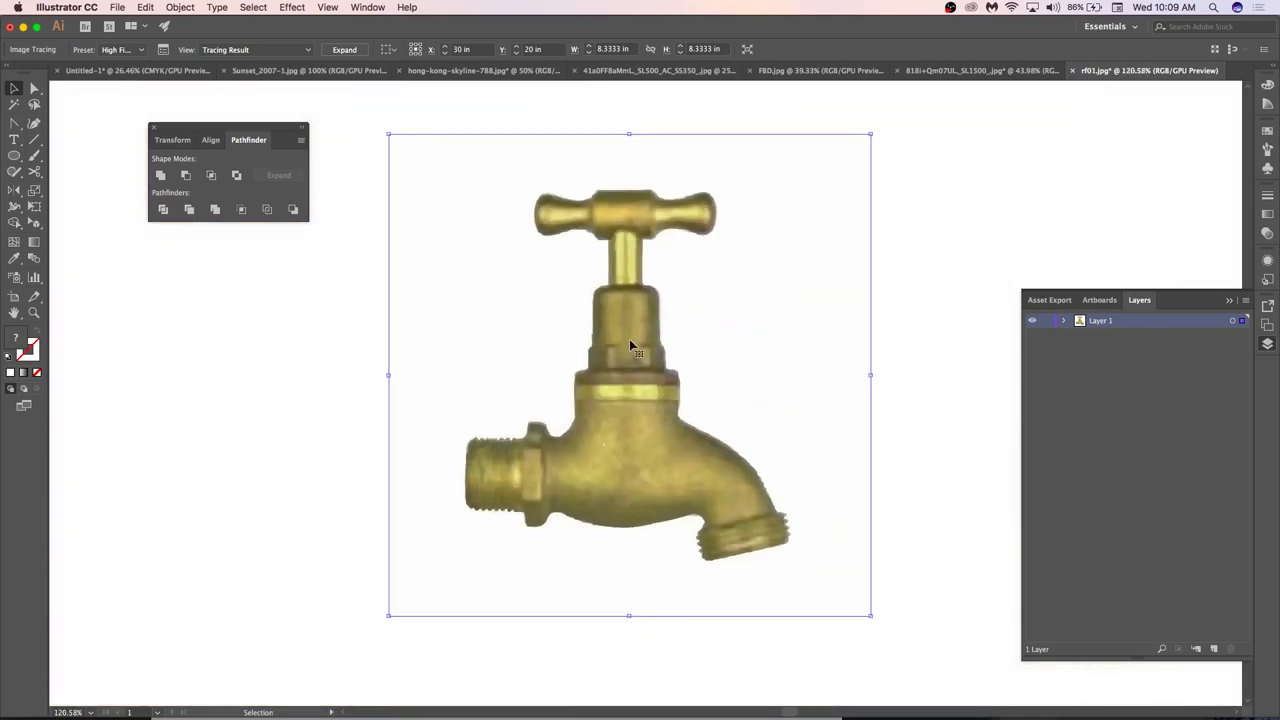
Expand and ungroup the tracing, then delete the white background path.
left_click(344, 49)
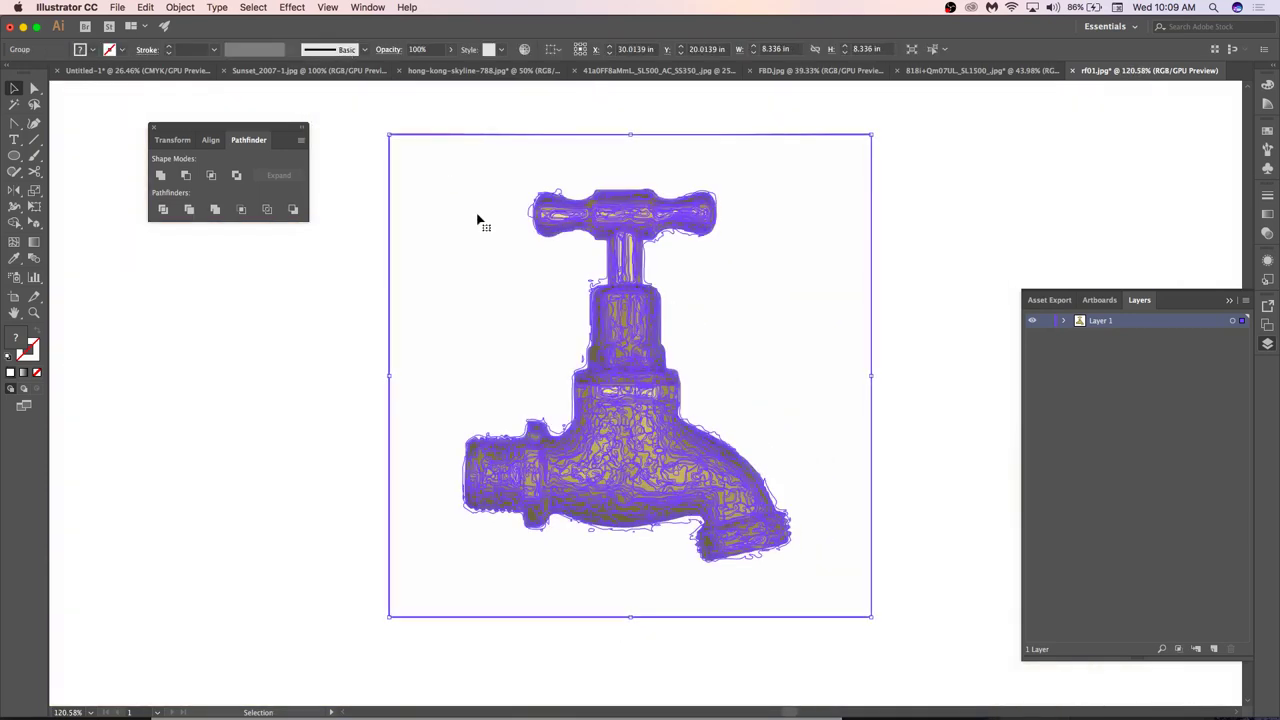
right_click(478, 221)
left_click(517, 328)
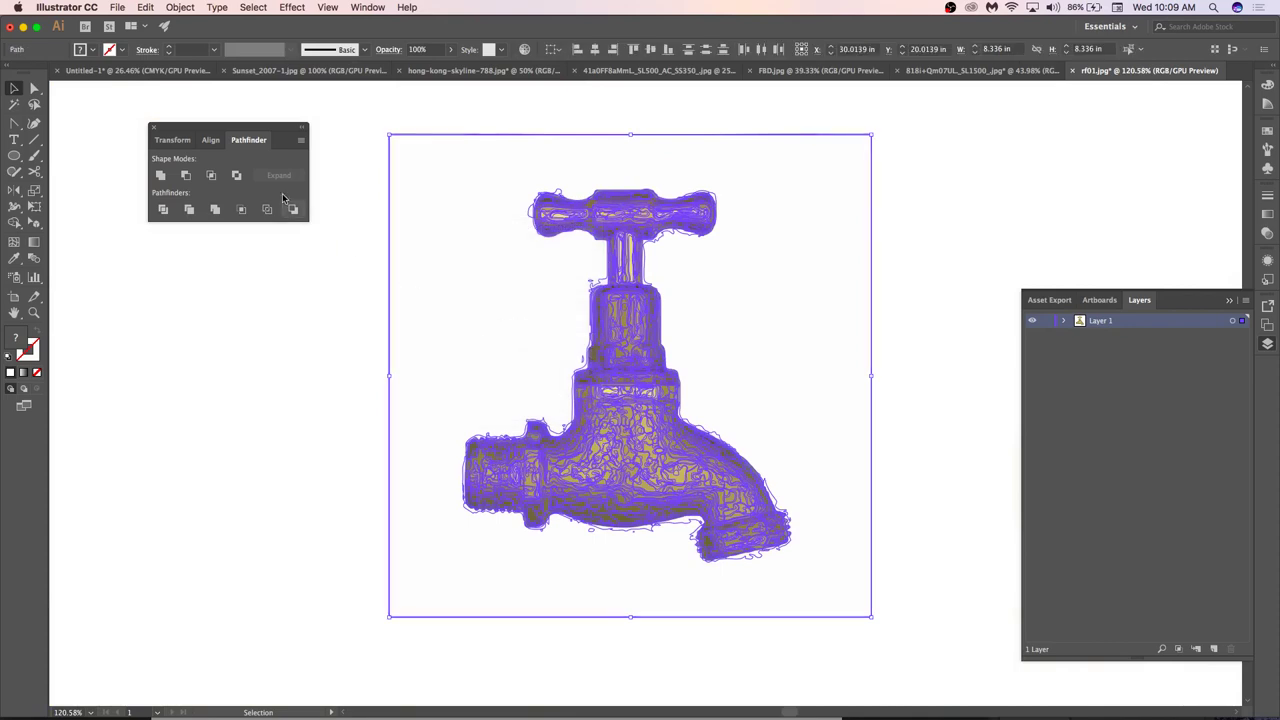
left_click(160, 175)
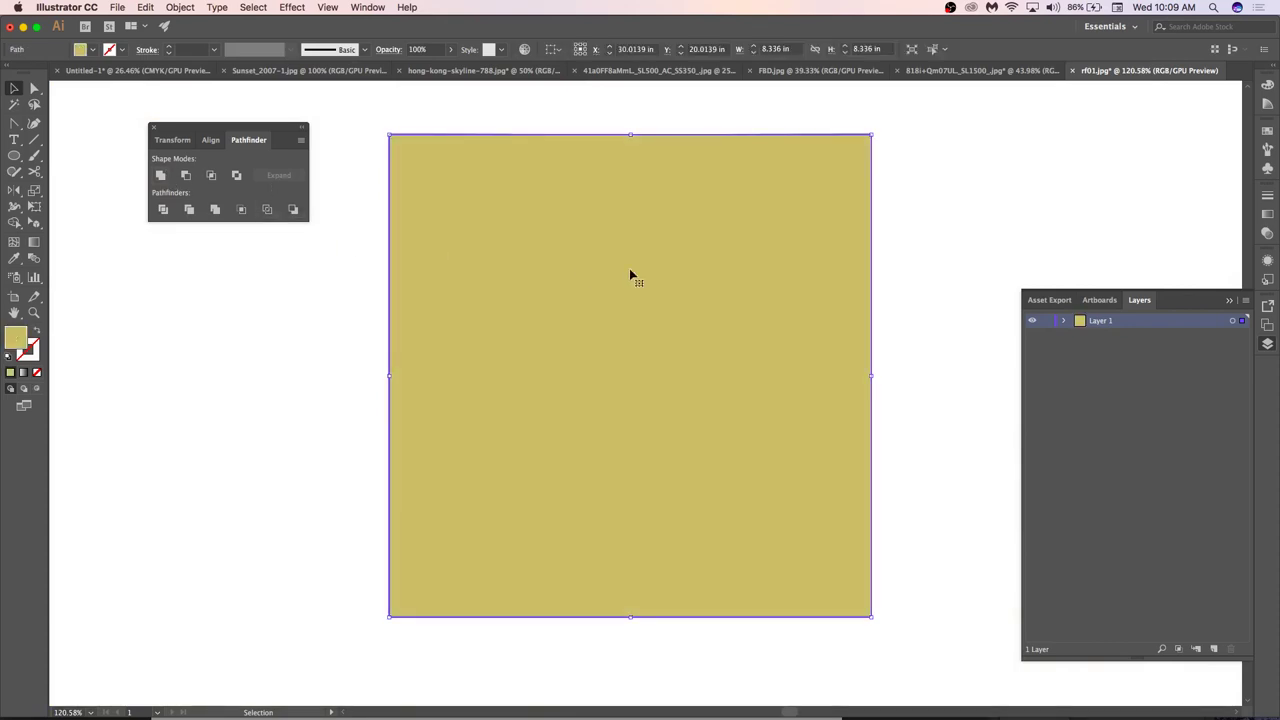
left_click(1003, 271)
key("super+z")
key("super+z")
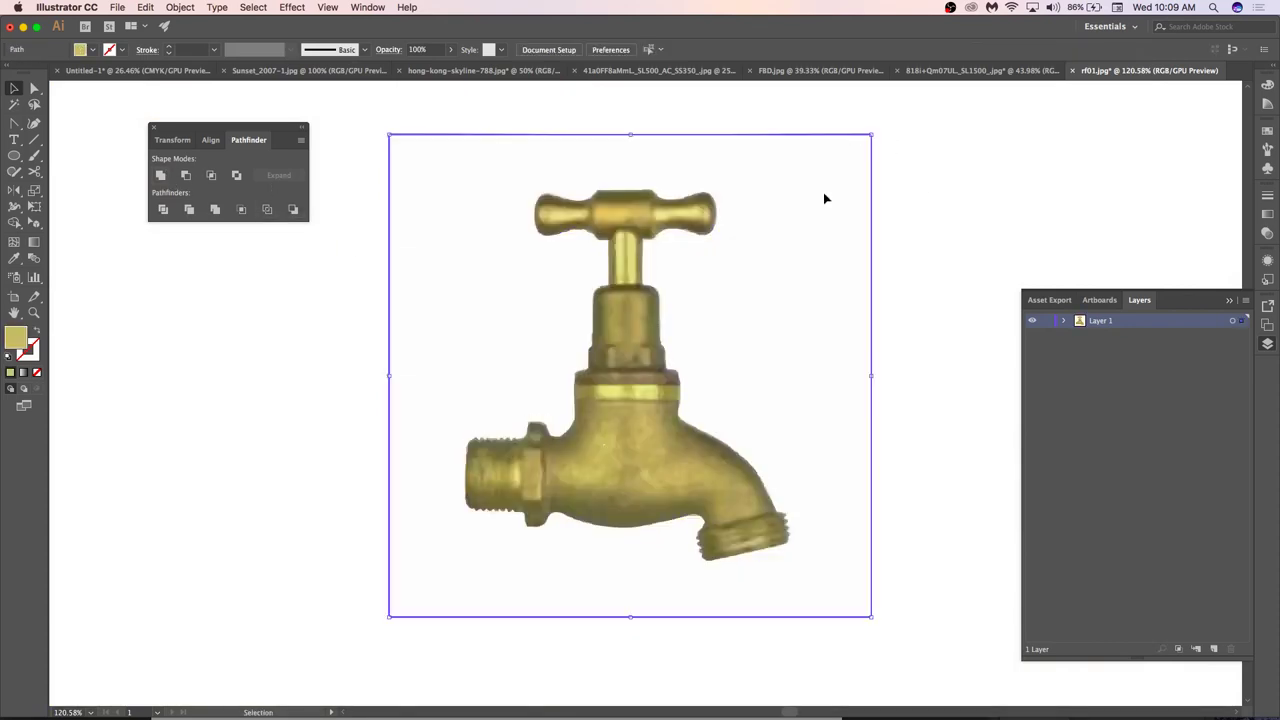
key("Delete")
Select all the faucet paths and unite them into one silhouette.
left_click_drag(777, 185, 394, 563)
left_click(799, 401)
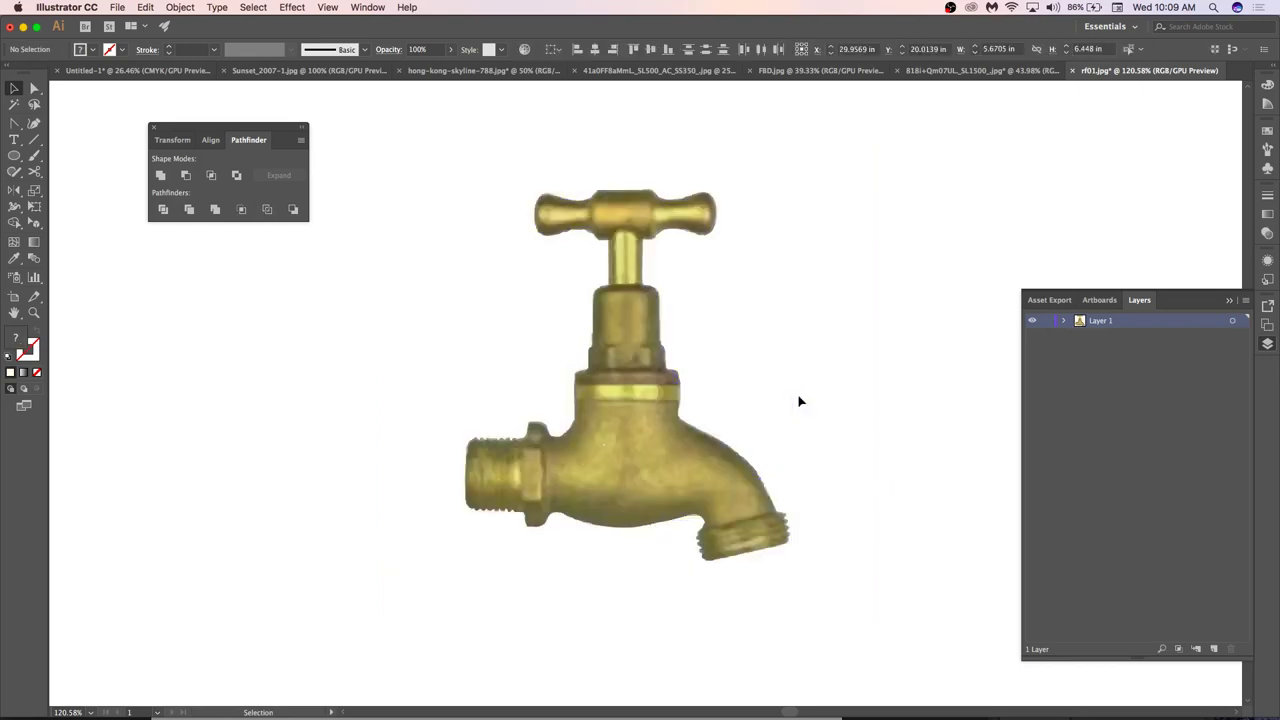
left_click_drag(822, 600, 380, 92)
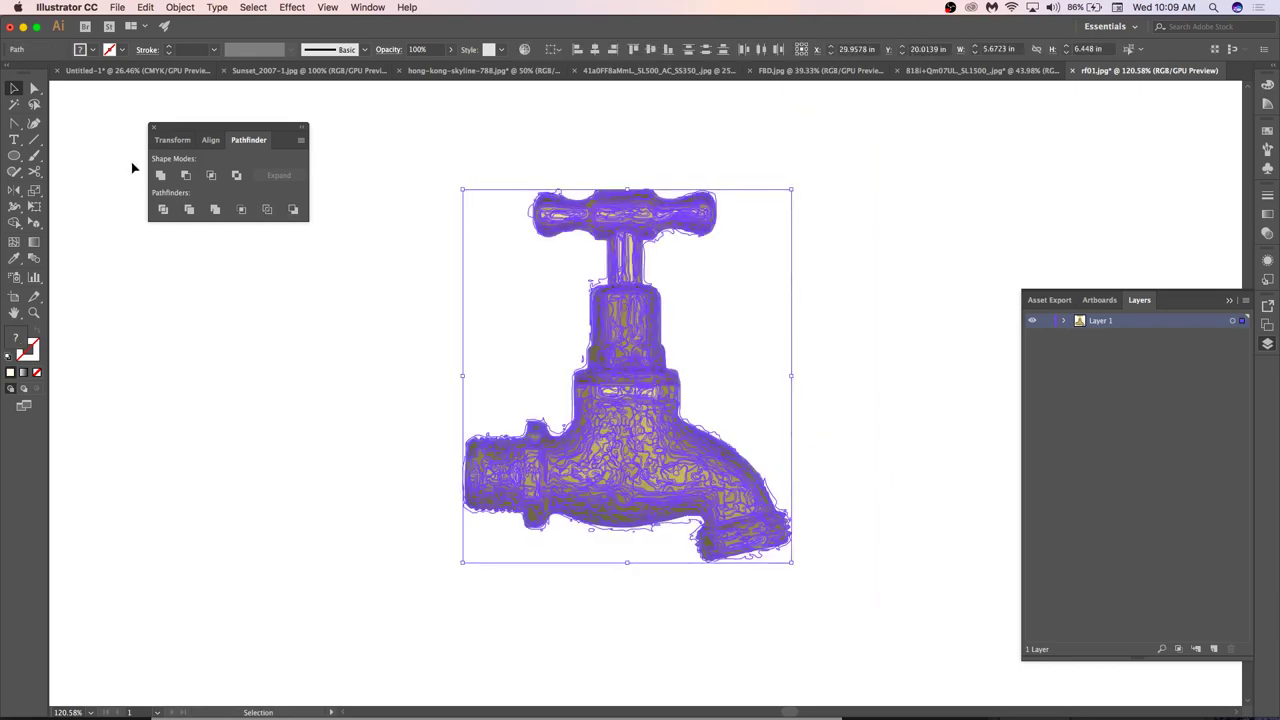
left_click(425, 357)
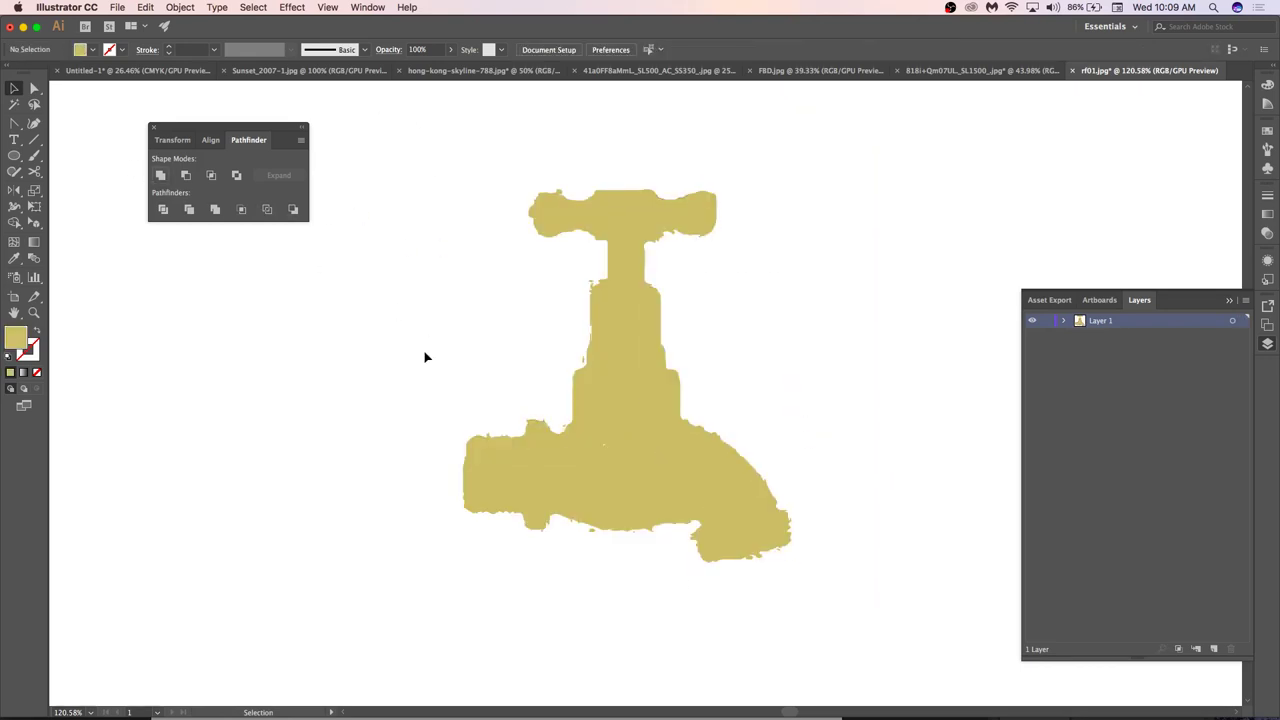
scroll(640, 409, "down", 5)
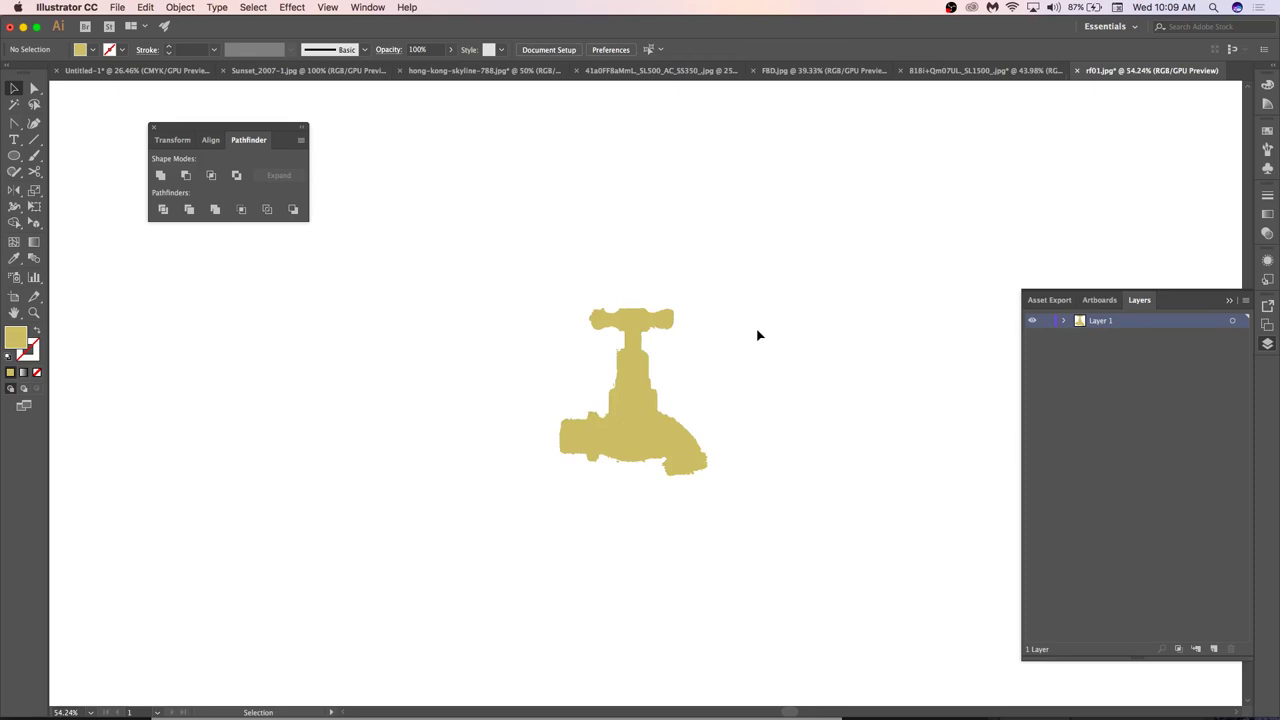
Undo the merge, ungroup, expansion and trace to restore the plain photo.
key("a")
key("super+a")
key("super+g")
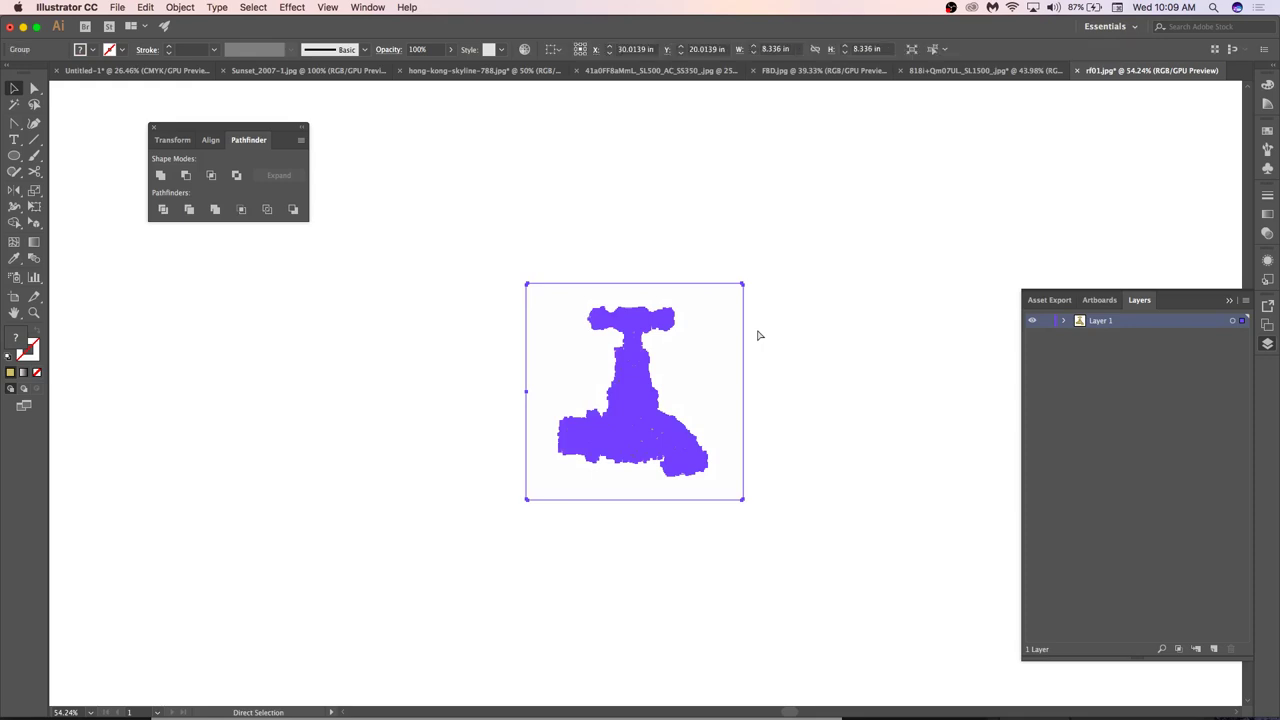
key("super+z")
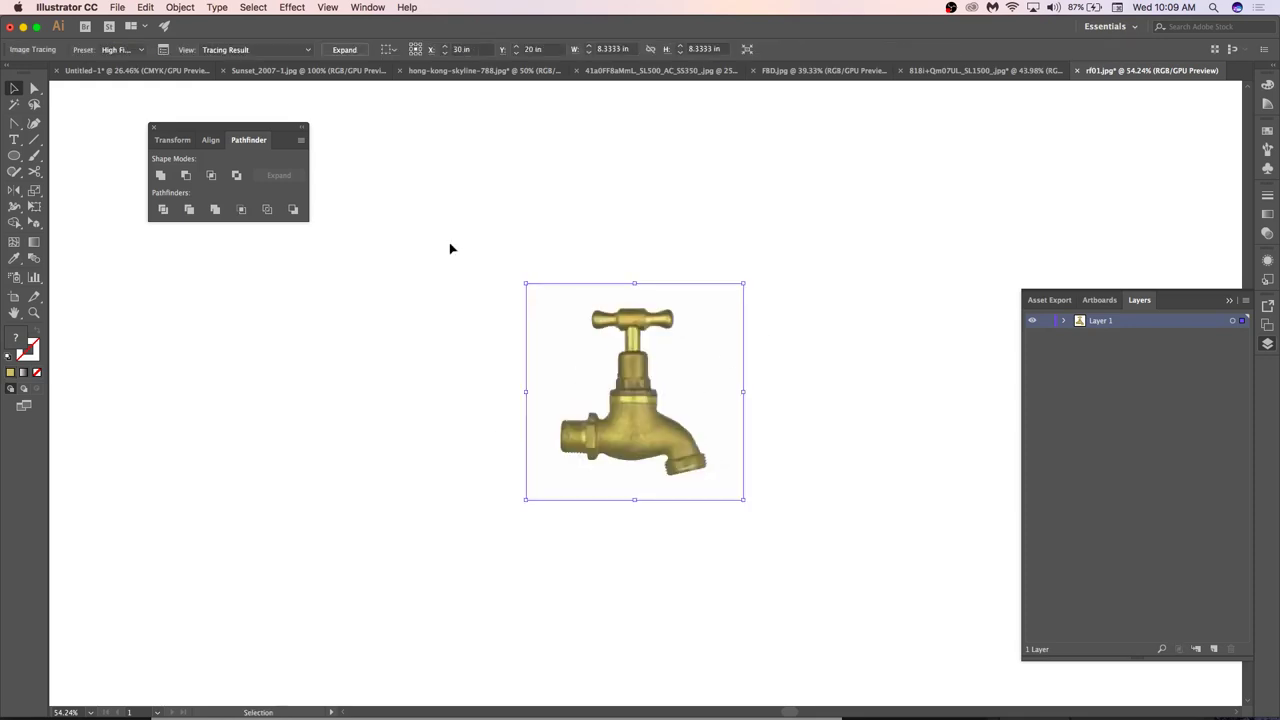
key("super+z")
Trace the brass tap photo with the 3 Colors preset and view it at 100%.
left_click(325, 50)
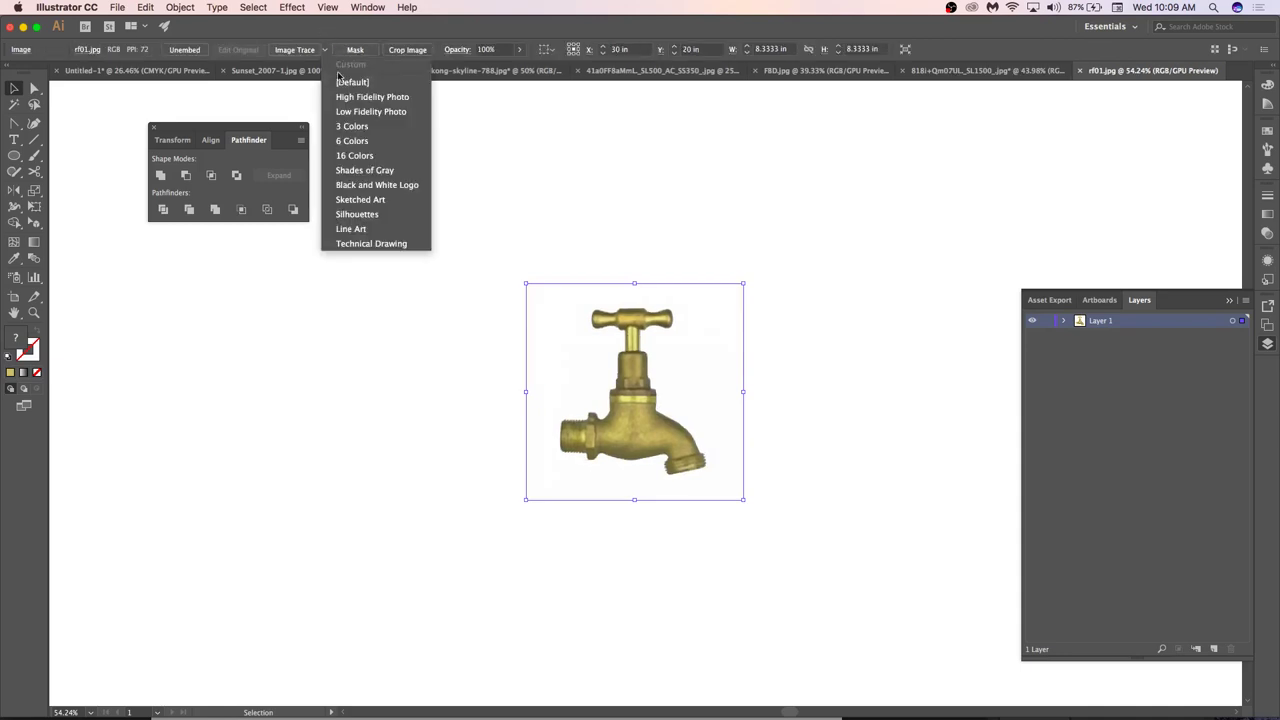
left_click(379, 127)
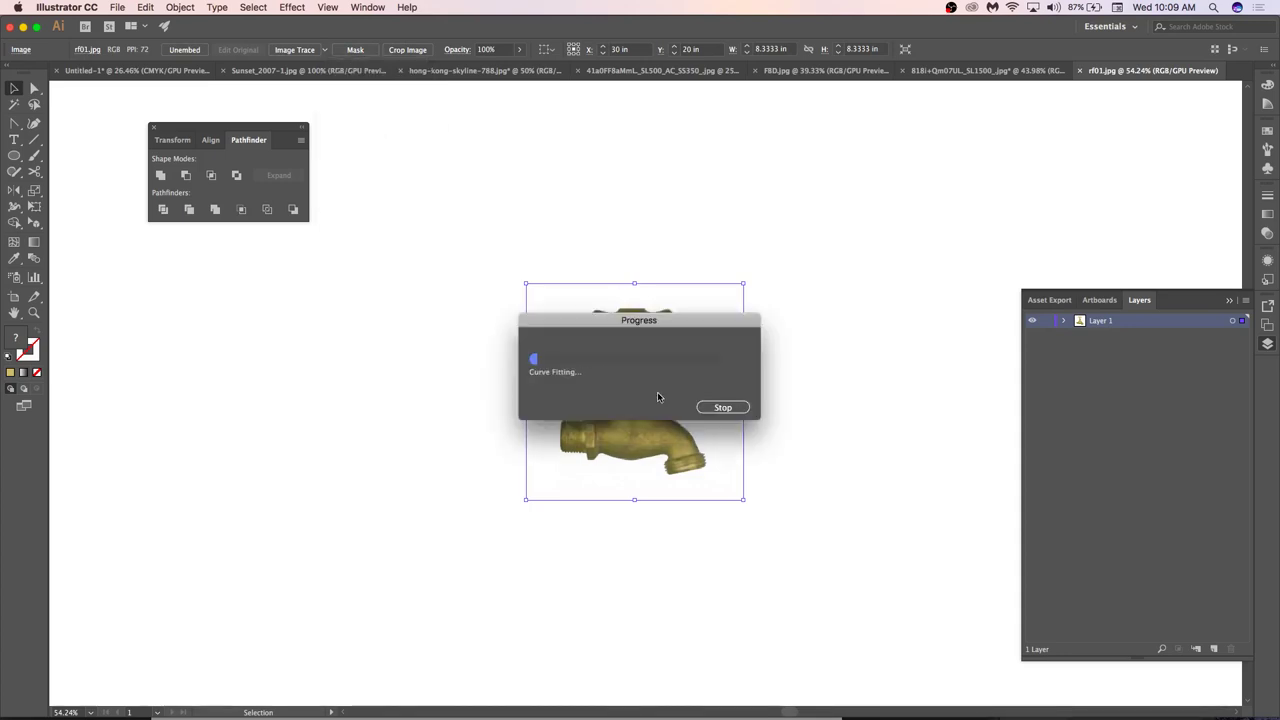
key("super+1")
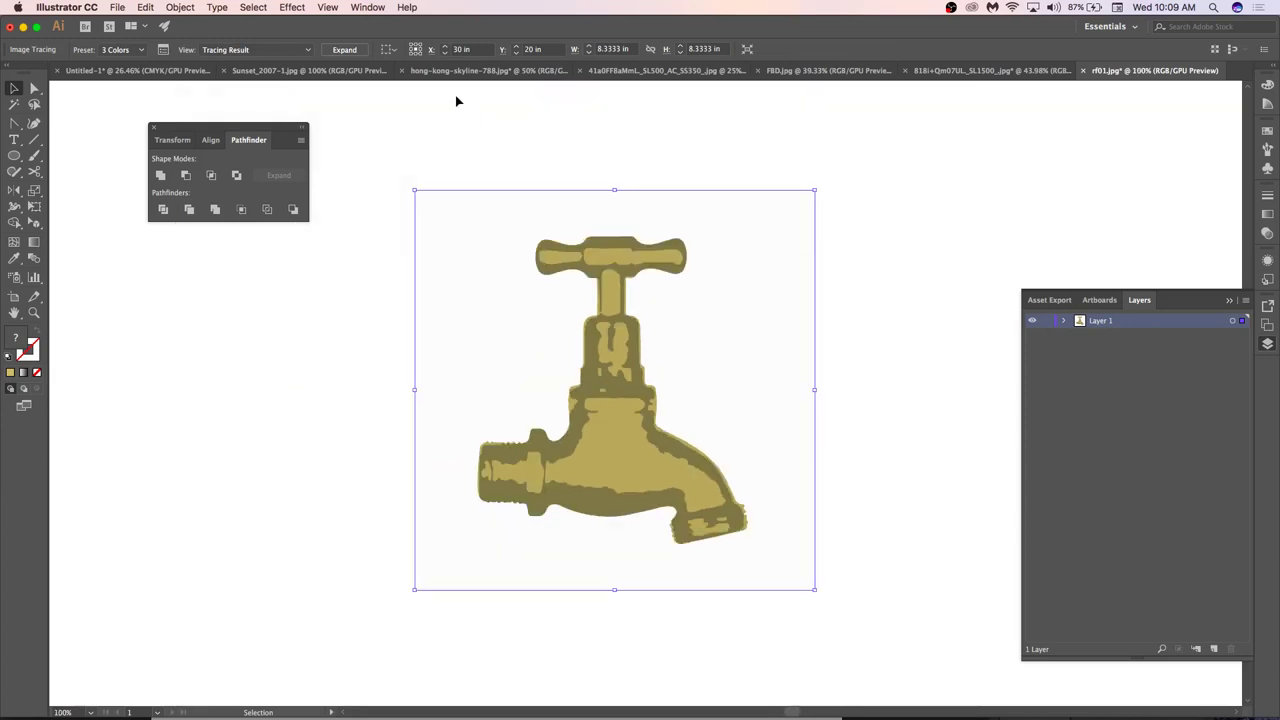
Expand the 3-colour trace and unite all faucet paths into one solid shape.
left_click(344, 49)
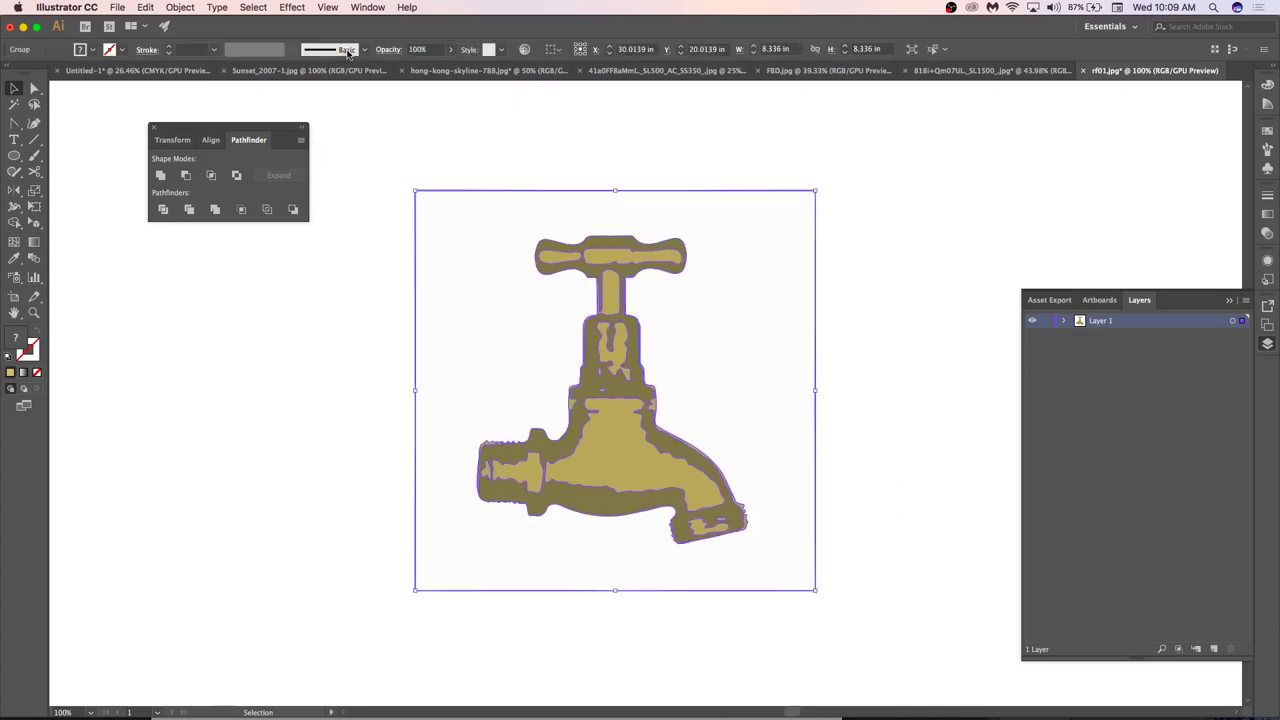
right_click(742, 229)
left_click(863, 183)
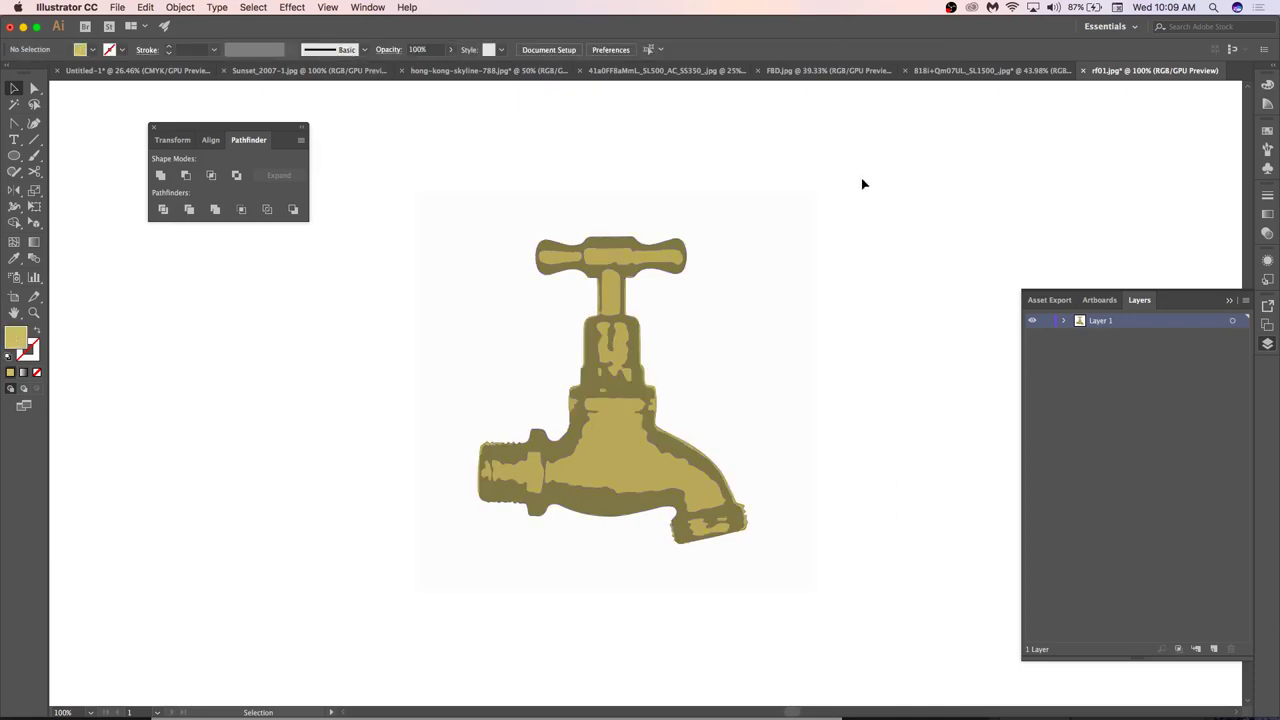
left_click_drag(862, 165, 743, 318)
left_click_drag(858, 132, 341, 568)
left_click(171, 174)
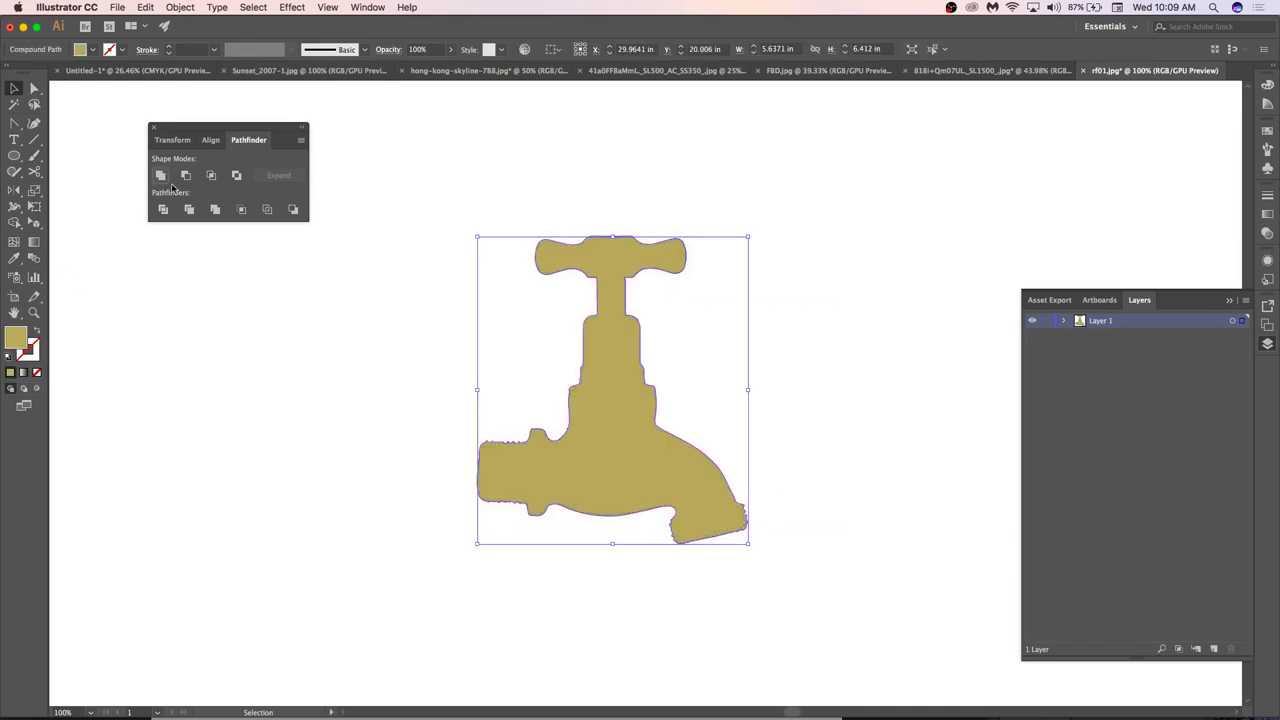
left_click(318, 442)
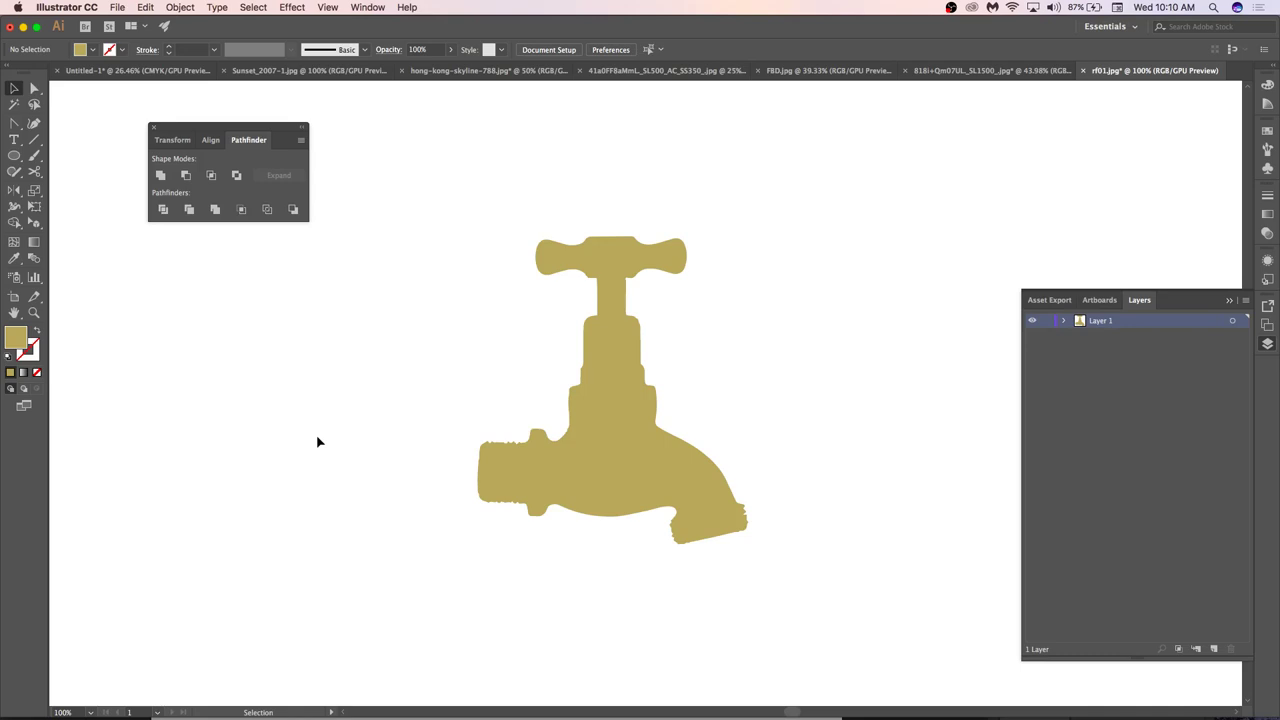
Drag the faucet silhouette into Untitled-1 and shrink it on the sand.
left_click(563, 472)
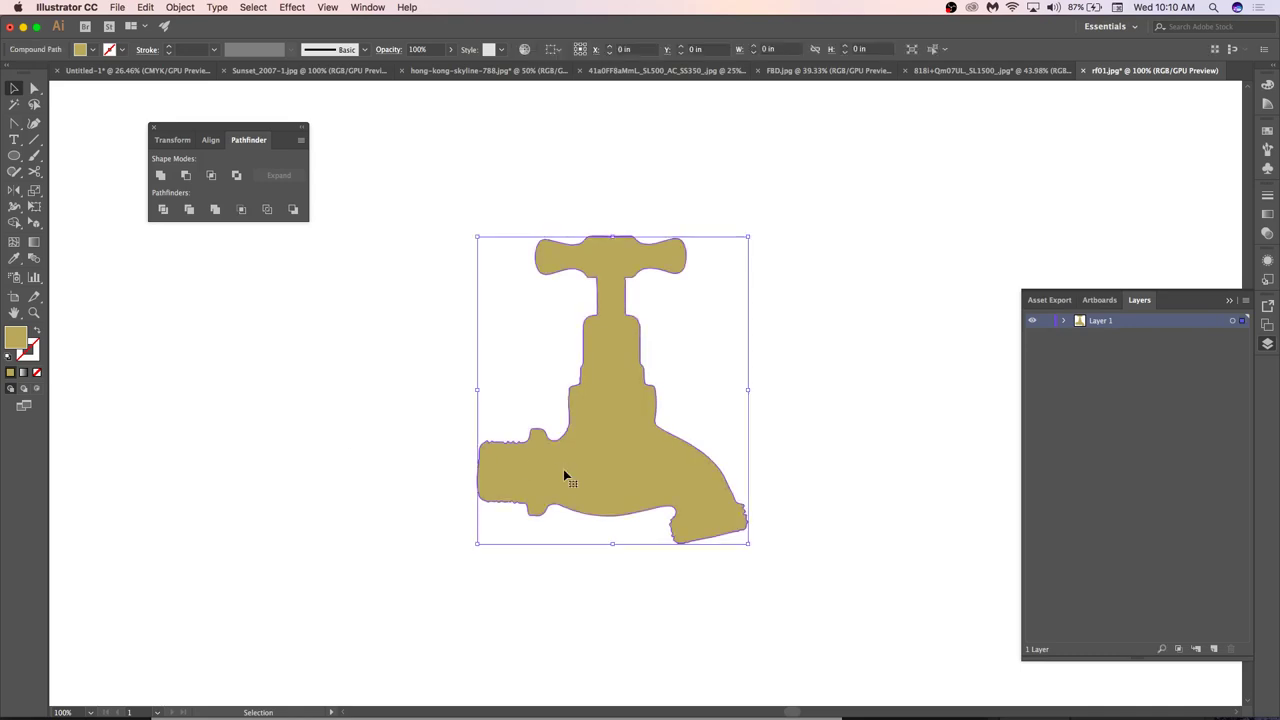
left_click_drag(285, 66, 364, 522)
key("super+equal")
key("super+equal")
key("super+equal")
left_click_drag(455, 352, 403, 440)
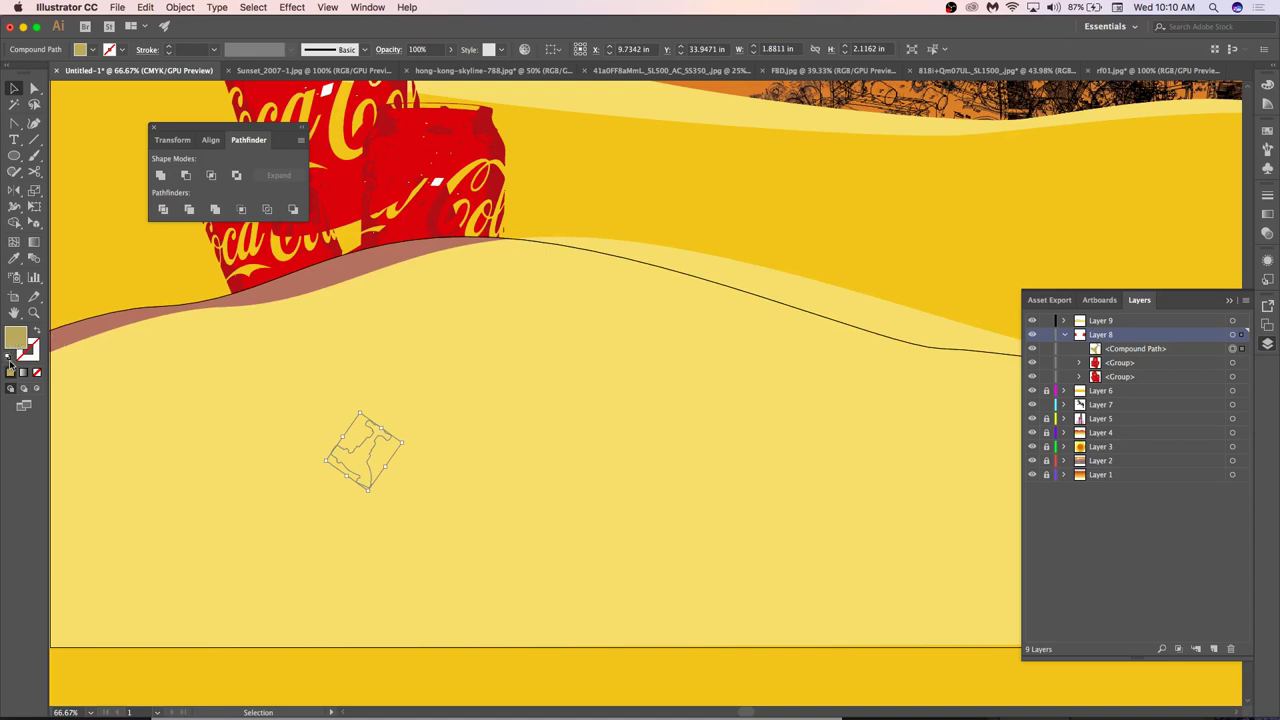
Reset the faucet's fill and stroke and move it into a new top layer, Layer 10.
left_click(9, 357)
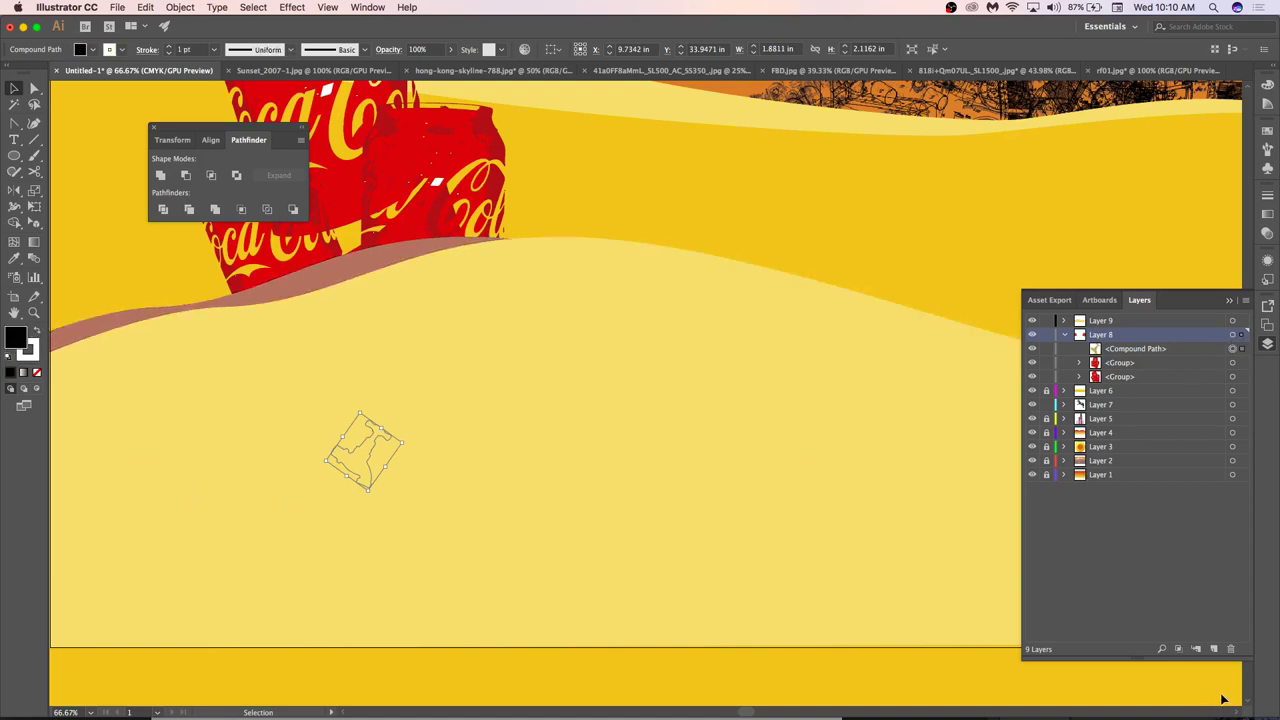
left_click(1213, 649)
left_click_drag(1107, 338, 1108, 316)
left_click_drag(1243, 364, 1243, 320)
scroll(610, 482, "down", 2)
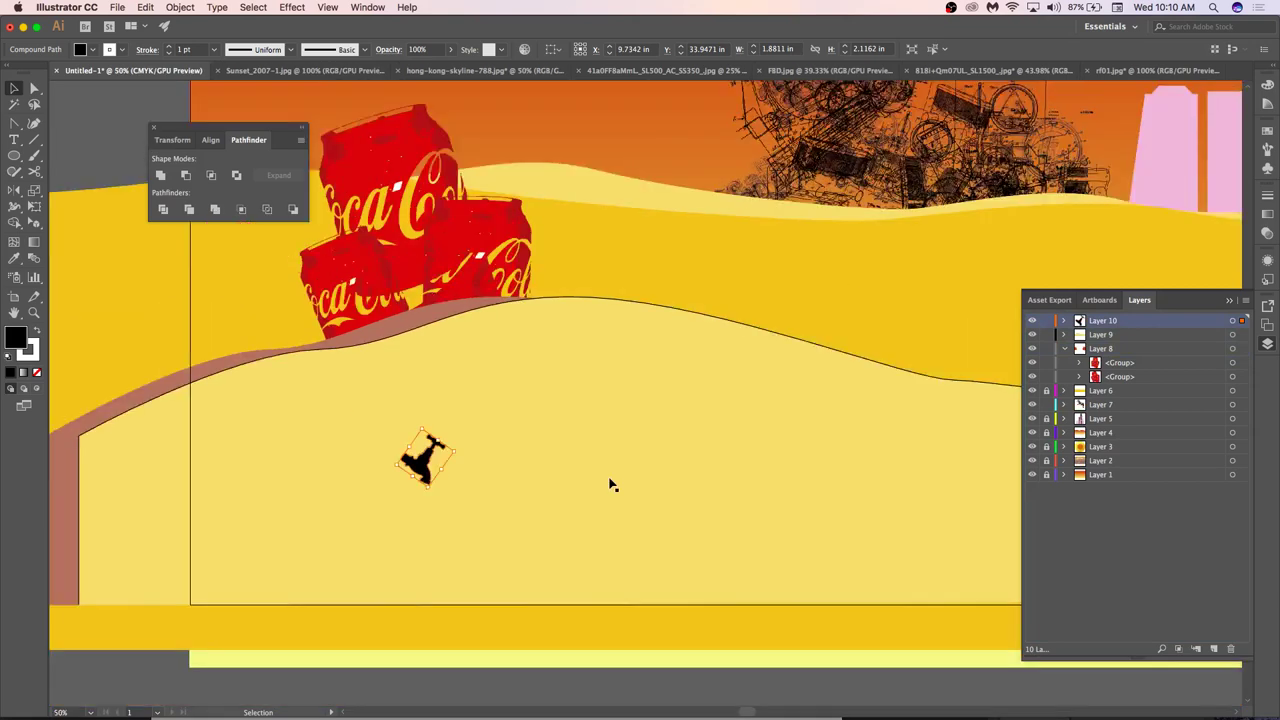
Fill the small faucet figure with light pink.
left_click(425, 650)
left_click(485, 466)
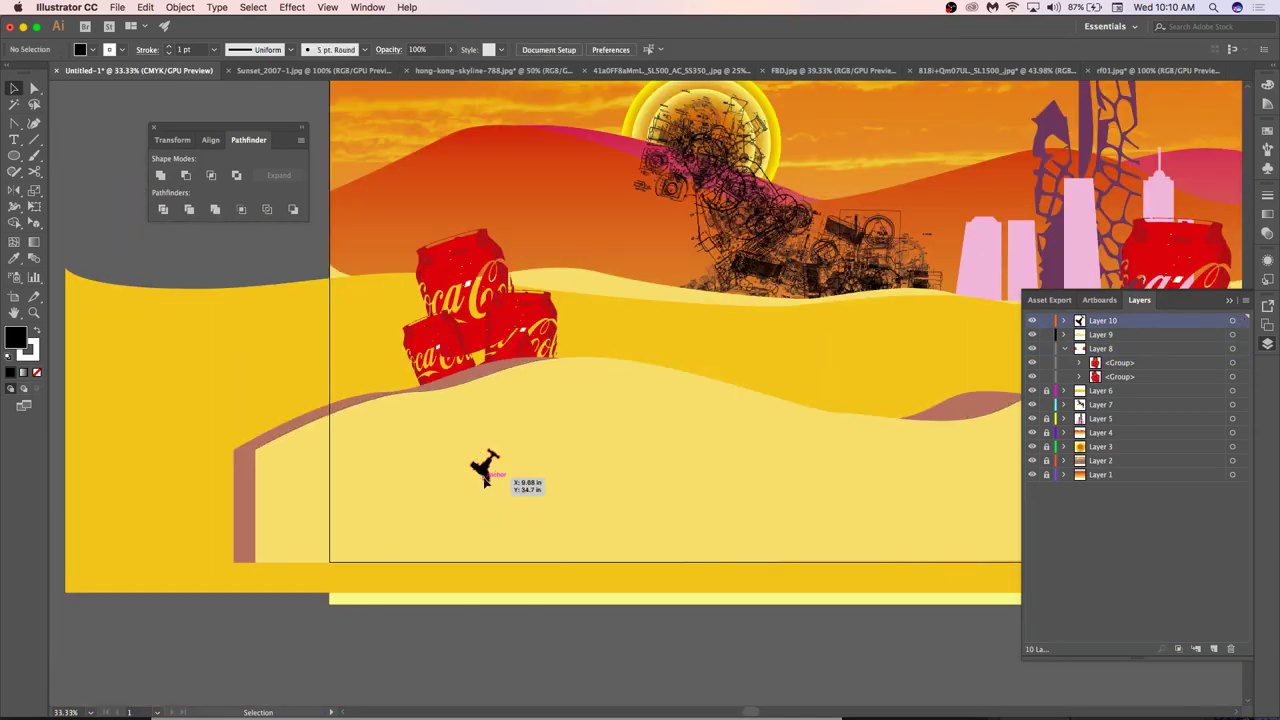
double_click(10, 340)
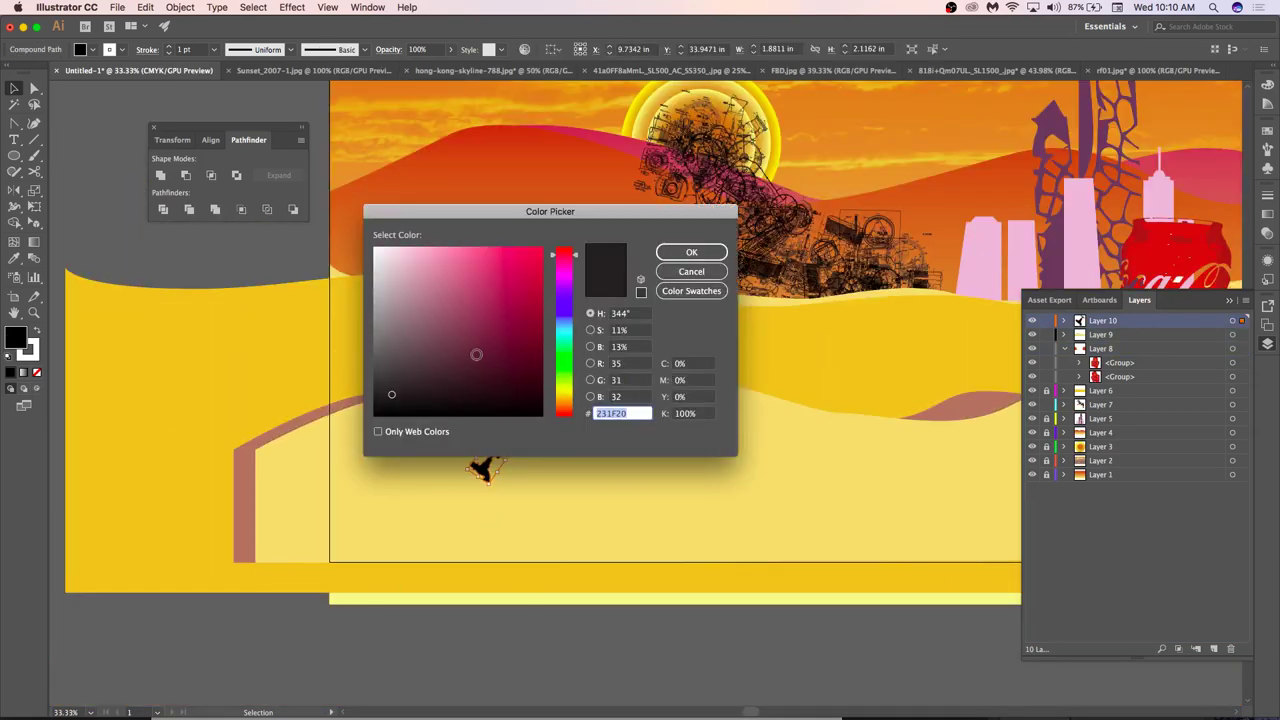
left_click_drag(416, 250, 415, 236)
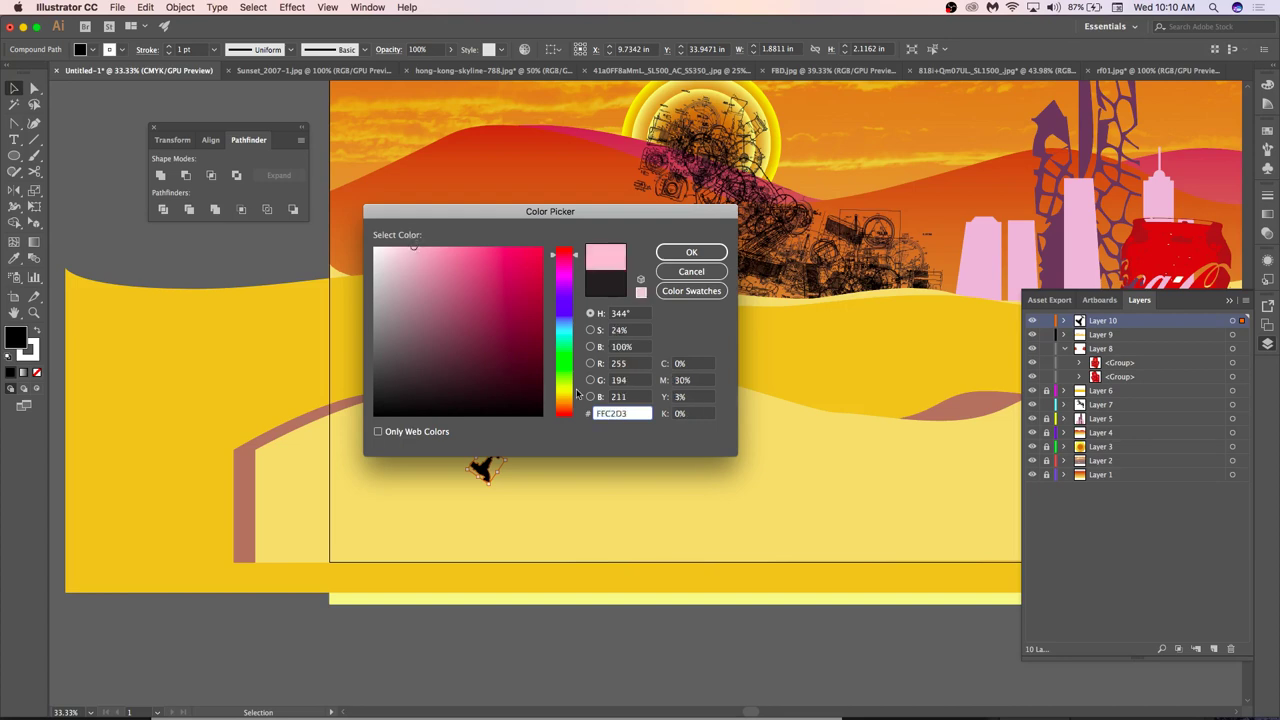
left_click(683, 254)
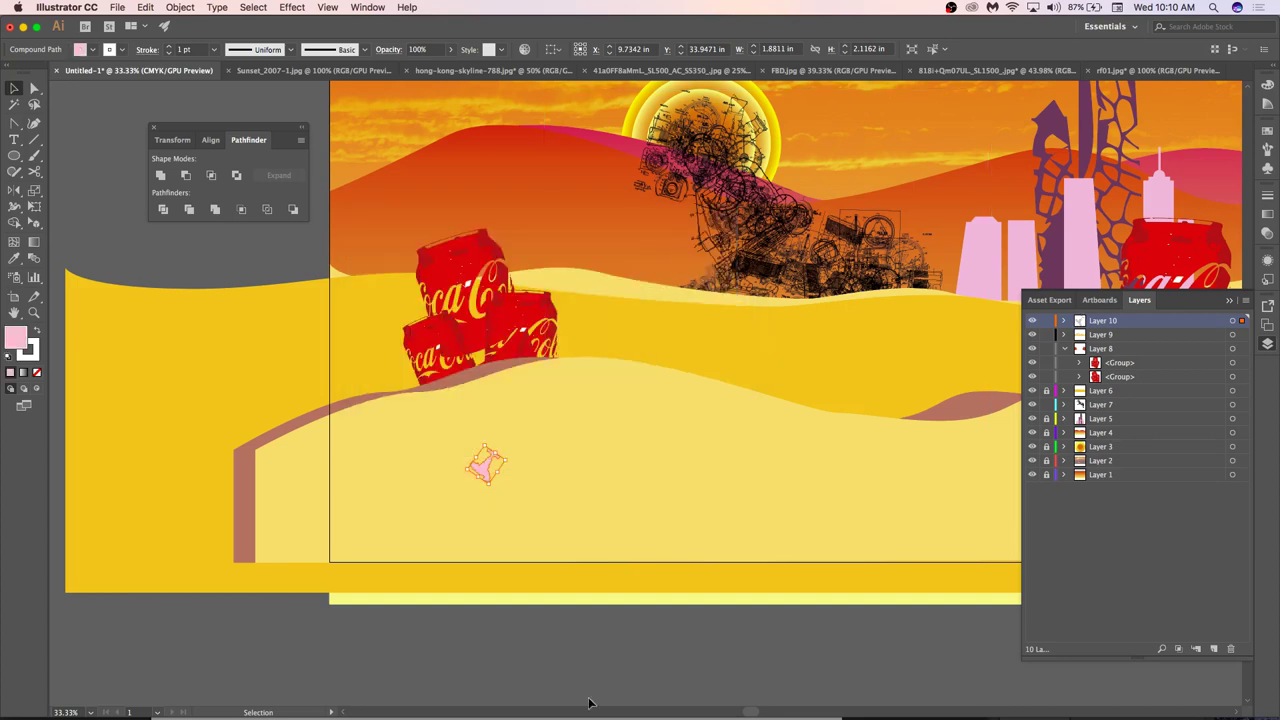
left_click(588, 648)
Search for SOCCER BALL in a new Chrome tab.
scroll(564, 636, "right", 5)
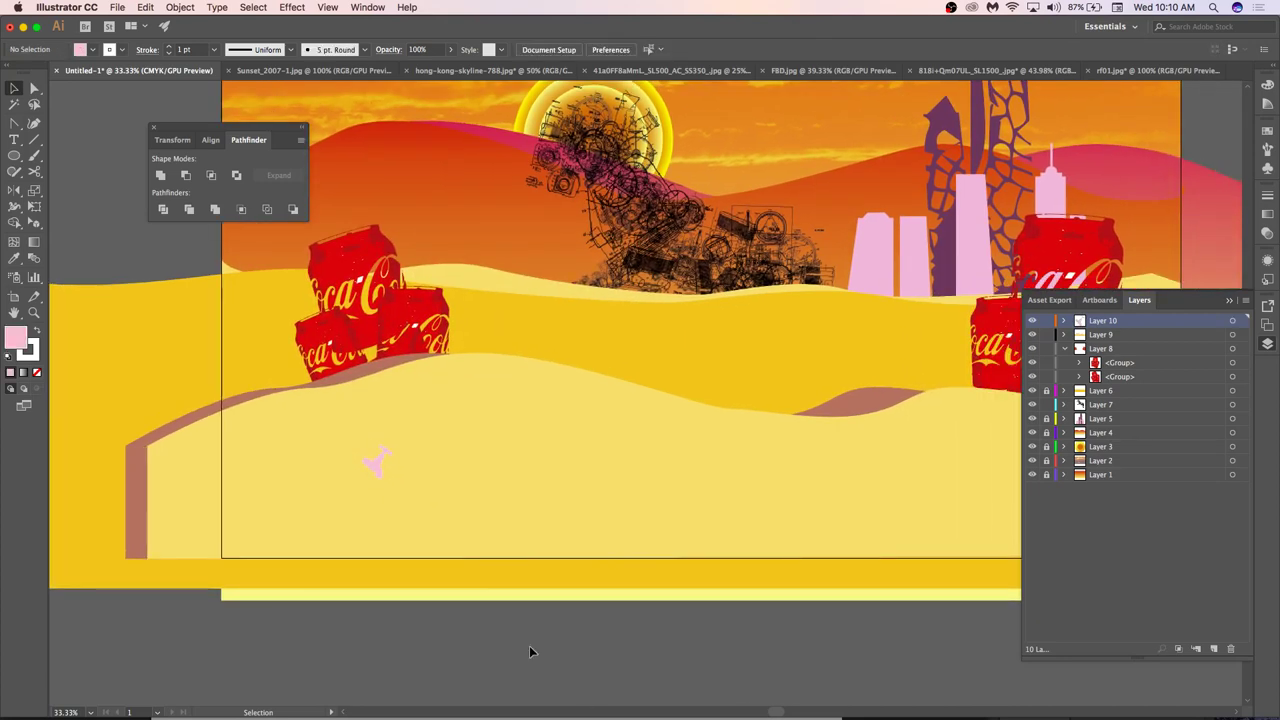
left_click(337, 450)
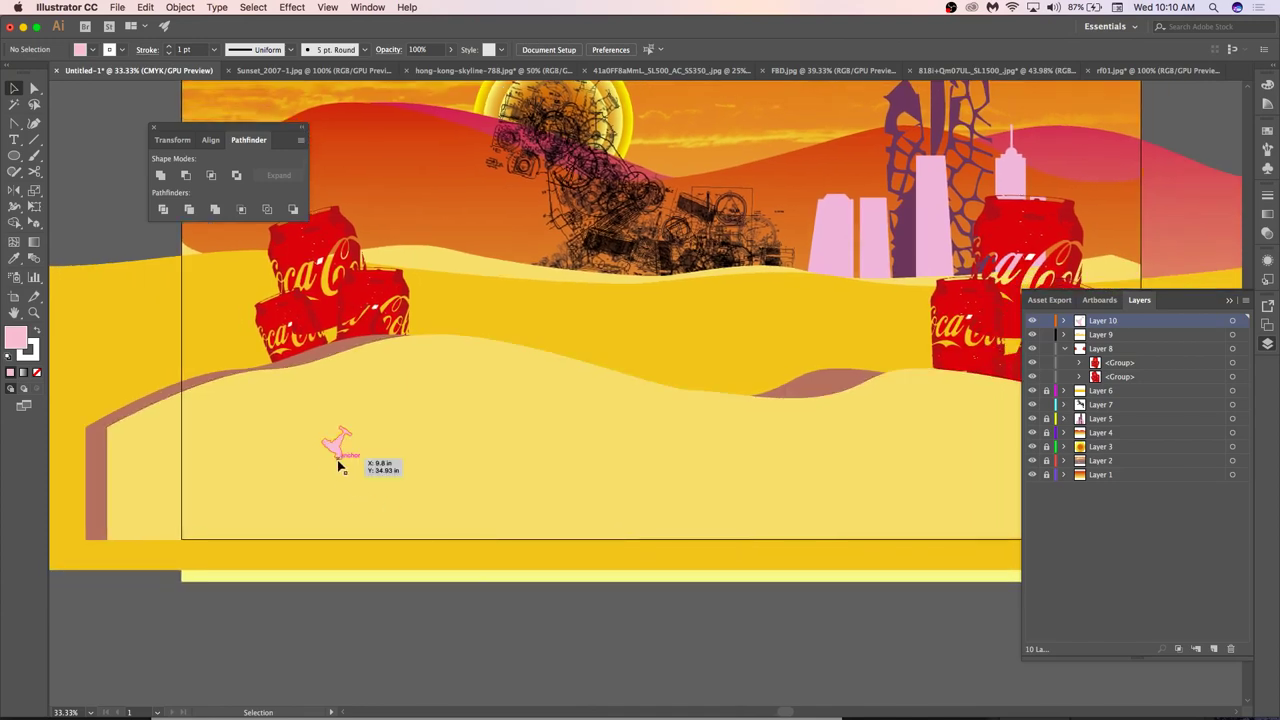
key("super+Tab")
key("super+t")
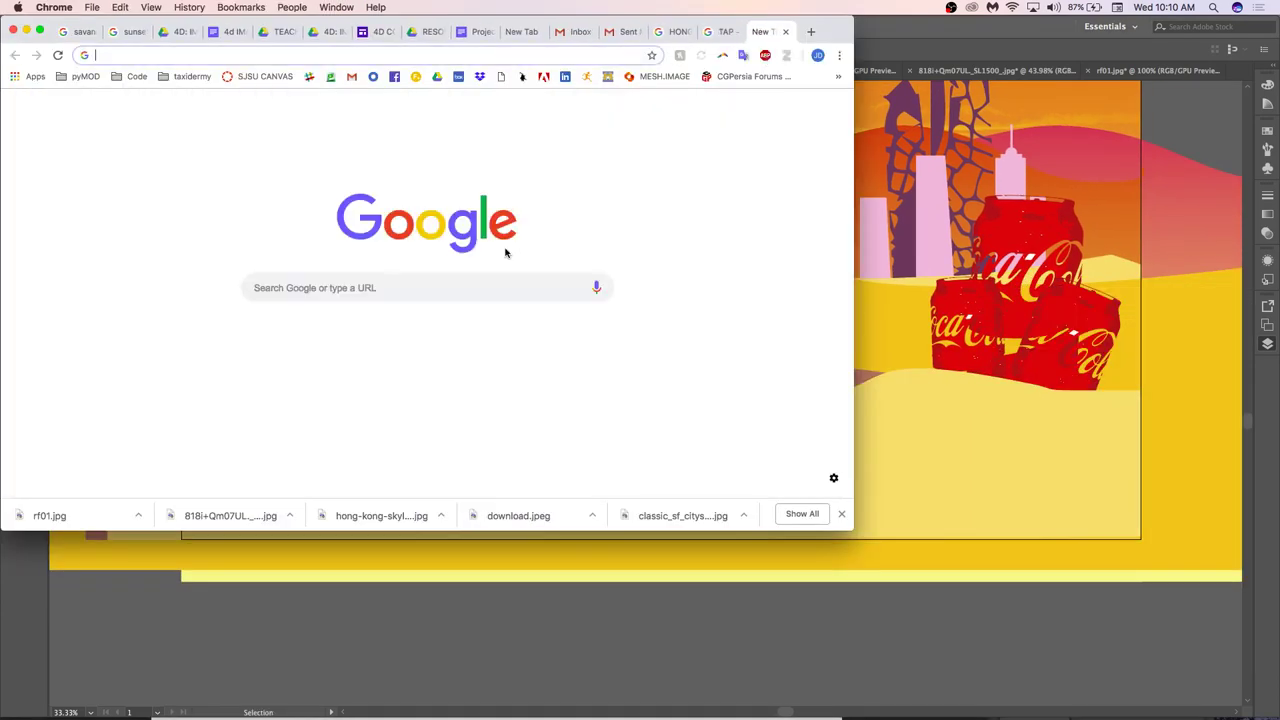
type("SOCCER BALL")
key("Return")
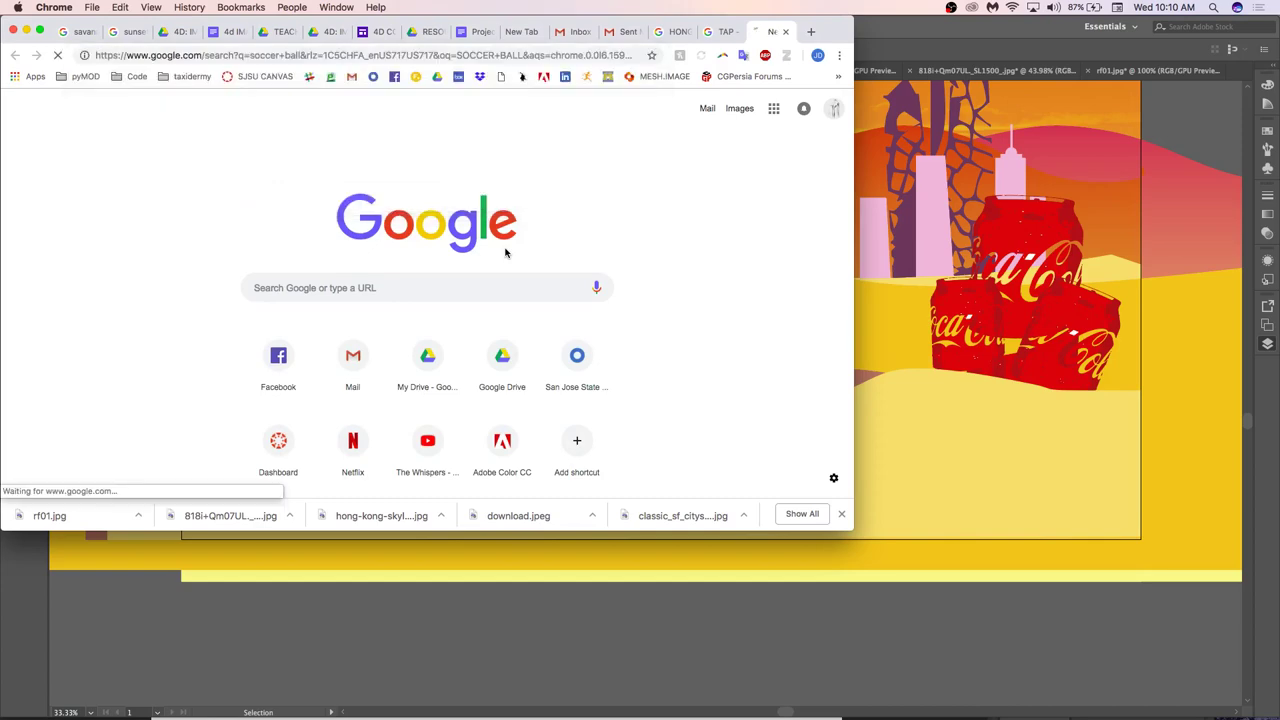
Draw a small circle with the Ellipse tool just right of the pink figure.
key("super+Tab")
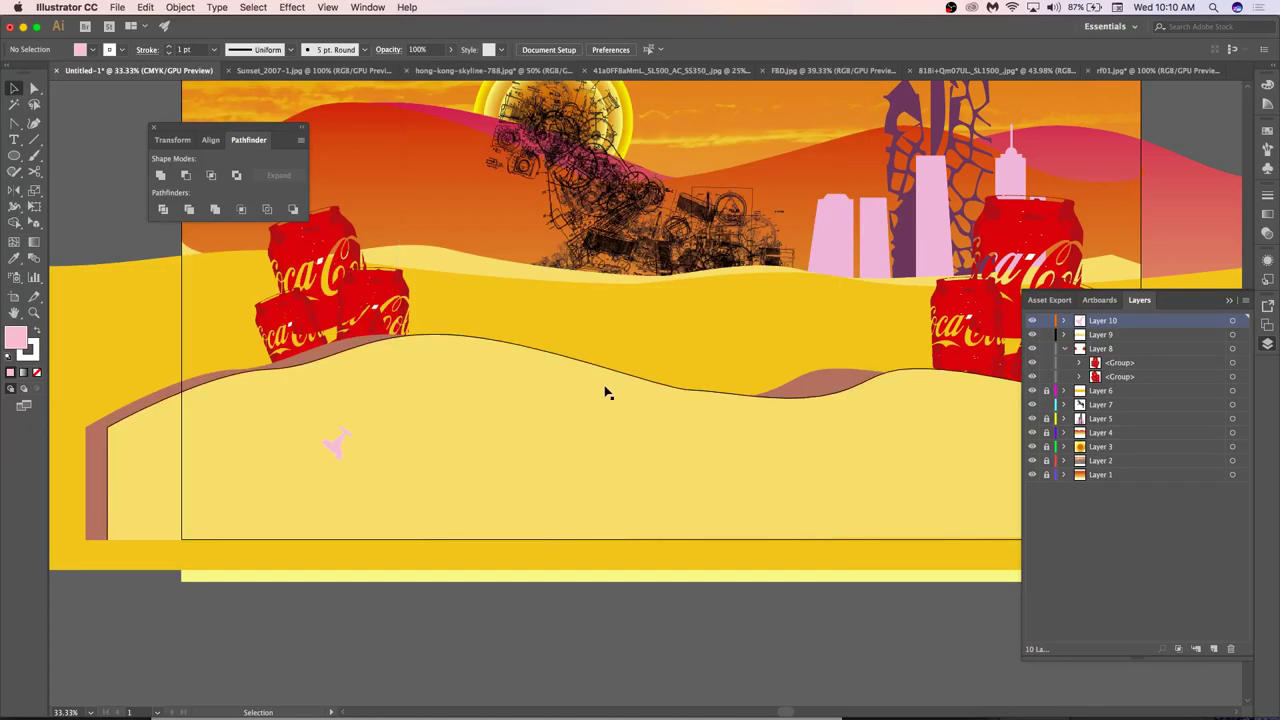
left_click(14, 155)
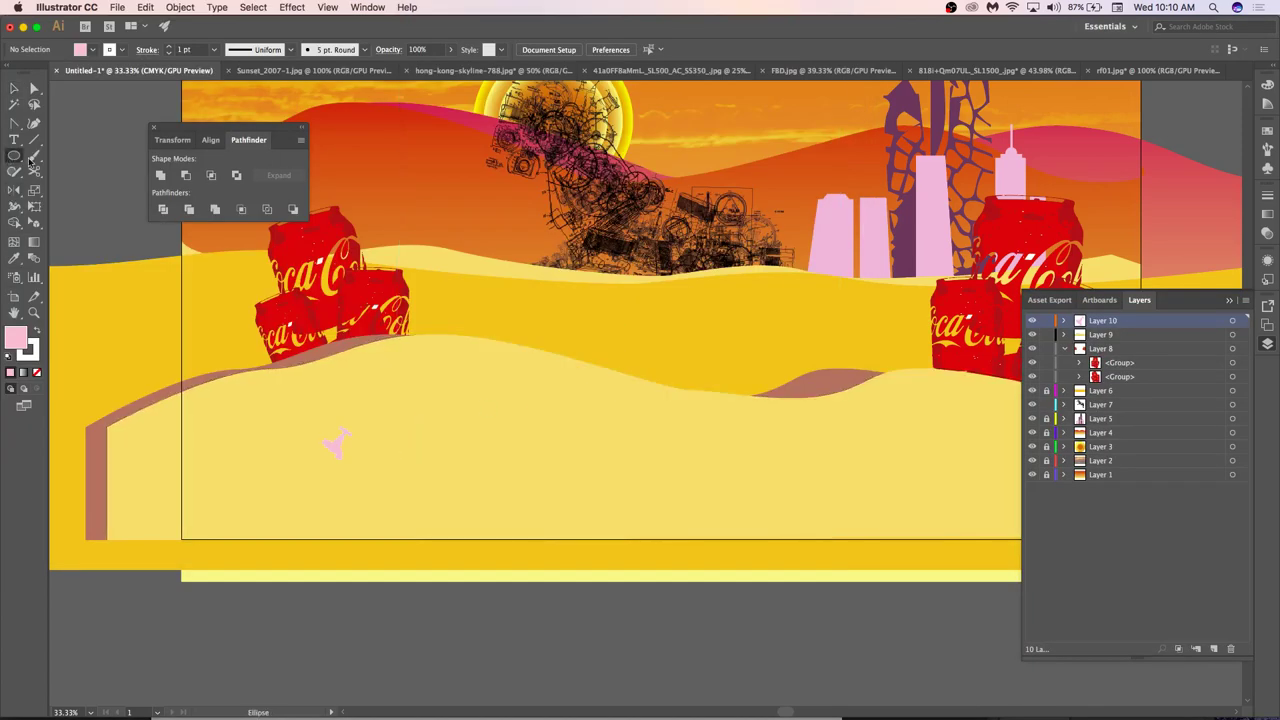
left_click_drag(408, 444, 426, 436)
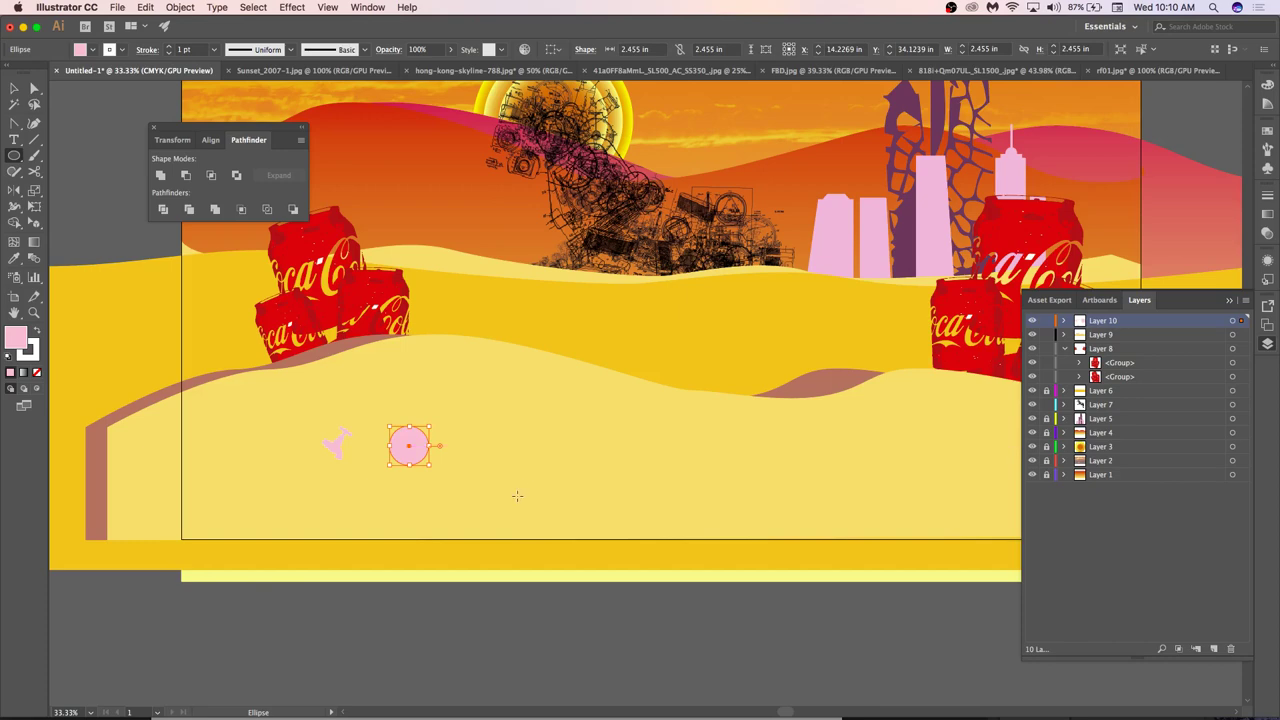
key("v")
left_click(452, 580)
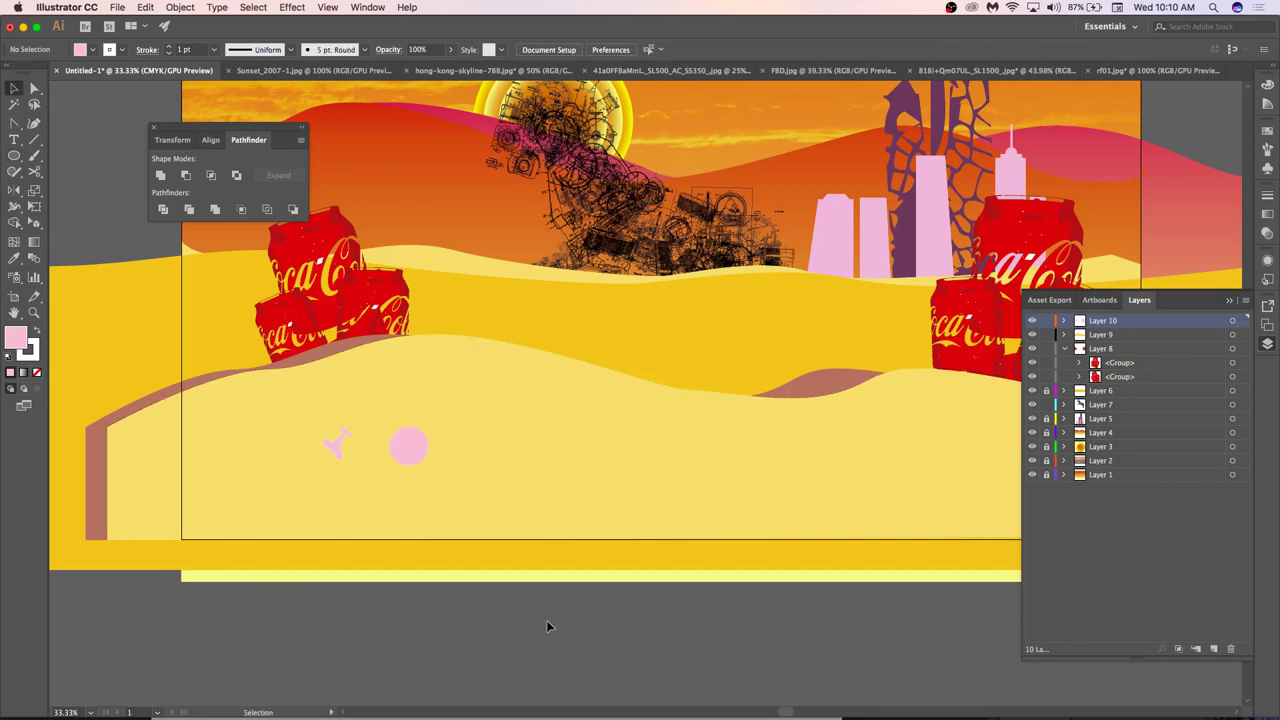
Squash the pink figure to make it shorter.
scroll(548, 620, "down", 3)
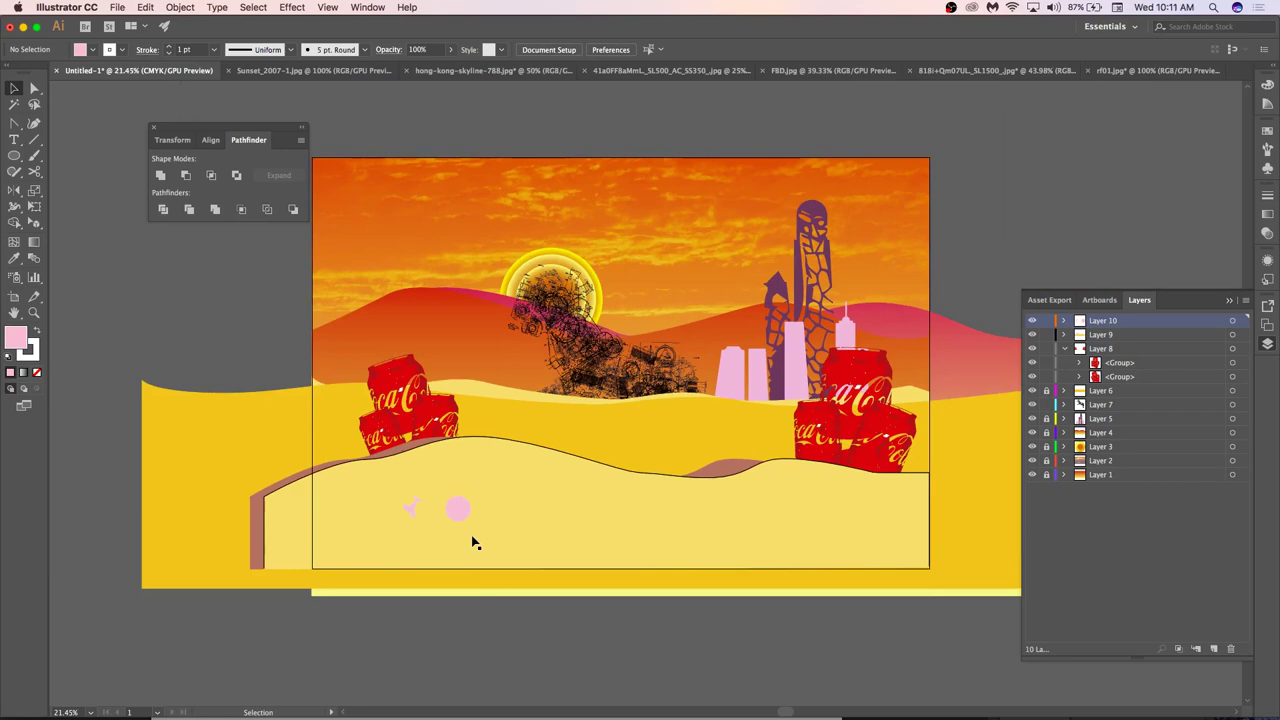
scroll(474, 542, "up", 4)
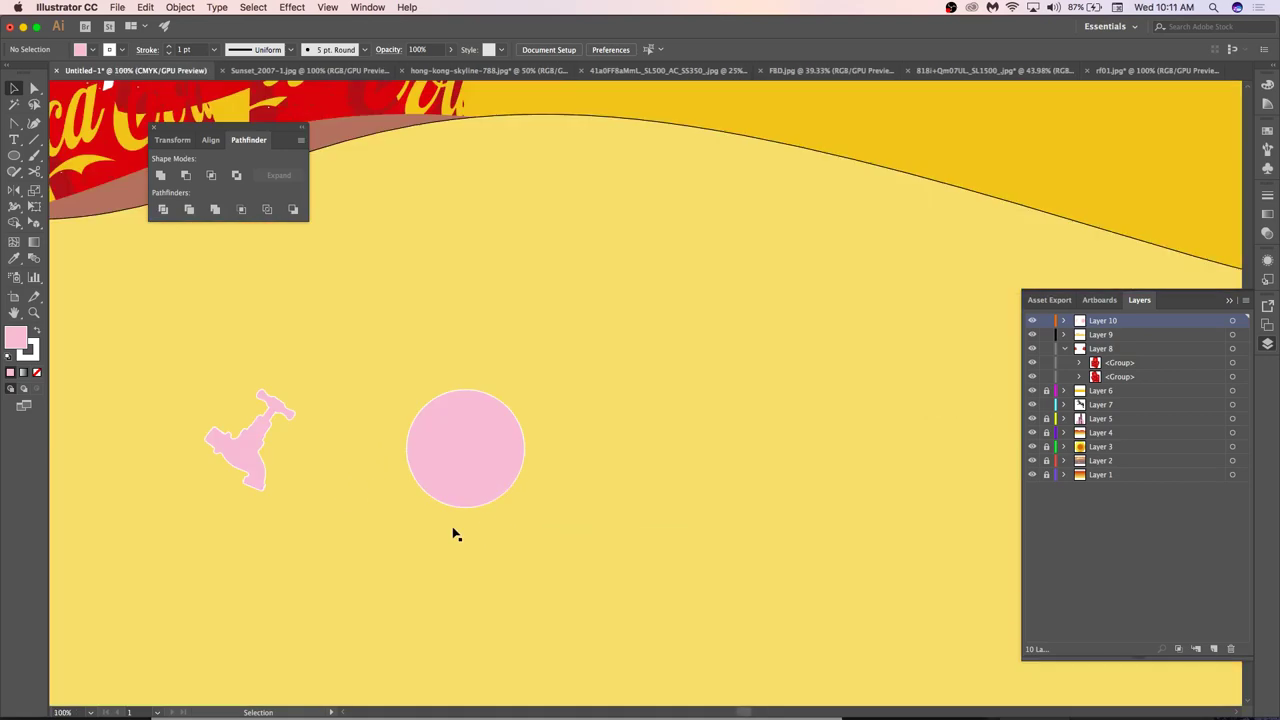
scroll(250, 455, "up", 2)
left_click(258, 452)
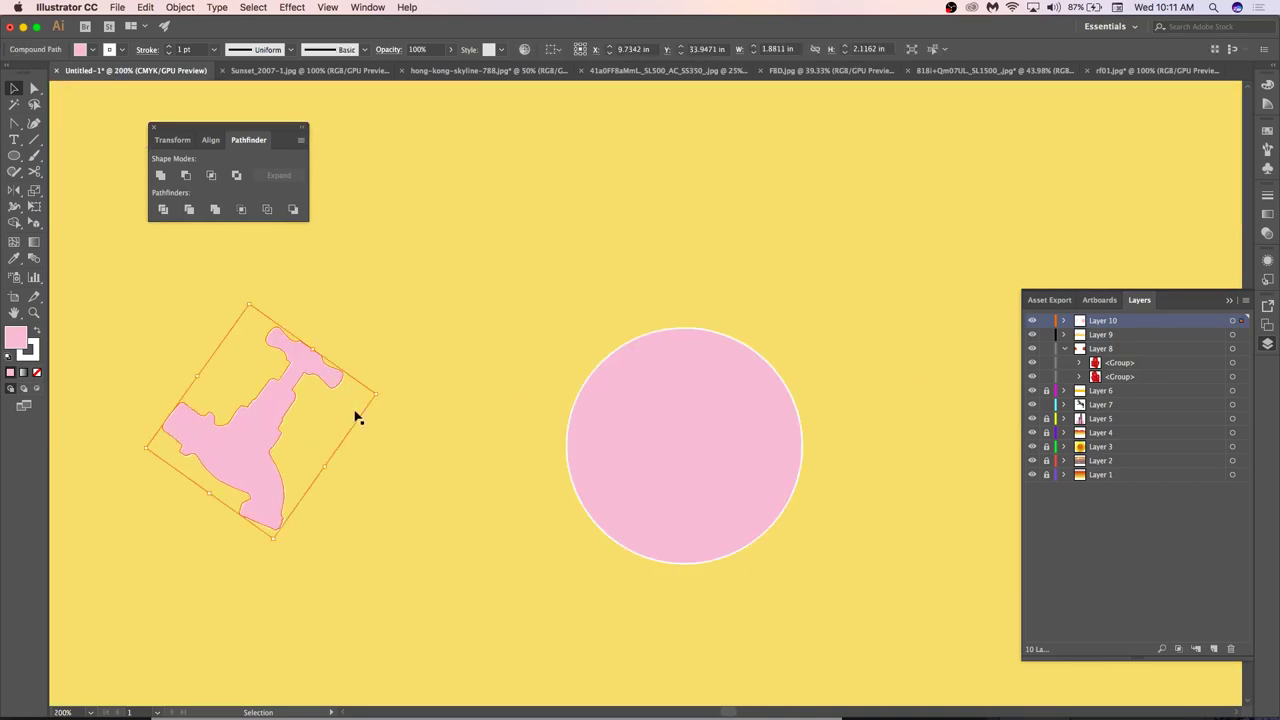
key("a")
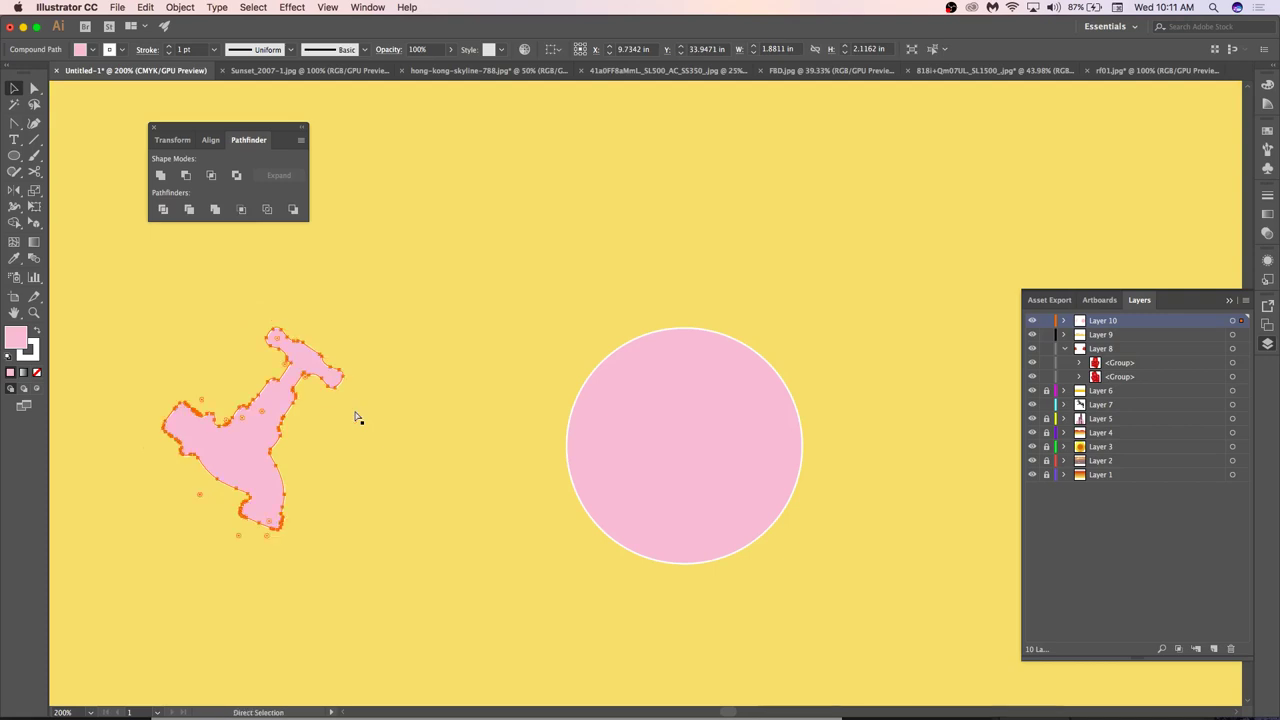
key("v")
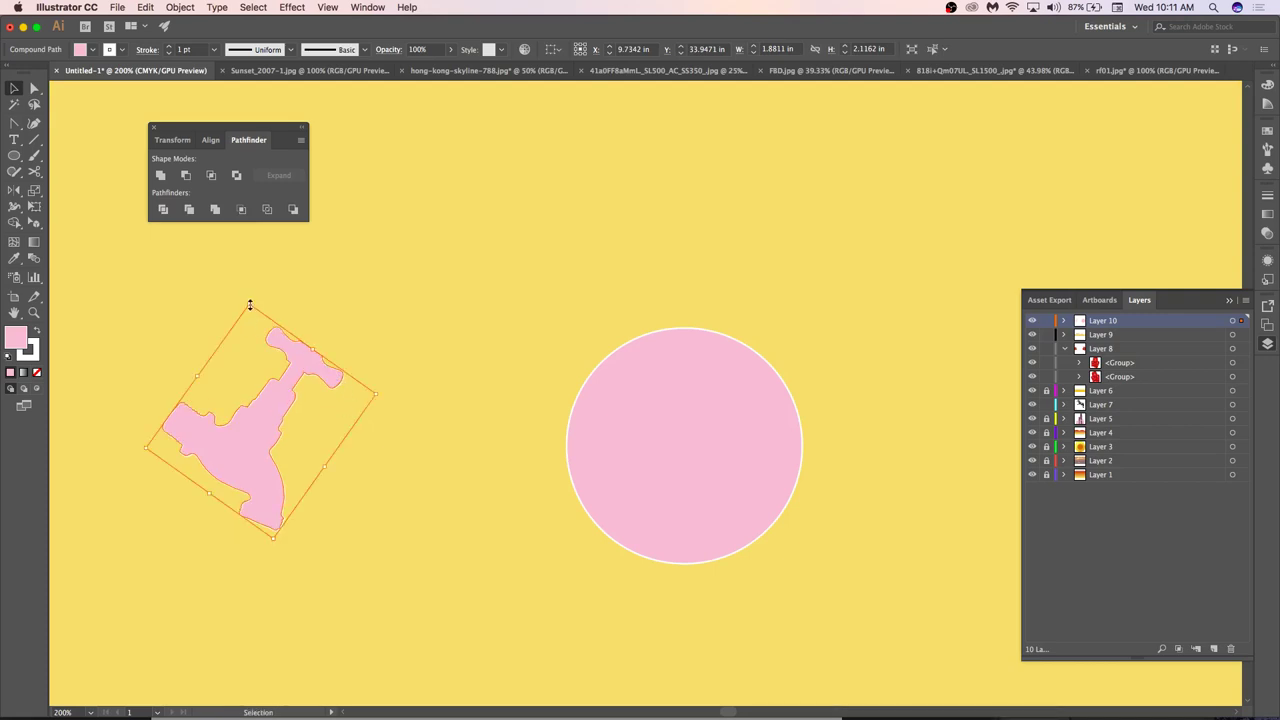
left_click_drag(250, 305, 290, 372)
Undo the squash, then rotate and nudge the figure copy to overlap the original.
key("a")
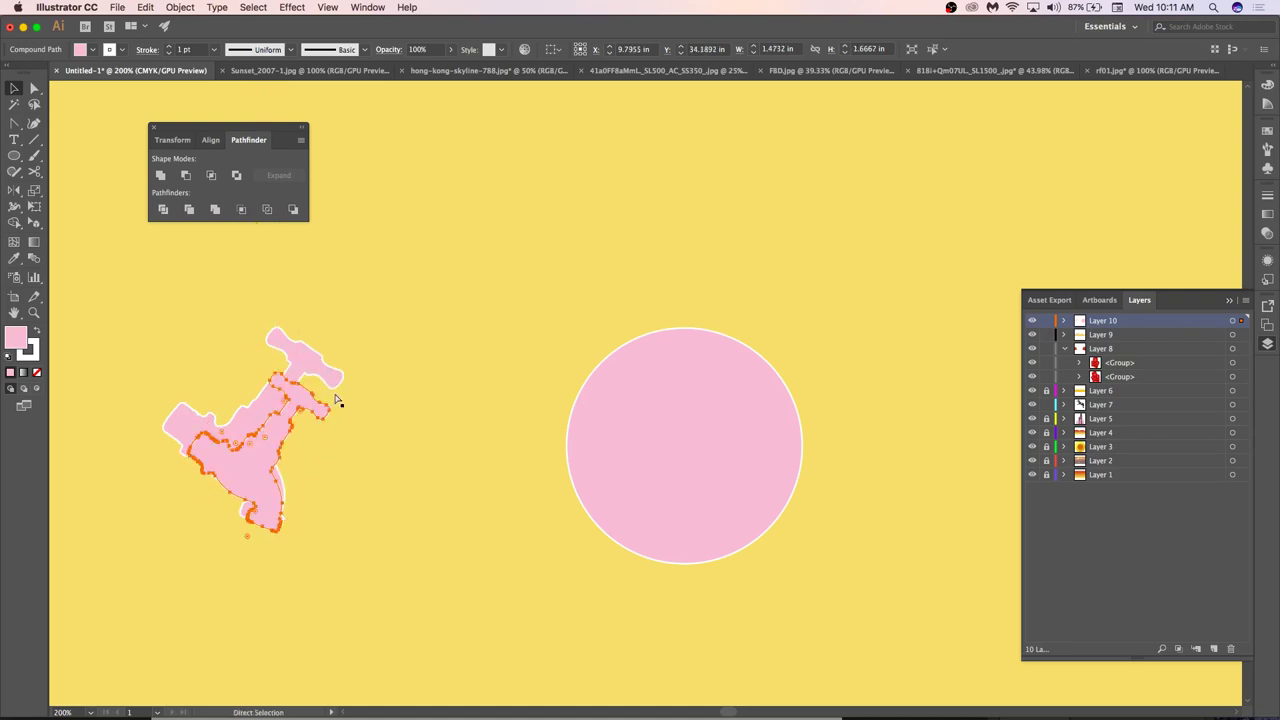
key("v")
key("super+z")
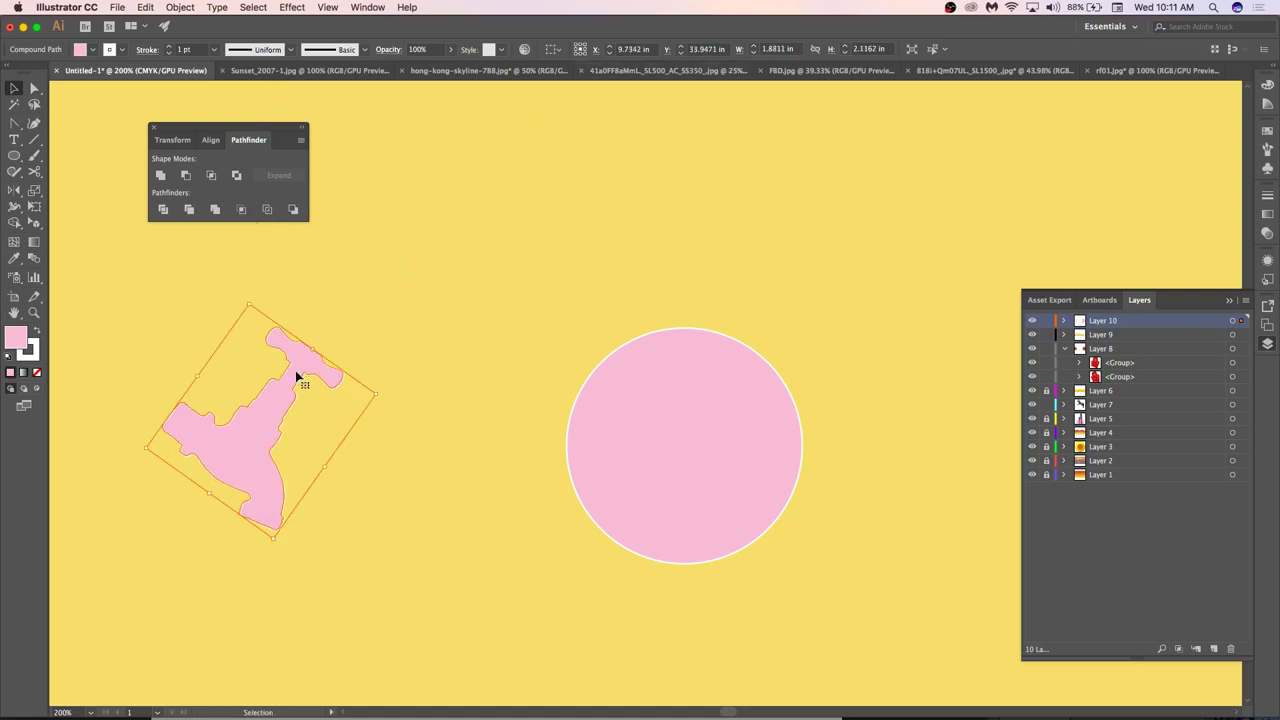
right_click(297, 373)
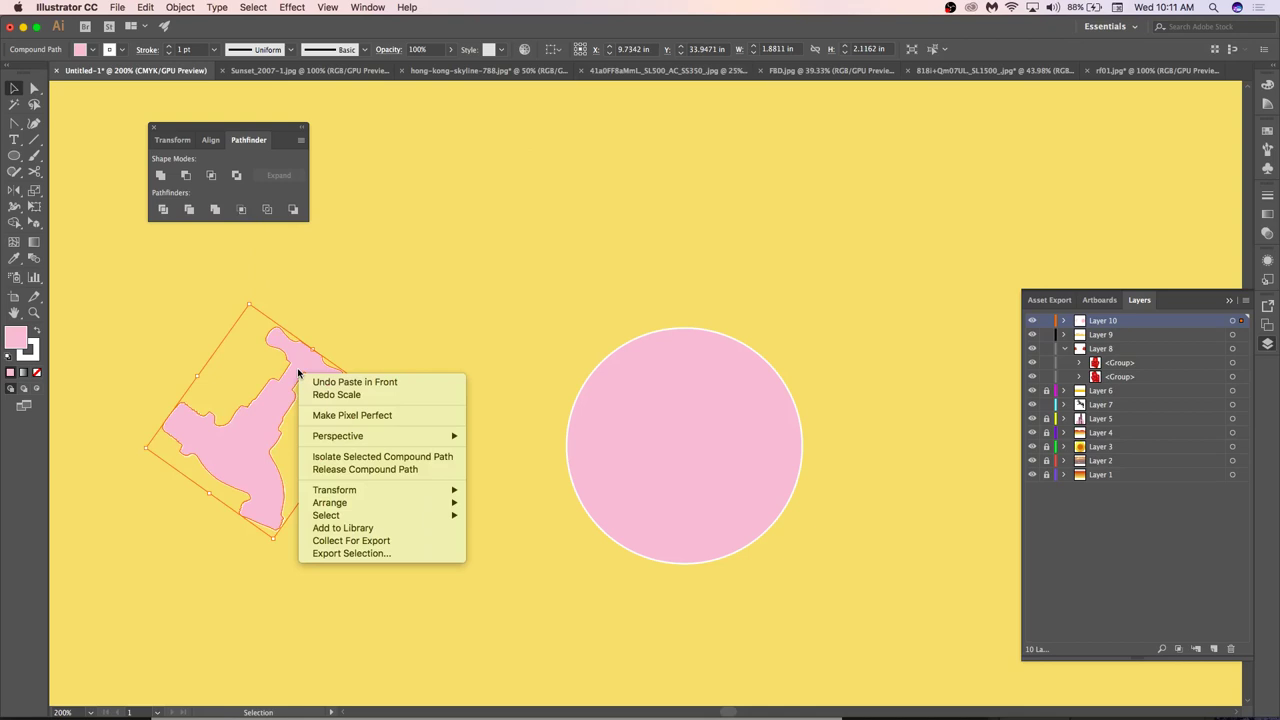
left_click(346, 492)
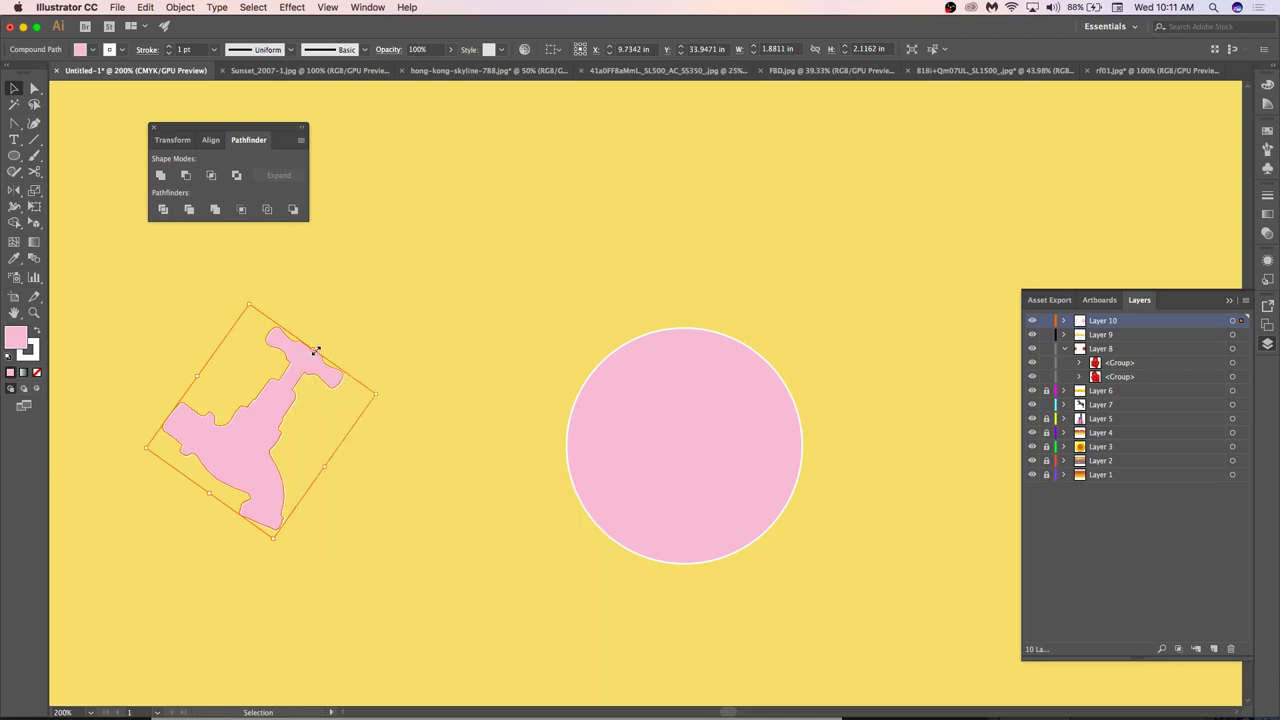
left_click(381, 398)
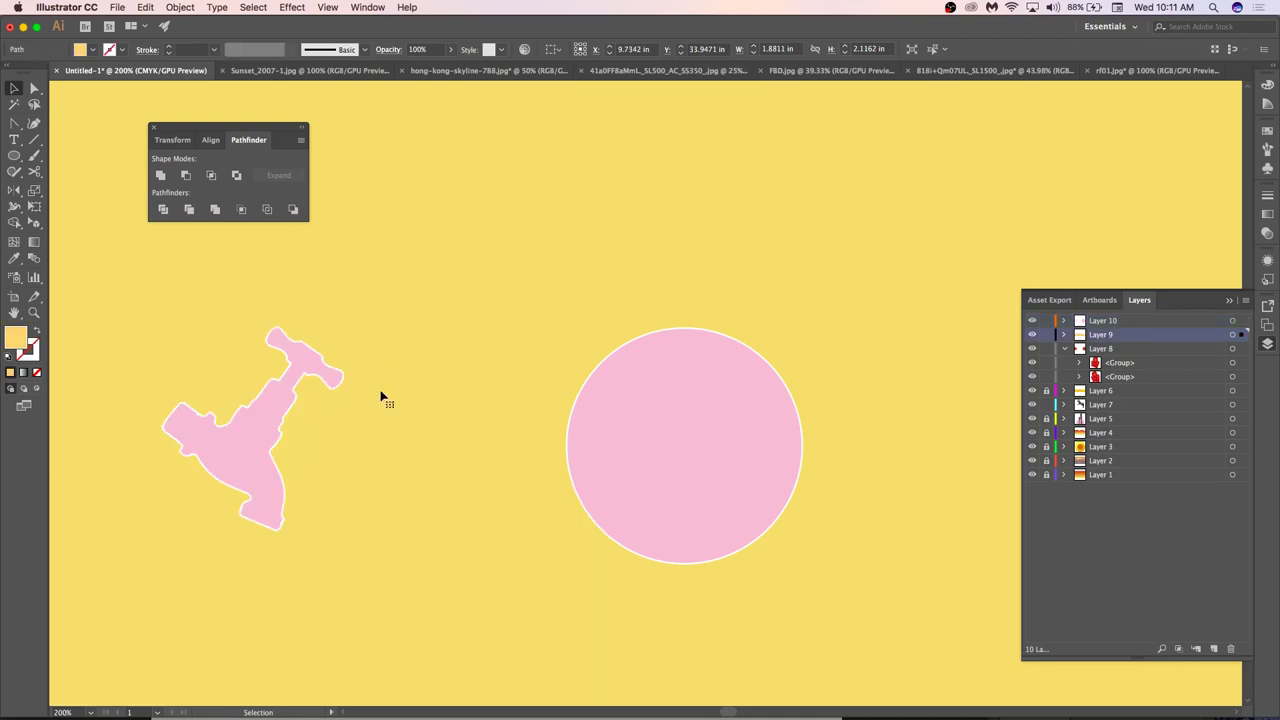
left_click(321, 352)
mouse_move(256, 300)
left_mouse_down()
mouse_move(243, 297)
mouse_move(266, 297)
left_mouse_up()
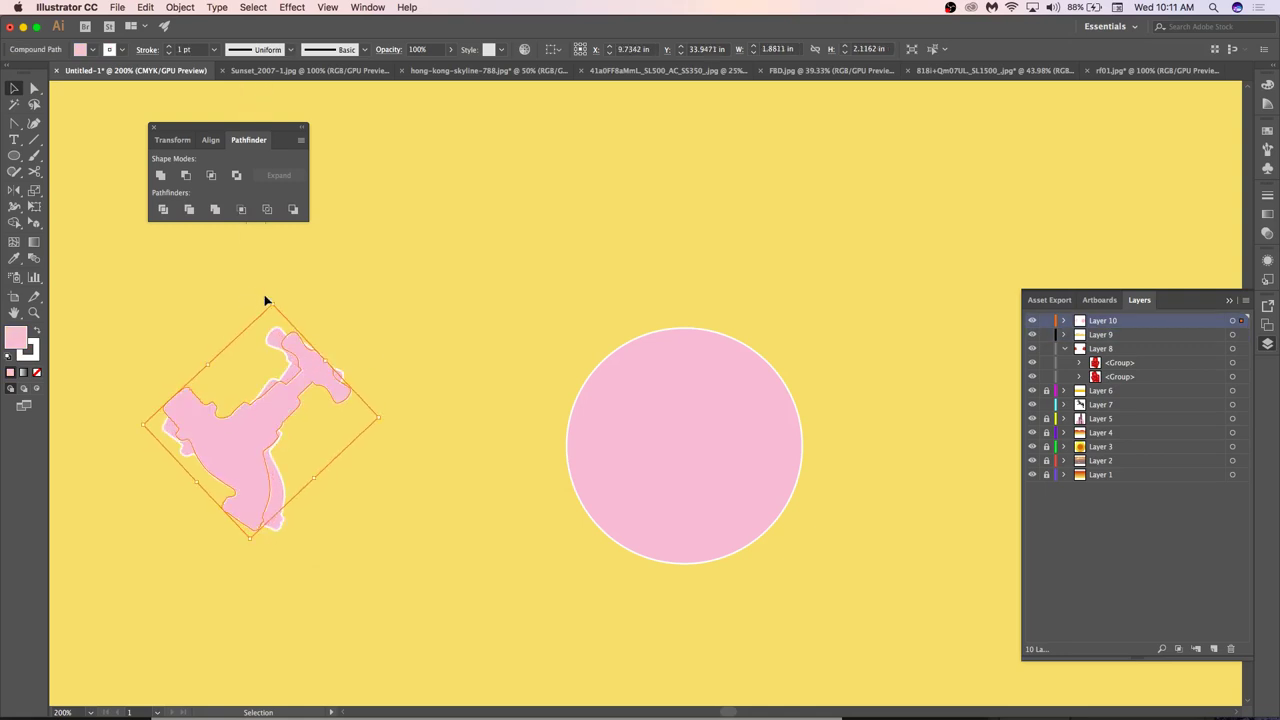
left_click_drag(285, 402, 296, 410)
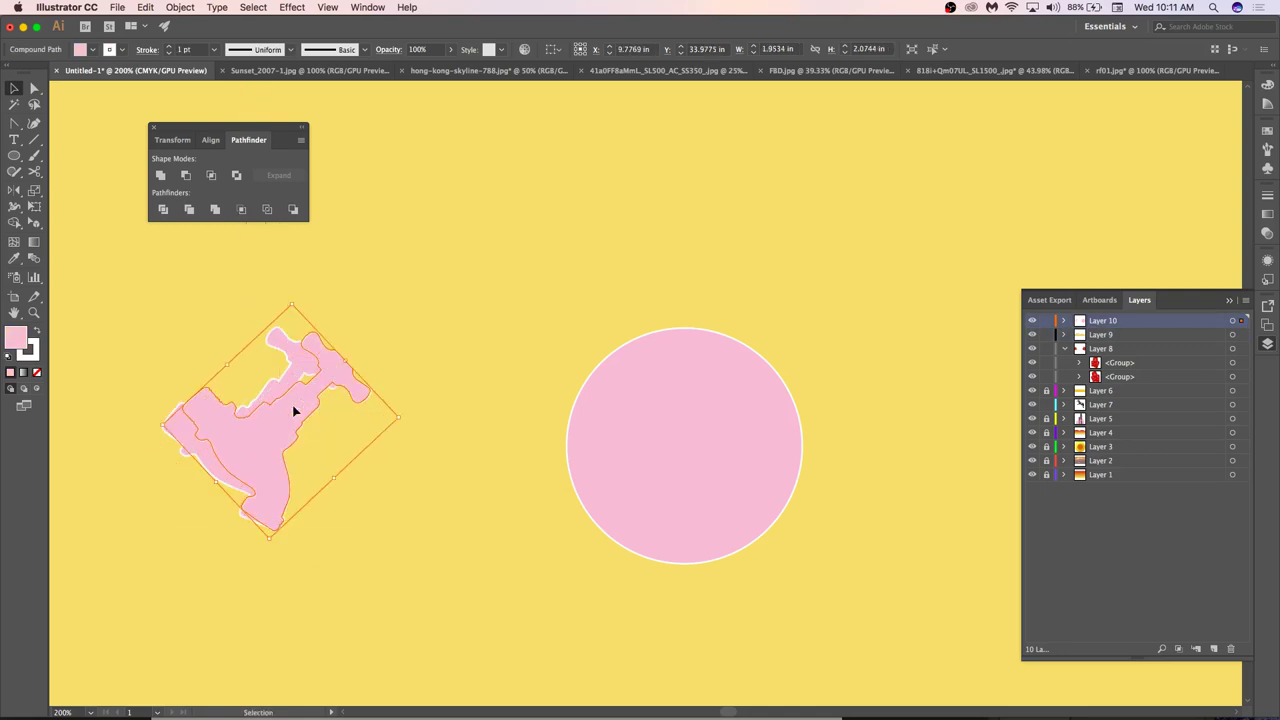
Set the stroke to None on the pink circle and both figures.
left_click(597, 415)
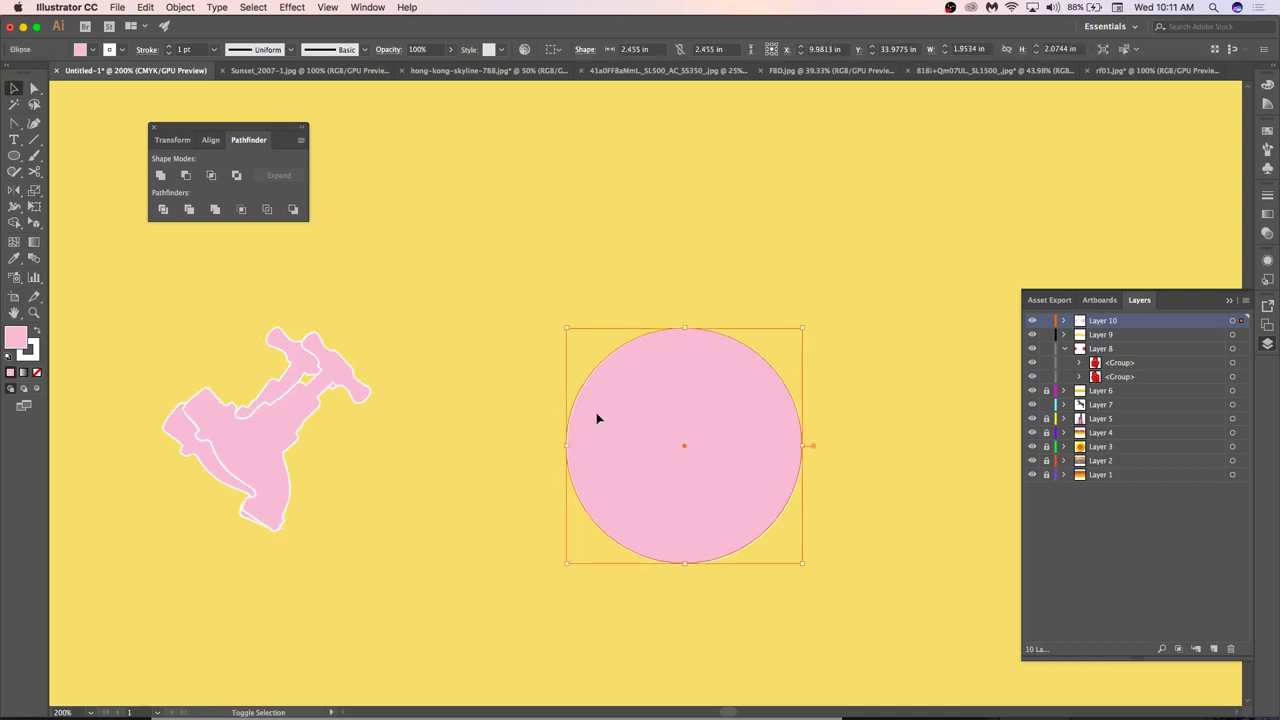
left_click(288, 381, "shift")
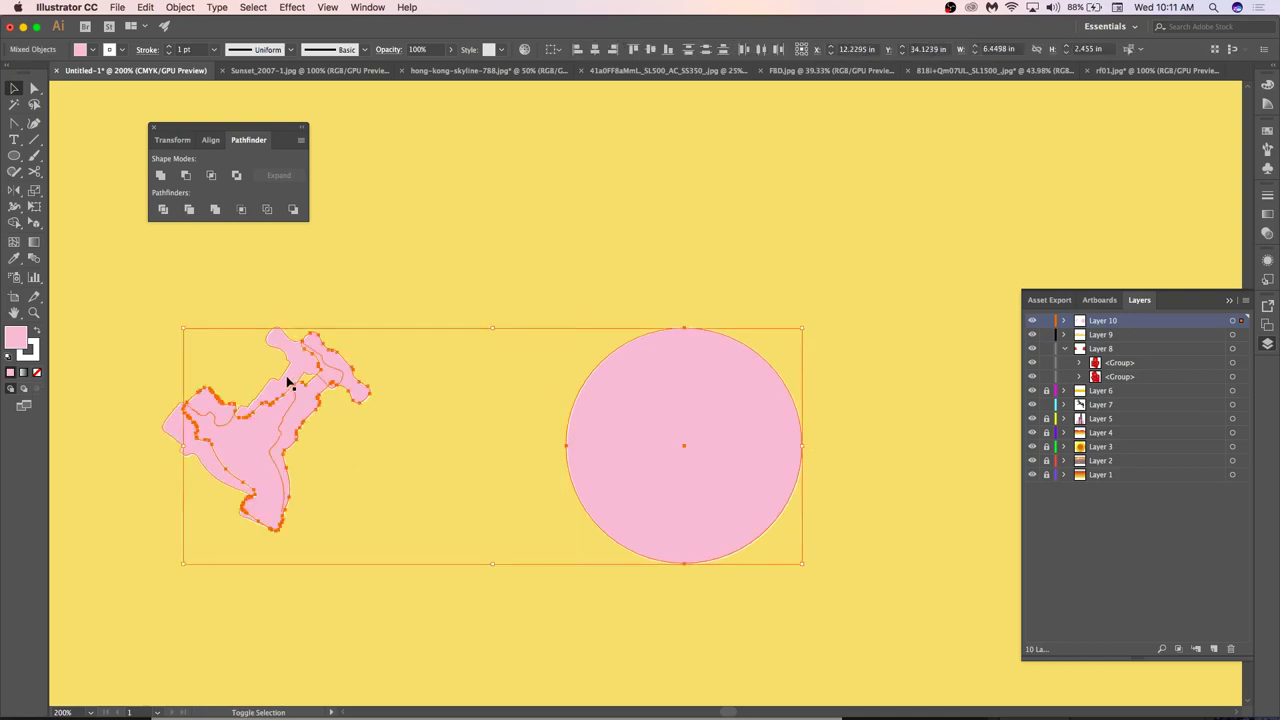
left_click(30, 347)
left_click(37, 372)
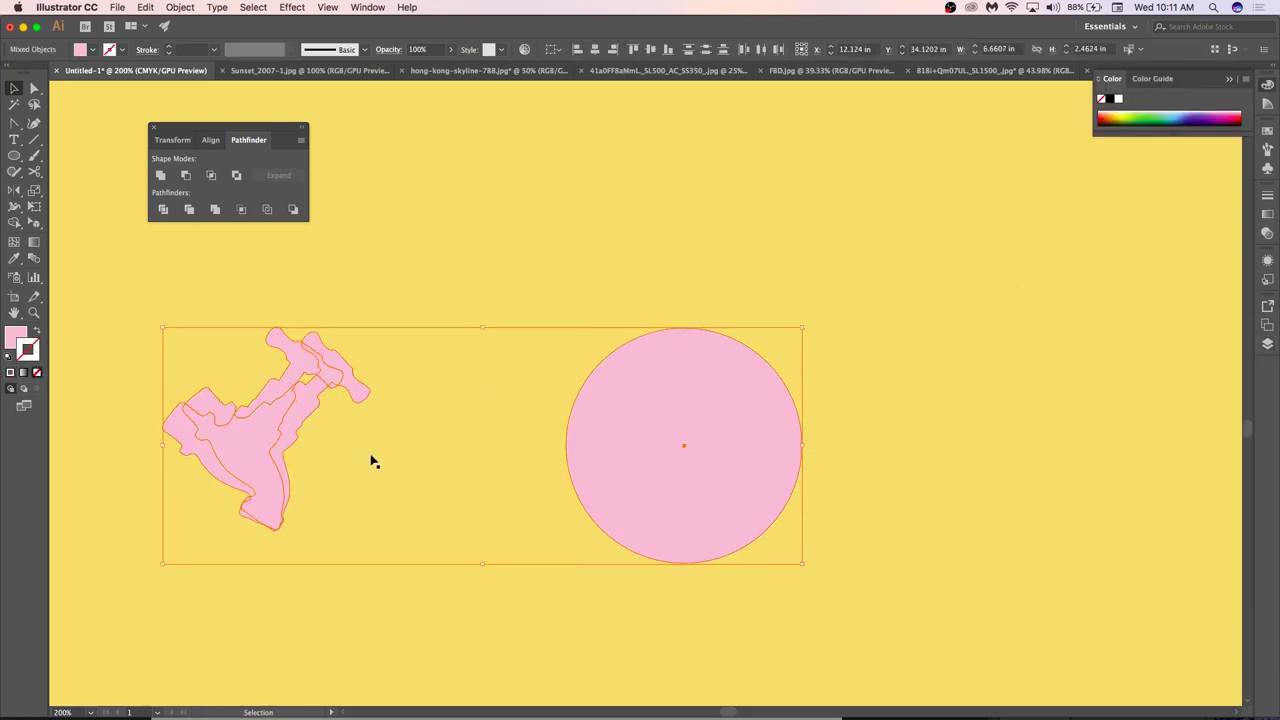
Combine the two pink figures into one compound path with Cmd+8.
left_click(316, 362)
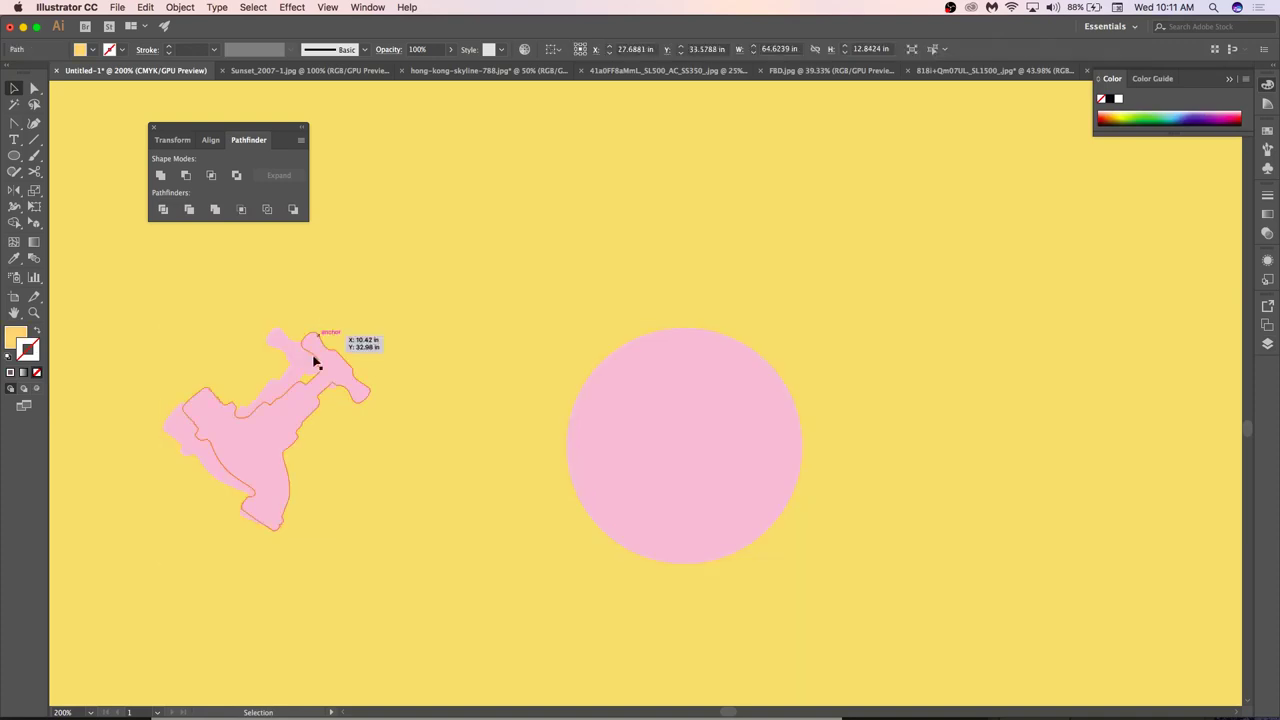
left_click(314, 423, "shift")
key("super+8")
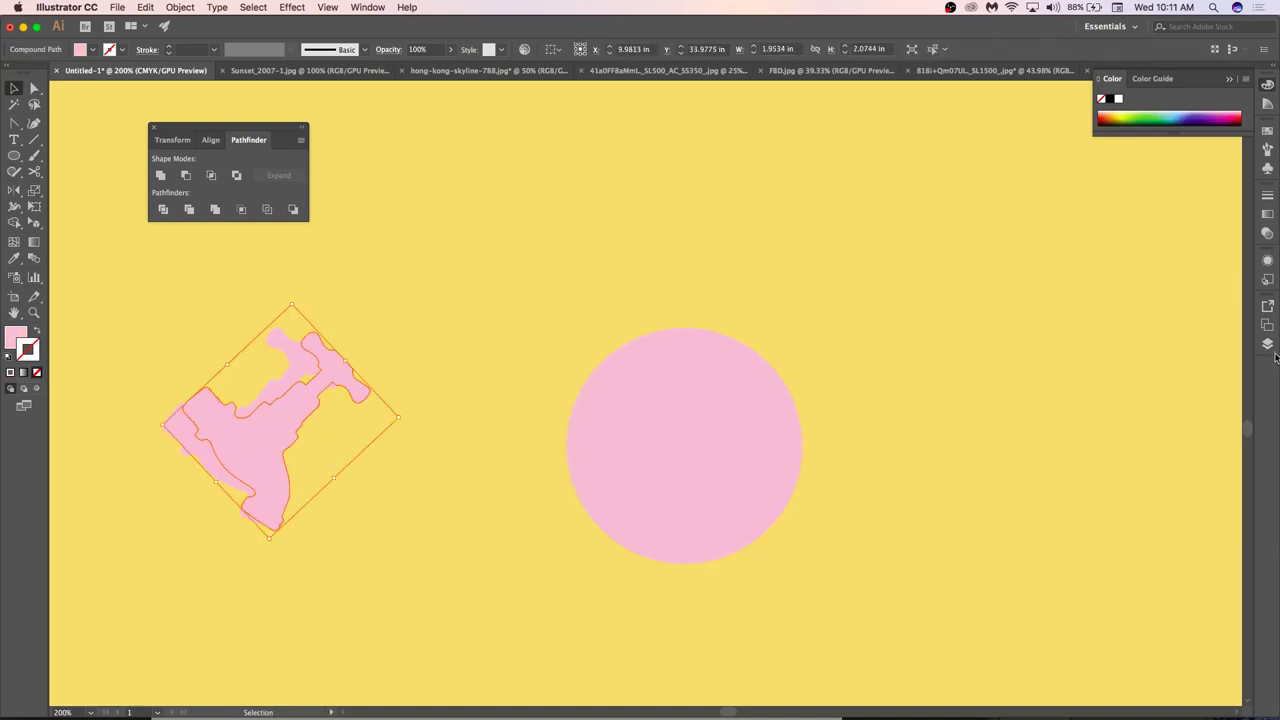
Sample the sand colour into the shape and deepen its fill to yellow FFC35A.
key("i")
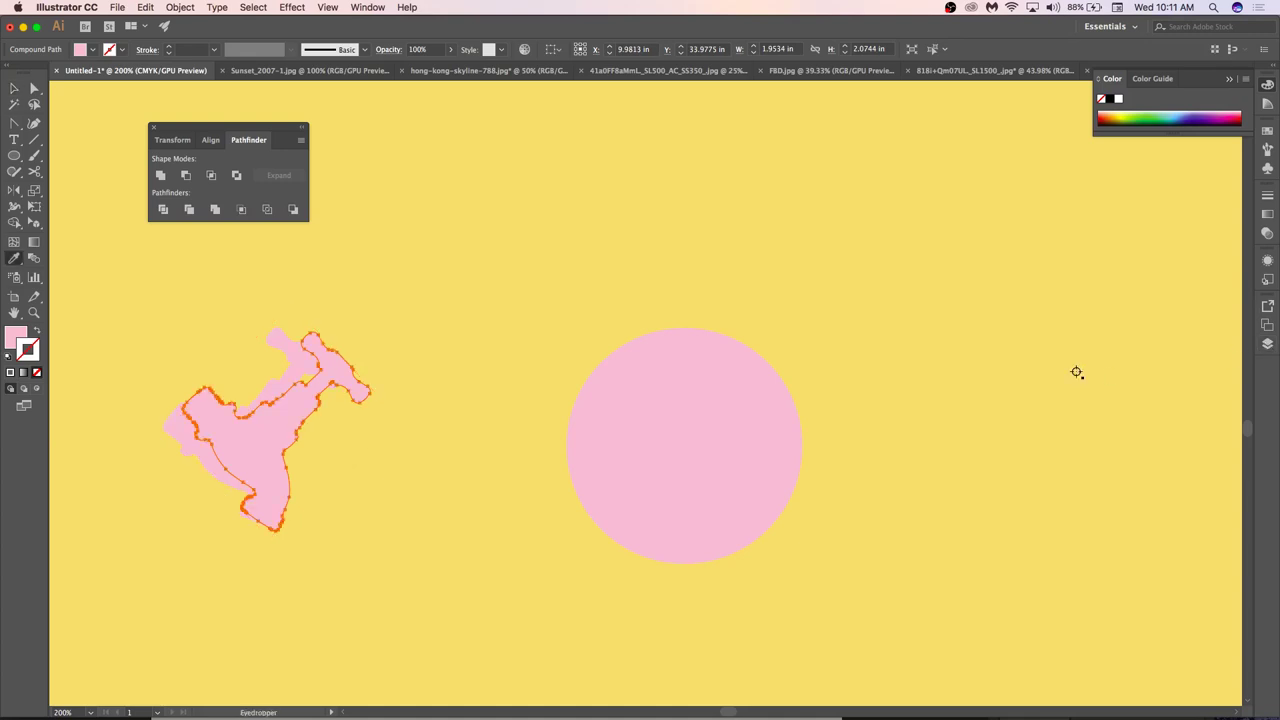
left_click(337, 286)
double_click(14, 338)
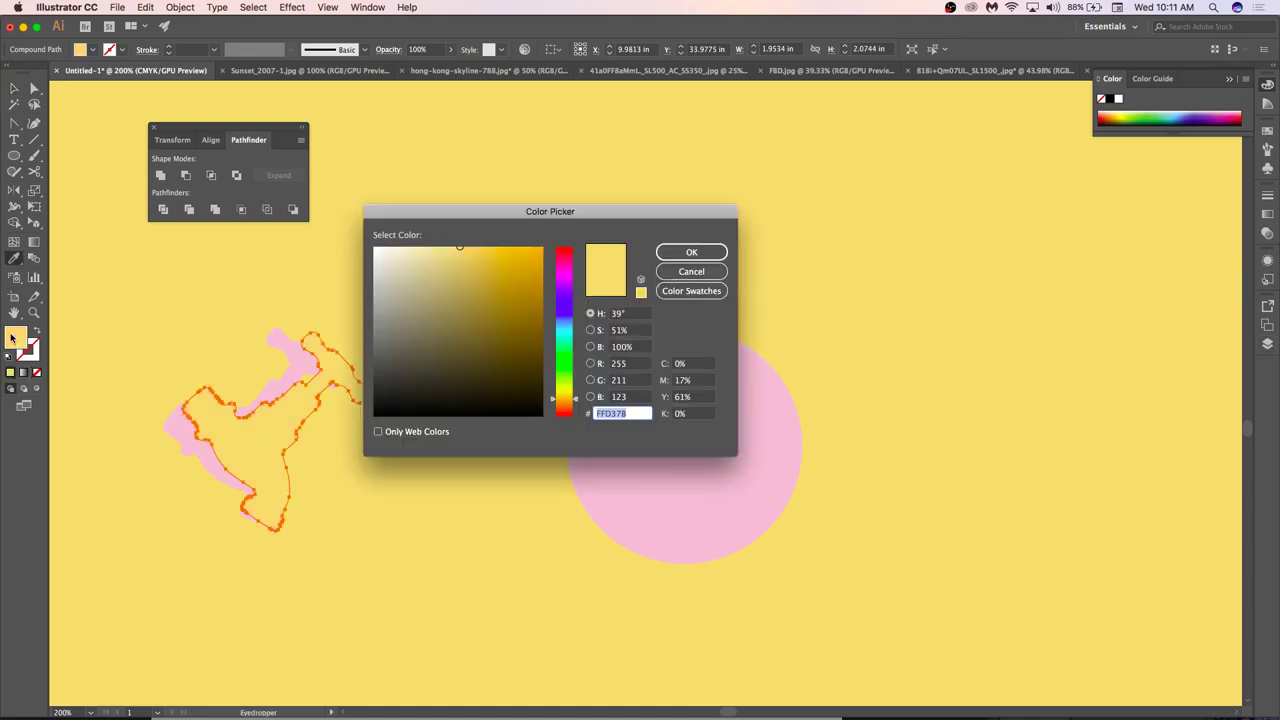
left_click_drag(472, 247, 492, 246)
left_click(692, 252)
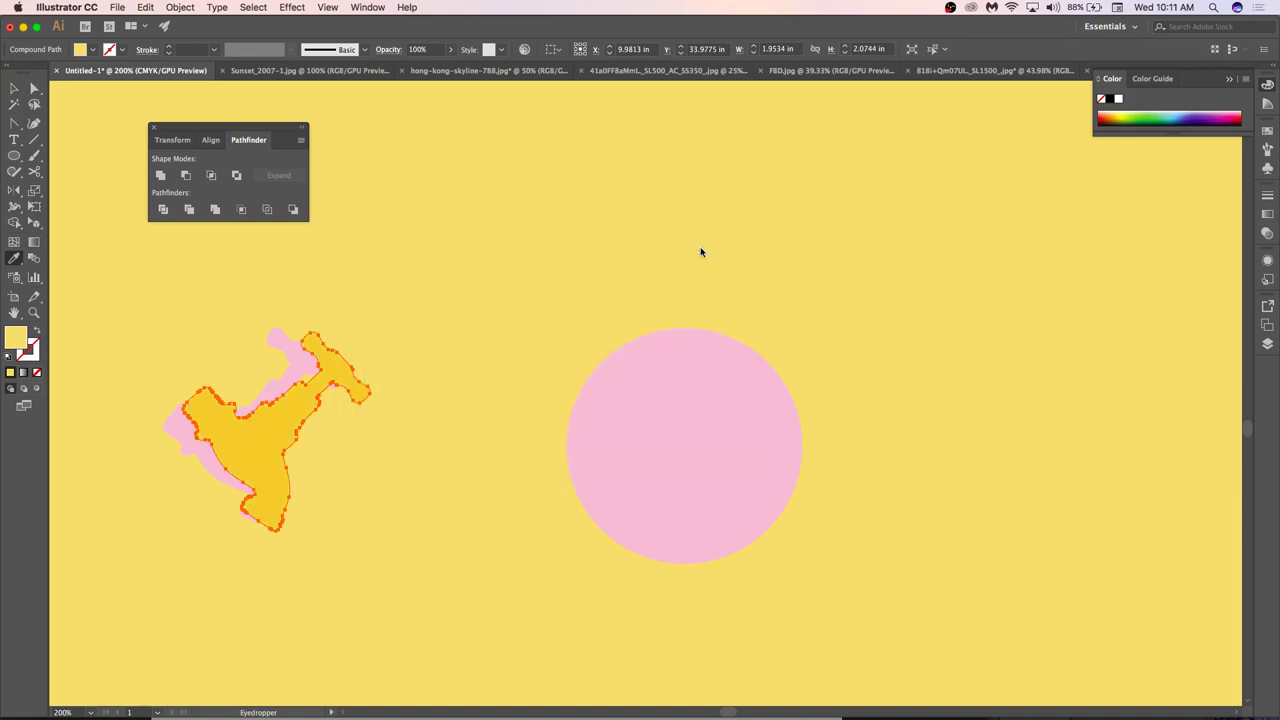
In Layer 10, move the yellow compound path below the pink one.
left_click(1267, 343)
left_click(1064, 321)
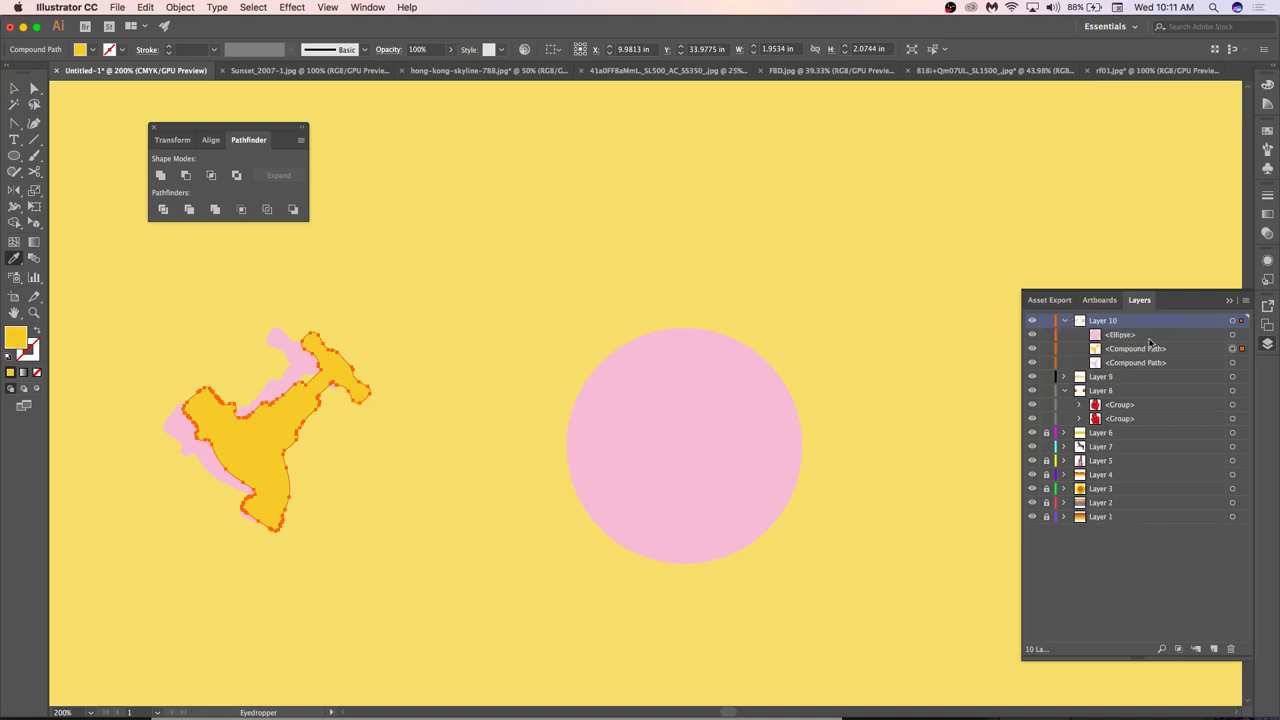
left_click_drag(1152, 348, 1156, 369)
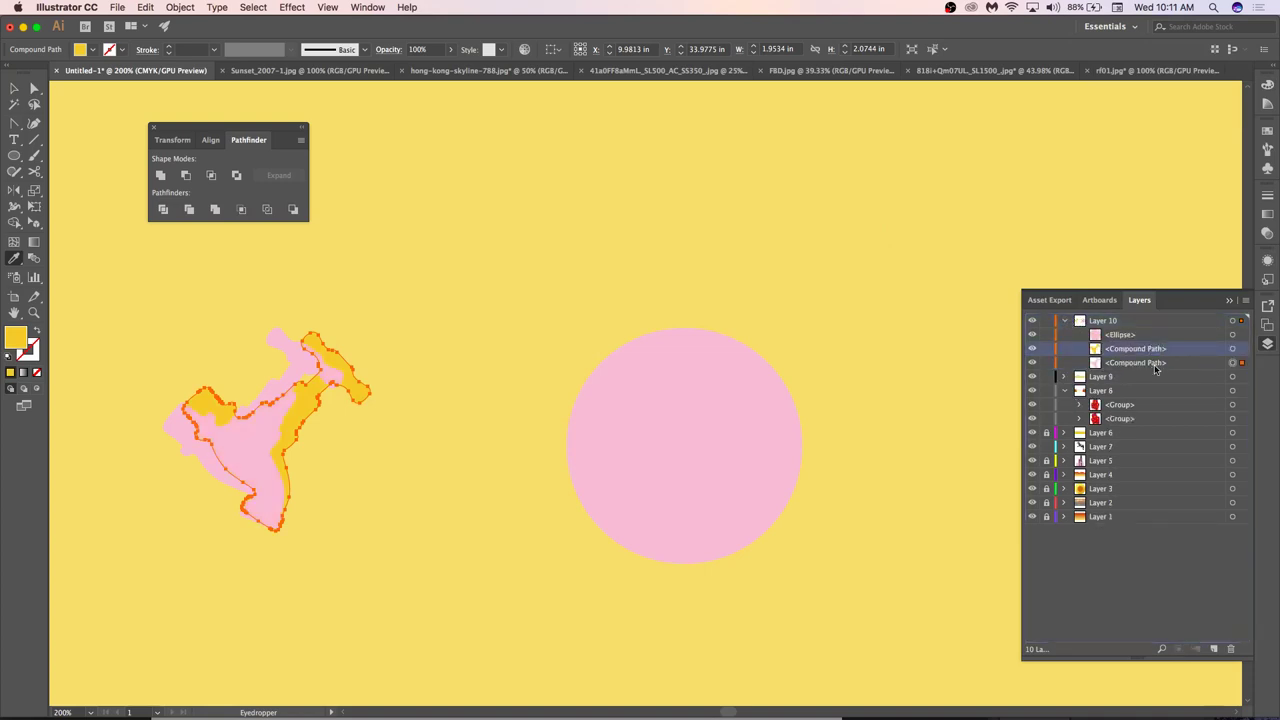
key("v")
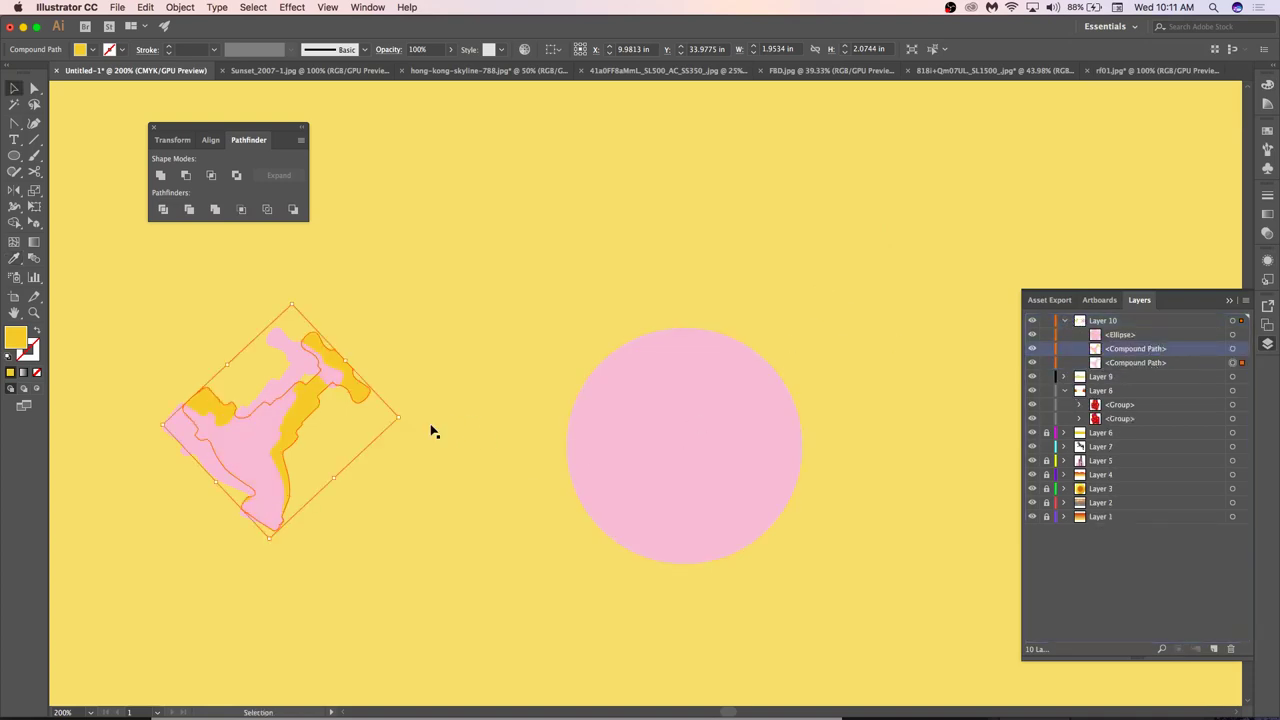
left_click(432, 427)
Zoom out to the whole desert collage, deselect the path, and bring up the File menu.
scroll(431, 426, "down", 5)
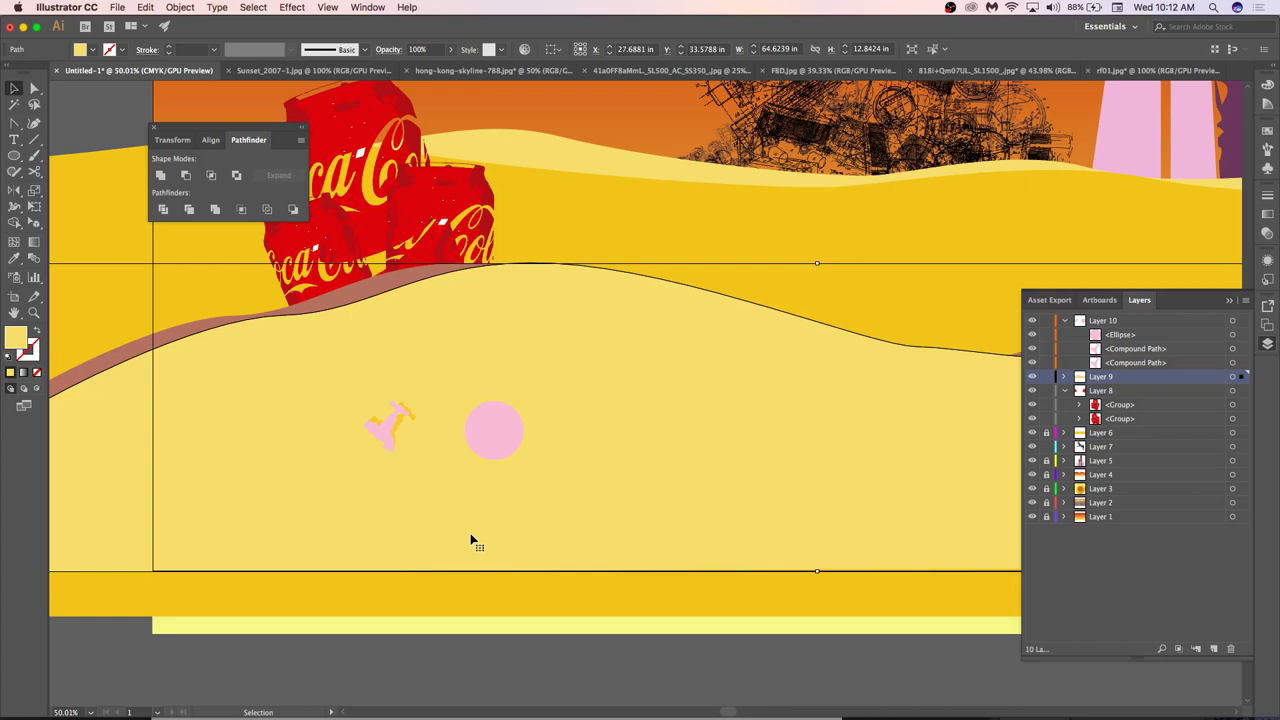
scroll(470, 540, "down", 5)
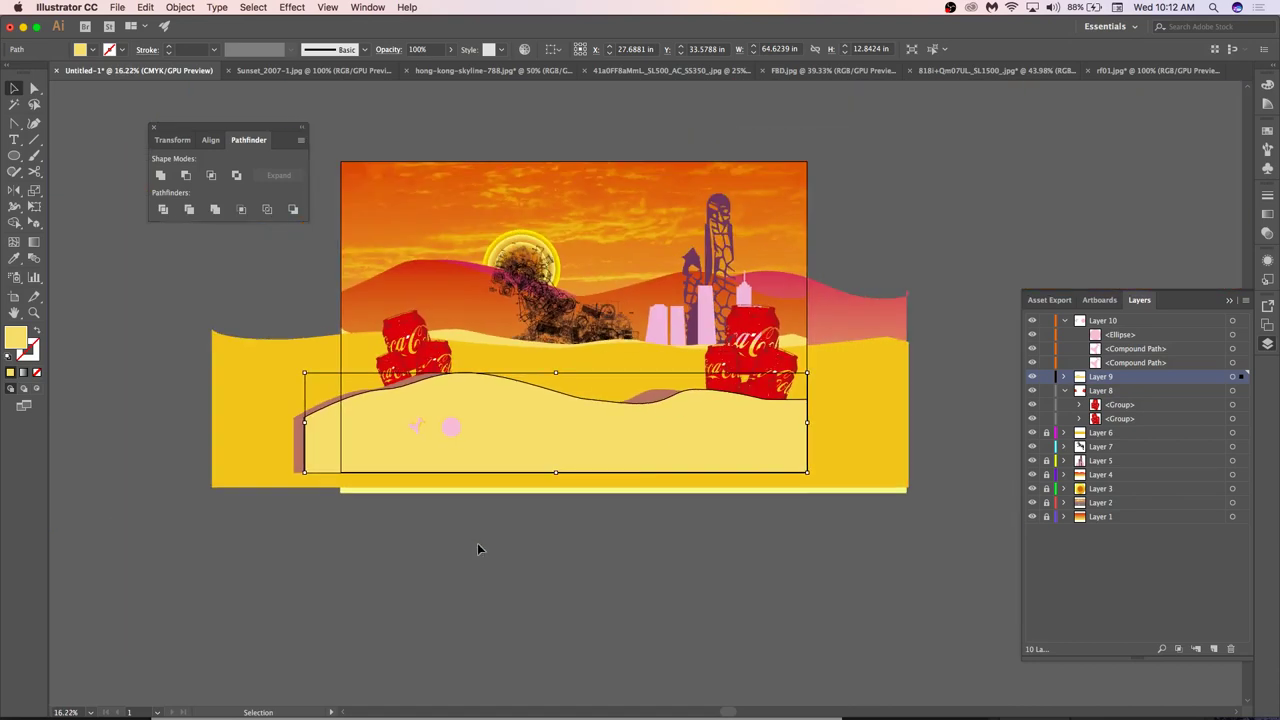
left_click(522, 565)
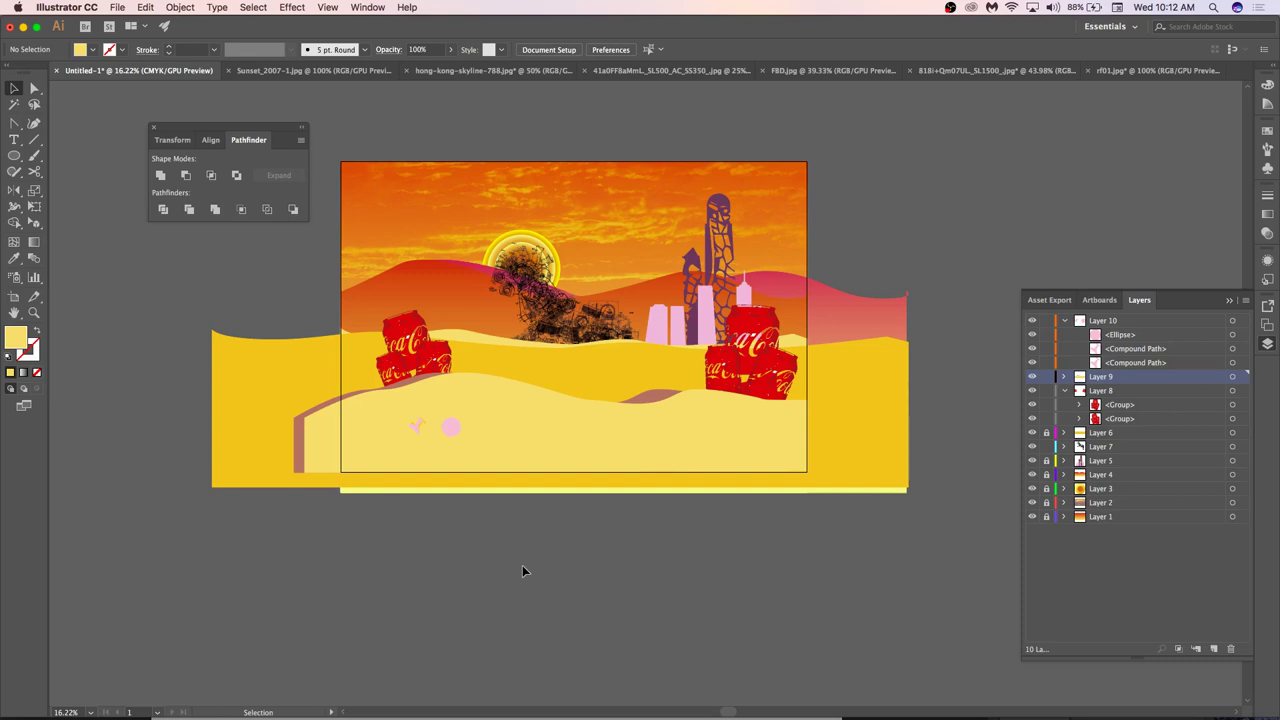
left_click(119, 7)
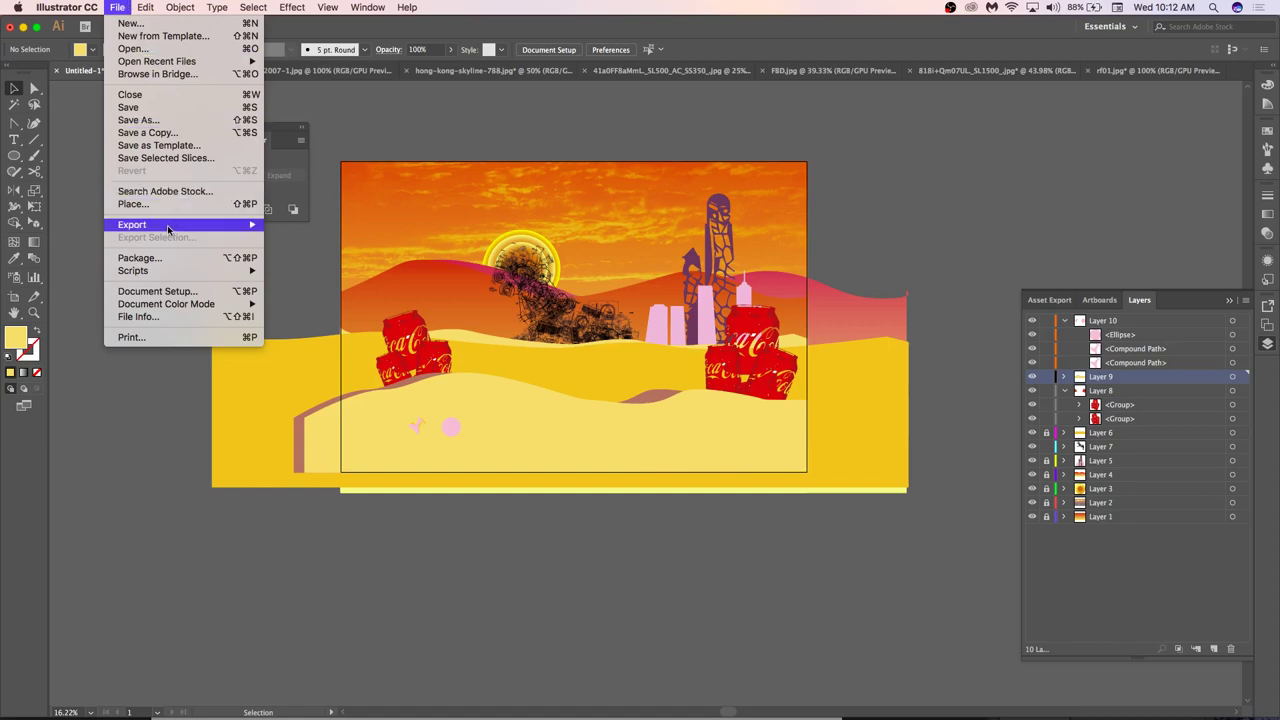
mouse_move(176, 222)
left_click(343, 237)
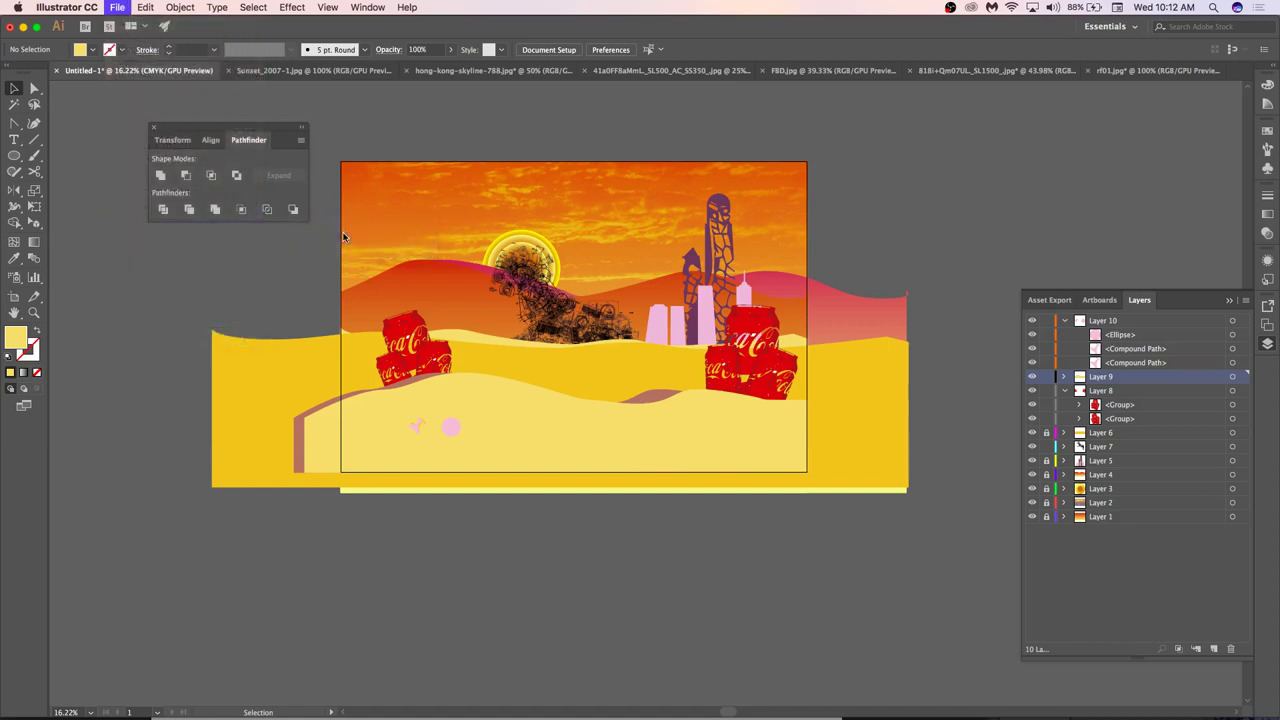
left_click(436, 485)
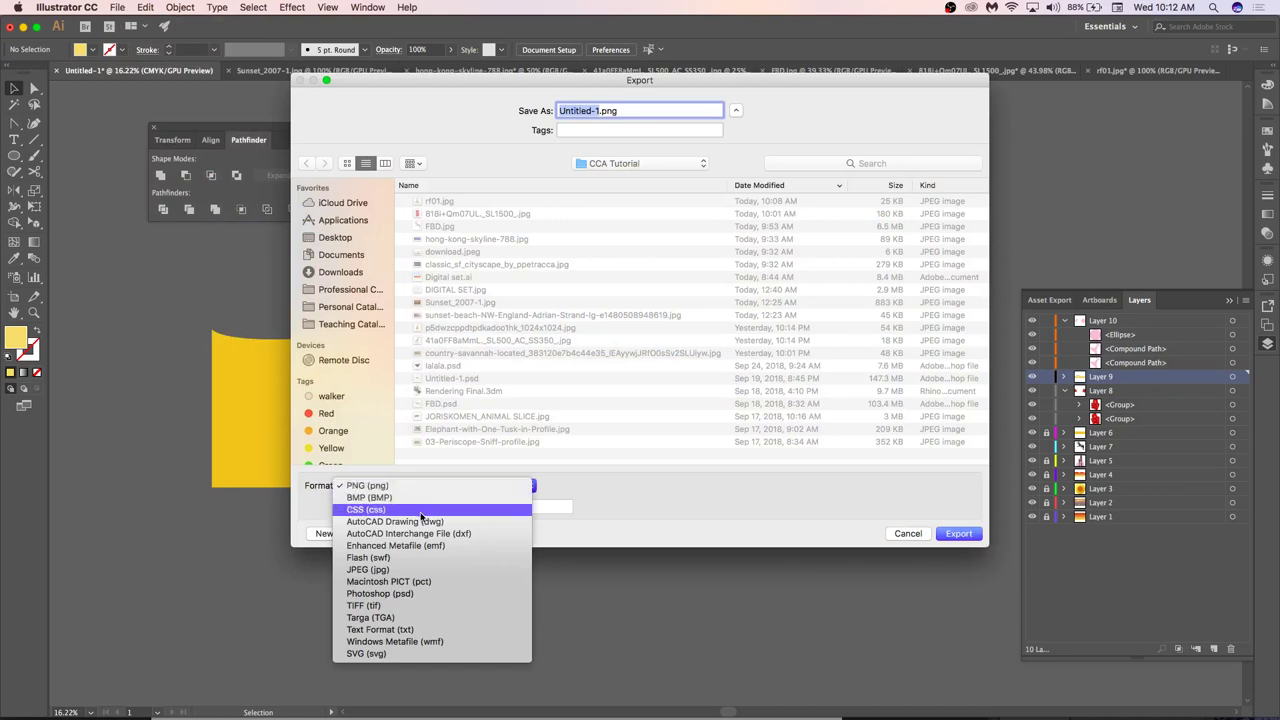
left_click(413, 569)
left_click(384, 509)
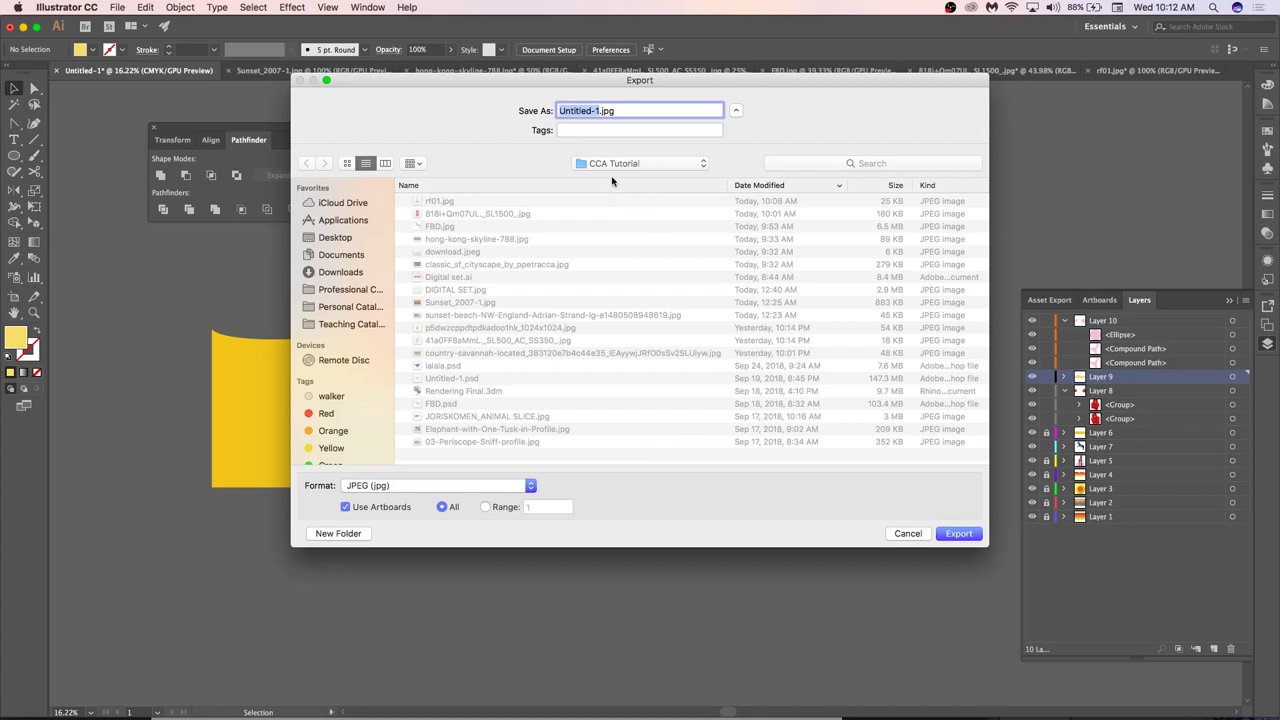
type("SEM-Windmills")
key("Return")
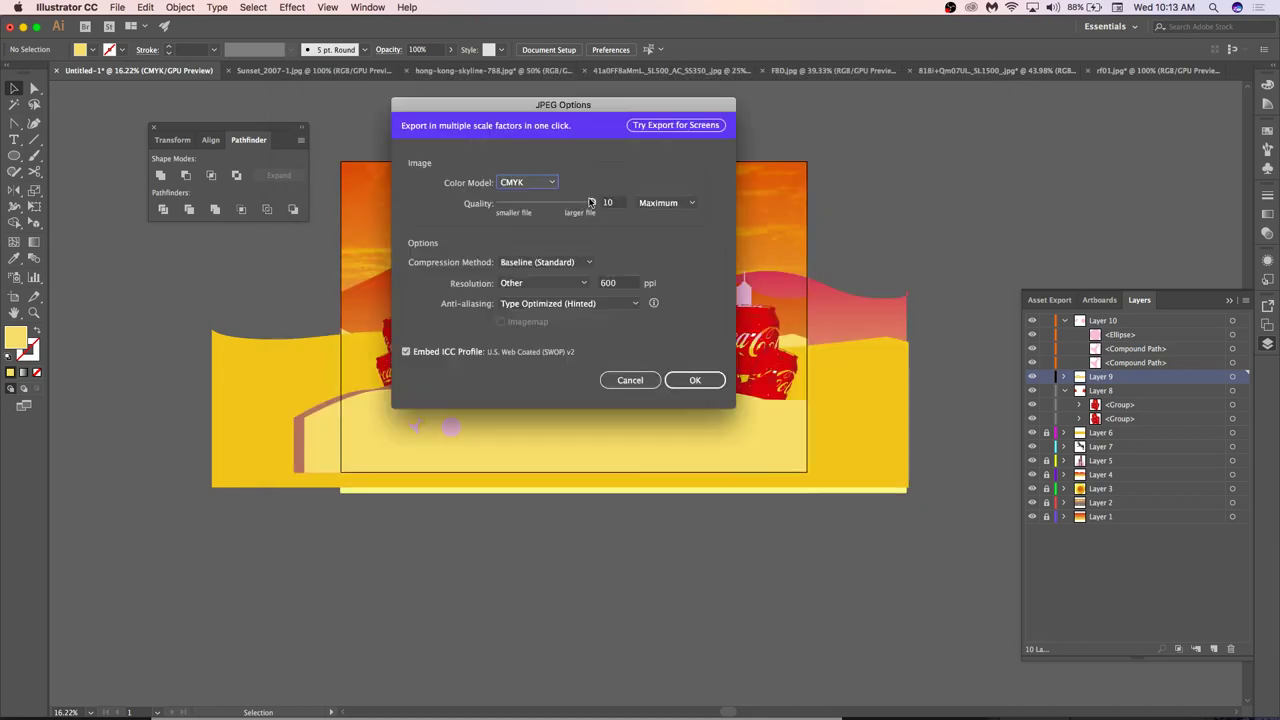
left_click(702, 384)
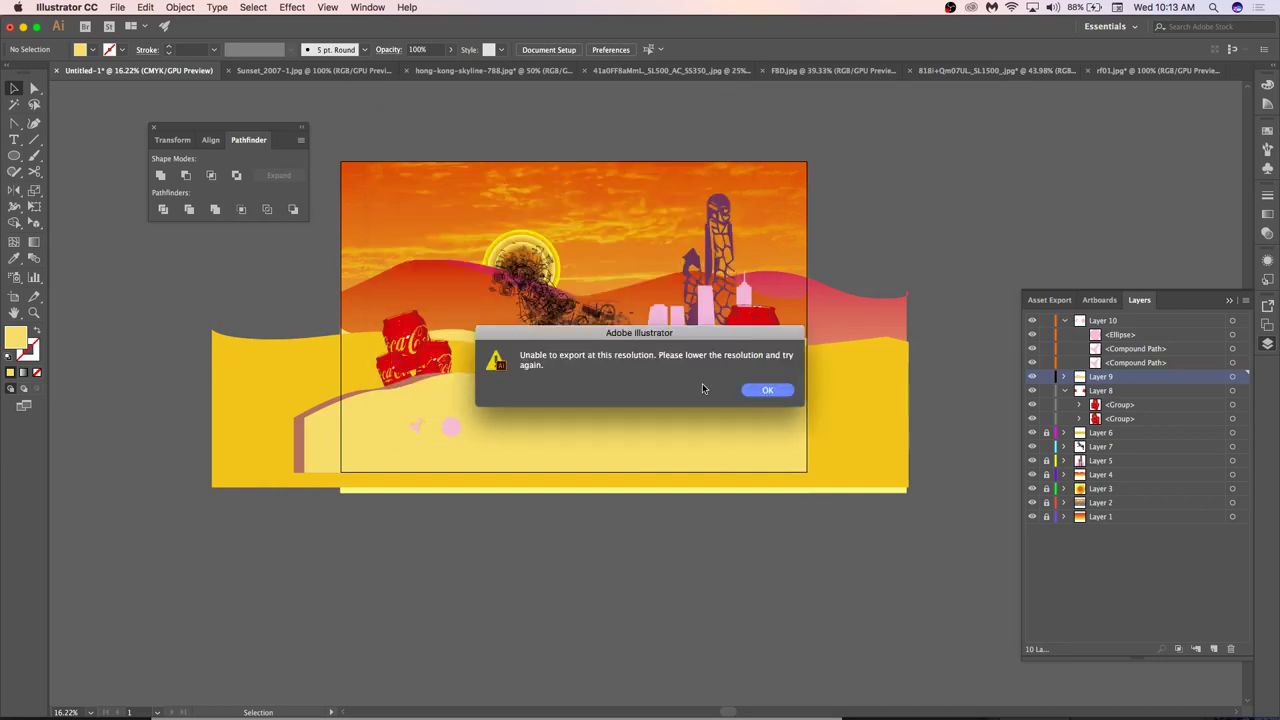
left_click(761, 393)
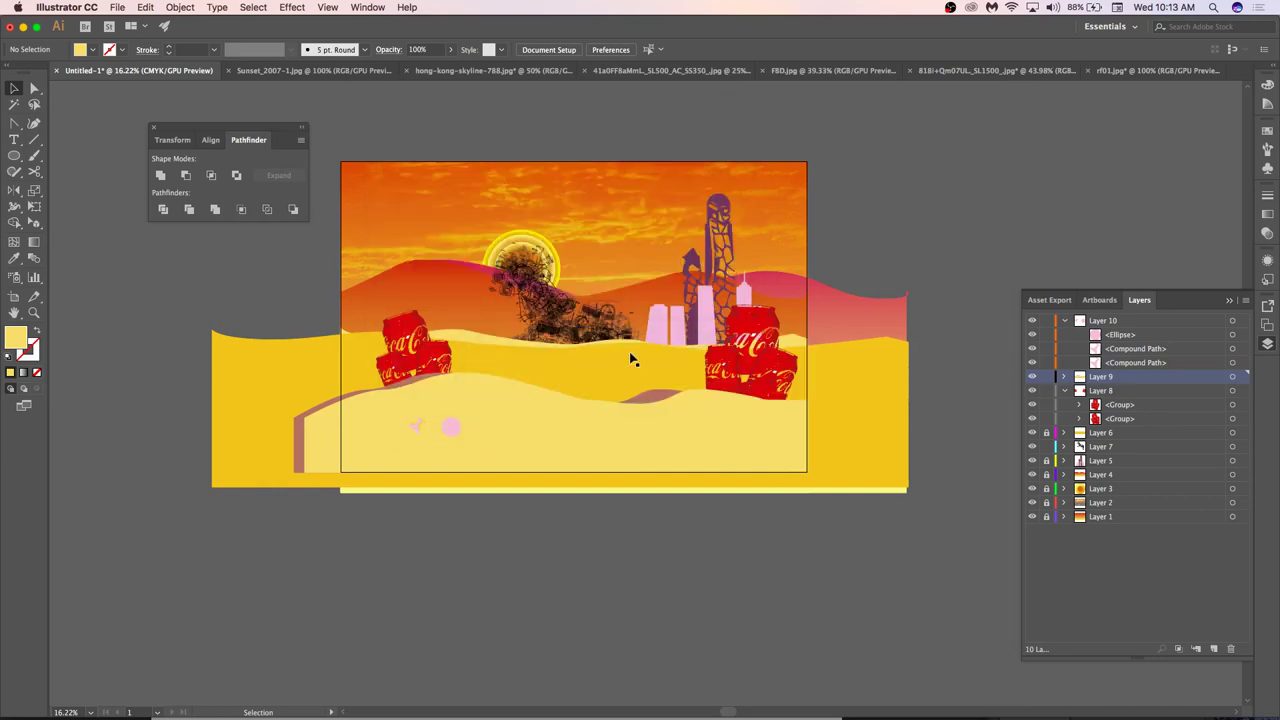
left_click(118, 6)
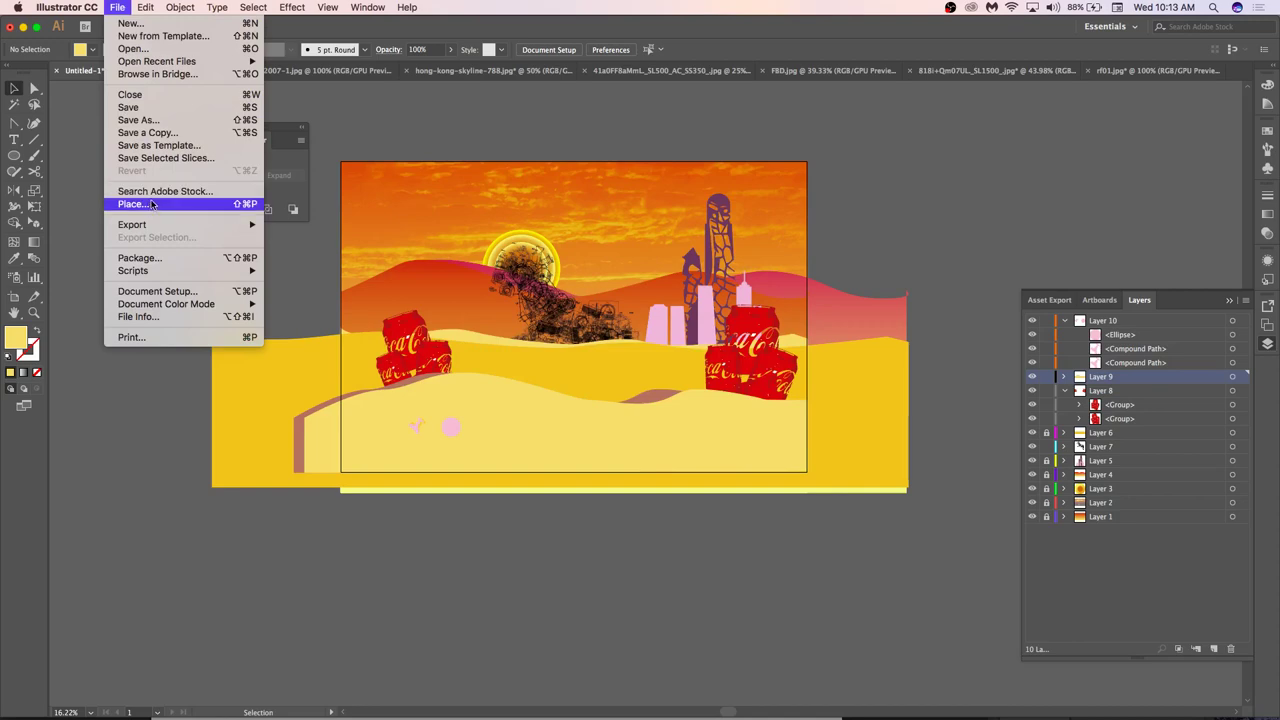
Export the artwork as a JPEG using the artboard bounds, named NEW RENDER.
mouse_move(152, 225)
left_click(346, 244)
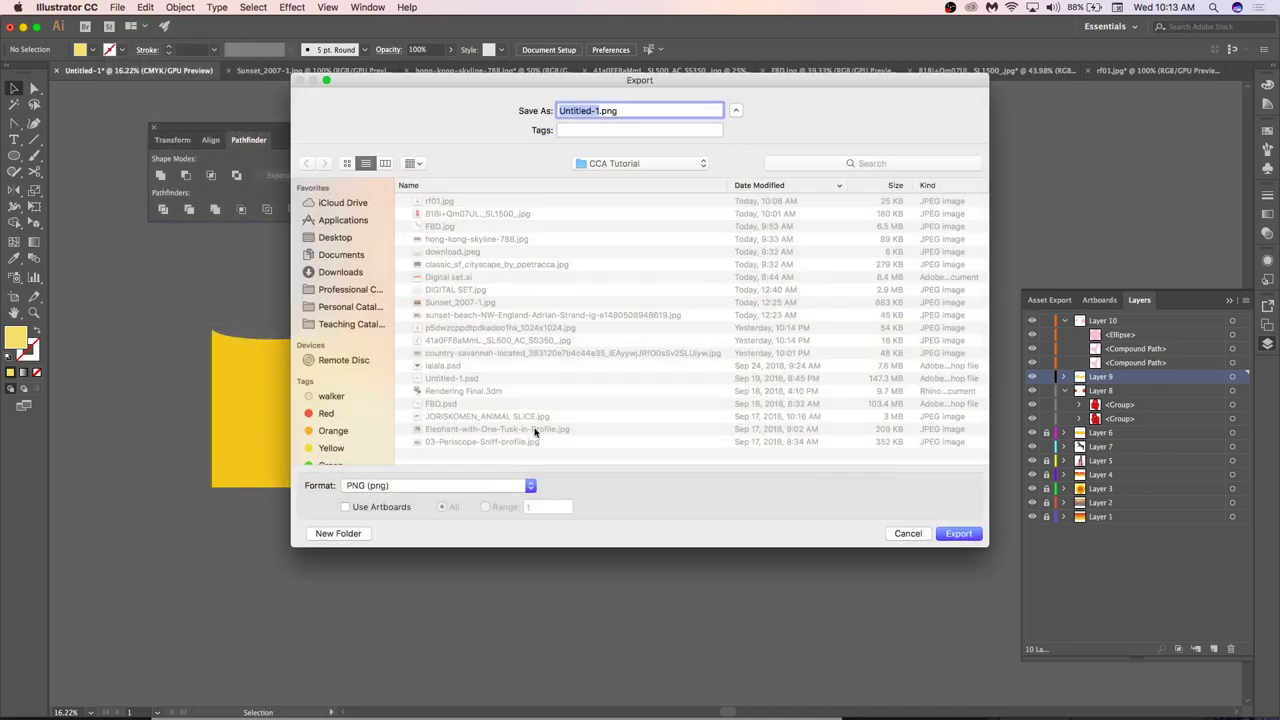
left_click(445, 486)
left_click(368, 567)
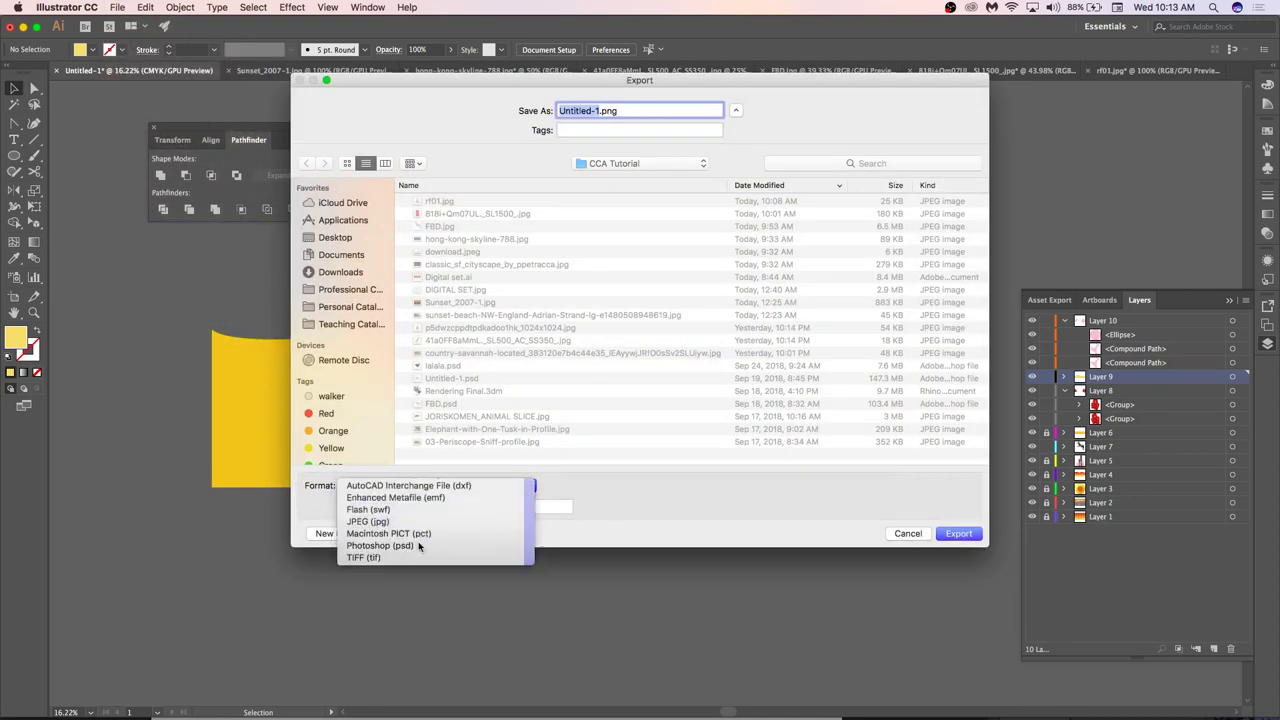
left_click(362, 507)
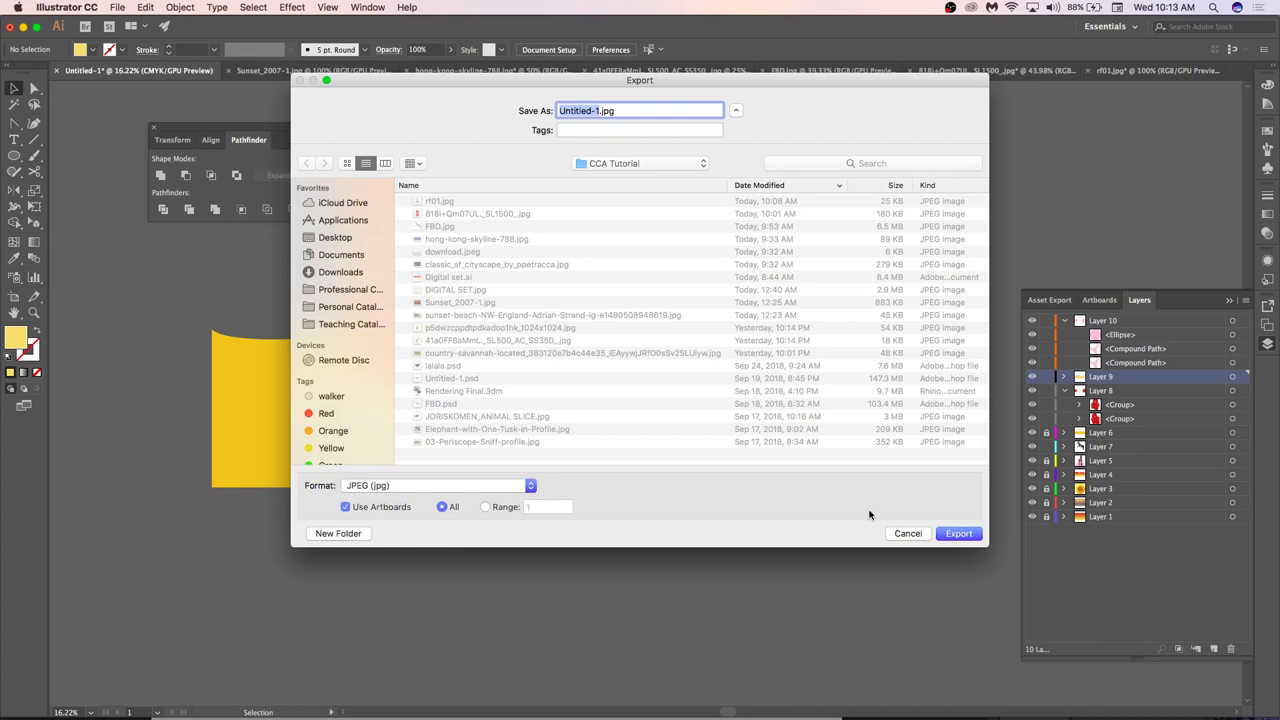
type("NEW WAVE")
key("Return")
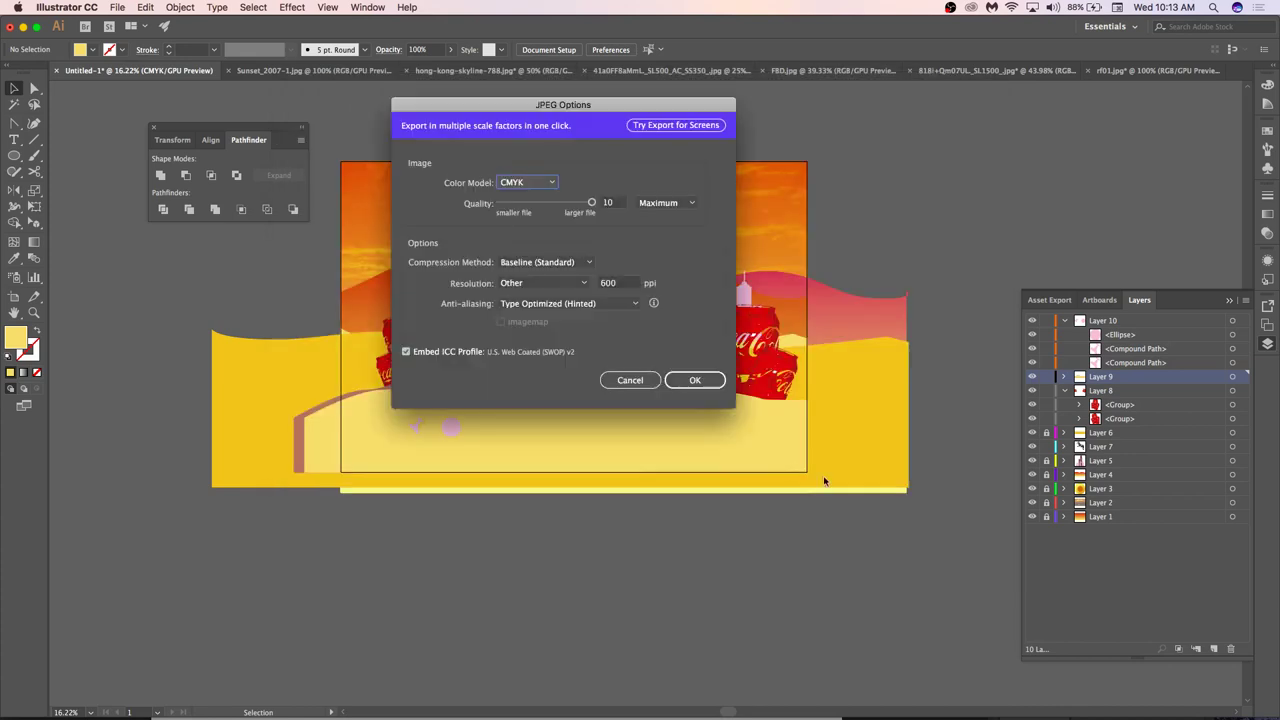
Set the JPEG resolution to High (300 ppi), finish the export, and switch to Finder.
left_click(588, 285)
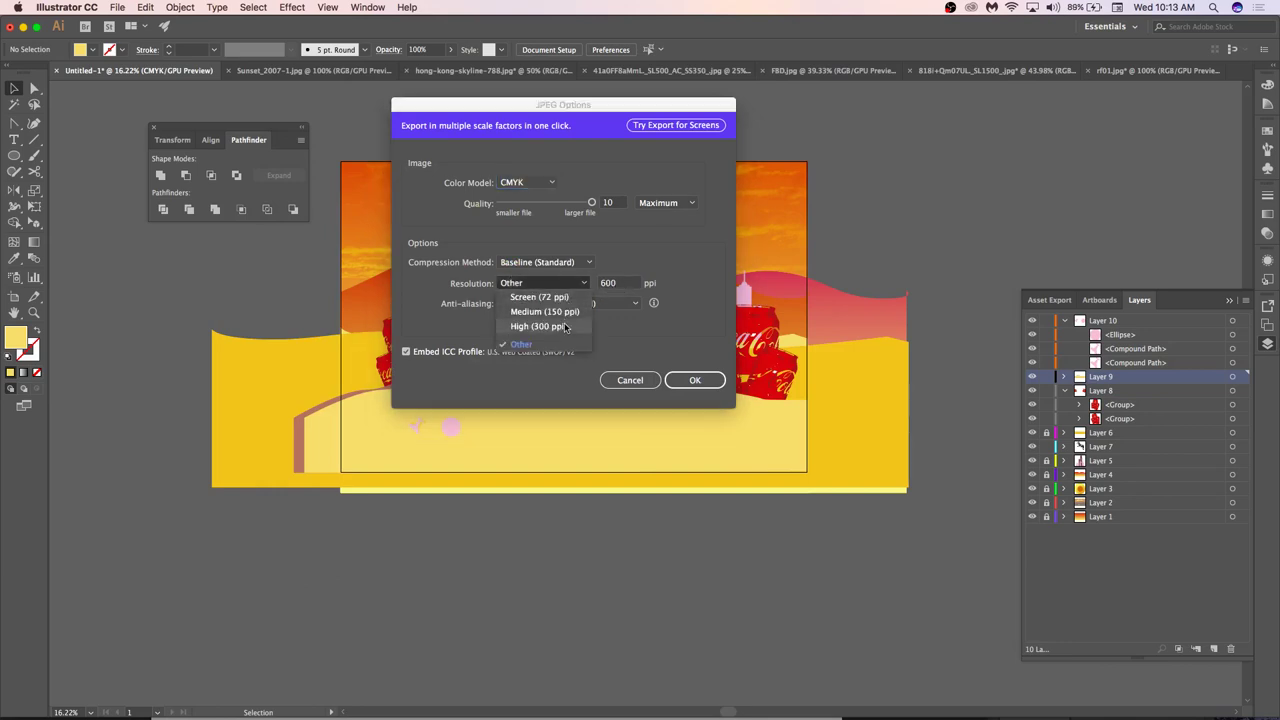
left_click(566, 327)
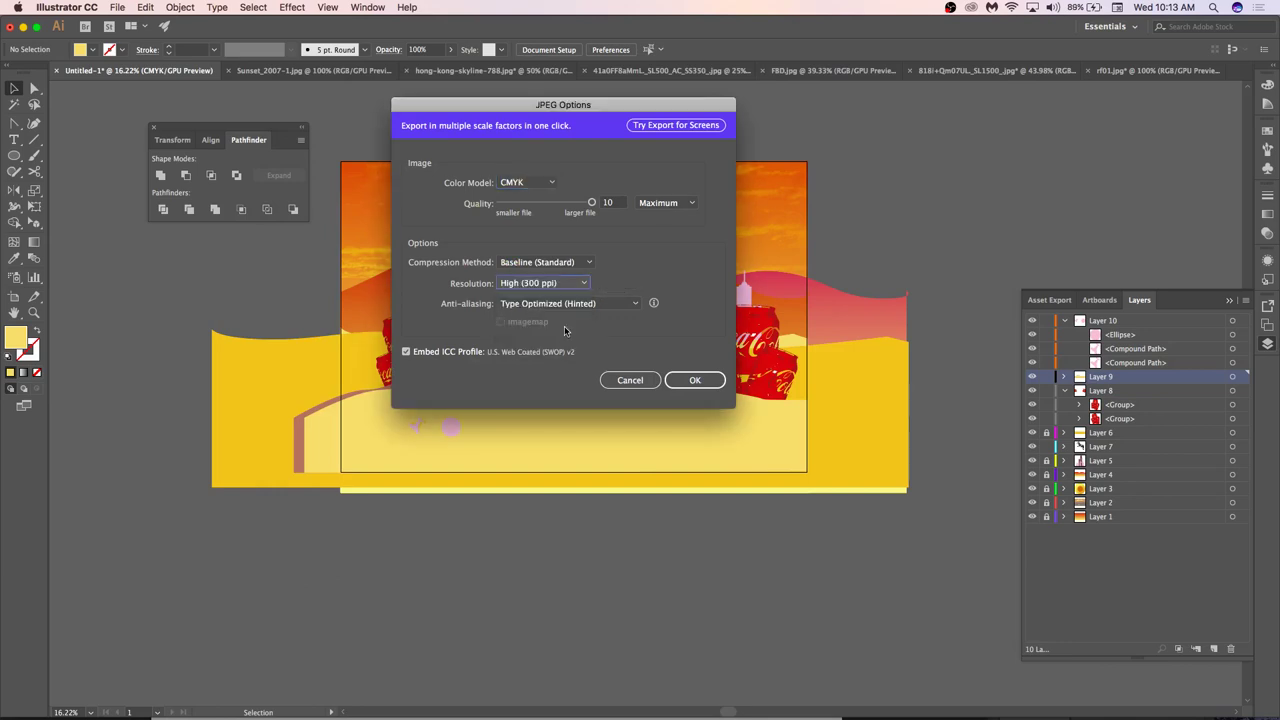
left_click(690, 381)
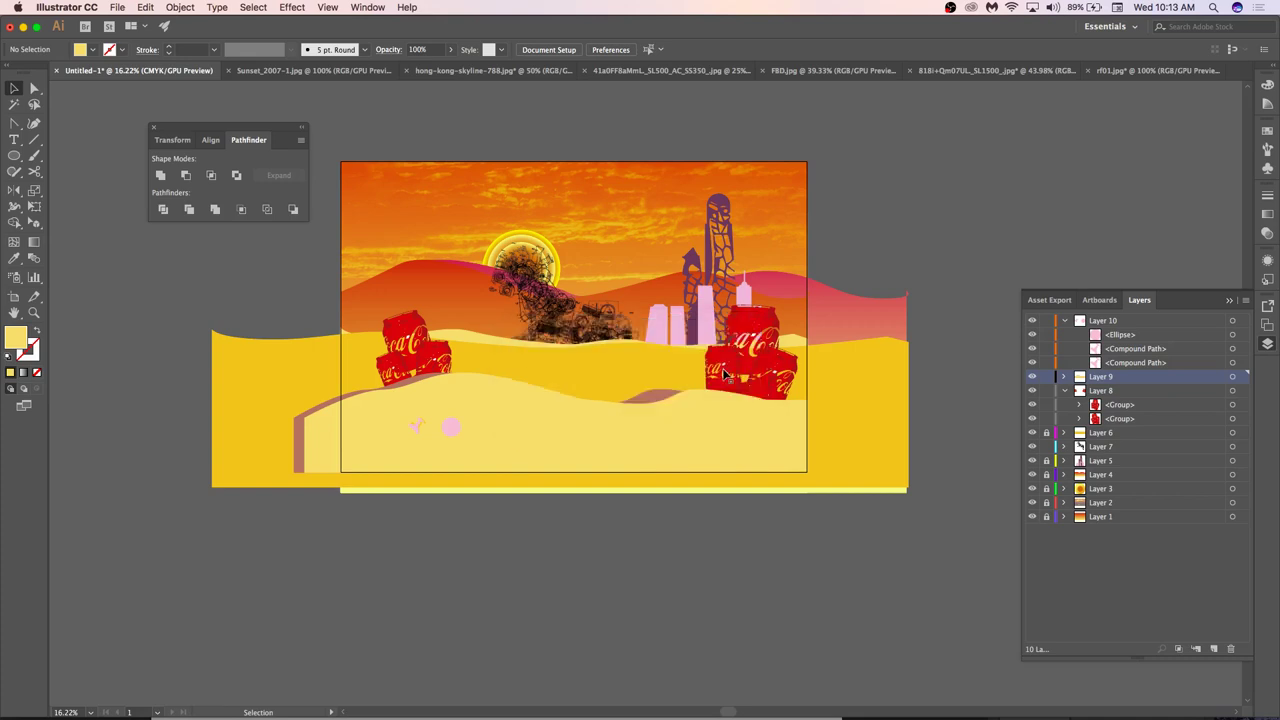
key("super+Tab")
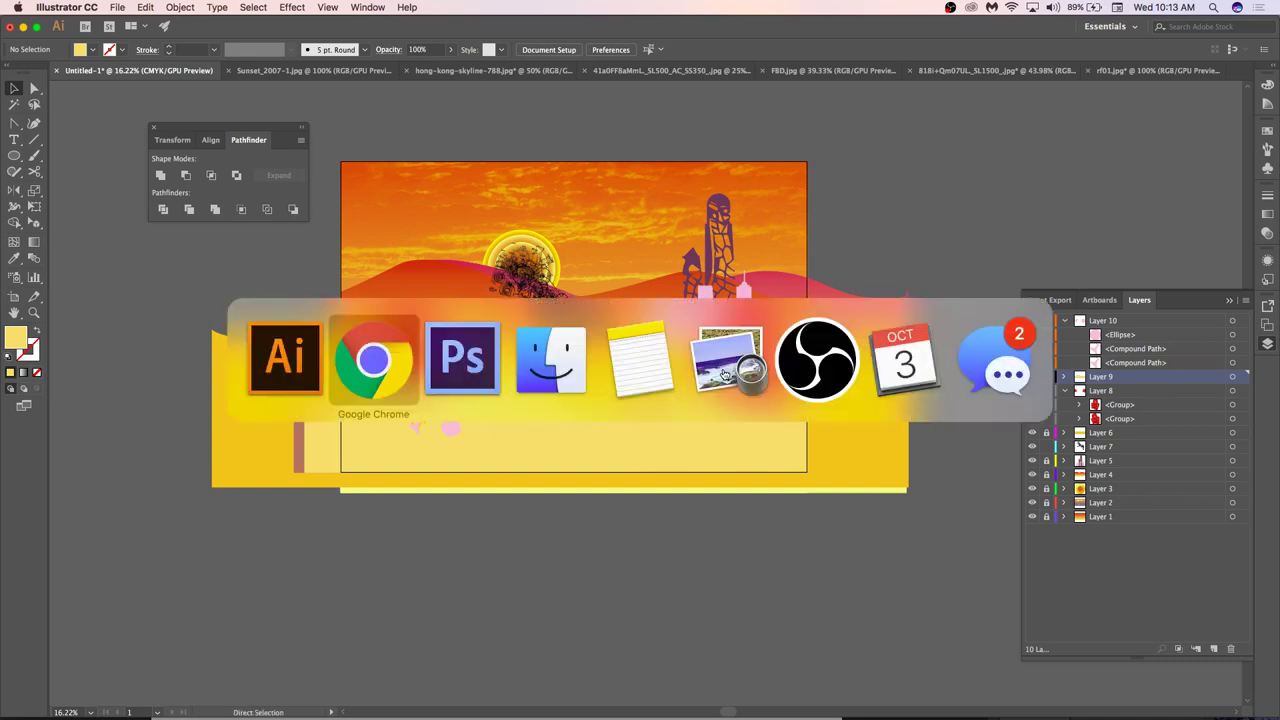
key("super+Tab")
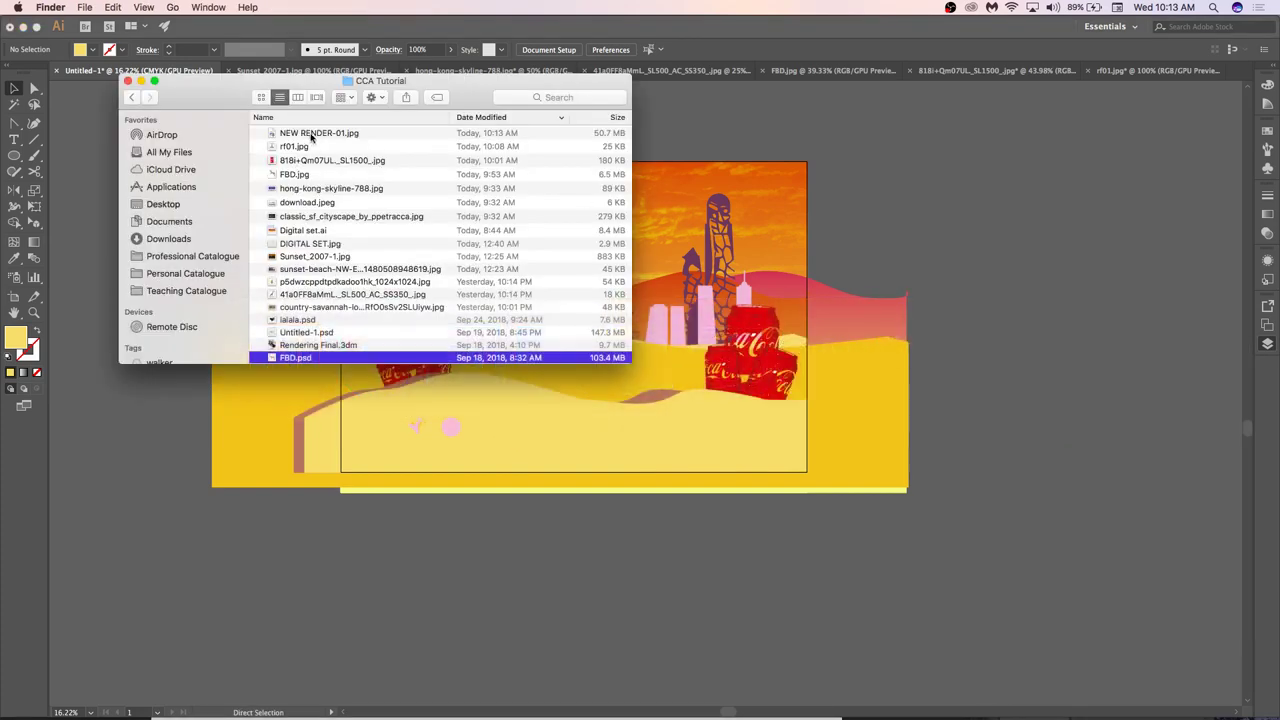
Quick Look NEW RENDER-01.jpg in the CCA Tutorial folder, then return to the browser.
left_click(316, 132)
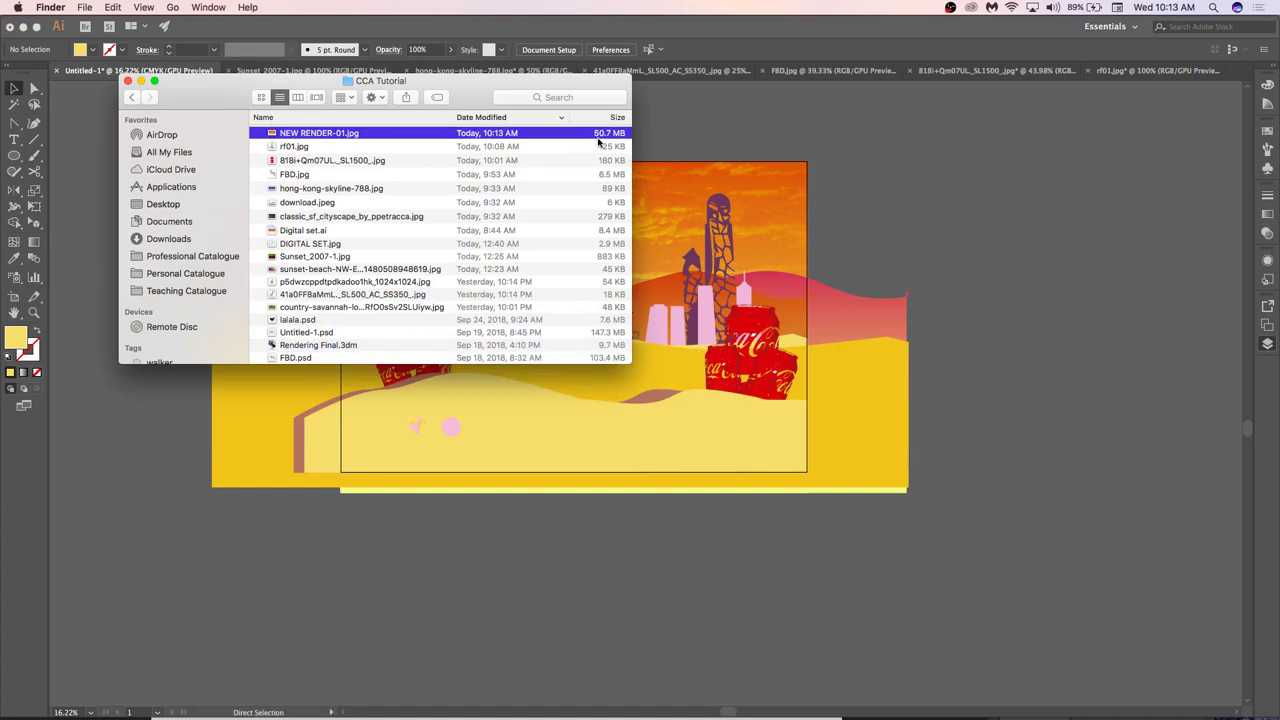
key("space")
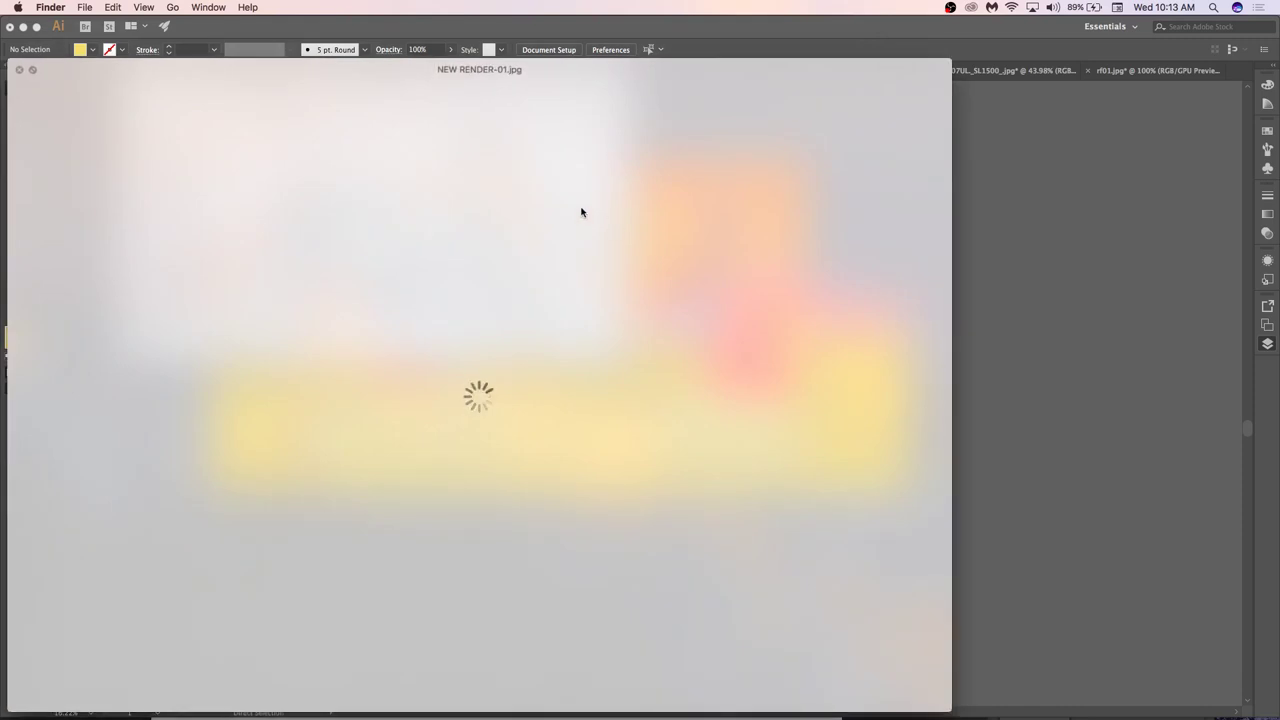
scroll(526, 326, "up", 5)
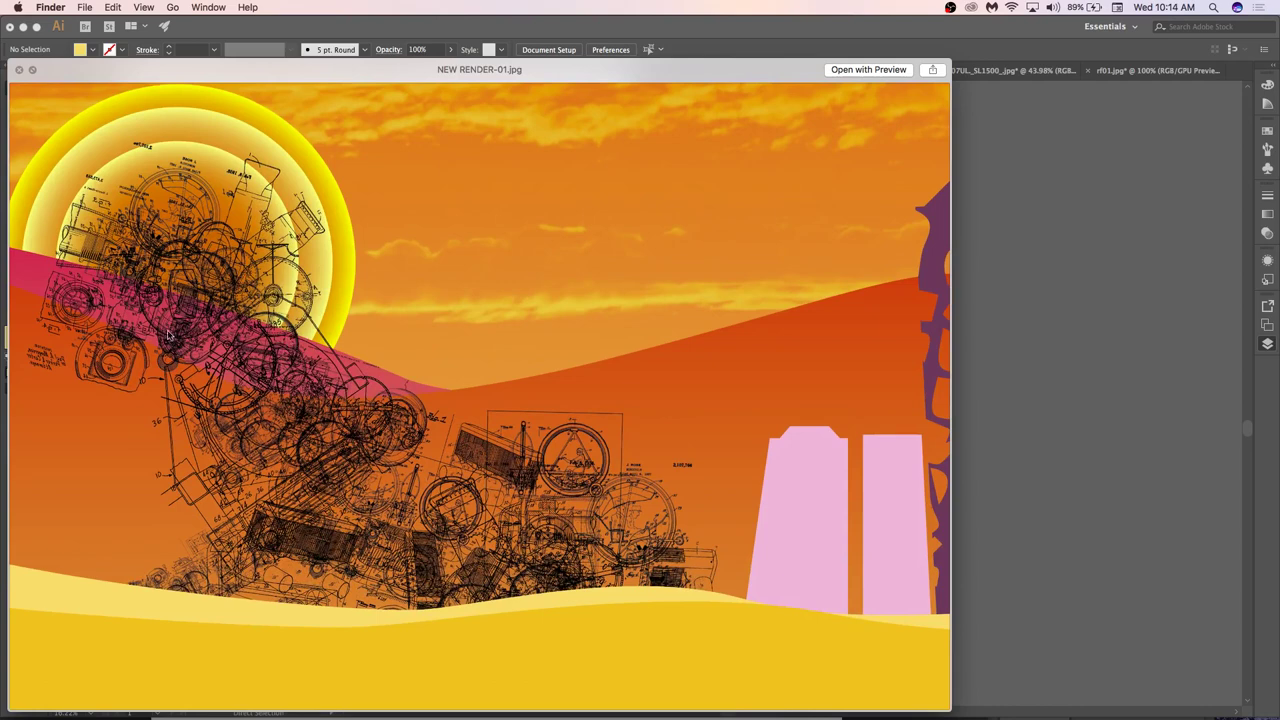
scroll(515, 295, "down", 5)
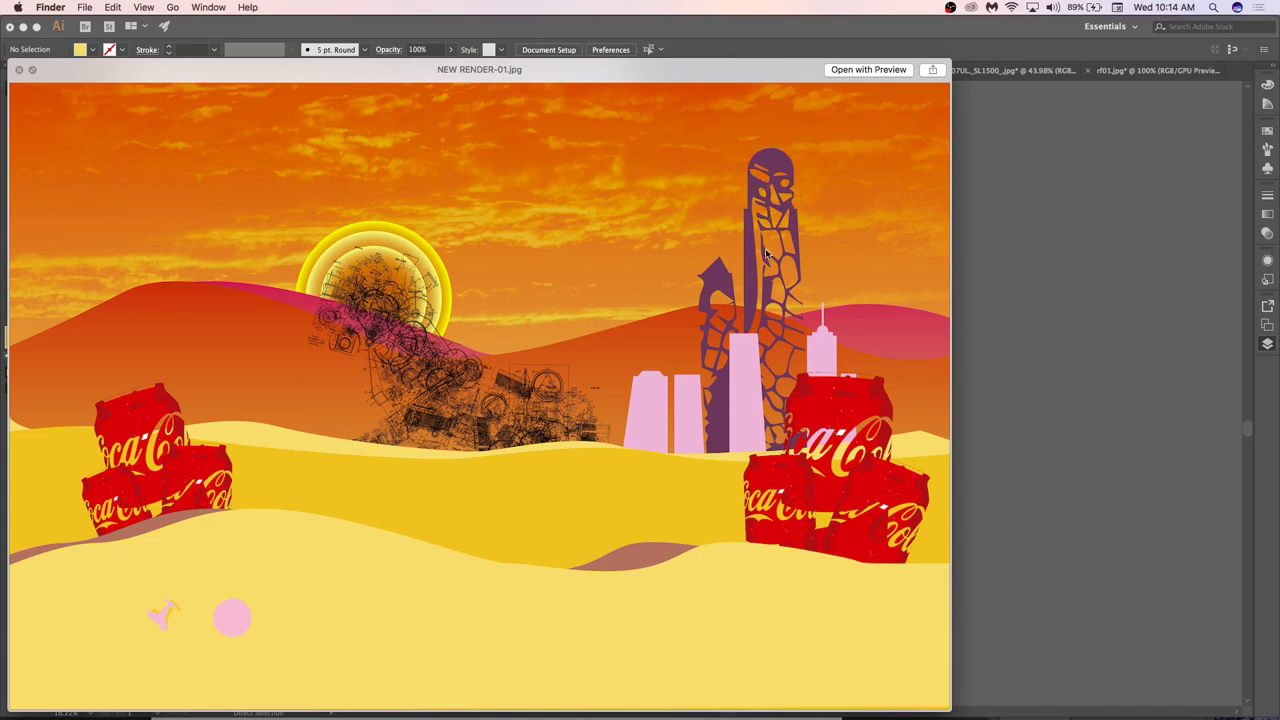
key("super+Tab")
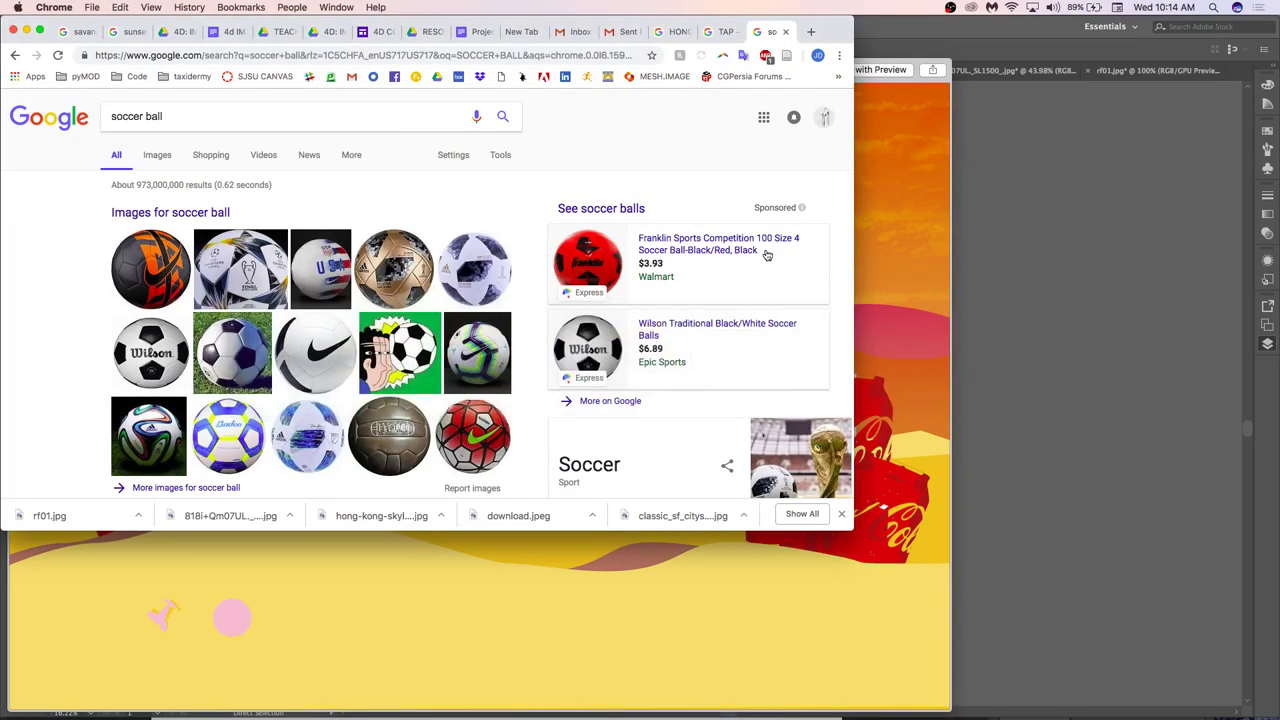
In a new tab, search the designer's name and enlarge the first collage image result.
key("super+t")
type("JI")
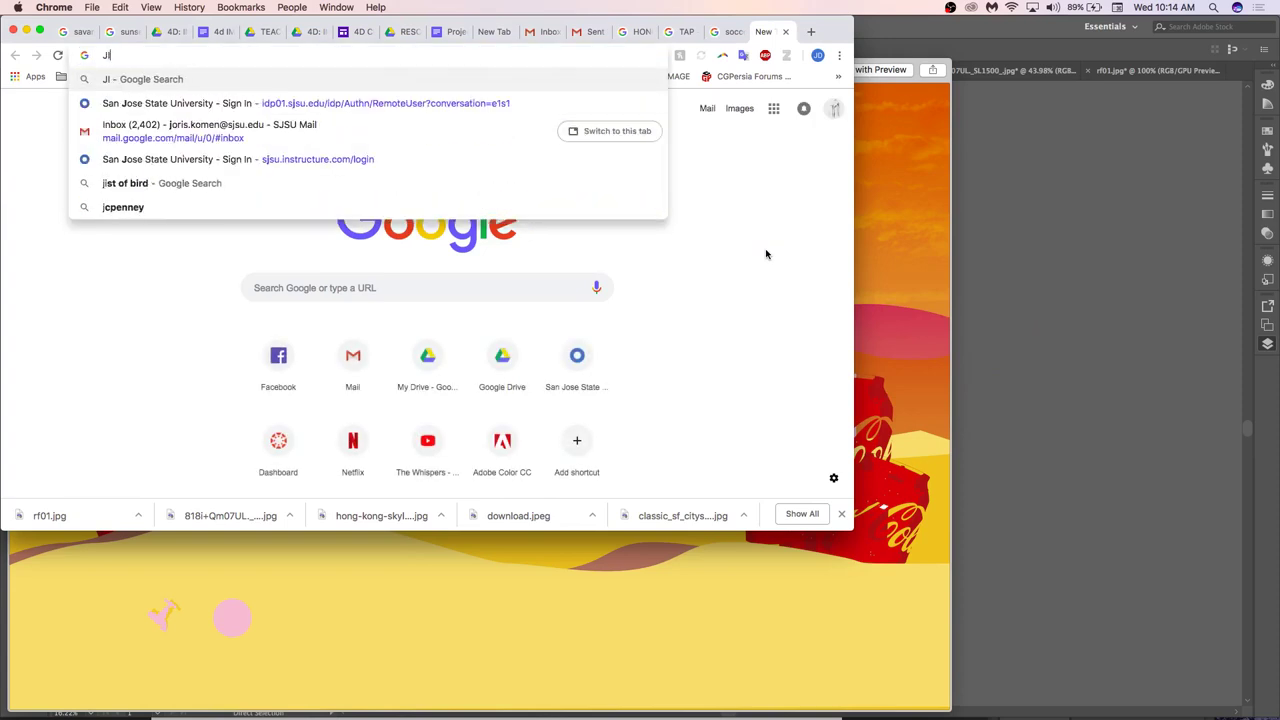
type("MENEZ LAI")
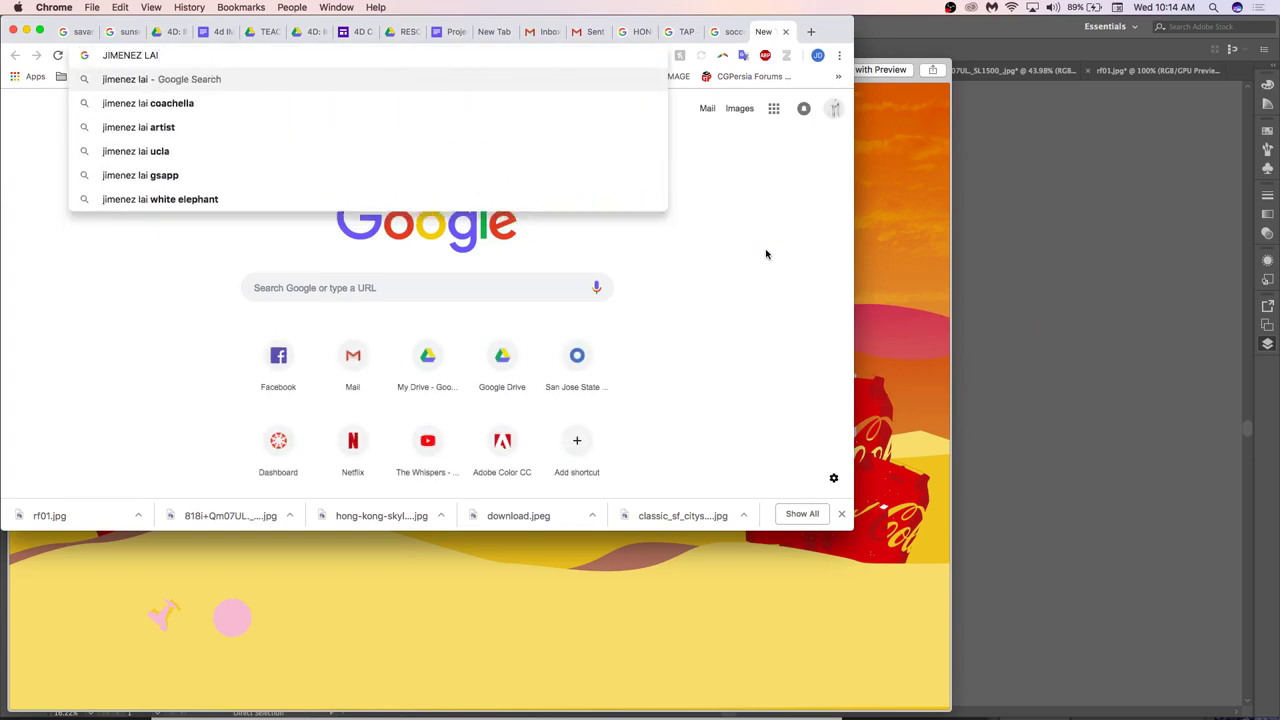
key("Return")
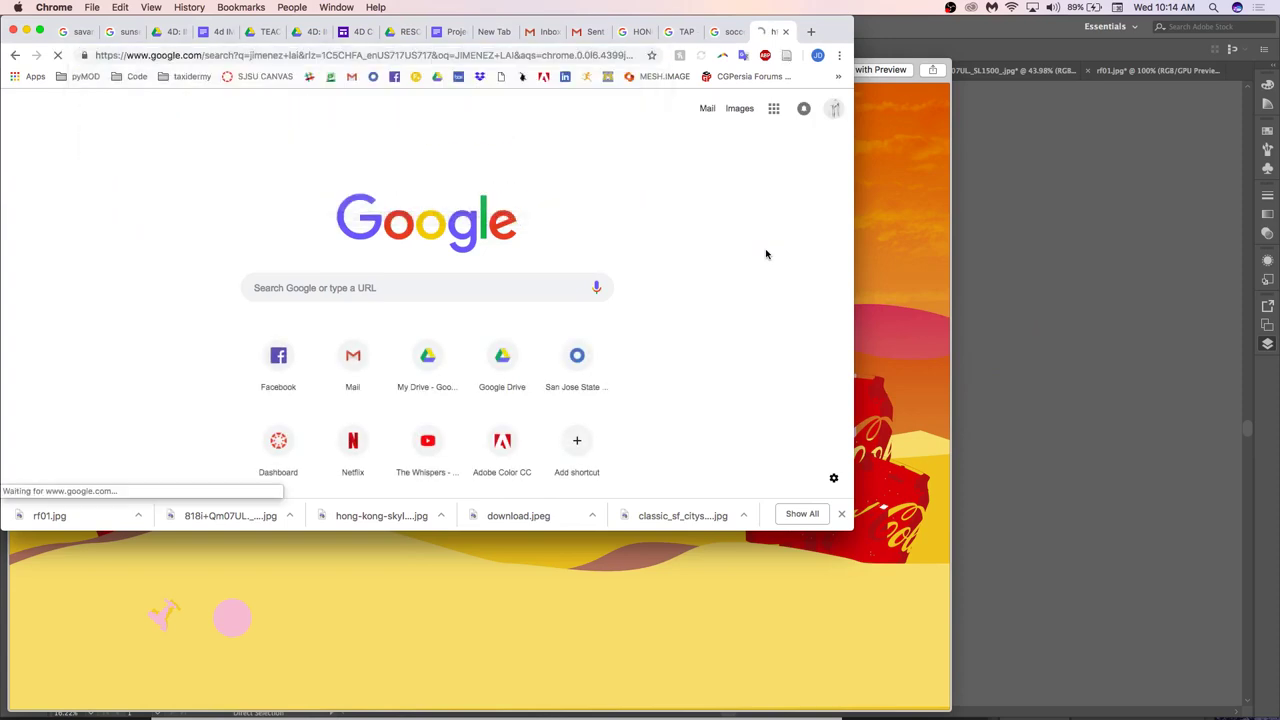
left_click(706, 316)
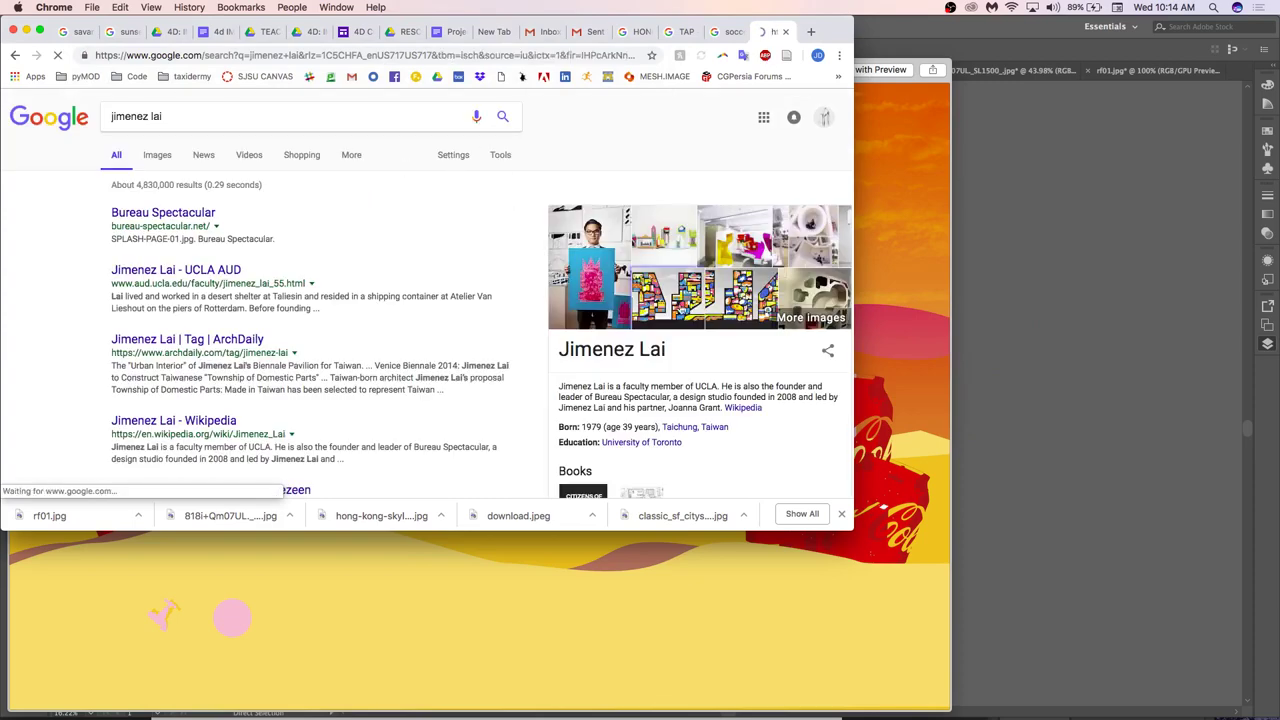
left_click(185, 300)
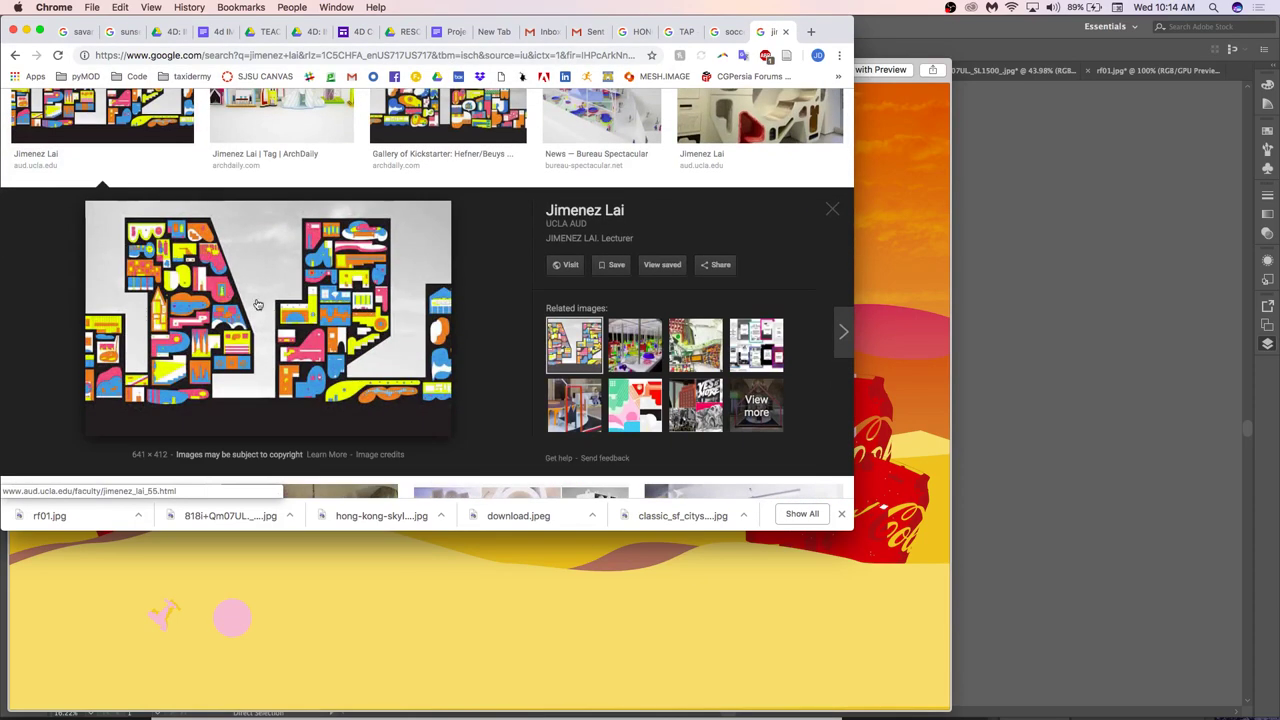
scroll(255, 313, "up", 5)
scroll(255, 313, "left", 2)
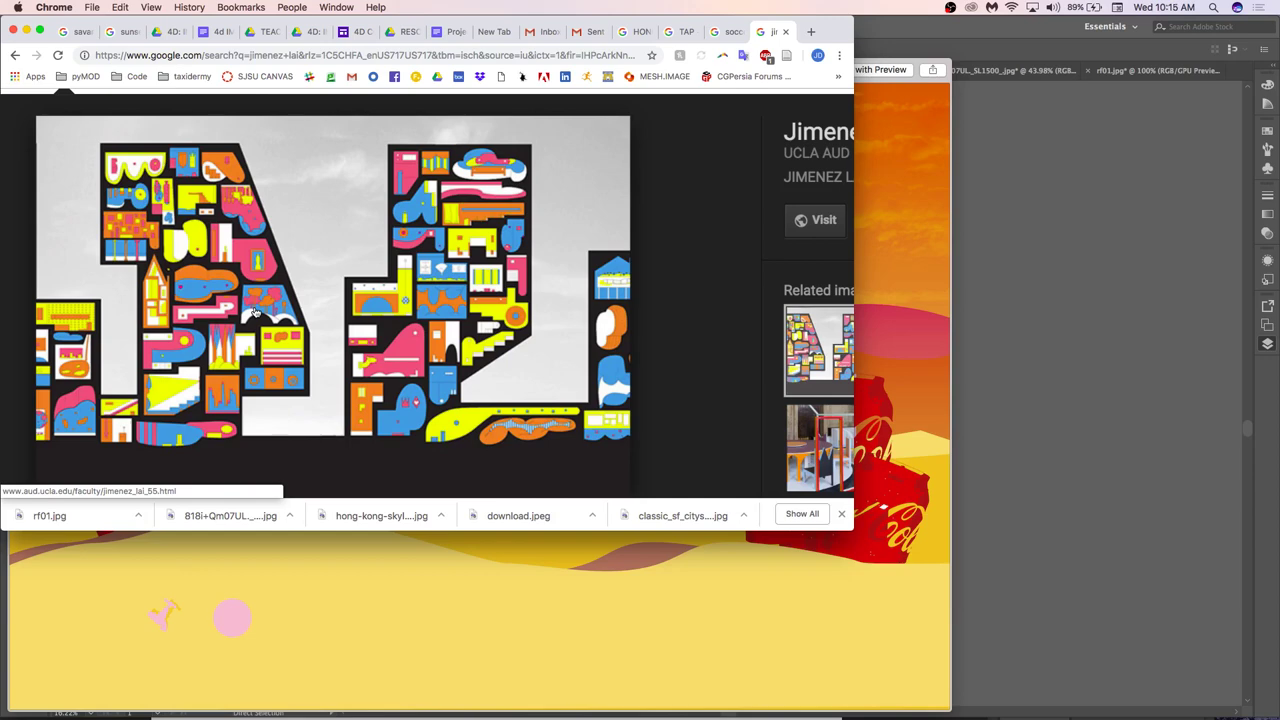
scroll(366, 219, "down", 5)
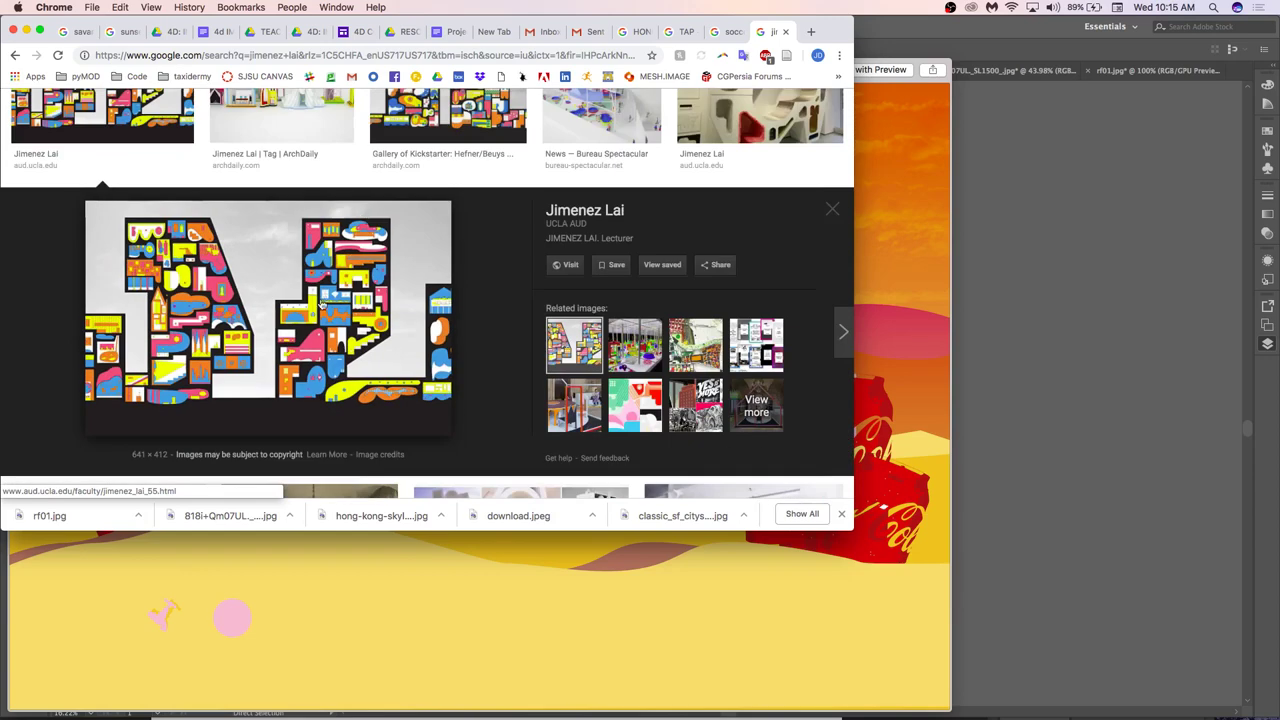
Compare the image results with the Illustrator artwork, then return to Illustrator.
left_click(1066, 212)
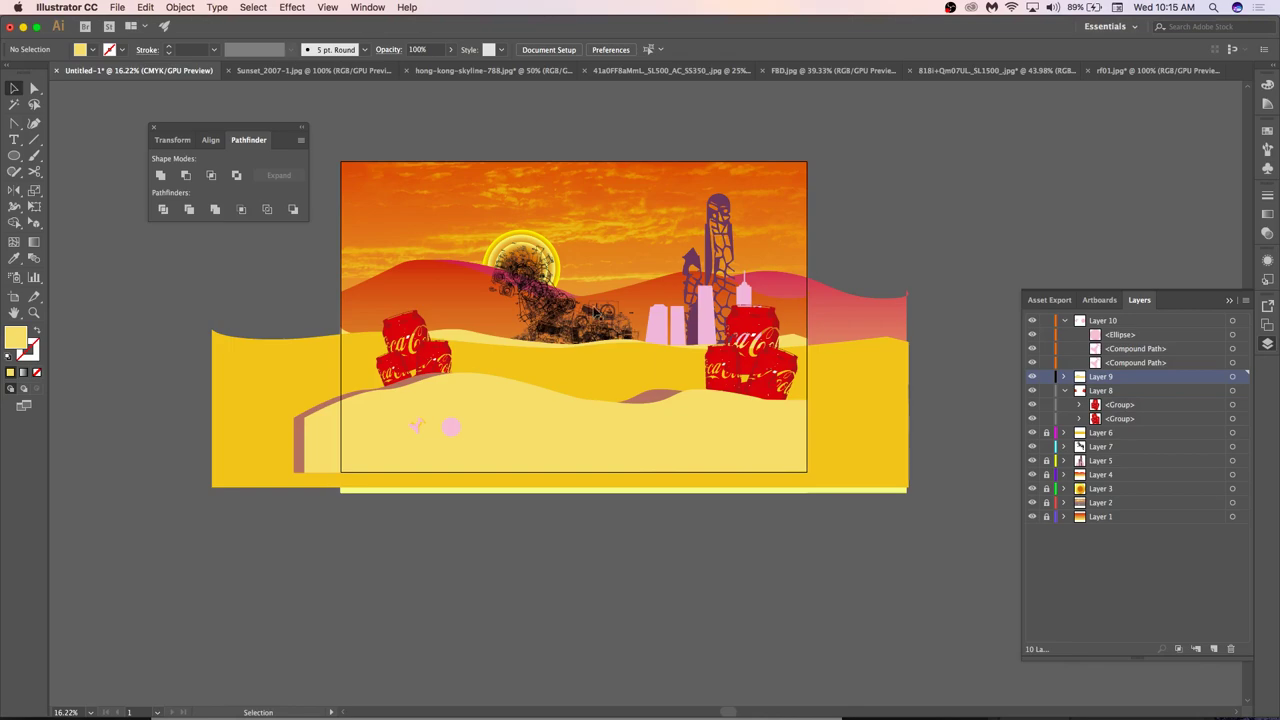
key("super+Tab")
scroll(447, 275, "up", 3)
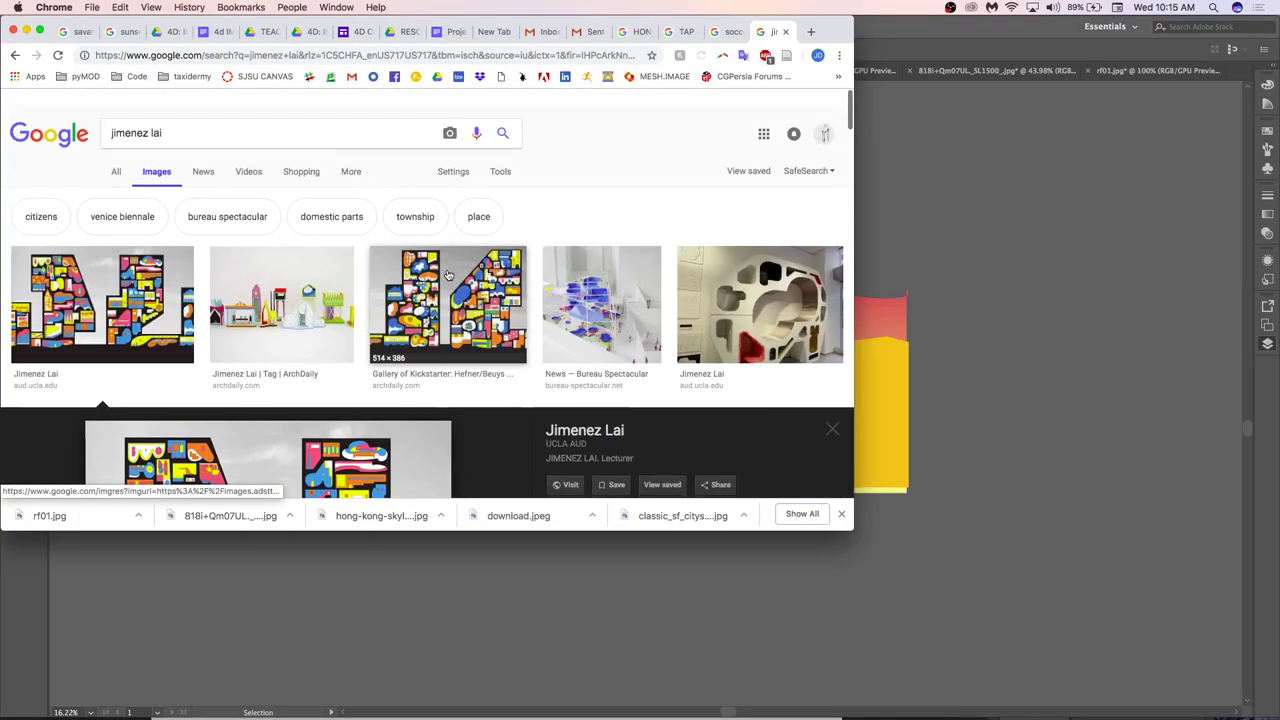
scroll(447, 275, "down", 1)
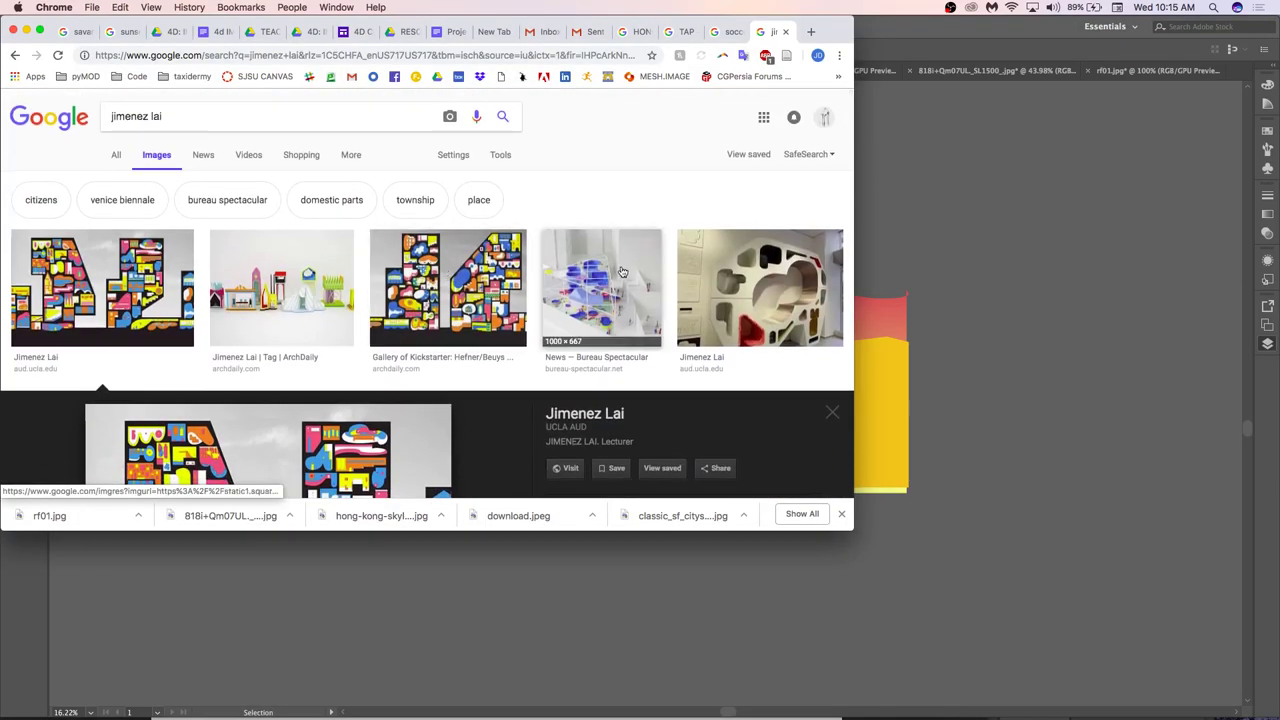
scroll(622, 272, "down", 10)
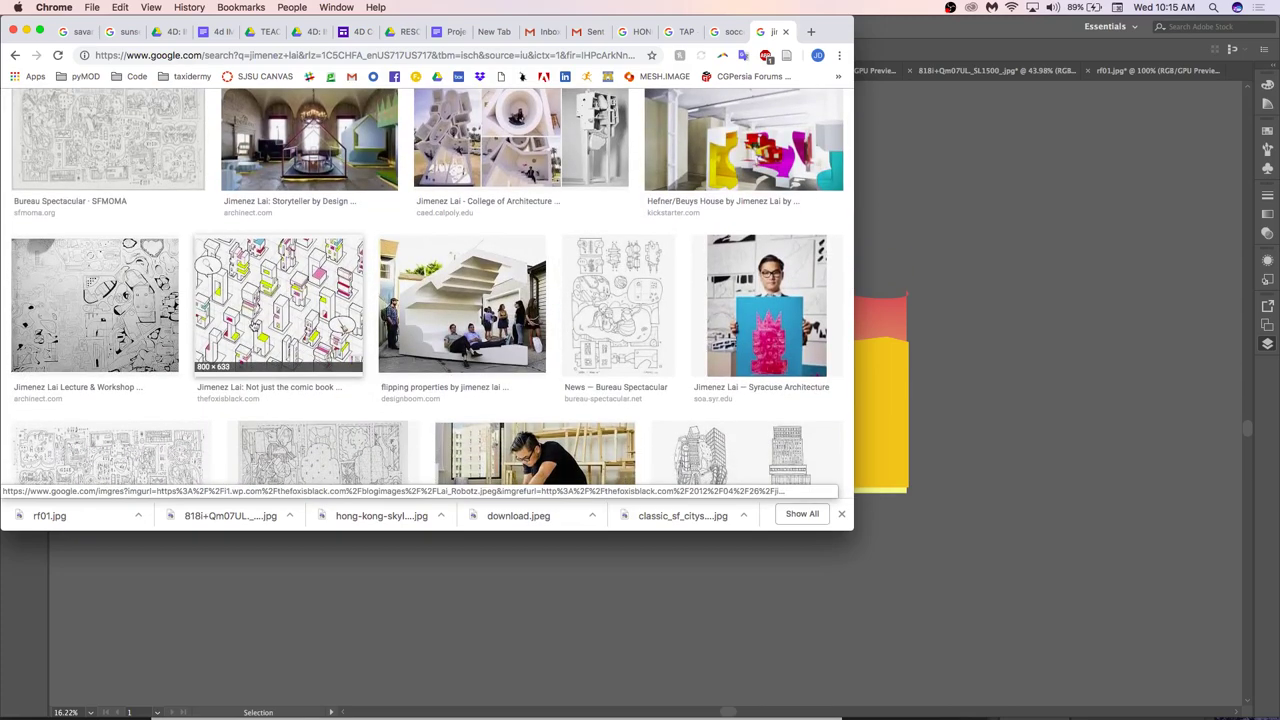
scroll(647, 365, "down", 5)
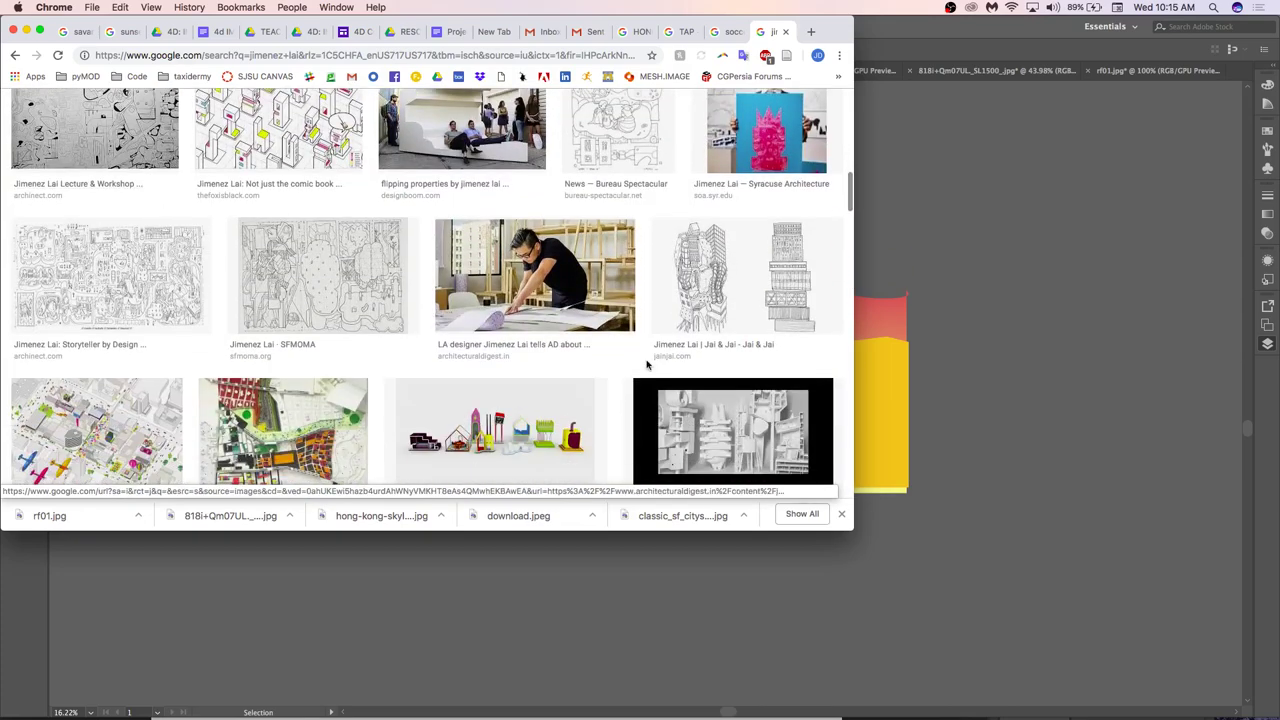
left_click(1015, 396)
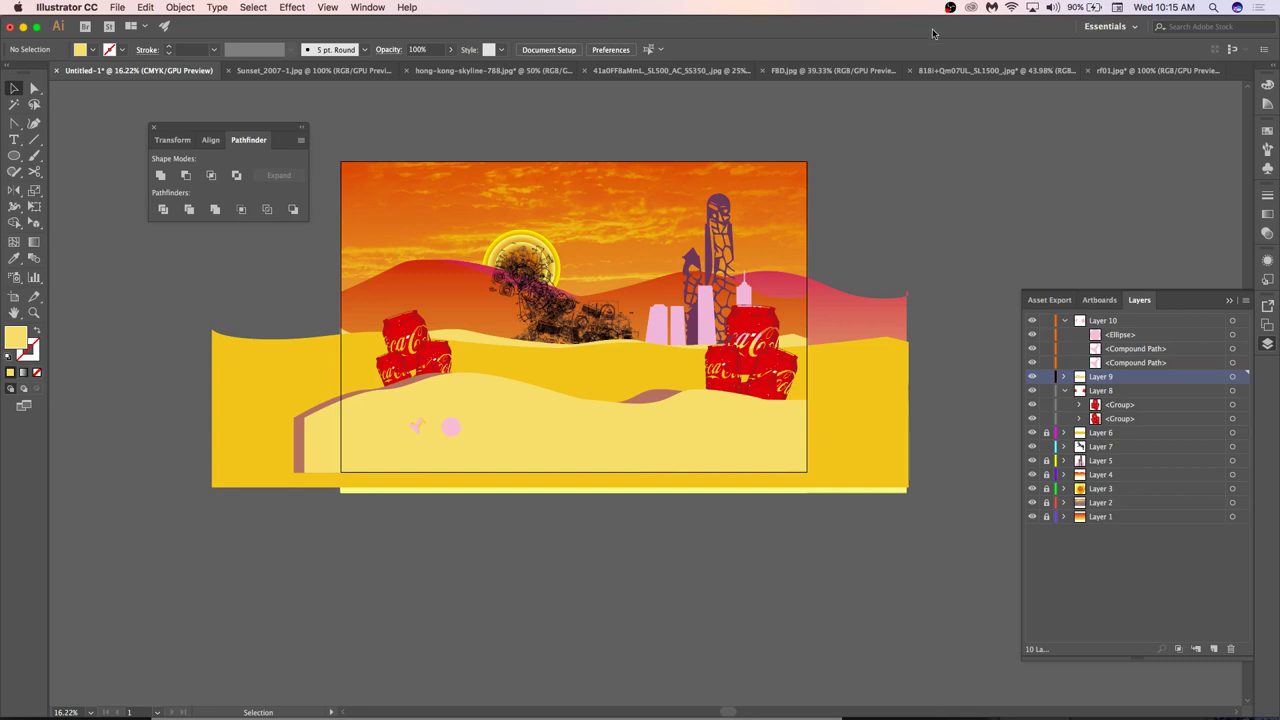
Go to the hong-kong-skyline document, undo the giraffe's last move, and use the Selection tool.
left_click(950, 71)
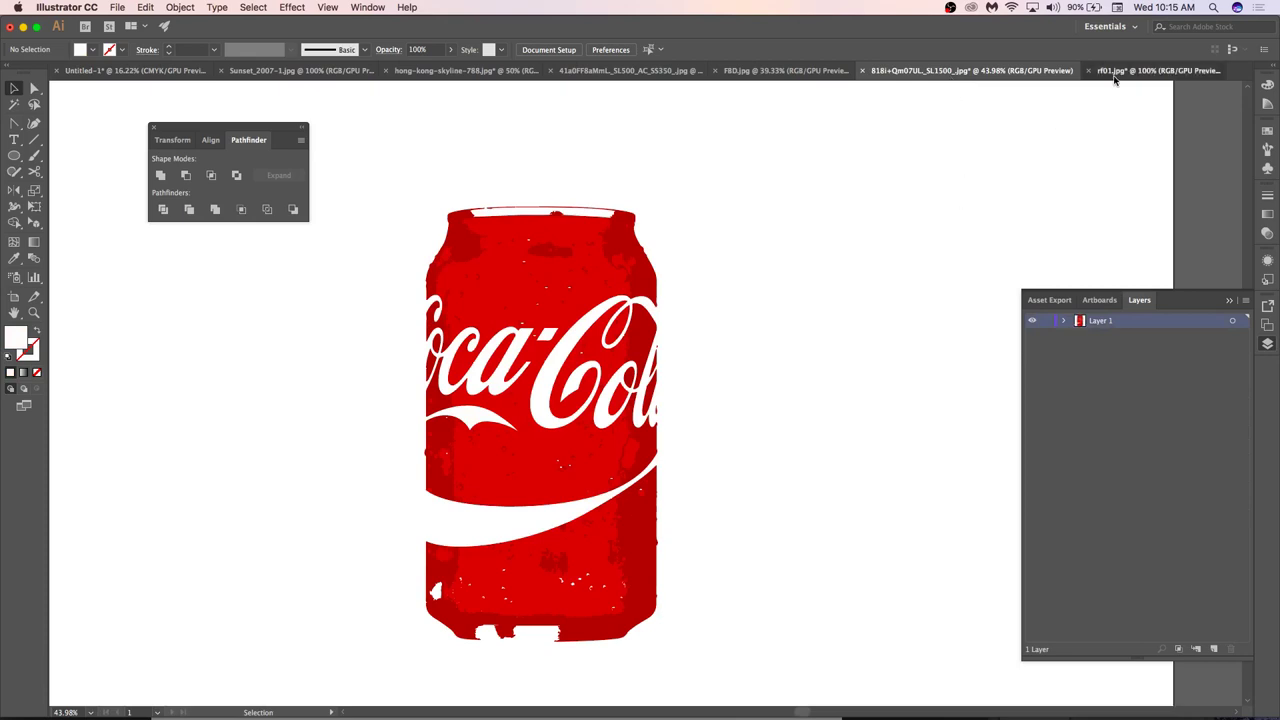
left_click(1113, 74)
left_click(520, 72)
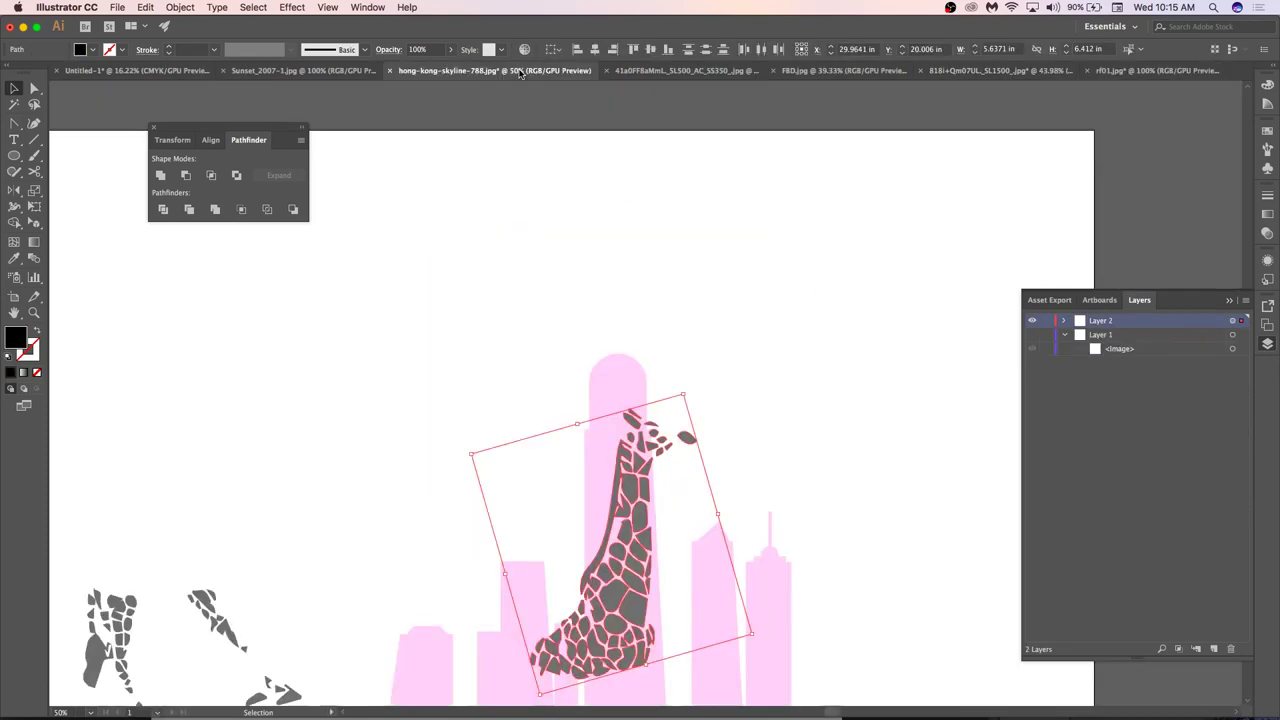
left_click(711, 252)
scroll(711, 252, "down", 3)
left_click(640, 250)
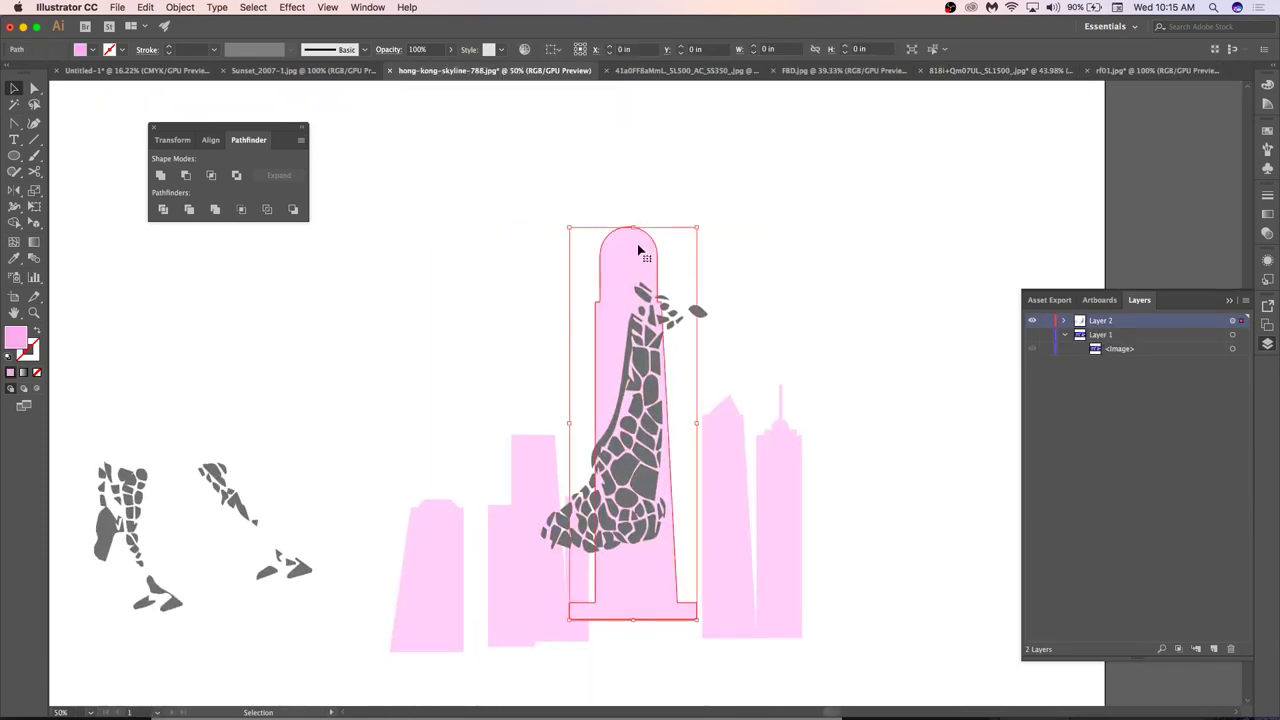
key("super+z")
key("super+z")
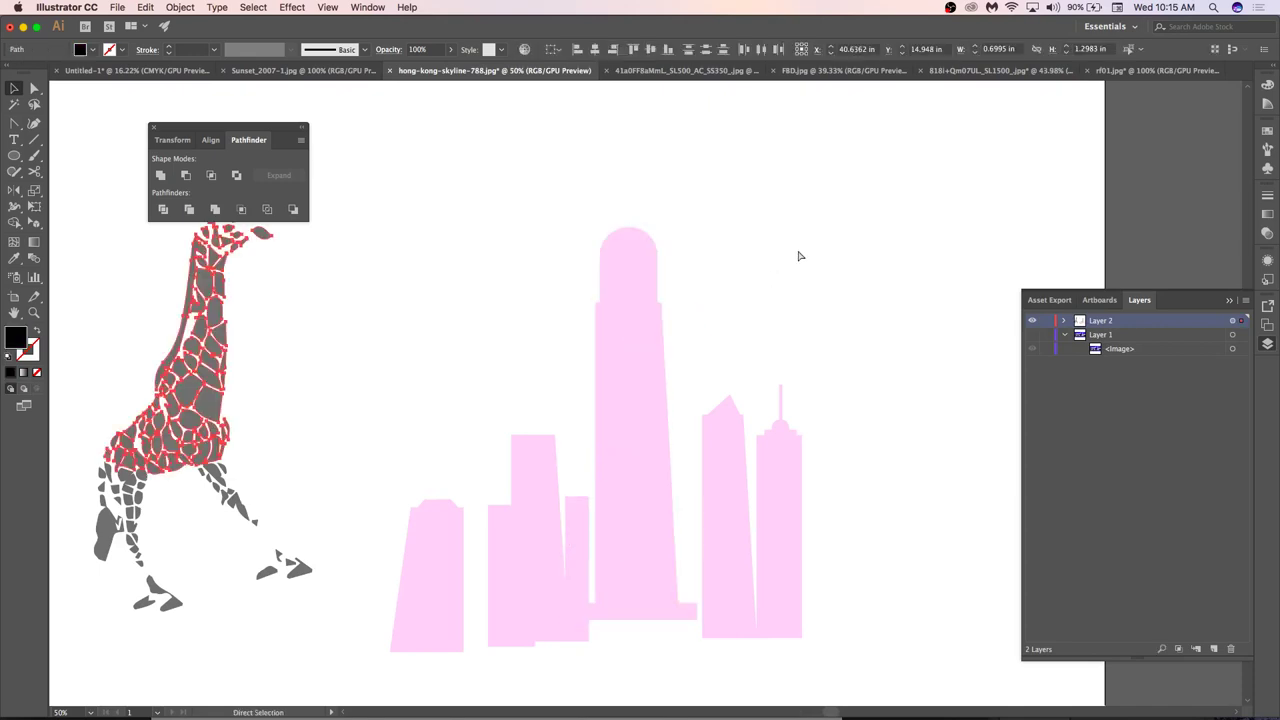
key("v")
scroll(737, 350, "down", 2)
scroll(751, 357, "down", 5)
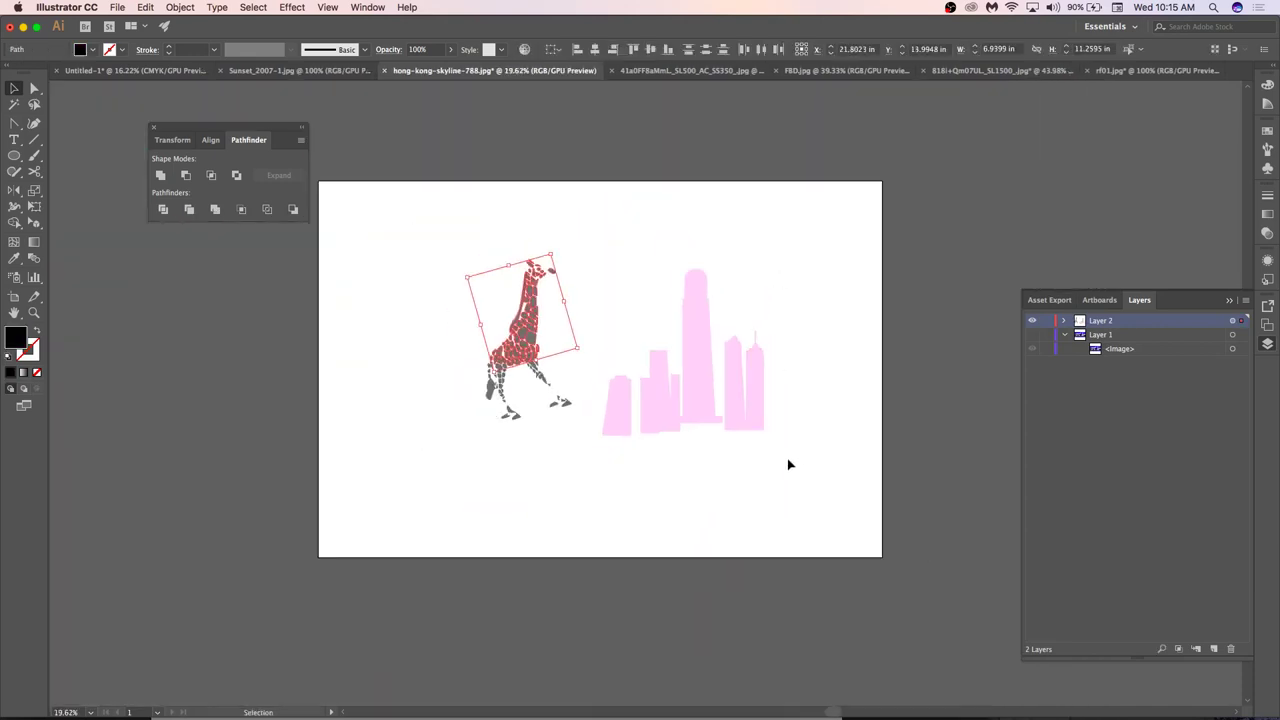
Move the right skyline tower and the small-buildings group to the artboard's right edge.
left_click(737, 357)
left_click_drag(737, 357, 885, 361)
left_click(654, 446)
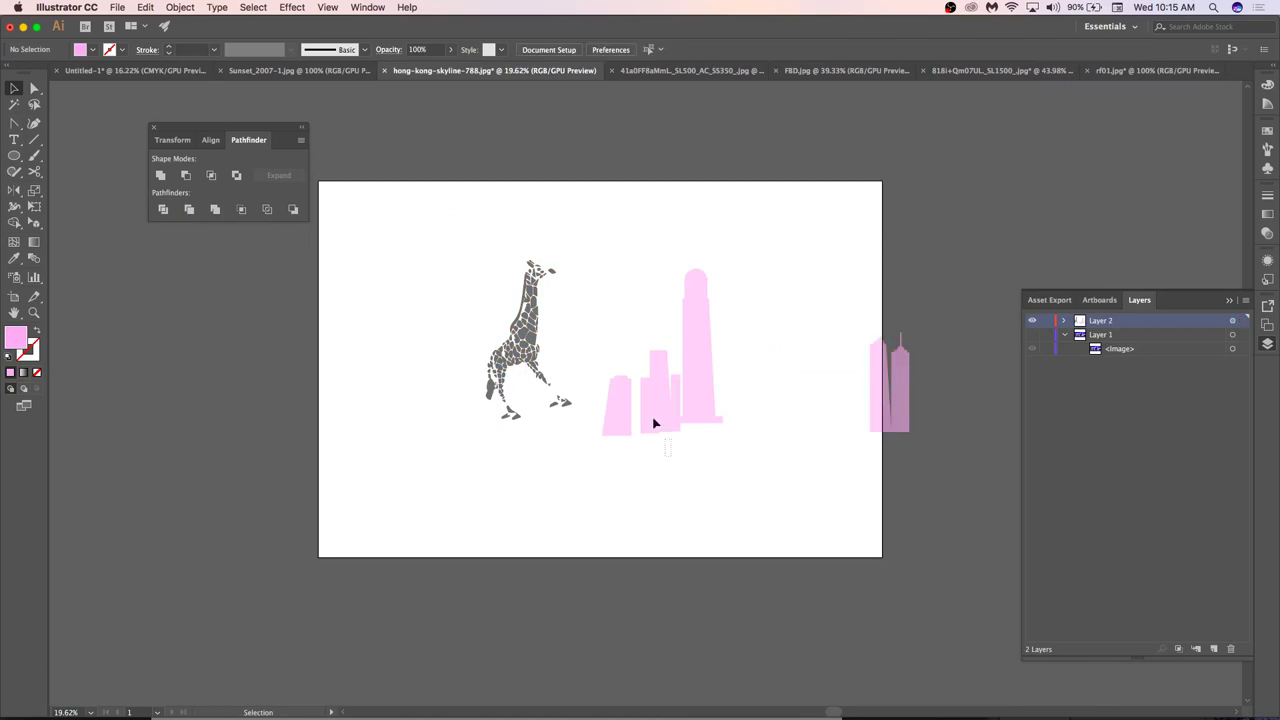
left_click(643, 366)
left_click_drag(643, 366, 866, 311)
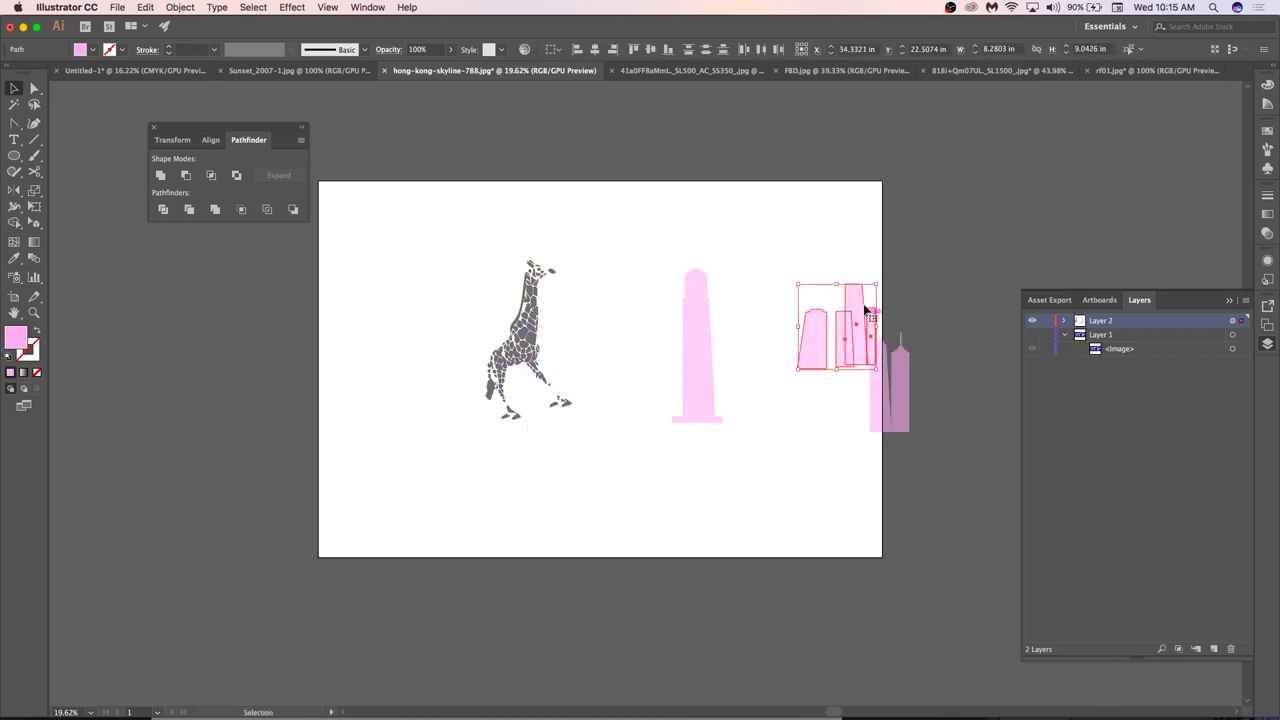
left_click(754, 280)
Move the tall pink tower left beside the giraffe and enlarge it proportionally.
left_click(711, 340)
left_click_drag(711, 340, 657, 325)
key("super+equal")
key("super+equal")
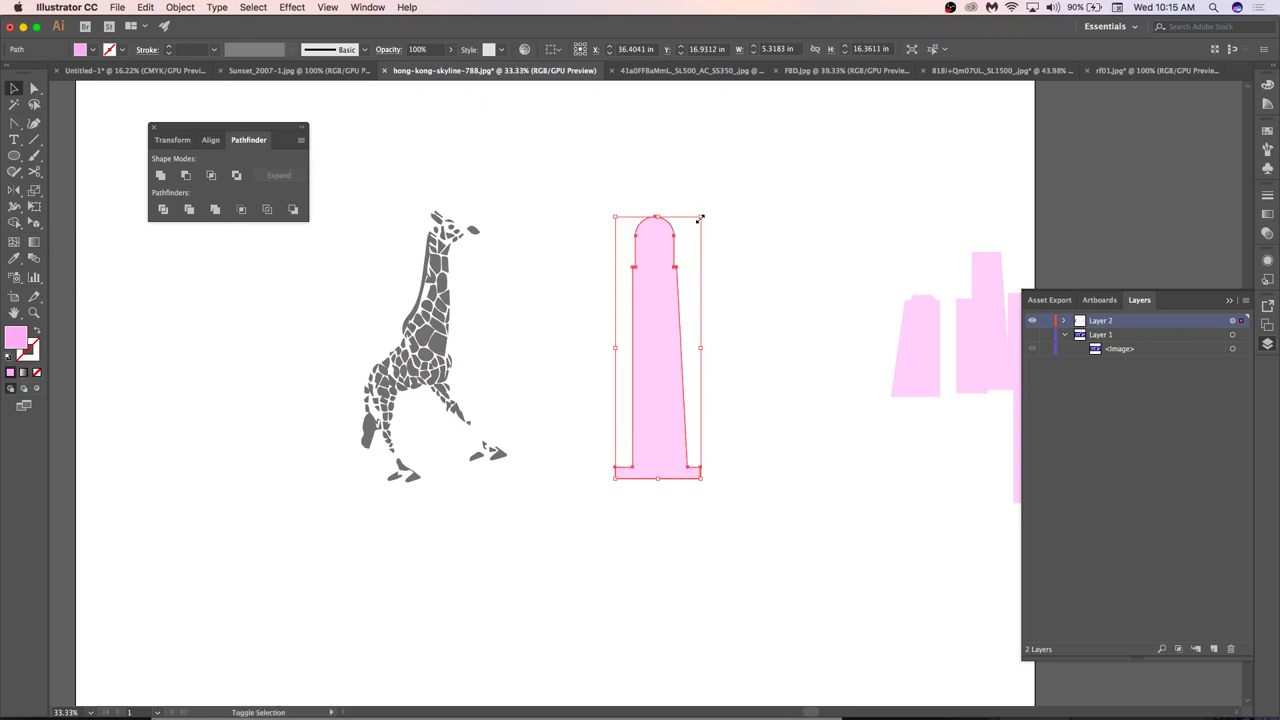
left_click_drag(701, 217, 750, 165)
left_click(791, 271)
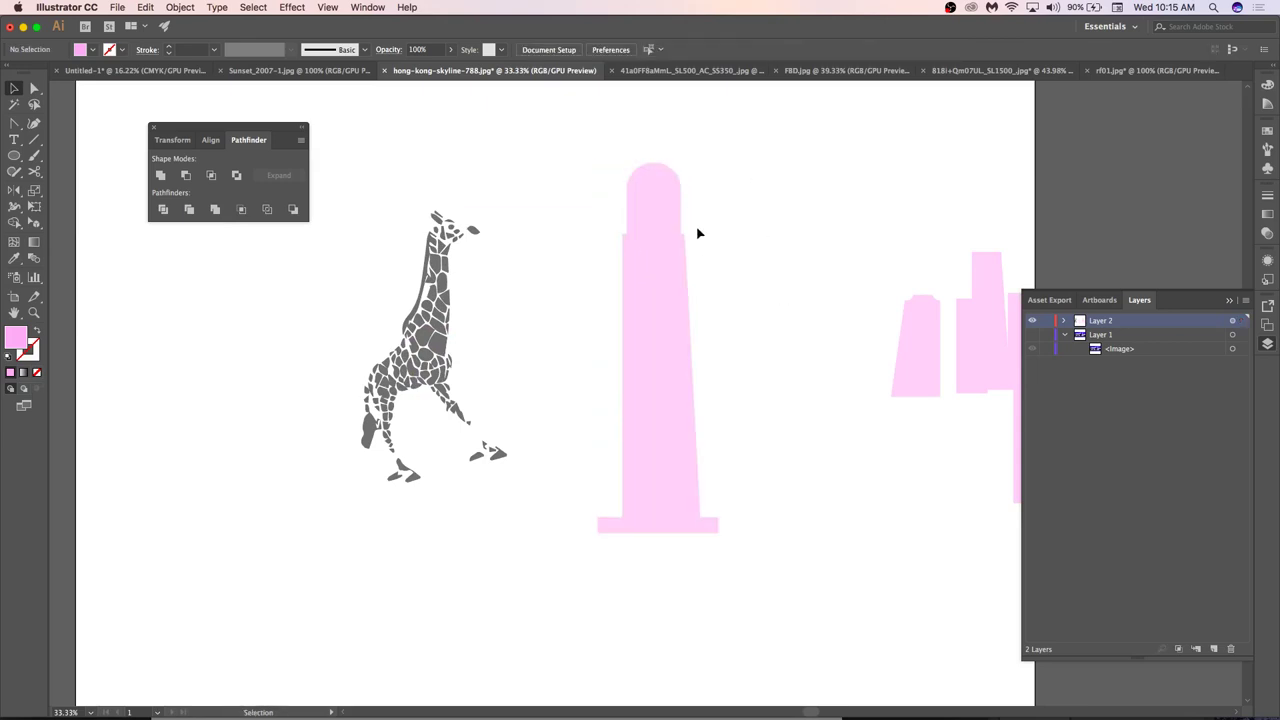
left_click(14, 157)
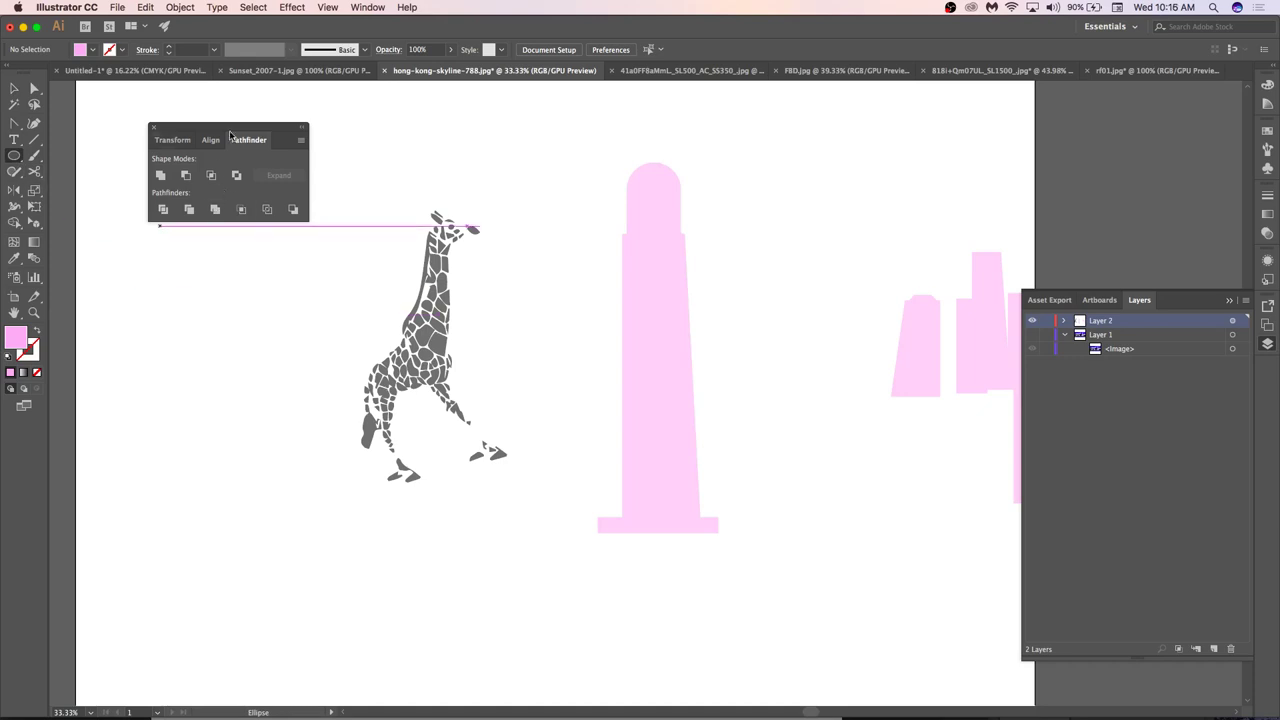
Show the Pathfinder panel and draw three stacked pink ellipses left of the giraffe.
left_click(367, 7)
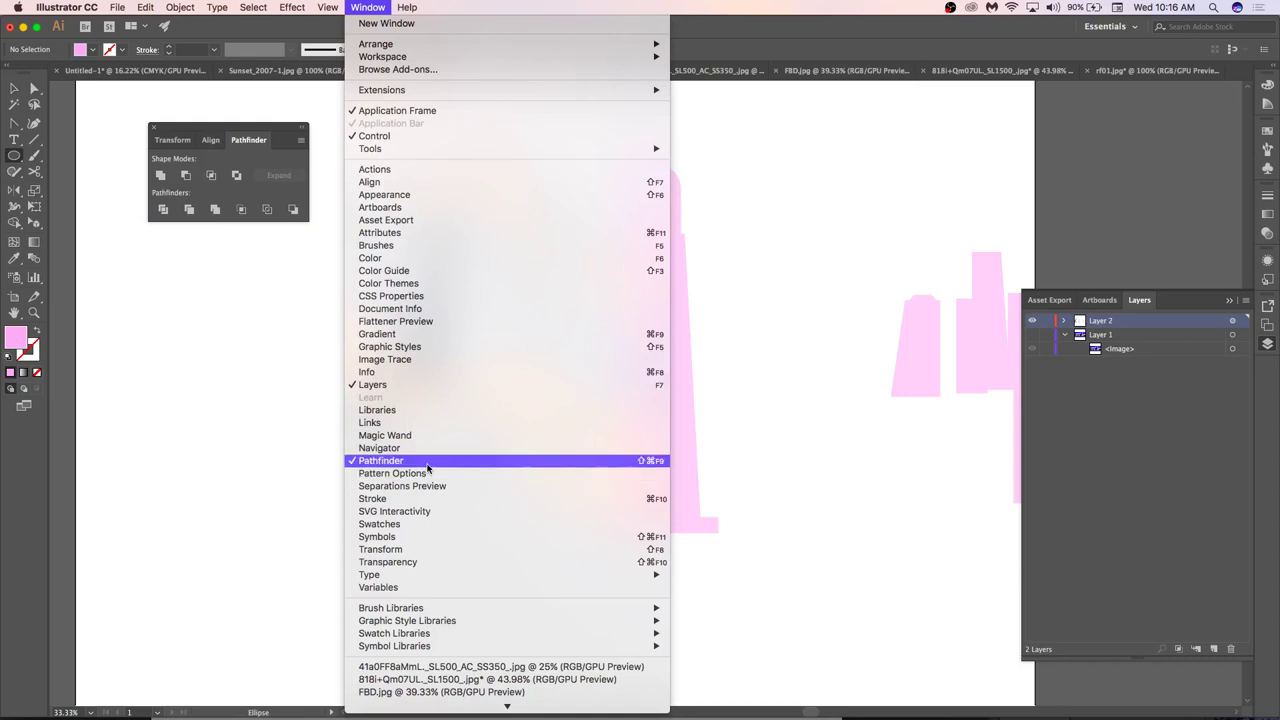
left_click(381, 460)
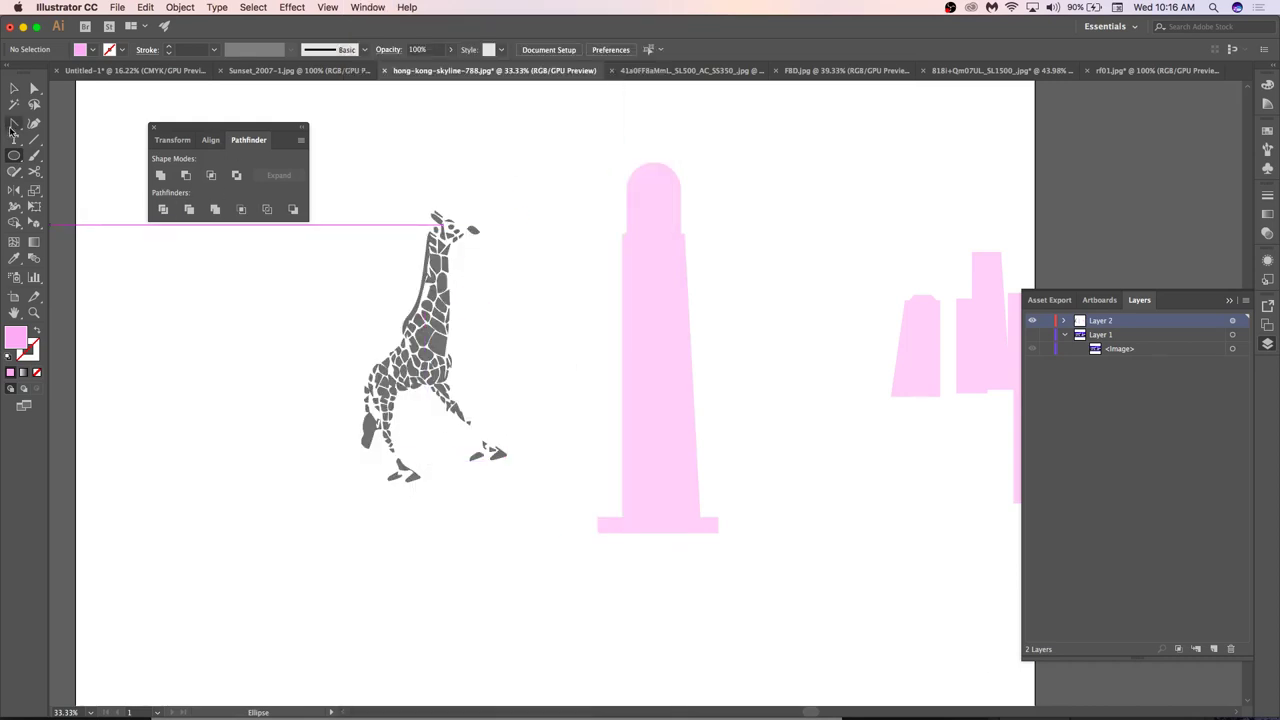
left_click_drag(186, 341, 244, 443)
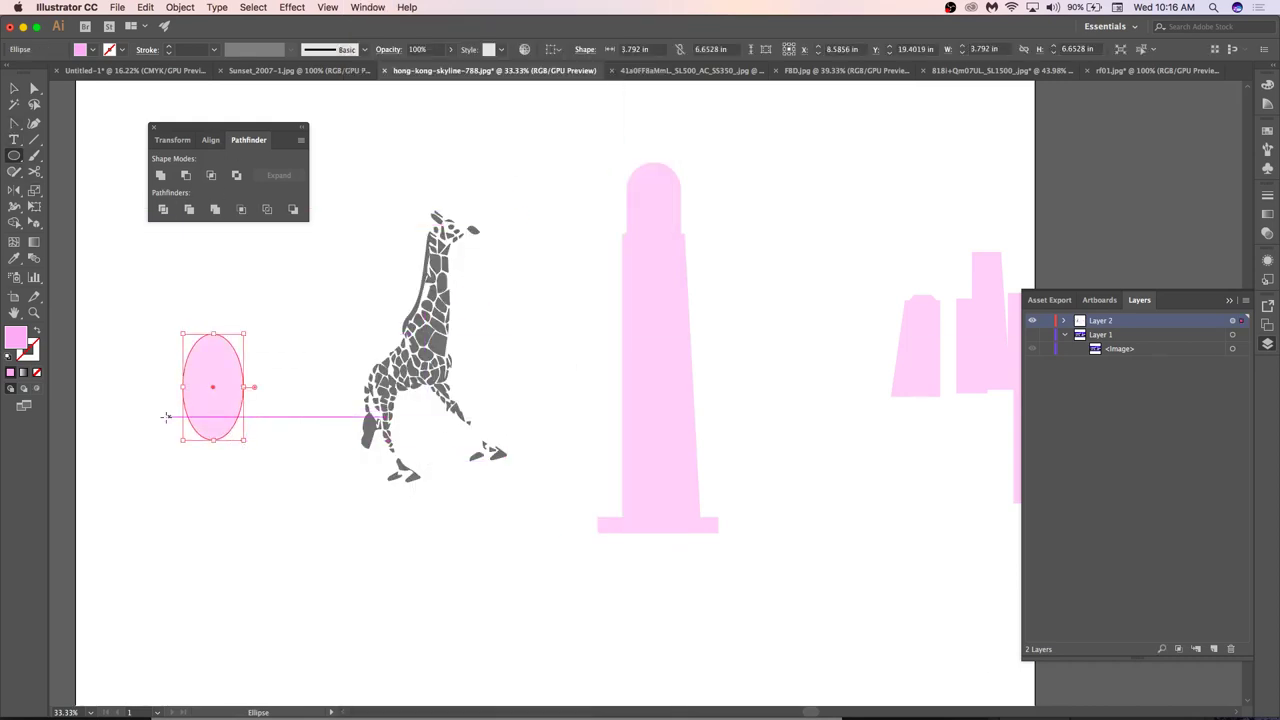
left_click_drag(159, 415, 333, 568)
left_click_drag(205, 543, 266, 660)
Merge the three pink ellipses into one shape with Pathfinder Unite.
key("v")
left_click(303, 639)
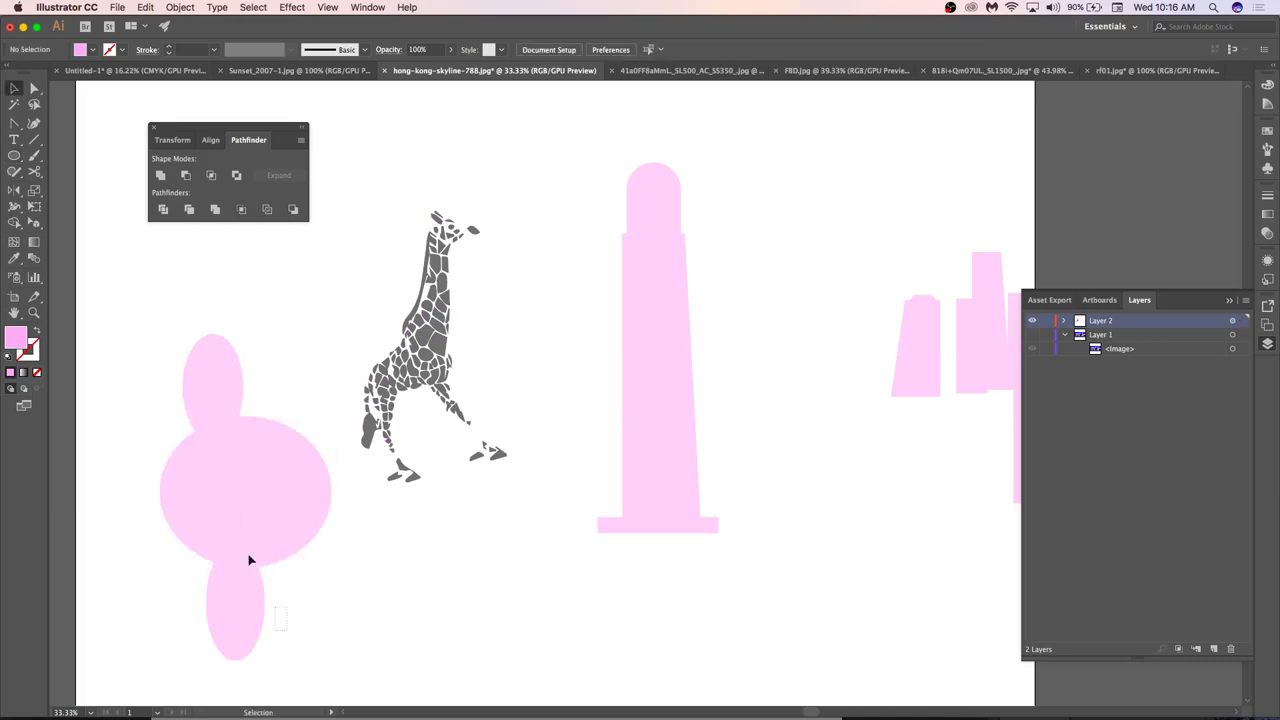
left_click_drag(250, 560, 181, 365)
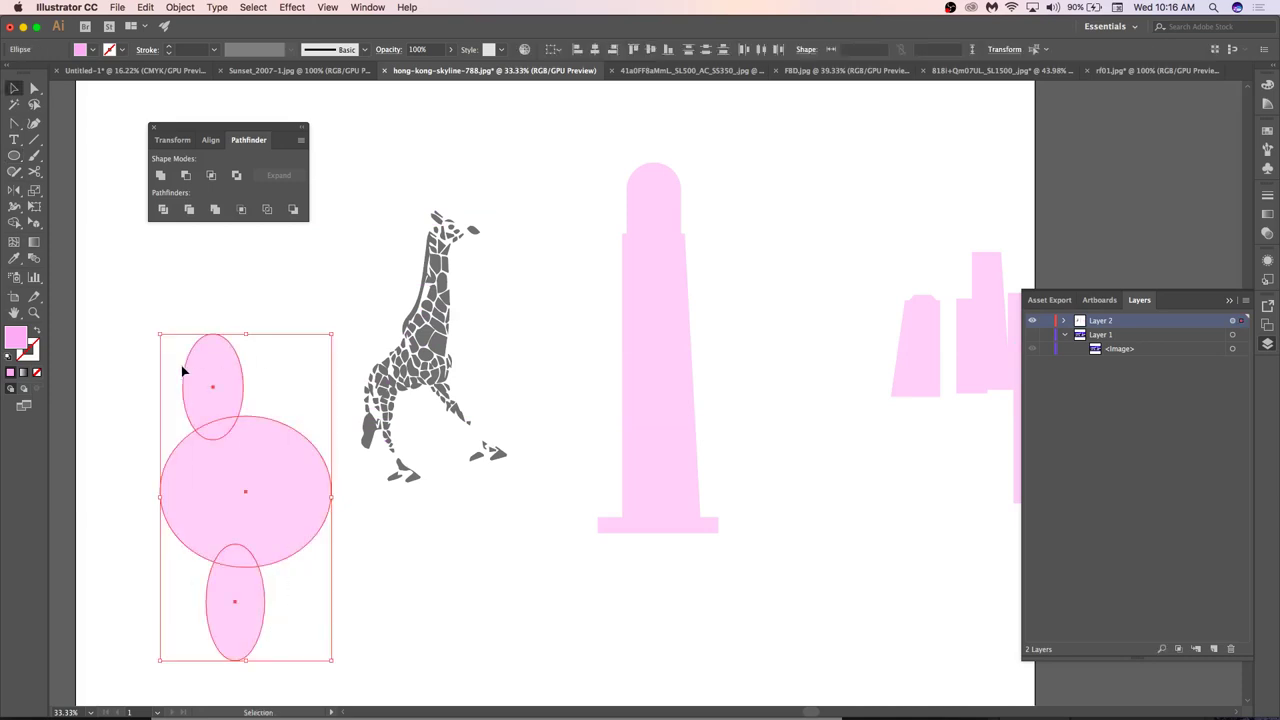
left_click(159, 176)
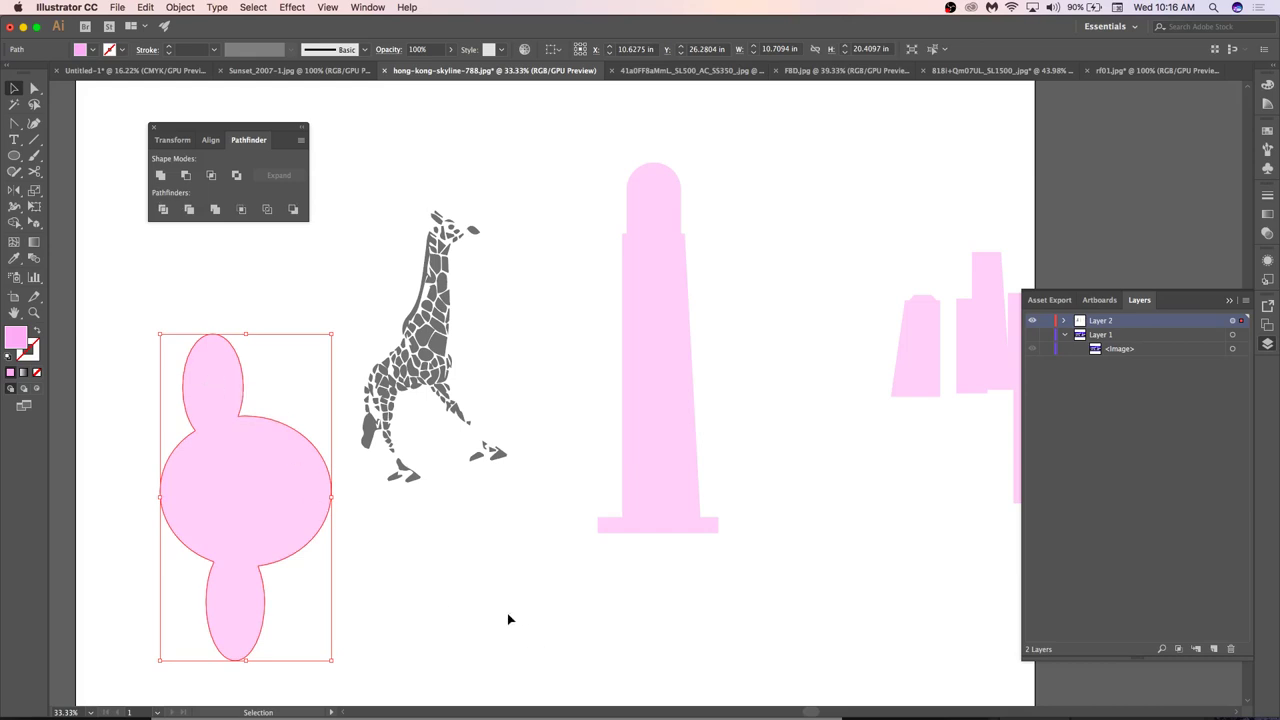
left_click(508, 620)
Expand Layer 2 in the Layers panel, browse its paths, and pick the top one.
left_click(1063, 321)
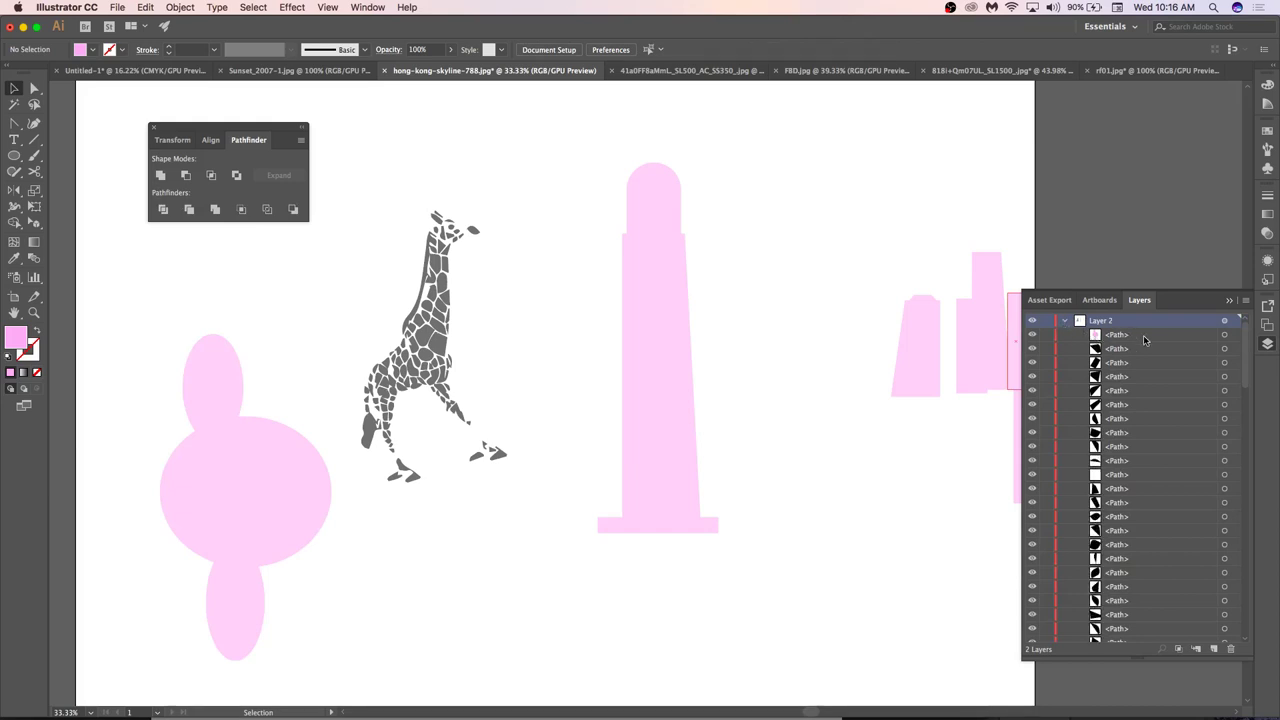
scroll(1144, 341, "down", 10)
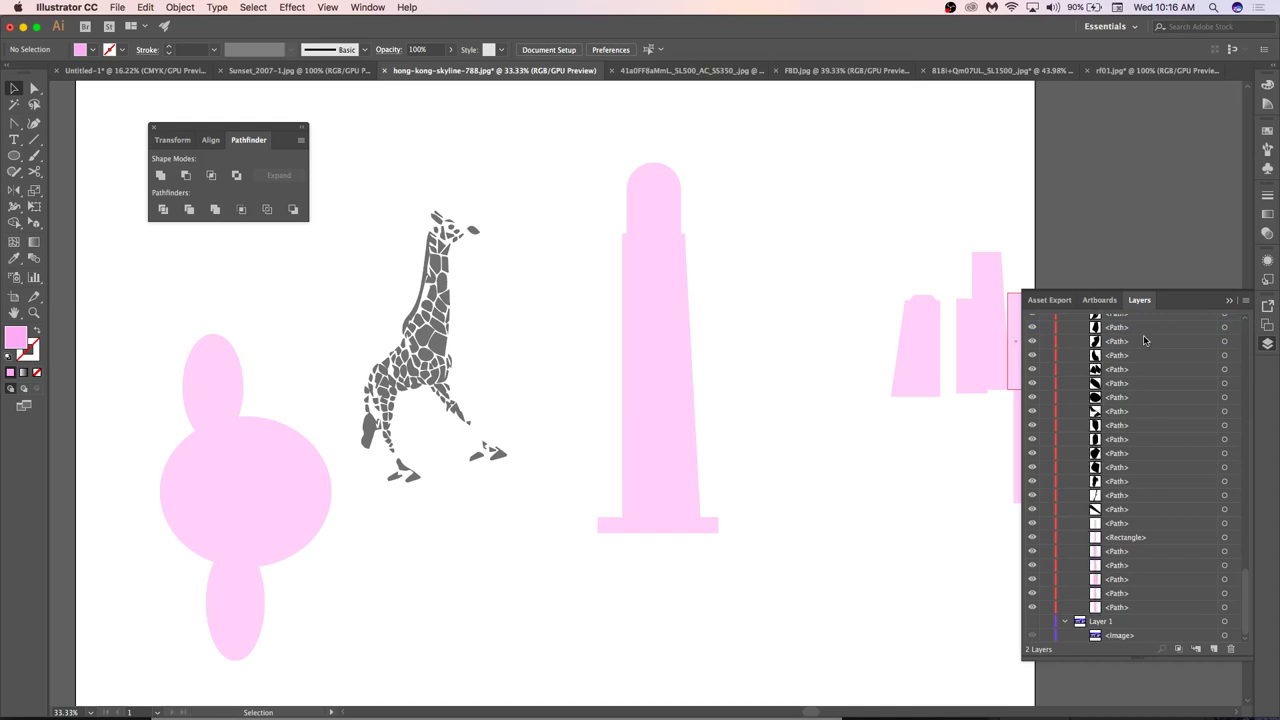
scroll(1143, 335, "up", 15)
left_click(1143, 335)
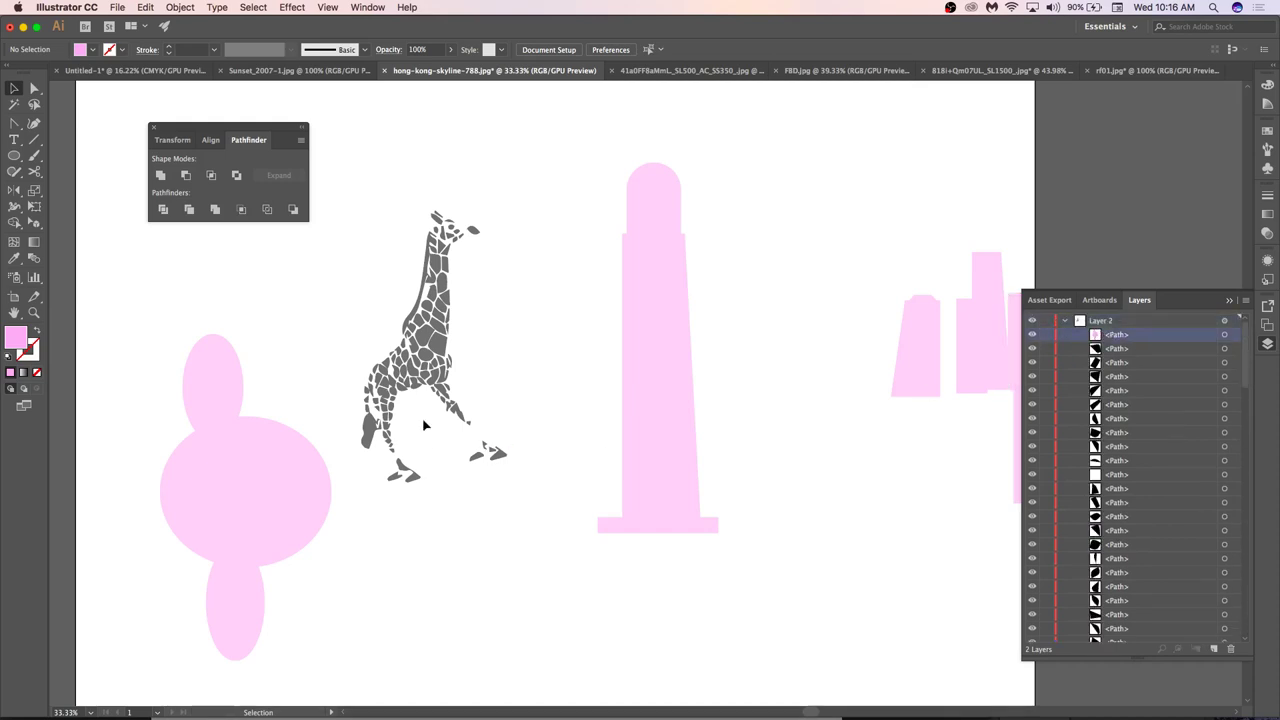
Move the giraffe down-left so it sits over the pink shape.
left_click_drag(543, 517, 318, 160)
left_click(500, 243)
left_click_drag(509, 183, 365, 527)
left_click_drag(450, 335, 275, 485)
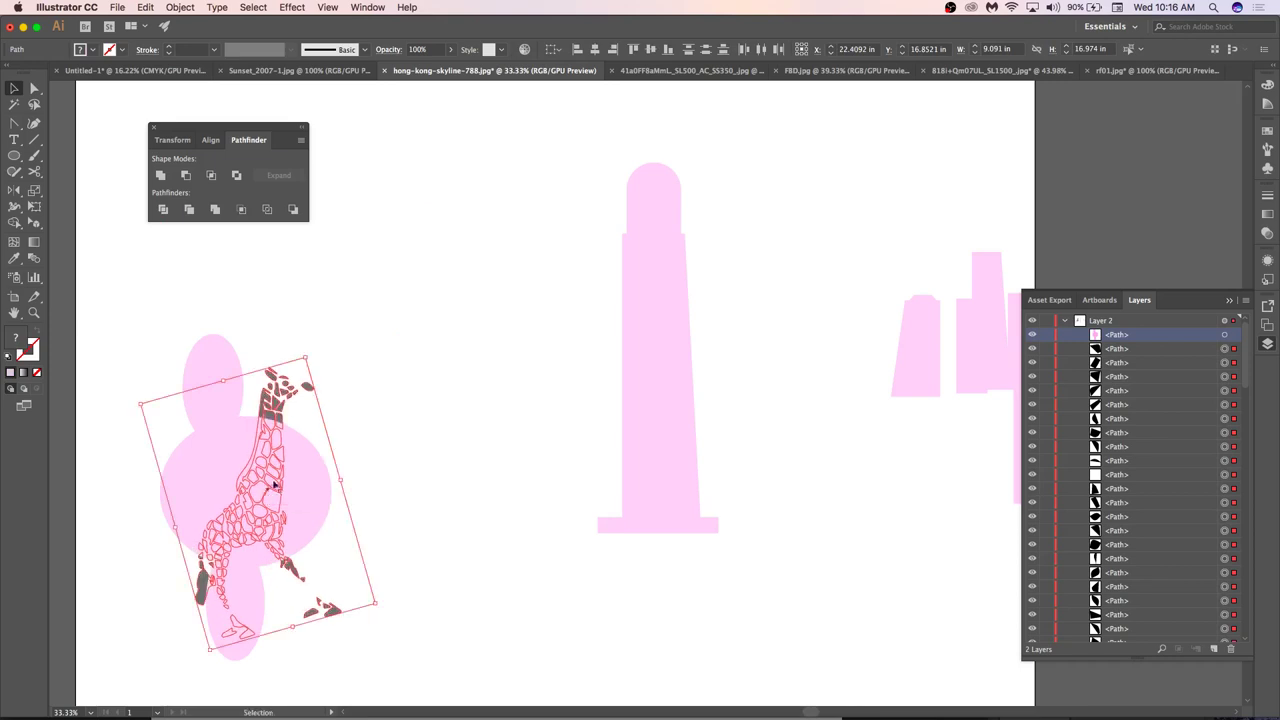
left_click(385, 410)
Try Minus Front on the giraffe and pink shape, then undo the failed cut.
left_click_drag(396, 283, 131, 680)
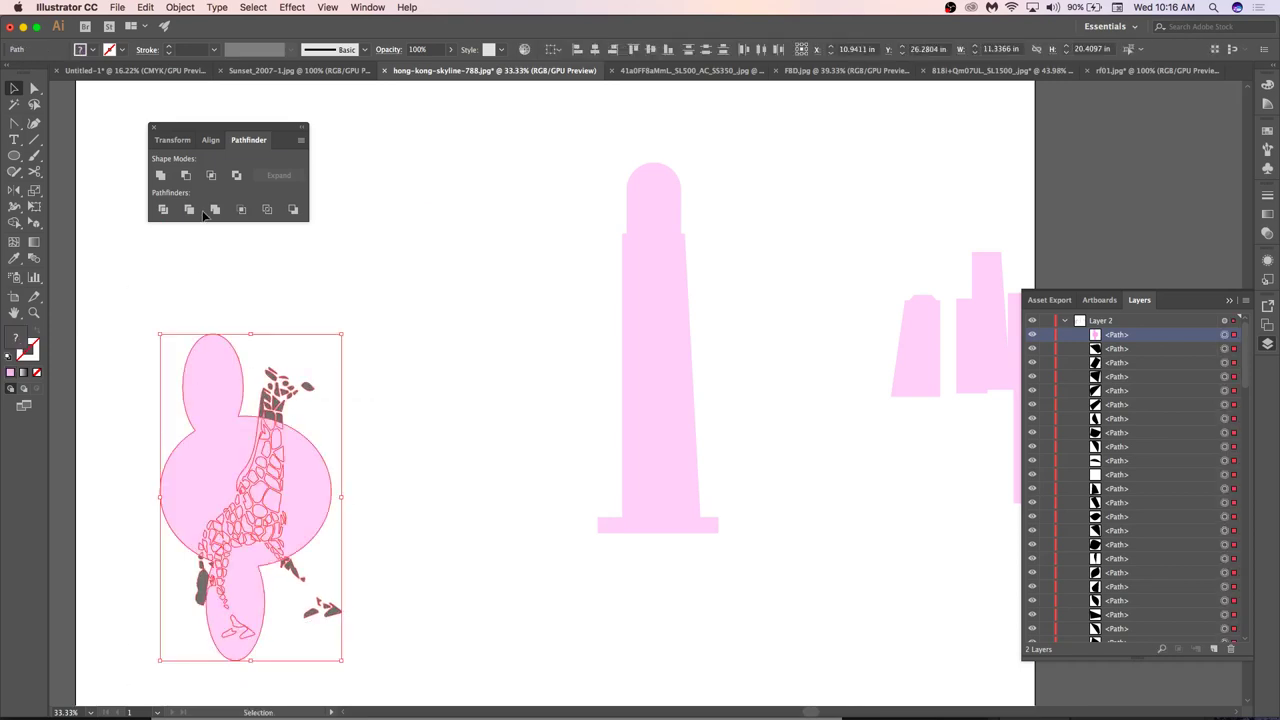
left_click(186, 176)
left_click(352, 414)
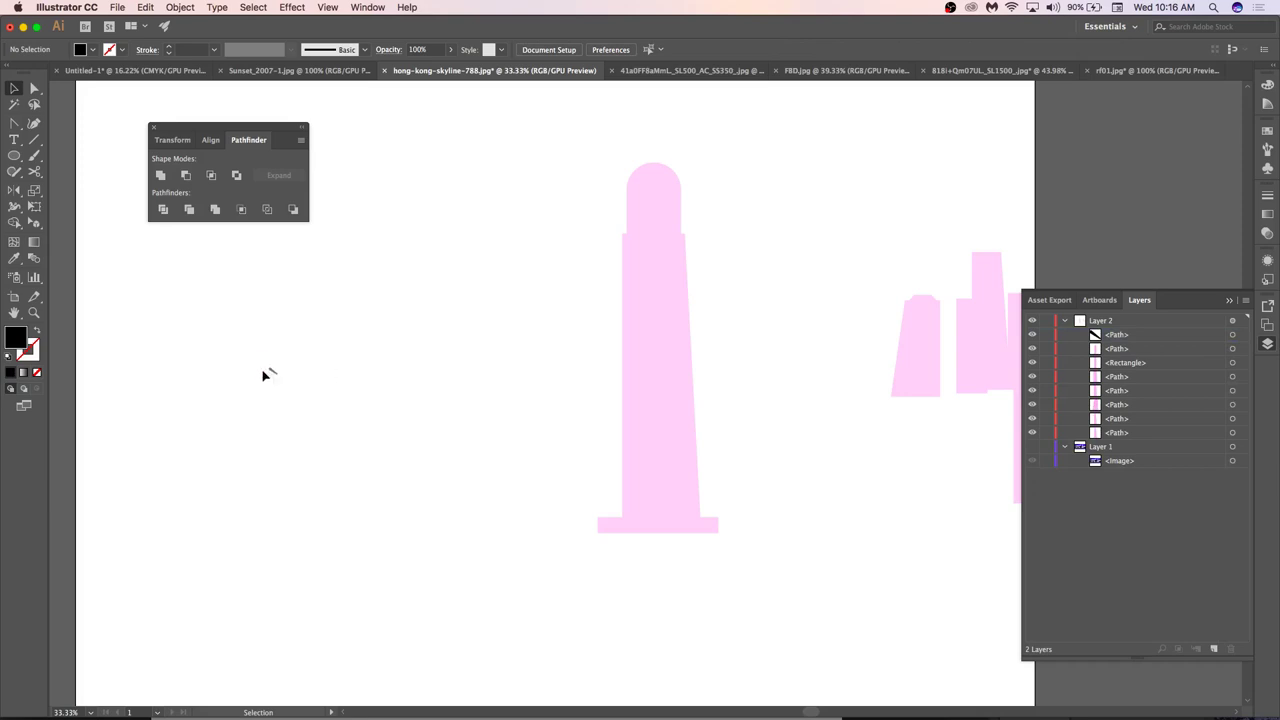
key("ctrl+z")
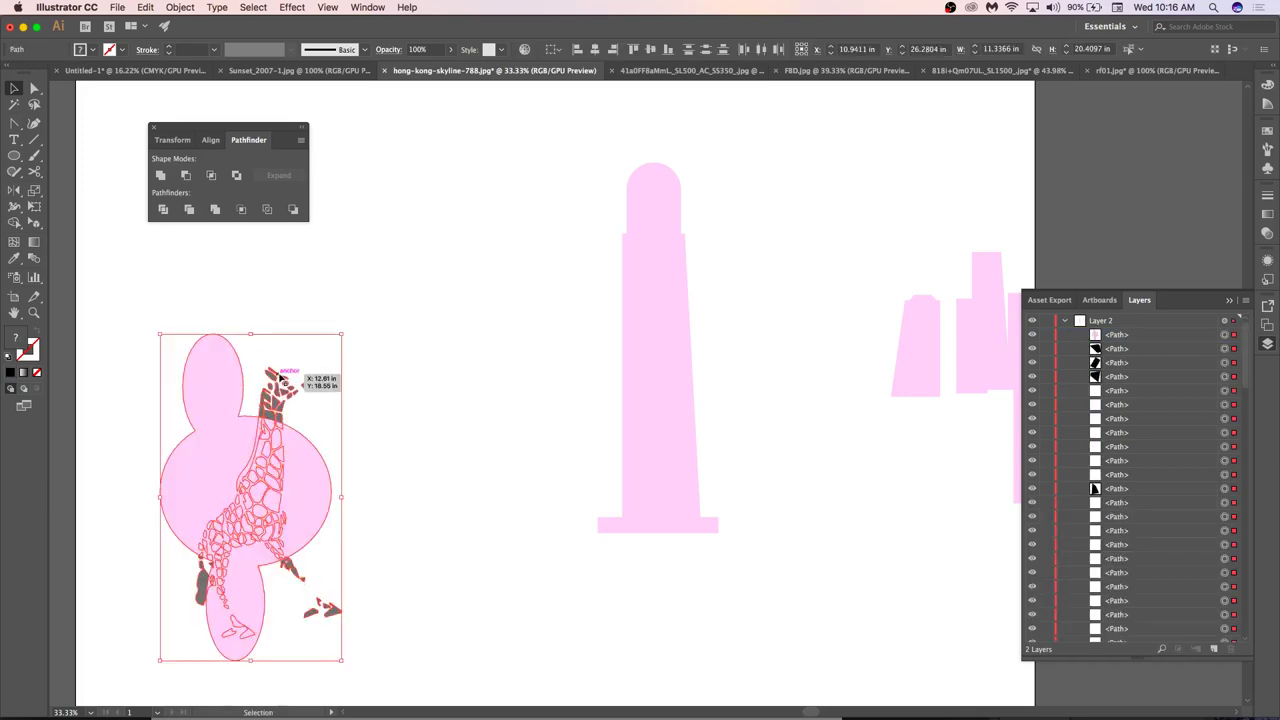
left_click(440, 277)
Stack the pink shape beneath the giraffe in Layers and cut the giraffe out with Minus Front.
left_click(1150, 336)
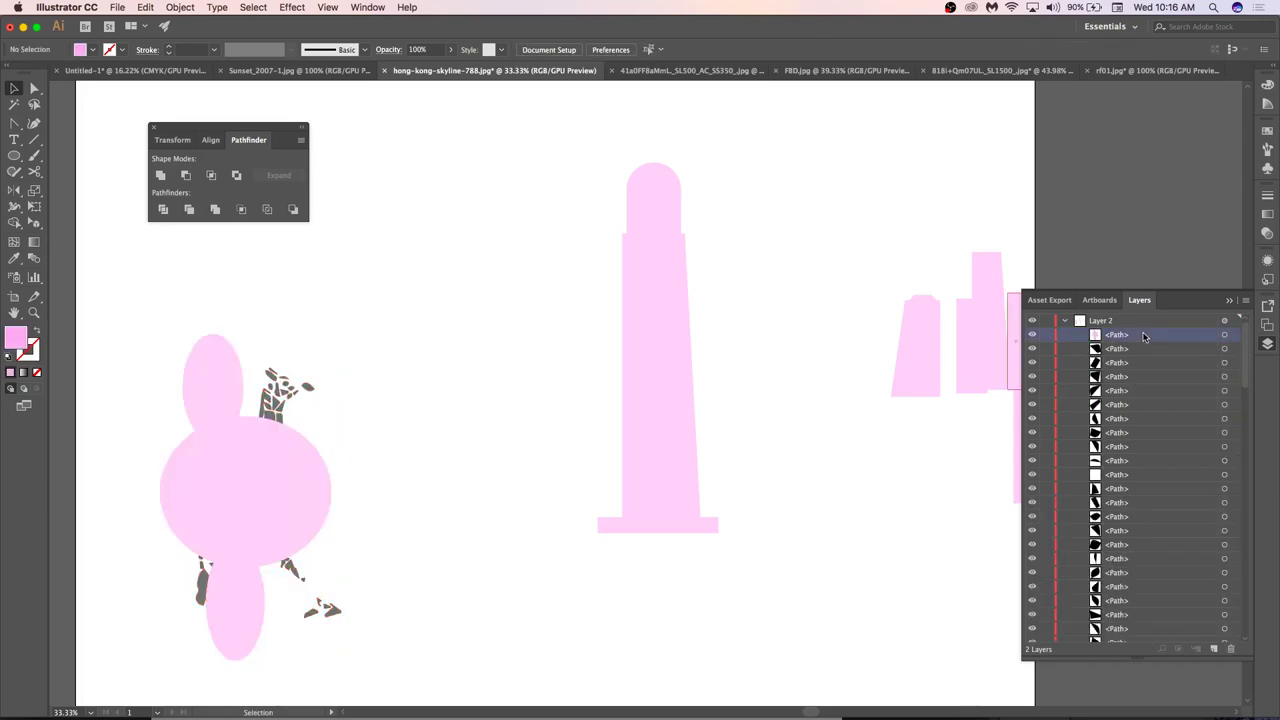
left_click(1226, 336)
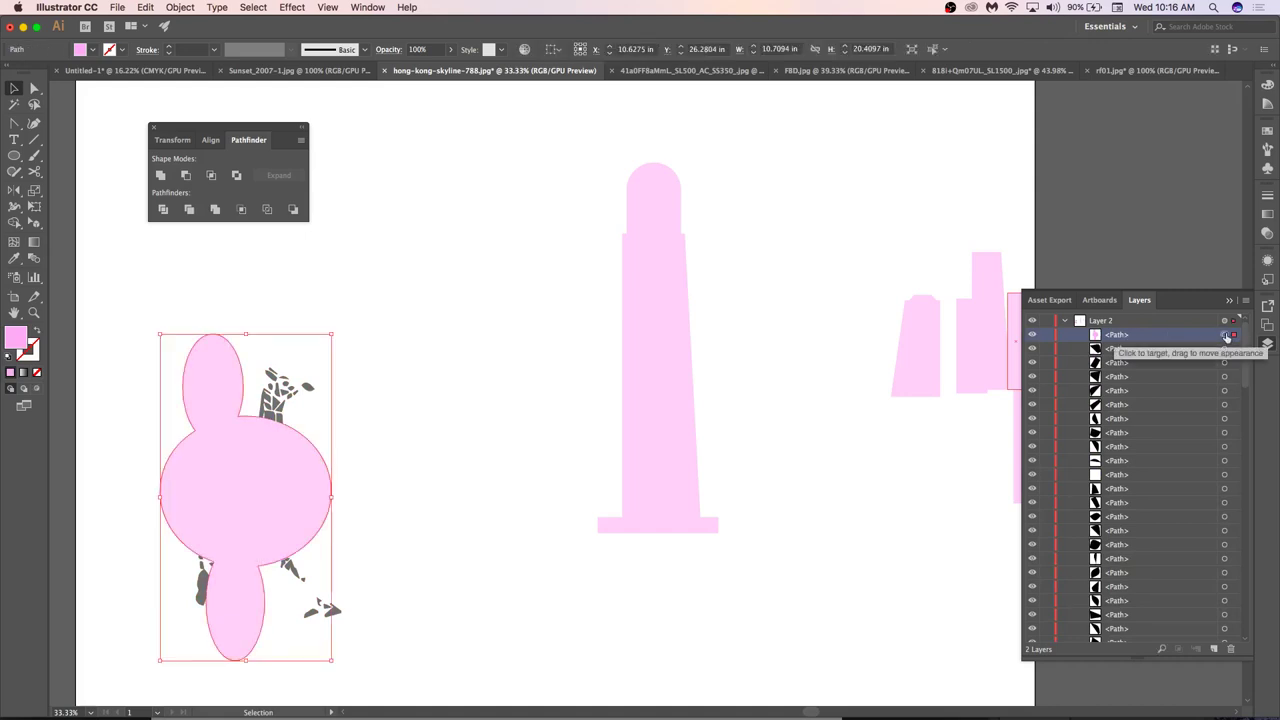
scroll(1195, 445, "down", 10)
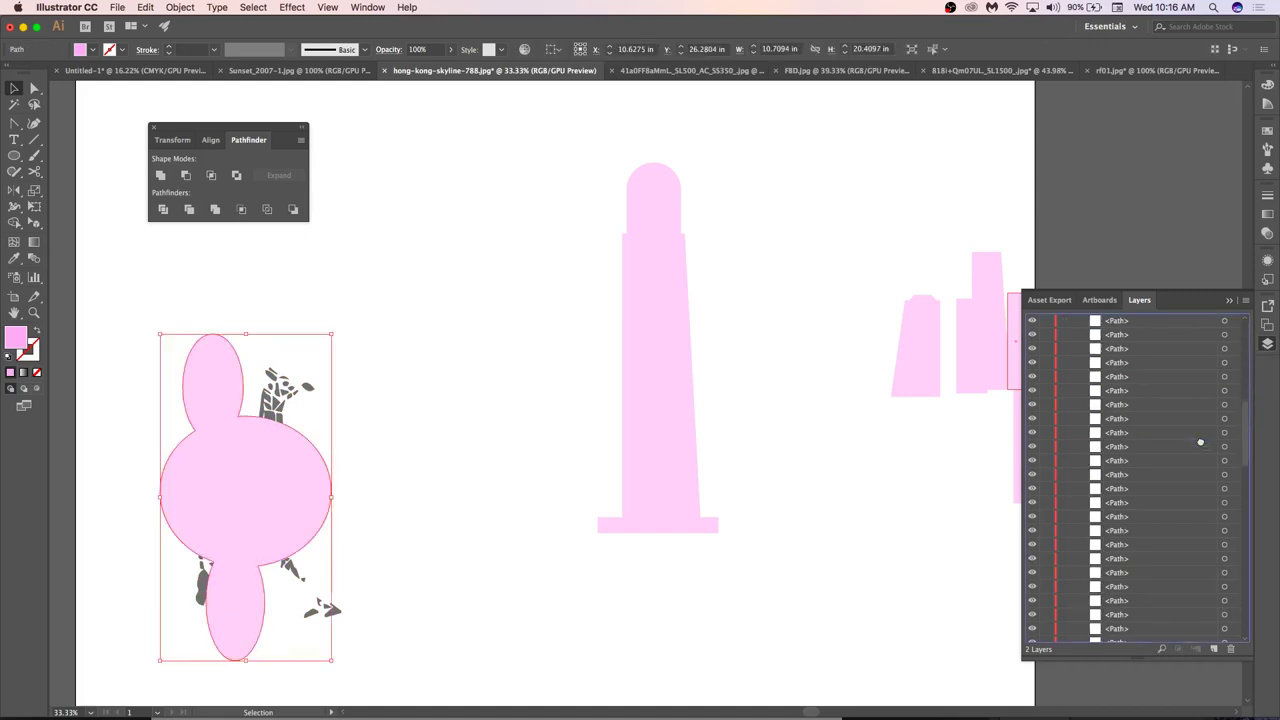
left_click_drag(1122, 595, 1086, 616)
left_click(536, 473)
left_click_drag(397, 329, 129, 677)
left_click(186, 176)
left_click(382, 365)
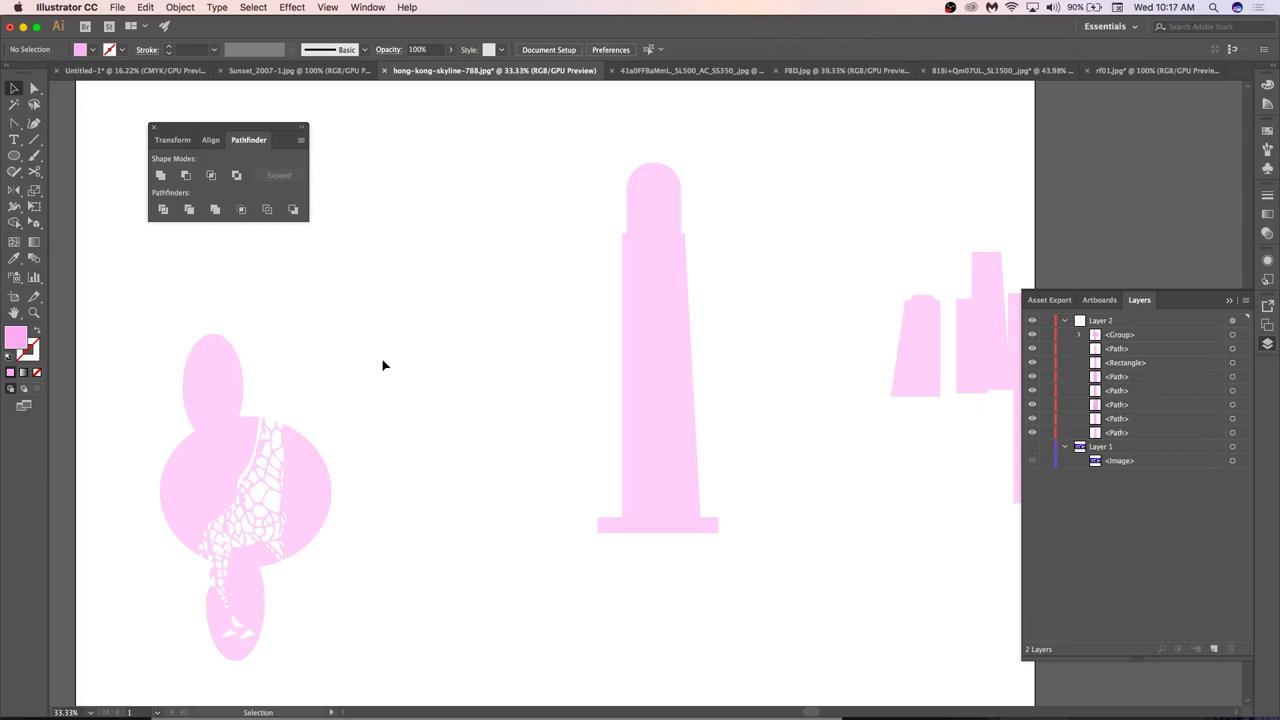
Undo the move and the cut-out, restoring the whole giraffe over the blob.
left_click_drag(279, 503, 506, 286)
key("a")
key("ctrl+z")
key("v")
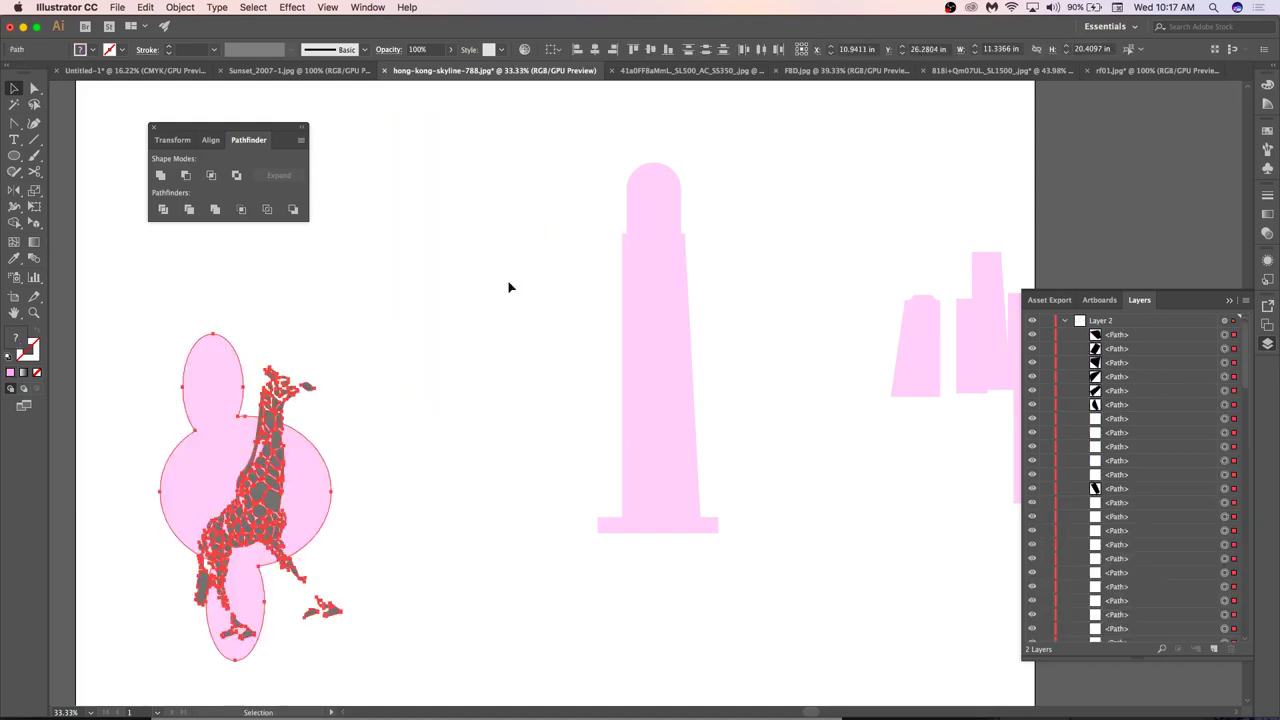
Move the giraffe and pink blob together up and right beside the tower.
left_click_drag(428, 255, 152, 636)
scroll(271, 528, "down", 1)
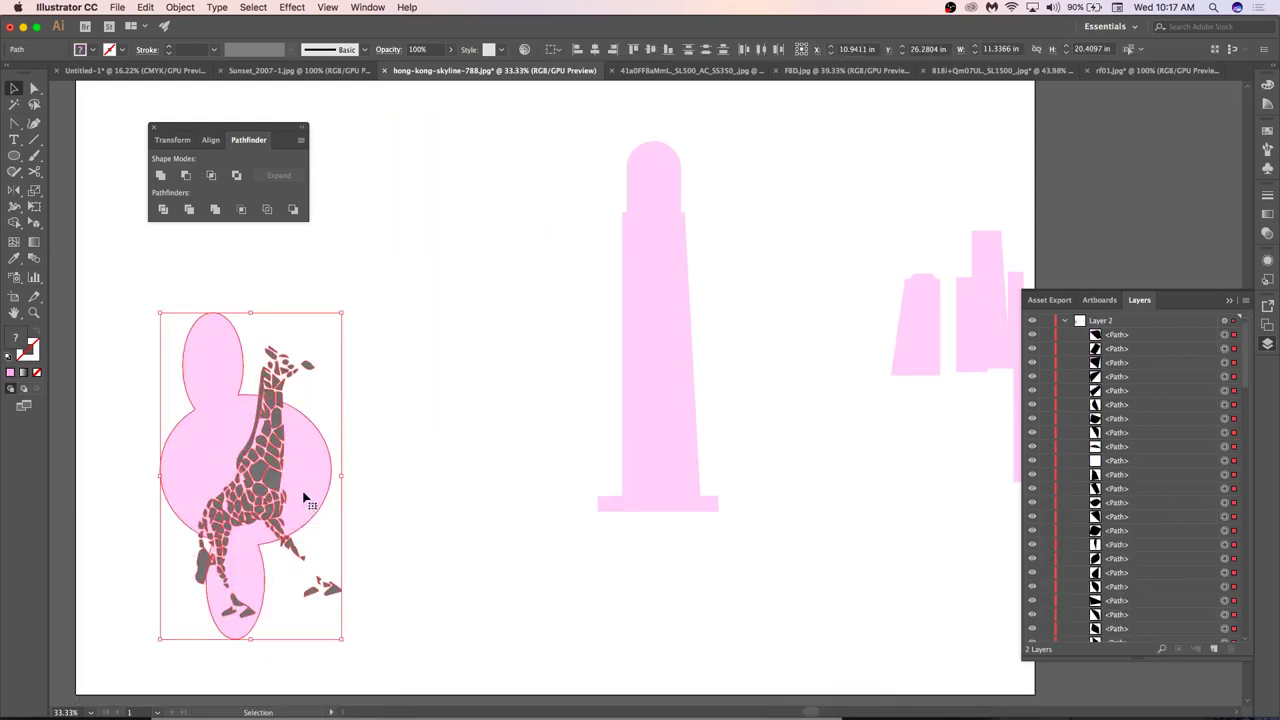
left_click_drag(337, 601, 555, 425)
left_click(548, 324)
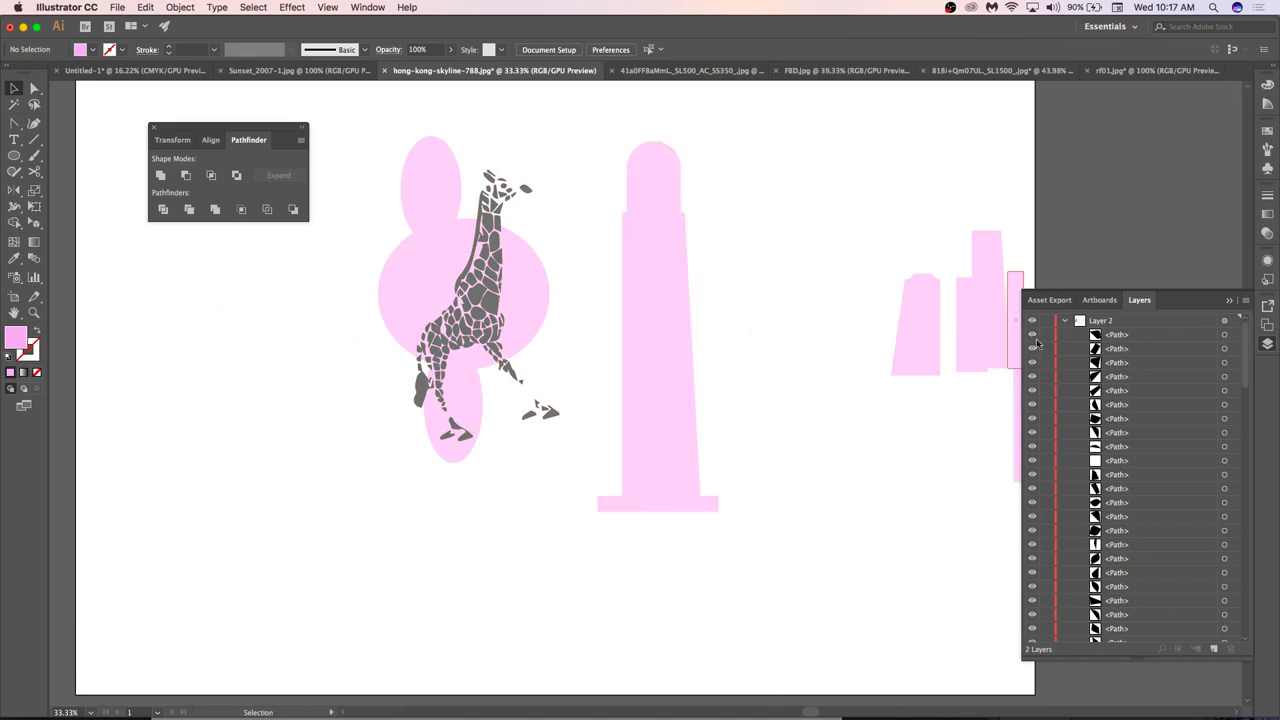
Check the pink blob's paths in Layer 2, then select all giraffe pieces and undo.
left_click(430, 229)
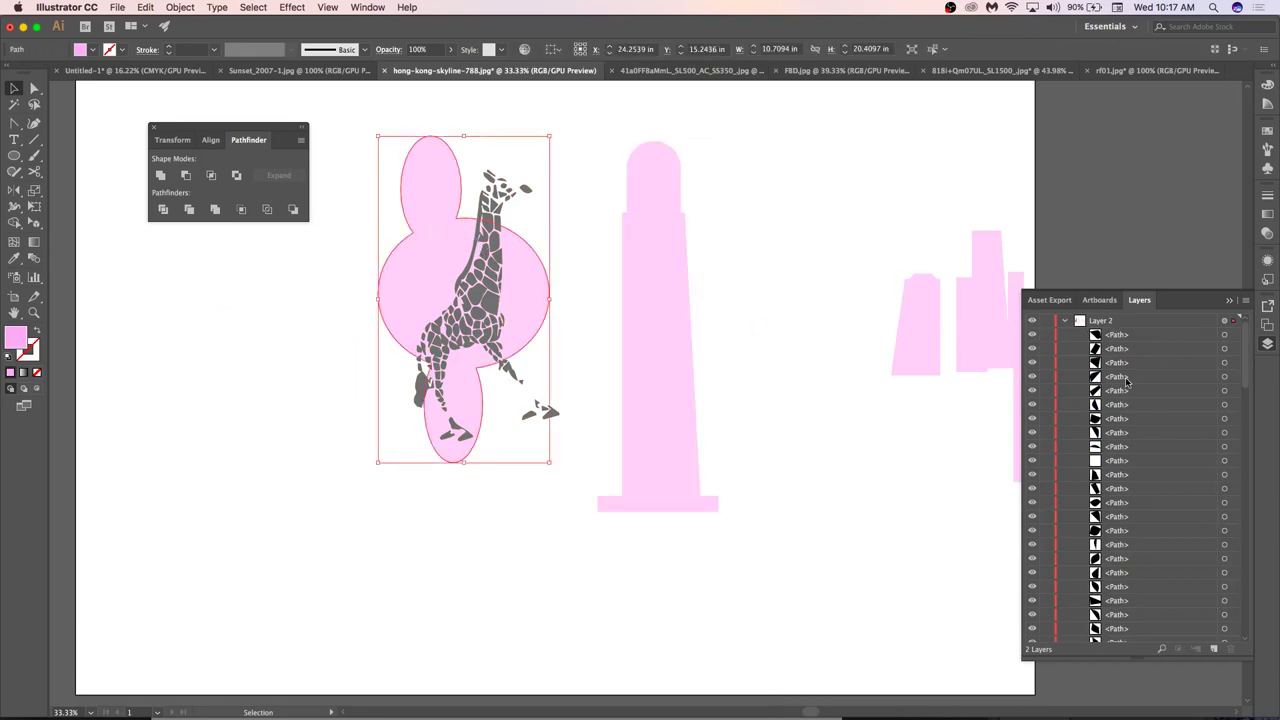
scroll(1130, 450, "down", 10)
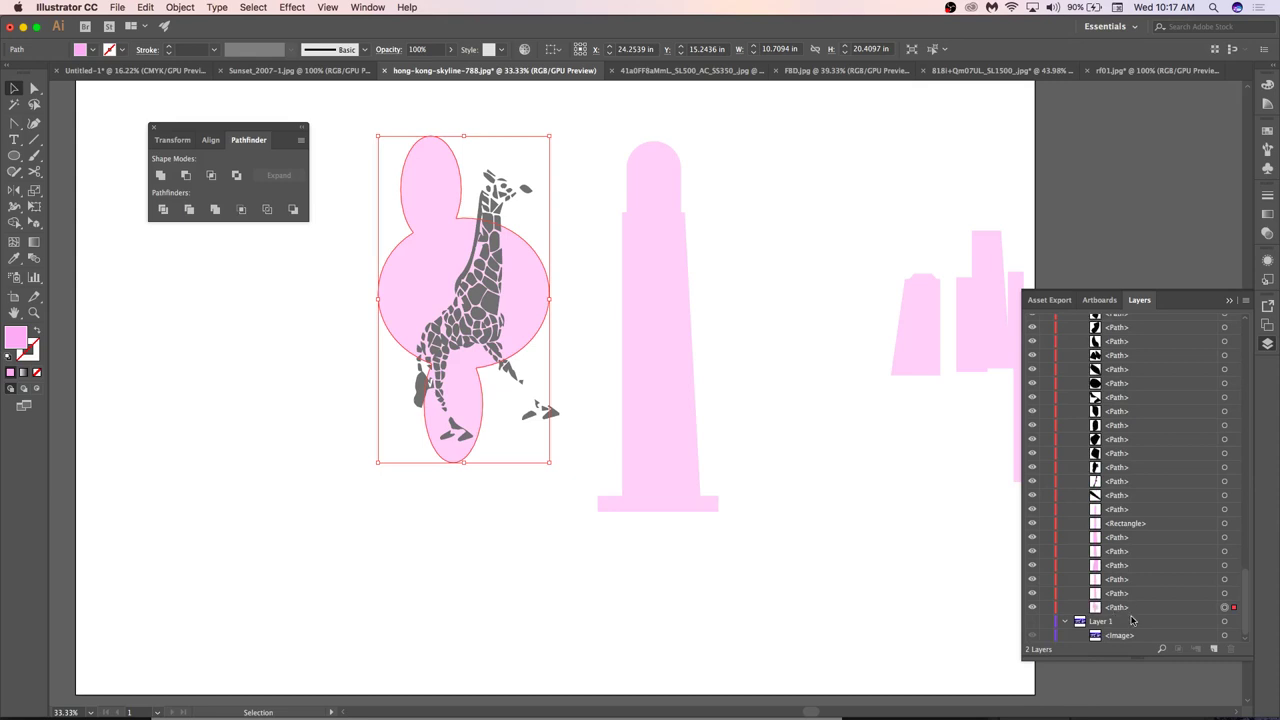
scroll(1046, 402, "up", 15)
left_click(1066, 321)
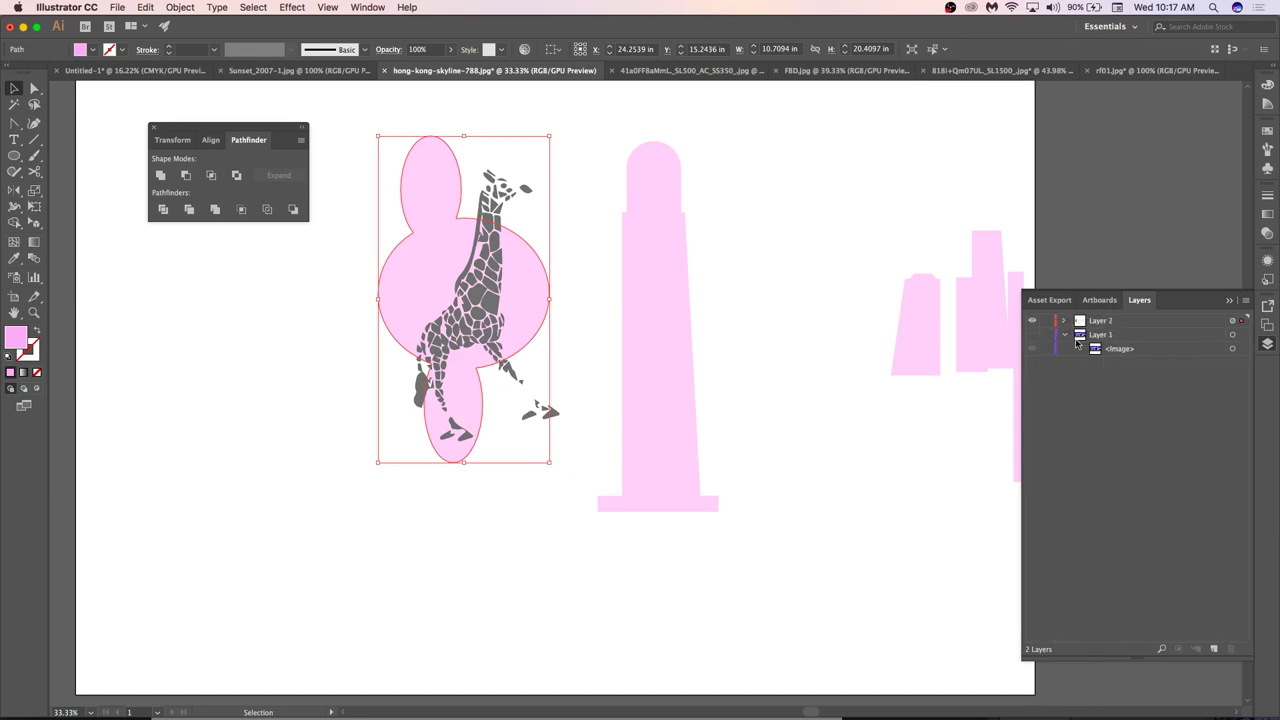
left_click(1066, 320)
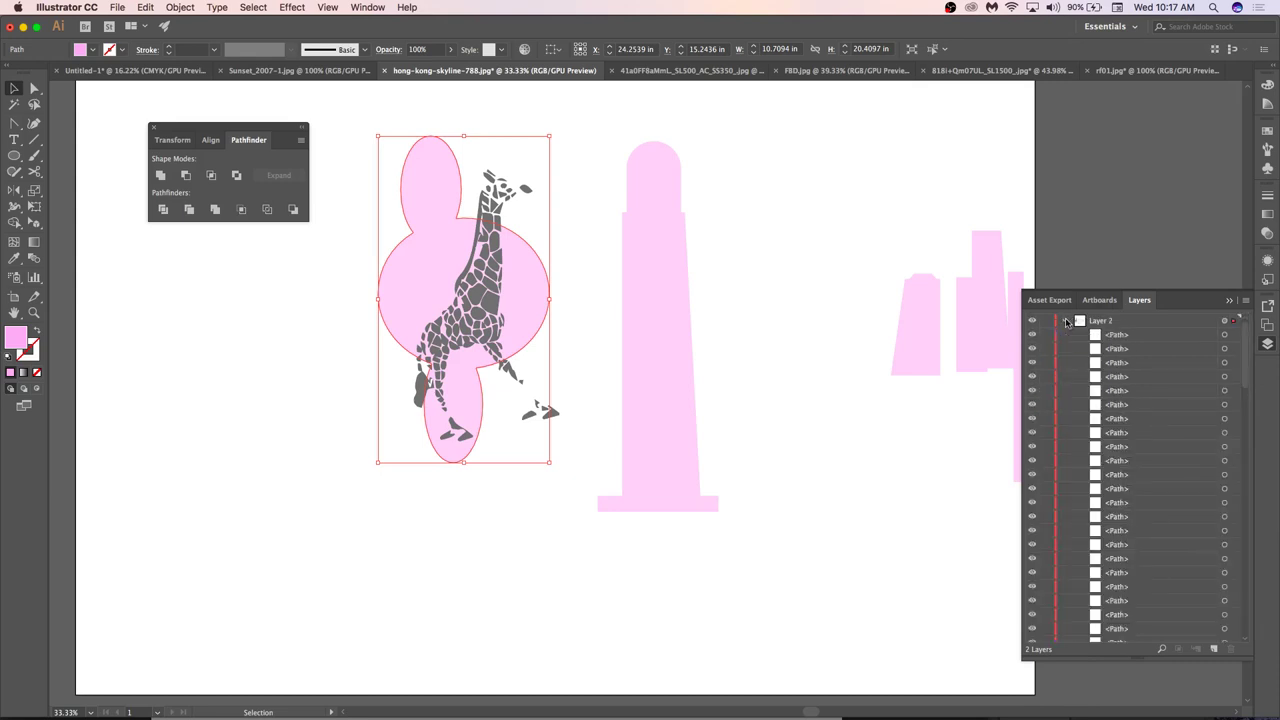
scroll(1148, 380, "down", 15)
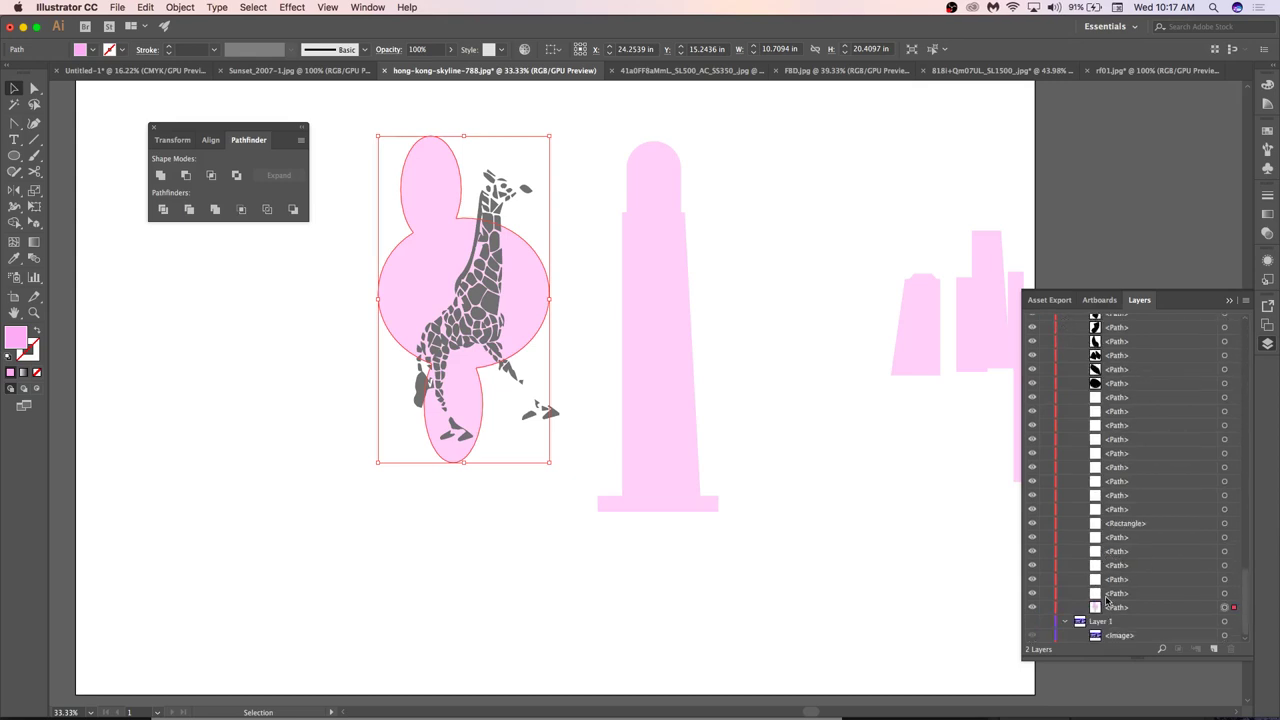
left_click(510, 190)
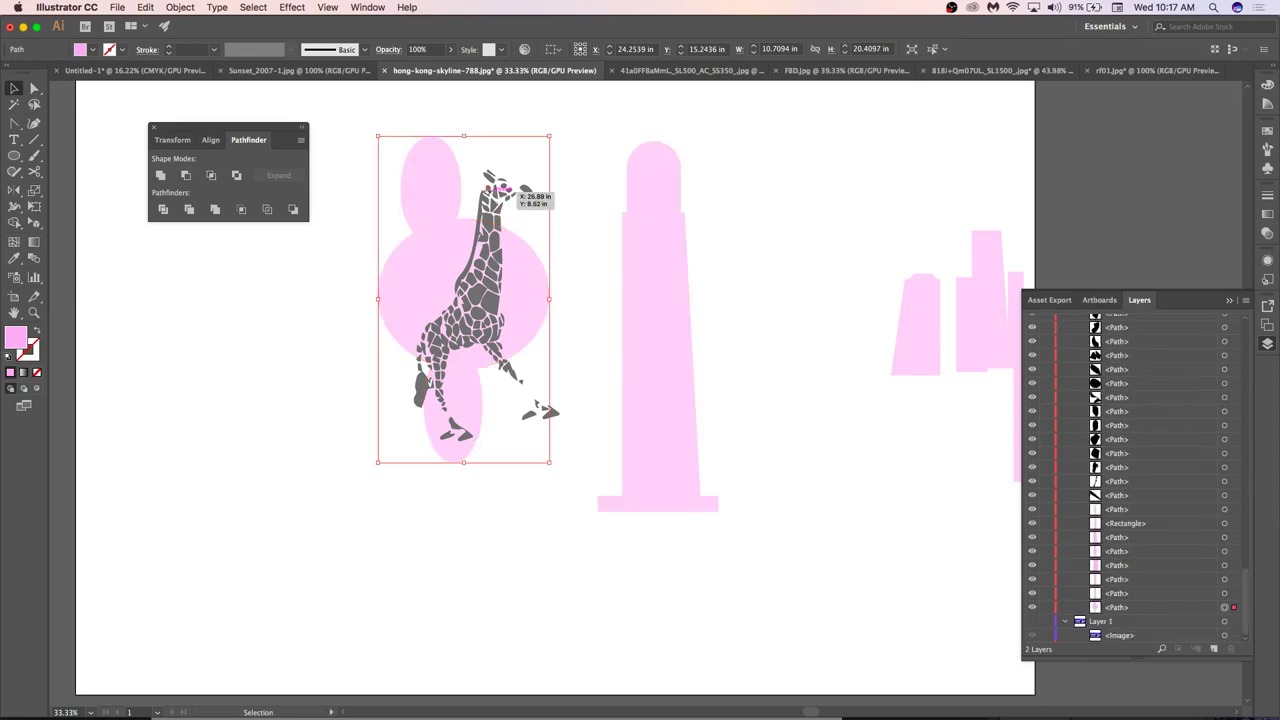
left_click_drag(536, 150, 371, 524)
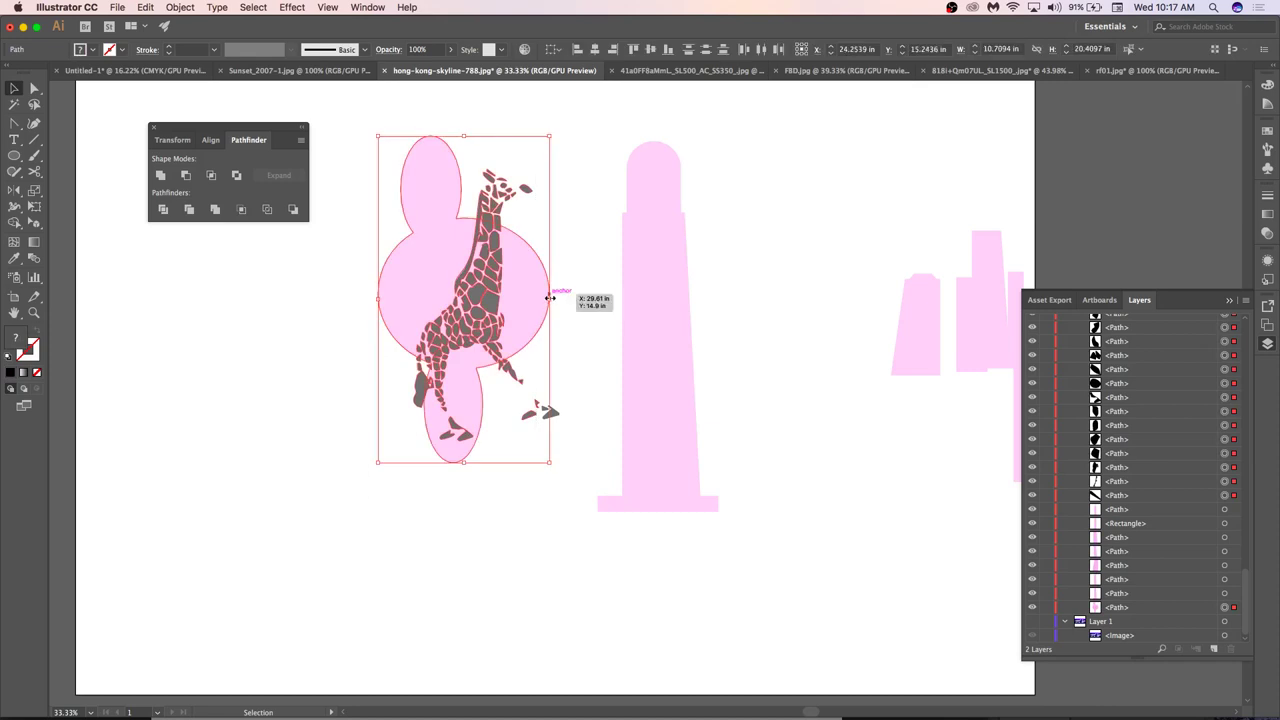
key("super+z")
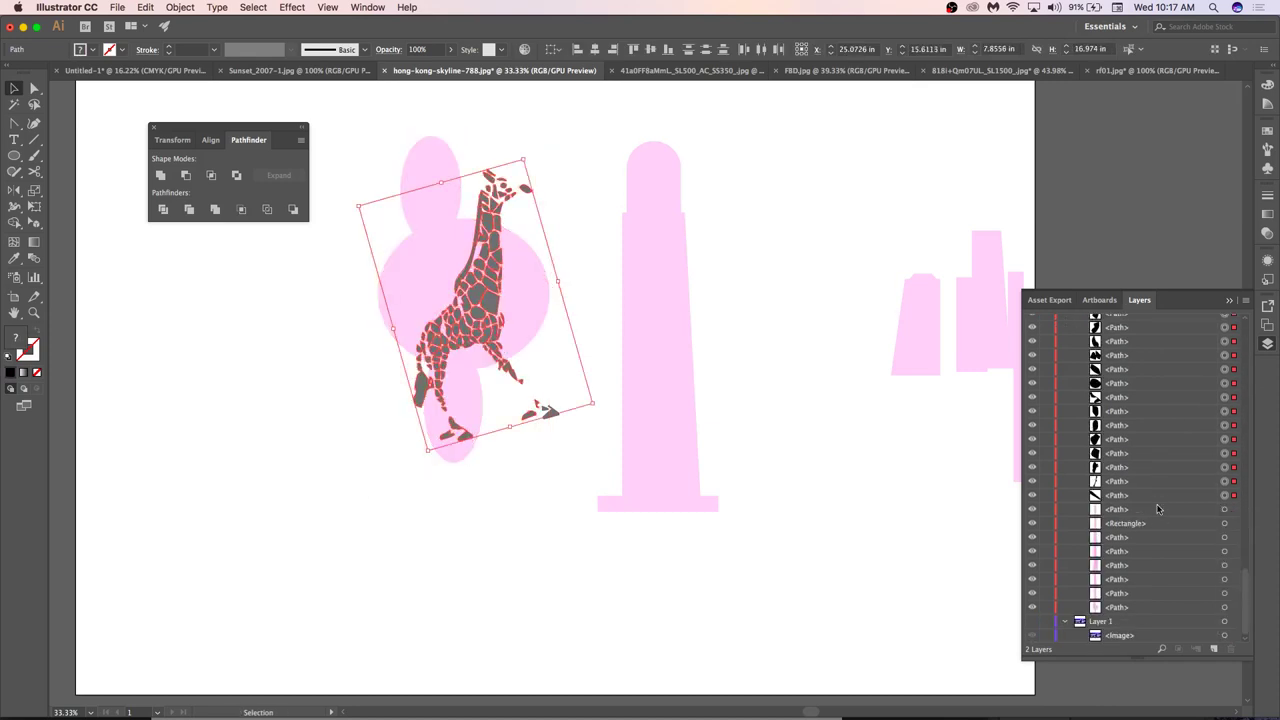
Shift the tower right and down, apply and undo Minus Front on the giraffe, then open a file.
left_click(572, 482)
left_click_drag(605, 500, 700, 557)
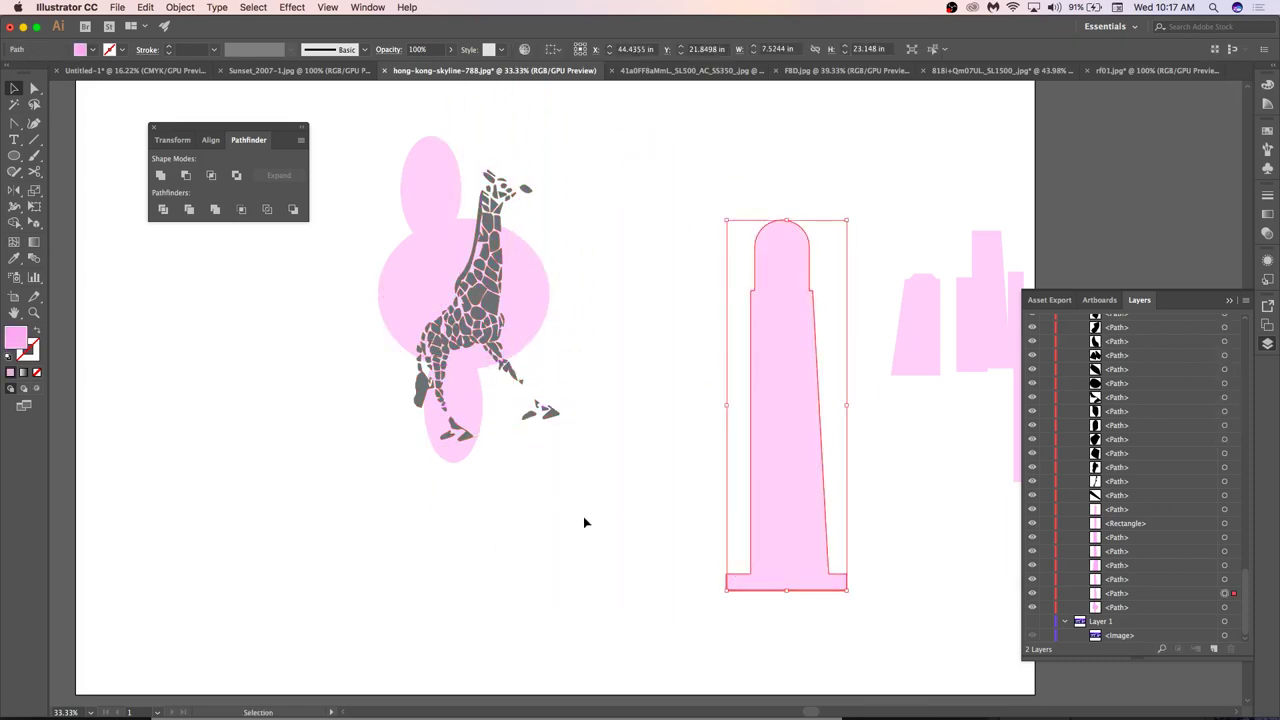
left_click_drag(585, 522, 643, 588)
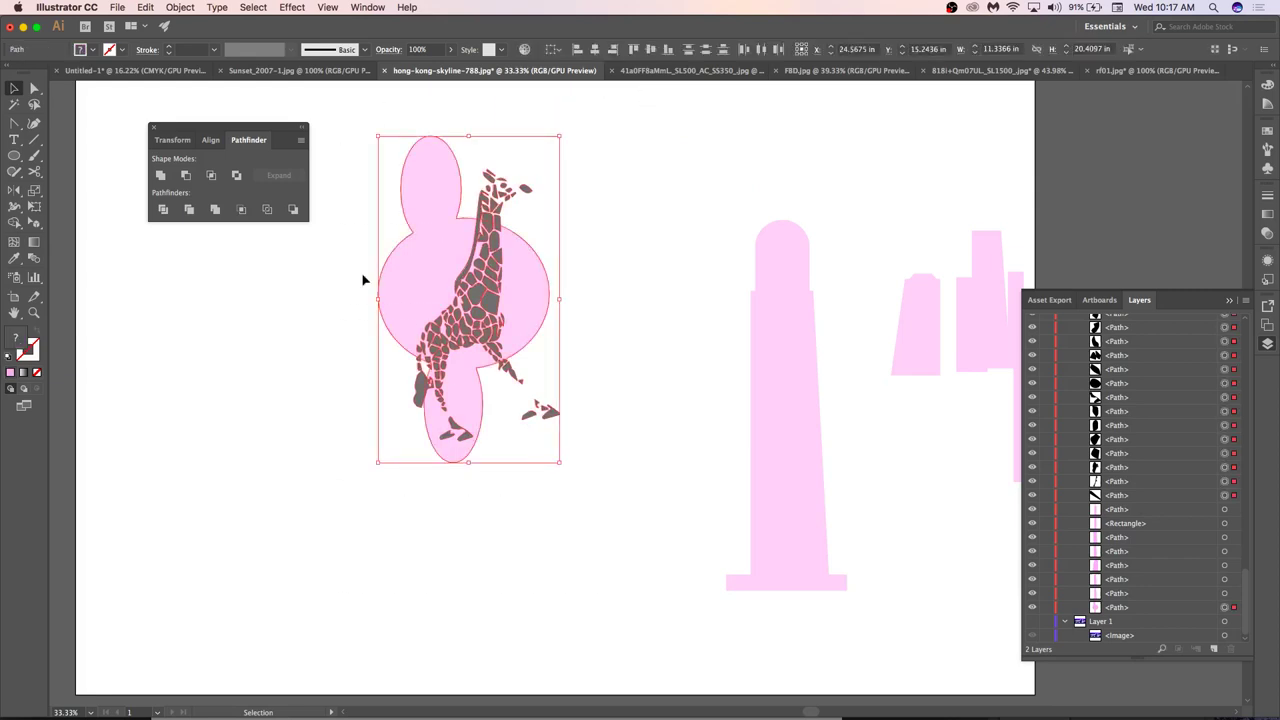
left_click(186, 183)
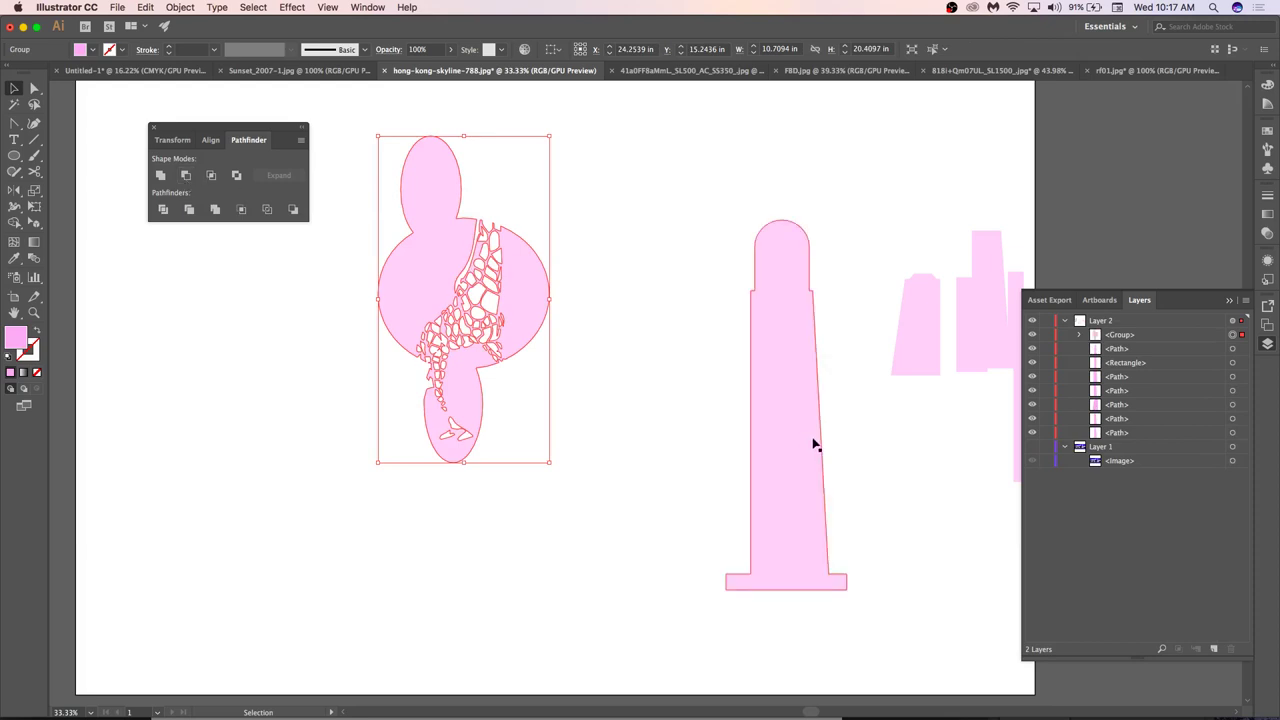
left_click(596, 326)
key("ctrl+z")
key("ctrl+z")
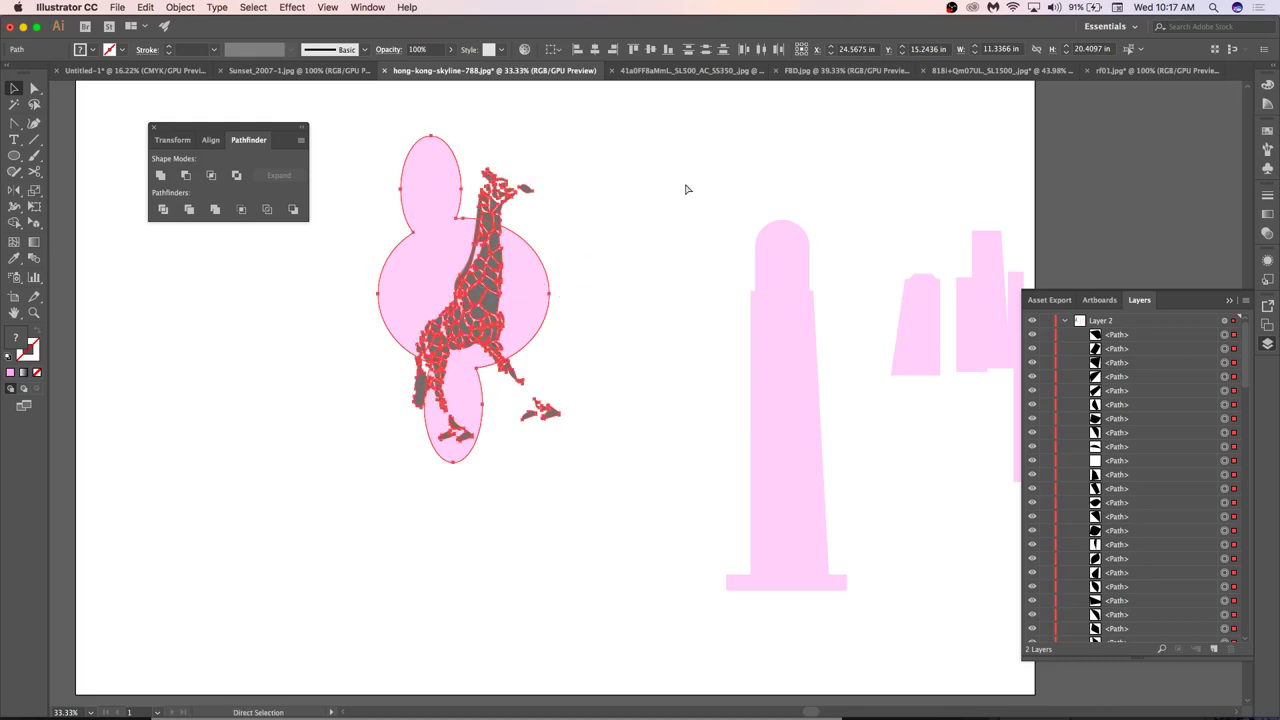
key("super+o")
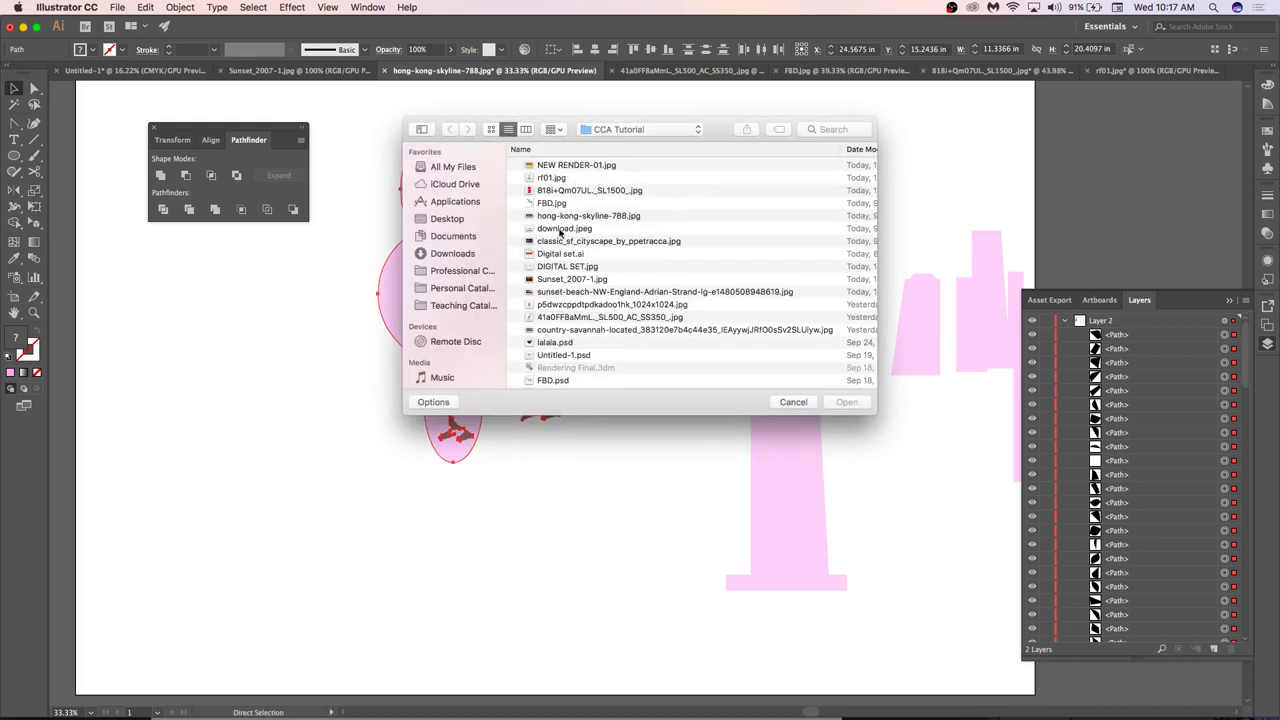
Open the giraffe photo in a second window and enlarge it to about 13.83 in.
double_click(566, 318)
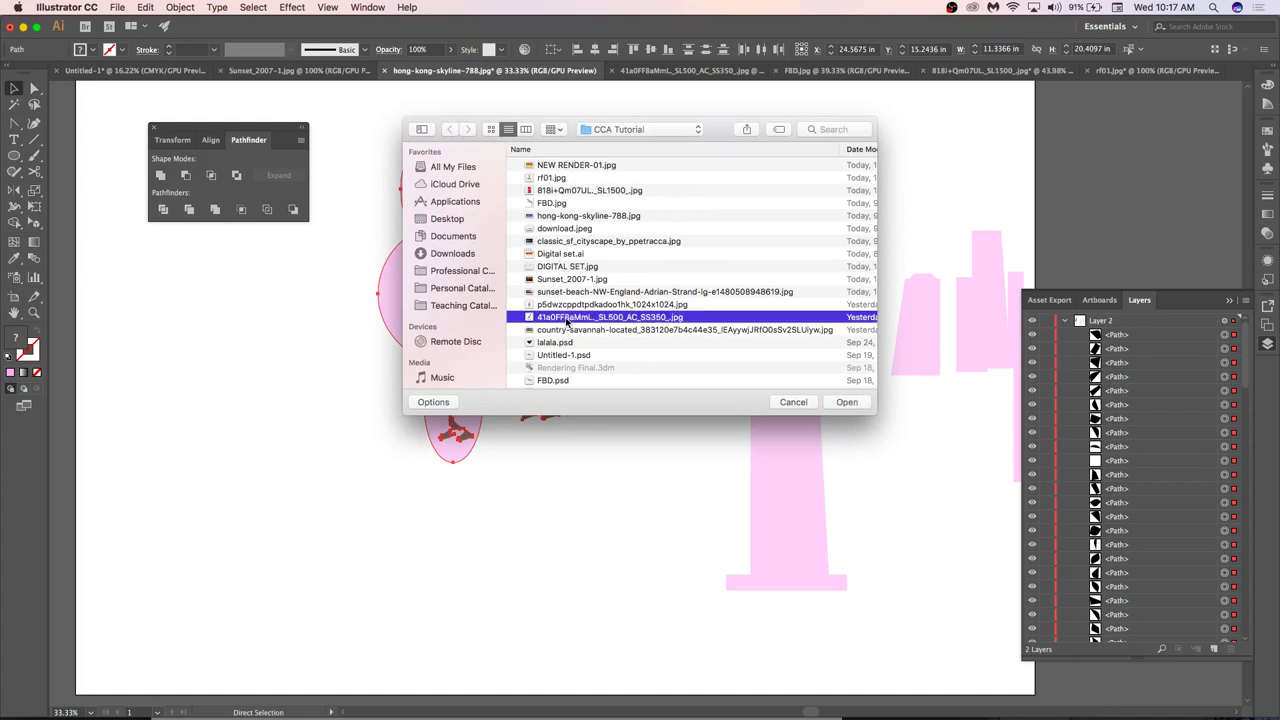
left_click(767, 389)
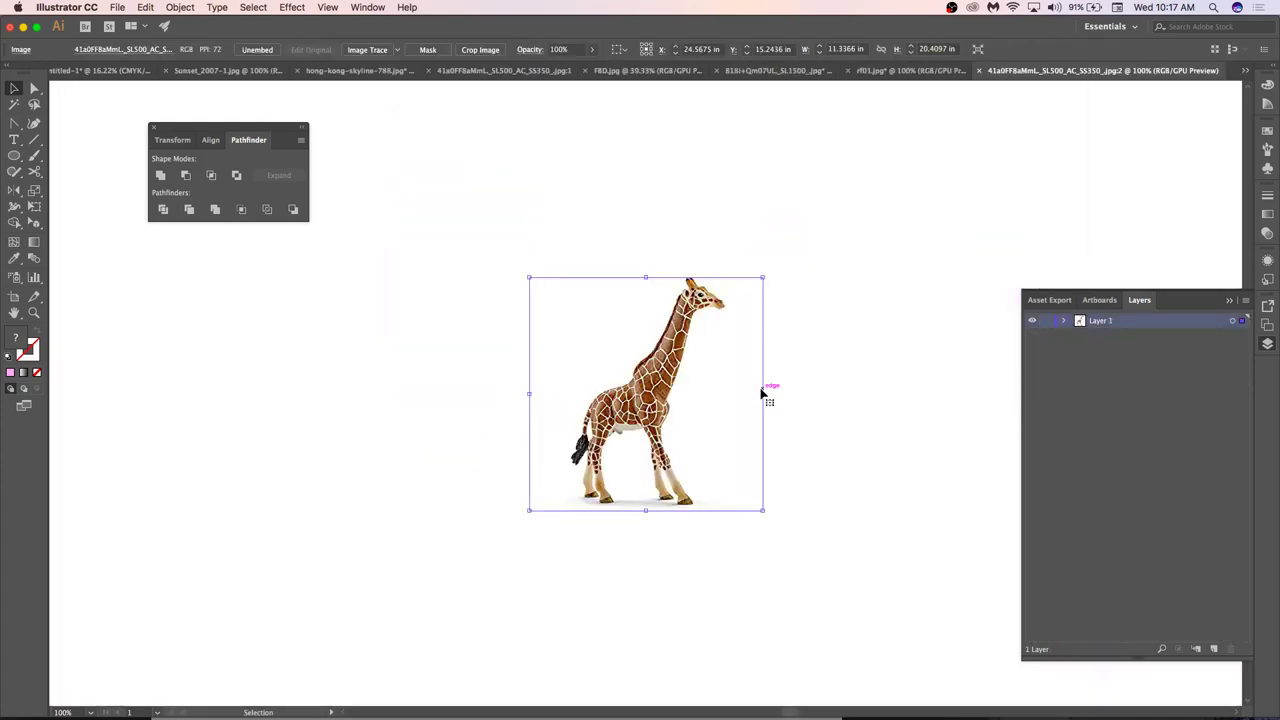
left_click(673, 396)
key("super+minus")
key("super+minus")
left_click_drag(703, 454, 814, 600)
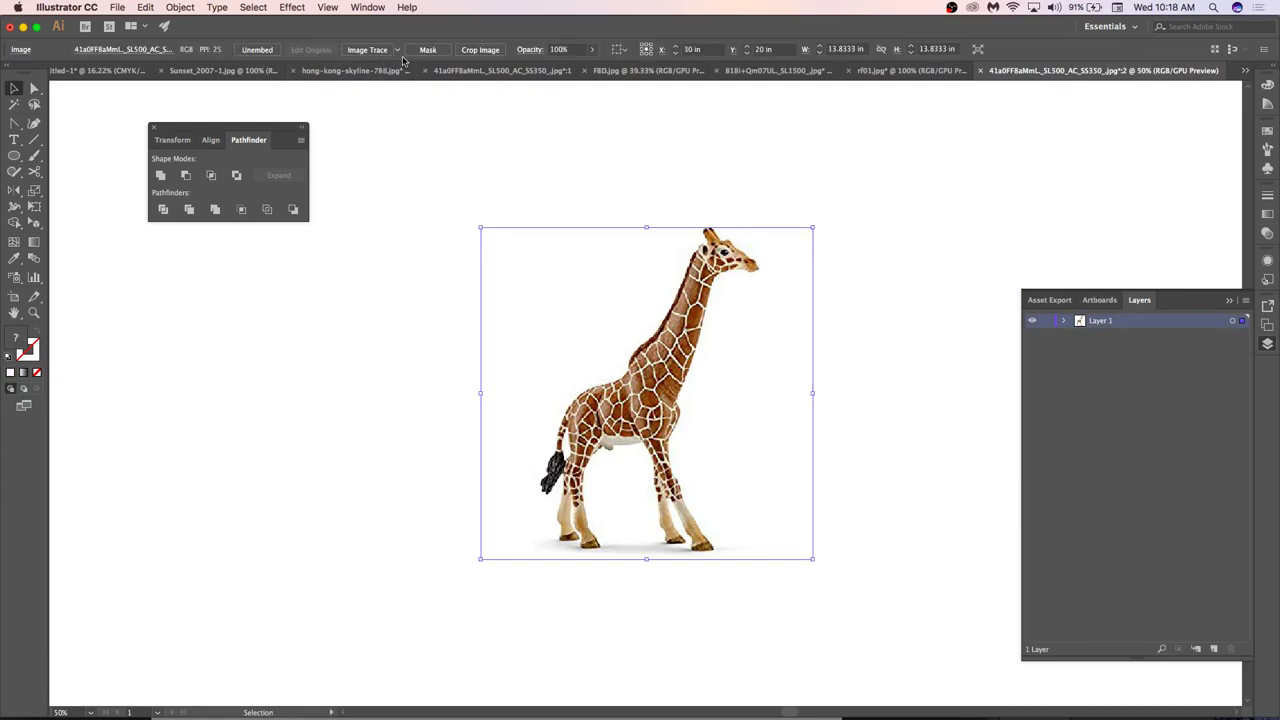
Image Trace the giraffe with the Silhouettes preset, then close it to the rf01.jpg document.
left_click(398, 52)
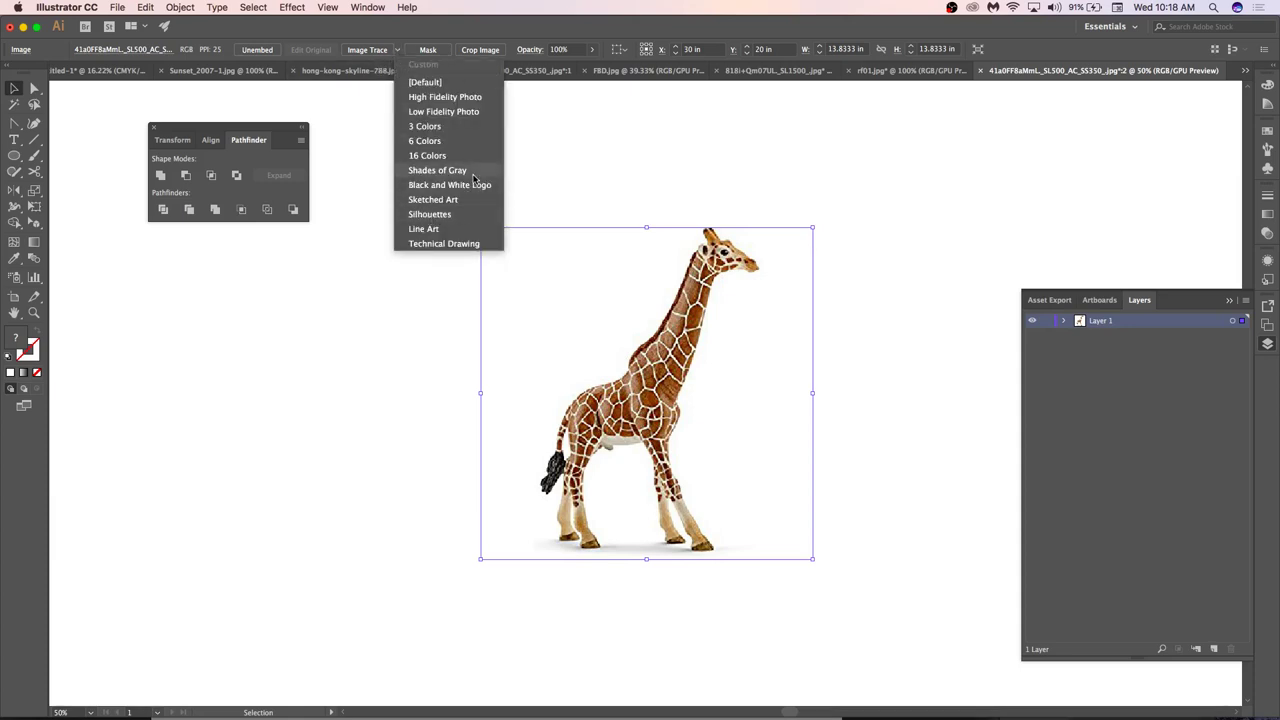
left_click(436, 214)
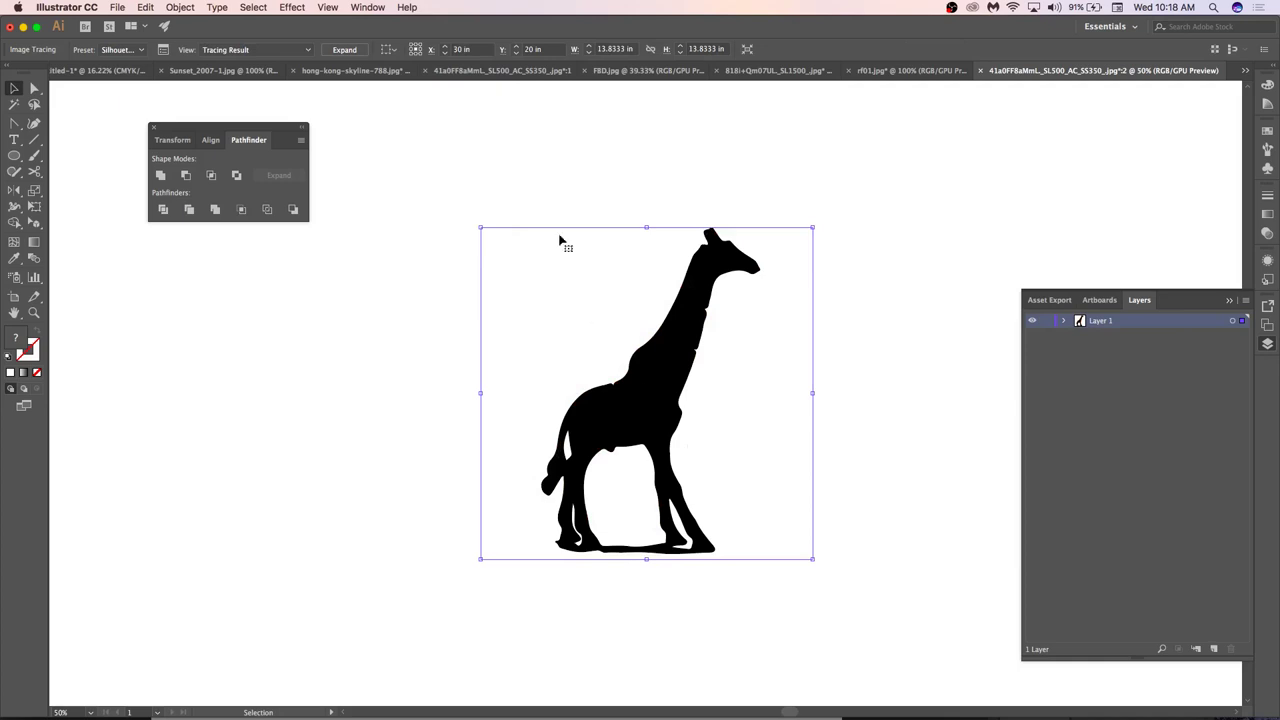
left_click(340, 70)
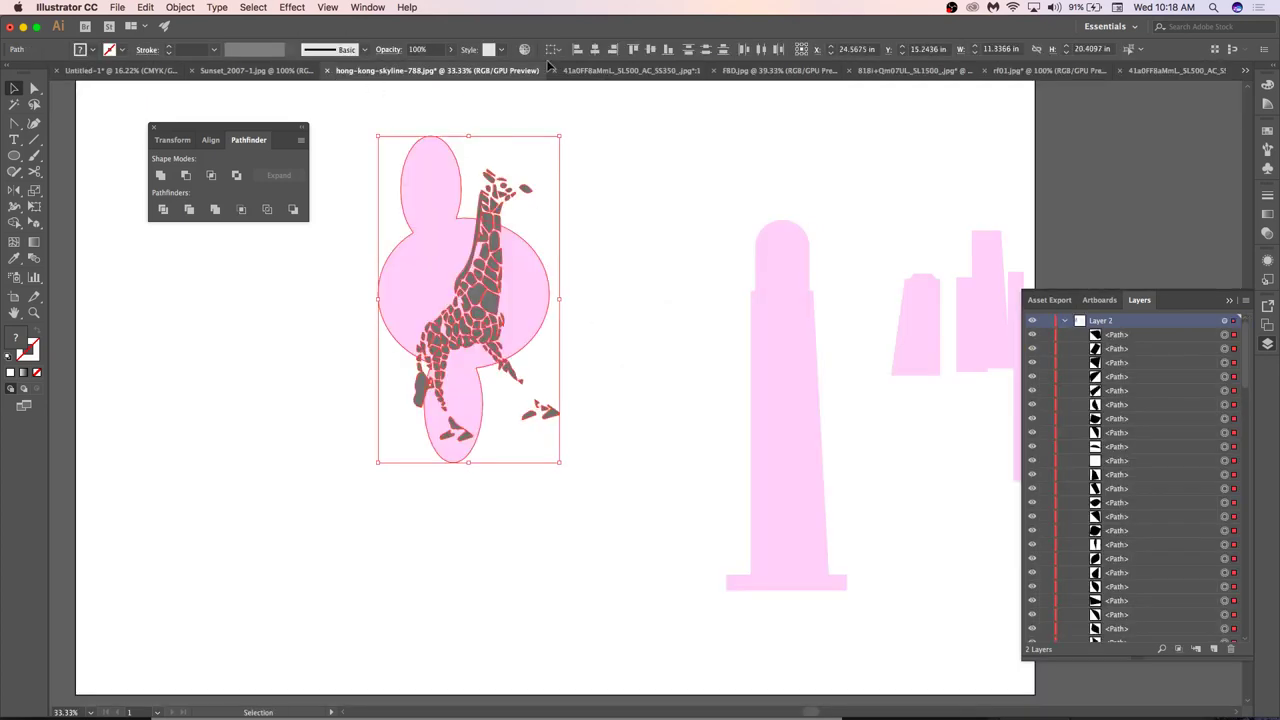
left_click(1122, 78)
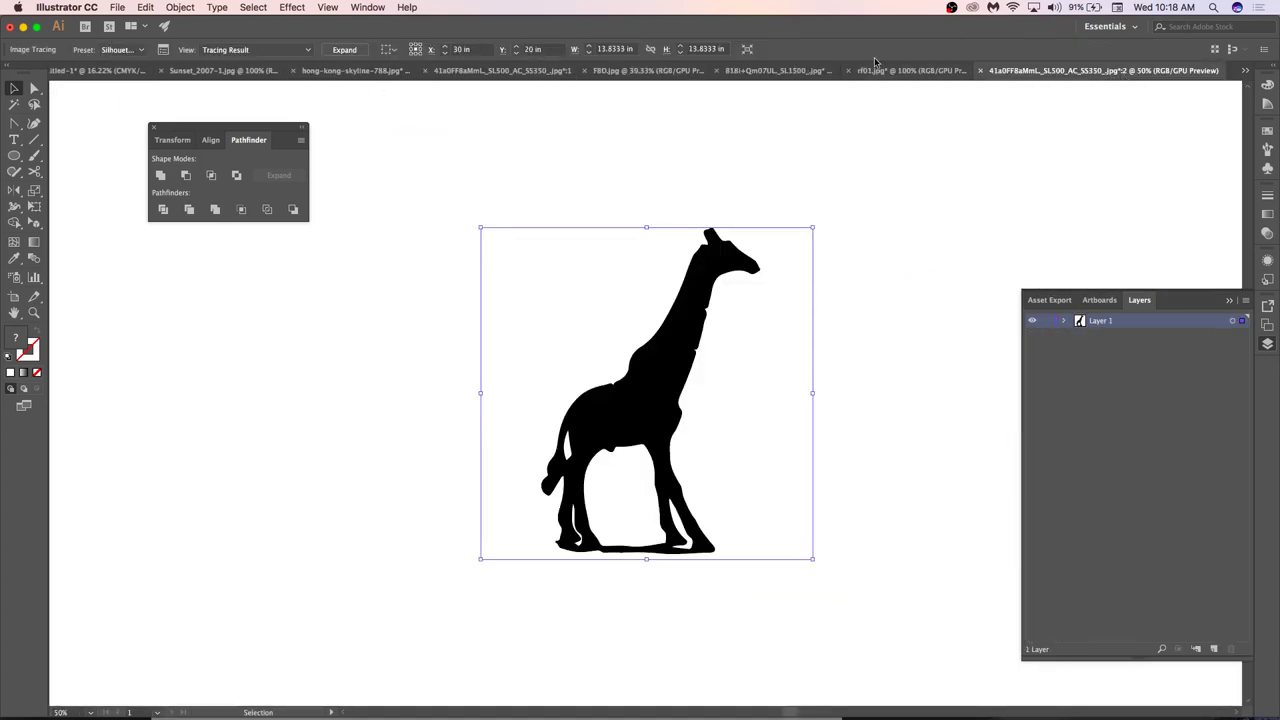
key("super+w")
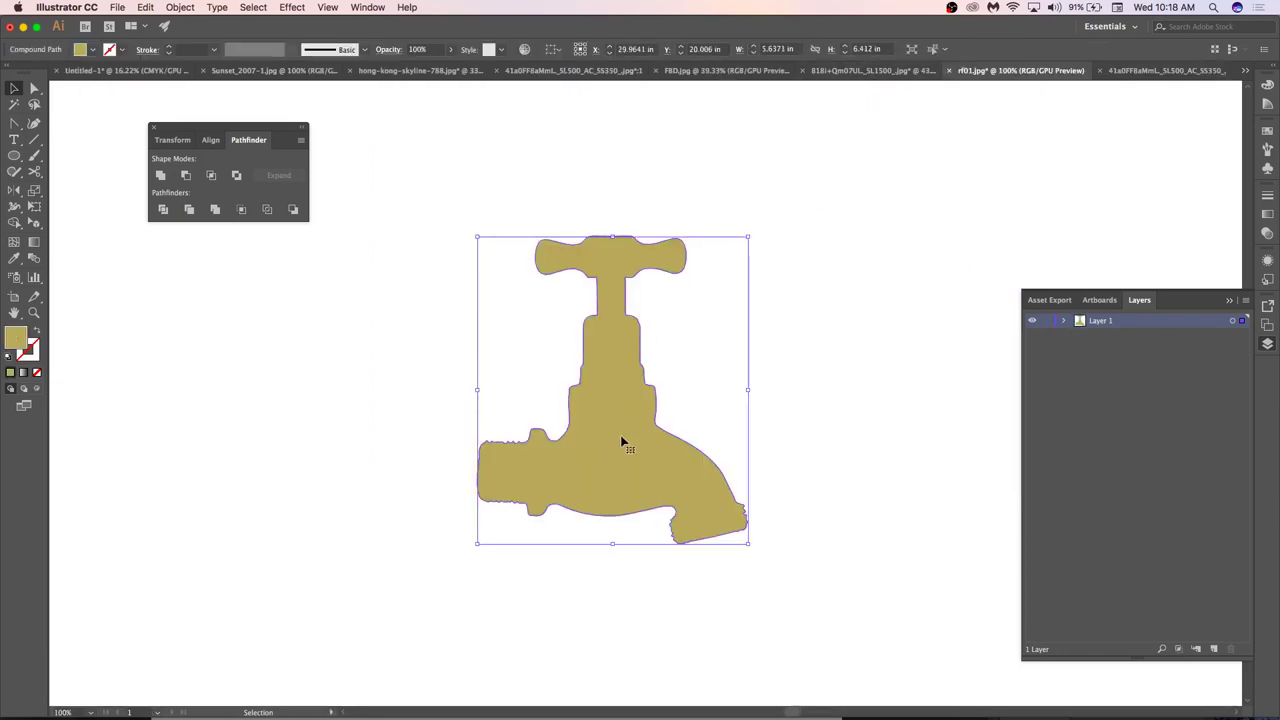
Undo the trace edits so the rf01.jpg tap returns to its original brass photo.
key("a")
key("alt+shift+super+8")
key("F12")
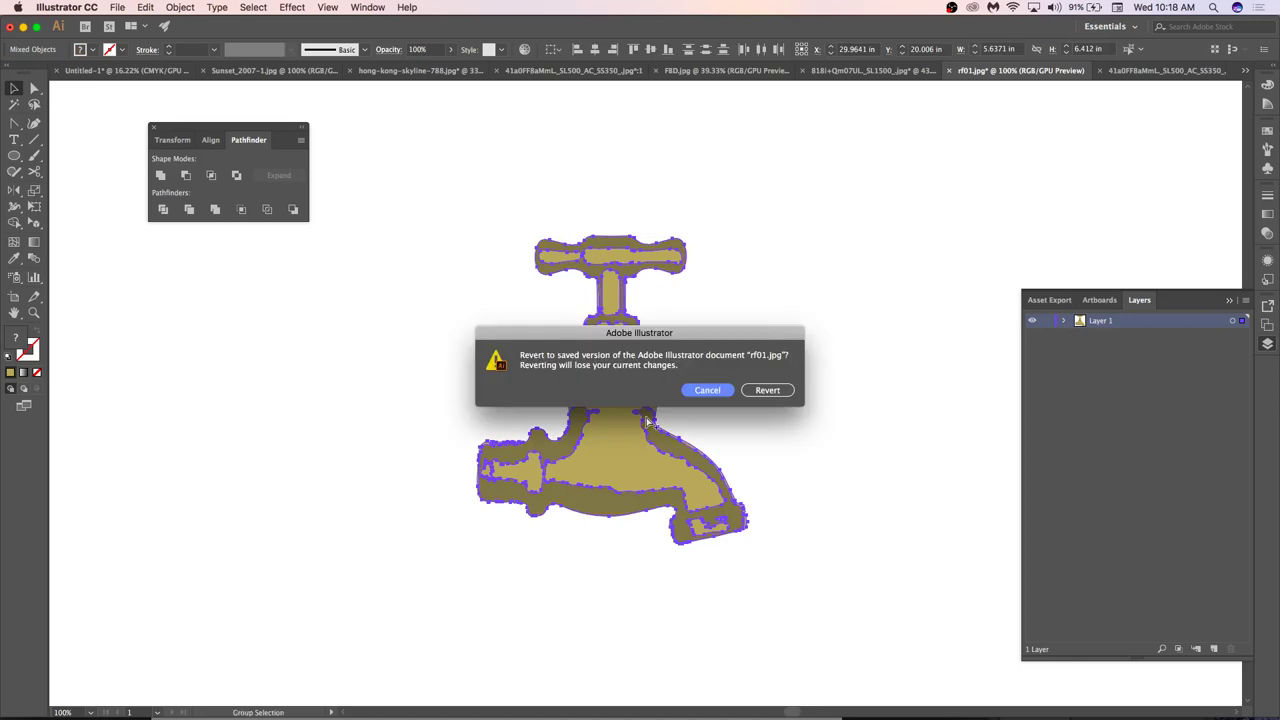
key("Return")
key("super+g")
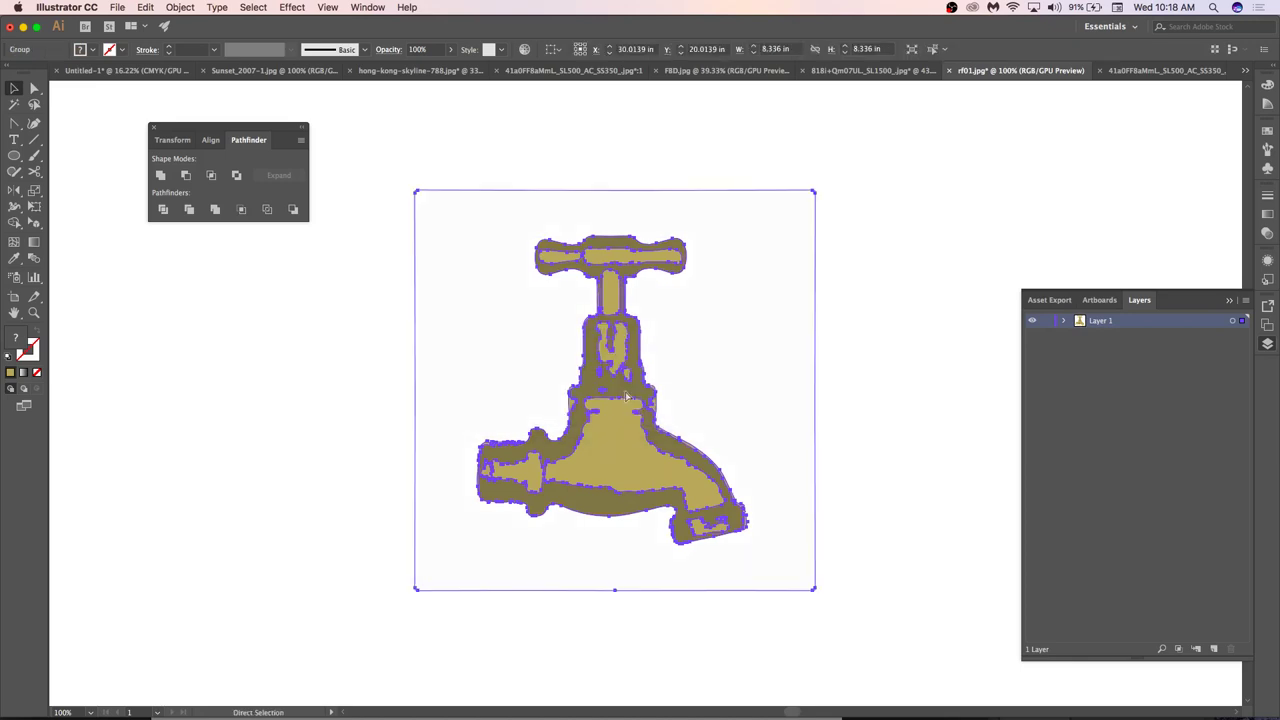
key("F12")
key("Return")
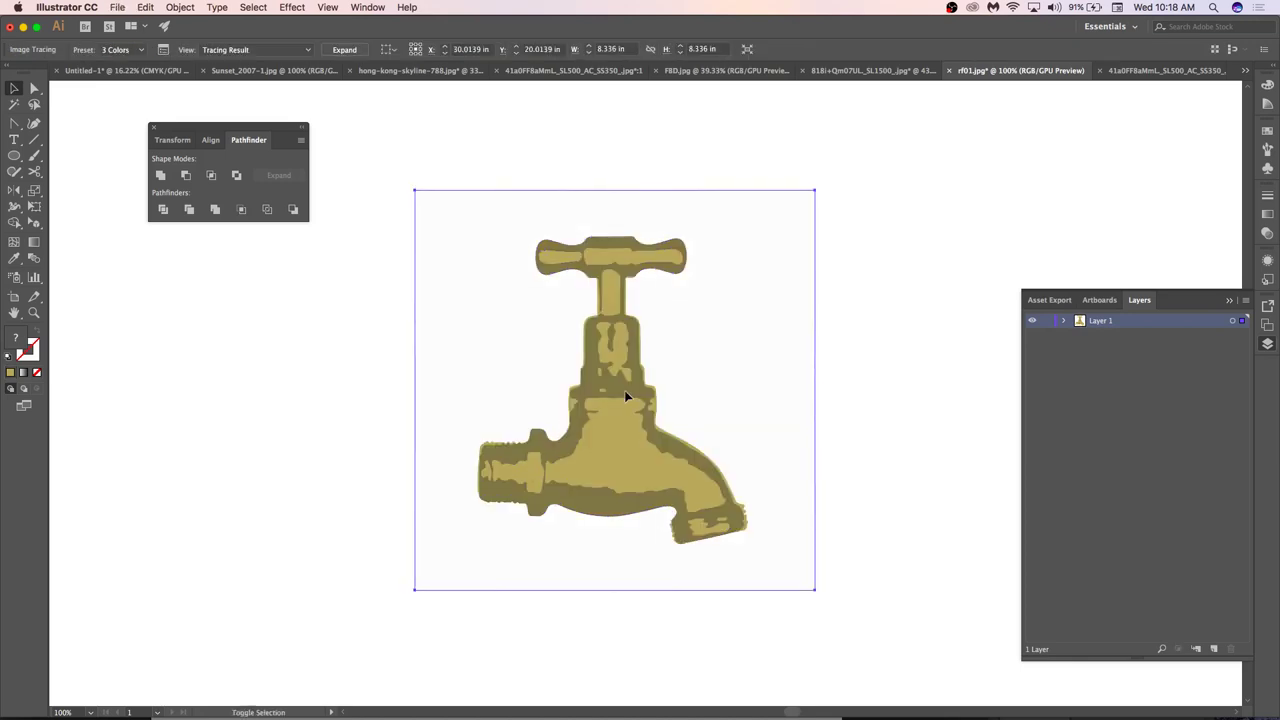
key("v")
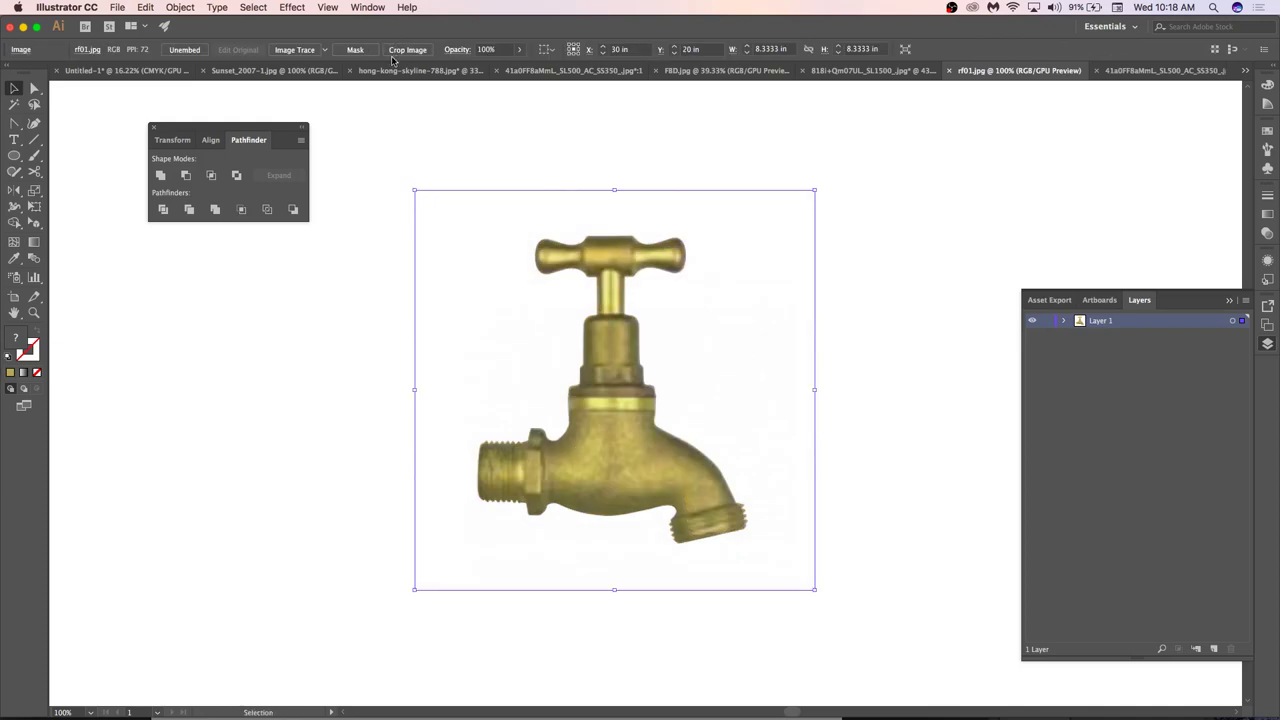
Try a black silhouette trace preset on the tap, undo it, and return to the giraffe document.
left_click(325, 50)
left_click(366, 224)
left_click(869, 295)
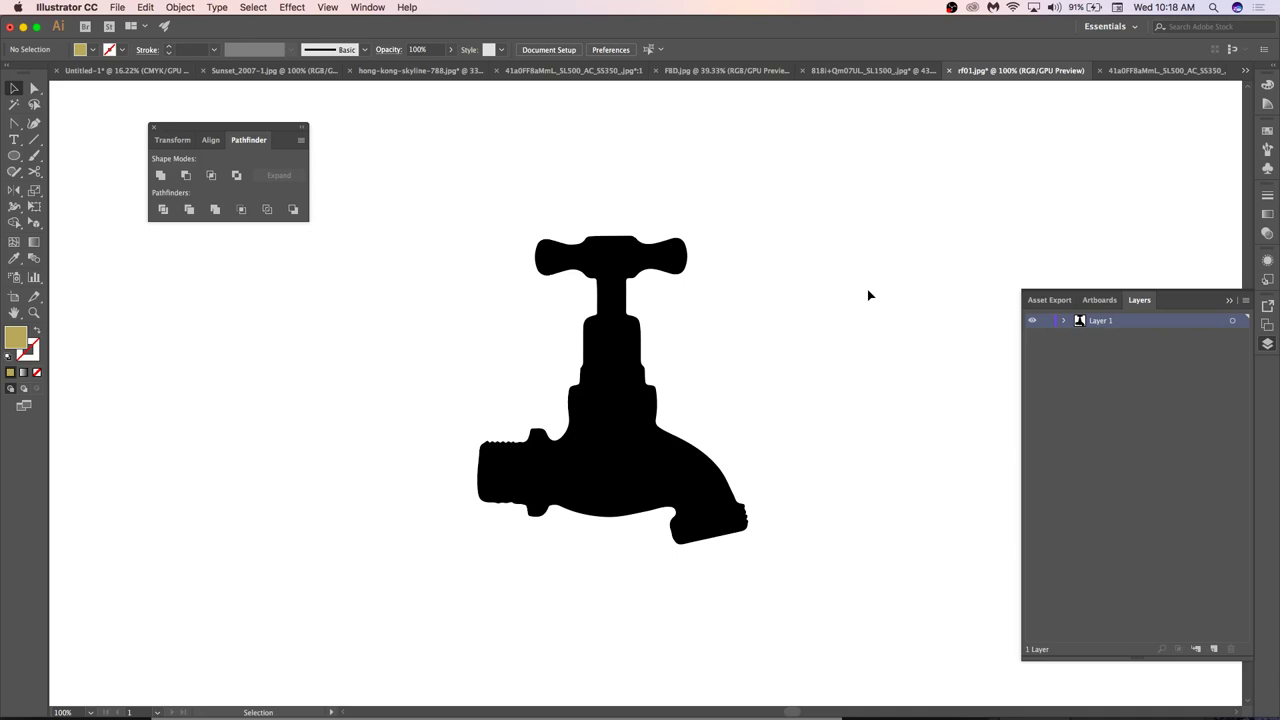
key("super+z")
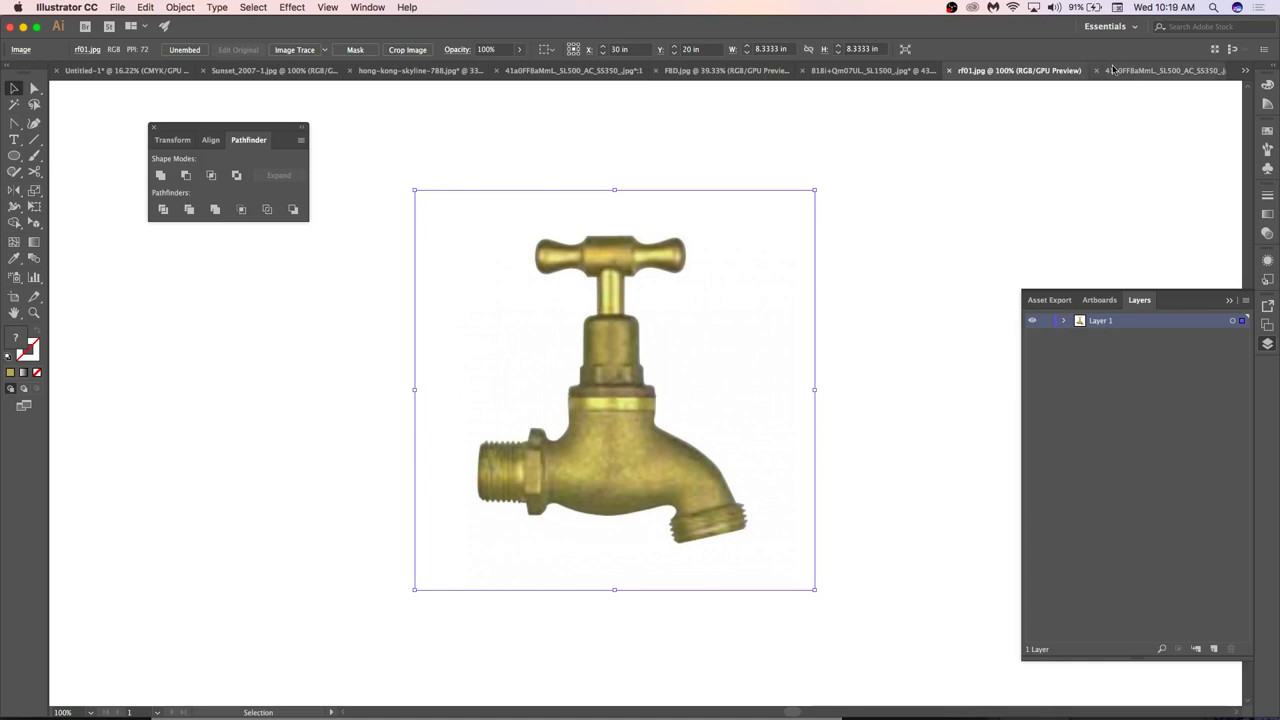
left_click(1150, 70)
Try the Sketched Art and Black and White Logo traces on the giraffe, undoing each.
key("super+z")
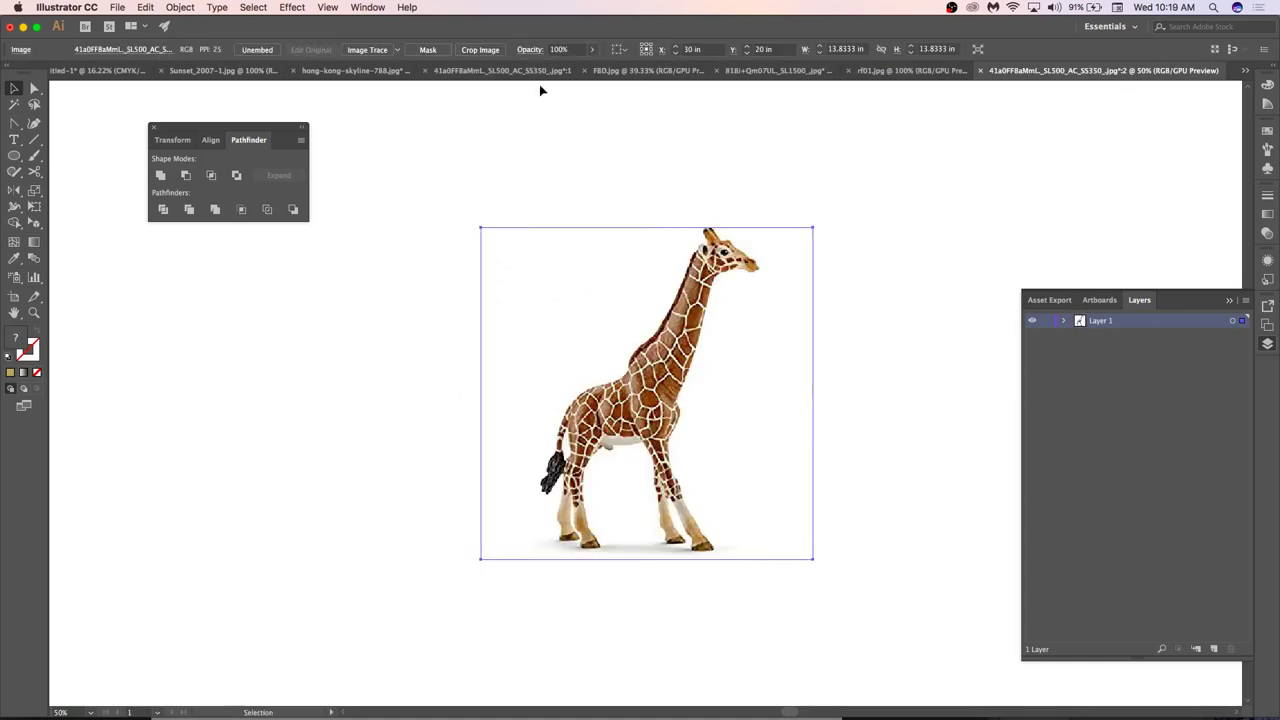
left_click(397, 49)
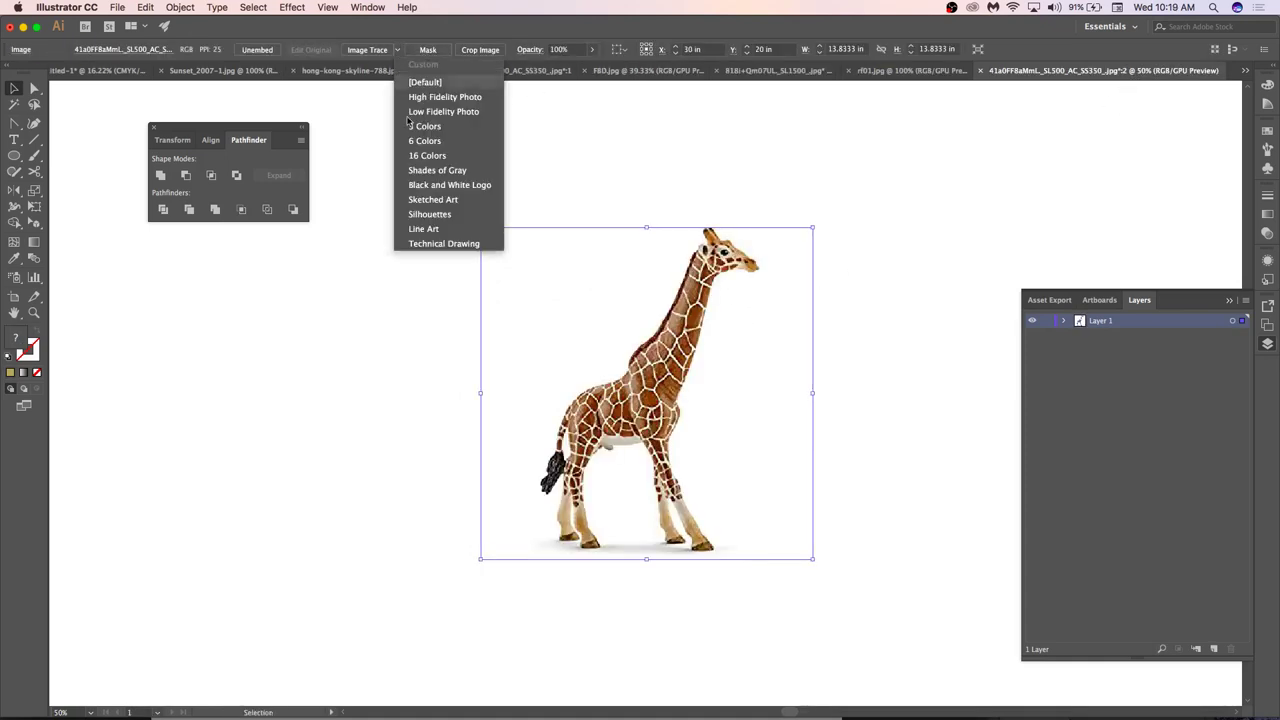
left_click(432, 199)
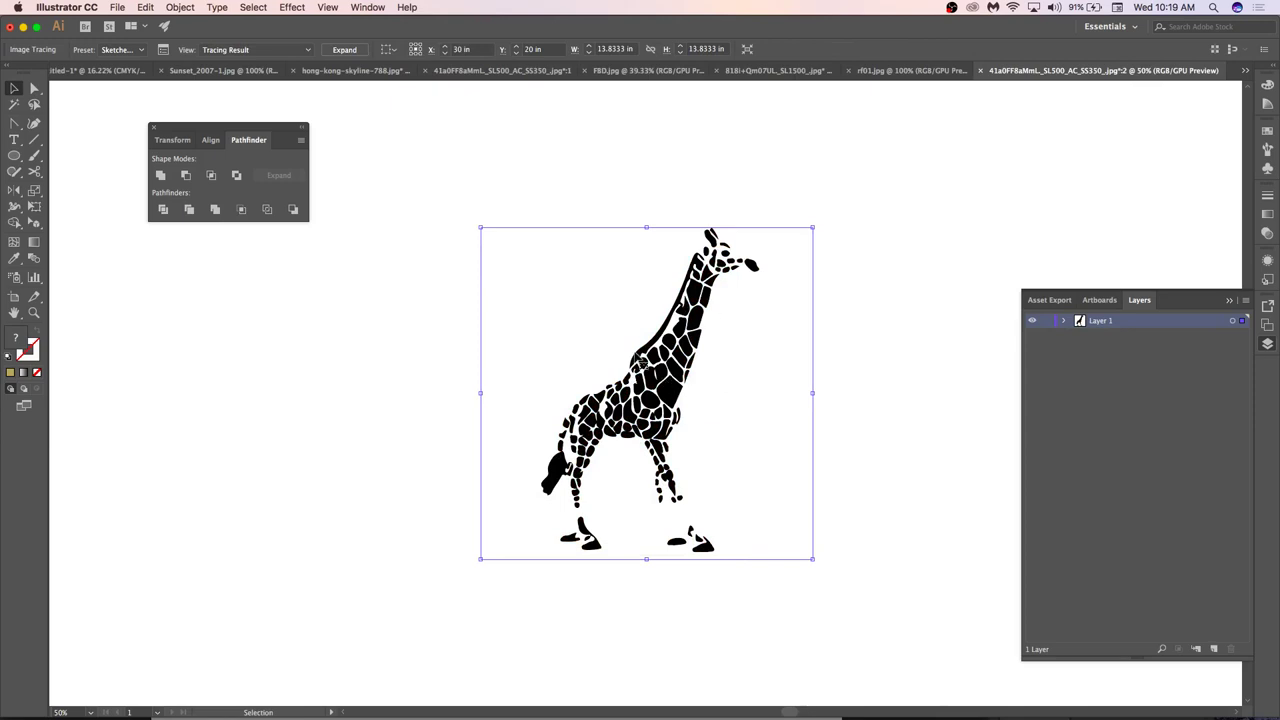
key("super+z")
left_click(397, 49)
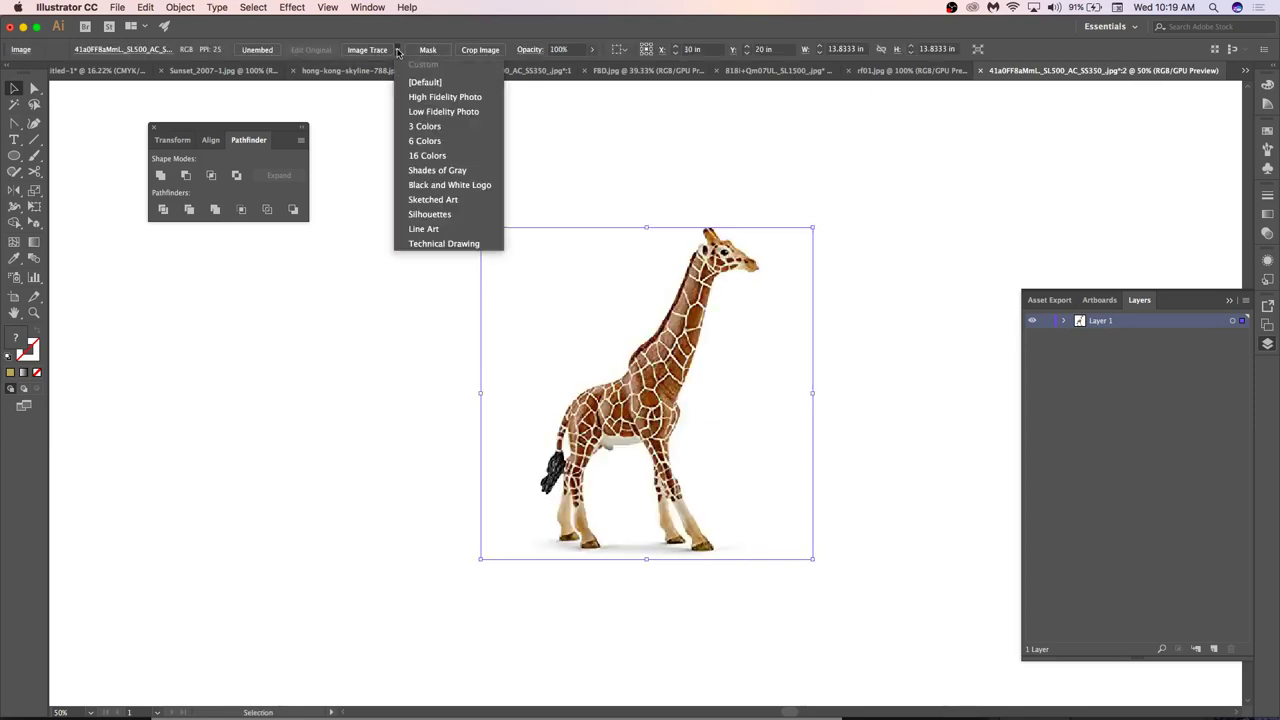
left_click(449, 185)
key("super+z")
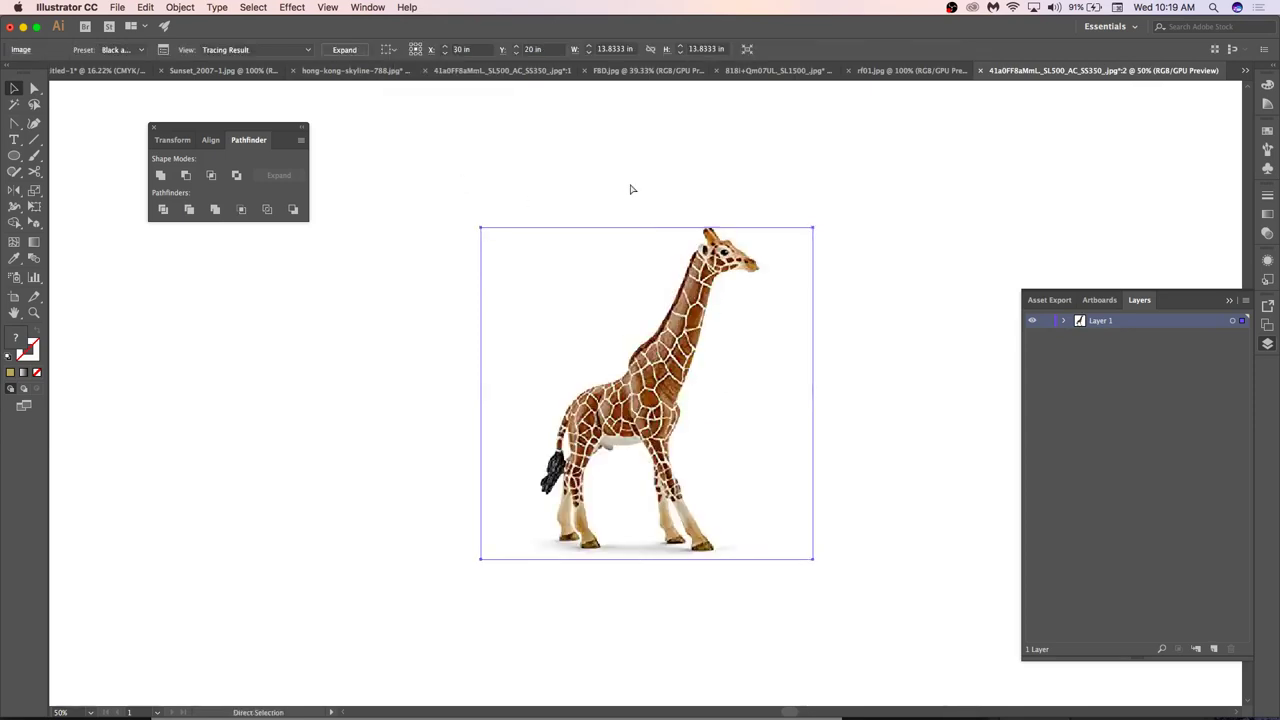
scroll(698, 385, "up", 5)
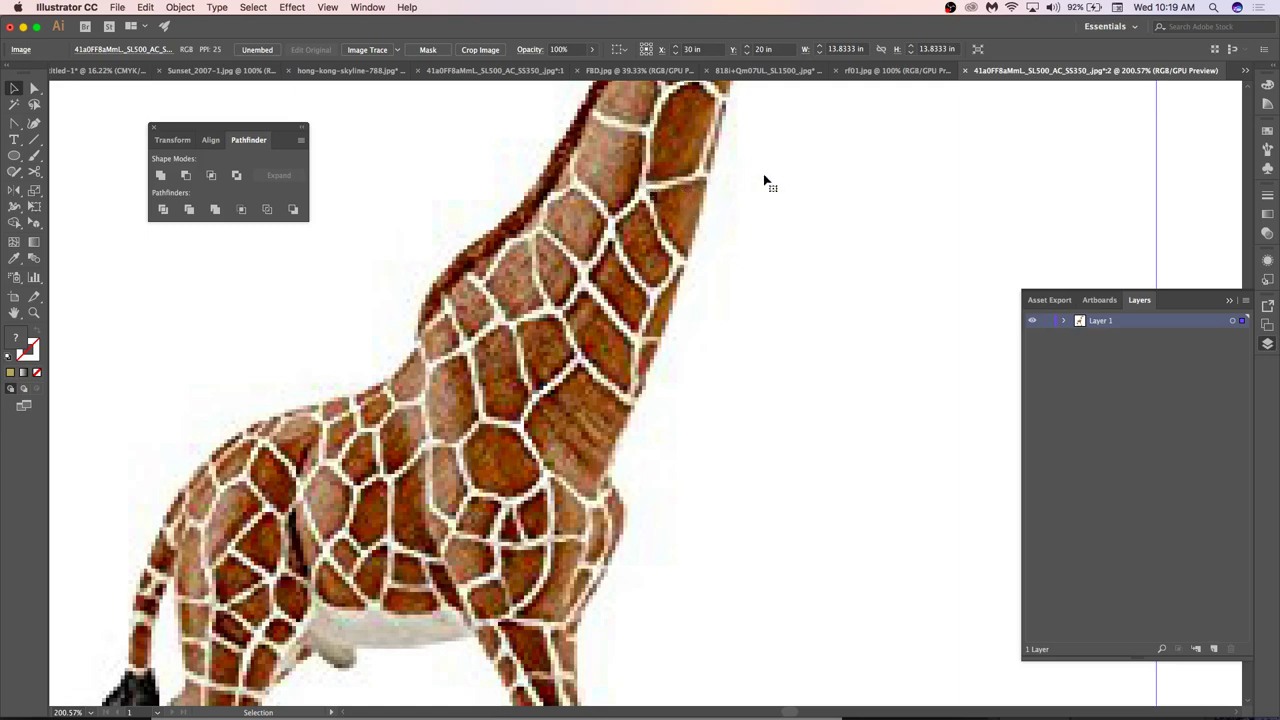
key("super+0")
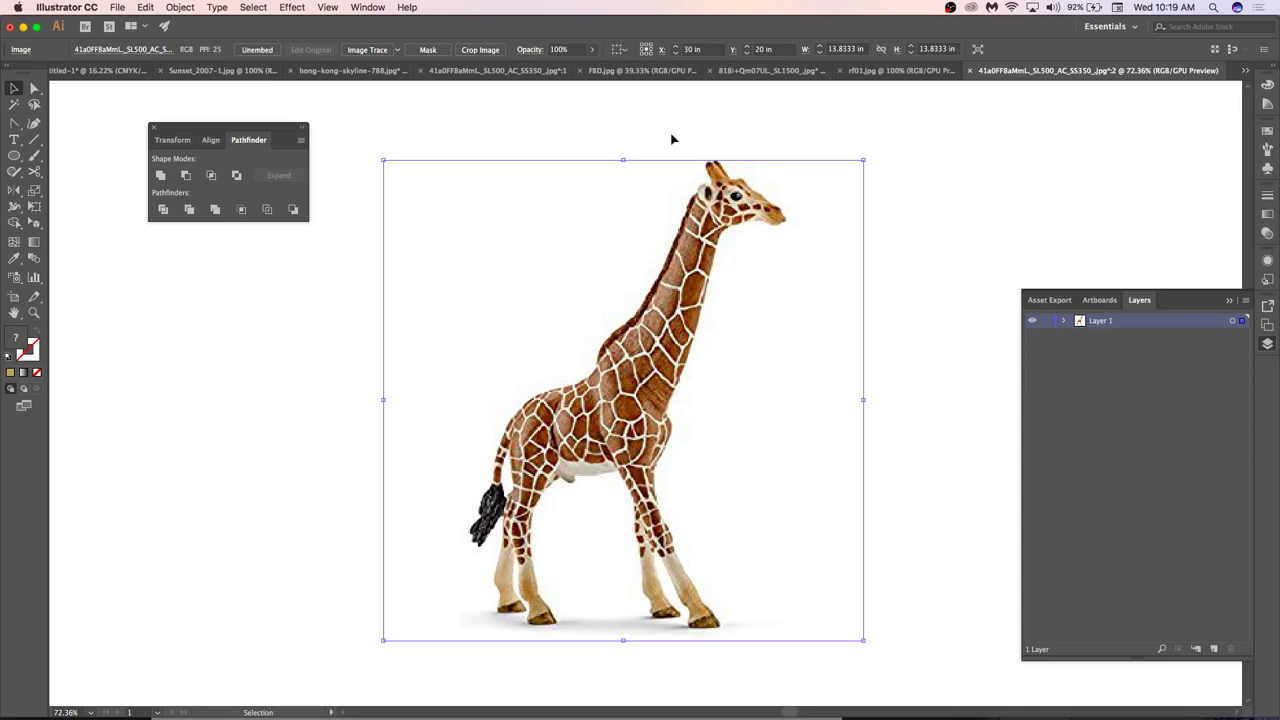
Trace the giraffe with the Black and White Logo preset and expand it to paths.
left_click(397, 50)
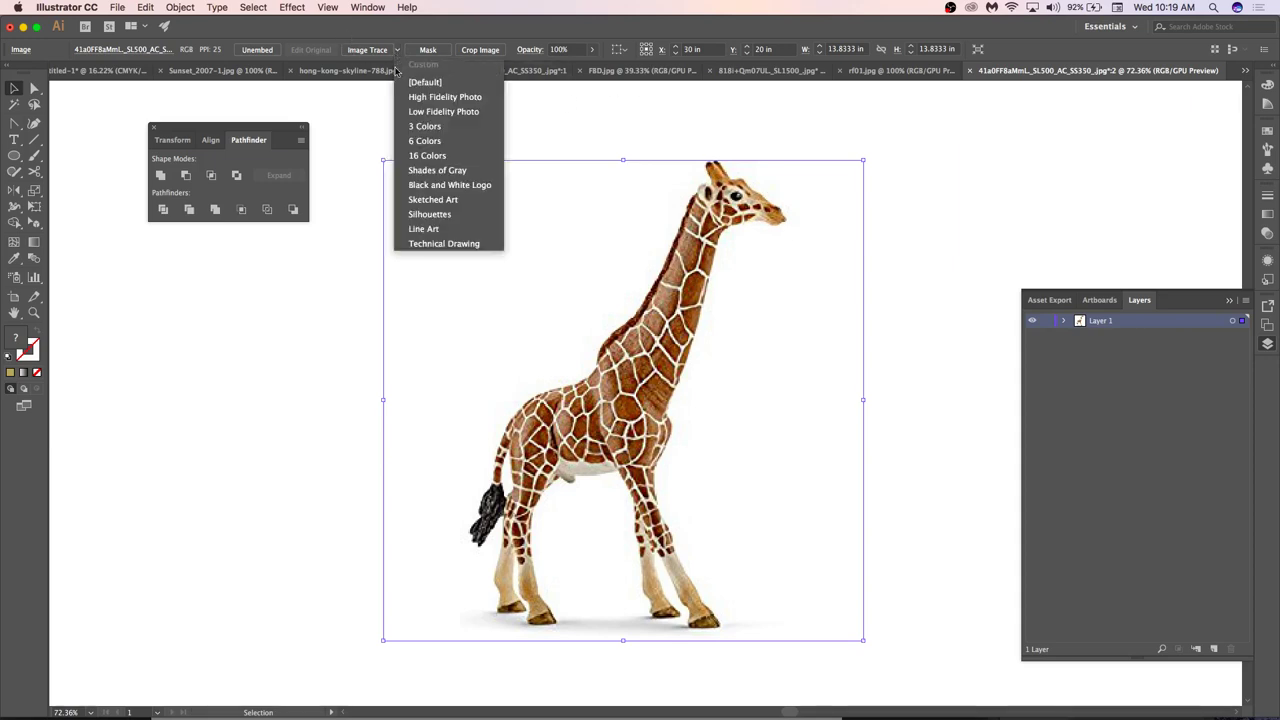
left_click(446, 188)
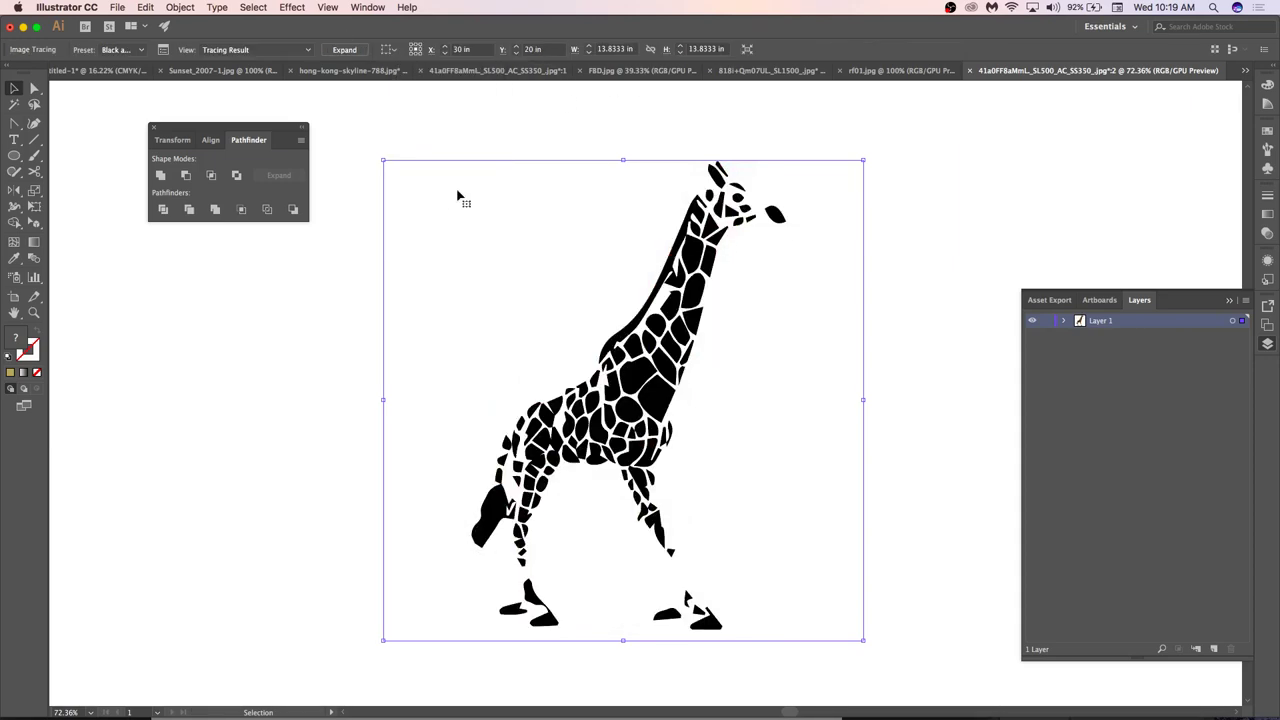
left_click(343, 52)
Ungroup the traced giraffe pieces and combine them all into one compound path.
right_click(591, 164)
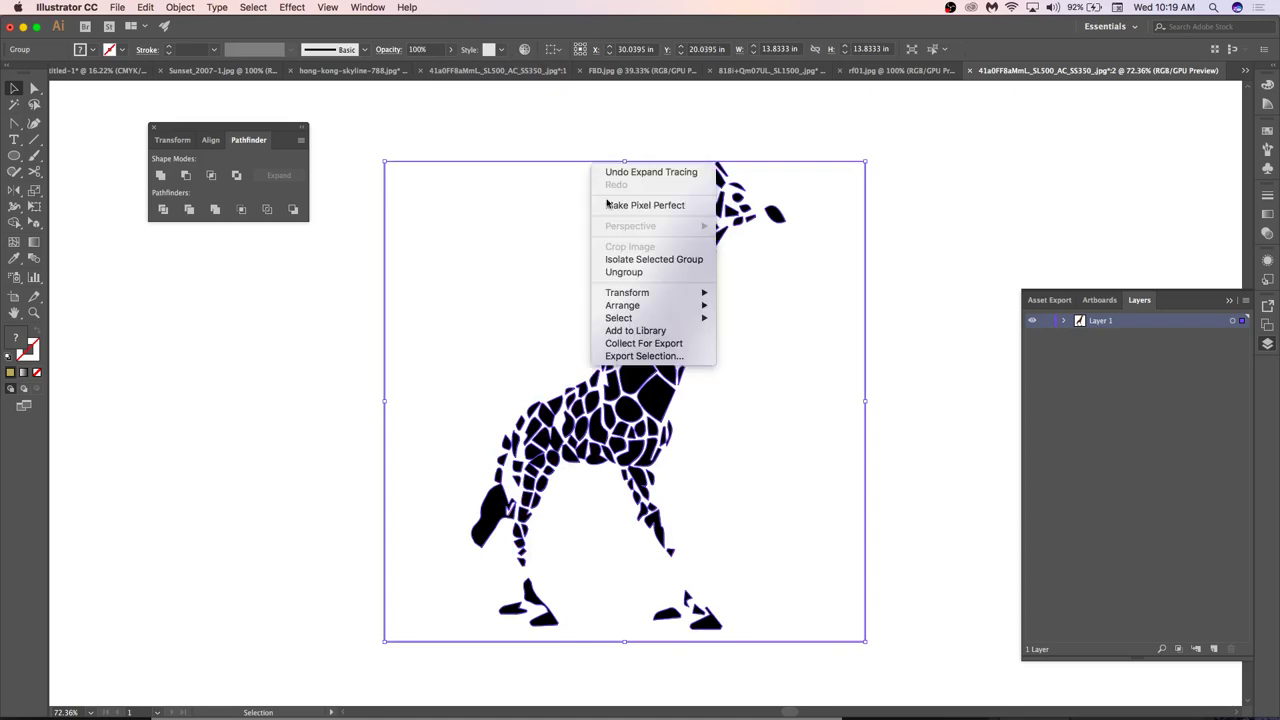
left_click(646, 278)
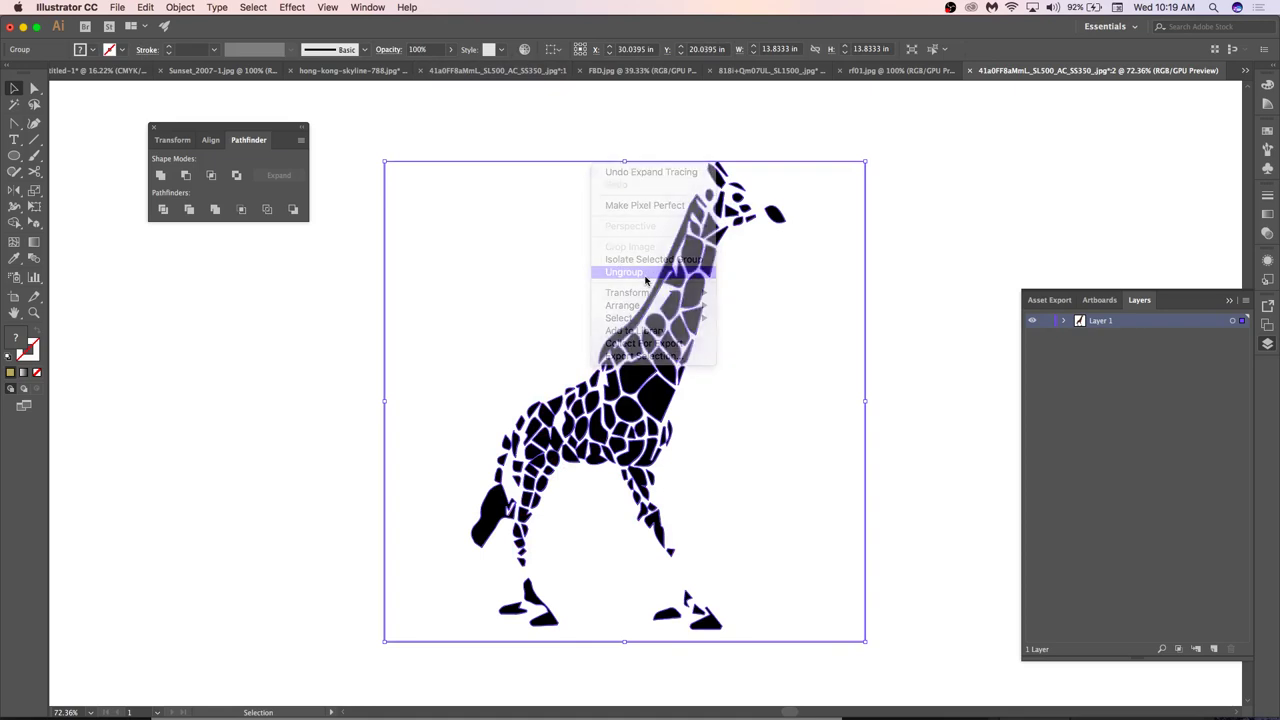
left_click(546, 123)
key("super+a")
key("super+8")
left_click(375, 314)
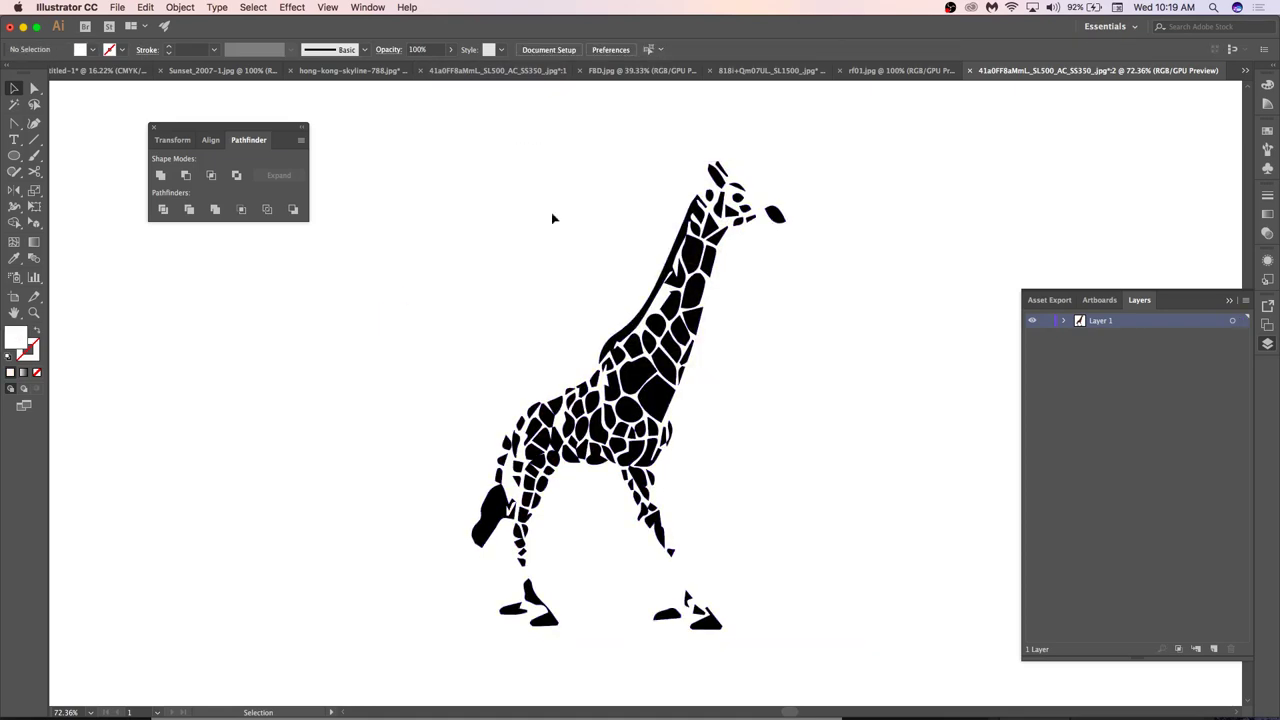
scroll(414, 694, "down", 2)
key("super+a")
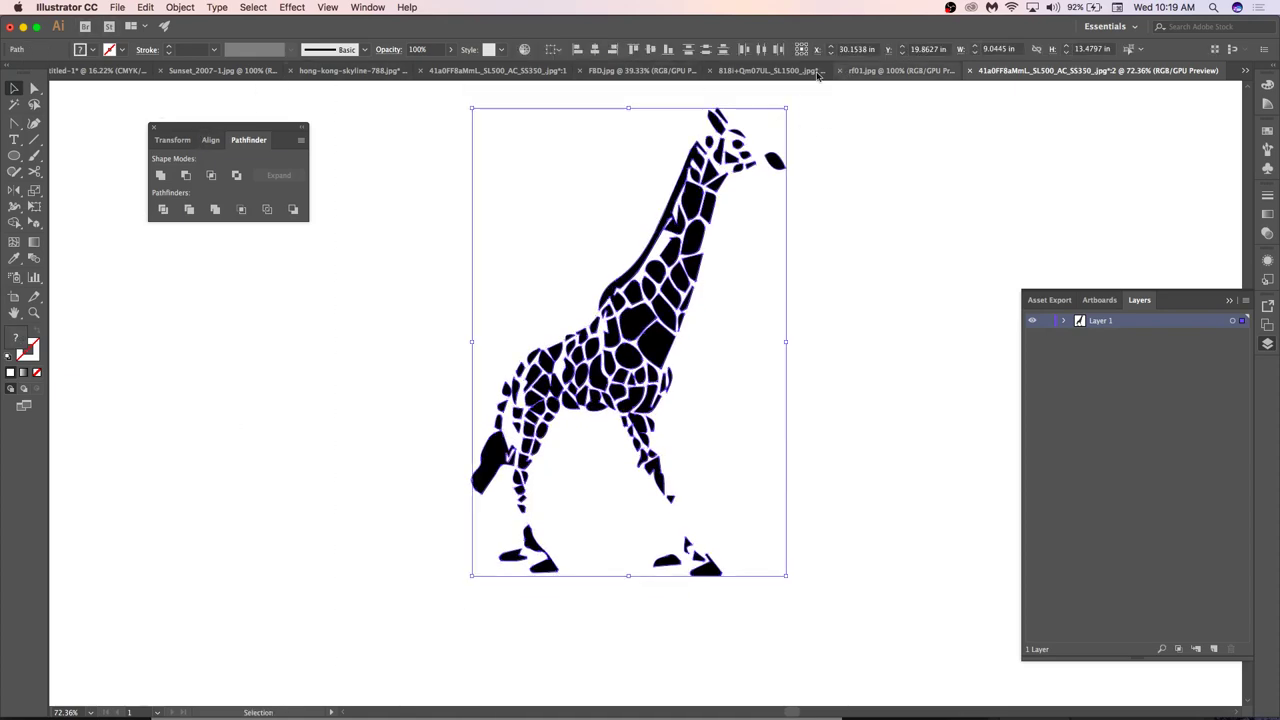
left_click(741, 71)
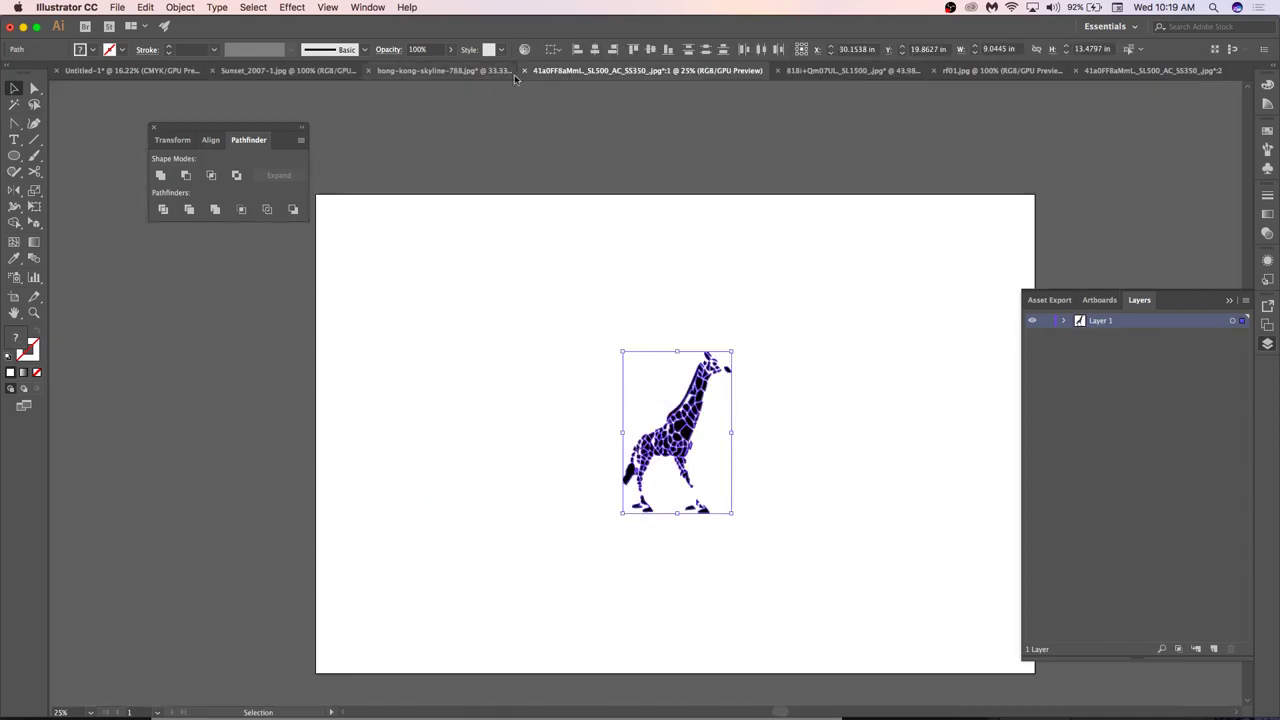
Paste the giraffe into the skyline, rotate and enlarge it over the pink tower, then select both.
left_click(473, 71)
left_click(623, 289)
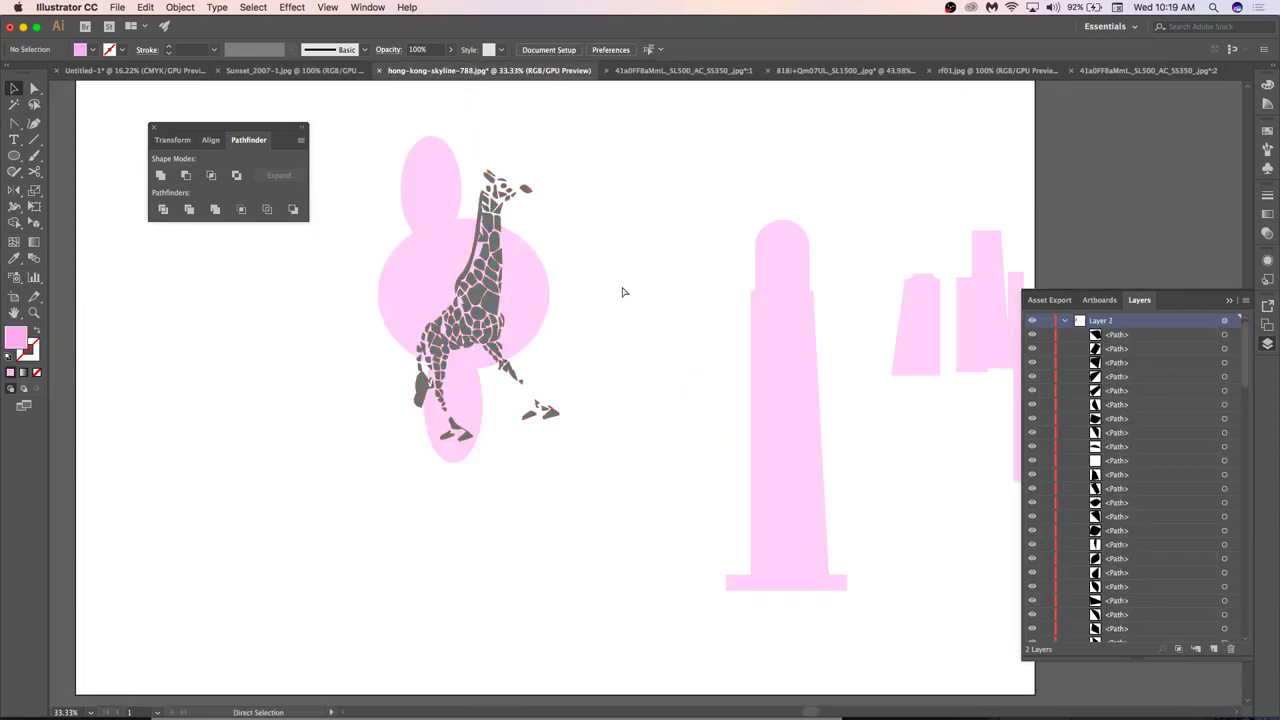
key("super+v")
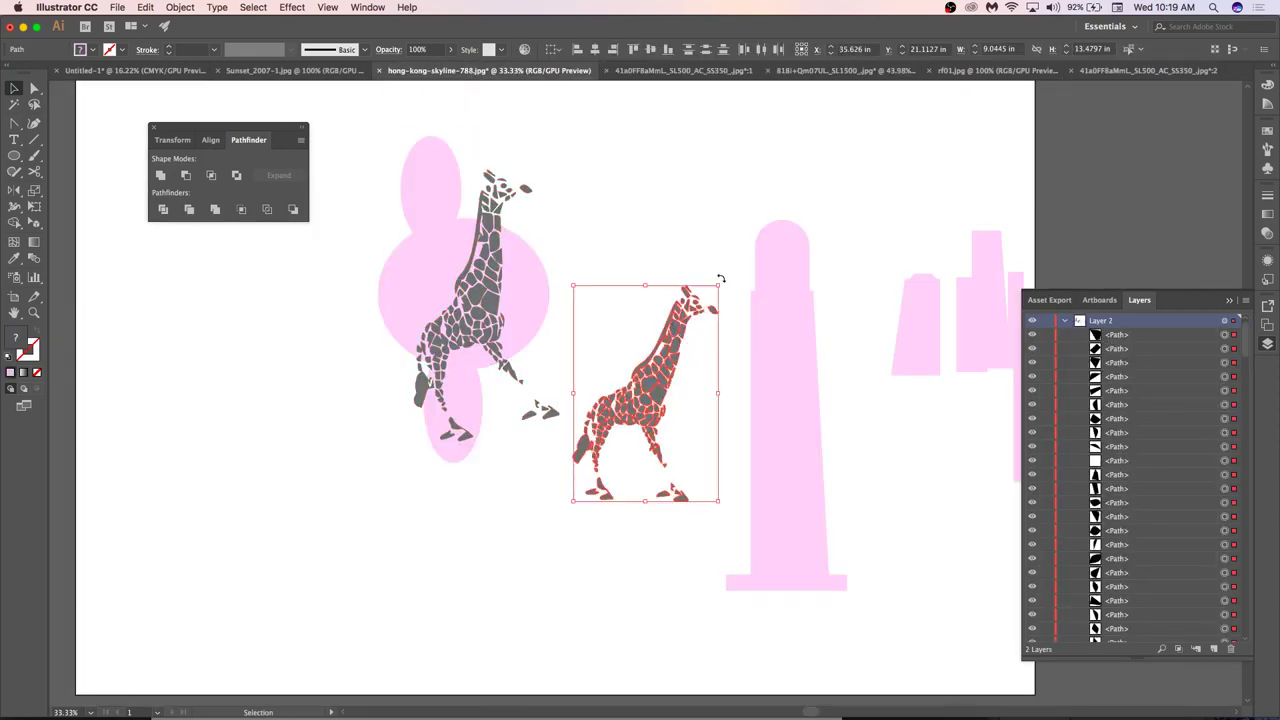
left_click_drag(720, 279, 651, 200)
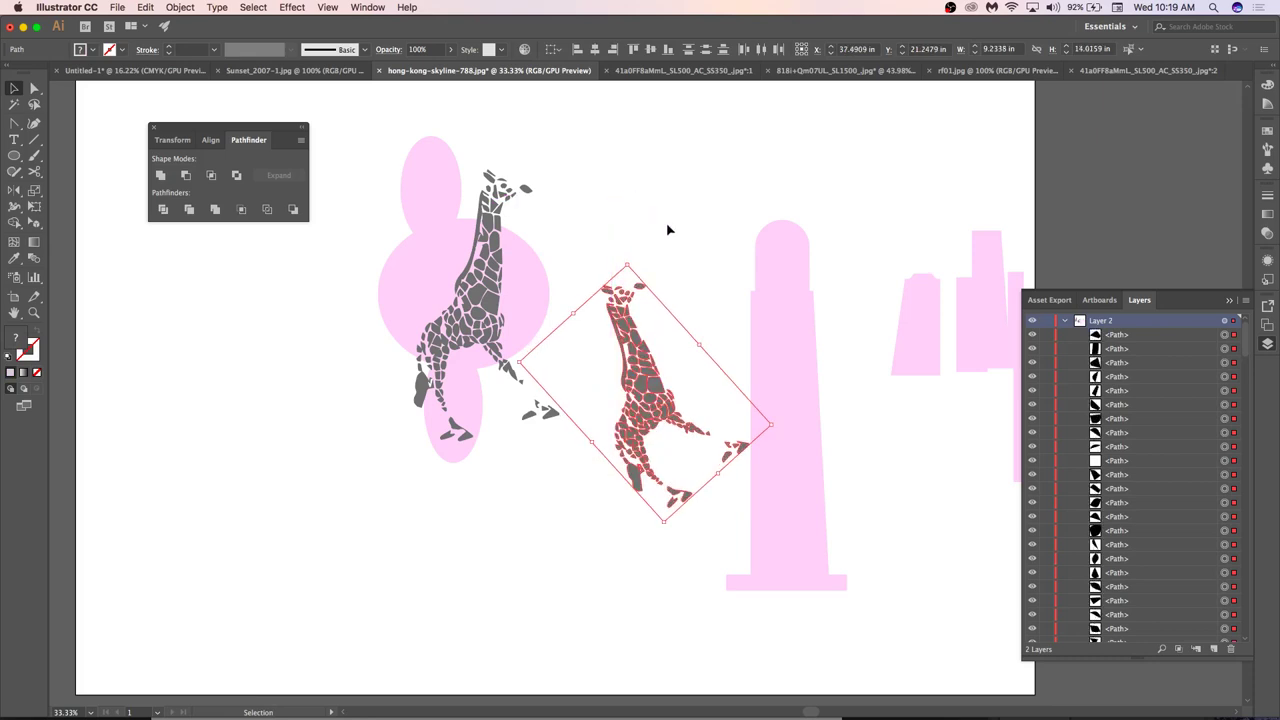
left_click_drag(625, 258, 651, 131)
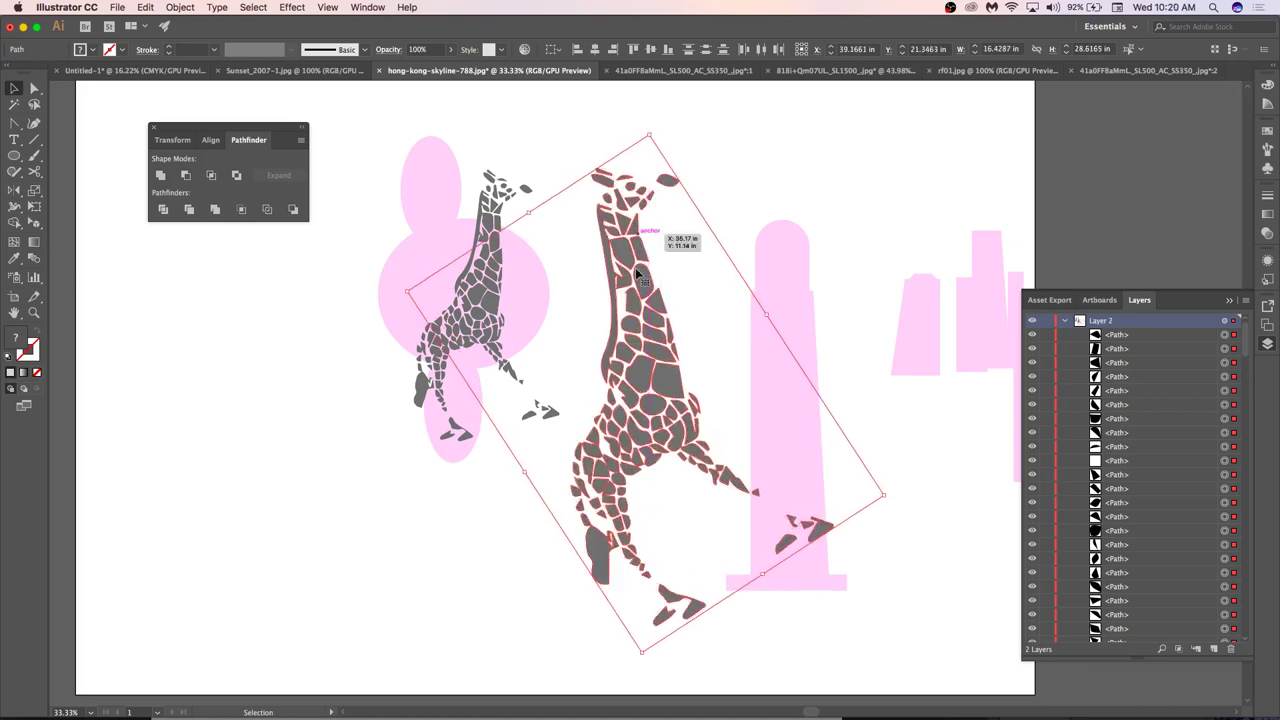
left_click_drag(642, 328, 787, 383)
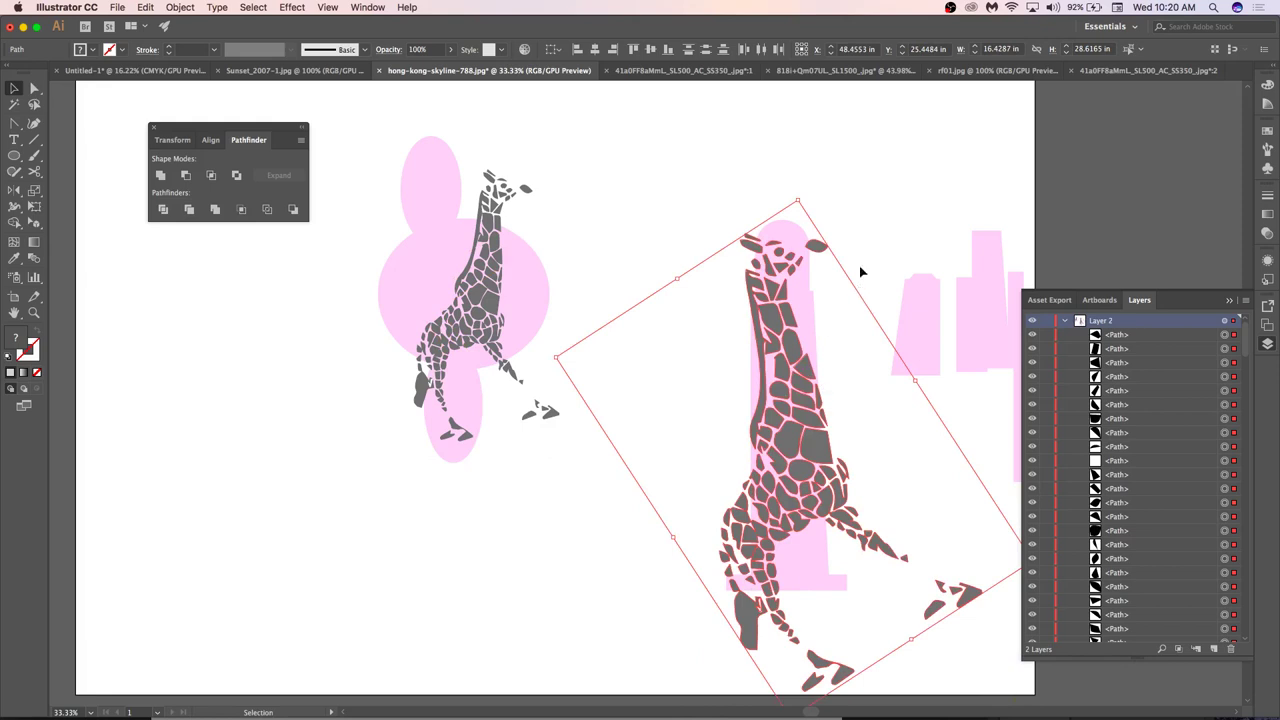
left_click_drag(864, 166, 667, 606)
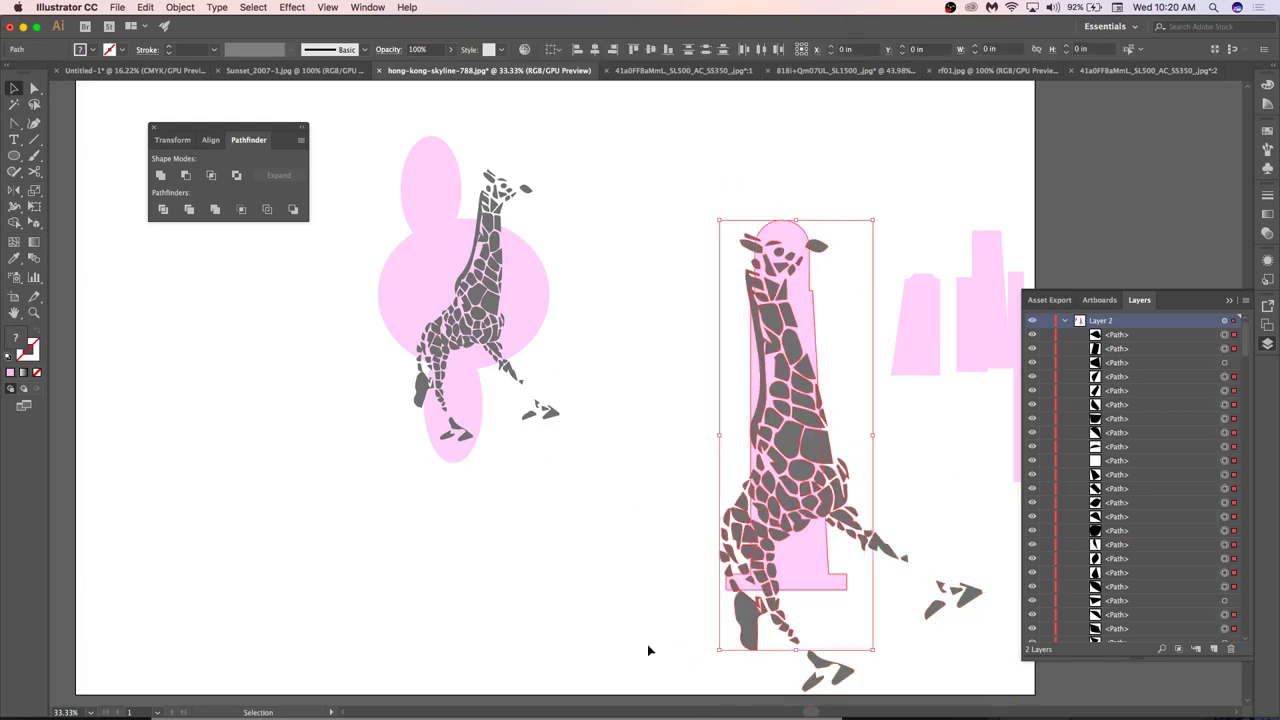
right_click(665, 301)
key("Escape")
Apply Pathfinder Minus Front to cut the giraffe out of the pink tower, then deselect.
left_click(185, 175)
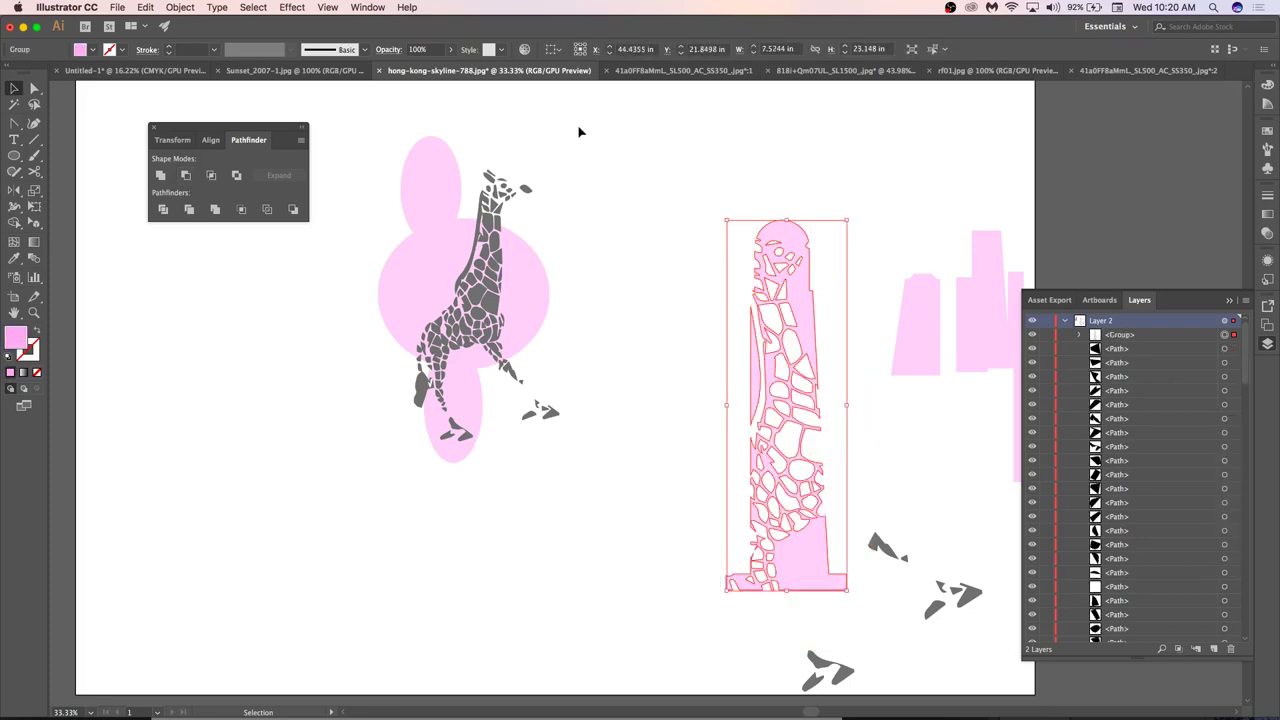
left_click(590, 113)
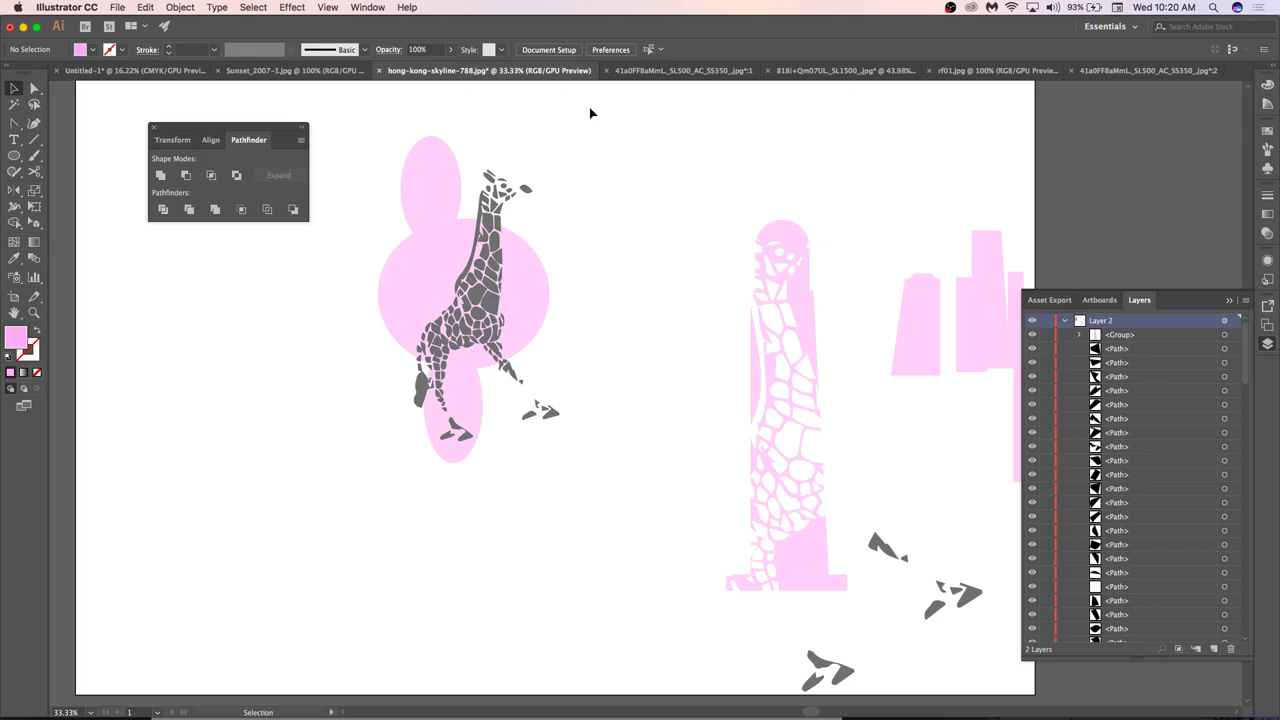
In Untitled-1, collapse Layers 10 and 8 and hide Layers 10 through 2.
left_click(133, 71)
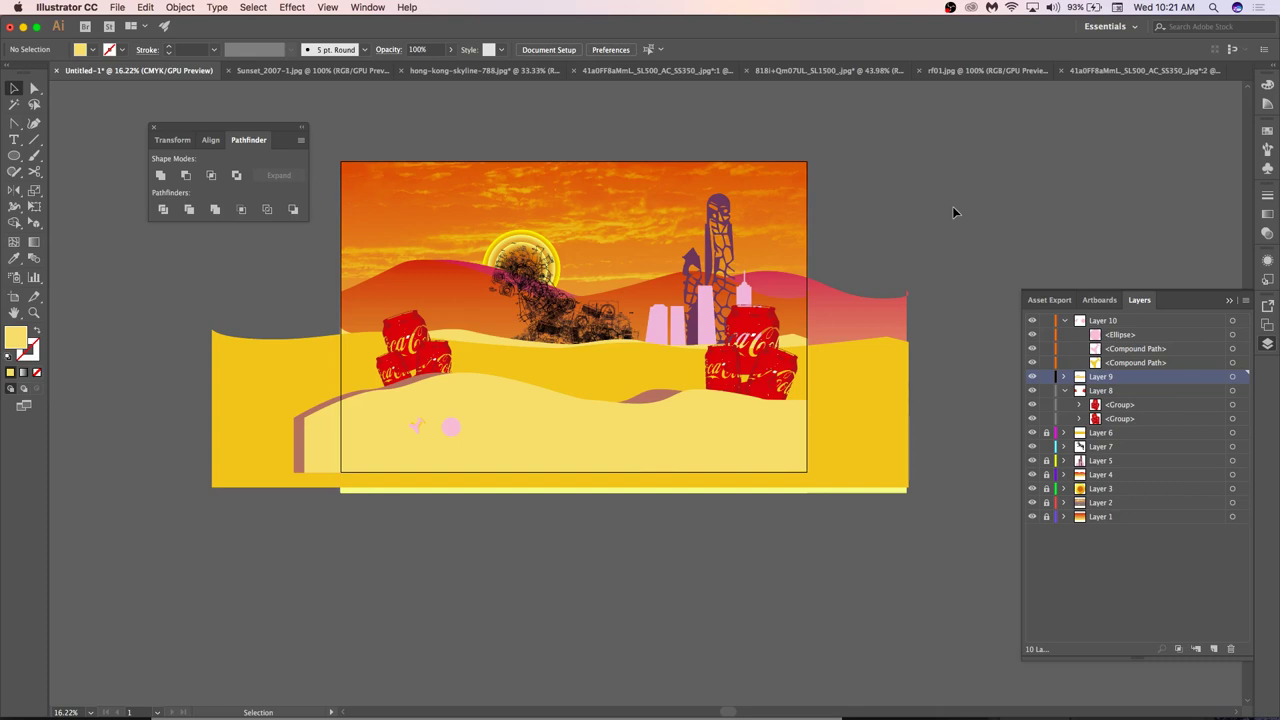
left_click(1066, 322)
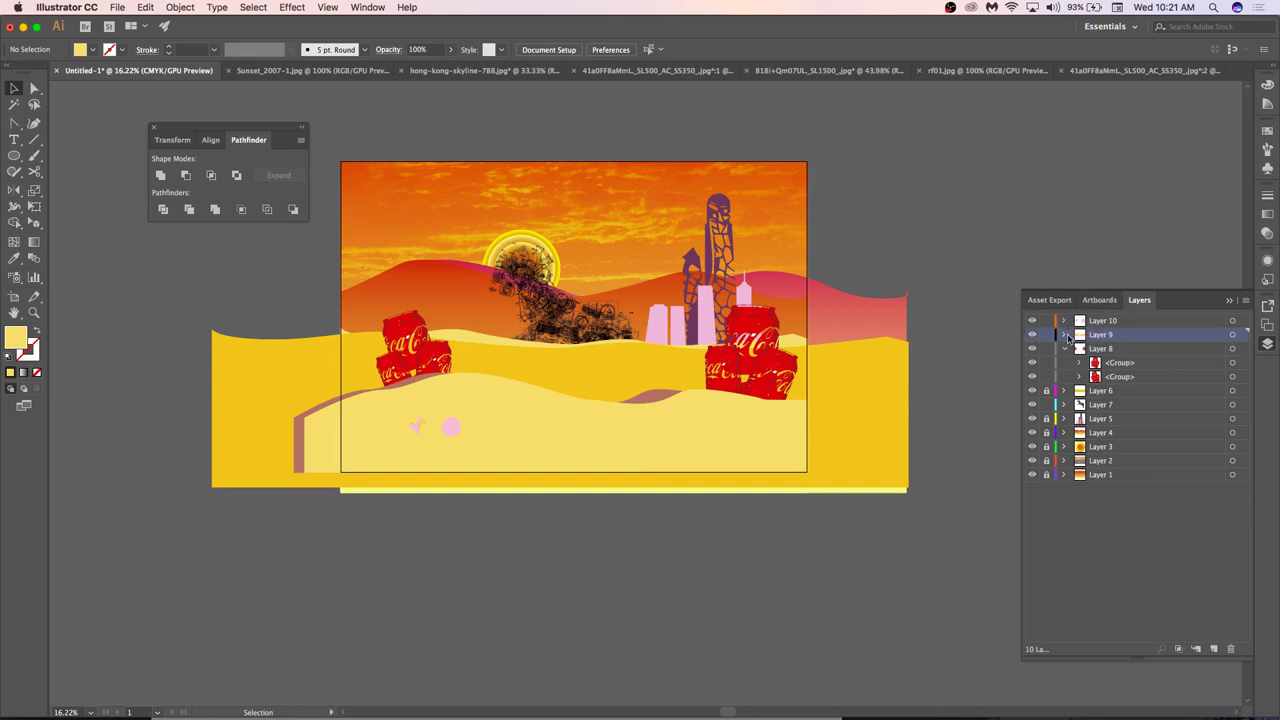
left_click(1064, 348)
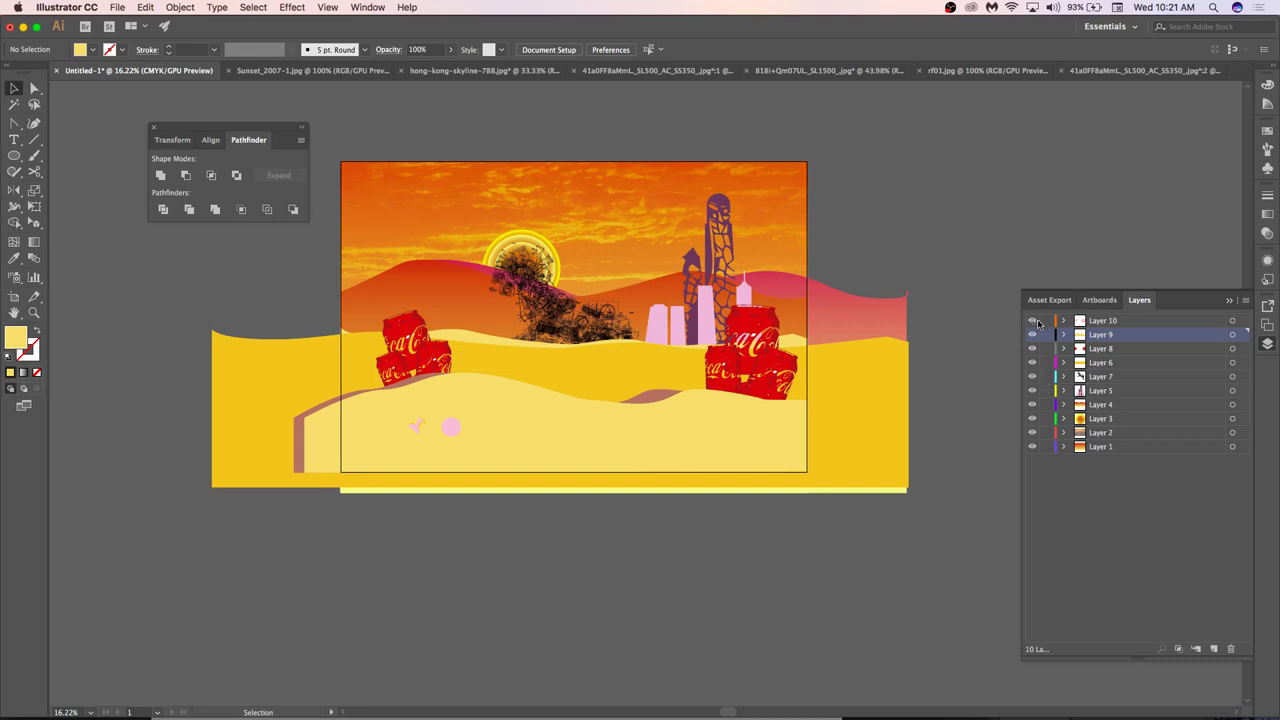
left_click_drag(1032, 322, 1032, 440)
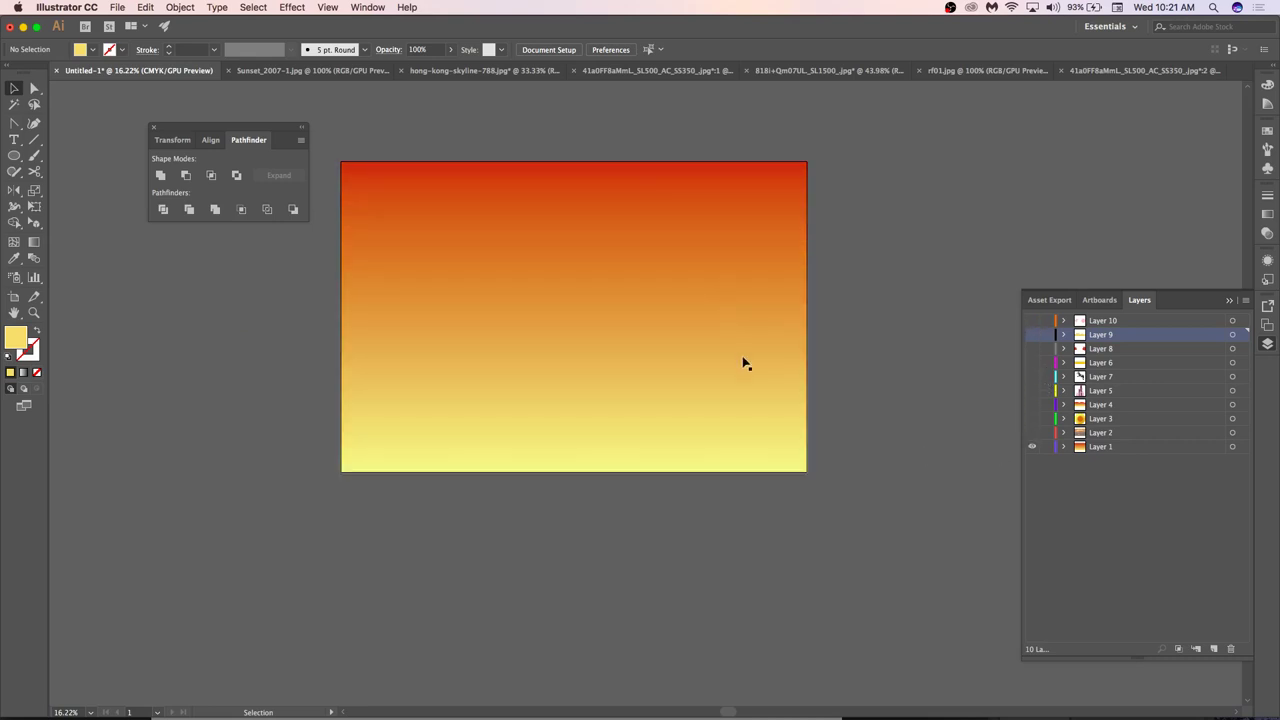
left_click(710, 320)
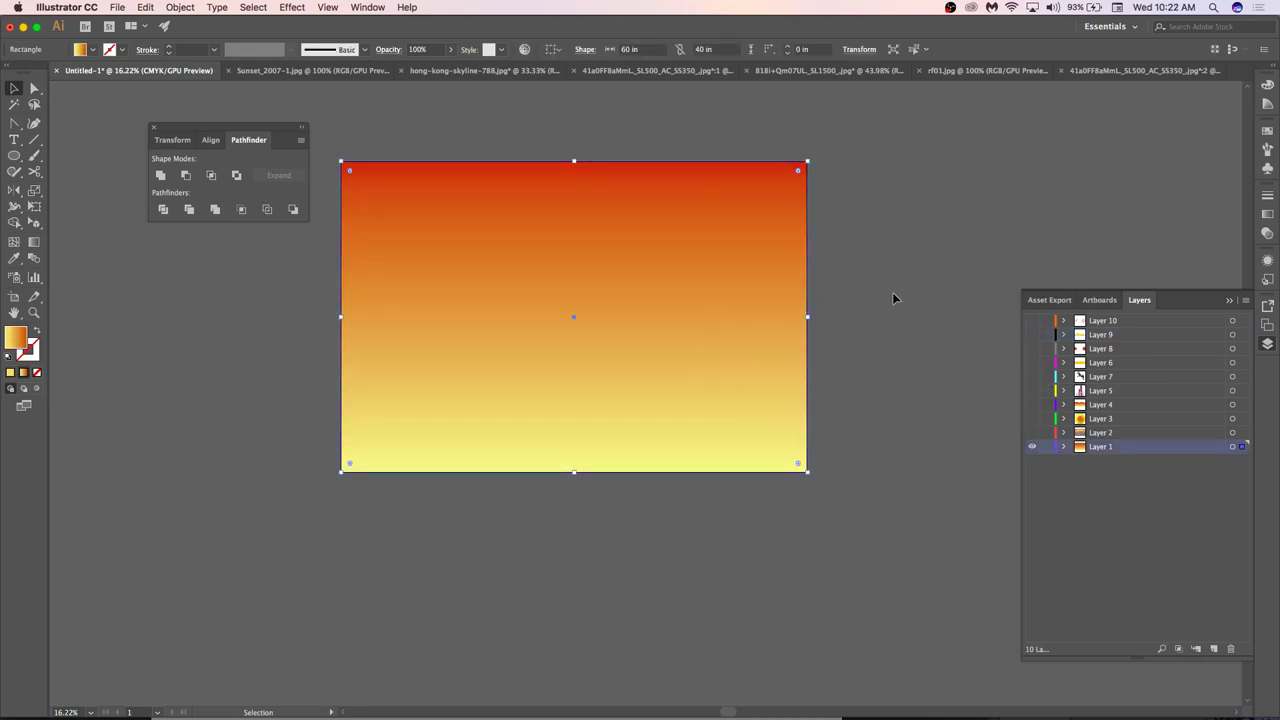
left_click(860, 355)
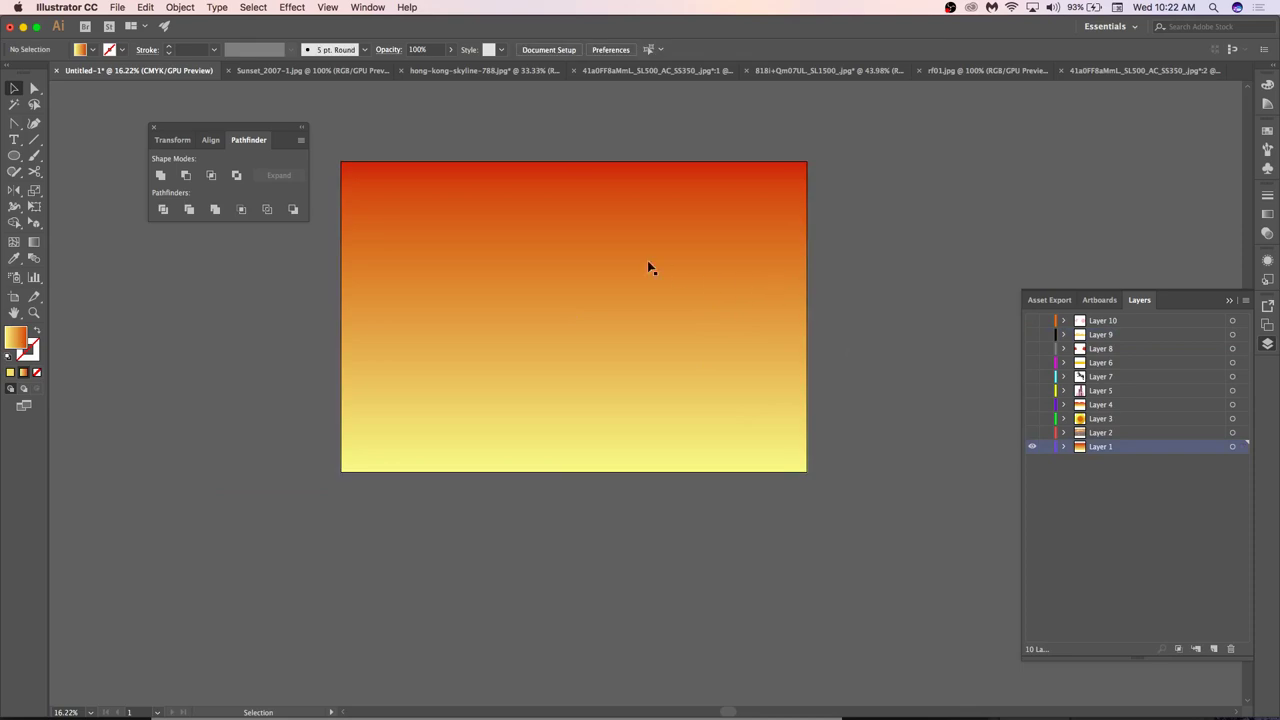
Draw a tall white rectangle with default fill and stroke, then nudge it up and right.
left_click(13, 156)
left_click_drag(13, 156, 75, 154)
left_click_drag(293, 295, 157, 257)
key("ctrl+z")
left_click(11, 356)
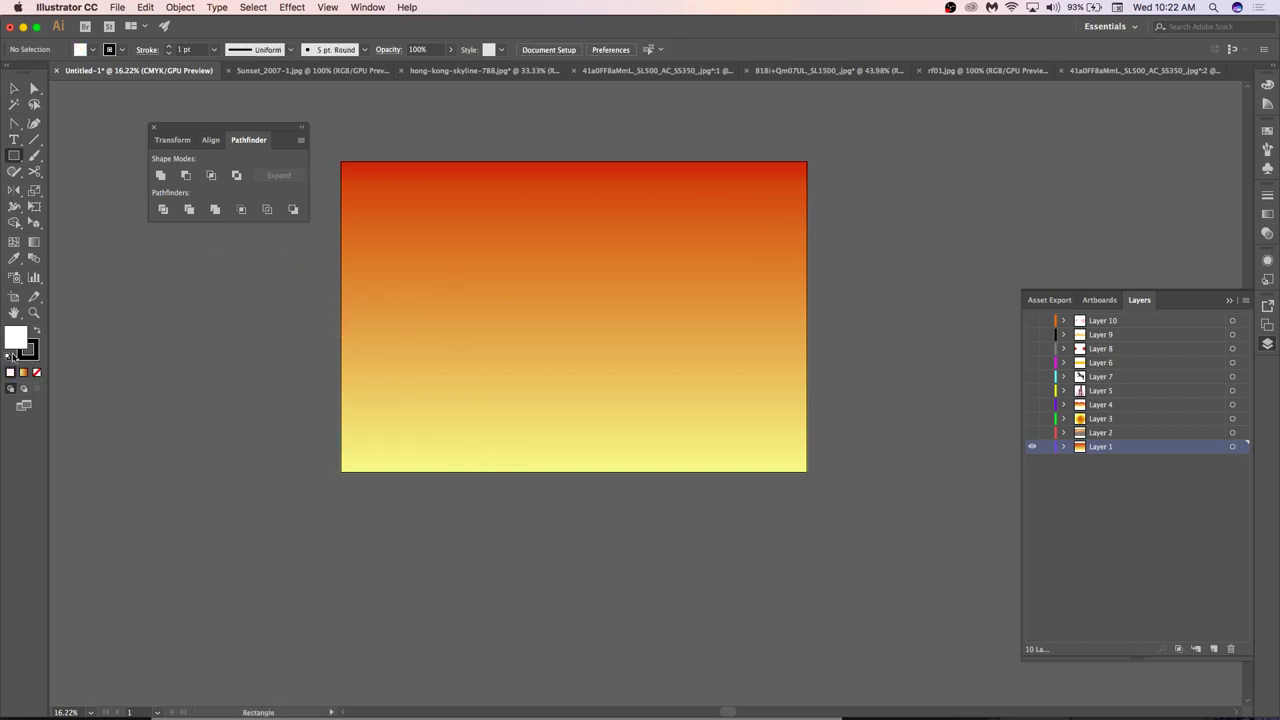
left_click_drag(428, 229, 552, 495)
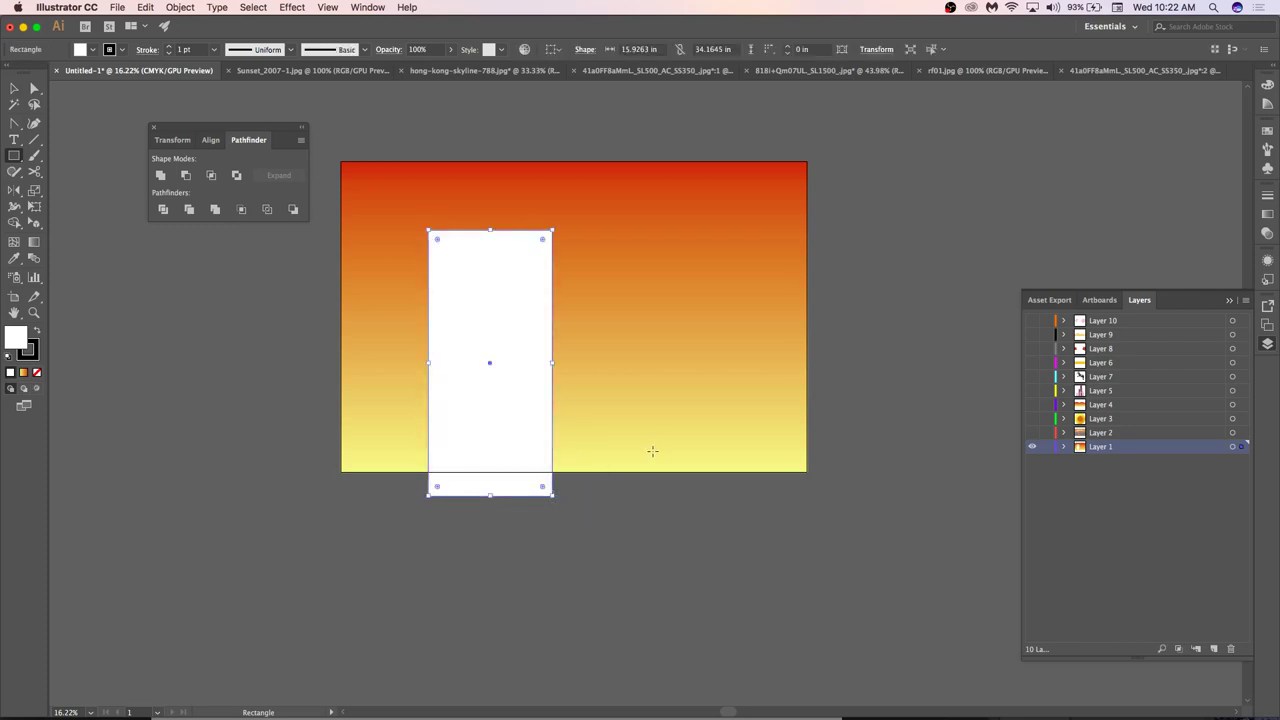
key("v")
left_click_drag(527, 386, 573, 357)
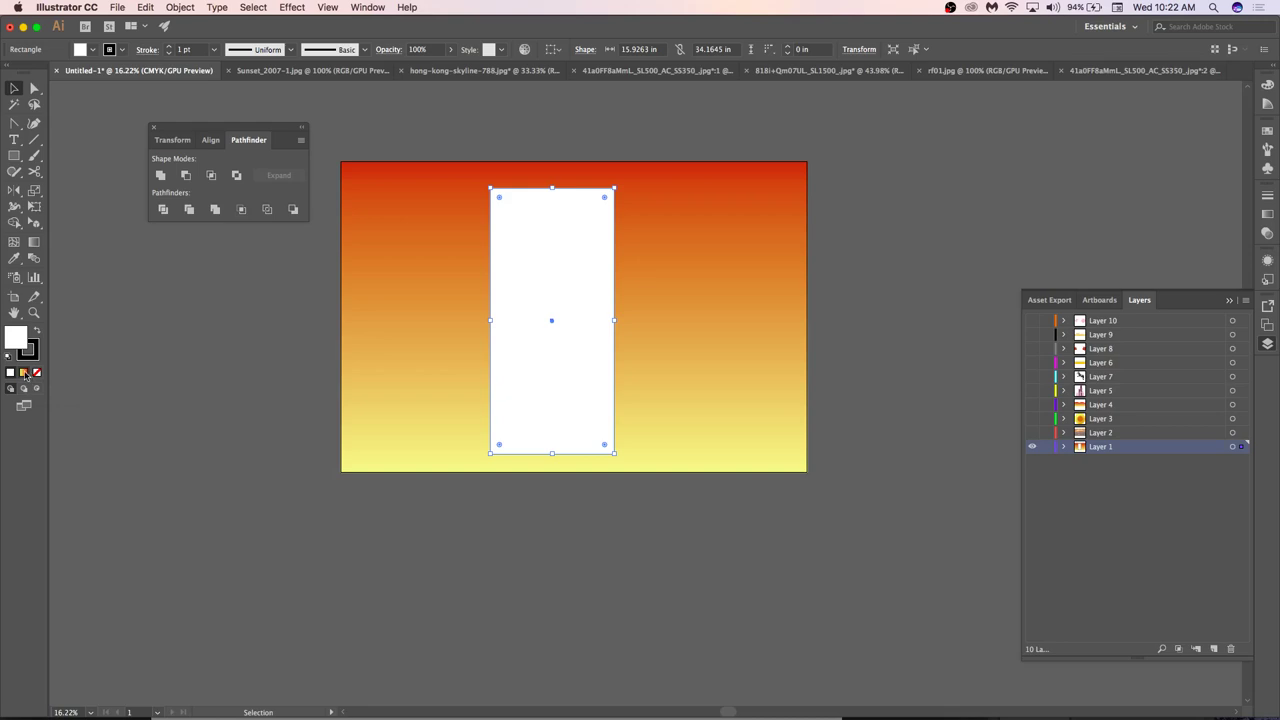
Fill the tall rectangle with the orange-to-yellow gradient and inspect the yellow stop's colour.
left_click(24, 373)
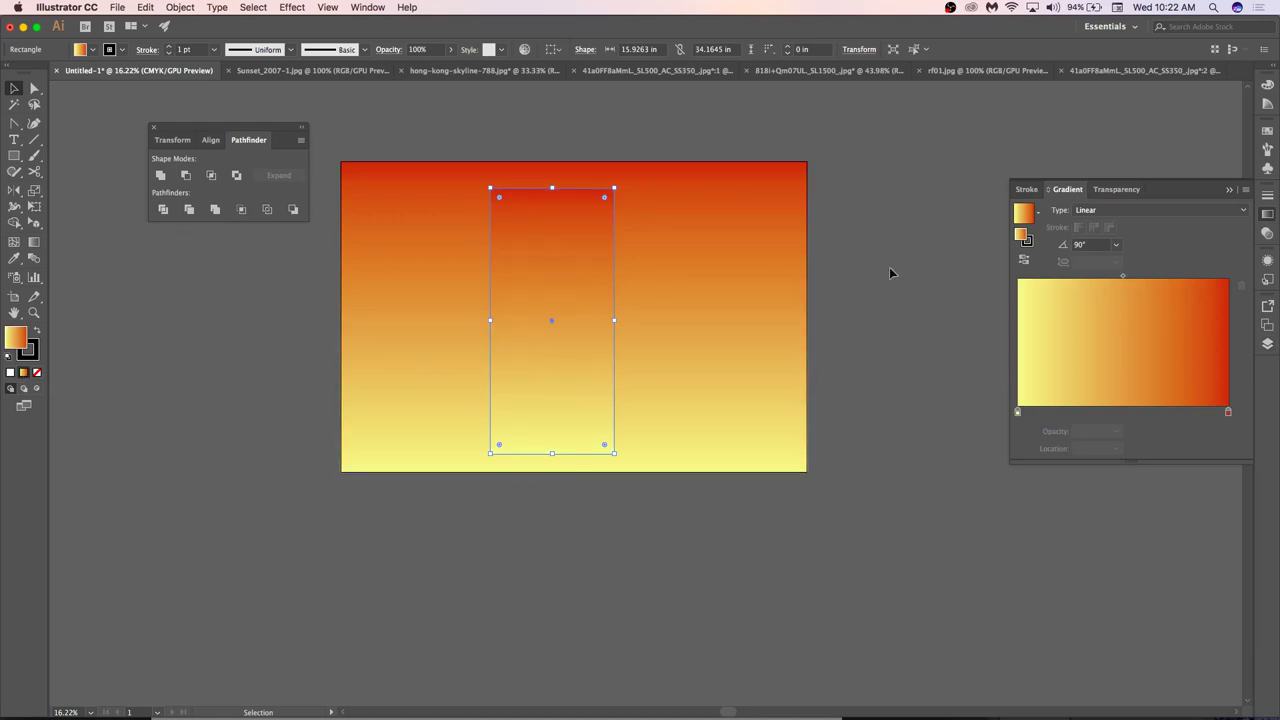
left_click(1268, 215)
left_click(1268, 215)
double_click(1018, 412)
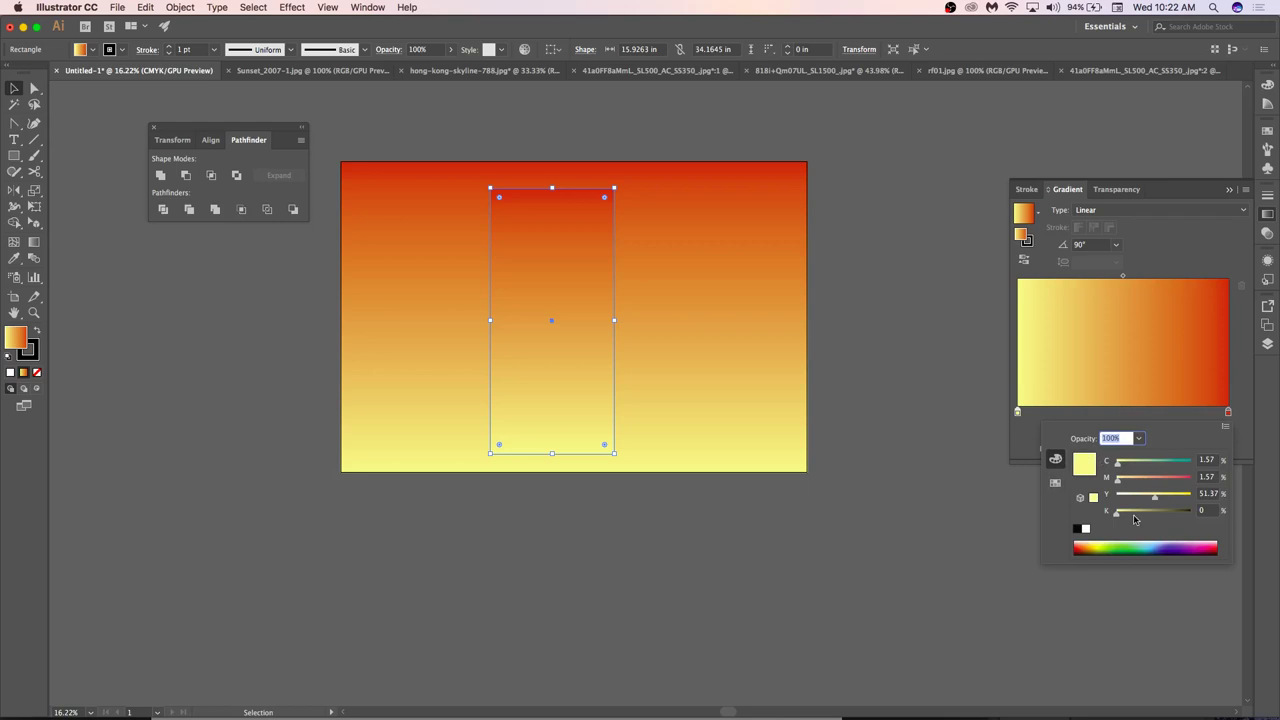
left_click(1225, 427)
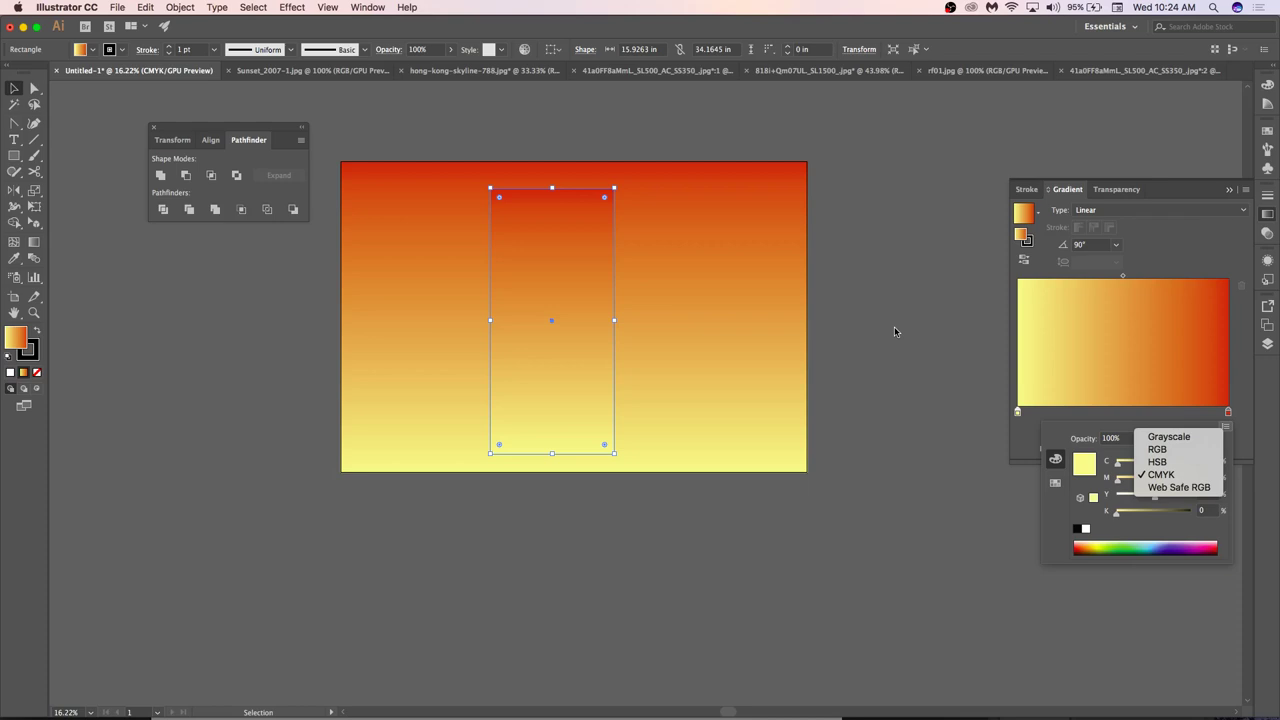
left_click(894, 327)
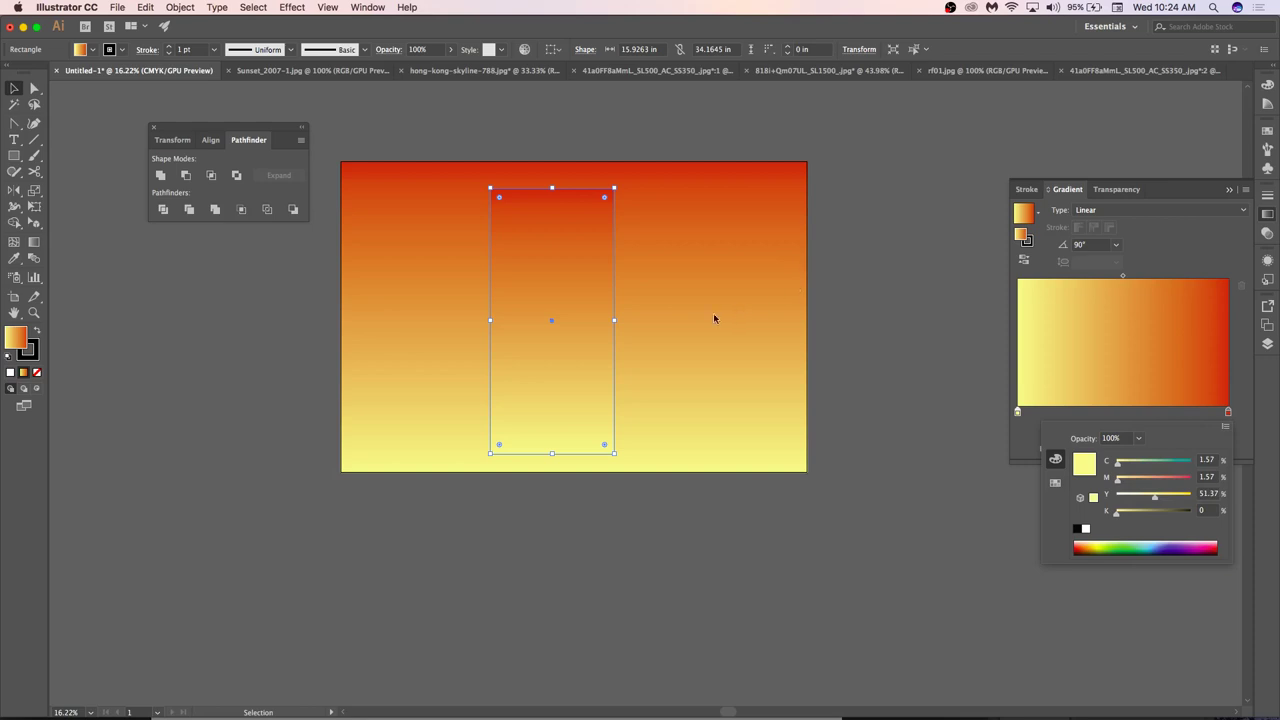
left_click(595, 287)
Deselect the rectangle and make Layers 2 through 10 visible again.
key("super+shift+a")
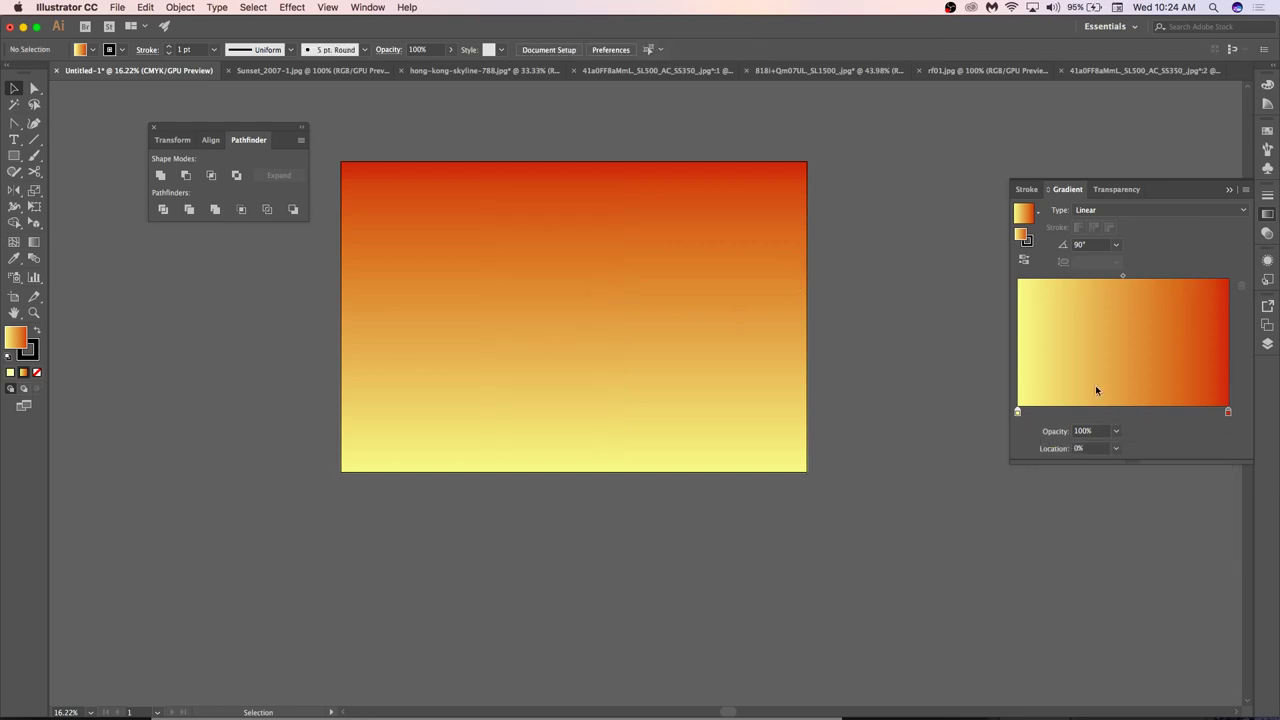
left_click(1267, 343)
left_click_drag(1034, 430, 1030, 304)
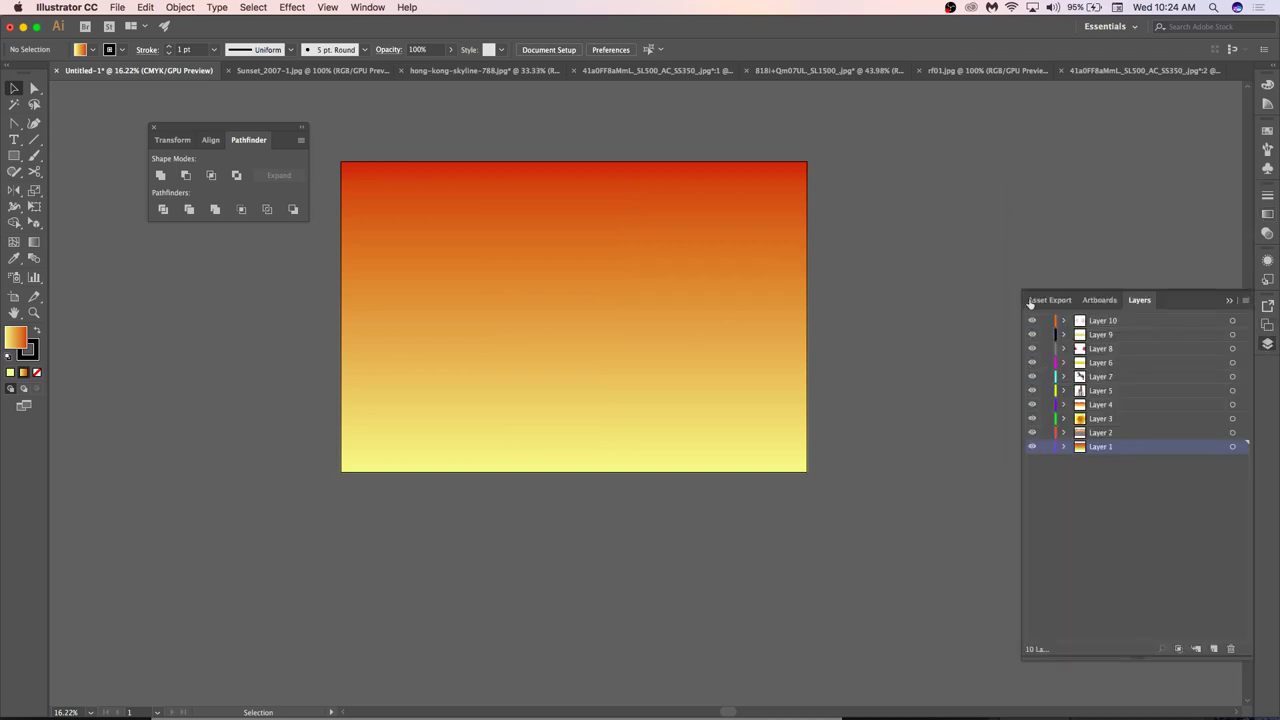
In a new Chrome tab, search for 'queens of the stone age go with the flow'.
key("super+Tab")
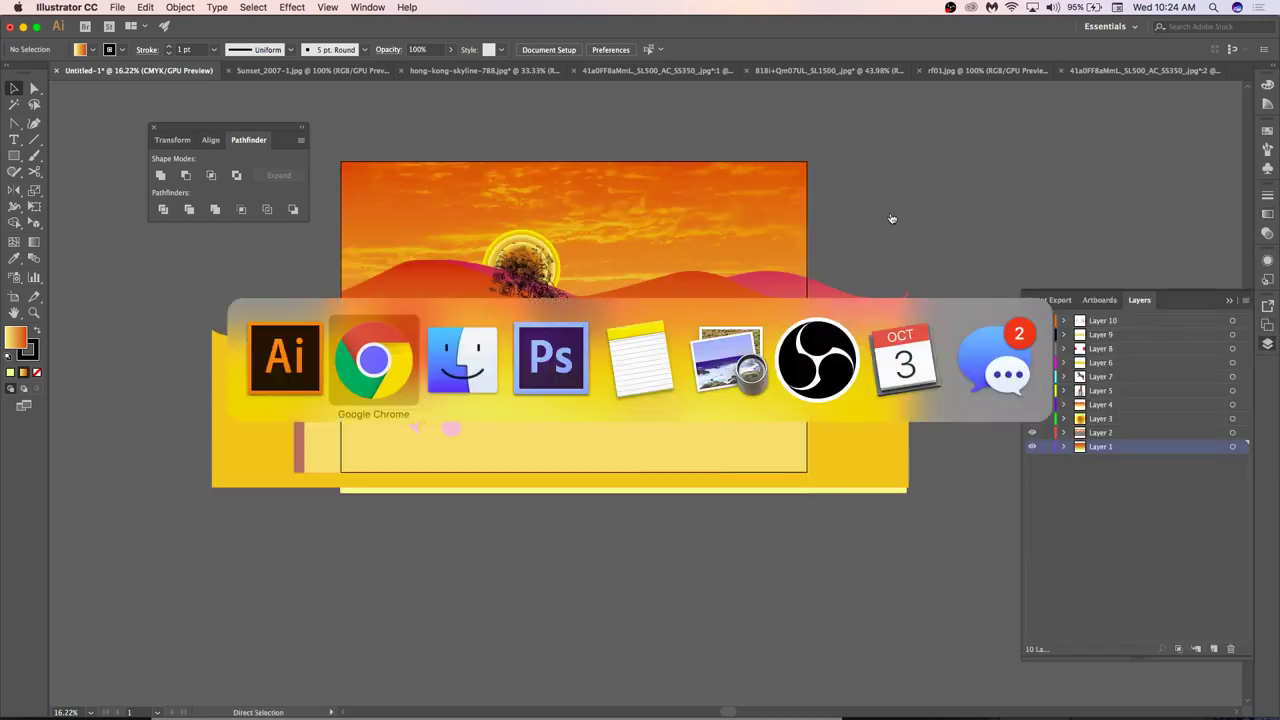
key("super+t")
type("QUE")
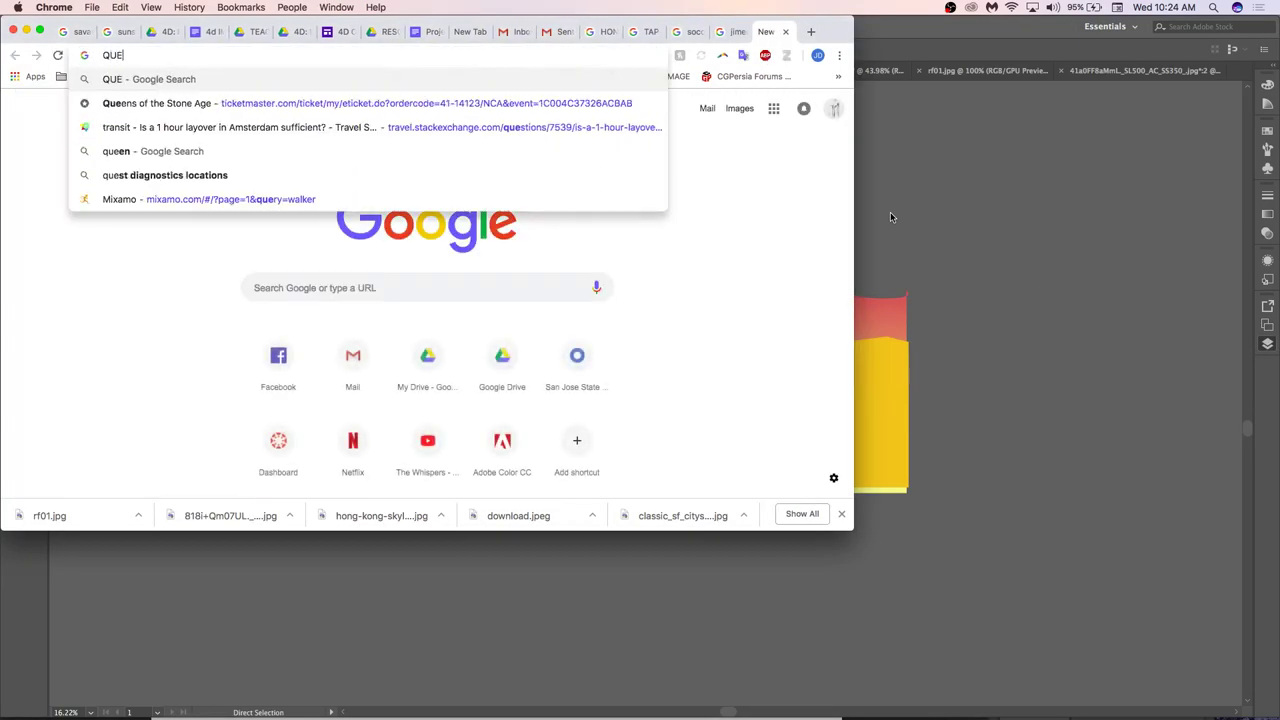
type("ENS OF THE STONDE")
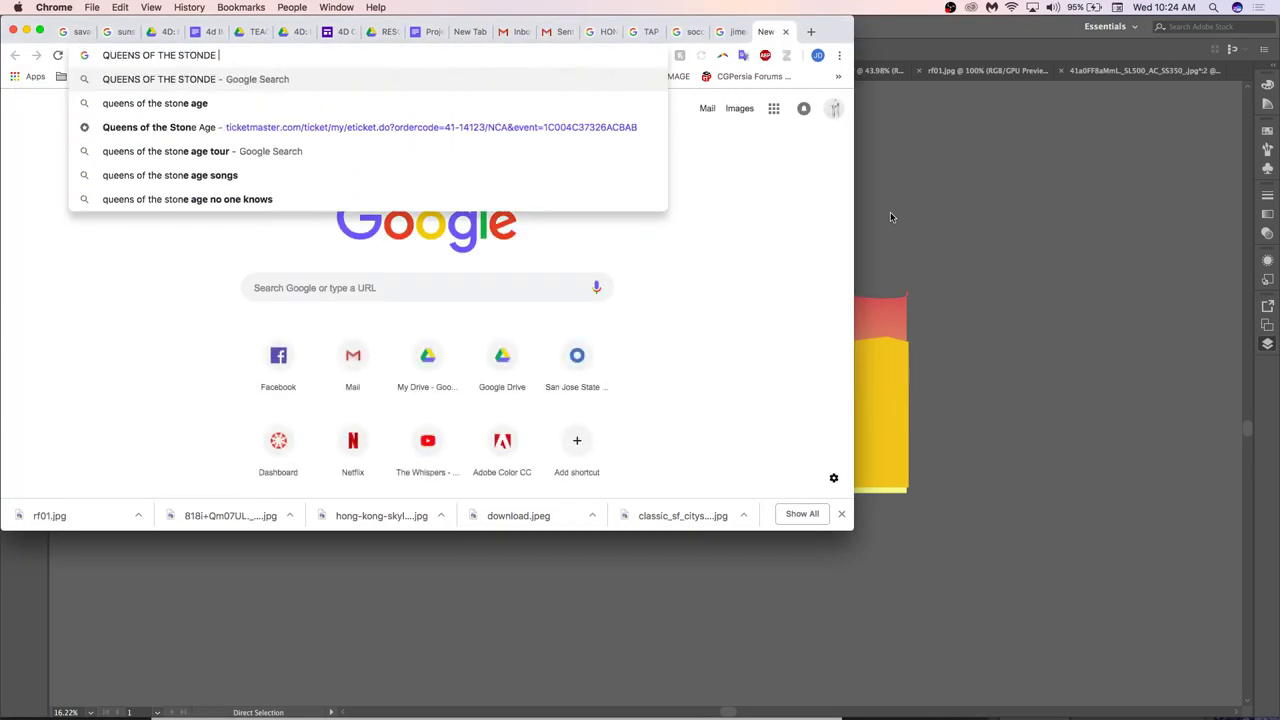
key("BackSpace")
key("BackSpace")
type("E AGE GO W")
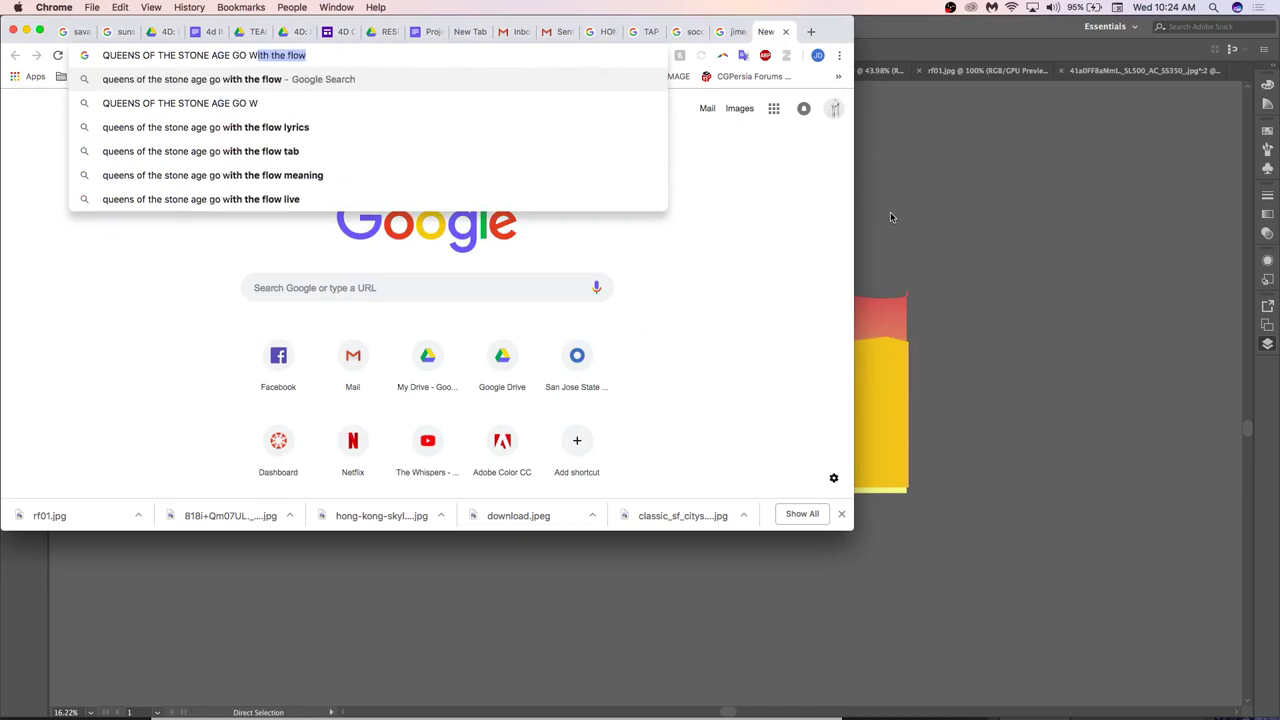
key("Return")
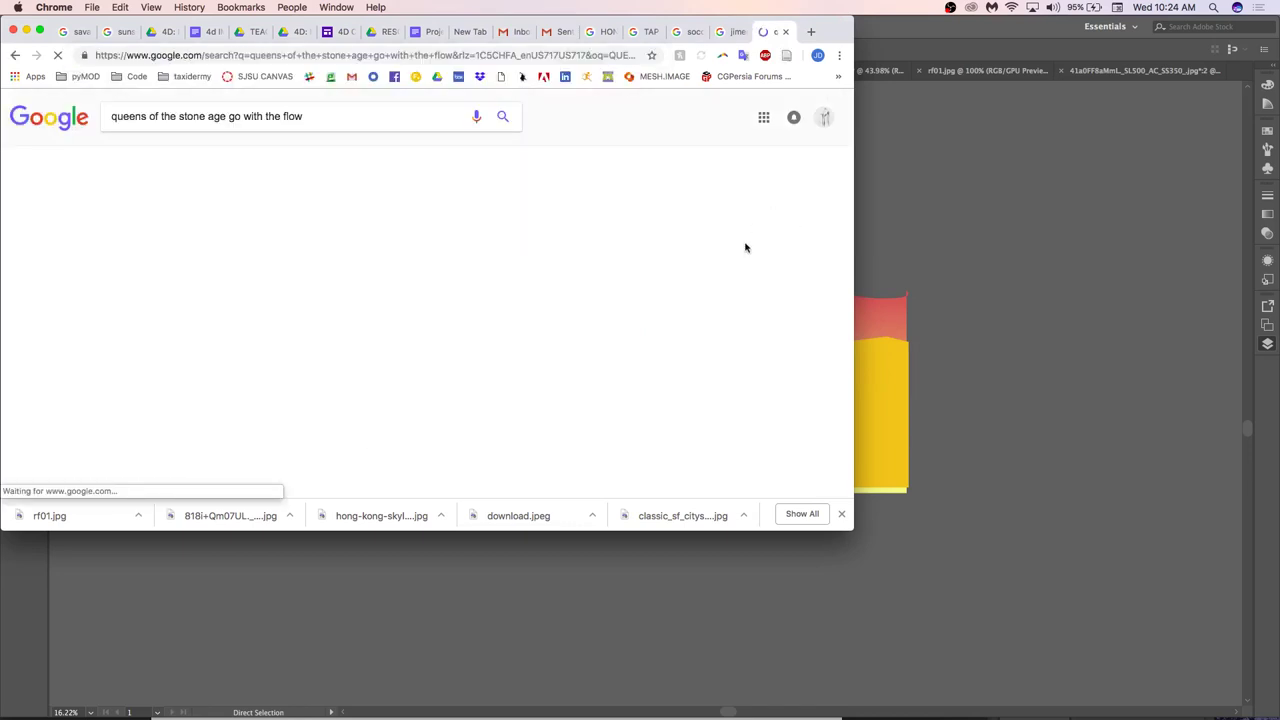
Open the 'Go With The Flow' YouTube video and start it playing.
left_click(310, 308)
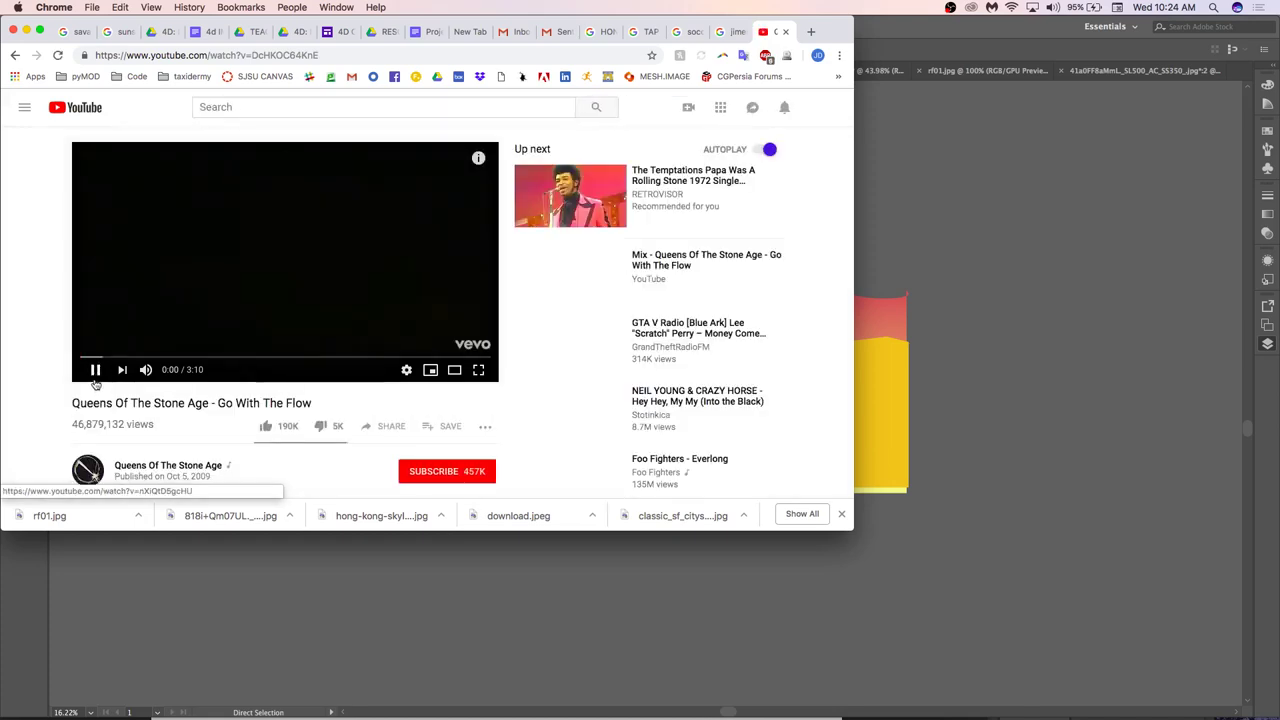
left_click(94, 370)
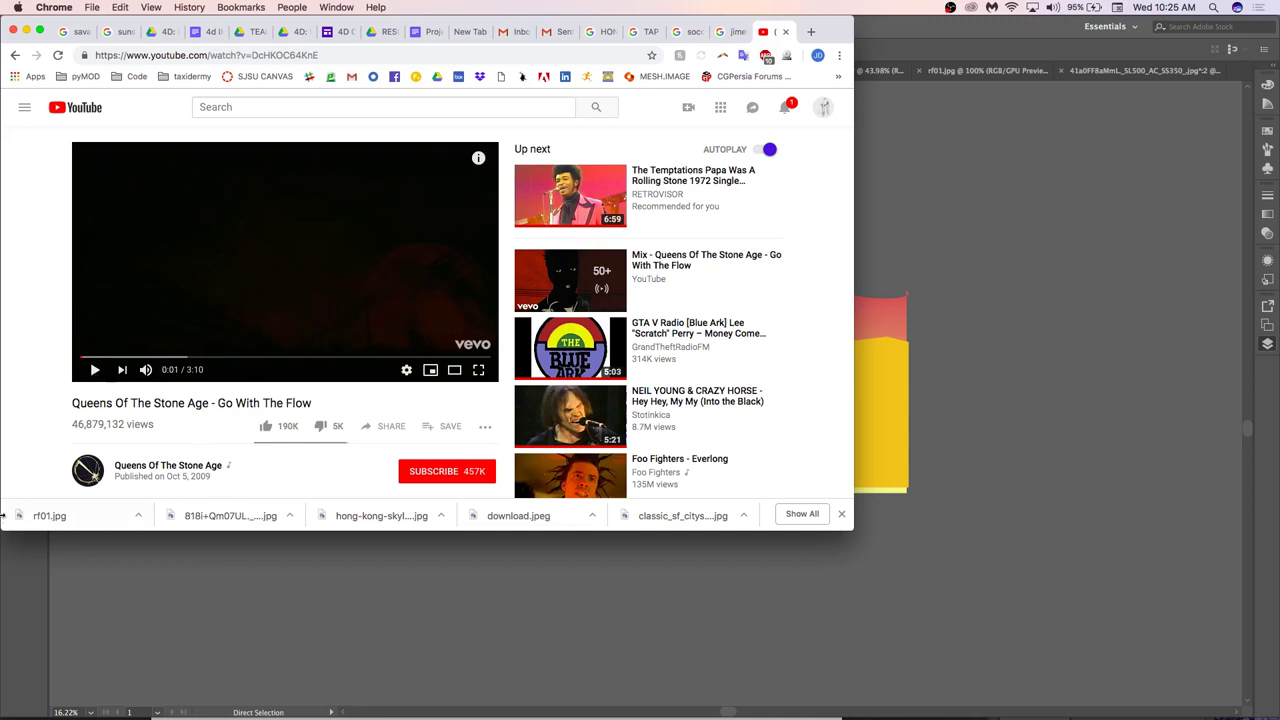
left_click(95, 370)
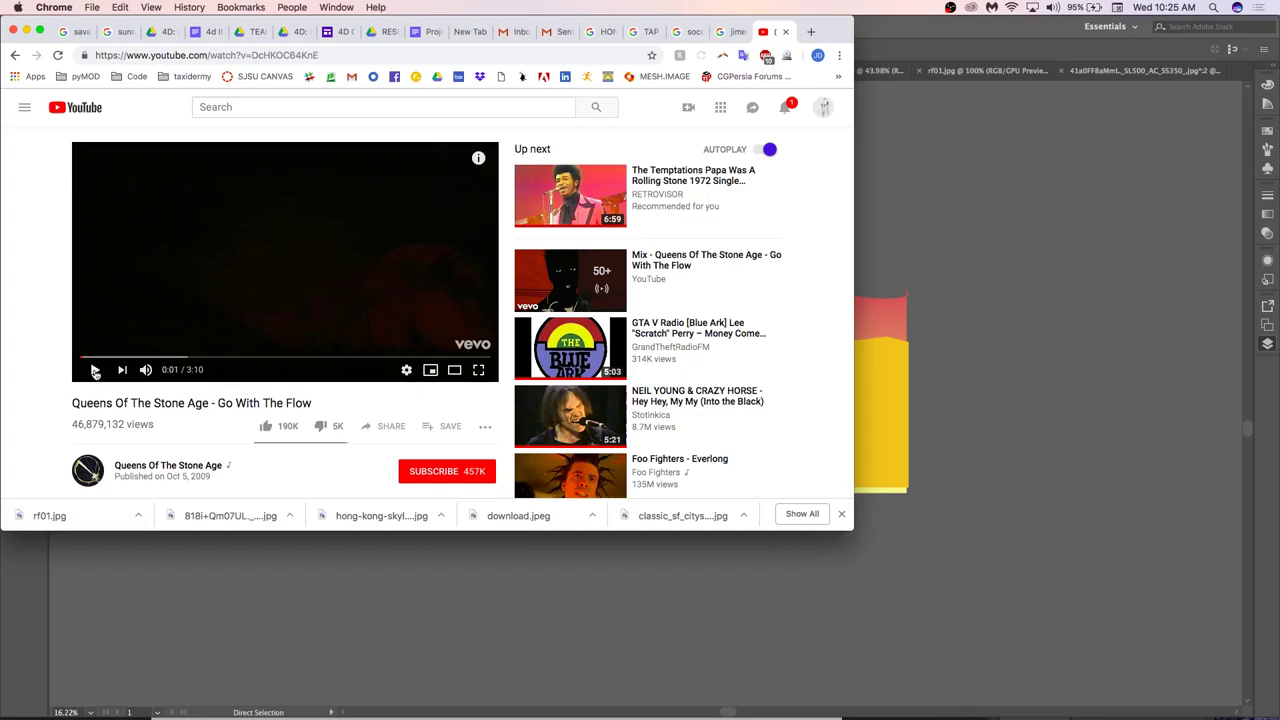
Play the video full screen with its volume slider turned down.
left_click(478, 370)
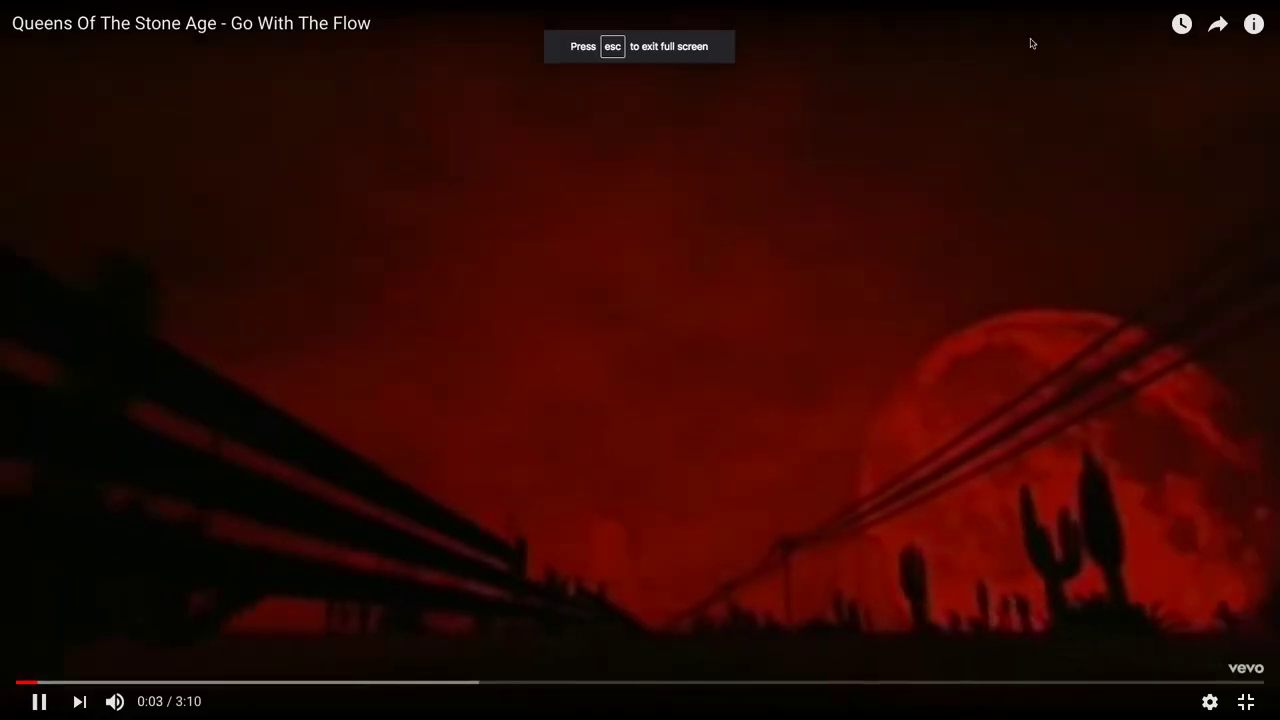
left_click(1052, 7)
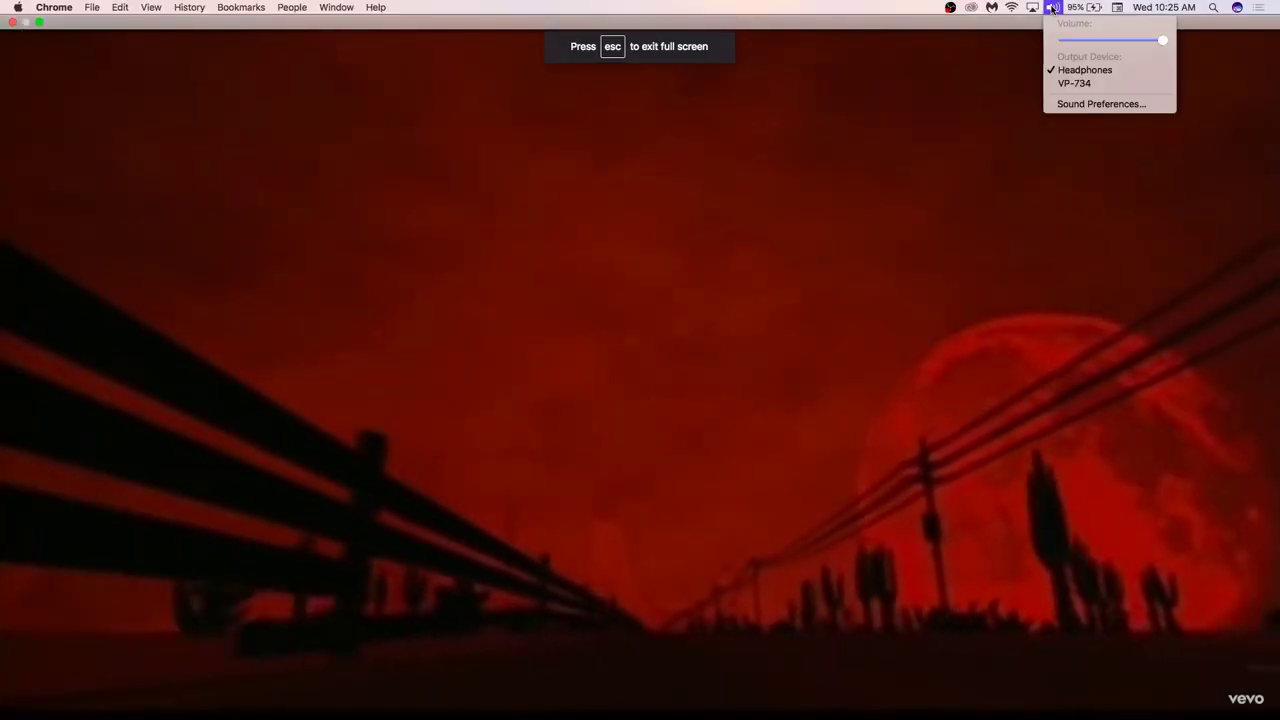
left_click(1082, 70)
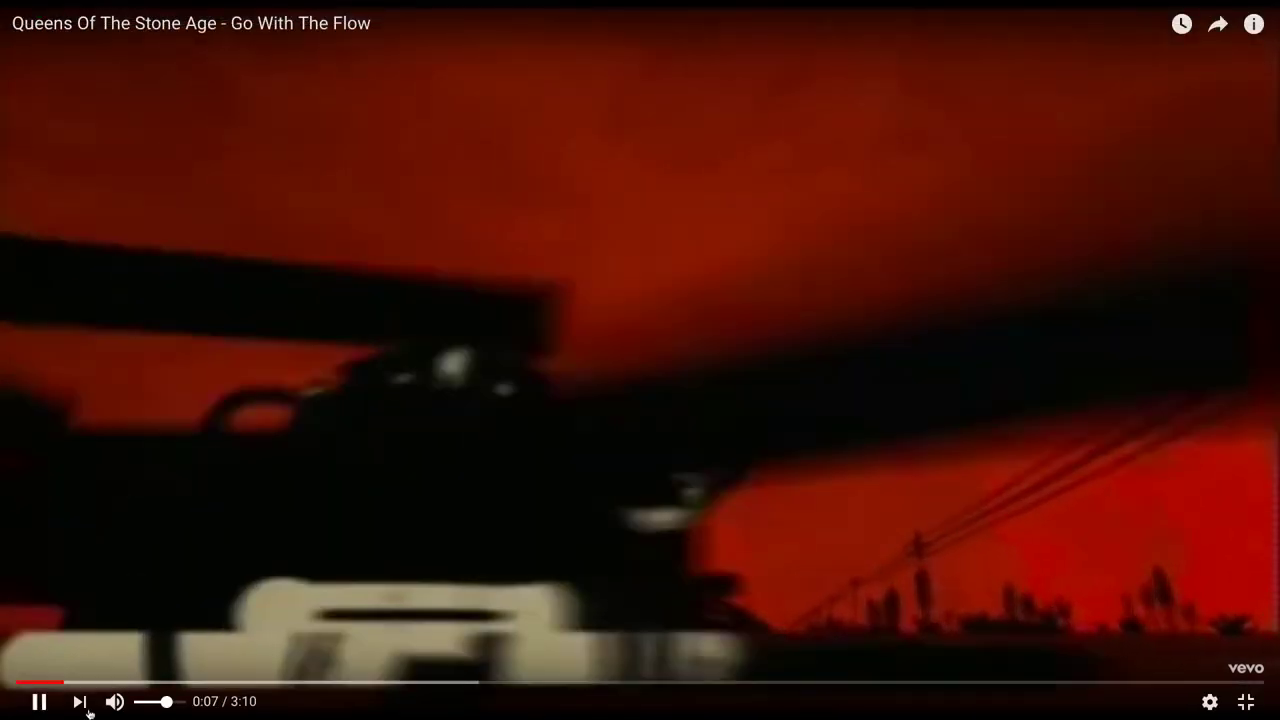
left_click(163, 702)
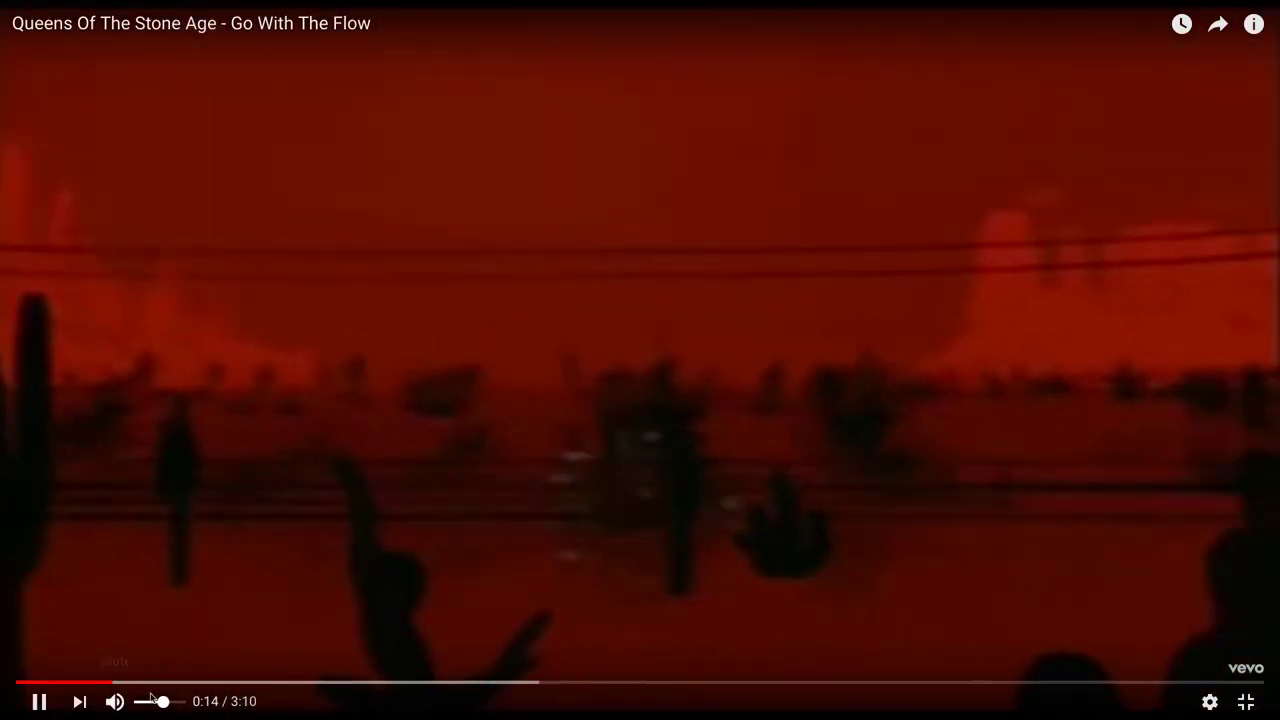
left_click_drag(165, 704, 146, 704)
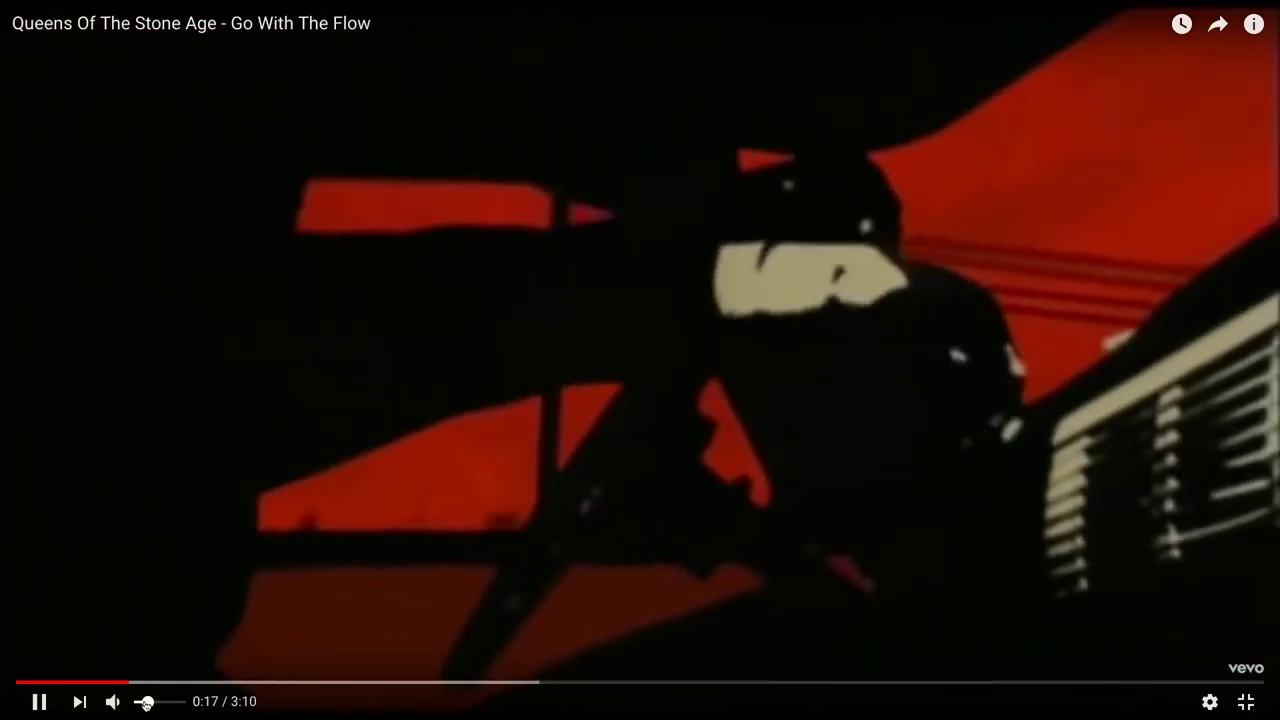
key("Escape")
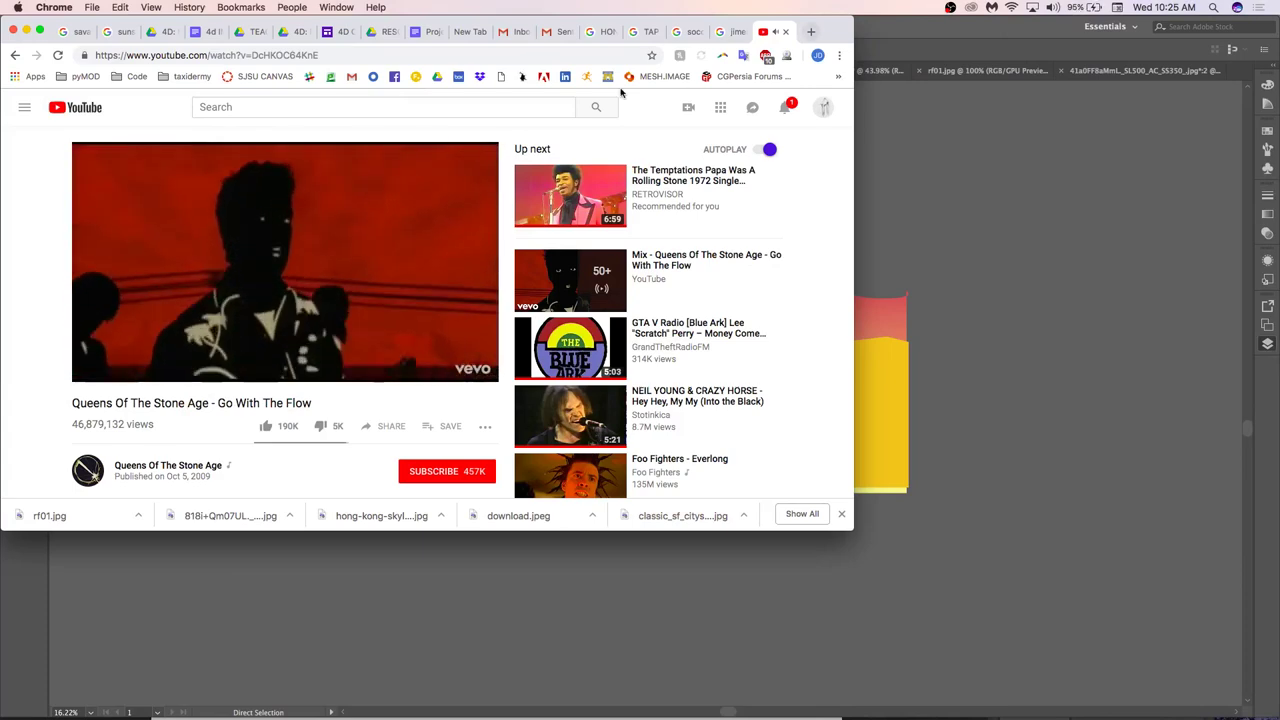
left_click(477, 371)
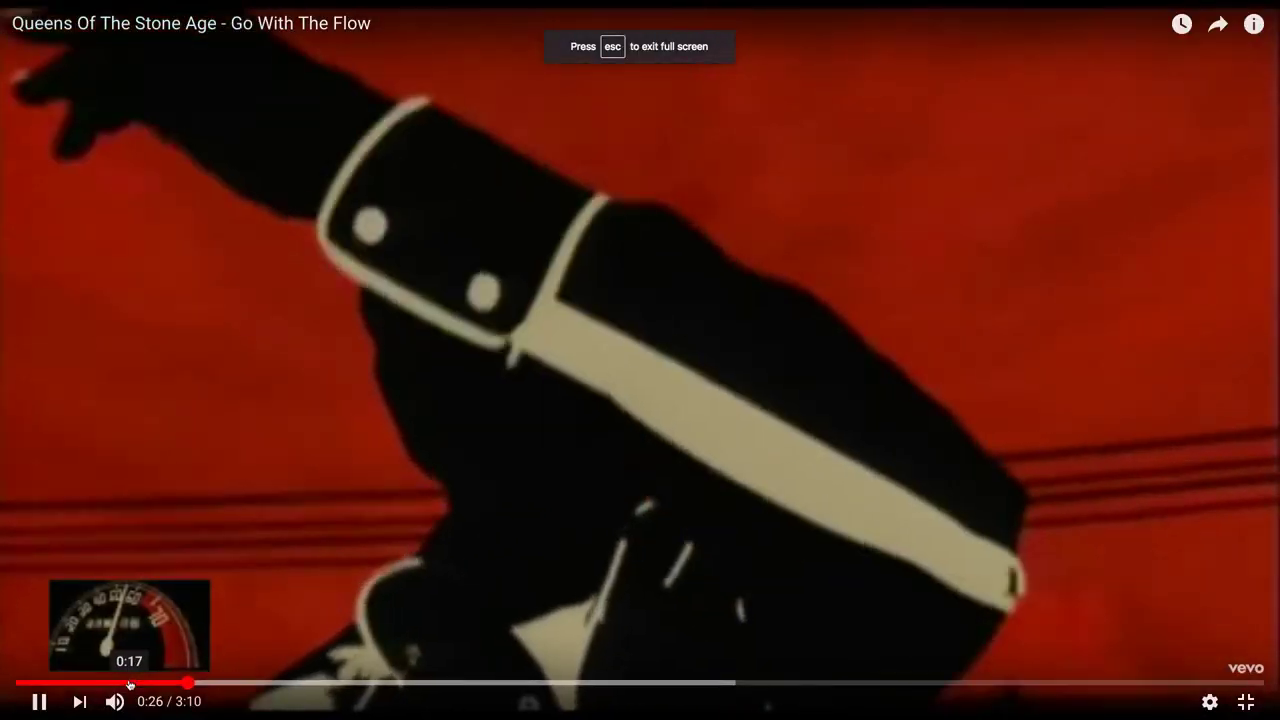
Restart the video, skip ahead to around 2:25, and pause it at 2:47.
left_click(18, 684)
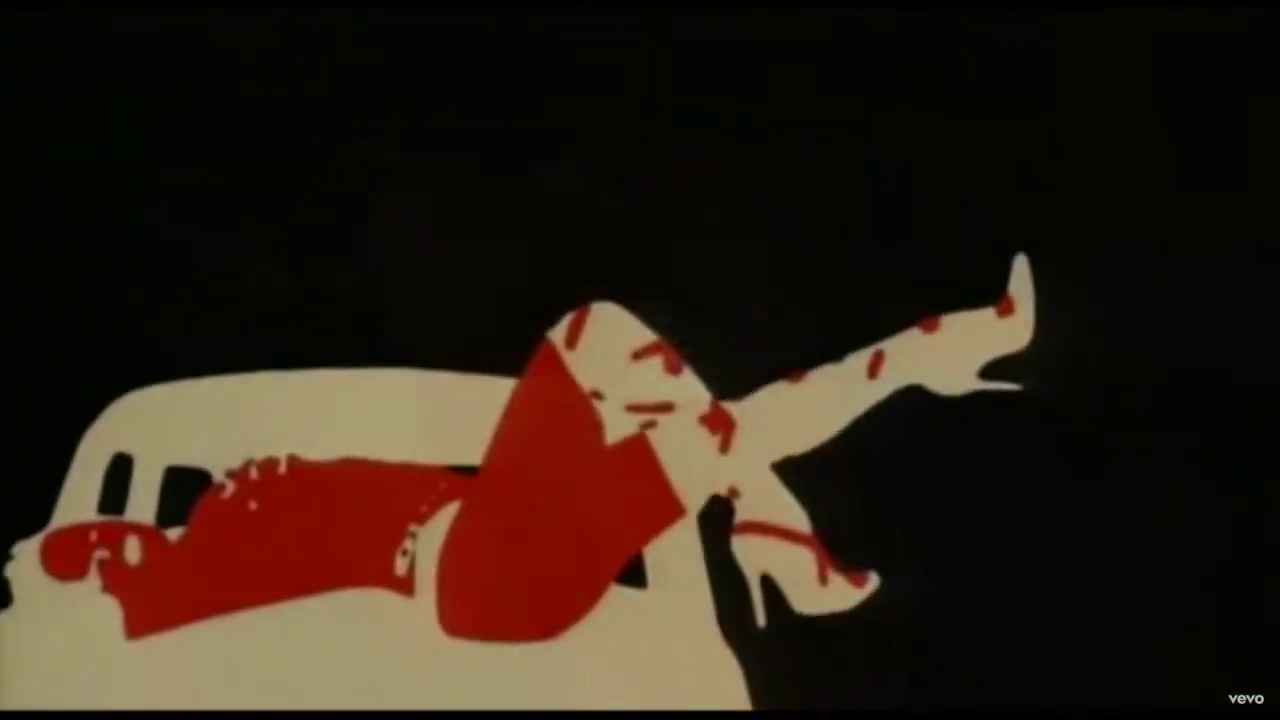
mouse_move(1150, 311)
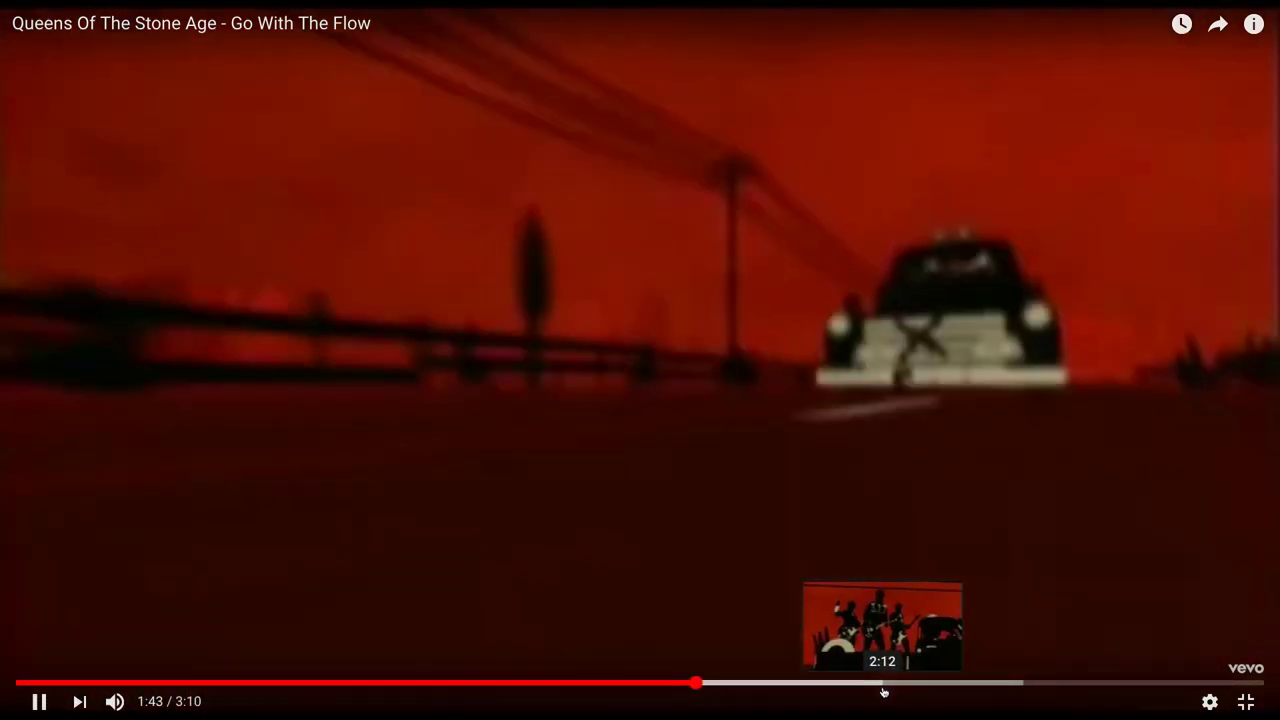
left_click(862, 693)
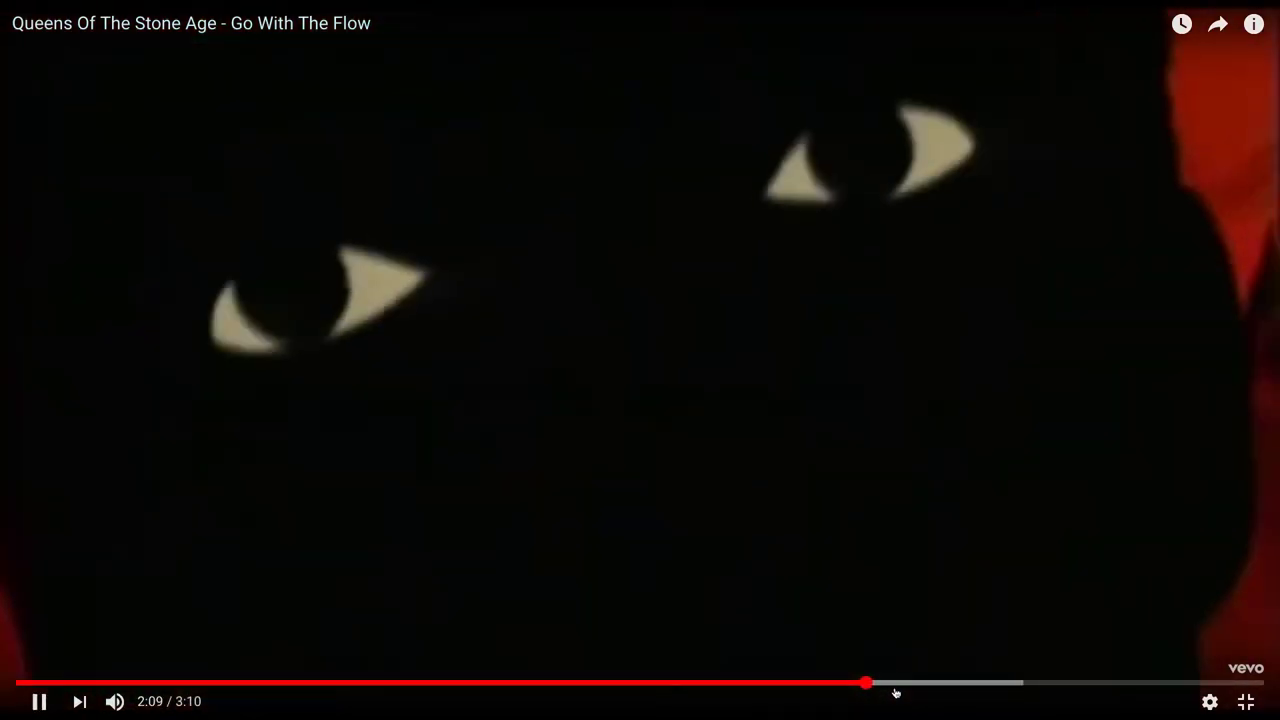
left_click(894, 690)
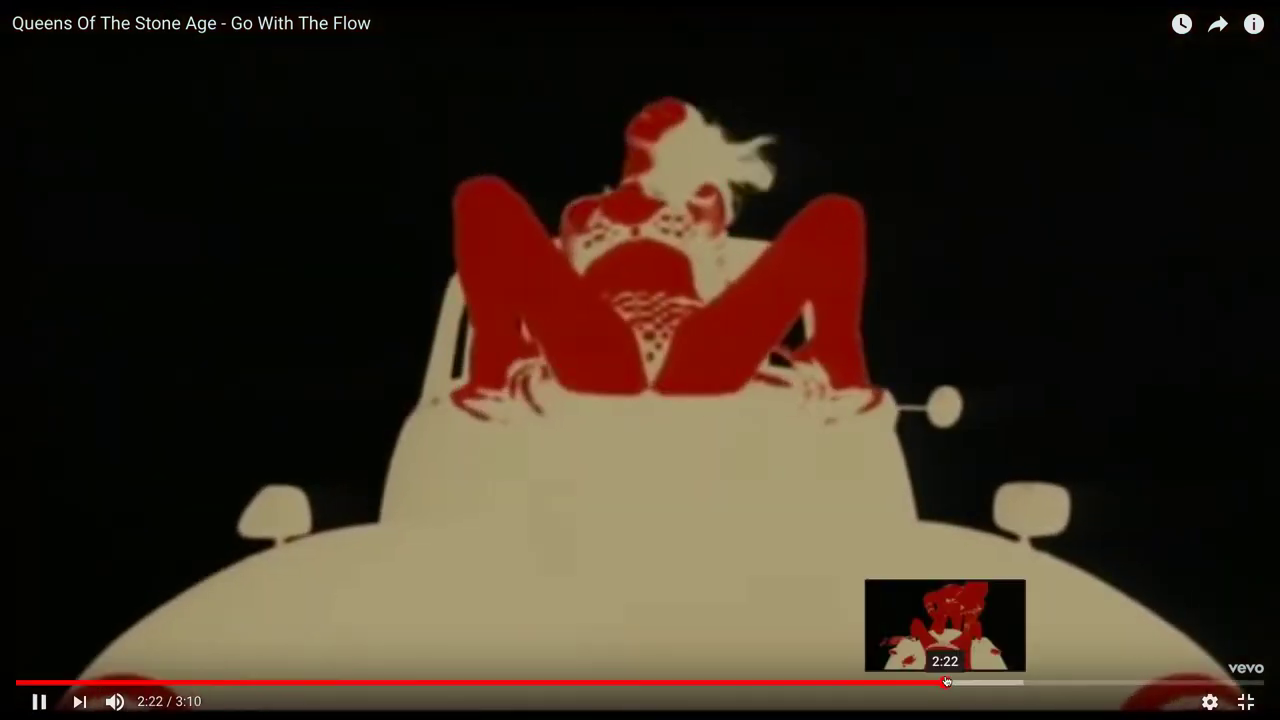
left_click(948, 683)
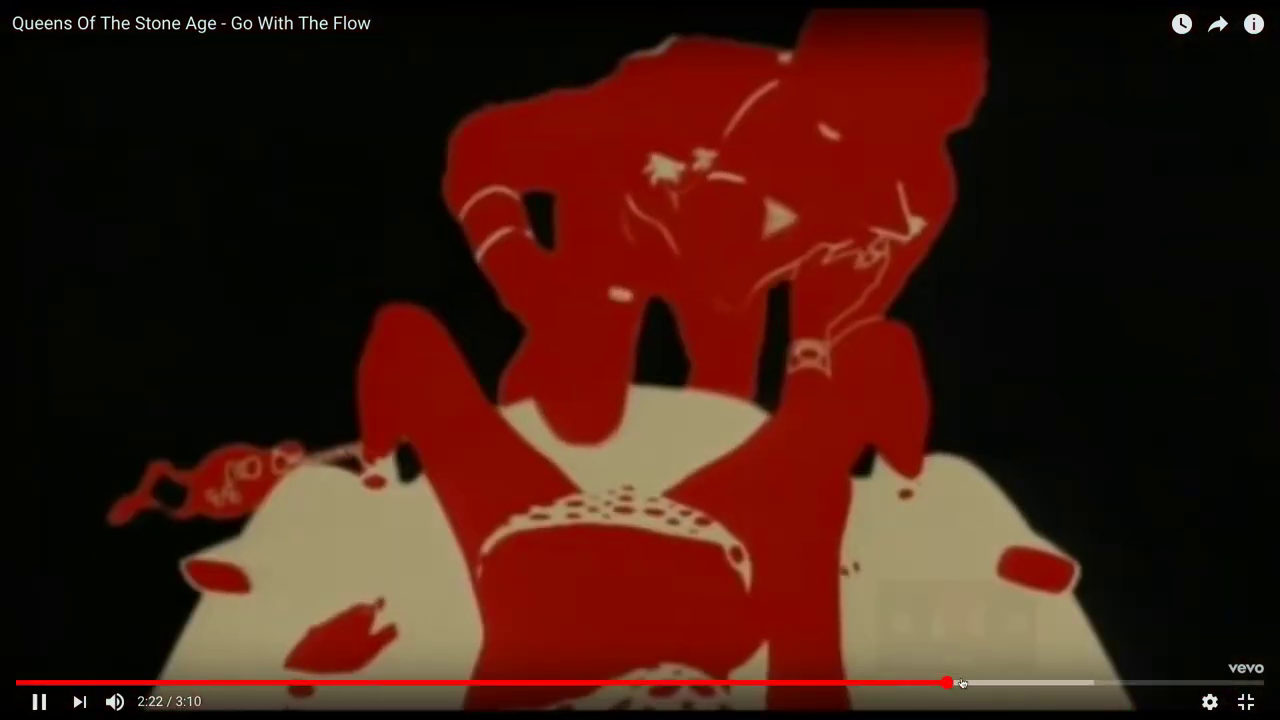
left_click(970, 683)
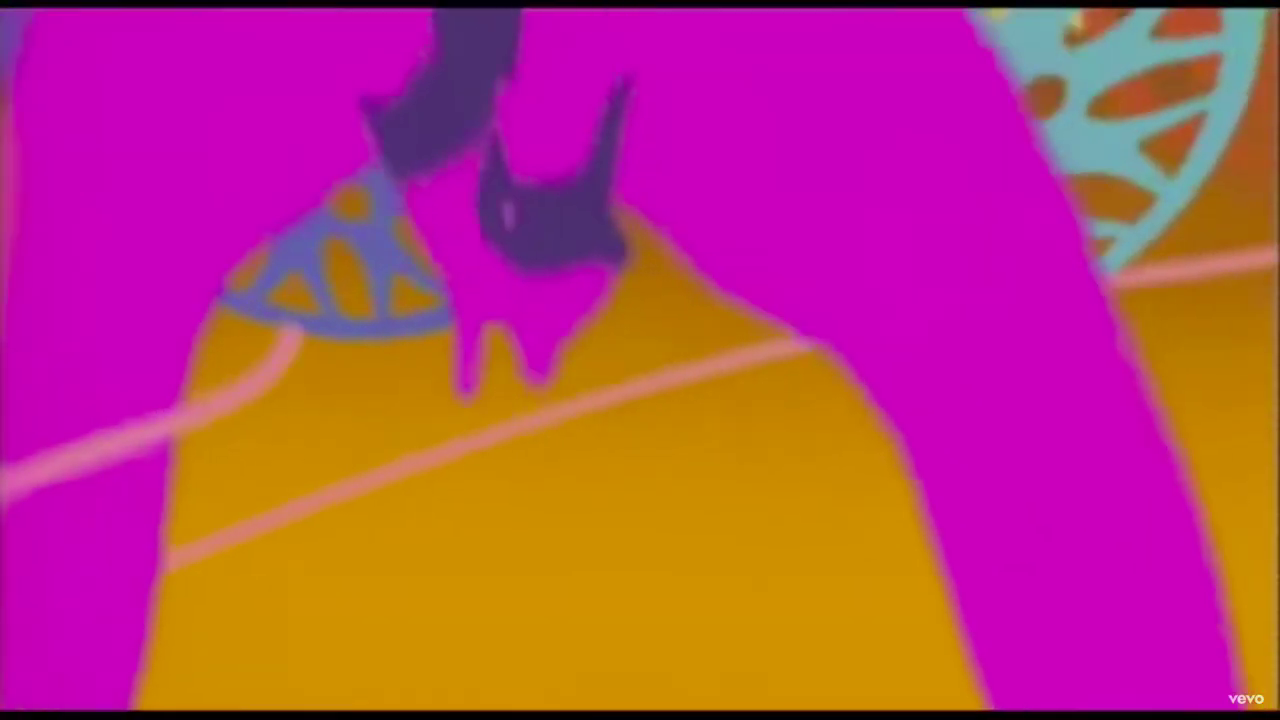
left_click(1043, 593)
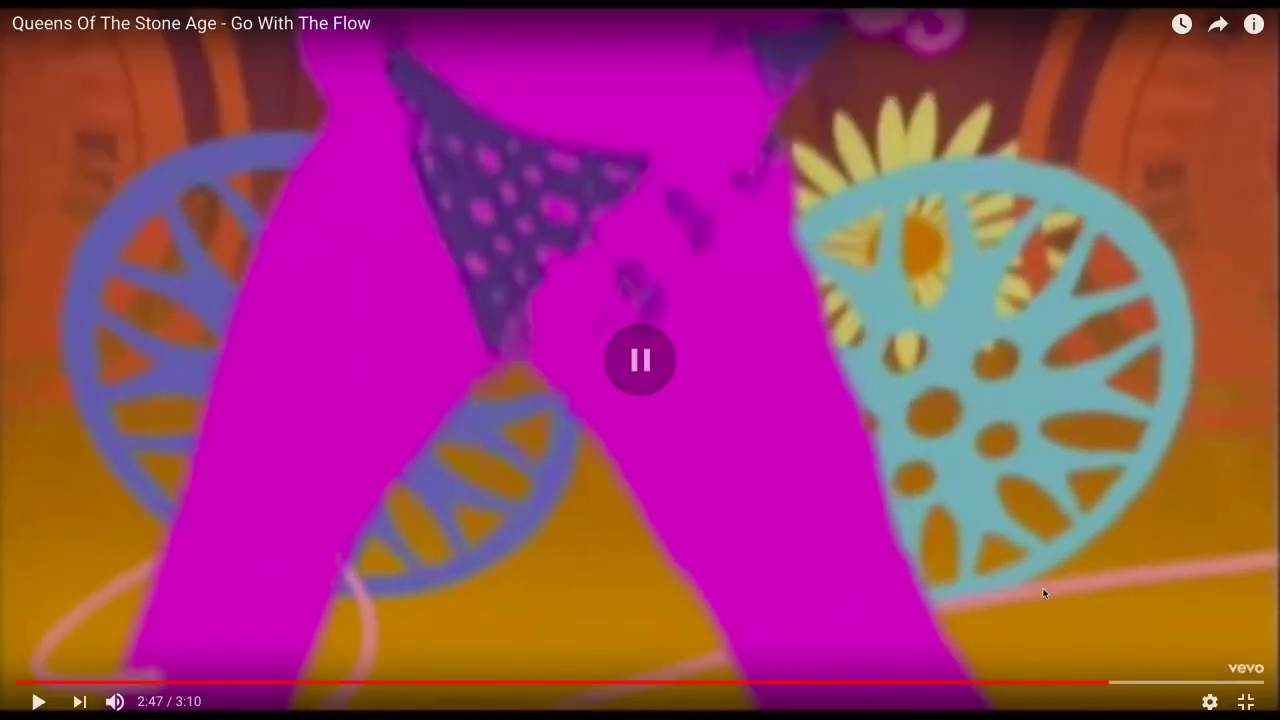
Open The White Stripes' 'Seven Nation Army' video and play it full screen.
key("Escape")
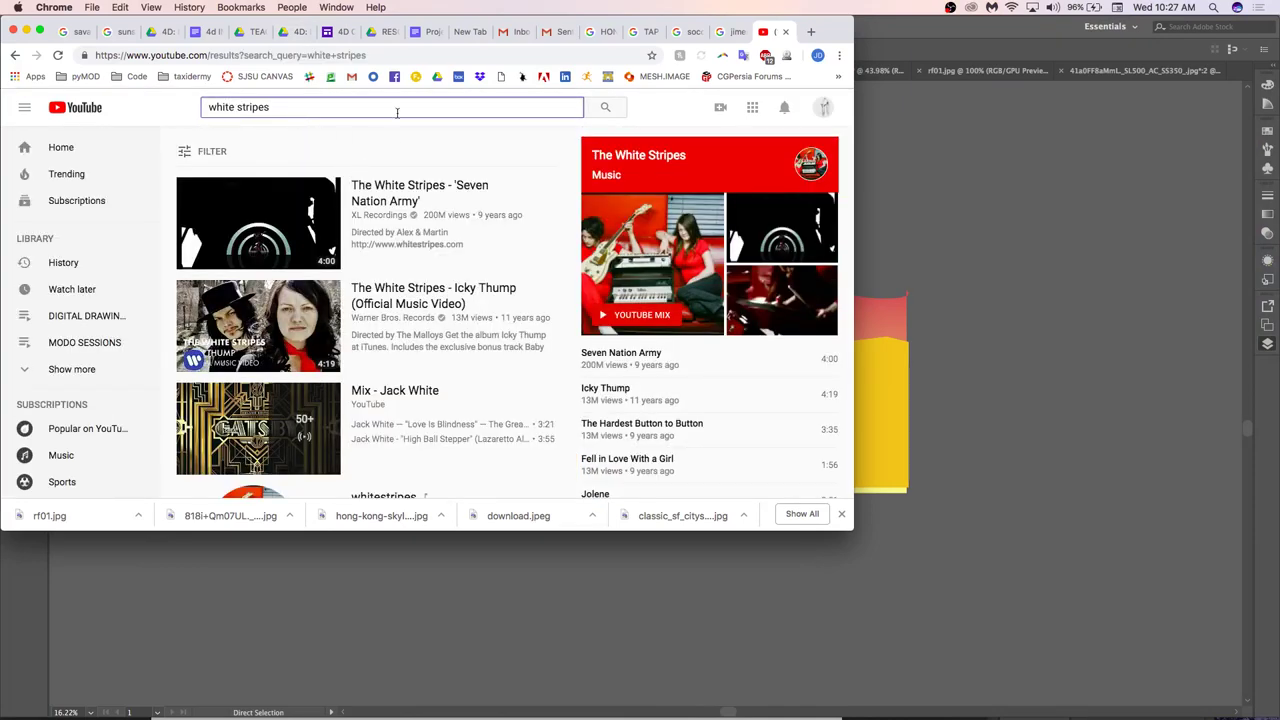
left_click(397, 194)
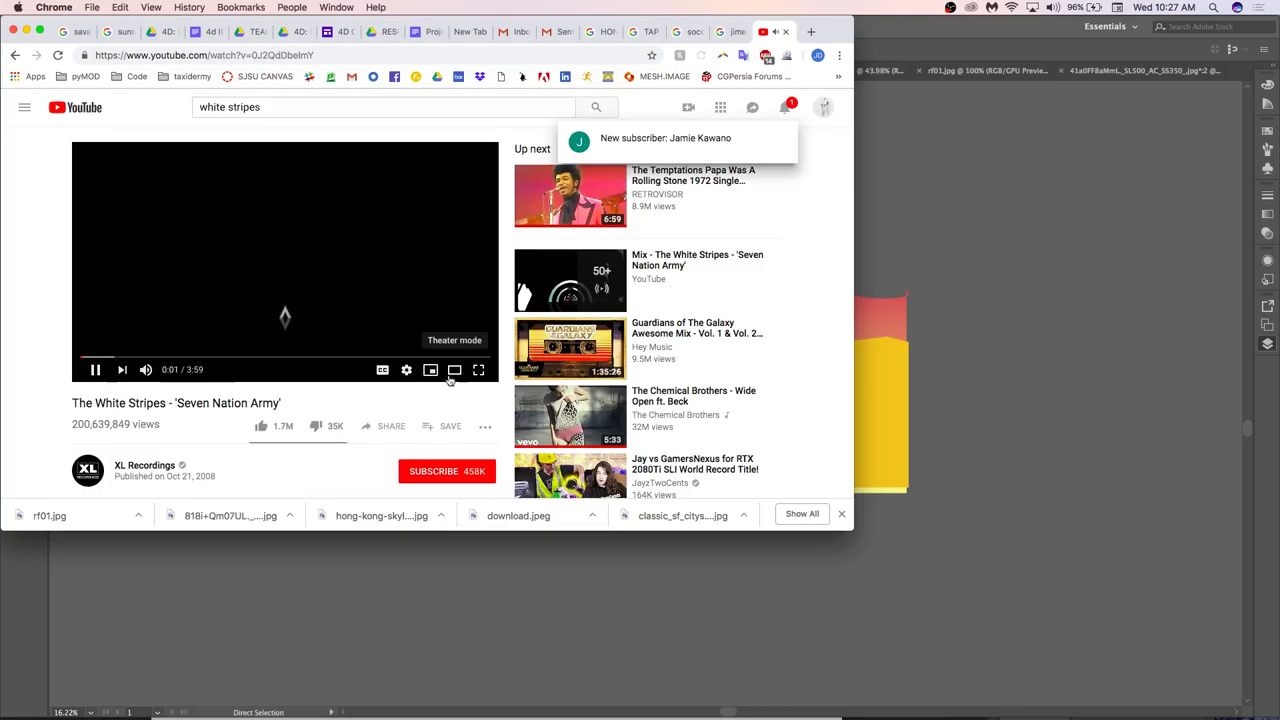
left_click(478, 371)
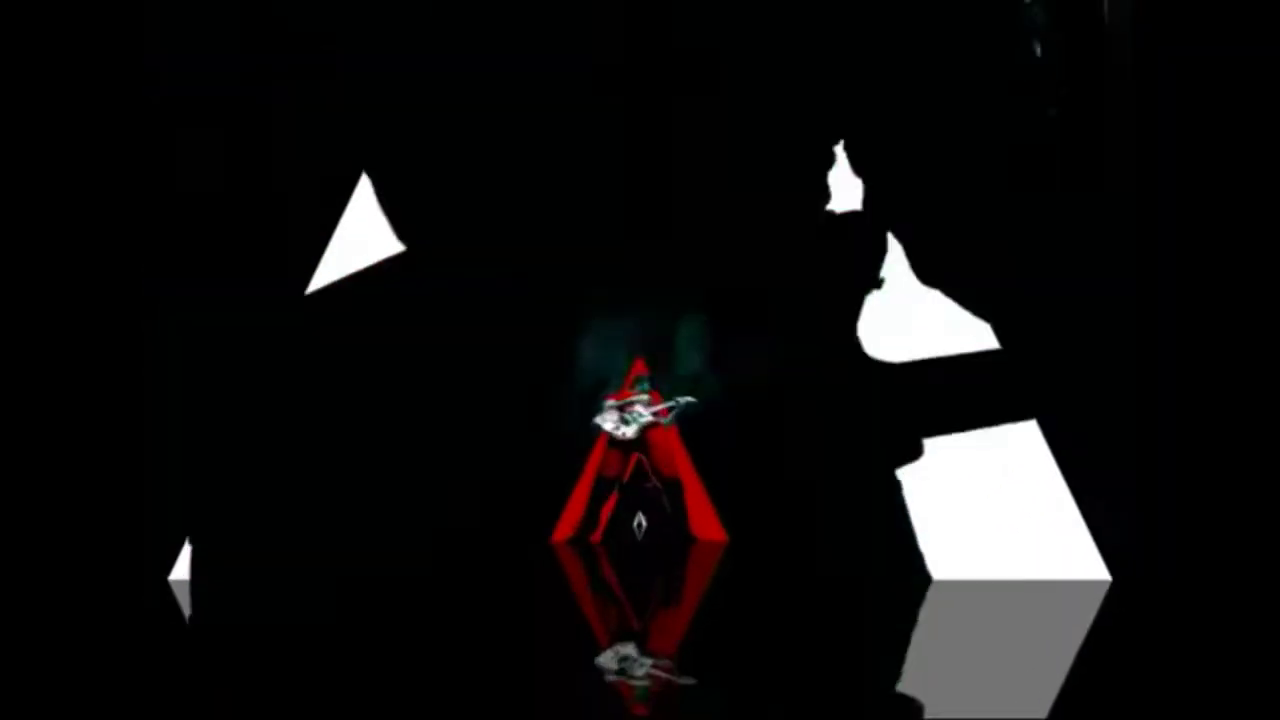
Exit full-screen playback and open the SIAMÉS "The Wolf" music video.
key("Escape")
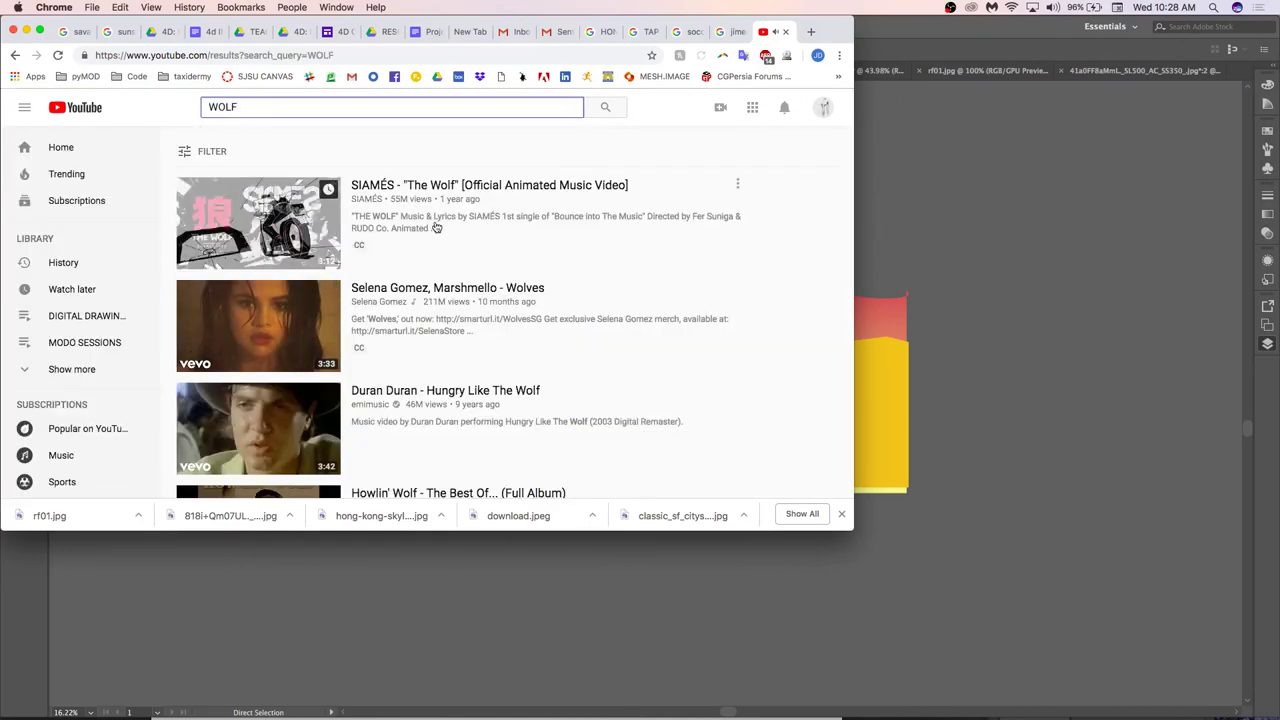
scroll(437, 202, "down", 2)
scroll(400, 182, "up", 2)
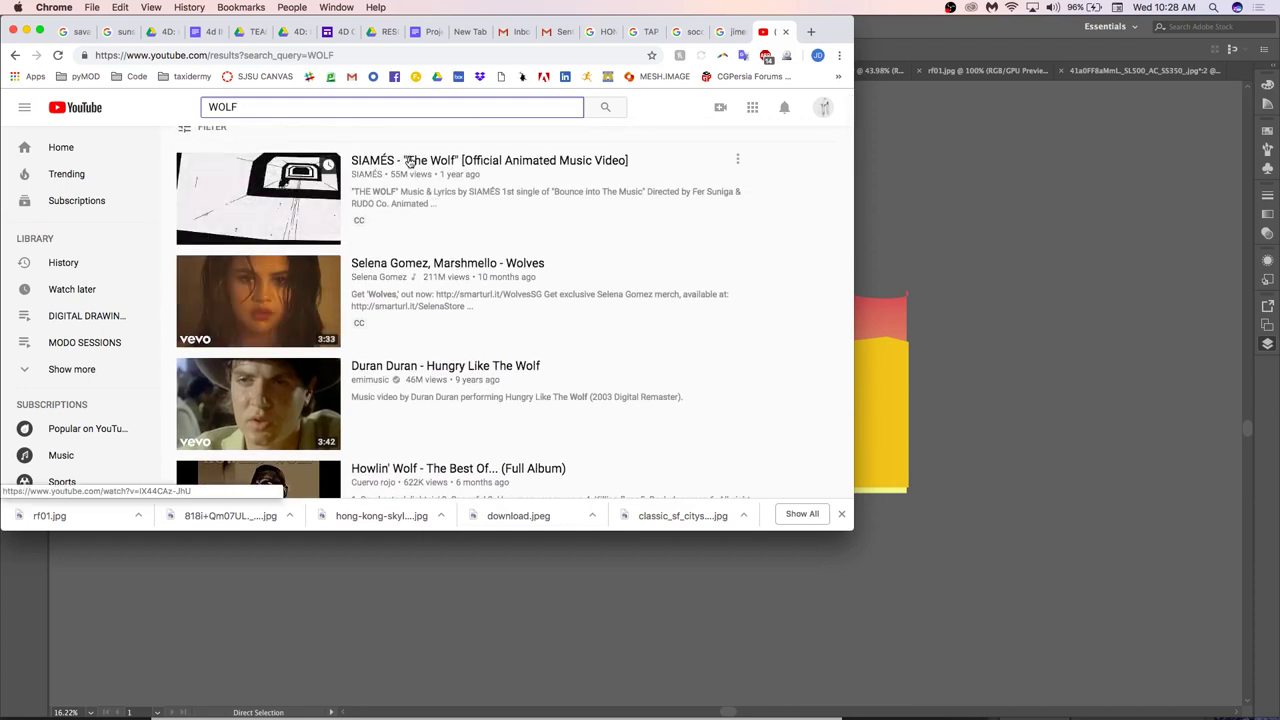
left_click(410, 162)
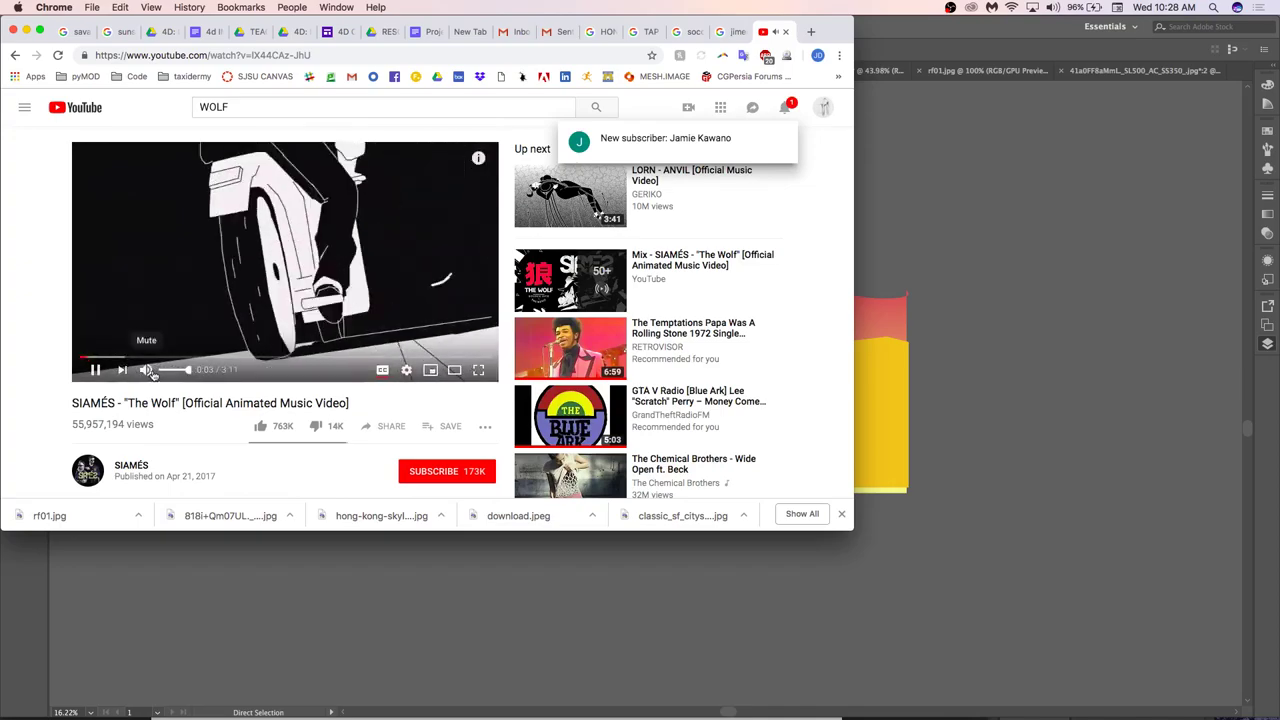
Turn the volume down, watch "The Wolf" full screen to its closing card, then exit.
left_click(174, 372)
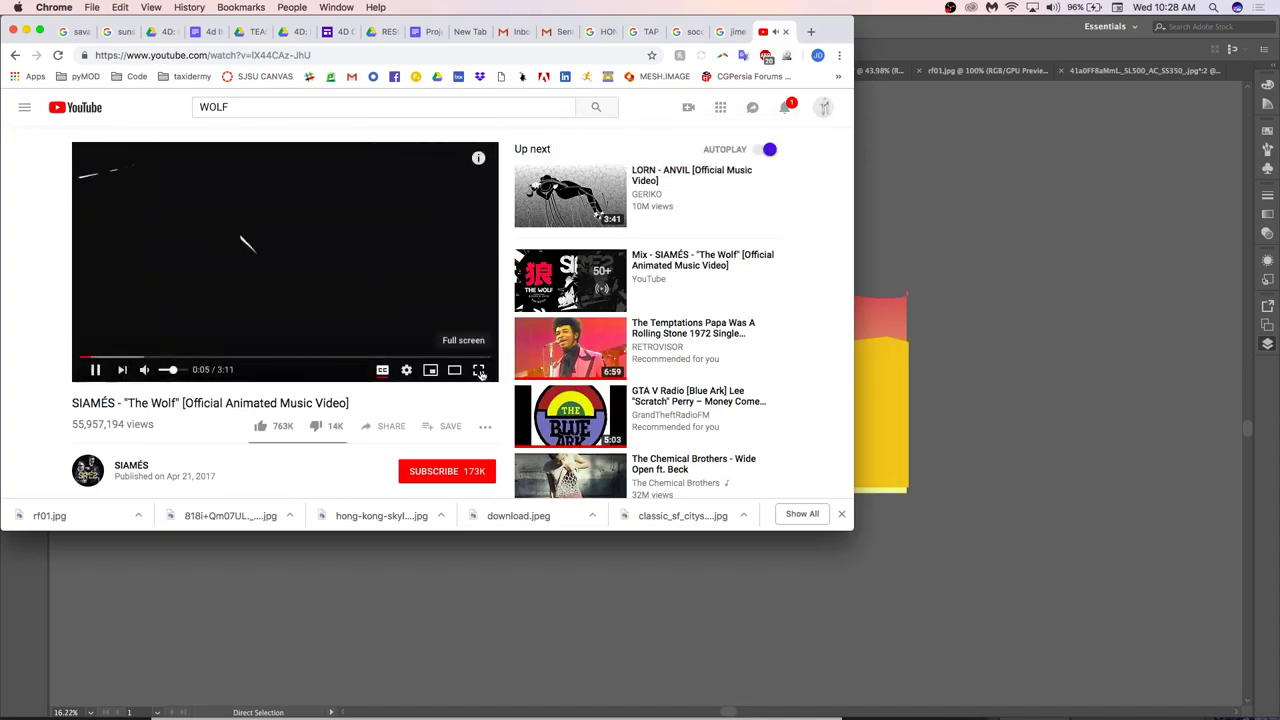
left_click(480, 371)
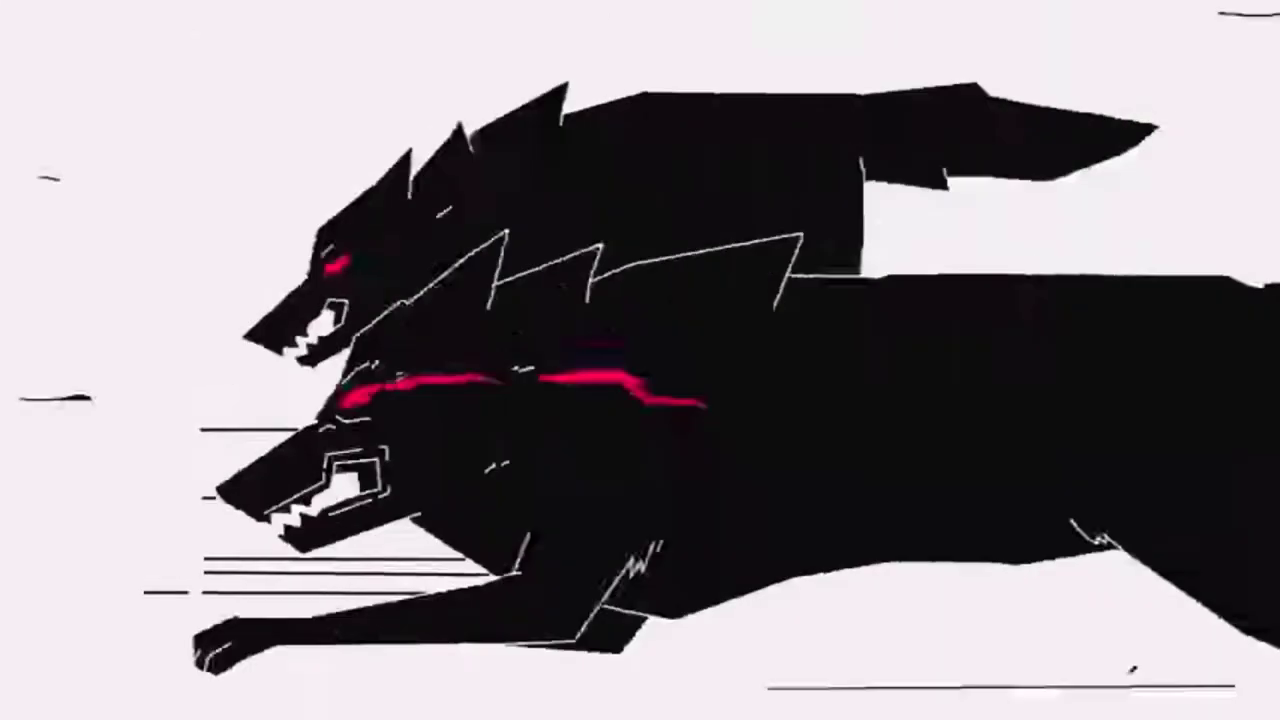
mouse_move(1252, 404)
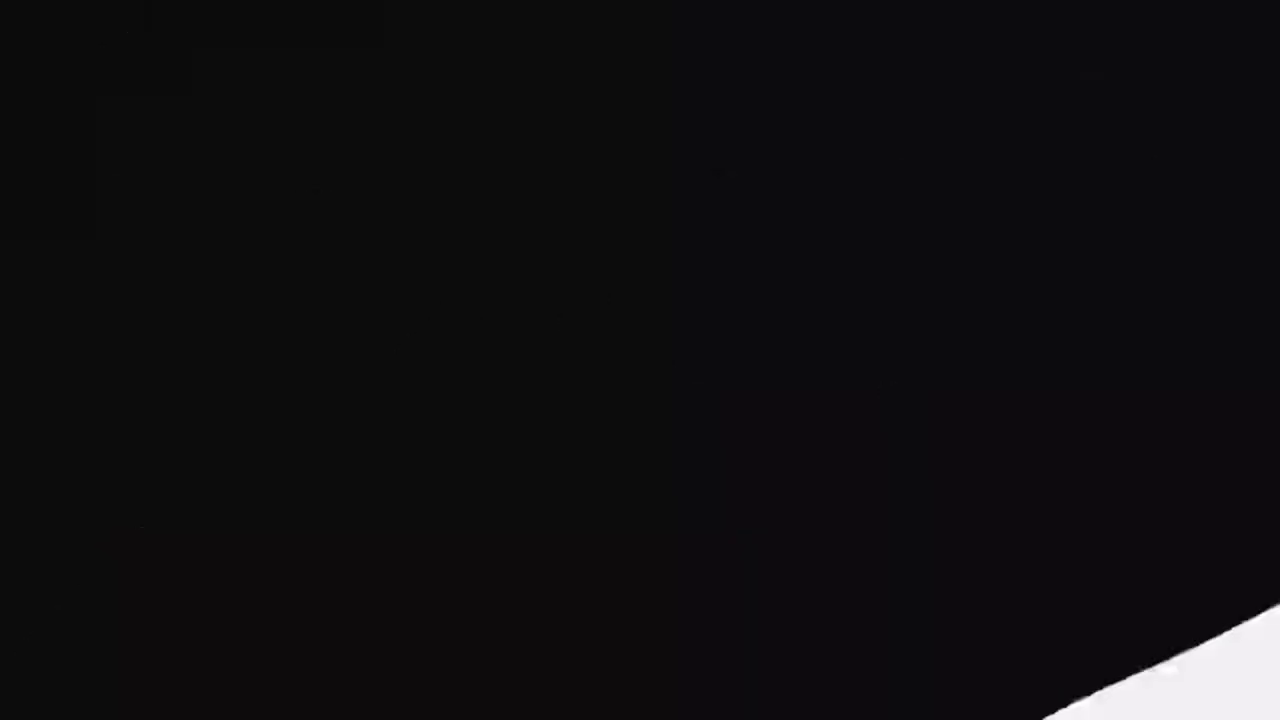
key("Escape")
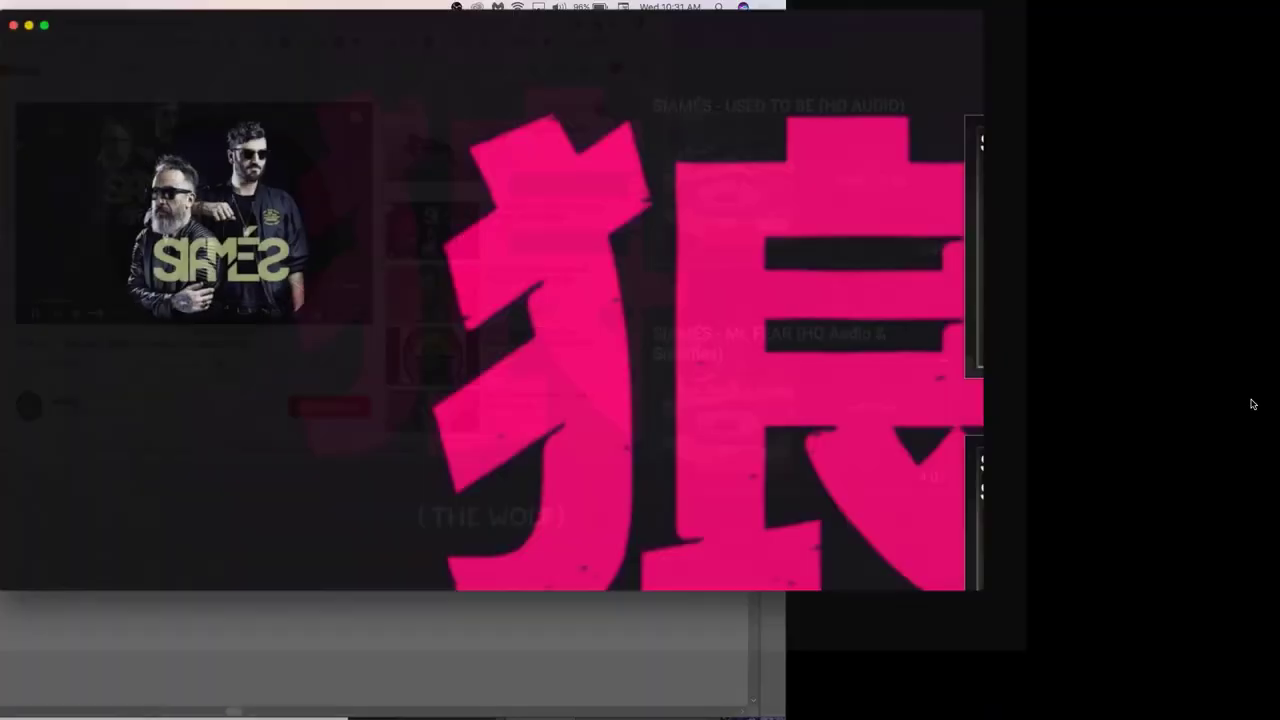